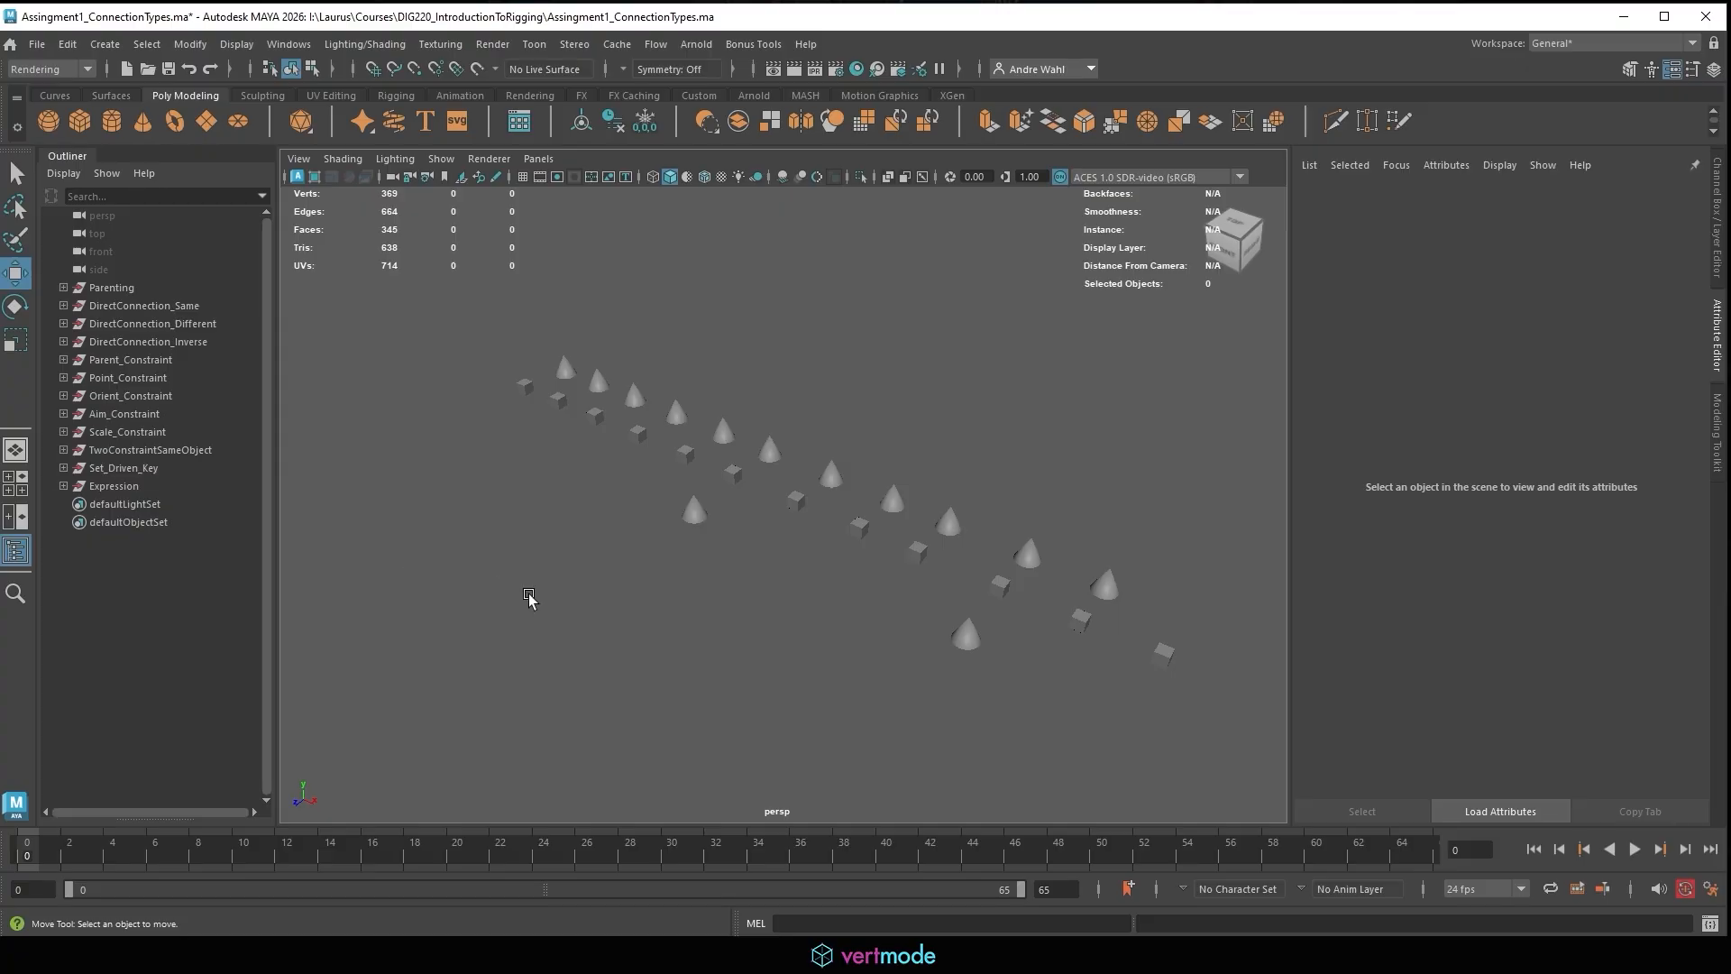
Switch to the stoneangel_control_Rig_InstructorDemo scene to view the finished rig, and deselect the torso control.
{"action": "left_click", "coordinate": [810, 955]}
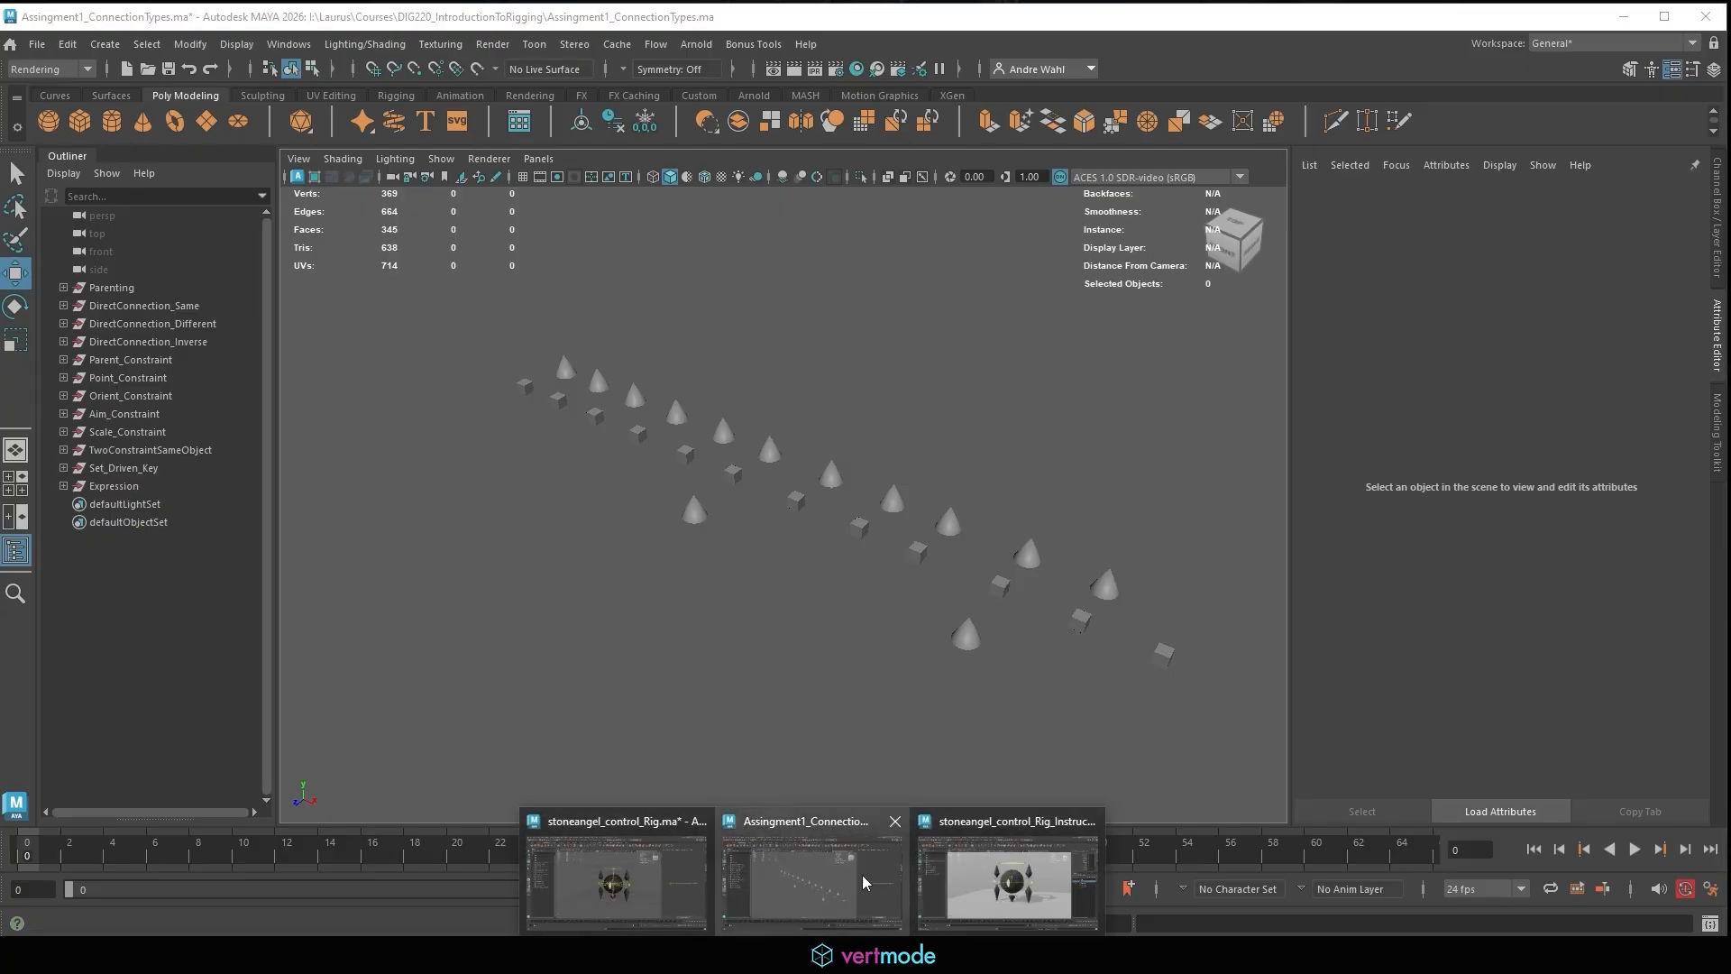
{"action": "left_click", "coordinate": [605, 867]}
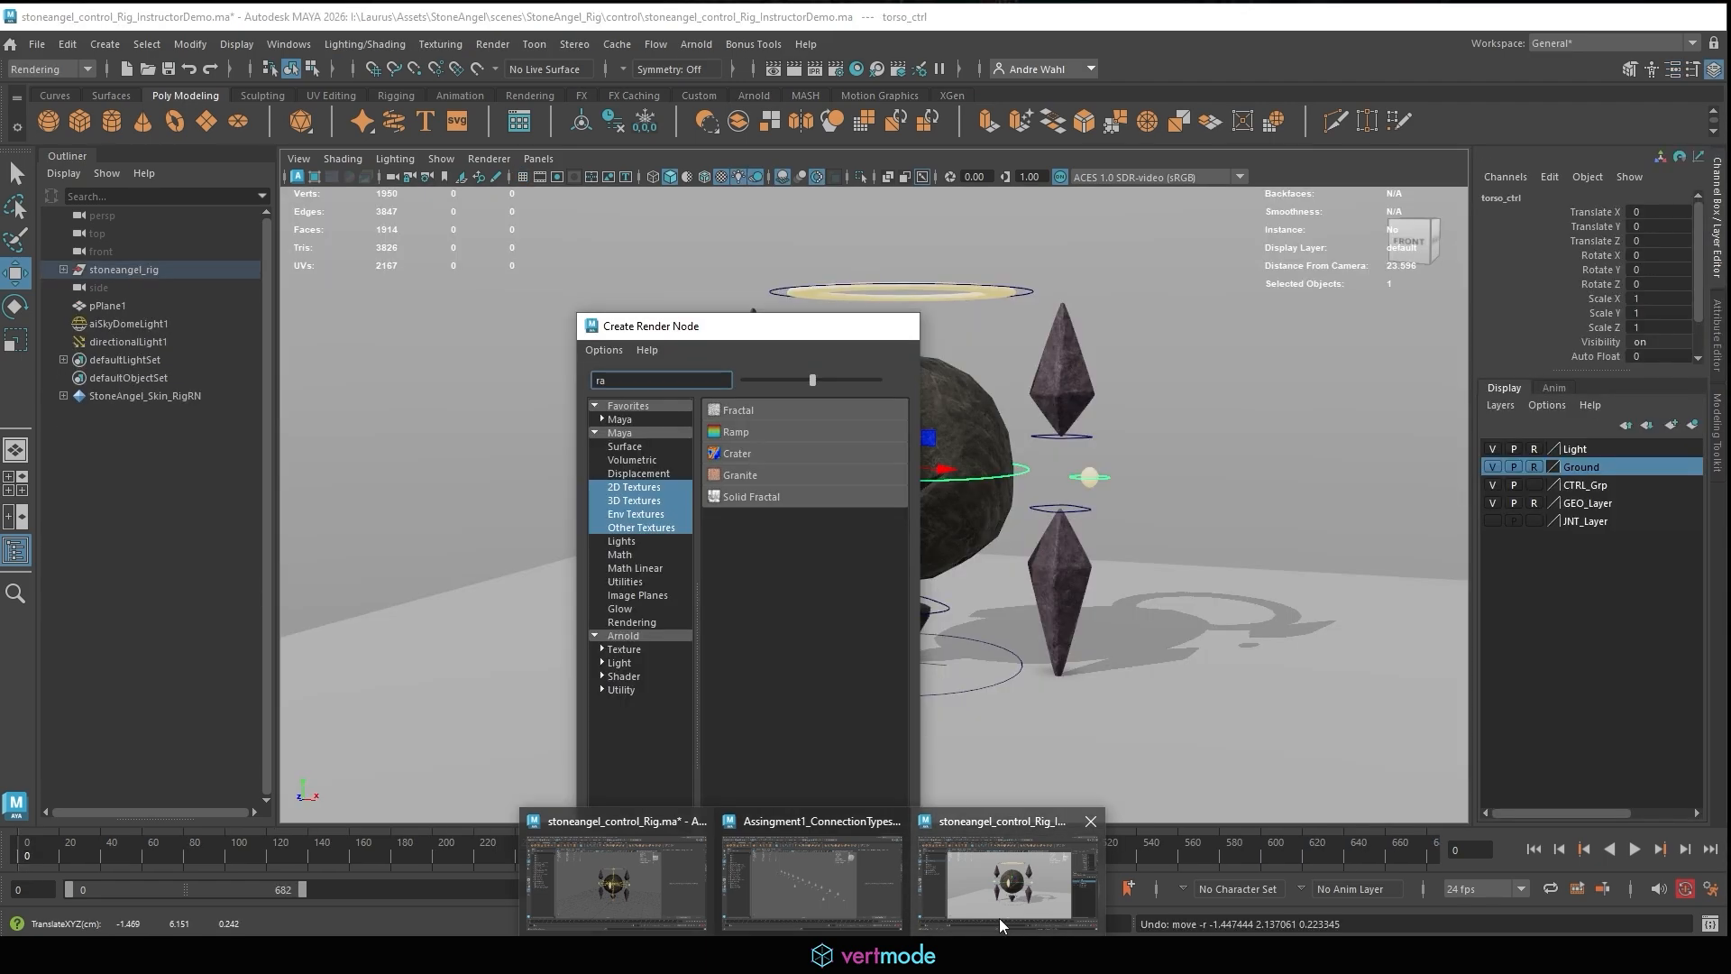
{"action": "left_click", "coordinate": [999, 917]}
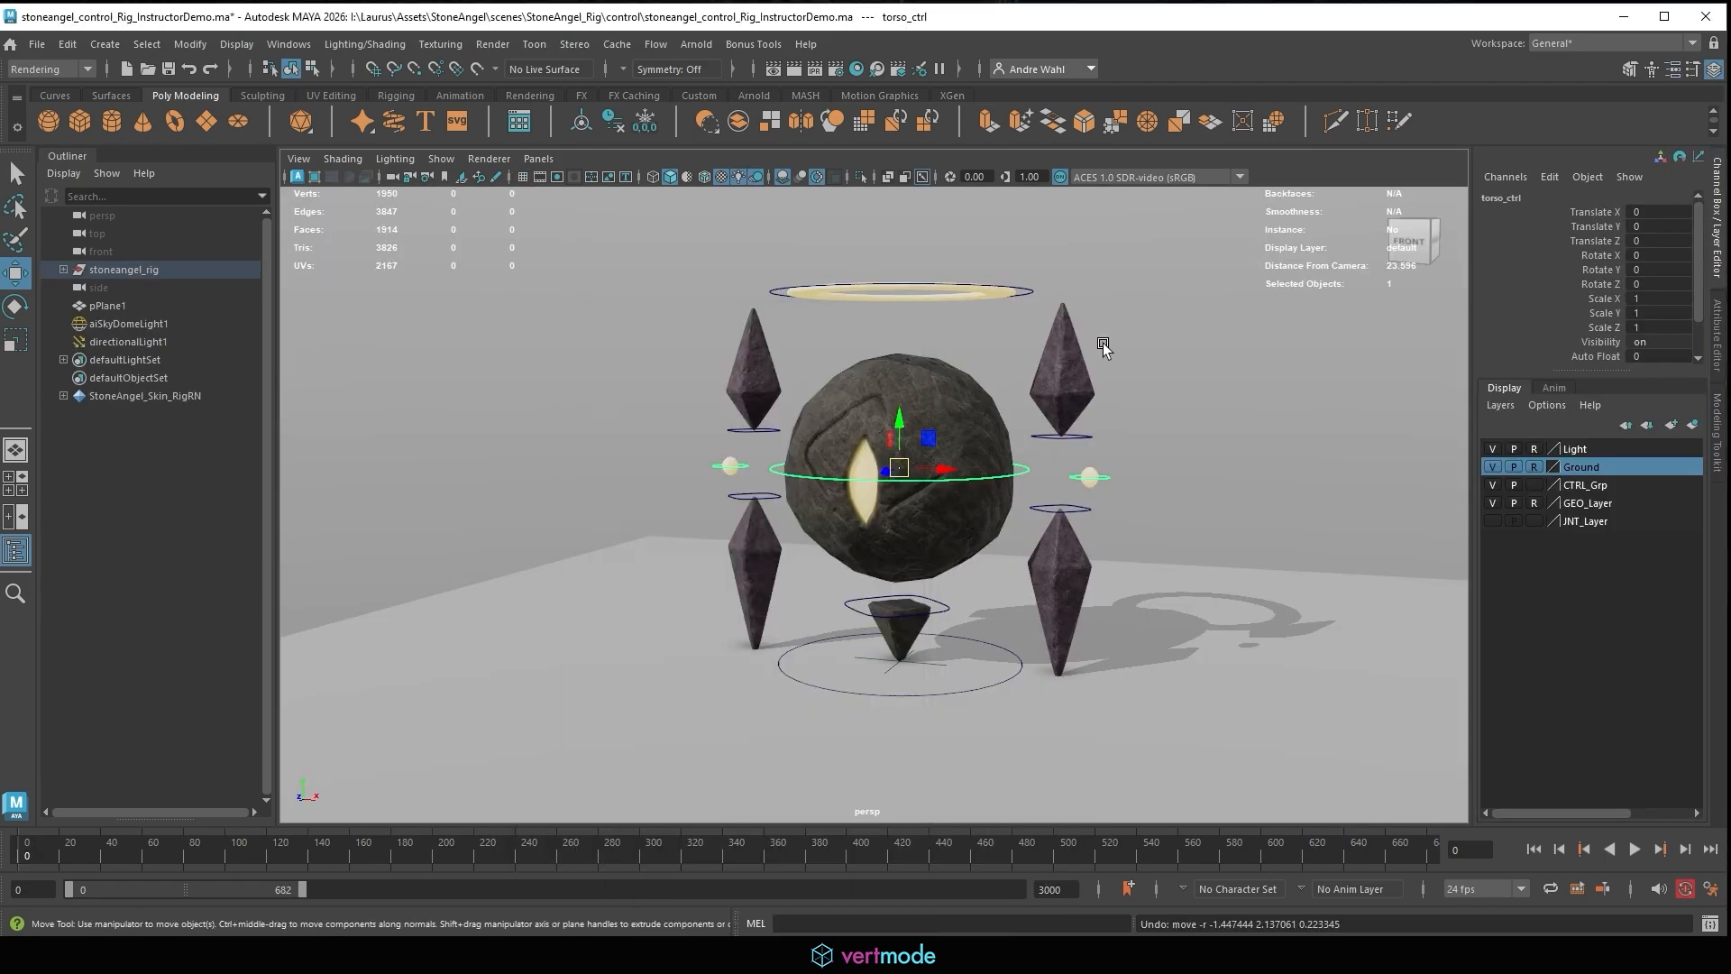
{"action": "left_click", "coordinate": [1159, 316]}
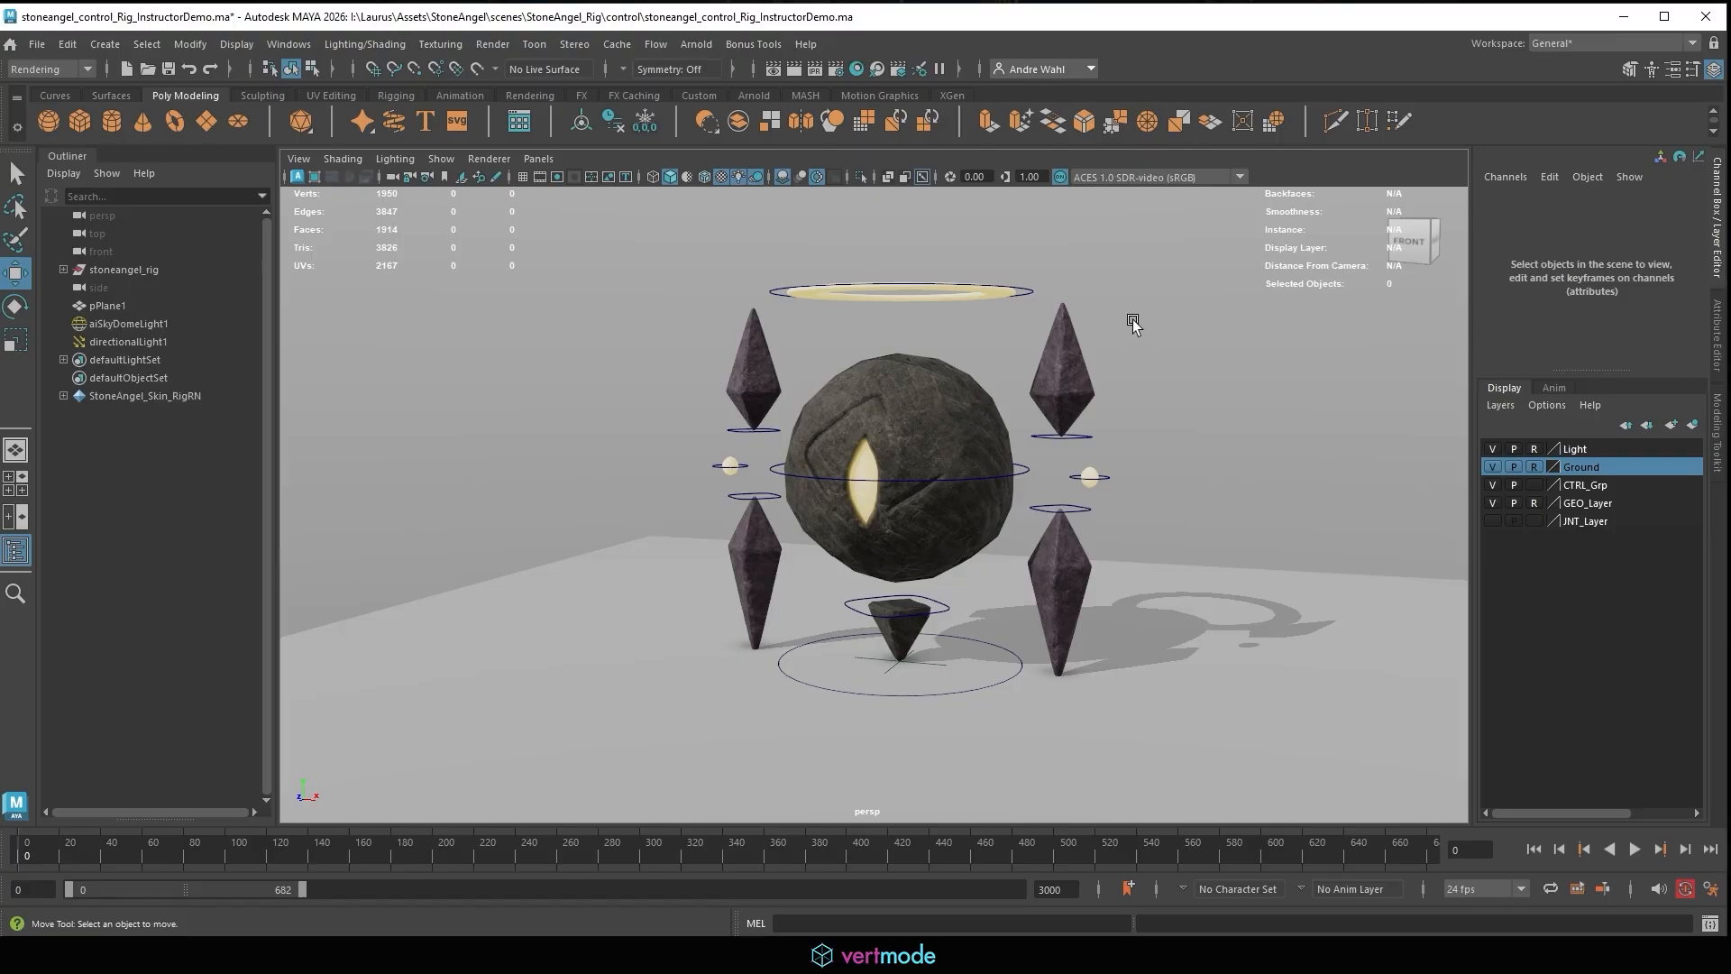
Return to the Assingment1_ConnectionTypes scene and look closer at its first cone and cube pairs.
{"action": "mouse_move", "coordinate": [813, 955]}
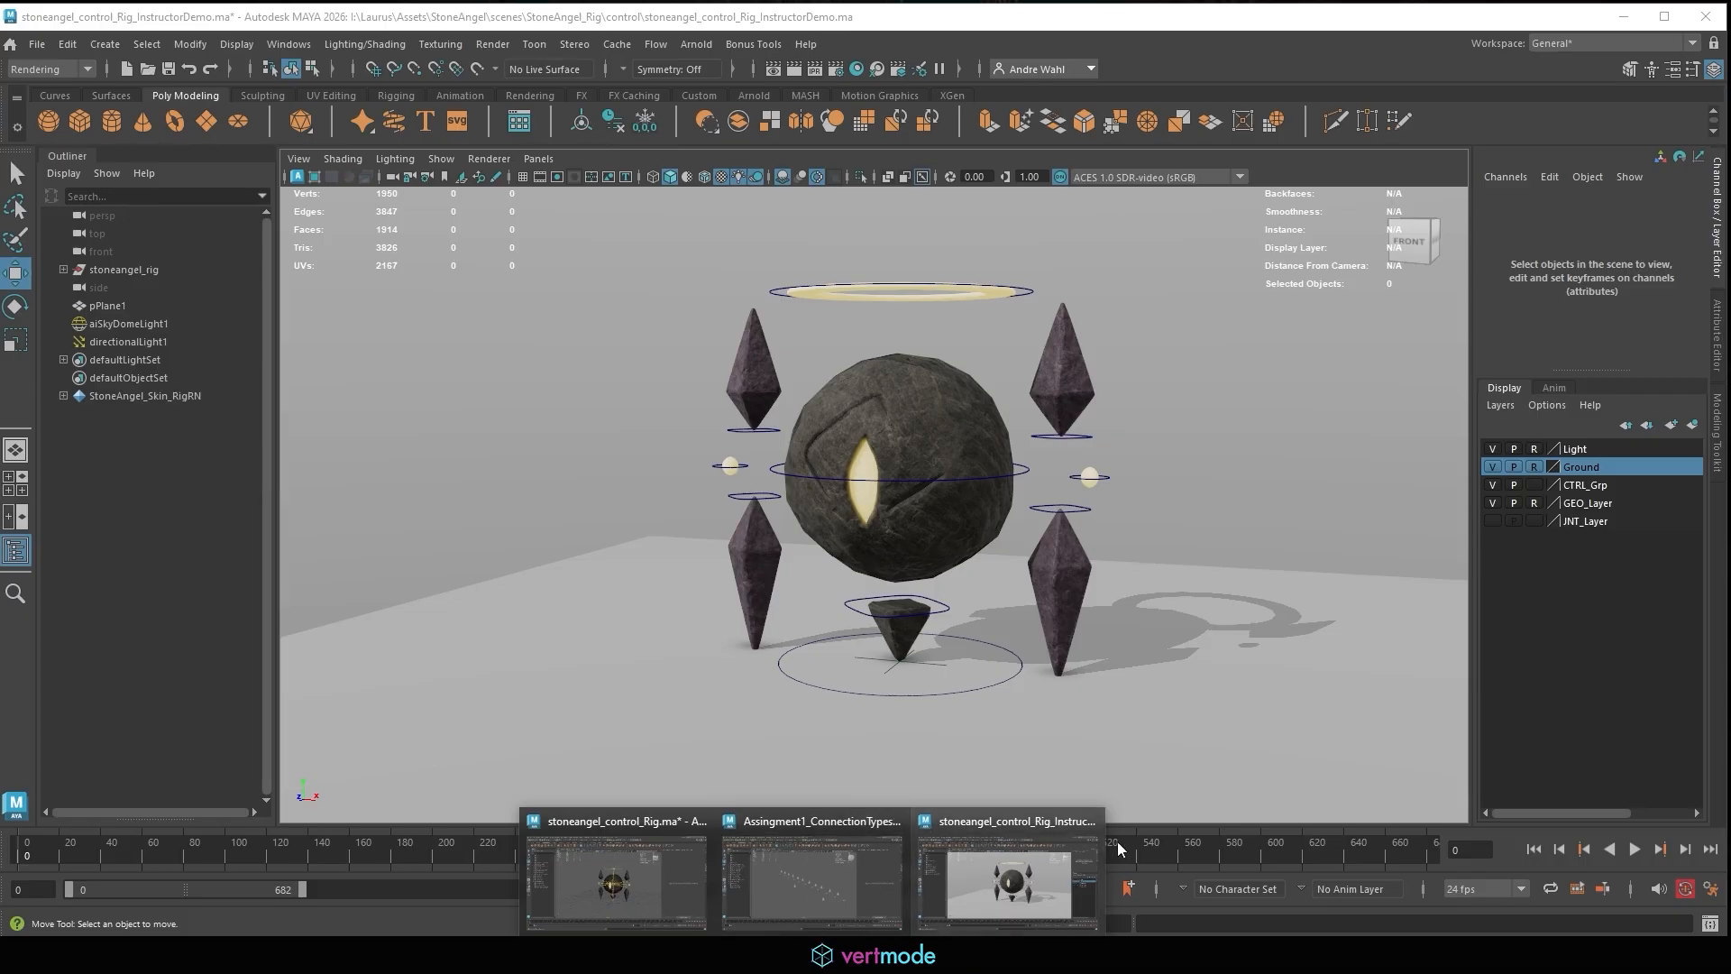
{"action": "left_click", "coordinate": [796, 893]}
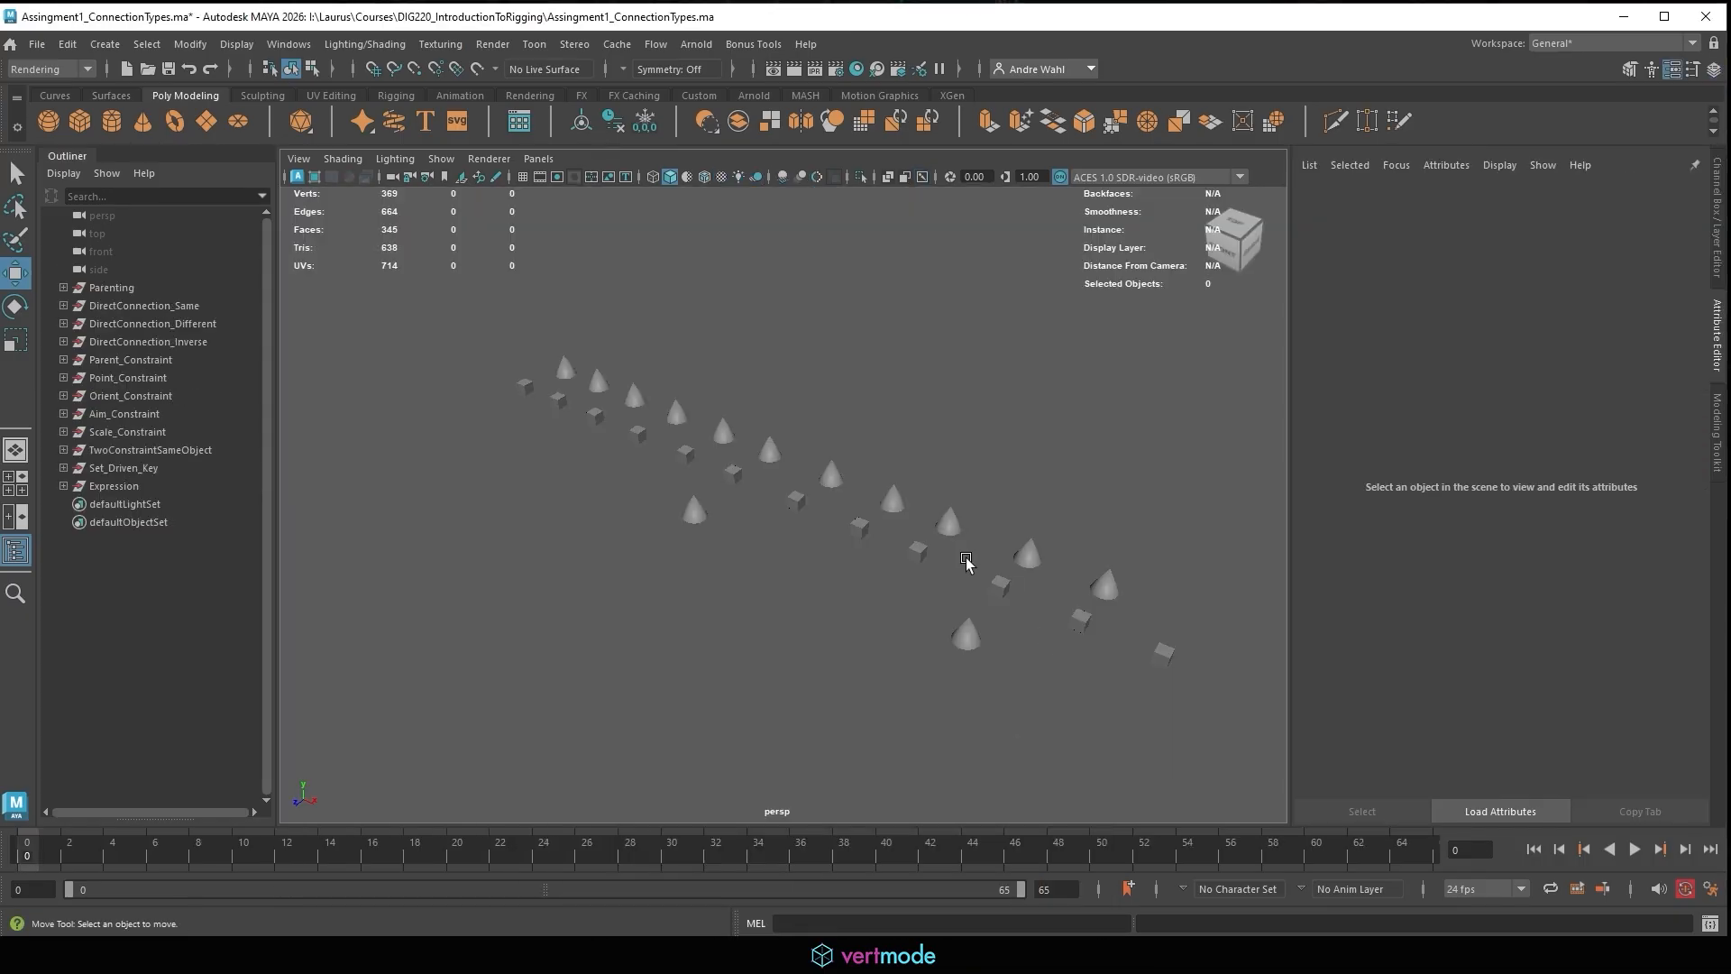
{"action": "scroll", "coordinate": [966, 561], "scroll_direction": "up", "scroll_amount": 10}
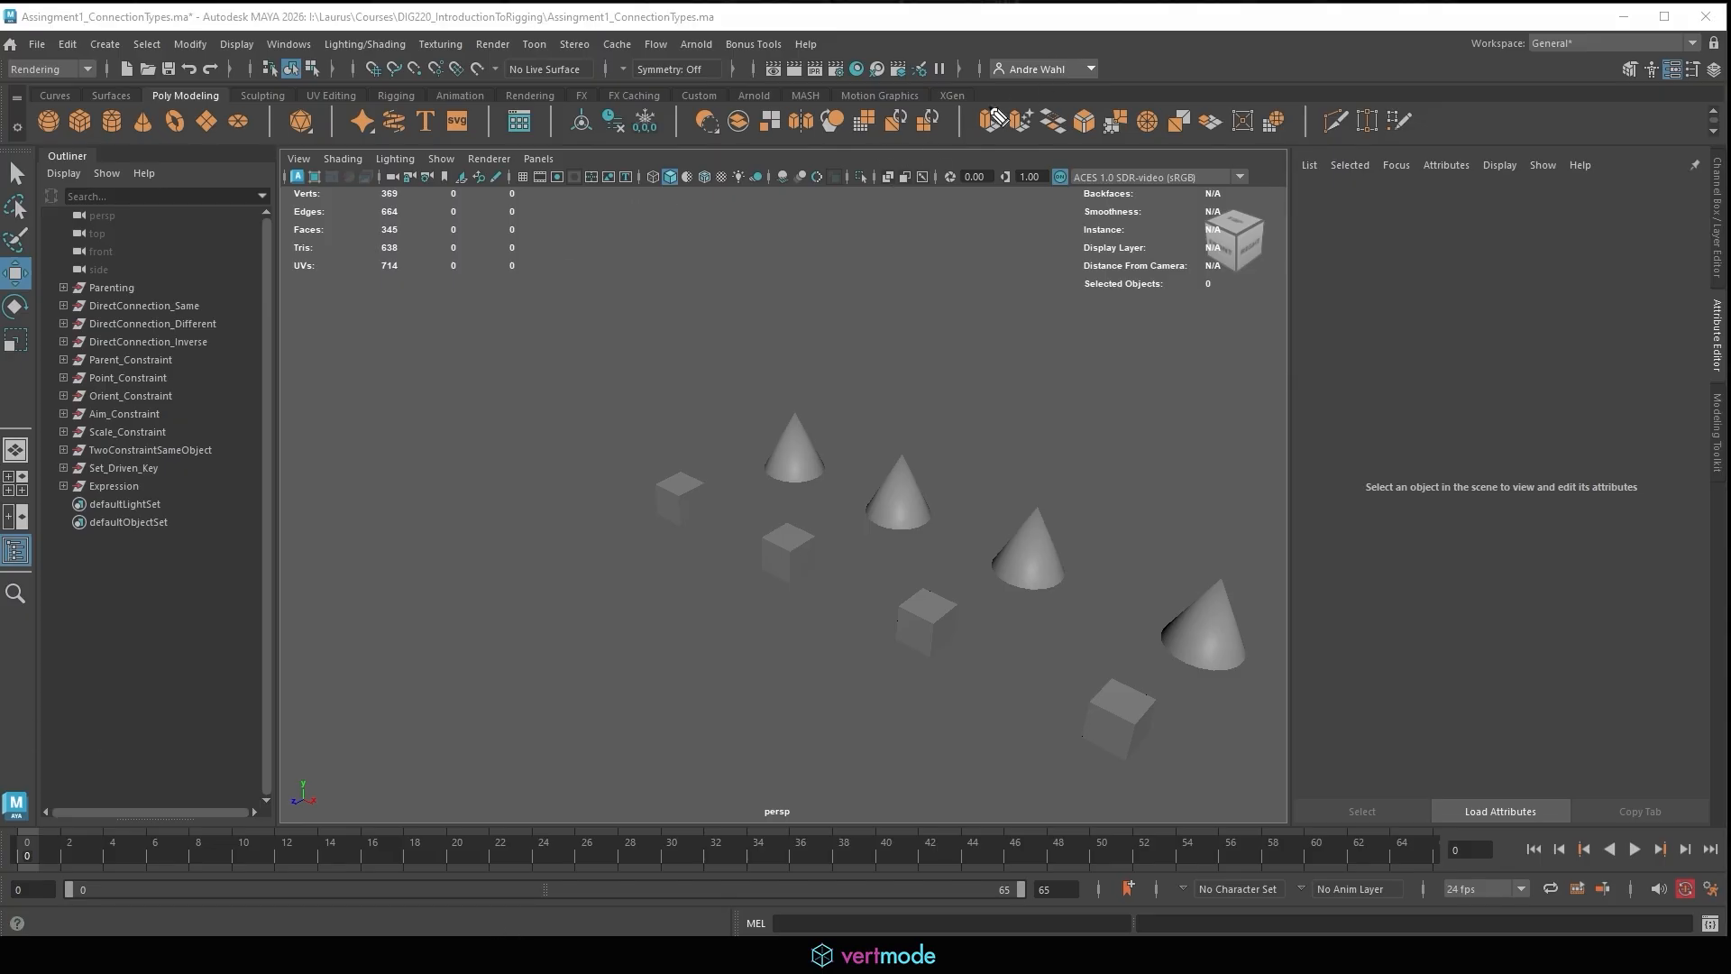
{"action": "mouse_move", "coordinate": [582, 305]}
{"action": "left_mouse_down"}
{"action": "mouse_move", "coordinate": [593, 274]}
{"action": "mouse_move", "coordinate": [685, 264]}
{"action": "mouse_move", "coordinate": [727, 286]}
{"action": "mouse_move", "coordinate": [795, 256]}
{"action": "mouse_move", "coordinate": [838, 271]}
{"action": "mouse_move", "coordinate": [883, 242]}
{"action": "left_mouse_up"}
{"action": "mouse_move", "coordinate": [574, 359]}
{"action": "left_mouse_down"}
{"action": "mouse_move", "coordinate": [627, 382]}
{"action": "mouse_move", "coordinate": [641, 351]}
{"action": "left_mouse_up"}
{"action": "left_click_drag", "start_coordinate": [642, 340], "coordinate": [641, 377]}
{"action": "mouse_move", "coordinate": [652, 356]}
{"action": "left_mouse_down"}
{"action": "mouse_move", "coordinate": [653, 376]}
{"action": "mouse_move", "coordinate": [715, 339]}
{"action": "mouse_move", "coordinate": [727, 355]}
{"action": "mouse_move", "coordinate": [769, 321]}
{"action": "mouse_move", "coordinate": [865, 360]}
{"action": "mouse_move", "coordinate": [919, 317]}
{"action": "left_mouse_up"}
{"action": "mouse_move", "coordinate": [898, 309]}
{"action": "left_mouse_down"}
{"action": "mouse_move", "coordinate": [903, 327]}
{"action": "mouse_move", "coordinate": [982, 343]}
{"action": "mouse_move", "coordinate": [1143, 310]}
{"action": "left_mouse_up"}
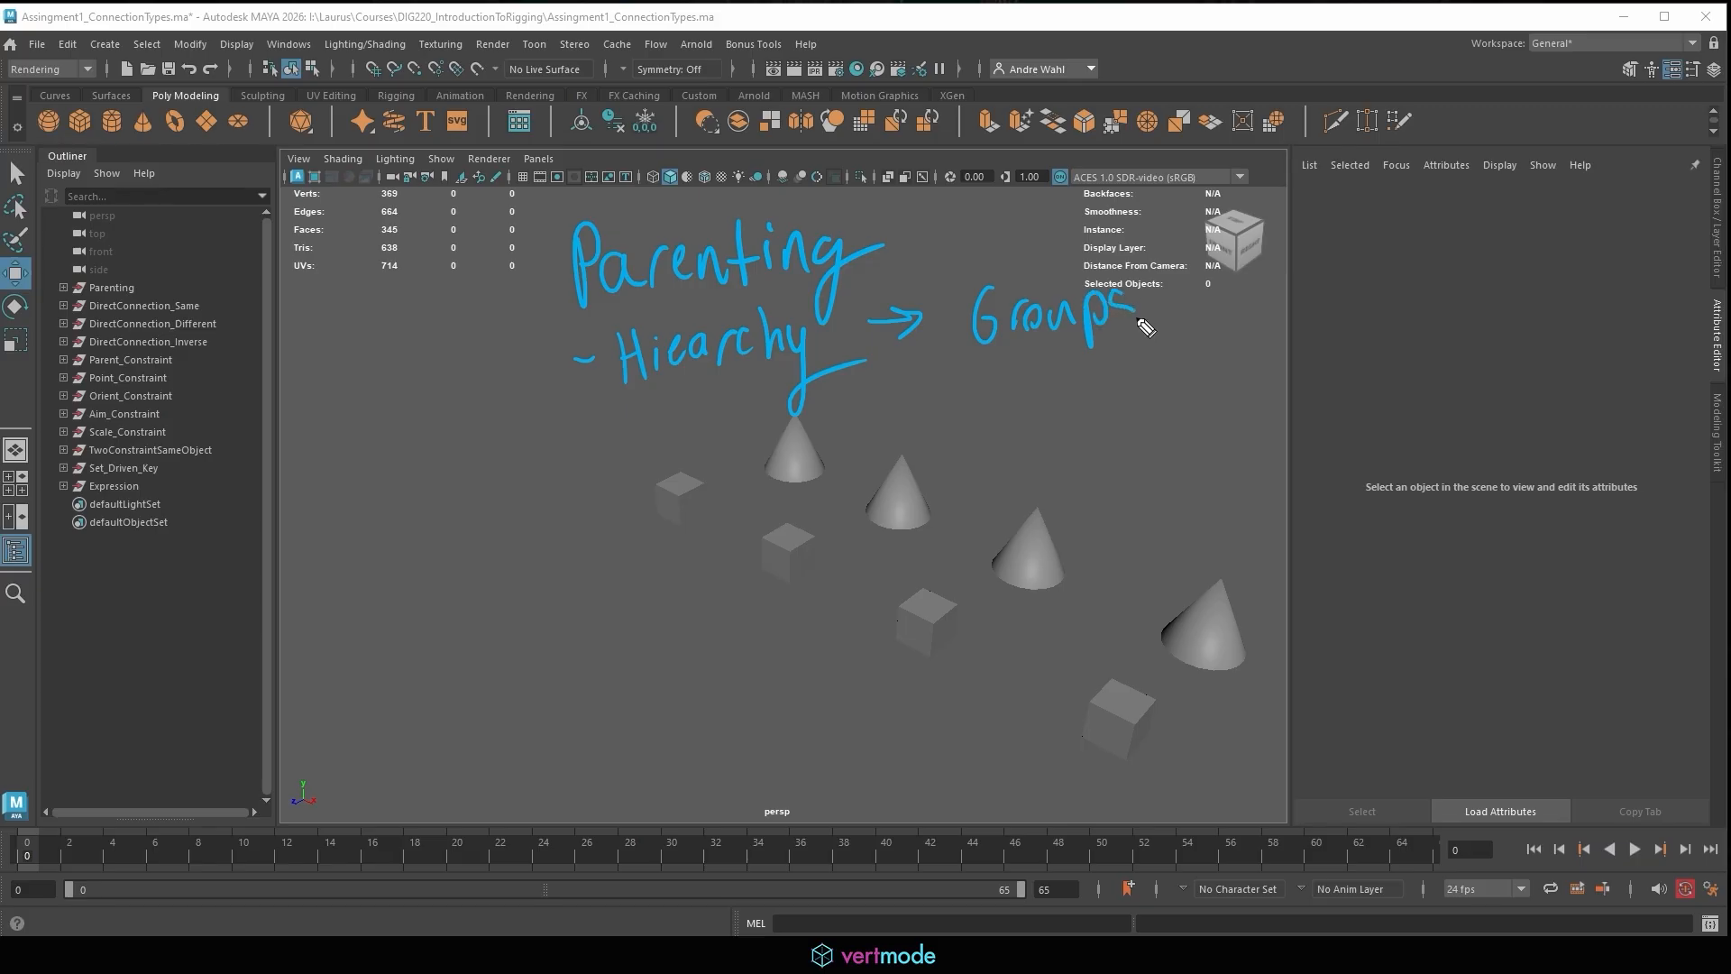
{"action": "mouse_move", "coordinate": [1018, 351]}
{"action": "left_mouse_down"}
{"action": "mouse_move", "coordinate": [1101, 388]}
{"action": "mouse_move", "coordinate": [1229, 356]}
{"action": "left_mouse_up"}
{"action": "left_click", "coordinate": [1109, 362]}
{"action": "left_click", "coordinate": [1209, 340]}
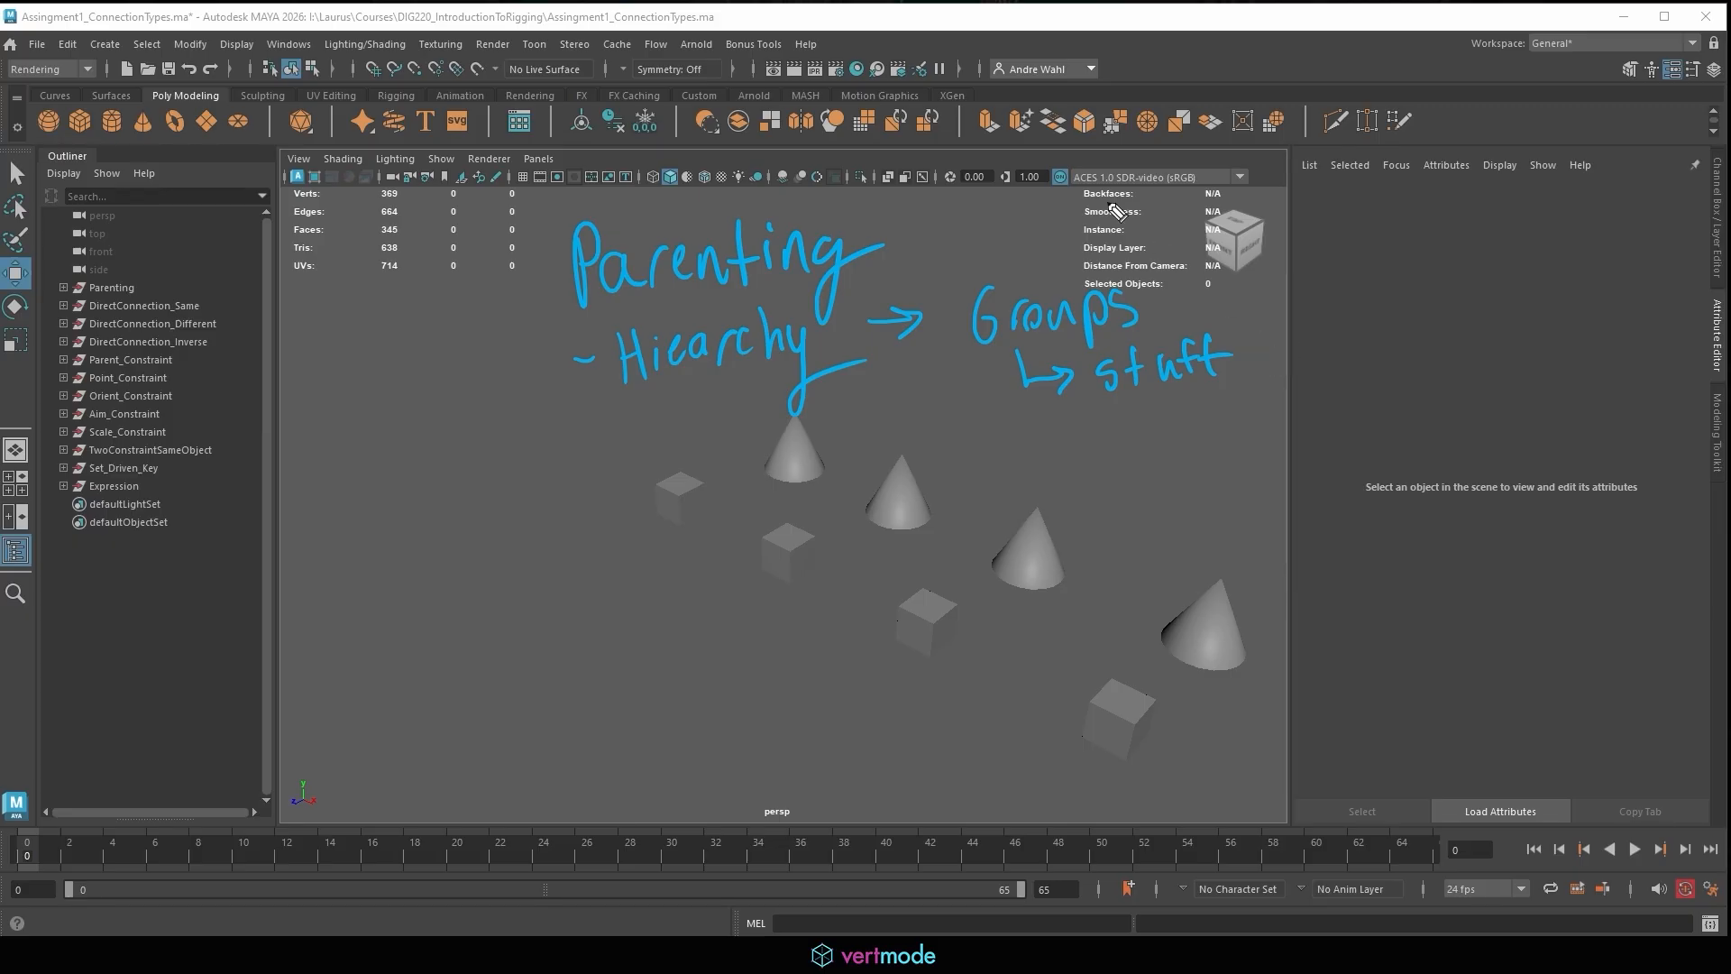
{"action": "mouse_move", "coordinate": [961, 342]}
{"action": "left_mouse_down"}
{"action": "mouse_move", "coordinate": [1023, 362]}
{"action": "mouse_move", "coordinate": [1003, 255]}
{"action": "left_mouse_up"}
{"action": "left_click_drag", "start_coordinate": [1059, 254], "coordinate": [1054, 193]}
{"action": "left_click_drag", "start_coordinate": [1032, 213], "coordinate": [1075, 228]}
{"action": "mouse_move", "coordinate": [1191, 317]}
{"action": "left_mouse_down"}
{"action": "mouse_move", "coordinate": [1188, 231]}
{"action": "mouse_move", "coordinate": [1206, 249]}
{"action": "left_mouse_up"}
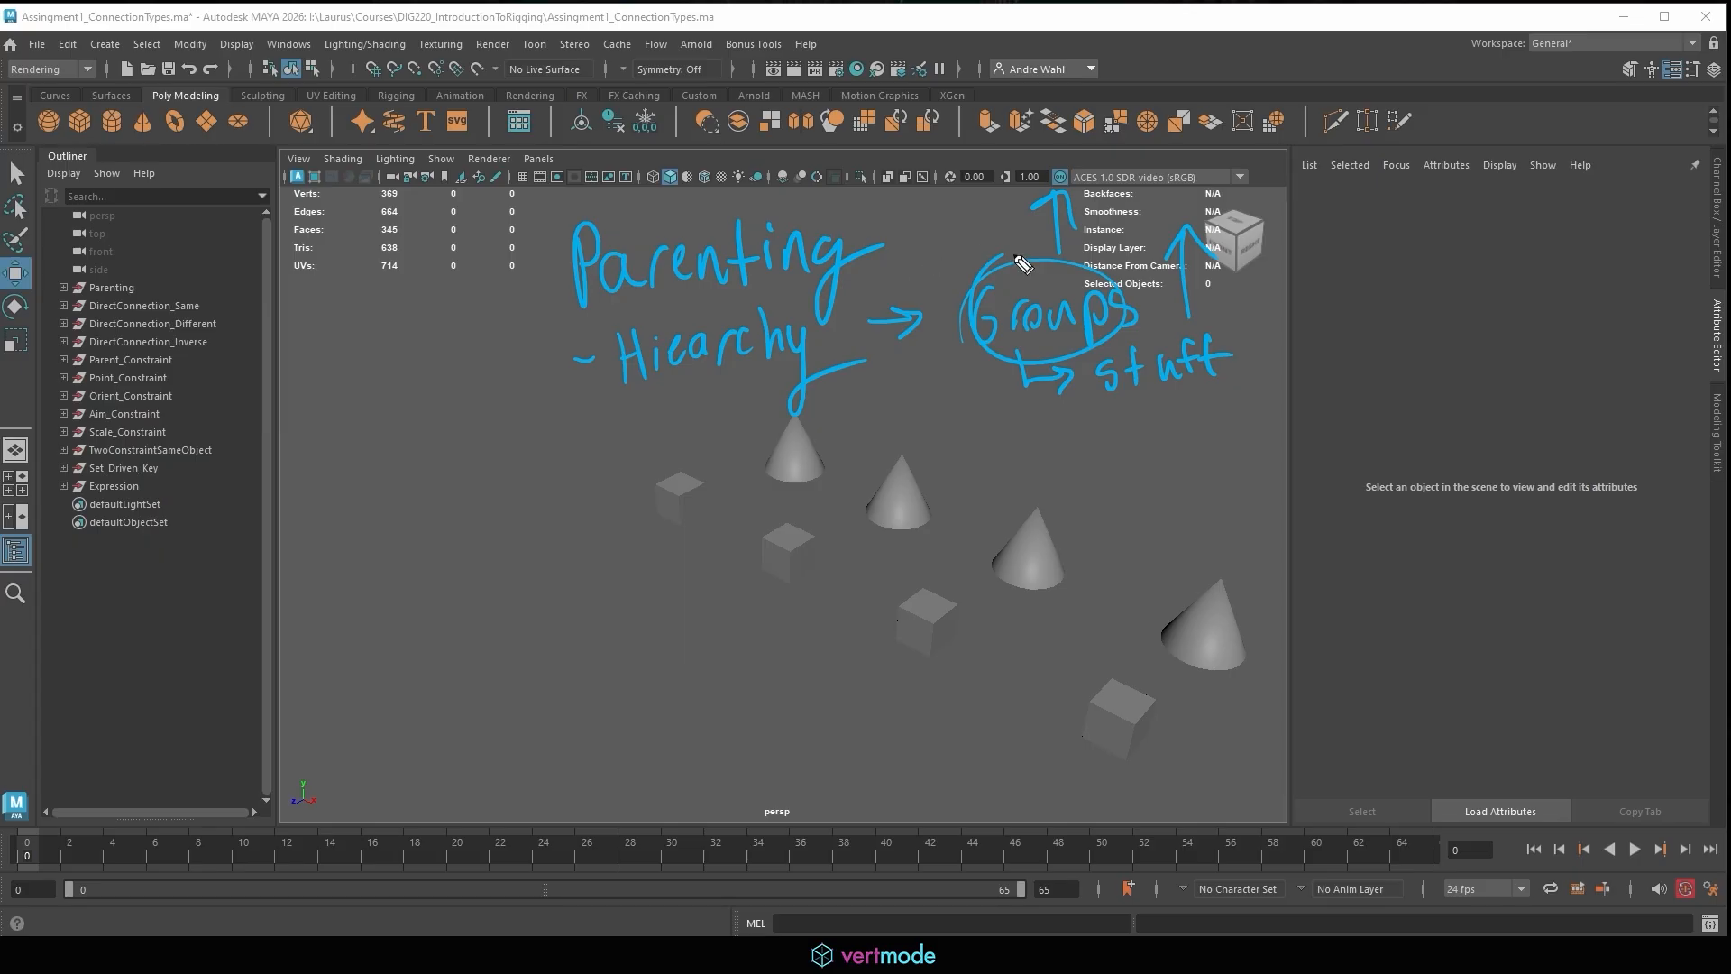
{"action": "mouse_move", "coordinate": [1105, 389]}
{"action": "left_mouse_down"}
{"action": "mouse_move", "coordinate": [1188, 335]}
{"action": "mouse_move", "coordinate": [1119, 328]}
{"action": "left_mouse_up"}
{"action": "mouse_move", "coordinate": [1237, 407]}
{"action": "left_mouse_down"}
{"action": "mouse_move", "coordinate": [1313, 402]}
{"action": "mouse_move", "coordinate": [1289, 438]}
{"action": "left_mouse_up"}
{"action": "left_click_drag", "start_coordinate": [1168, 443], "coordinate": [1079, 453]}
{"action": "mouse_move", "coordinate": [1093, 431]}
{"action": "left_mouse_down"}
{"action": "mouse_move", "coordinate": [1091, 462]}
{"action": "mouse_move", "coordinate": [1131, 477]}
{"action": "left_mouse_up"}
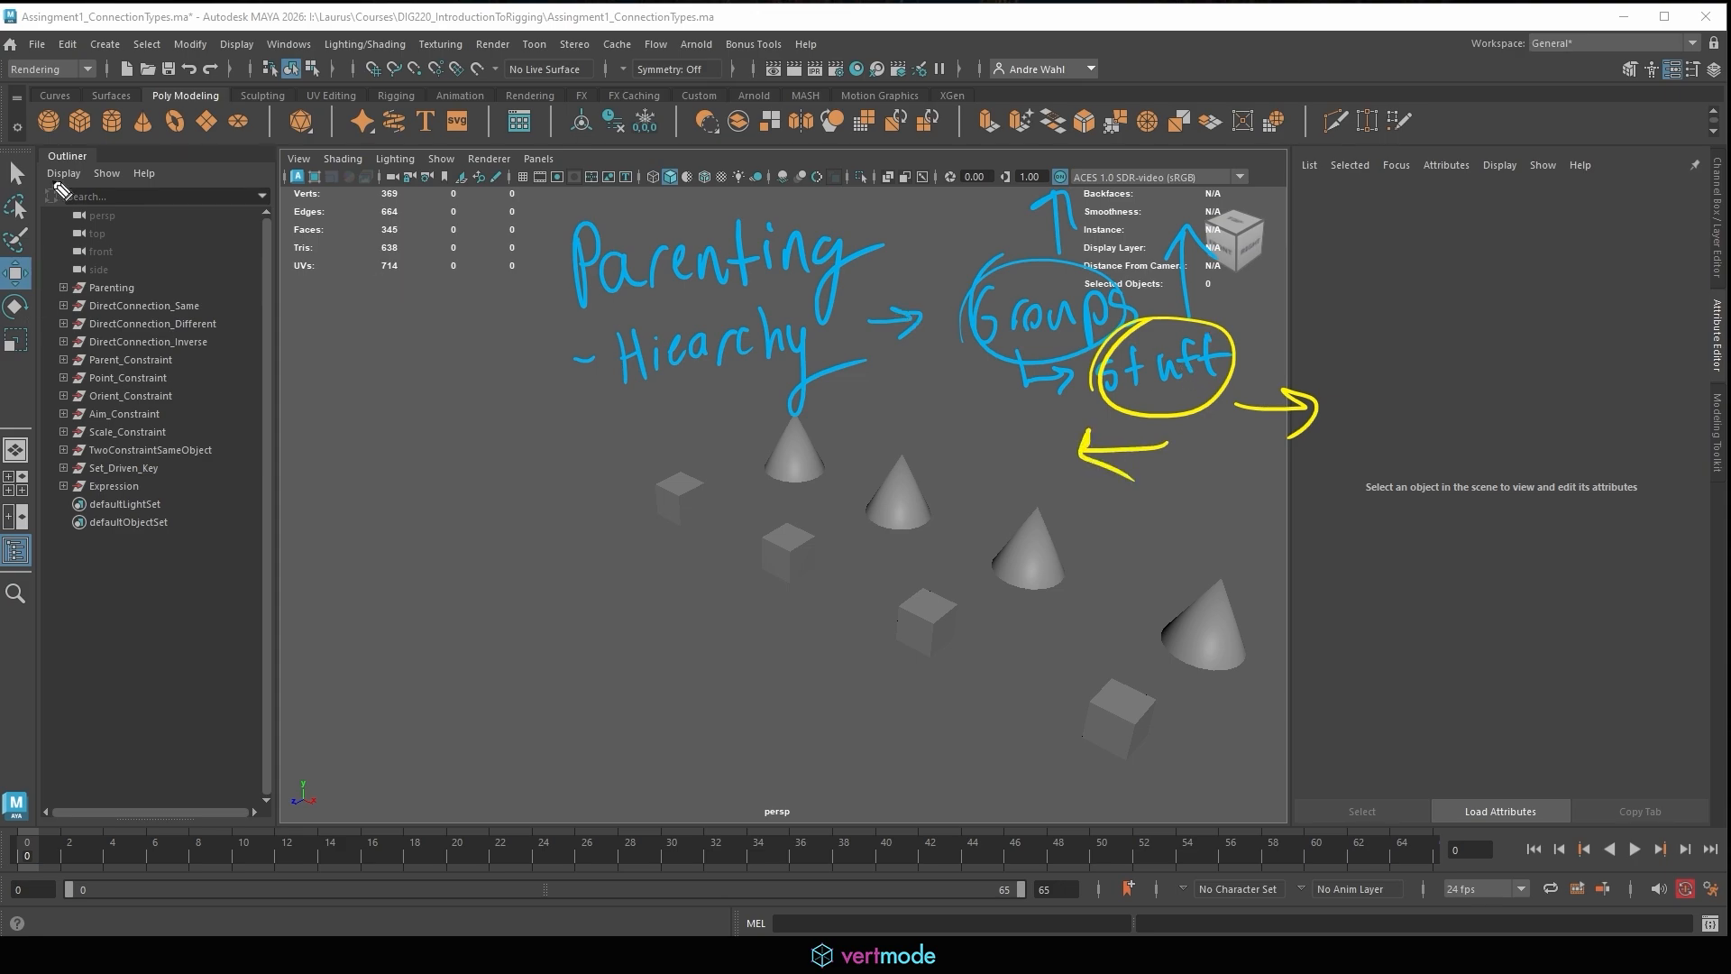
{"action": "key", "text": "Escape"}
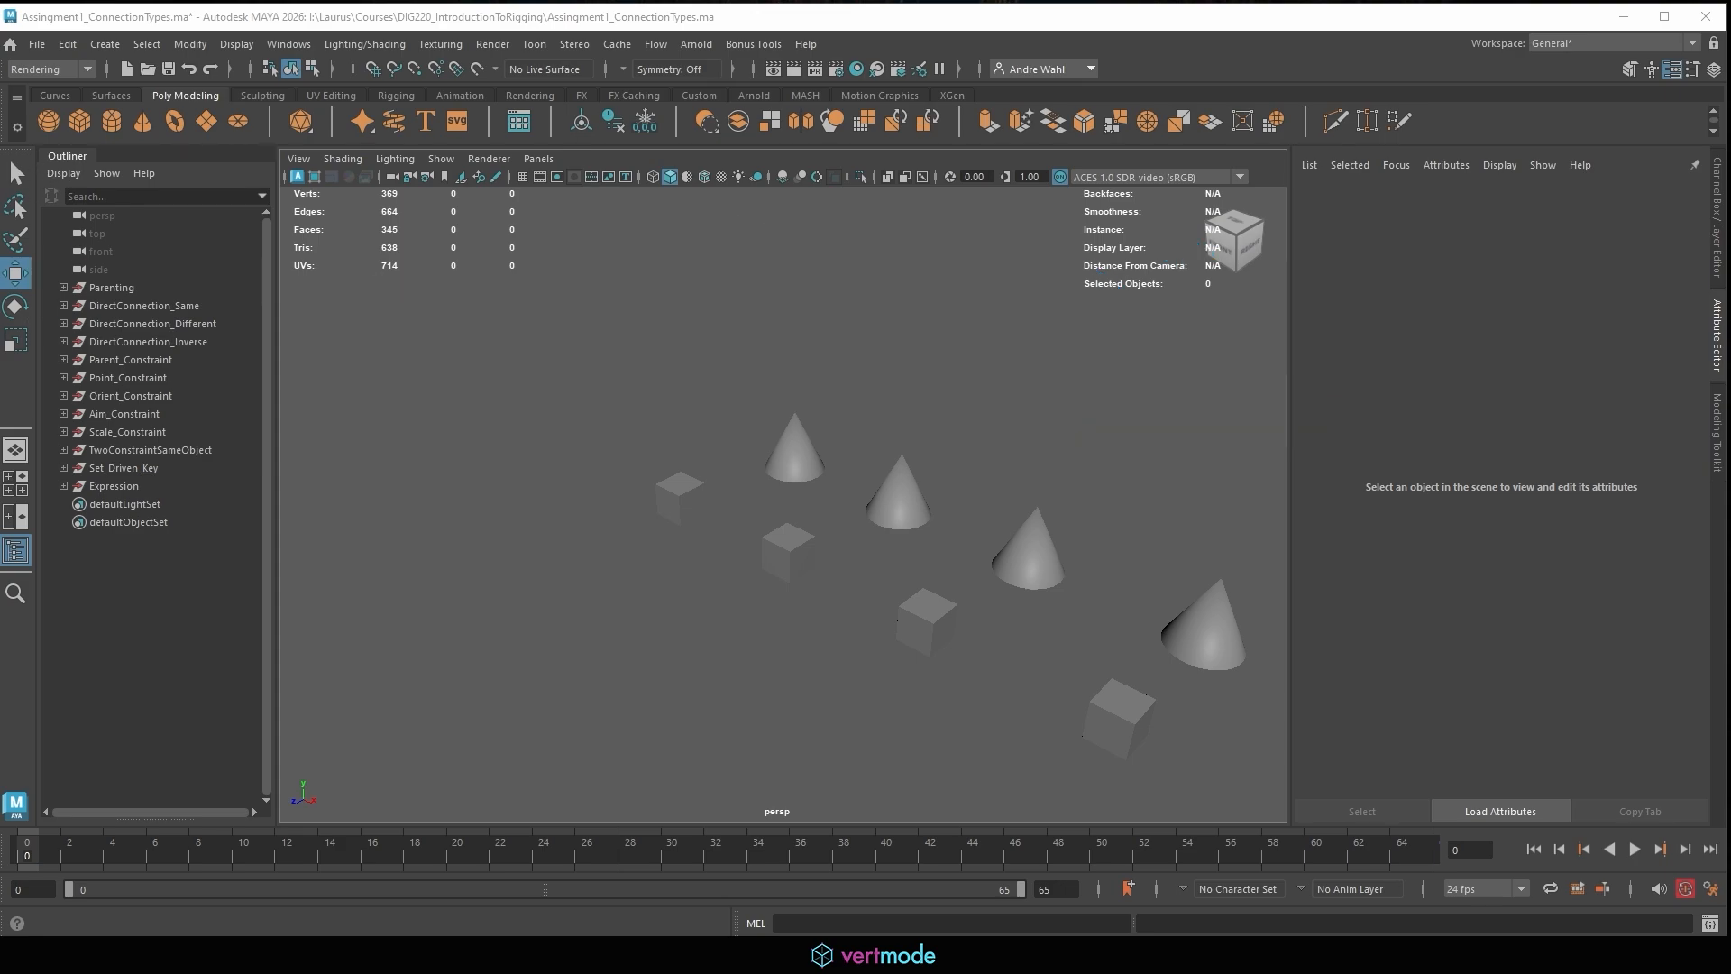
Expand the Parenting group in the Outliner and frame its cone and cube in the viewport.
{"action": "left_click", "coordinate": [58, 286]}
{"action": "left_click", "coordinate": [64, 286]}
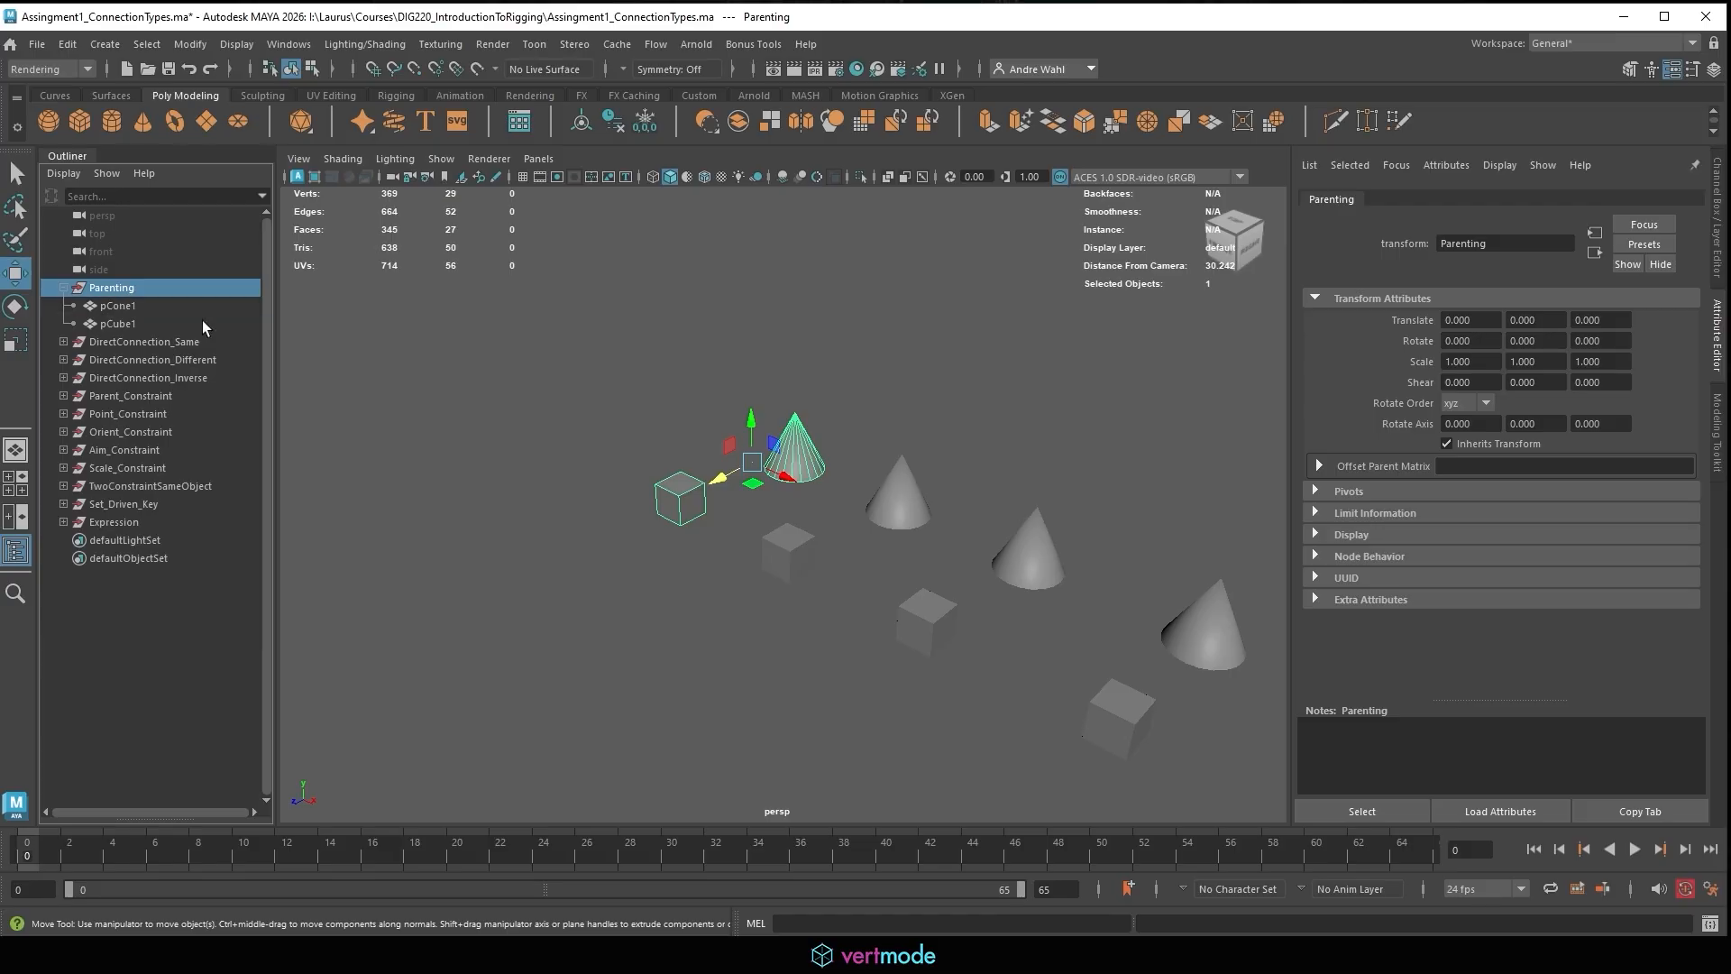
{"action": "key", "text": "f"}
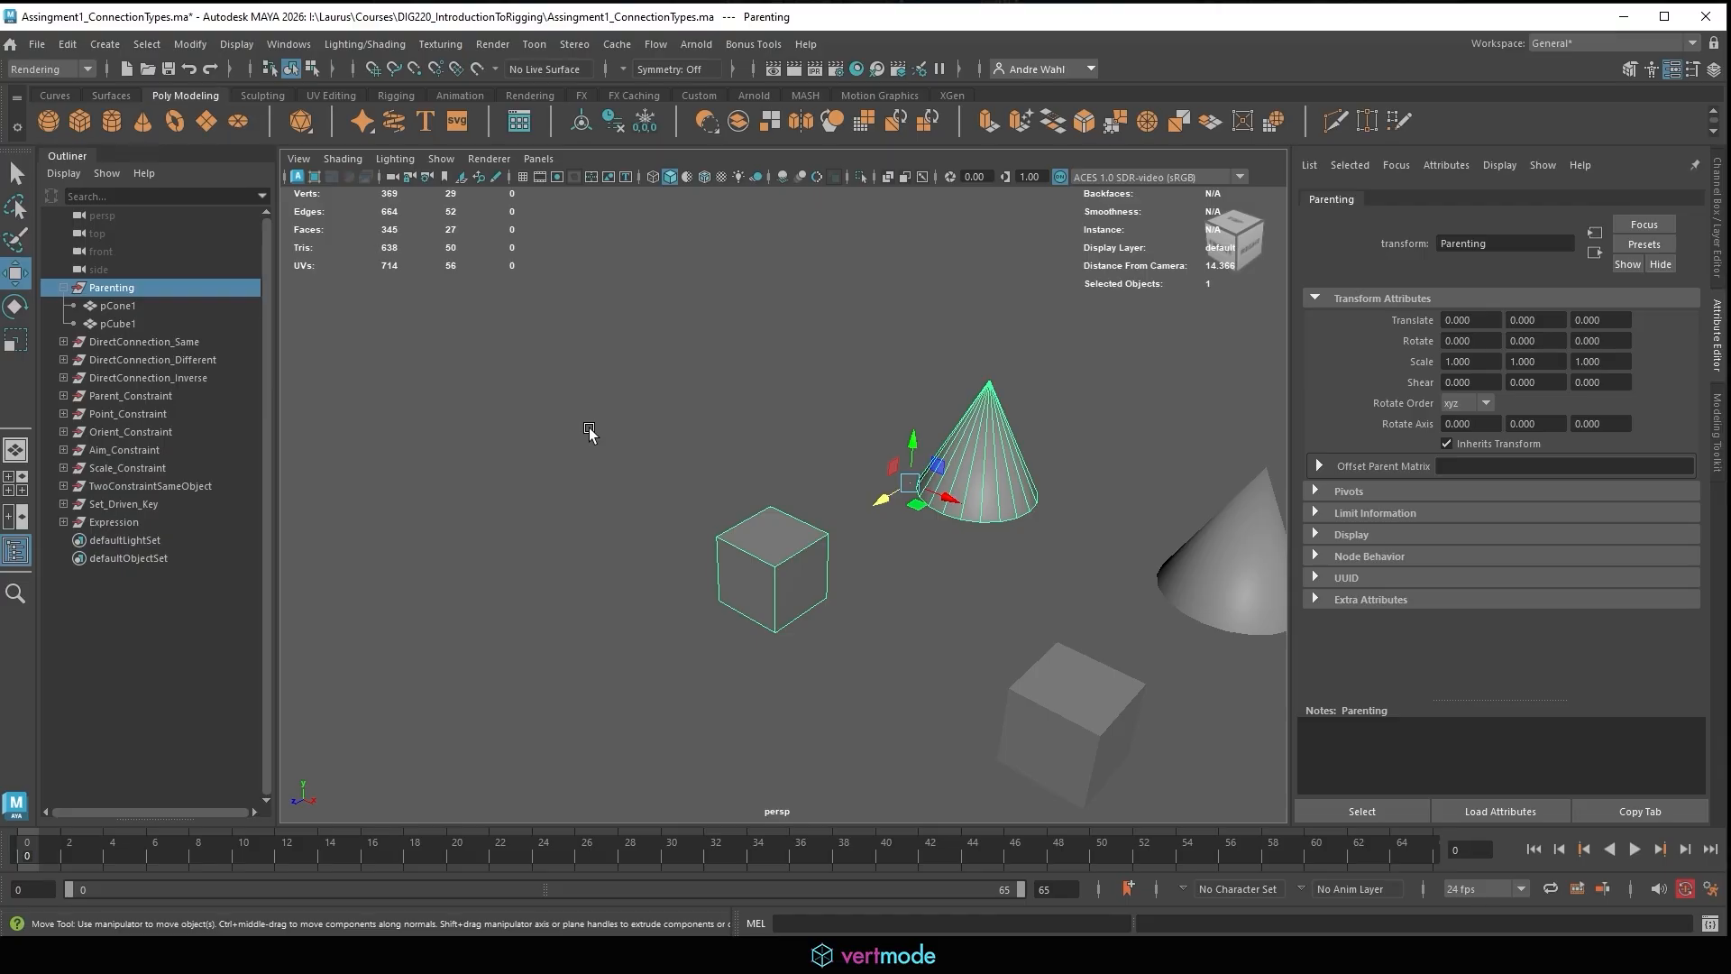
Compare pCube1 and pCone1 as siblings by trying to move the cube alone about 0.74 along Z, and undo the move.
{"action": "left_click", "coordinate": [135, 322]}
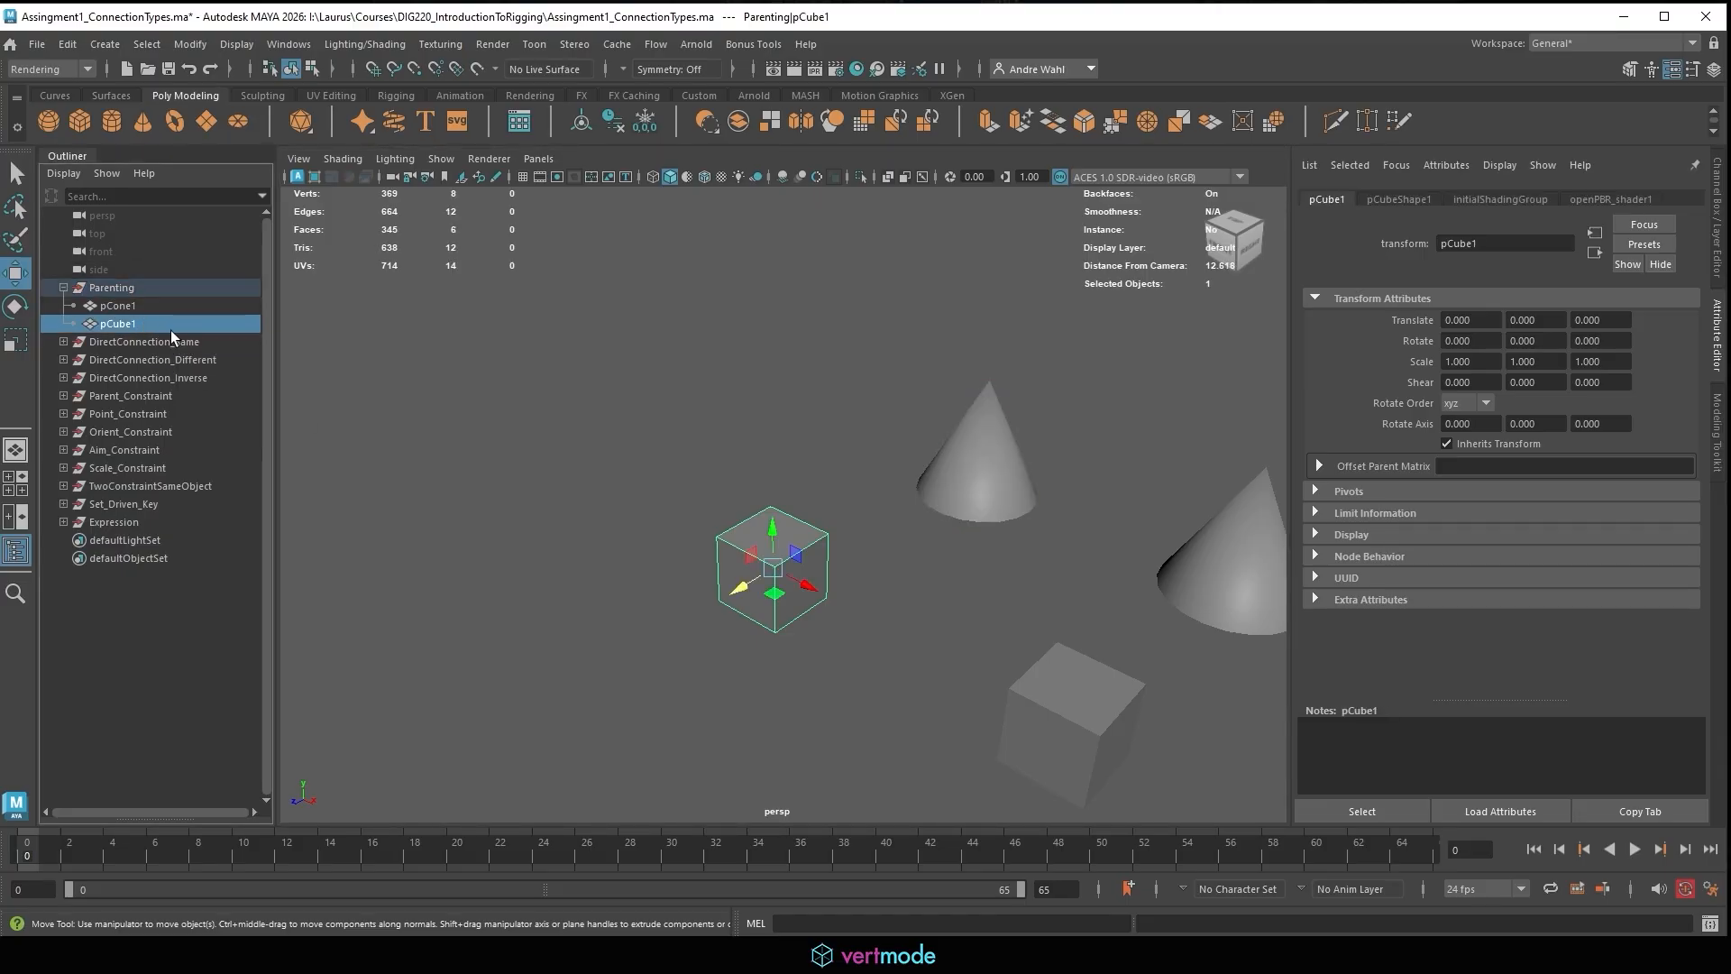
{"action": "left_click", "coordinate": [954, 508]}
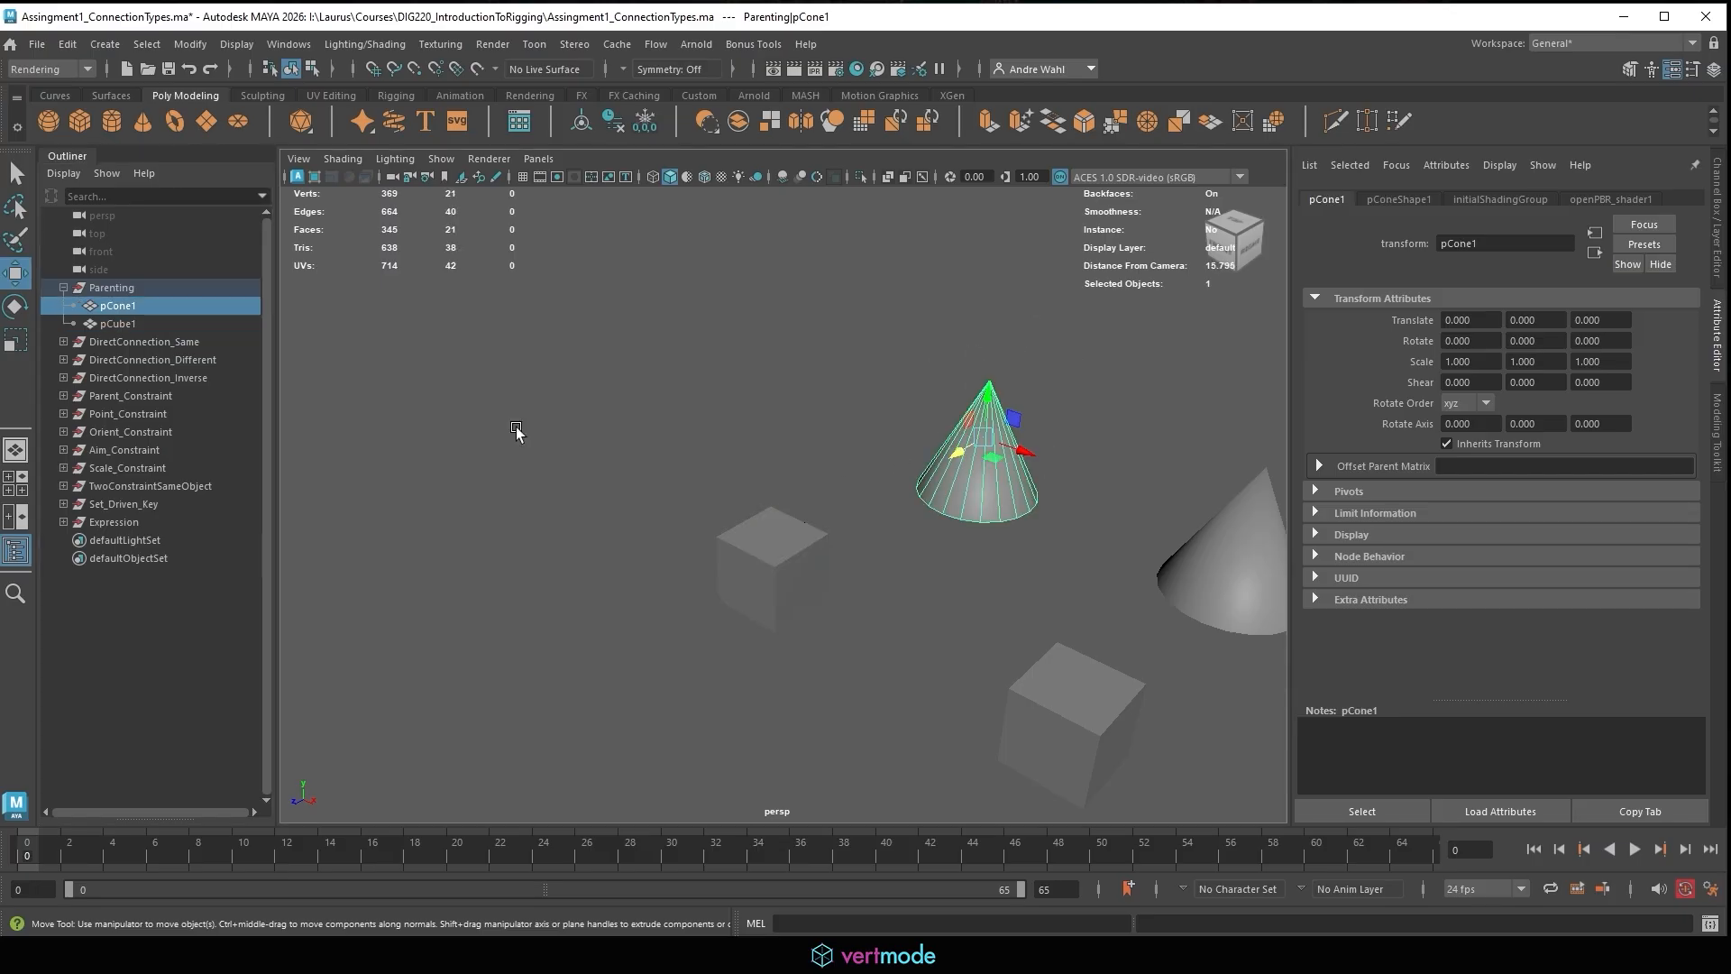
{"action": "left_click", "coordinate": [119, 322]}
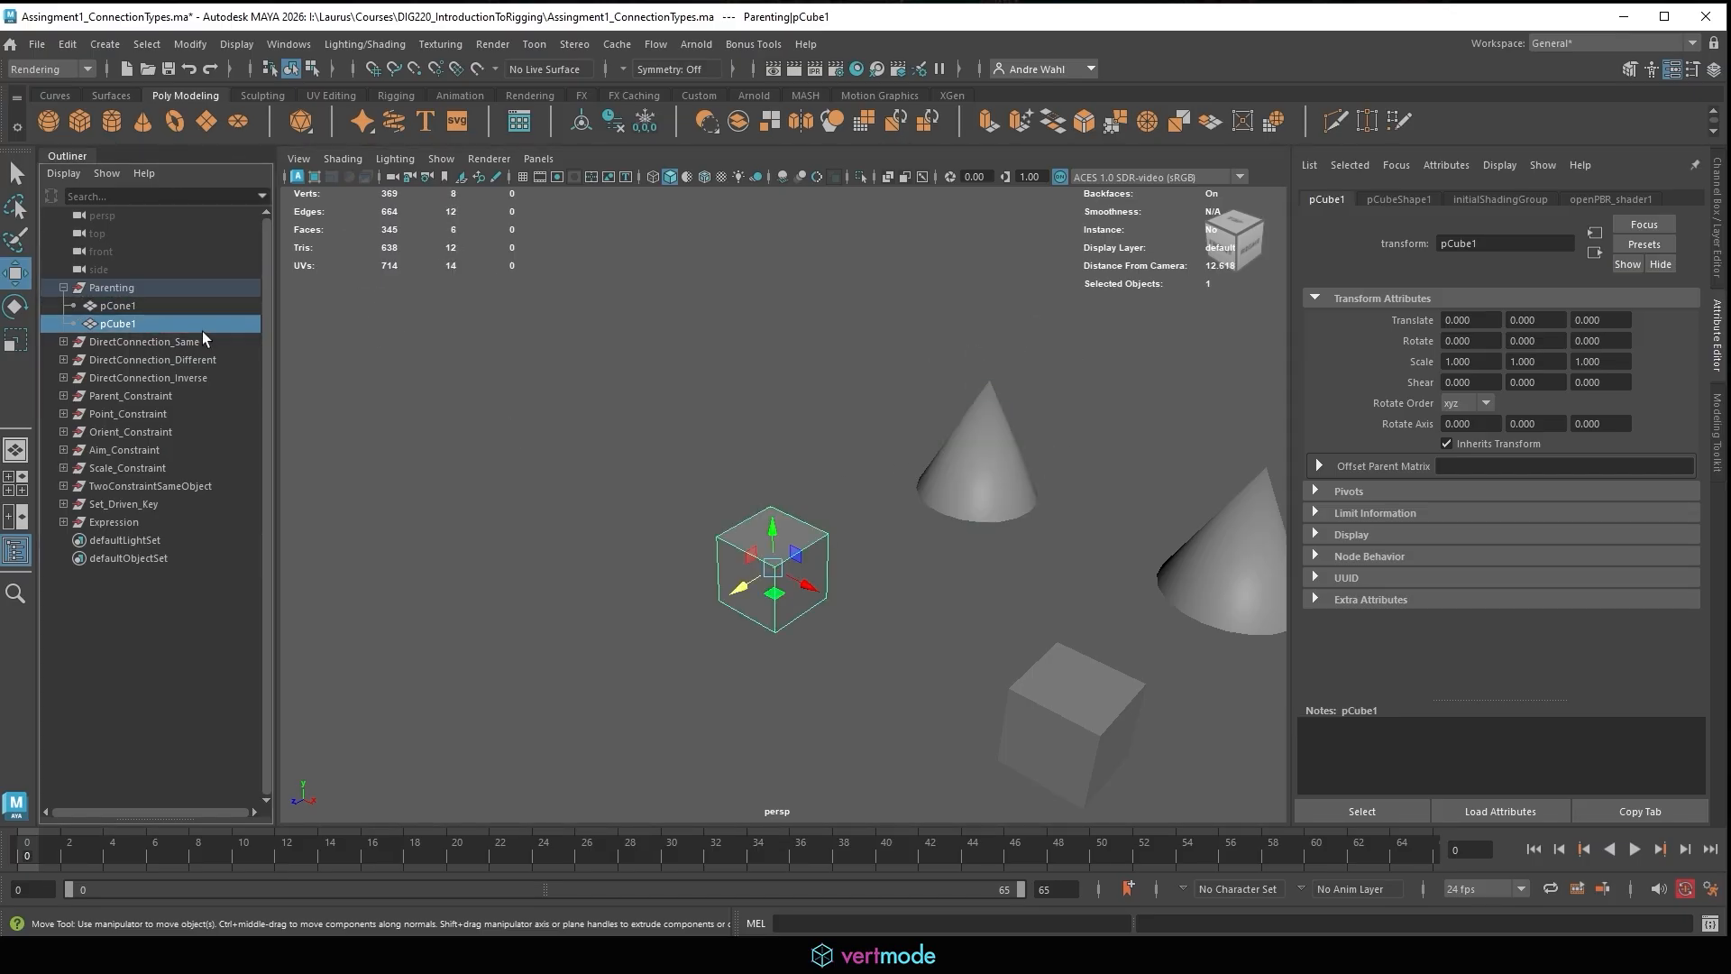
{"action": "middle_click_drag", "start_coordinate": [811, 443], "coordinate": [813, 548]}
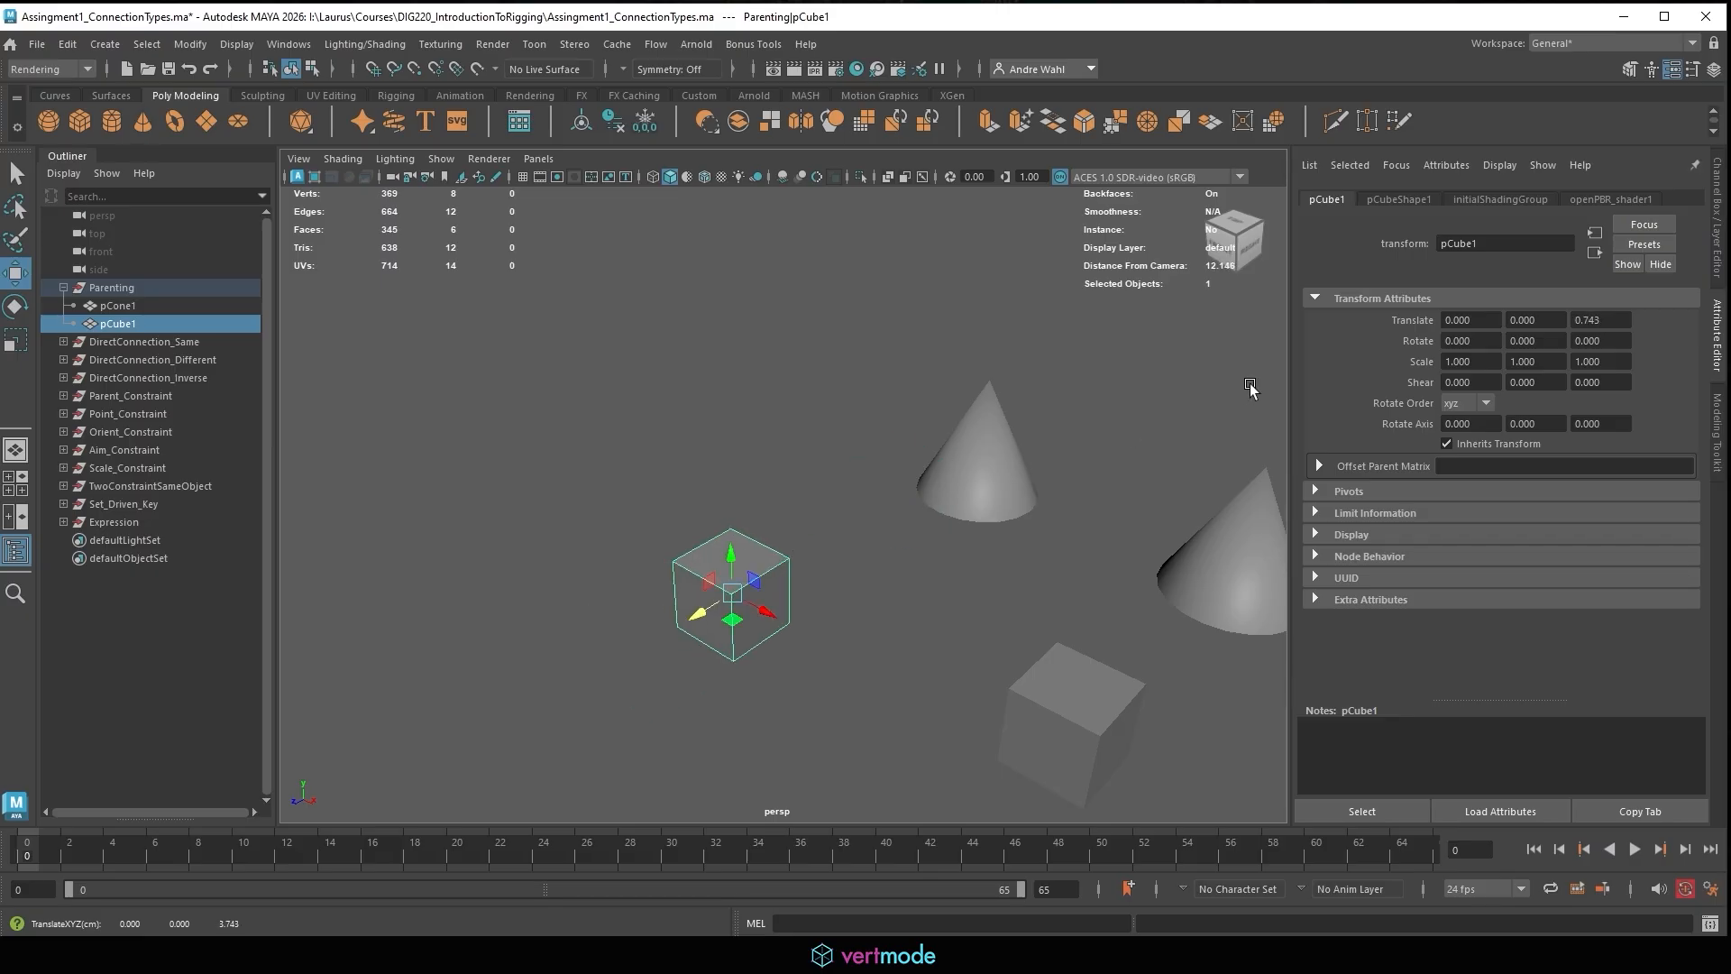
{"action": "key", "text": "ctrl+z"}
{"action": "left_click", "coordinate": [1048, 444]}
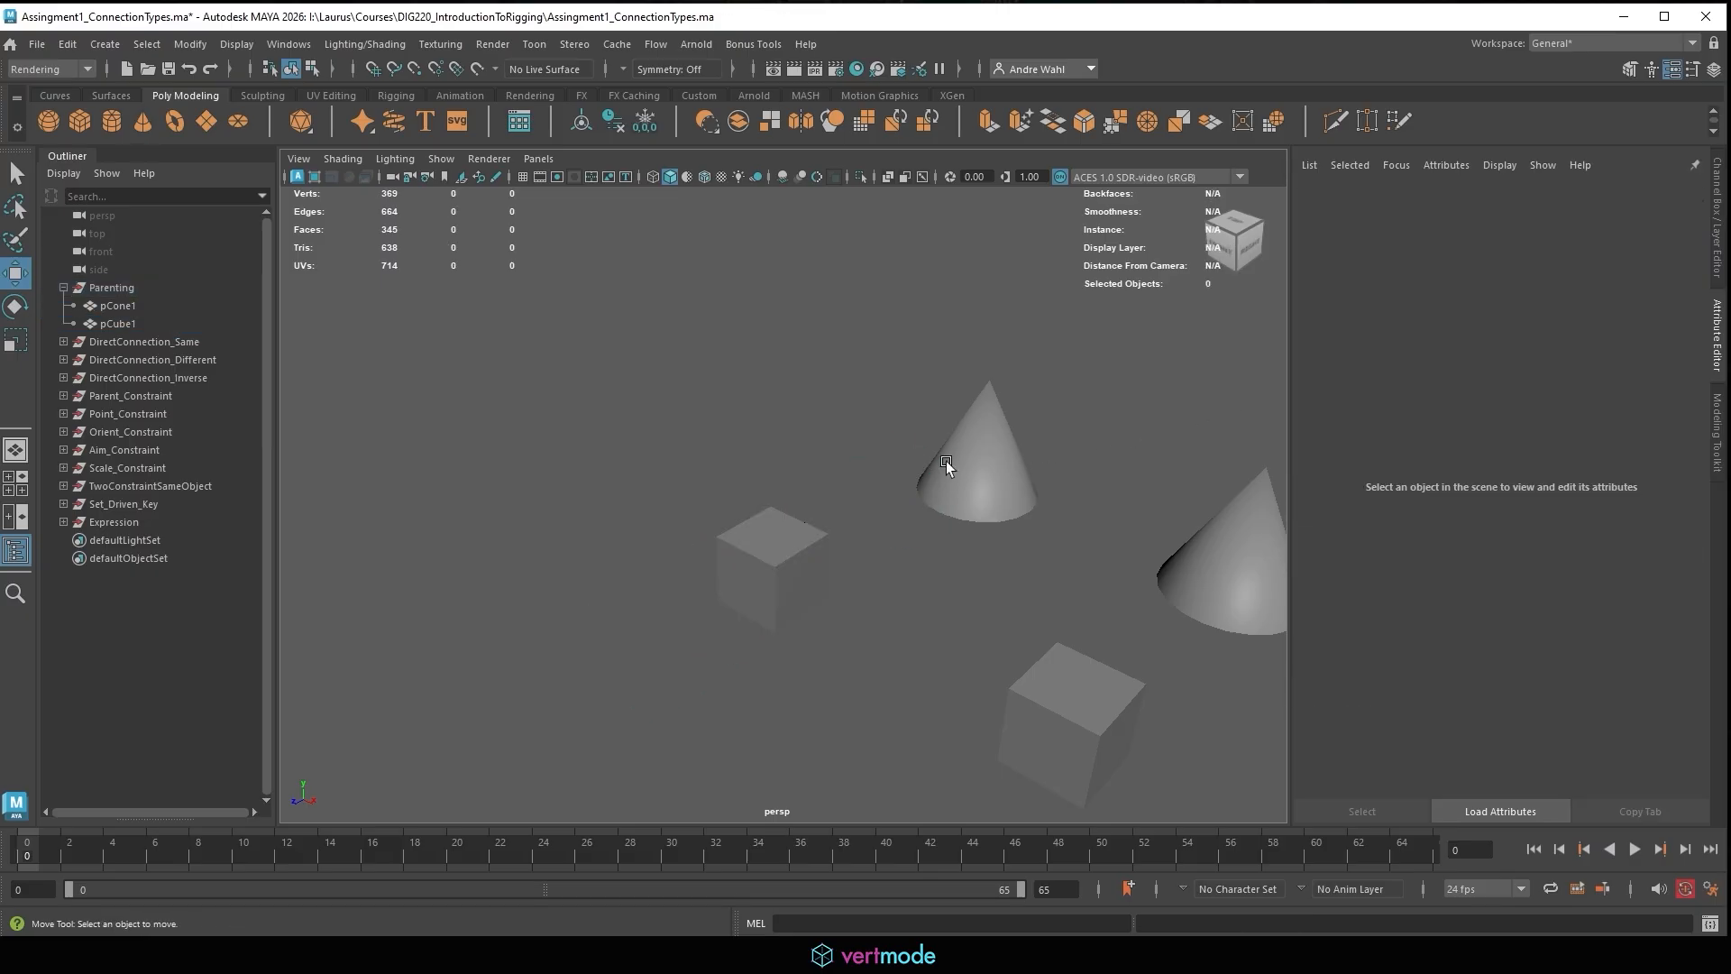
Parent pCone1 under pCube1 inside the Parenting group.
{"action": "left_click", "coordinate": [115, 307]}
{"action": "middle_click_drag", "start_coordinate": [135, 307], "coordinate": [153, 317]}
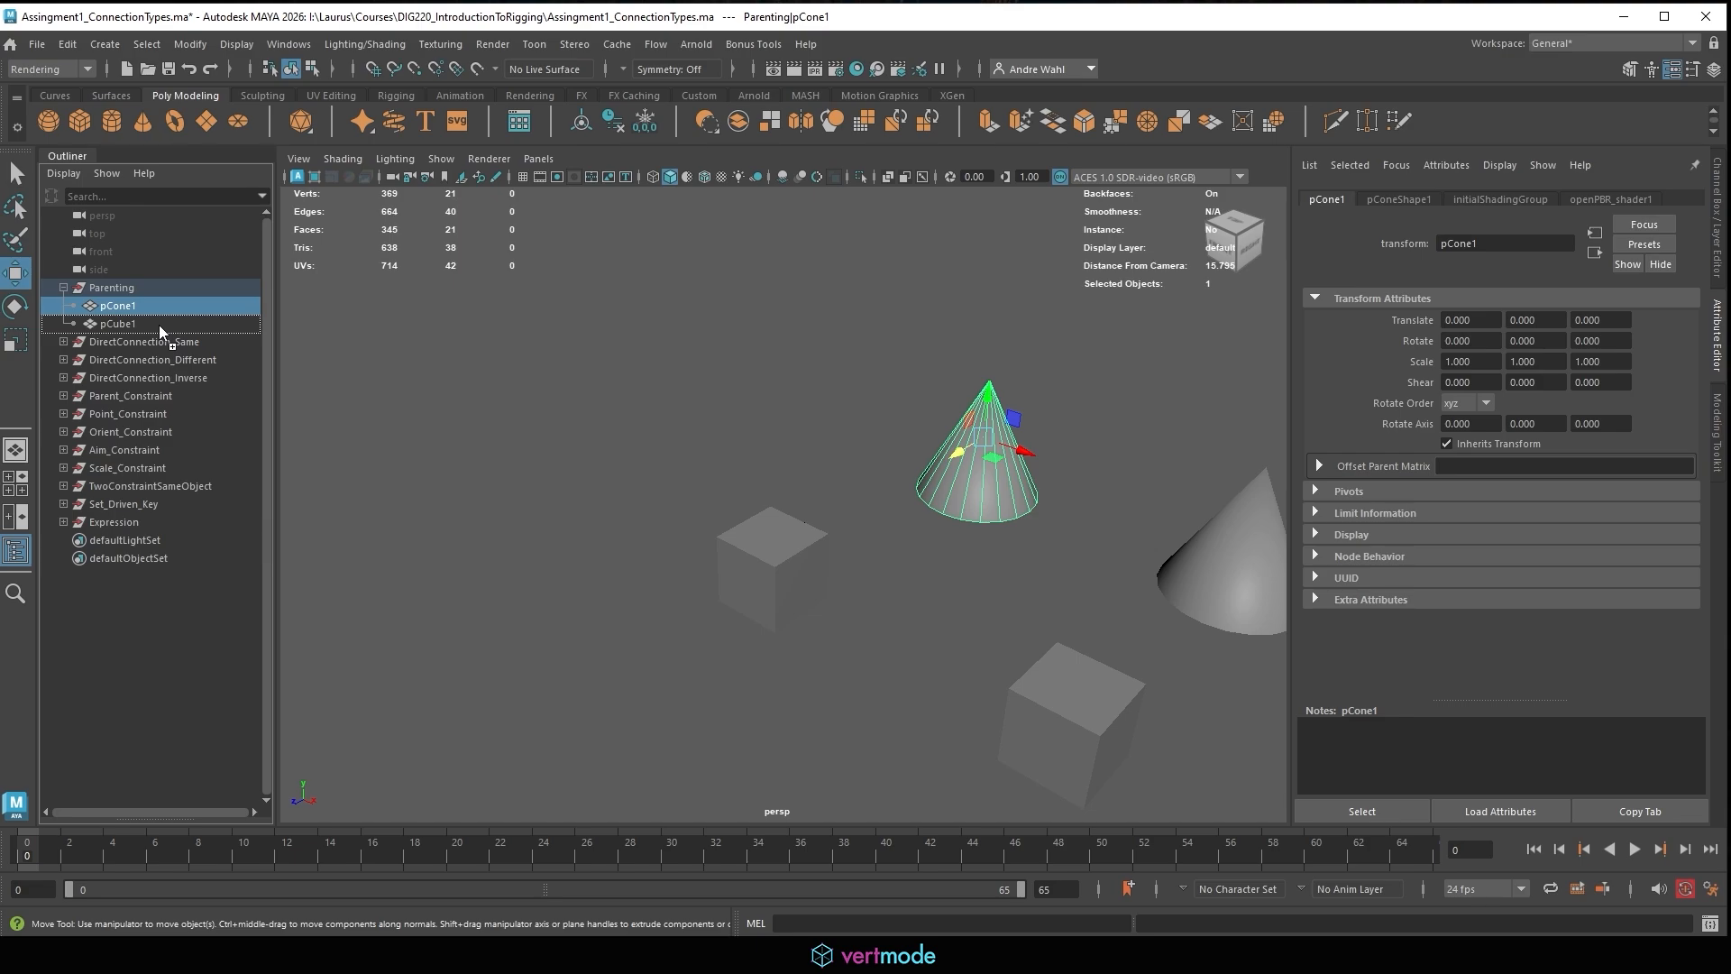
{"action": "middle_click_drag", "start_coordinate": [159, 324], "coordinate": [158, 325]}
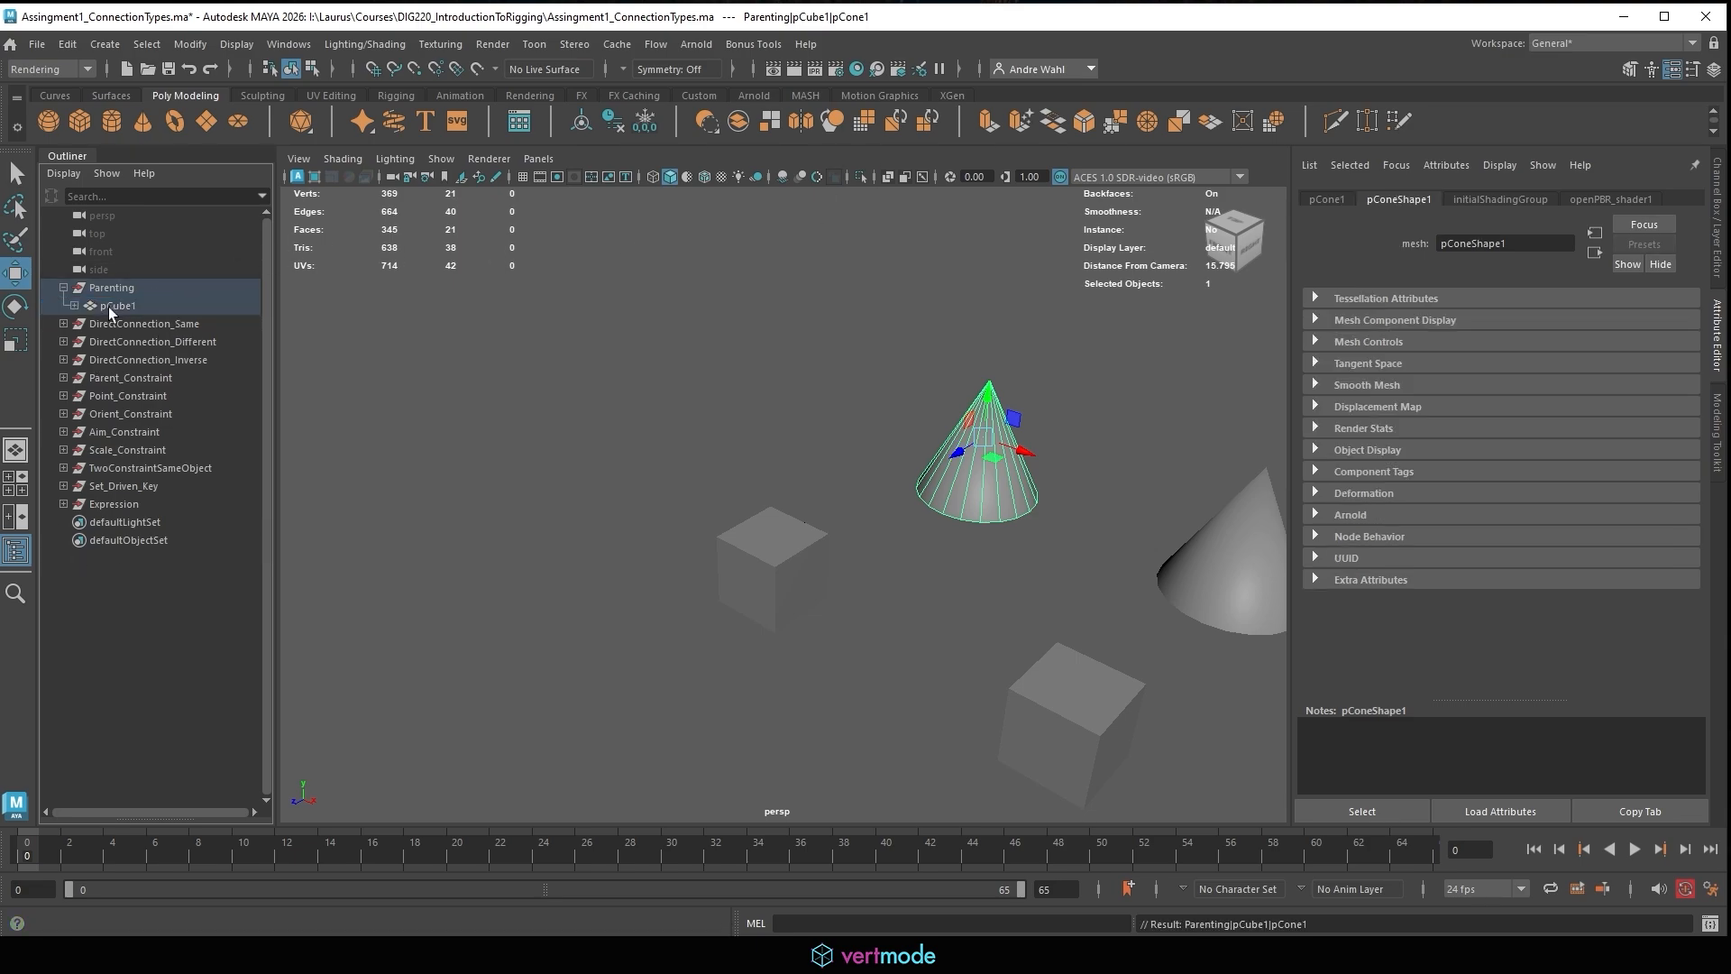
Select the Parenting group and pCube1 in turn, and expand pCube1 to check the nested pCone1.
{"action": "left_click", "coordinate": [144, 288]}
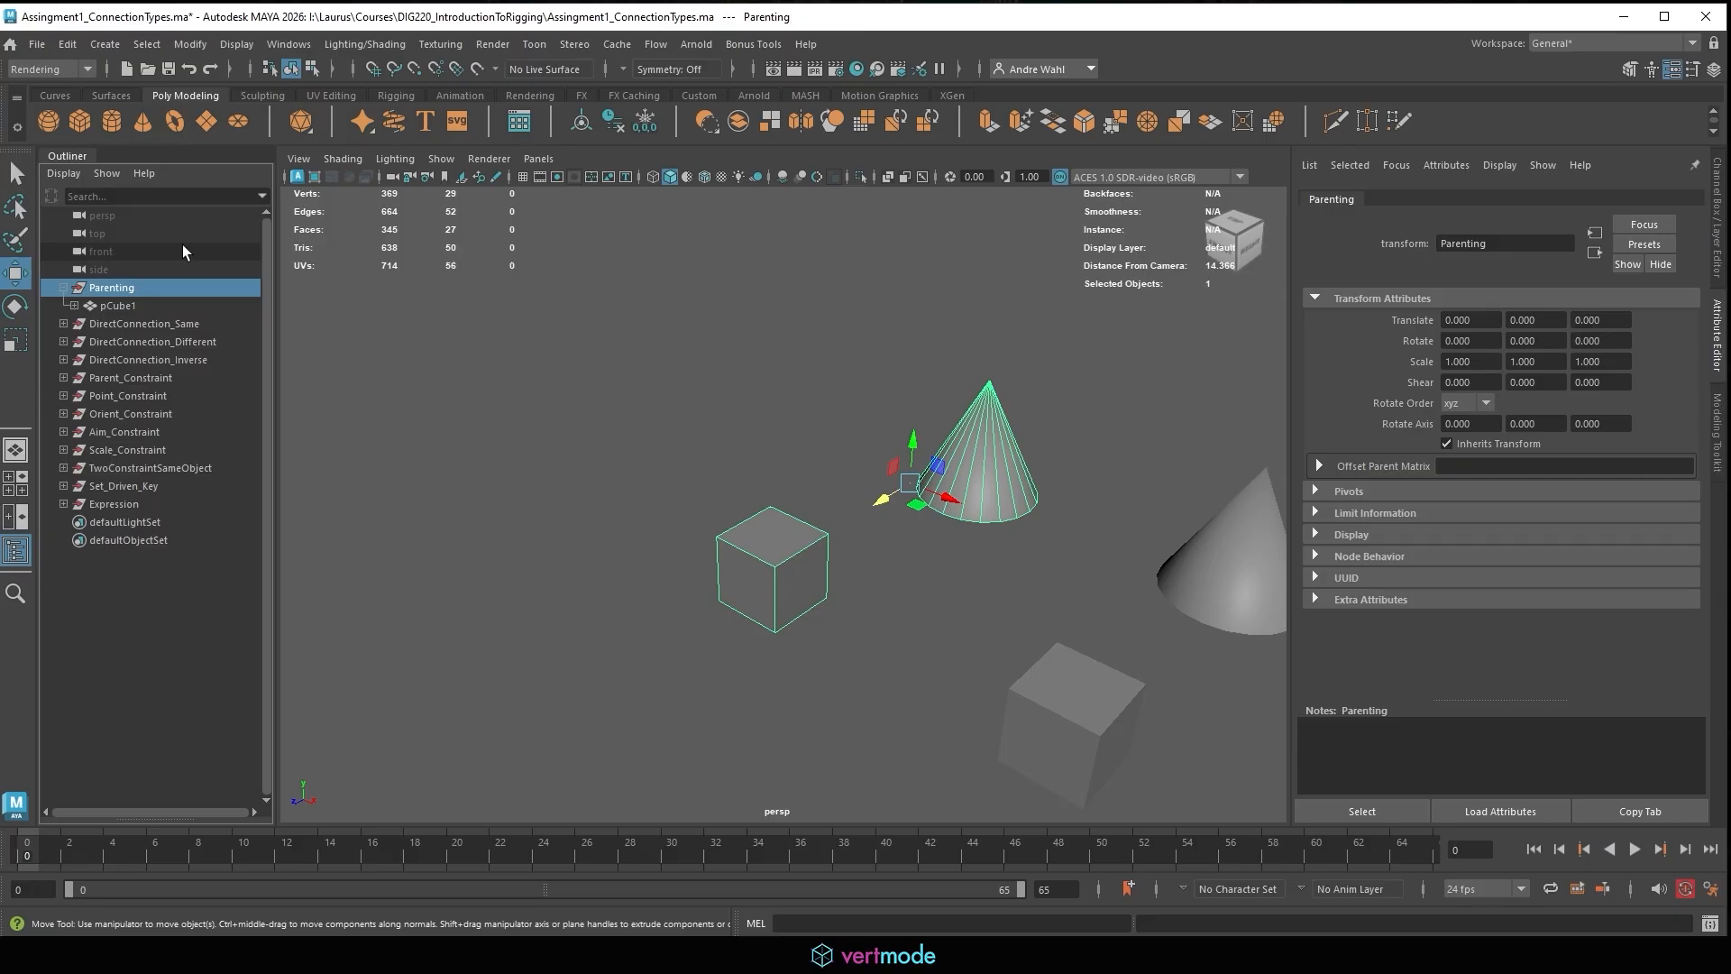
{"action": "left_click", "coordinate": [132, 306]}
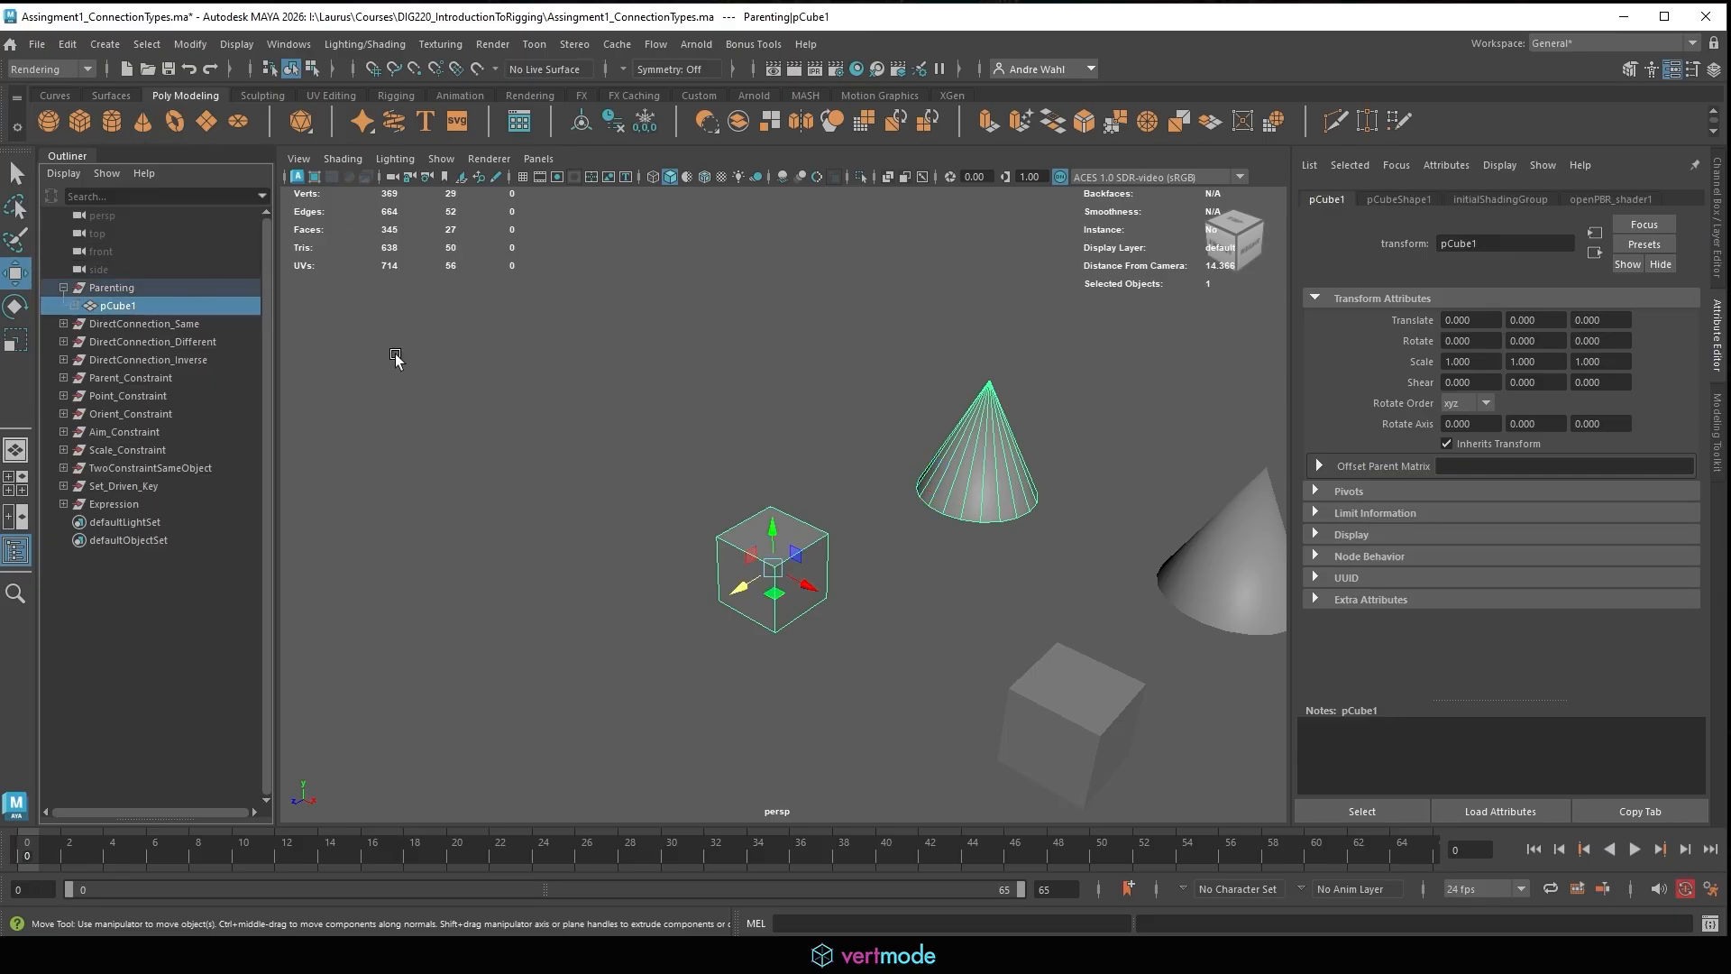
{"action": "left_click", "coordinate": [74, 306]}
{"action": "left_click", "coordinate": [128, 324]}
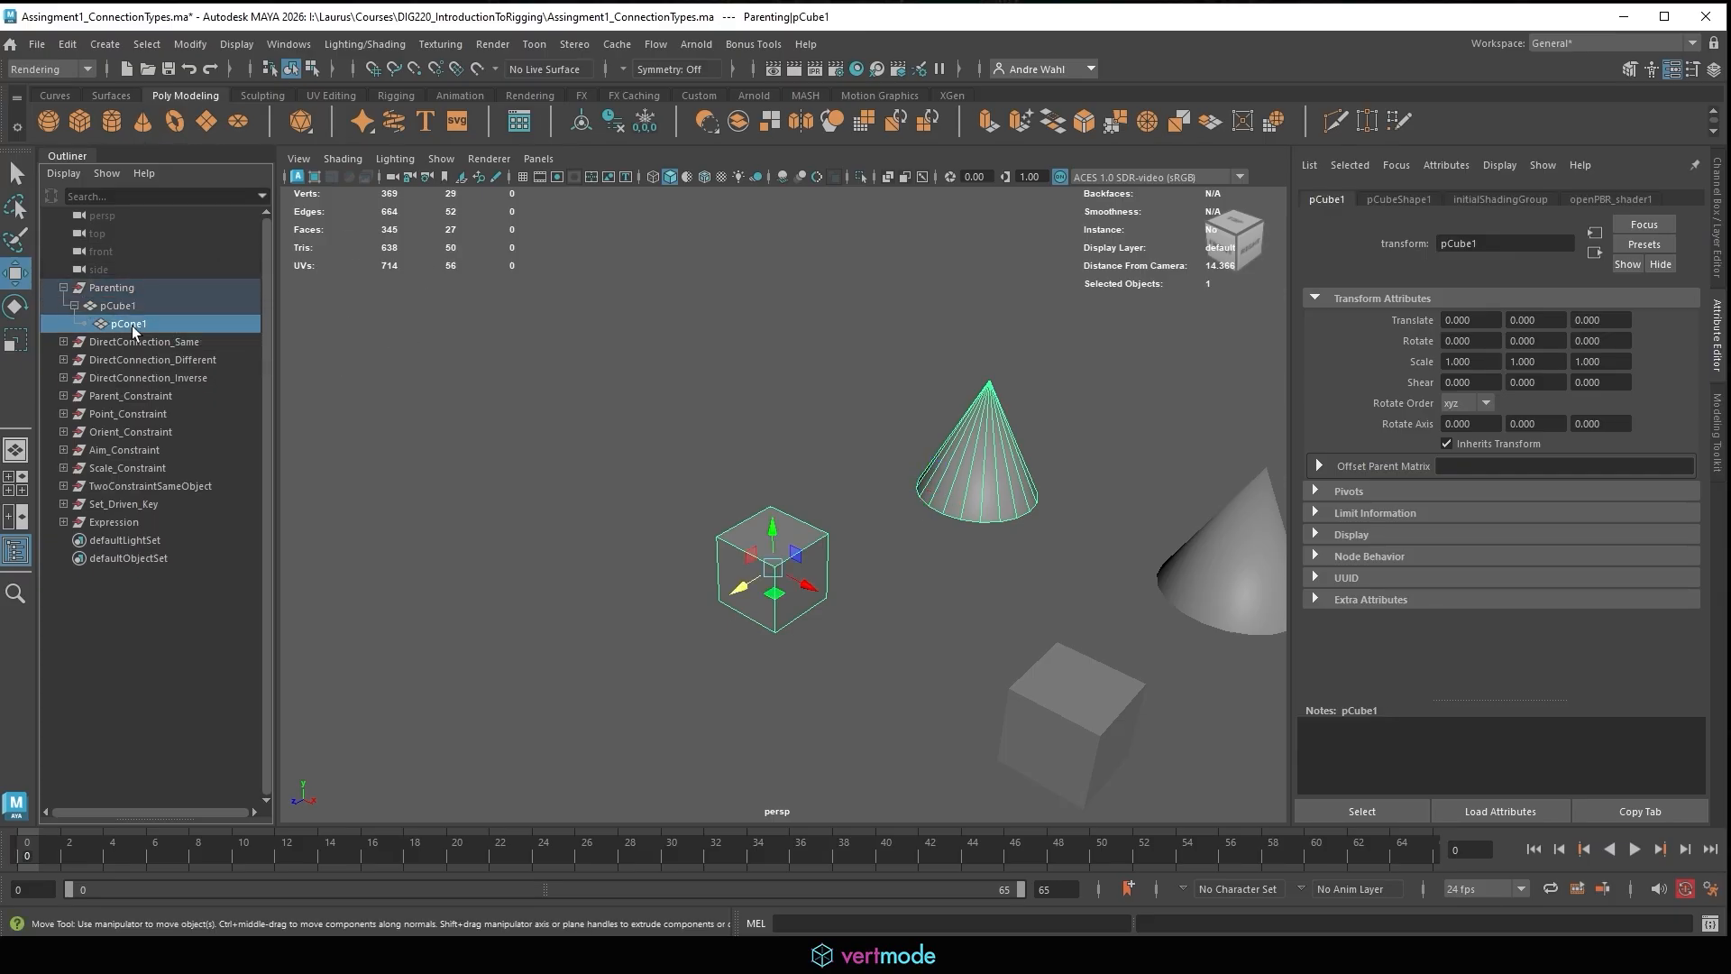
Test the parenting by moving pCube1 freely, and offset the child pCone1 to about 0.236, -2.304, 1.650.
{"action": "left_click", "coordinate": [121, 308]}
{"action": "scroll", "coordinate": [559, 464], "scroll_direction": "down", "scroll_amount": 5}
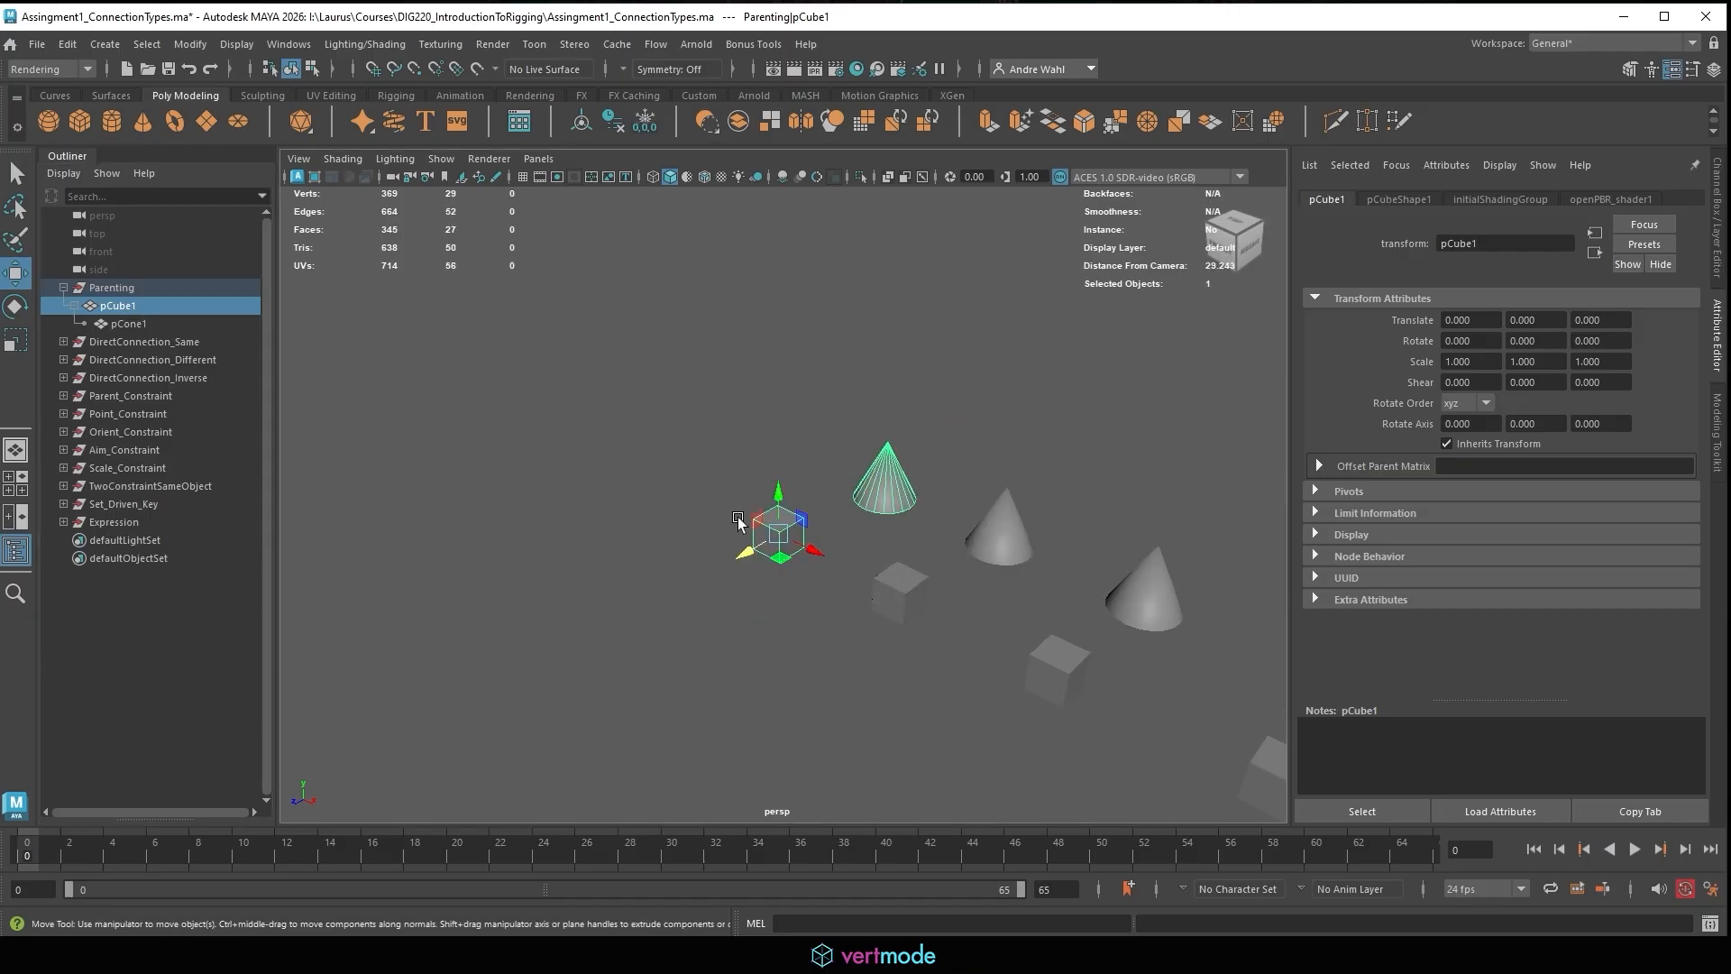
{"action": "left_click_drag", "start_coordinate": [780, 536], "coordinate": [644, 478]}
{"action": "left_click", "coordinate": [789, 417]}
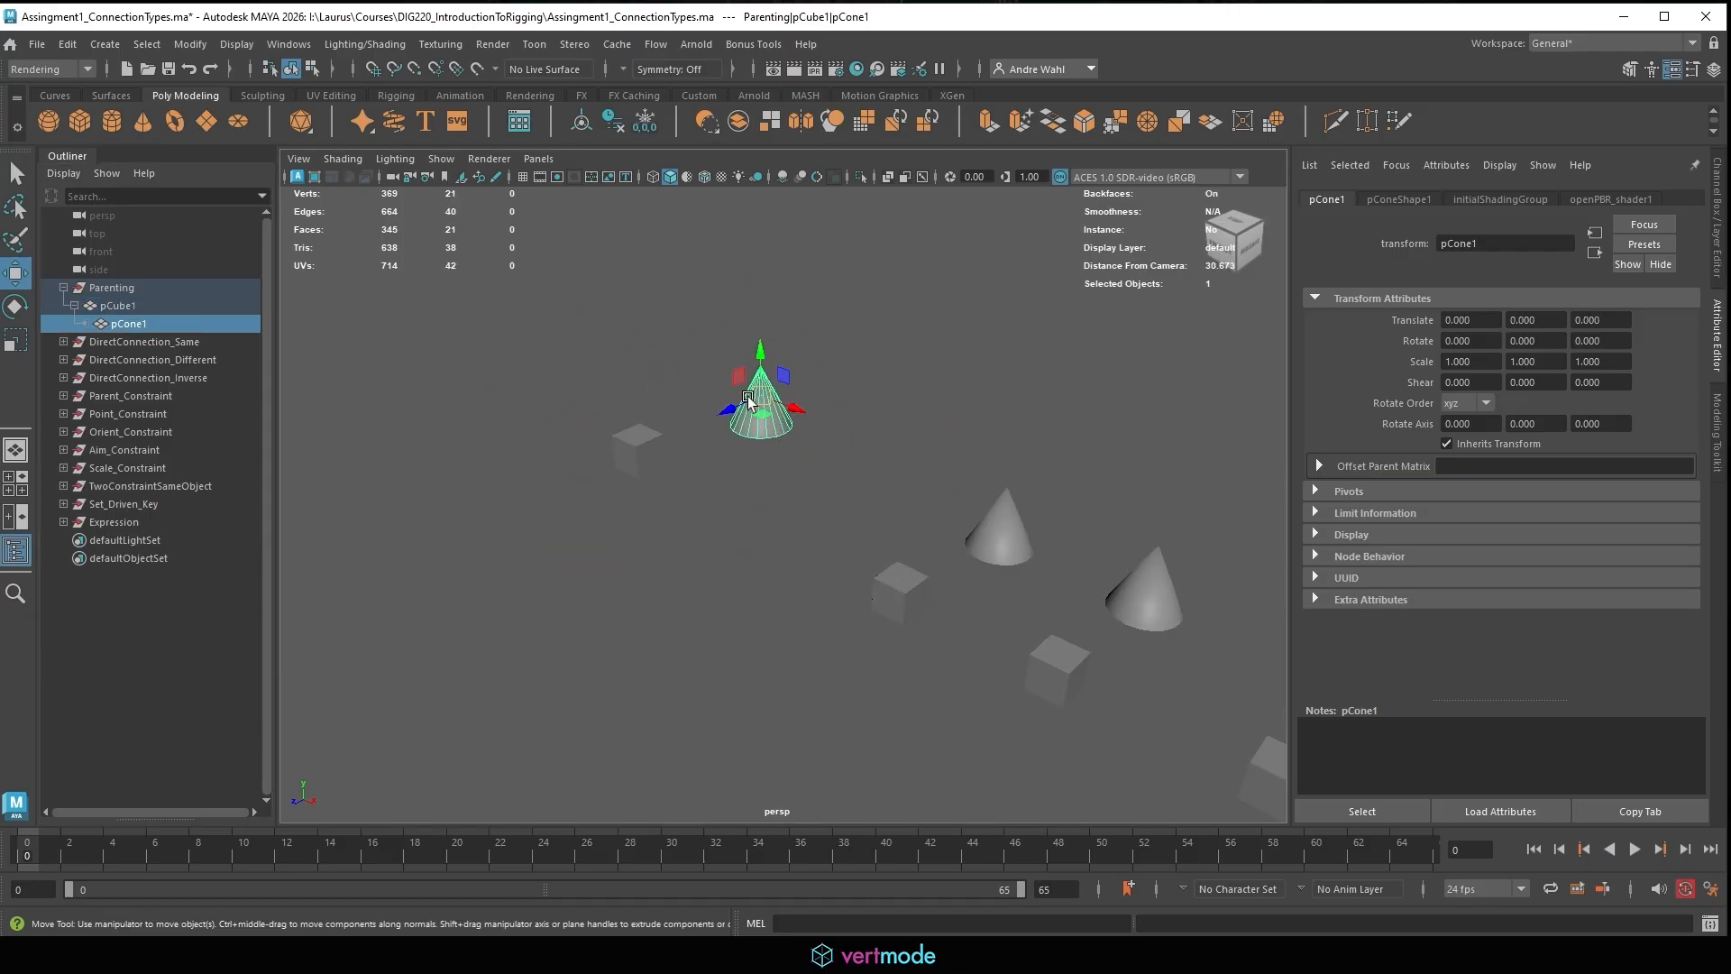
{"action": "left_click_drag", "start_coordinate": [787, 417], "coordinate": [728, 487]}
Alternate moving pCube1 and its child cone again, leaving the cube at about -5.472, 2.201, 3.397.
{"action": "left_click", "coordinate": [647, 462]}
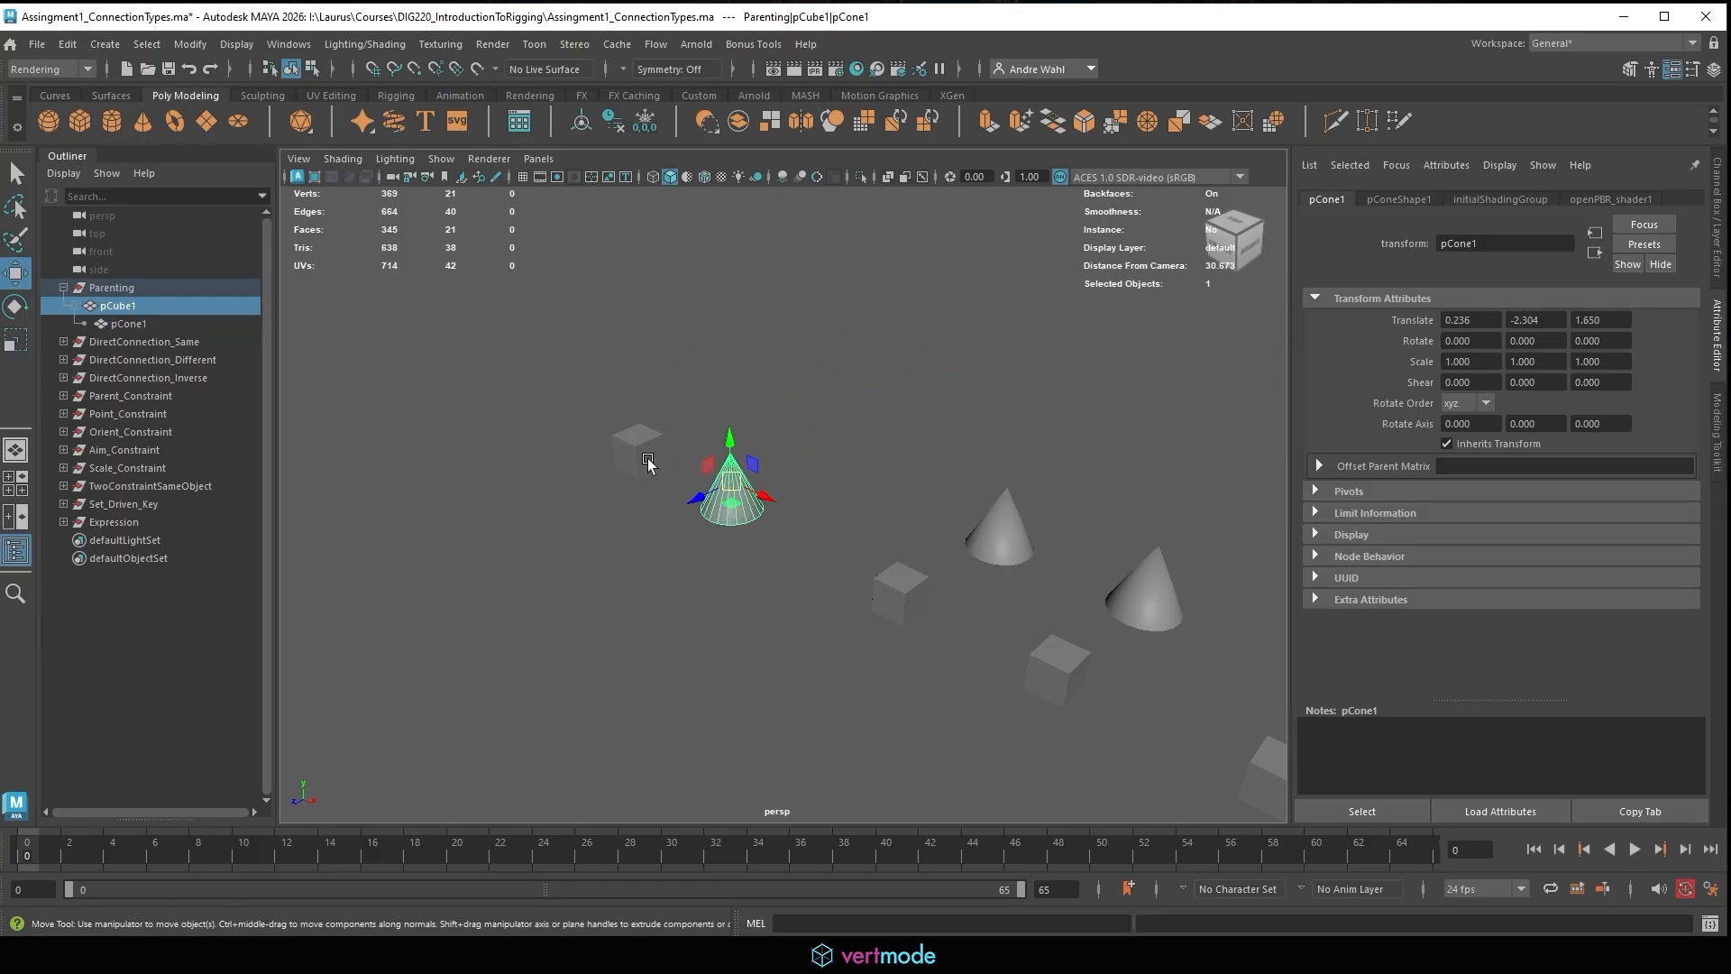
{"action": "left_click_drag", "start_coordinate": [639, 452], "coordinate": [521, 402]}
{"action": "left_click", "coordinate": [660, 487]}
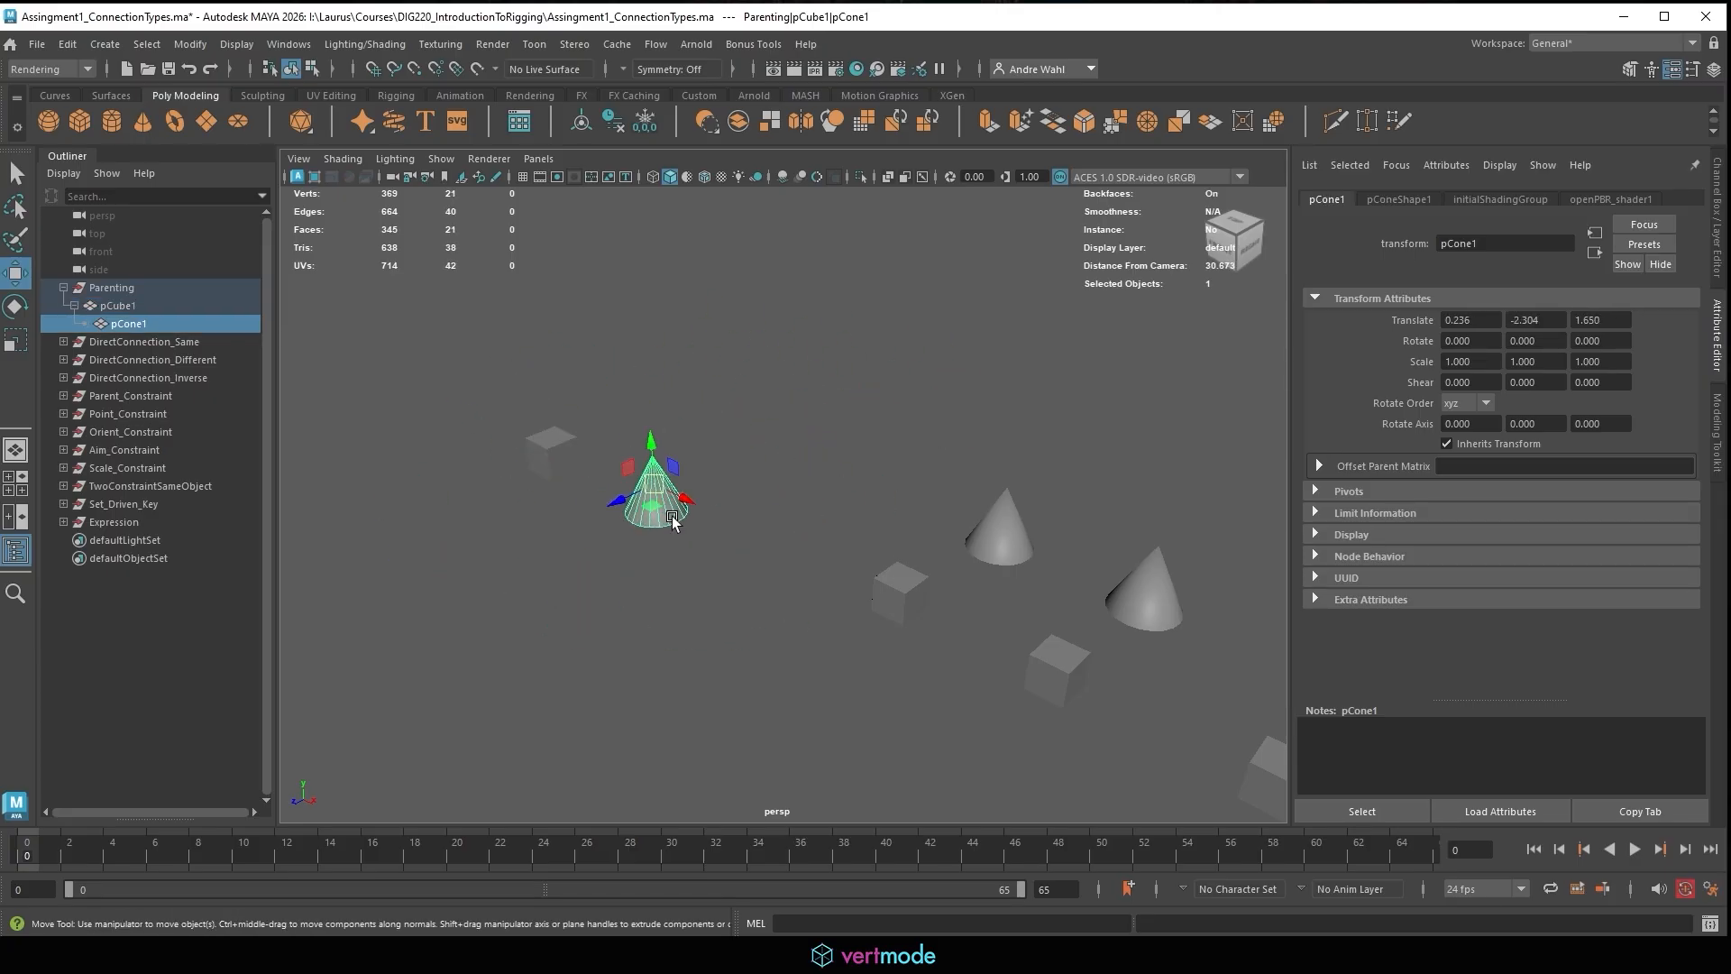
{"action": "left_click_drag", "start_coordinate": [660, 487], "coordinate": [797, 382]}
{"action": "left_click", "coordinate": [543, 448]}
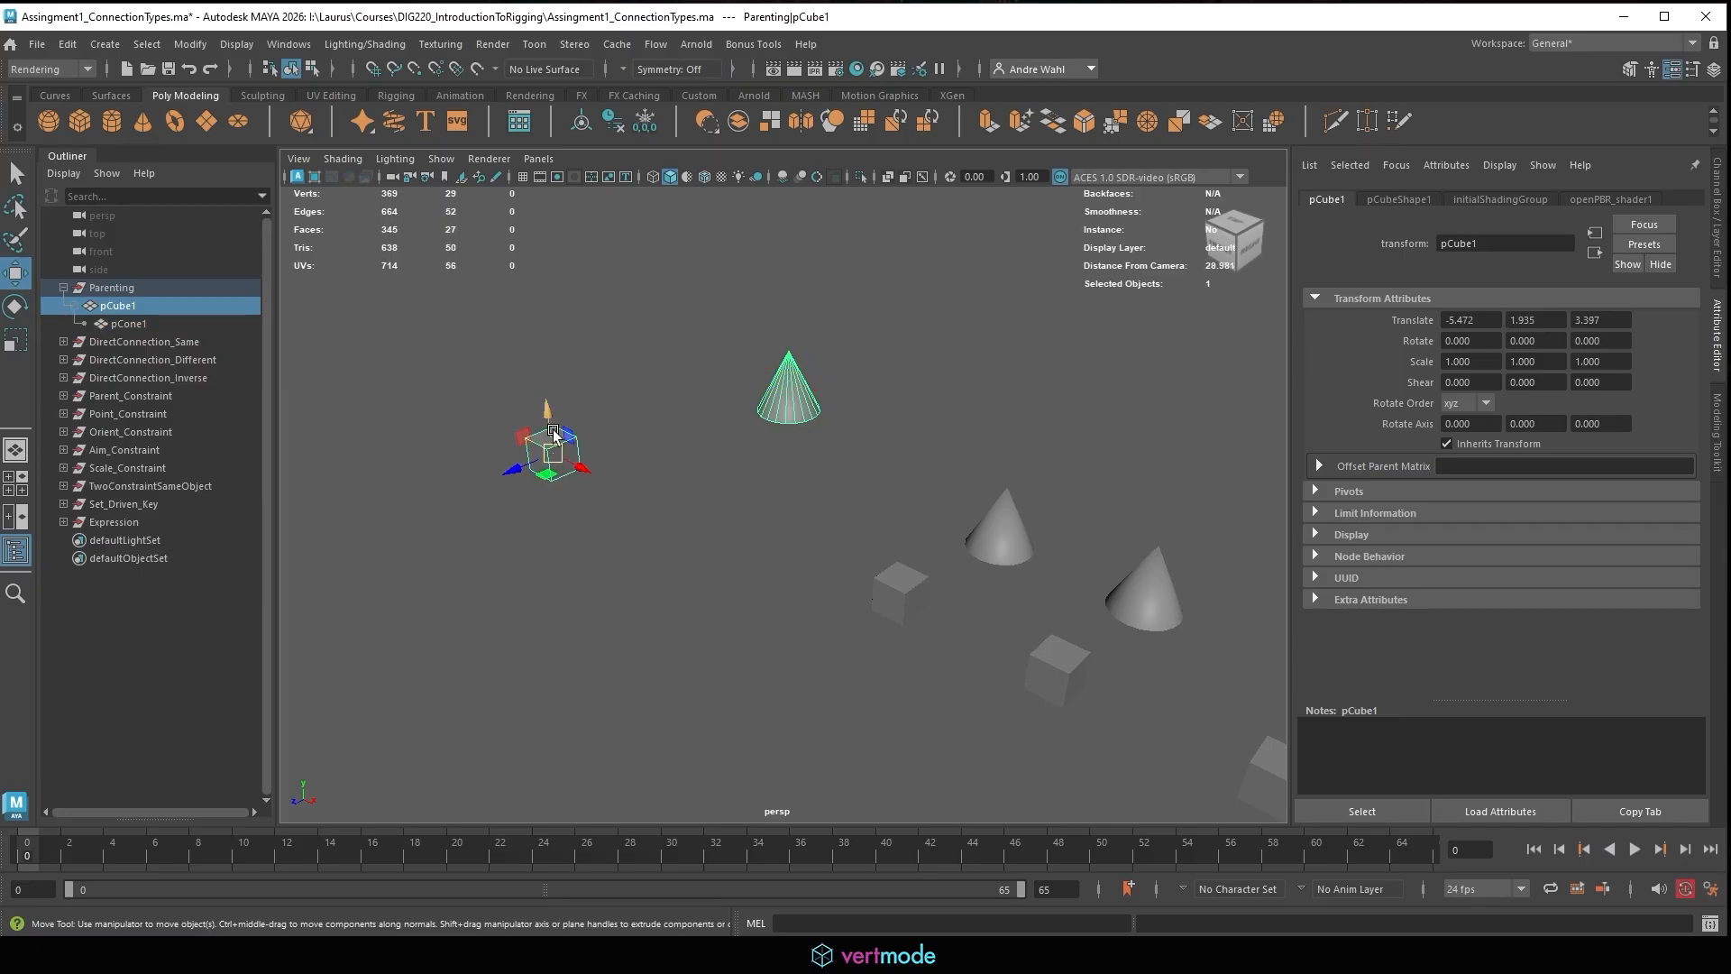
{"action": "left_click_drag", "start_coordinate": [545, 410], "coordinate": [254, 405]}
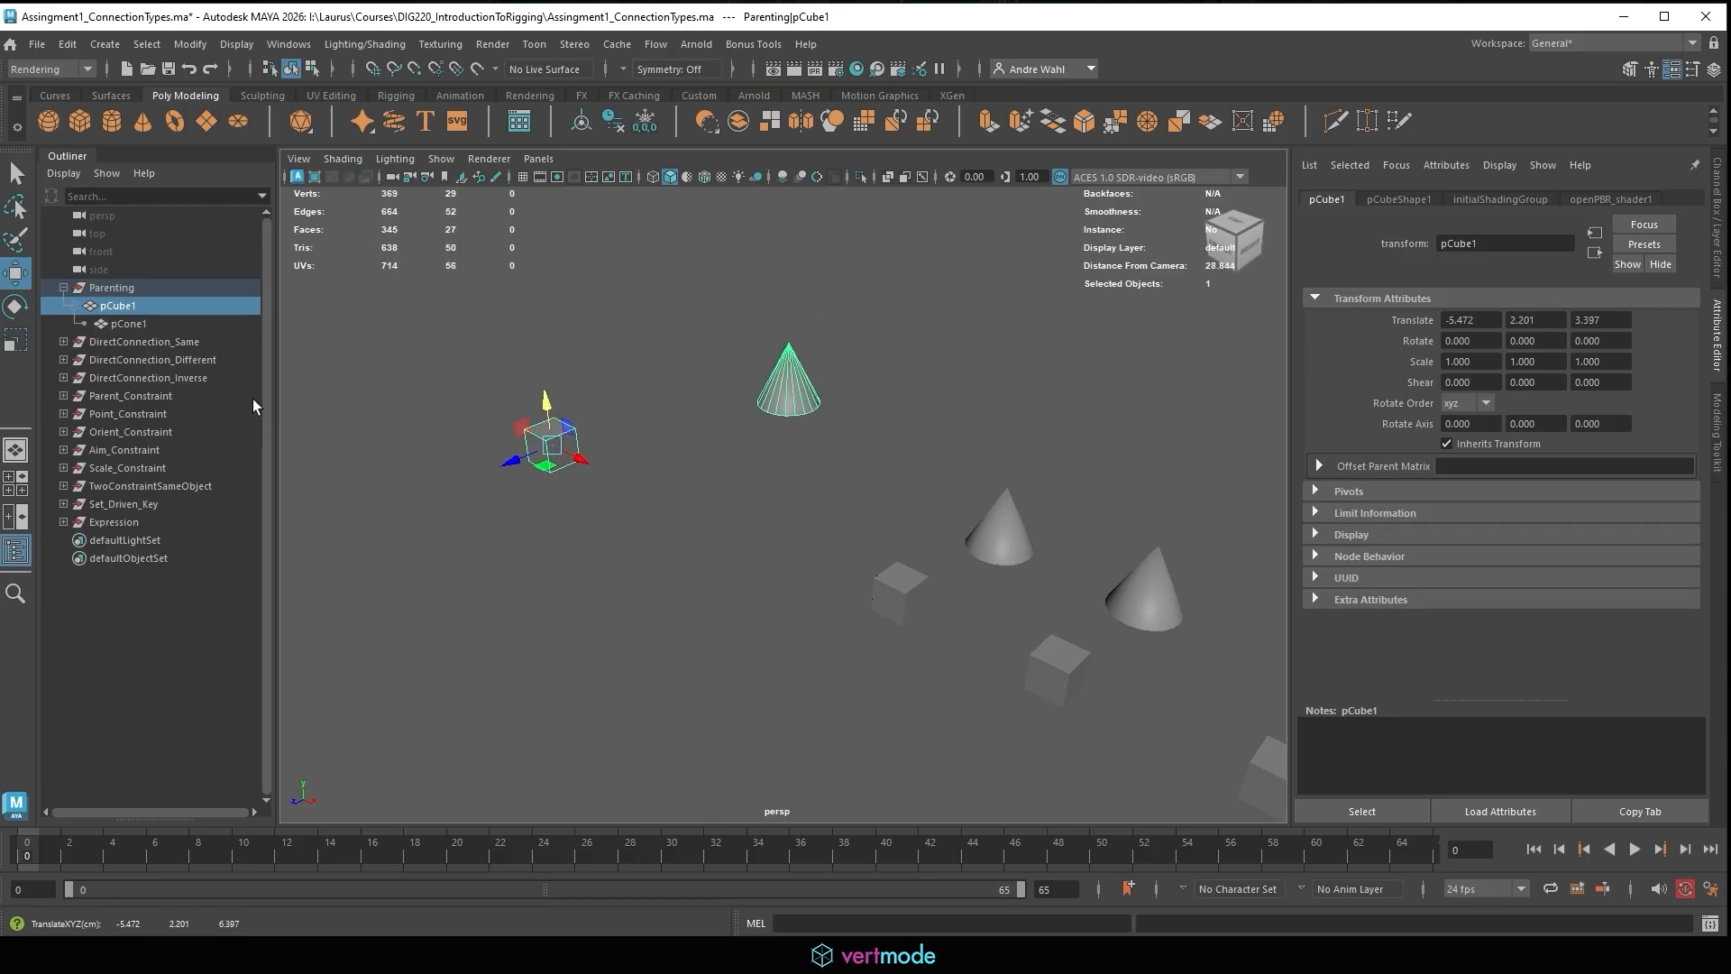
Reset Translate X, Y and Z to 0 on both pCube1 and pCone1.
{"action": "left_click", "coordinate": [772, 407]}
{"action": "left_click_drag", "start_coordinate": [390, 522], "coordinate": [1046, 244]}
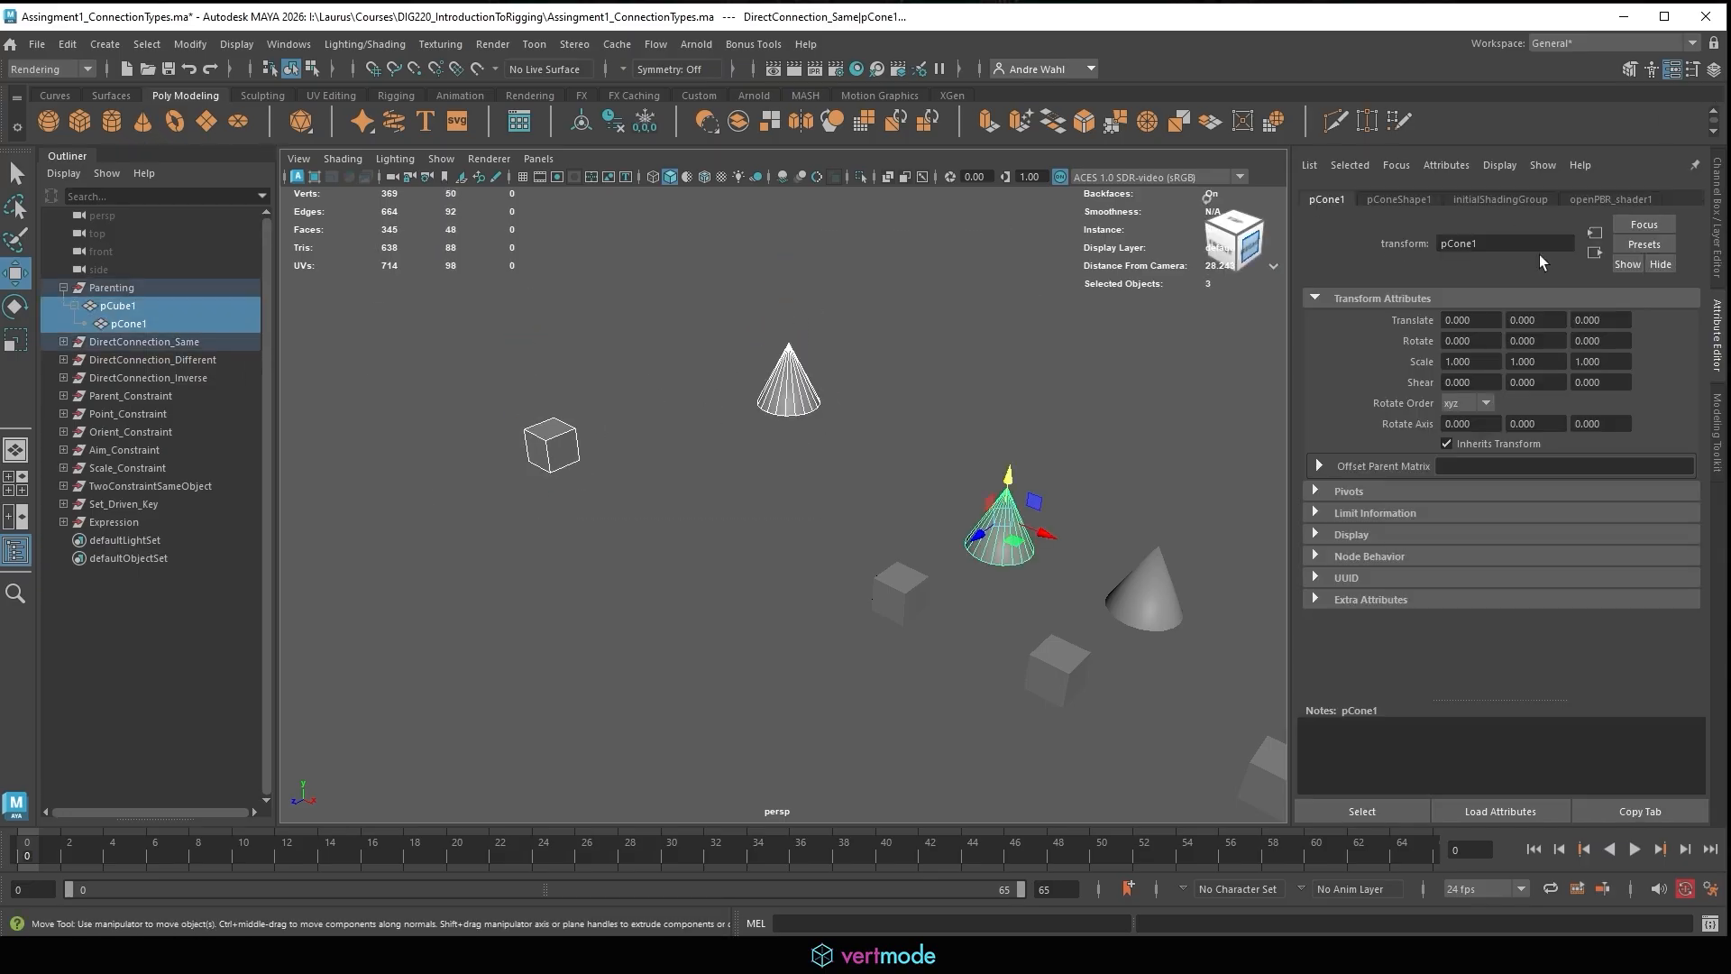
{"action": "left_click_drag", "start_coordinate": [529, 435], "coordinate": [814, 325]}
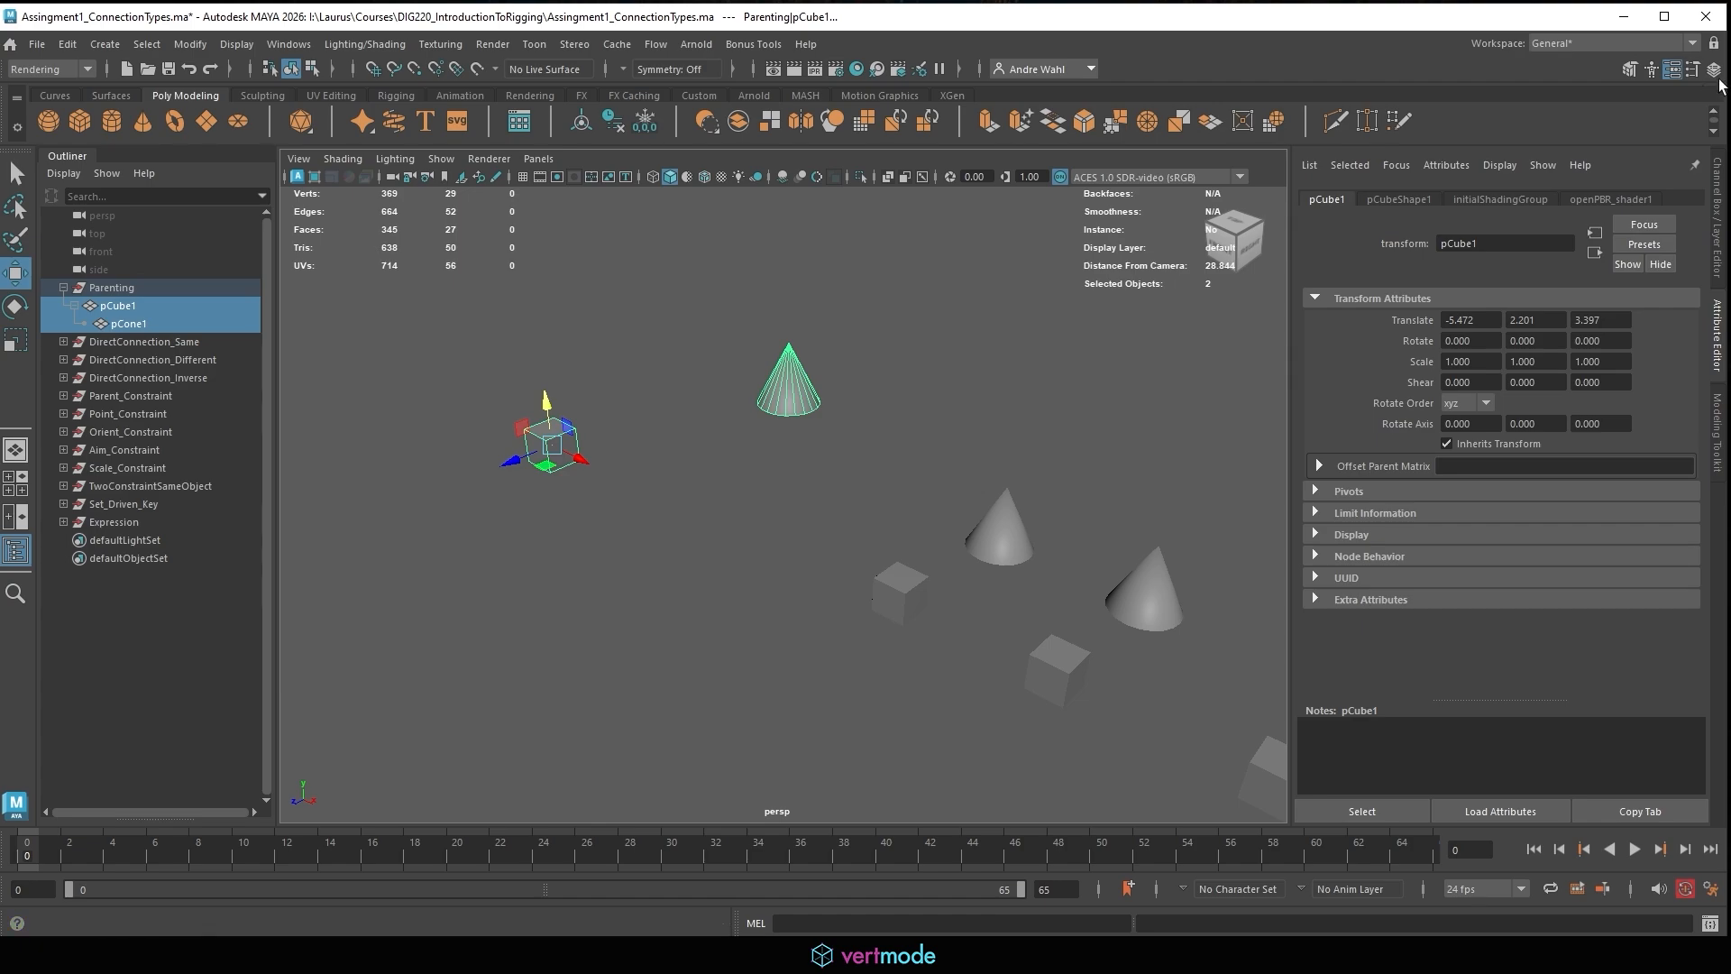
{"action": "left_click", "coordinate": [1713, 70]}
{"action": "left_click_drag", "start_coordinate": [1649, 212], "coordinate": [1649, 241]}
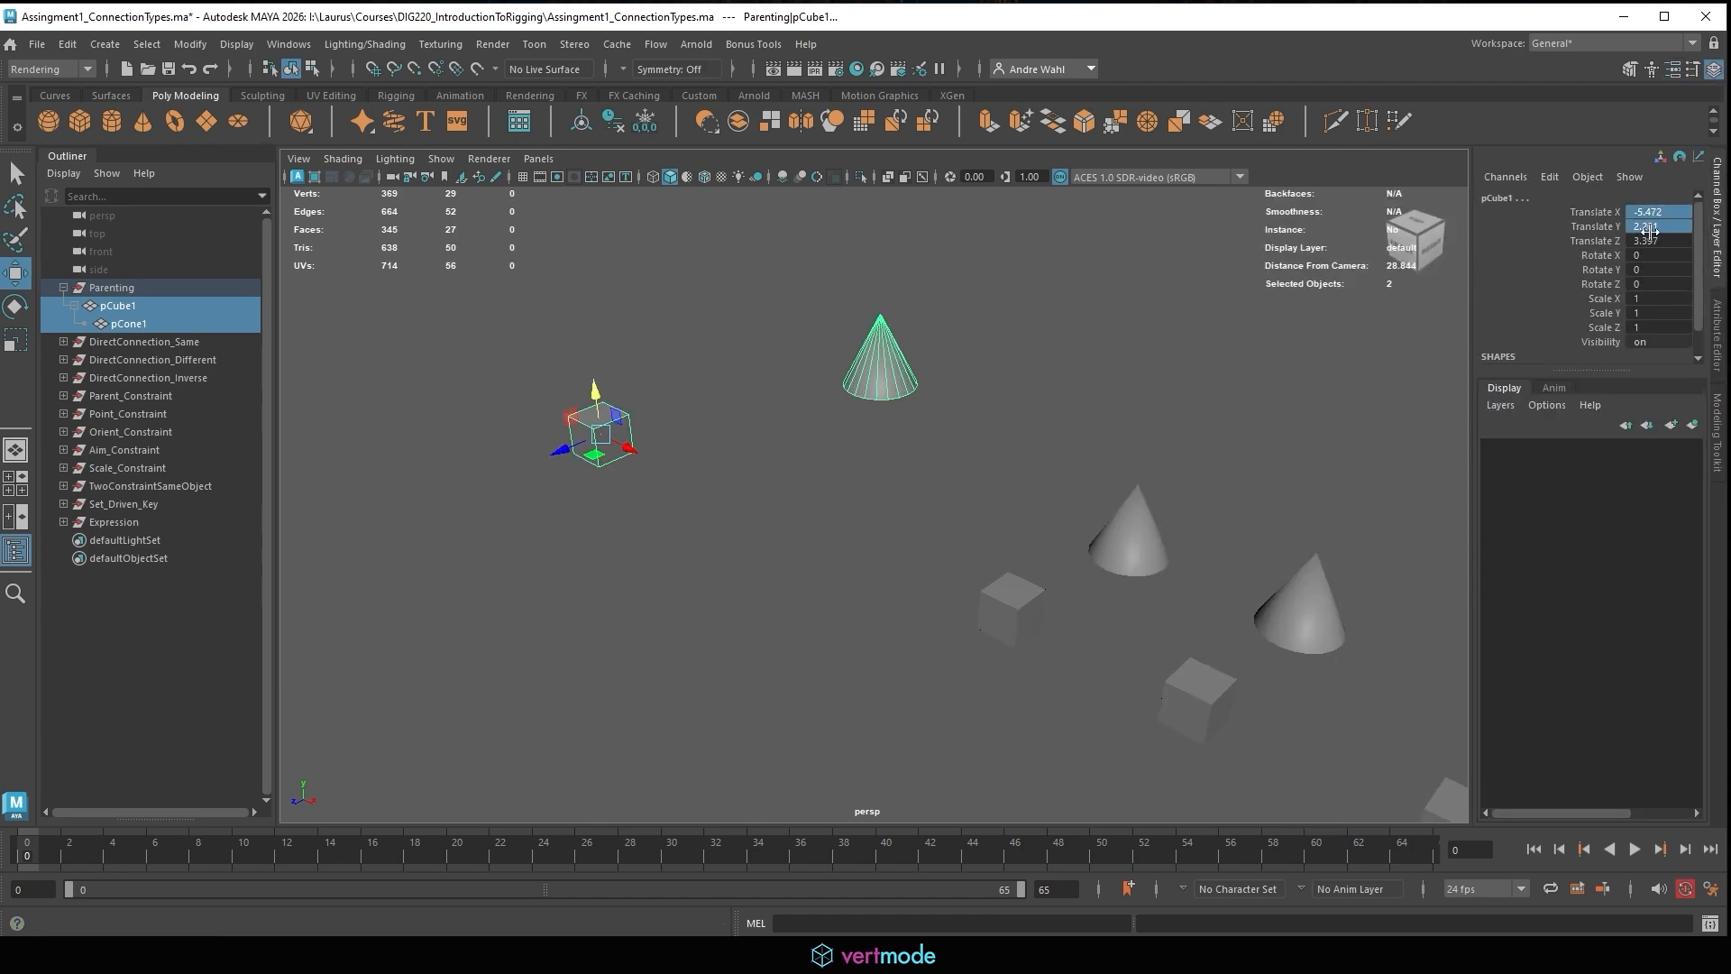
{"action": "type", "text": "0"}
{"action": "key", "text": "Return"}
Examine the reset cone and cube up close, check pCone1's channel values and clear the selection.
{"action": "key", "text": "backslash"}
{"action": "left_click", "coordinate": [1017, 399]}
{"action": "middle_click_drag", "start_coordinate": [1091, 374], "coordinate": [1008, 361], "text": "alt"}
{"action": "scroll", "coordinate": [1017, 411], "scroll_direction": "up", "scroll_amount": 5}
{"action": "left_click", "coordinate": [938, 480]}
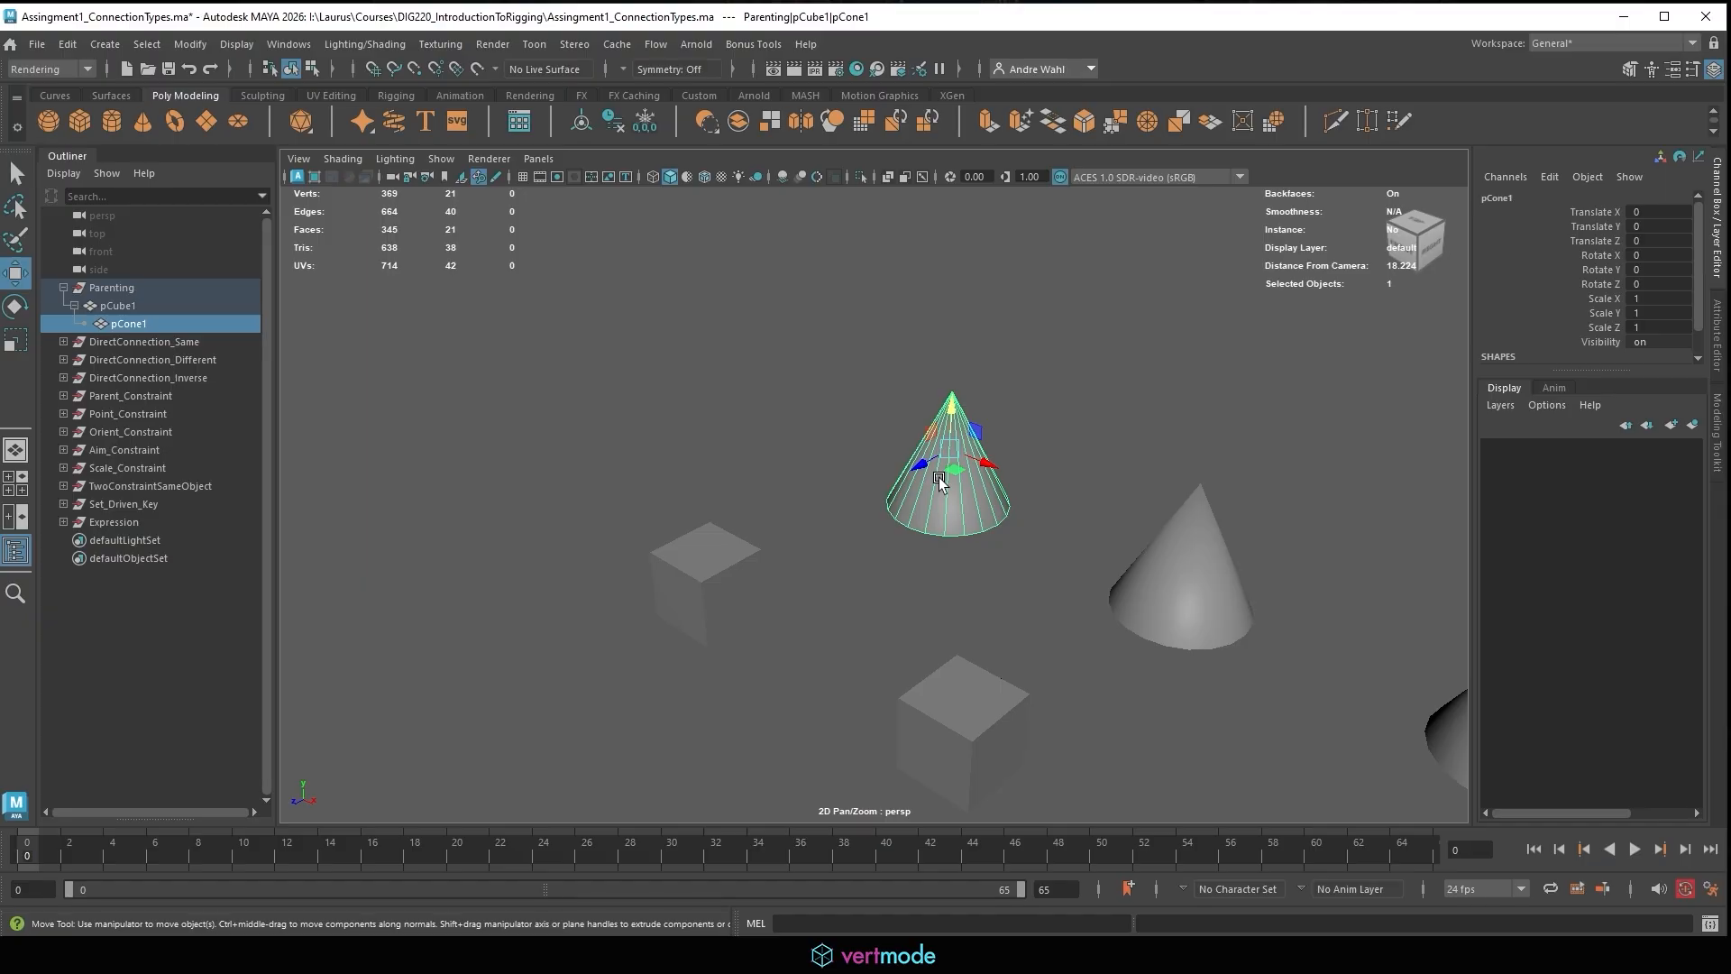
{"action": "left_click", "coordinate": [735, 440]}
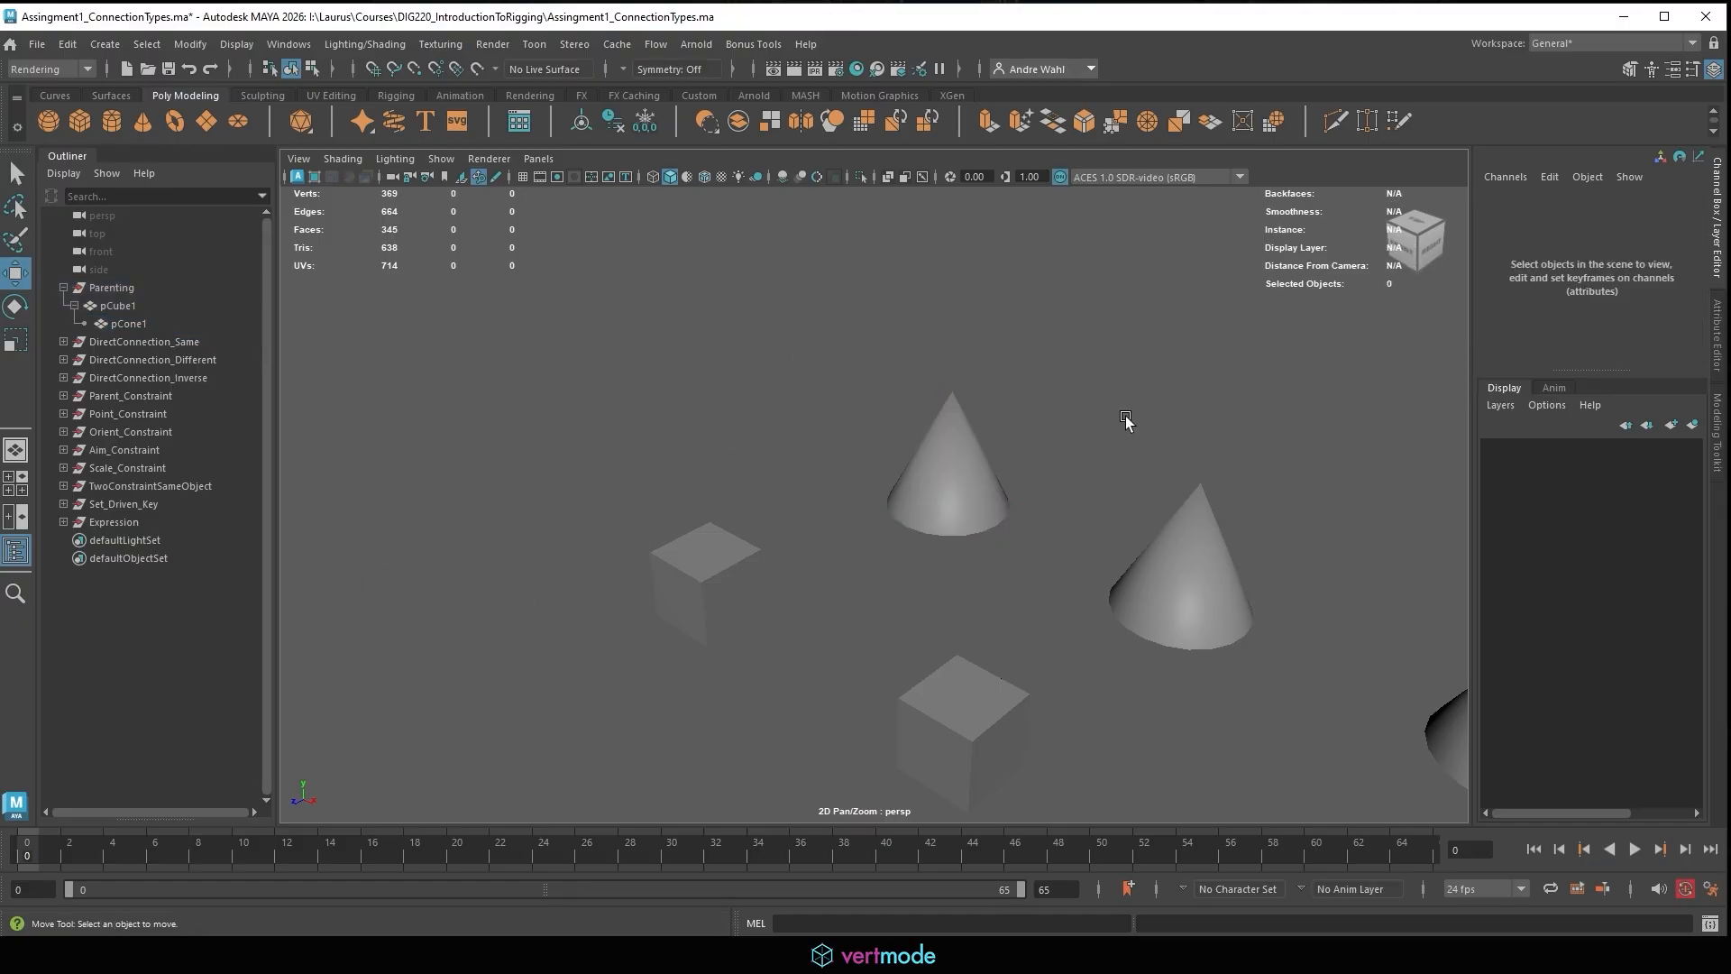
Move pCone1 out of pCube1 so it sits directly in the Parenting group, and select pCube1.
{"action": "left_click", "coordinate": [949, 439]}
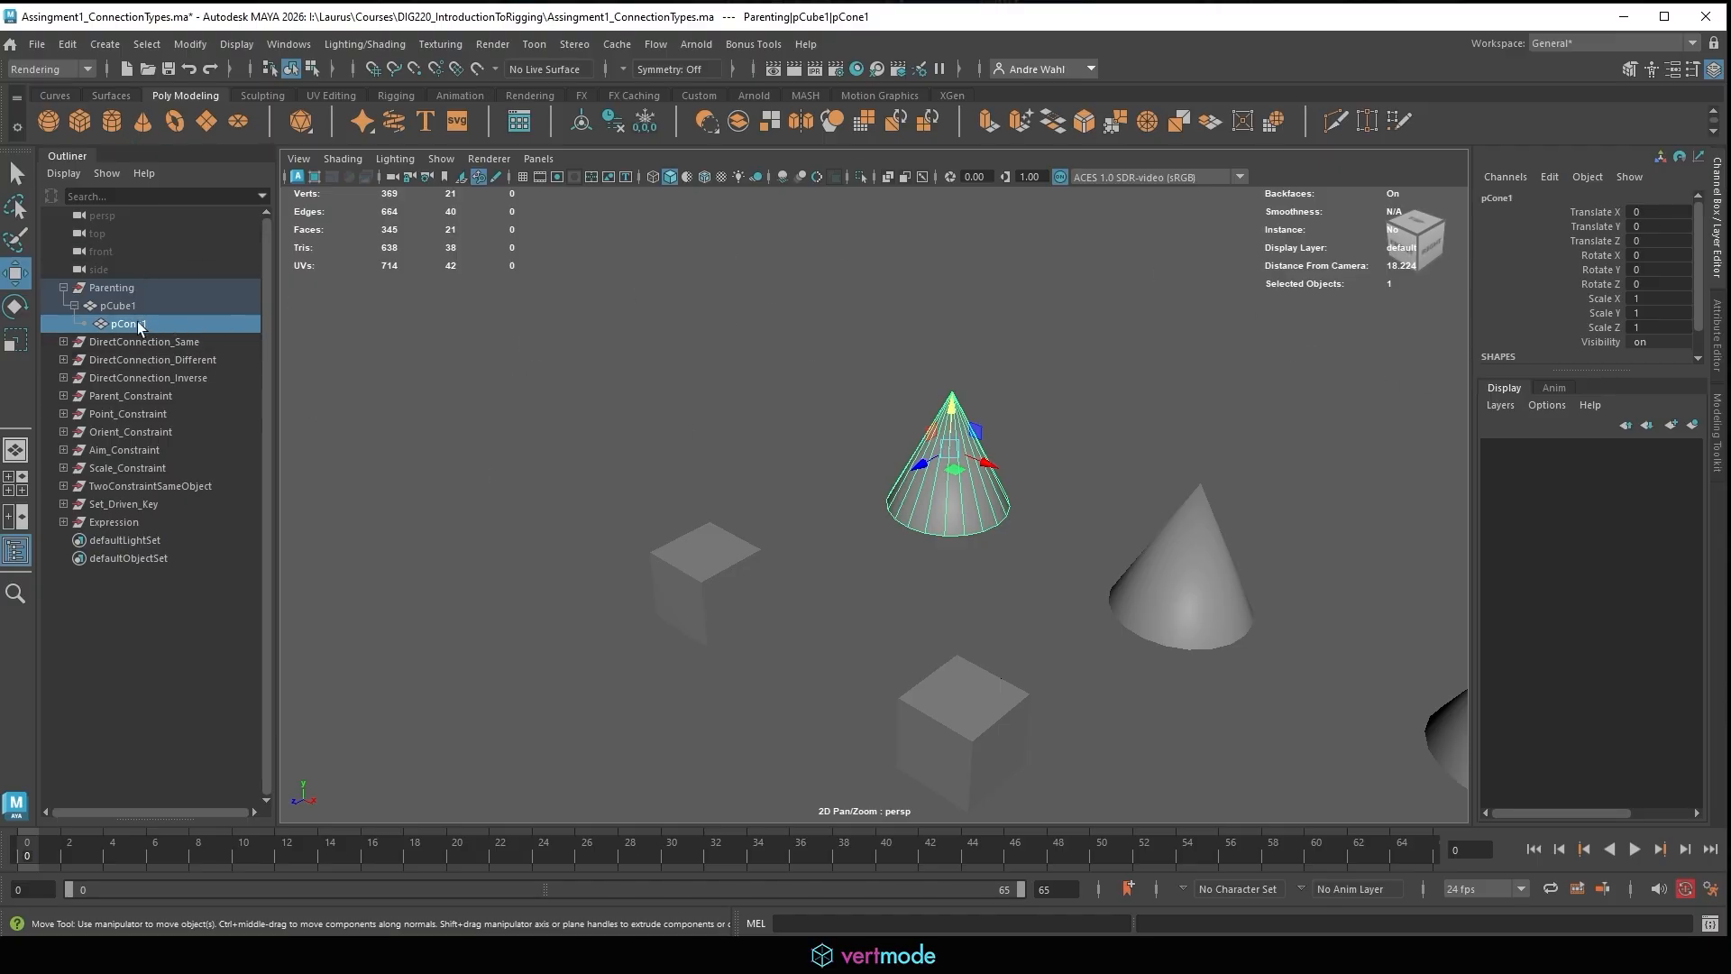
{"action": "left_click_drag", "start_coordinate": [144, 327], "coordinate": [114, 300]}
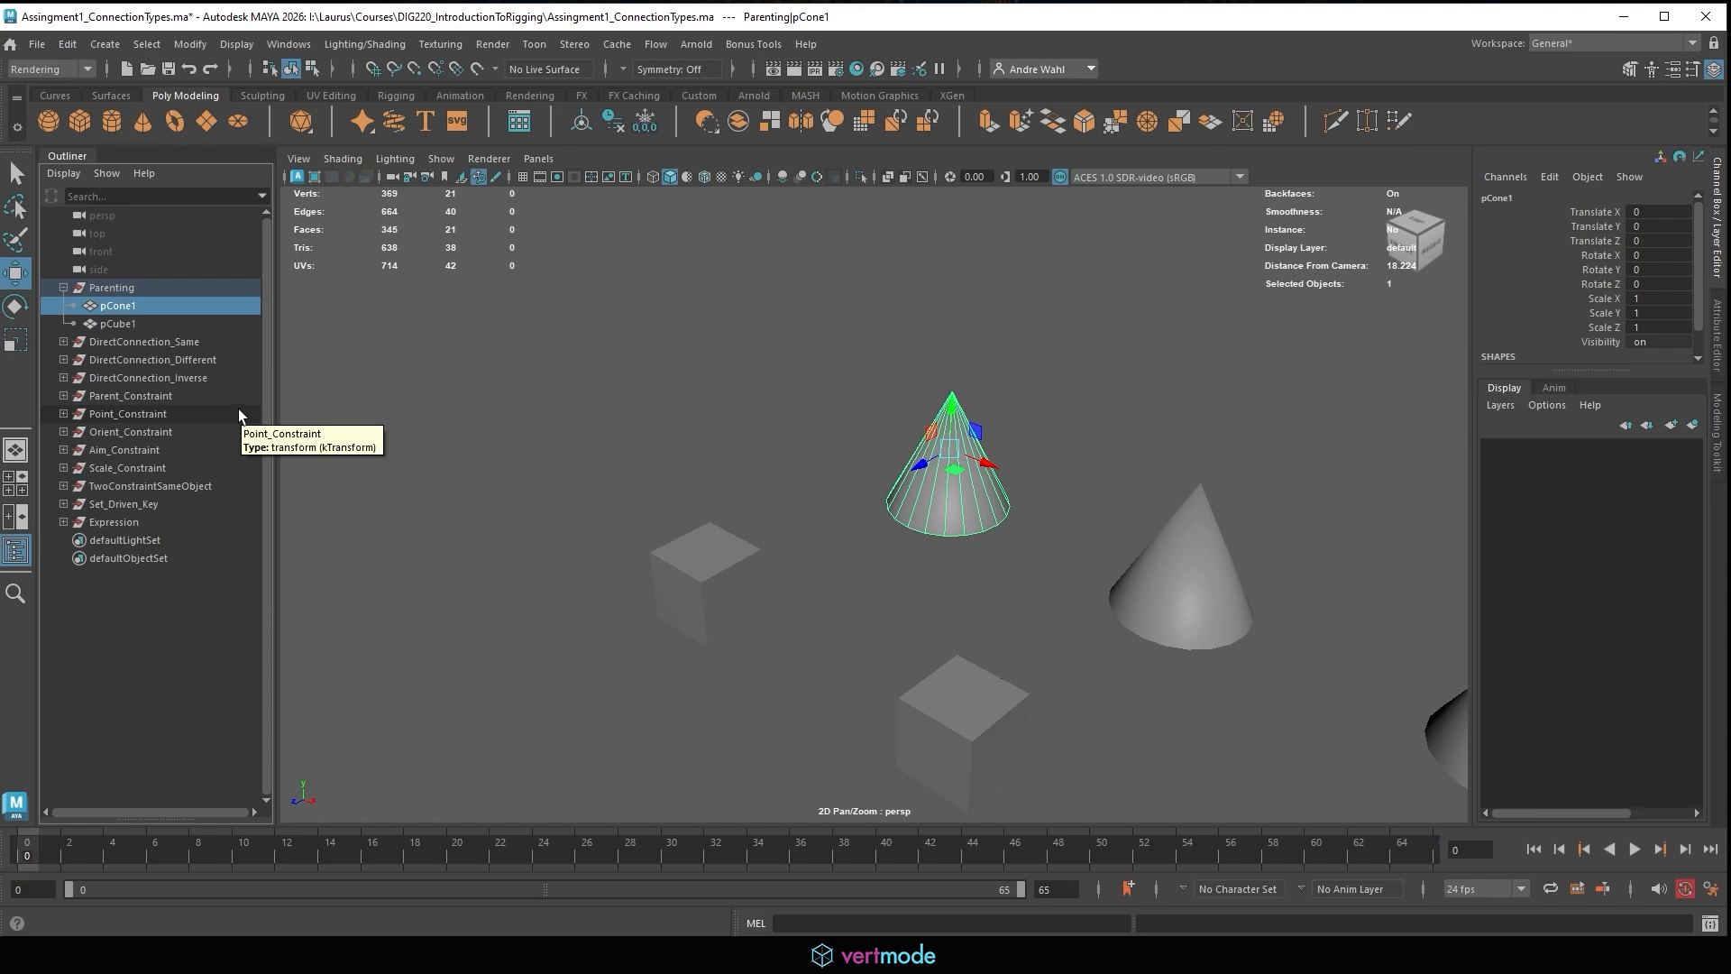
{"action": "left_click", "coordinate": [887, 482]}
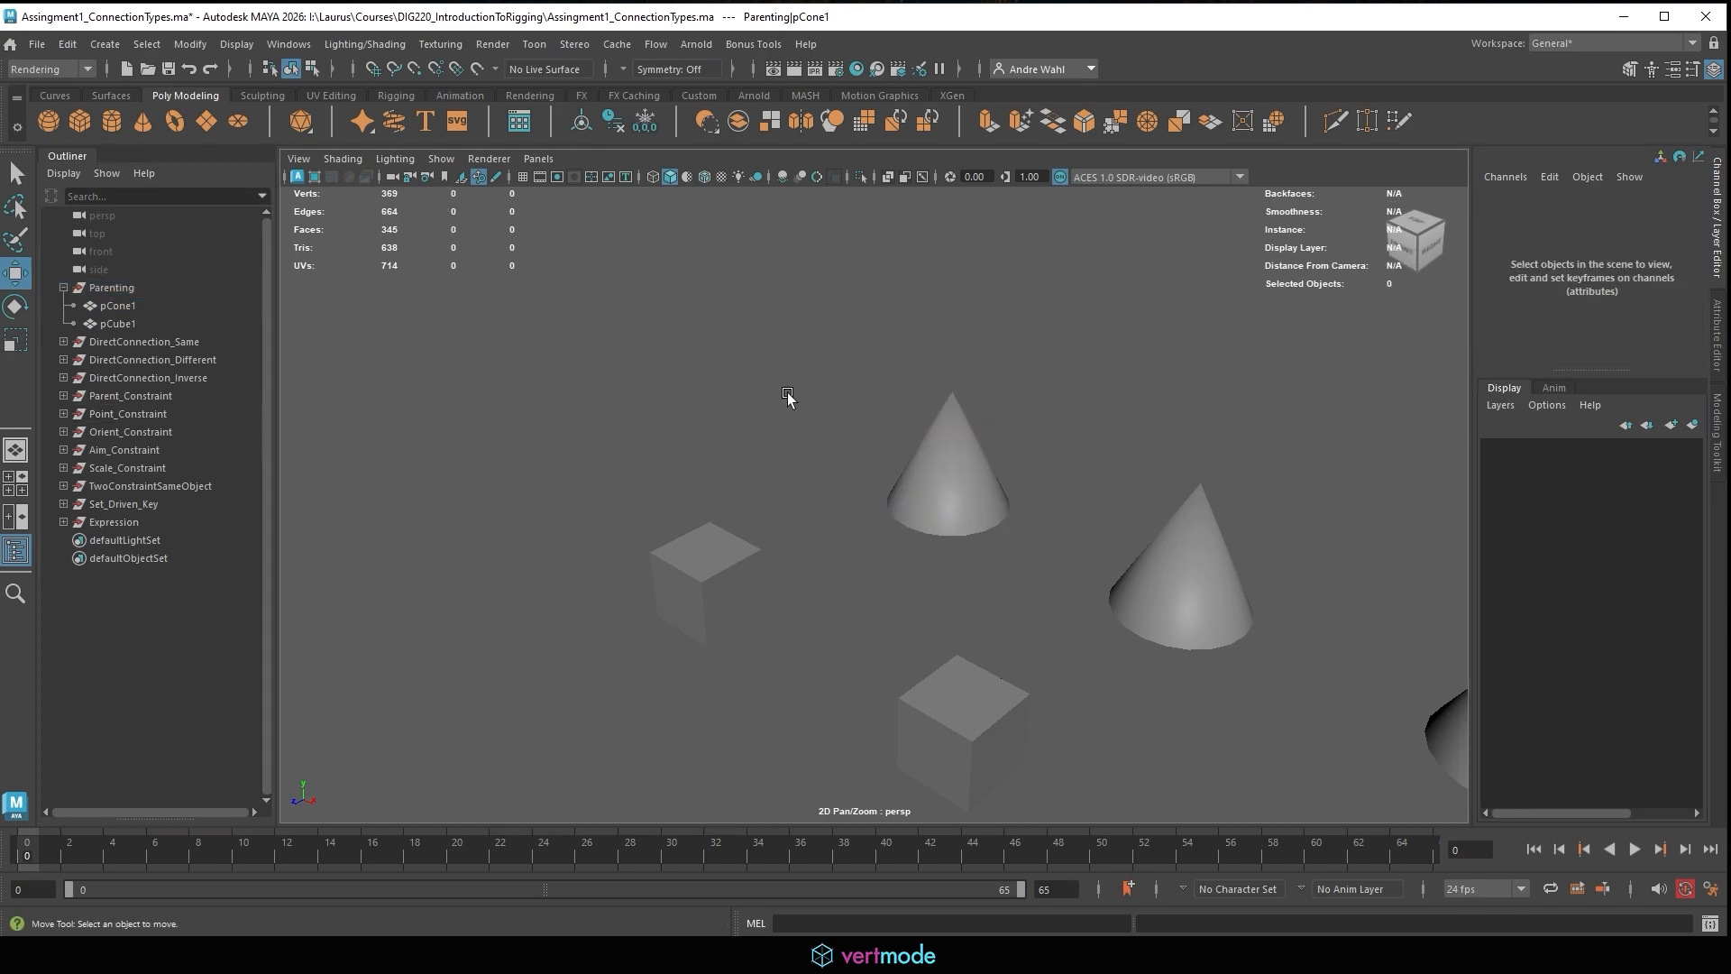
{"action": "left_click", "coordinate": [671, 566]}
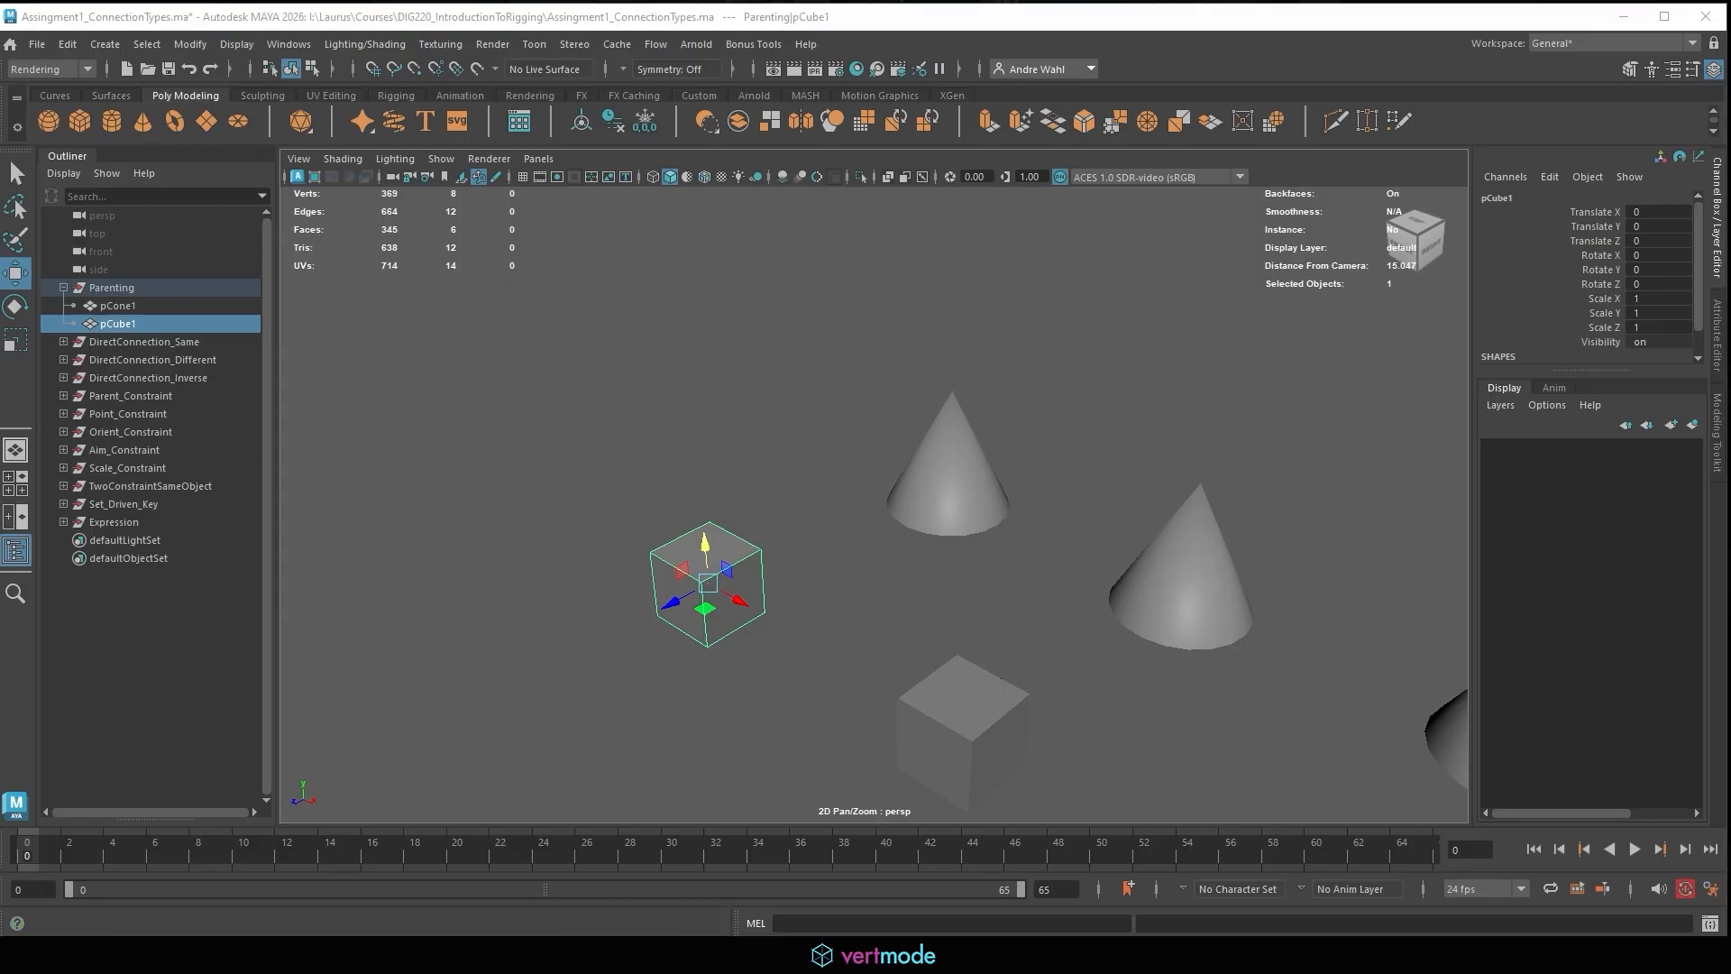
{"action": "mouse_move", "coordinate": [613, 259]}
{"action": "left_mouse_down"}
{"action": "mouse_move", "coordinate": [616, 293]}
{"action": "mouse_move", "coordinate": [655, 296]}
{"action": "left_mouse_up"}
{"action": "left_click_drag", "start_coordinate": [667, 270], "coordinate": [670, 296]}
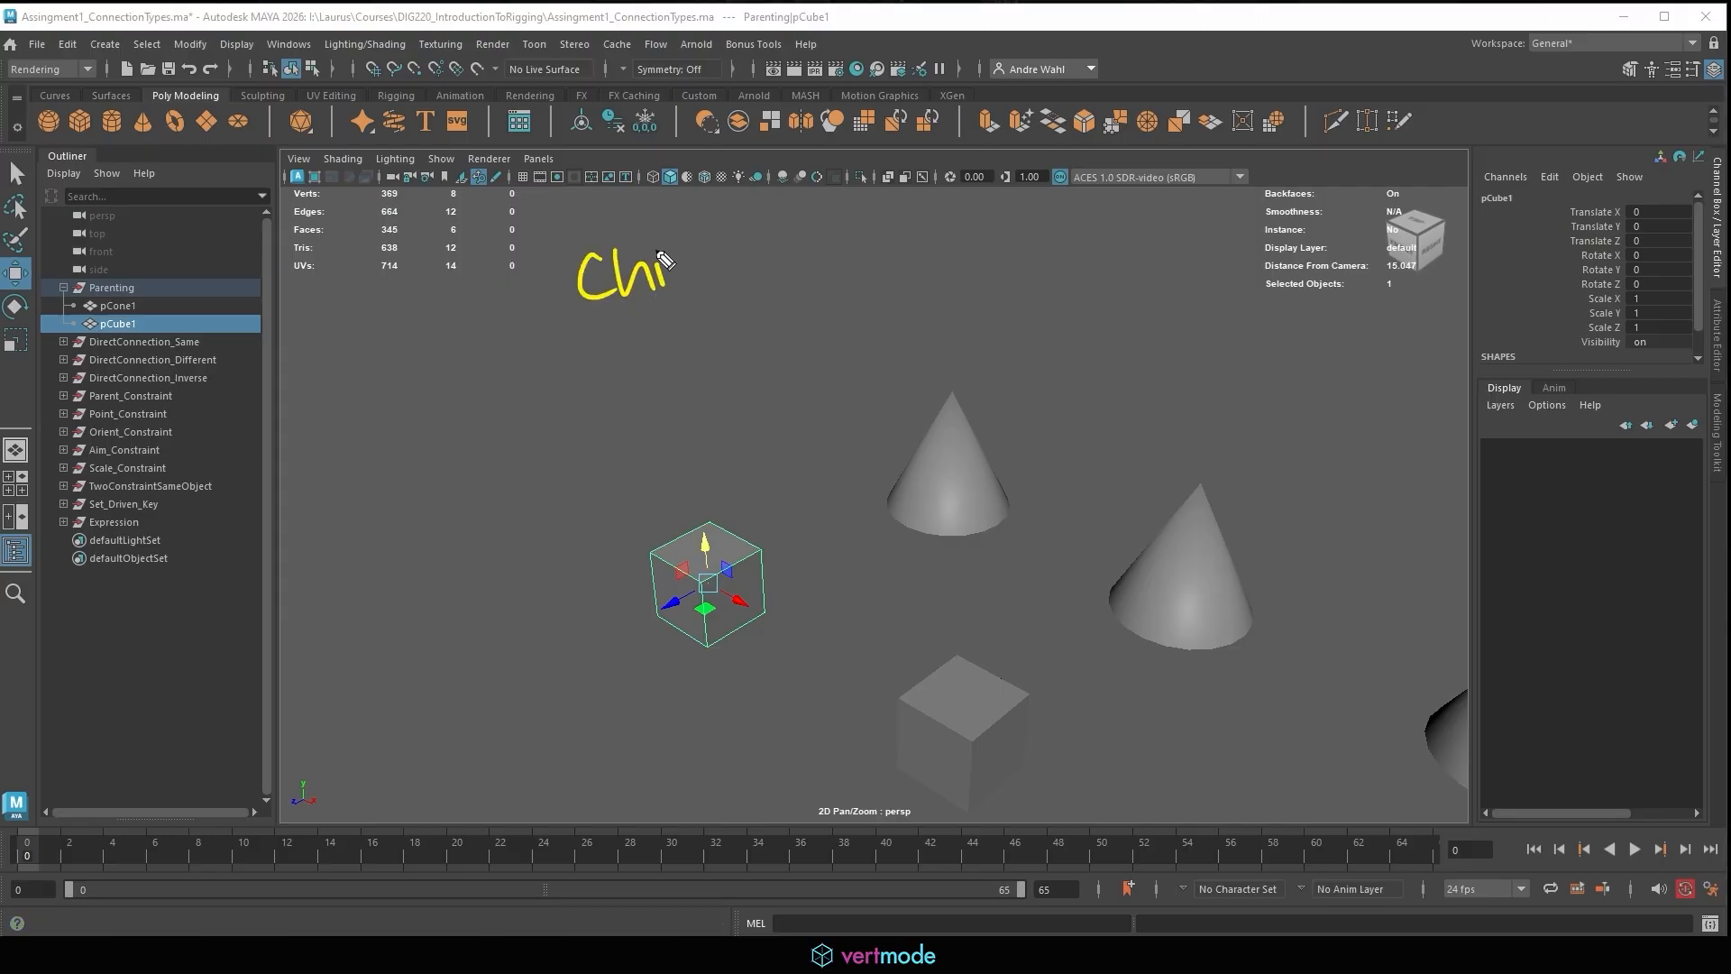
{"action": "mouse_move", "coordinate": [685, 229]}
{"action": "left_mouse_down"}
{"action": "mouse_move", "coordinate": [693, 287]}
{"action": "mouse_move", "coordinate": [724, 296]}
{"action": "mouse_move", "coordinate": [783, 249]}
{"action": "left_mouse_up"}
{"action": "left_click_drag", "start_coordinate": [768, 231], "coordinate": [770, 271]}
{"action": "left_click_drag", "start_coordinate": [830, 221], "coordinate": [835, 287]}
{"action": "mouse_move", "coordinate": [830, 226]}
{"action": "left_mouse_down"}
{"action": "mouse_move", "coordinate": [836, 263]}
{"action": "mouse_move", "coordinate": [898, 270]}
{"action": "mouse_move", "coordinate": [944, 236]}
{"action": "left_mouse_up"}
{"action": "left_click_drag", "start_coordinate": [947, 252], "coordinate": [981, 265]}
{"action": "mouse_move", "coordinate": [988, 222]}
{"action": "left_mouse_down"}
{"action": "mouse_move", "coordinate": [993, 281]}
{"action": "mouse_move", "coordinate": [1023, 222]}
{"action": "left_mouse_up"}
{"action": "mouse_move", "coordinate": [1072, 212]}
{"action": "left_mouse_down"}
{"action": "mouse_move", "coordinate": [1074, 265]}
{"action": "mouse_move", "coordinate": [1089, 236]}
{"action": "left_mouse_up"}
{"action": "mouse_move", "coordinate": [1122, 271]}
{"action": "left_mouse_down"}
{"action": "mouse_move", "coordinate": [1140, 224]}
{"action": "mouse_move", "coordinate": [1129, 254]}
{"action": "left_mouse_up"}
{"action": "mouse_move", "coordinate": [613, 335]}
{"action": "left_mouse_down"}
{"action": "mouse_move", "coordinate": [545, 280]}
{"action": "mouse_move", "coordinate": [711, 207]}
{"action": "left_mouse_up"}
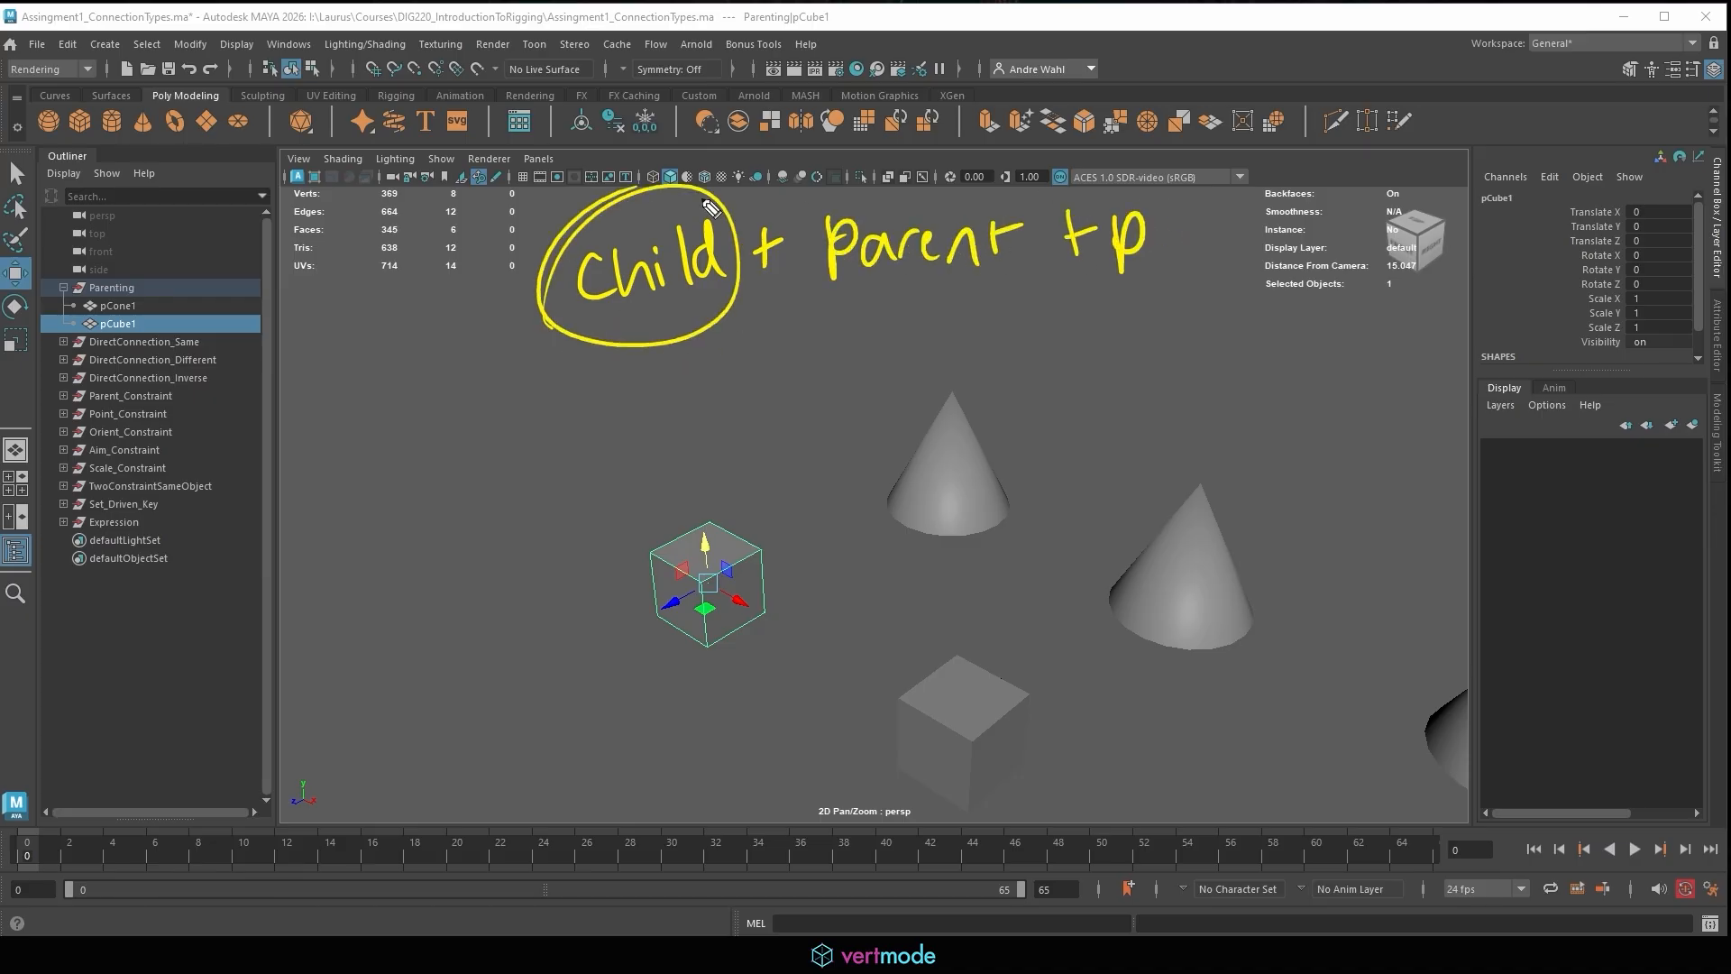
{"action": "mouse_move", "coordinate": [946, 332]}
{"action": "left_mouse_down"}
{"action": "mouse_move", "coordinate": [799, 227]}
{"action": "mouse_move", "coordinate": [937, 335]}
{"action": "left_mouse_up"}
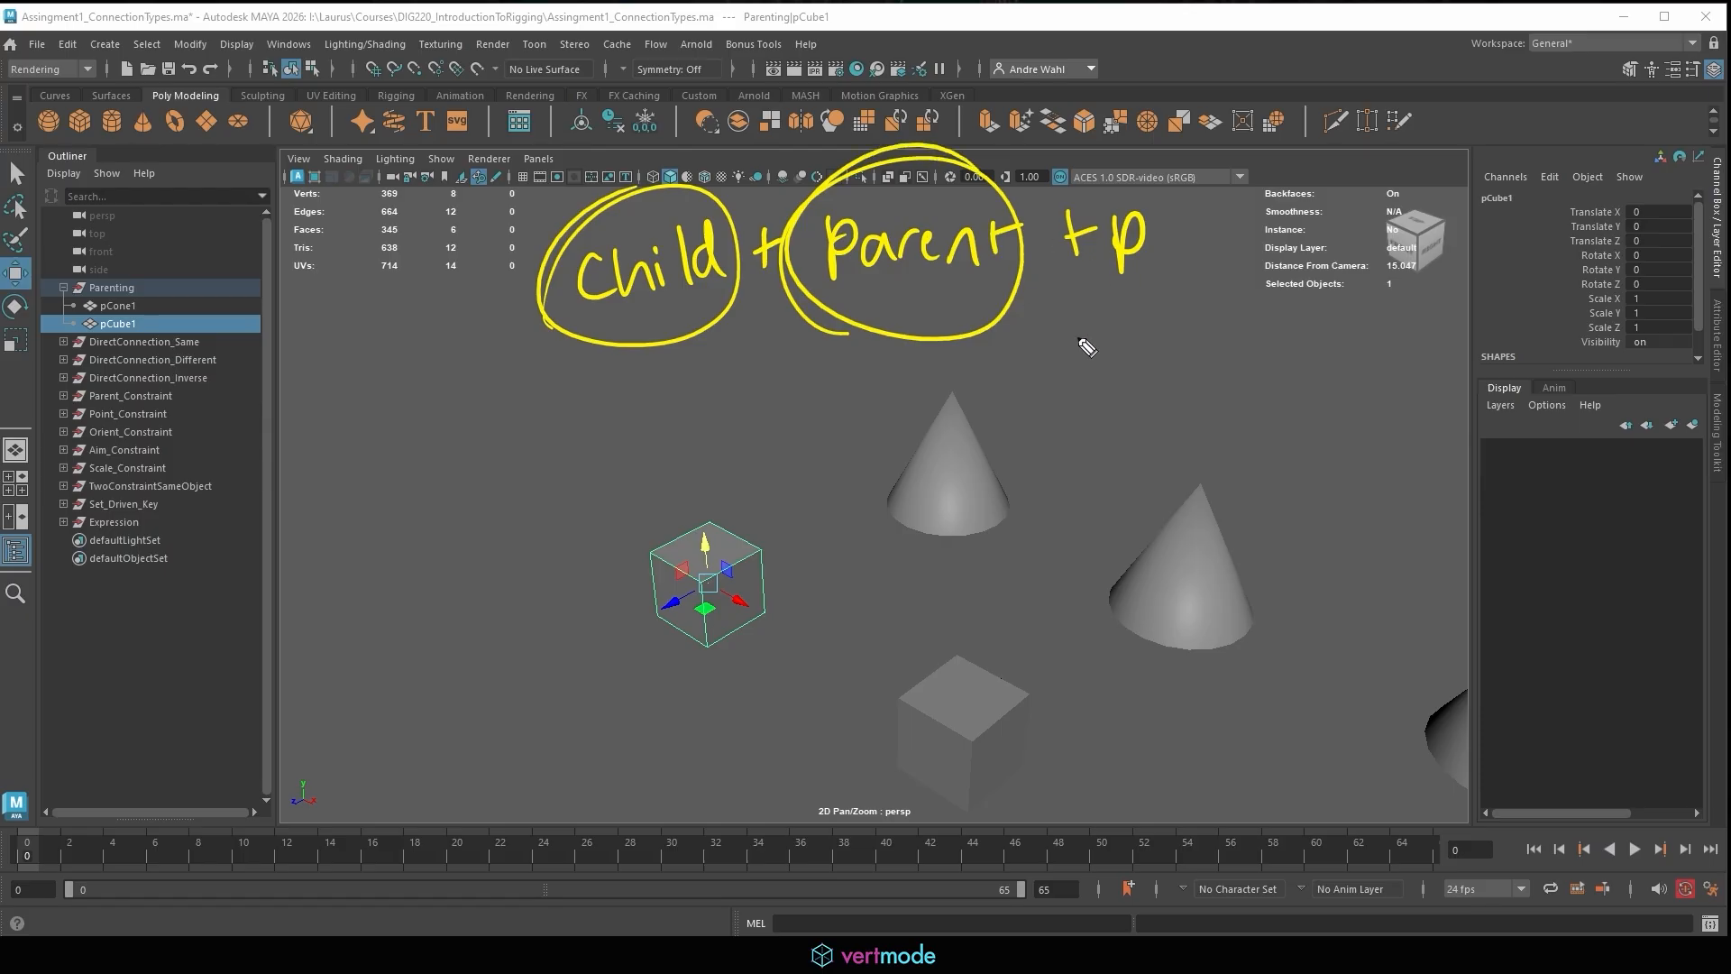
{"action": "mouse_move", "coordinate": [1045, 294]}
{"action": "left_mouse_down"}
{"action": "mouse_move", "coordinate": [1107, 343]}
{"action": "mouse_move", "coordinate": [1124, 290]}
{"action": "left_mouse_up"}
{"action": "left_click_drag", "start_coordinate": [1104, 315], "coordinate": [1138, 317]}
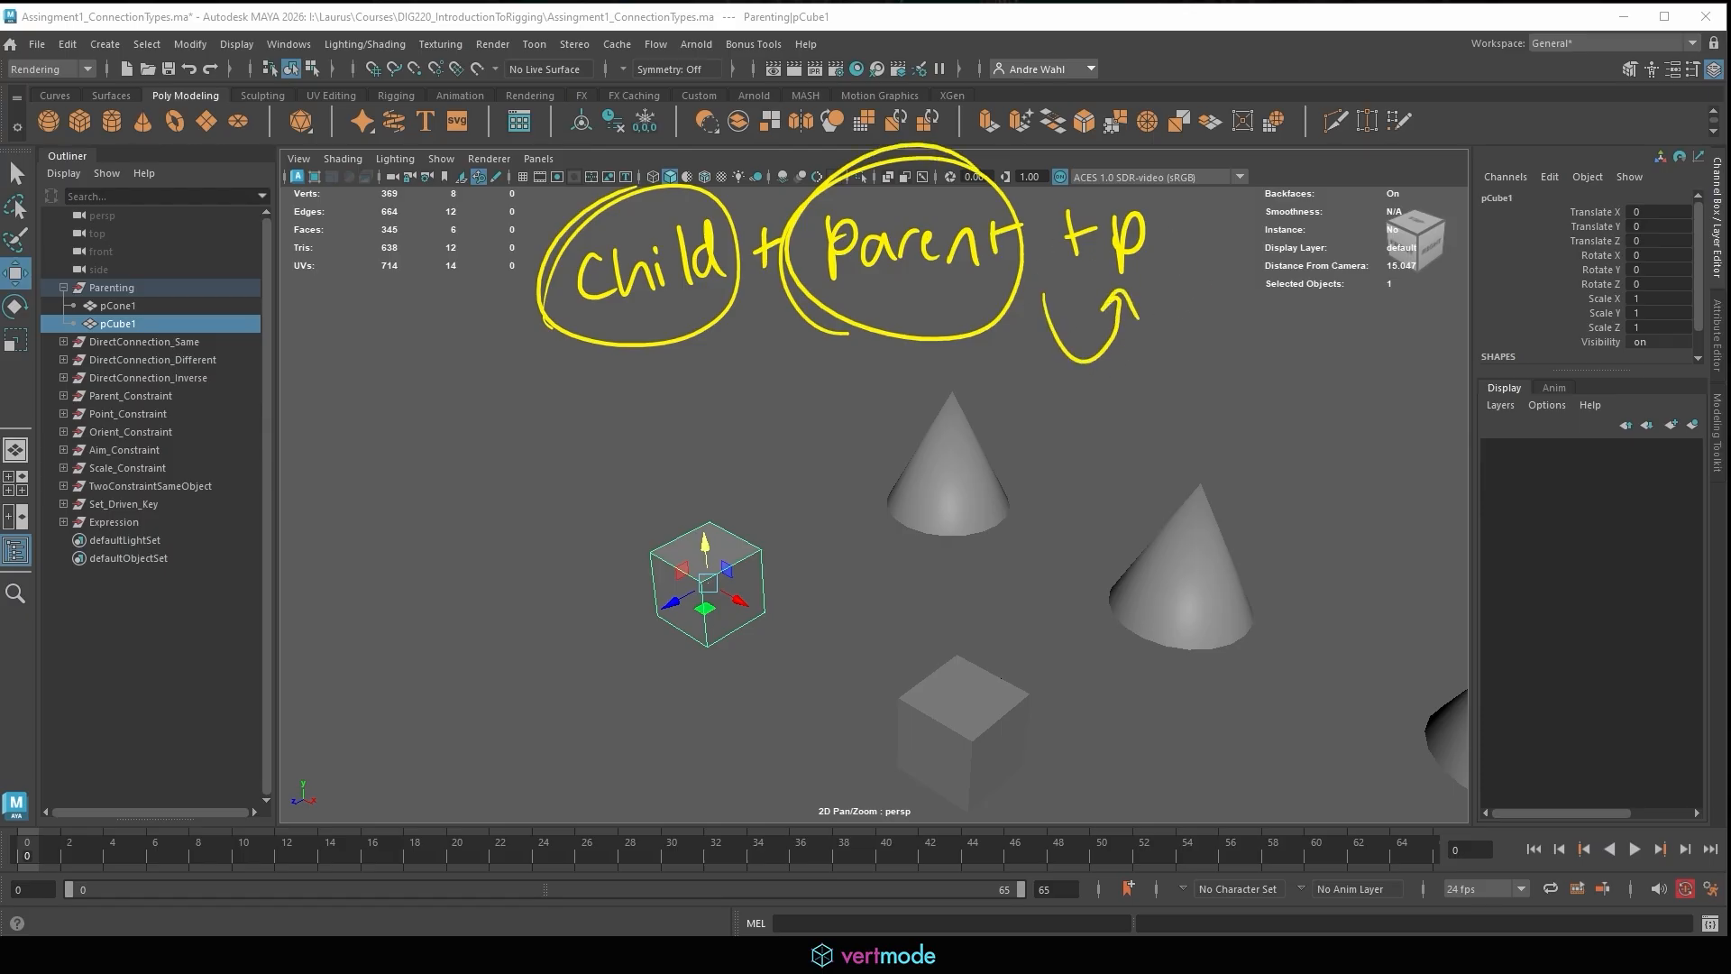
{"action": "key", "text": "Escape"}
Parent pCone1 to pCube1 again with the Parent command, selecting the child cone first and the cube last.
{"action": "left_click", "coordinate": [647, 426]}
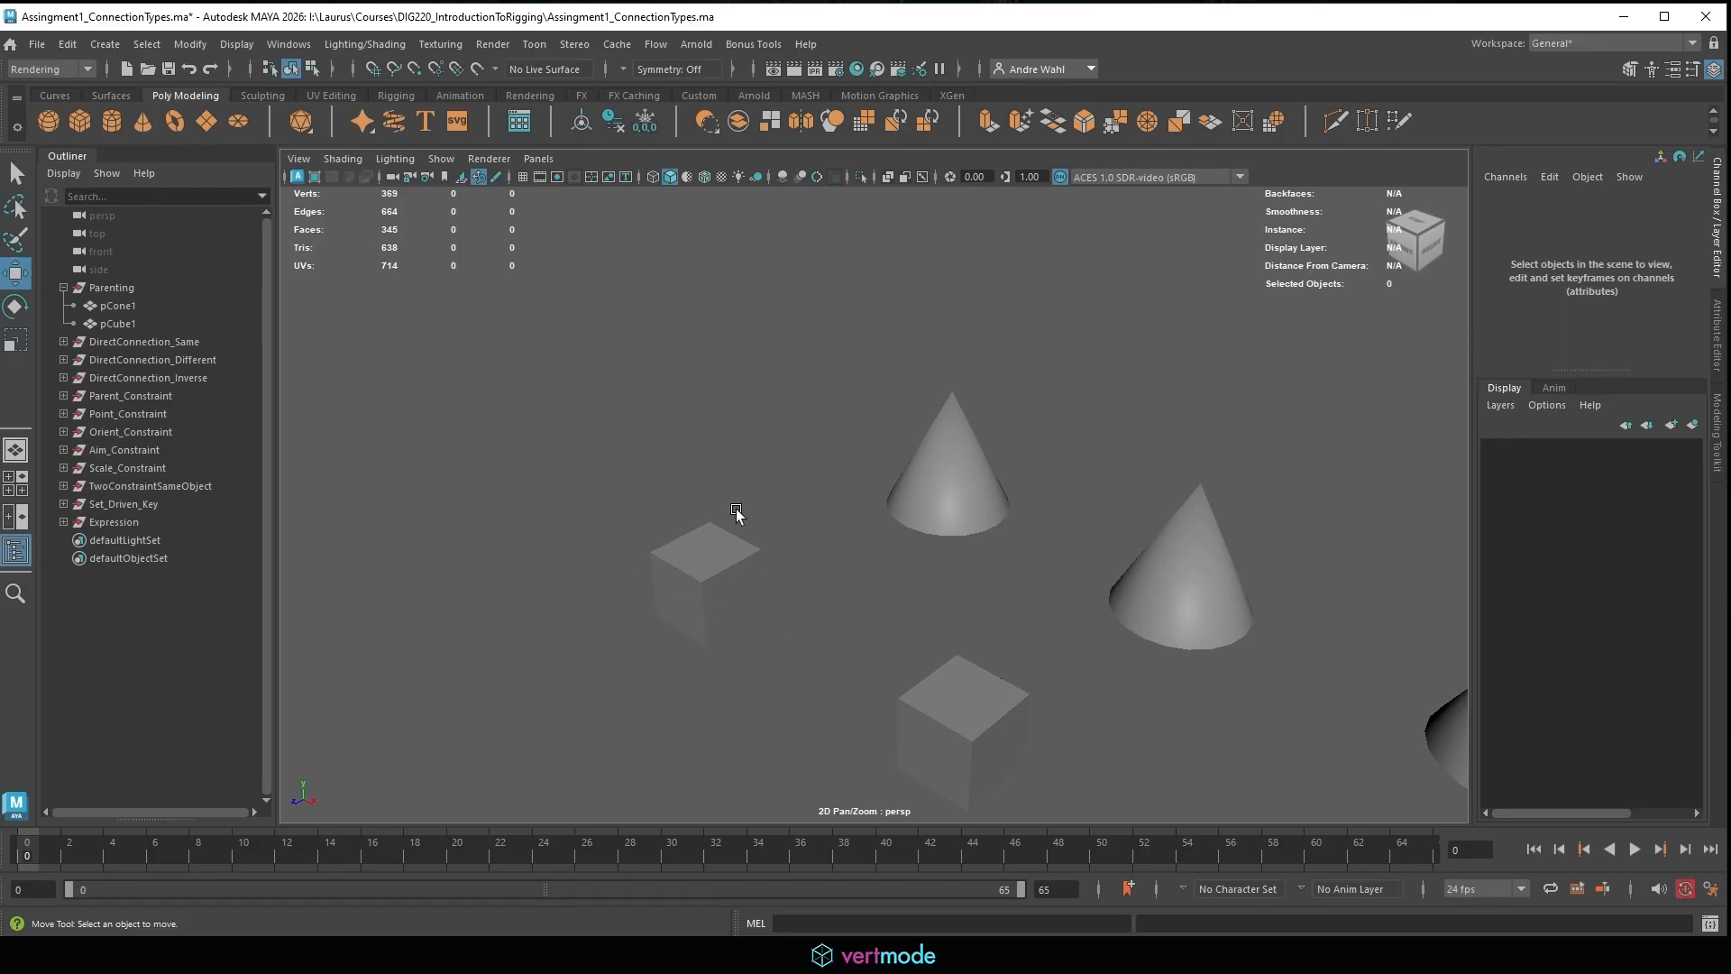
{"action": "left_click", "coordinate": [942, 445]}
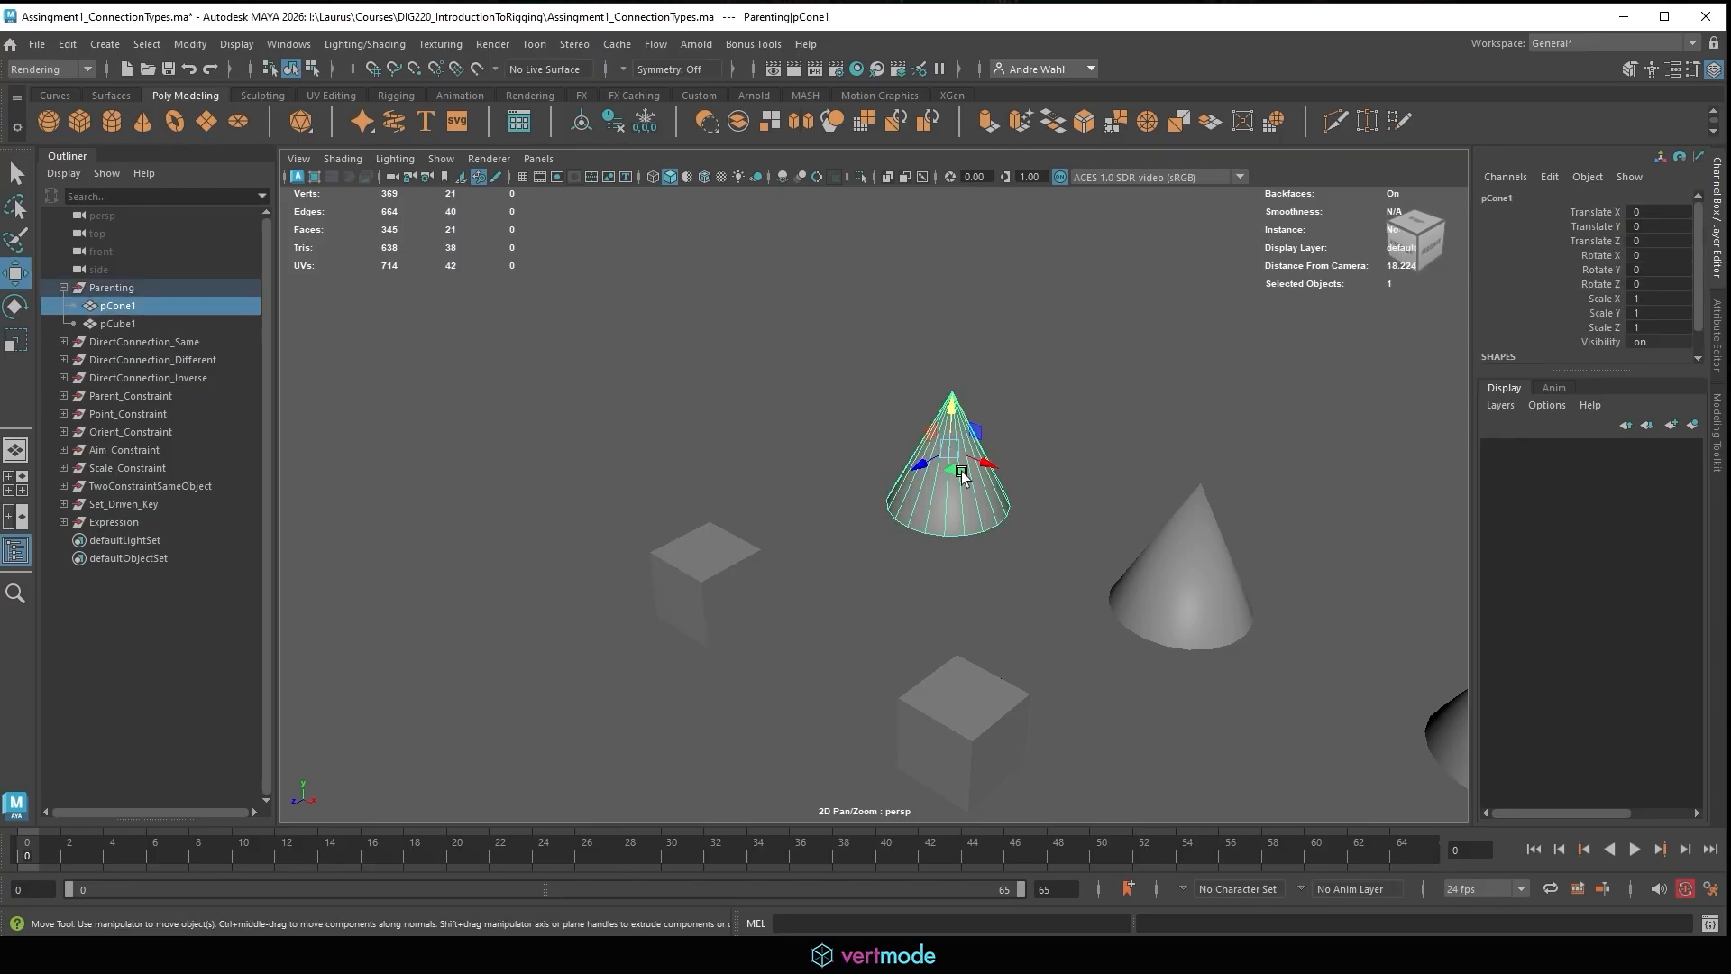
{"action": "left_click", "coordinate": [726, 546]}
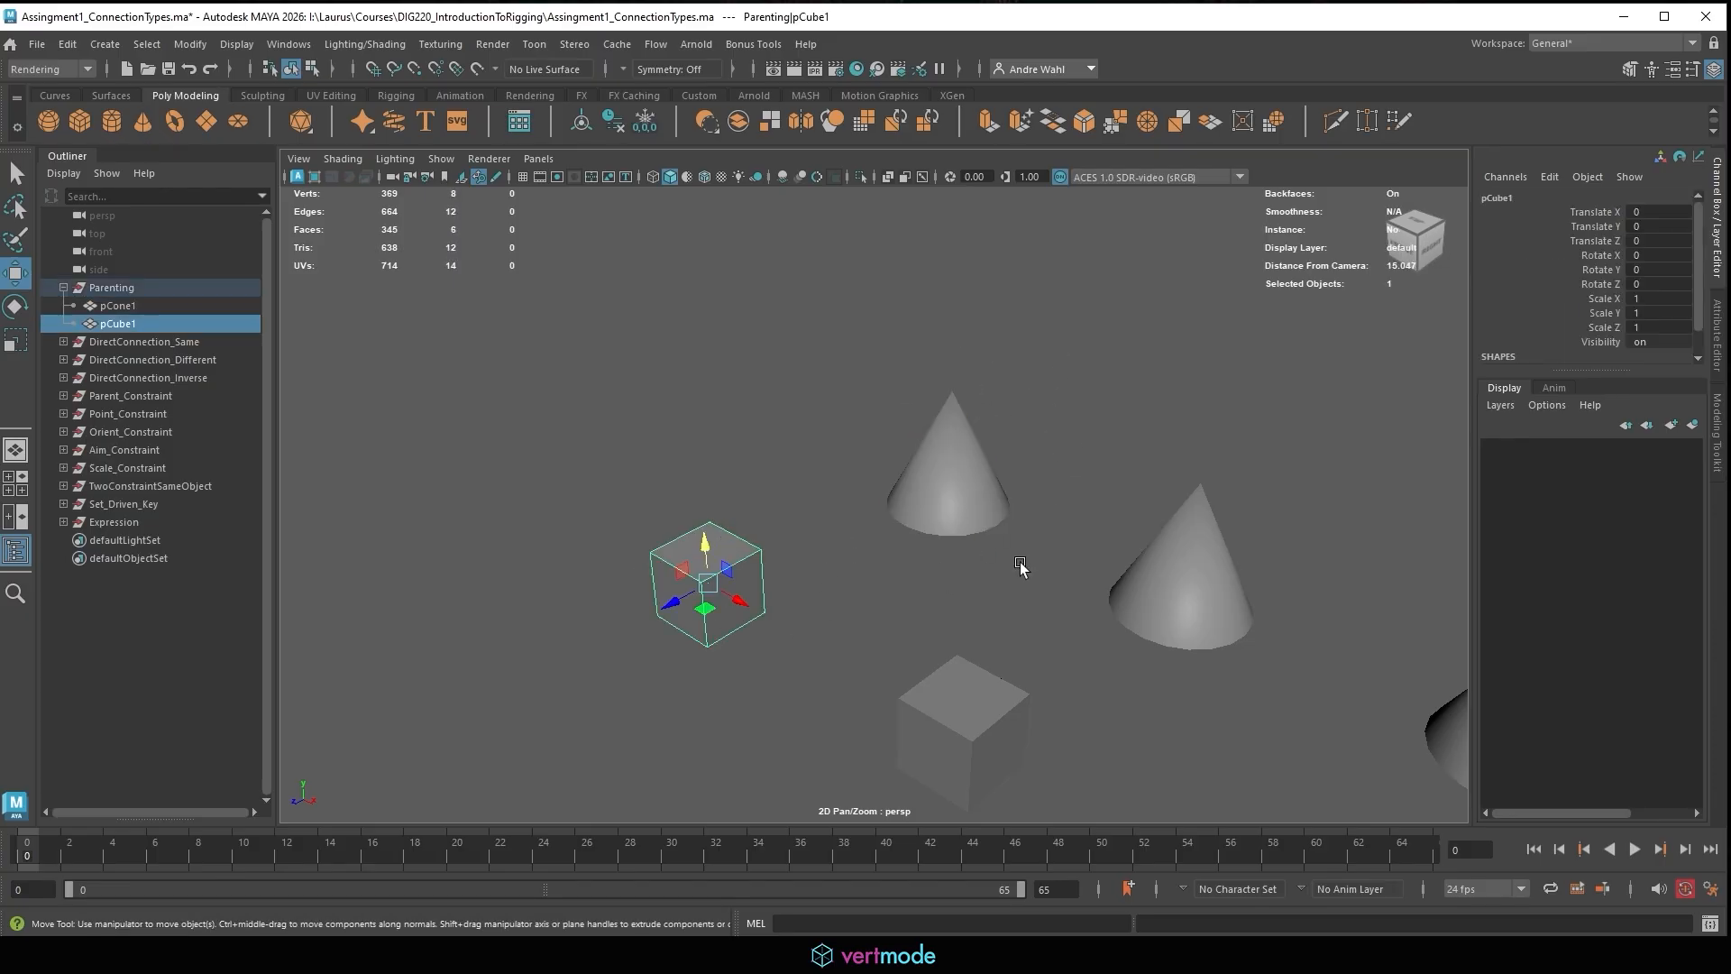
{"action": "left_click", "coordinate": [1019, 566]}
{"action": "left_click", "coordinate": [954, 425]}
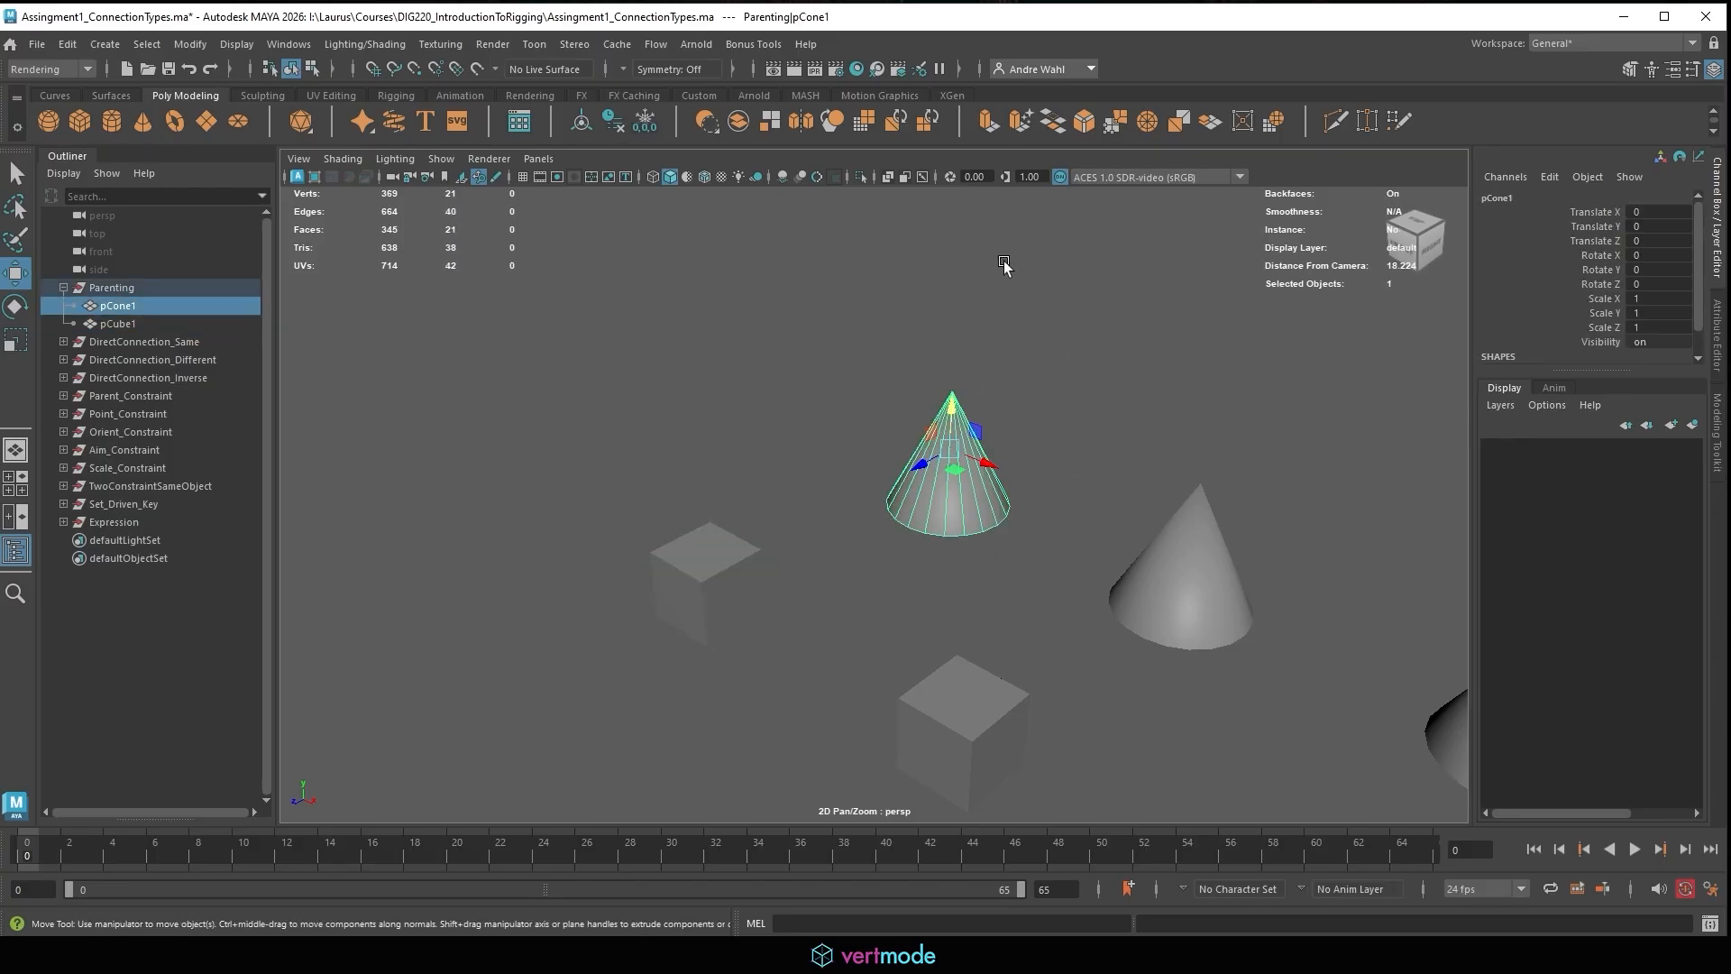
{"action": "left_click", "coordinate": [700, 541], "text": "shift"}
{"action": "key", "text": "p"}
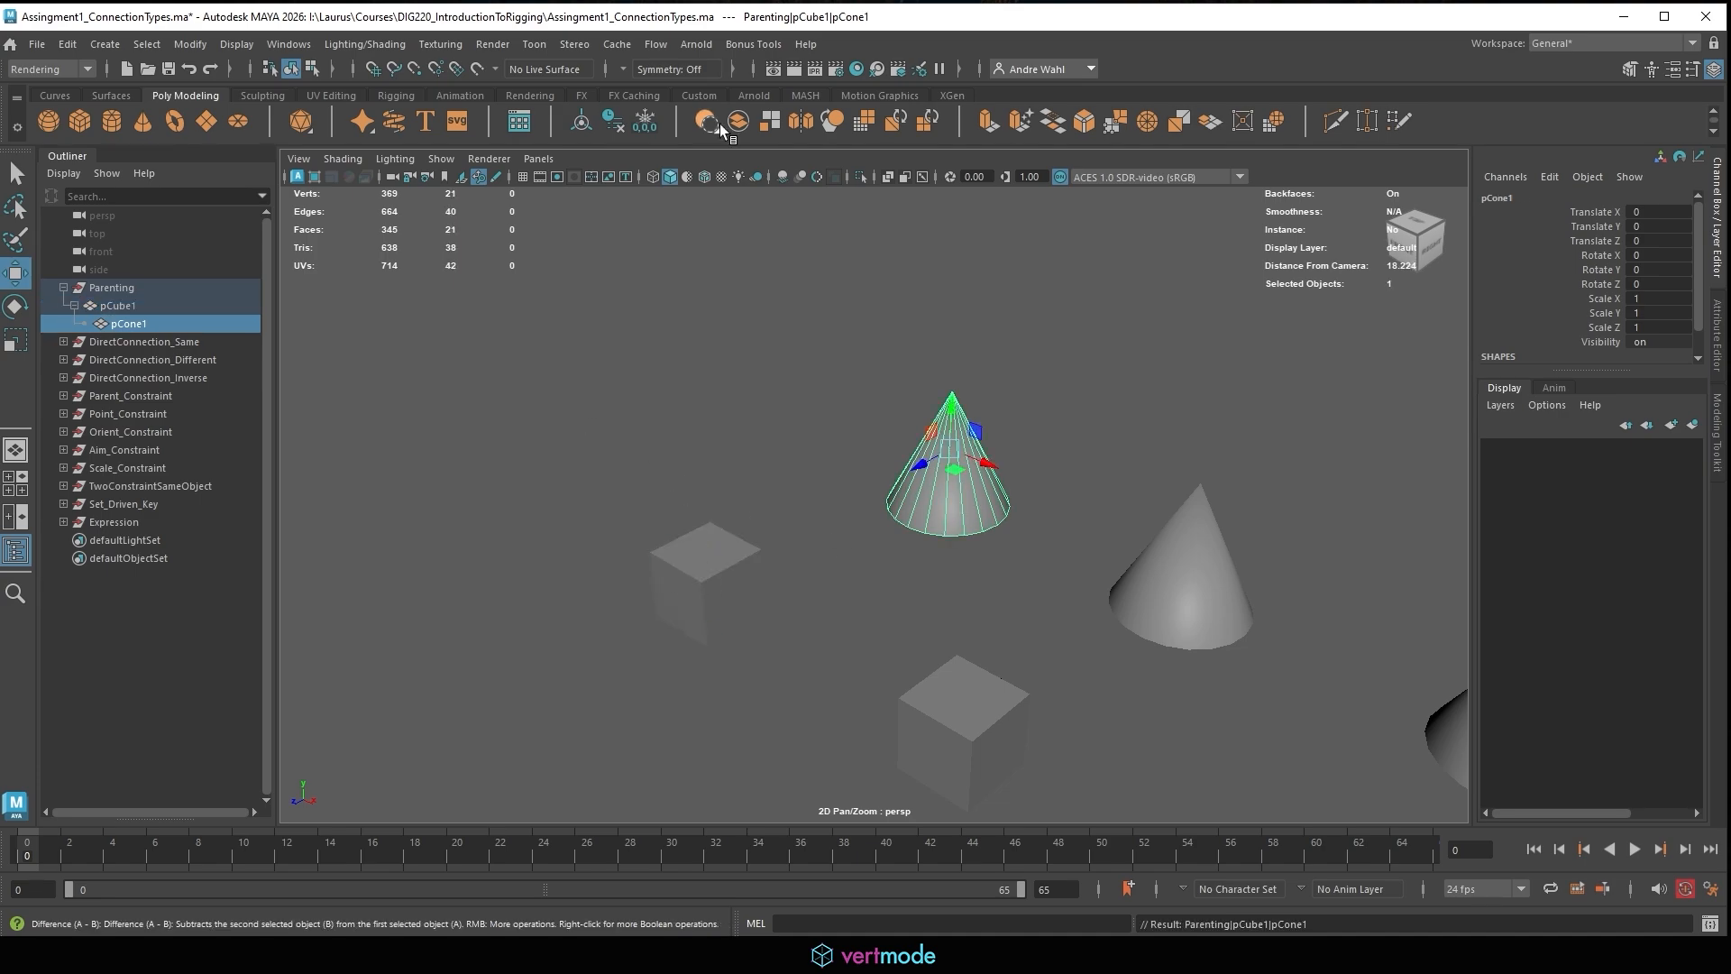
Try moving the parent pCube1 by about -3.041, 3.618, -0.170 with its child cone, and undo the move.
{"action": "key", "text": "Up"}
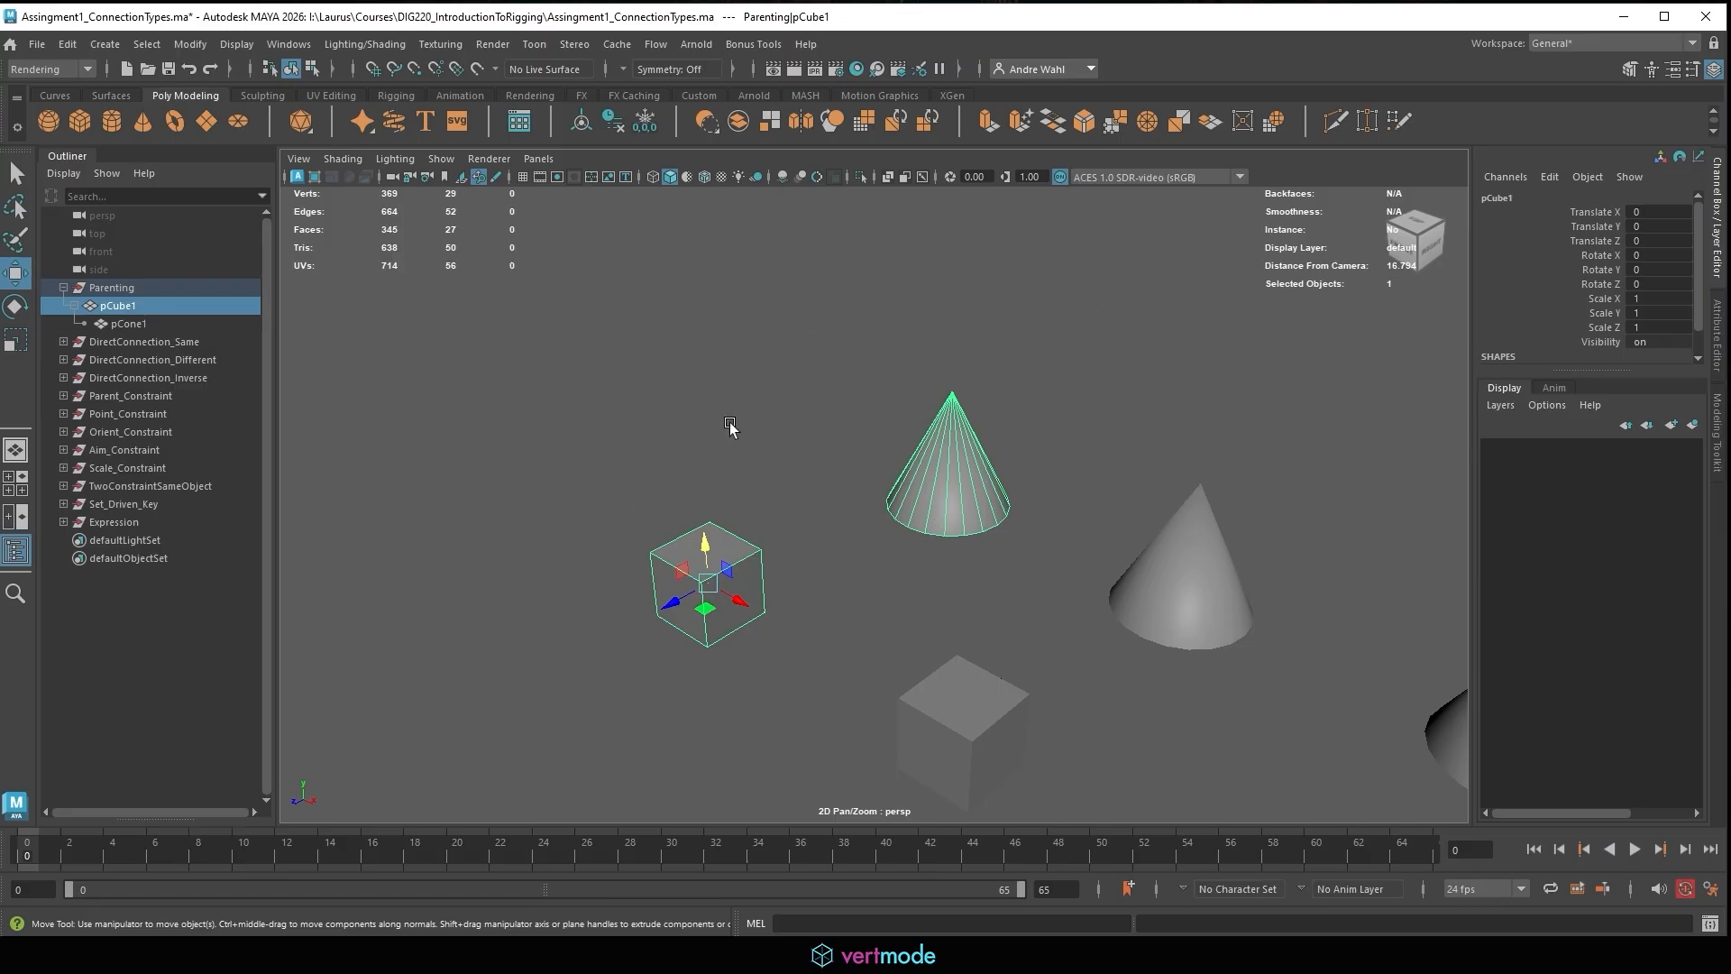
{"action": "left_click_drag", "start_coordinate": [708, 590], "coordinate": [471, 448]}
{"action": "key", "text": "ctrl+z"}
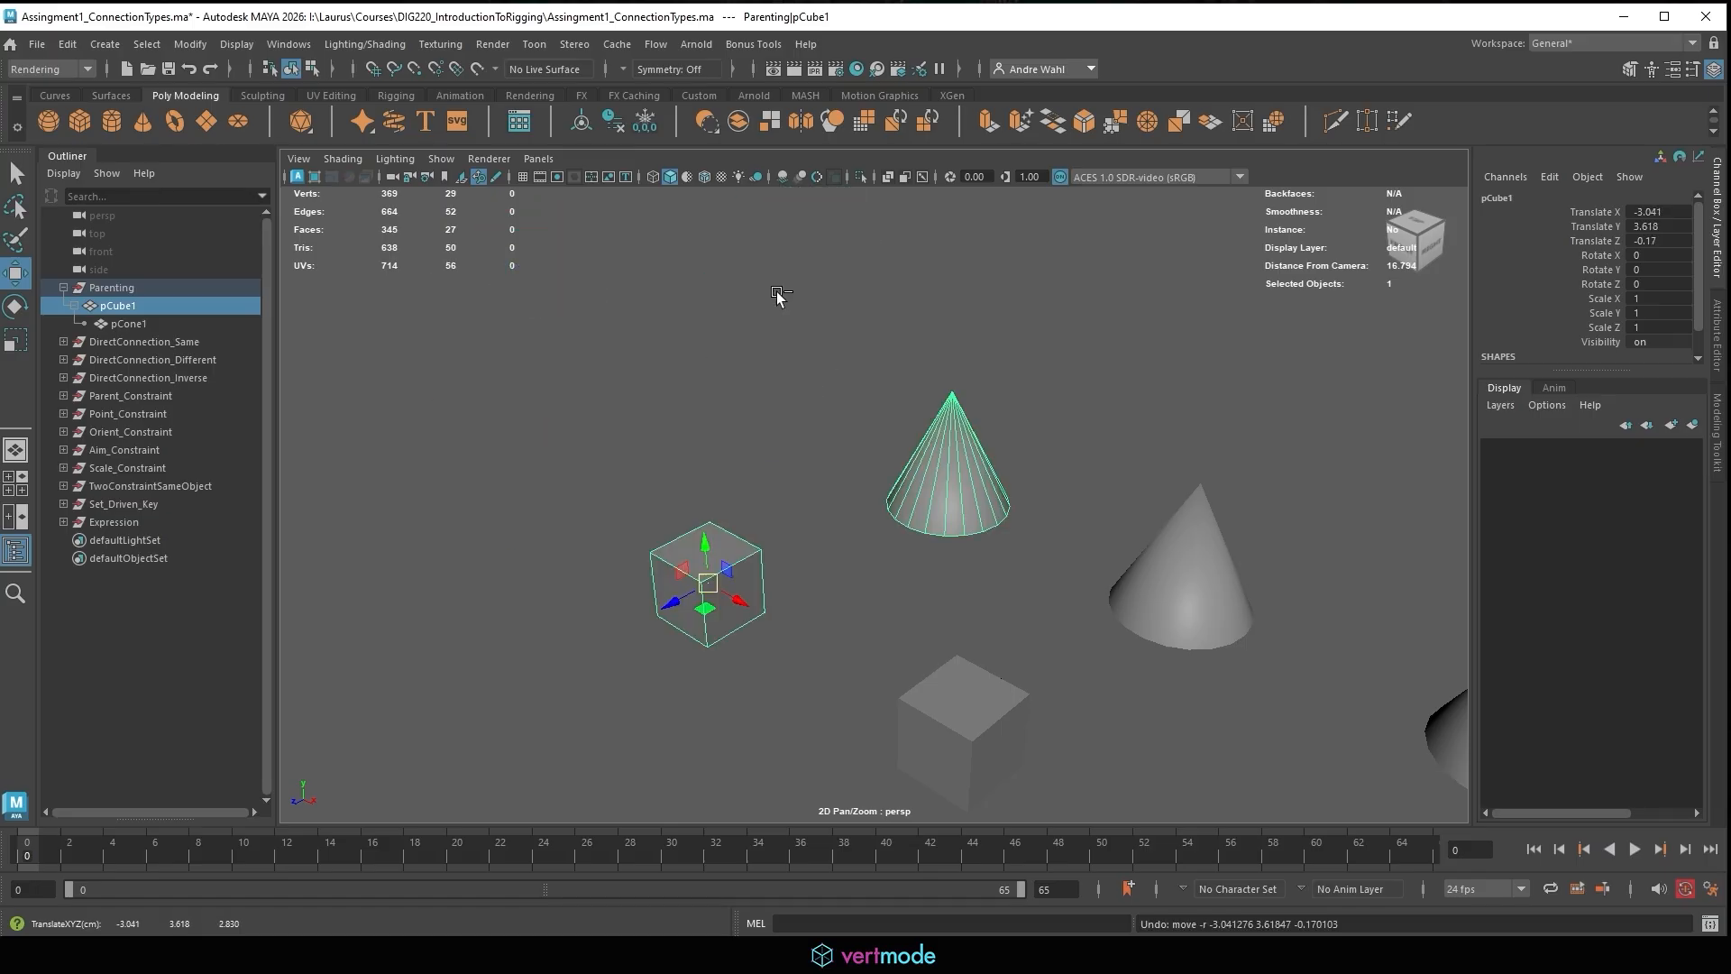
{"action": "left_click", "coordinate": [961, 401]}
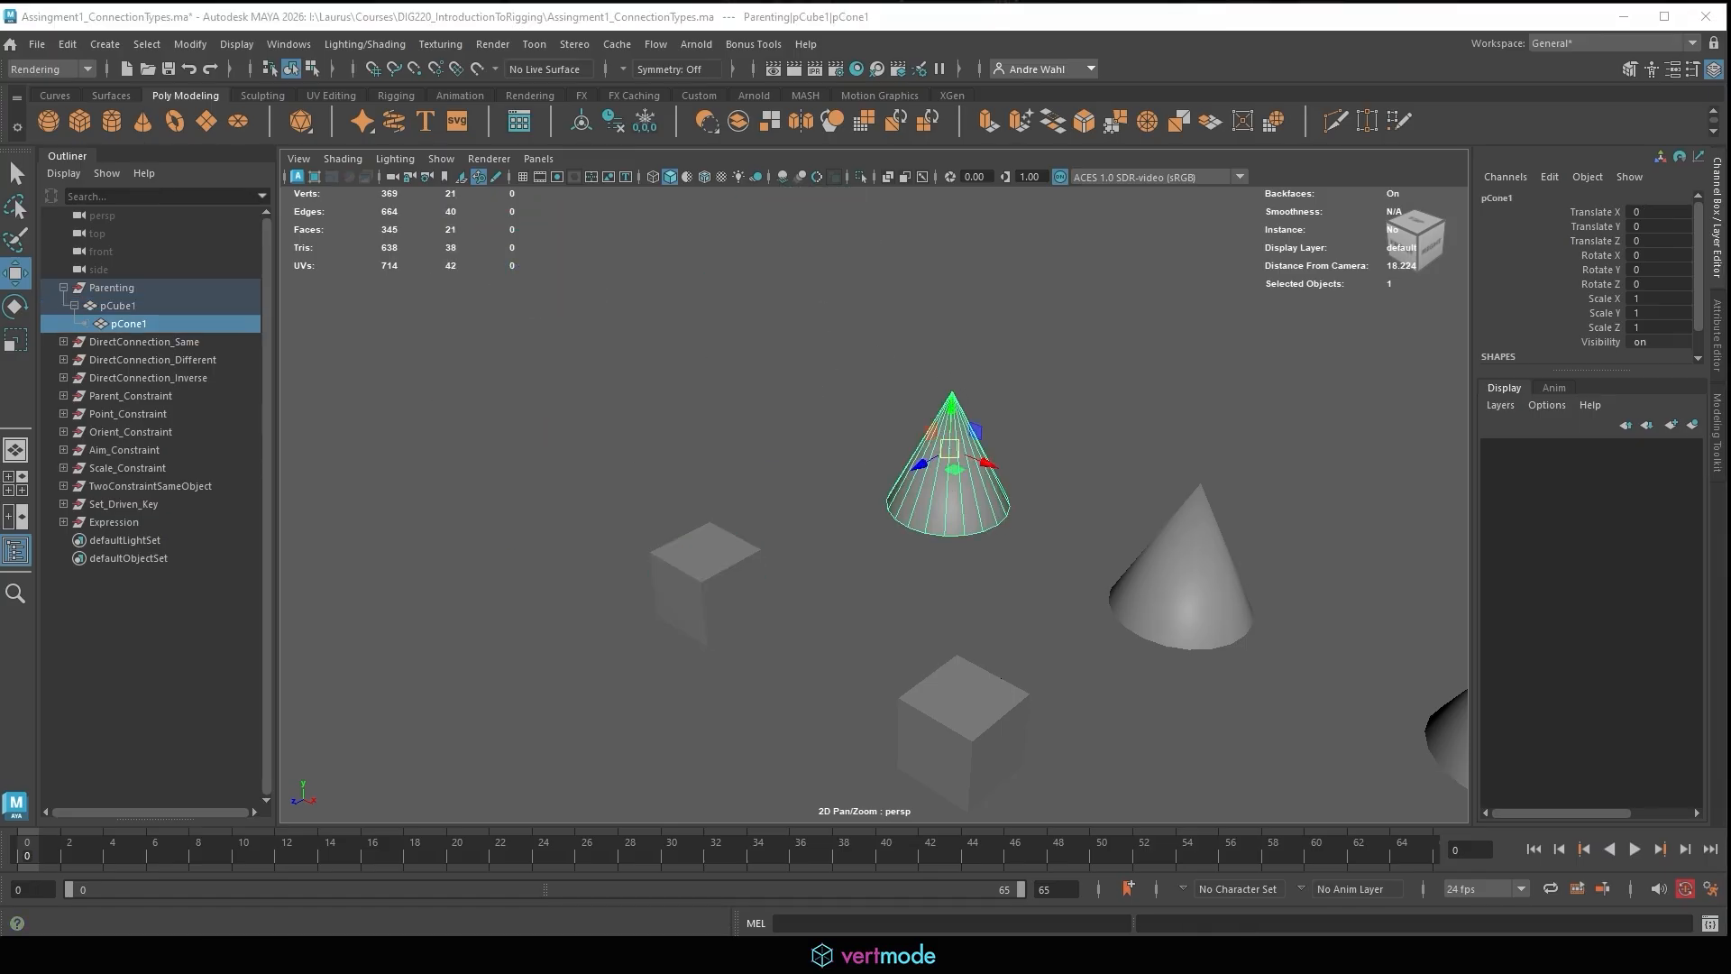
{"action": "left_click_drag", "start_coordinate": [617, 267], "coordinate": [590, 321]}
{"action": "left_click_drag", "start_coordinate": [632, 250], "coordinate": [669, 320]}
{"action": "left_click_drag", "start_coordinate": [688, 278], "coordinate": [687, 314]}
{"action": "left_click", "coordinate": [726, 252]}
{"action": "left_click_drag", "start_coordinate": [725, 233], "coordinate": [702, 303]}
{"action": "left_click_drag", "start_coordinate": [700, 293], "coordinate": [750, 284]}
{"action": "mouse_move", "coordinate": [739, 269]}
{"action": "left_mouse_down"}
{"action": "mouse_move", "coordinate": [768, 257]}
{"action": "mouse_move", "coordinate": [833, 282]}
{"action": "left_mouse_up"}
{"action": "left_click_drag", "start_coordinate": [819, 269], "coordinate": [891, 256]}
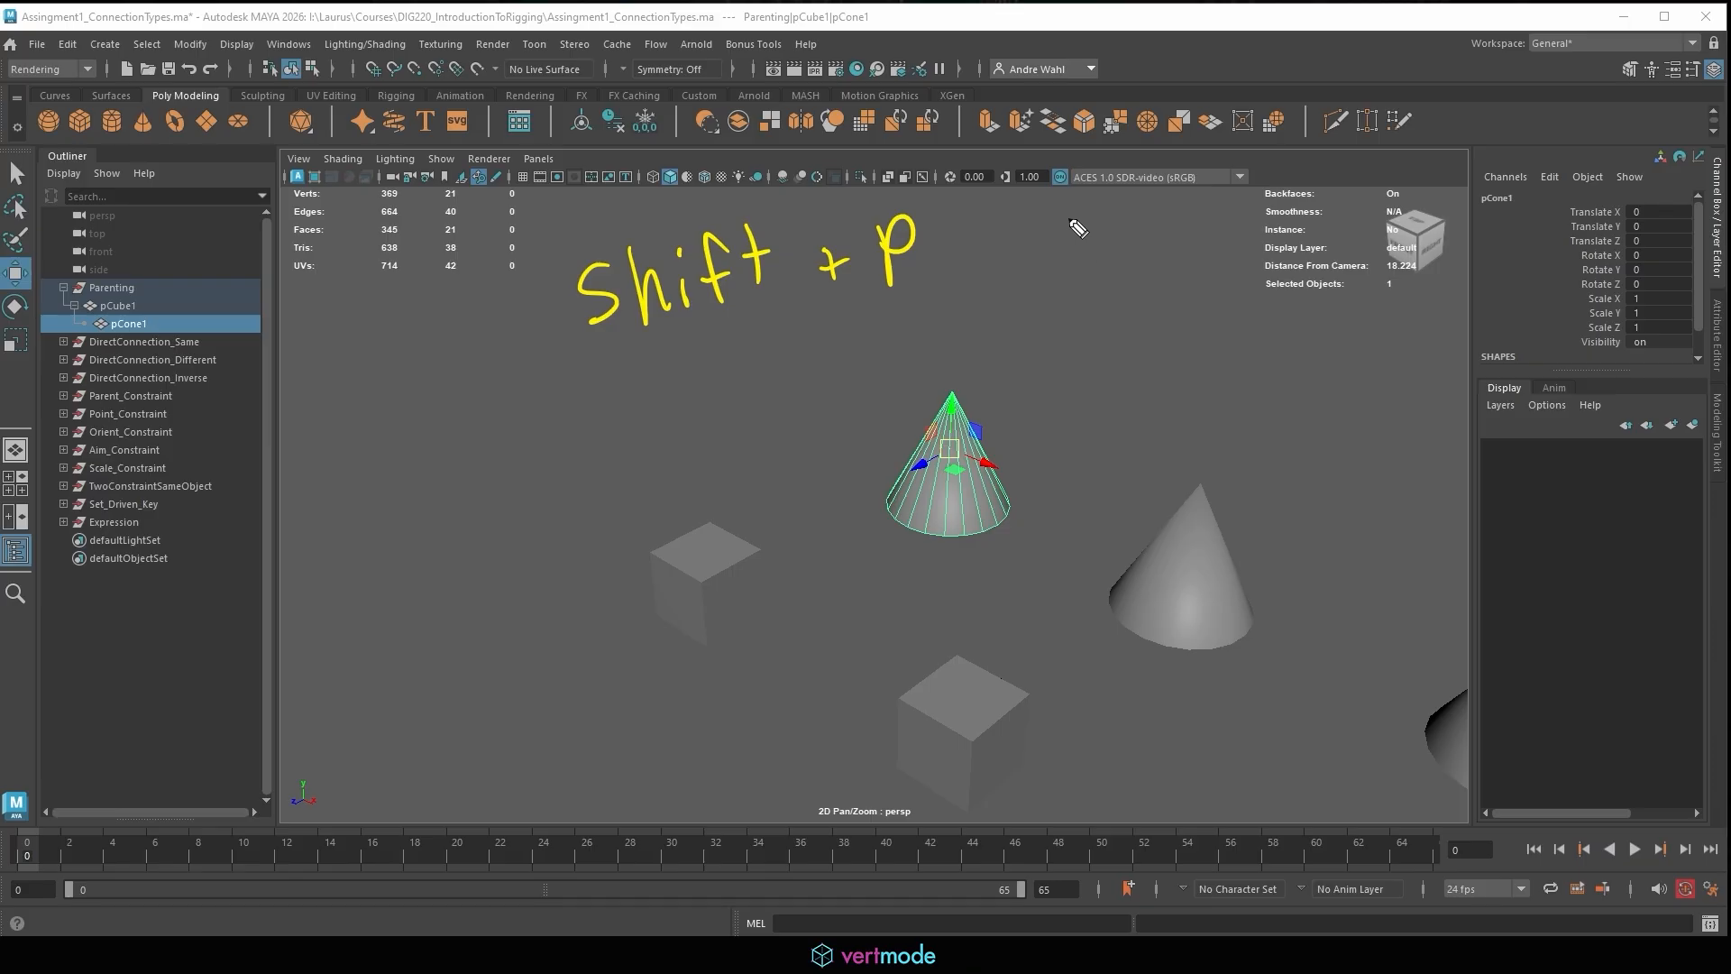
{"action": "mouse_move", "coordinate": [824, 368]}
{"action": "left_mouse_down"}
{"action": "mouse_move", "coordinate": [894, 427]}
{"action": "mouse_move", "coordinate": [901, 404]}
{"action": "left_mouse_up"}
{"action": "key", "text": "Escape"}
Unparent pCone1 from pCube1 with the Unparent command.
{"action": "left_click", "coordinate": [934, 401]}
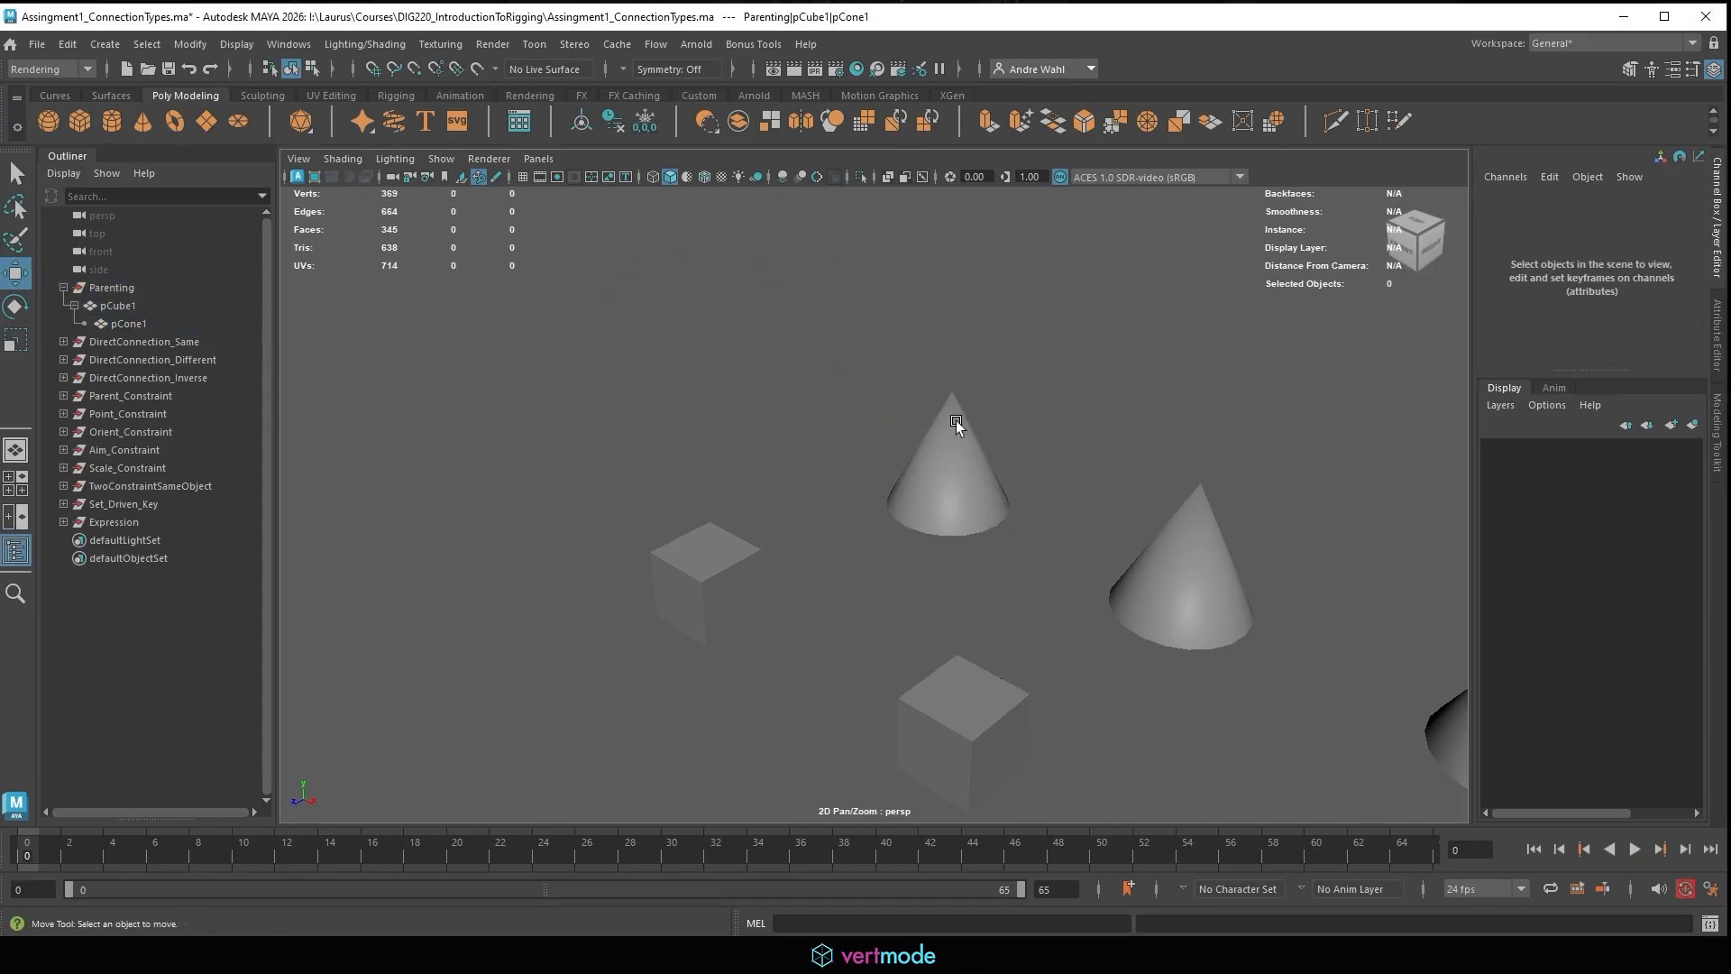
{"action": "left_click", "coordinate": [944, 468]}
{"action": "key", "text": "shift+p"}
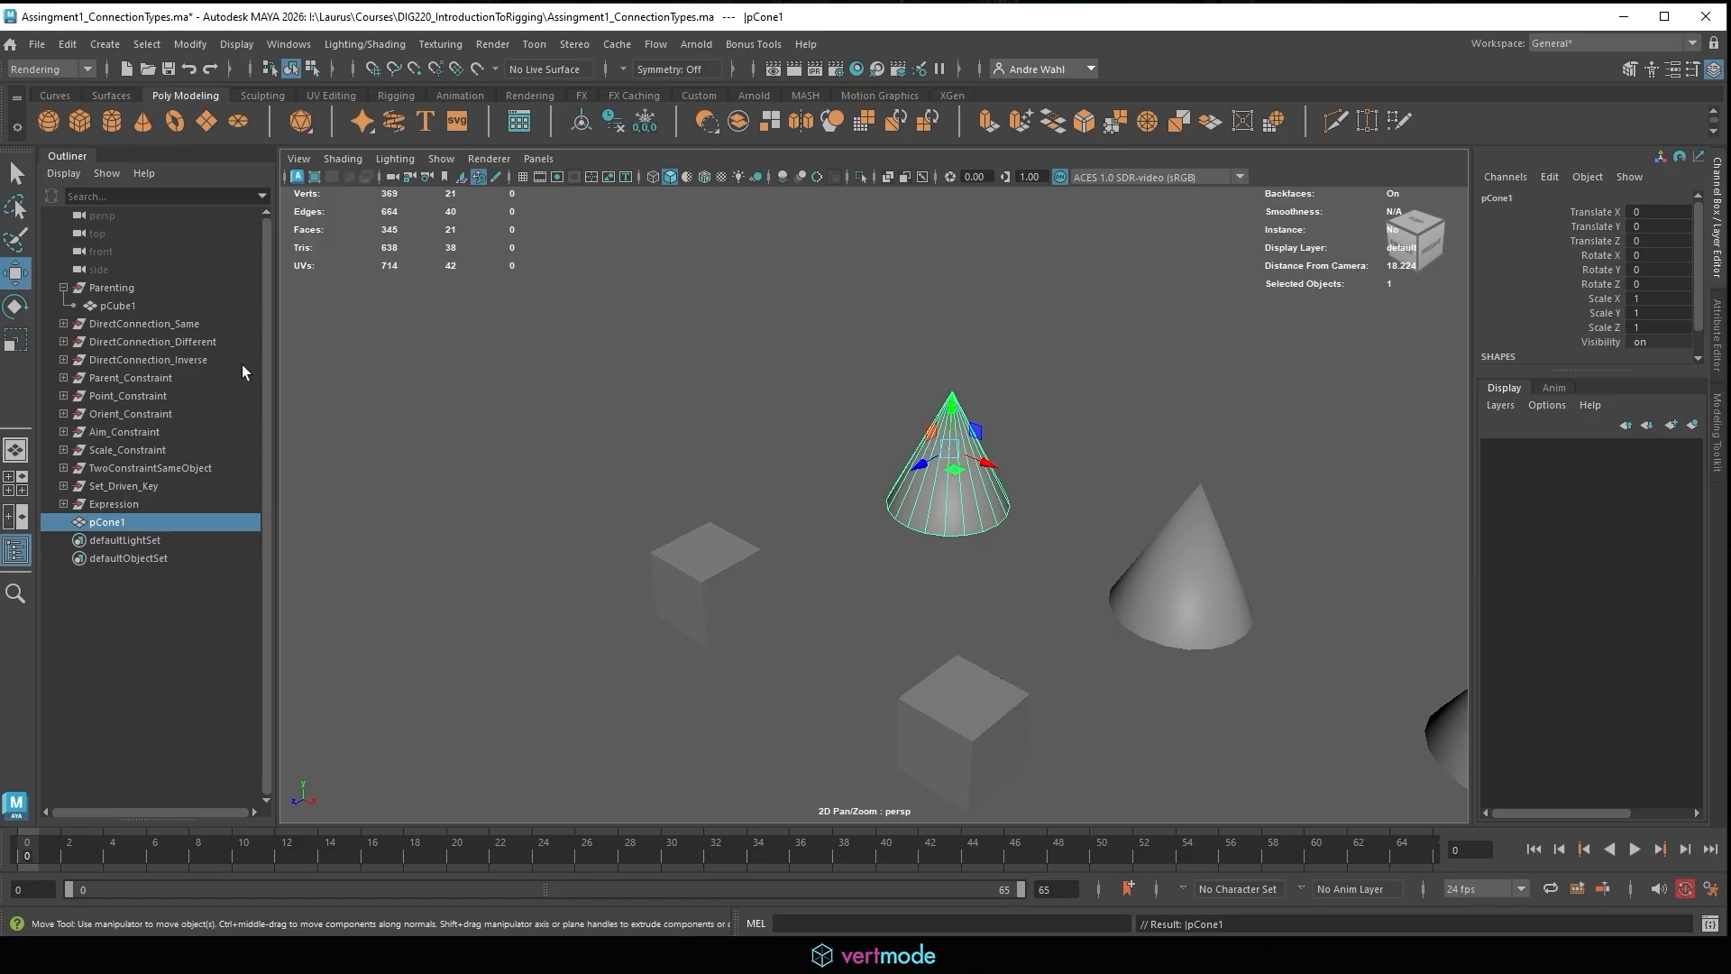
Move pCone1 from the scene root back into the Parenting group and select the group.
{"action": "left_click", "coordinate": [145, 287]}
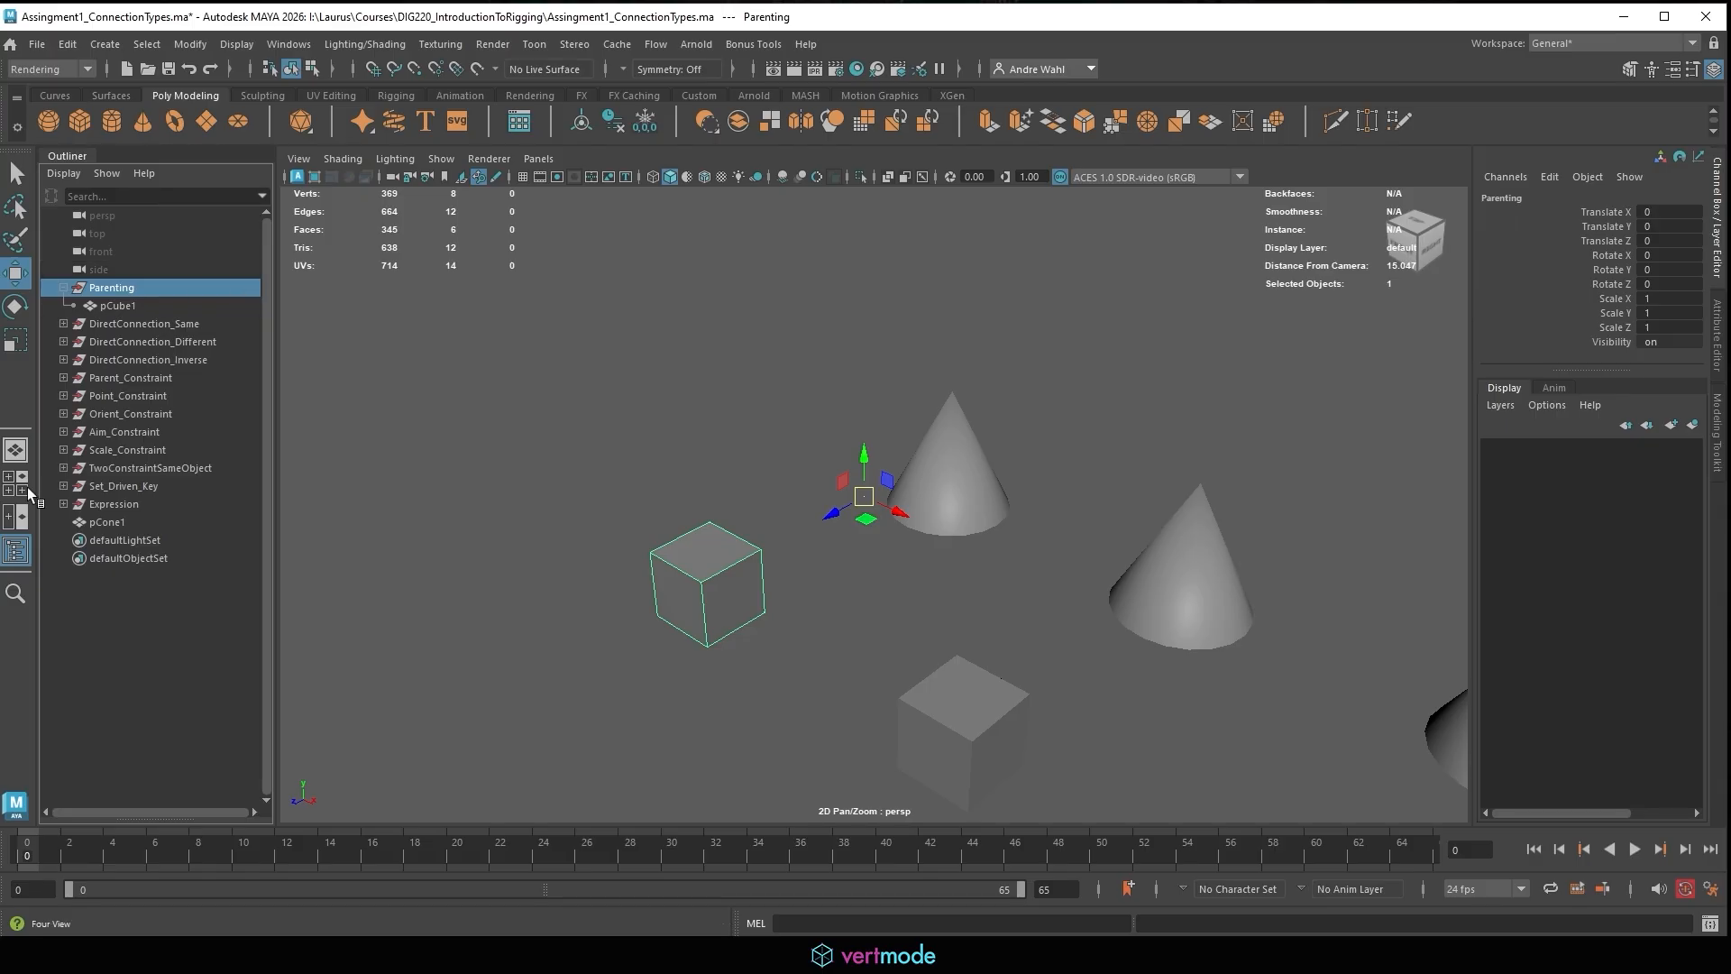
{"action": "left_click", "coordinate": [136, 523]}
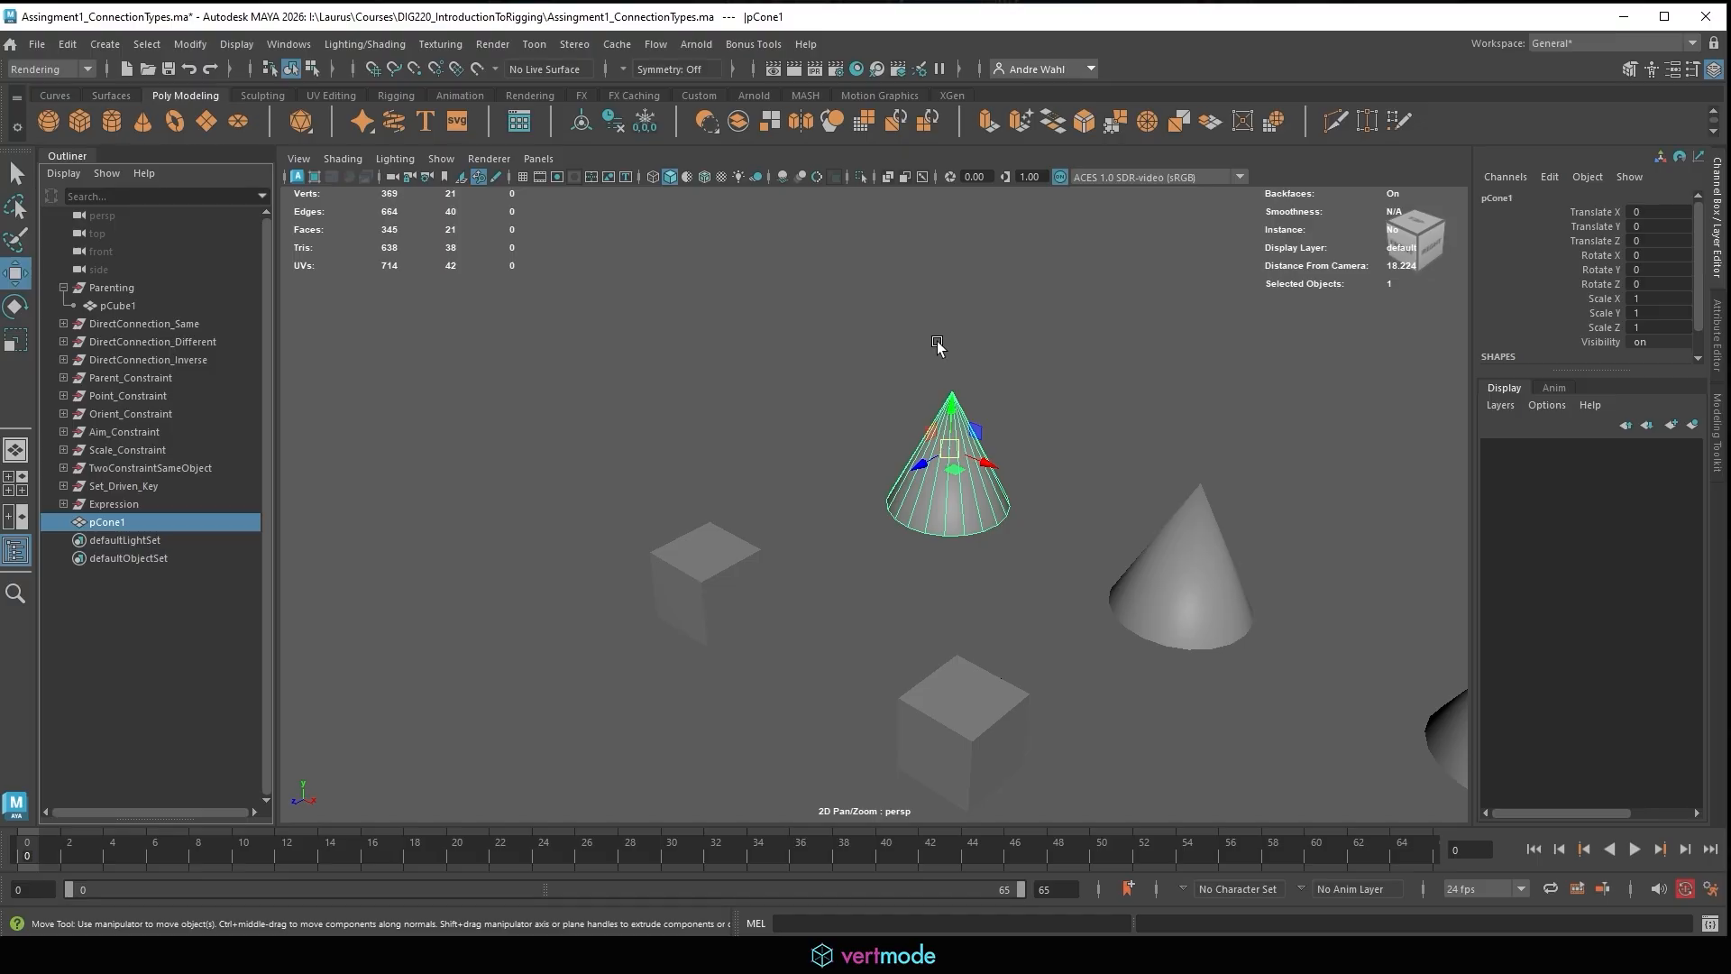
{"action": "left_click", "coordinate": [121, 281]}
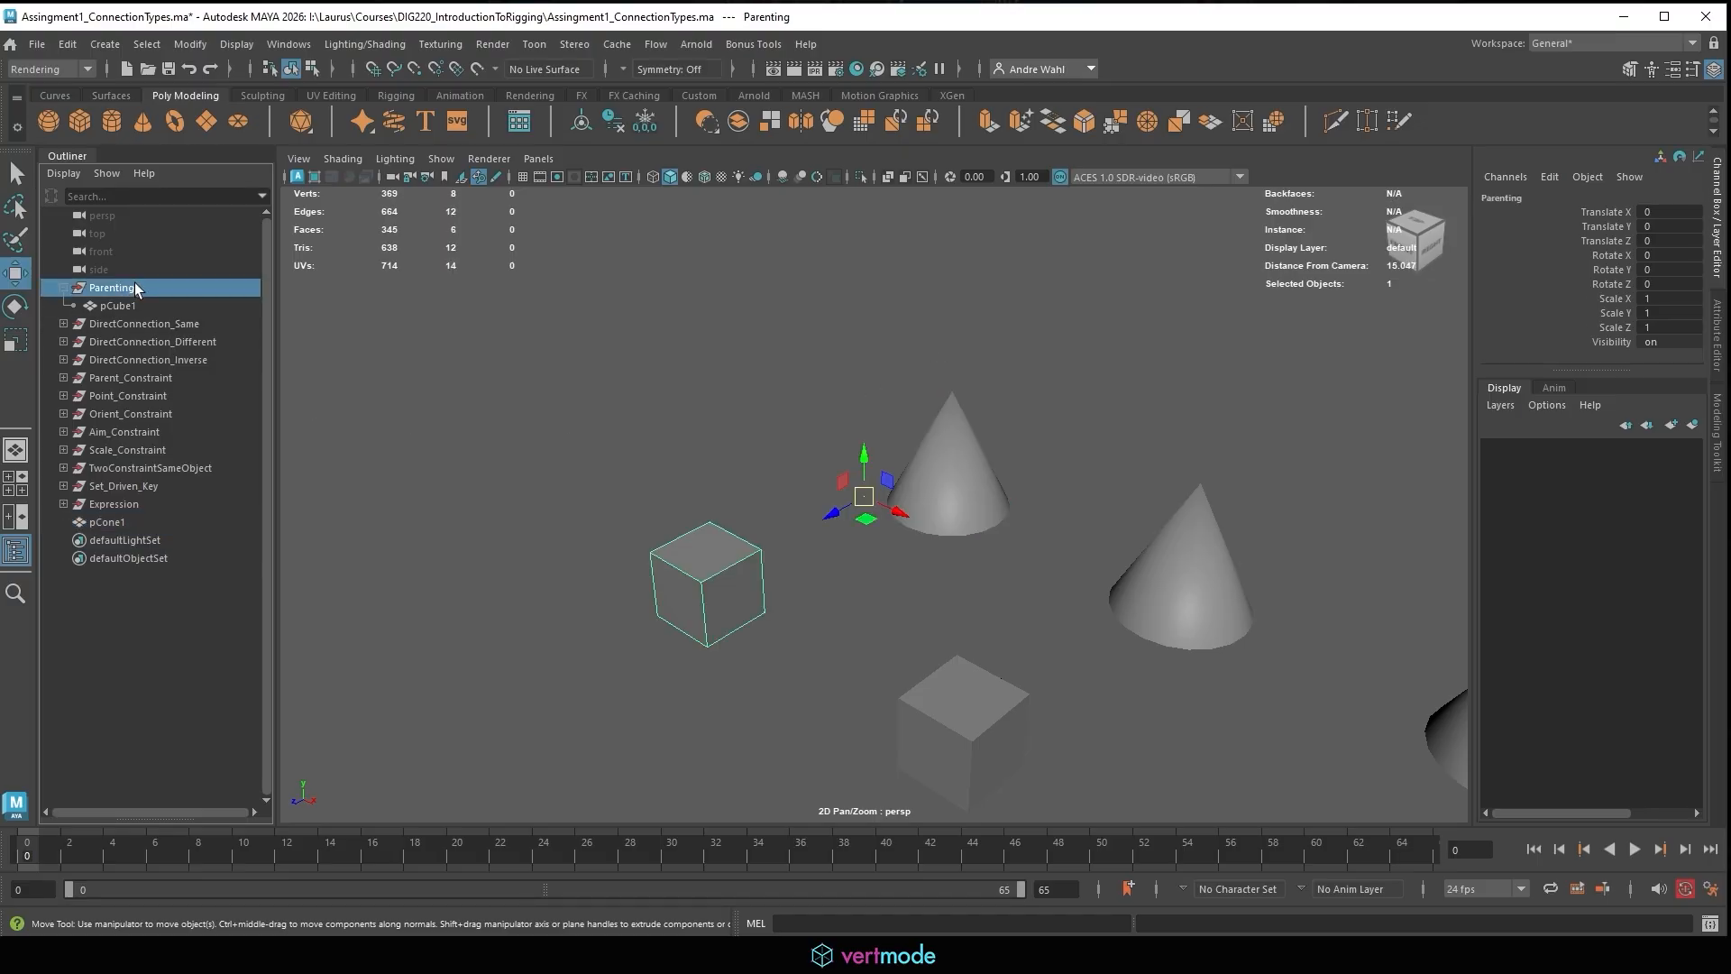
{"action": "left_click_drag", "start_coordinate": [132, 528], "coordinate": [138, 285]}
{"action": "left_click", "coordinate": [138, 284]}
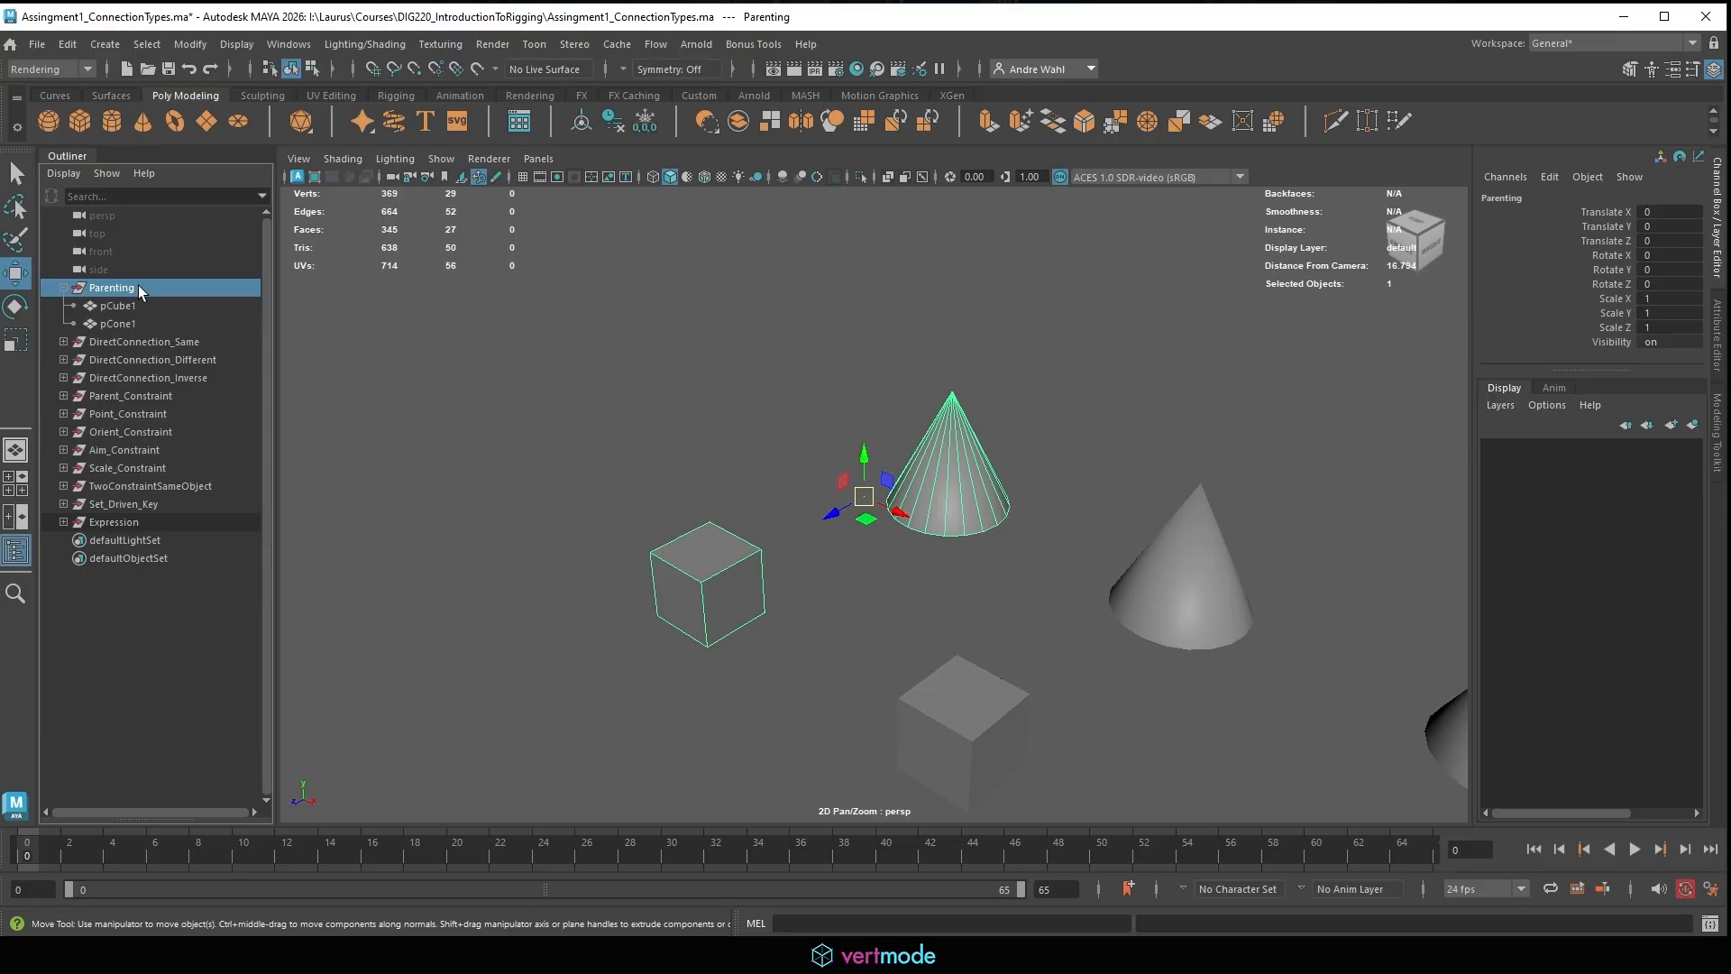
{"action": "mouse_move", "coordinate": [76, 38]}
{"action": "left_mouse_down"}
{"action": "mouse_move", "coordinate": [147, 172]}
{"action": "mouse_move", "coordinate": [470, 2]}
{"action": "mouse_move", "coordinate": [61, 50]}
{"action": "left_mouse_up"}
{"action": "mouse_move", "coordinate": [612, 199]}
{"action": "left_mouse_down"}
{"action": "mouse_move", "coordinate": [641, 318]}
{"action": "mouse_move", "coordinate": [675, 246]}
{"action": "mouse_move", "coordinate": [730, 340]}
{"action": "mouse_move", "coordinate": [780, 251]}
{"action": "left_mouse_up"}
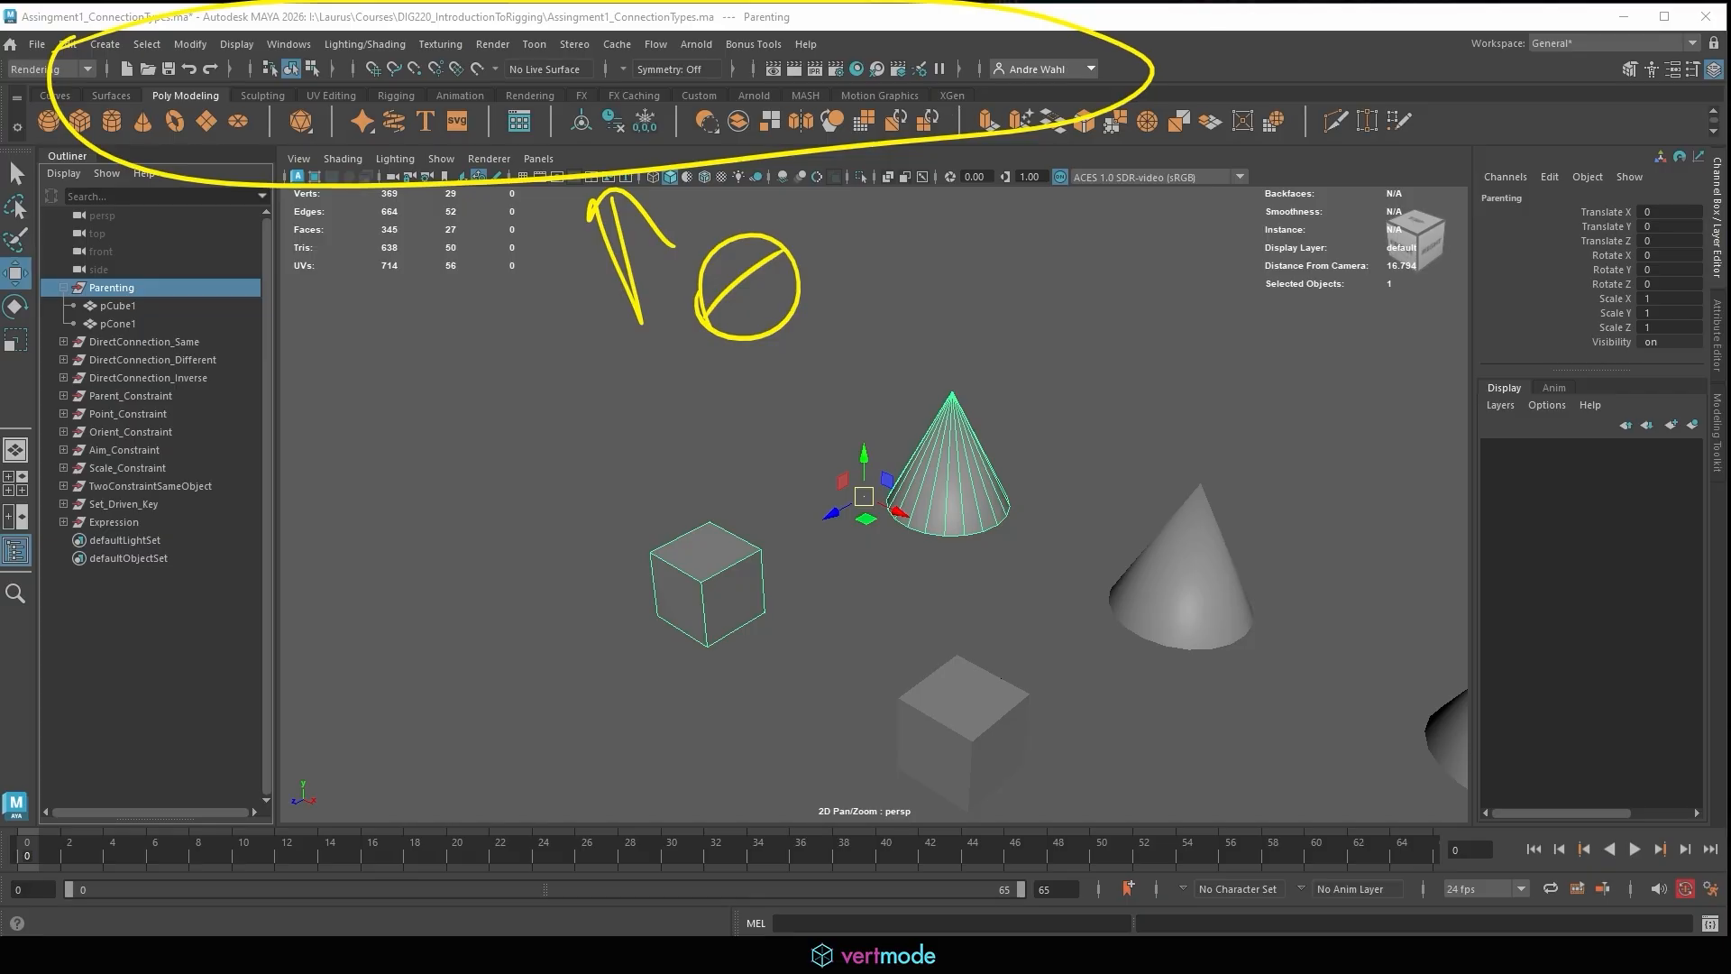
{"action": "key", "text": "Escape"}
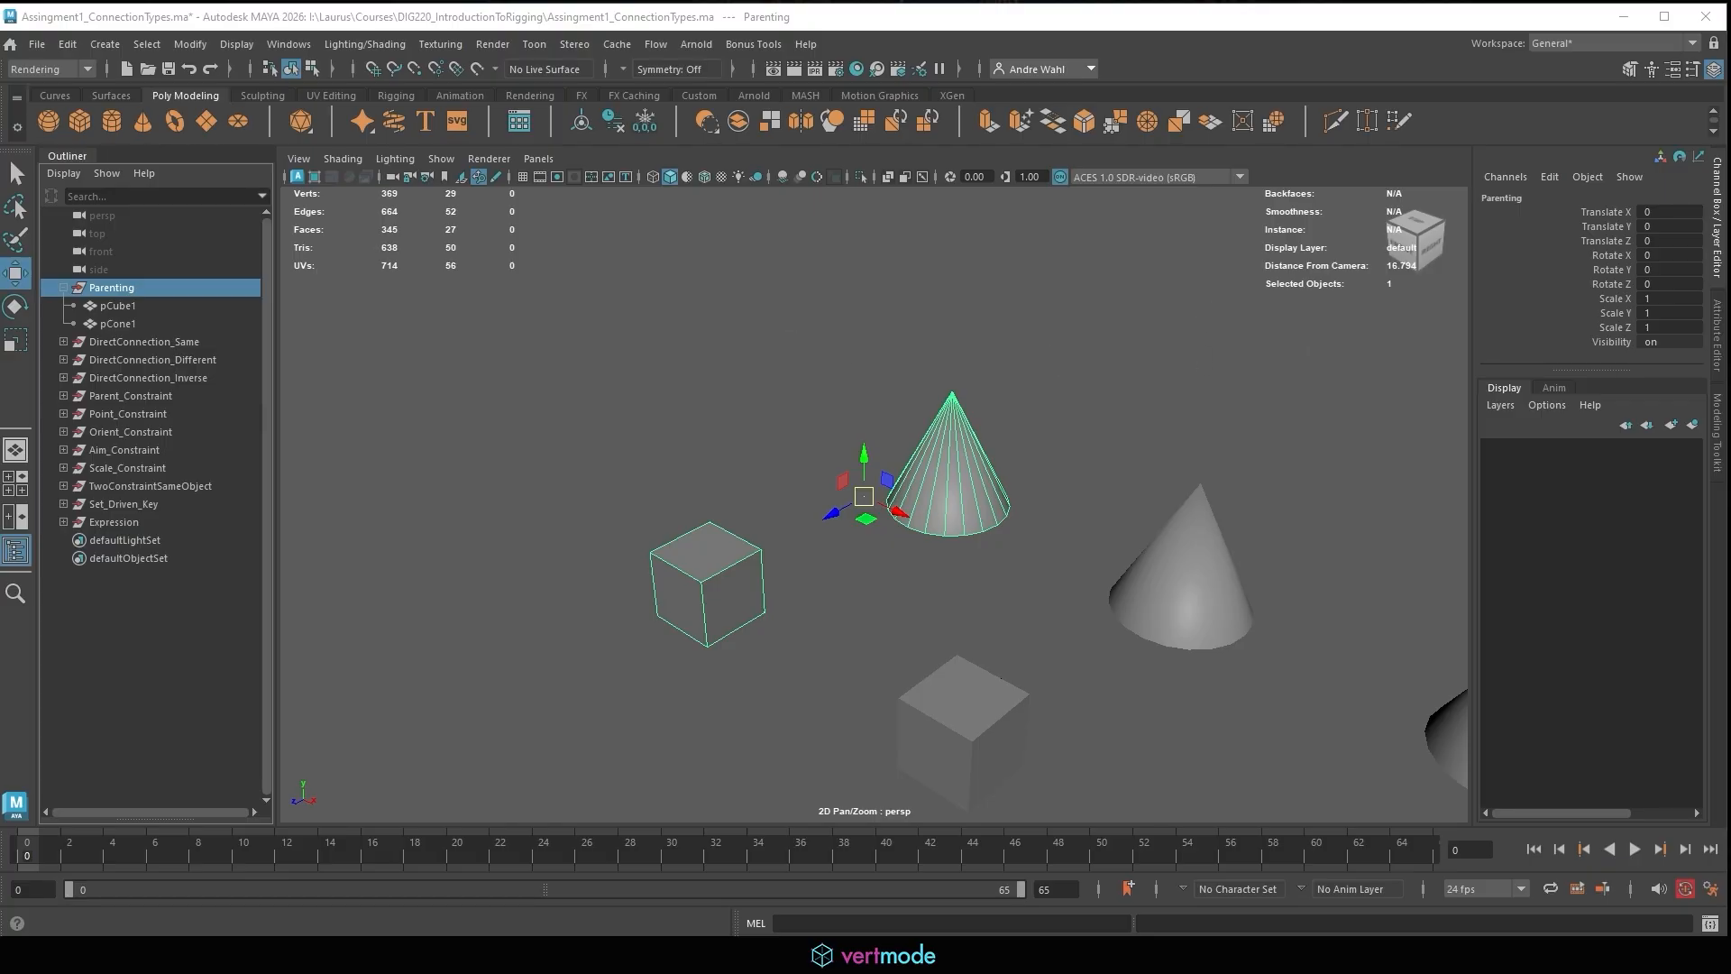
{"action": "mouse_move", "coordinate": [298, 76]}
{"action": "left_mouse_down"}
{"action": "mouse_move", "coordinate": [257, 36]}
{"action": "mouse_move", "coordinate": [369, 360]}
{"action": "mouse_move", "coordinate": [470, 368]}
{"action": "left_mouse_up"}
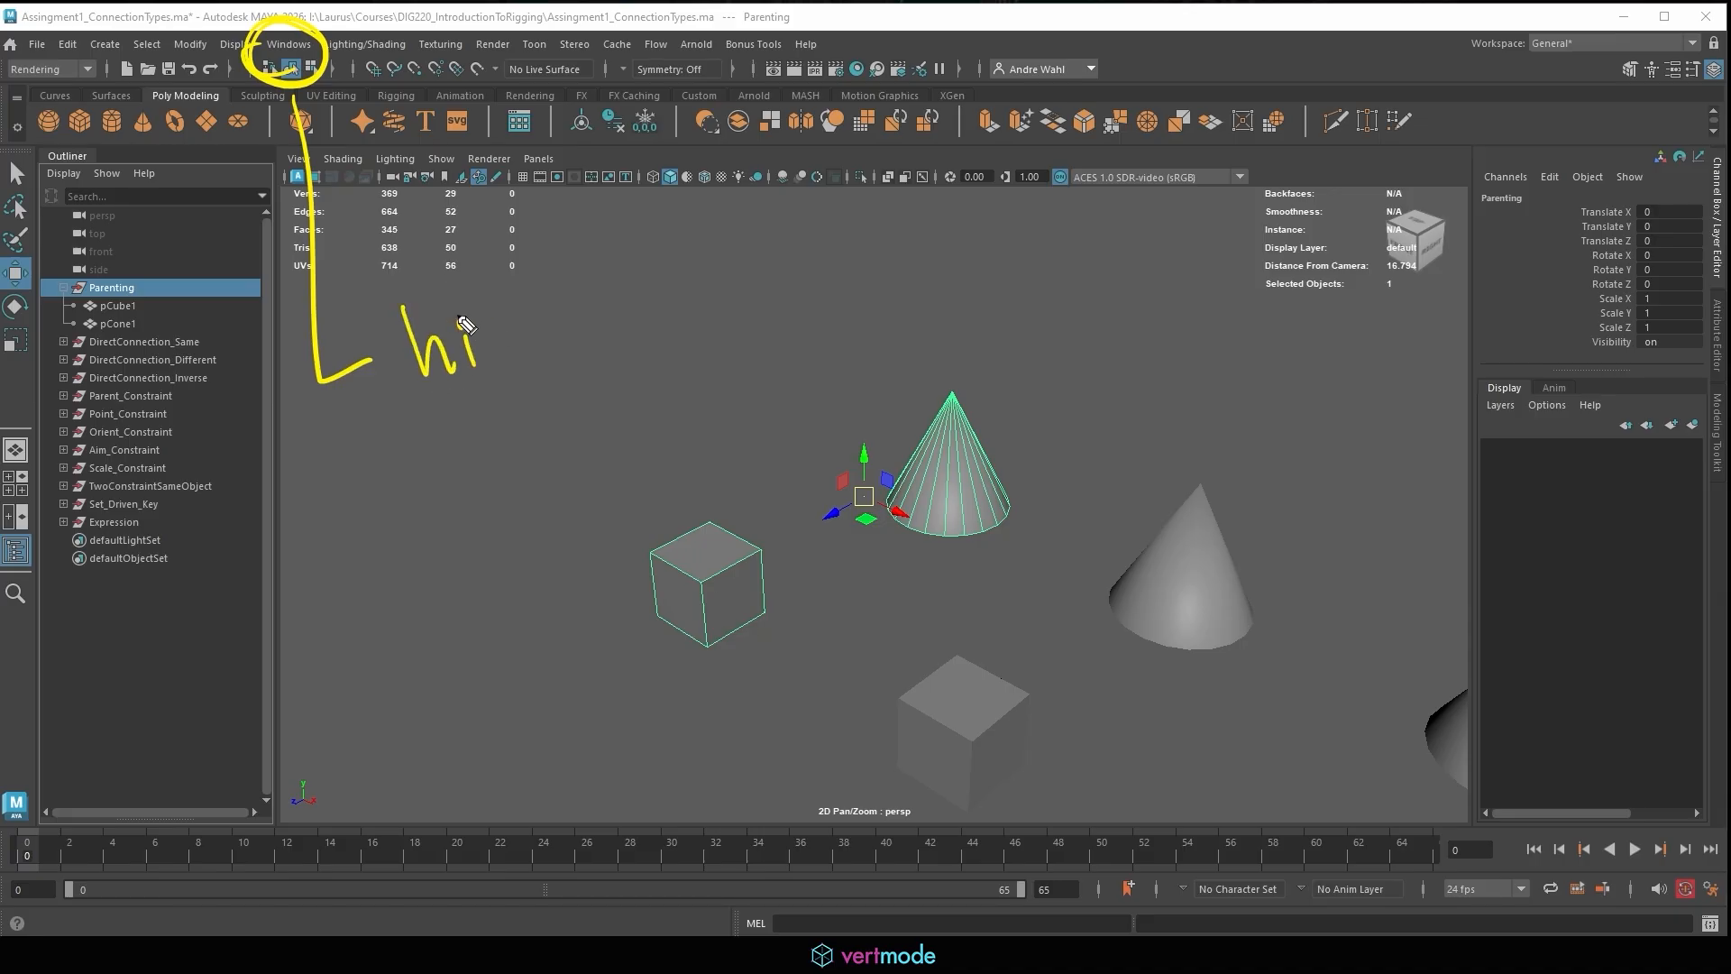
{"action": "left_click", "coordinate": [459, 321]}
{"action": "key", "text": "Escape"}
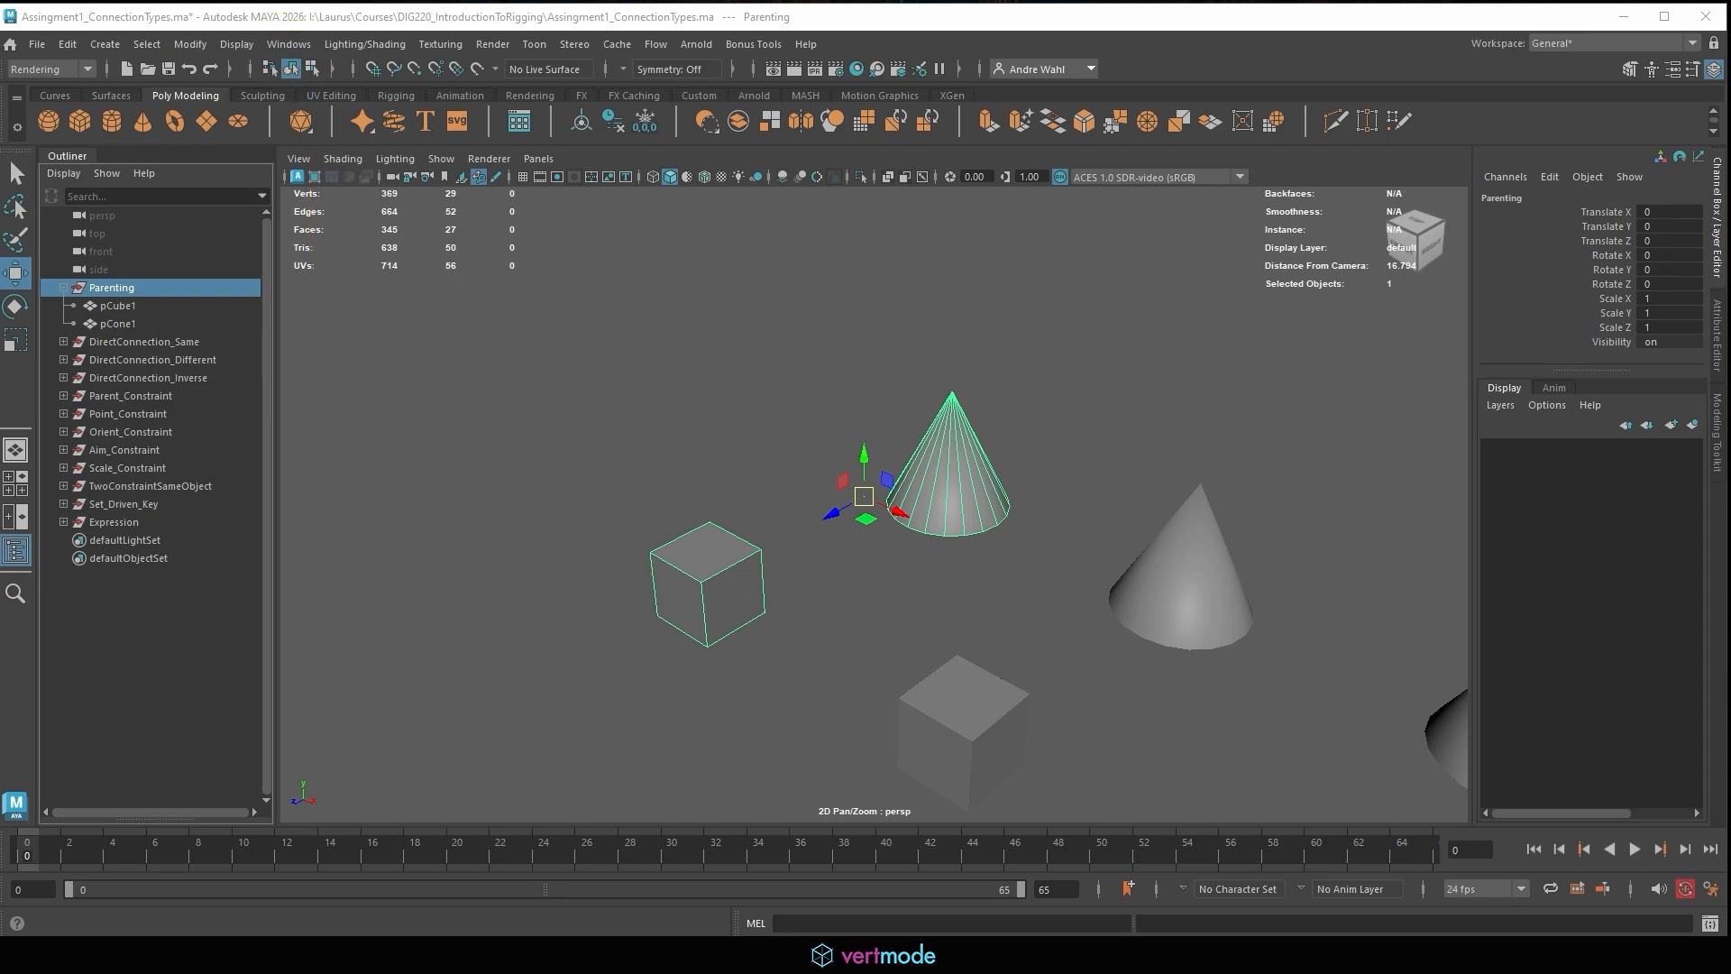
Open the Hypergraph: Hierarchy editor as a floating window and position it over the viewport.
{"action": "left_click", "coordinate": [288, 44]}
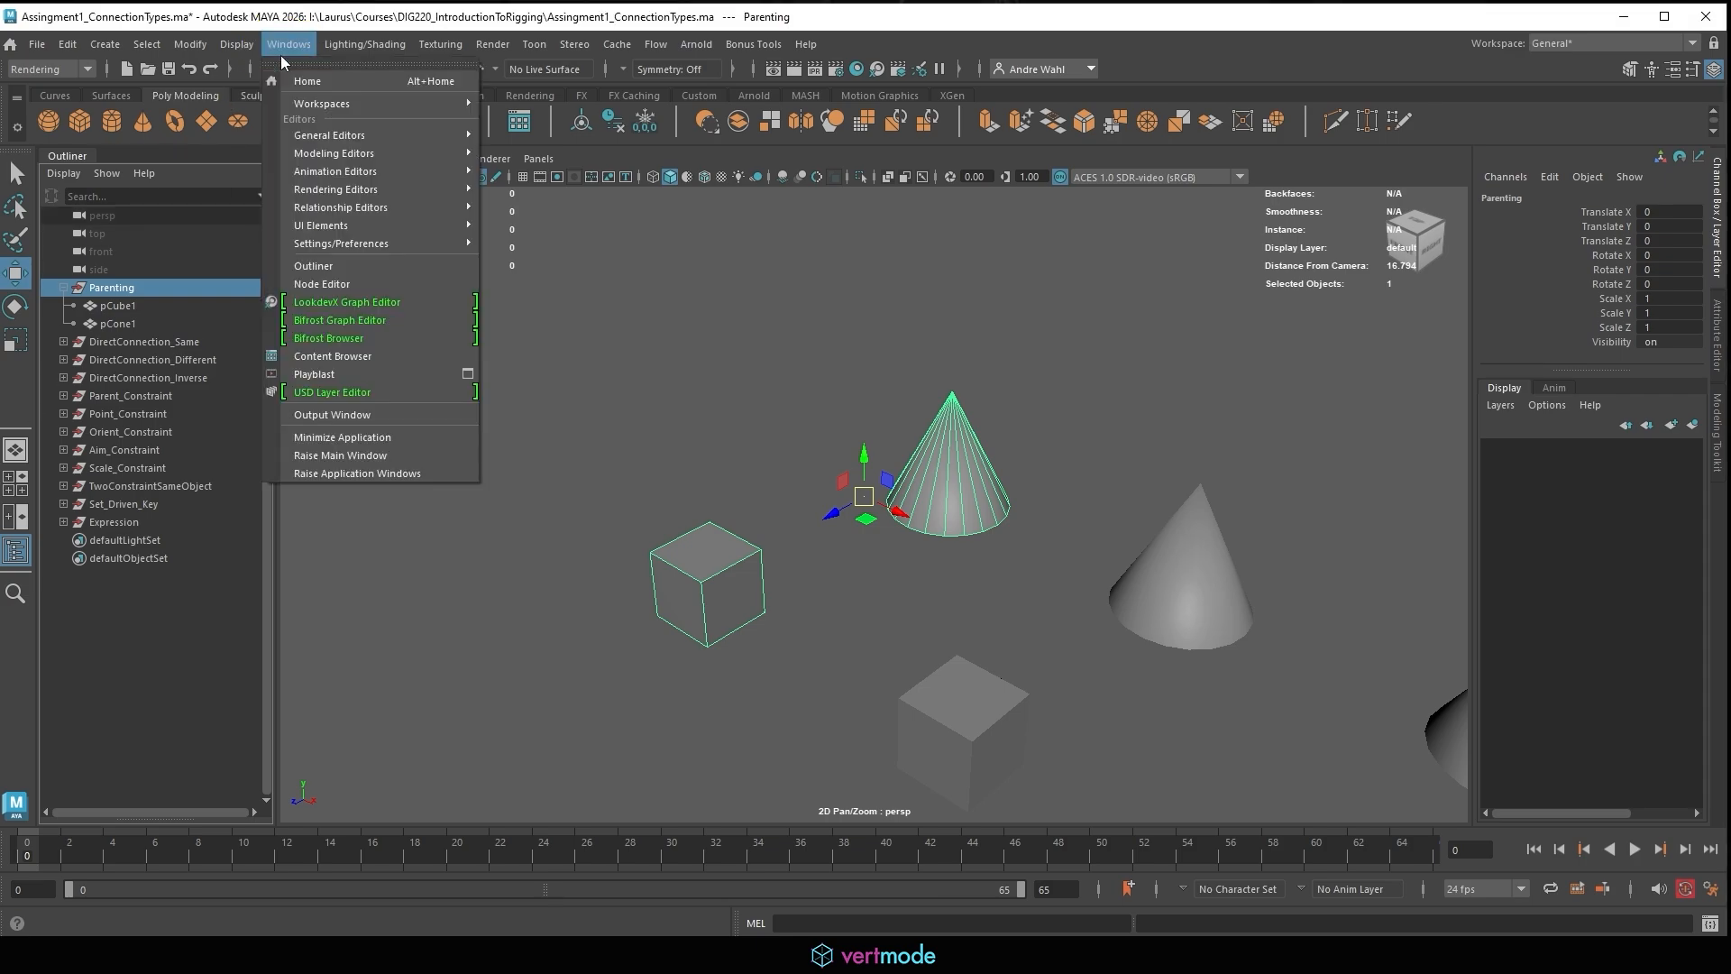
{"action": "mouse_move", "coordinate": [346, 135]}
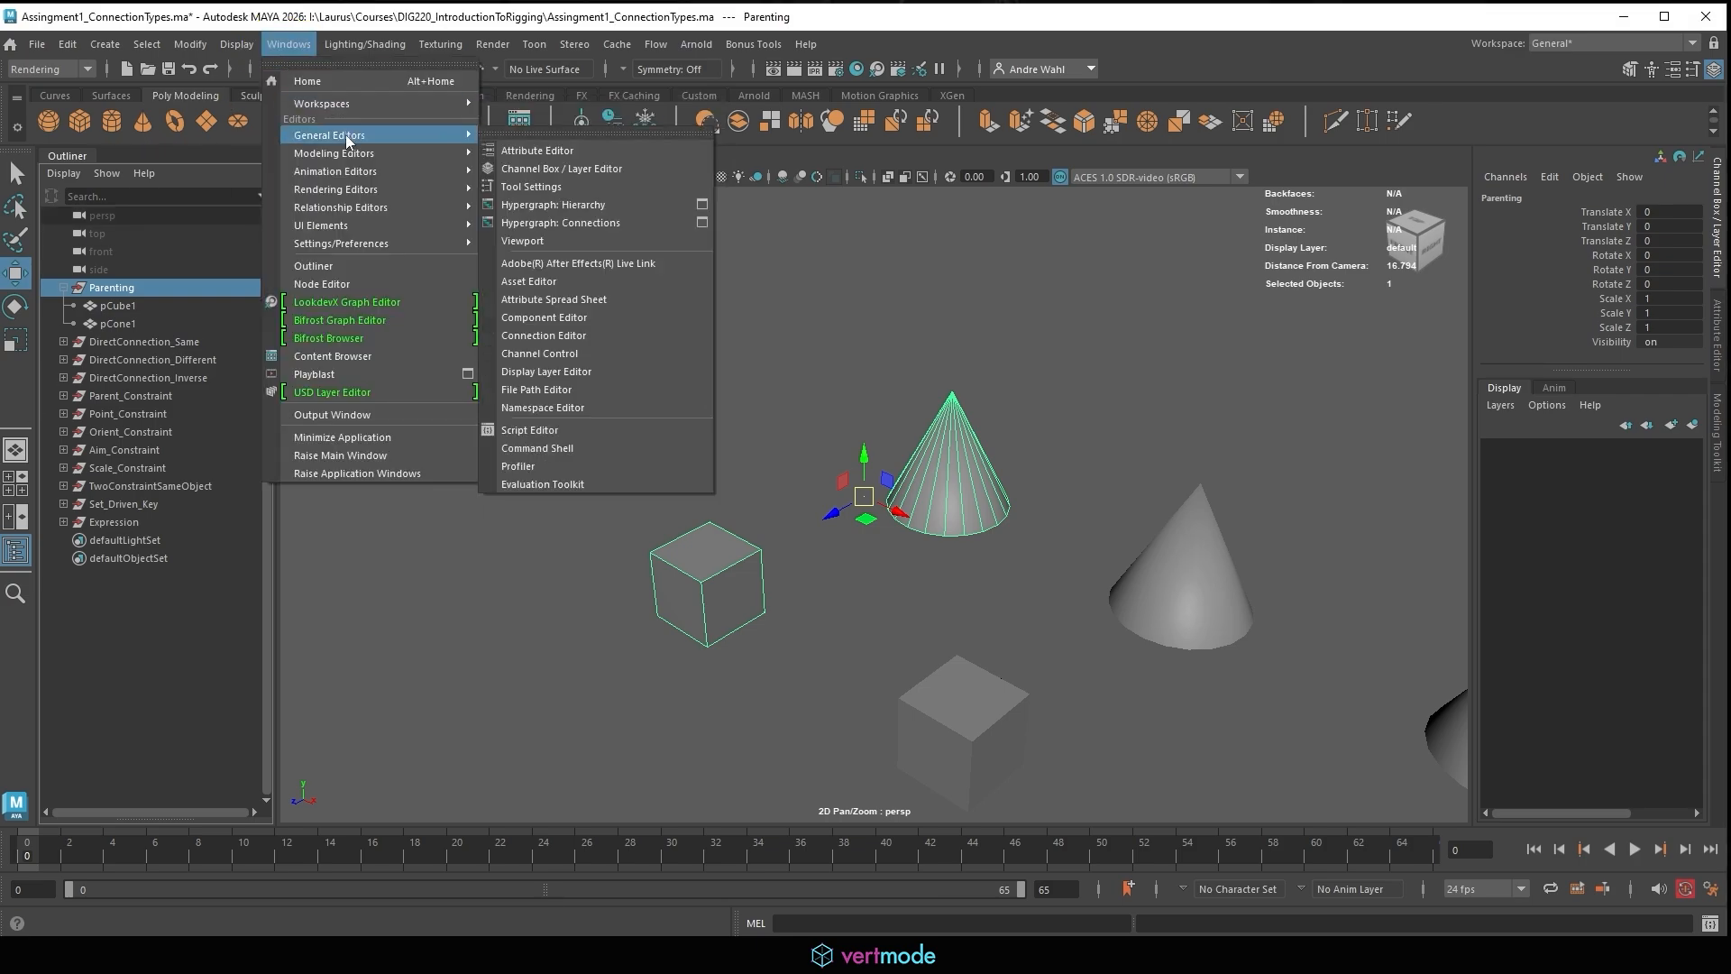
{"action": "left_click", "coordinate": [611, 207]}
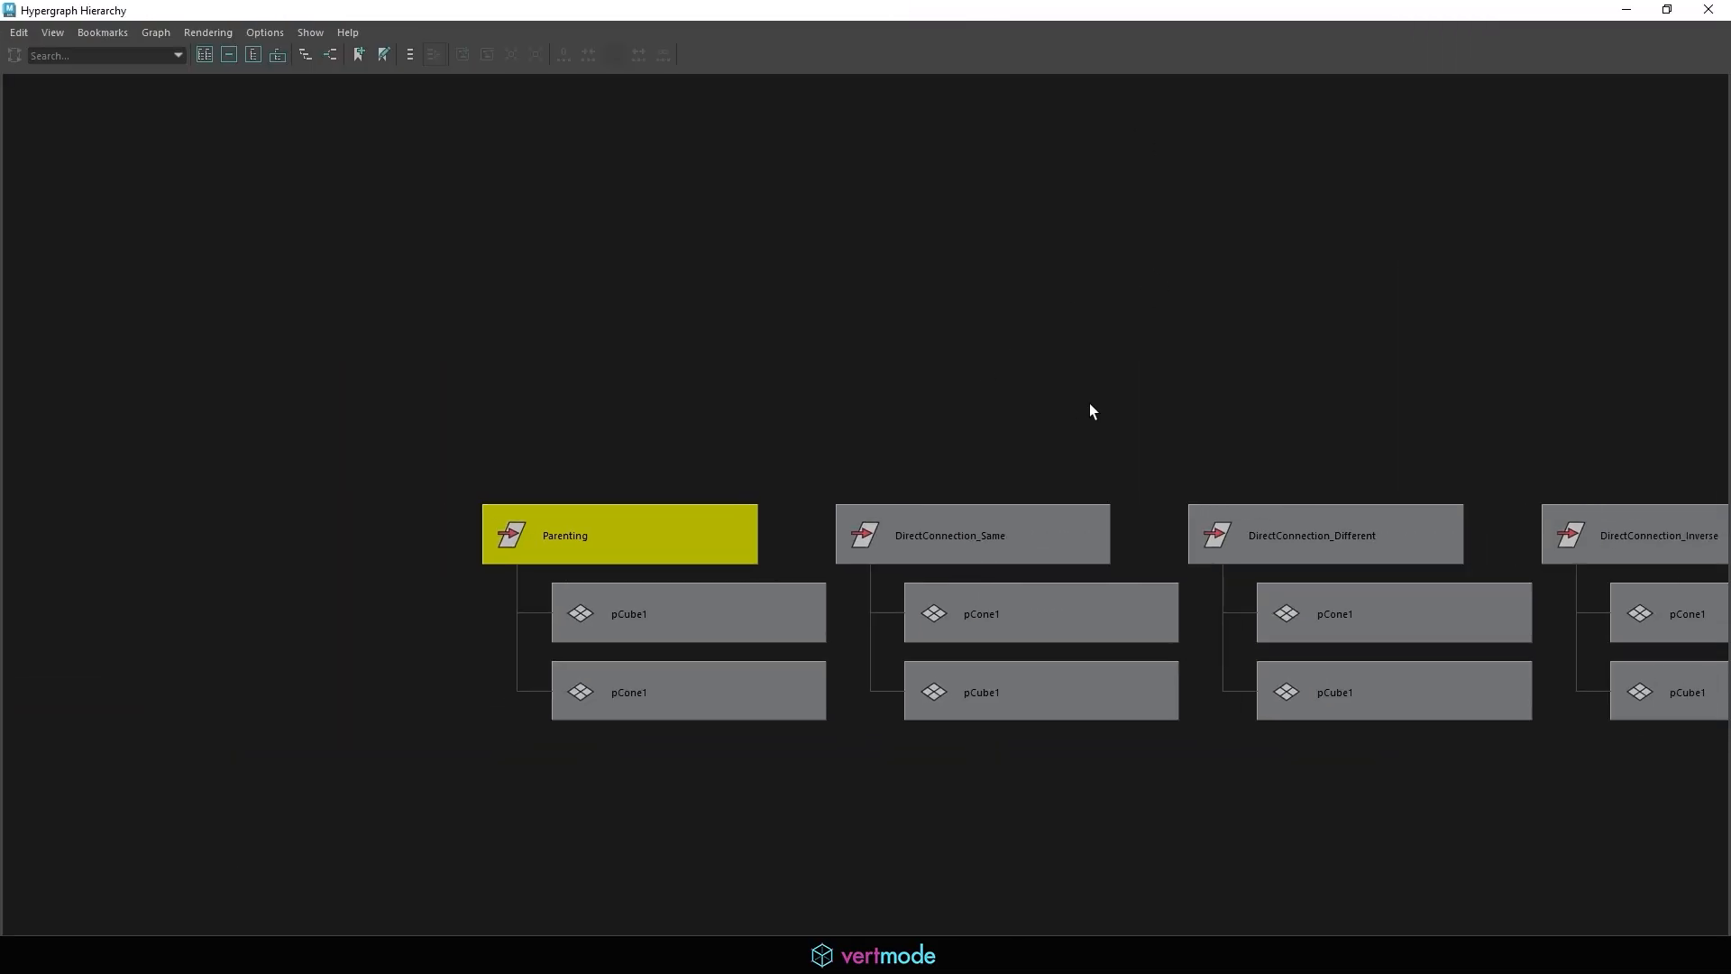
{"action": "left_click_drag", "start_coordinate": [1515, 9], "coordinate": [1447, 80]}
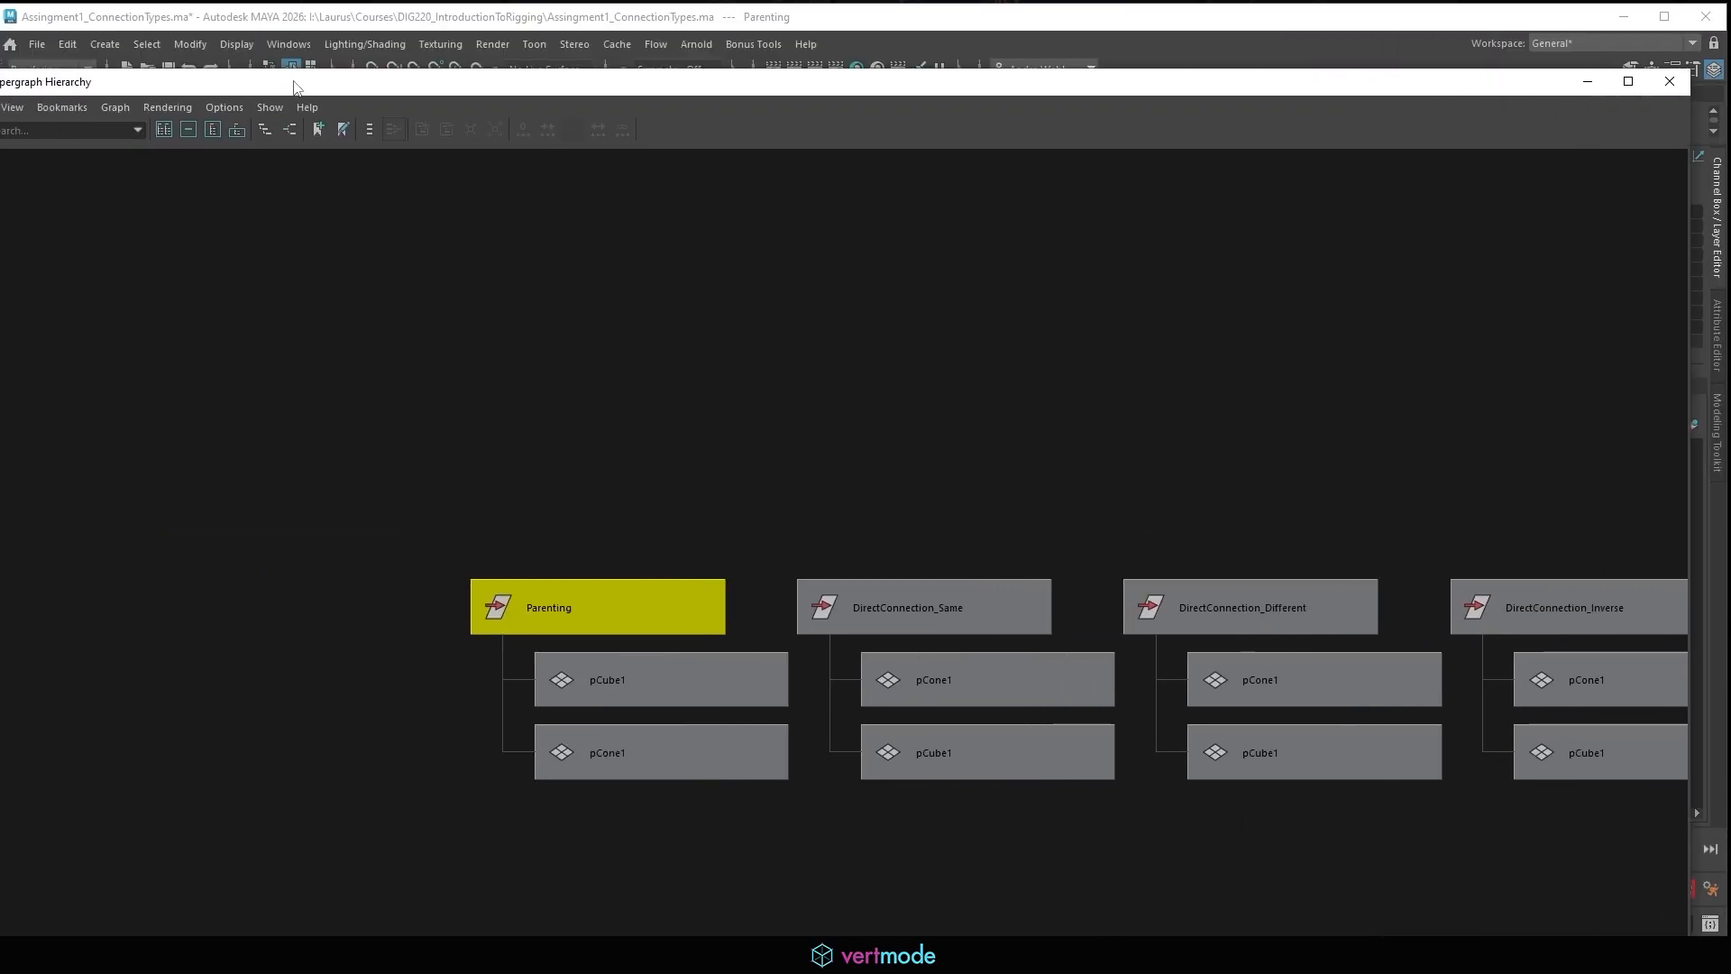
{"action": "left_click_drag", "start_coordinate": [293, 81], "coordinate": [665, 144]}
{"action": "left_click_drag", "start_coordinate": [332, 133], "coordinate": [693, 318]}
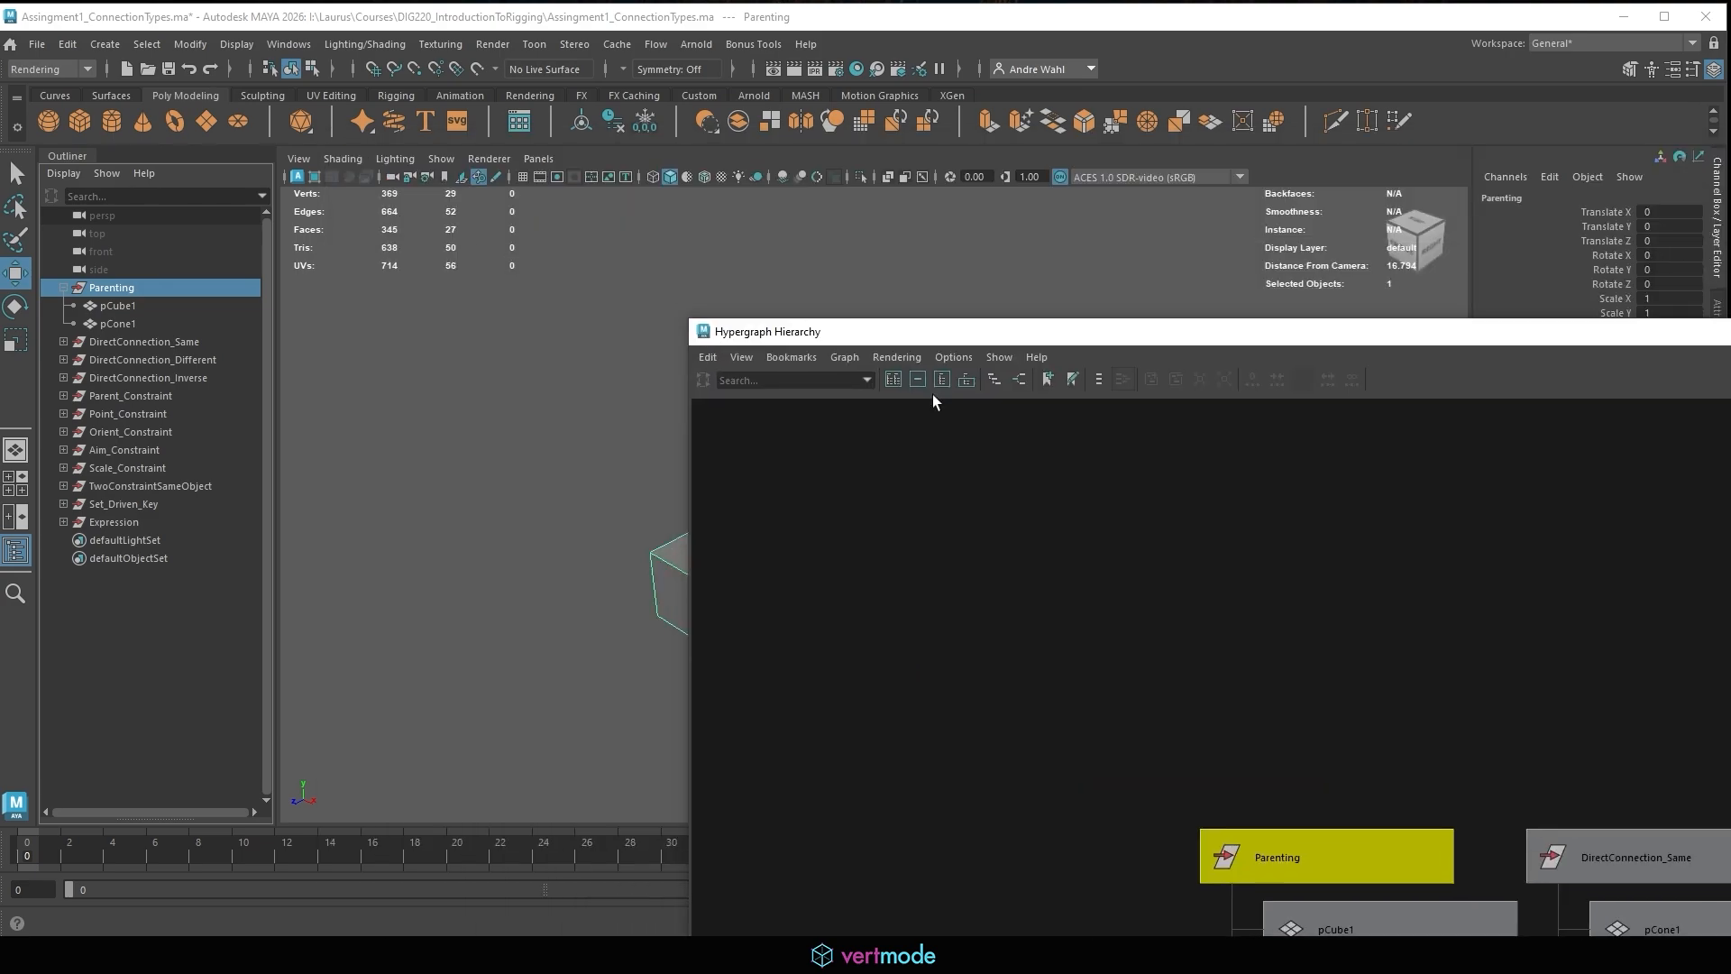
{"action": "left_click_drag", "start_coordinate": [1025, 328], "coordinate": [469, 11]}
Examine the node hierarchies of all groups from Parenting to Expression in the Hypergraph.
{"action": "scroll", "coordinate": [841, 342], "scroll_direction": "down", "scroll_amount": 1}
{"action": "scroll", "coordinate": [866, 432], "scroll_direction": "down", "scroll_amount": 5}
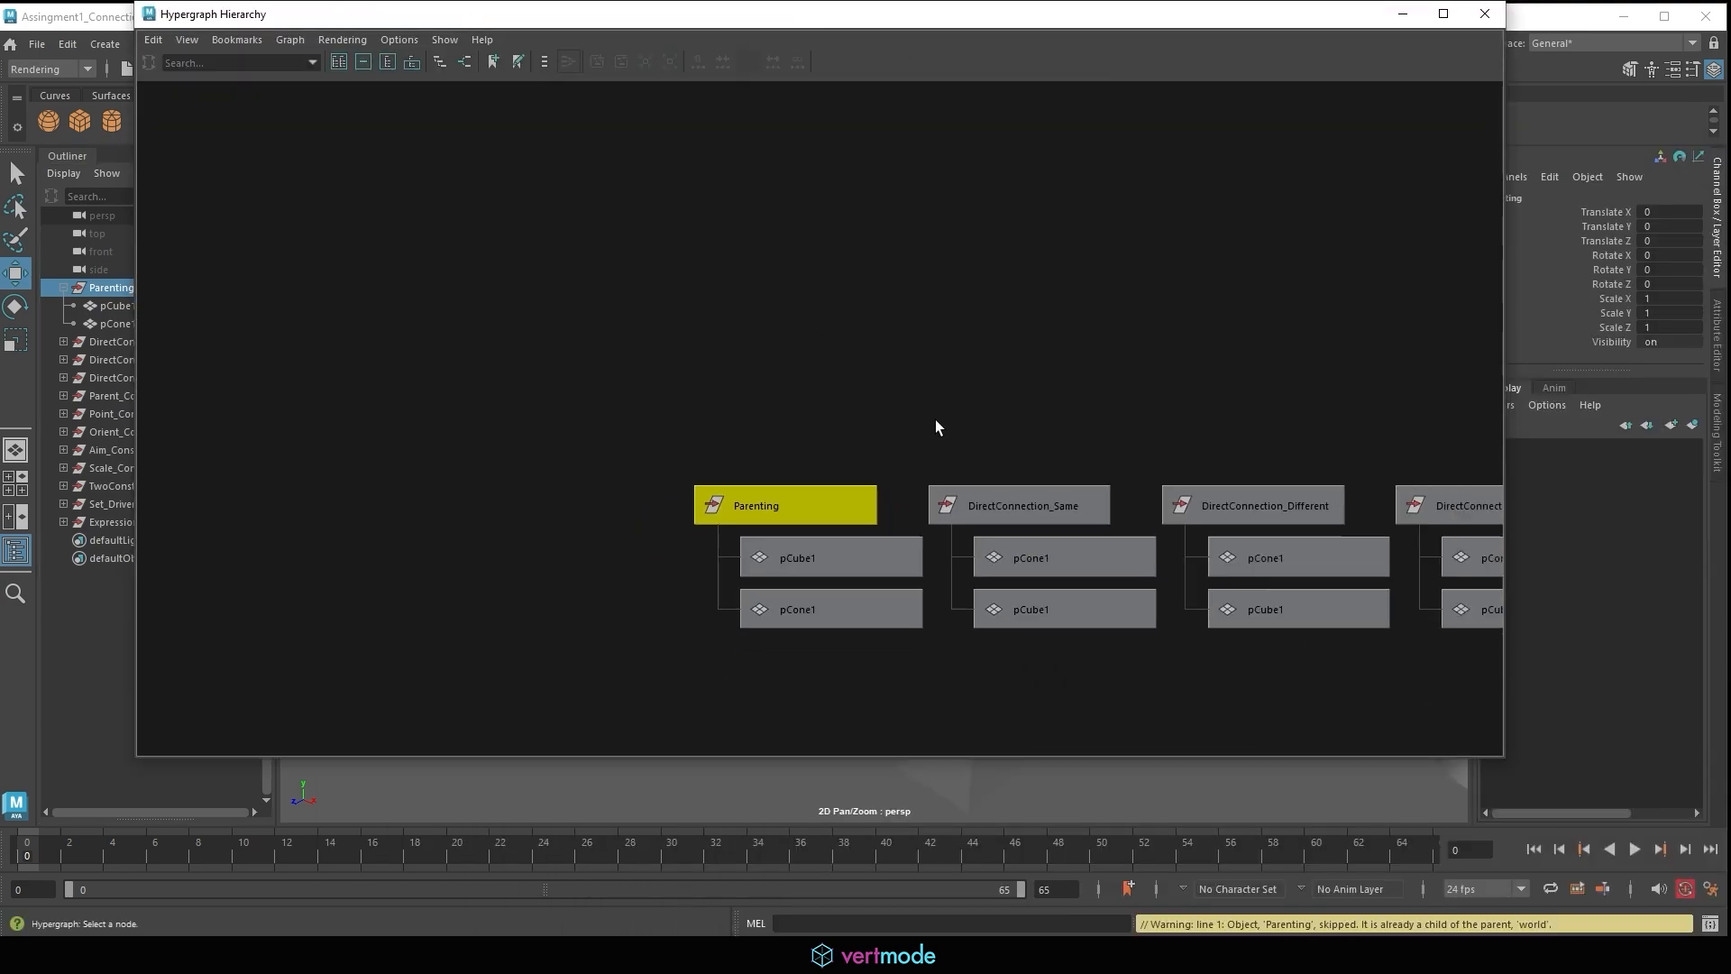
{"action": "middle_click_drag", "start_coordinate": [1151, 433], "coordinate": [765, 252], "text": "alt"}
{"action": "scroll", "coordinate": [765, 261], "scroll_direction": "down", "scroll_amount": 6}
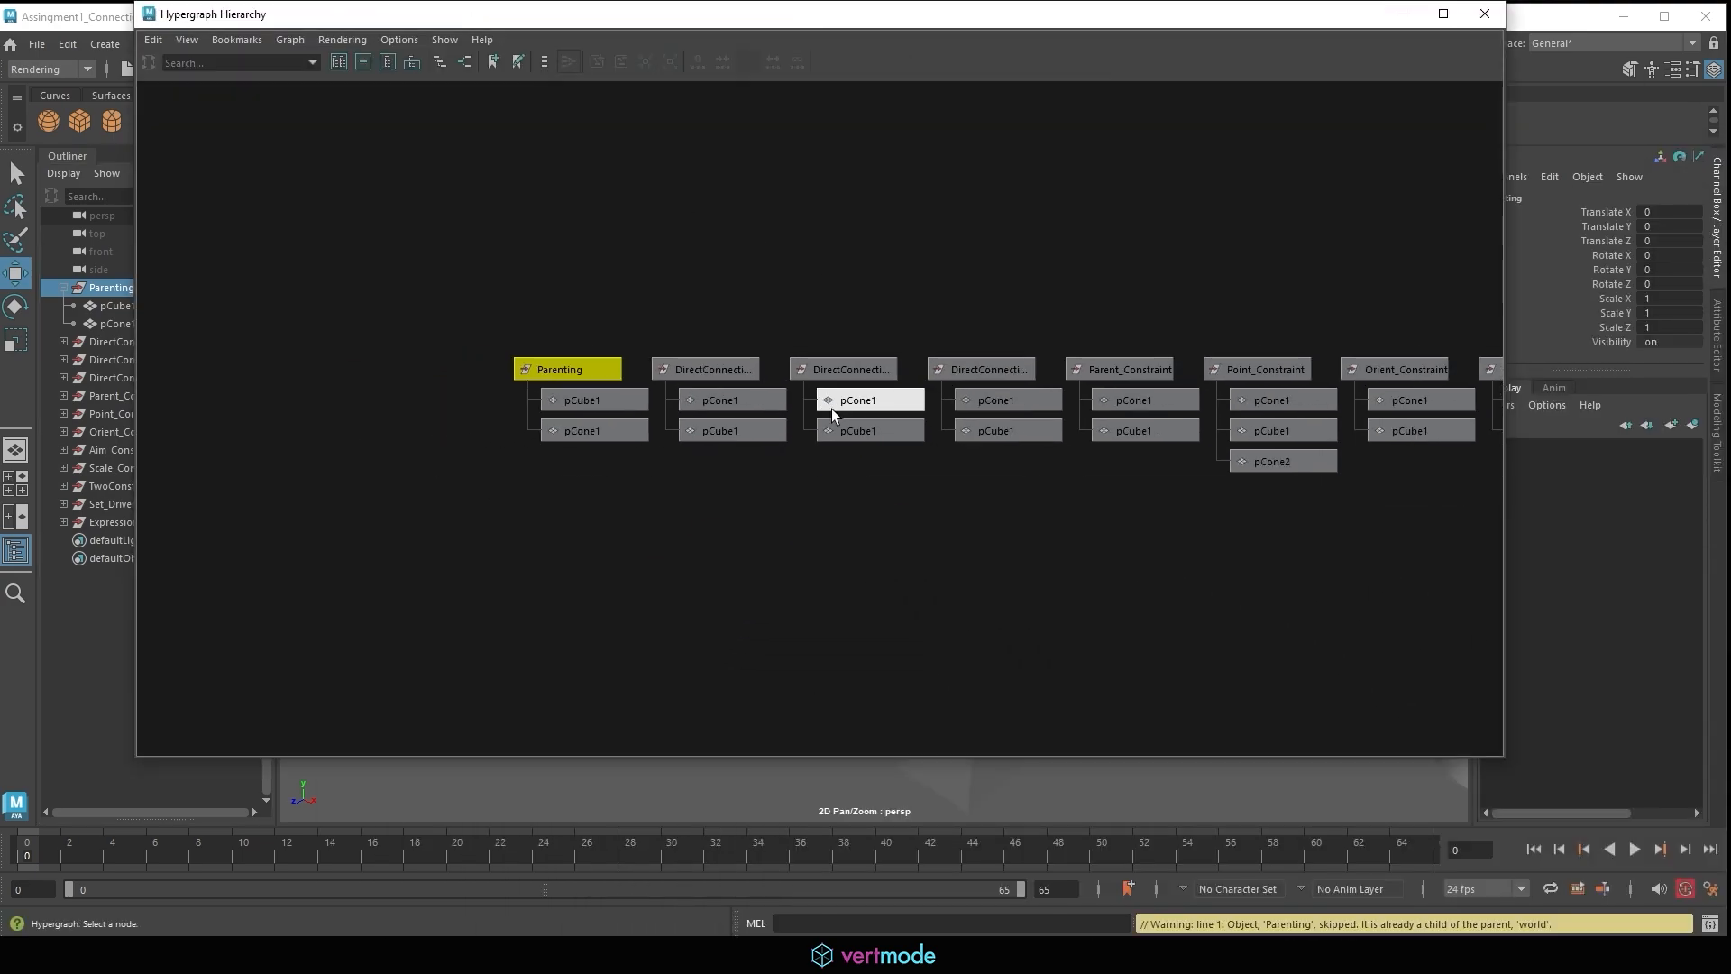
{"action": "scroll", "coordinate": [838, 484], "scroll_direction": "down", "scroll_amount": 4}
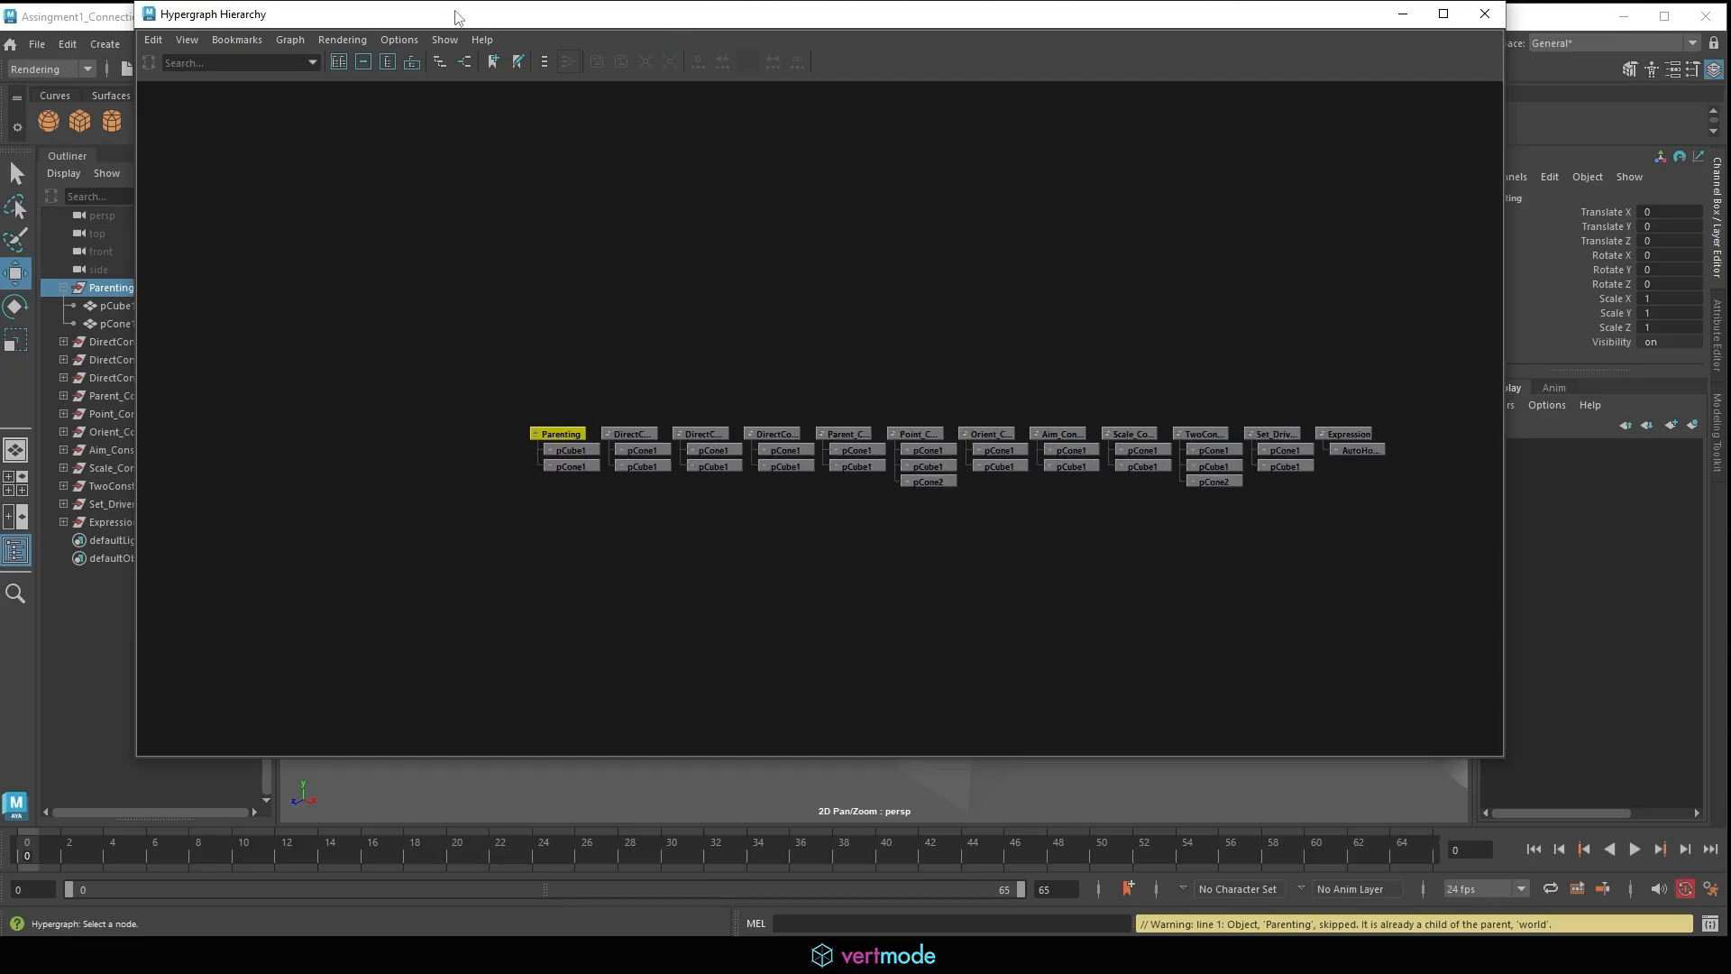
{"action": "left_click_drag", "start_coordinate": [458, 17], "coordinate": [502, 65]}
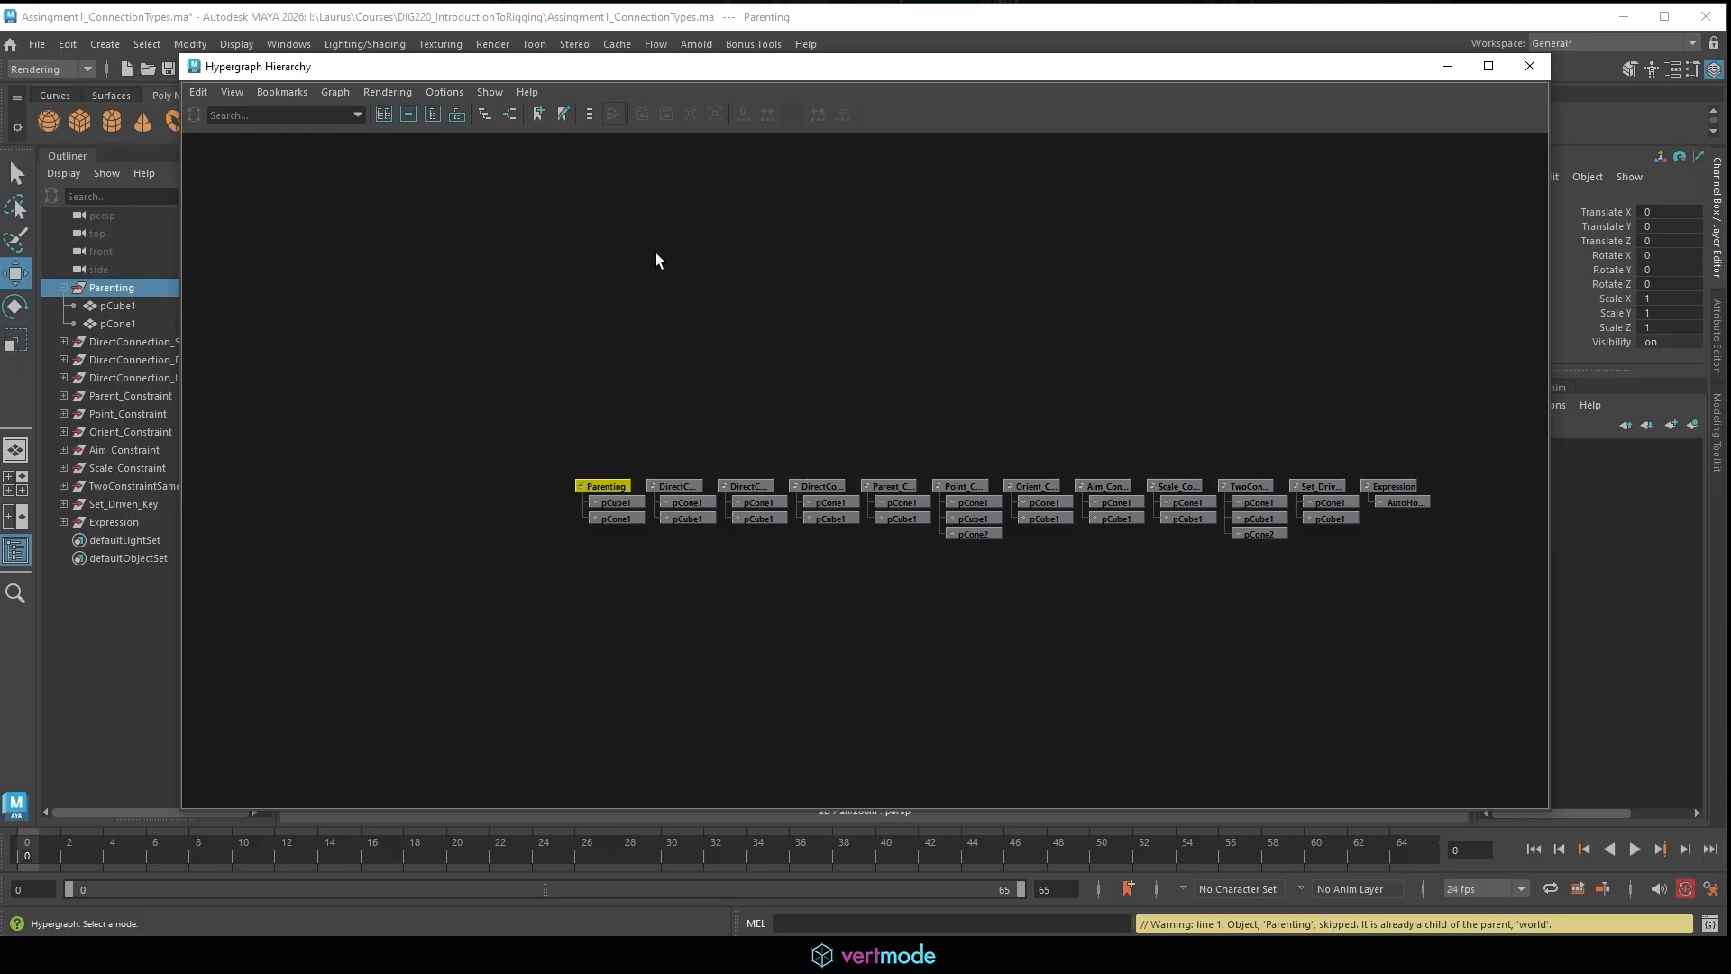
{"action": "middle_click_drag", "start_coordinate": [627, 360], "coordinate": [630, 337], "text": "alt"}
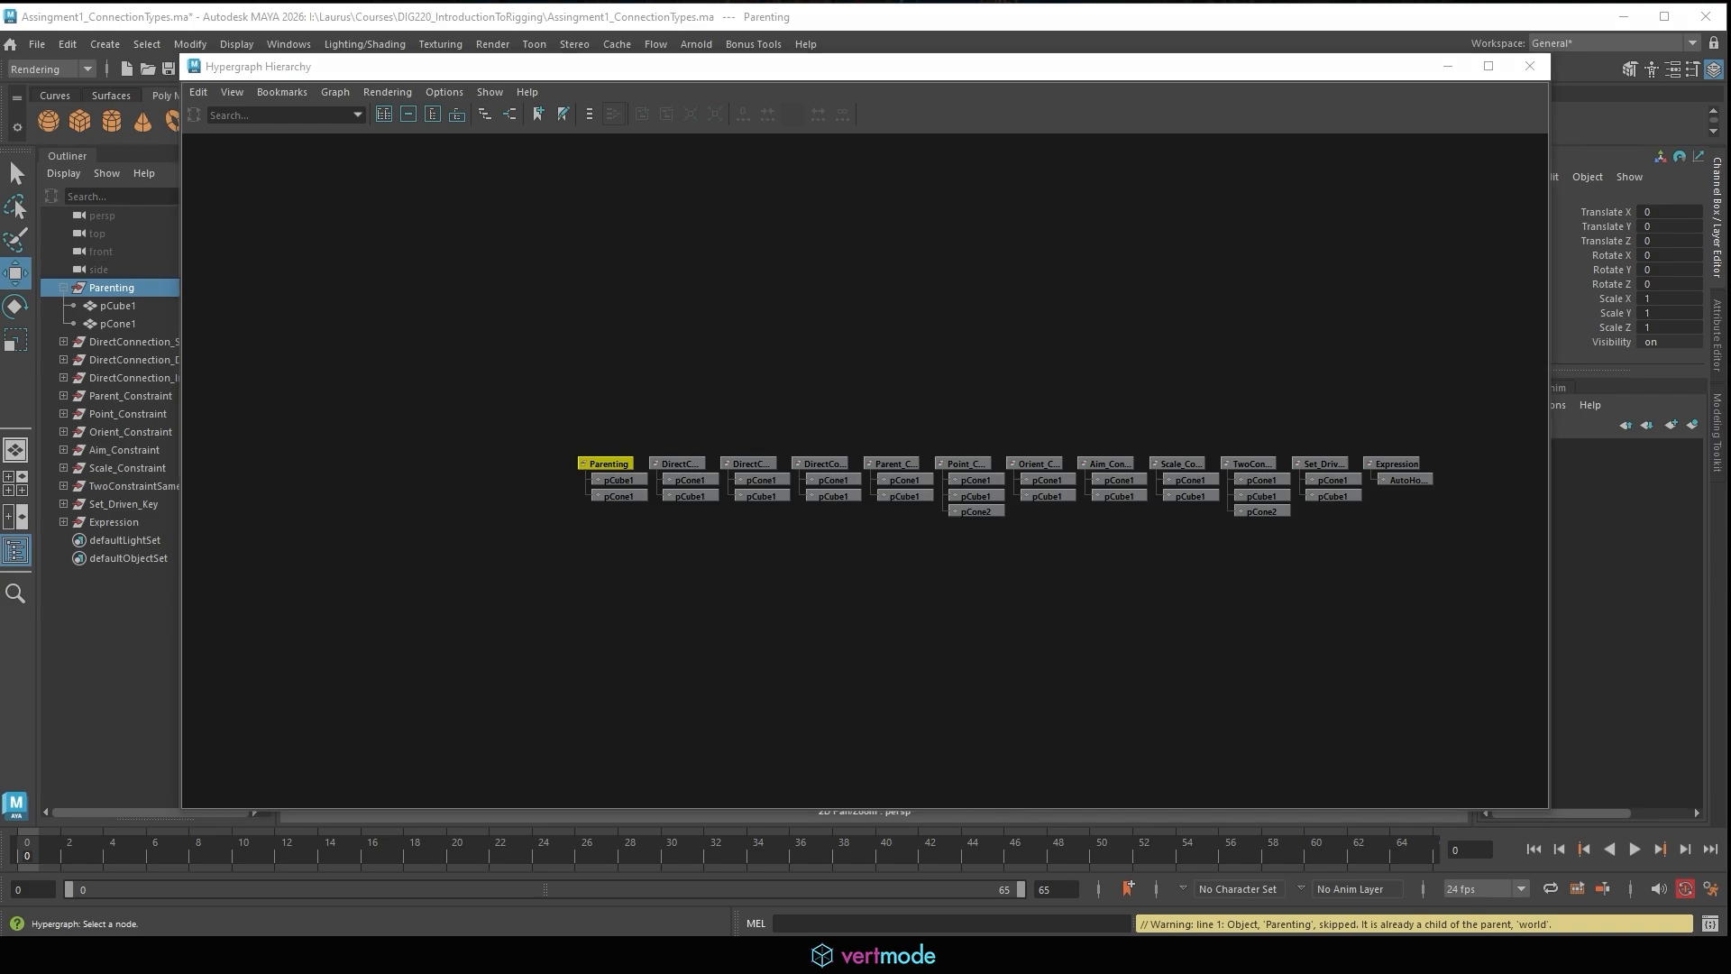
{"action": "mouse_move", "coordinate": [397, 174]}
{"action": "left_mouse_down"}
{"action": "mouse_move", "coordinate": [589, 90]}
{"action": "mouse_move", "coordinate": [373, 182]}
{"action": "left_mouse_up"}
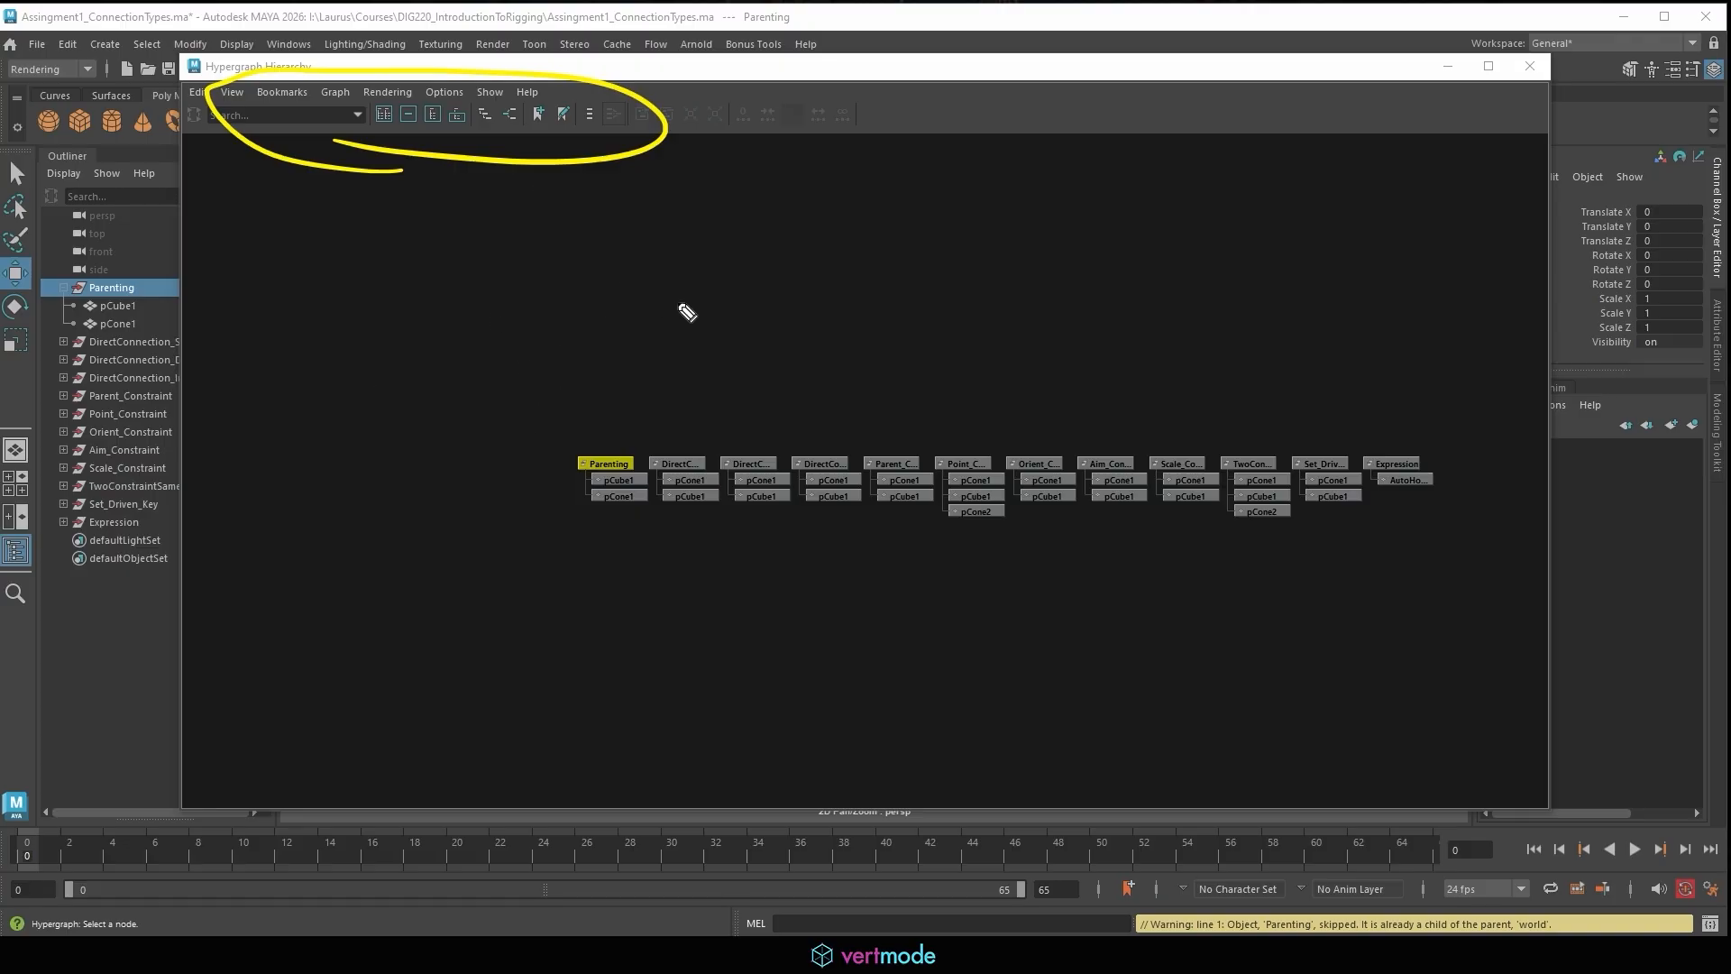
{"action": "mouse_move", "coordinate": [670, 340]}
{"action": "left_mouse_down"}
{"action": "mouse_move", "coordinate": [699, 401]}
{"action": "mouse_move", "coordinate": [730, 374]}
{"action": "left_mouse_up"}
{"action": "left_click_drag", "start_coordinate": [748, 355], "coordinate": [755, 370]}
{"action": "left_click_drag", "start_coordinate": [763, 322], "coordinate": [771, 319]}
{"action": "mouse_move", "coordinate": [635, 383]}
{"action": "left_mouse_down"}
{"action": "mouse_move", "coordinate": [695, 278]}
{"action": "mouse_move", "coordinate": [743, 408]}
{"action": "left_mouse_up"}
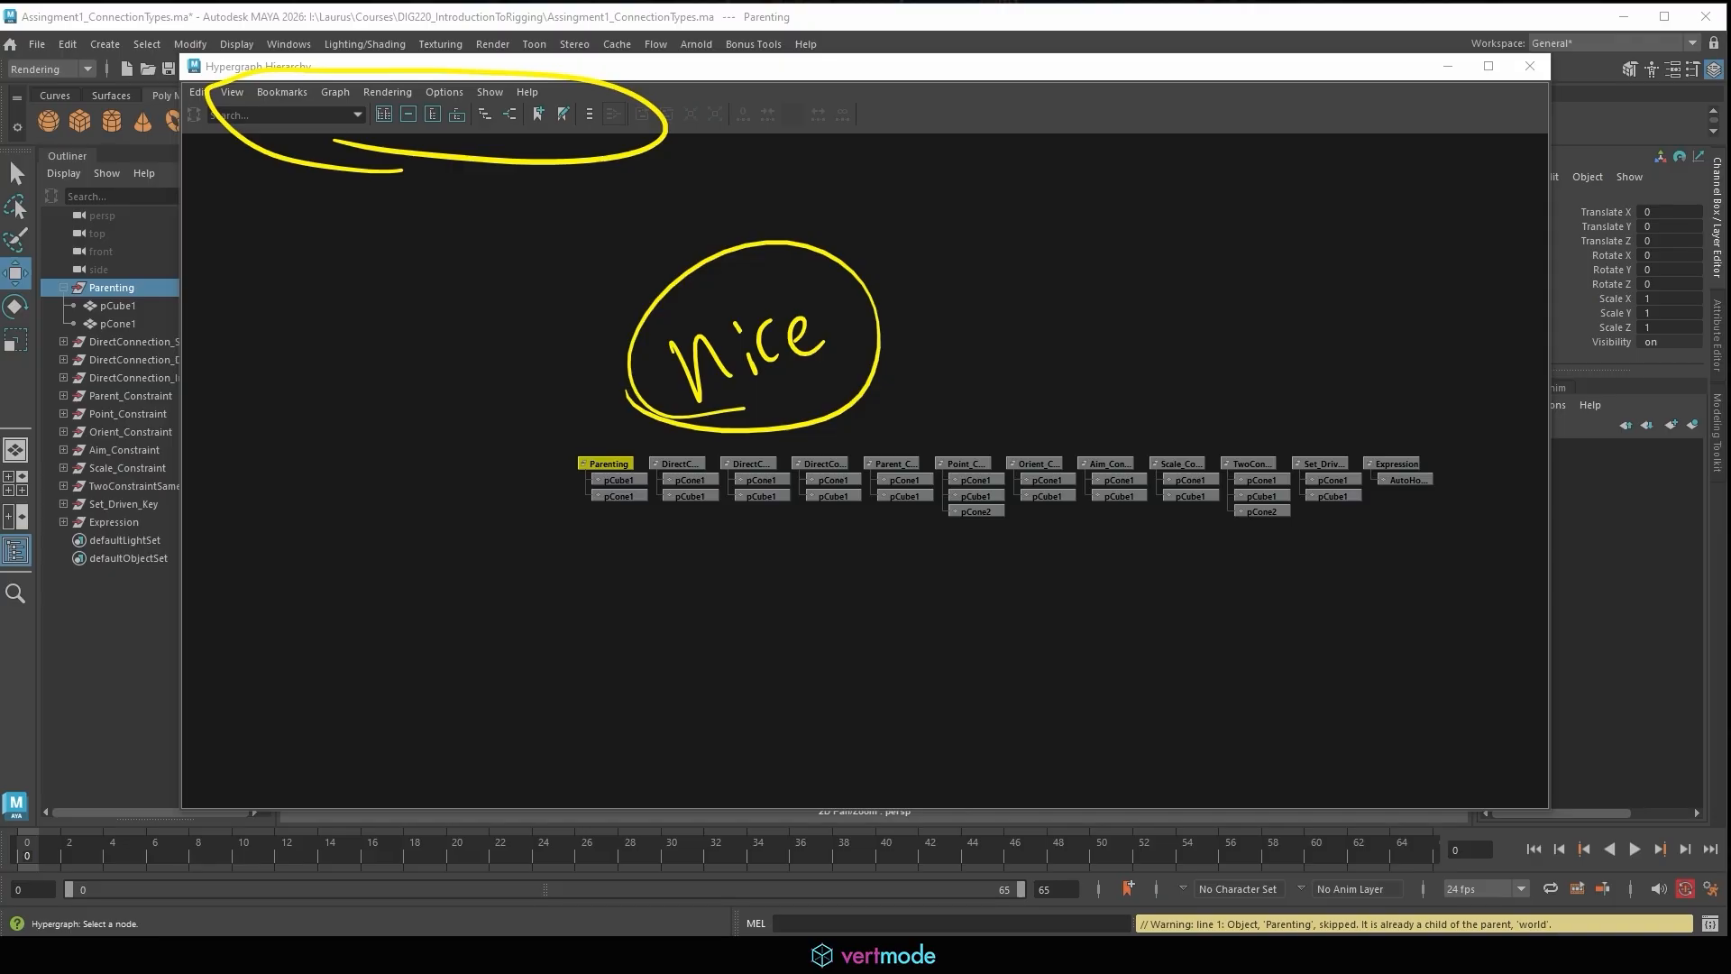
{"action": "key", "text": "Escape"}
Unparent pCube1 from the Parenting group to the scene root within the Hypergraph.
{"action": "scroll", "coordinate": [538, 506], "scroll_direction": "up", "scroll_amount": 4}
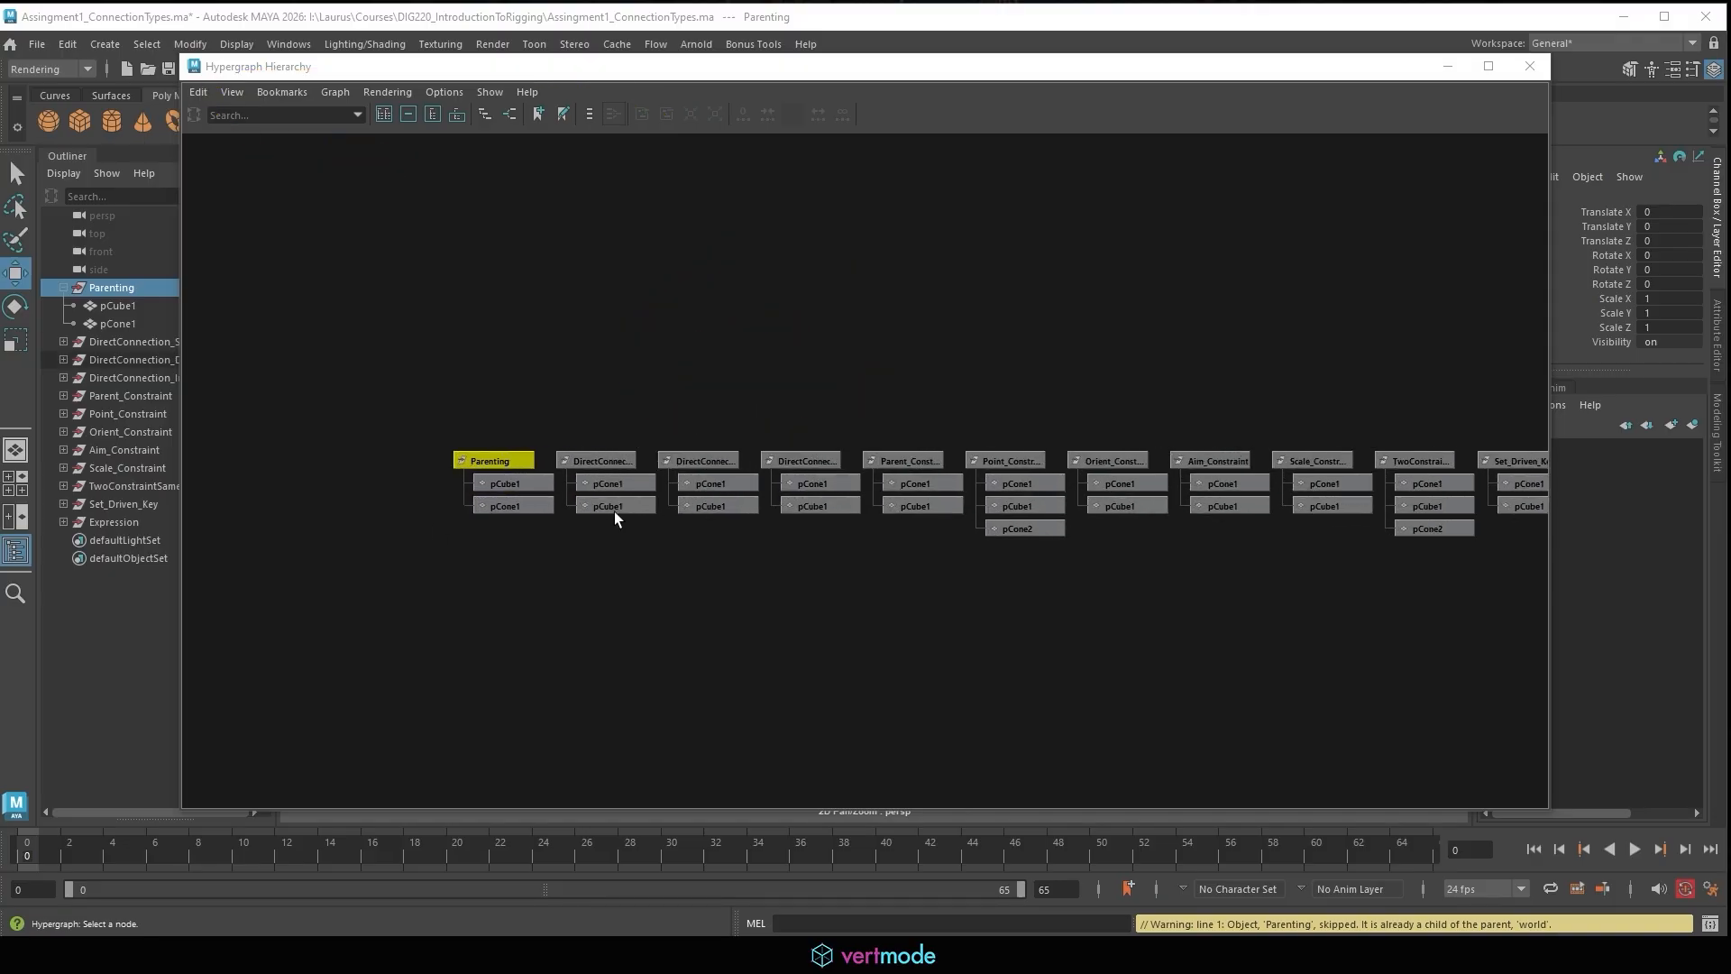
{"action": "middle_click_drag", "start_coordinate": [614, 511], "coordinate": [846, 470], "text": "alt"}
{"action": "scroll", "coordinate": [698, 495], "scroll_direction": "up", "scroll_amount": 6}
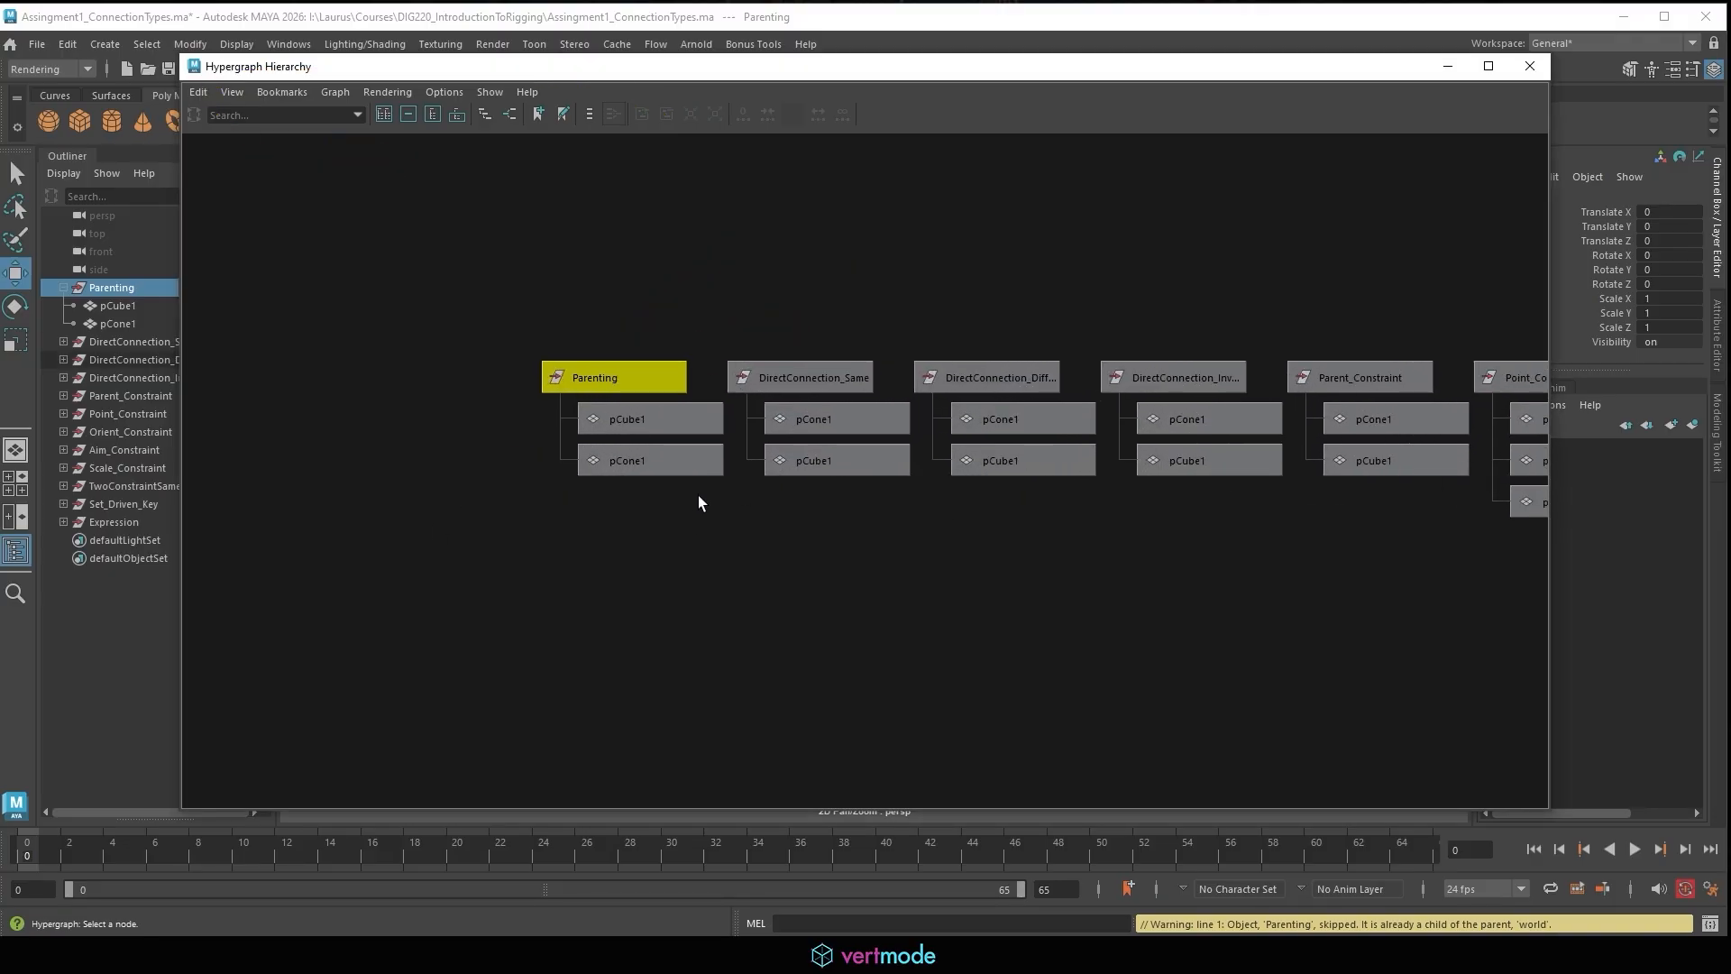
{"action": "scroll", "coordinate": [698, 494], "scroll_direction": "up", "scroll_amount": 1}
{"action": "left_click", "coordinate": [619, 400]}
{"action": "left_click", "coordinate": [555, 368]}
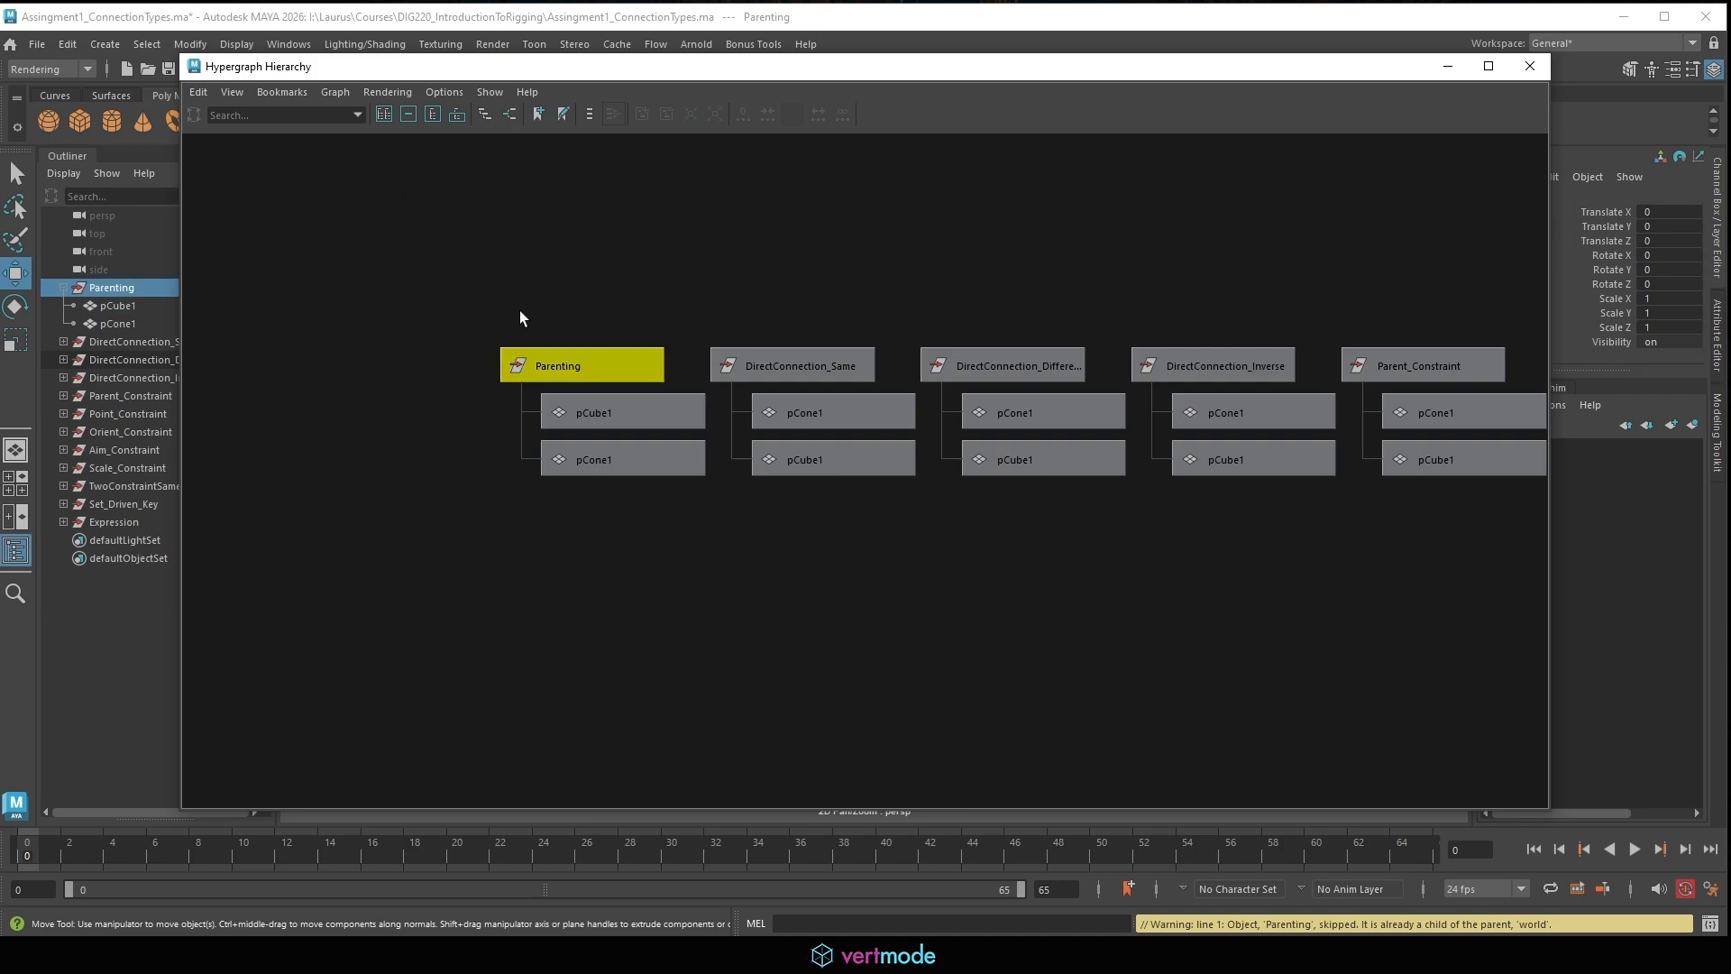
{"action": "middle_click_drag", "start_coordinate": [564, 353], "coordinate": [687, 400]}
{"action": "middle_click_drag", "start_coordinate": [687, 404], "coordinate": [151, 474]}
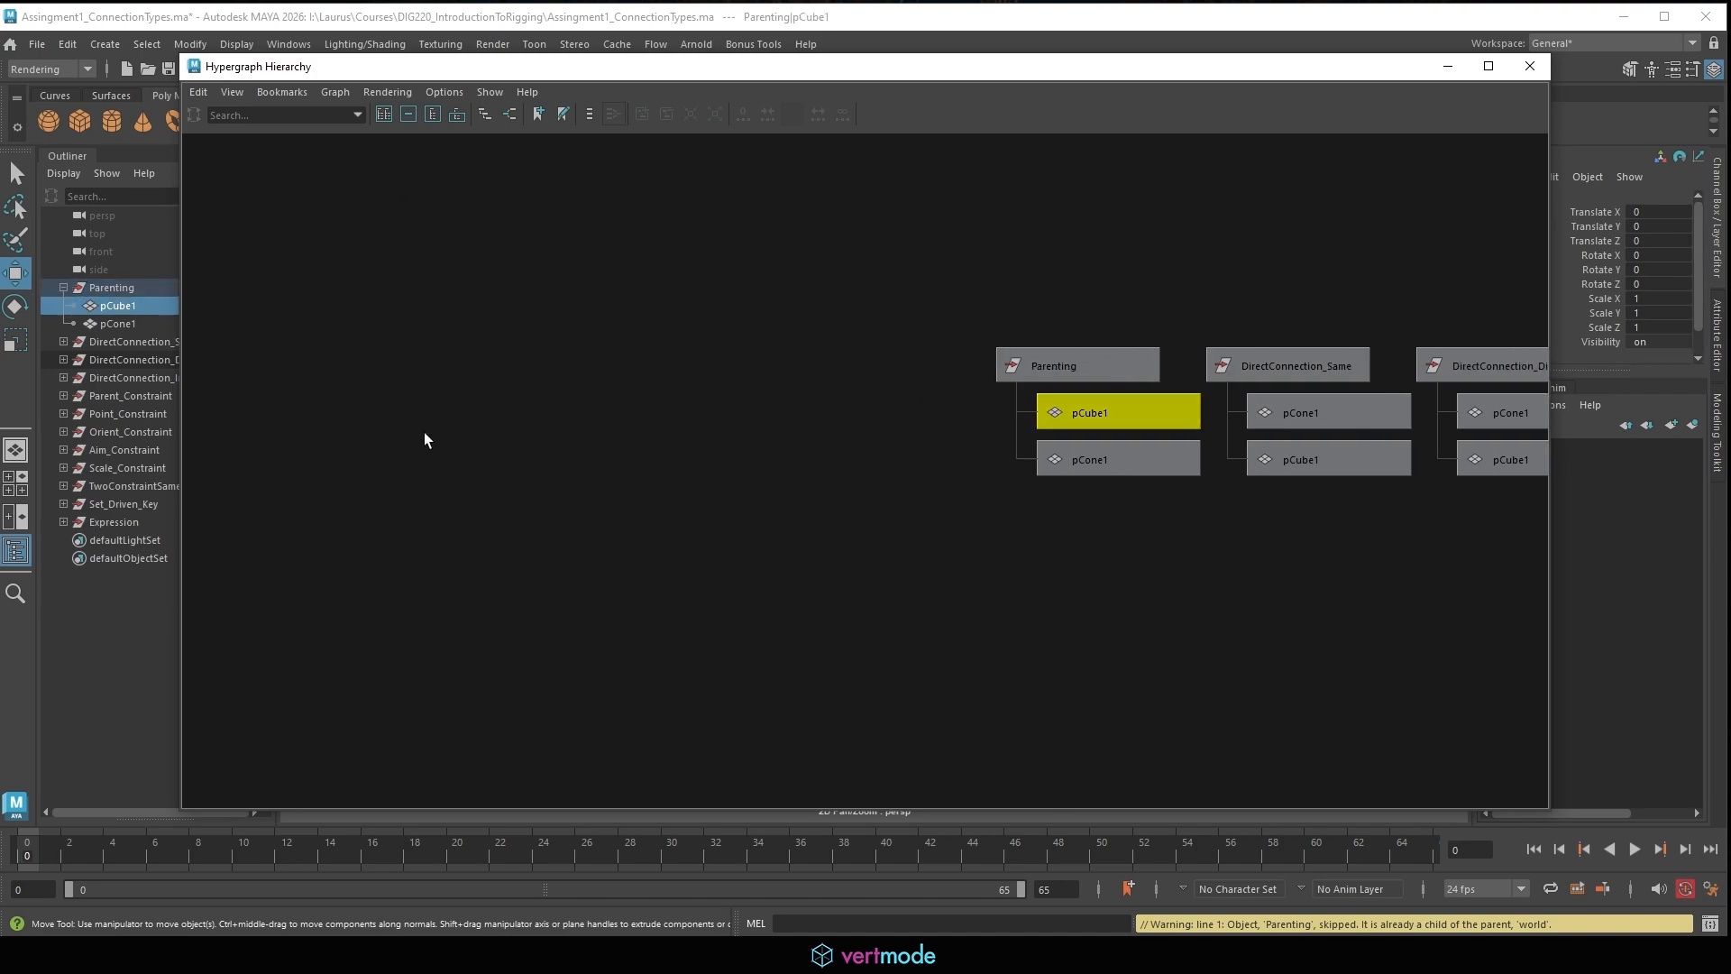
{"action": "middle_click_drag", "start_coordinate": [1064, 404], "coordinate": [858, 415]}
Unparent pCone1 from the Parenting group to the scene root and frame all nodes in the Hypergraph.
{"action": "left_click", "coordinate": [1100, 422]}
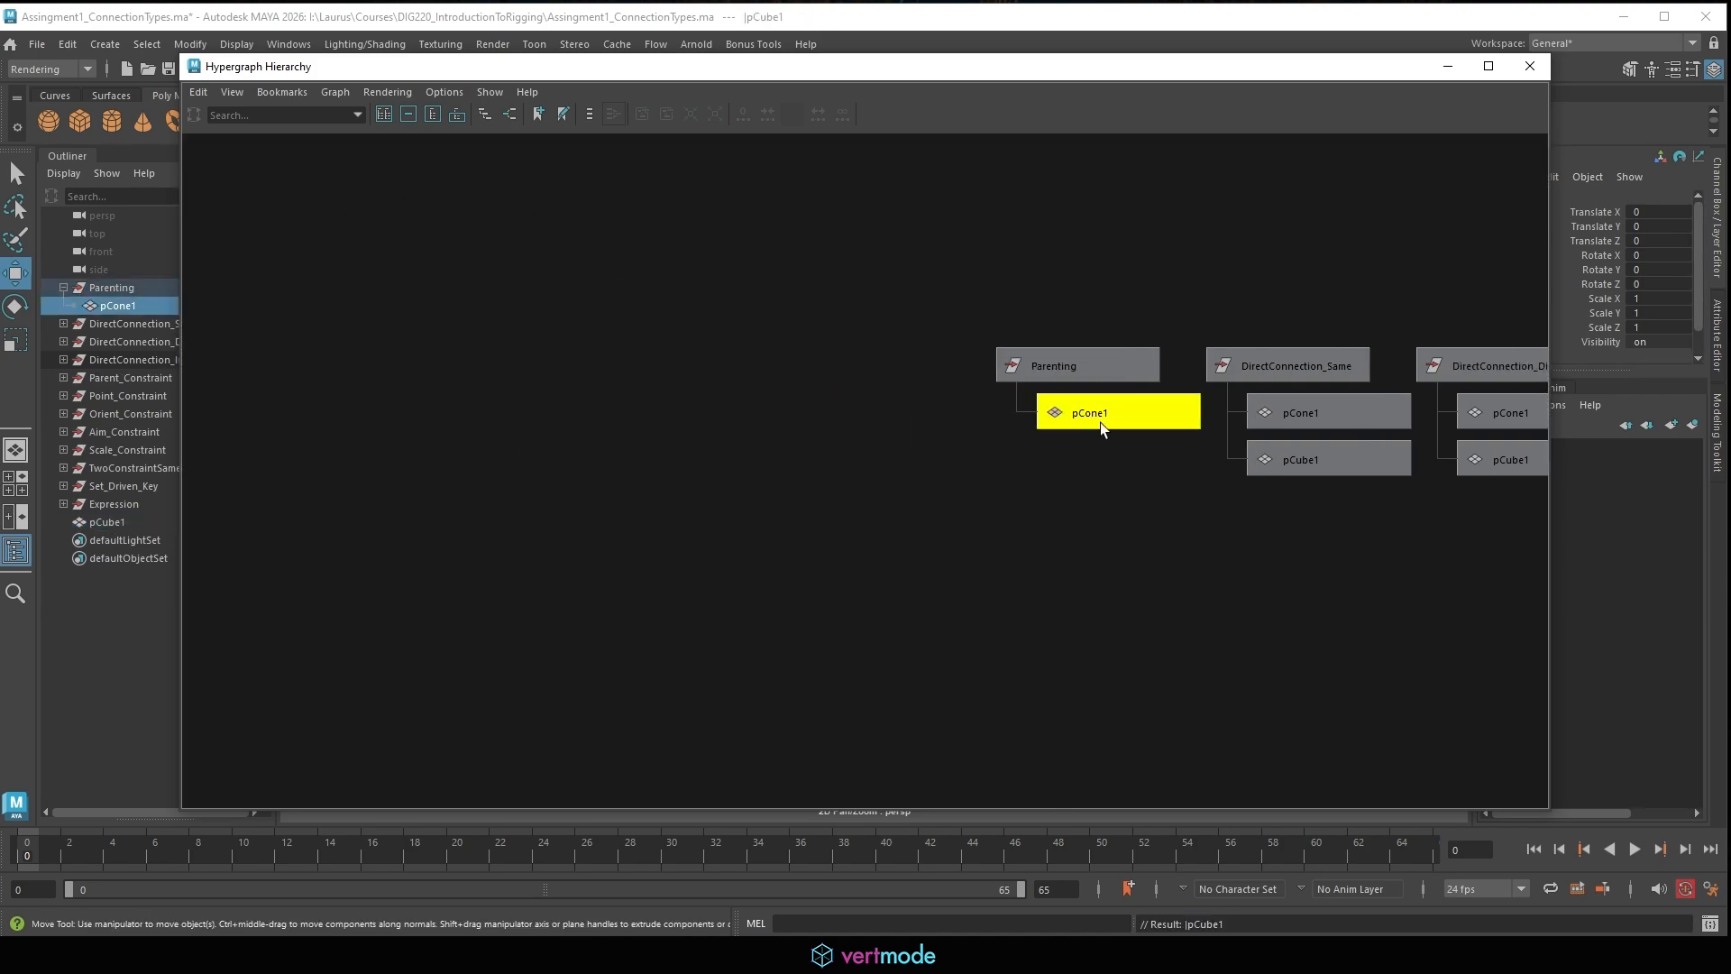
{"action": "middle_click_drag", "start_coordinate": [1100, 422], "coordinate": [904, 375]}
{"action": "key", "text": "a"}
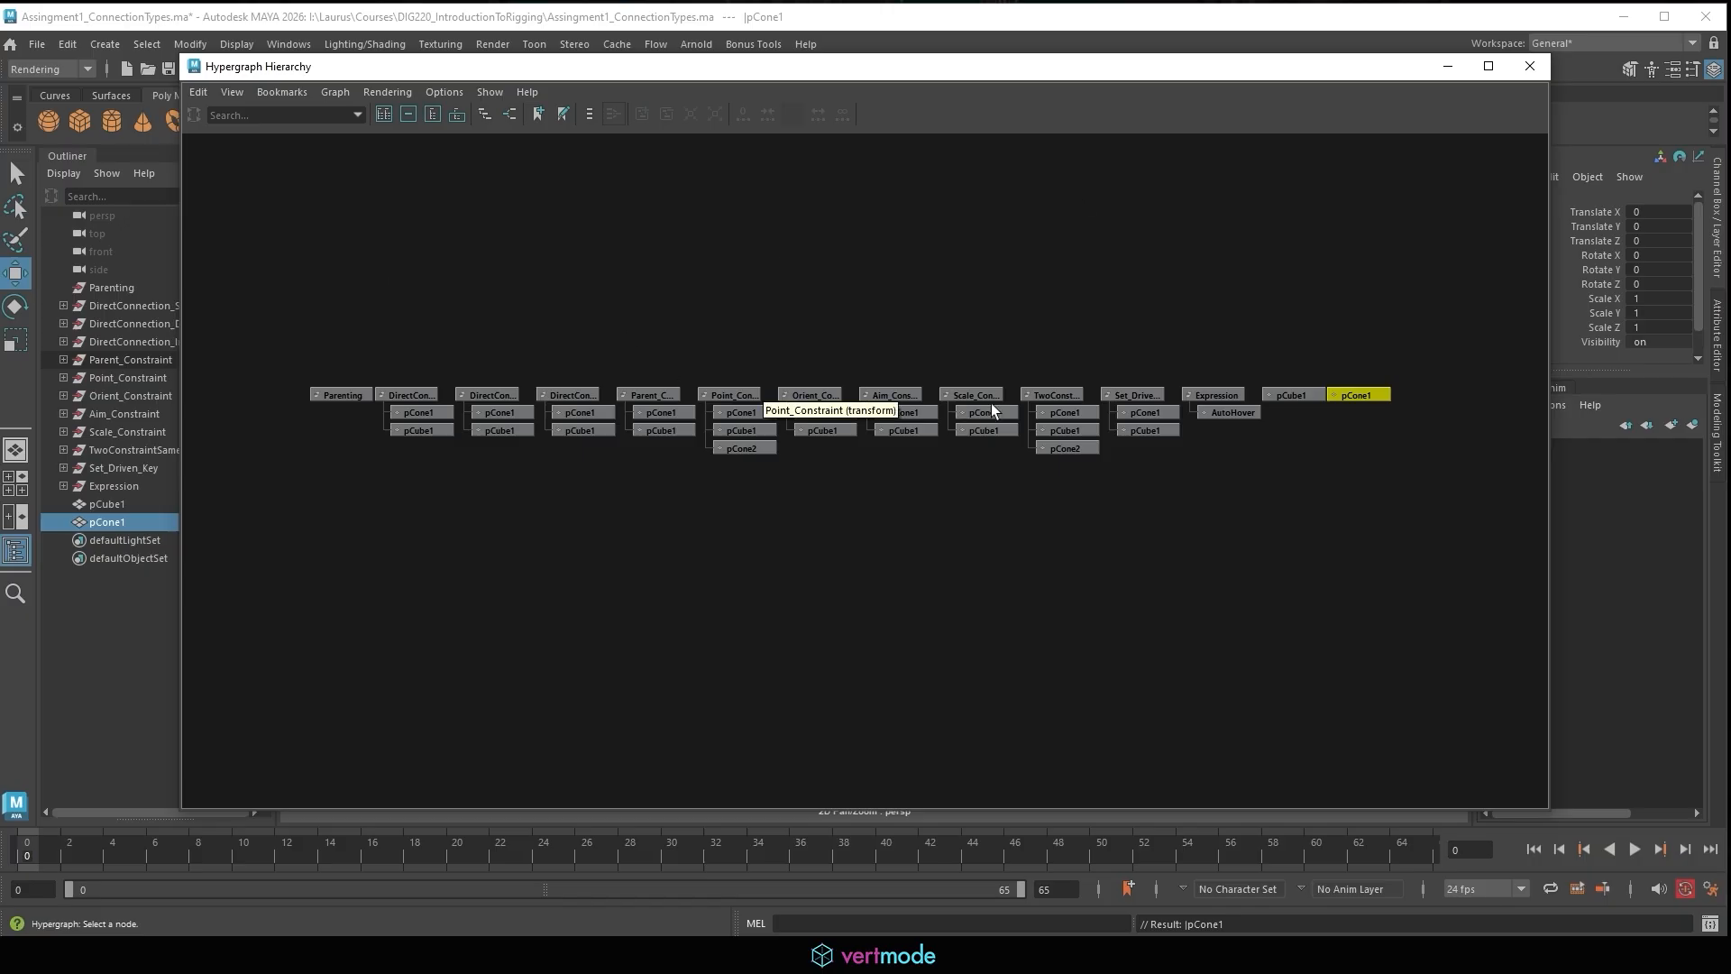
Move the root-level pCube1 node back under the Parenting group in the Hypergraph.
{"action": "left_click", "coordinate": [1356, 467]}
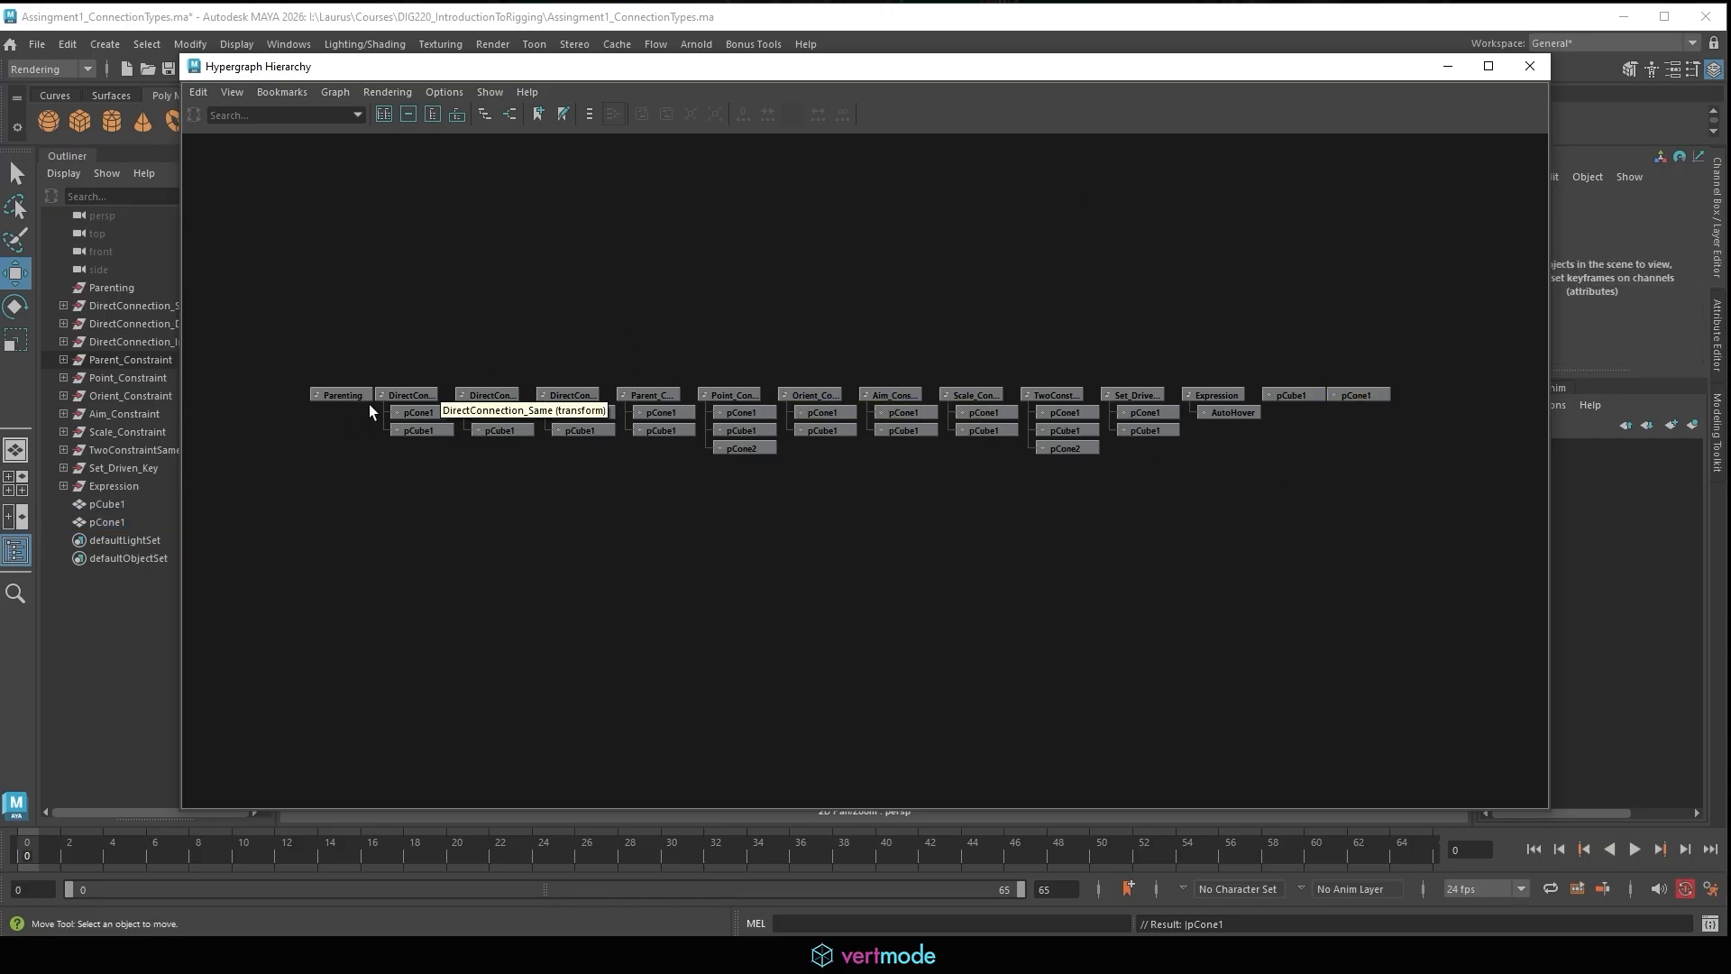
{"action": "left_click", "coordinate": [1296, 393]}
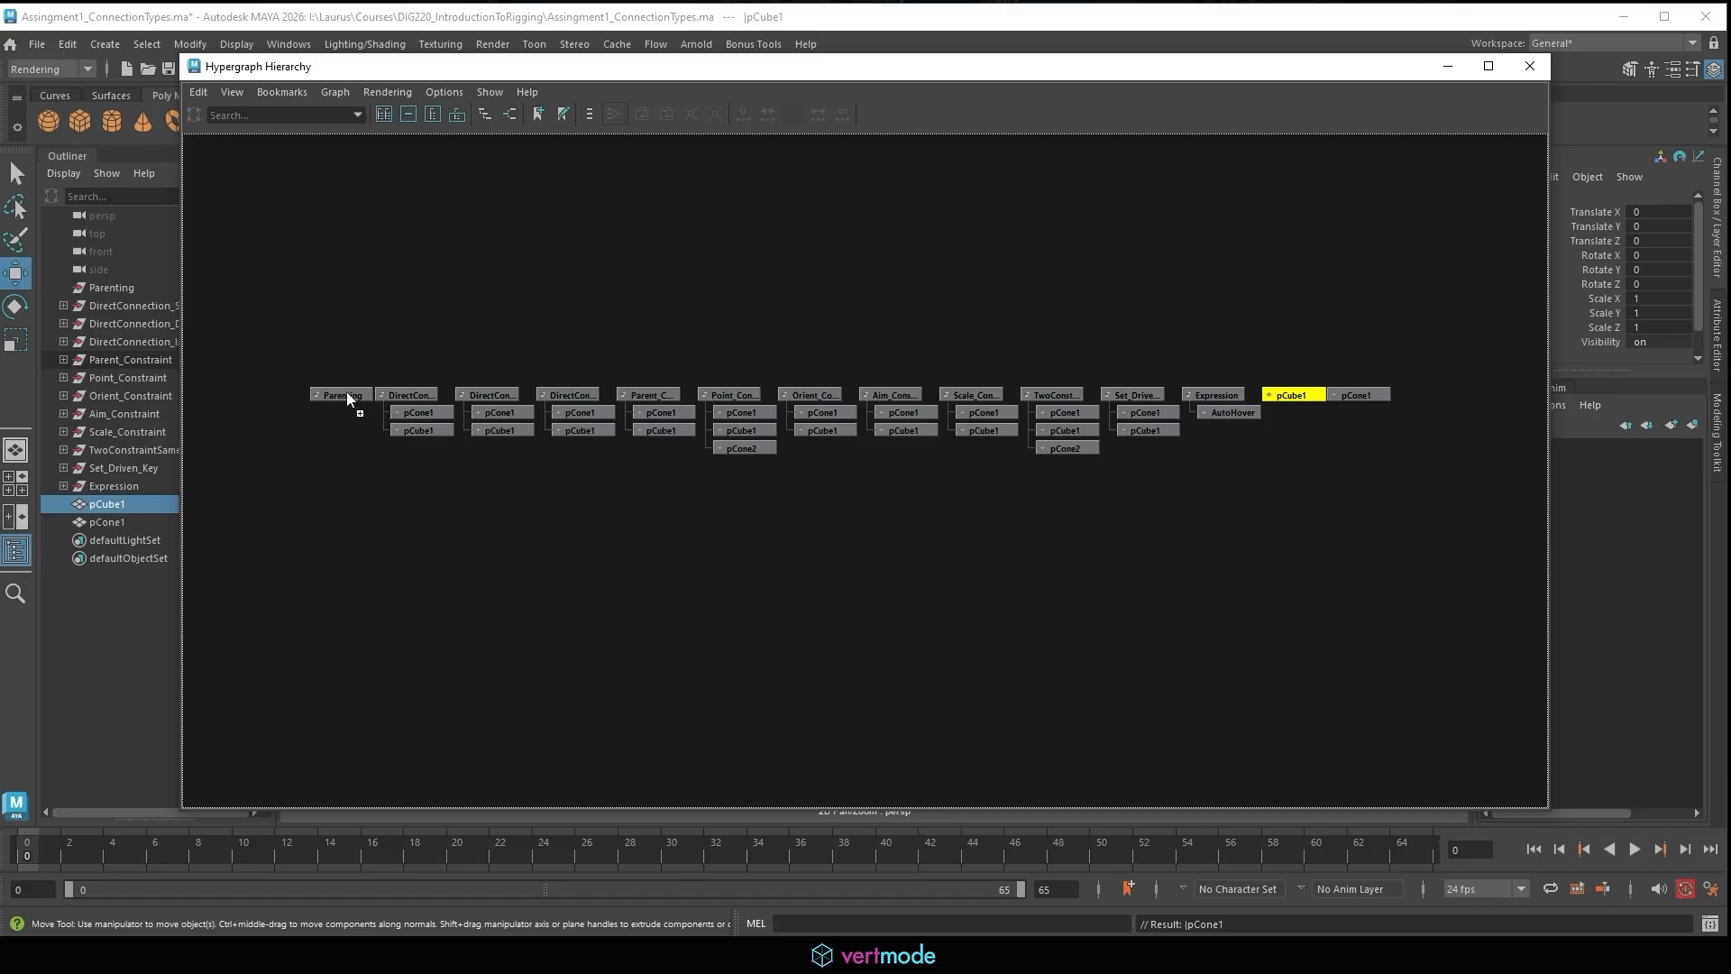
{"action": "middle_click_drag", "start_coordinate": [346, 391], "coordinate": [344, 391]}
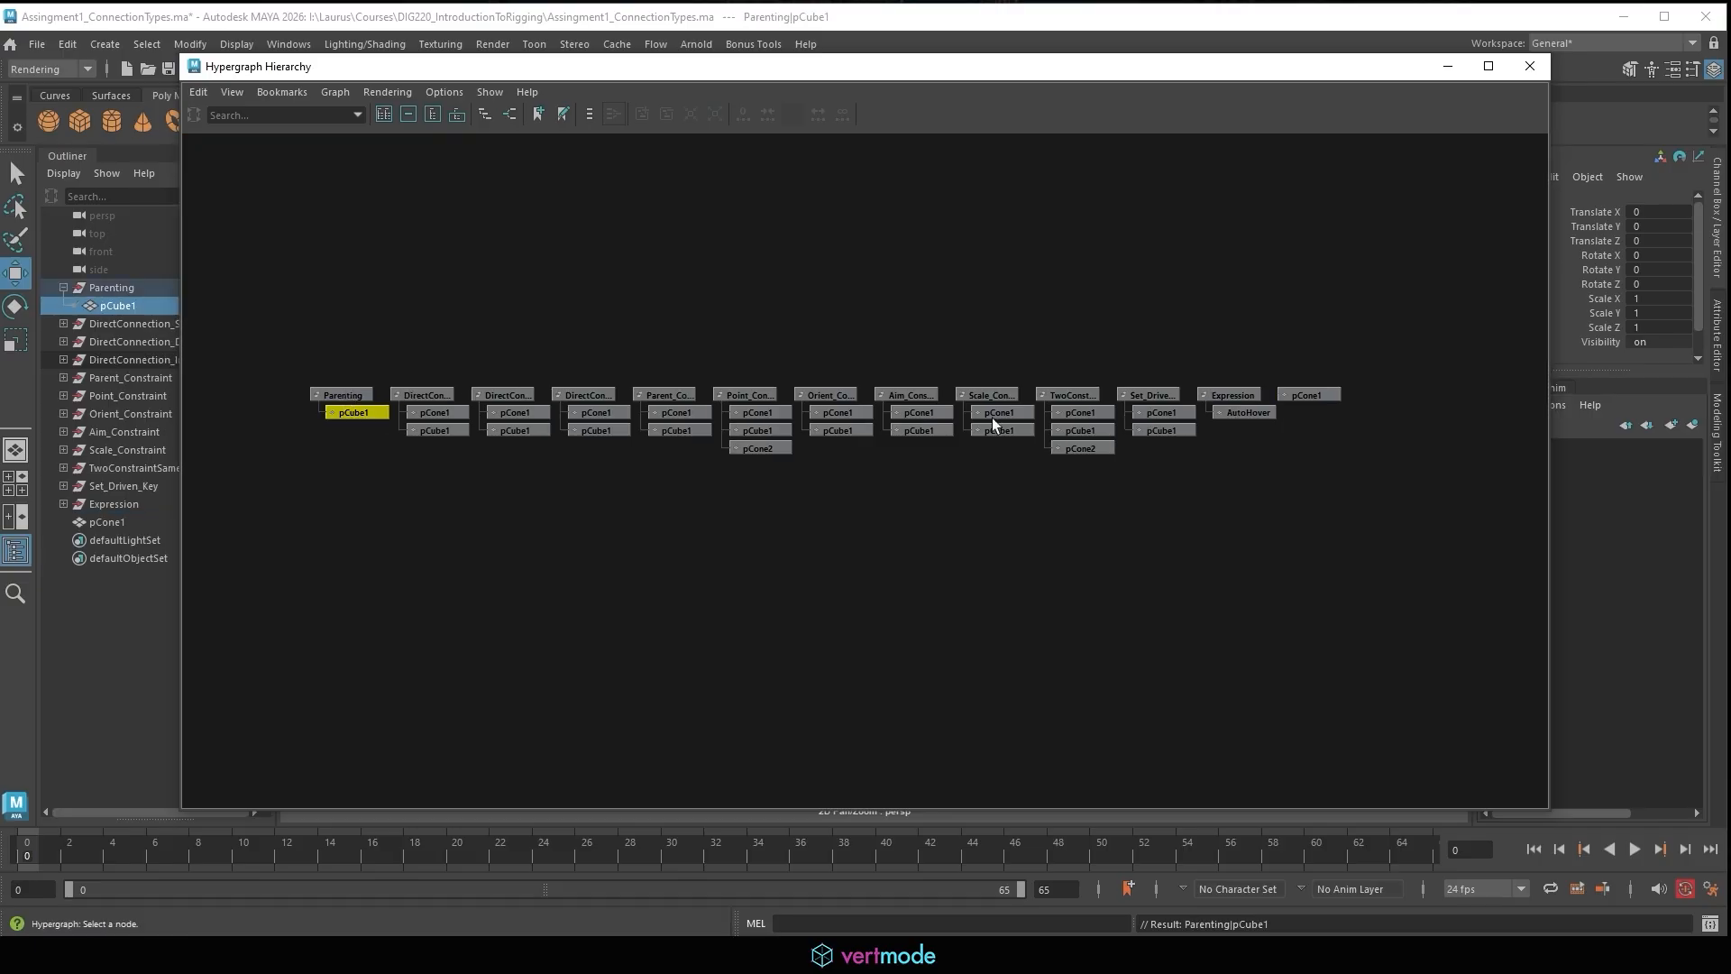
Parent the root-level pCone1 node under the Parenting group with the Parent command, and clear the selection.
{"action": "left_click", "coordinate": [1318, 394]}
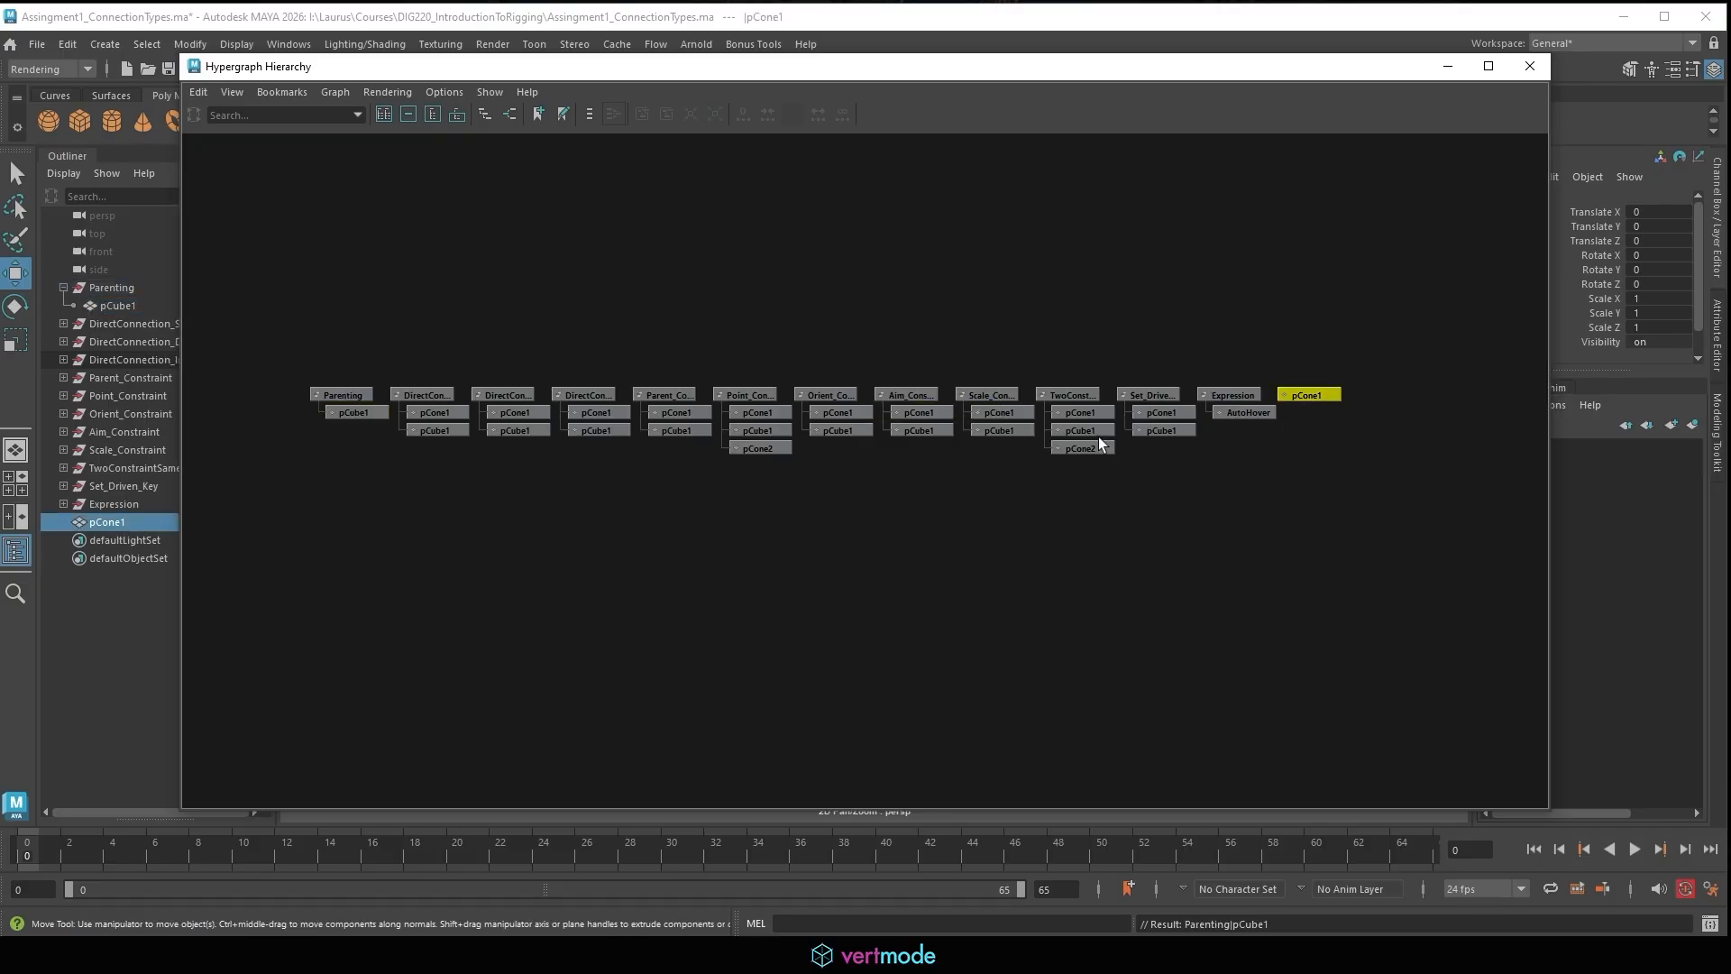
{"action": "left_click", "coordinate": [329, 395], "text": "shift"}
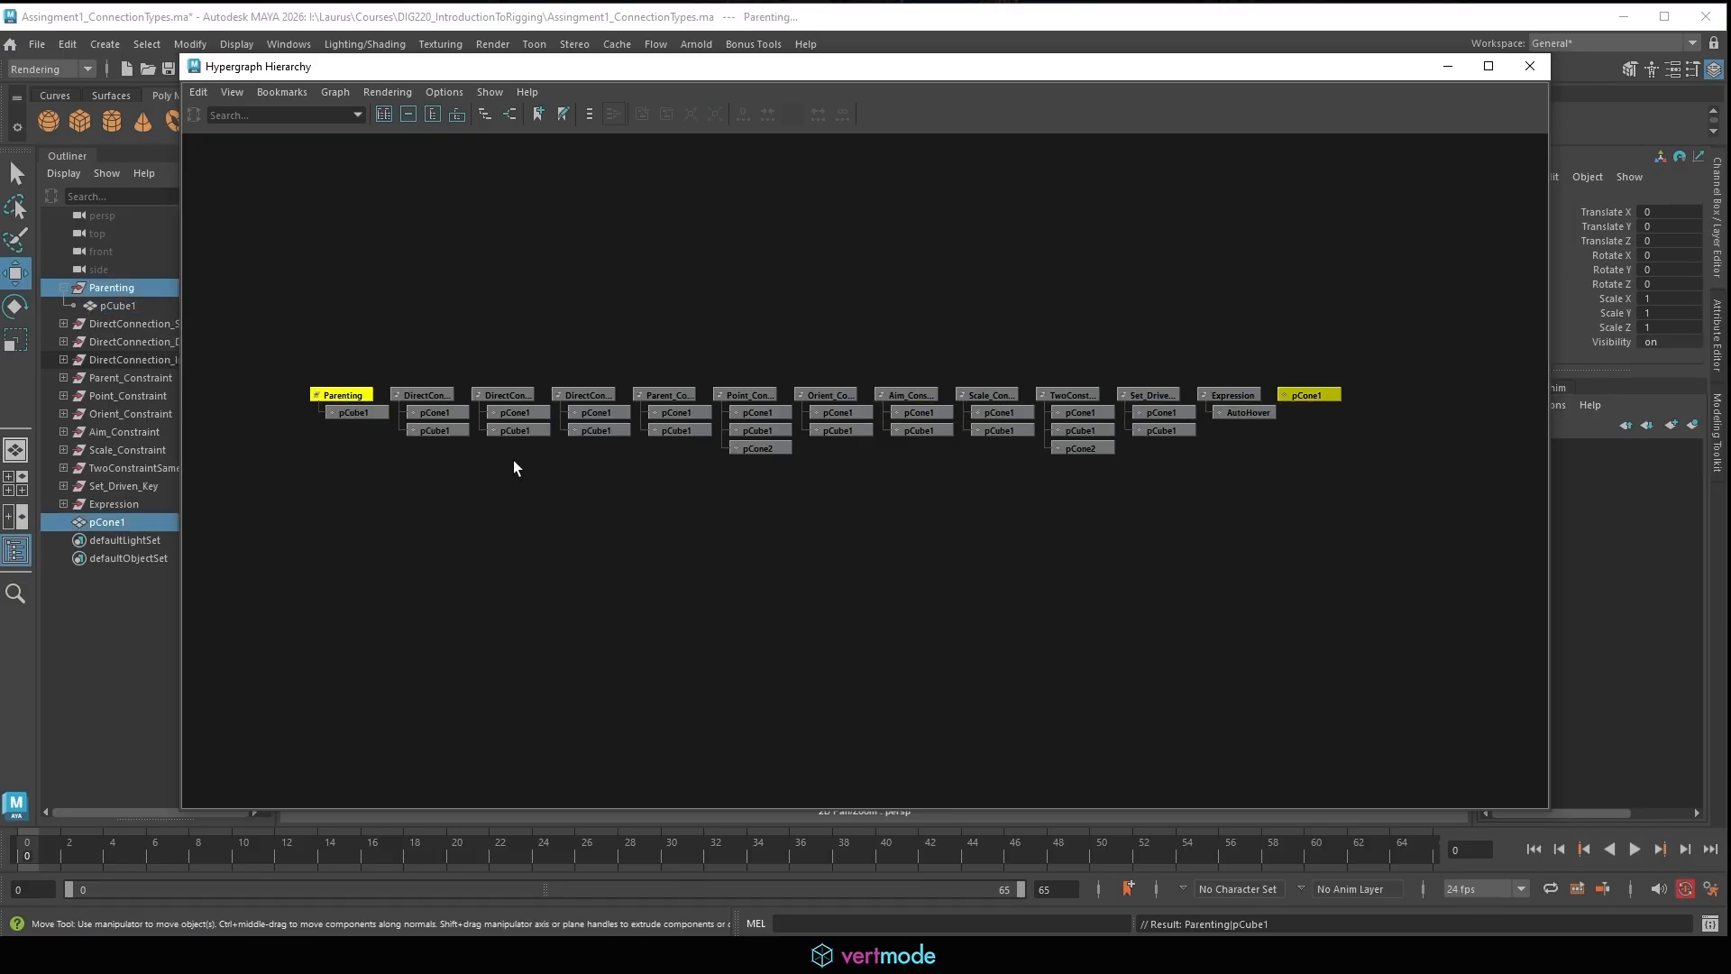
{"action": "key", "text": "p"}
{"action": "left_click", "coordinate": [464, 489]}
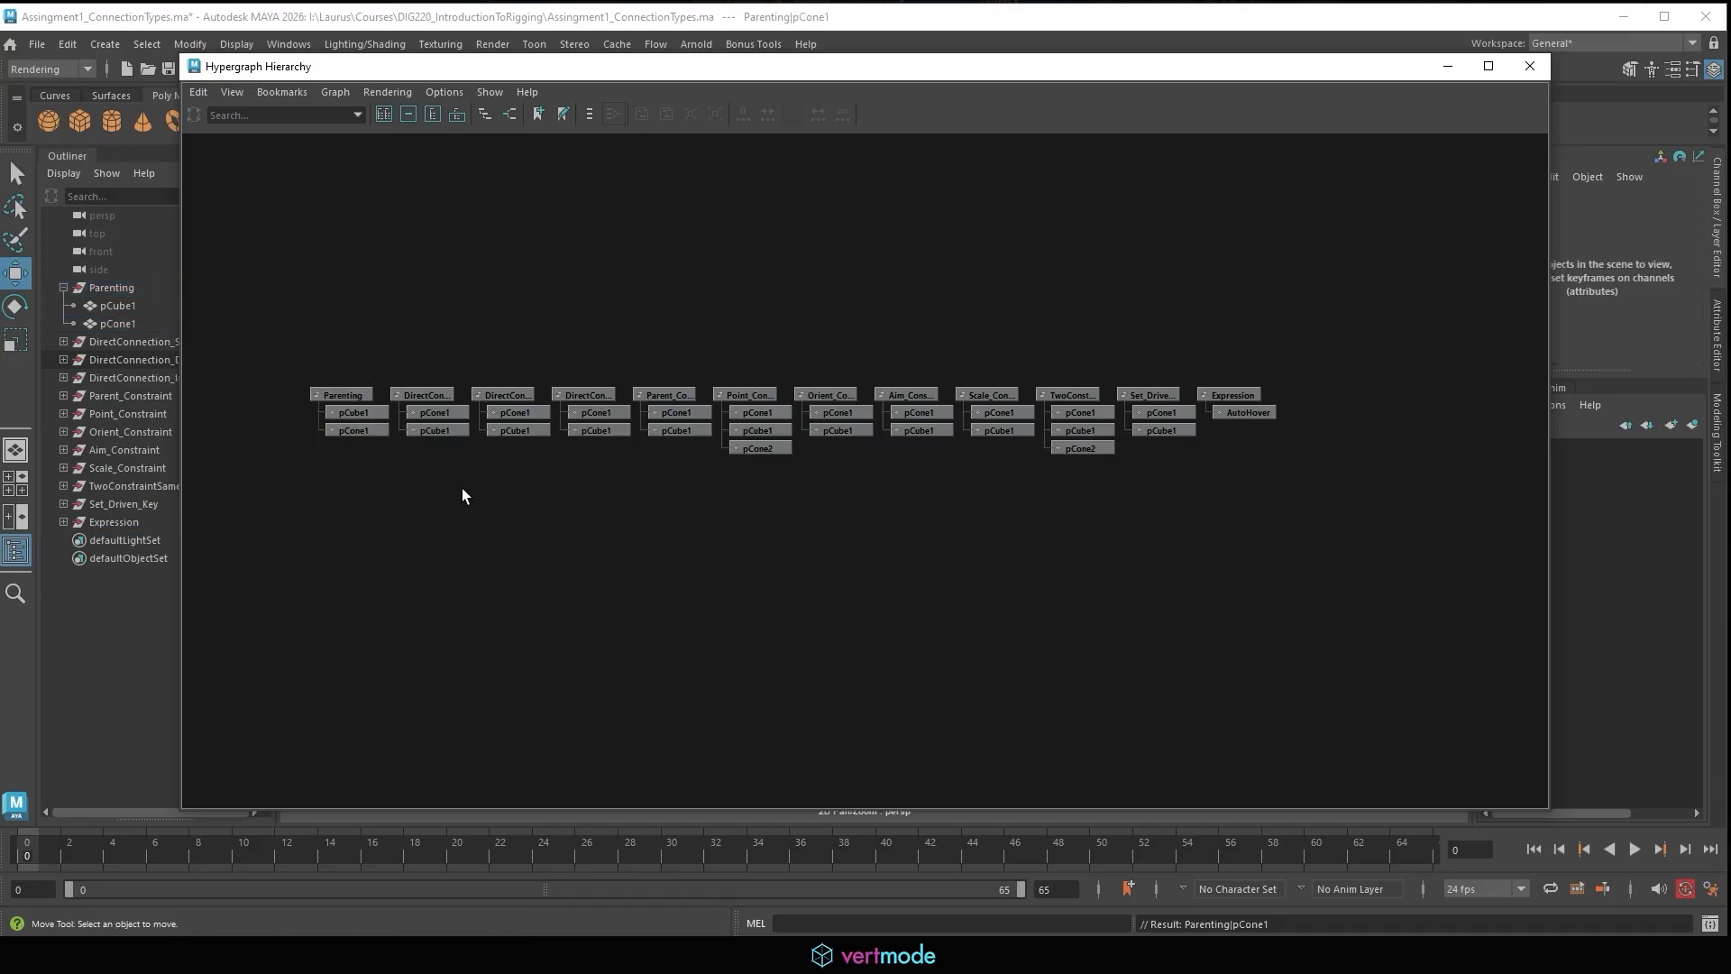
Parent pCone1 under pCube1 inside the Parenting group with the Parent command.
{"action": "left_click", "coordinate": [362, 429]}
{"action": "left_click", "coordinate": [372, 411], "text": "shift"}
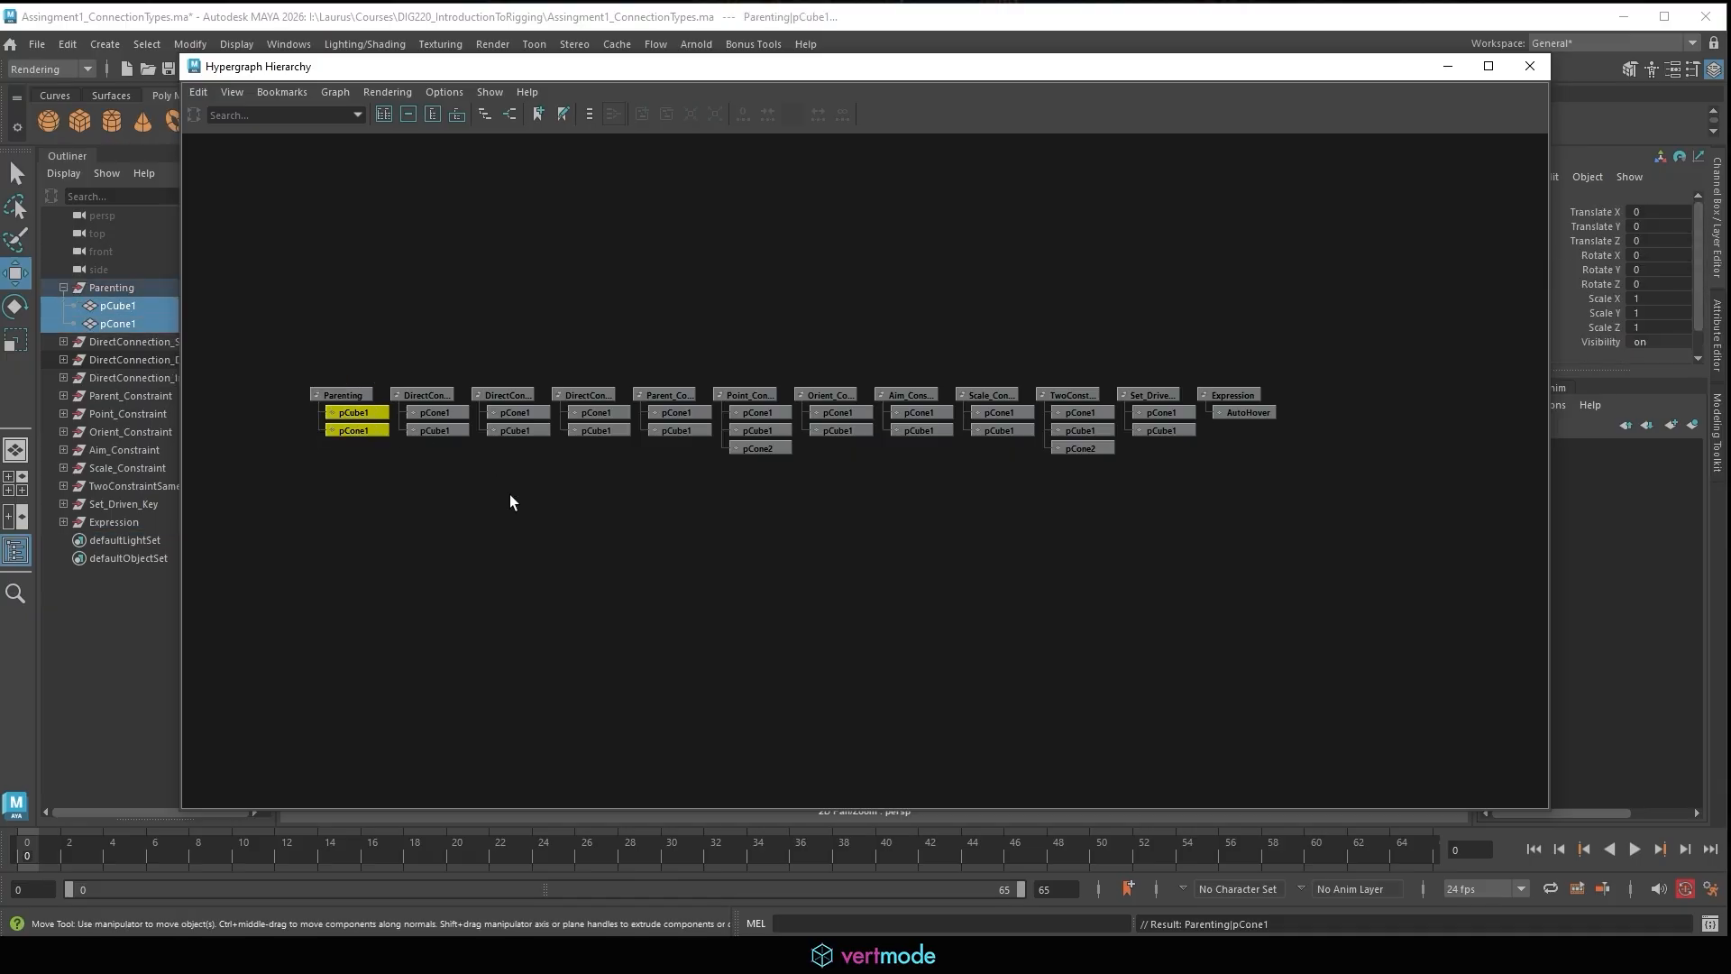
{"action": "key", "text": "p"}
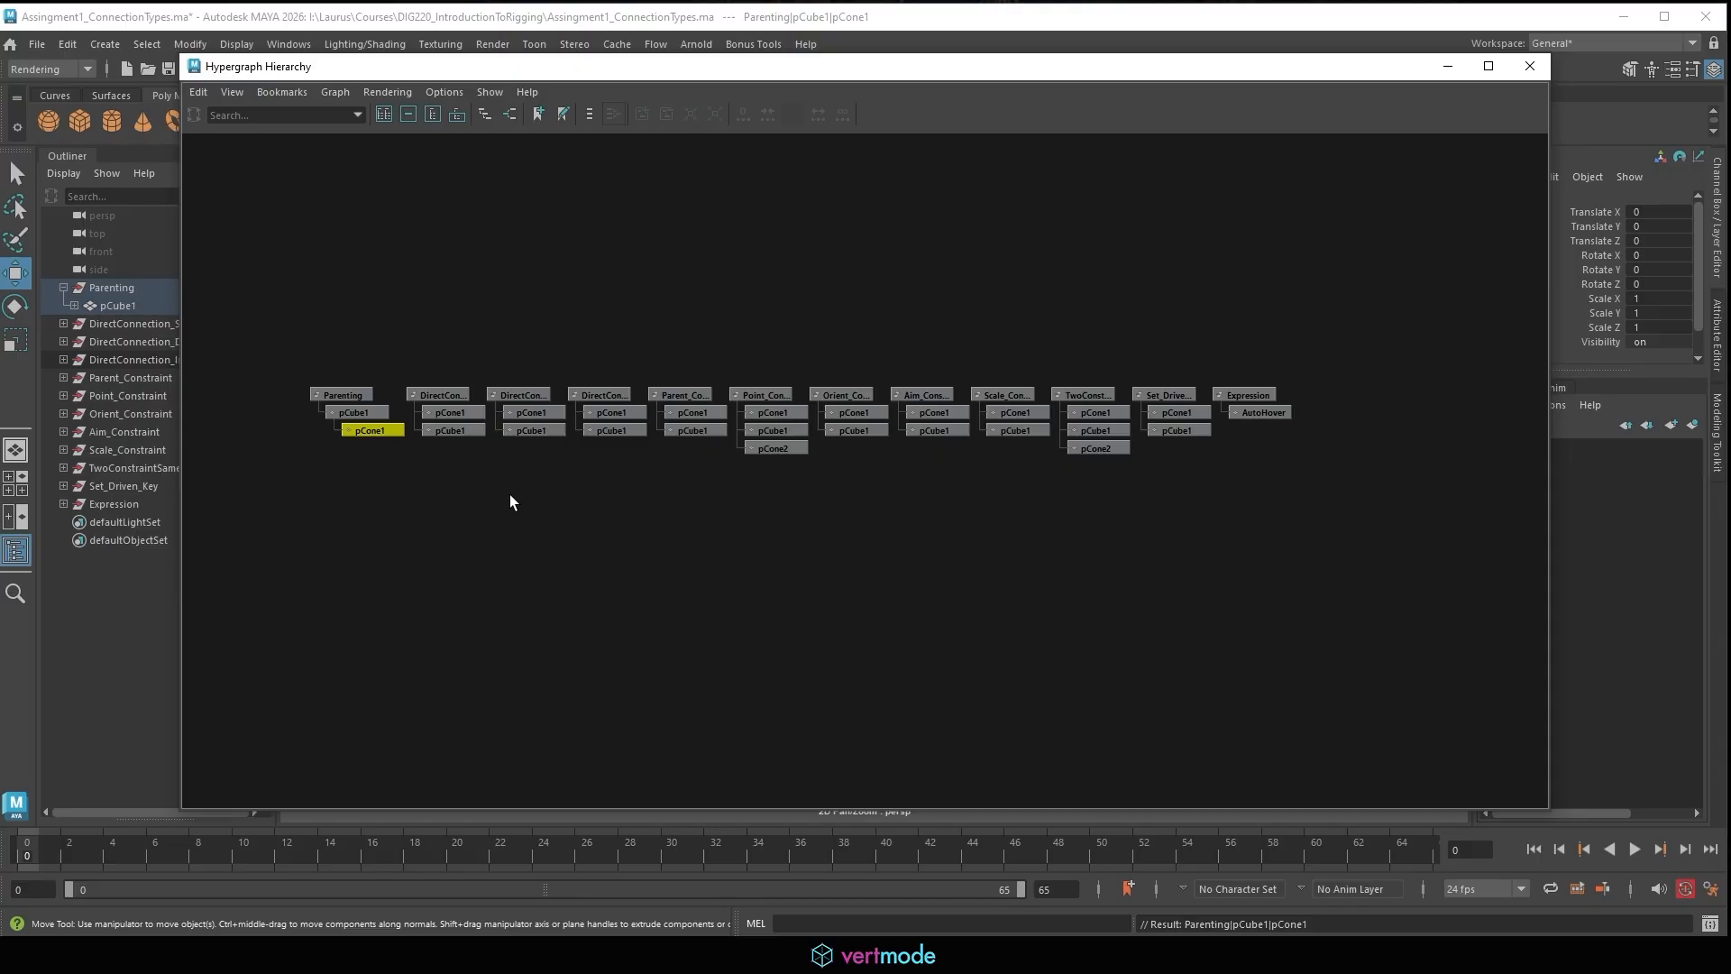
Shrink the Hypergraph window to reveal the viewport, unparent pCone1 from pCube1 to the scene root, and undo the unparenting.
{"action": "left_click_drag", "start_coordinate": [1124, 809], "coordinate": [1124, 546]}
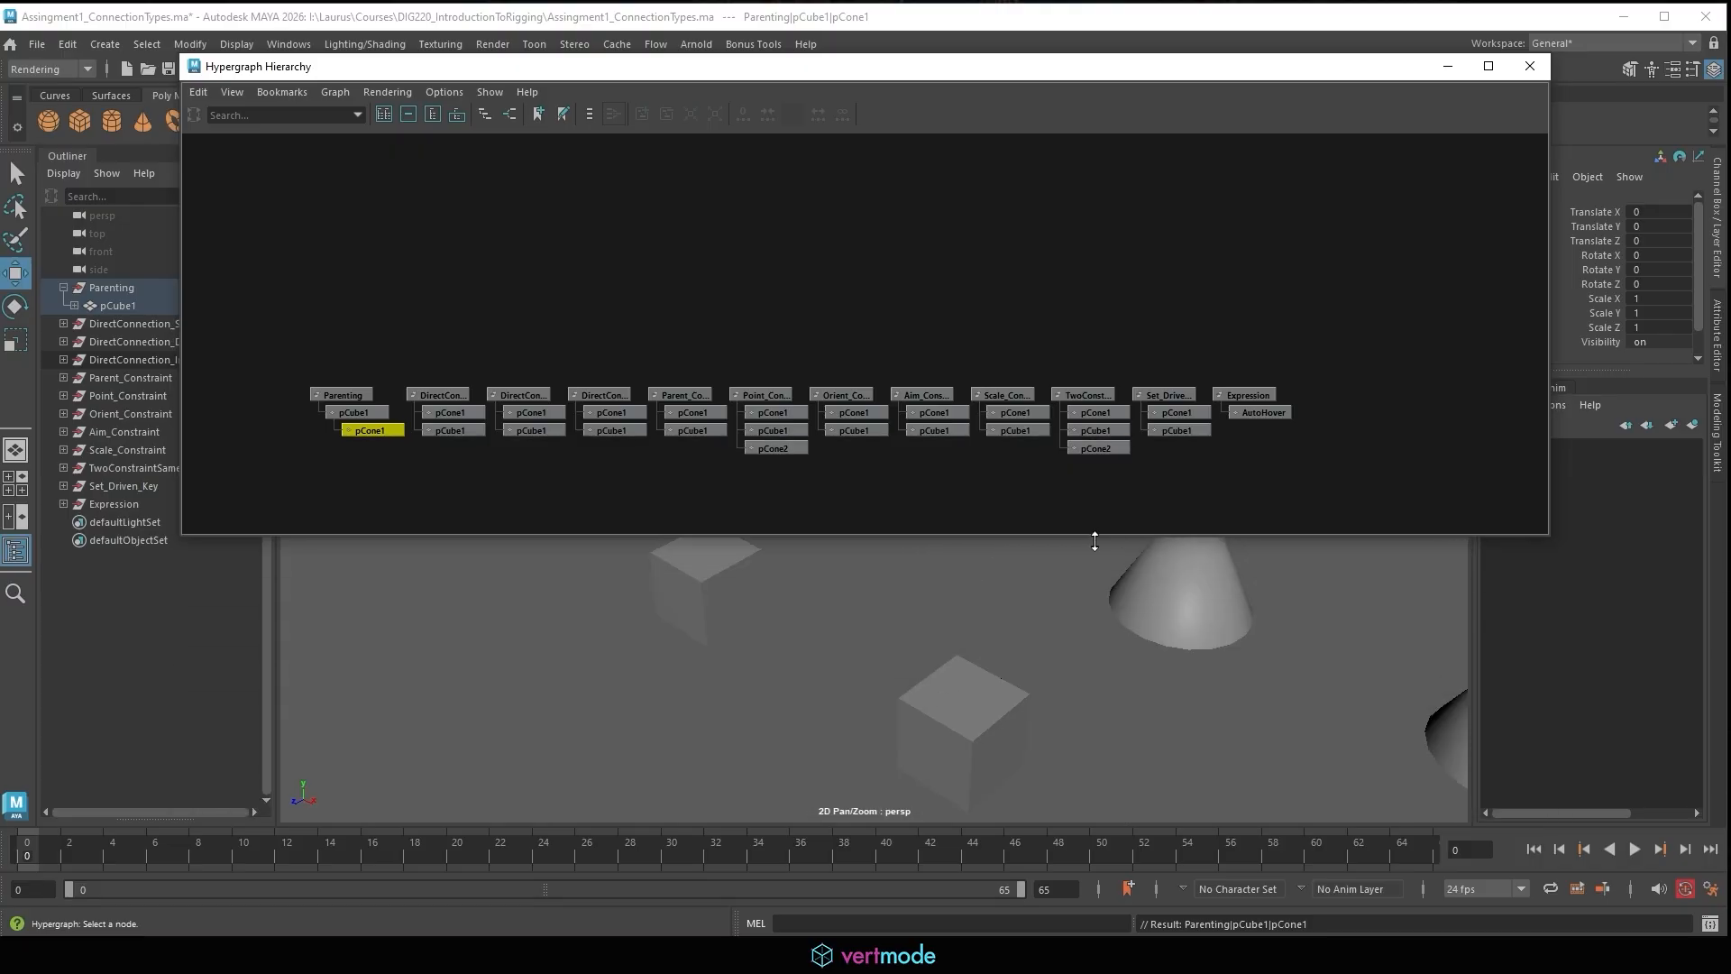
{"action": "left_click_drag", "start_coordinate": [865, 54], "coordinate": [879, 167]}
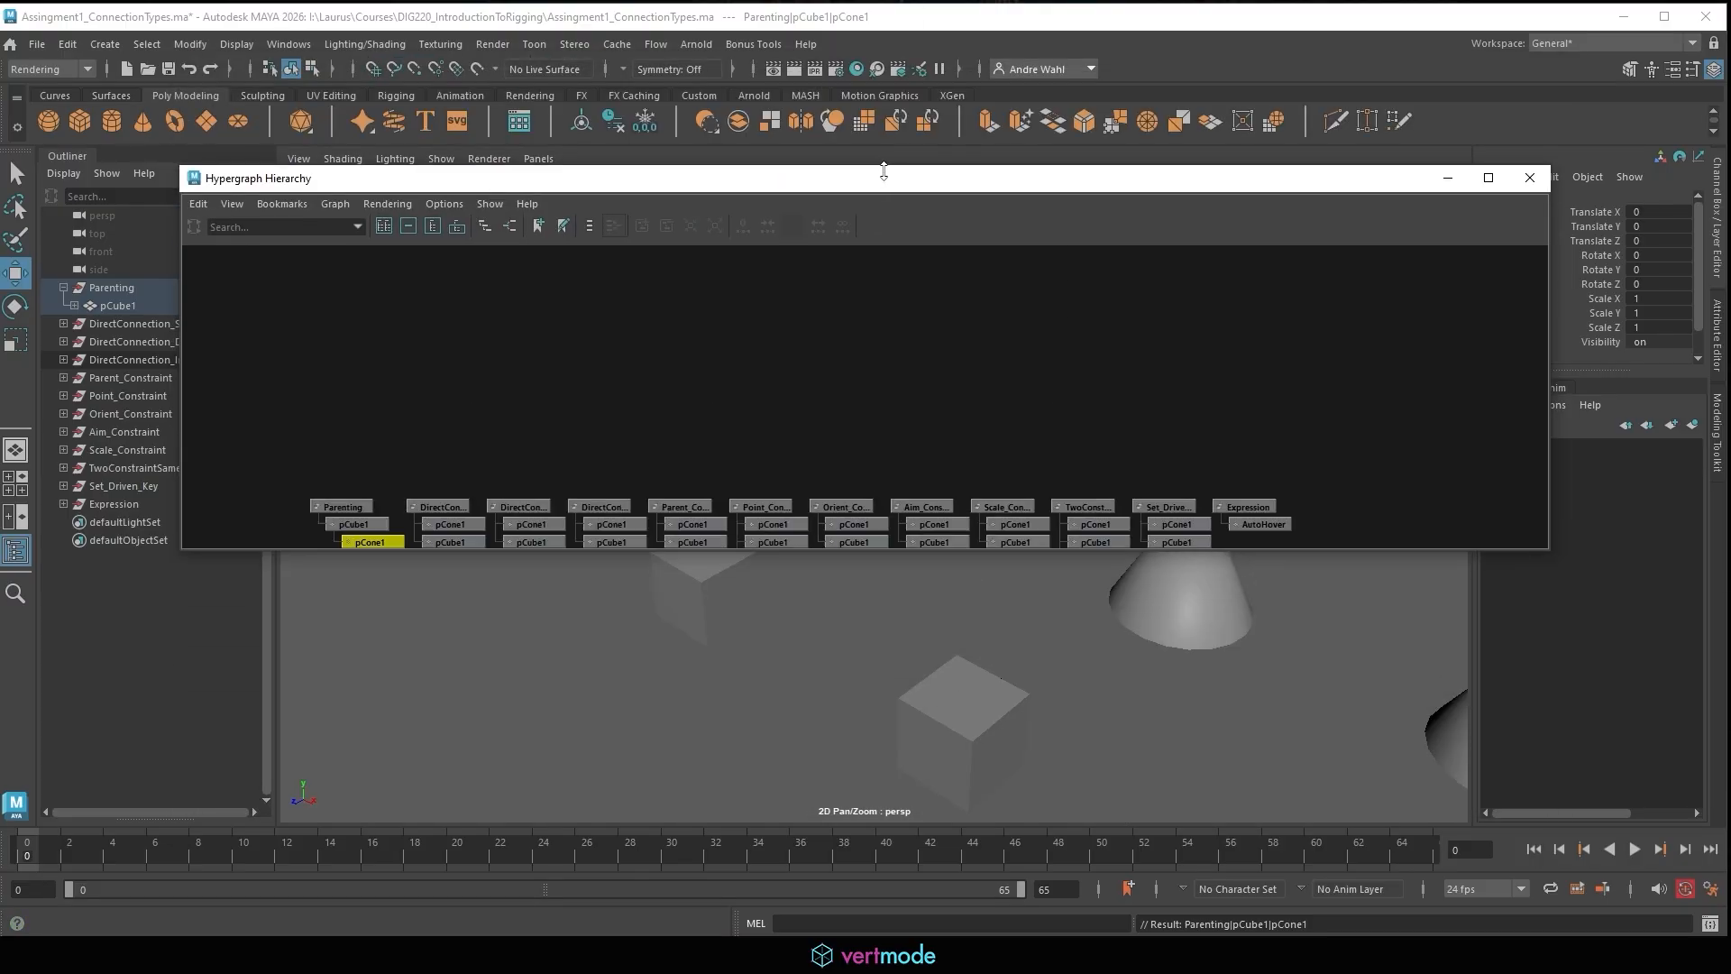
{"action": "key", "text": "shift+p"}
{"action": "middle_click_drag", "start_coordinate": [736, 405], "coordinate": [727, 329], "text": "alt"}
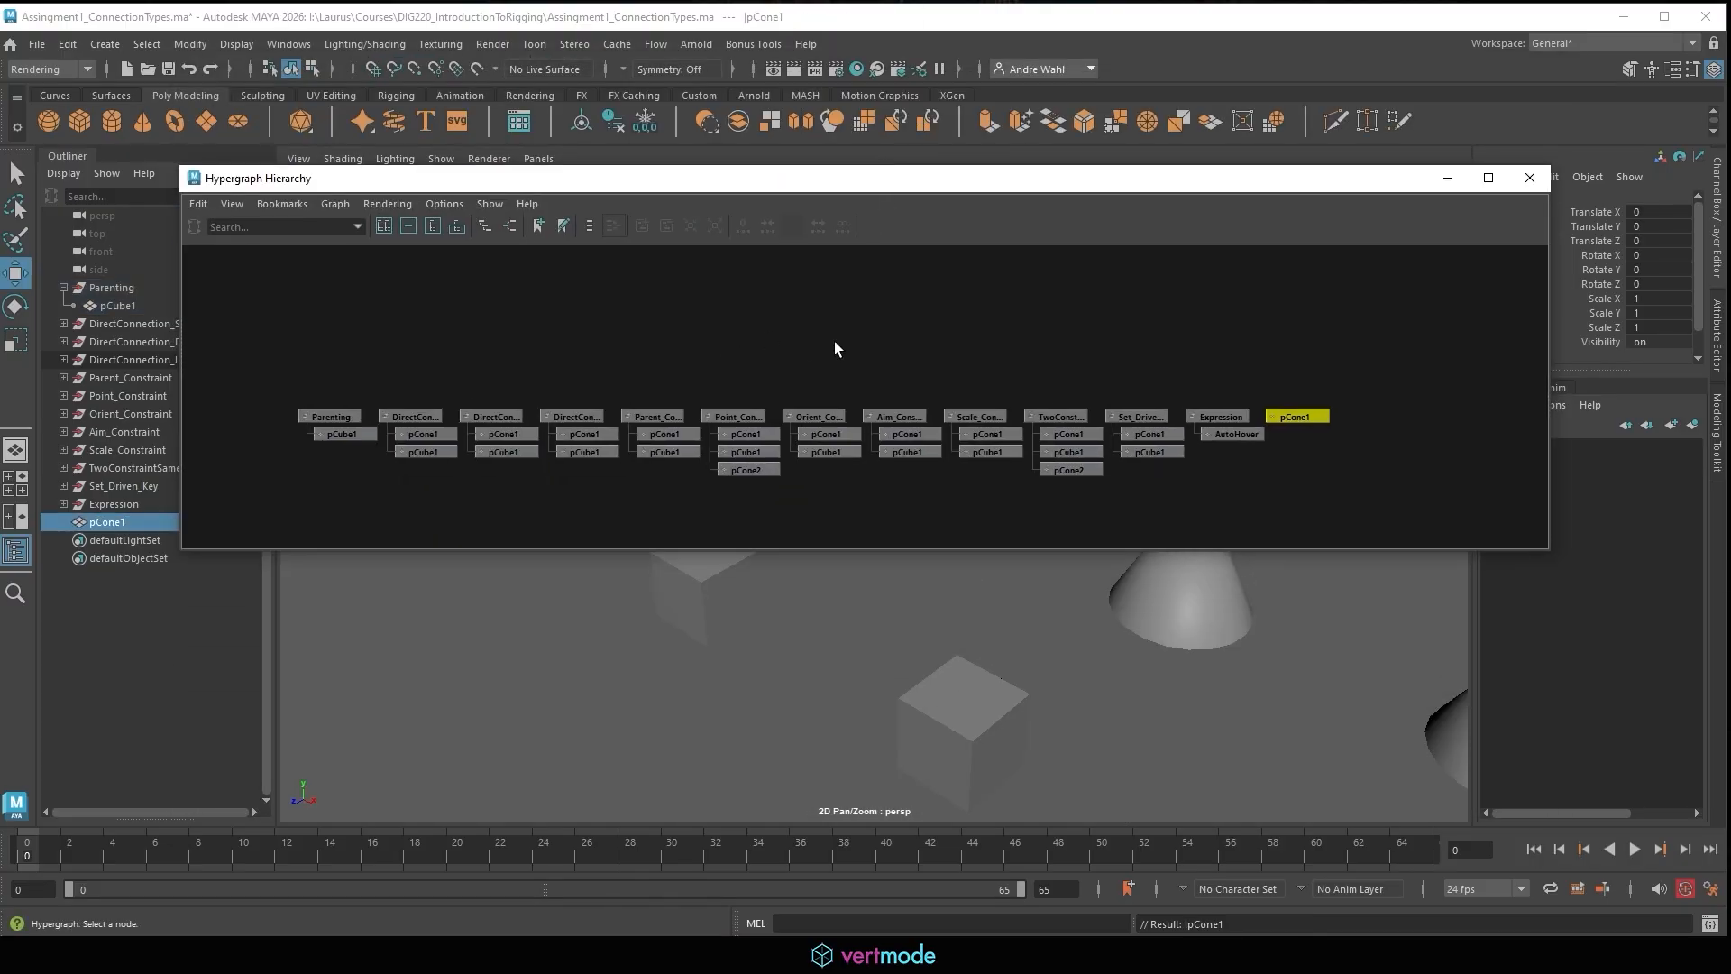
{"action": "key", "text": "ctrl+z"}
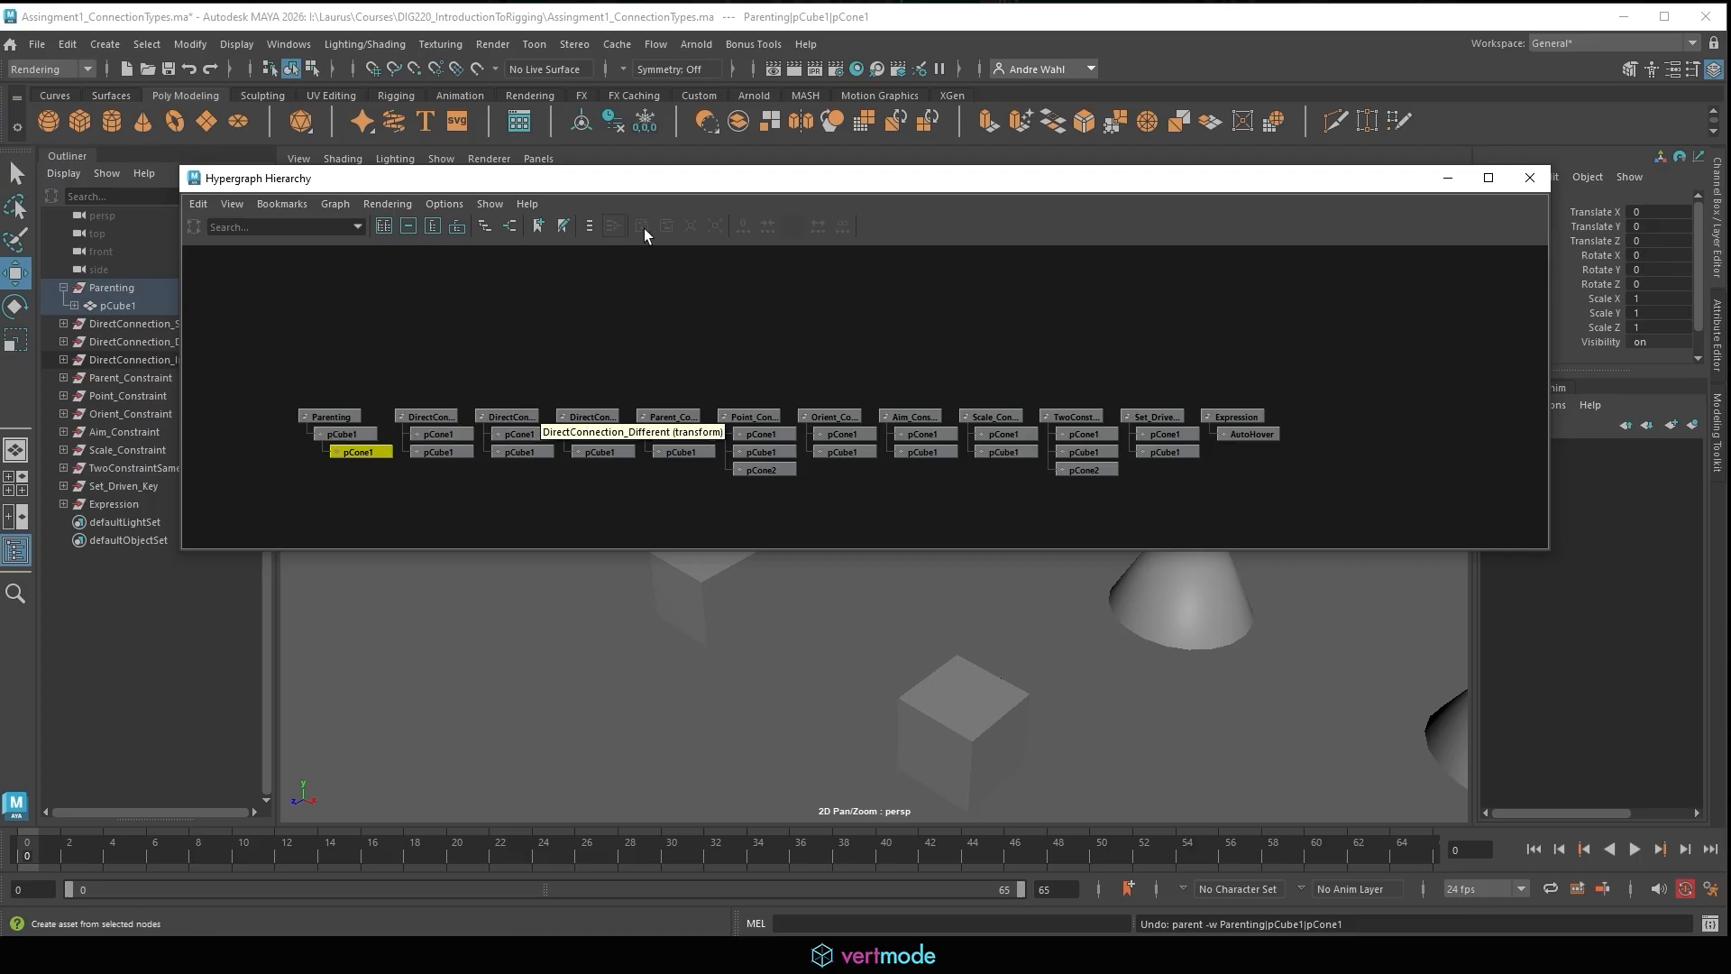
Close the Hypergraph Hierarchy editor and frame the Parent_Constraint group in the perspective view.
{"action": "left_click", "coordinate": [1530, 178]}
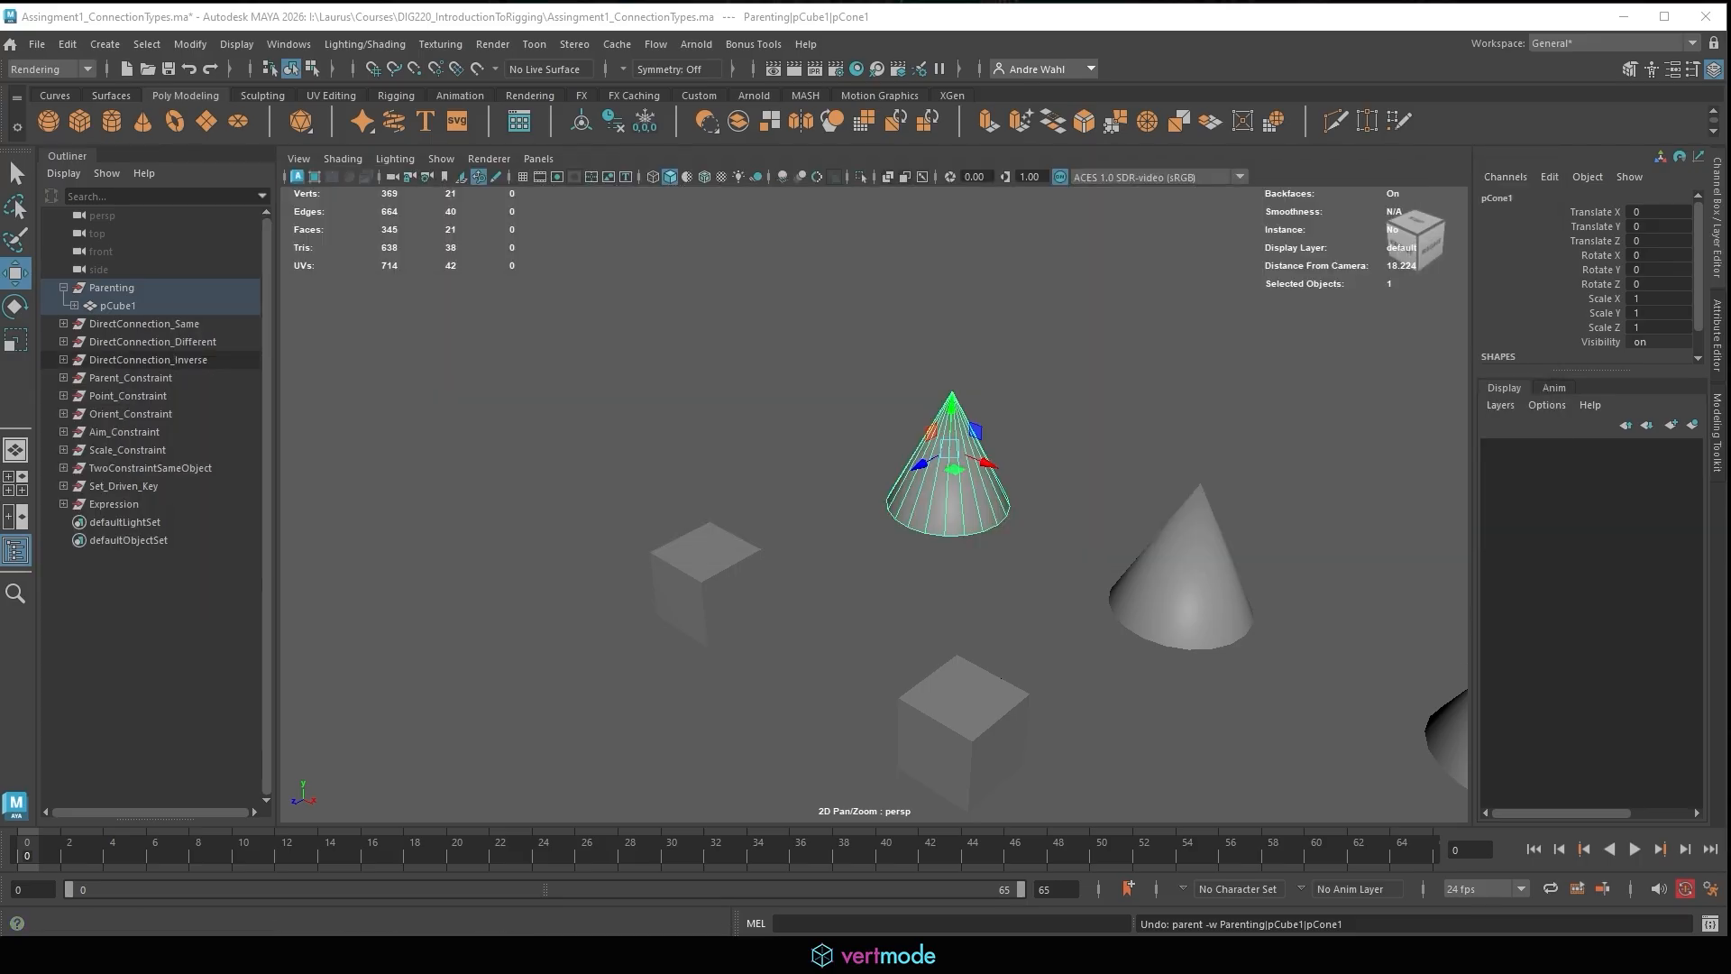
{"action": "left_click", "coordinate": [115, 380]}
{"action": "key", "text": "f"}
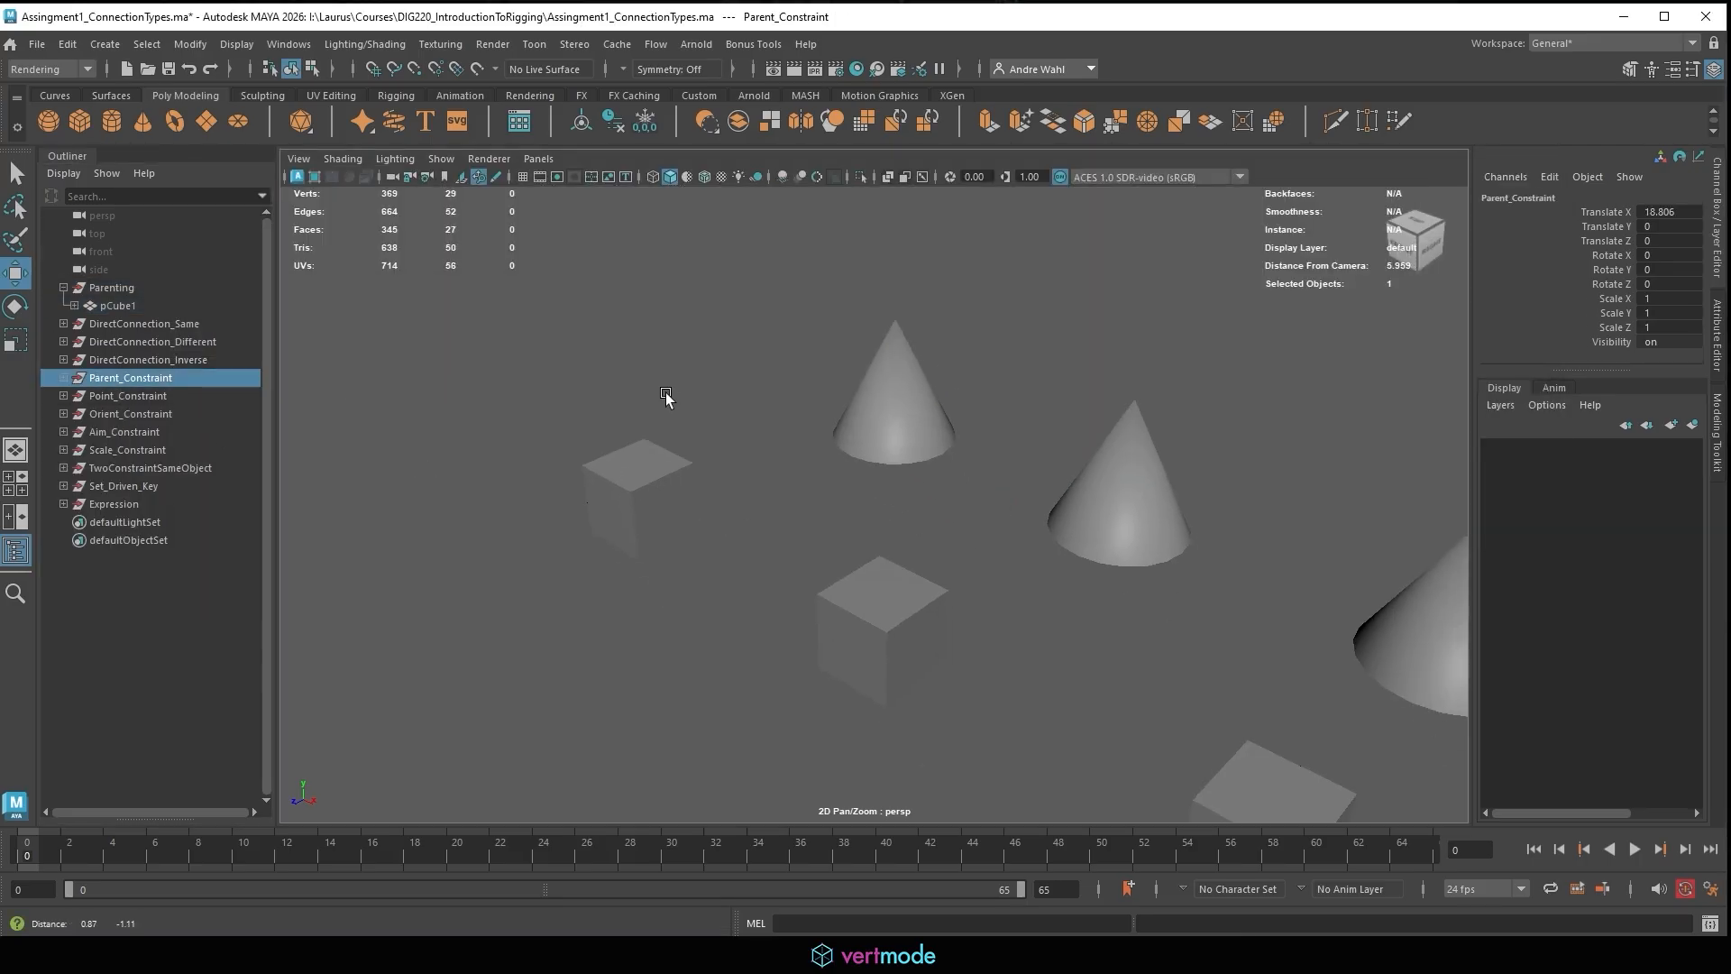
{"action": "middle_click_drag", "start_coordinate": [786, 449], "coordinate": [788, 363], "text": "alt"}
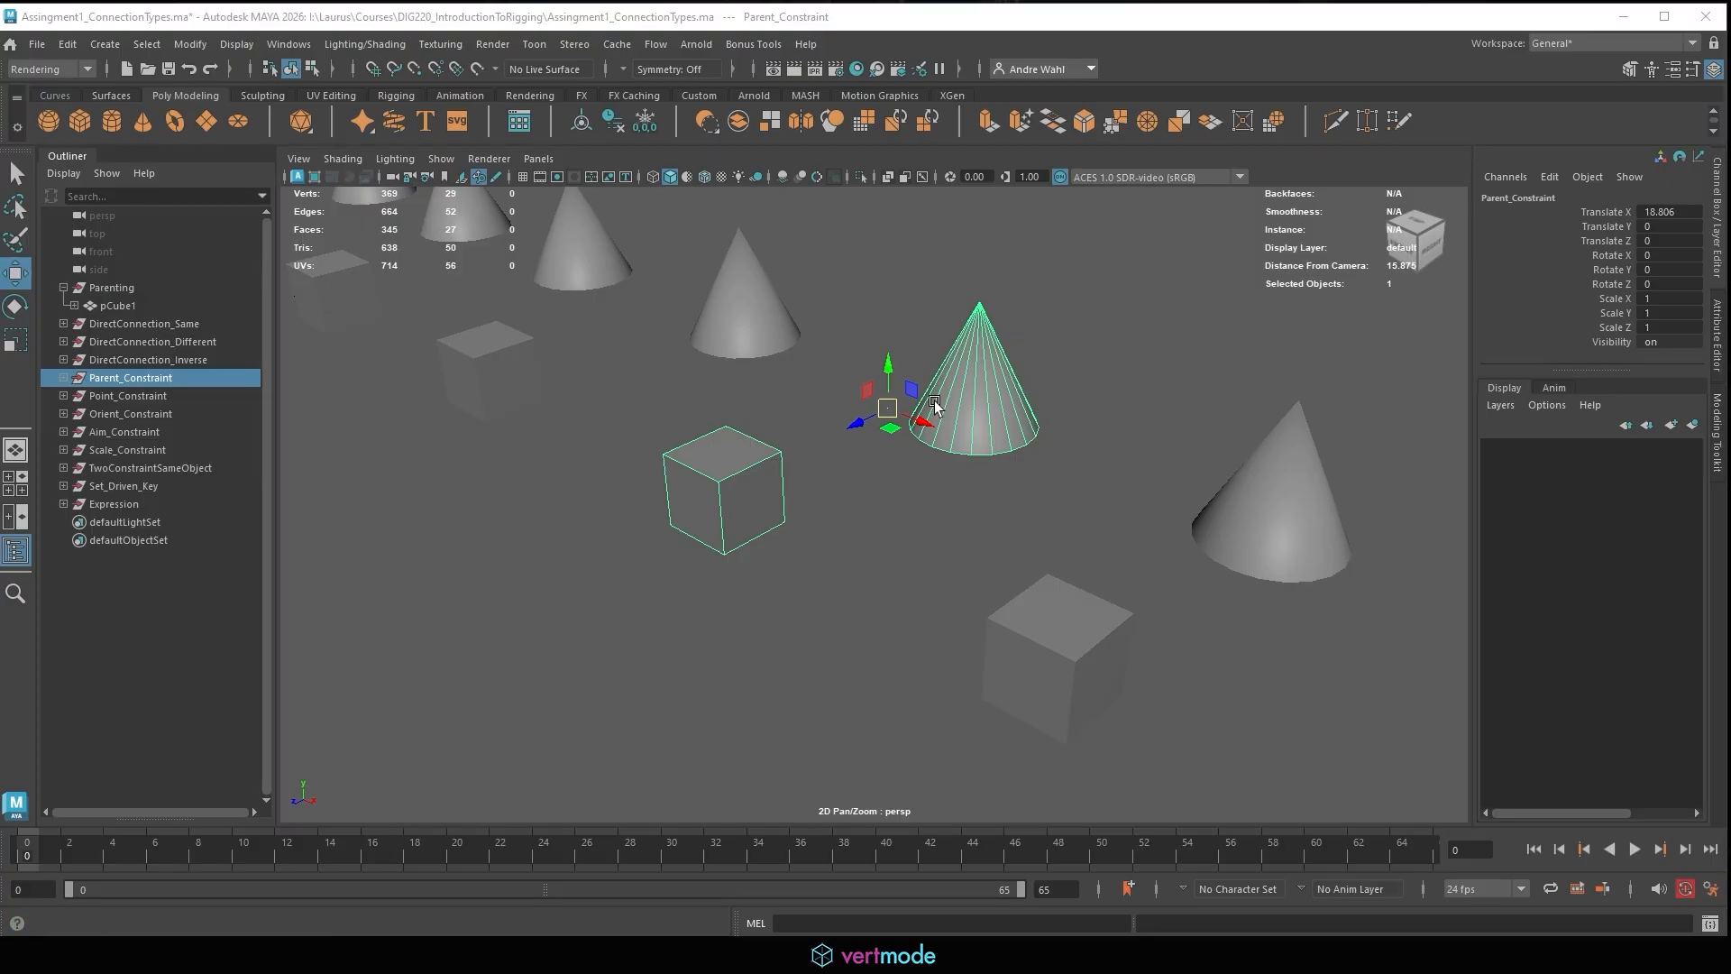
Select pCube1 and add pCone1 of the Parent_Constraint group to the selection, with the Rigging menu set active.
{"action": "left_click", "coordinate": [911, 619]}
{"action": "left_click", "coordinate": [750, 480]}
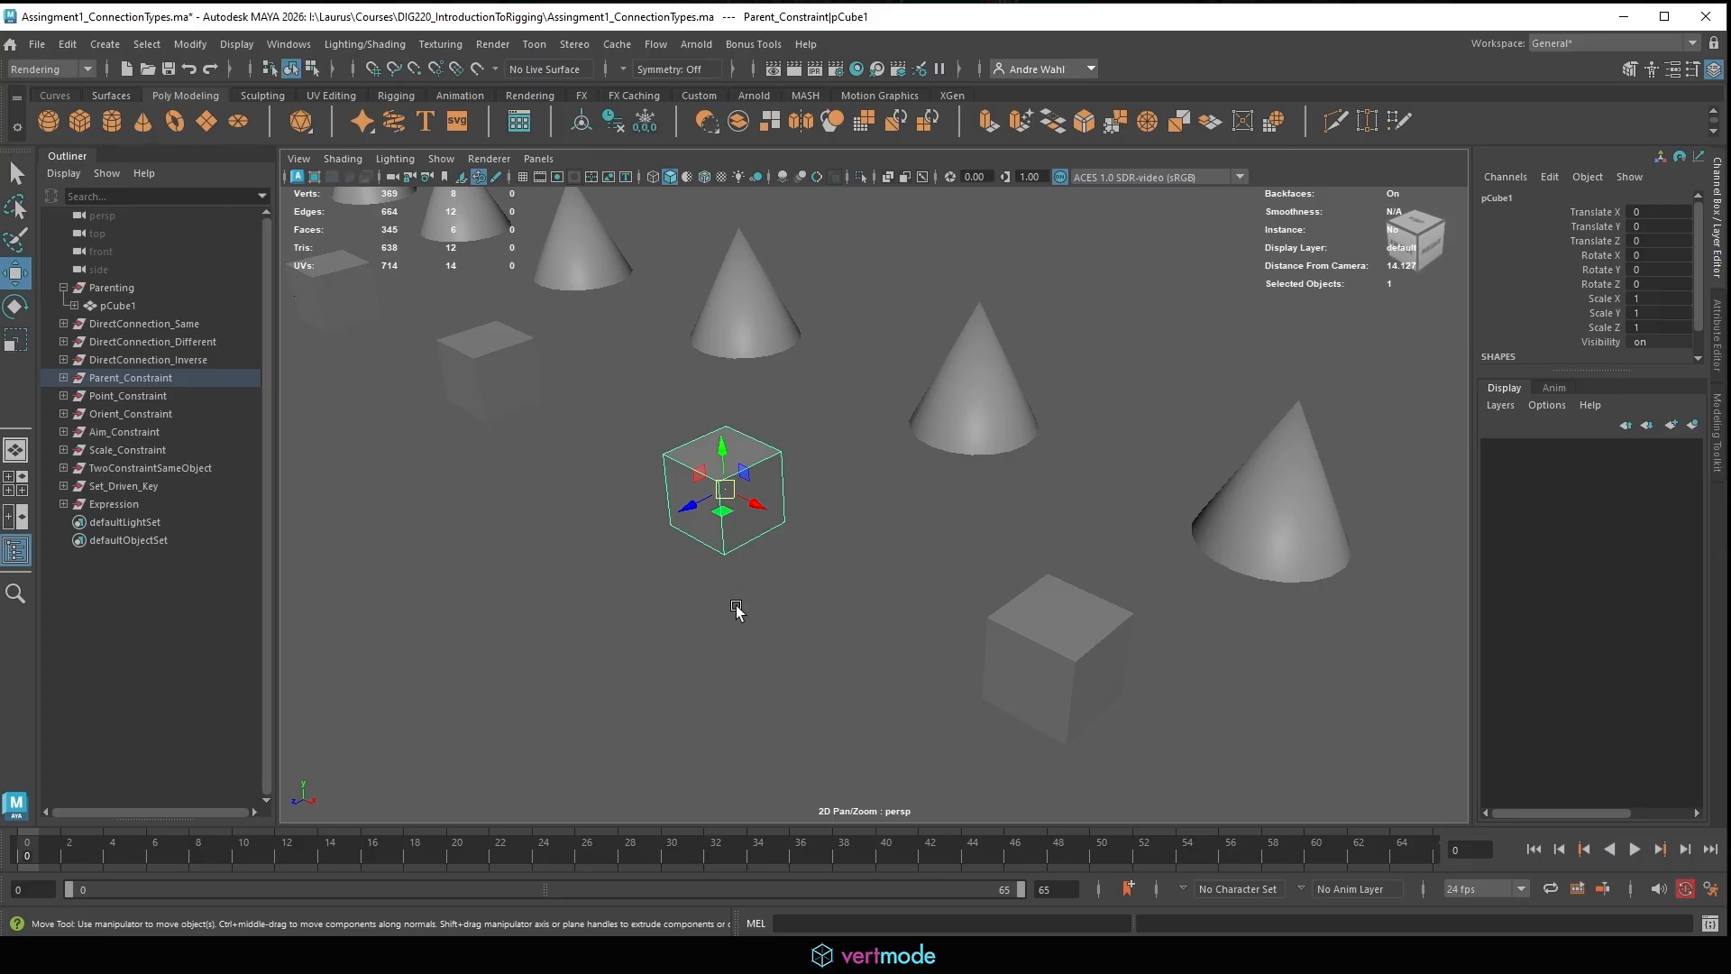
{"action": "left_click", "coordinate": [1009, 359], "text": "shift"}
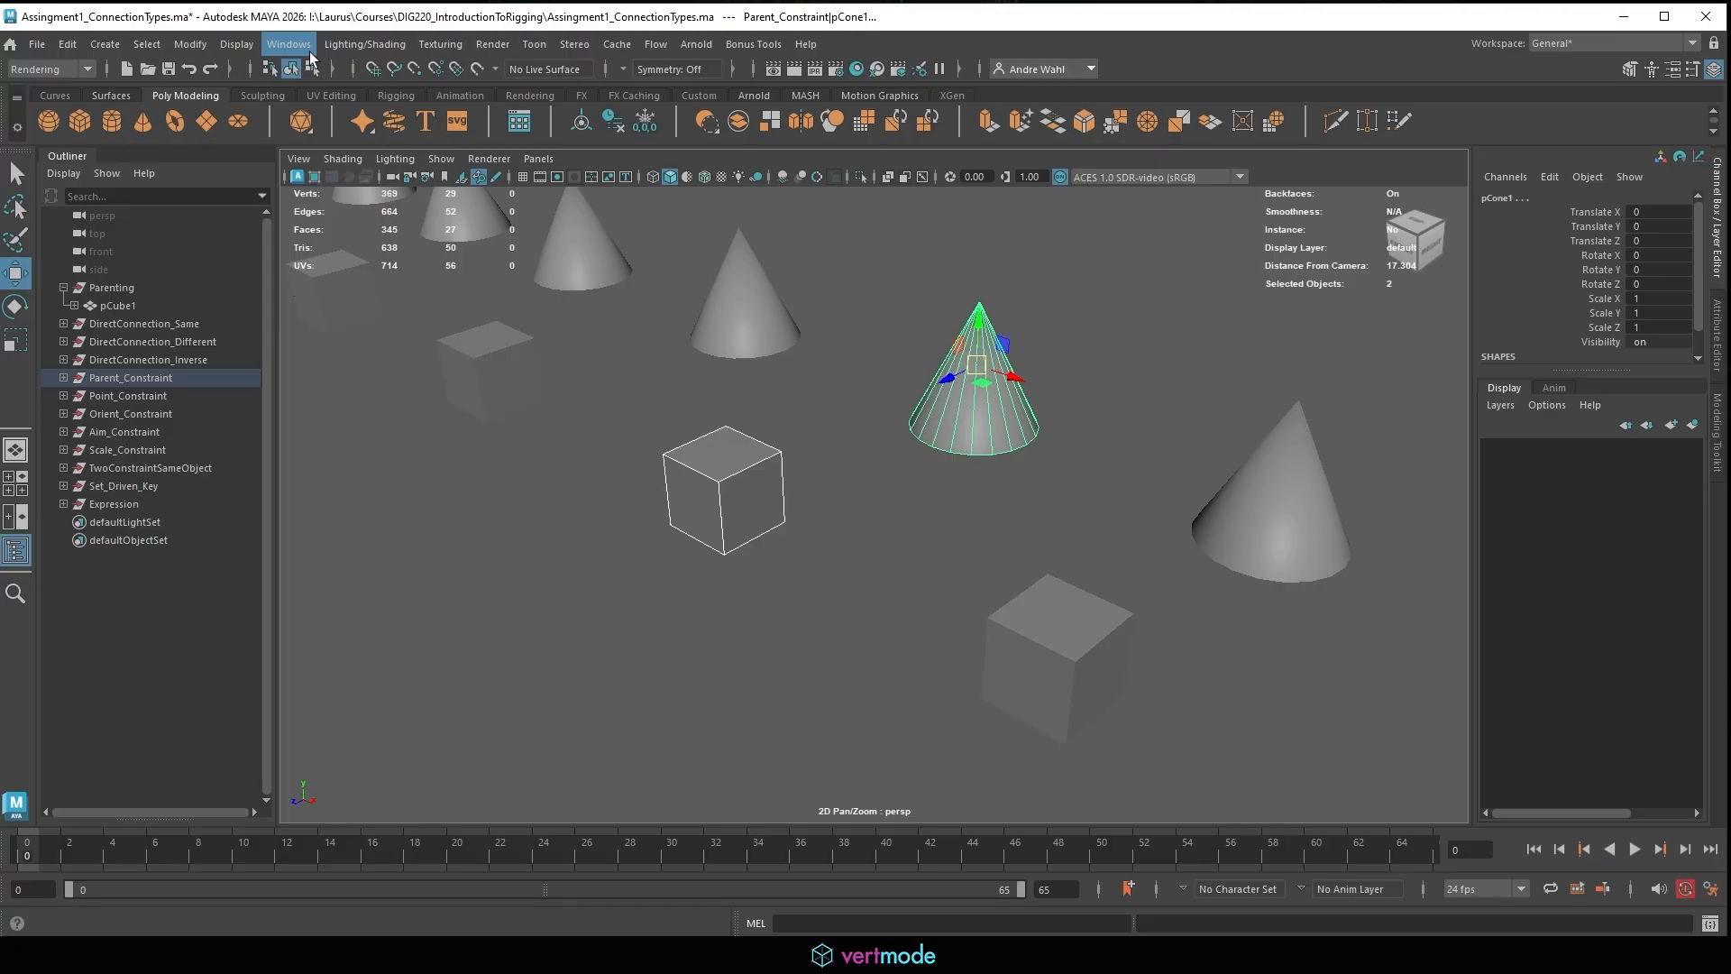
{"action": "left_click", "coordinate": [79, 70]}
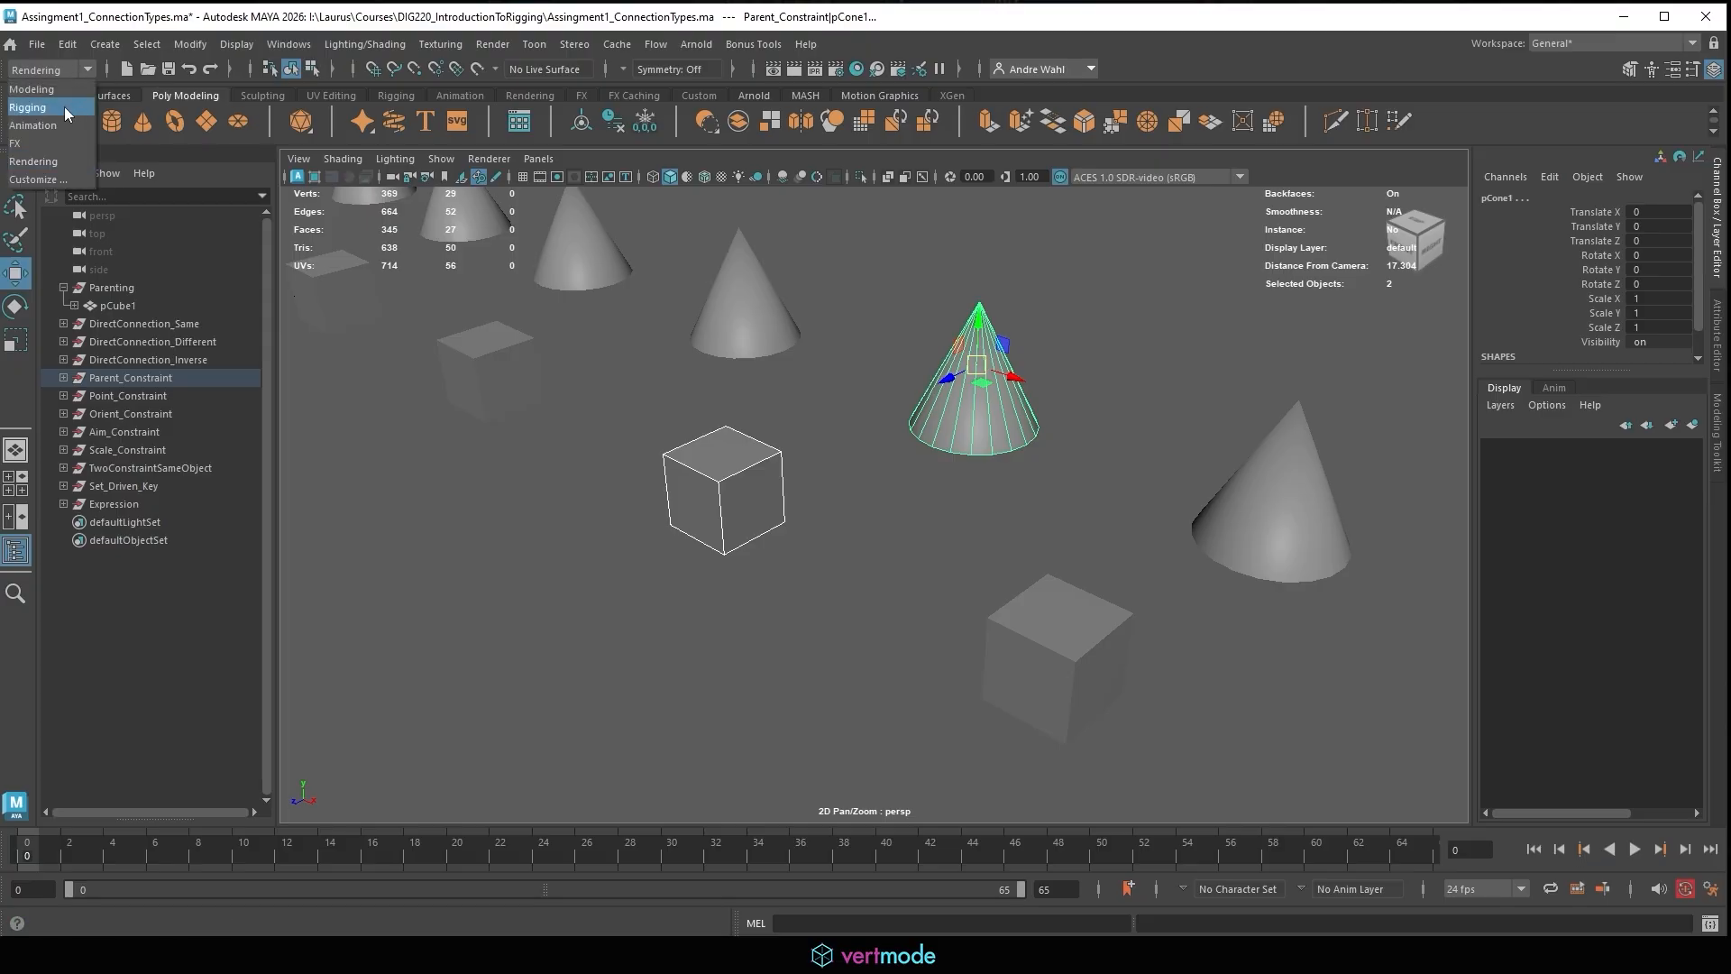
{"action": "left_click", "coordinate": [72, 107]}
Compare the Animation and Rigging menu sets by switching between them, finishing on Rigging.
{"action": "left_click", "coordinate": [49, 71]}
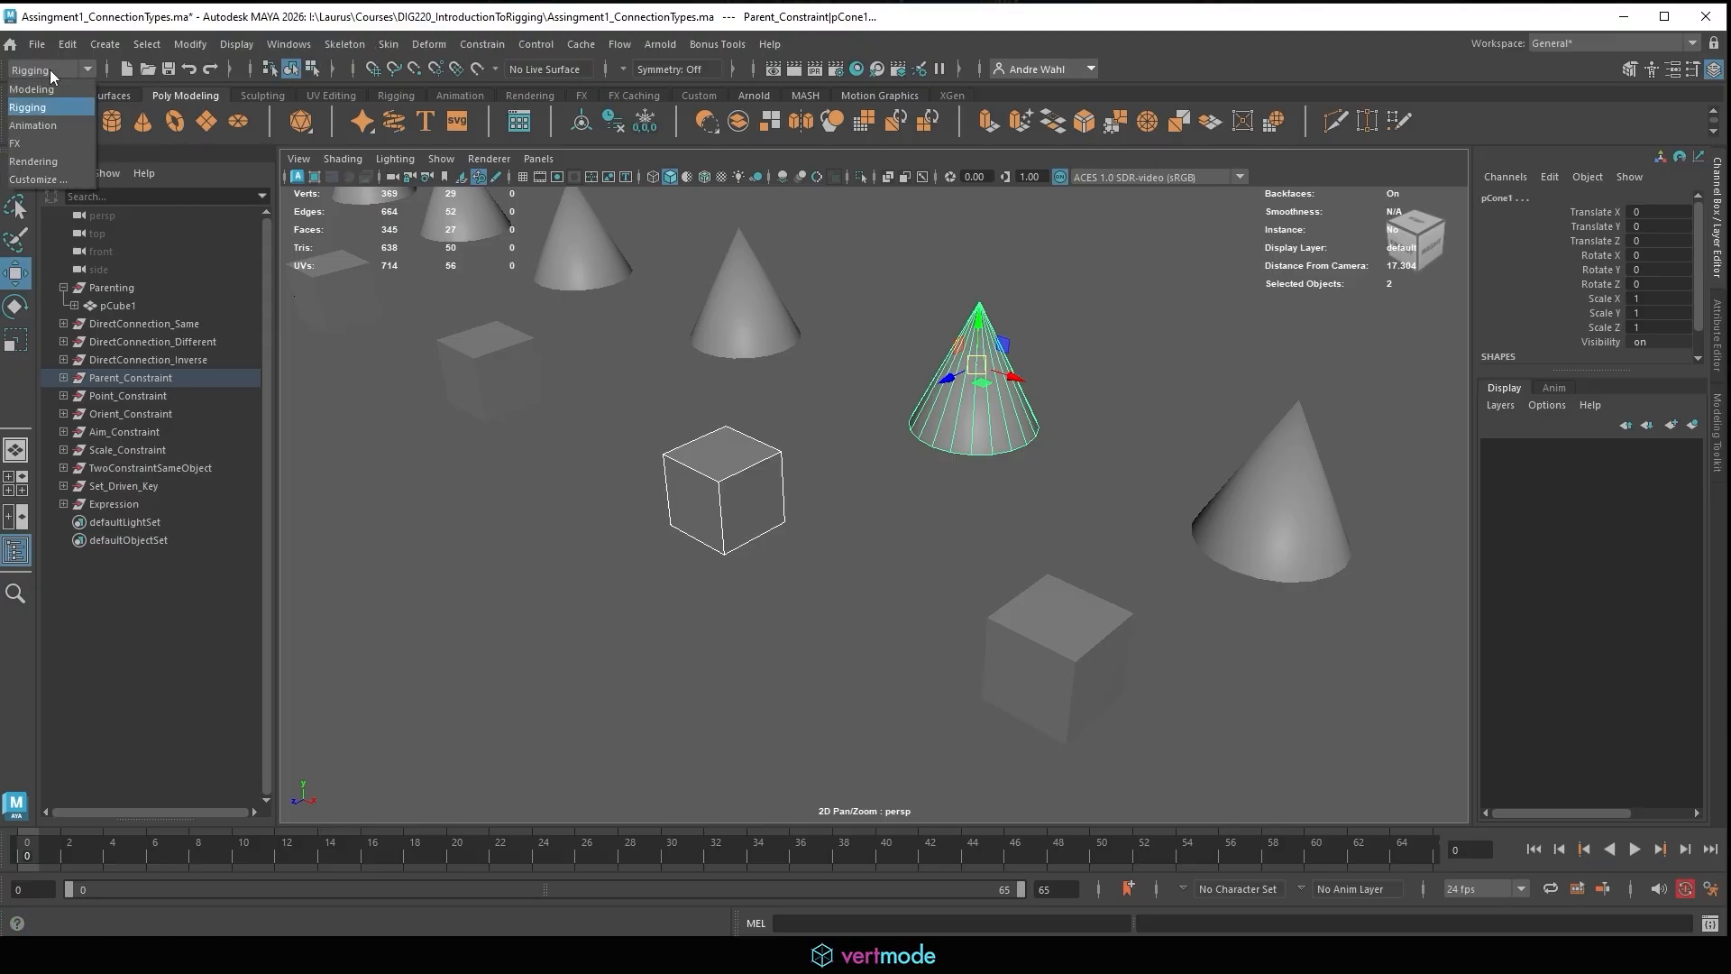
{"action": "left_click", "coordinate": [50, 126]}
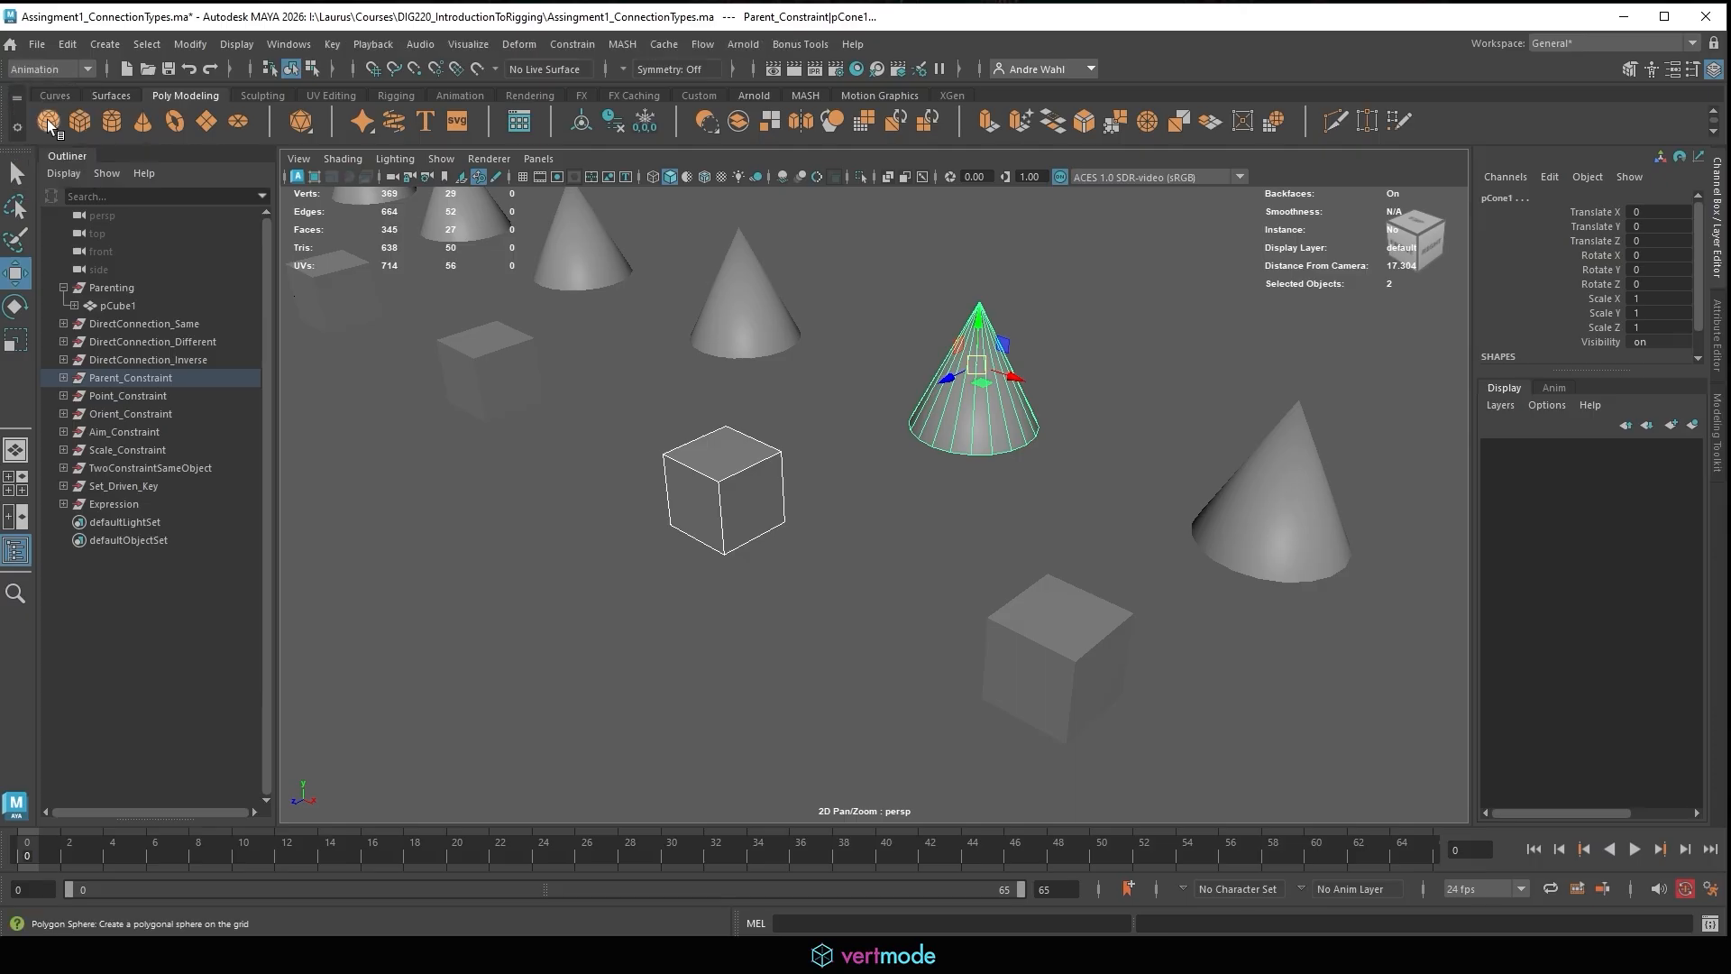
{"action": "left_click", "coordinate": [56, 72]}
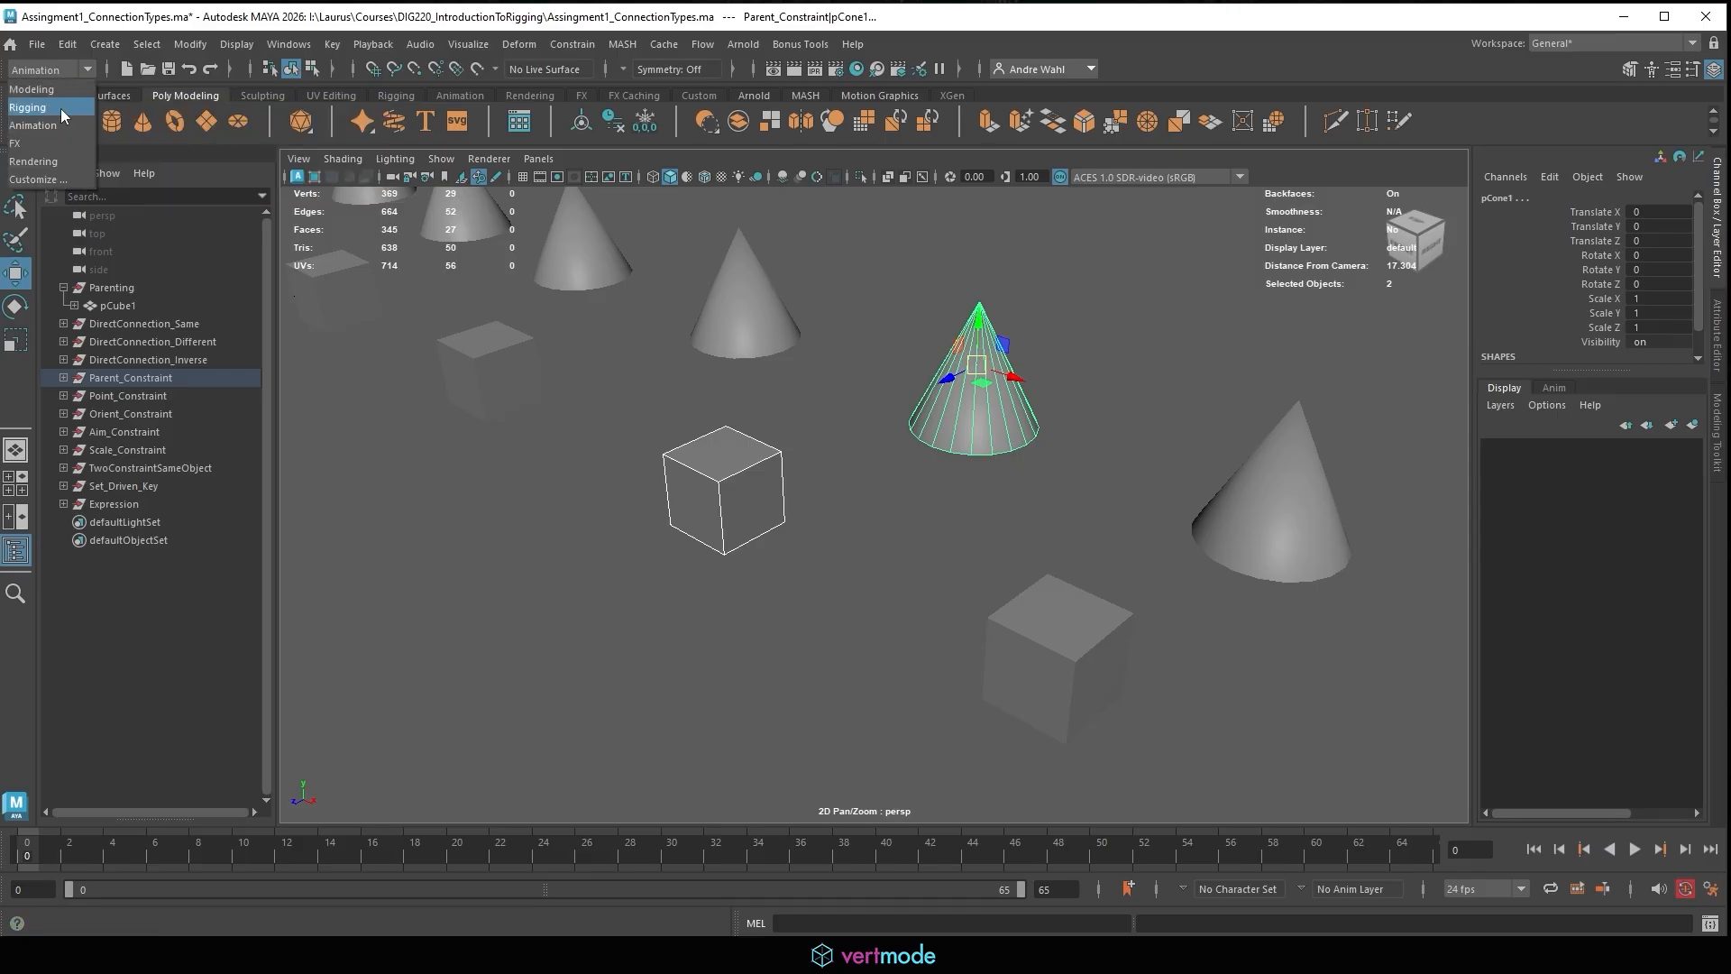
{"action": "left_click", "coordinate": [61, 110]}
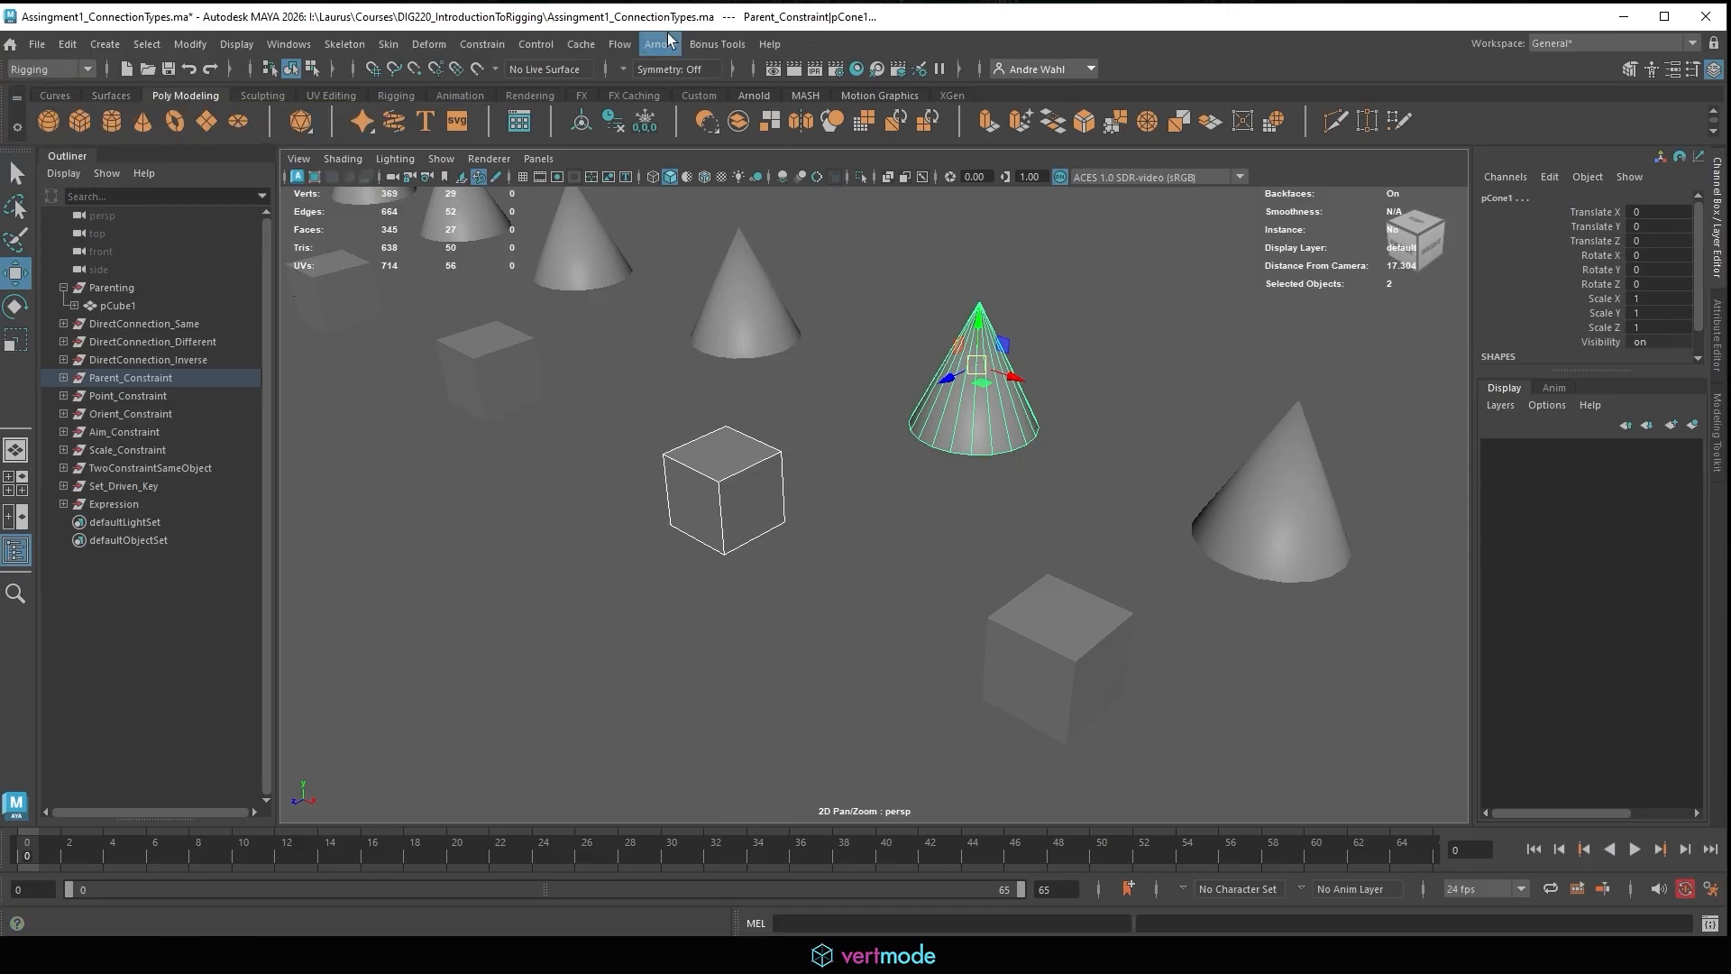
{"action": "left_click", "coordinate": [53, 69]}
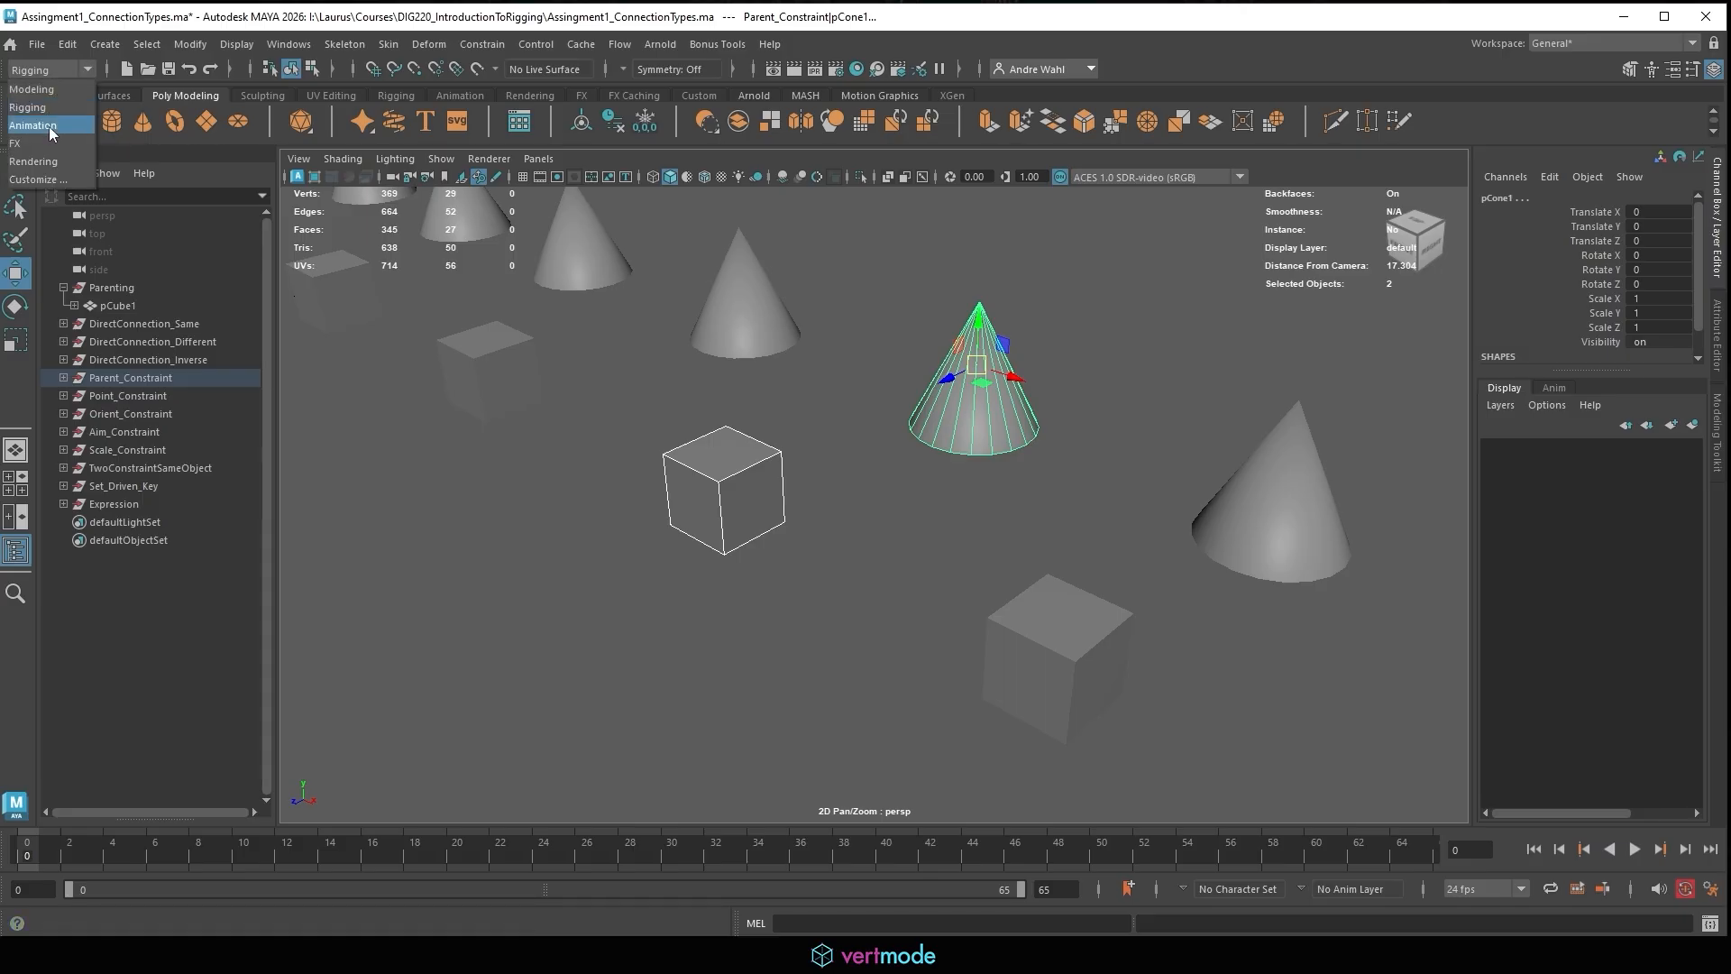
{"action": "left_click", "coordinate": [43, 115]}
{"action": "left_click", "coordinate": [52, 70]}
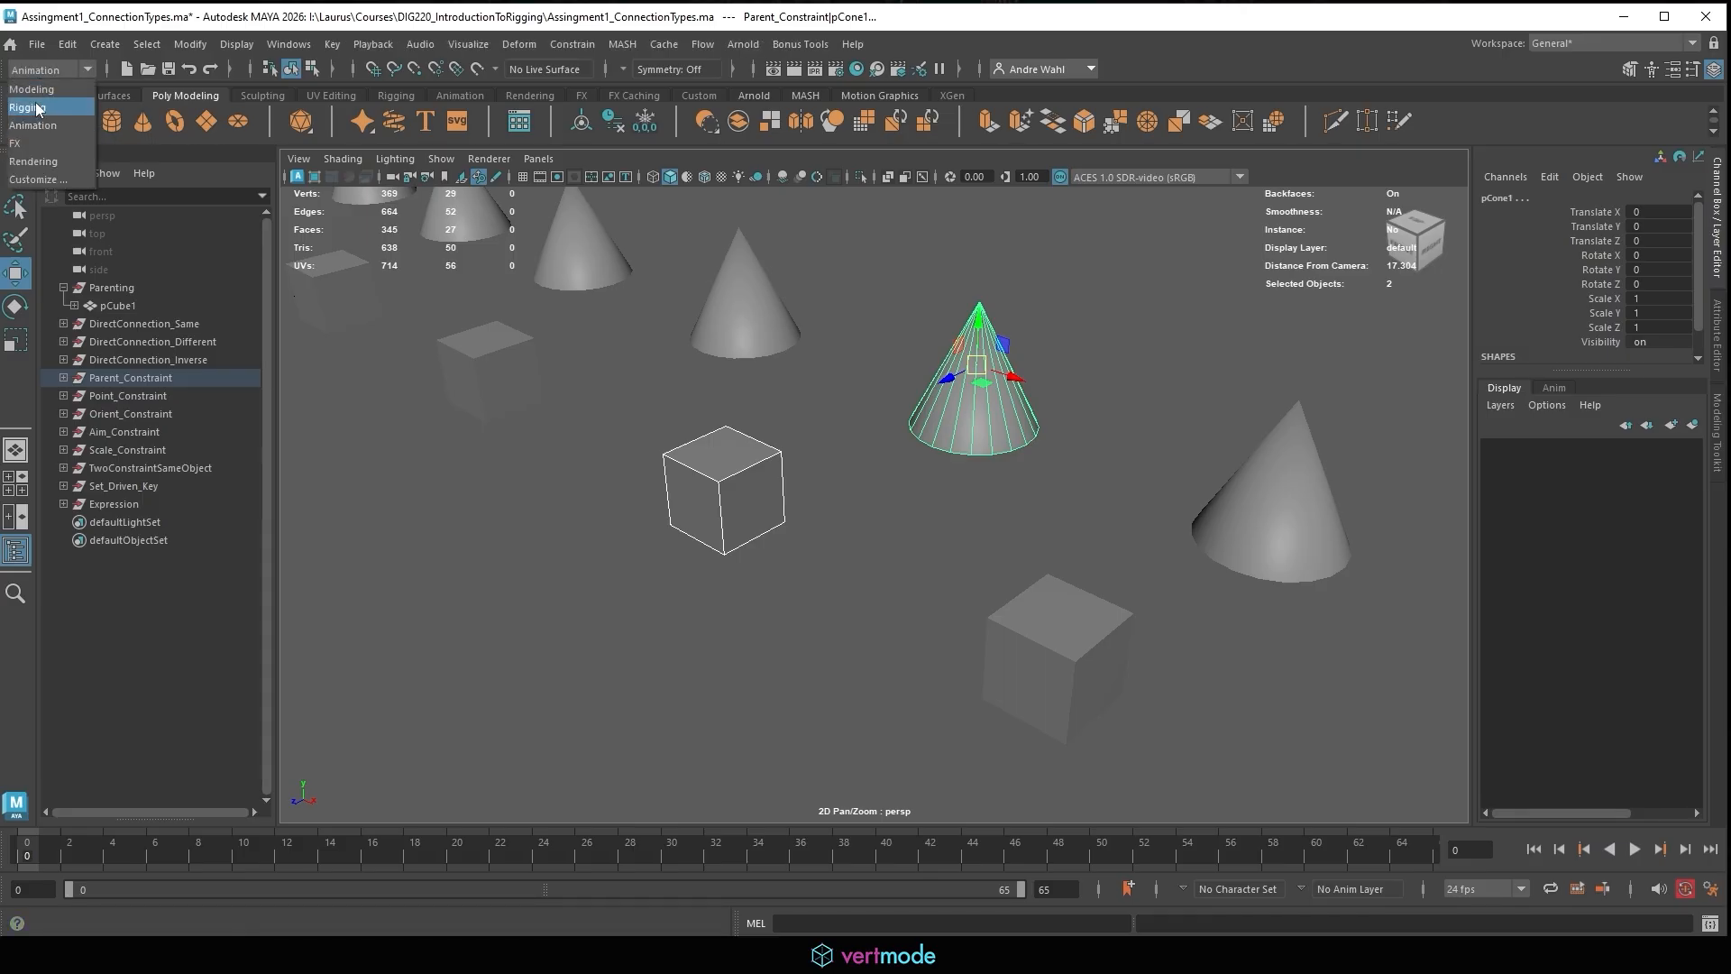
{"action": "left_click", "coordinate": [45, 114]}
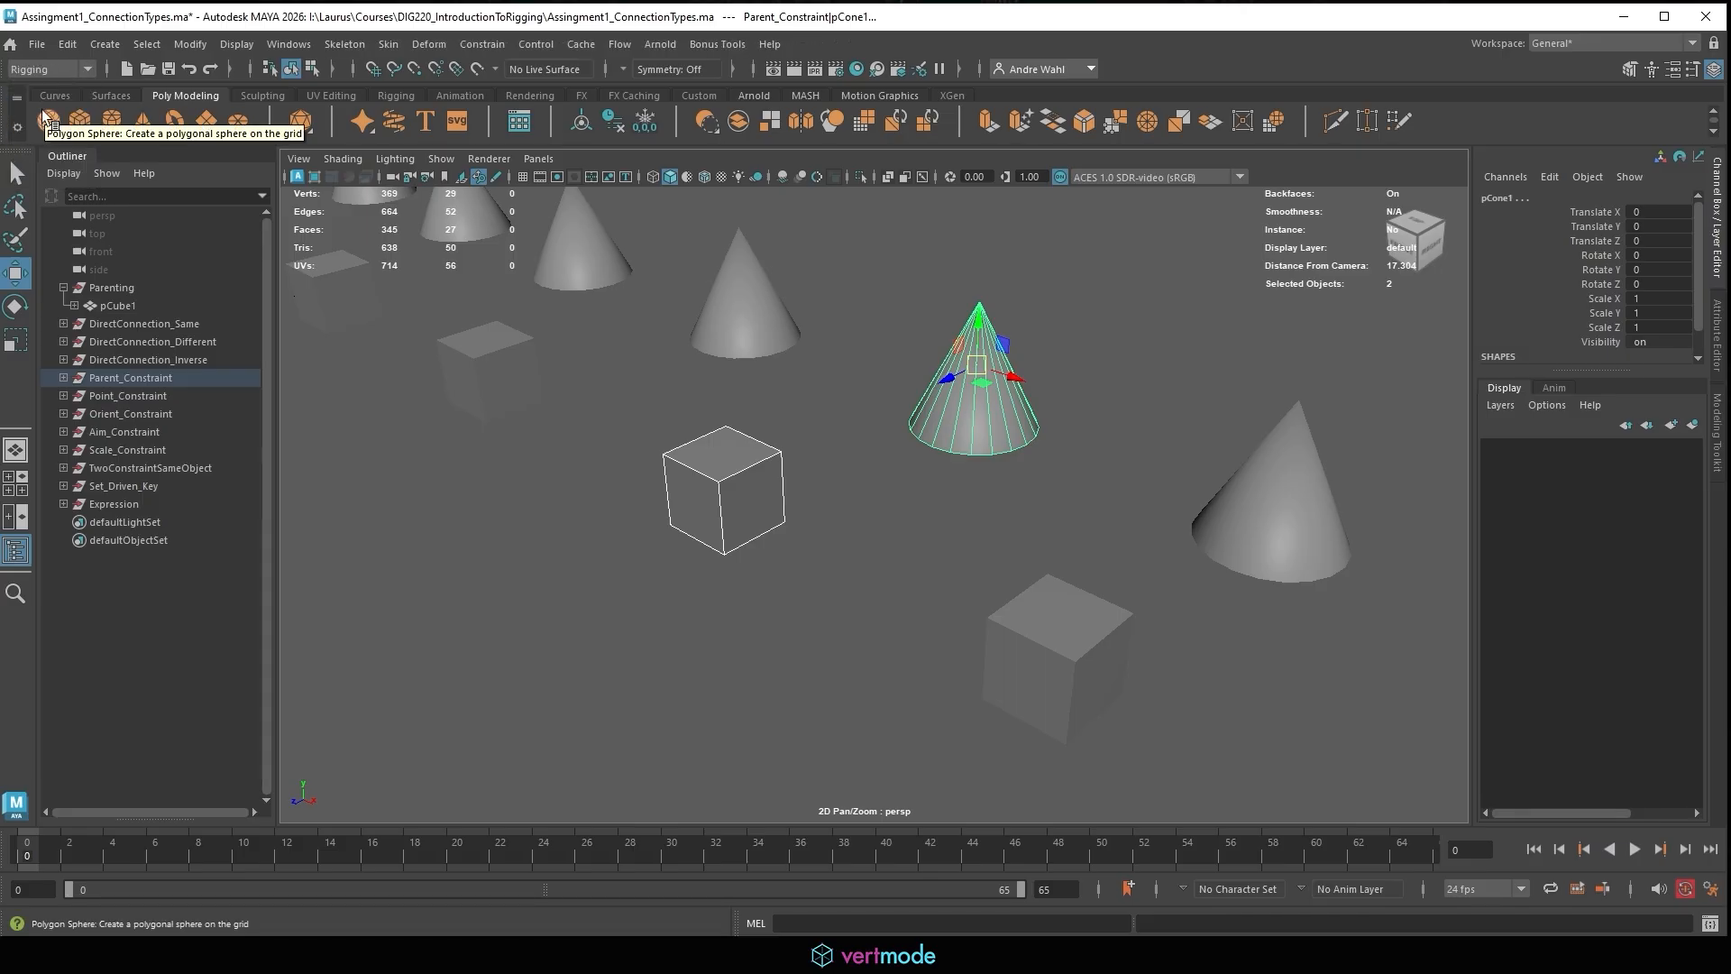
Parent-constrain pCone1 to pCube1 in the Parent_Constraint group, keeping the Rigging menu set and the current constraint settings.
{"action": "left_click", "coordinate": [50, 71]}
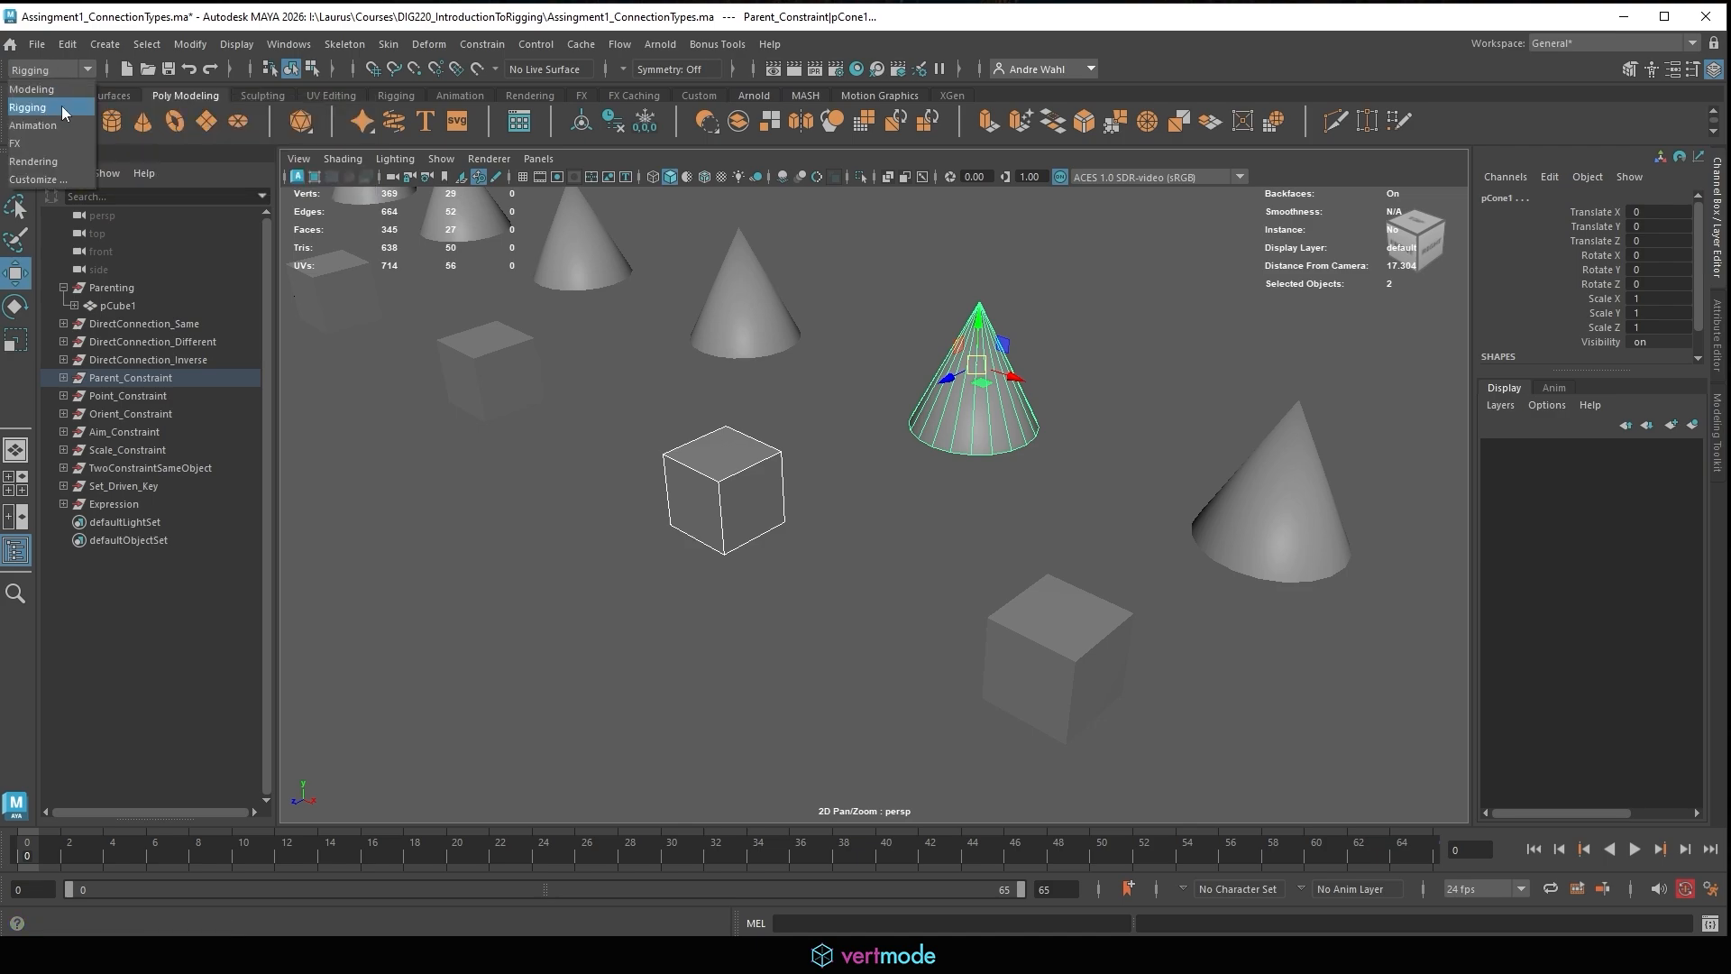
{"action": "left_click", "coordinate": [64, 109]}
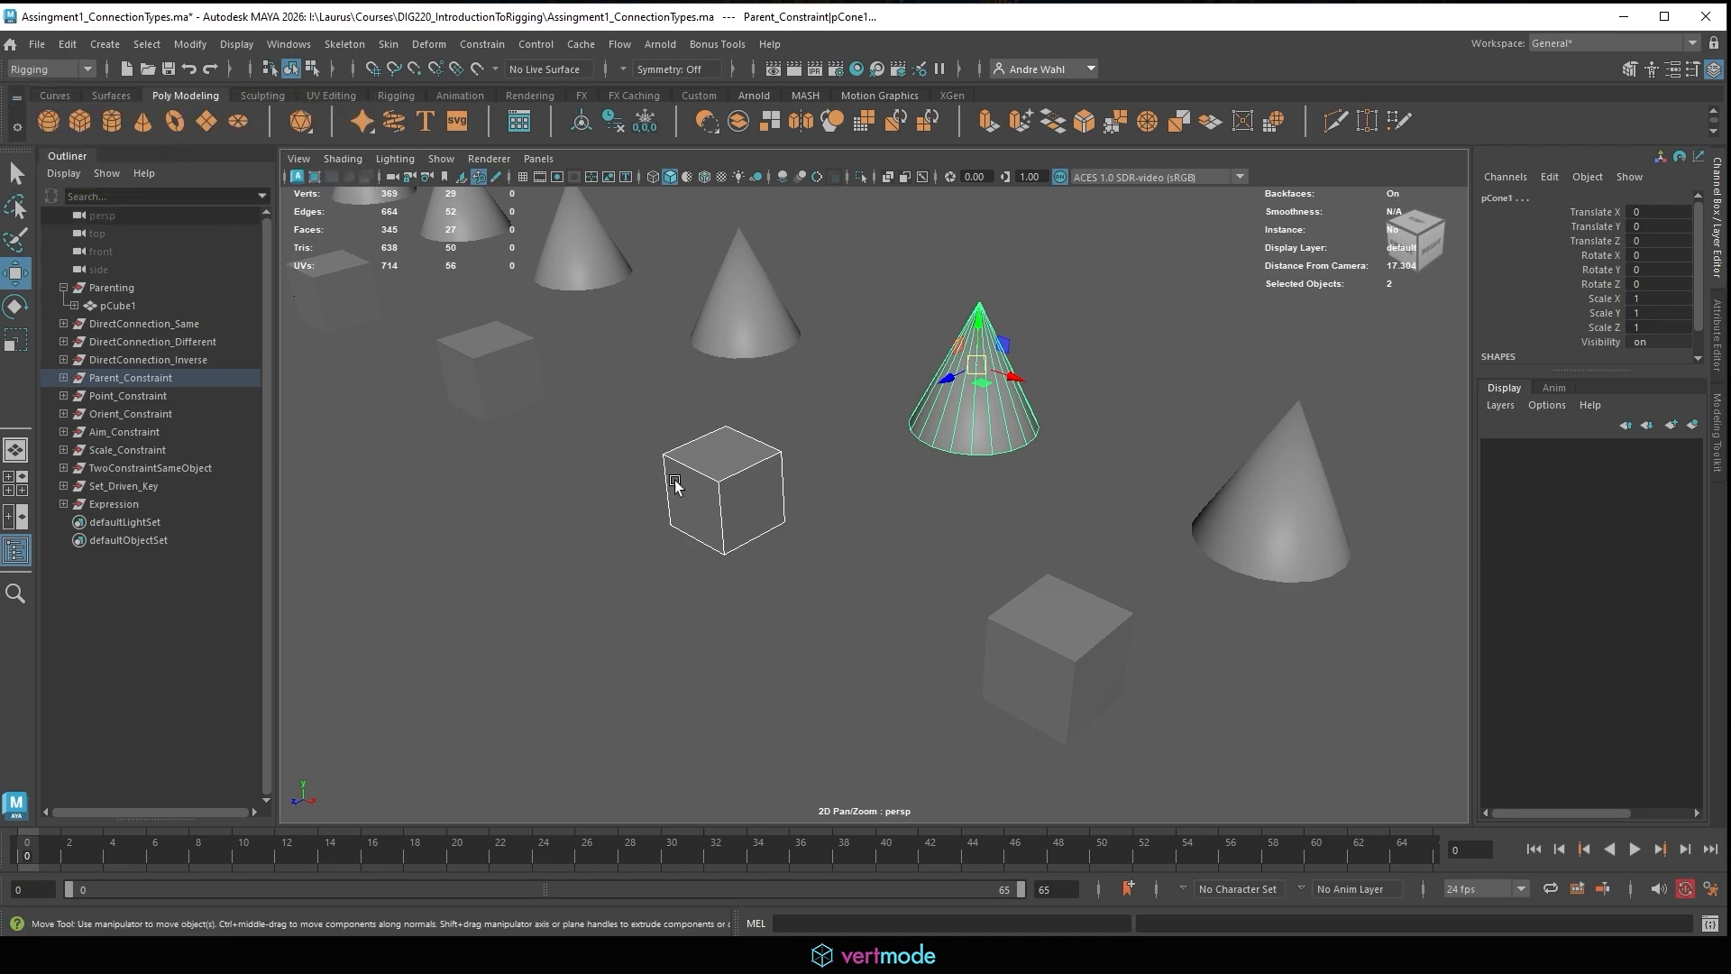
{"action": "left_click", "coordinate": [482, 44]}
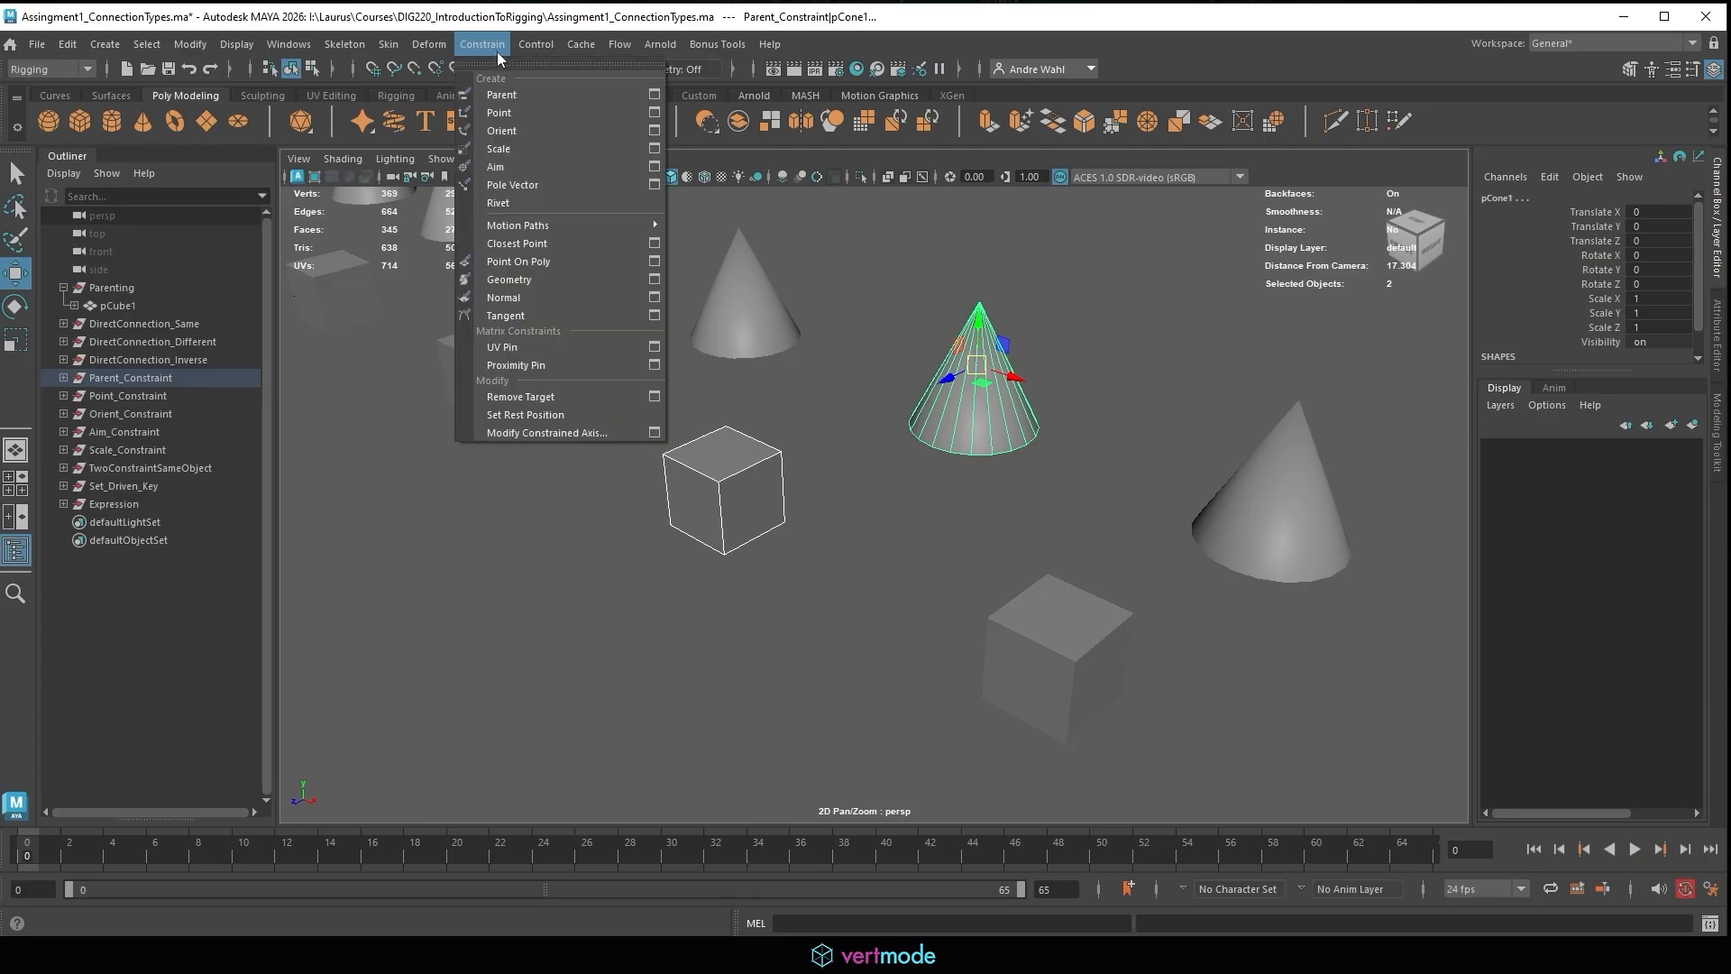
{"action": "left_click", "coordinate": [516, 102]}
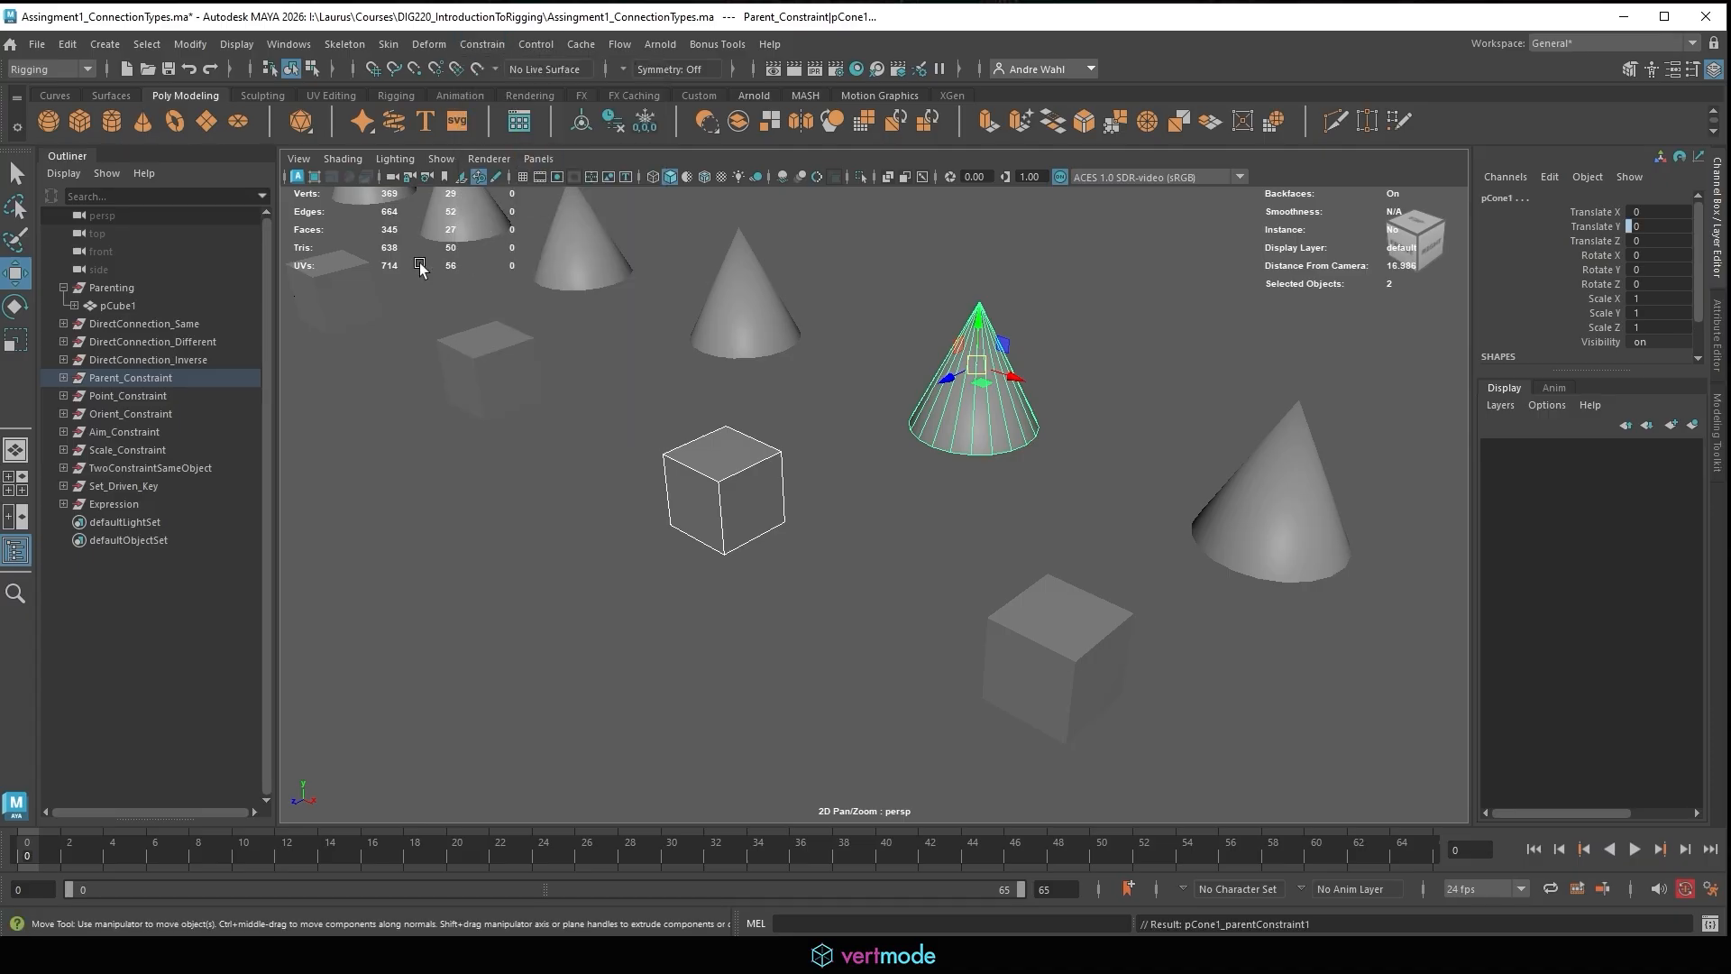
Move pCube1 around to test how the constraint drives pCone1, and undo the last cube move.
{"action": "left_click", "coordinate": [804, 486]}
{"action": "left_click", "coordinate": [735, 486]}
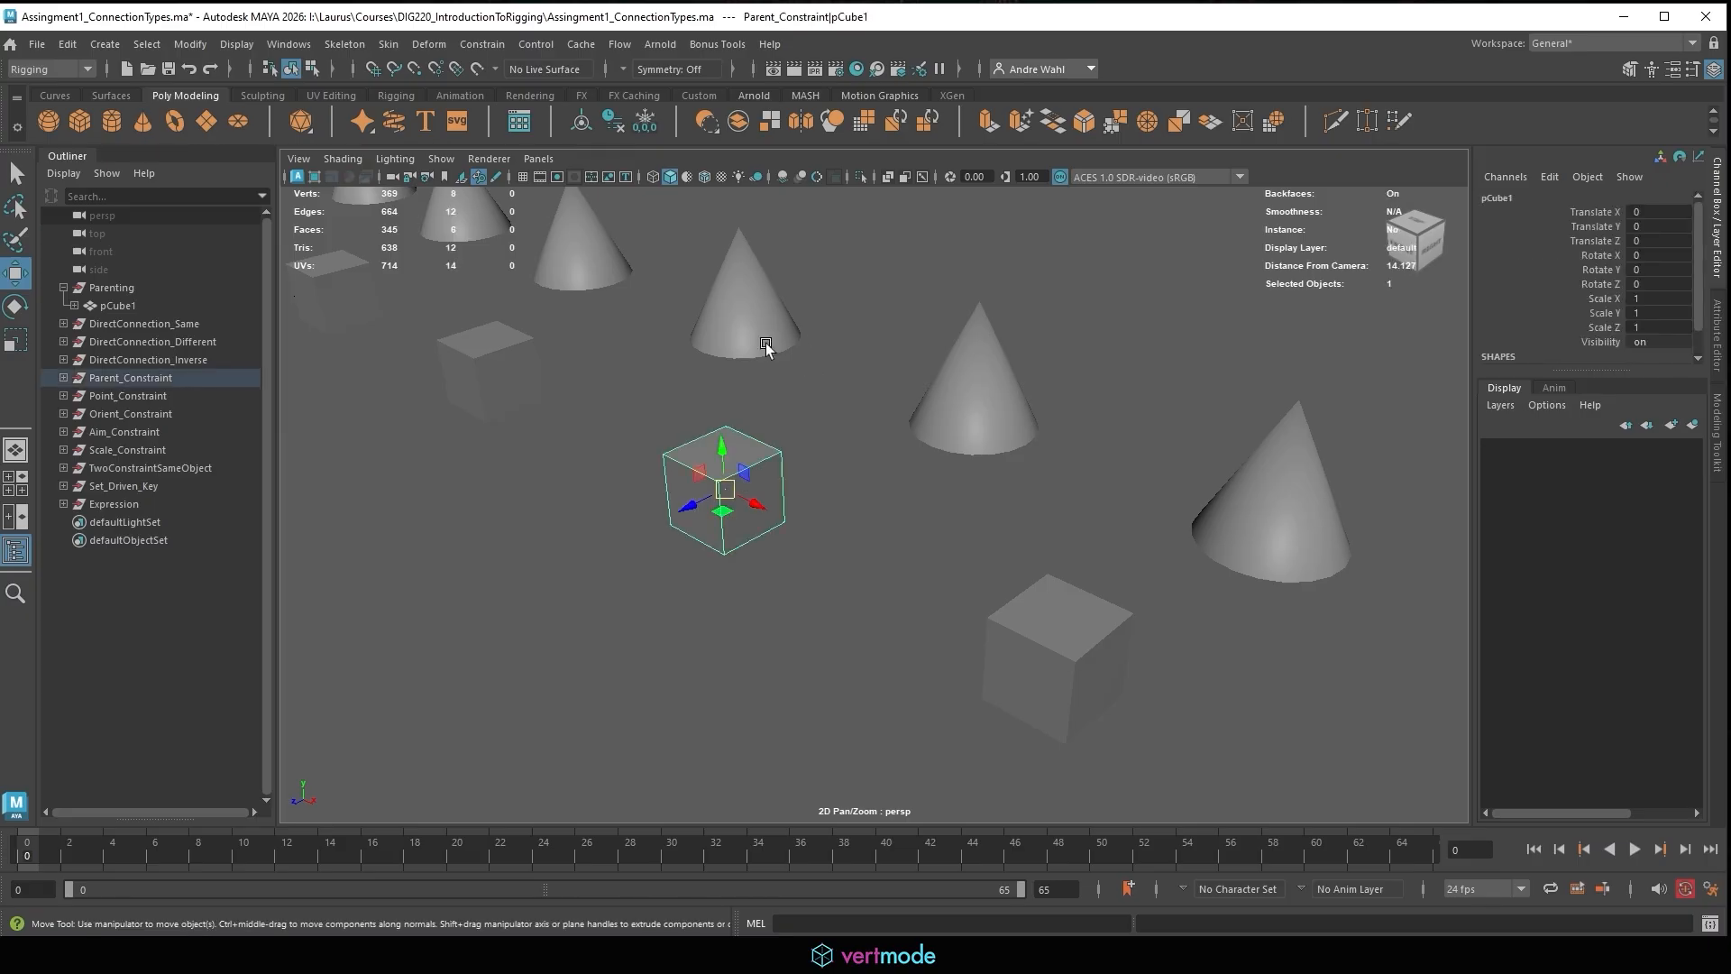
{"action": "left_click_drag", "start_coordinate": [730, 489], "coordinate": [556, 271]}
{"action": "left_click_drag", "start_coordinate": [668, 254], "coordinate": [741, 432]}
{"action": "left_click", "coordinate": [960, 419]}
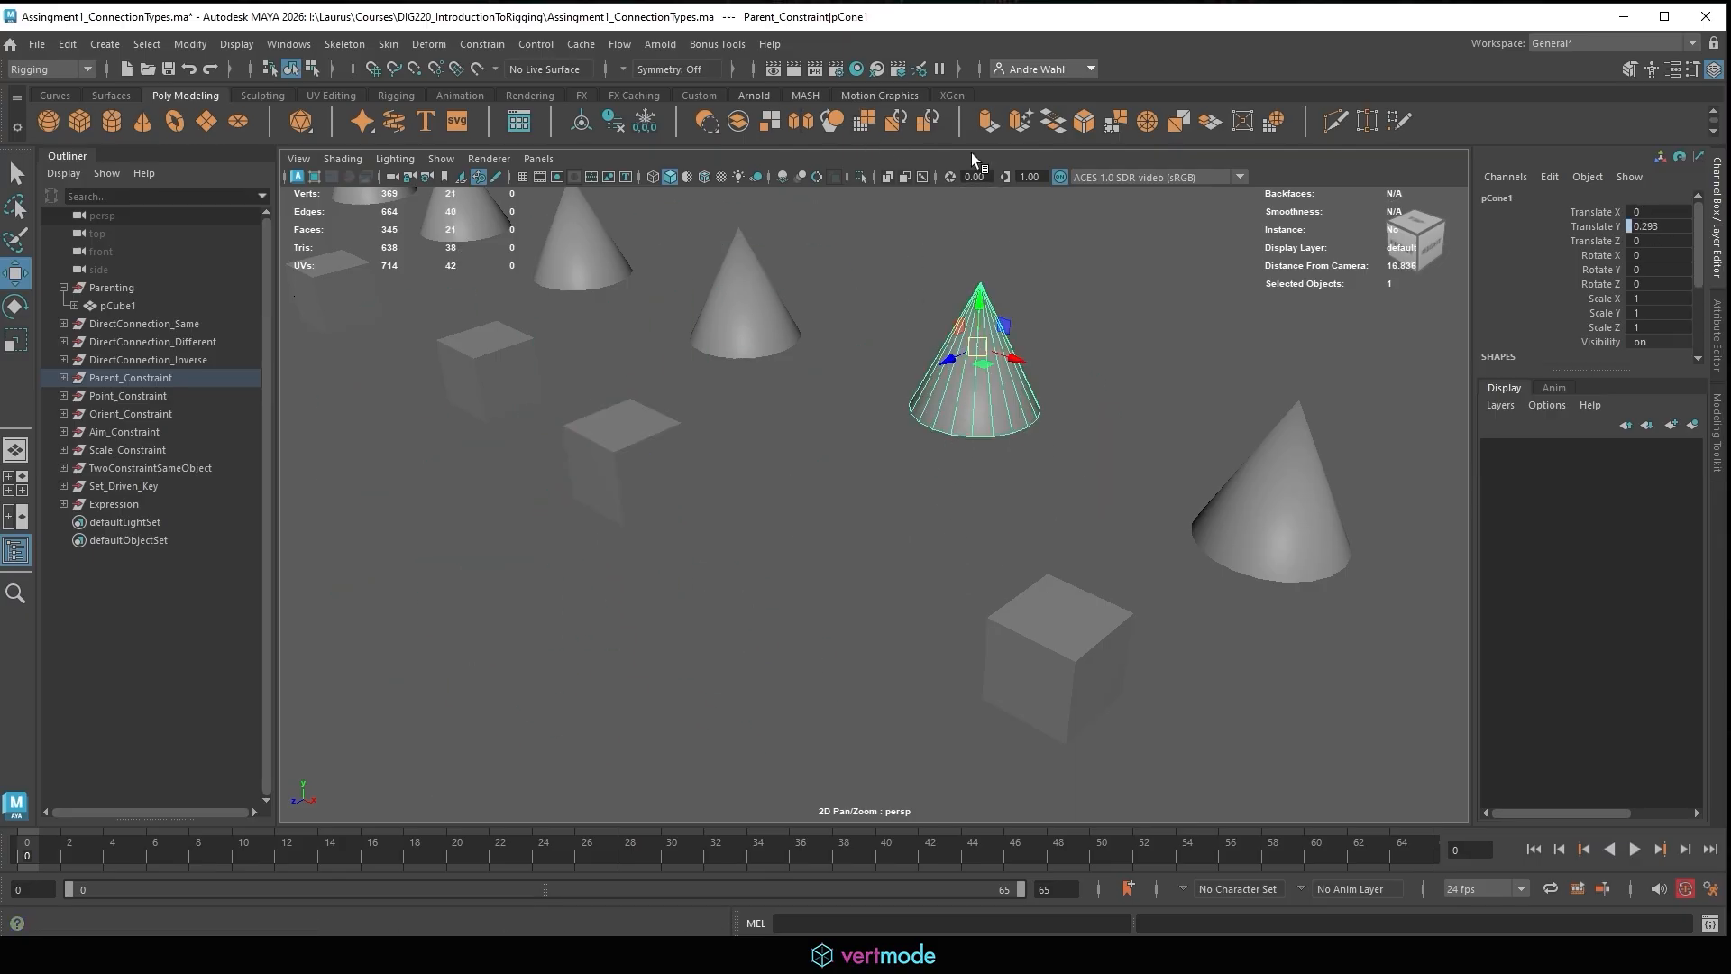
{"action": "key", "text": "ctrl+z"}
{"action": "key", "text": "shift+z"}
{"action": "key", "text": "ctrl+z"}
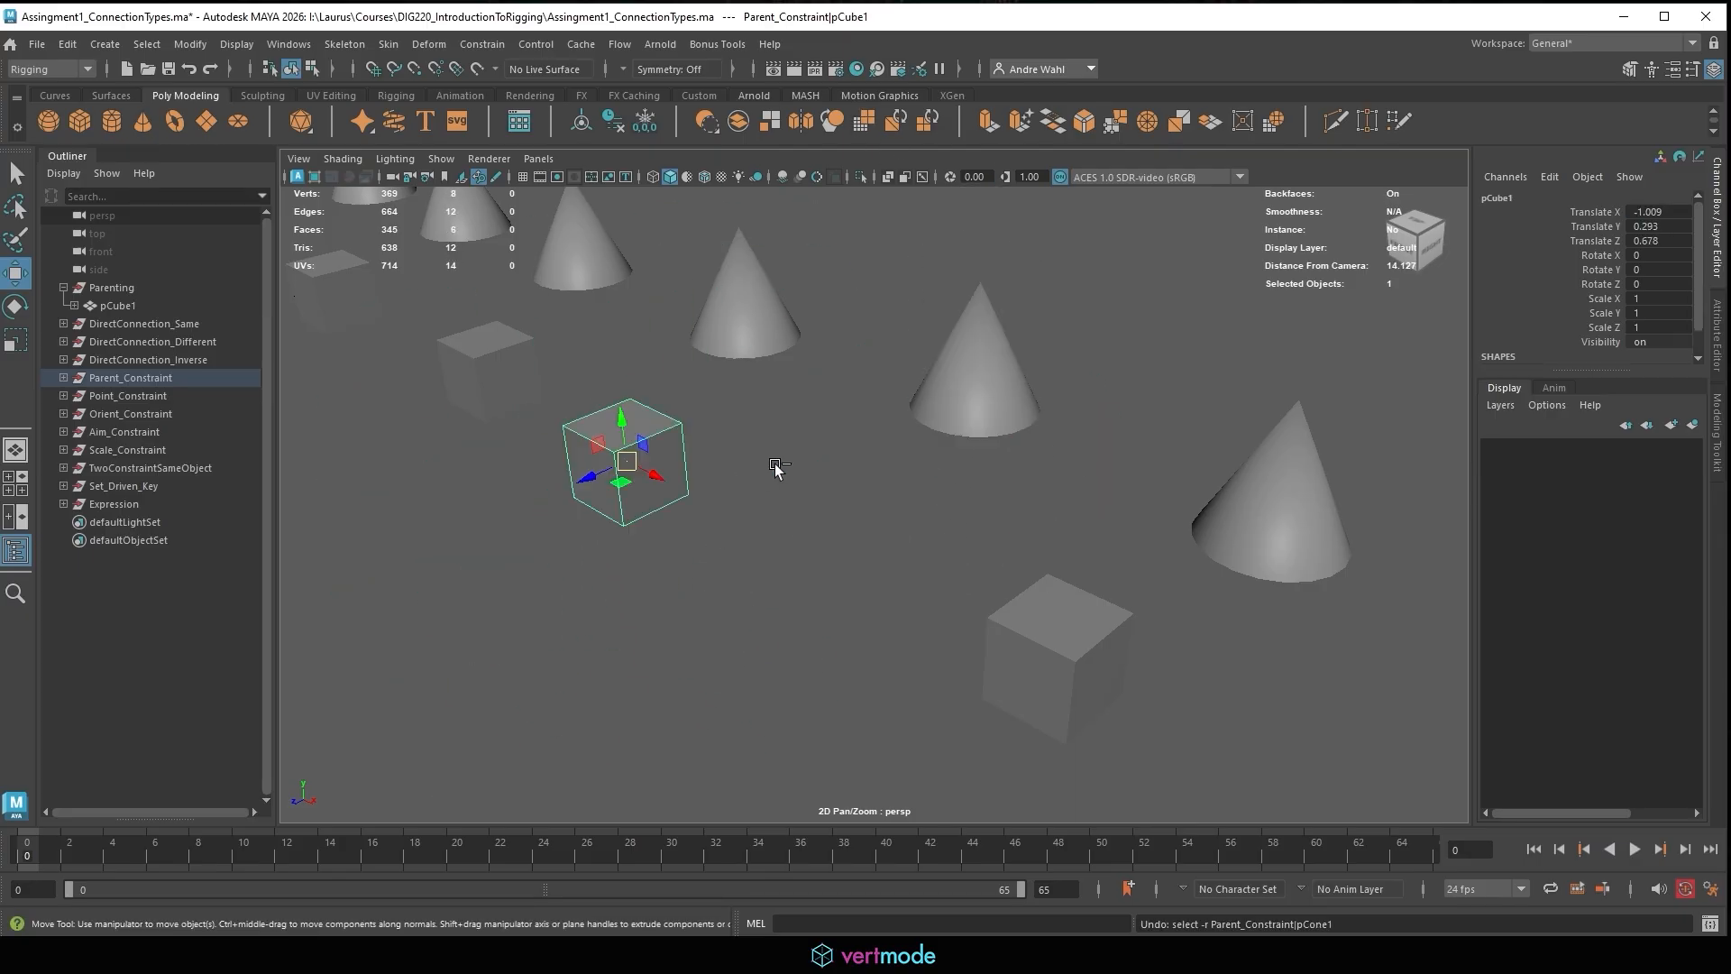
{"action": "key", "text": "ctrl+z"}
Expand the Parent_Constraint group and pCone1 in the Outliner, and delete the parent constraint under pCone1.
{"action": "left_click", "coordinate": [64, 377]}
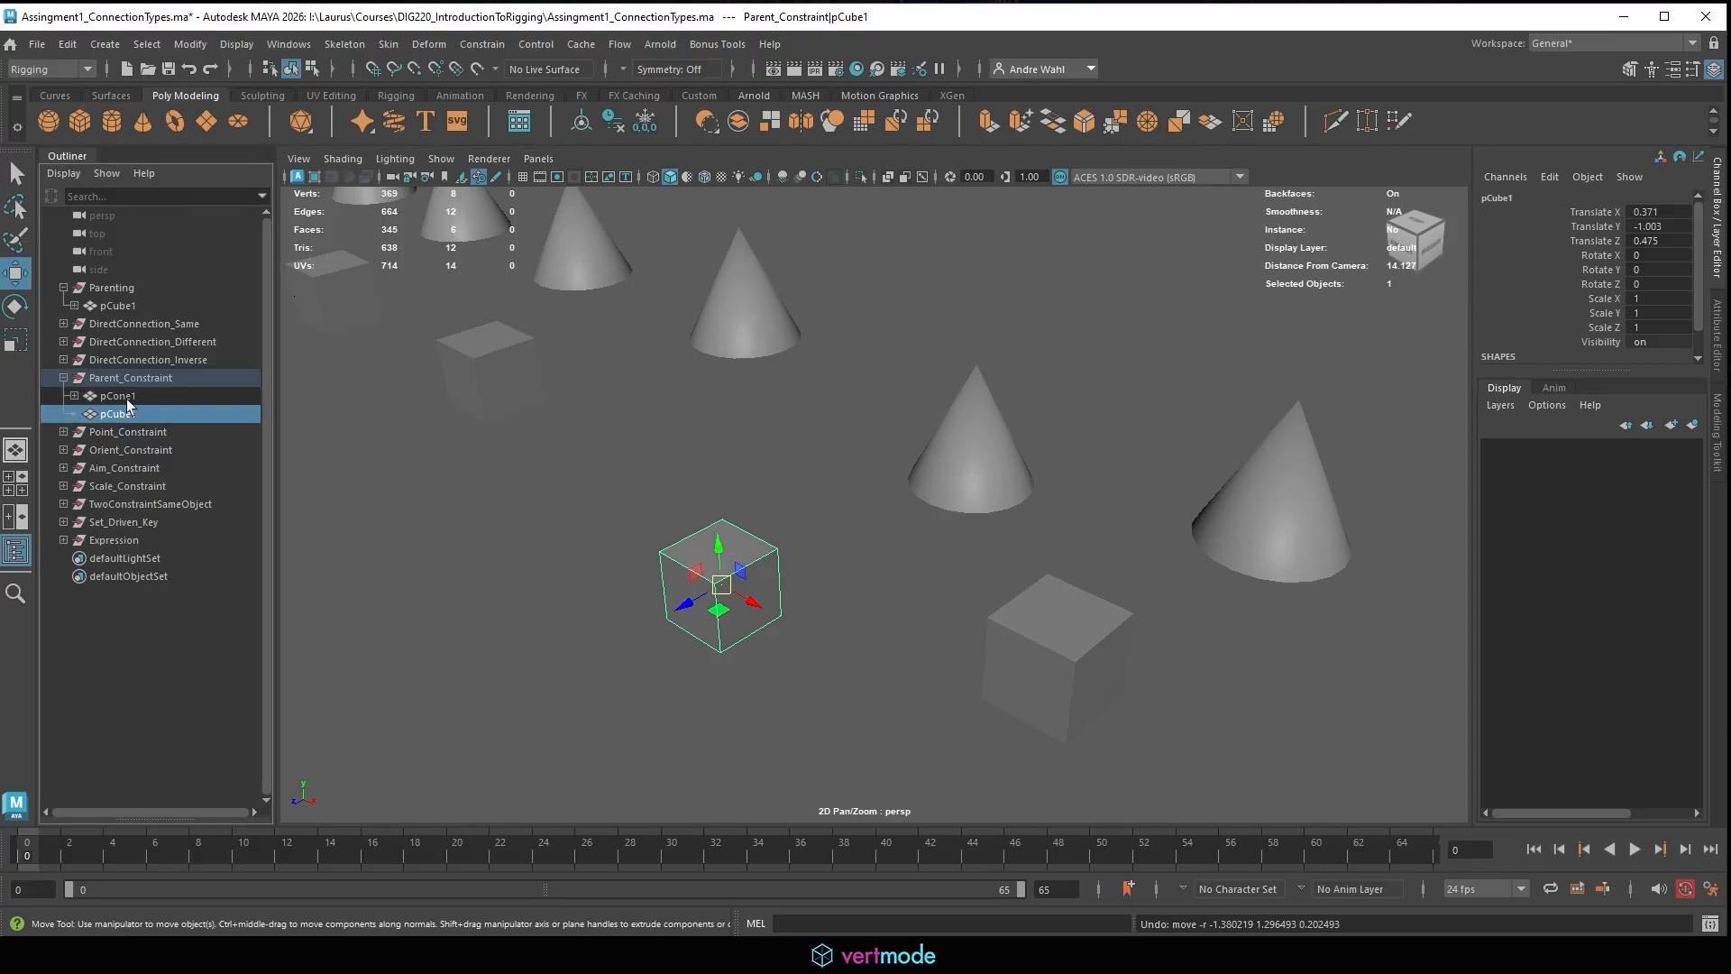
{"action": "left_click", "coordinate": [74, 396]}
{"action": "left_click", "coordinate": [176, 415]}
{"action": "key", "text": "Delete"}
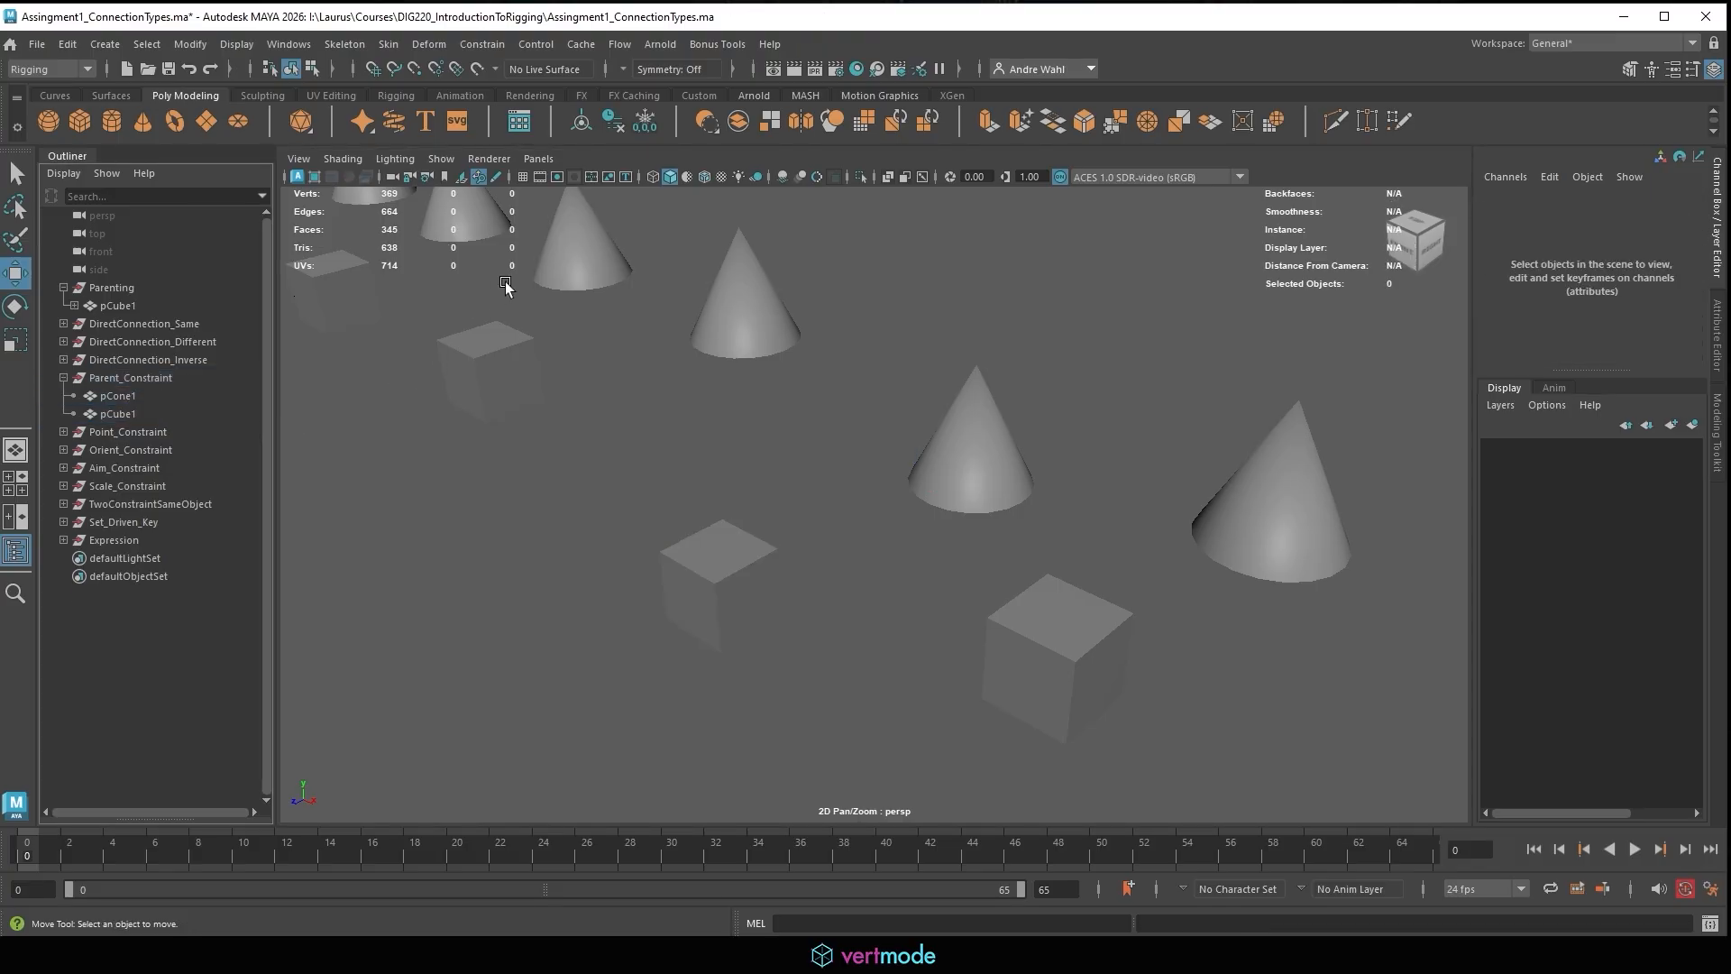
Select pCube1 followed by pCone1 in the Parent_Constraint group, and reset the Parent Constraint options to their defaults.
{"action": "left_click", "coordinate": [670, 565]}
{"action": "left_click", "coordinate": [671, 566]}
{"action": "left_click", "coordinate": [971, 451], "text": "shift"}
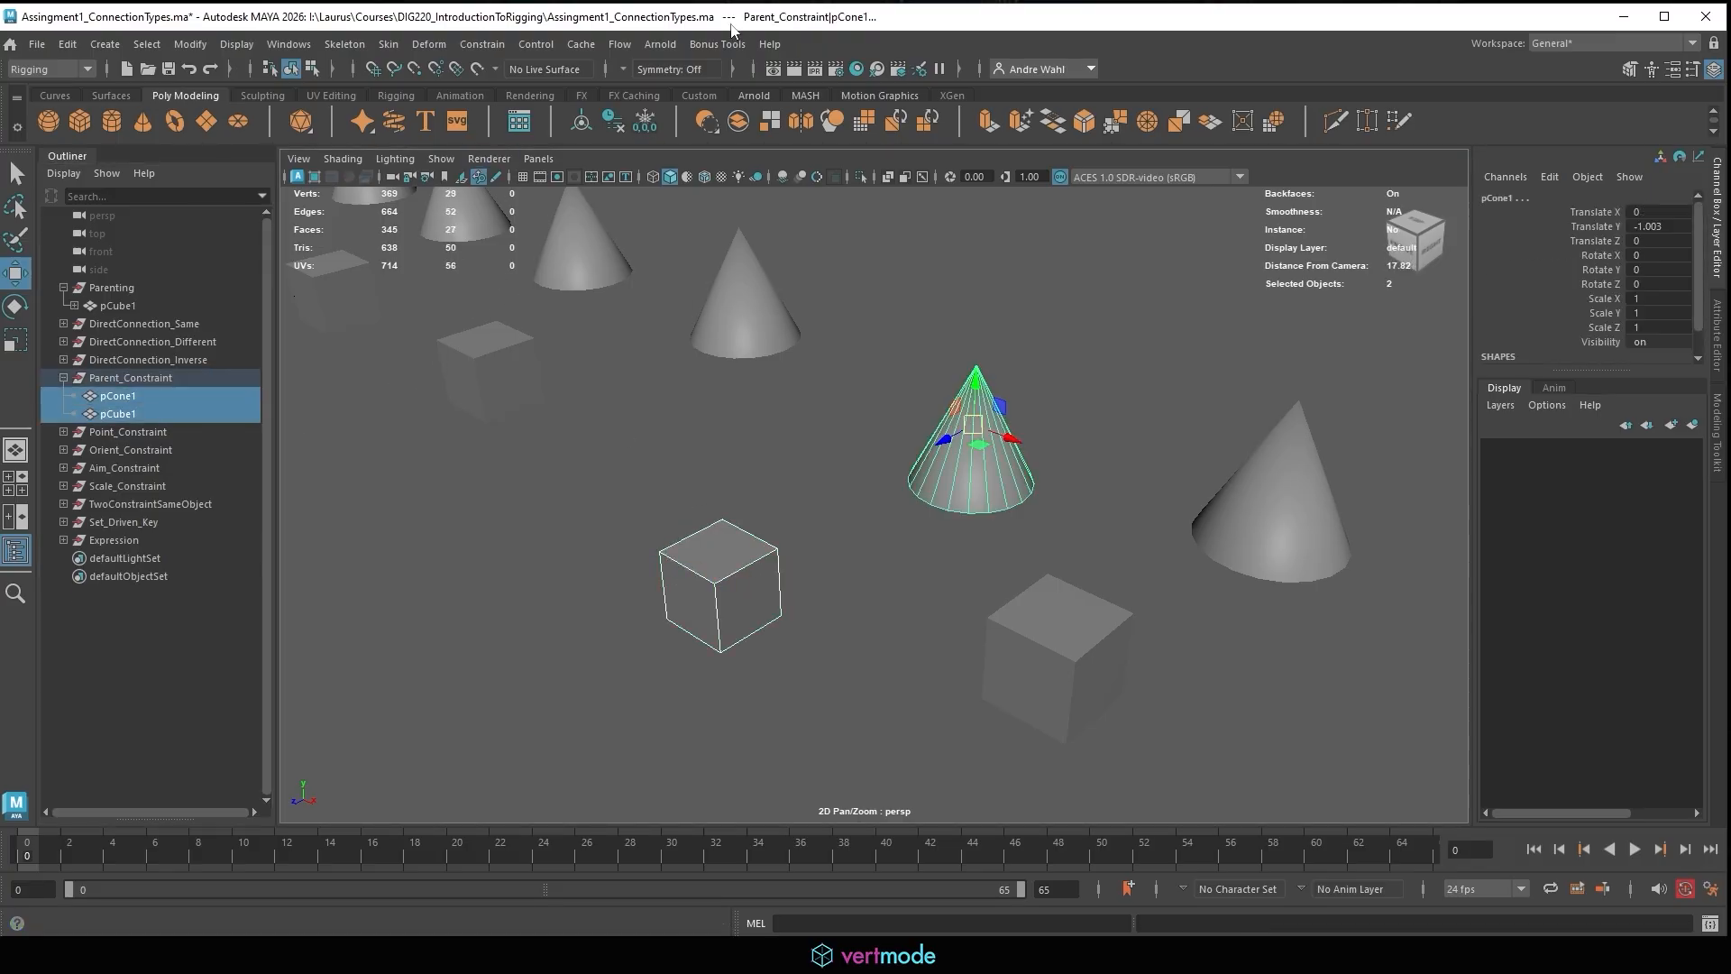
{"action": "left_click", "coordinate": [717, 501]}
{"action": "left_click", "coordinate": [757, 563]}
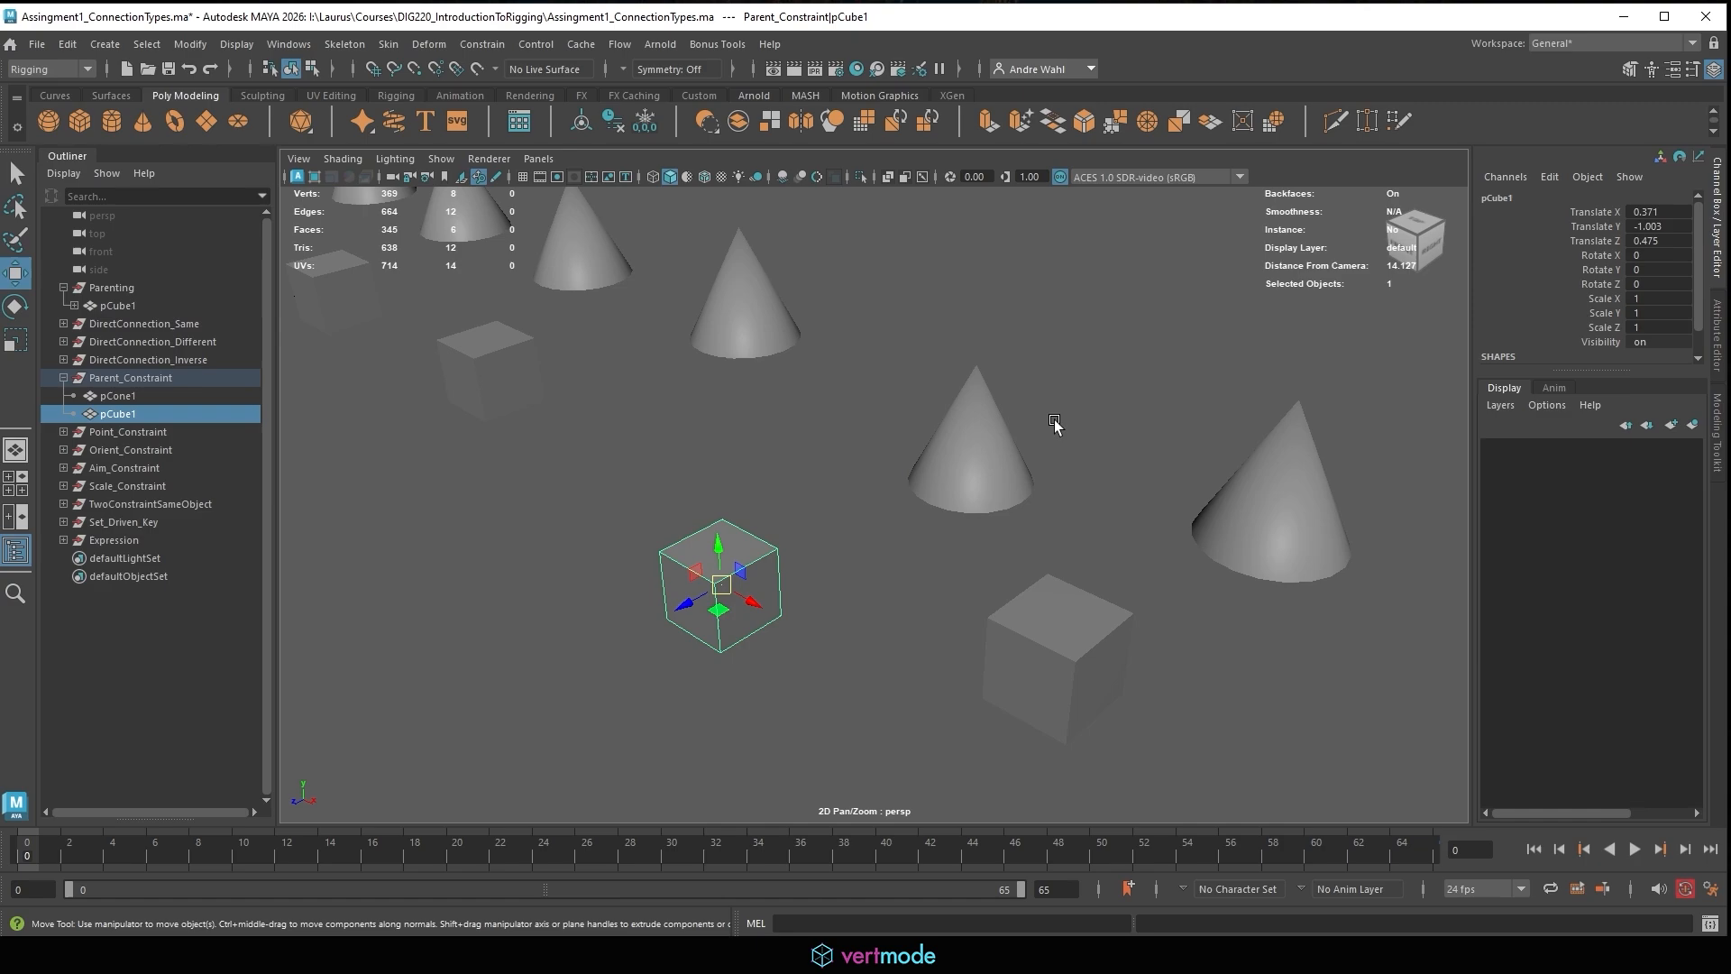
{"action": "left_click", "coordinate": [972, 460], "text": "shift"}
{"action": "left_click", "coordinate": [483, 43]}
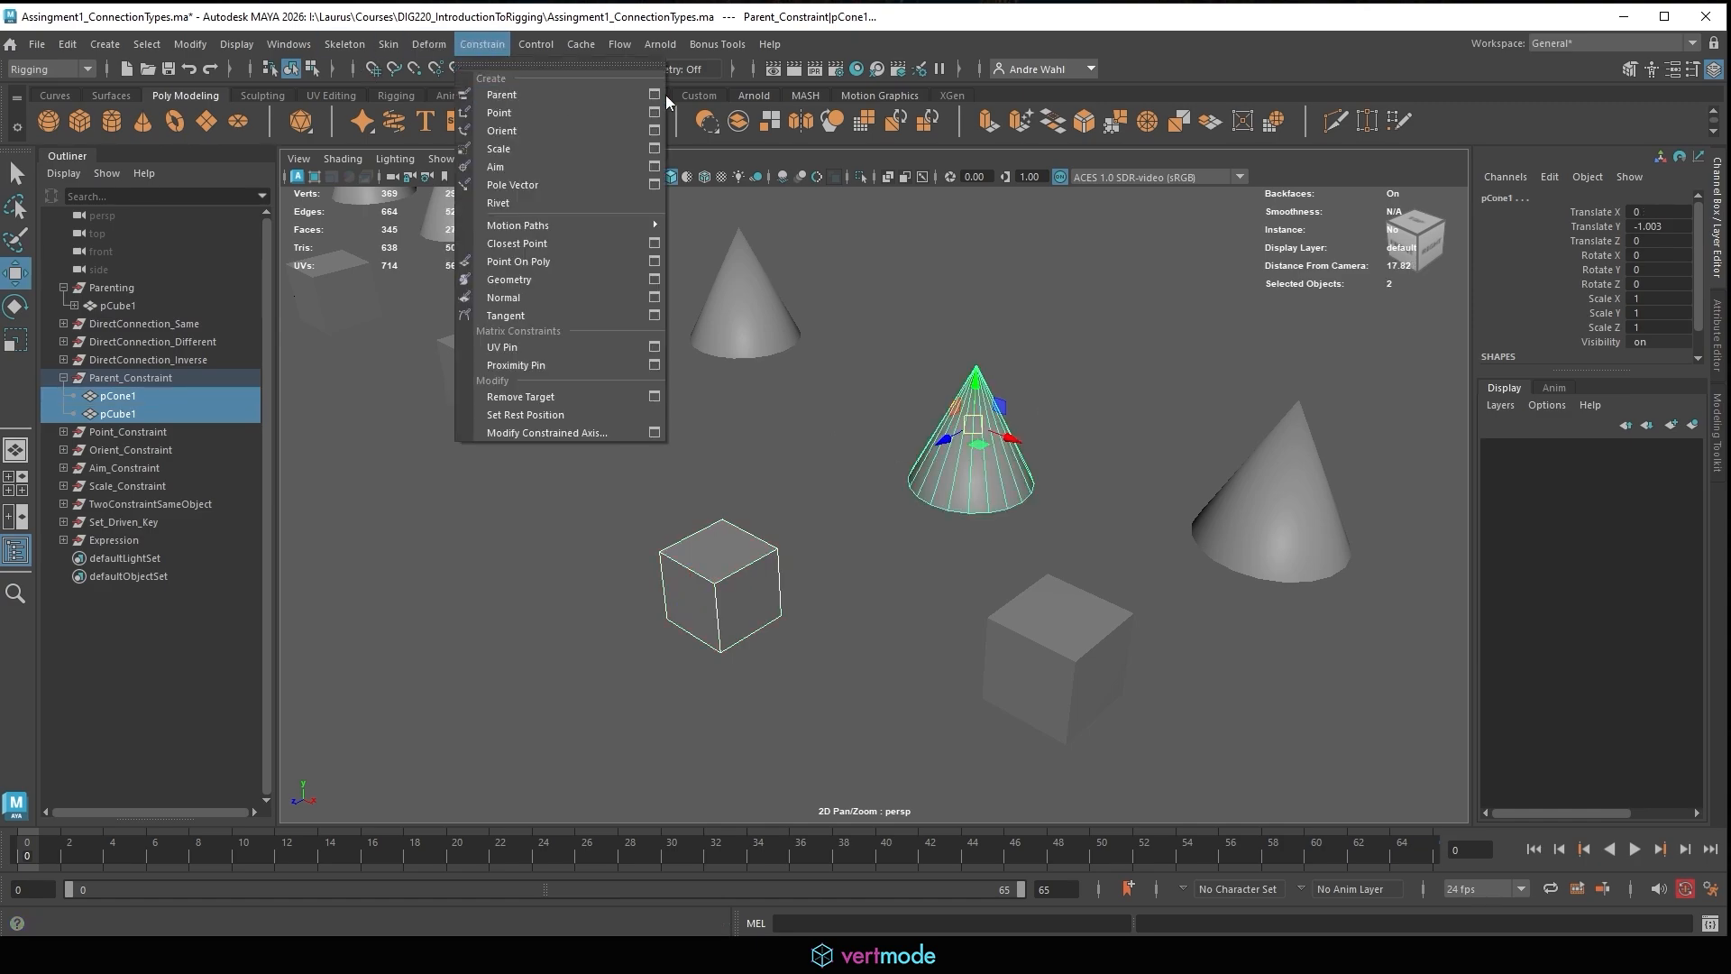
{"action": "left_click", "coordinate": [651, 99]}
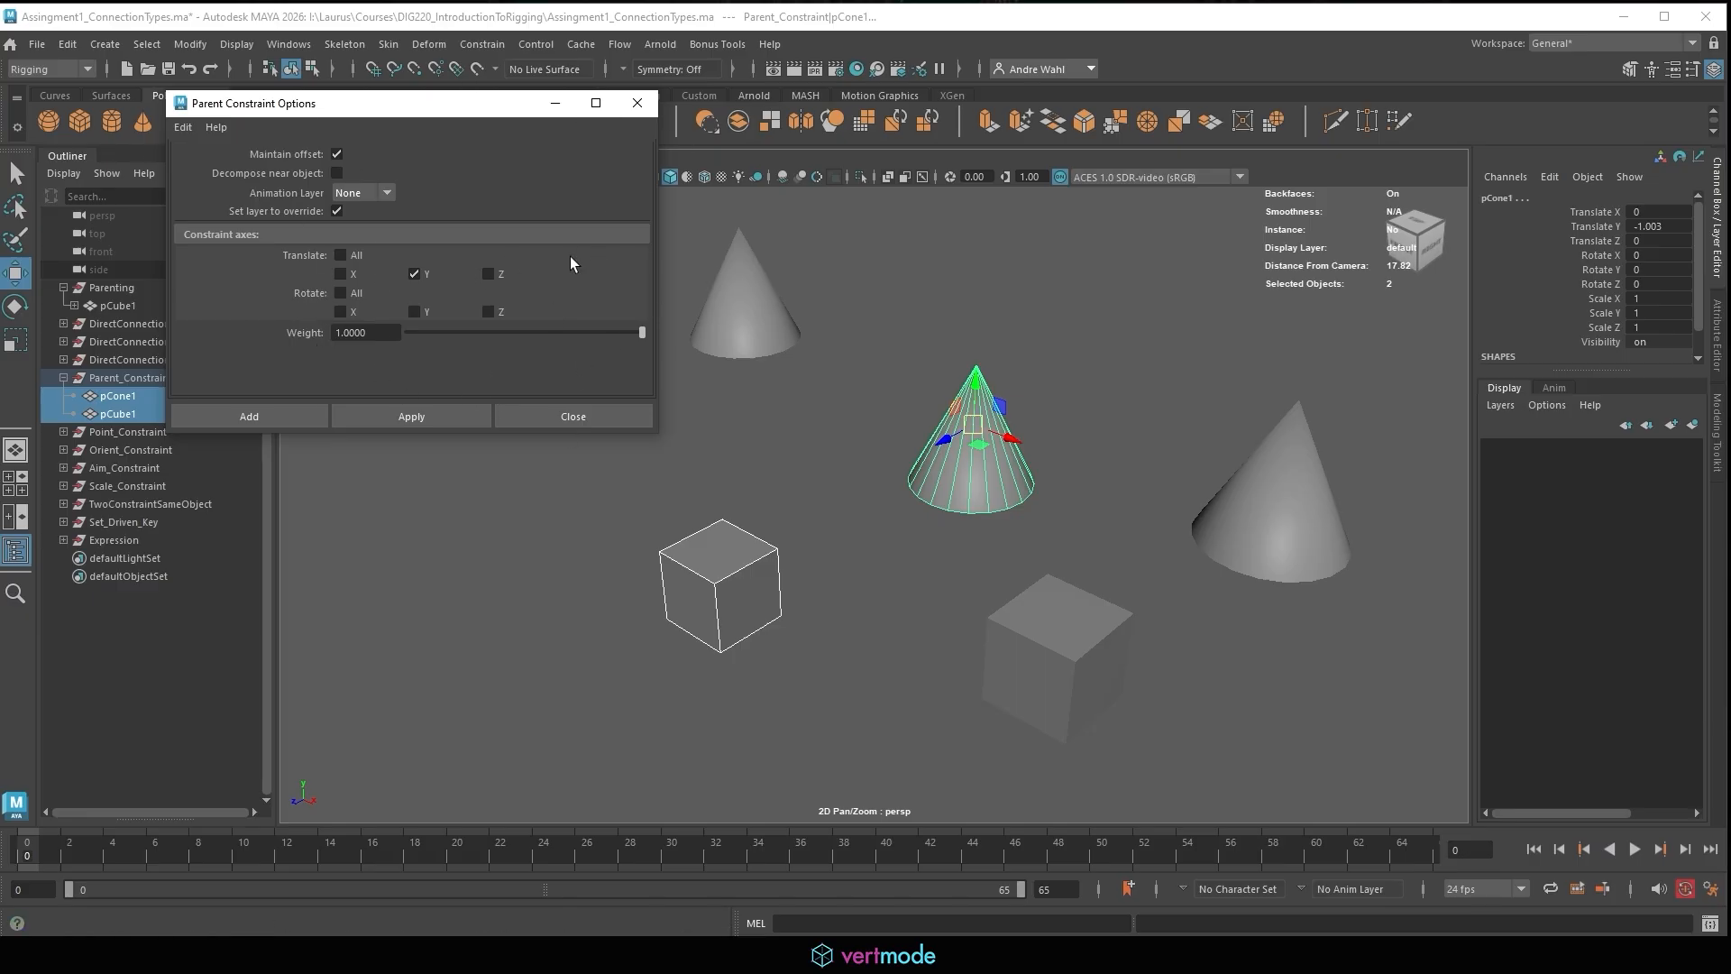
{"action": "left_click", "coordinate": [182, 127]}
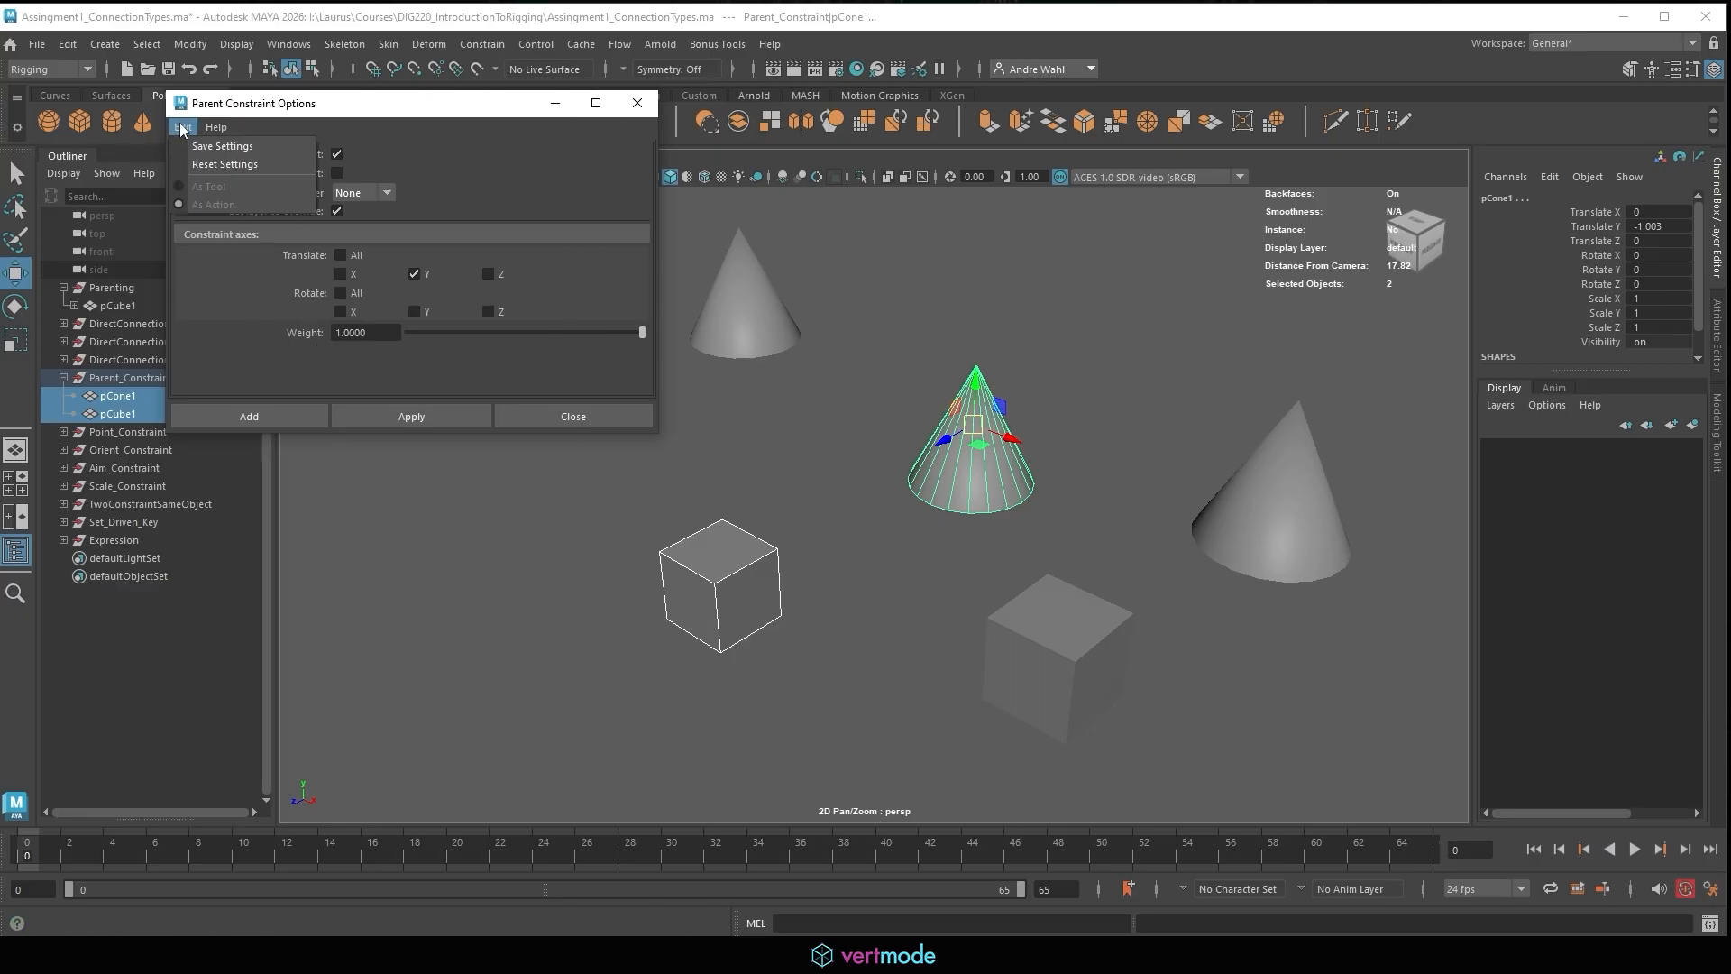
{"action": "left_click", "coordinate": [215, 164]}
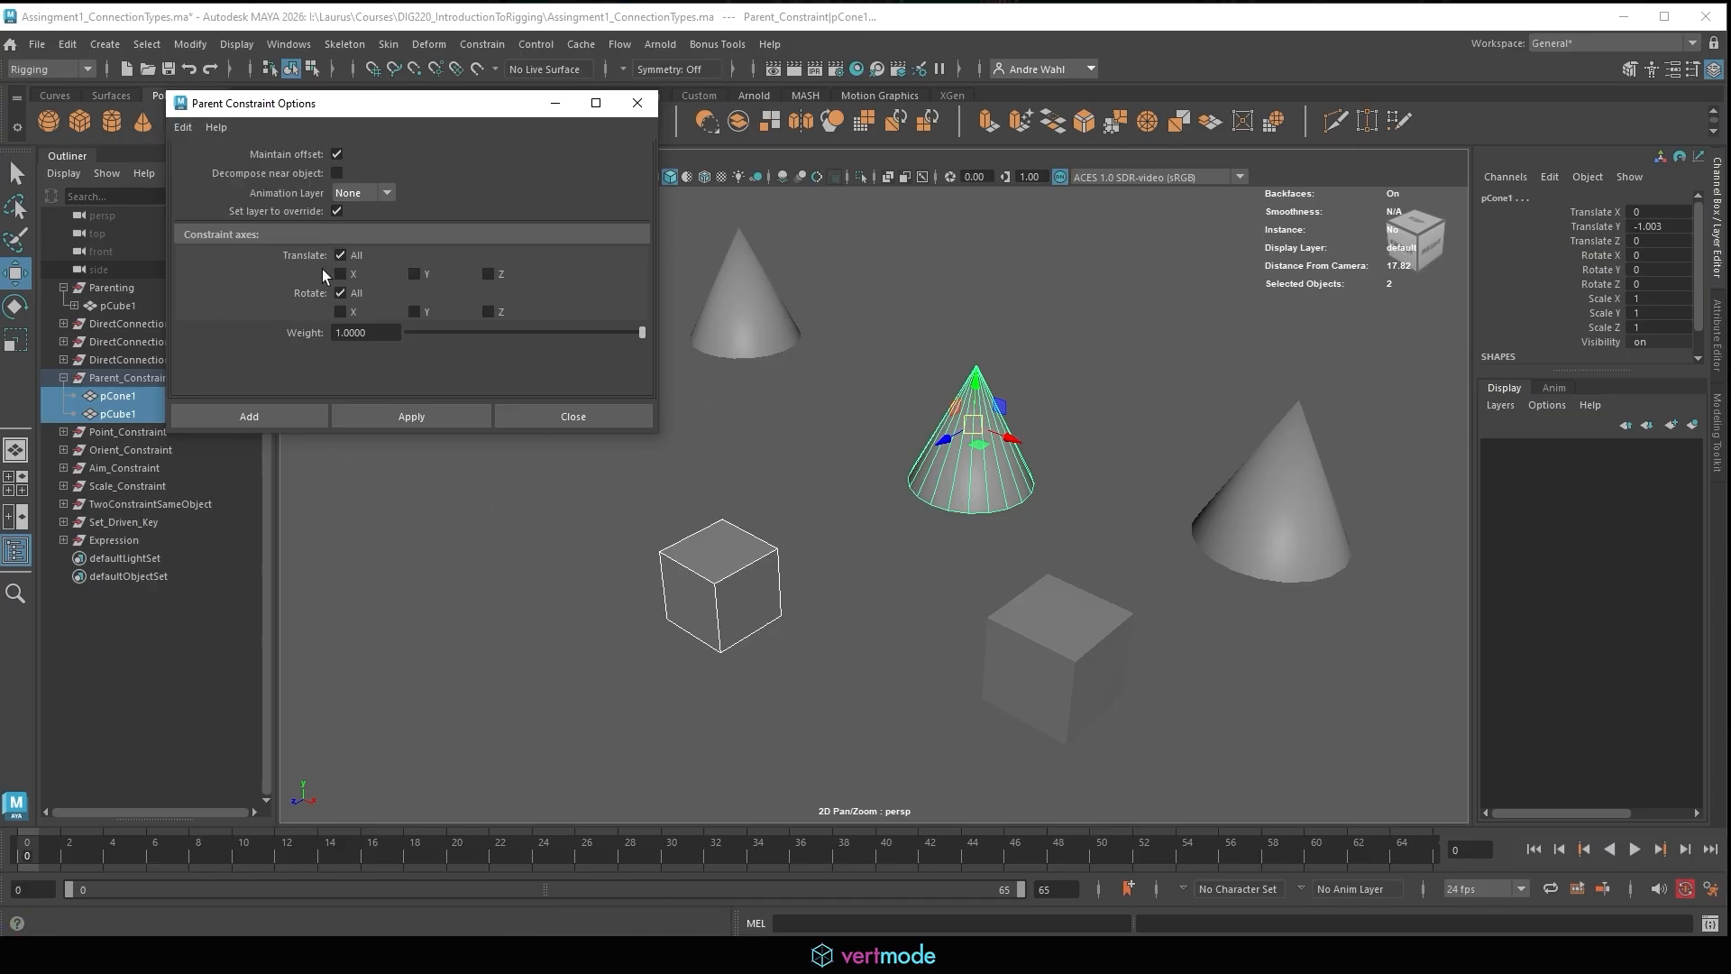
Apply the parent constraint to pCone1 with the reset options, and move pCube1 to test it.
{"action": "left_click", "coordinate": [445, 415]}
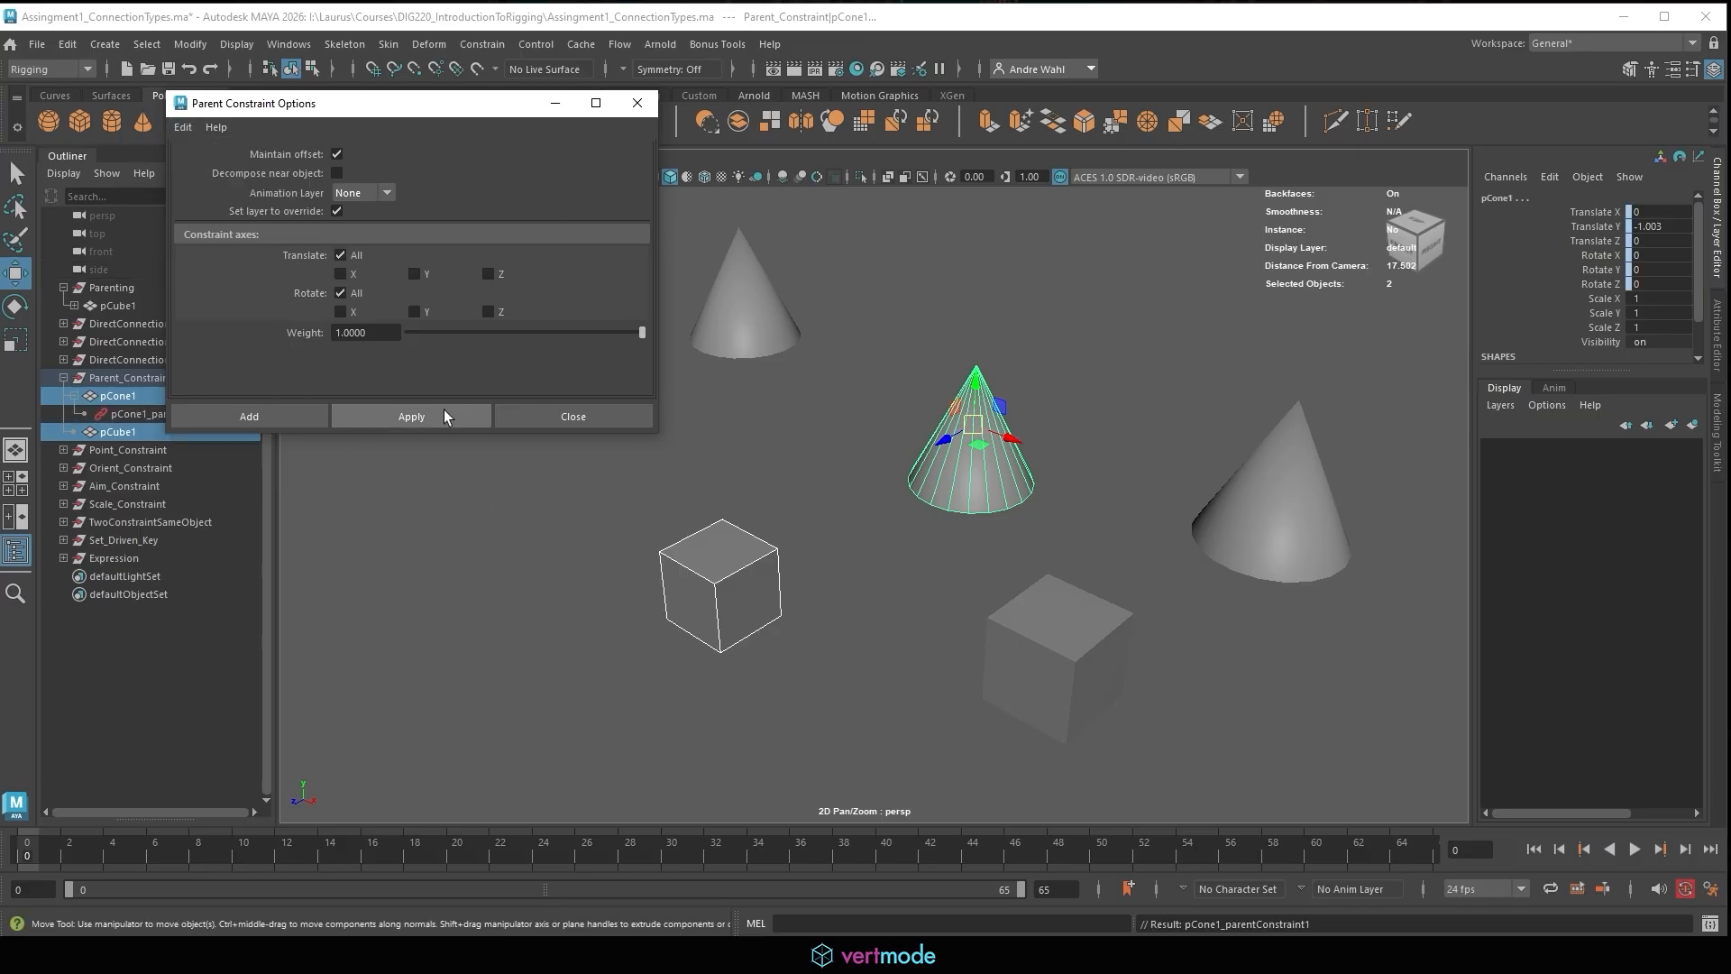
{"action": "left_click", "coordinate": [835, 545]}
{"action": "left_click", "coordinate": [712, 563]}
{"action": "left_click_drag", "start_coordinate": [712, 564], "coordinate": [713, 413]}
Undo the test moves of pCube1 and the parent constraint on pCone1, and clear the selection.
{"action": "key", "text": "ctrl+z"}
{"action": "key", "text": "ctrl+z"}
{"action": "key", "text": "ctrl+z"}
{"action": "key", "text": "ctrl+z"}
{"action": "key", "text": "ctrl+z"}
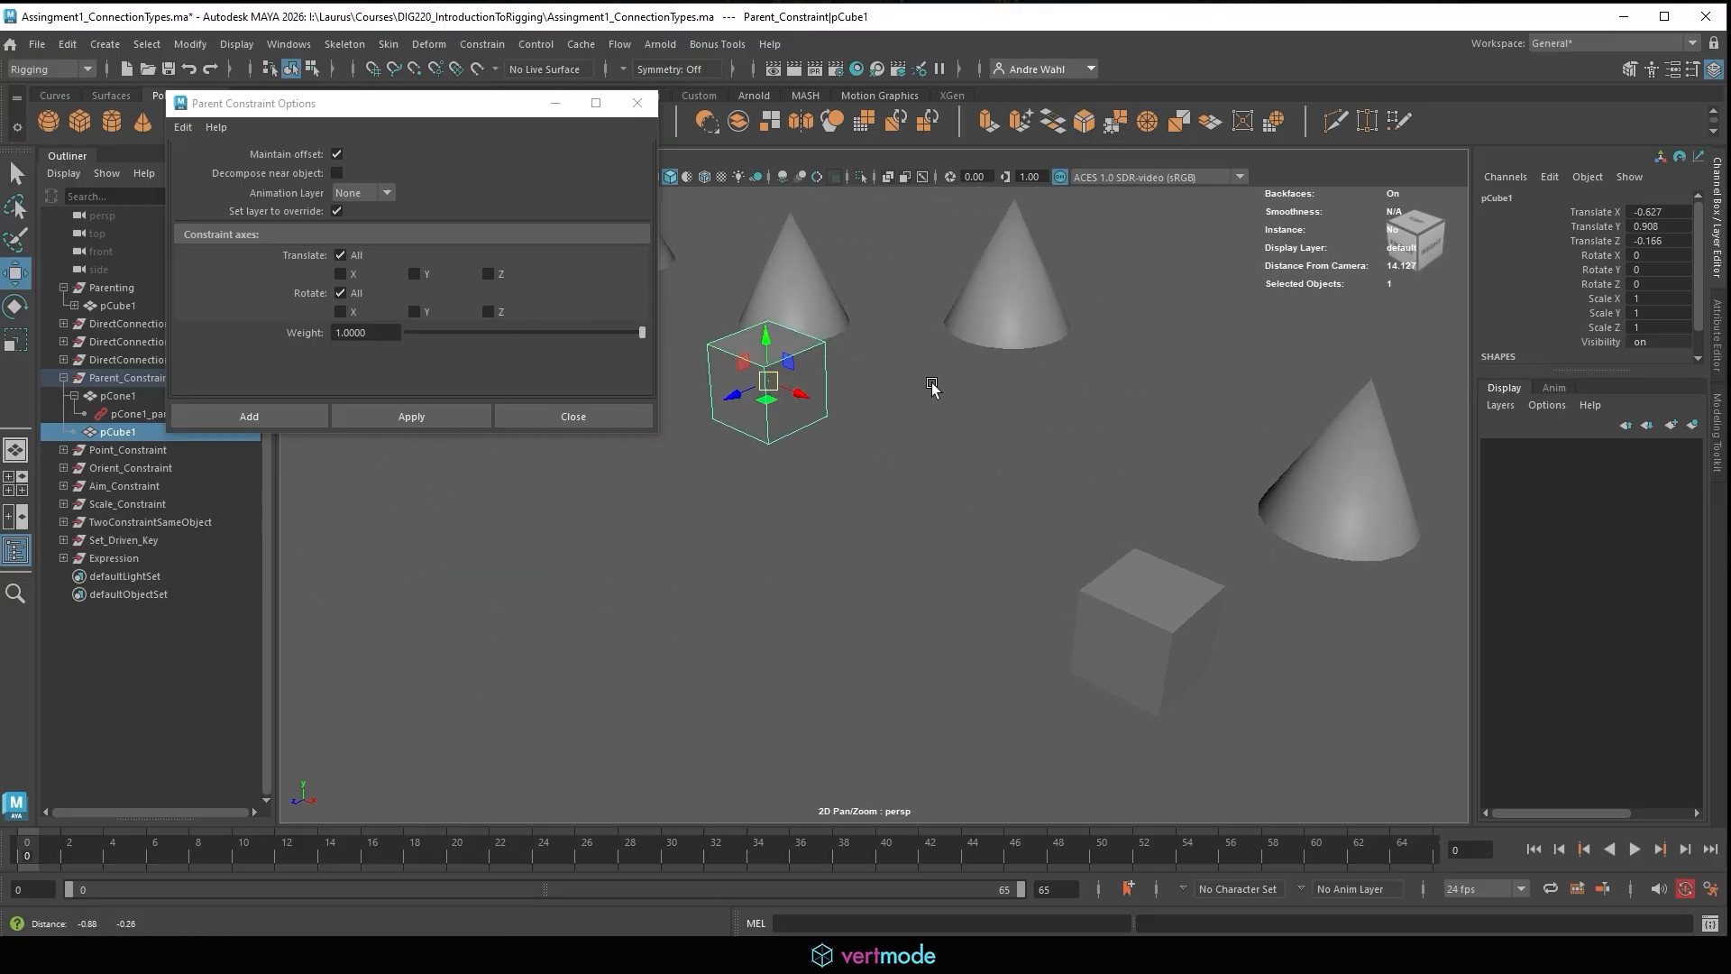
{"action": "key", "text": "ctrl+z"}
{"action": "key", "text": "ctrl+z"}
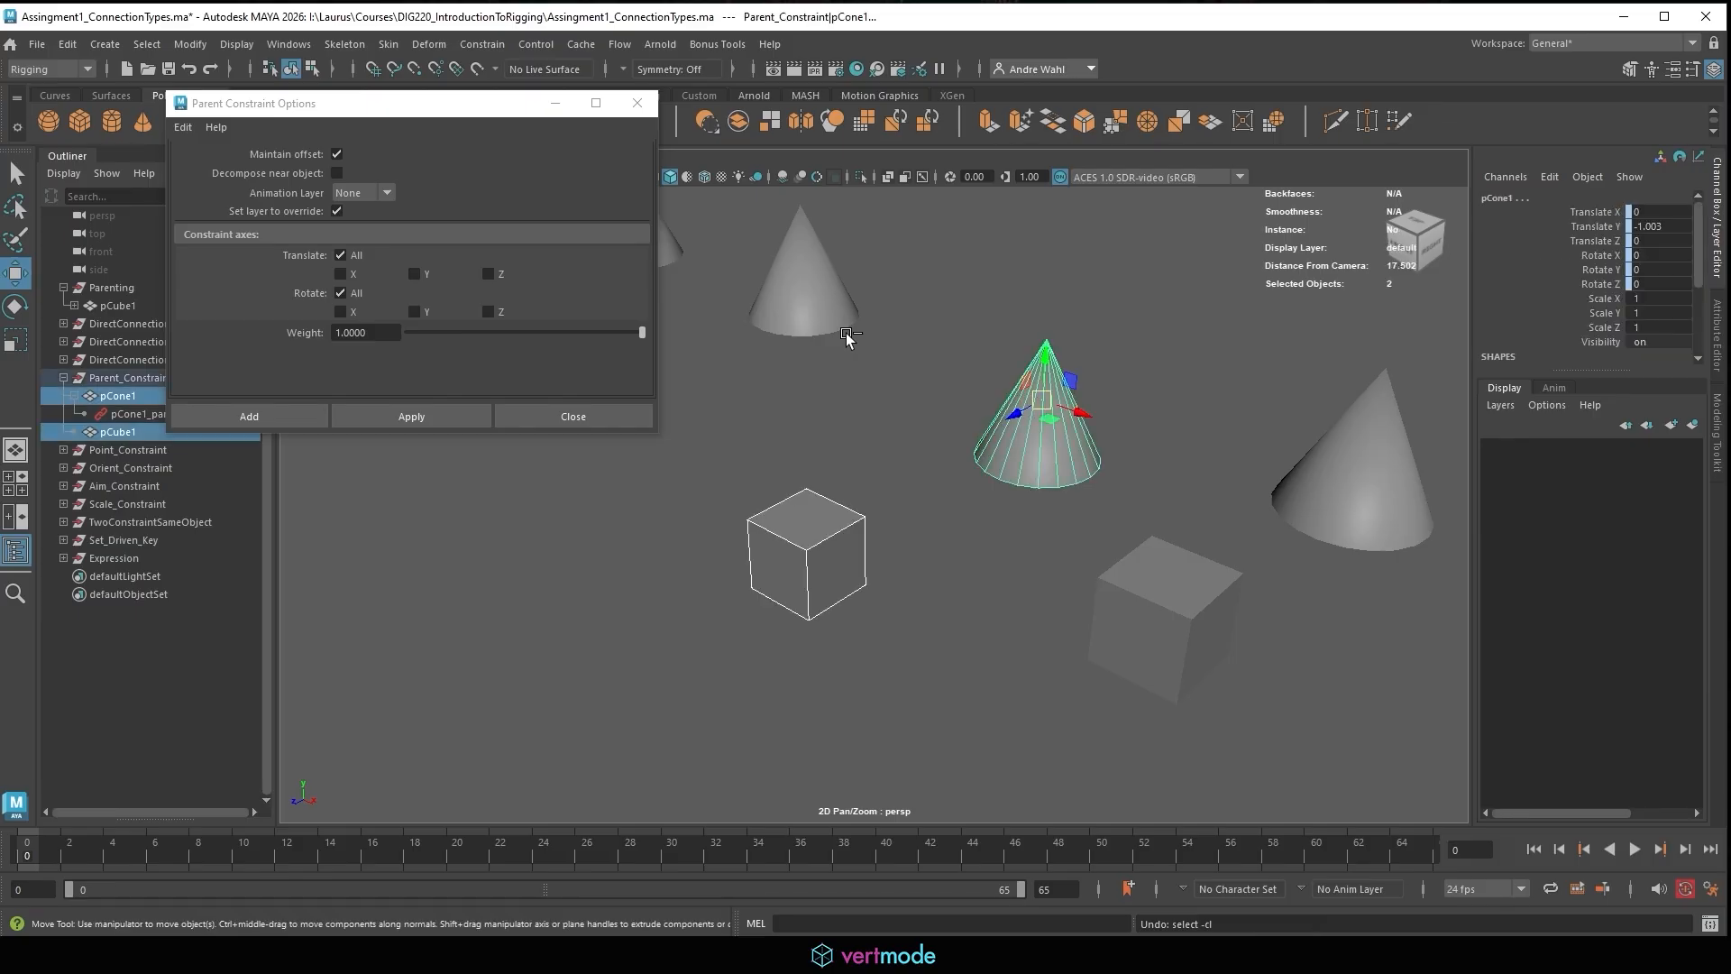
{"action": "left_click", "coordinate": [835, 434]}
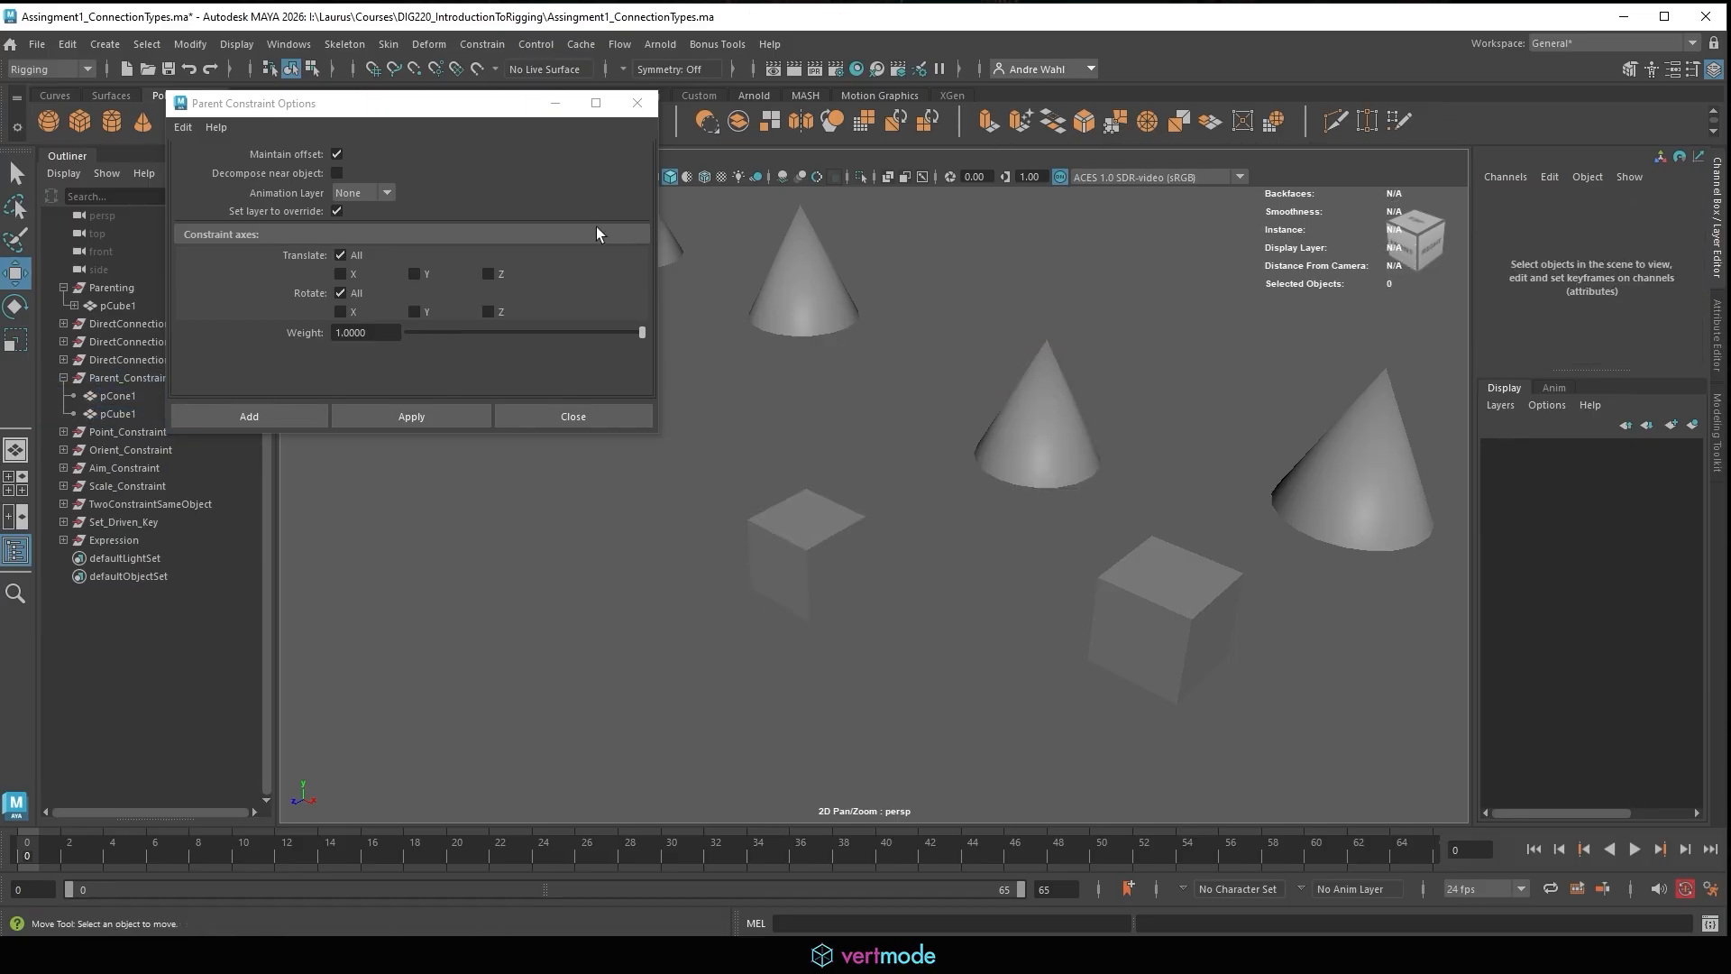
Close the Parent Constraint options and parent-constrain pCone1 to pCube1 using the saved settings.
{"action": "left_click", "coordinate": [638, 103]}
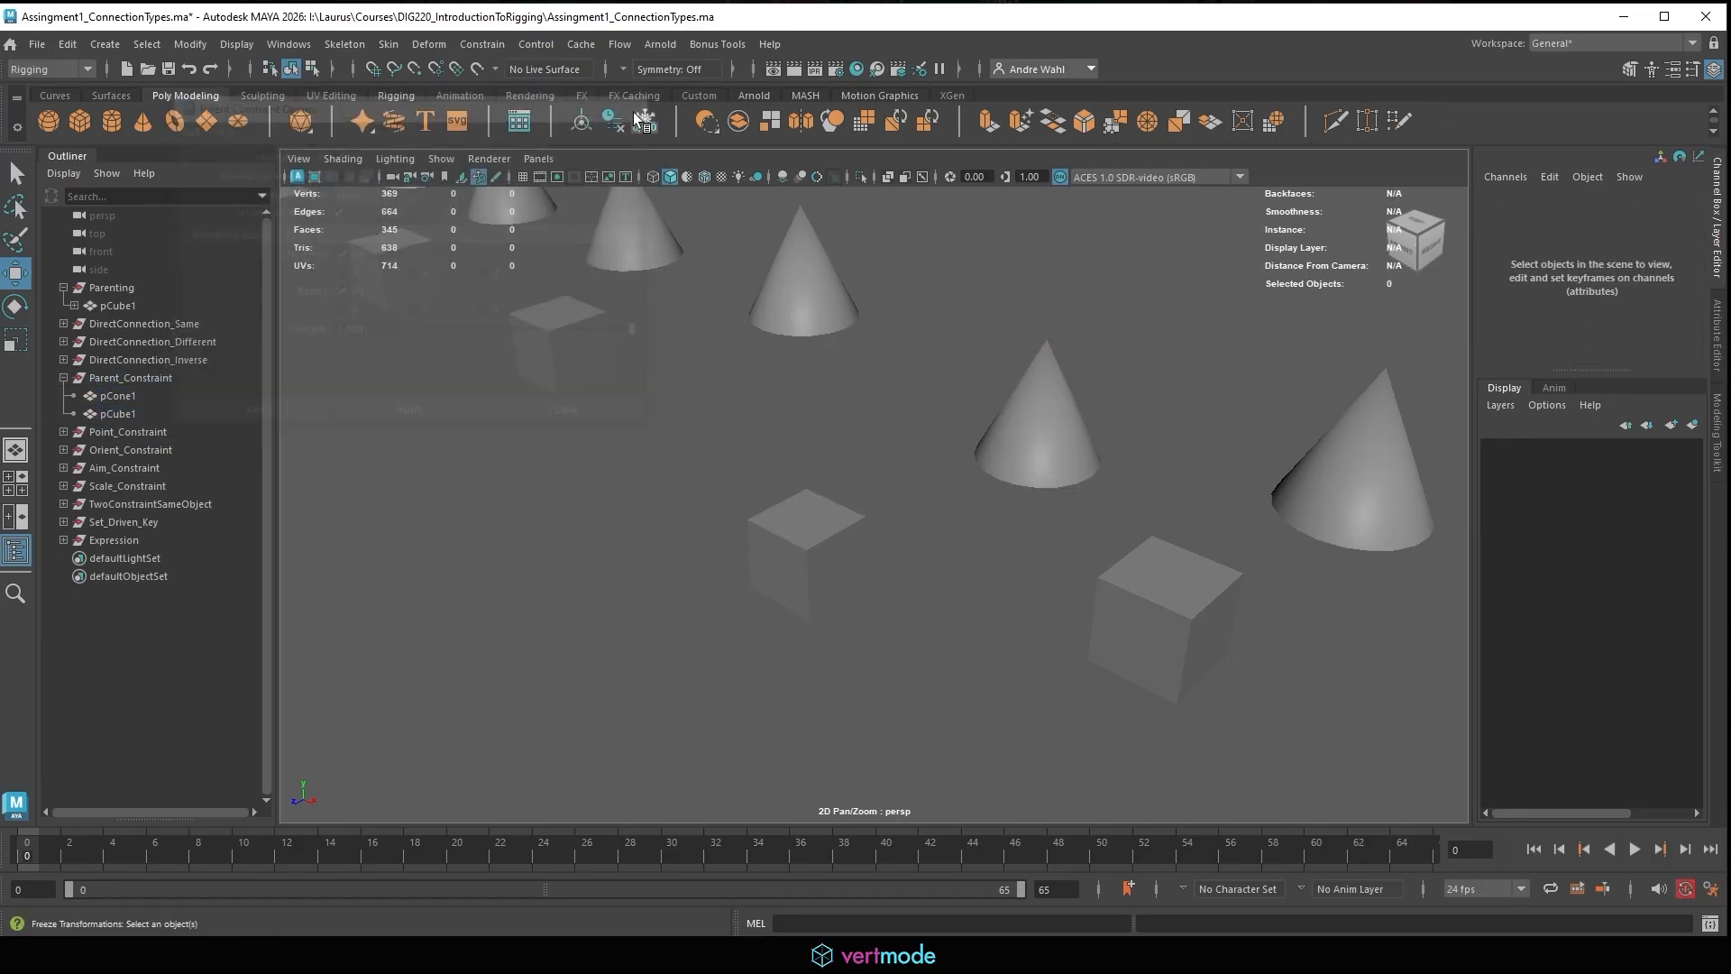
{"action": "left_click", "coordinate": [848, 539]}
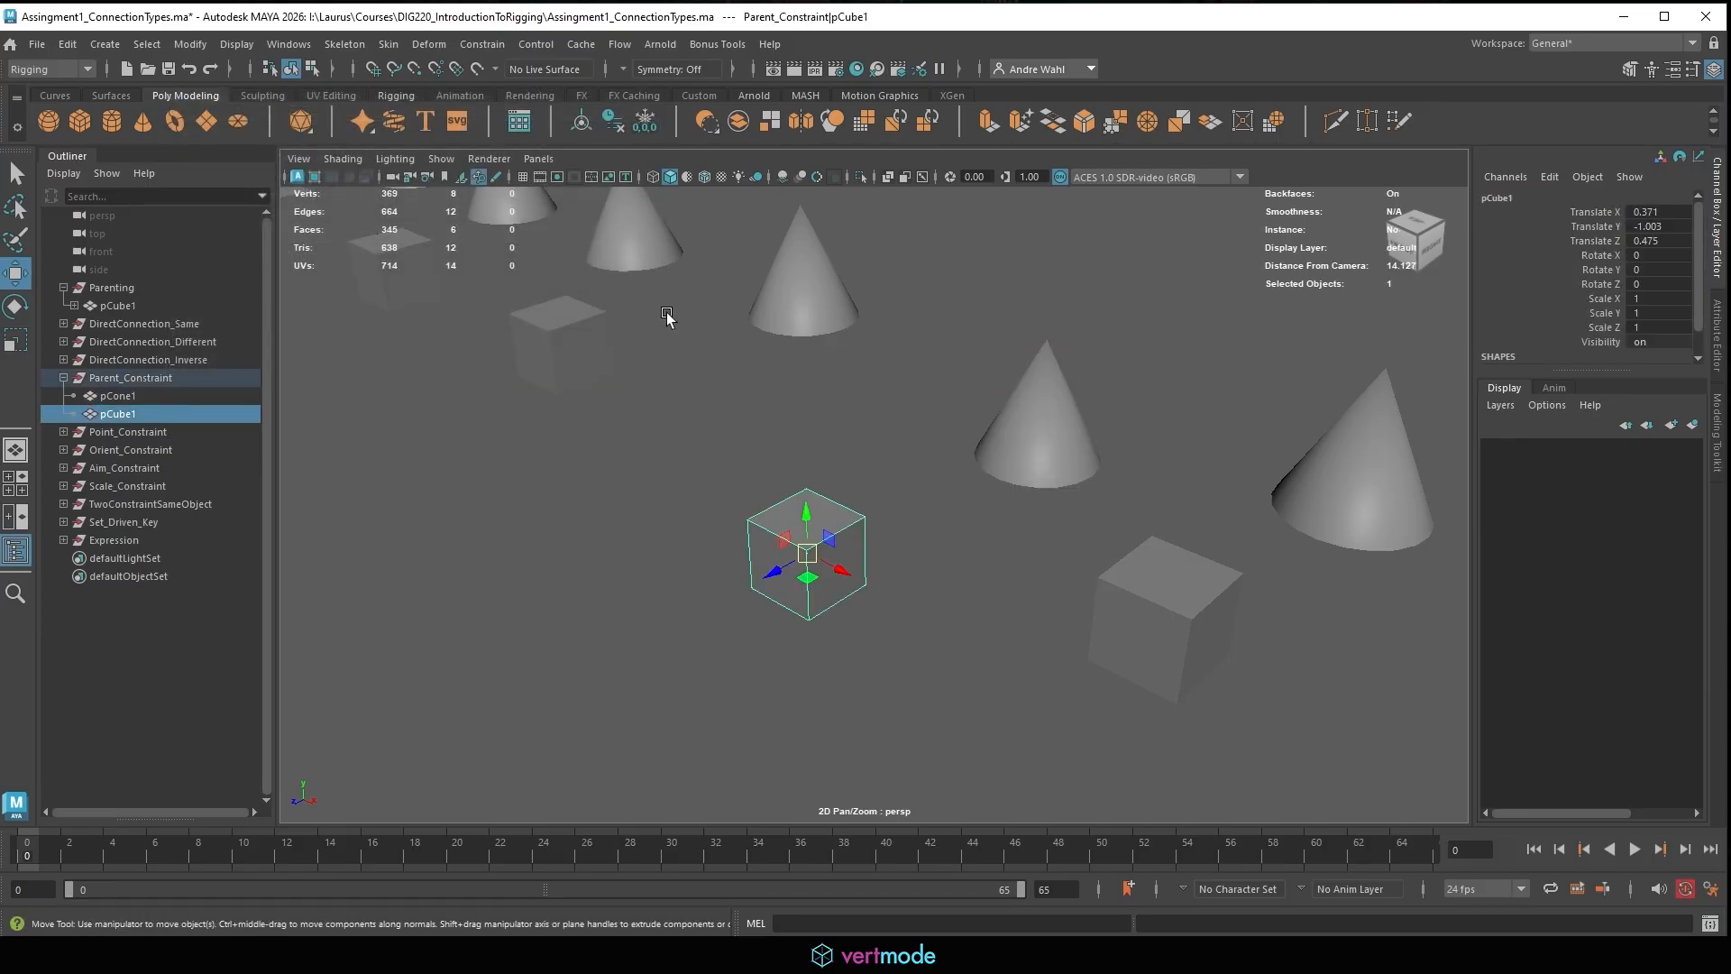
{"action": "left_click", "coordinate": [1049, 417], "text": "shift"}
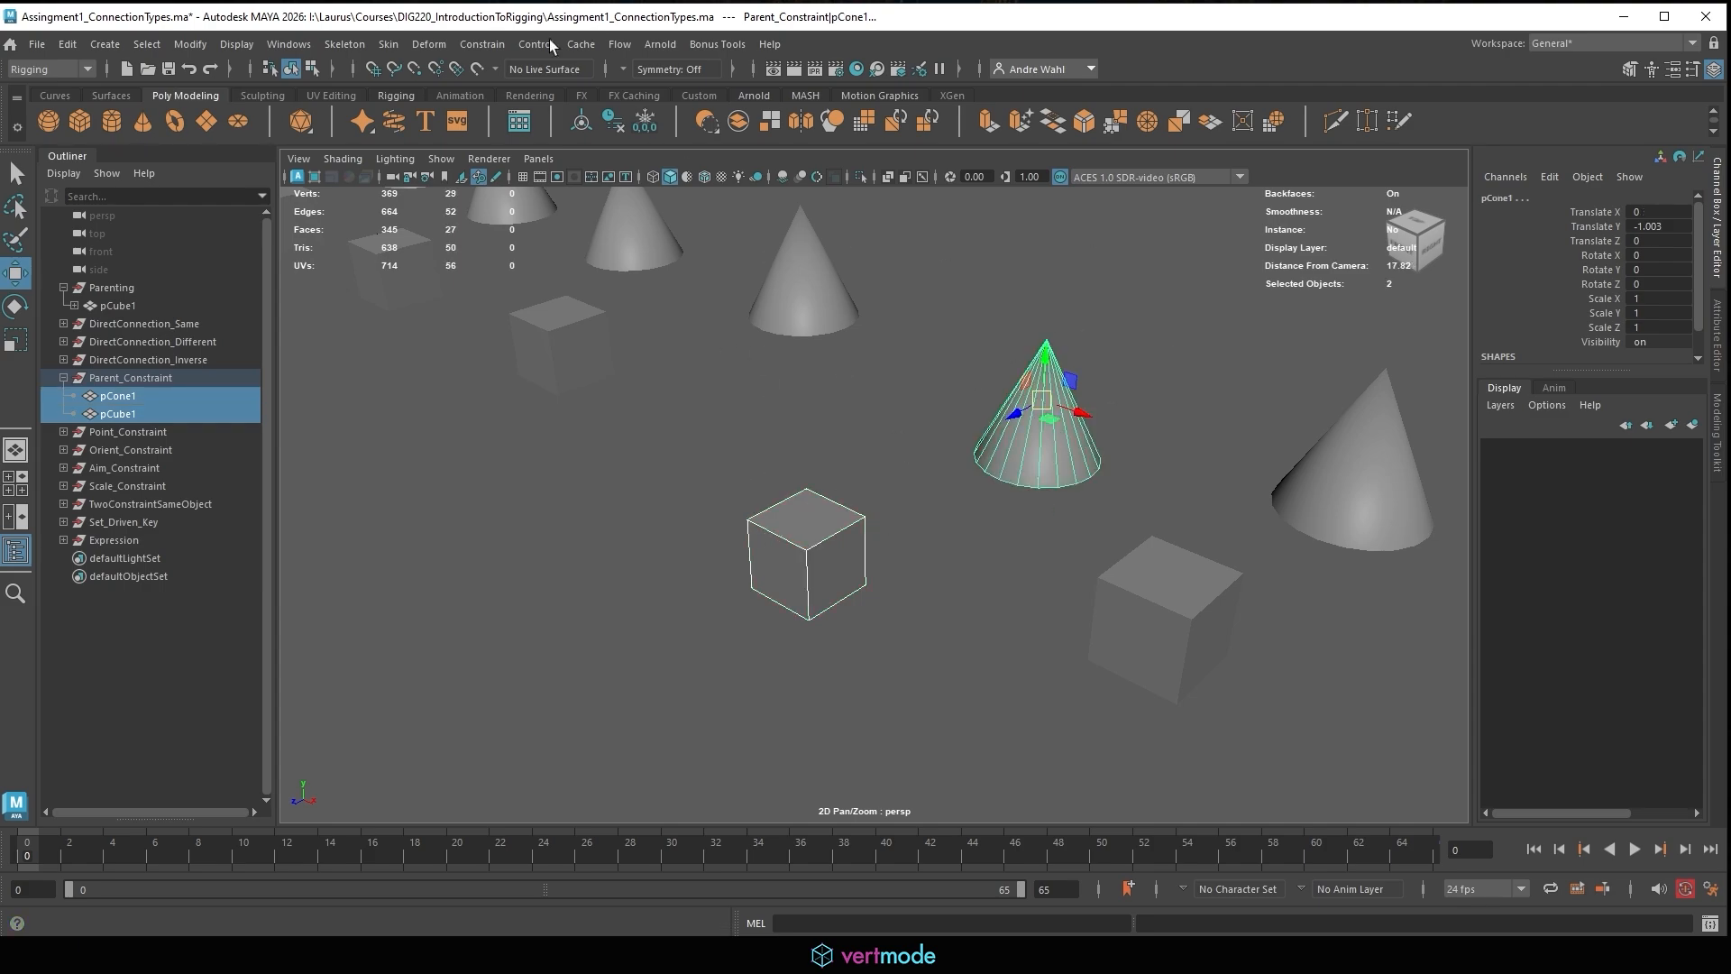
{"action": "left_click", "coordinate": [483, 44]}
{"action": "left_click", "coordinate": [495, 95]}
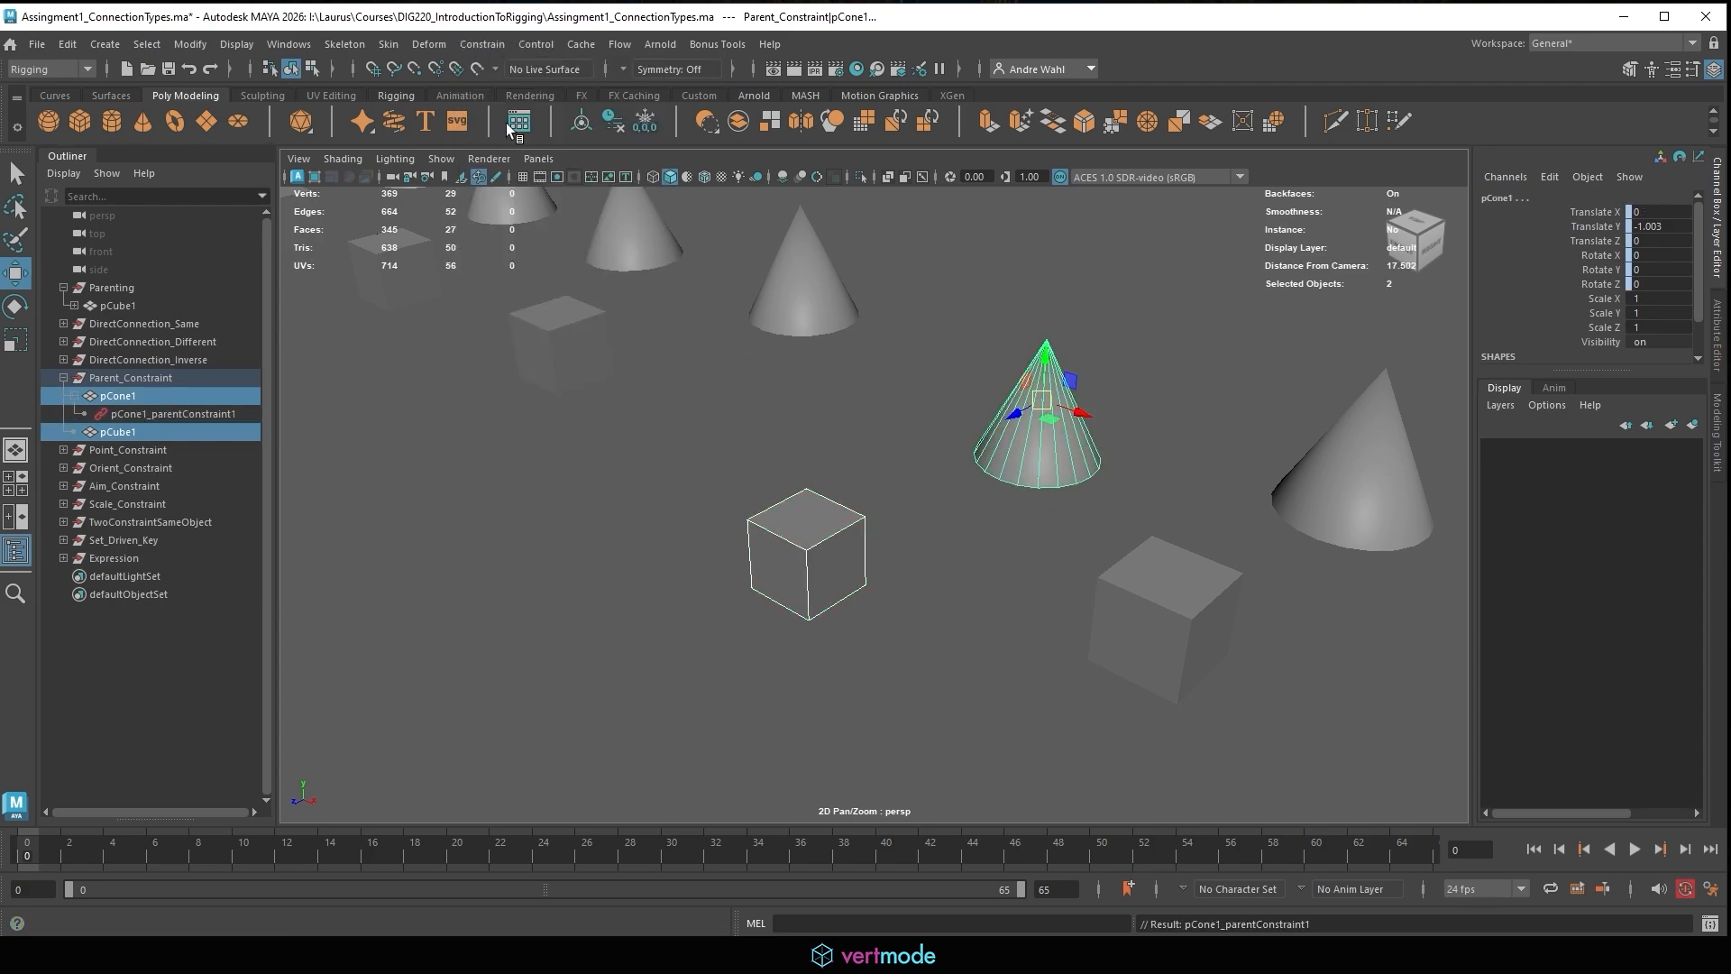
Move pCube1 freely to test the constraint on pCone1, ending at about X 0.5, Y -0.53, Z -0.02.
{"action": "left_click", "coordinate": [793, 518]}
{"action": "left_click_drag", "start_coordinate": [812, 496], "coordinate": [954, 463]}
{"action": "left_click", "coordinate": [1001, 397]}
{"action": "left_click", "coordinate": [782, 469]}
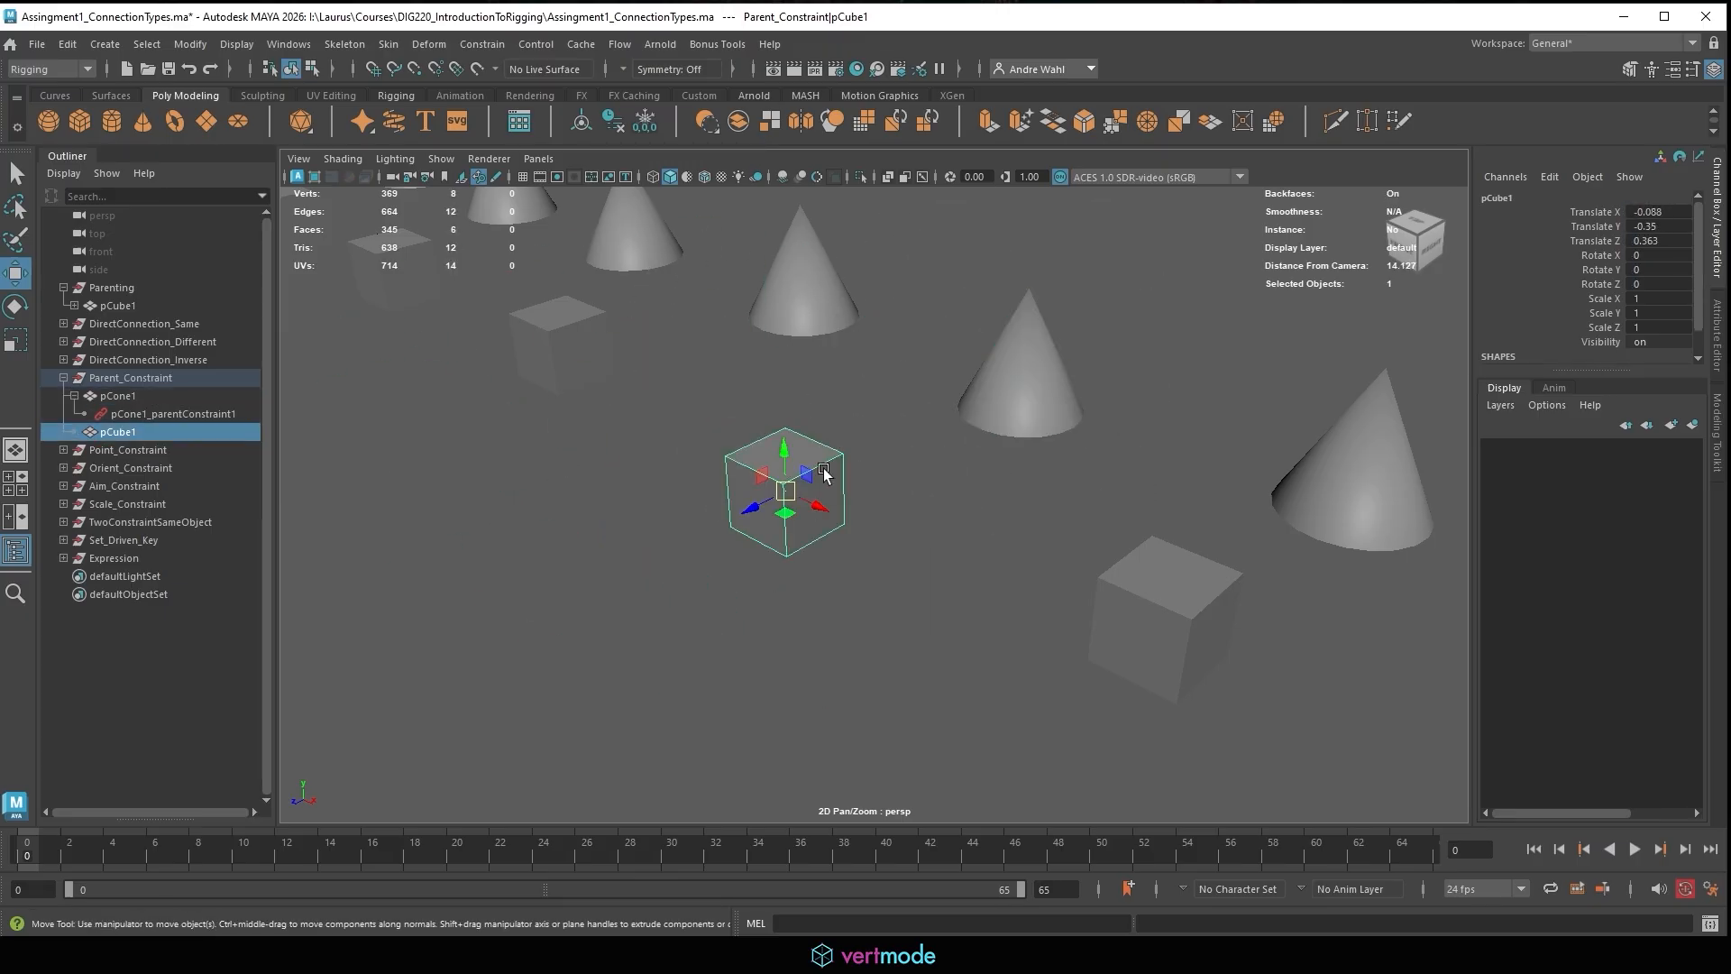
{"action": "left_click_drag", "start_coordinate": [781, 480], "coordinate": [882, 494]}
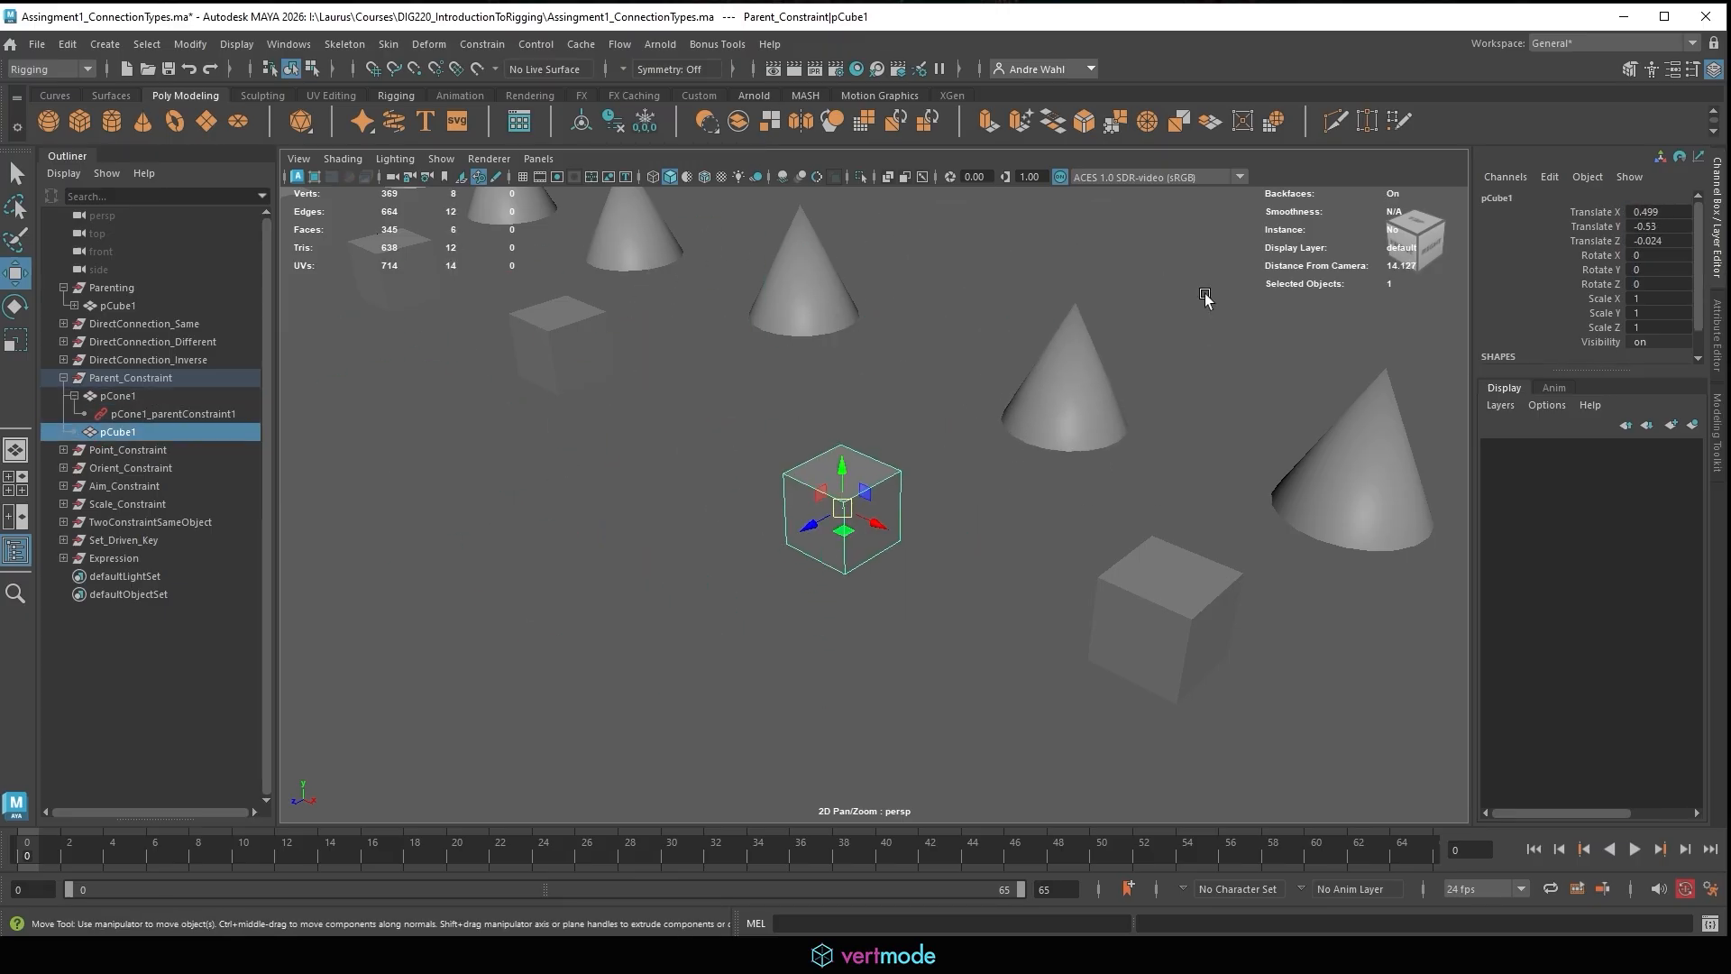
Set pCube1's Translate X, Y and Z to 0, and clear the selection.
{"action": "left_click", "coordinate": [1661, 241]}
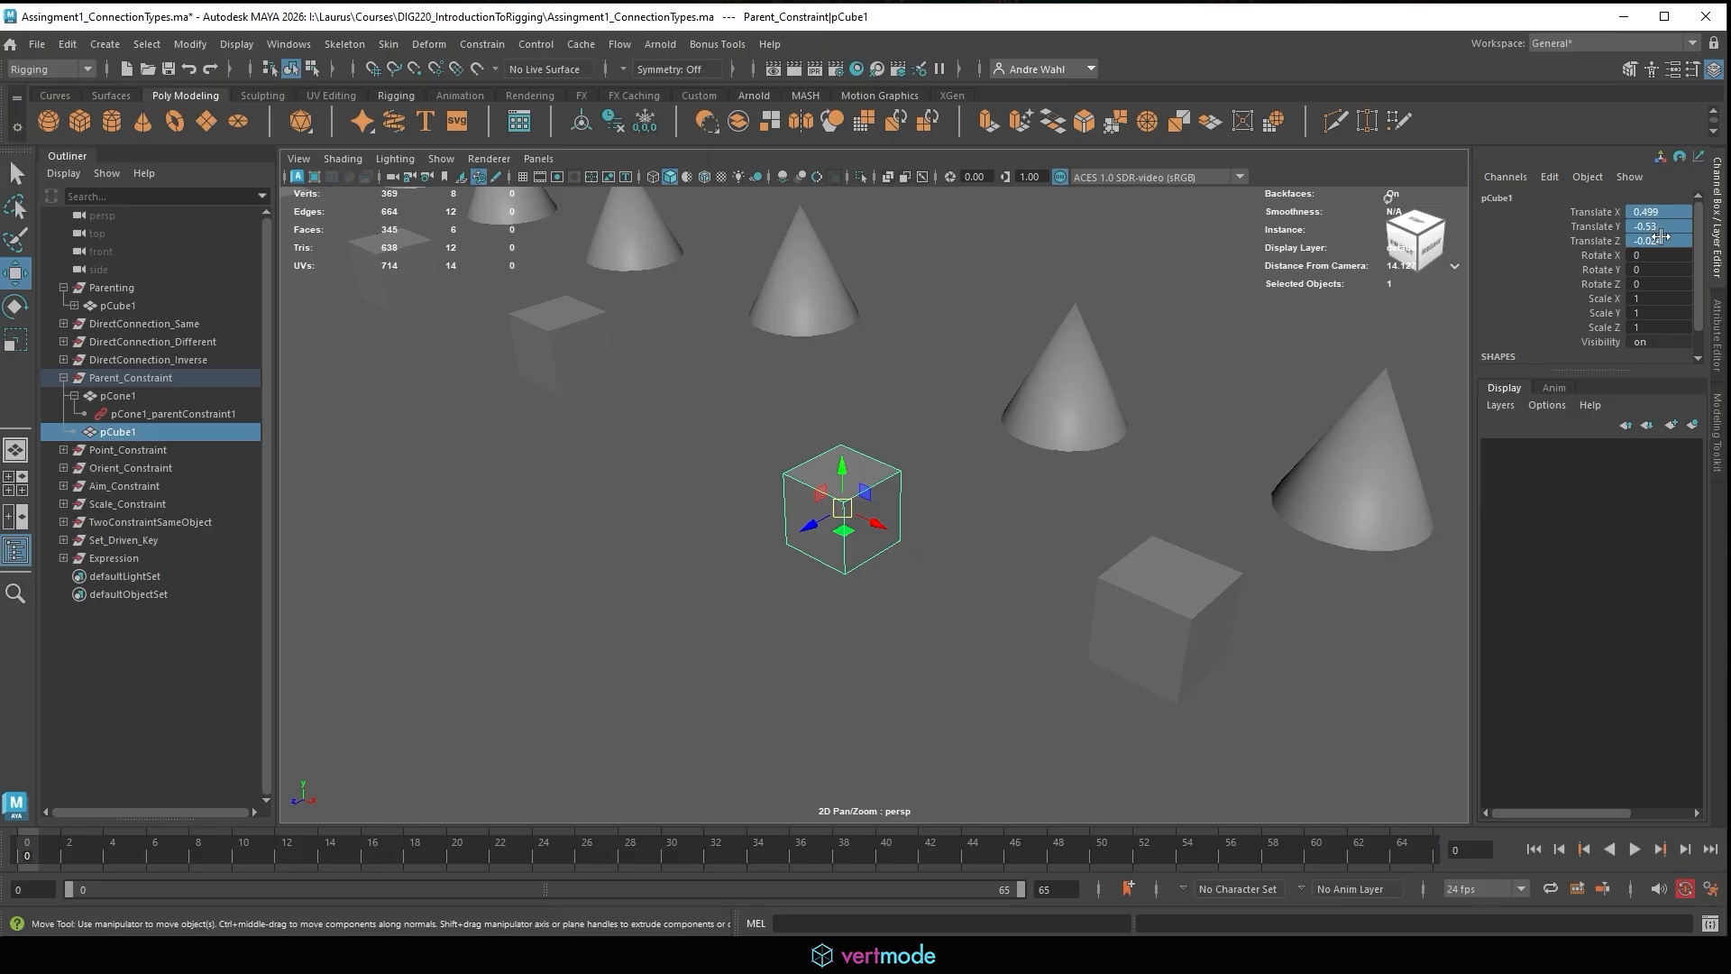
{"action": "key", "text": "Return"}
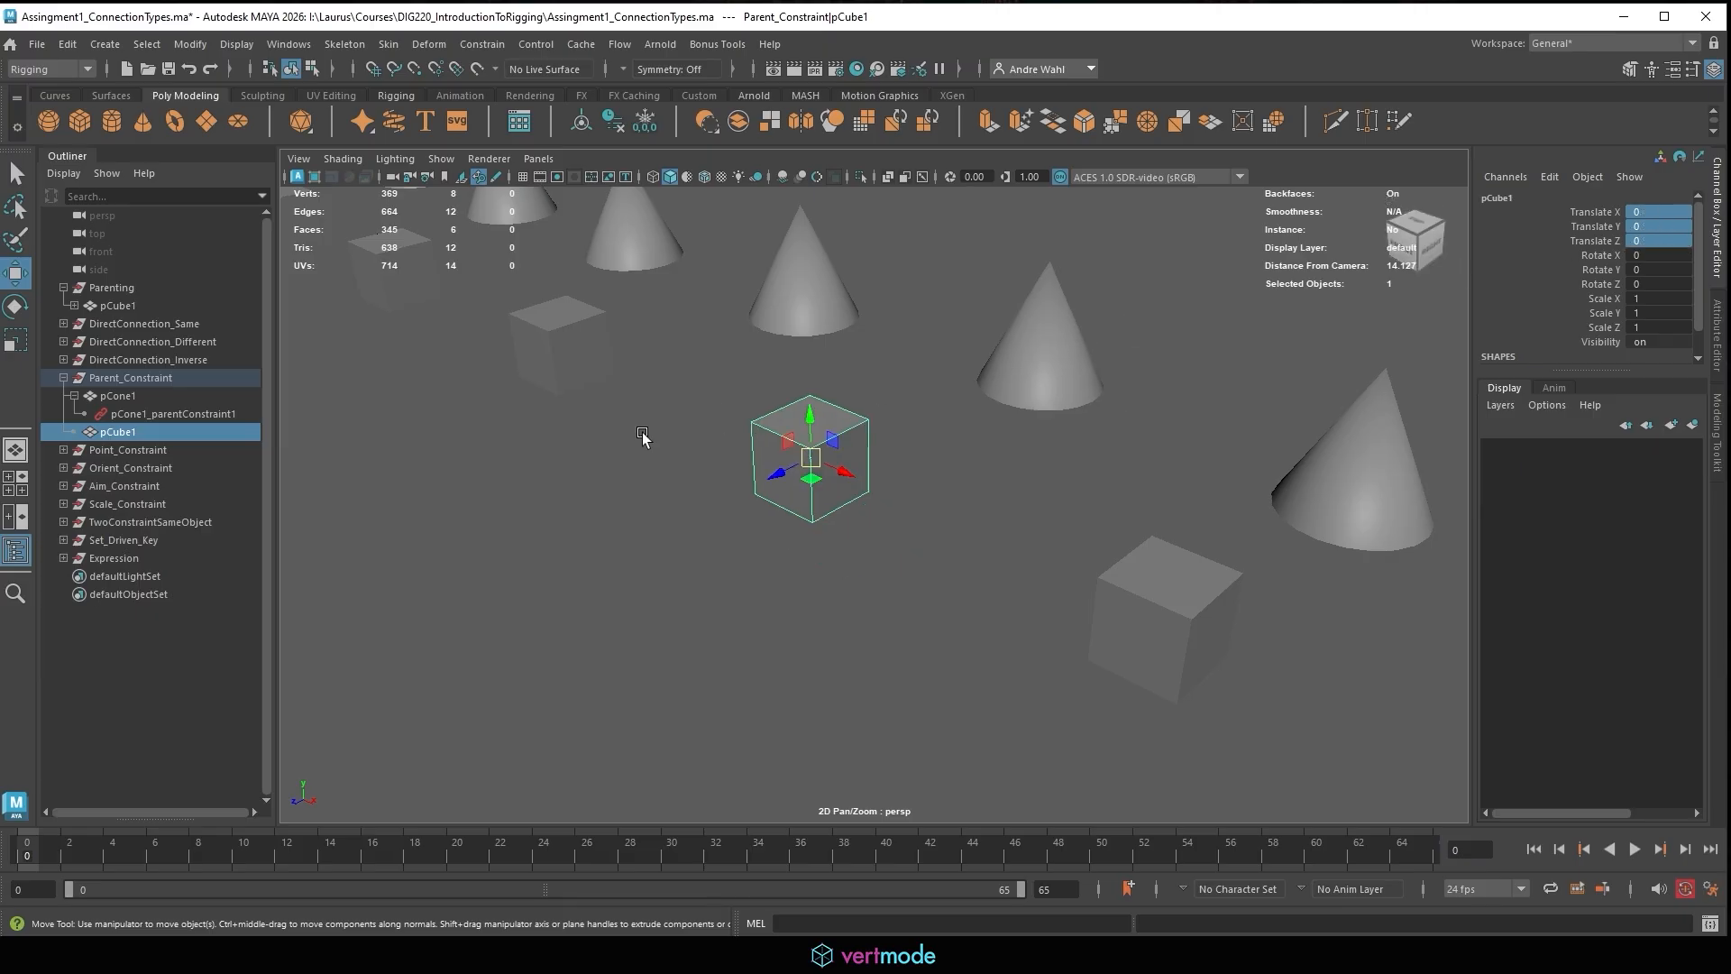
{"action": "left_click", "coordinate": [570, 527]}
{"action": "left_click_drag", "start_coordinate": [333, 140], "coordinate": [402, 170]}
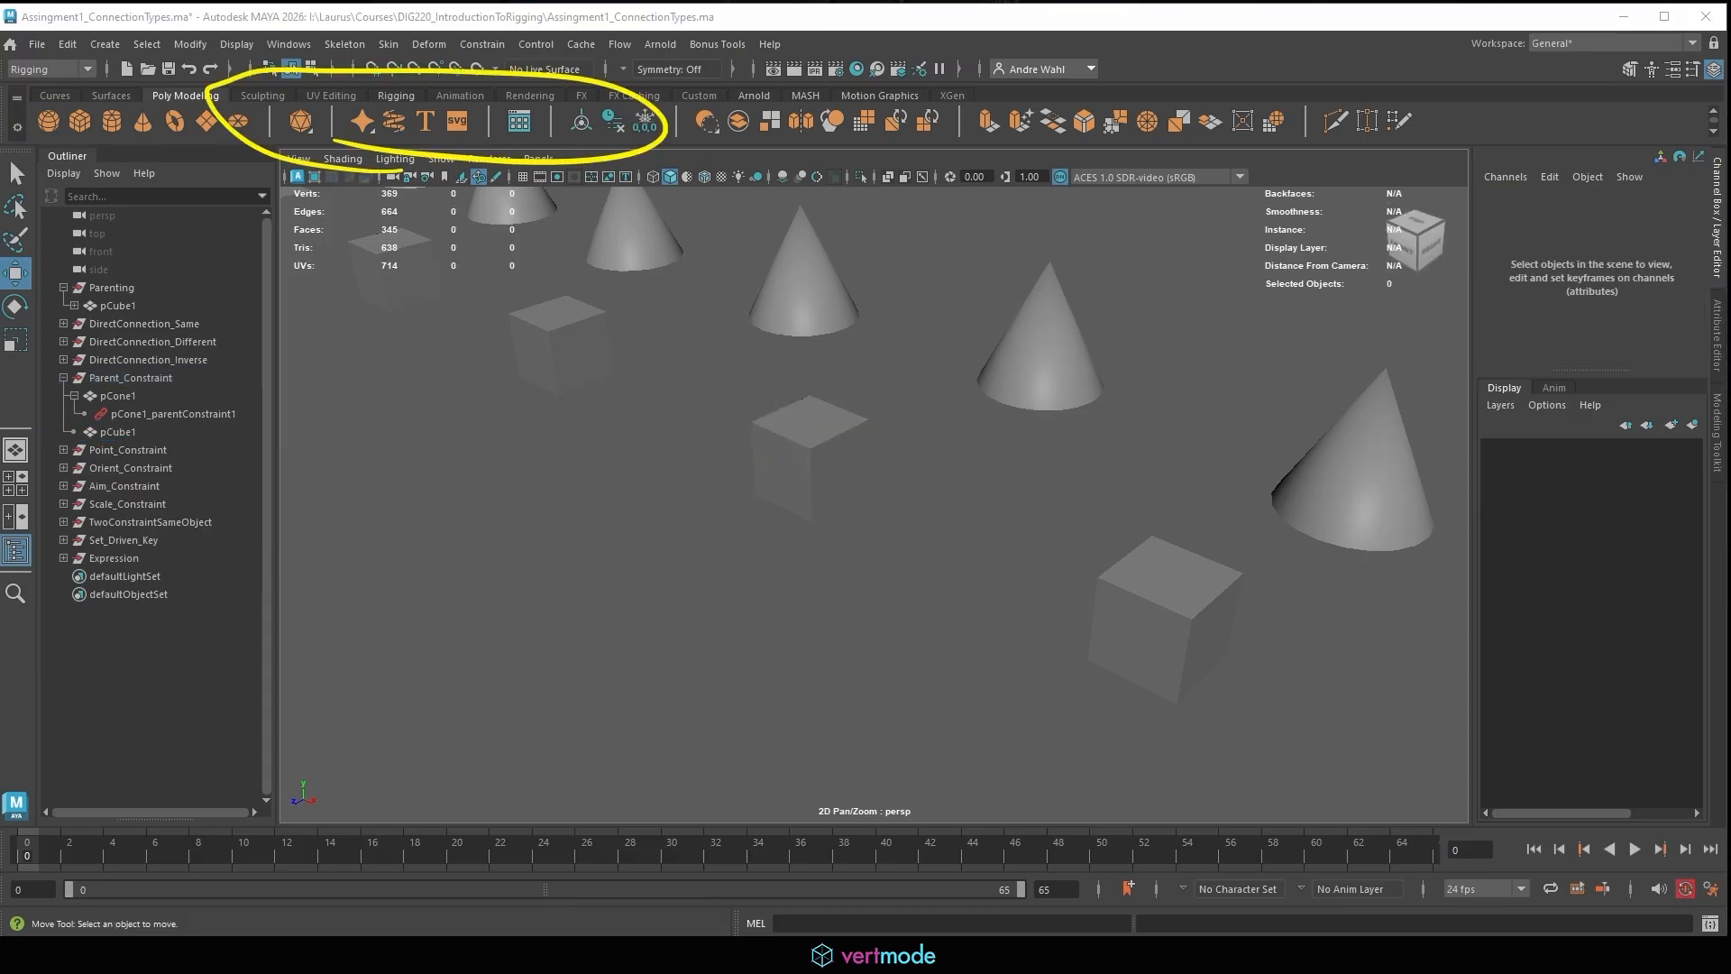
{"action": "key", "text": "Escape"}
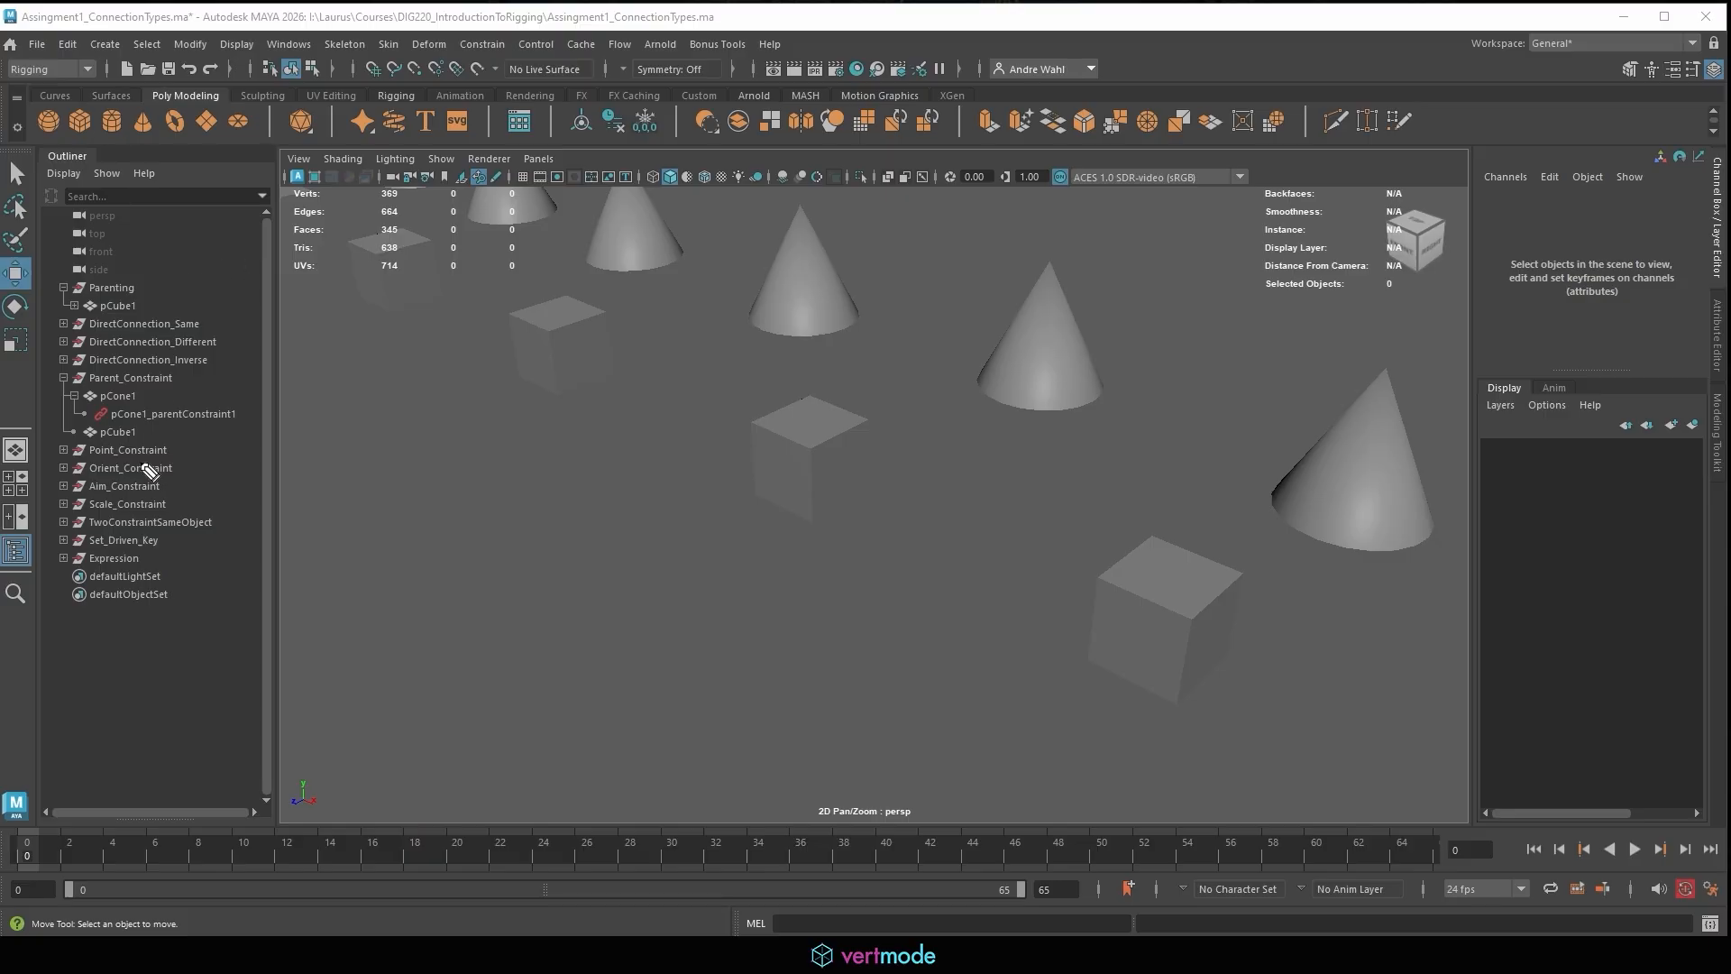
{"action": "mouse_move", "coordinate": [185, 451]}
{"action": "left_mouse_down"}
{"action": "mouse_move", "coordinate": [99, 406]}
{"action": "mouse_move", "coordinate": [261, 414]}
{"action": "mouse_move", "coordinate": [190, 443]}
{"action": "left_mouse_up"}
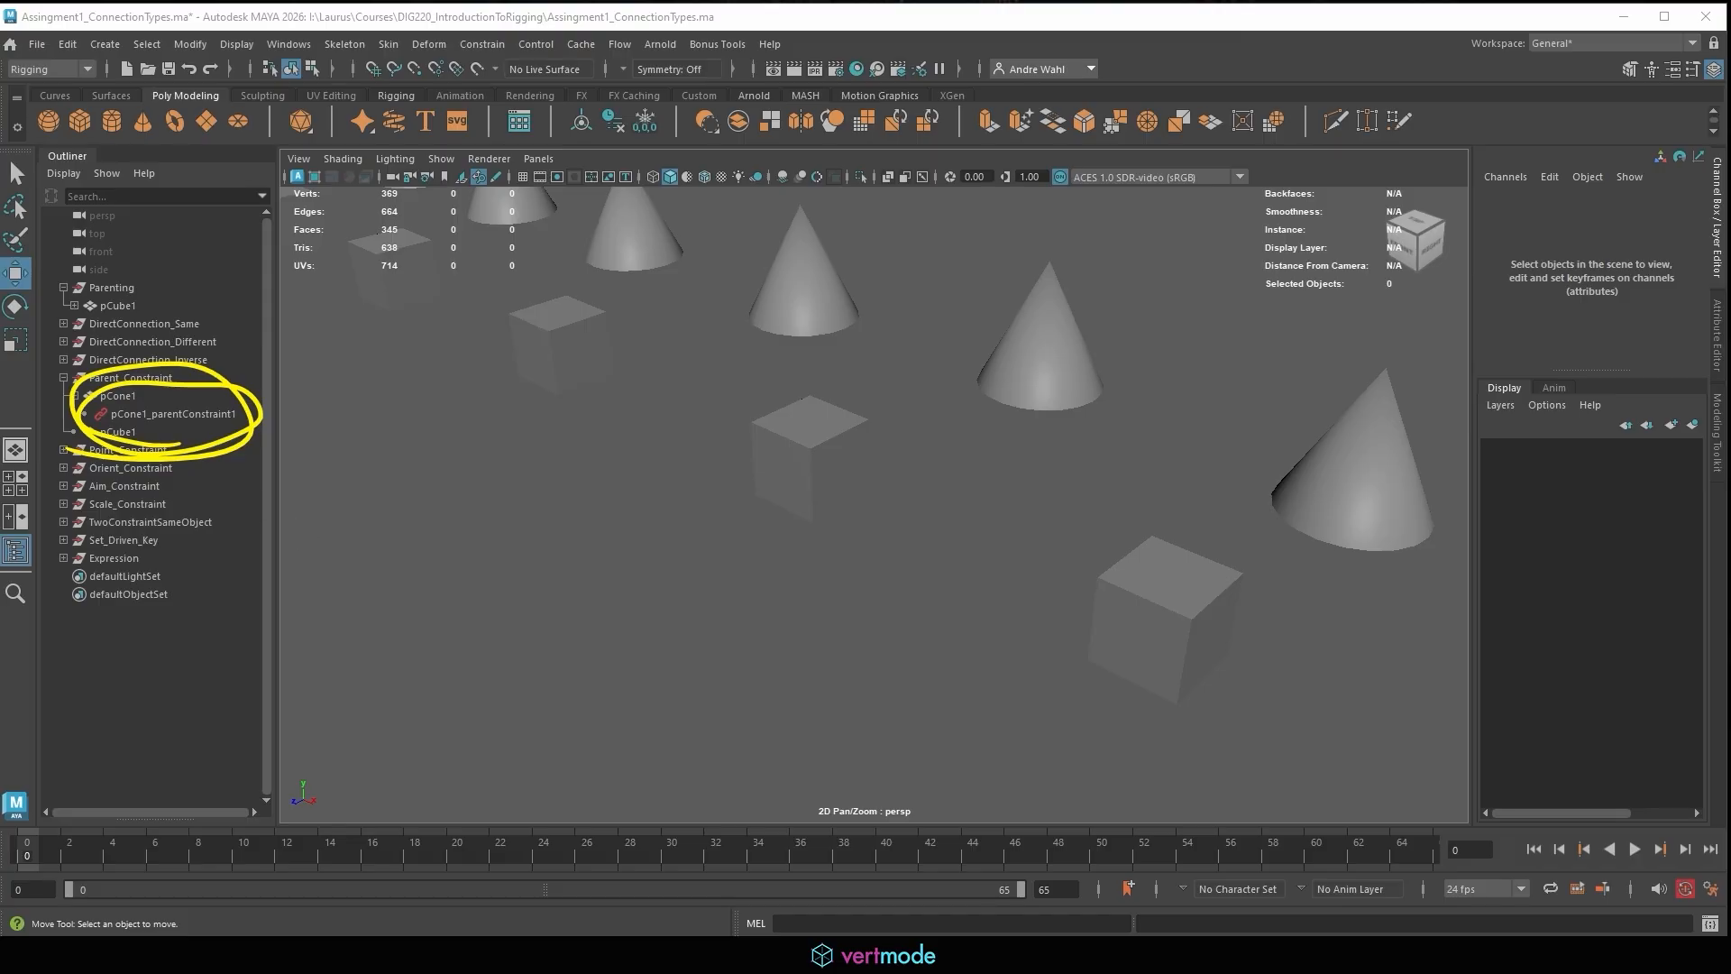
{"action": "key", "text": "Escape"}
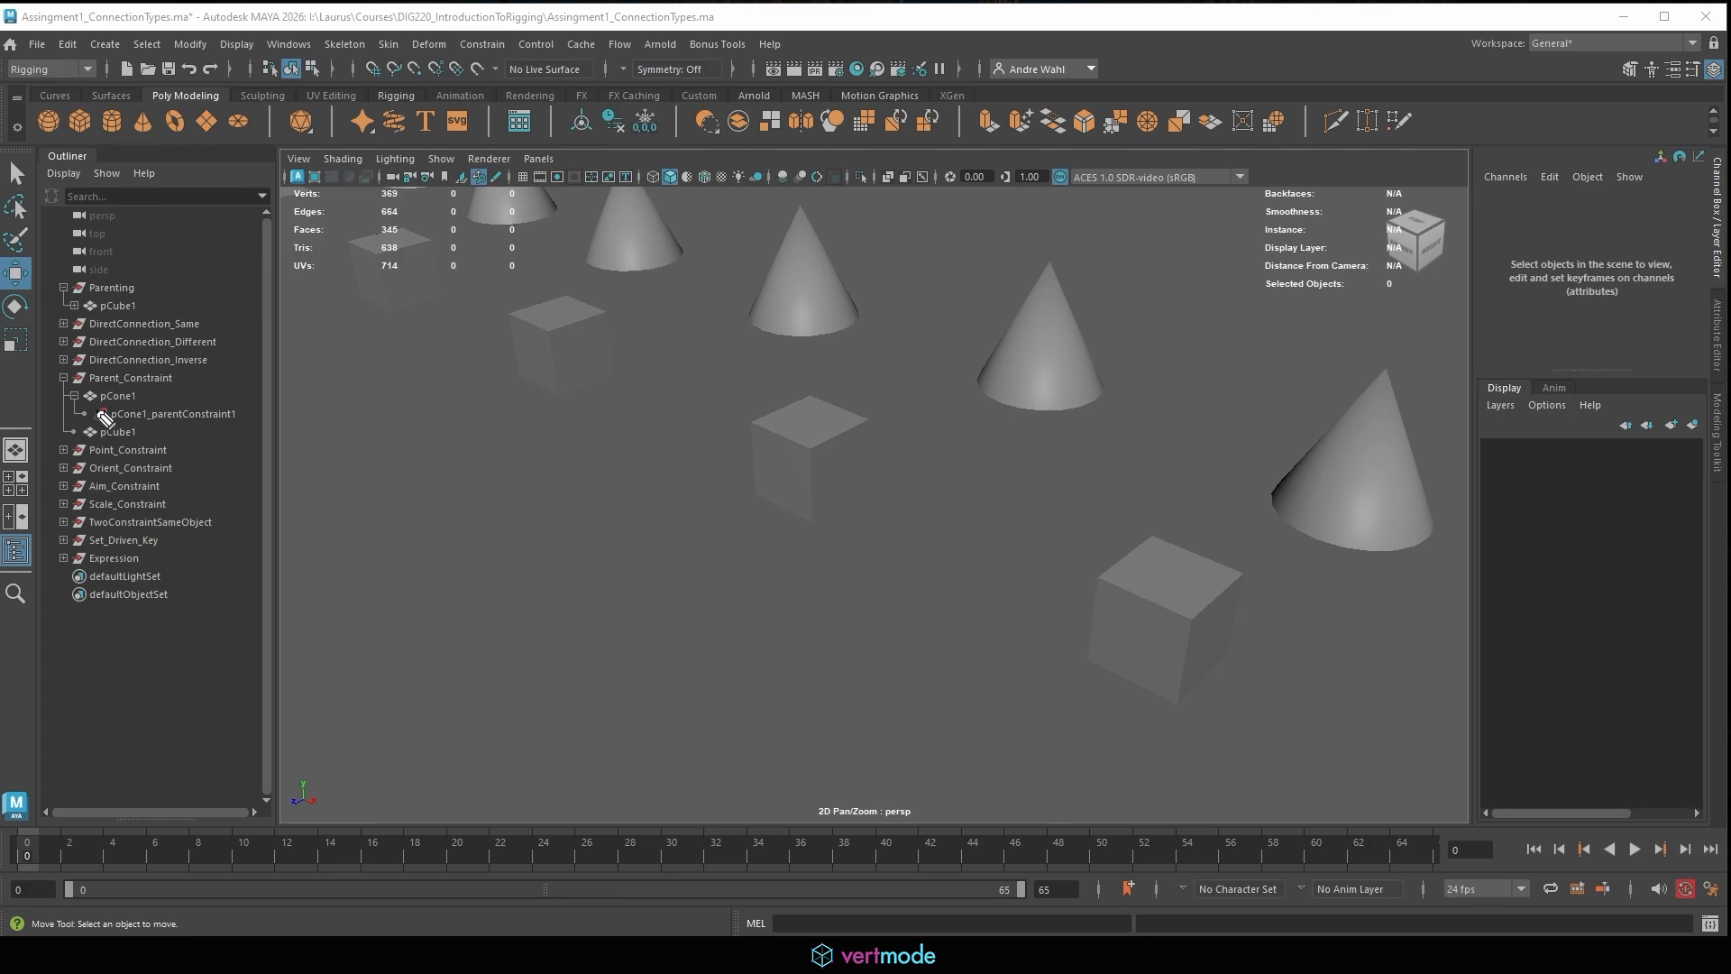
{"action": "mouse_move", "coordinate": [171, 390]}
{"action": "left_mouse_down"}
{"action": "mouse_move", "coordinate": [210, 424]}
{"action": "mouse_move", "coordinate": [176, 431]}
{"action": "left_mouse_up"}
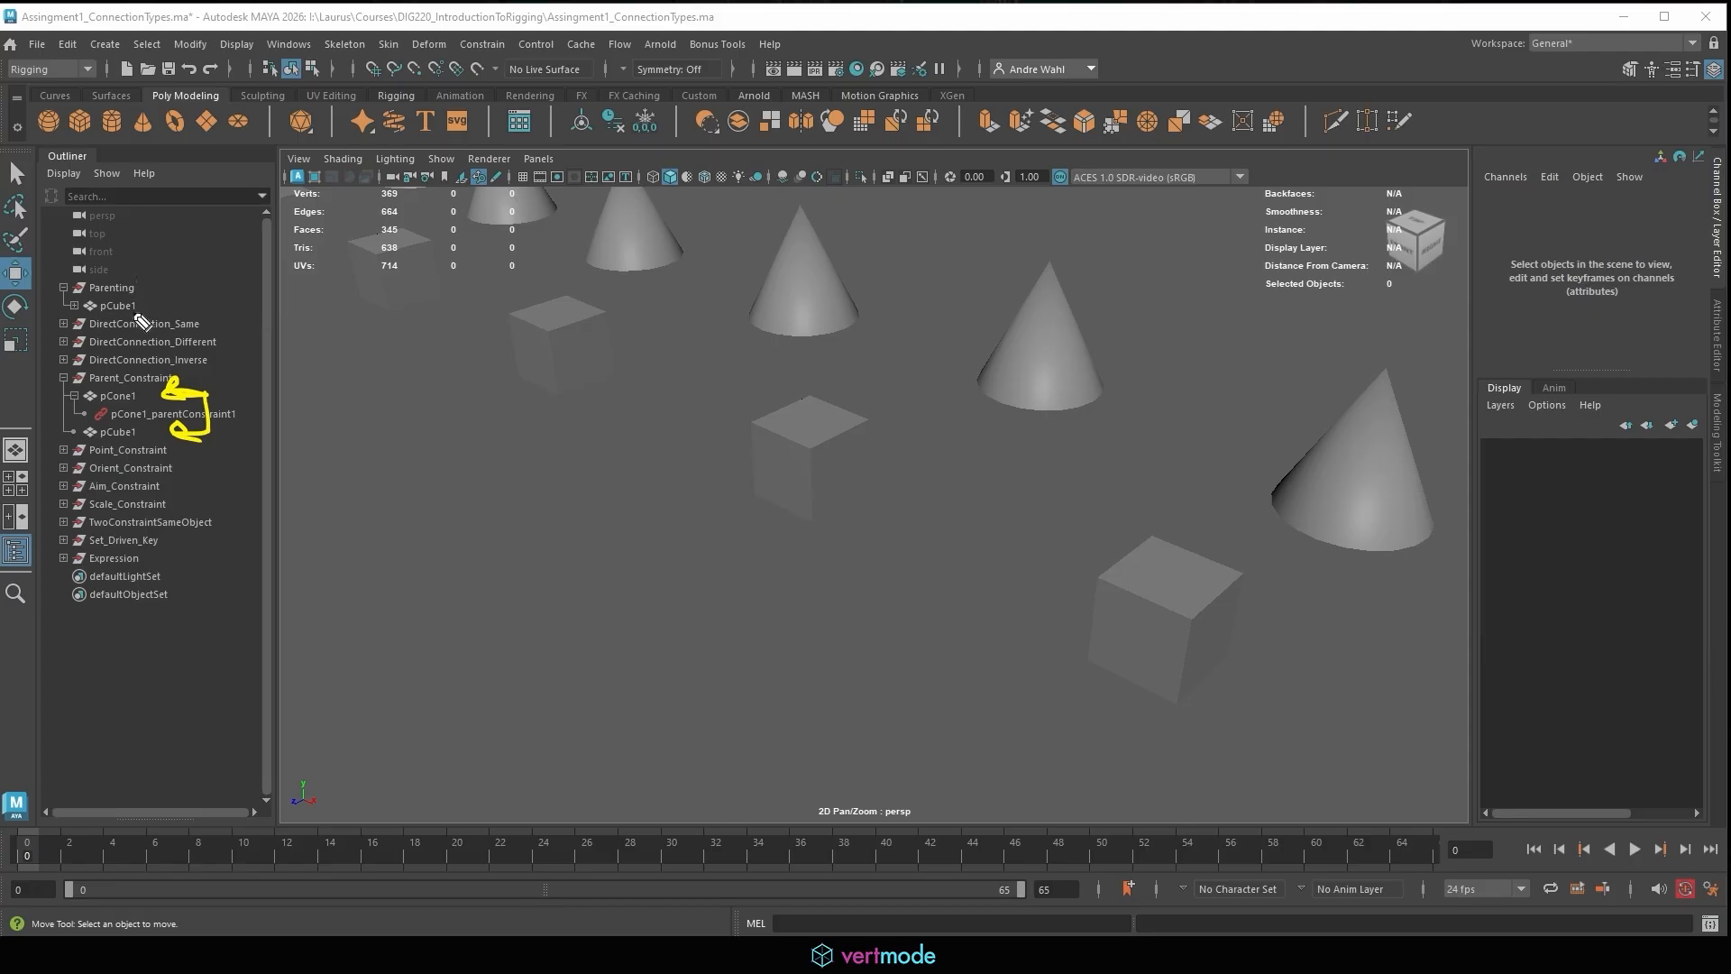
{"action": "mouse_move", "coordinate": [150, 293]}
{"action": "left_mouse_down"}
{"action": "mouse_move", "coordinate": [137, 332]}
{"action": "mouse_move", "coordinate": [184, 399]}
{"action": "left_mouse_up"}
{"action": "mouse_move", "coordinate": [200, 398]}
{"action": "left_mouse_down"}
{"action": "mouse_move", "coordinate": [209, 431]}
{"action": "mouse_move", "coordinate": [271, 378]}
{"action": "mouse_move", "coordinate": [290, 402]}
{"action": "mouse_move", "coordinate": [326, 397]}
{"action": "mouse_move", "coordinate": [388, 356]}
{"action": "left_mouse_up"}
{"action": "mouse_move", "coordinate": [317, 410]}
{"action": "left_mouse_down"}
{"action": "mouse_move", "coordinate": [341, 440]}
{"action": "mouse_move", "coordinate": [425, 396]}
{"action": "mouse_move", "coordinate": [423, 446]}
{"action": "left_mouse_up"}
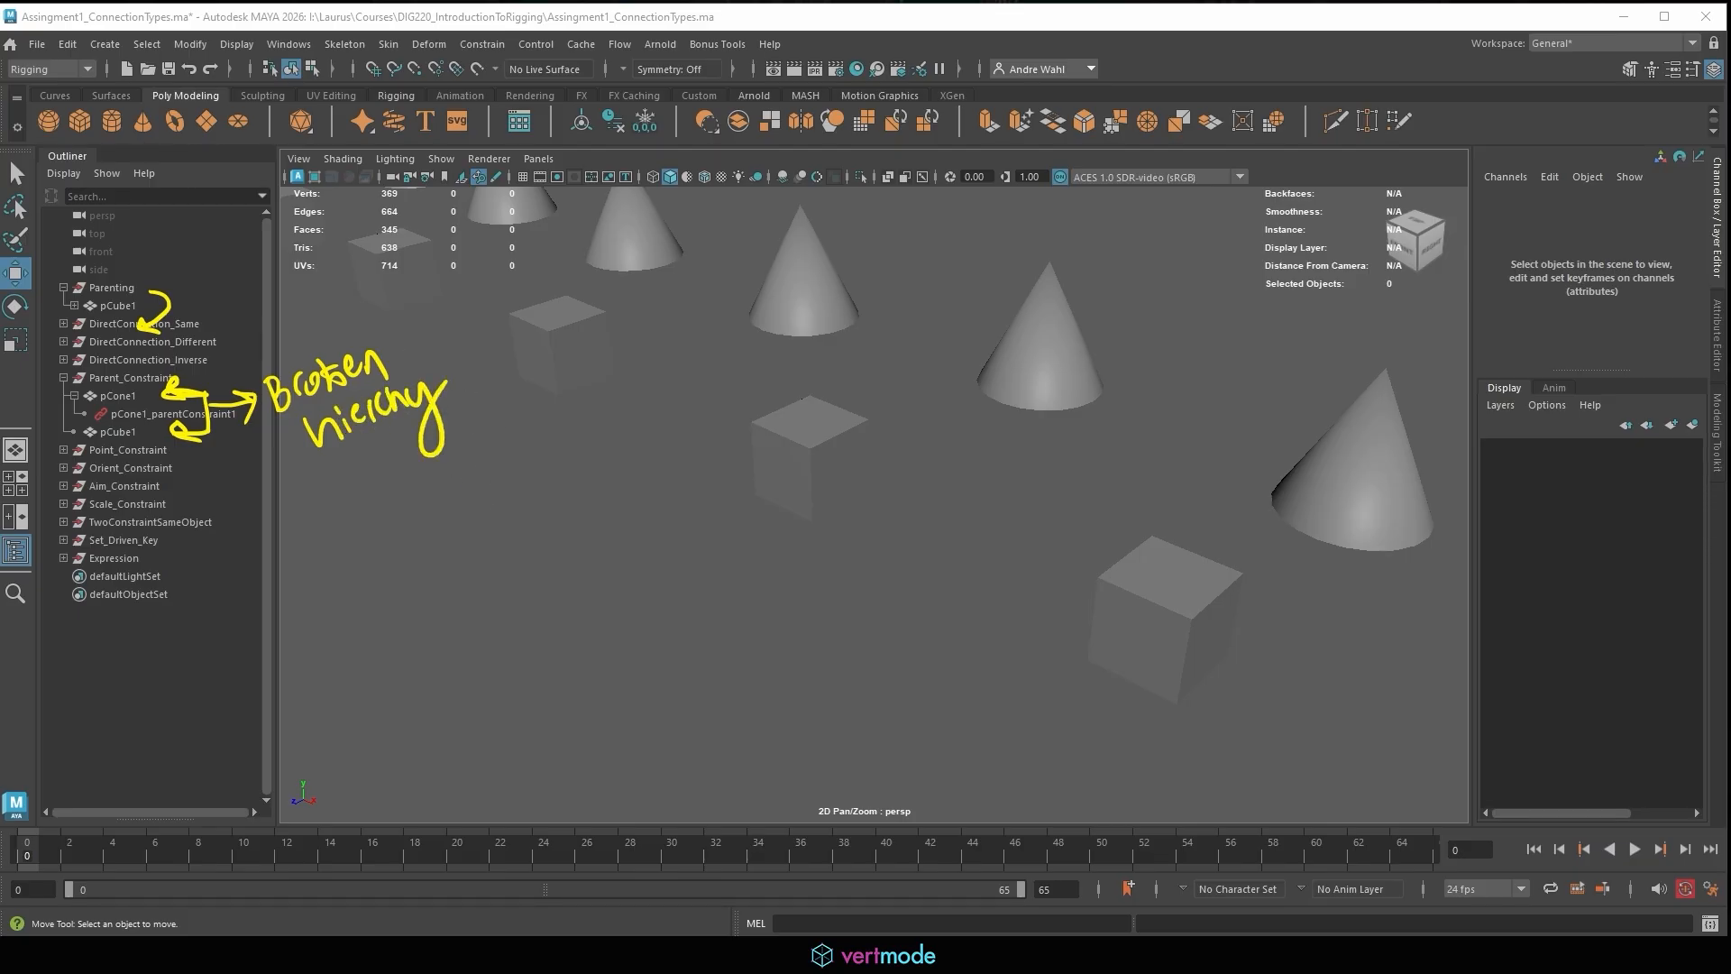
{"action": "key", "text": "Escape"}
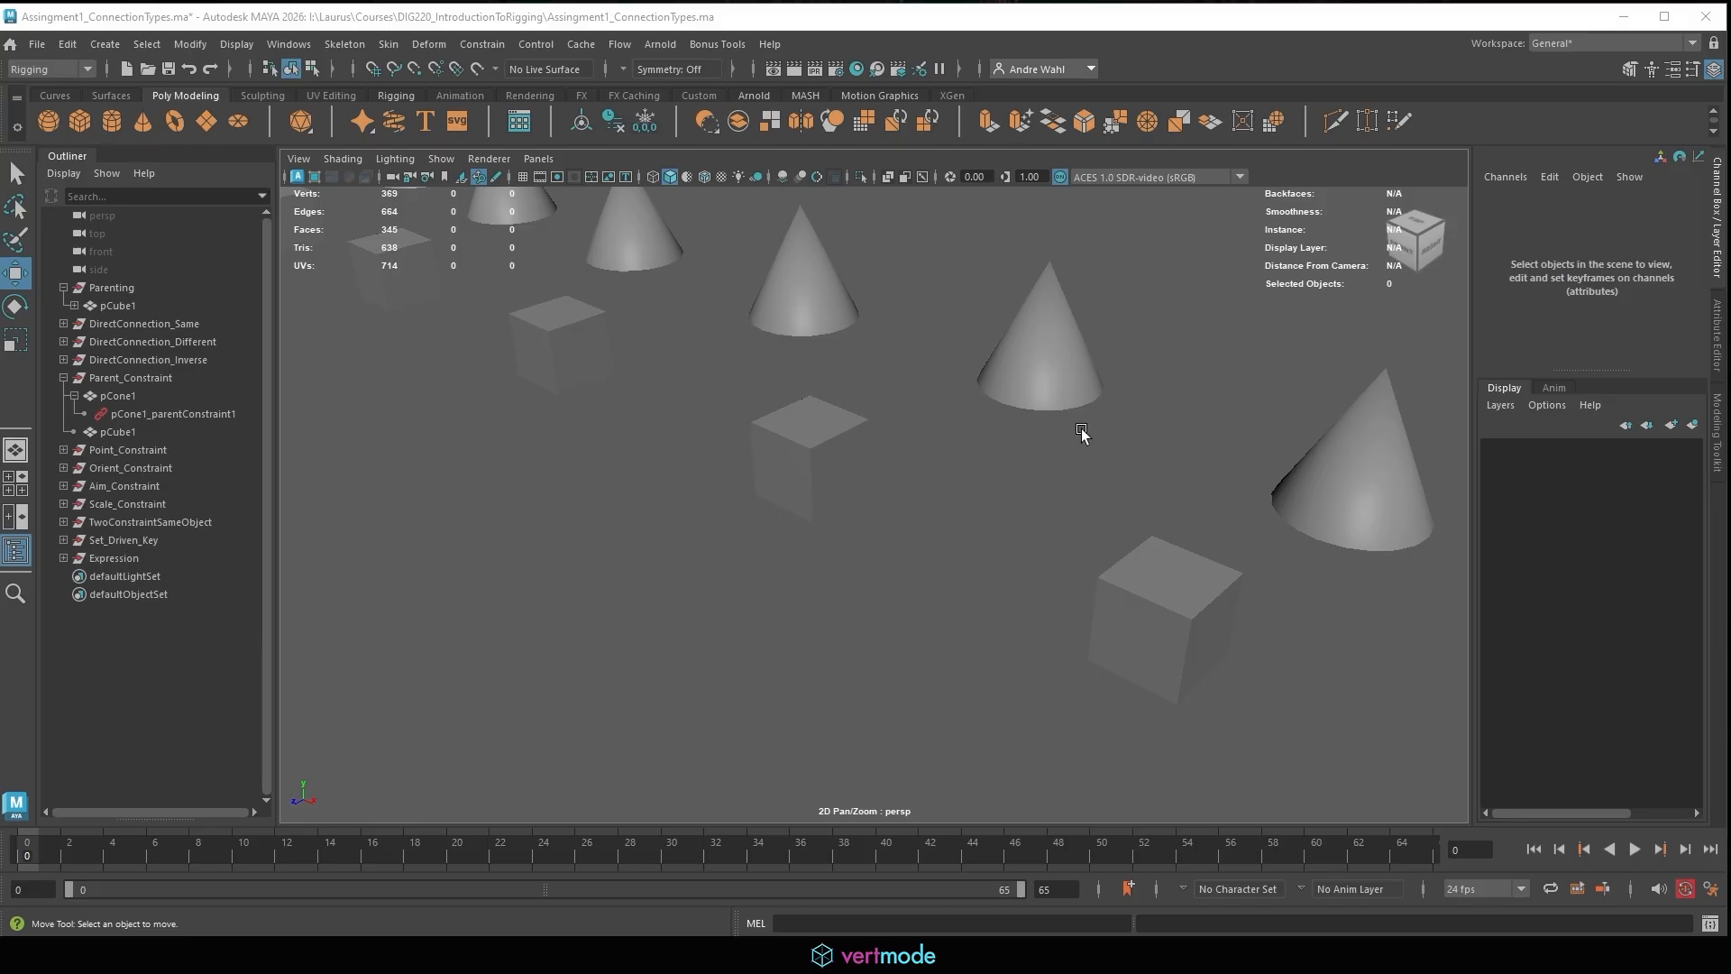
Select the parent-constrained pCone1 to inspect its channels.
{"action": "left_click", "coordinate": [1031, 367]}
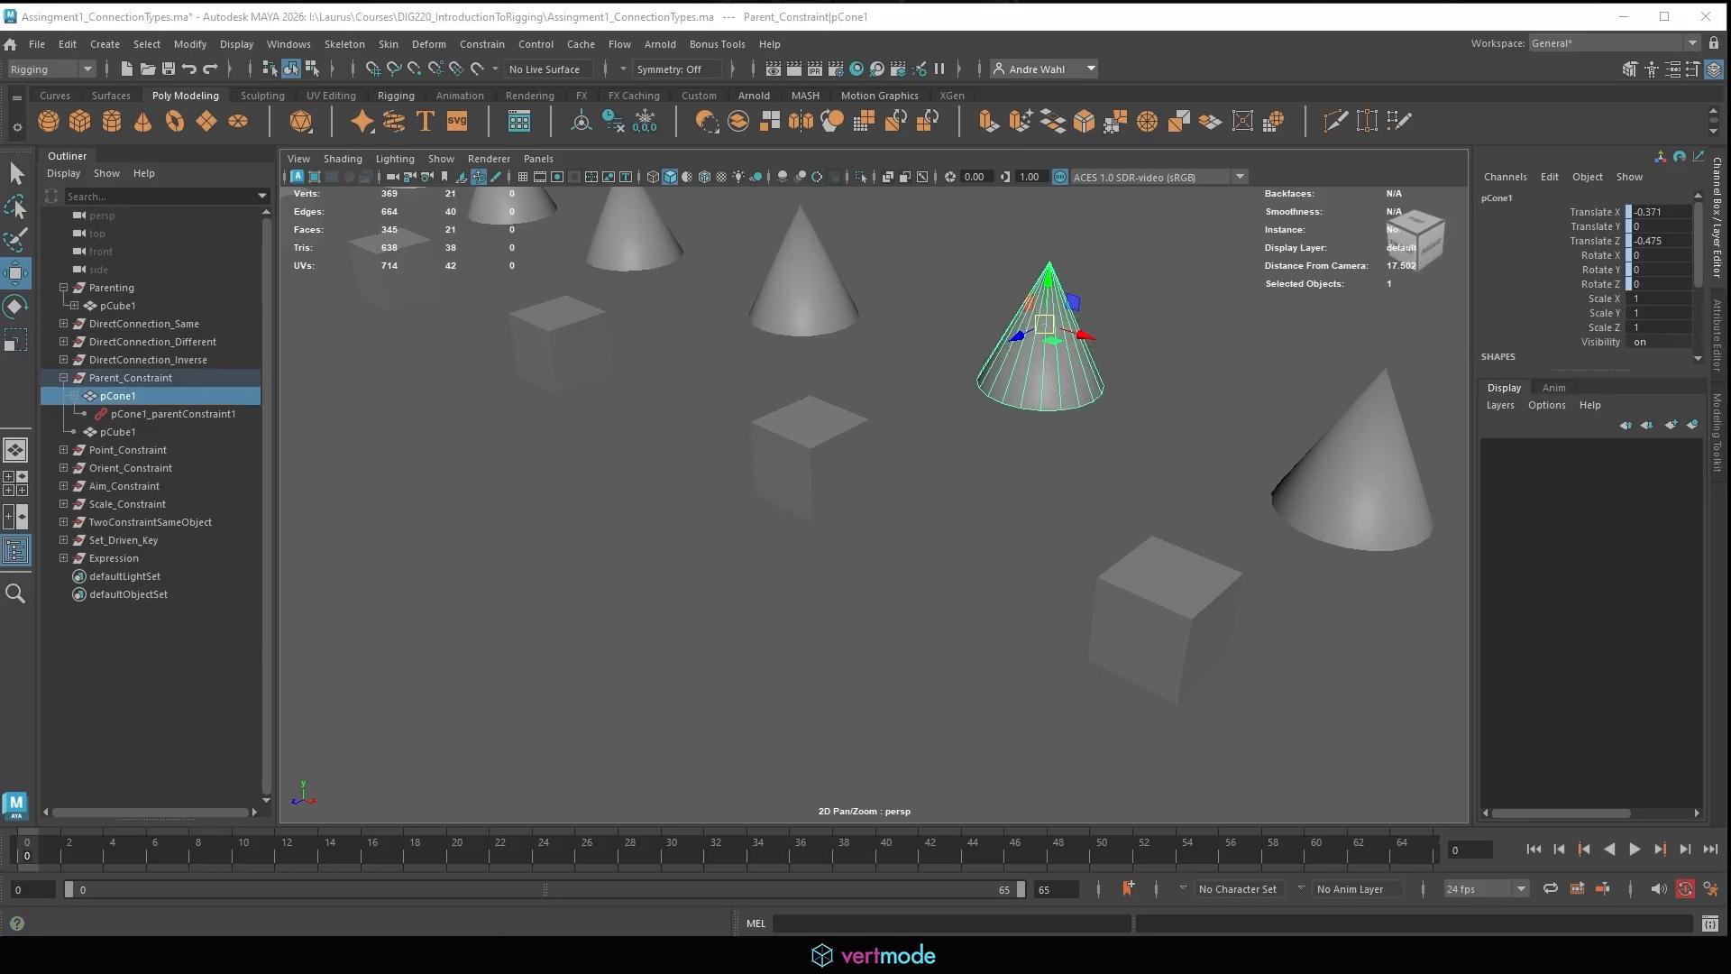
{"action": "mouse_move", "coordinate": [1558, 379]}
{"action": "left_mouse_down"}
{"action": "mouse_move", "coordinate": [1473, 260]}
{"action": "mouse_move", "coordinate": [1601, 382]}
{"action": "left_mouse_up"}
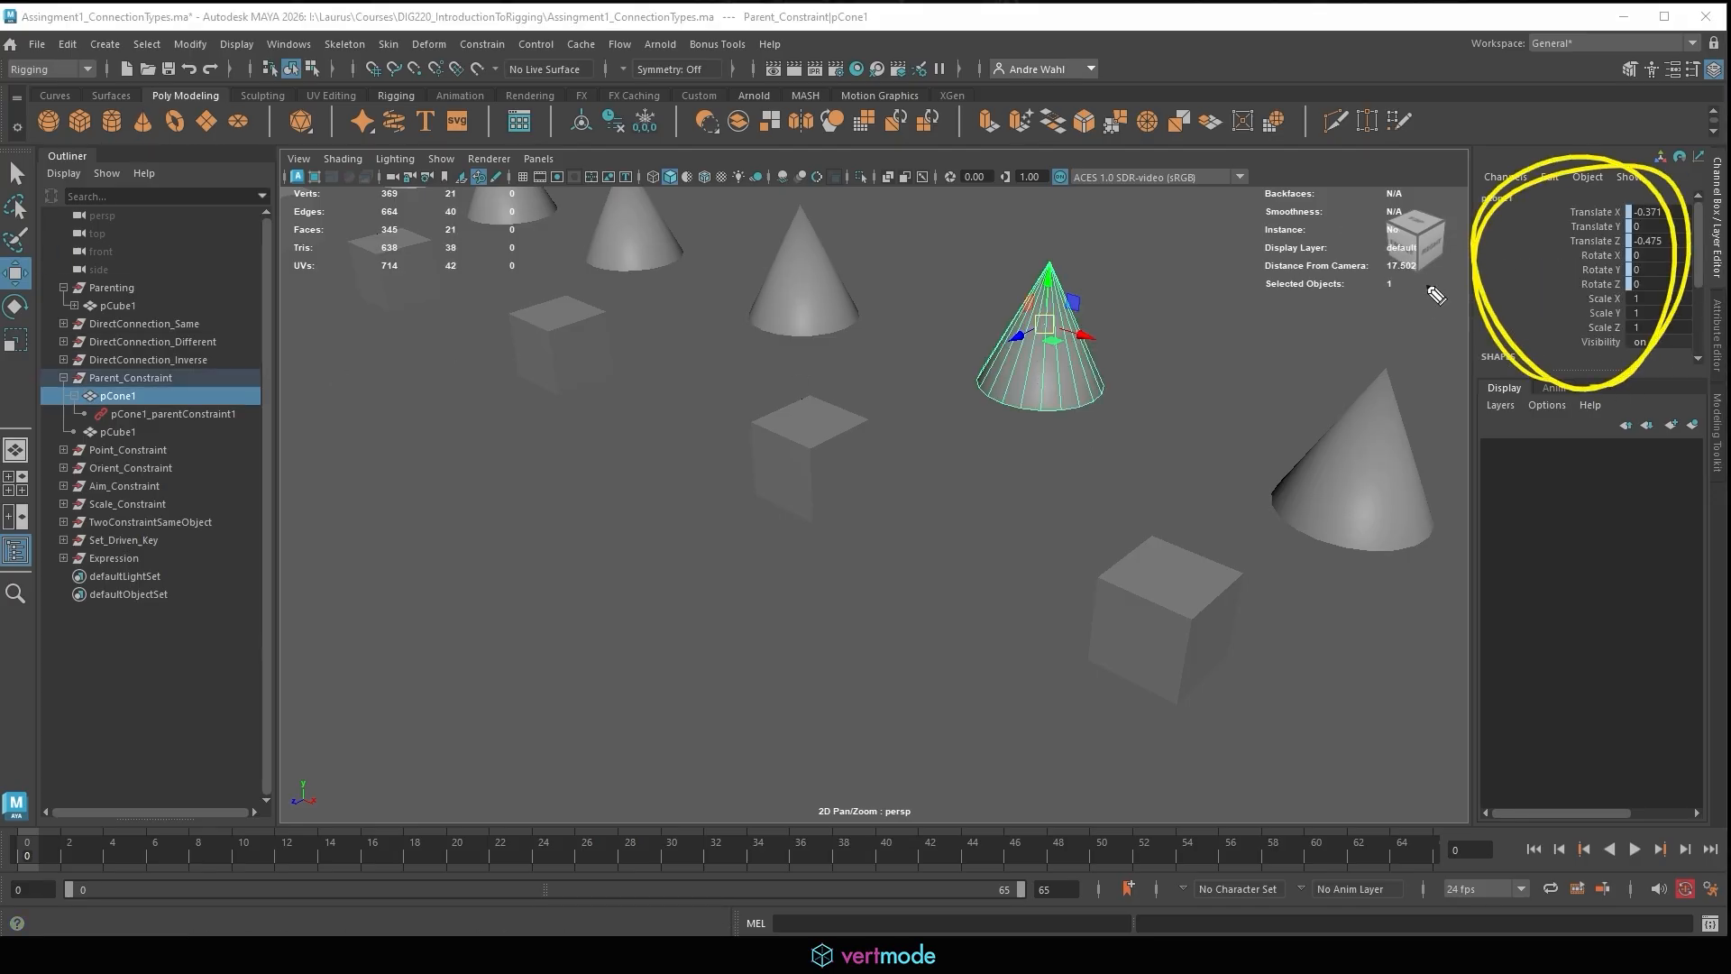
{"action": "mouse_move", "coordinate": [1450, 291]}
{"action": "left_mouse_down"}
{"action": "mouse_move", "coordinate": [1426, 276]}
{"action": "mouse_move", "coordinate": [1462, 334]}
{"action": "left_mouse_up"}
{"action": "left_click_drag", "start_coordinate": [1179, 388], "coordinate": [1200, 446]}
{"action": "mouse_move", "coordinate": [1222, 386]}
{"action": "left_mouse_down"}
{"action": "mouse_move", "coordinate": [1237, 432]}
{"action": "mouse_move", "coordinate": [1273, 440]}
{"action": "mouse_move", "coordinate": [1296, 420]}
{"action": "left_mouse_up"}
{"action": "left_click_drag", "start_coordinate": [1201, 494], "coordinate": [1204, 525]}
{"action": "left_click_drag", "start_coordinate": [1219, 500], "coordinate": [1262, 498]}
{"action": "left_click_drag", "start_coordinate": [1294, 434], "coordinate": [1298, 491]}
{"action": "mouse_move", "coordinate": [1280, 455]}
{"action": "left_mouse_down"}
{"action": "mouse_move", "coordinate": [1345, 446]}
{"action": "mouse_move", "coordinate": [1372, 470]}
{"action": "left_mouse_up"}
{"action": "left_click", "coordinate": [1370, 433]}
{"action": "mouse_move", "coordinate": [1377, 447]}
{"action": "left_mouse_down"}
{"action": "mouse_move", "coordinate": [1379, 470]}
{"action": "mouse_move", "coordinate": [1429, 439]}
{"action": "mouse_move", "coordinate": [1451, 455]}
{"action": "left_mouse_up"}
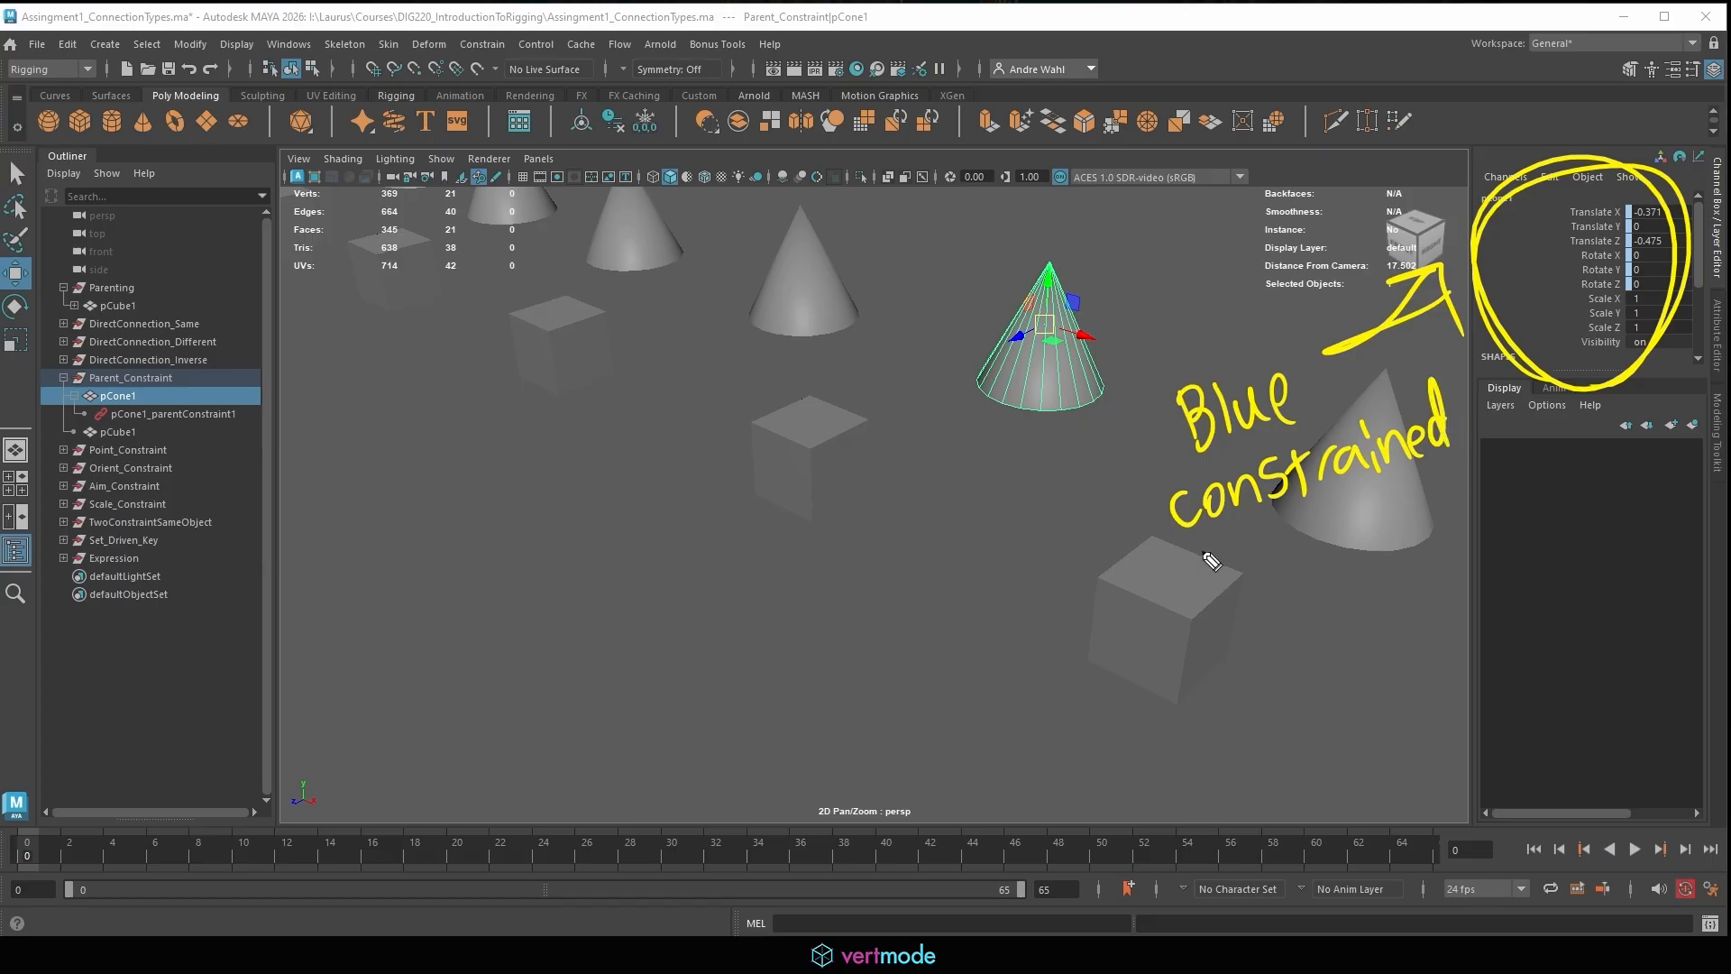
{"action": "left_click_drag", "start_coordinate": [1179, 552], "coordinate": [1451, 472]}
{"action": "left_click_drag", "start_coordinate": [1240, 579], "coordinate": [1242, 630]}
{"action": "left_click_drag", "start_coordinate": [1291, 597], "coordinate": [1328, 616]}
{"action": "left_click_drag", "start_coordinate": [1352, 541], "coordinate": [1343, 618]}
{"action": "left_click_drag", "start_coordinate": [1320, 582], "coordinate": [1433, 543]}
{"action": "mouse_move", "coordinate": [1423, 527]}
{"action": "left_mouse_down"}
{"action": "mouse_move", "coordinate": [1419, 575]}
{"action": "mouse_move", "coordinate": [1523, 509]}
{"action": "mouse_move", "coordinate": [1584, 534]}
{"action": "left_mouse_up"}
{"action": "left_click_drag", "start_coordinate": [1271, 662], "coordinate": [1275, 717]}
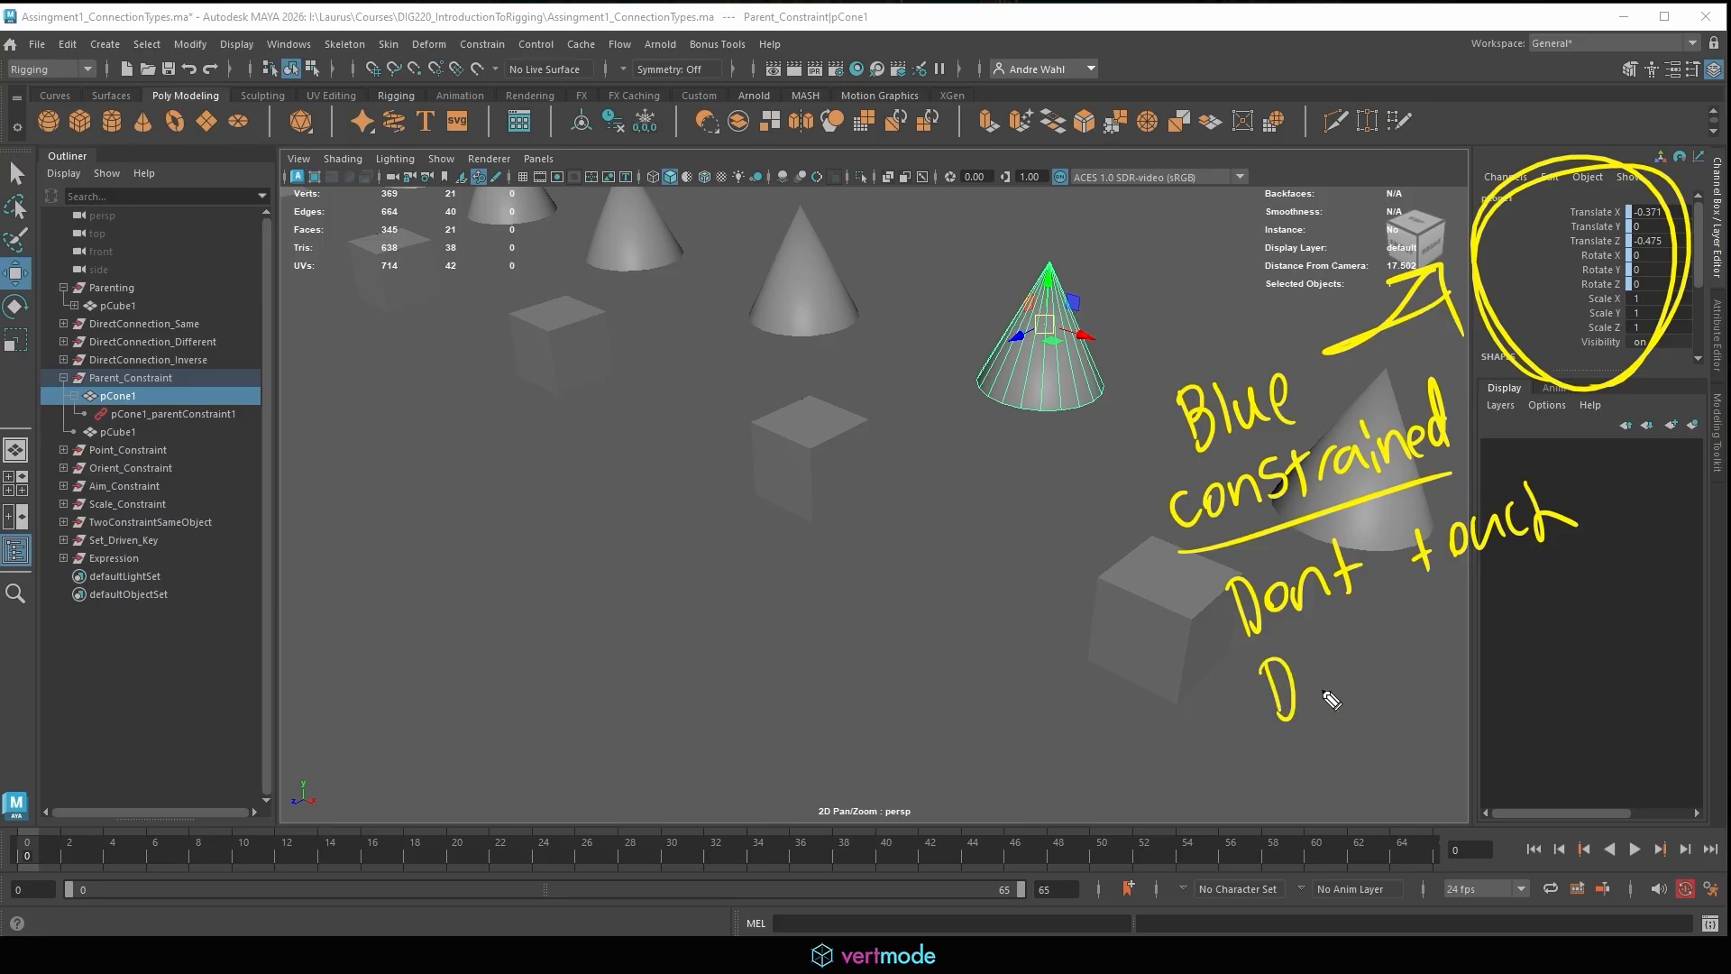
{"action": "left_click_drag", "start_coordinate": [1324, 660], "coordinate": [1325, 663]}
{"action": "mouse_move", "coordinate": [1345, 663]}
{"action": "left_mouse_down"}
{"action": "mouse_move", "coordinate": [1349, 685]}
{"action": "mouse_move", "coordinate": [1373, 682]}
{"action": "left_mouse_up"}
{"action": "mouse_move", "coordinate": [1372, 629]}
{"action": "left_mouse_down"}
{"action": "mouse_move", "coordinate": [1389, 672]}
{"action": "mouse_move", "coordinate": [1403, 631]}
{"action": "mouse_move", "coordinate": [1451, 661]}
{"action": "left_mouse_up"}
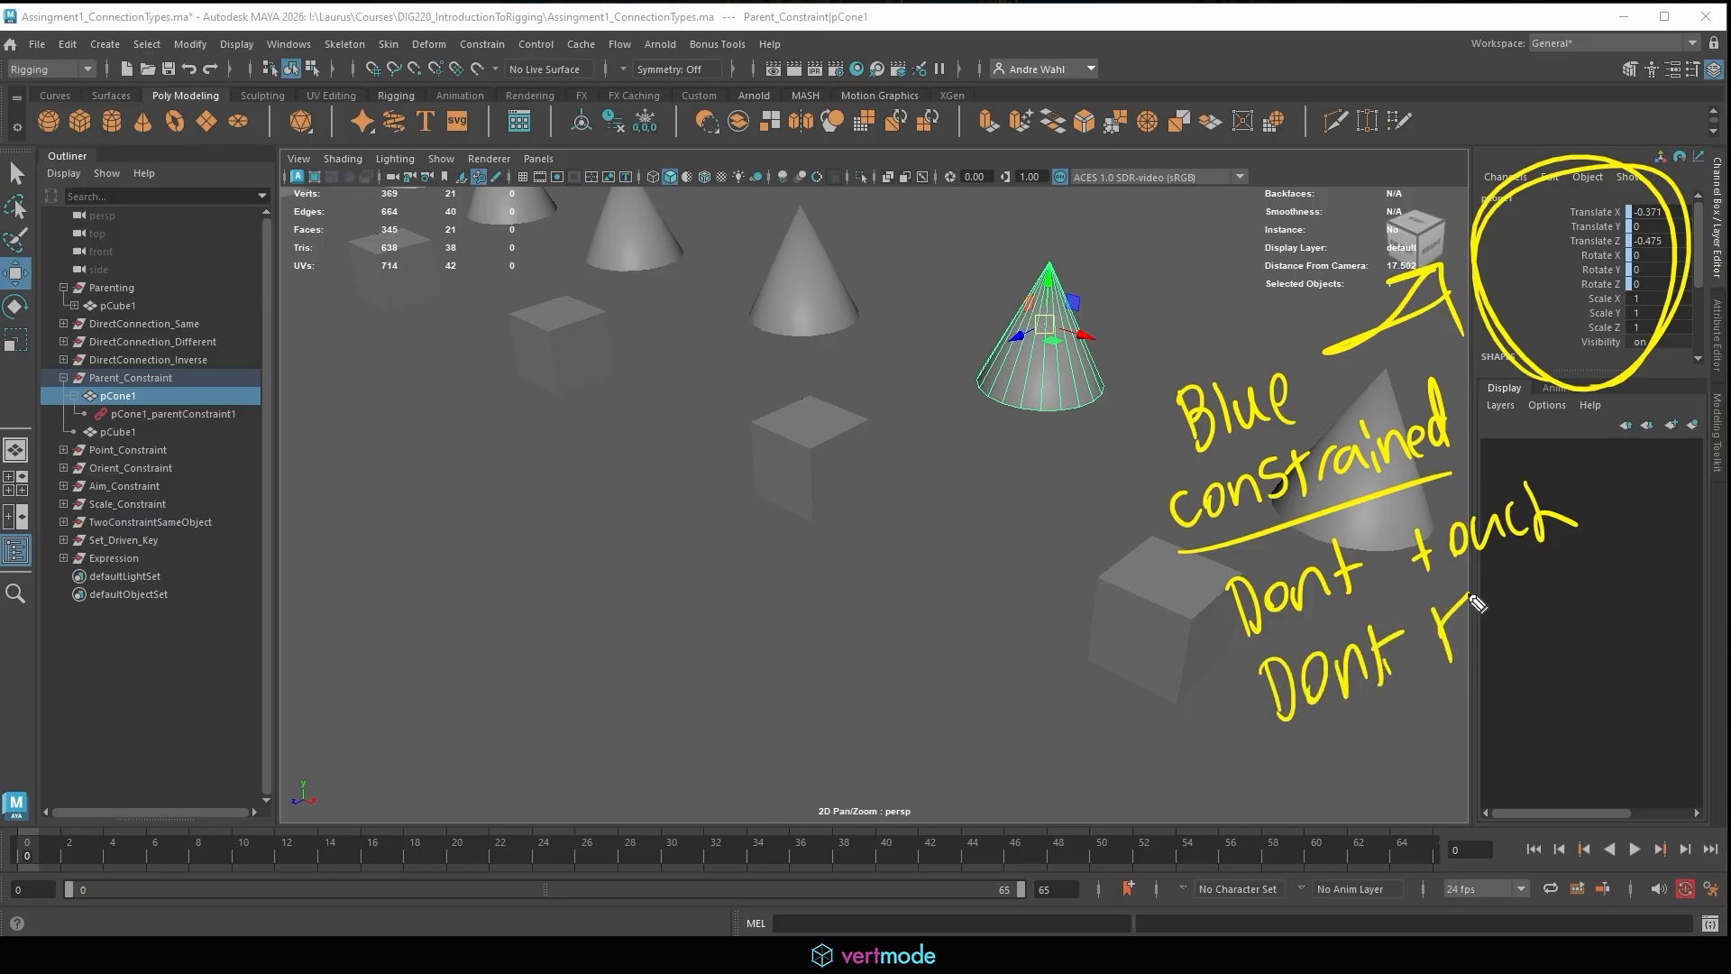
{"action": "mouse_move", "coordinate": [1469, 594]}
{"action": "left_mouse_down"}
{"action": "mouse_move", "coordinate": [1487, 652]}
{"action": "mouse_move", "coordinate": [1552, 630]}
{"action": "mouse_move", "coordinate": [1528, 694]}
{"action": "left_mouse_up"}
{"action": "left_click_drag", "start_coordinate": [1605, 573], "coordinate": [1576, 626]}
{"action": "mouse_move", "coordinate": [1568, 615]}
{"action": "left_mouse_down"}
{"action": "mouse_move", "coordinate": [1652, 597]}
{"action": "mouse_move", "coordinate": [1700, 559]}
{"action": "left_mouse_up"}
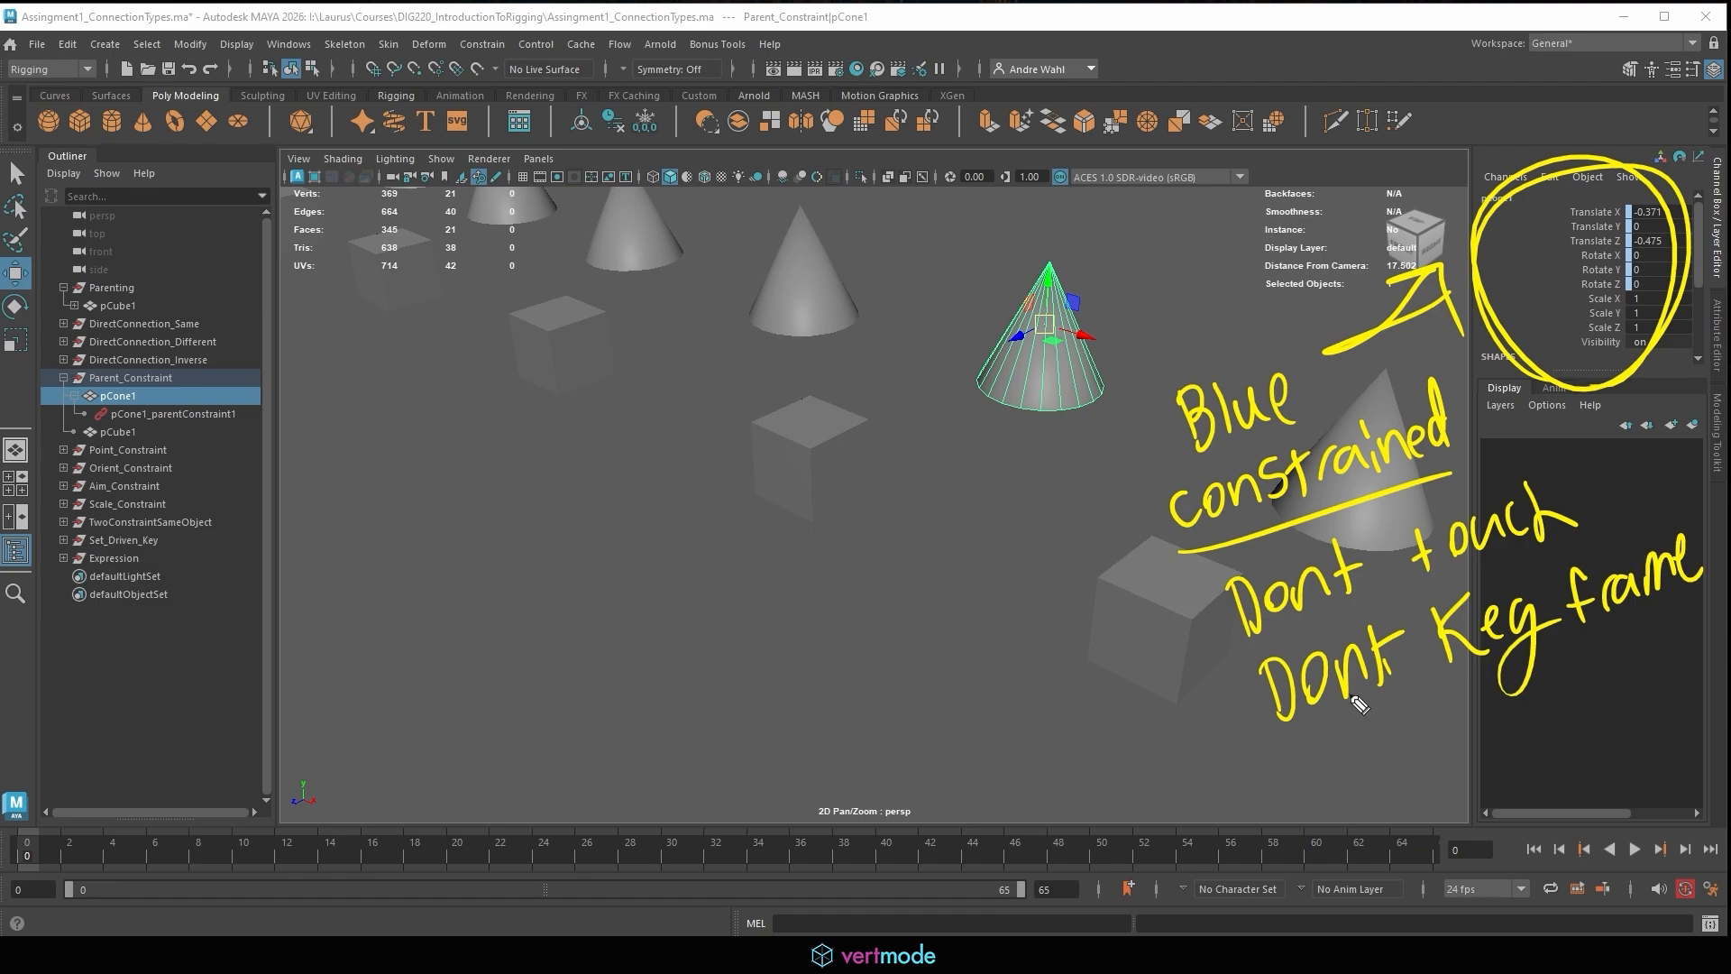
{"action": "key", "text": "Escape"}
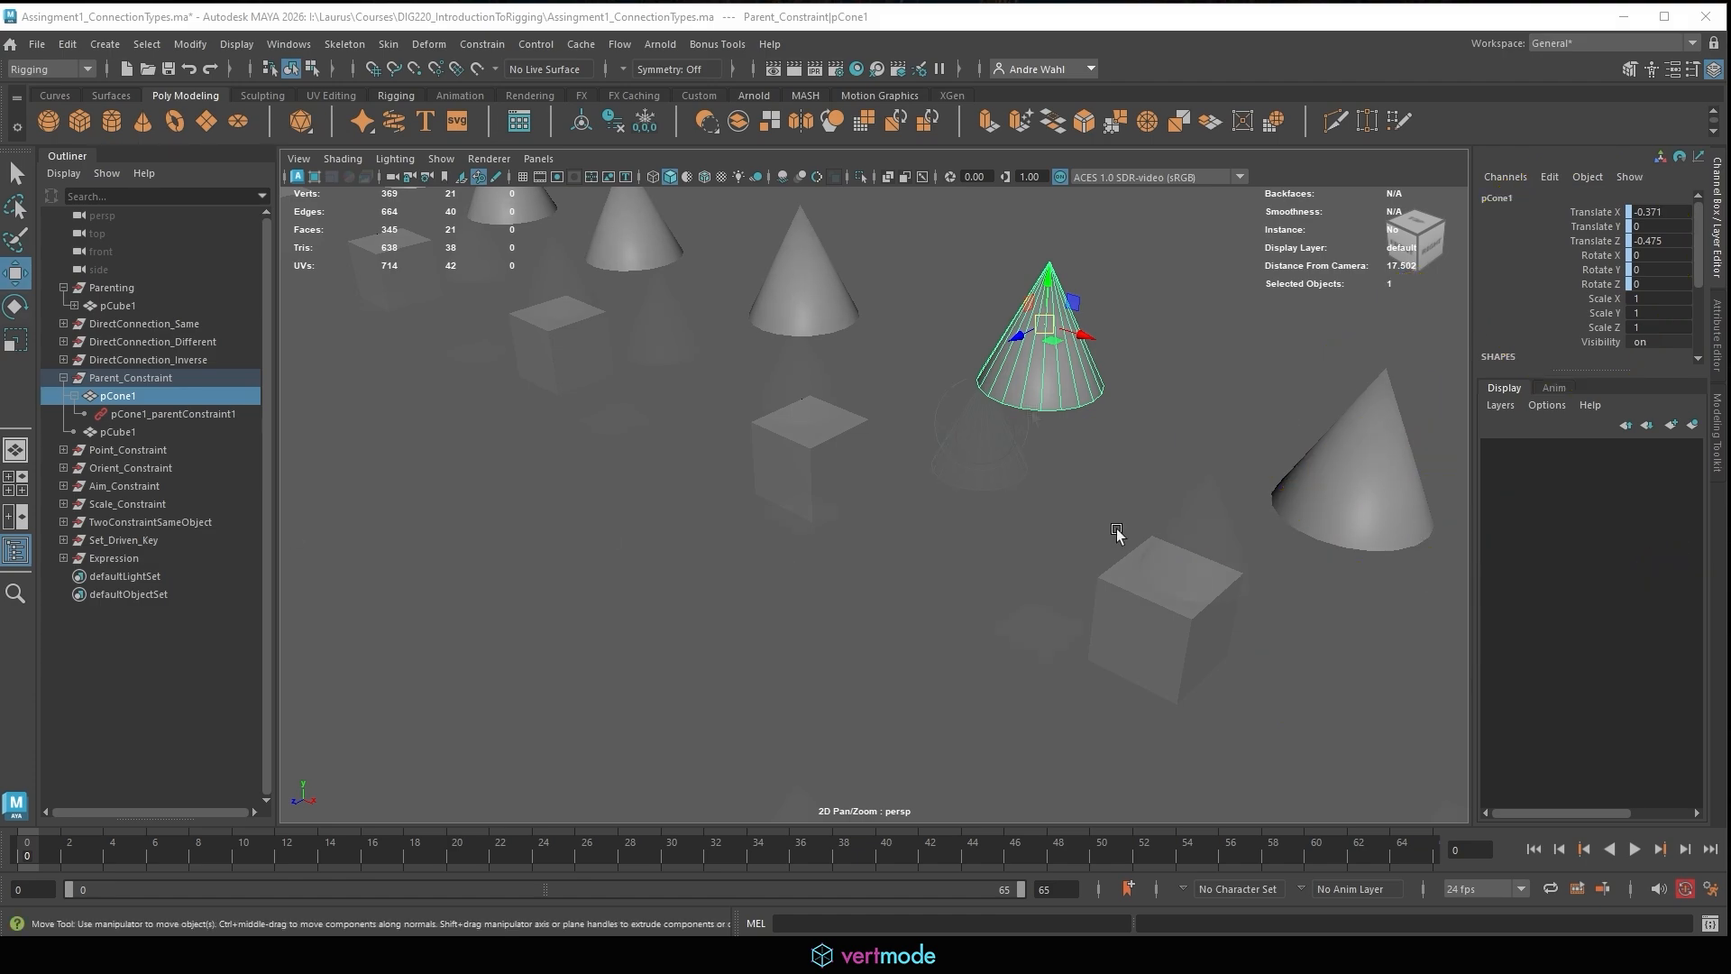
Try to move and rotate the constrained pCone1 directly, well away from its place in the row of cones.
{"action": "right_click_drag", "start_coordinate": [1120, 533], "coordinate": [927, 432], "text": "alt"}
{"action": "middle_click_drag", "start_coordinate": [927, 432], "coordinate": [896, 490], "text": "alt"}
{"action": "key", "text": "e"}
{"action": "mouse_move", "coordinate": [964, 401]}
{"action": "left_mouse_down"}
{"action": "mouse_move", "coordinate": [986, 459]}
{"action": "mouse_move", "coordinate": [1109, 332]}
{"action": "mouse_move", "coordinate": [1321, 291]}
{"action": "left_mouse_up"}
{"action": "key", "text": "w"}
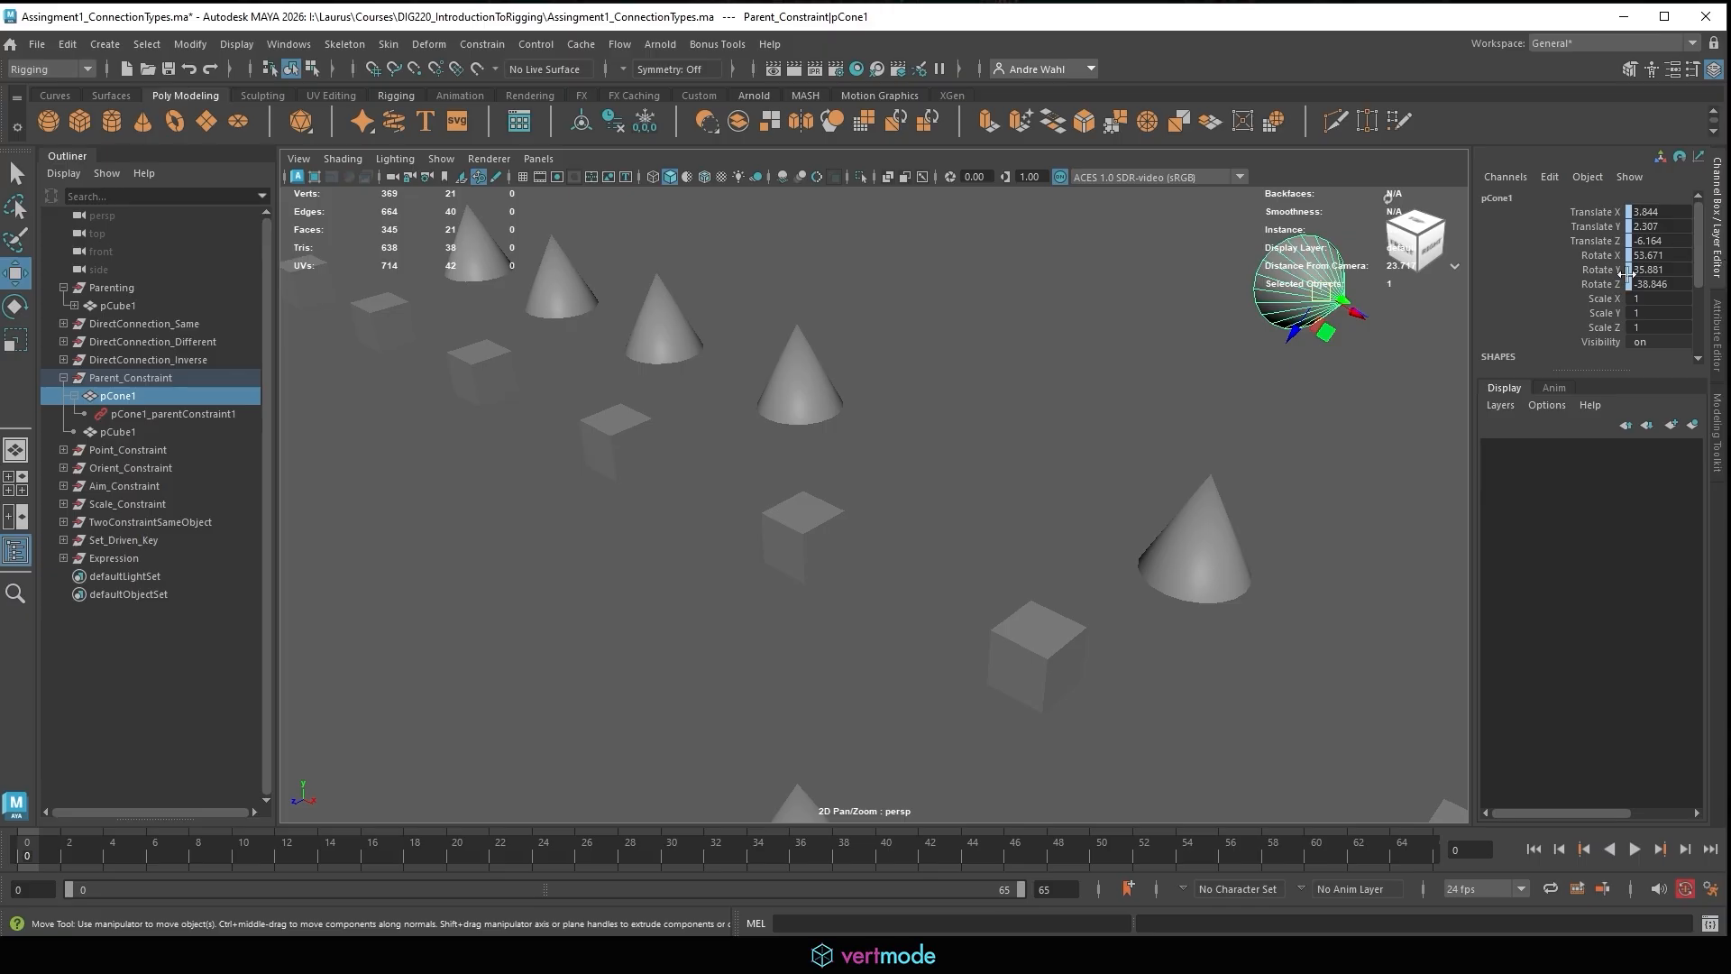
Nudge the Parent_Constraint group's pCube1 along Z to about 0.078 so that pCone1's constraint updates.
{"action": "left_click", "coordinate": [788, 548]}
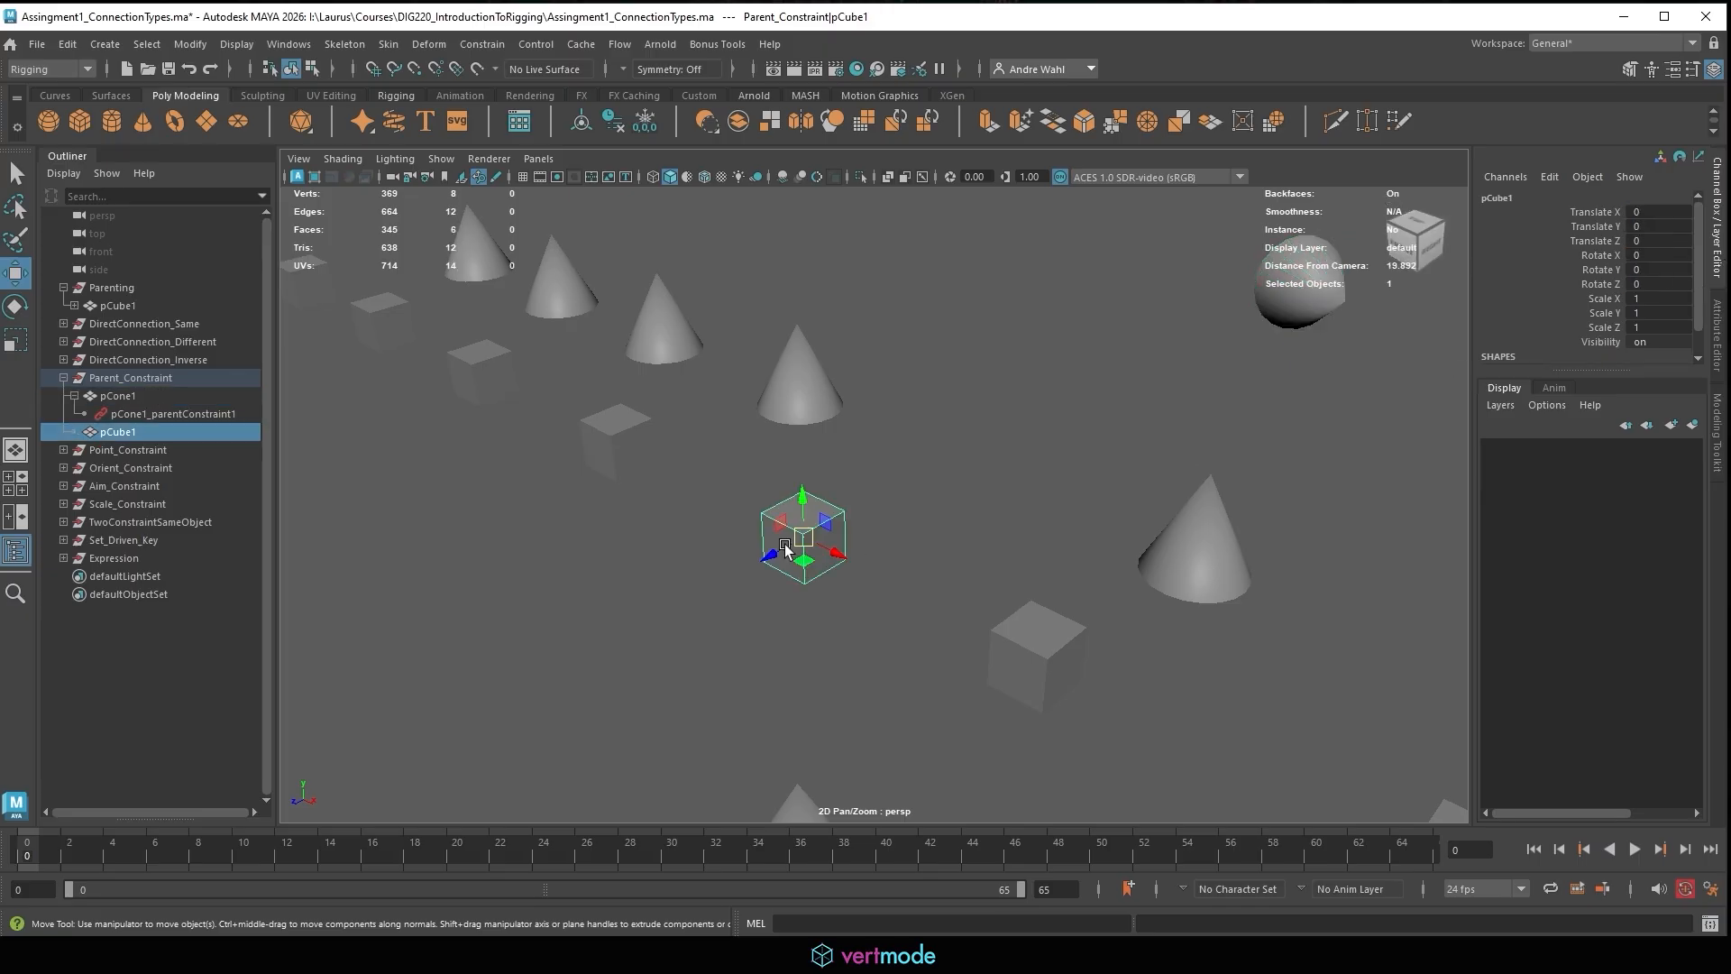
{"action": "left_click_drag", "start_coordinate": [768, 560], "coordinate": [764, 563]}
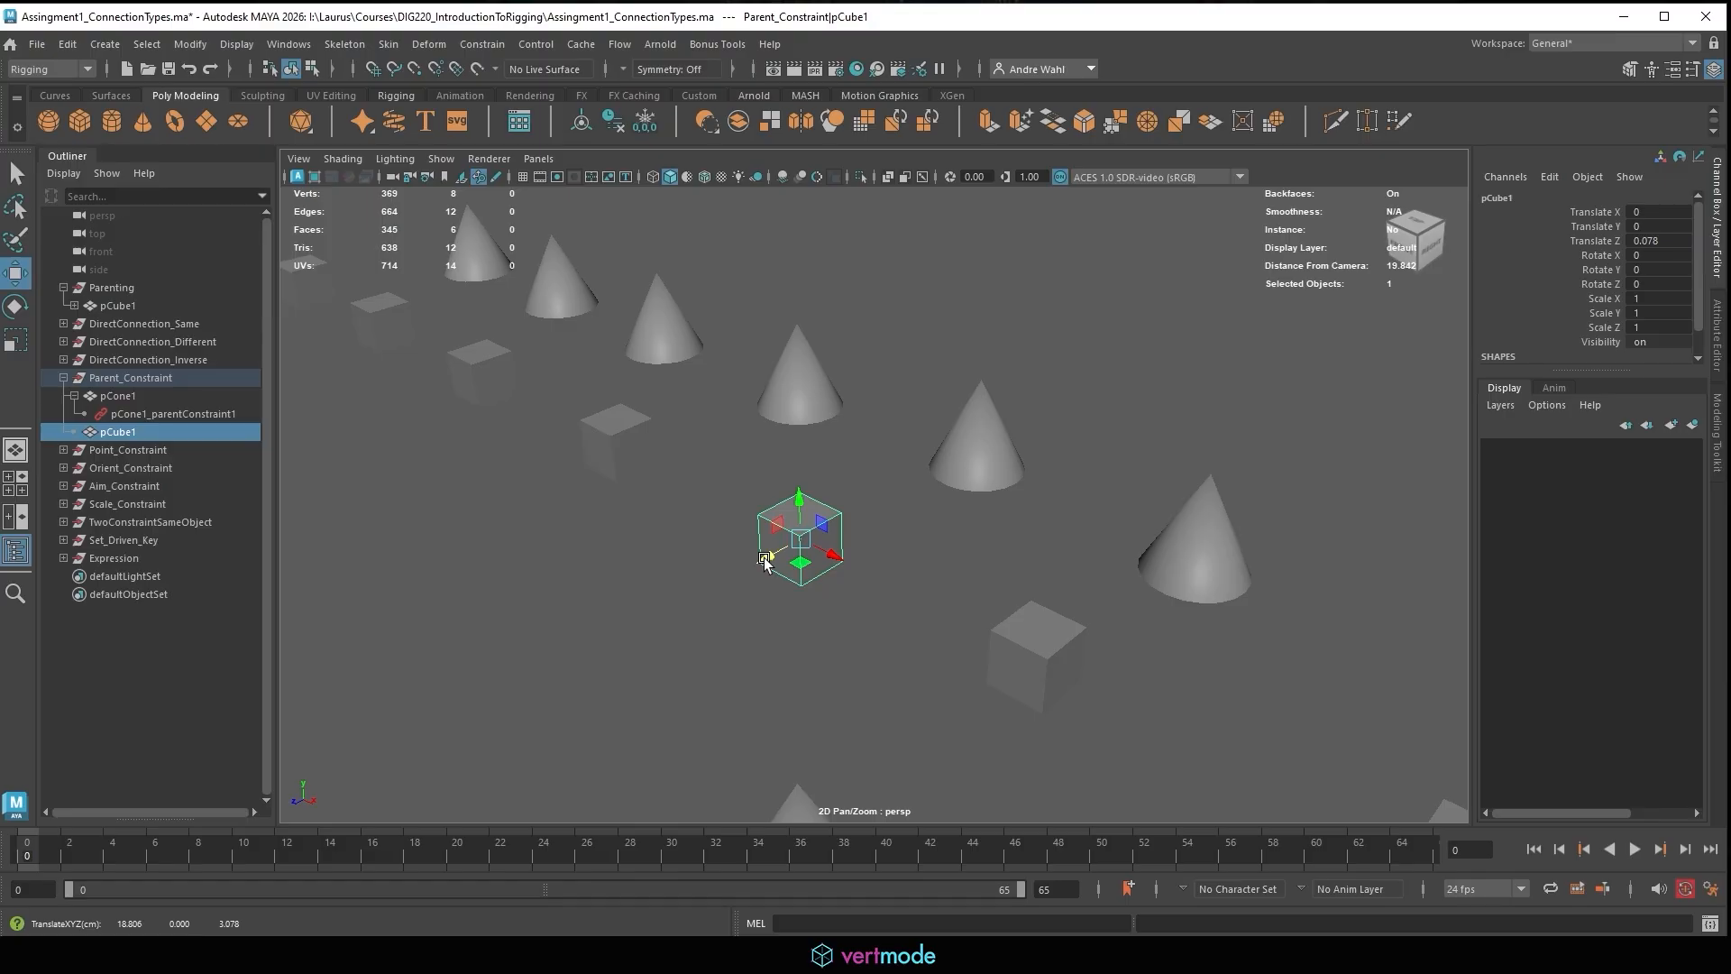
Compare the Parenting group's pCube1 hierarchy with Parent_Constraint's pCone1_parentConstraint1 node by selecting their items, and clear the selection.
{"action": "left_click", "coordinate": [74, 306]}
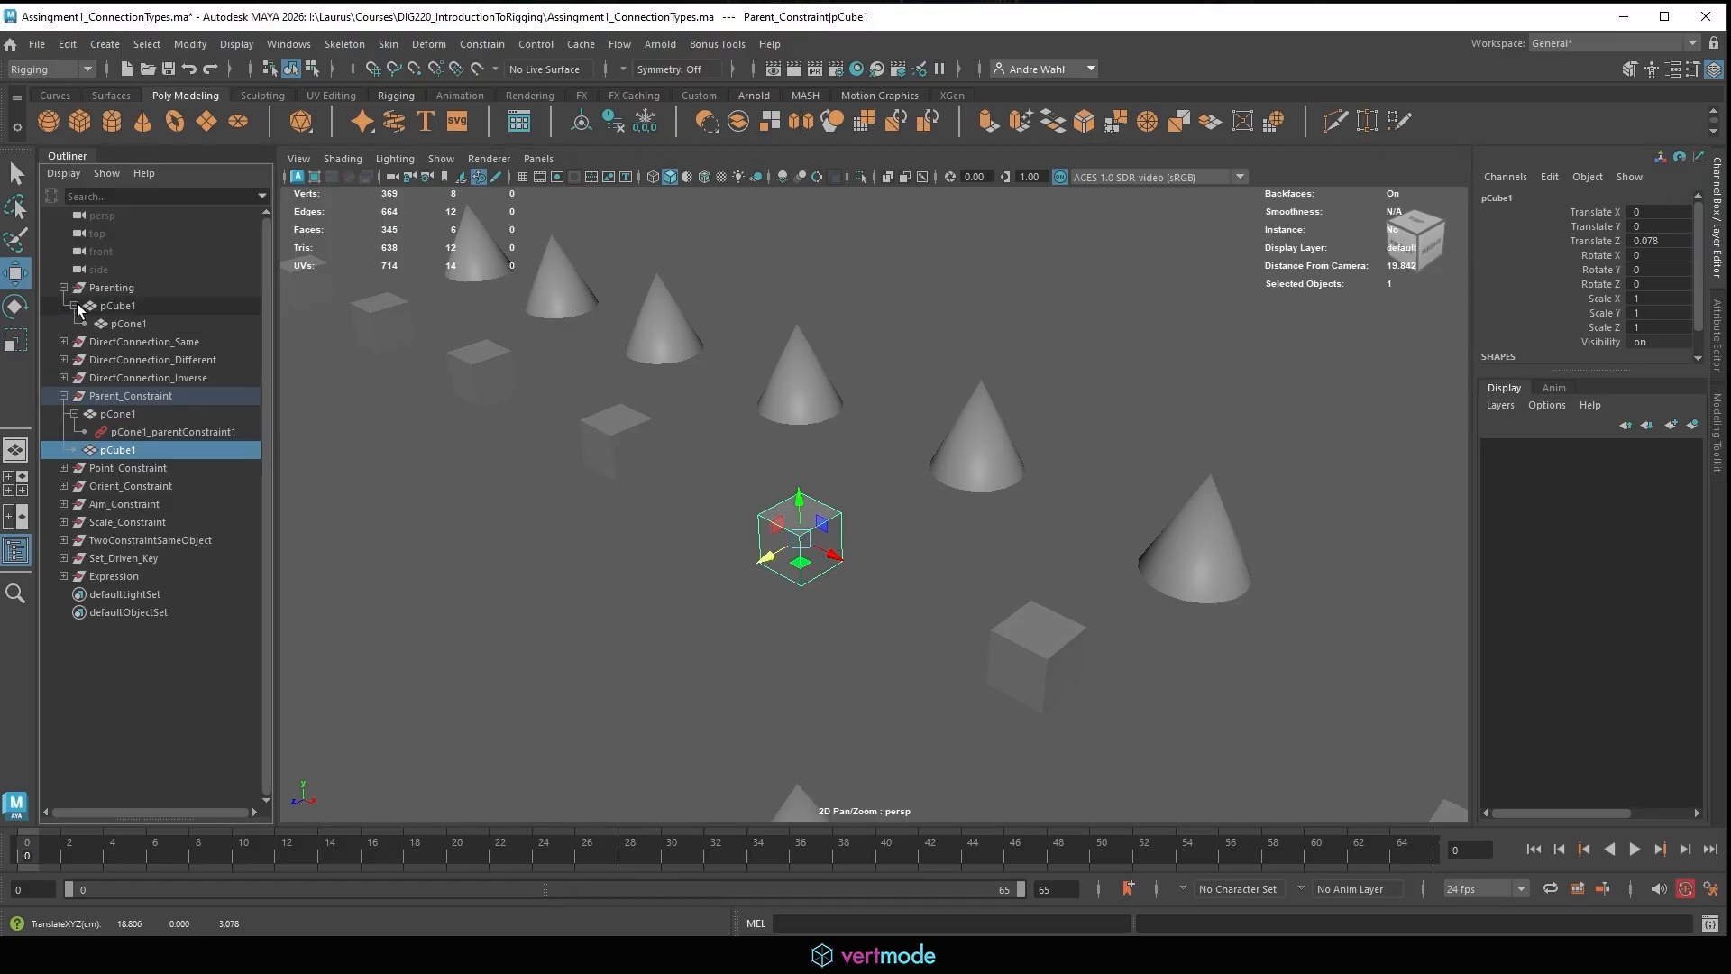
{"action": "left_click", "coordinate": [152, 309]}
{"action": "left_click", "coordinate": [155, 330]}
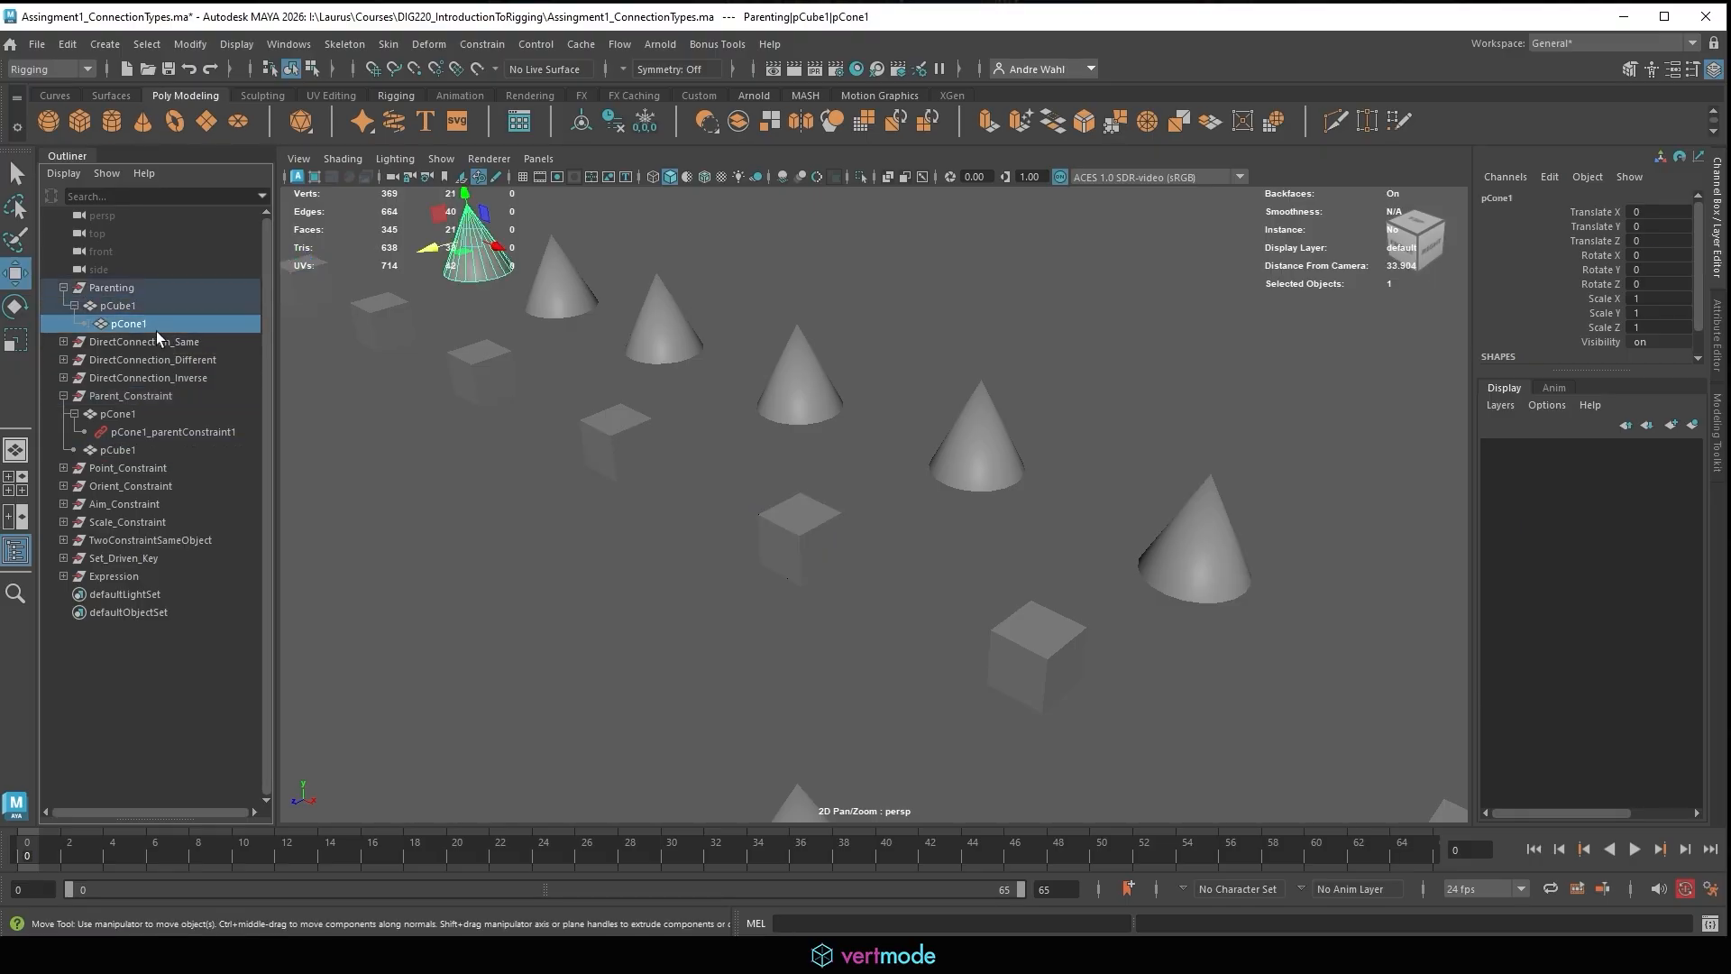
{"action": "left_click", "coordinate": [157, 432]}
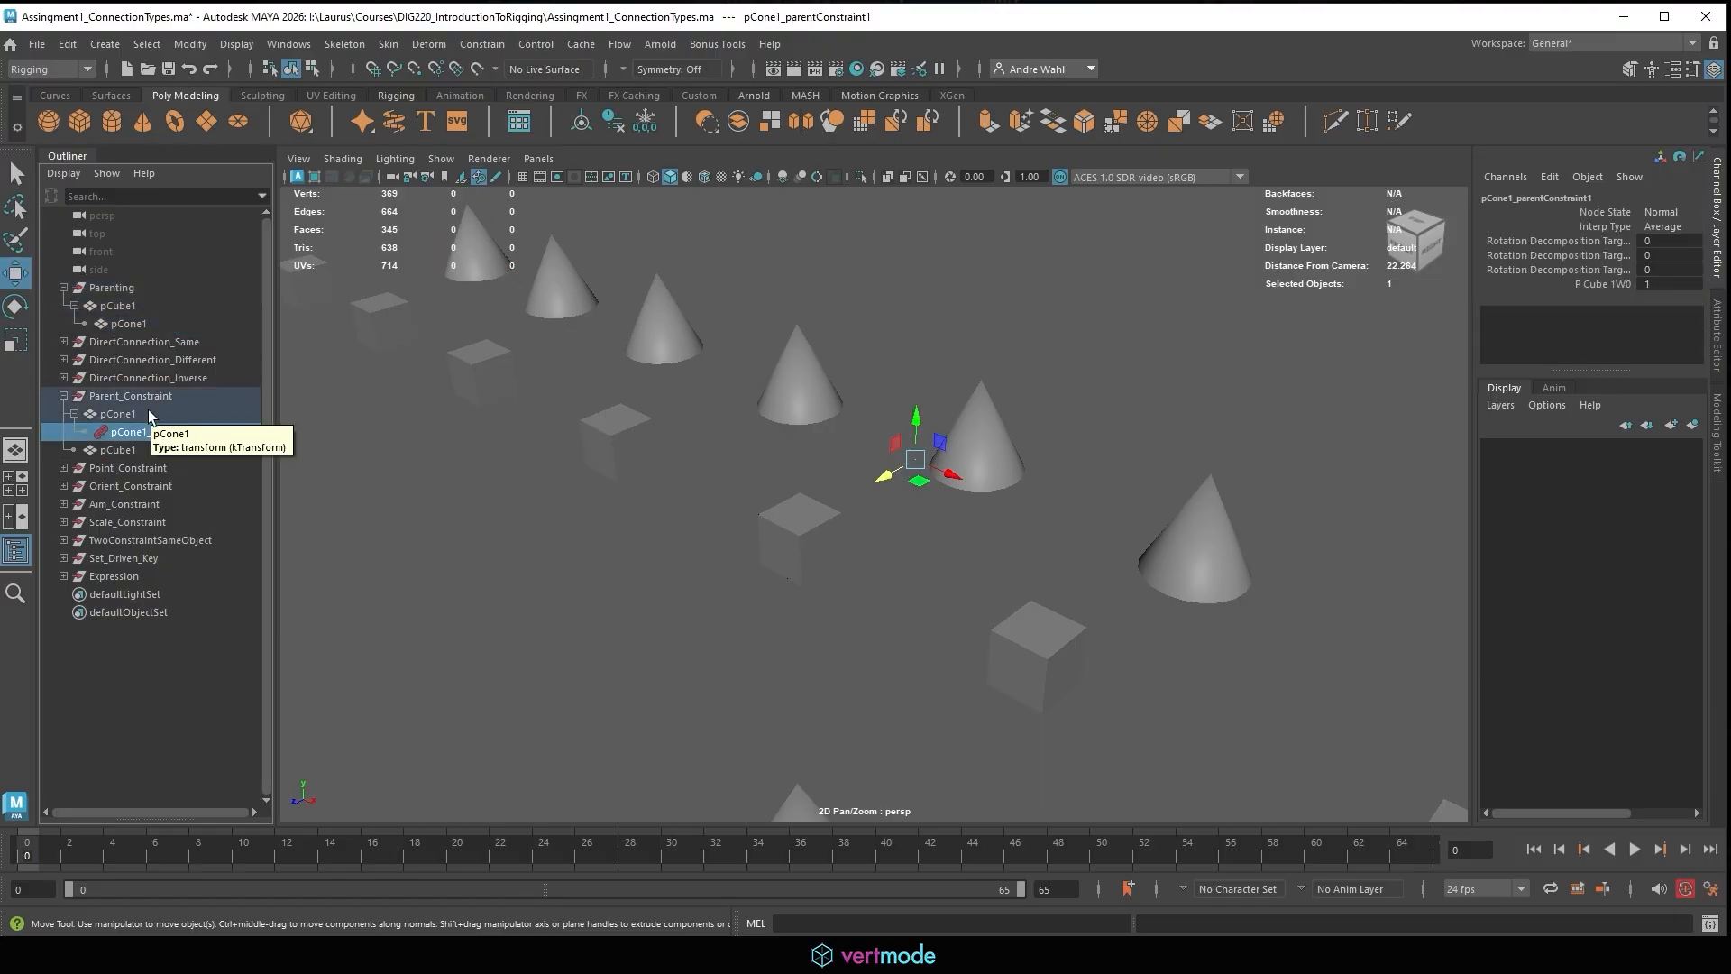
{"action": "left_click", "coordinate": [721, 547]}
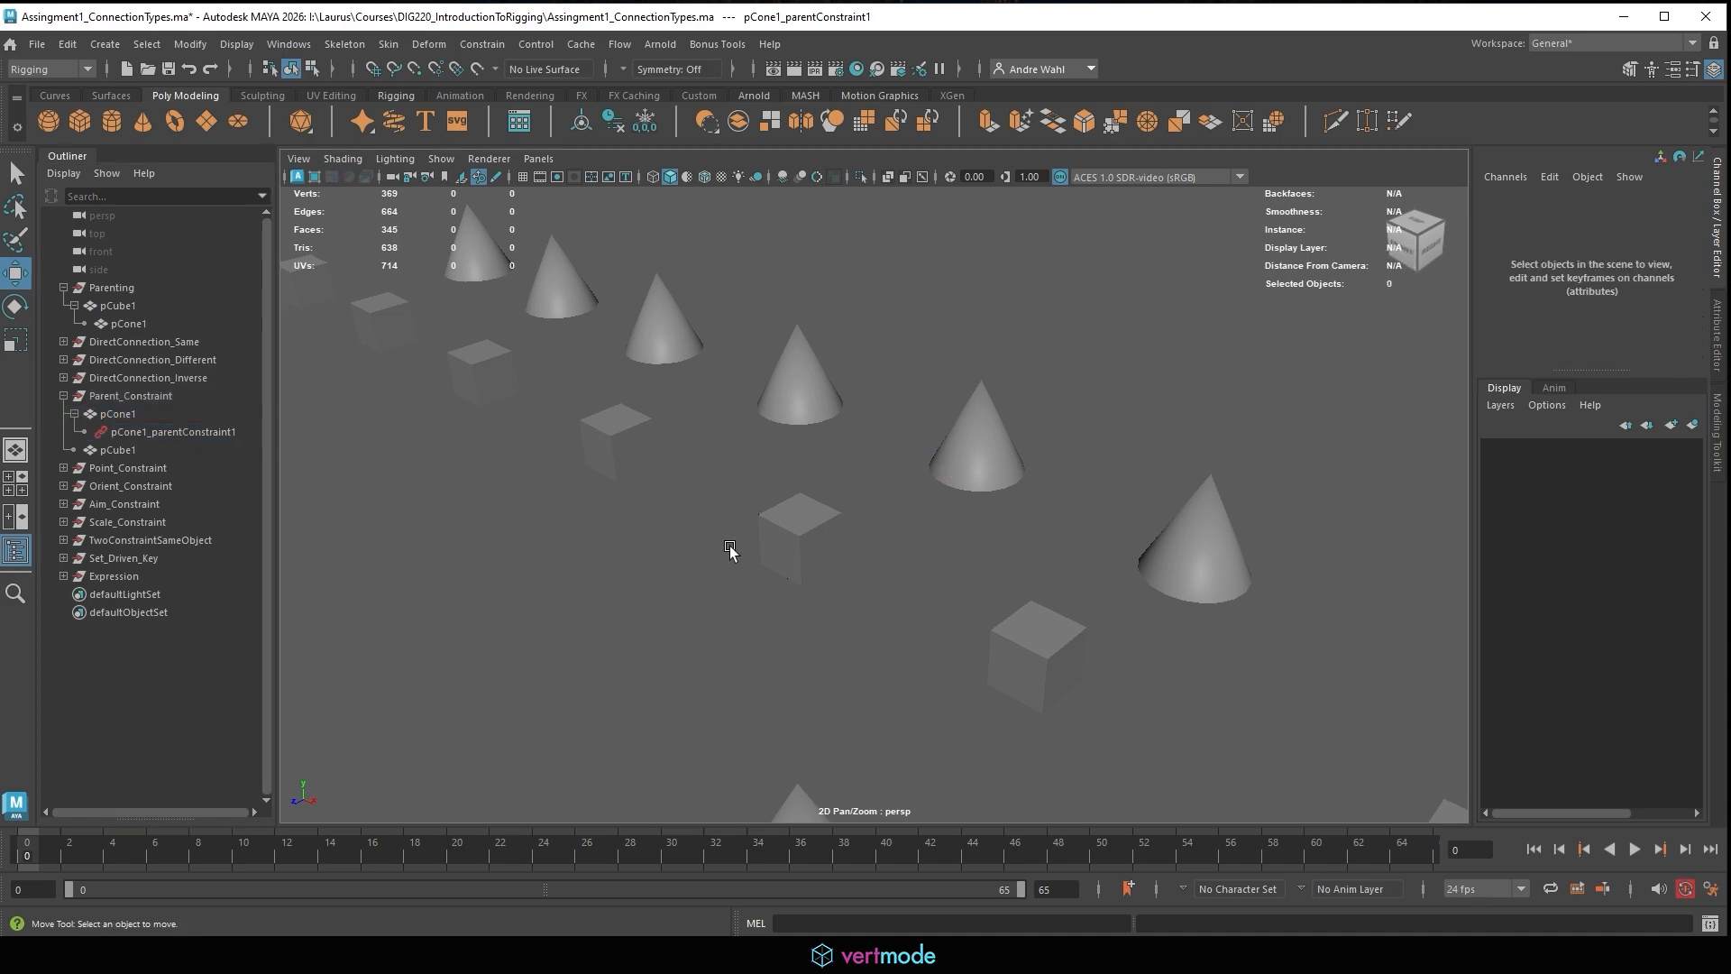
Test-move and test-rotate the Parent_Constraint group's pCube1, undo each change, and clear the selection.
{"action": "left_click", "coordinate": [791, 541]}
{"action": "left_click_drag", "start_coordinate": [798, 538], "coordinate": [651, 498]}
{"action": "key", "text": "ctrl+z"}
{"action": "key", "text": "e"}
{"action": "mouse_move", "coordinate": [811, 530]}
{"action": "left_mouse_down"}
{"action": "mouse_move", "coordinate": [807, 583]}
{"action": "mouse_move", "coordinate": [790, 512]}
{"action": "left_mouse_up"}
{"action": "key", "text": "ctrl+z"}
{"action": "left_click", "coordinate": [590, 624]}
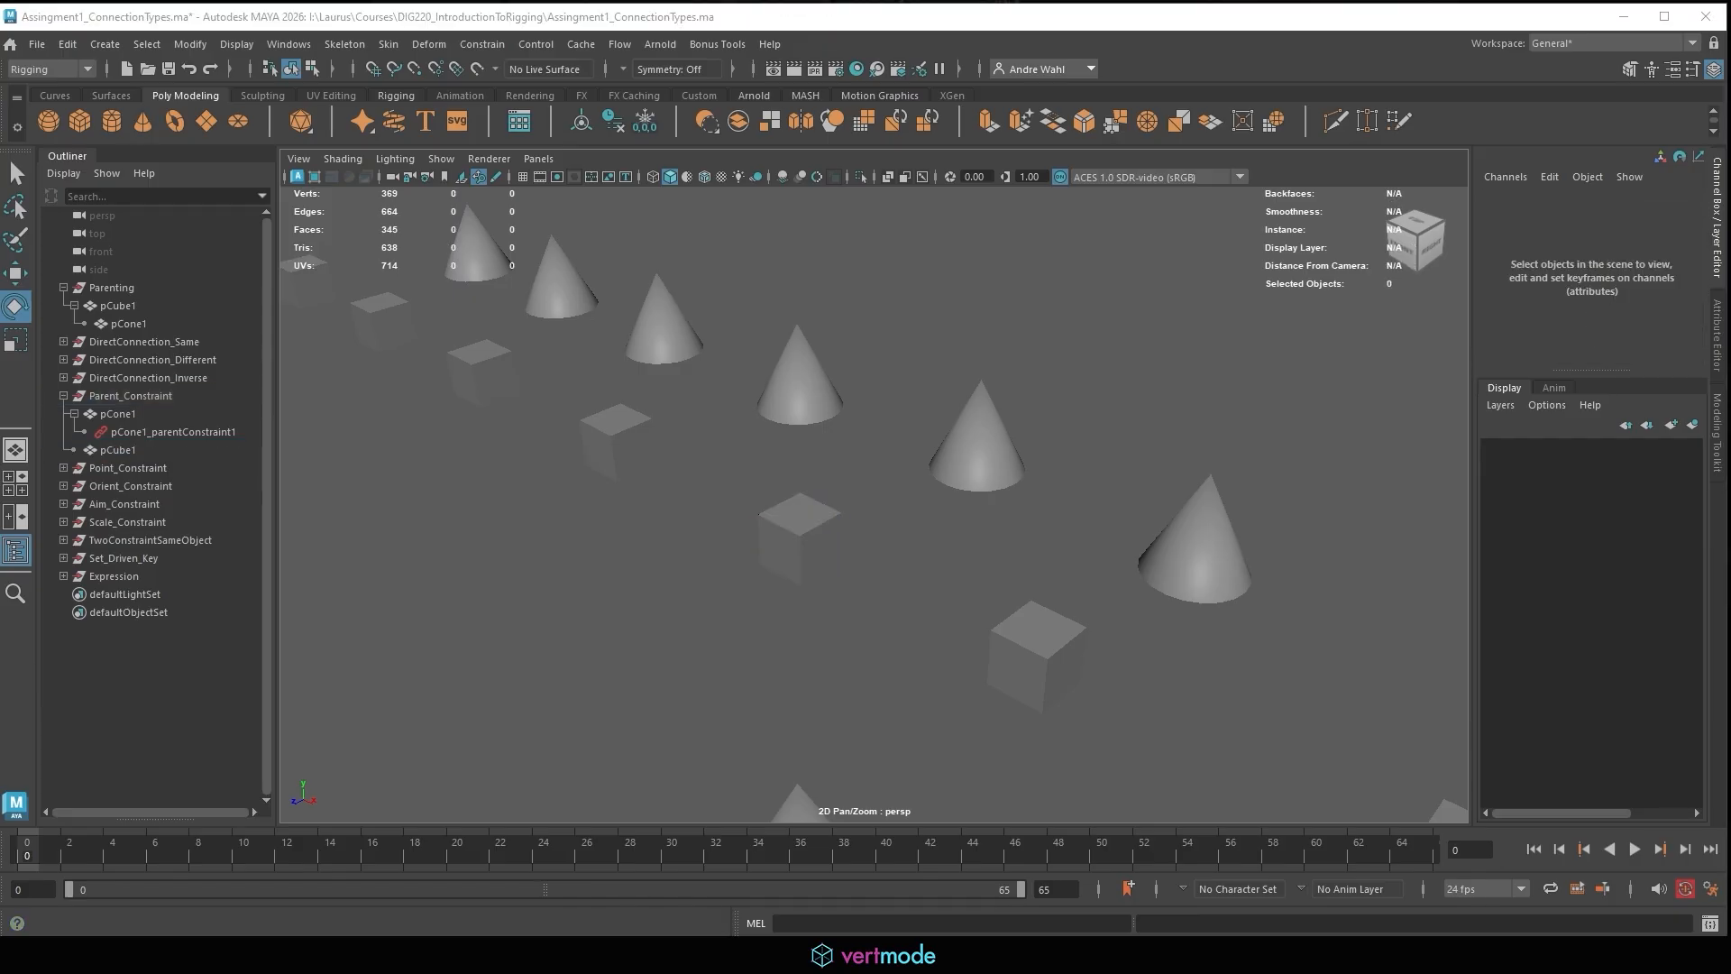
Switch to the stoneangel_control_Rig scene and inspect left_upper_spire_ctrl in relation to the rig's joints.
{"action": "left_click", "coordinate": [631, 892]}
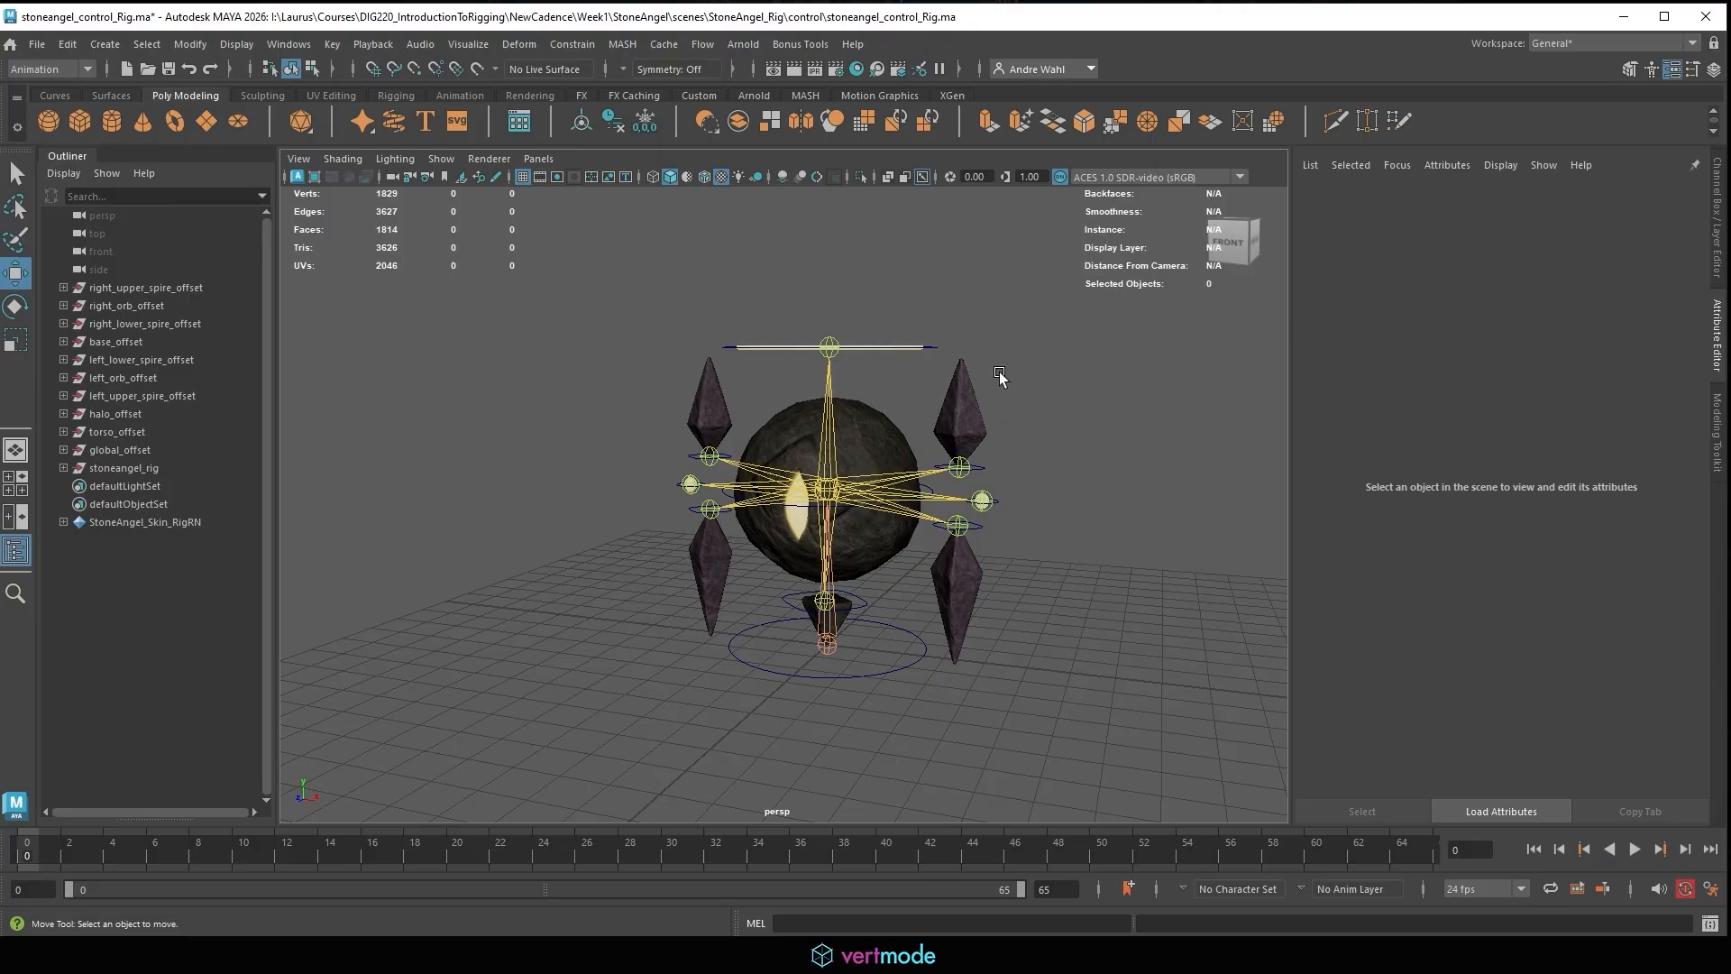
{"action": "left_click_drag", "start_coordinate": [952, 424], "coordinate": [929, 451], "text": "alt"}
{"action": "left_click", "coordinate": [960, 501]}
{"action": "middle_click_drag", "start_coordinate": [984, 464], "coordinate": [854, 507], "text": "alt"}
{"action": "right_click_drag", "start_coordinate": [854, 507], "coordinate": [1005, 436], "text": "alt"}
{"action": "left_click_drag", "start_coordinate": [1005, 436], "coordinate": [1050, 378], "text": "alt"}
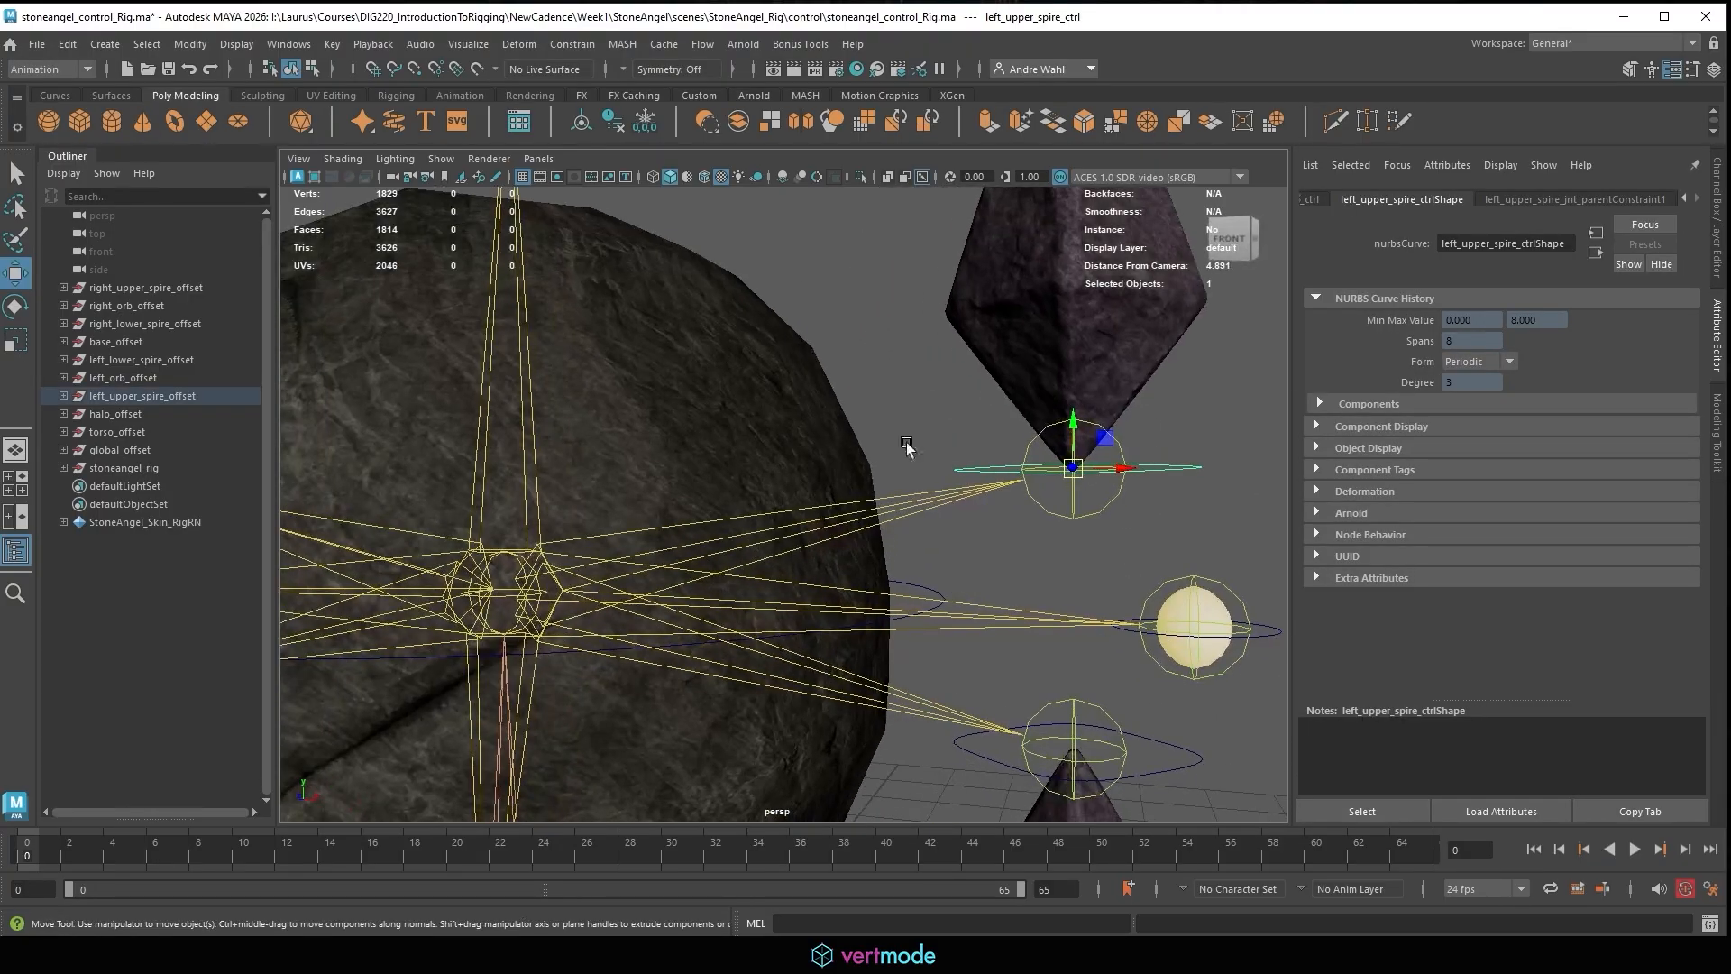
{"action": "right_click_drag", "start_coordinate": [1013, 474], "coordinate": [876, 463], "text": "alt"}
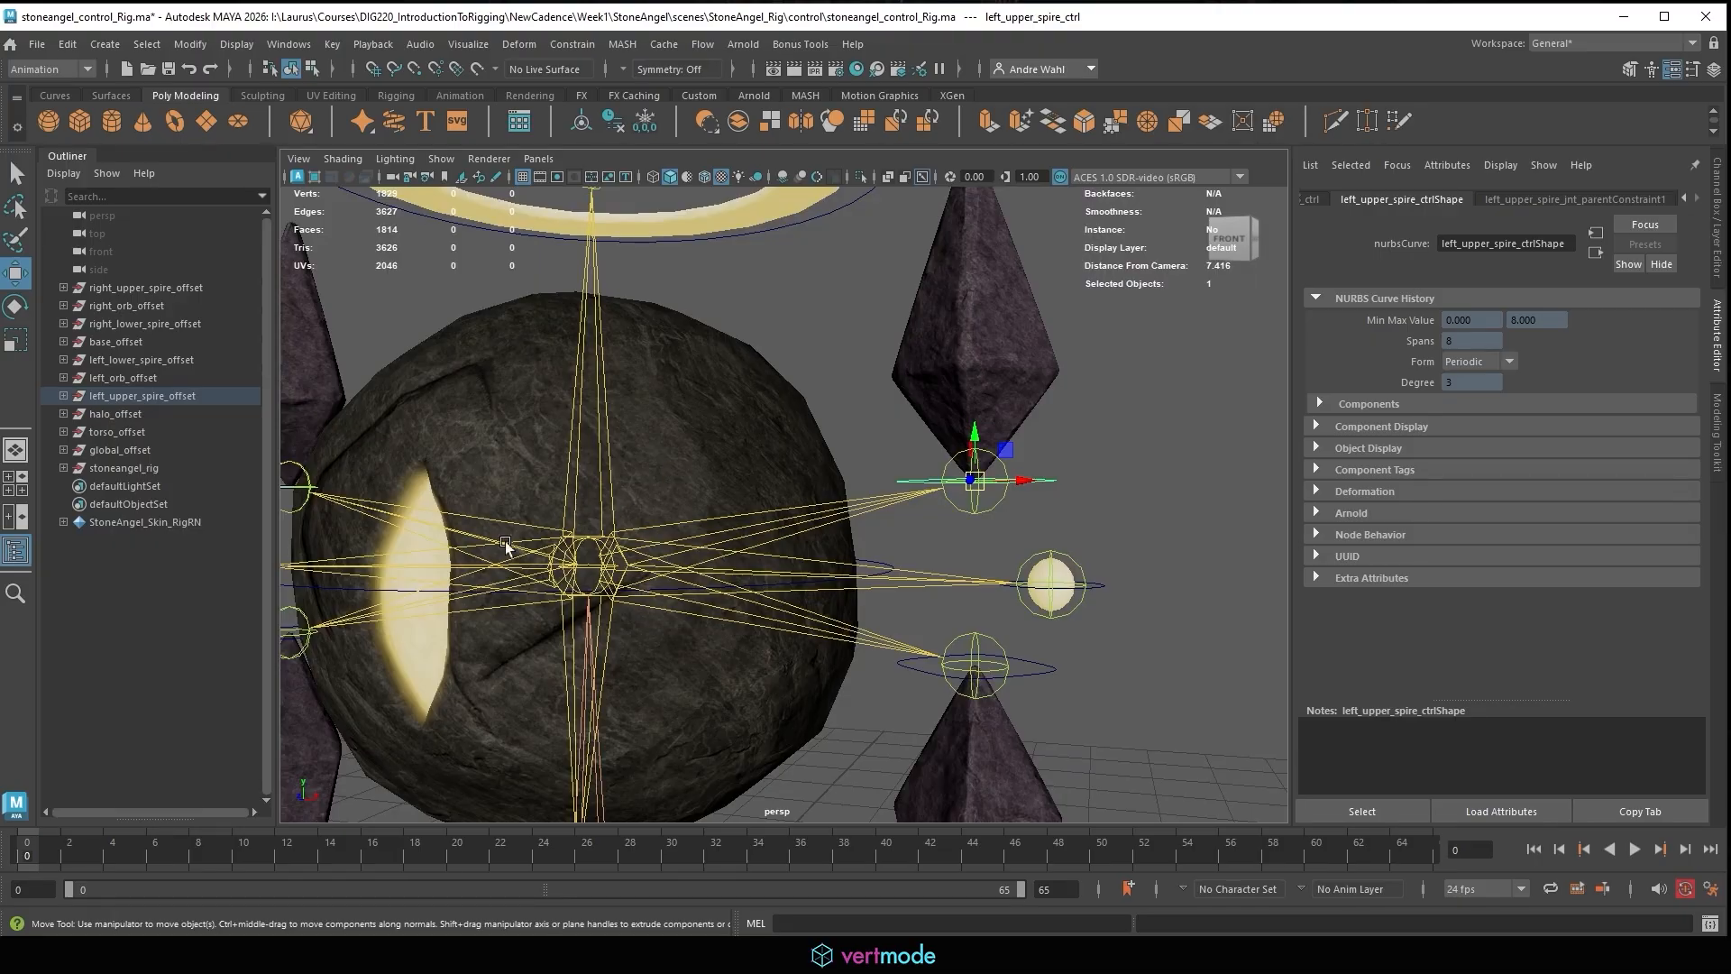
{"action": "right_click_drag", "start_coordinate": [772, 502], "coordinate": [640, 502], "text": "alt"}
{"action": "left_click_drag", "start_coordinate": [647, 507], "coordinate": [620, 515], "text": "alt"}
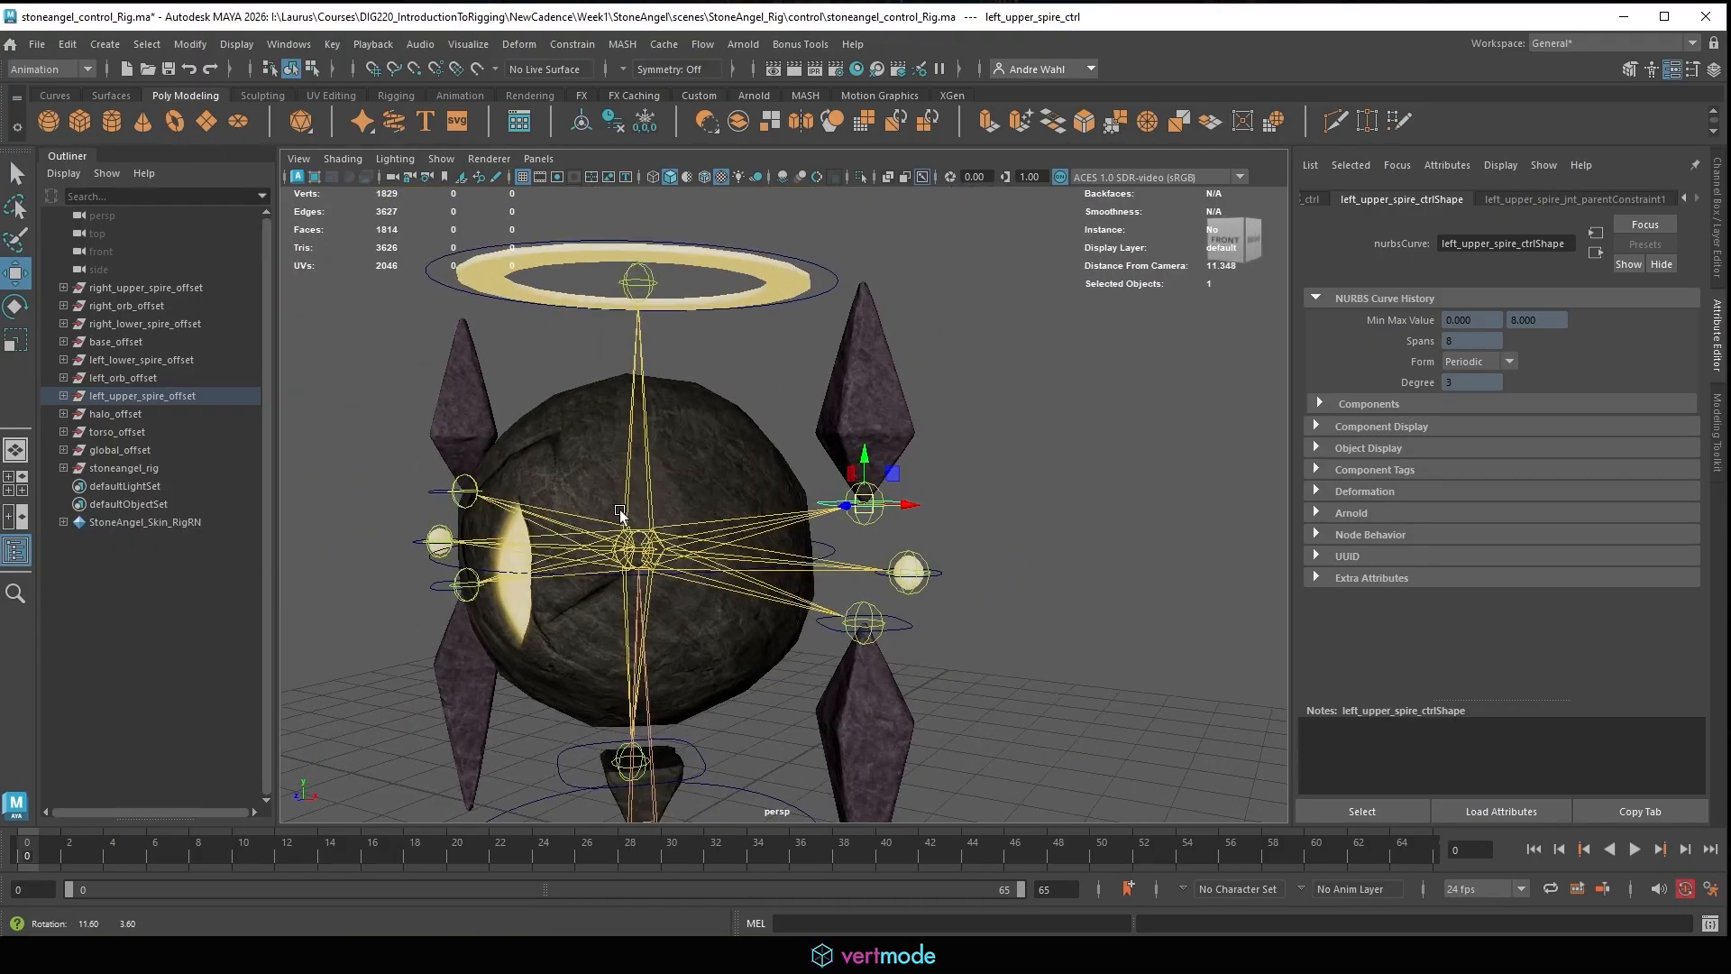
Show the Channel Box and Layer Editor, hide the JNT_Layer, and frame the whole character.
{"action": "left_click", "coordinate": [1713, 69]}
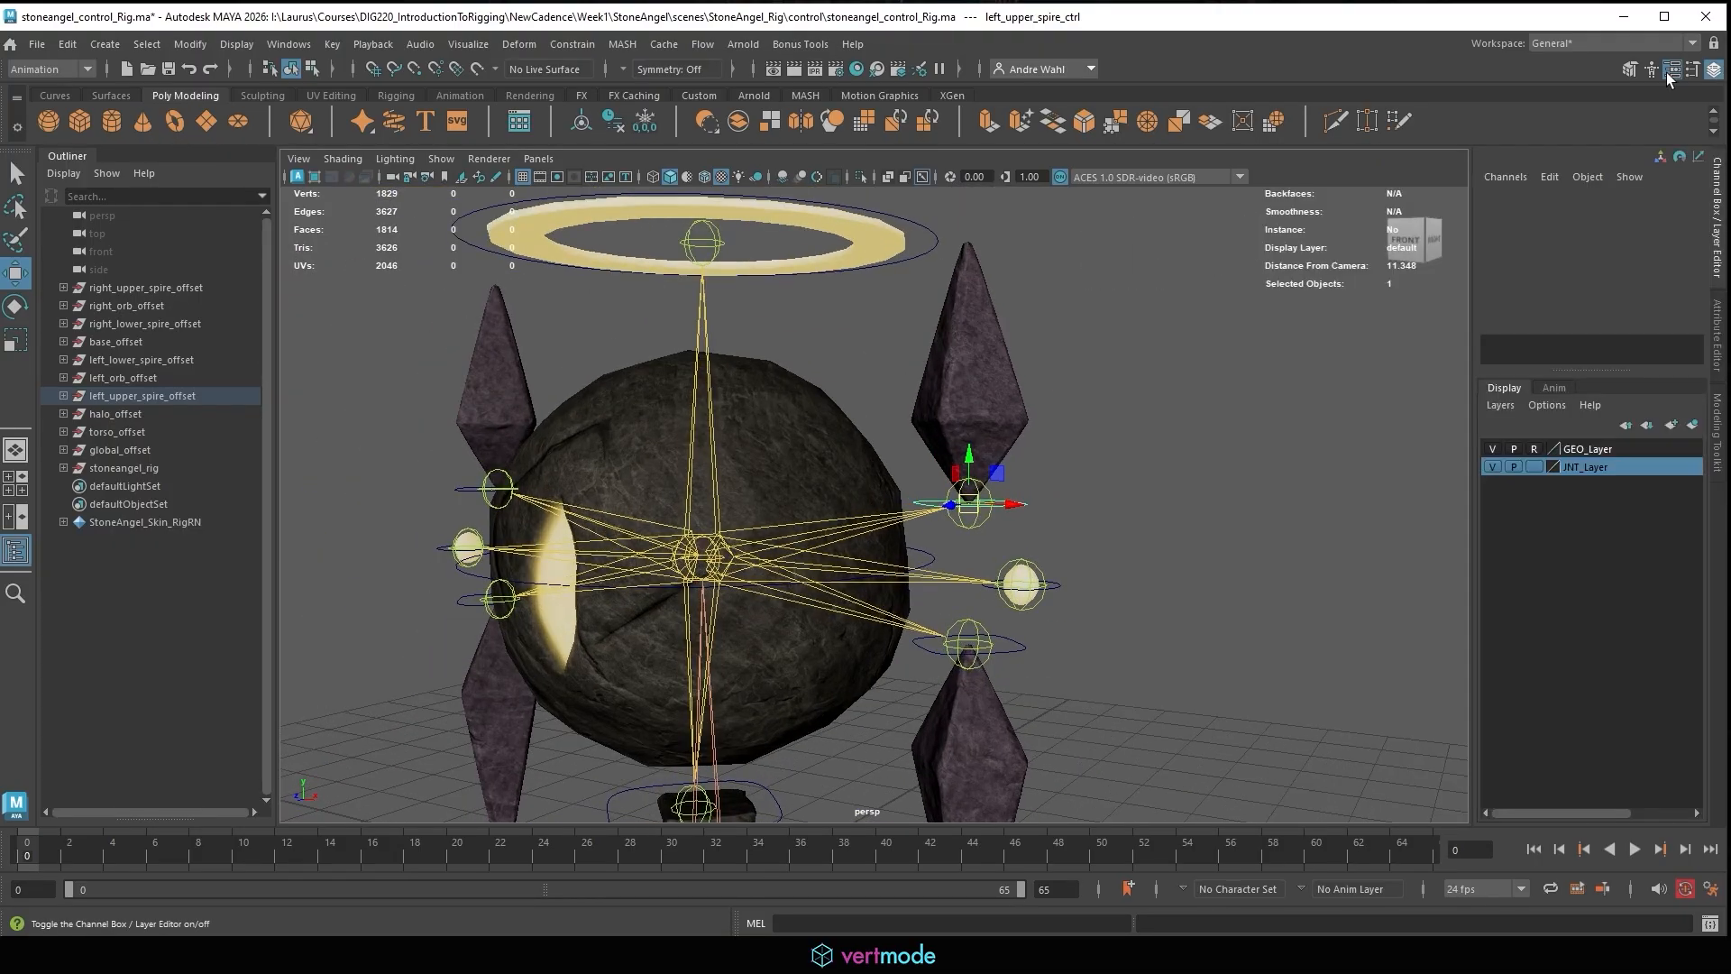
{"action": "left_click", "coordinate": [1492, 466]}
{"action": "key", "text": "a"}
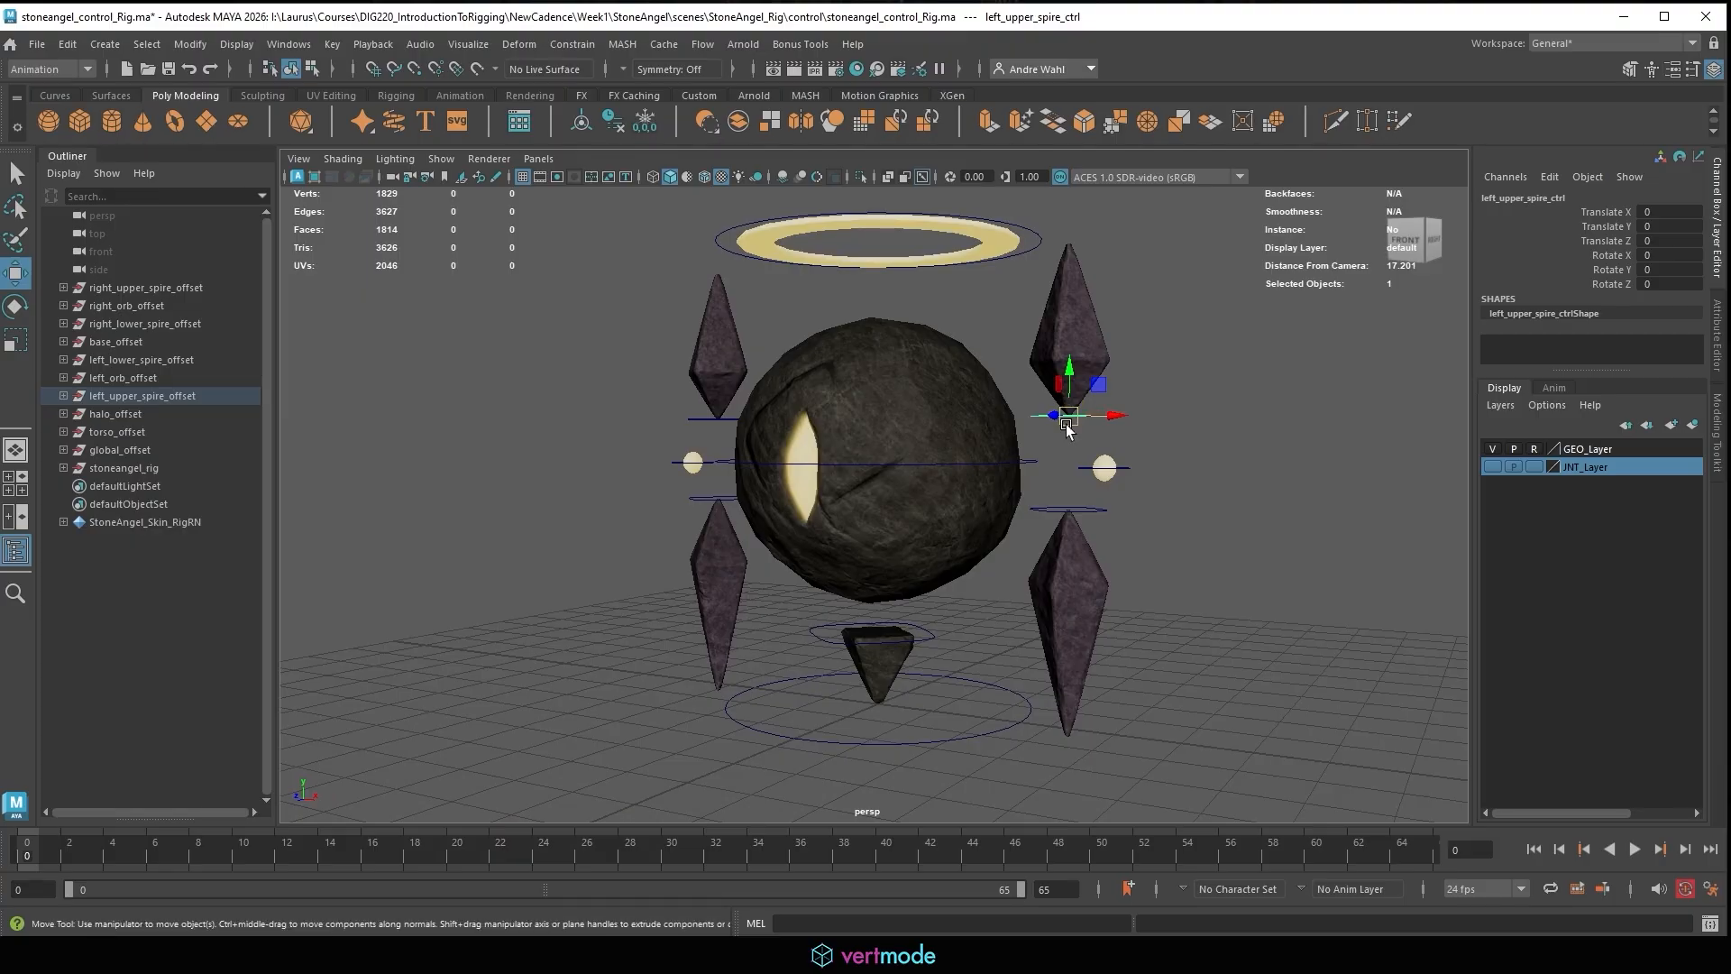
Test-move left_upper_spire_ctrl up by about 2.36 units with its spire, and undo the move.
{"action": "left_click_drag", "start_coordinate": [1067, 423], "coordinate": [1146, 279]}
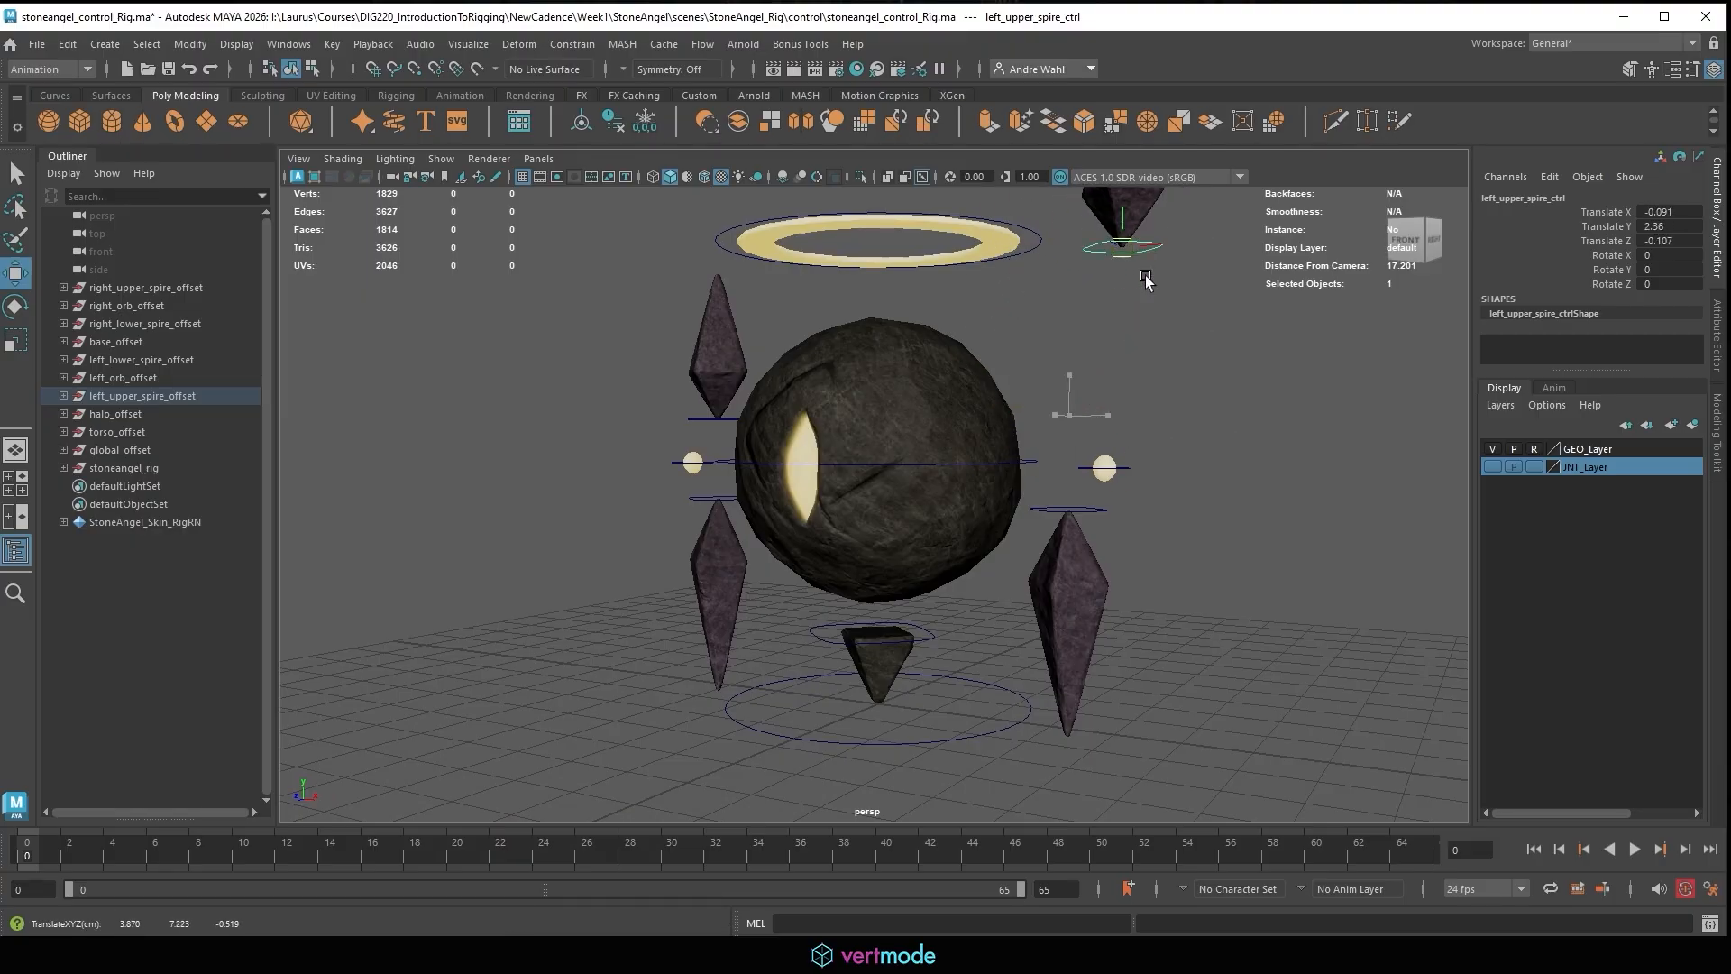
{"action": "key", "text": "ctrl+z"}
{"action": "key", "text": "ctrl+z"}
{"action": "key", "text": "ctrl+z"}
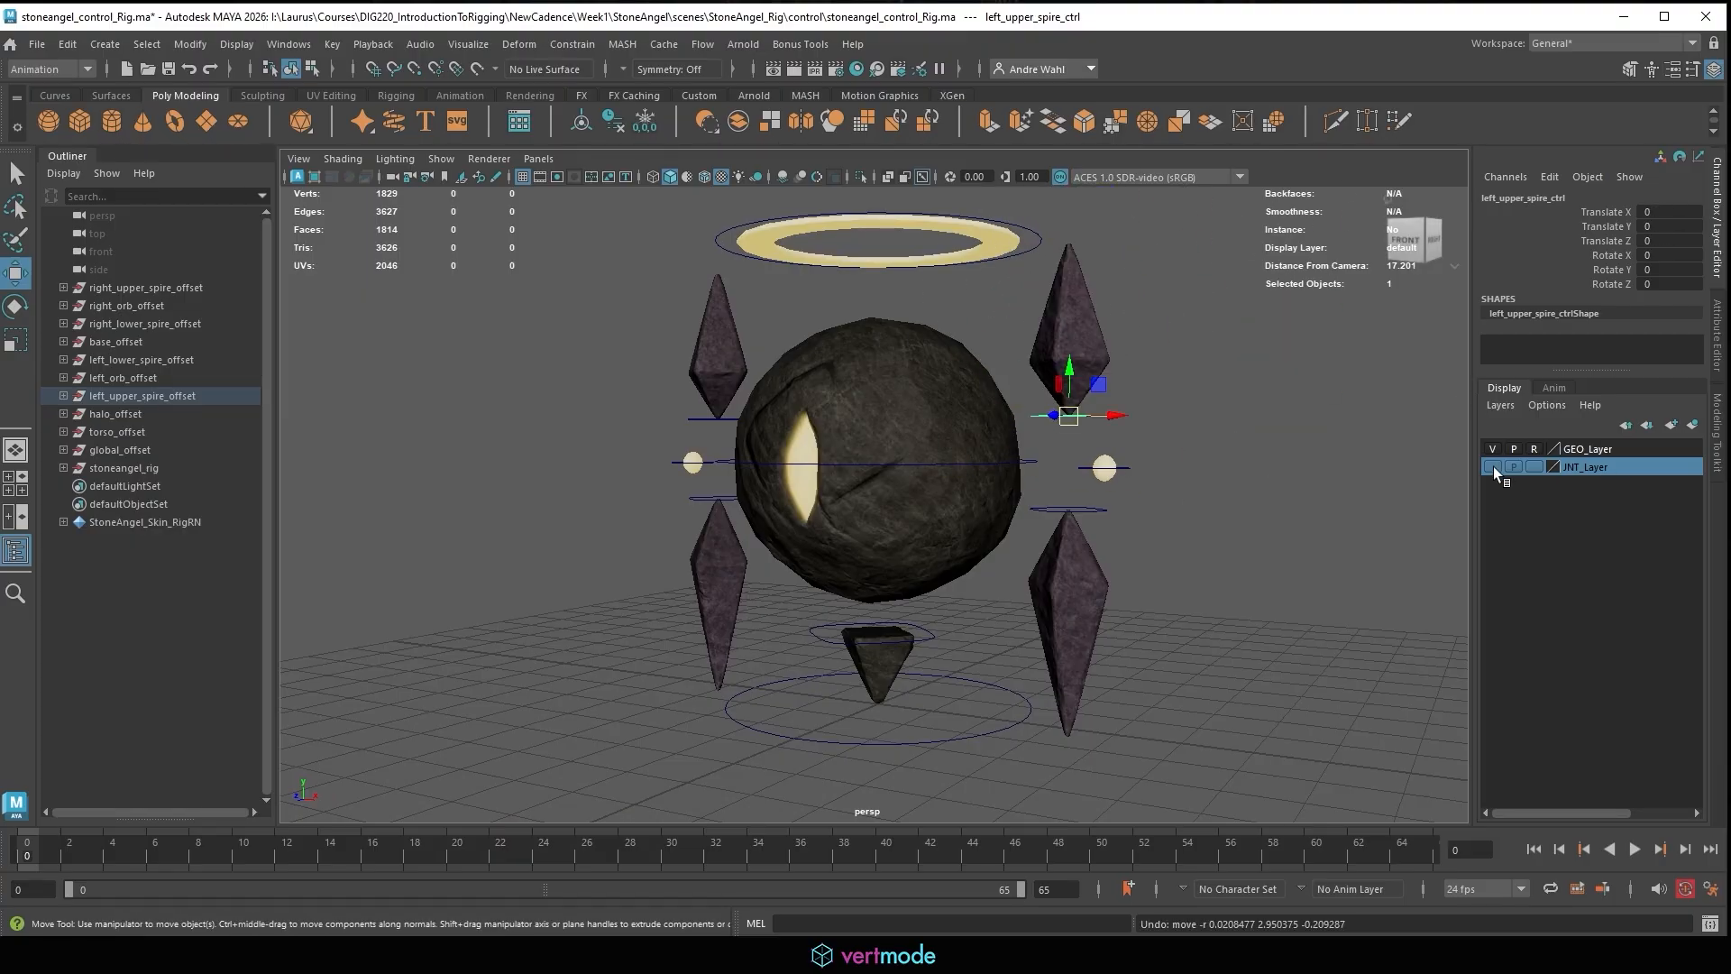
Make the JNT_Layer visible and clear the selection.
{"action": "left_click", "coordinate": [1493, 467]}
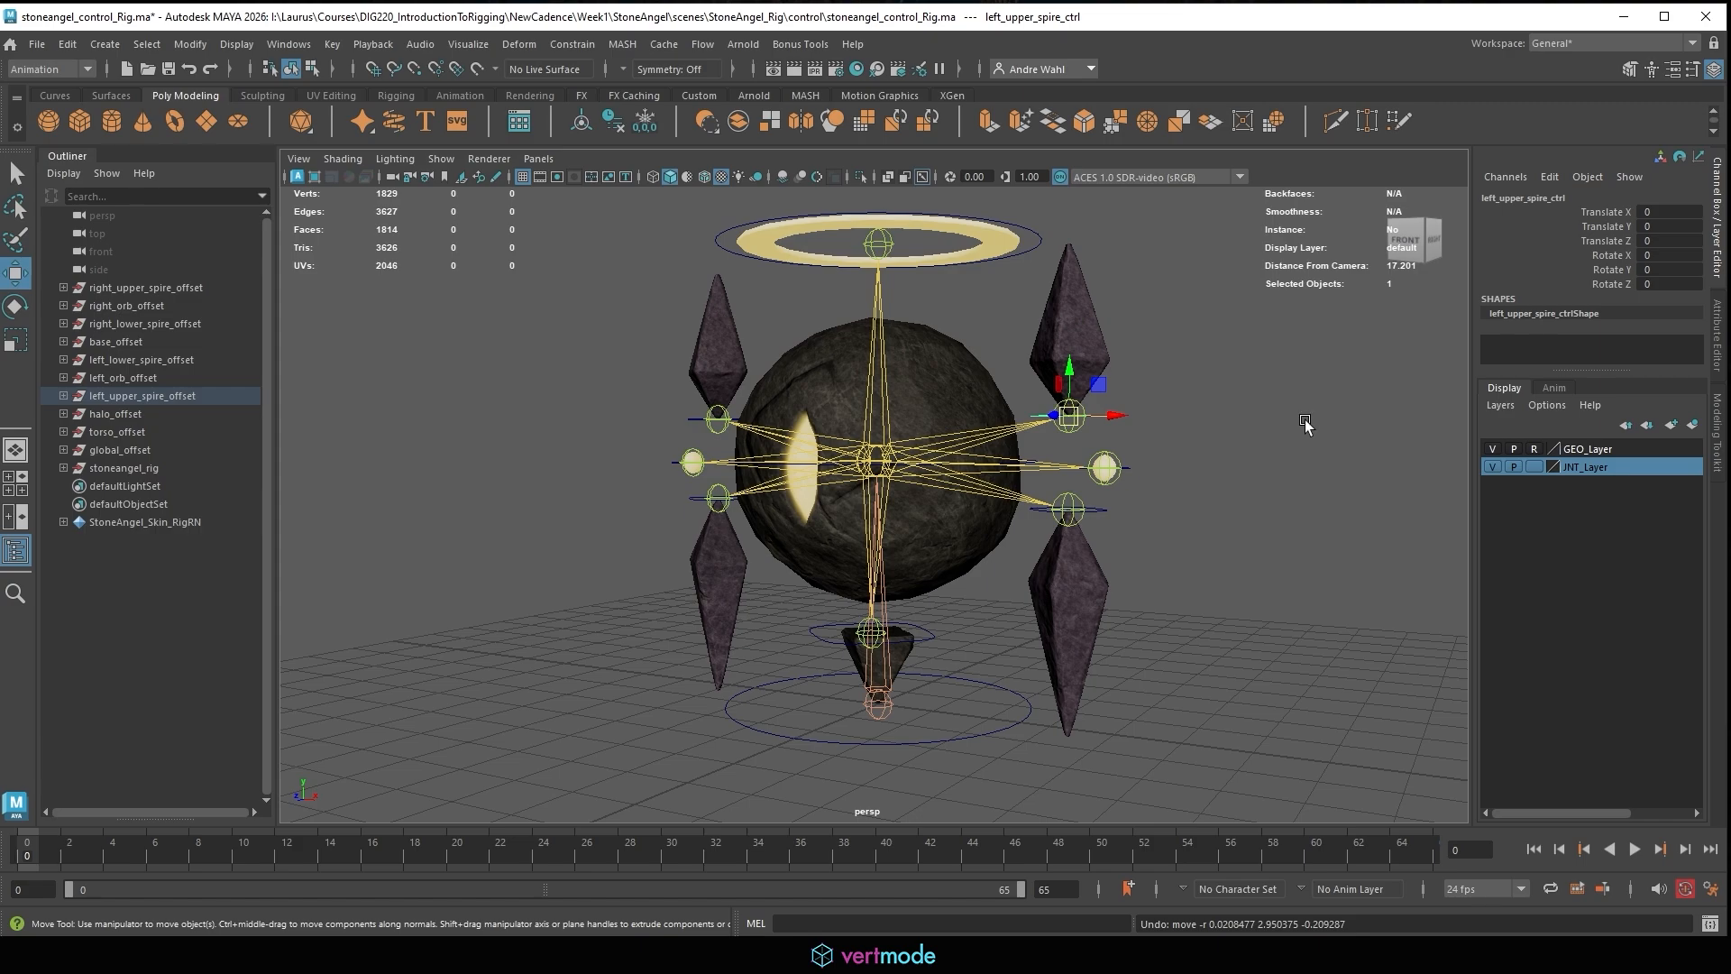
{"action": "left_click_drag", "start_coordinate": [1305, 420], "coordinate": [1320, 475], "text": "alt"}
{"action": "left_click", "coordinate": [1317, 477]}
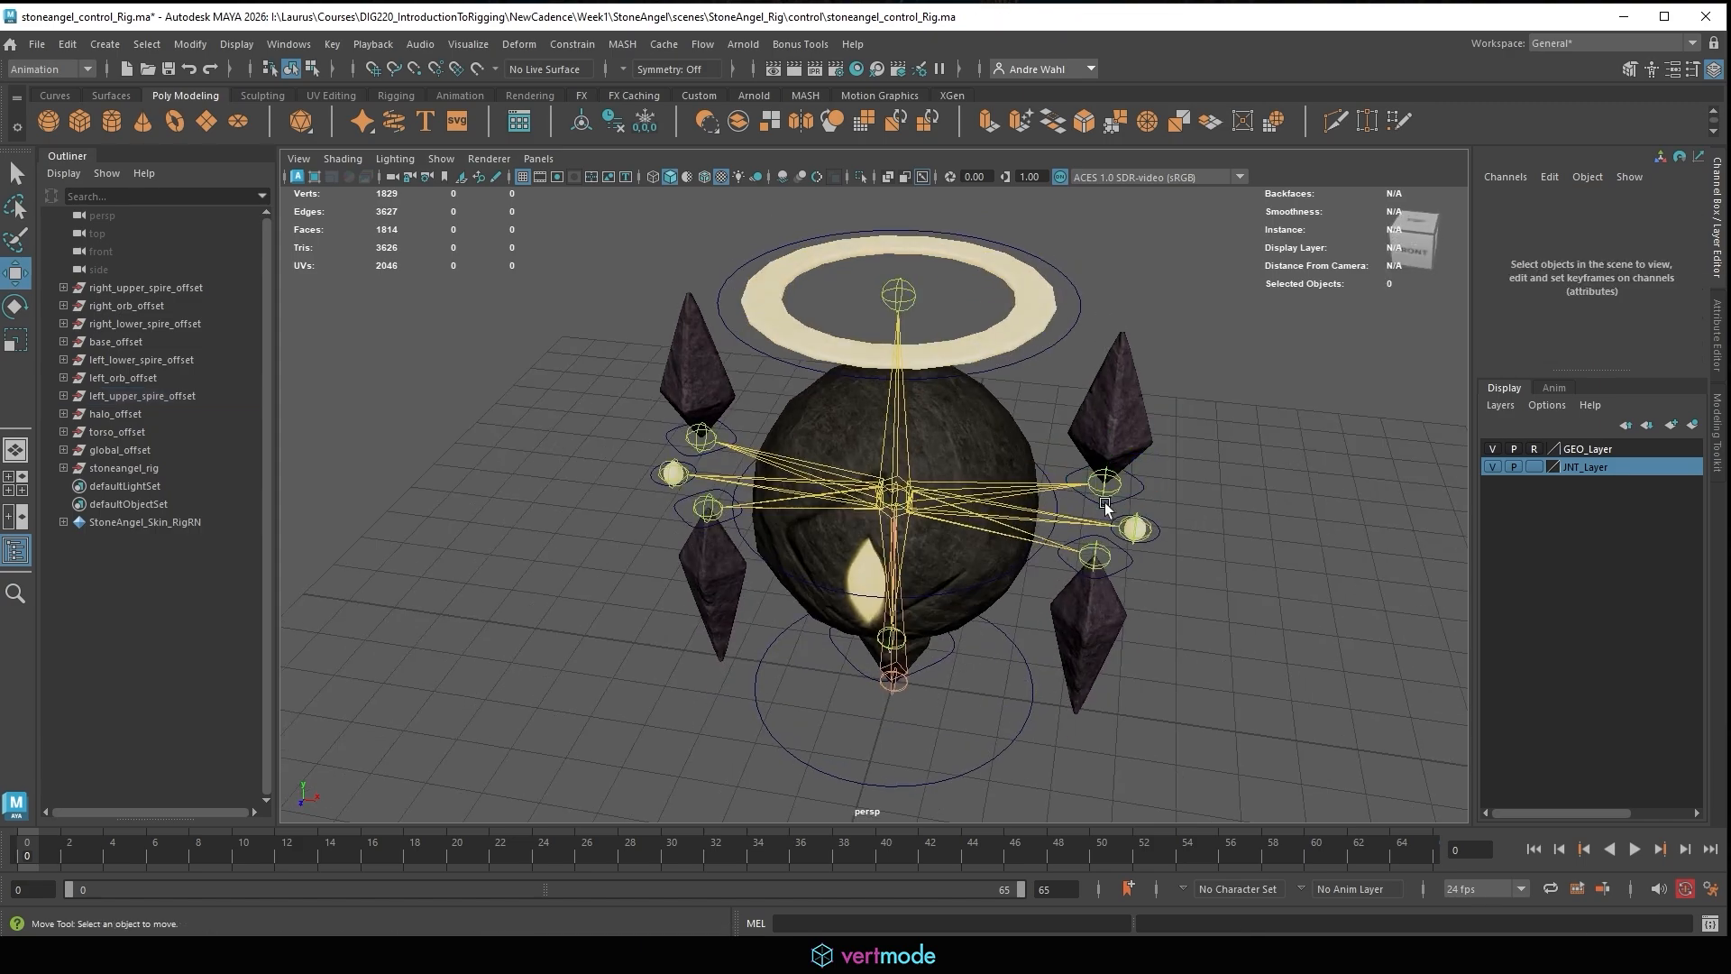
Compare the channels of left_upper_spire_ctrl and left_upper_spire_jnt by selecting each at the left upper spire.
{"action": "middle_click_drag", "start_coordinate": [1106, 505], "coordinate": [932, 534], "text": "alt"}
{"action": "right_click_drag", "start_coordinate": [933, 534], "coordinate": [1113, 509], "text": "alt"}
{"action": "scroll", "coordinate": [1113, 512], "scroll_direction": "up", "scroll_amount": 4}
{"action": "left_click", "coordinate": [1196, 559]}
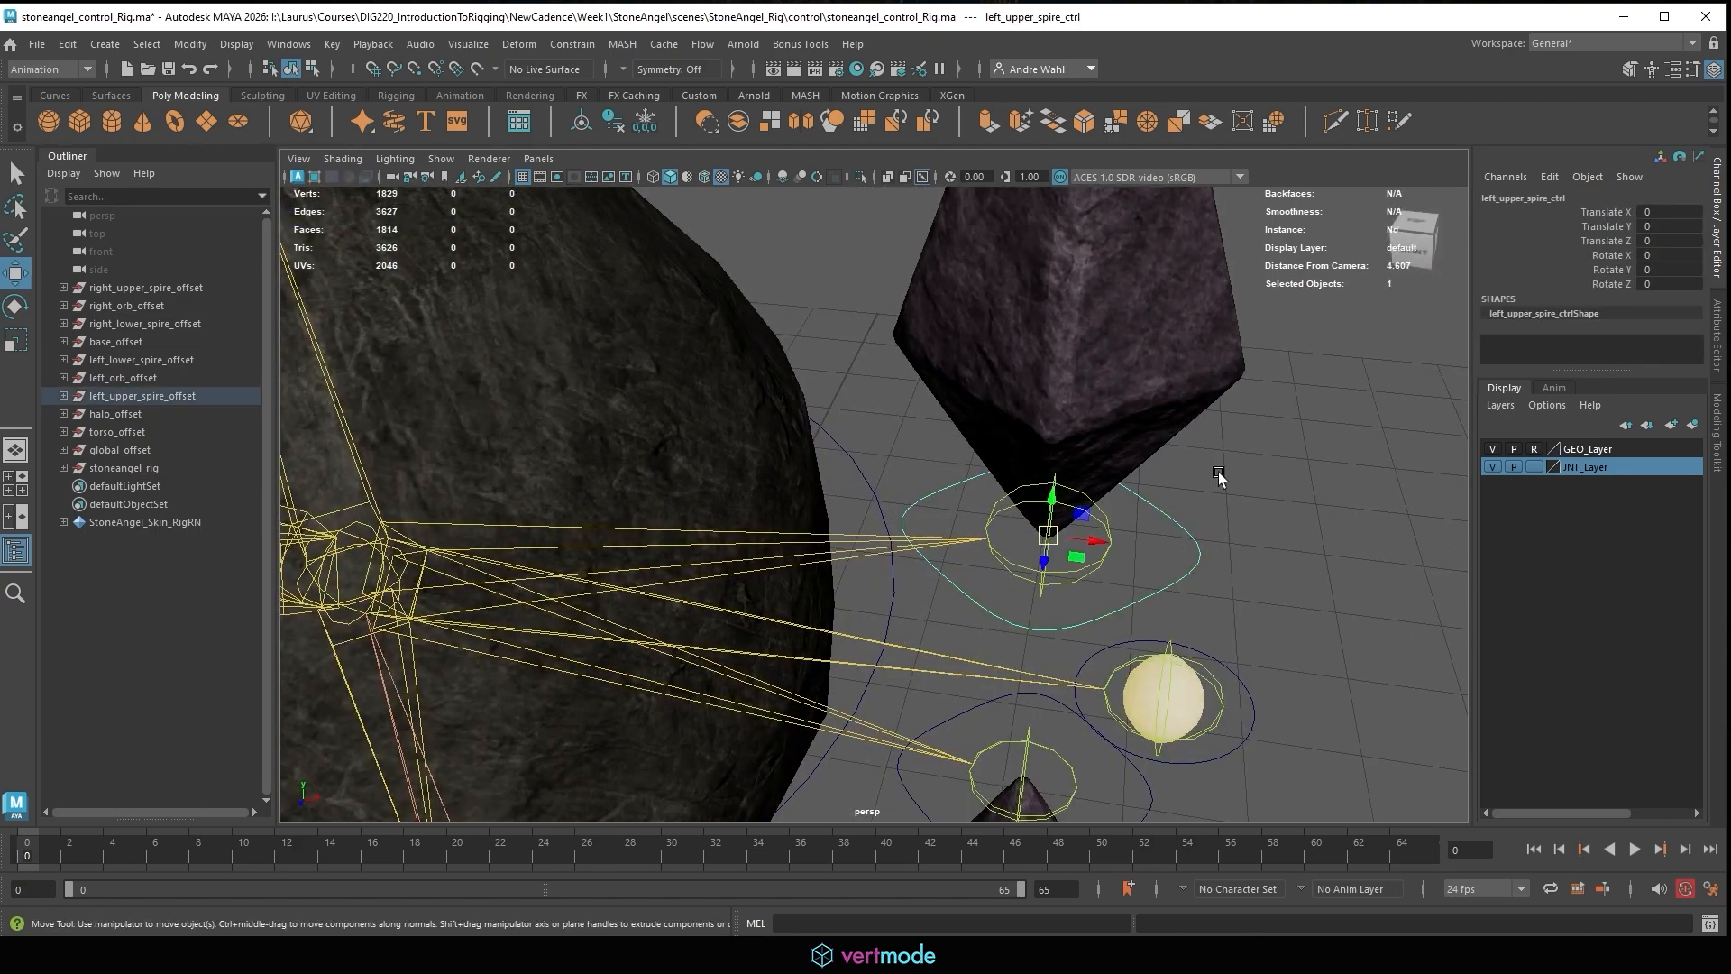
{"action": "left_click", "coordinate": [1061, 584]}
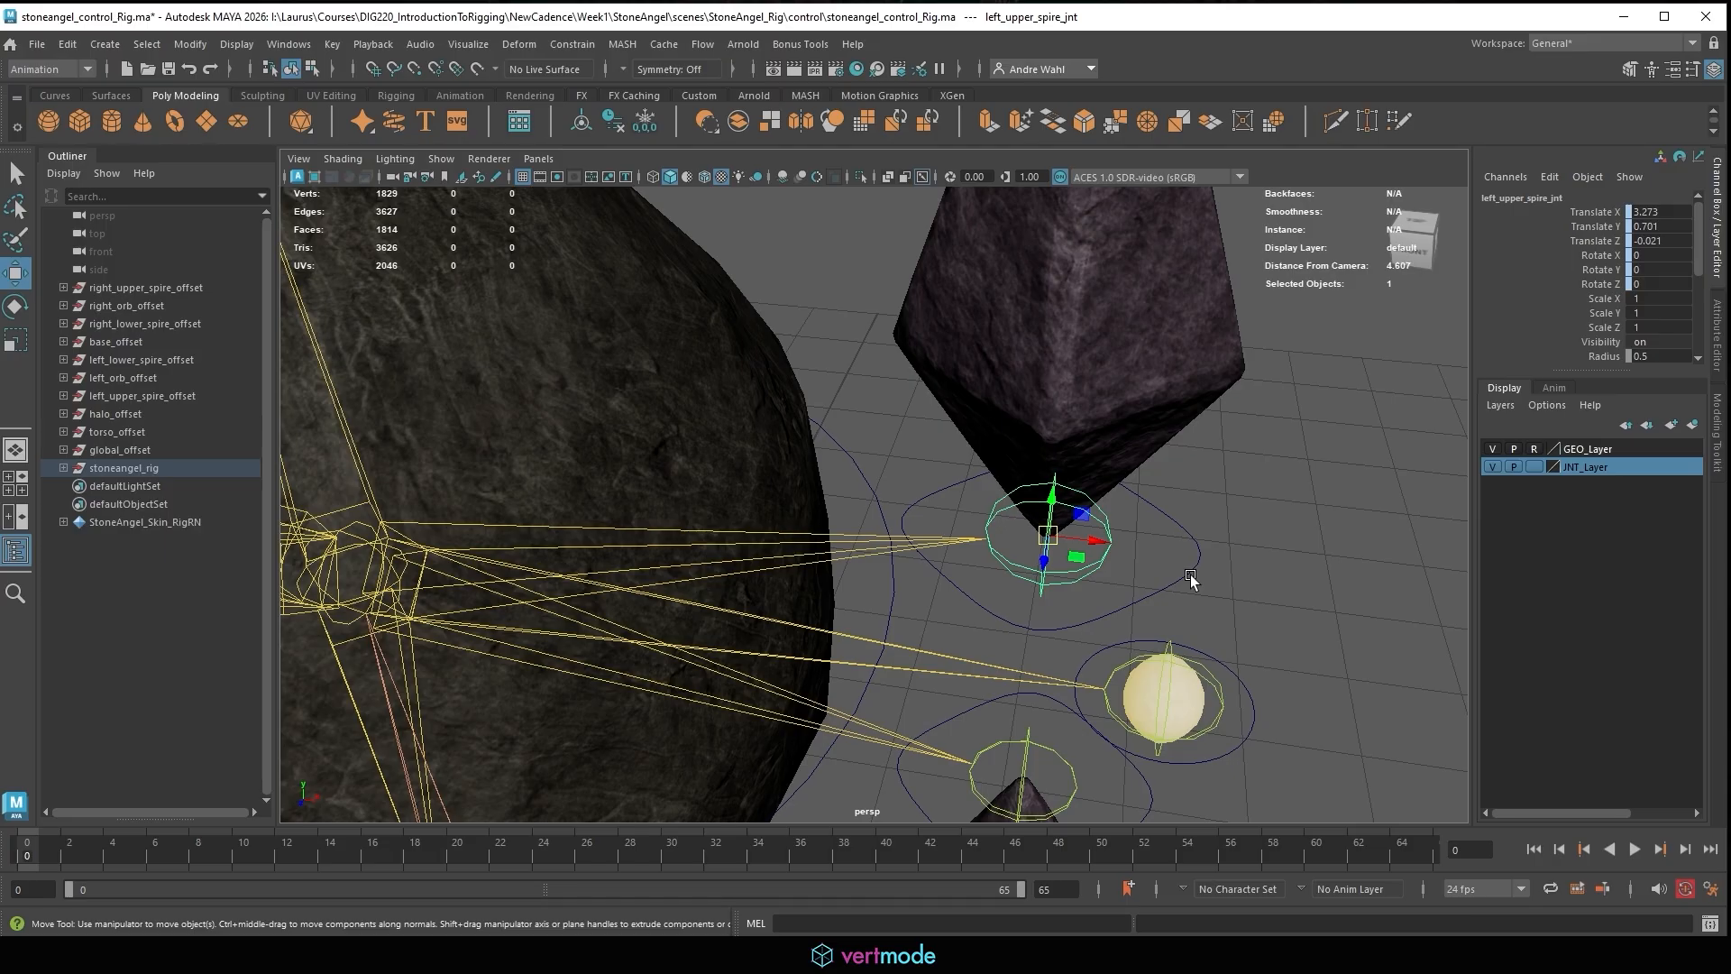
{"action": "left_click", "coordinate": [1134, 295]}
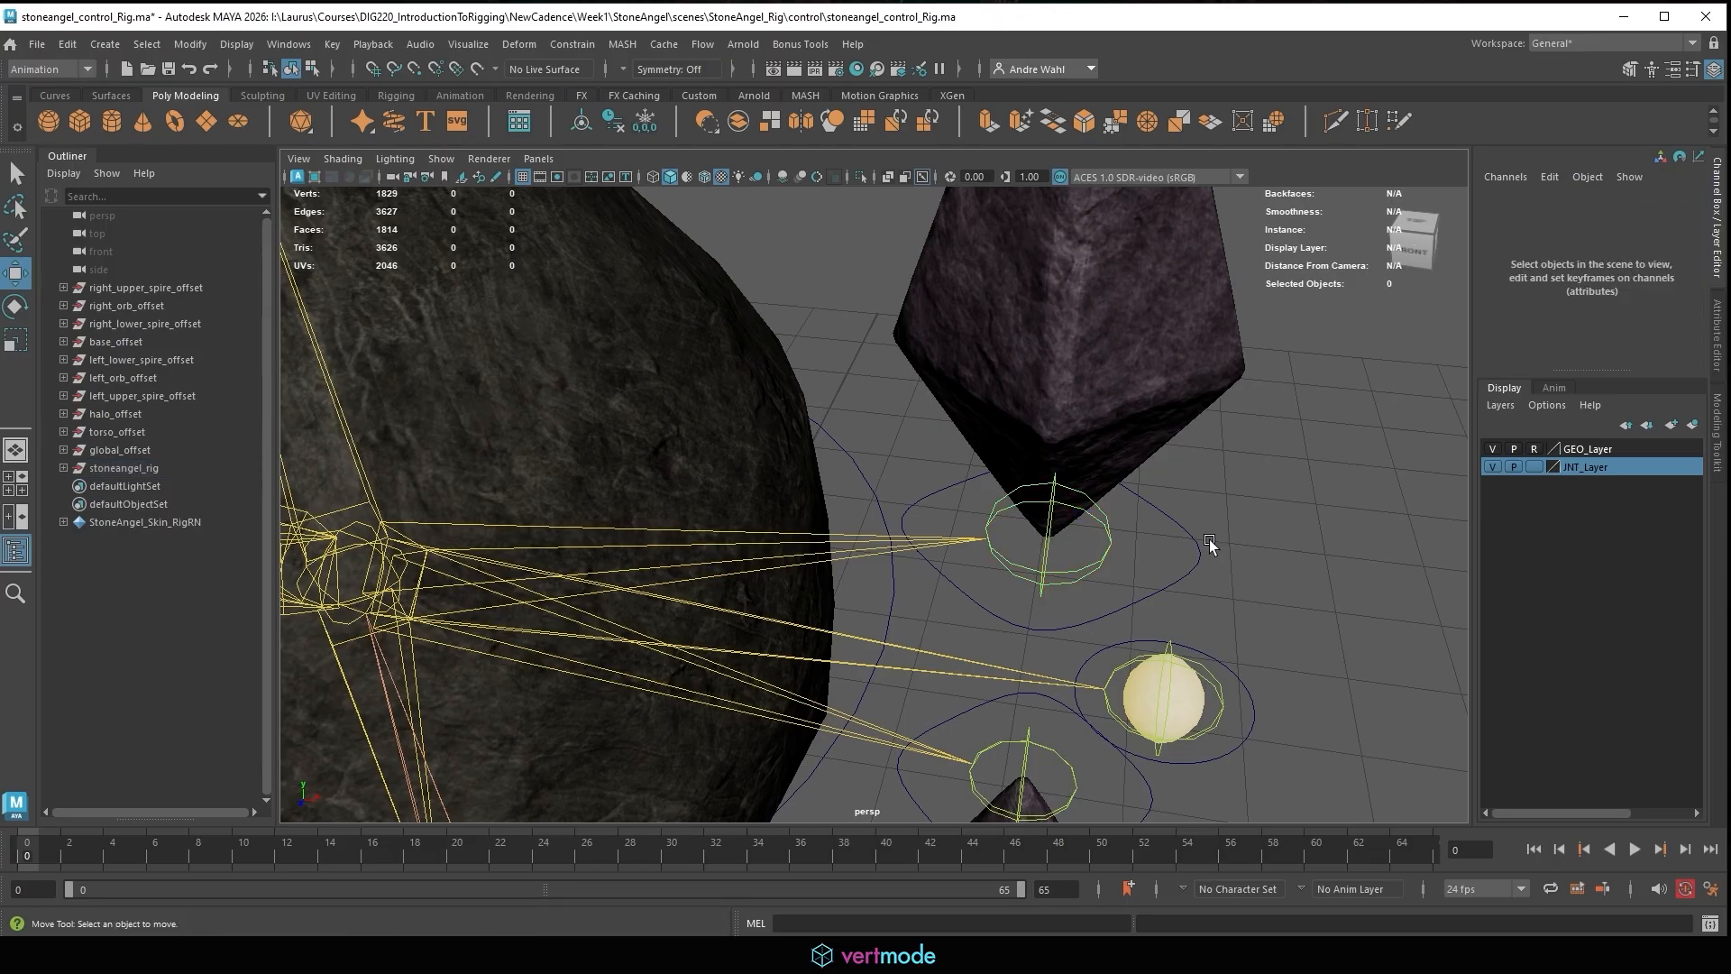
{"action": "left_click", "coordinate": [1193, 570]}
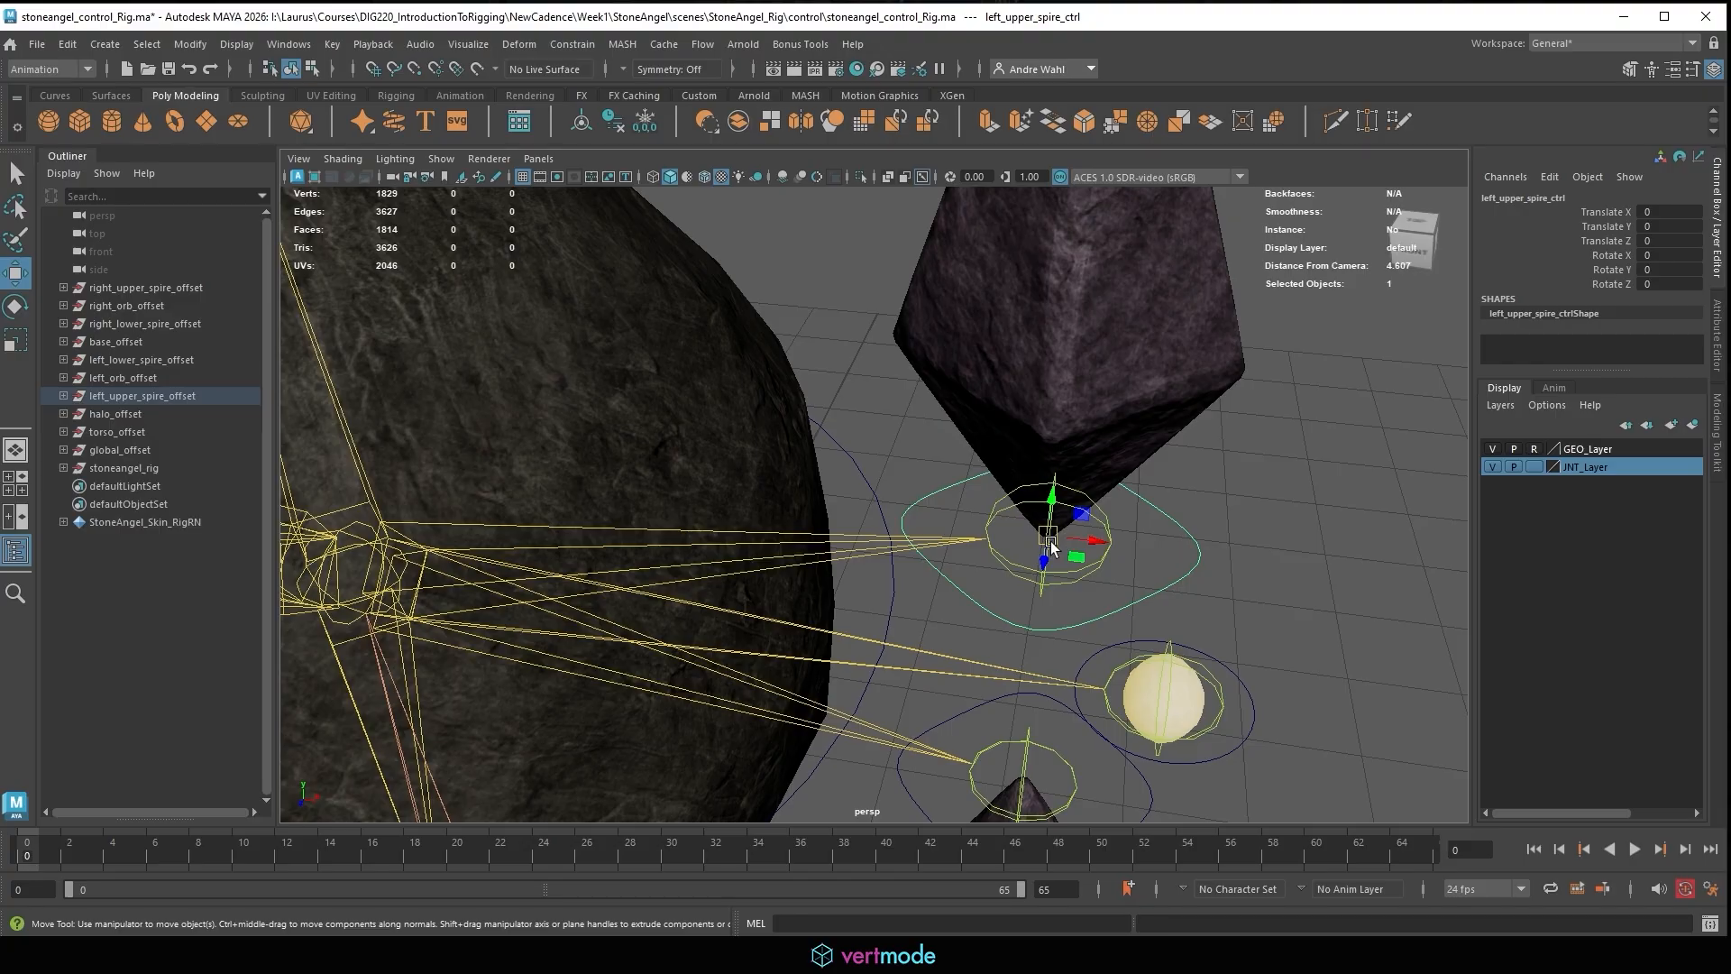
{"action": "left_click", "coordinate": [1052, 576]}
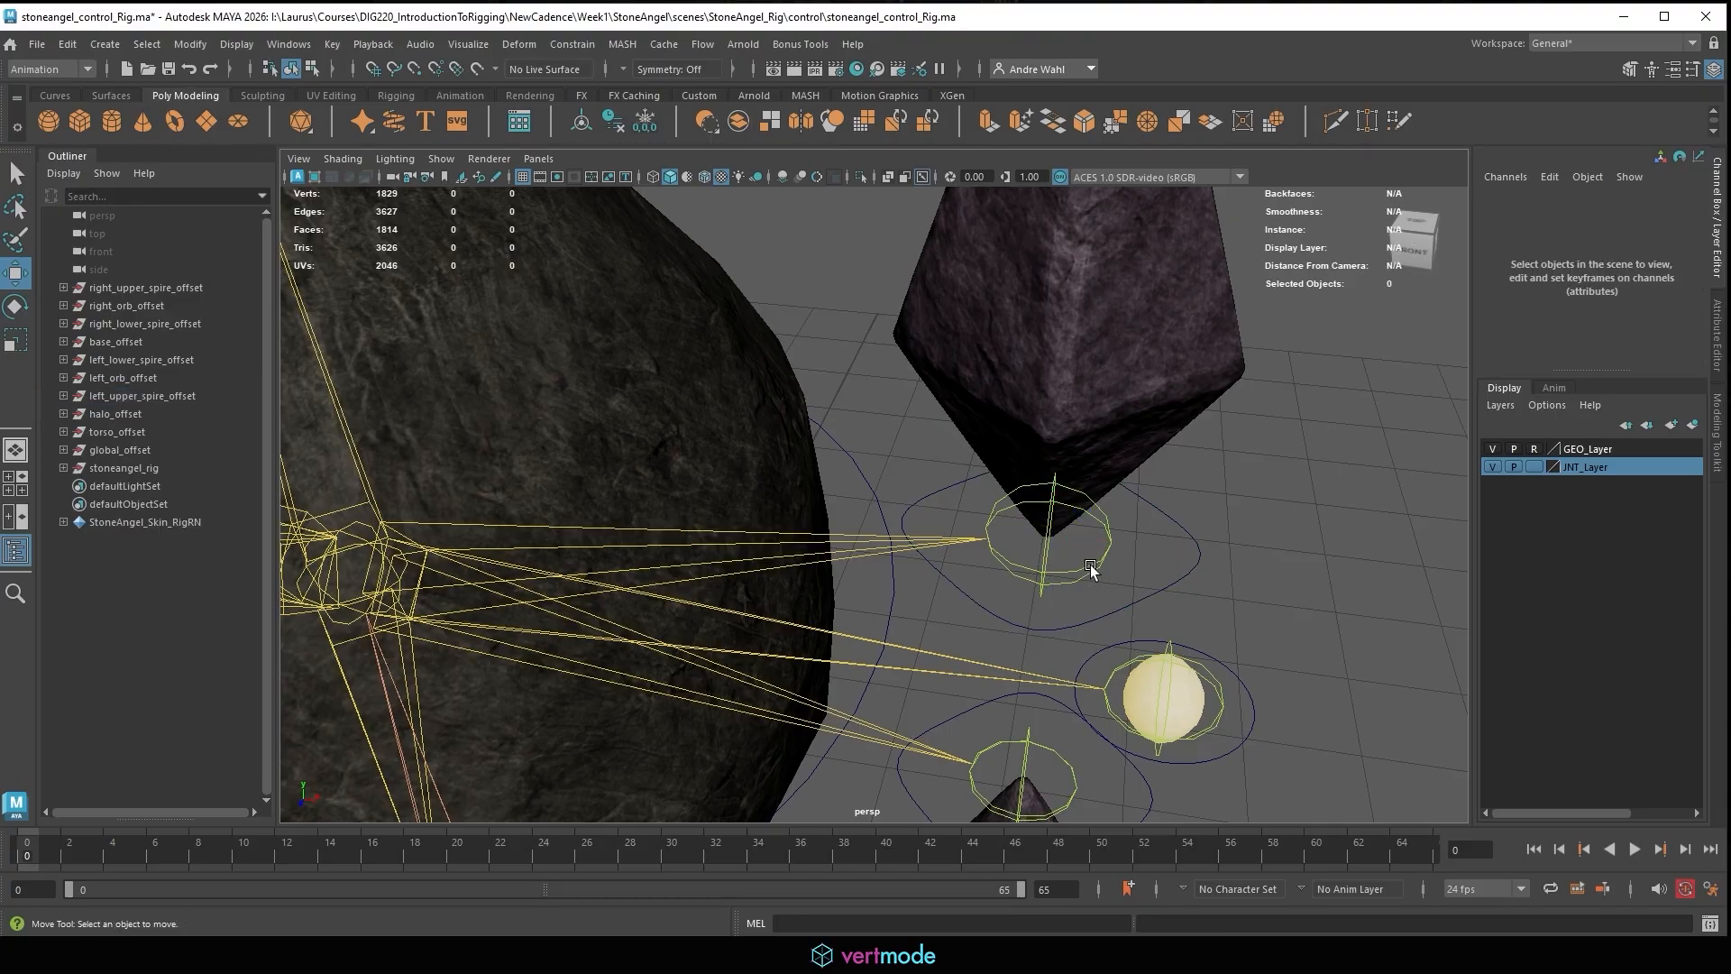
Test-move left_upper_spire_ctrl to check that its joint follows, and undo the move.
{"action": "left_click", "coordinate": [1187, 574]}
{"action": "left_click_drag", "start_coordinate": [1018, 579], "coordinate": [1145, 305]}
{"action": "key", "text": "ctrl+z"}
Examine how the control curves relate to the joints across the rig, checking left_upper_spire_ctrl and torso_jnt.
{"action": "right_click_drag", "start_coordinate": [1247, 438], "coordinate": [618, 518], "text": "alt"}
{"action": "middle_click_drag", "start_coordinate": [901, 667], "coordinate": [1113, 511], "text": "alt"}
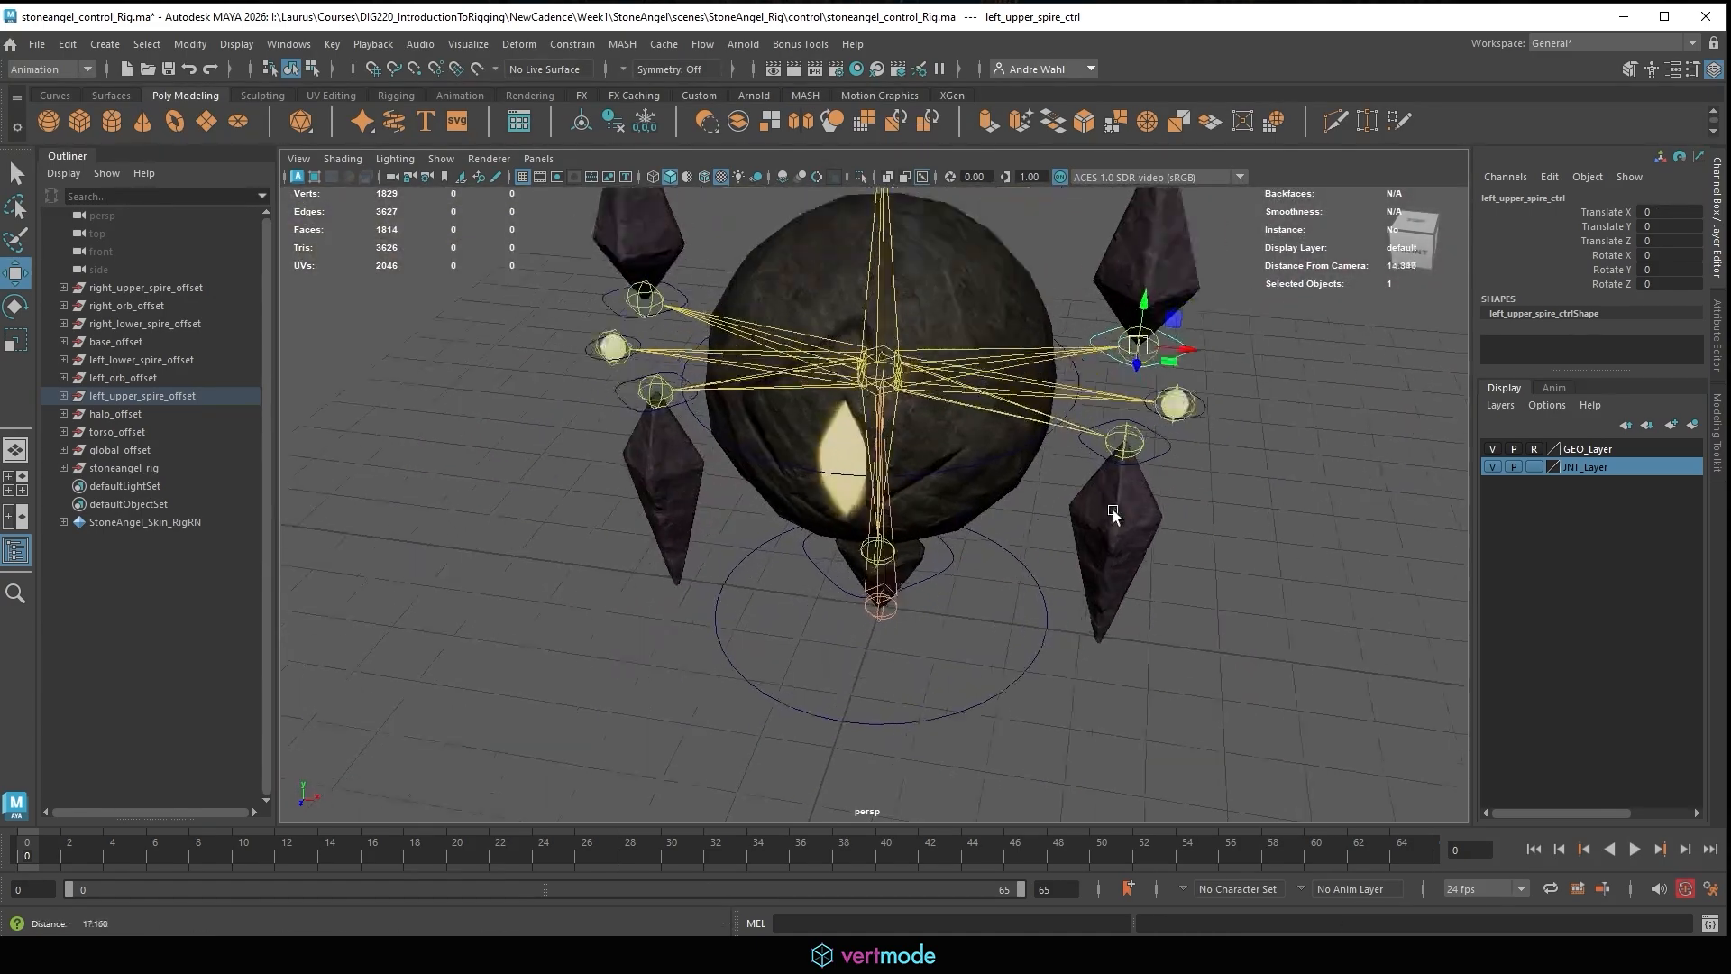
{"action": "left_click_drag", "start_coordinate": [1112, 511], "coordinate": [1172, 396], "text": "alt"}
{"action": "left_click", "coordinate": [1013, 474]}
{"action": "left_click", "coordinate": [1203, 381]}
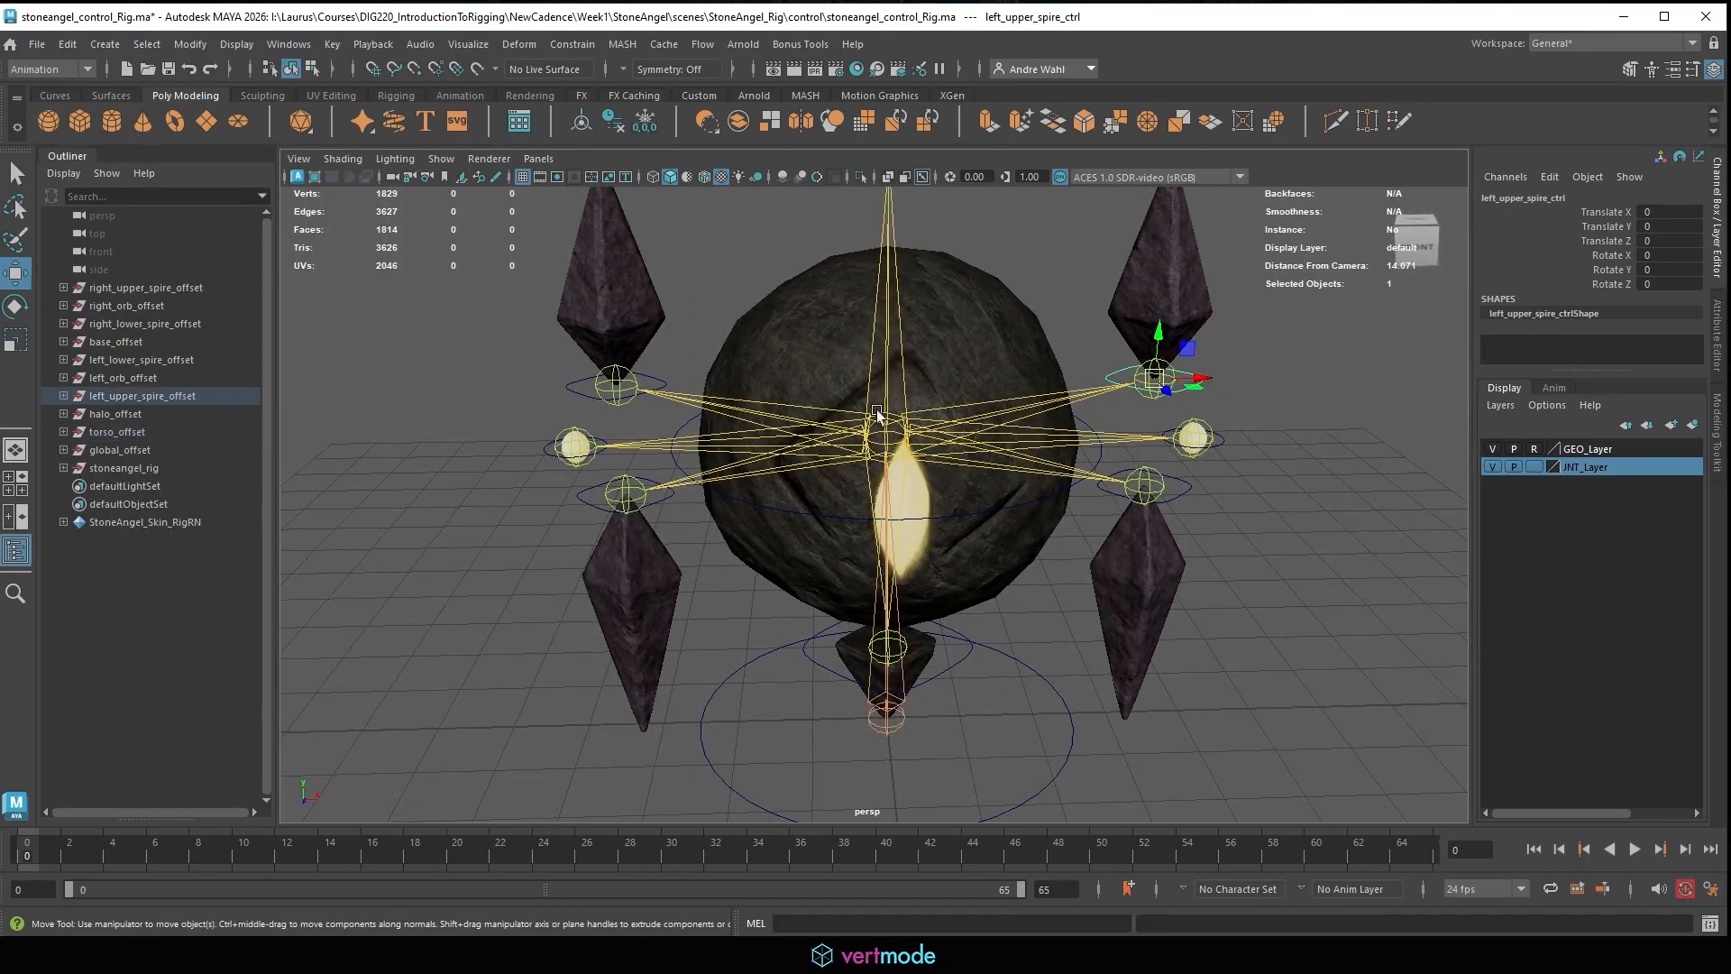
{"action": "left_click", "coordinate": [884, 435]}
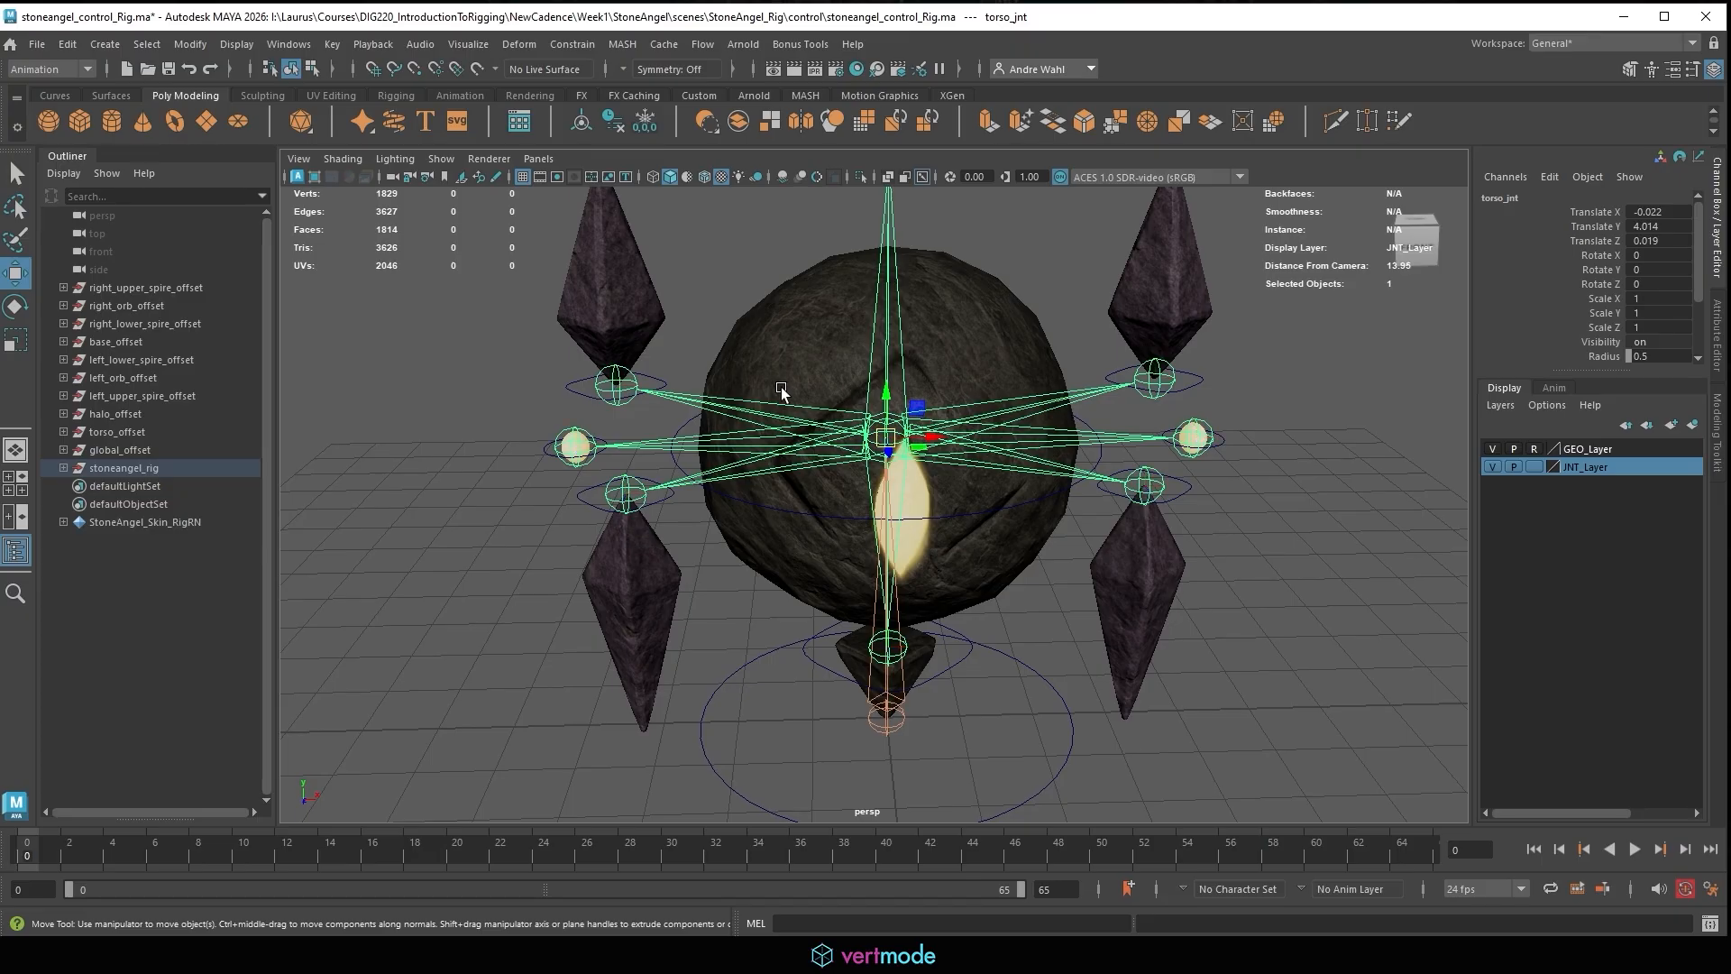
{"action": "left_click", "coordinate": [983, 307]}
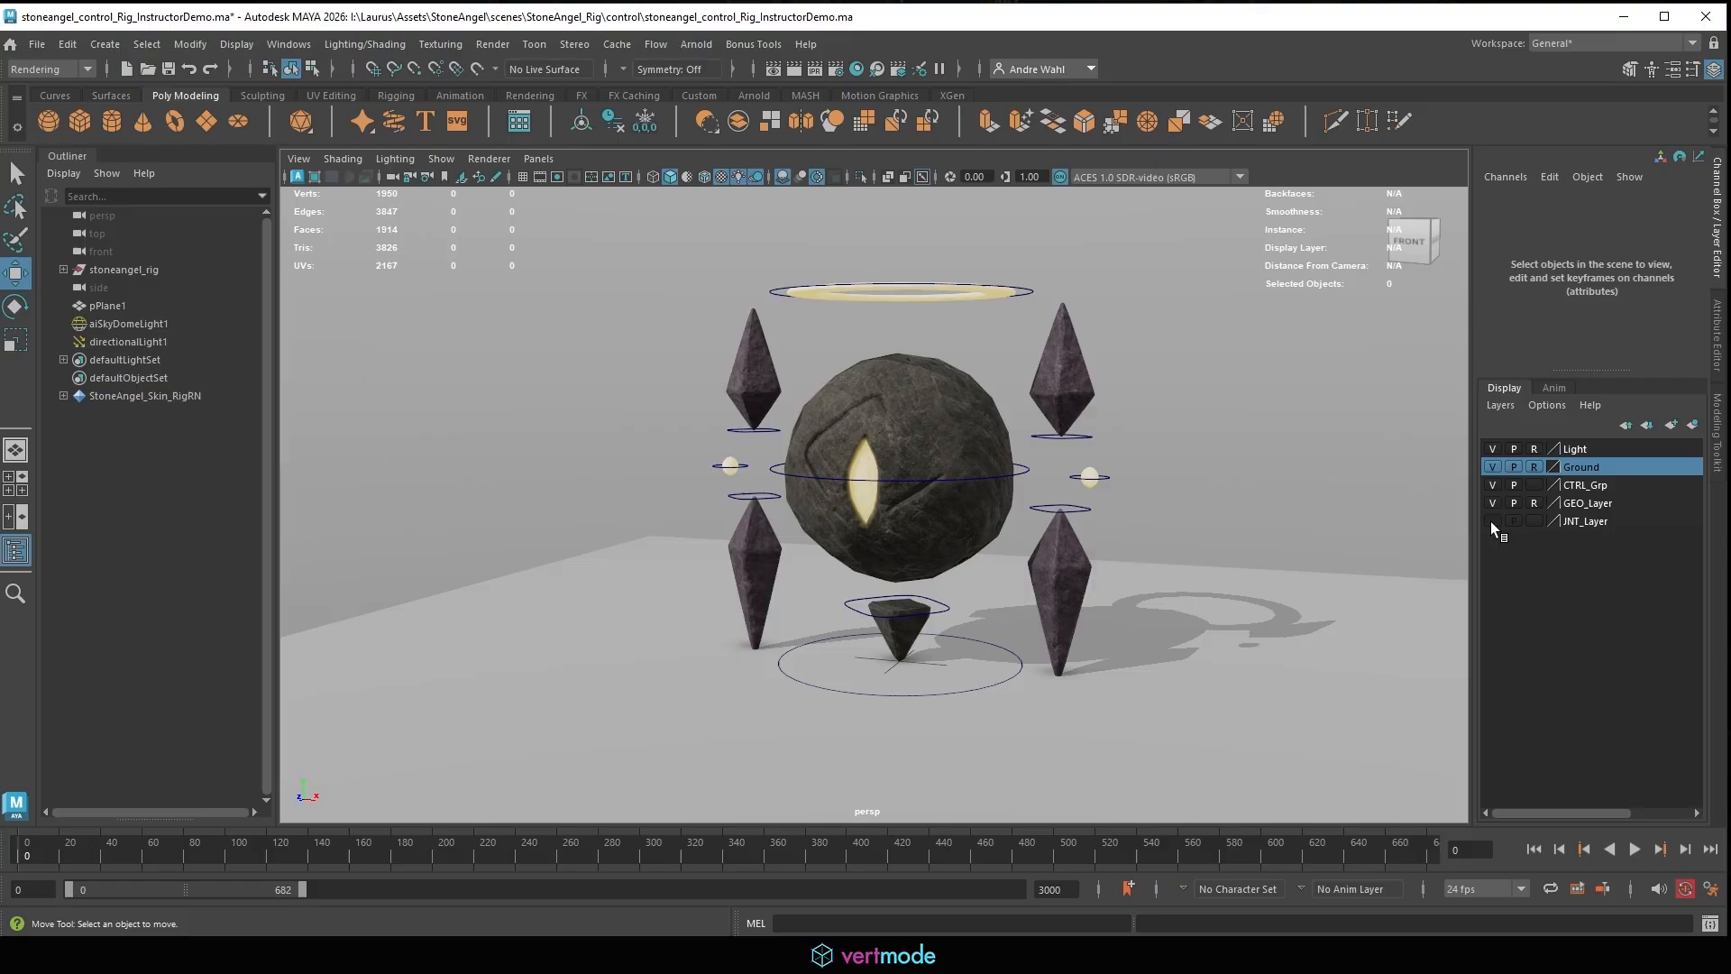
Show the JNT_Layer in the stoneangel_control_Rig_InstructorDemo scene.
{"action": "left_click", "coordinate": [1492, 521]}
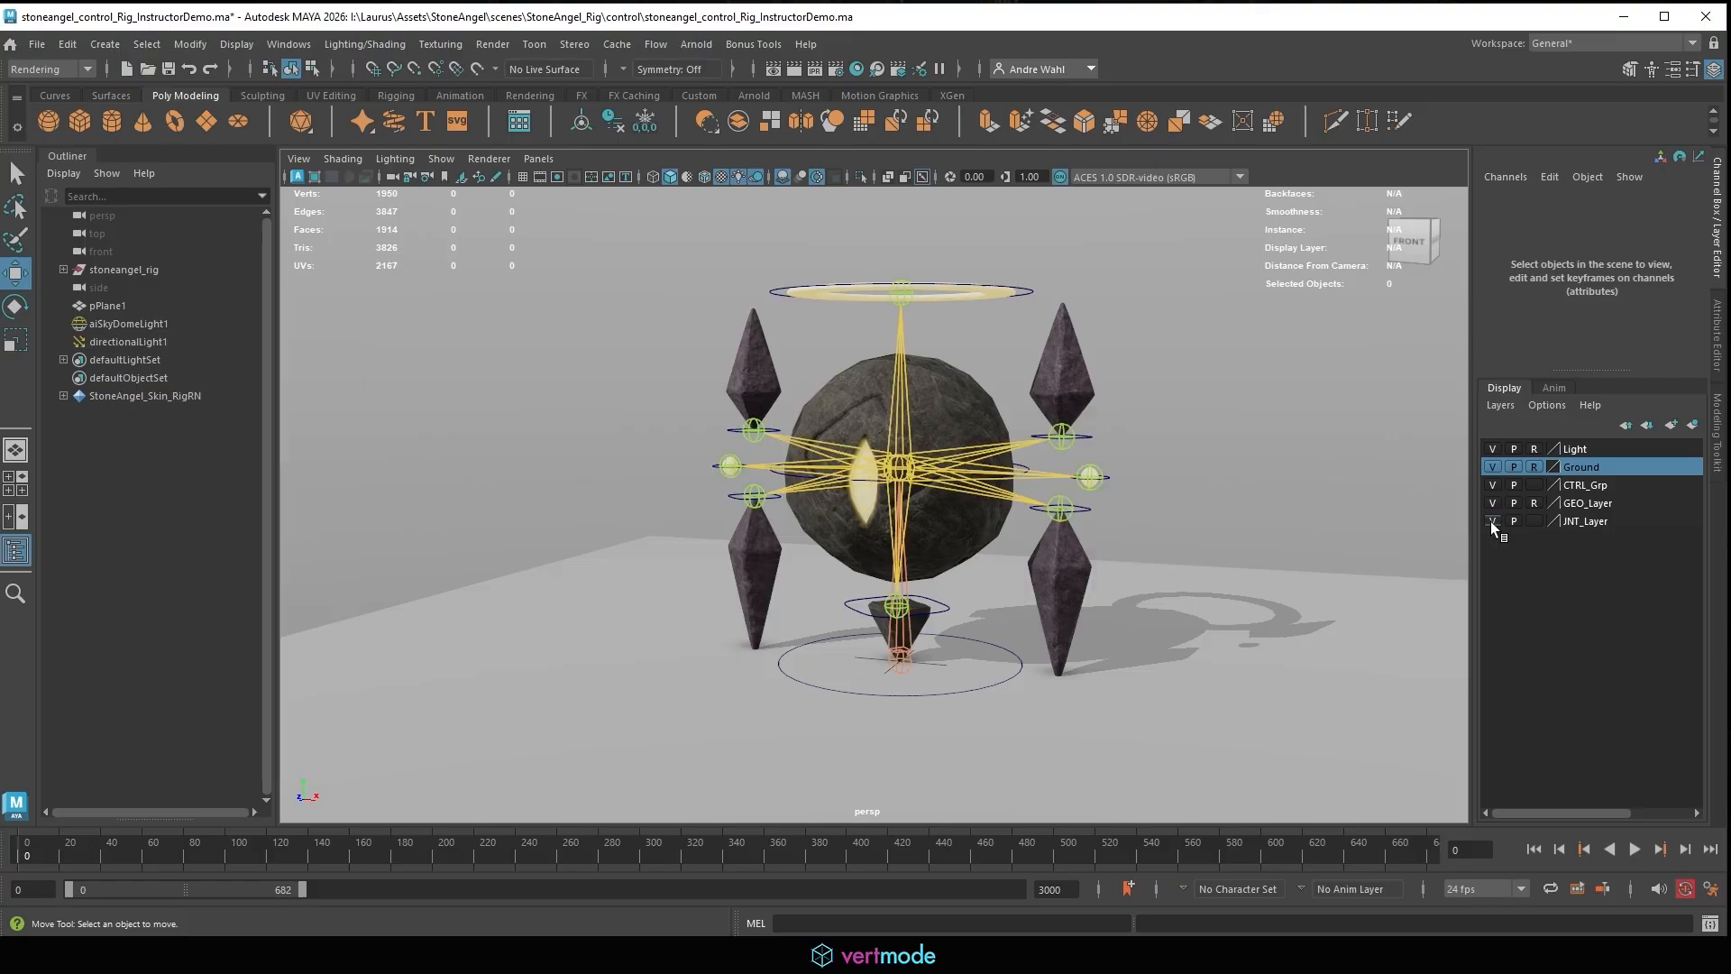
Toggle the visibility of JNT_Layer, CTRL_Grp and GEO_Layer to compare the rig's joints, controls and geometry separately.
{"action": "left_click", "coordinate": [1492, 521]}
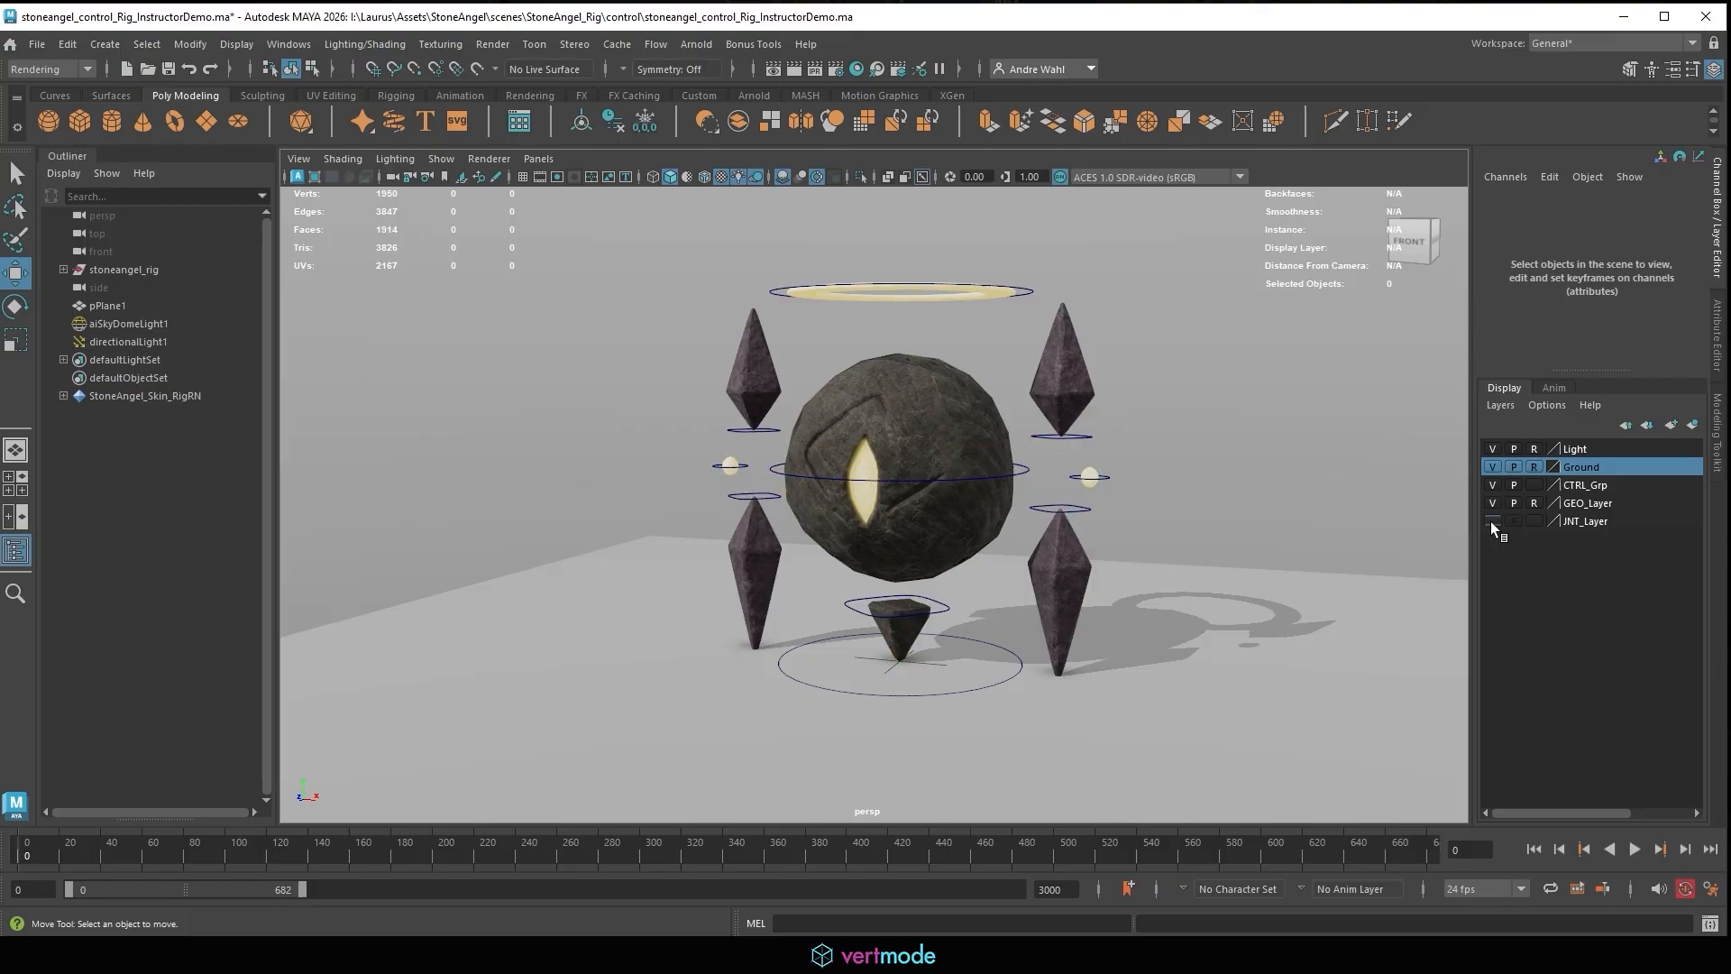
{"action": "left_click", "coordinate": [1493, 485]}
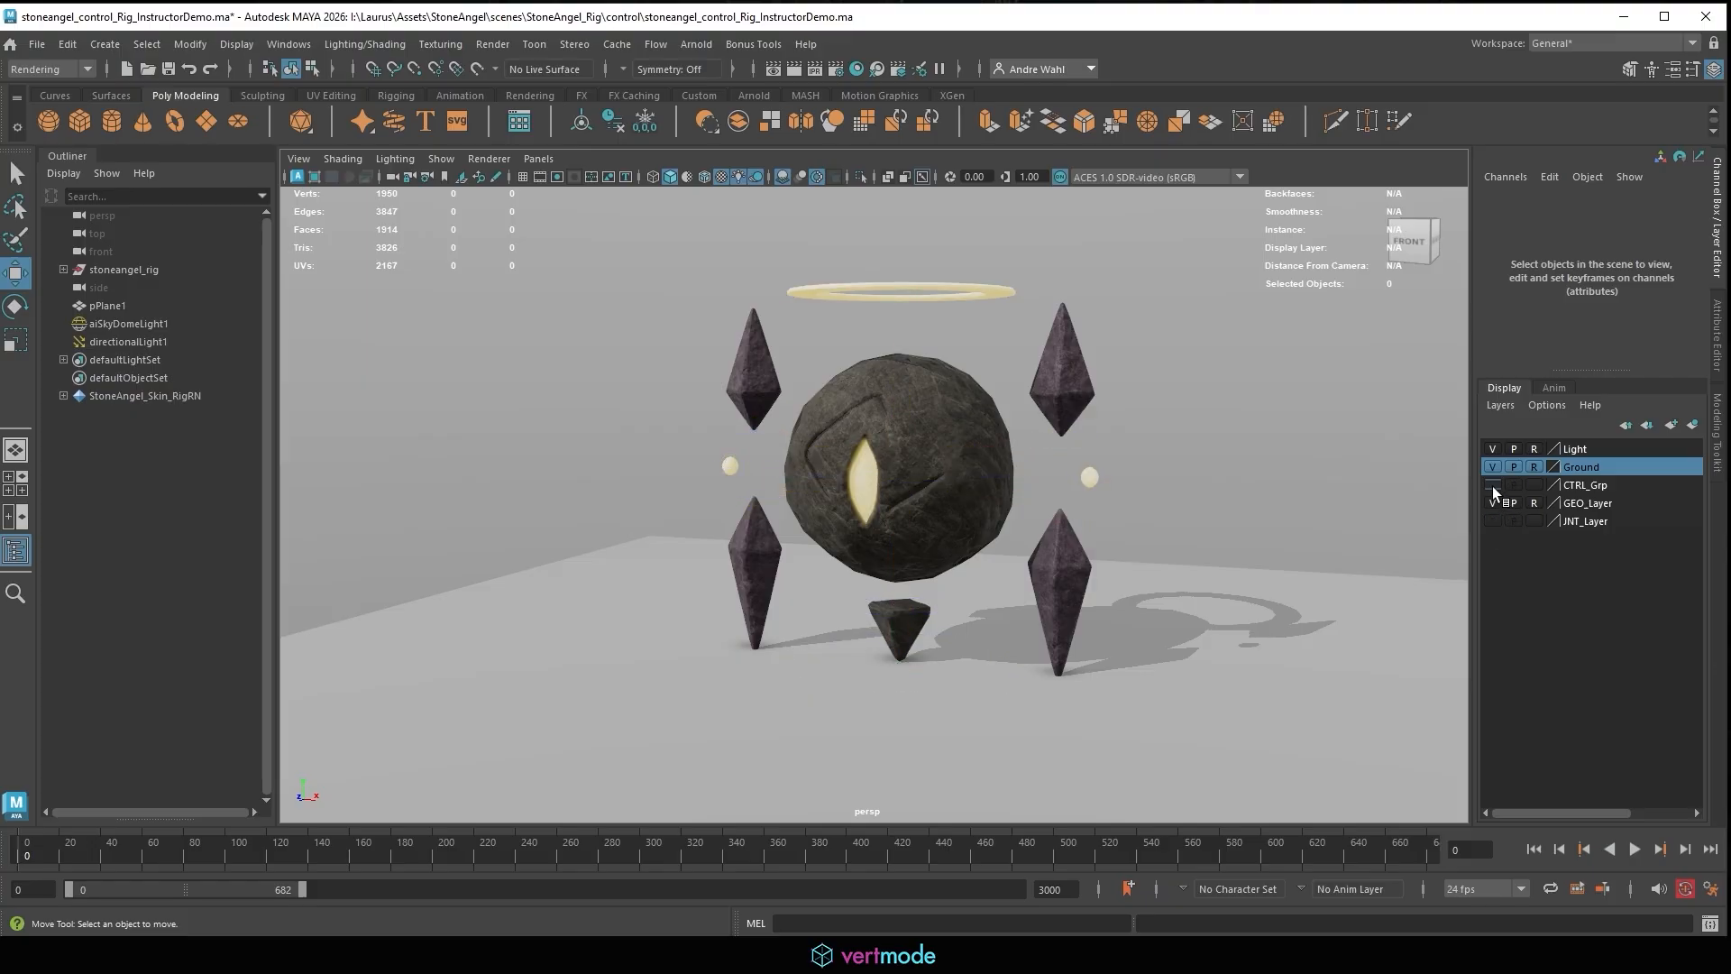
{"action": "left_click", "coordinate": [1492, 503]}
{"action": "left_click", "coordinate": [1492, 503]}
{"action": "left_click", "coordinate": [1492, 485]}
{"action": "left_click", "coordinate": [1492, 519]}
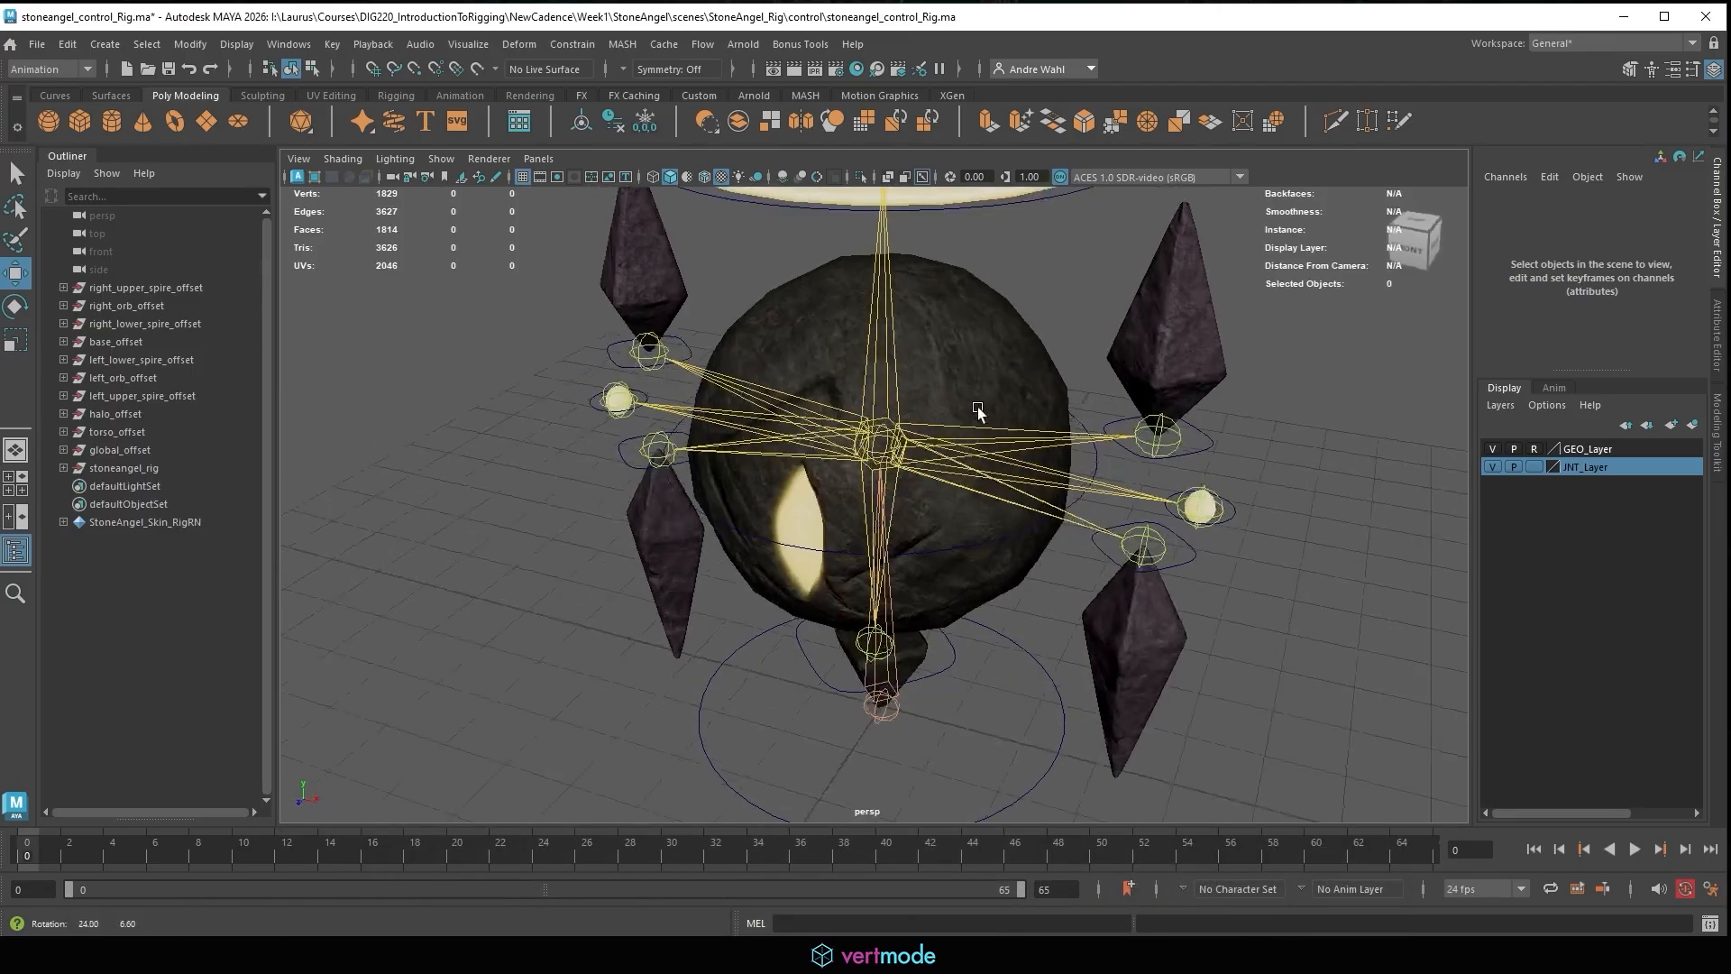
Parent-constrain torso_jnt to torso_ctrl with Maintain offset on, all translate and rotate axes, and a weight of 1.
{"action": "left_click", "coordinate": [706, 508]}
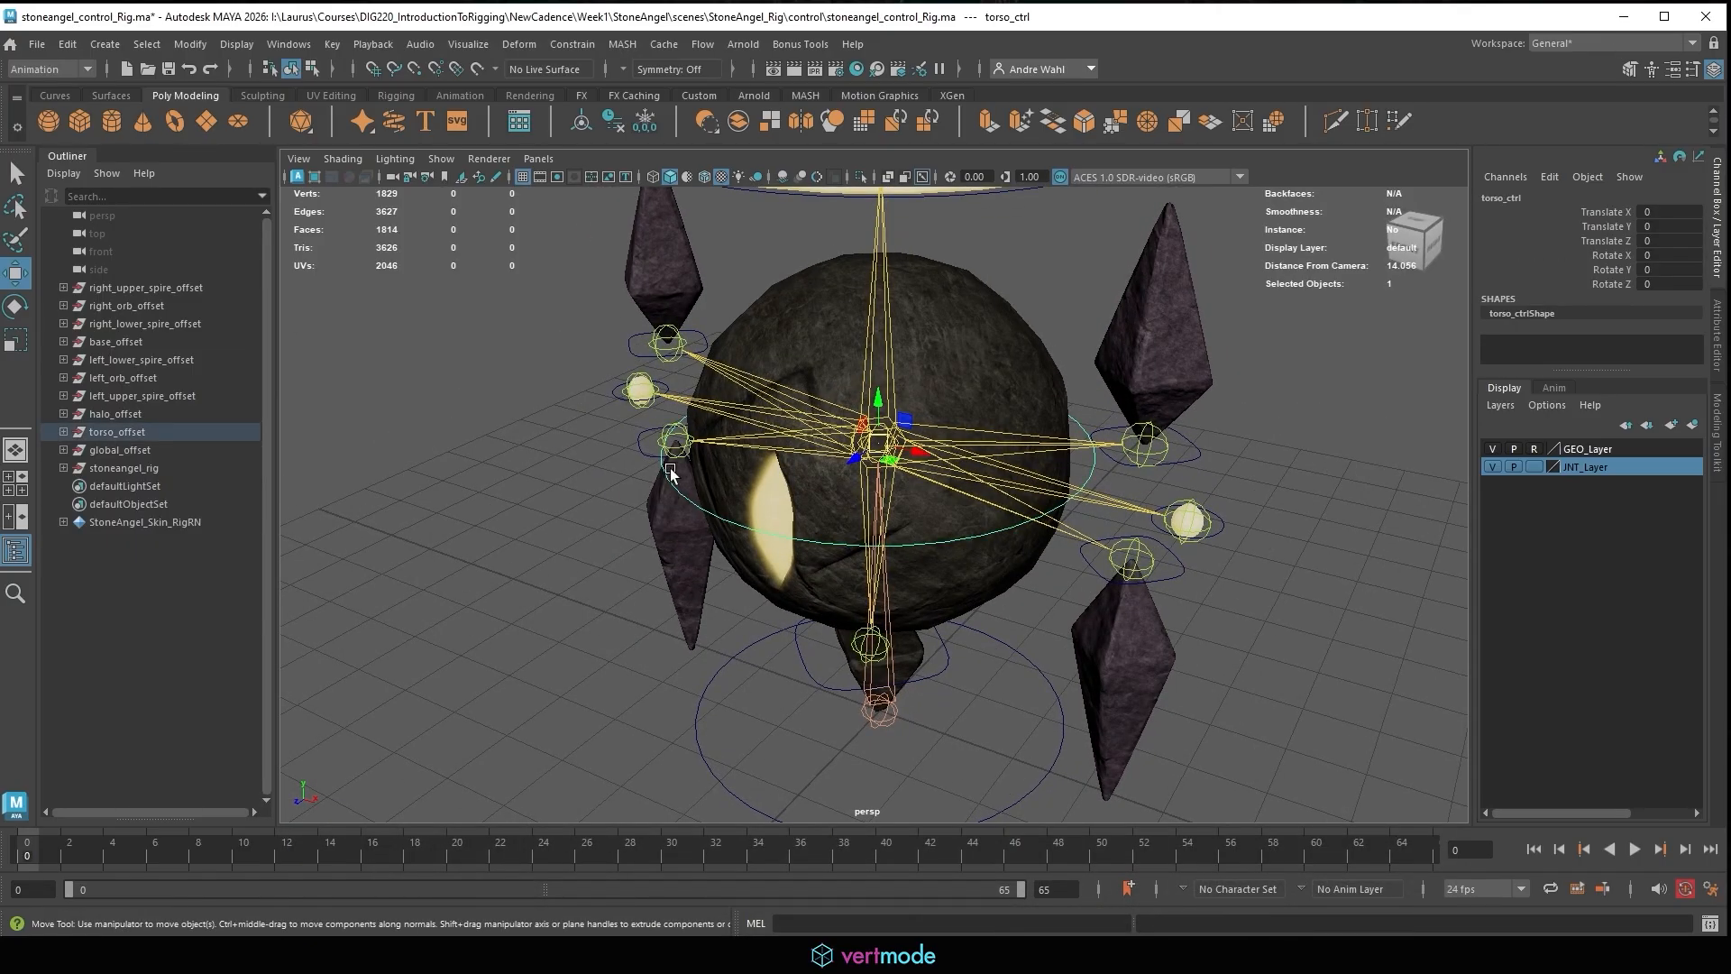
{"action": "key", "text": "q"}
{"action": "left_click", "coordinate": [886, 439], "text": "shift"}
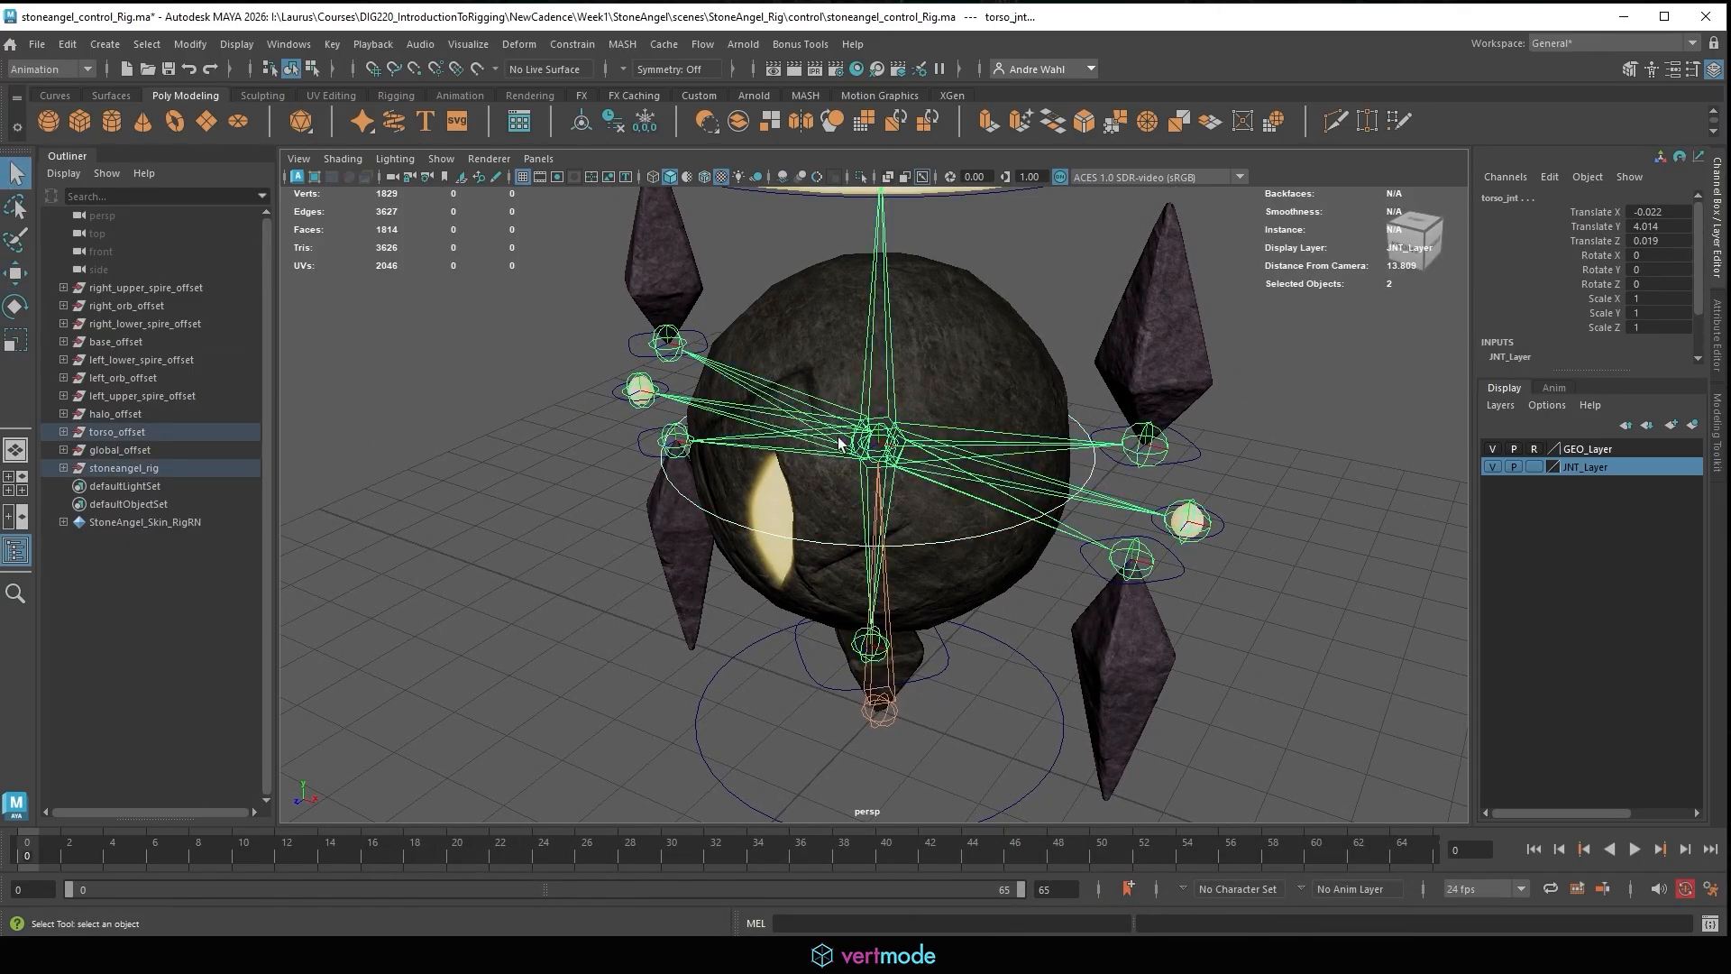
{"action": "left_click", "coordinate": [584, 46]}
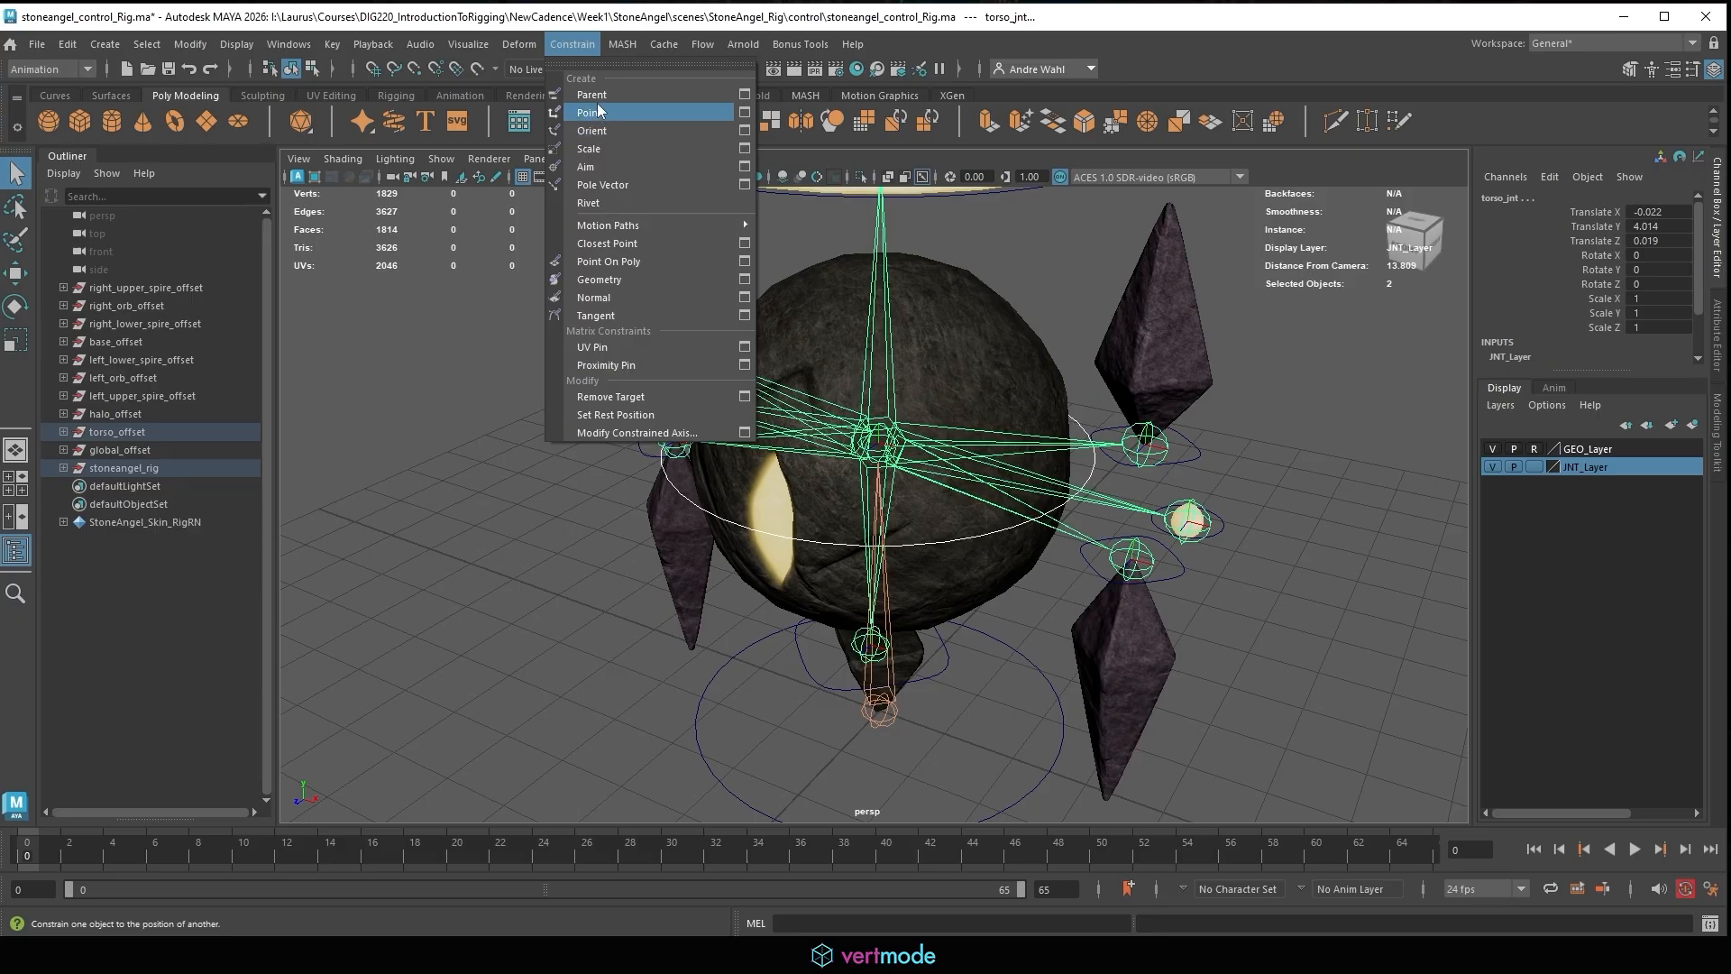
{"action": "left_click", "coordinate": [745, 94]}
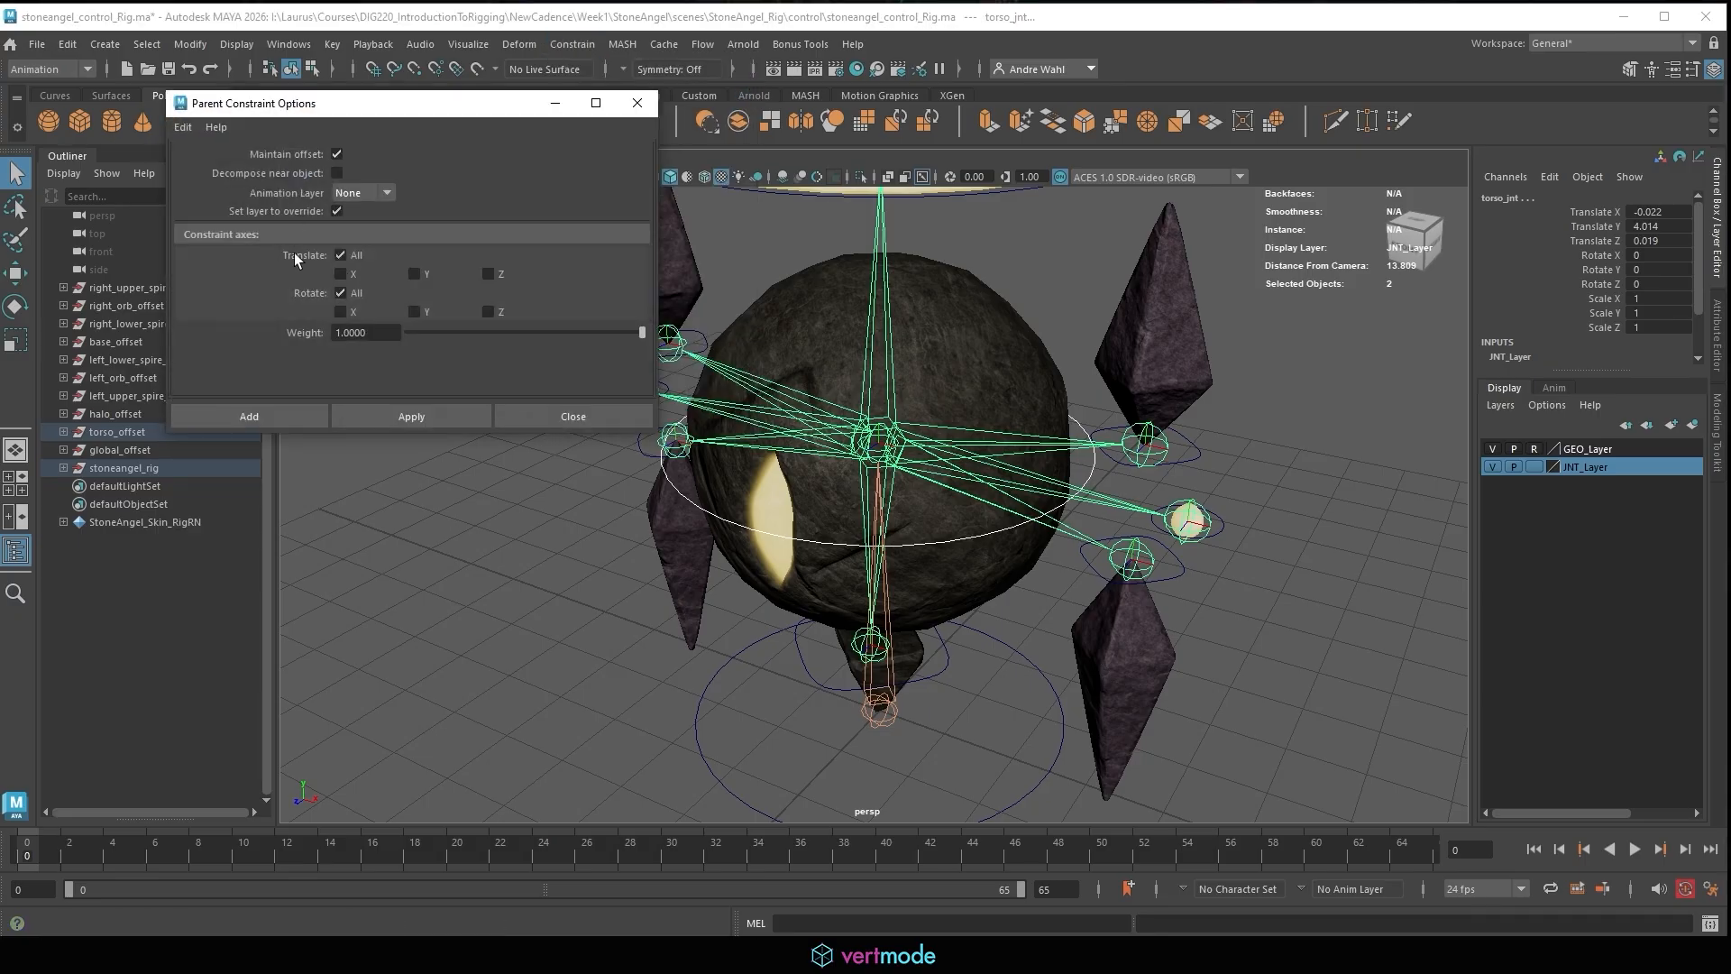
{"action": "left_click", "coordinate": [418, 416]}
{"action": "left_click", "coordinate": [599, 418]}
Test-move torso_ctrl to check that the torso joint and geometry follow, and undo the move.
{"action": "left_click", "coordinate": [706, 521]}
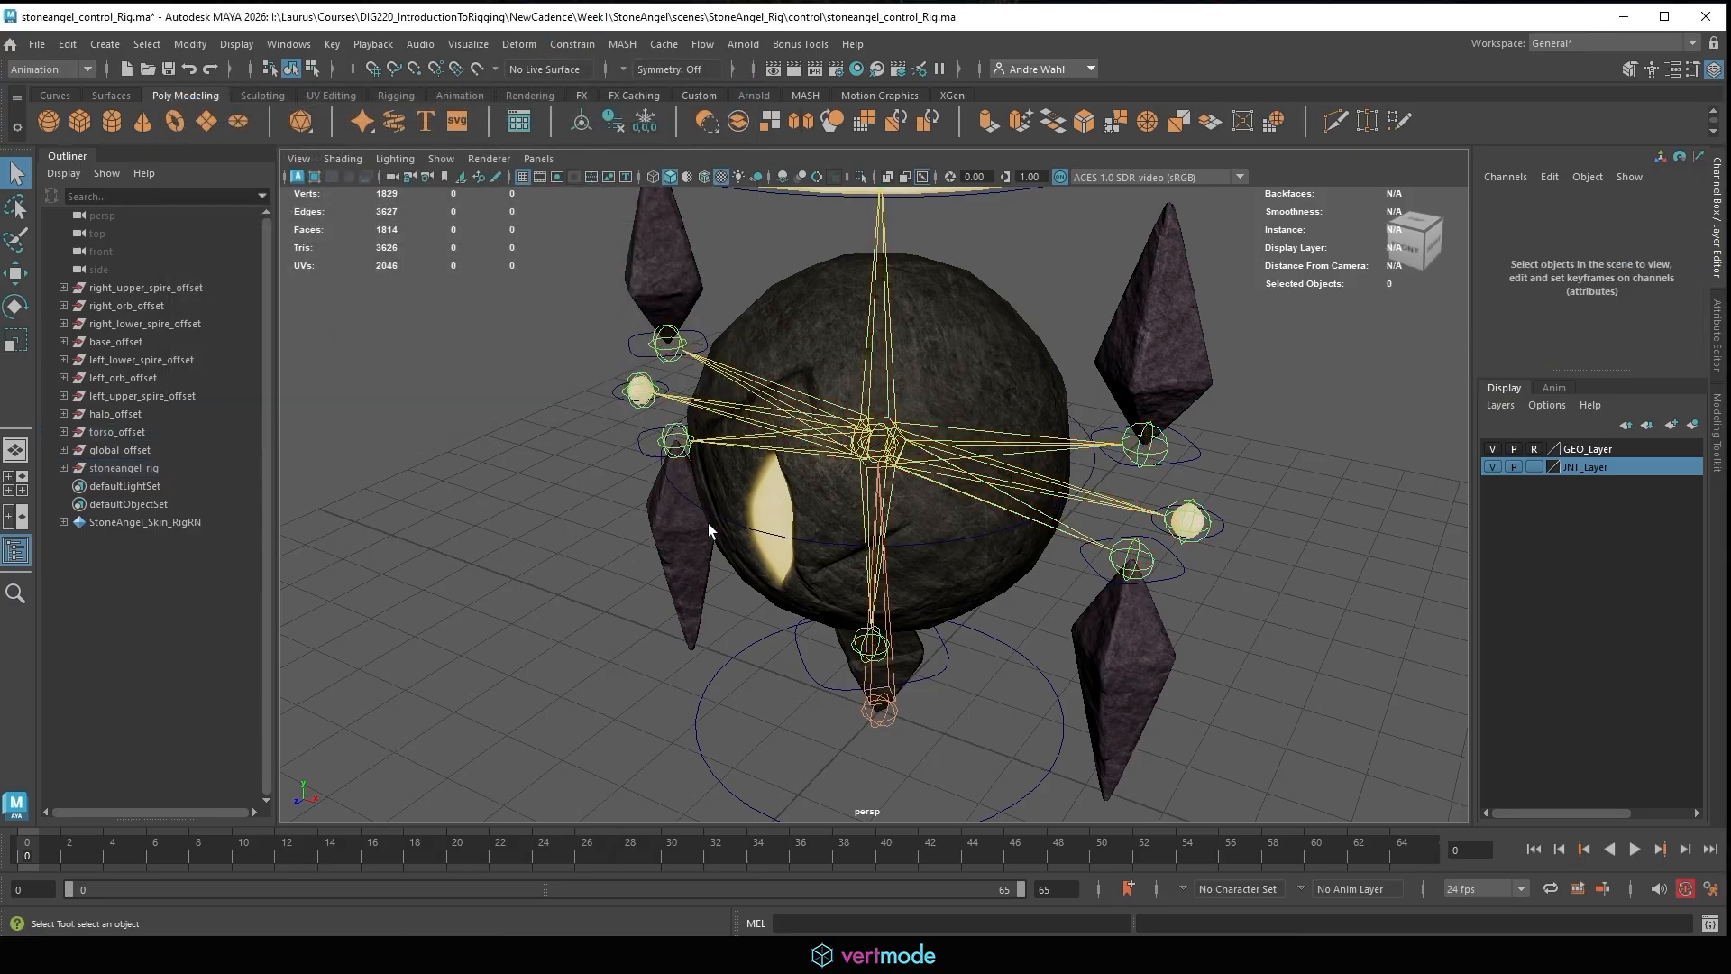
{"action": "scroll", "coordinate": [744, 516], "scroll_direction": "down", "scroll_amount": 4}
{"action": "key", "text": "w"}
{"action": "left_click_drag", "start_coordinate": [876, 467], "coordinate": [935, 501]}
{"action": "left_click_drag", "start_coordinate": [956, 539], "coordinate": [852, 532], "text": "alt"}
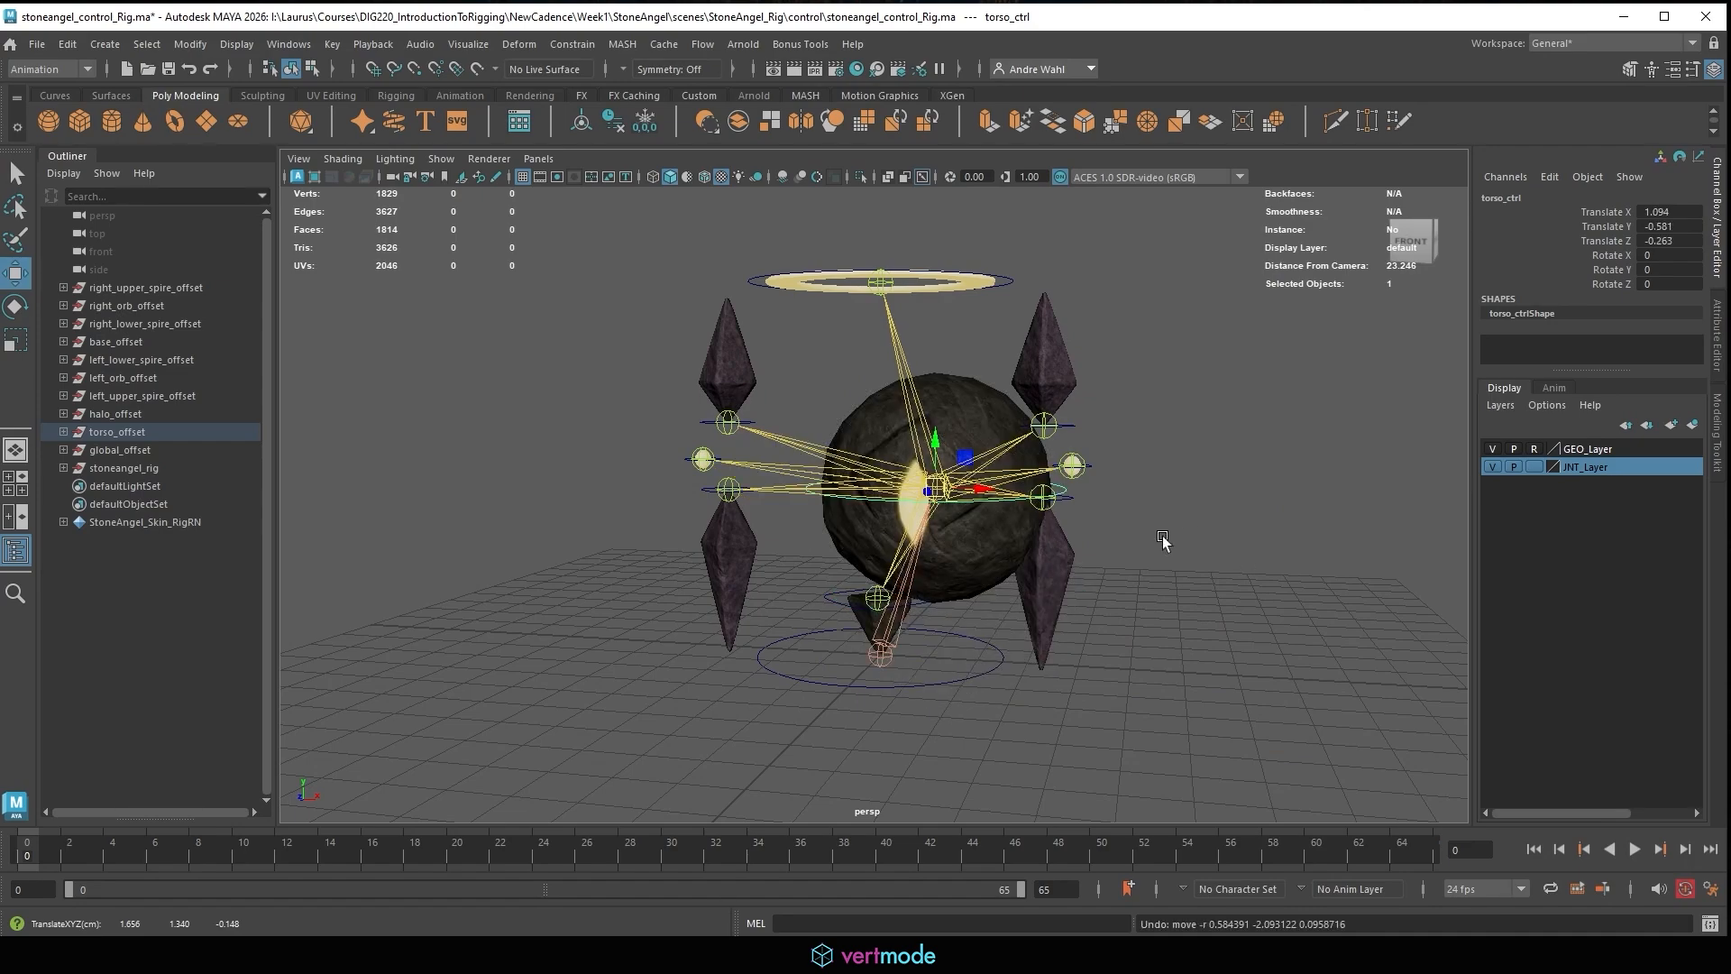
{"action": "key", "text": "ctrl+z"}
{"action": "left_click_drag", "start_coordinate": [1197, 397], "coordinate": [1165, 416], "text": "alt"}
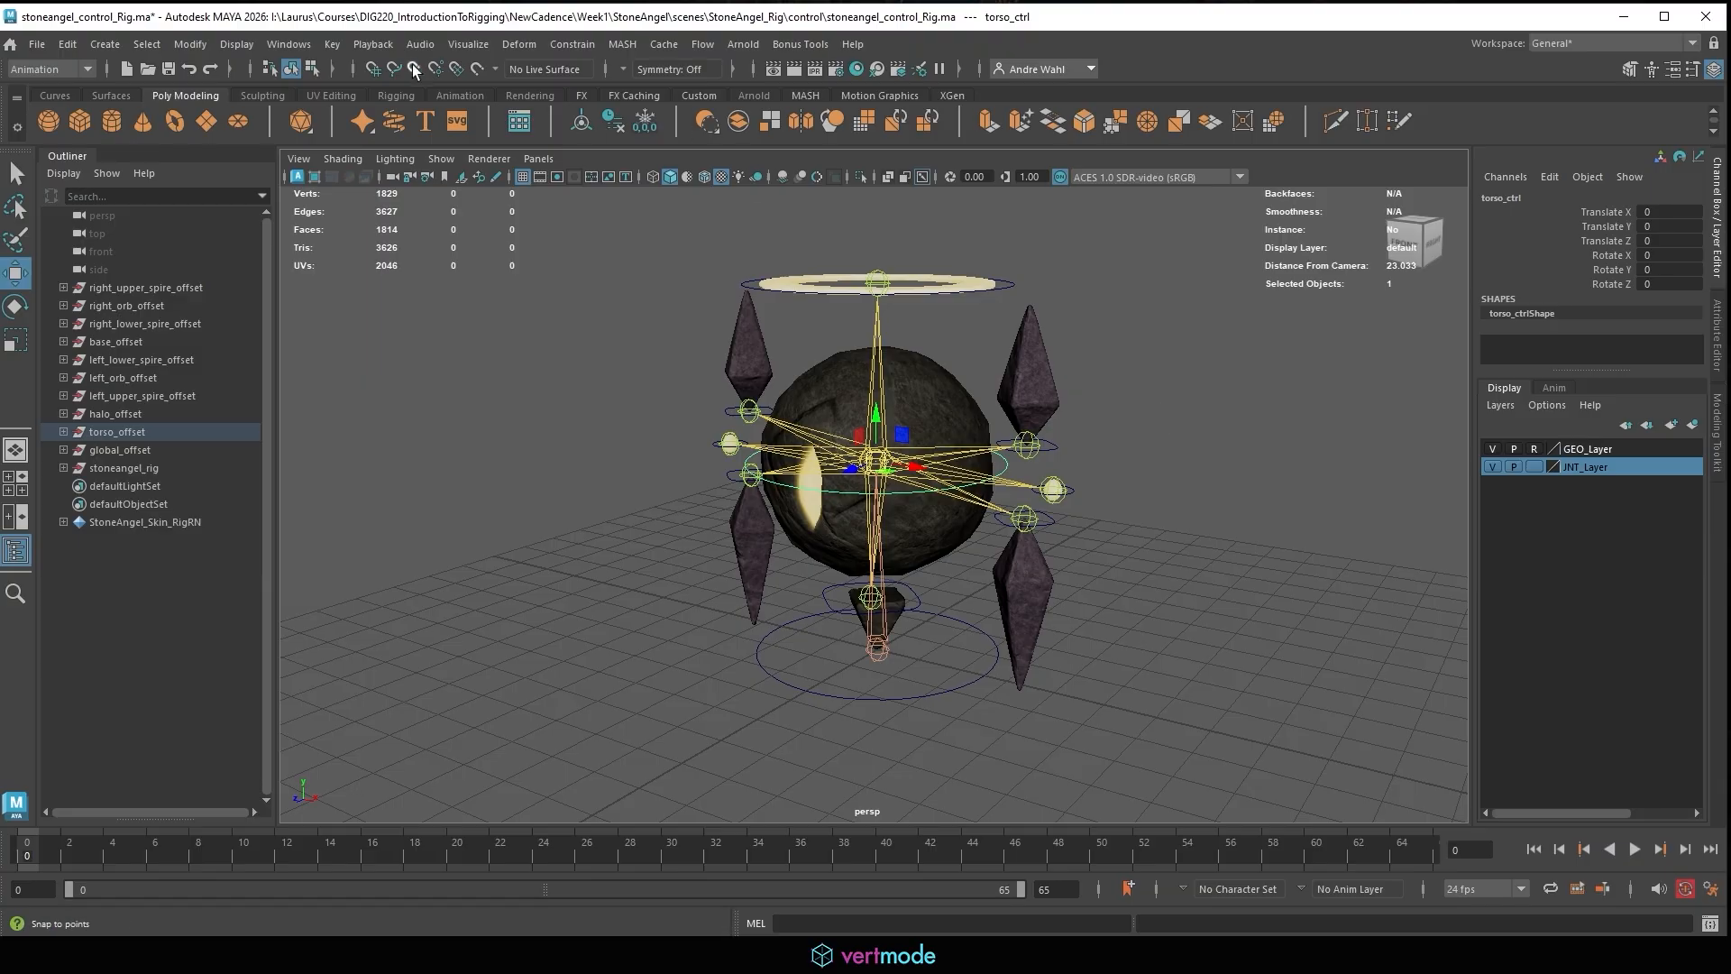
Open the Hypergraph Hierarchy editor and maximize its window.
{"action": "left_click", "coordinate": [289, 43]}
{"action": "mouse_move", "coordinate": [388, 136]}
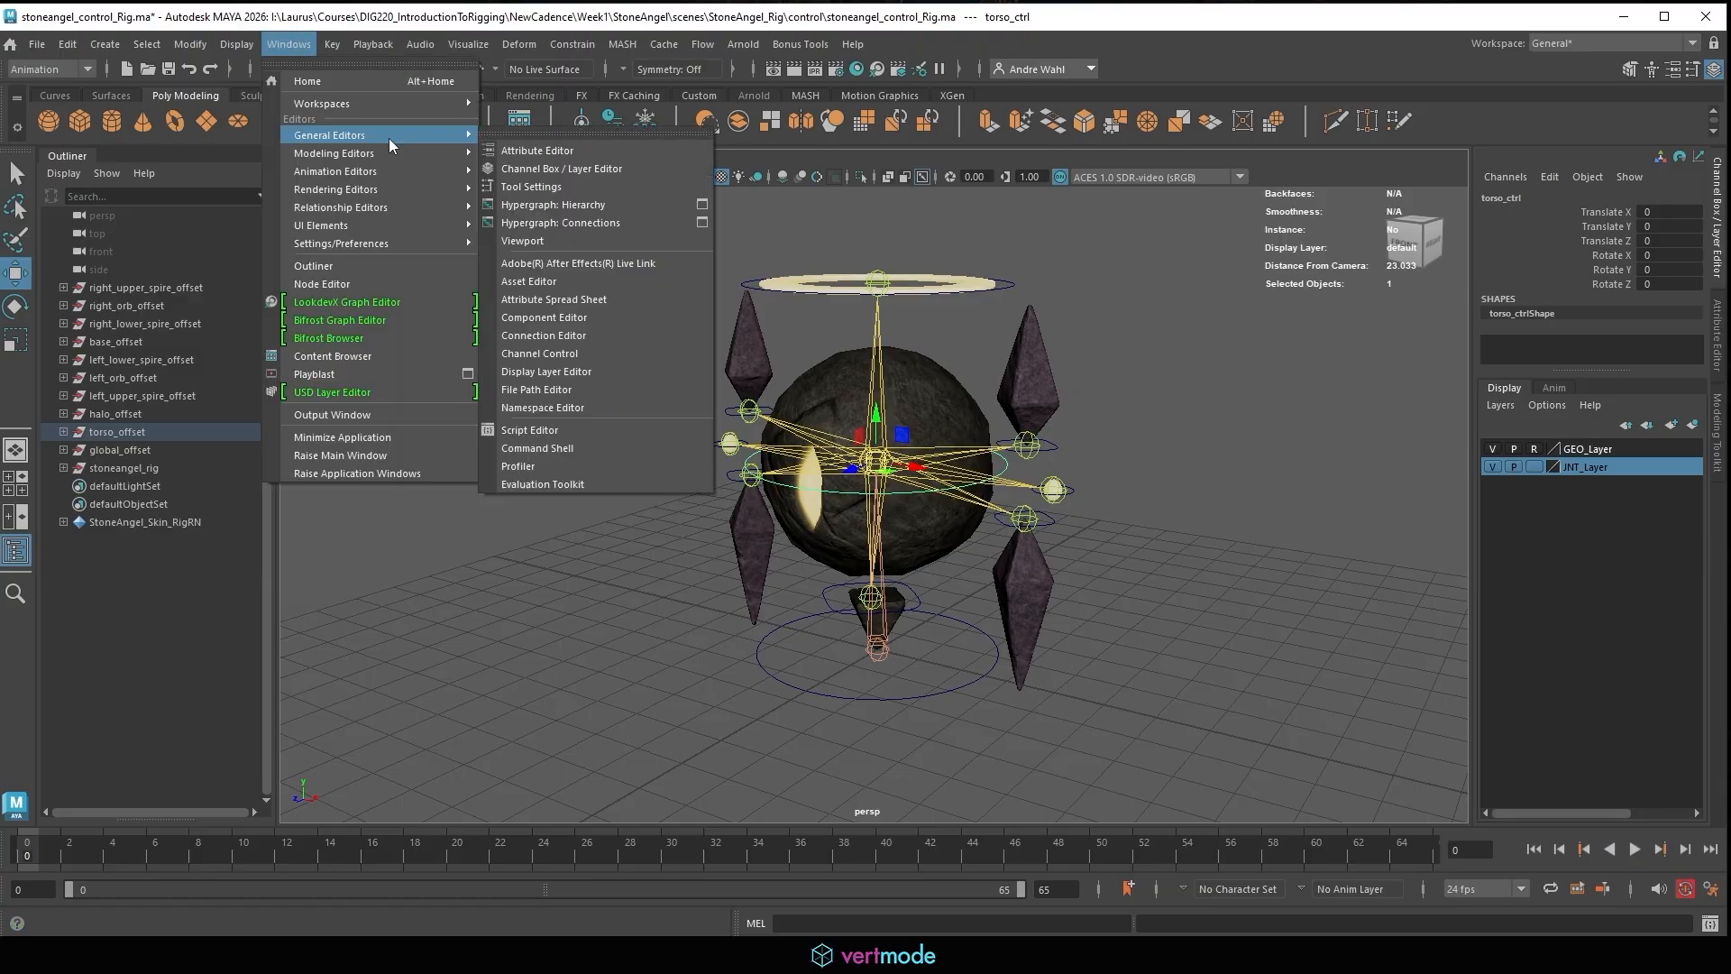
{"action": "left_click", "coordinate": [568, 205]}
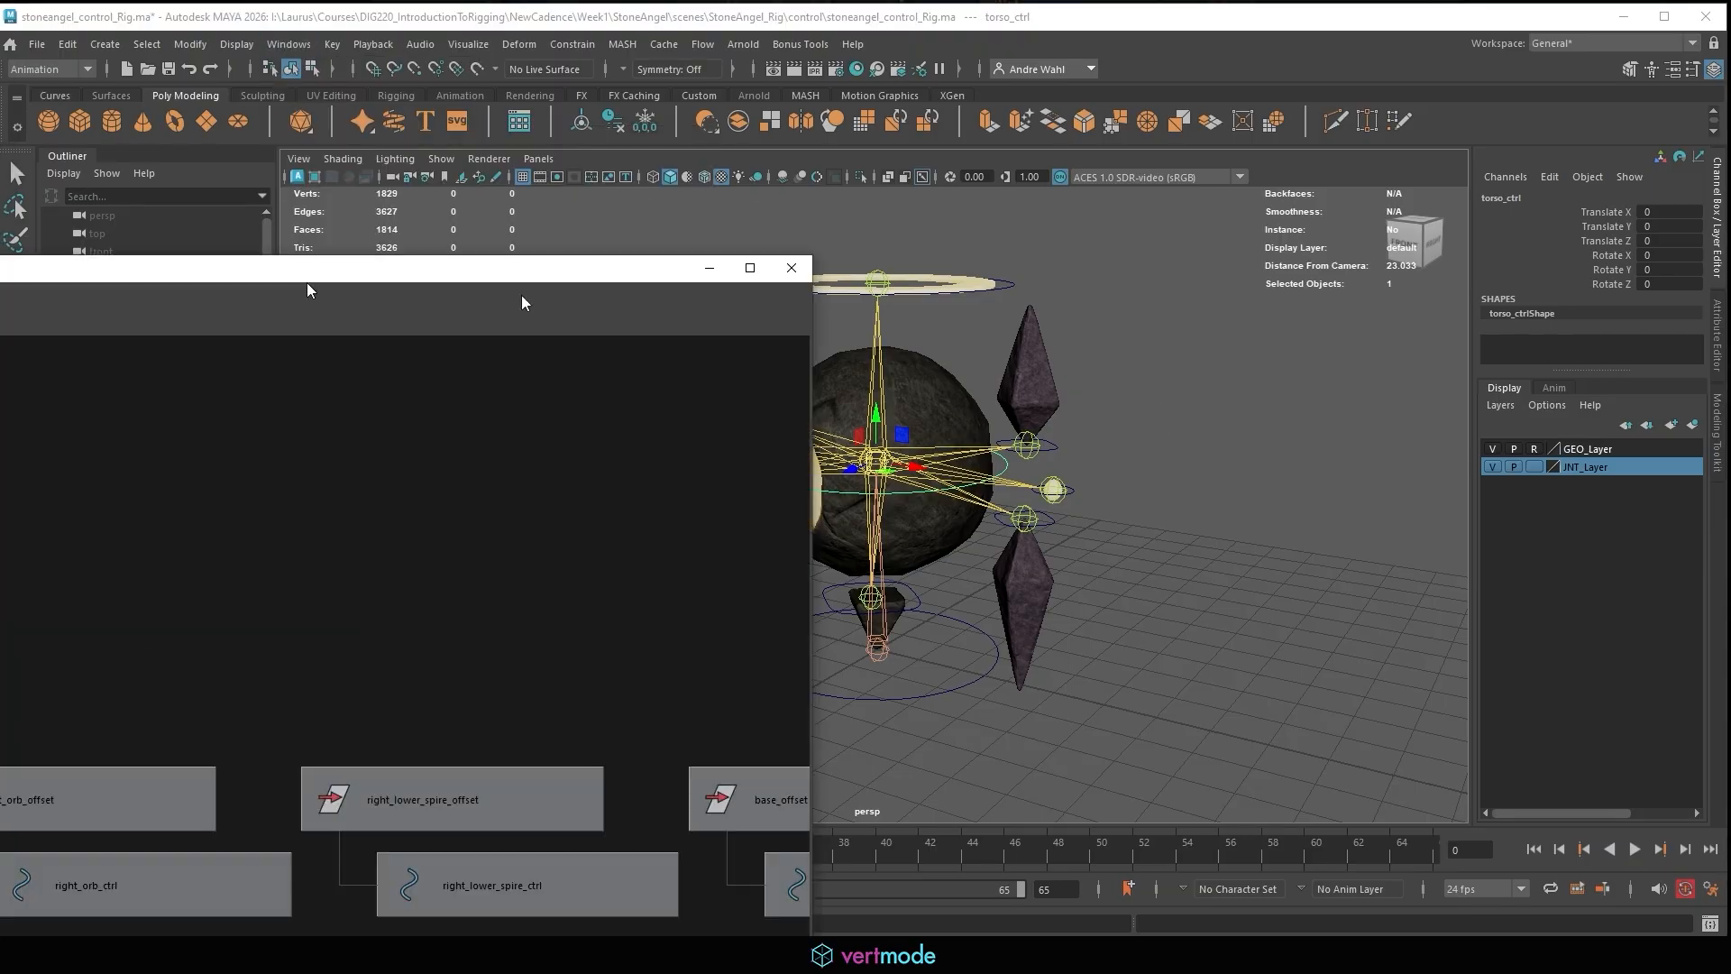
{"action": "left_click", "coordinate": [750, 268]}
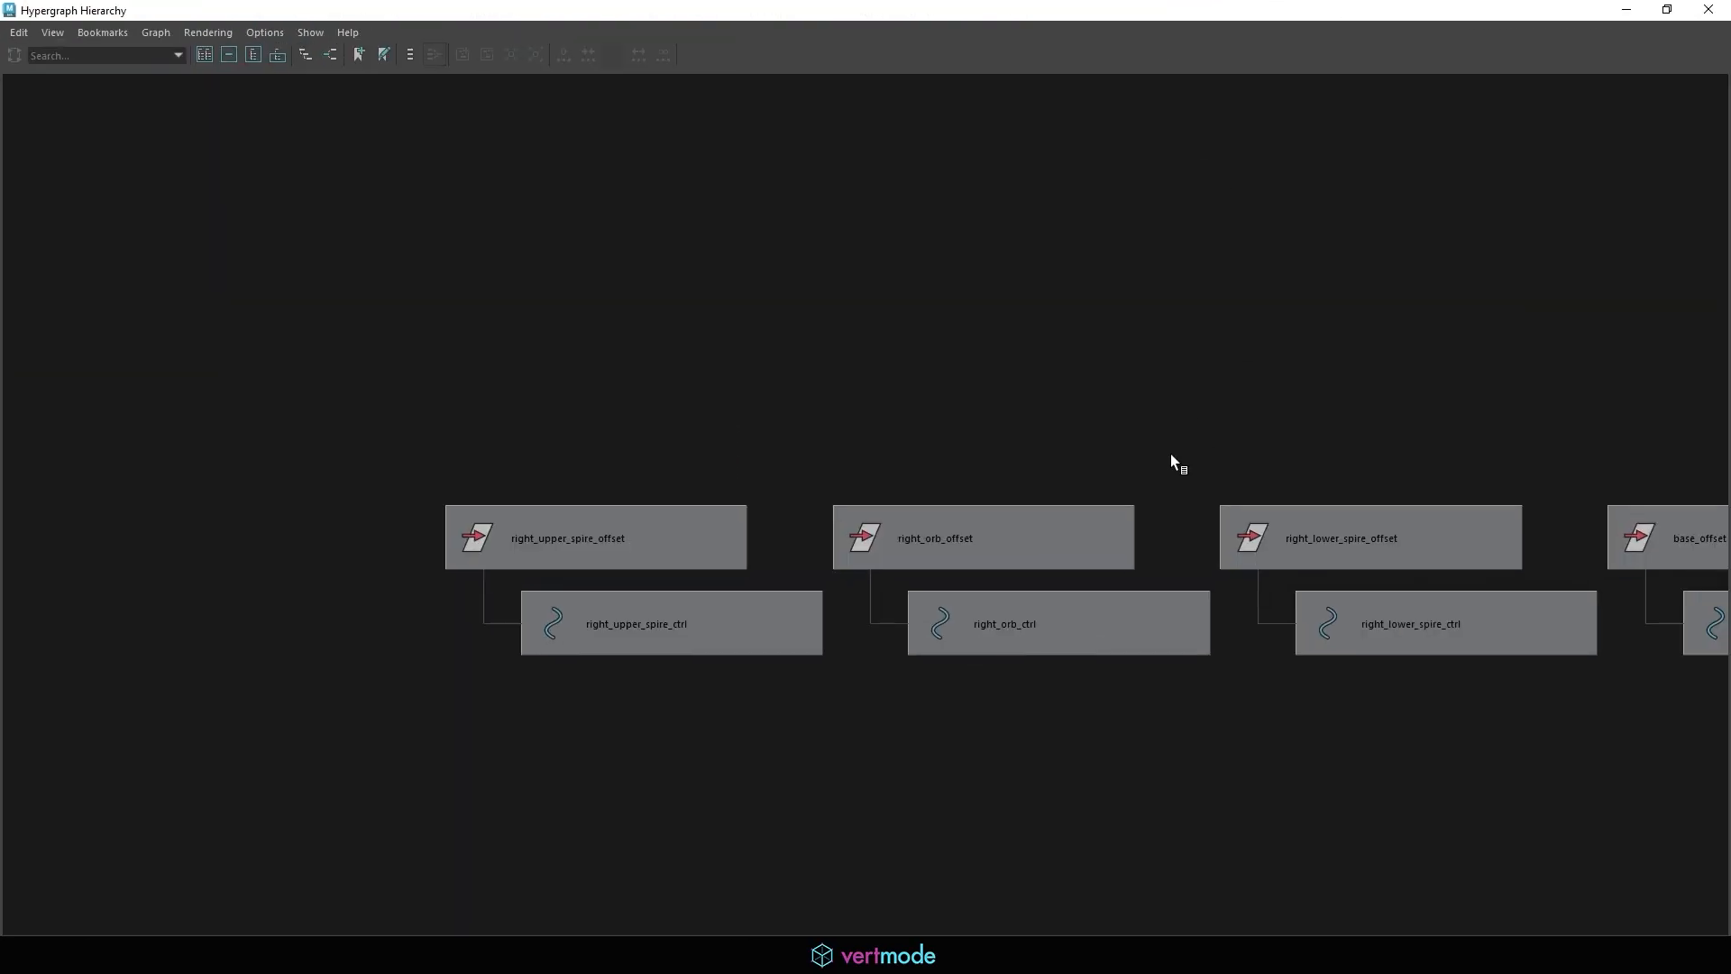
Examine how right_upper_spire_offset and right_upper_spire_ctrl are nested in the hierarchy graph, selecting each node.
{"action": "right_click_drag", "start_coordinate": [1170, 453], "coordinate": [831, 433], "text": "alt"}
{"action": "middle_click_drag", "start_coordinate": [831, 432], "coordinate": [388, 302], "text": "alt"}
{"action": "middle_click_drag", "start_coordinate": [795, 515], "coordinate": [1140, 566], "text": "alt"}
{"action": "right_click_drag", "start_coordinate": [1141, 566], "coordinate": [1352, 518], "text": "alt"}
{"action": "middle_click_drag", "start_coordinate": [152, 436], "coordinate": [446, 609], "text": "alt"}
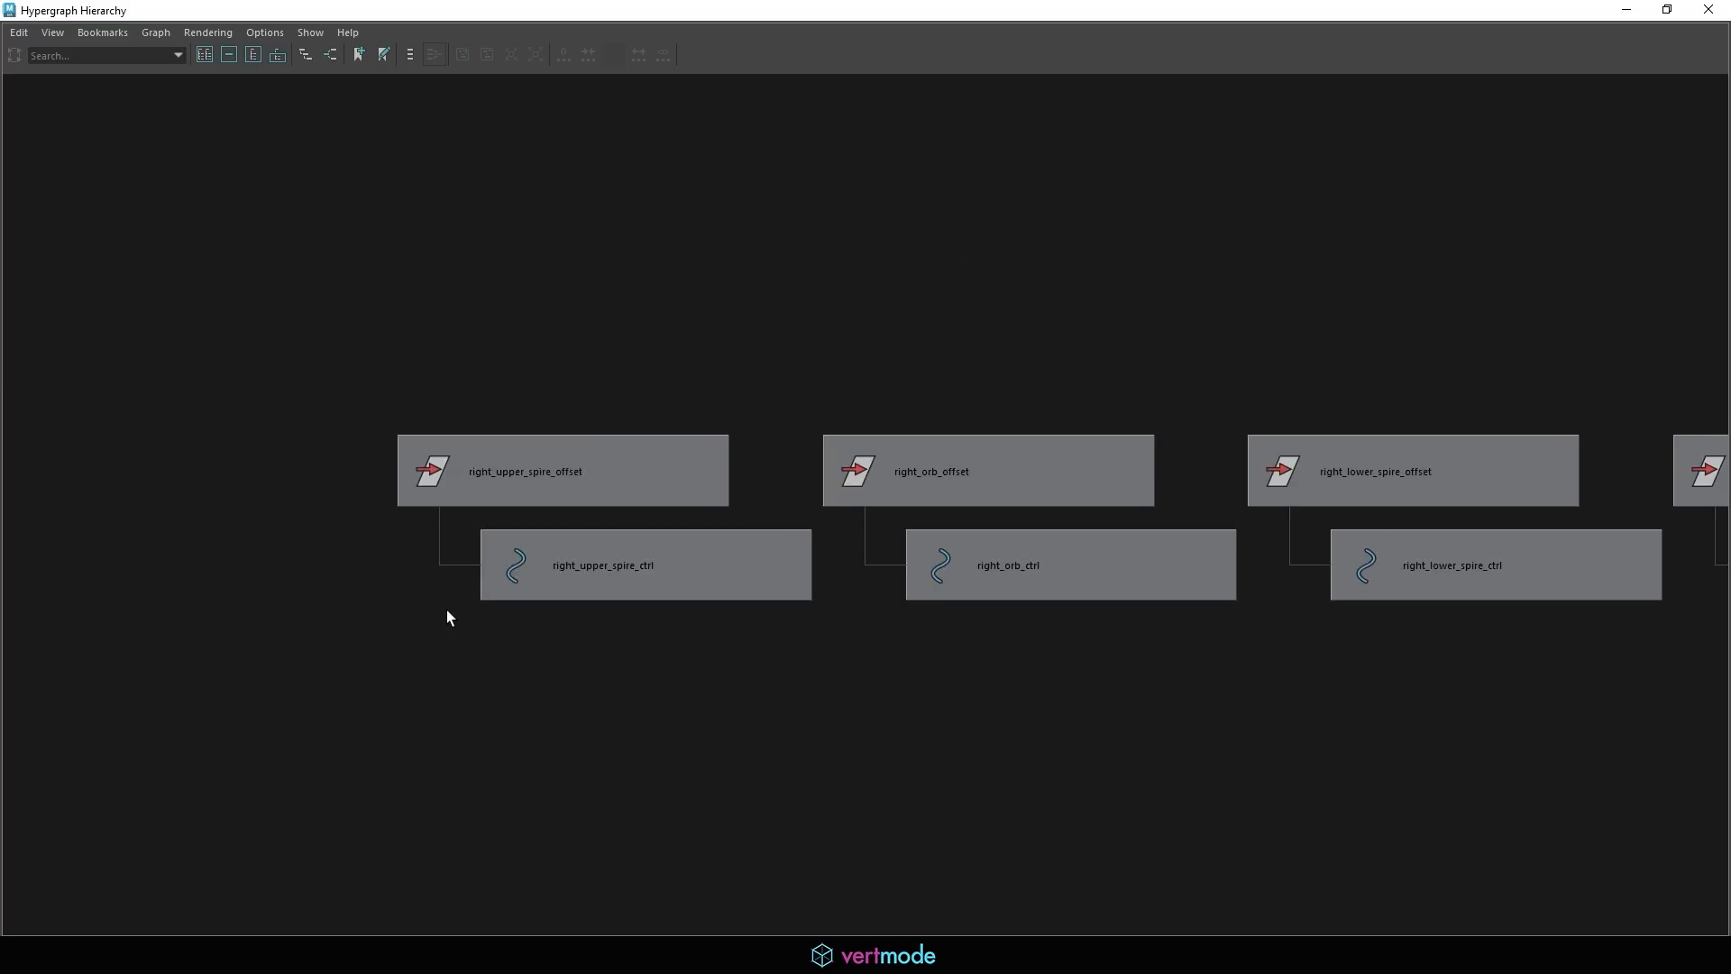
{"action": "right_click_drag", "start_coordinate": [446, 610], "coordinate": [712, 558], "text": "alt"}
{"action": "middle_click_drag", "start_coordinate": [312, 458], "coordinate": [740, 422], "text": "alt"}
{"action": "left_click", "coordinate": [749, 451]}
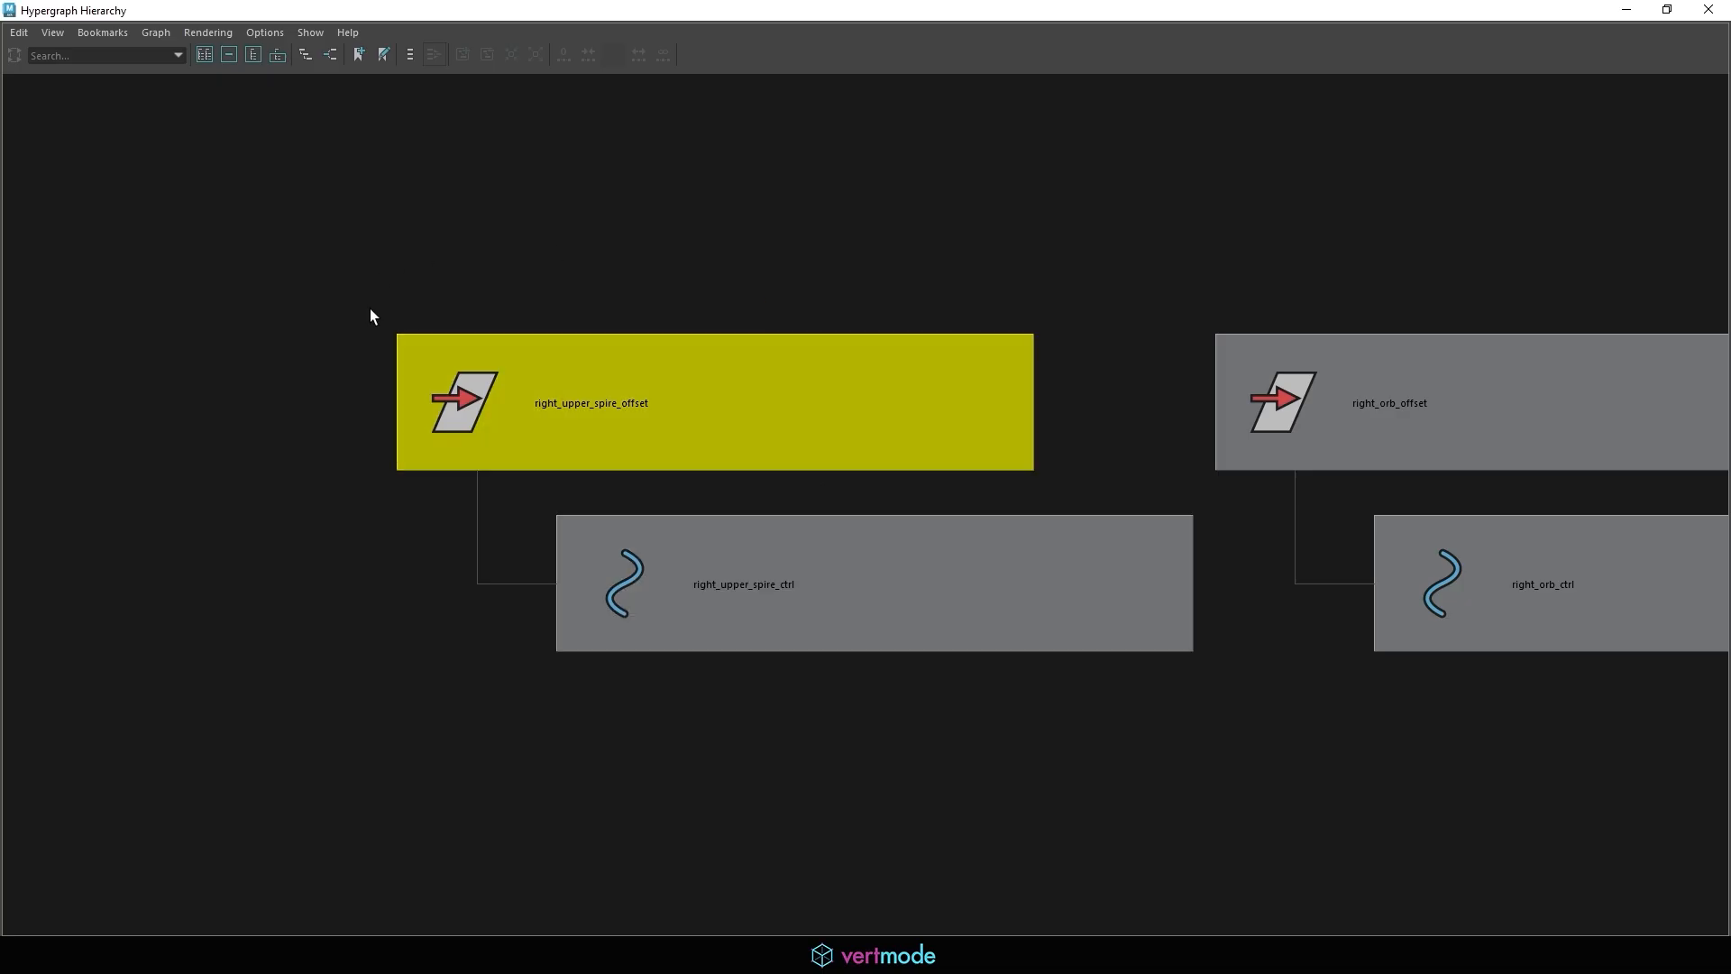
{"action": "left_click", "coordinate": [707, 598]}
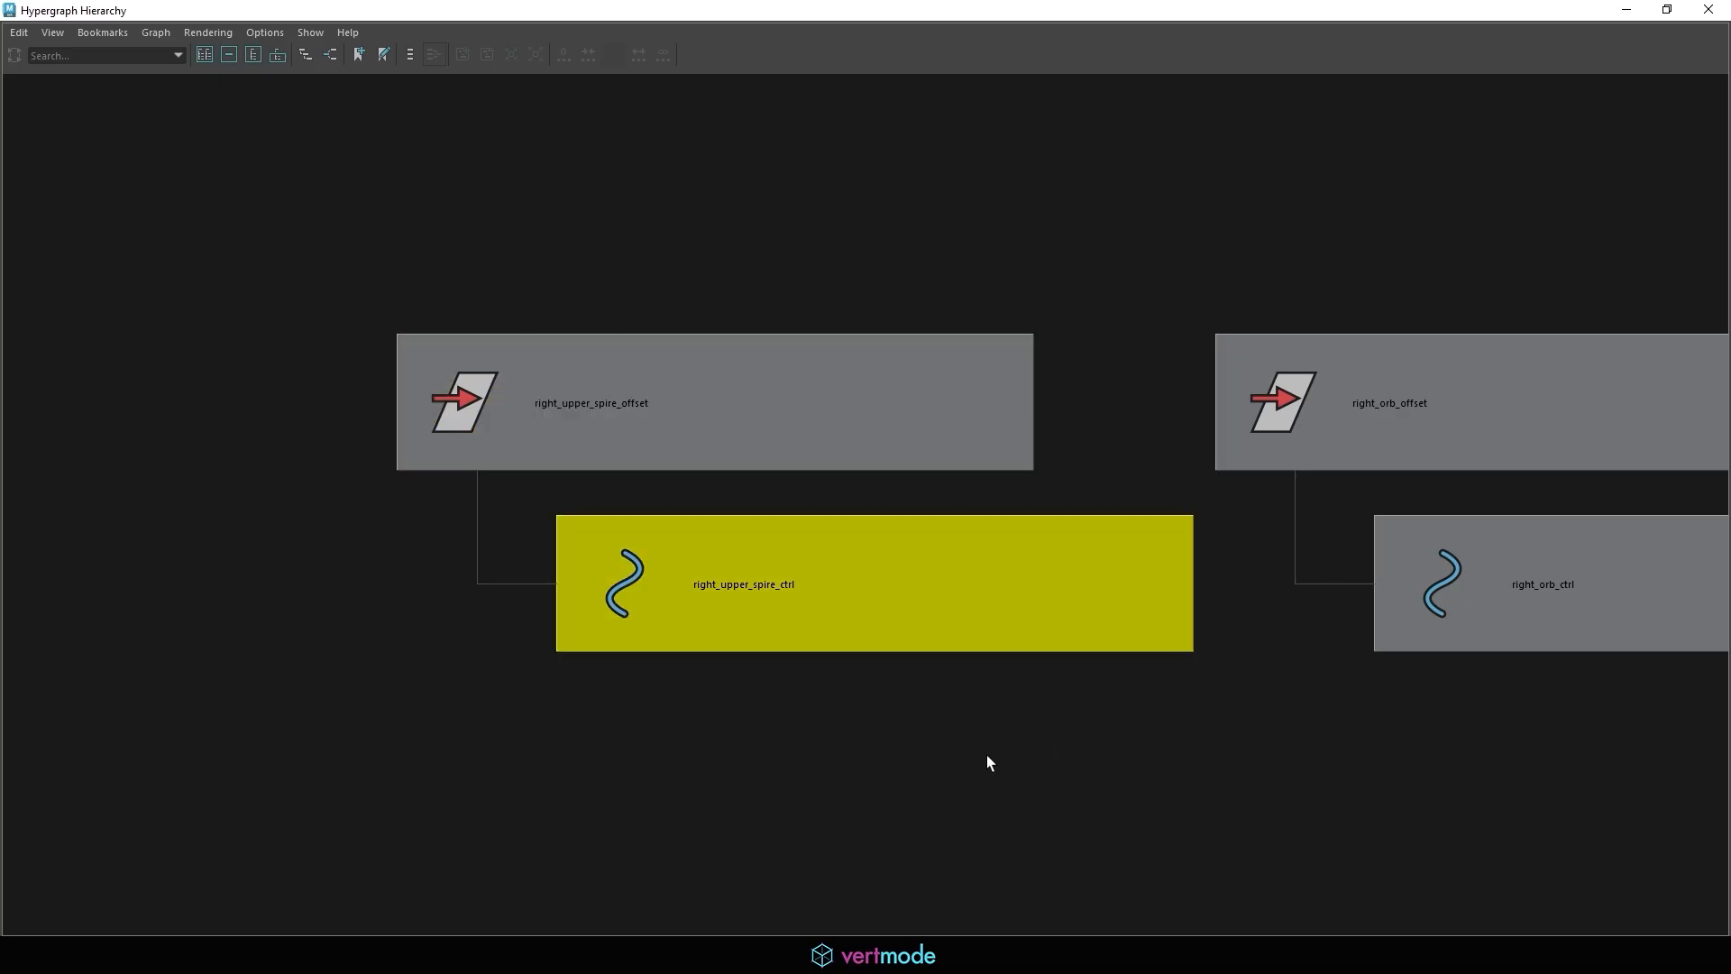
{"action": "left_click", "coordinate": [1184, 866]}
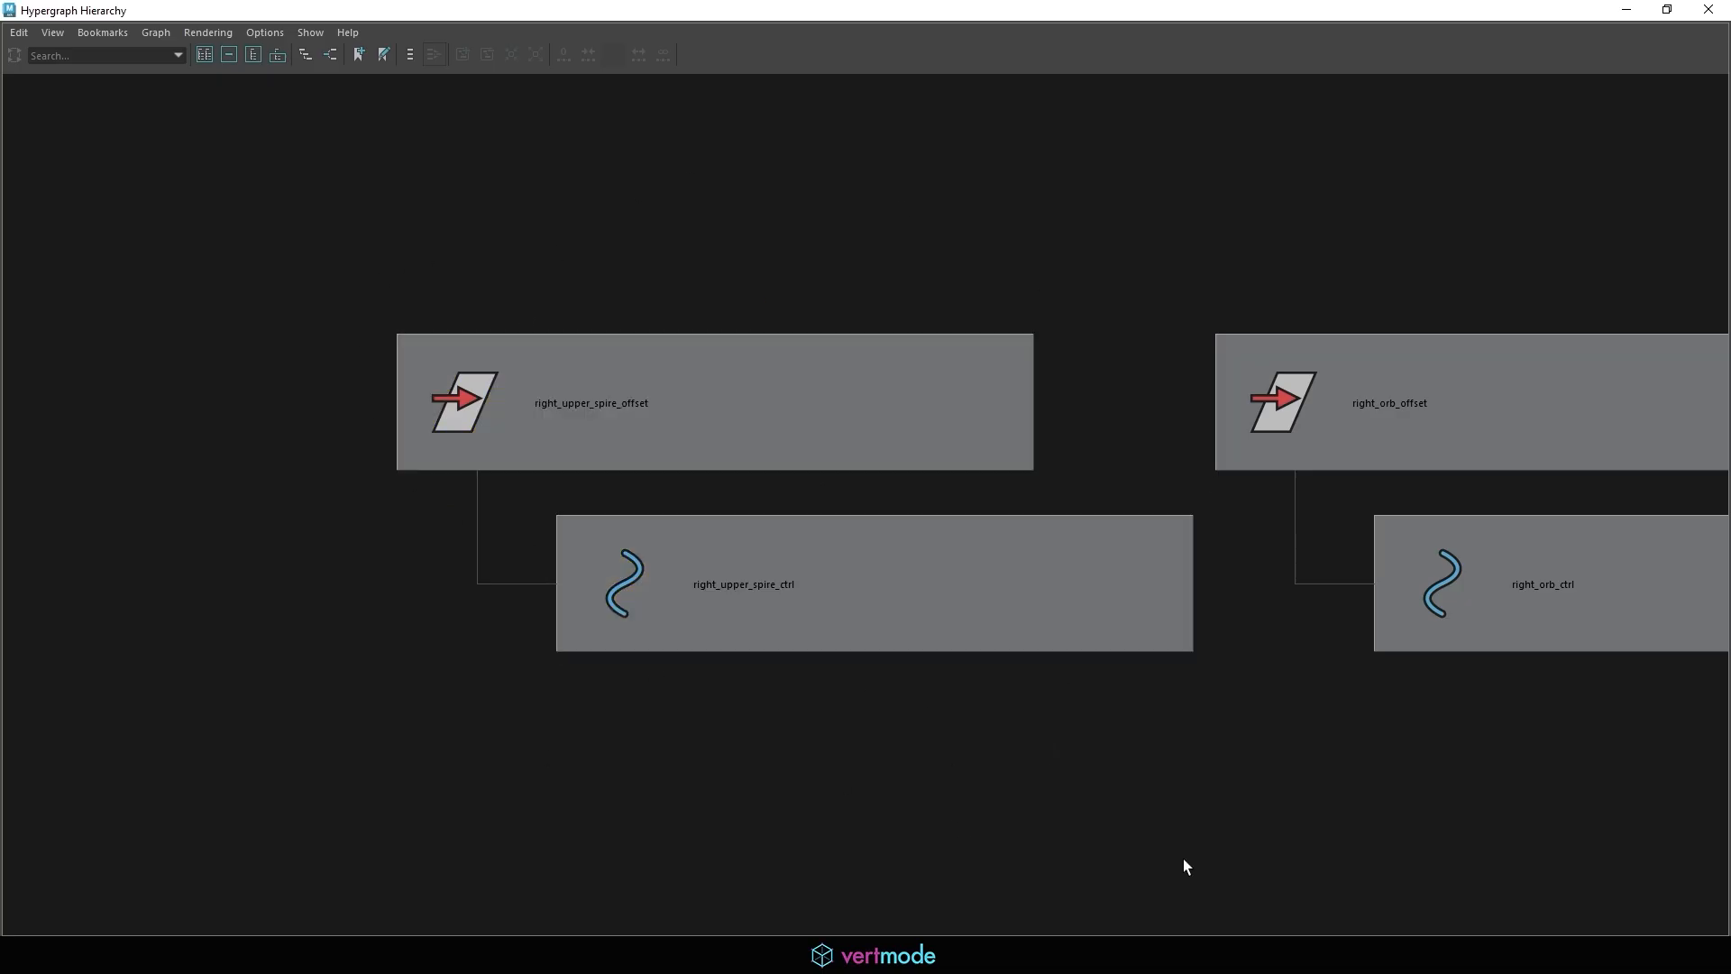
Restore the hierarchy graph window, frame torso_ctrl in it, and place the window beside the rig's viewport.
{"action": "double_click", "coordinate": [1395, 11]}
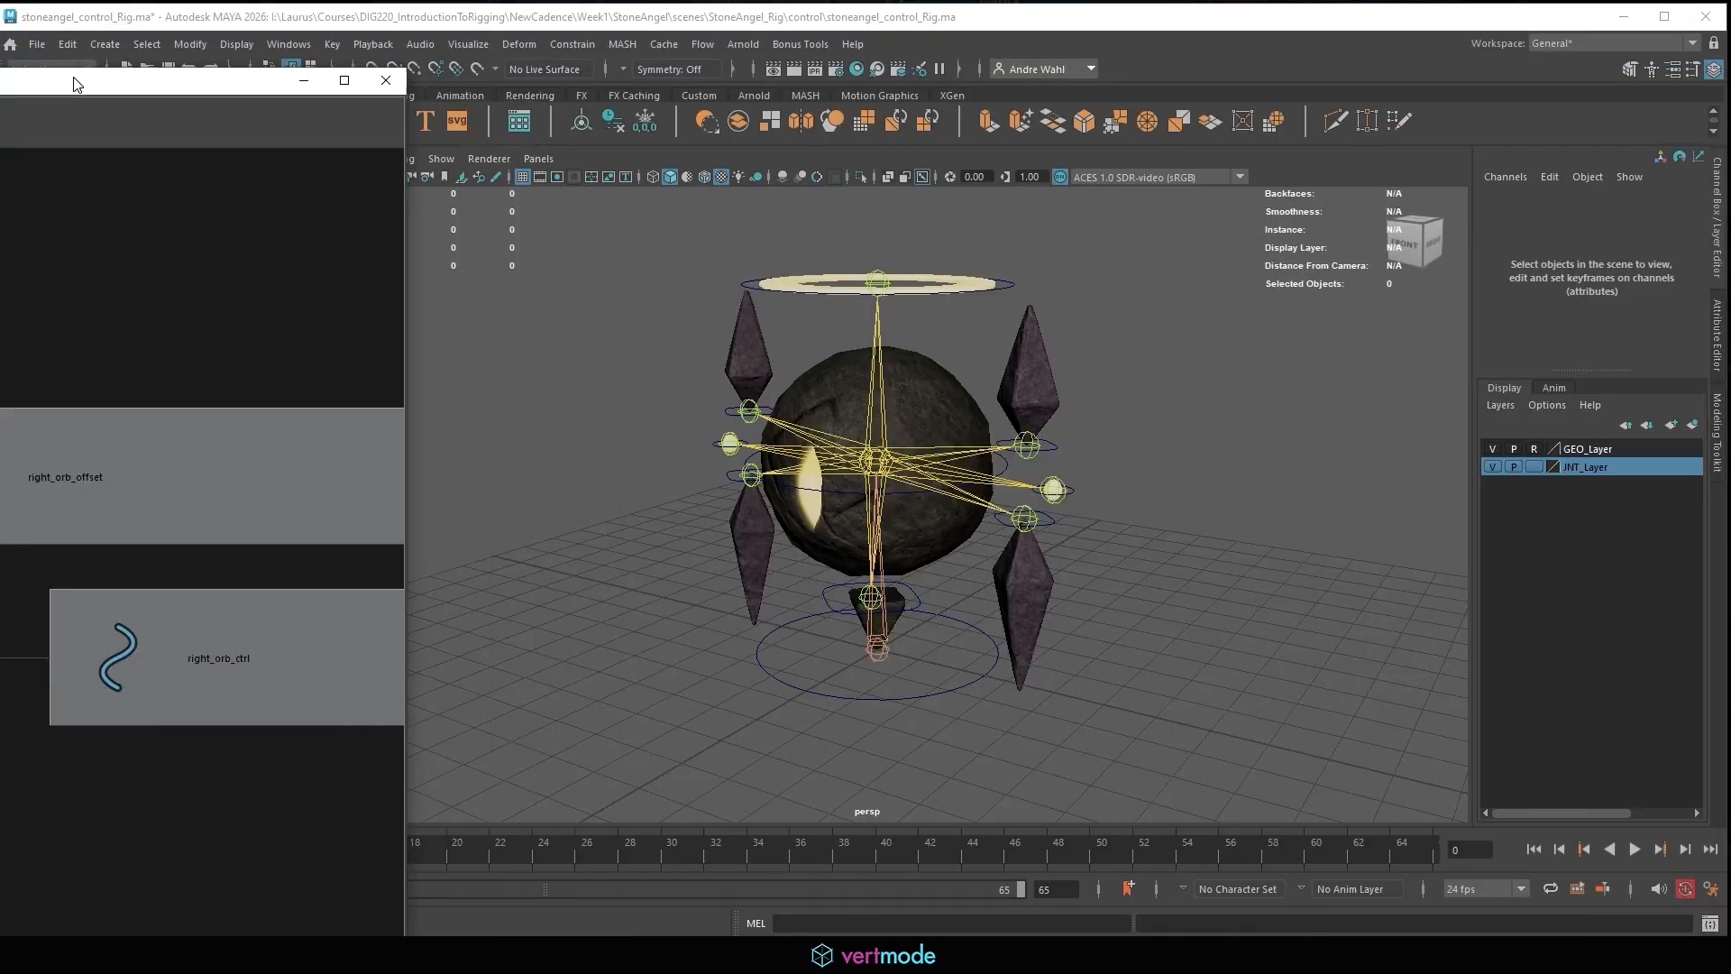
{"action": "left_click", "coordinate": [1029, 451]}
{"action": "left_click", "coordinate": [1005, 474]}
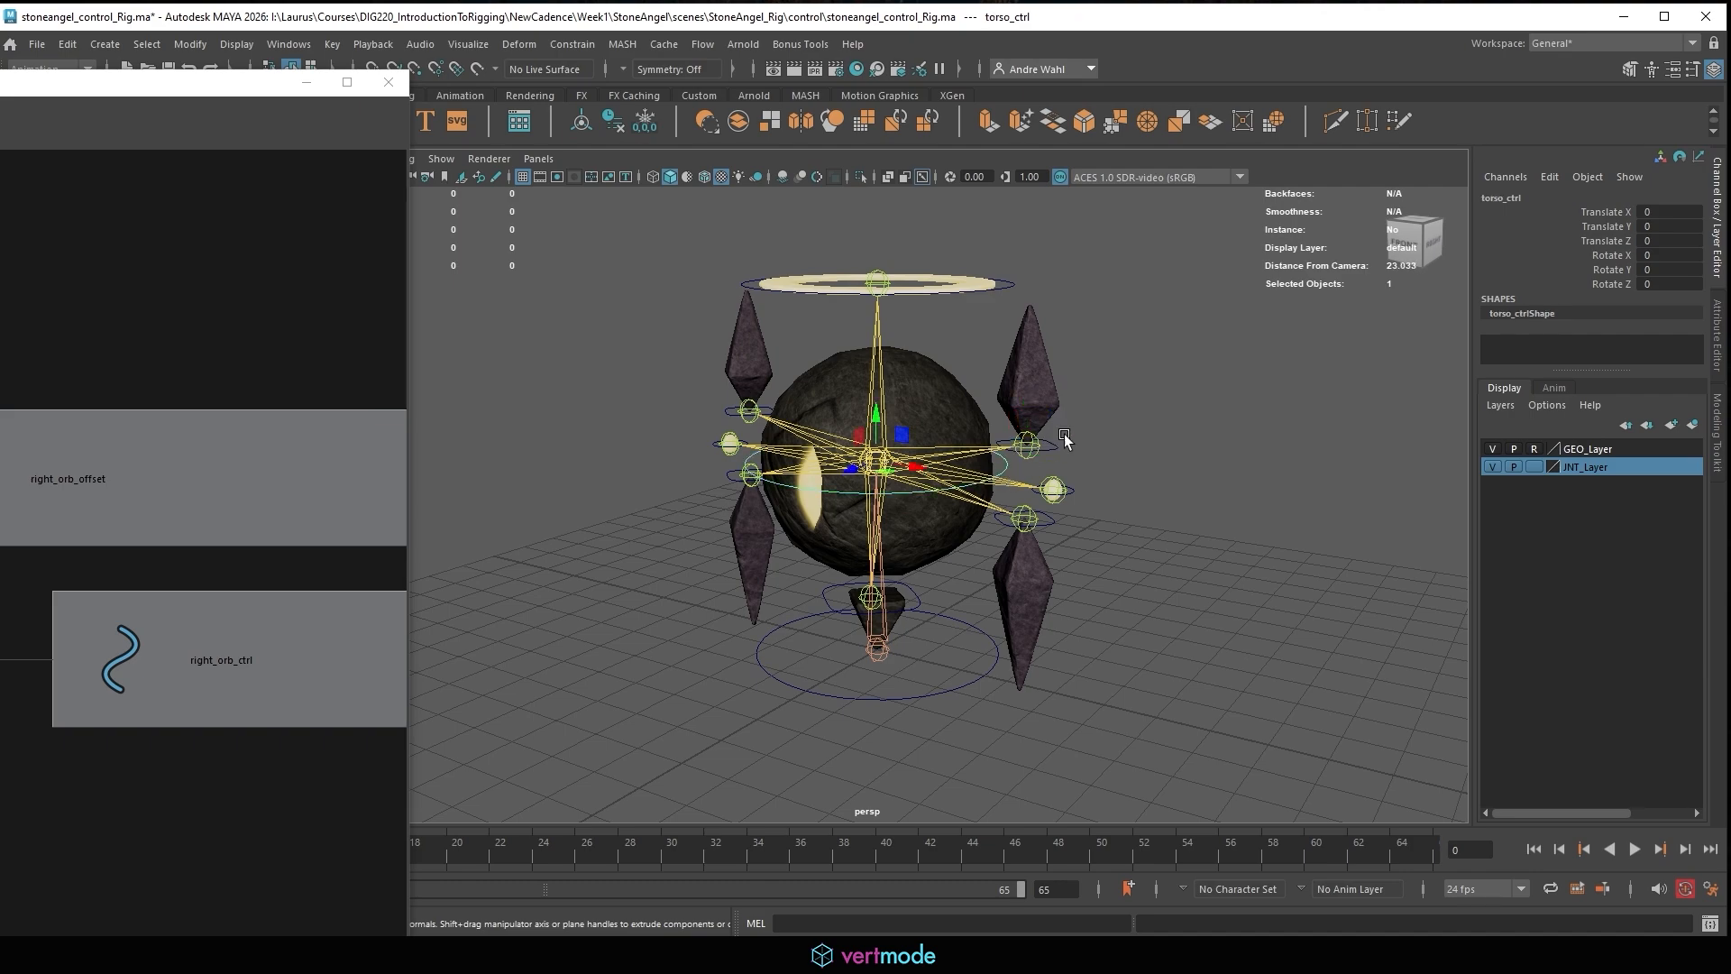
{"action": "left_click_drag", "start_coordinate": [219, 82], "coordinate": [1184, 16]}
{"action": "key", "text": "f"}
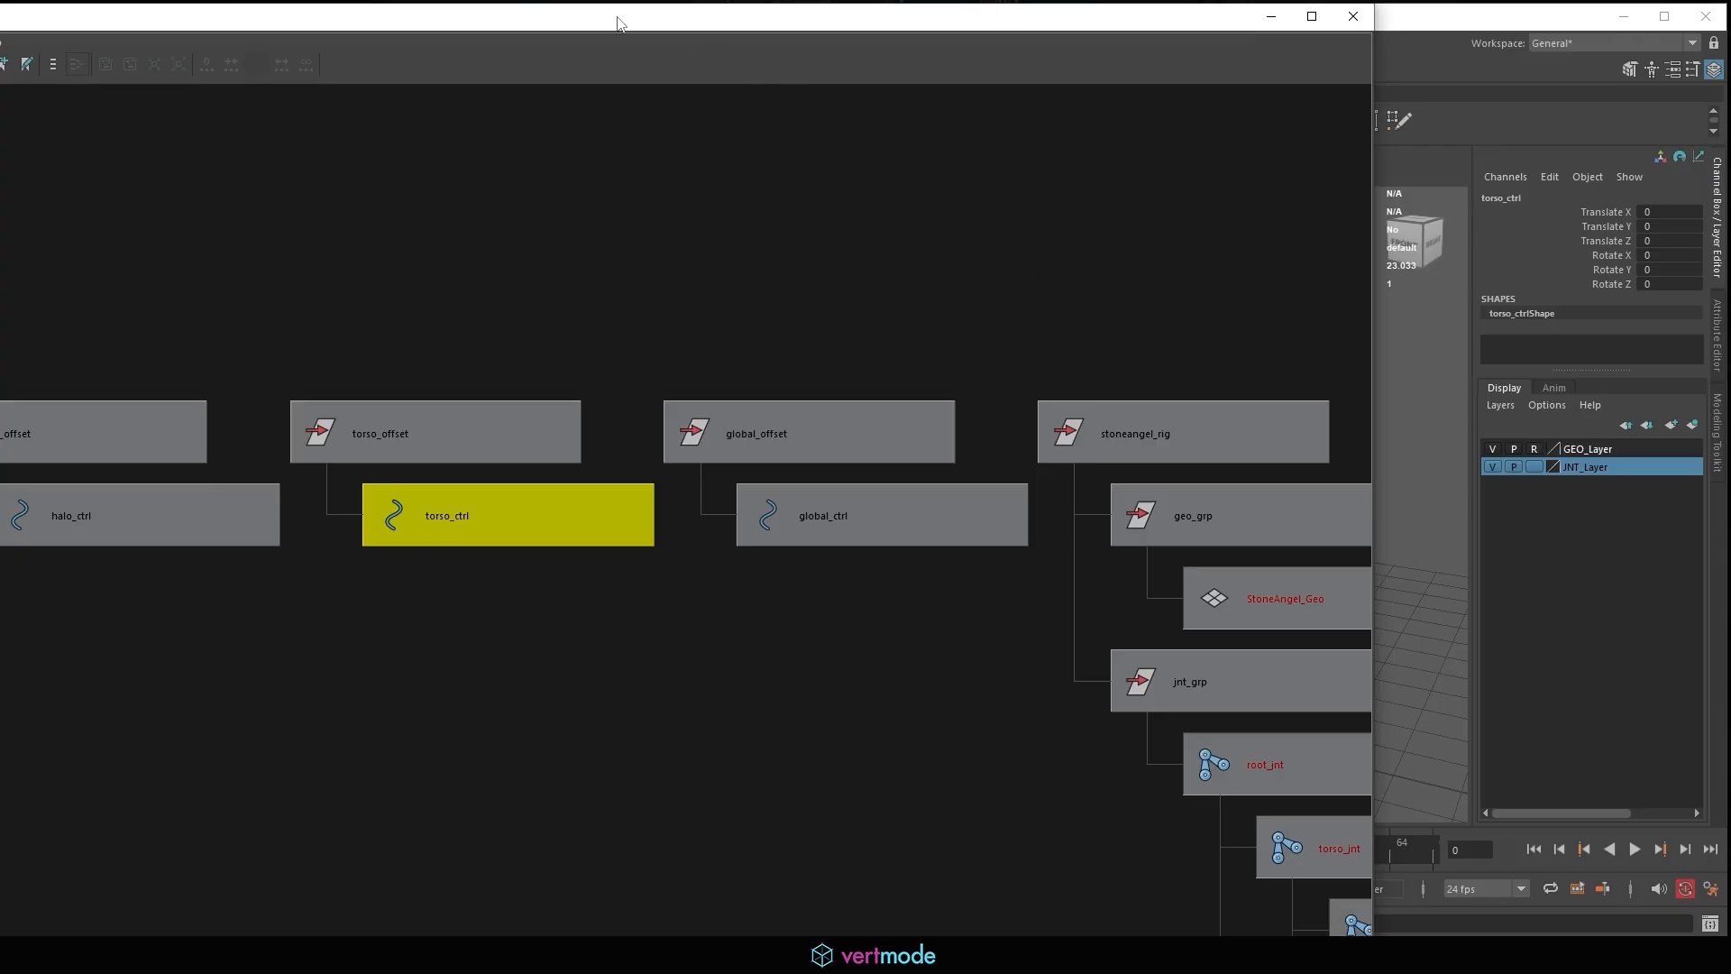
{"action": "left_click_drag", "start_coordinate": [619, 23], "coordinate": [1519, 190]}
Parent left_lower_spire_offset under torso_ctrl.
{"action": "middle_click_drag", "start_coordinate": [532, 370], "coordinate": [488, 442], "text": "alt"}
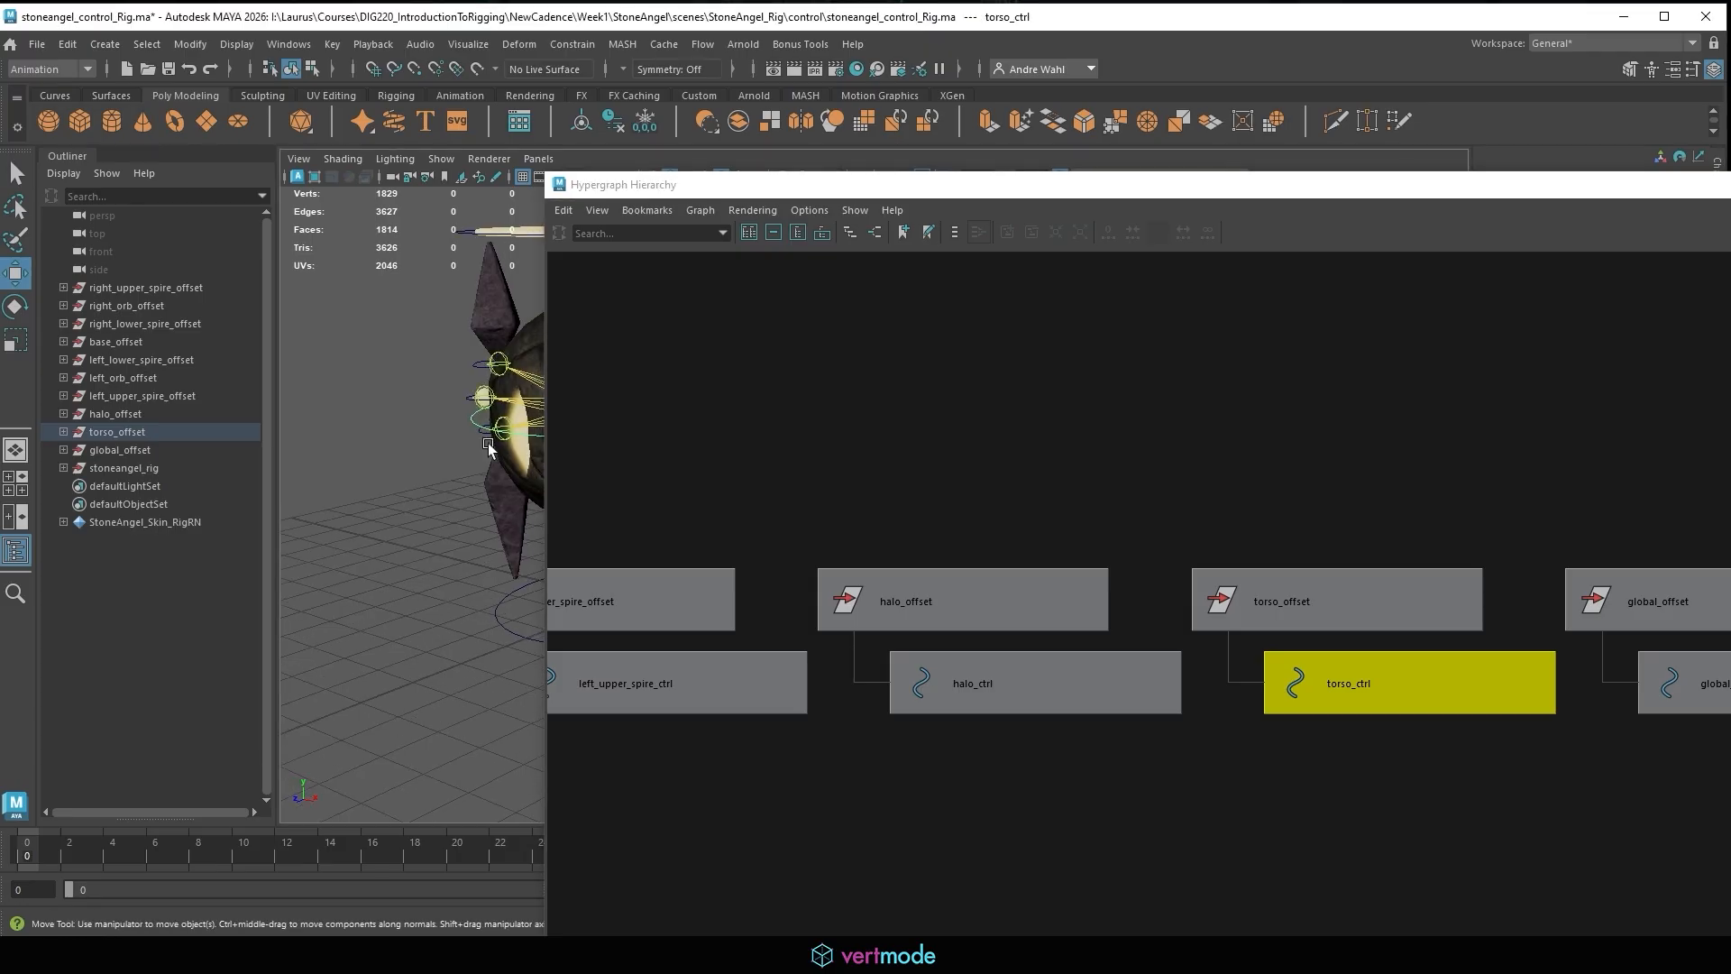
{"action": "right_click_drag", "start_coordinate": [488, 441], "coordinate": [375, 417], "text": "alt"}
{"action": "middle_click_drag", "start_coordinate": [523, 419], "coordinate": [365, 405], "text": "alt"}
{"action": "left_click_drag", "start_coordinate": [372, 436], "coordinate": [442, 449], "text": "alt"}
{"action": "left_click", "coordinate": [473, 346]}
{"action": "right_click_drag", "start_coordinate": [775, 433], "coordinate": [669, 445], "text": "alt"}
{"action": "middle_click_drag", "start_coordinate": [711, 702], "coordinate": [684, 599], "text": "alt"}
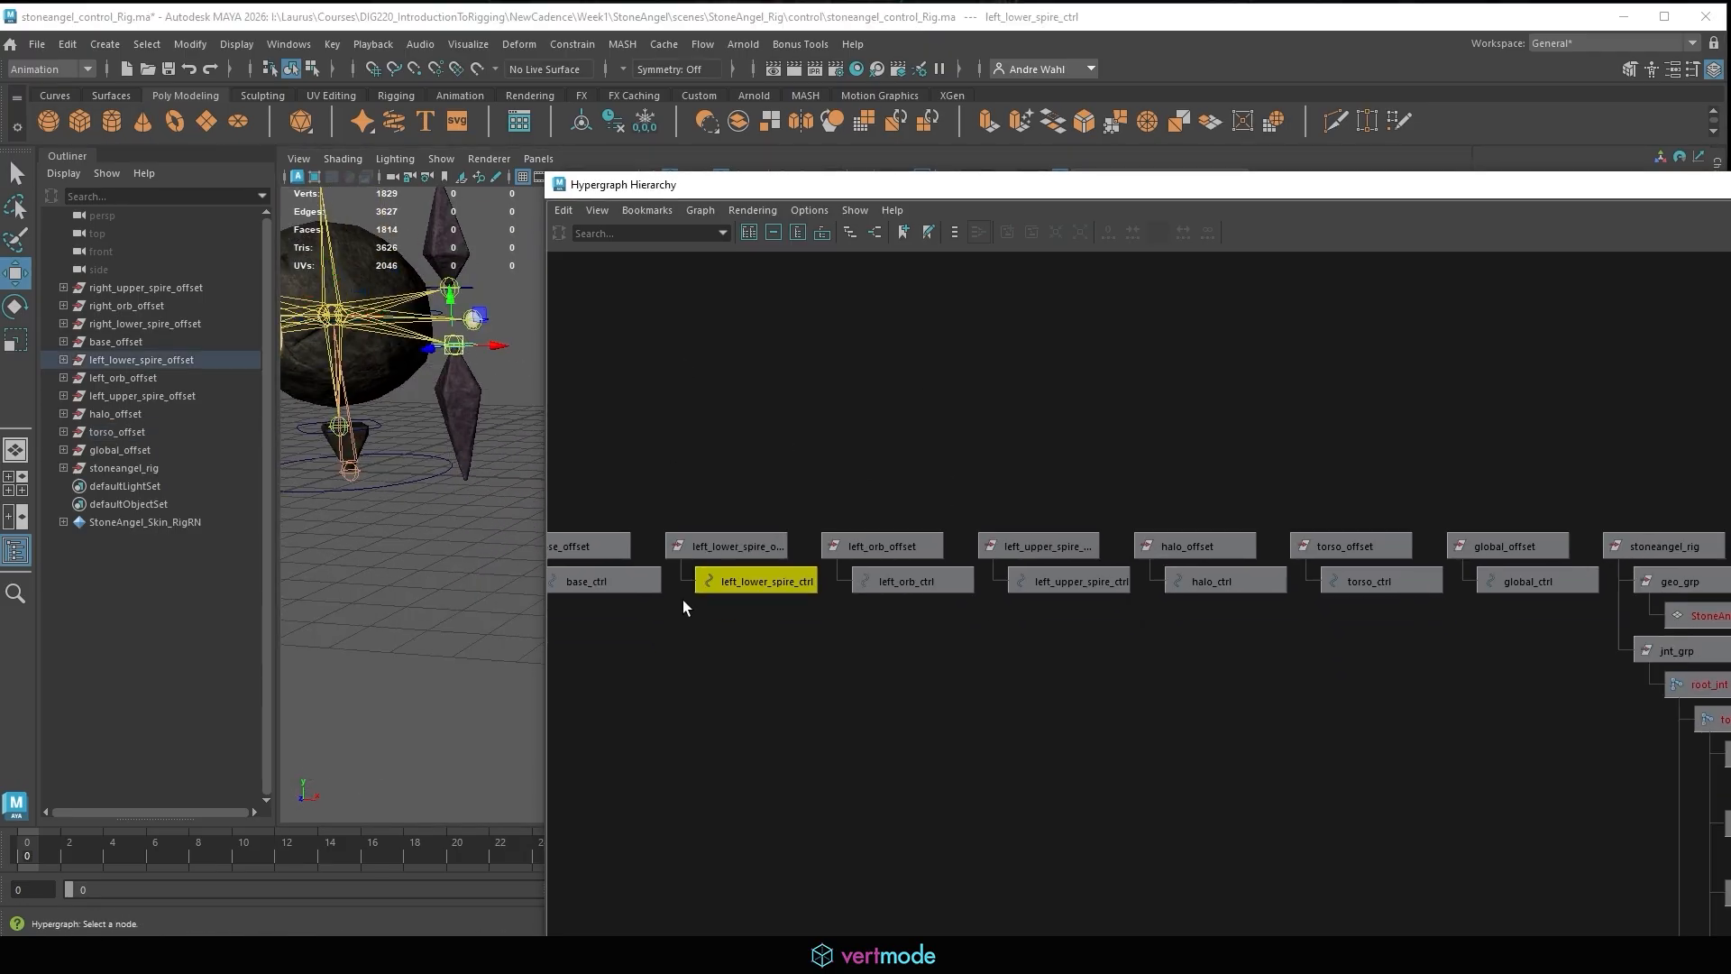
{"action": "left_click", "coordinate": [736, 541]}
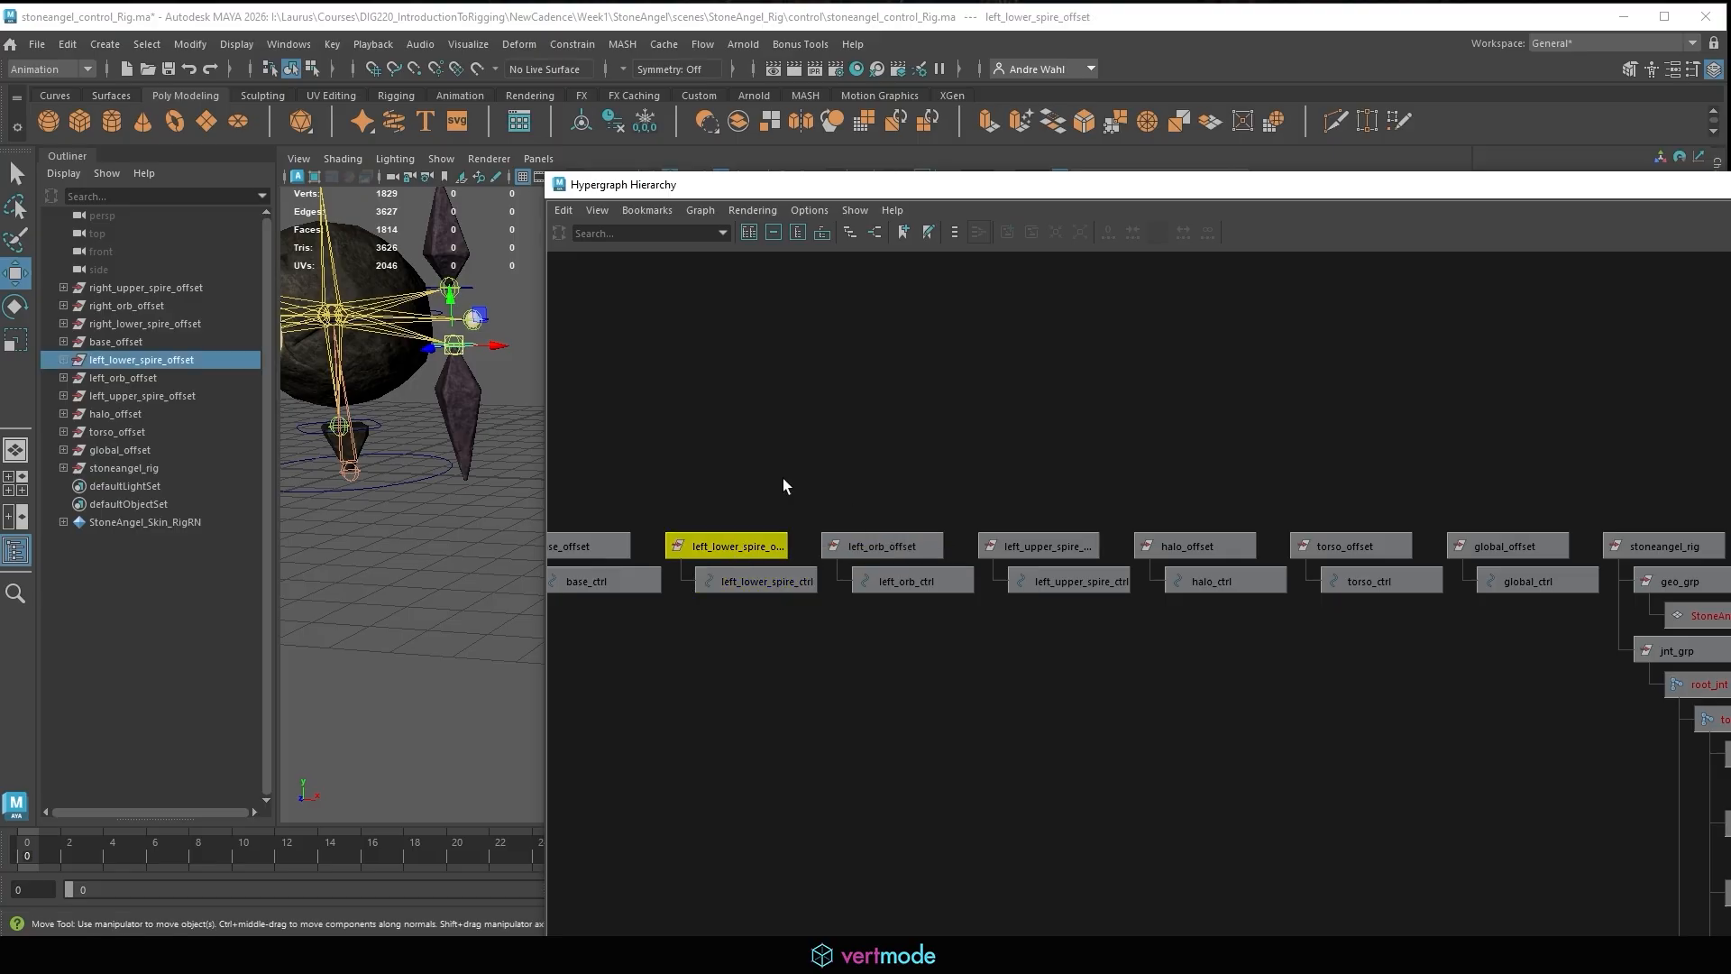
{"action": "middle_click_drag", "start_coordinate": [687, 552], "coordinate": [1046, 525], "text": "alt"}
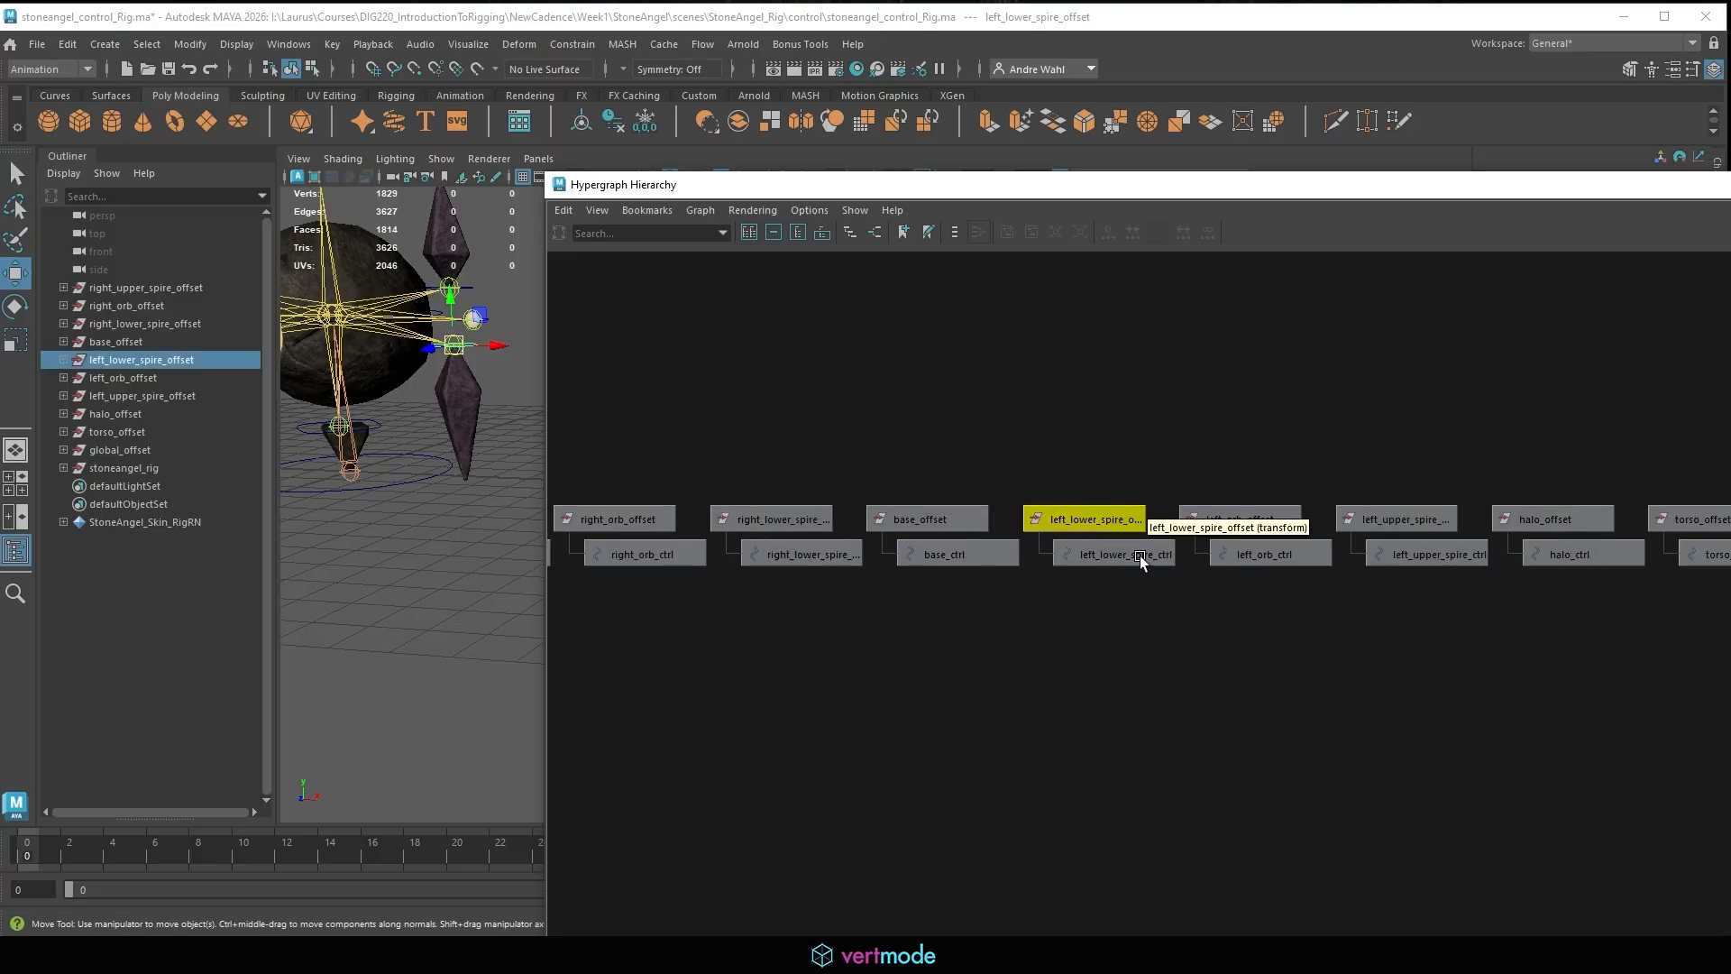
{"action": "middle_click_drag", "start_coordinate": [401, 425], "coordinate": [490, 512], "text": "alt"}
{"action": "mouse_move", "coordinate": [491, 512]}
{"action": "left_mouse_down", "text": "alt"}
{"action": "mouse_move", "coordinate": [464, 591]}
{"action": "mouse_move", "coordinate": [470, 507]}
{"action": "left_mouse_up", "text": "alt"}
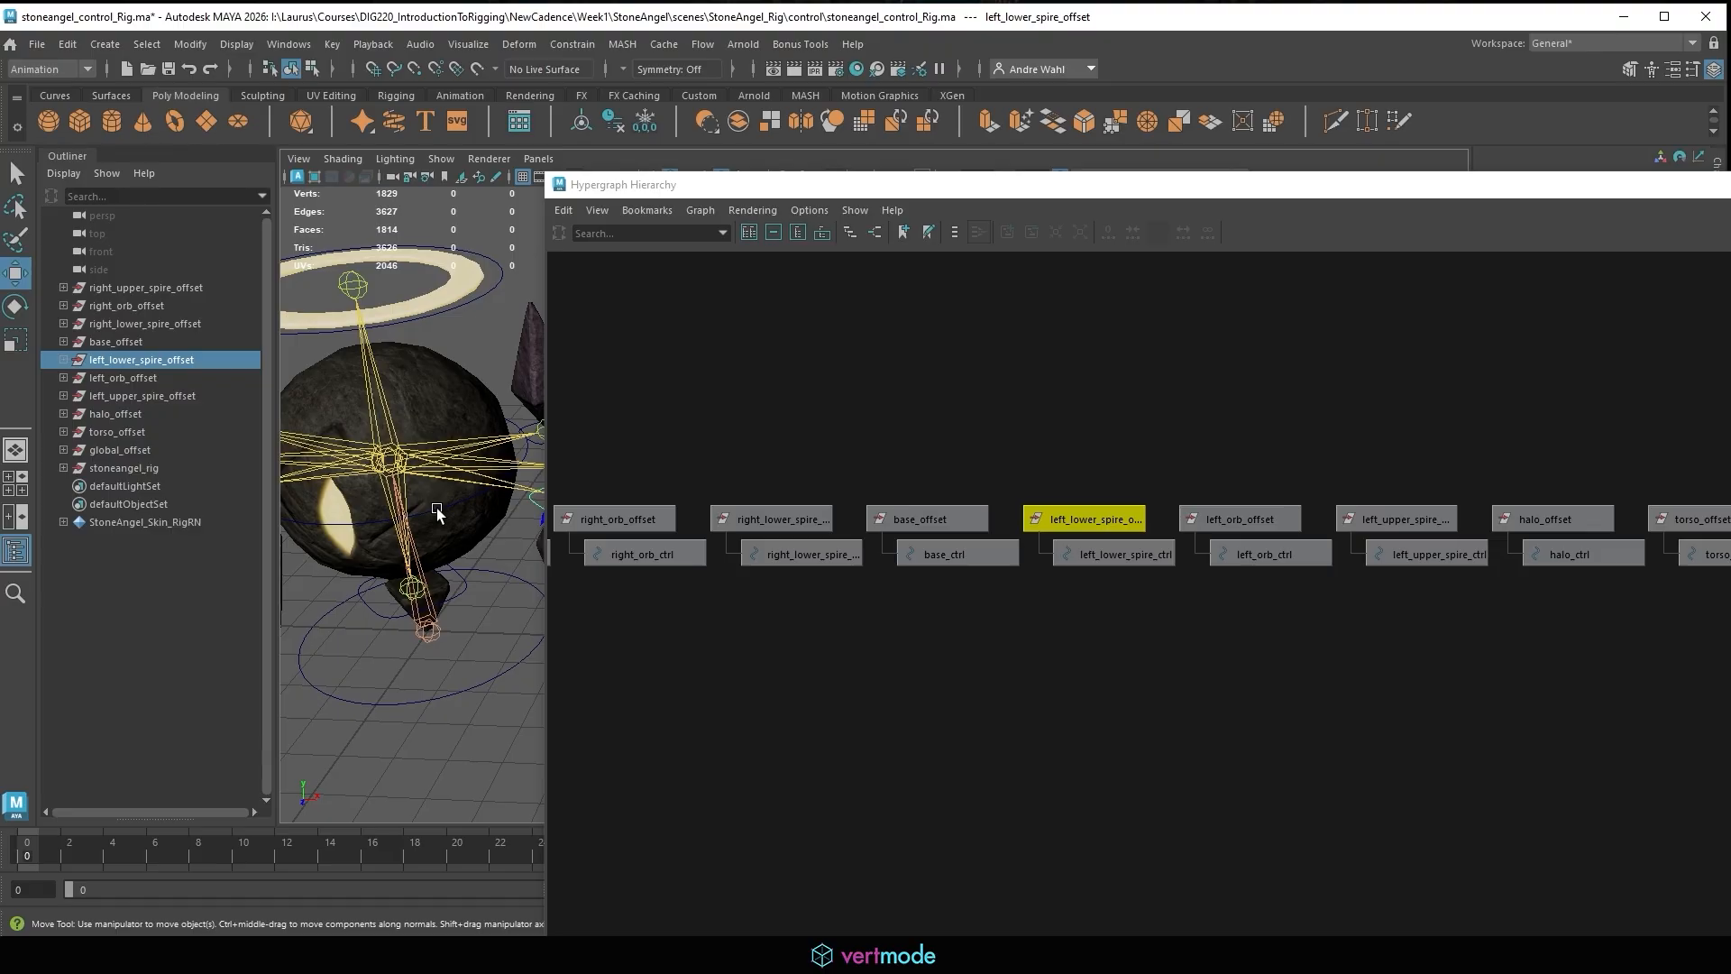
{"action": "left_click", "coordinate": [360, 432]}
{"action": "key", "text": "p"}
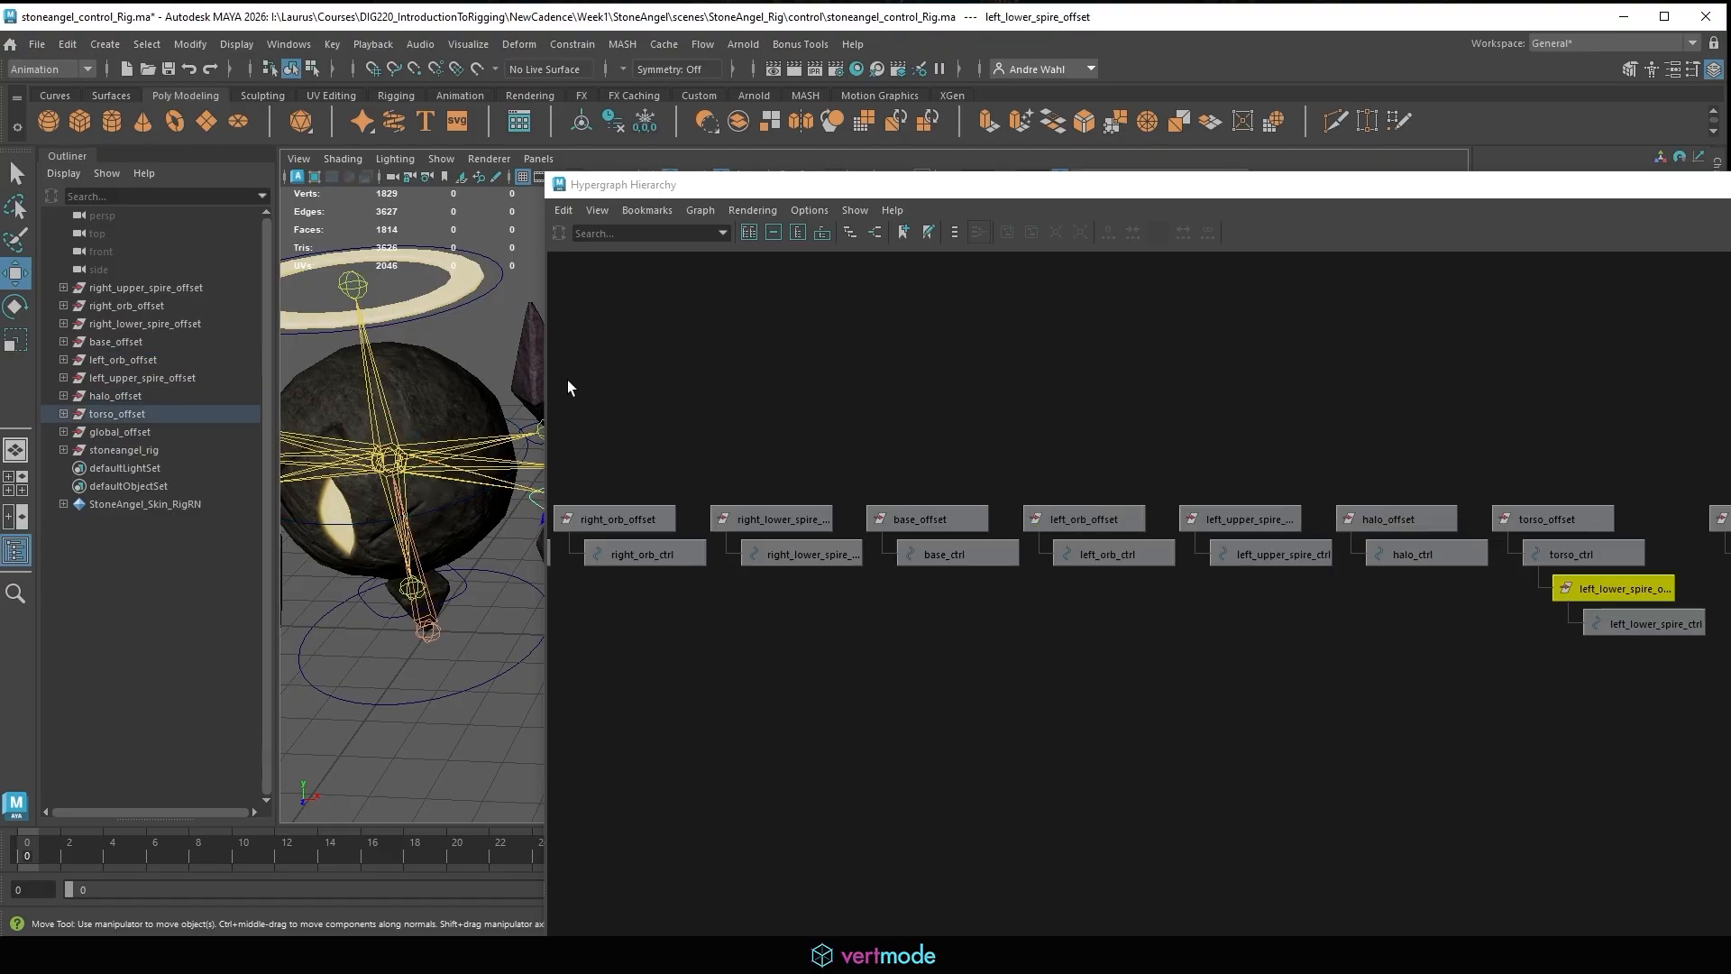
Uncover more of the viewport and parent left_upper_spire_offset under torso_ctrl.
{"action": "left_click_drag", "start_coordinate": [544, 368], "coordinate": [827, 370]}
{"action": "left_click", "coordinate": [1545, 552]}
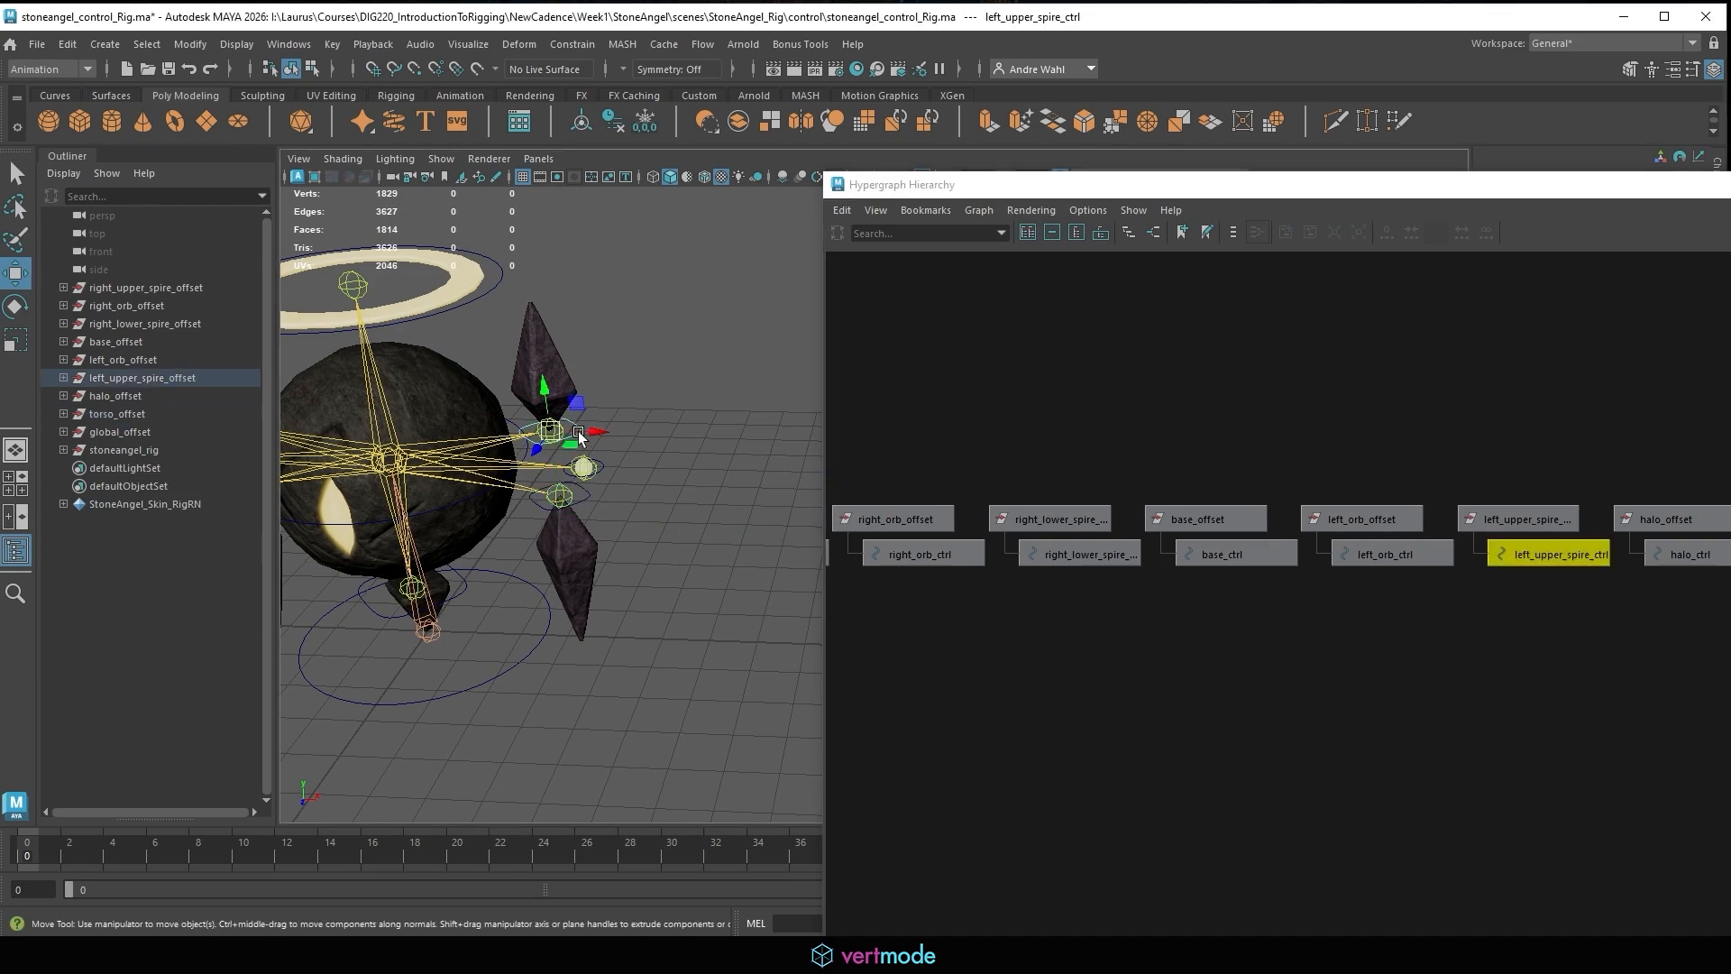
{"action": "key", "text": "f"}
{"action": "right_click_drag", "start_coordinate": [1473, 478], "coordinate": [886, 397], "text": "alt"}
{"action": "middle_click_drag", "start_coordinate": [1515, 528], "coordinate": [1459, 467], "text": "alt"}
{"action": "left_click", "coordinate": [1337, 525]}
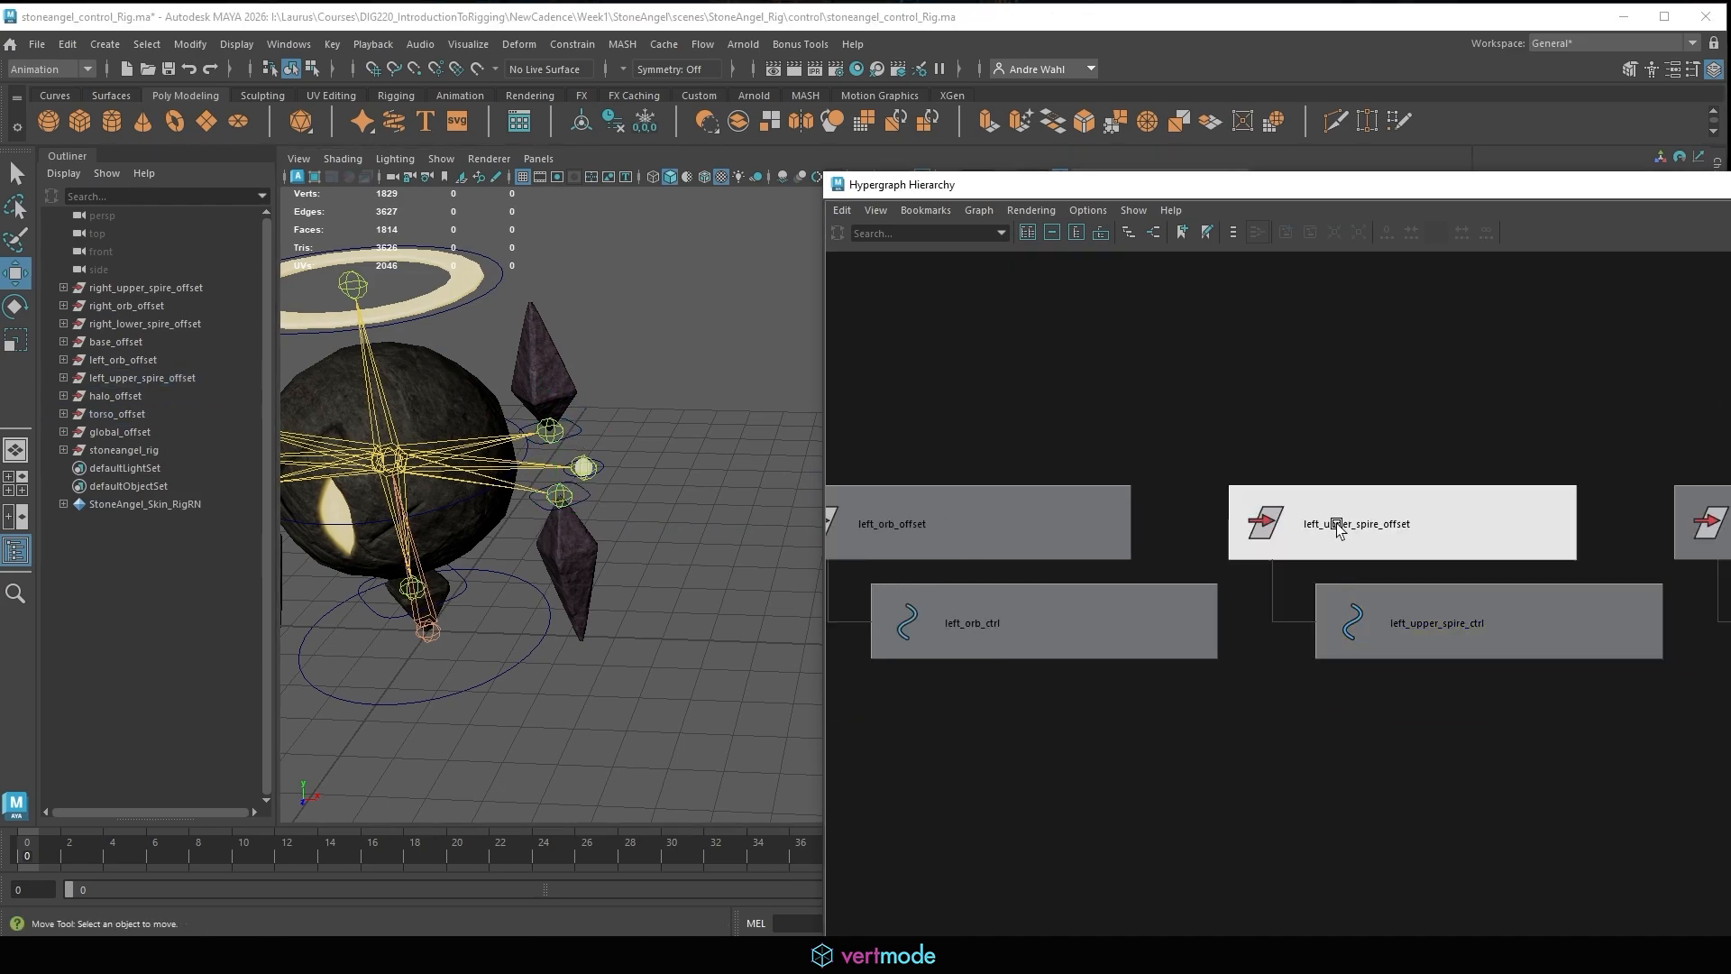
{"action": "left_click", "coordinate": [436, 511]}
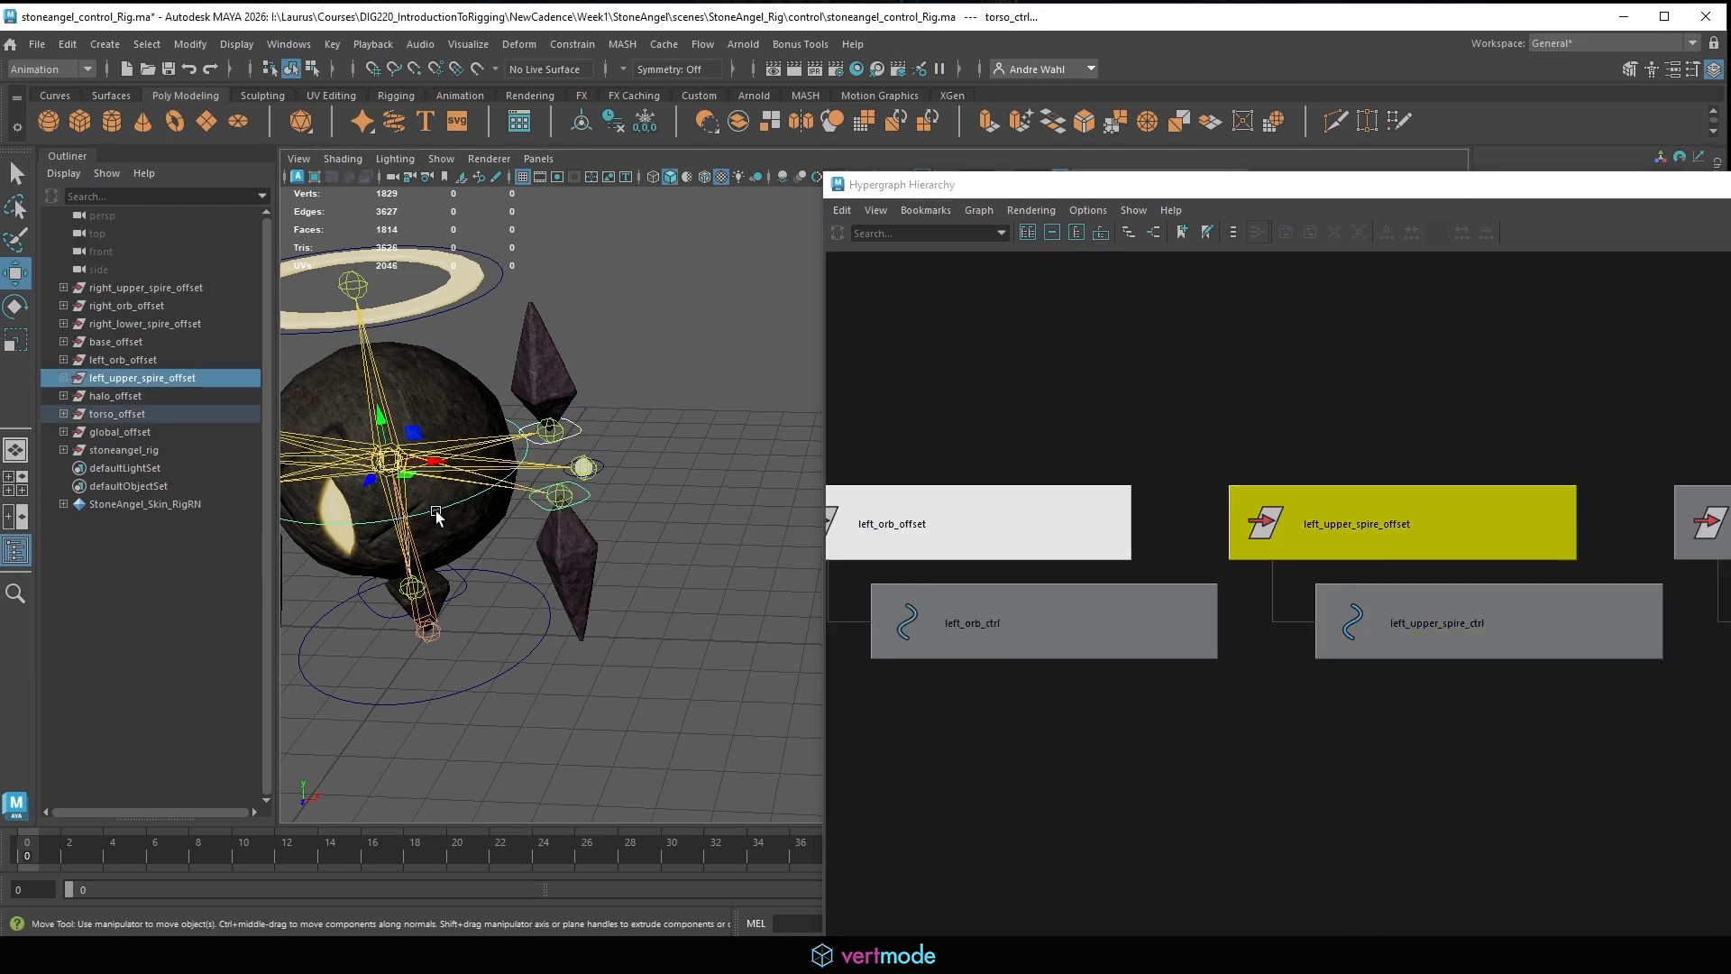
{"action": "key", "text": "p"}
Parent right_upper_spire_offset under torso_ctrl.
{"action": "left_click_drag", "start_coordinate": [776, 424], "coordinate": [469, 414], "text": "alt"}
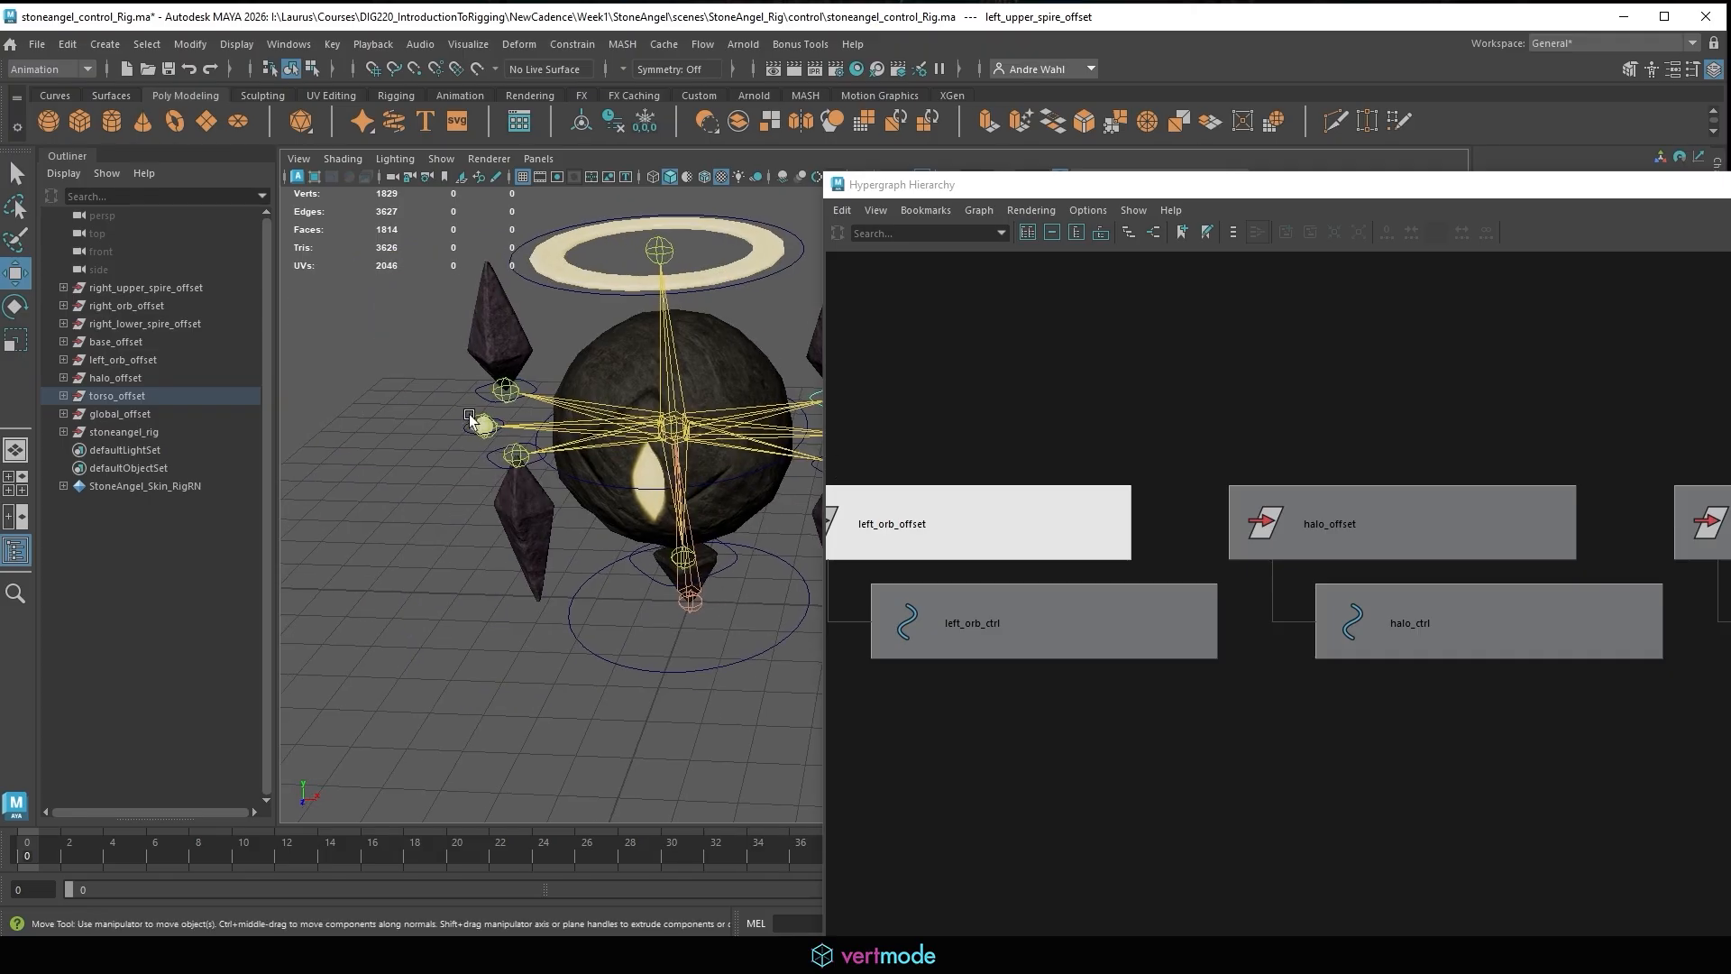
{"action": "left_click", "coordinate": [533, 386]}
{"action": "key", "text": "f"}
{"action": "scroll", "coordinate": [1273, 395], "scroll_direction": "down", "scroll_amount": 6}
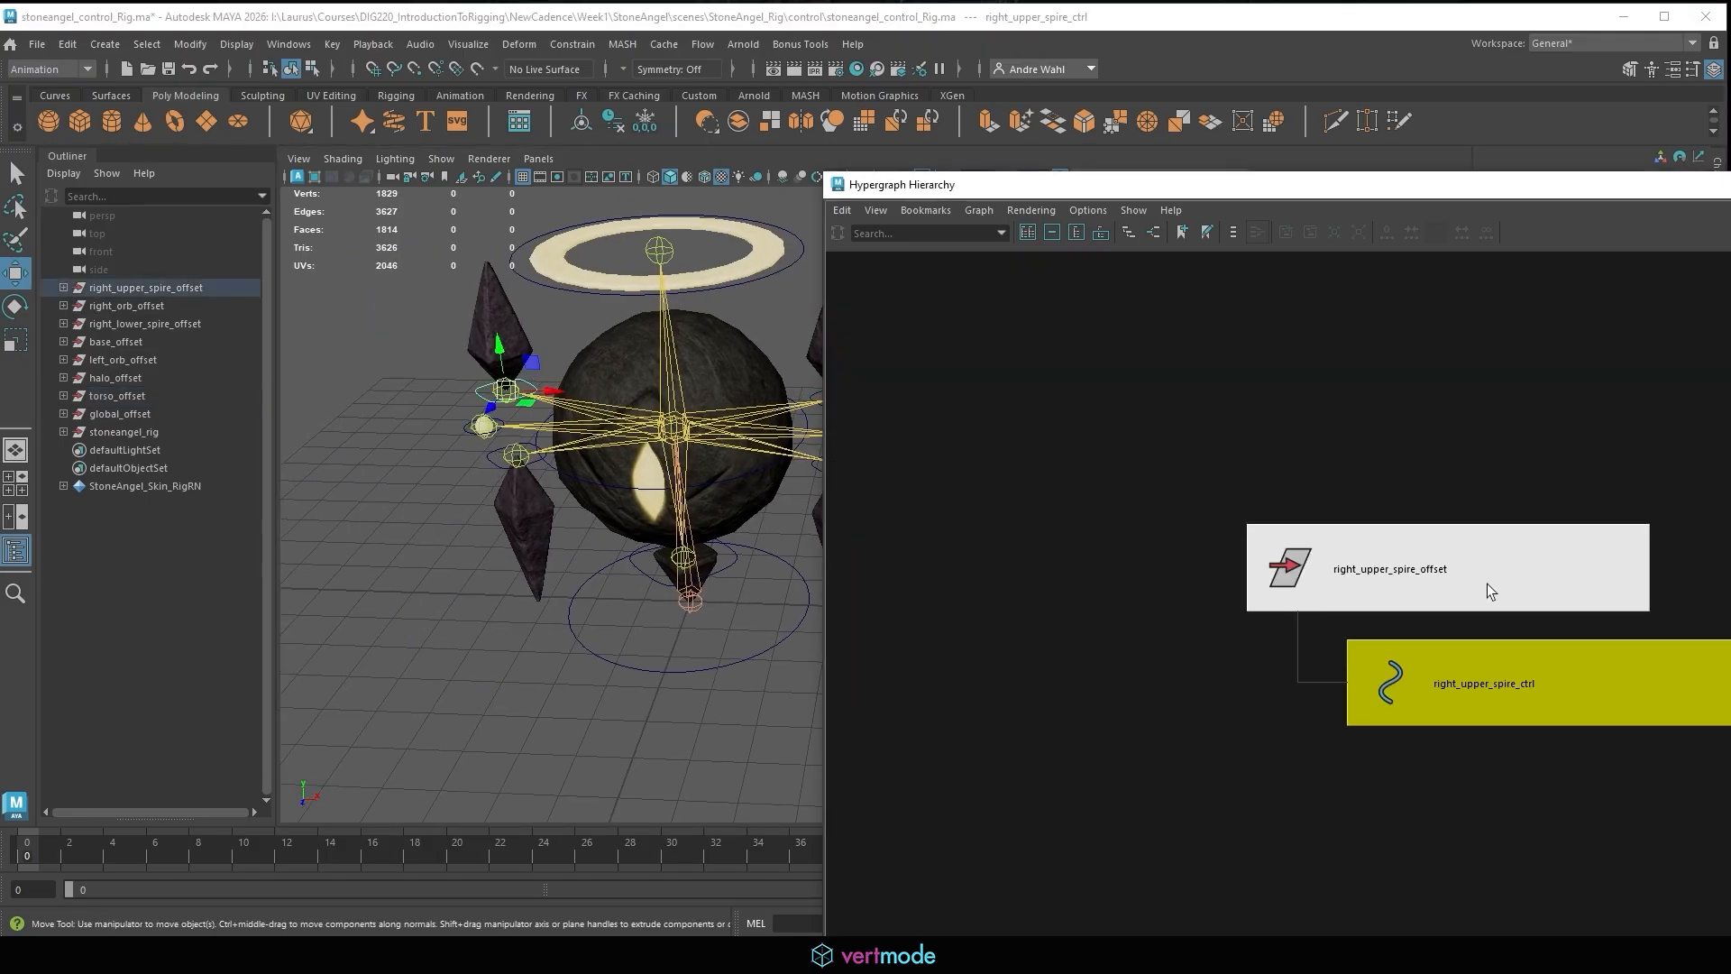
{"action": "left_click", "coordinate": [1437, 546]}
{"action": "left_click_drag", "start_coordinate": [536, 570], "coordinate": [636, 461], "text": "alt"}
{"action": "left_click", "coordinate": [626, 435]}
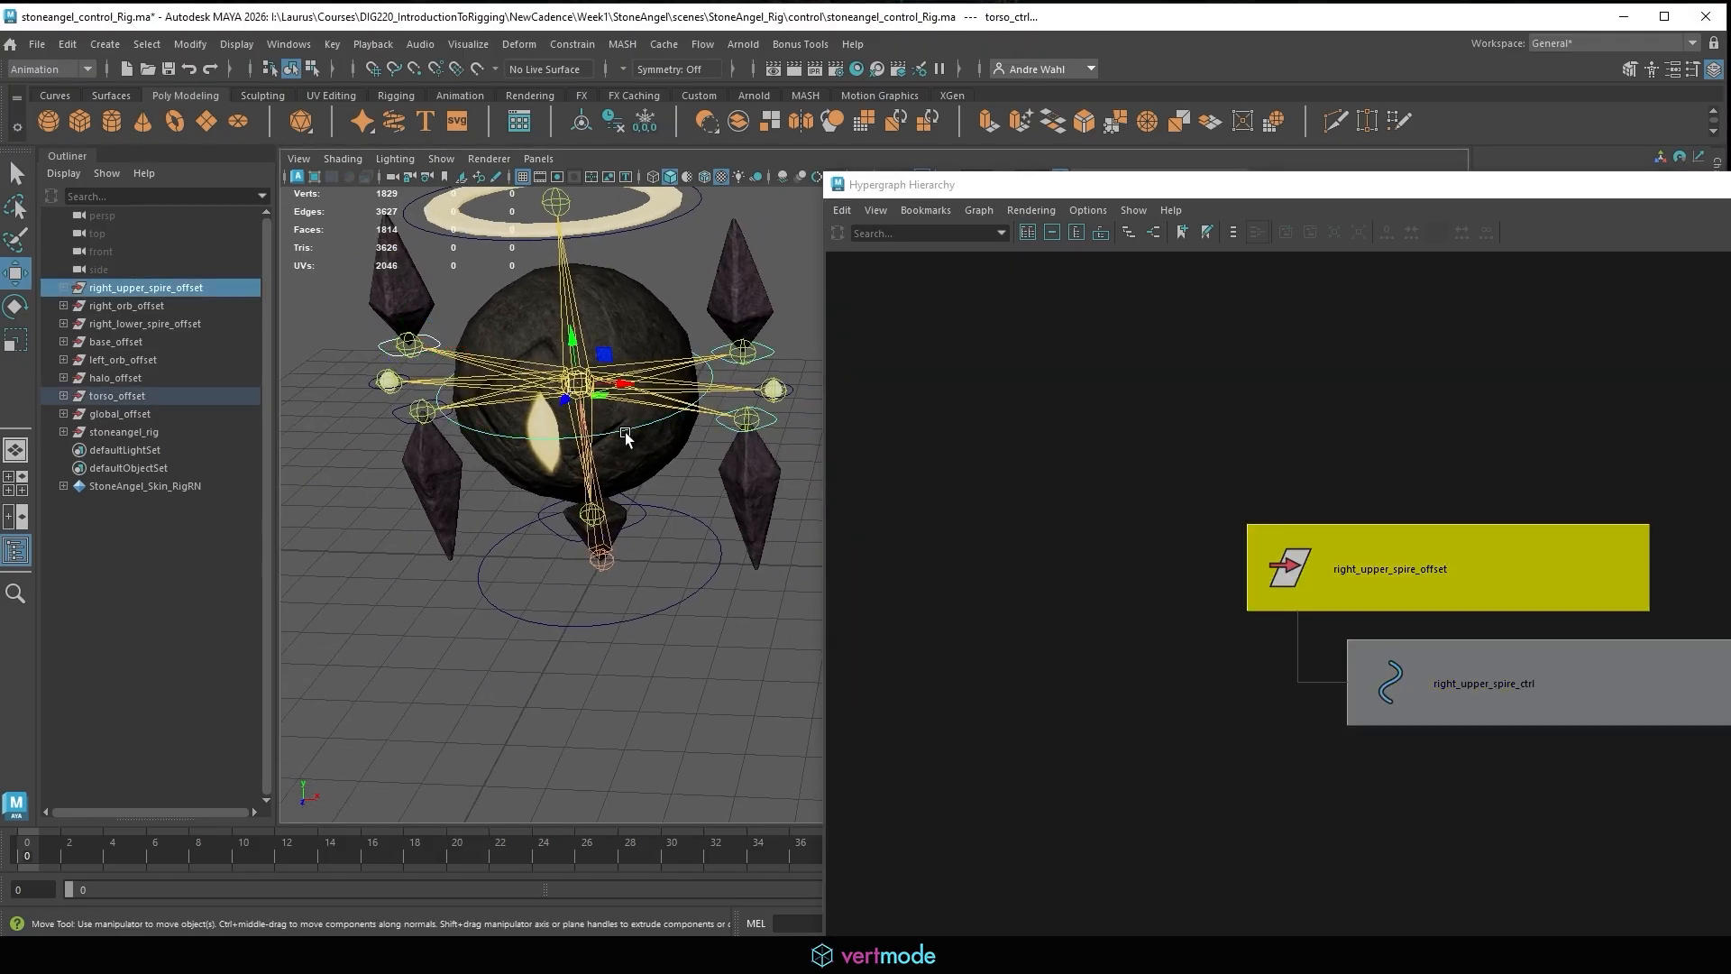
{"action": "key", "text": "p"}
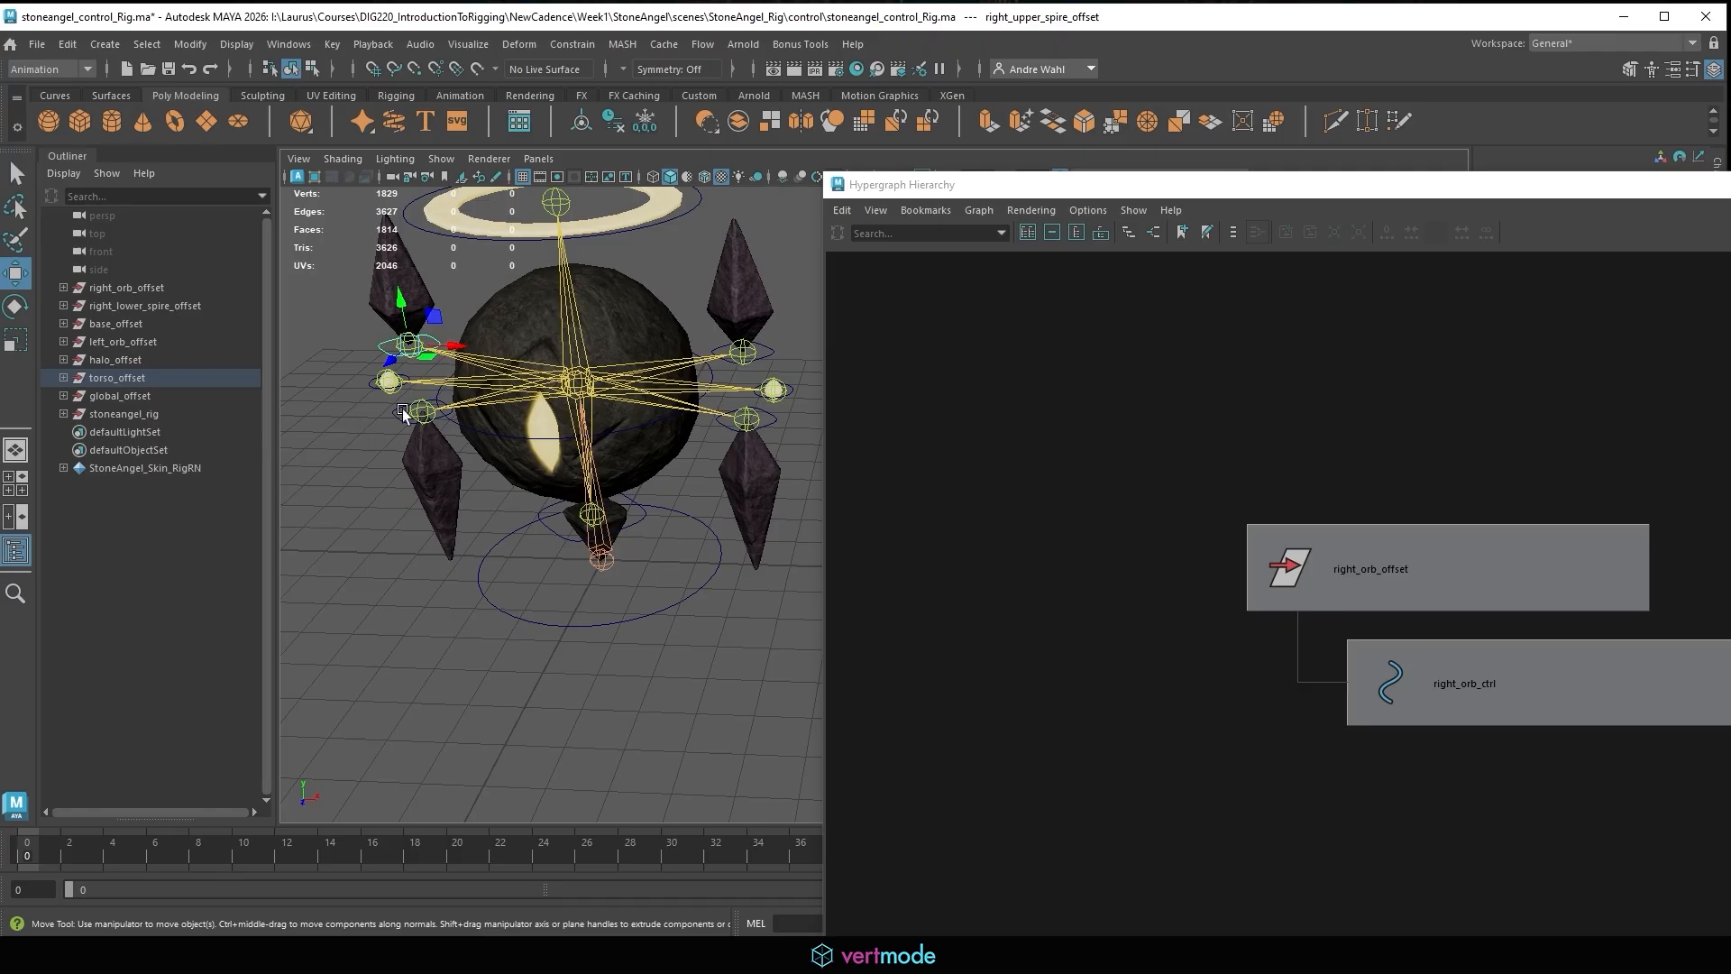
Parent right_orb_offset under torso_ctrl.
{"action": "left_click", "coordinate": [371, 387]}
{"action": "key", "text": "f"}
{"action": "left_click", "coordinate": [1377, 545]}
{"action": "left_click", "coordinate": [625, 435], "text": "shift"}
{"action": "key", "text": "p"}
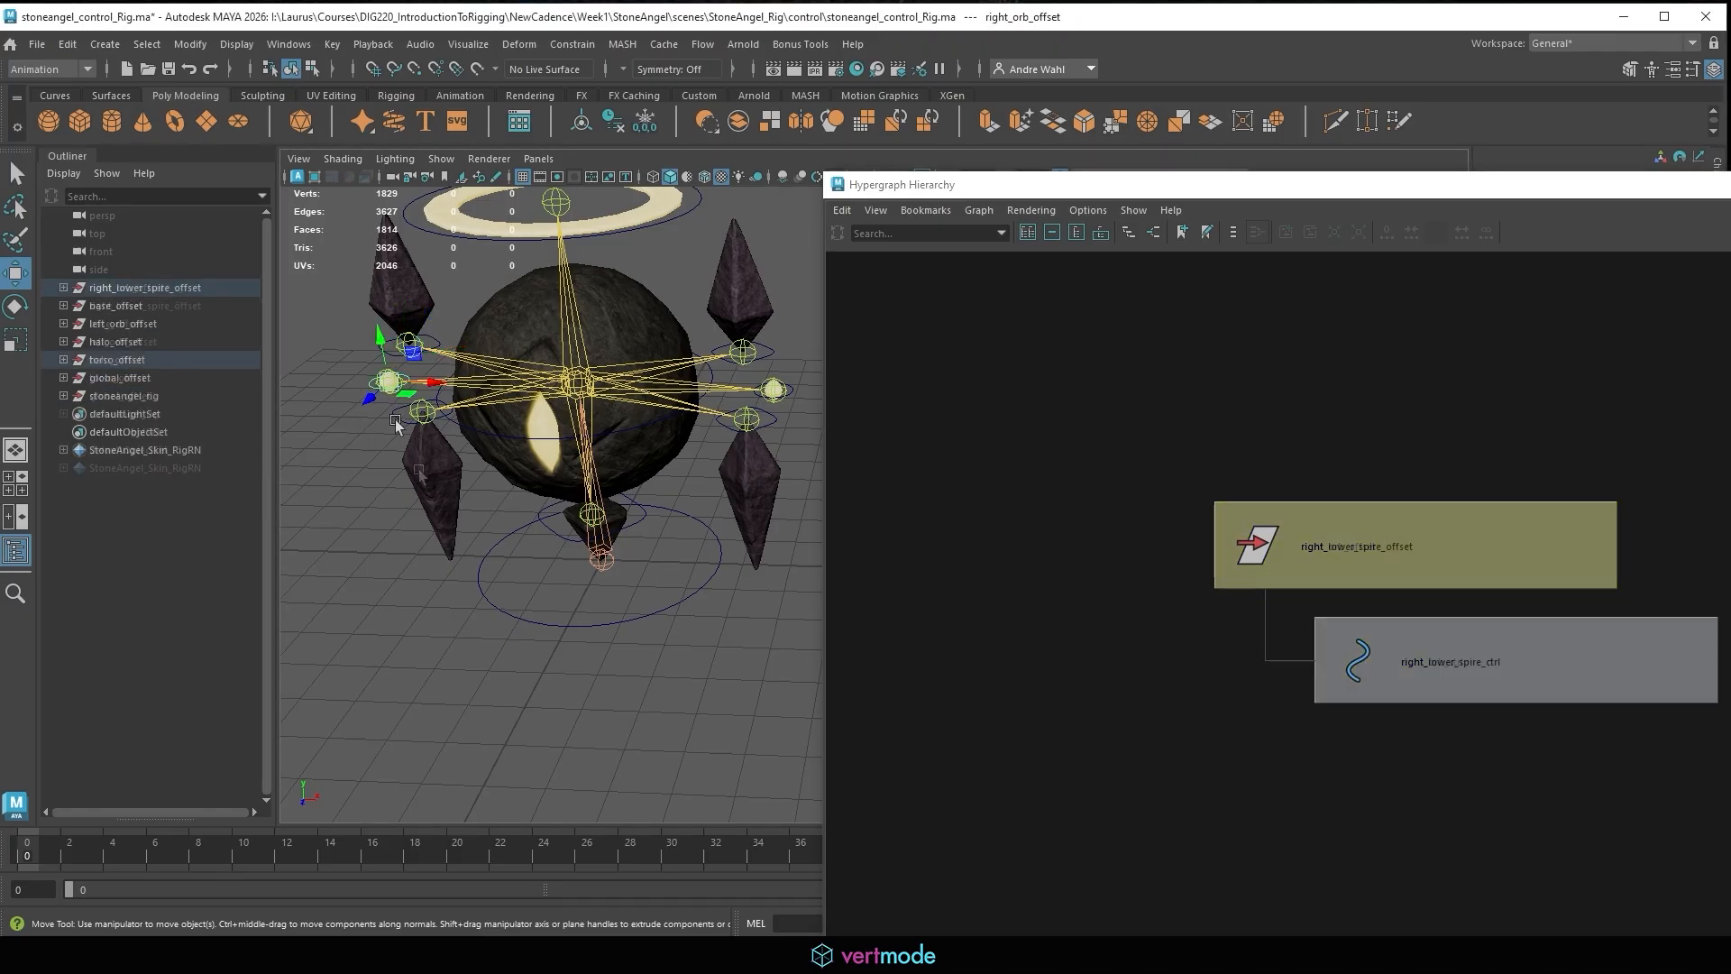
Parent right_lower_spire_offset under torso_ctrl.
{"action": "left_click", "coordinate": [393, 420]}
{"action": "left_click", "coordinate": [422, 412]}
{"action": "key", "text": "Up"}
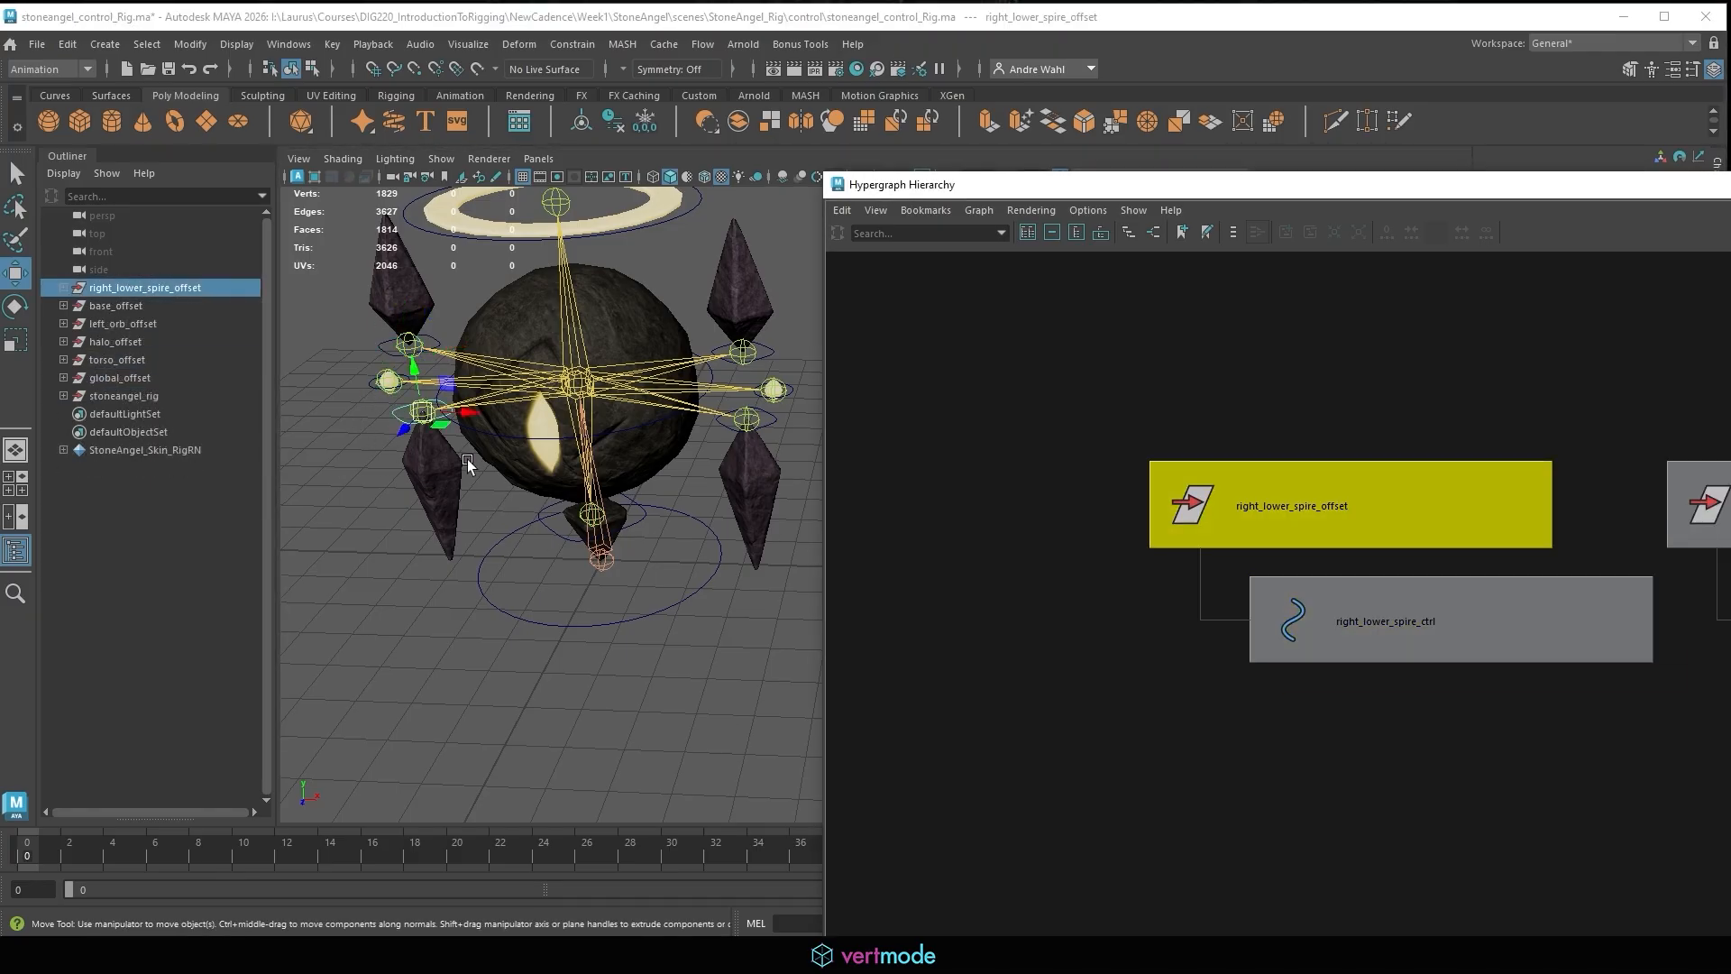
{"action": "left_click", "coordinate": [536, 437], "text": "shift"}
{"action": "key", "text": "p"}
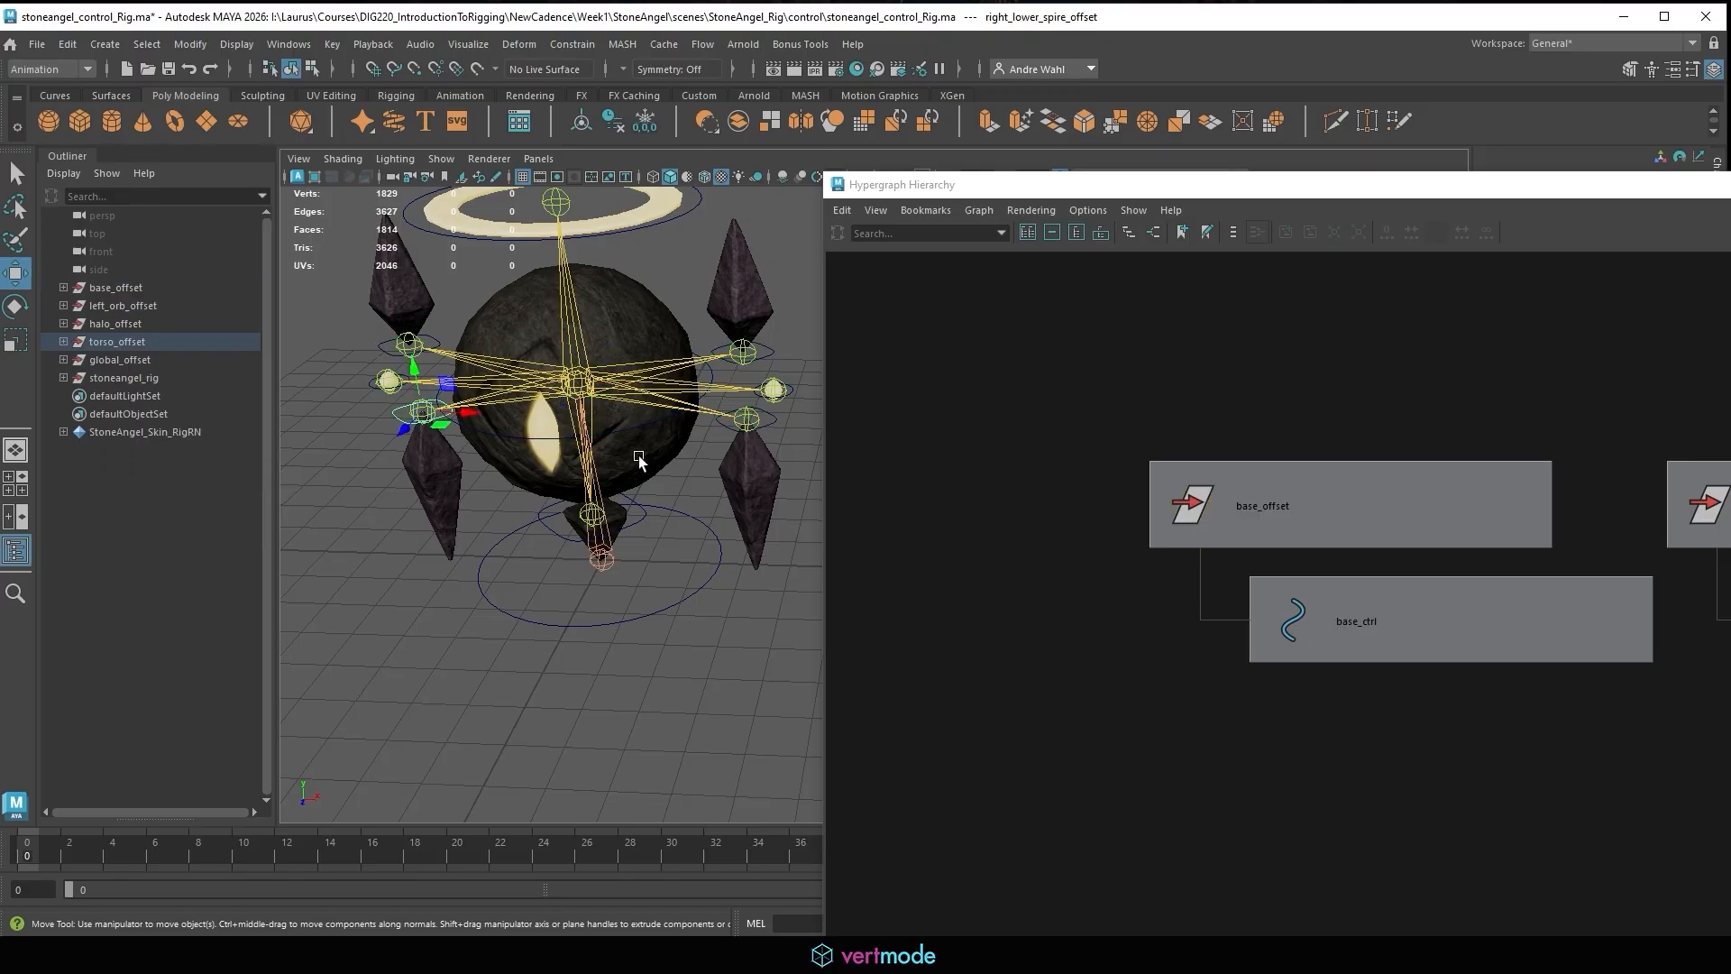
Parent base_offset and halo_offset under torso_ctrl.
{"action": "left_click", "coordinate": [1361, 489]}
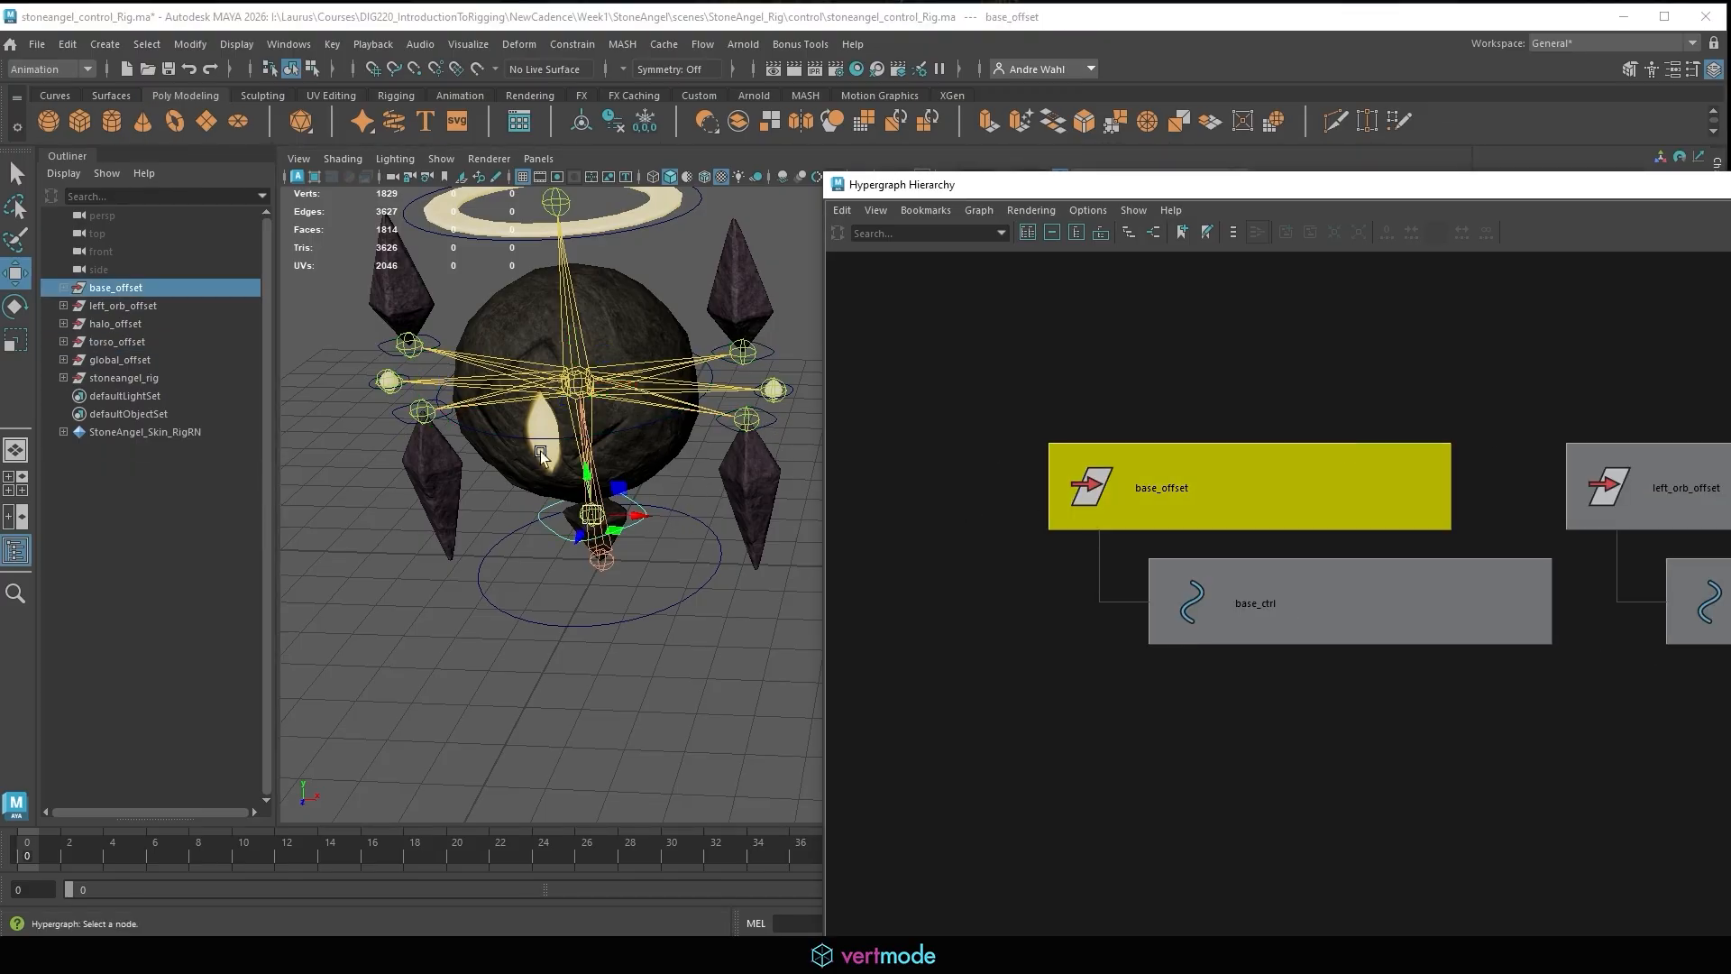
{"action": "left_click", "coordinate": [624, 433], "text": "shift"}
{"action": "key", "text": "p"}
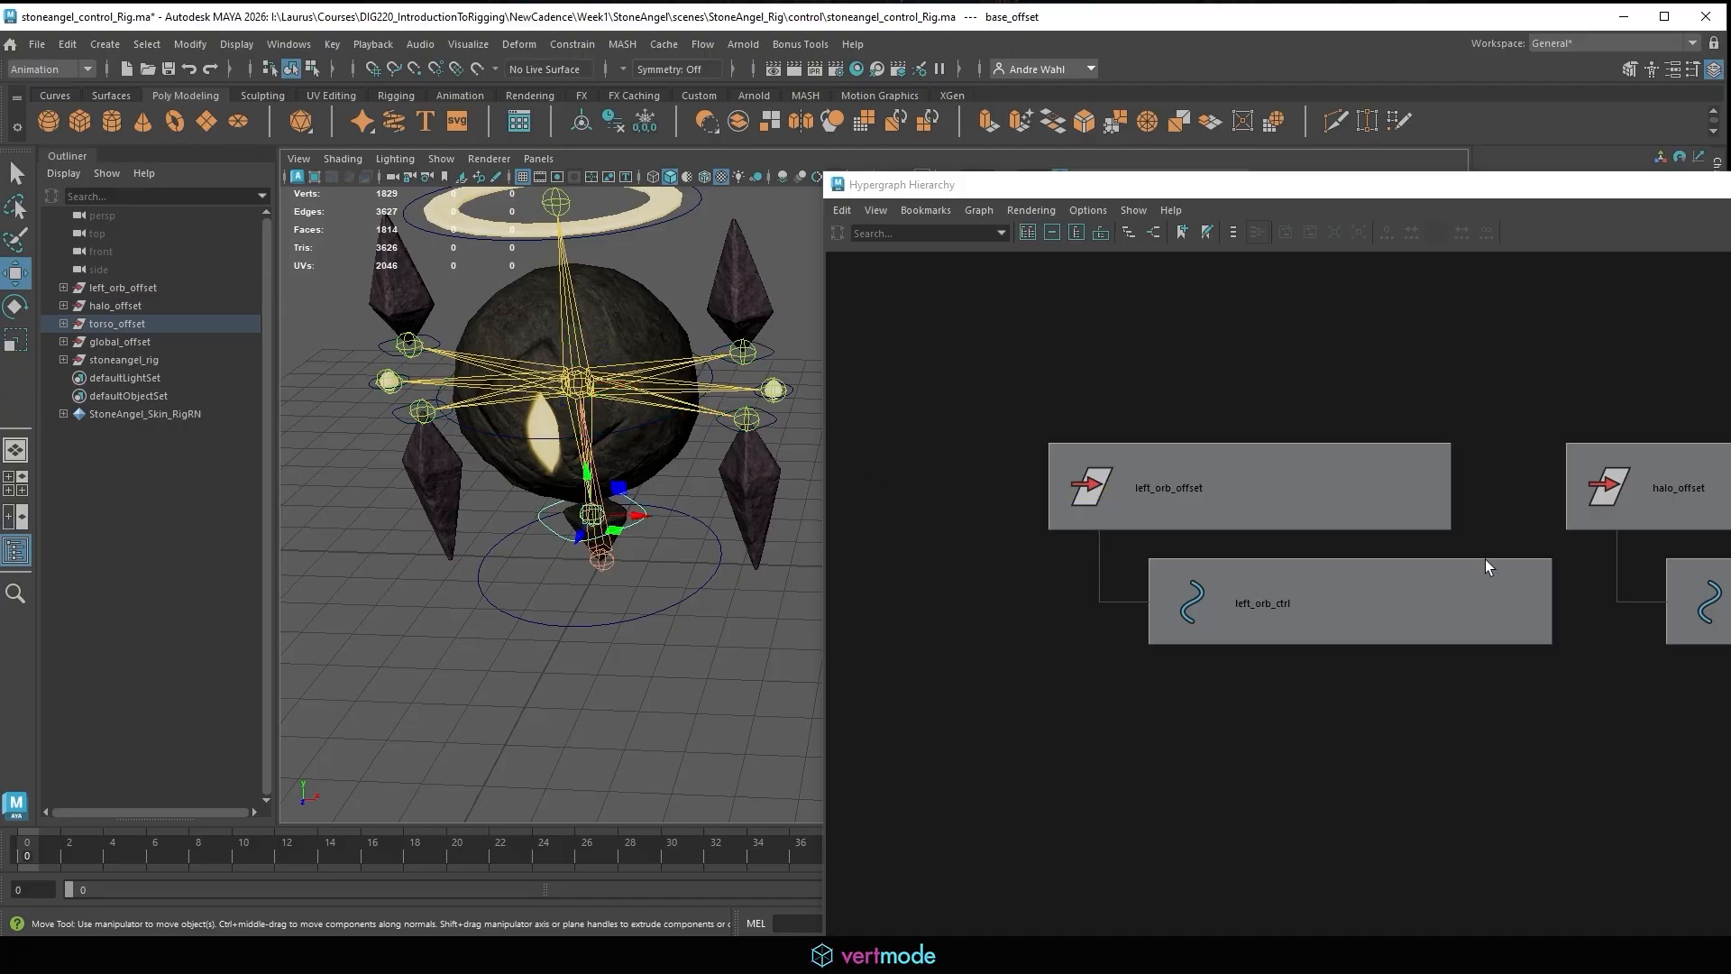
{"action": "left_click", "coordinate": [1339, 499]}
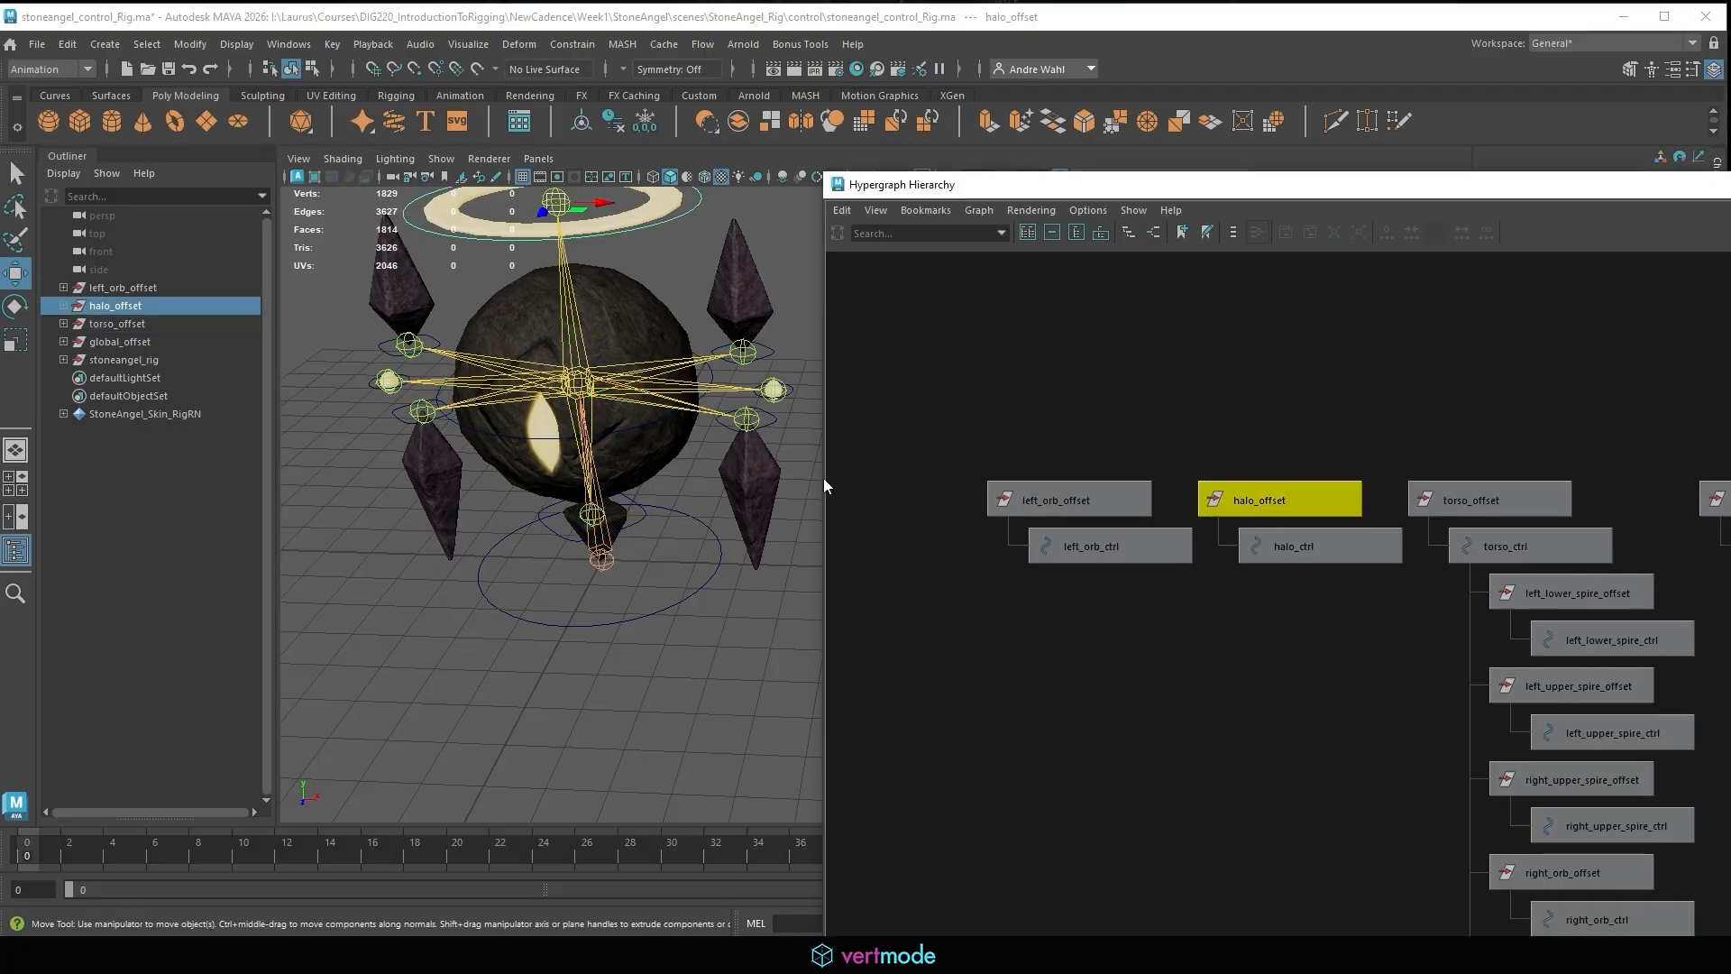
{"action": "left_click", "coordinate": [626, 434], "text": "shift"}
{"action": "key", "text": "p"}
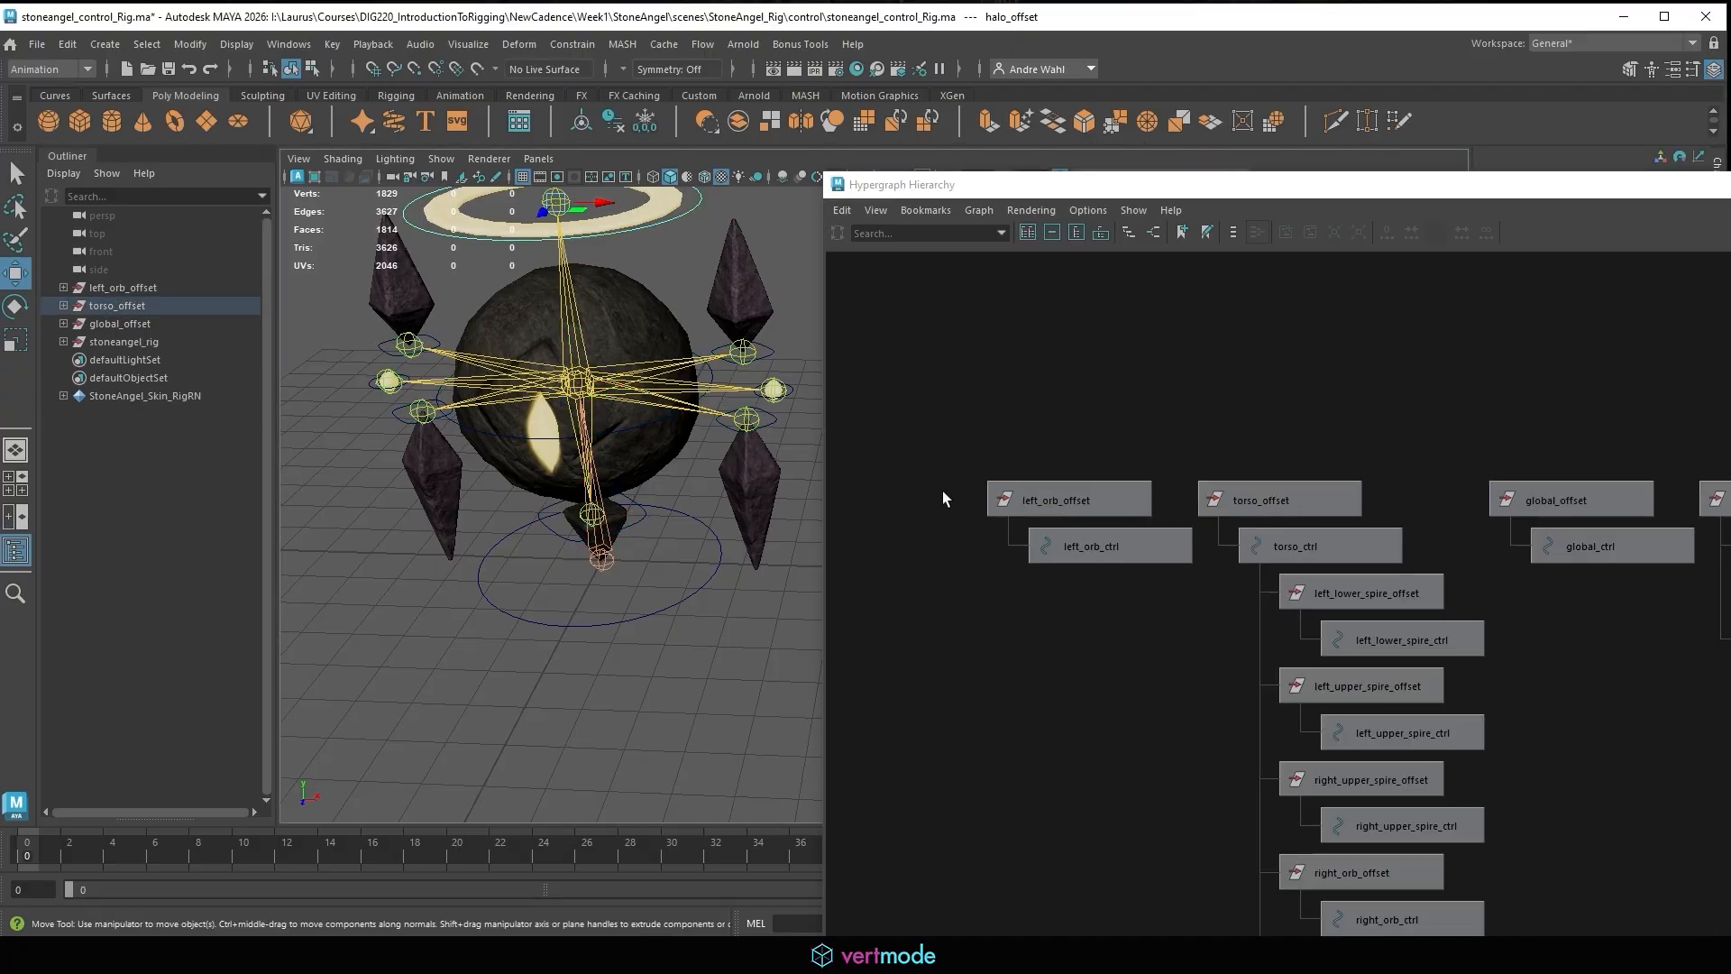
Parent left_orb_offset under torso_ctrl.
{"action": "left_click", "coordinate": [1051, 498]}
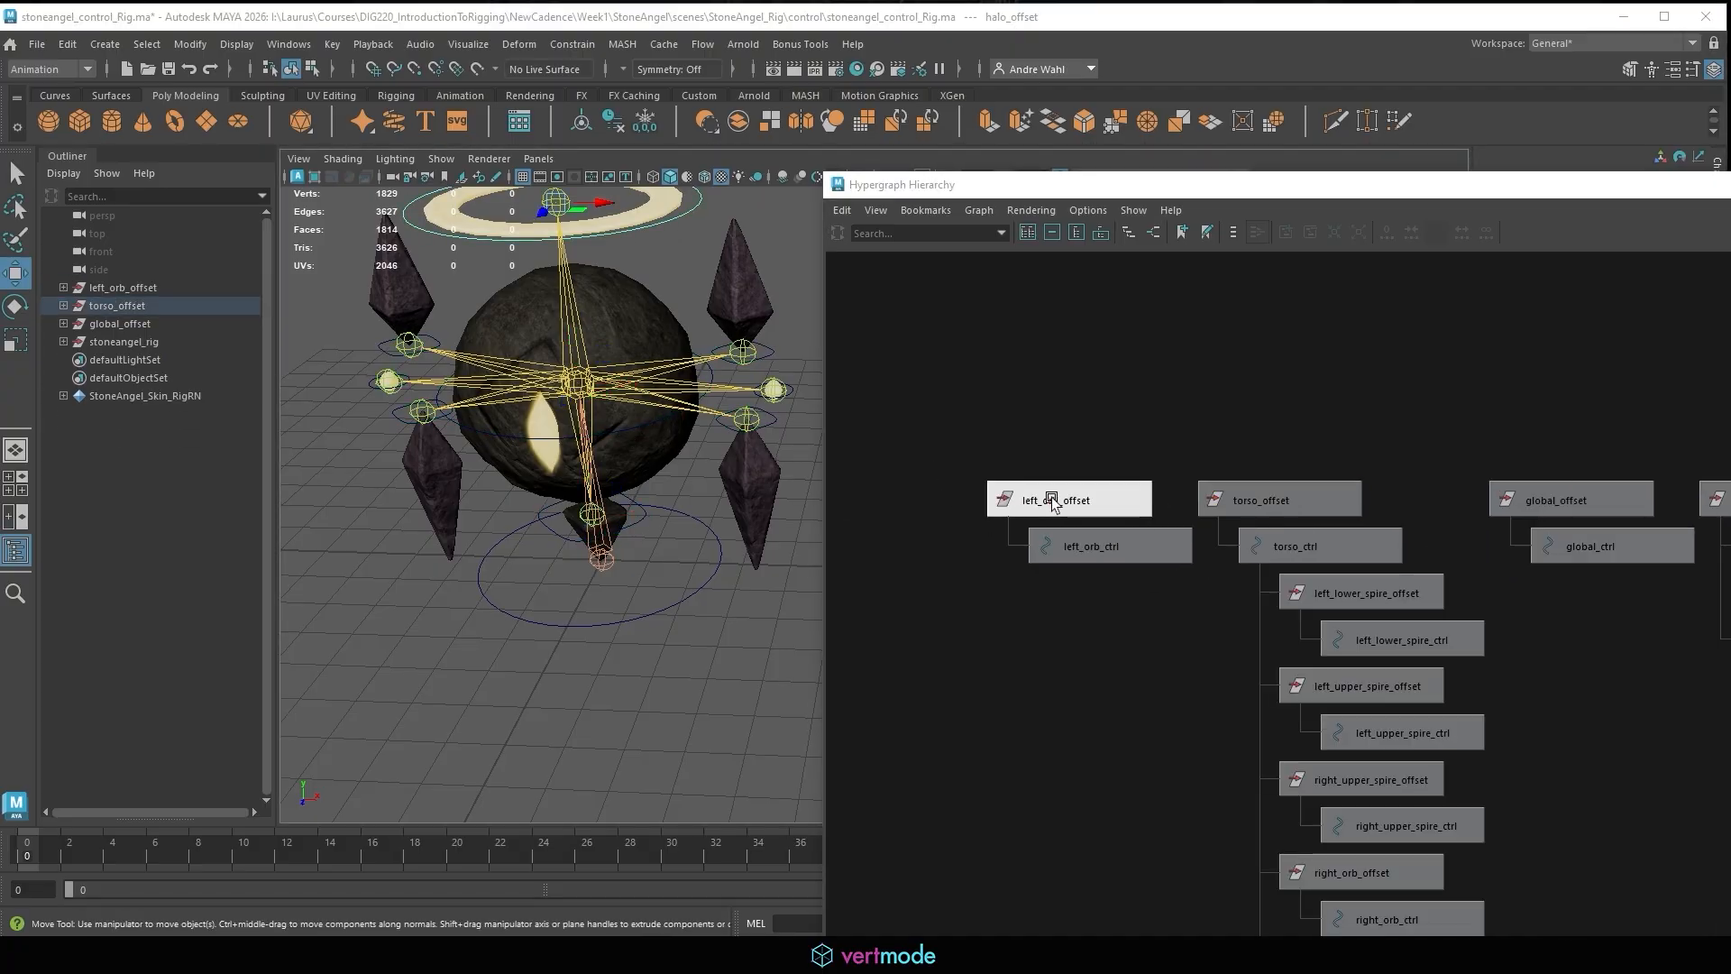
{"action": "left_click", "coordinate": [613, 429], "text": "shift"}
{"action": "key", "text": "p"}
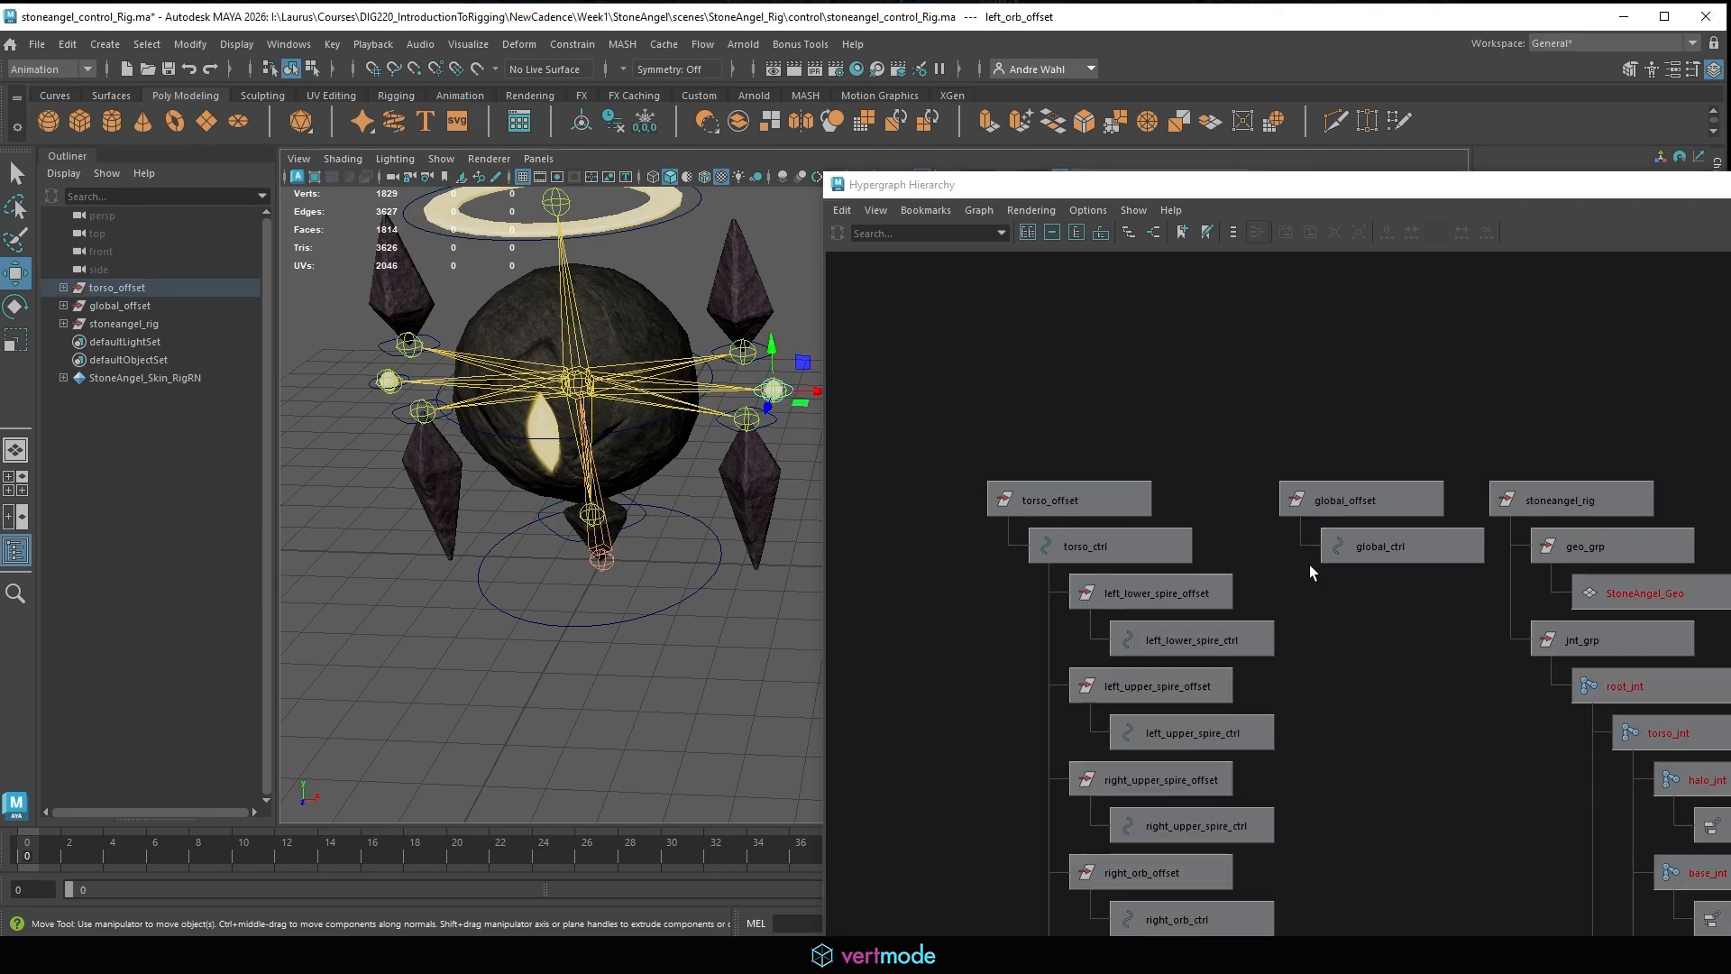
Parent torso_offset under global_ctrl.
{"action": "middle_click_drag", "start_coordinate": [1309, 565], "coordinate": [1165, 503], "text": "alt"}
{"action": "left_click", "coordinate": [630, 437]}
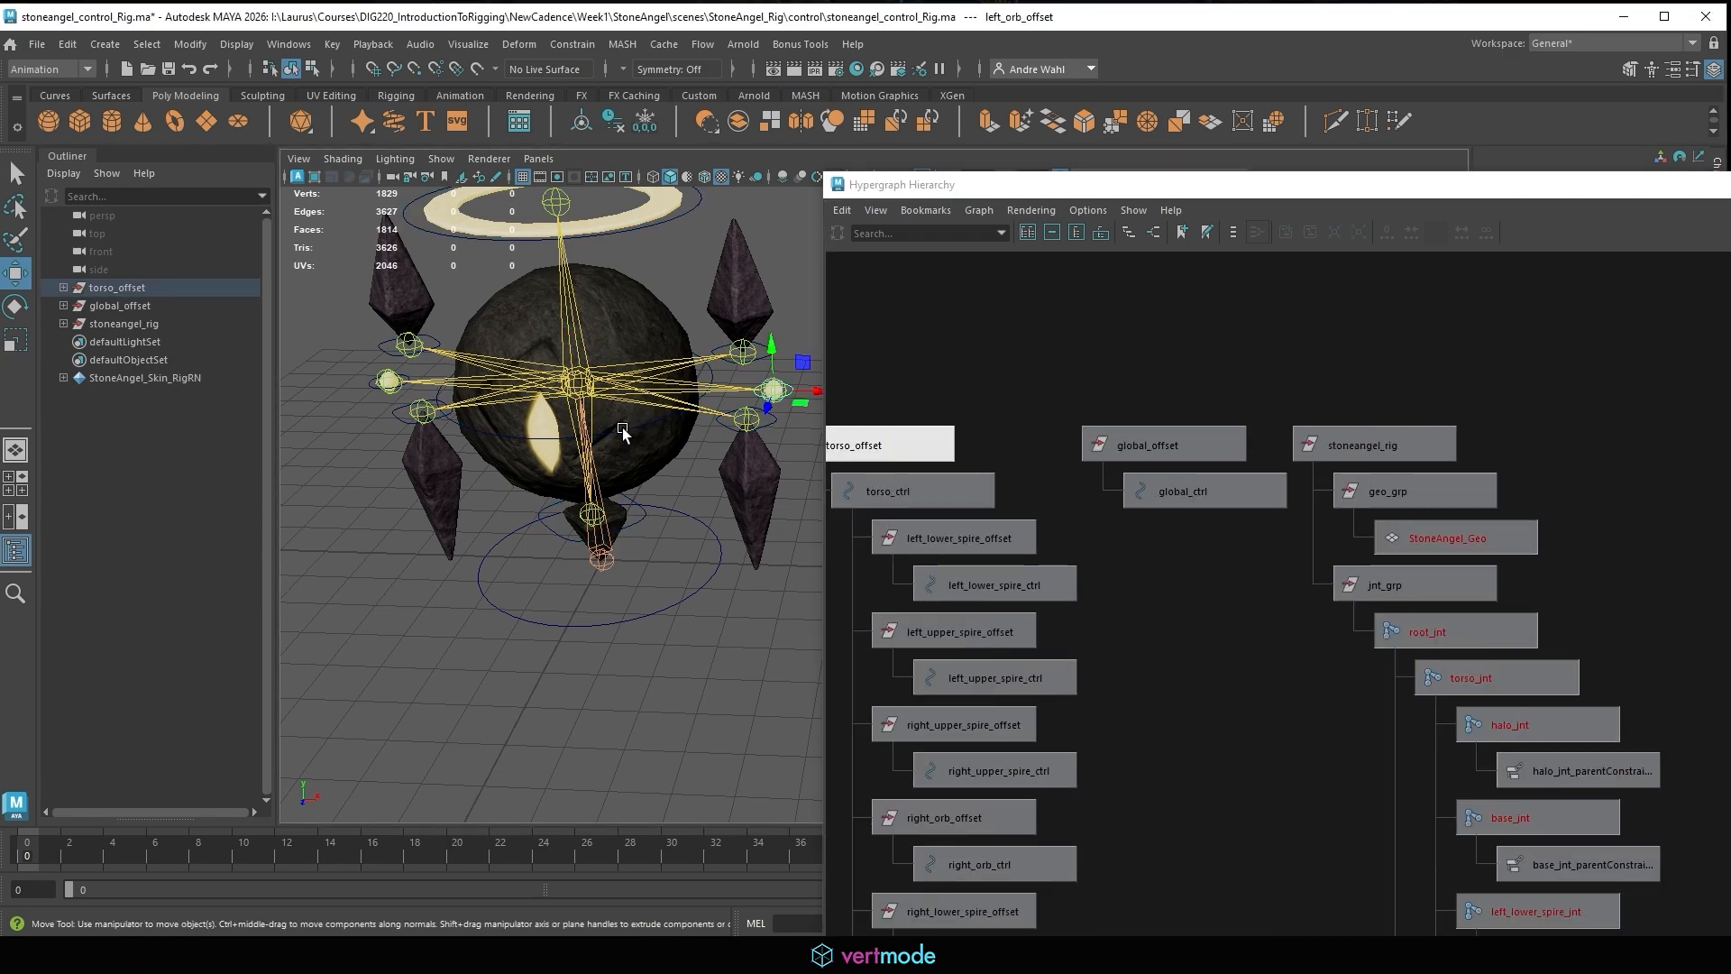
{"action": "key", "text": "Up"}
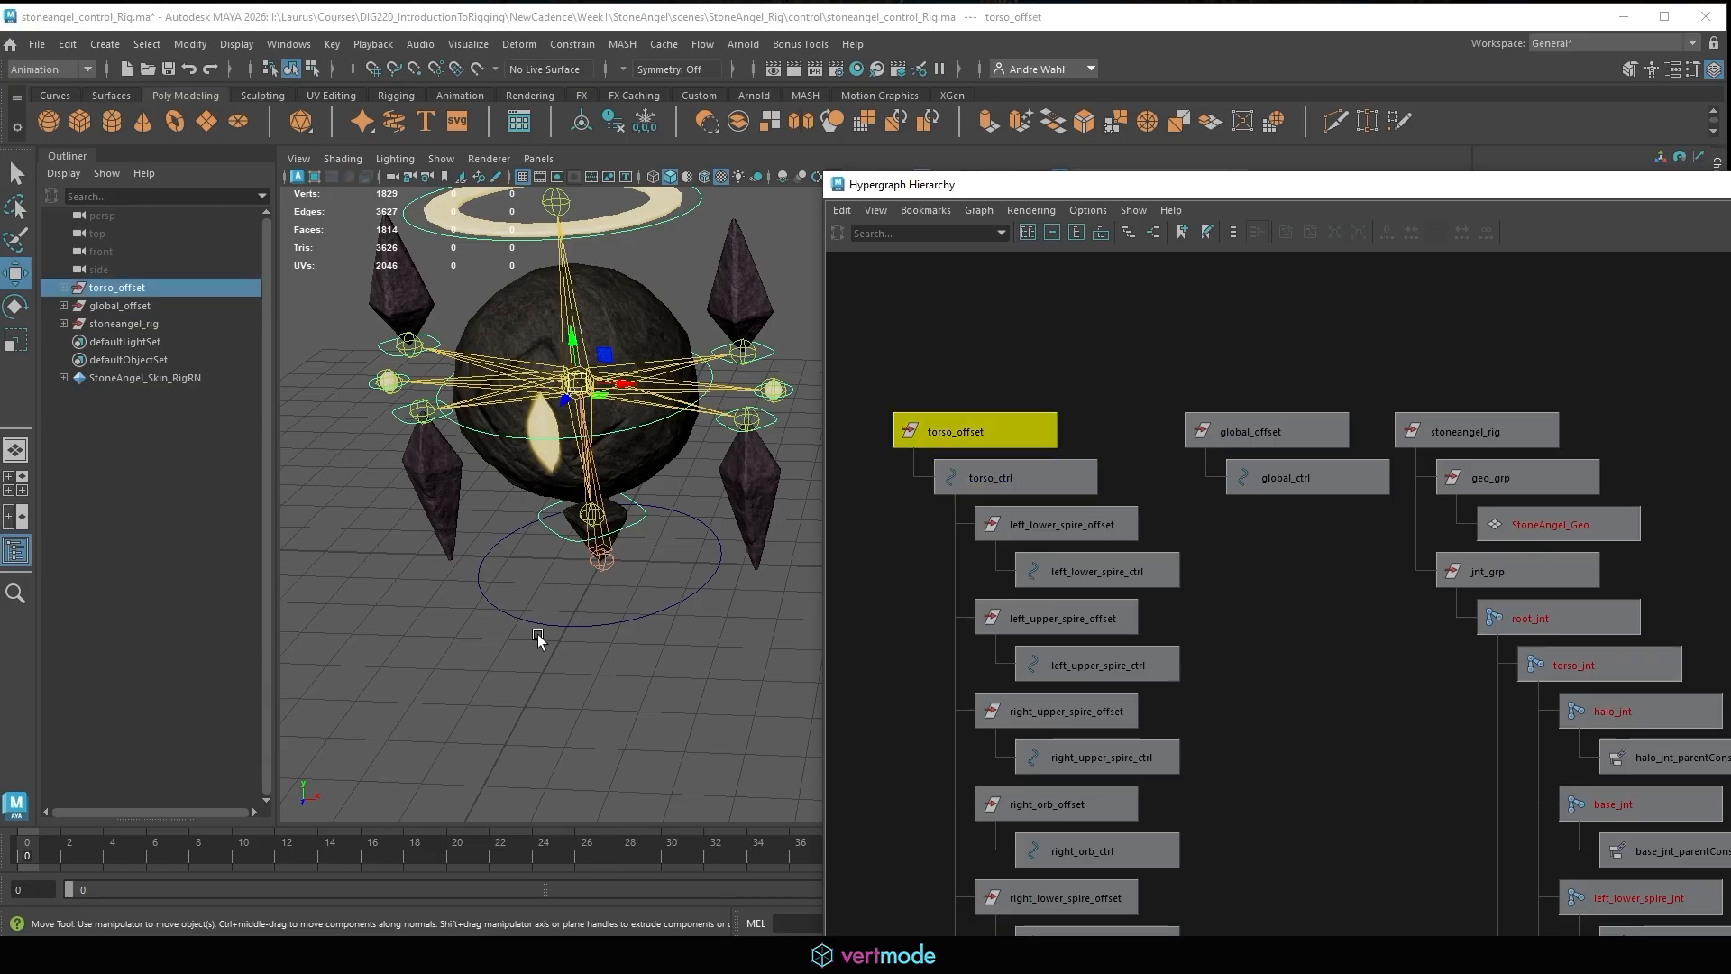
{"action": "left_click", "coordinate": [595, 626], "text": "shift"}
{"action": "key", "text": "p"}
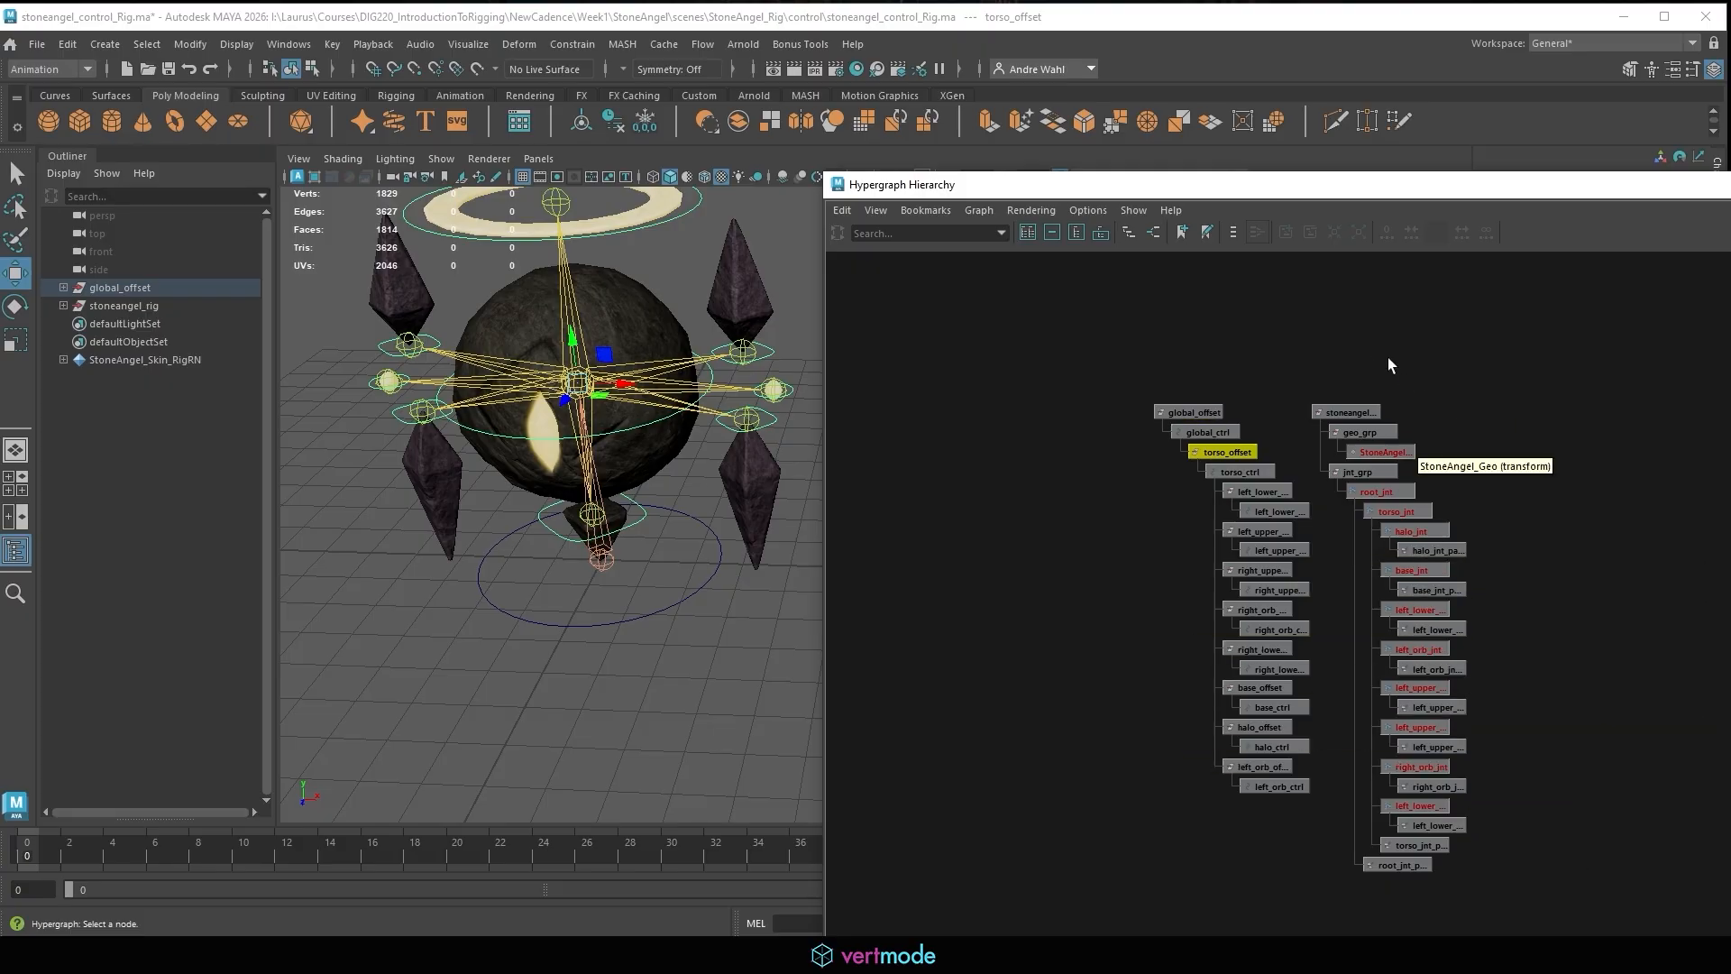
Test left_upper_spire_ctrl by rotating and moving it, and undo the trial transforms.
{"action": "left_click_drag", "start_coordinate": [574, 357], "coordinate": [771, 478], "text": "alt"}
{"action": "left_click", "coordinate": [787, 494]}
{"action": "middle_click_drag", "start_coordinate": [795, 503], "coordinate": [742, 421], "text": "alt"}
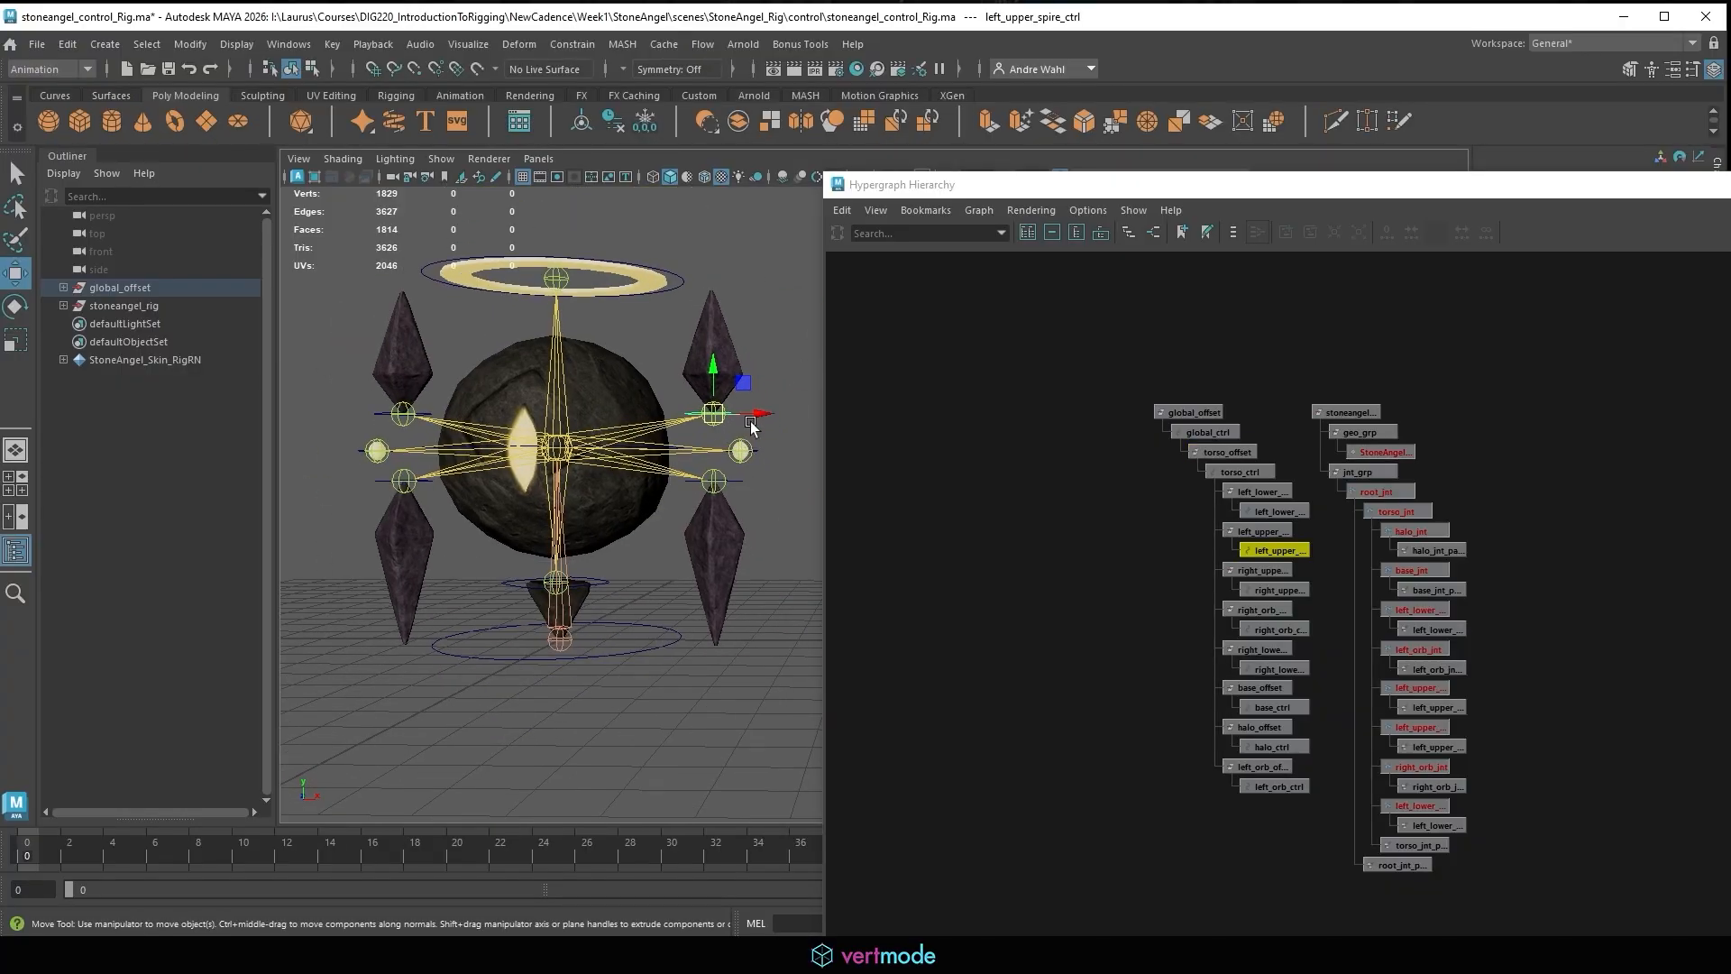
{"action": "key", "text": "e"}
{"action": "left_click_drag", "start_coordinate": [756, 395], "coordinate": [756, 230]}
{"action": "key", "text": "ctrl+z"}
{"action": "key", "text": "w"}
{"action": "key", "text": "ctrl+z"}
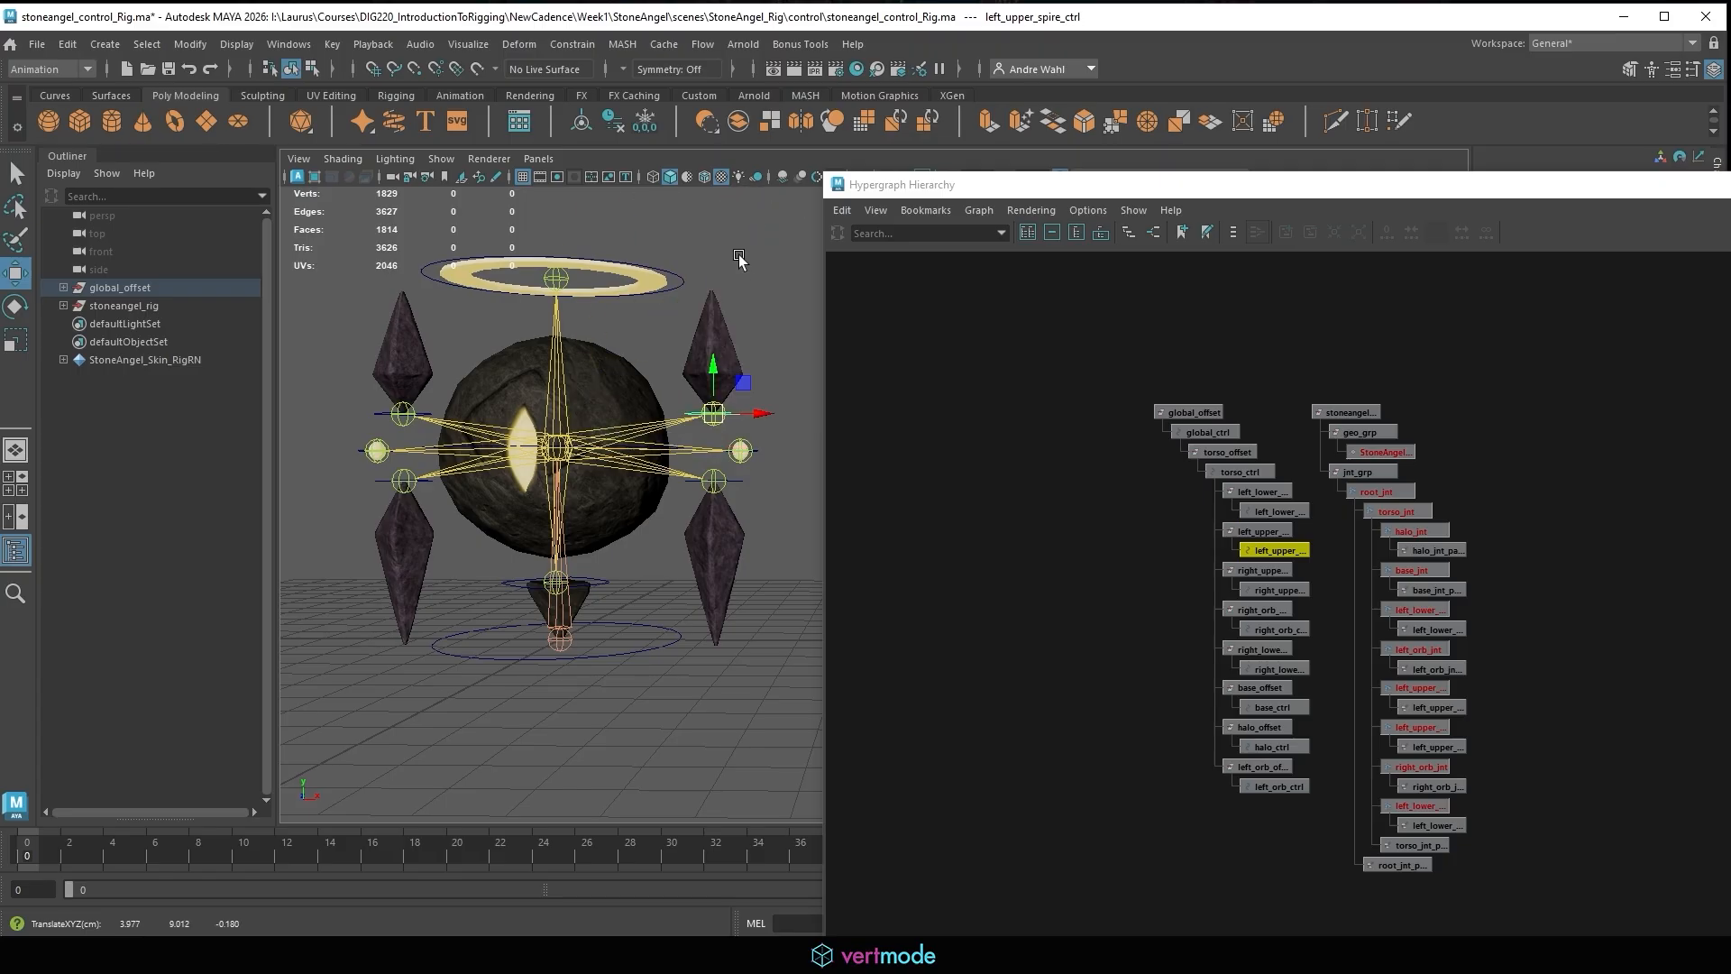
Test the hierarchy by moving torso_ctrl, undo the trial move, and clear the selection.
{"action": "left_click_drag", "start_coordinate": [533, 384], "coordinate": [424, 753], "text": "alt"}
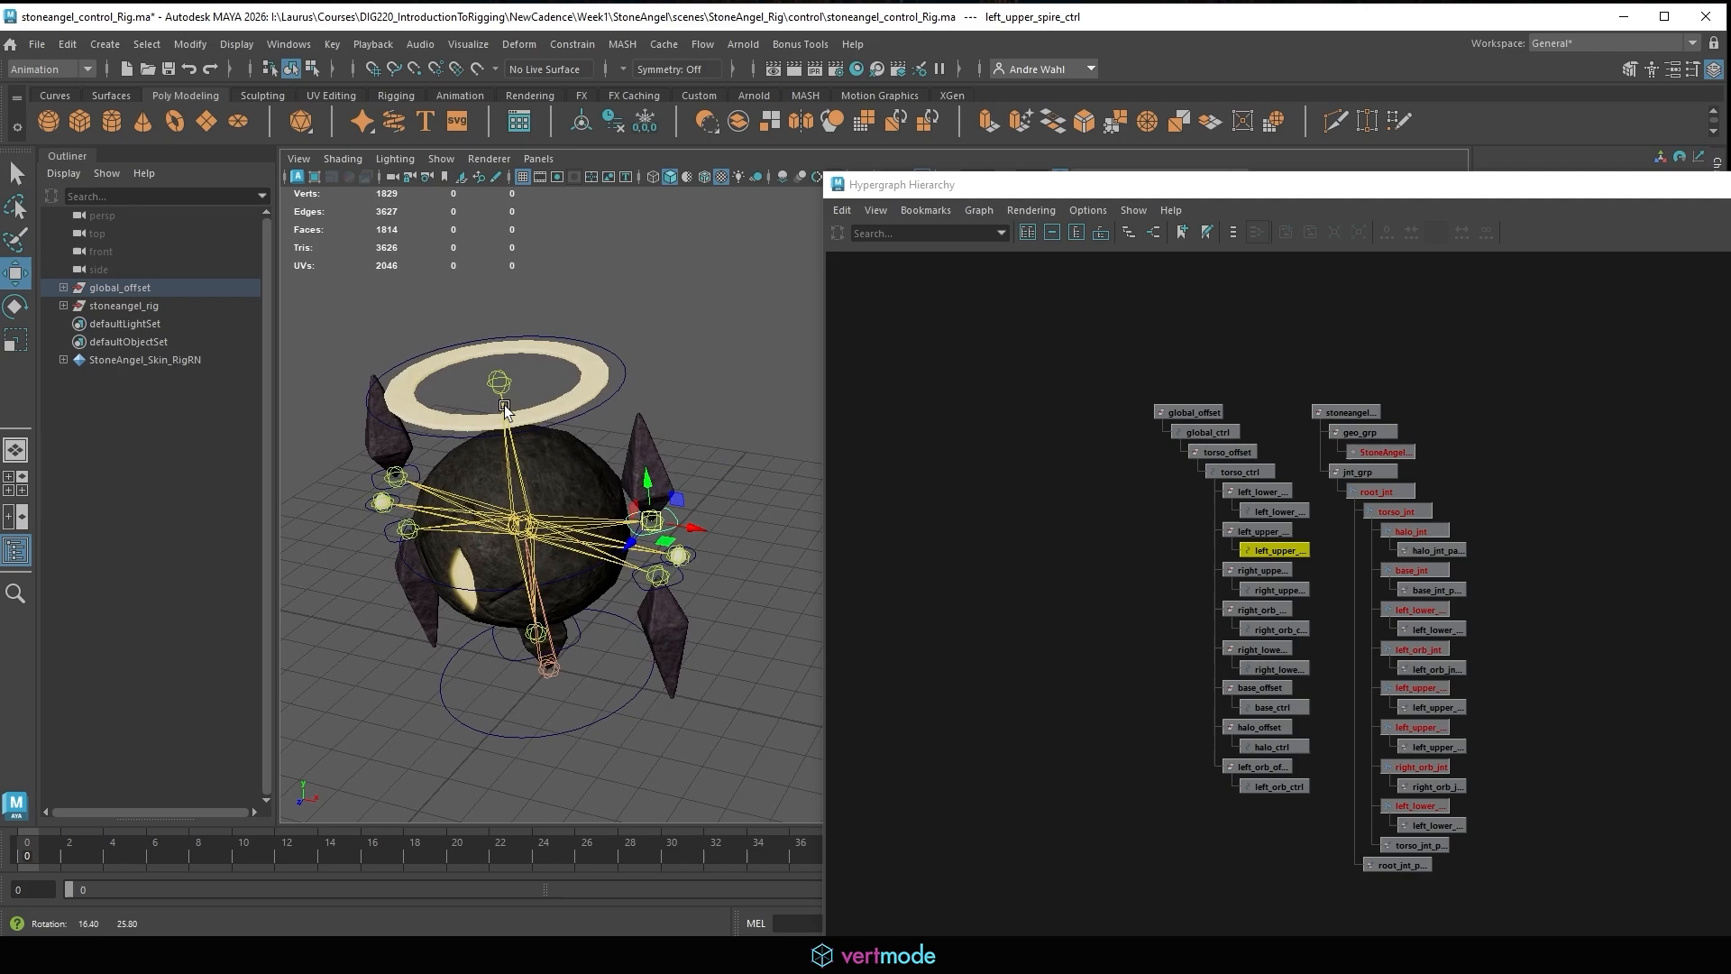
{"action": "left_click", "coordinate": [464, 588]}
{"action": "left_click_drag", "start_coordinate": [586, 523], "coordinate": [488, 415], "text": "alt"}
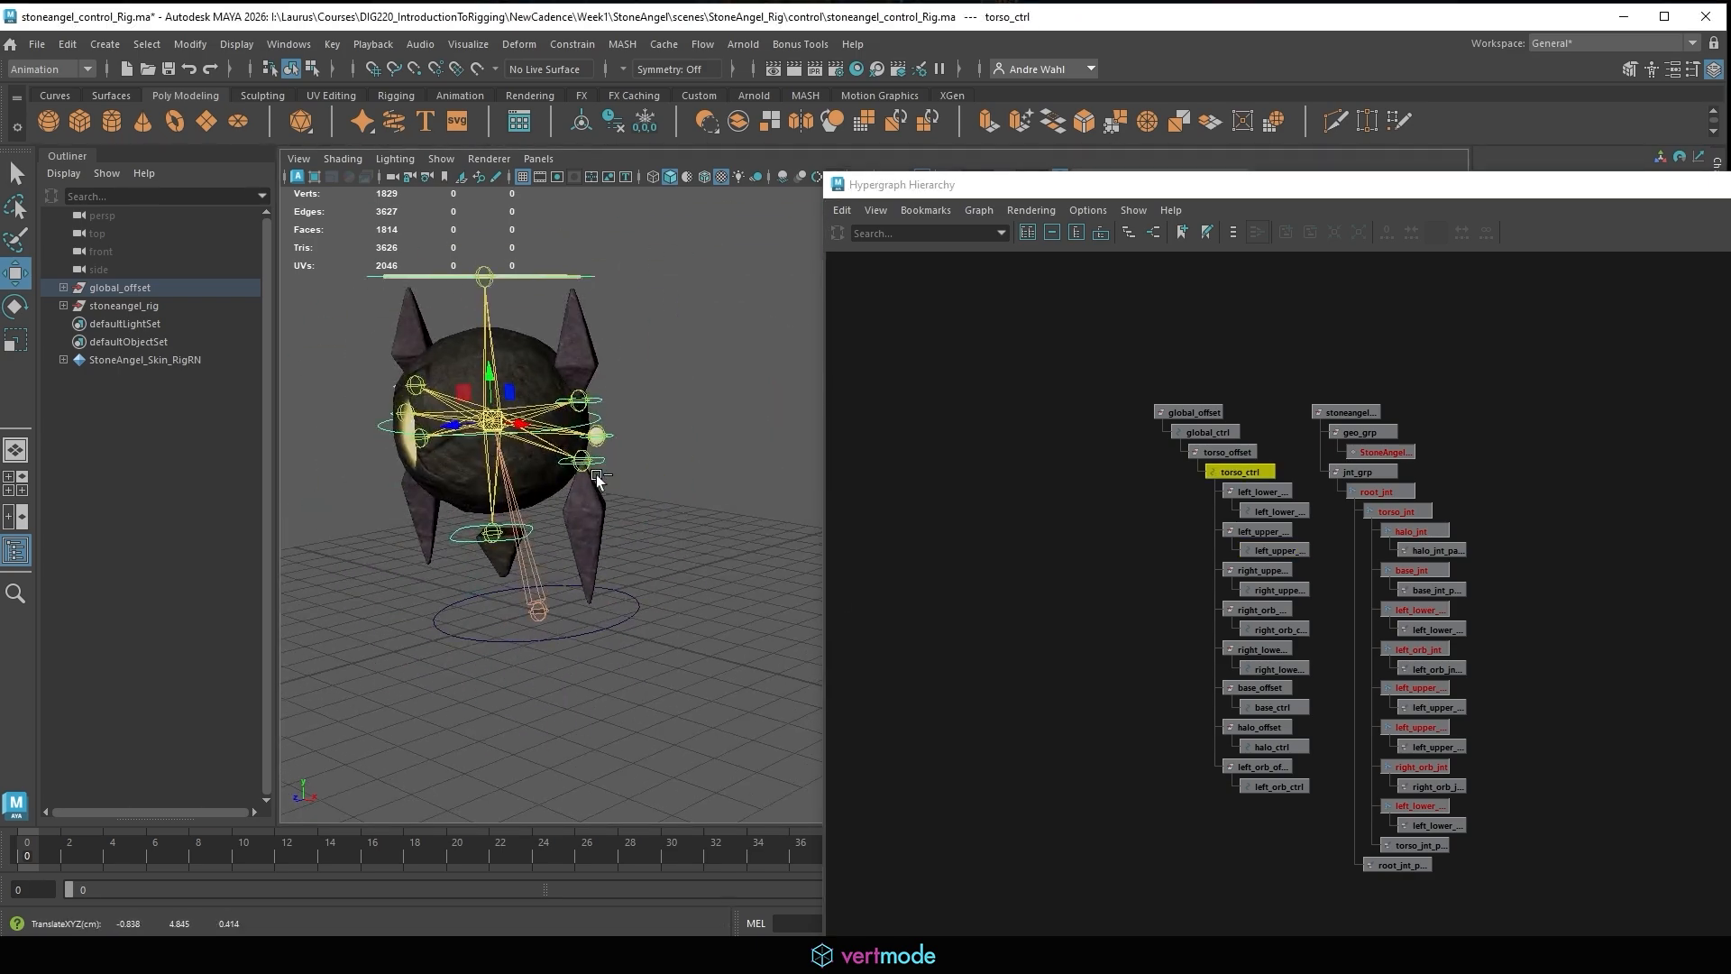
{"action": "key", "text": "ctrl+z"}
{"action": "left_click", "coordinate": [661, 624]}
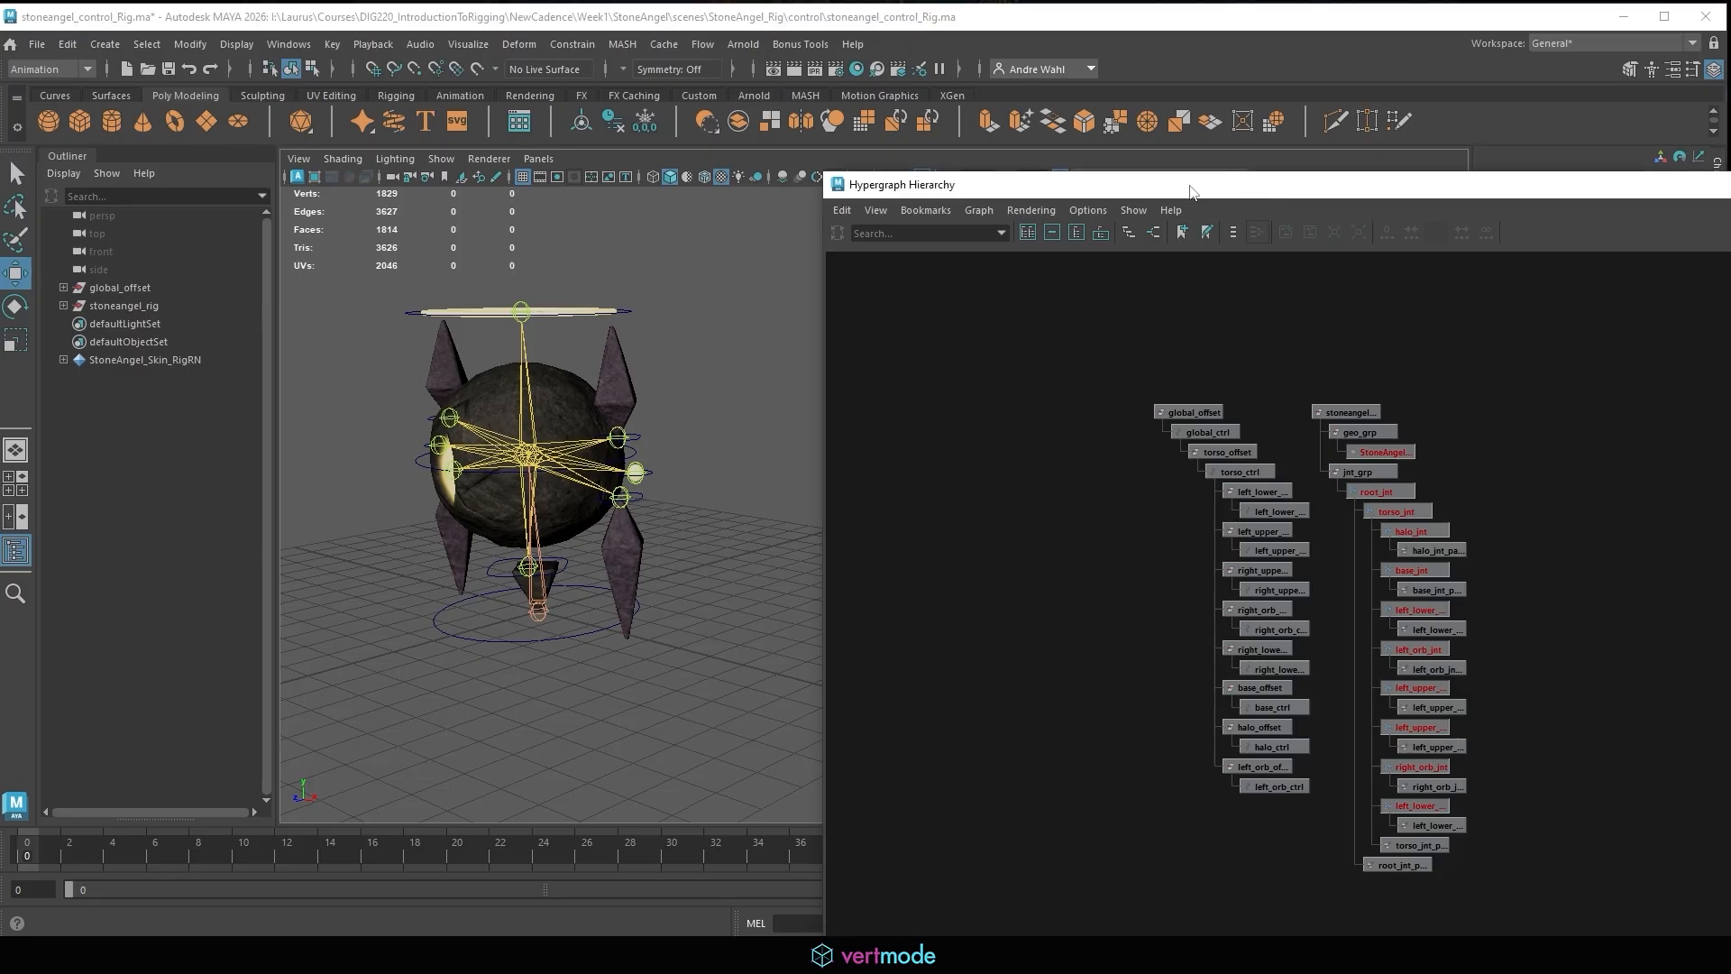
Minimize the Hypergraph and the StoneAngel scene window to bring up the Assingment1_ConnectionTypes scene.
{"action": "left_click_drag", "start_coordinate": [1238, 184], "coordinate": [153, 153]}
{"action": "left_click", "coordinate": [1086, 160]}
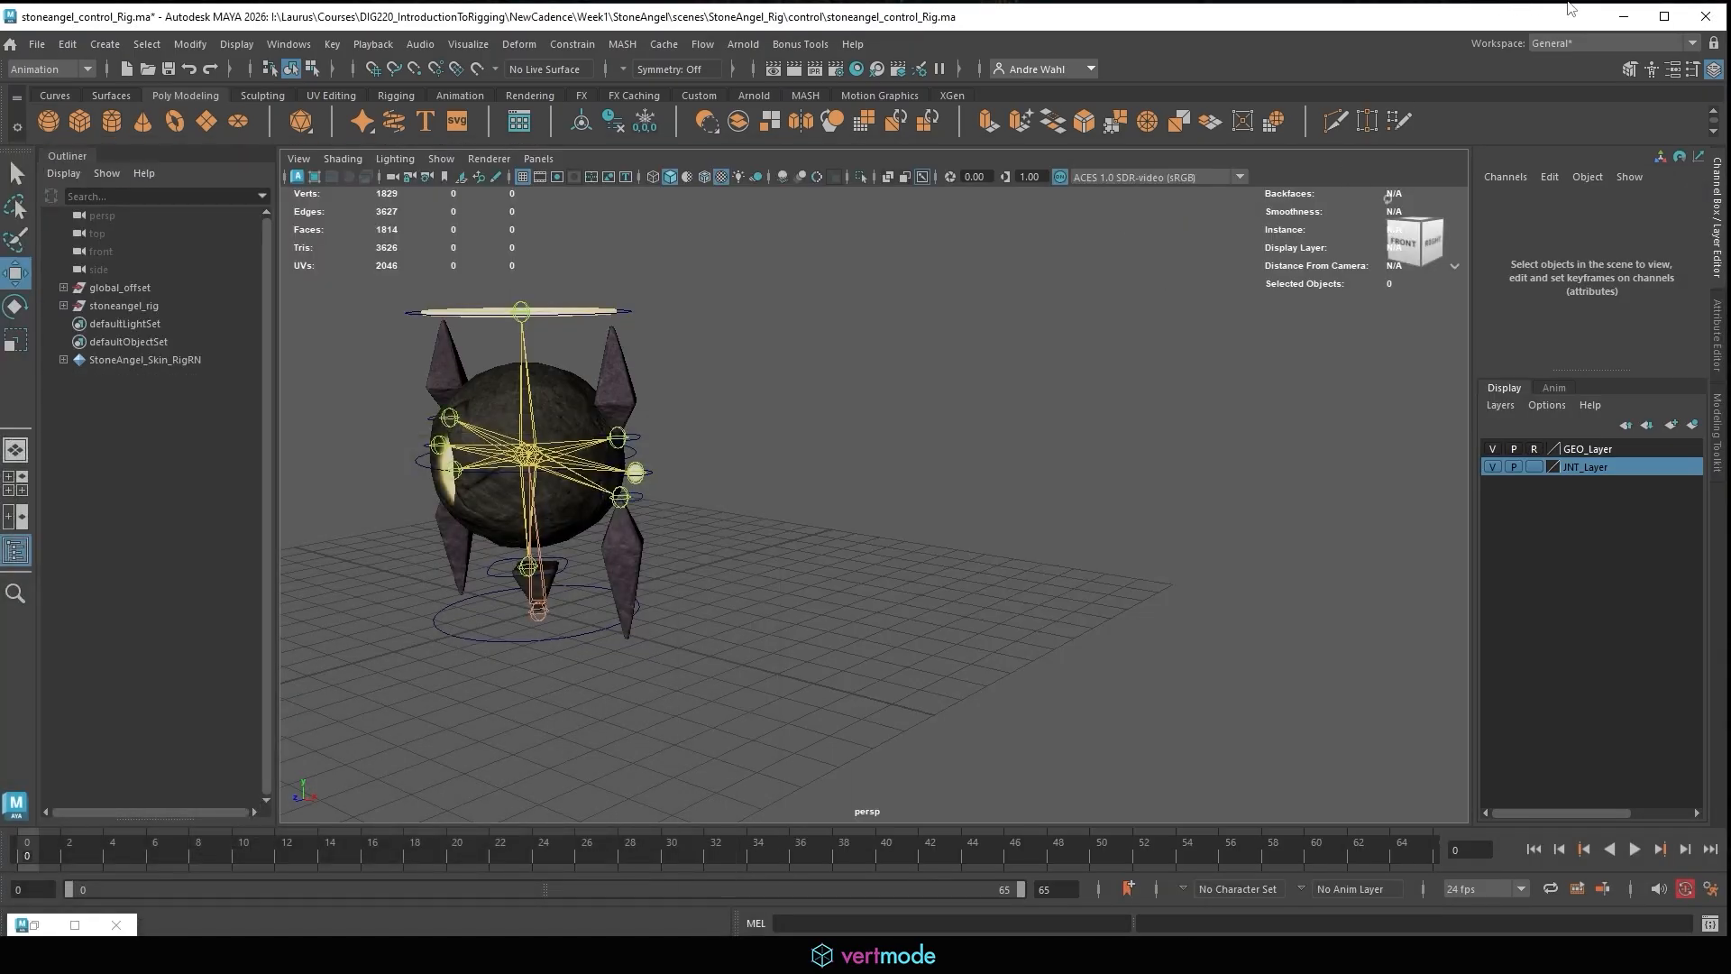
{"action": "left_click", "coordinate": [1622, 16]}
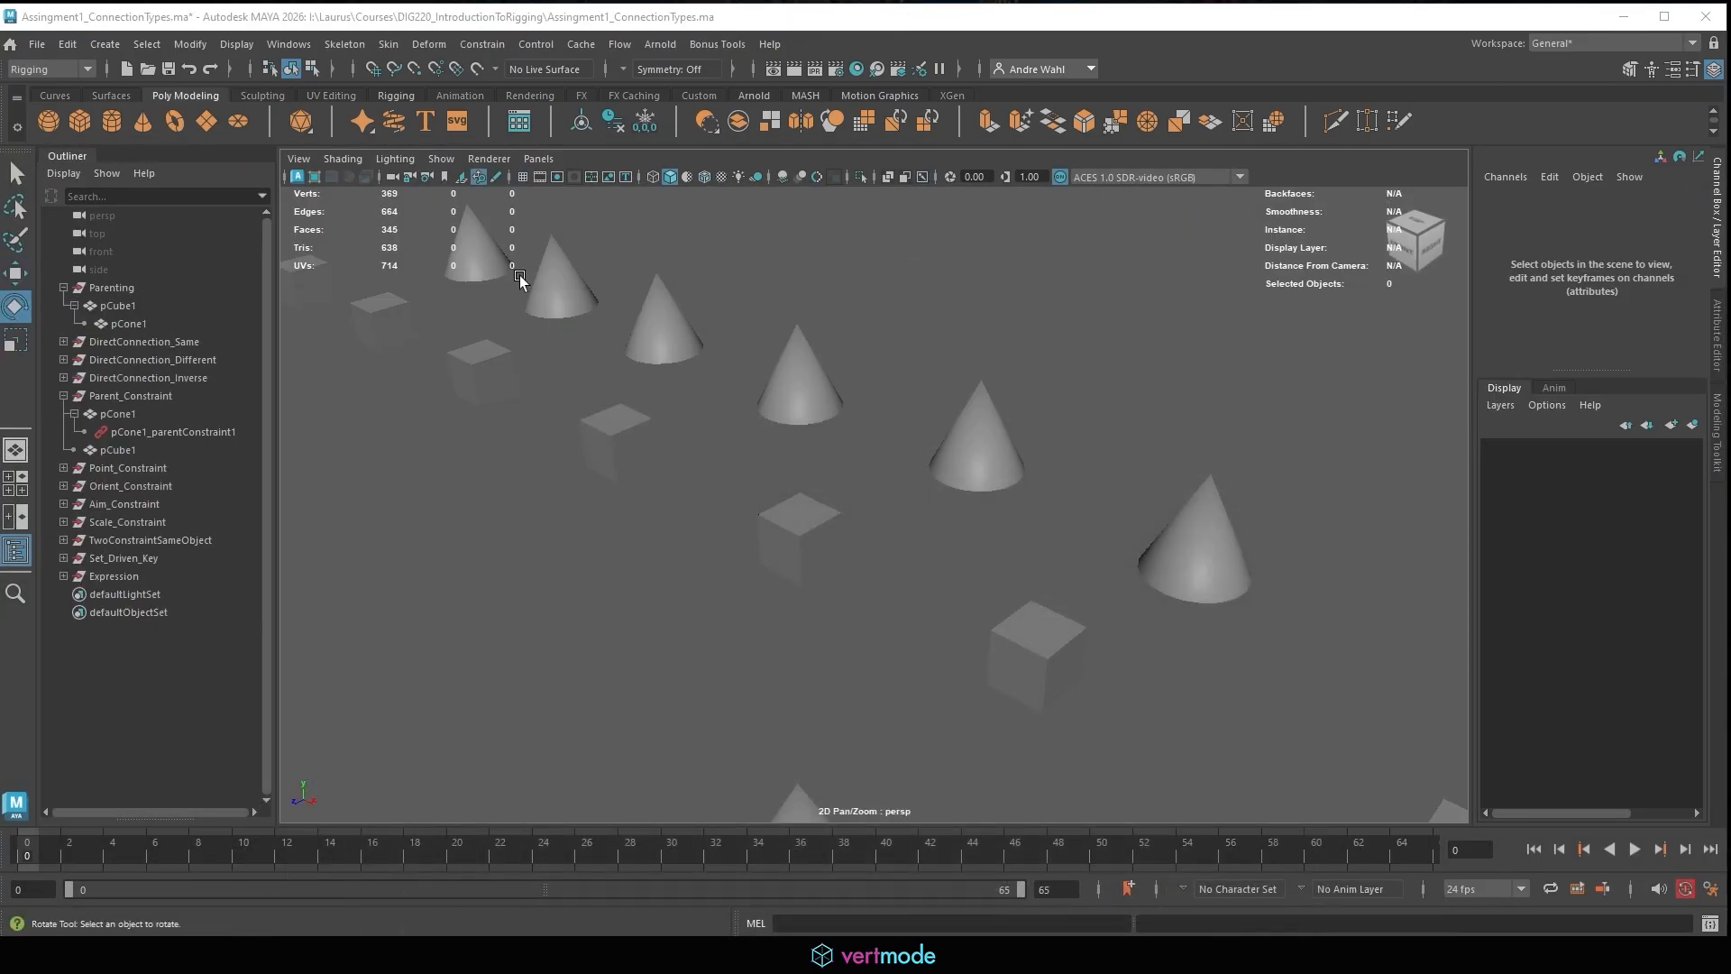
Expand the DirectConnection_Same group and frame its cube and cone in the viewport.
{"action": "scroll", "coordinate": [883, 290], "scroll_direction": "down", "scroll_amount": 5}
{"action": "middle_click_drag", "start_coordinate": [636, 338], "coordinate": [641, 245], "text": "alt"}
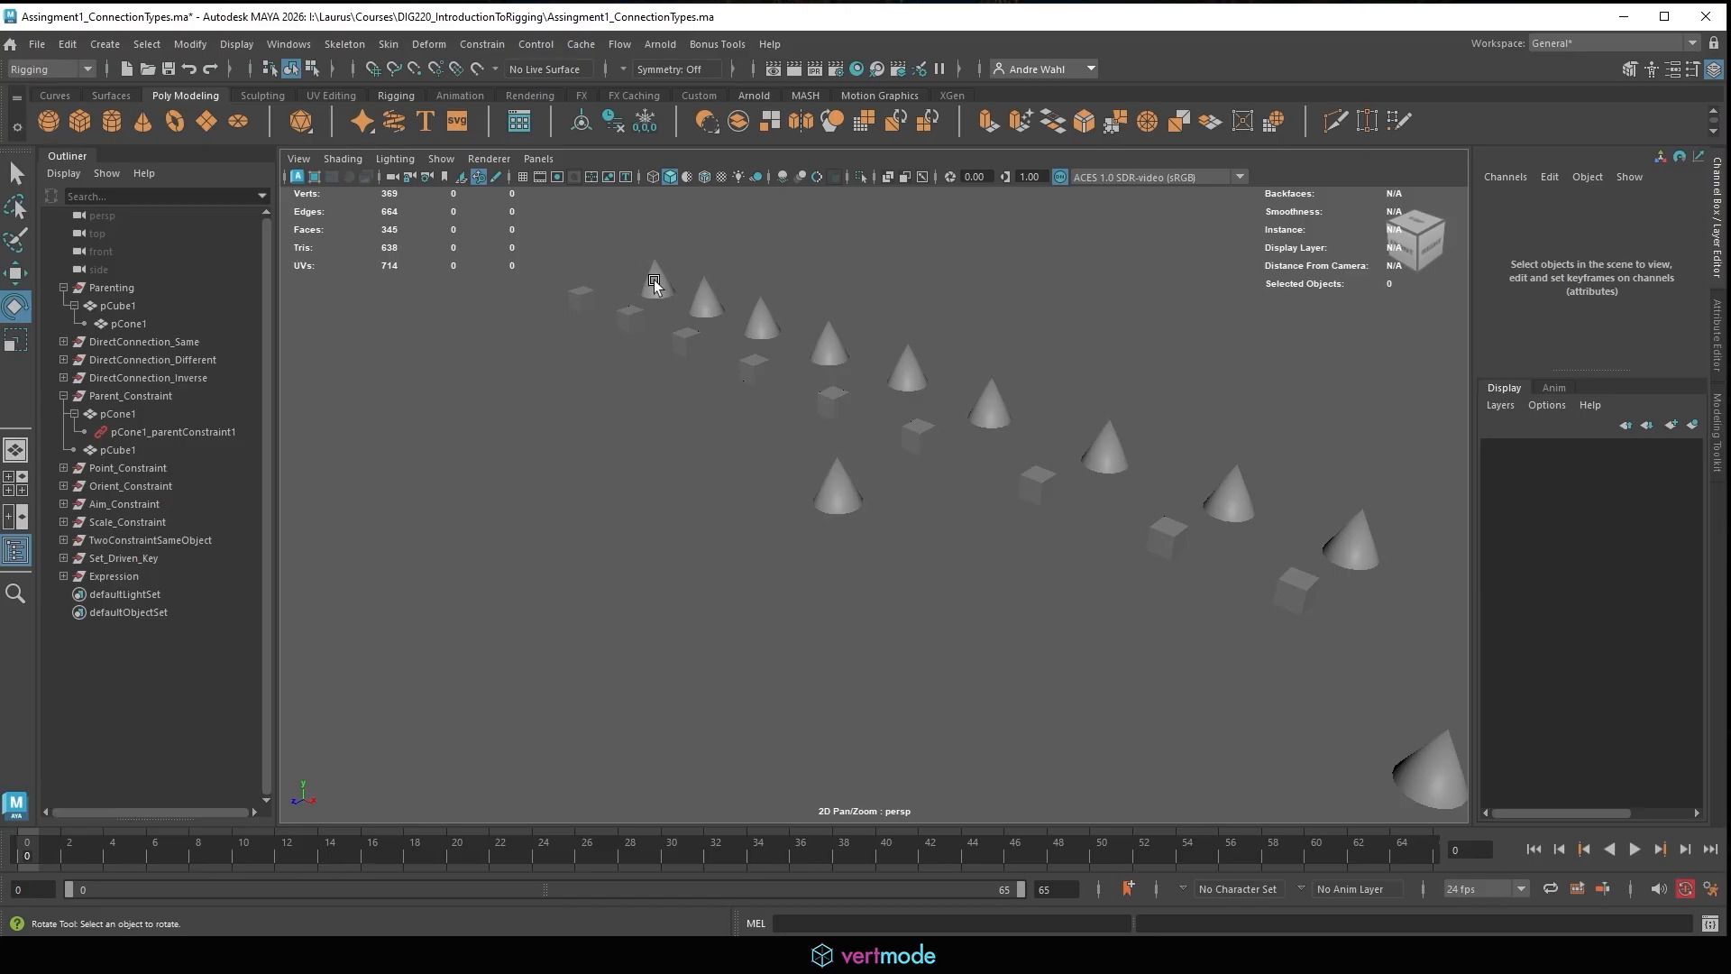
{"action": "left_click", "coordinate": [656, 280]}
{"action": "scroll", "coordinate": [793, 322], "scroll_direction": "down", "scroll_amount": 3}
{"action": "middle_click_drag", "start_coordinate": [793, 322], "coordinate": [773, 204], "text": "alt"}
{"action": "left_click_drag", "start_coordinate": [911, 414], "coordinate": [936, 471], "text": "alt"}
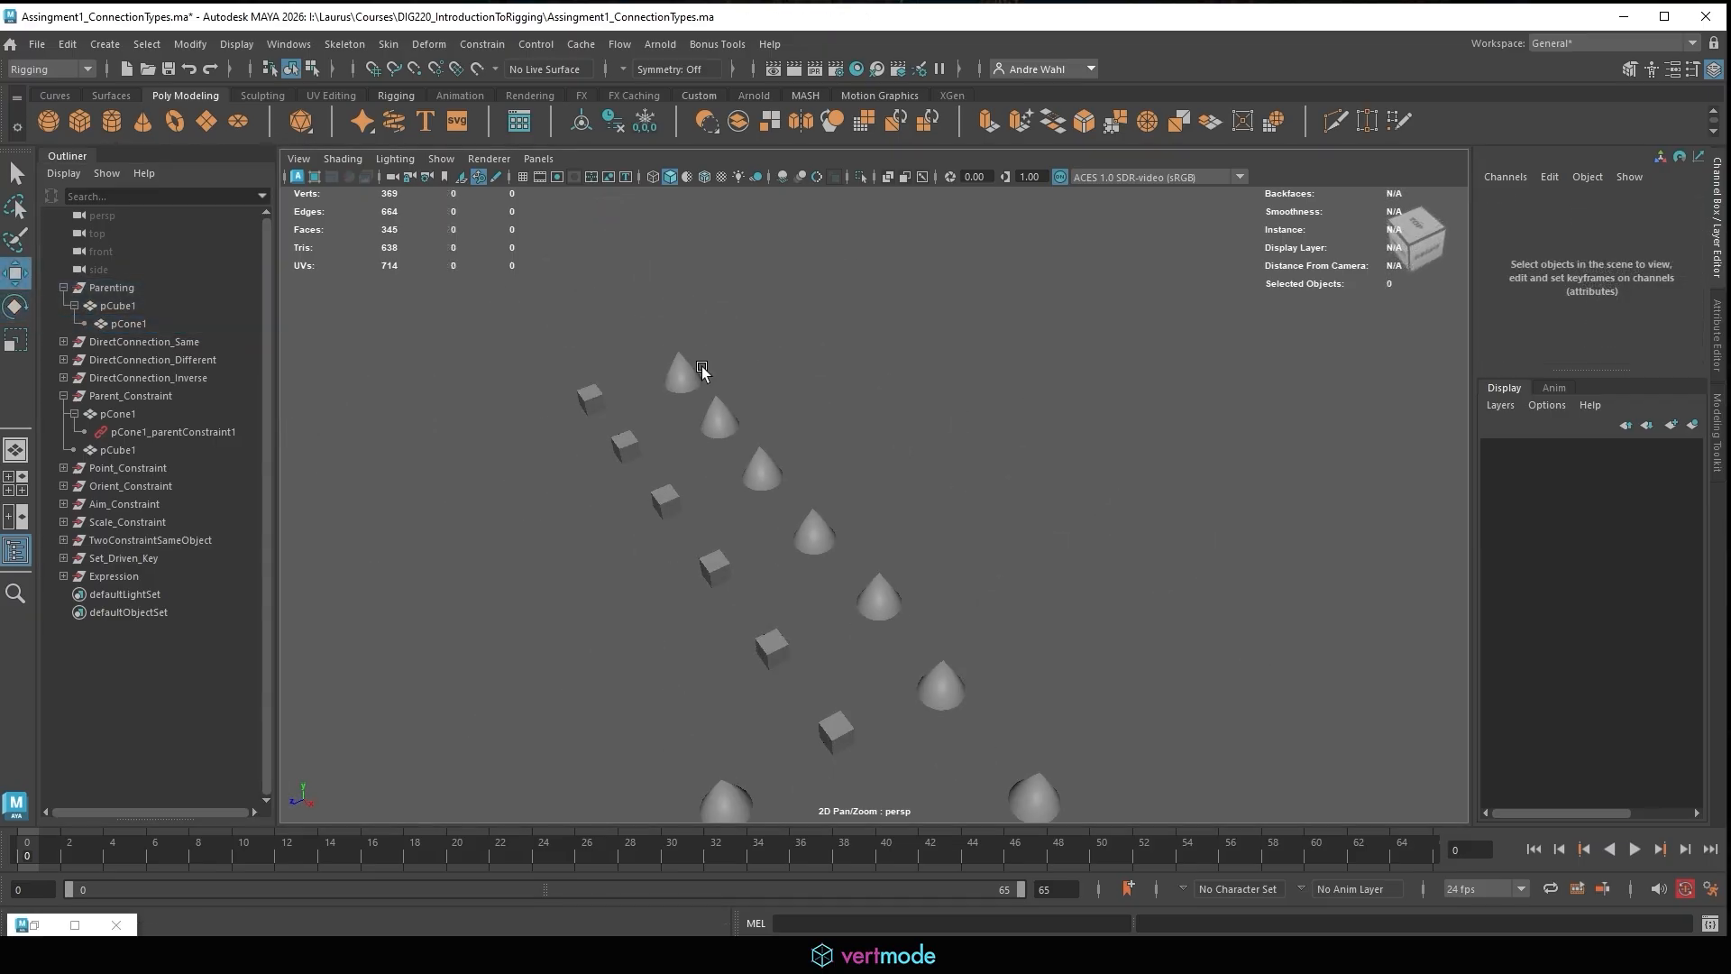
{"action": "middle_click_drag", "start_coordinate": [810, 406], "coordinate": [811, 342], "text": "alt"}
{"action": "left_click", "coordinate": [135, 341]}
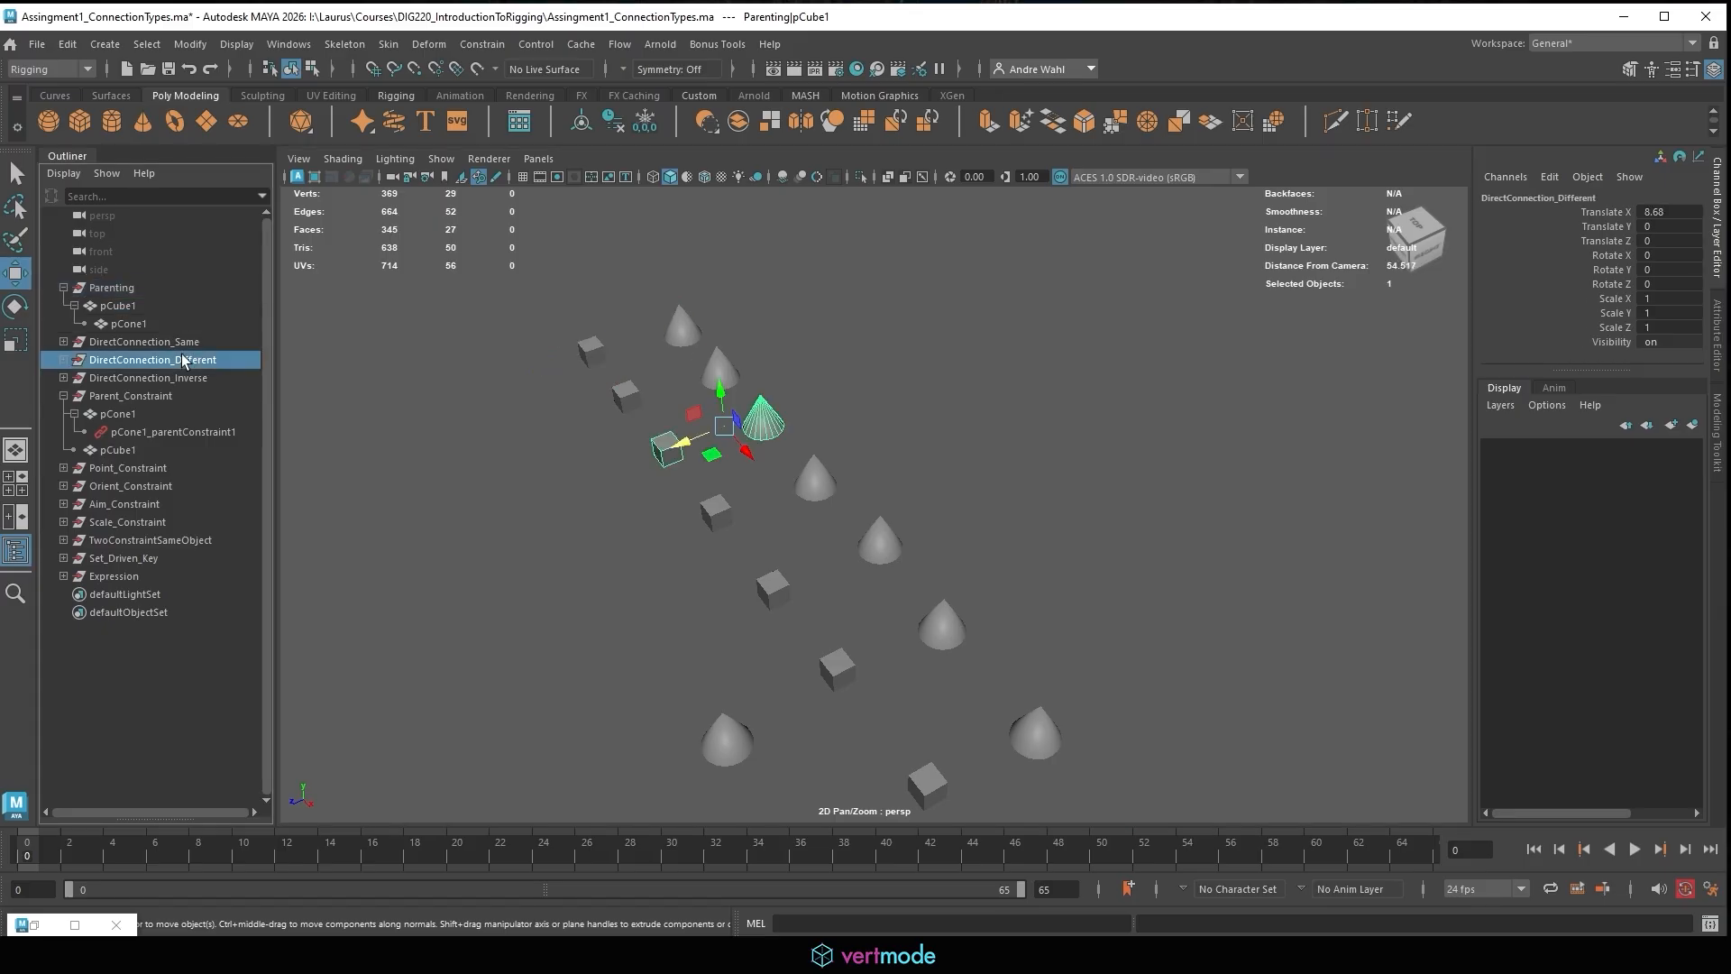
{"action": "left_click", "coordinate": [64, 342]}
{"action": "key", "text": "f"}
{"action": "scroll", "coordinate": [1043, 357], "scroll_direction": "down", "scroll_amount": 4}
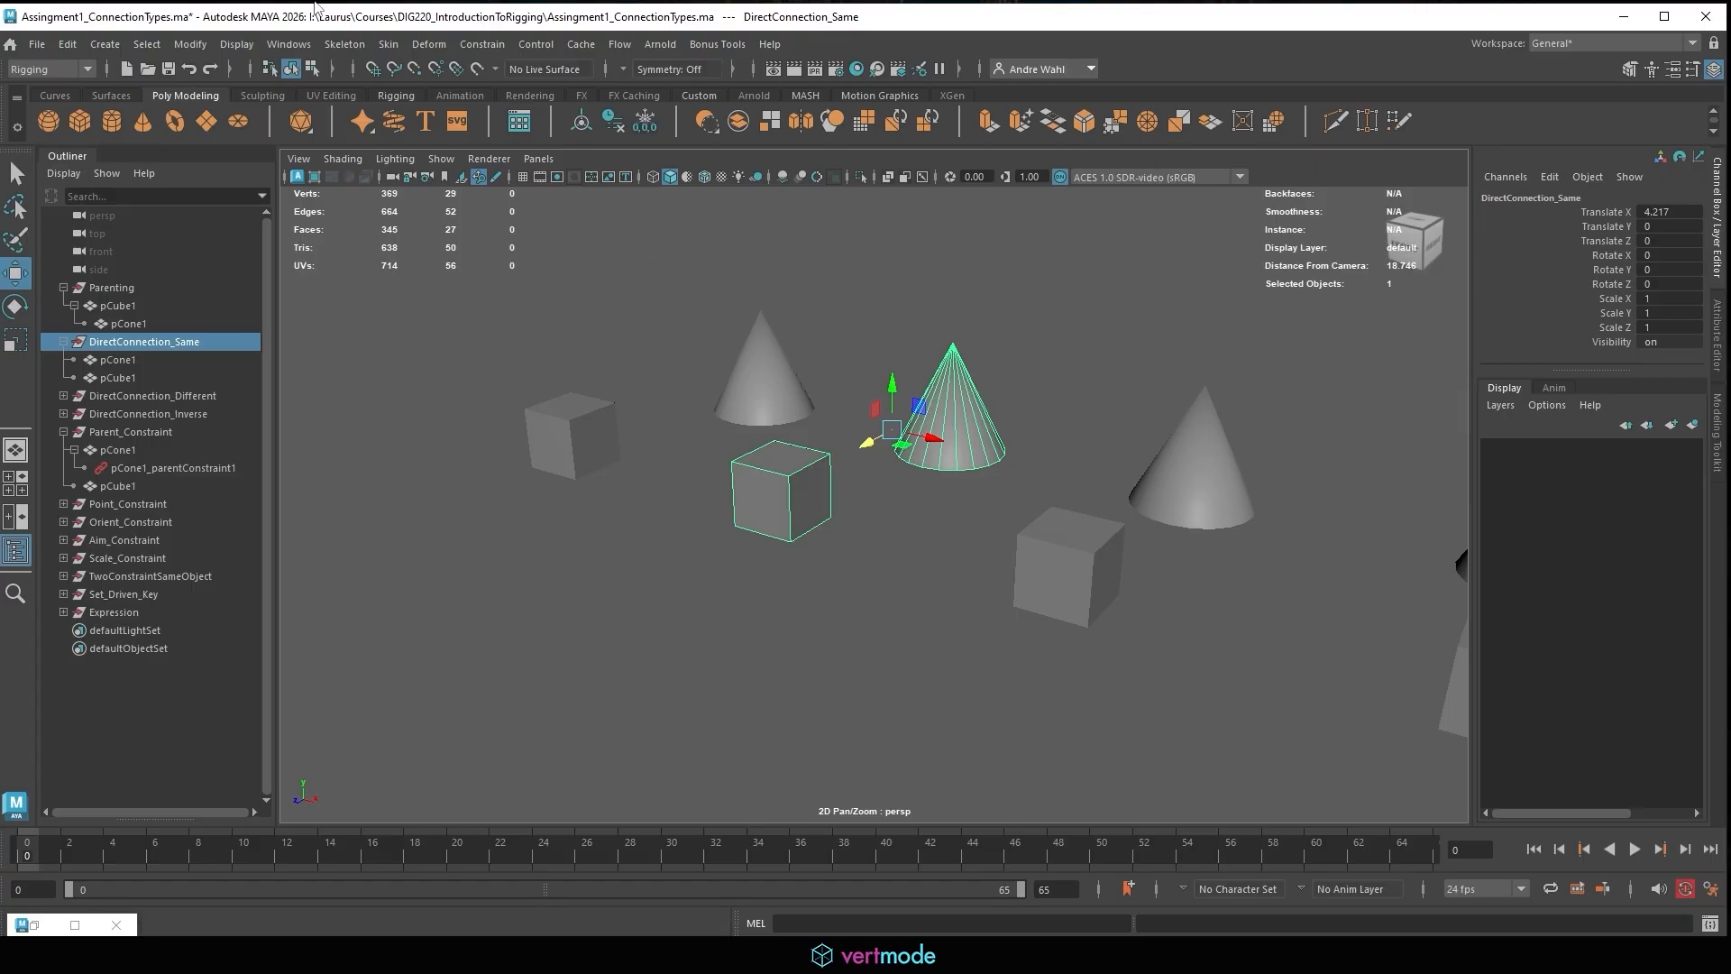
Open the Connection Editor with the DirectConnection_Same group selected.
{"action": "left_click", "coordinate": [289, 43]}
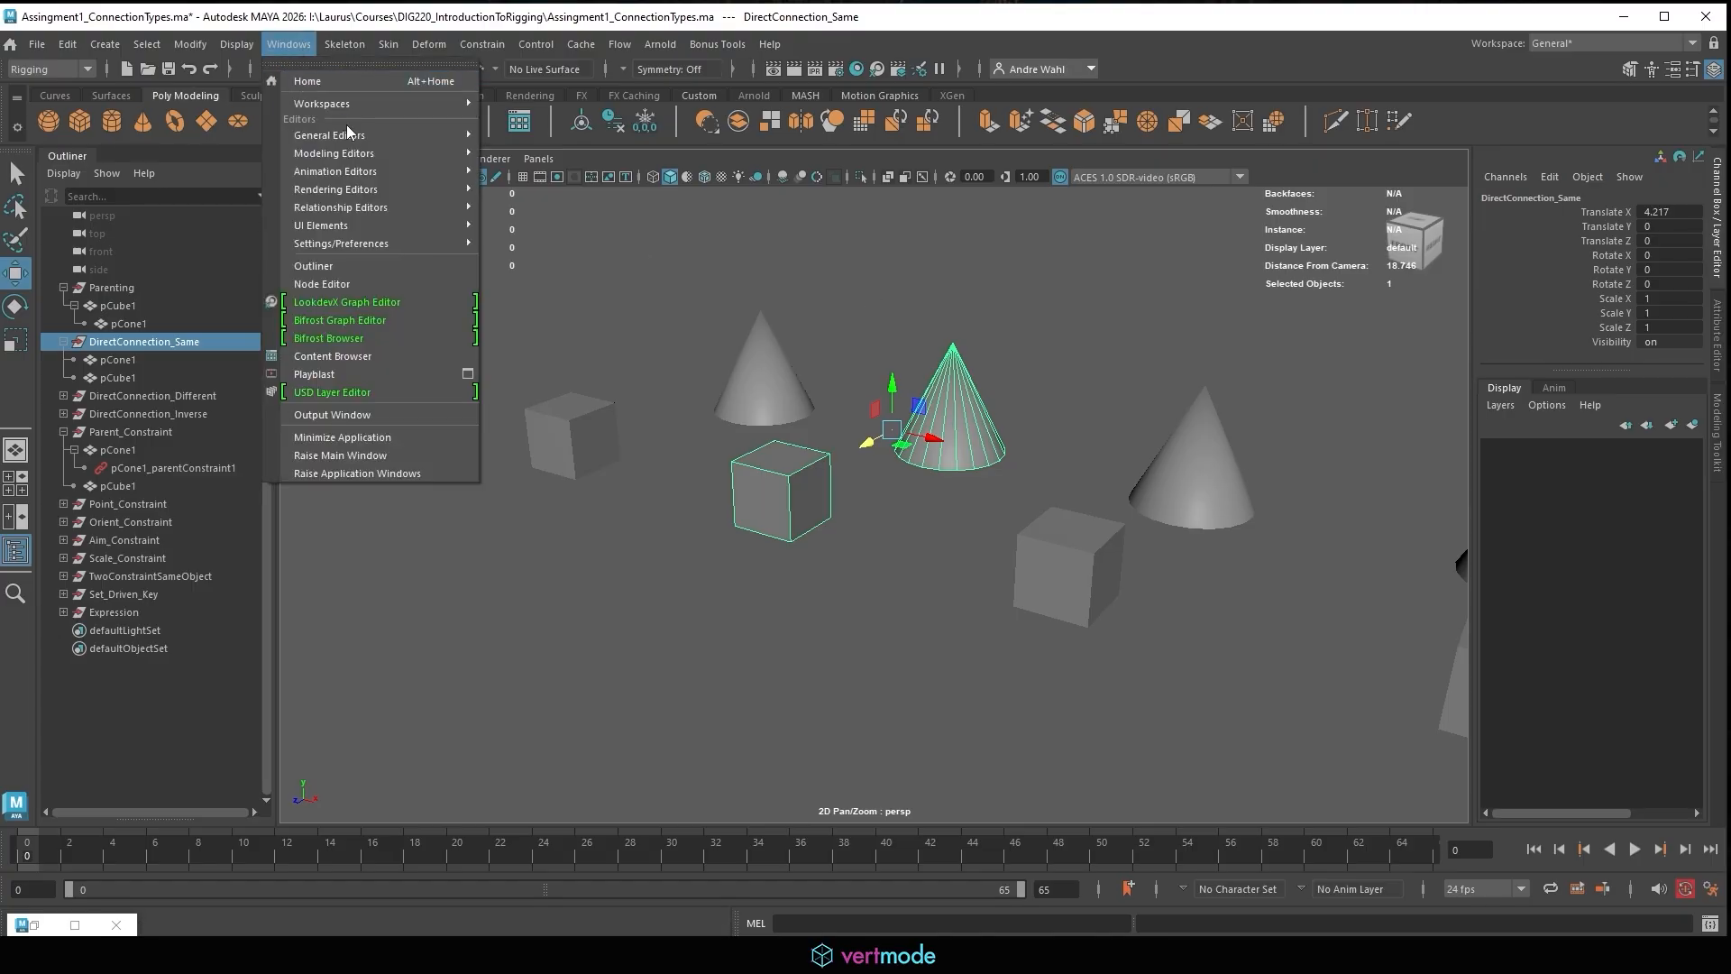
{"action": "mouse_move", "coordinate": [351, 140]}
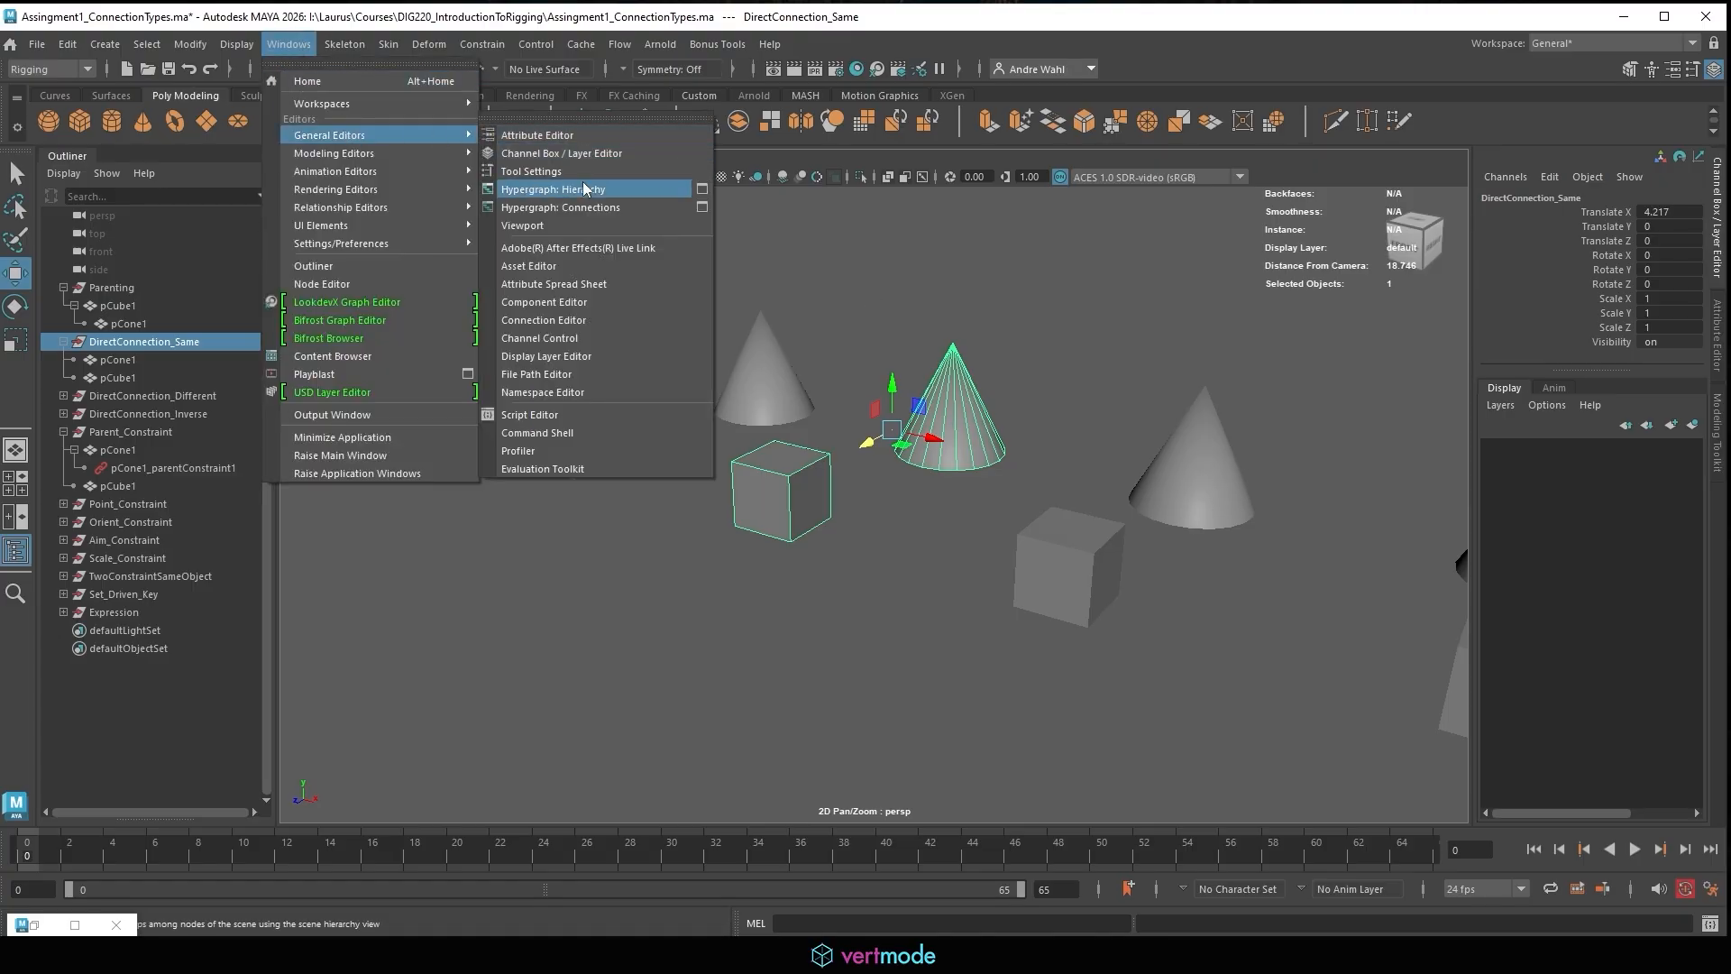
{"action": "left_click", "coordinate": [618, 314]}
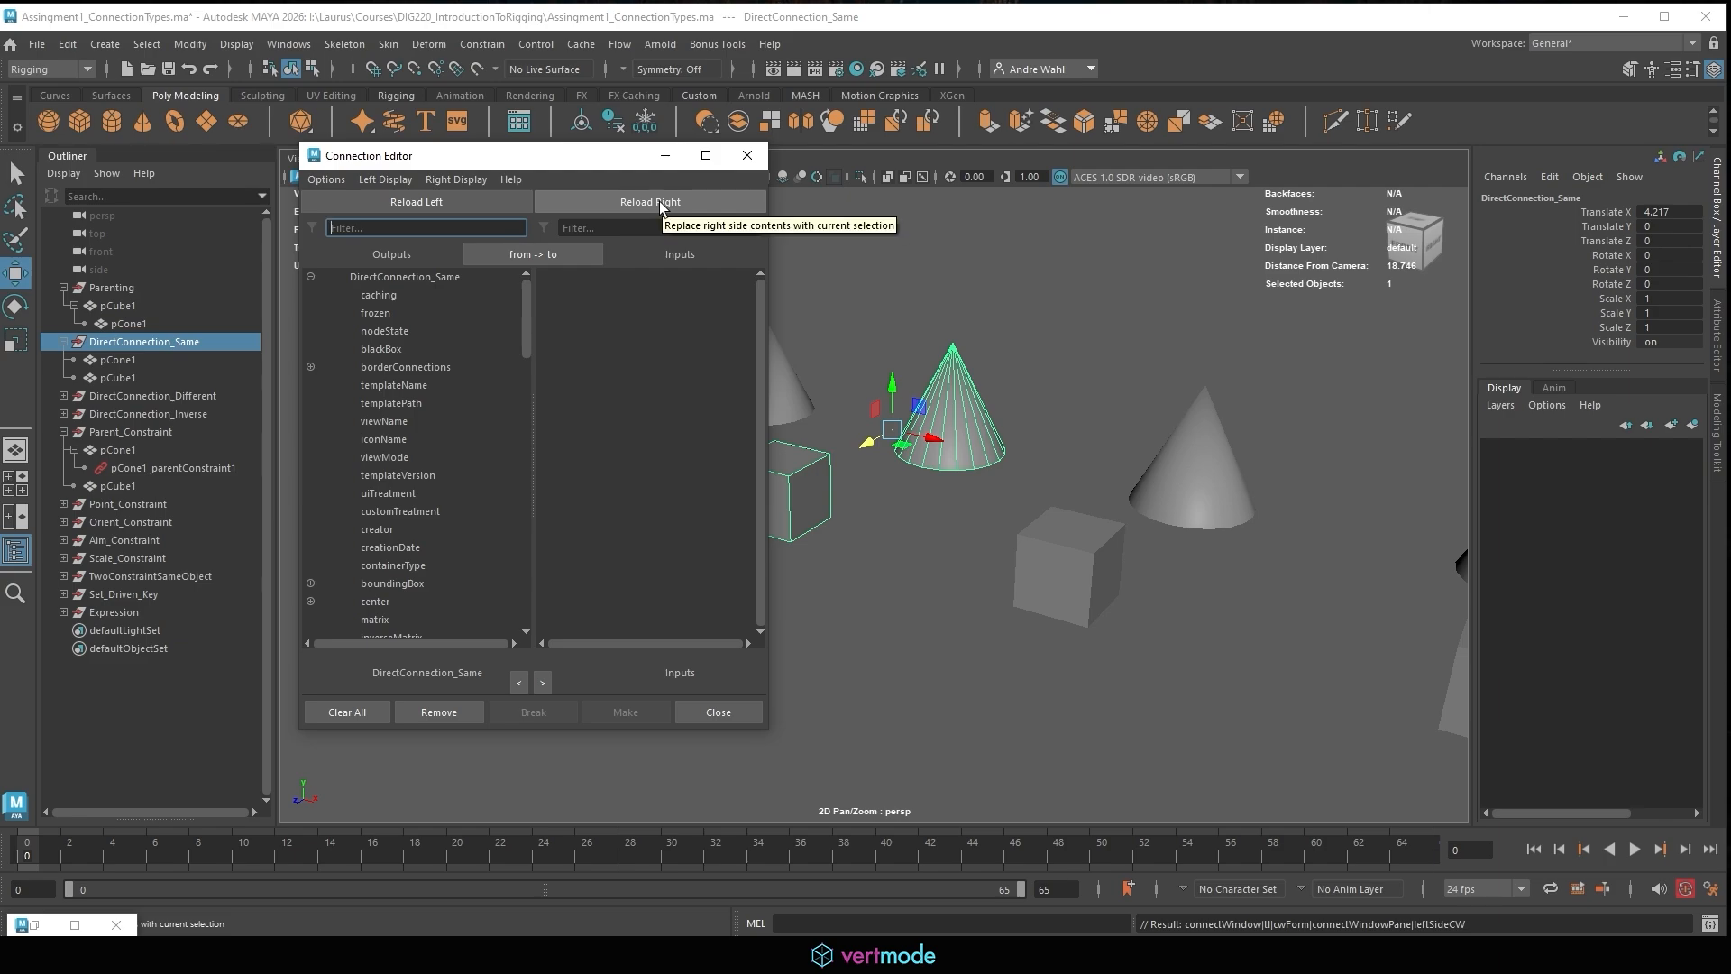
Load pCube1 from the DirectConnection_Same group as the output object in the Connection Editor.
{"action": "left_click", "coordinate": [782, 461]}
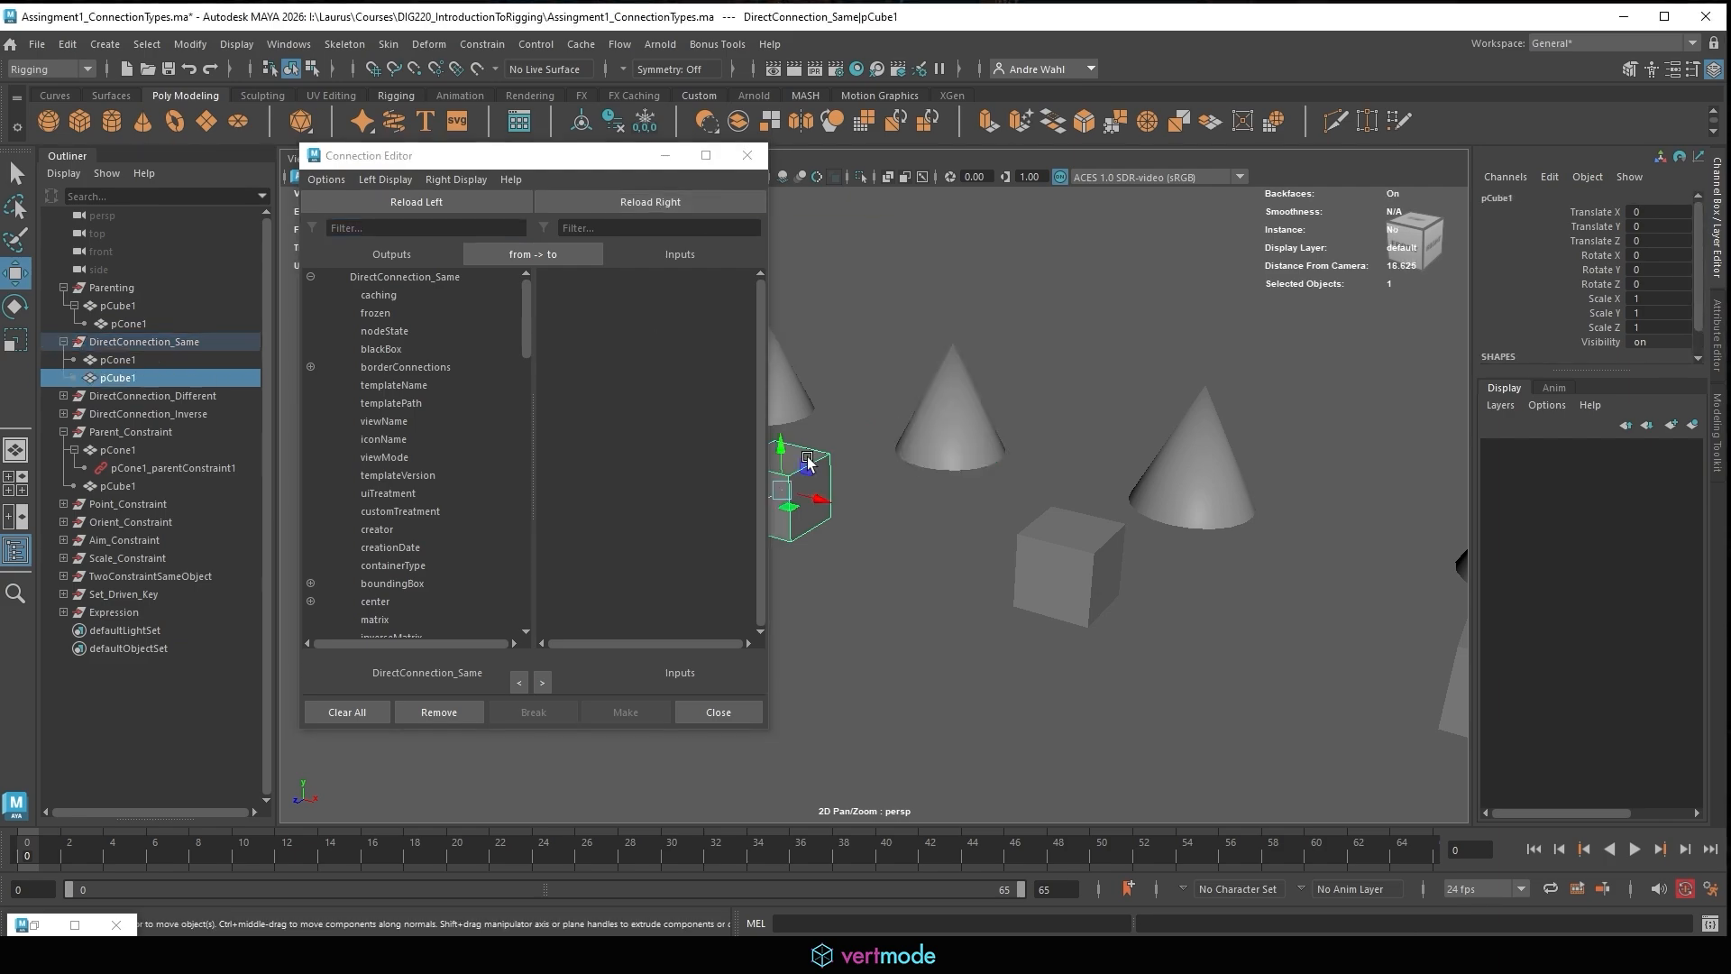
{"action": "left_click", "coordinate": [959, 404]}
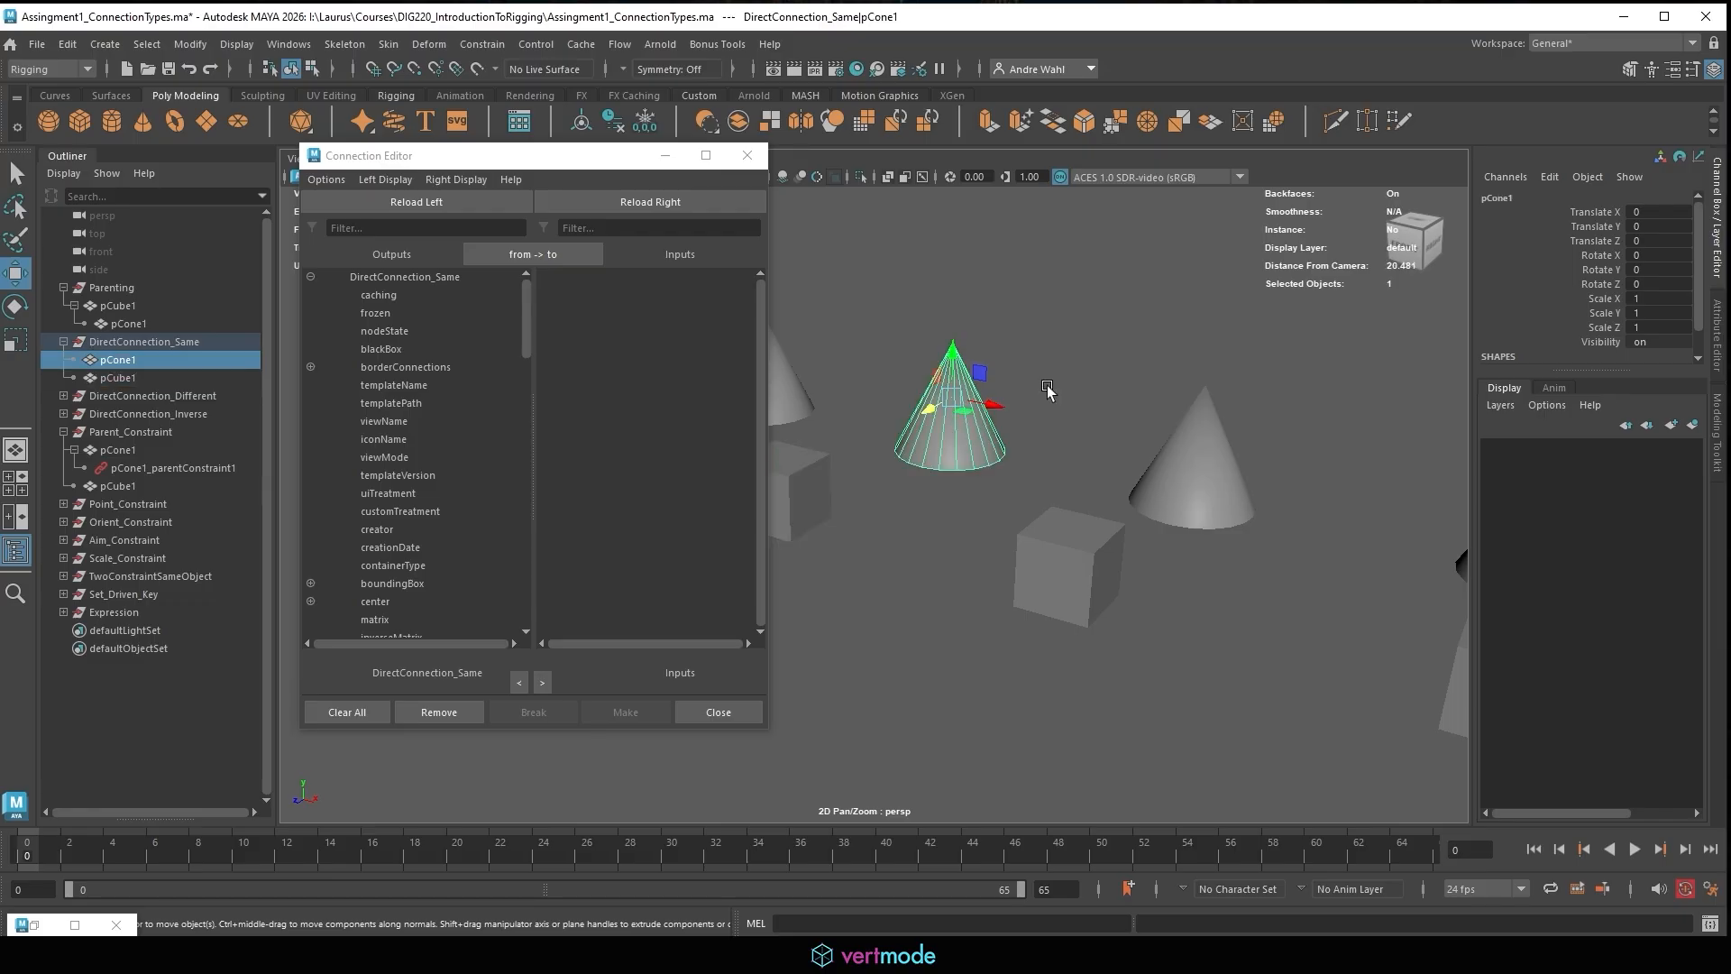
{"action": "left_click", "coordinate": [811, 487]}
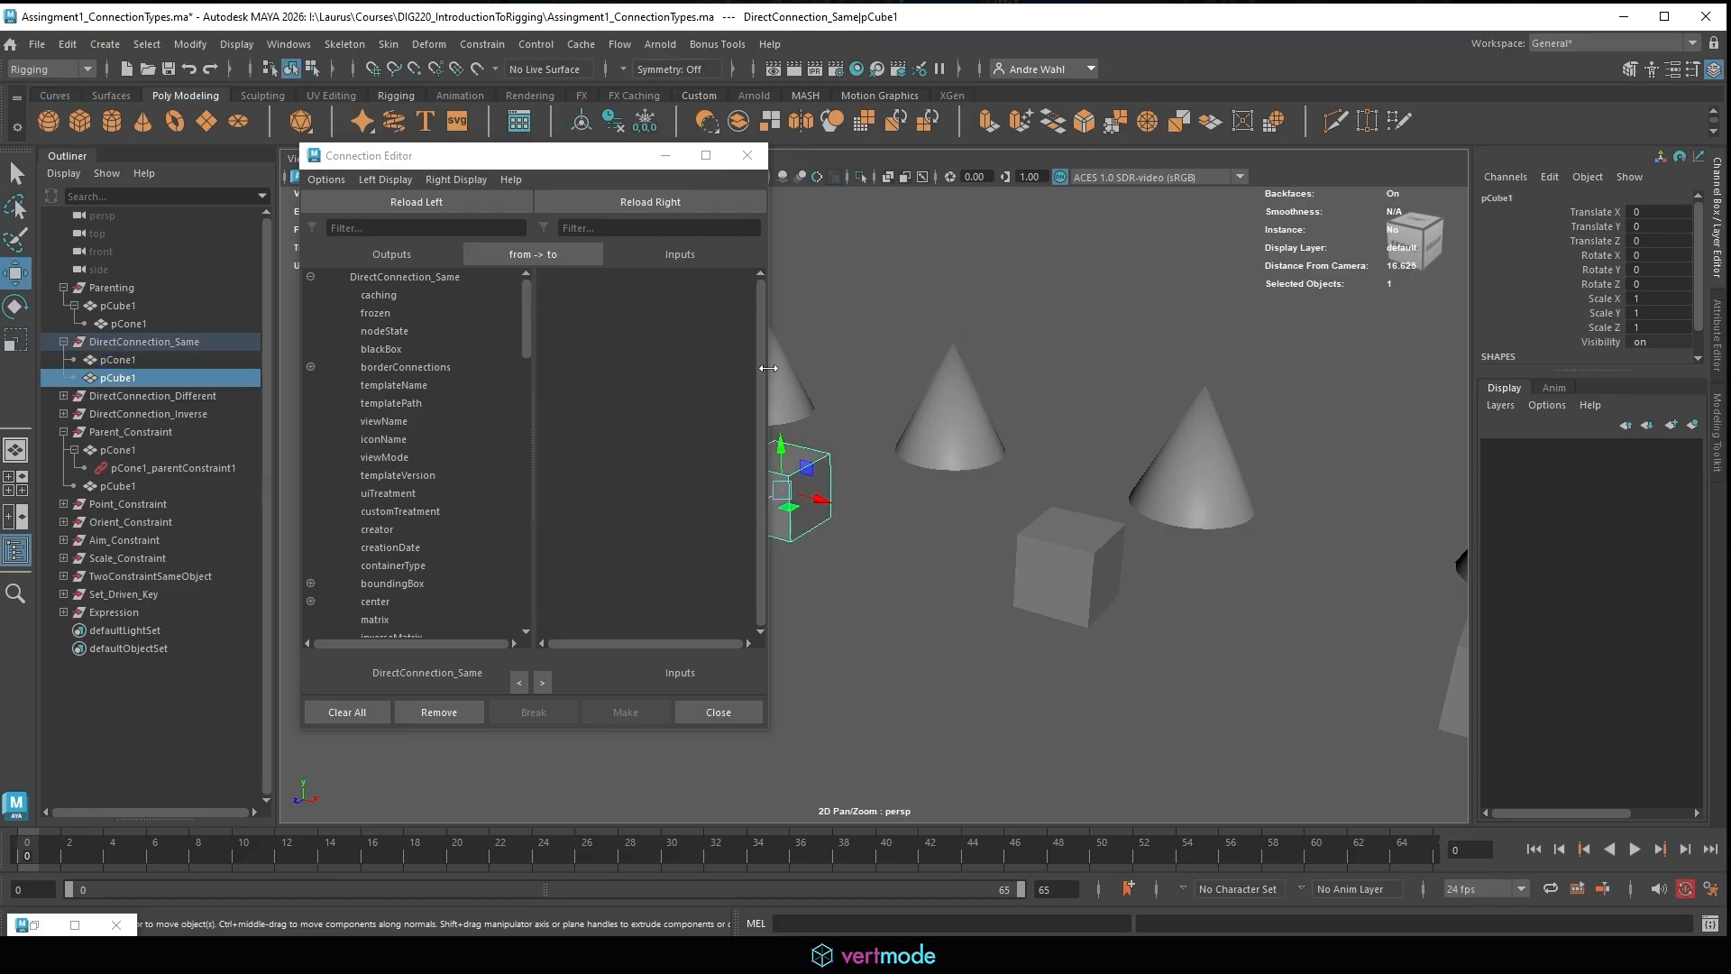
{"action": "middle_click_drag", "start_coordinate": [967, 382], "coordinate": [1116, 358], "text": "alt"}
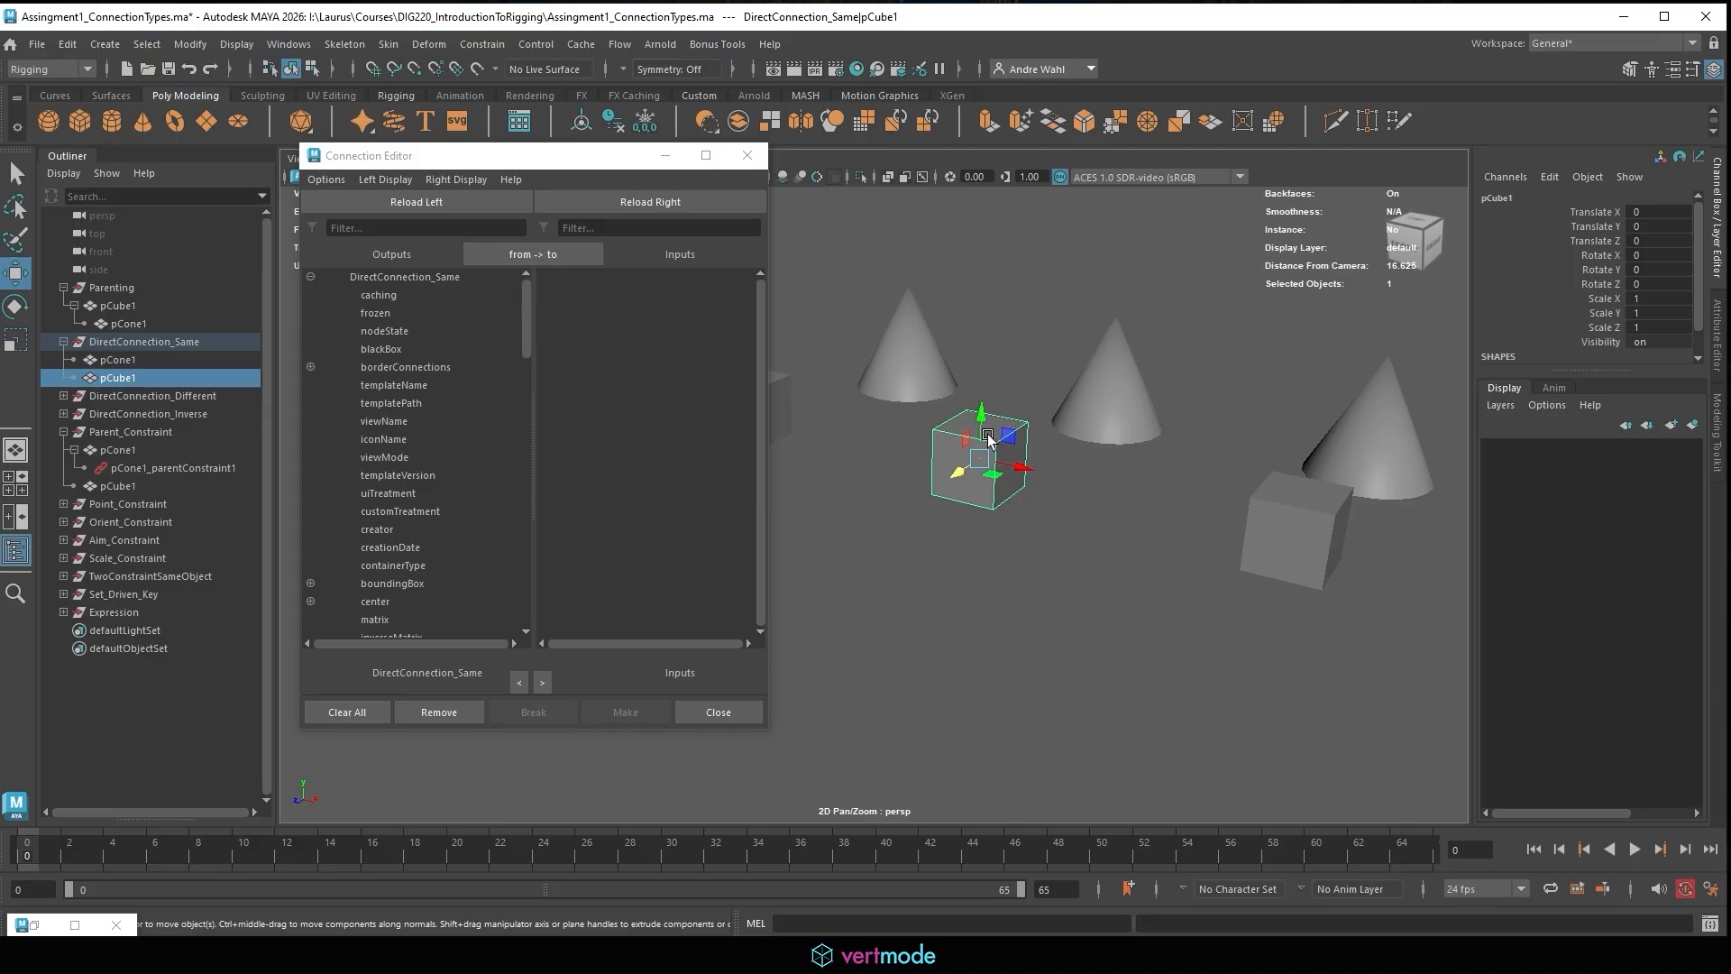
{"action": "left_click", "coordinate": [451, 204]}
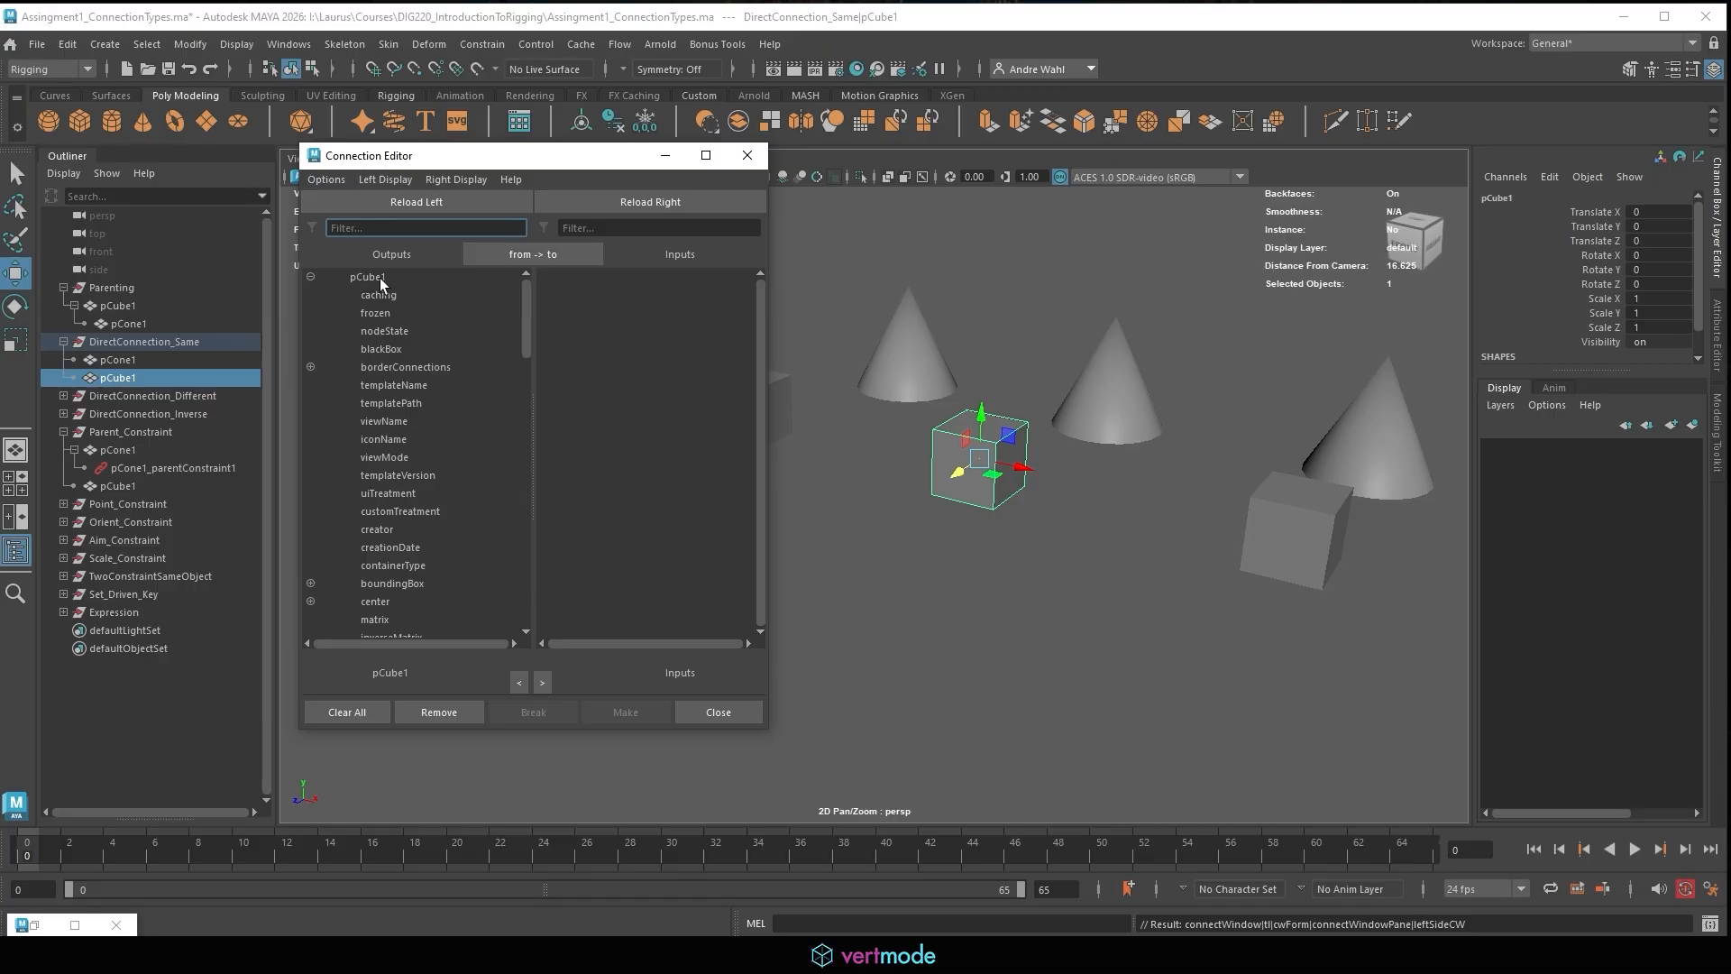
{"action": "scroll", "coordinate": [383, 285], "scroll_direction": "down", "scroll_amount": 15}
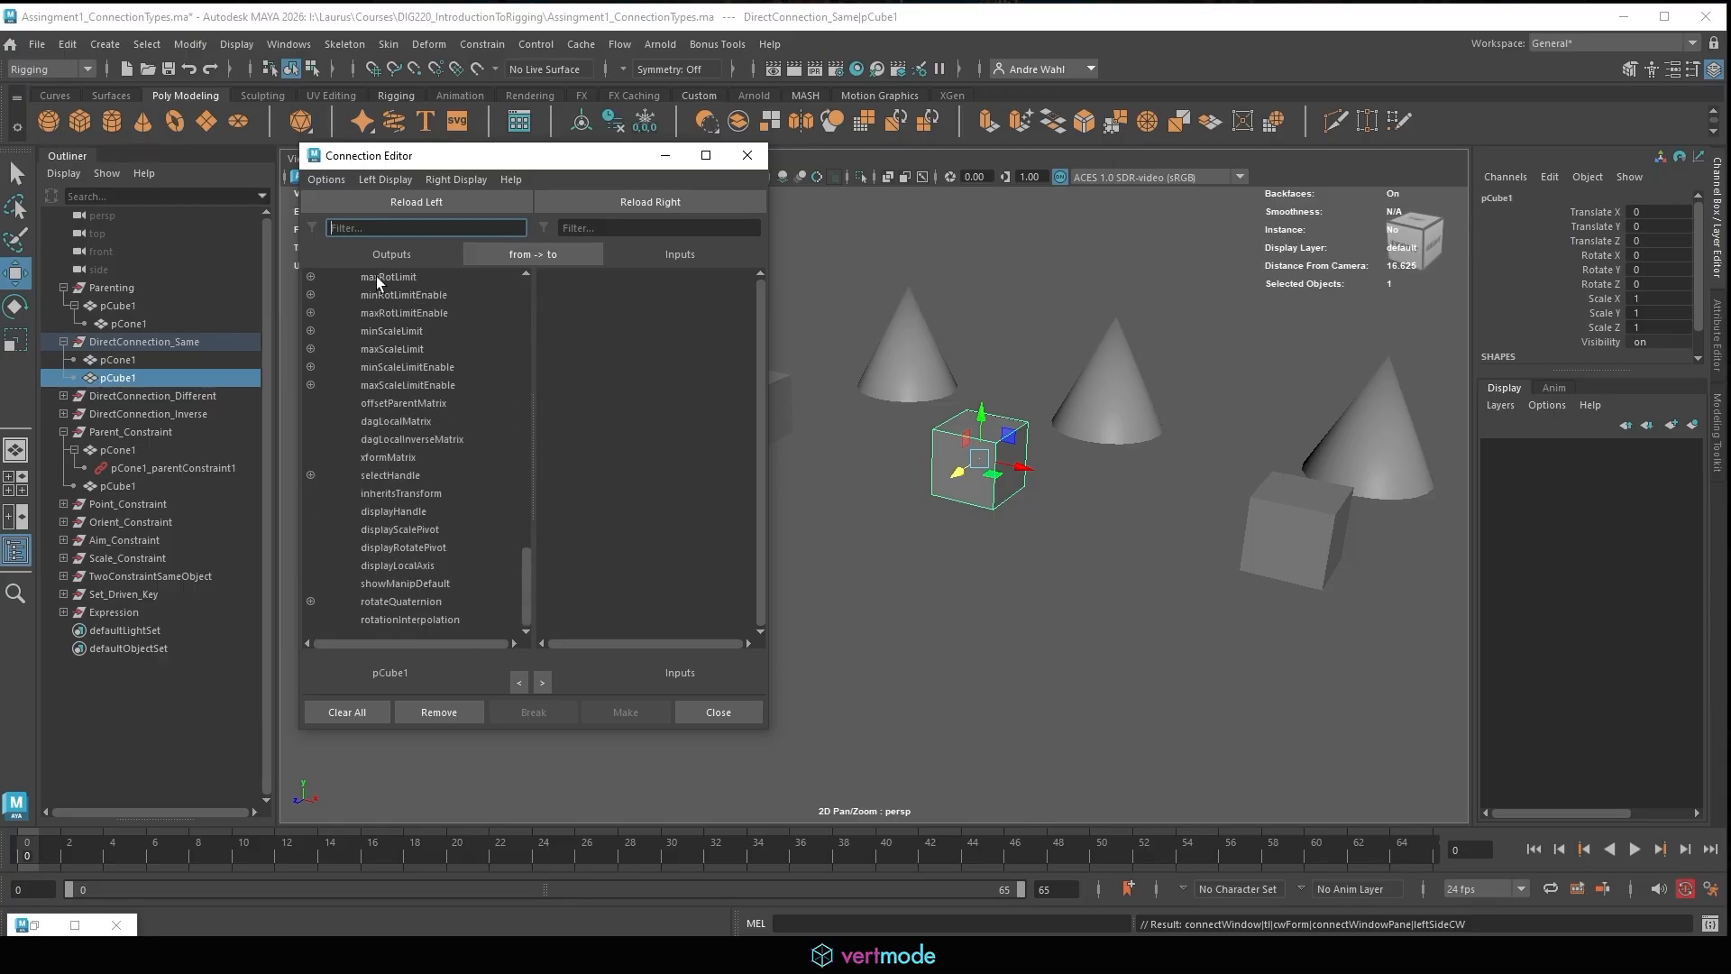
Load pCone1 from the DirectConnection_Same group as the input object and browse the cube's output attributes.
{"action": "left_click", "coordinate": [1104, 361]}
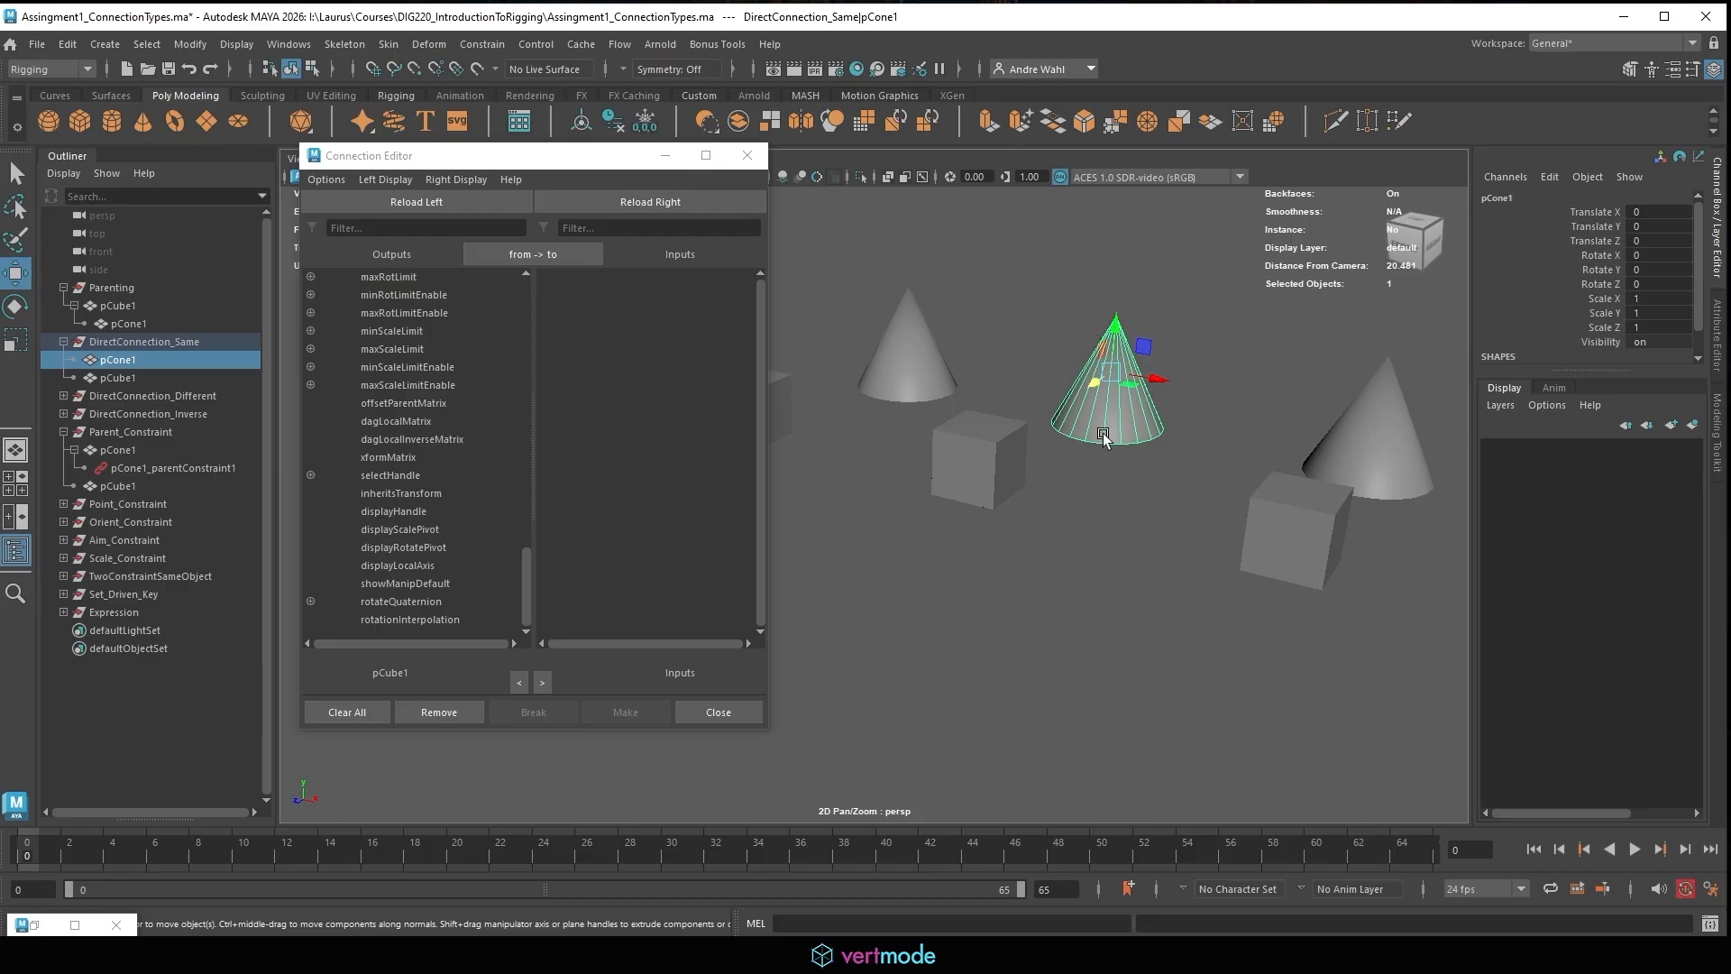
{"action": "left_click", "coordinate": [665, 206]}
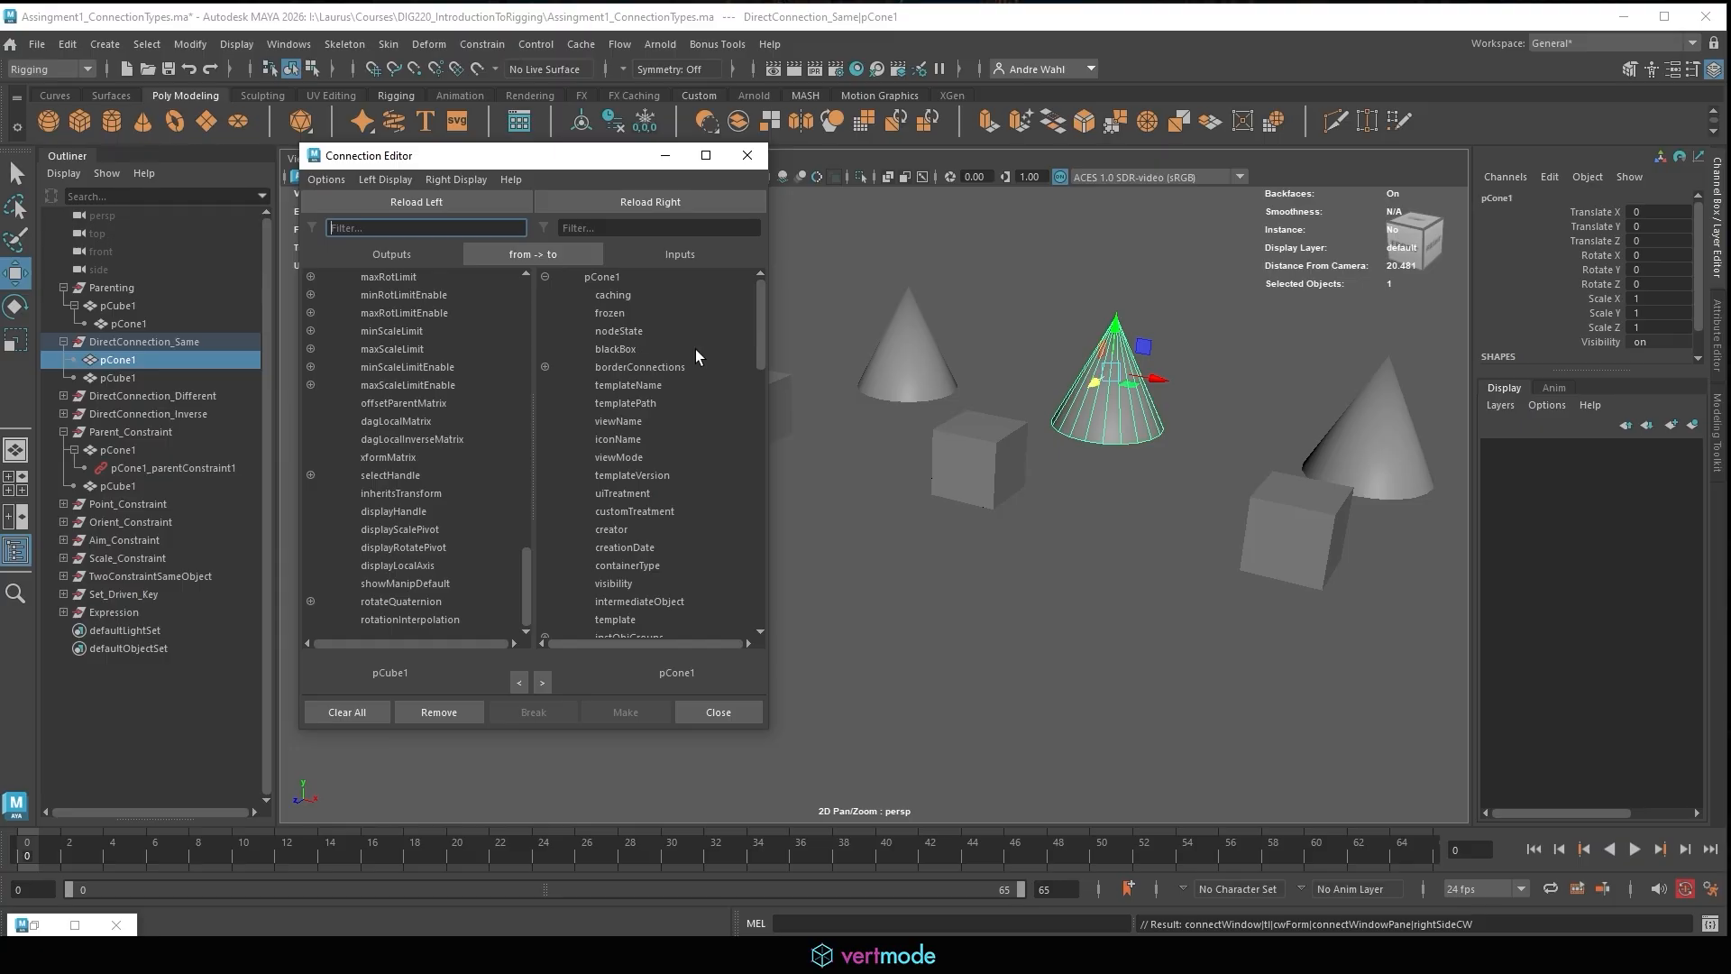
{"action": "scroll", "coordinate": [396, 450], "scroll_direction": "up", "scroll_amount": 20}
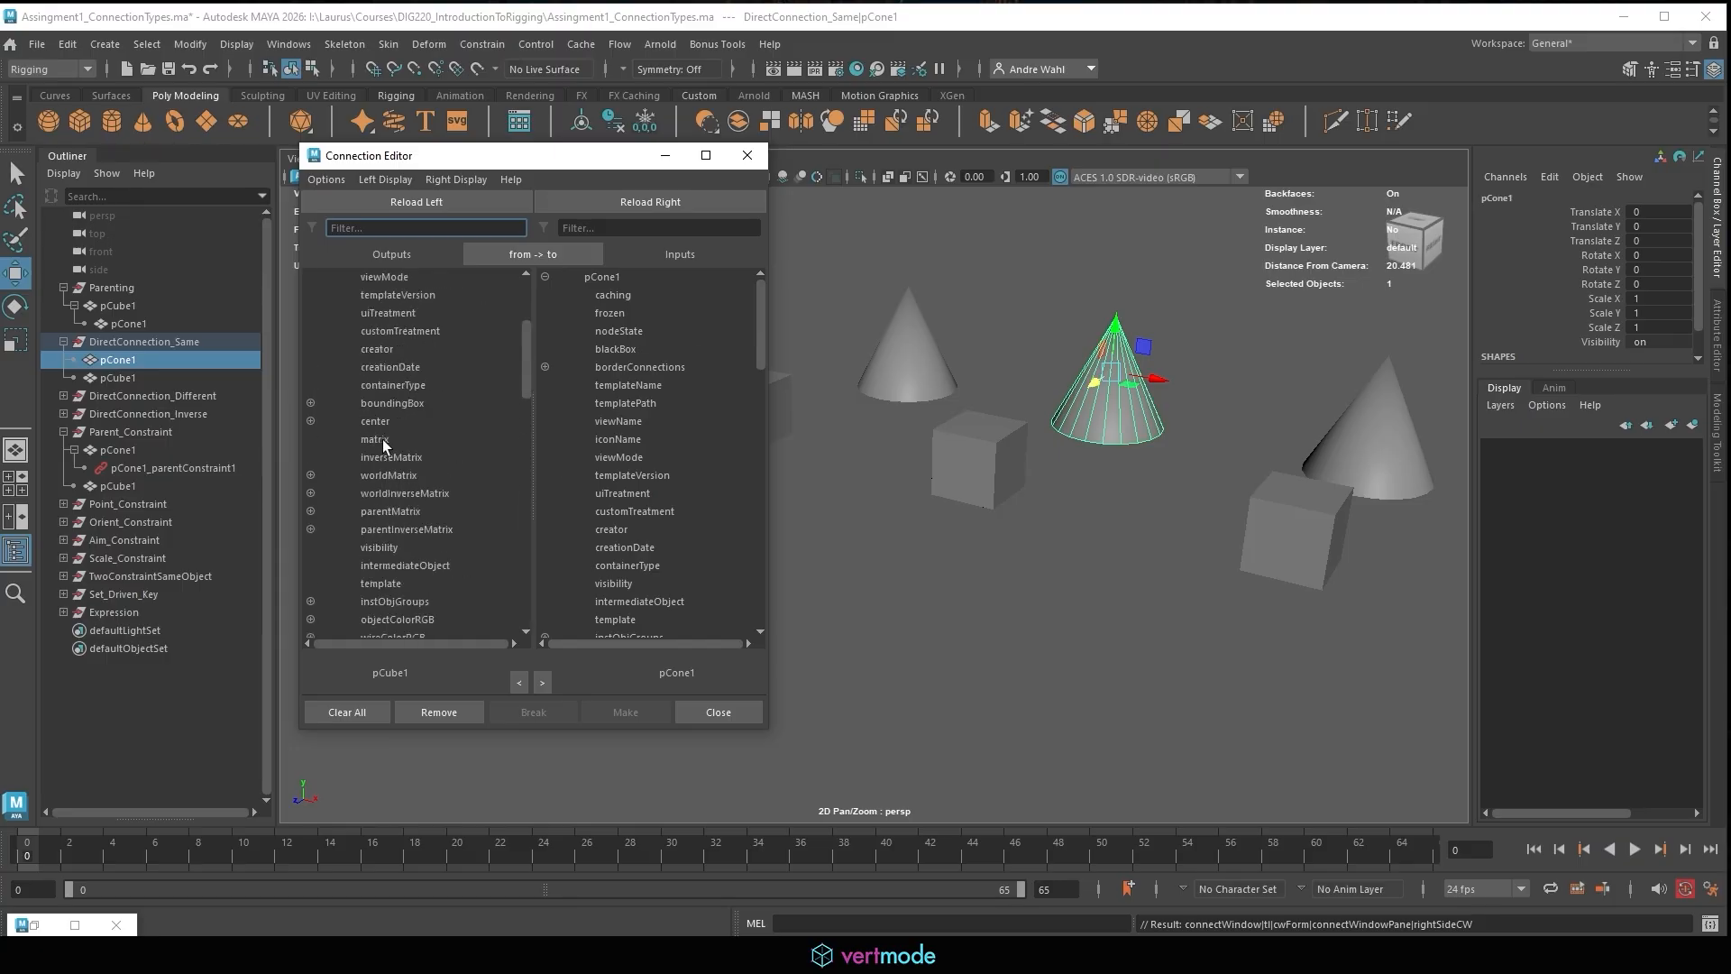
{"action": "scroll", "coordinate": [383, 444], "scroll_direction": "down", "scroll_amount": 20}
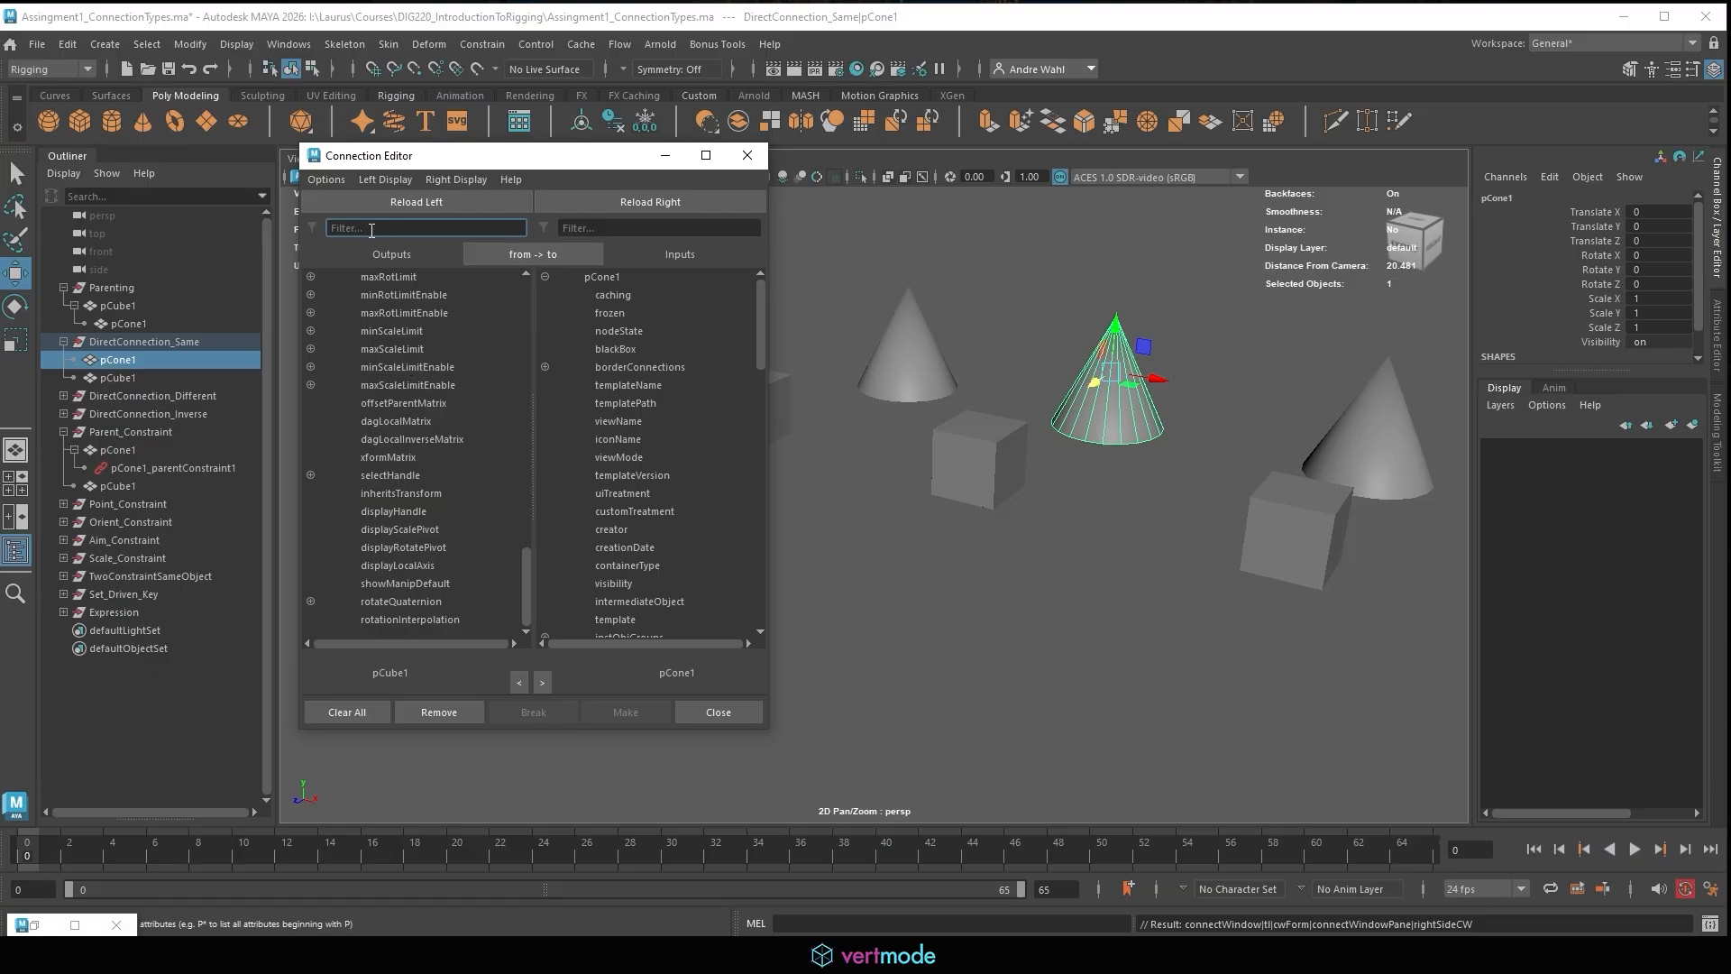
Filter both attribute lists by "vis" and connect pCube1's visibility output to pCone1's visibility input.
{"action": "type", "text": "vis"}
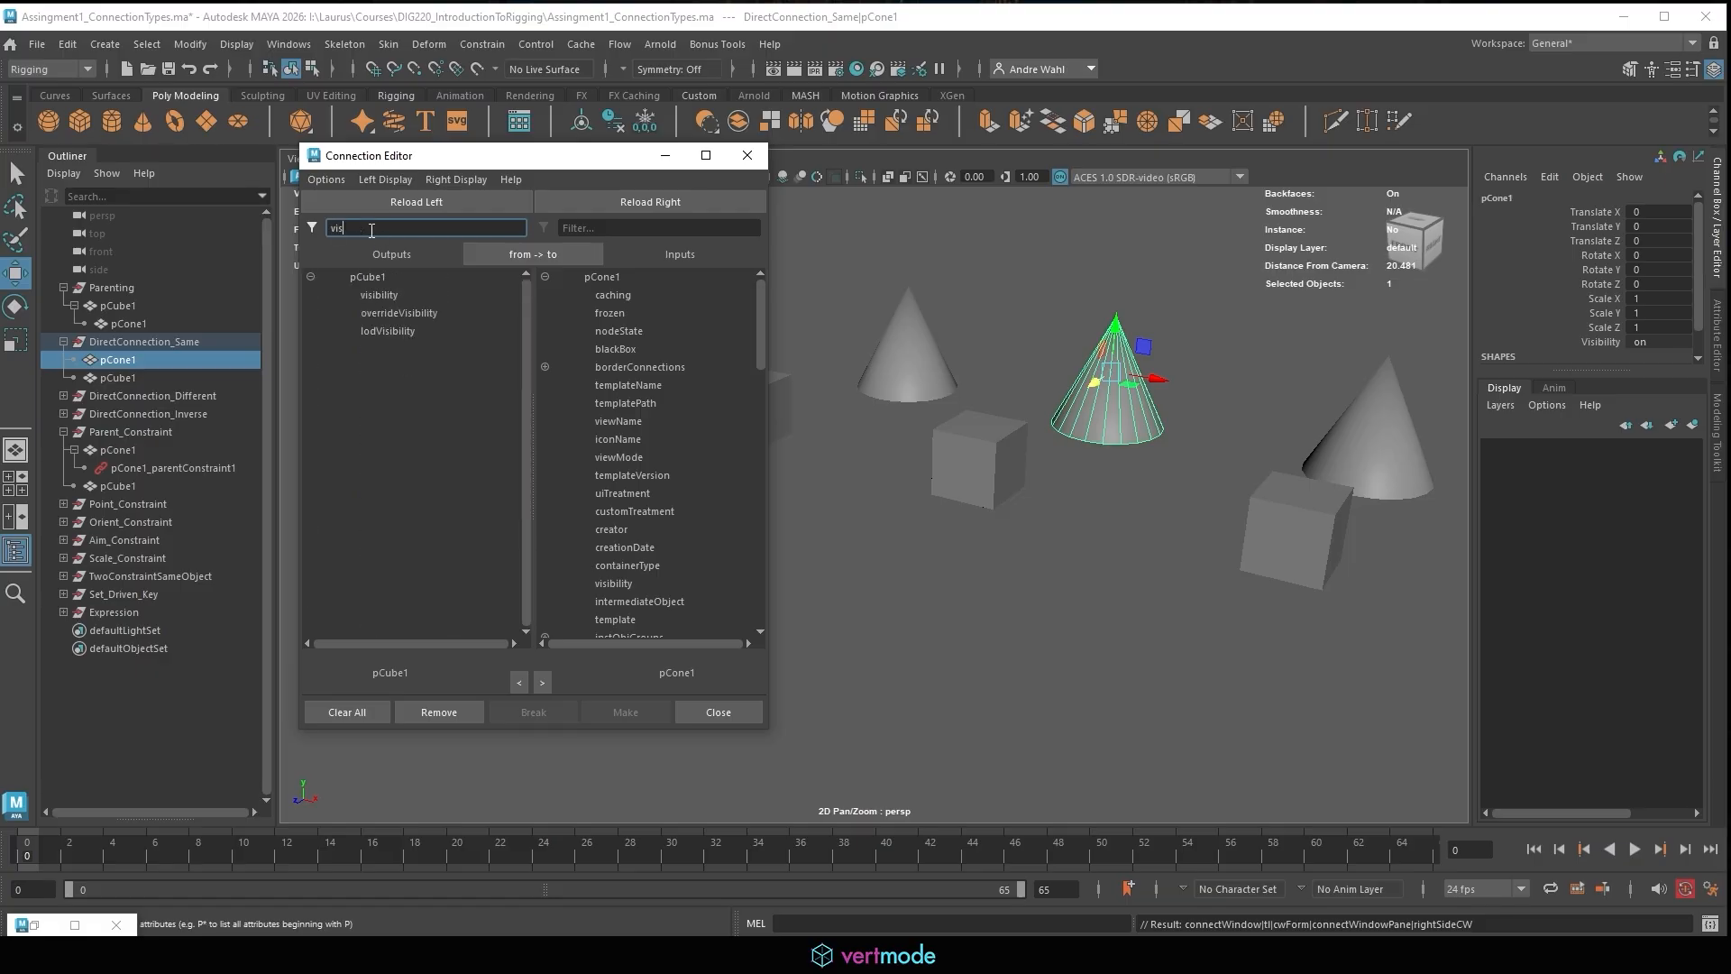
{"action": "left_click", "coordinate": [379, 295]}
{"action": "left_click", "coordinate": [641, 227]}
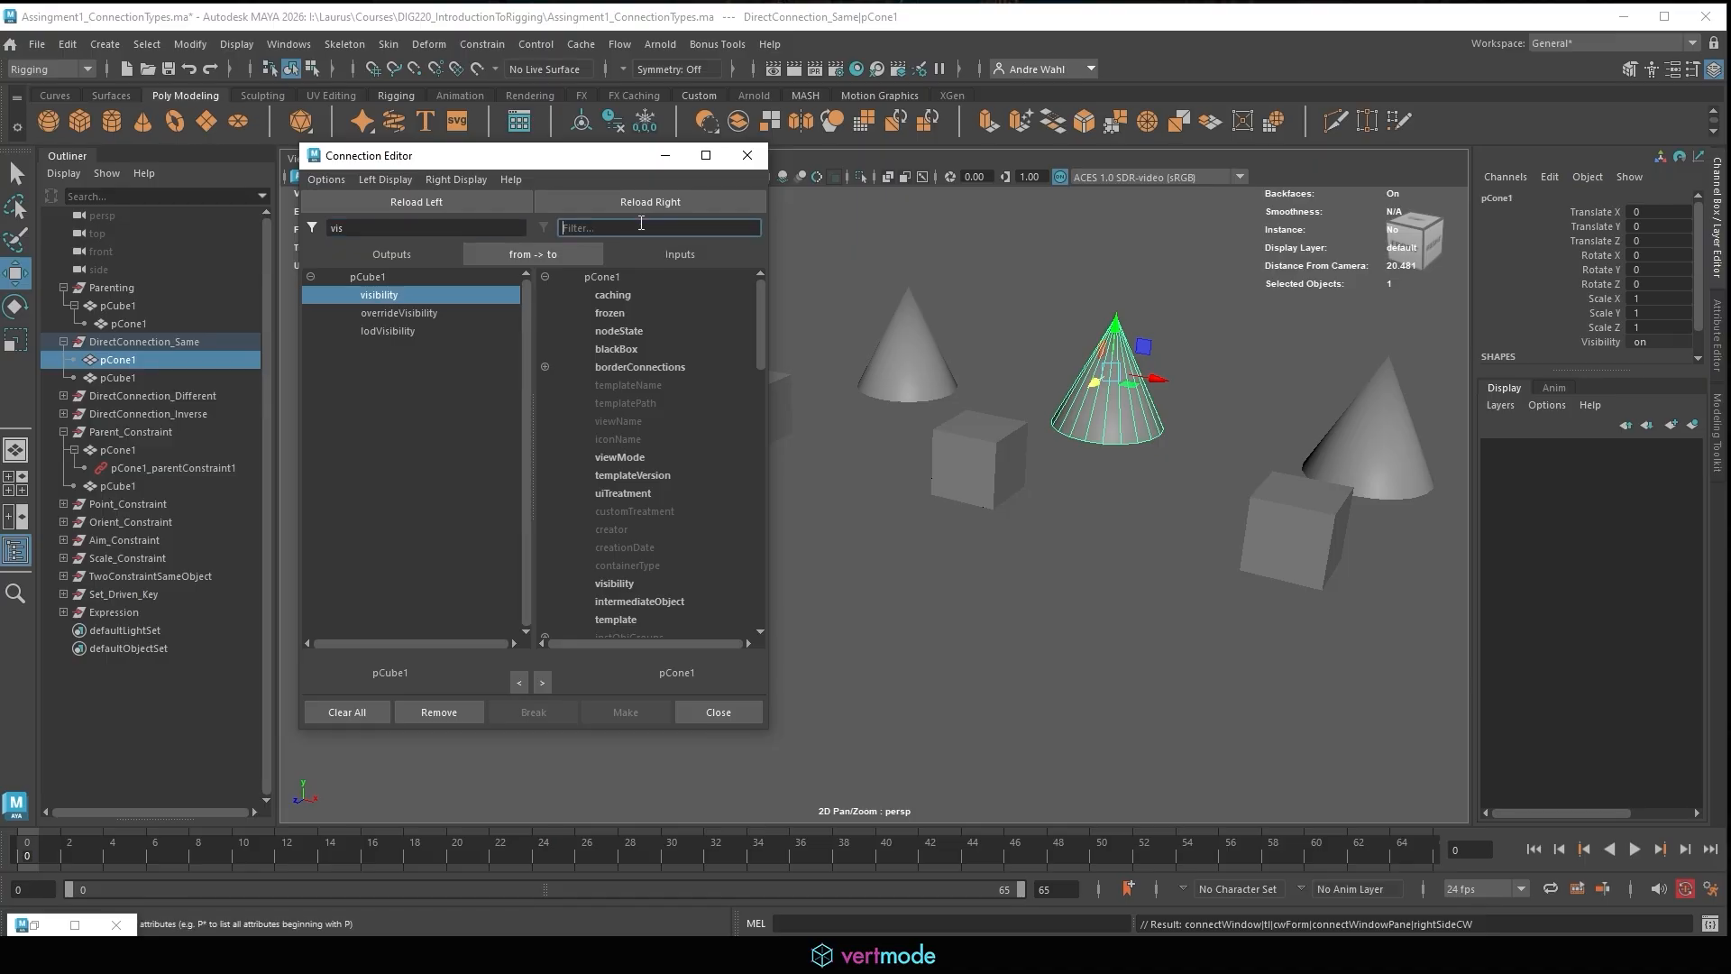
{"action": "type", "text": "vis"}
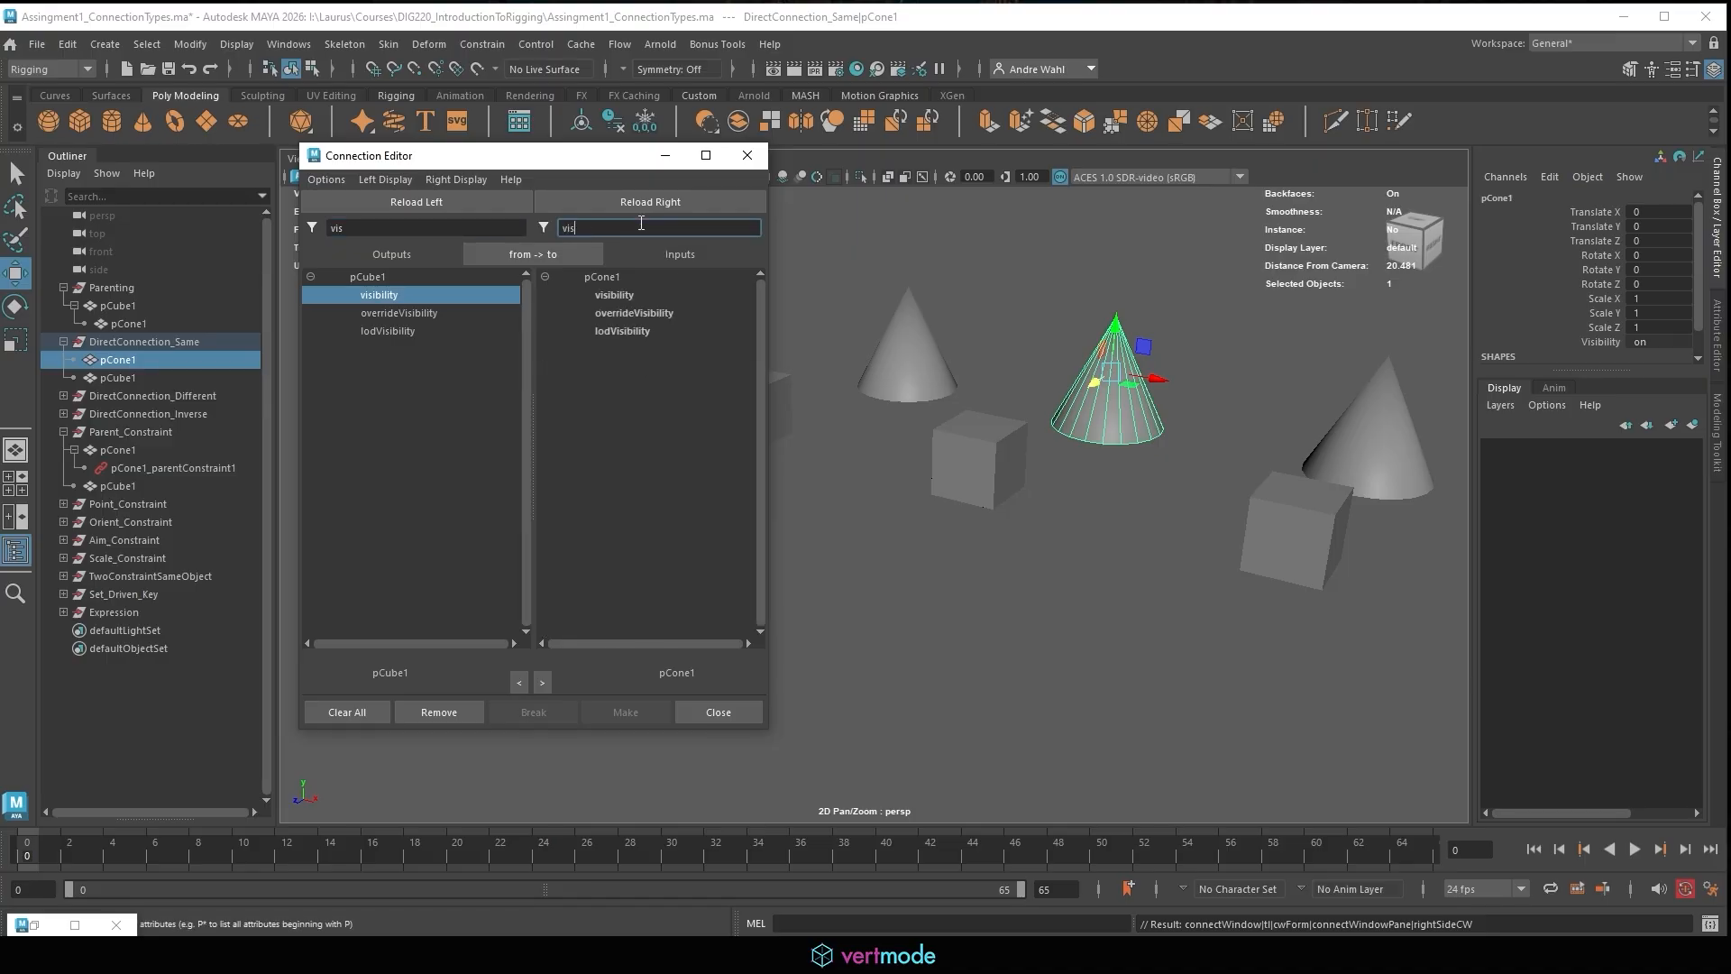
{"action": "left_click", "coordinate": [602, 298]}
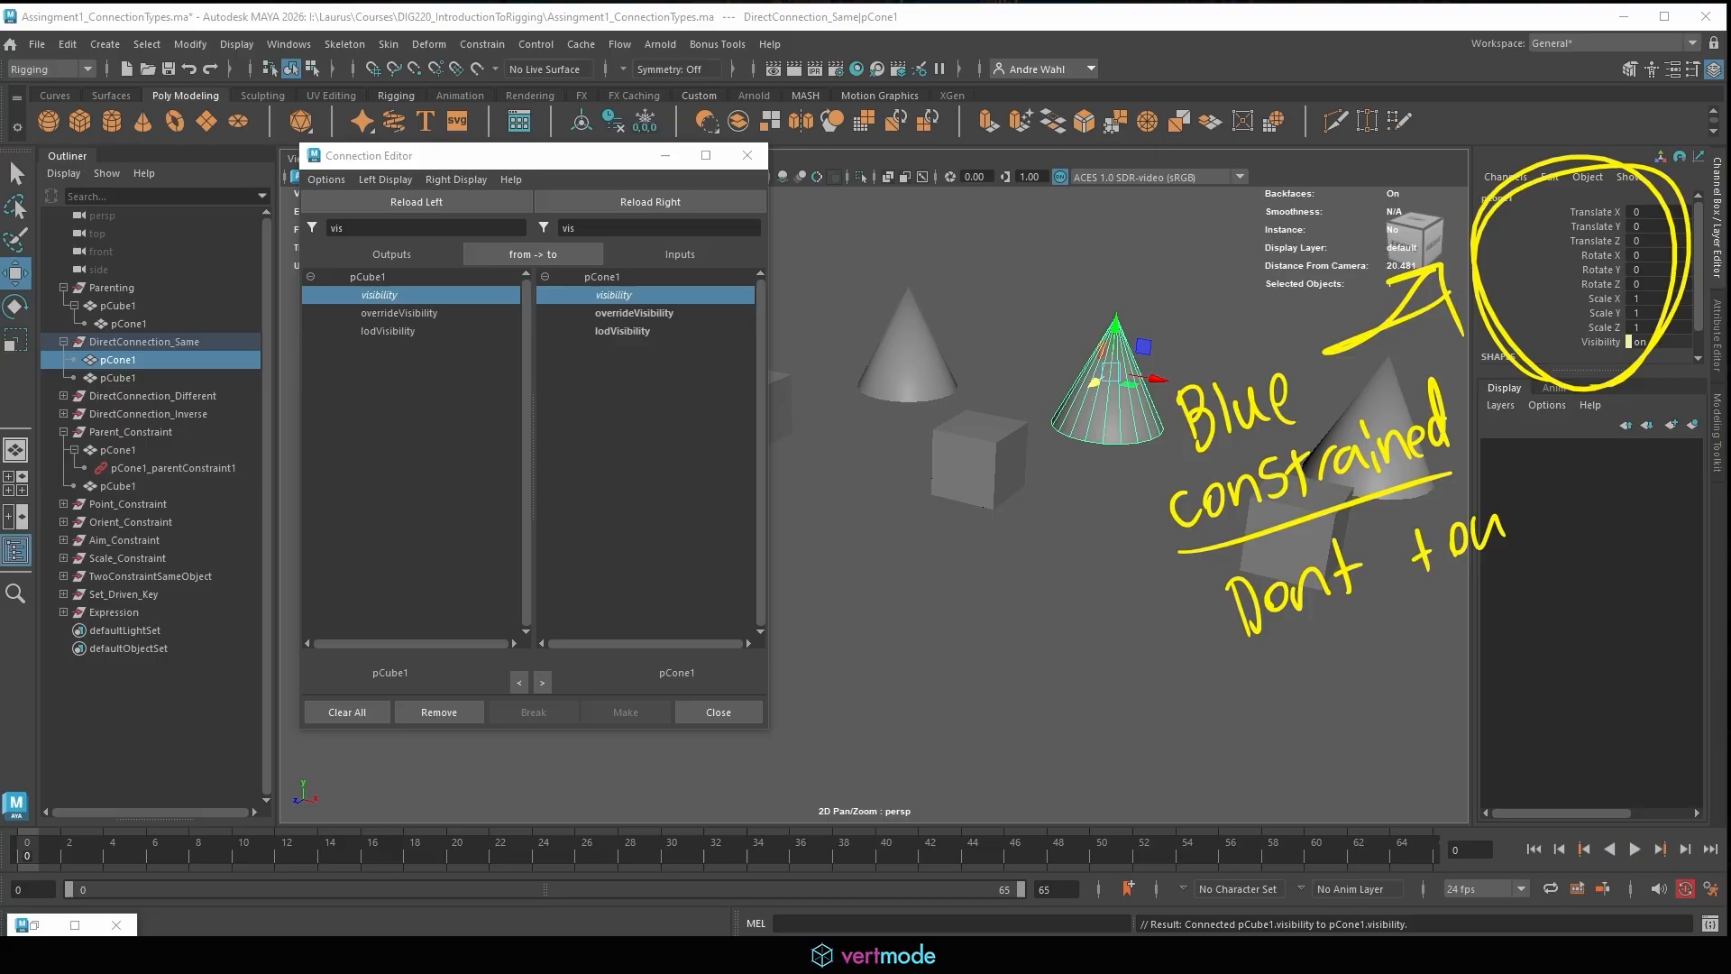
{"action": "key", "text": "Delete"}
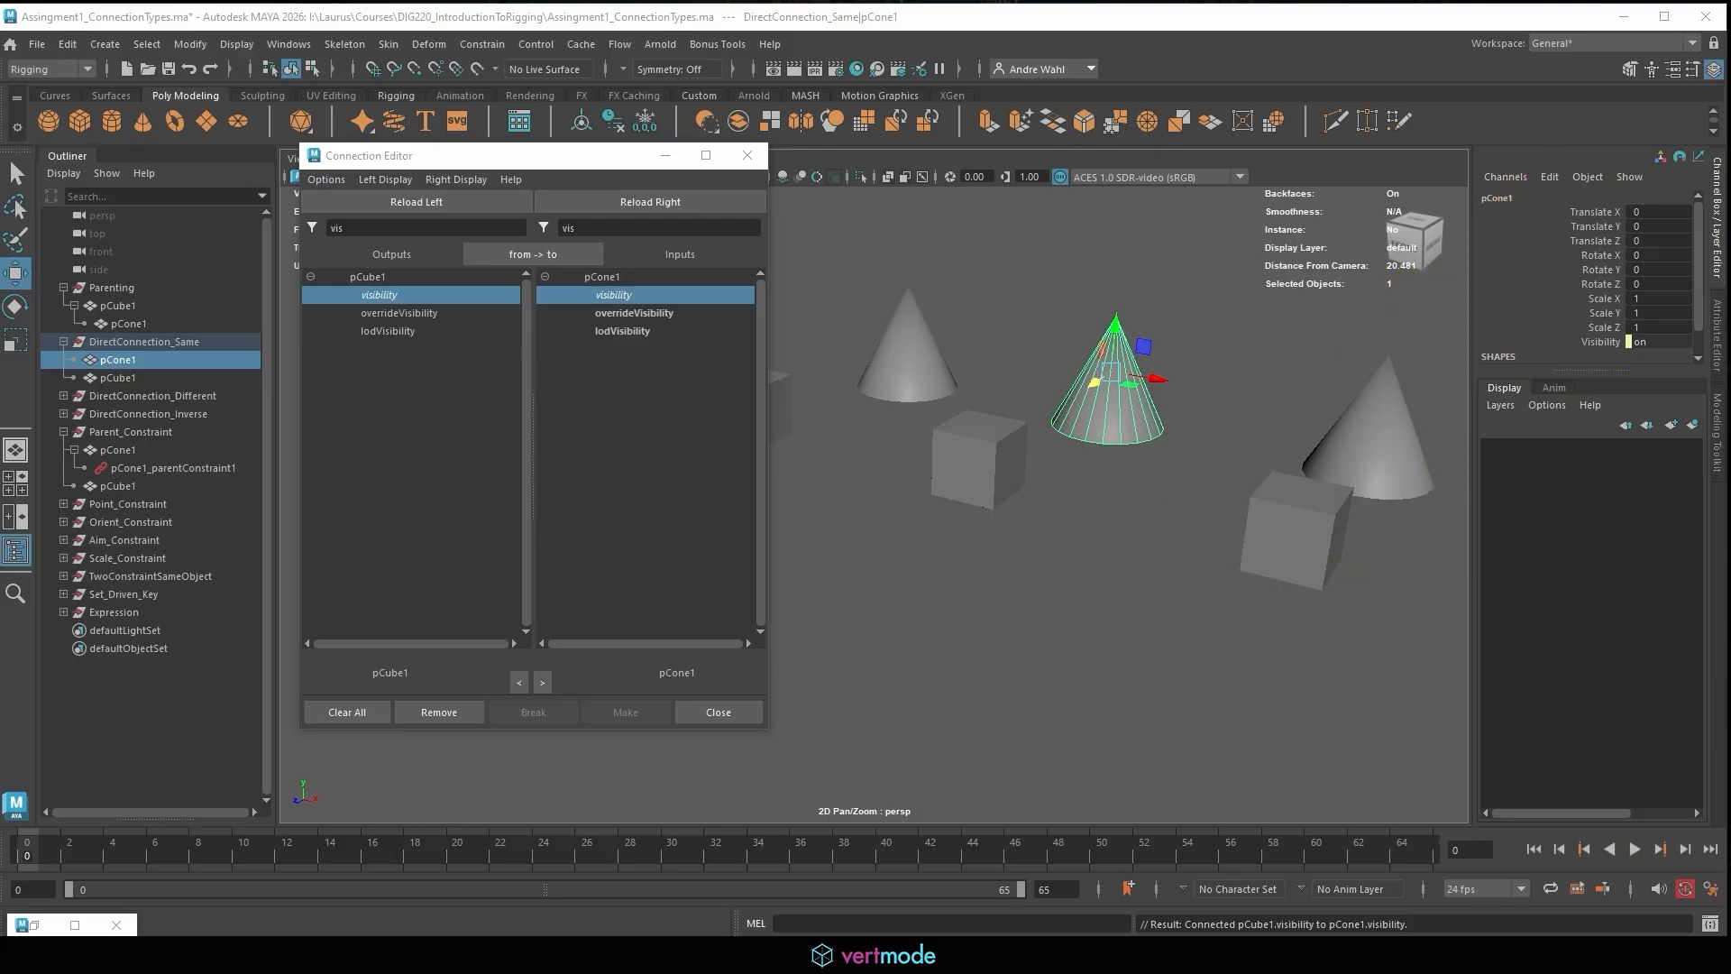
{"action": "mouse_move", "coordinate": [1595, 368]}
{"action": "left_mouse_down"}
{"action": "mouse_move", "coordinate": [1588, 309]}
{"action": "mouse_move", "coordinate": [1558, 379]}
{"action": "mouse_move", "coordinate": [1364, 565]}
{"action": "mouse_move", "coordinate": [1253, 631]}
{"action": "mouse_move", "coordinate": [1291, 628]}
{"action": "mouse_move", "coordinate": [1339, 582]}
{"action": "mouse_move", "coordinate": [1379, 595]}
{"action": "mouse_move", "coordinate": [1439, 568]}
{"action": "left_mouse_up"}
{"action": "left_click_drag", "start_coordinate": [1229, 689], "coordinate": [1464, 622]}
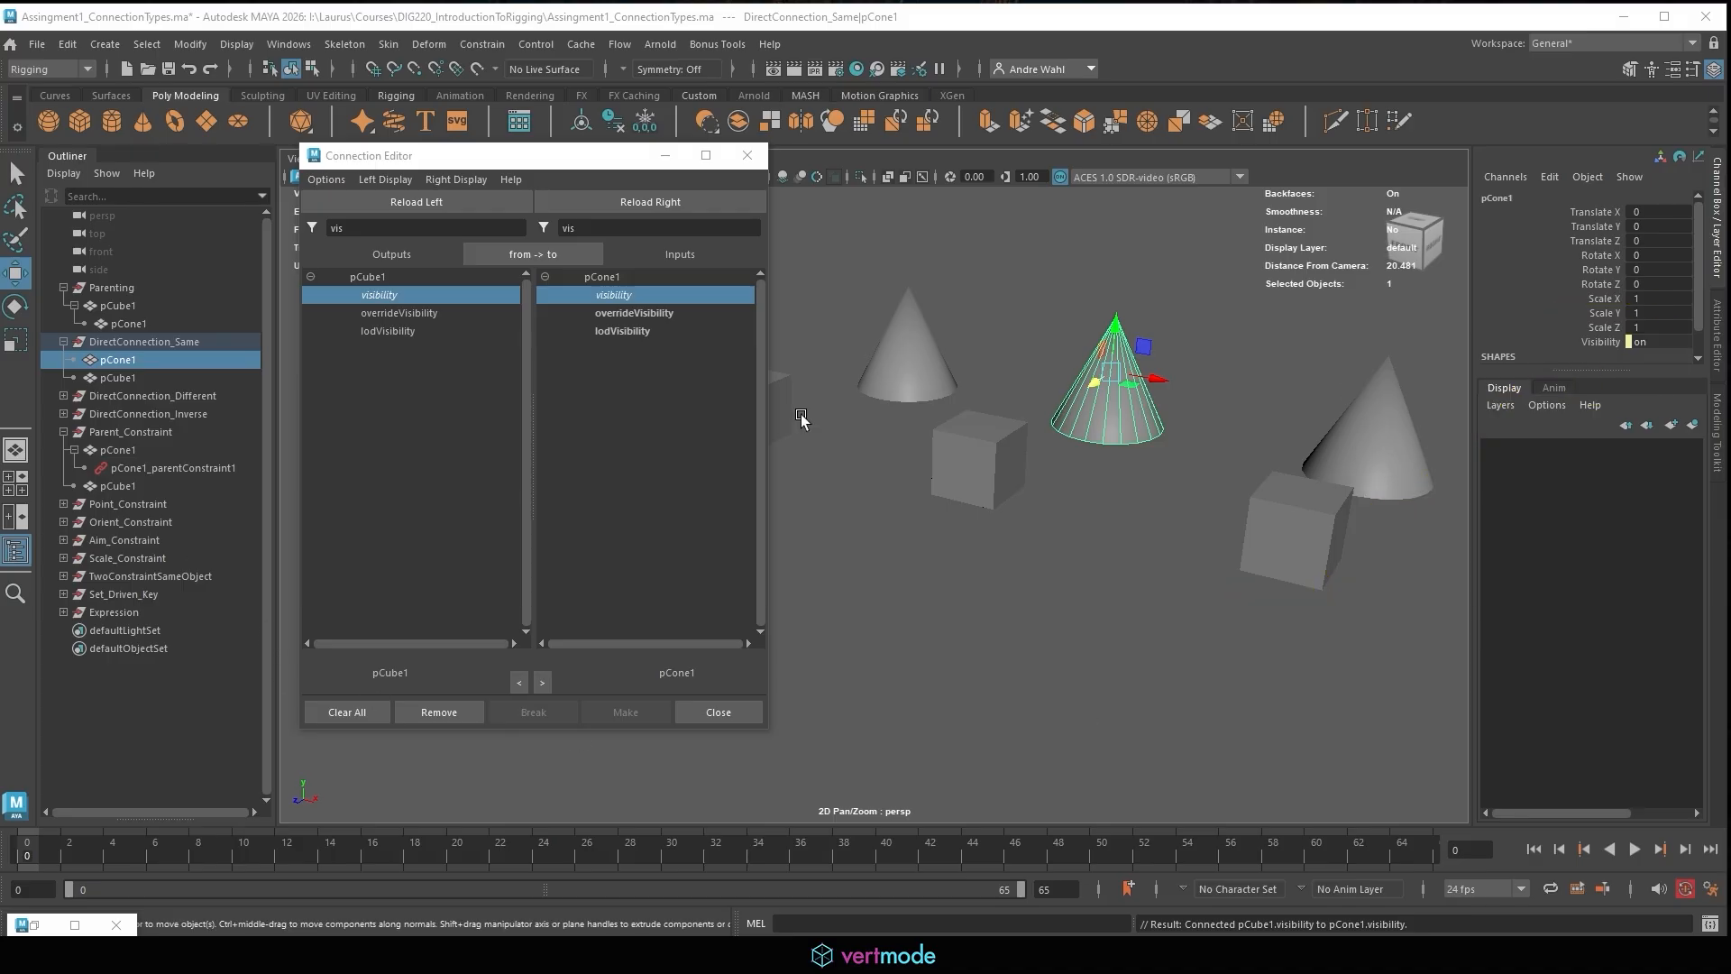
Test the connection by setting the visibility of the DirectConnection_Same cube to off and back to on.
{"action": "left_click", "coordinate": [938, 450]}
{"action": "left_click", "coordinate": [1665, 341]}
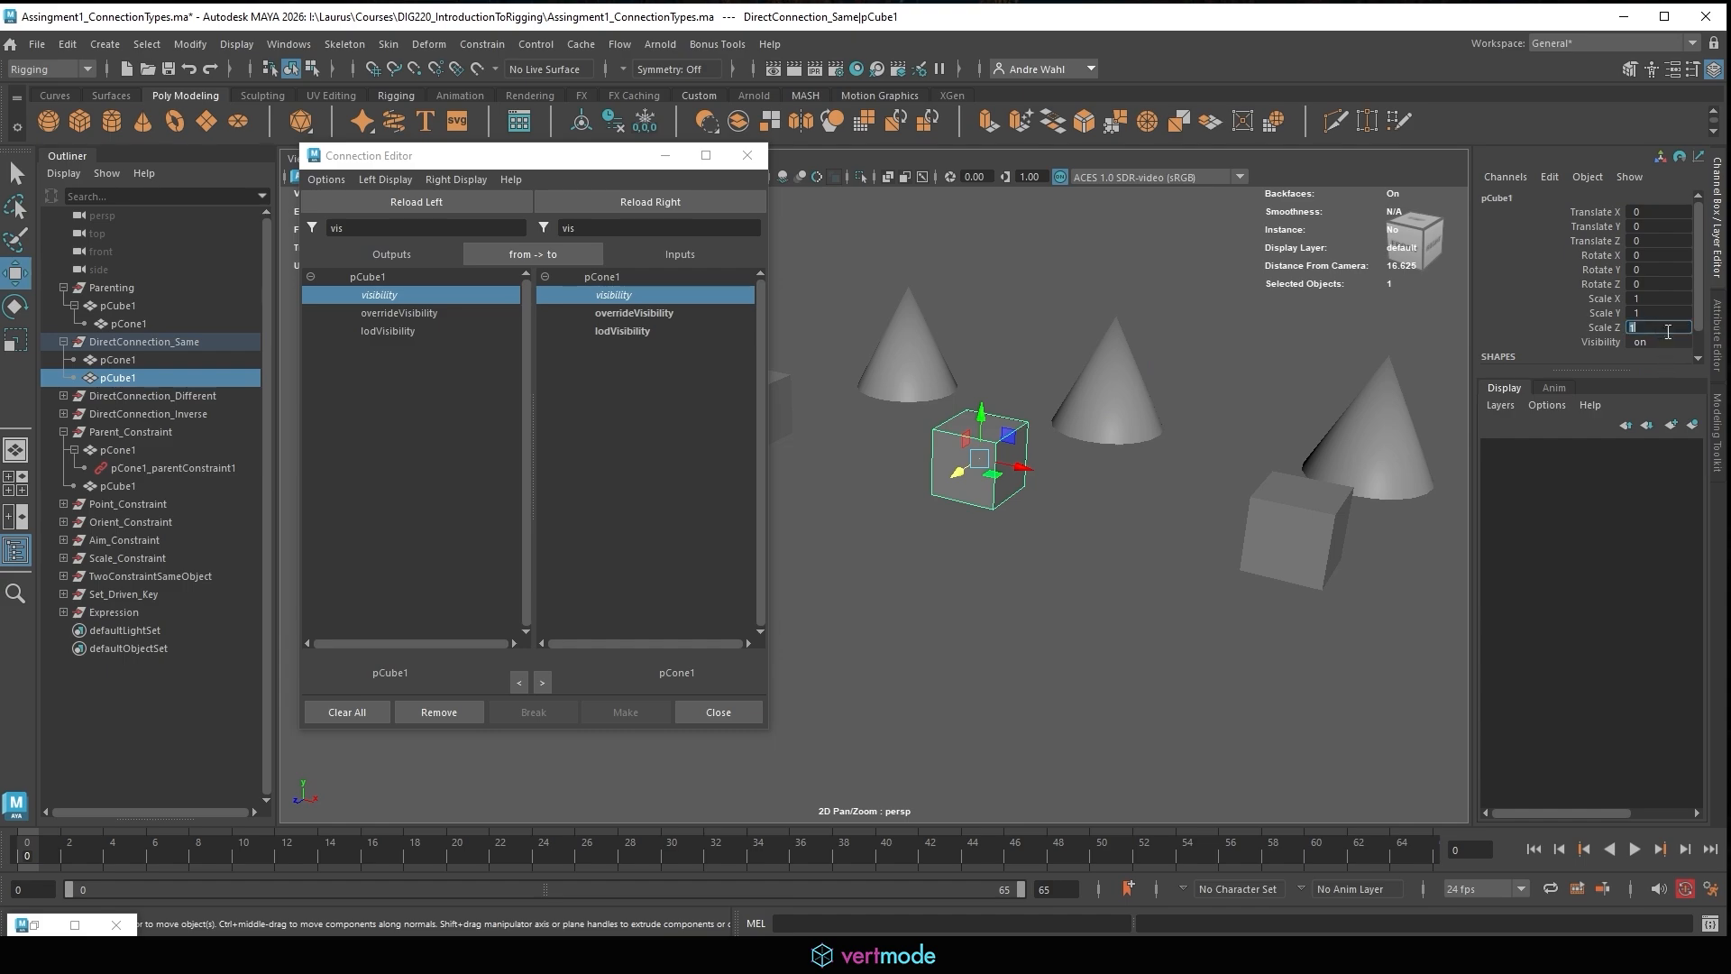
{"action": "type", "text": "0"}
{"action": "key", "text": "Return"}
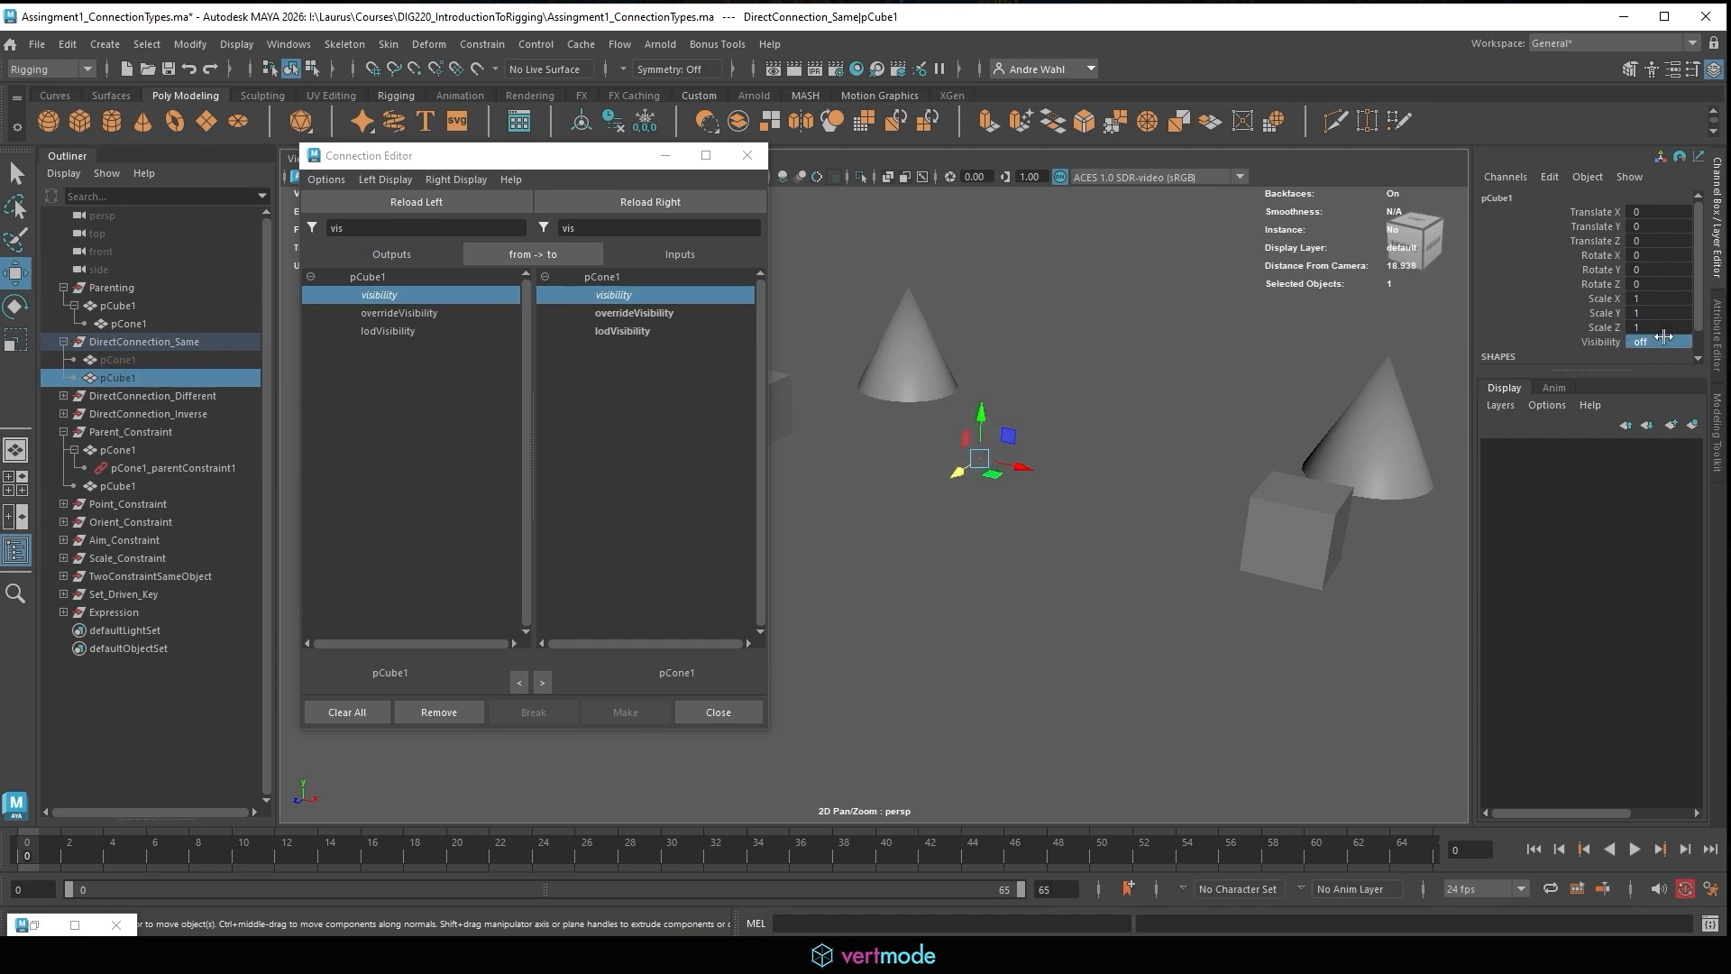
{"action": "type", "text": "1"}
{"action": "key", "text": "Return"}
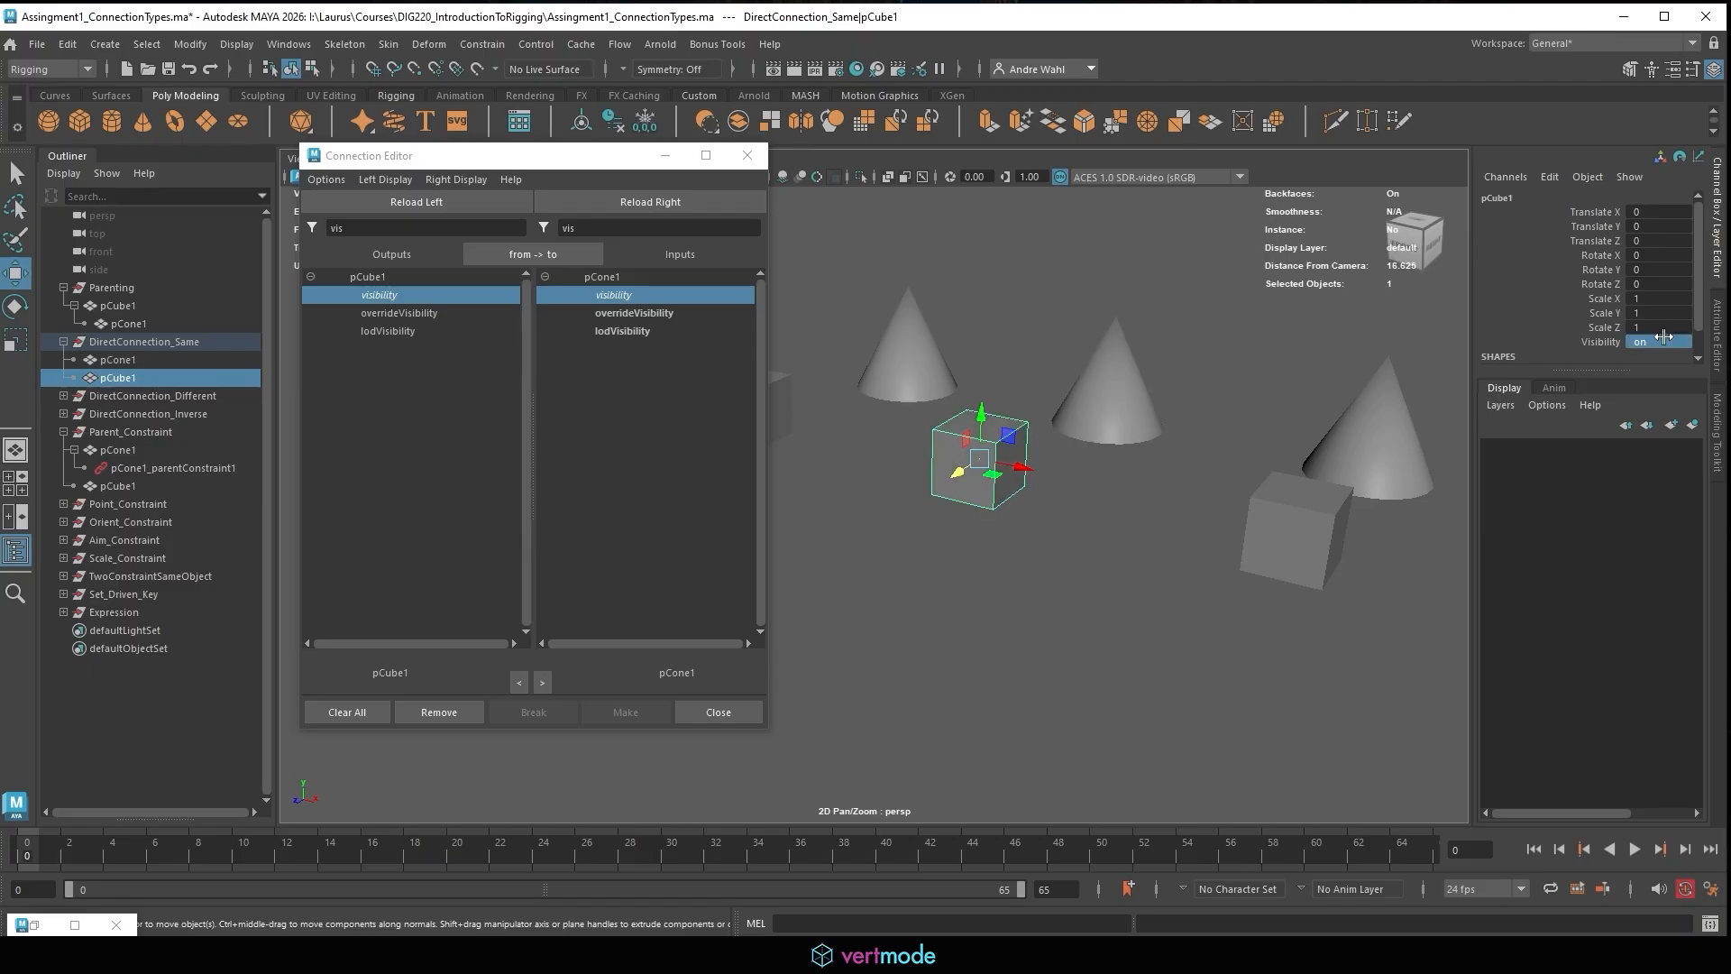
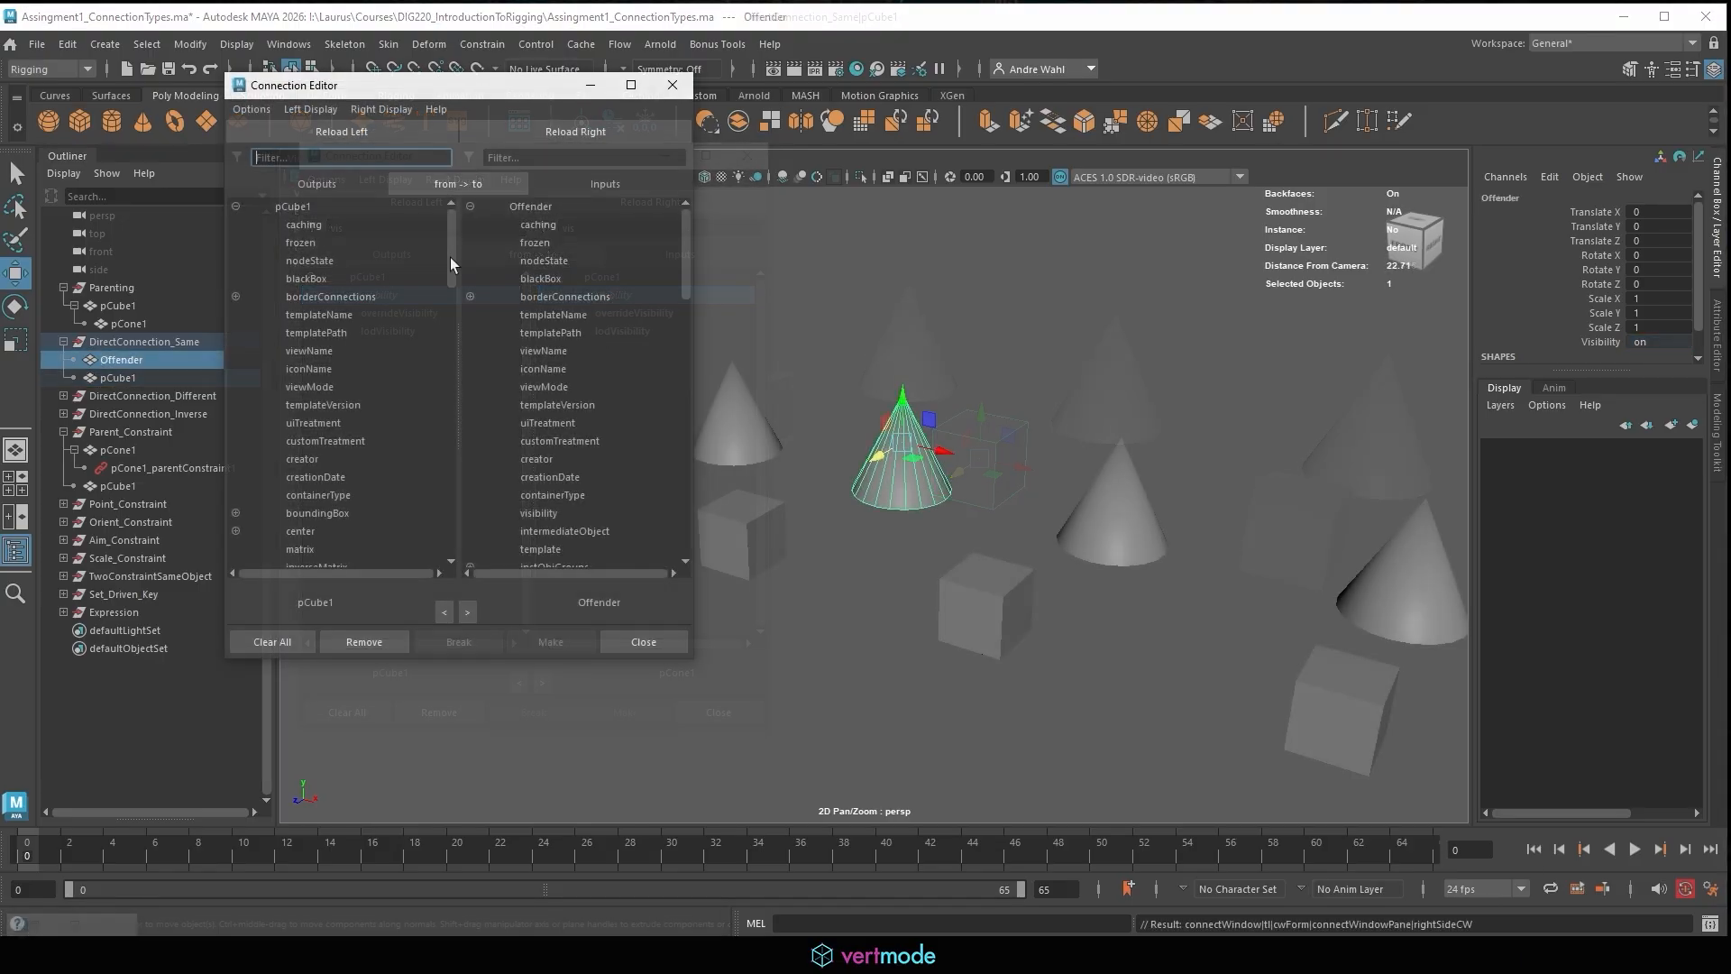
With the cone renamed Offender loaded as input, filter both sides by "vis" and connect pCube1's visibility to Offender's visibility.
{"action": "scroll", "coordinate": [357, 523], "scroll_direction": "up", "scroll_amount": 14}
{"action": "scroll", "coordinate": [358, 523], "scroll_direction": "down", "scroll_amount": 14}
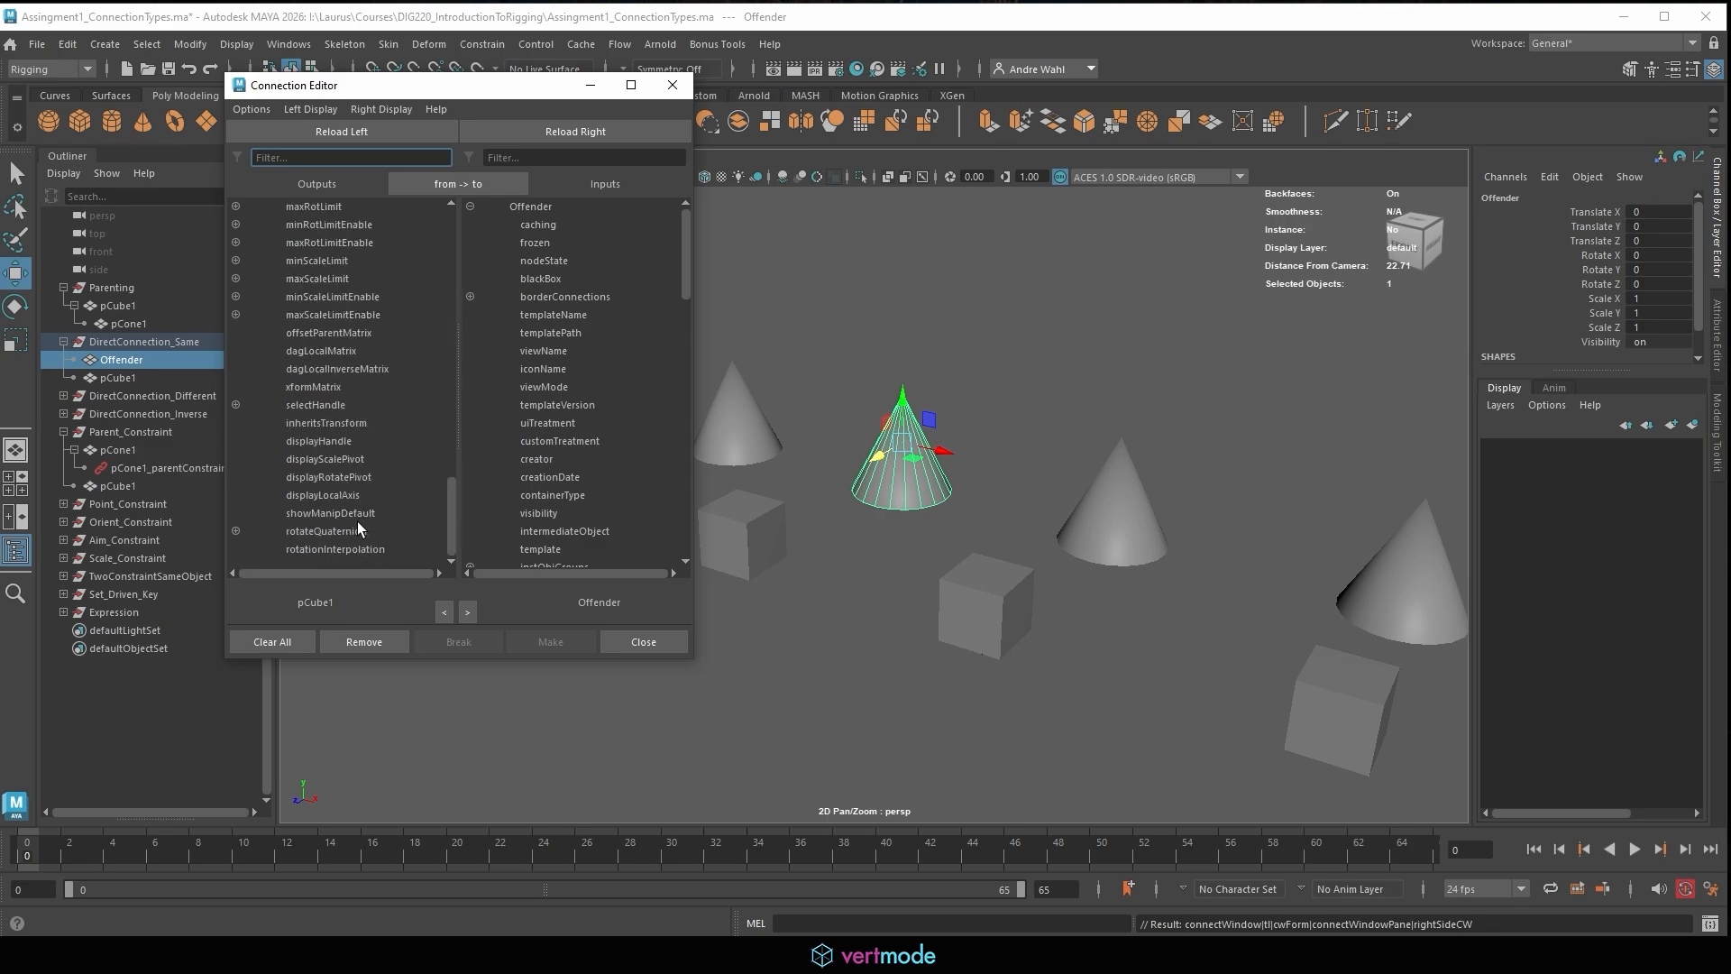
{"action": "scroll", "coordinate": [341, 457], "scroll_direction": "up", "scroll_amount": 14}
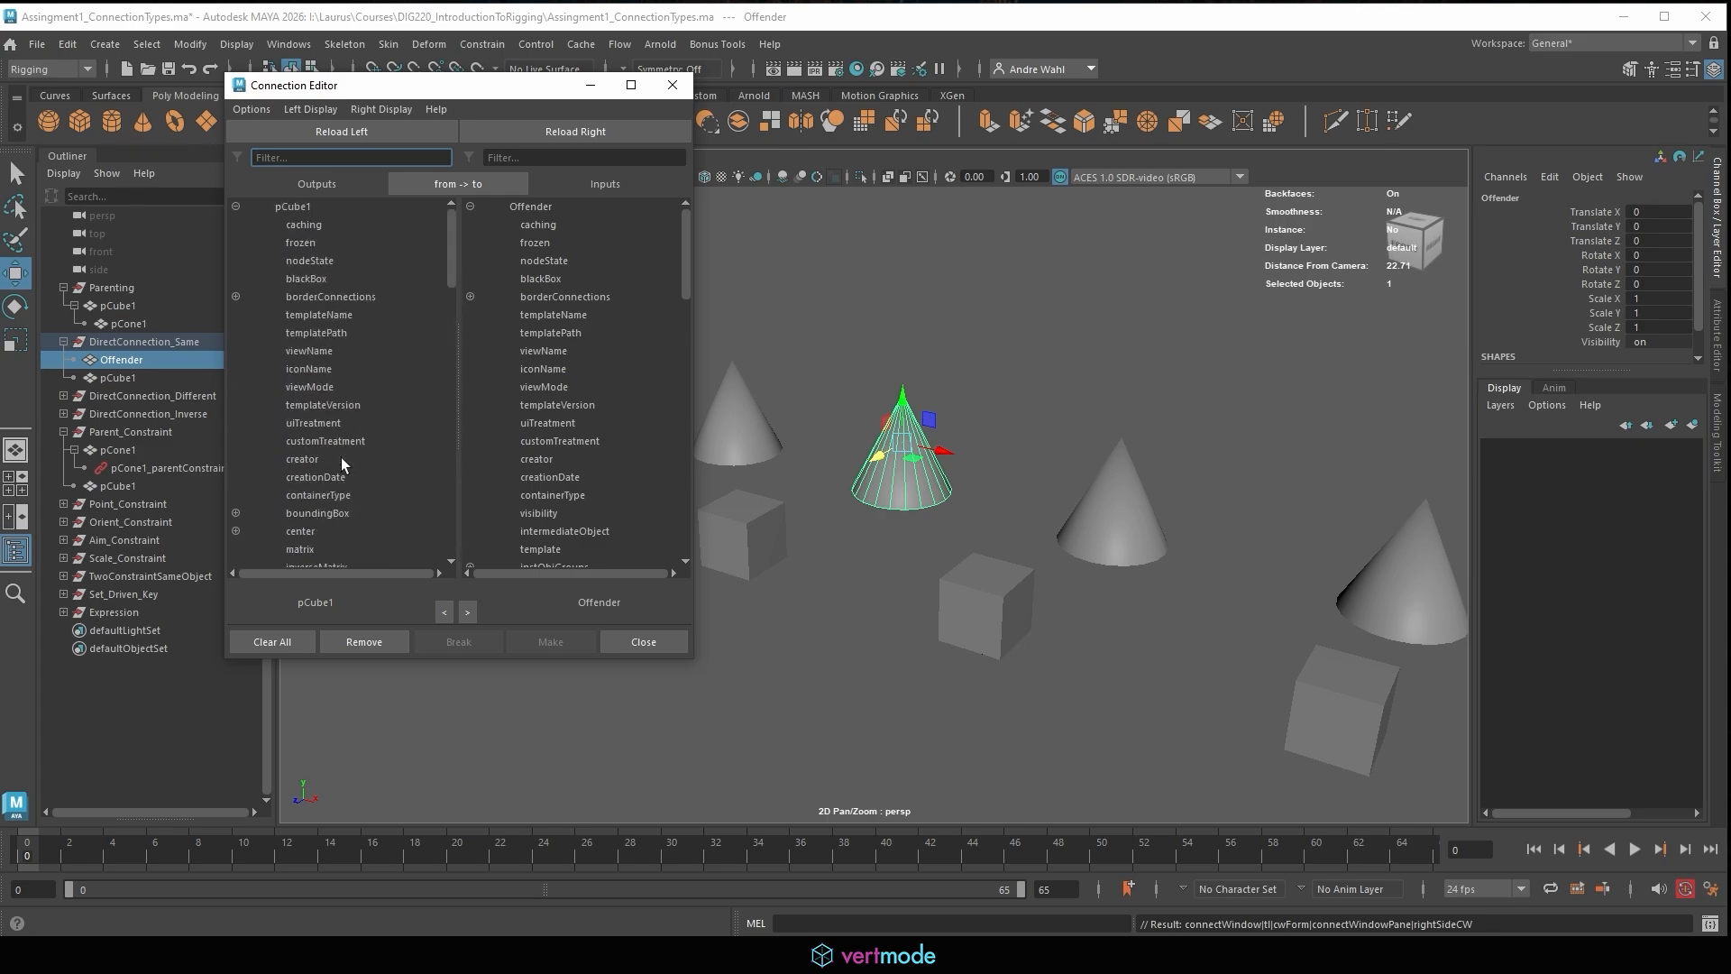
{"action": "scroll", "coordinate": [341, 457], "scroll_direction": "down", "scroll_amount": 14}
{"action": "scroll", "coordinate": [340, 457], "scroll_direction": "up", "scroll_amount": 11}
{"action": "left_click", "coordinate": [295, 156]}
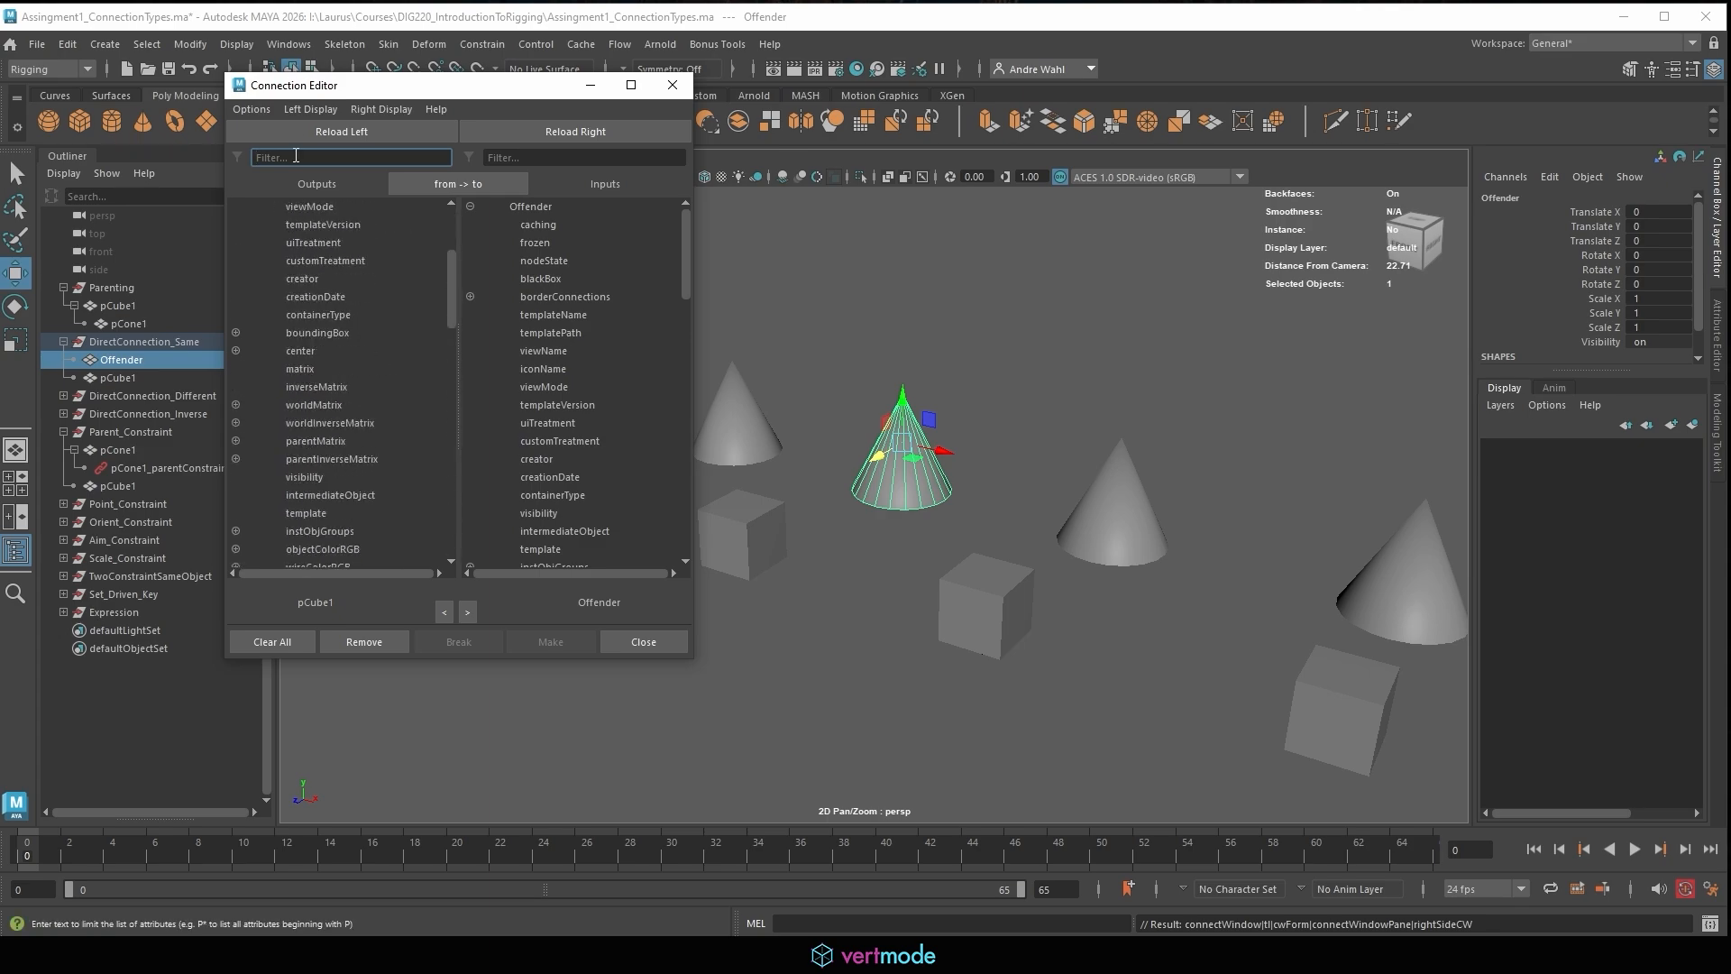
{"action": "type", "text": "vis"}
{"action": "left_click", "coordinate": [305, 225]}
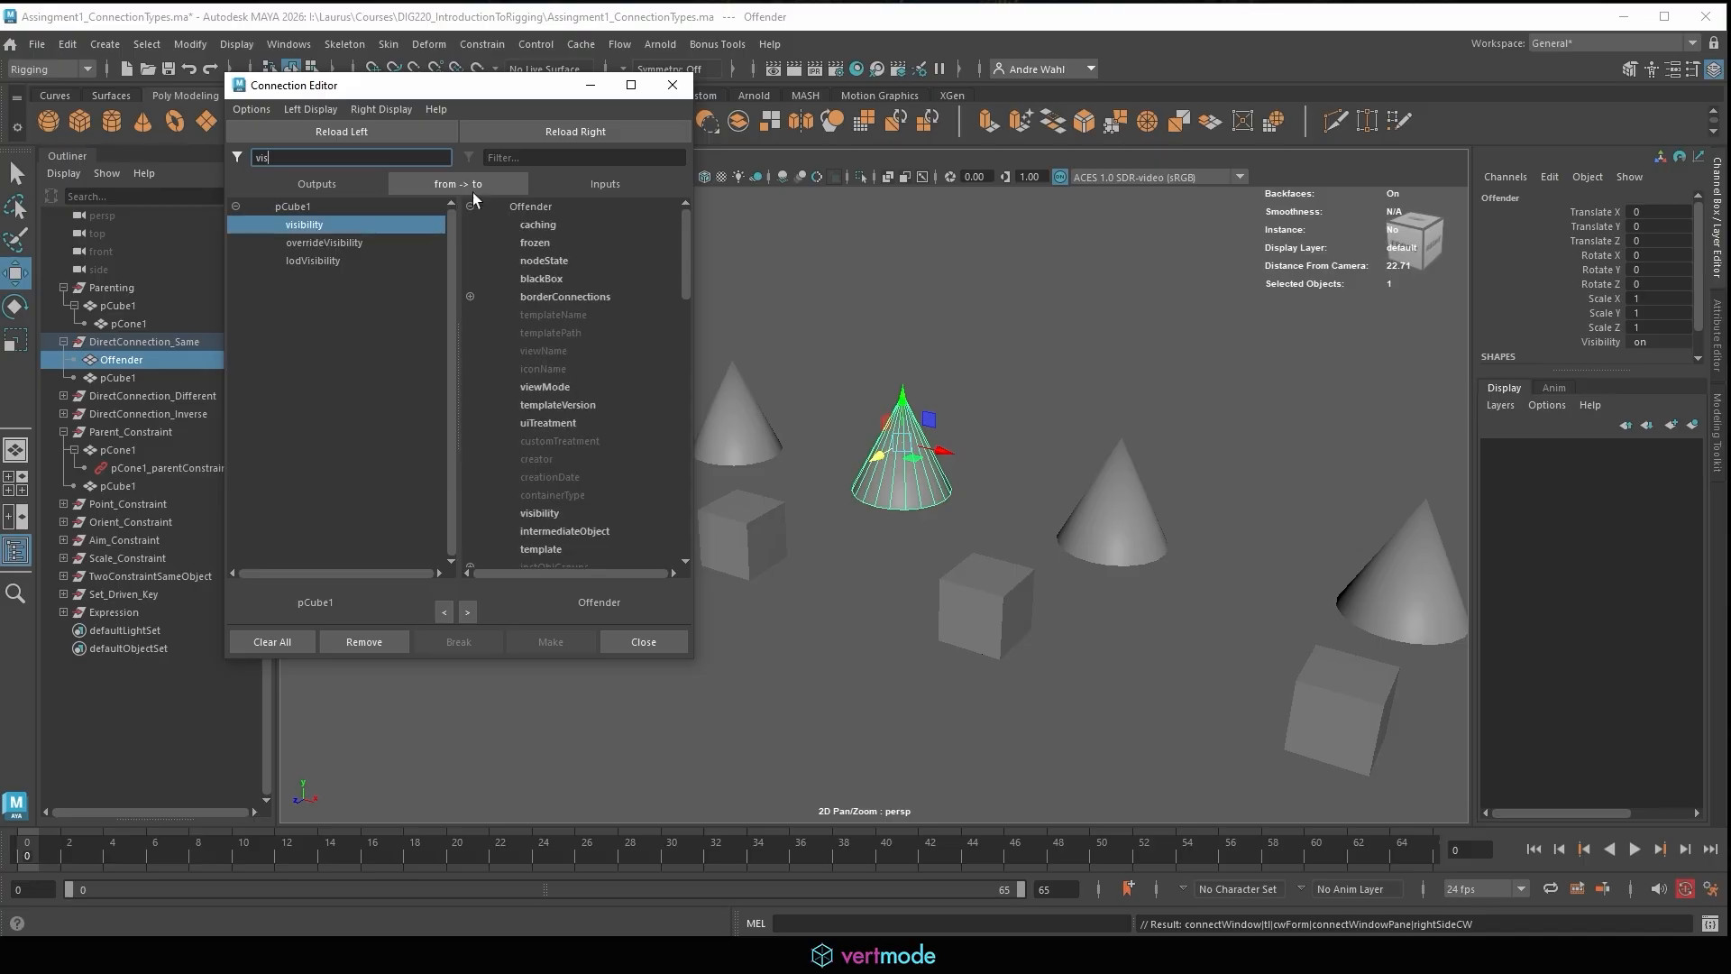
{"action": "left_click", "coordinate": [584, 157]}
{"action": "type", "text": "vis"}
{"action": "left_click", "coordinate": [566, 225]}
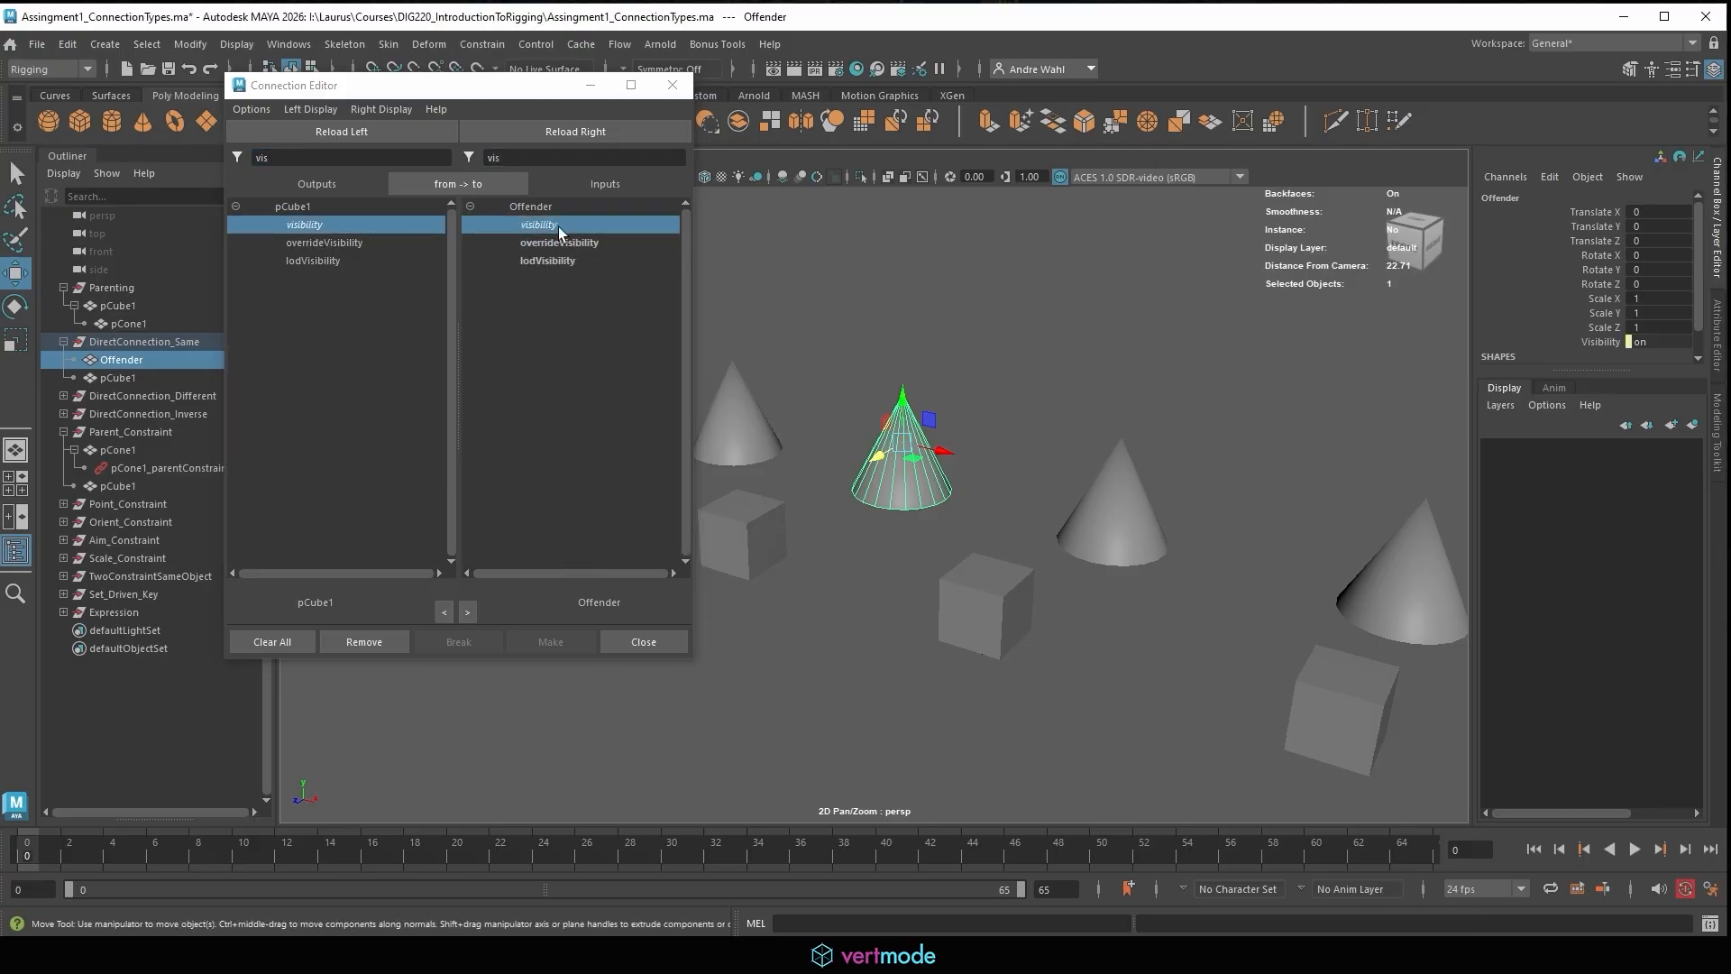
Break and remake the visibility connection from pCube1 to Offender, and close the Connection Editor.
{"action": "left_click", "coordinate": [559, 225]}
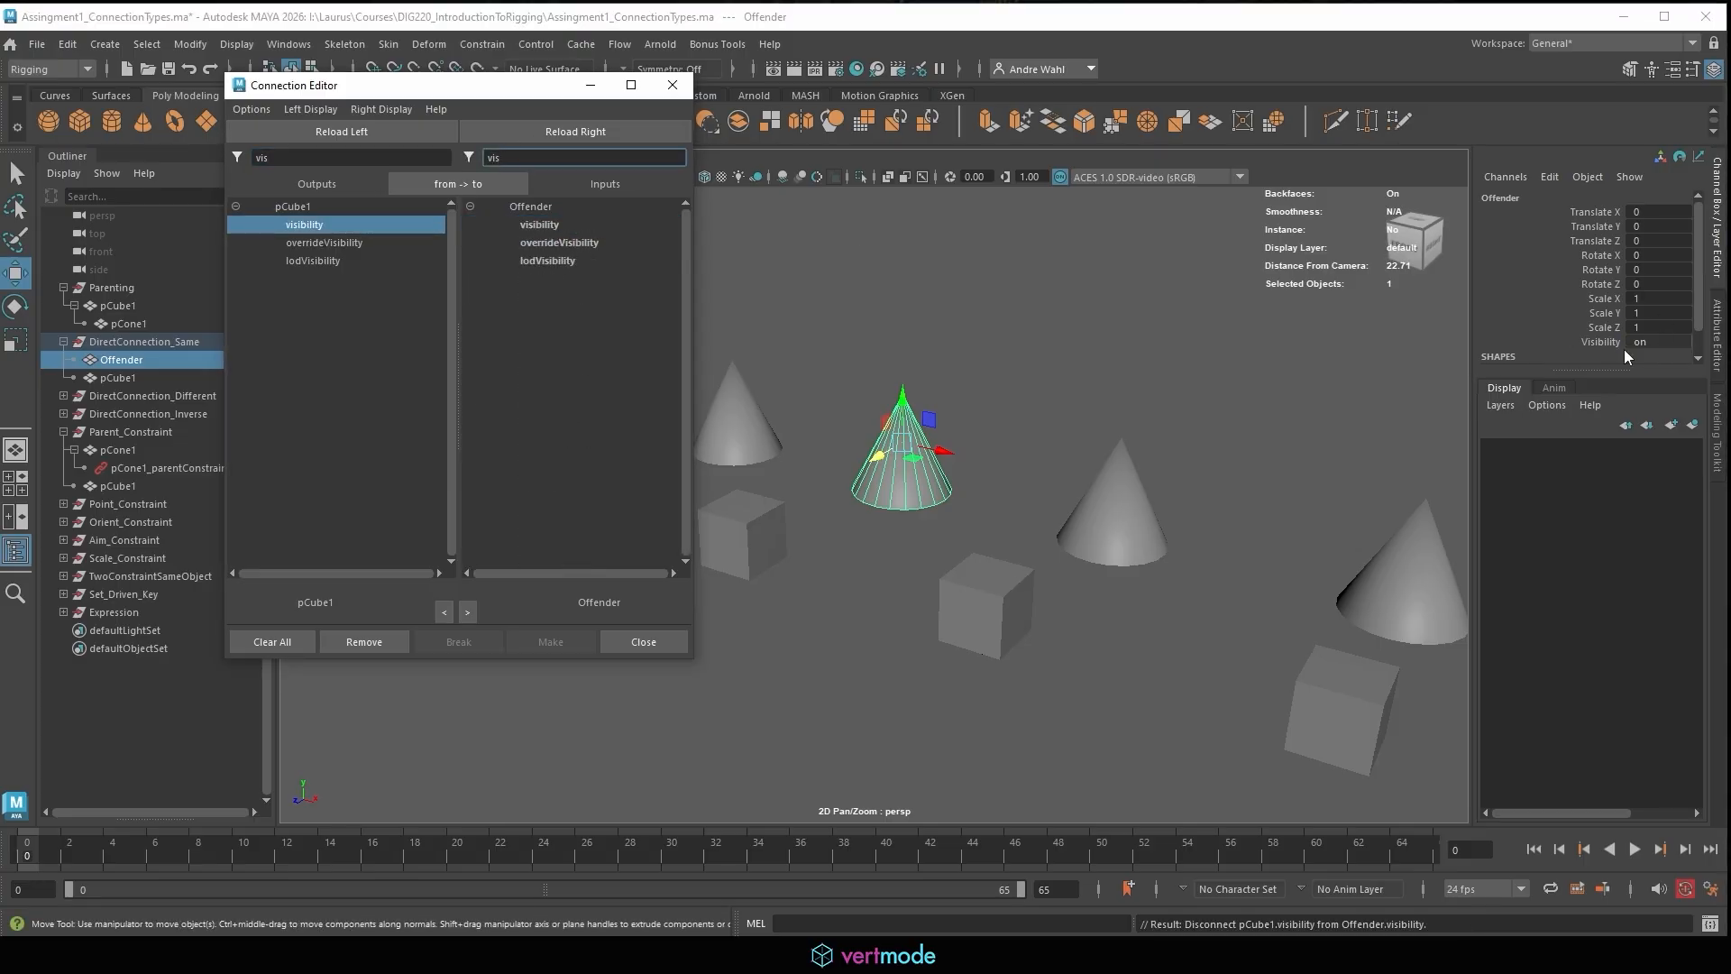
{"action": "left_click", "coordinate": [569, 225]}
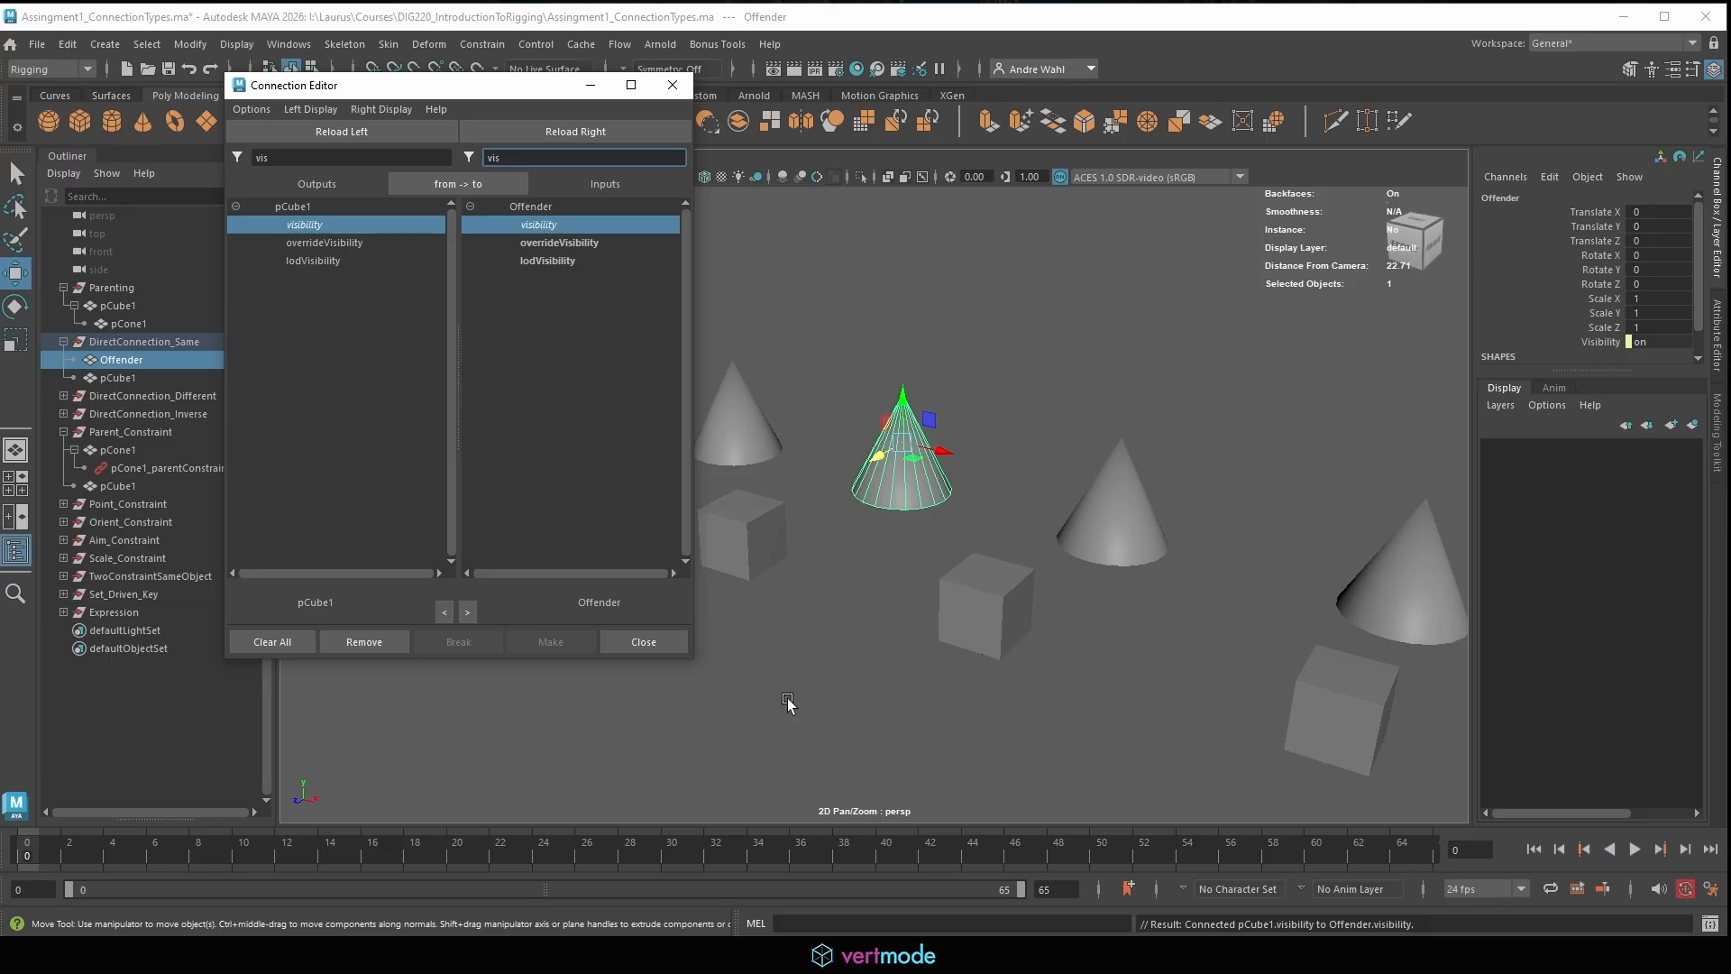
{"action": "left_click", "coordinate": [673, 84]}
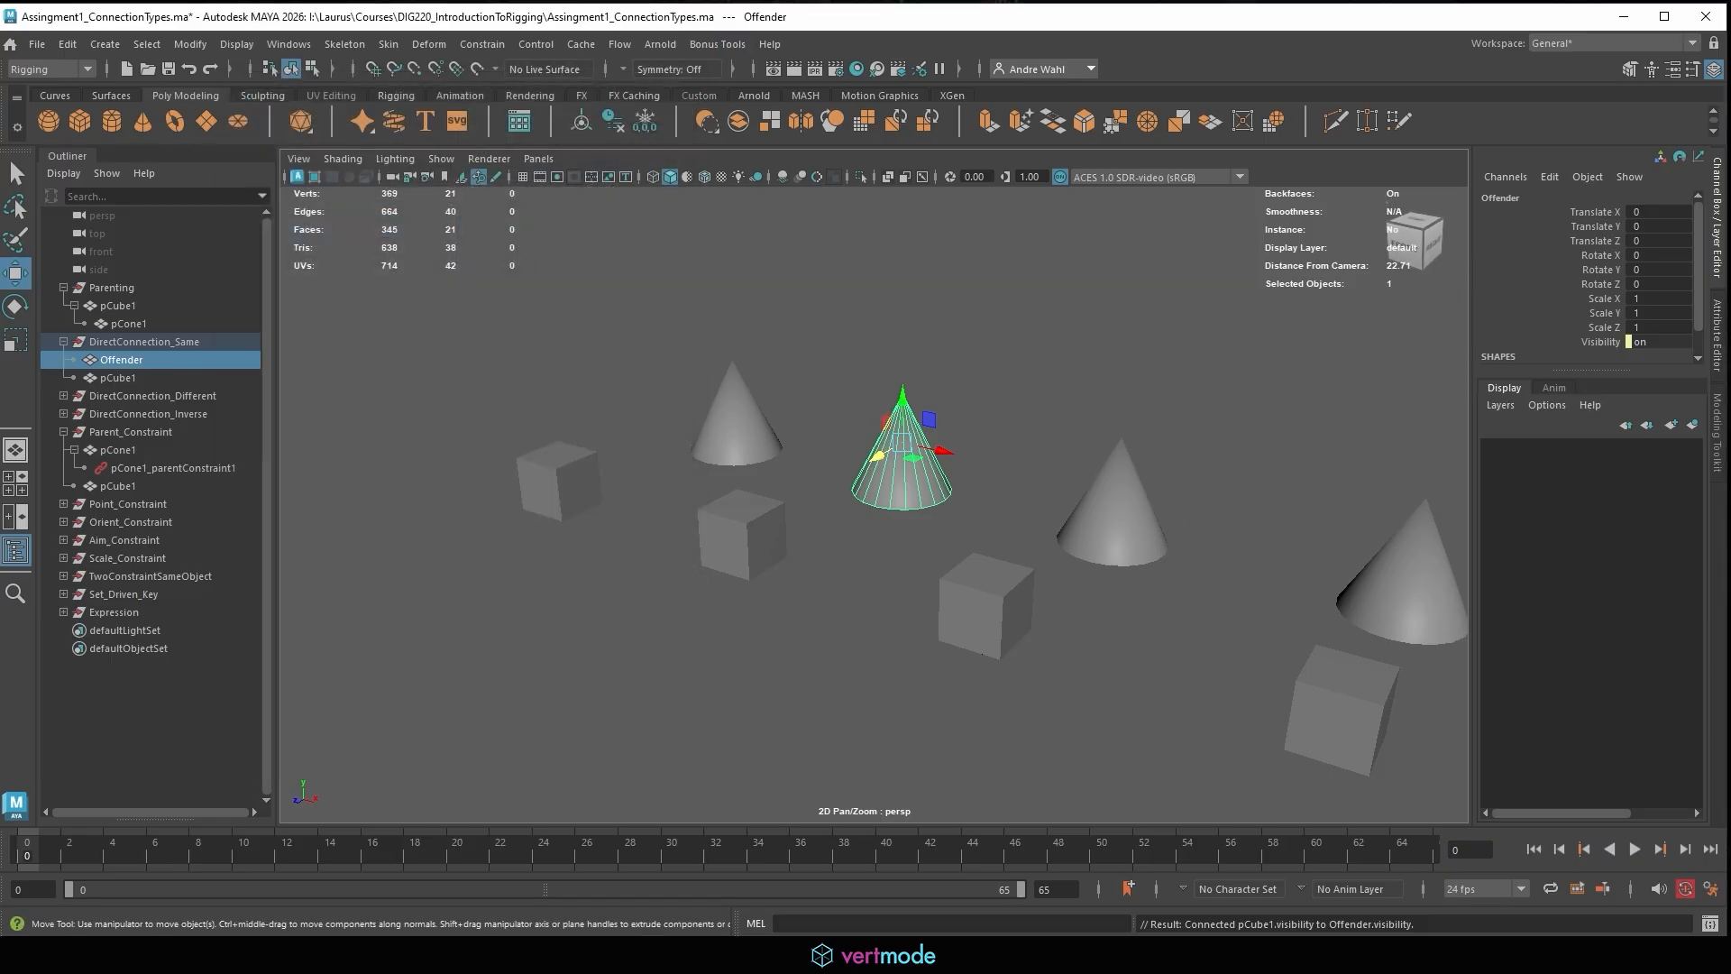
Switch to the Maya window with the stoneangel_control_Rig_InstructorDemo.ma scene and look closer at the rig.
{"action": "mouse_move", "coordinate": [908, 899]}
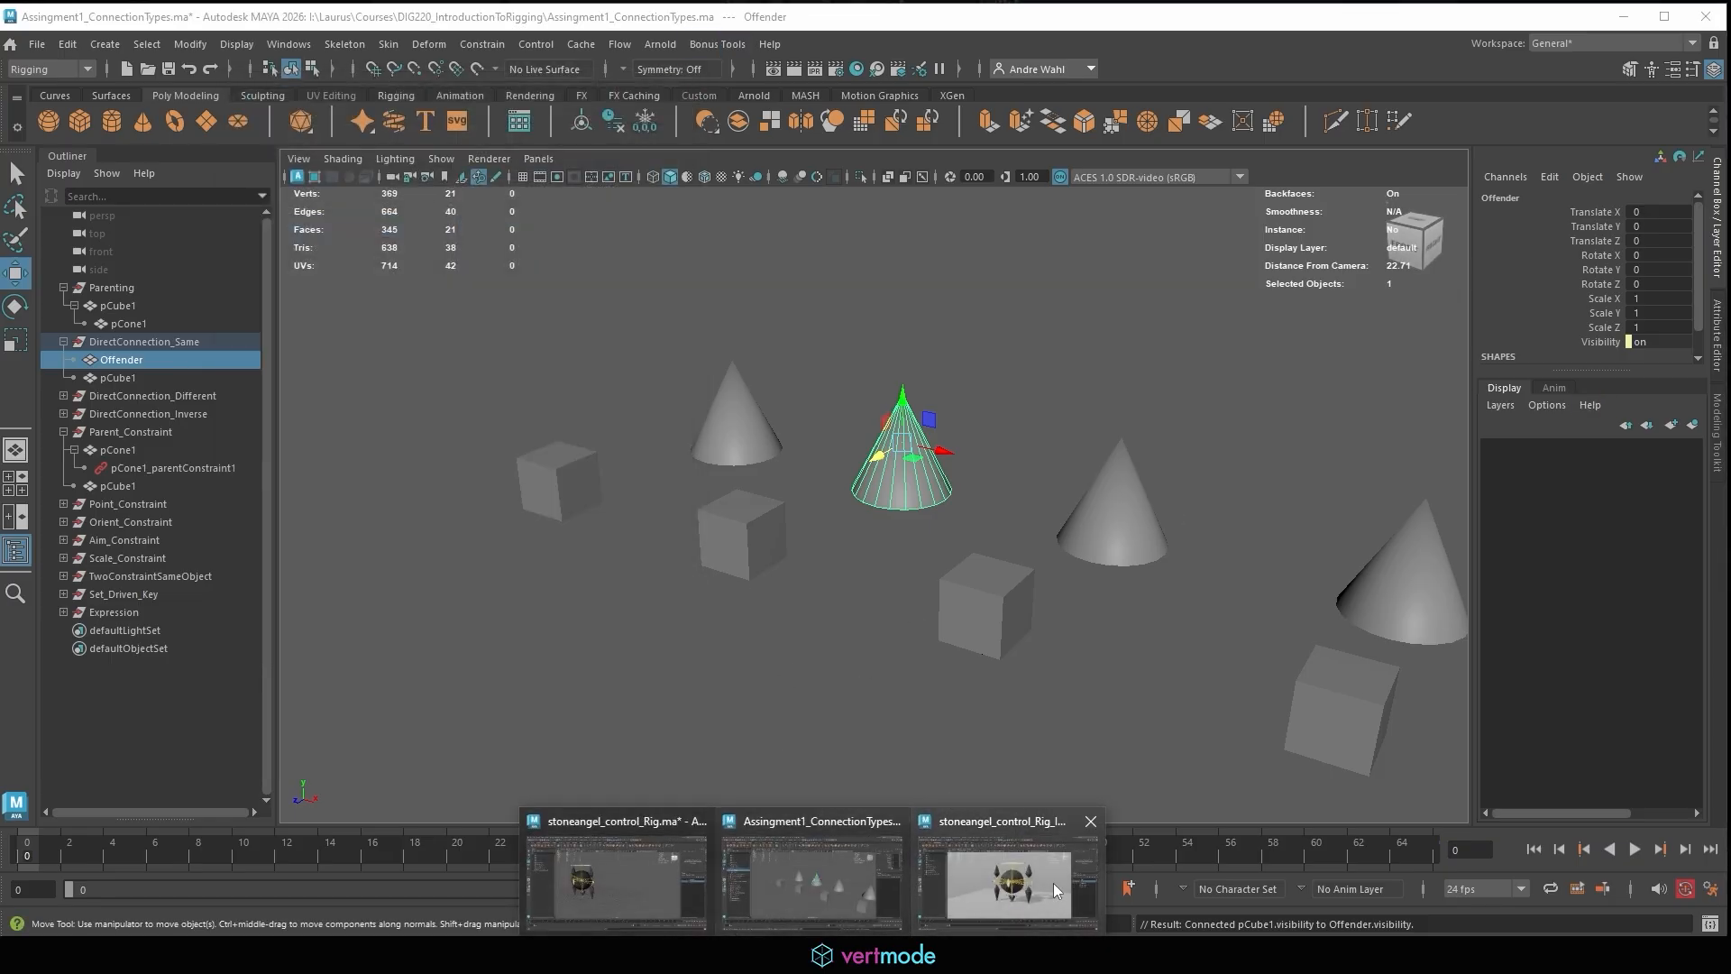
{"action": "left_click", "coordinate": [1021, 880]}
{"action": "scroll", "coordinate": [1030, 384], "scroll_direction": "up", "scroll_amount": 5}
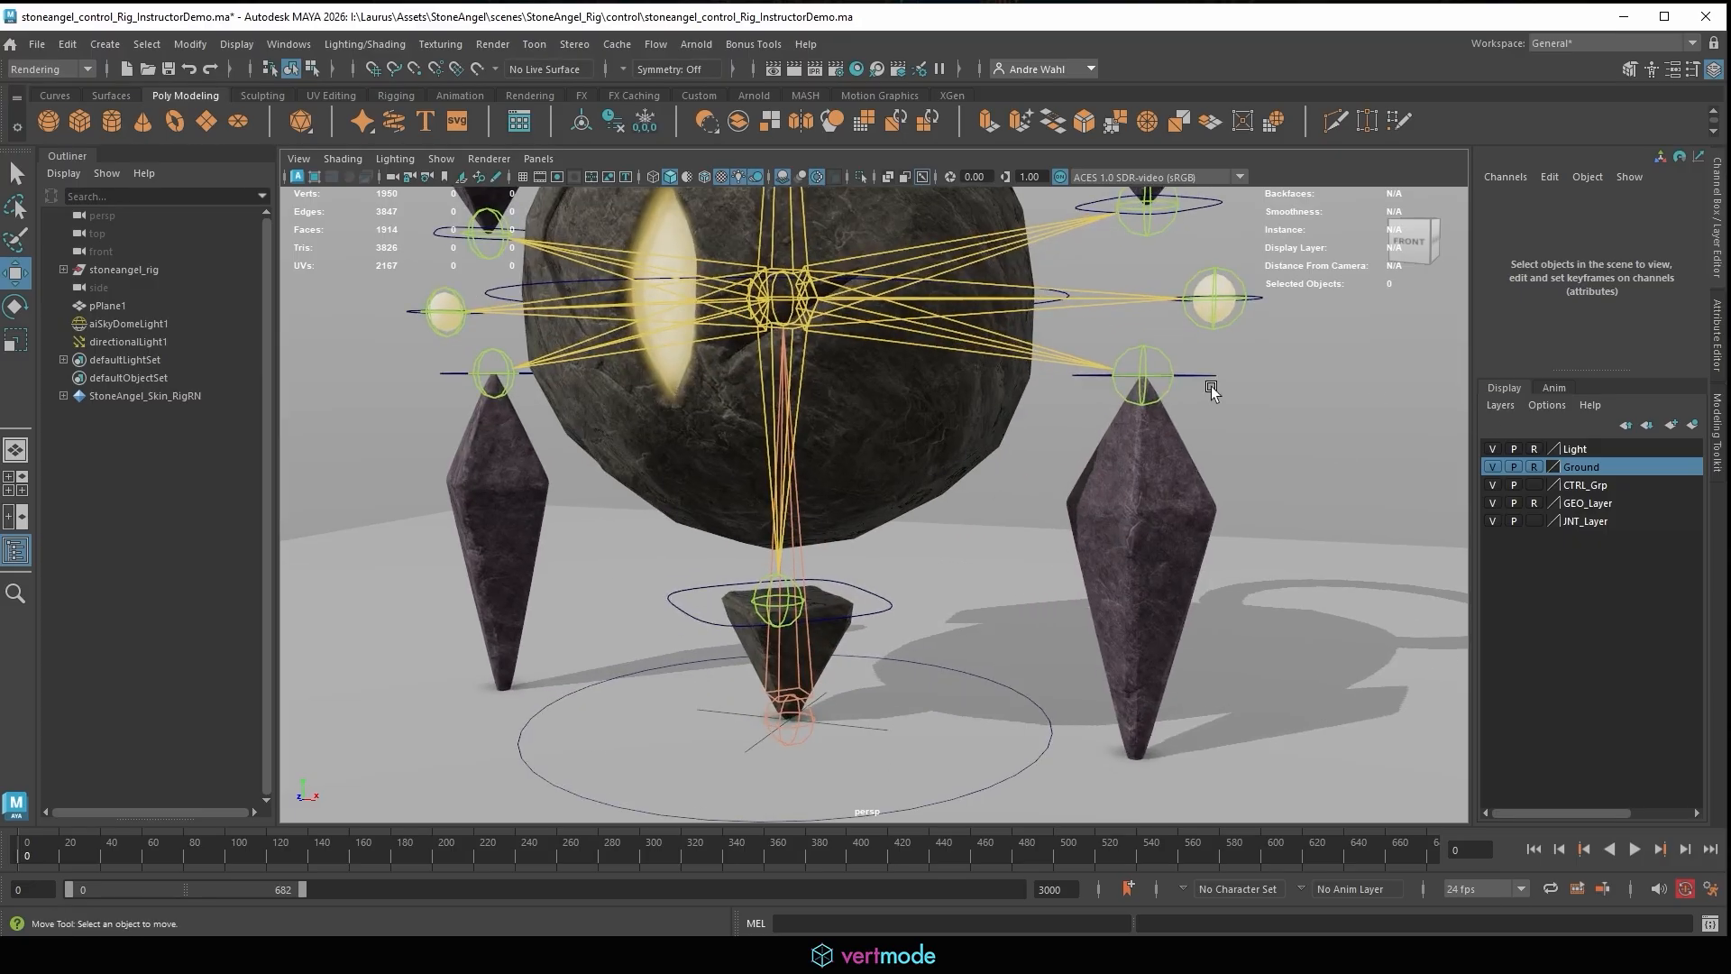
Scale left_orb_ctrl up uniformly in X, Y and Z to 4.6.
{"action": "left_click", "coordinate": [1042, 402]}
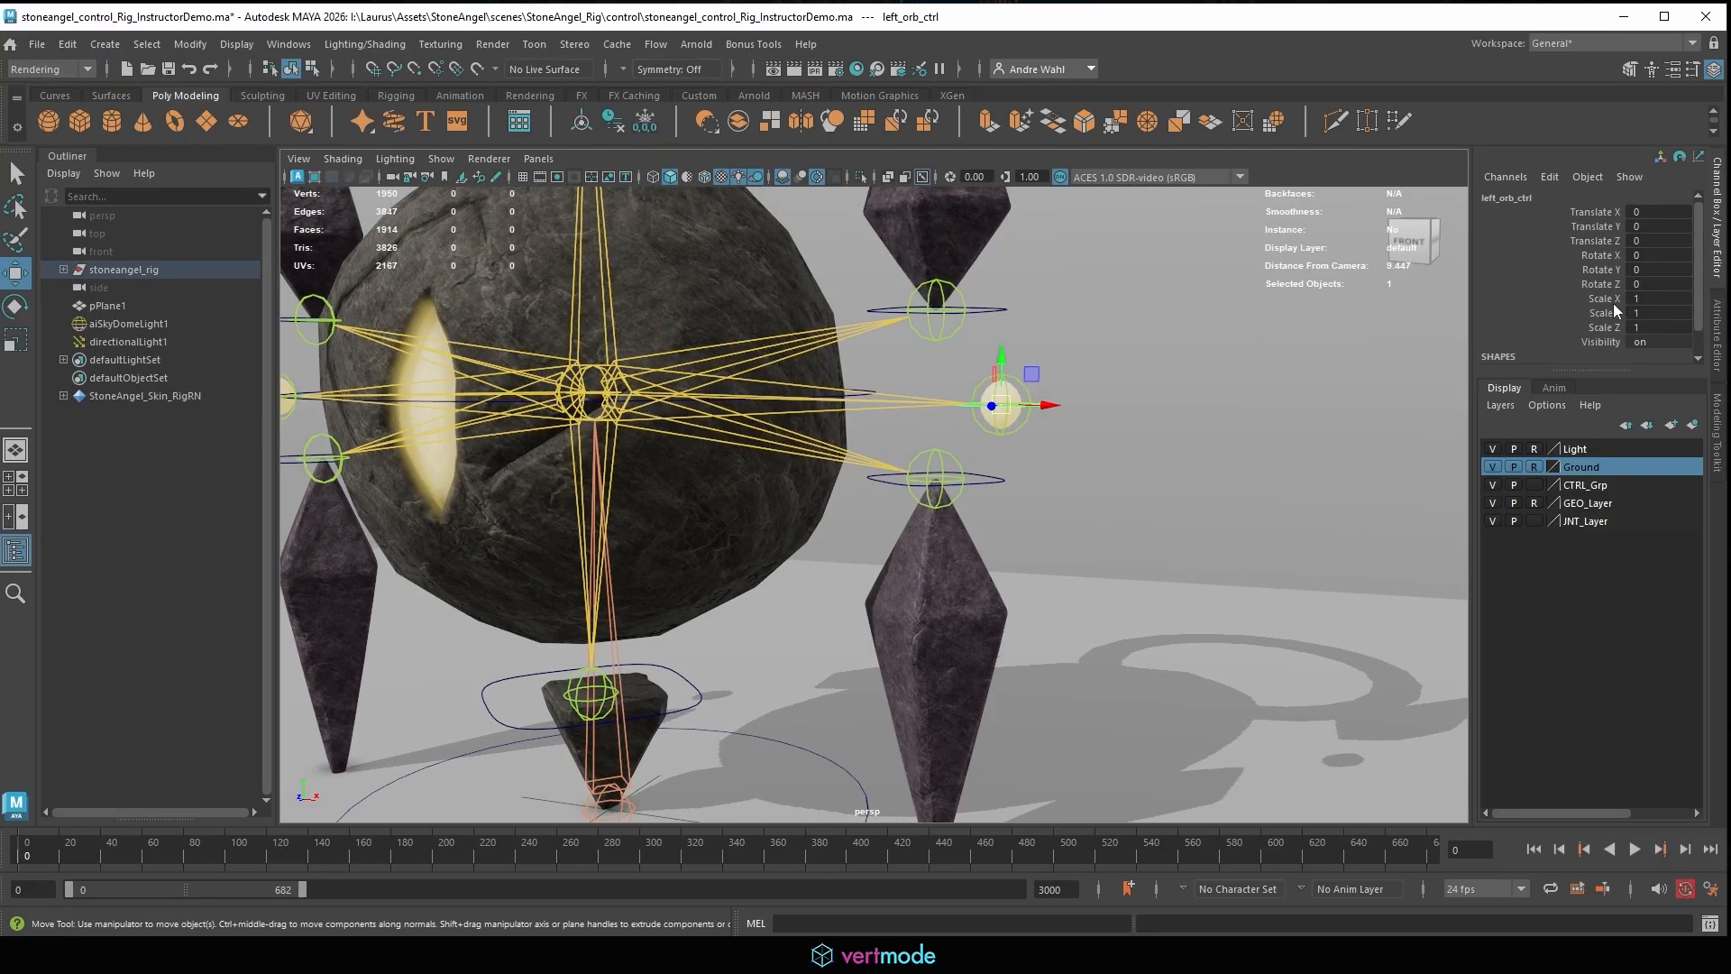
{"action": "left_click_drag", "start_coordinate": [1606, 298], "coordinate": [1605, 326]}
{"action": "scroll", "coordinate": [1147, 427], "scroll_direction": "down", "scroll_amount": 5}
{"action": "middle_click_drag", "start_coordinate": [978, 449], "coordinate": [1034, 462]}
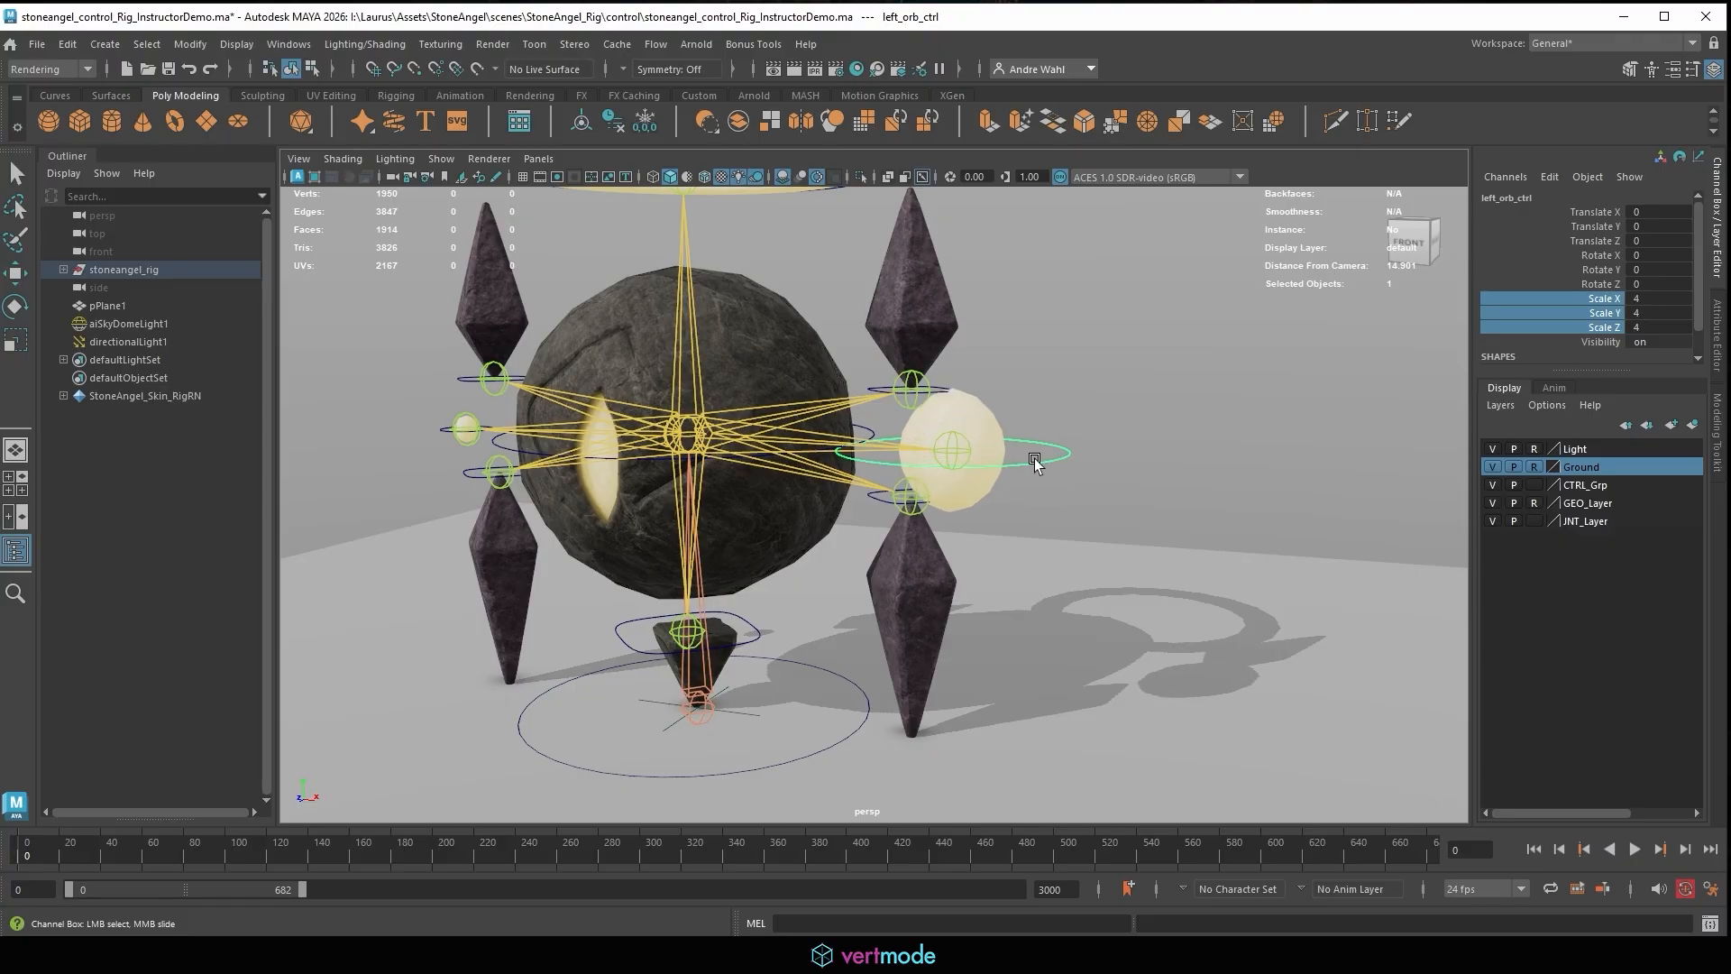
{"action": "right_click_drag", "start_coordinate": [1035, 461], "coordinate": [1599, 483], "text": "alt"}
{"action": "middle_click_drag", "start_coordinate": [1290, 355], "coordinate": [1208, 378], "text": "alt"}
{"action": "mouse_move", "coordinate": [1248, 389]}
{"action": "middle_mouse_down"}
{"action": "mouse_move", "coordinate": [1222, 391]}
{"action": "mouse_move", "coordinate": [1253, 411]}
{"action": "middle_mouse_up"}
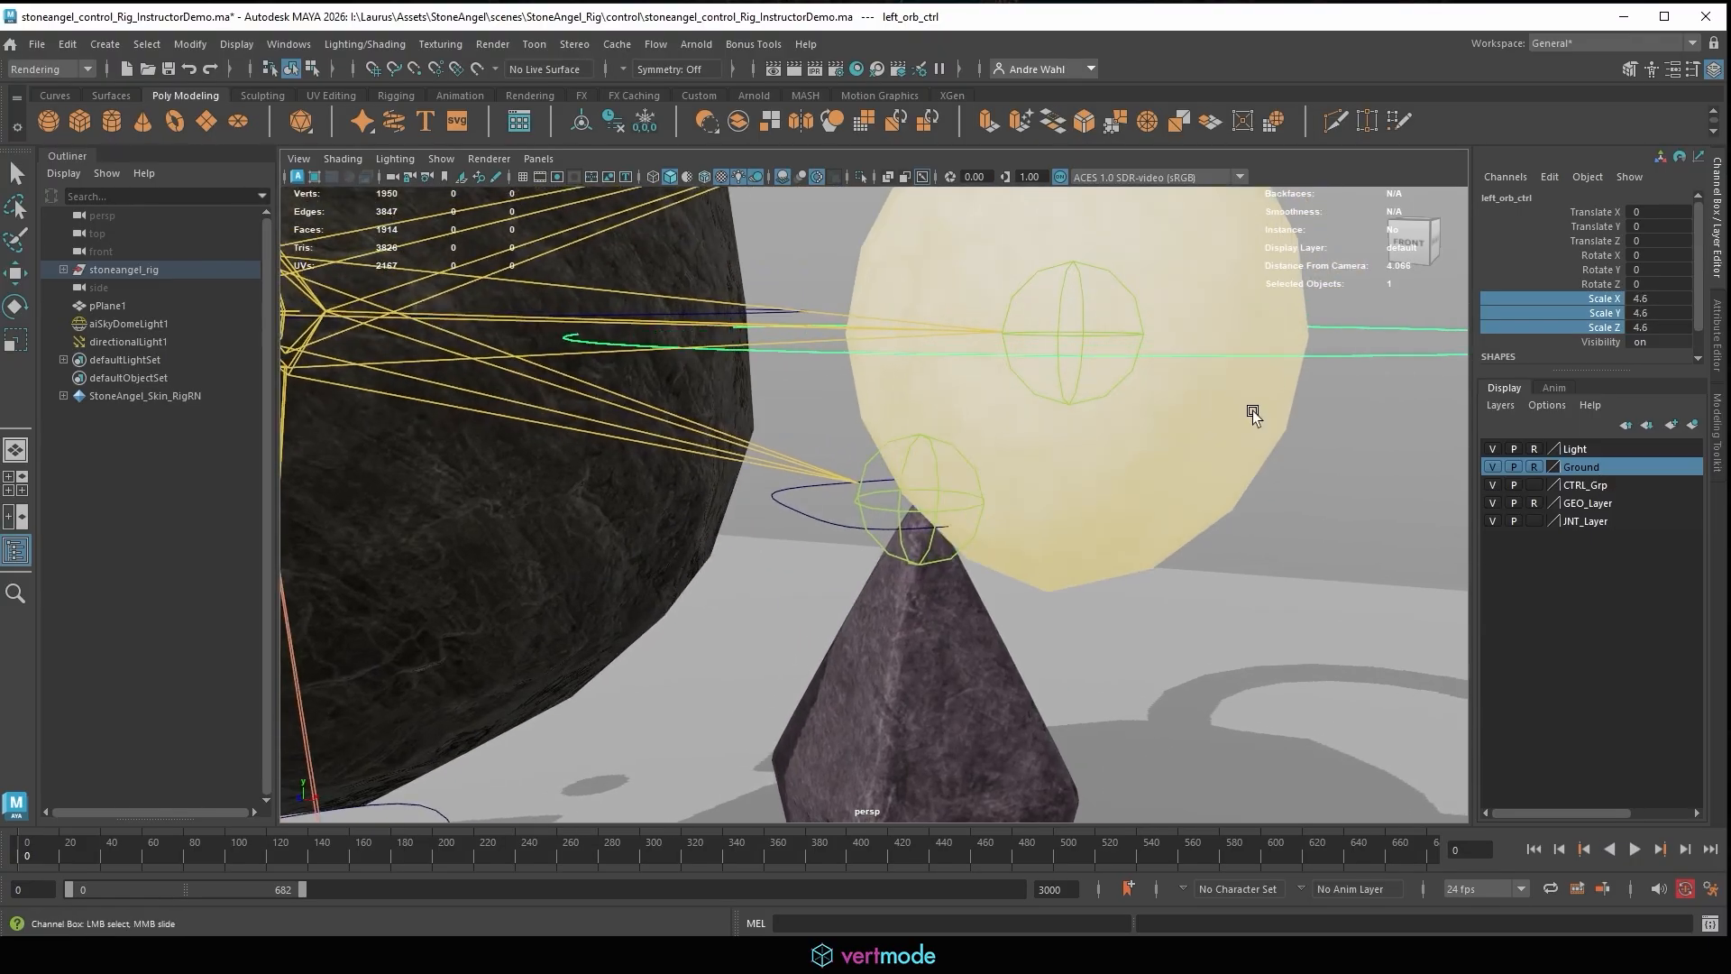
Select left_orb_jnt inside the enlarged orb and inspect its driven scale channels and constraint attributes.
{"action": "left_click", "coordinate": [1124, 275]}
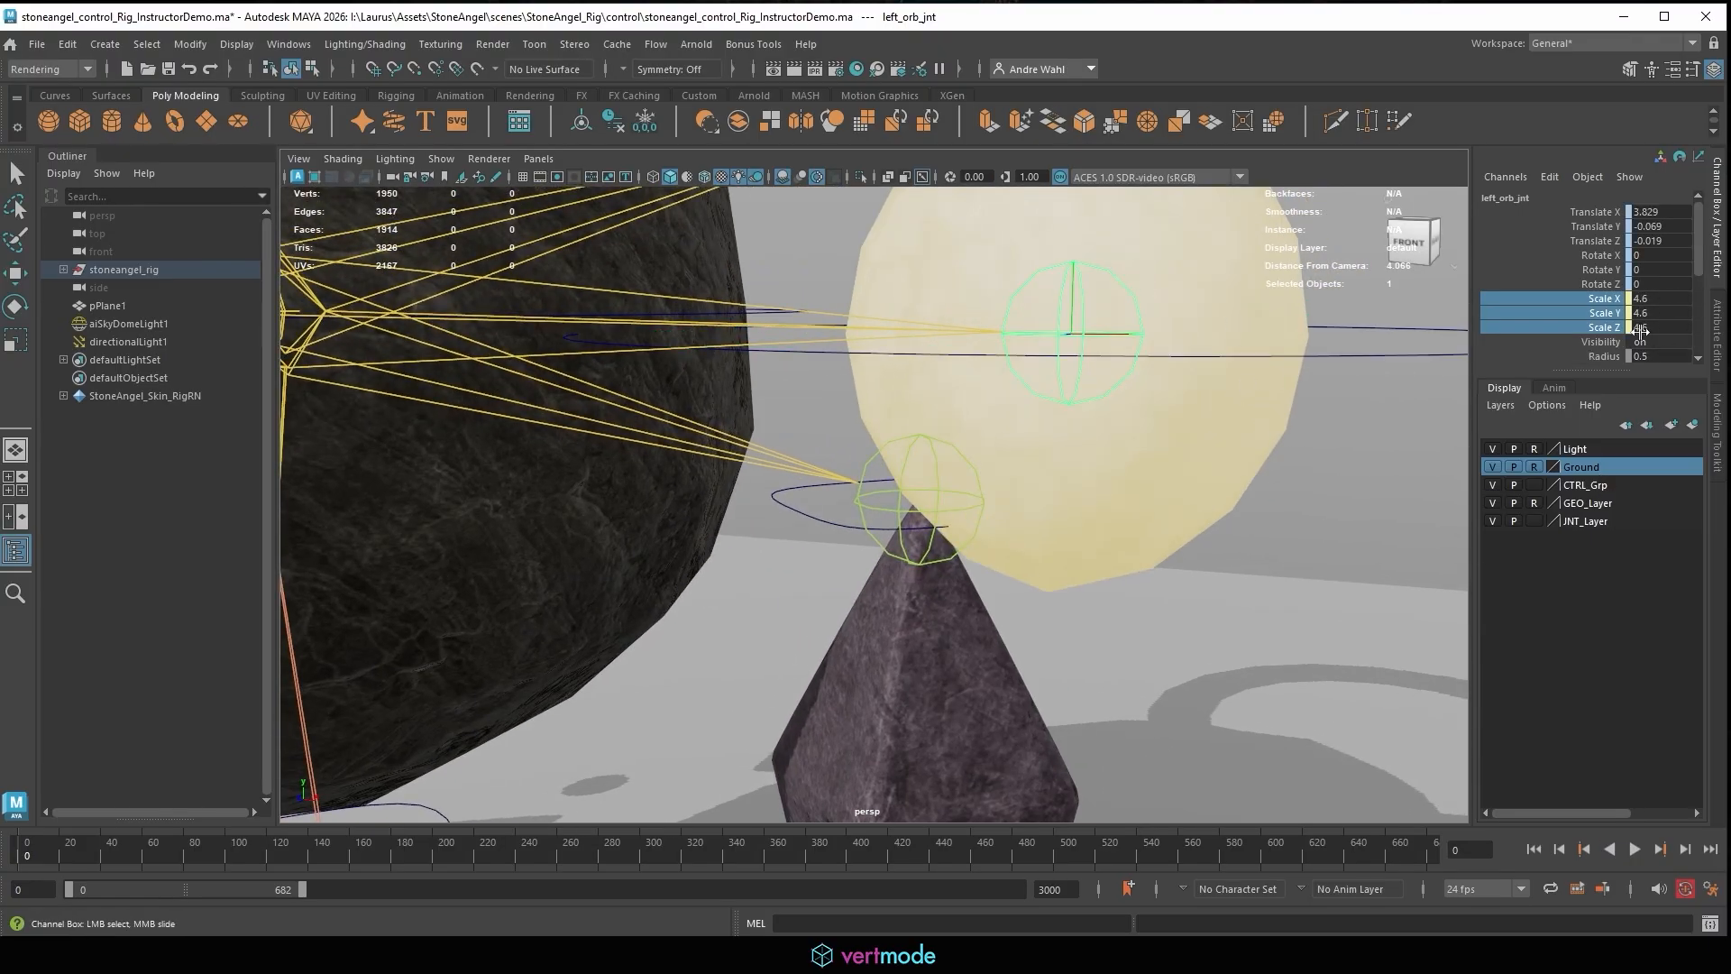
{"action": "right_click_drag", "start_coordinate": [1218, 393], "coordinate": [1158, 371], "text": "alt"}
{"action": "middle_click_drag", "start_coordinate": [1157, 371], "coordinate": [1025, 351], "text": "alt"}
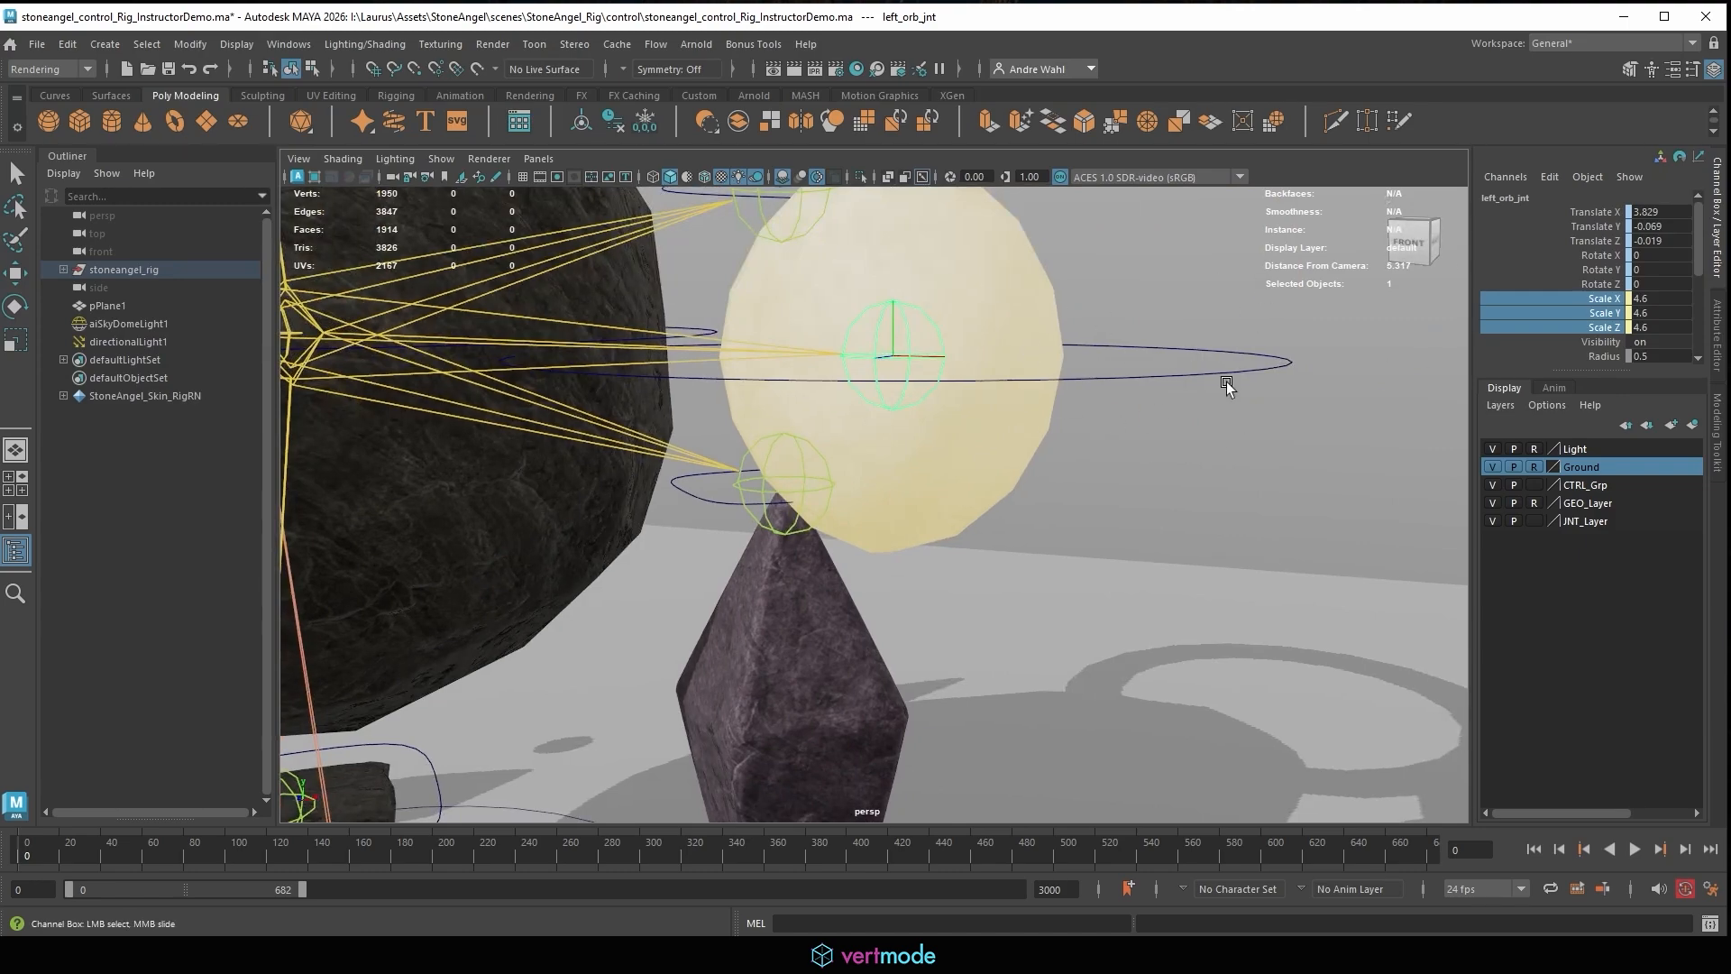
{"action": "scroll", "coordinate": [1649, 262], "scroll_direction": "down", "scroll_amount": 3}
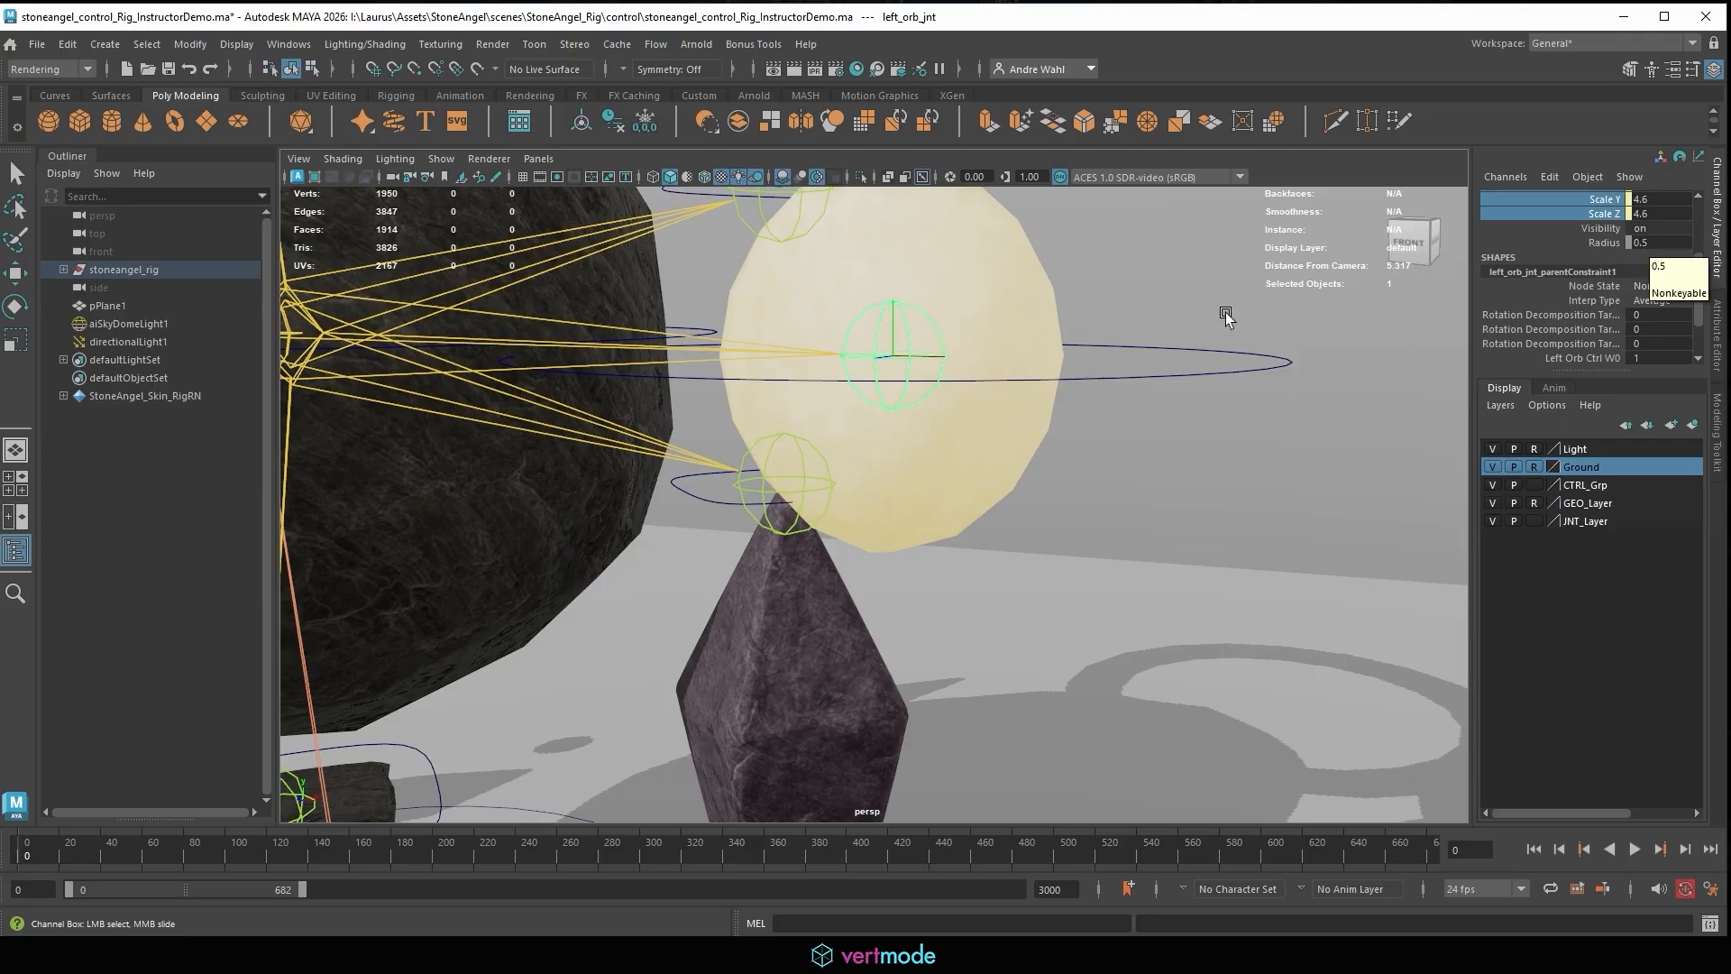
Scale left_orb_ctrl down uniformly in X, Y and Z to 2.5.
{"action": "key", "text": "w"}
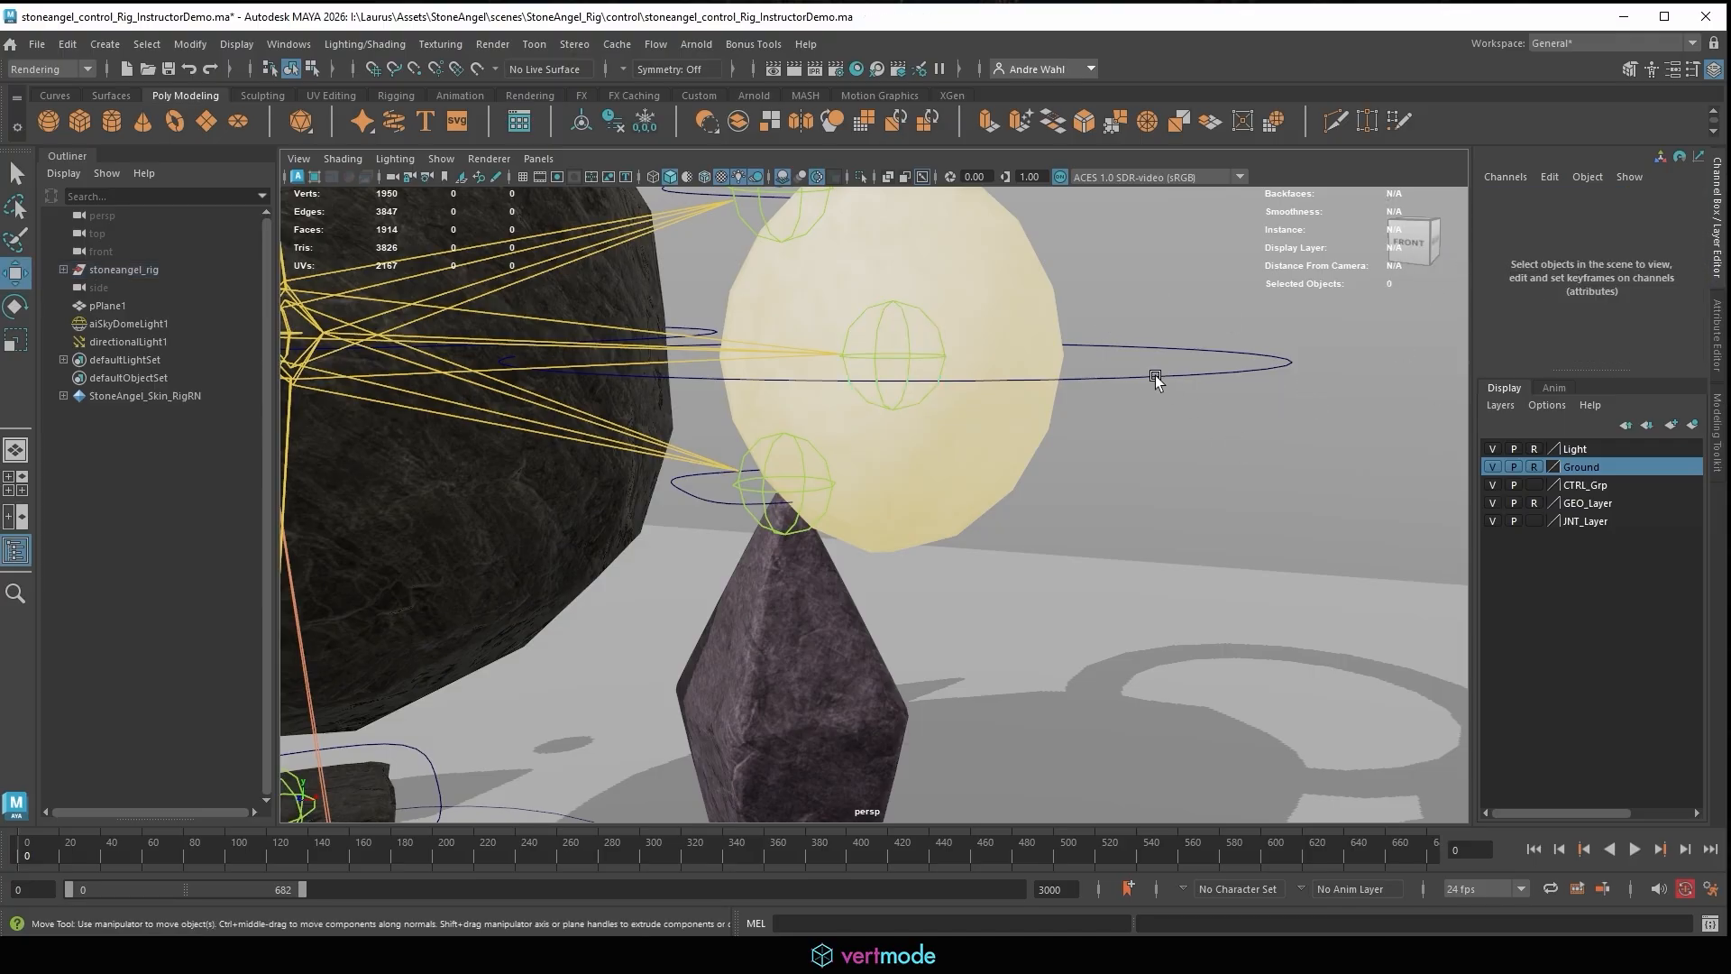
{"action": "left_click", "coordinate": [1154, 375]}
{"action": "left_click_drag", "start_coordinate": [1598, 296], "coordinate": [1597, 327]}
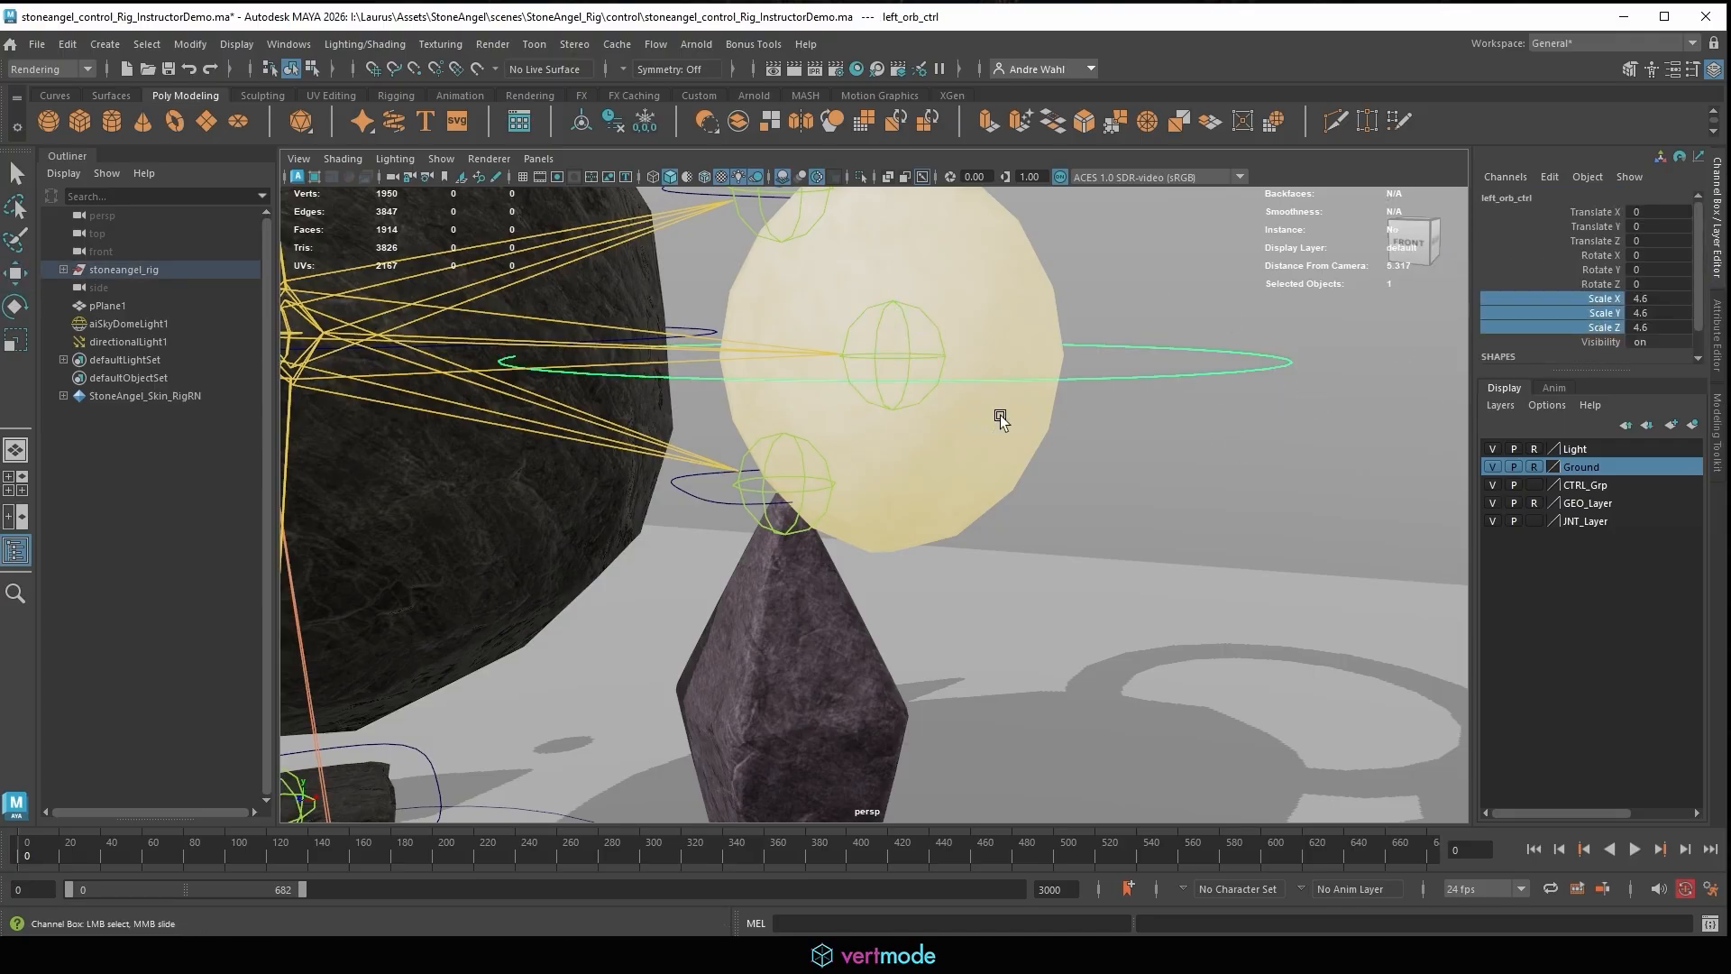
{"action": "middle_click_drag", "start_coordinate": [999, 415], "coordinate": [969, 404]}
{"action": "middle_click_drag", "start_coordinate": [992, 420], "coordinate": [1082, 396]}
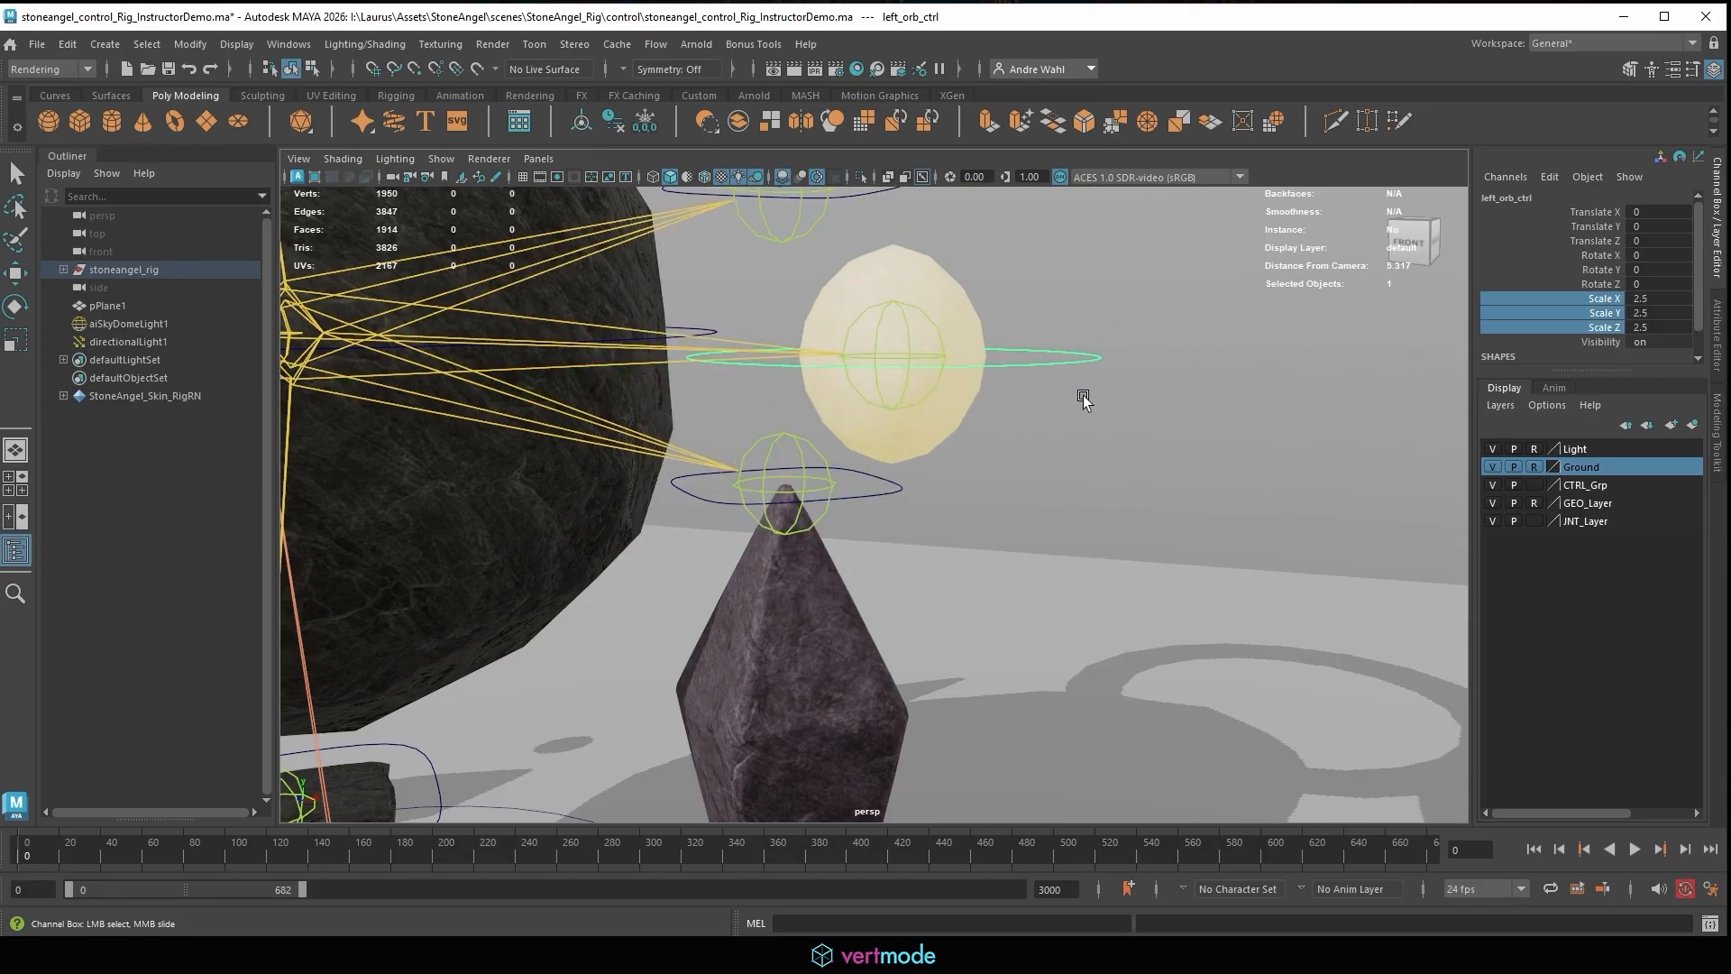
Select left_orb_ctrl again and set only its Scale X to 3.
{"action": "left_click", "coordinate": [928, 316]}
{"action": "left_click", "coordinate": [1025, 363]}
{"action": "left_click", "coordinate": [1662, 298]}
{"action": "type", "text": "3"}
{"action": "key", "text": "Return"}
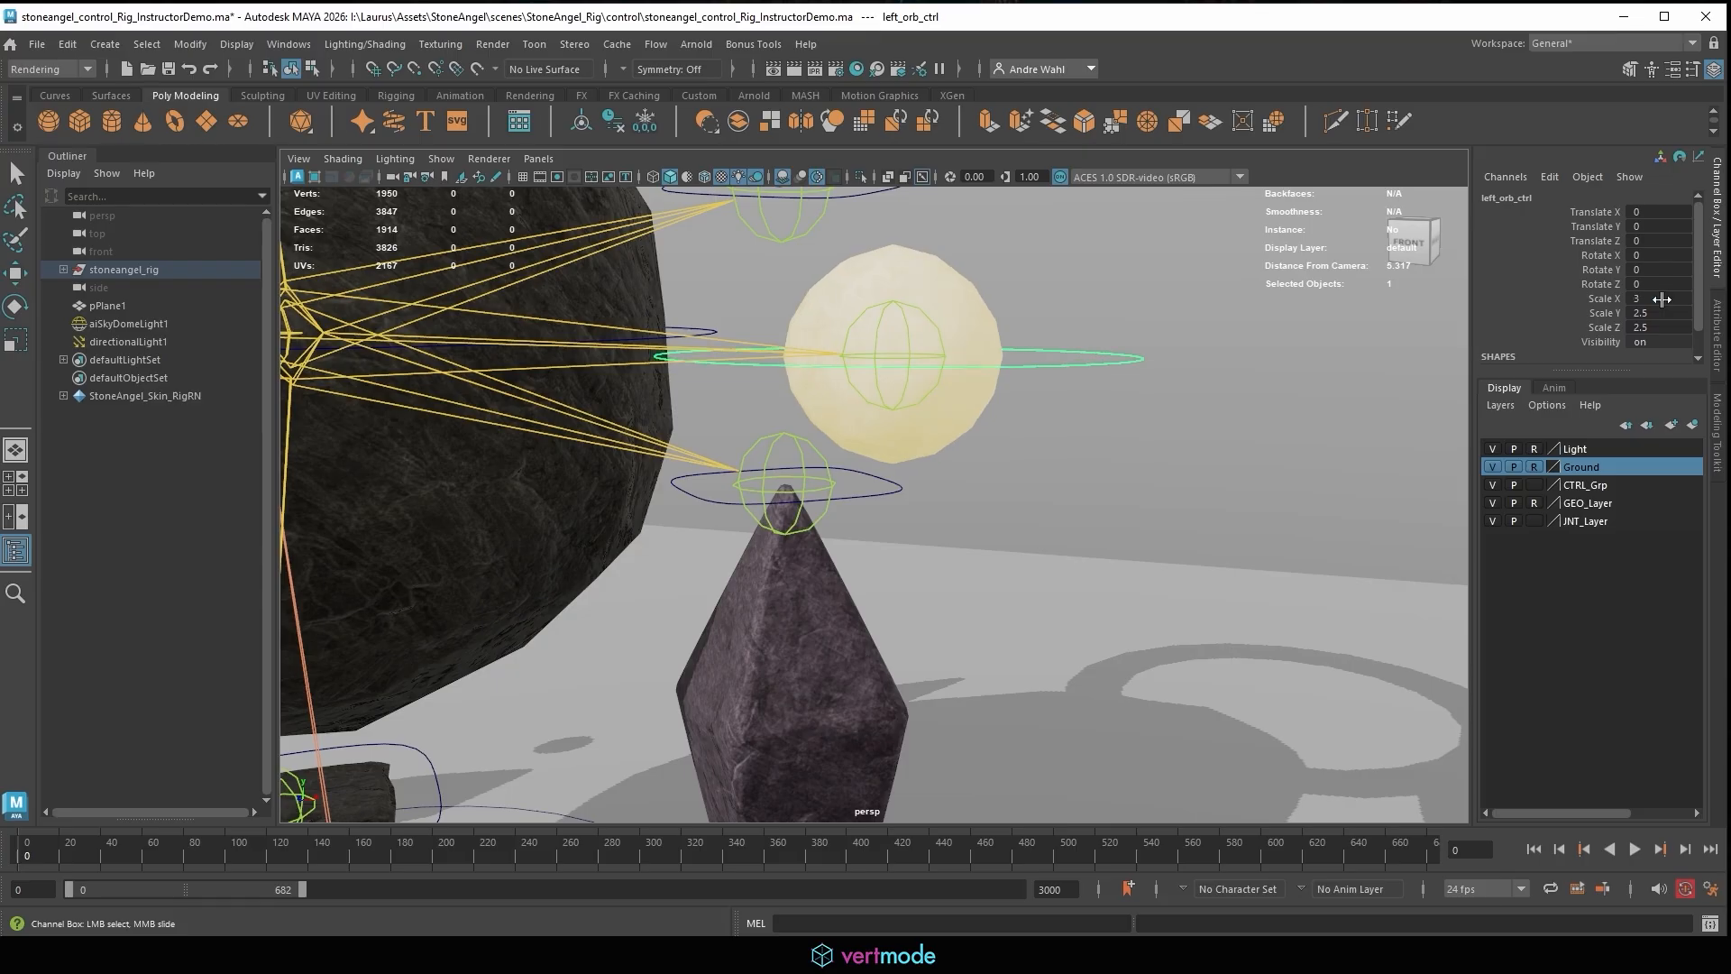
Reset Scale X, Y and Z of left_orb_ctrl to 1, deselect it and frame the whole rig.
{"action": "left_click_drag", "start_coordinate": [1662, 298], "coordinate": [1657, 326]}
{"action": "type", "text": "1"}
{"action": "key", "text": "Return"}
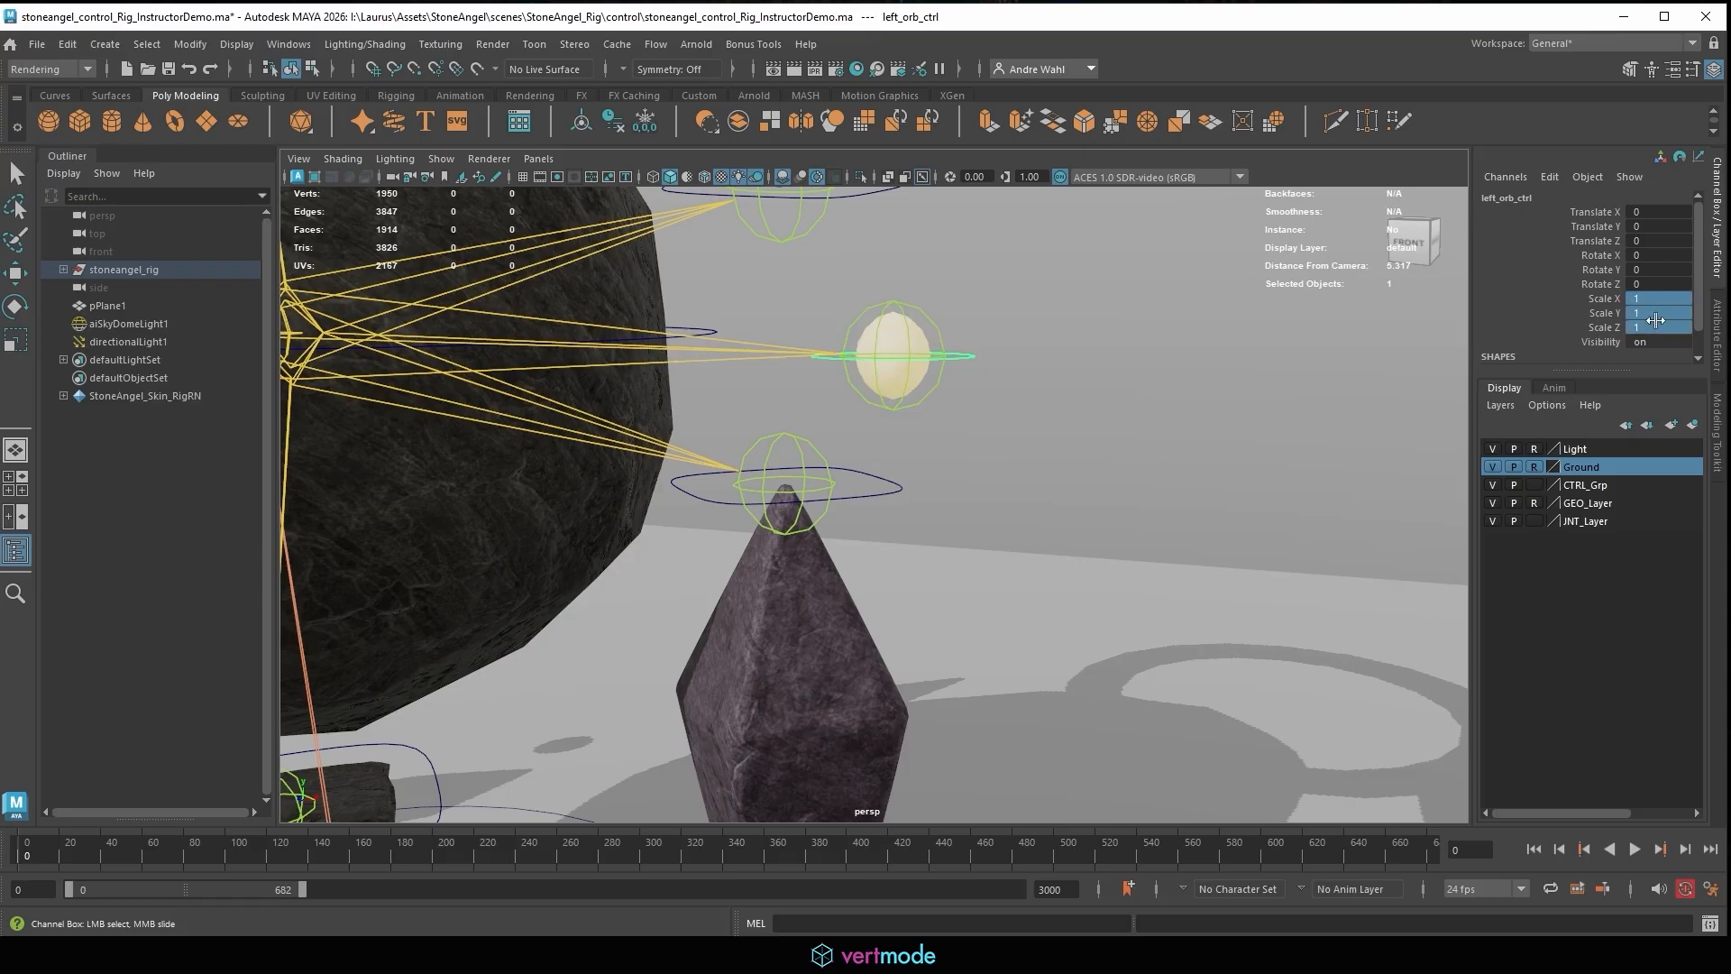
{"action": "left_click", "coordinate": [1316, 401]}
{"action": "key", "text": "a"}
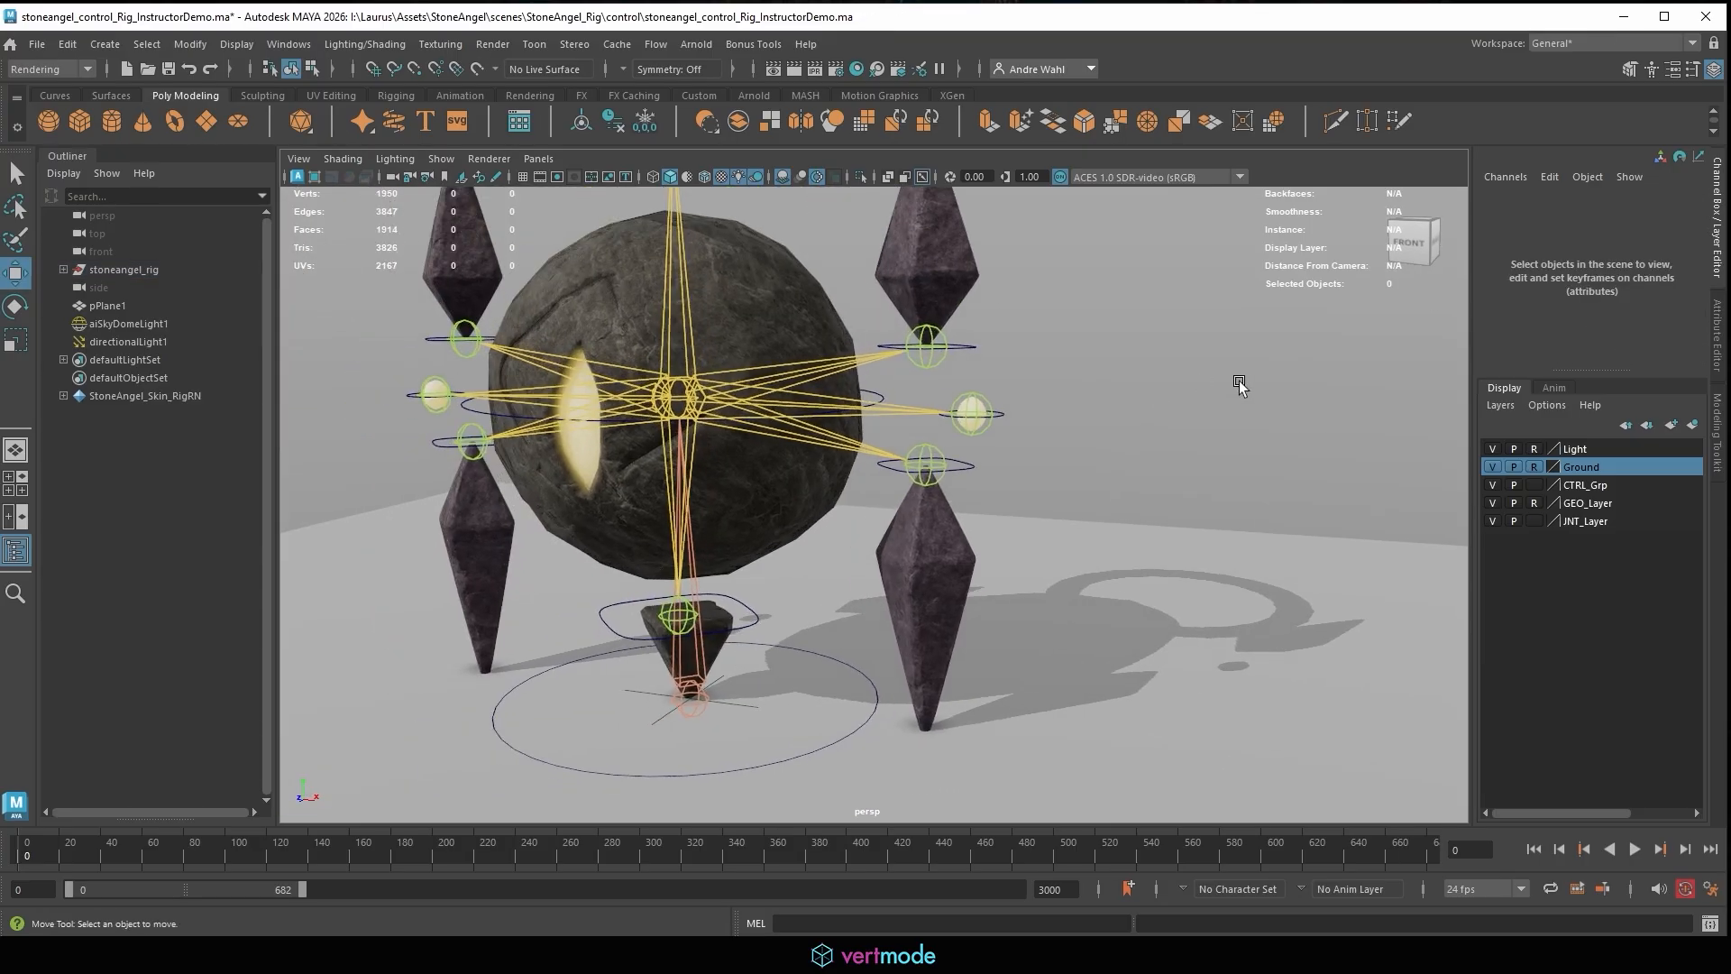
{"action": "scroll", "coordinate": [1004, 371], "scroll_direction": "down", "scroll_amount": 5}
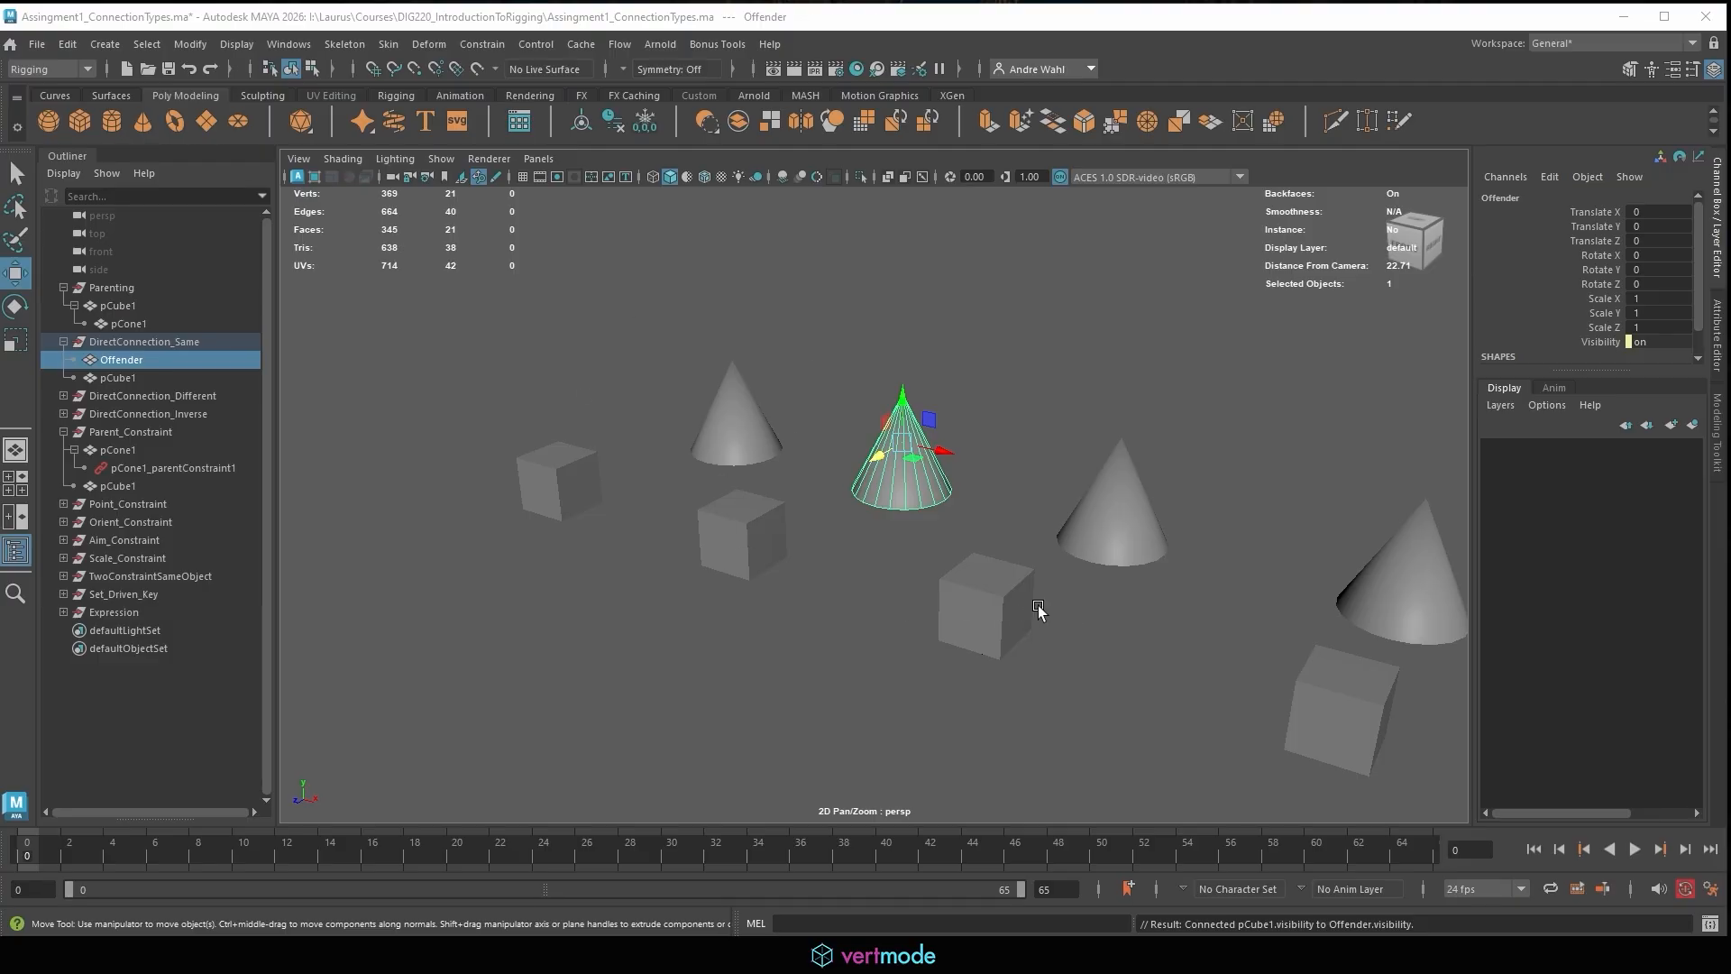
In the connection types scene, select the DirectConnection_Different cube and expand its group in the Outliner.
{"action": "left_click", "coordinate": [992, 585]}
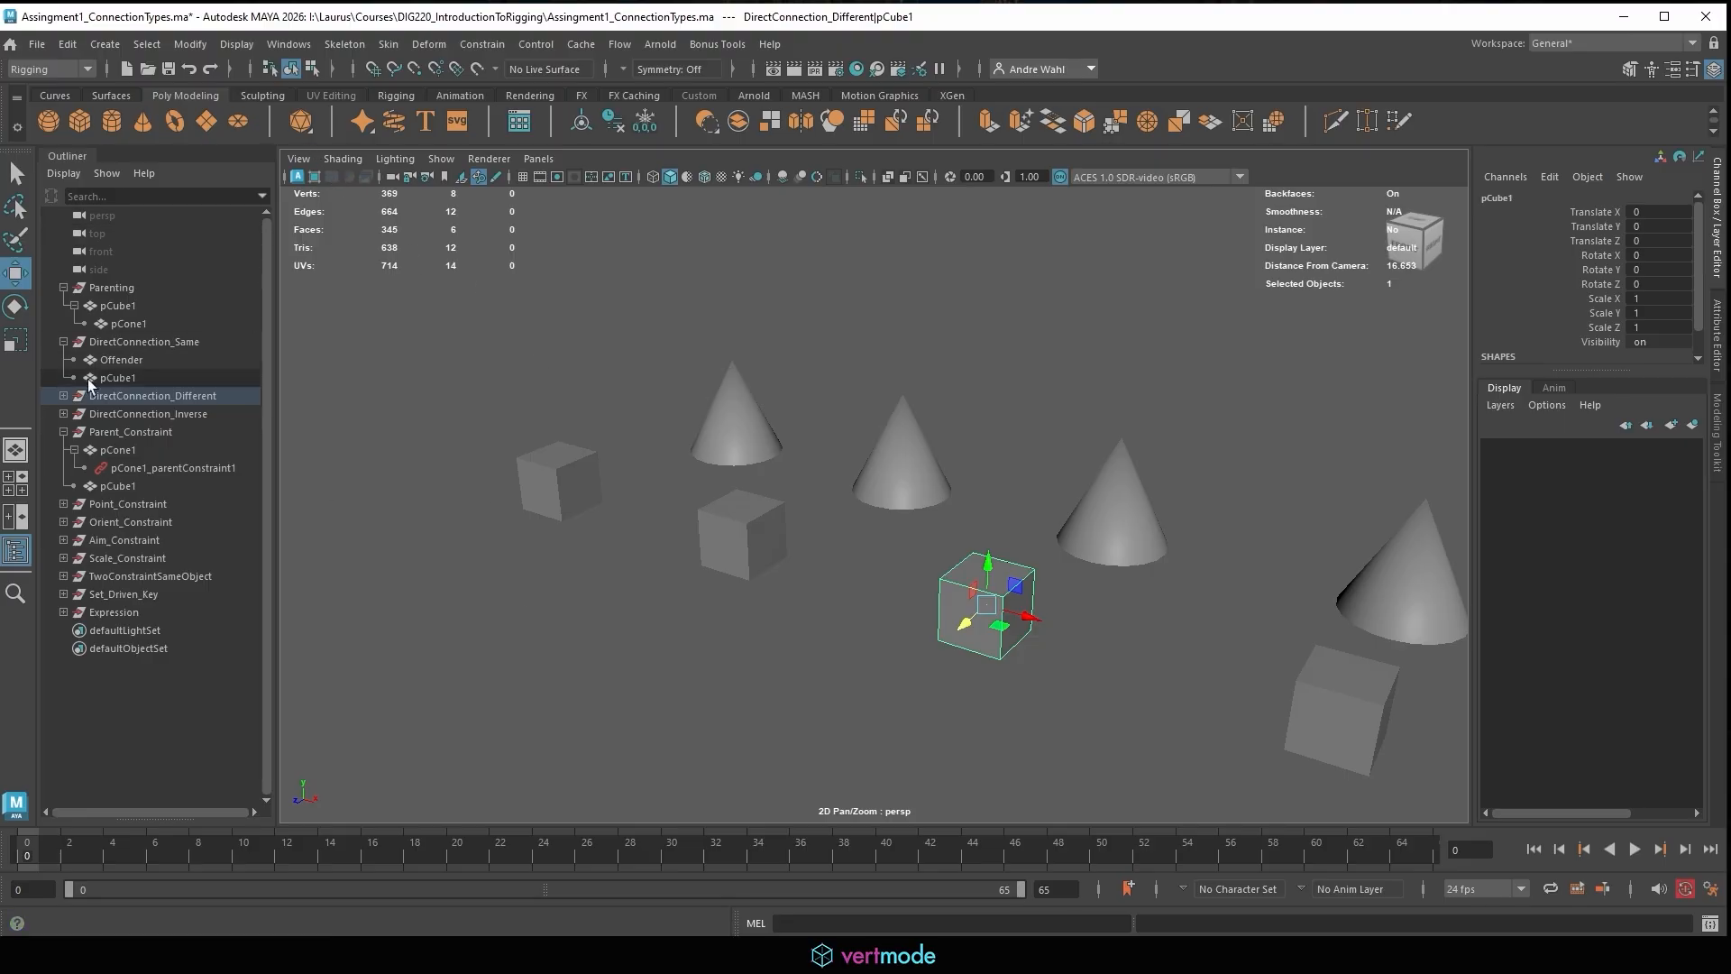
{"action": "left_click", "coordinate": [63, 396]}
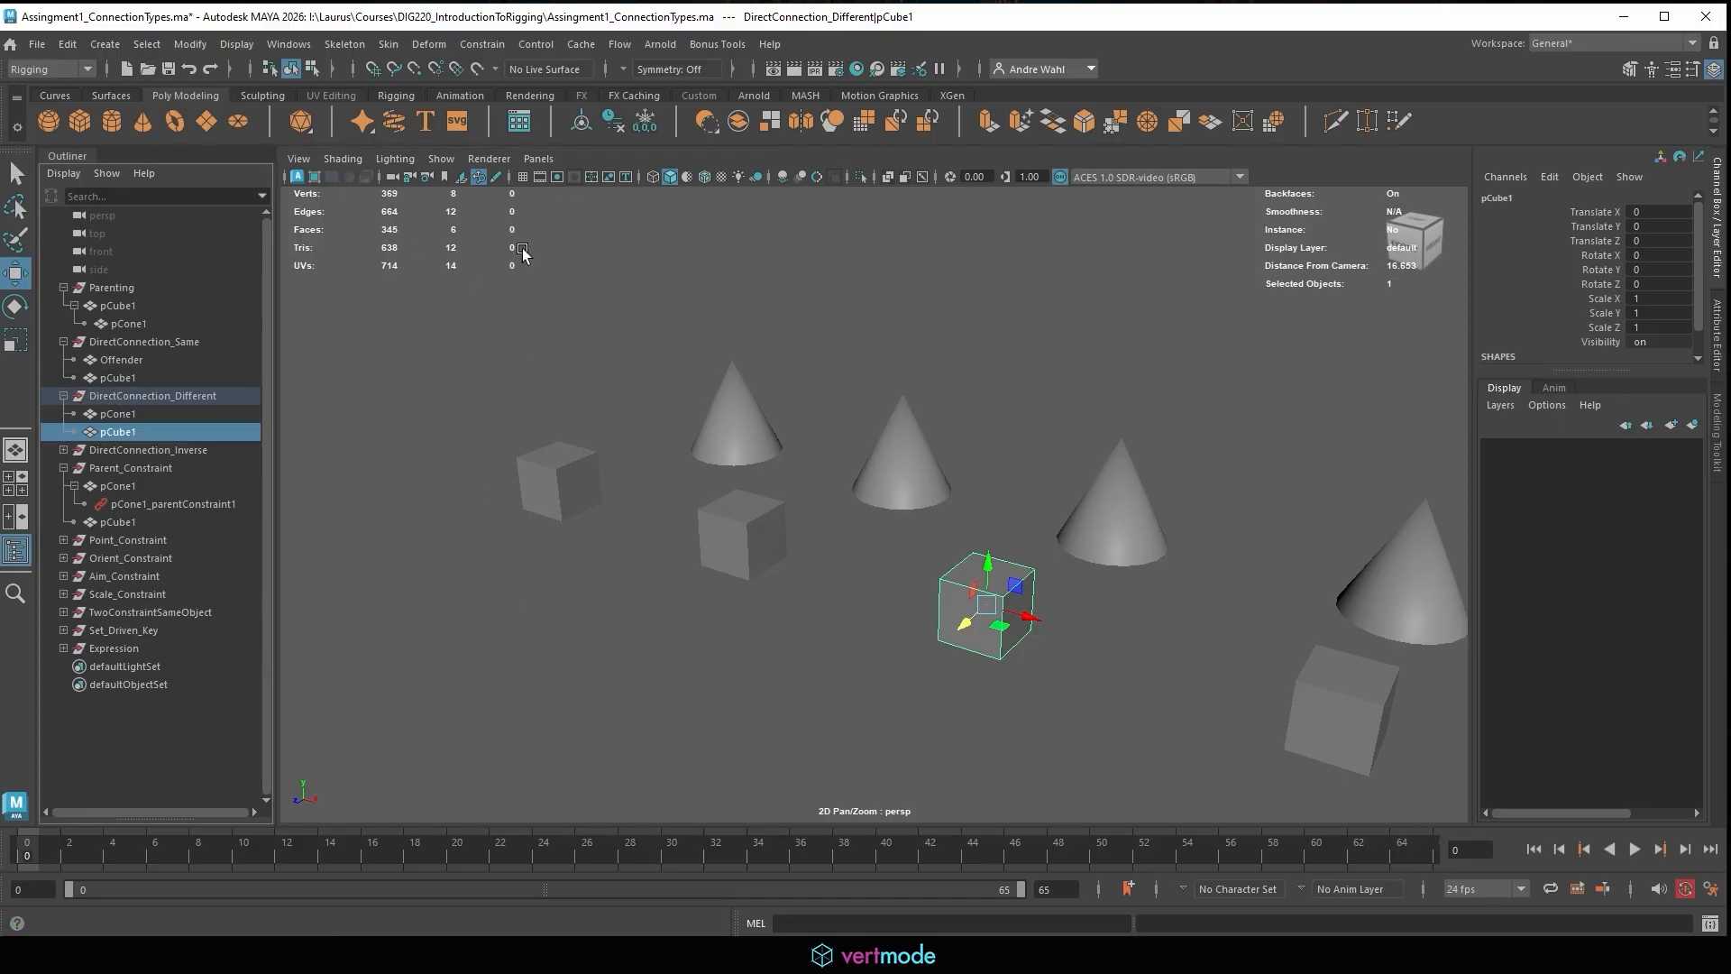
Try rotating the DirectConnection_Different cube about its Z axis by about 417 degrees and undo the rotation.
{"action": "left_click", "coordinate": [984, 435]}
{"action": "left_click", "coordinate": [974, 582]}
{"action": "middle_click_drag", "start_coordinate": [1057, 586], "coordinate": [995, 477], "text": "alt"}
{"action": "key", "text": "e"}
{"action": "left_click_drag", "start_coordinate": [947, 460], "coordinate": [1045, 417]}
{"action": "left_click", "coordinate": [1077, 424]}
{"action": "key", "text": "w"}
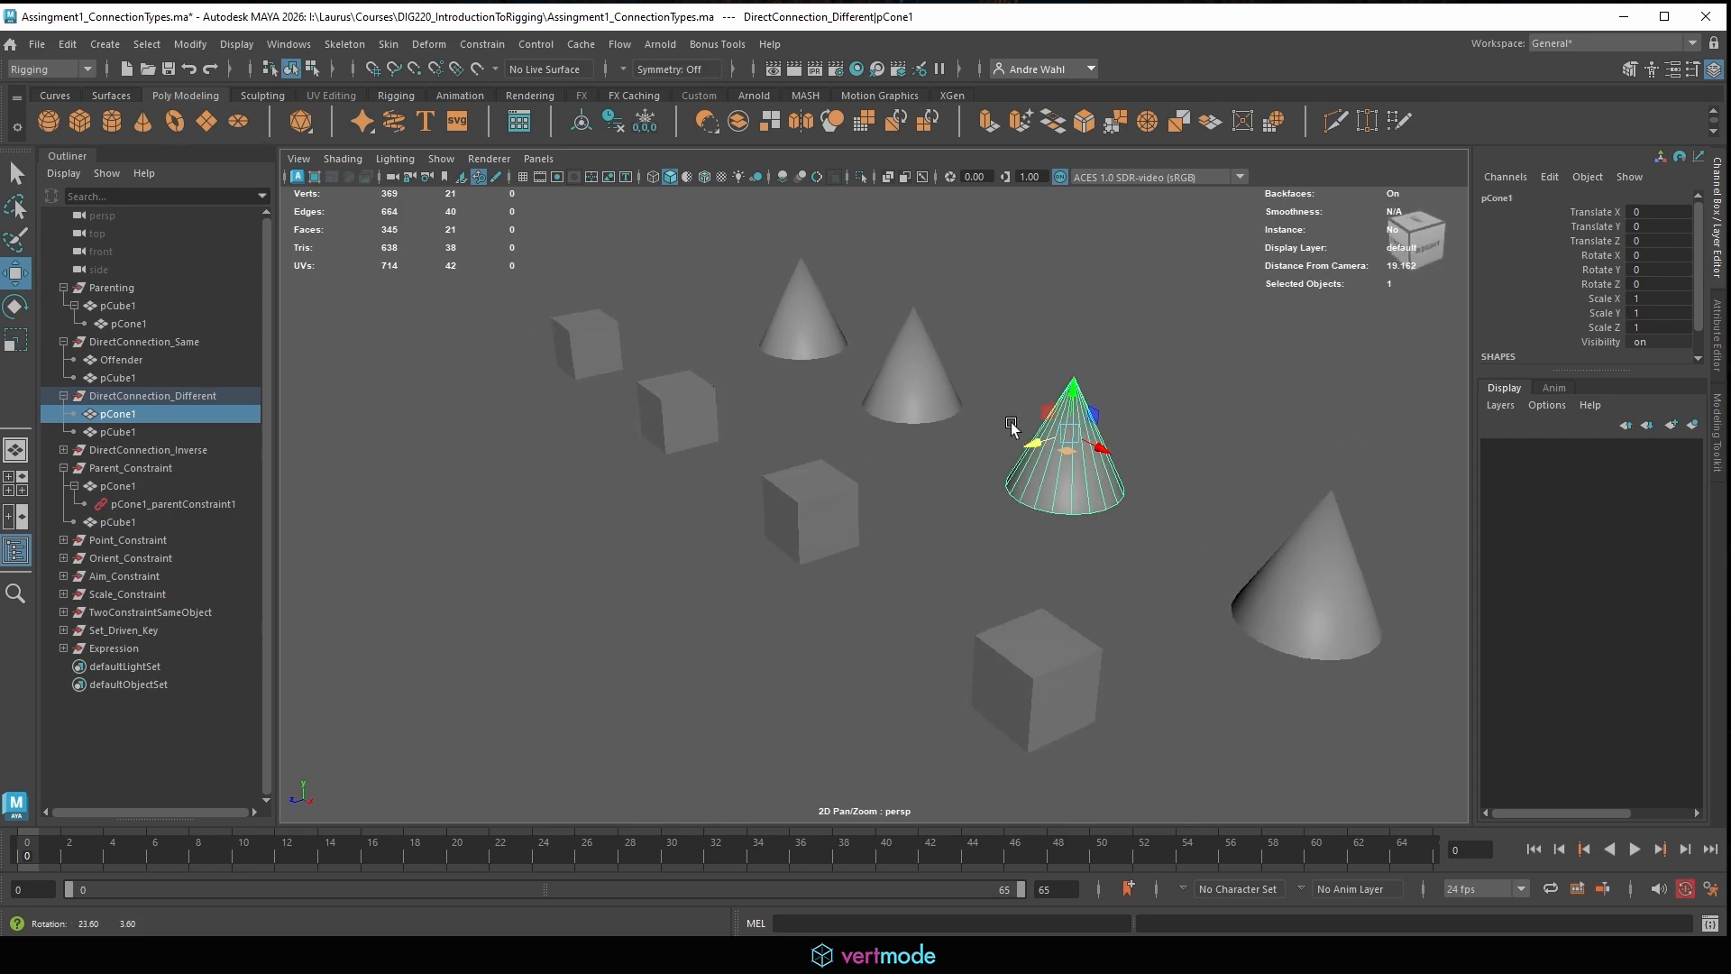
{"action": "left_click", "coordinate": [848, 505]}
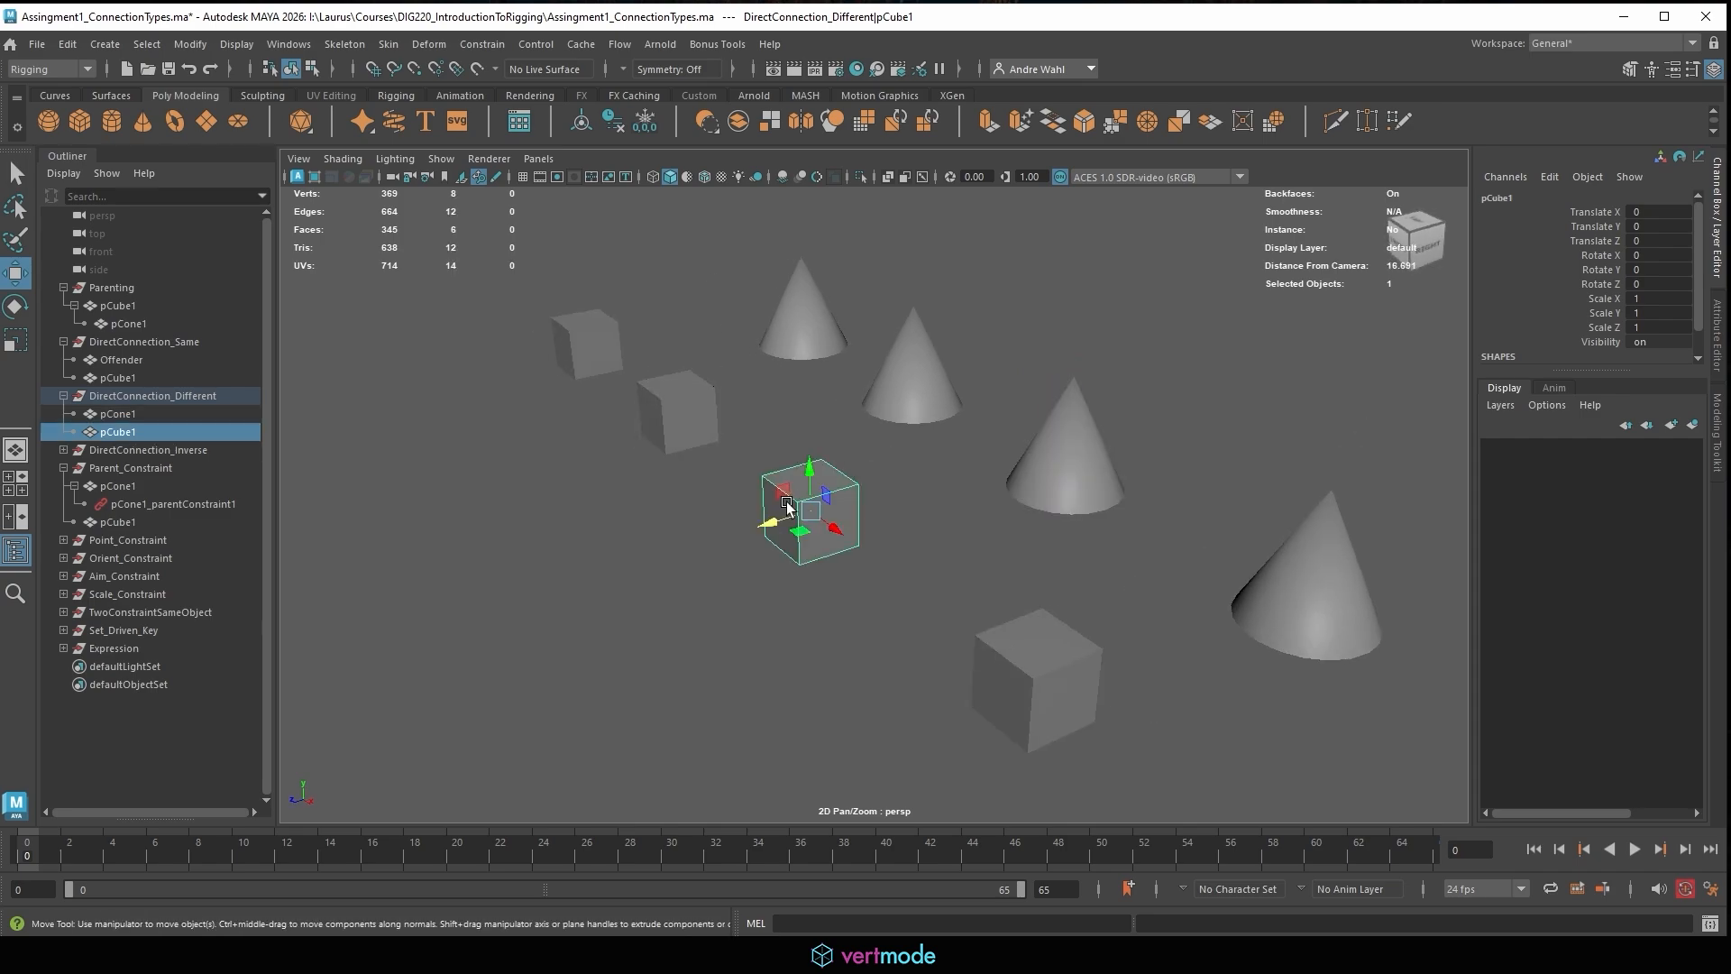
{"action": "key", "text": "e"}
{"action": "left_click_drag", "start_coordinate": [815, 489], "coordinate": [777, 532]}
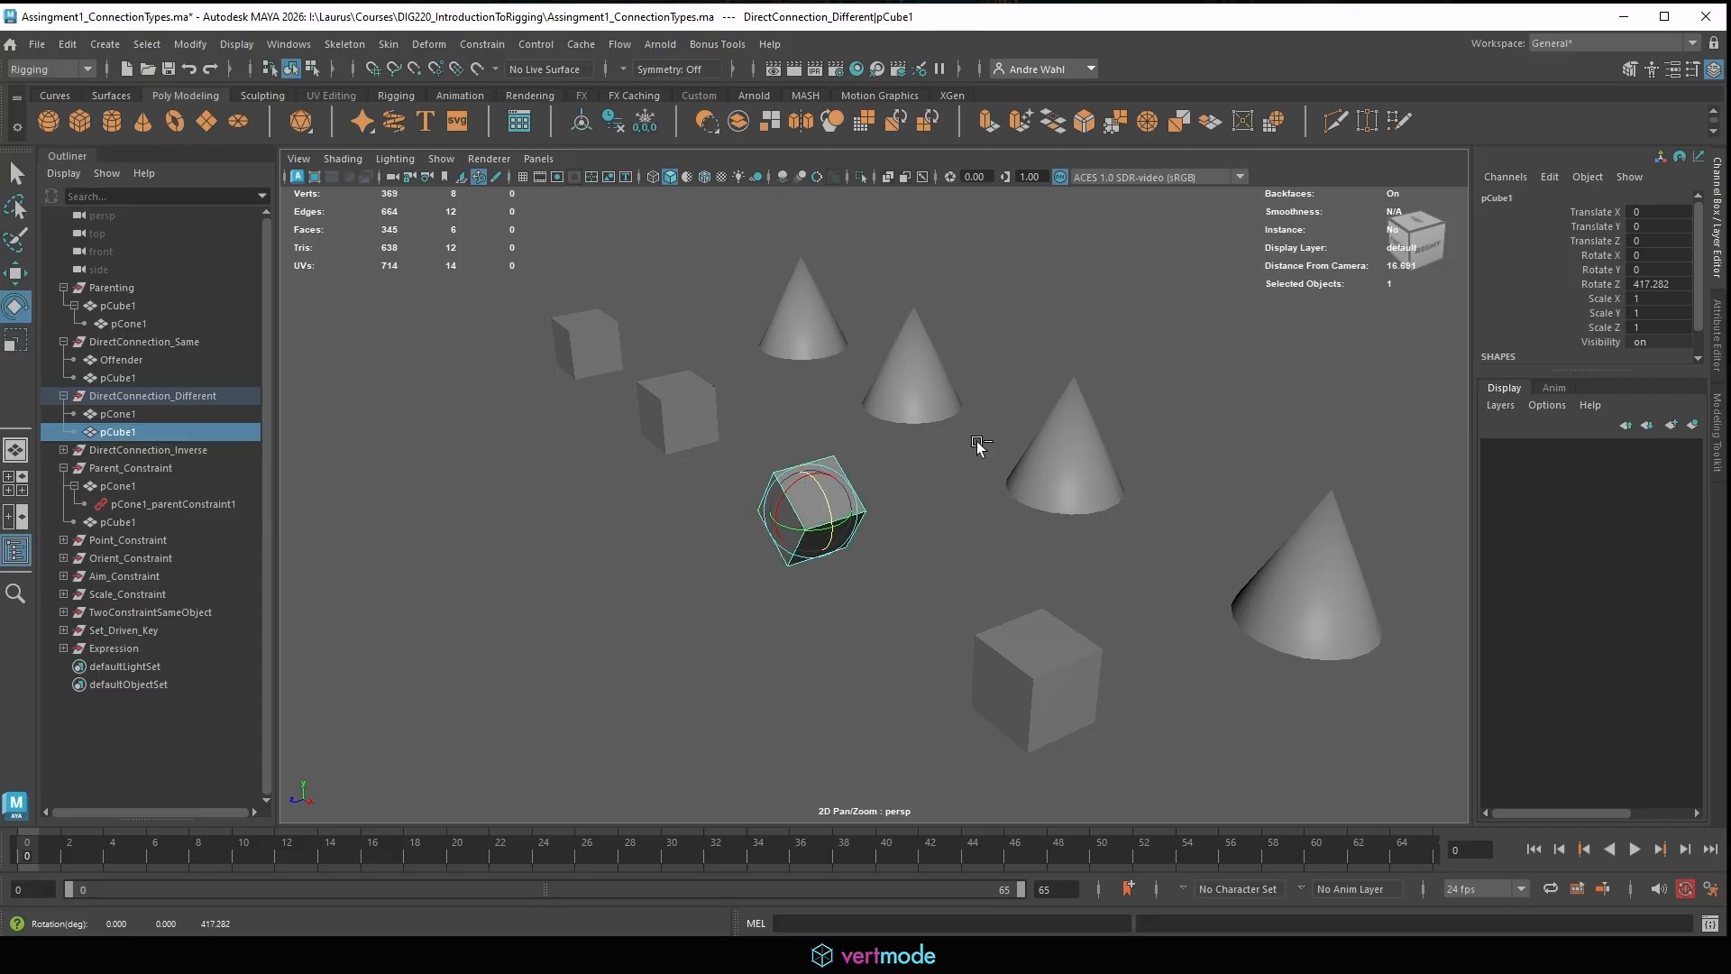
{"action": "key", "text": "ctrl+z"}
Try moving the DirectConnection_Different cone towards its cube and undo the move.
{"action": "left_click", "coordinate": [1084, 478]}
{"action": "key", "text": "w"}
{"action": "left_click_drag", "start_coordinate": [1015, 450], "coordinate": [842, 494]}
{"action": "key", "text": "ctrl+z"}
Open the Connection Editor with the DirectConnection_Different cube as output and load its cone as input.
{"action": "left_click", "coordinate": [809, 517]}
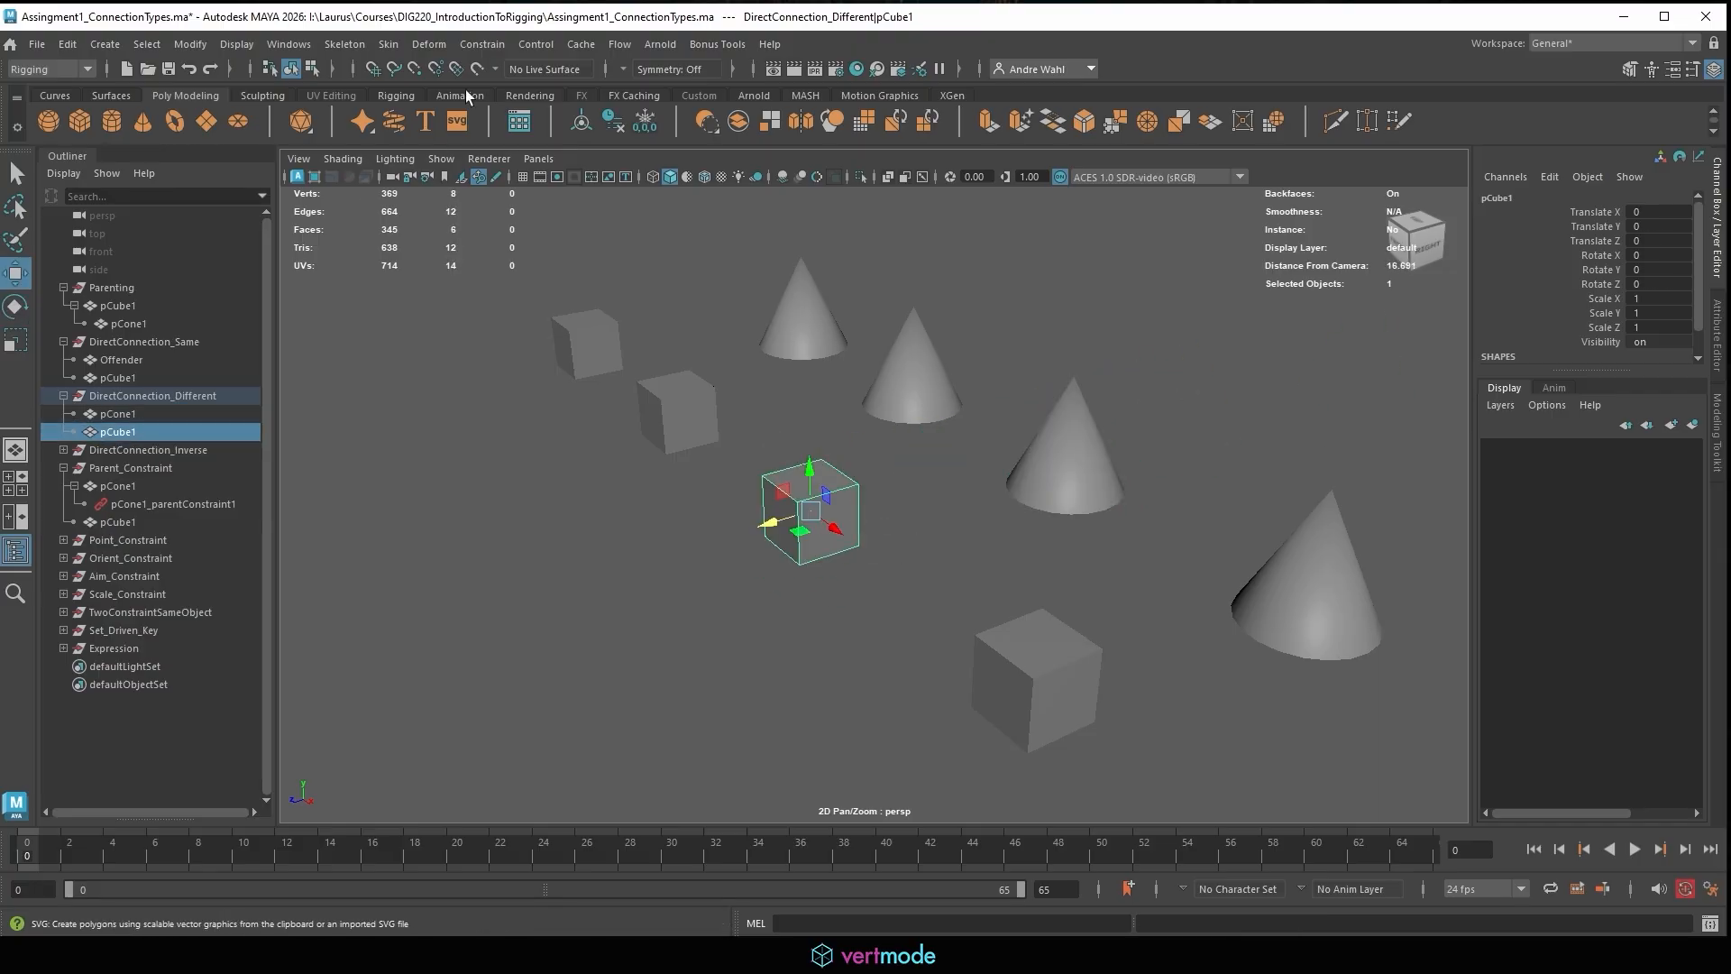
{"action": "left_click", "coordinate": [288, 43]}
{"action": "mouse_move", "coordinate": [388, 155]}
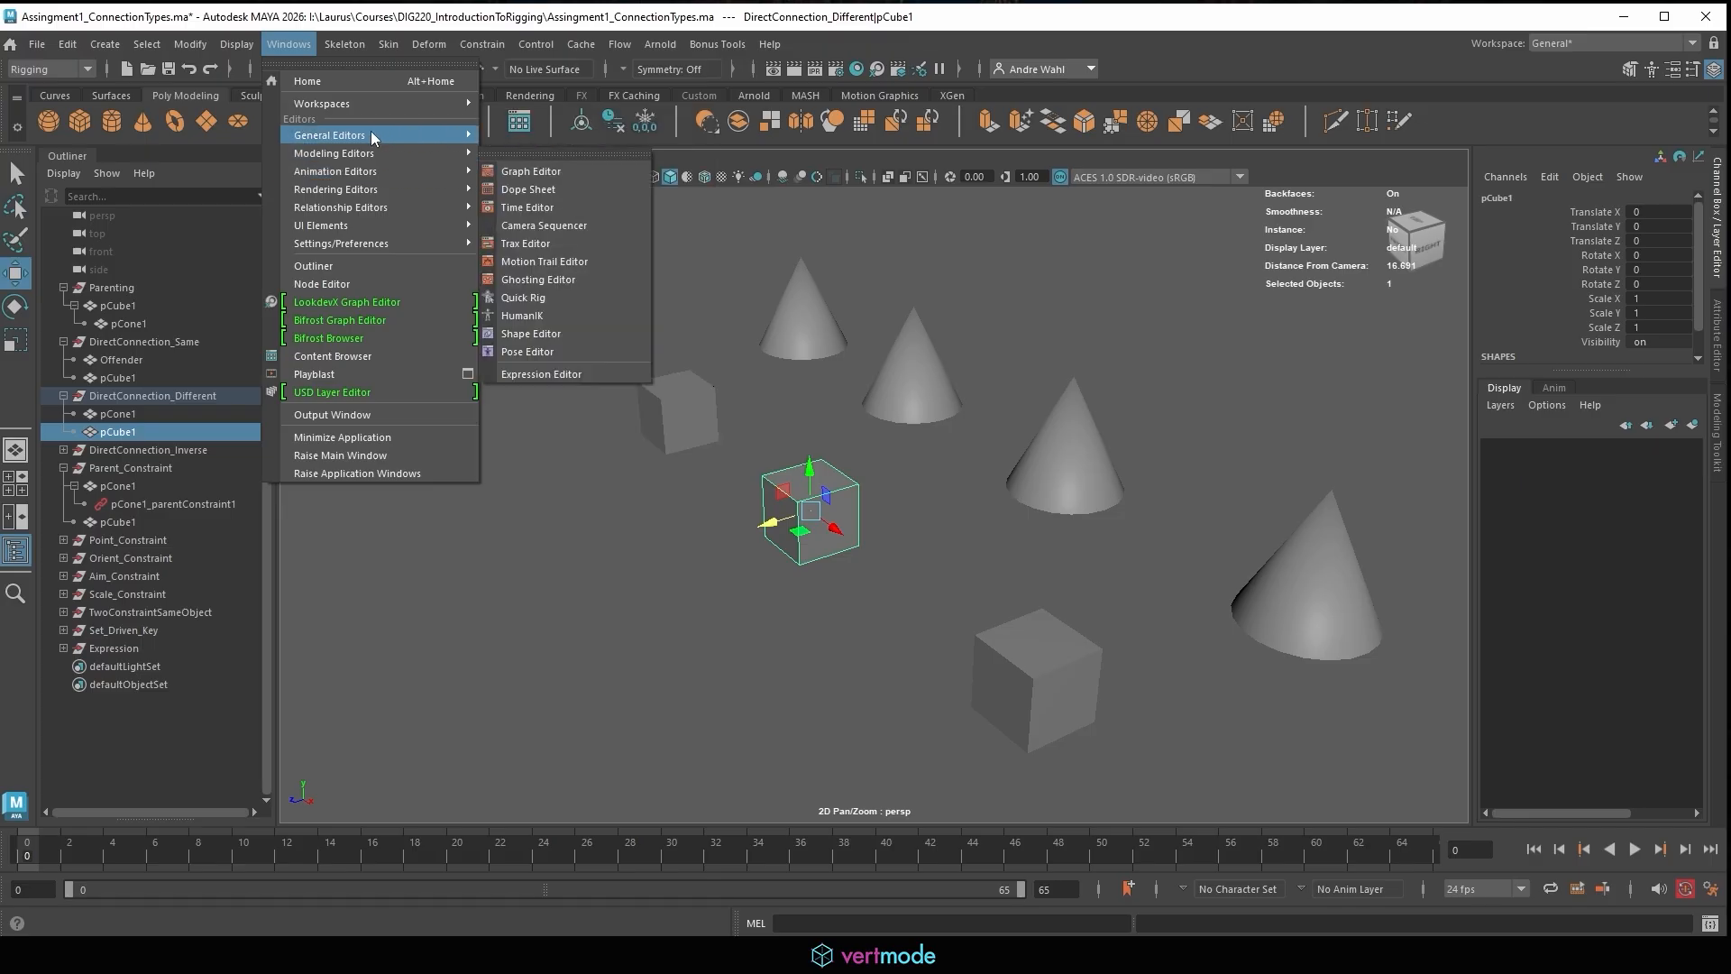
{"action": "mouse_move", "coordinate": [434, 136]}
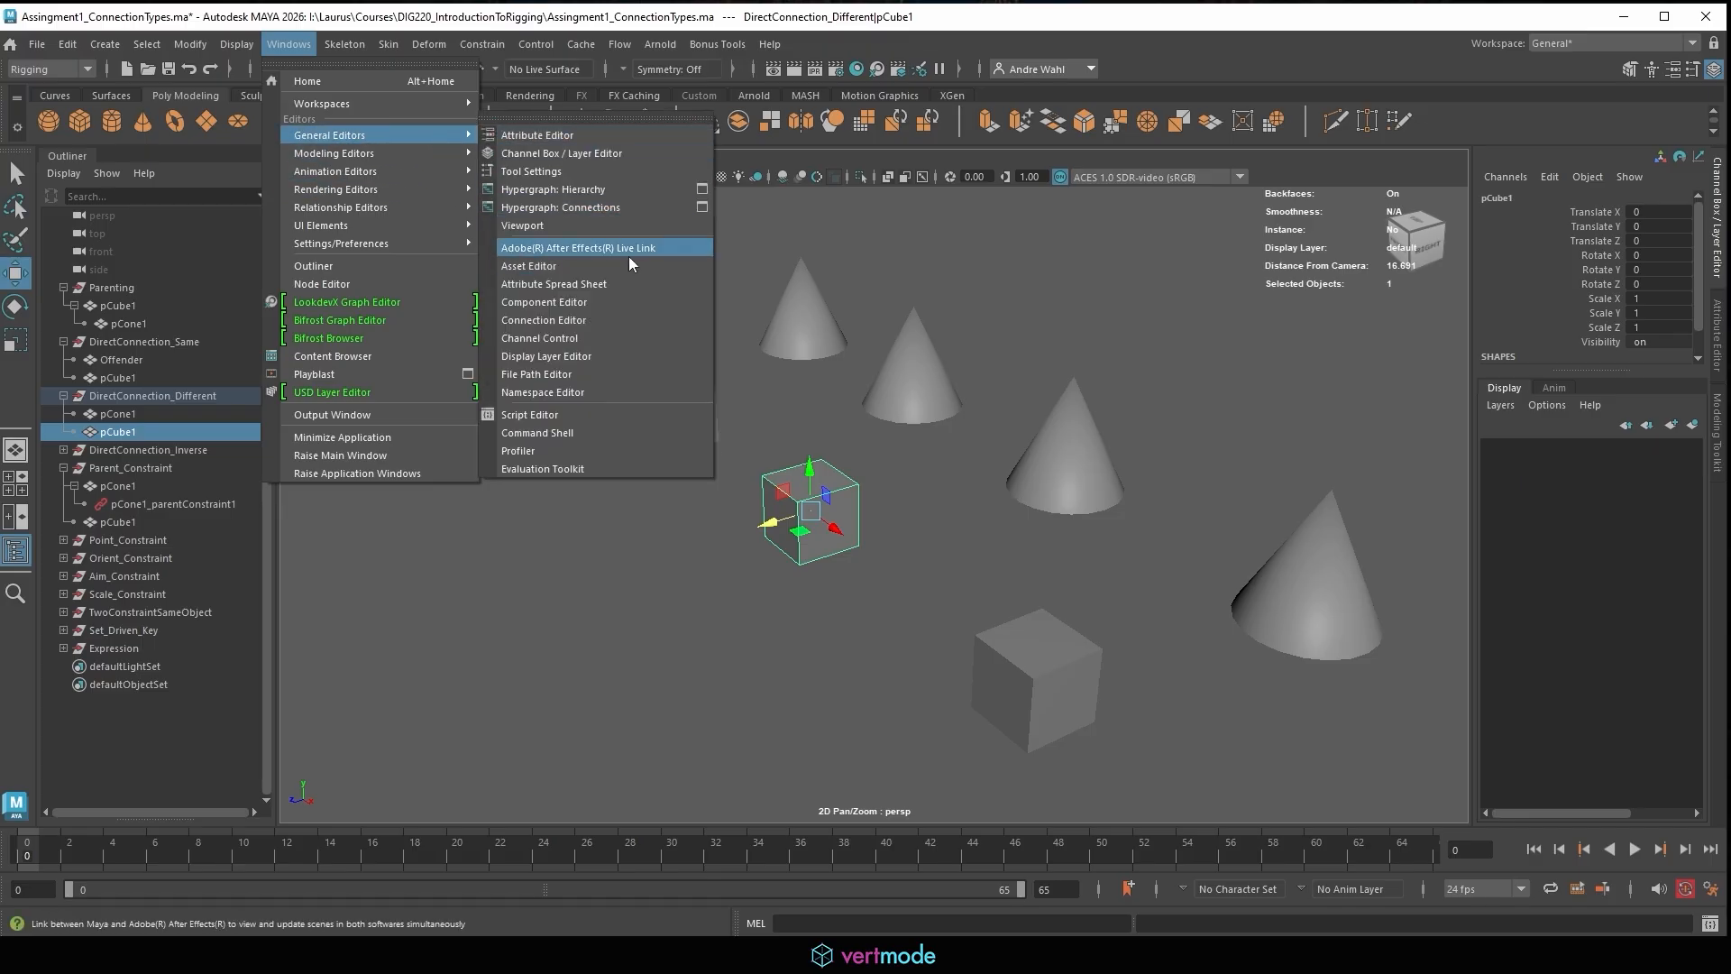
{"action": "left_click", "coordinate": [577, 322]}
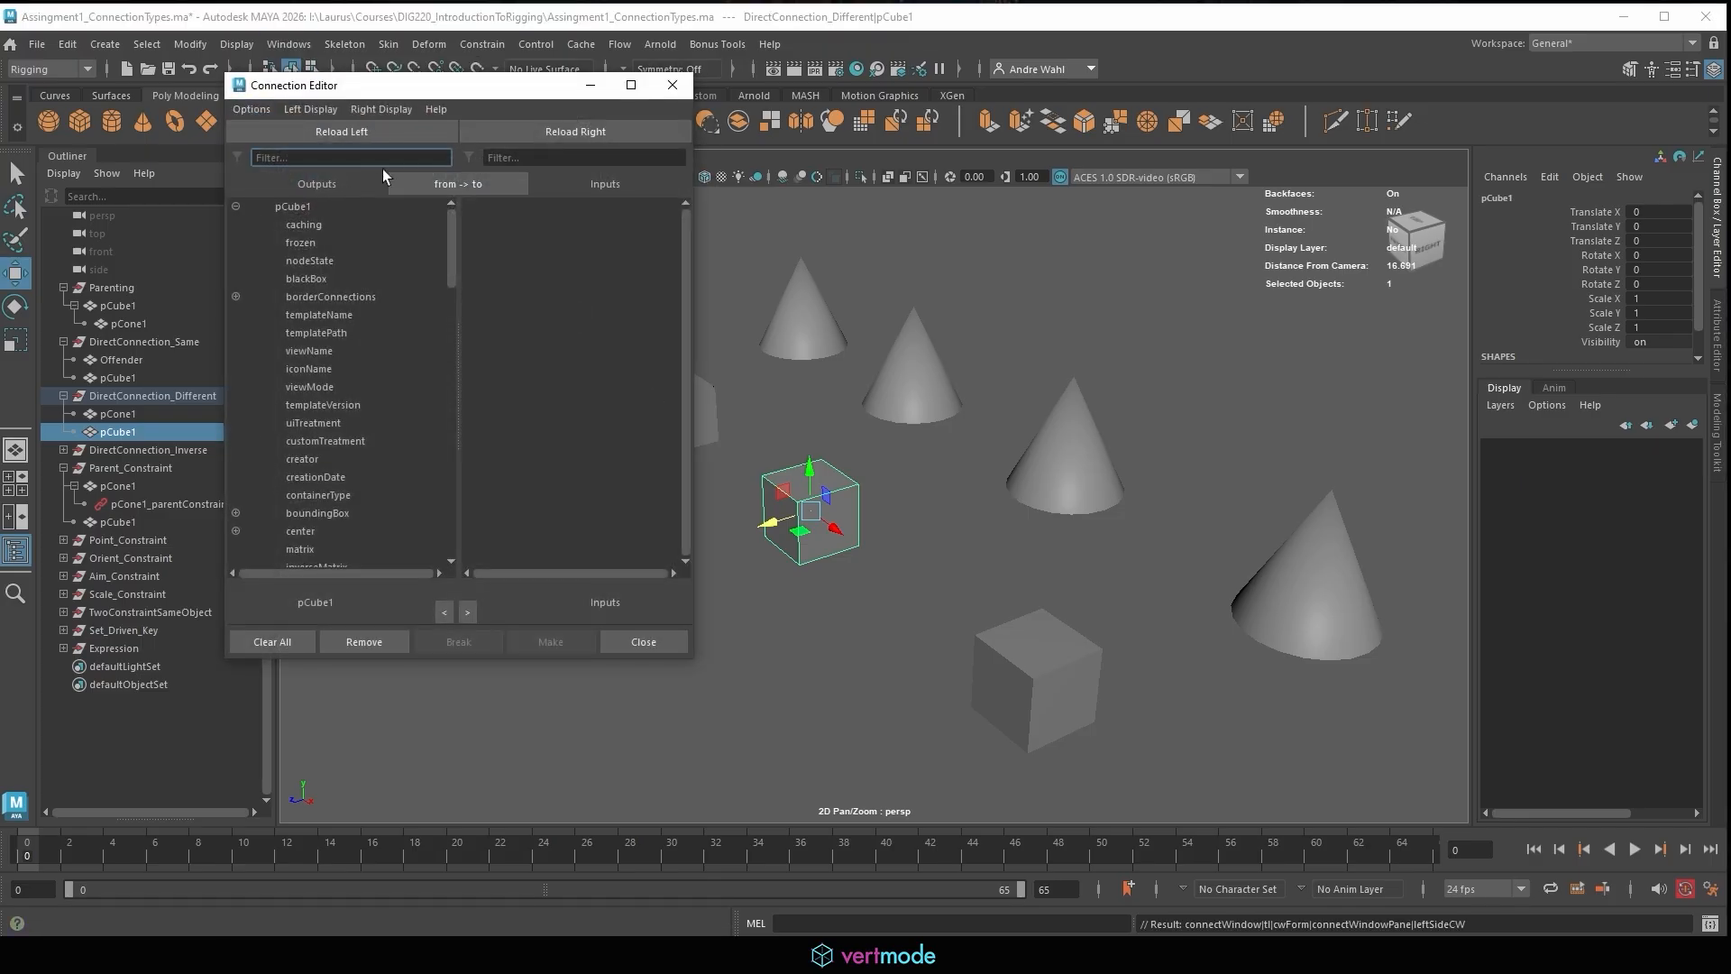
{"action": "left_click", "coordinate": [1063, 451]}
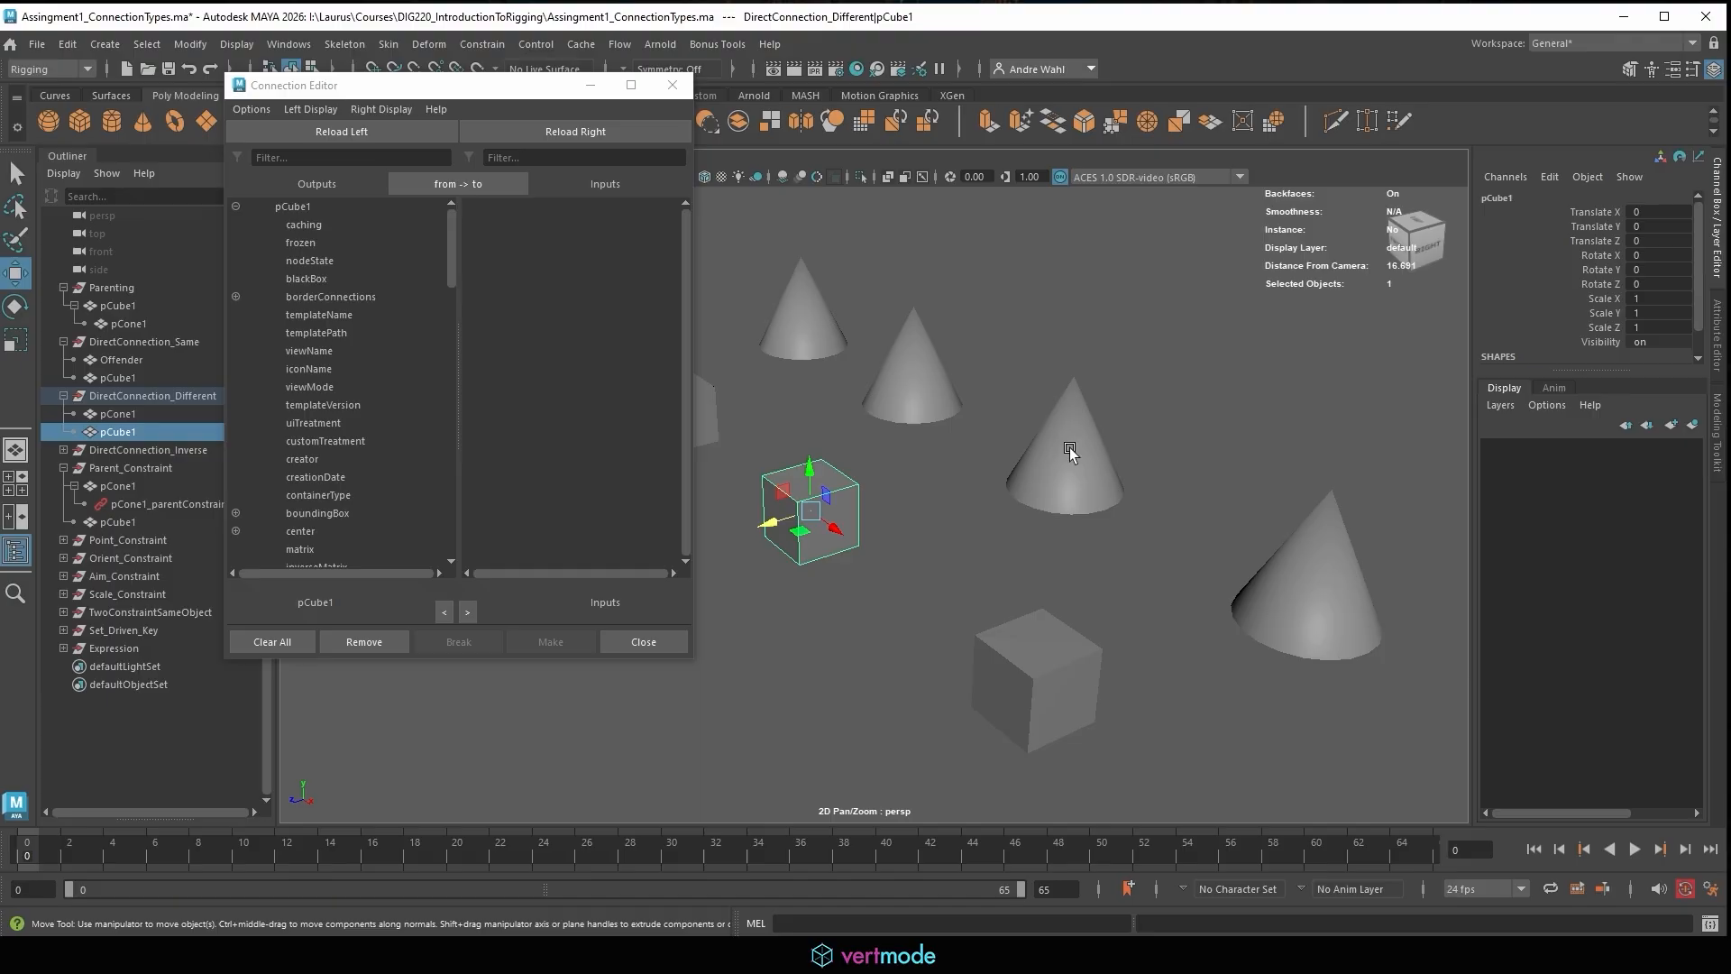
{"action": "left_click", "coordinate": [547, 135]}
Filter the cube's output attributes by "rotate" and the cone's input attributes by "transl".
{"action": "left_click", "coordinate": [781, 516]}
{"action": "left_click", "coordinate": [306, 157]}
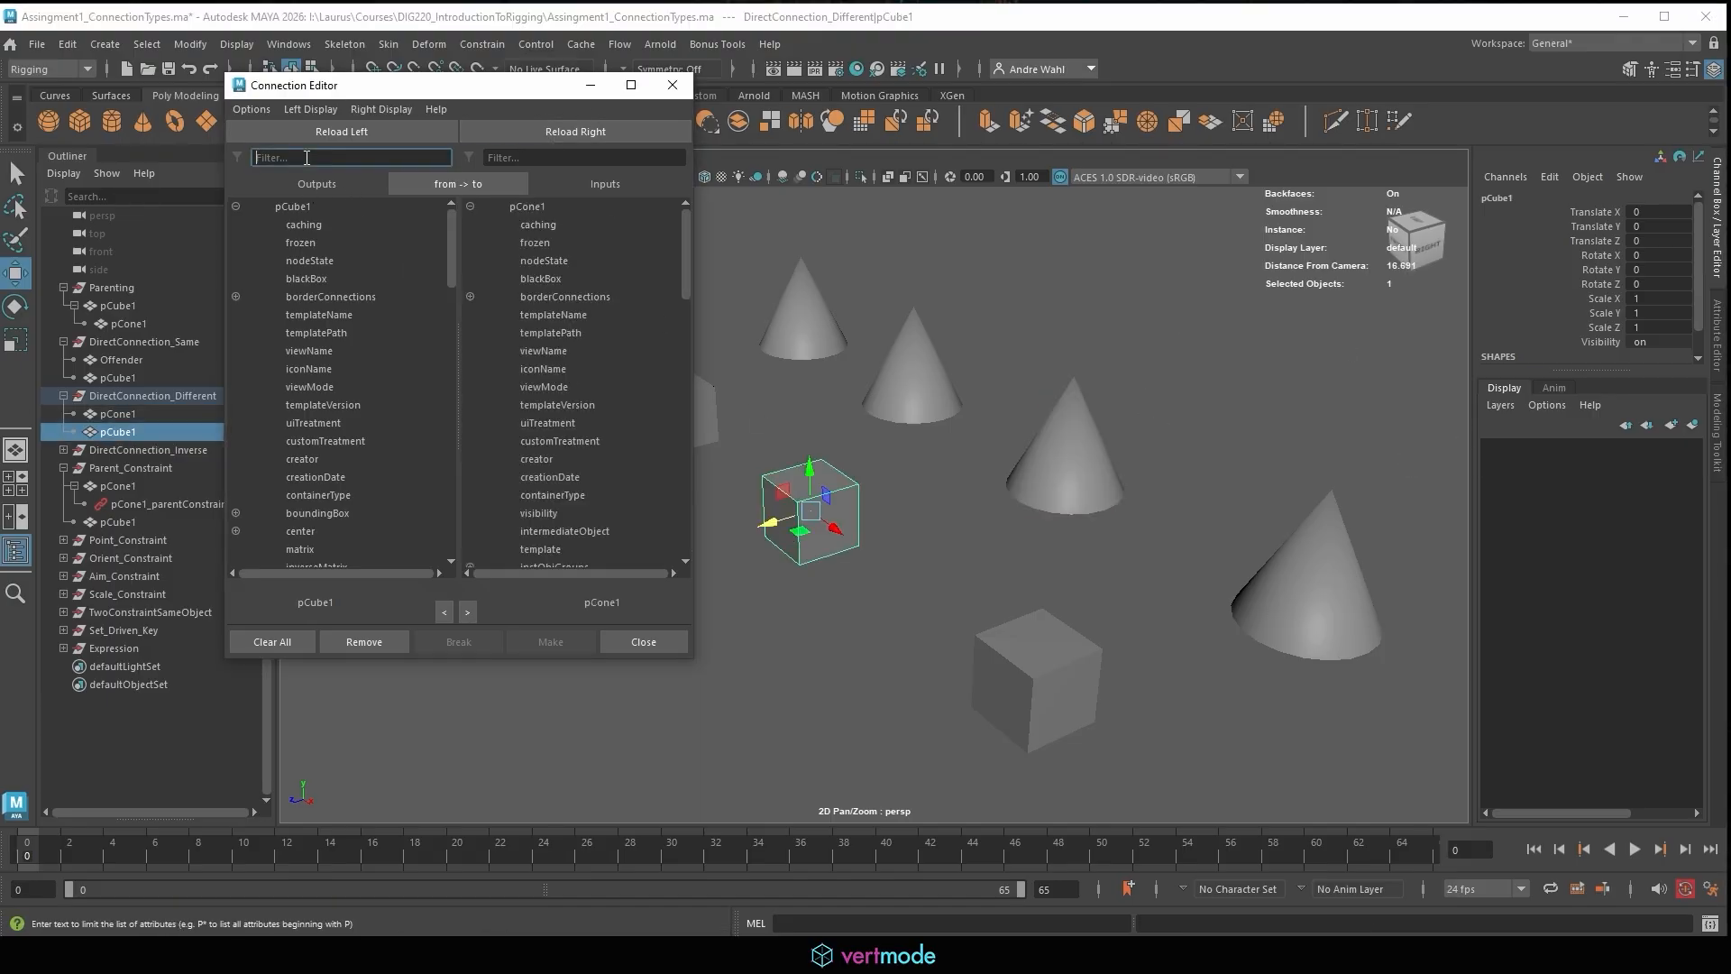
{"action": "type", "text": "rotate"}
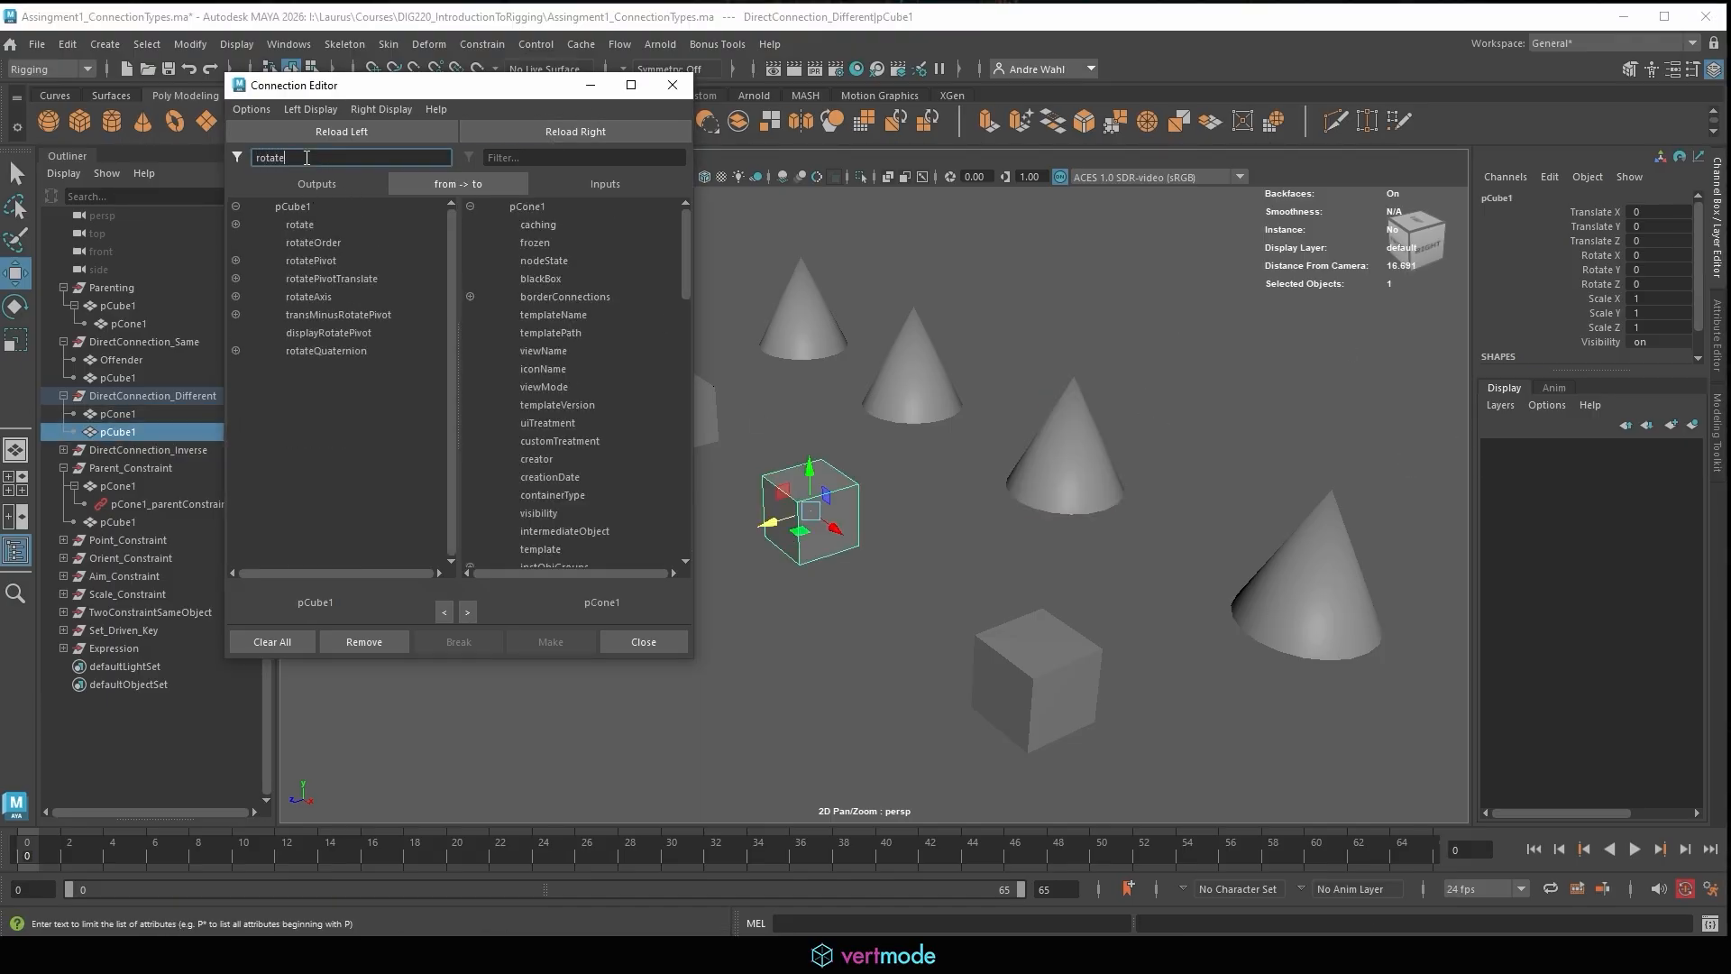
{"action": "left_click", "coordinate": [1074, 464]}
{"action": "left_click", "coordinate": [497, 158]}
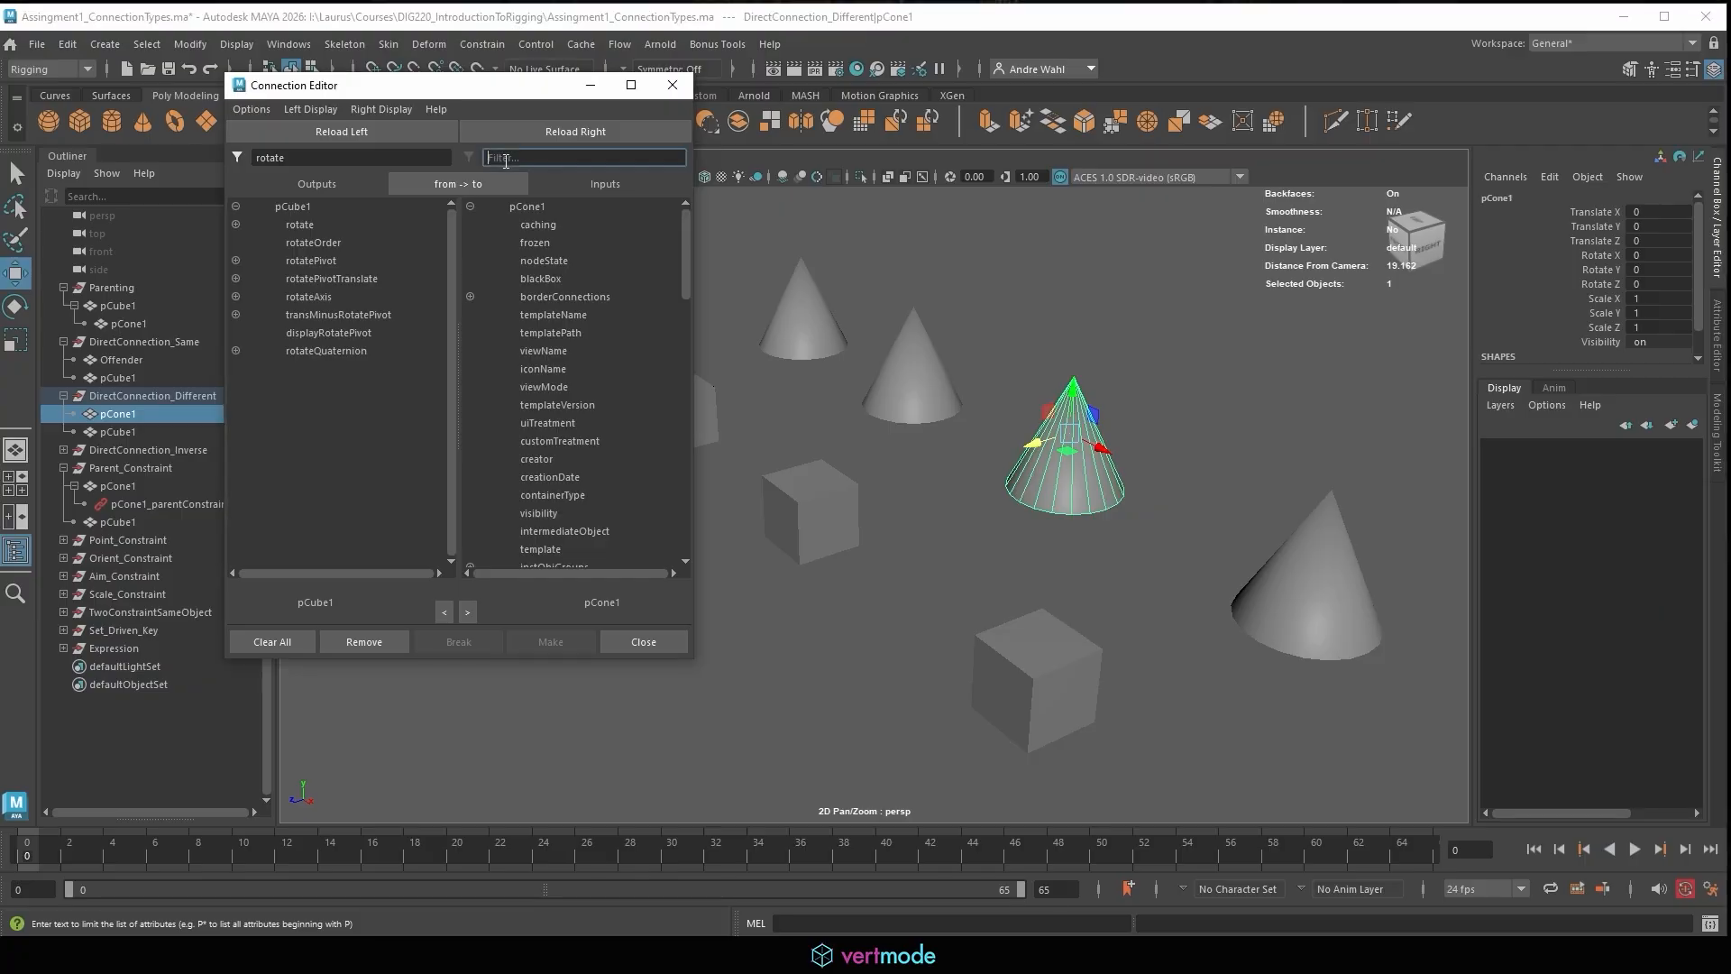
{"action": "type", "text": "transl"}
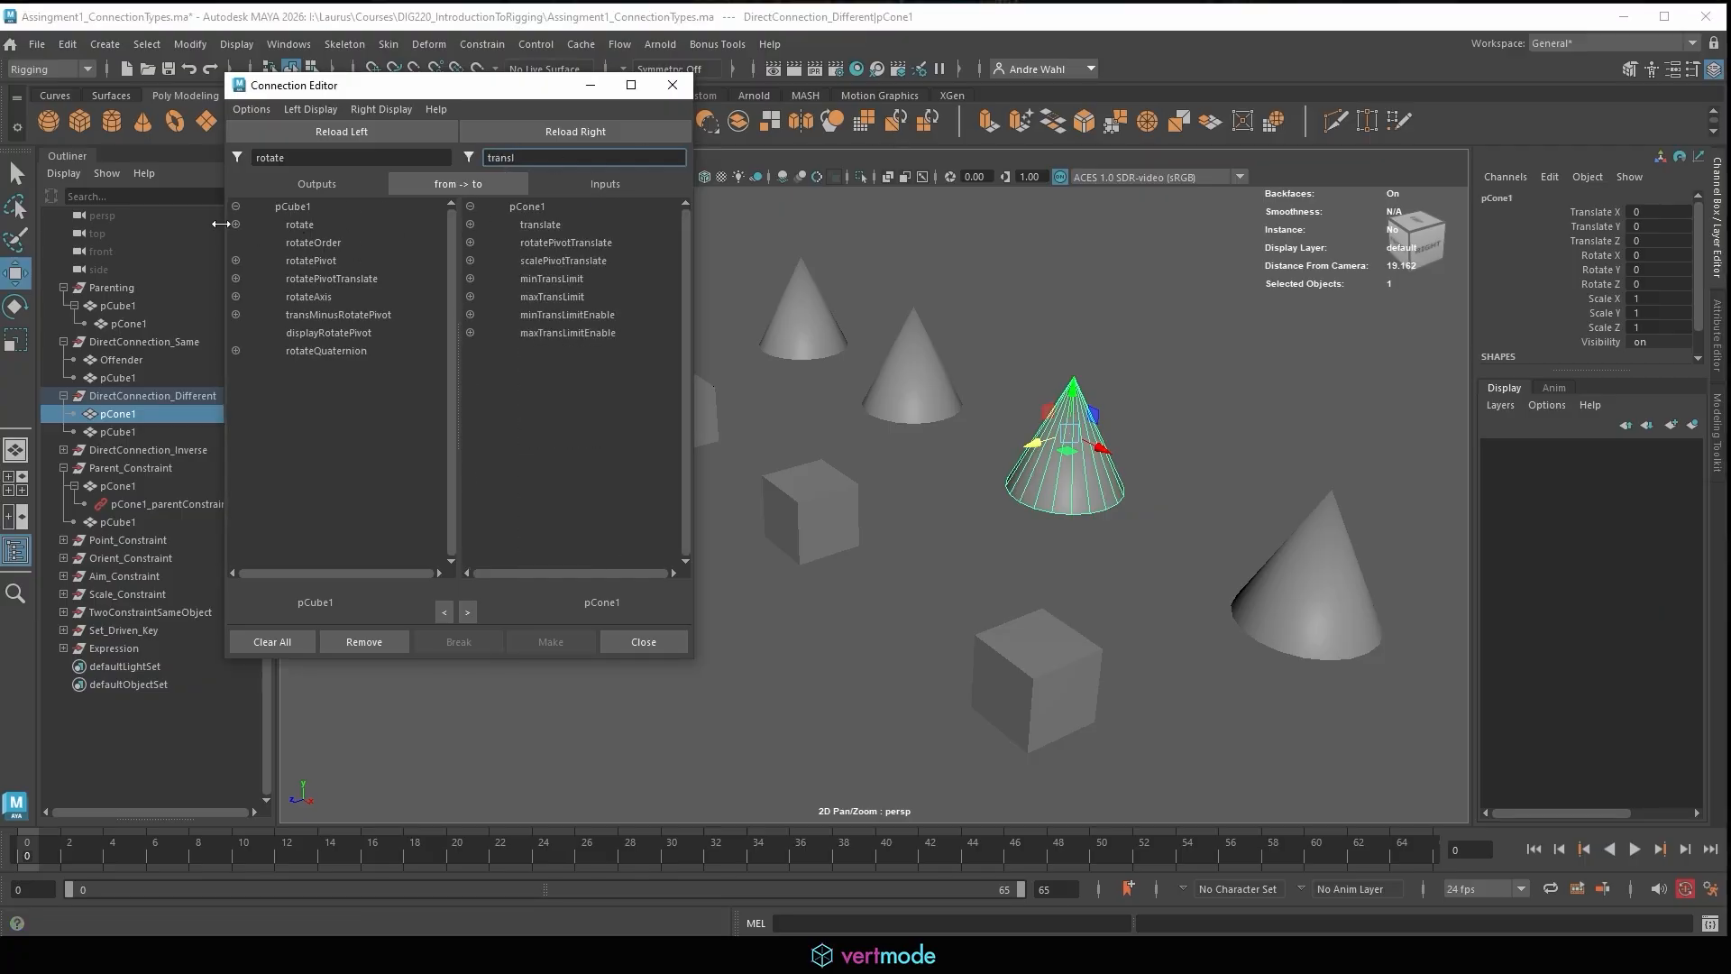
Connect the cube's rotate to the cone's translate, test it by rotating the cube, and undo the rotation.
{"action": "left_click", "coordinate": [298, 227]}
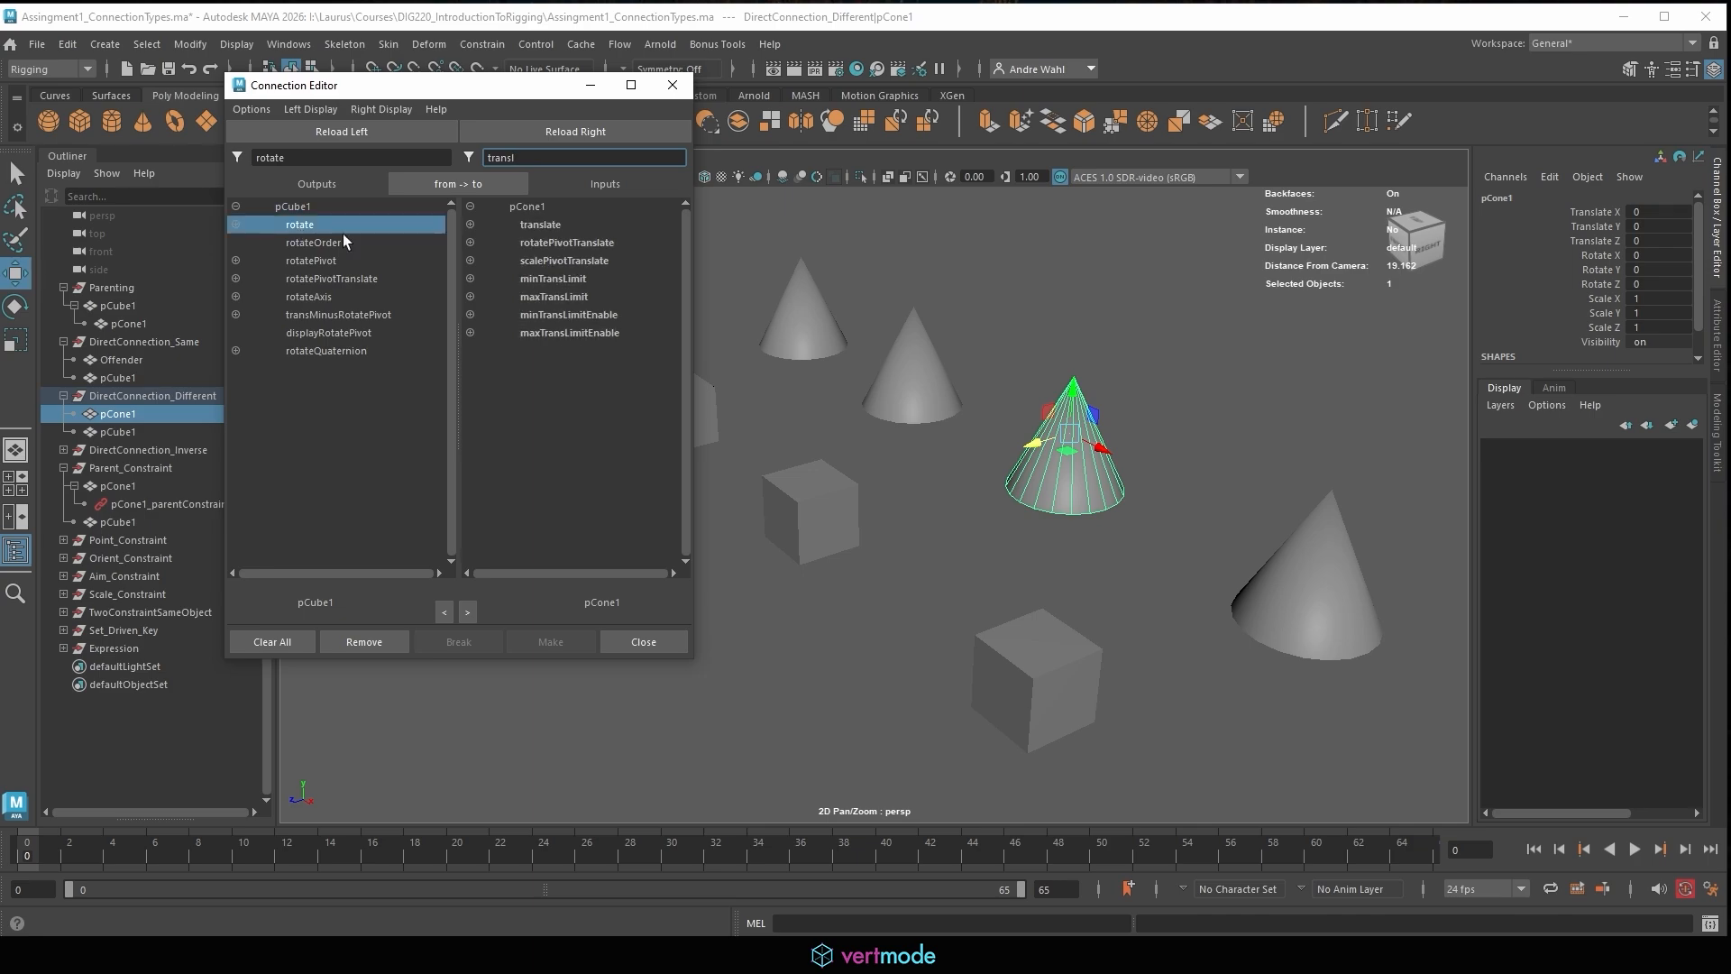
{"action": "left_click", "coordinate": [533, 225]}
{"action": "left_click", "coordinate": [811, 492]}
{"action": "key", "text": "e"}
{"action": "left_click_drag", "start_coordinate": [829, 512], "coordinate": [845, 558]}
{"action": "key", "text": "ctrl+z"}
{"action": "key", "text": "ctrl+z"}
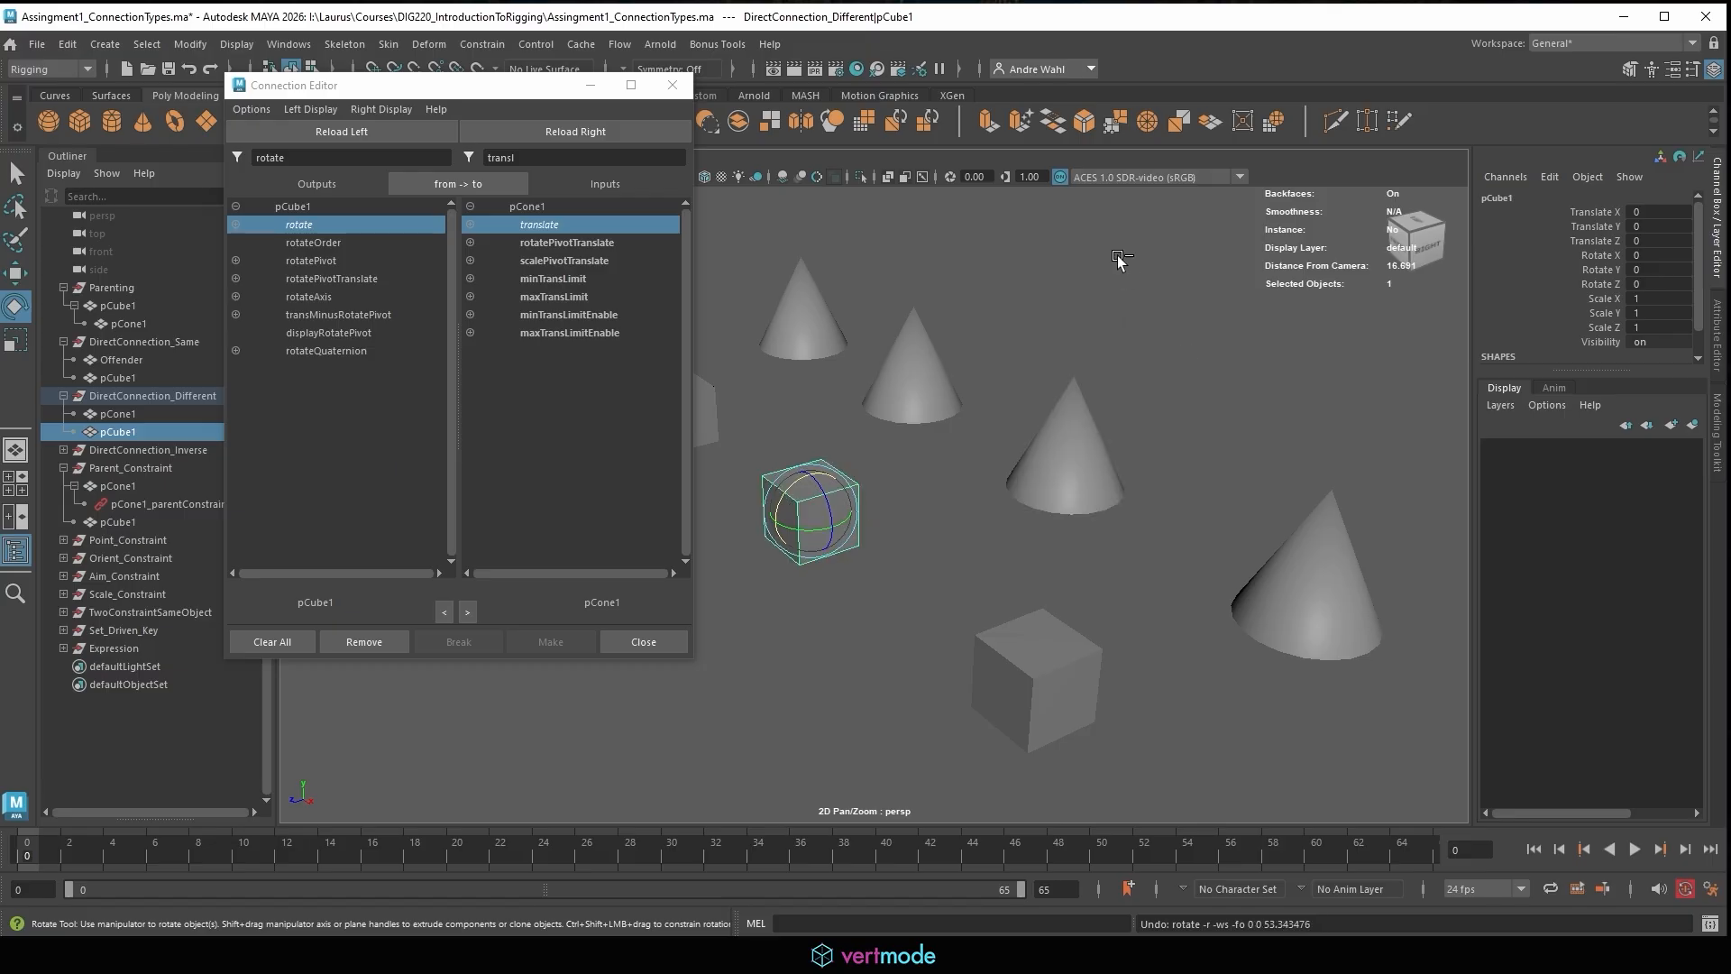
Disconnect the cube's rotate attribute from the cone's translate attribute.
{"action": "left_click", "coordinate": [371, 233]}
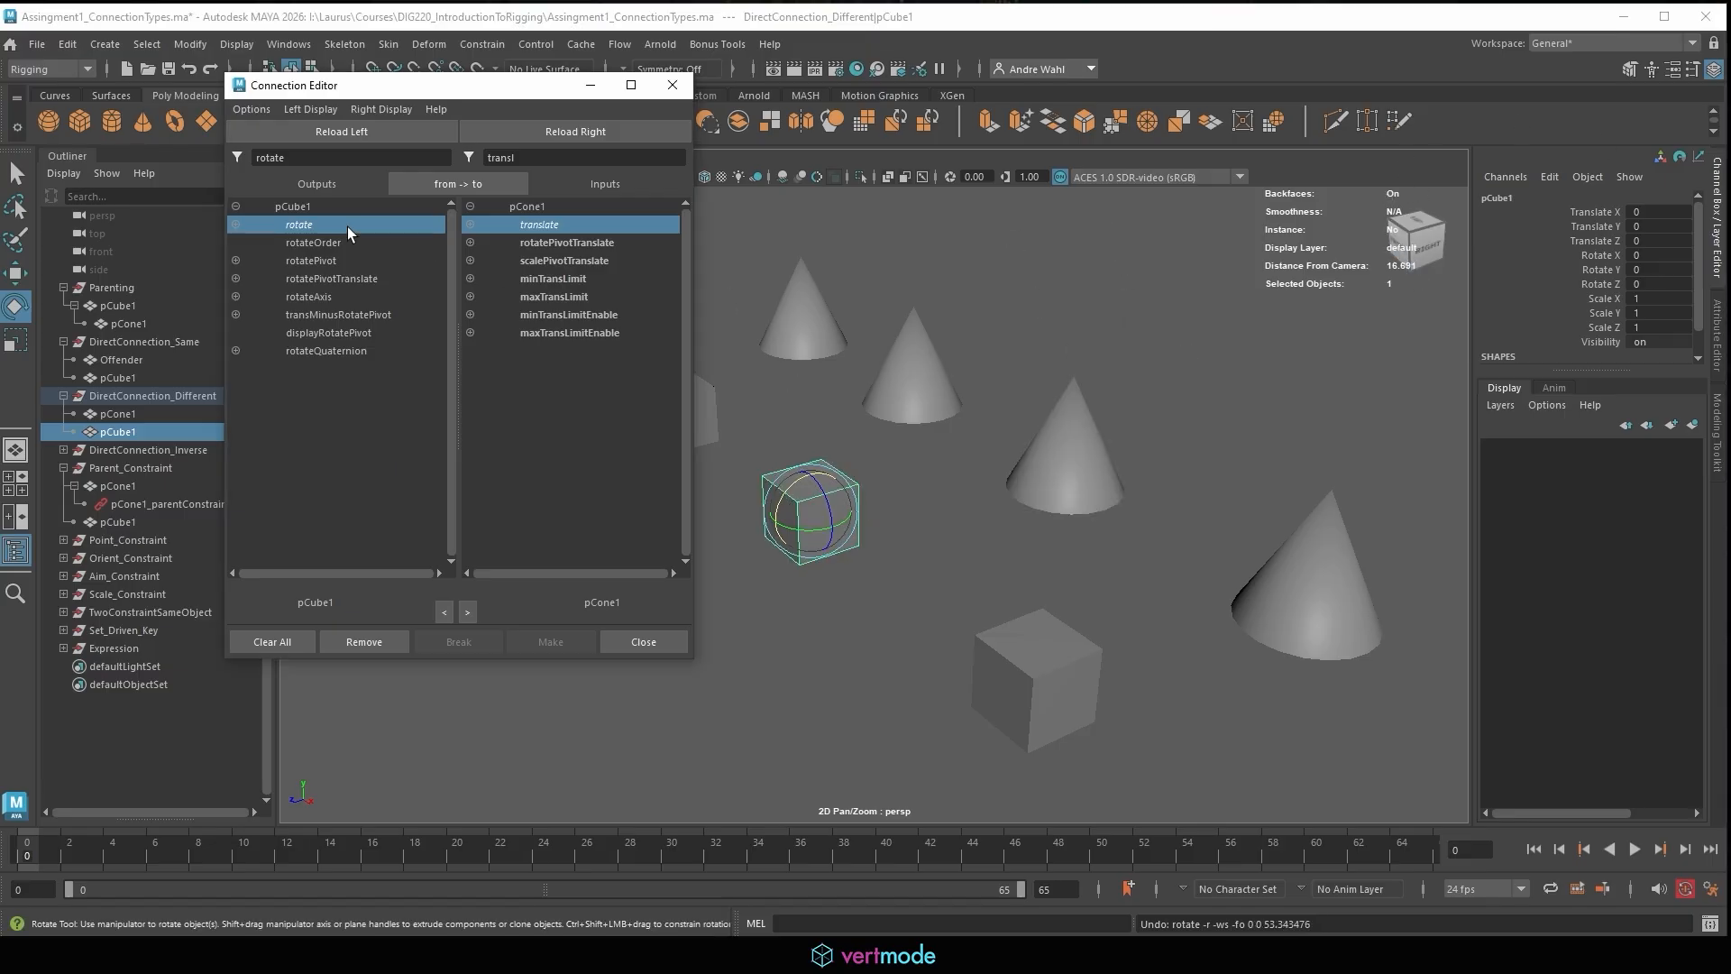
{"action": "left_click", "coordinate": [537, 227]}
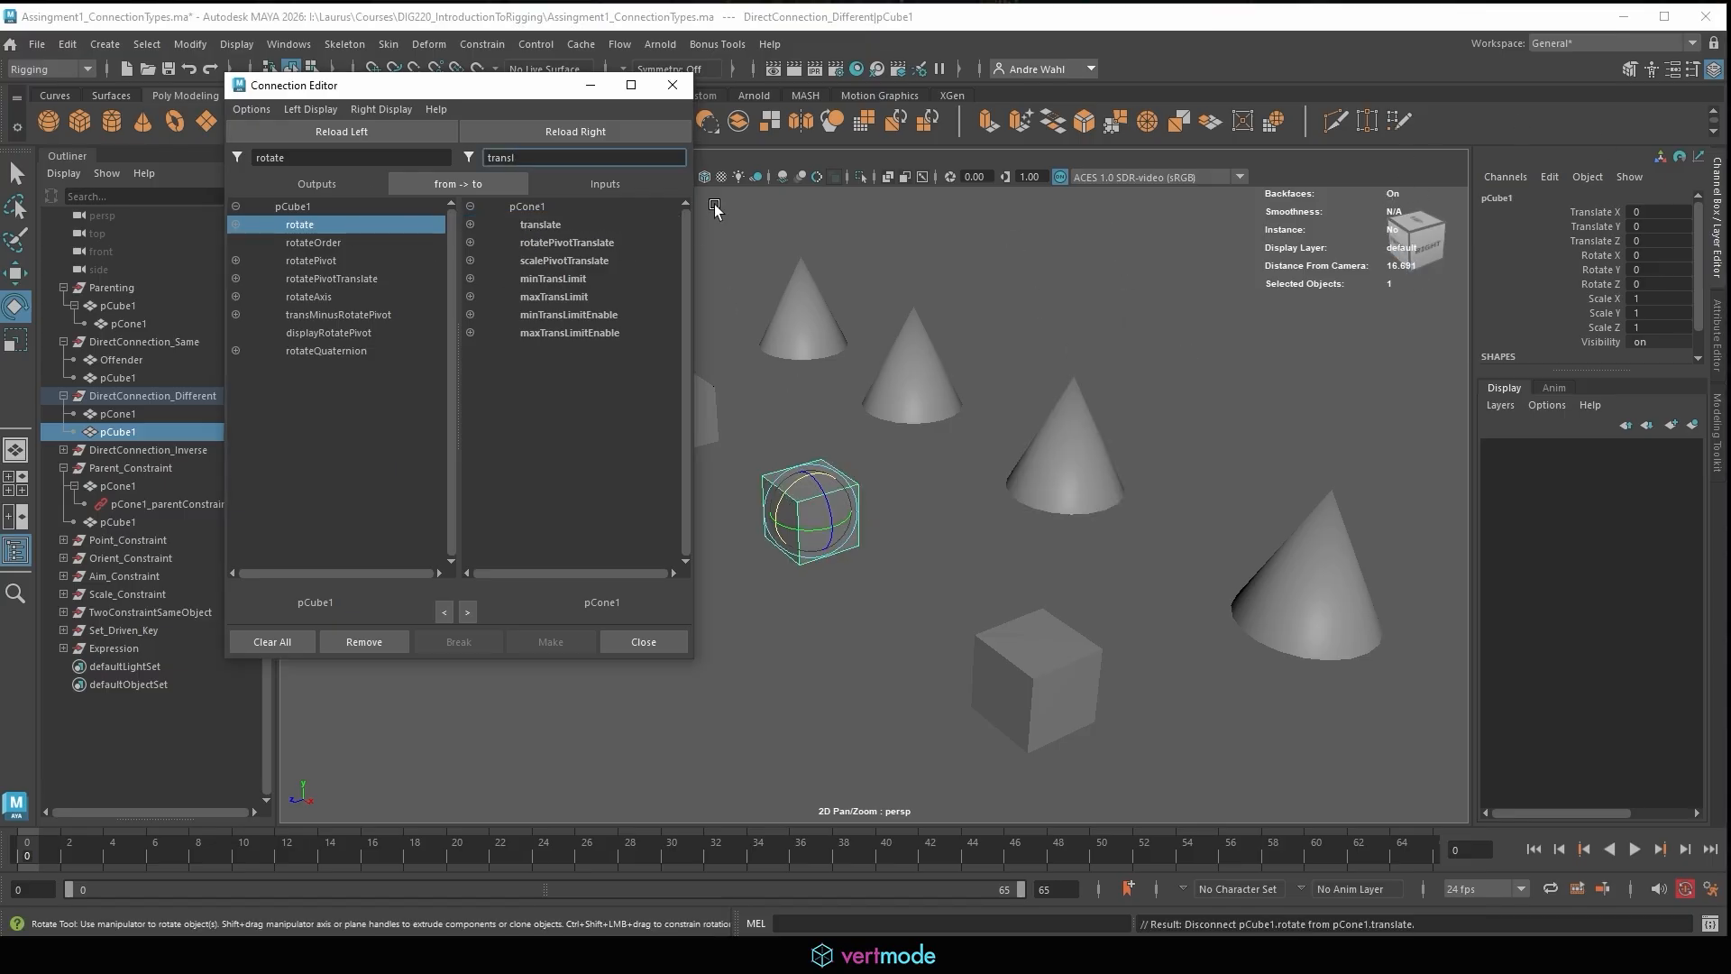
Connect rotateZ of pCube1 to translateZ of pCone1 and check the connected channel on the cone.
{"action": "left_click", "coordinate": [236, 225]}
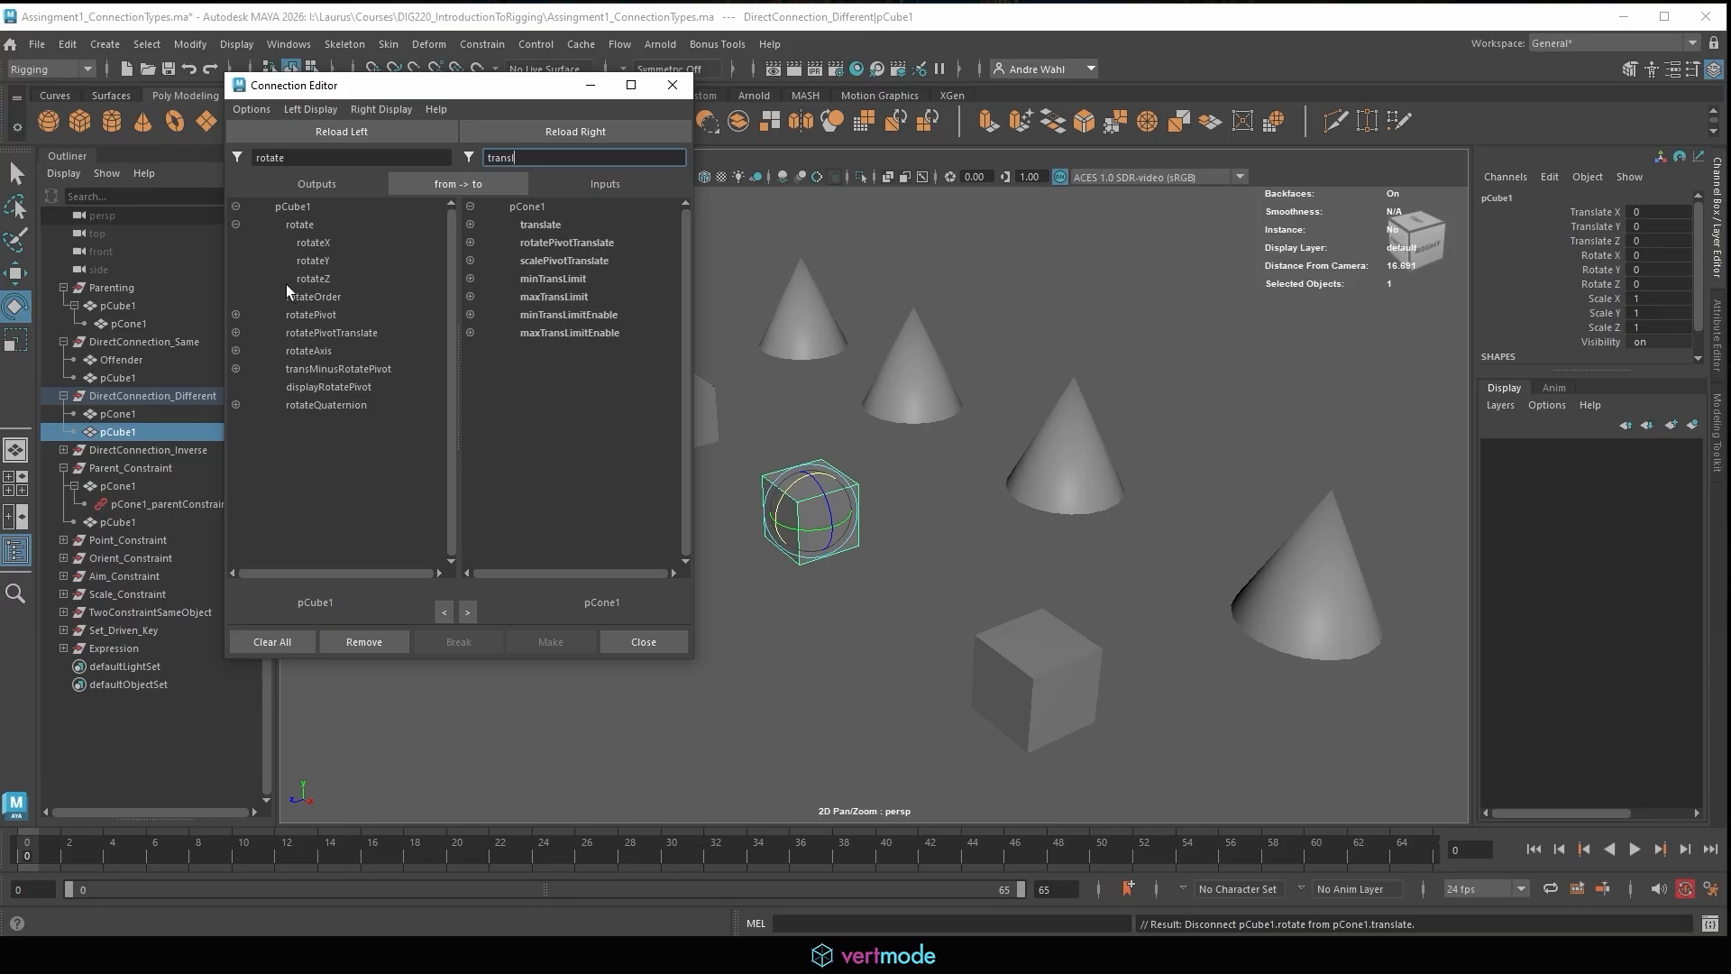
{"action": "left_click", "coordinate": [317, 279]}
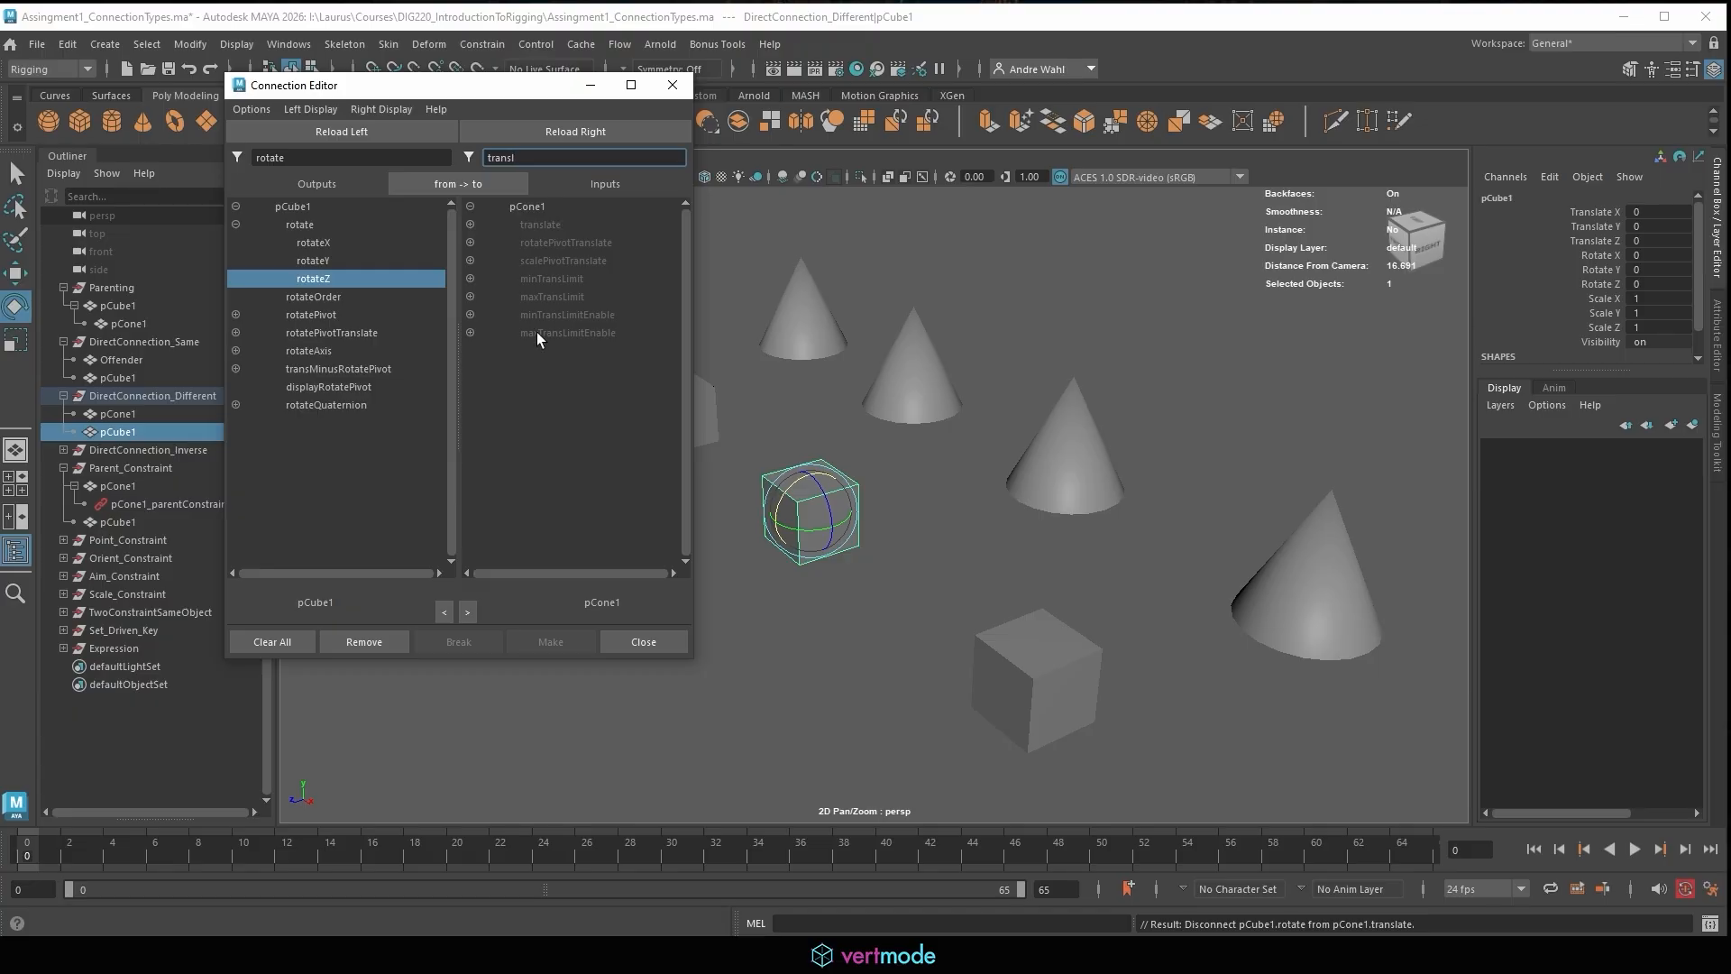
{"action": "left_click", "coordinate": [469, 224]}
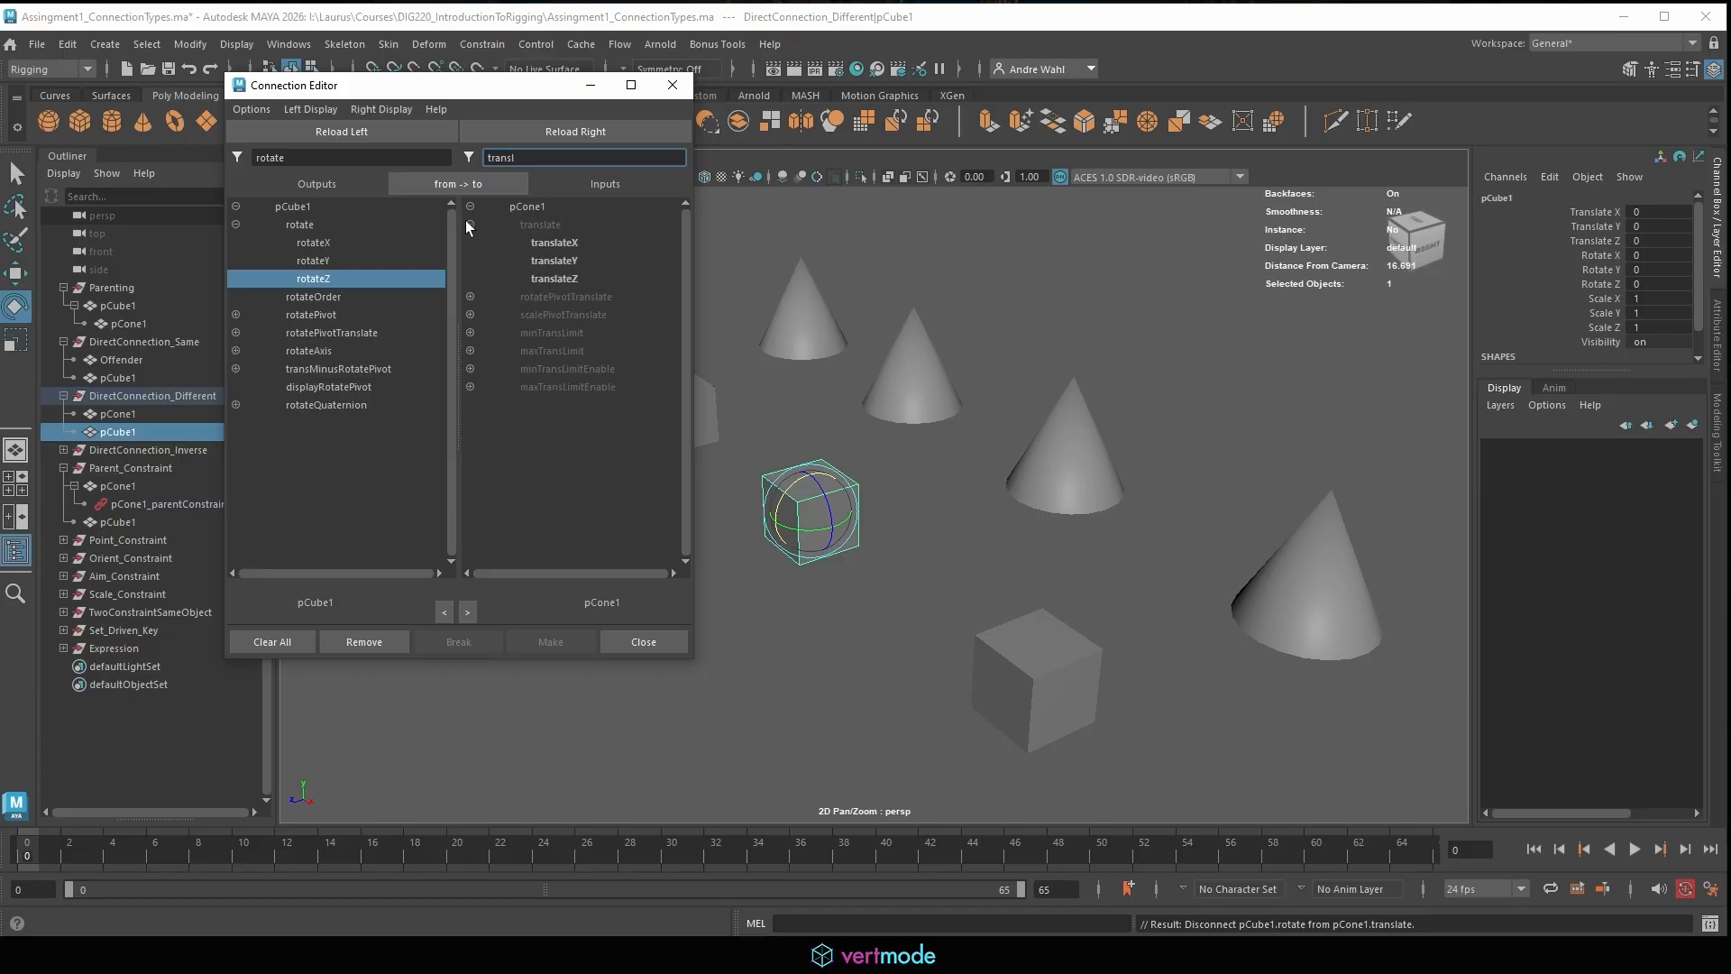
{"action": "left_click", "coordinate": [555, 279]}
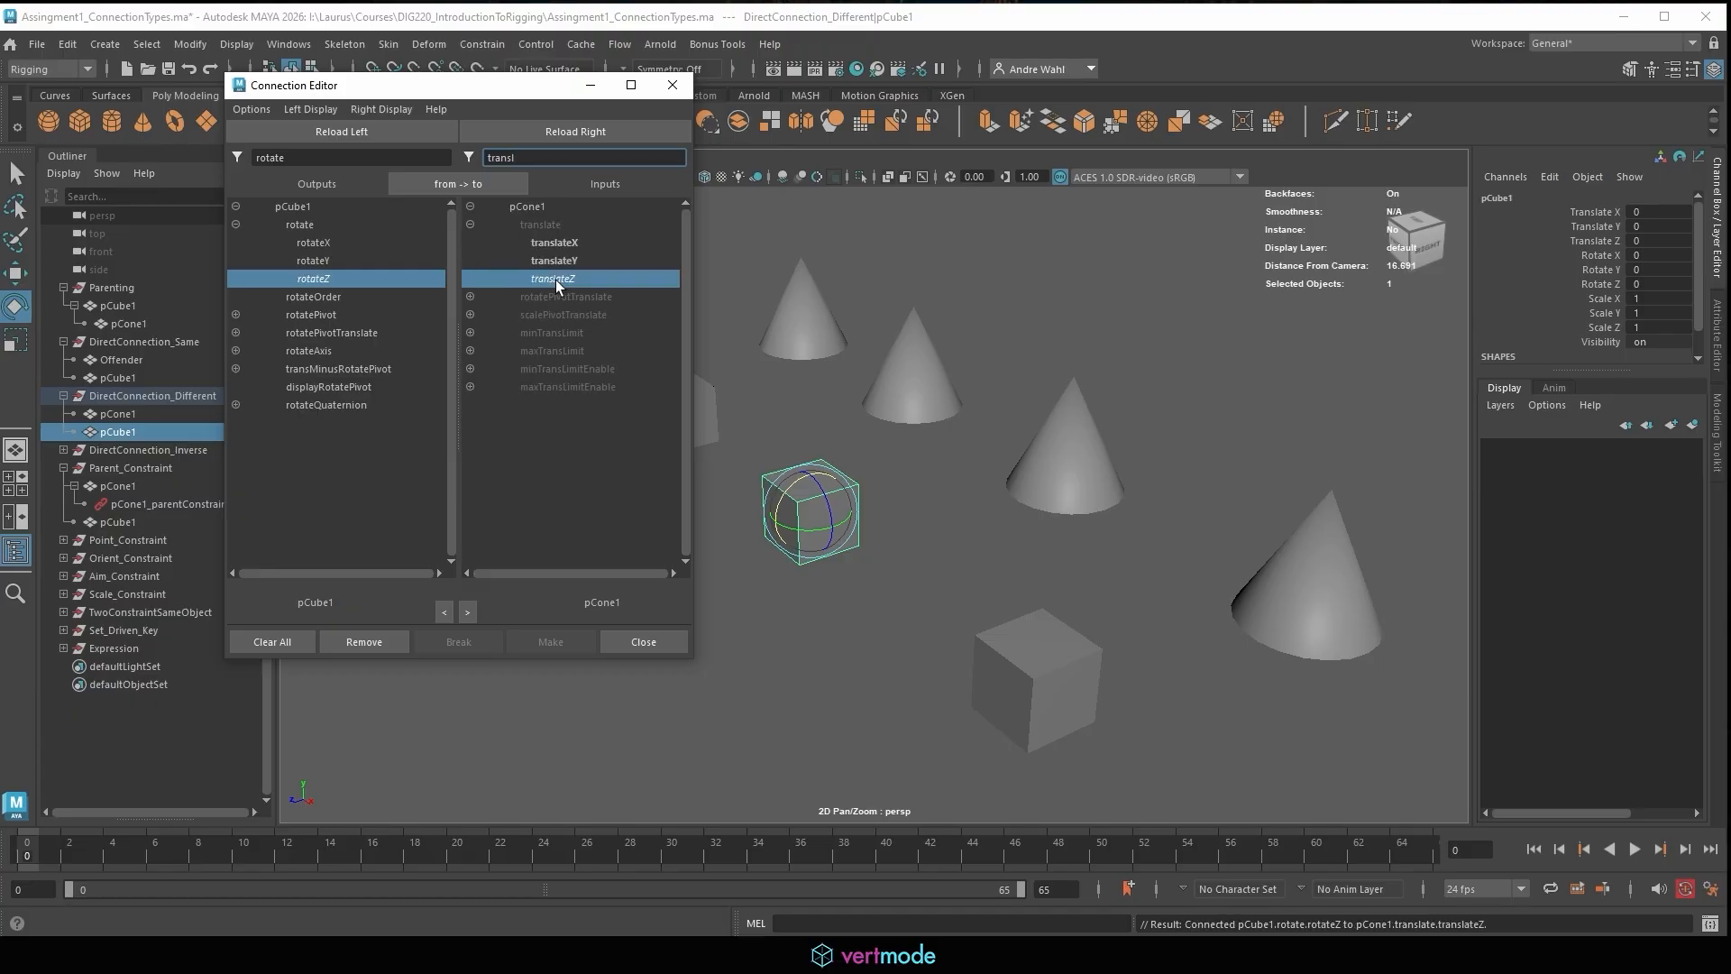
{"action": "left_click", "coordinate": [1086, 439]}
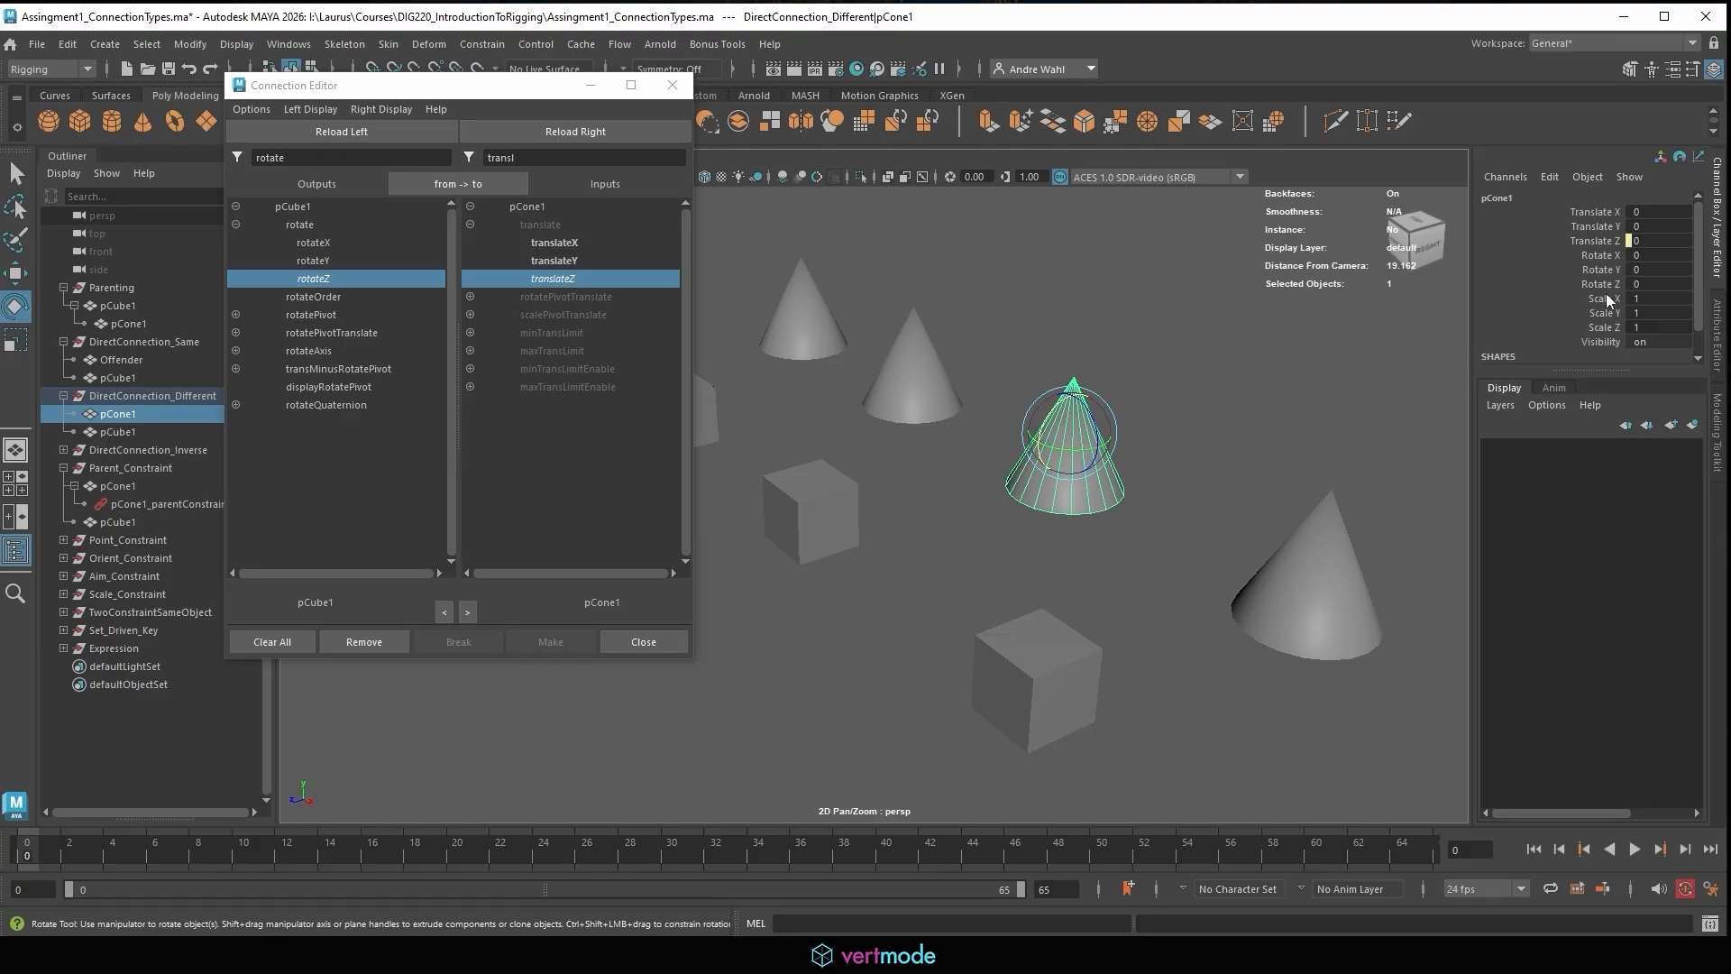
Rotate the DirectConnection_Different cube back and forth about its Z axis to test how it drives the cone.
{"action": "left_click", "coordinate": [801, 478]}
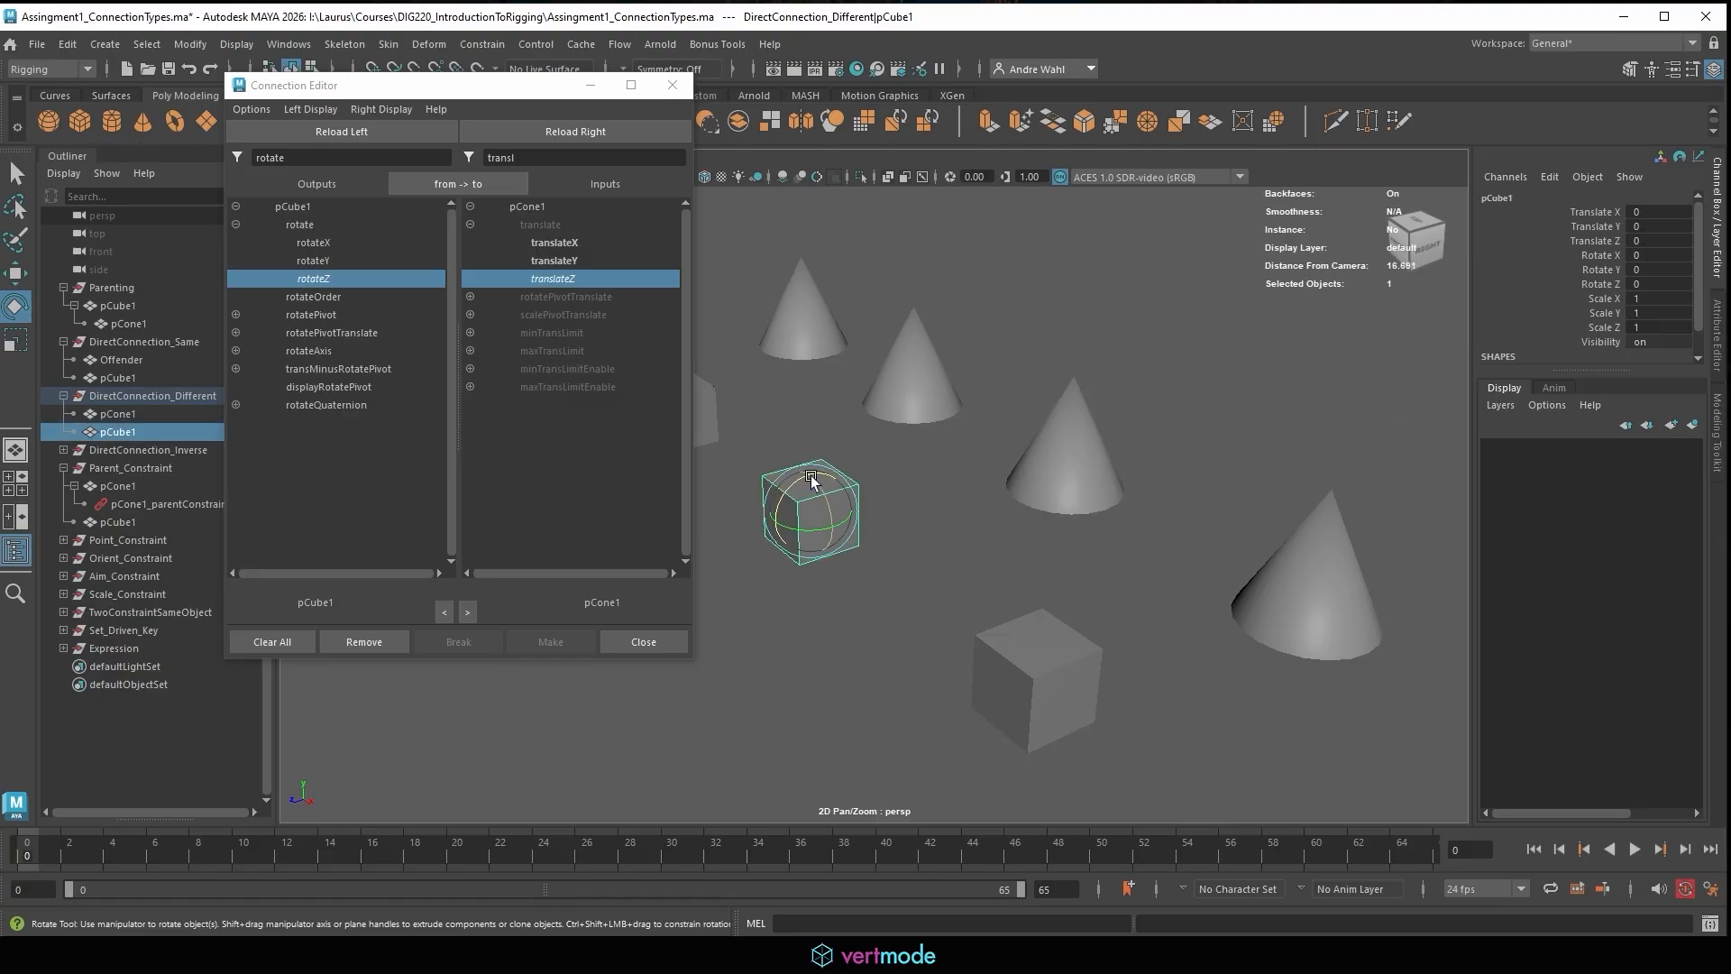
{"action": "left_click_drag", "start_coordinate": [802, 480], "coordinate": [819, 502]}
{"action": "right_click_drag", "start_coordinate": [963, 508], "coordinate": [848, 493], "text": "alt"}
{"action": "left_click_drag", "start_coordinate": [848, 493], "coordinate": [852, 517]}
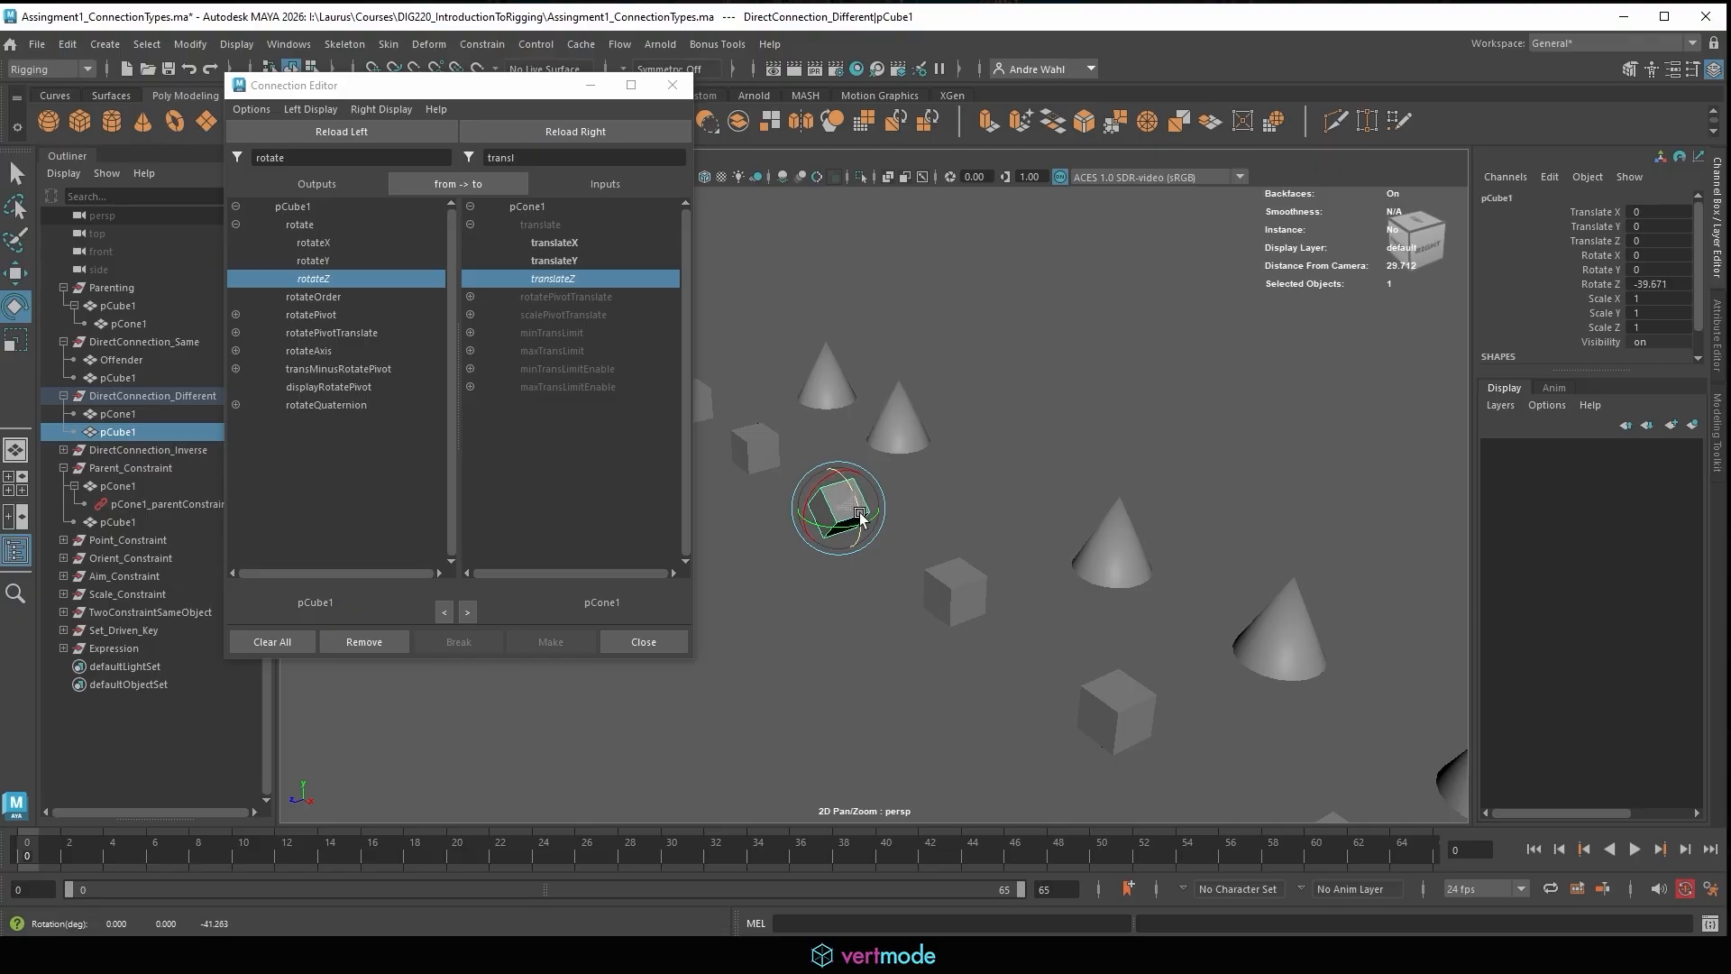
{"action": "right_click_drag", "start_coordinate": [927, 508], "coordinate": [545, 414], "text": "alt"}
{"action": "right_click_drag", "start_coordinate": [1030, 418], "coordinate": [954, 466], "text": "alt"}
{"action": "mouse_move", "coordinate": [881, 489]}
{"action": "left_mouse_down"}
{"action": "mouse_move", "coordinate": [897, 532]}
{"action": "mouse_move", "coordinate": [884, 466]}
{"action": "mouse_move", "coordinate": [896, 526]}
{"action": "mouse_move", "coordinate": [845, 462]}
{"action": "mouse_move", "coordinate": [867, 508]}
{"action": "mouse_move", "coordinate": [859, 472]}
{"action": "left_mouse_up"}
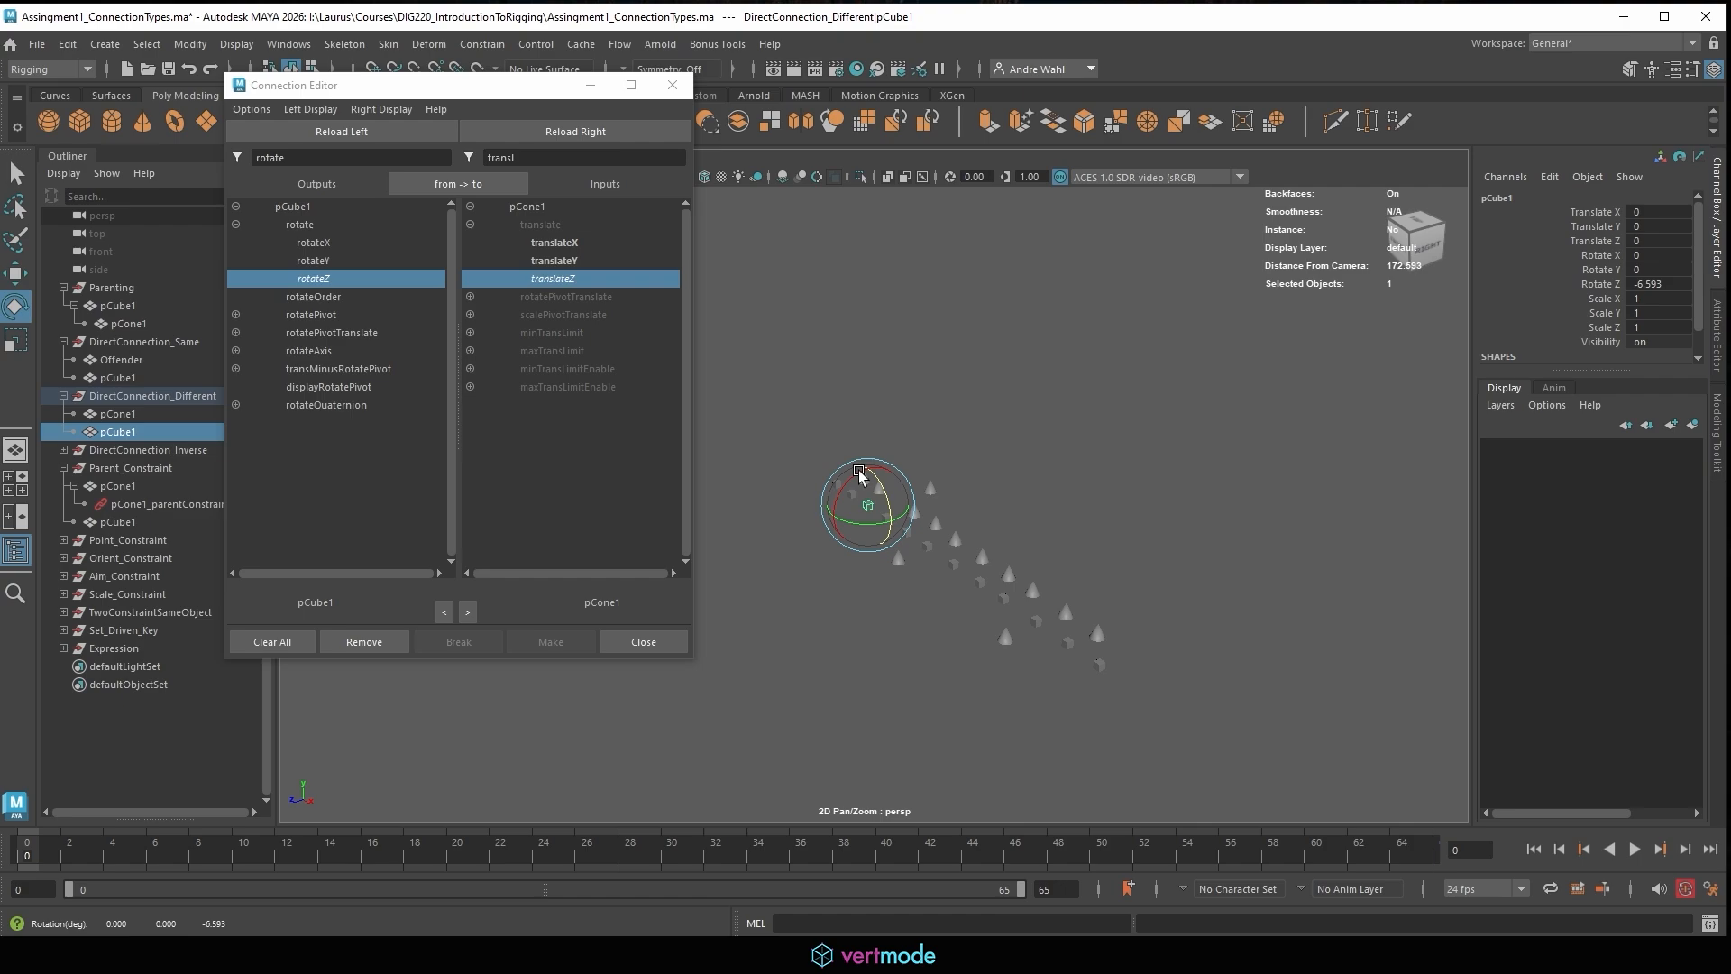
{"action": "left_click_drag", "start_coordinate": [858, 469], "coordinate": [883, 496]}
{"action": "left_click", "coordinate": [1048, 446]}
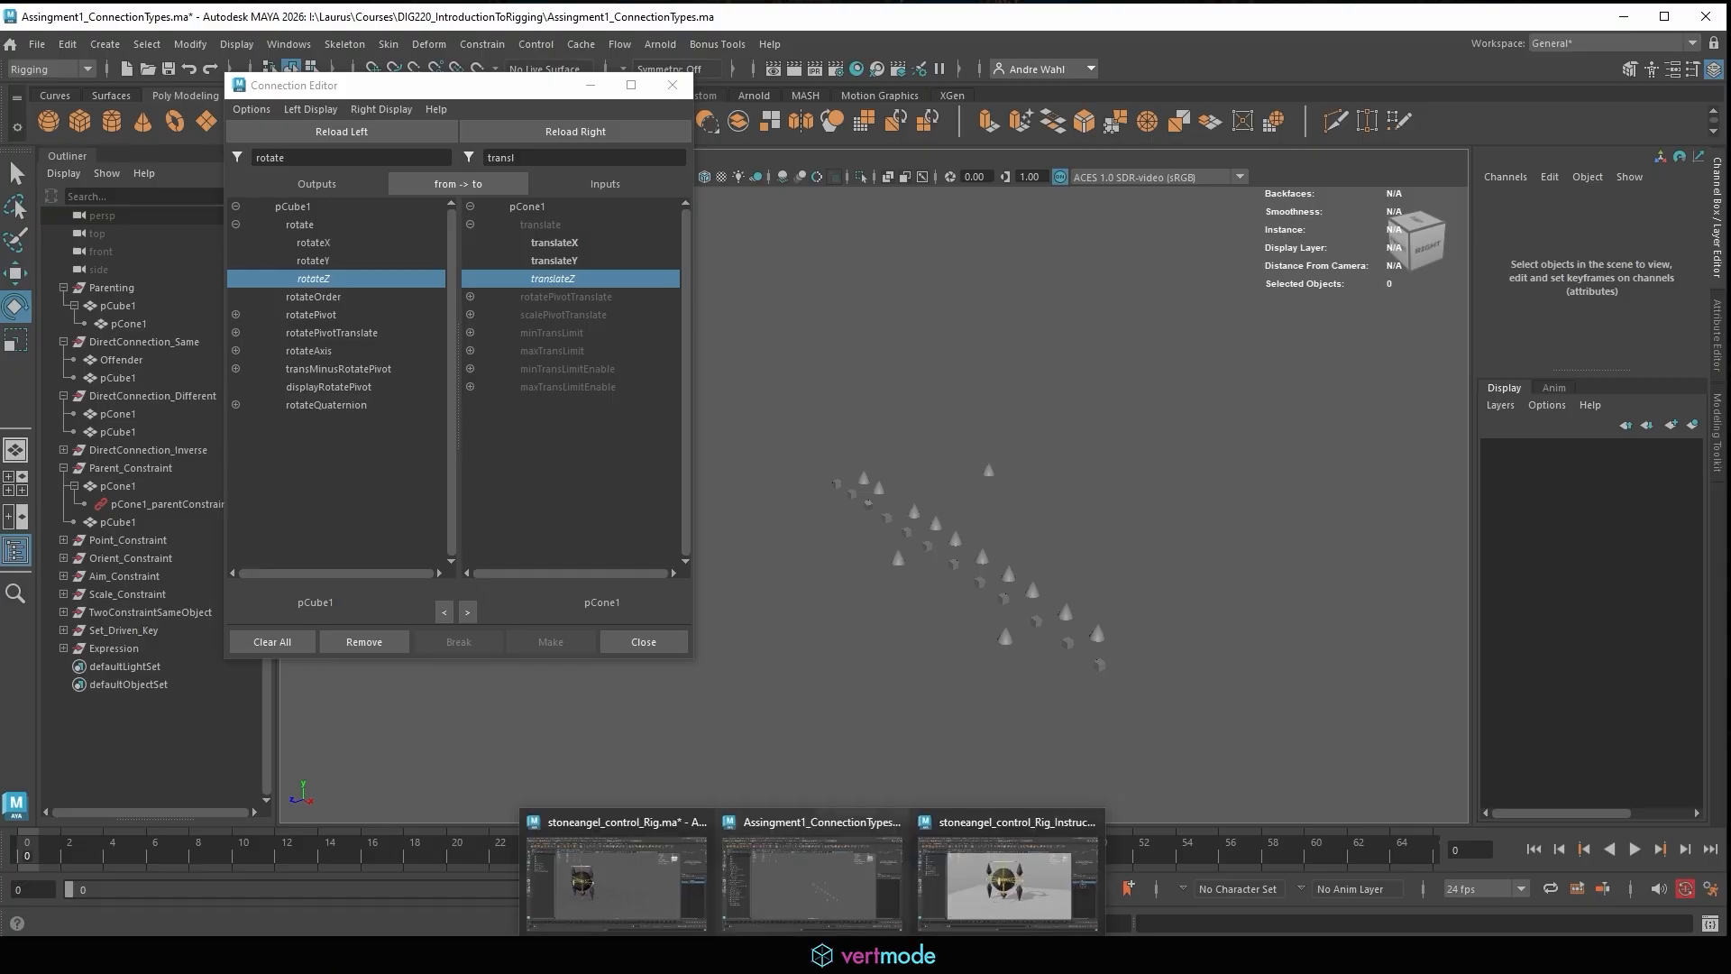
Switch to the stoneangel_control_Rig_InstructorDemo scene and select the global_ctrl circle on the ground.
{"action": "mouse_move", "coordinate": [813, 953]}
{"action": "left_click", "coordinate": [1004, 879]}
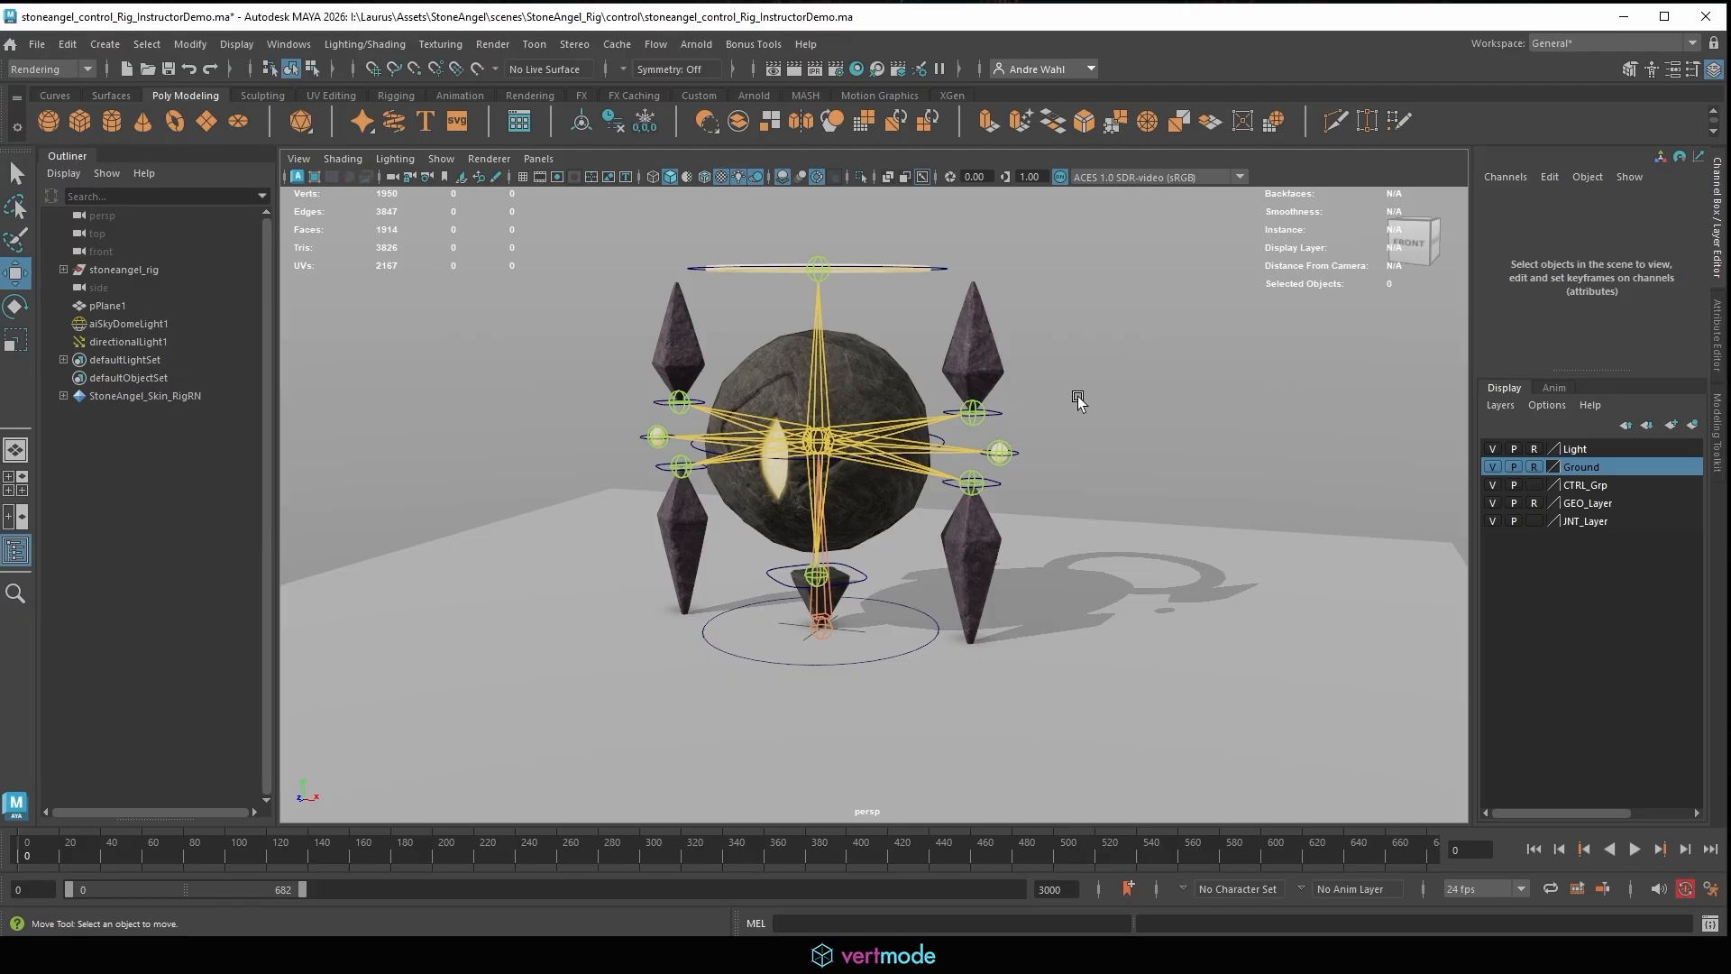
{"action": "left_click", "coordinate": [933, 638]}
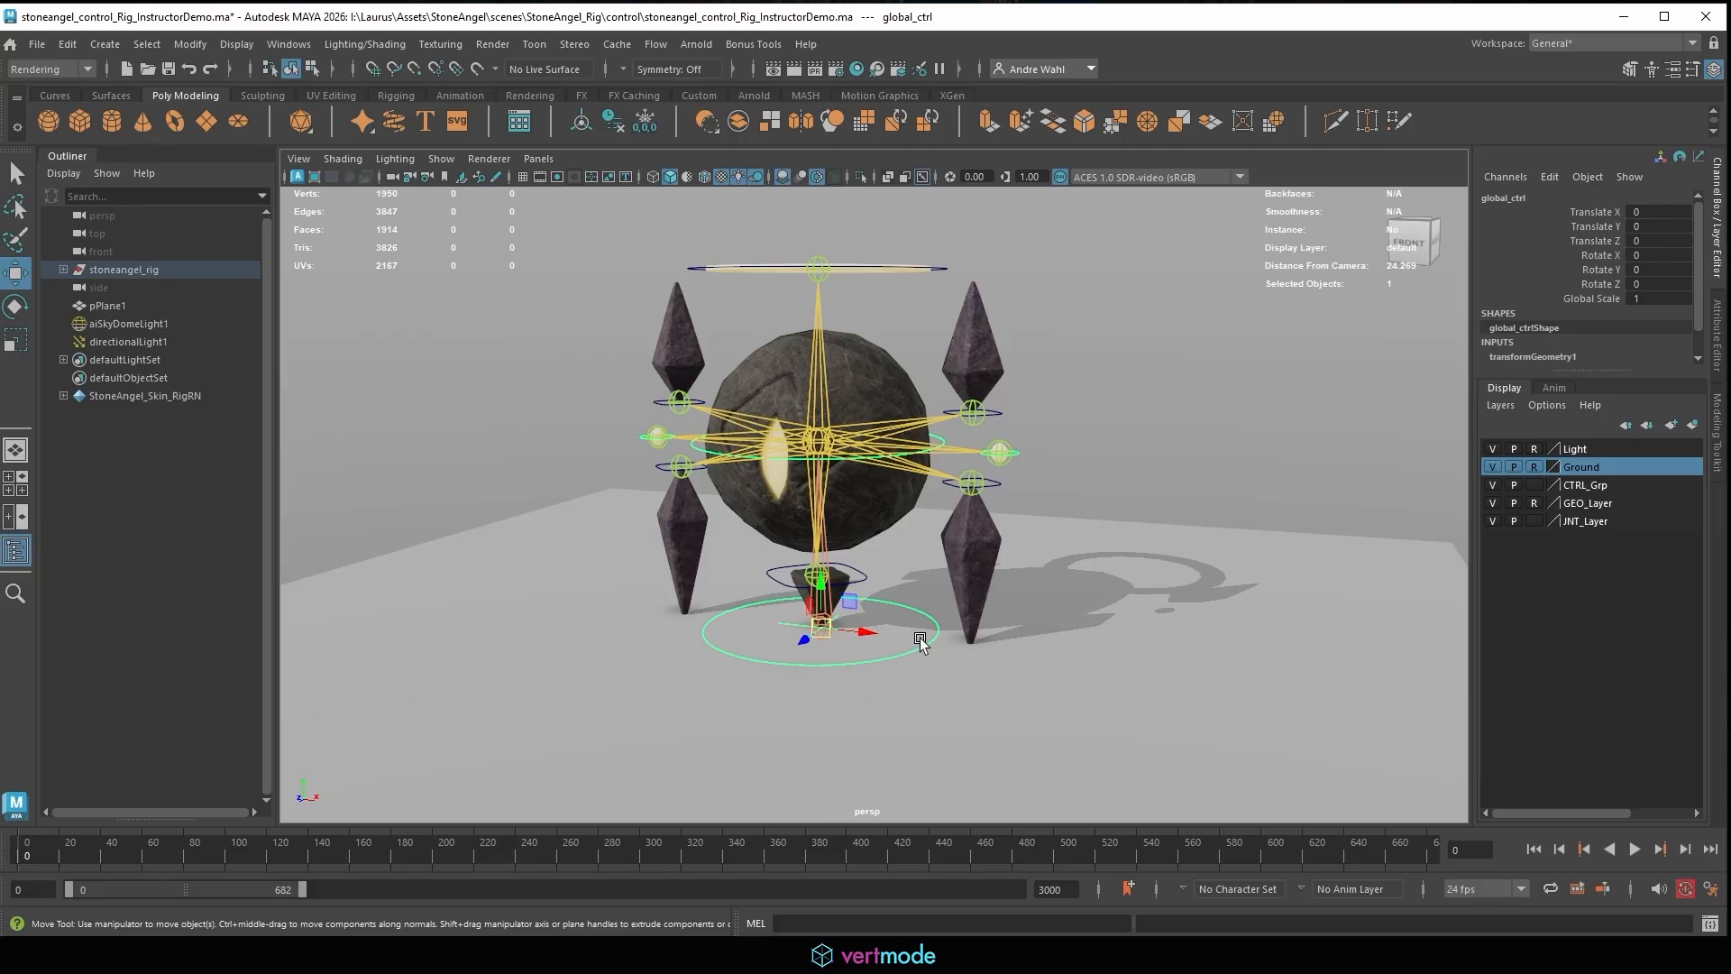
Scrub global_ctrl's Global Scale to test it, and set the attribute to 0.
{"action": "left_click", "coordinate": [1592, 299]}
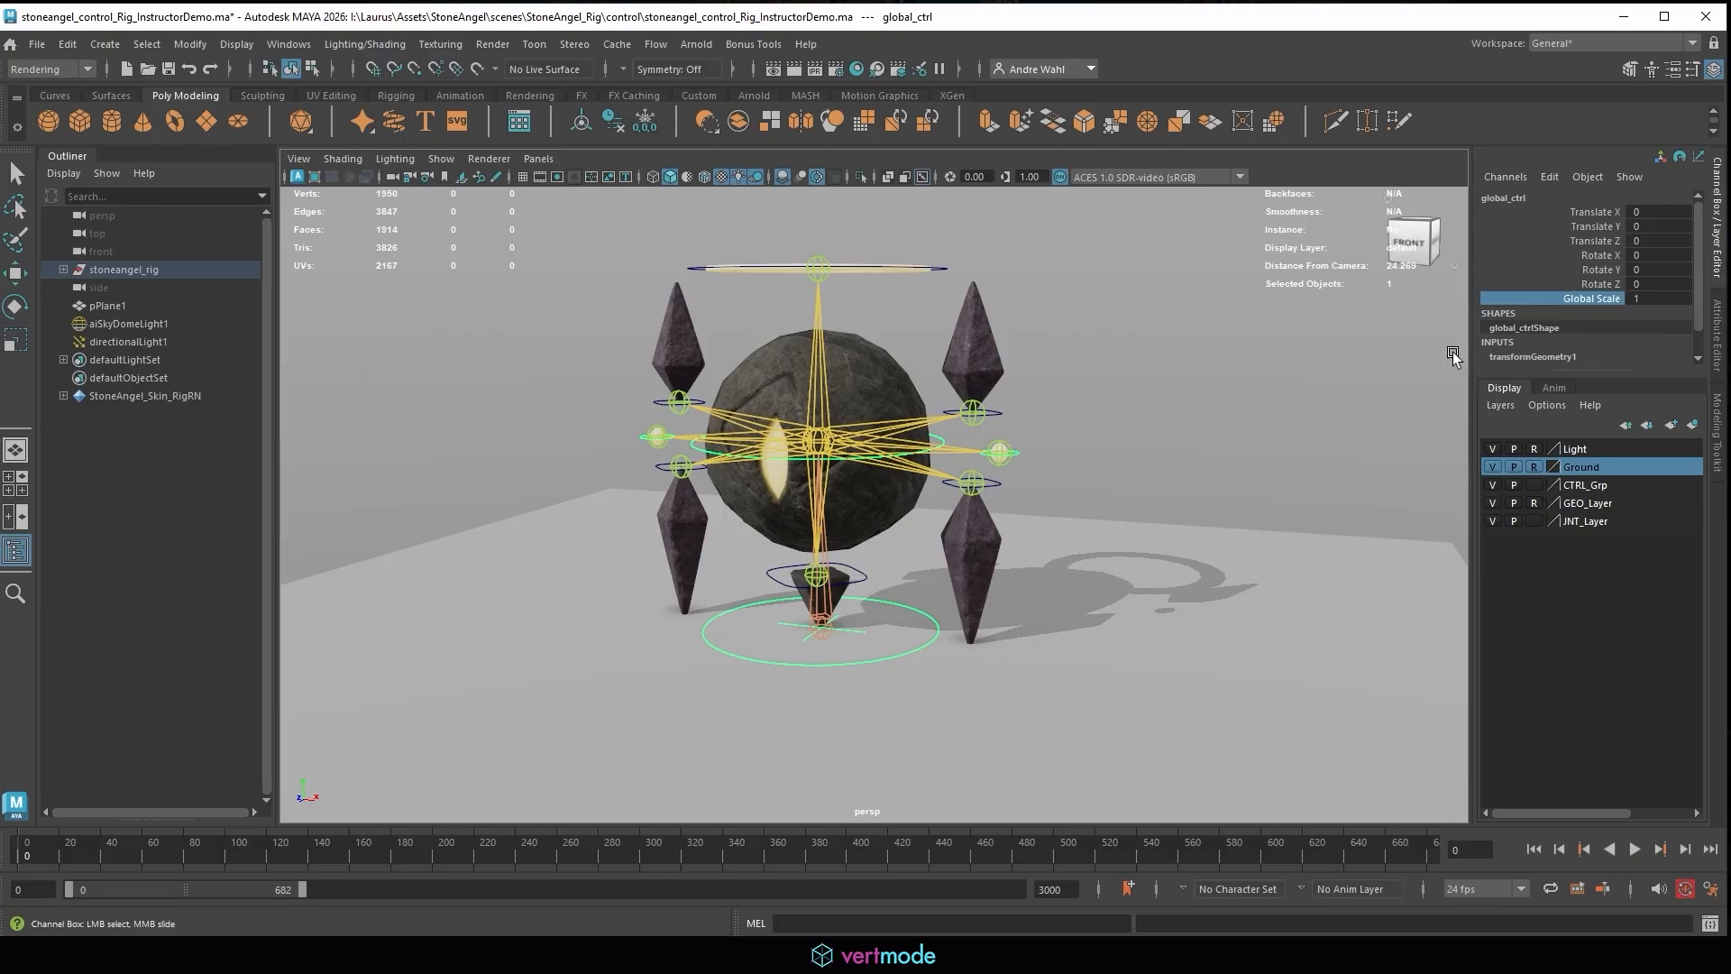
{"action": "middle_click_drag", "start_coordinate": [918, 398], "coordinate": [1168, 397]}
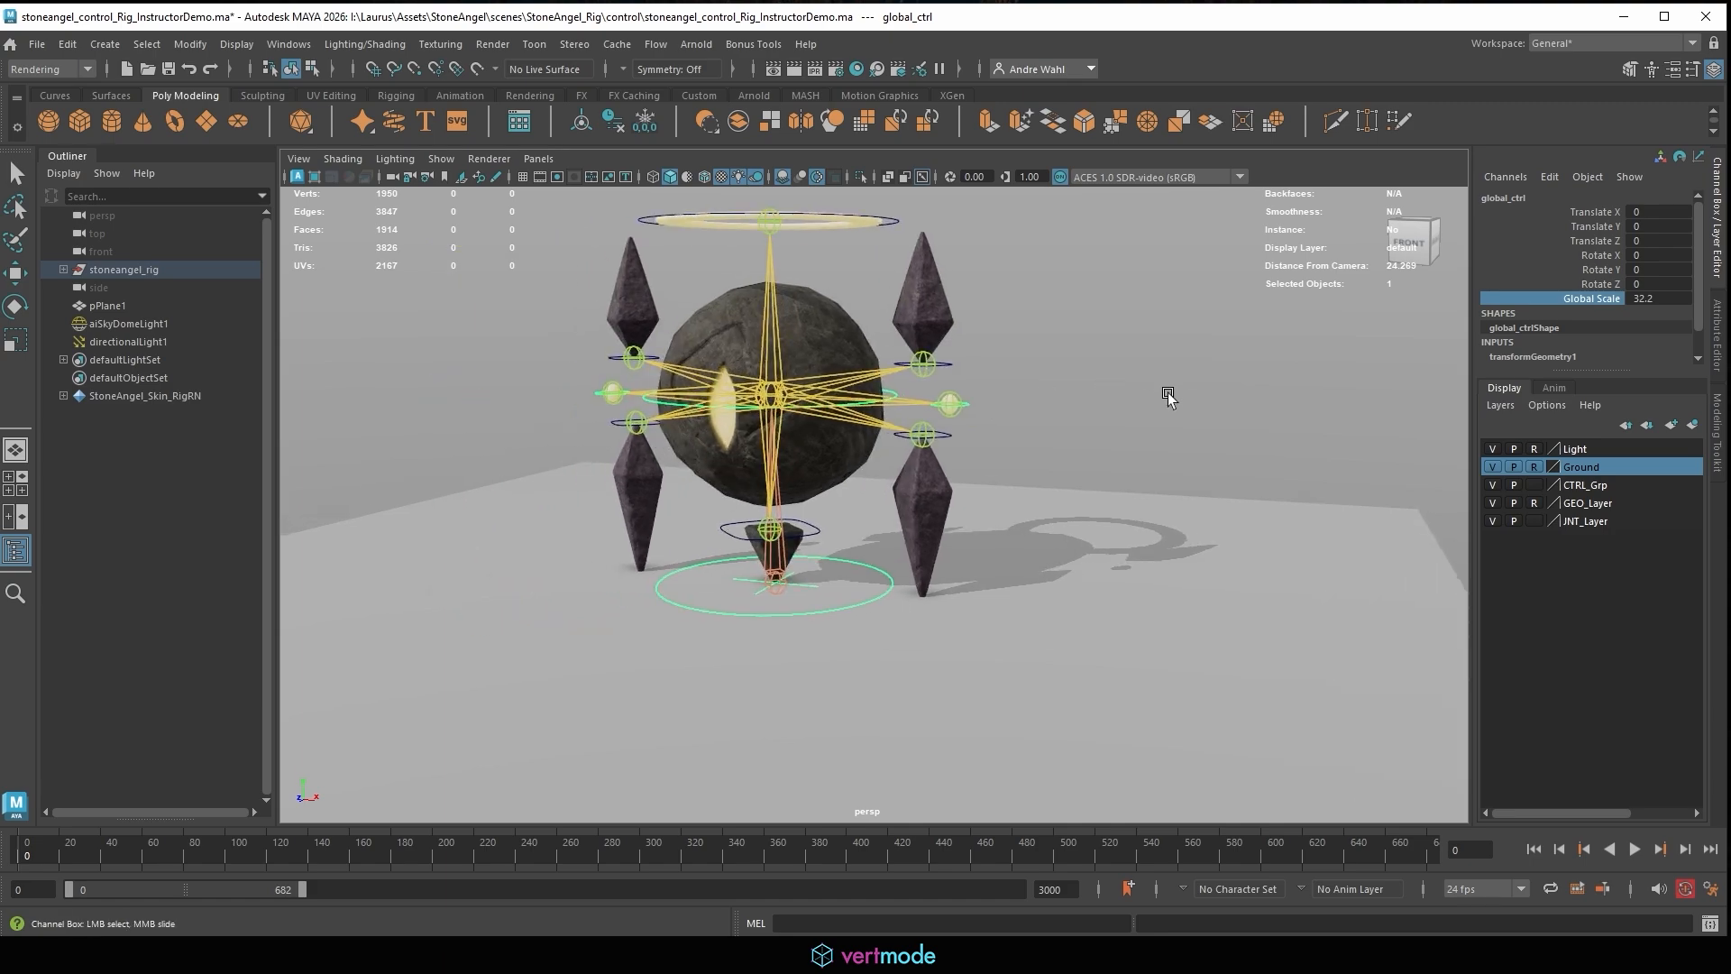
{"action": "middle_click_drag", "start_coordinate": [977, 417], "coordinate": [884, 445]}
{"action": "left_click", "coordinate": [1669, 297]}
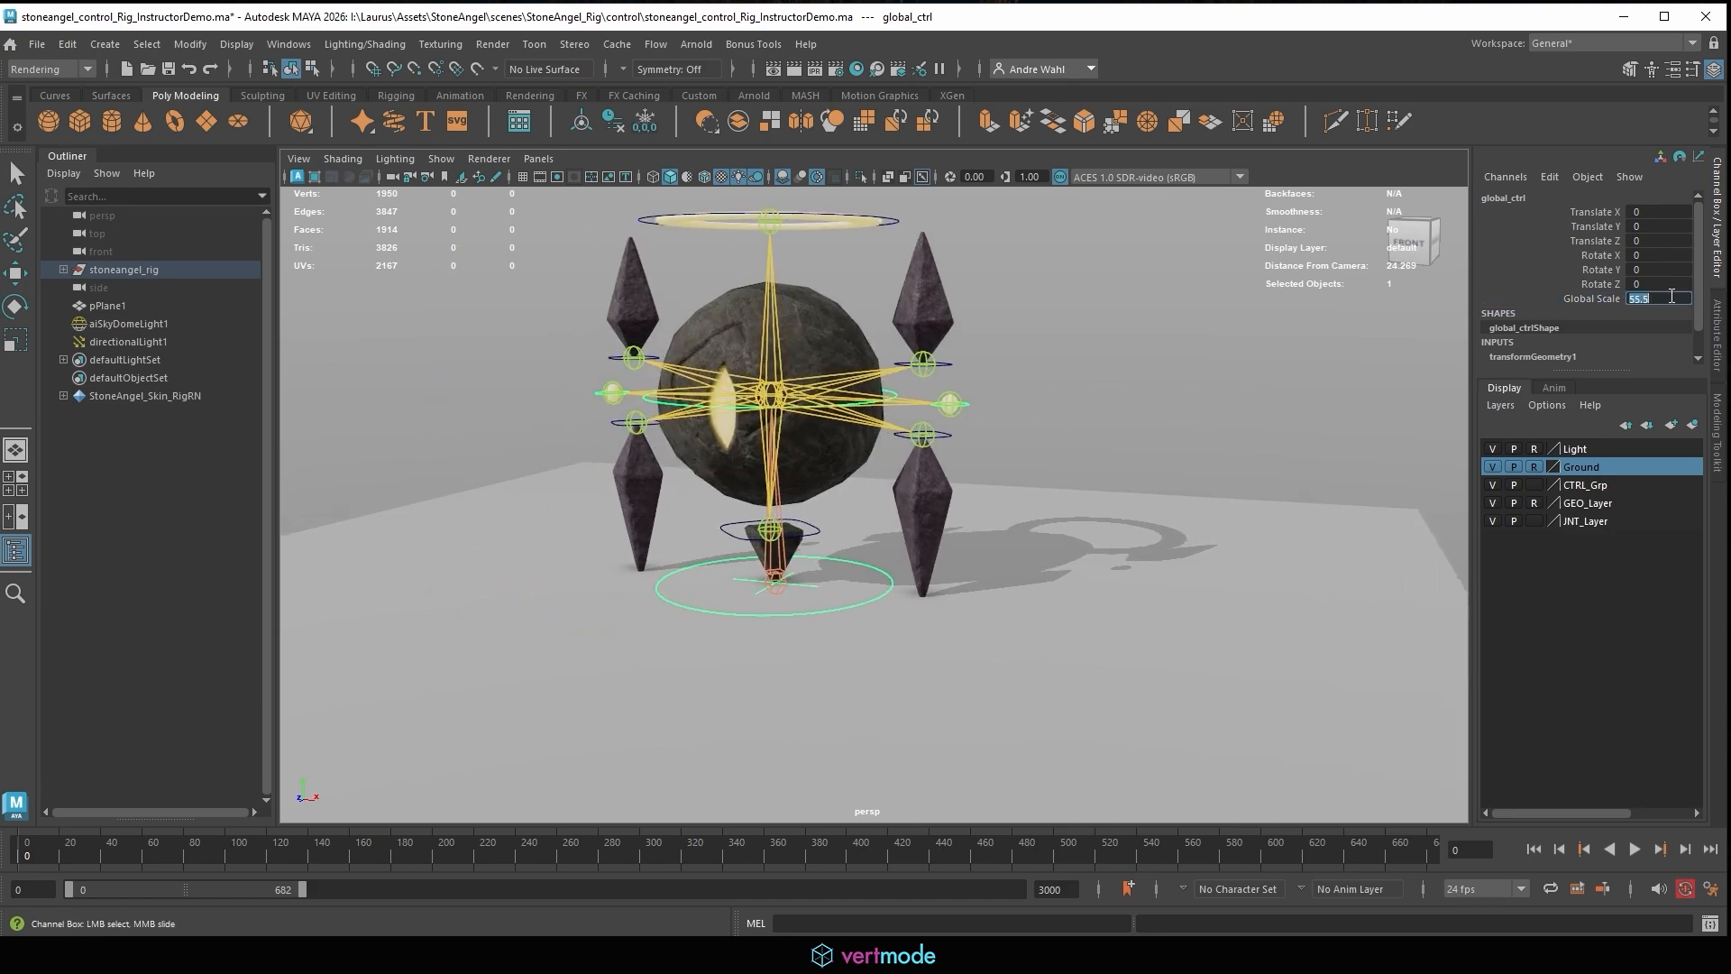
{"action": "type", "text": "0"}
{"action": "key", "text": "Return"}
Open the Connection Editor with global_ctrl as the output object and locate its GlobalScale attribute.
{"action": "middle_click_drag", "start_coordinate": [711, 365], "coordinate": [935, 268], "text": "alt"}
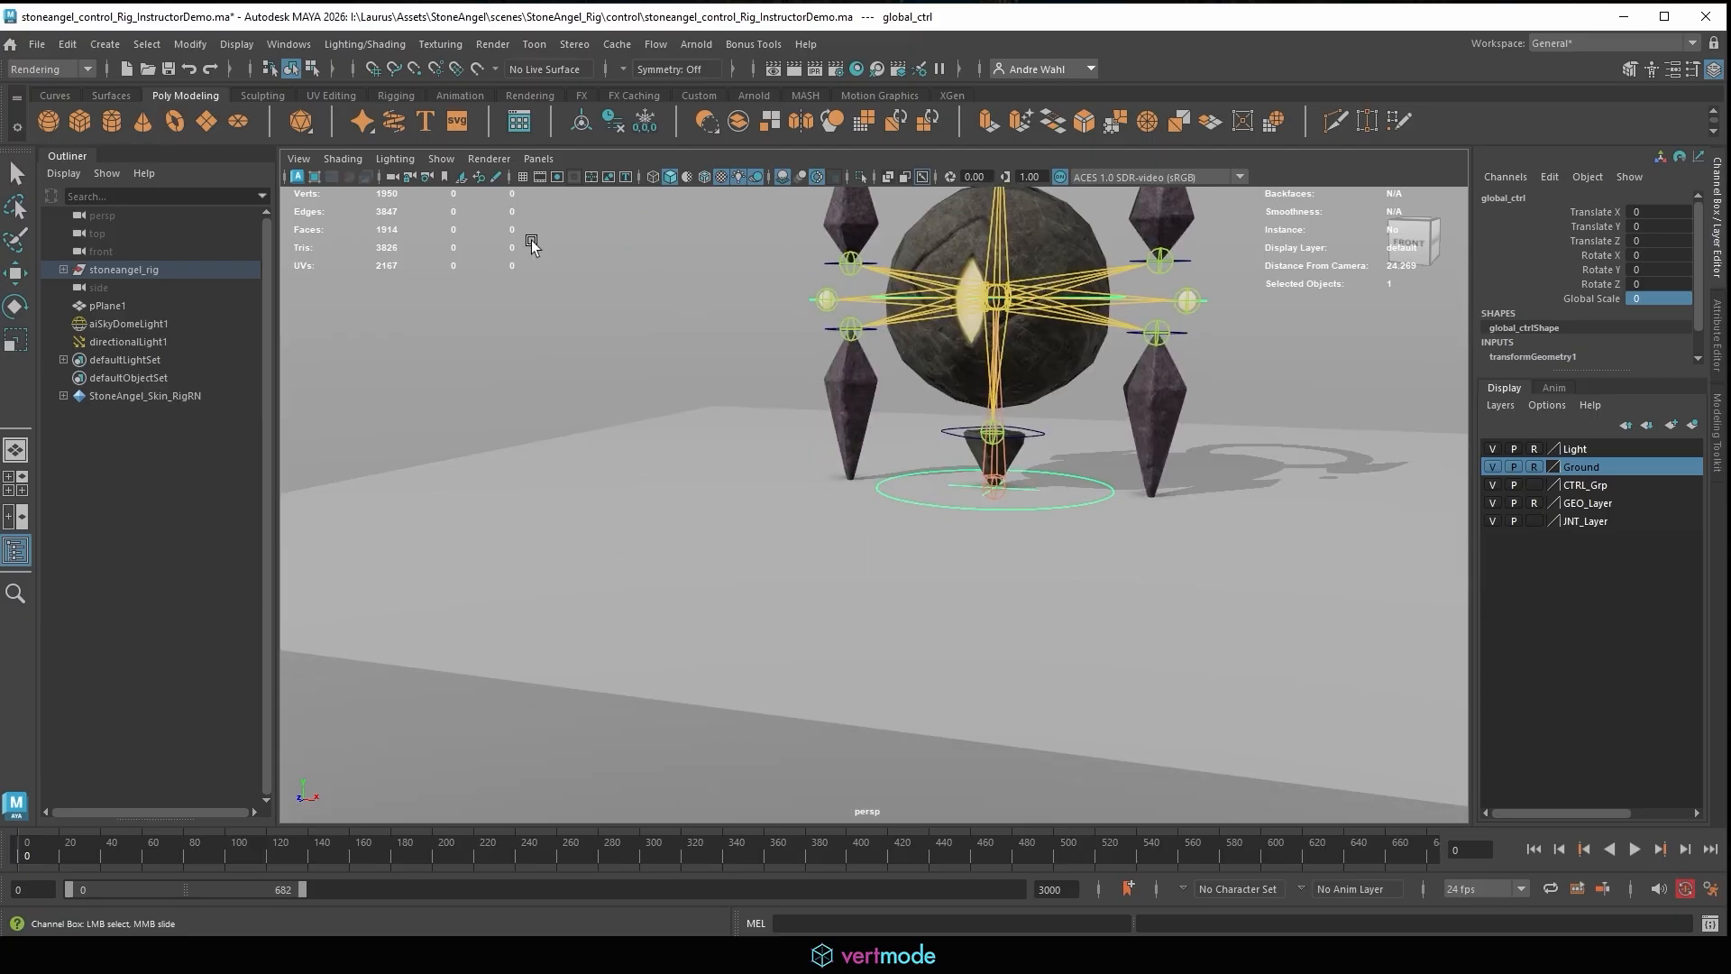
{"action": "left_click", "coordinate": [285, 45]}
{"action": "mouse_move", "coordinate": [399, 152]}
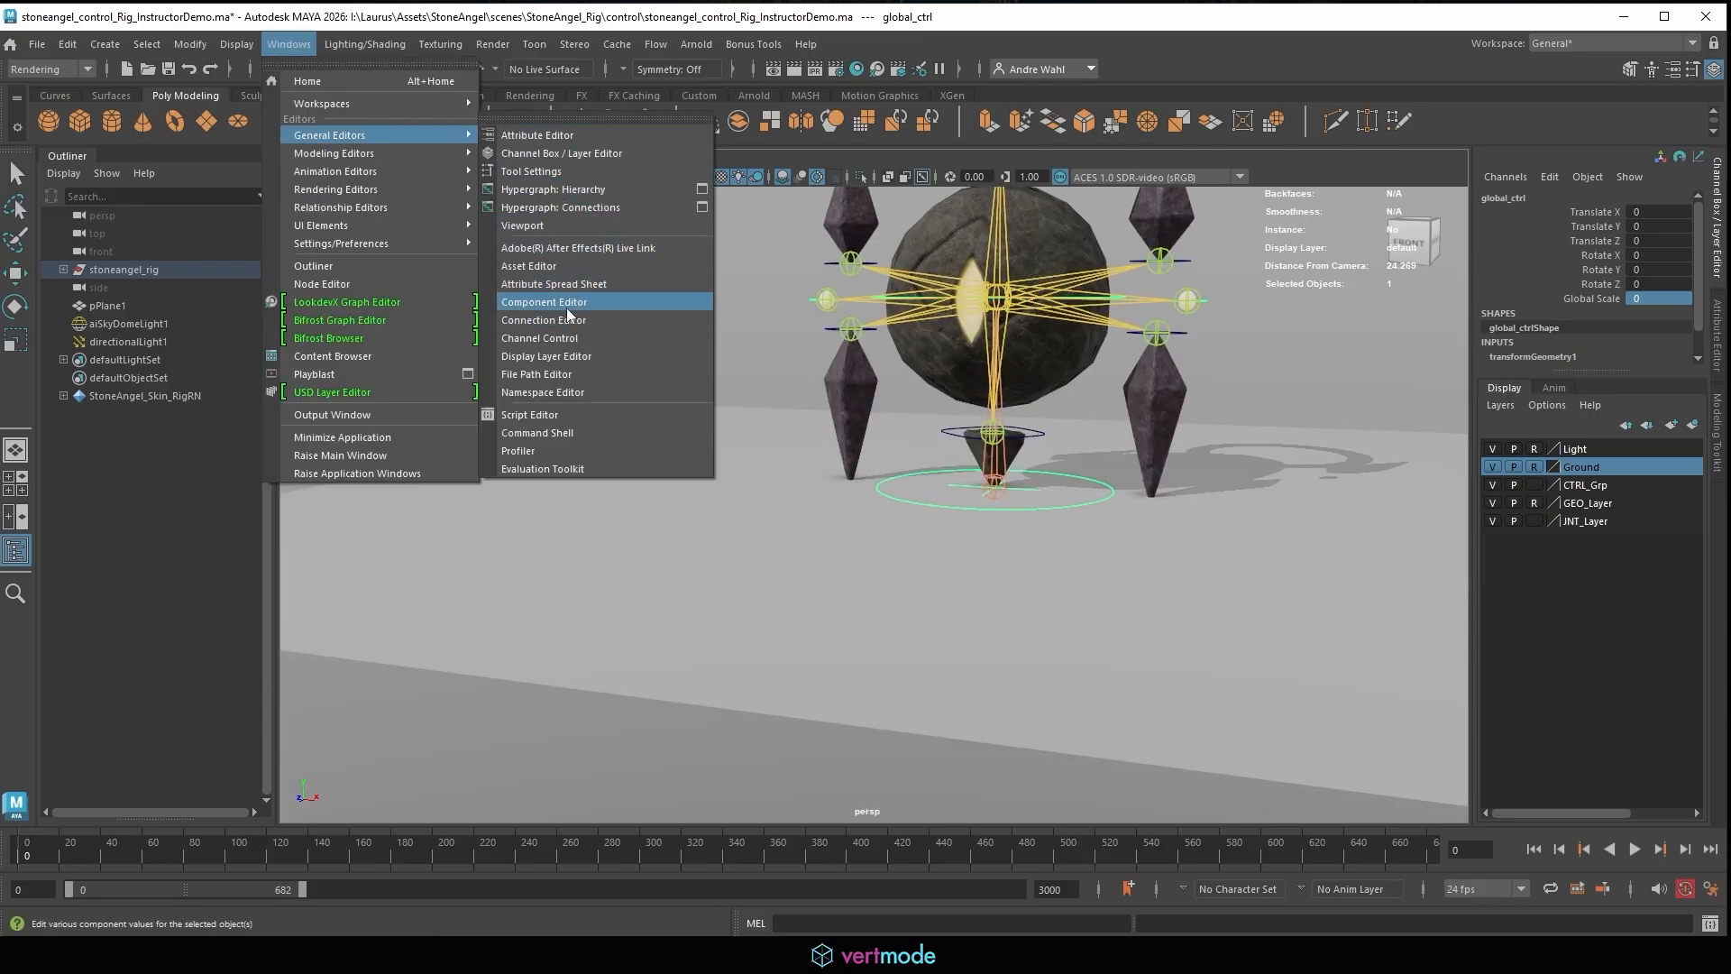
{"action": "left_click", "coordinate": [586, 320]}
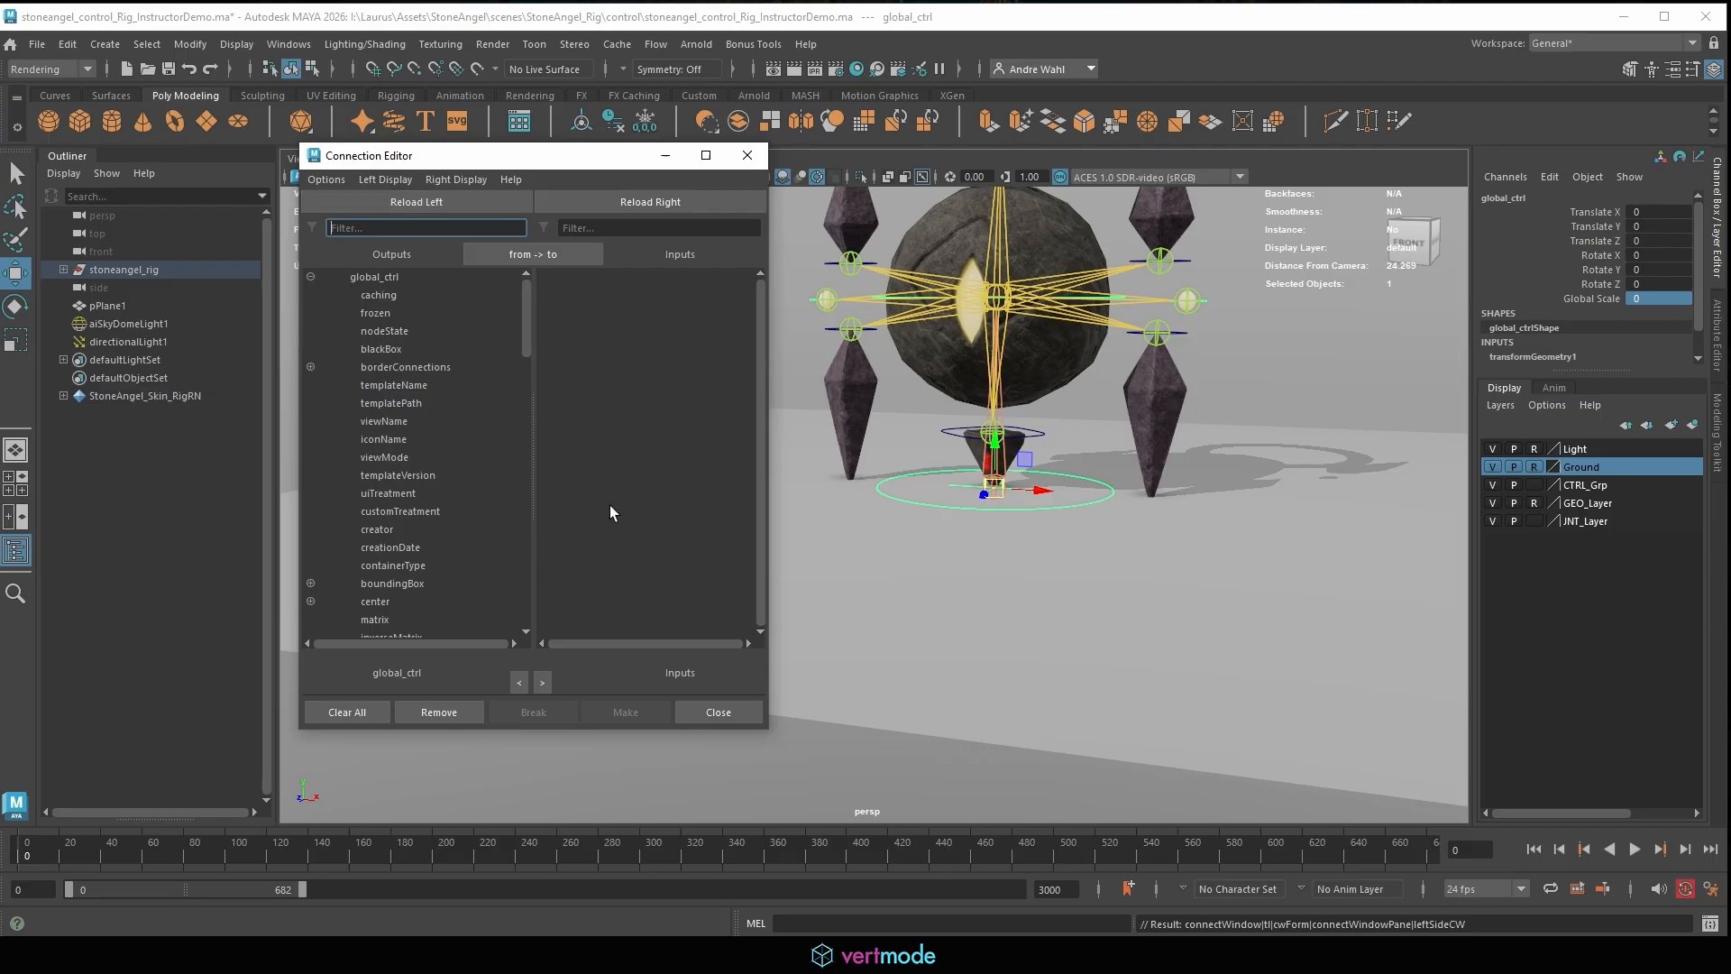
{"action": "scroll", "coordinate": [514, 359], "scroll_direction": "down", "scroll_amount": 20}
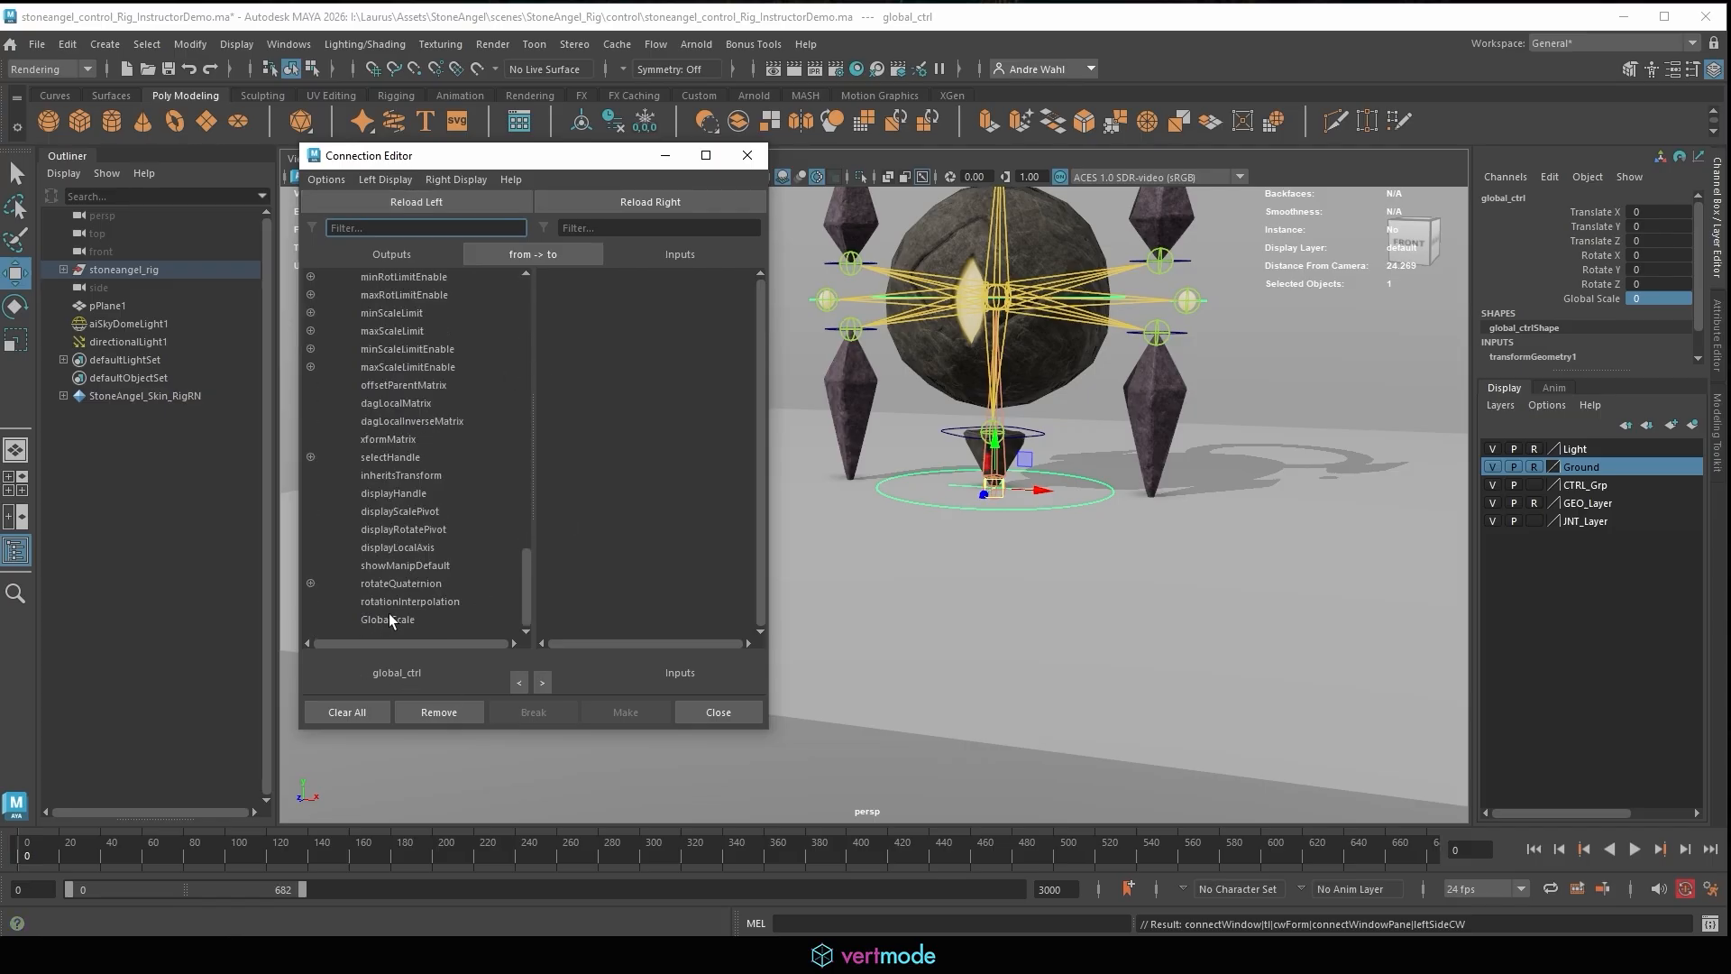
Load ctrl_grp from stoneangel_rig as the input object and filter its attributes by "scale".
{"action": "left_click", "coordinate": [63, 269]}
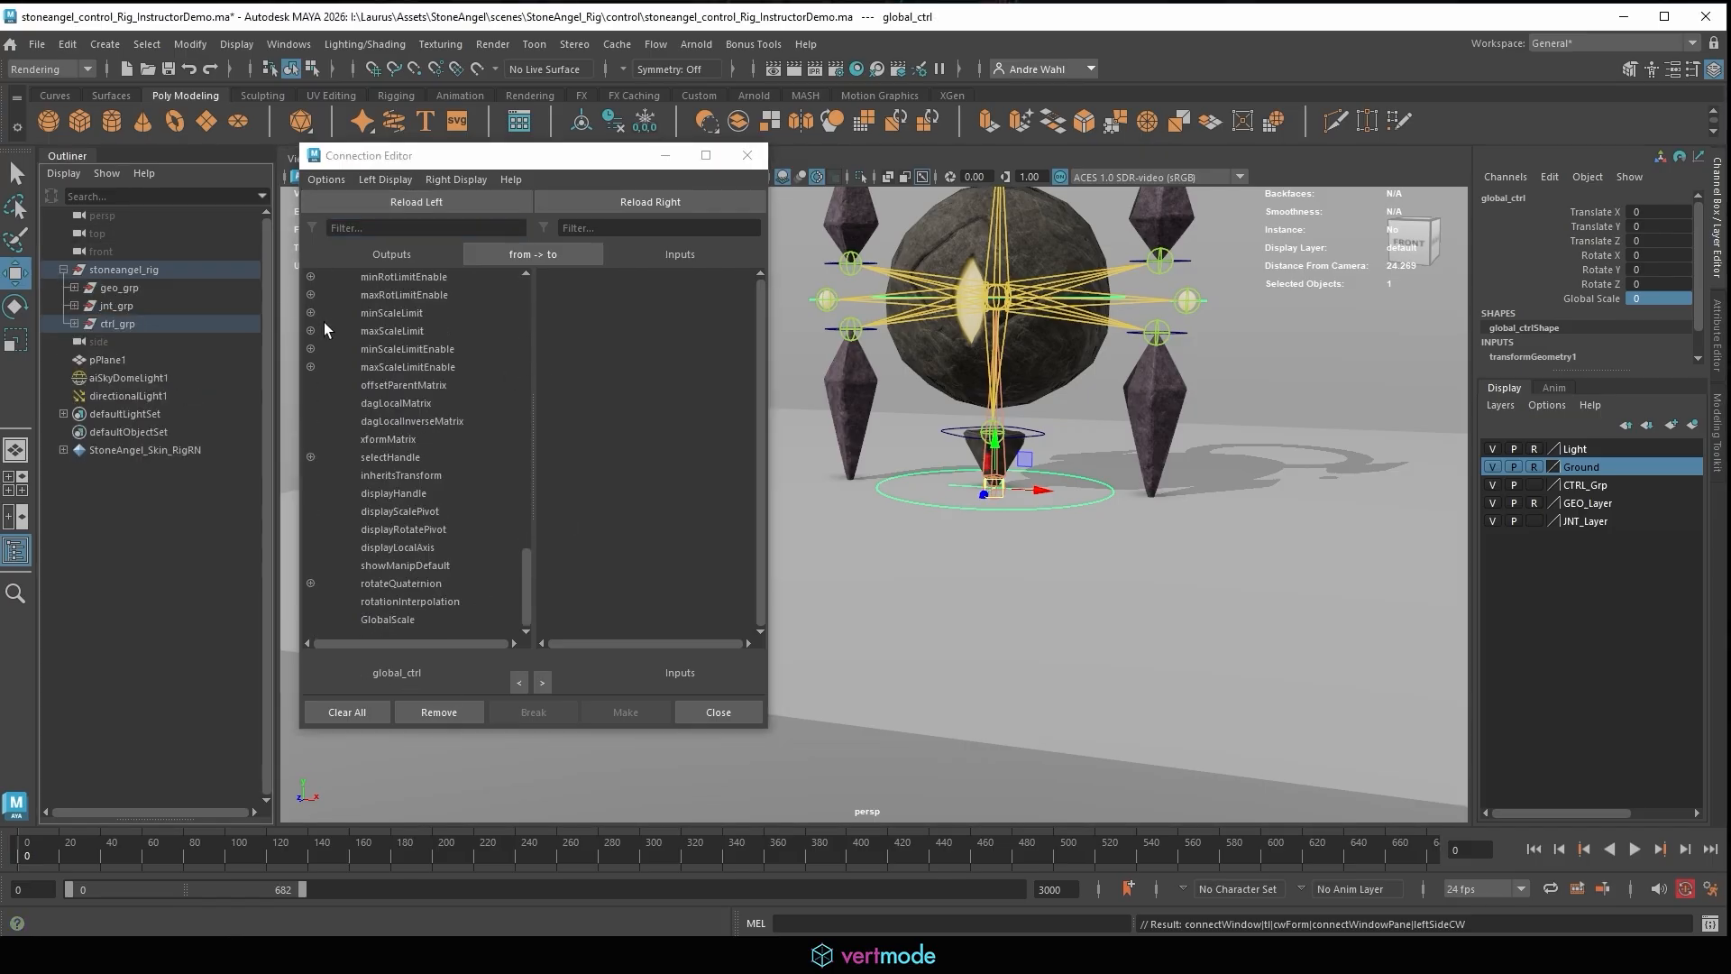
{"action": "left_click", "coordinate": [117, 323]}
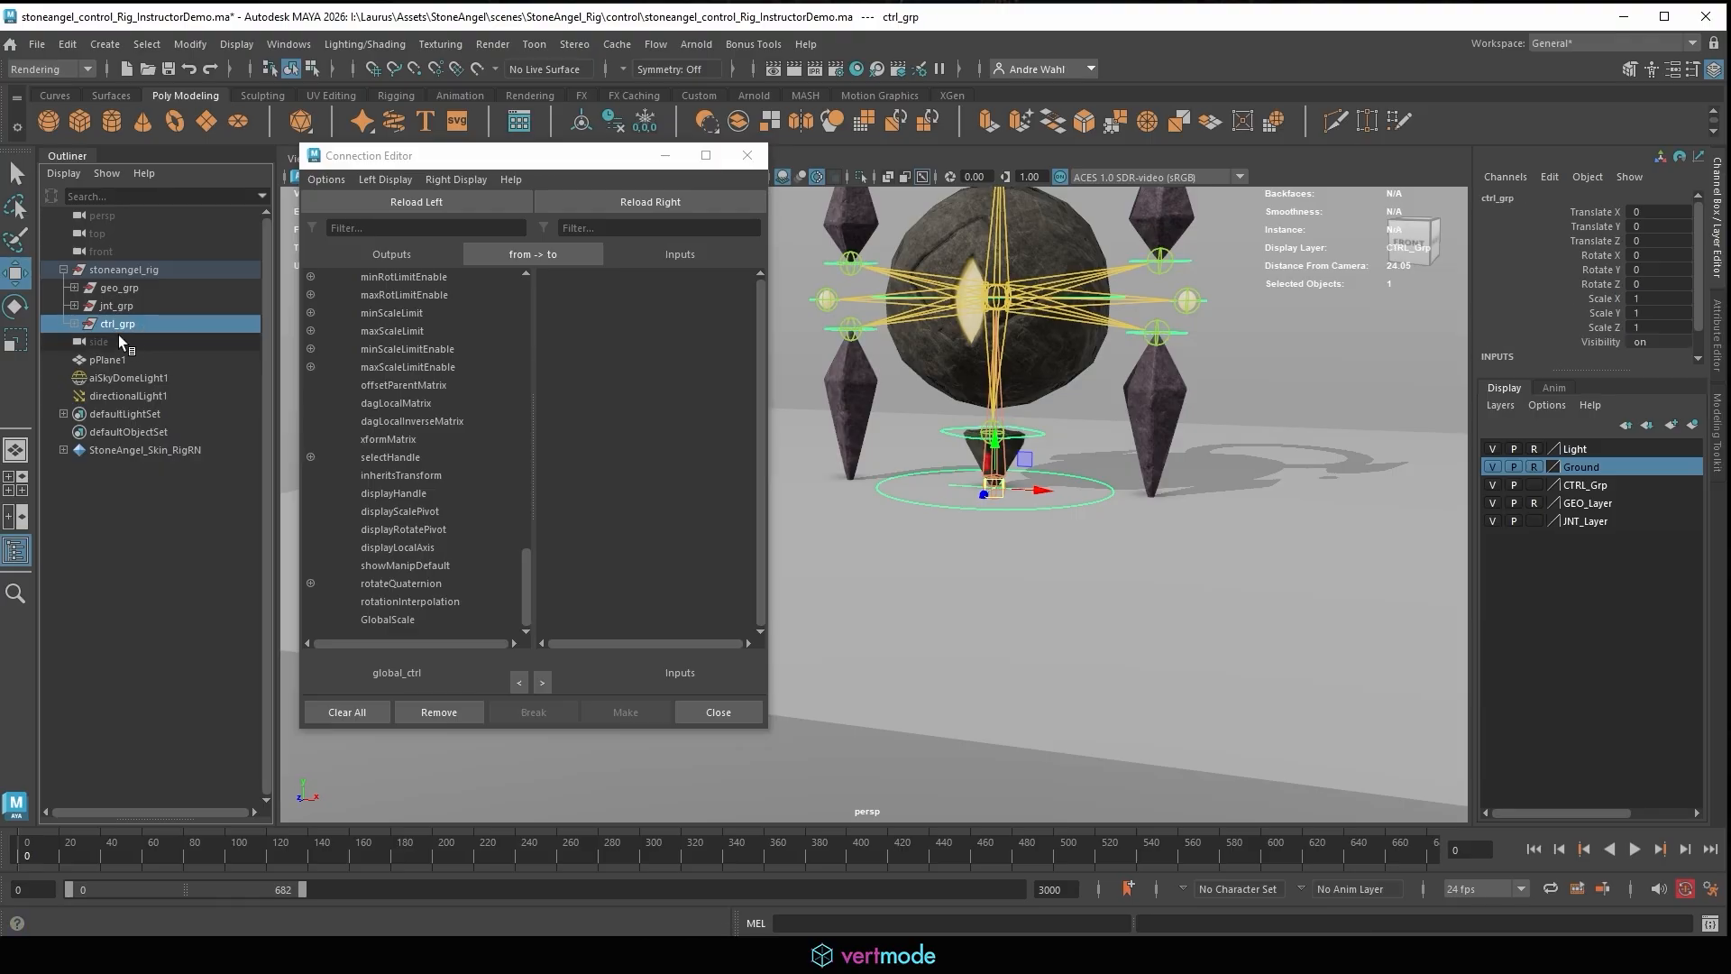
{"action": "left_click", "coordinate": [636, 201]}
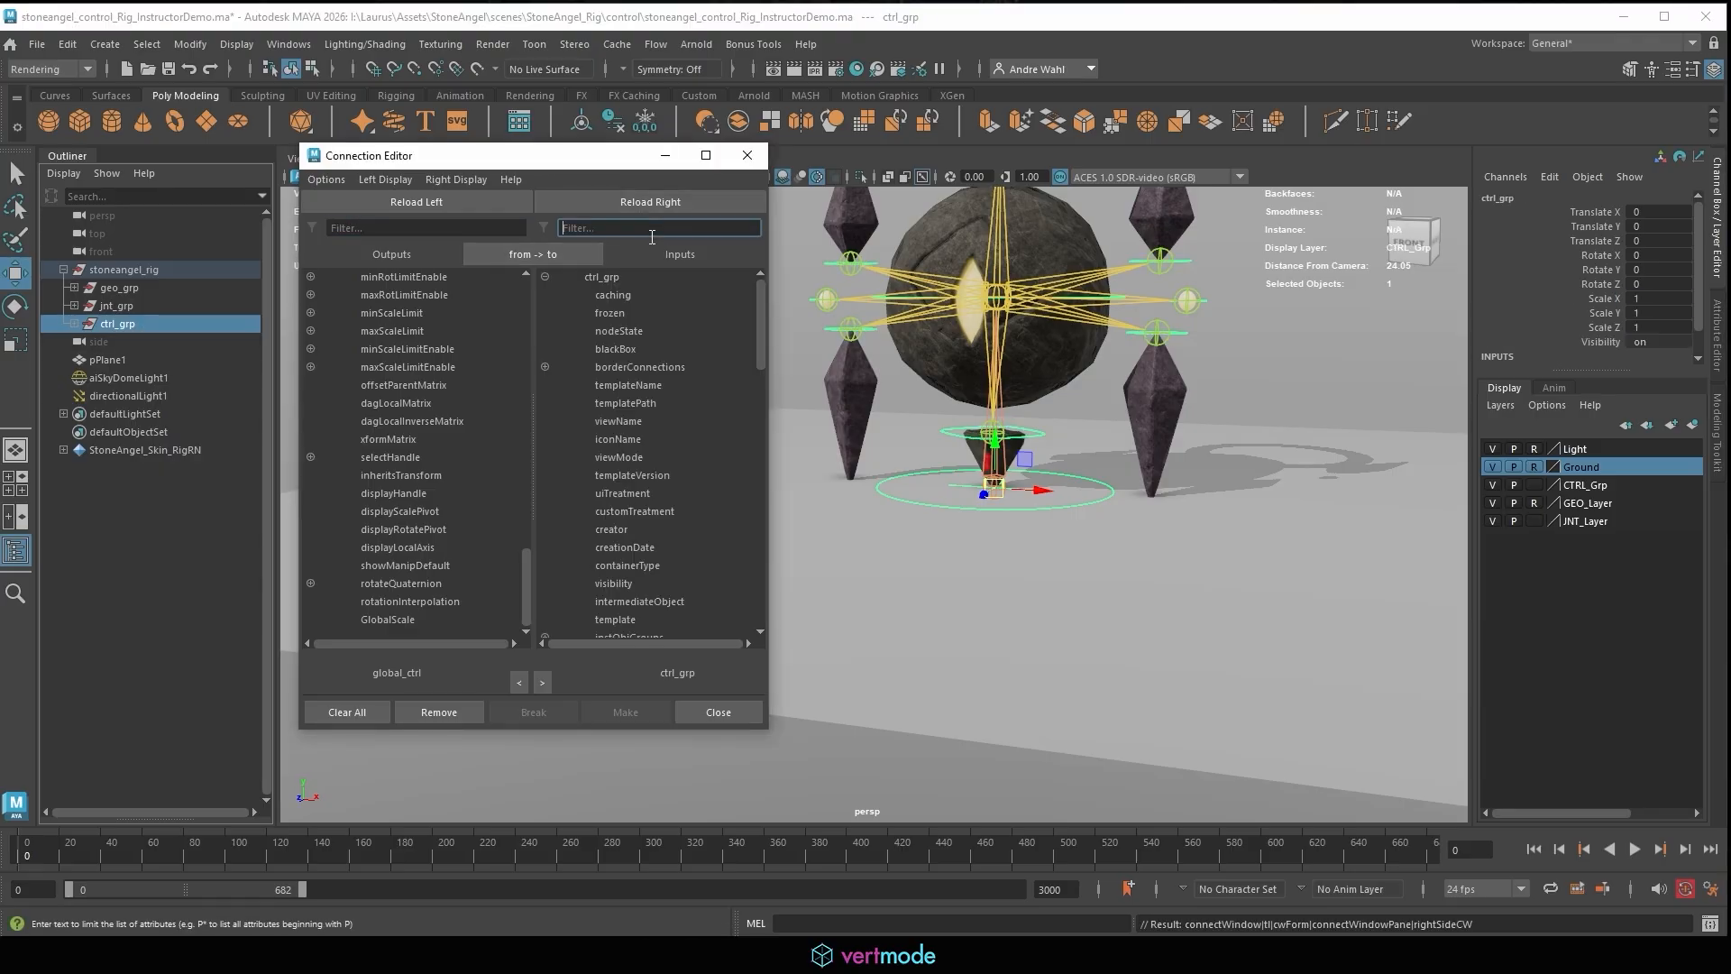
{"action": "type", "text": "scale"}
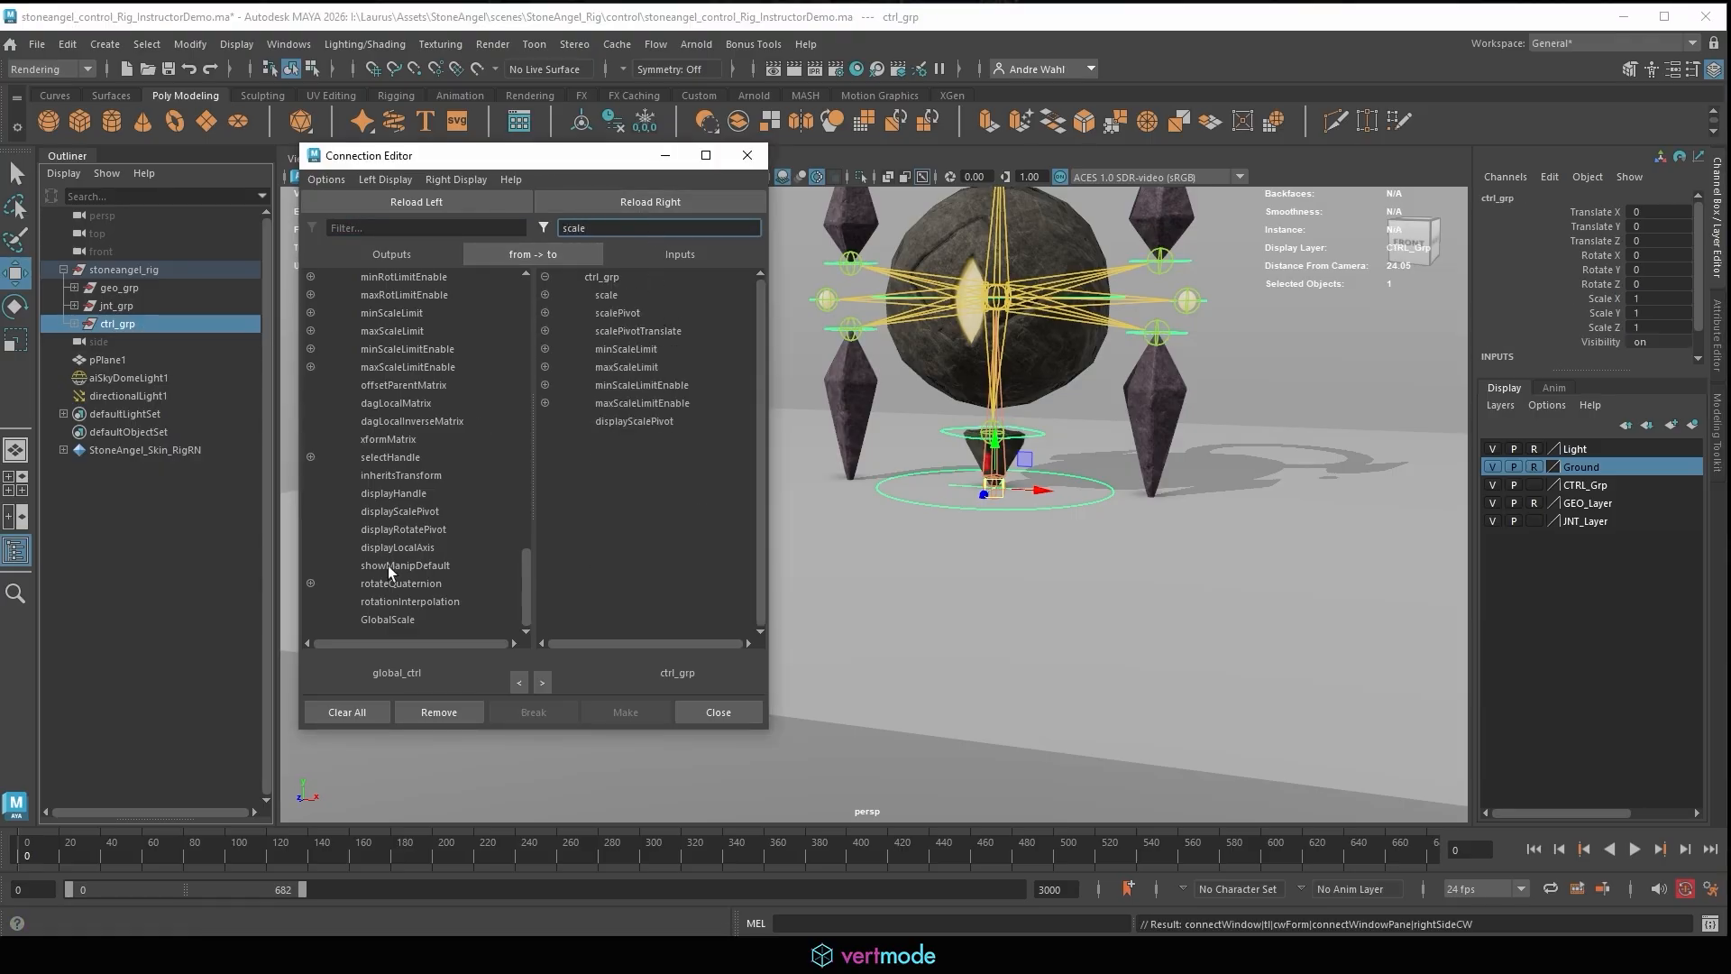
Connect global_ctrl's GlobalScale to scaleX, scaleY and scaleZ of ctrl_grp.
{"action": "left_click", "coordinate": [391, 619]}
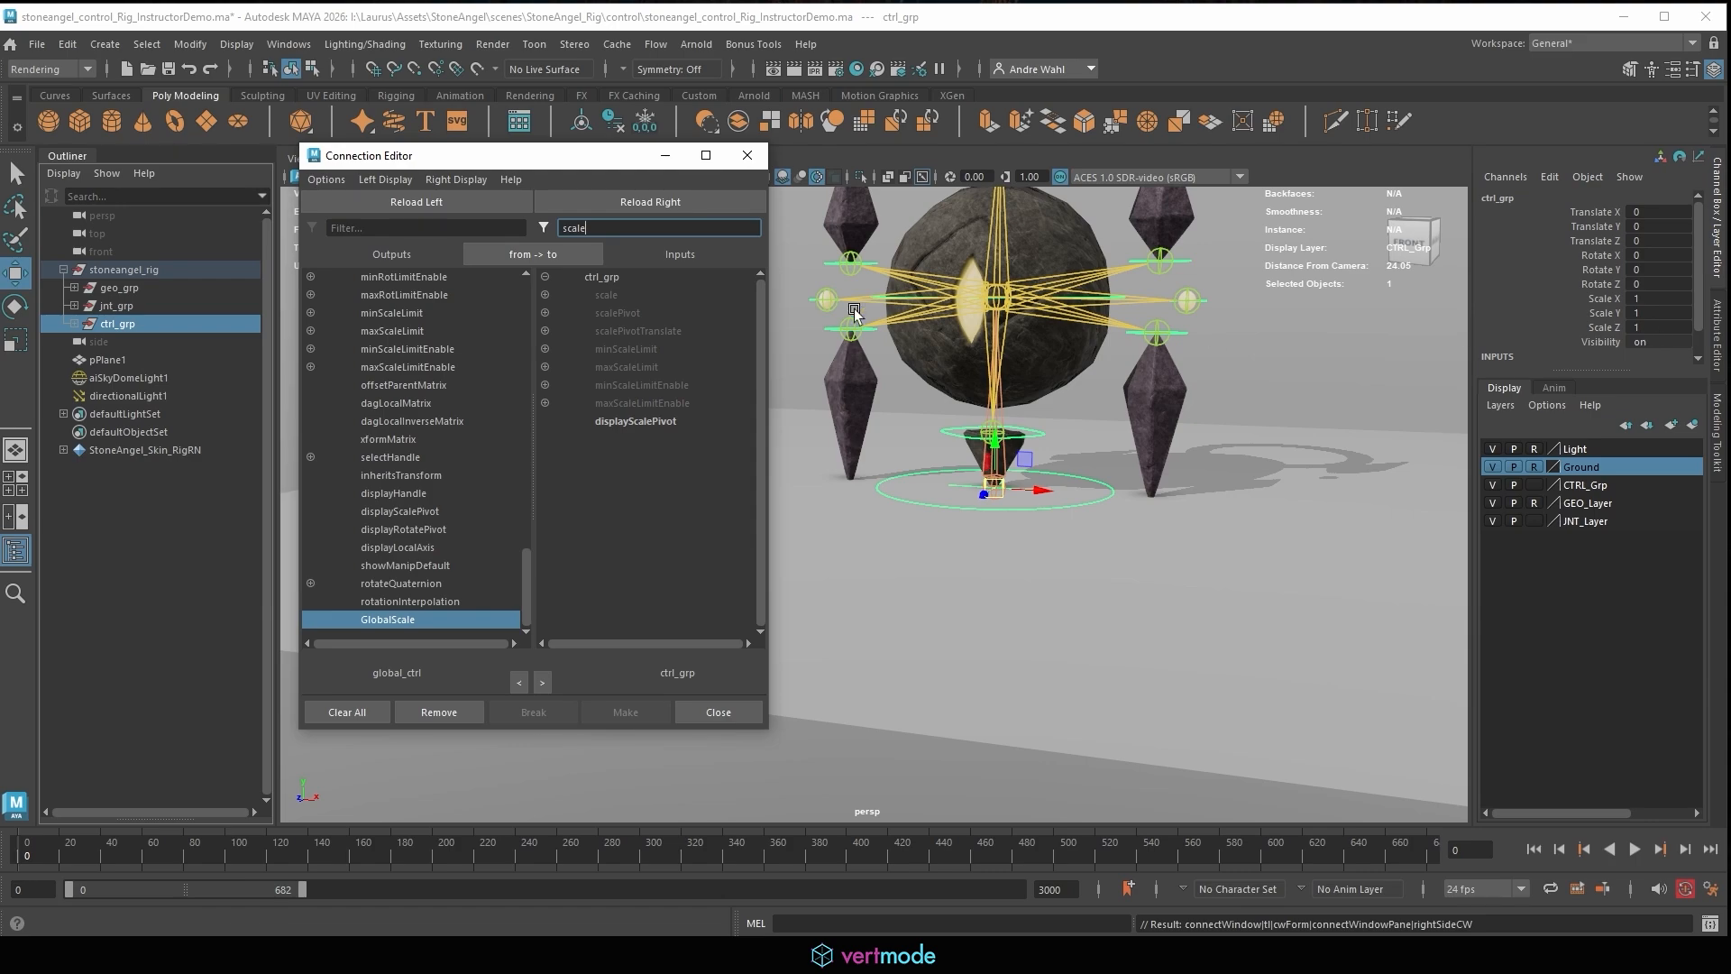
{"action": "left_click", "coordinate": [545, 295]}
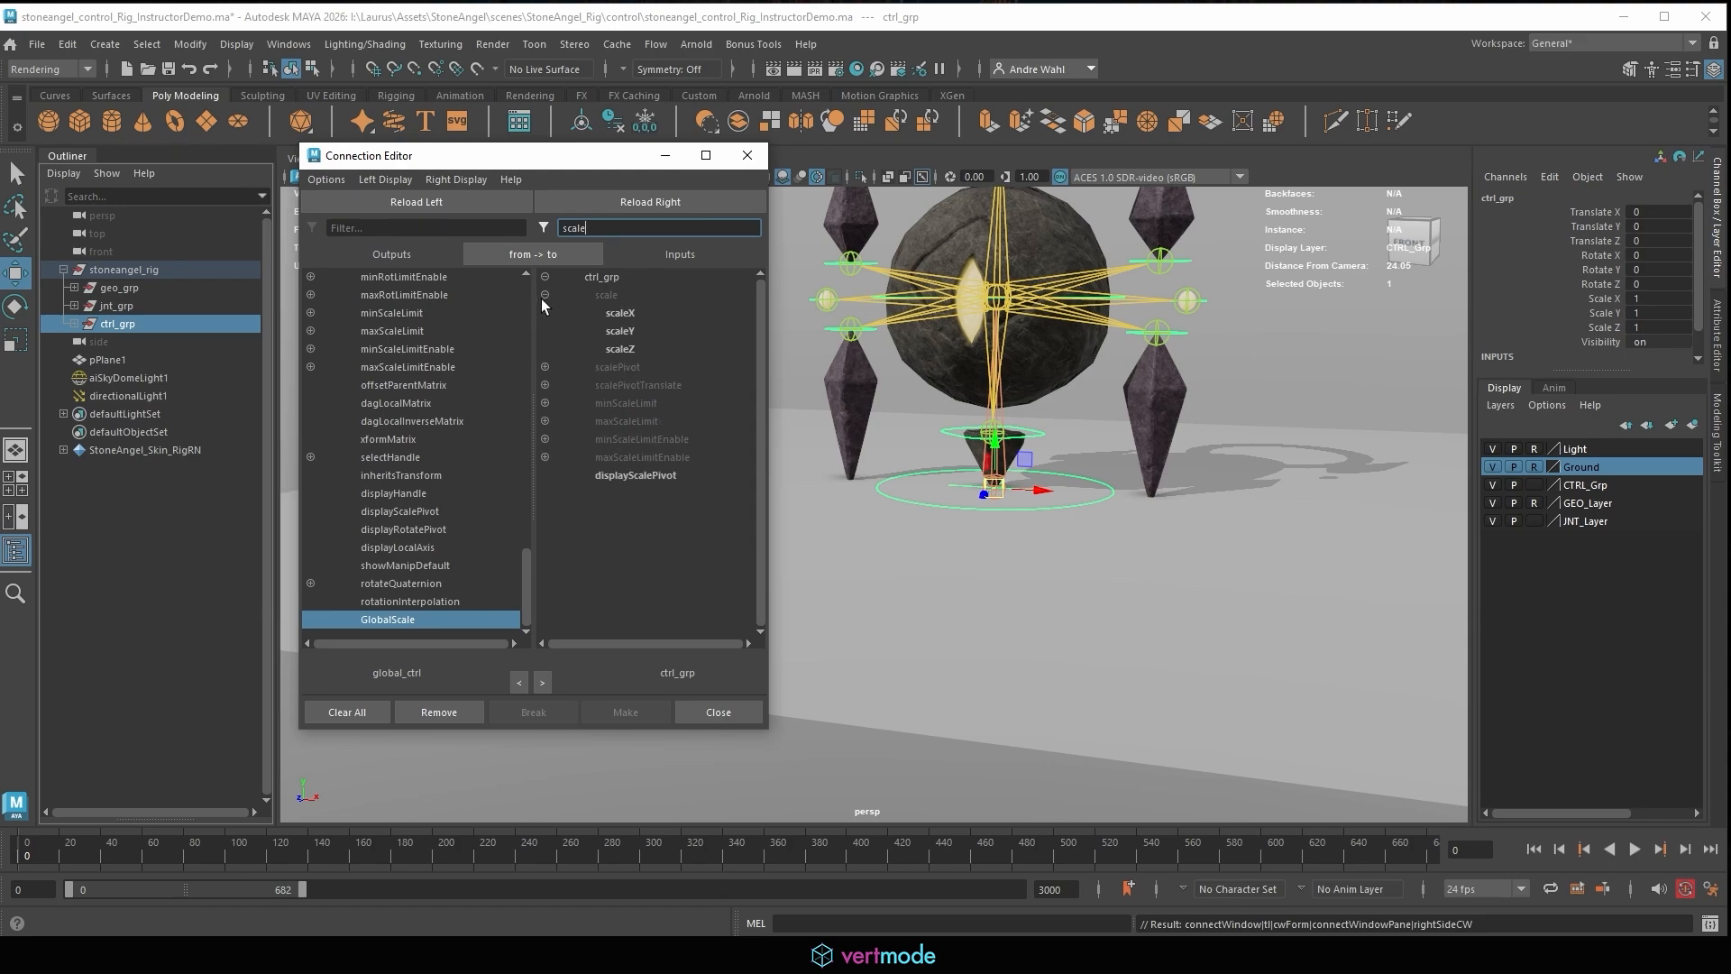
{"action": "left_click", "coordinate": [626, 314]}
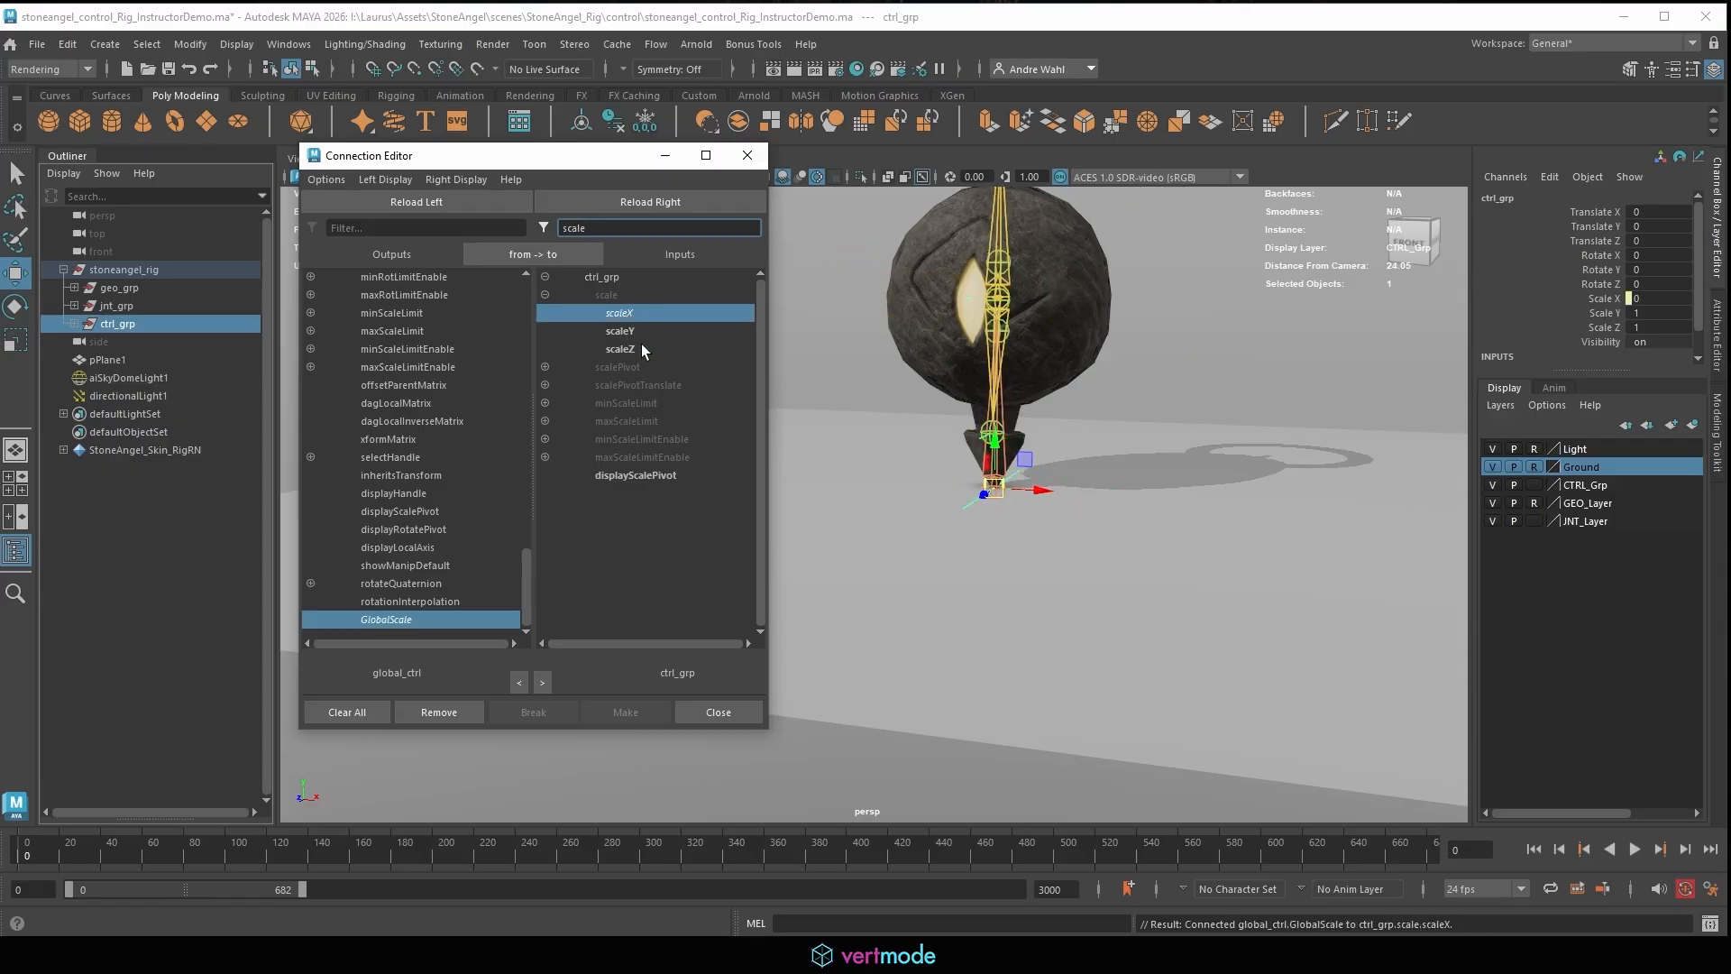
{"action": "left_click", "coordinate": [641, 347]}
{"action": "left_click", "coordinate": [629, 331]}
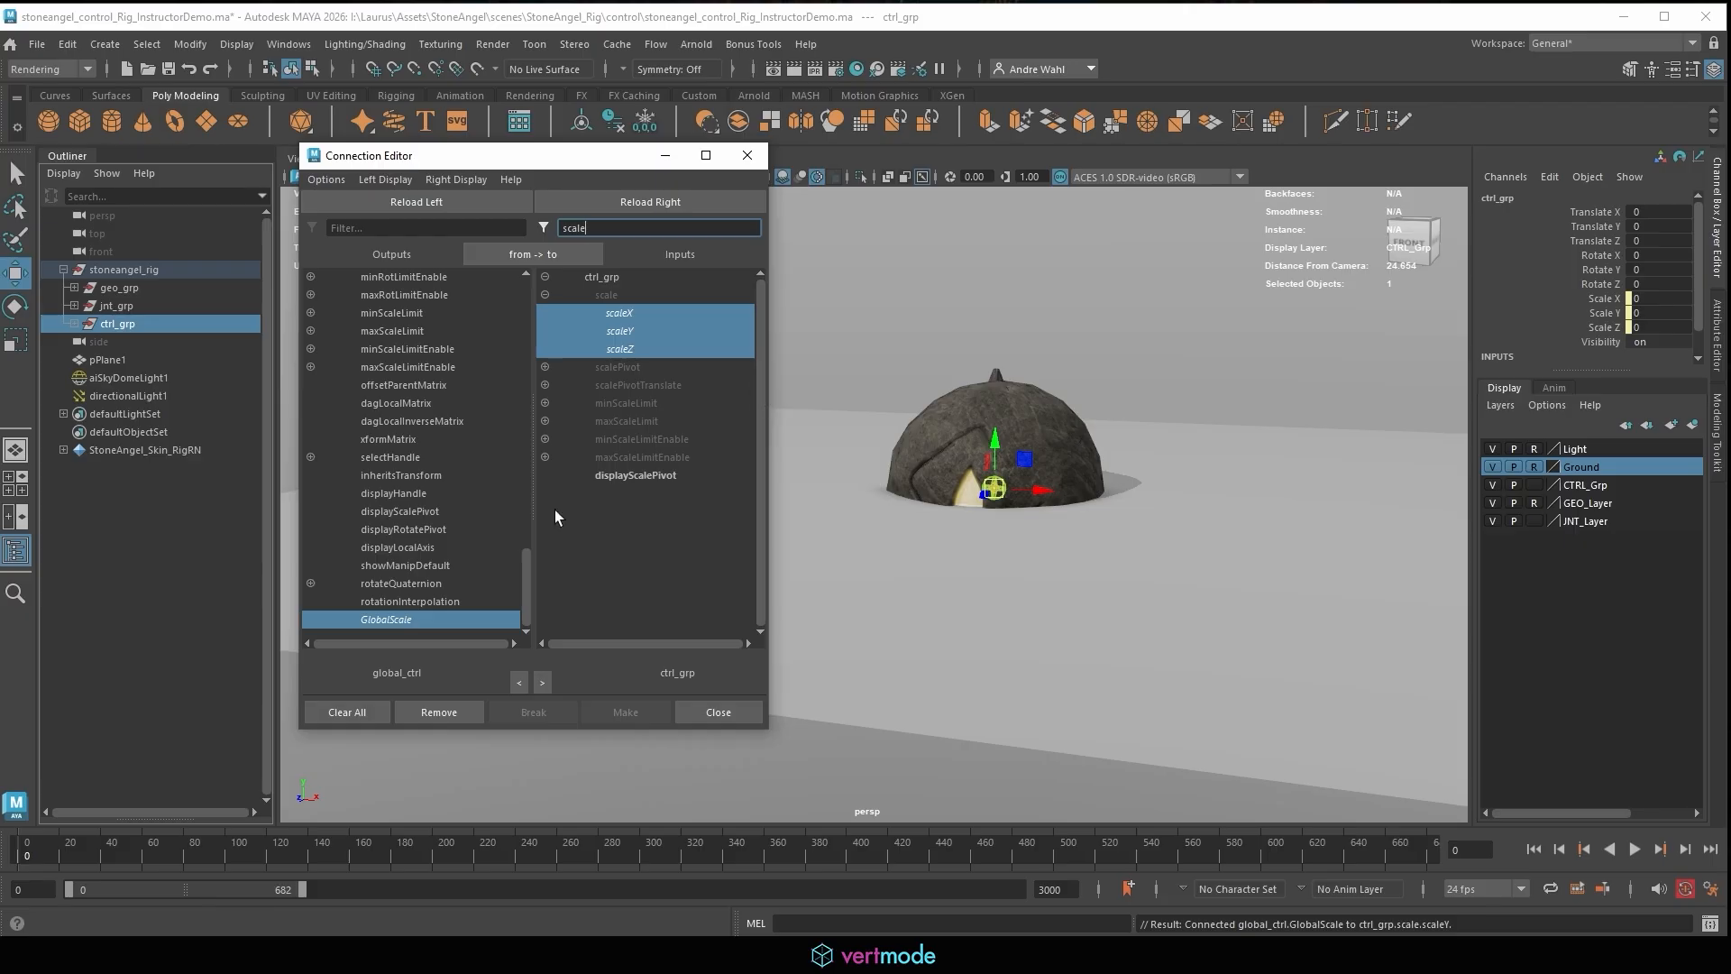
Select global_ctrl inside ctrl_grp's global_offset hierarchy and set its Global Scale to 1.
{"action": "left_click", "coordinate": [80, 322]}
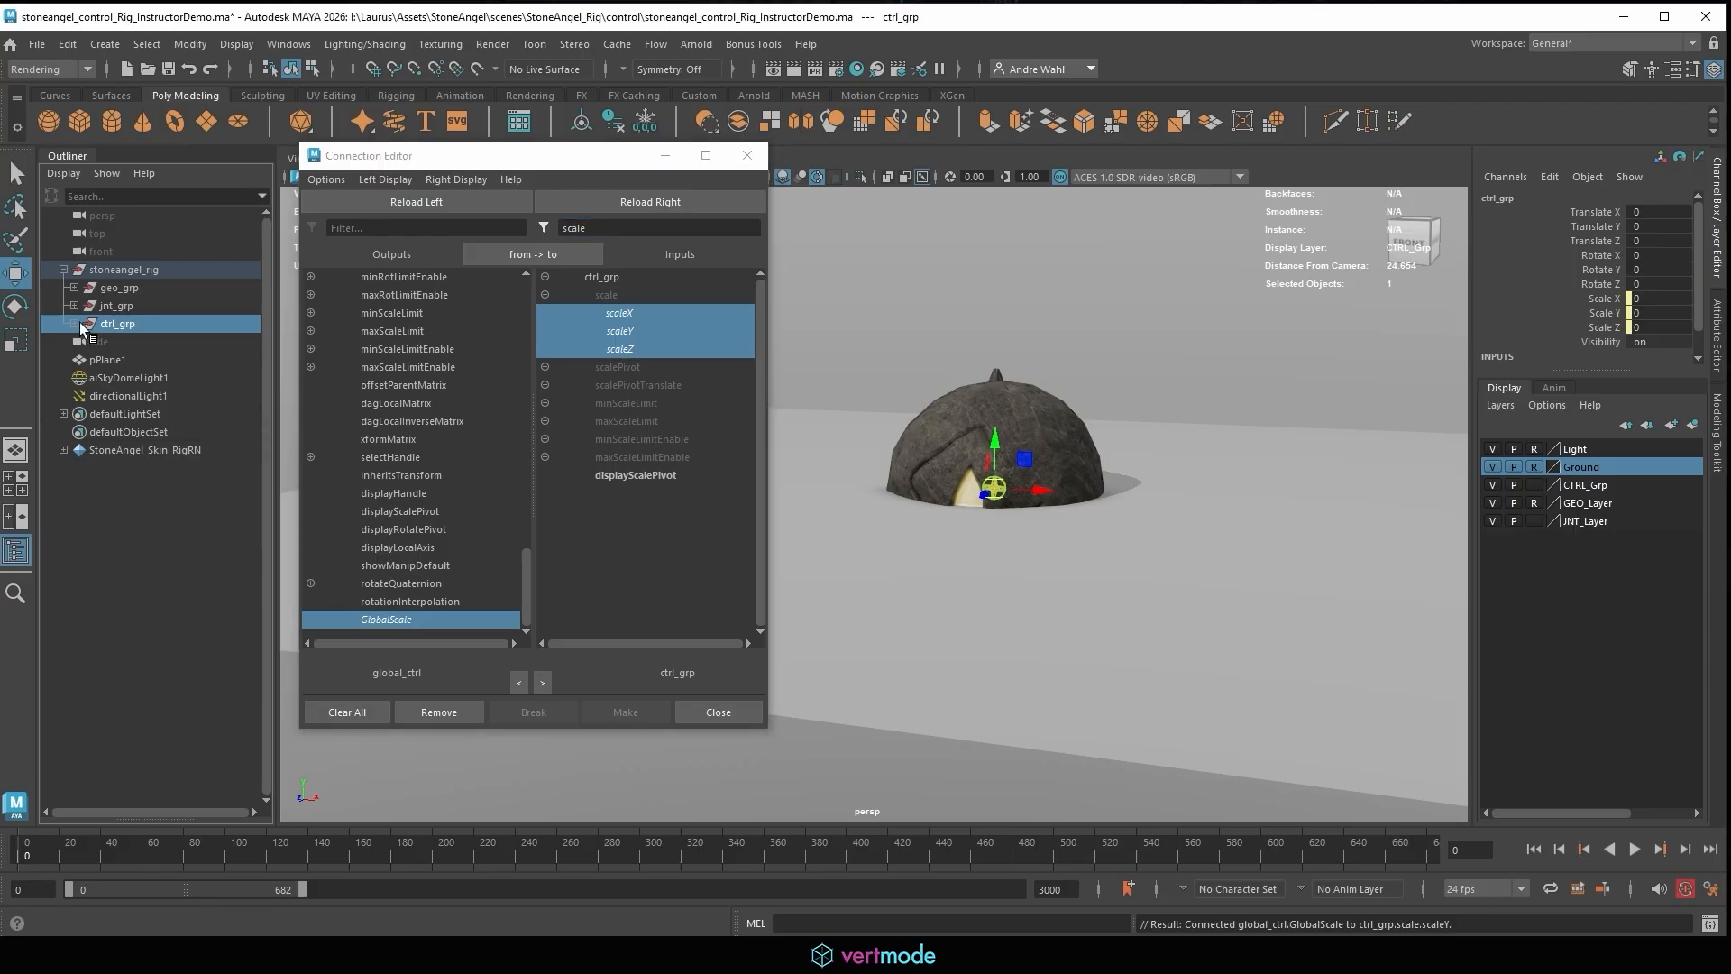
{"action": "left_click", "coordinate": [73, 325]}
{"action": "left_click", "coordinate": [85, 343]}
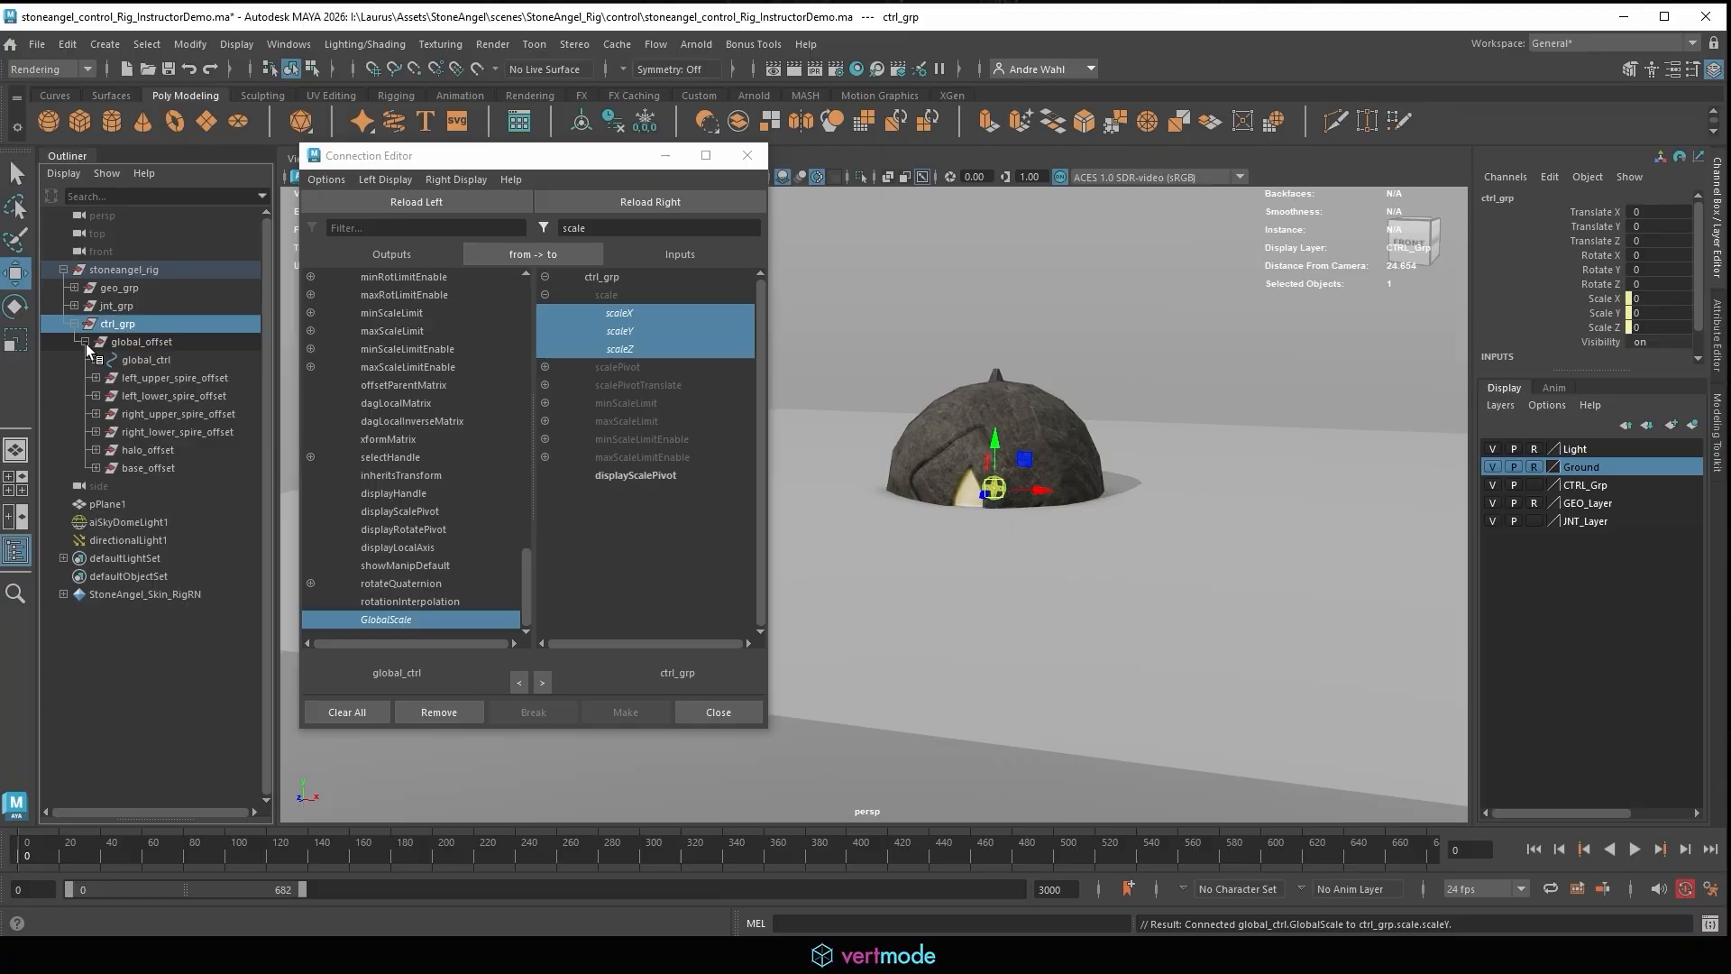
{"action": "left_click", "coordinate": [146, 358]}
{"action": "type", "text": "1"}
{"action": "key", "text": "Return"}
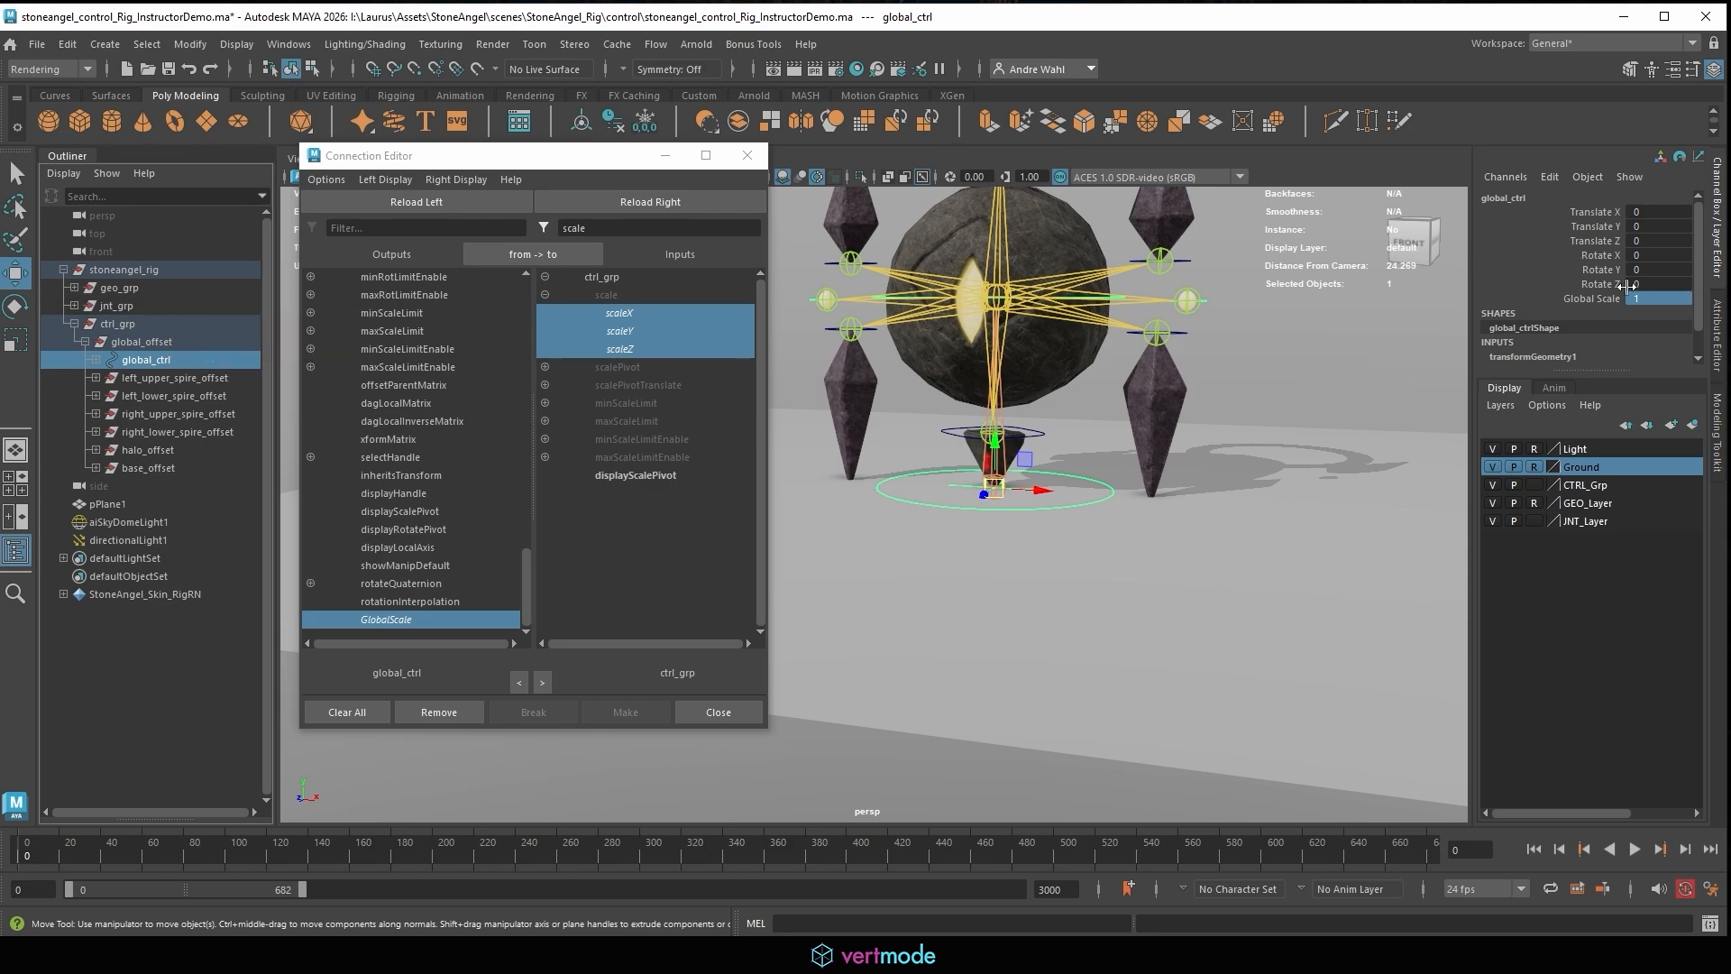
Raise global_ctrl's Global Scale to 2.6 to test how the controls scale.
{"action": "left_click", "coordinate": [1592, 298]}
{"action": "middle_click_drag", "start_coordinate": [1203, 360], "coordinate": [1220, 386]}
{"action": "scroll", "coordinate": [933, 331], "scroll_direction": "down", "scroll_amount": 5}
{"action": "middle_click_drag", "start_coordinate": [933, 332], "coordinate": [1052, 467], "text": "alt"}
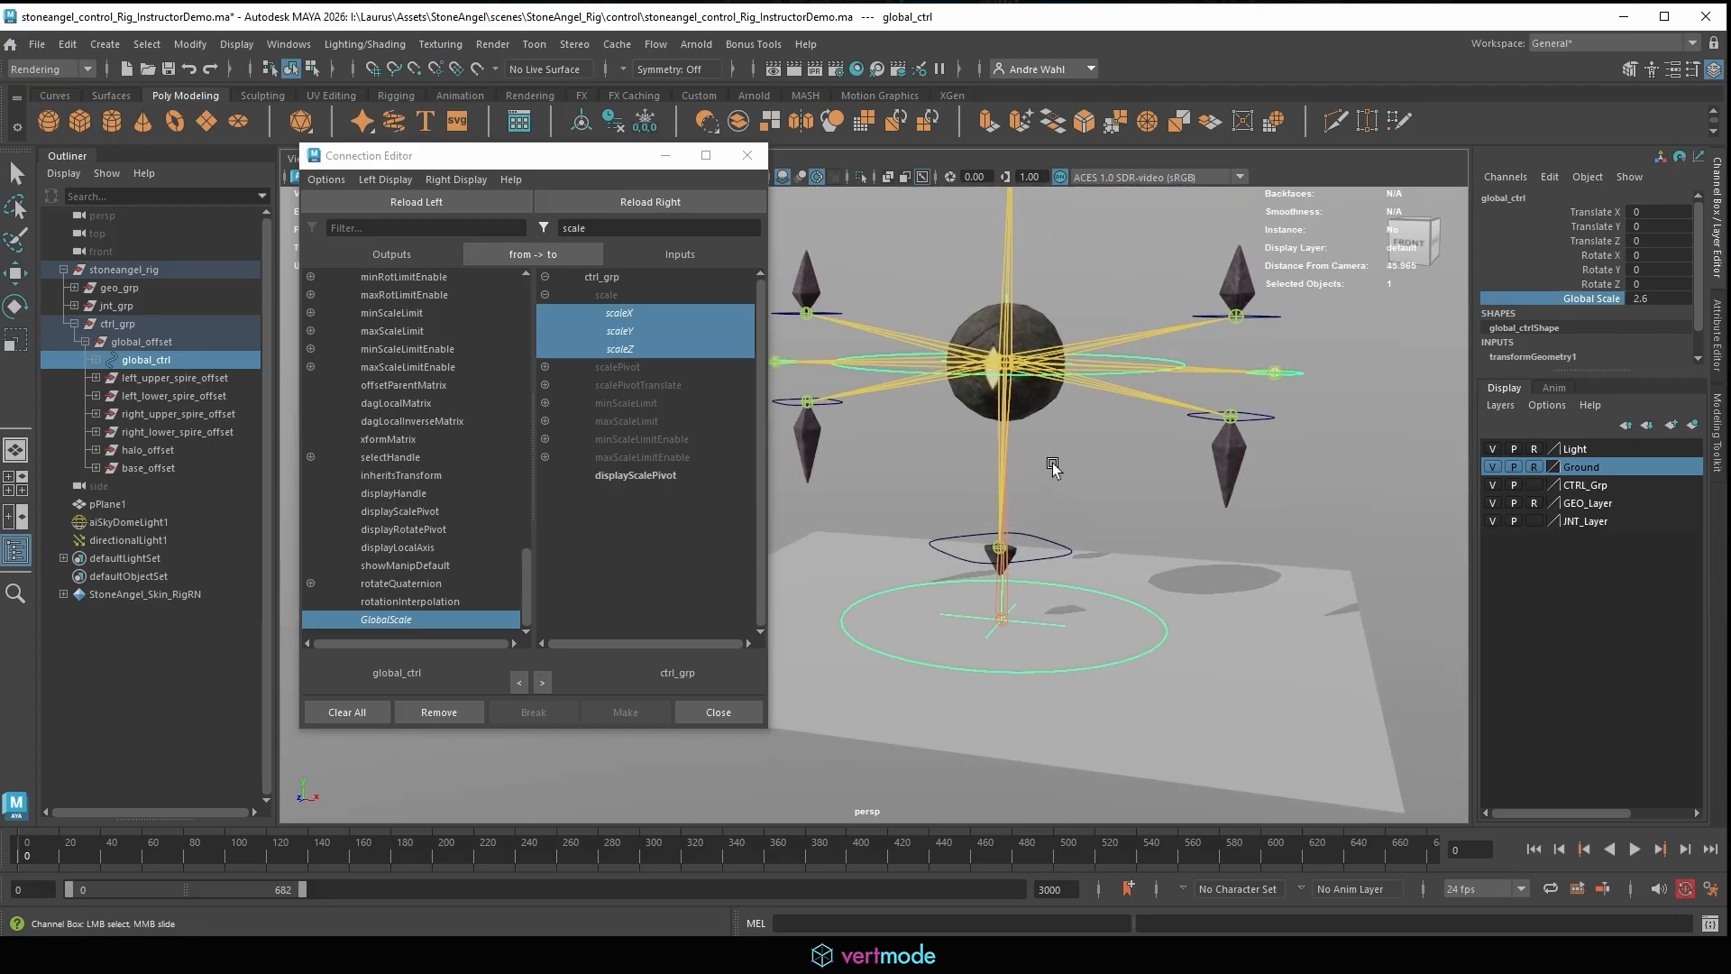
Load jnt_grp as the input object and connect GlobalScale to its scaleX, scaleY and scaleZ.
{"action": "left_click", "coordinate": [115, 305]}
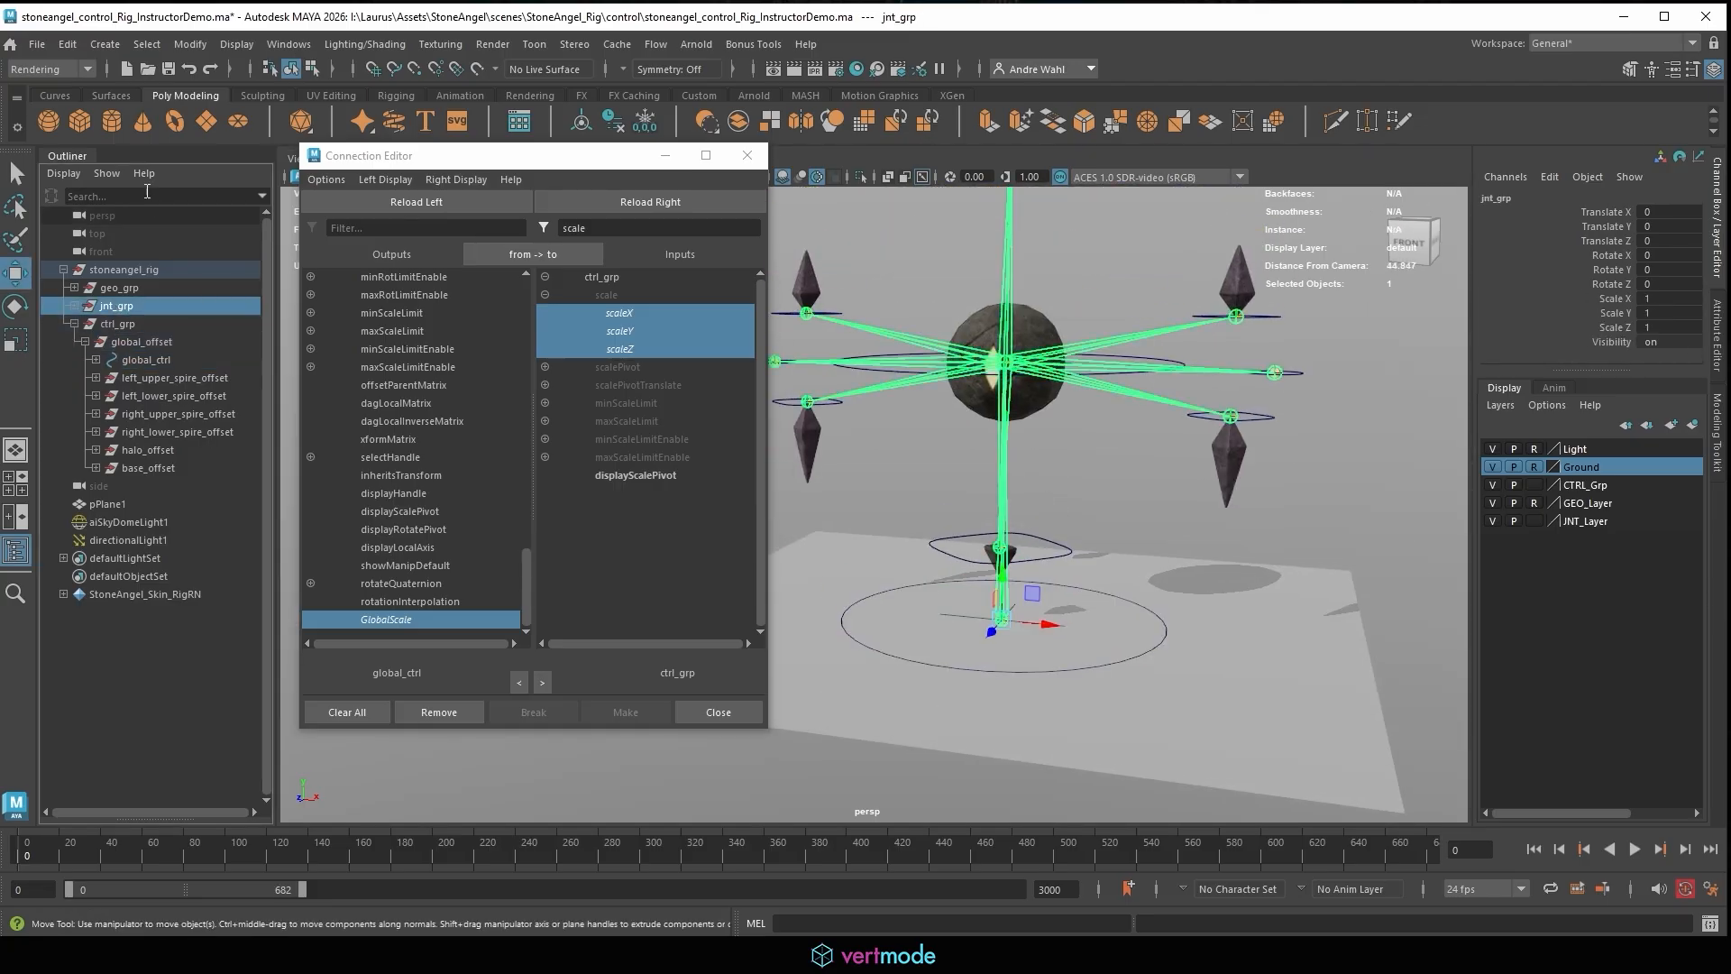
{"action": "left_click", "coordinate": [638, 201]}
{"action": "left_click", "coordinate": [545, 296]}
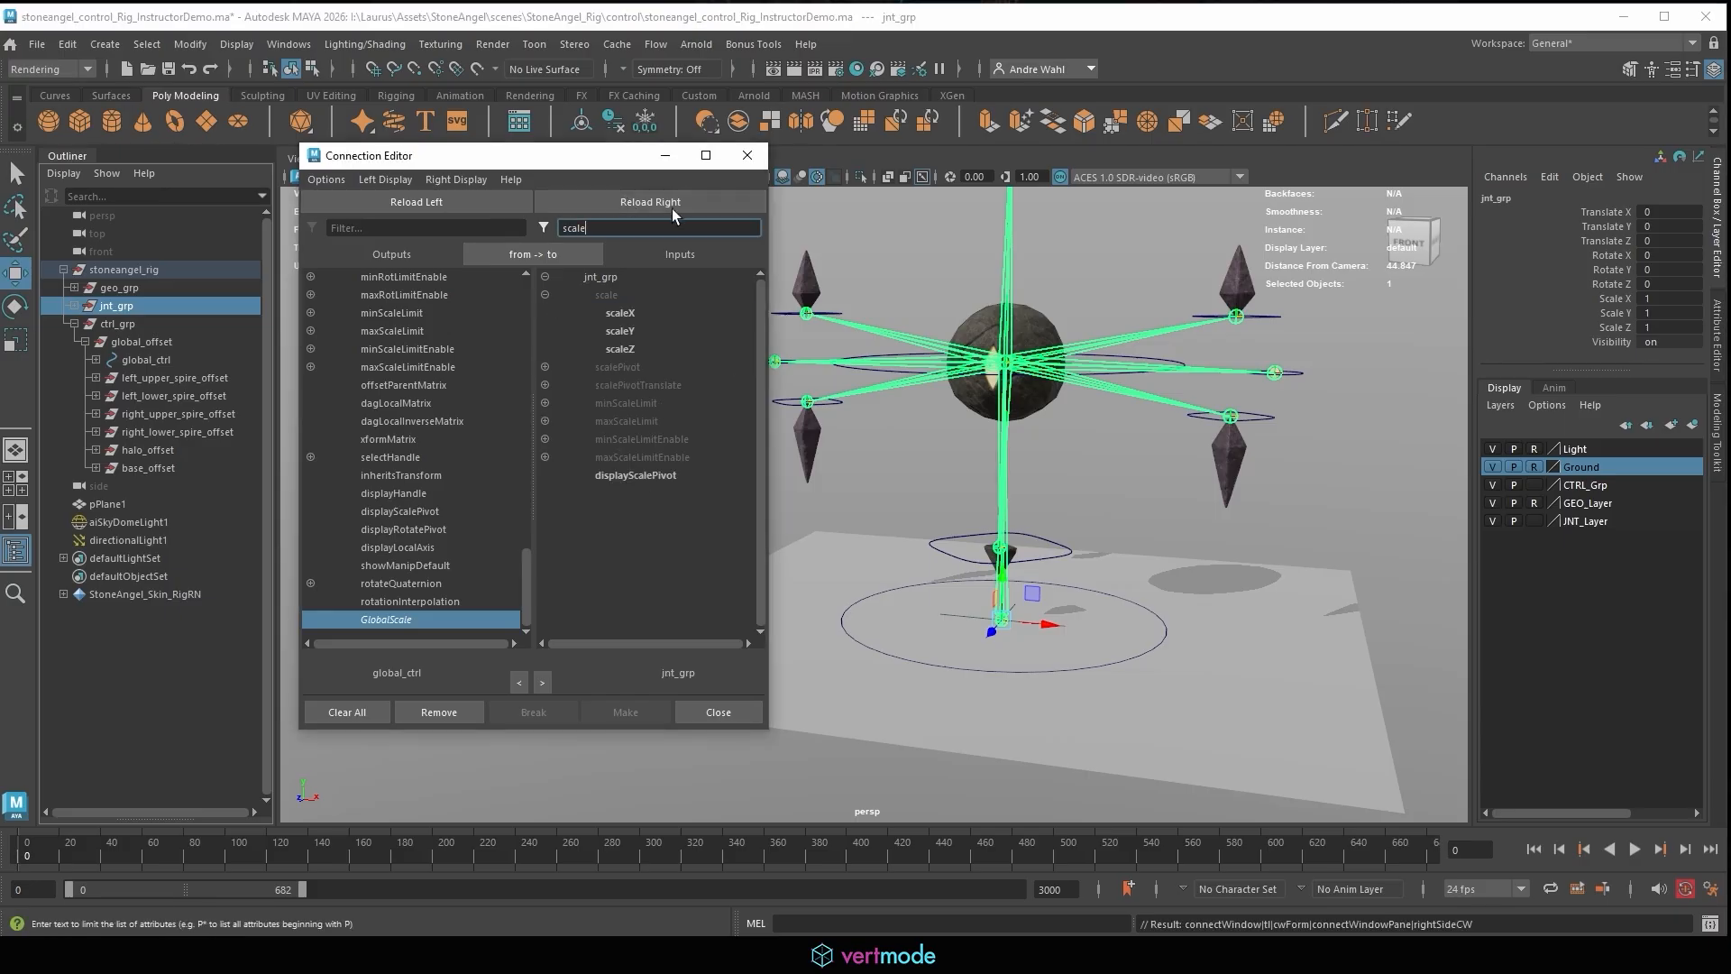
{"action": "left_click", "coordinate": [640, 308]}
{"action": "left_click", "coordinate": [632, 332]}
{"action": "left_click", "coordinate": [631, 347]}
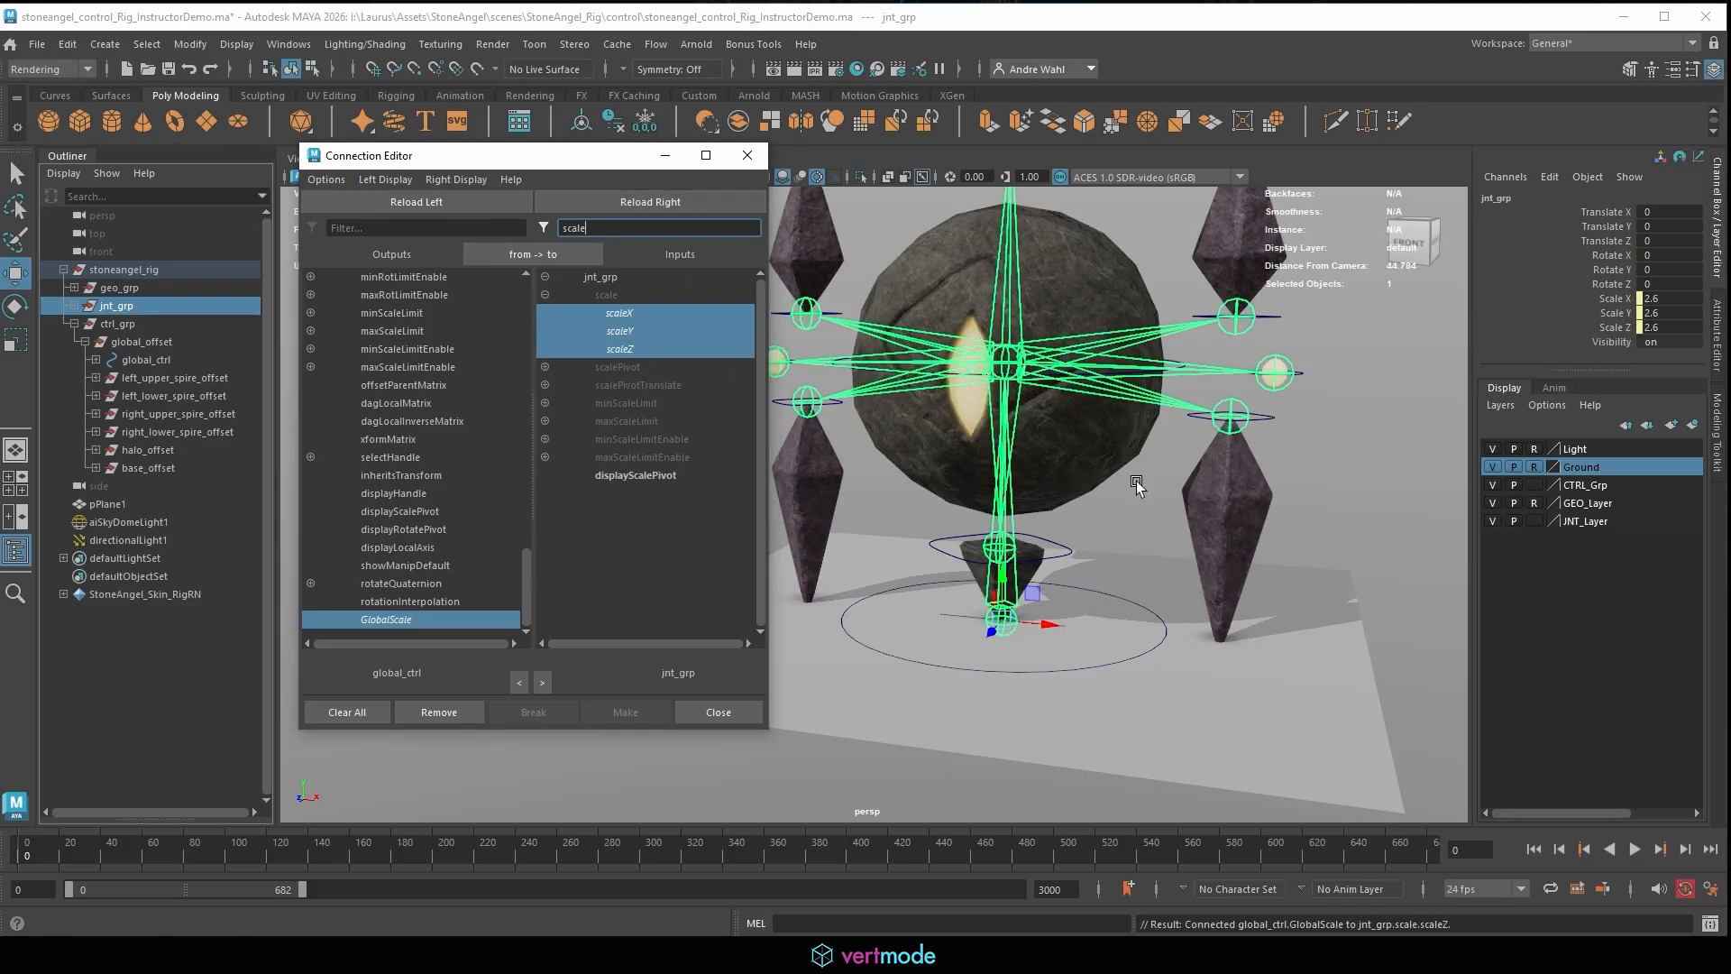
Vary global_ctrl's Global Scale up to about 6.6 to test the whole rig's scaling, and set it back to 1.
{"action": "left_click", "coordinate": [1131, 657]}
{"action": "left_click", "coordinate": [1589, 299]}
{"action": "mouse_move", "coordinate": [1118, 449]}
{"action": "middle_mouse_down"}
{"action": "mouse_move", "coordinate": [1097, 446]}
{"action": "mouse_move", "coordinate": [1127, 455]}
{"action": "mouse_move", "coordinate": [1101, 470]}
{"action": "mouse_move", "coordinate": [1128, 478]}
{"action": "mouse_move", "coordinate": [1105, 472]}
{"action": "middle_mouse_up"}
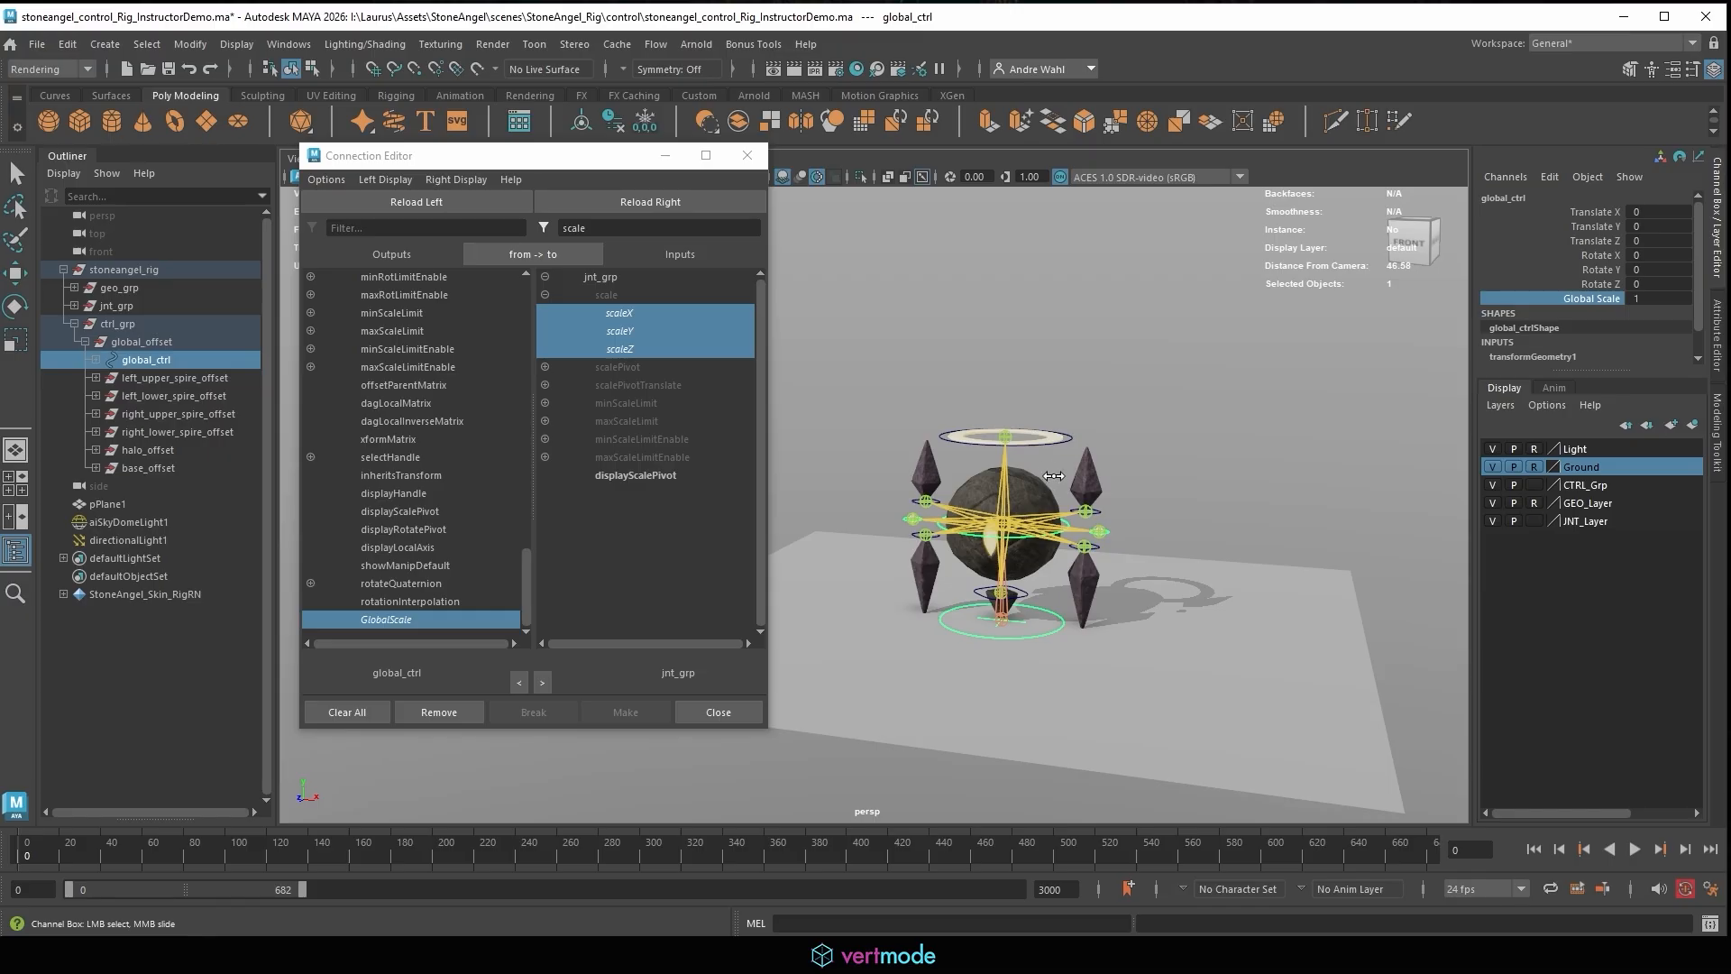
{"action": "mouse_move", "coordinate": [1054, 476]}
{"action": "middle_mouse_down"}
{"action": "mouse_move", "coordinate": [1092, 498]}
{"action": "mouse_move", "coordinate": [1074, 496]}
{"action": "middle_mouse_up"}
{"action": "left_click", "coordinate": [1673, 299]}
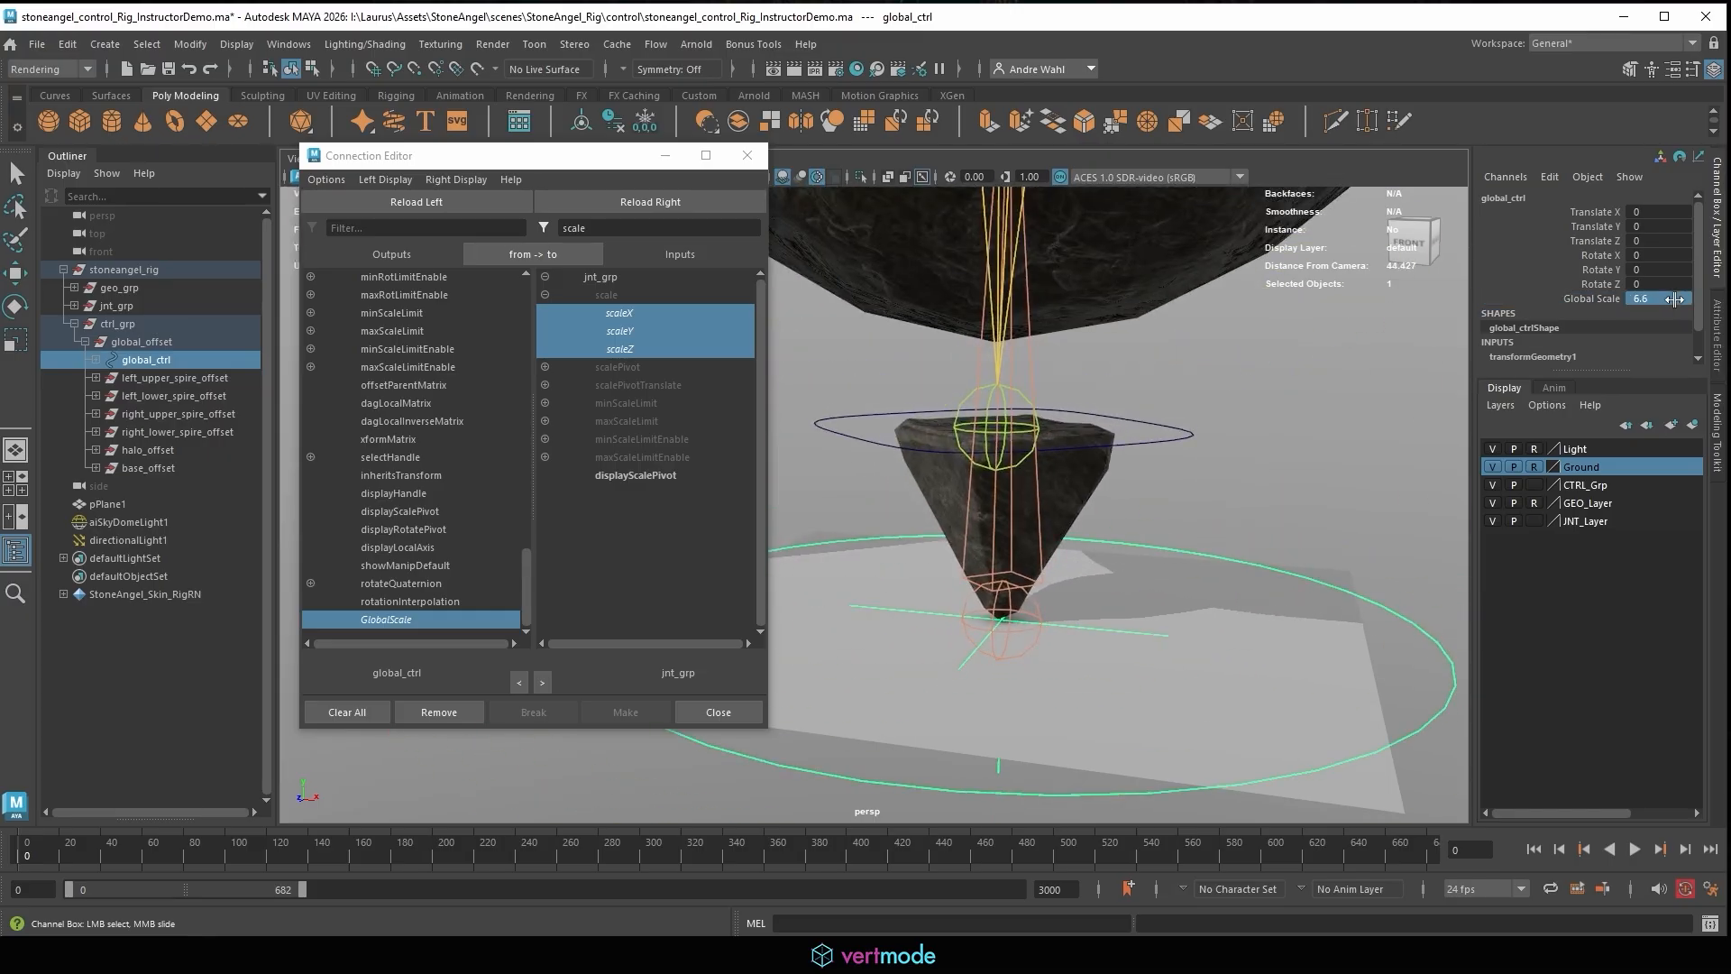
{"action": "type", "text": "1"}
{"action": "key", "text": "Return"}
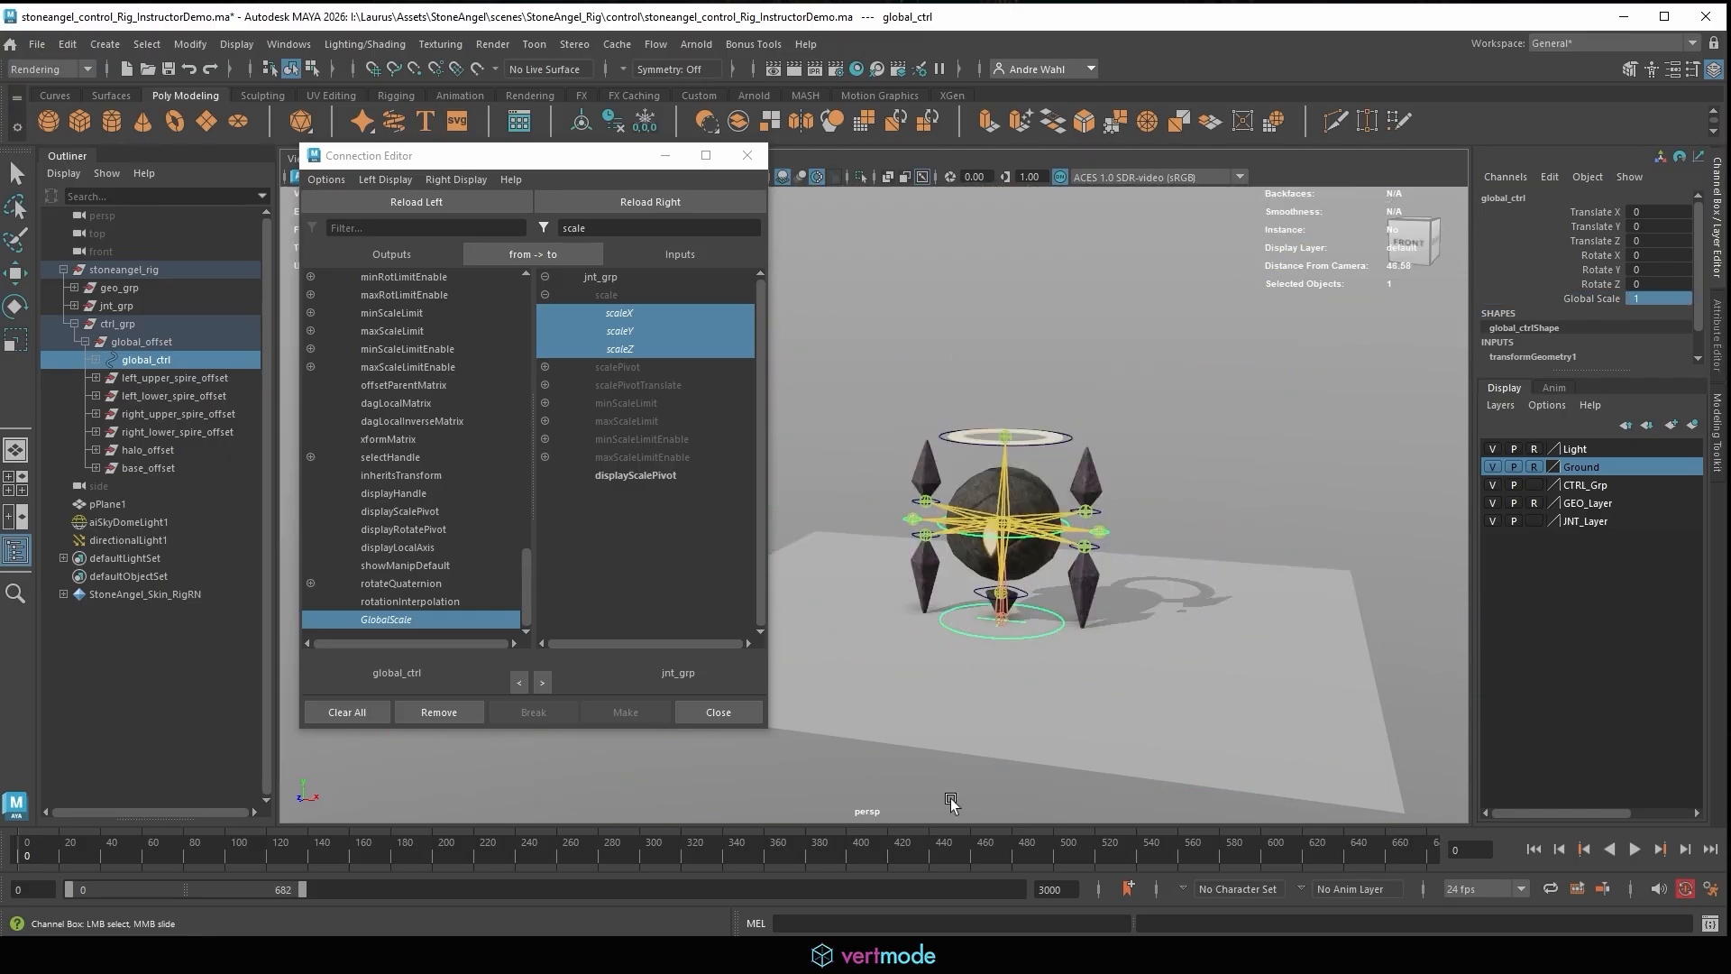
Switch to the Assingment1_ConnectionTypes scene with the rows of cubes and cones.
{"action": "left_click", "coordinate": [839, 888]}
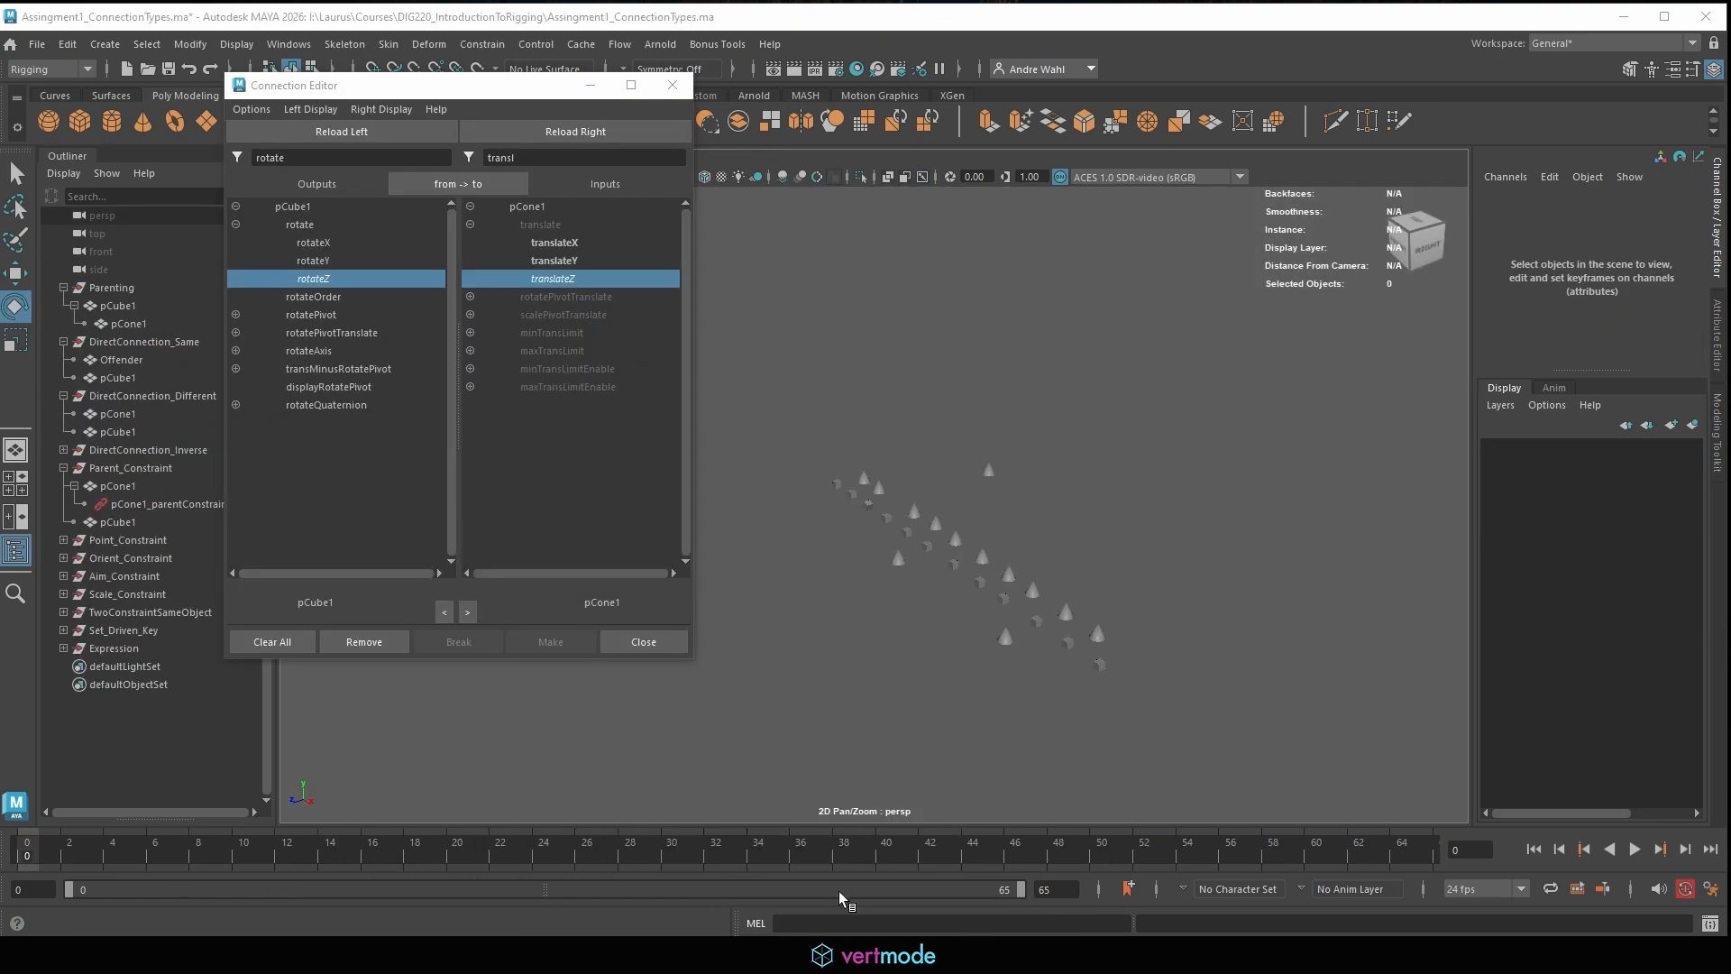
{"action": "scroll", "coordinate": [900, 557], "scroll_direction": "up", "scroll_amount": 5}
{"action": "left_click", "coordinate": [912, 530]}
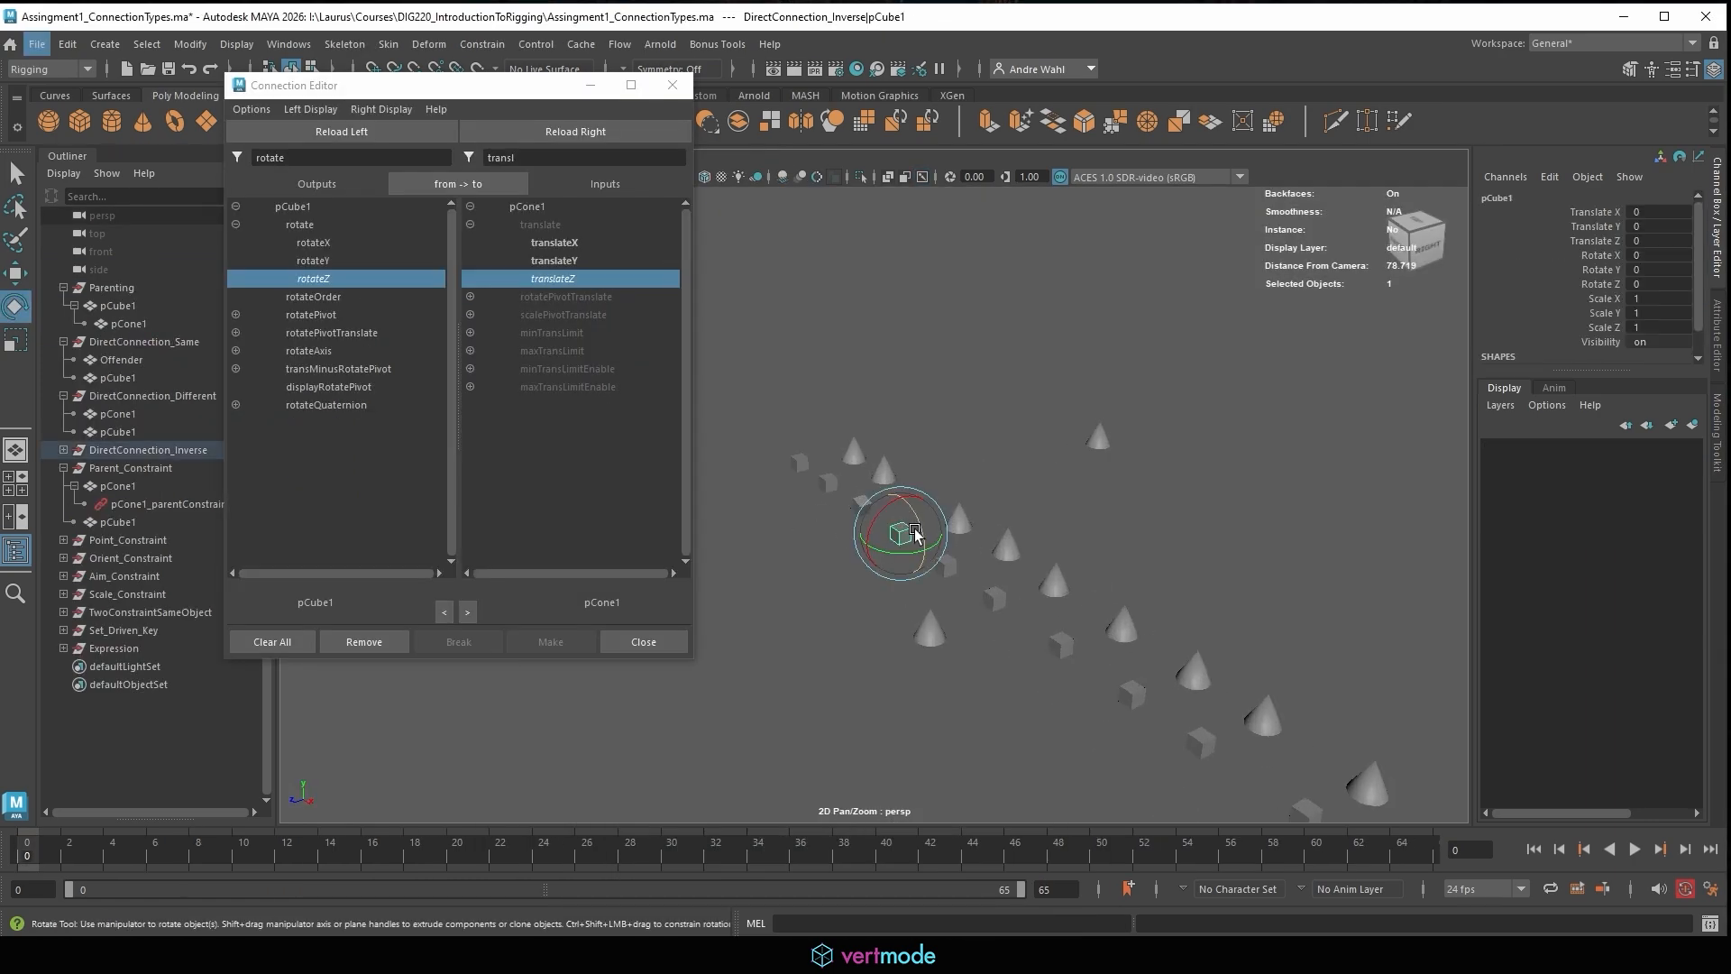
{"action": "mouse_move", "coordinate": [918, 522]}
{"action": "left_mouse_down"}
{"action": "mouse_move", "coordinate": [876, 499]}
{"action": "mouse_move", "coordinate": [904, 520]}
{"action": "left_mouse_up"}
{"action": "key", "text": "ctrl+z"}
{"action": "left_click", "coordinate": [832, 486]}
{"action": "left_click", "coordinate": [902, 519]}
{"action": "key", "text": "ctrl+z"}
{"action": "left_click", "coordinate": [907, 490]}
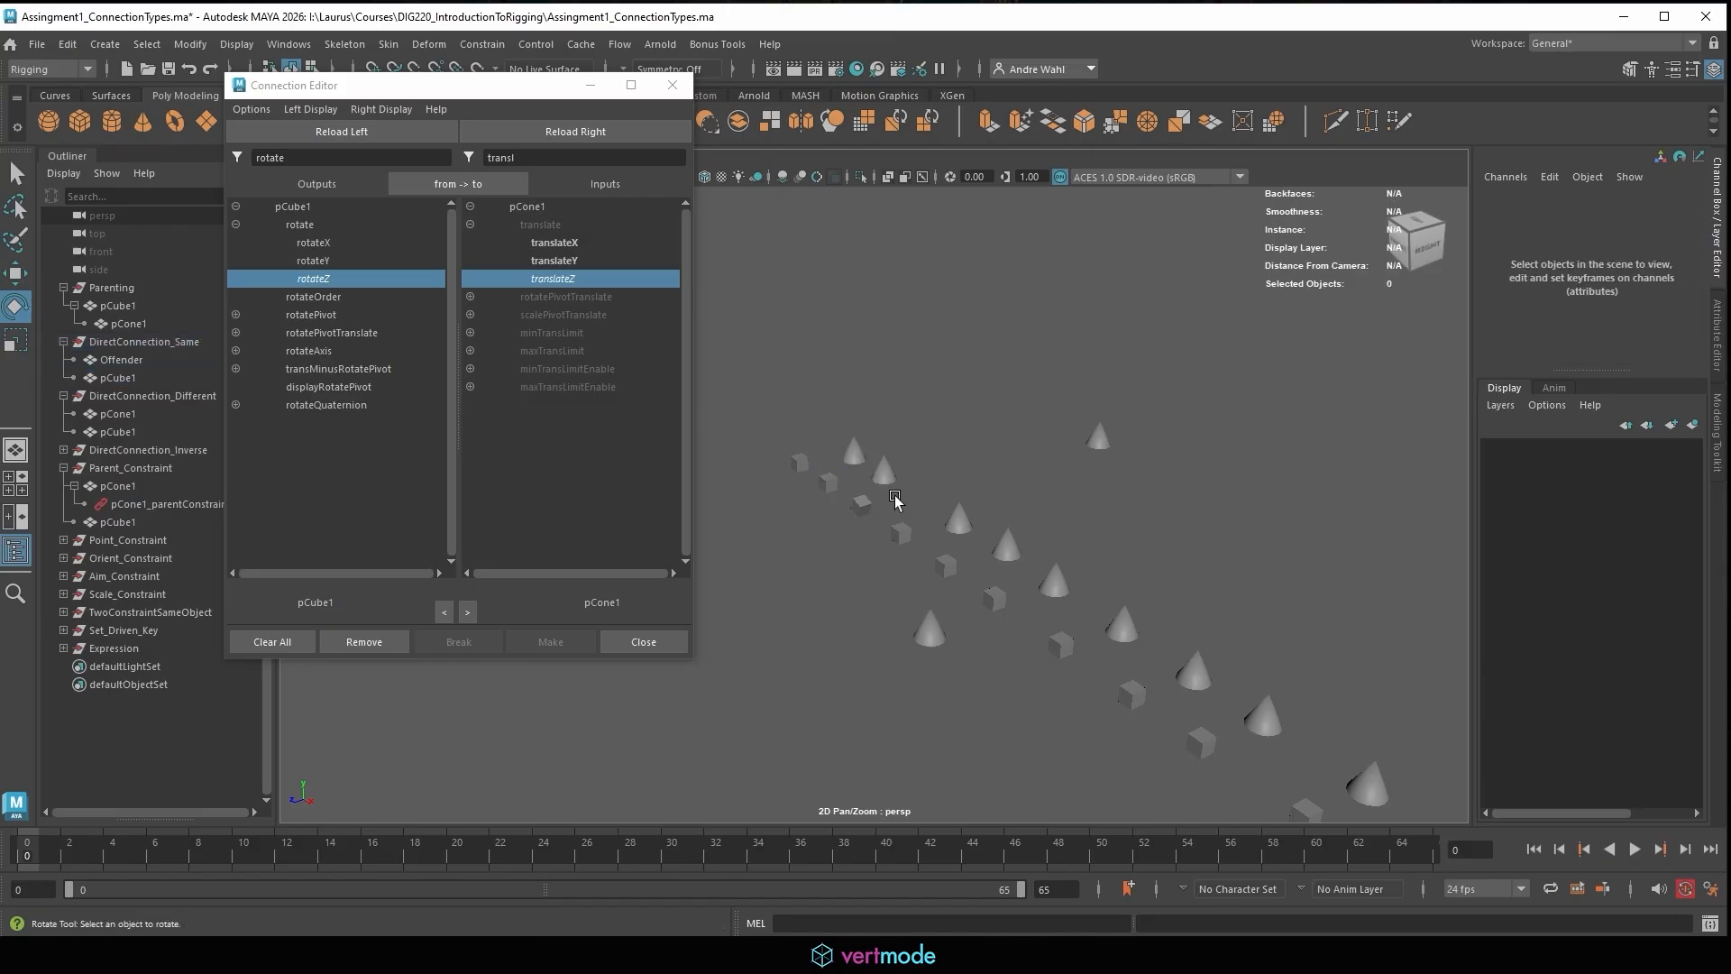
Rotate the cube in DirectConnection_Different about Z to roughly -6 degrees to test how its cone moves.
{"action": "left_click", "coordinate": [869, 502]}
{"action": "left_click_drag", "start_coordinate": [870, 501], "coordinate": [864, 497]}
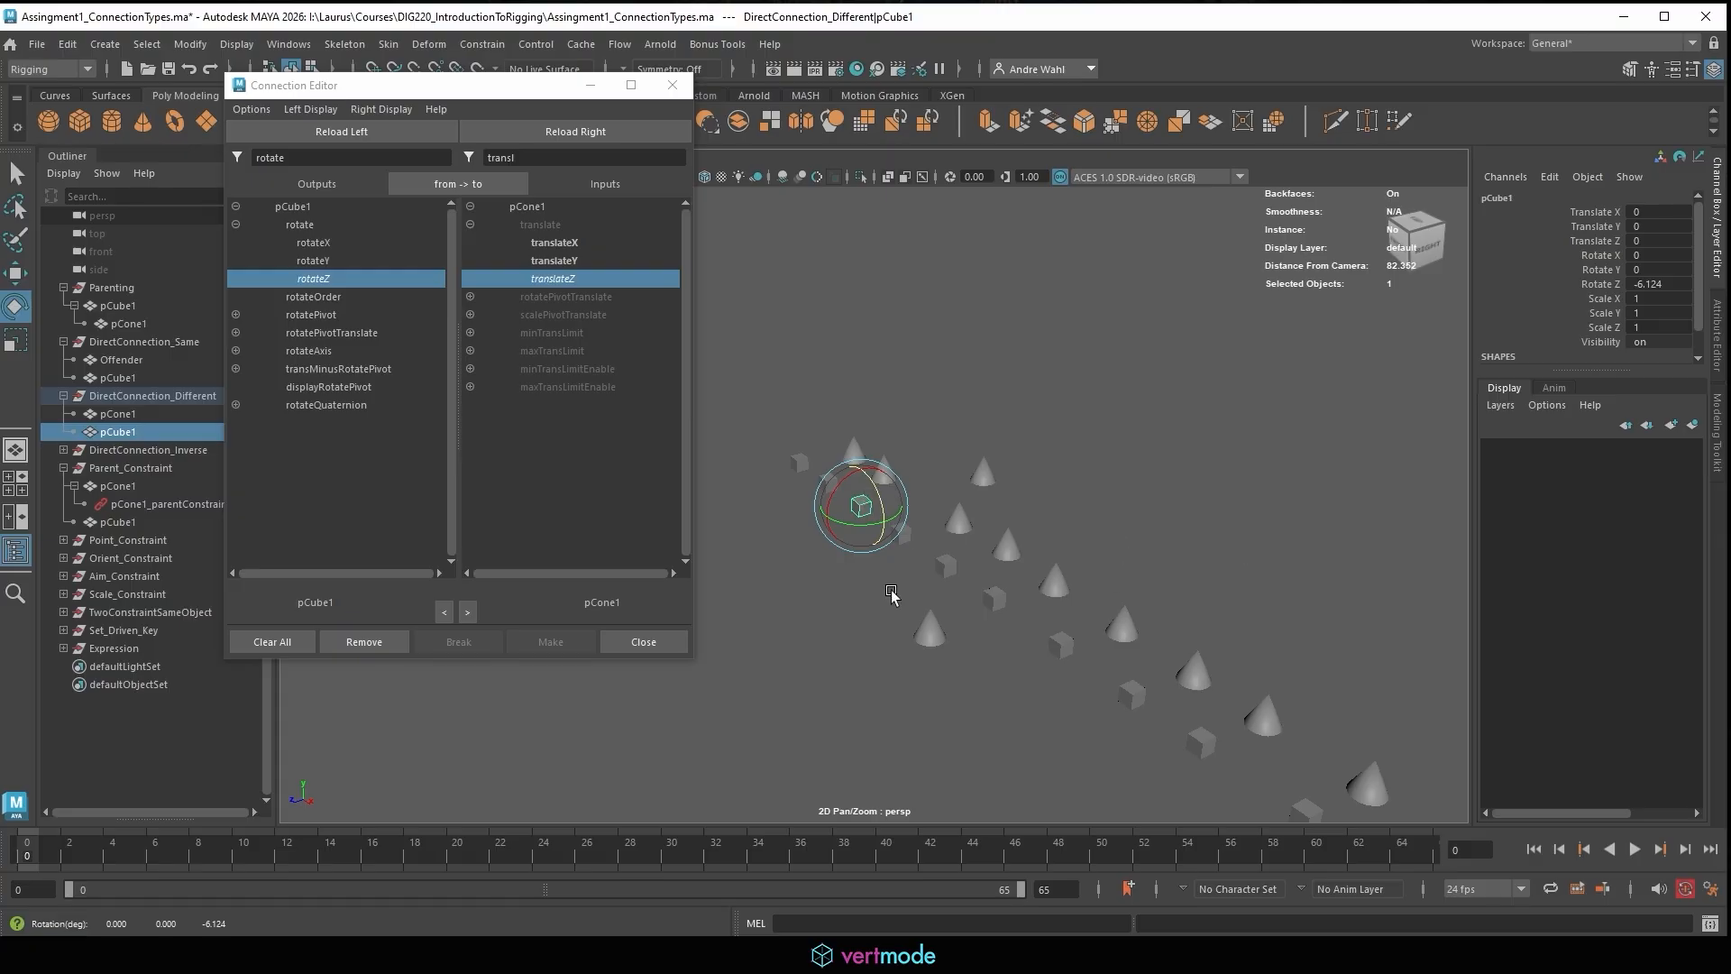
Create a point light and move it along X to about 6.4.
{"action": "left_click", "coordinate": [104, 43]}
{"action": "mouse_move", "coordinate": [177, 112]}
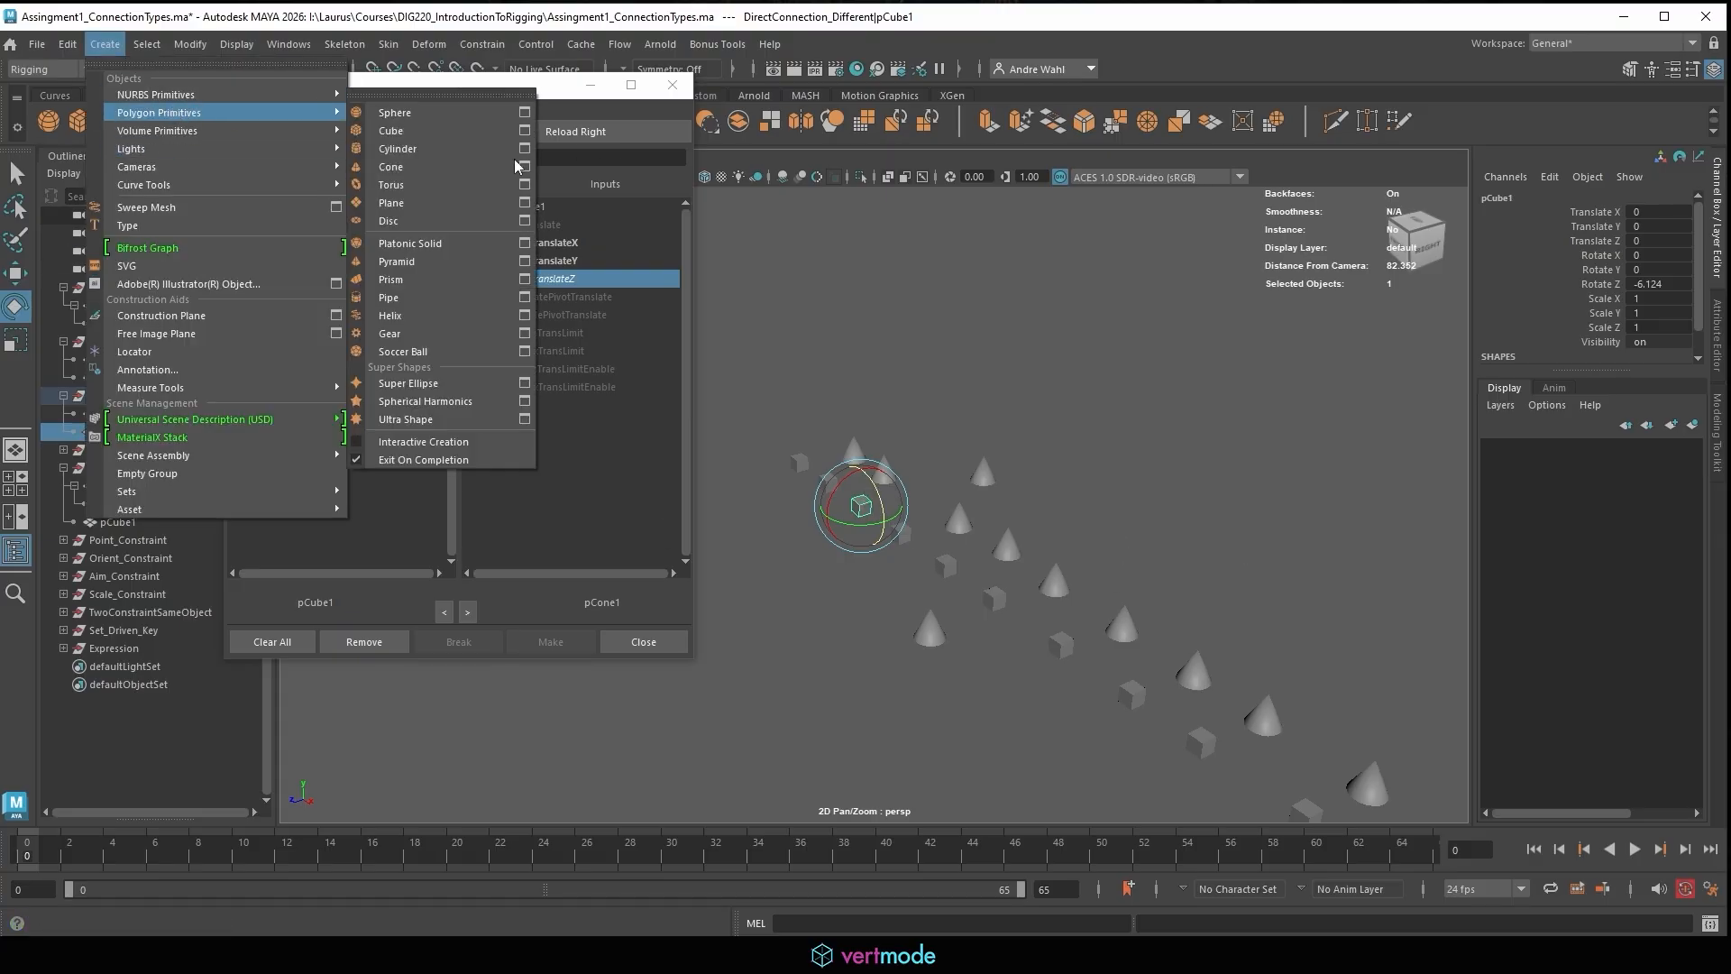
{"action": "mouse_move", "coordinate": [297, 149]}
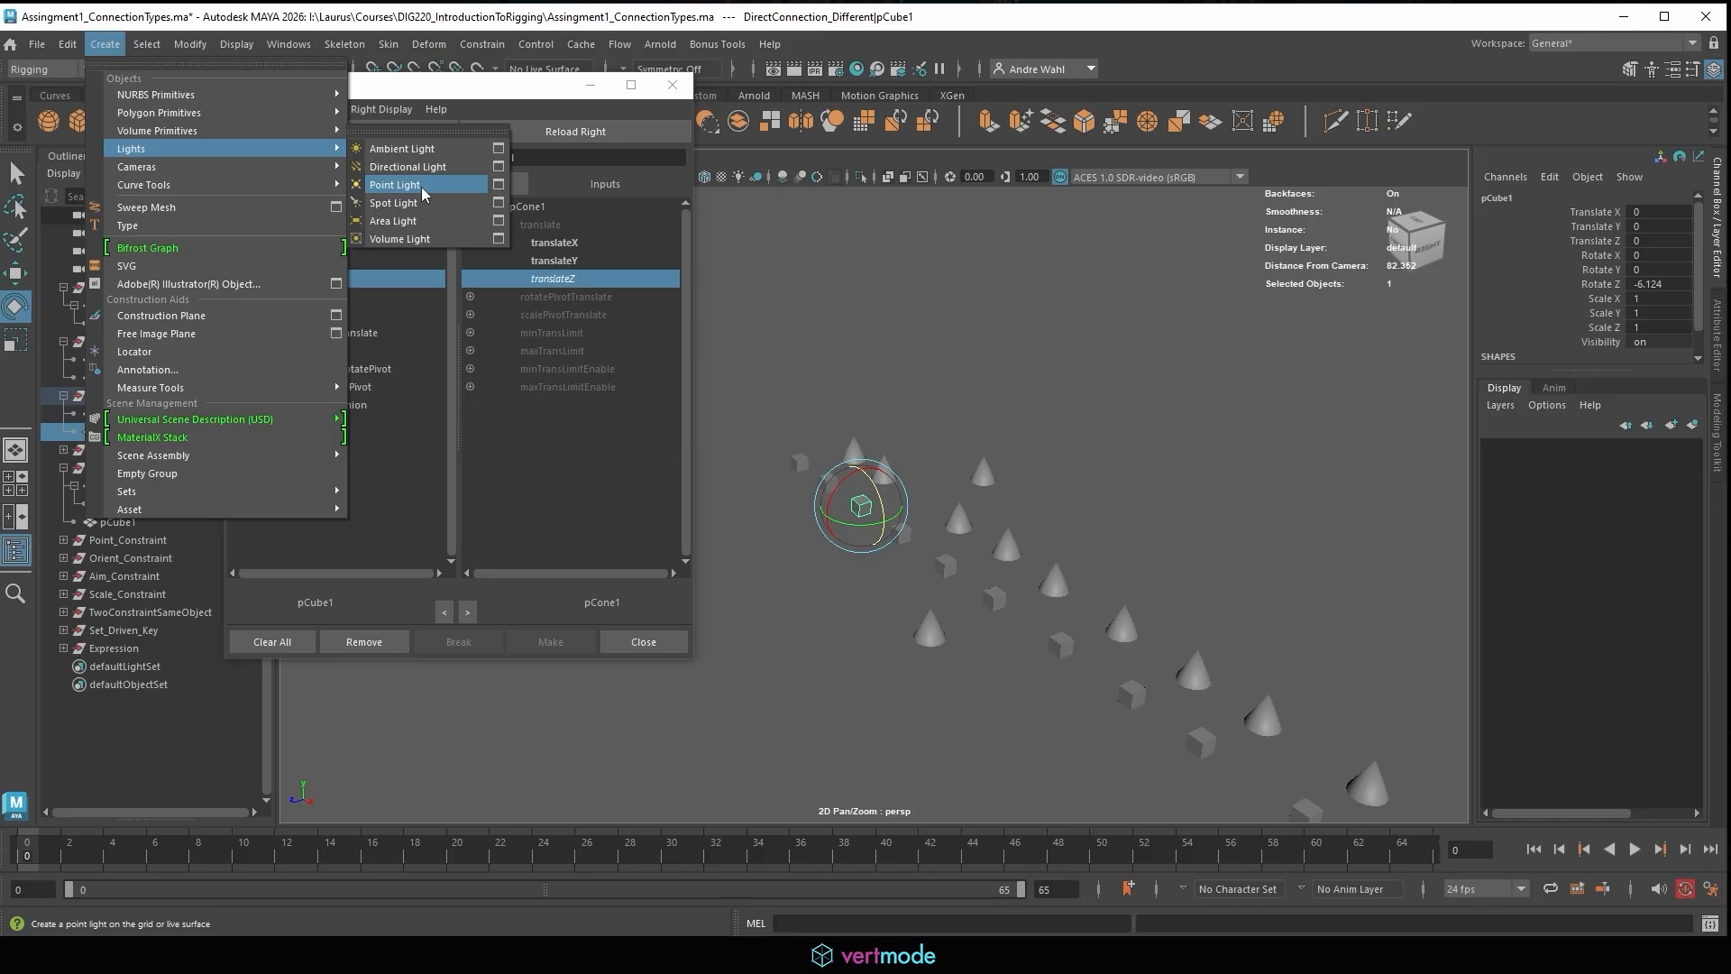
{"action": "left_click", "coordinate": [420, 187]}
{"action": "key", "text": "w"}
{"action": "left_click_drag", "start_coordinate": [849, 471], "coordinate": [907, 506]}
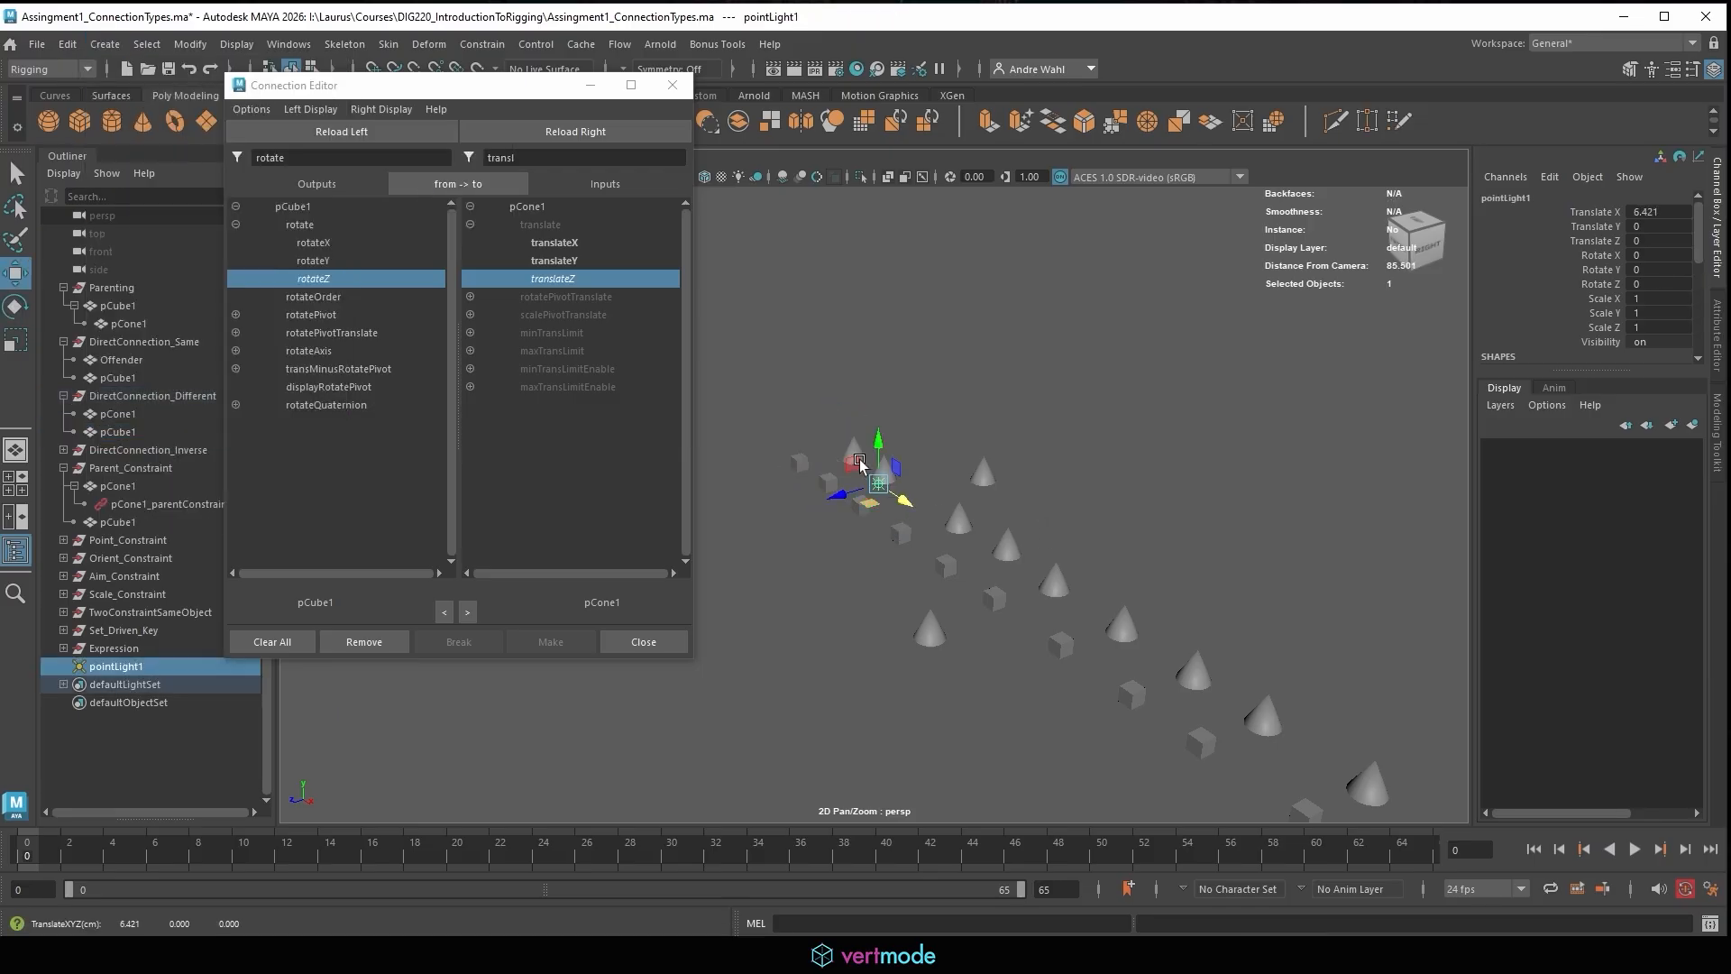
Display the viewport with scene lighting and move the point light to about X 8.5, Y 1.9, Z 2.7.
{"action": "left_click", "coordinate": [740, 178]}
{"action": "scroll", "coordinate": [973, 429], "scroll_direction": "up", "scroll_amount": 4}
{"action": "middle_click_drag", "start_coordinate": [973, 424], "coordinate": [998, 447], "text": "alt"}
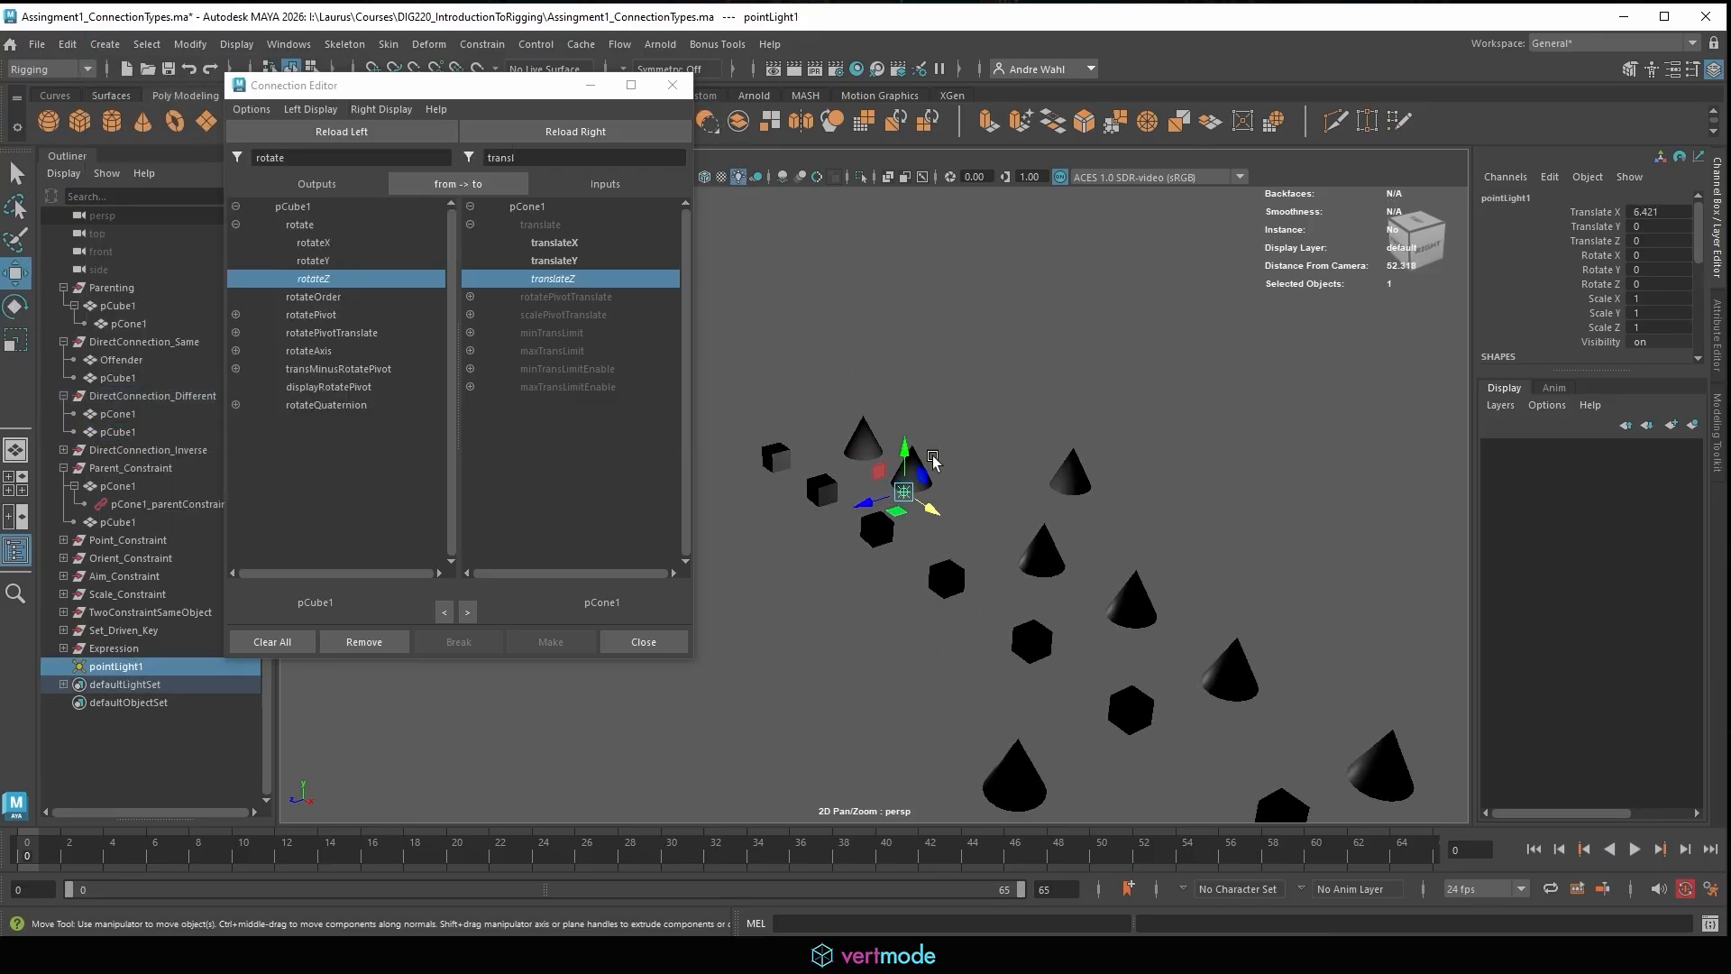
{"action": "left_click_drag", "start_coordinate": [868, 505], "coordinate": [882, 457]}
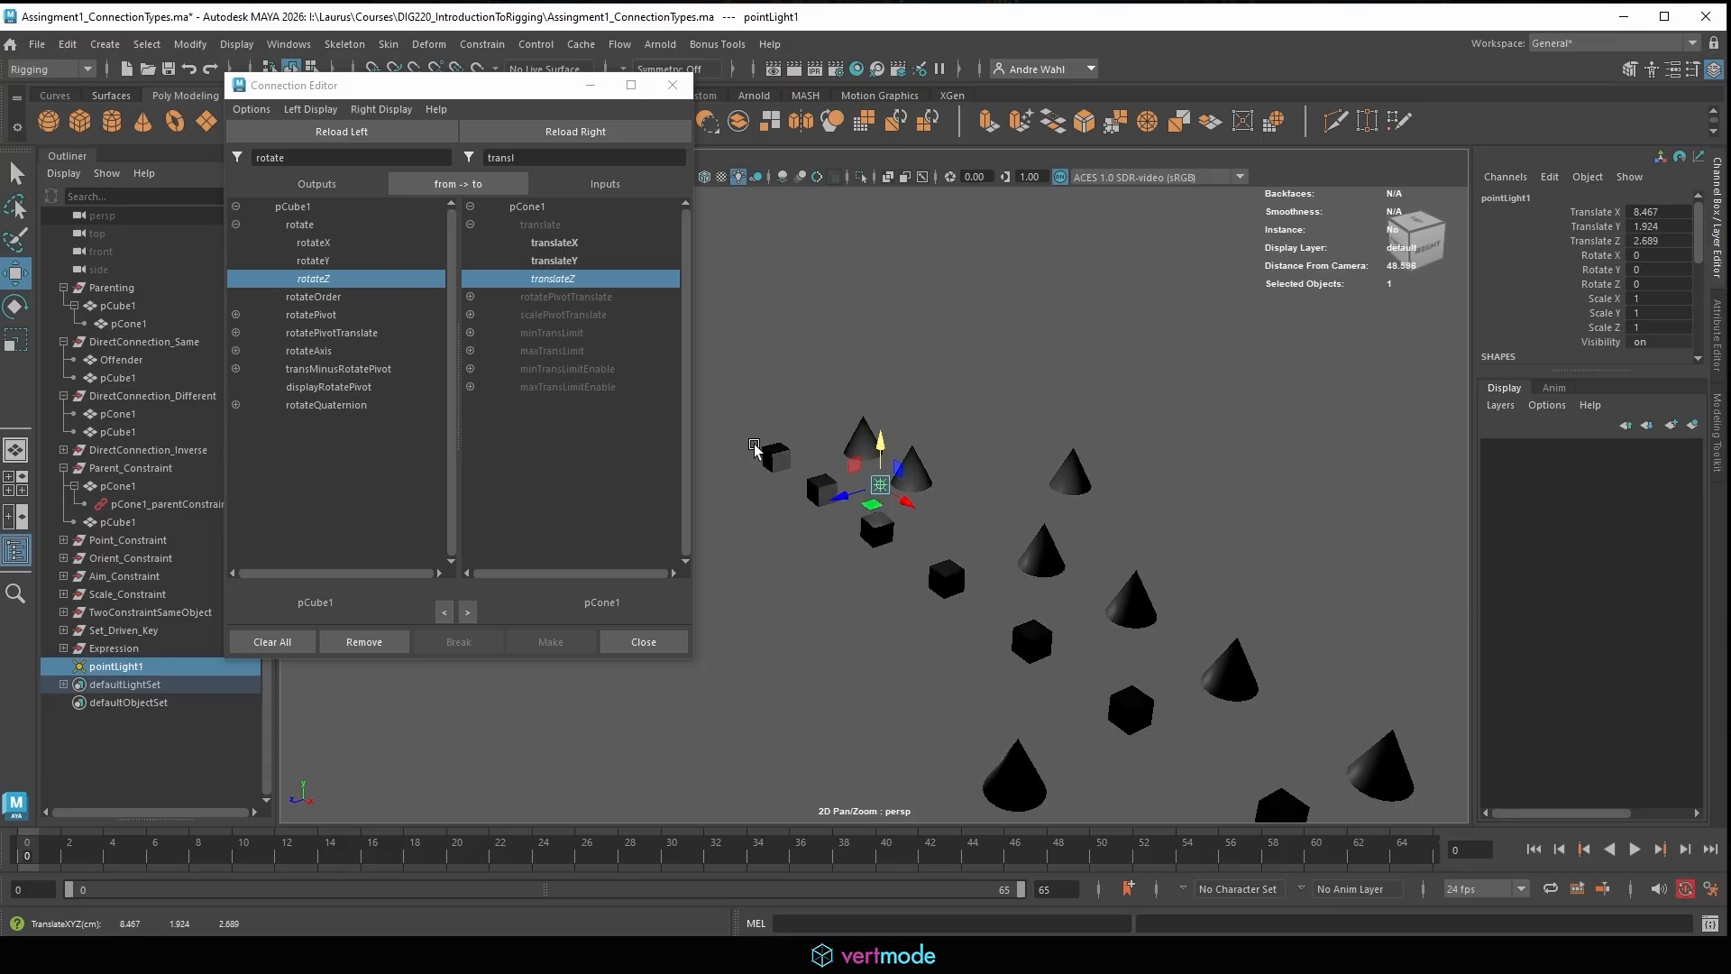
Load pointLight1 as the input object, filter its attributes by "trans" and connect pCube1's rotateZ to its translateX.
{"action": "left_click", "coordinate": [583, 133]}
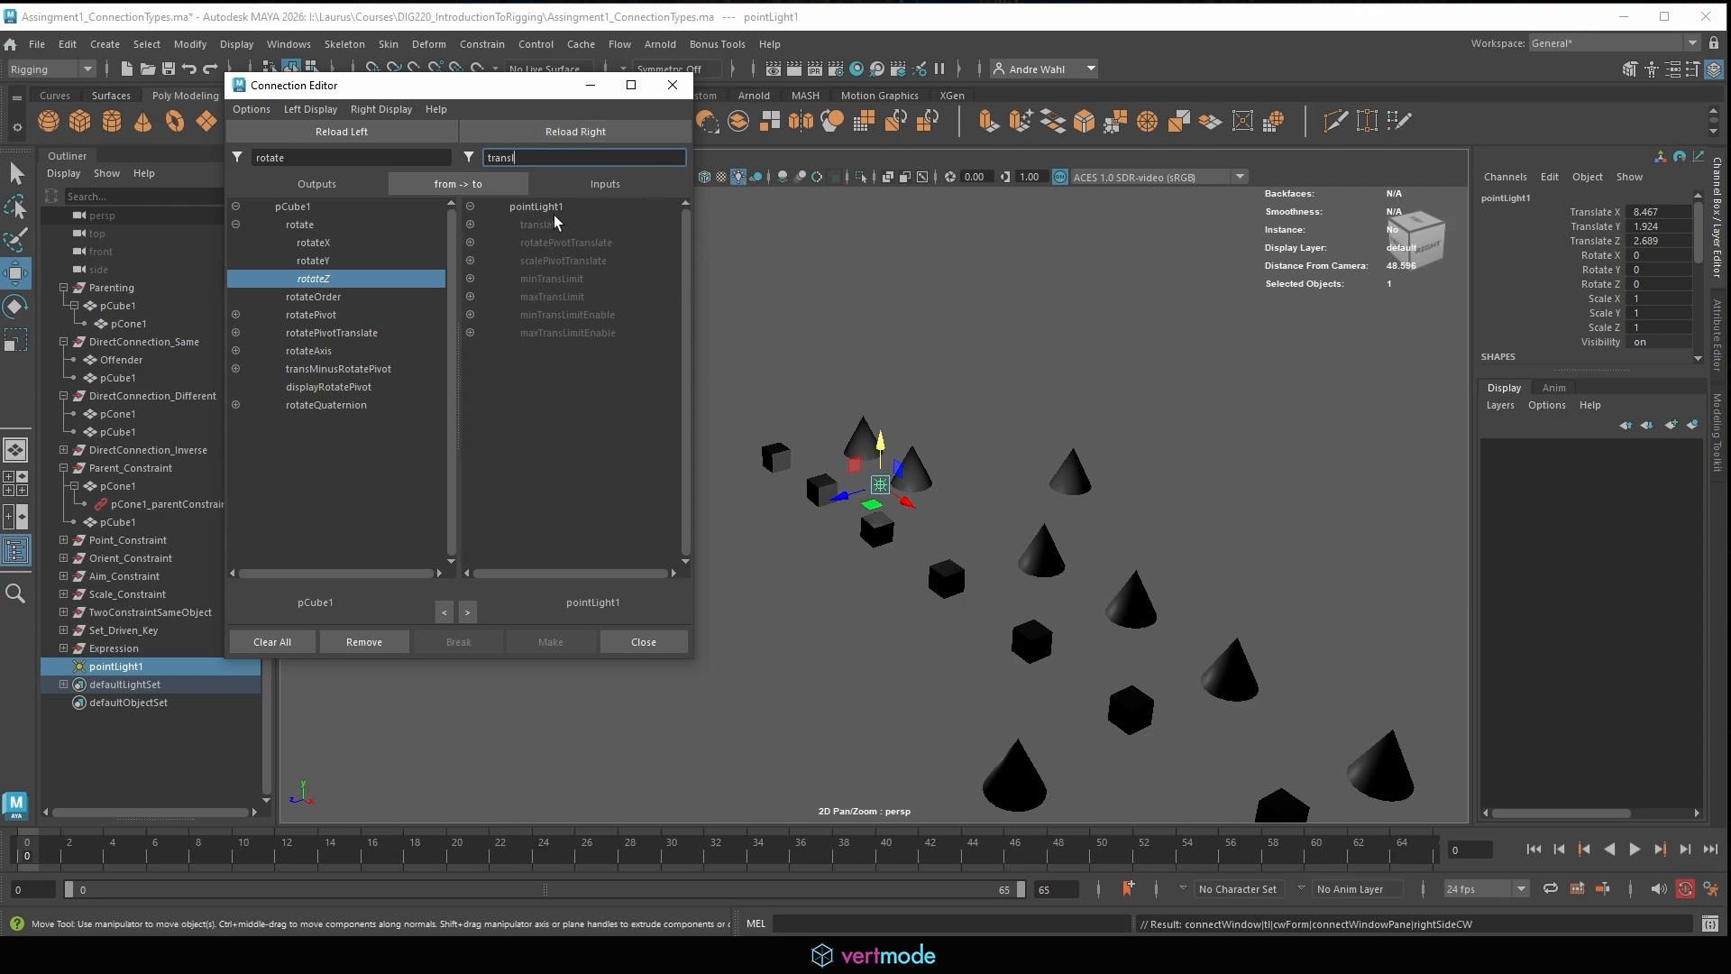
{"action": "key", "text": "BackSpace"}
{"action": "key", "text": "BackSpace"}
{"action": "key", "text": "BackSpace"}
{"action": "key", "text": "BackSpace"}
{"action": "key", "text": "BackSpace"}
{"action": "key", "text": "BackSpace"}
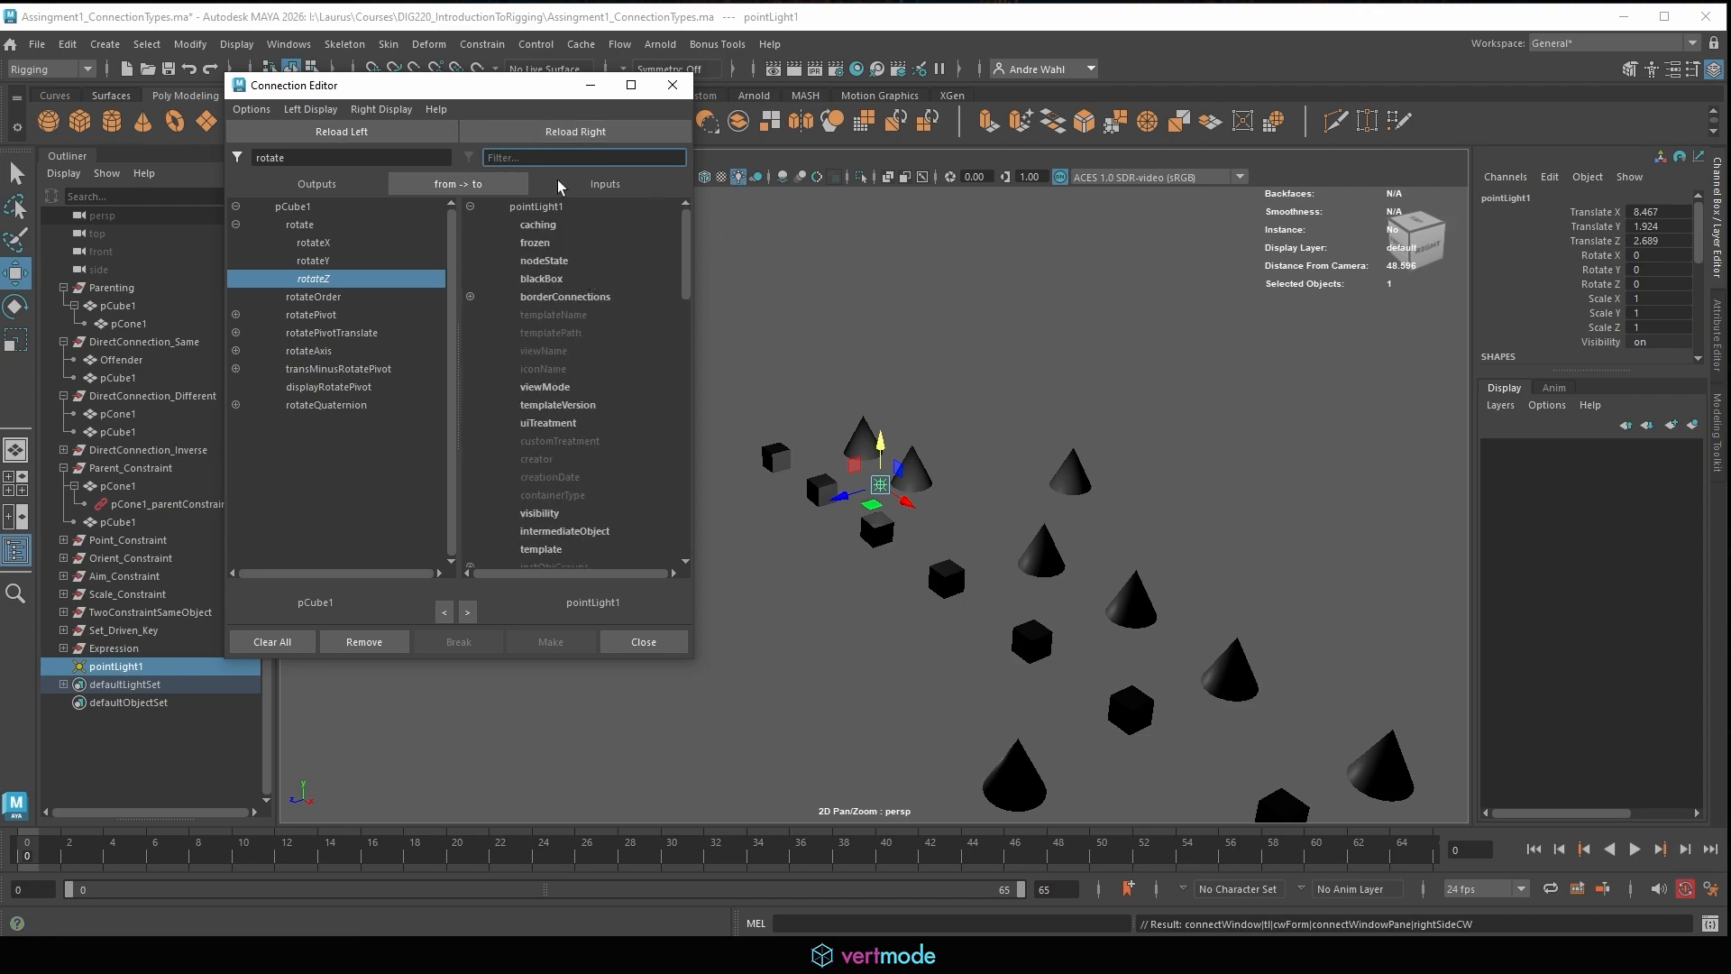
{"action": "type", "text": "color"}
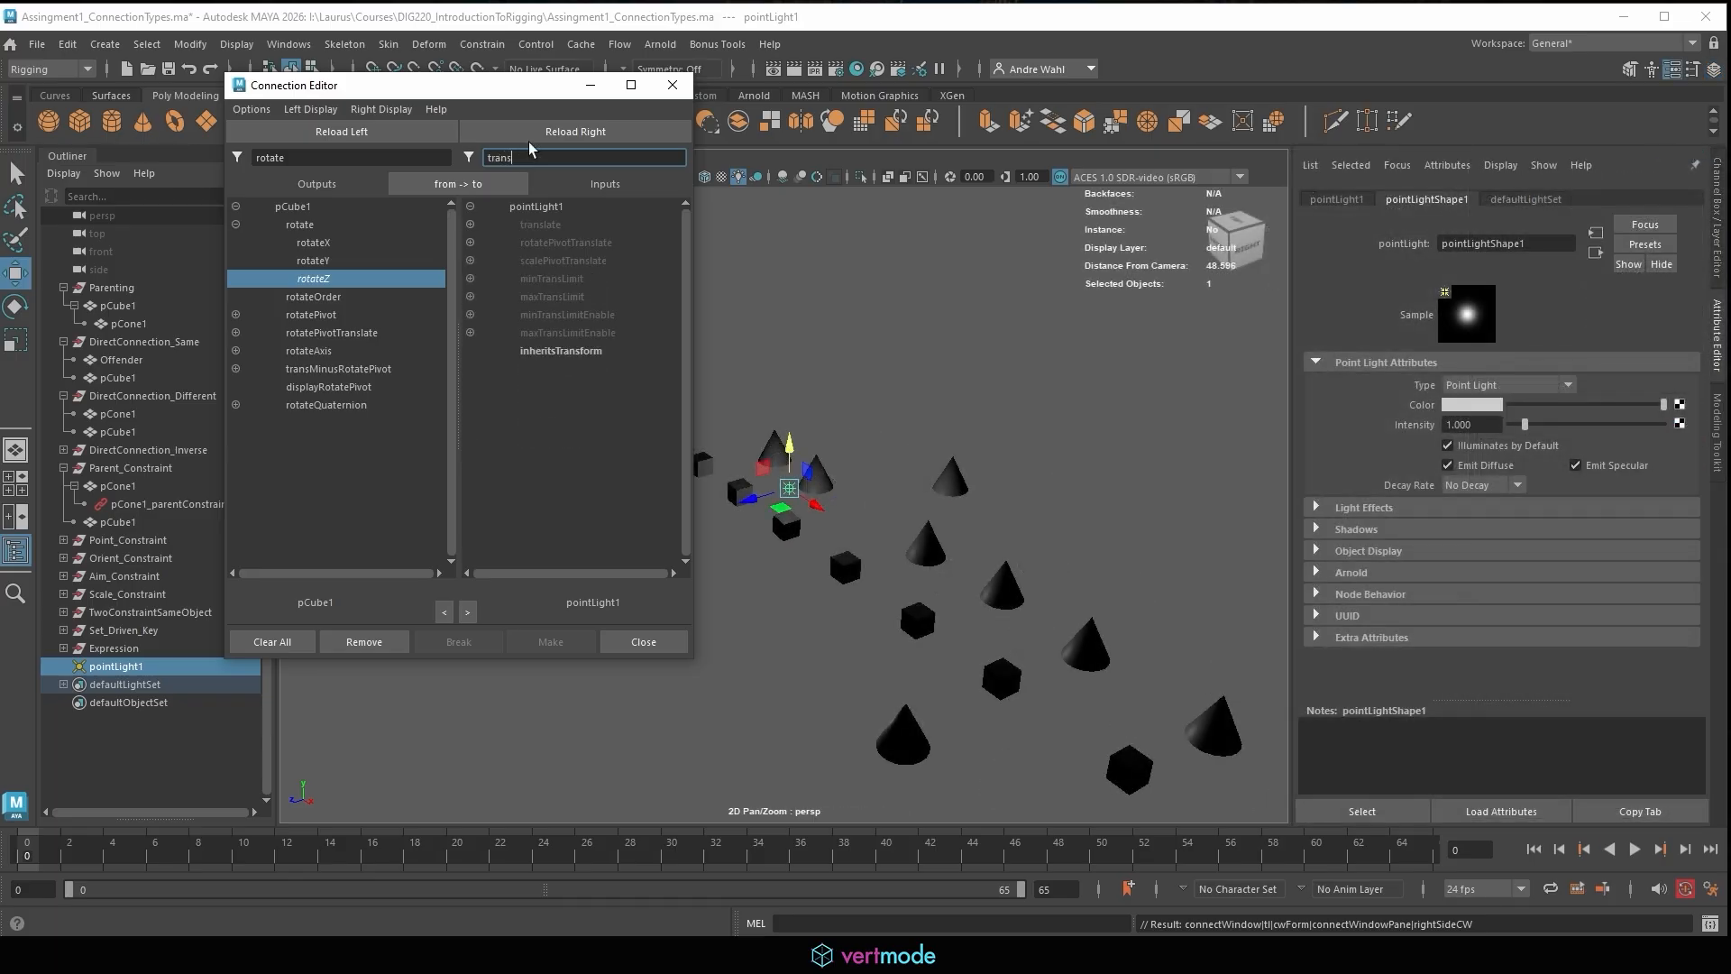
{"action": "left_click", "coordinate": [470, 225]}
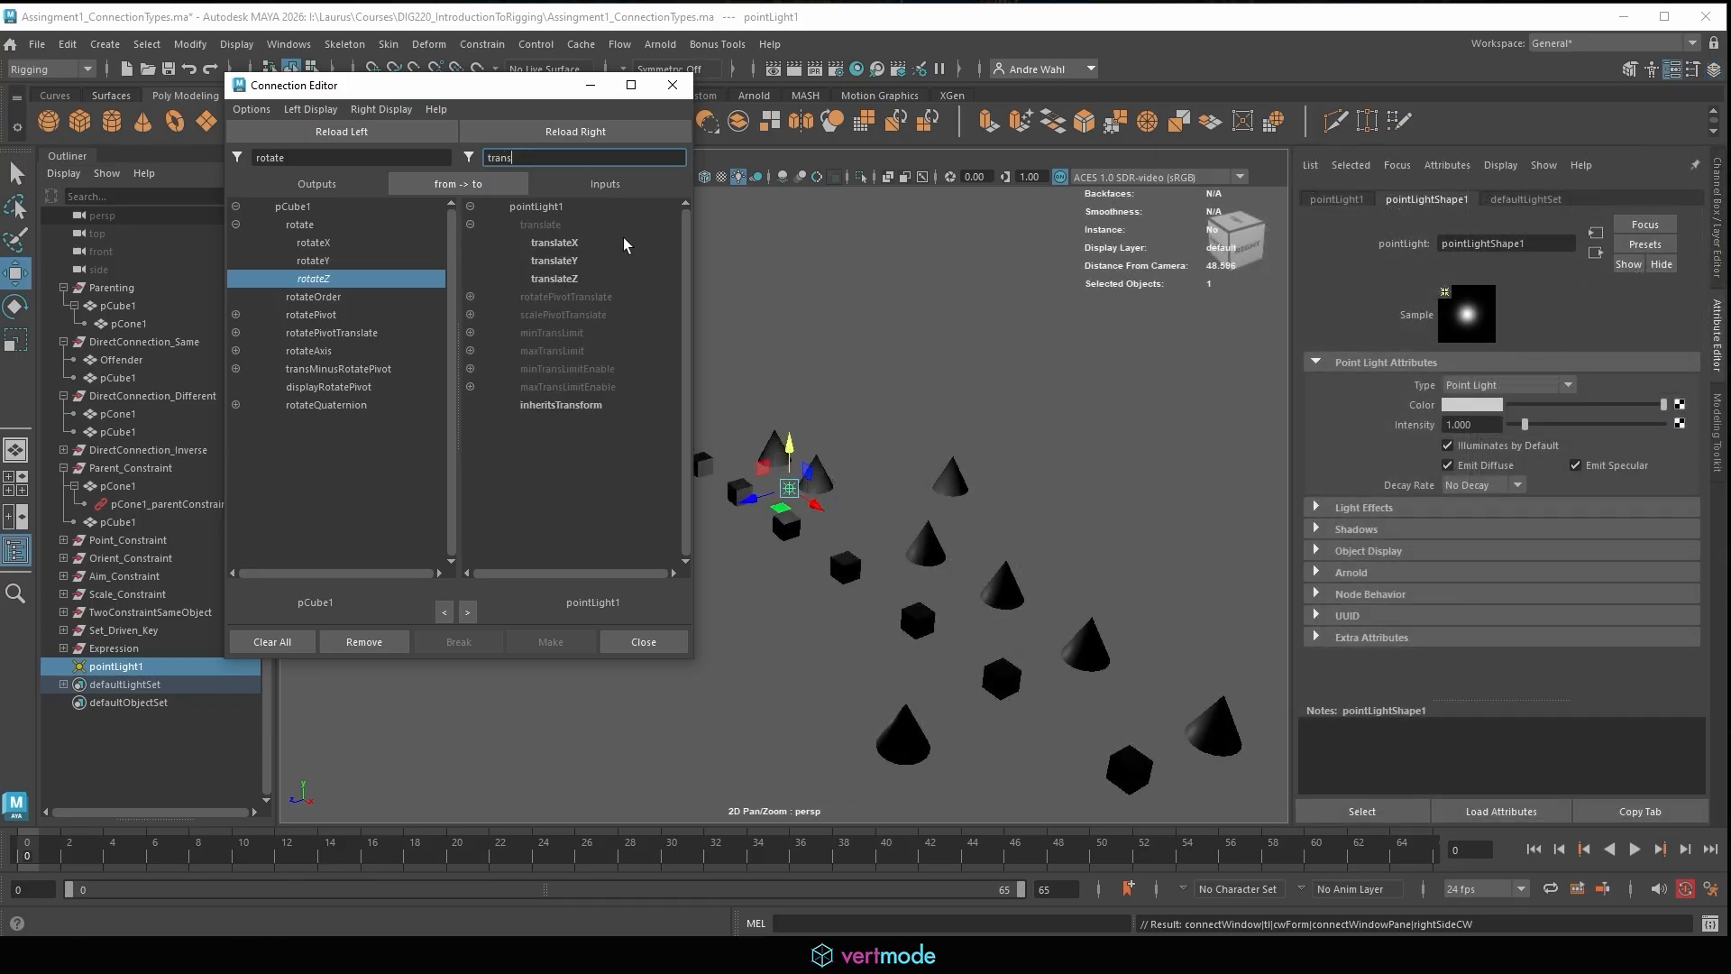
{"action": "left_click", "coordinate": [566, 243]}
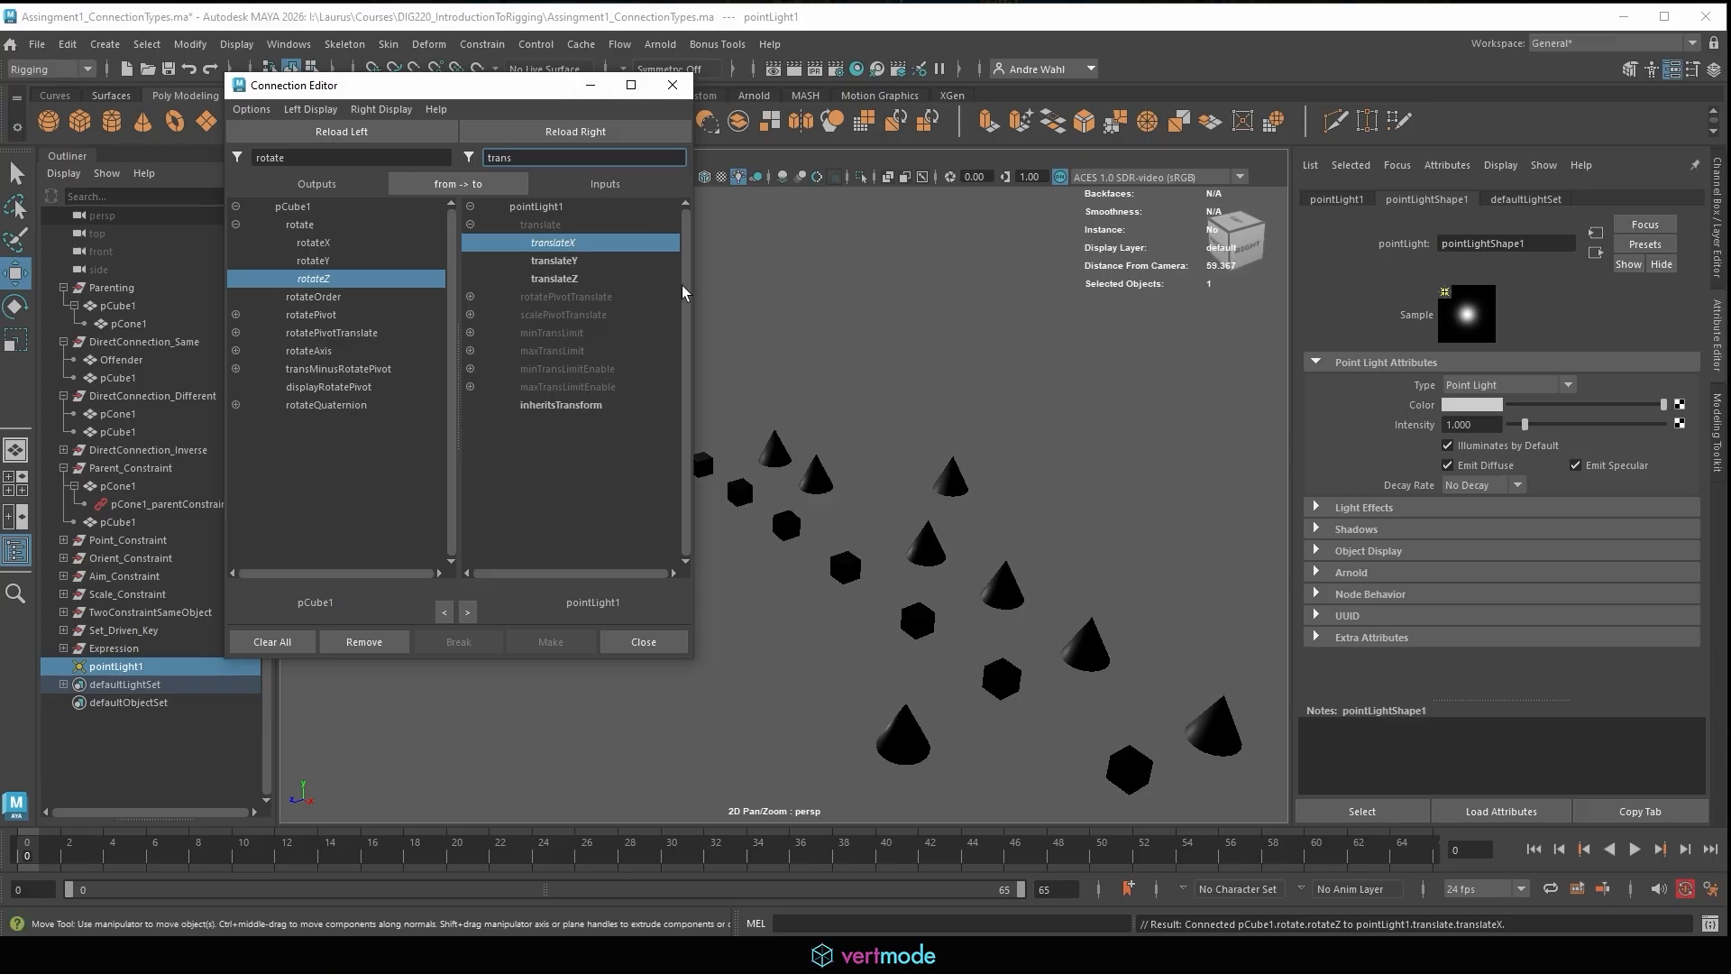
Rotate the DirectConnection_Different cube about Z to roughly -31 degrees to test how it drives the point light.
{"action": "middle_click_drag", "start_coordinate": [831, 521], "coordinate": [991, 536], "text": "alt"}
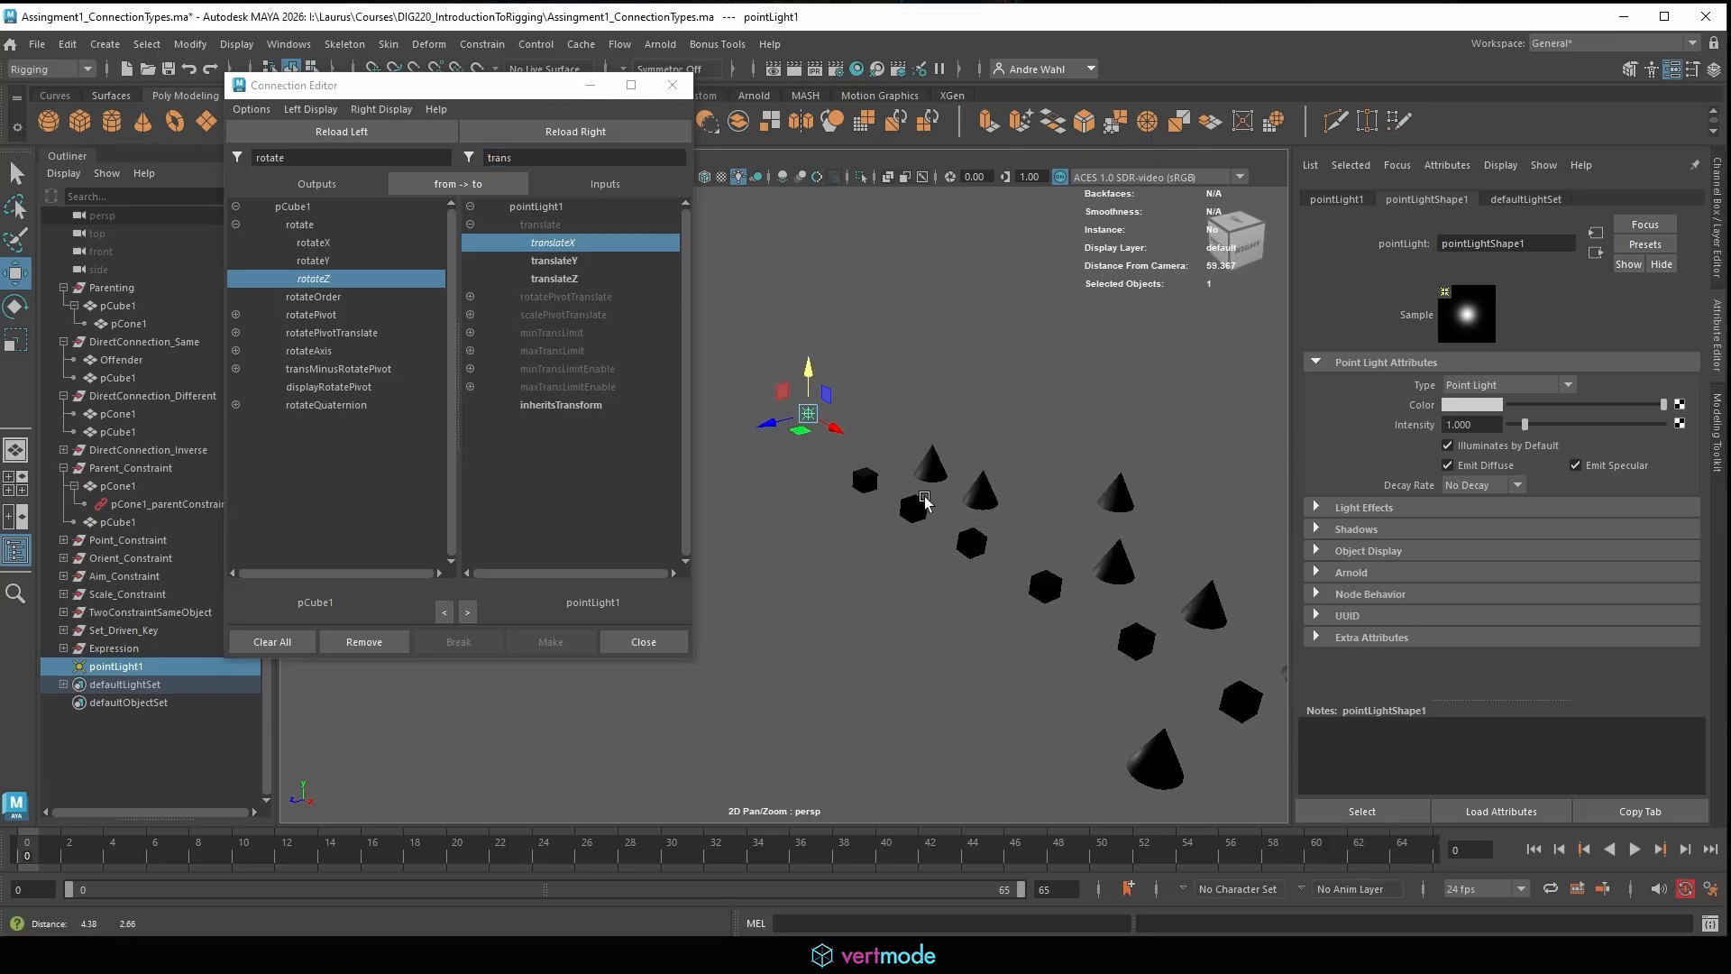
{"action": "key", "text": "e"}
{"action": "left_click", "coordinate": [990, 538]}
{"action": "left_click_drag", "start_coordinate": [997, 539], "coordinate": [966, 541]}
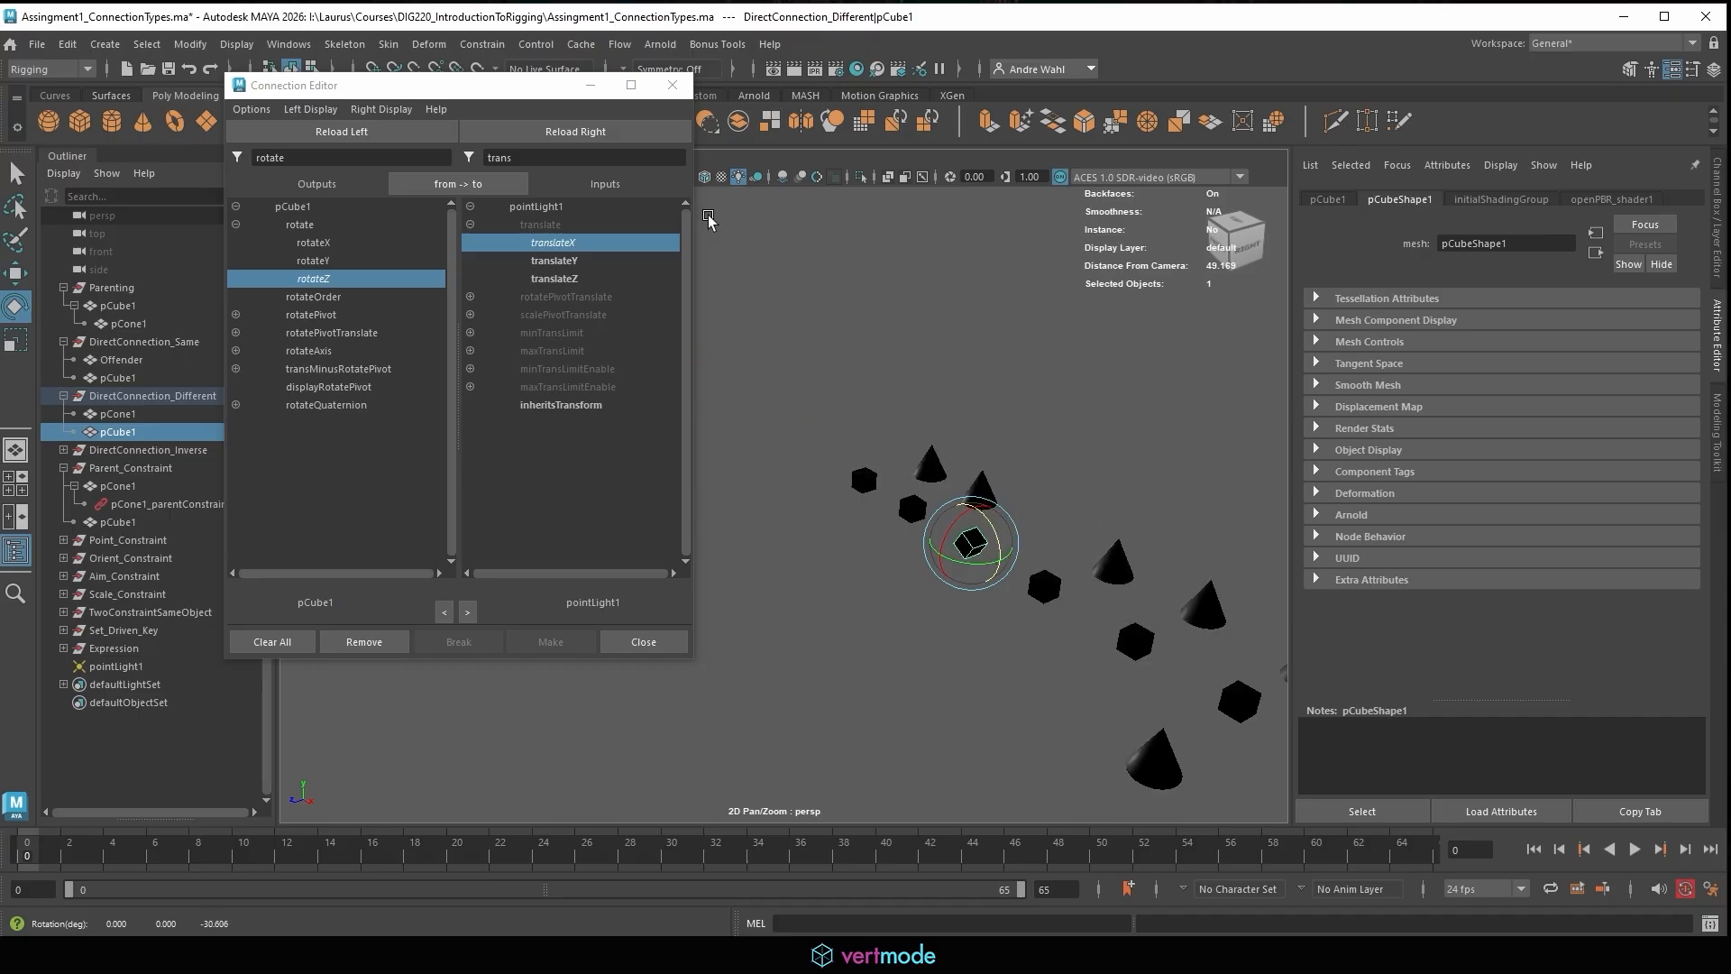
Set the DirectConnection_Different cube's Rotate Z to 0 and deselect it.
{"action": "left_click", "coordinate": [1712, 70]}
{"action": "double_click", "coordinate": [1659, 285]}
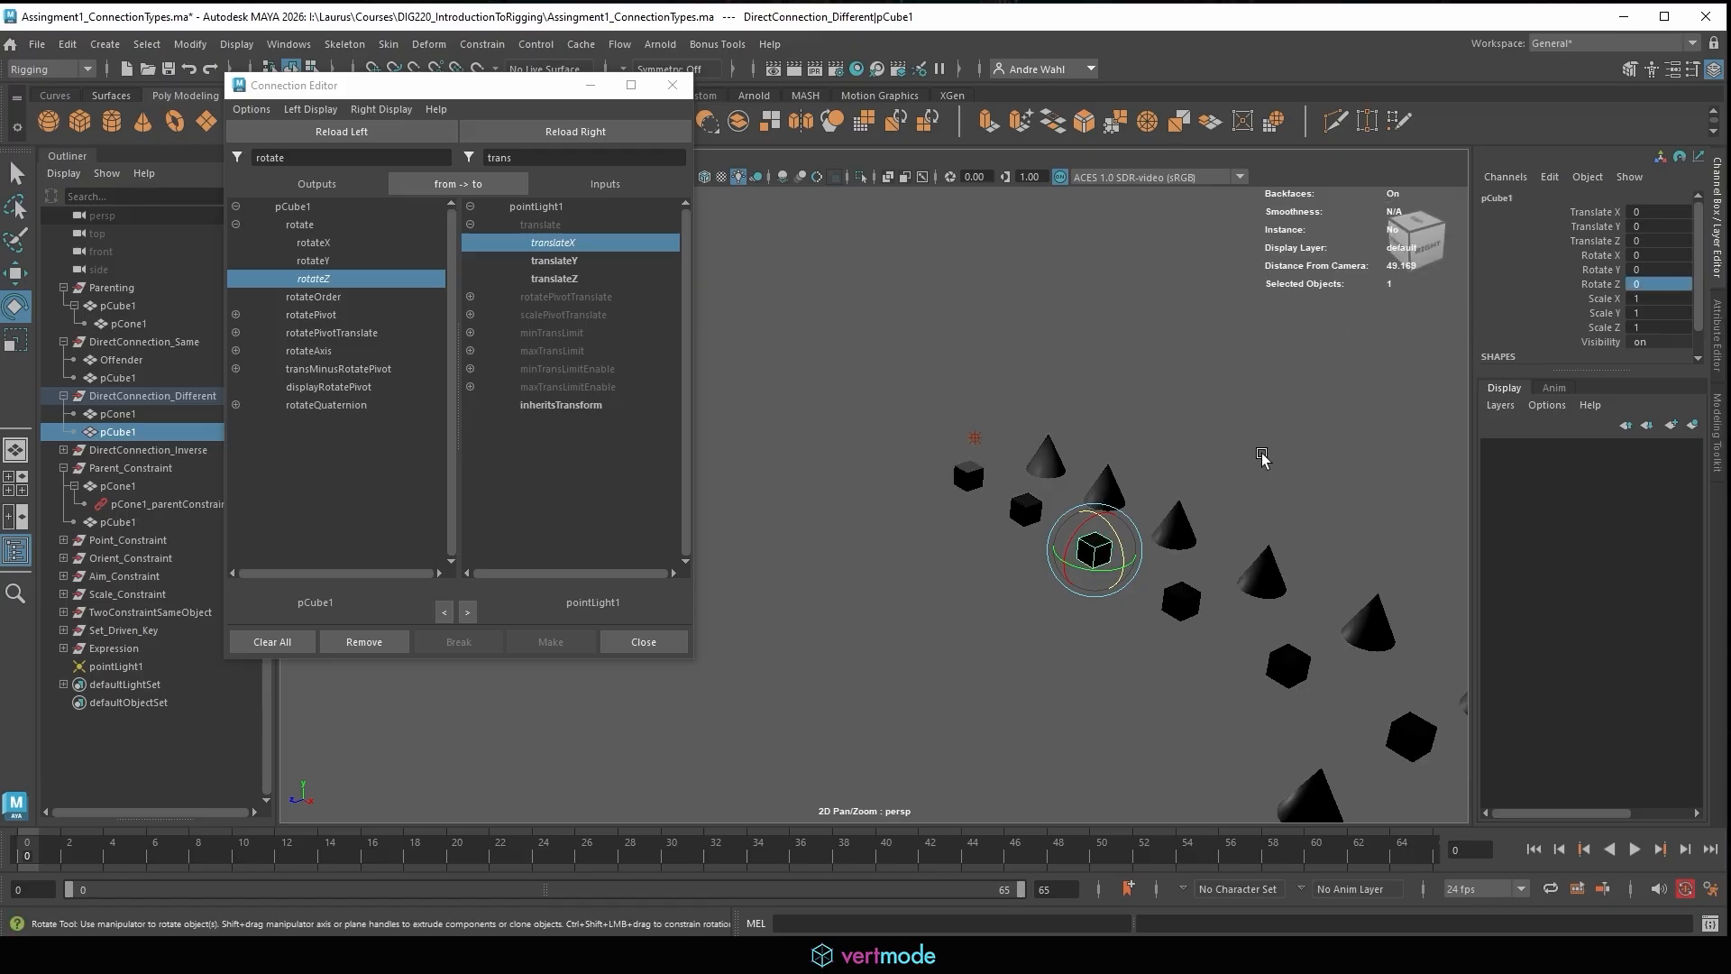
{"action": "left_click", "coordinate": [1202, 435]}
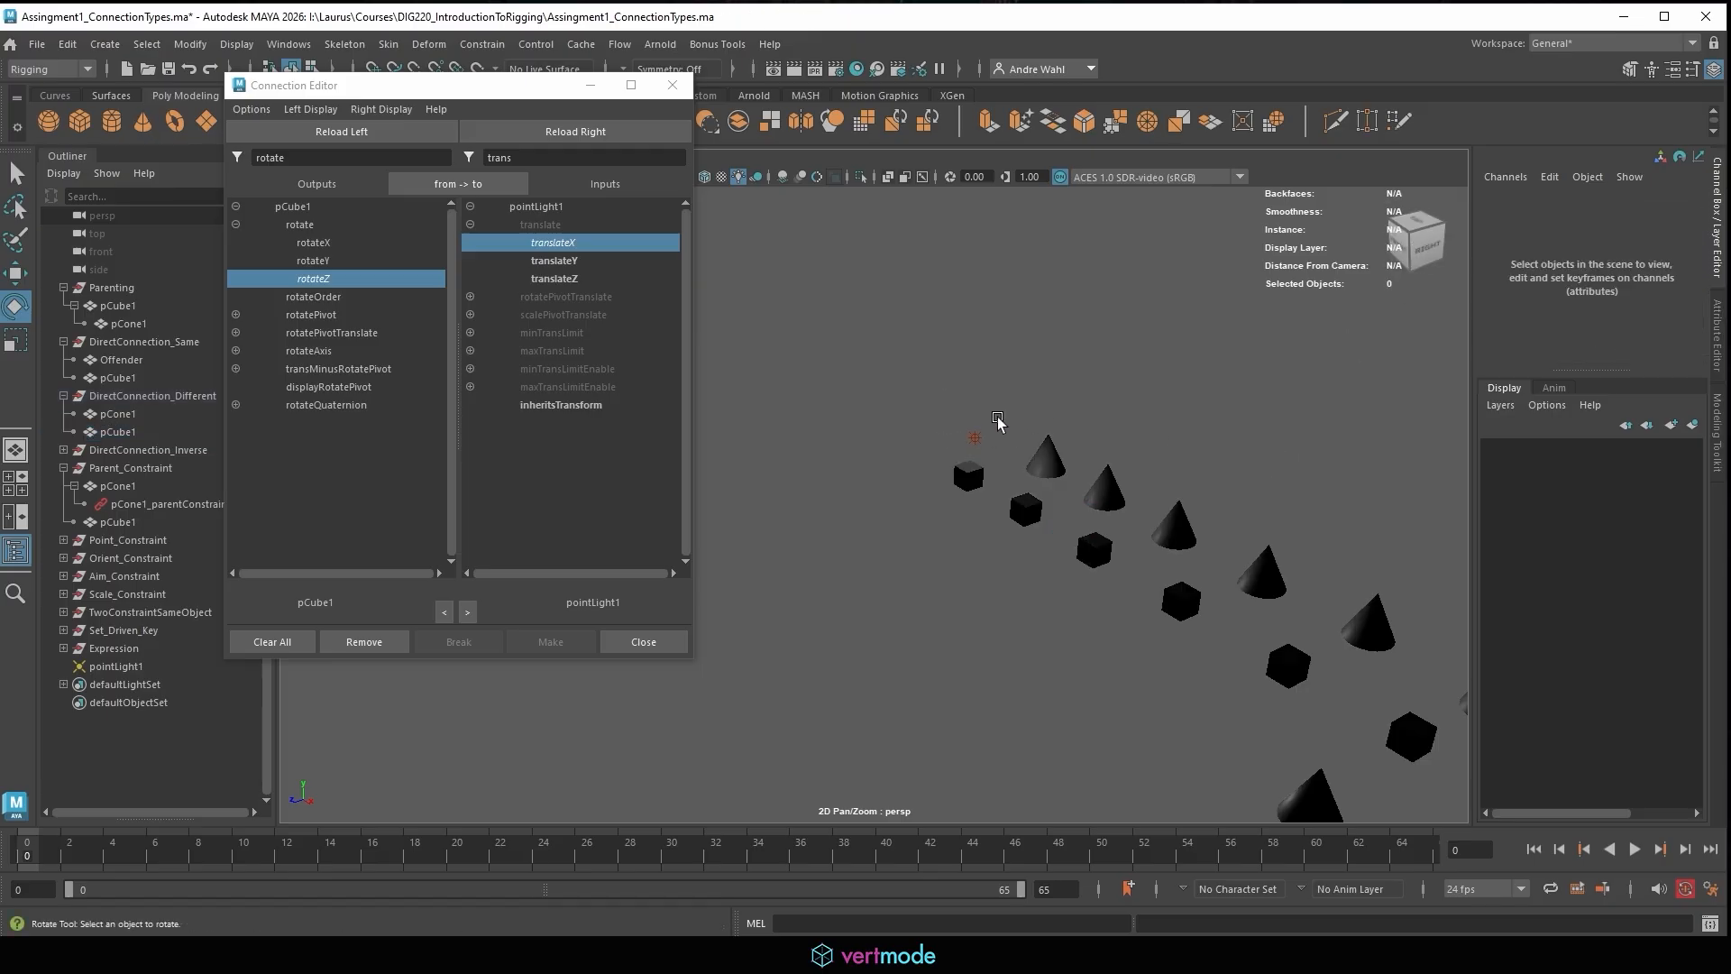
Delete the point light and close the Connection Editor.
{"action": "left_click", "coordinate": [122, 665]}
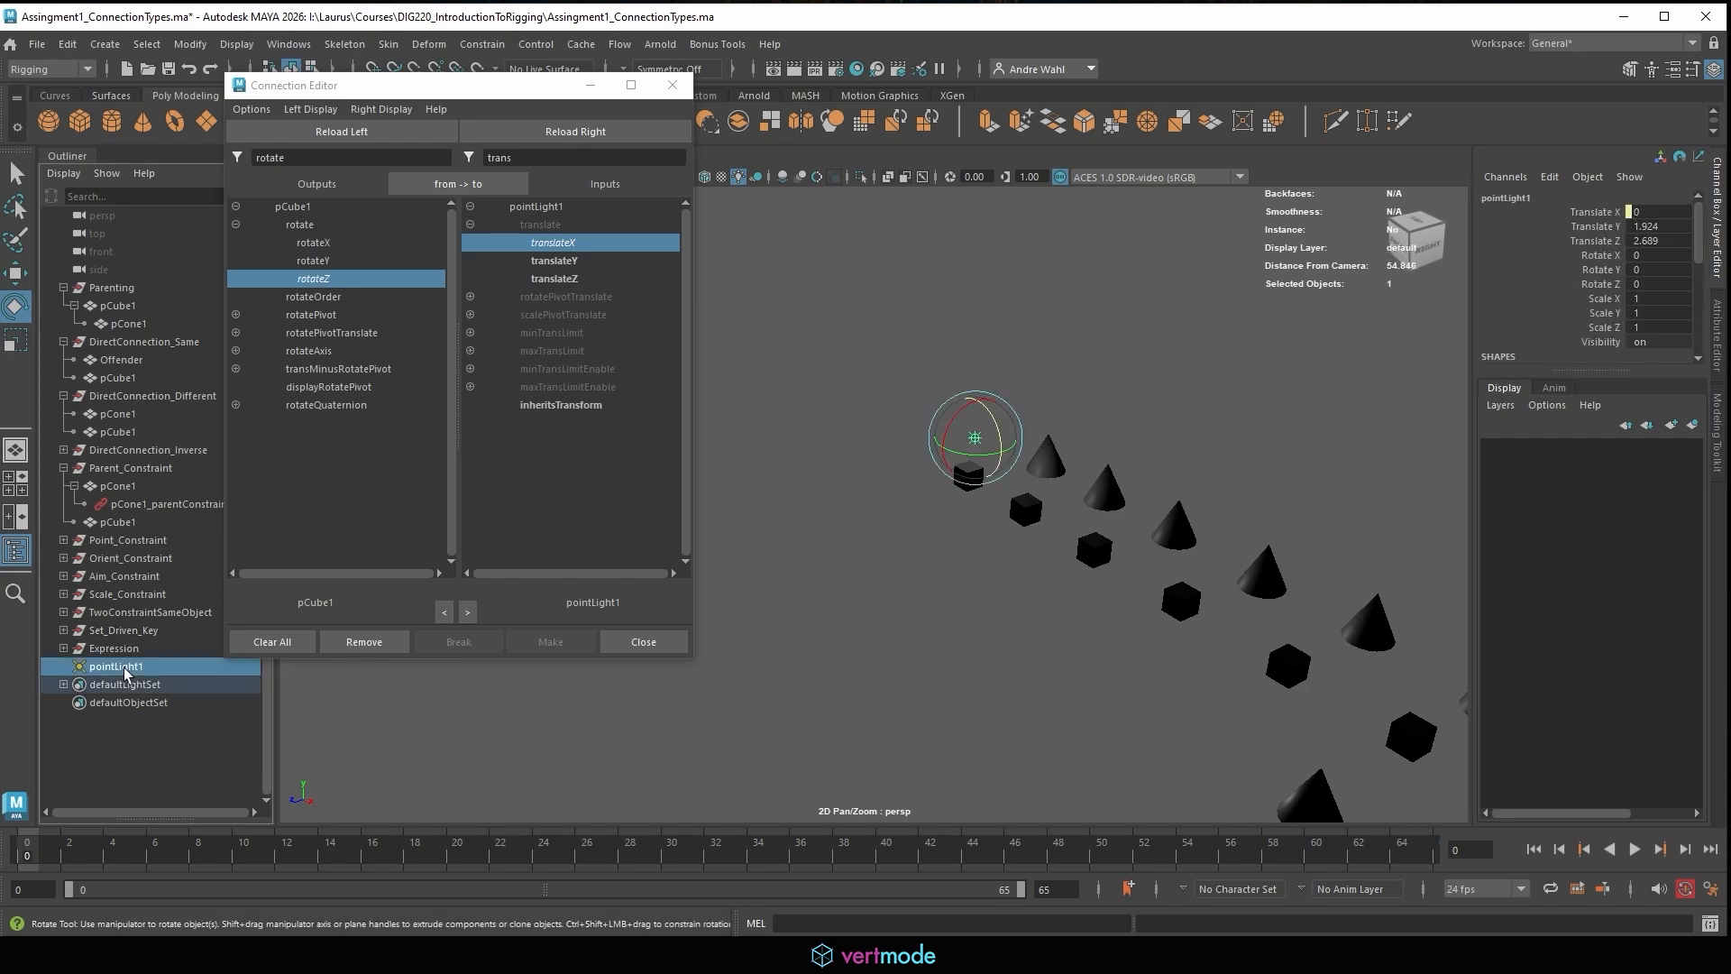
{"action": "key", "text": "Delete"}
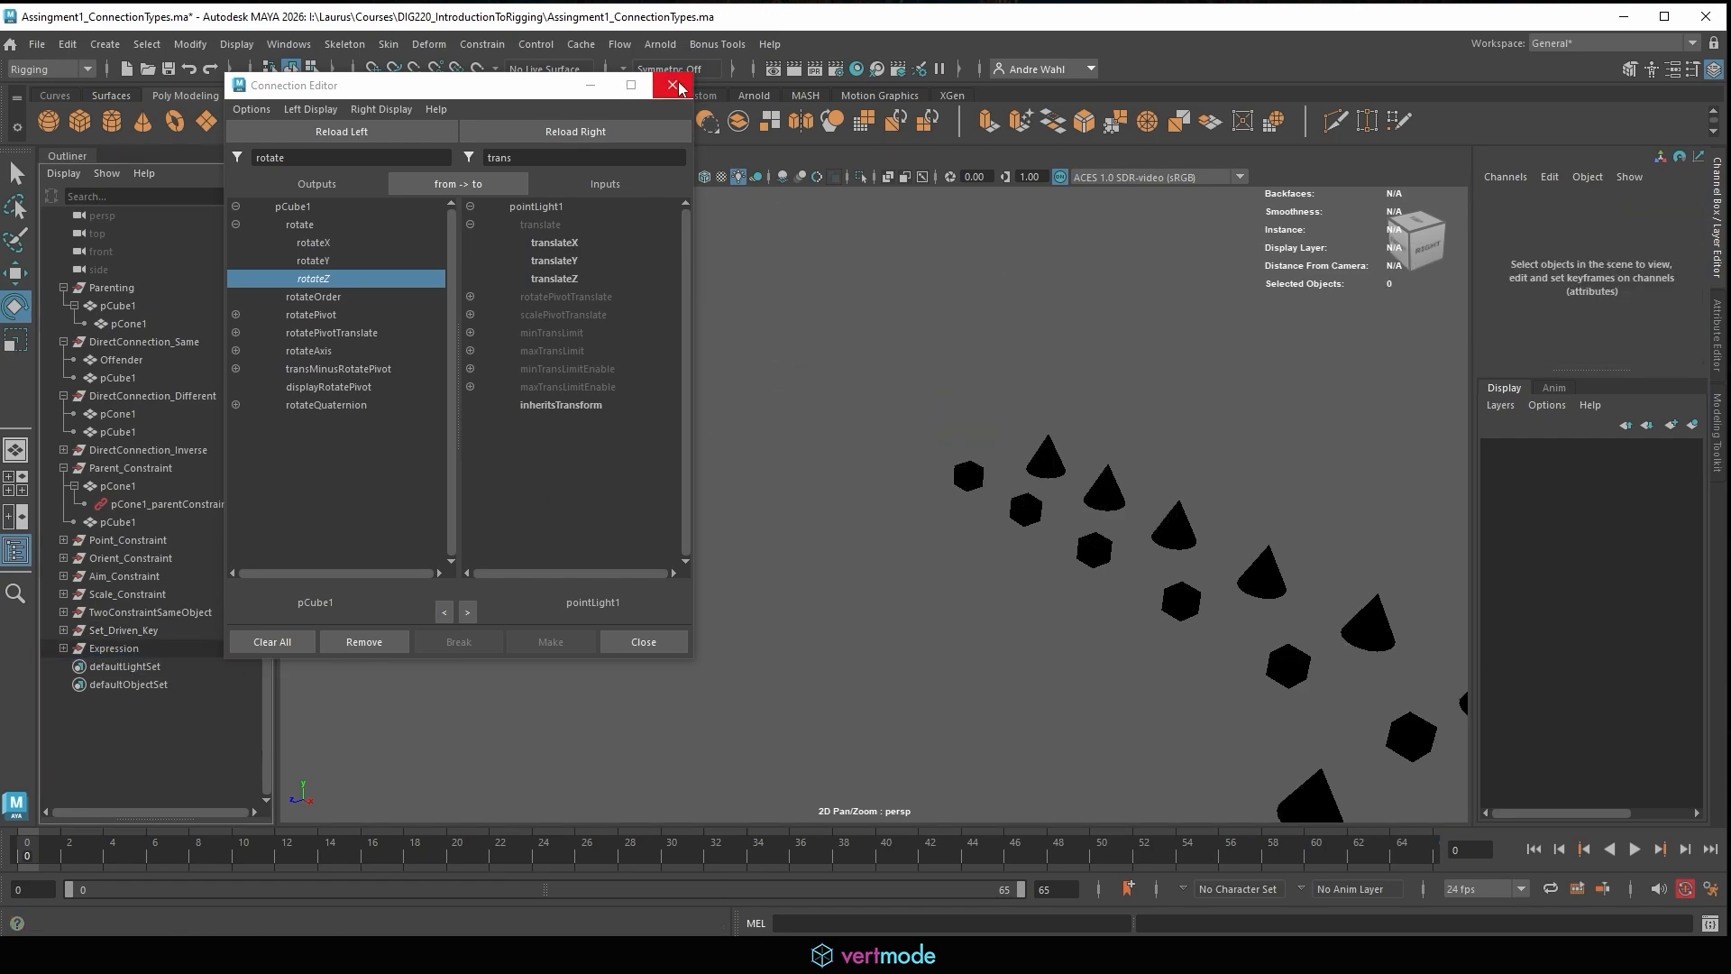
{"action": "left_click", "coordinate": [672, 86]}
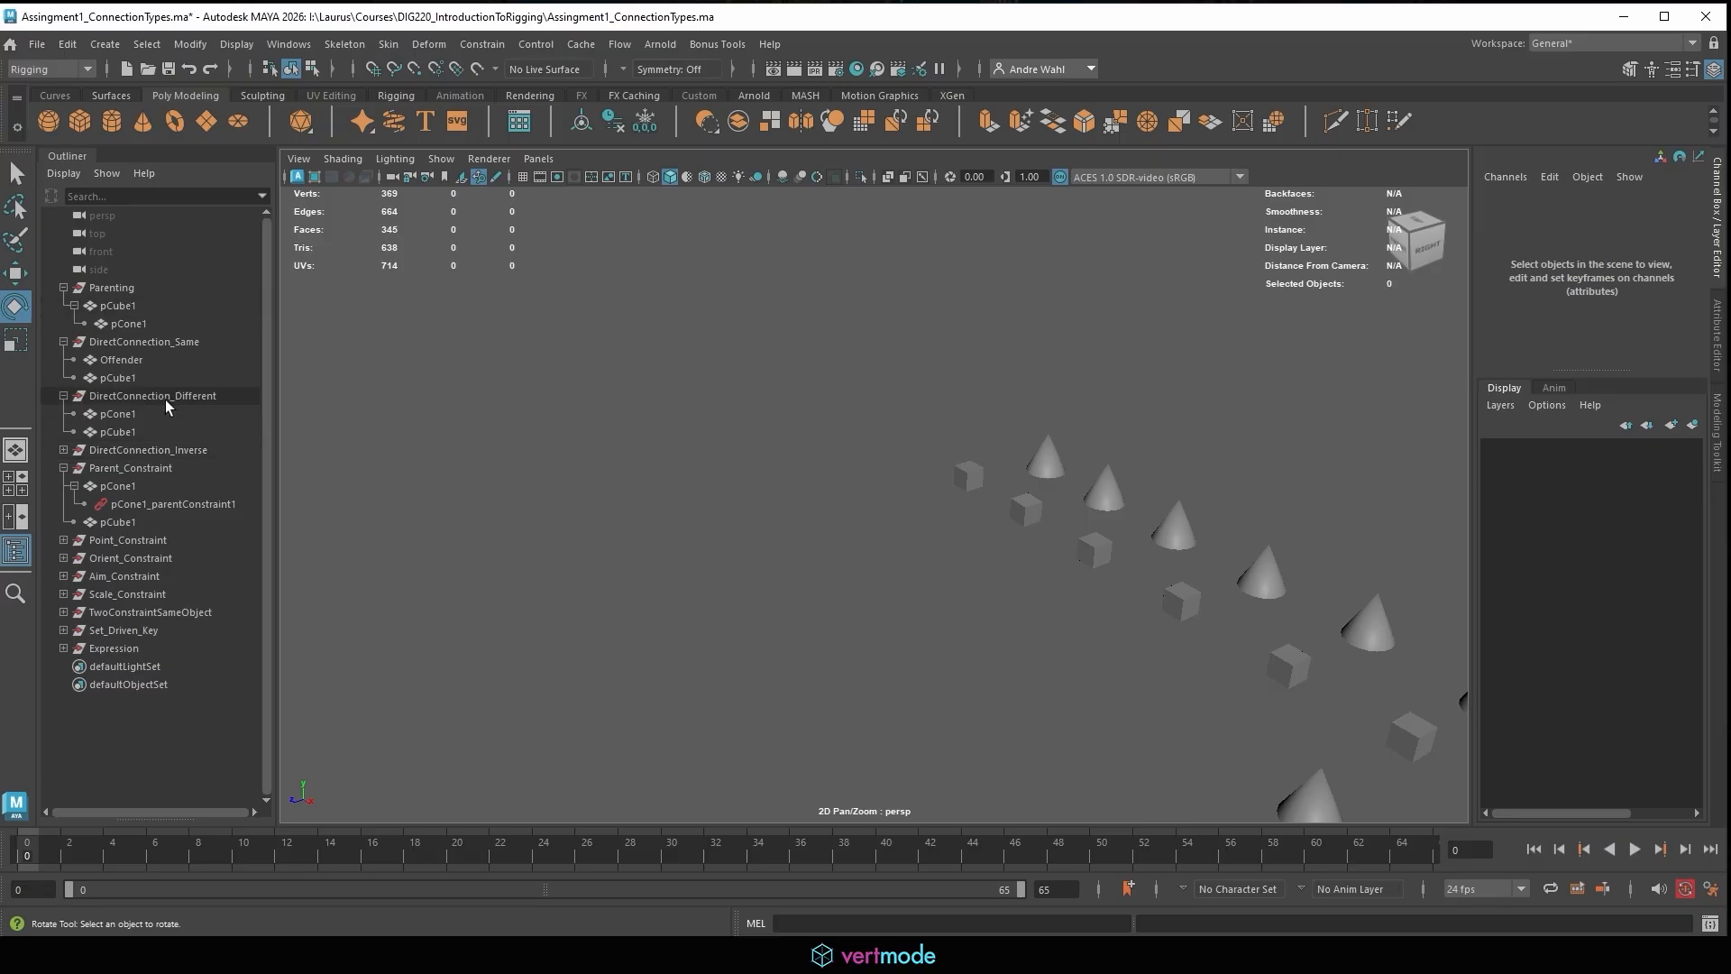
Collapse the Parenting, DirectConnection_Same, DirectConnection_Different and Parent_Constraint groups in the scene hierarchy.
{"action": "left_click", "coordinate": [153, 465]}
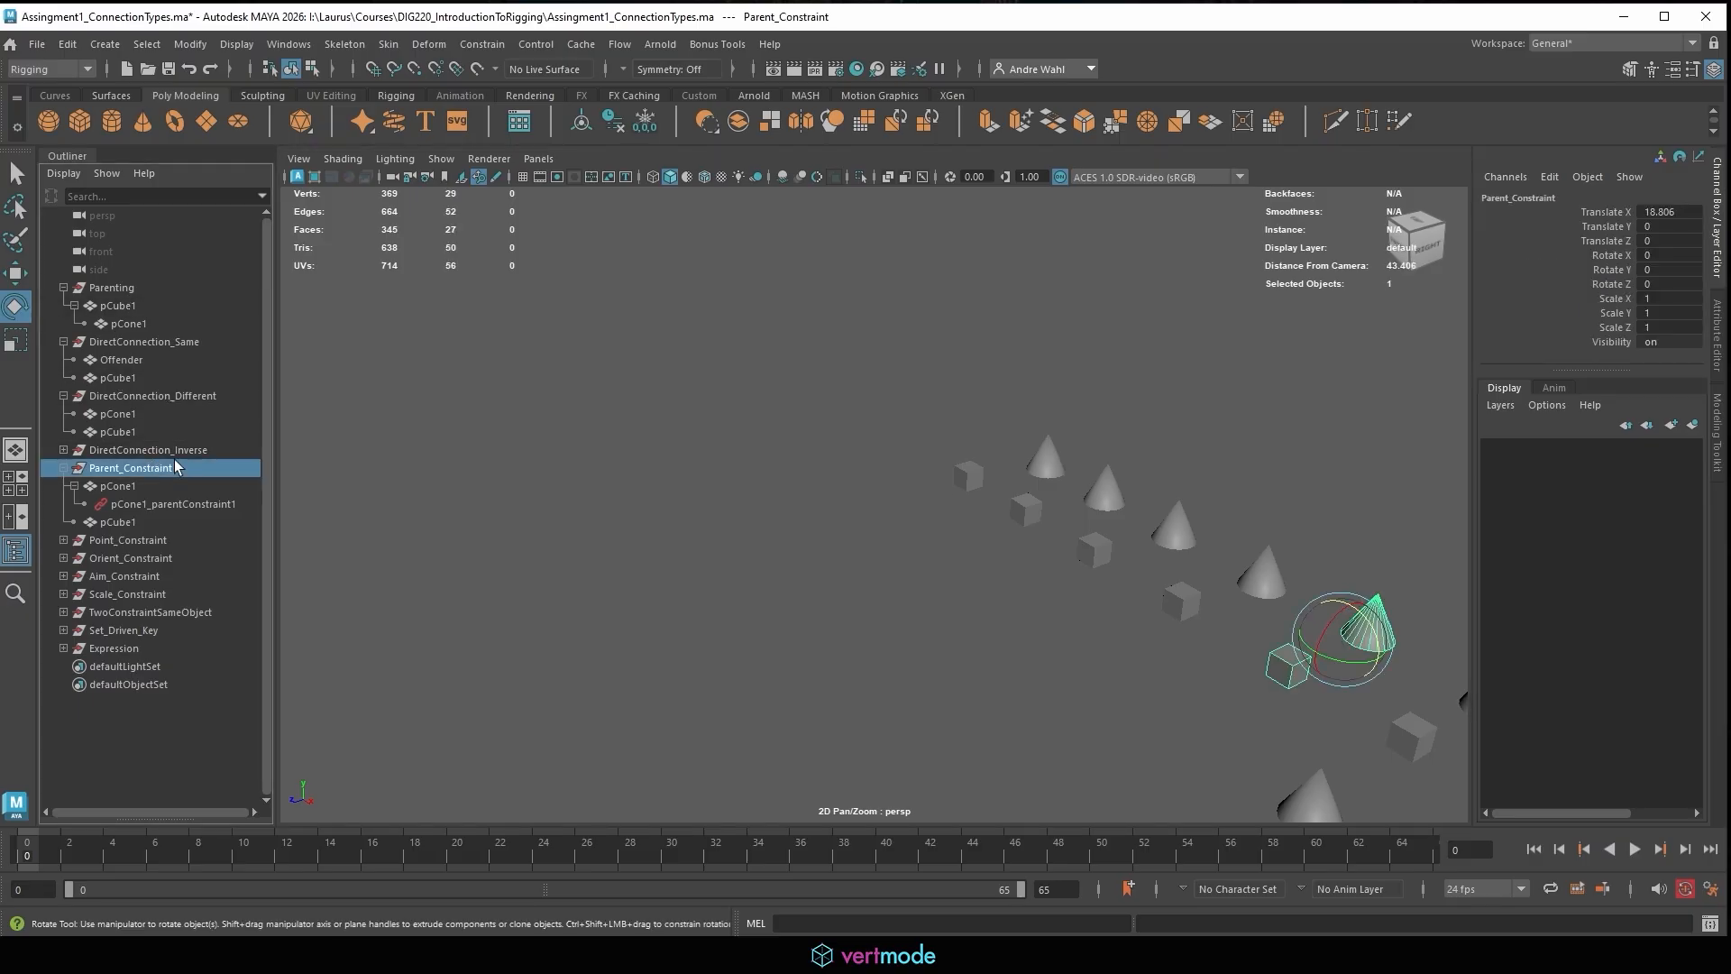
{"action": "left_click", "coordinate": [81, 287]}
{"action": "left_click", "coordinate": [64, 287]}
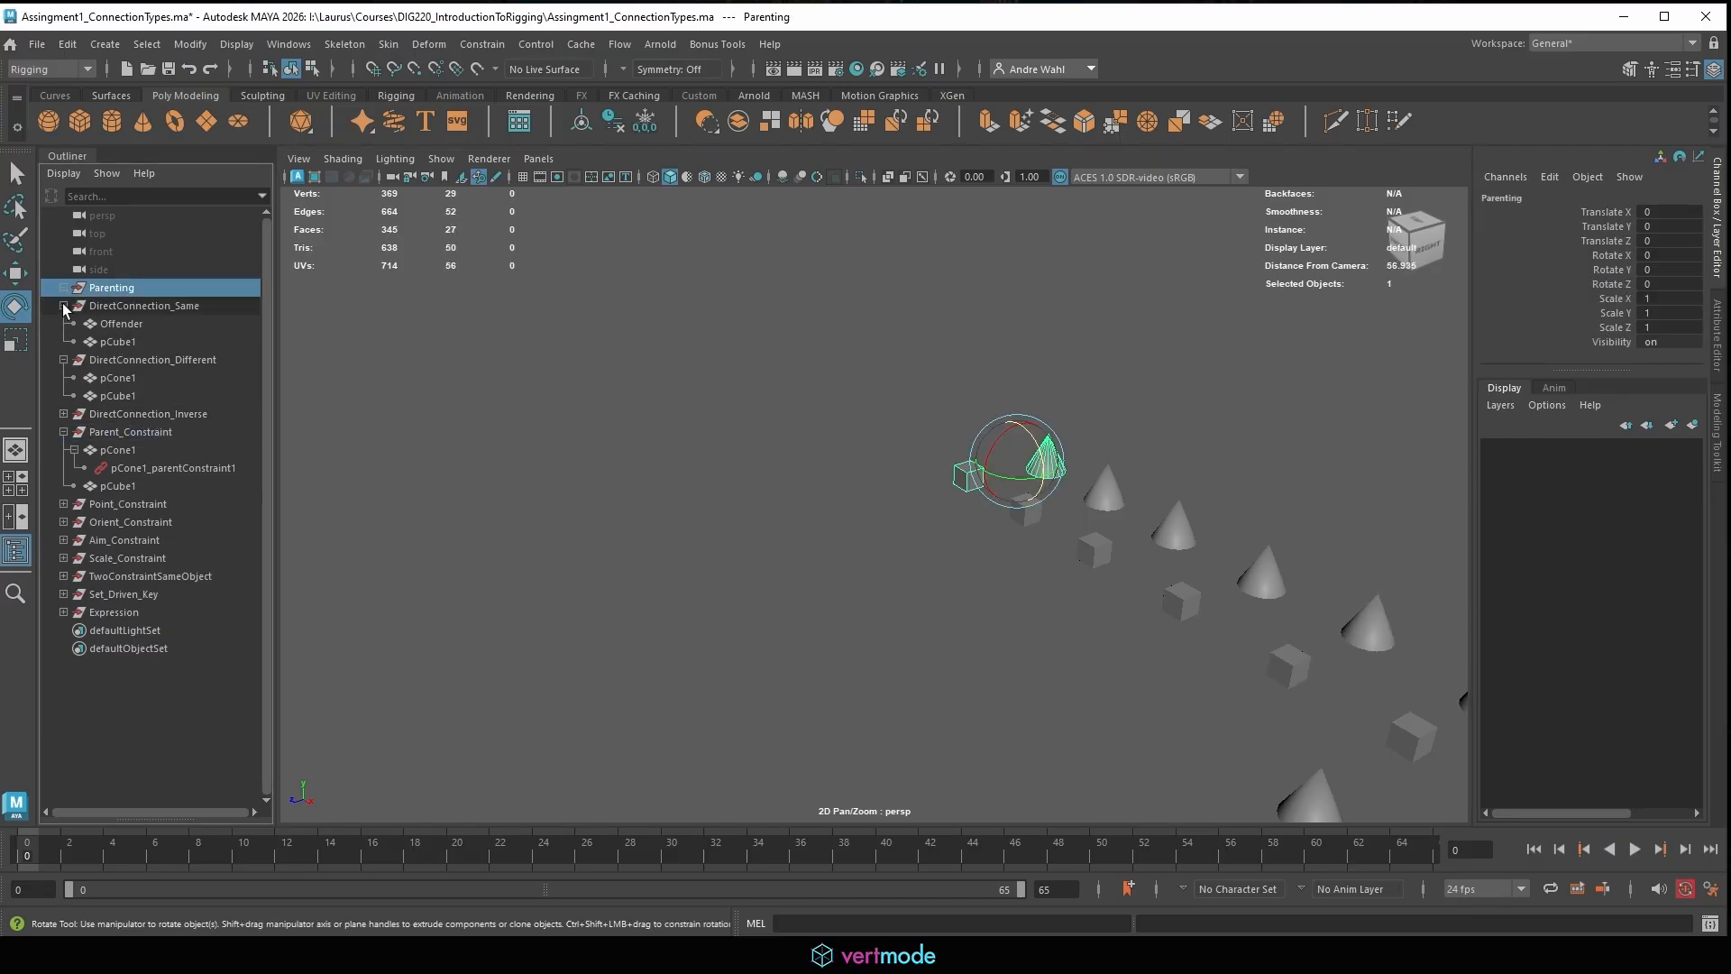
{"action": "left_click", "coordinate": [63, 306]}
{"action": "left_click", "coordinate": [63, 324]}
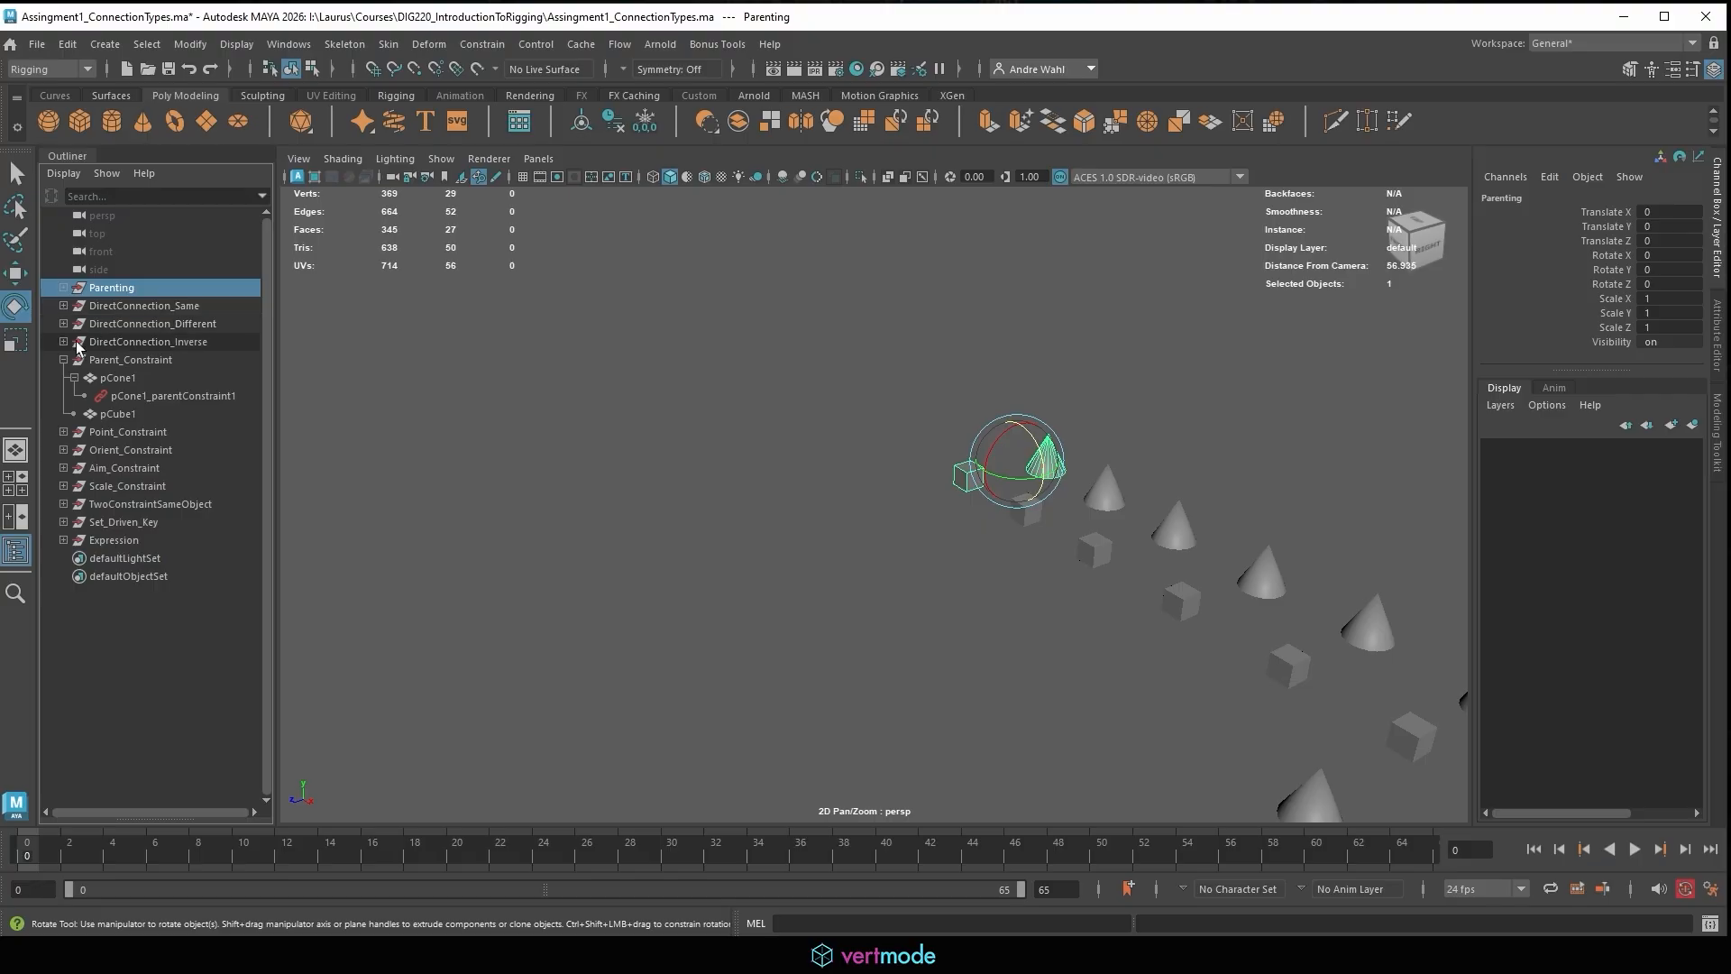
{"action": "left_click", "coordinate": [150, 359]}
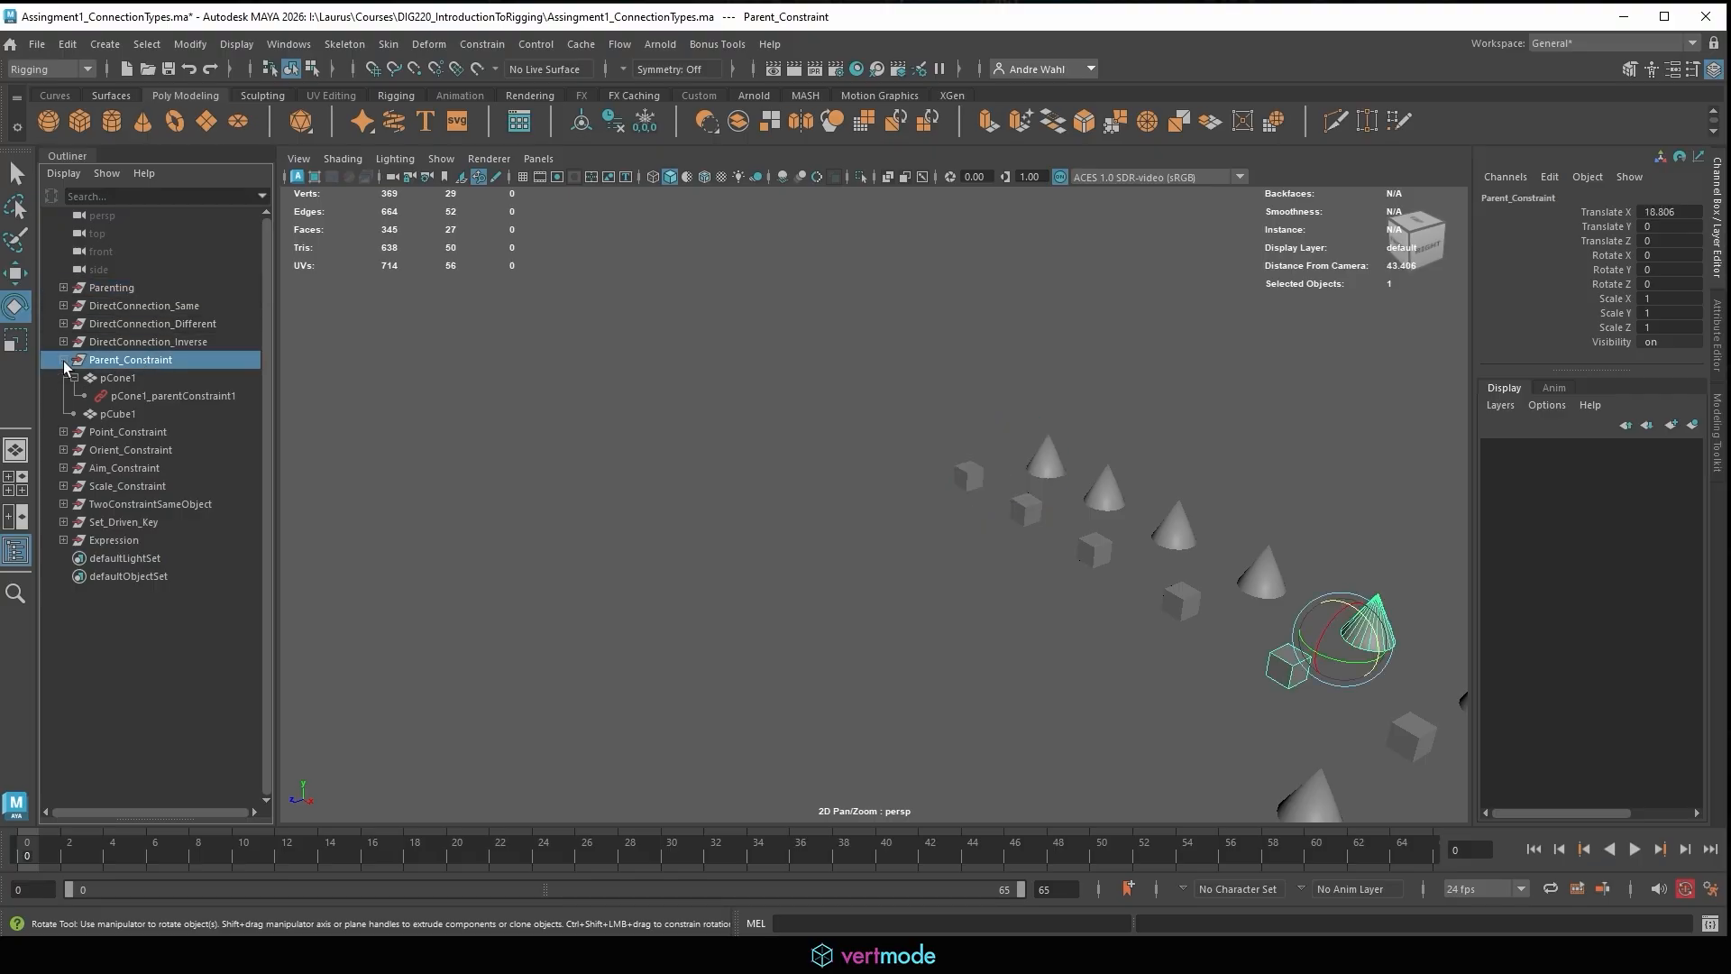
{"action": "left_click", "coordinate": [63, 360]}
Select the DirectConnection_Inverse group and frame it in the viewport.
{"action": "left_click", "coordinate": [136, 343]}
{"action": "key", "text": "f"}
{"action": "scroll", "coordinate": [831, 376], "scroll_direction": "down", "scroll_amount": 2}
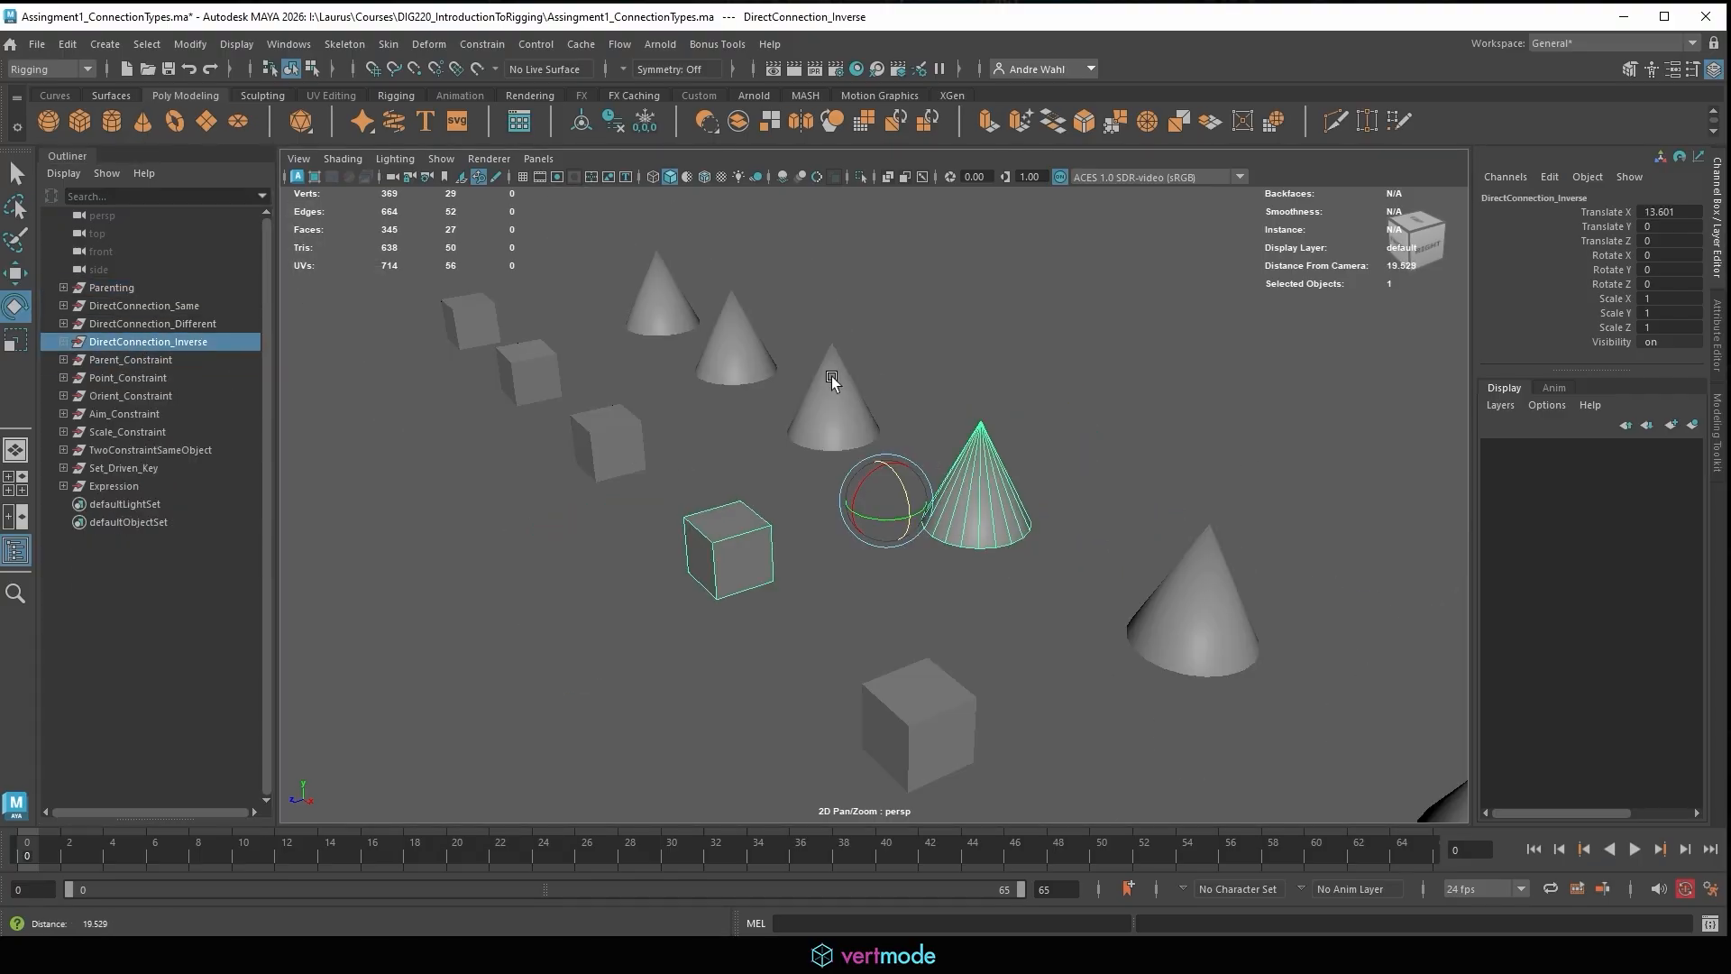
{"action": "scroll", "coordinate": [743, 375], "scroll_direction": "down", "scroll_amount": 2}
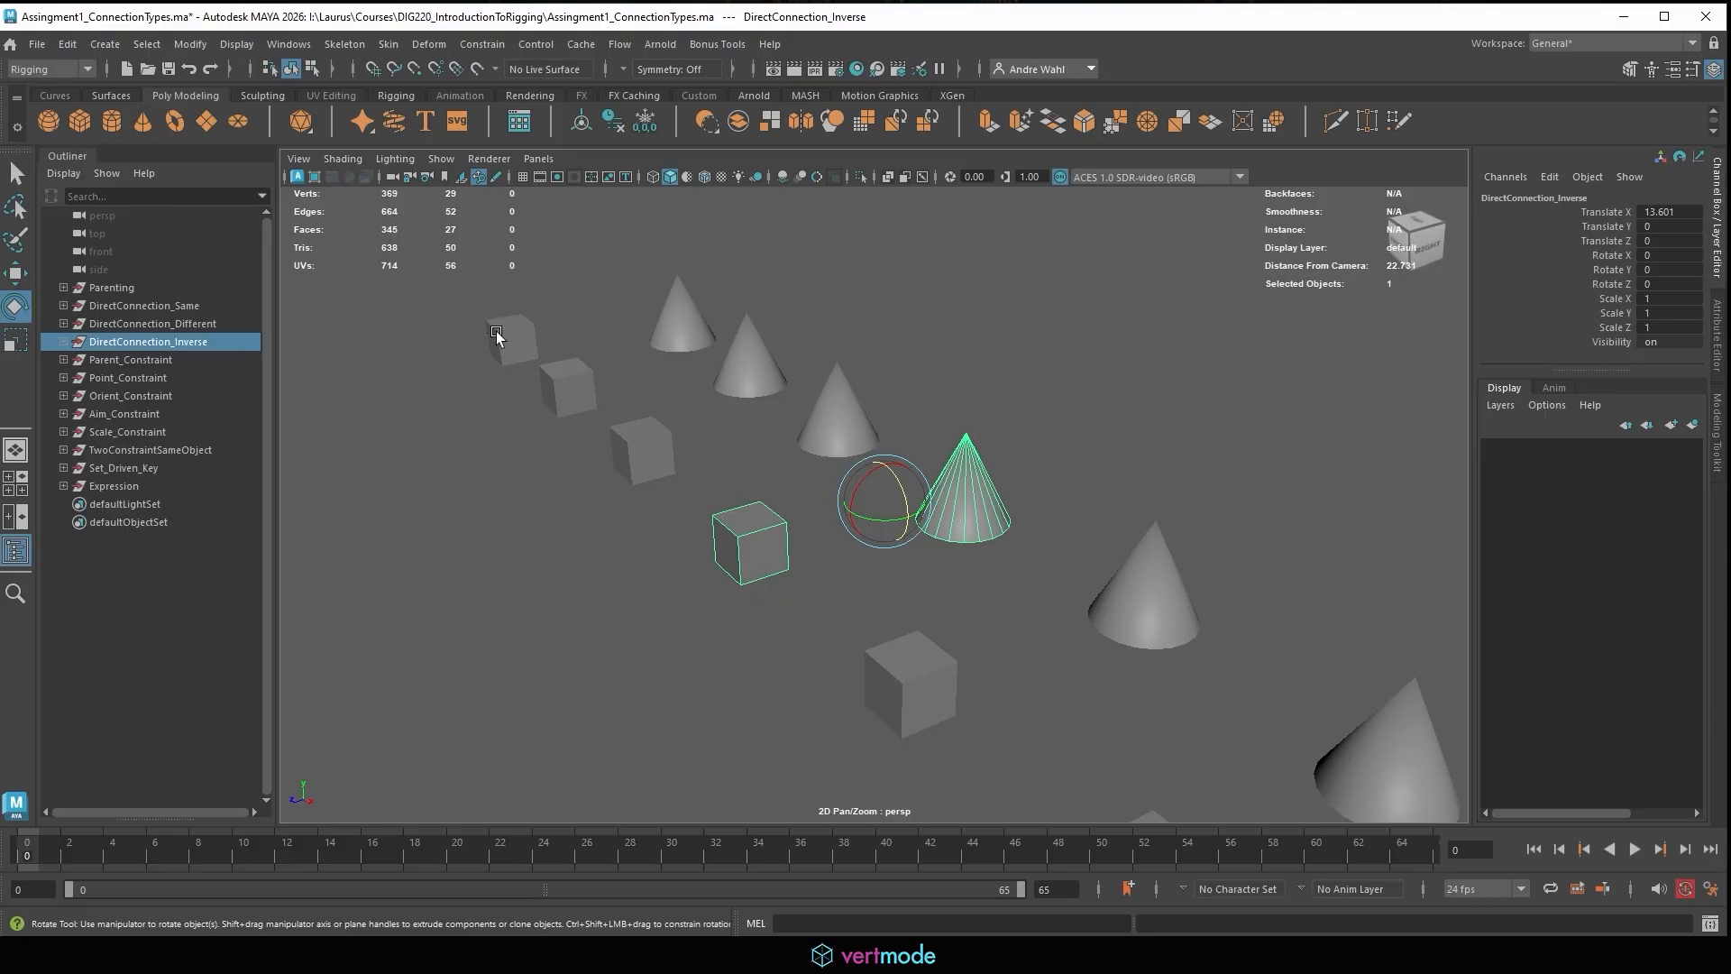
Duplicate pCone1 in DirectConnection_Inverse and move the copy along Z to about 9.6, past the cube.
{"action": "left_click", "coordinate": [63, 341]}
{"action": "left_click", "coordinate": [121, 363]}
{"action": "scroll", "coordinate": [1051, 448], "scroll_direction": "down", "scroll_amount": 3}
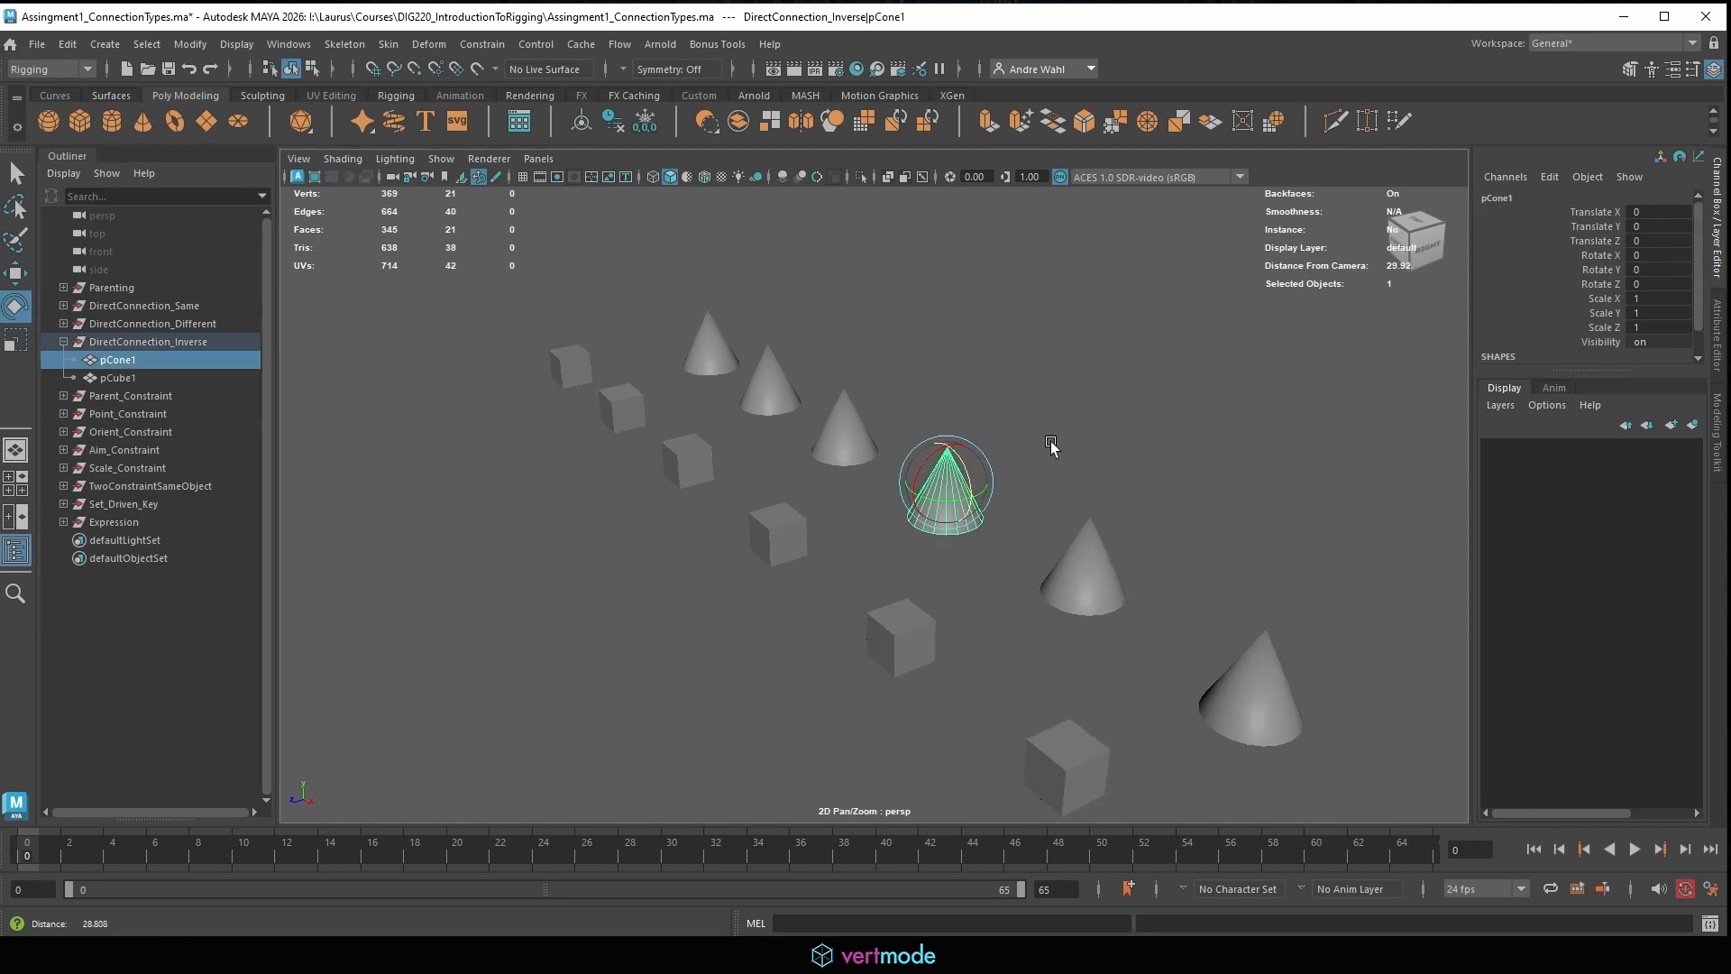
{"action": "mouse_move", "coordinate": [1051, 448]}
{"action": "left_mouse_down", "text": "alt"}
{"action": "mouse_move", "coordinate": [898, 502]}
{"action": "mouse_move", "coordinate": [563, 564]}
{"action": "left_mouse_up", "text": "alt"}
{"action": "key", "text": "w"}
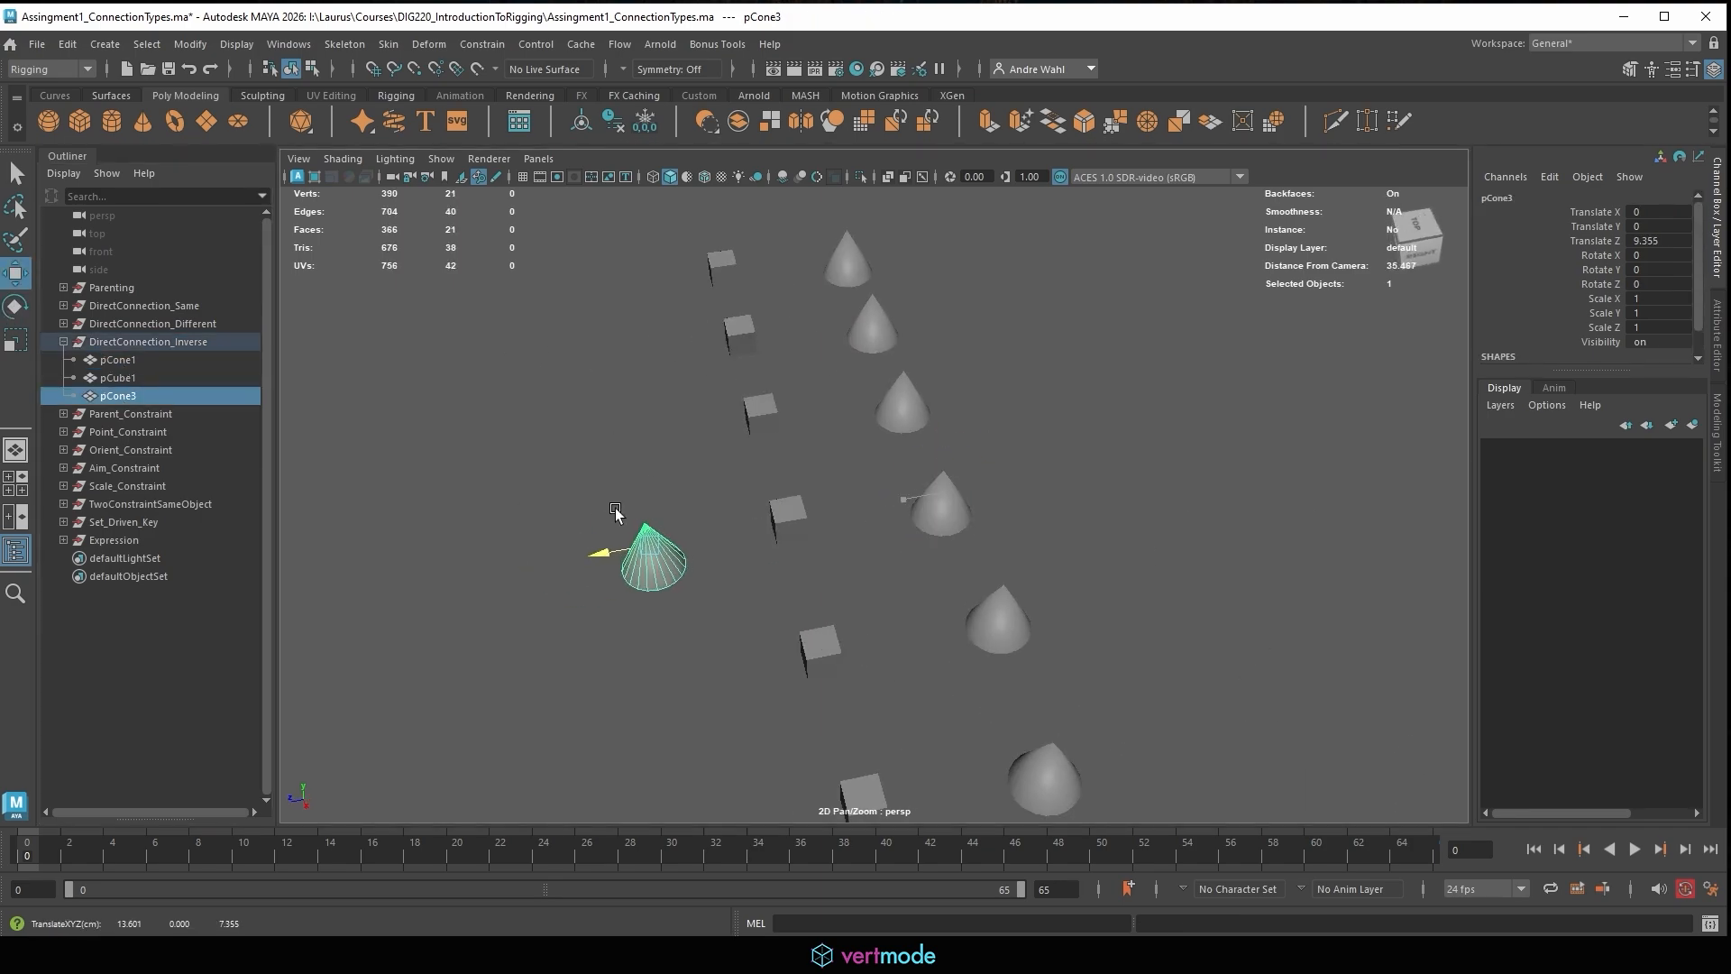
{"action": "left_click_drag", "start_coordinate": [938, 516], "coordinate": [1039, 499], "text": "alt"}
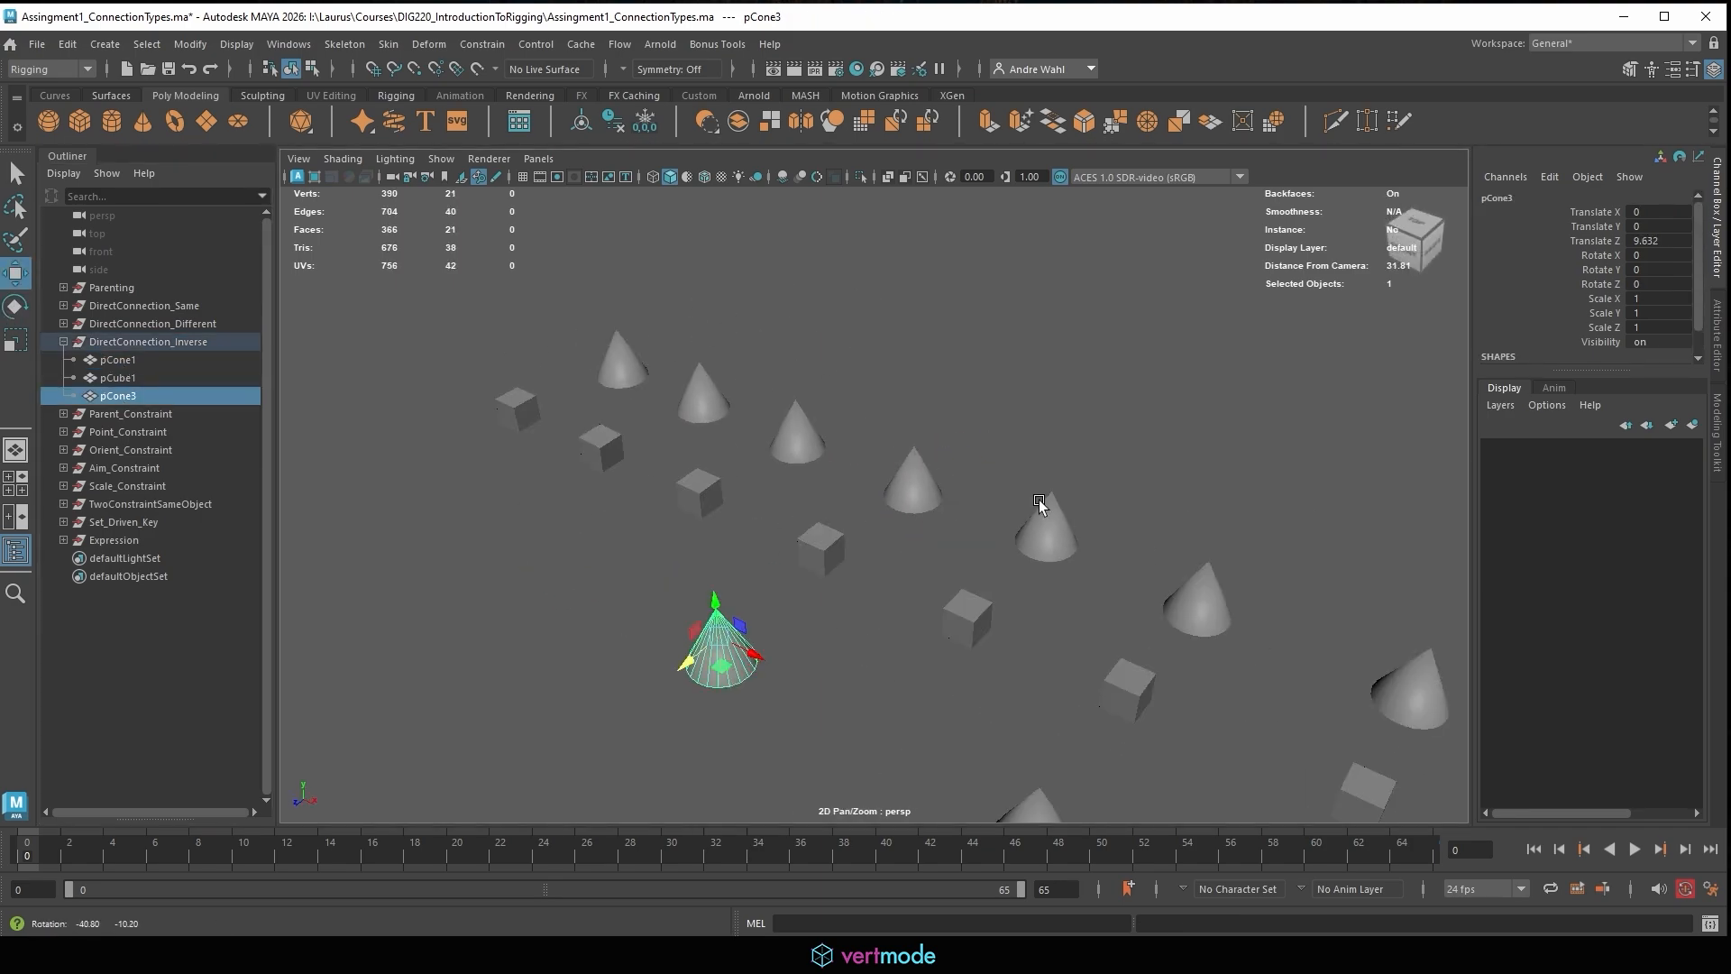
Open the Connection Editor with the duplicated cone loaded as the output object.
{"action": "left_click", "coordinate": [289, 43]}
{"action": "mouse_move", "coordinate": [359, 140]}
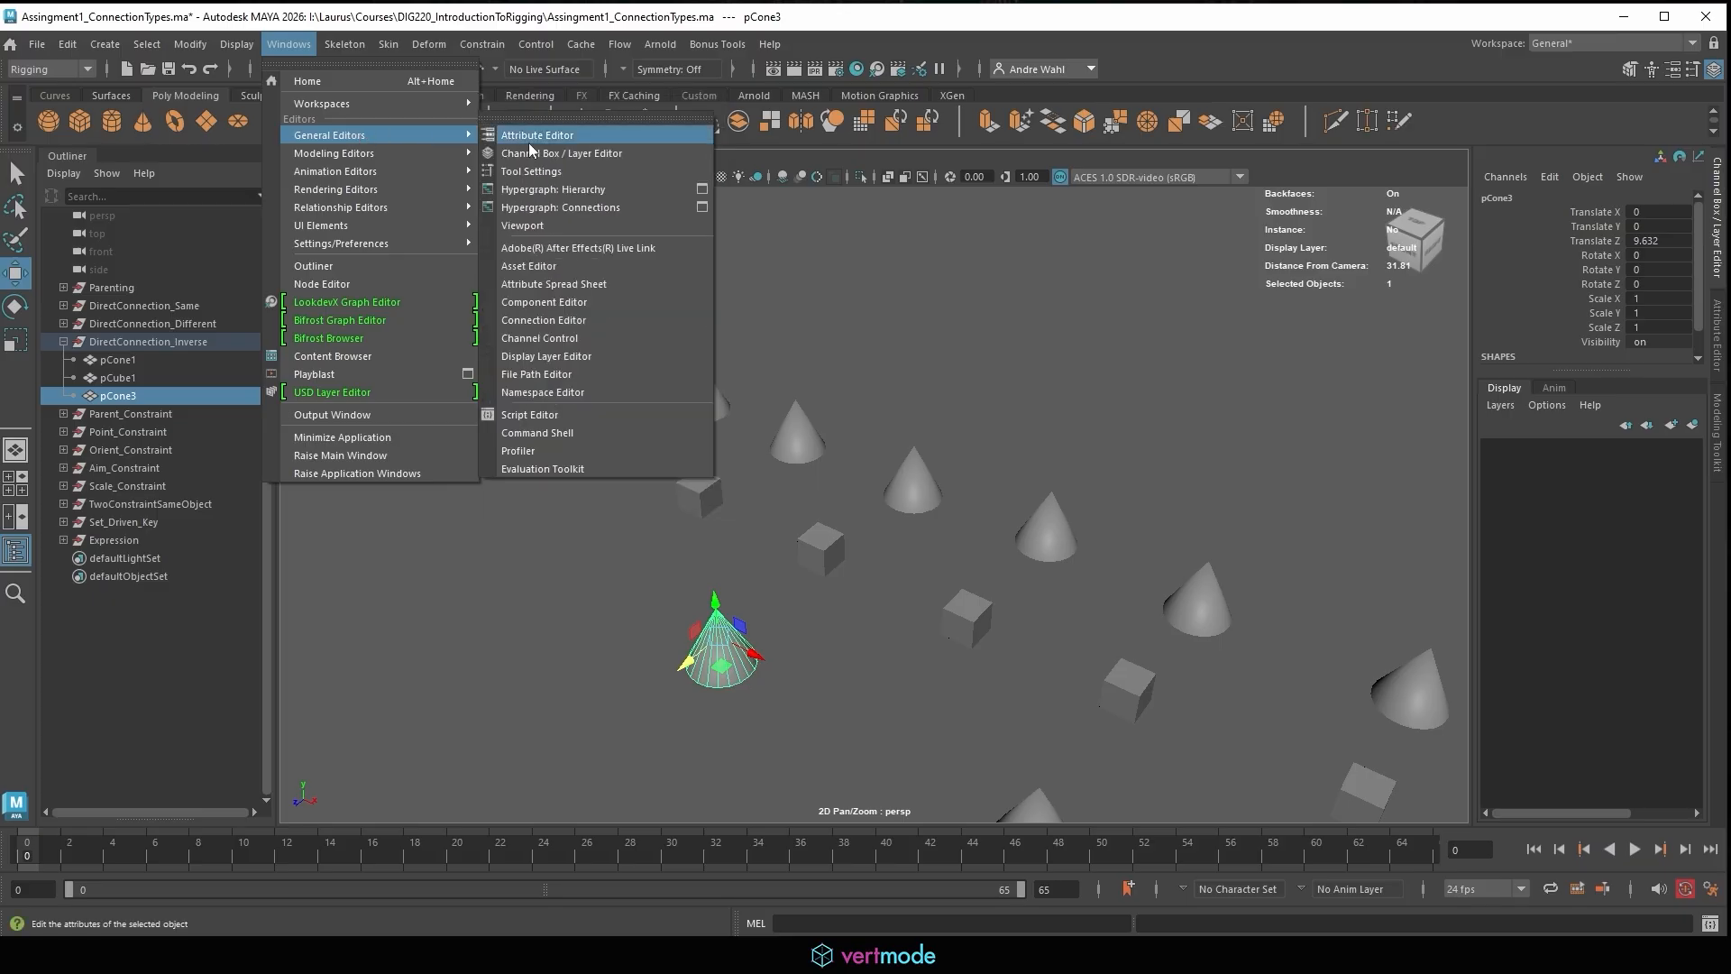
{"action": "left_click", "coordinate": [585, 320]}
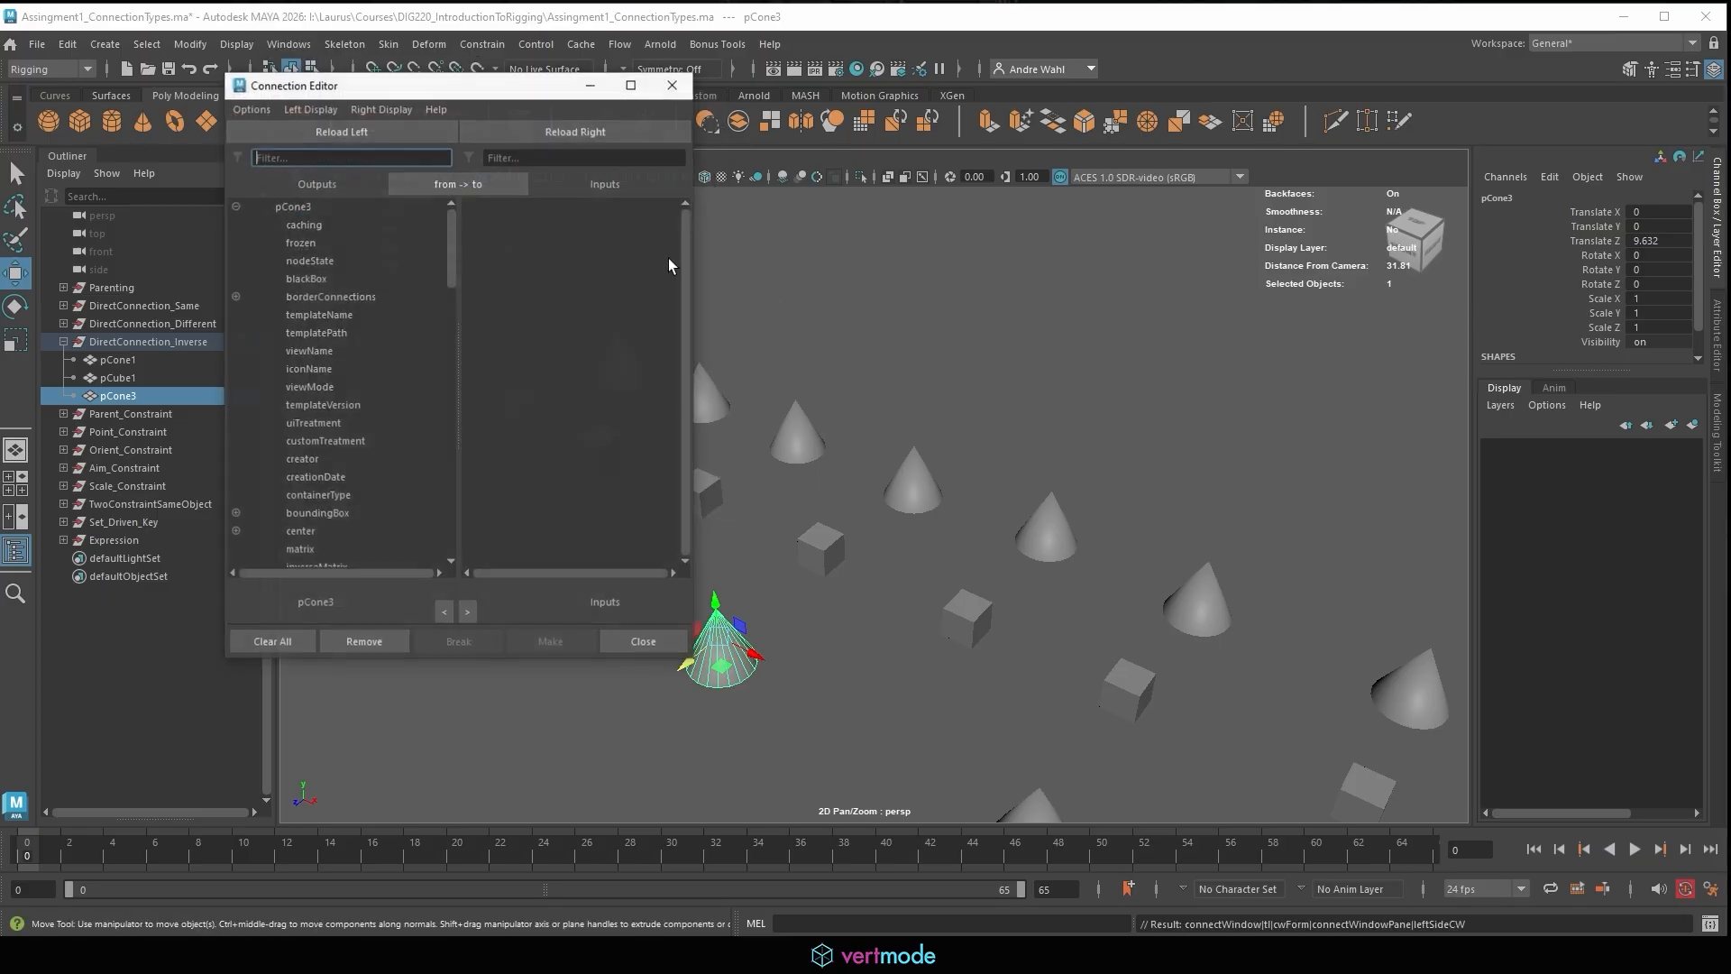
Rotate pCube1 in DirectConnection_Inverse about Z by about -59 degrees, and undo the rotation.
{"action": "left_click", "coordinate": [816, 546]}
{"action": "key", "text": "e"}
{"action": "left_click_drag", "start_coordinate": [834, 530], "coordinate": [856, 582]}
{"action": "left_click", "coordinate": [906, 485]}
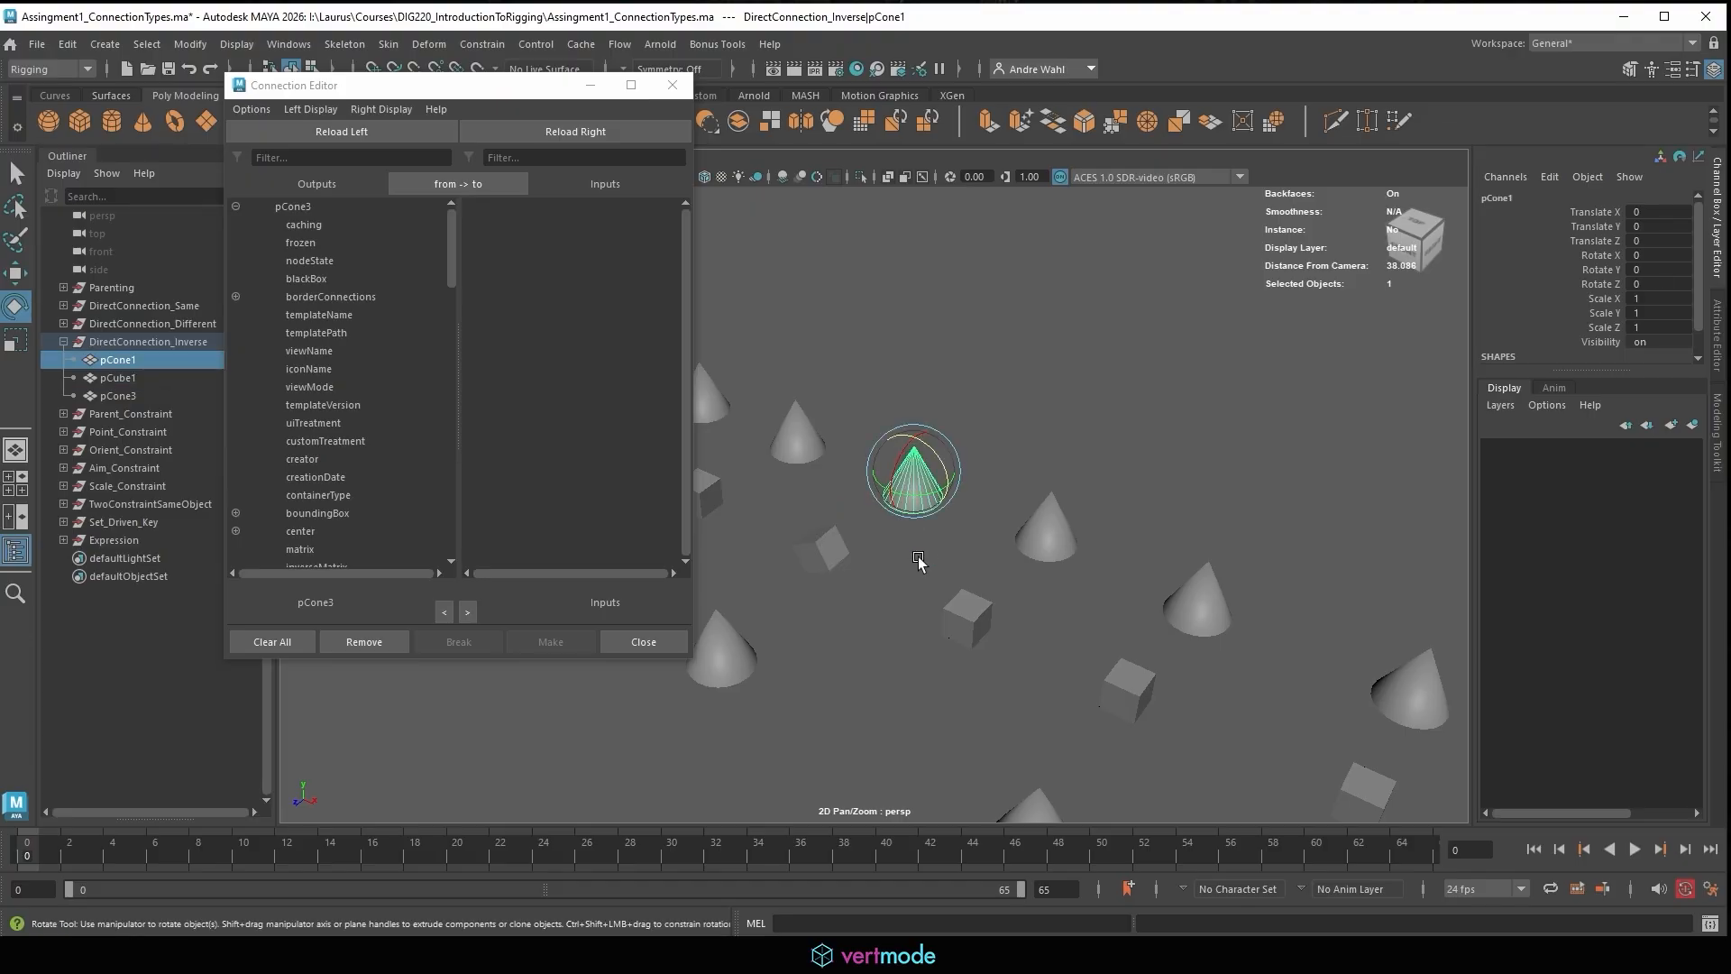
{"action": "key", "text": "ctrl+z"}
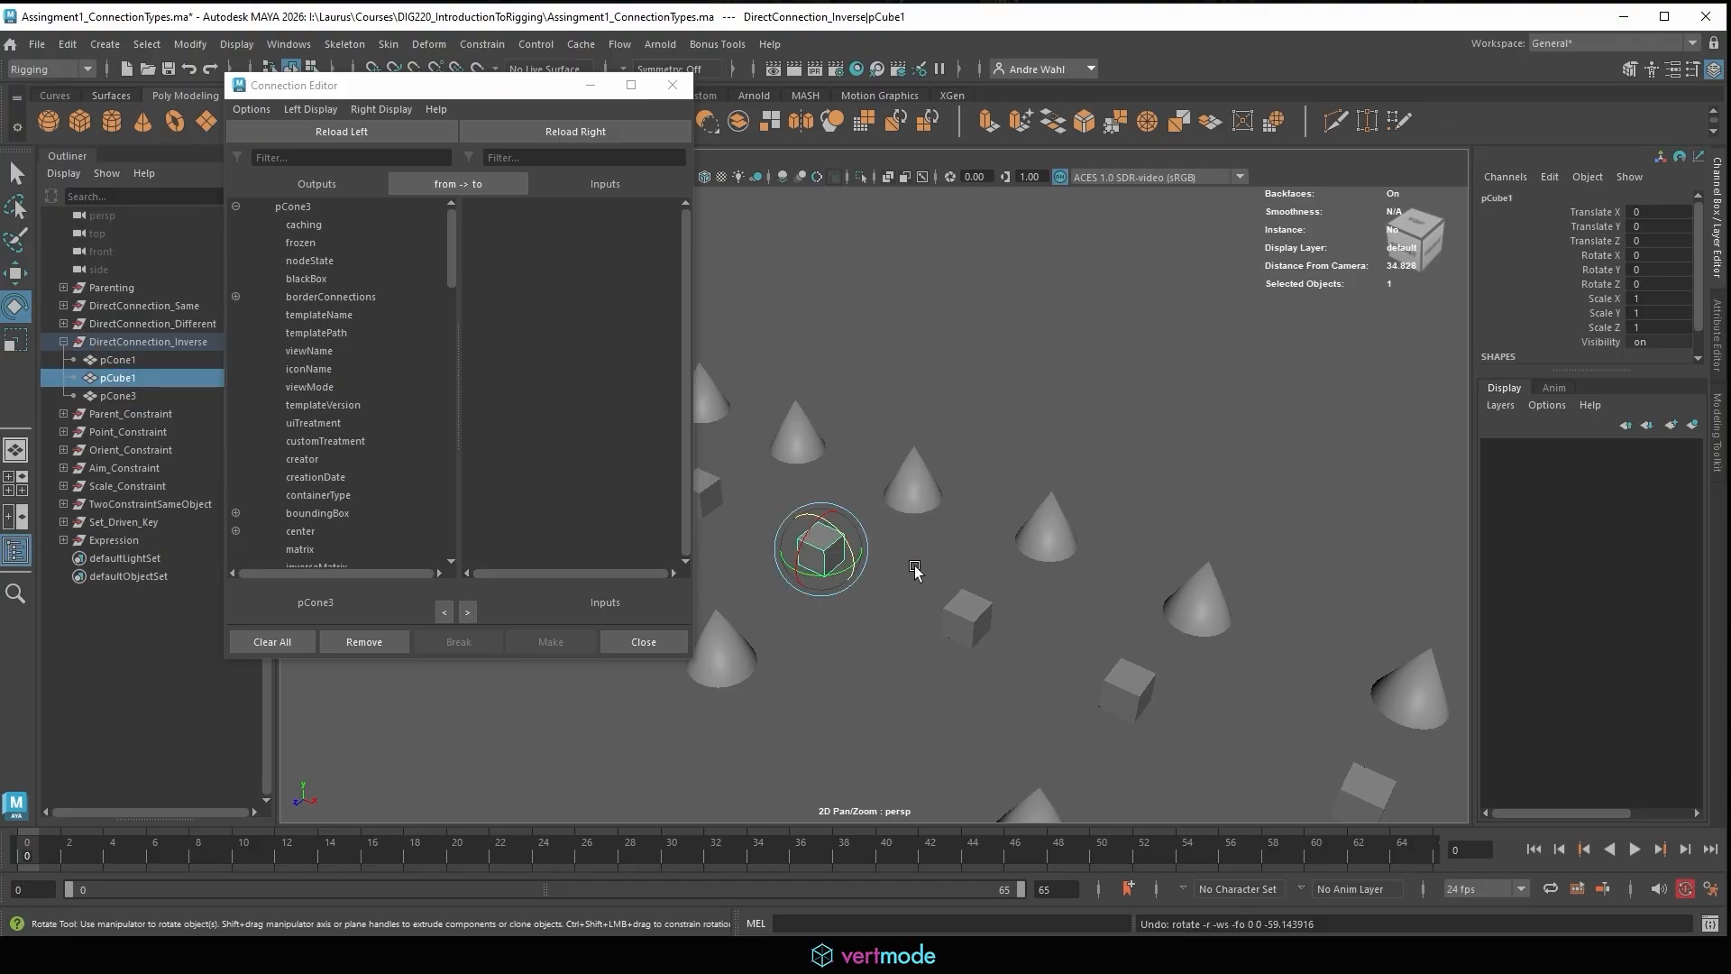
{"action": "left_click", "coordinate": [913, 570]}
Filter pCone3's output attributes by "rotat" and expand its rotate attribute in the Connection Editor.
{"action": "left_click", "coordinate": [326, 159]}
{"action": "type", "text": "rotat"}
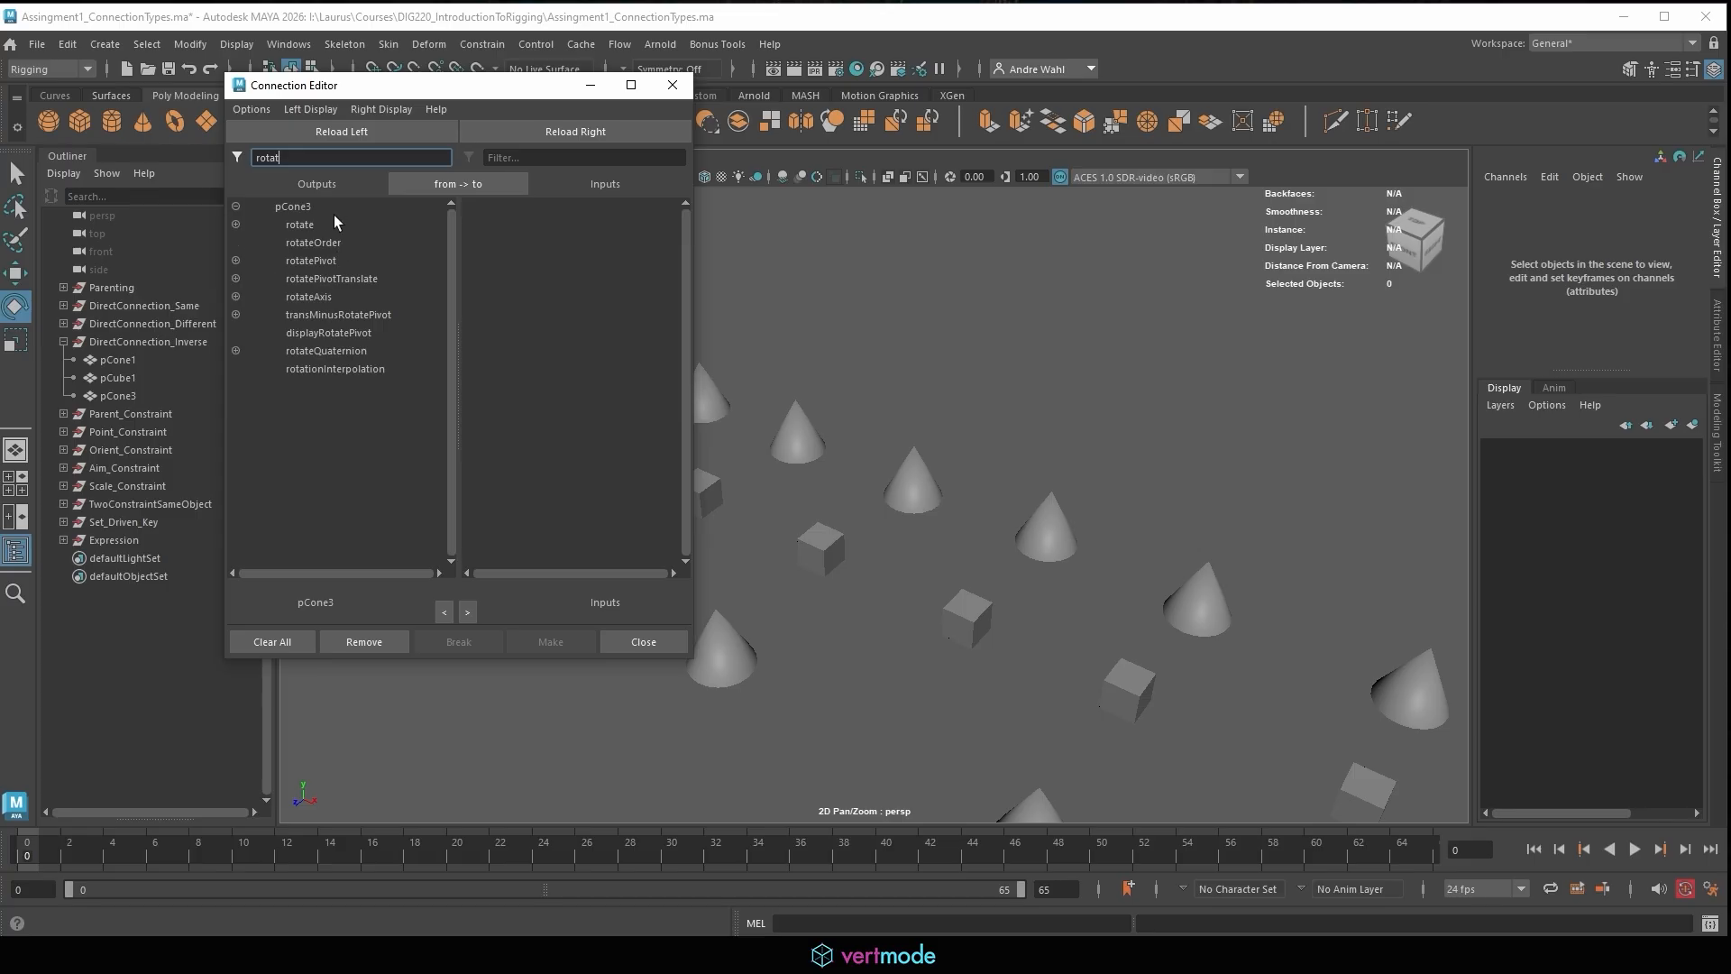
{"action": "left_click", "coordinate": [235, 224]}
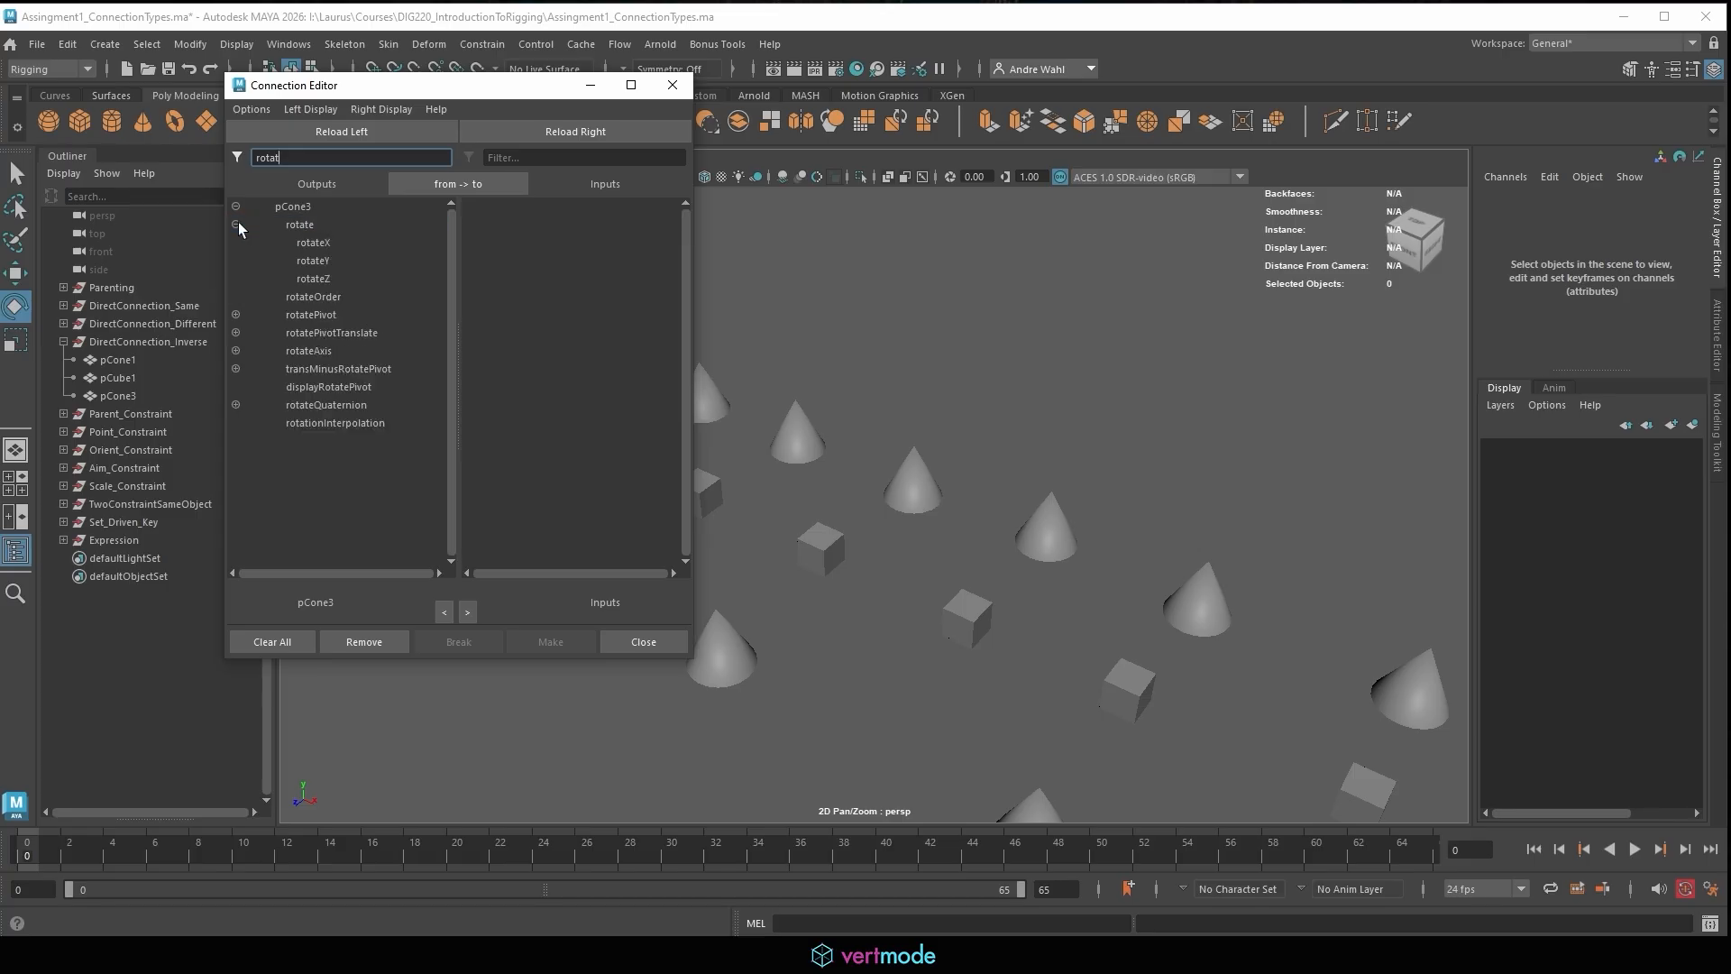
Load pCone1 as the input object, filter its attributes by "rotate", and connect pCone3's rotateZ to pCone1's rotateZ.
{"action": "left_click", "coordinate": [912, 483]}
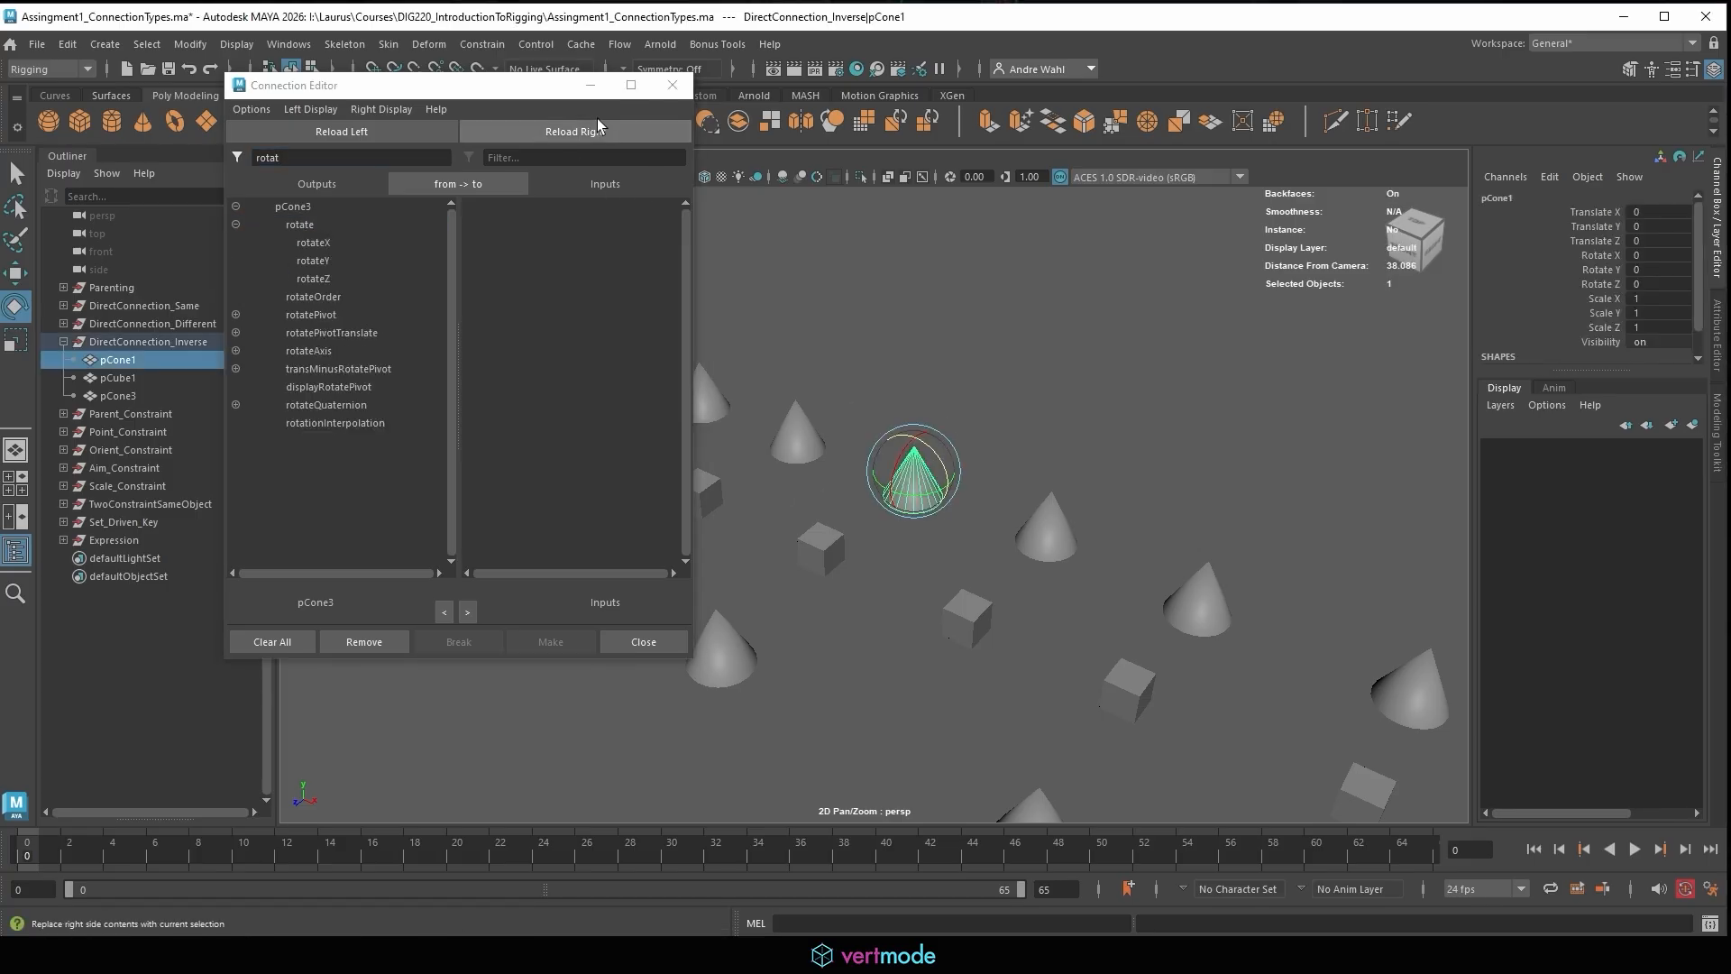
{"action": "left_click", "coordinate": [568, 134]}
{"action": "left_click", "coordinate": [540, 159]}
{"action": "type", "text": "rotate"}
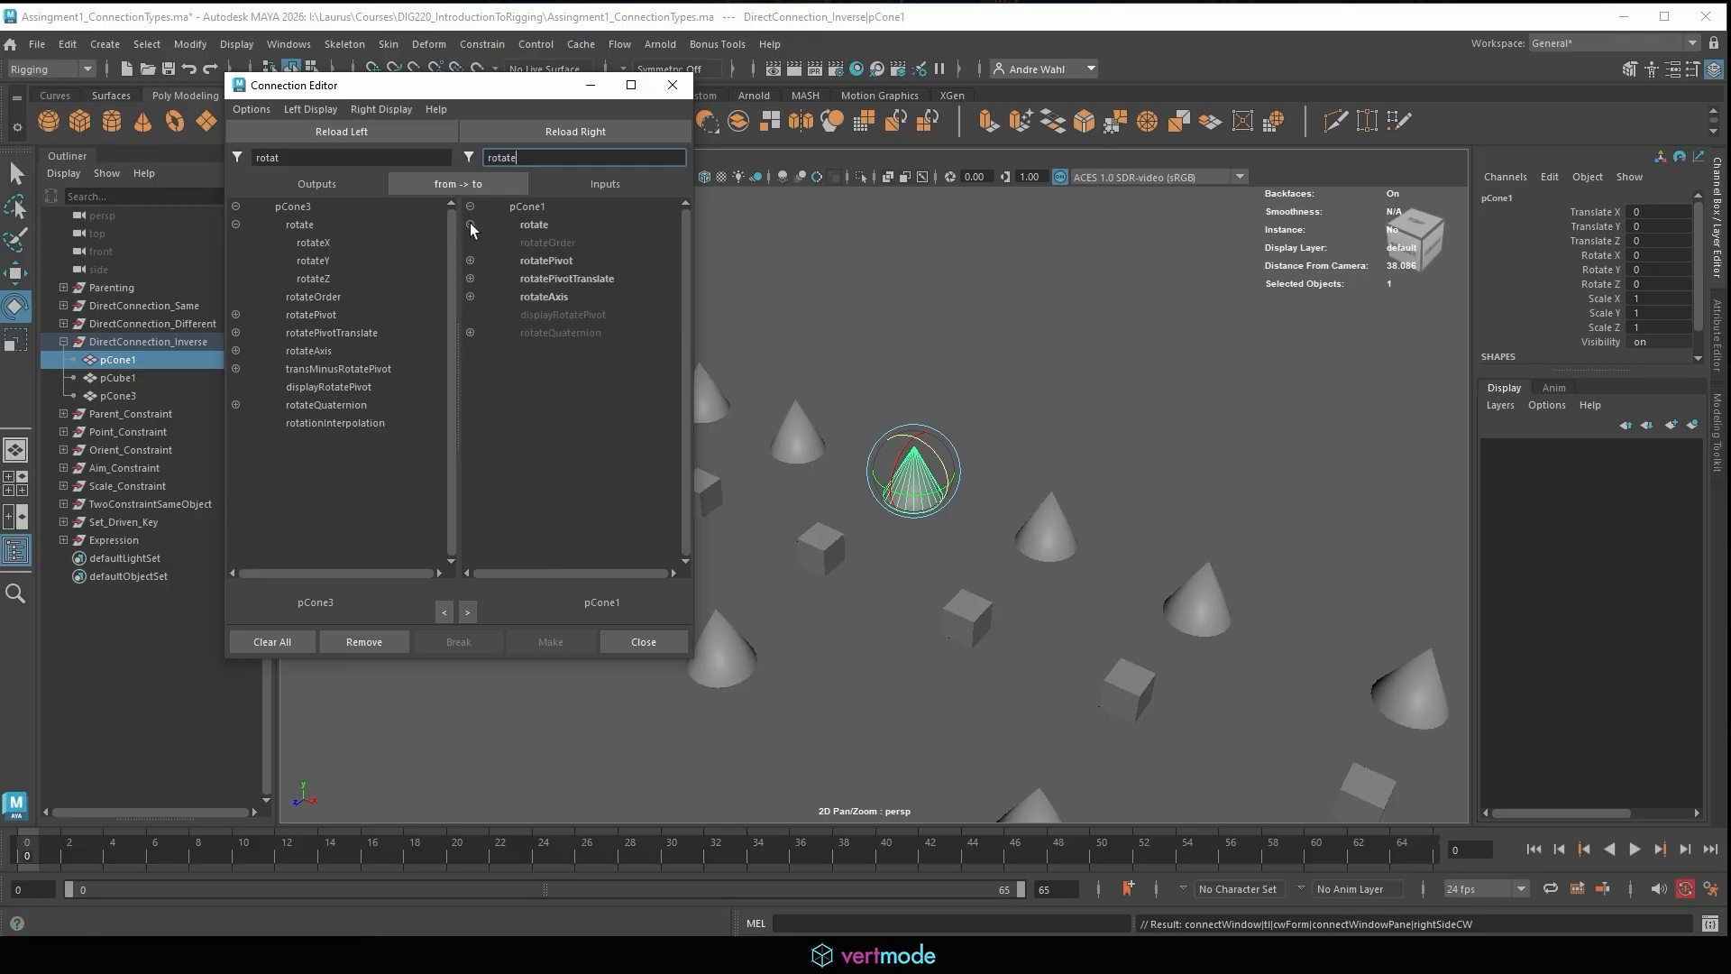
{"action": "left_click", "coordinate": [470, 224]}
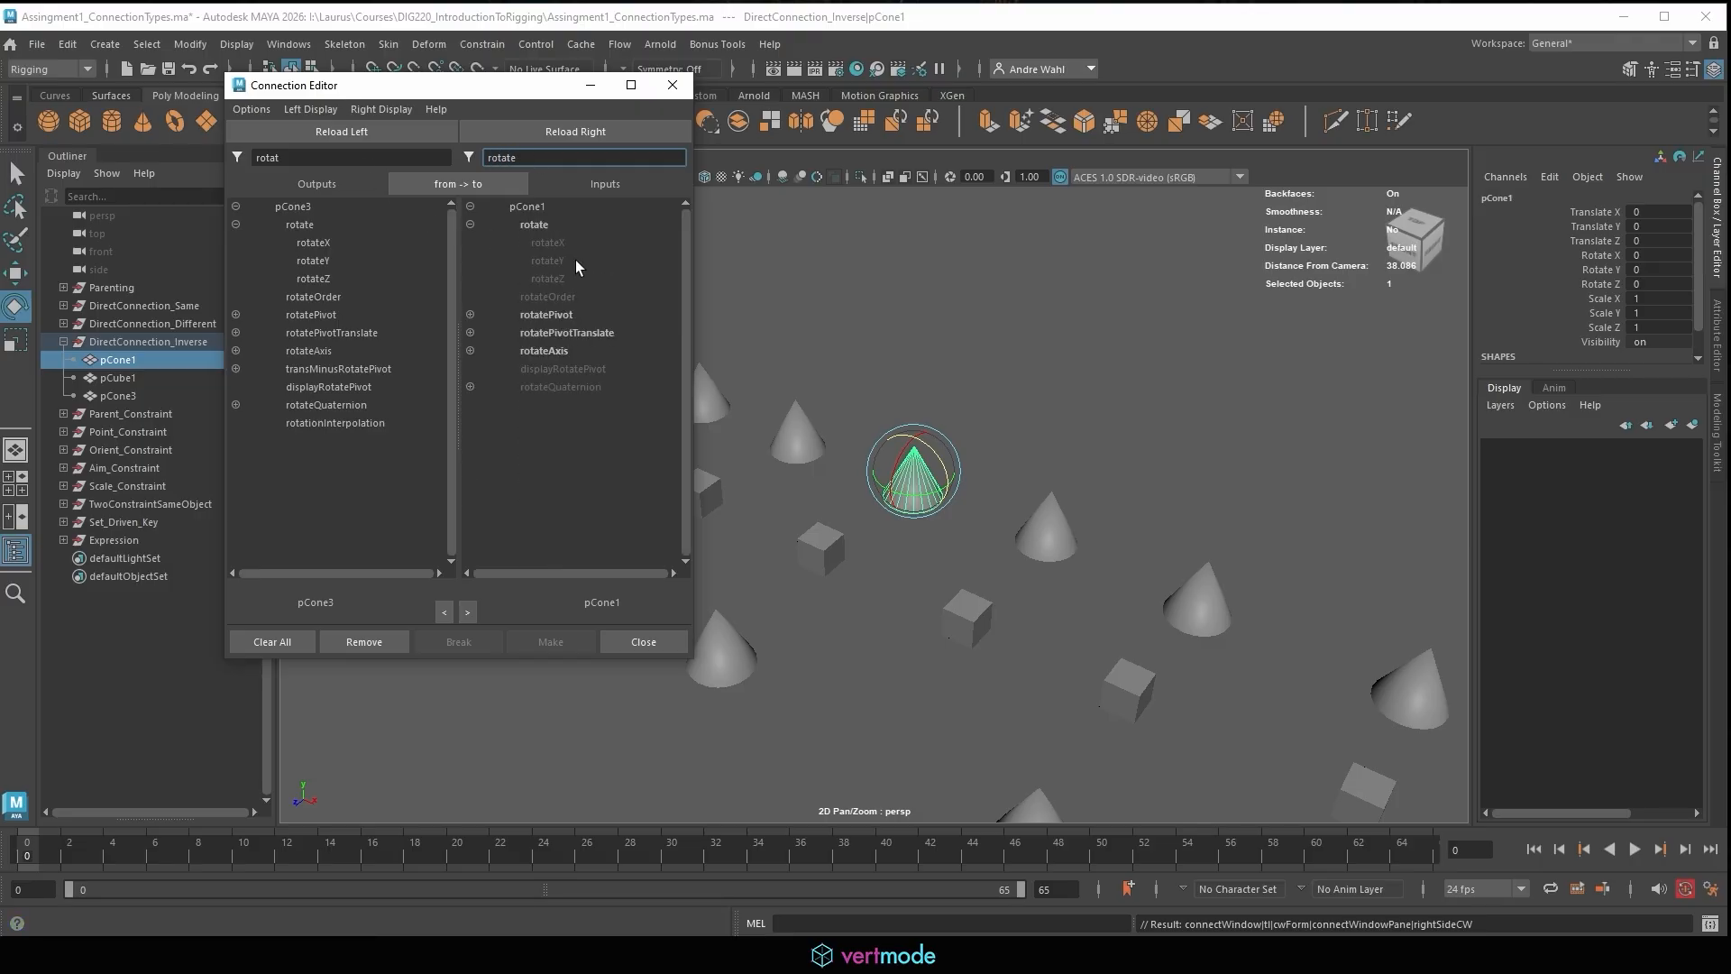
{"action": "left_click", "coordinate": [315, 278]}
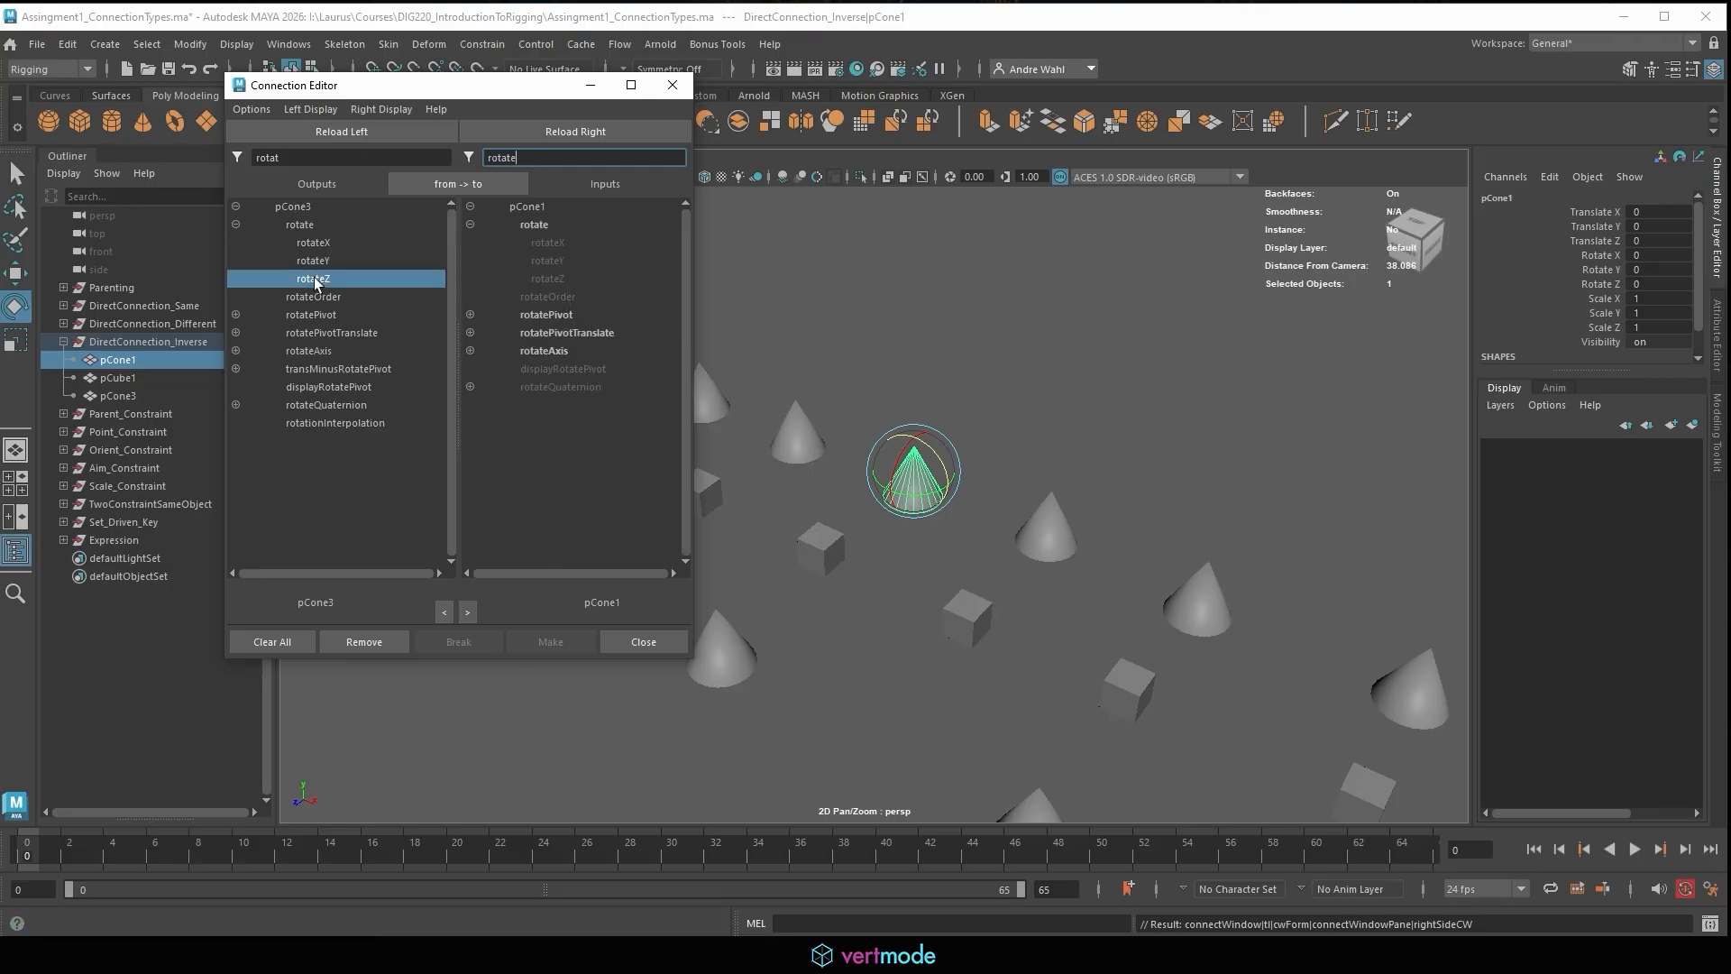
{"action": "left_click", "coordinate": [548, 279]}
Load pCone3 as the input object and try to connect its rotateZ output to its own rotateZ.
{"action": "left_click", "coordinate": [726, 653]}
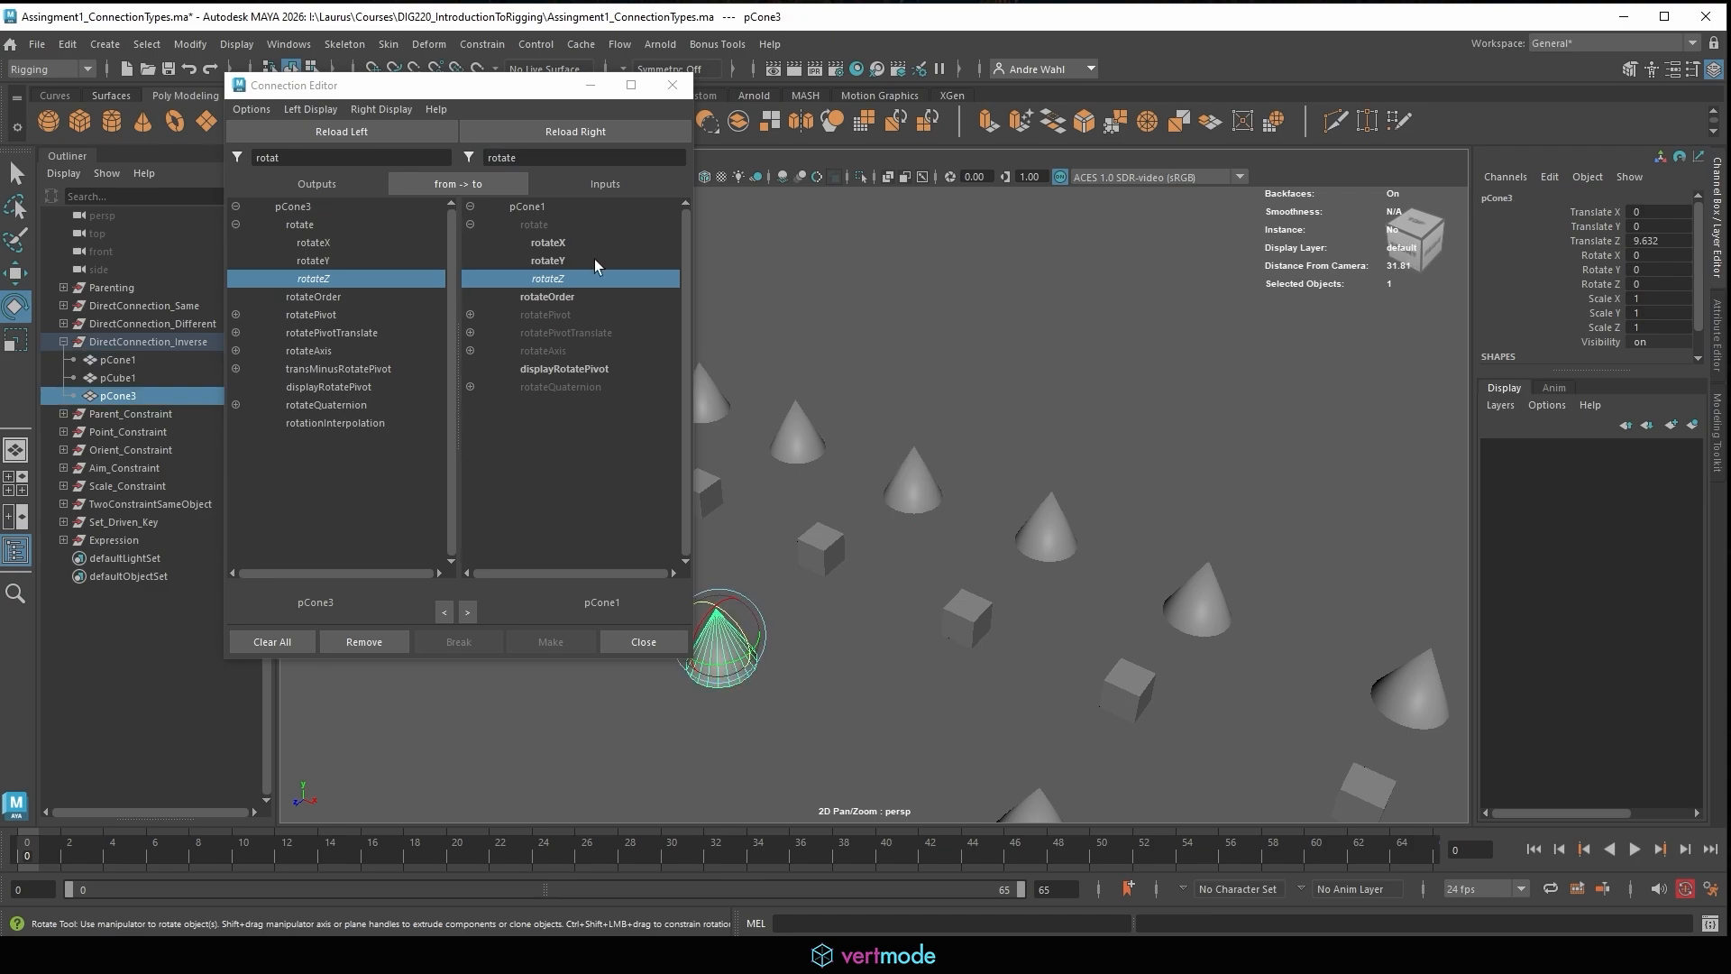
{"action": "left_click", "coordinate": [582, 131]}
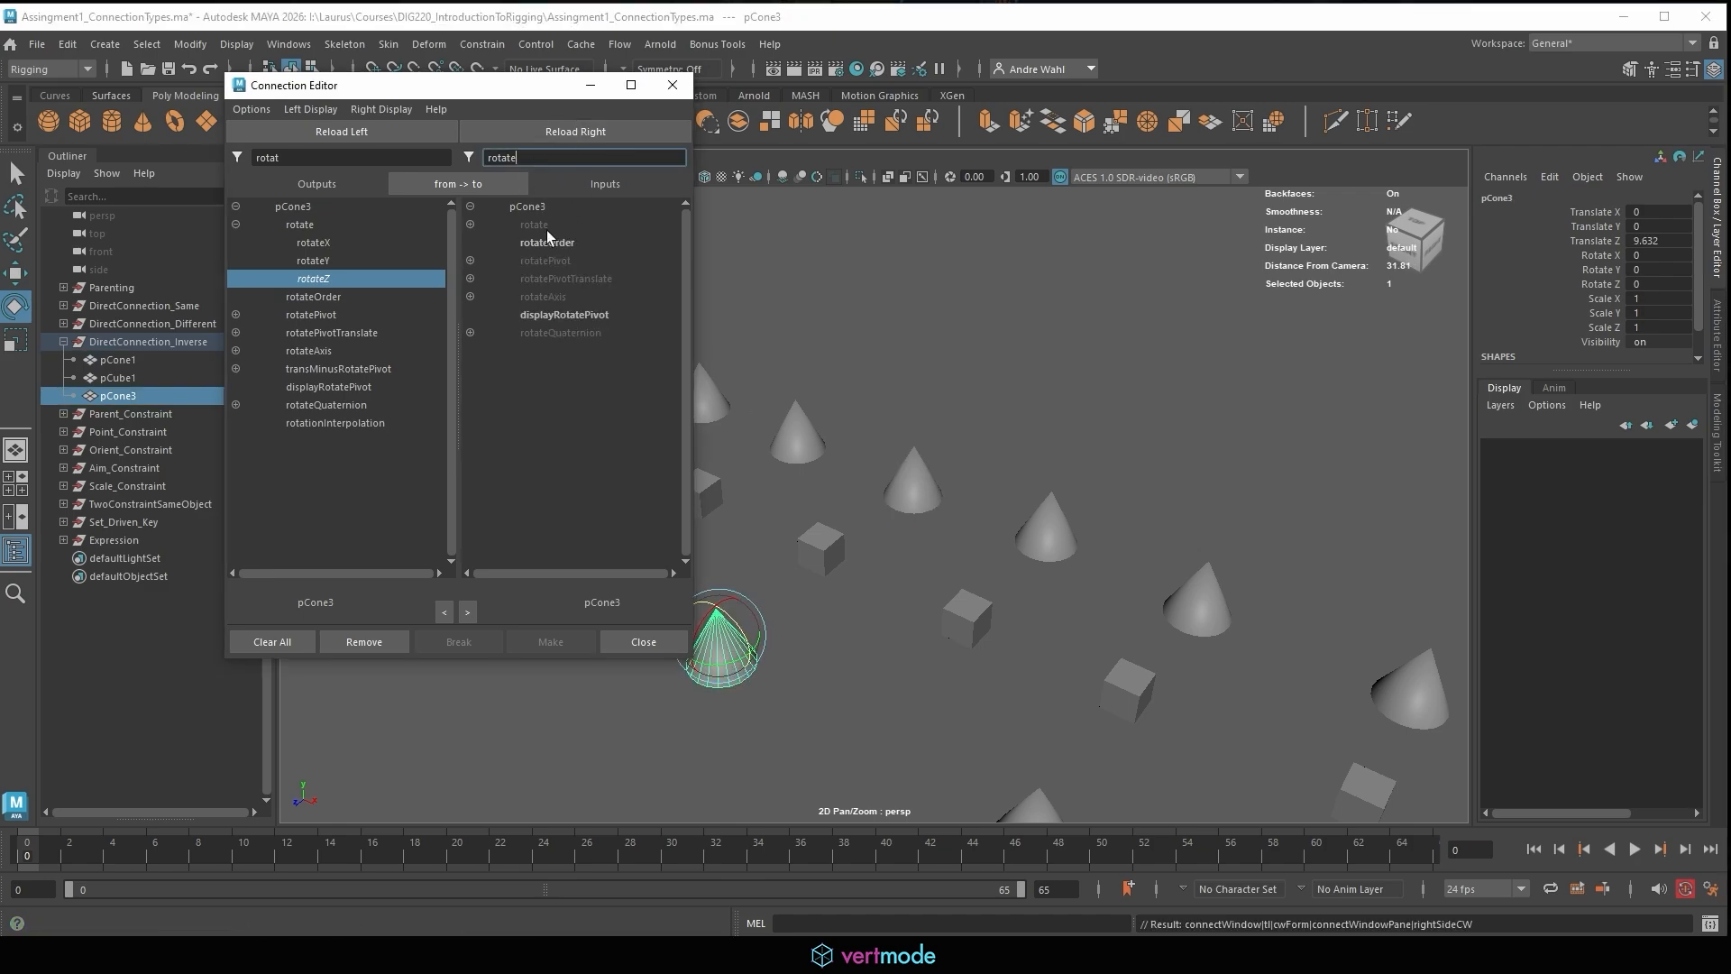
{"action": "left_click", "coordinate": [470, 222]}
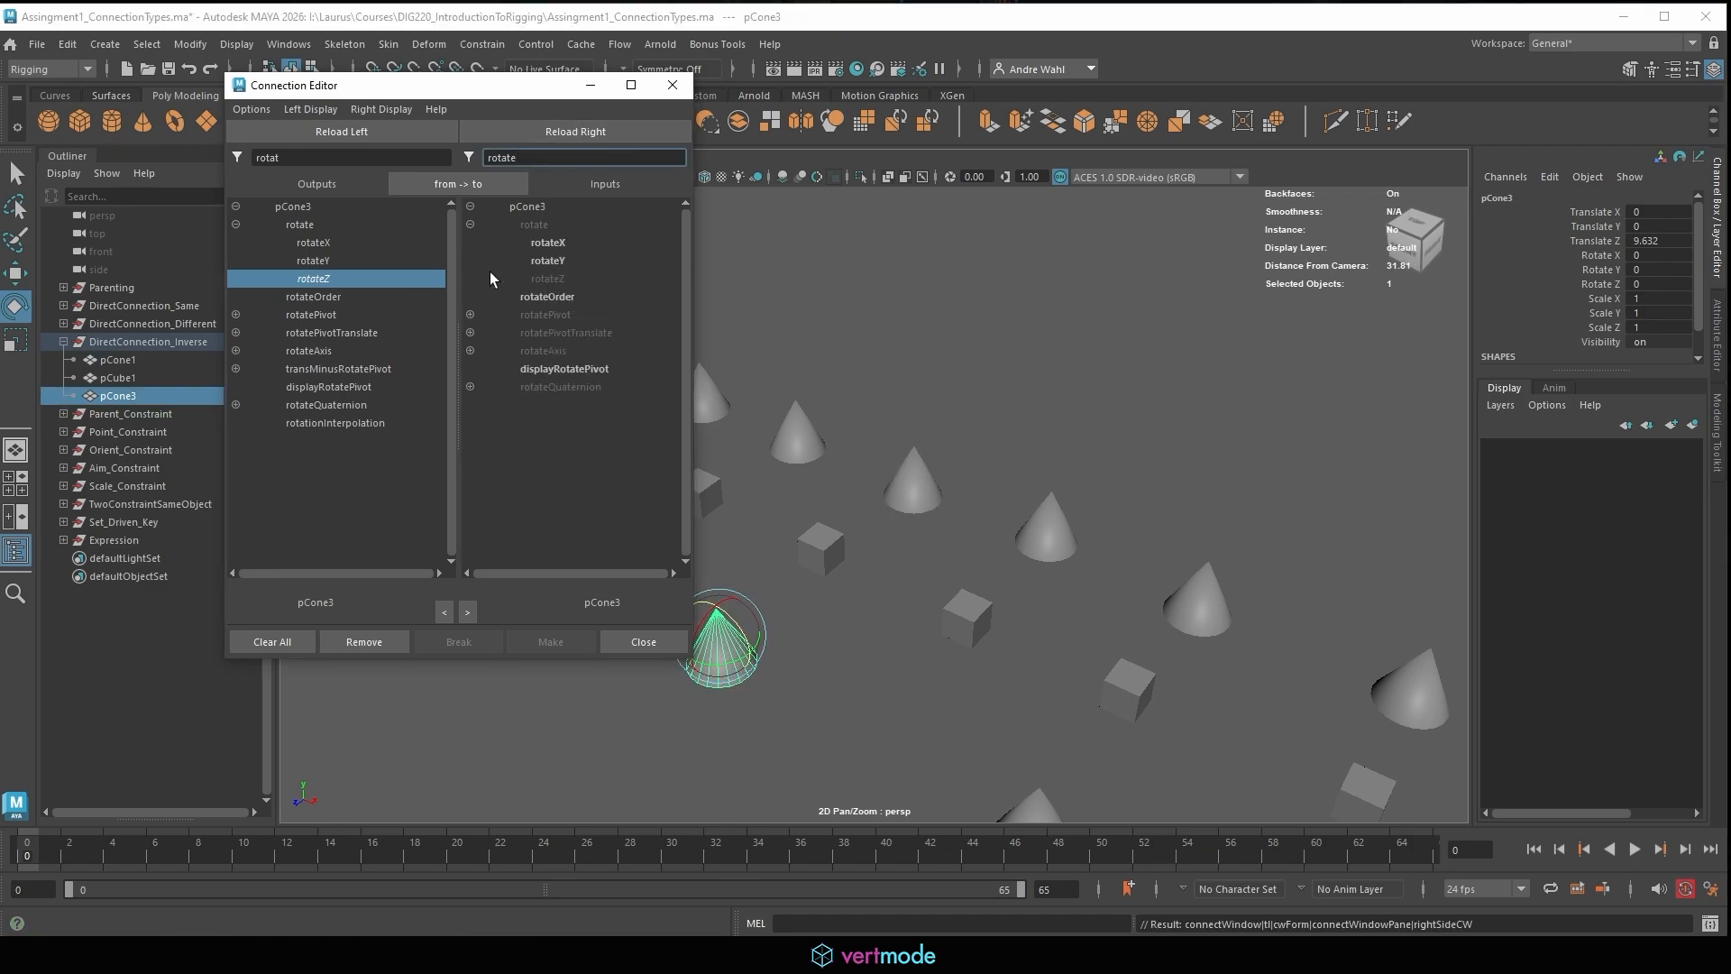
{"action": "left_click", "coordinate": [548, 277]}
{"action": "left_click", "coordinate": [788, 653]}
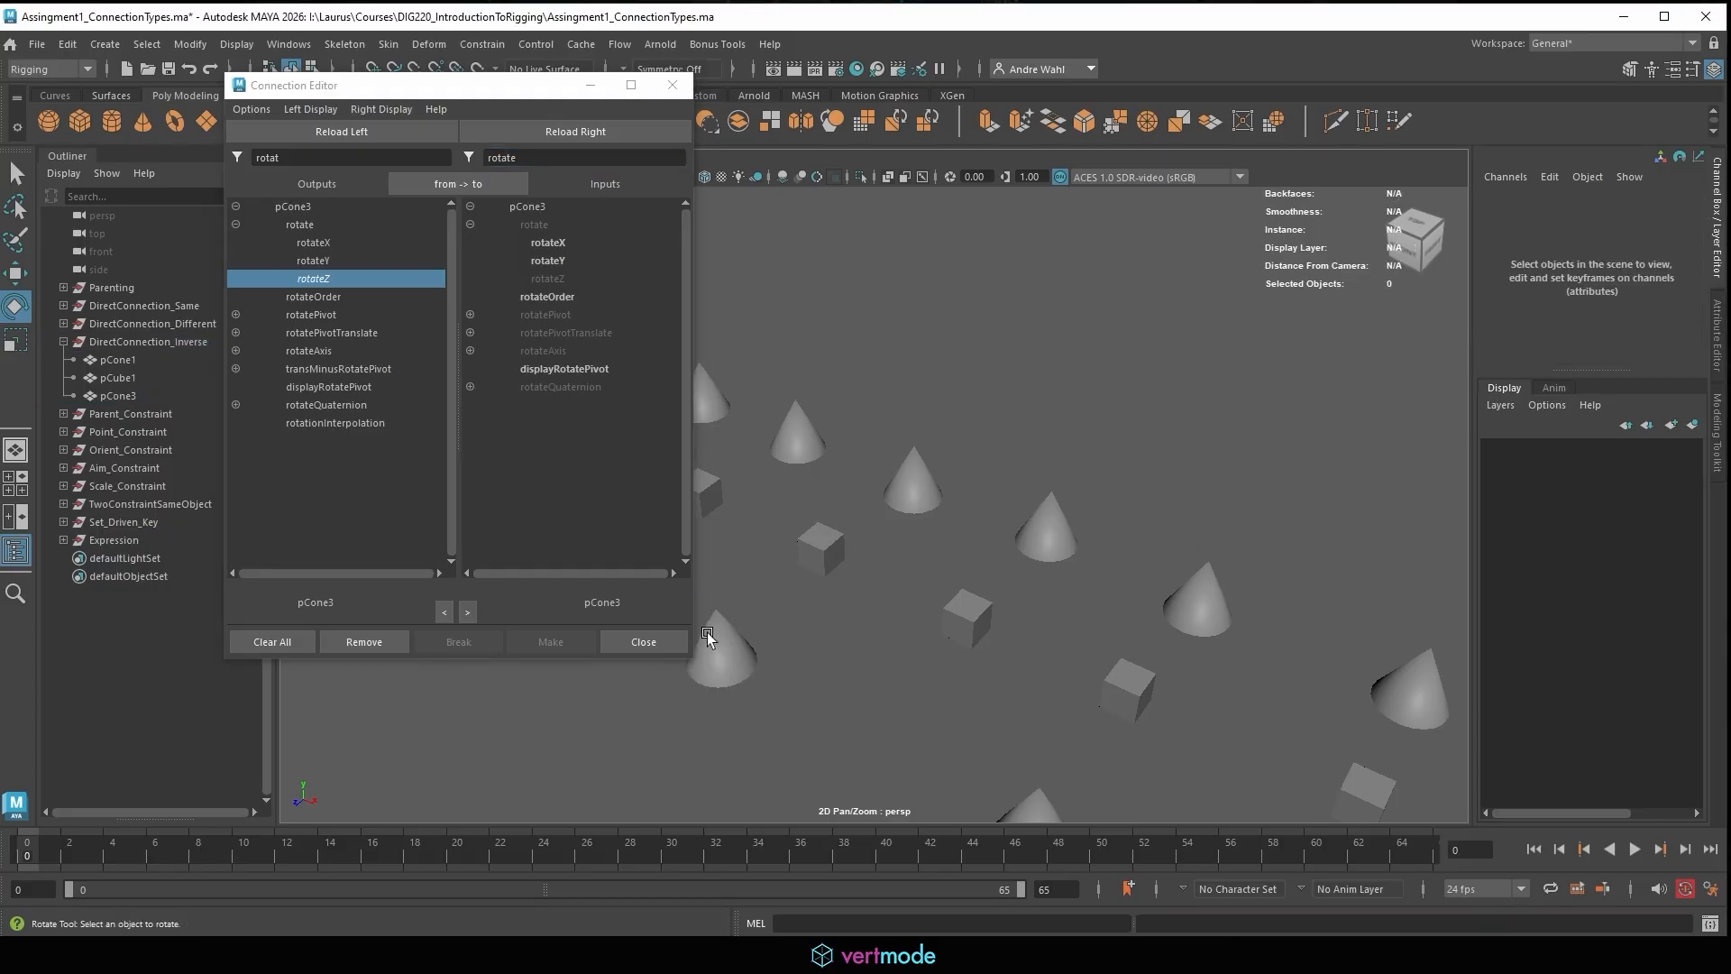
{"action": "left_click", "coordinate": [706, 633]}
{"action": "left_click", "coordinate": [586, 126]}
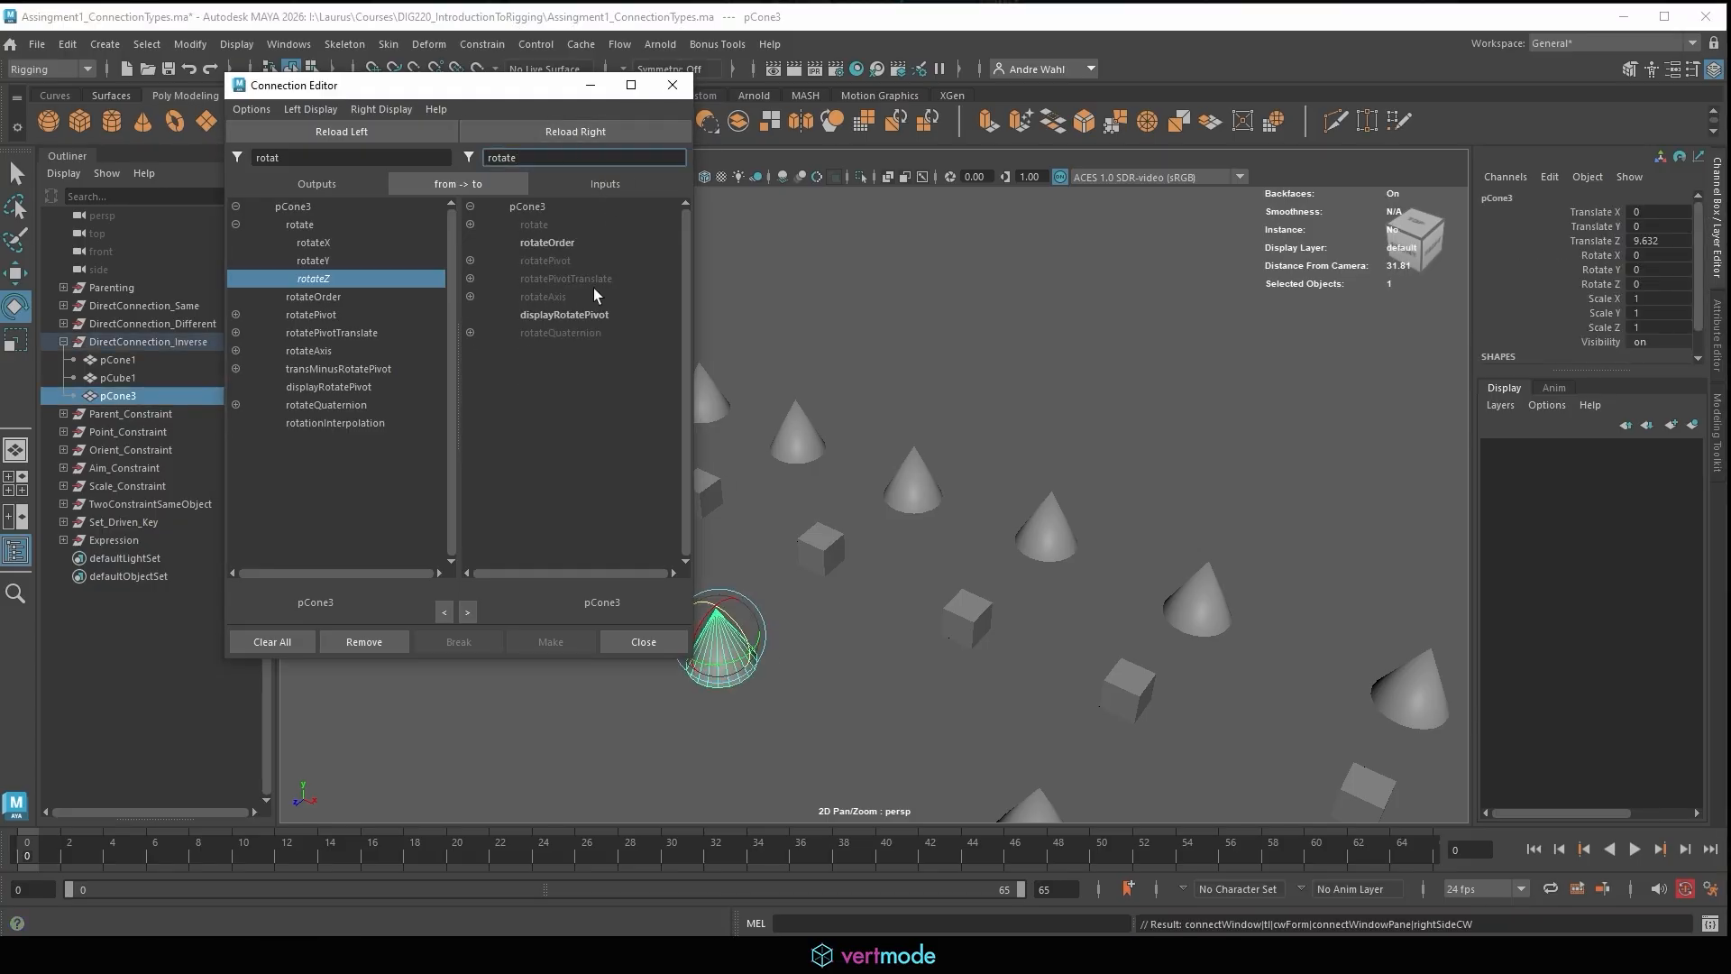
{"action": "left_click", "coordinate": [469, 225]}
{"action": "left_click", "coordinate": [564, 278]}
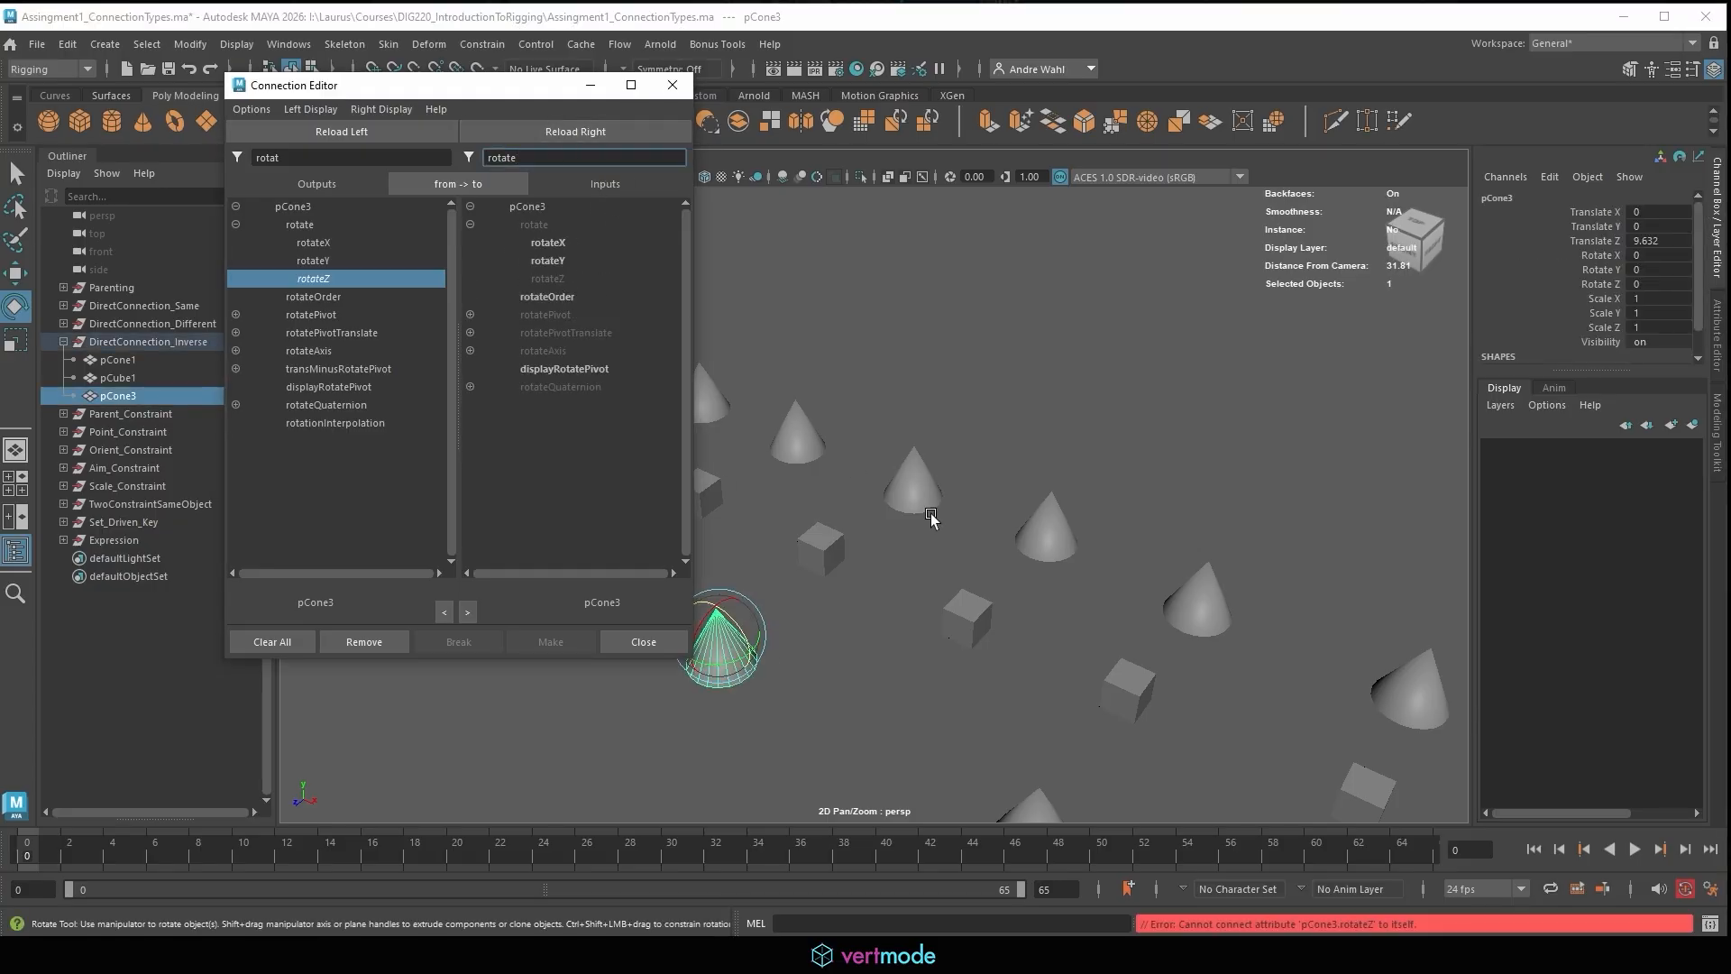
Check pCone1's rotateZ connection as input, then reload pCone3 as input and retry connecting its rotateZ.
{"action": "left_click", "coordinate": [913, 474]}
{"action": "left_click", "coordinate": [577, 132]}
{"action": "left_click", "coordinate": [470, 224]}
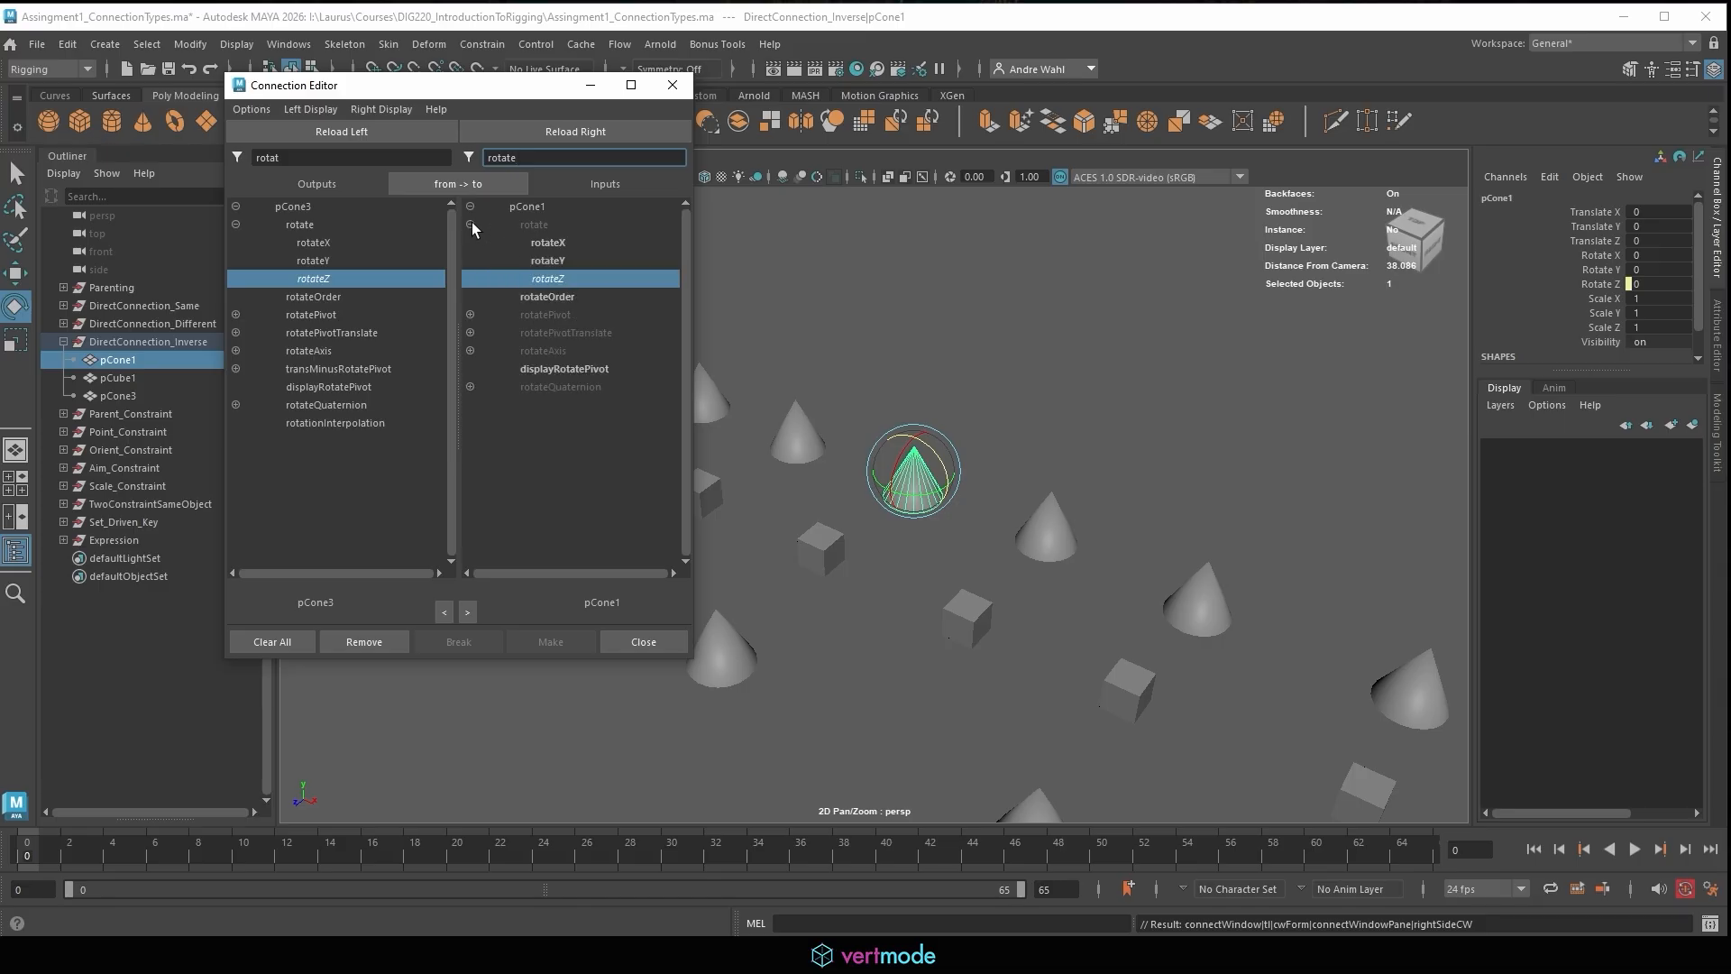
{"action": "left_click", "coordinate": [741, 659]}
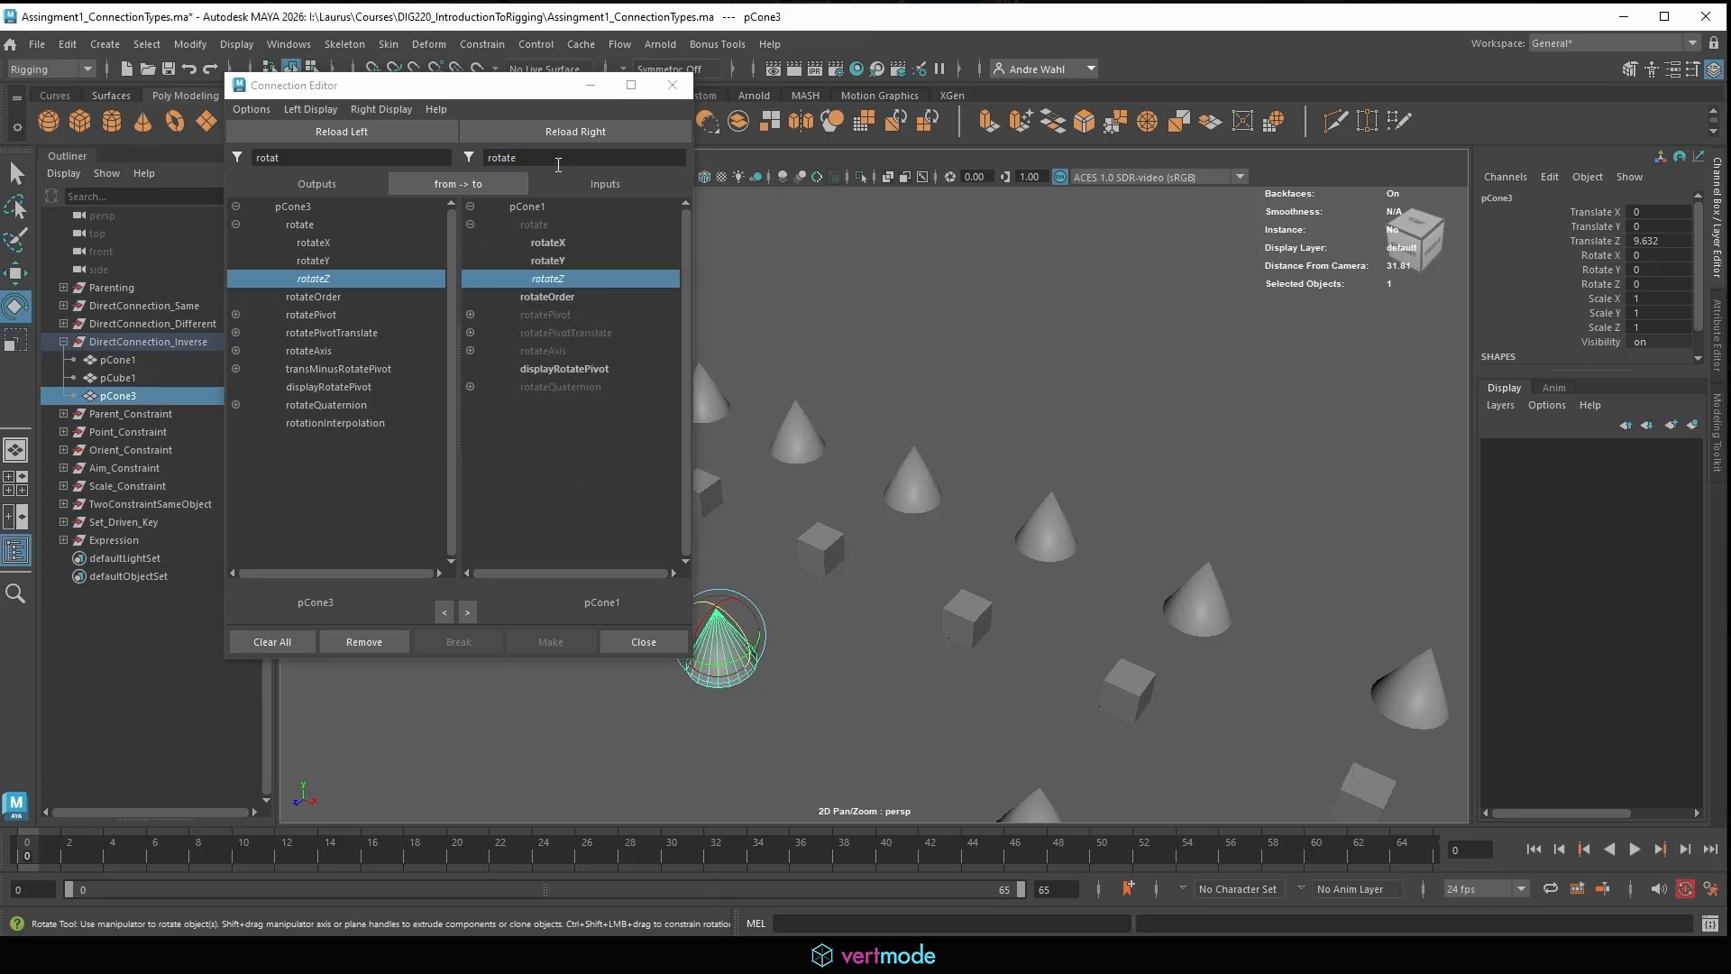
{"action": "left_click", "coordinate": [561, 132]}
{"action": "left_click", "coordinate": [469, 224]}
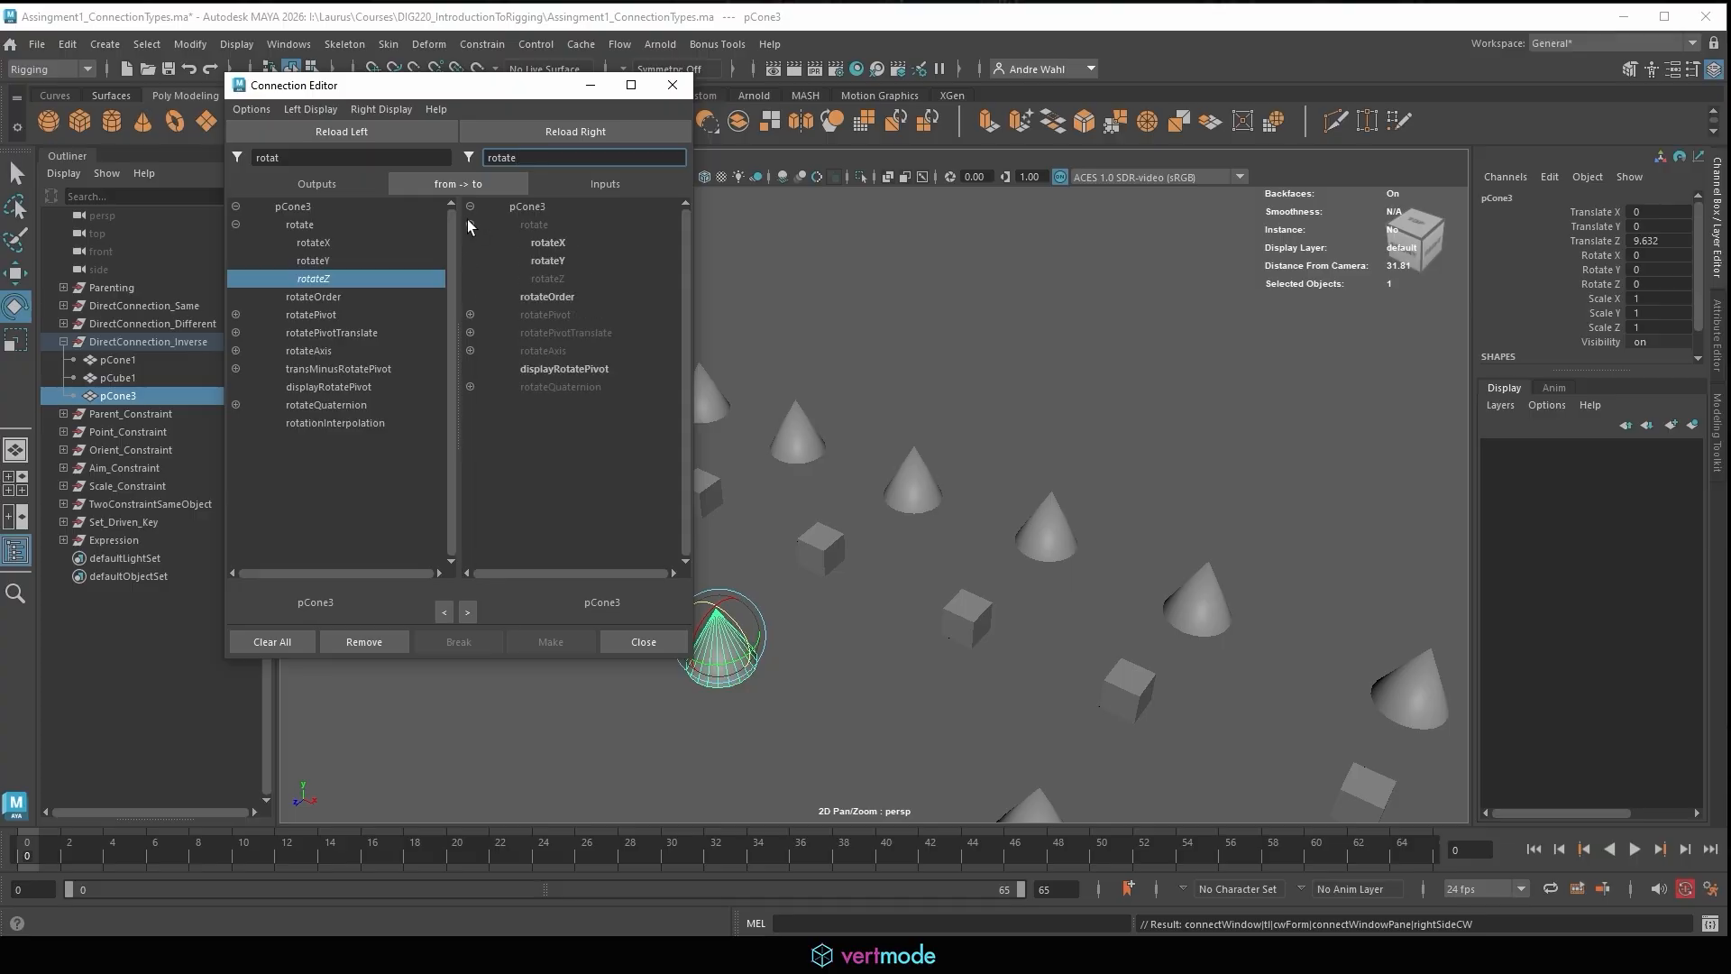
{"action": "left_click", "coordinate": [548, 279]}
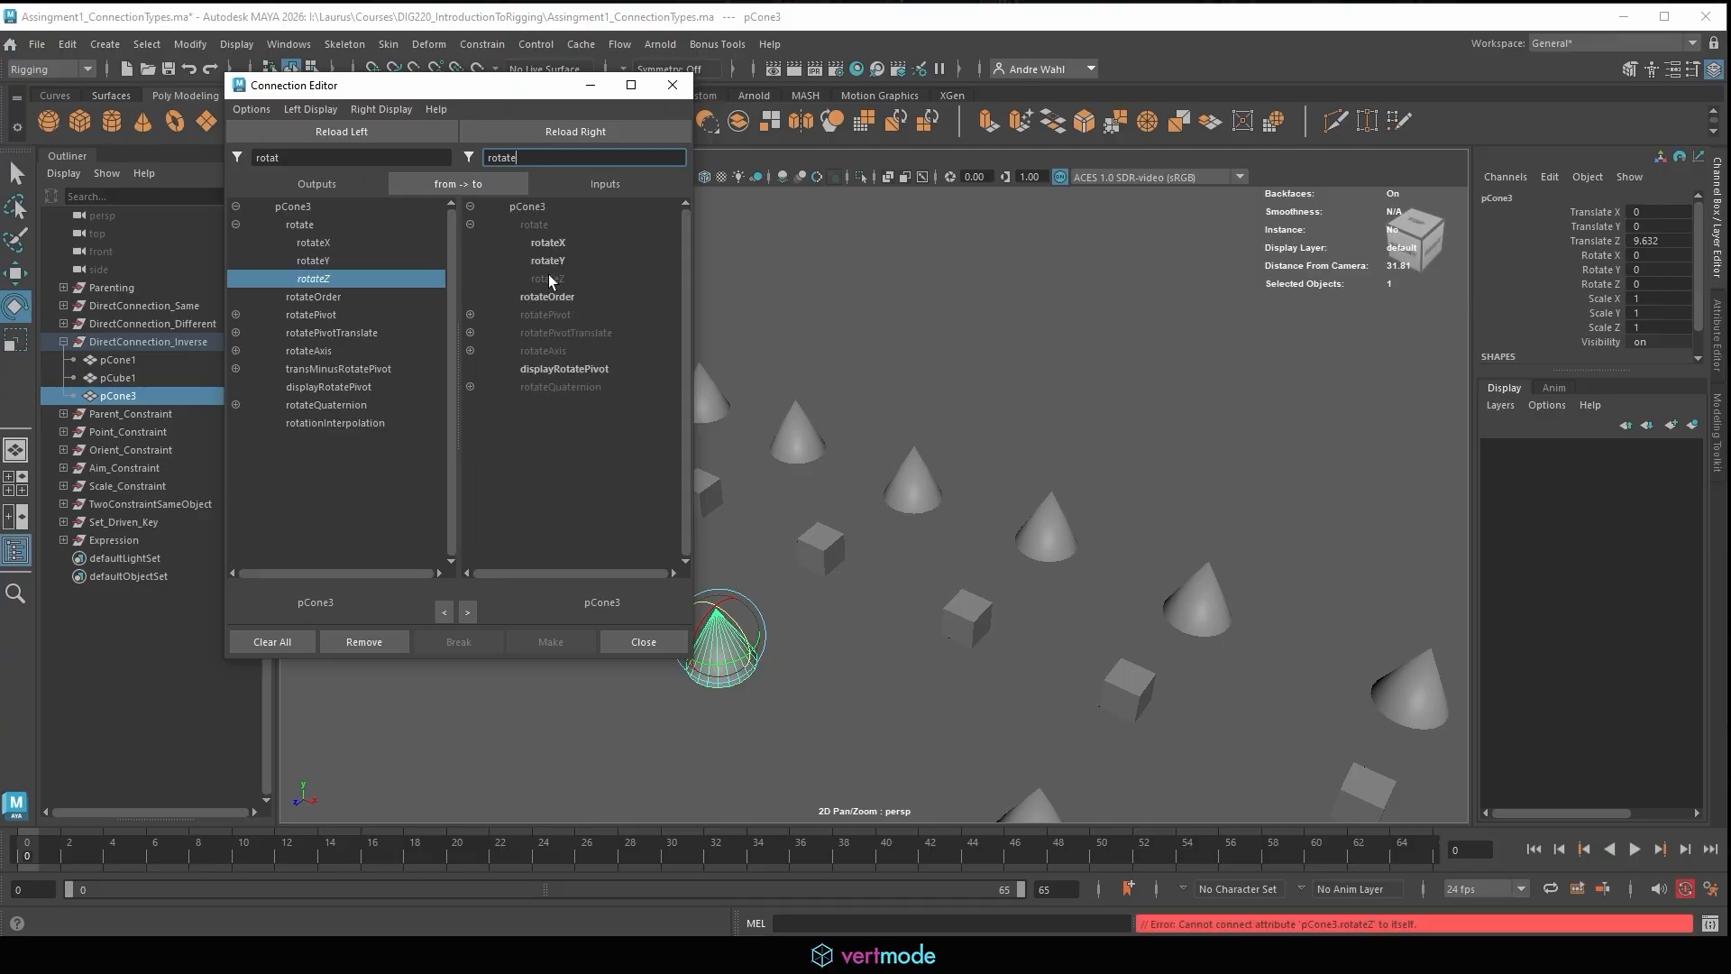
Load pCube1 as the output object and break the existing connection on pCone1's Rotate Z.
{"action": "left_click", "coordinate": [822, 550]}
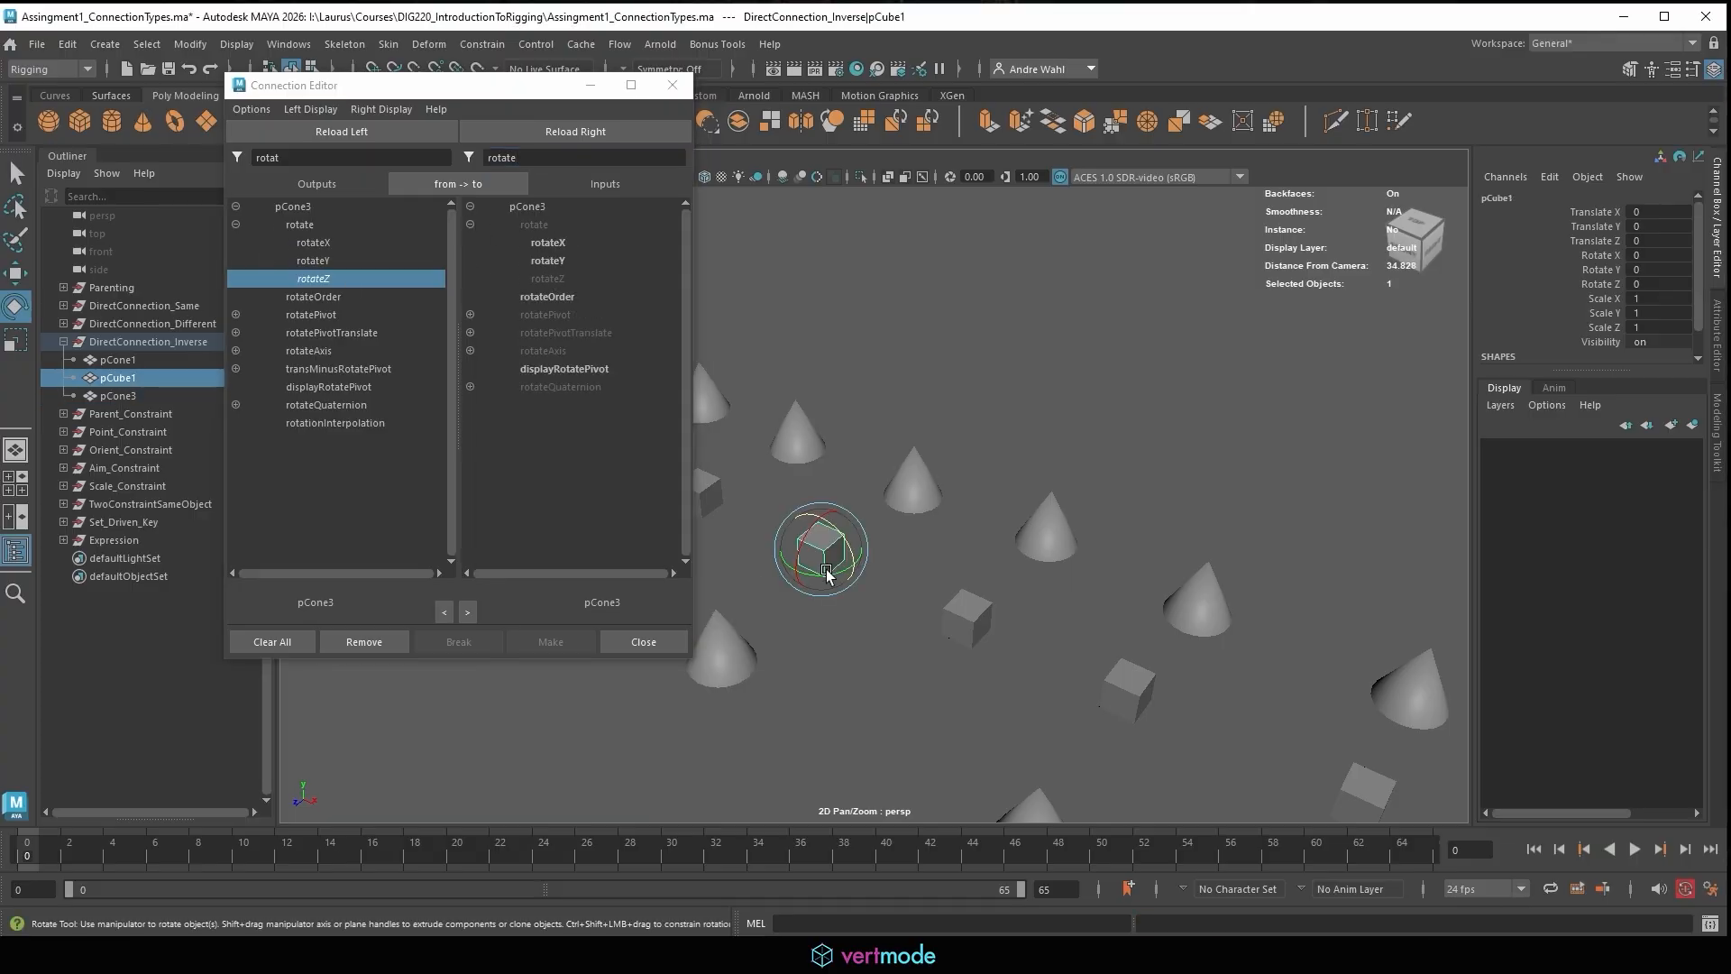
{"action": "left_click", "coordinate": [348, 137]}
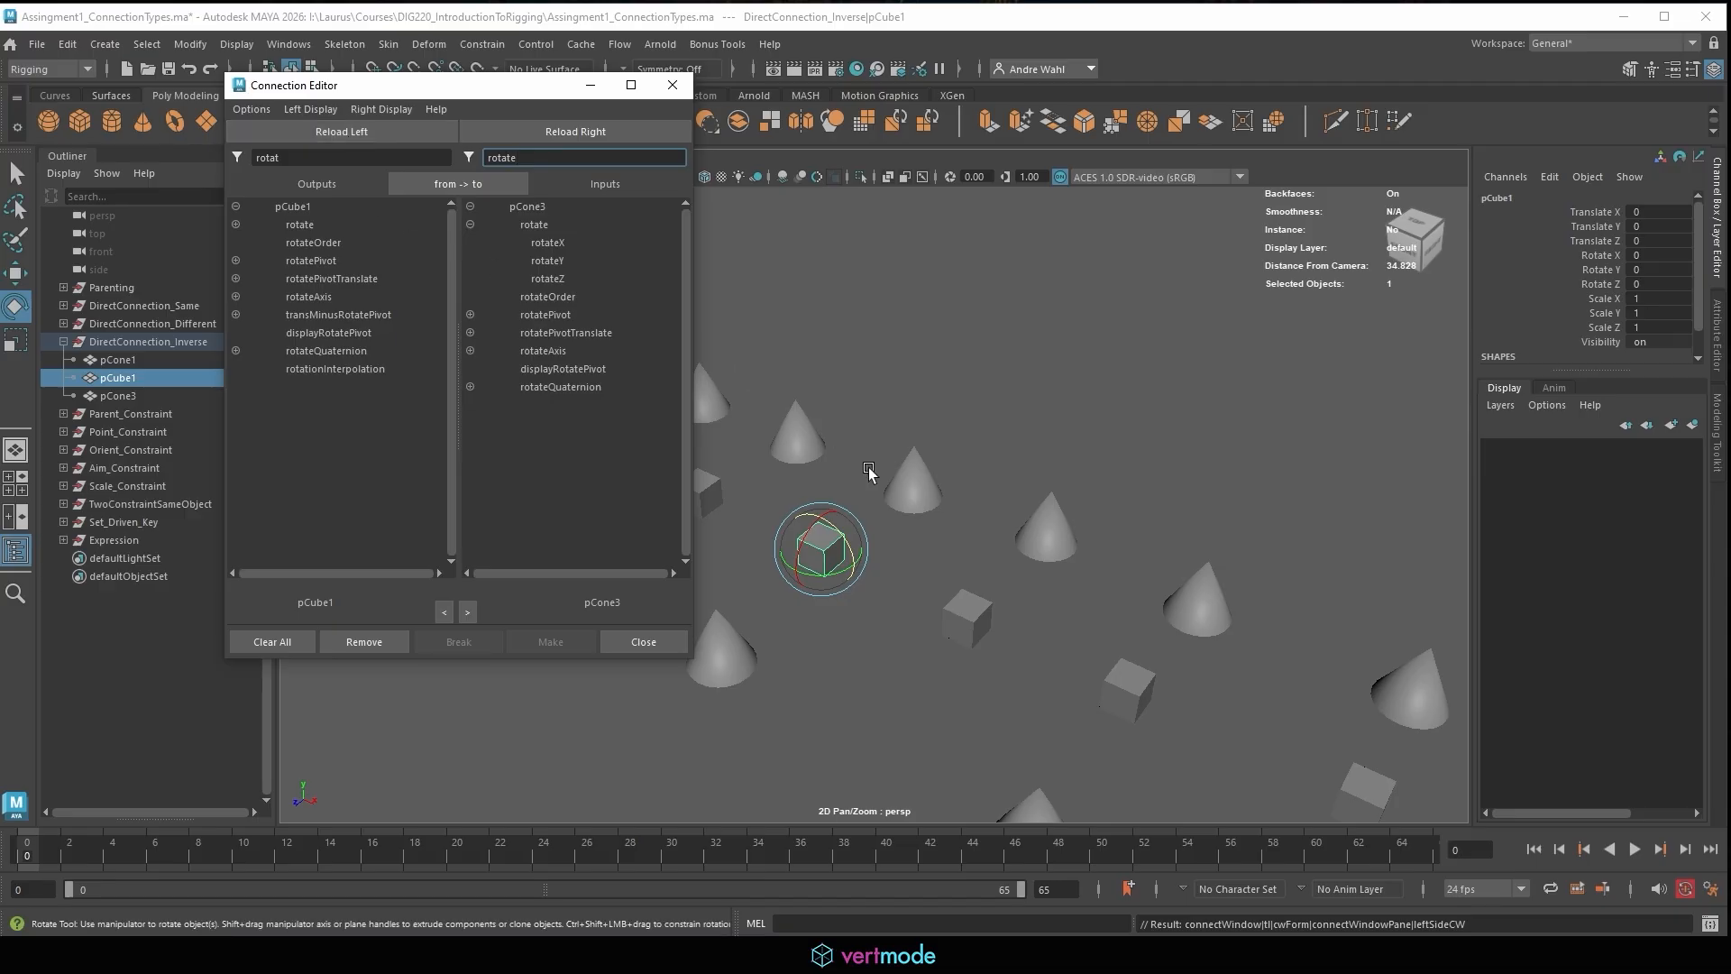
{"action": "left_click", "coordinate": [913, 469]}
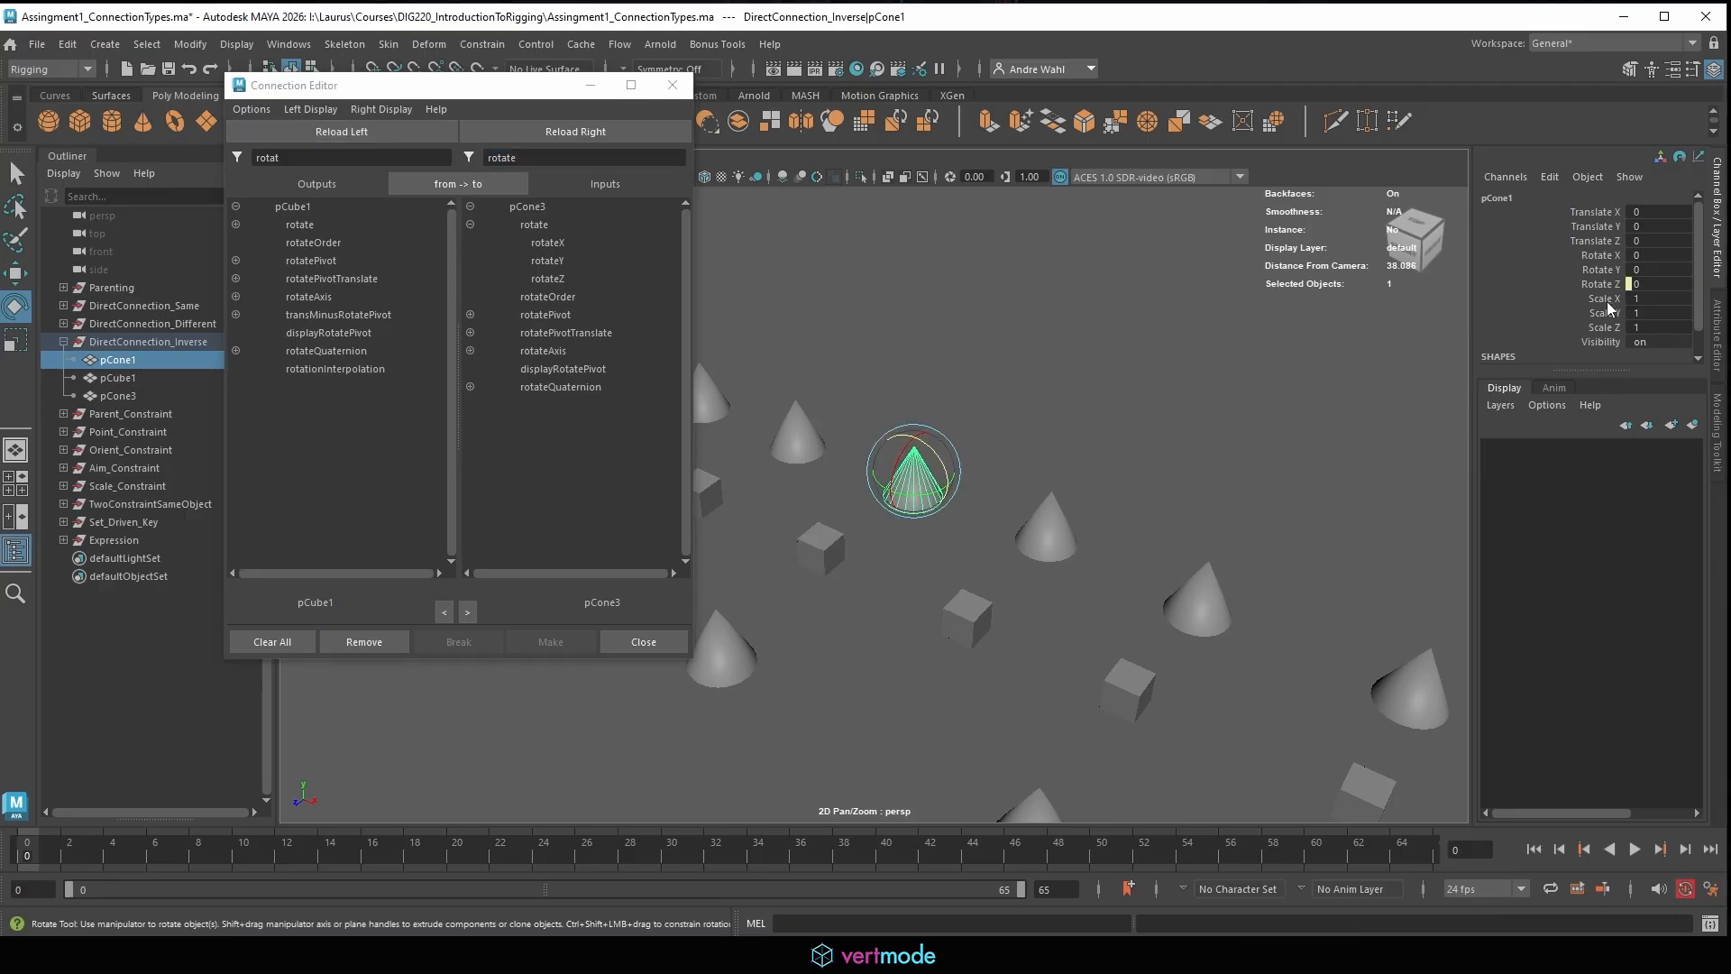
{"action": "left_click", "coordinate": [1605, 284]}
{"action": "right_click", "coordinate": [1603, 284]}
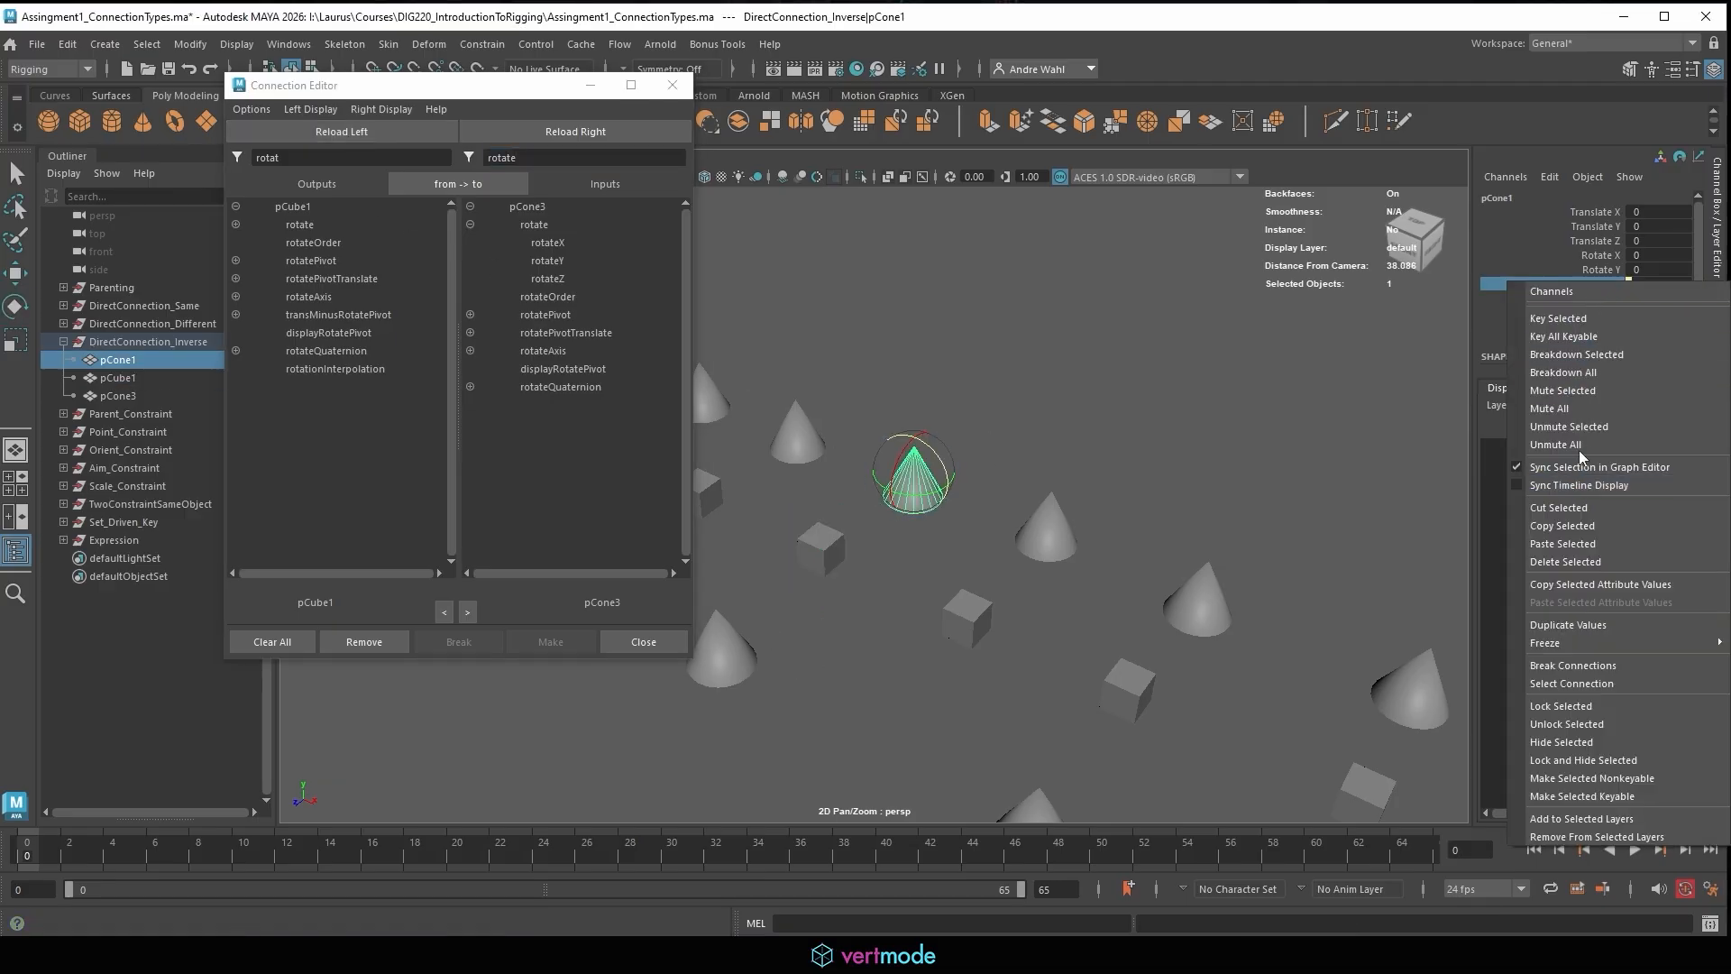
{"action": "left_click", "coordinate": [1573, 664]}
Load pCone1 as the input object and connect pCube1's rotateZ to pCone1's rotateZ.
{"action": "left_click", "coordinate": [580, 129]}
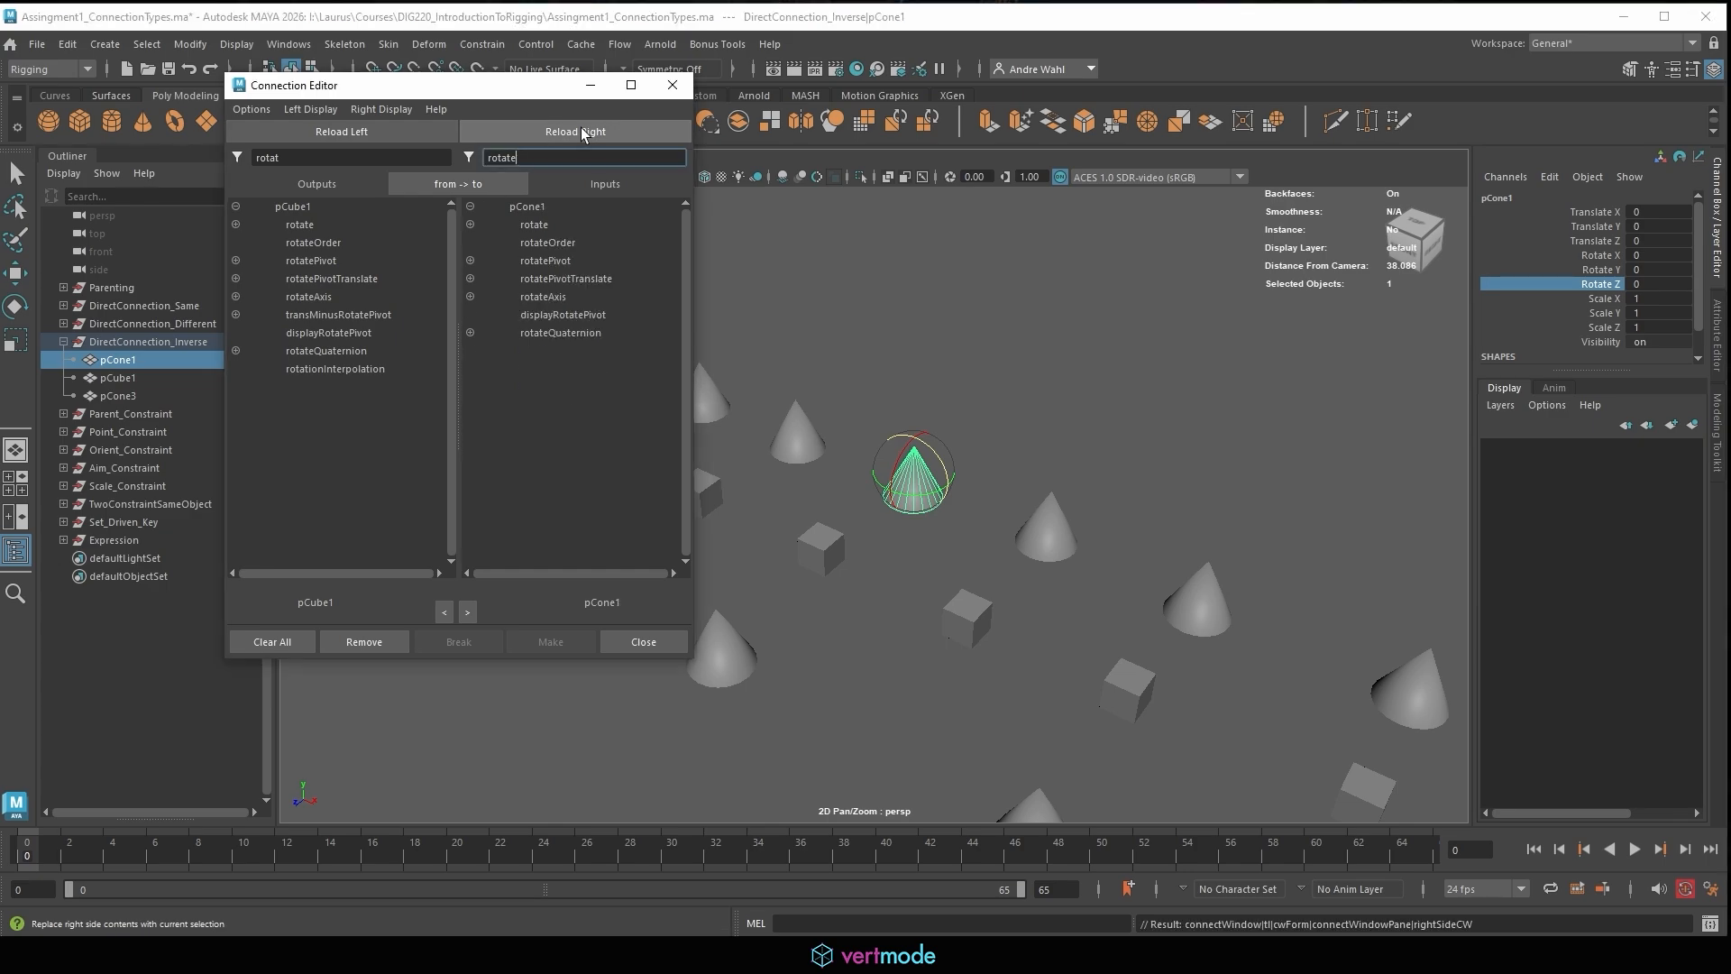
{"action": "left_click", "coordinate": [236, 225]}
{"action": "left_click", "coordinate": [315, 278]}
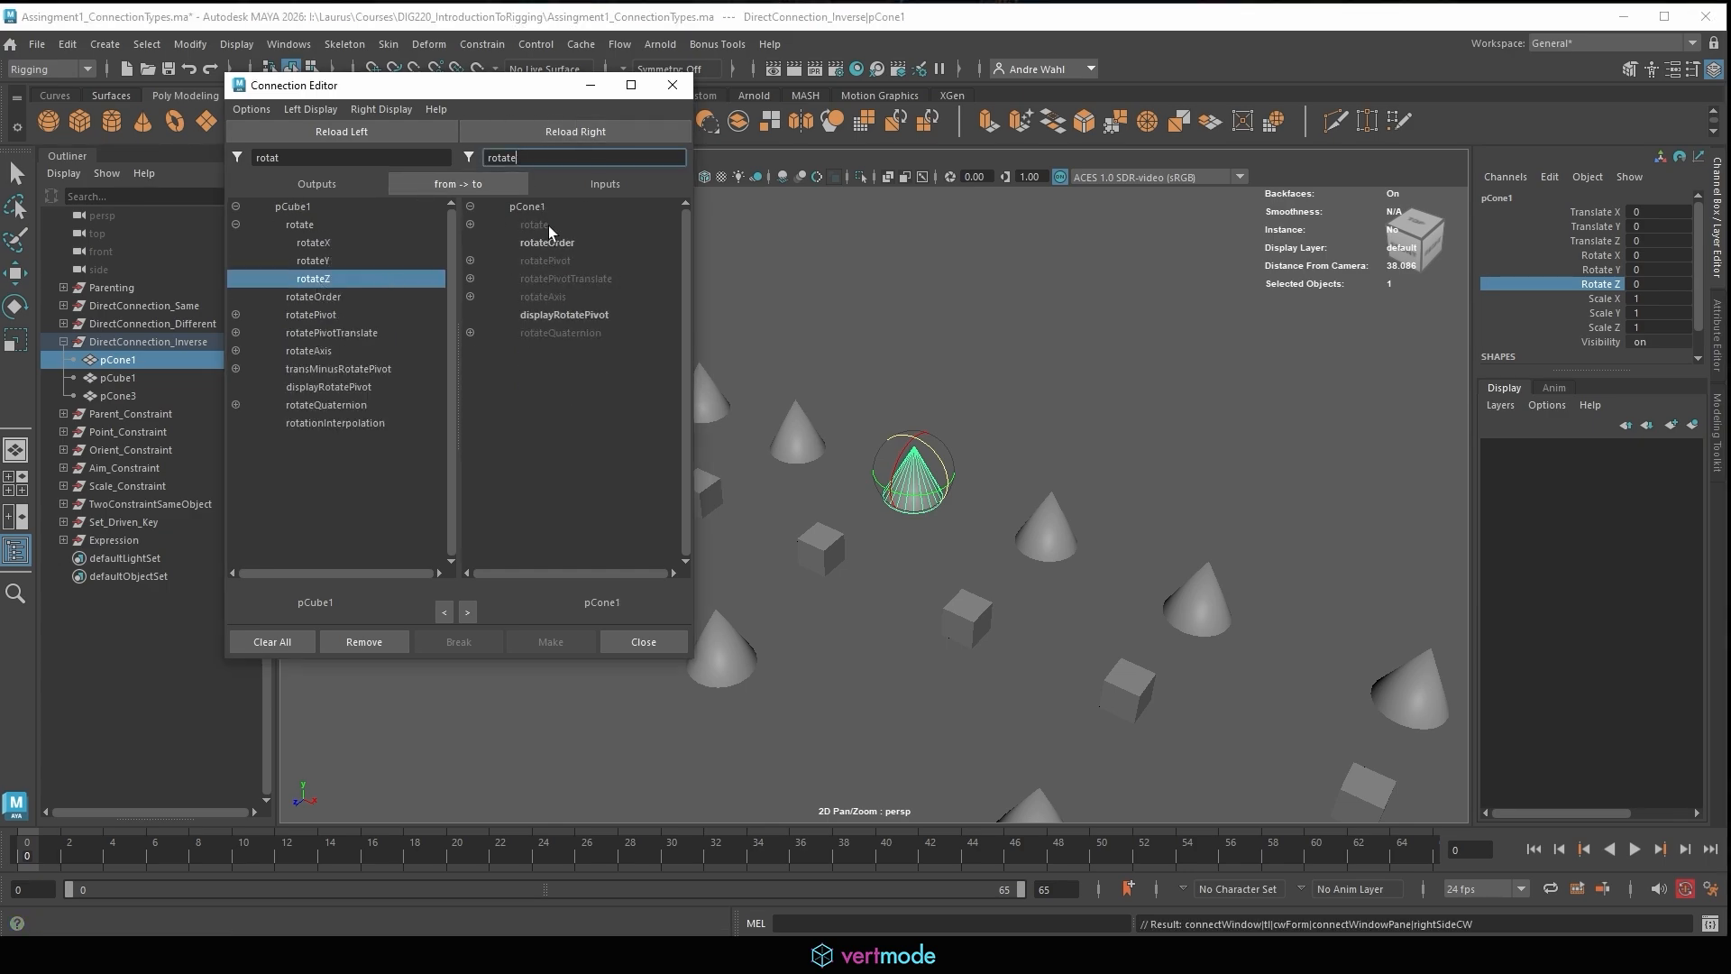
{"action": "left_click", "coordinate": [470, 224]}
{"action": "left_click", "coordinate": [569, 279]}
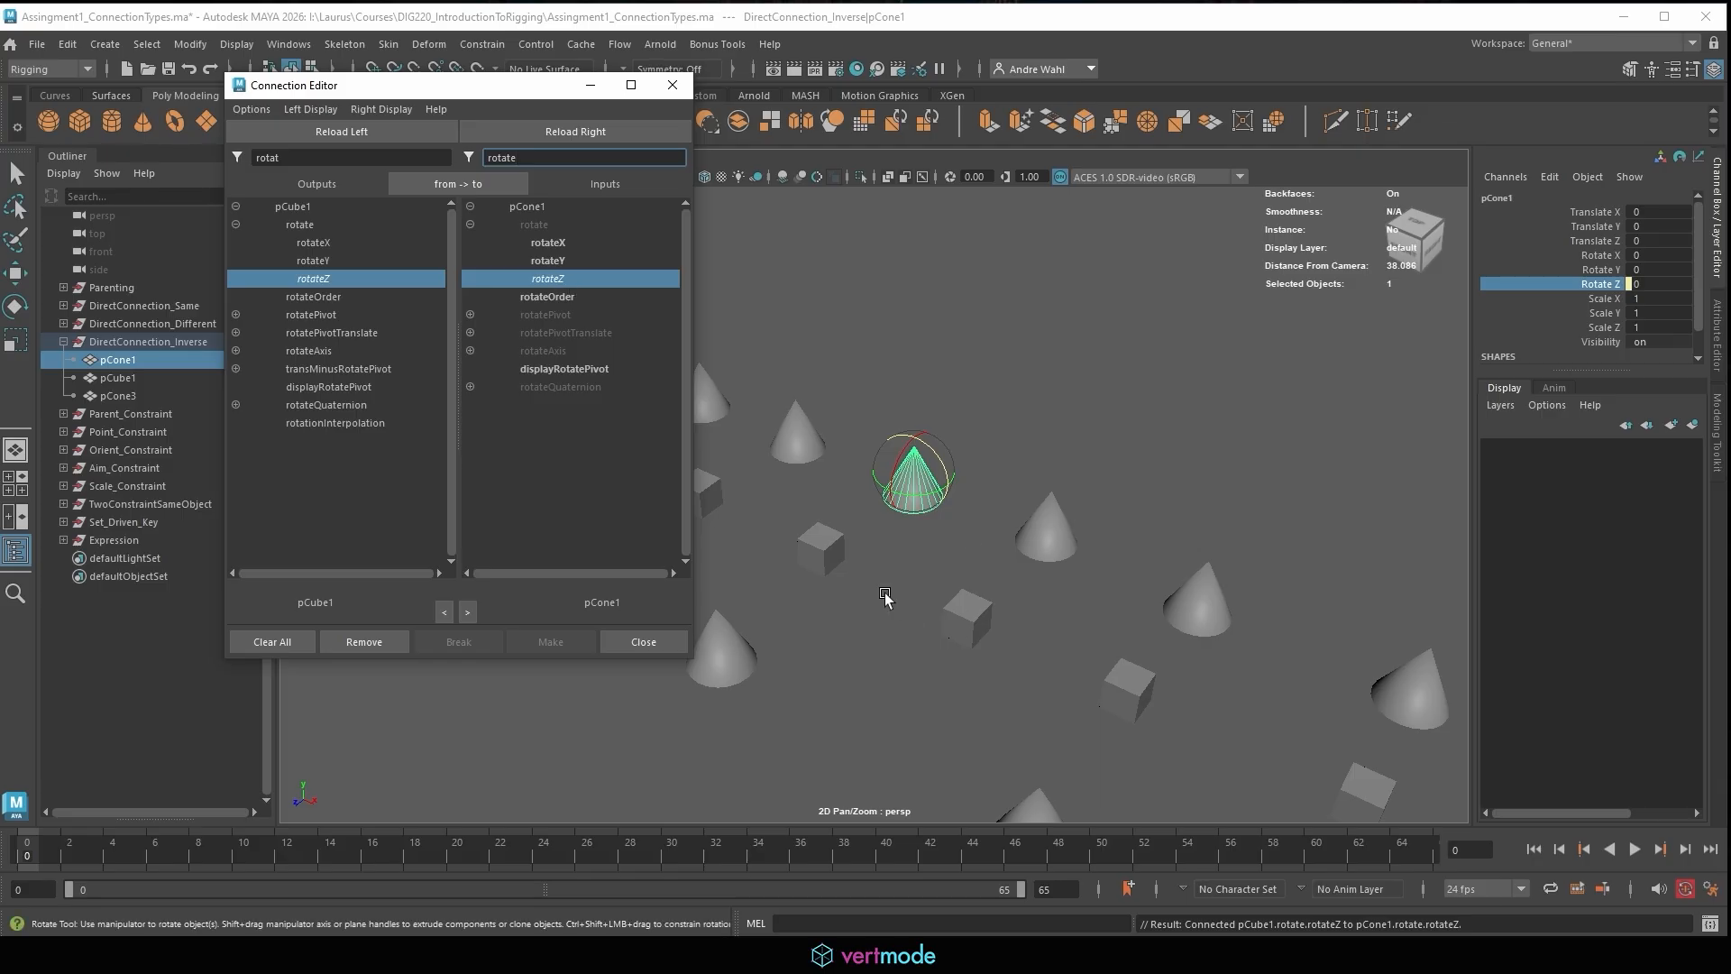
Rotate pCube1 back and forth about Z to test the connected cones, and reset its Rotate Z to 0.
{"action": "left_click", "coordinate": [823, 548]}
{"action": "left_click_drag", "start_coordinate": [851, 573], "coordinate": [799, 481]}
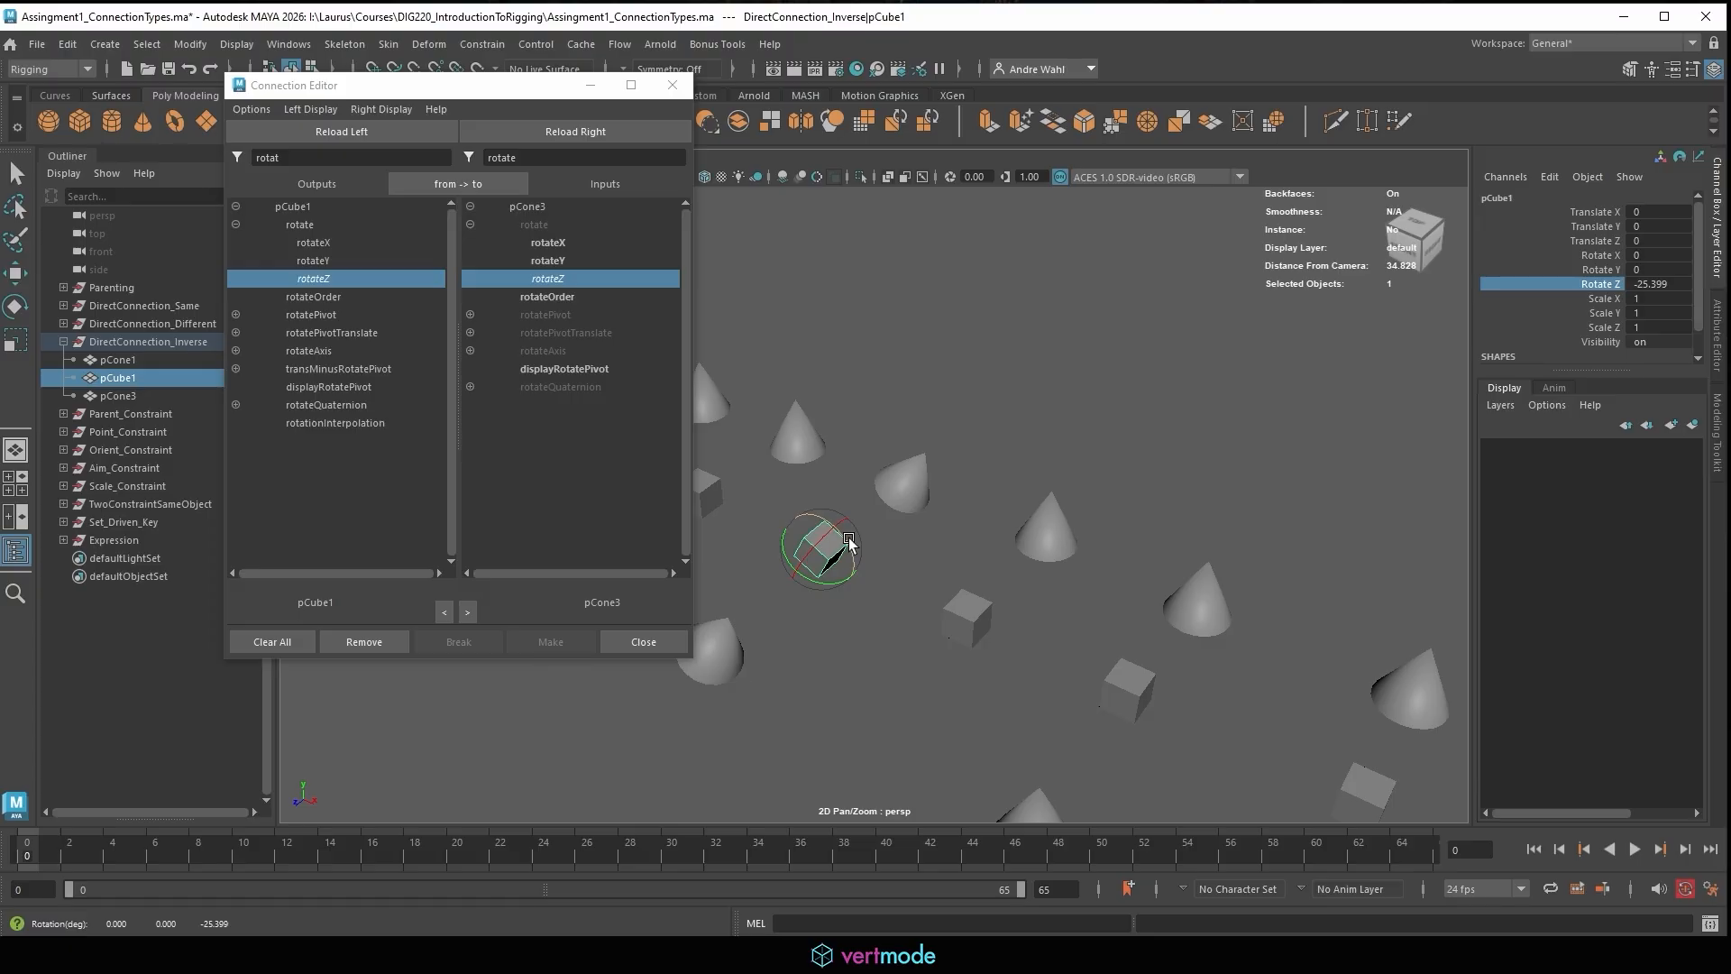
{"action": "left_click_drag", "start_coordinate": [847, 543], "coordinate": [776, 517]}
{"action": "double_click", "coordinate": [1661, 284]}
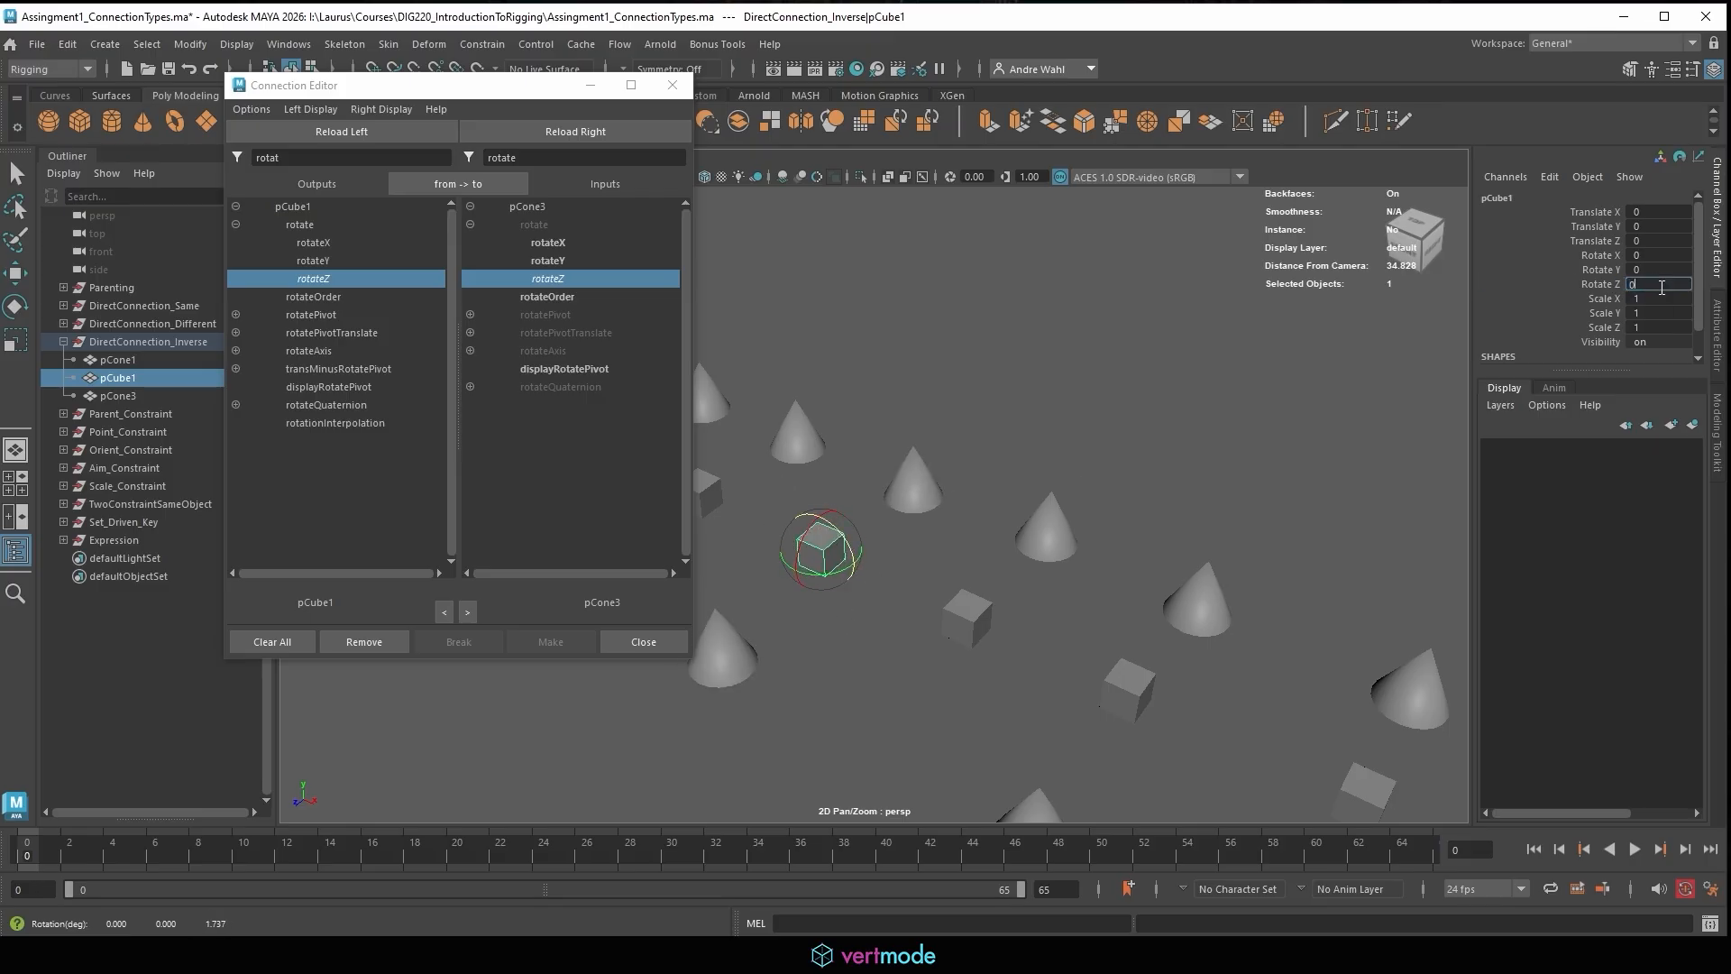
{"action": "key", "text": "Return"}
Close the Connection Editor and open the Node Editor with pCube1 selected.
{"action": "left_click", "coordinate": [673, 85]}
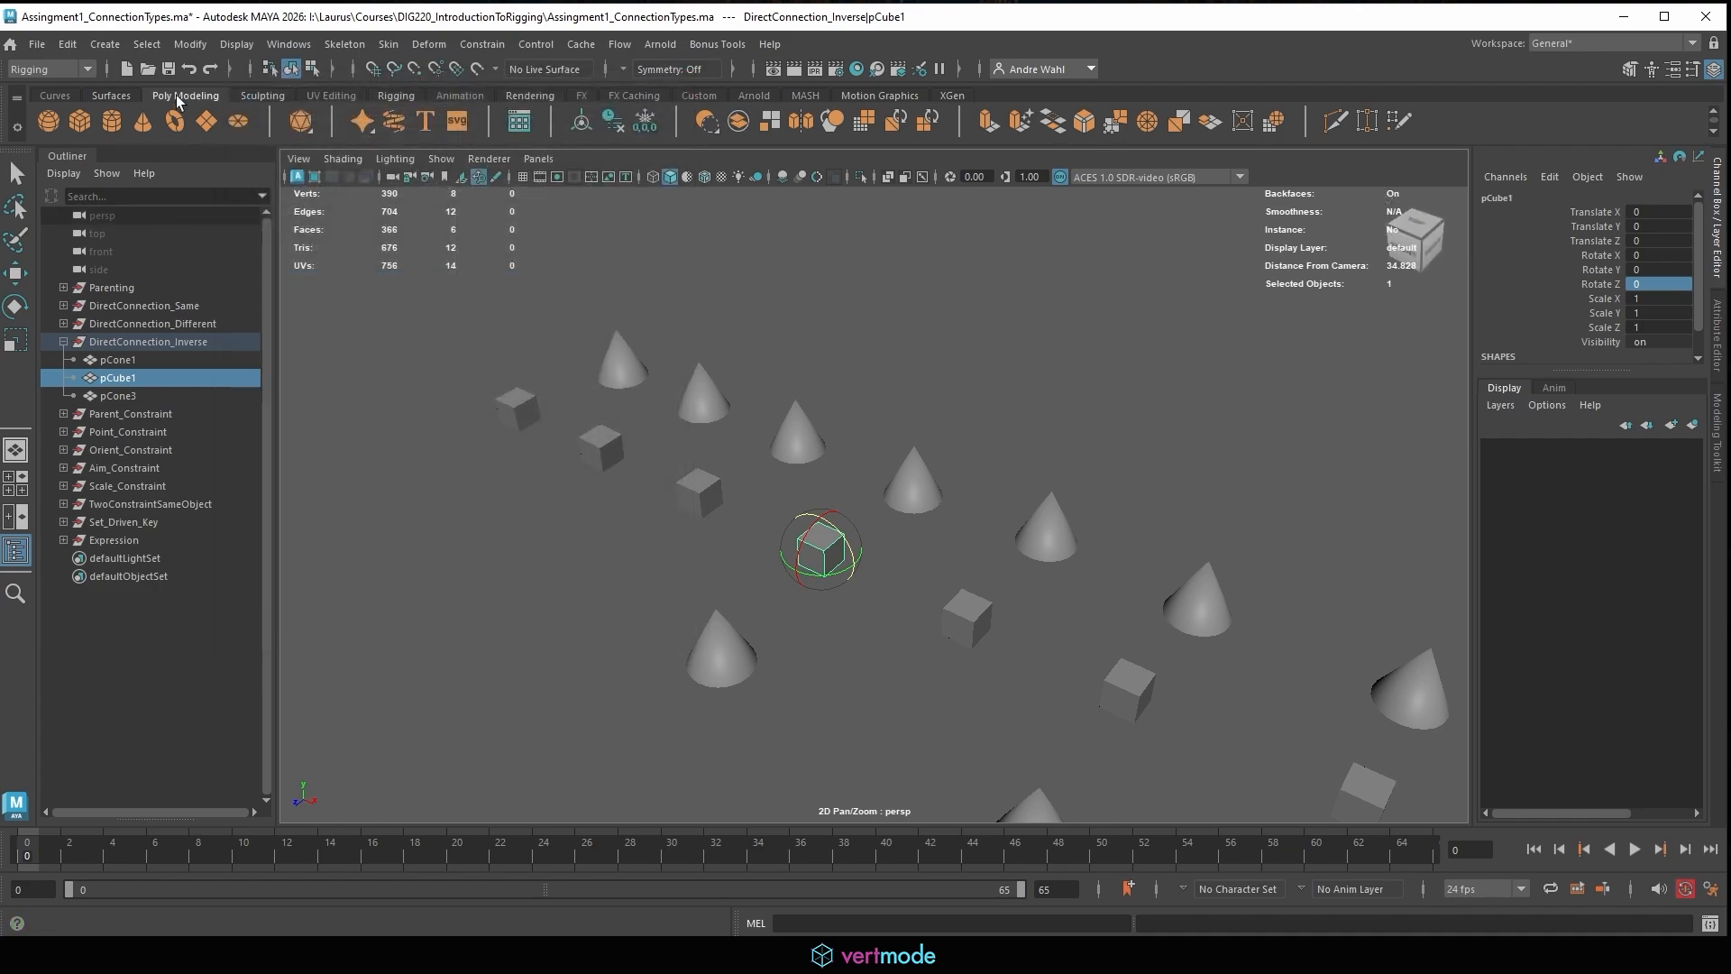
{"action": "left_click", "coordinate": [287, 44]}
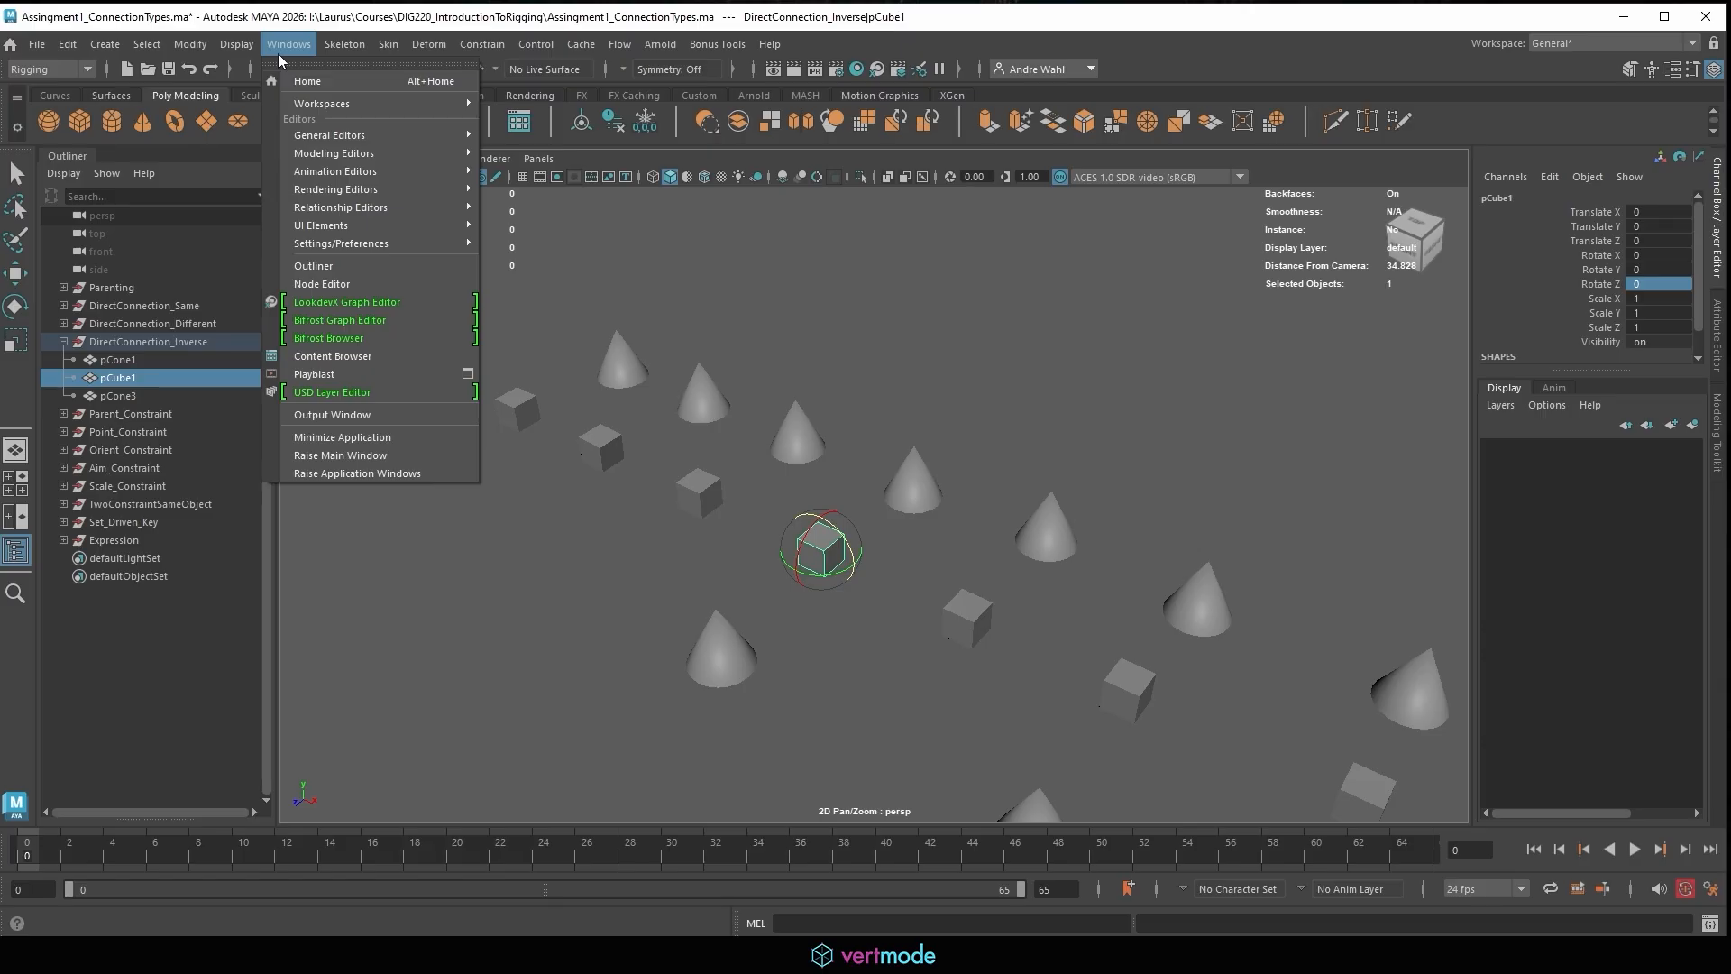
{"action": "left_click", "coordinate": [398, 289]}
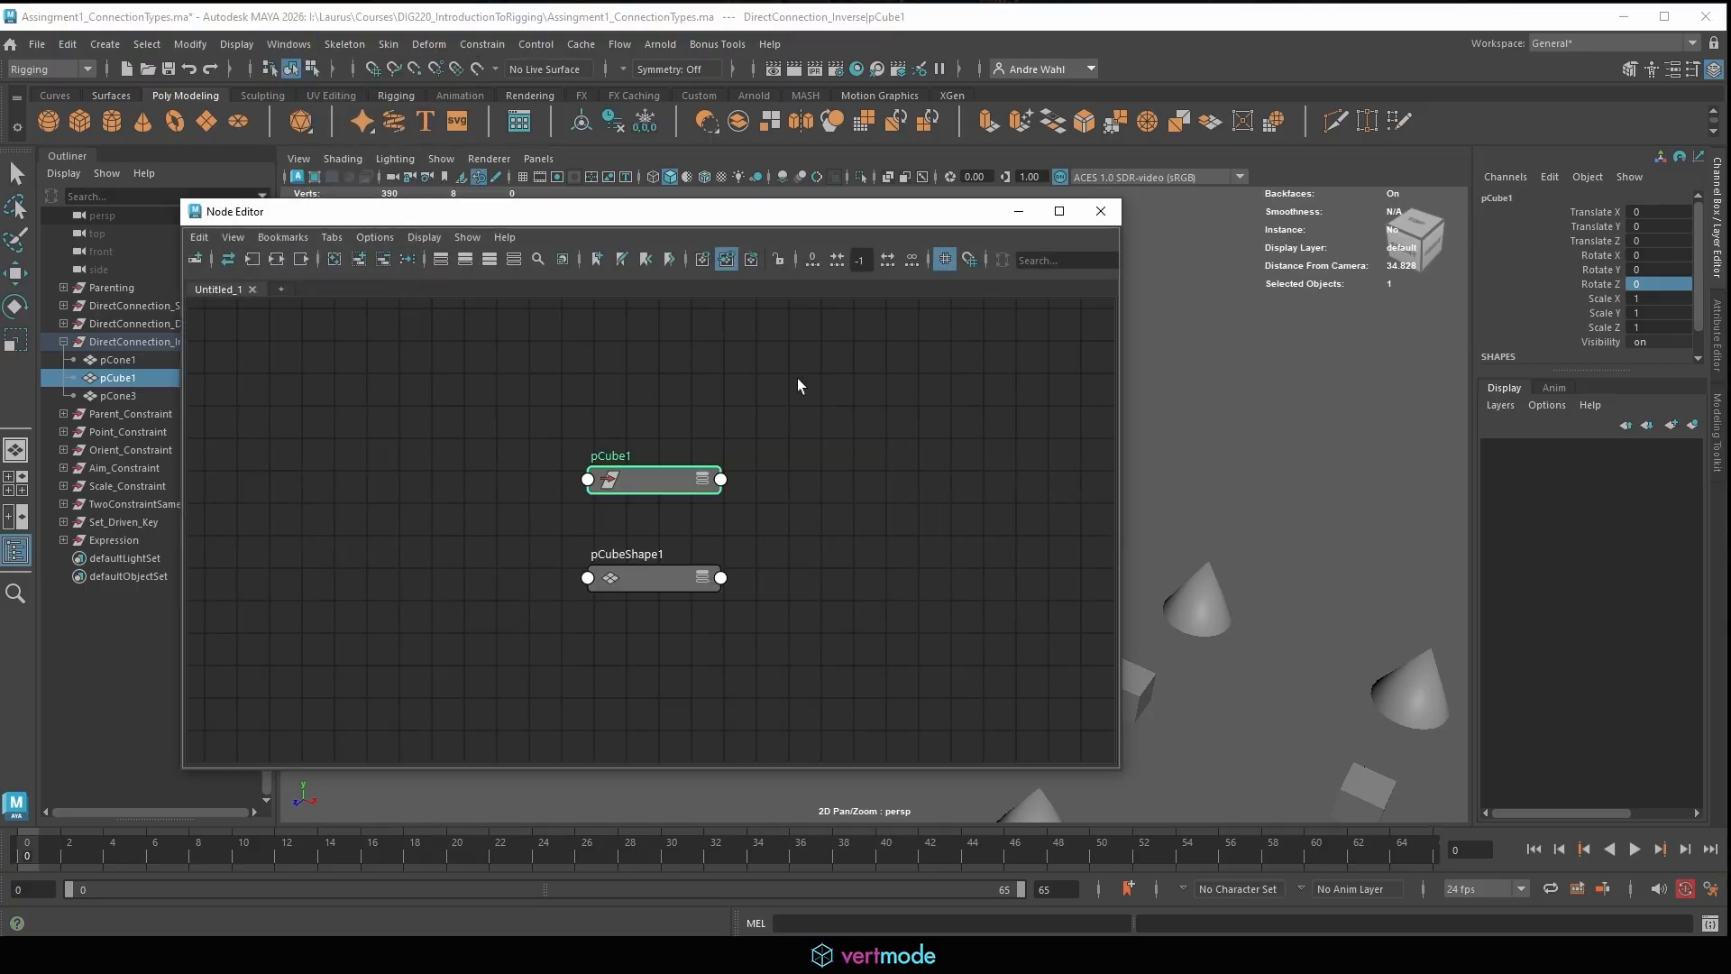
Enlarge the Node Editor window and place it over the viewport with the pCube1 nodes in view.
{"action": "left_click_drag", "start_coordinate": [554, 228], "coordinate": [484, 166]}
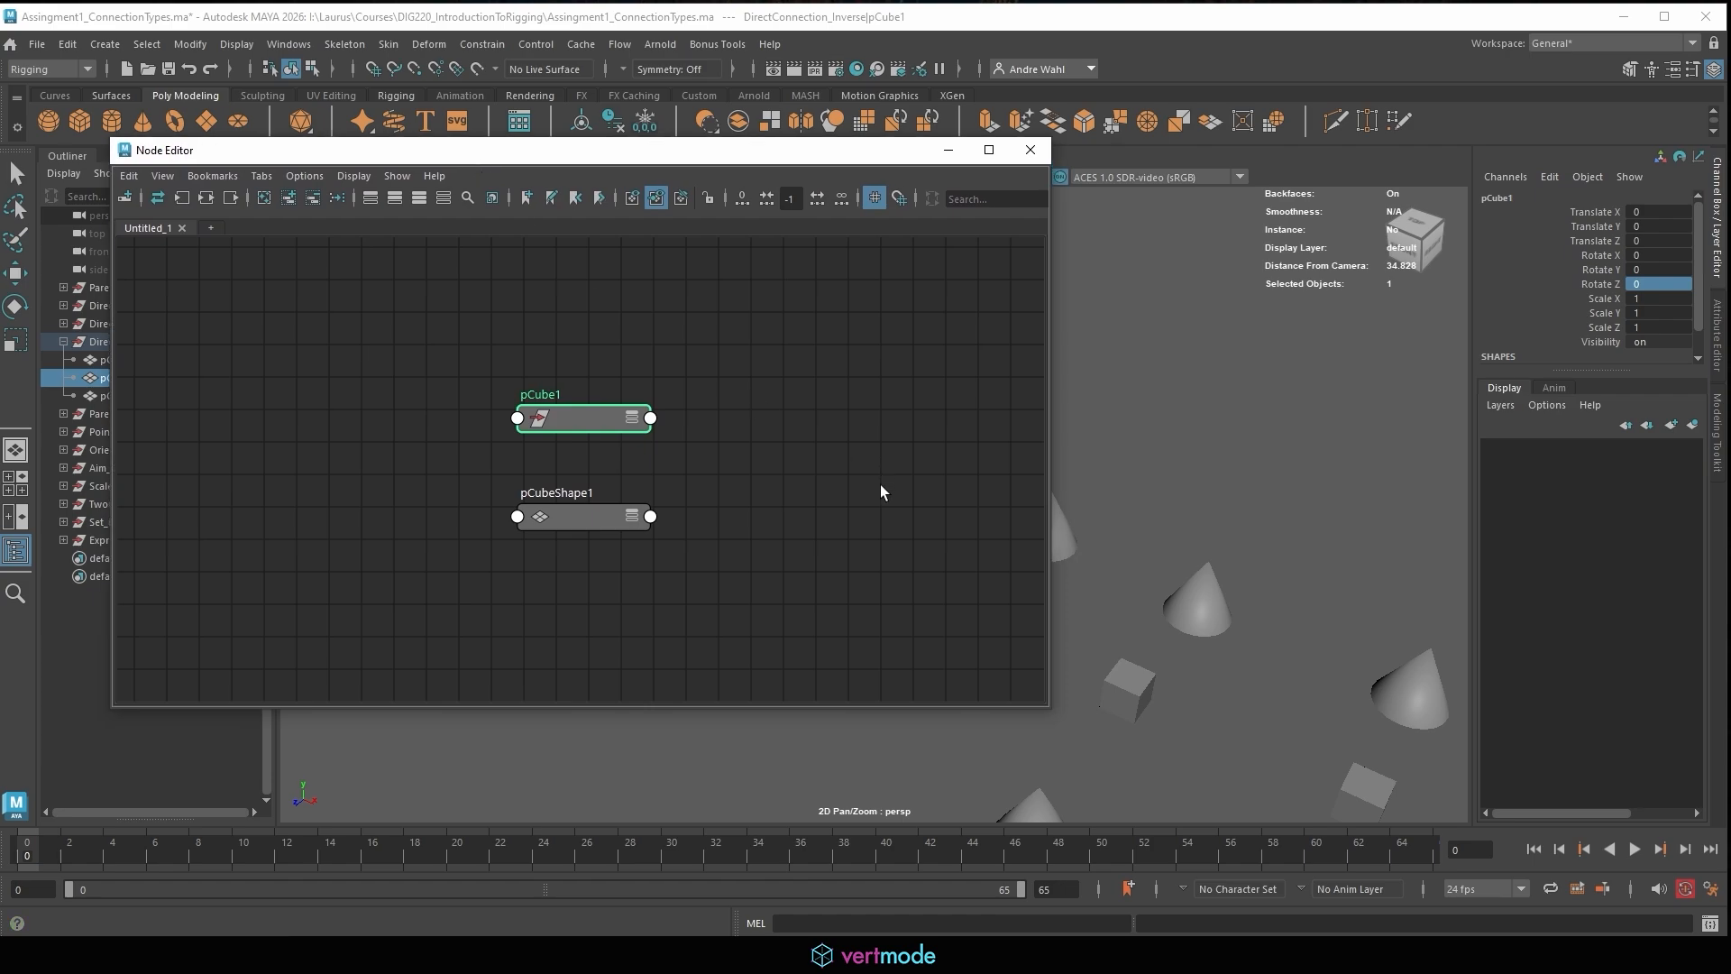
{"action": "left_click_drag", "start_coordinate": [1047, 713], "coordinate": [1354, 935]}
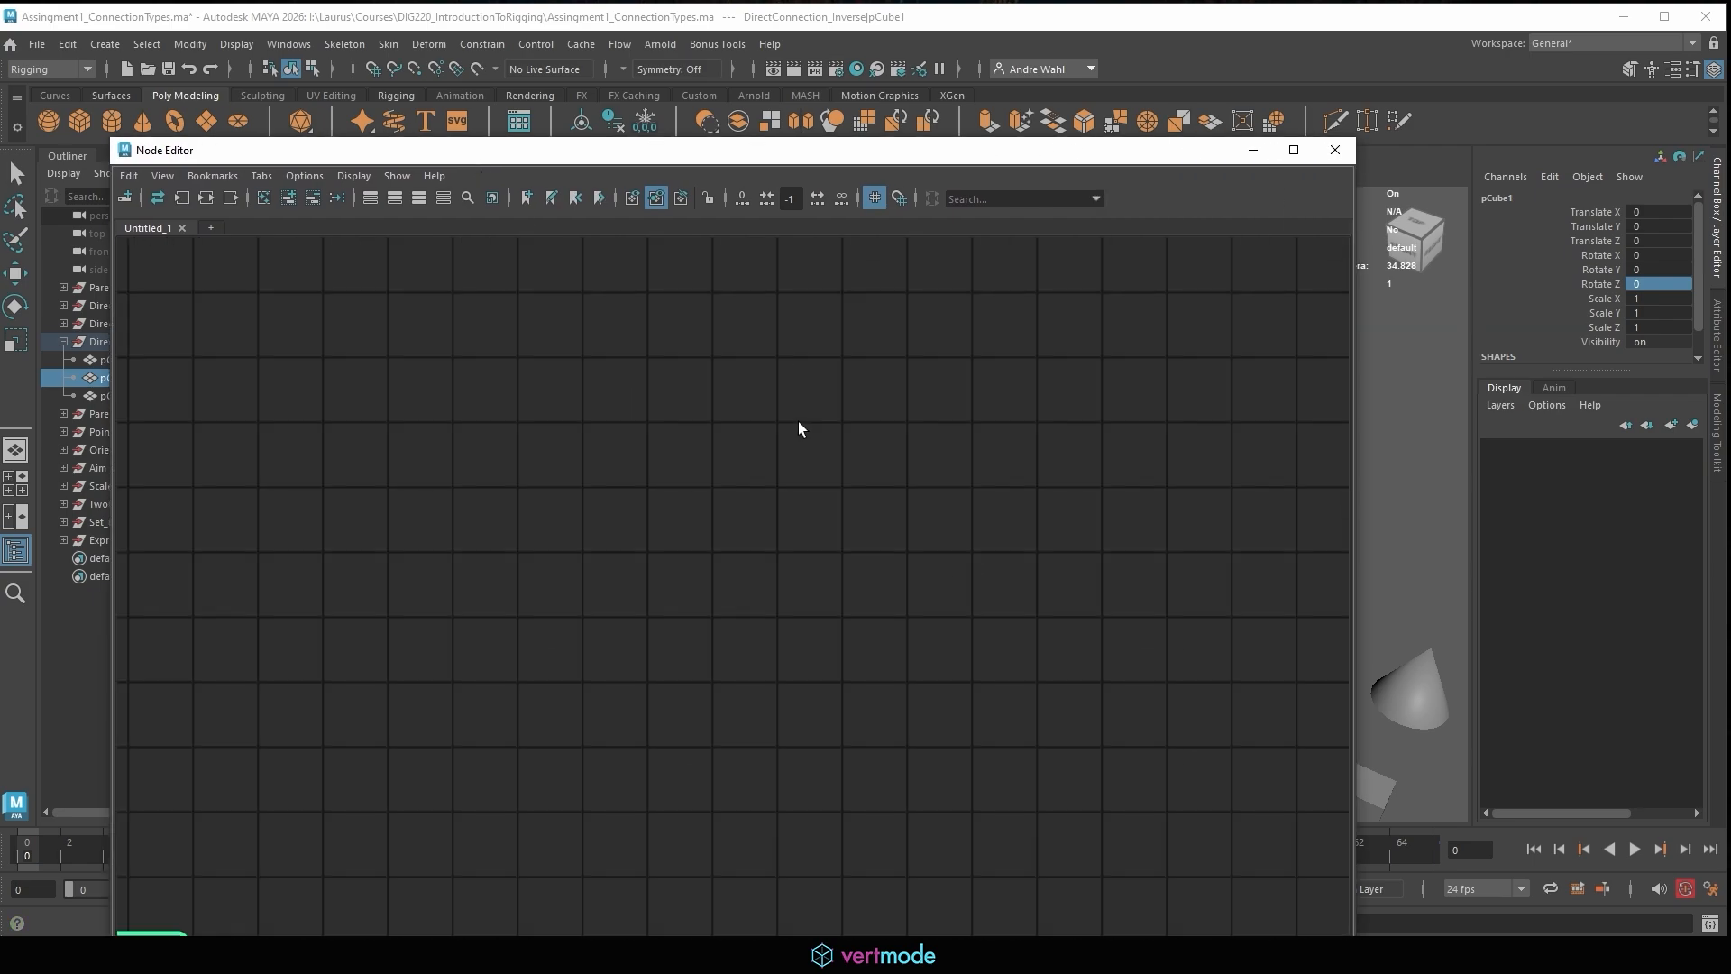
{"action": "left_click_drag", "start_coordinate": [455, 150], "coordinate": [1217, 70]}
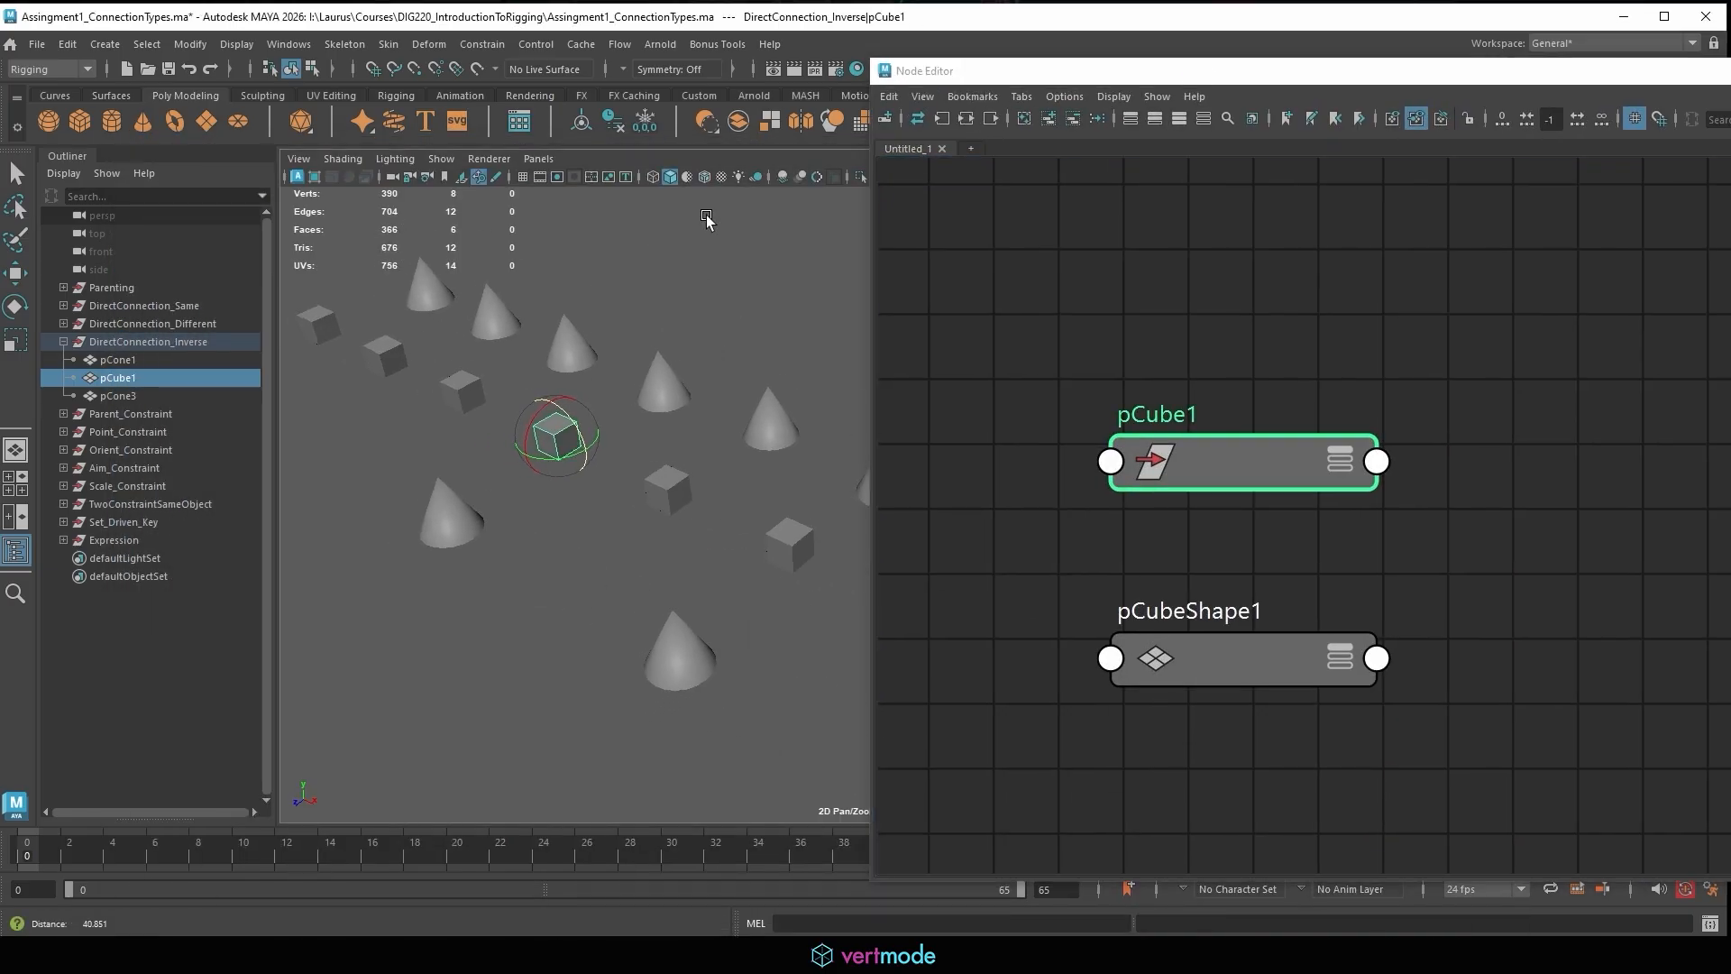
{"action": "left_click_drag", "start_coordinate": [947, 72], "coordinate": [360, 51]}
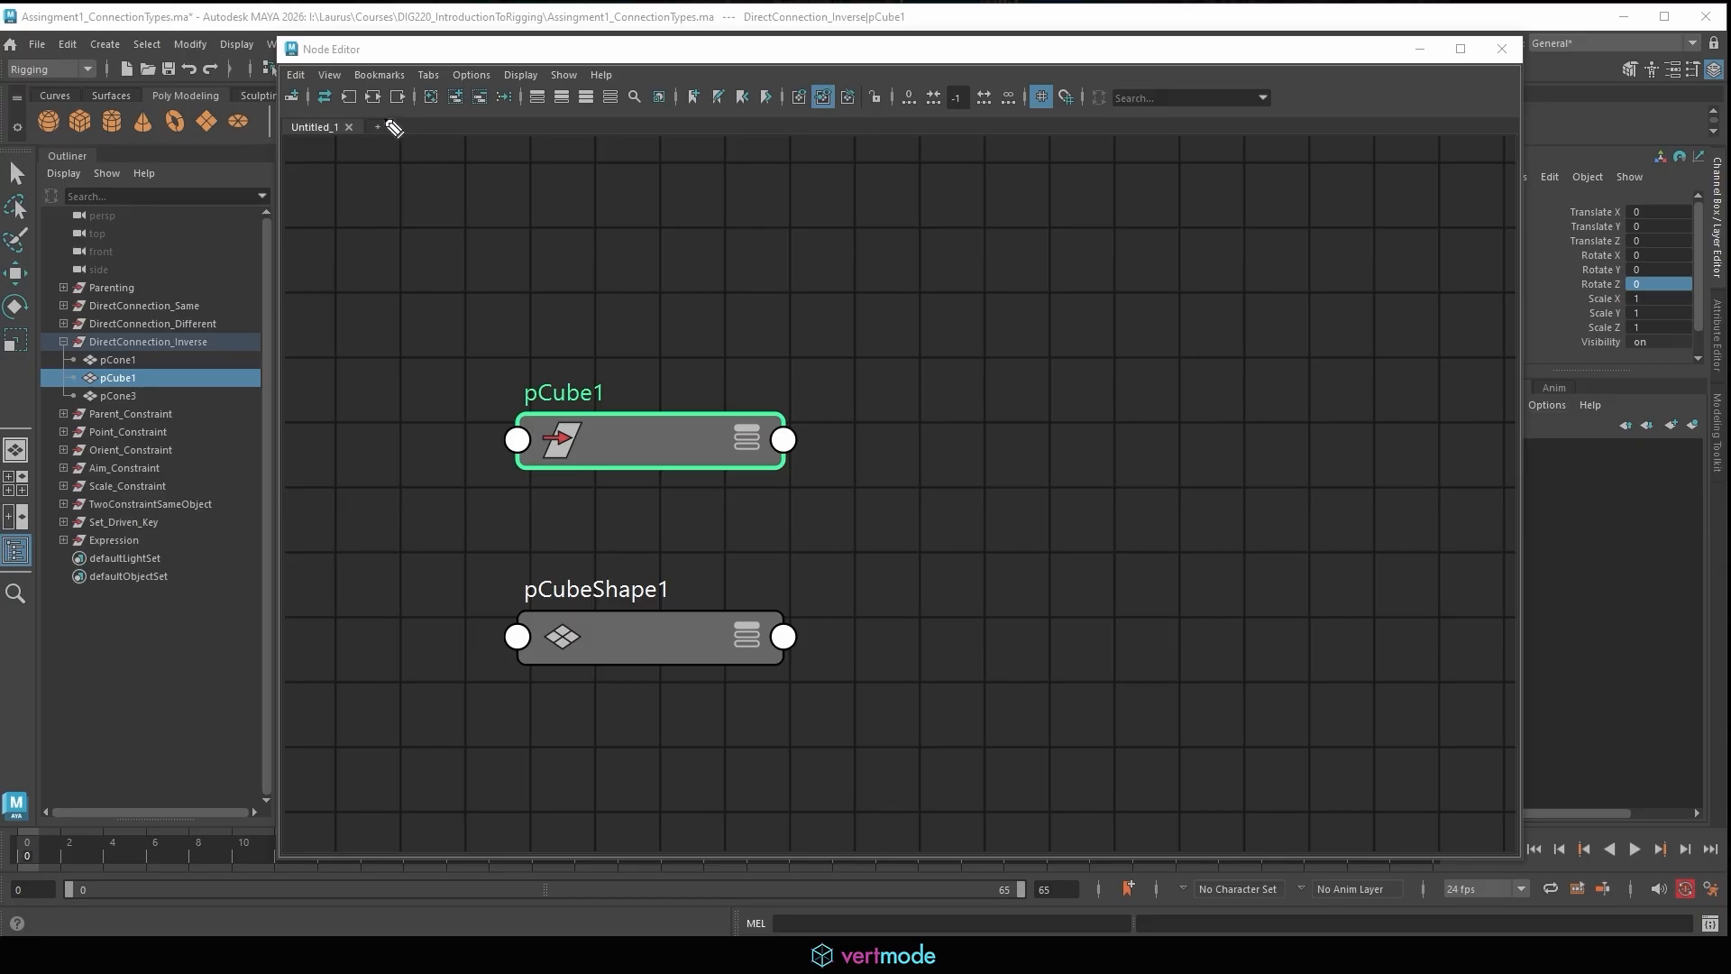
{"action": "mouse_move", "coordinate": [395, 128]}
{"action": "left_mouse_down"}
{"action": "mouse_move", "coordinate": [387, 77]}
{"action": "mouse_move", "coordinate": [408, 131]}
{"action": "left_mouse_up"}
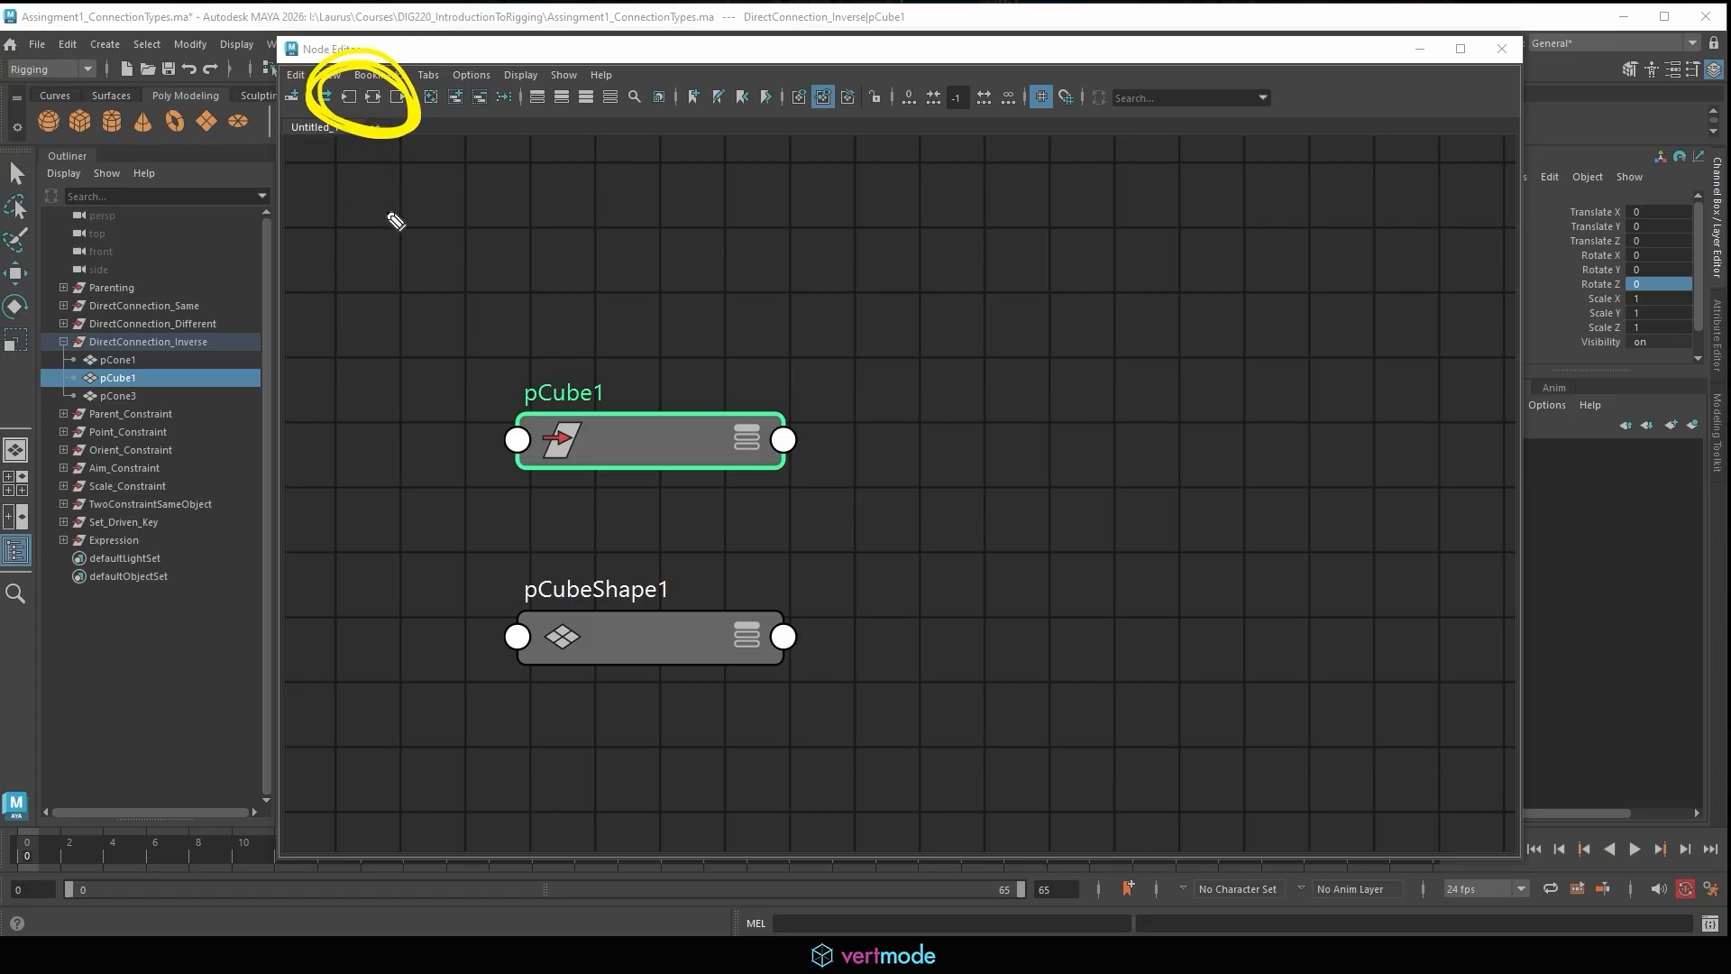
{"action": "mouse_move", "coordinate": [350, 261]}
{"action": "left_mouse_down"}
{"action": "mouse_move", "coordinate": [351, 214]}
{"action": "mouse_move", "coordinate": [402, 273]}
{"action": "mouse_move", "coordinate": [356, 232]}
{"action": "mouse_move", "coordinate": [359, 193]}
{"action": "mouse_move", "coordinate": [375, 174]}
{"action": "mouse_move", "coordinate": [433, 174]}
{"action": "left_mouse_up"}
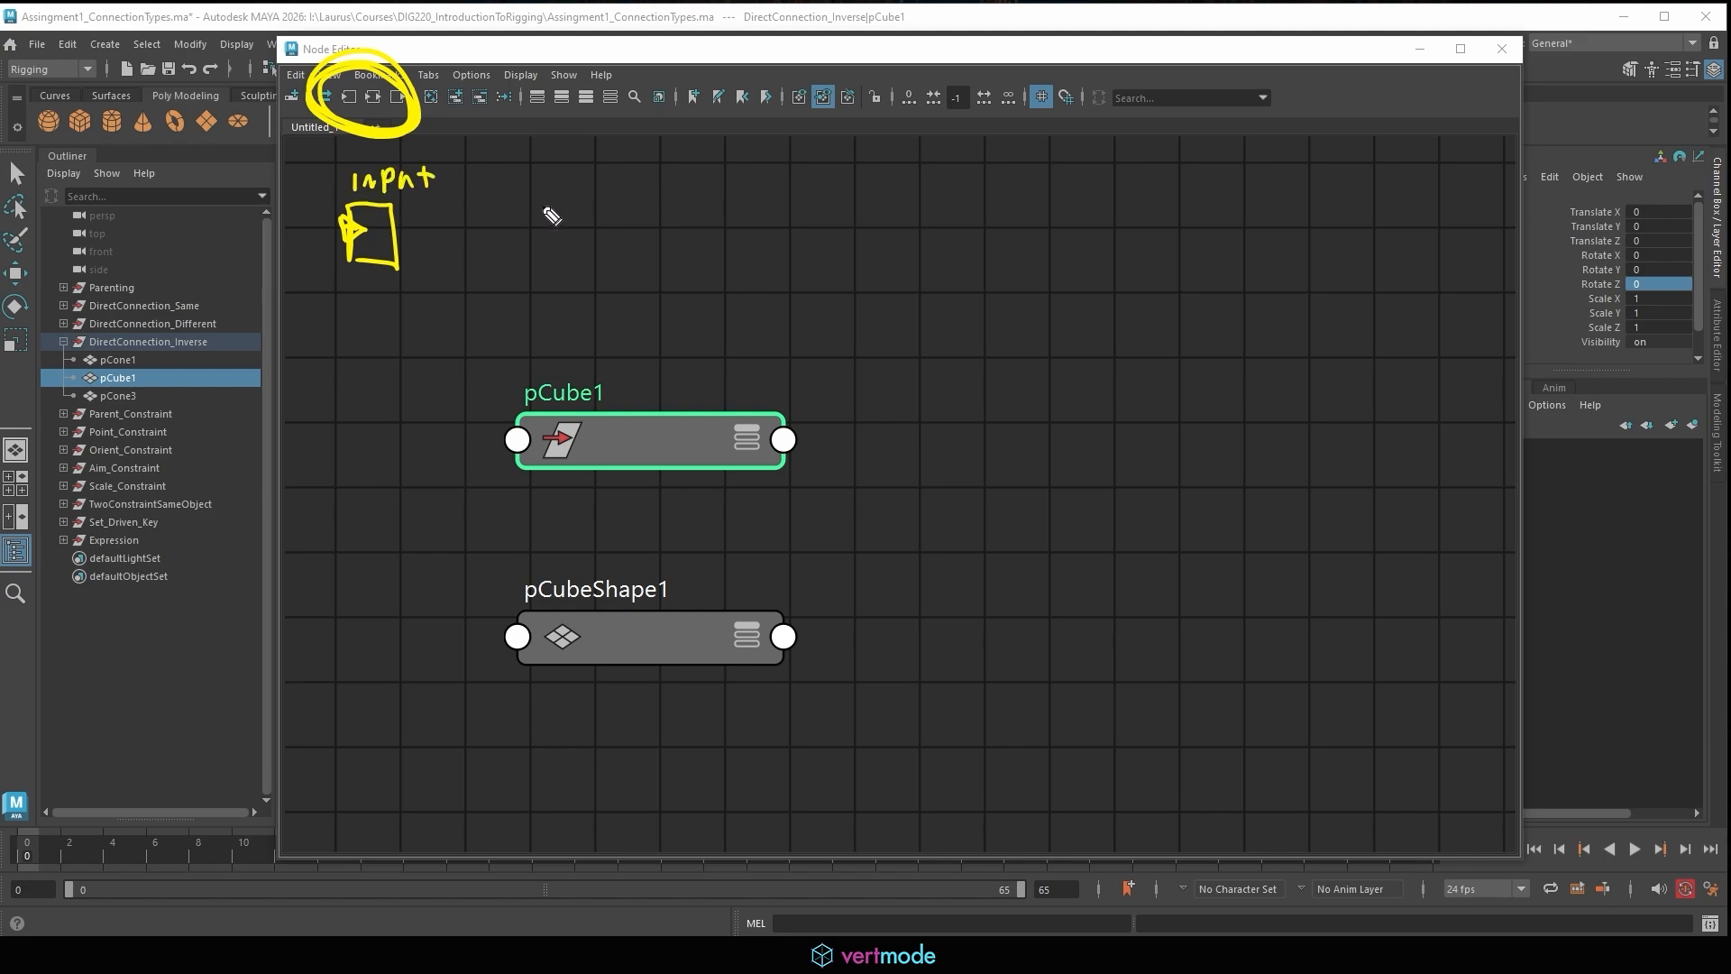
{"action": "mouse_move", "coordinate": [539, 267]}
{"action": "left_mouse_down"}
{"action": "mouse_move", "coordinate": [583, 207]}
{"action": "mouse_move", "coordinate": [600, 275]}
{"action": "mouse_move", "coordinate": [526, 232]}
{"action": "mouse_move", "coordinate": [647, 246]}
{"action": "mouse_move", "coordinate": [625, 227]}
{"action": "left_mouse_up"}
{"action": "mouse_move", "coordinate": [512, 168]}
{"action": "left_mouse_down"}
{"action": "mouse_move", "coordinate": [537, 187]}
{"action": "mouse_move", "coordinate": [694, 165]}
{"action": "left_mouse_up"}
{"action": "mouse_move", "coordinate": [811, 272]}
{"action": "left_mouse_down"}
{"action": "mouse_move", "coordinate": [809, 189]}
{"action": "mouse_move", "coordinate": [912, 275]}
{"action": "mouse_move", "coordinate": [812, 270]}
{"action": "left_mouse_up"}
{"action": "mouse_move", "coordinate": [908, 228]}
{"action": "left_mouse_down"}
{"action": "mouse_move", "coordinate": [924, 256]}
{"action": "mouse_move", "coordinate": [902, 216]}
{"action": "mouse_move", "coordinate": [928, 234]}
{"action": "mouse_move", "coordinate": [906, 228]}
{"action": "left_mouse_up"}
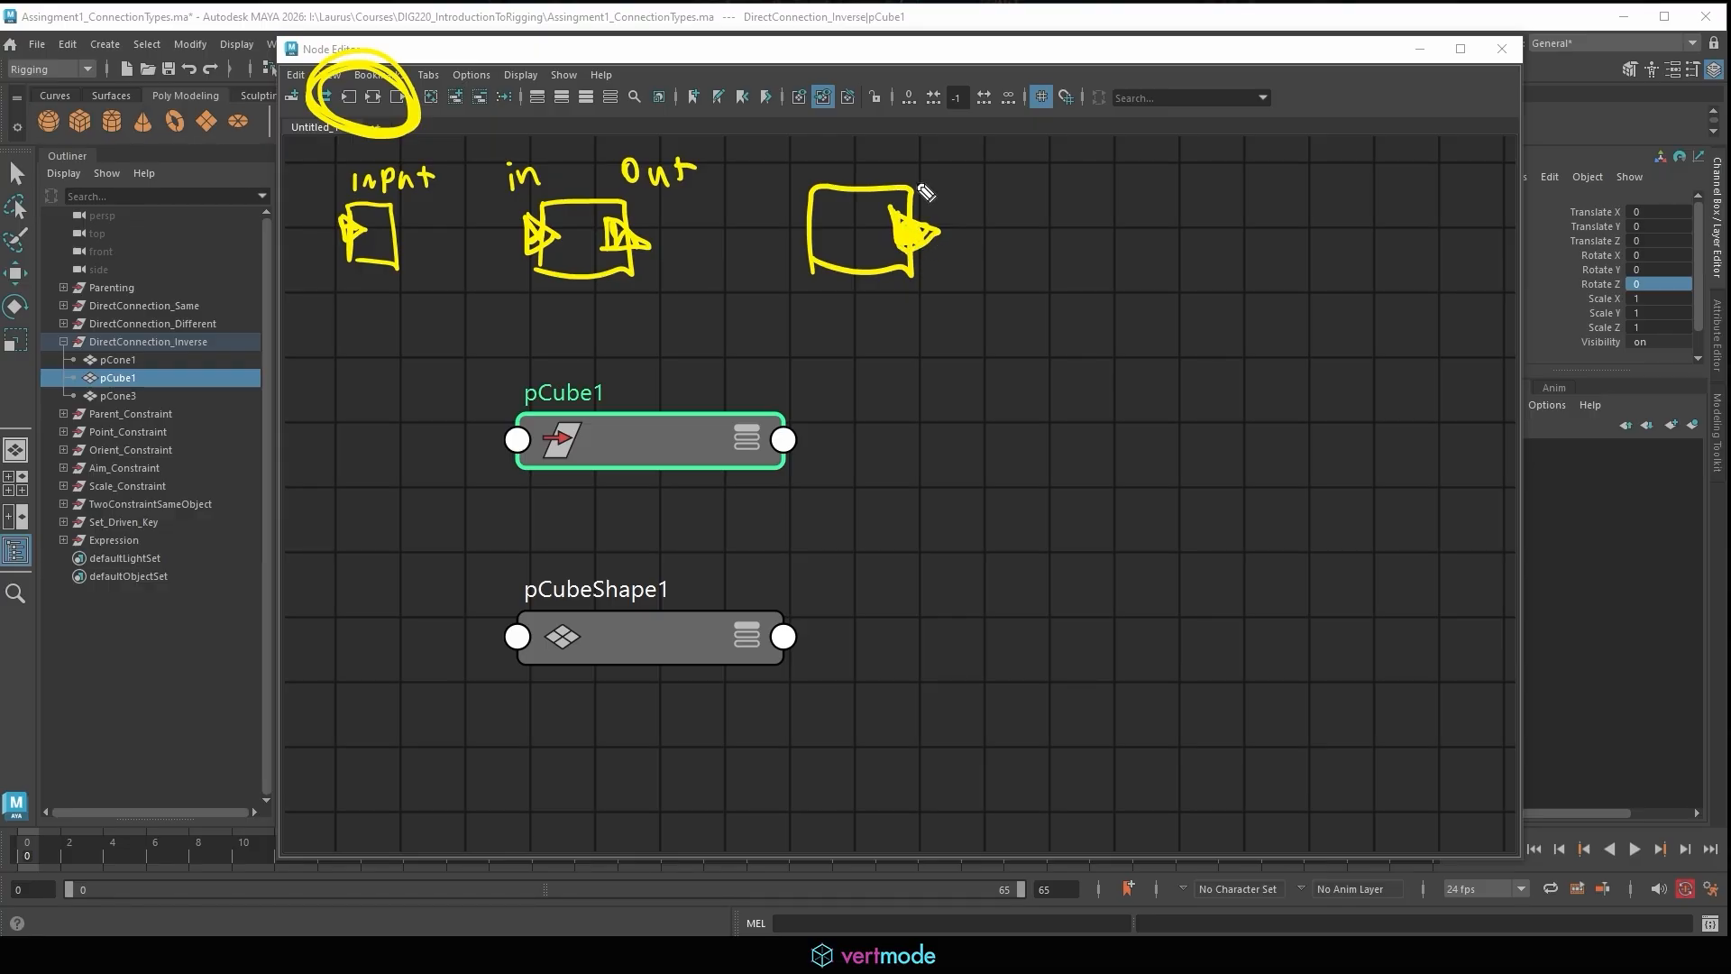
{"action": "mouse_move", "coordinate": [746, 140]}
{"action": "left_mouse_down"}
{"action": "mouse_move", "coordinate": [857, 532]}
{"action": "mouse_move", "coordinate": [901, 541]}
{"action": "left_mouse_up"}
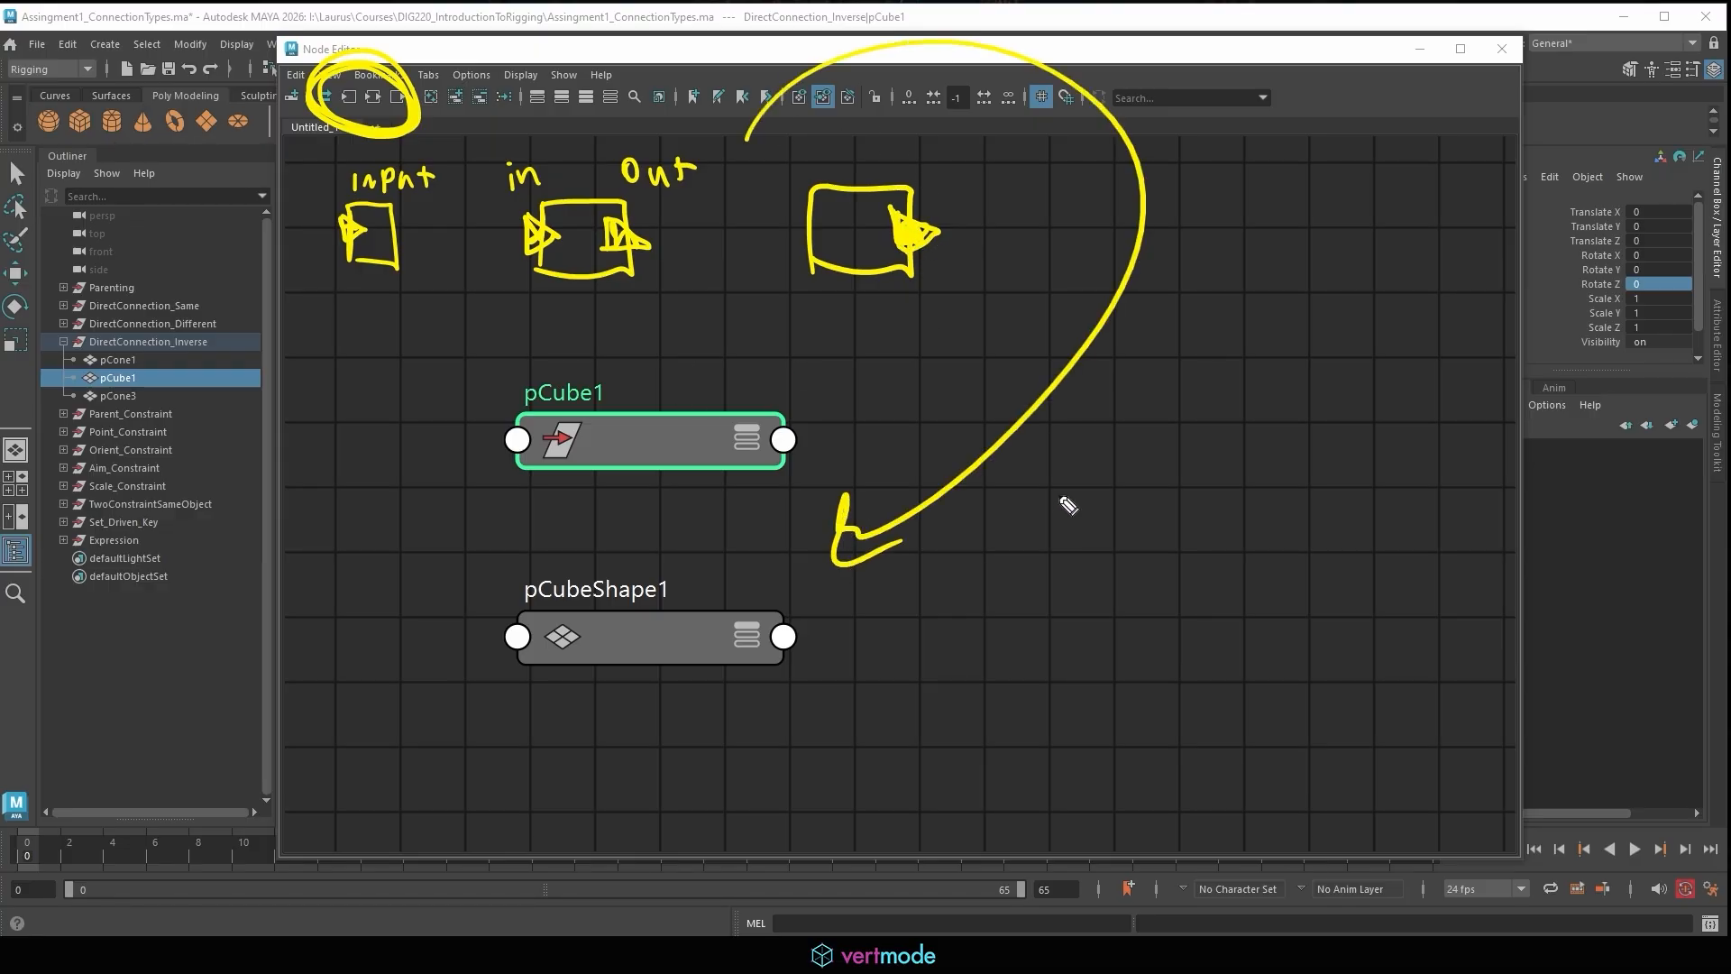
{"action": "mouse_move", "coordinate": [1060, 501]}
{"action": "left_mouse_down"}
{"action": "mouse_move", "coordinate": [1032, 545]}
{"action": "mouse_move", "coordinate": [1115, 491]}
{"action": "mouse_move", "coordinate": [1146, 521]}
{"action": "left_mouse_up"}
{"action": "left_click_drag", "start_coordinate": [993, 593], "coordinate": [1183, 542]}
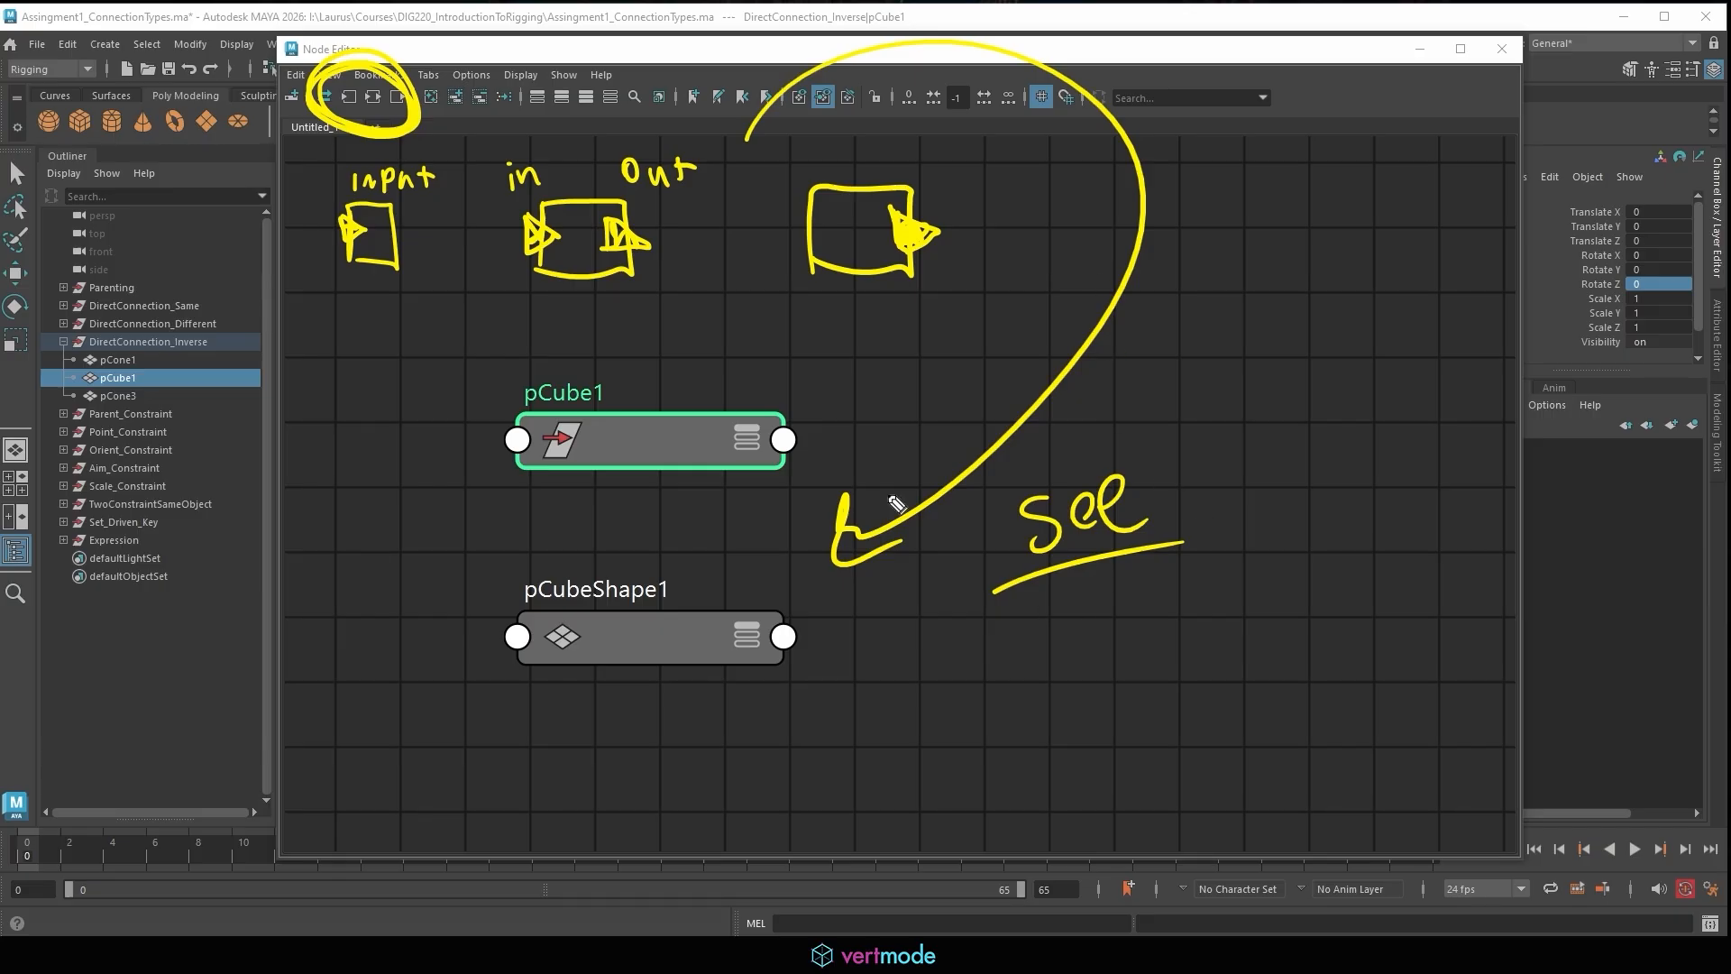
{"action": "left_click_drag", "start_coordinate": [659, 352], "coordinate": [781, 451]}
{"action": "mouse_move", "coordinate": [488, 408]}
{"action": "left_mouse_down"}
{"action": "mouse_move", "coordinate": [703, 320]}
{"action": "mouse_move", "coordinate": [487, 430]}
{"action": "left_mouse_up"}
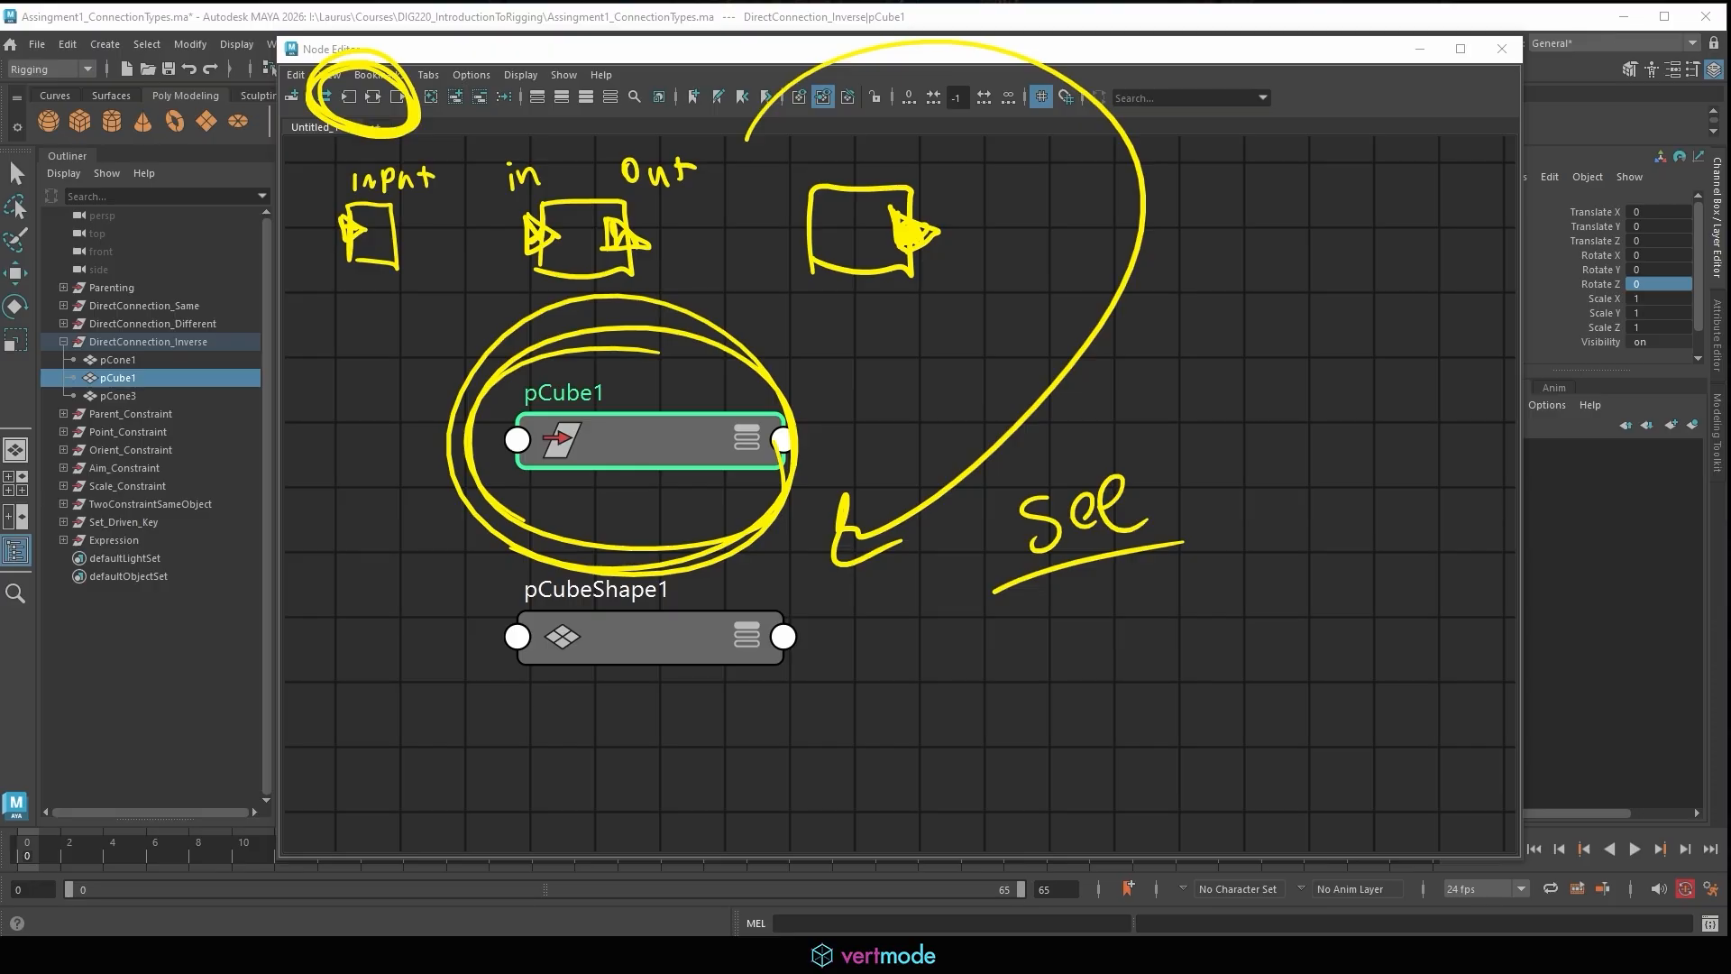
{"action": "key", "text": "Escape"}
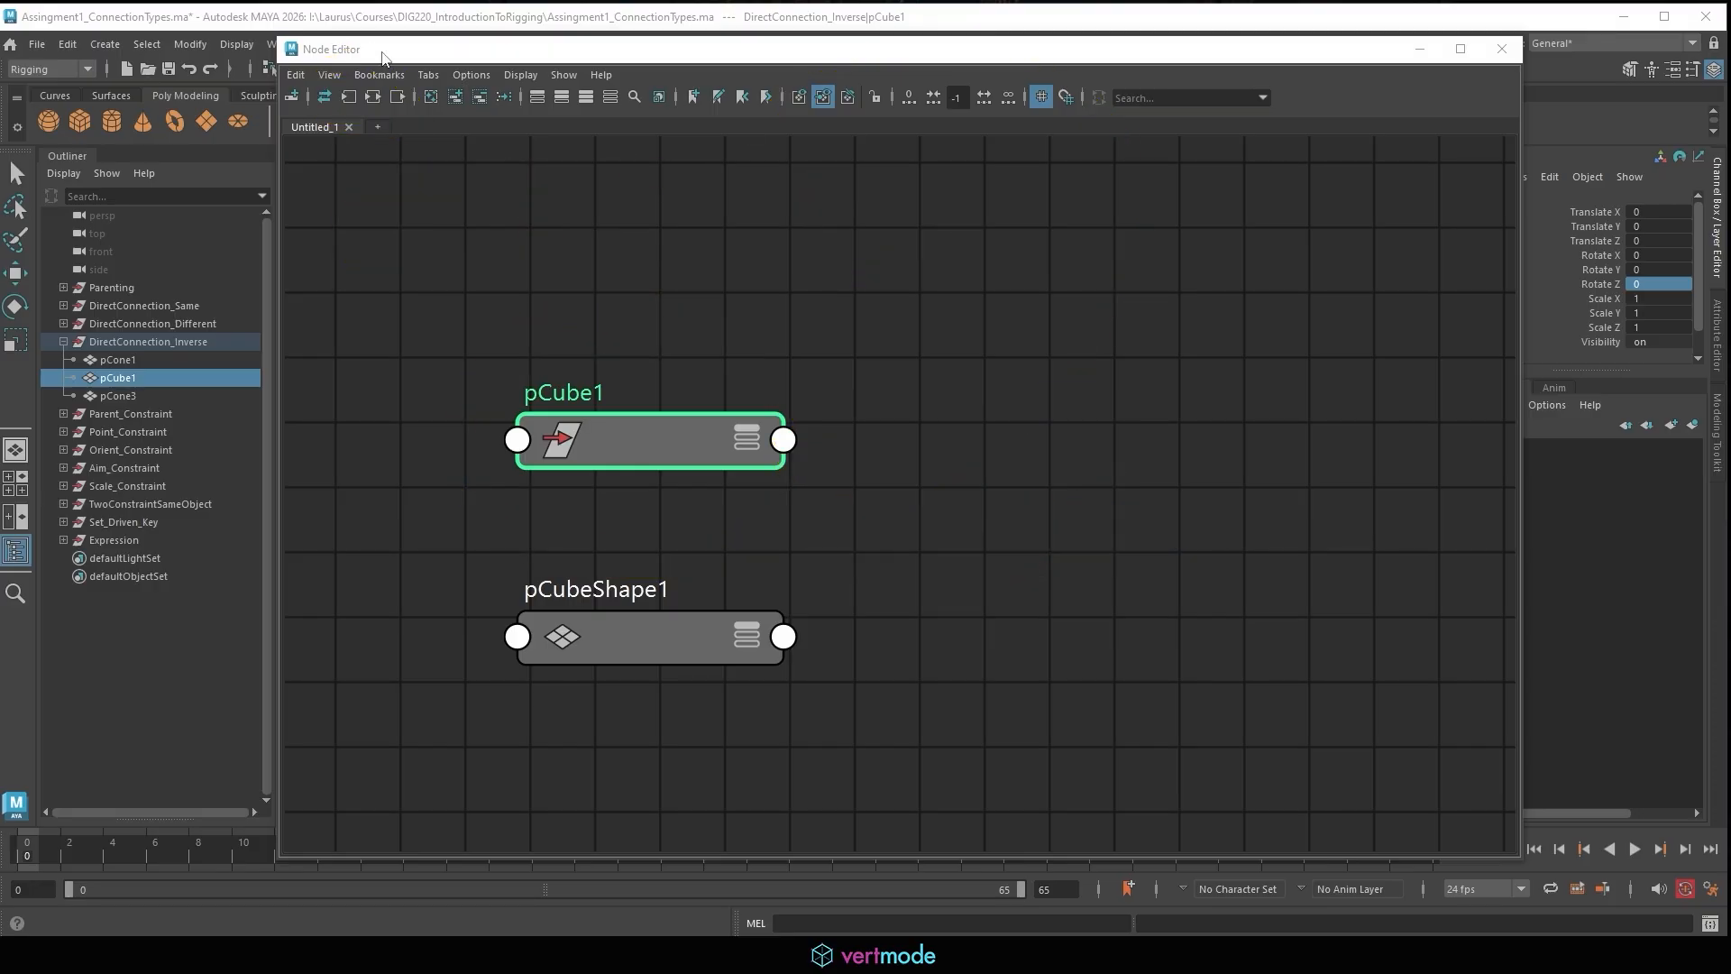
Move the Node Editor aside to select pCone3 in the viewport, and graph its input and output connections.
{"action": "left_click_drag", "start_coordinate": [384, 57], "coordinate": [838, 122]}
{"action": "left_click", "coordinate": [482, 497]}
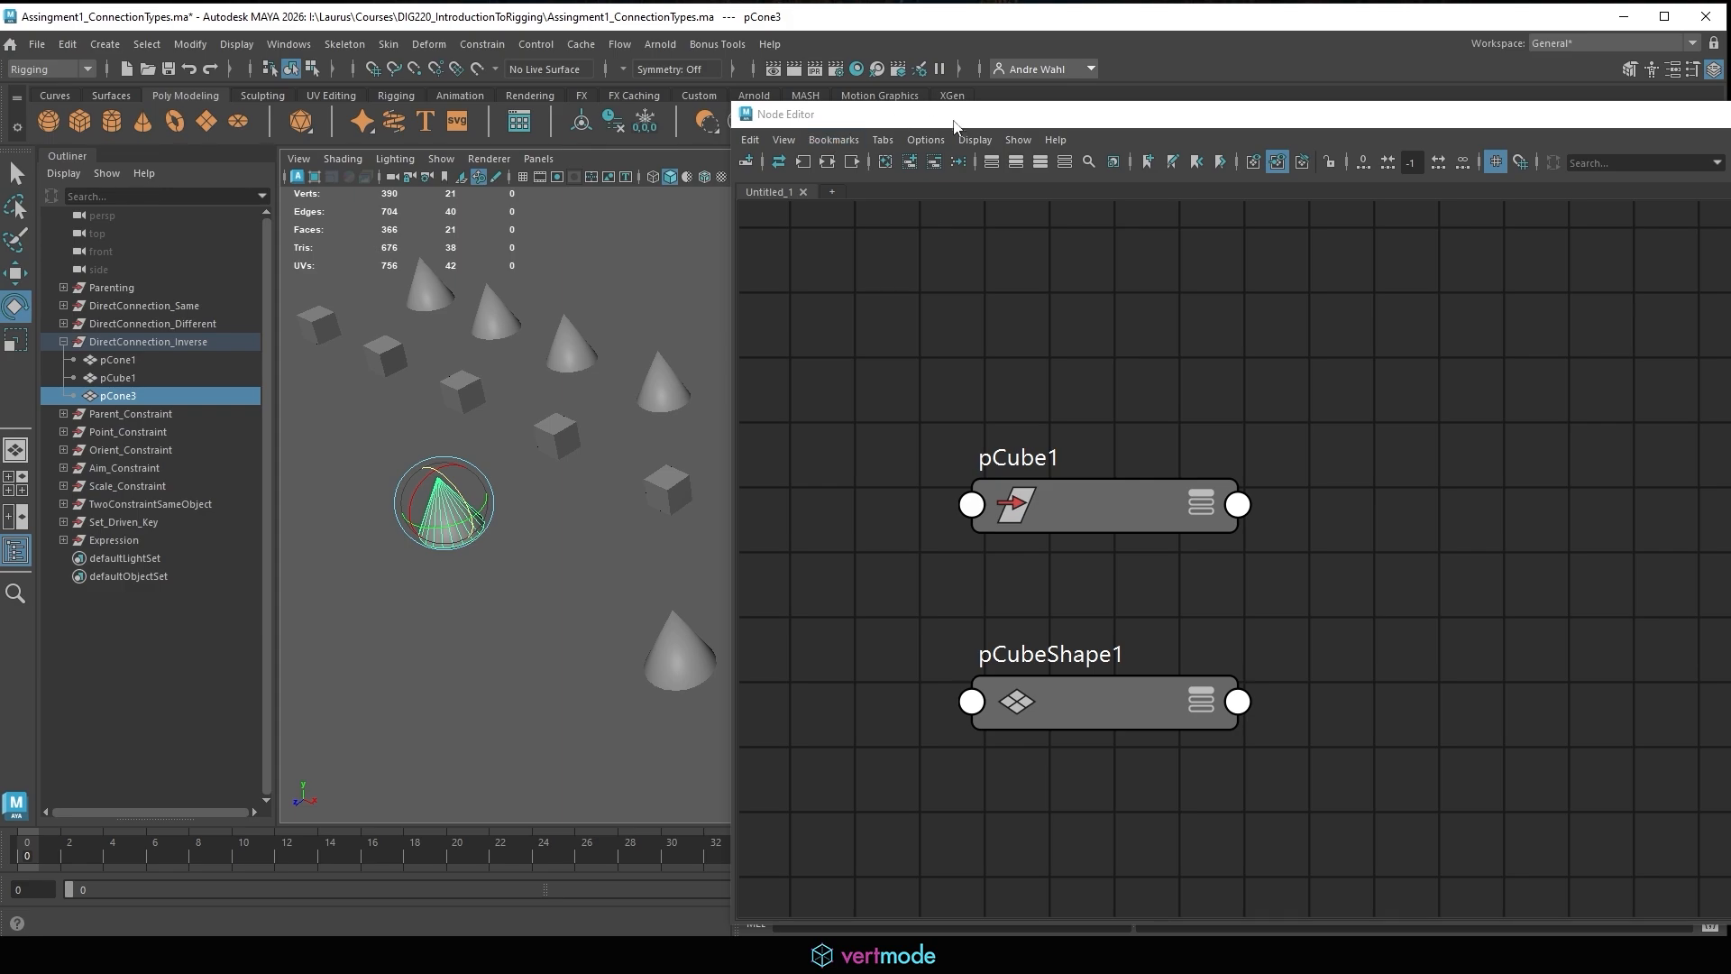
{"action": "left_click_drag", "start_coordinate": [956, 124], "coordinate": [680, 24]}
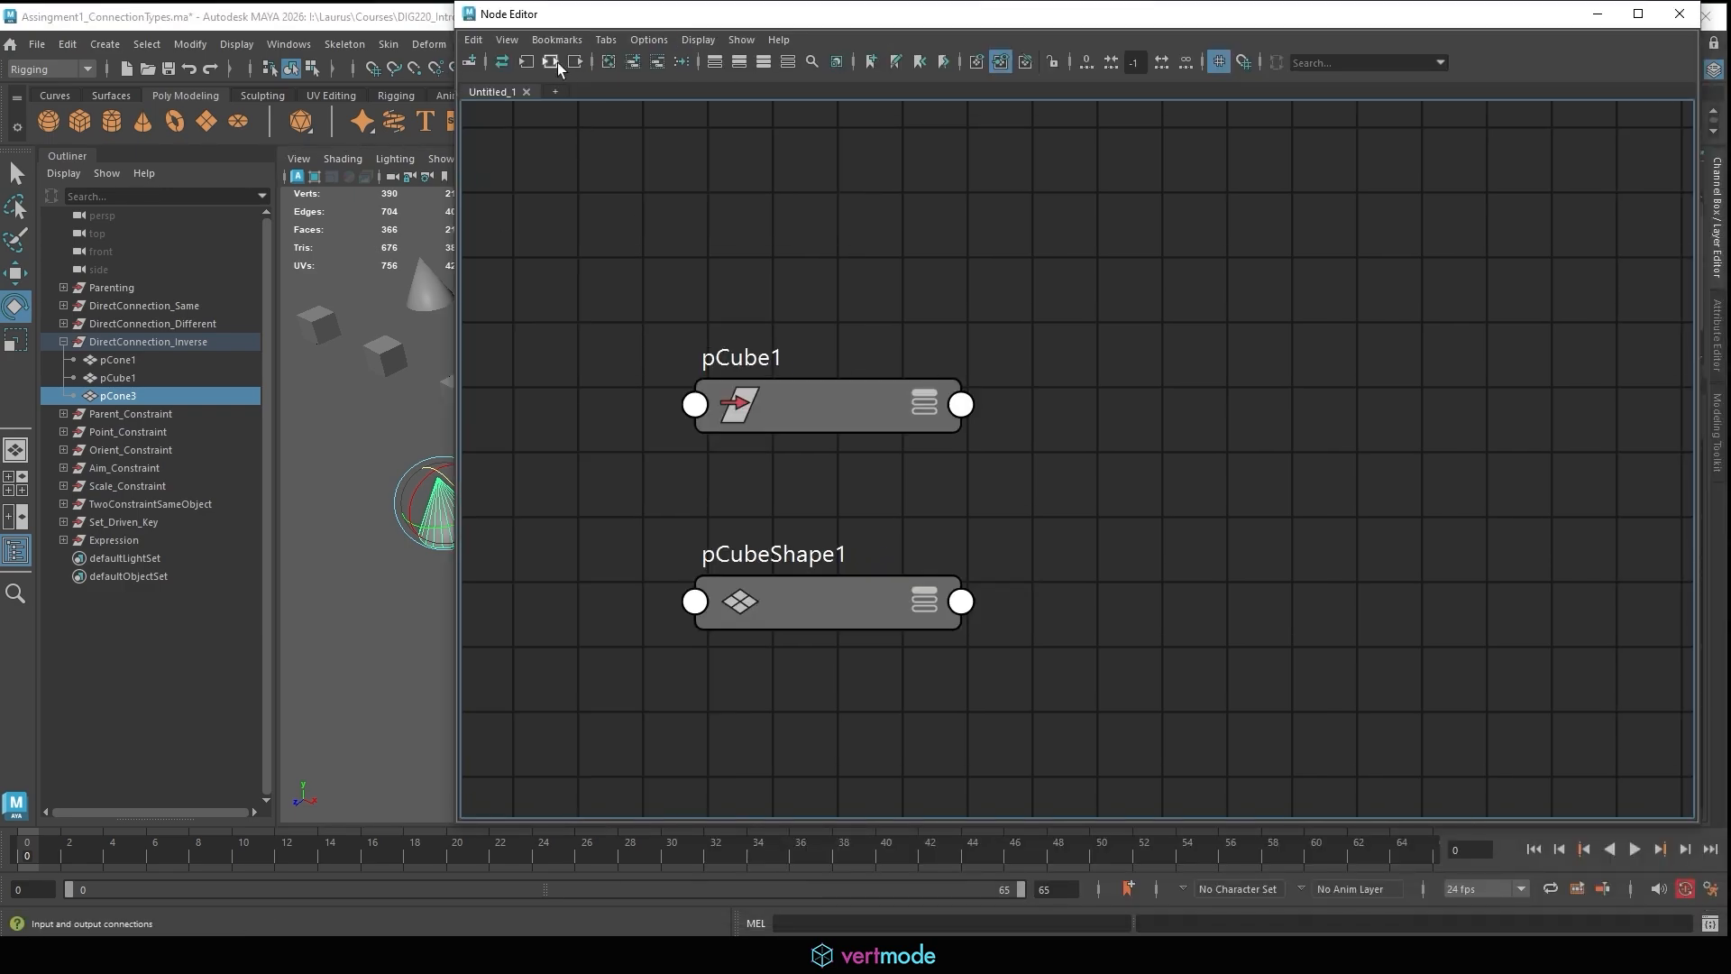
{"action": "left_click", "coordinate": [550, 61]}
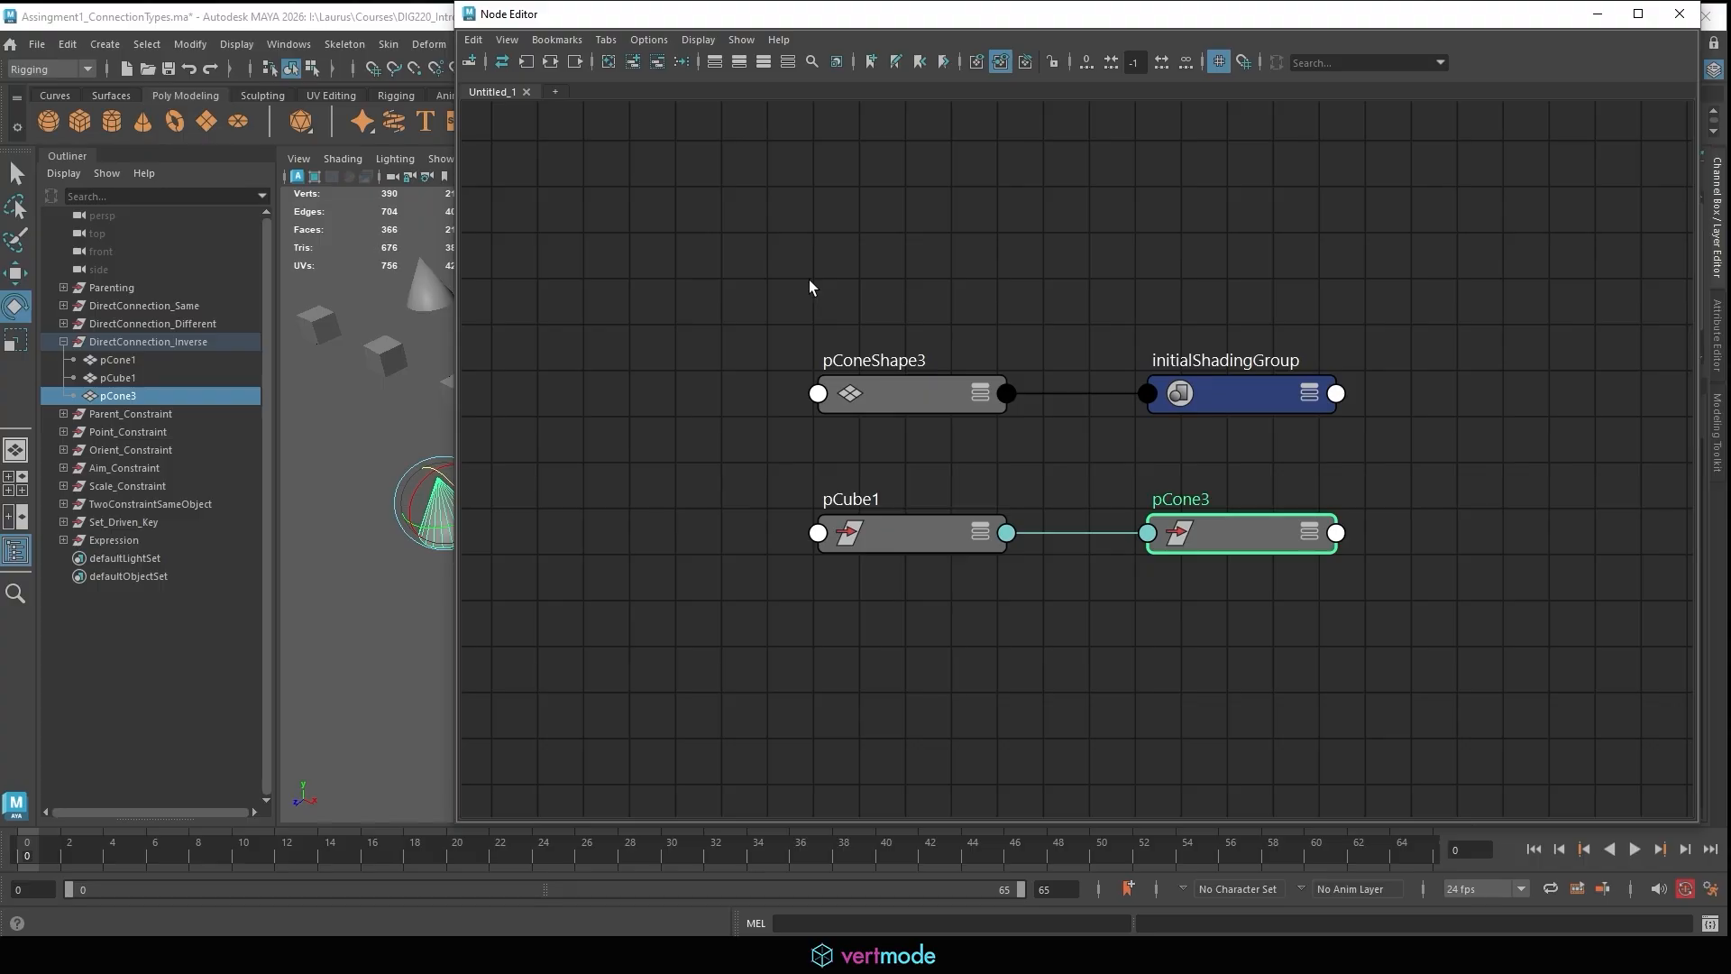
{"action": "key", "text": "a"}
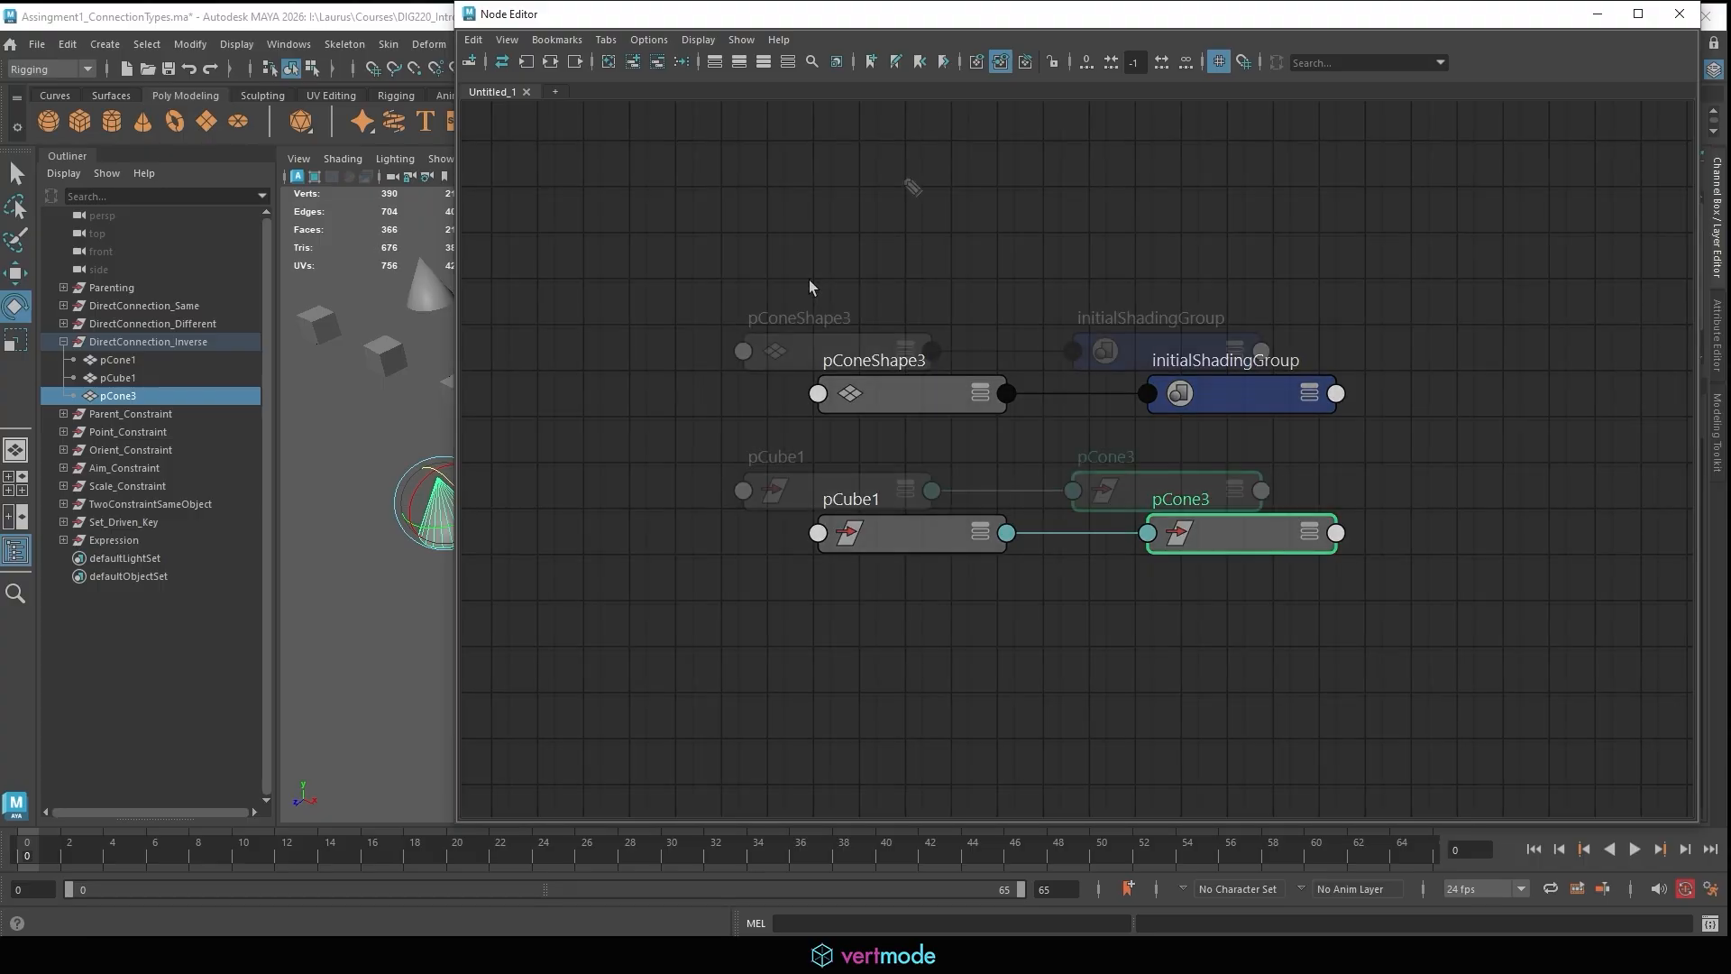
{"action": "mouse_move", "coordinate": [890, 520]}
{"action": "left_mouse_down"}
{"action": "mouse_move", "coordinate": [891, 441]}
{"action": "mouse_move", "coordinate": [880, 512]}
{"action": "left_mouse_up"}
{"action": "mouse_move", "coordinate": [1228, 519]}
{"action": "left_mouse_down"}
{"action": "mouse_move", "coordinate": [1229, 440]}
{"action": "mouse_move", "coordinate": [1221, 488]}
{"action": "left_mouse_up"}
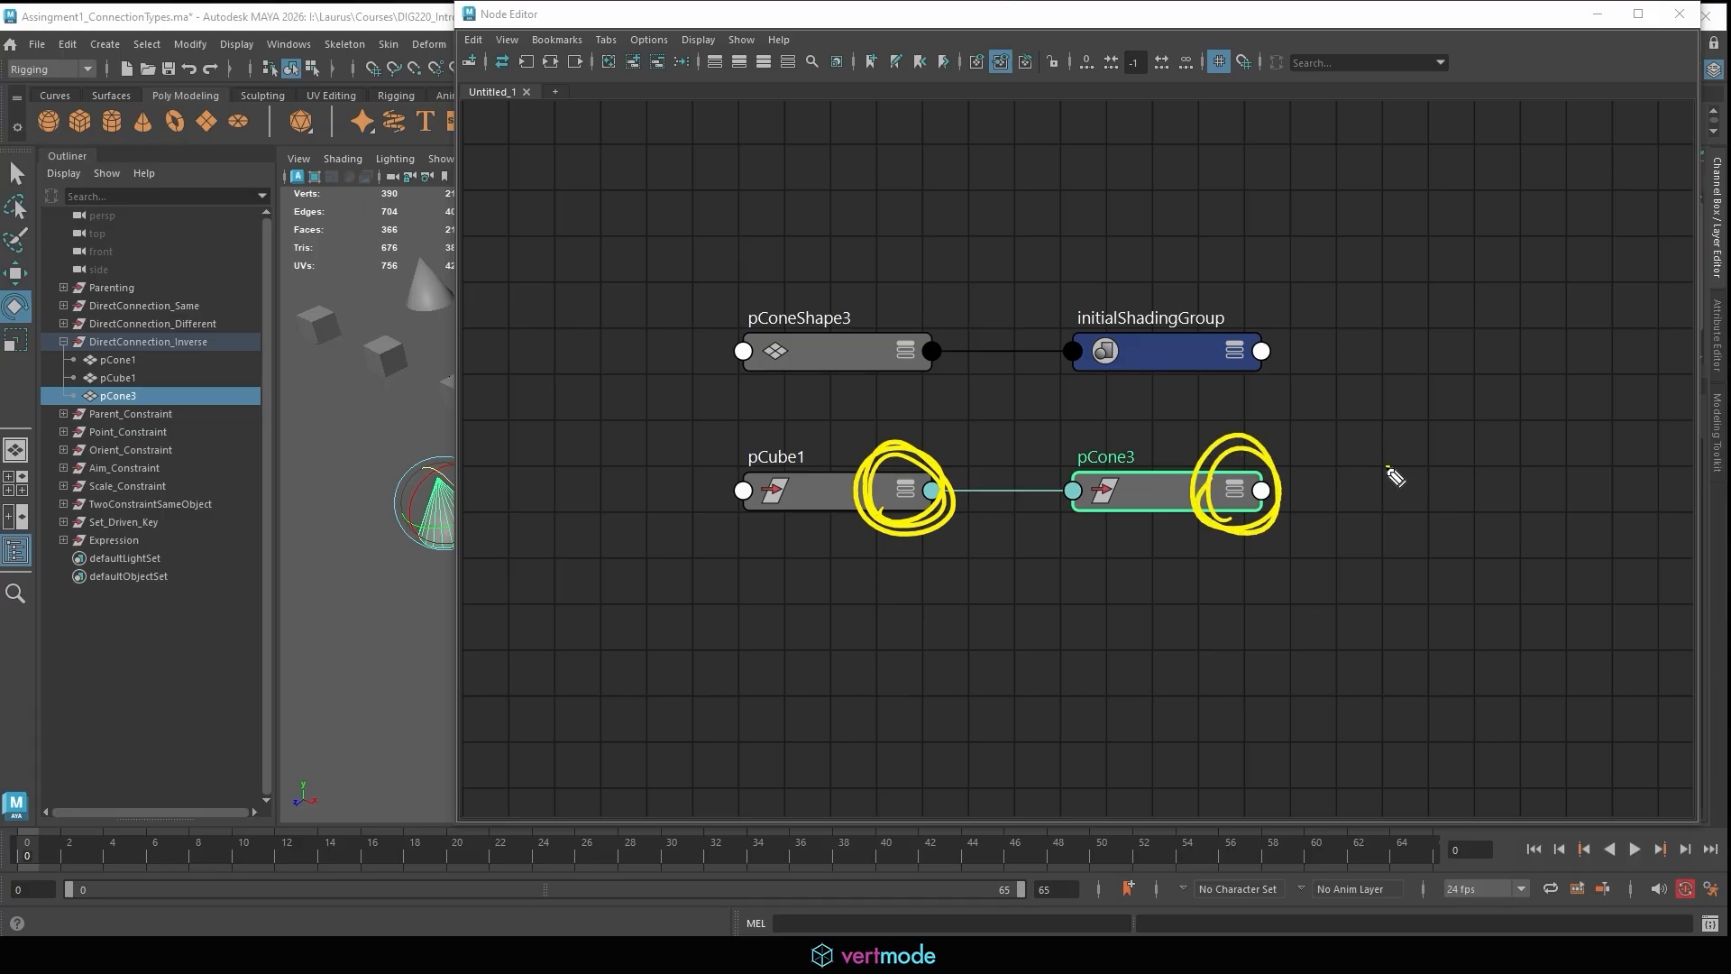
{"action": "mouse_move", "coordinate": [1388, 440]}
{"action": "left_mouse_down"}
{"action": "mouse_move", "coordinate": [1361, 451]}
{"action": "mouse_move", "coordinate": [1422, 476]}
{"action": "mouse_move", "coordinate": [1406, 455]}
{"action": "mouse_move", "coordinate": [1357, 455]}
{"action": "mouse_move", "coordinate": [1429, 500]}
{"action": "mouse_move", "coordinate": [1388, 507]}
{"action": "mouse_move", "coordinate": [1352, 557]}
{"action": "mouse_move", "coordinate": [1428, 552]}
{"action": "left_mouse_up"}
{"action": "mouse_move", "coordinate": [1476, 496]}
{"action": "left_mouse_down"}
{"action": "mouse_move", "coordinate": [1439, 541]}
{"action": "mouse_move", "coordinate": [1596, 492]}
{"action": "mouse_move", "coordinate": [1610, 516]}
{"action": "mouse_move", "coordinate": [1658, 516]}
{"action": "left_mouse_up"}
{"action": "left_click_drag", "start_coordinate": [1520, 533], "coordinate": [1680, 512]}
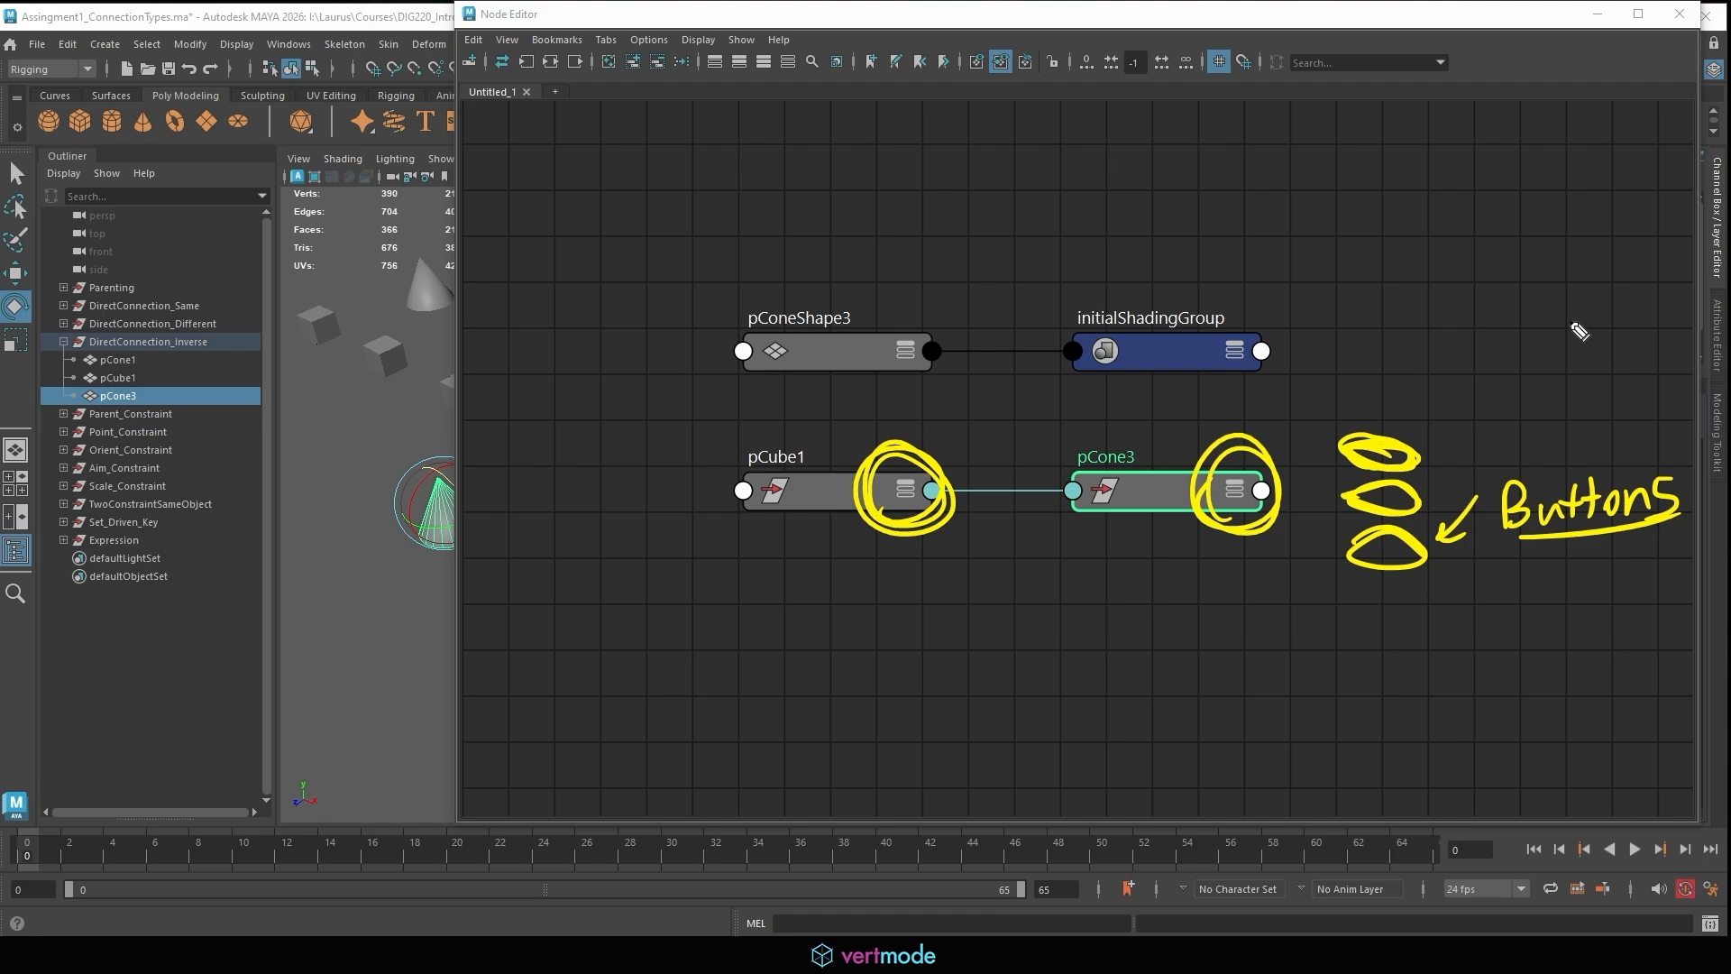
{"action": "key", "text": "Escape"}
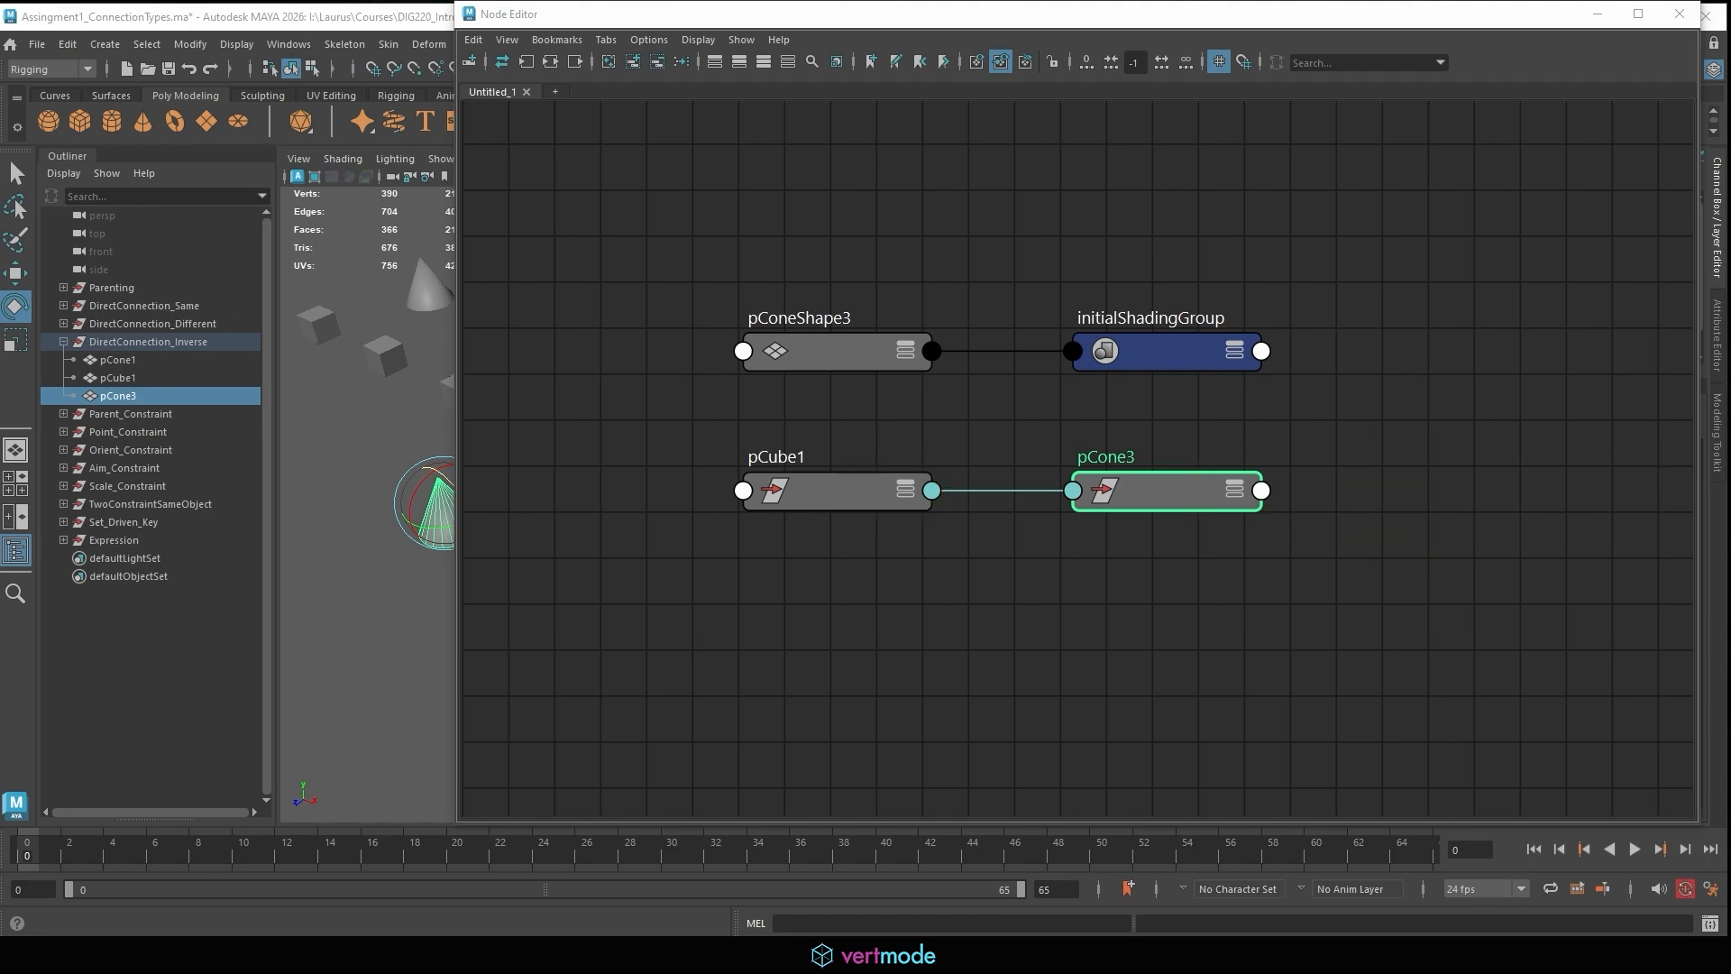
Expand the pCube1 and pCone3 nodes to show all their attributes, moving pCube1 away from the other nodes.
{"action": "left_click", "coordinate": [903, 489]}
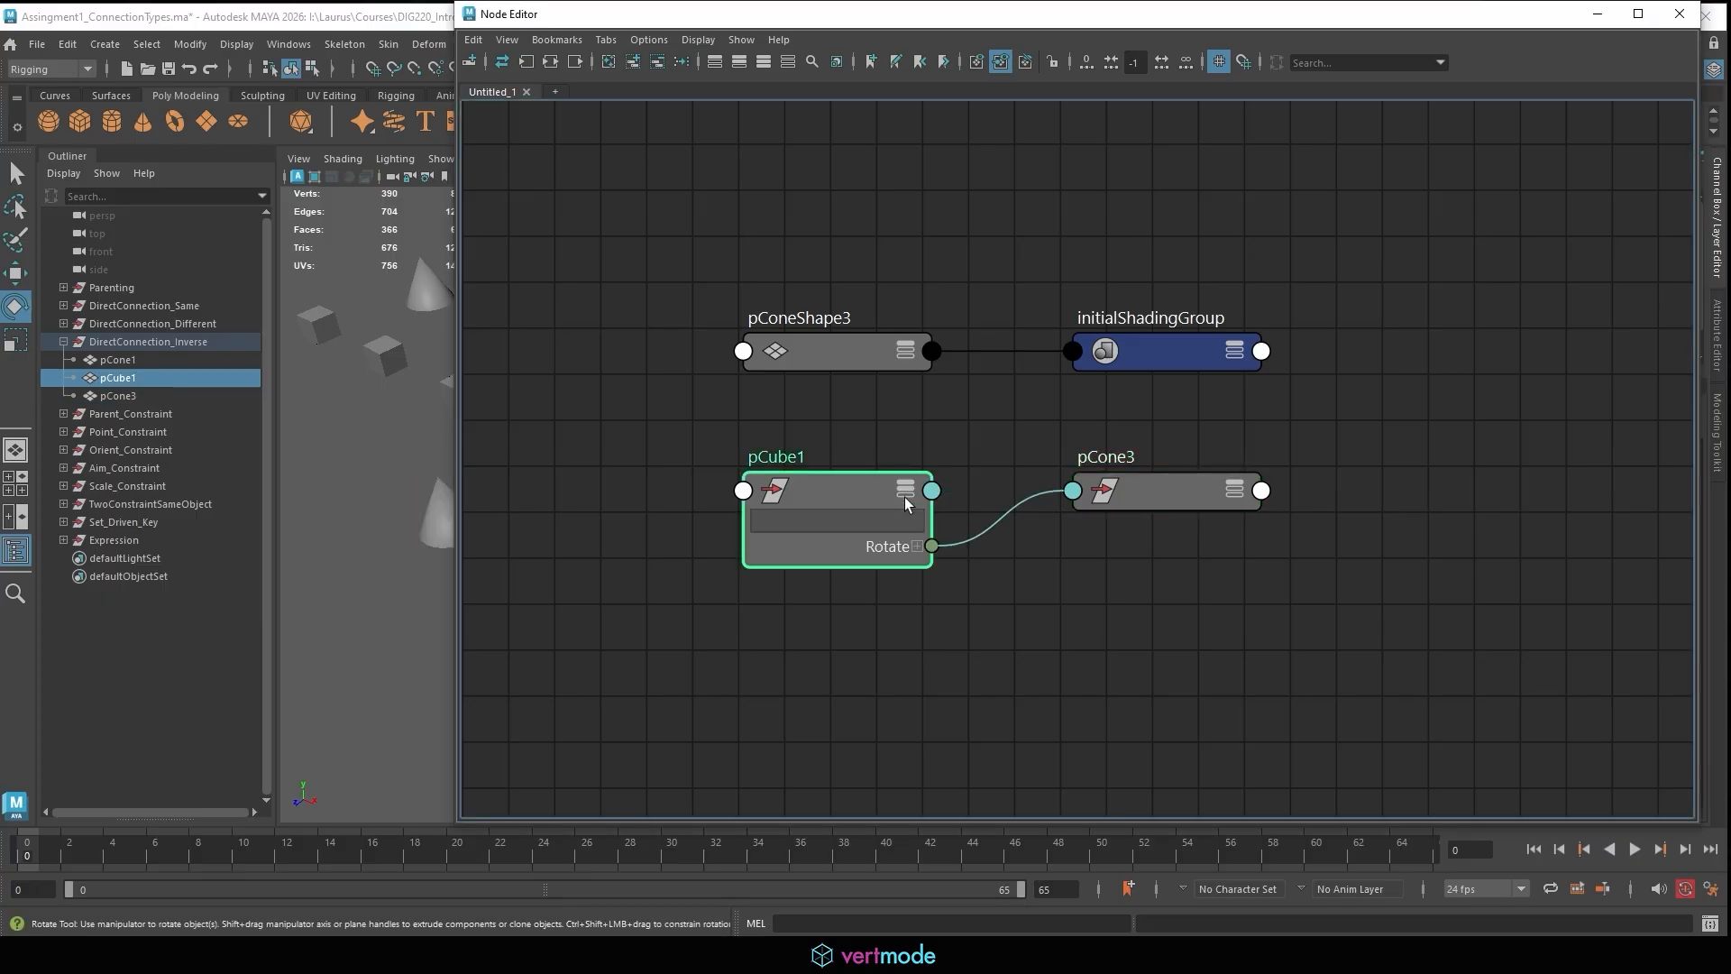
{"action": "left_click", "coordinate": [903, 492]}
{"action": "left_click_drag", "start_coordinate": [901, 494], "coordinate": [682, 405]}
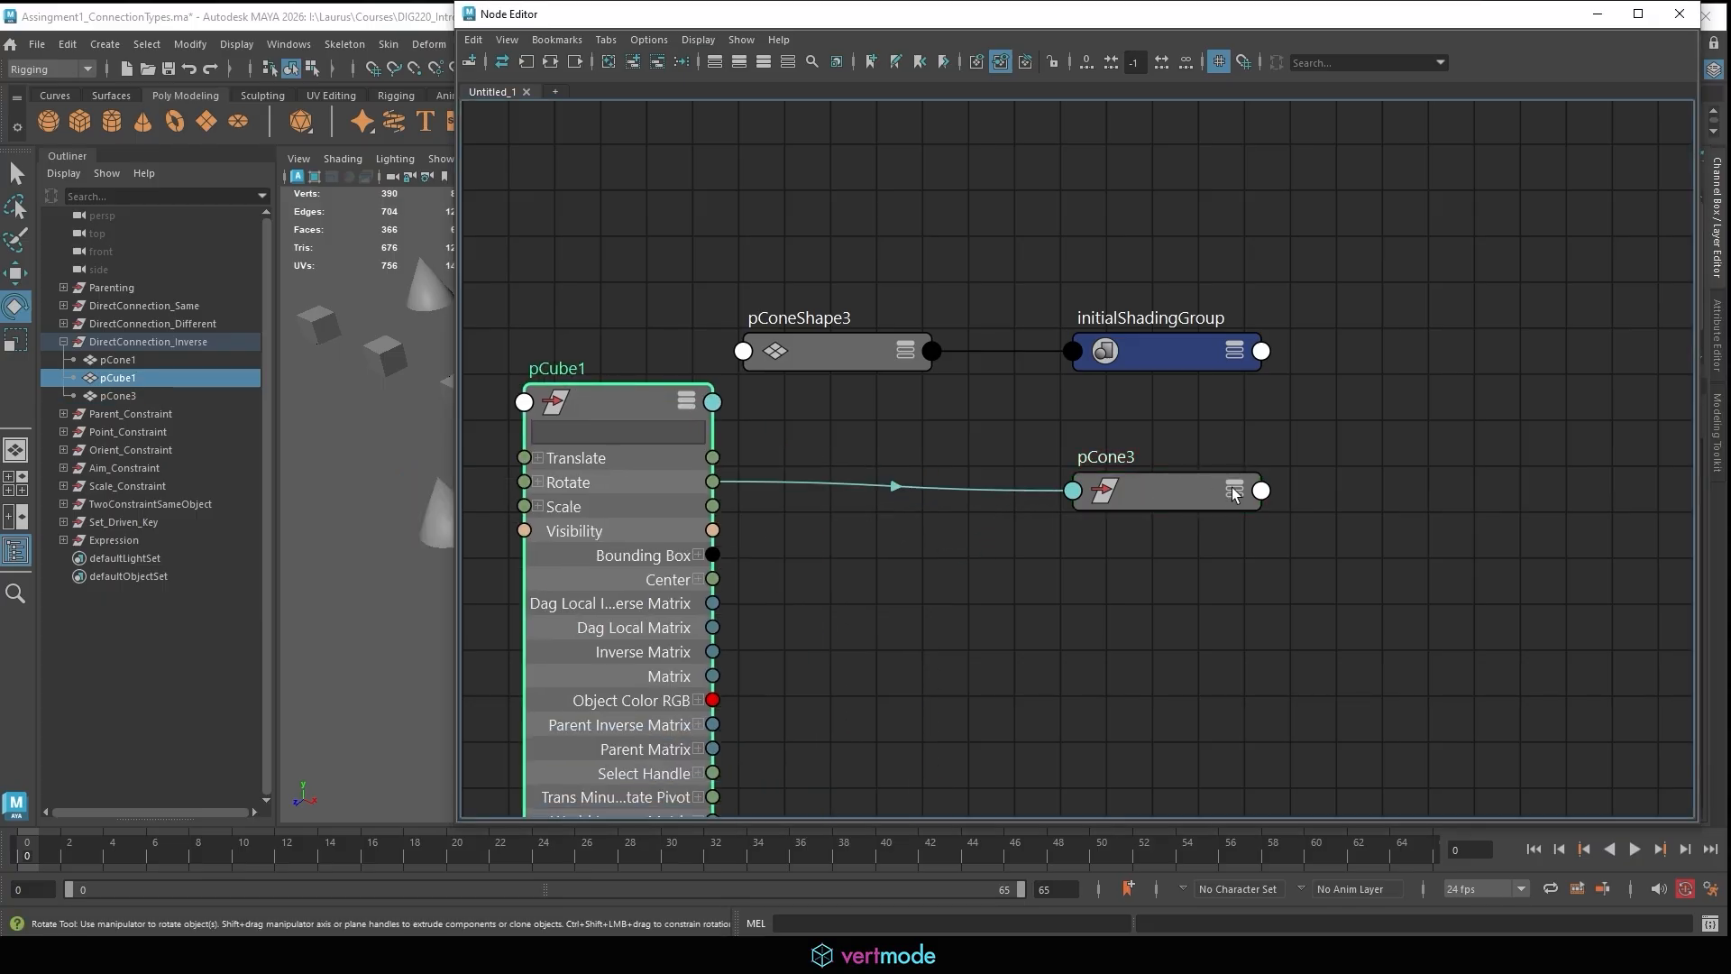
{"action": "left_click", "coordinate": [1234, 494]}
{"action": "left_click", "coordinate": [1234, 494]}
{"action": "scroll", "coordinate": [986, 492], "scroll_direction": "down", "scroll_amount": 5}
{"action": "left_click", "coordinate": [886, 462]}
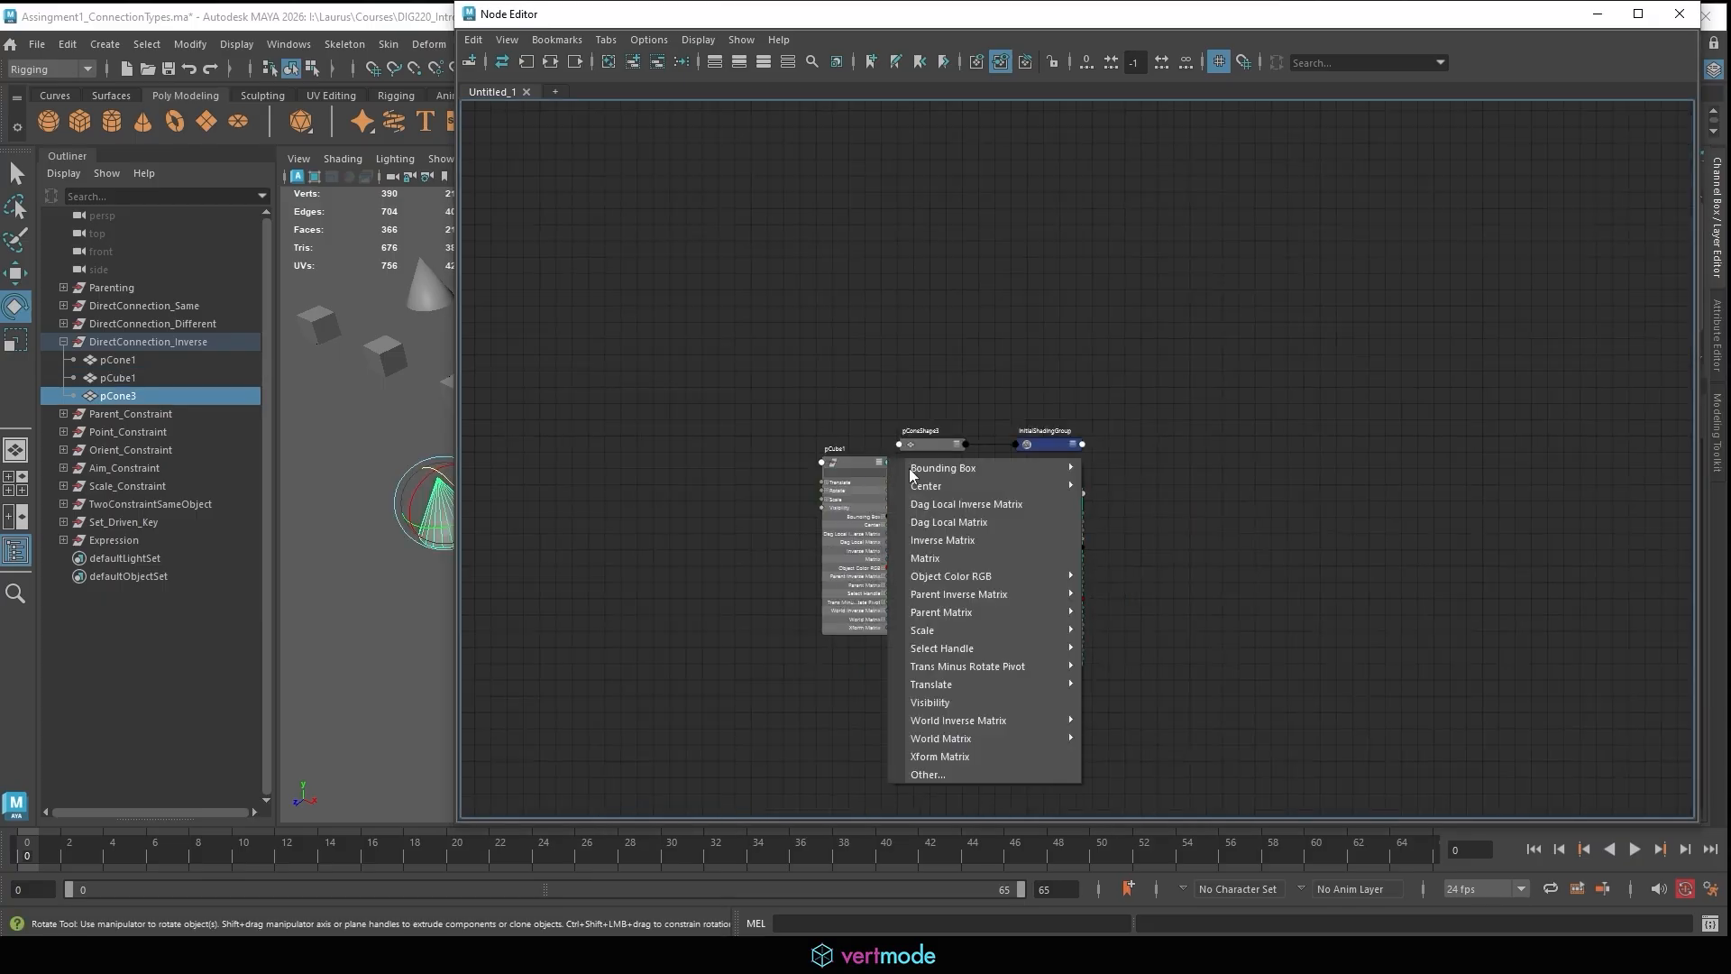
{"action": "left_click", "coordinate": [1288, 467]}
Arrange the pConeShape3 and initialShadingGroup nodes above pCube1 and pCone3, with pCube1 and pCone3 side by side.
{"action": "scroll", "coordinate": [1288, 467], "scroll_direction": "up", "scroll_amount": 8}
{"action": "scroll", "coordinate": [857, 573], "scroll_direction": "down", "scroll_amount": 6}
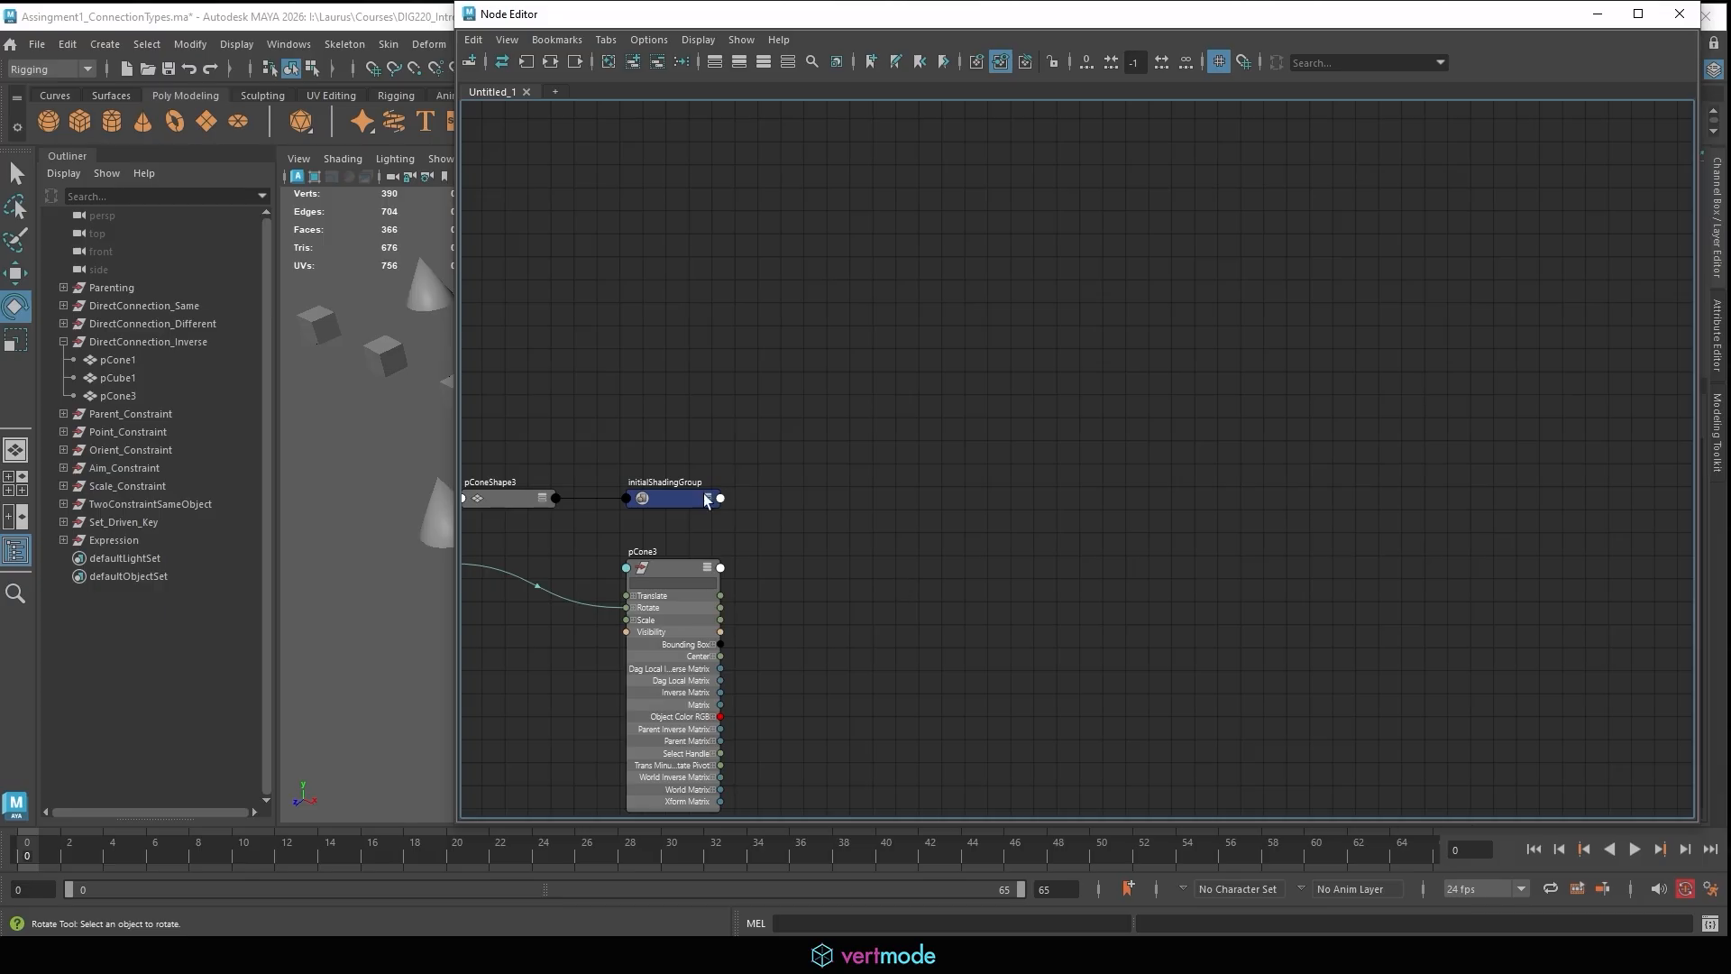
{"action": "left_click_drag", "start_coordinate": [506, 516], "coordinate": [662, 364]}
{"action": "middle_click_drag", "start_coordinate": [1036, 432], "coordinate": [1299, 324], "text": "alt"}
{"action": "left_click", "coordinate": [645, 415]}
{"action": "left_click_drag", "start_coordinate": [646, 415], "coordinate": [714, 462]}
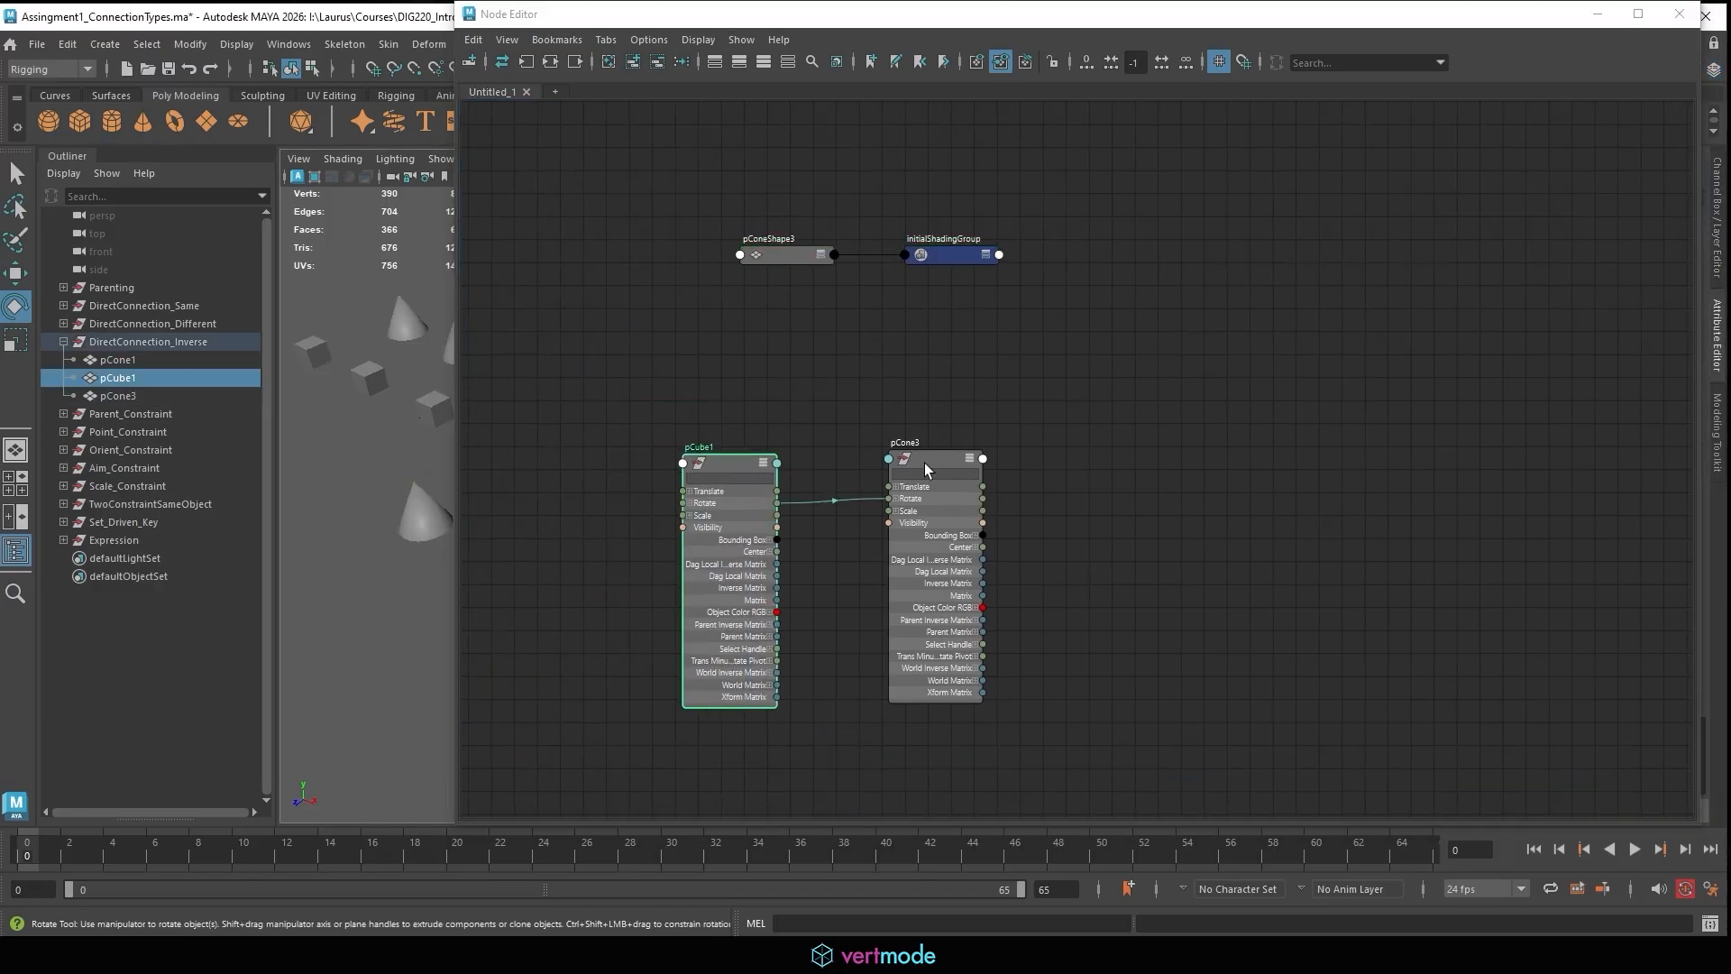
{"action": "left_click_drag", "start_coordinate": [919, 453], "coordinate": [912, 468]}
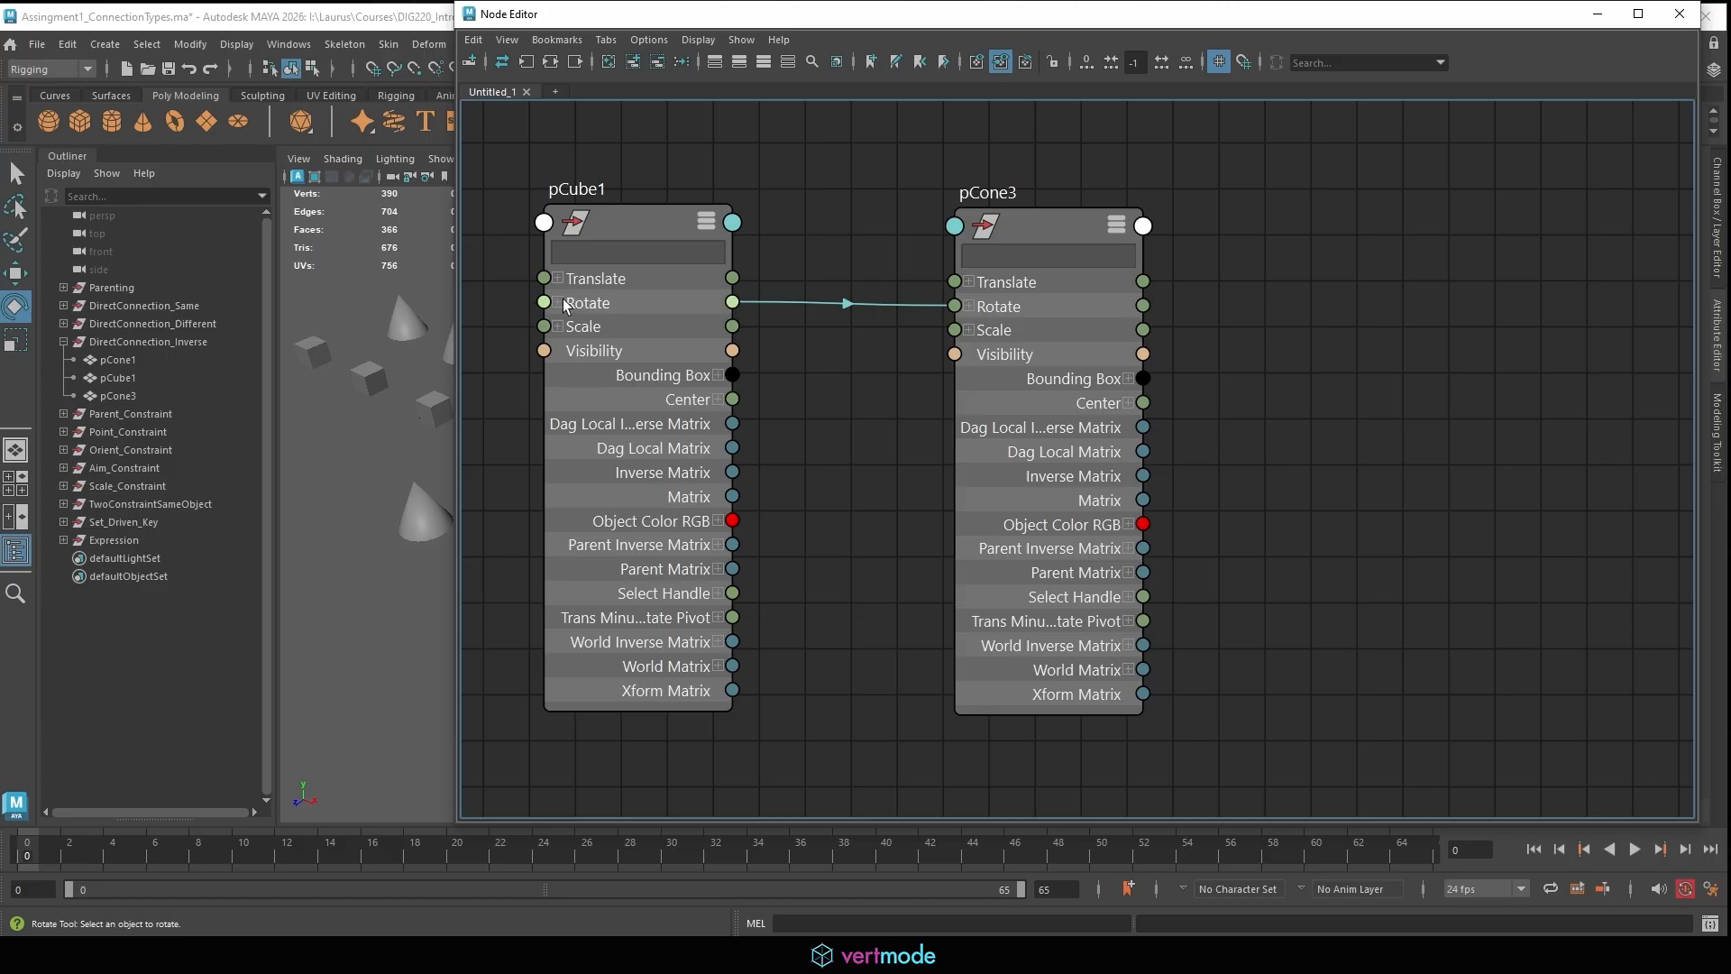
Expand the Rotate attributes of pCube1 and pCone3, and move pCone3 farther away to leave space between the nodes.
{"action": "left_click", "coordinate": [558, 302]}
{"action": "left_click_drag", "start_coordinate": [964, 301], "coordinate": [1027, 379]}
{"action": "left_click_drag", "start_coordinate": [1067, 230], "coordinate": [1252, 251]}
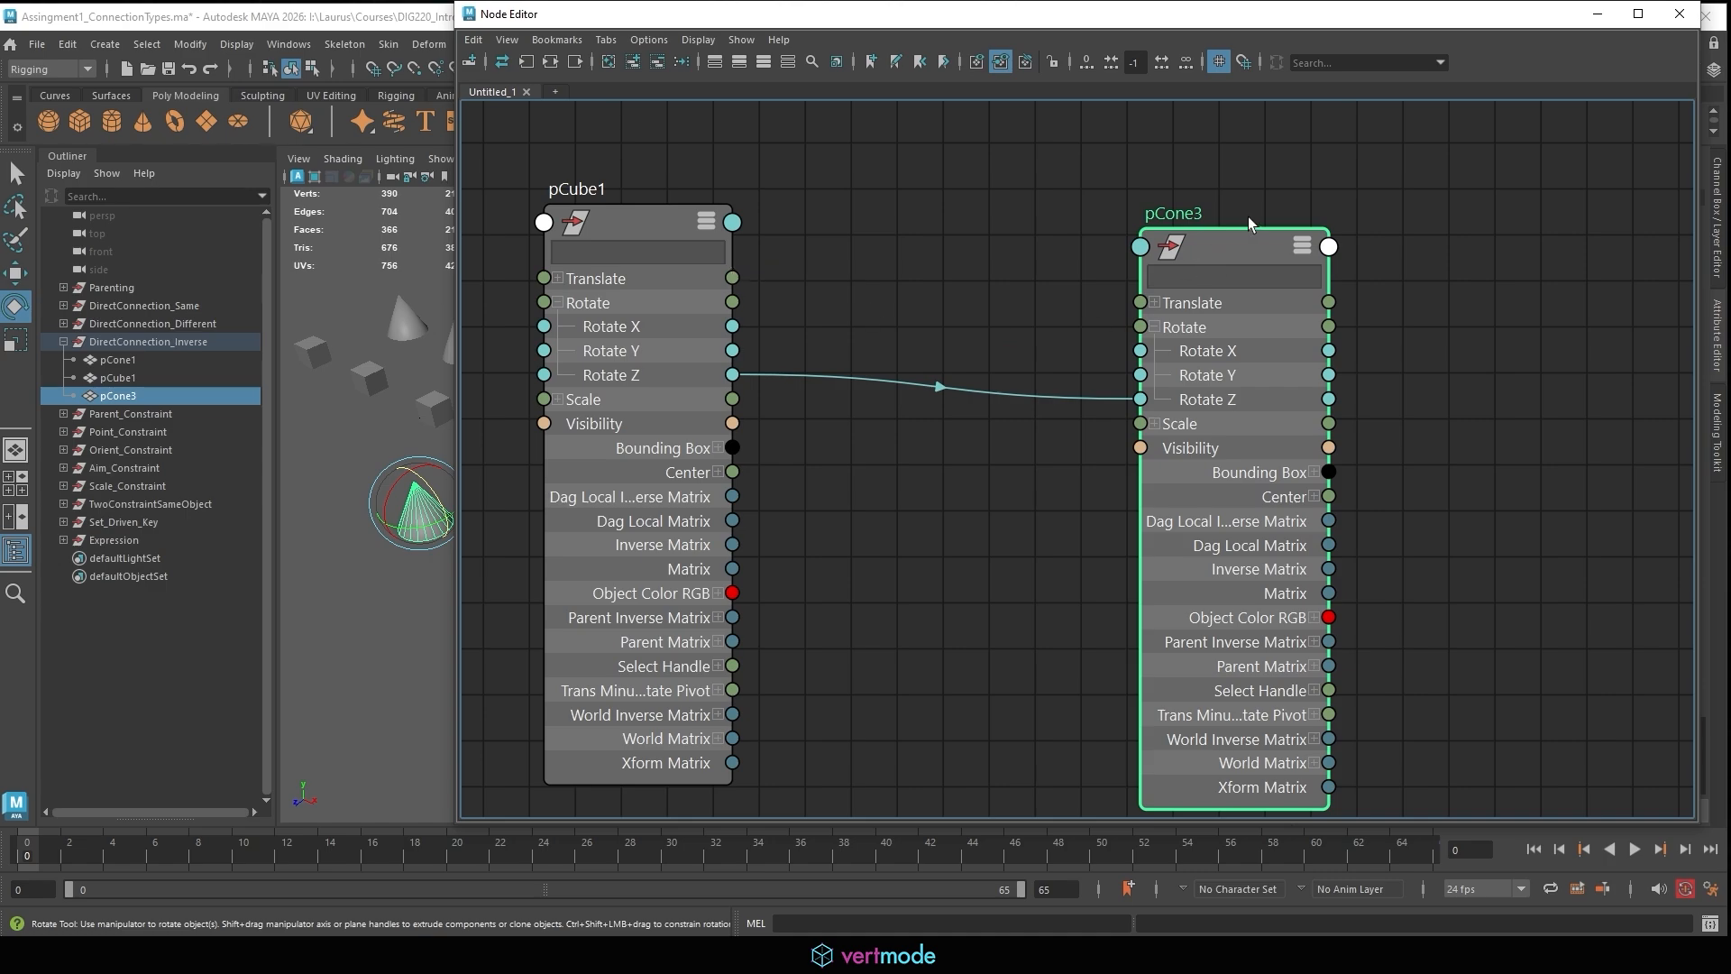
{"action": "left_click_drag", "start_coordinate": [1248, 217], "coordinate": [1262, 199]}
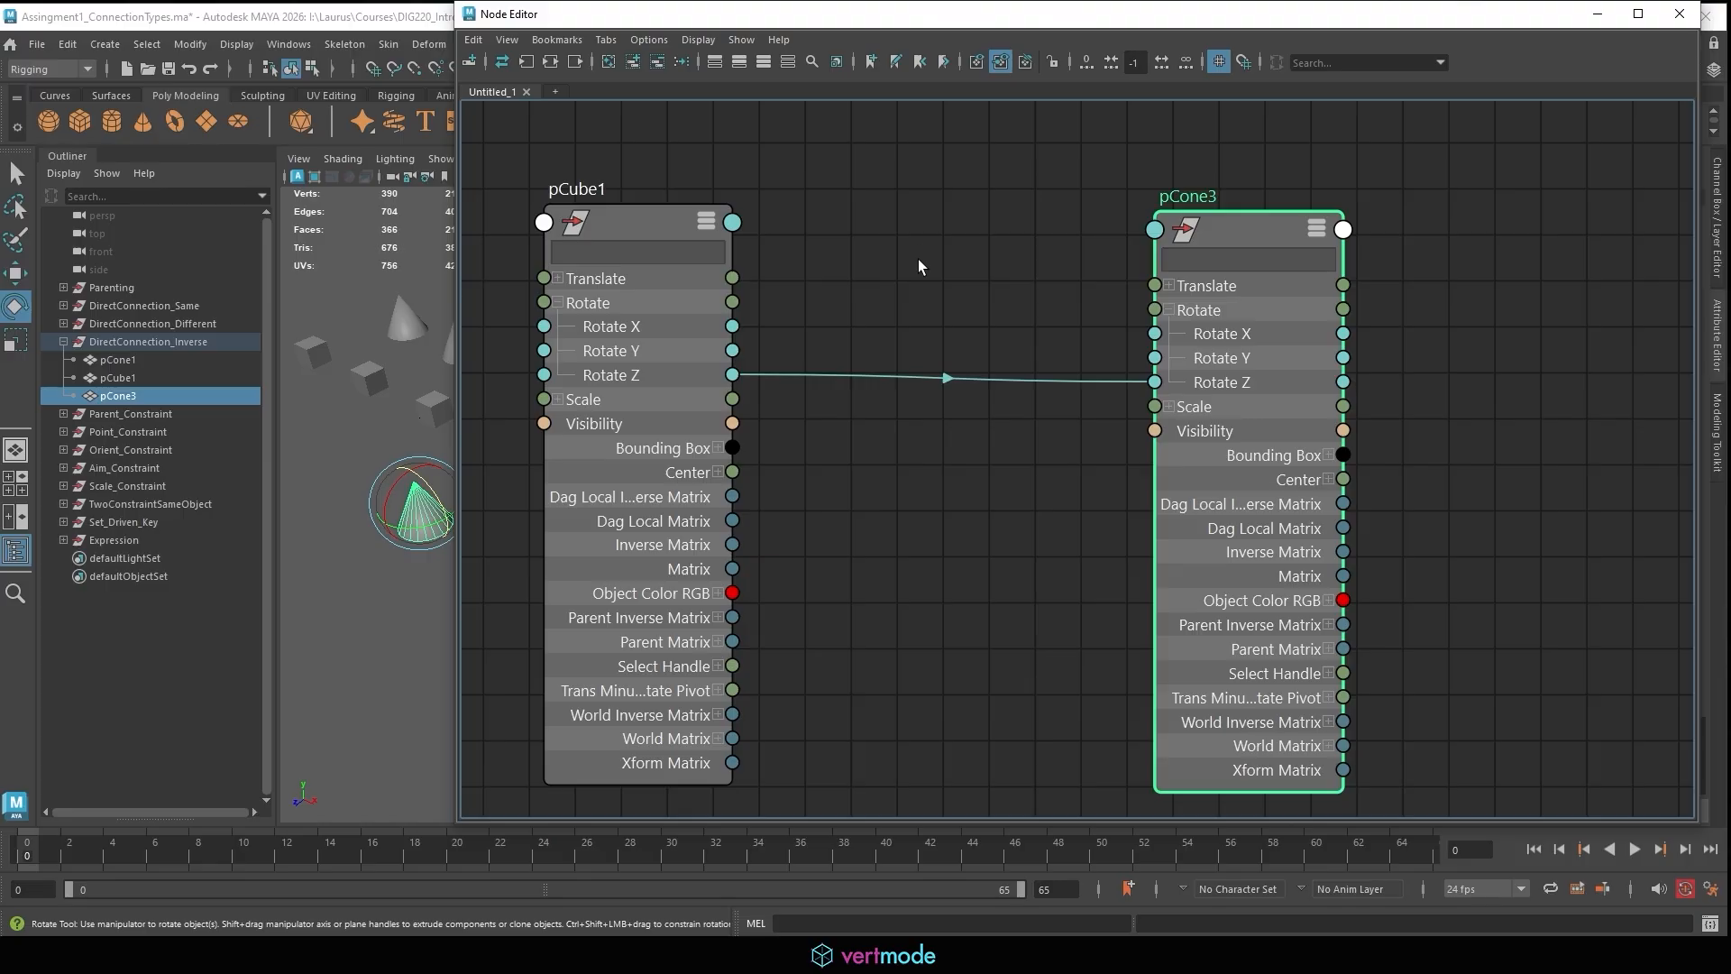
{"action": "scroll", "coordinate": [917, 259], "scroll_direction": "down", "scroll_amount": 6}
{"action": "middle_click_drag", "start_coordinate": [1068, 350], "coordinate": [1198, 396]}
{"action": "scroll", "coordinate": [1096, 290], "scroll_direction": "up", "scroll_amount": 3}
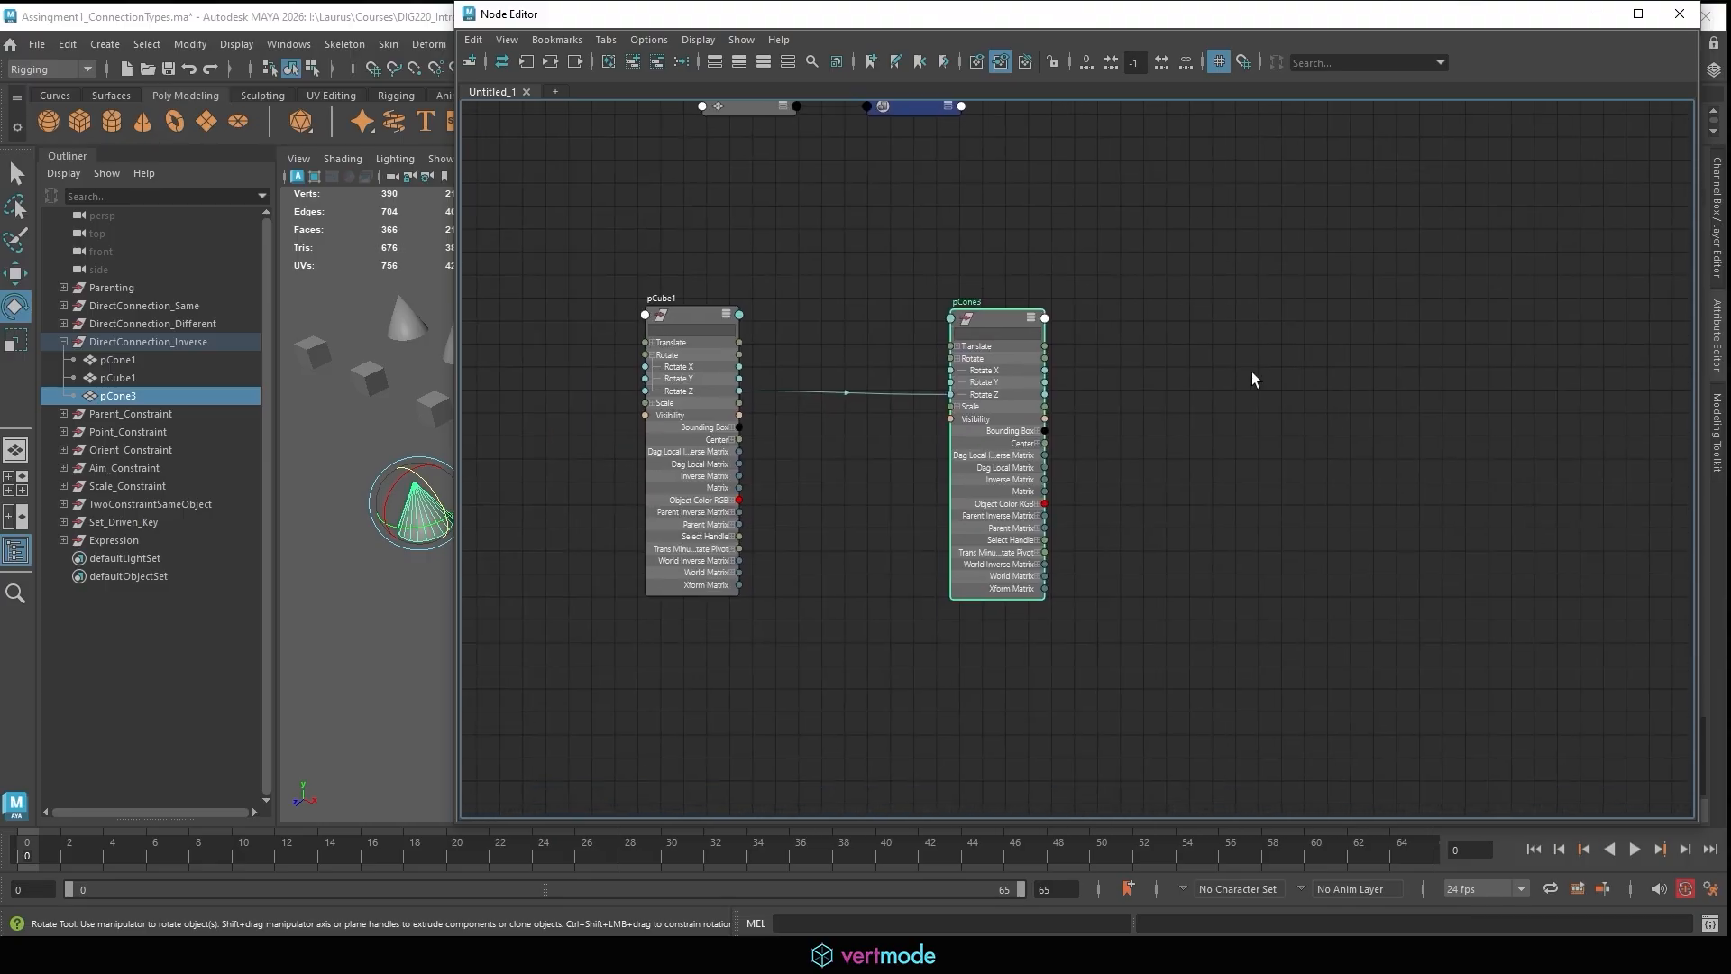
Uncover the main toolbar, open the Hypershade and create a file texture node with its 2D placement node.
{"action": "left_click", "coordinate": [792, 234]}
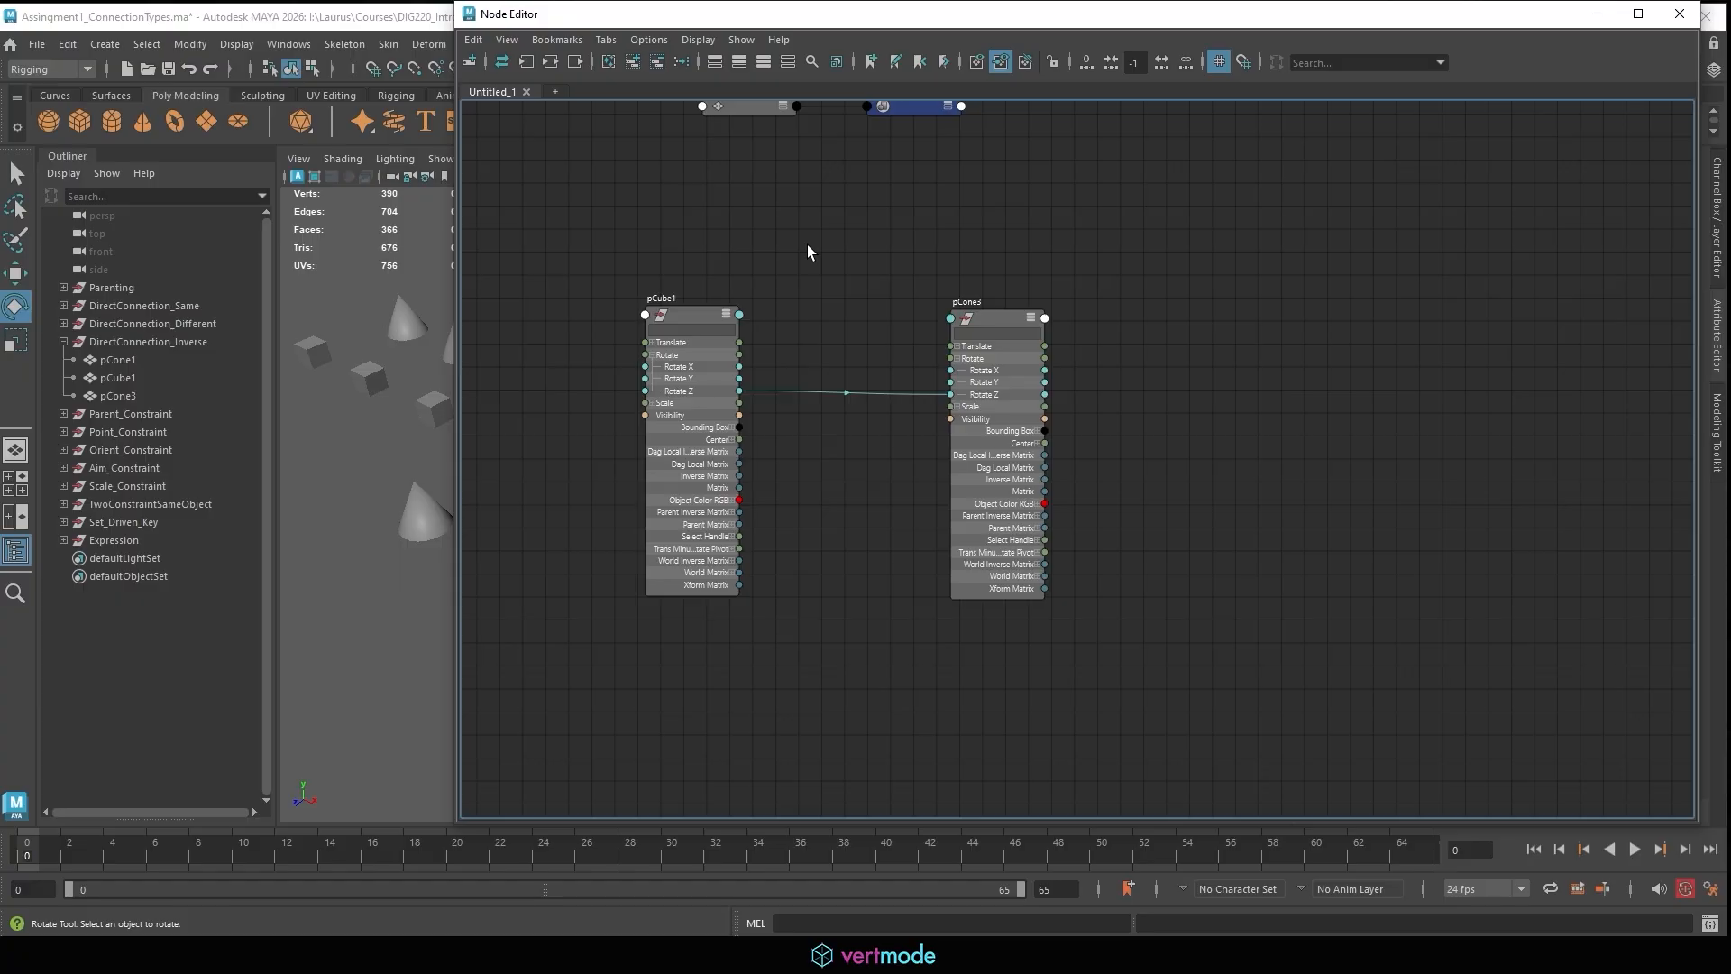
{"action": "key", "text": "Tab"}
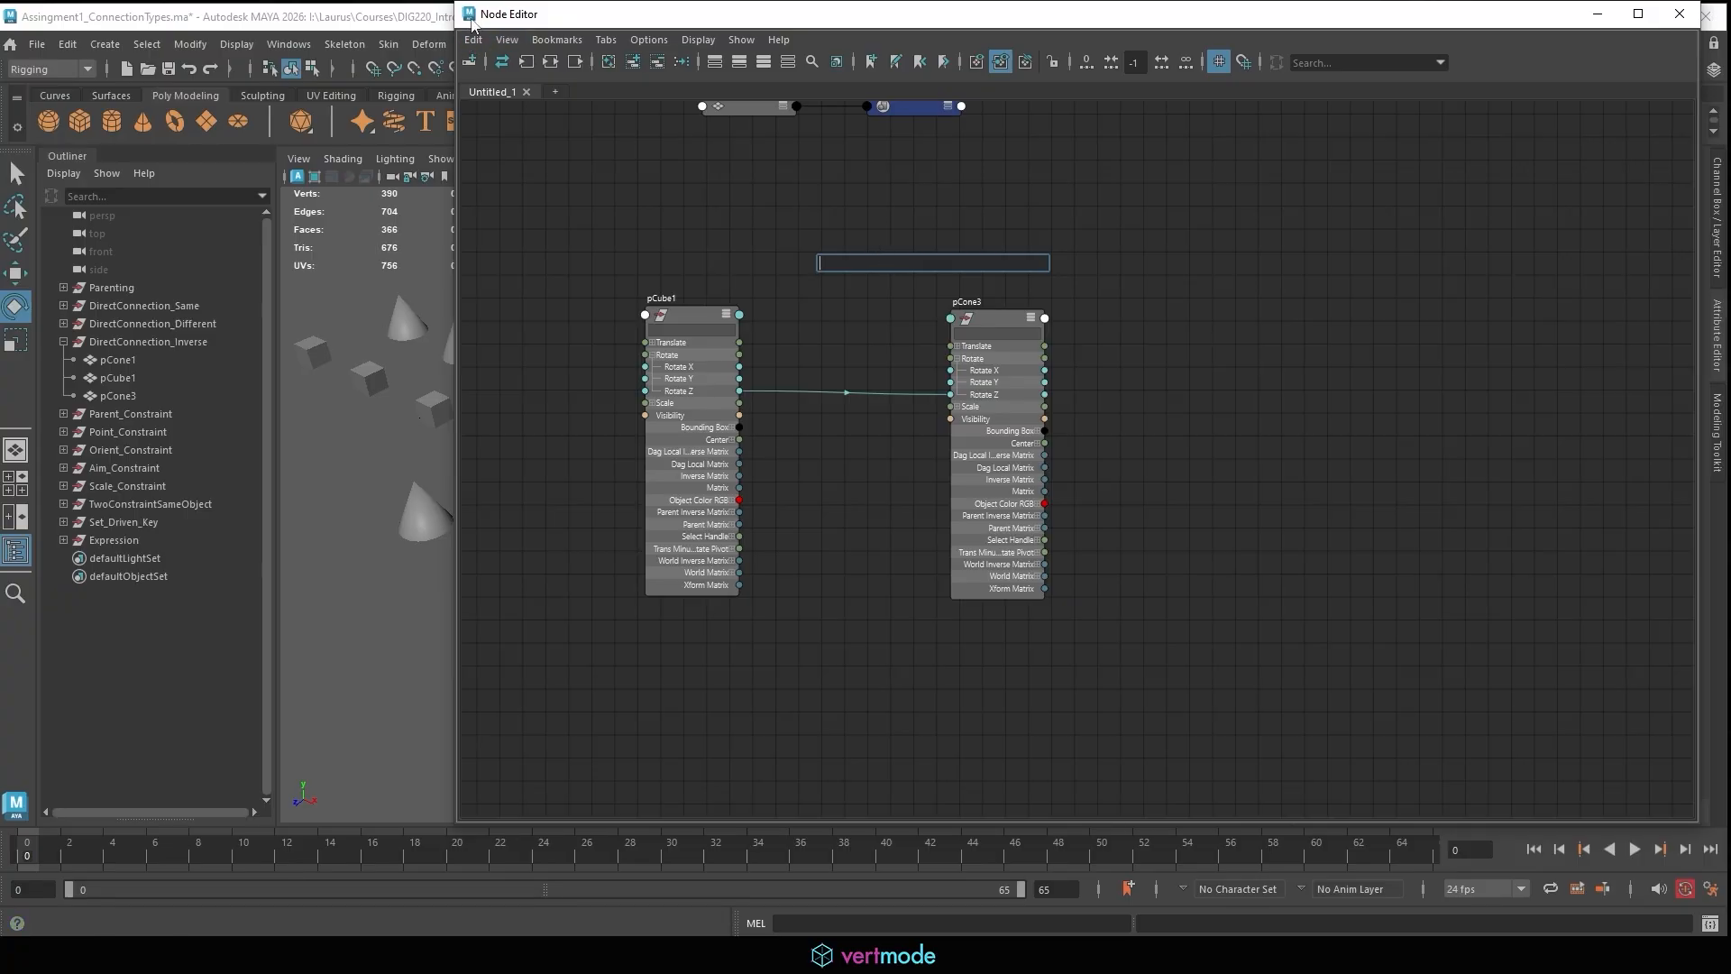
{"action": "left_click_drag", "start_coordinate": [472, 22], "coordinate": [567, 144]}
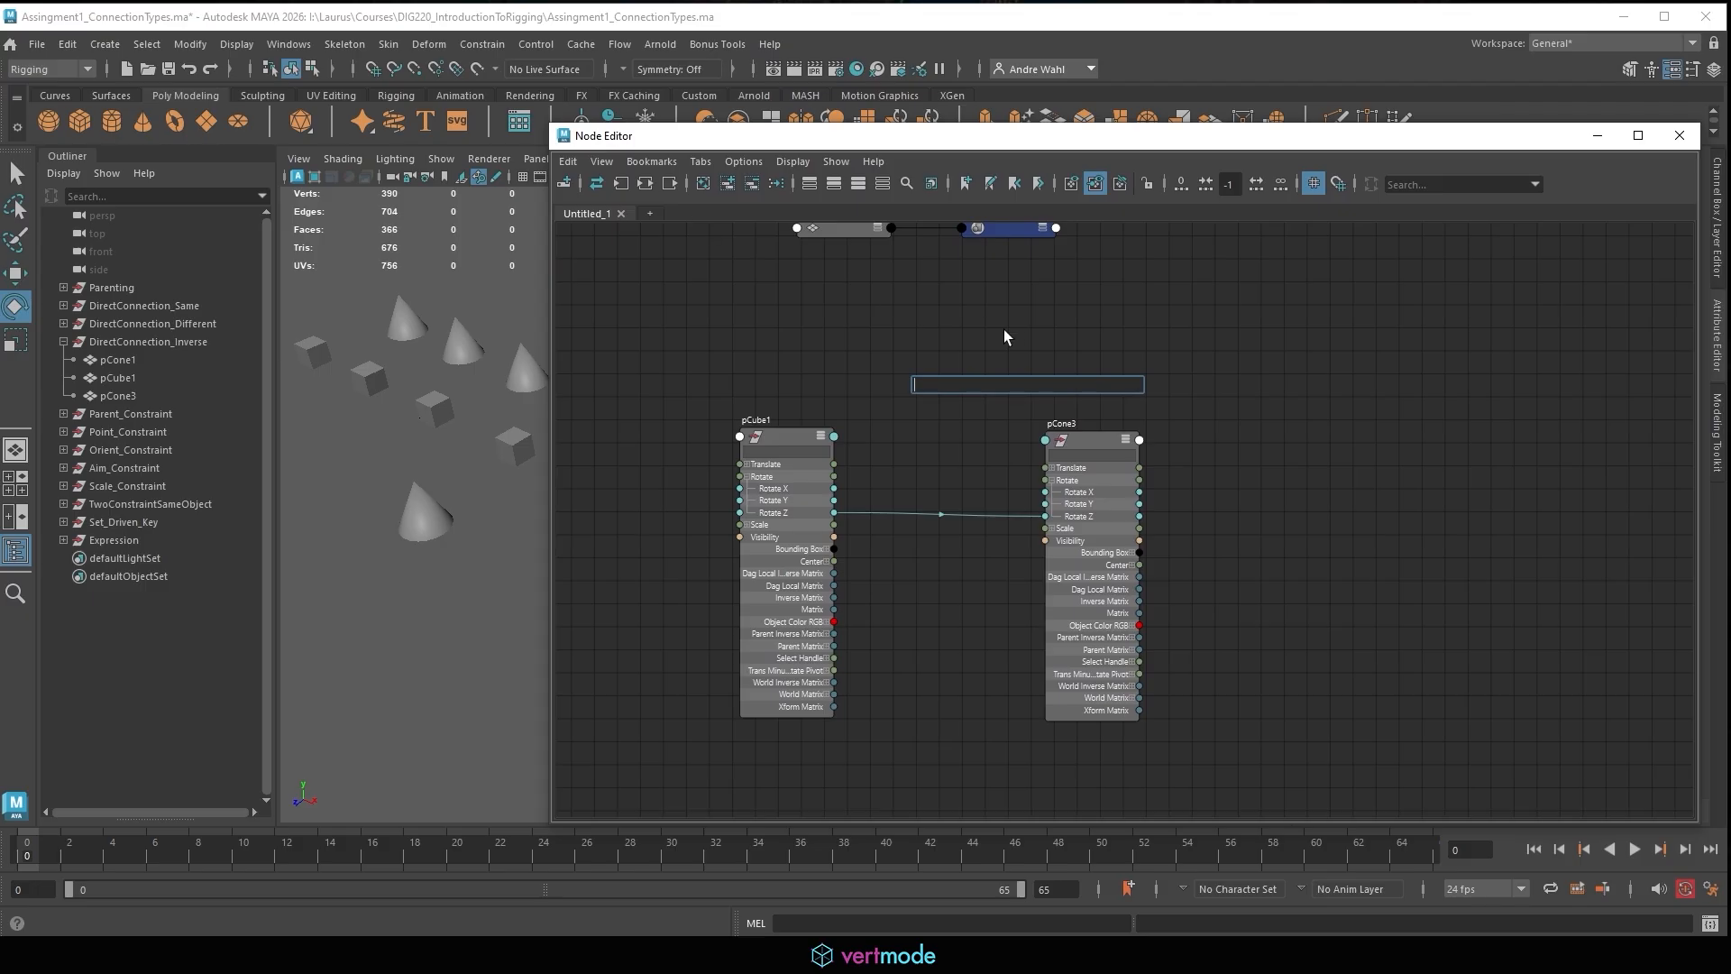
{"action": "left_click", "coordinate": [856, 69]}
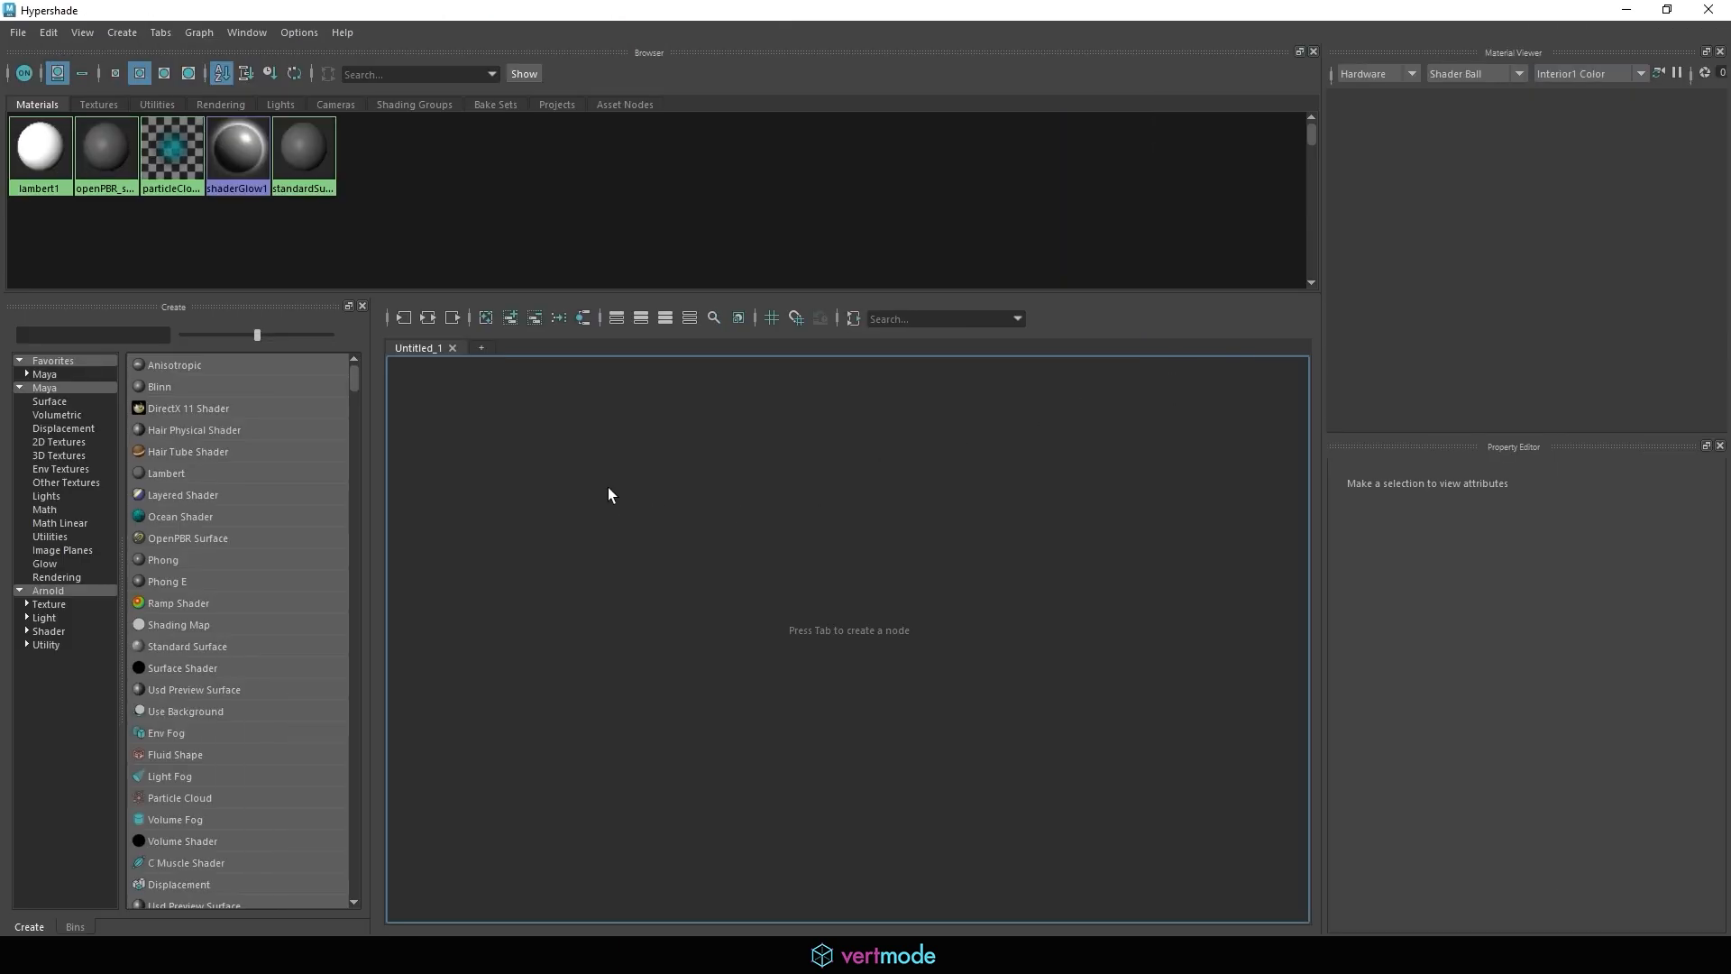
{"action": "key", "text": "Tab"}
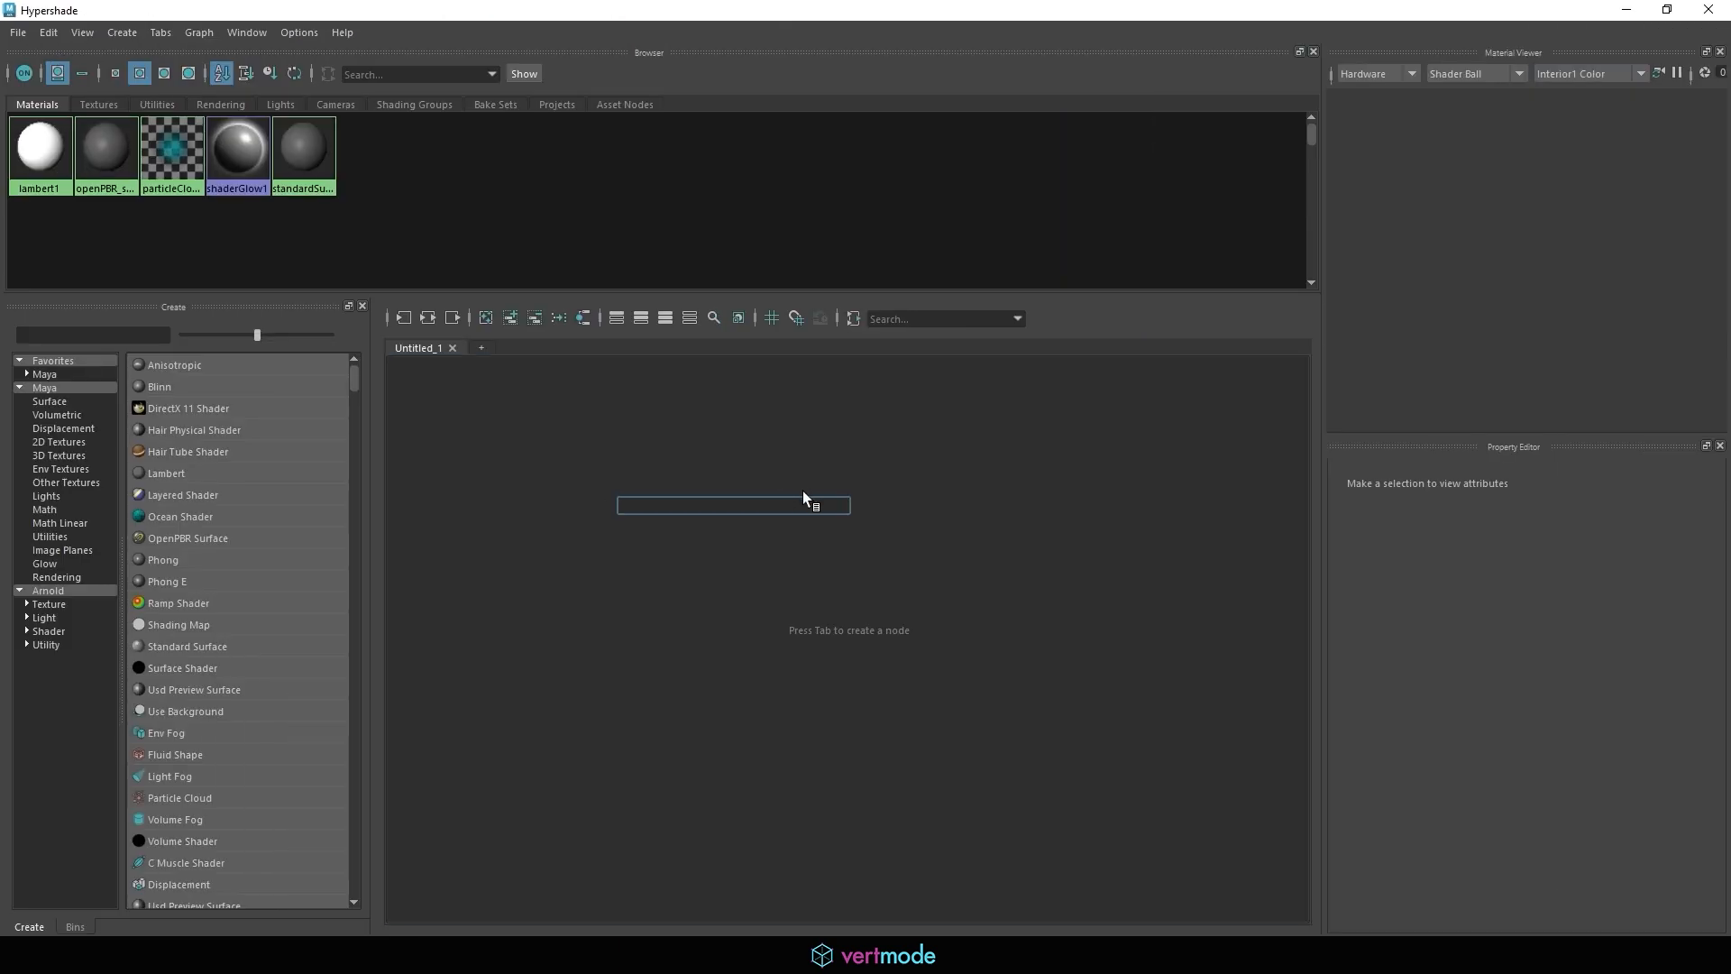
{"action": "type", "text": "file"}
{"action": "key", "text": "Down"}
{"action": "key", "text": "Down"}
{"action": "key", "text": "Return"}
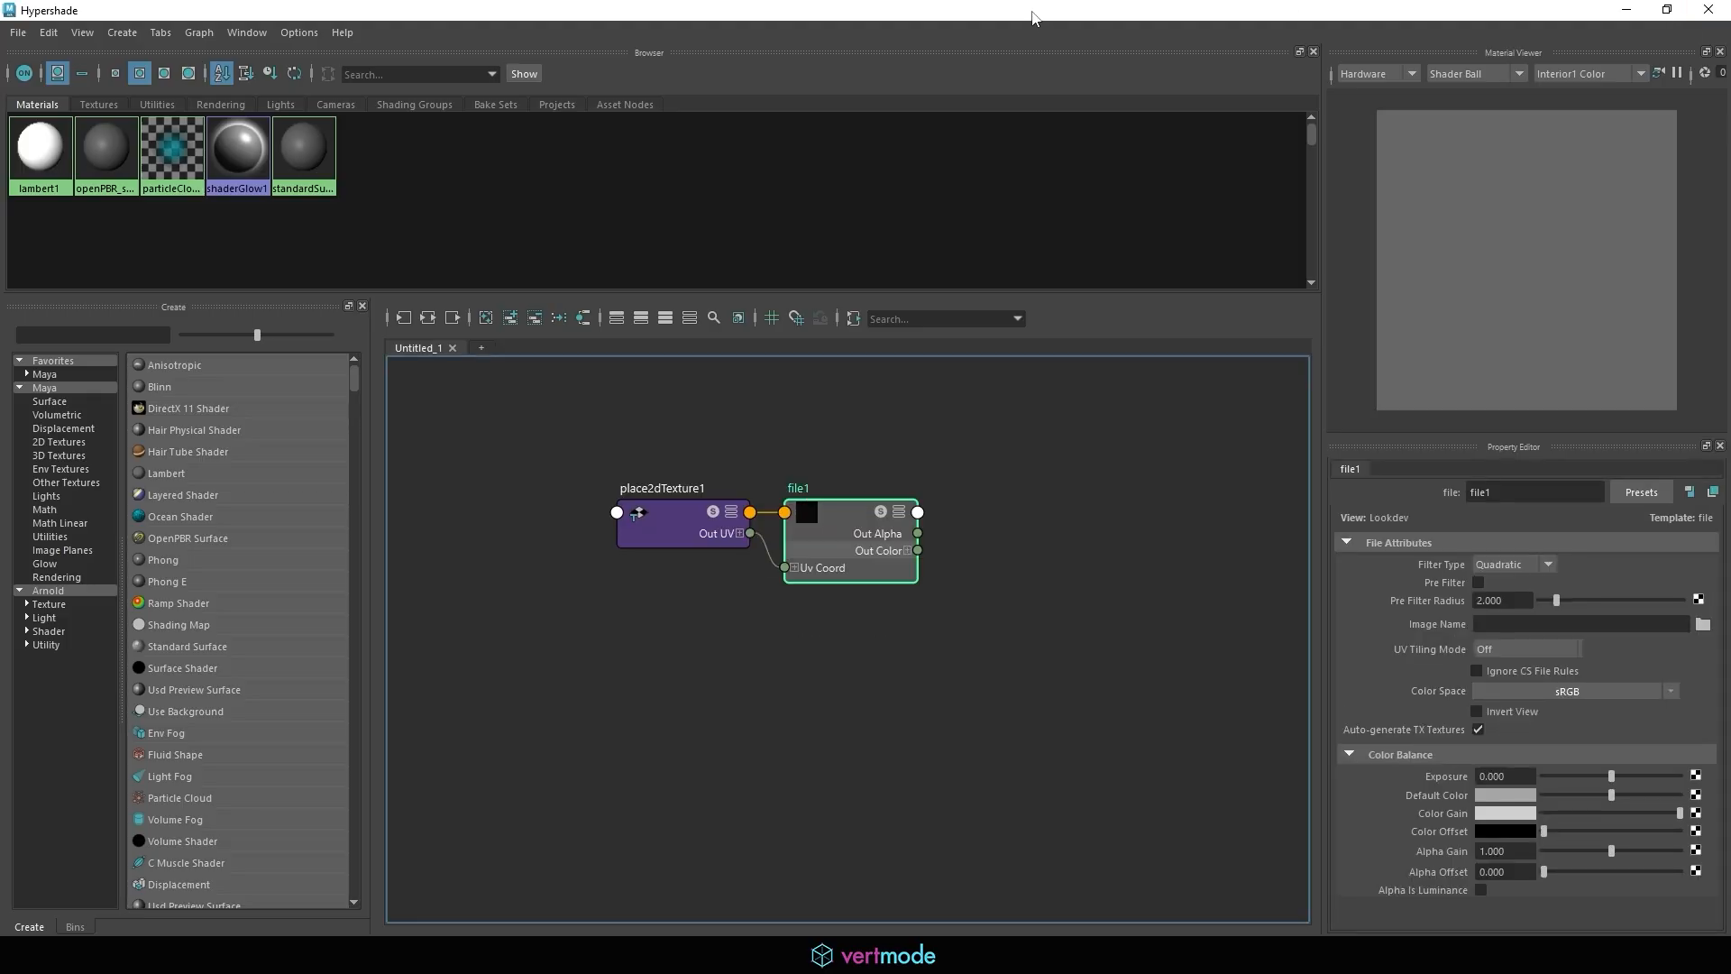
Close the Hypershade and delete the place2dTexture1 and file1 nodes from the Node Editor graph.
{"action": "left_click_drag", "start_coordinate": [1031, 13], "coordinate": [16, 192]}
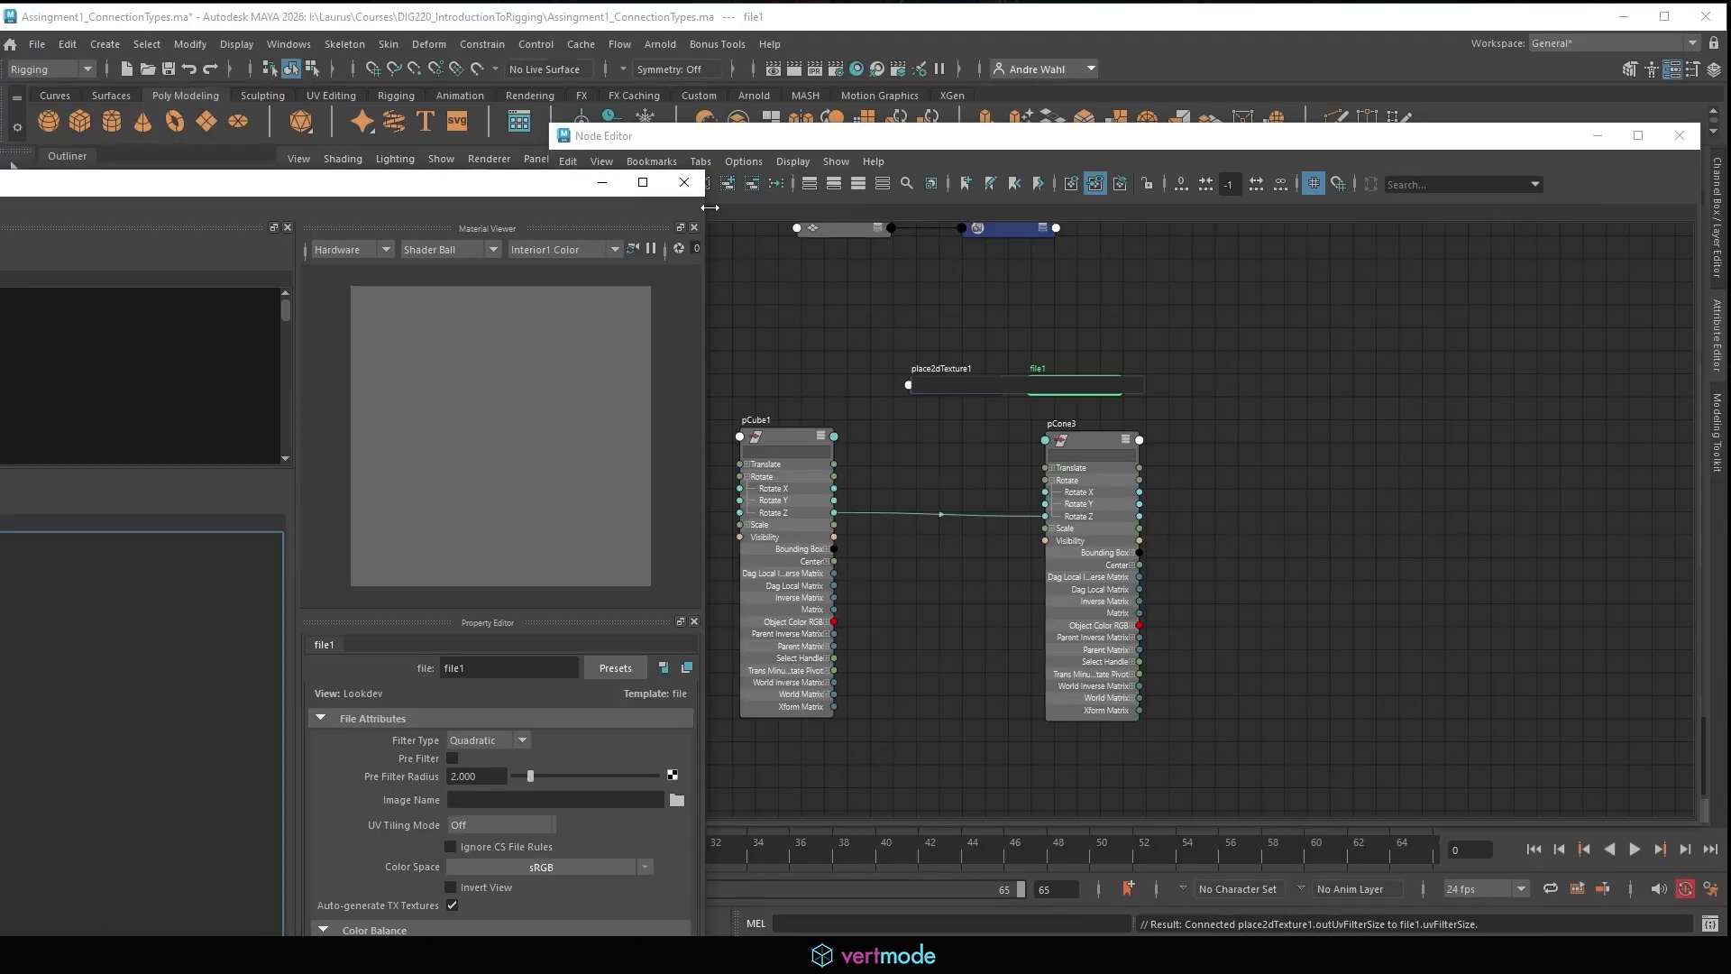
{"action": "left_click_drag", "start_coordinate": [194, 184], "coordinate": [477, 202]}
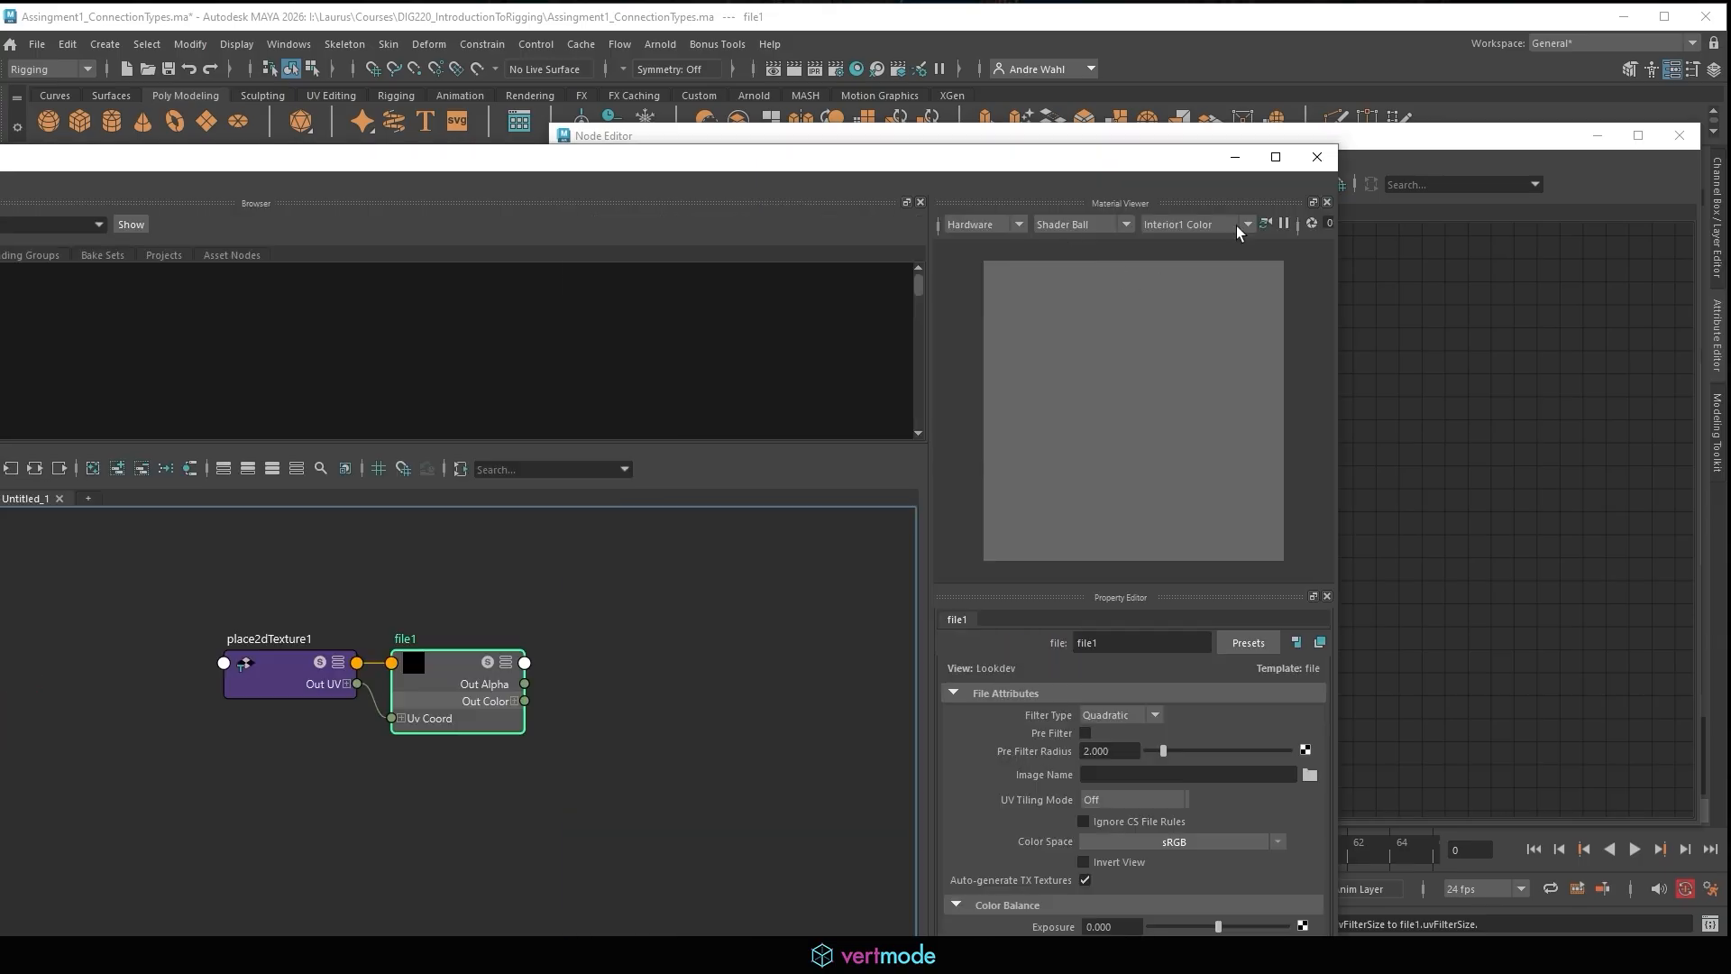
{"action": "left_click", "coordinate": [1313, 154]}
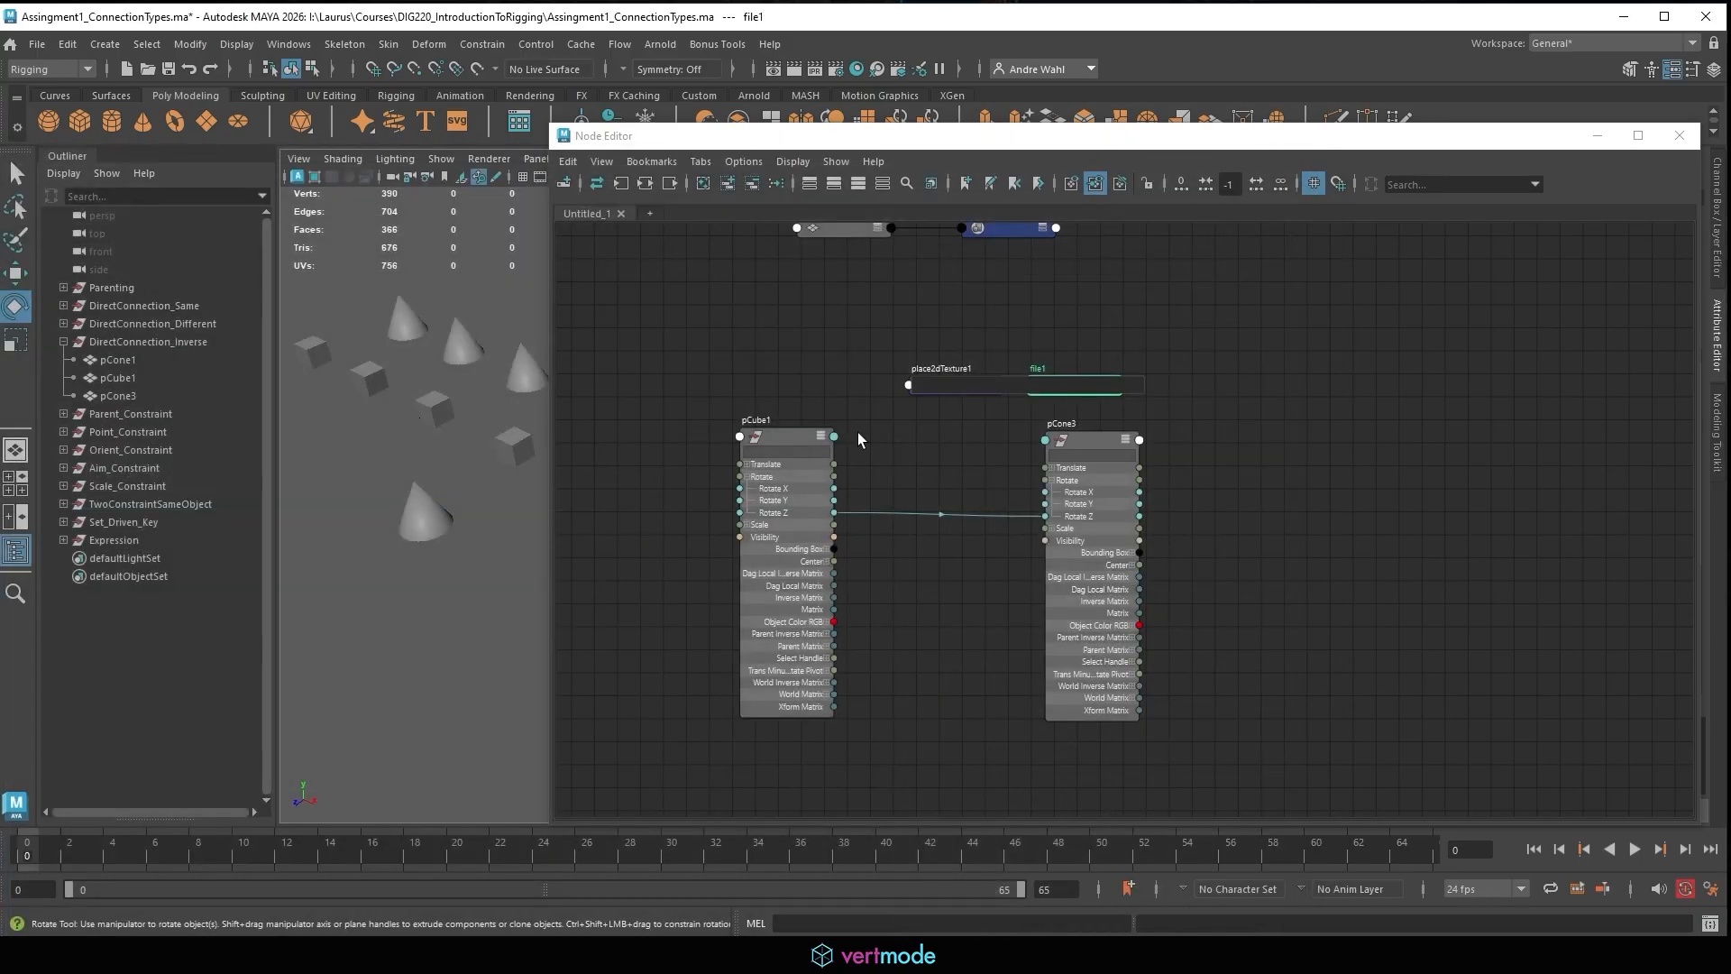
{"action": "left_click", "coordinate": [858, 432]}
{"action": "middle_click_drag", "start_coordinate": [902, 446], "coordinate": [842, 377], "text": "alt"}
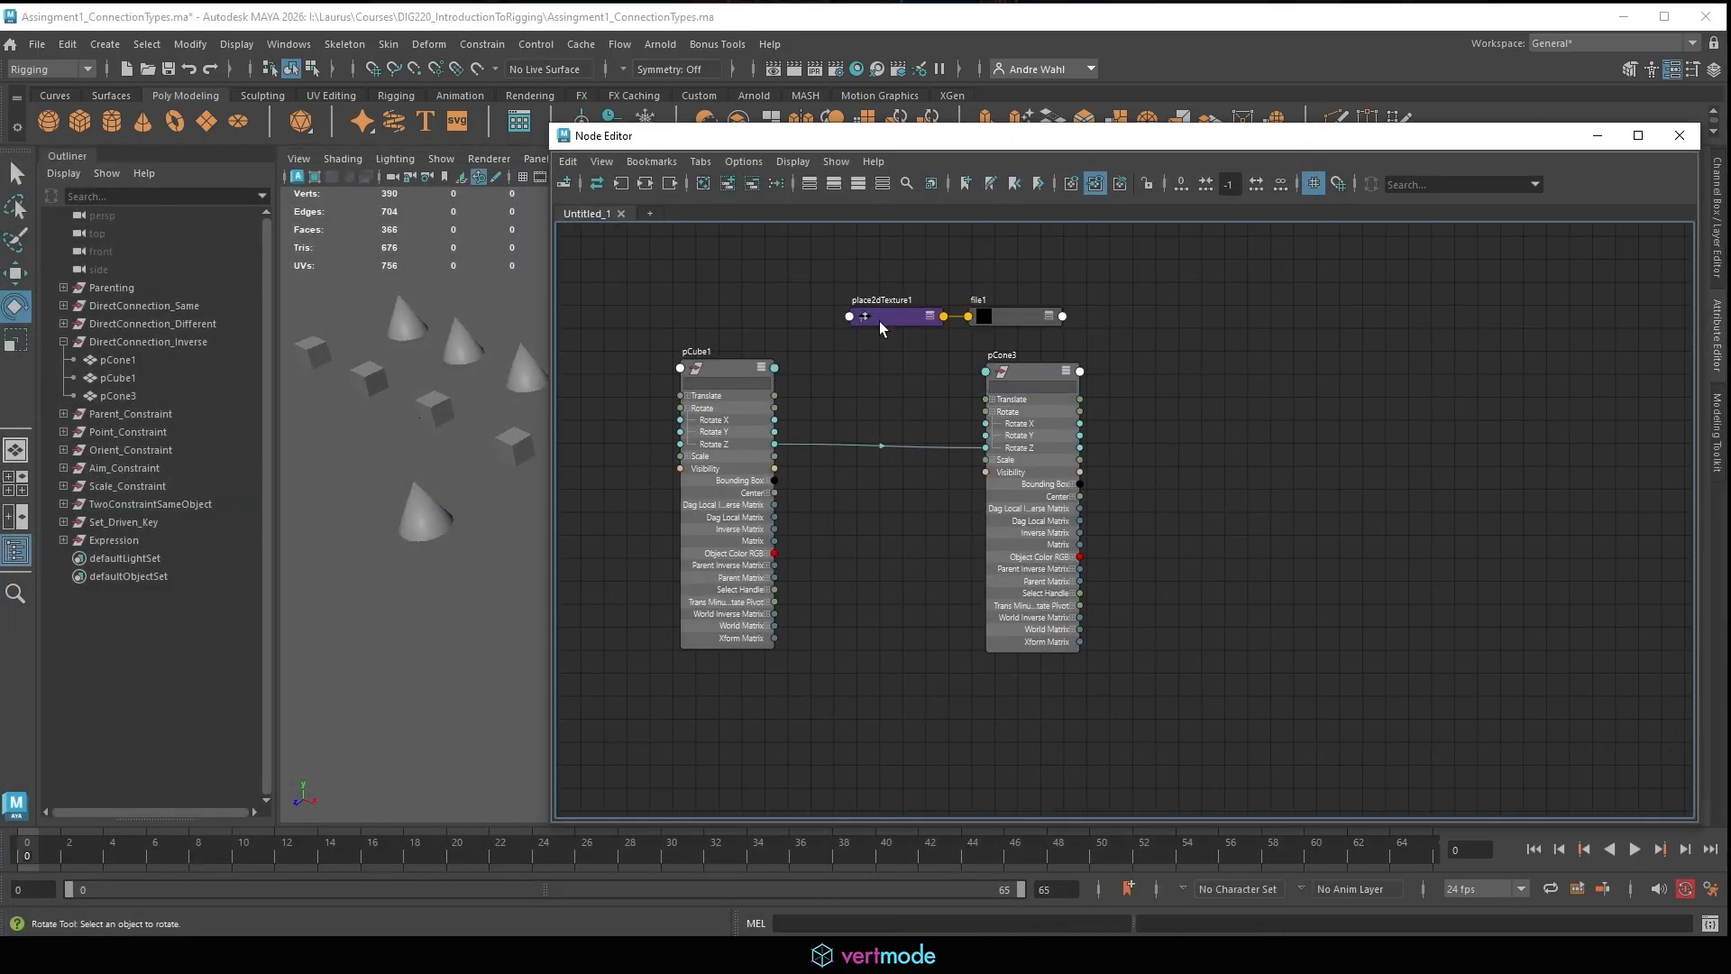
{"action": "left_click_drag", "start_coordinate": [773, 292], "coordinate": [1105, 321]}
{"action": "key", "text": "Delete"}
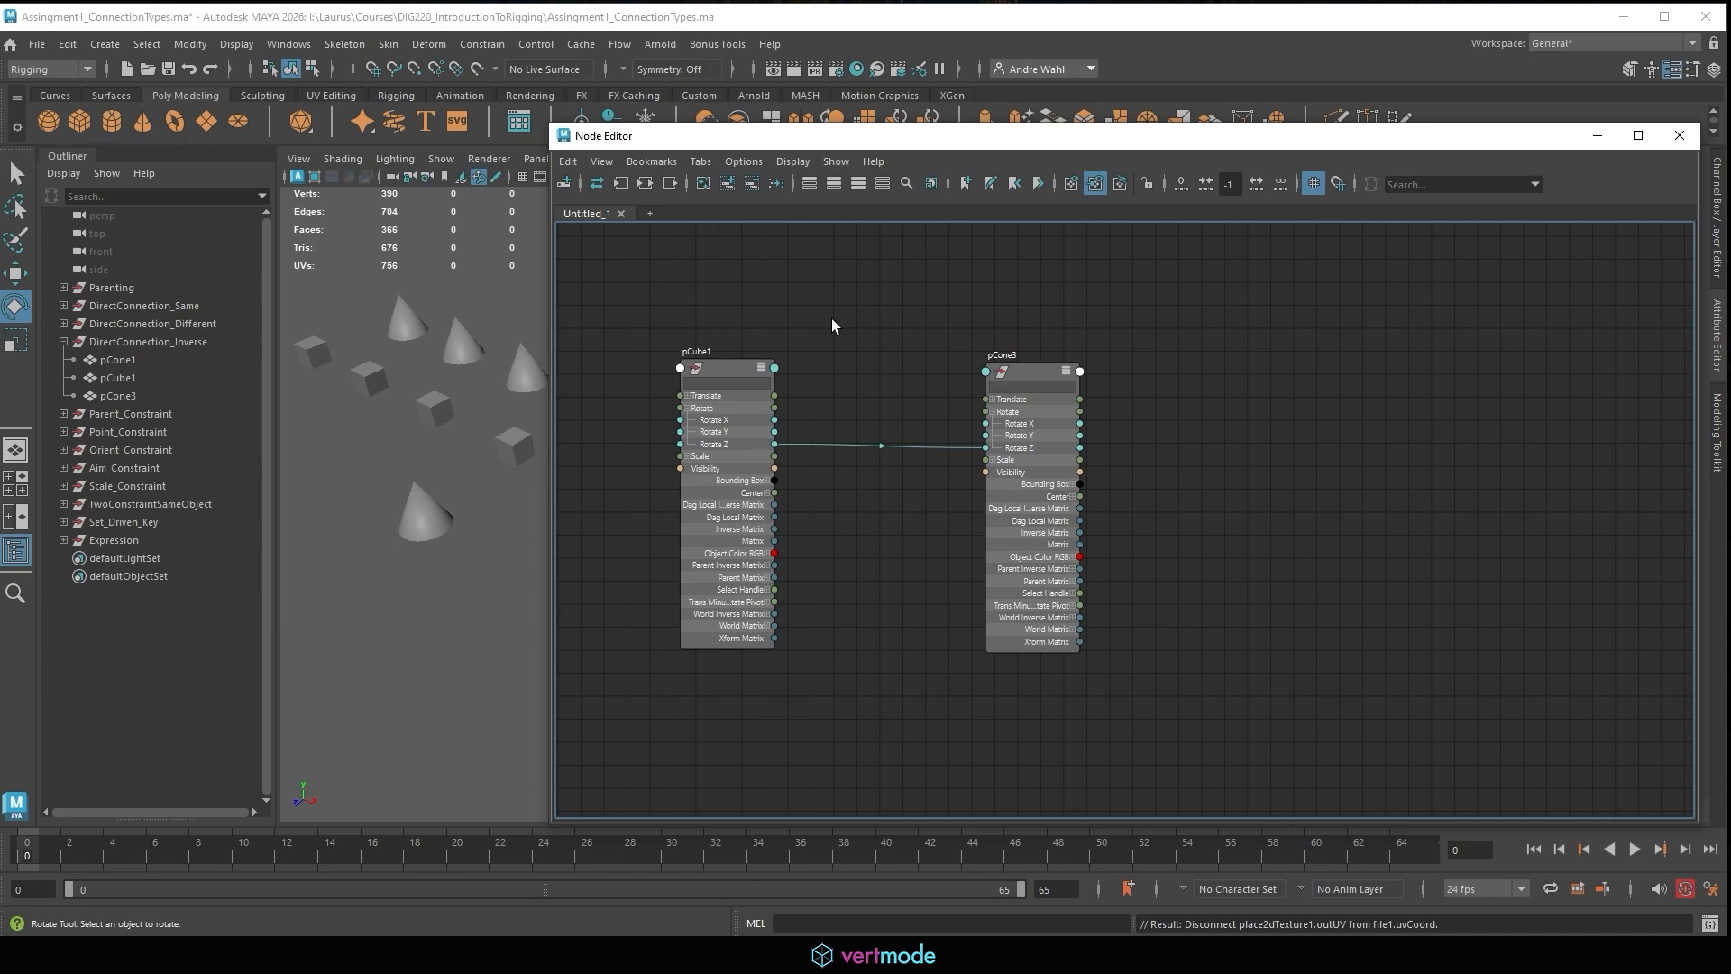
Search the available node types for "rever" and for "inver".
{"action": "key", "text": "Tab"}
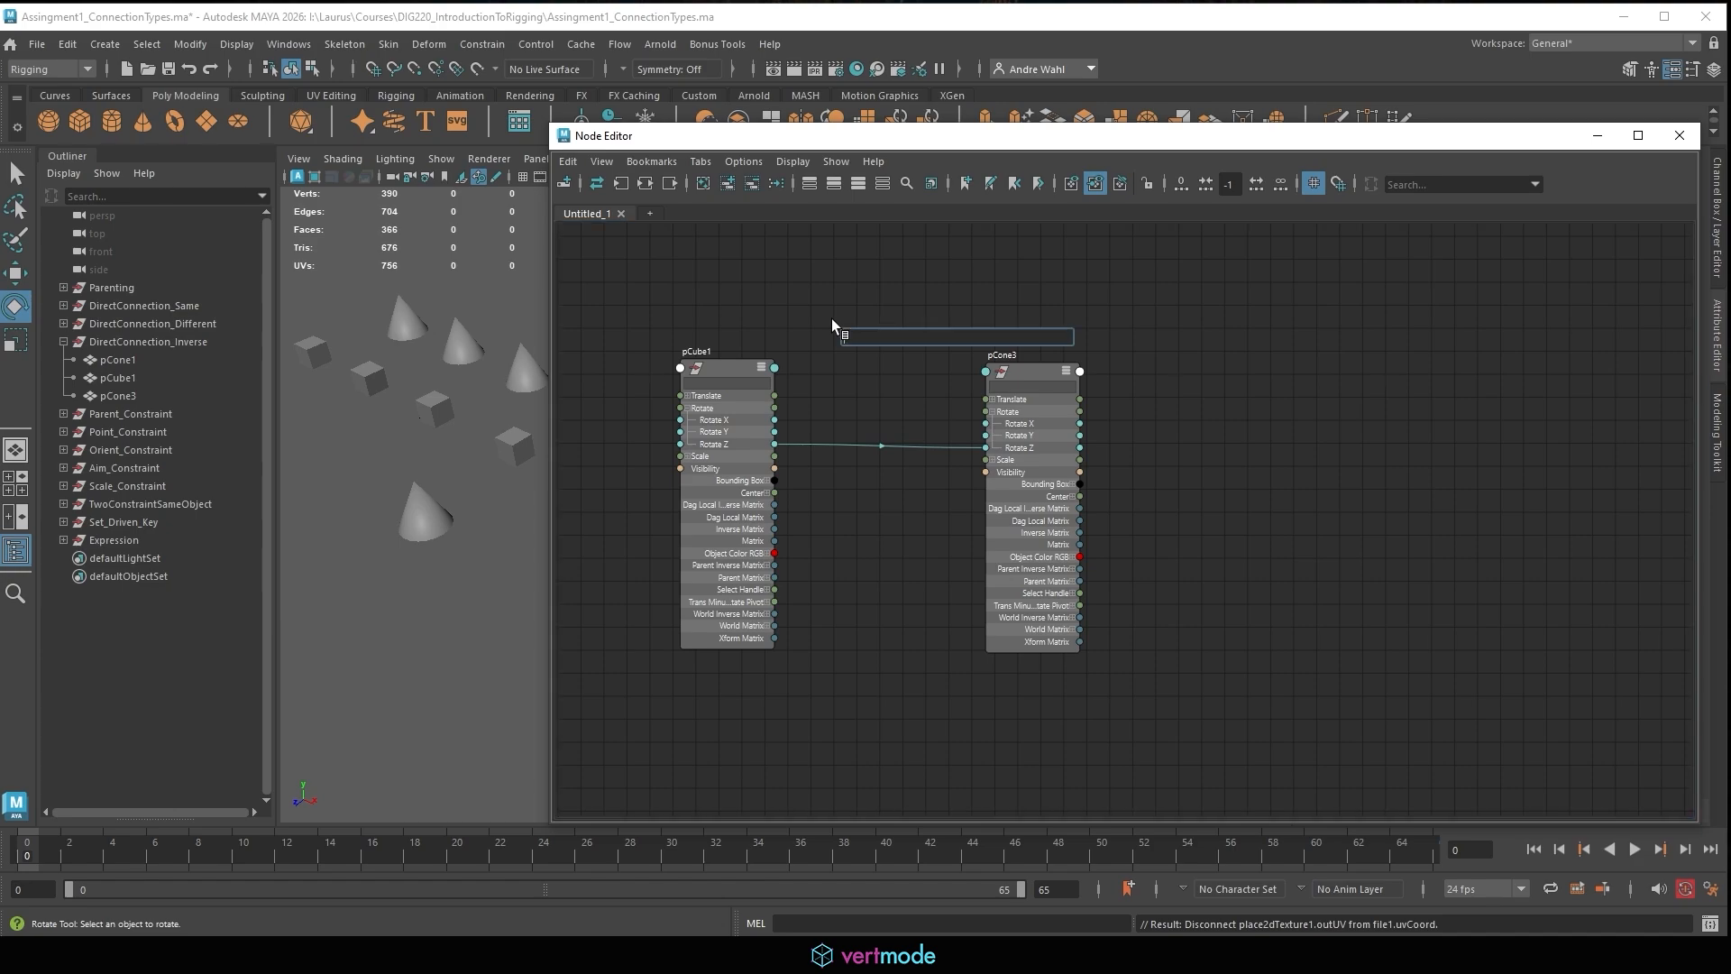
{"action": "type", "text": "rever"}
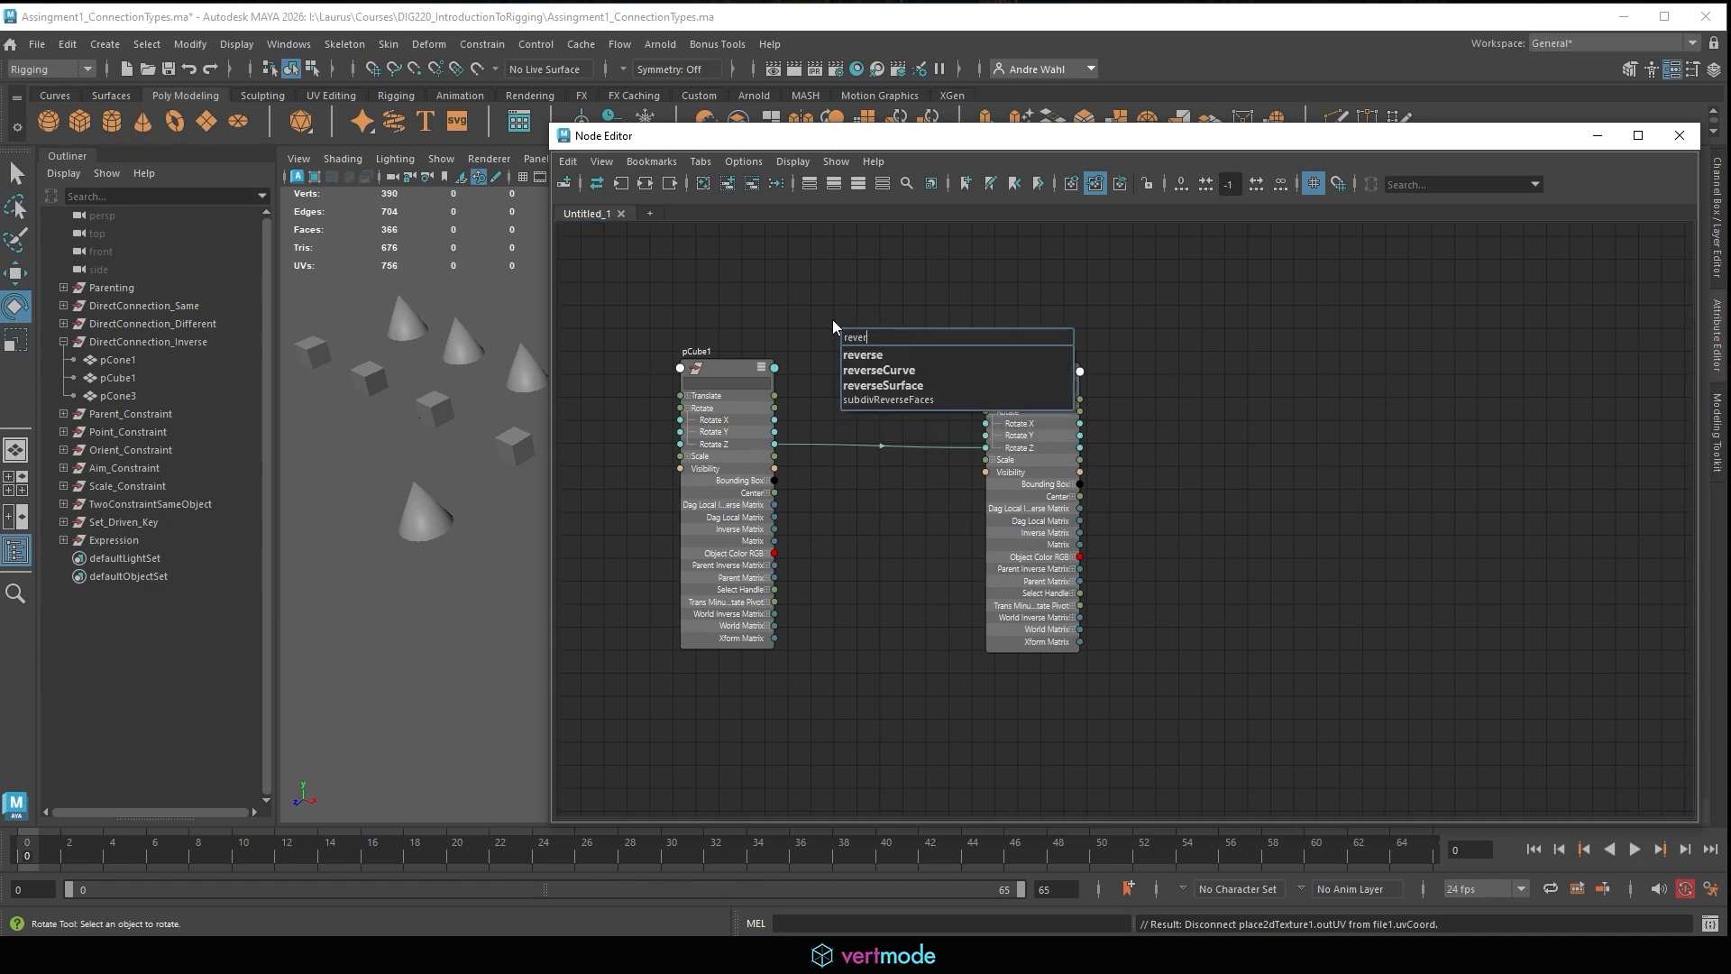
{"action": "key", "text": "BackSpace"}
{"action": "key", "text": "BackSpace"}
{"action": "key", "text": "BackSpace"}
{"action": "key", "text": "BackSpace"}
{"action": "key", "text": "BackSpace"}
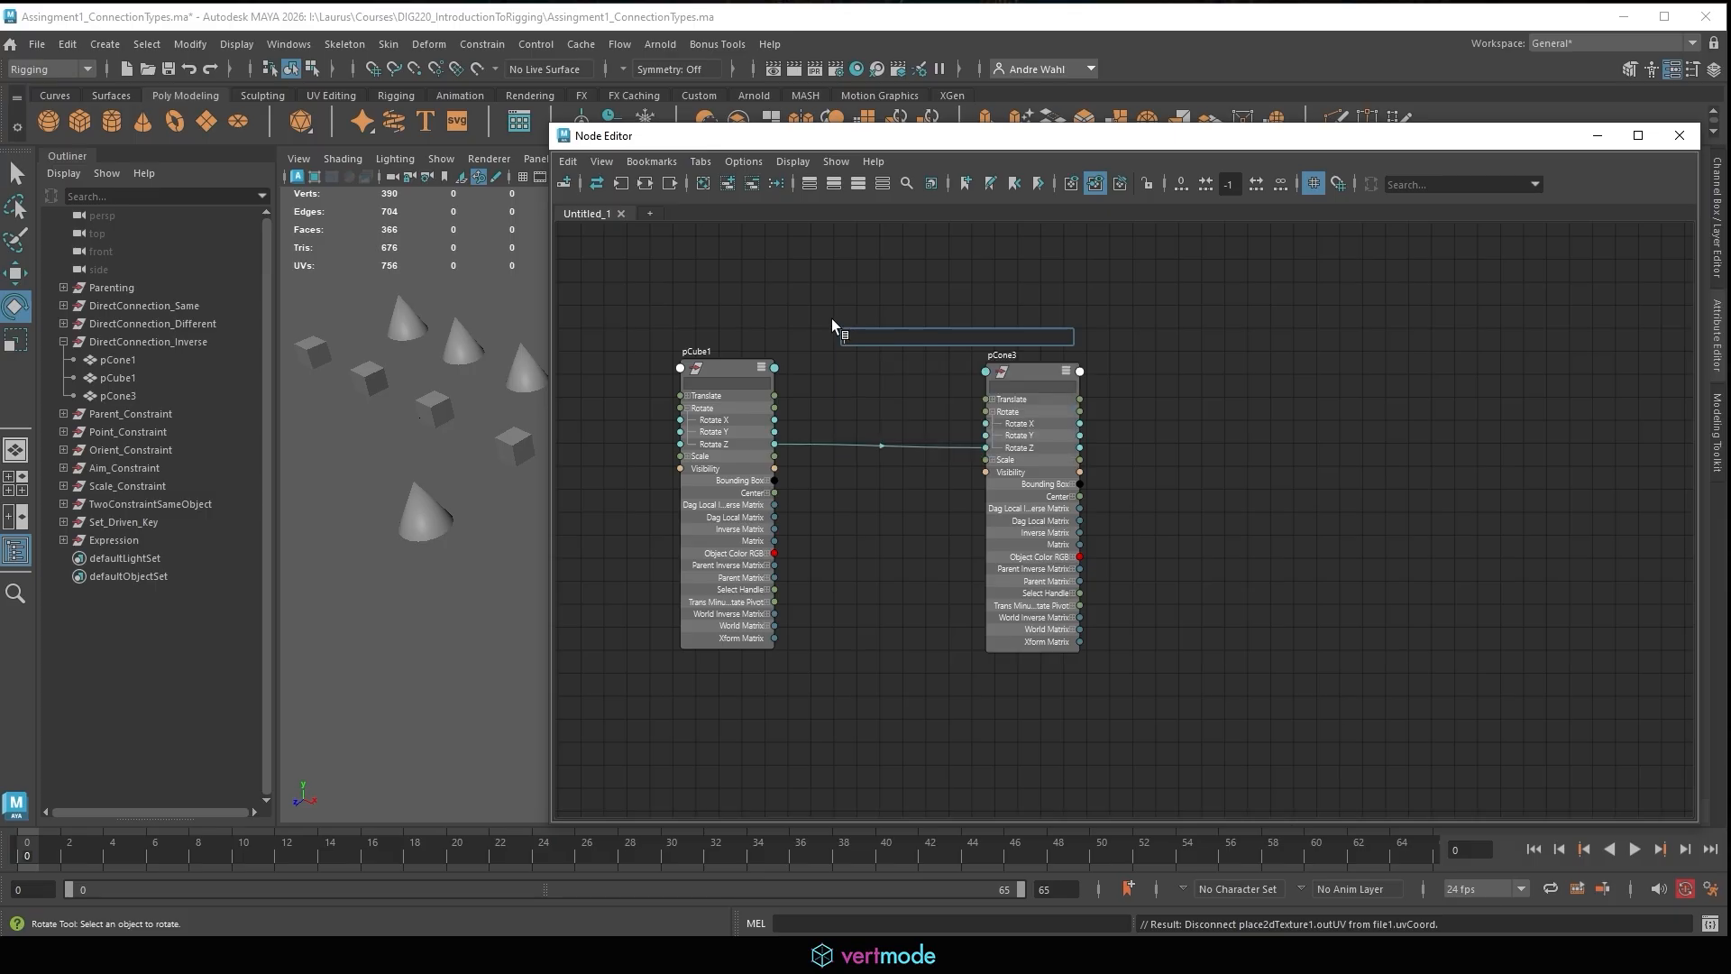
{"action": "type", "text": "inver"}
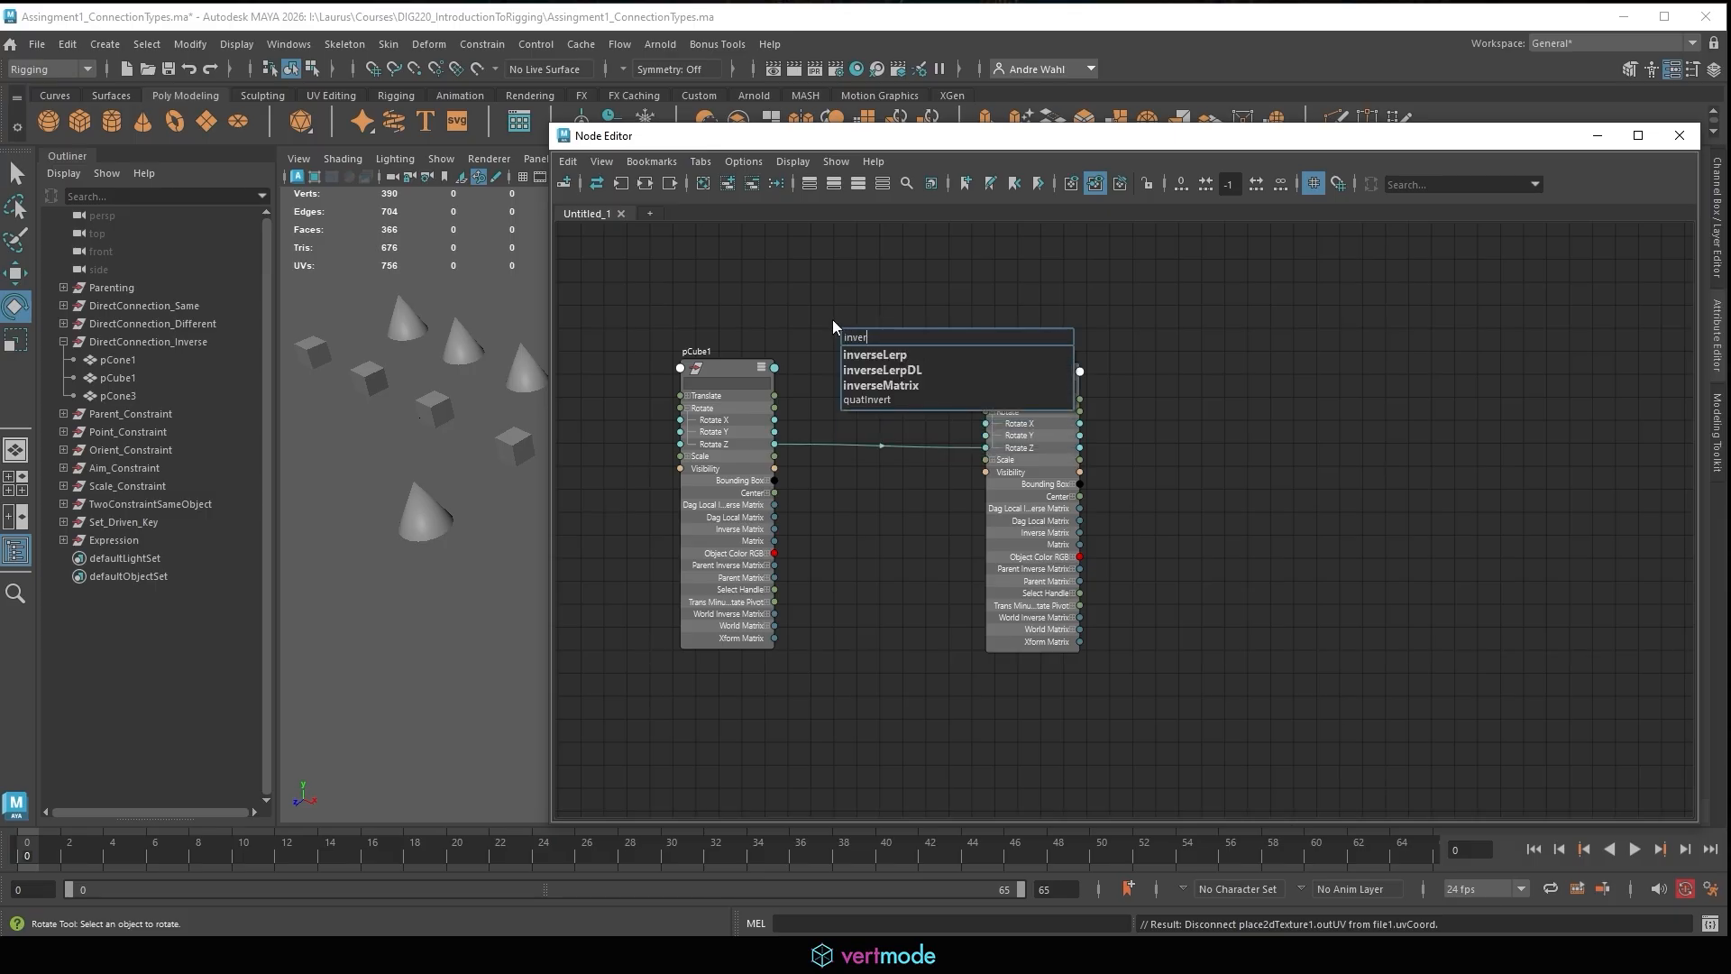
{"action": "key", "text": "BackSpace"}
{"action": "key", "text": "BackSpace"}
{"action": "key", "text": "BackSpace"}
{"action": "key", "text": "BackSpace"}
{"action": "key", "text": "BackSpace"}
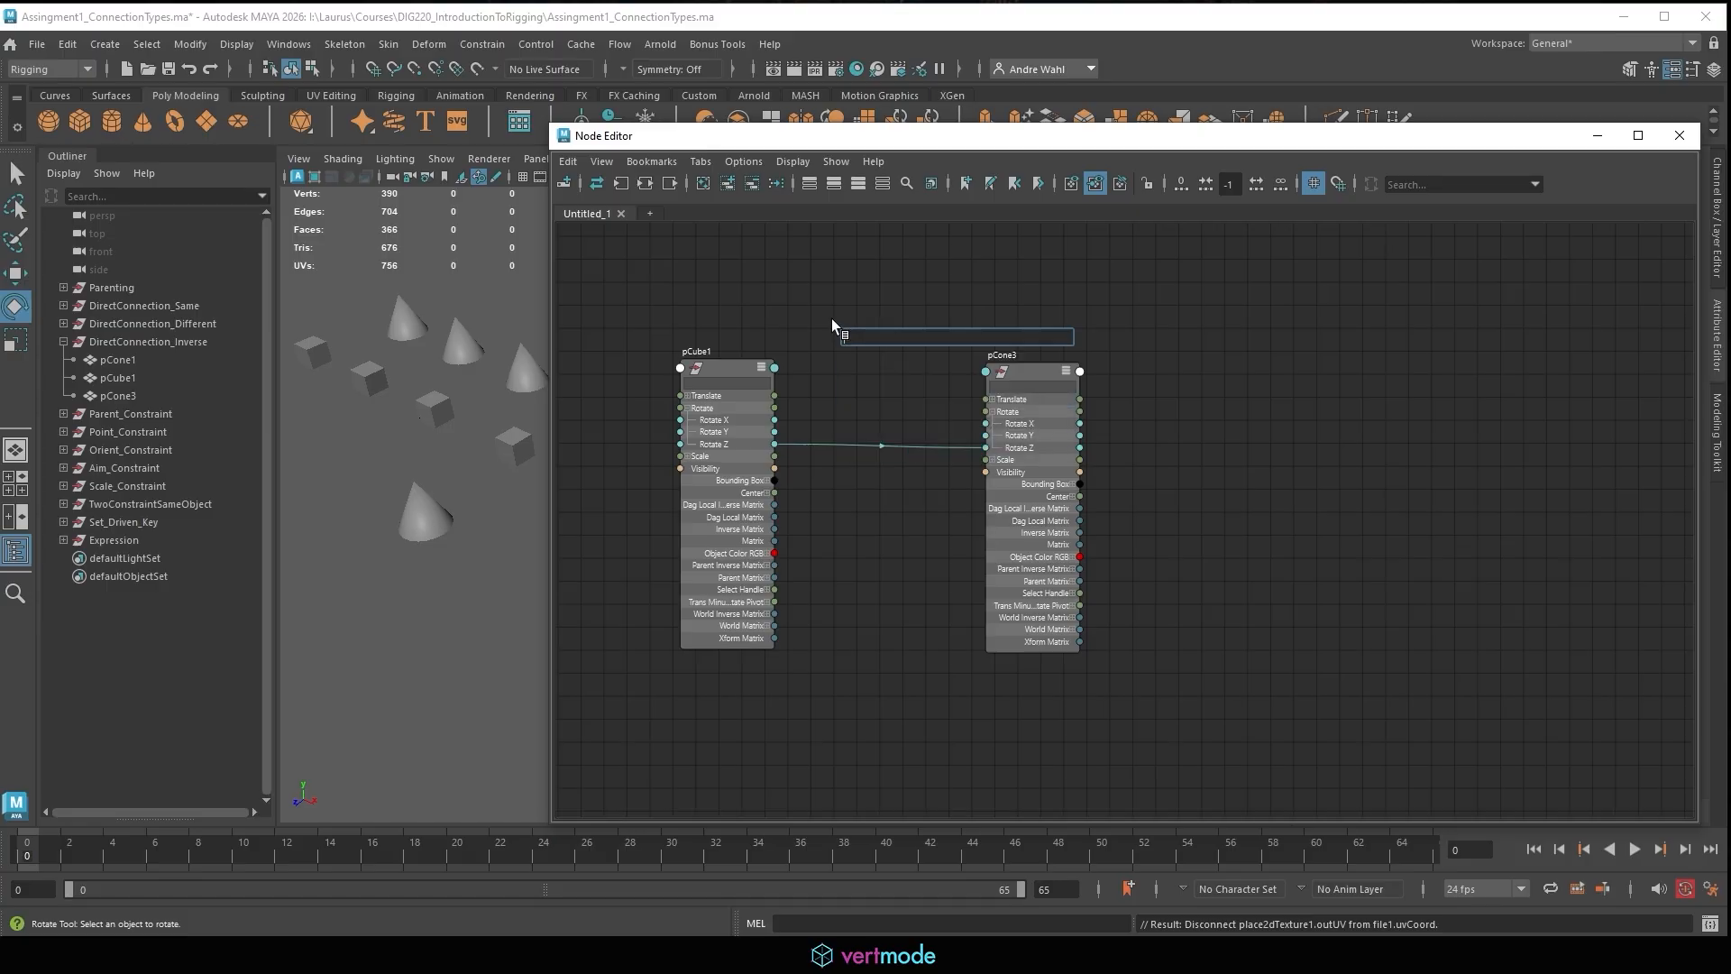
Create a reverse node in the graph and expand its Input and Output attributes into X, Y and Z.
{"action": "type", "text": "rever"}
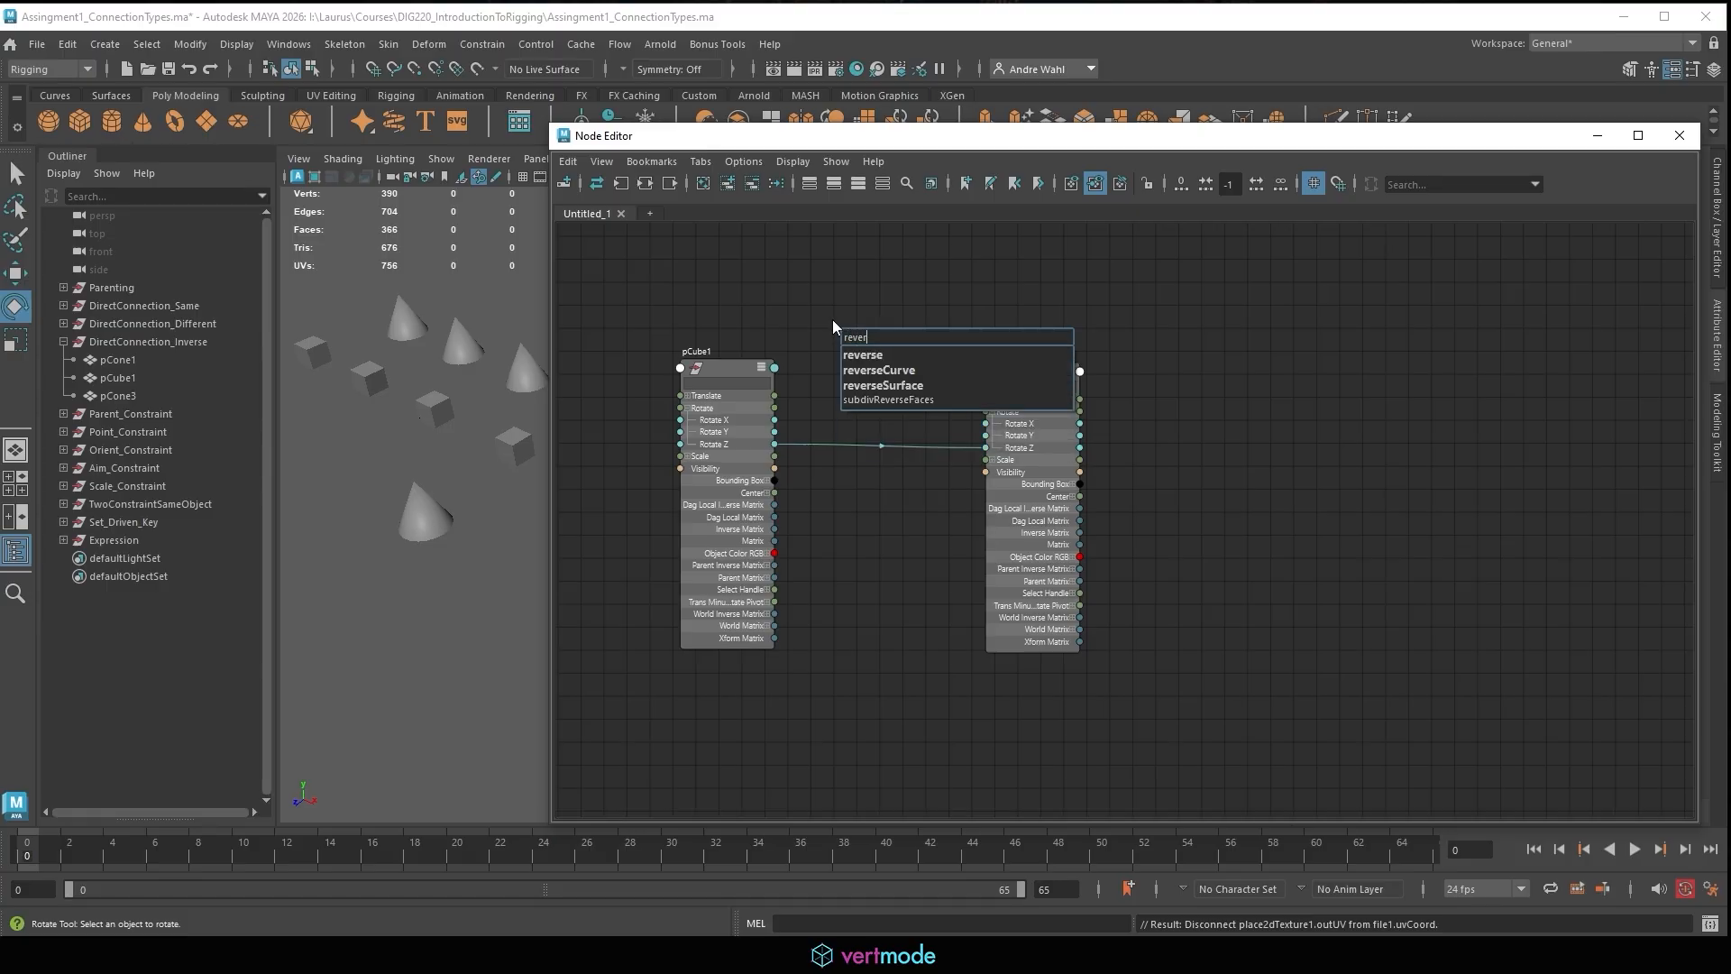
{"action": "left_click", "coordinate": [866, 354]}
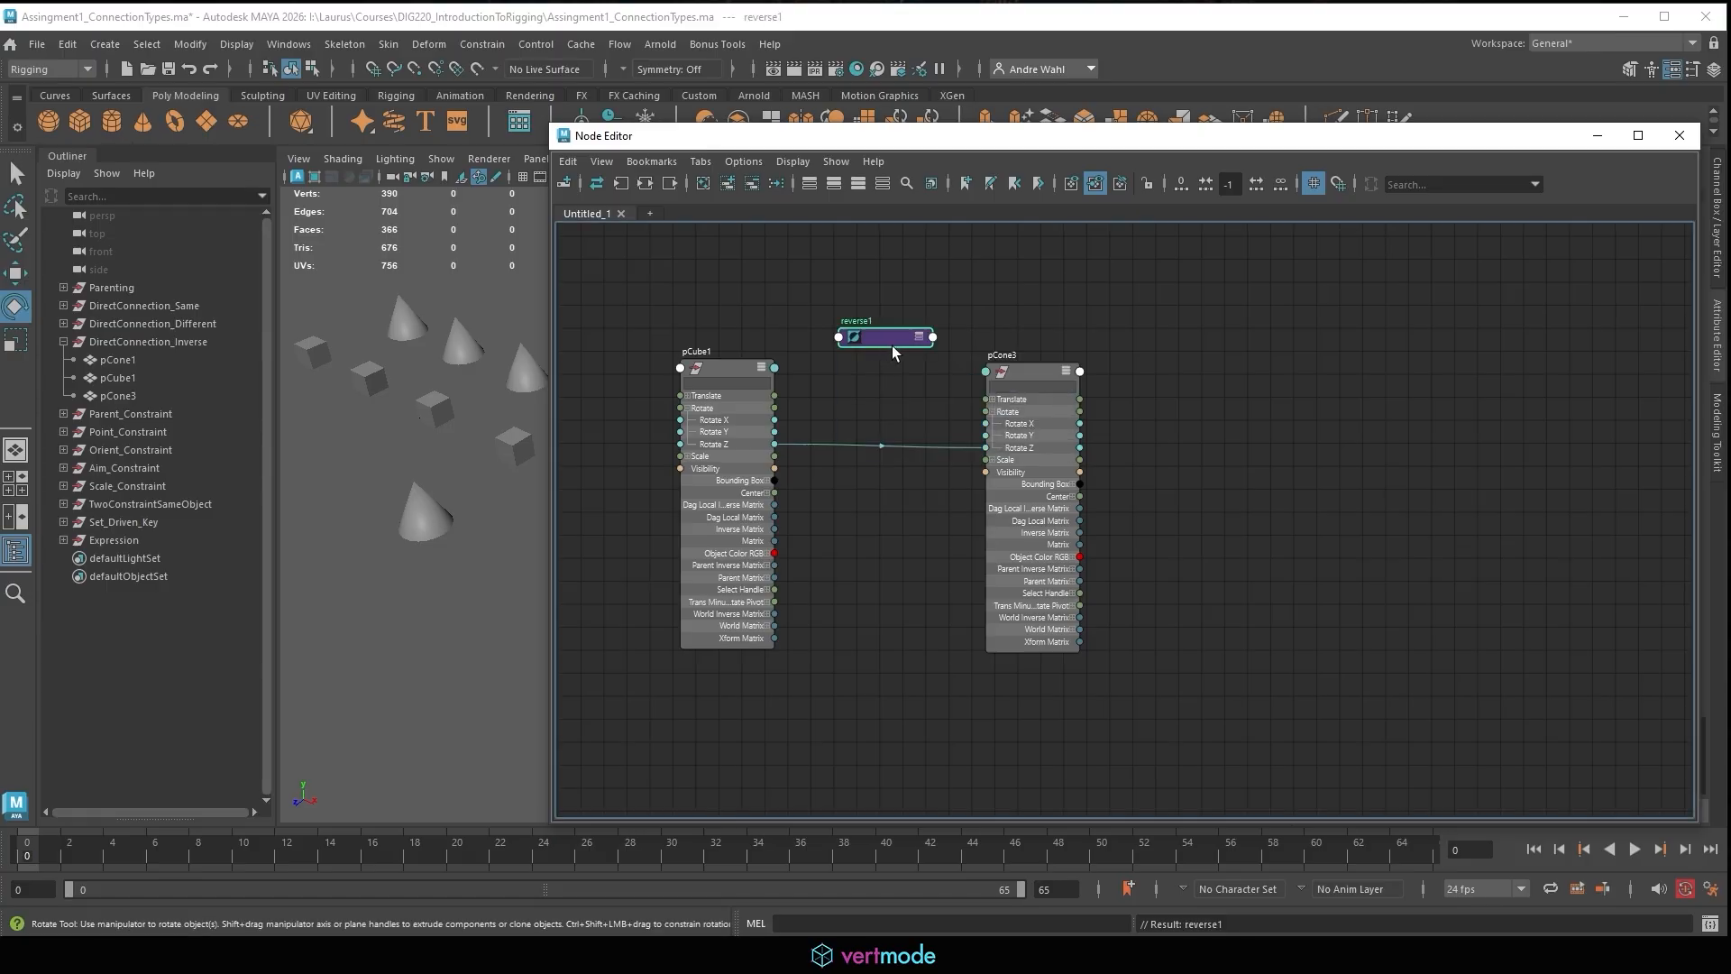
{"action": "scroll", "coordinate": [890, 344], "scroll_direction": "up", "scroll_amount": 3}
{"action": "left_click", "coordinate": [944, 328]}
{"action": "left_click", "coordinate": [944, 328]}
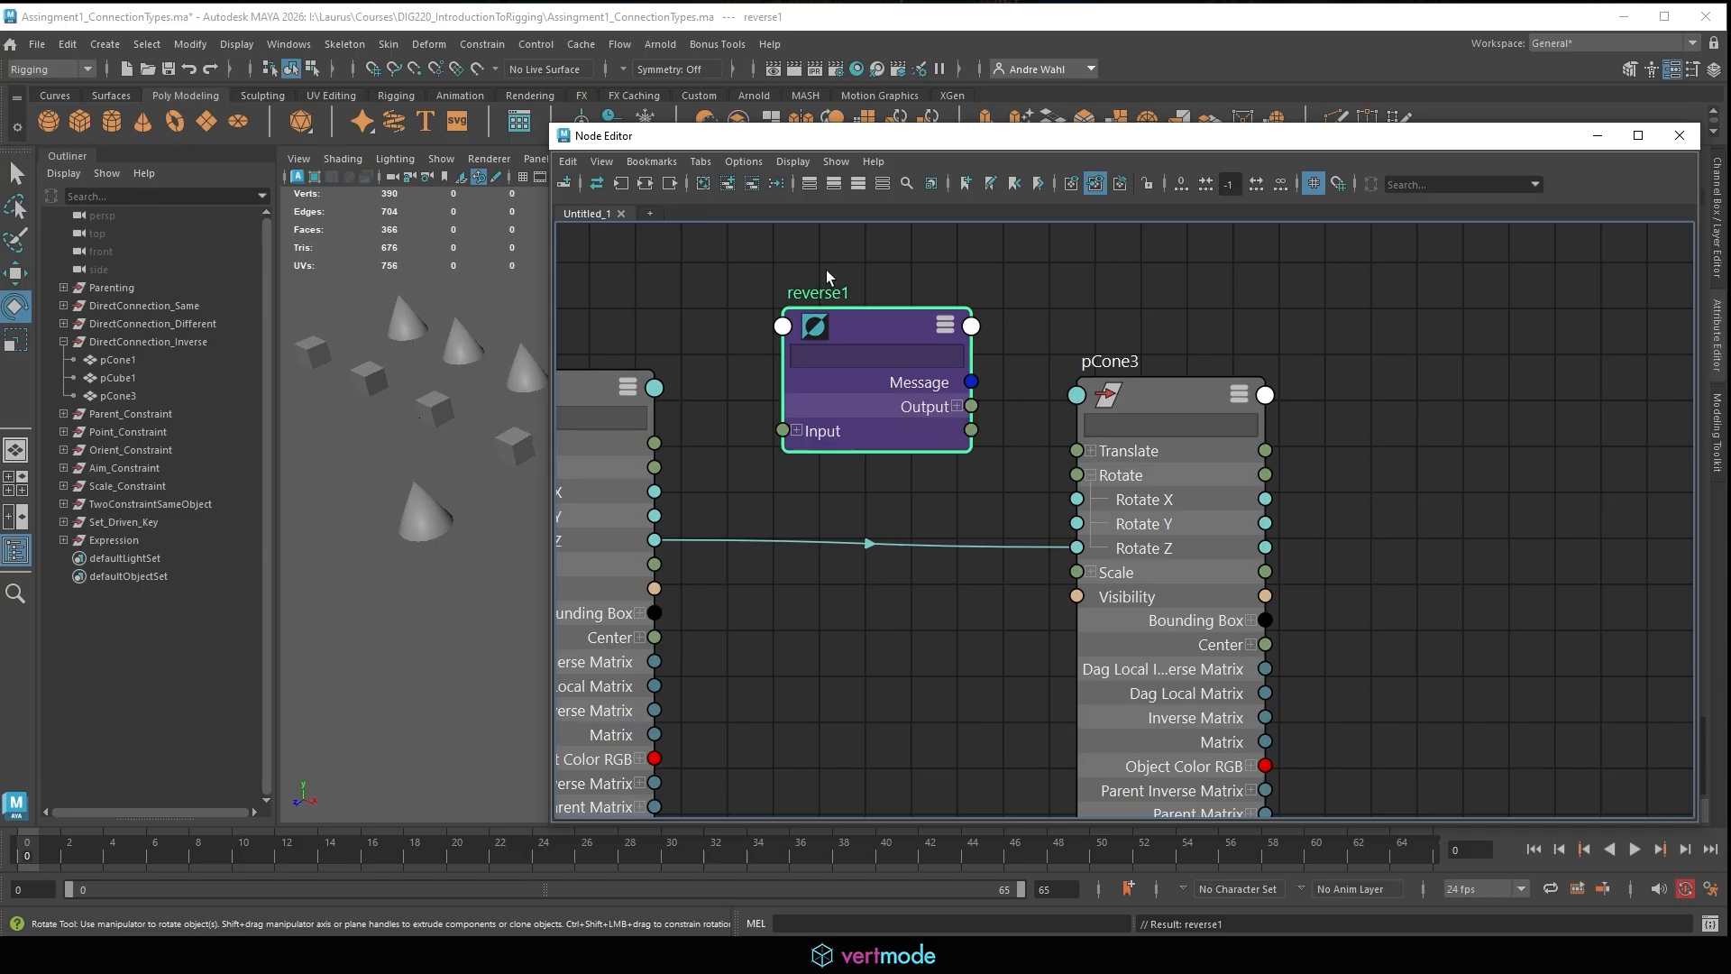
{"action": "left_click", "coordinate": [796, 430]}
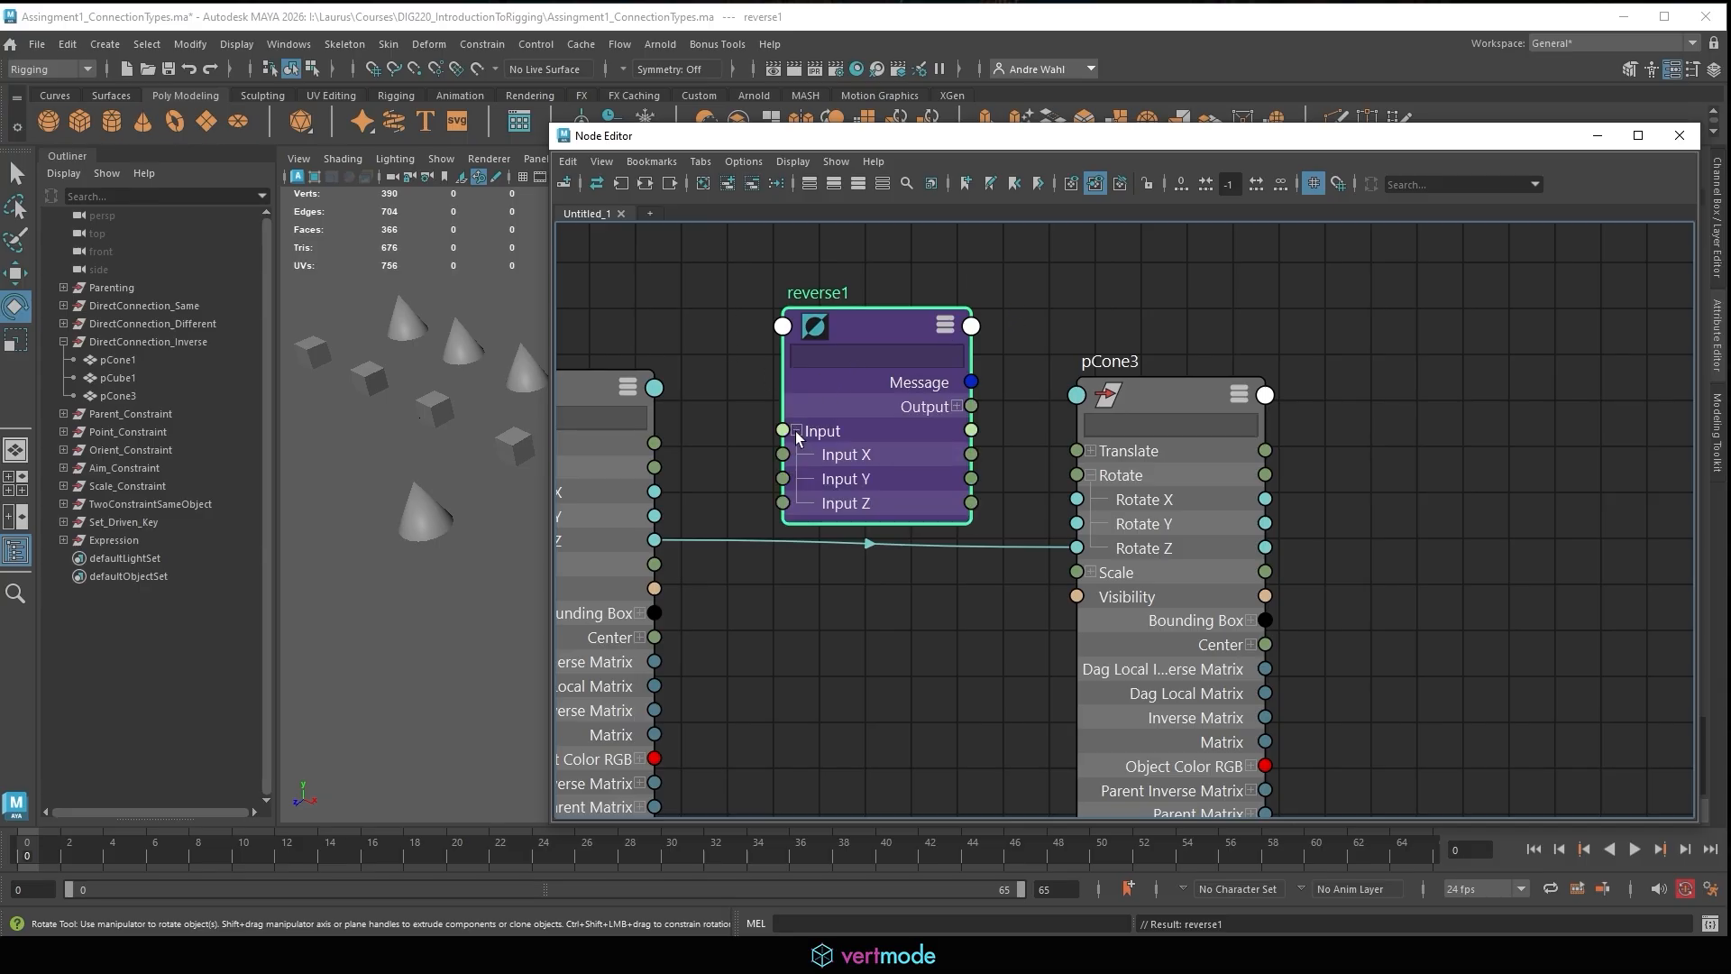
{"action": "left_click", "coordinate": [955, 406]}
Raise the reverse1 node and move pCube1 farther from pCone3 to make room for the new connections.
{"action": "left_click_drag", "start_coordinate": [866, 315], "coordinate": [901, 222]}
{"action": "scroll", "coordinate": [847, 373], "scroll_direction": "down", "scroll_amount": 2}
{"action": "middle_click_drag", "start_coordinate": [778, 360], "coordinate": [811, 290], "text": "alt"}
{"action": "left_click_drag", "start_coordinate": [686, 315], "coordinate": [631, 293]}
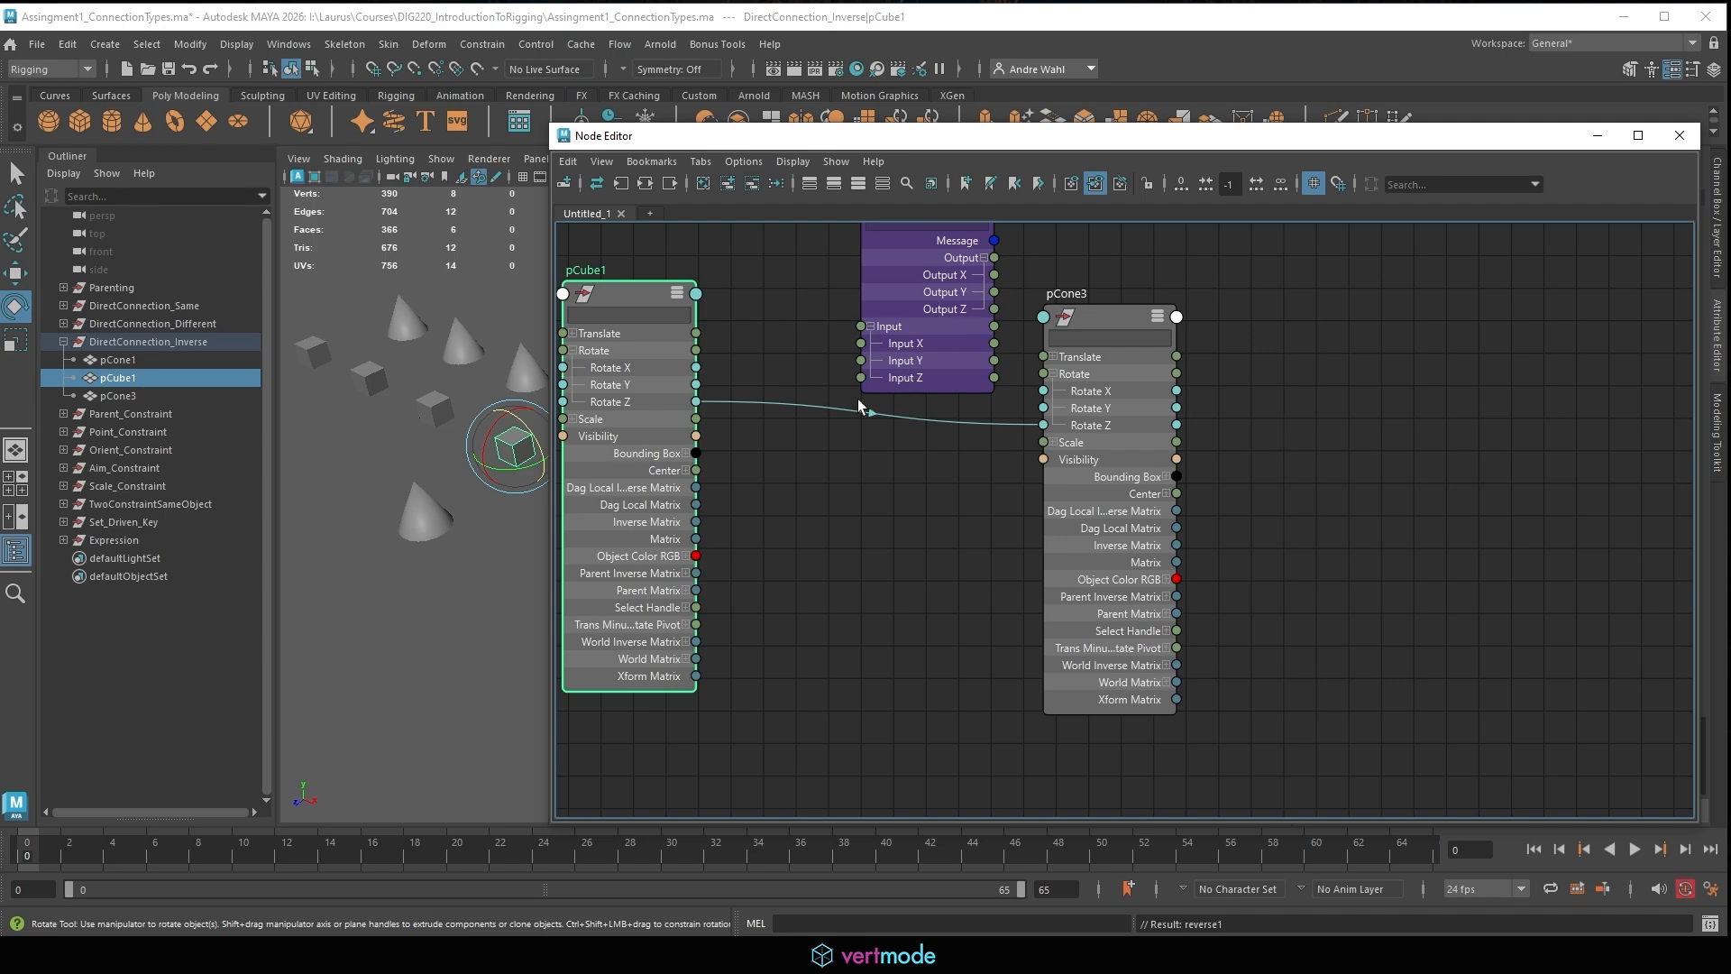
Connect pCube1's Rotate Z to reverse1's Input Z and reverse1's Output Z to pCone3's Rotate Z, with reverse1 placed between them.
{"action": "left_click_drag", "start_coordinate": [695, 401], "coordinate": [861, 376]}
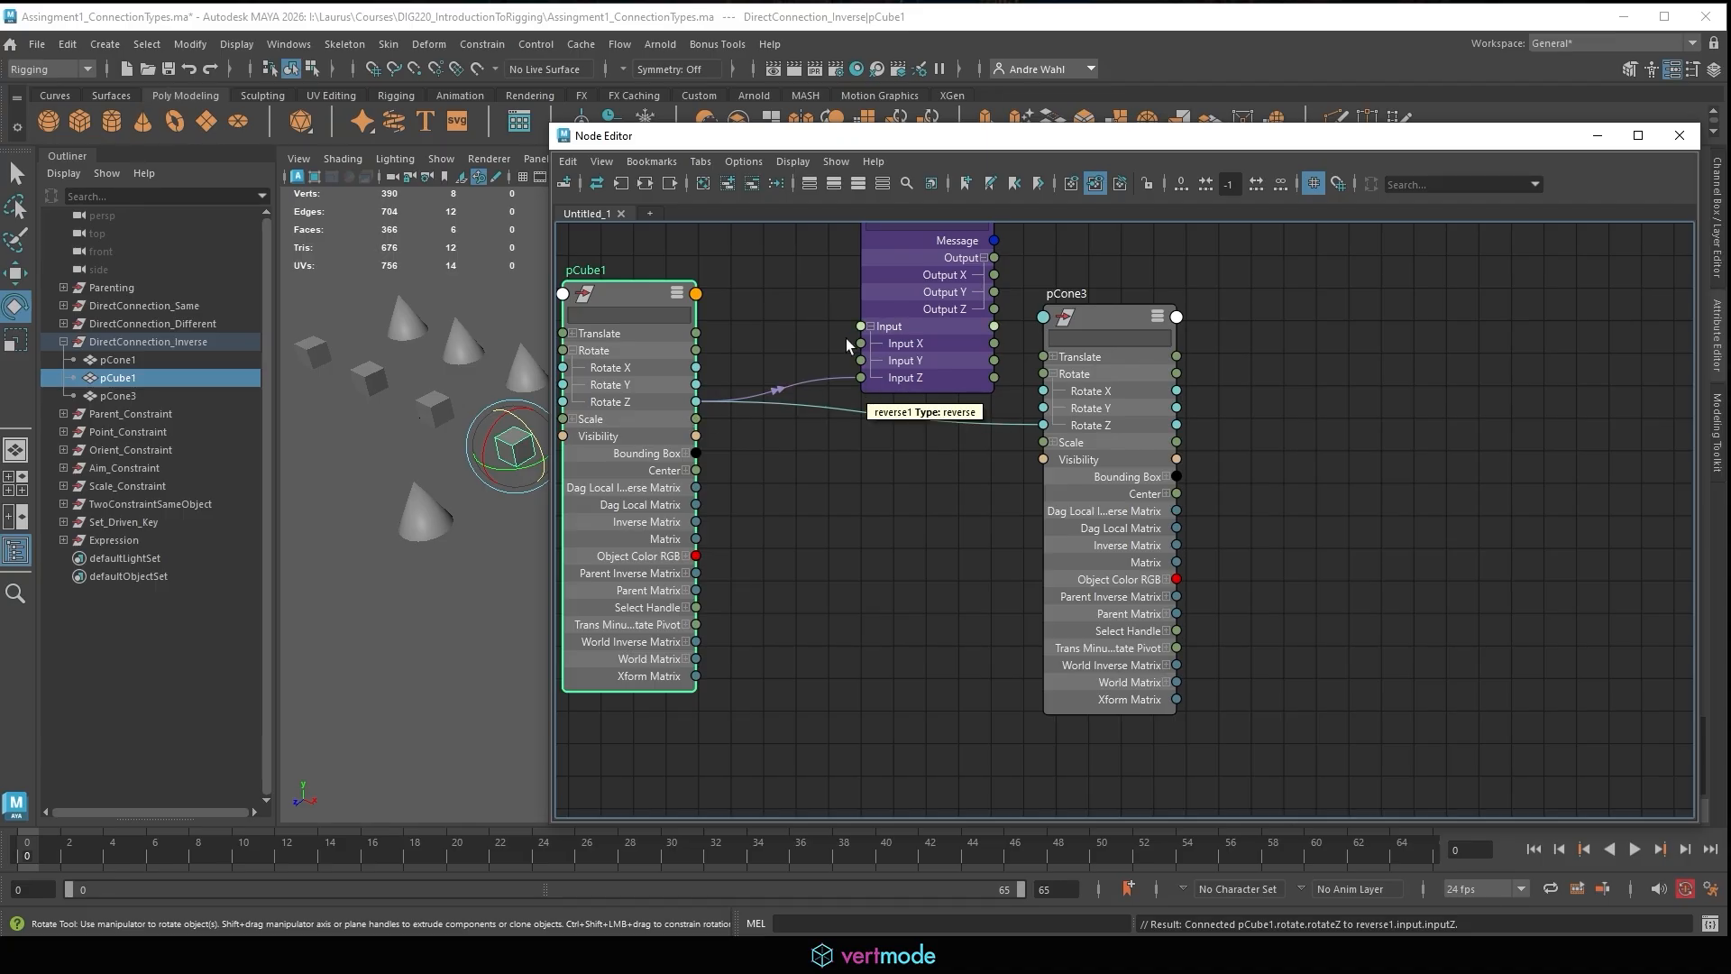
{"action": "middle_click_drag", "start_coordinate": [846, 338], "coordinate": [771, 403]}
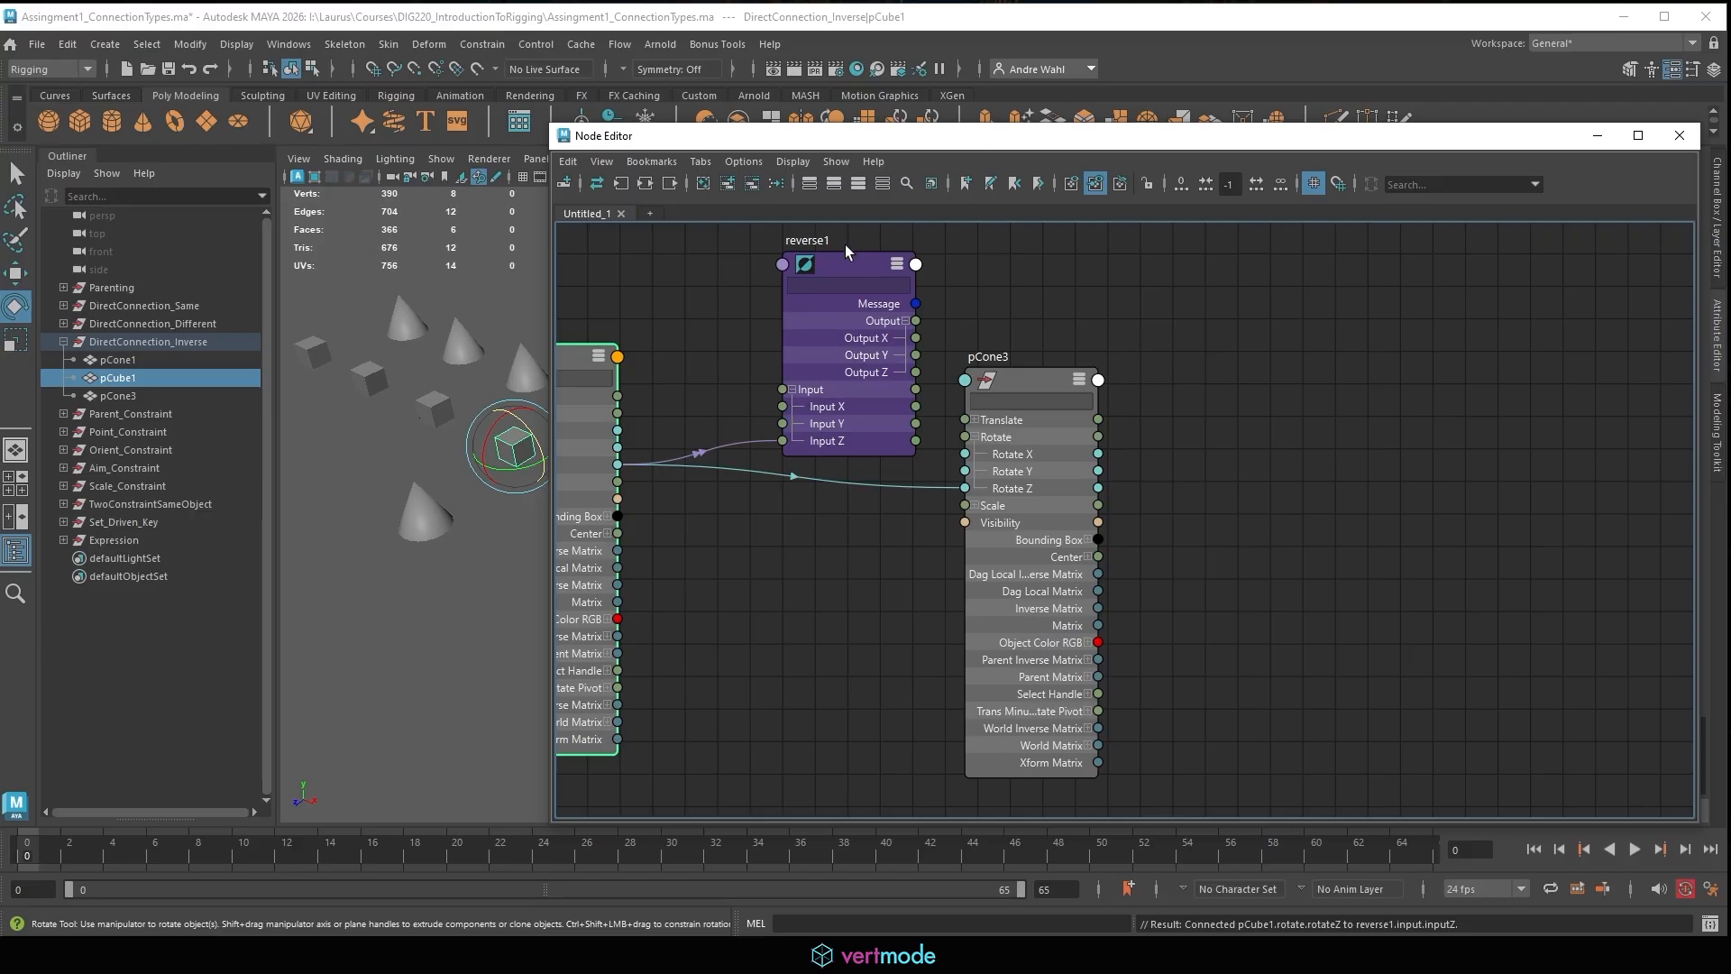
{"action": "left_click_drag", "start_coordinate": [843, 264], "coordinate": [745, 237]}
{"action": "left_click_drag", "start_coordinate": [818, 344], "coordinate": [964, 488]}
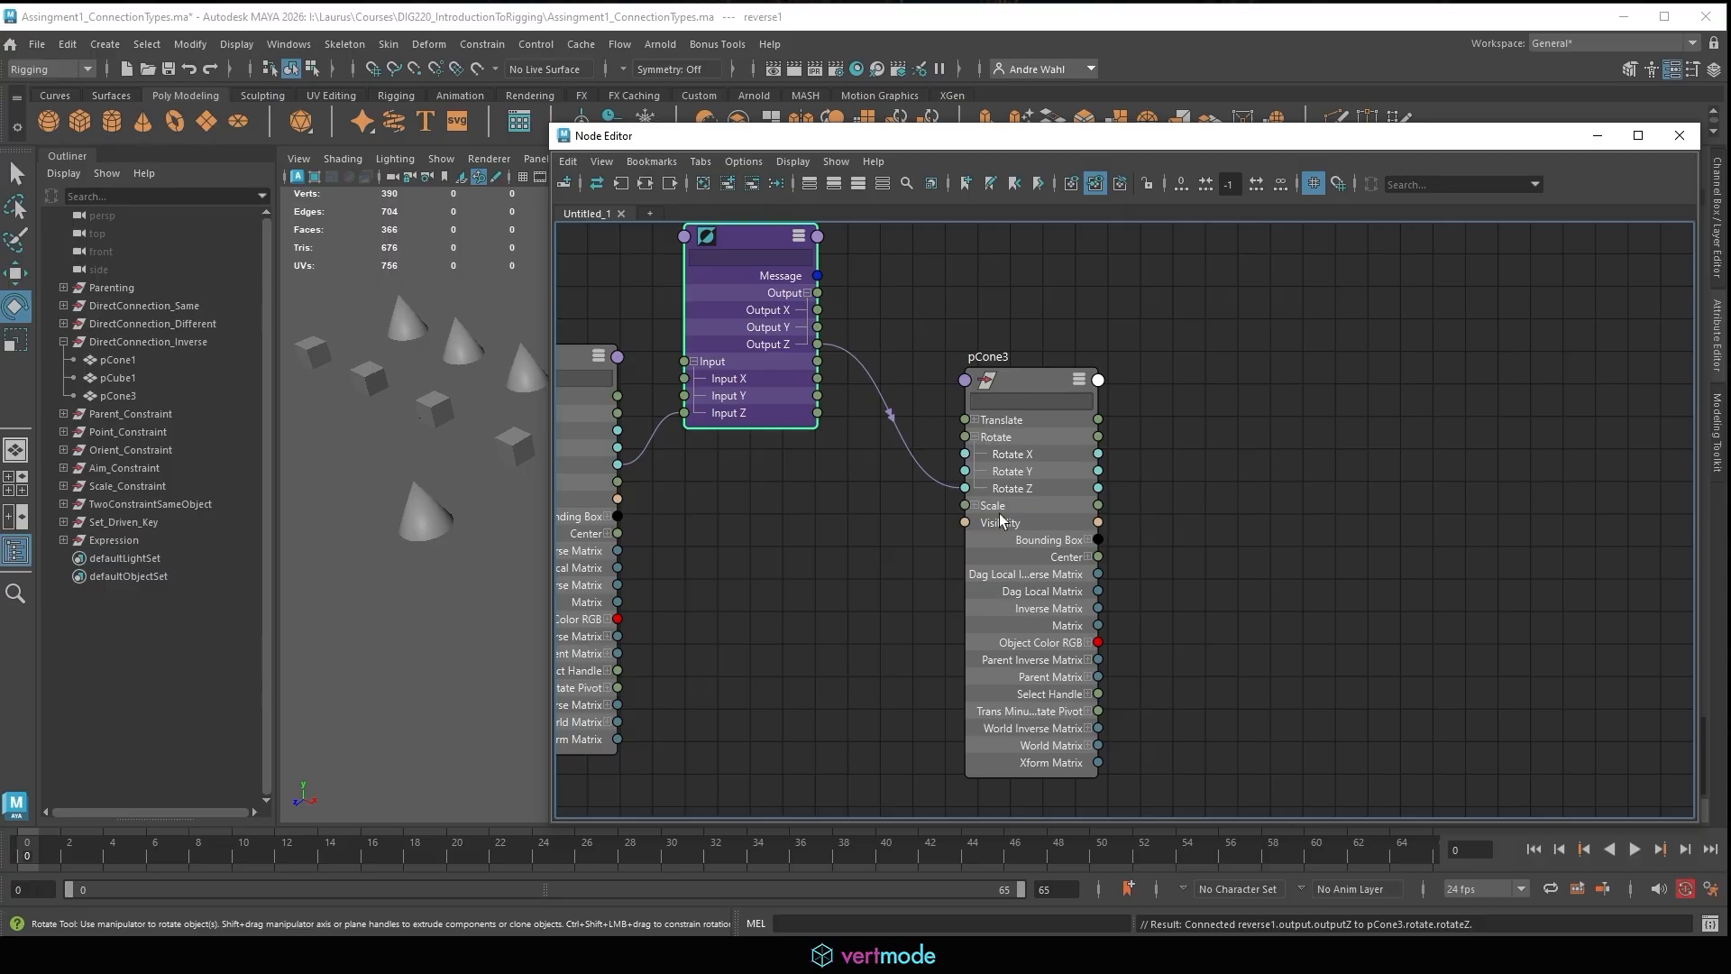
{"action": "left_click_drag", "start_coordinate": [741, 227], "coordinate": [808, 309]}
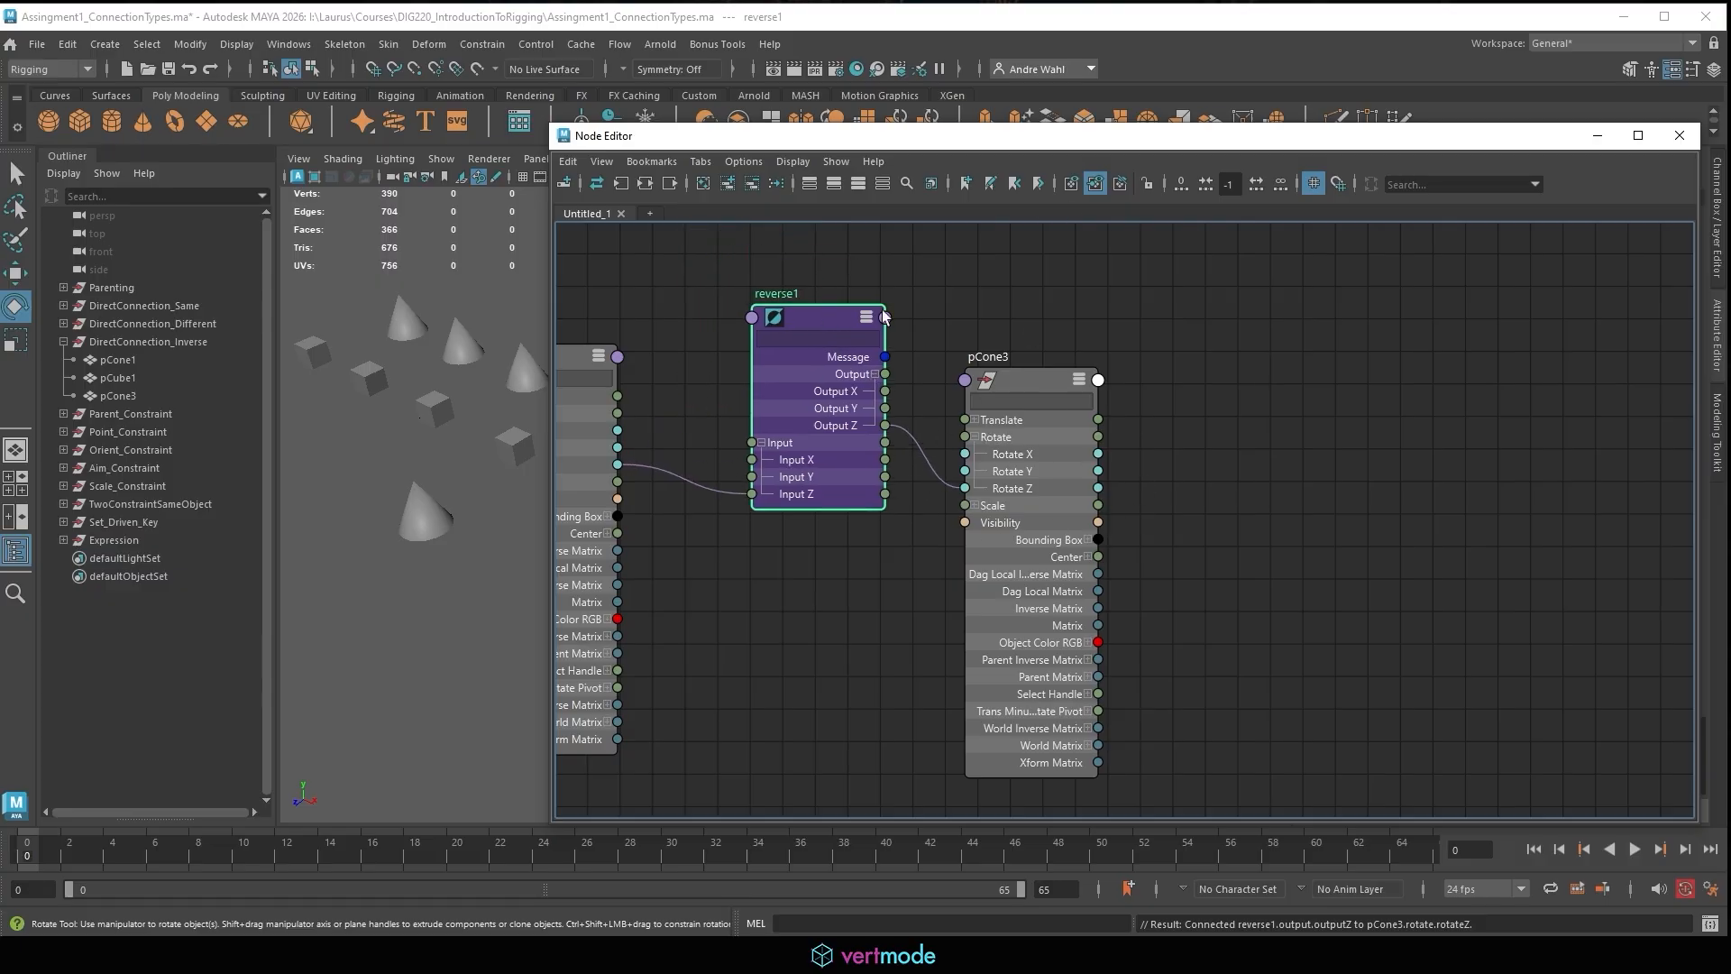
Clear the Node Editor from the viewport, animate the rotation of the DirectConnection_Inverse pCube1 about Z, and play the animation.
{"action": "left_click_drag", "start_coordinate": [1262, 141], "coordinate": [0, 280]}
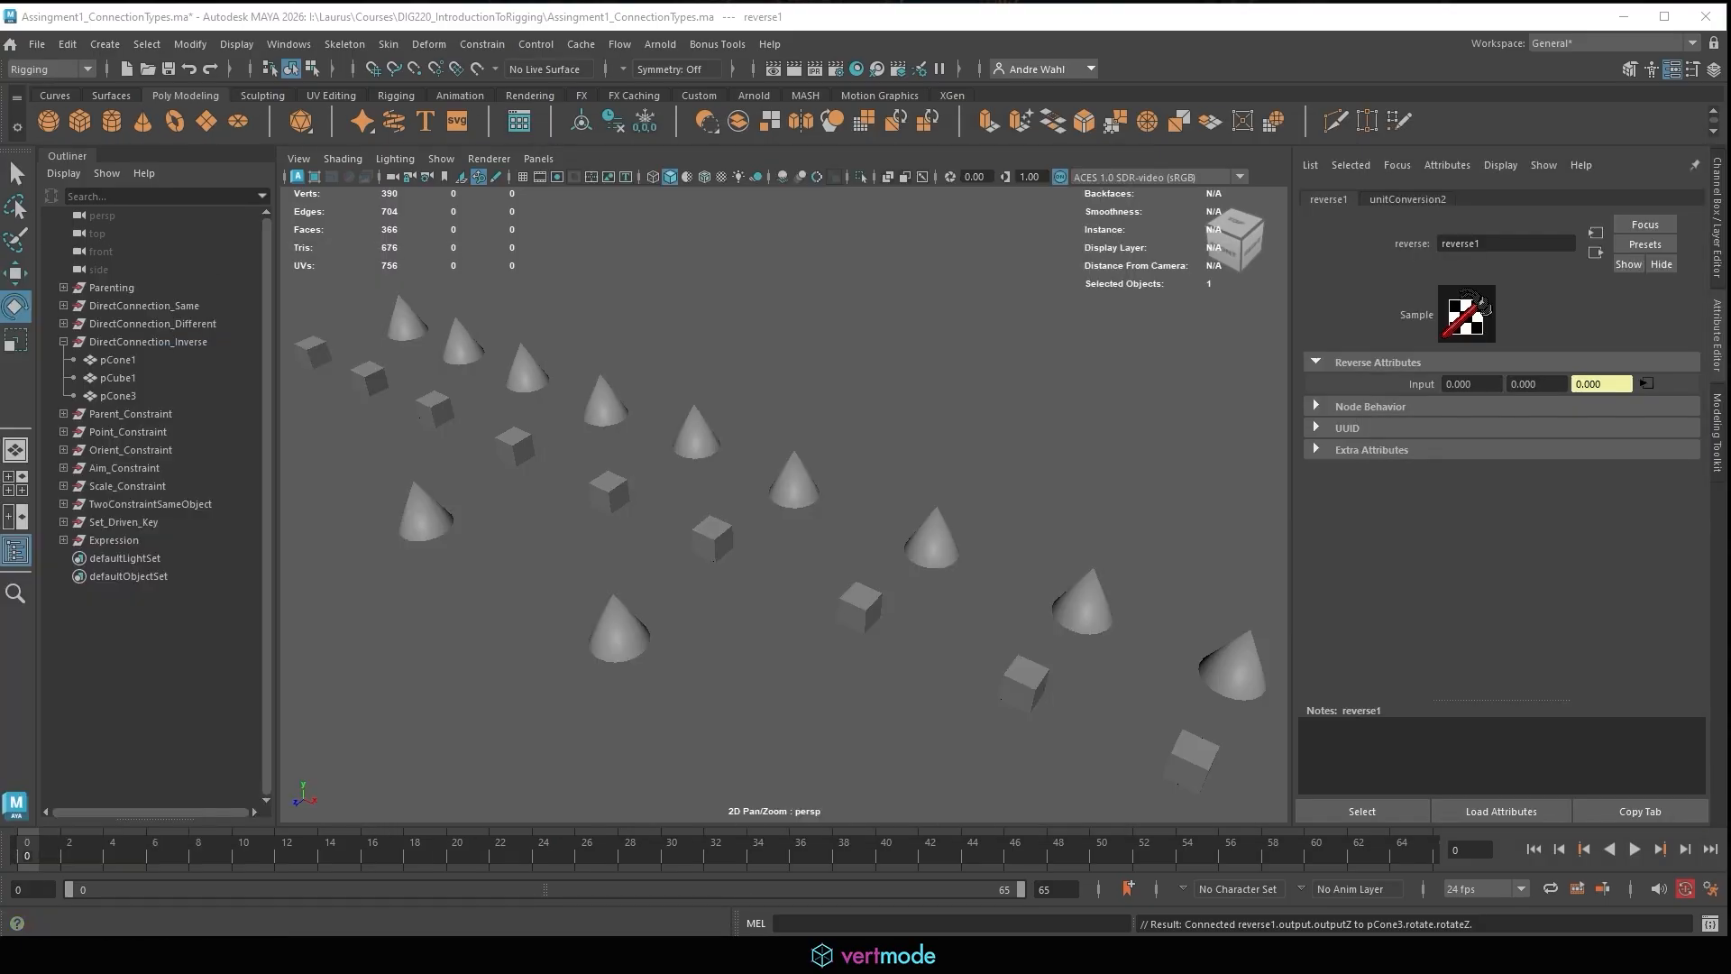
{"action": "left_click", "coordinate": [522, 442]}
{"action": "middle_click_drag", "start_coordinate": [592, 452], "coordinate": [759, 453], "text": "alt"}
{"action": "left_click_drag", "start_coordinate": [710, 434], "coordinate": [465, 348]}
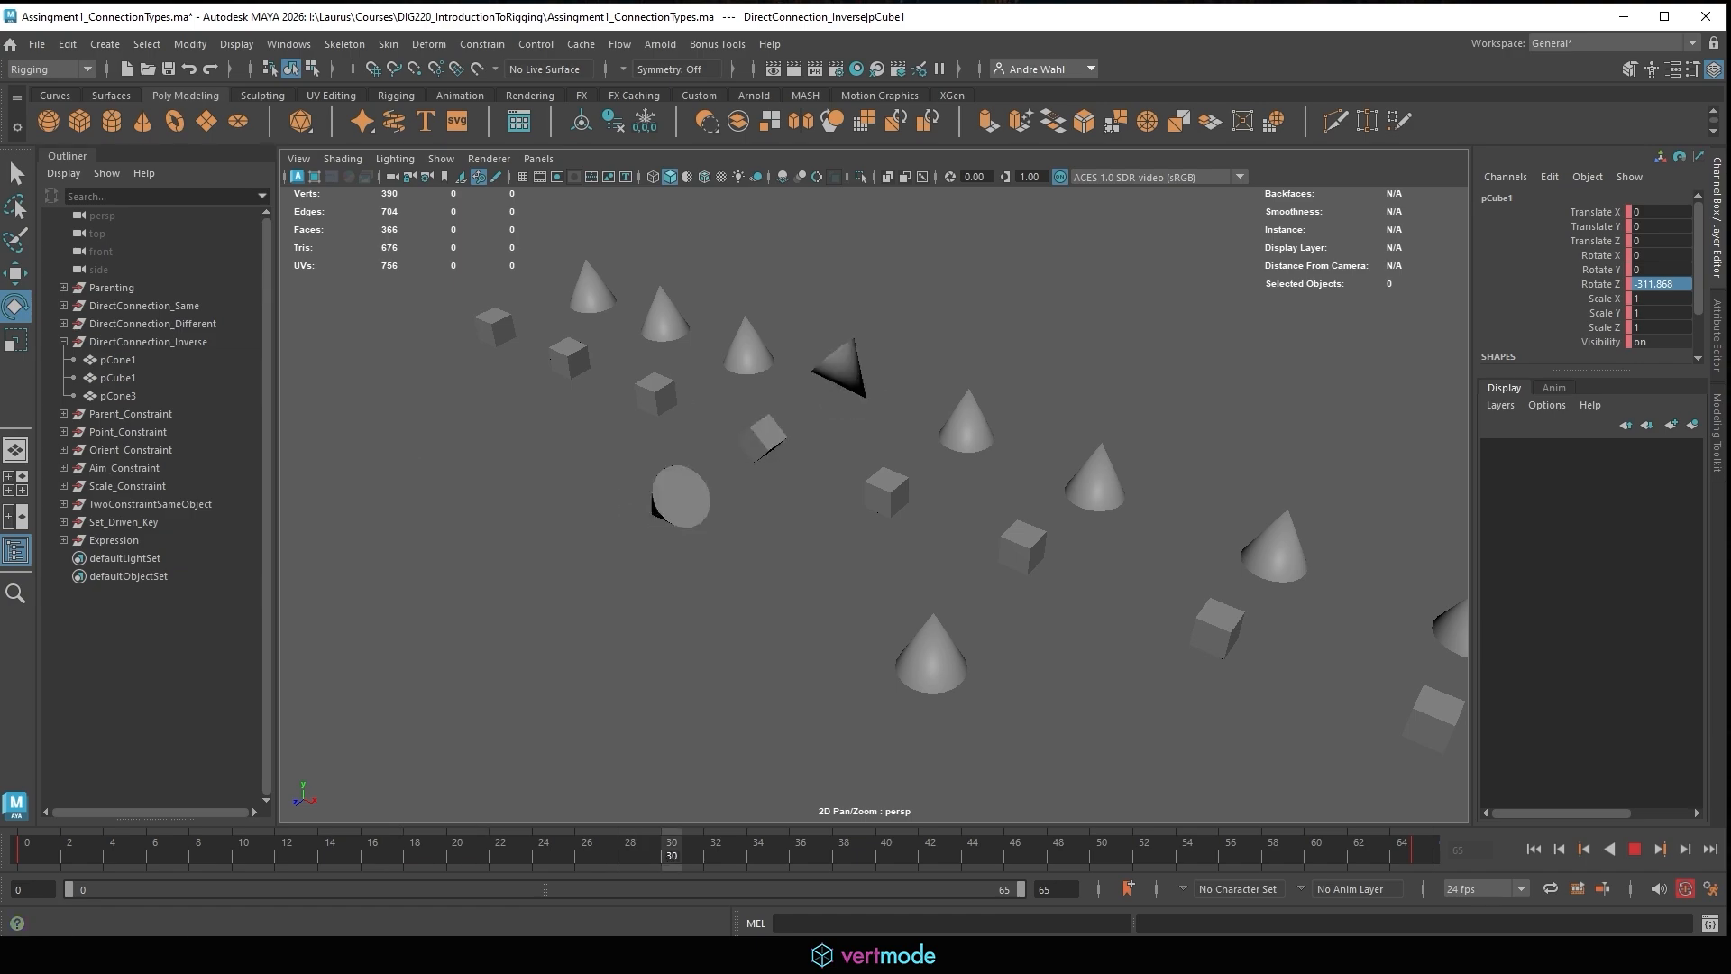
Check the reverse1 connections in the Node Editor, uncover the rotating cones in the viewport, and stop playback.
{"action": "left_click_drag", "start_coordinate": [1730, 180], "coordinate": [869, 121]}
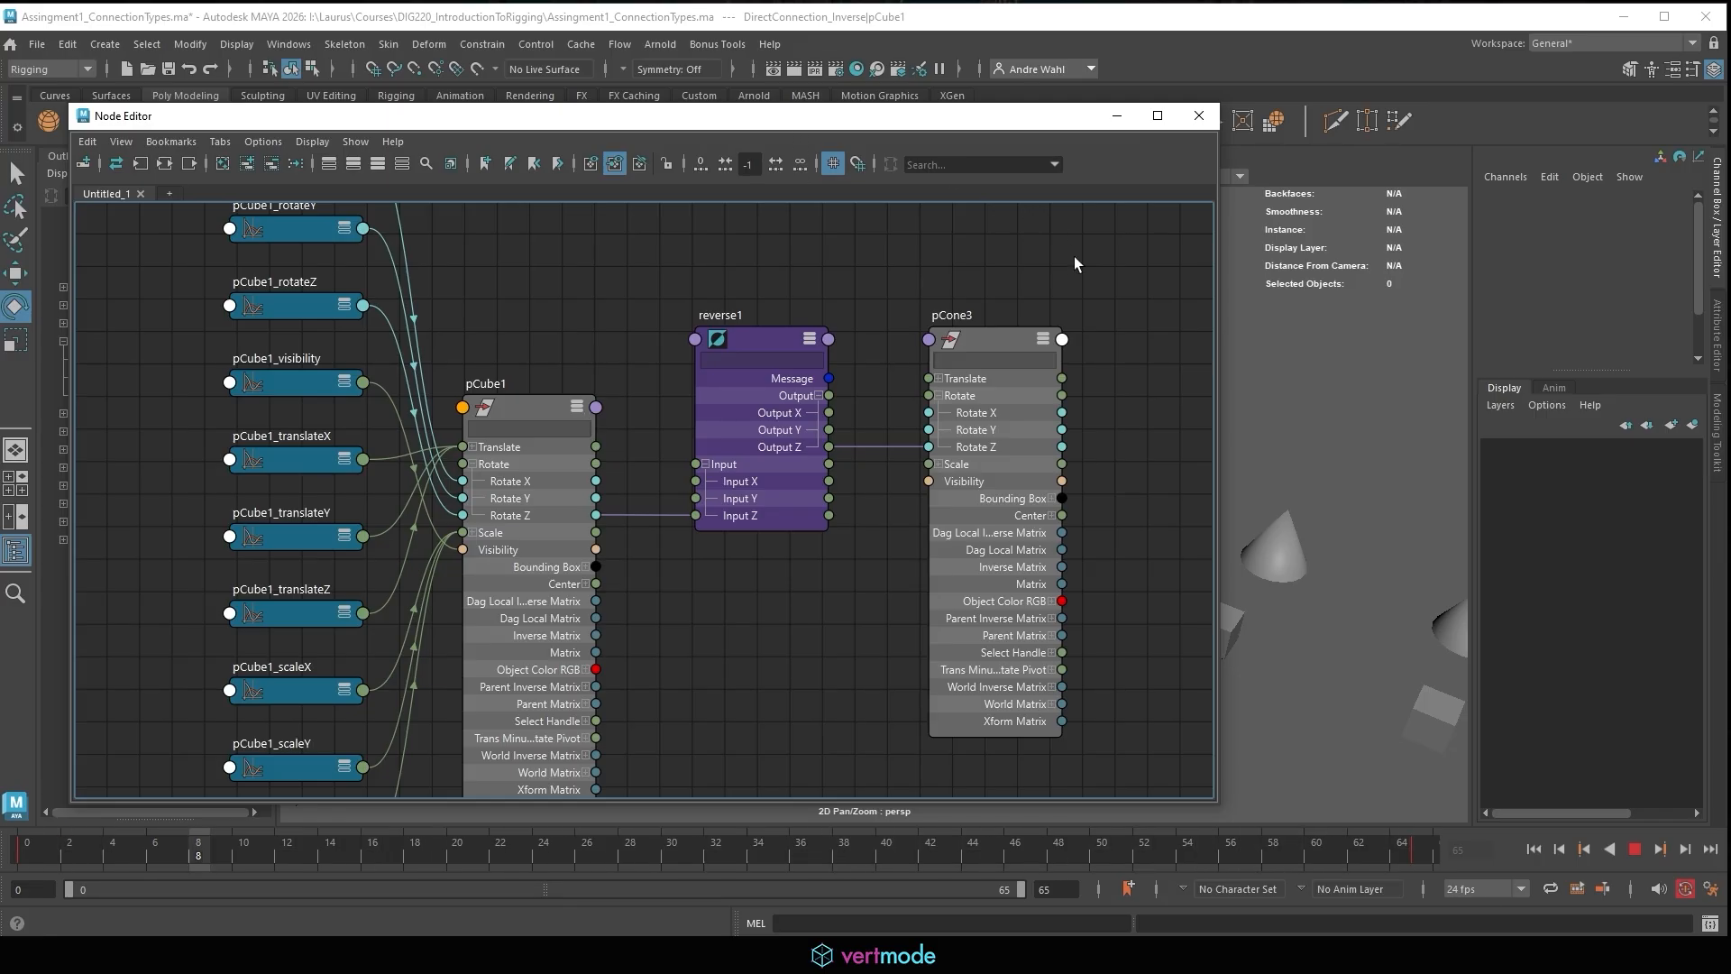
{"action": "left_click_drag", "start_coordinate": [712, 116], "coordinate": [782, 586]}
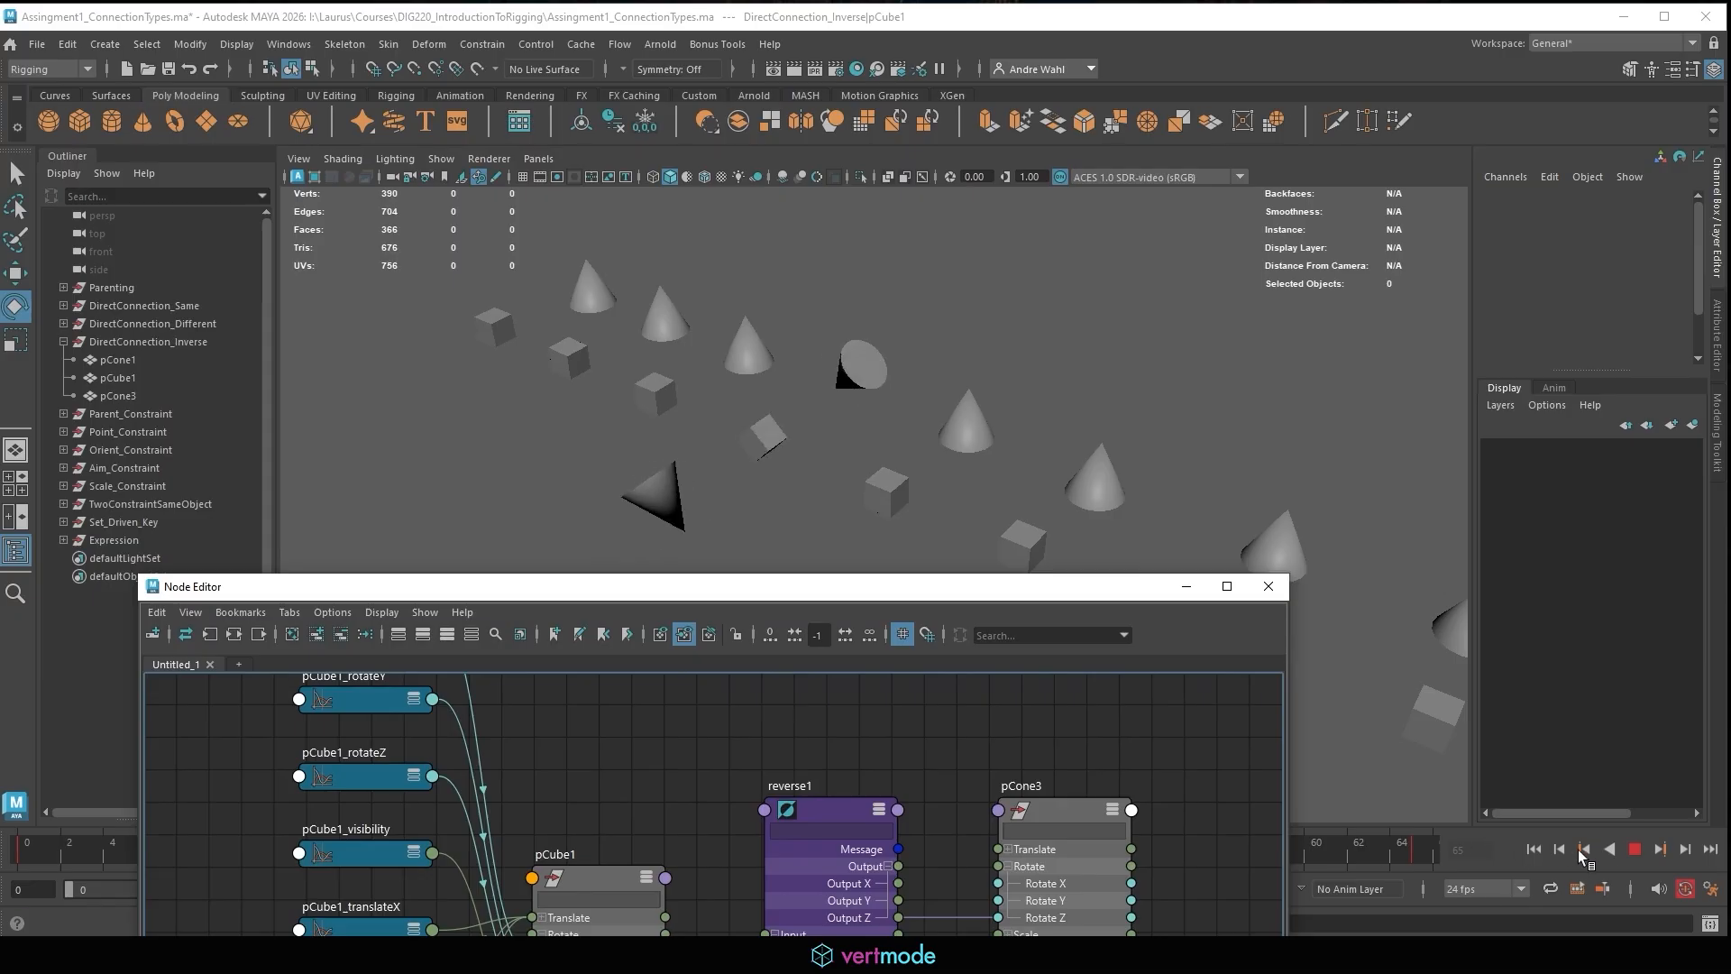
{"action": "key", "text": "Escape"}
Try rotating the pCube1 of DirectConnection_Different in the viewport and undo the rotation.
{"action": "left_click", "coordinate": [652, 387]}
{"action": "left_click_drag", "start_coordinate": [676, 377], "coordinate": [687, 425]}
{"action": "key", "text": "ctrl+z"}
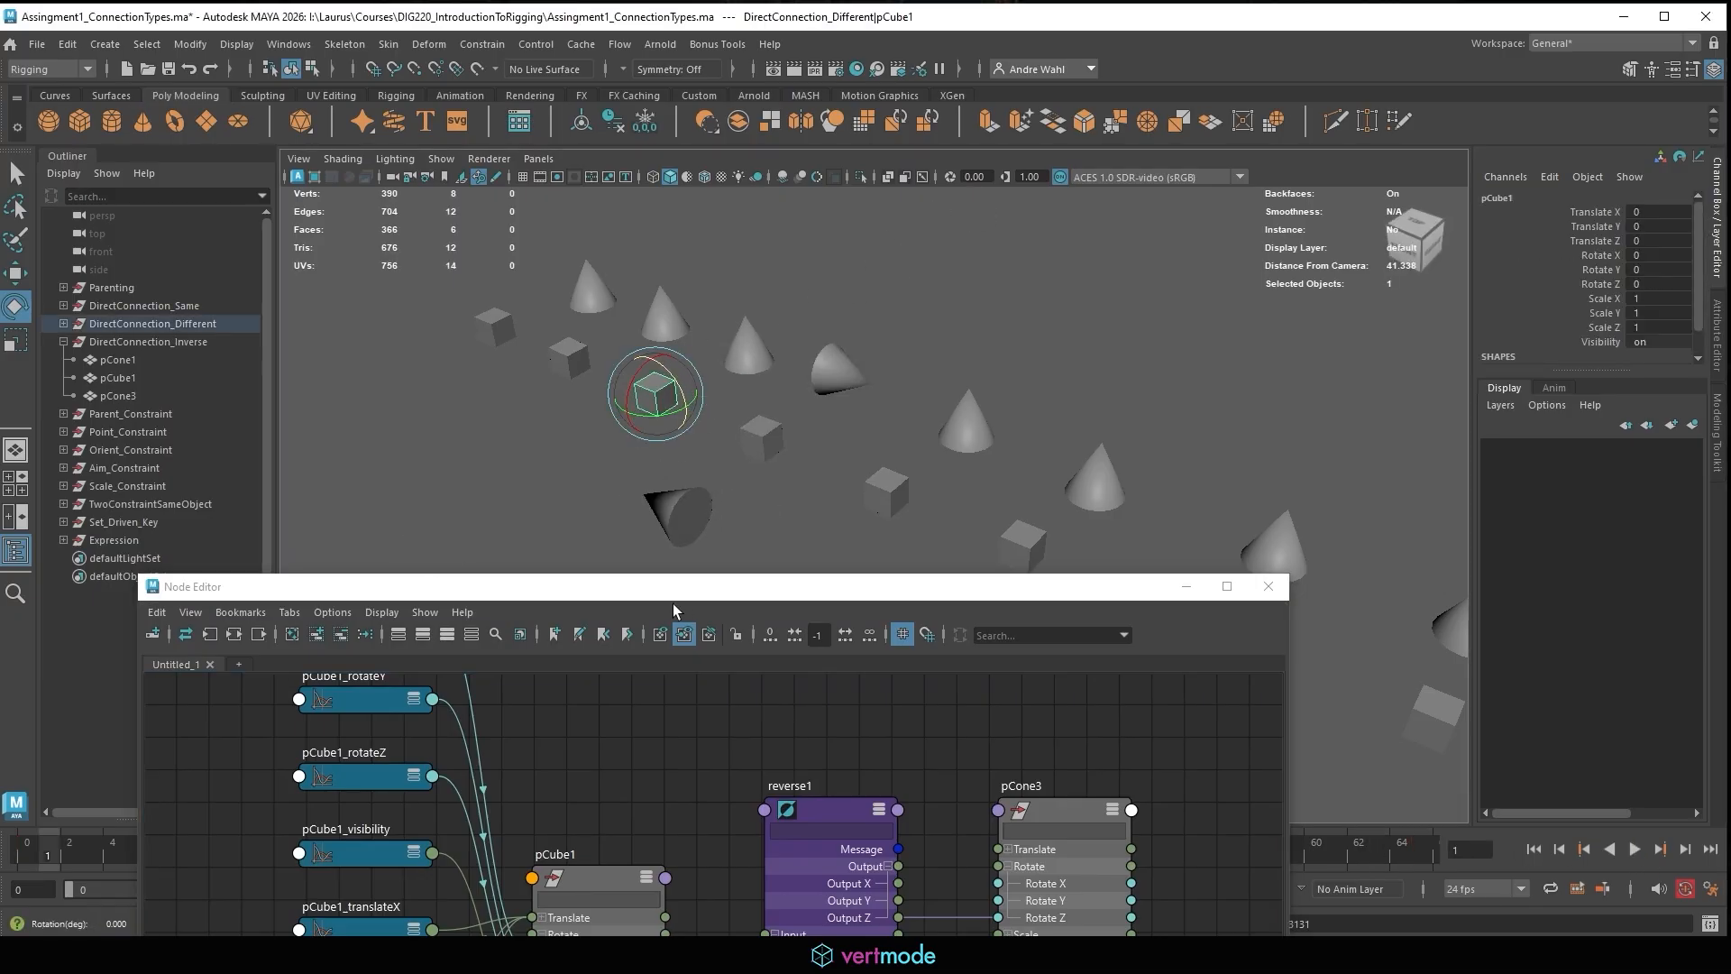
Graph the connections of the DirectConnection_Different pCone1 in the Node Editor.
{"action": "left_click", "coordinate": [734, 365]}
{"action": "left_click_drag", "start_coordinate": [705, 595], "coordinate": [731, 175]}
{"action": "left_click", "coordinate": [259, 214]}
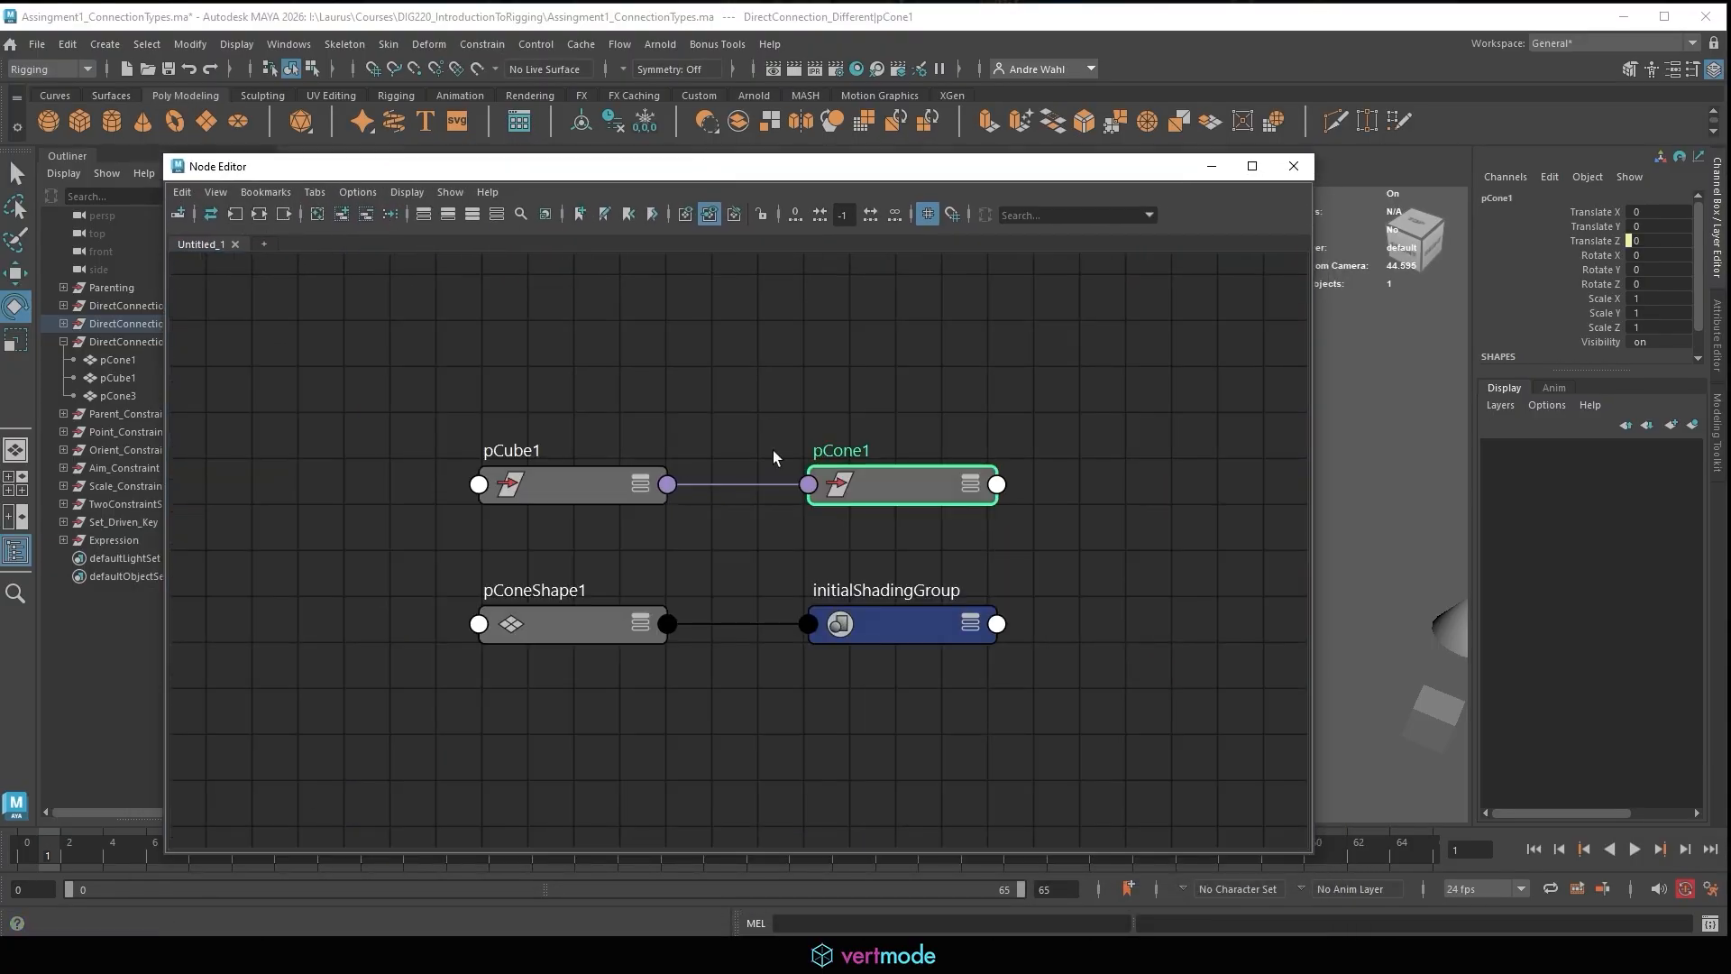
Show all attributes of the pCube1 and pCone1 nodes and move the two nodes clear of the shape and shading nodes.
{"action": "left_click", "coordinate": [640, 489]}
{"action": "left_click", "coordinate": [640, 490]}
{"action": "left_click_drag", "start_coordinate": [612, 482], "coordinate": [293, 214]}
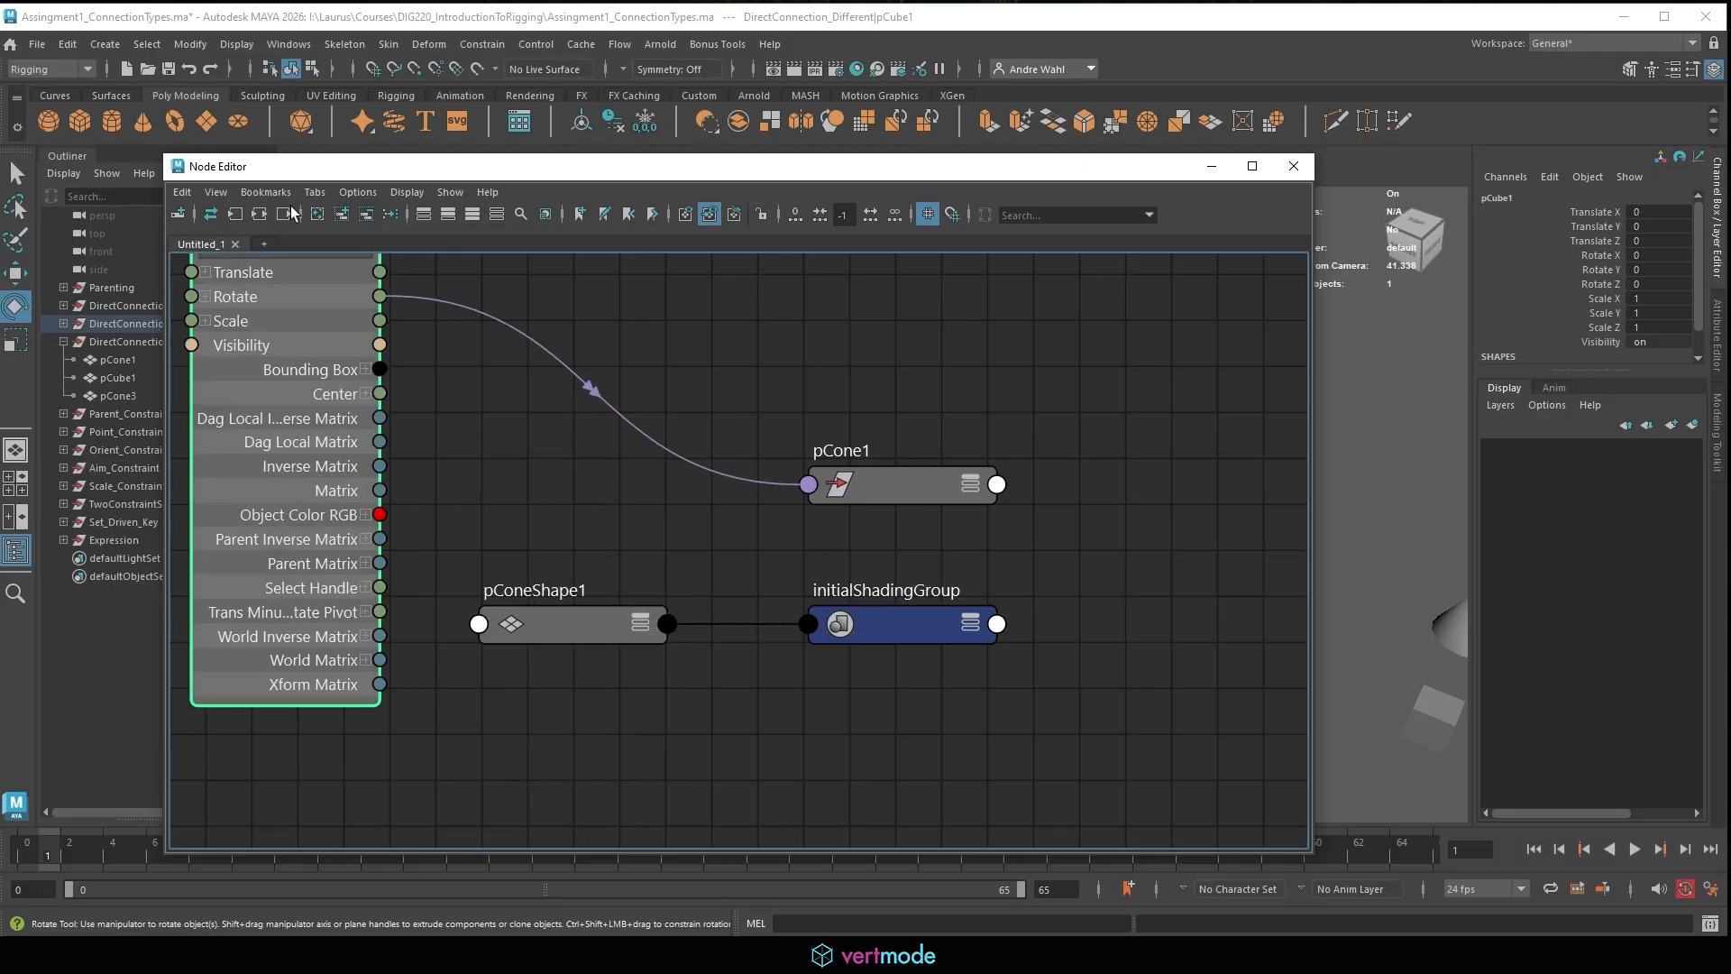
{"action": "left_click", "coordinate": [970, 485]}
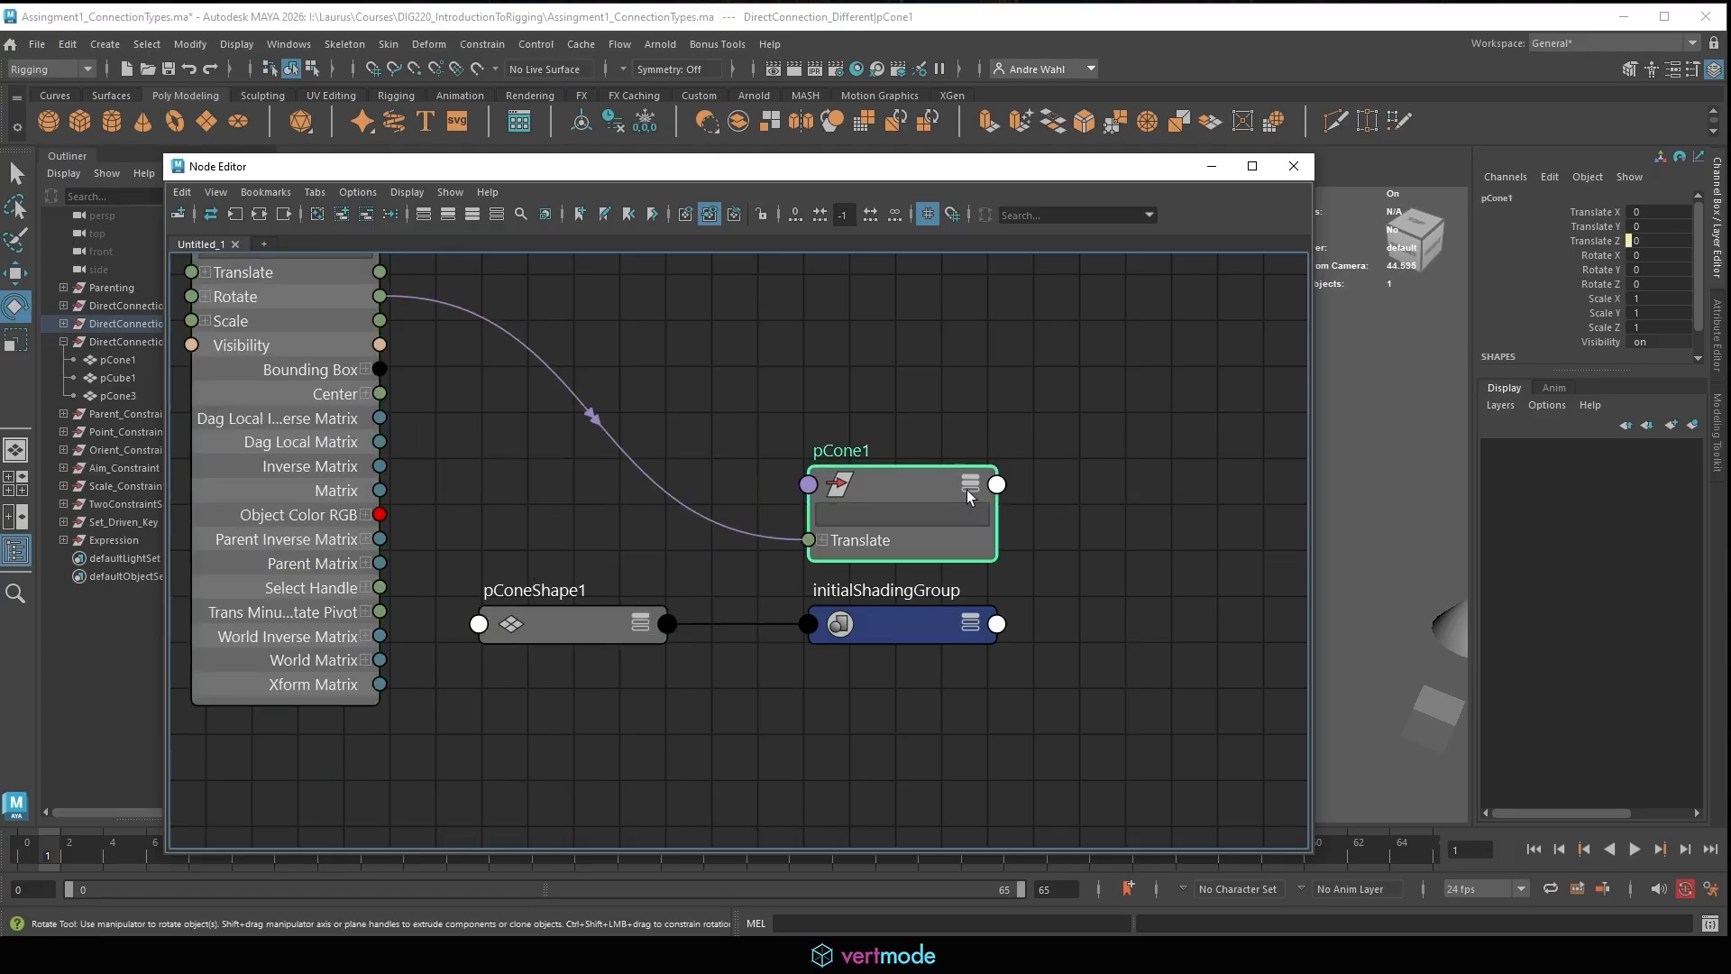
{"action": "left_click", "coordinate": [967, 490]}
{"action": "left_click_drag", "start_coordinate": [874, 476], "coordinate": [856, 166]}
Expand pCube1's Rotate and pCone1's Translate attributes, and move pCube1 farther from pCone1.
{"action": "middle_click_drag", "start_coordinate": [772, 372], "coordinate": [910, 550], "text": "alt"}
{"action": "left_click", "coordinate": [345, 475]}
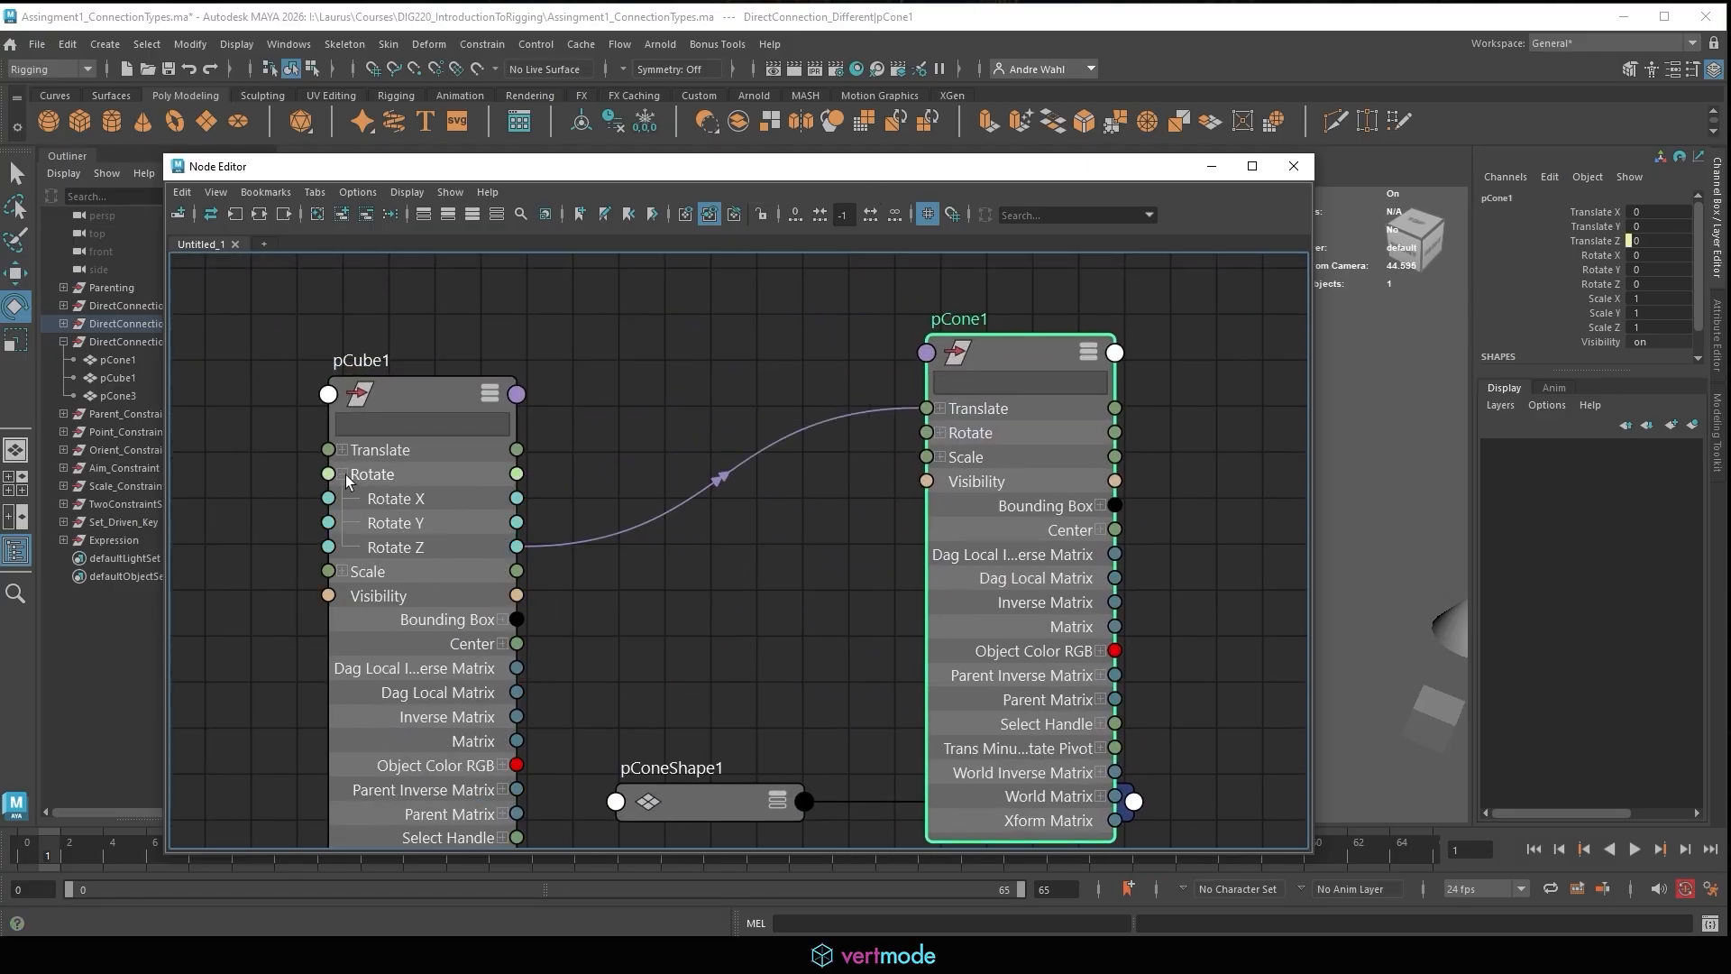
{"action": "left_click_drag", "start_coordinate": [442, 386], "coordinate": [346, 278]}
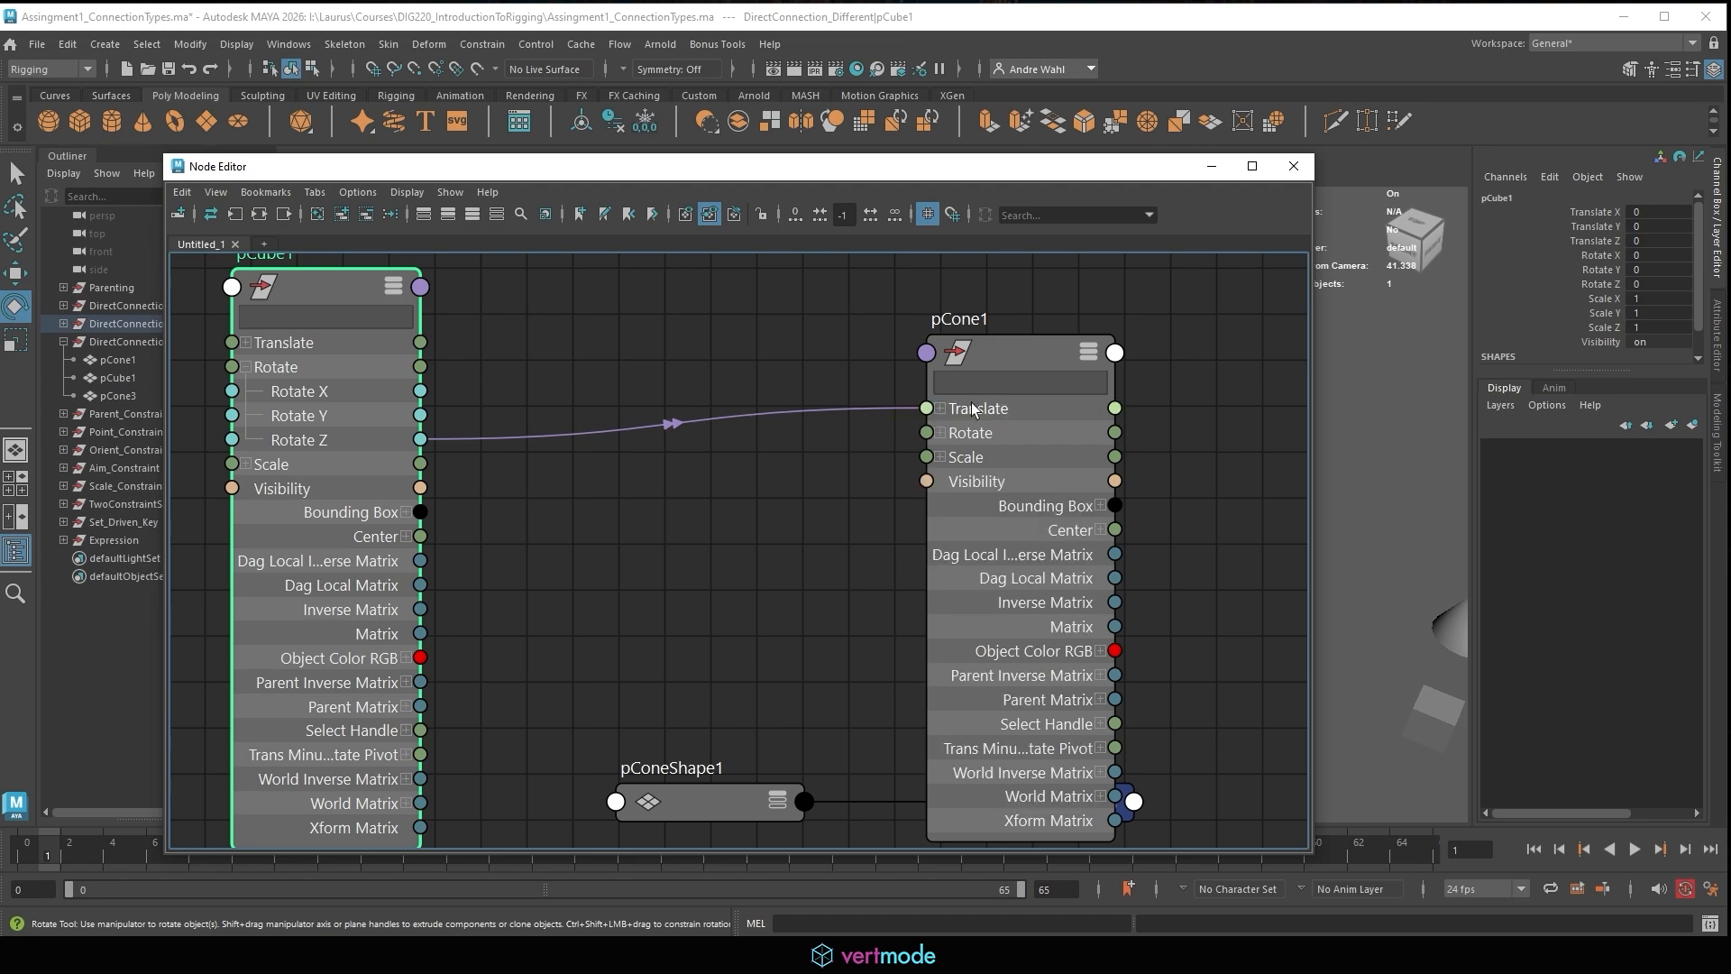
{"action": "left_click", "coordinate": [940, 408]}
Create a multiply node between pCube1 and pCone1.
{"action": "left_click", "coordinate": [586, 345]}
{"action": "key", "text": "Tab"}
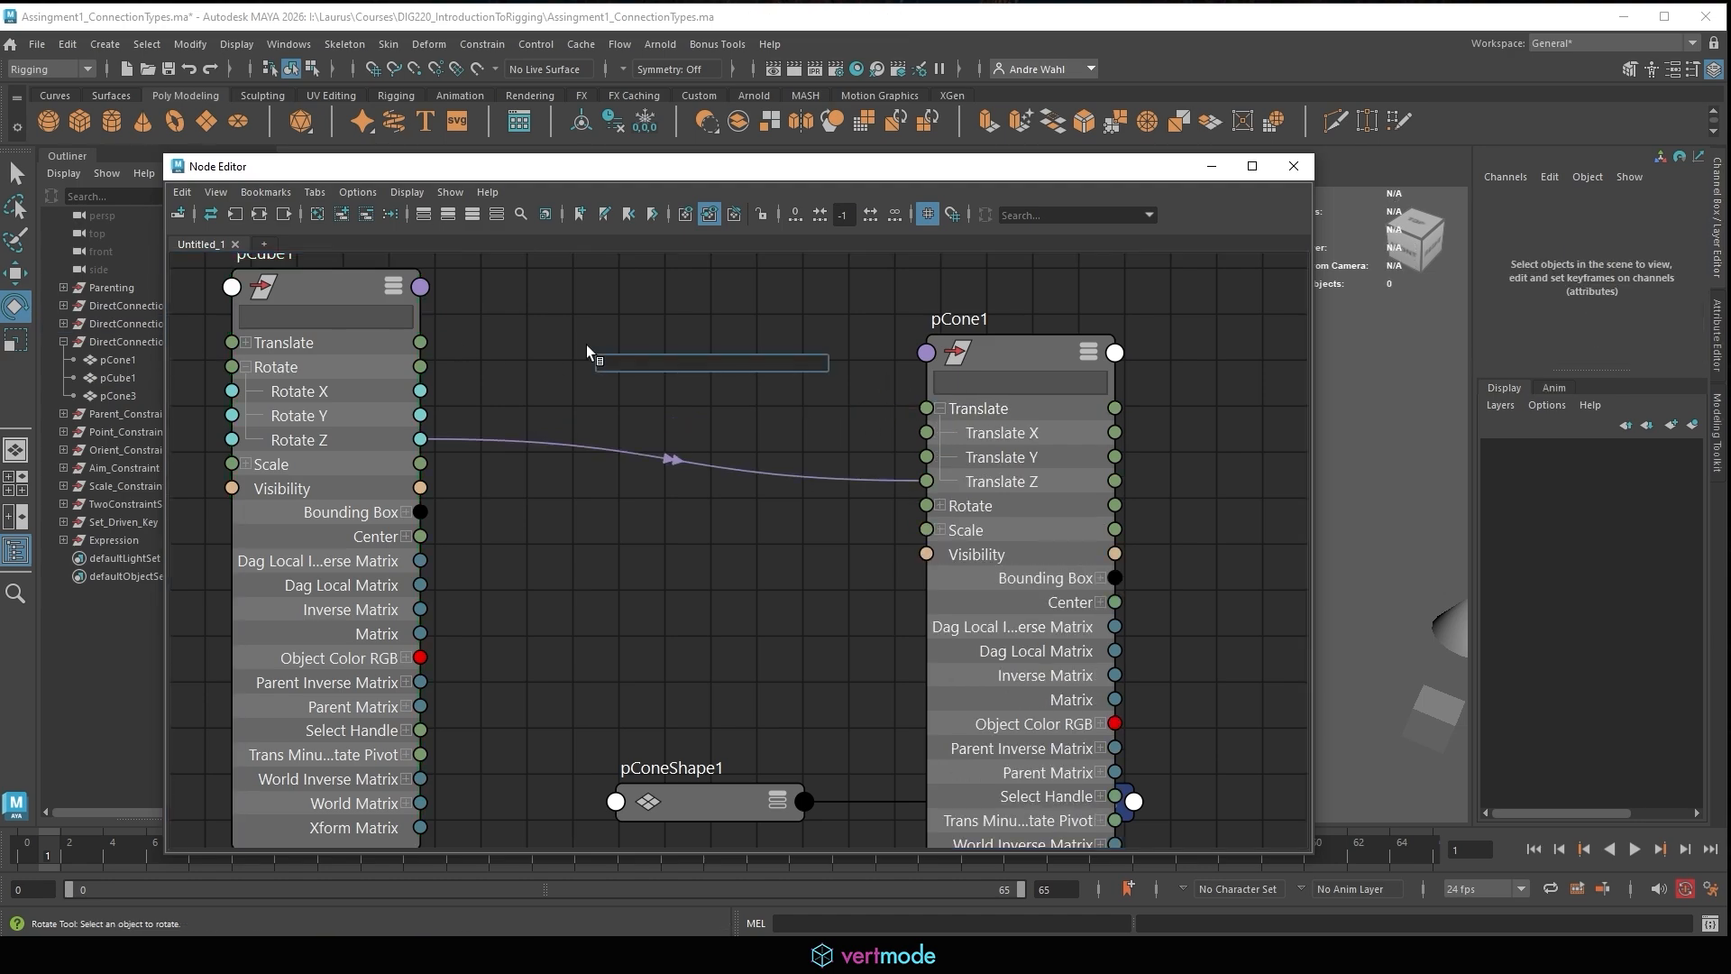
{"action": "type", "text": "mult"}
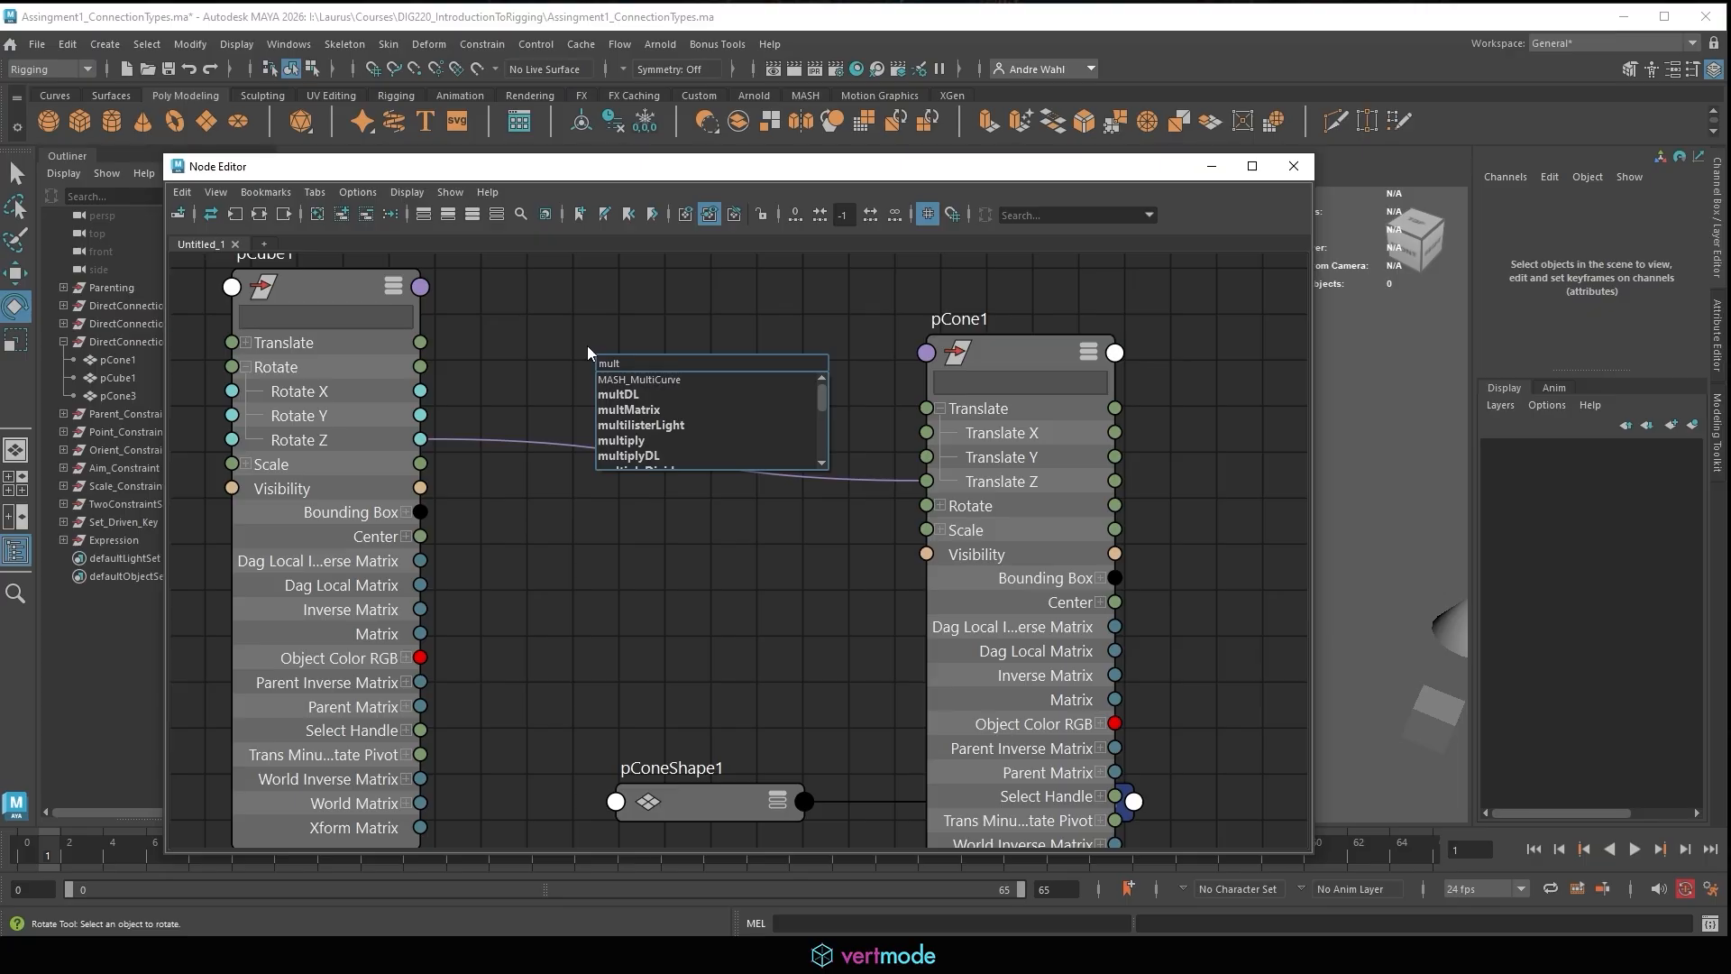
{"action": "key", "text": "Down"}
{"action": "key", "text": "Down"}
{"action": "key", "text": "Down"}
{"action": "key", "text": "Down"}
{"action": "key", "text": "Down"}
{"action": "key", "text": "Return"}
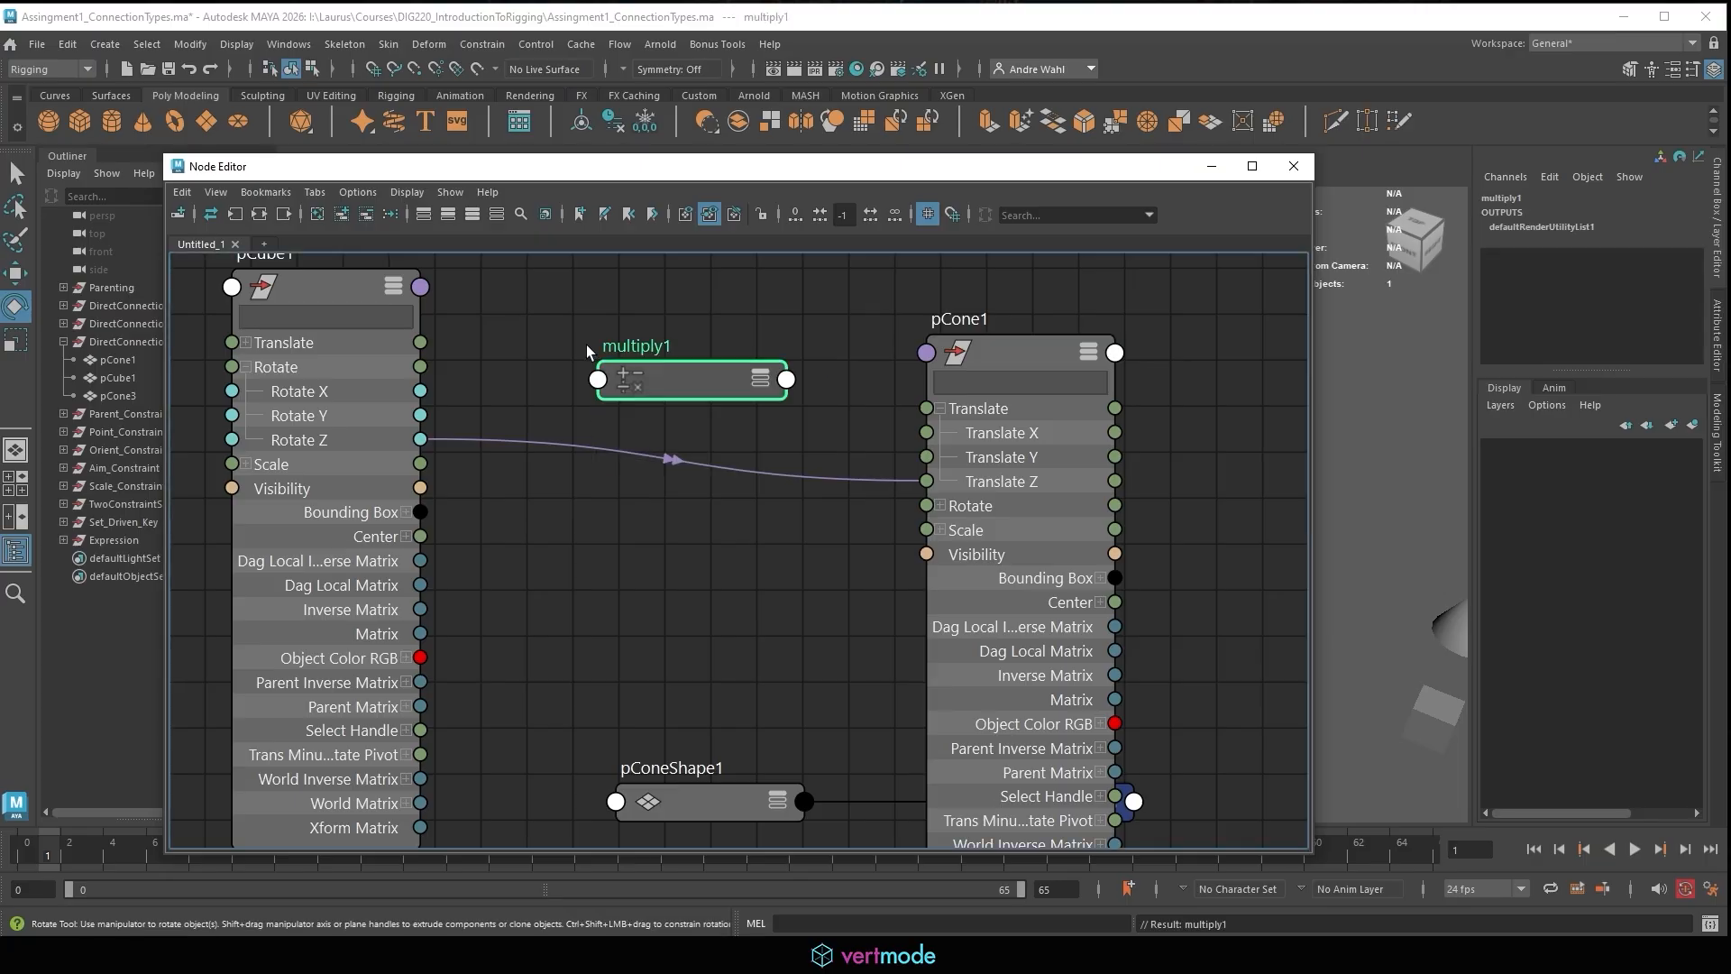
Expand the multiply1 node's Input attribute and connect pCube1's Rotate Z to Input[0], positioning multiply1 near pCube1.
{"action": "left_click", "coordinate": [759, 378]}
{"action": "left_click", "coordinate": [762, 385]}
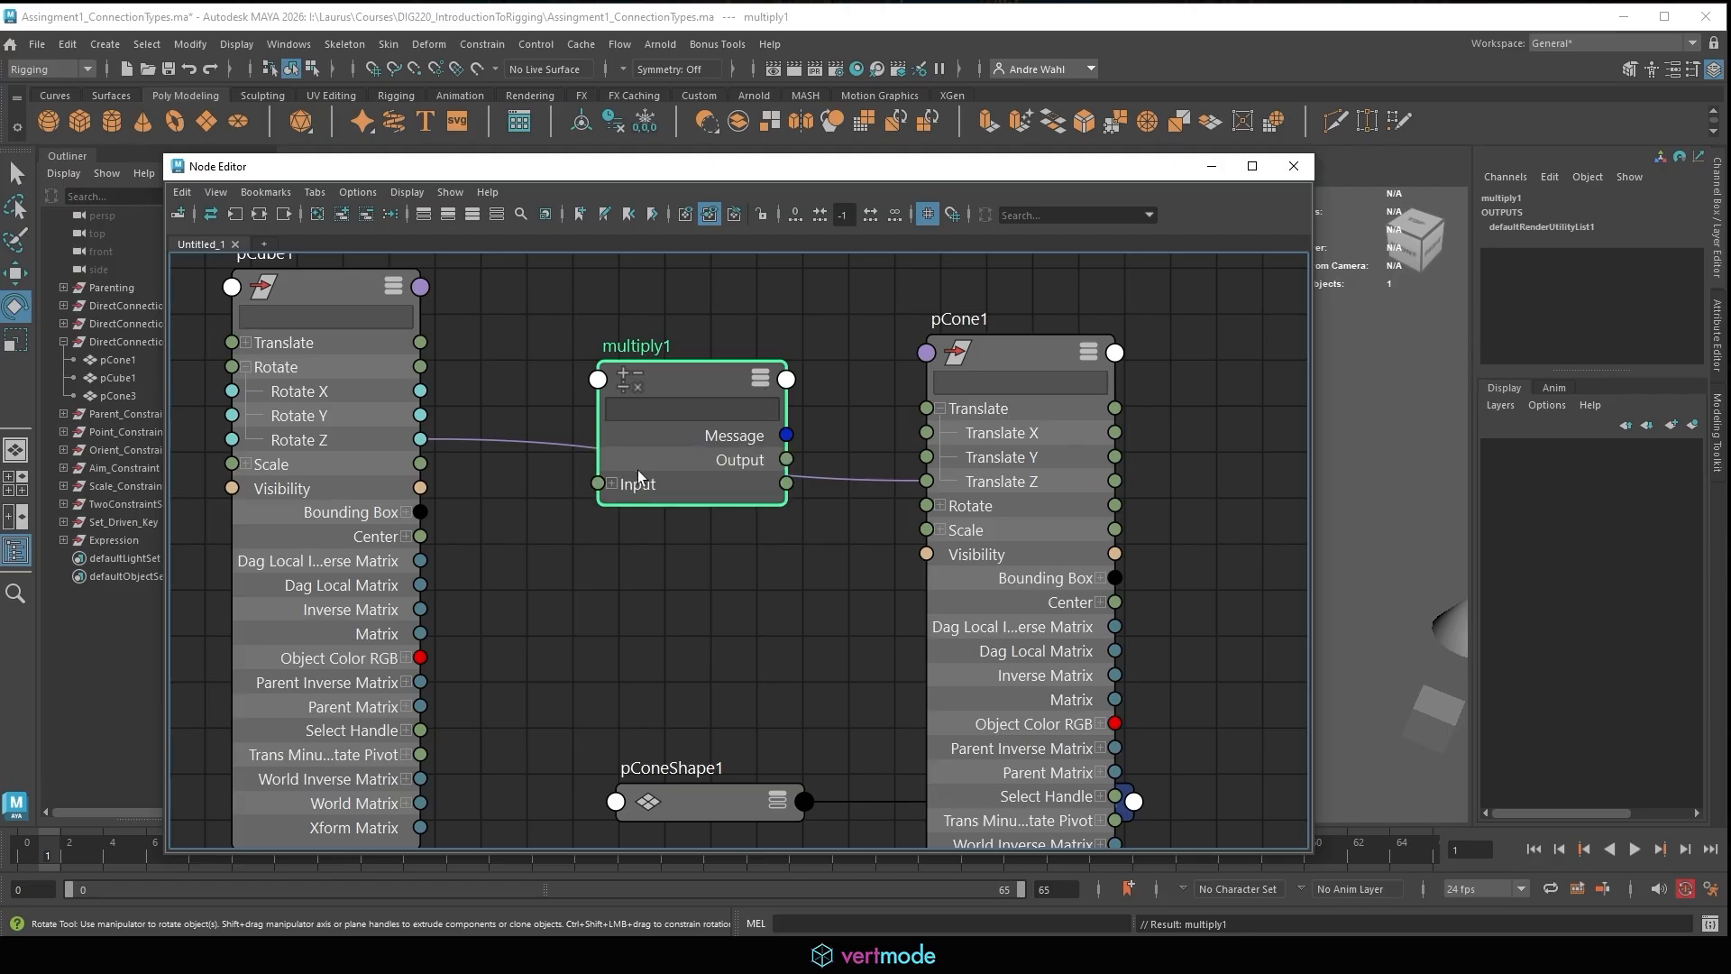
{"action": "left_click", "coordinate": [613, 484]}
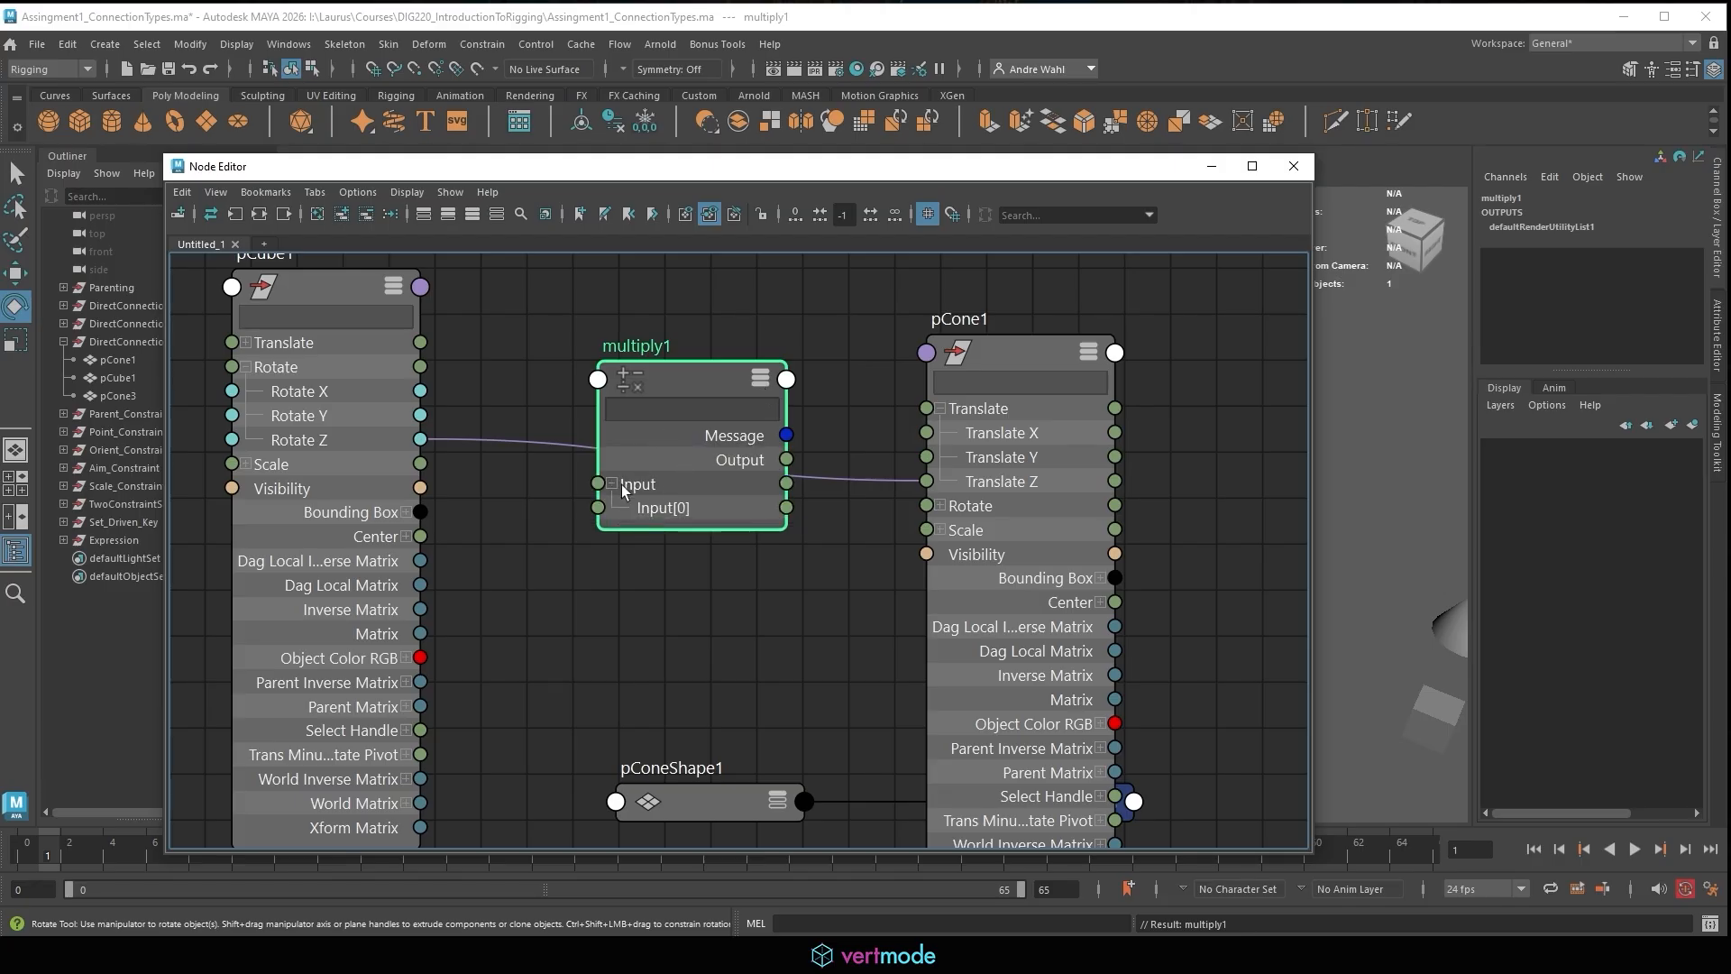
{"action": "left_click_drag", "start_coordinate": [664, 383], "coordinate": [666, 307]}
{"action": "left_click_drag", "start_coordinate": [420, 439], "coordinate": [611, 435]}
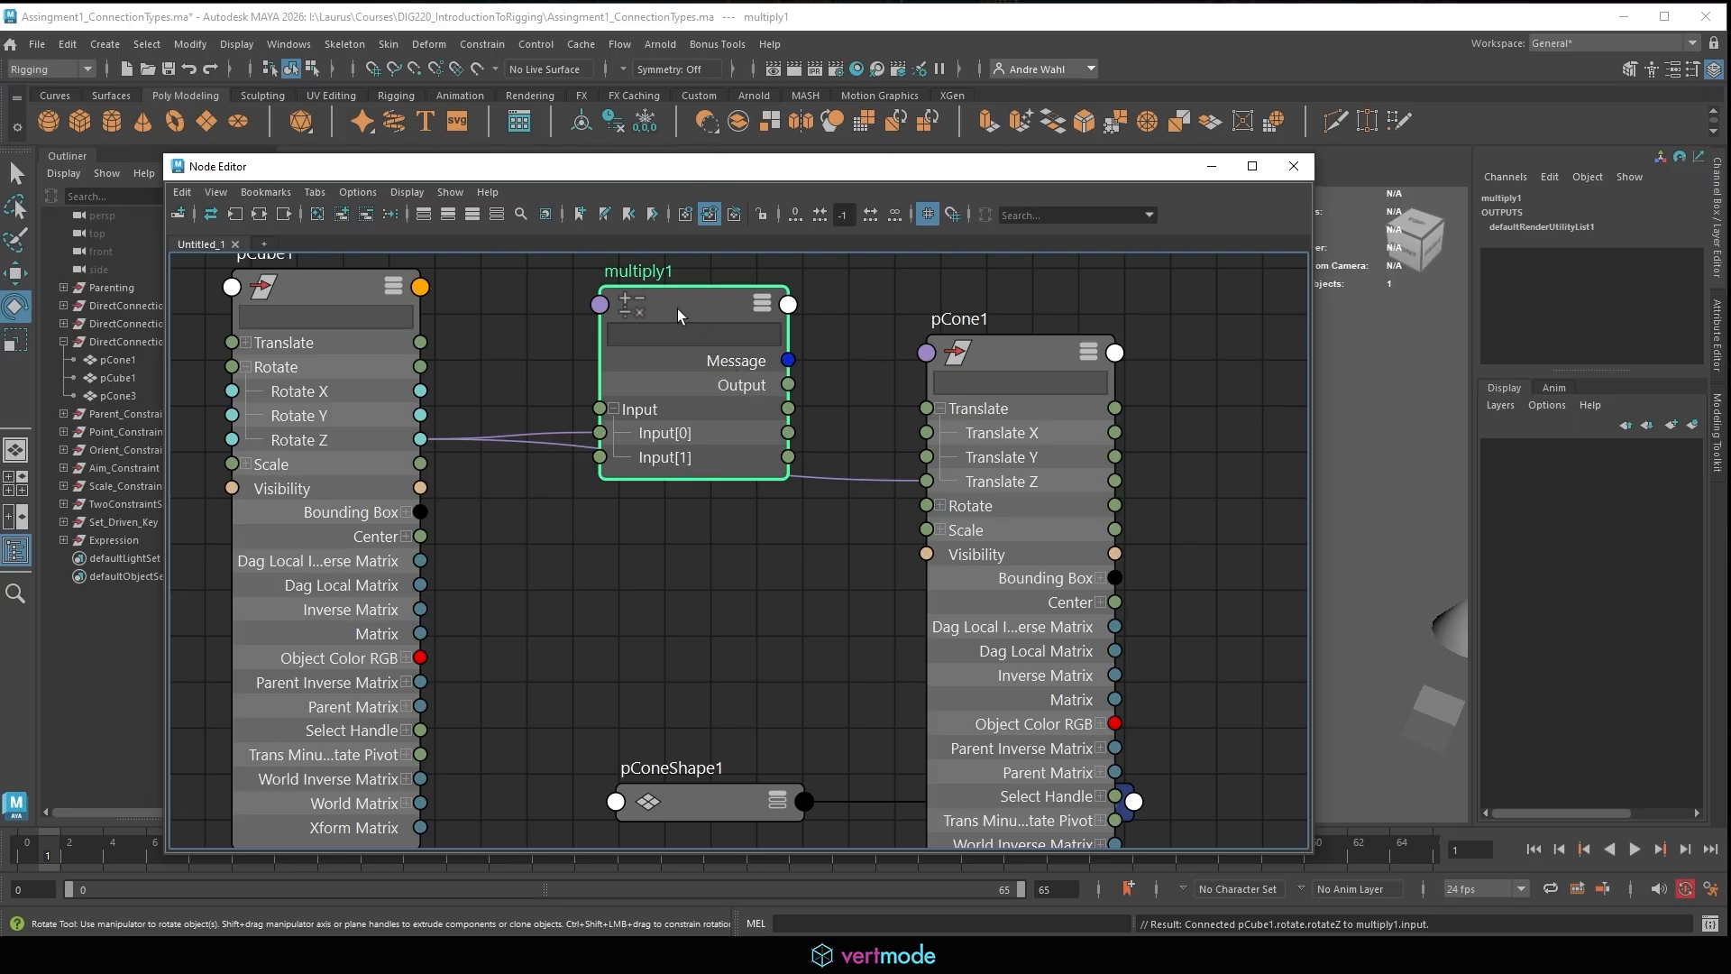
{"action": "left_click_drag", "start_coordinate": [697, 320], "coordinate": [633, 323]}
Set the Conversion Factor of unitConversion4 to 0.001 and move multiply1 above the existing connection line.
{"action": "left_click", "coordinate": [1672, 68]}
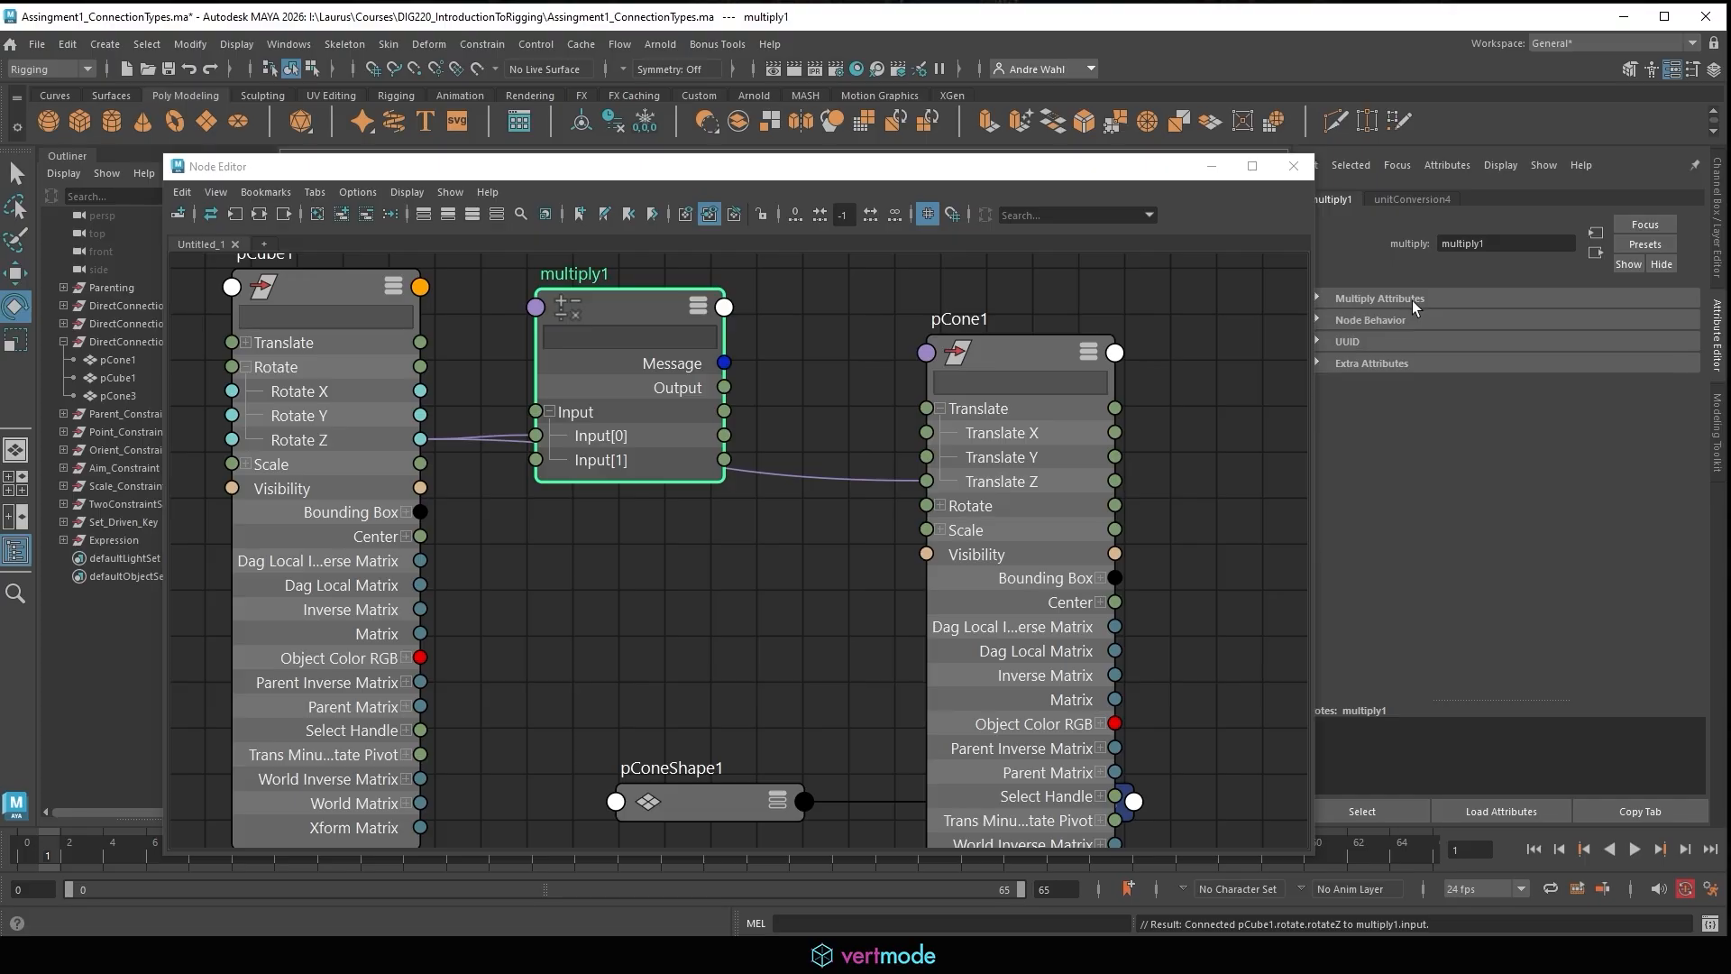
{"action": "left_click", "coordinate": [1394, 344]}
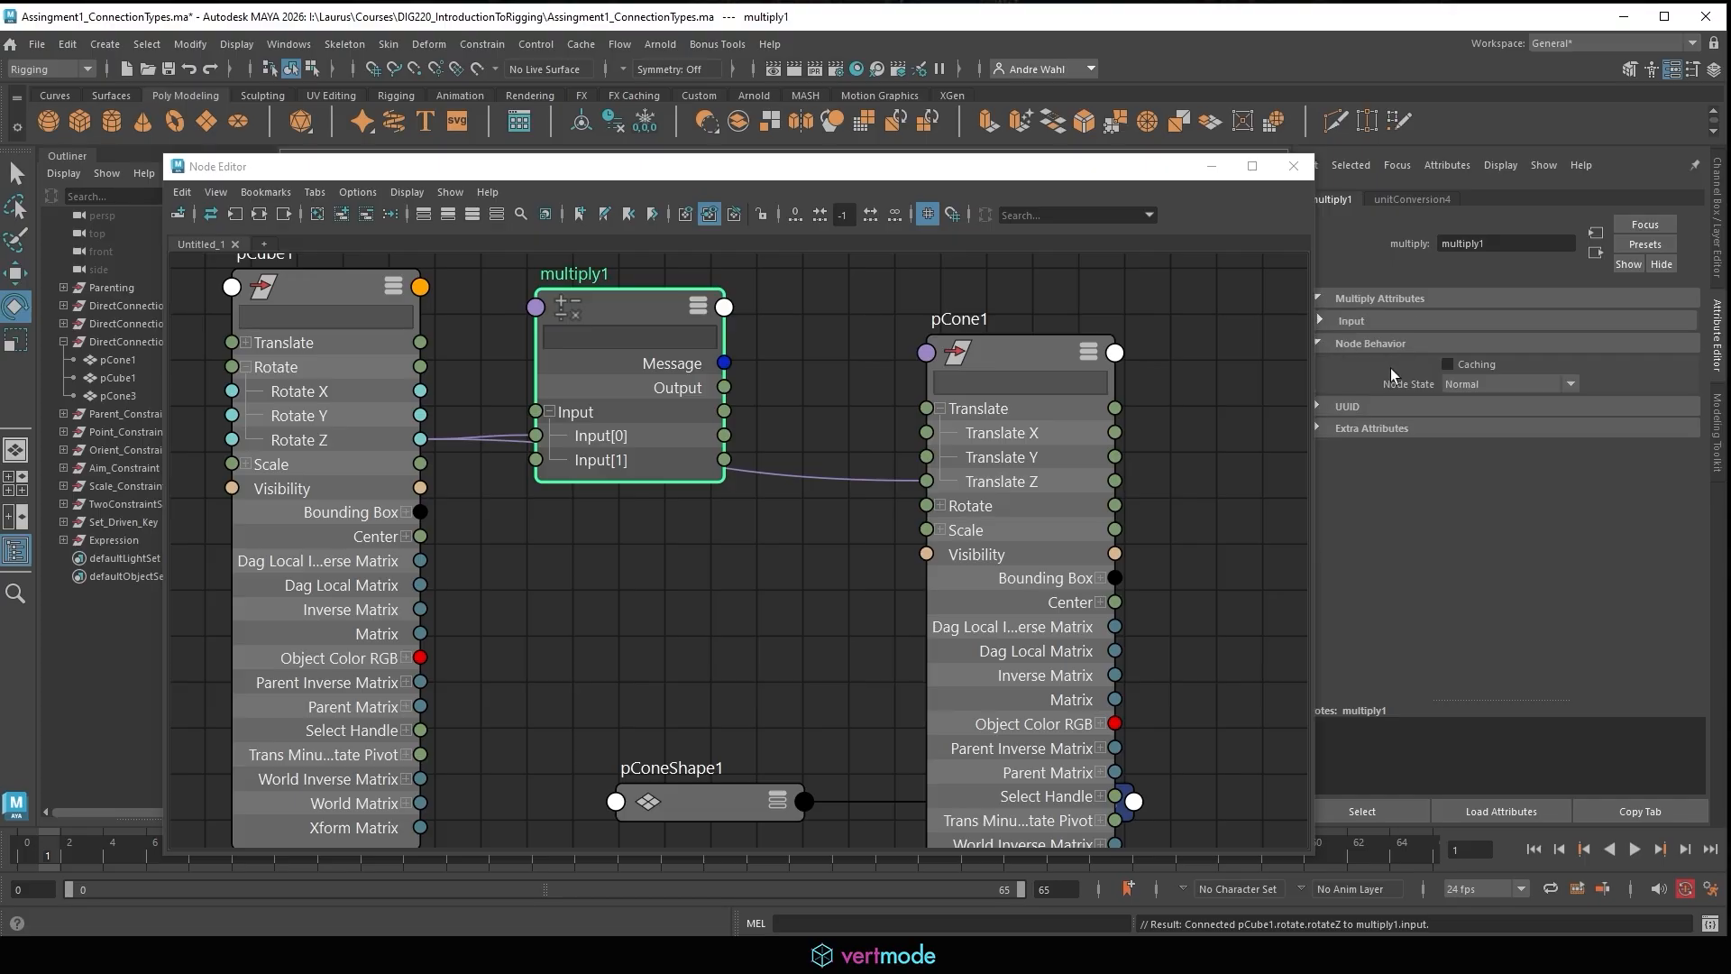
{"action": "left_click", "coordinate": [1407, 199]}
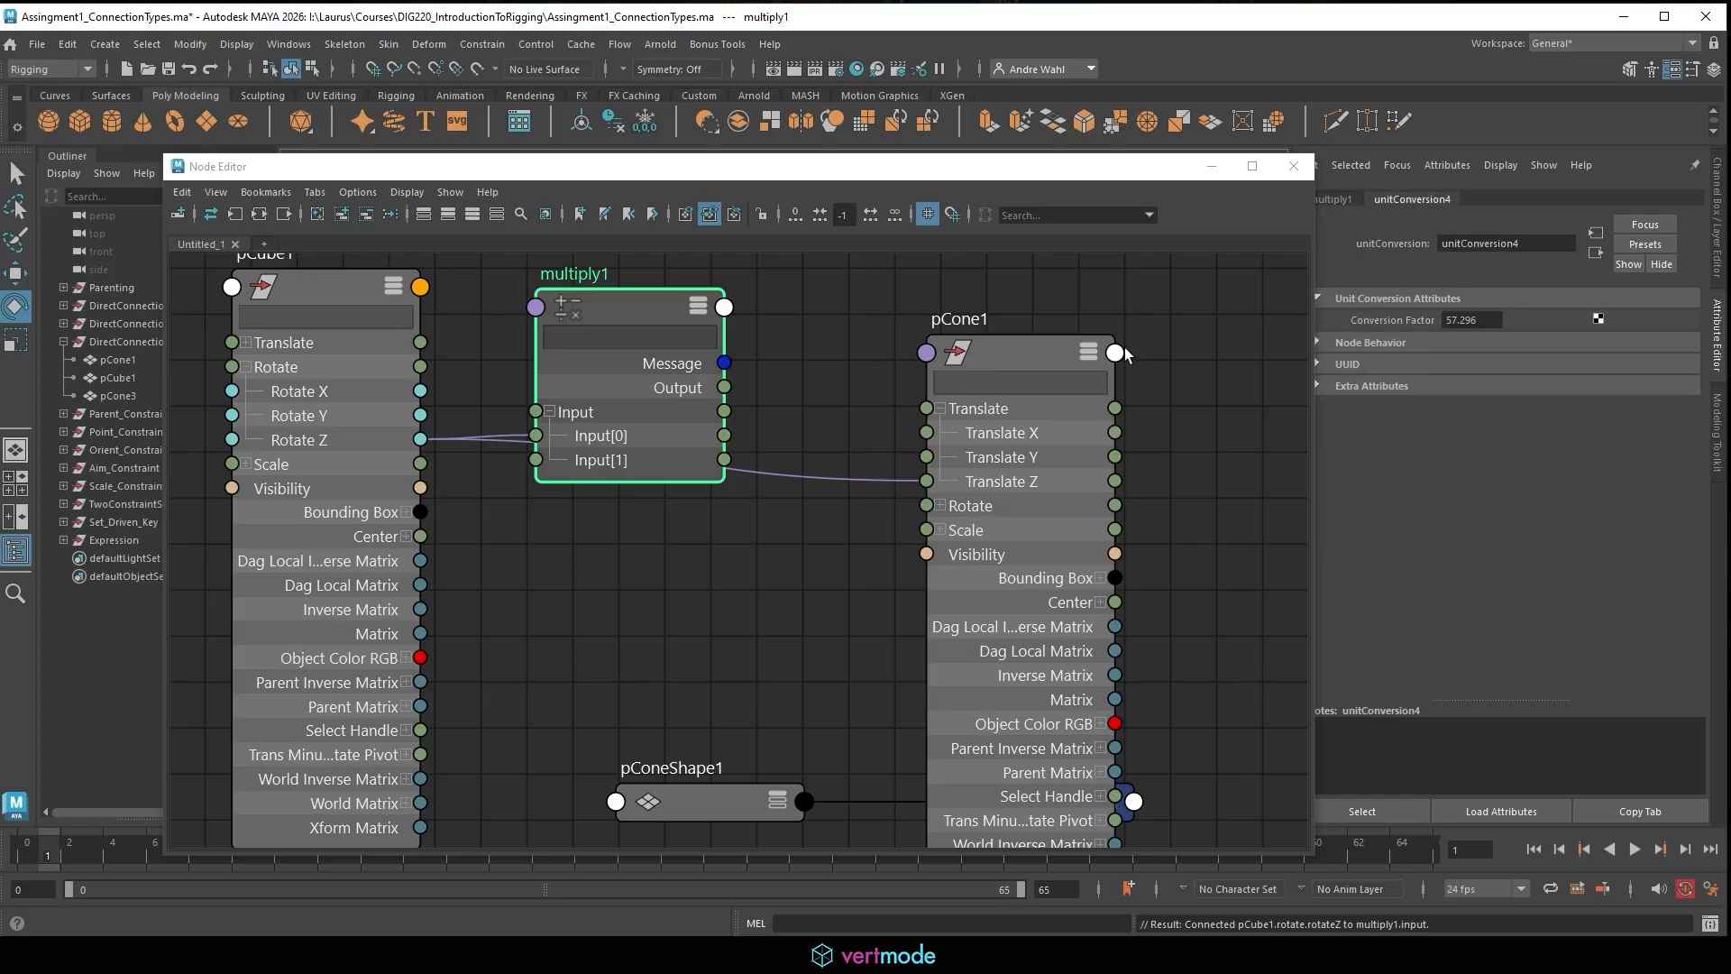
{"action": "left_click_drag", "start_coordinate": [631, 306], "coordinate": [714, 270]}
{"action": "left_click", "coordinate": [1409, 319]}
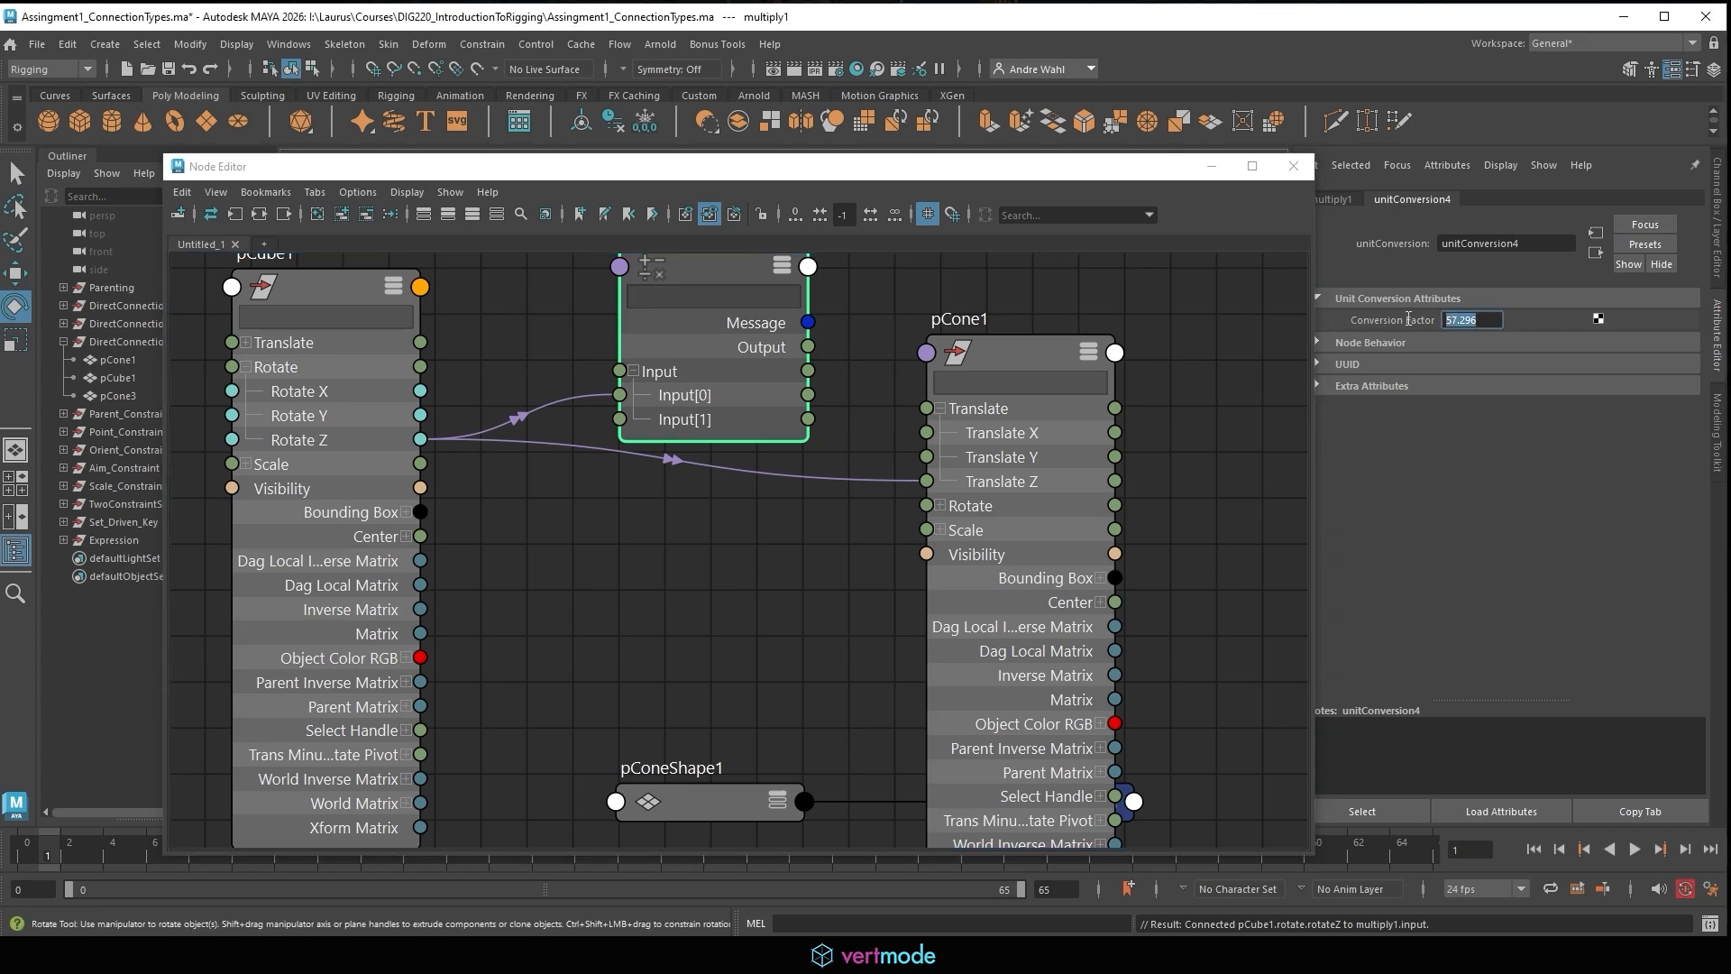
{"action": "type", "text": "0.001"}
{"action": "key", "text": "Return"}
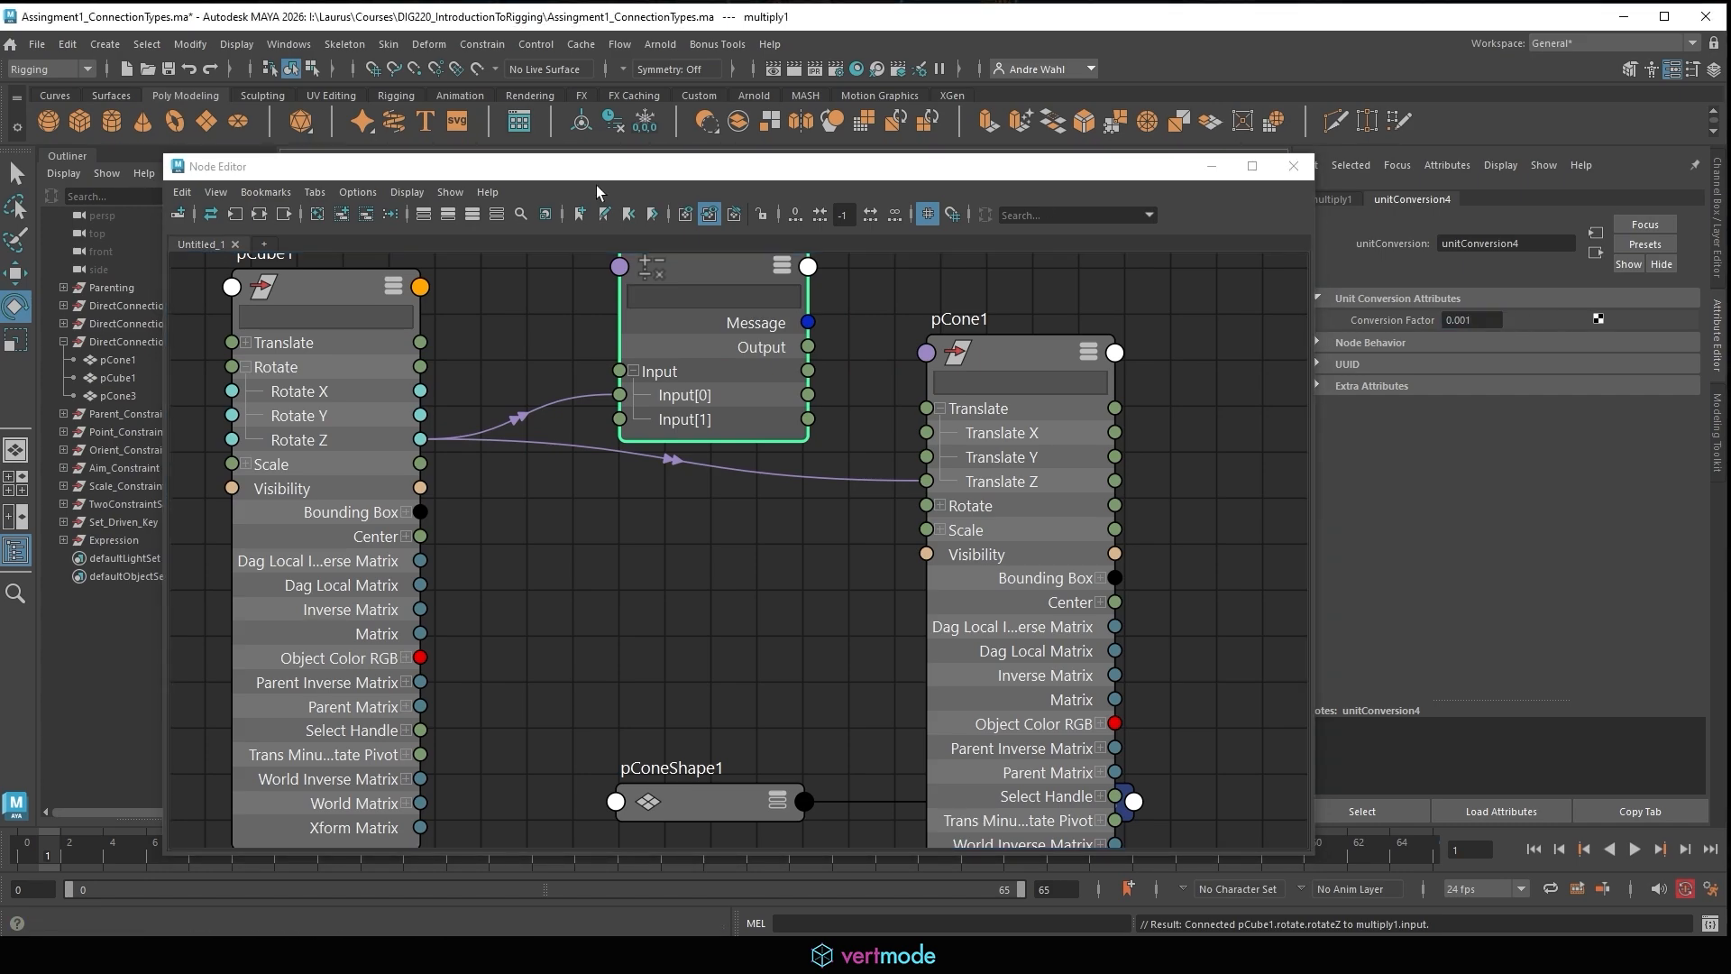
Connect the multiply1 node's Output to pCone1's Translate Z and move the Node Editor off the viewport.
{"action": "left_click_drag", "start_coordinate": [688, 268], "coordinate": [643, 268]}
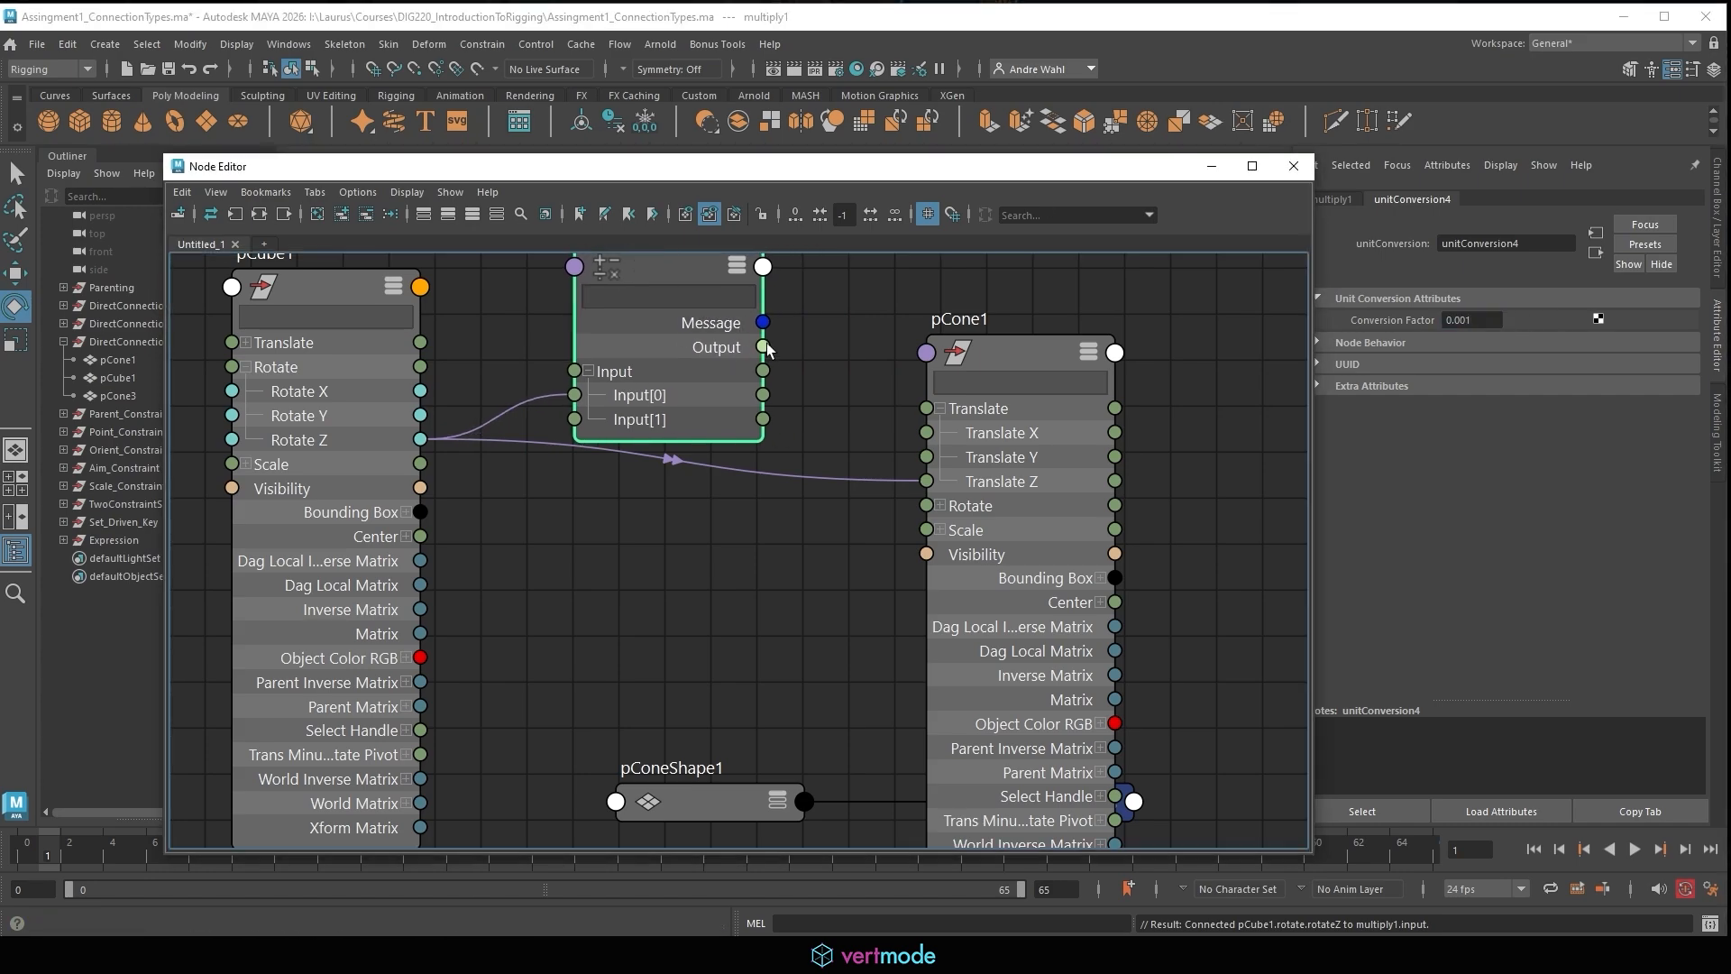
{"action": "left_click_drag", "start_coordinate": [762, 347], "coordinate": [927, 481]}
{"action": "left_click_drag", "start_coordinate": [1102, 167], "coordinate": [0, 293]}
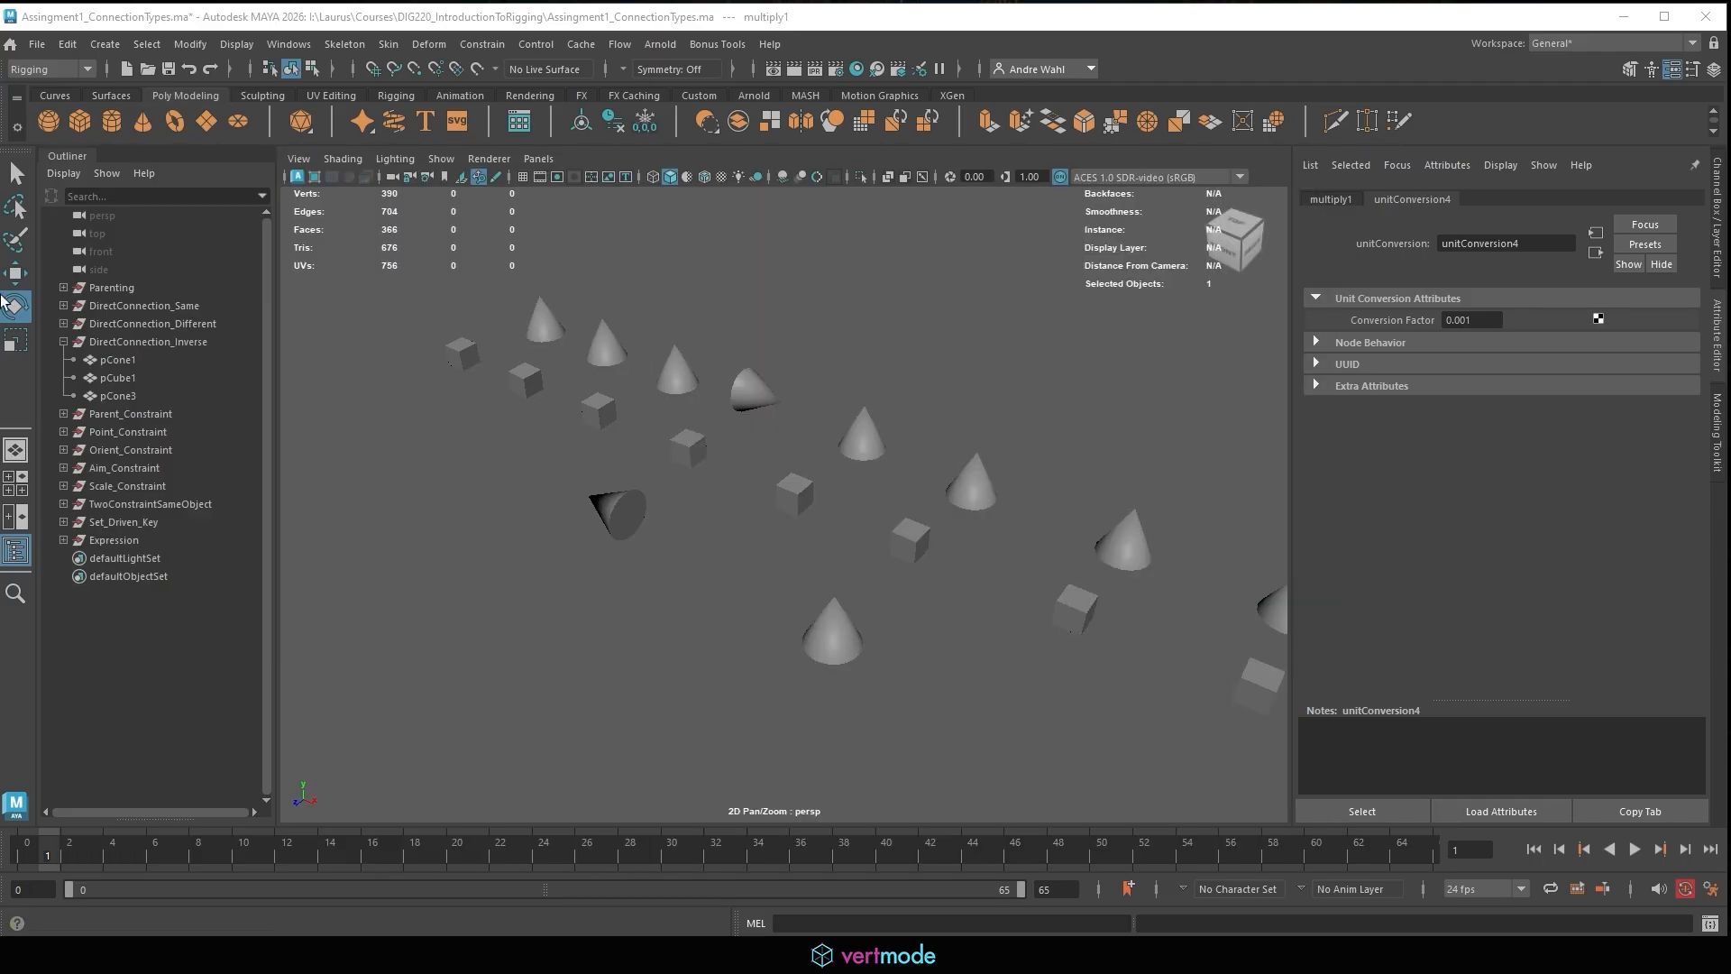
Rotate pCube1 in DirectConnection_Different to about 86.4 degrees on Z and select pCone1 to check its response.
{"action": "left_click", "coordinate": [601, 407]}
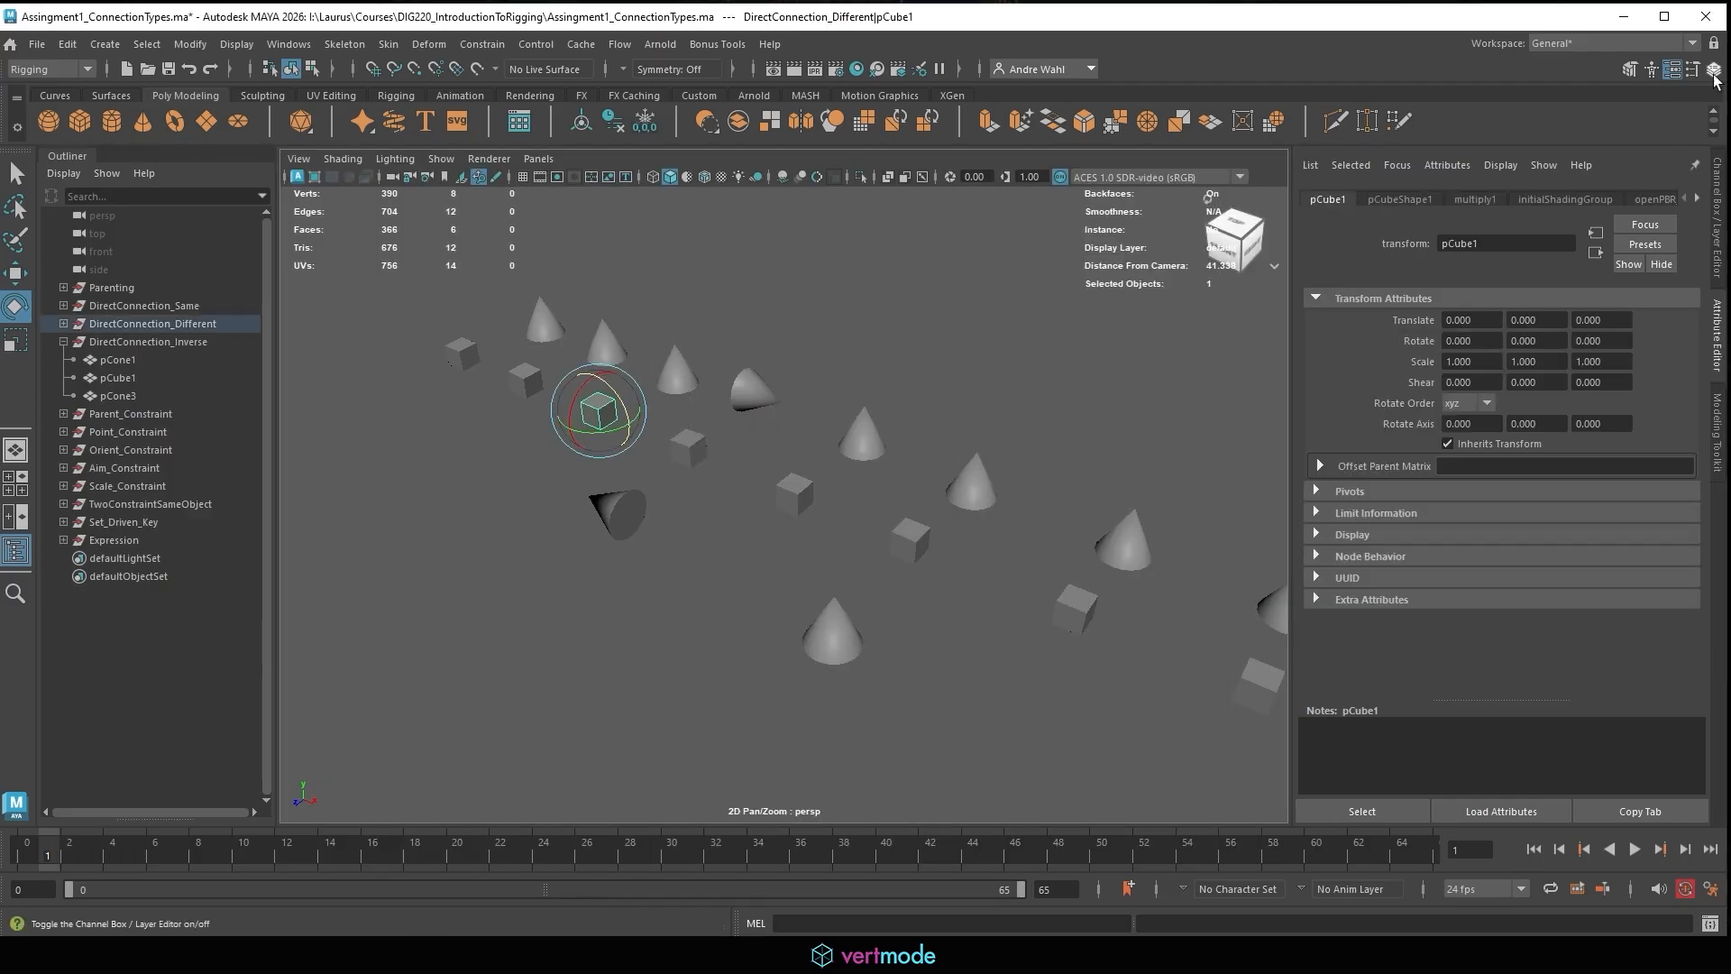
{"action": "left_click", "coordinate": [678, 371]}
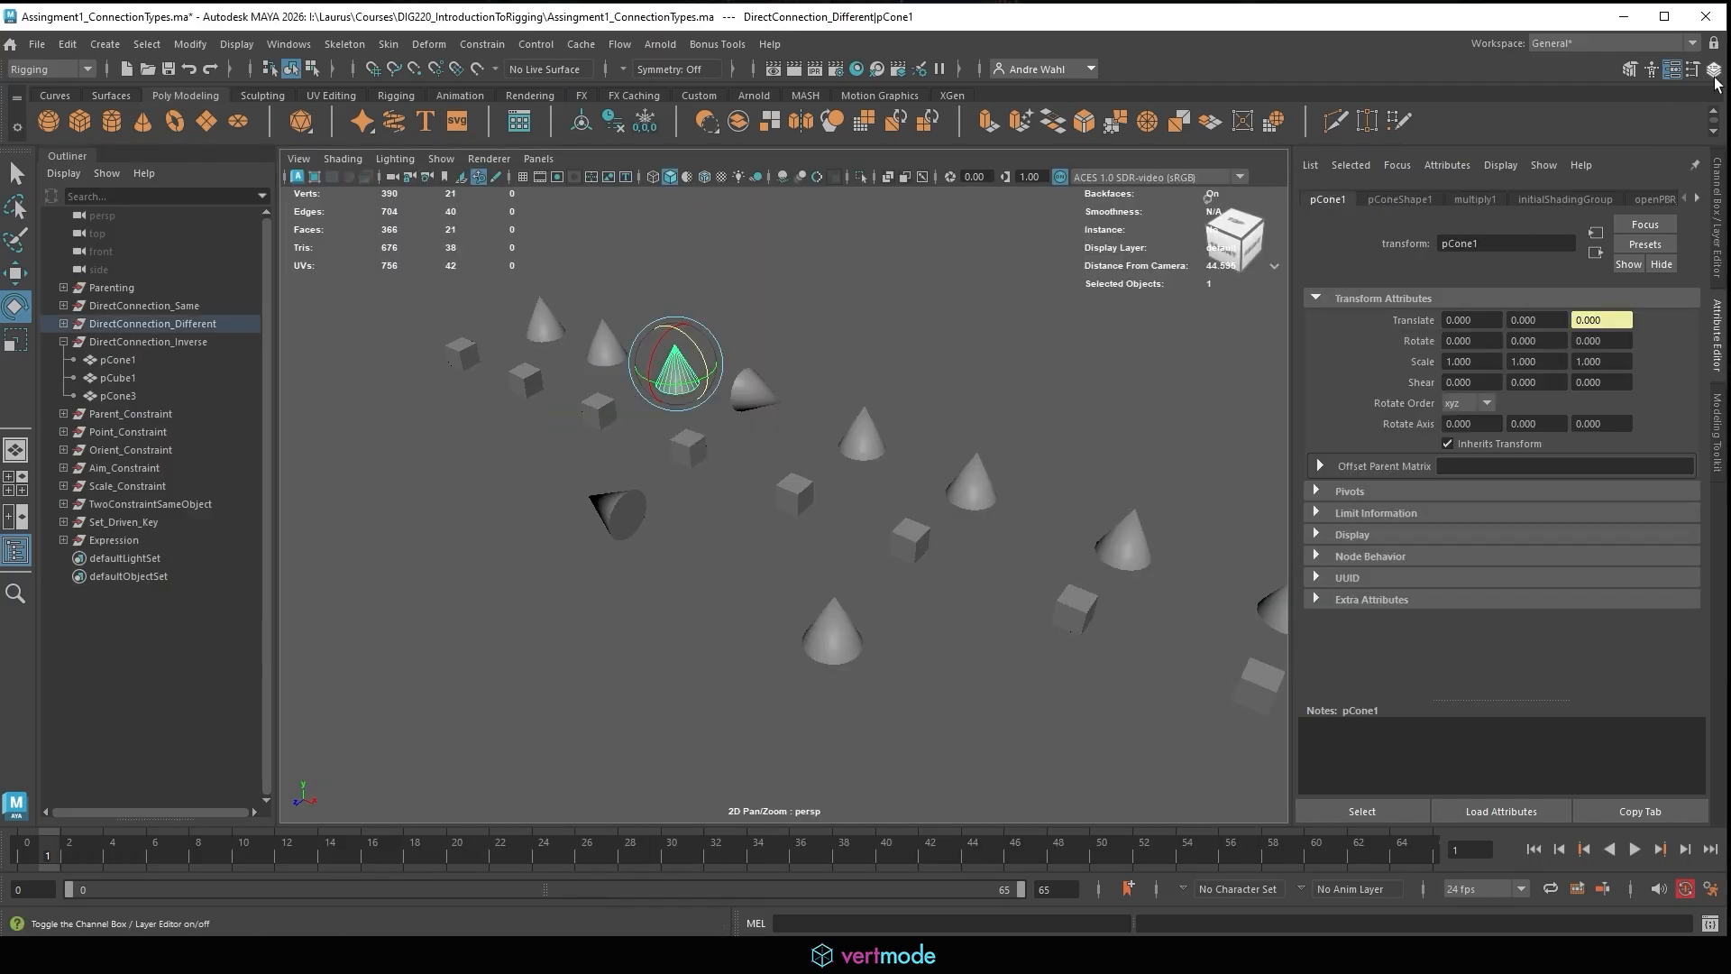
{"action": "key", "text": "ctrl+a"}
{"action": "left_click", "coordinate": [651, 395]}
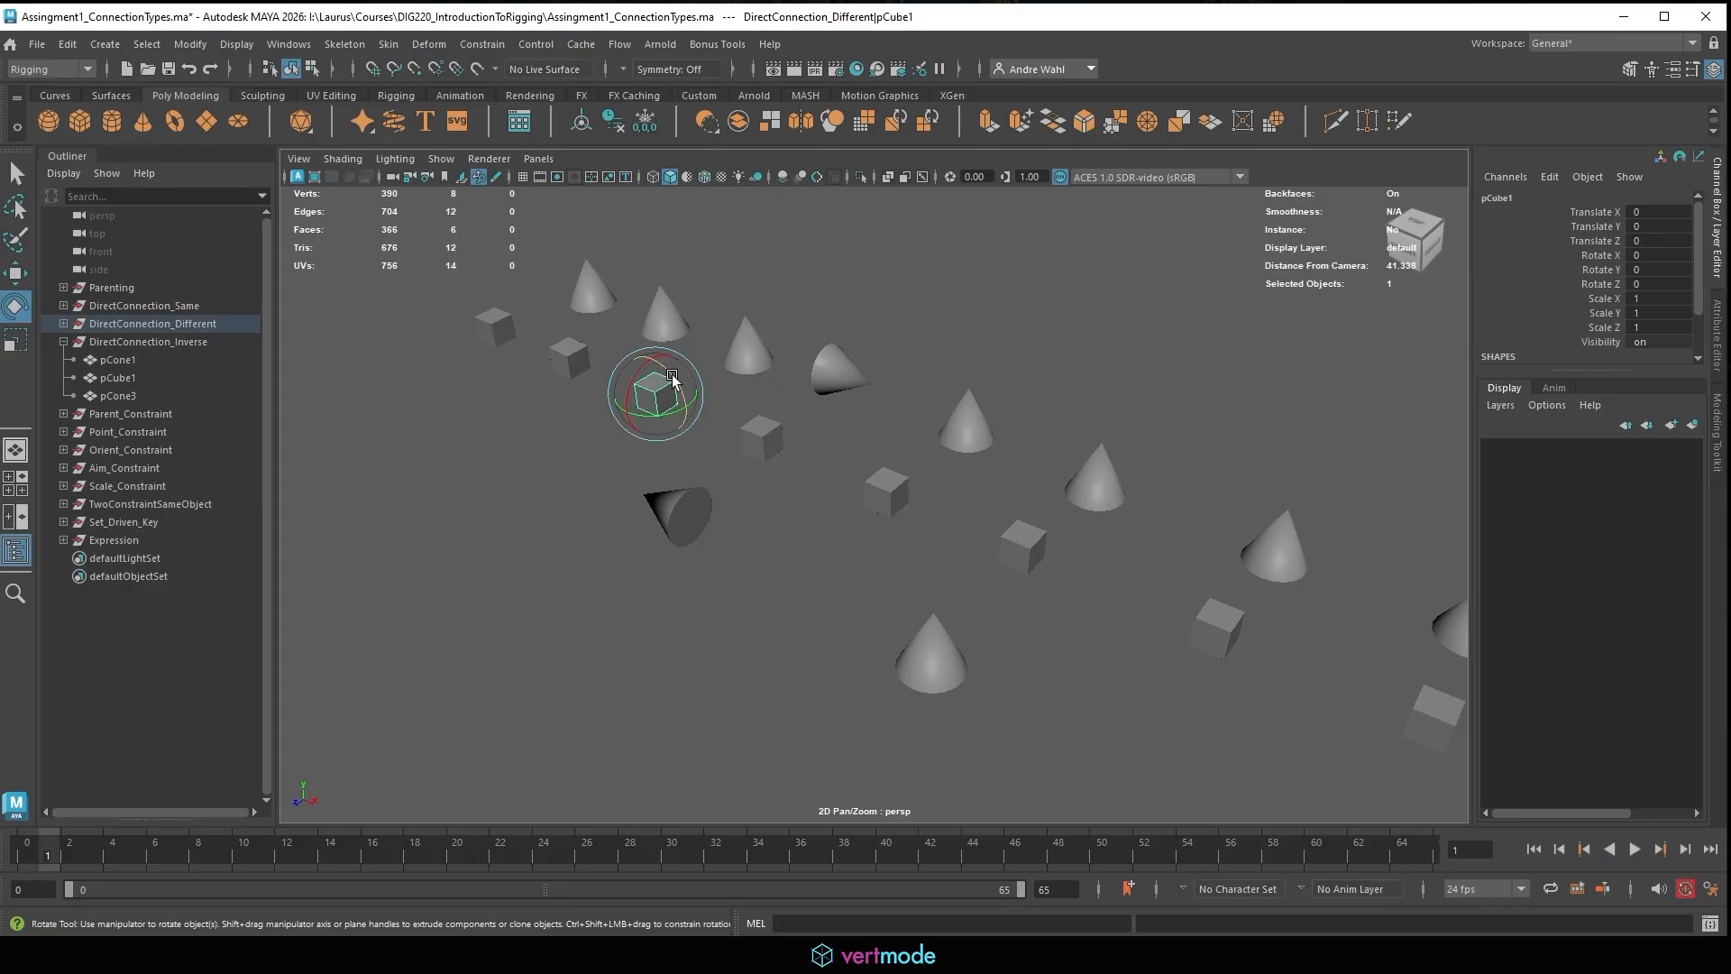
{"action": "left_click_drag", "start_coordinate": [676, 380], "coordinate": [638, 295]}
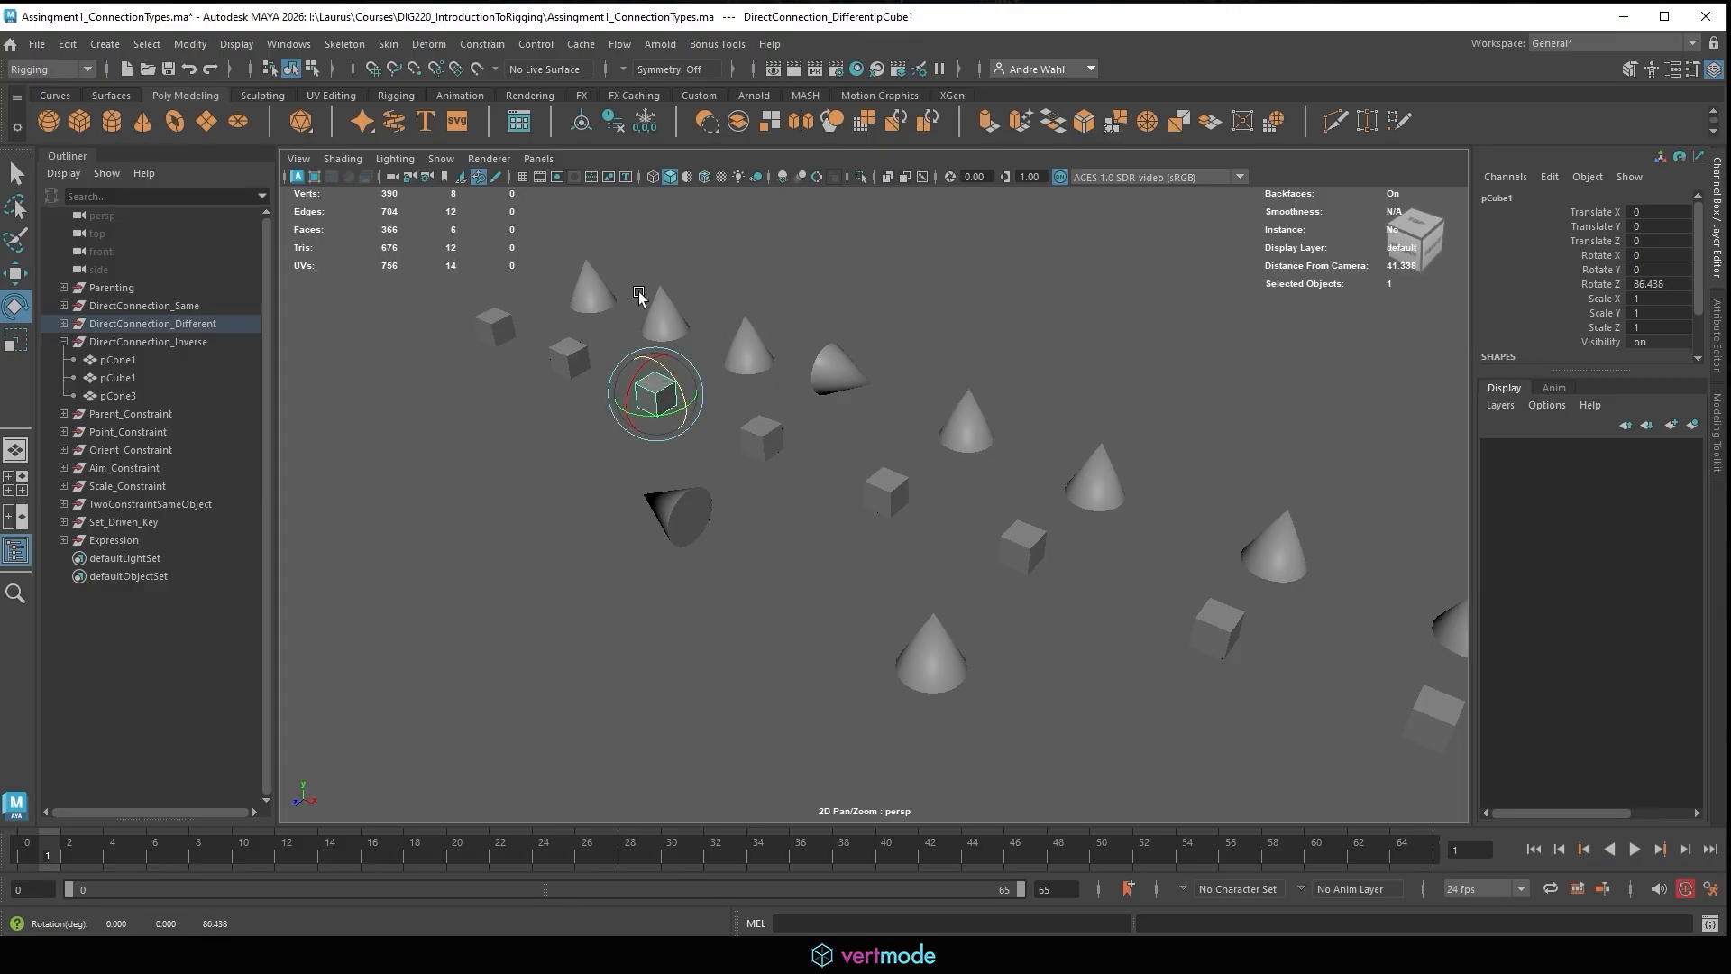
{"action": "left_click", "coordinate": [746, 341]}
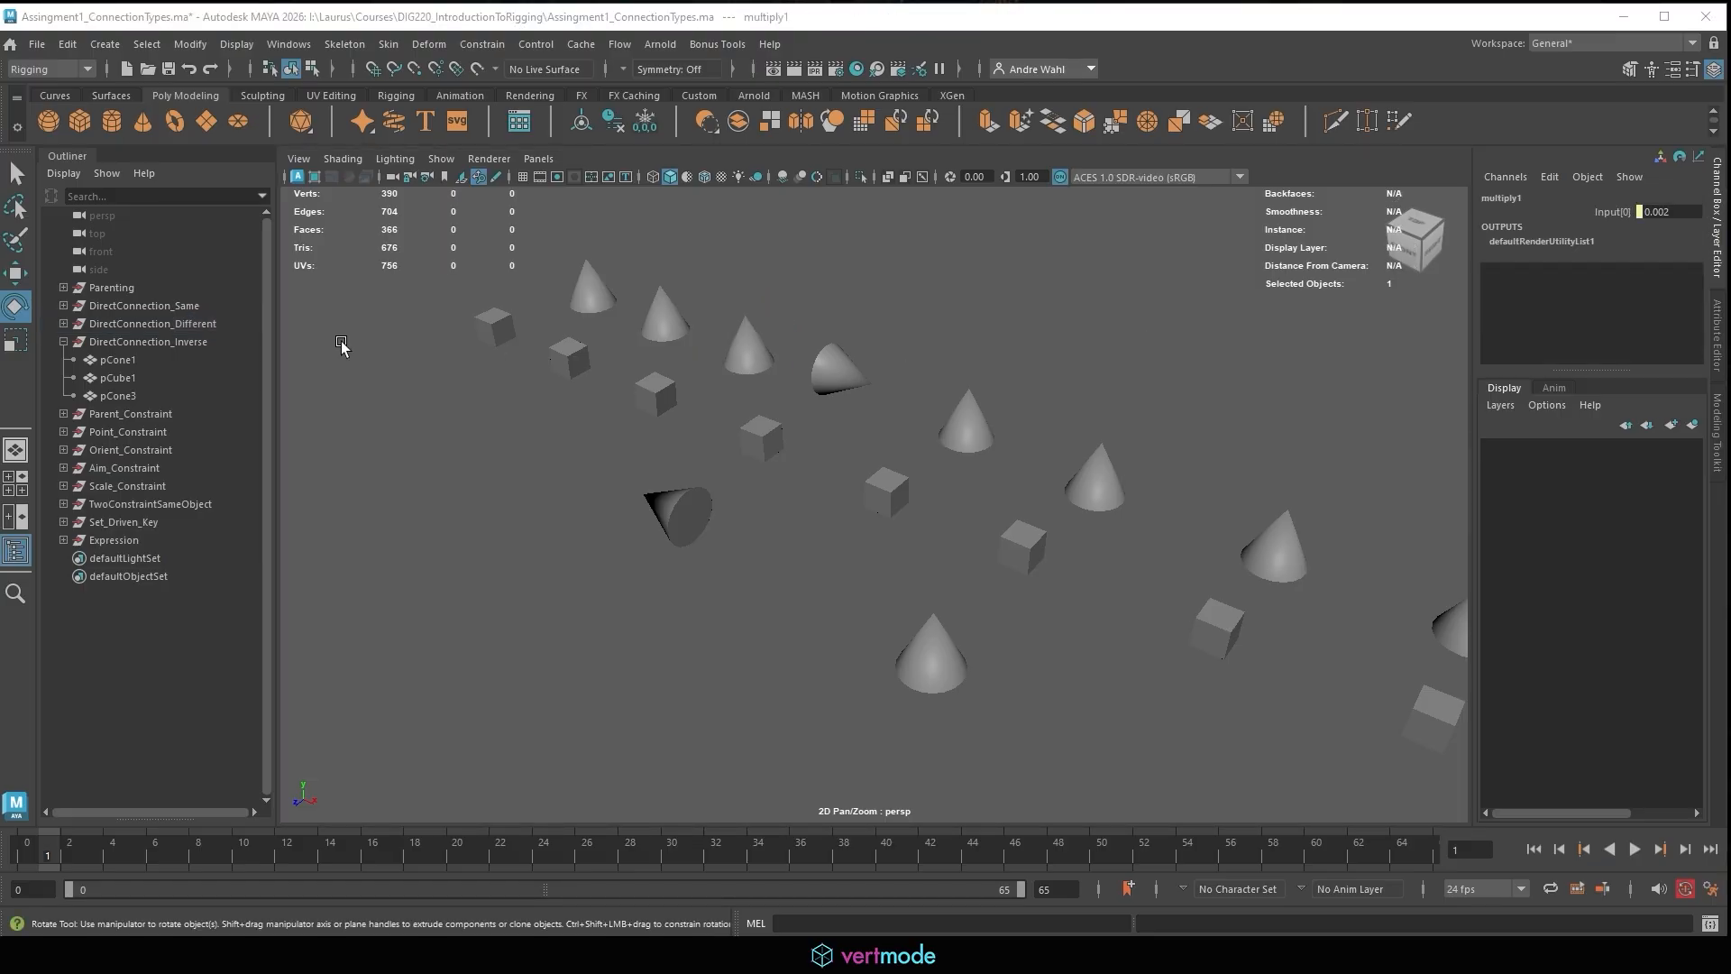
Set the Conversion Factor of unitConversion4 to 0.1 and check pCone1's Translate Z in the Channel Box.
{"action": "left_click", "coordinate": [1673, 70]}
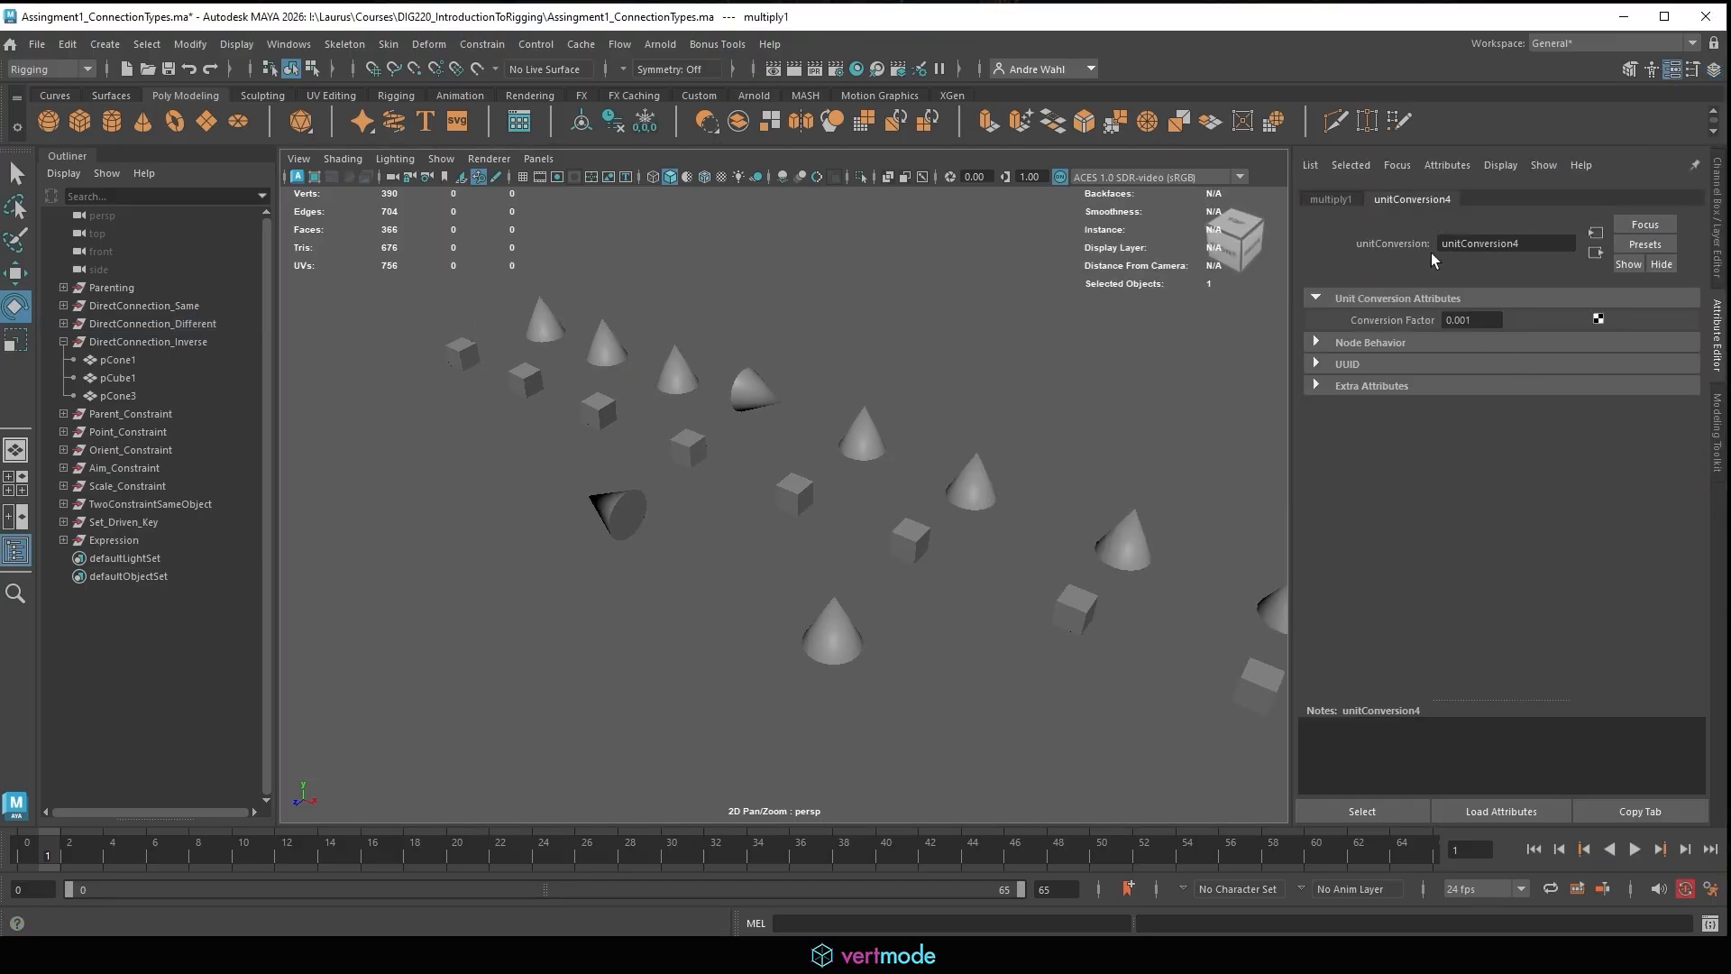
{"action": "double_click", "coordinate": [1469, 320]}
{"action": "type", "text": "0.1"}
{"action": "key", "text": "Return"}
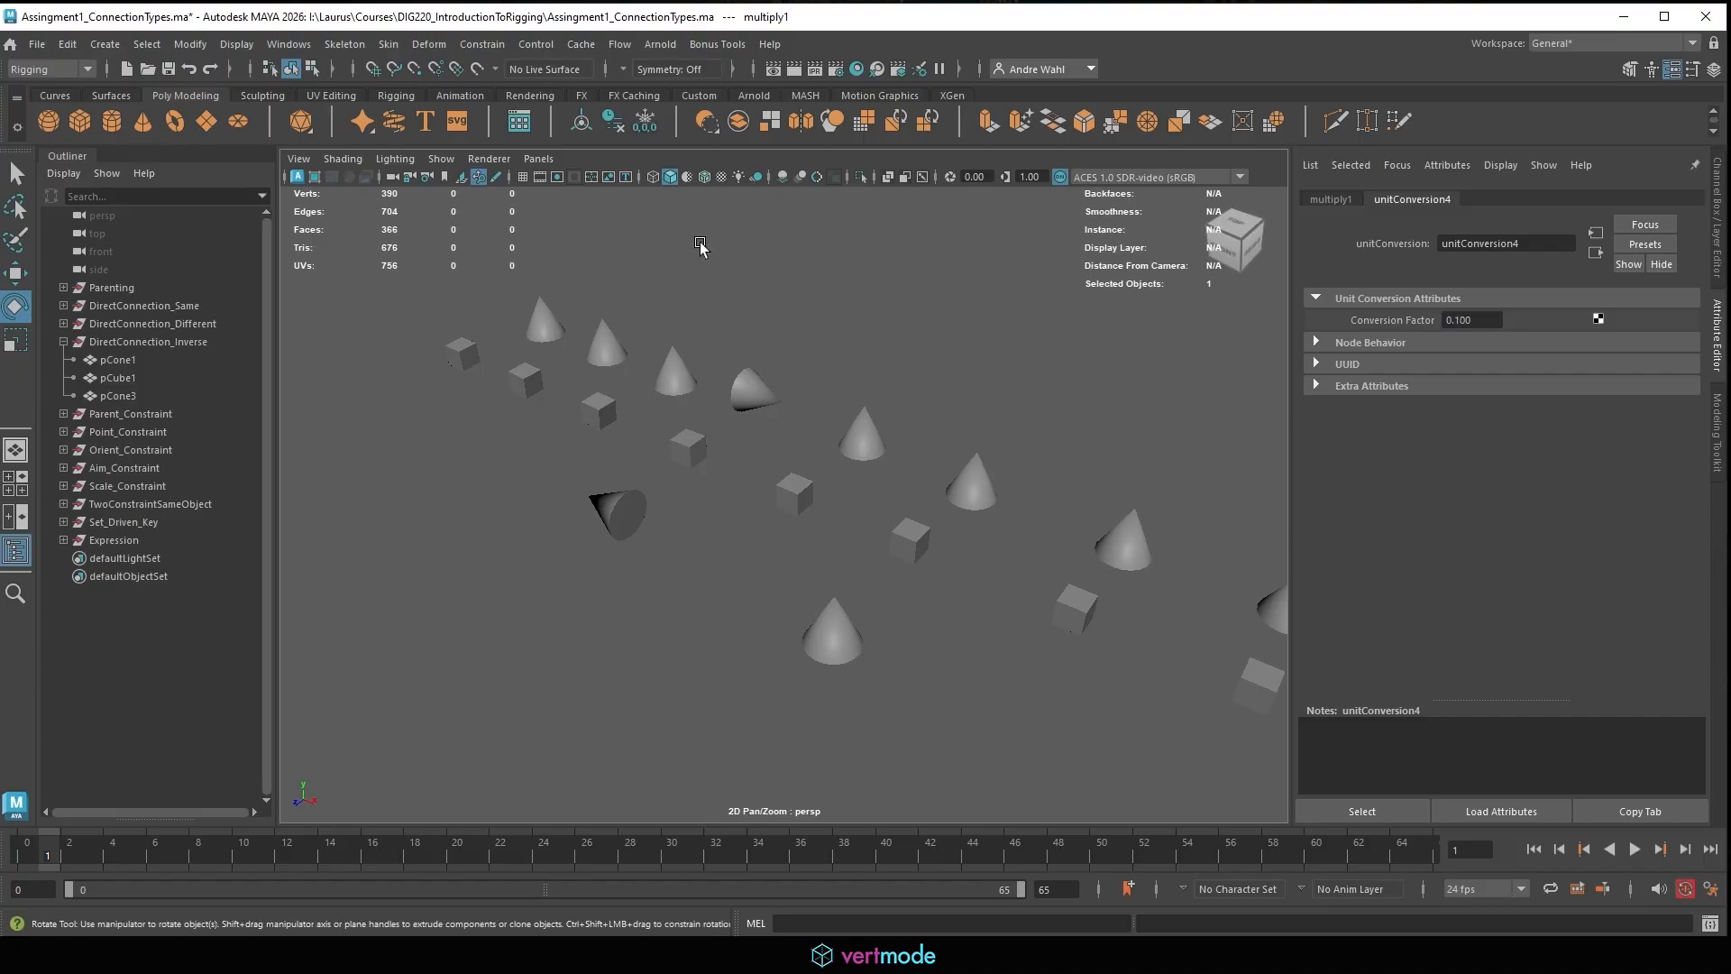
{"action": "left_click", "coordinate": [600, 412]}
{"action": "left_click", "coordinate": [1713, 70]}
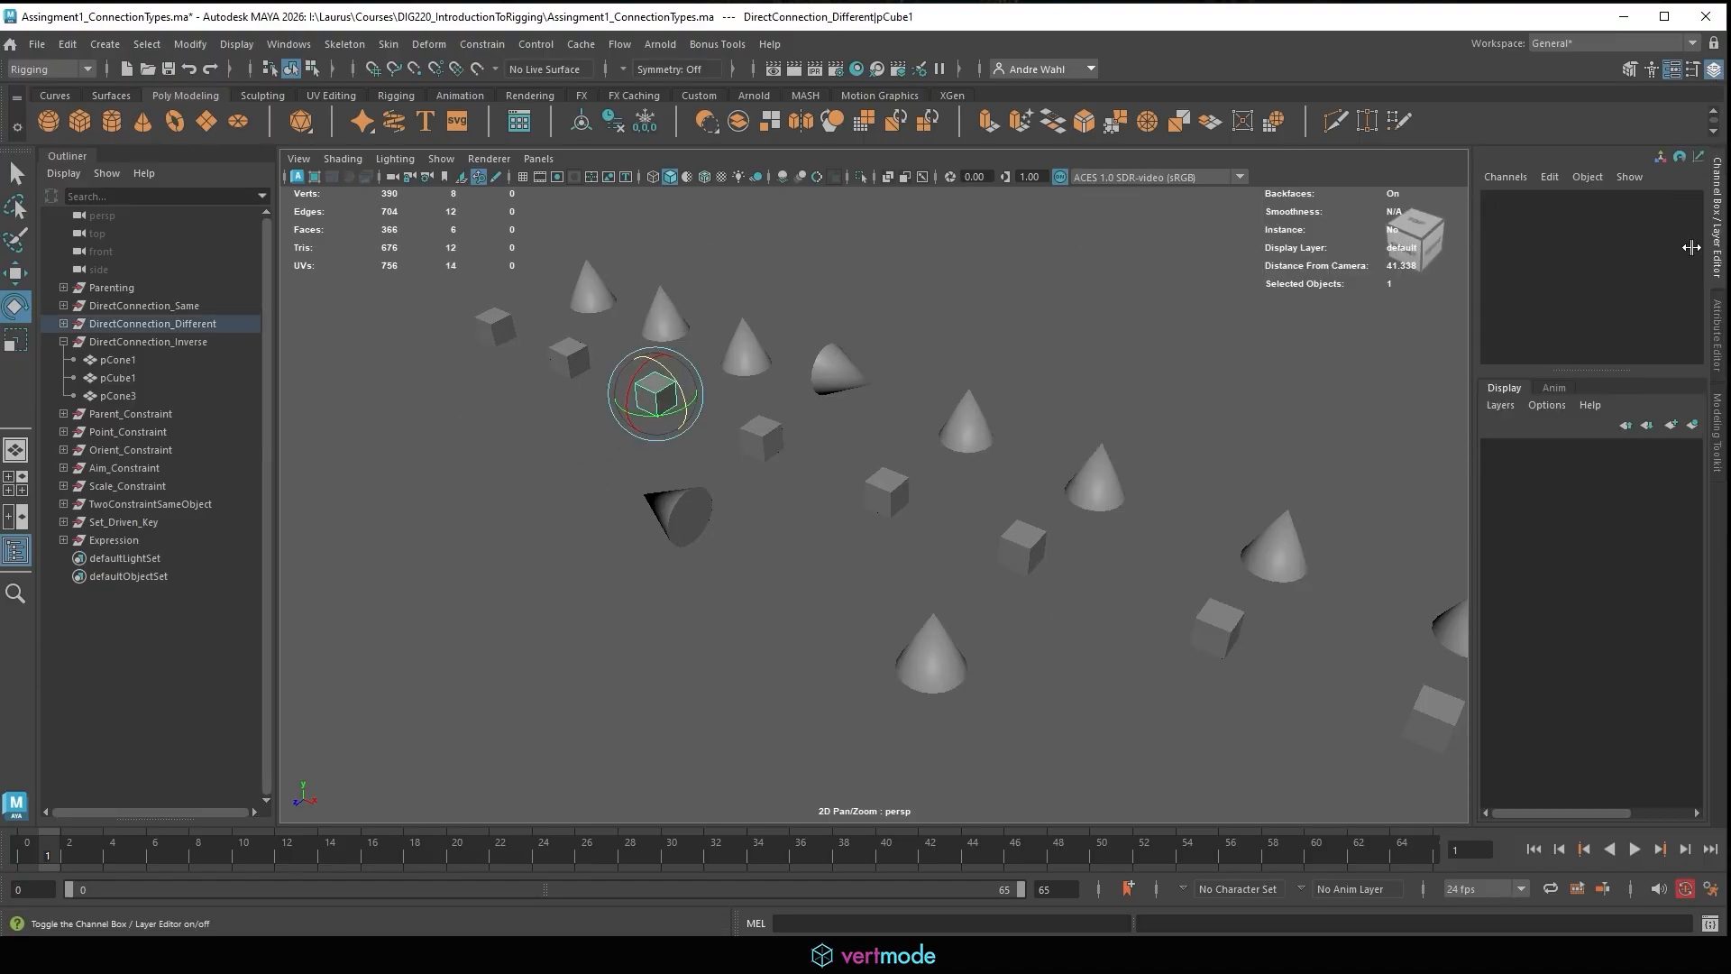
{"action": "left_click", "coordinate": [758, 351]}
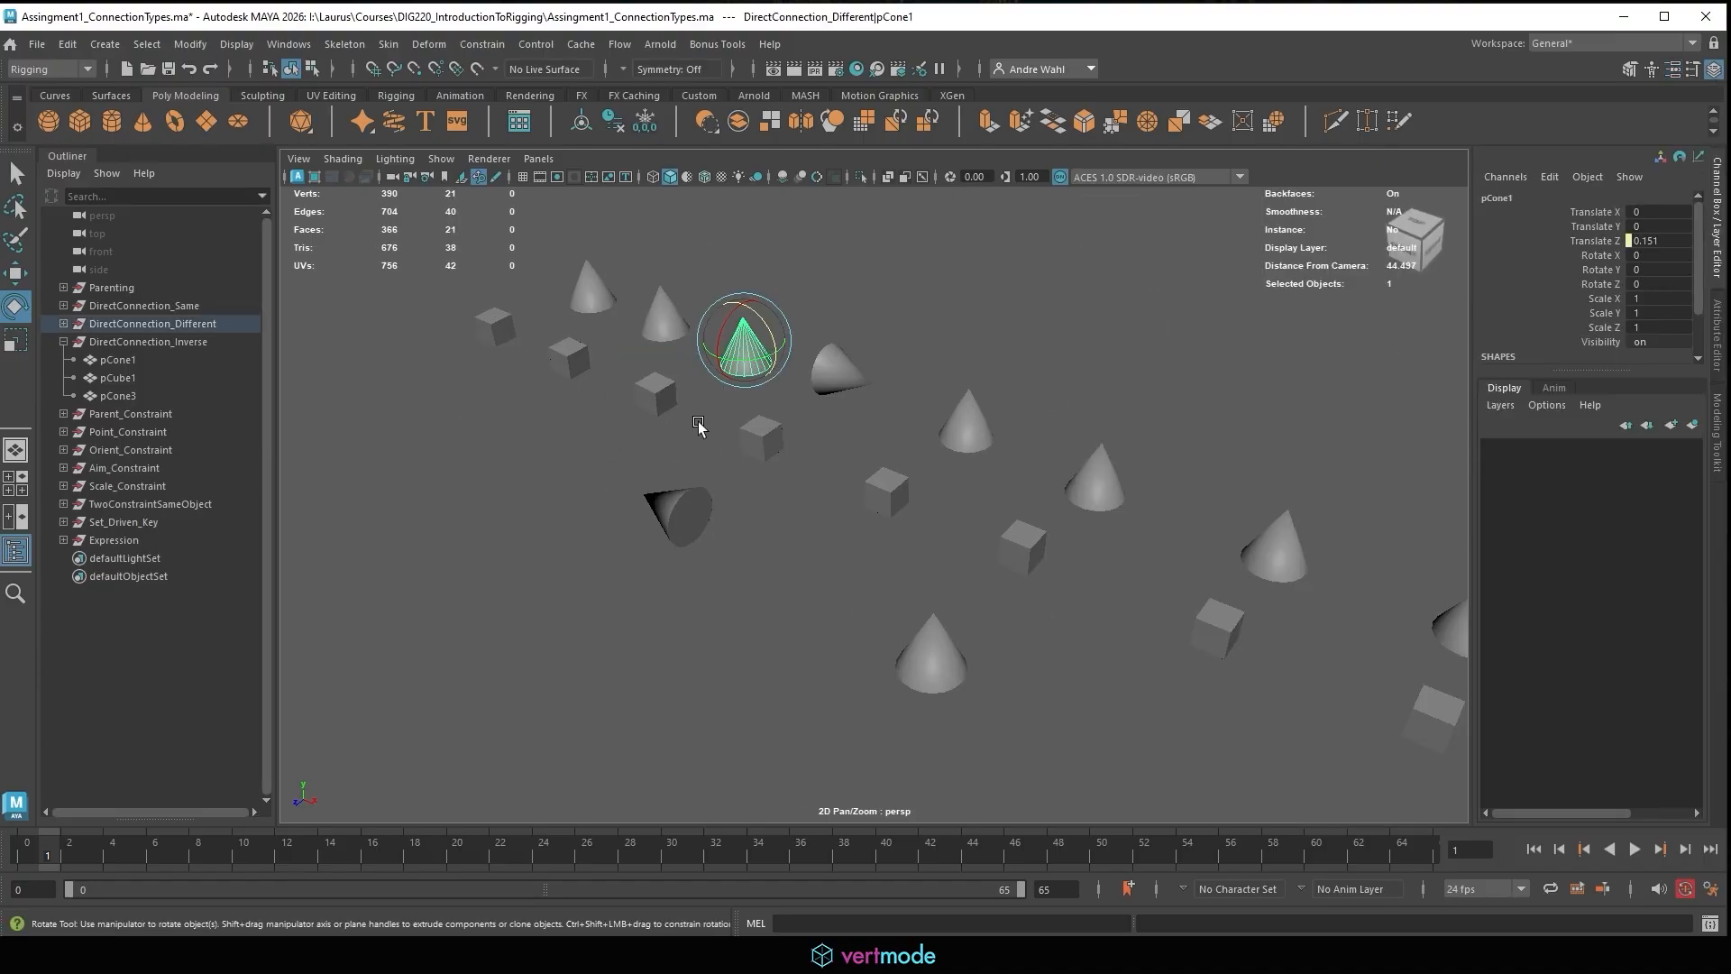
Rotate pCube1 back and forth around Z to test how pCone1 moves, and clear the selection.
{"action": "left_click", "coordinate": [647, 394]}
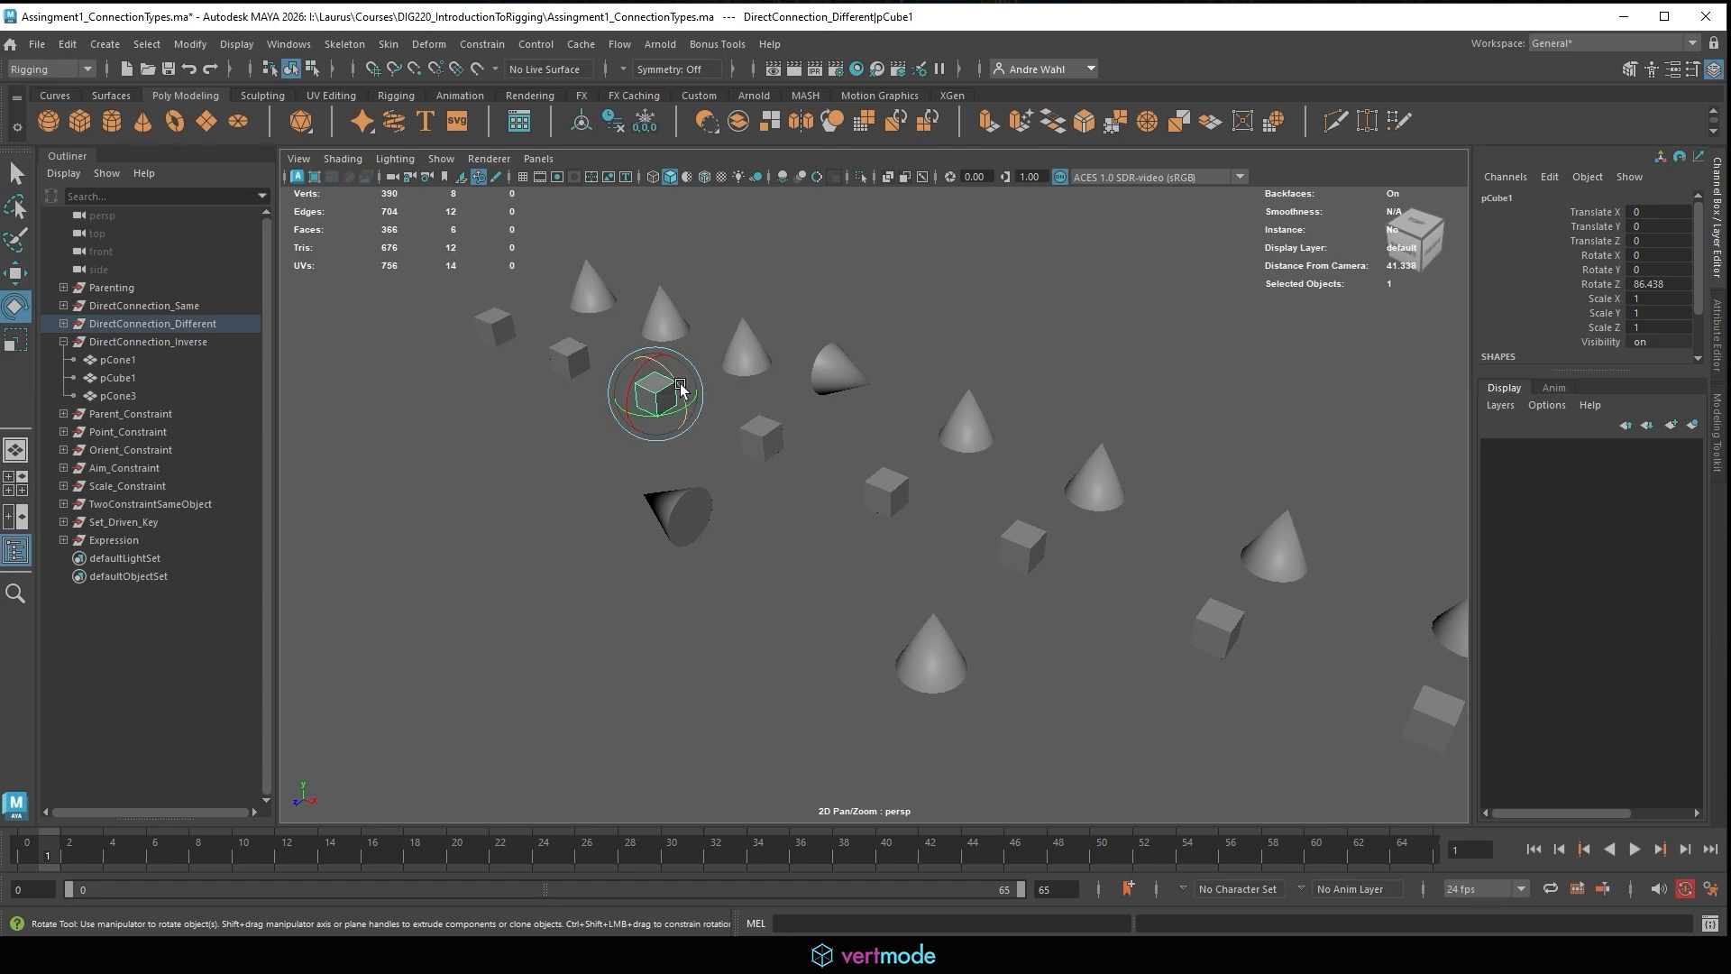
{"action": "left_click_drag", "start_coordinate": [681, 388], "coordinate": [667, 408]}
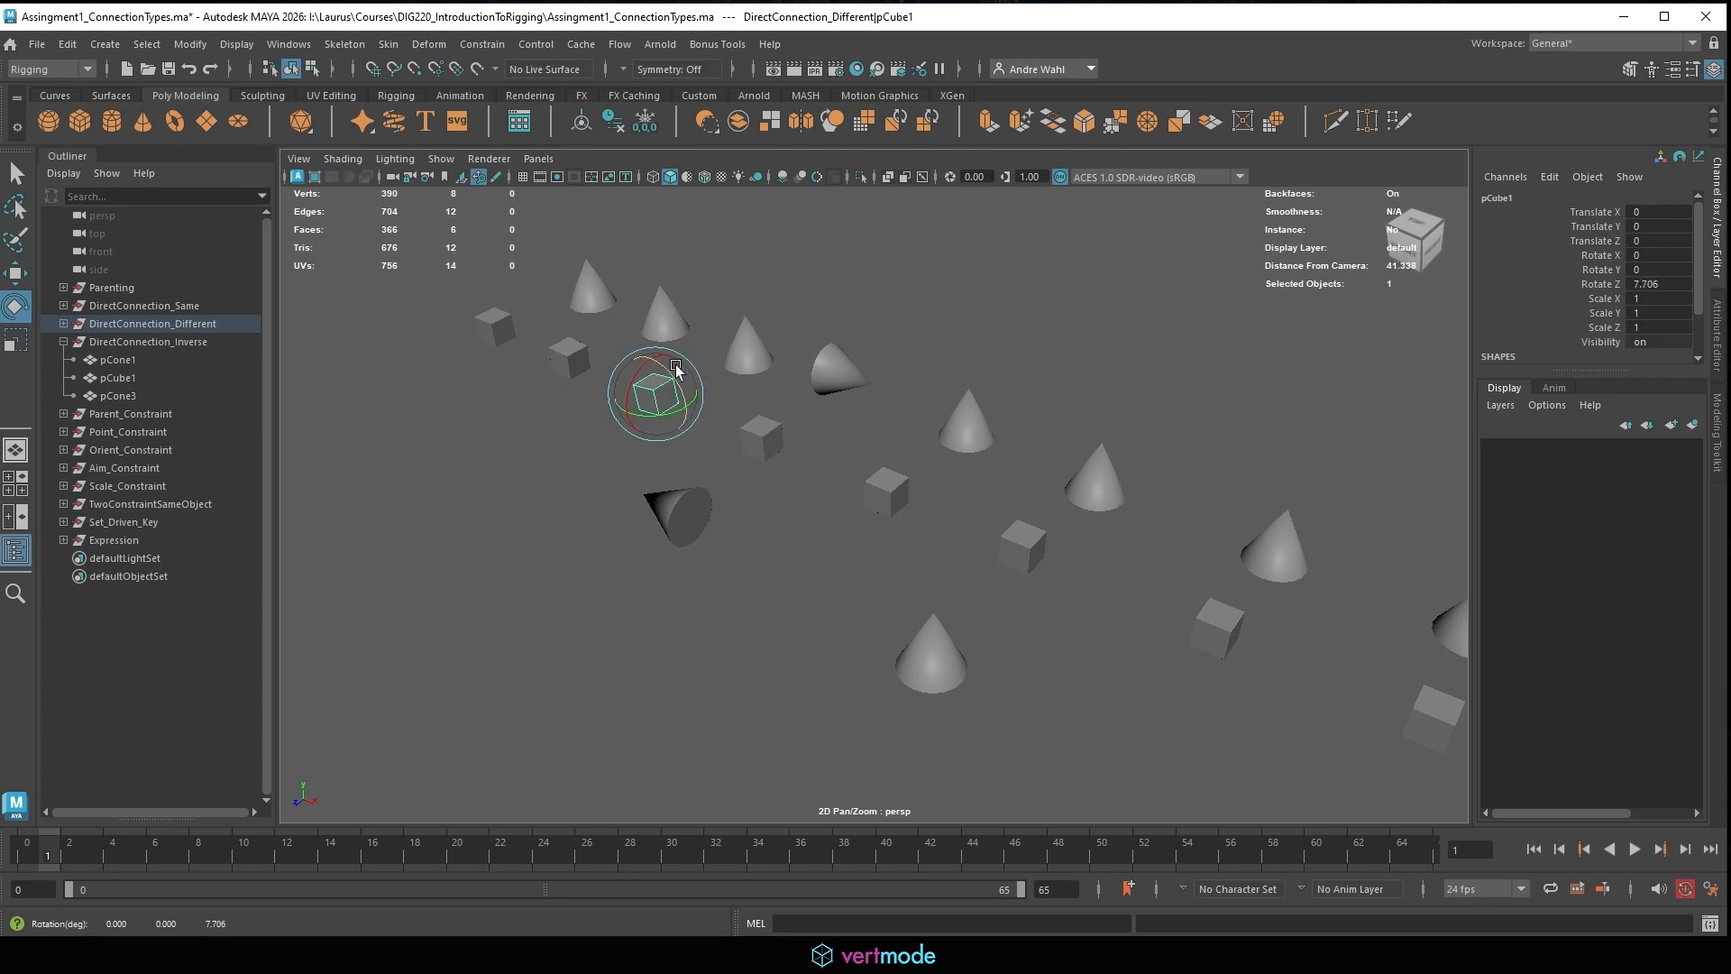
{"action": "left_click_drag", "start_coordinate": [657, 373], "coordinate": [490, 215]}
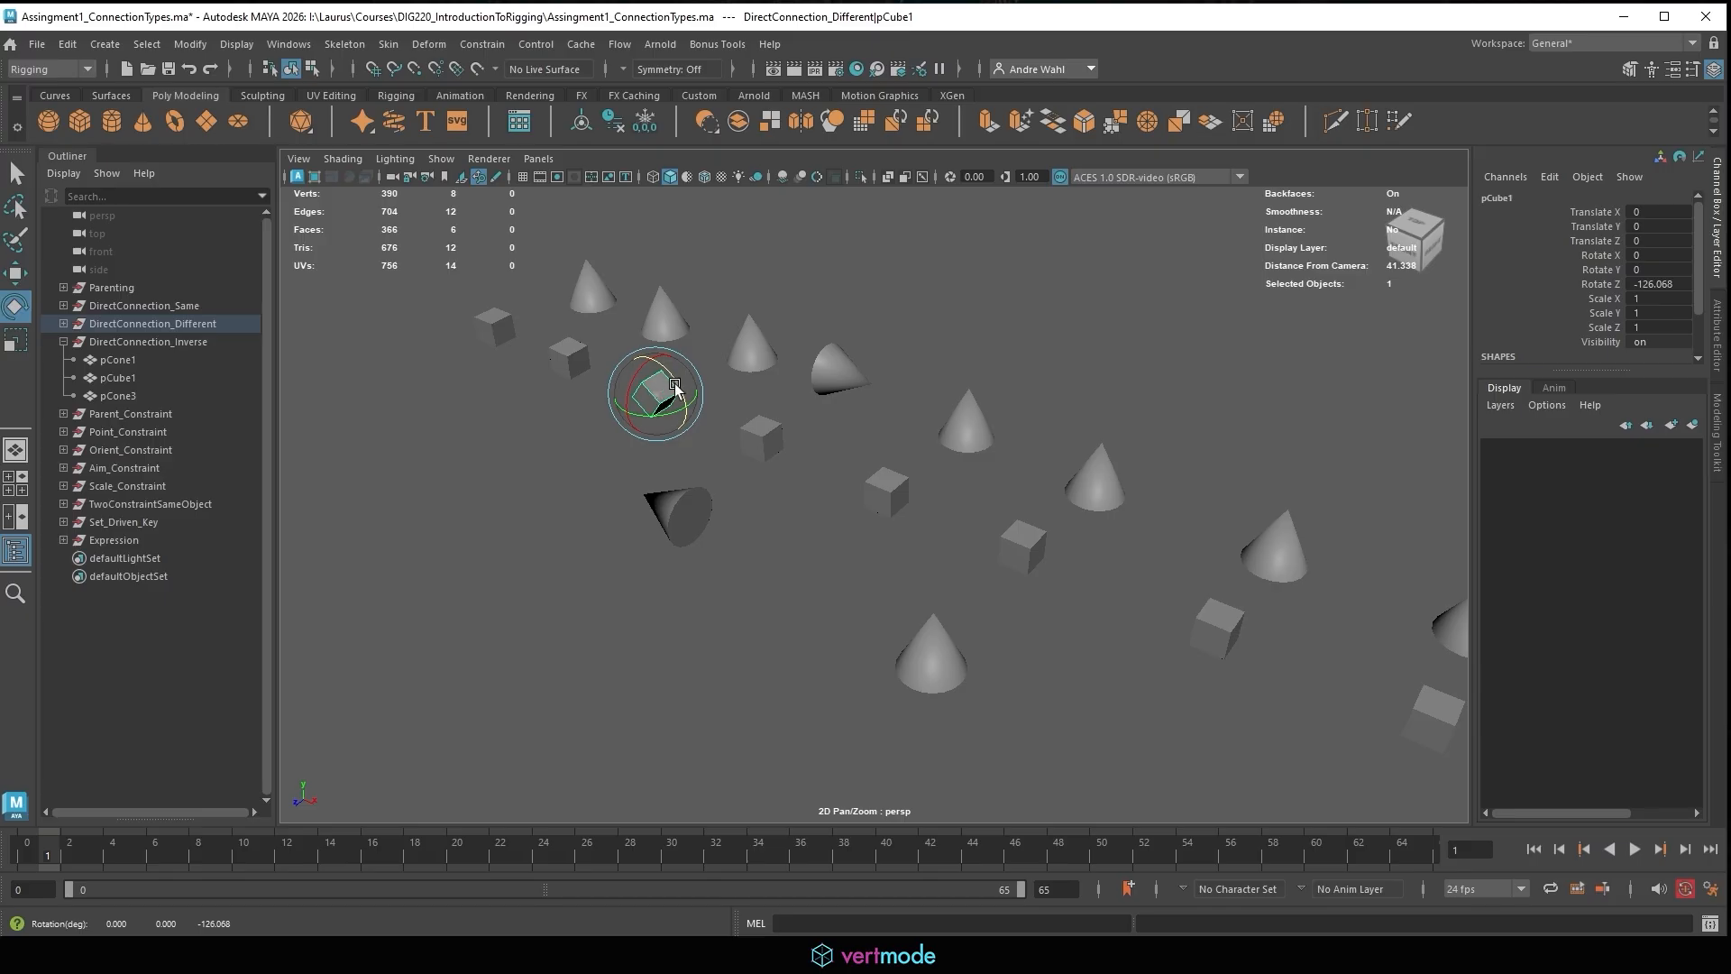
{"action": "left_click", "coordinate": [1601, 286]}
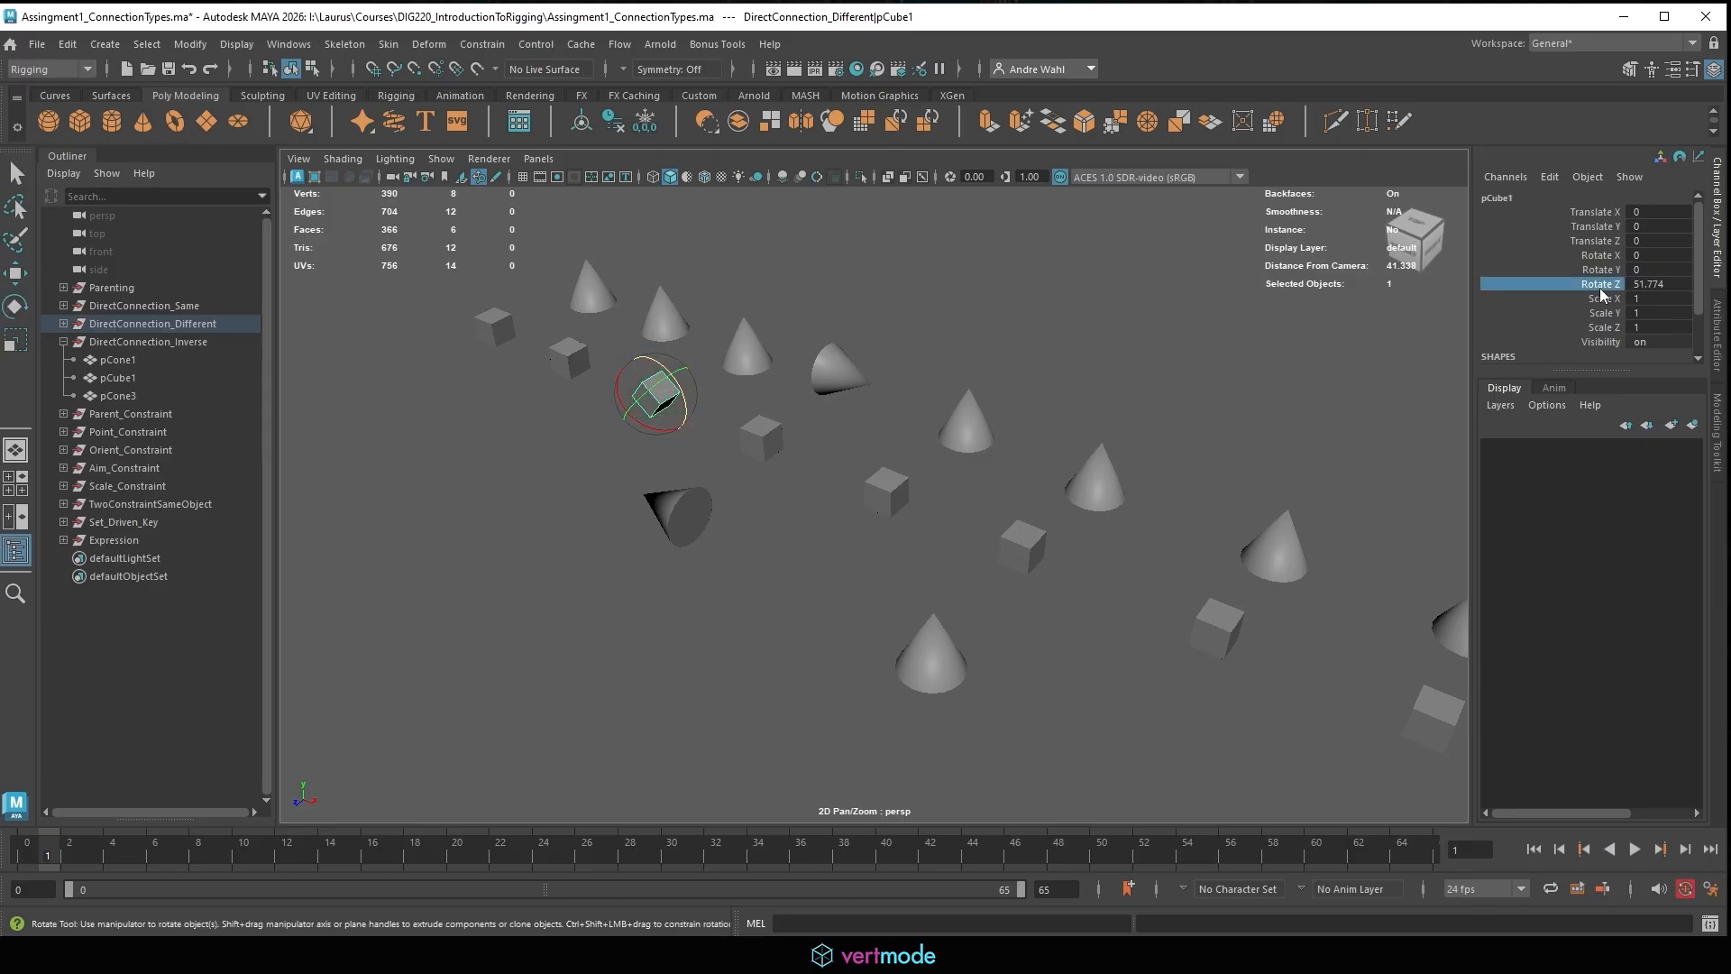
{"action": "middle_click_drag", "start_coordinate": [1048, 406], "coordinate": [788, 545]}
{"action": "left_click", "coordinate": [646, 600]}
Examine the pCube1, multiply1 and pCone1 connections in the Node Editor.
{"action": "key", "text": "alt+Tab"}
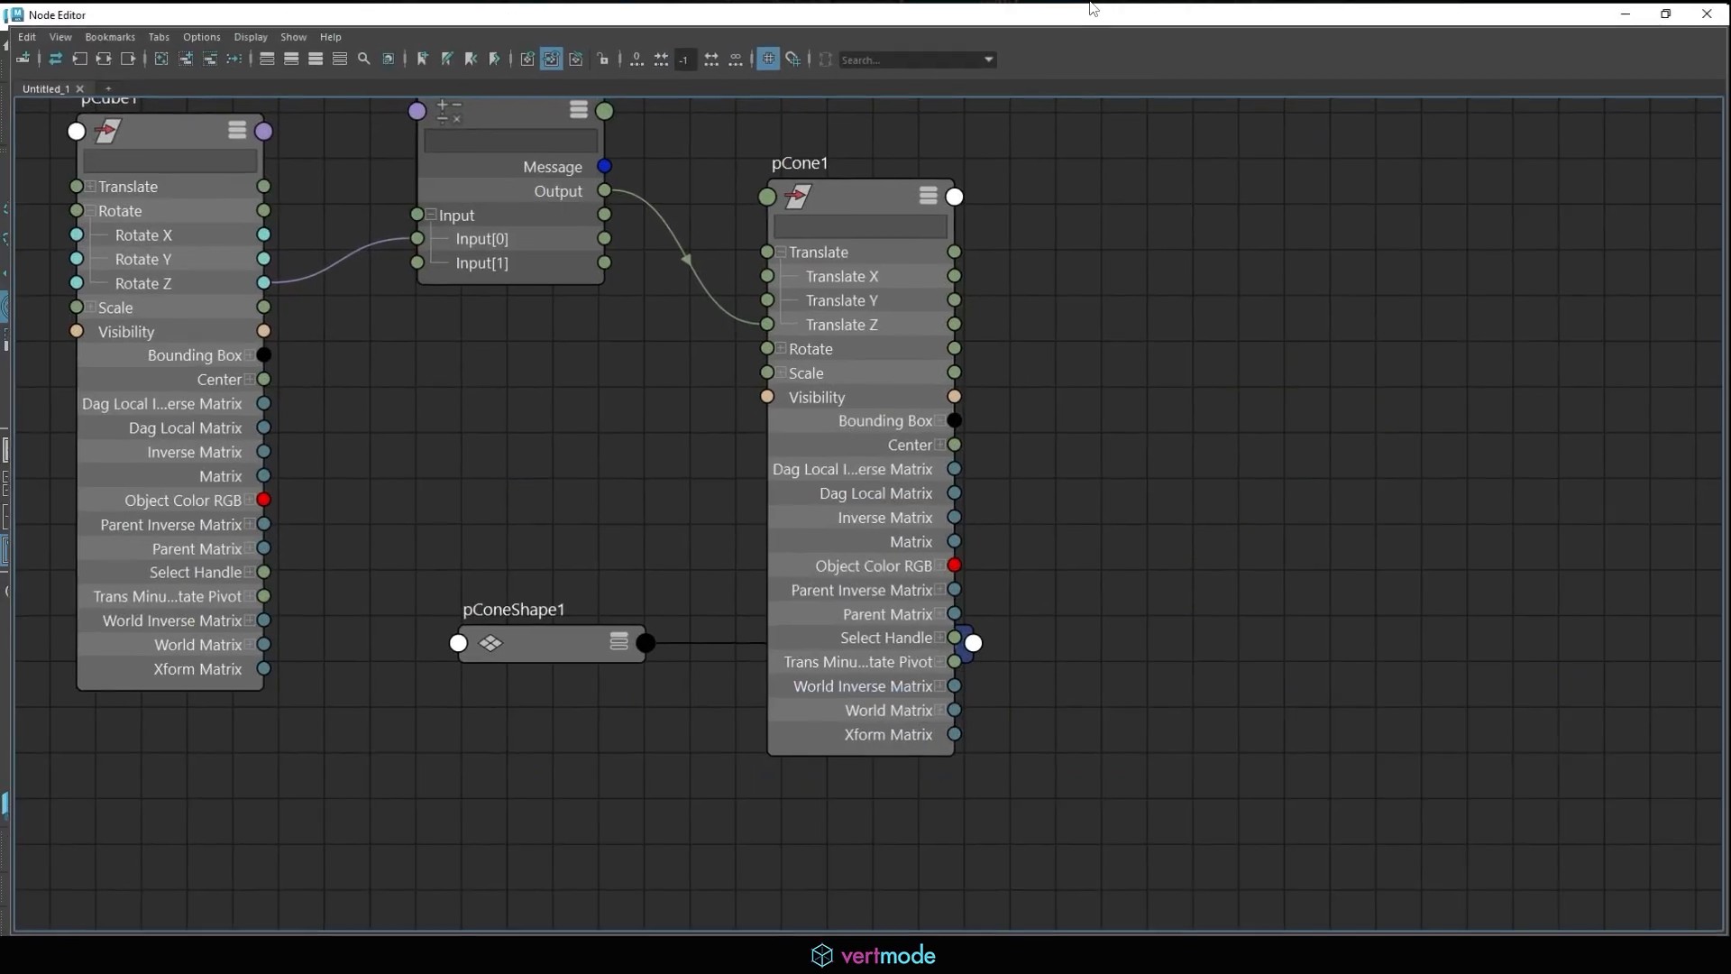
{"action": "scroll", "coordinate": [535, 341], "scroll_direction": "down", "scroll_amount": 5}
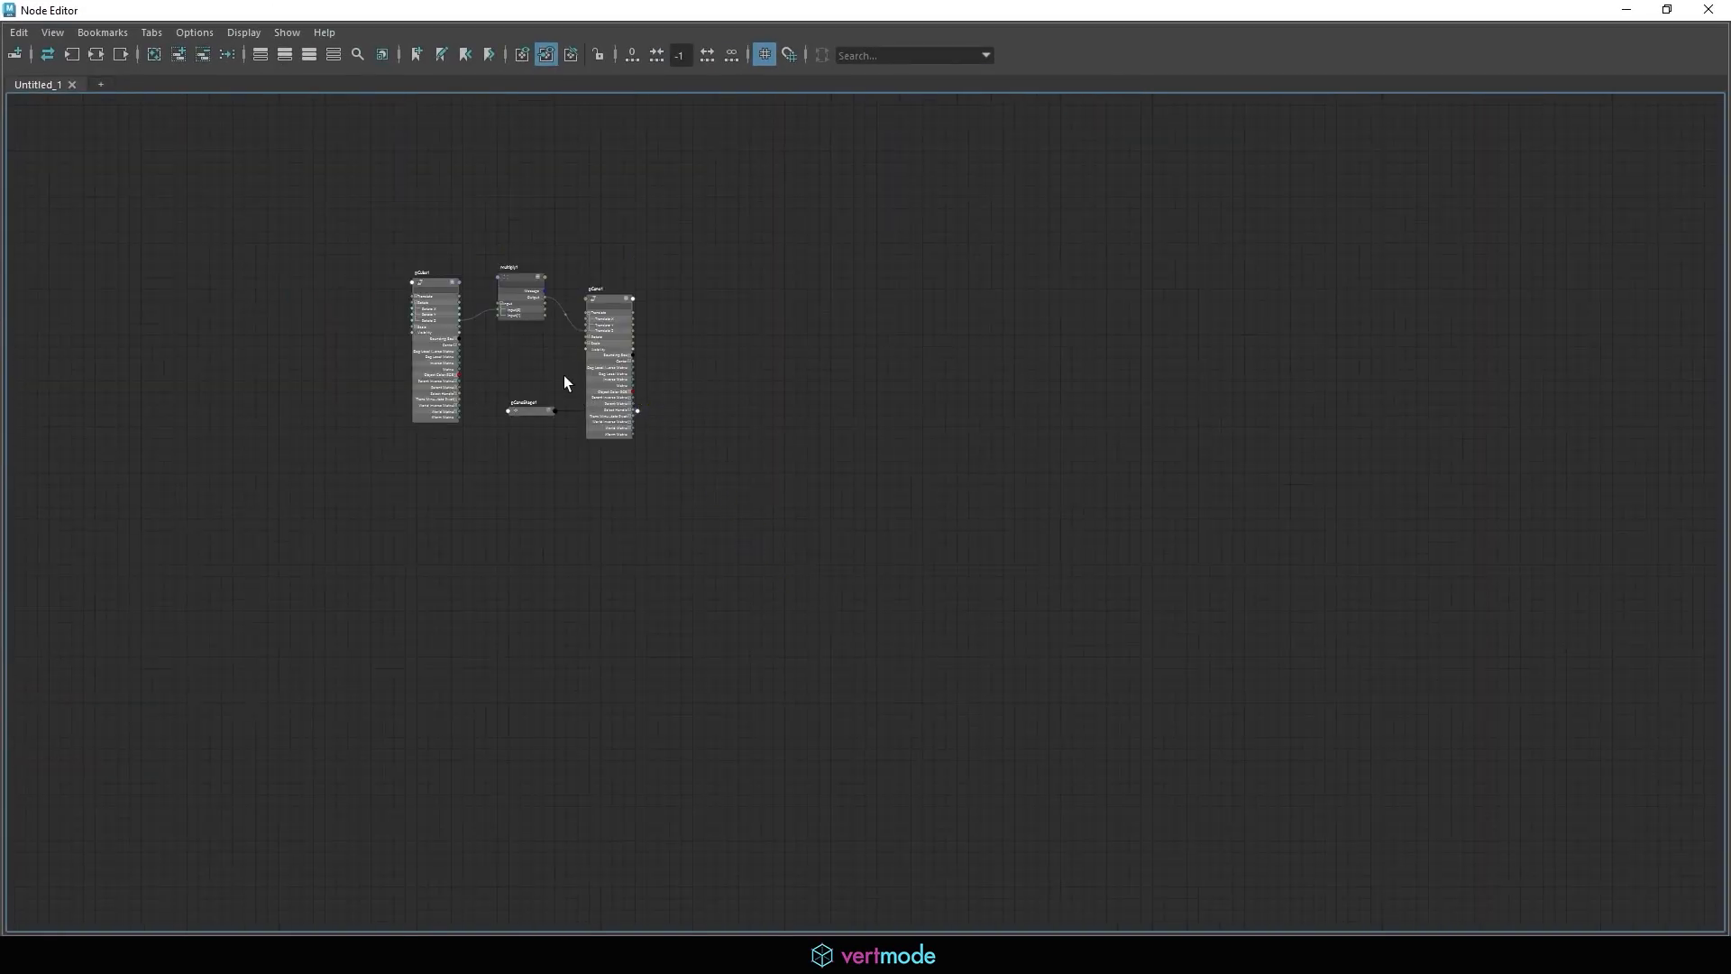
{"action": "scroll", "coordinate": [564, 375], "scroll_direction": "up", "scroll_amount": 6}
{"action": "scroll", "coordinate": [474, 354], "scroll_direction": "down", "scroll_amount": 4}
{"action": "middle_click_drag", "start_coordinate": [465, 367], "coordinate": [637, 468], "text": "alt"}
{"action": "scroll", "coordinate": [490, 364], "scroll_direction": "up", "scroll_amount": 3}
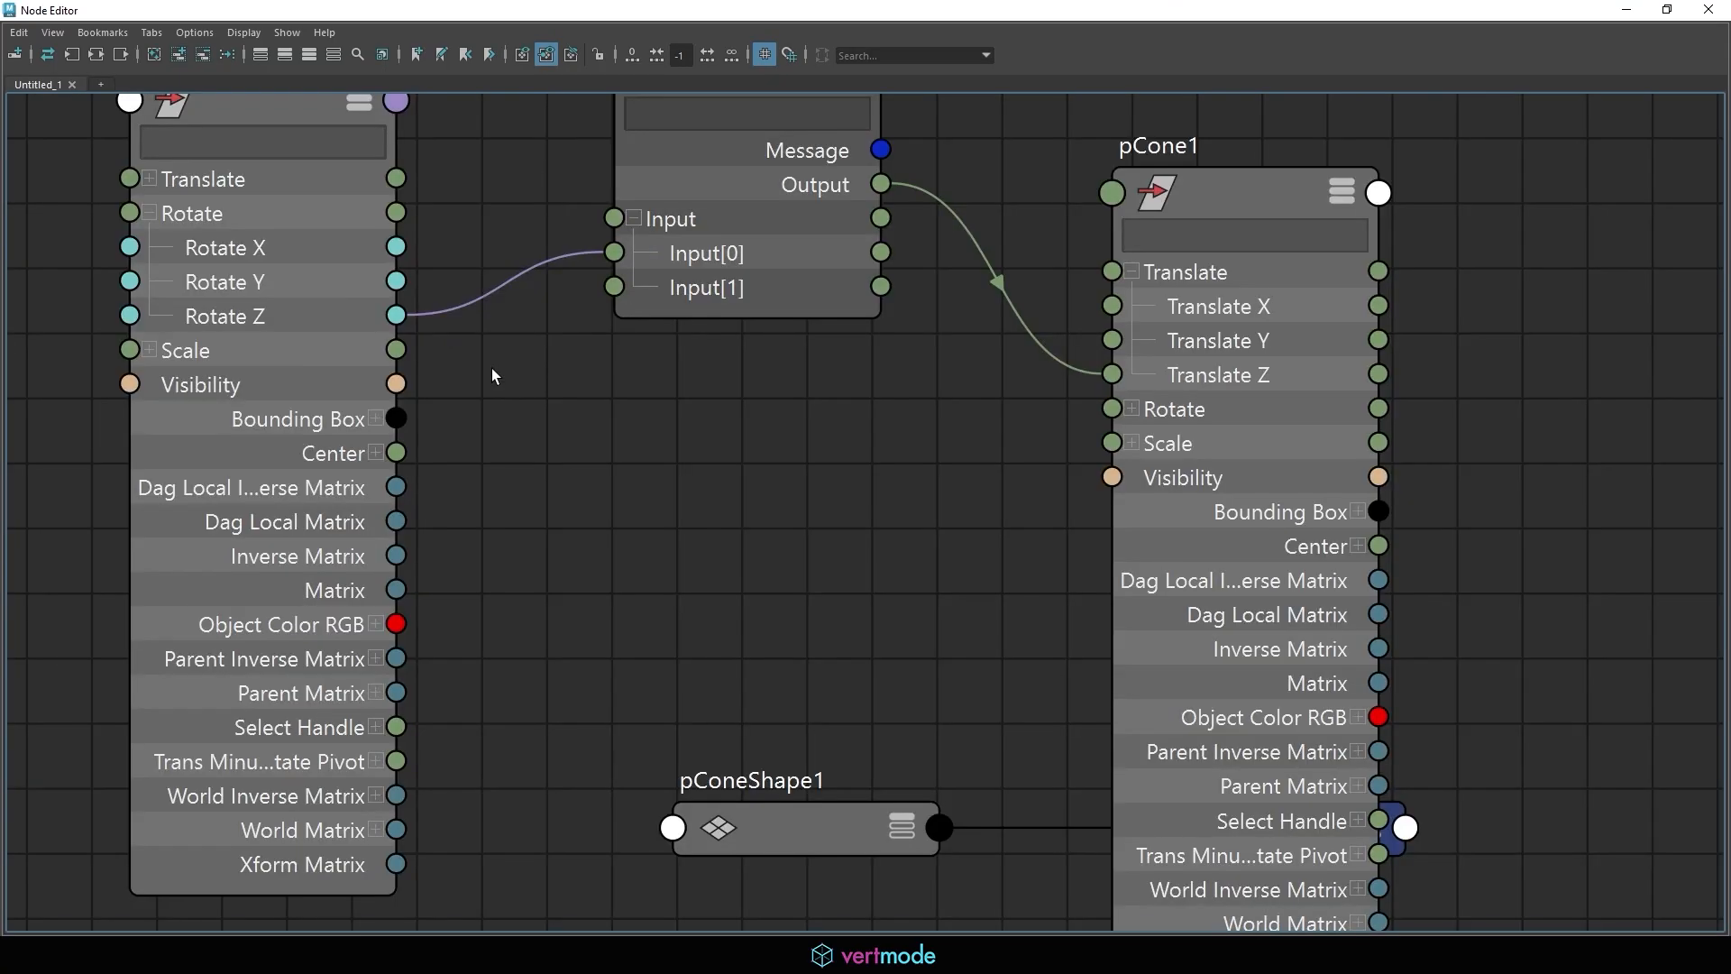
{"action": "scroll", "coordinate": [492, 371], "scroll_direction": "down", "scroll_amount": 3}
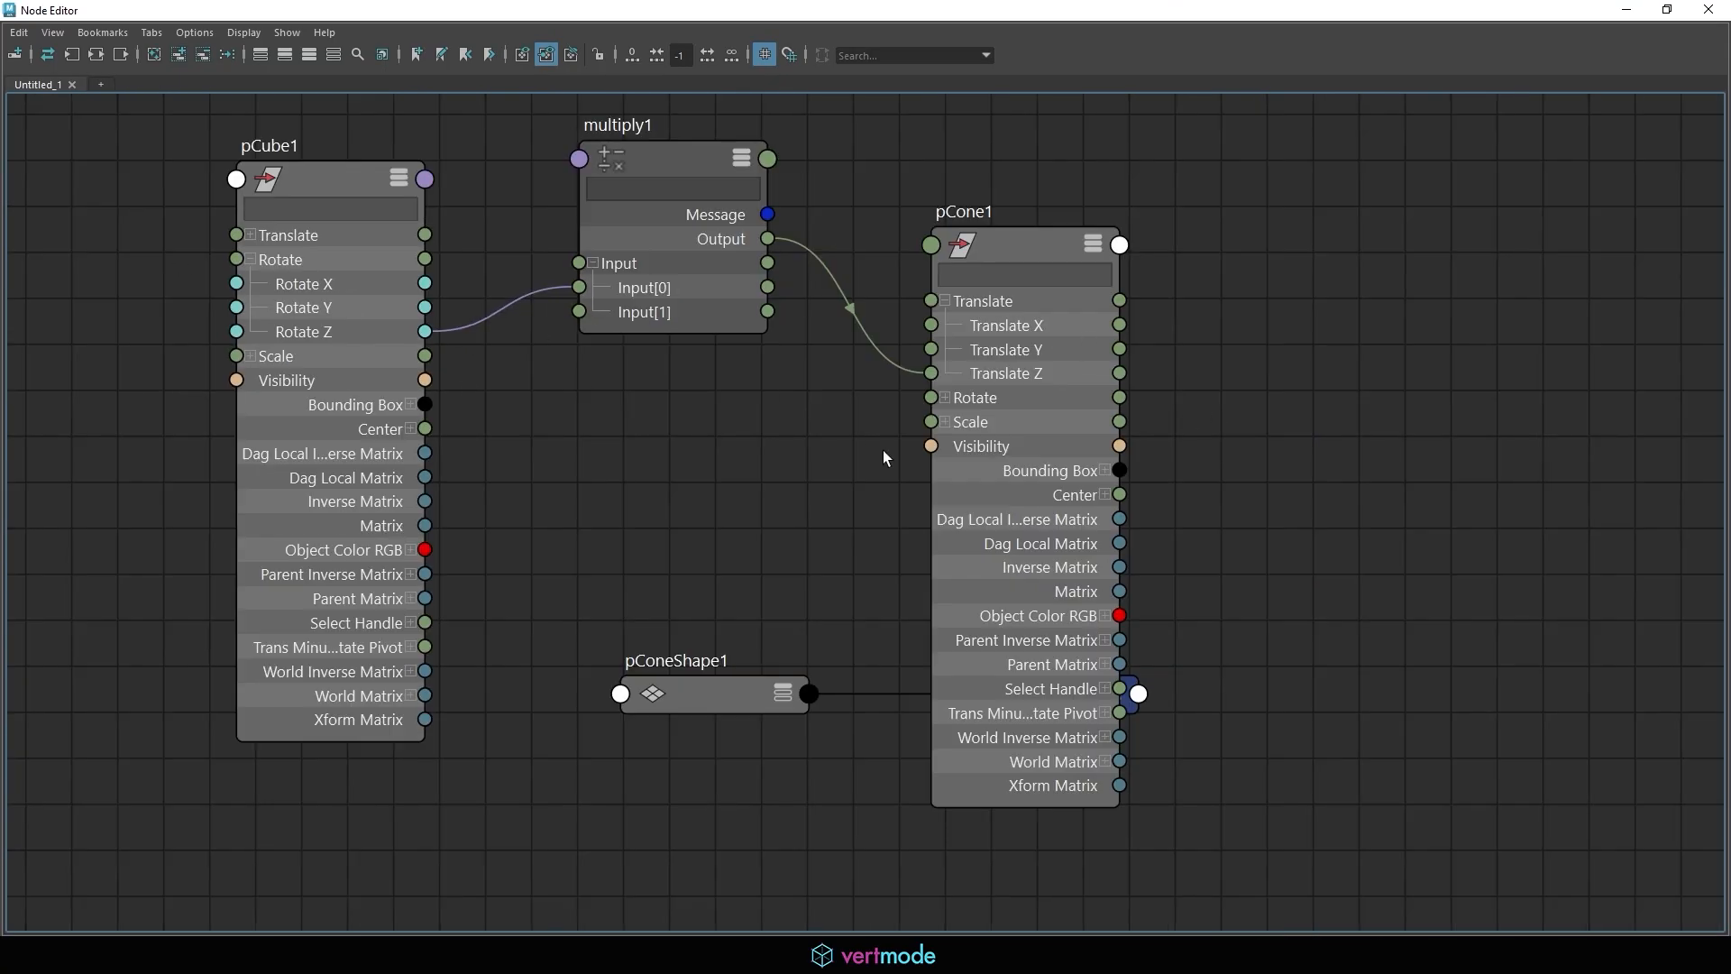
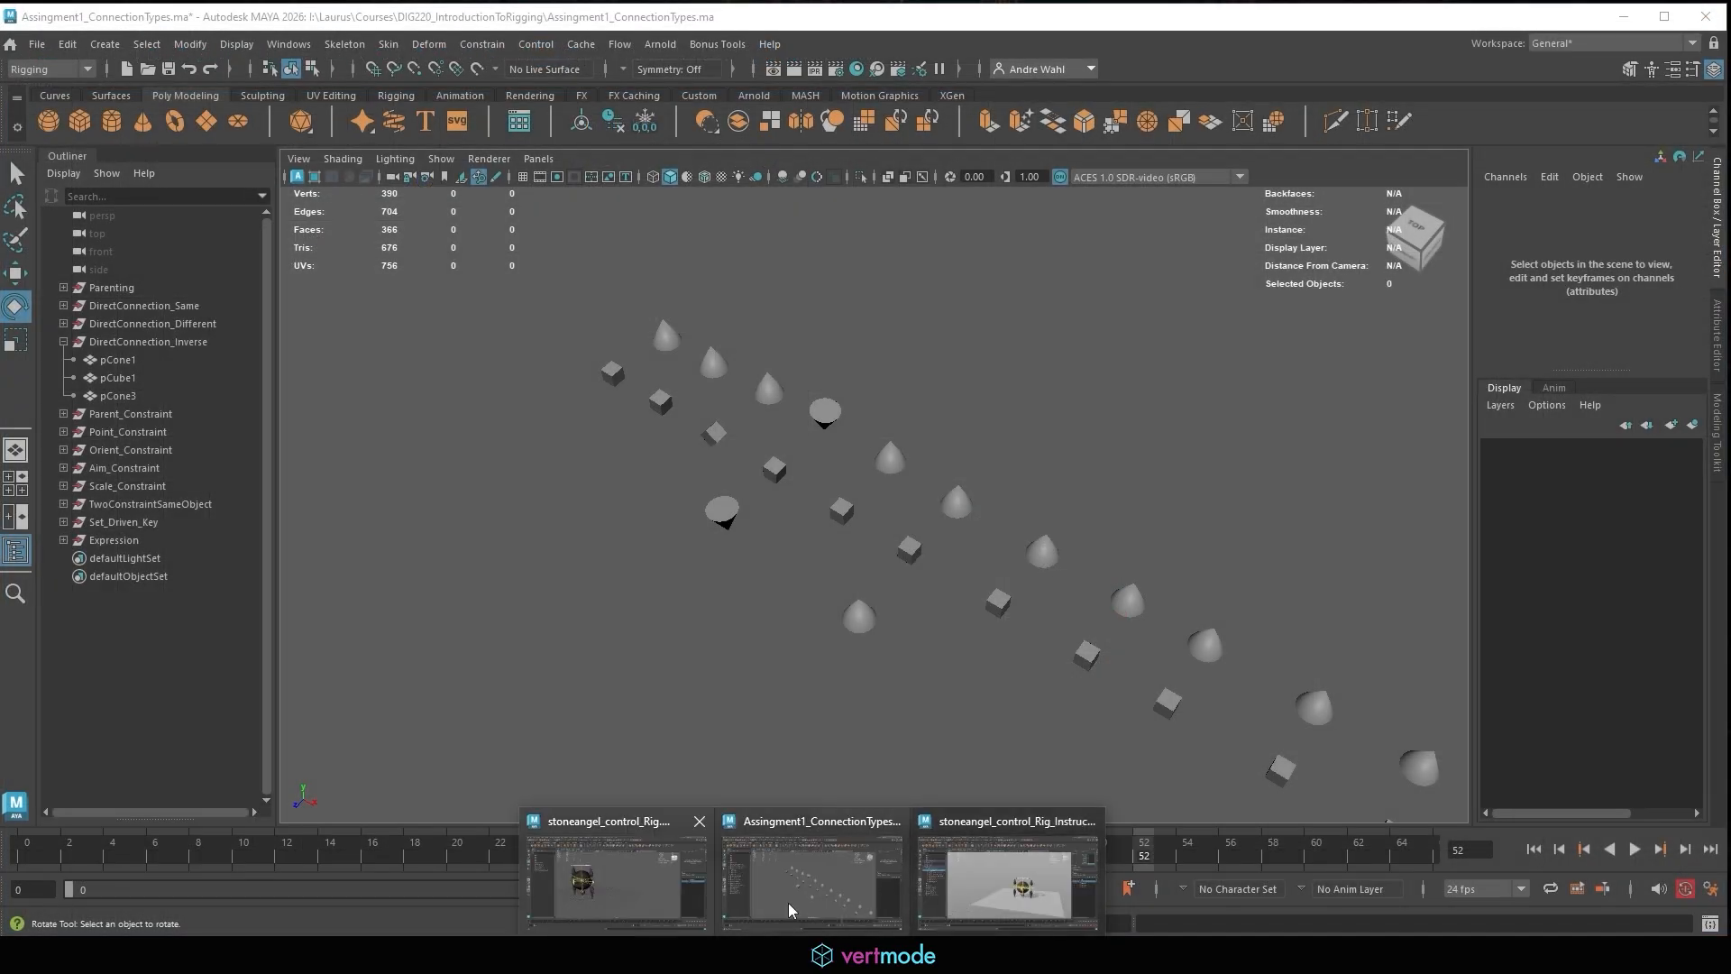
Switch to the stoneangel_control_Rig_InstructorDemo scene, close its Connection Editor, and return to the Assingment1_ConnectionTypes scene.
{"action": "left_click", "coordinate": [1010, 888]}
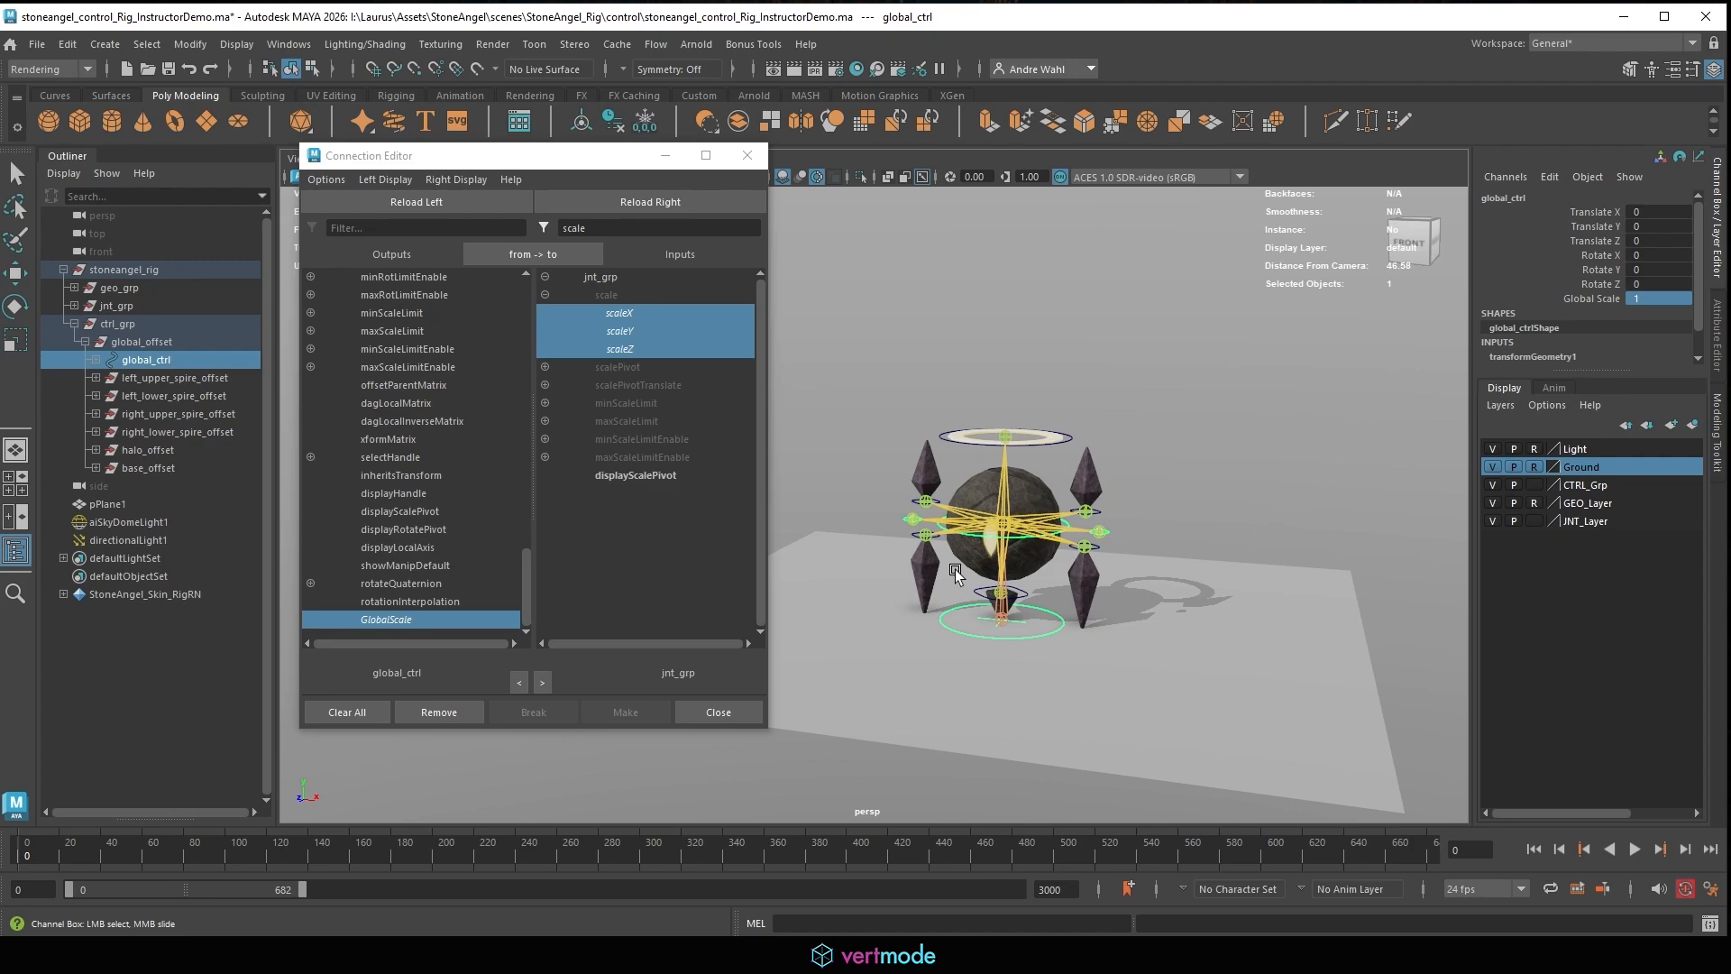
{"action": "left_click", "coordinate": [747, 155]}
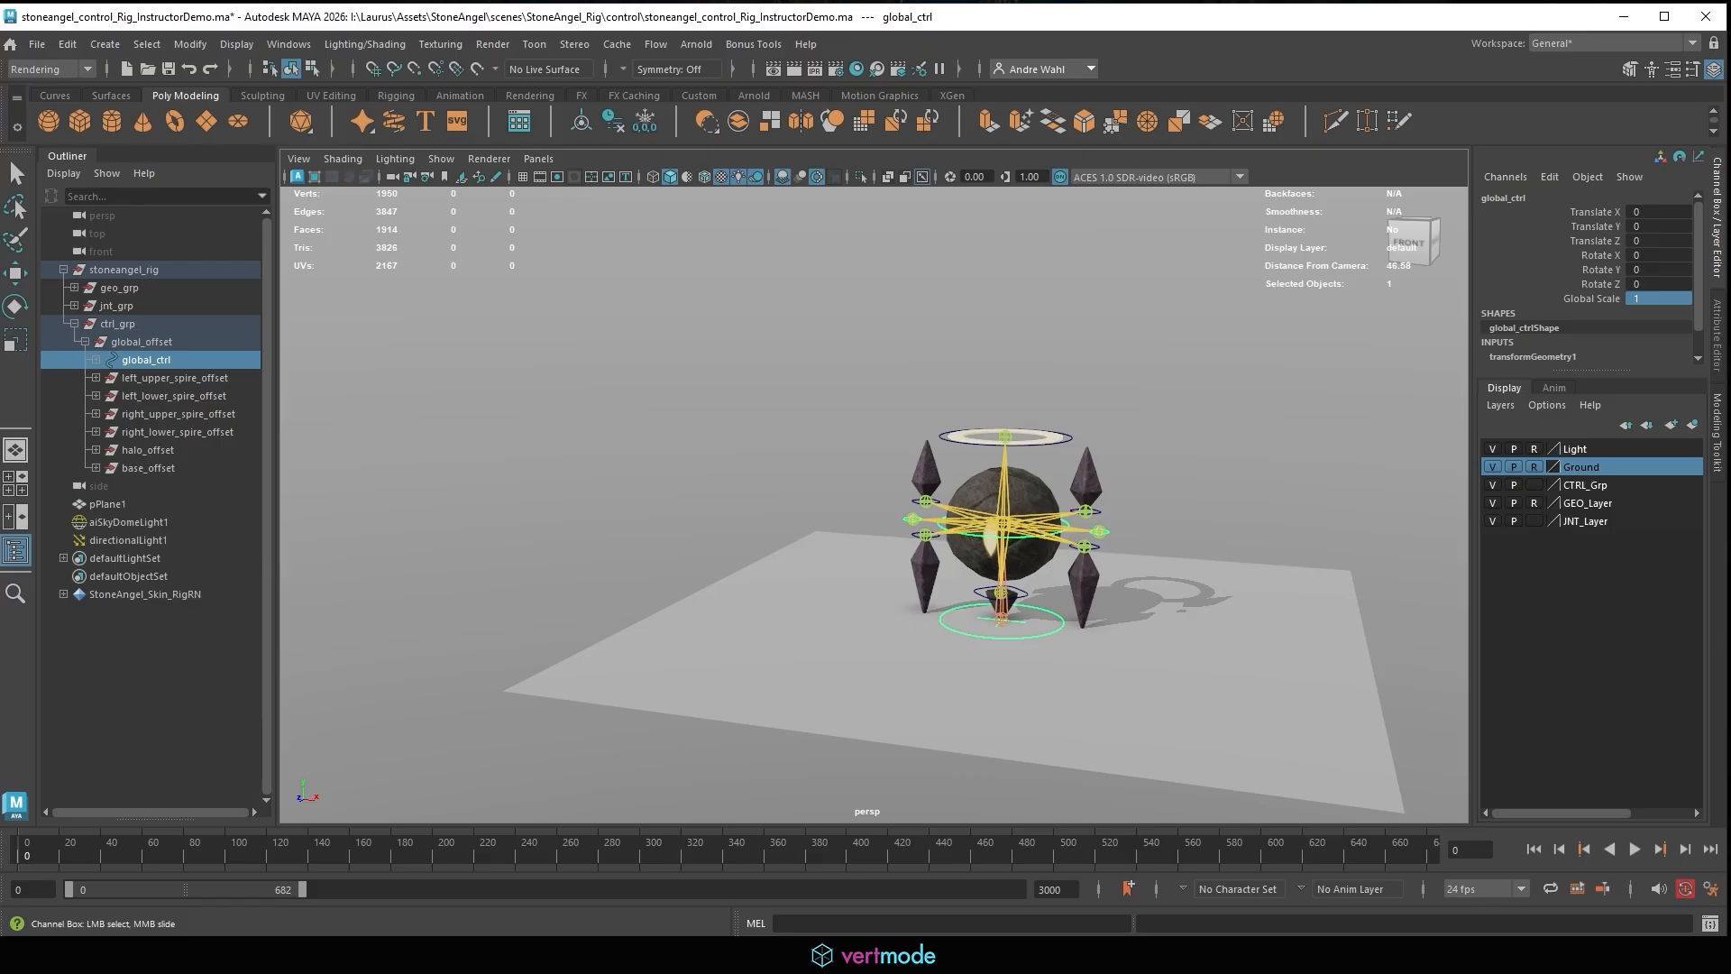
{"action": "left_click", "coordinate": [810, 872]}
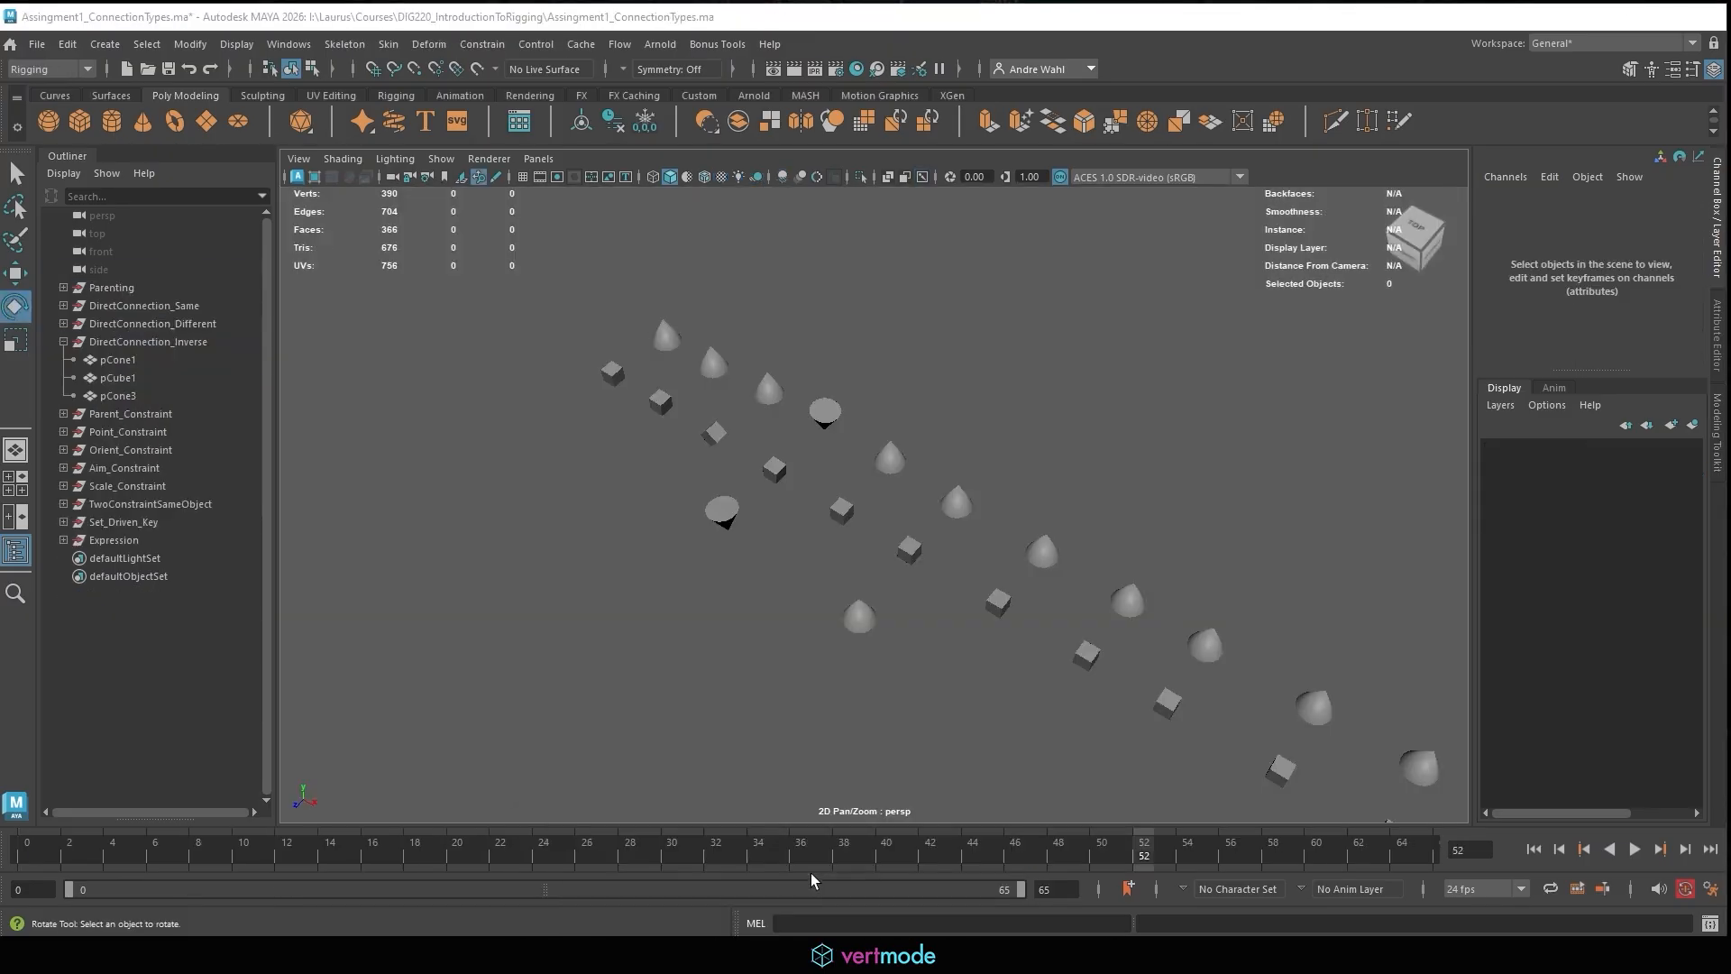
Collapse DirectConnection_Inverse and look through the Parent, Point, Orient and Aim constraint groups.
{"action": "left_click", "coordinate": [186, 411]}
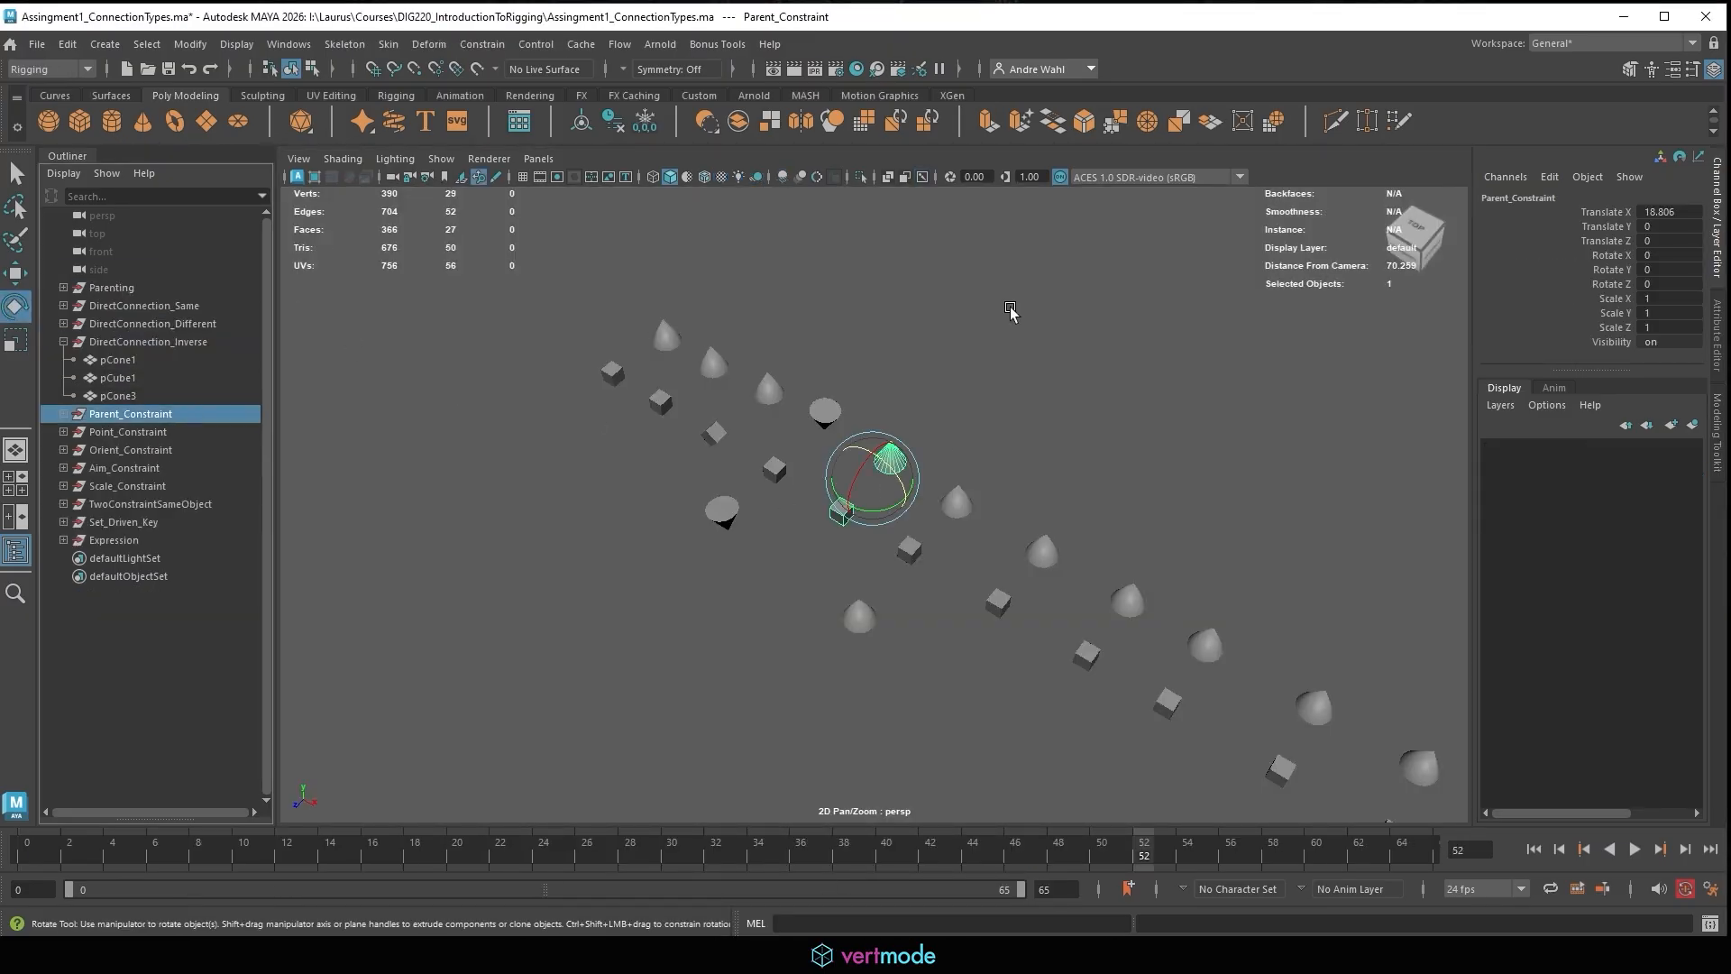
{"action": "left_click", "coordinate": [63, 342]}
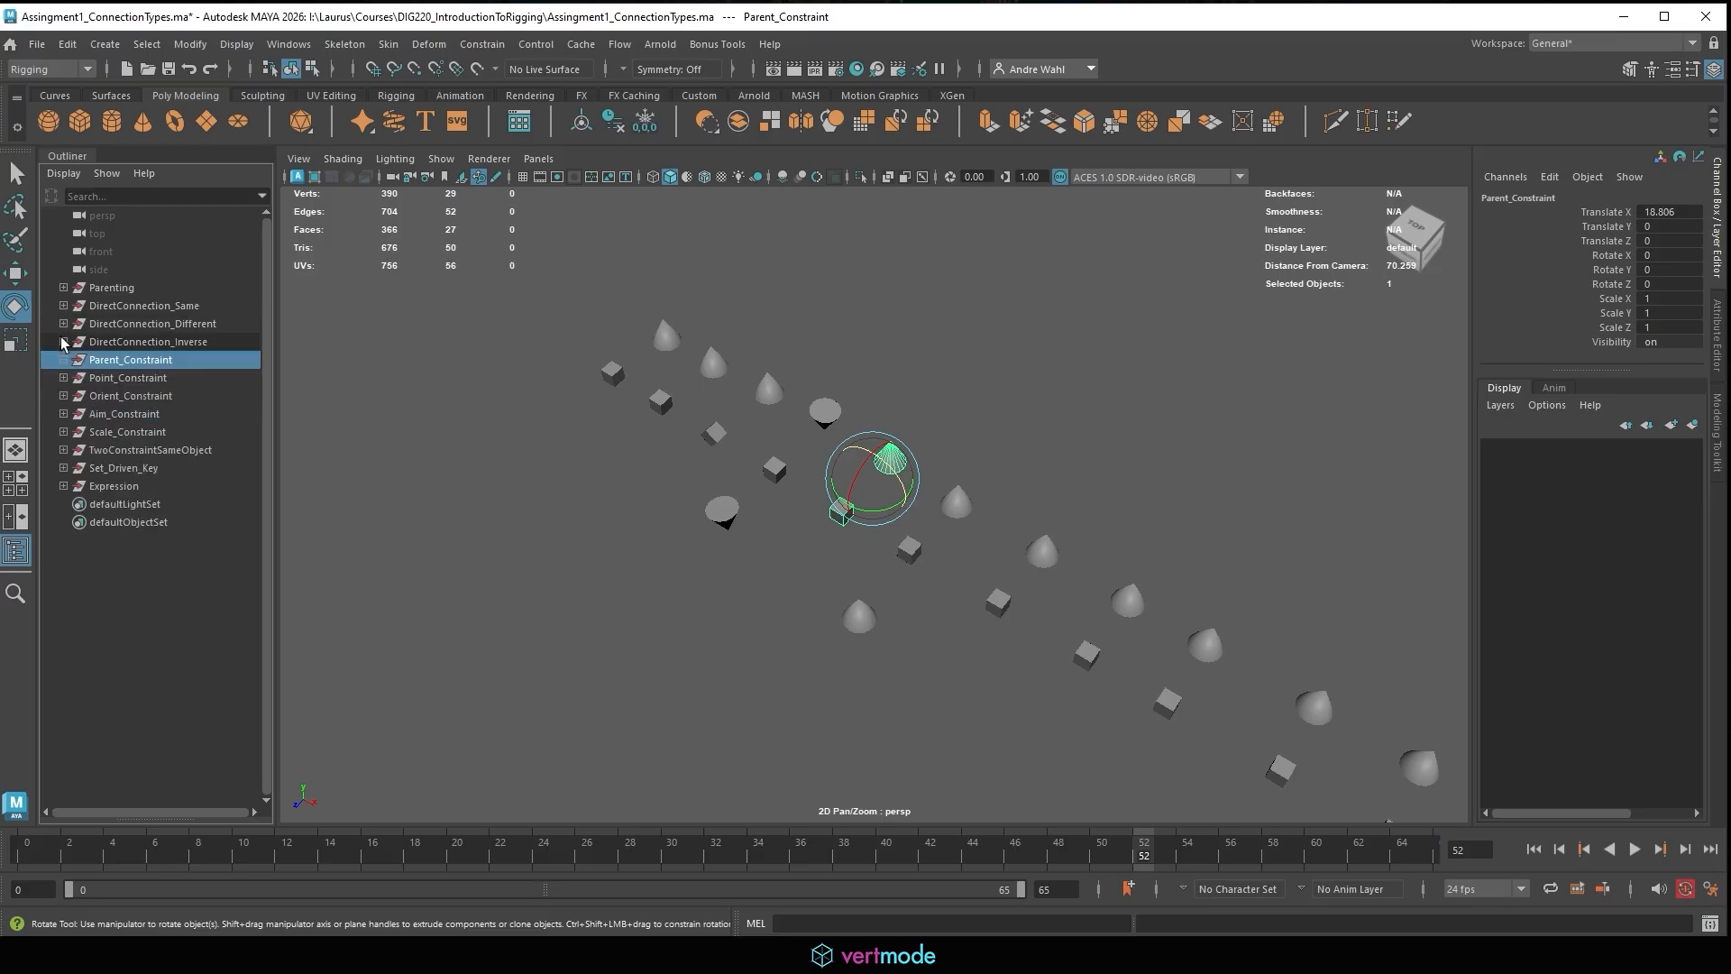
{"action": "left_click", "coordinate": [146, 379]}
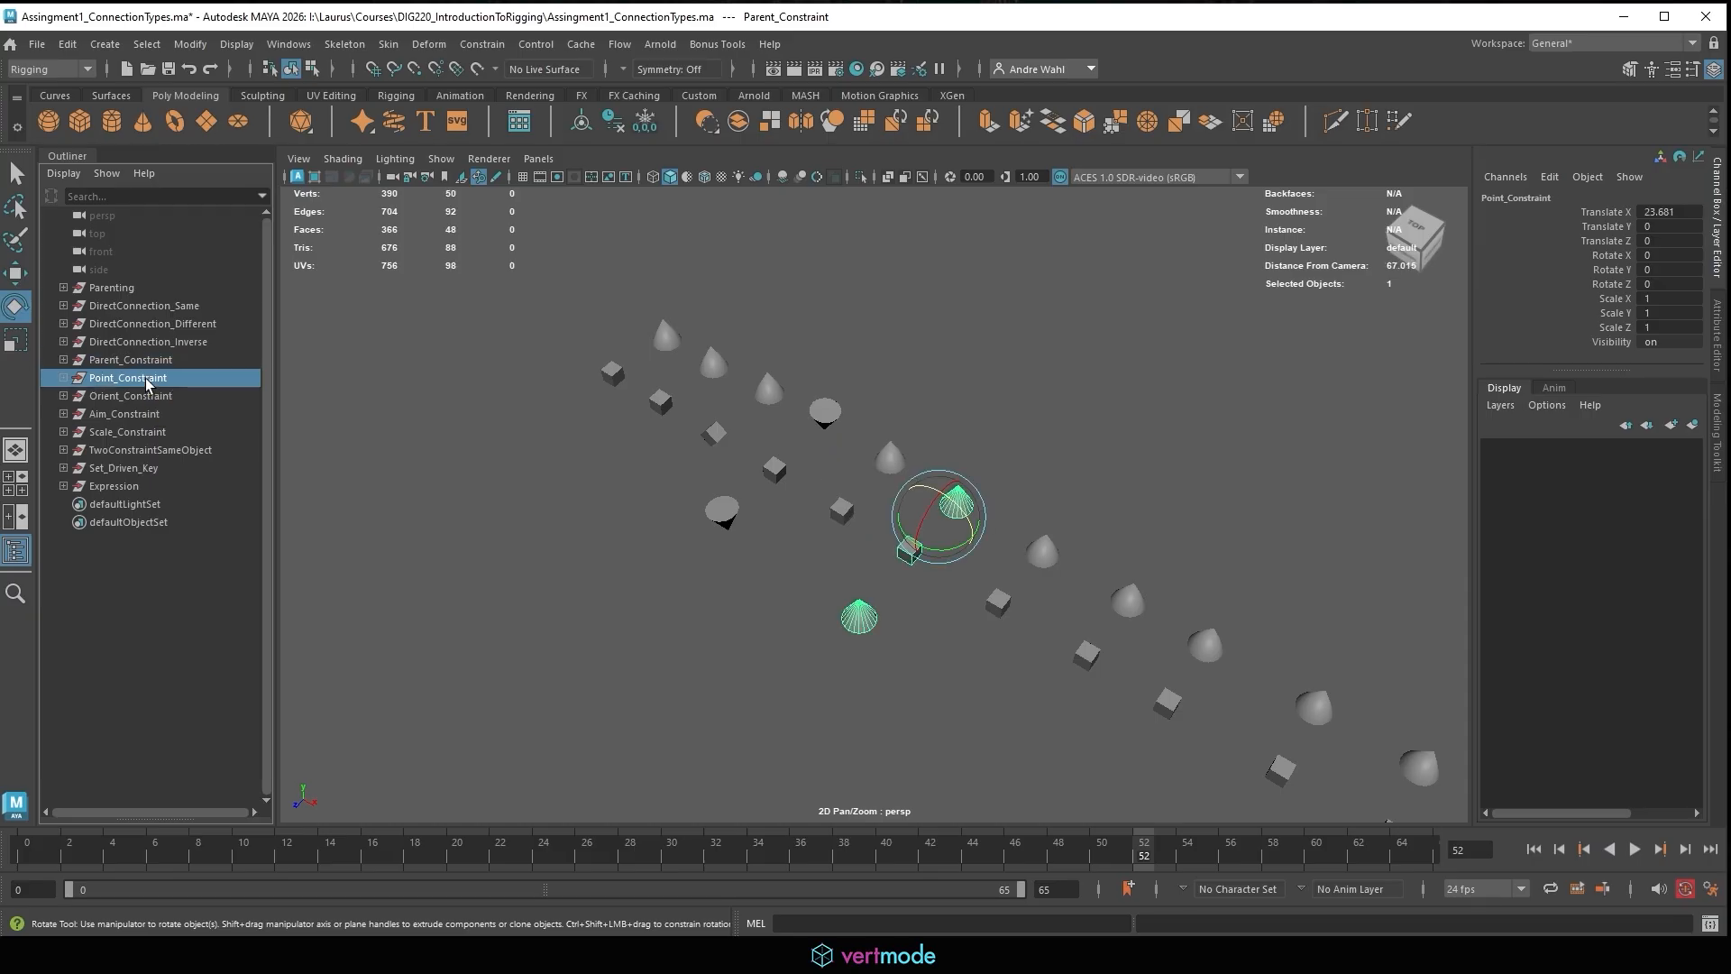
{"action": "left_click", "coordinate": [158, 396]}
{"action": "left_click", "coordinate": [136, 413]}
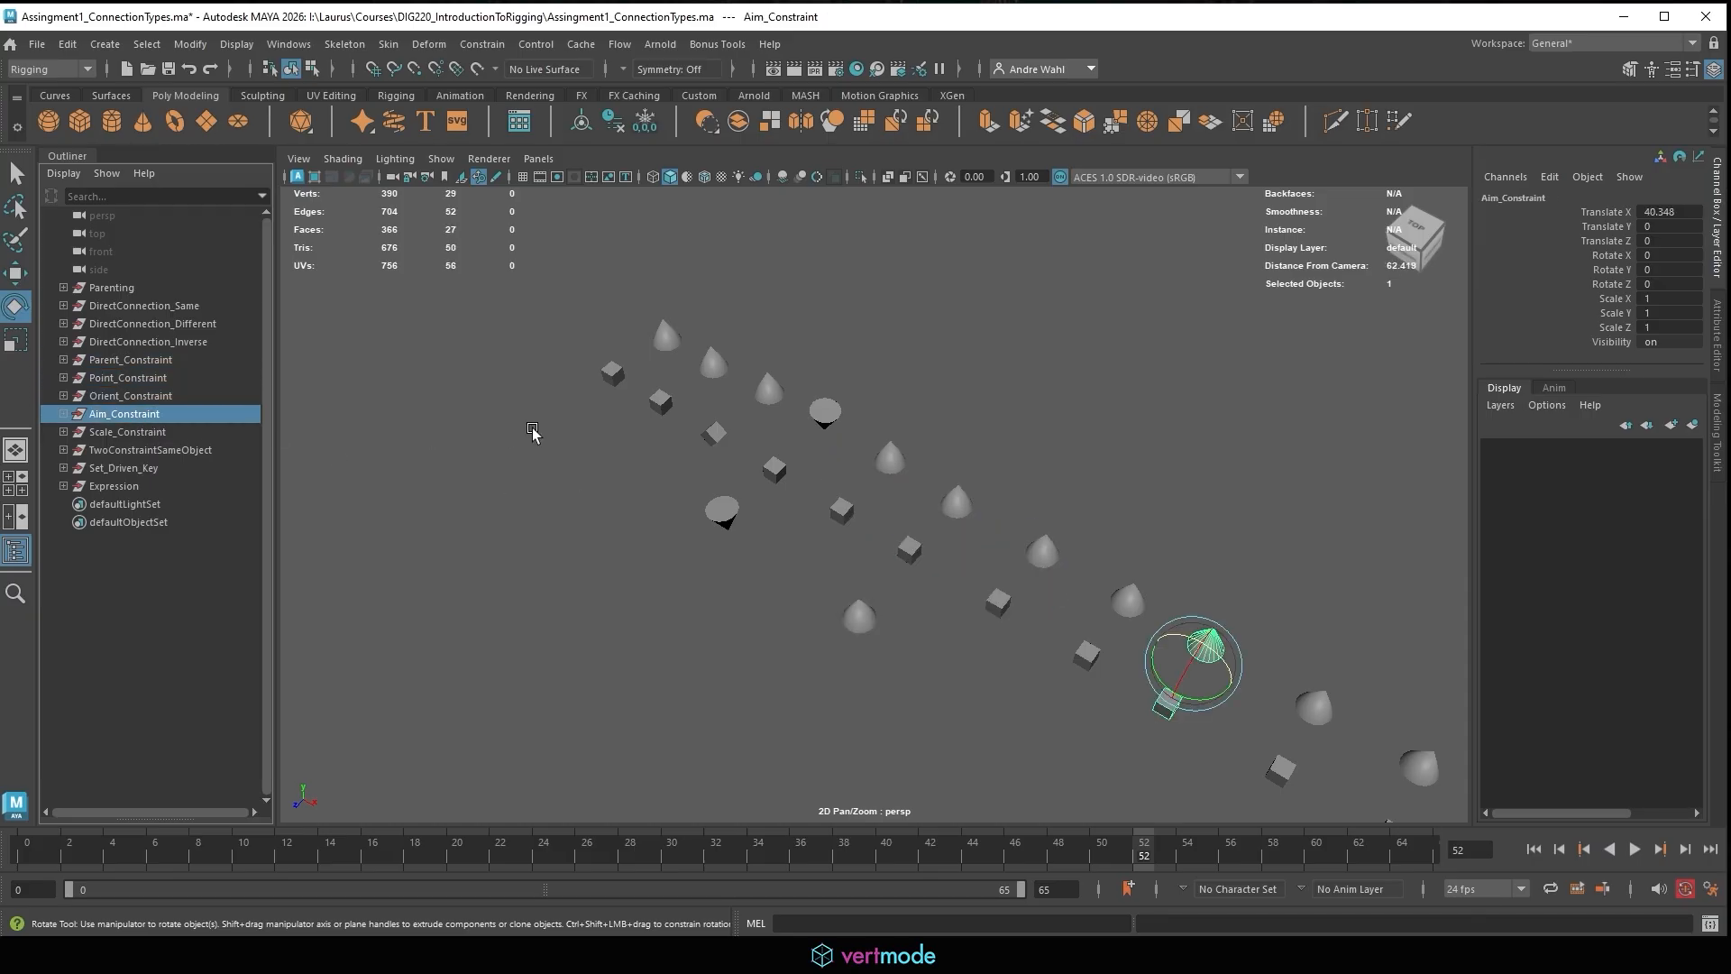
{"action": "left_click", "coordinate": [145, 397]}
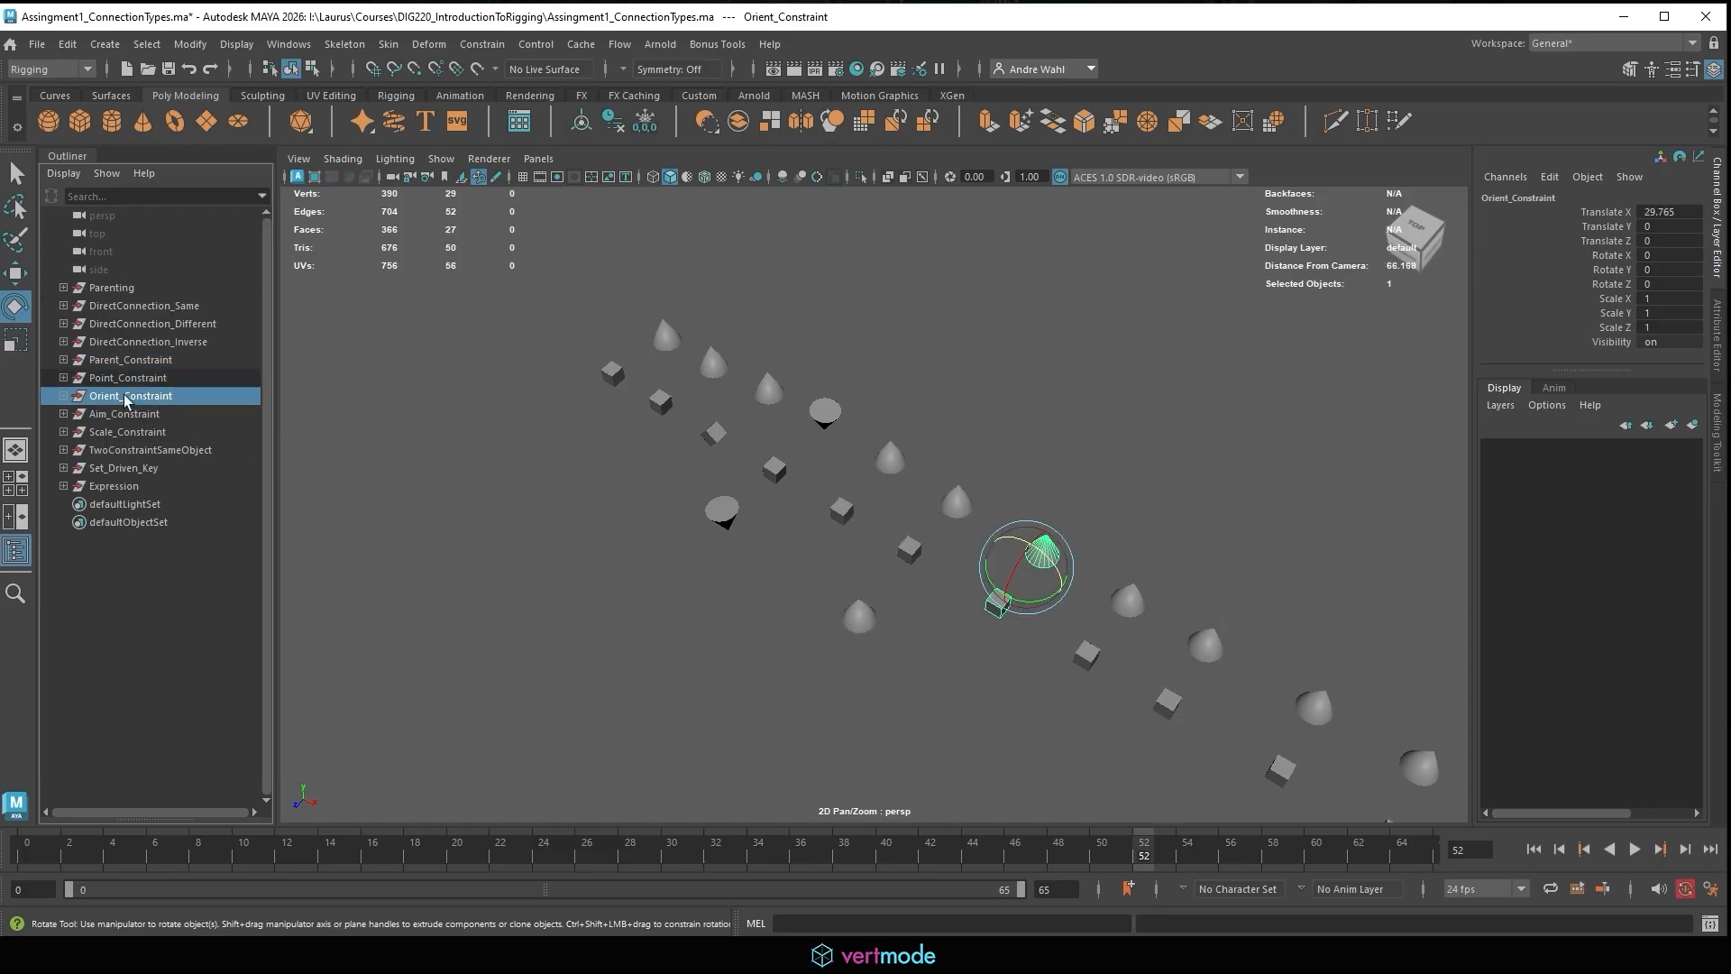
{"action": "left_click", "coordinate": [174, 378]}
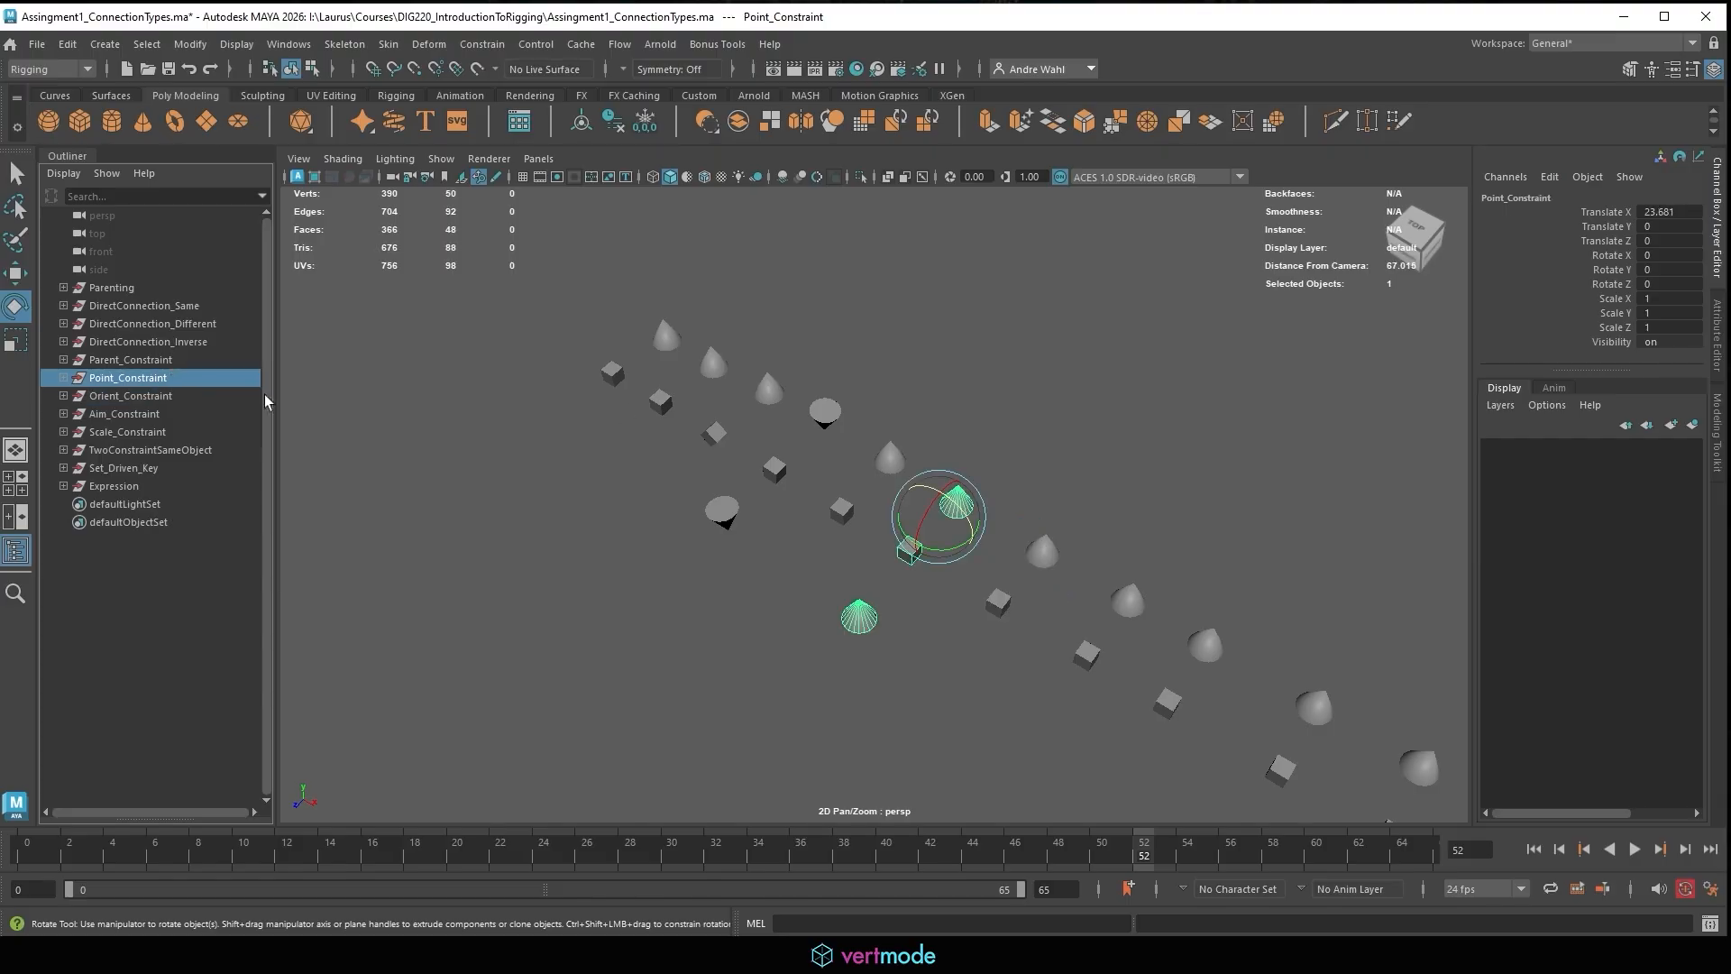
Expand the Point_Constraint group and identify its pCone1, pCone2 and pCube1 in the scene.
{"action": "left_click", "coordinate": [20, 172]}
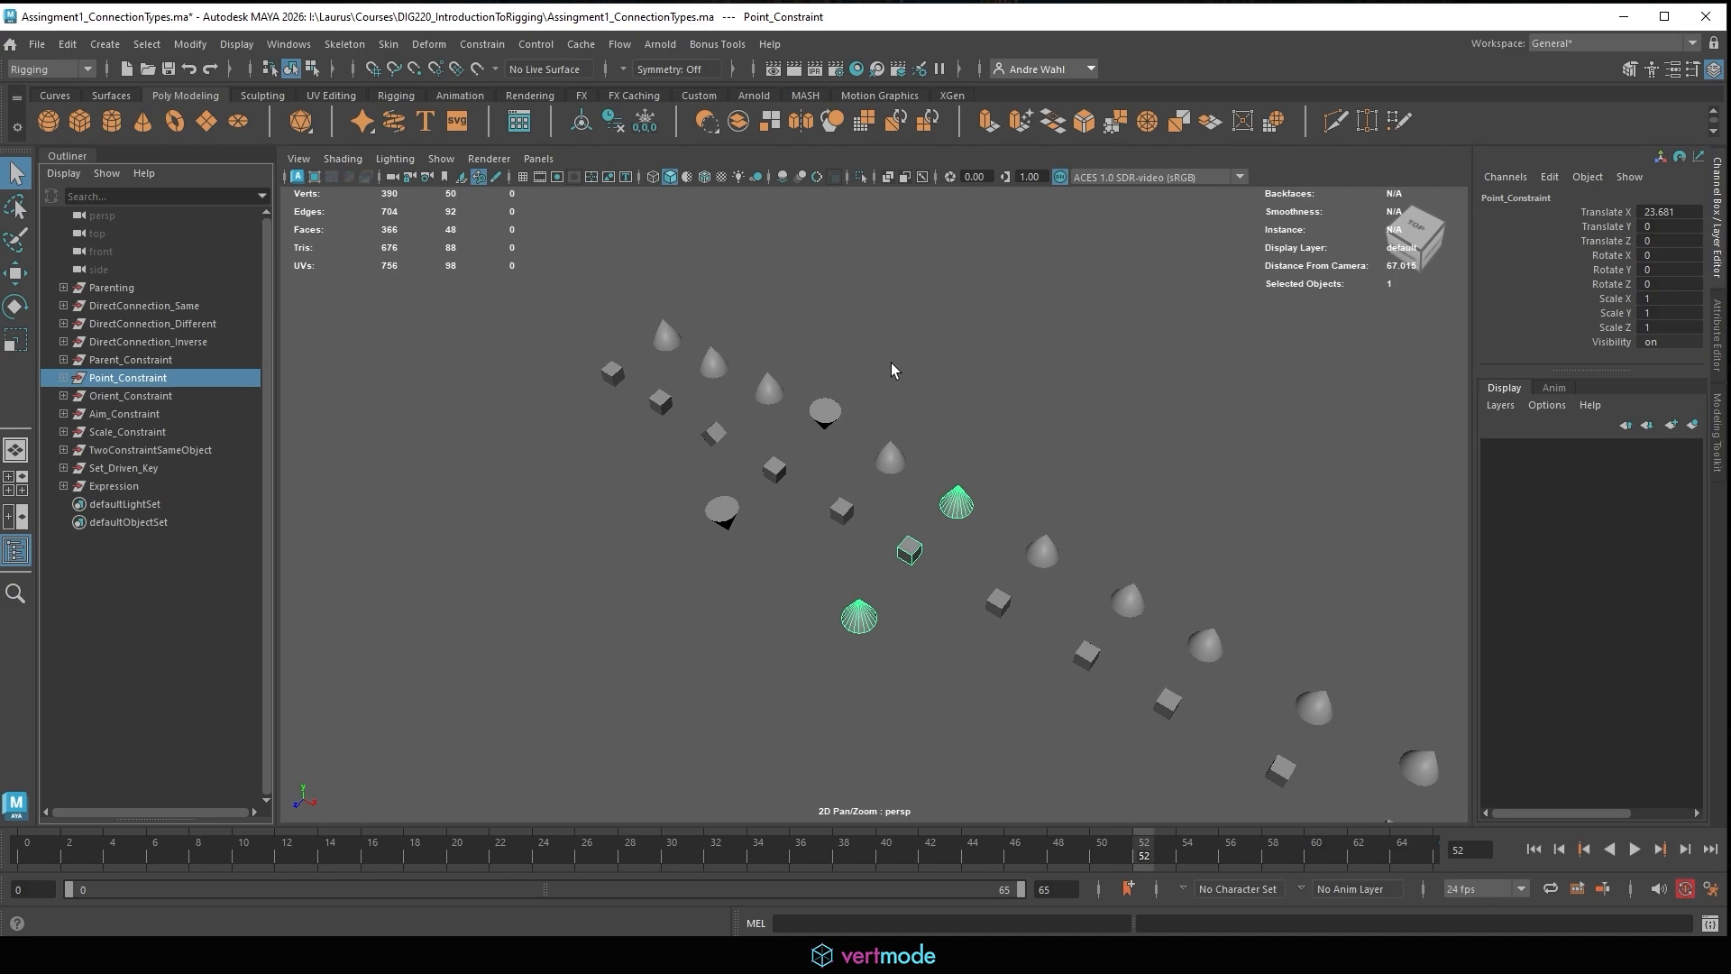
{"action": "left_click", "coordinate": [64, 379]}
{"action": "scroll", "coordinate": [780, 464], "scroll_direction": "up", "scroll_amount": 5}
{"action": "left_click", "coordinate": [995, 326]}
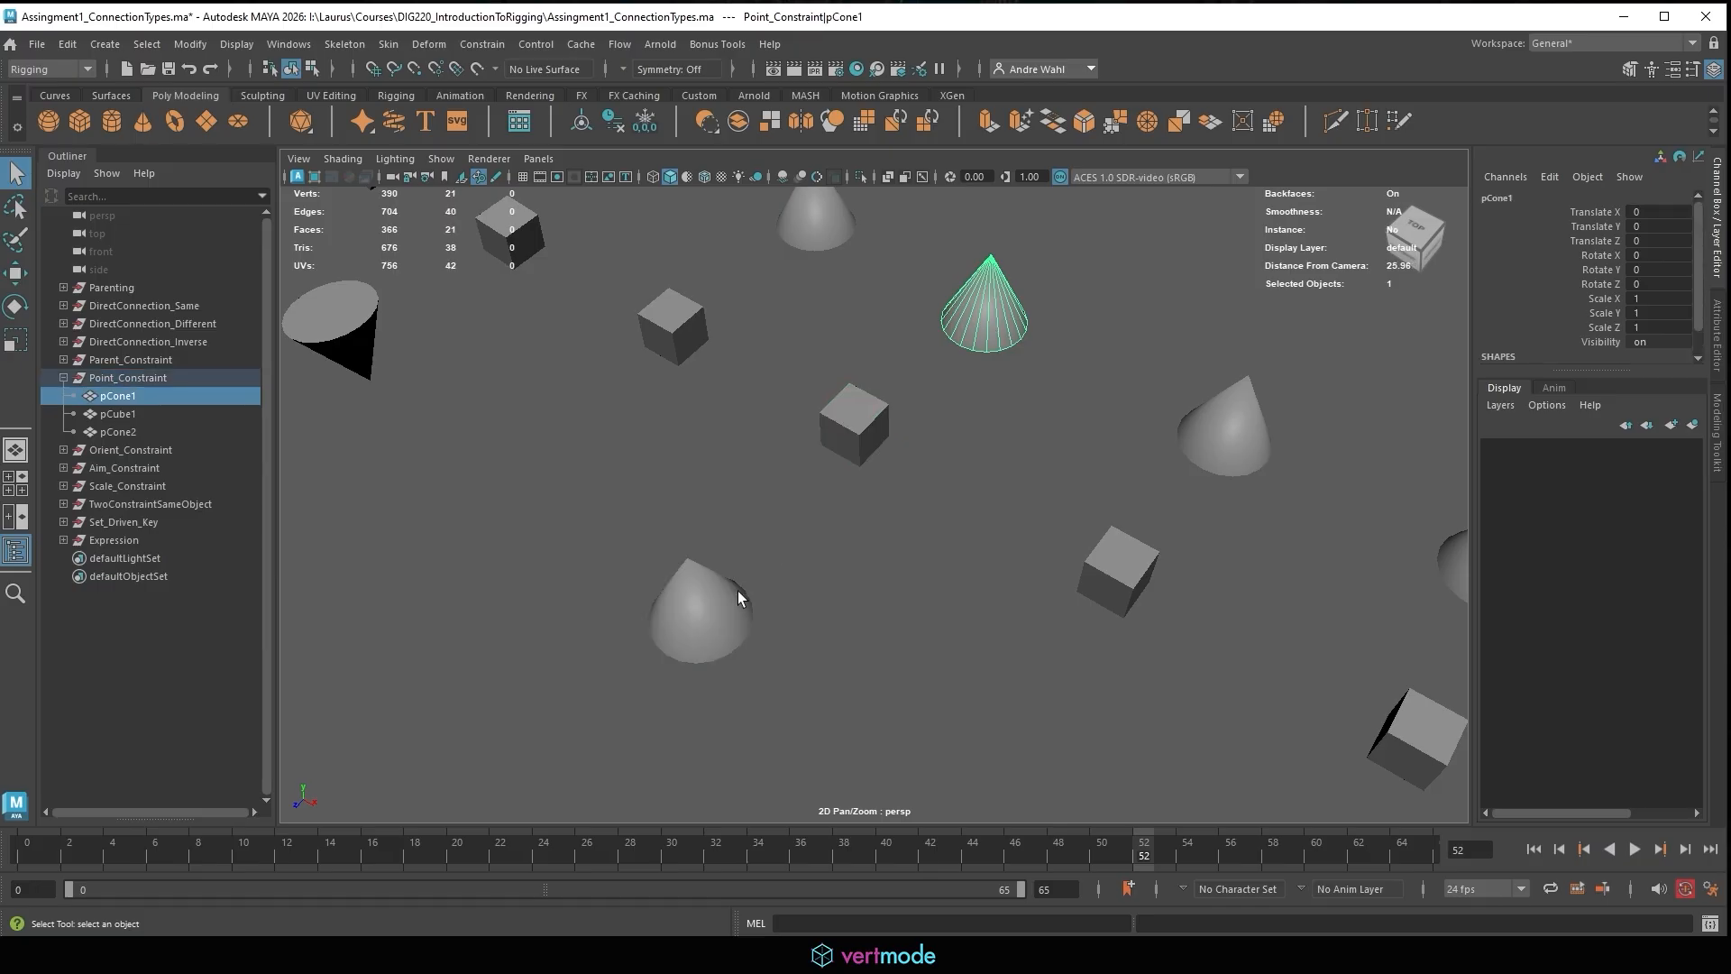
{"action": "left_click", "coordinate": [737, 592]}
{"action": "left_click", "coordinate": [977, 276]}
{"action": "left_click", "coordinate": [880, 442]}
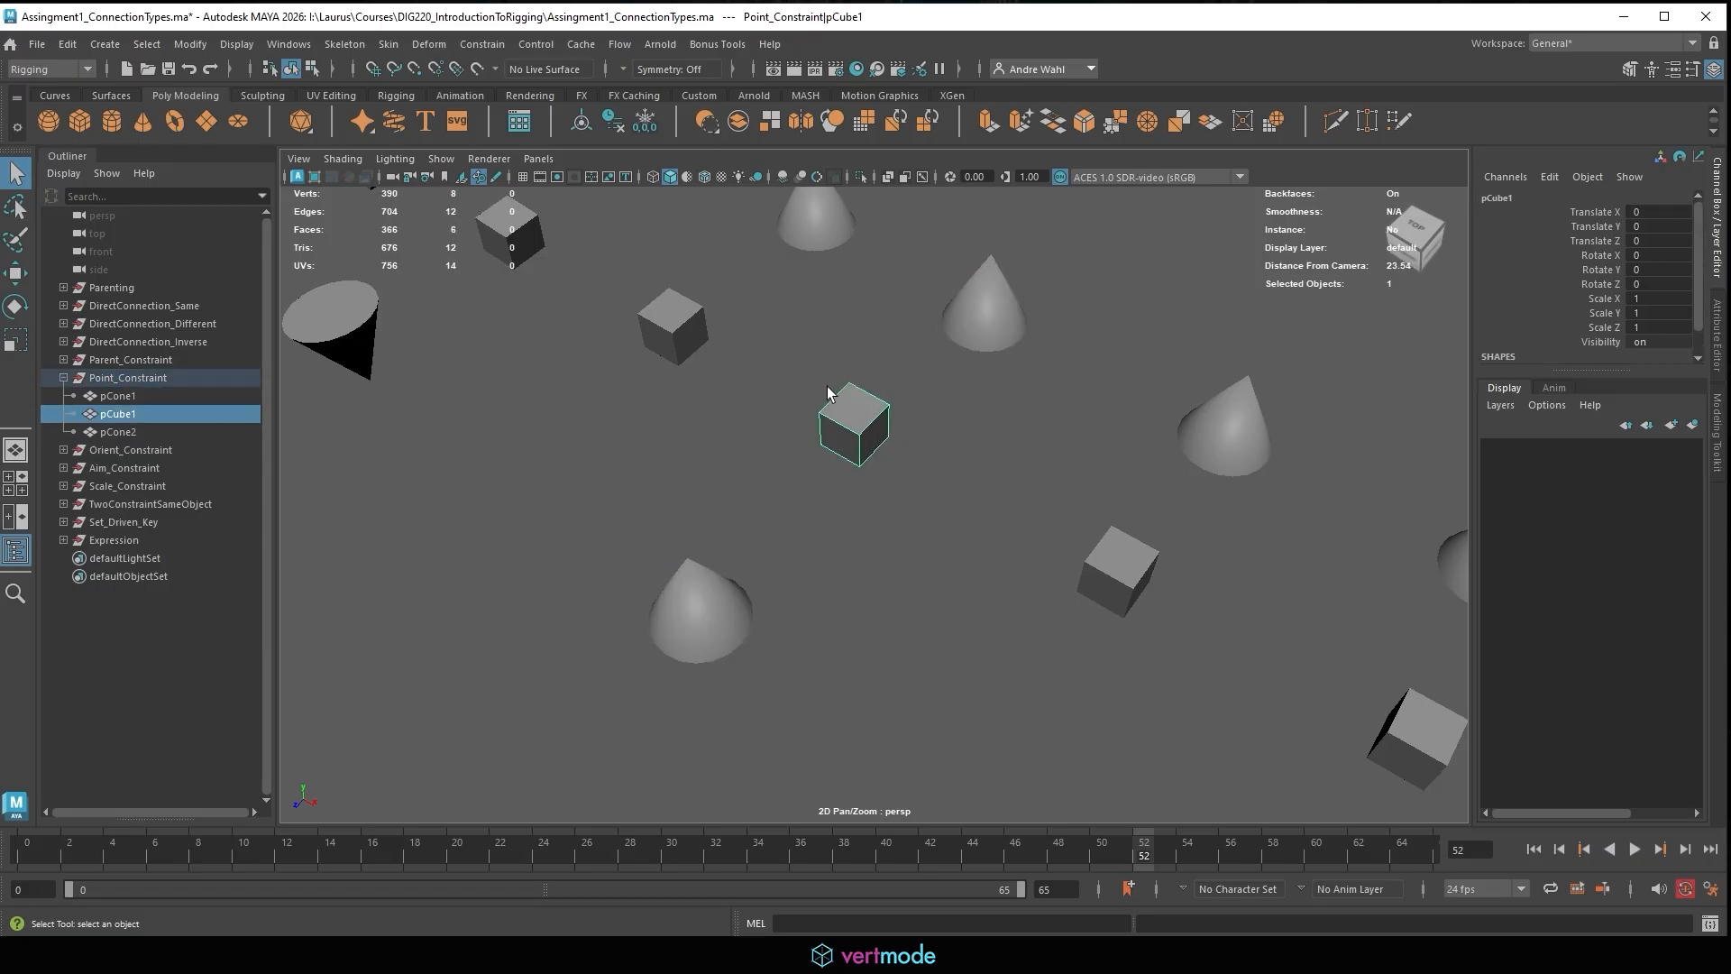
Point constrain pCube1 to both pCone1 and pCone2 in the Point_Constraint group.
{"action": "left_click", "coordinate": [1044, 300]}
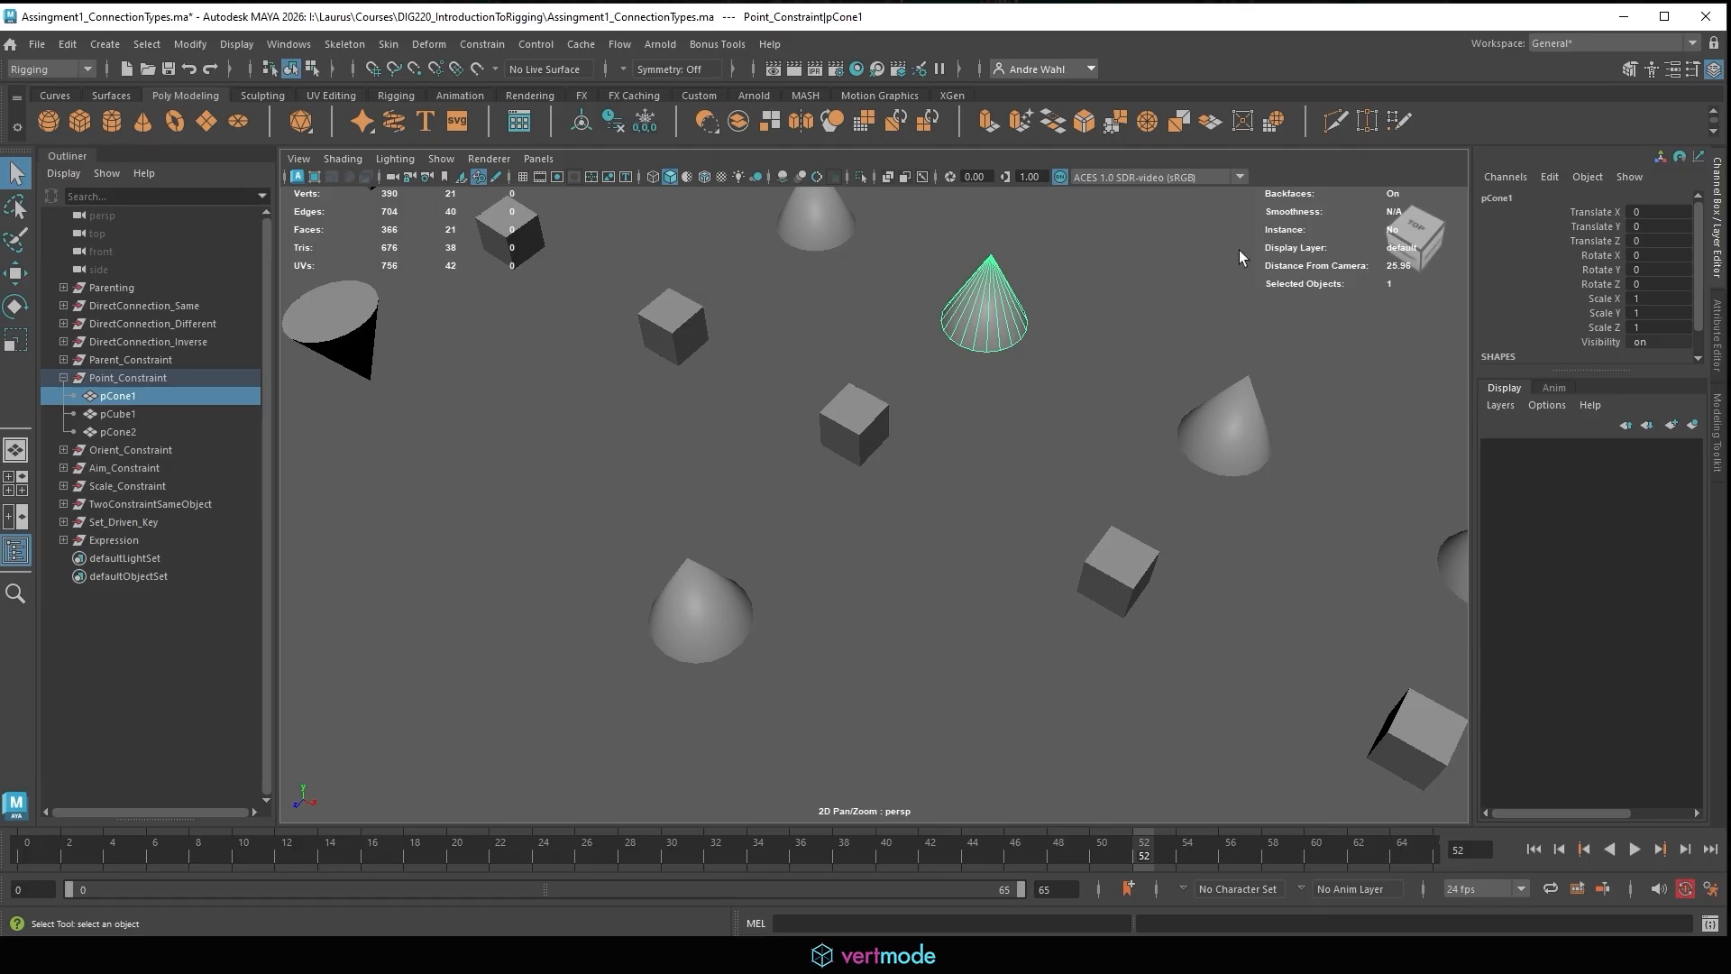
{"action": "left_click", "coordinate": [691, 636], "text": "shift"}
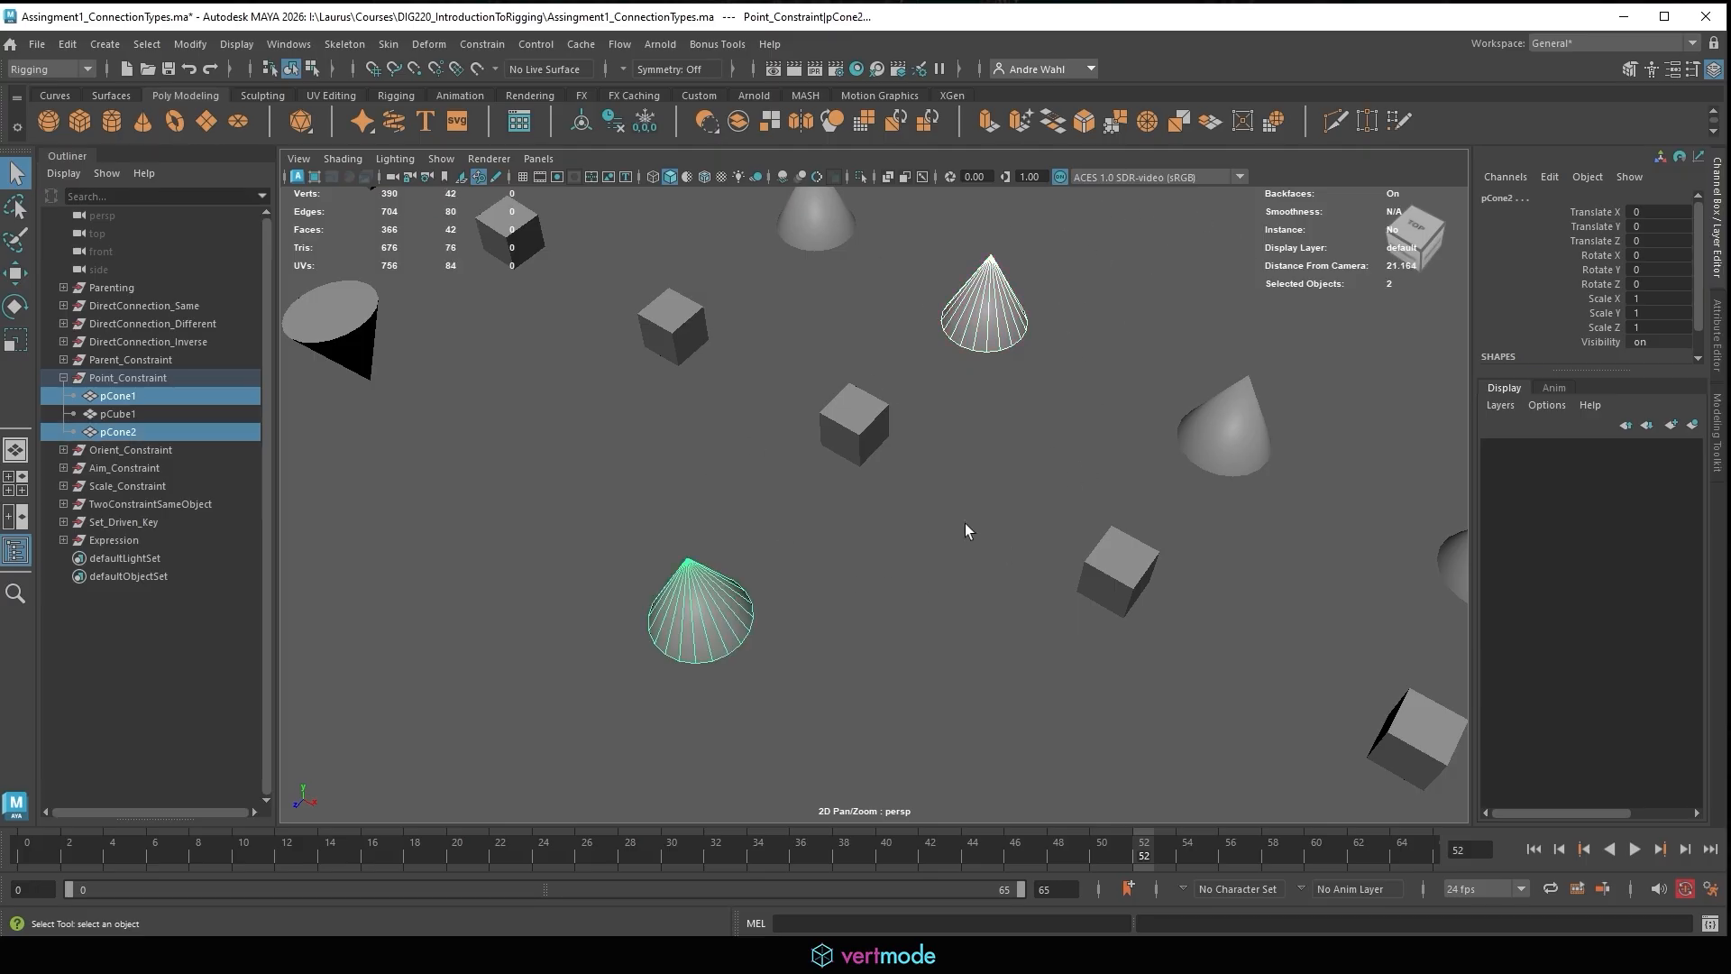
{"action": "left_click", "coordinate": [851, 426], "text": "shift"}
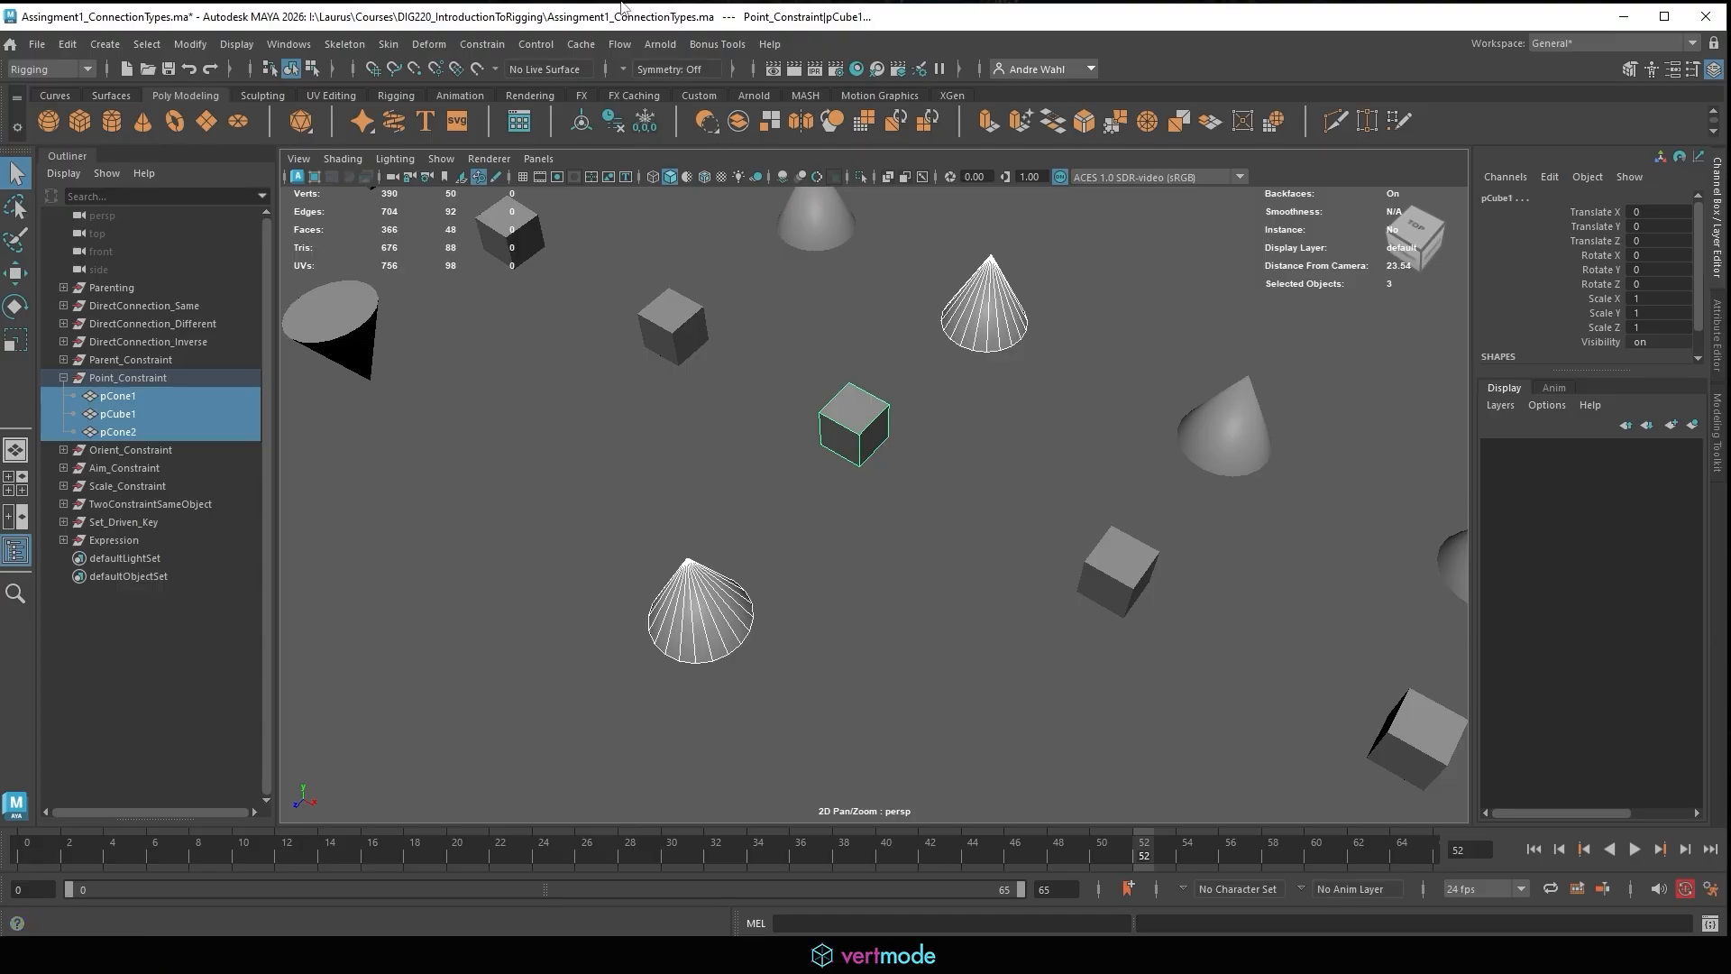
{"action": "left_click", "coordinate": [490, 41]}
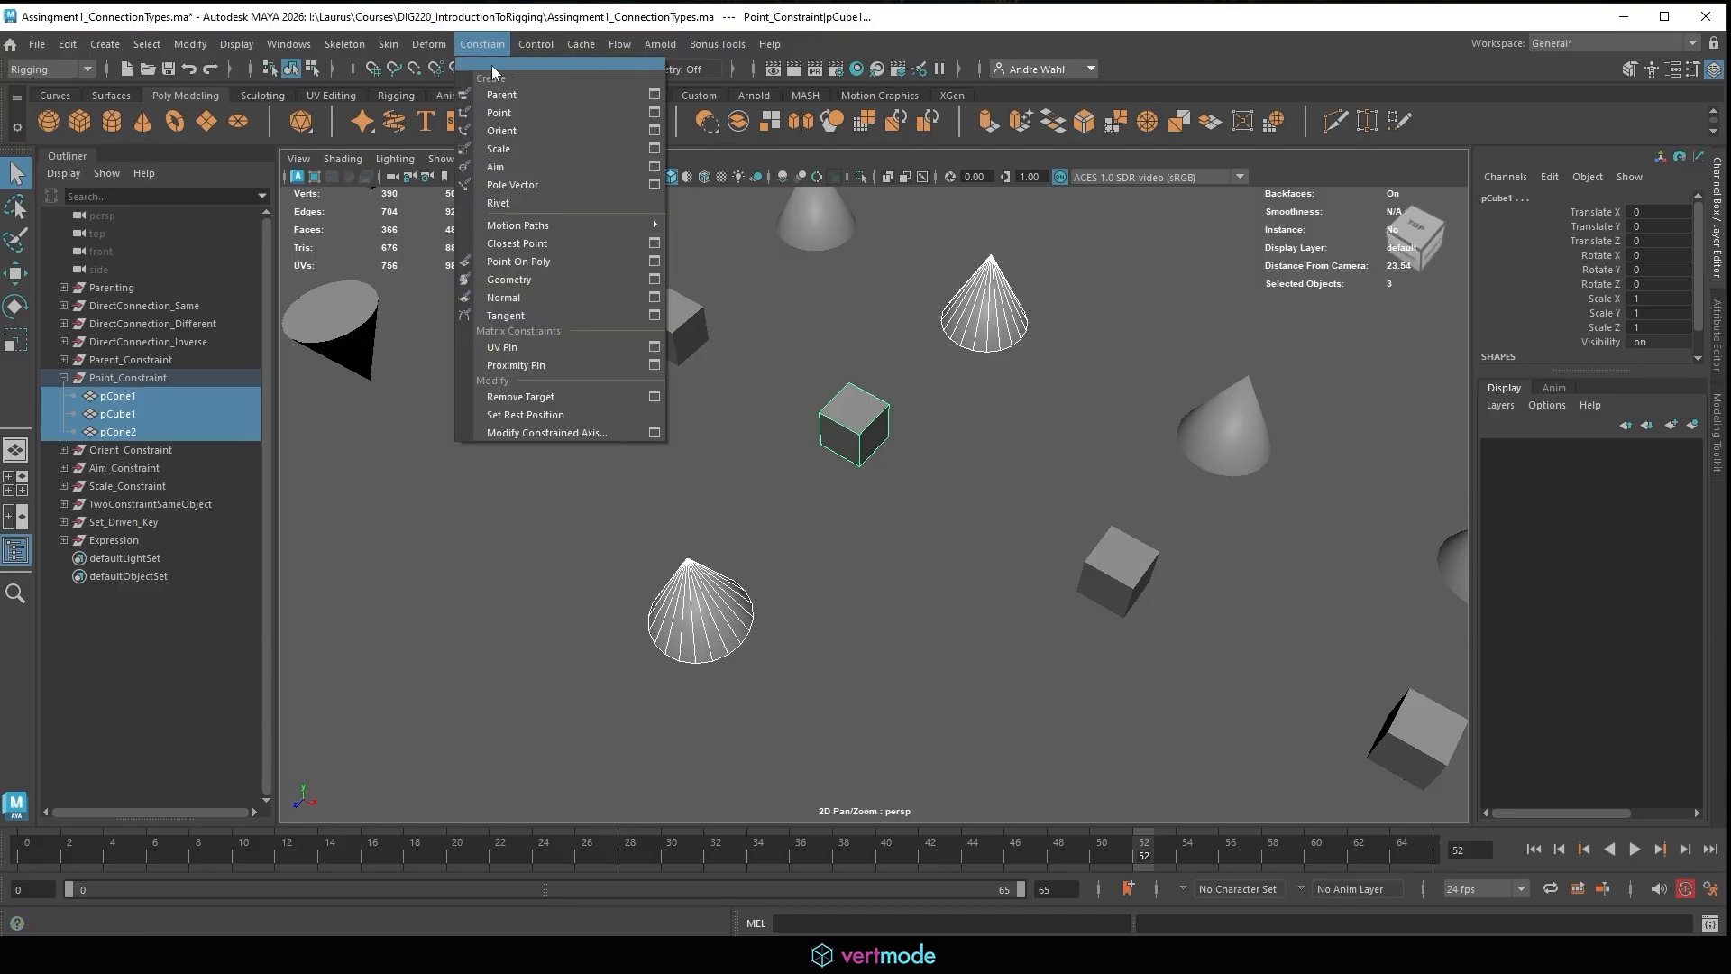
{"action": "left_click", "coordinate": [556, 115]}
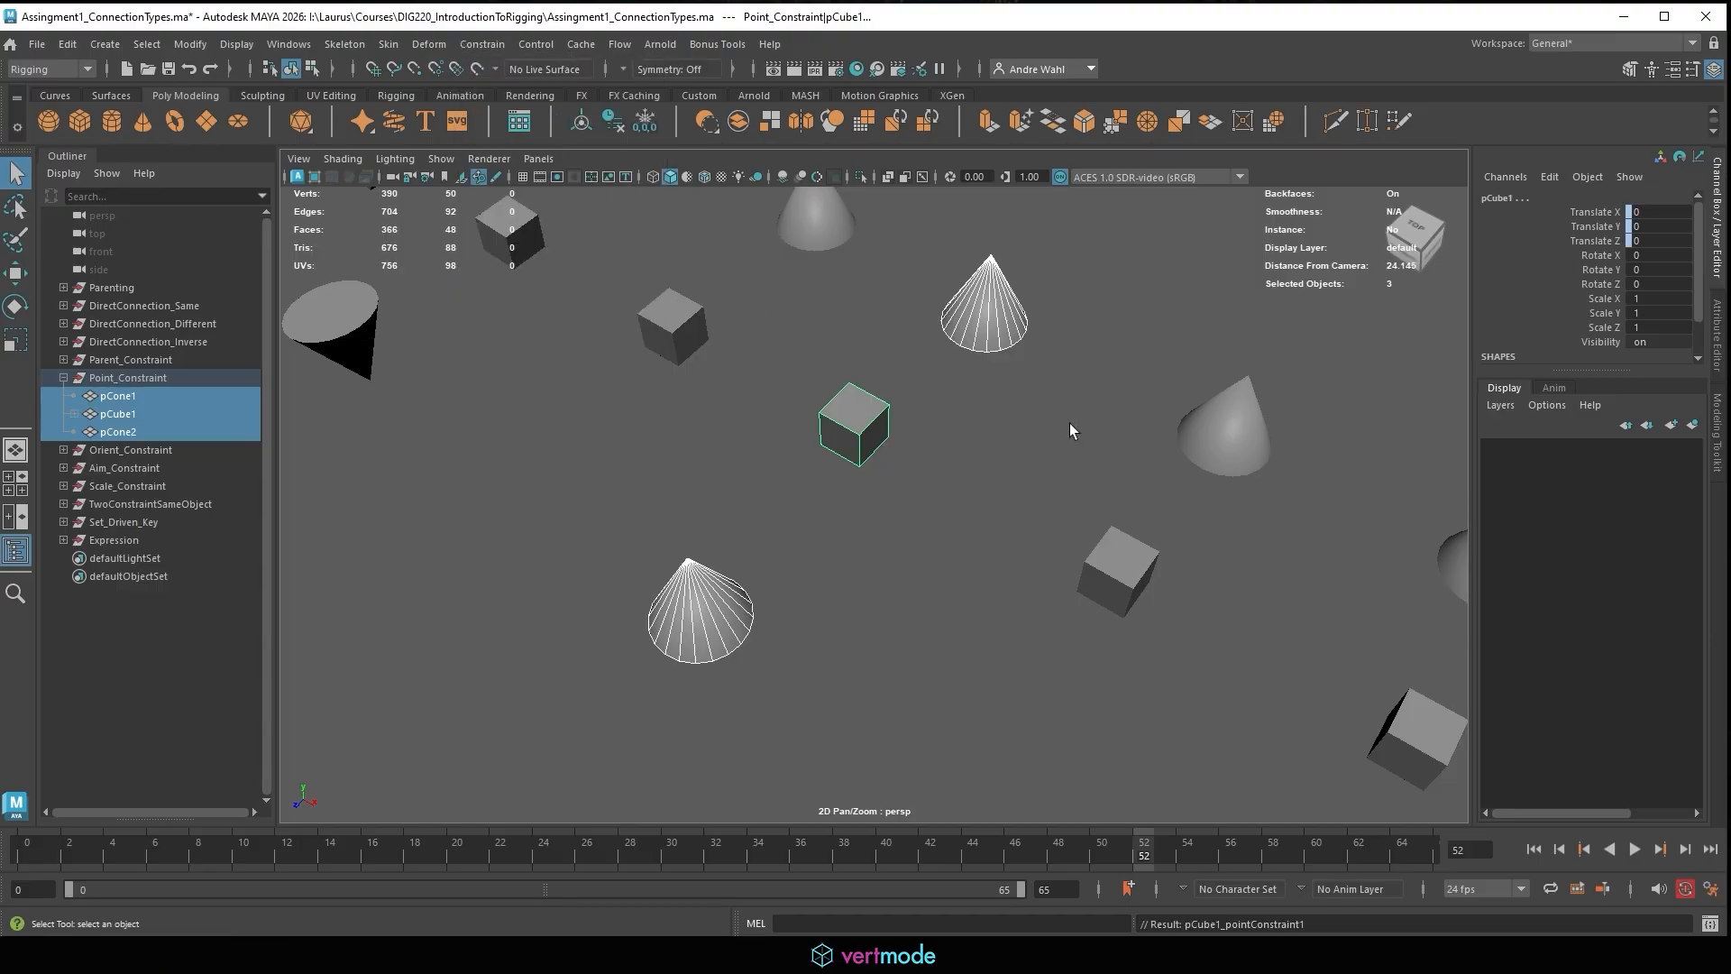
Move pCone1 around to test how the constrained pCube1 follows, and display wireframes over the shaded objects.
{"action": "left_click", "coordinate": [992, 316]}
{"action": "scroll", "coordinate": [1082, 317], "scroll_direction": "down", "scroll_amount": 5}
{"action": "left_click_drag", "start_coordinate": [892, 316], "coordinate": [725, 317], "text": "alt"}
{"action": "key", "text": "w"}
{"action": "mouse_move", "coordinate": [938, 440]}
{"action": "left_mouse_down"}
{"action": "mouse_move", "coordinate": [1394, 448]}
{"action": "mouse_move", "coordinate": [778, 440]}
{"action": "mouse_move", "coordinate": [1406, 460]}
{"action": "mouse_move", "coordinate": [960, 236]}
{"action": "mouse_move", "coordinate": [834, 455]}
{"action": "mouse_move", "coordinate": [898, 426]}
{"action": "mouse_move", "coordinate": [602, 249]}
{"action": "mouse_move", "coordinate": [679, 532]}
{"action": "mouse_move", "coordinate": [961, 382]}
{"action": "mouse_move", "coordinate": [613, 268]}
{"action": "mouse_move", "coordinate": [868, 628]}
{"action": "mouse_move", "coordinate": [727, 194]}
{"action": "mouse_move", "coordinate": [622, 507]}
{"action": "mouse_move", "coordinate": [1206, 464]}
{"action": "mouse_move", "coordinate": [764, 341]}
{"action": "mouse_move", "coordinate": [1034, 356]}
{"action": "mouse_move", "coordinate": [1137, 412]}
{"action": "mouse_move", "coordinate": [651, 487]}
{"action": "mouse_move", "coordinate": [1046, 393]}
{"action": "mouse_move", "coordinate": [574, 397]}
{"action": "mouse_move", "coordinate": [1063, 453]}
{"action": "mouse_move", "coordinate": [750, 309]}
{"action": "mouse_move", "coordinate": [717, 545]}
{"action": "mouse_move", "coordinate": [823, 363]}
{"action": "mouse_move", "coordinate": [597, 308]}
{"action": "mouse_move", "coordinate": [840, 476]}
{"action": "mouse_move", "coordinate": [777, 290]}
{"action": "mouse_move", "coordinate": [620, 390]}
{"action": "mouse_move", "coordinate": [930, 505]}
{"action": "mouse_move", "coordinate": [732, 272]}
{"action": "mouse_move", "coordinate": [568, 422]}
{"action": "mouse_move", "coordinate": [914, 484]}
{"action": "mouse_move", "coordinate": [663, 248]}
{"action": "mouse_move", "coordinate": [627, 423]}
{"action": "mouse_move", "coordinate": [957, 410]}
{"action": "mouse_move", "coordinate": [605, 331]}
{"action": "mouse_move", "coordinate": [752, 519]}
{"action": "mouse_move", "coordinate": [846, 275]}
{"action": "mouse_move", "coordinate": [581, 433]}
{"action": "mouse_move", "coordinate": [1075, 487]}
{"action": "mouse_move", "coordinate": [649, 298]}
{"action": "mouse_move", "coordinate": [937, 451]}
{"action": "left_mouse_up"}
{"action": "left_click", "coordinate": [704, 177]}
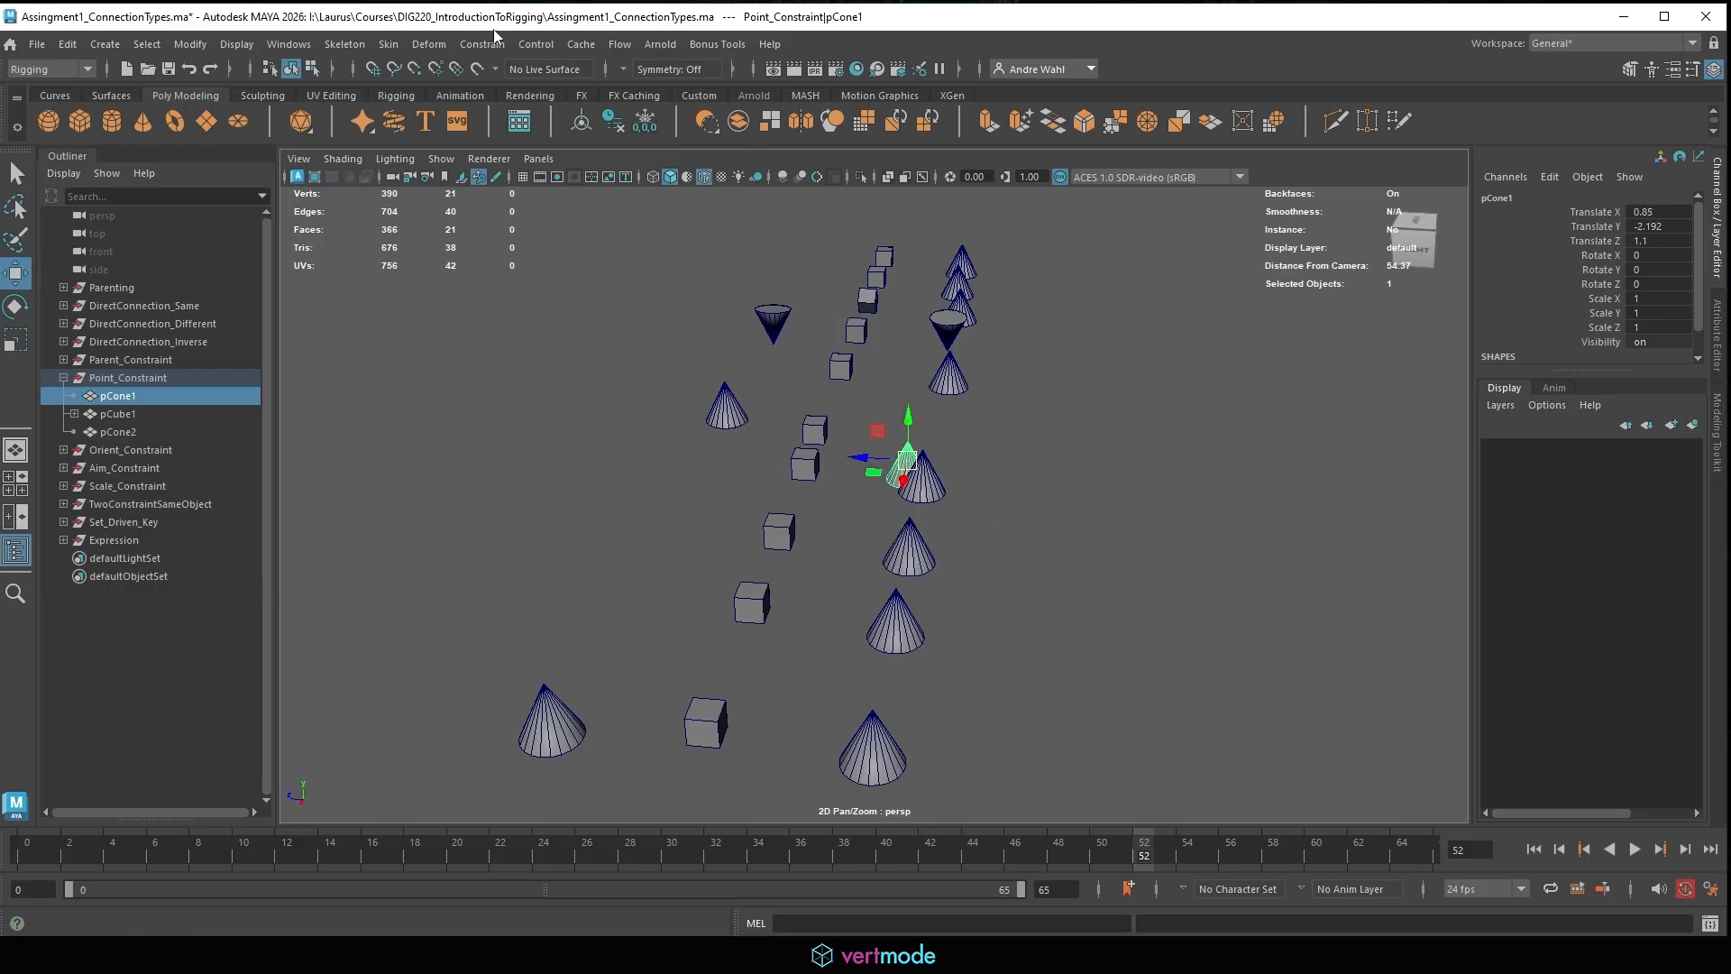
Examine the Maintain offset and Constraint axes settings in the Point Constraint Options, and close them without applying.
{"action": "left_click", "coordinate": [482, 43]}
{"action": "left_click", "coordinate": [655, 112]}
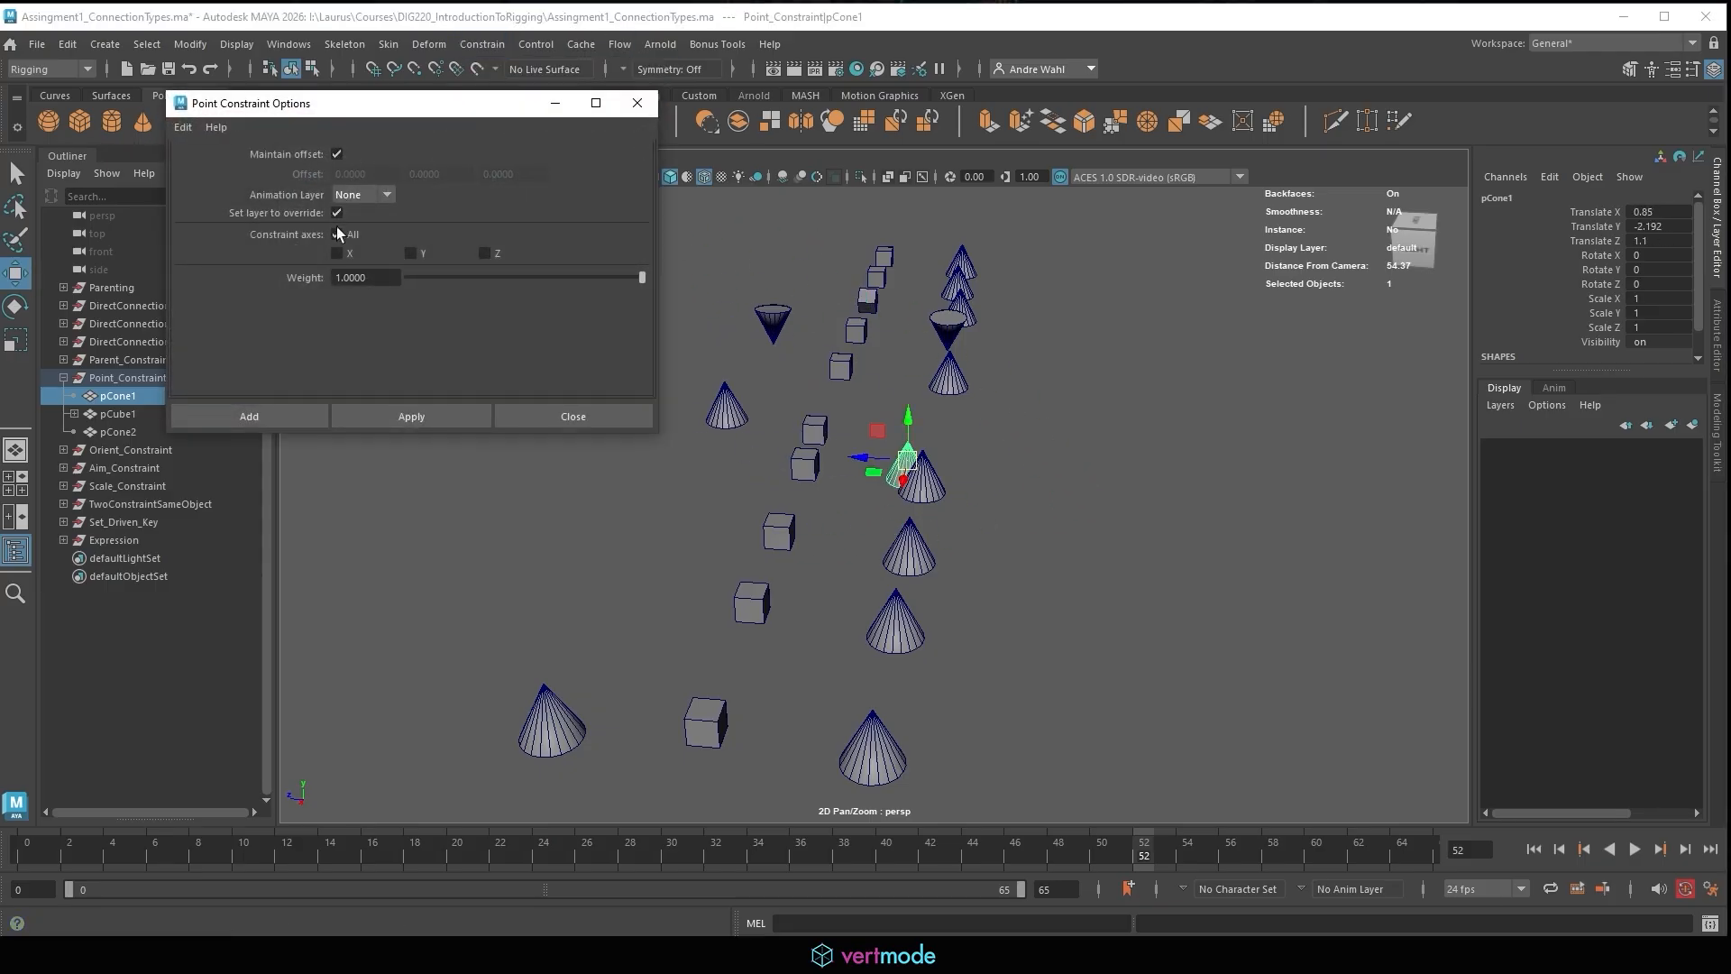
{"action": "left_click", "coordinate": [637, 103]}
Move pCone1 away to test pCube1 once more, and reset its Translate X, Y and Z to 0.
{"action": "left_click_drag", "start_coordinate": [908, 458], "coordinate": [1122, 360]}
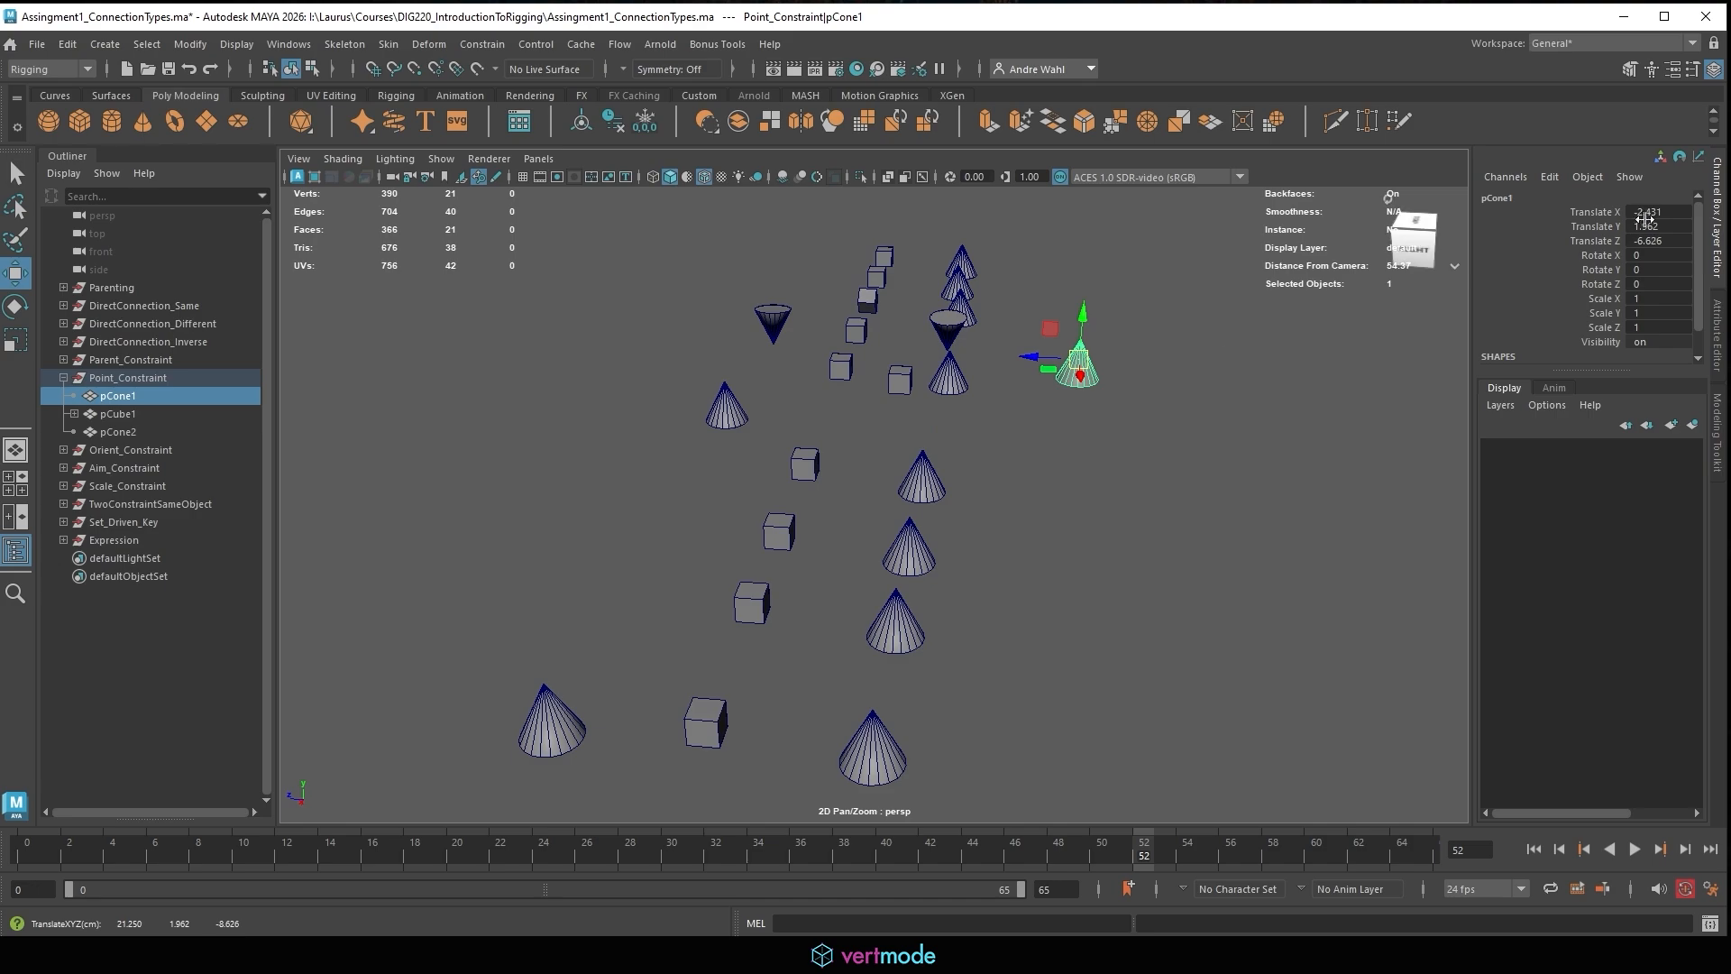
{"action": "type", "text": "0"}
{"action": "key", "text": "Return"}
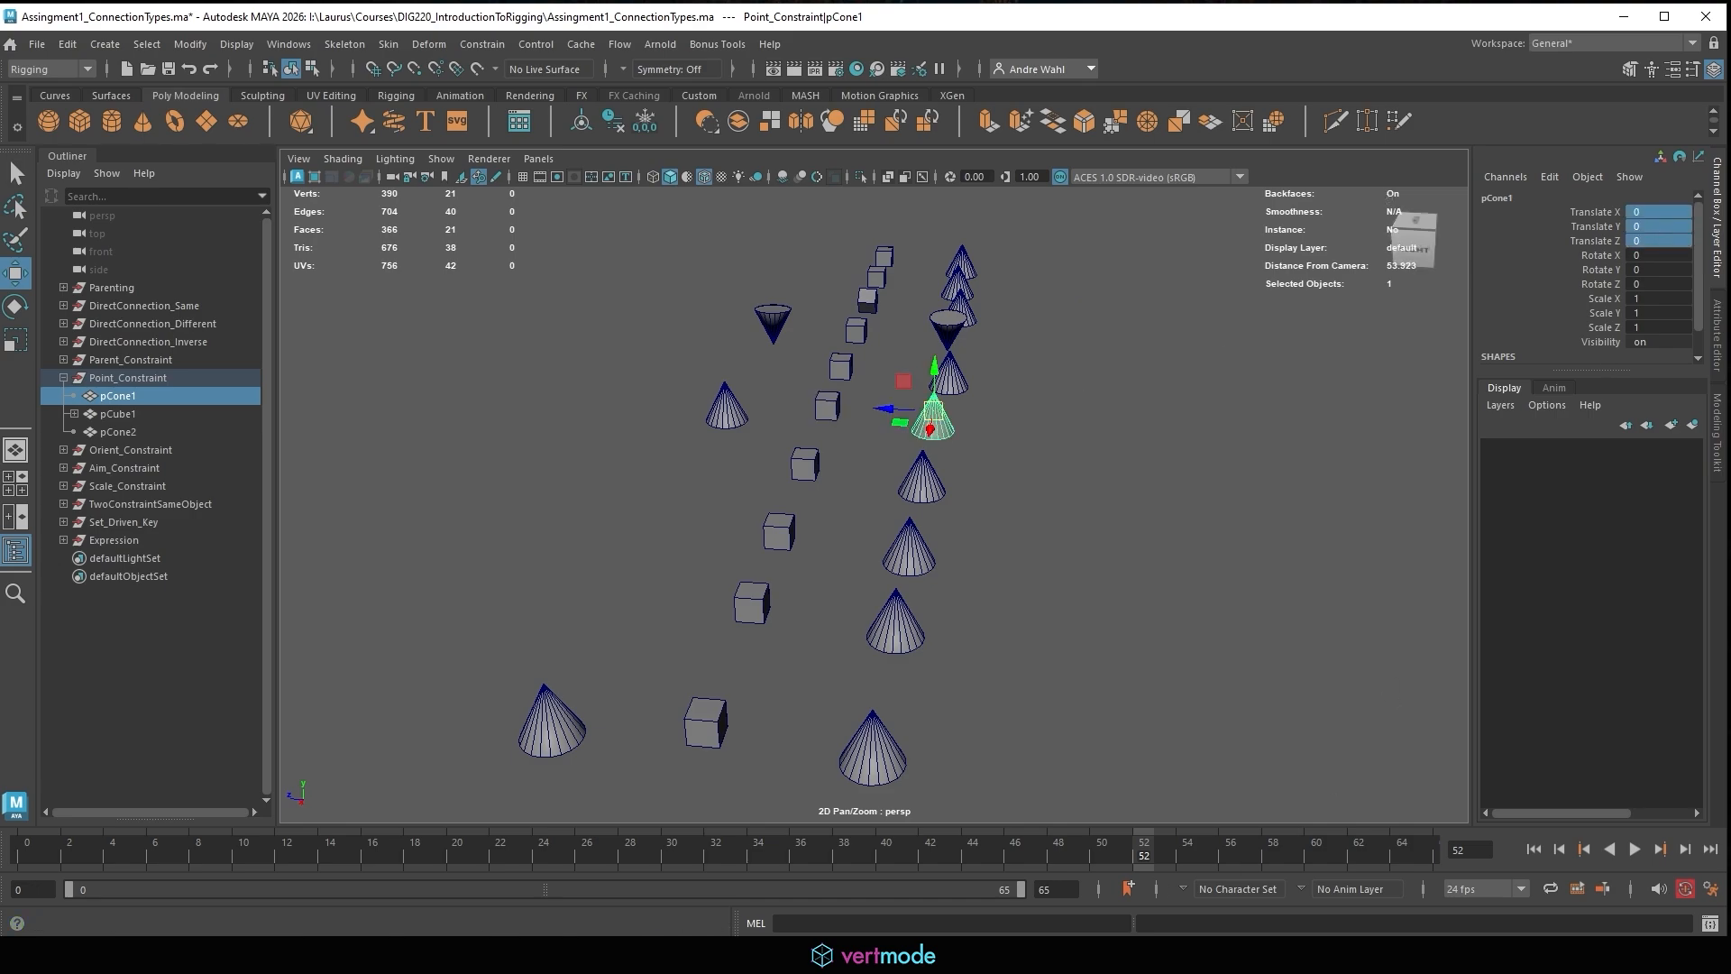
Switch to the stoneangel_control_Rig_InstructorDemo scene and move left_upper_spire_ctrl up and outward to test the orb's reaction.
{"action": "left_click", "coordinate": [1010, 879]}
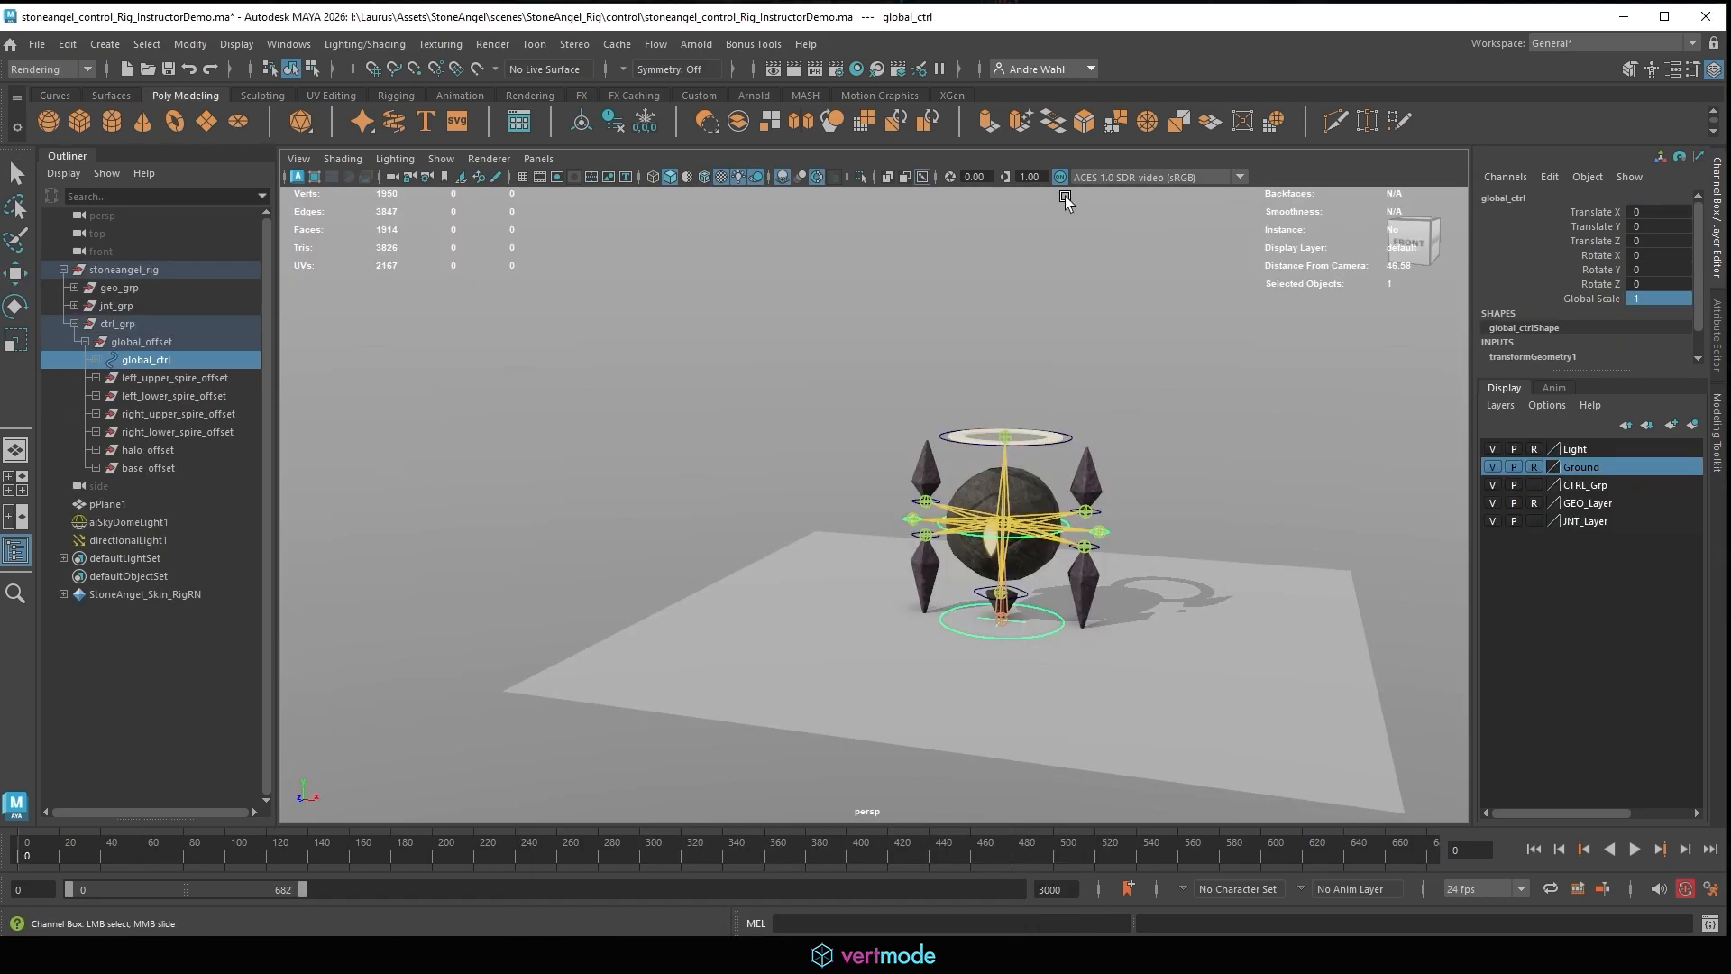
{"action": "left_click", "coordinate": [1028, 420]}
{"action": "key", "text": "w"}
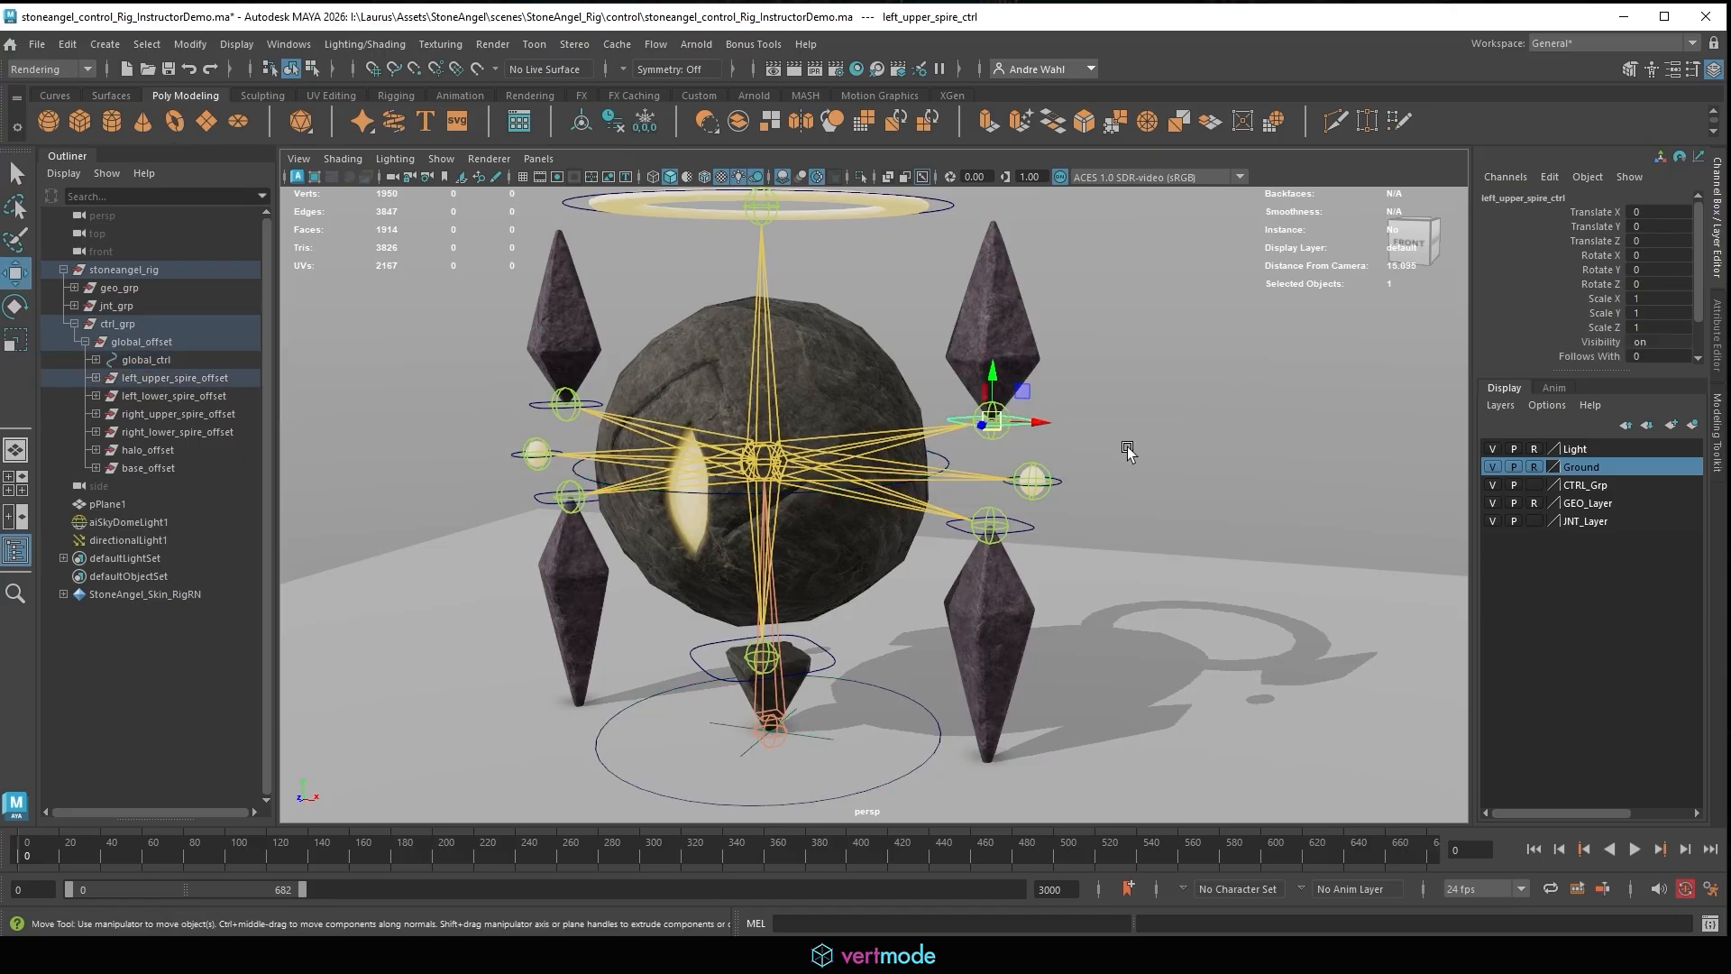
{"action": "scroll", "coordinate": [992, 421], "scroll_direction": "down", "scroll_amount": 3}
{"action": "left_click_drag", "start_coordinate": [958, 444], "coordinate": [1059, 267]}
Rotate and reposition left_upper_spire_ctrl to test how the left orb responds, checking the rig from the front.
{"action": "key", "text": "e"}
{"action": "key", "text": "w"}
{"action": "key", "text": "e"}
{"action": "scroll", "coordinate": [974, 311], "scroll_direction": "down", "scroll_amount": 5}
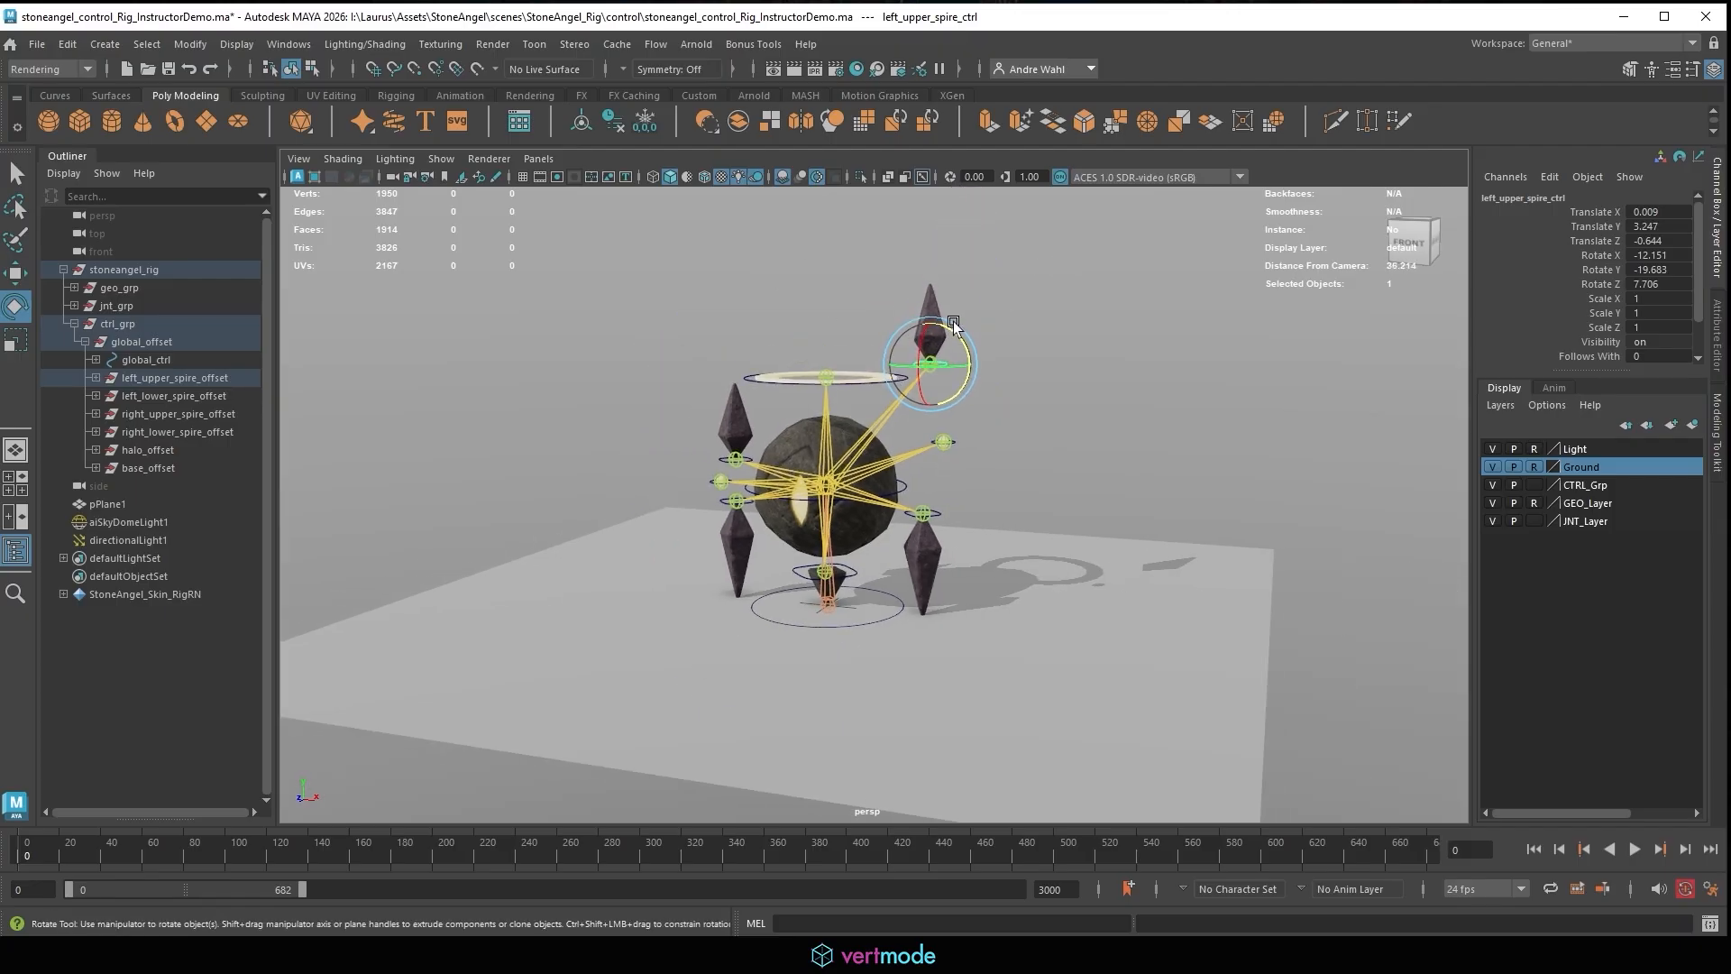
{"action": "left_click_drag", "start_coordinate": [831, 305], "coordinate": [968, 423], "text": "alt"}
{"action": "key", "text": "w"}
Move the left lower spire control outward to test its influence on the left orb.
{"action": "left_click", "coordinate": [971, 502]}
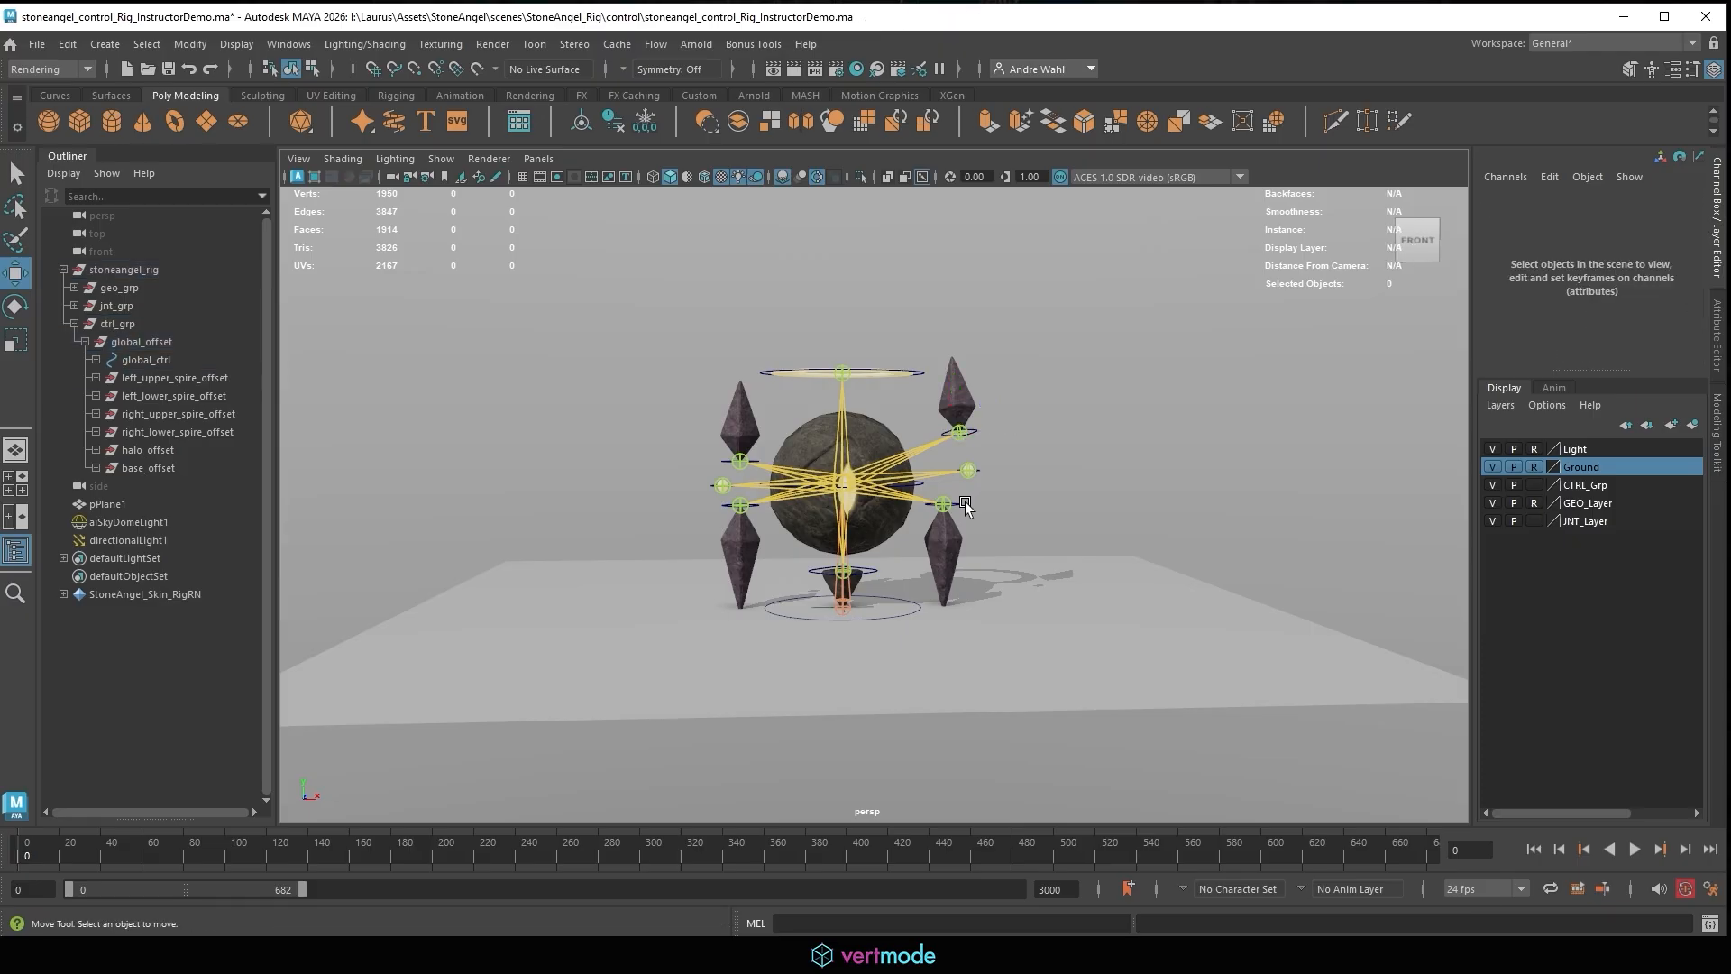
{"action": "left_click", "coordinate": [943, 503]}
{"action": "left_click_drag", "start_coordinate": [943, 503], "coordinate": [987, 483]}
{"action": "key", "text": "e"}
{"action": "key", "text": "w"}
{"action": "mouse_move", "coordinate": [1024, 539]}
{"action": "left_mouse_down"}
{"action": "mouse_move", "coordinate": [1083, 440]}
{"action": "mouse_move", "coordinate": [1006, 381]}
{"action": "mouse_move", "coordinate": [1013, 505]}
{"action": "mouse_move", "coordinate": [993, 530]}
{"action": "mouse_move", "coordinate": [1018, 525]}
{"action": "left_mouse_up"}
Switch to the stoneangel_control_Rig scene and minimize its Hypergraph Hierarchy window.
{"action": "left_click", "coordinate": [1623, 17]}
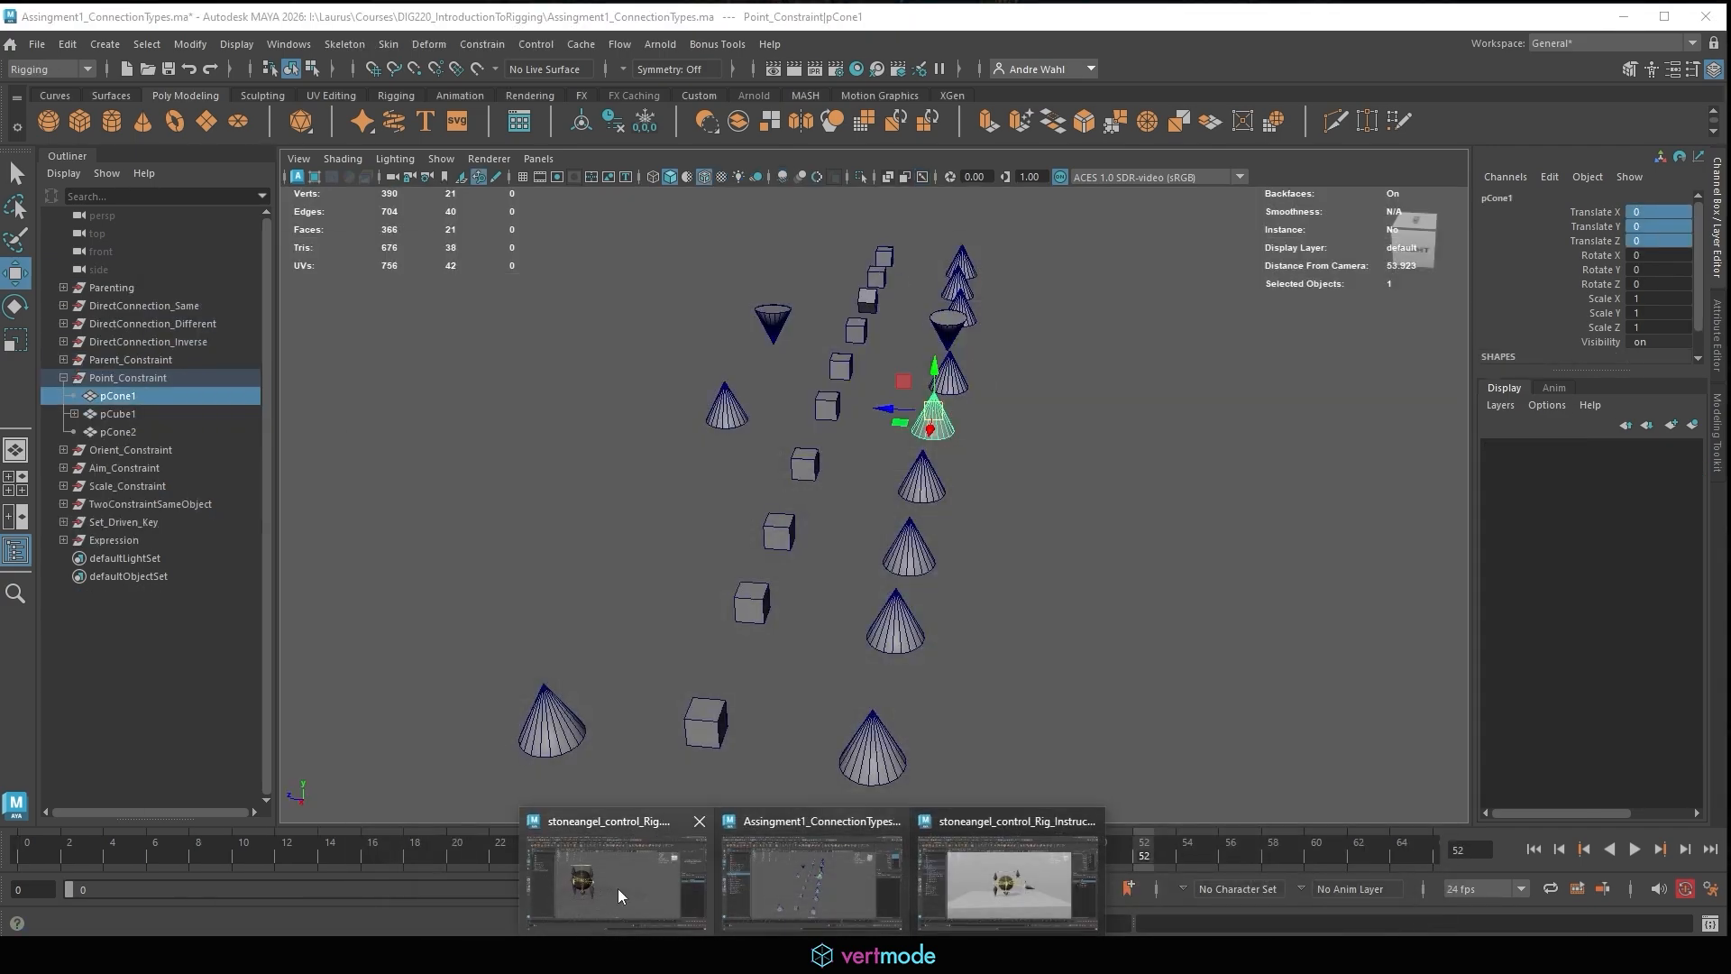
{"action": "left_click", "coordinate": [649, 862]}
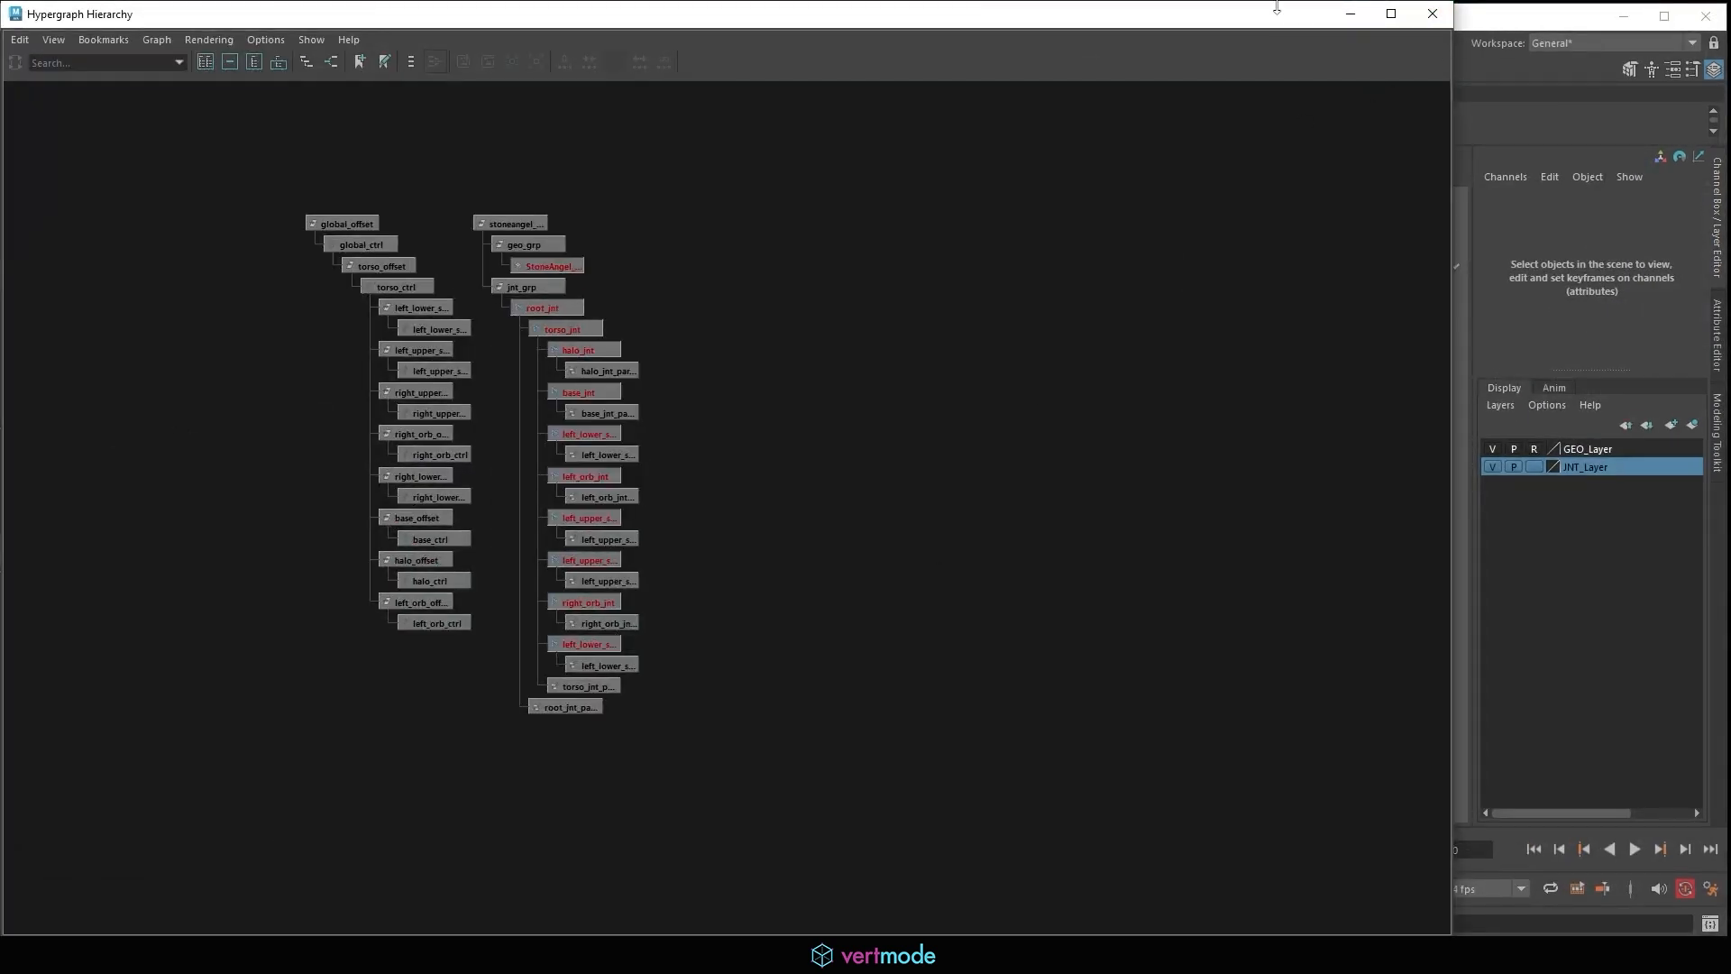
{"action": "left_click", "coordinate": [1350, 15]}
{"action": "right_click_drag", "start_coordinate": [618, 462], "coordinate": [1160, 472], "text": "alt"}
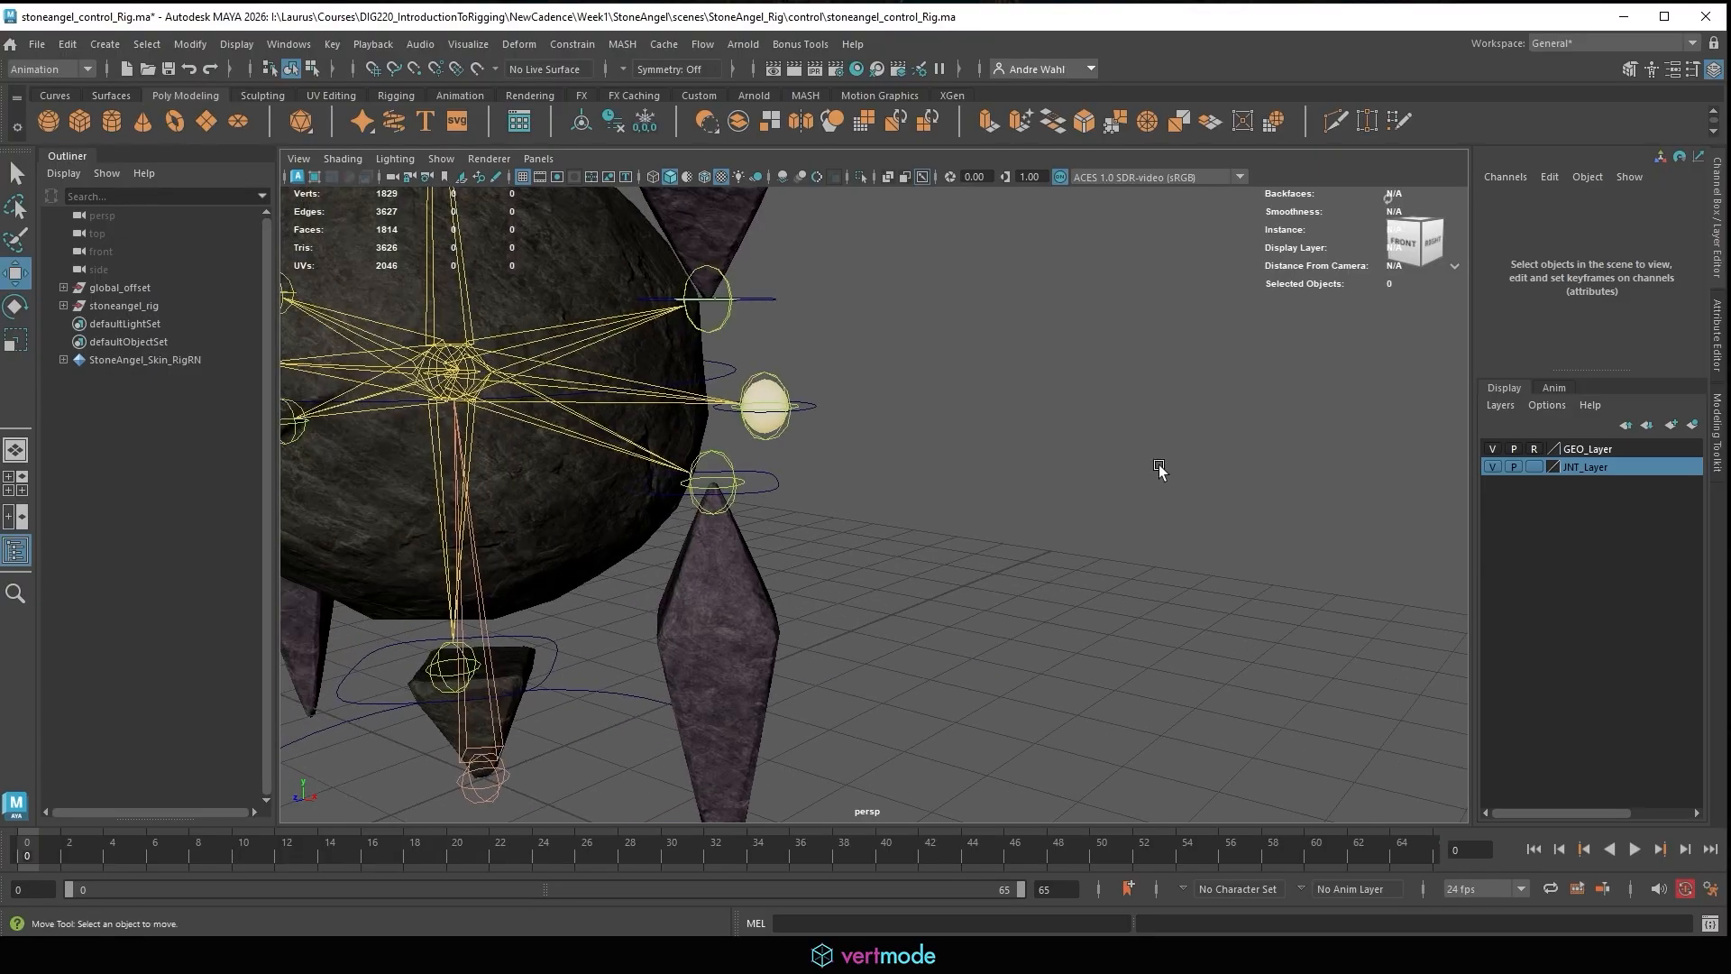
Identify the left upper spire, left orb and left lower spire controls on the rig.
{"action": "left_click", "coordinate": [754, 296]}
{"action": "key", "text": "f"}
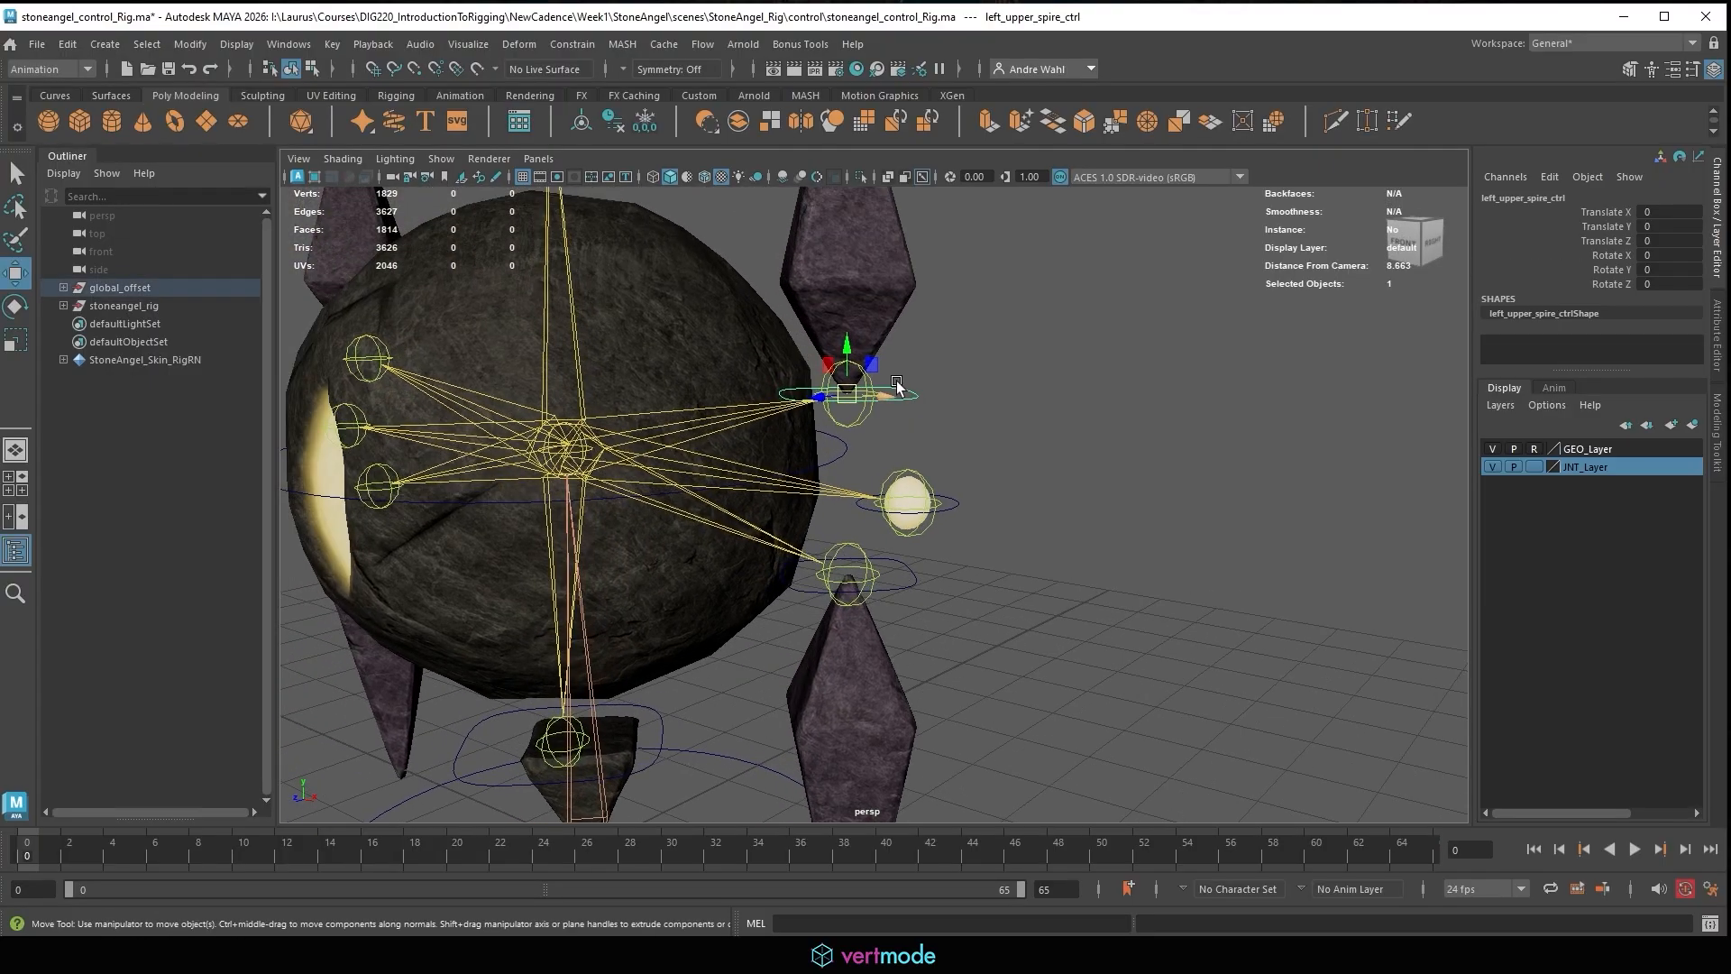
{"action": "left_click", "coordinate": [956, 502]}
{"action": "left_click", "coordinate": [904, 593]}
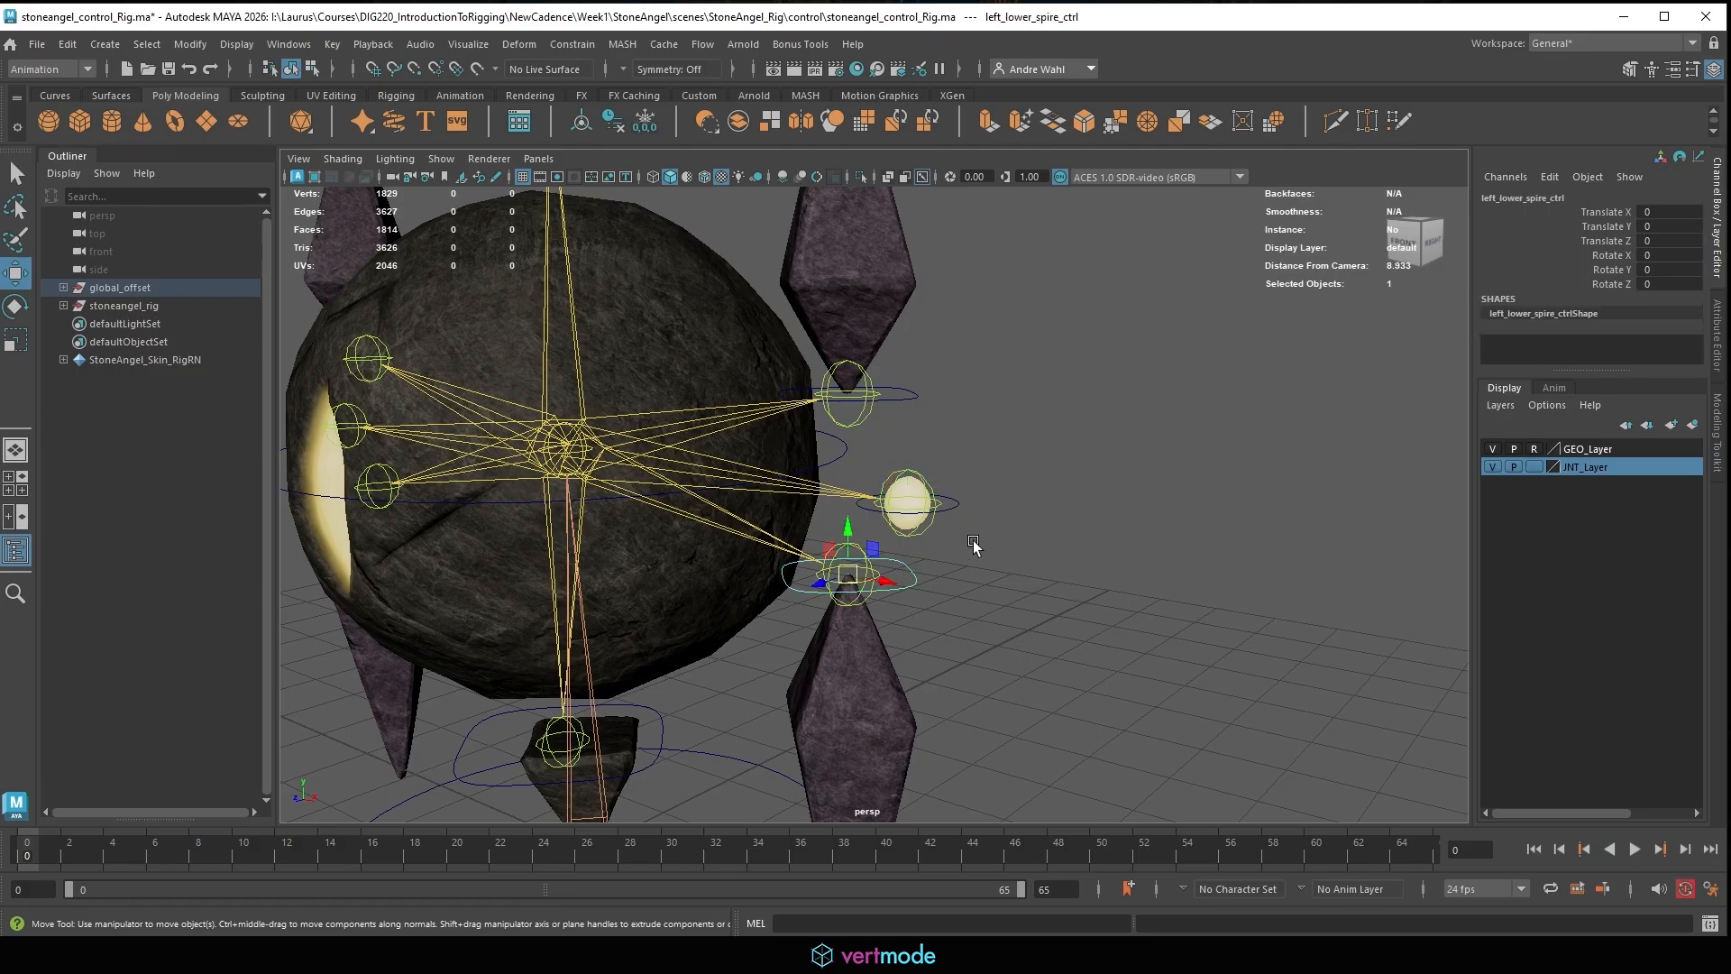
Place the Hypergraph Hierarchy beside the viewport and locate left_orb_offset above left_orb_ctrl in it.
{"action": "left_click_drag", "start_coordinate": [0, 180], "coordinate": [1484, 134]}
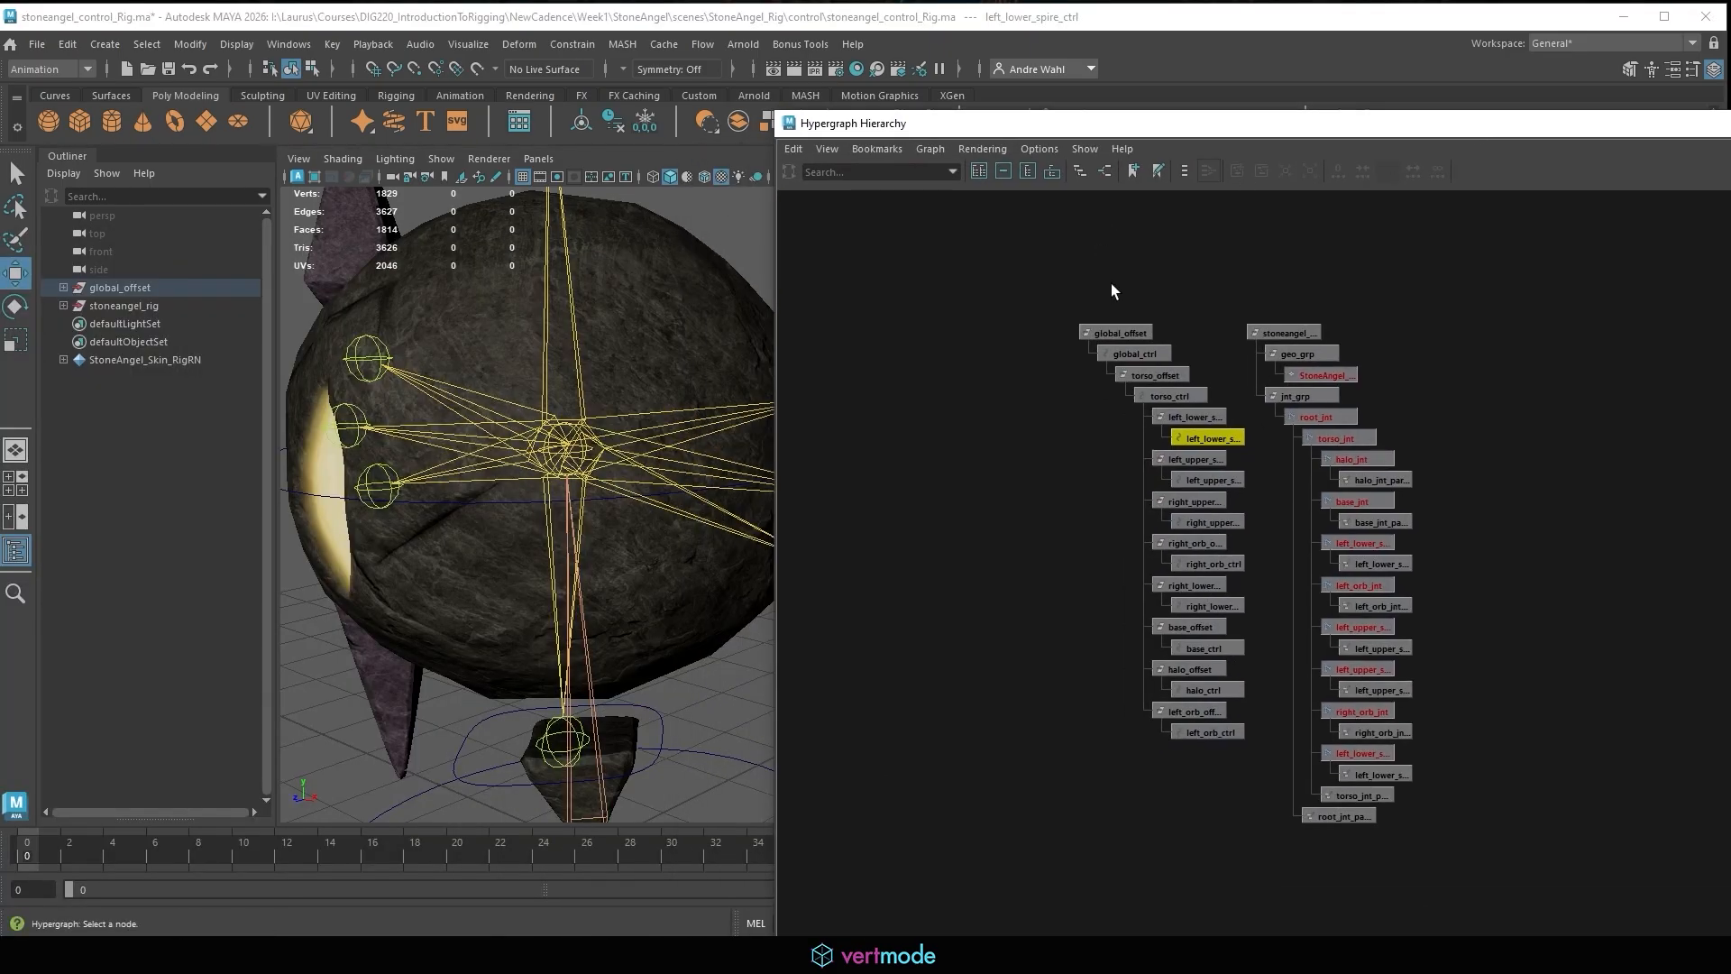
{"action": "middle_click_drag", "start_coordinate": [730, 388], "coordinate": [425, 368], "text": "alt"}
{"action": "right_click_drag", "start_coordinate": [426, 368], "coordinate": [609, 438], "text": "alt"}
{"action": "left_click", "coordinate": [502, 475]}
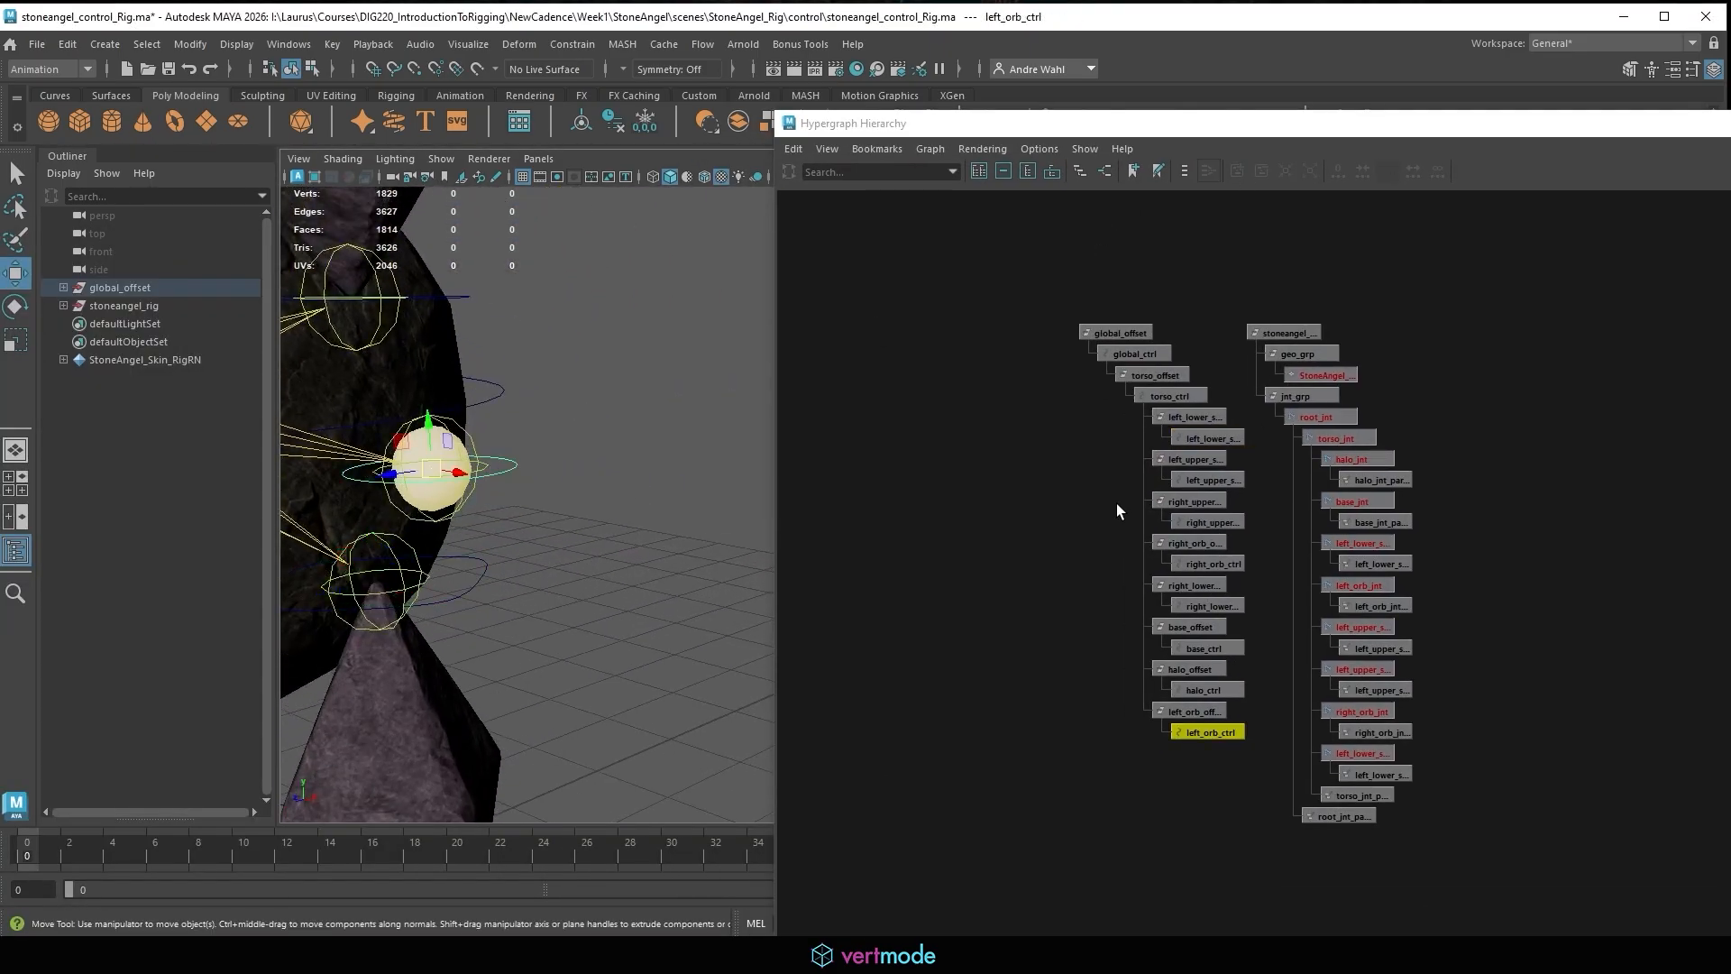
{"action": "right_click_drag", "start_coordinate": [1172, 541], "coordinate": [1421, 688], "text": "alt"}
{"action": "middle_click_drag", "start_coordinate": [1113, 707], "coordinate": [1176, 527], "text": "alt"}
{"action": "right_click_drag", "start_coordinate": [1177, 526], "coordinate": [1321, 695], "text": "alt"}
{"action": "middle_click_drag", "start_coordinate": [1322, 695], "coordinate": [1458, 703], "text": "alt"}
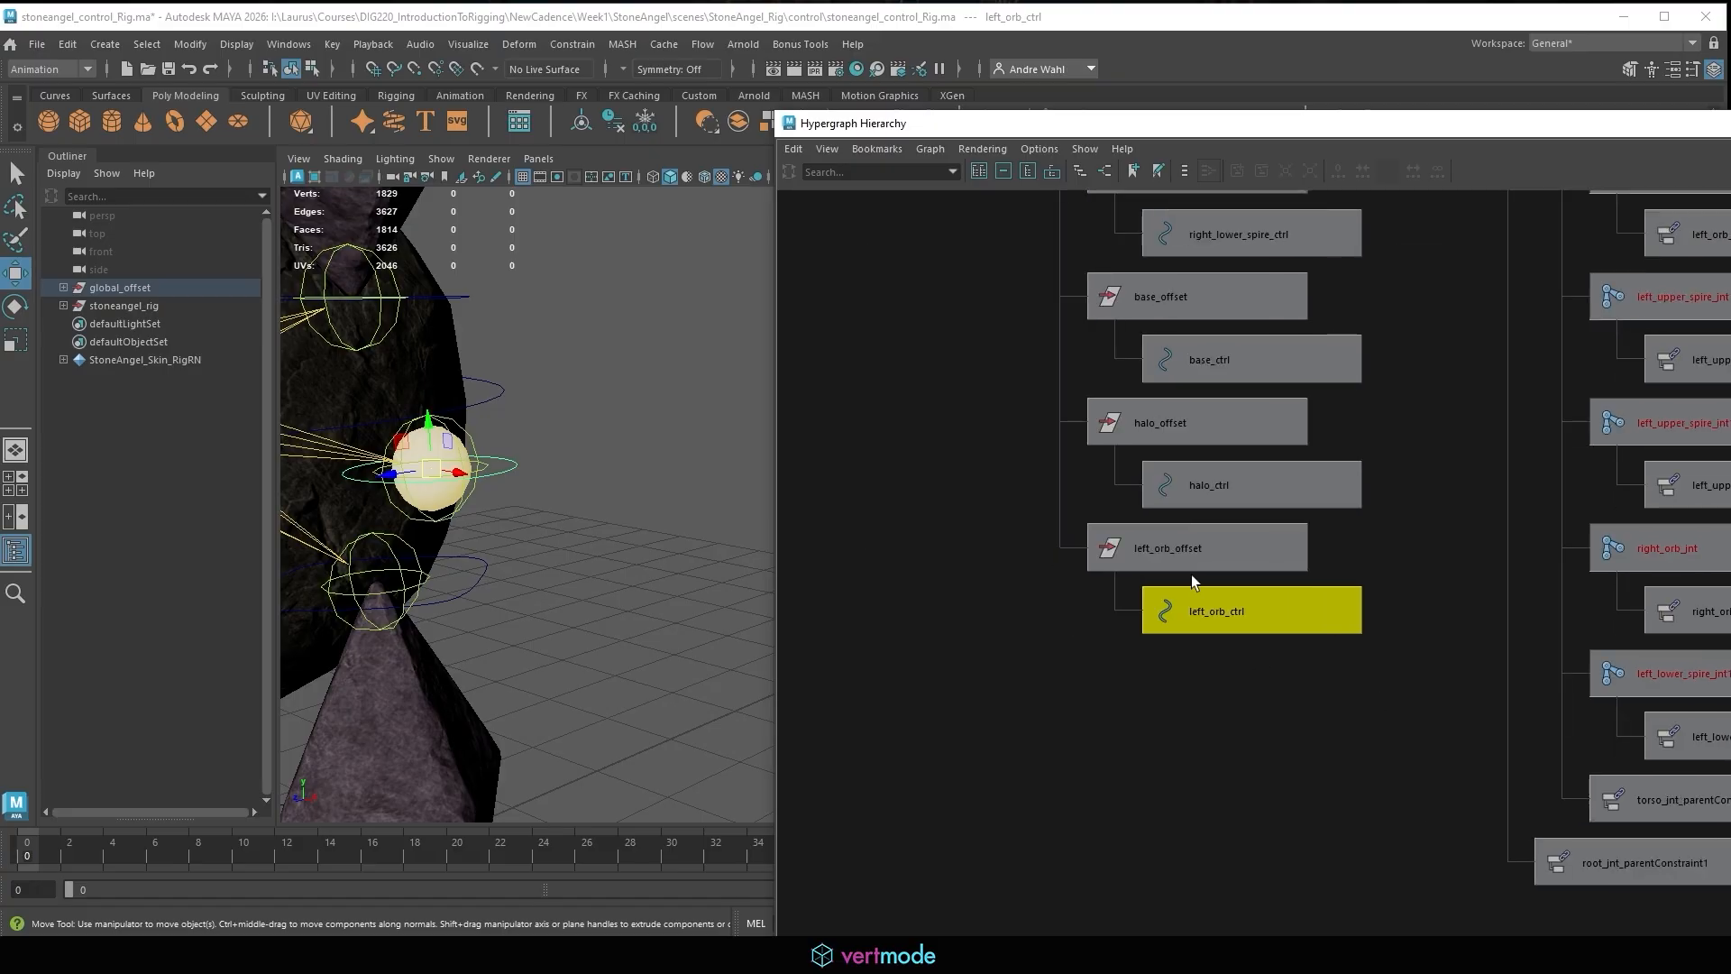
{"action": "right_click_drag", "start_coordinate": [1121, 561], "coordinate": [1149, 568], "text": "alt"}
{"action": "middle_click_drag", "start_coordinate": [1118, 573], "coordinate": [1210, 565], "text": "alt"}
Point constrain left_orb_offset to left_upper_spire_ctrl and the left lower spire control.
{"action": "left_click", "coordinate": [461, 298]}
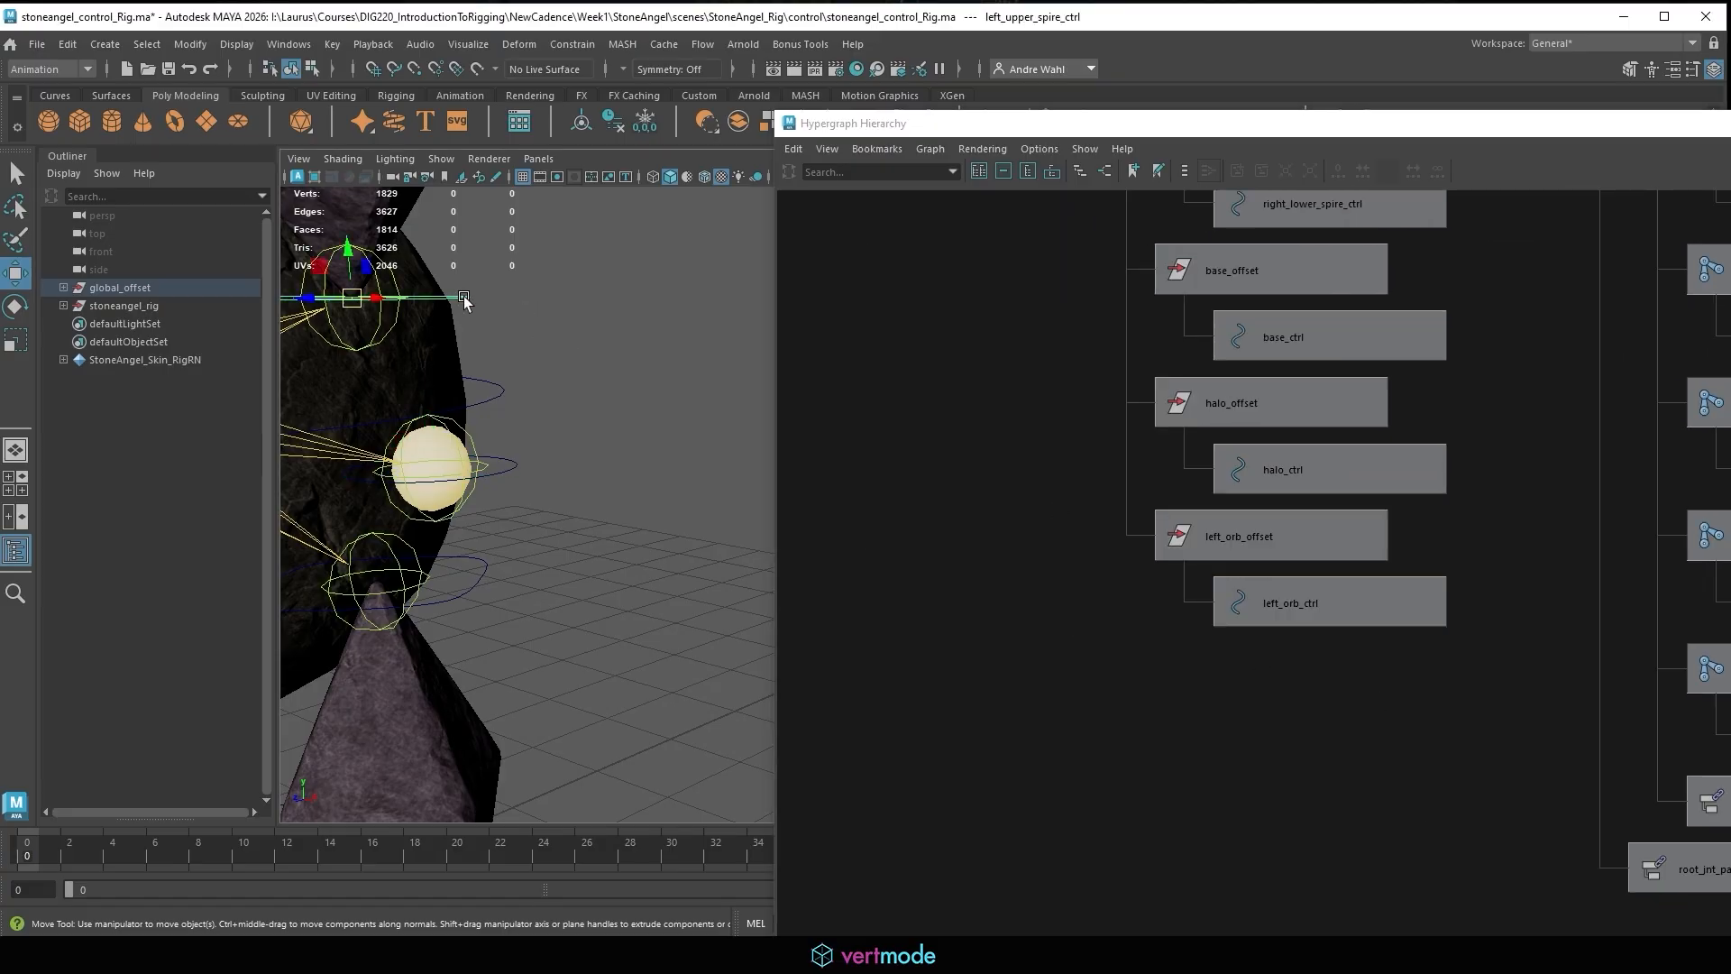
{"action": "left_click", "coordinate": [442, 608]}
{"action": "left_click", "coordinate": [1252, 524]}
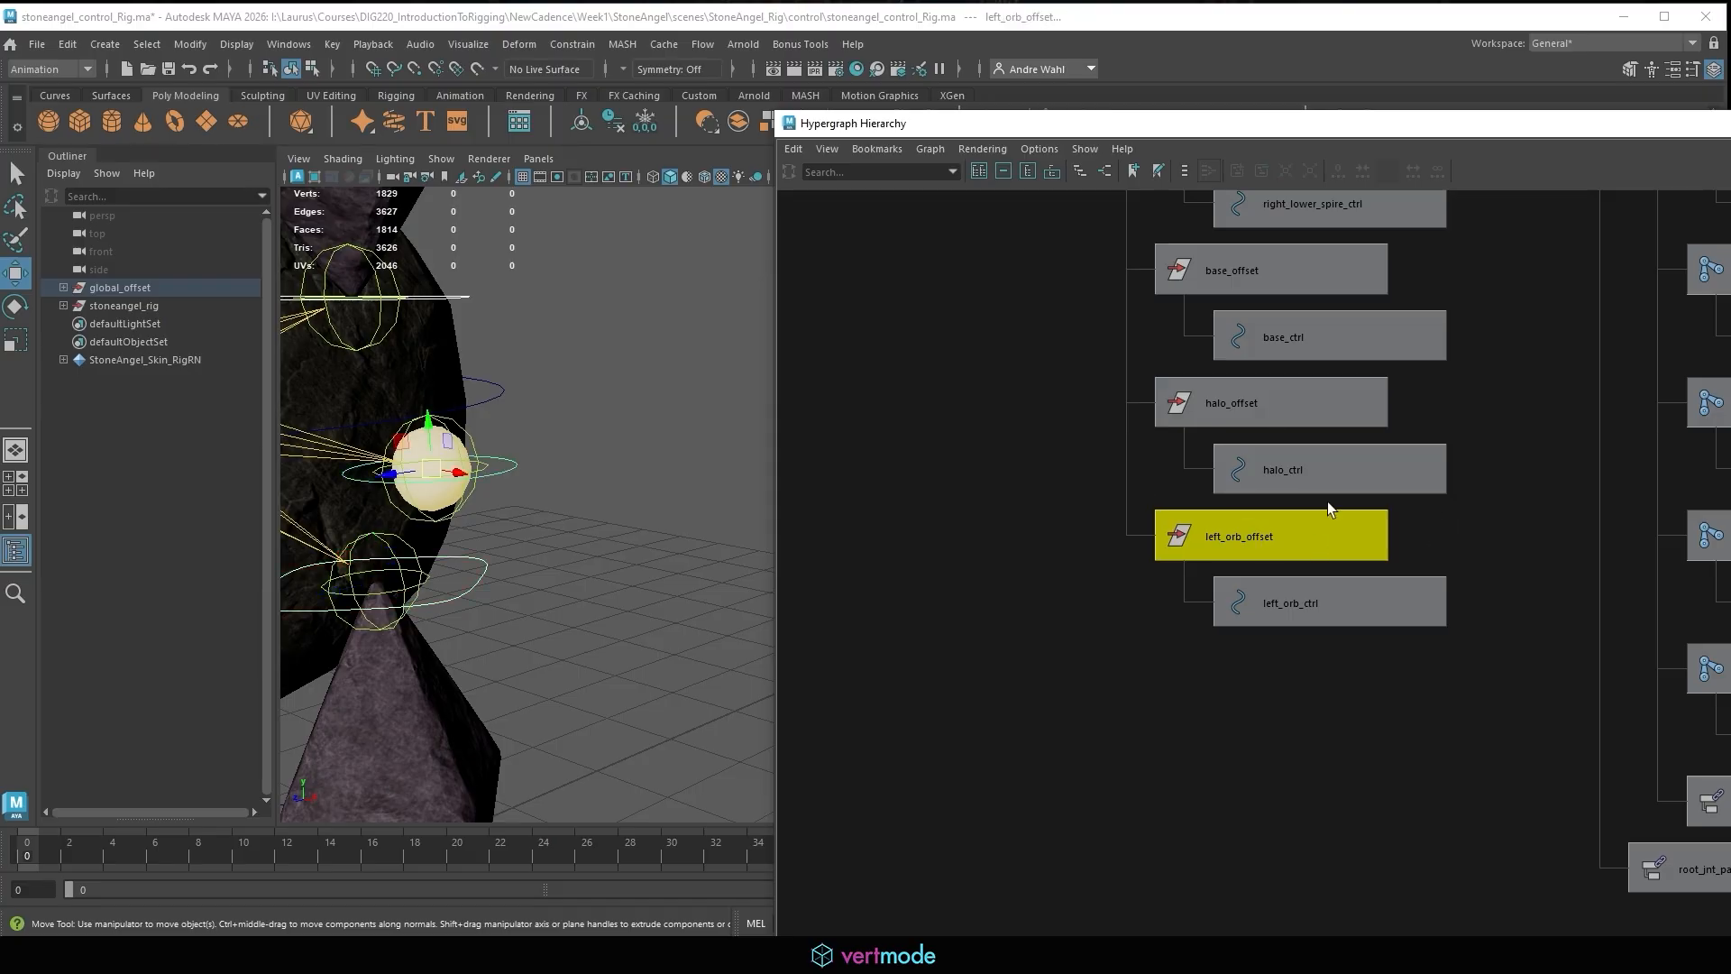
{"action": "left_click", "coordinate": [575, 45]}
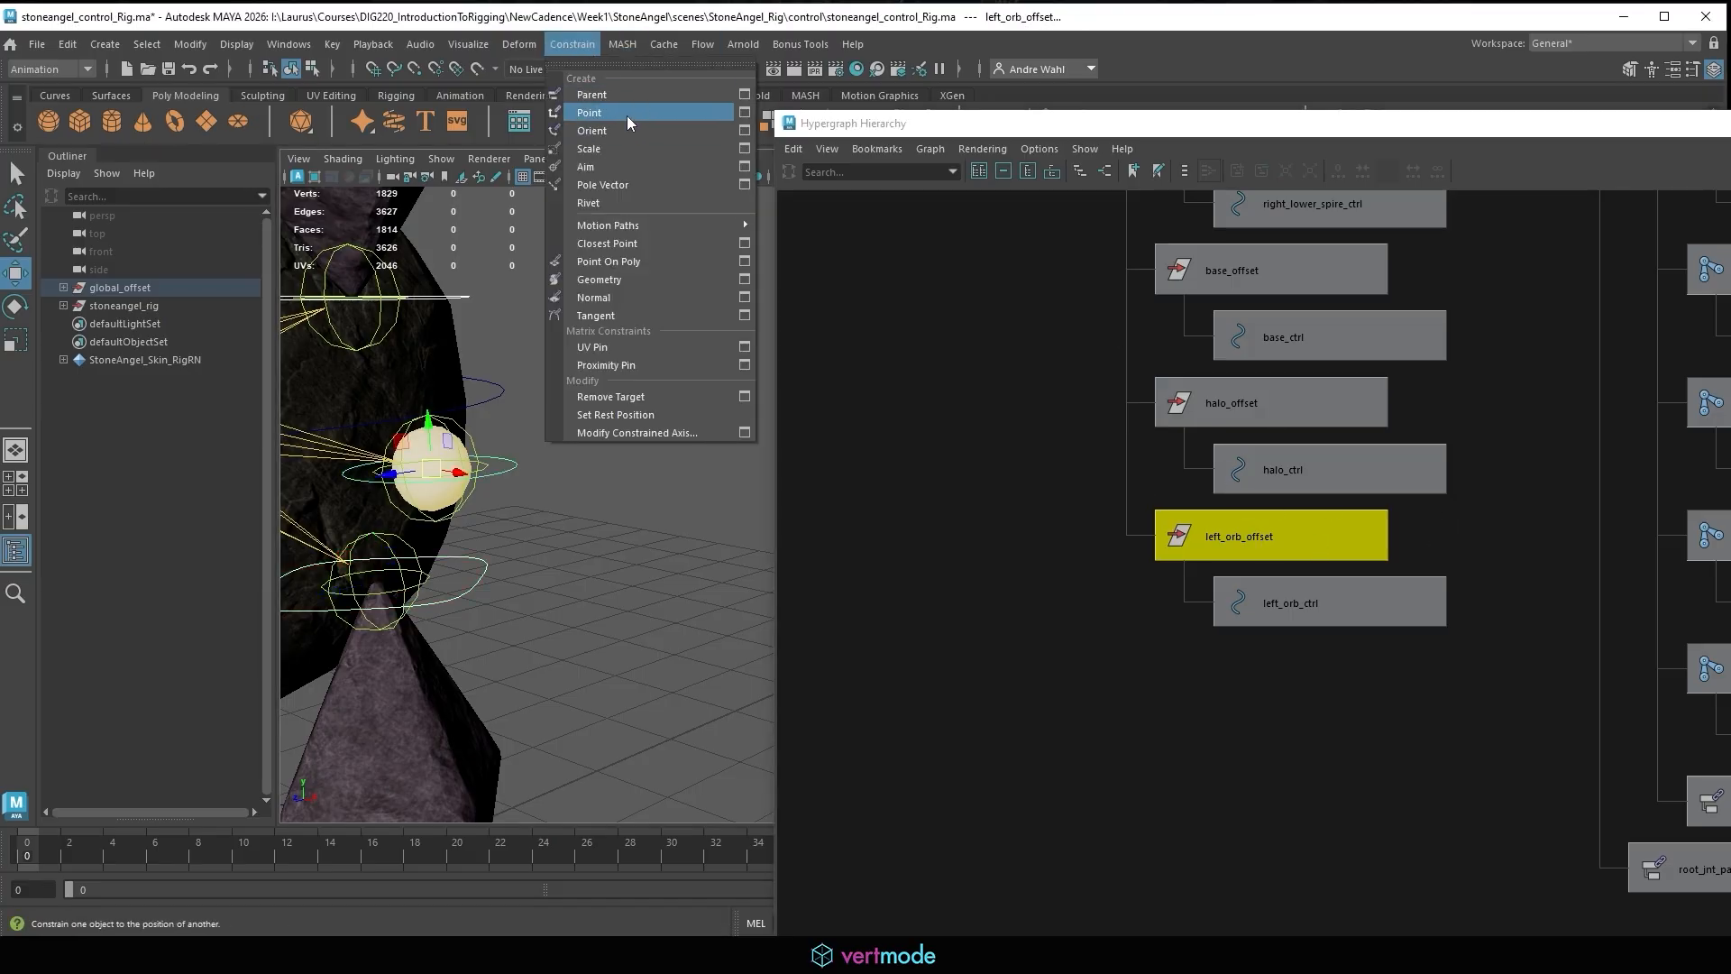
{"action": "left_click", "coordinate": [626, 115]}
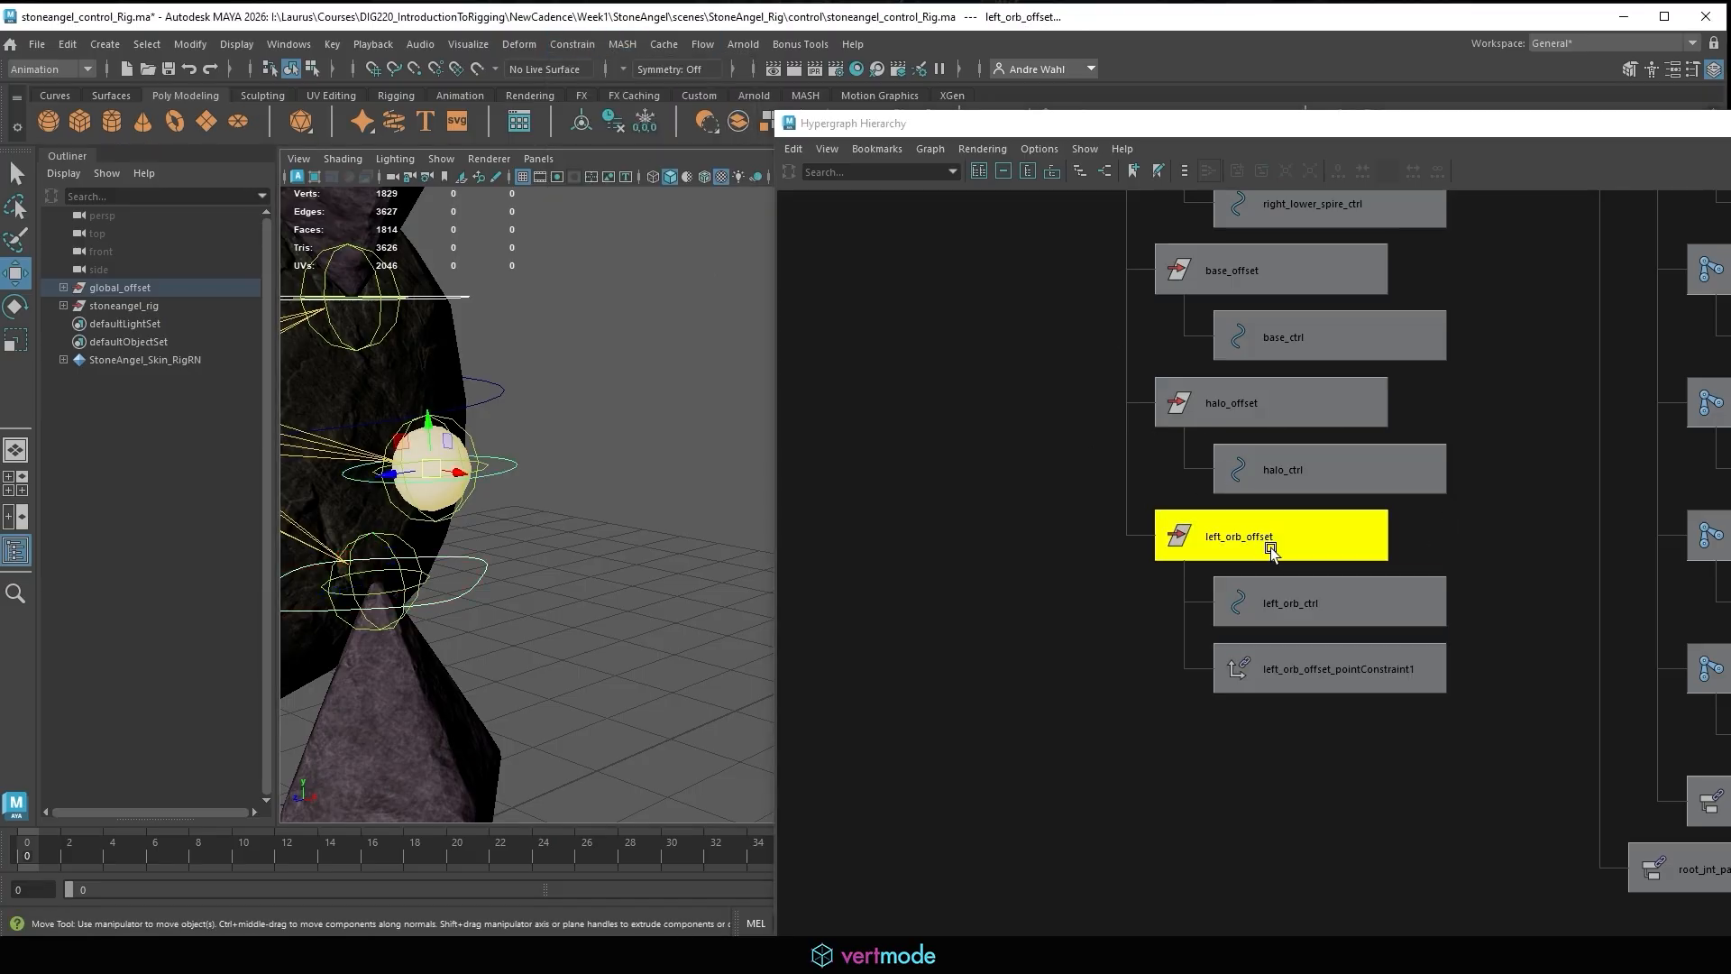
Move left_upper_spire_ctrl to about X 0.747, Y 1.587, Z -0.934 to test the orb, and shift the Hypergraph out of view.
{"action": "key", "text": "a"}
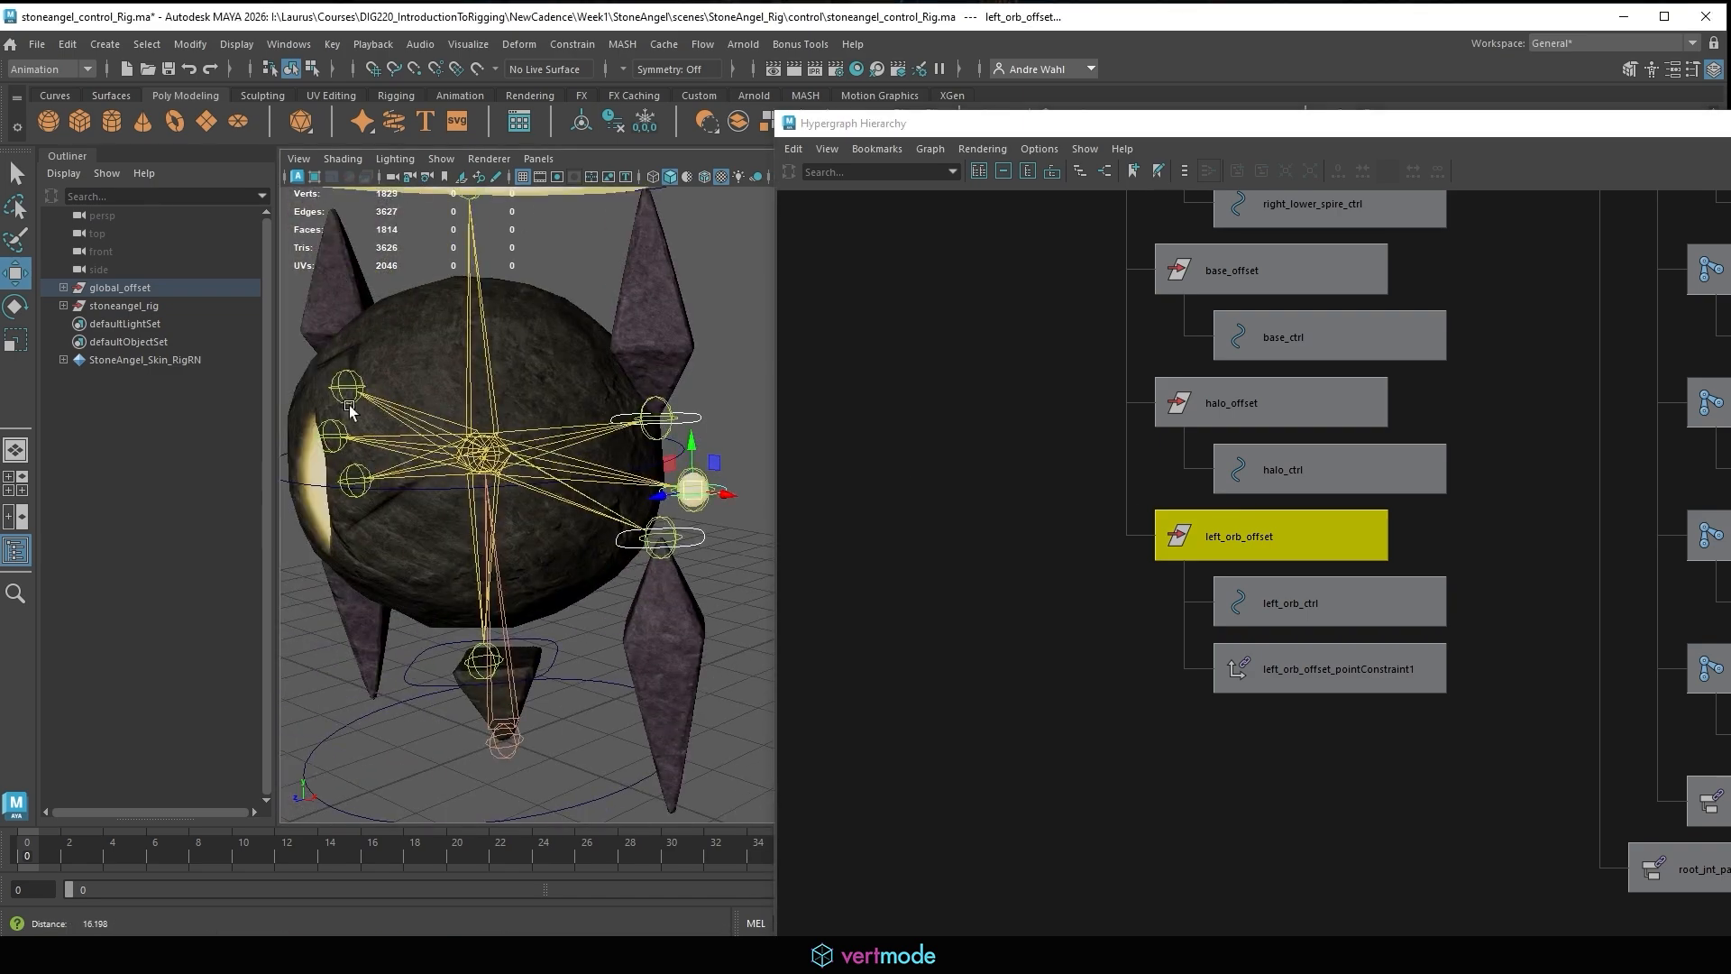
{"action": "middle_click_drag", "start_coordinate": [348, 410], "coordinate": [282, 362], "text": "alt"}
{"action": "left_click", "coordinate": [648, 384]}
{"action": "left_click", "coordinate": [629, 369]}
{"action": "middle_click_drag", "start_coordinate": [630, 371], "coordinate": [693, 496], "text": "alt"}
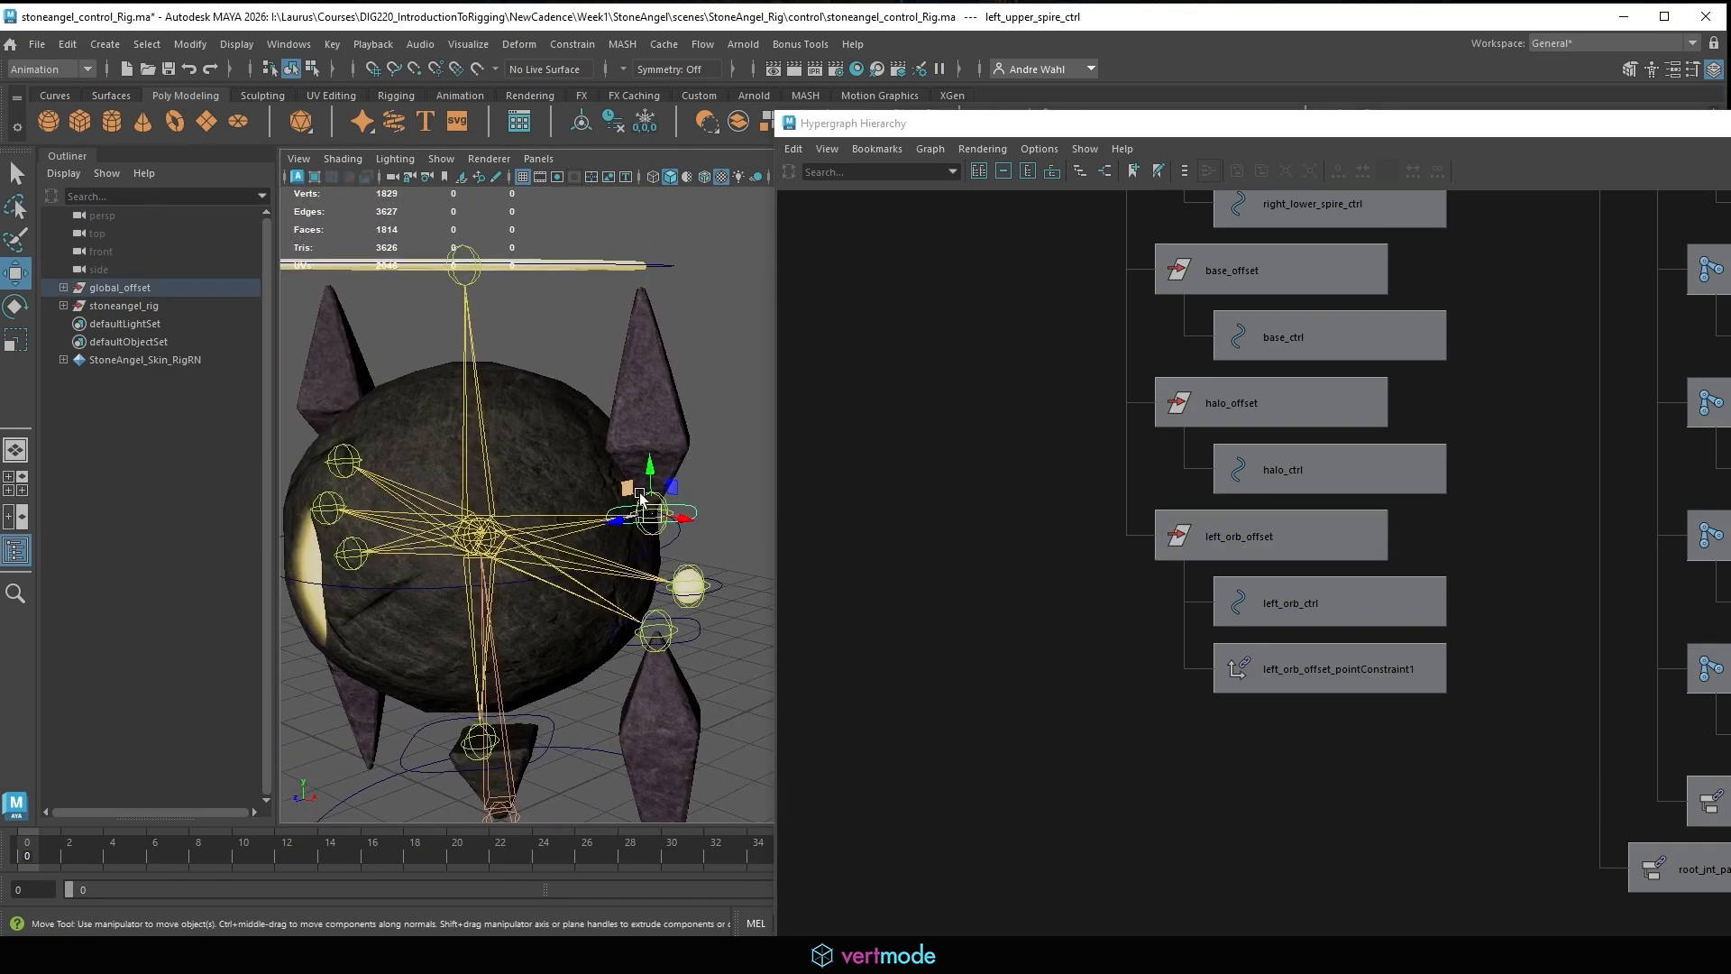
{"action": "left_click_drag", "start_coordinate": [641, 497], "coordinate": [758, 371]}
{"action": "left_click_drag", "start_coordinate": [1240, 125], "coordinate": [1730, 126]}
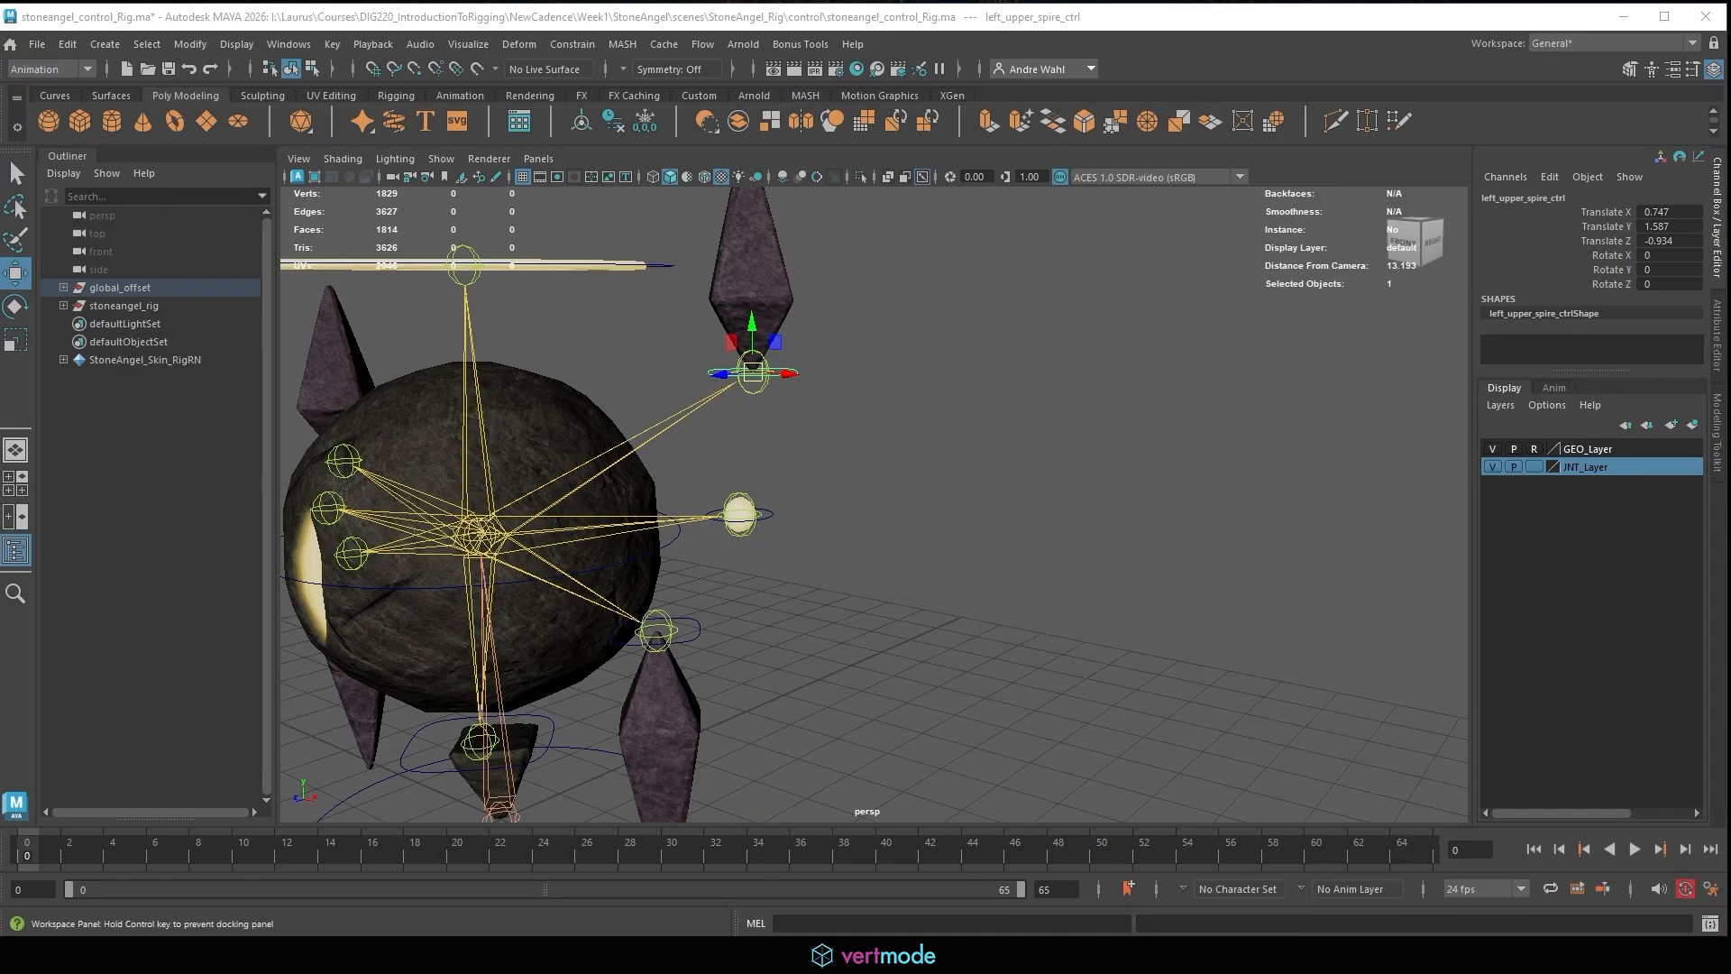
Move left_orb_ctrl to about X 0.77, Y -1.712, Z 0.061 independently, and lower left_upper_spire_ctrl to test the combined motion.
{"action": "left_click", "coordinate": [773, 522]}
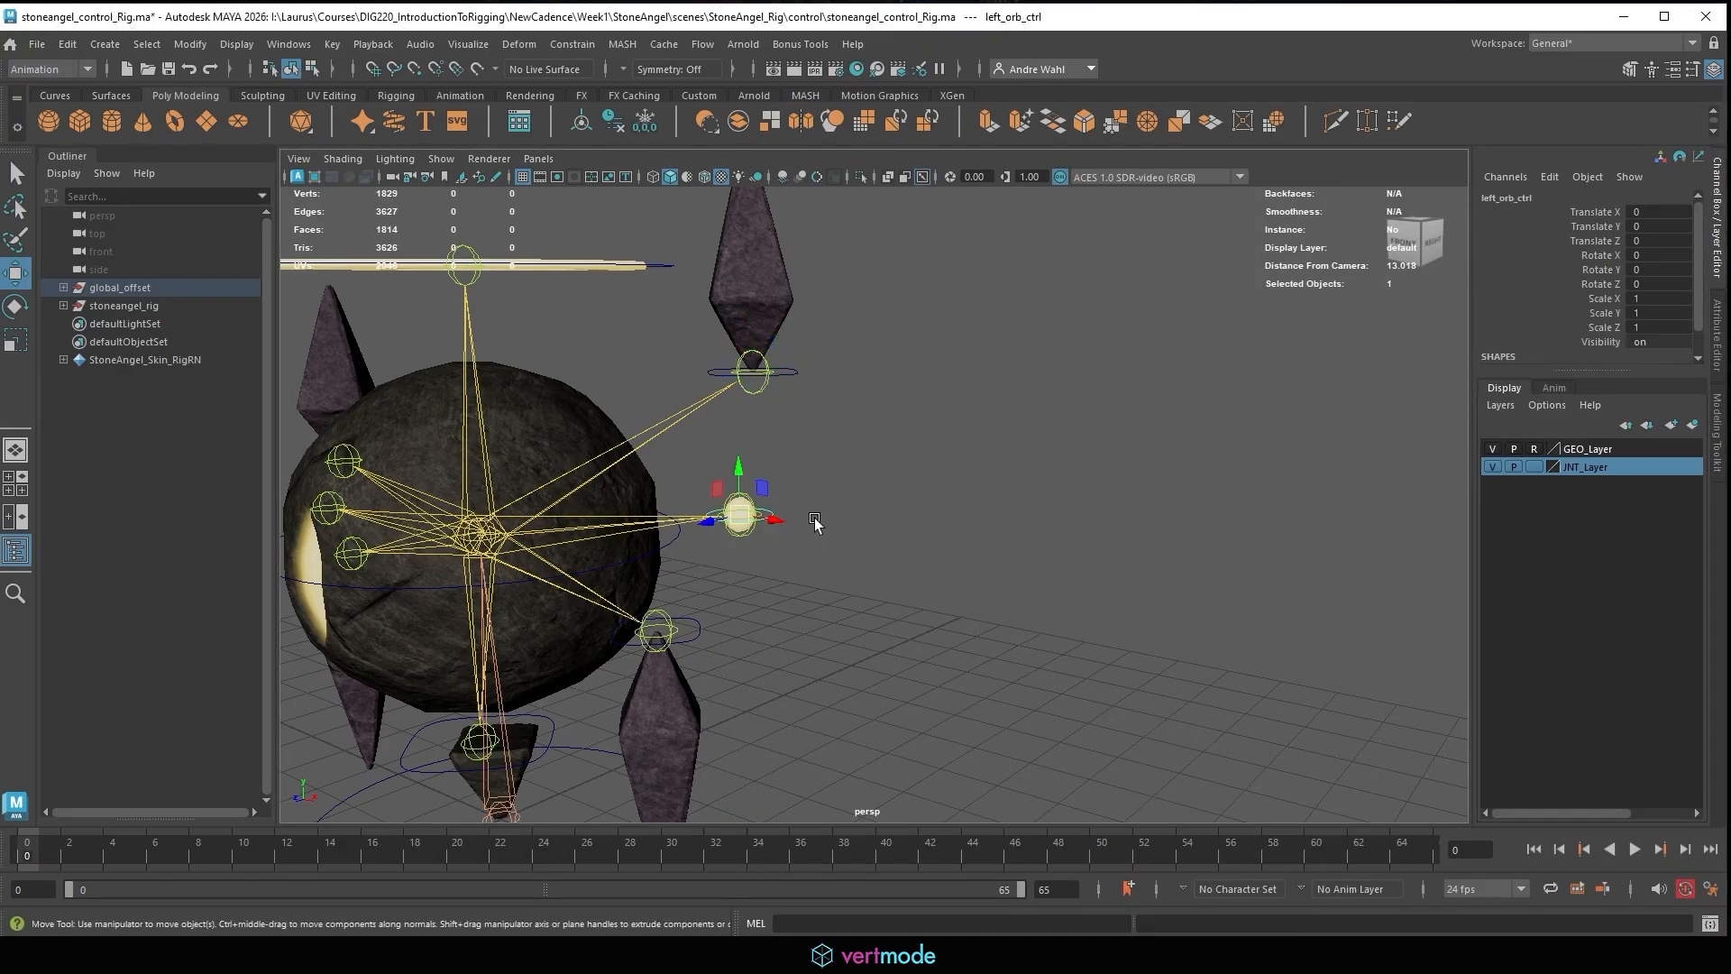
{"action": "left_click_drag", "start_coordinate": [814, 523], "coordinate": [926, 501], "text": "alt"}
{"action": "left_click_drag", "start_coordinate": [973, 383], "coordinate": [1034, 534]}
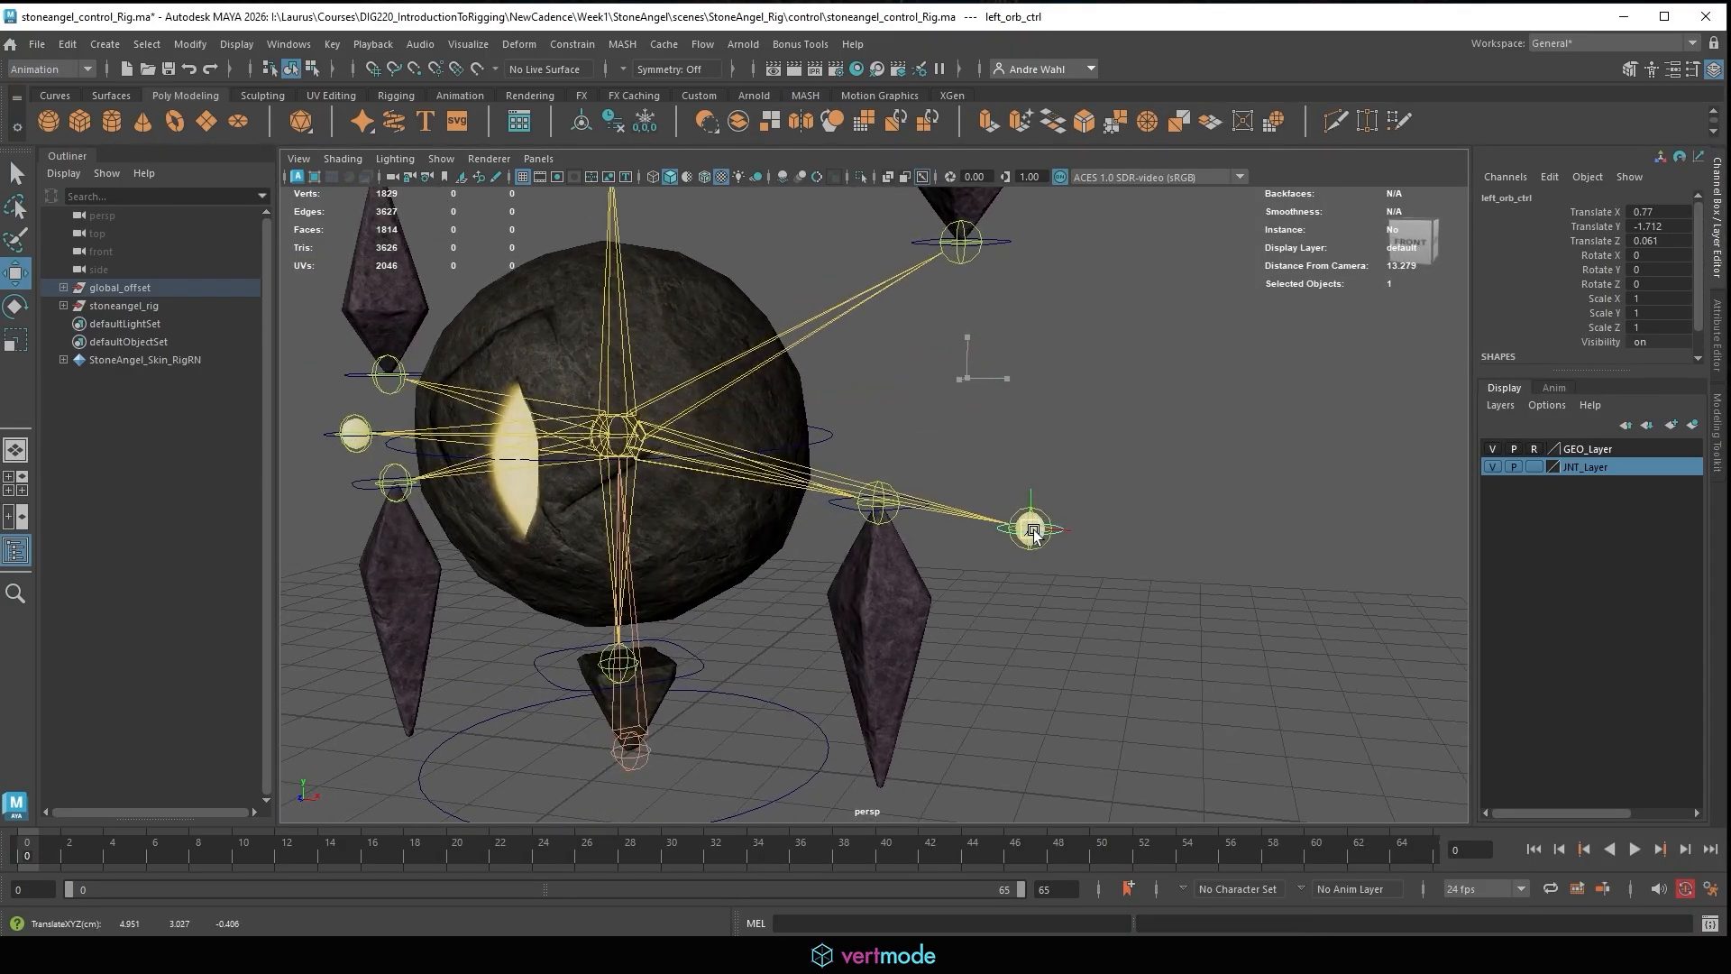
{"action": "left_click", "coordinate": [1003, 241]}
{"action": "left_click_drag", "start_coordinate": [962, 240], "coordinate": [958, 376]}
Move left_orb_ctrl to about X -1.438, Y 0.205, Z 0.363, and raise left_upper_spire_ctrl to about X 0.719, Y 1.525, Z -0.916.
{"action": "left_click", "coordinate": [1057, 600]}
{"action": "left_click_drag", "start_coordinate": [1020, 613], "coordinate": [835, 433]}
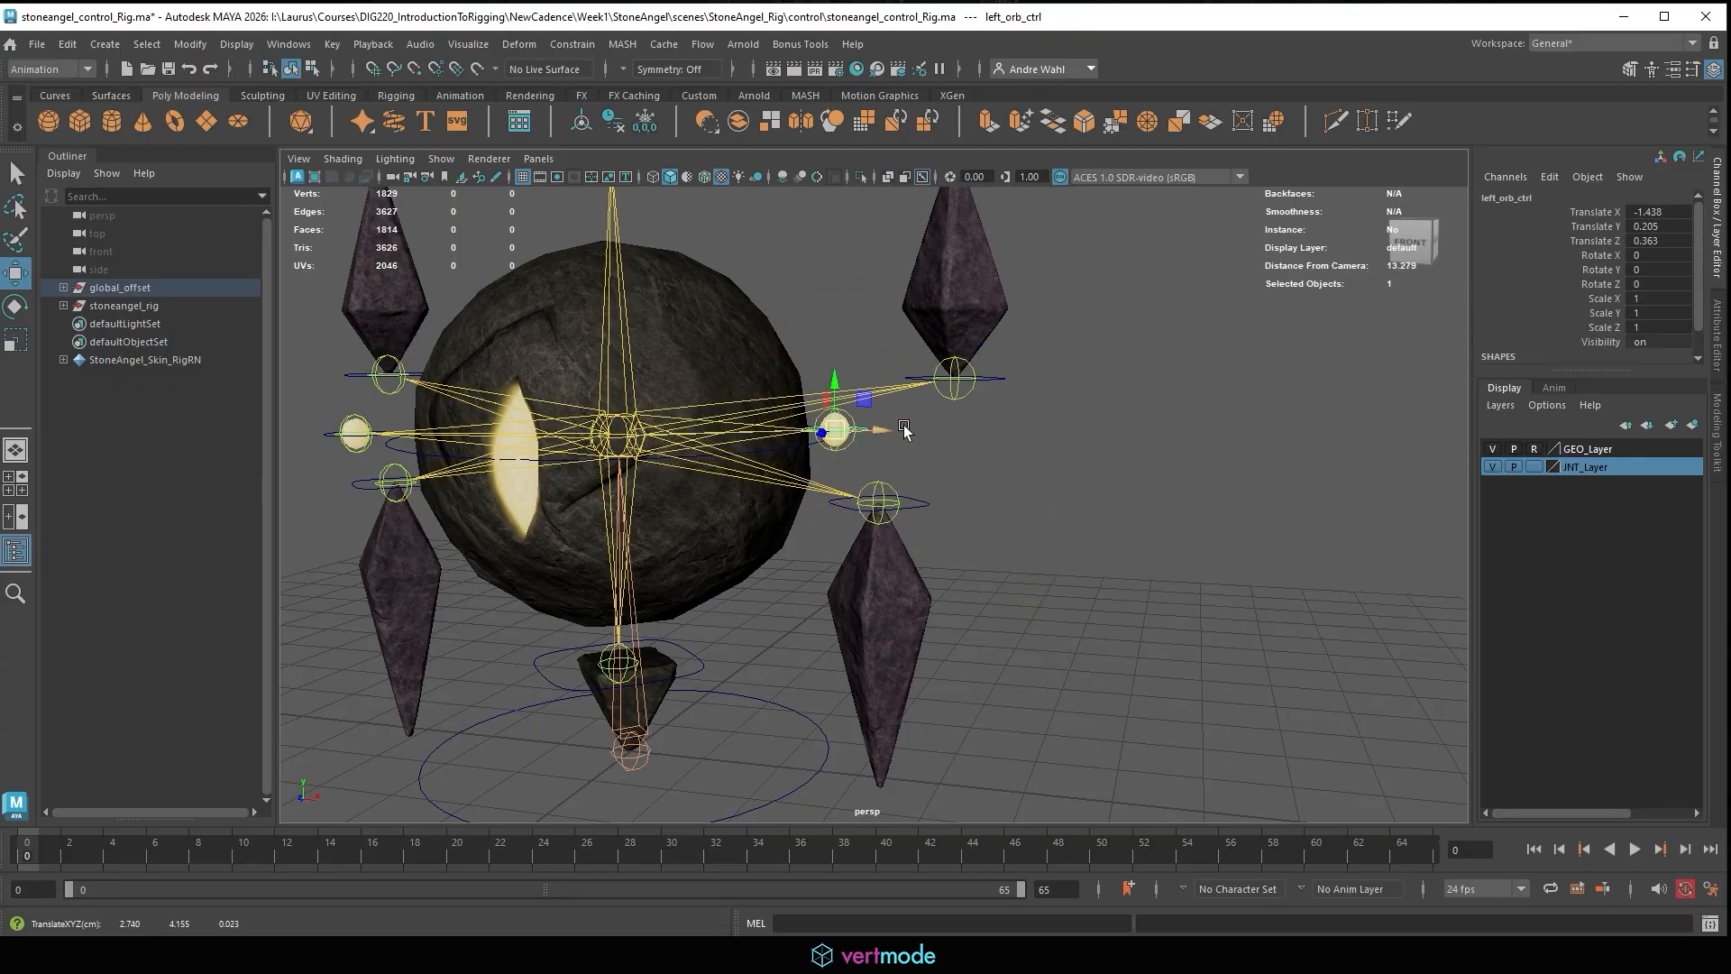
{"action": "left_click", "coordinate": [961, 381]}
{"action": "left_click_drag", "start_coordinate": [964, 381], "coordinate": [941, 218]}
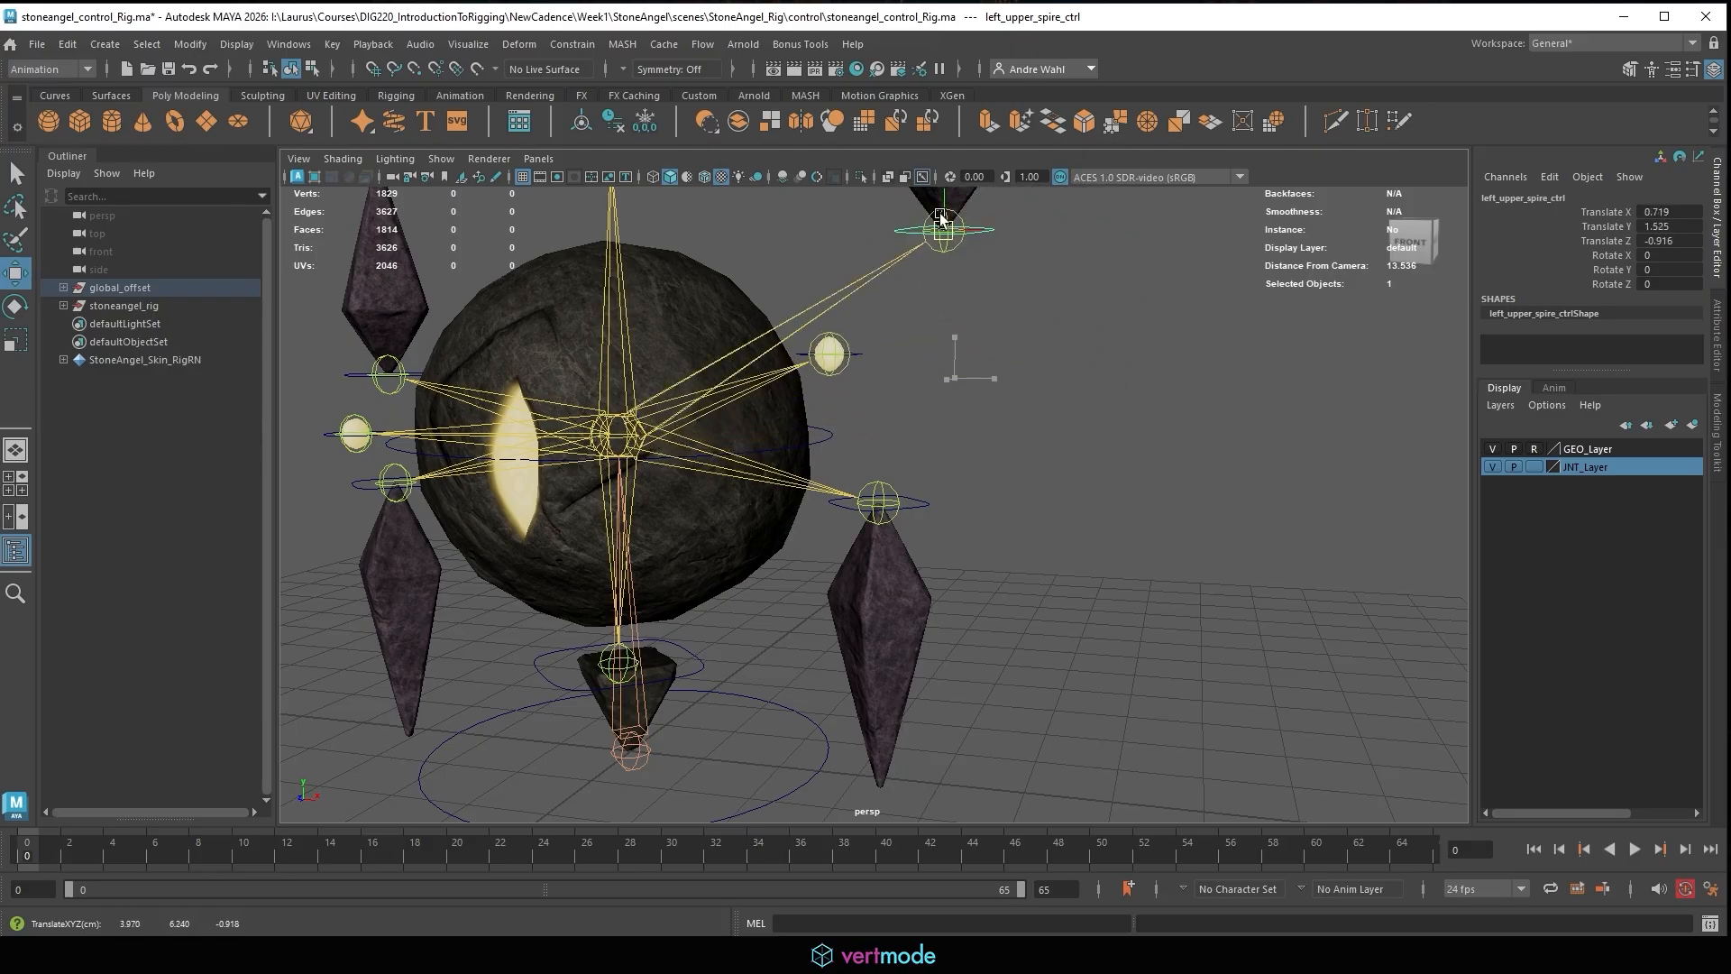
Select left_orb_ctrl on the Stone Angel rig and move it independently of the spire controls.
{"action": "left_click", "coordinate": [854, 350]}
{"action": "left_click_drag", "start_coordinate": [827, 350], "coordinate": [966, 426]}
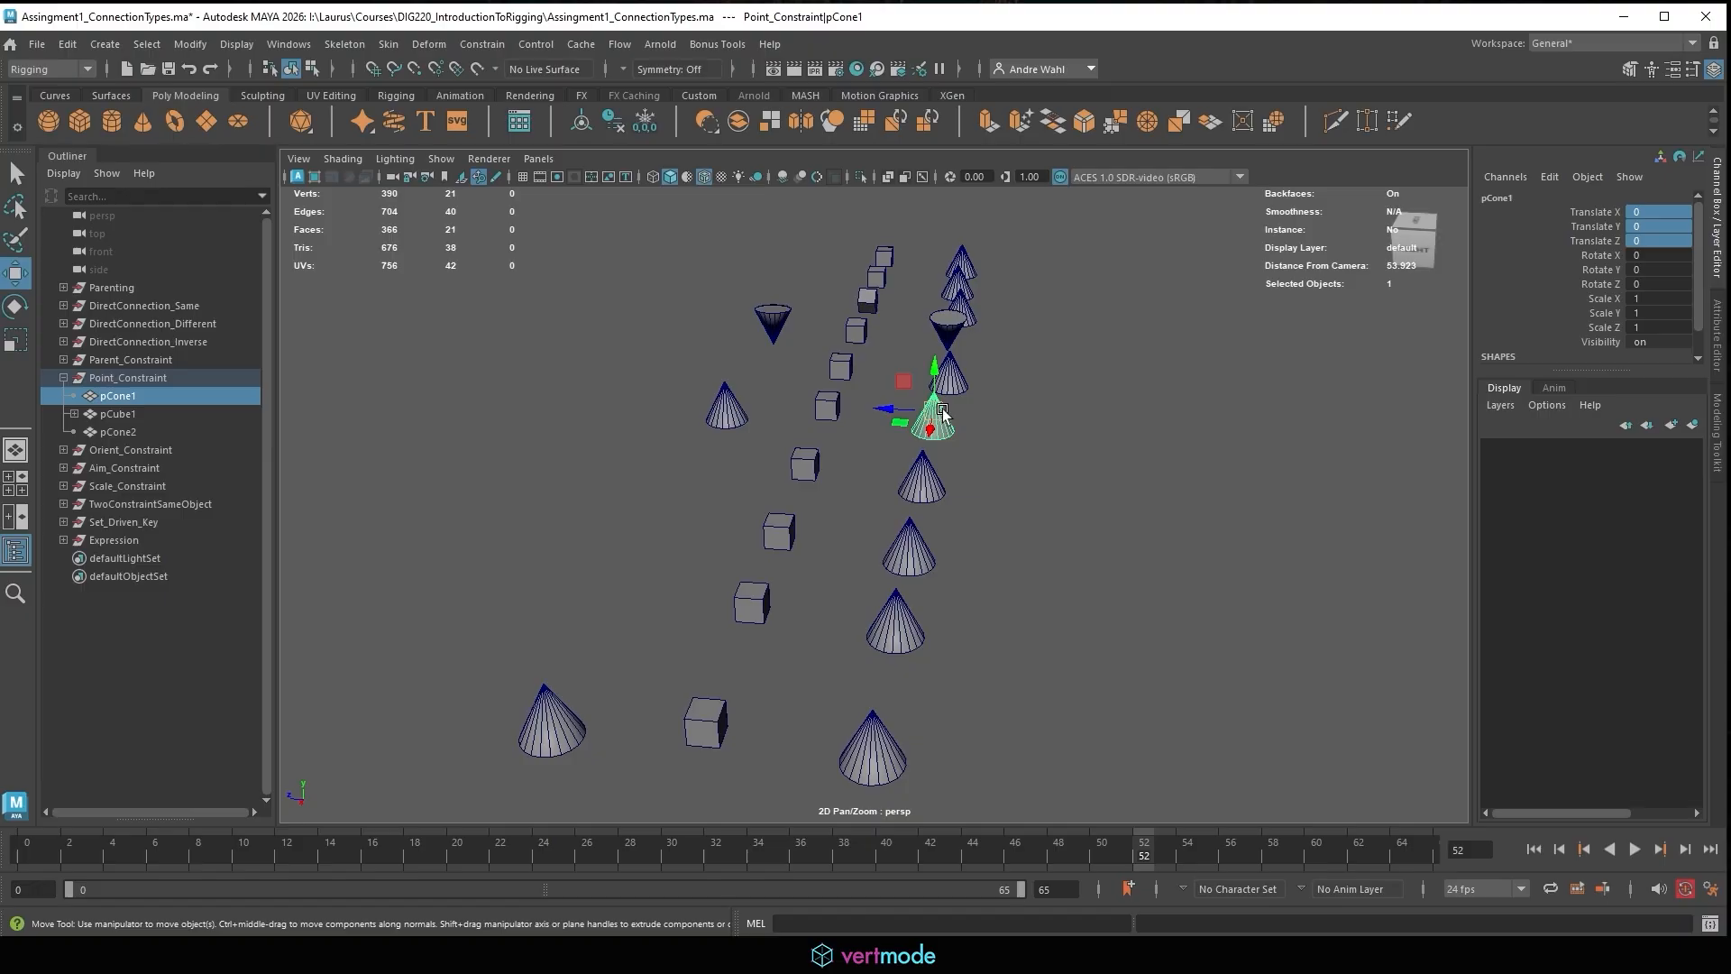
Return to the Assingment1_ConnectionTypes scene and move Point_Constraint's pCone1 to about X -0.302, Y 0.257, Z -1.278.
{"action": "mouse_move", "coordinate": [942, 412]}
{"action": "left_mouse_down"}
{"action": "mouse_move", "coordinate": [840, 293]}
{"action": "mouse_move", "coordinate": [556, 354]}
{"action": "mouse_move", "coordinate": [996, 467]}
{"action": "mouse_move", "coordinate": [949, 402]}
{"action": "left_mouse_up"}
{"action": "left_click", "coordinate": [707, 259]}
{"action": "left_click", "coordinate": [836, 308]}
Try to orient constrain the Orient_Constraint group's pCone1 to its pCube1 with the stored options, and undo it.
{"action": "left_click_drag", "start_coordinate": [973, 416], "coordinate": [1034, 466], "text": "alt"}
{"action": "middle_click_drag", "start_coordinate": [1034, 466], "coordinate": [981, 420], "text": "alt"}
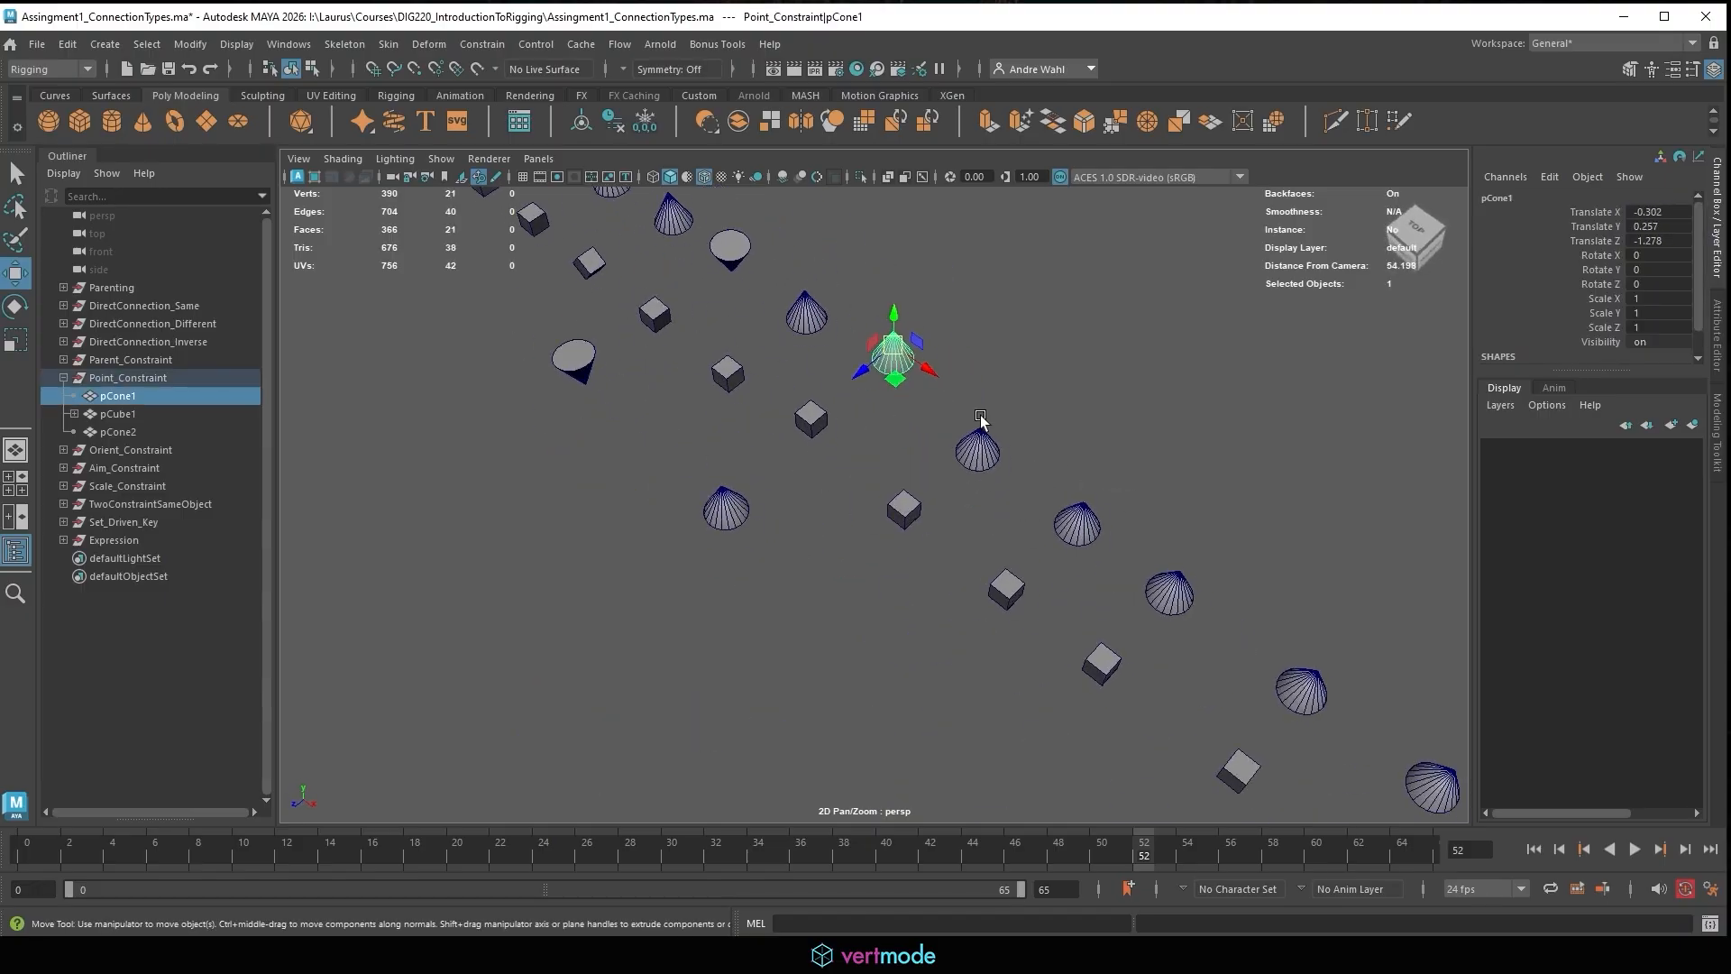
{"action": "left_click", "coordinate": [904, 510]}
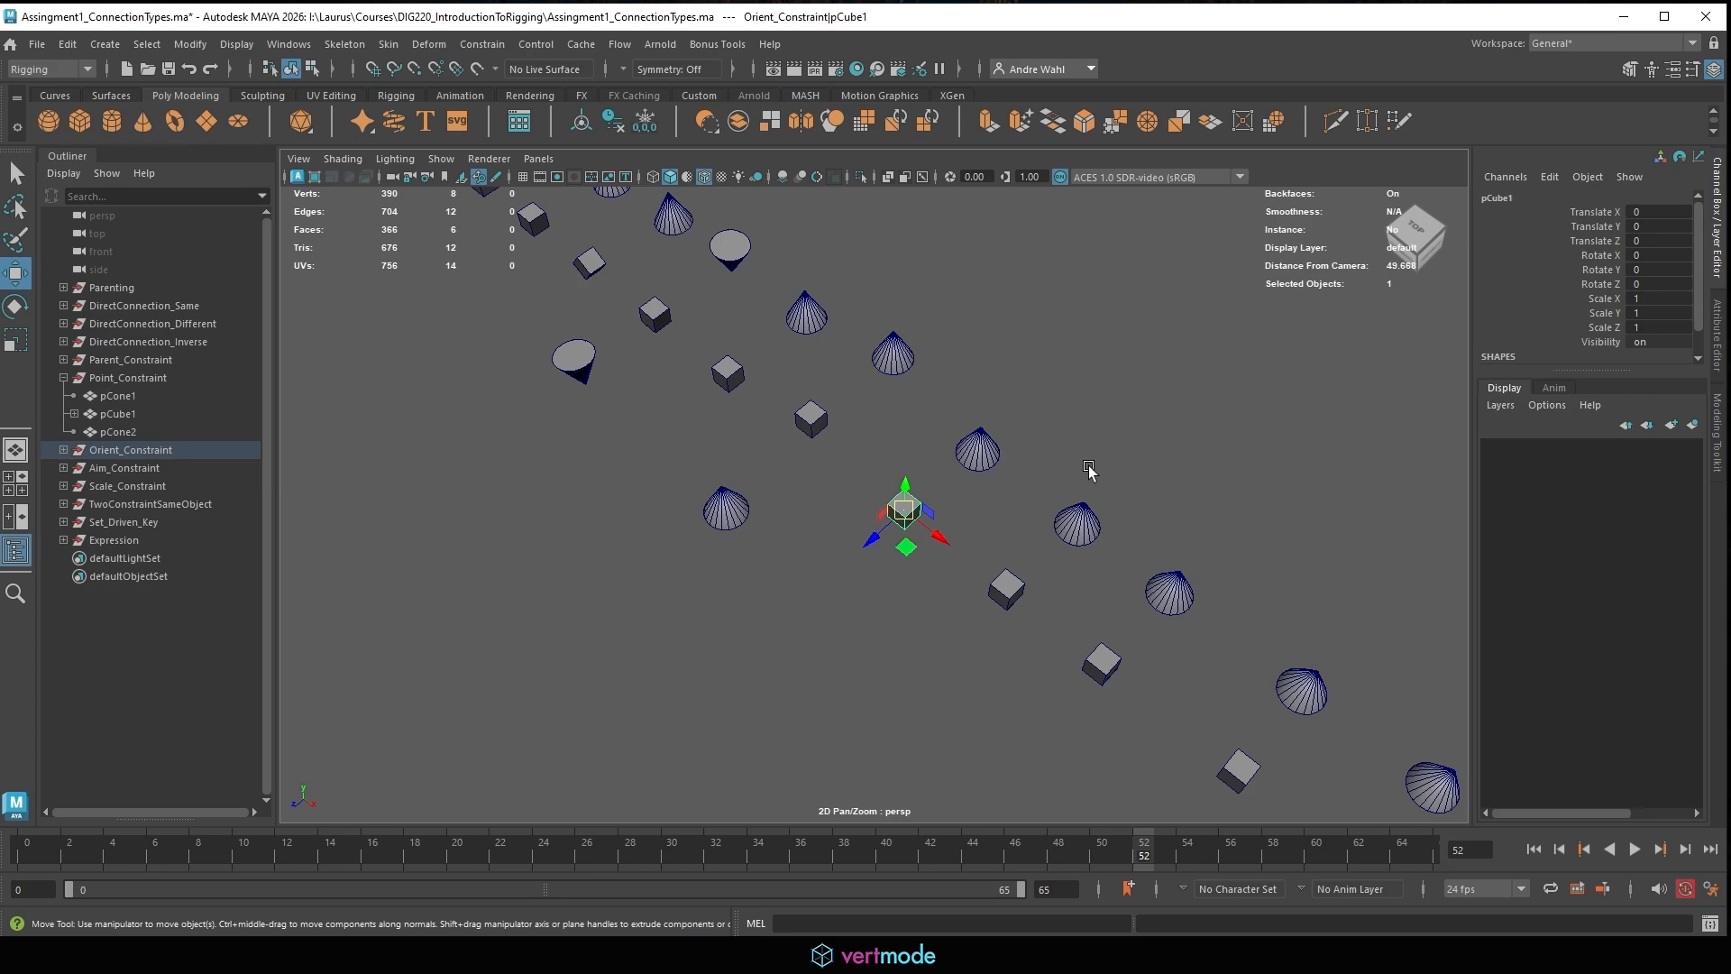
{"action": "left_click", "coordinate": [129, 451]}
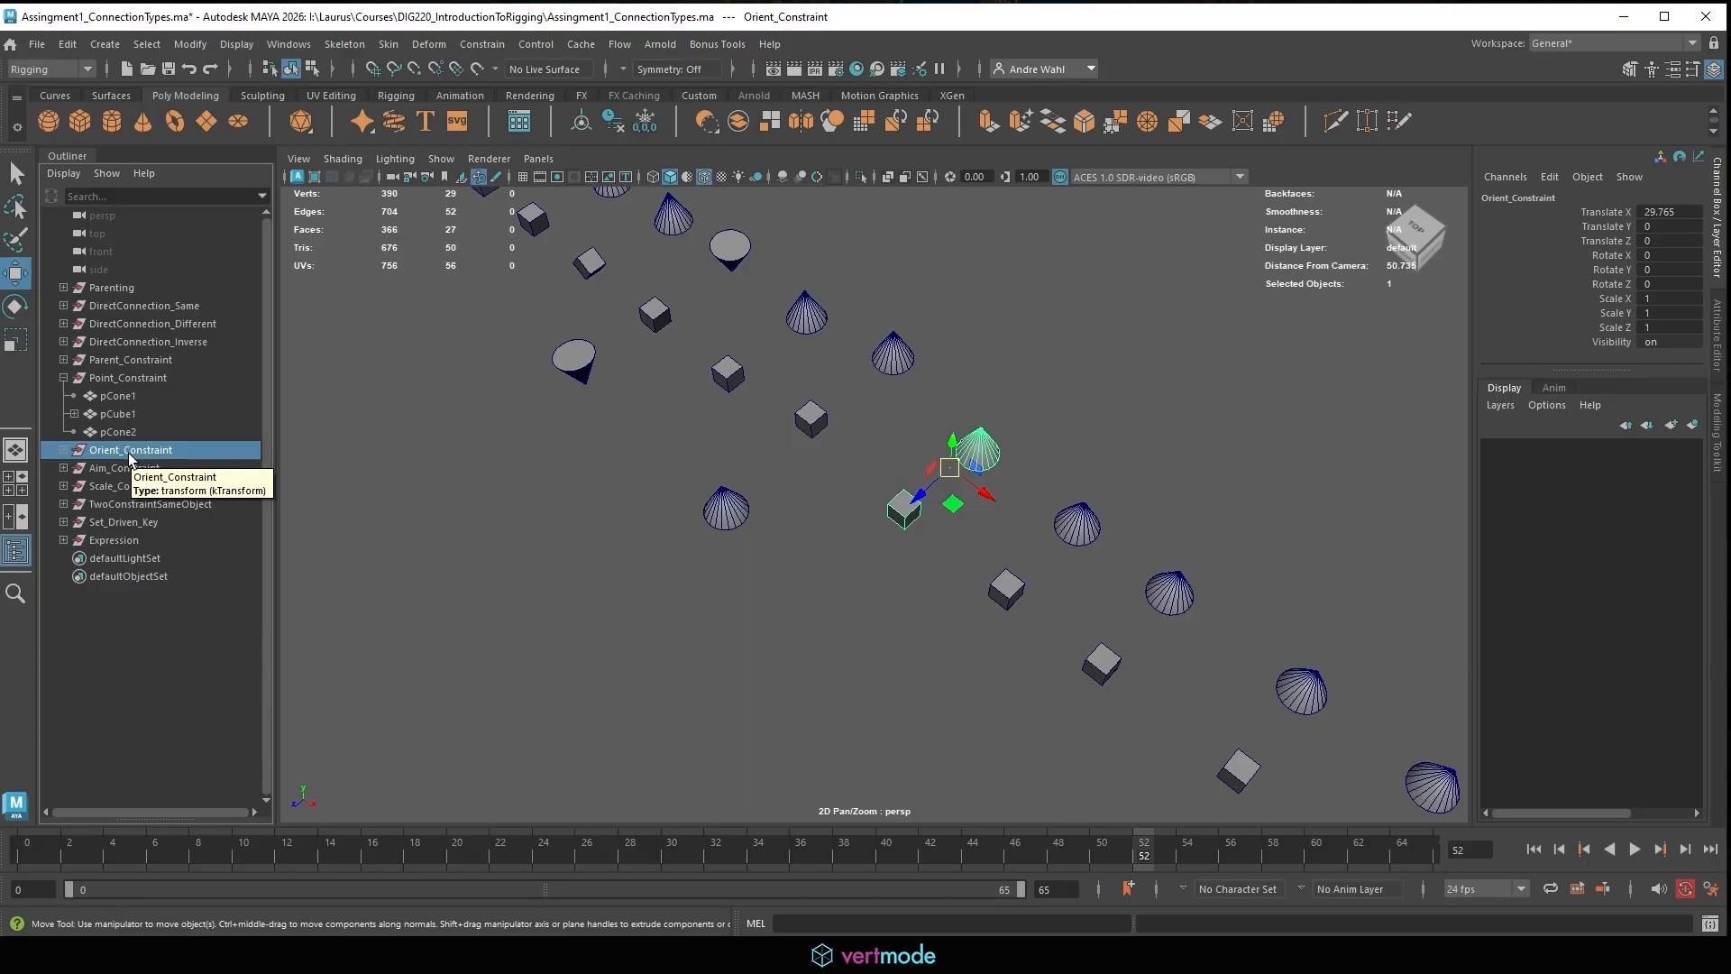
{"action": "left_click", "coordinate": [1074, 424]}
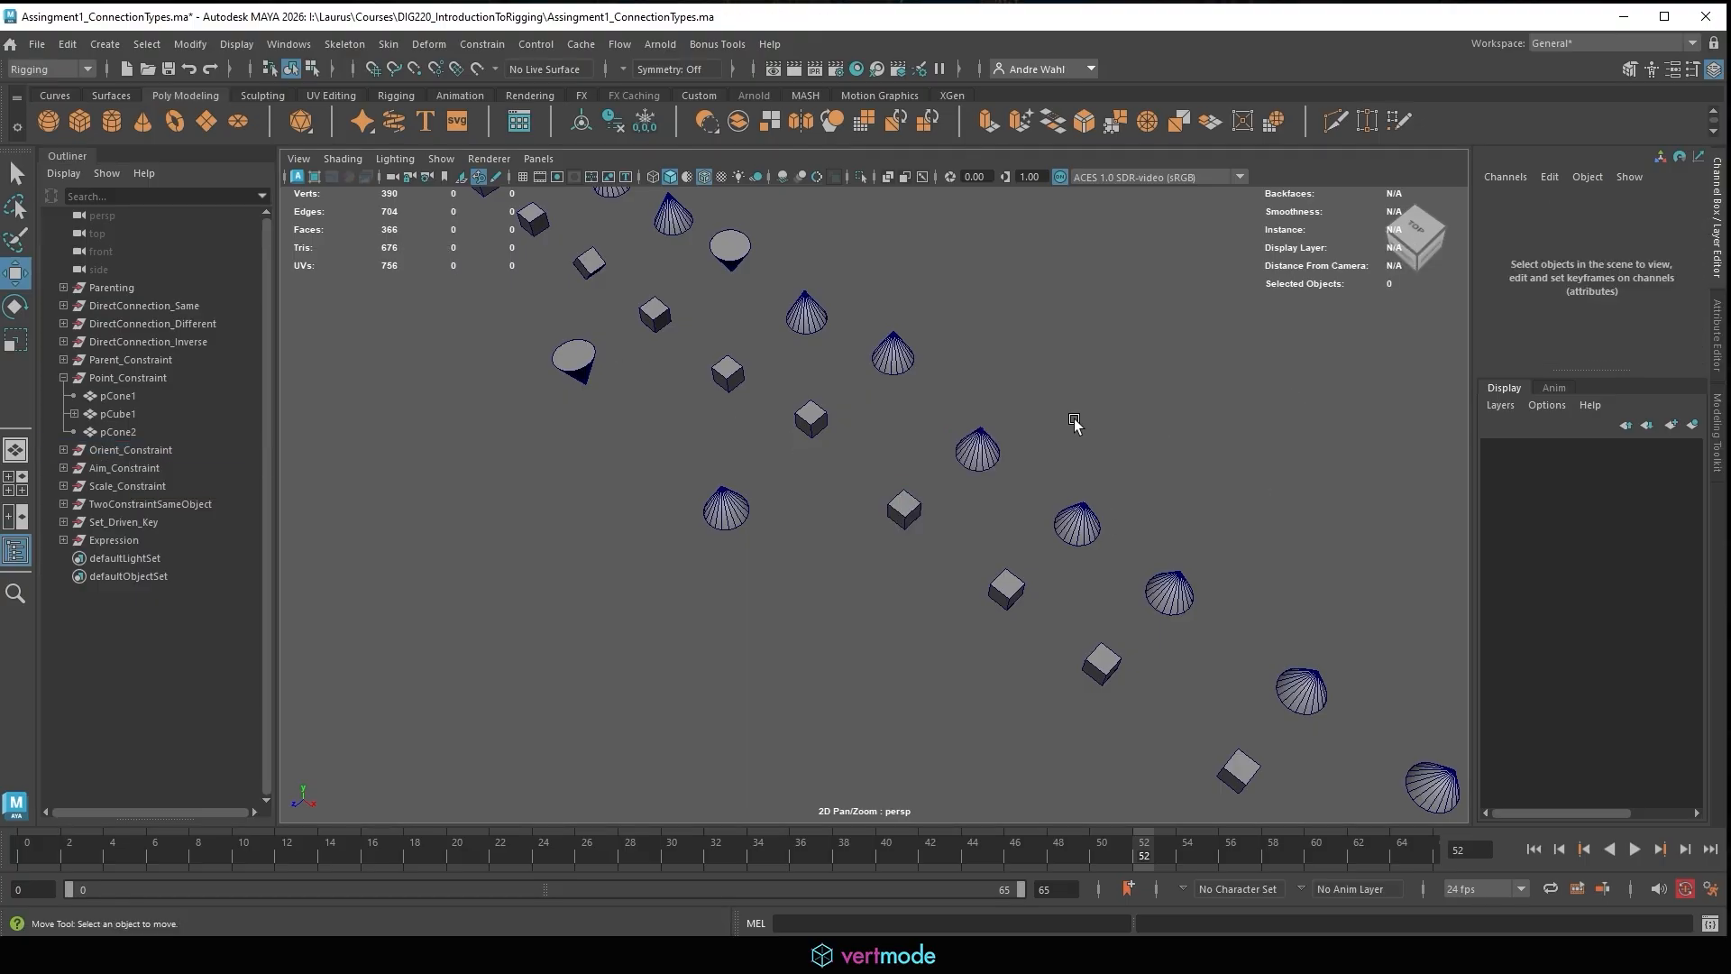
{"action": "left_click", "coordinate": [900, 511]}
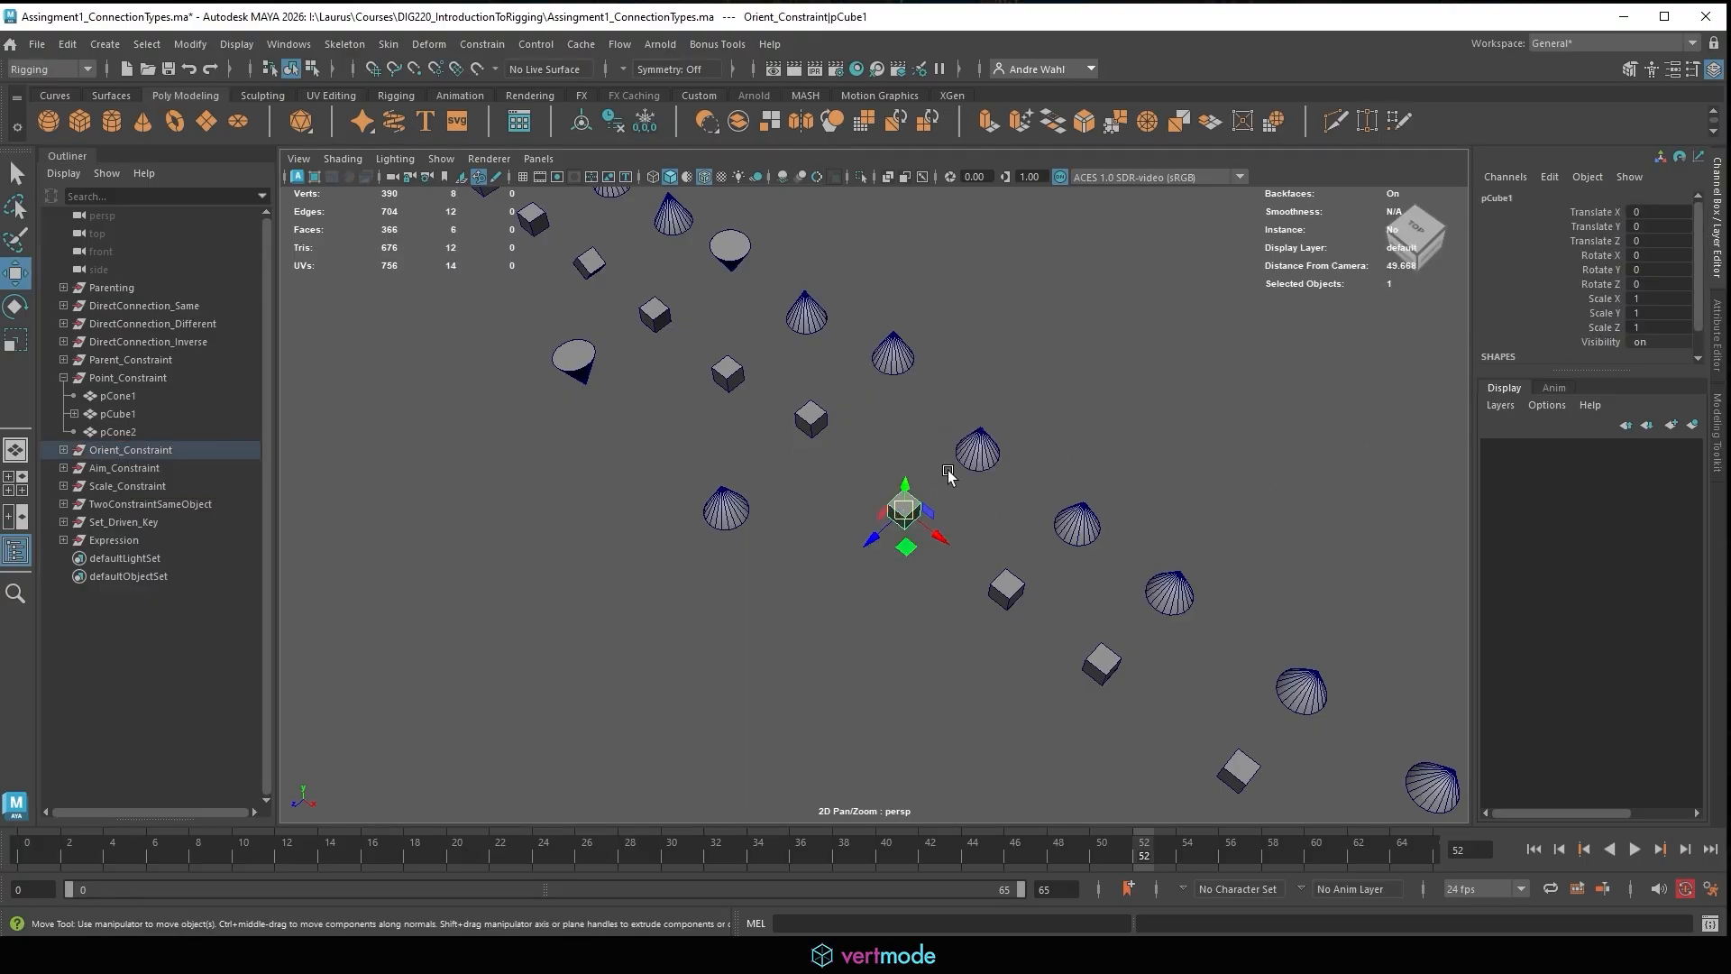
{"action": "left_click", "coordinate": [978, 452], "text": "shift"}
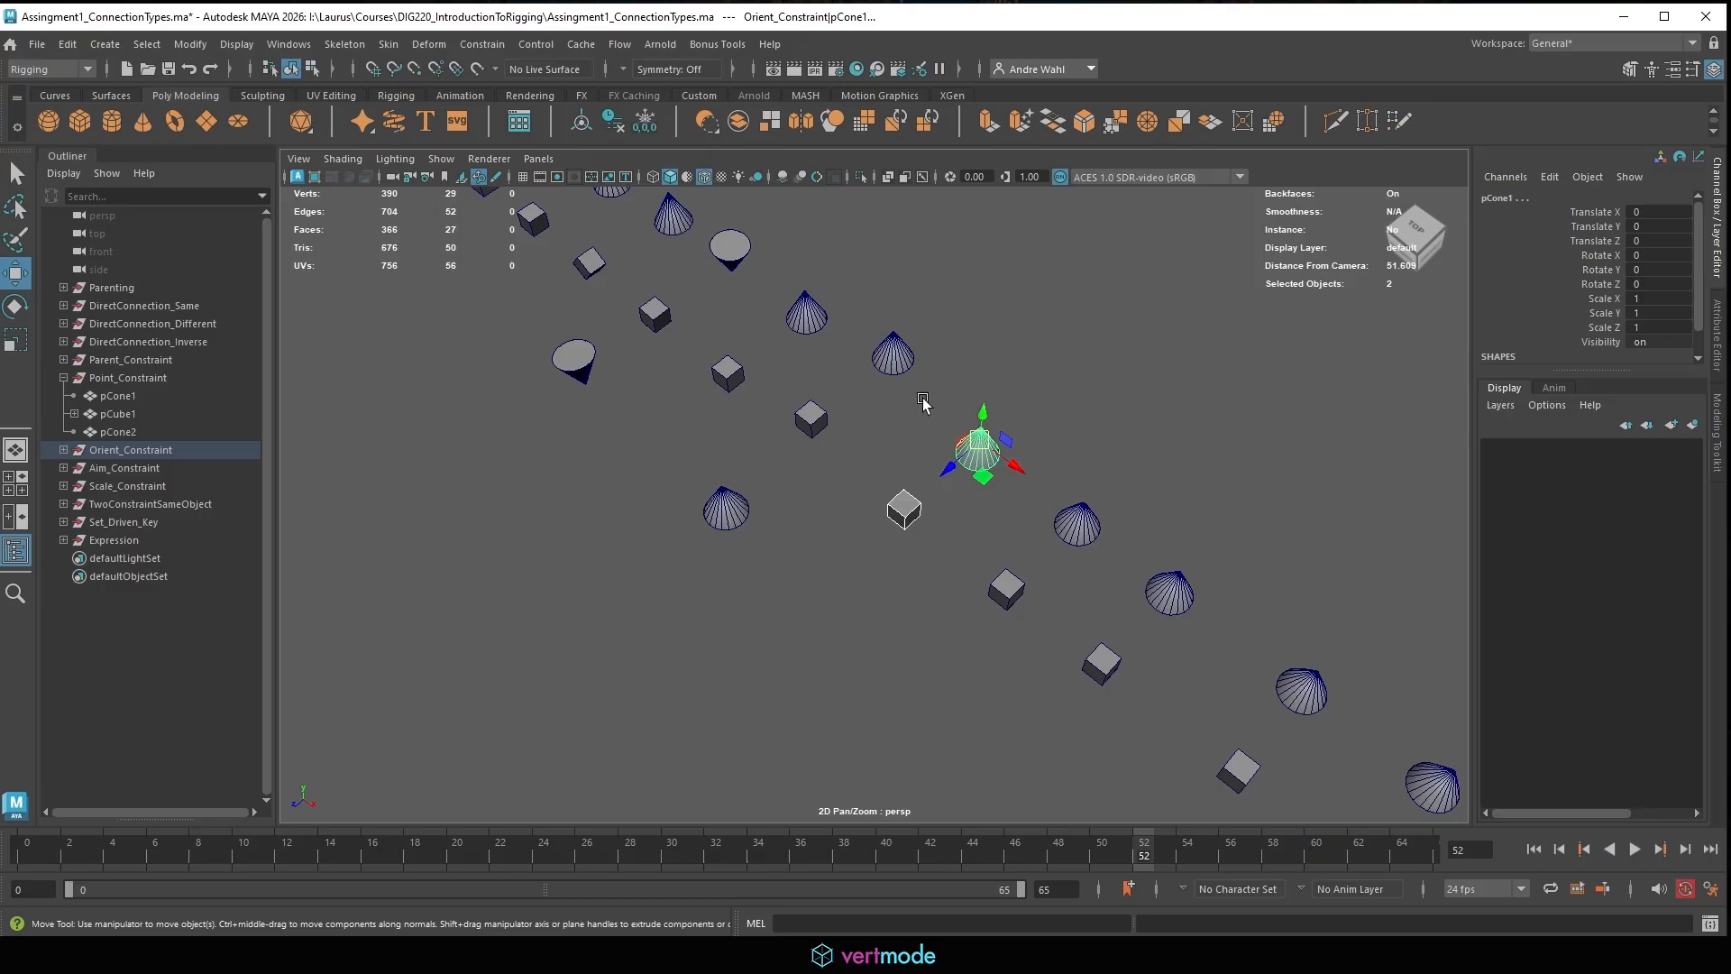
{"action": "left_click", "coordinate": [481, 44]}
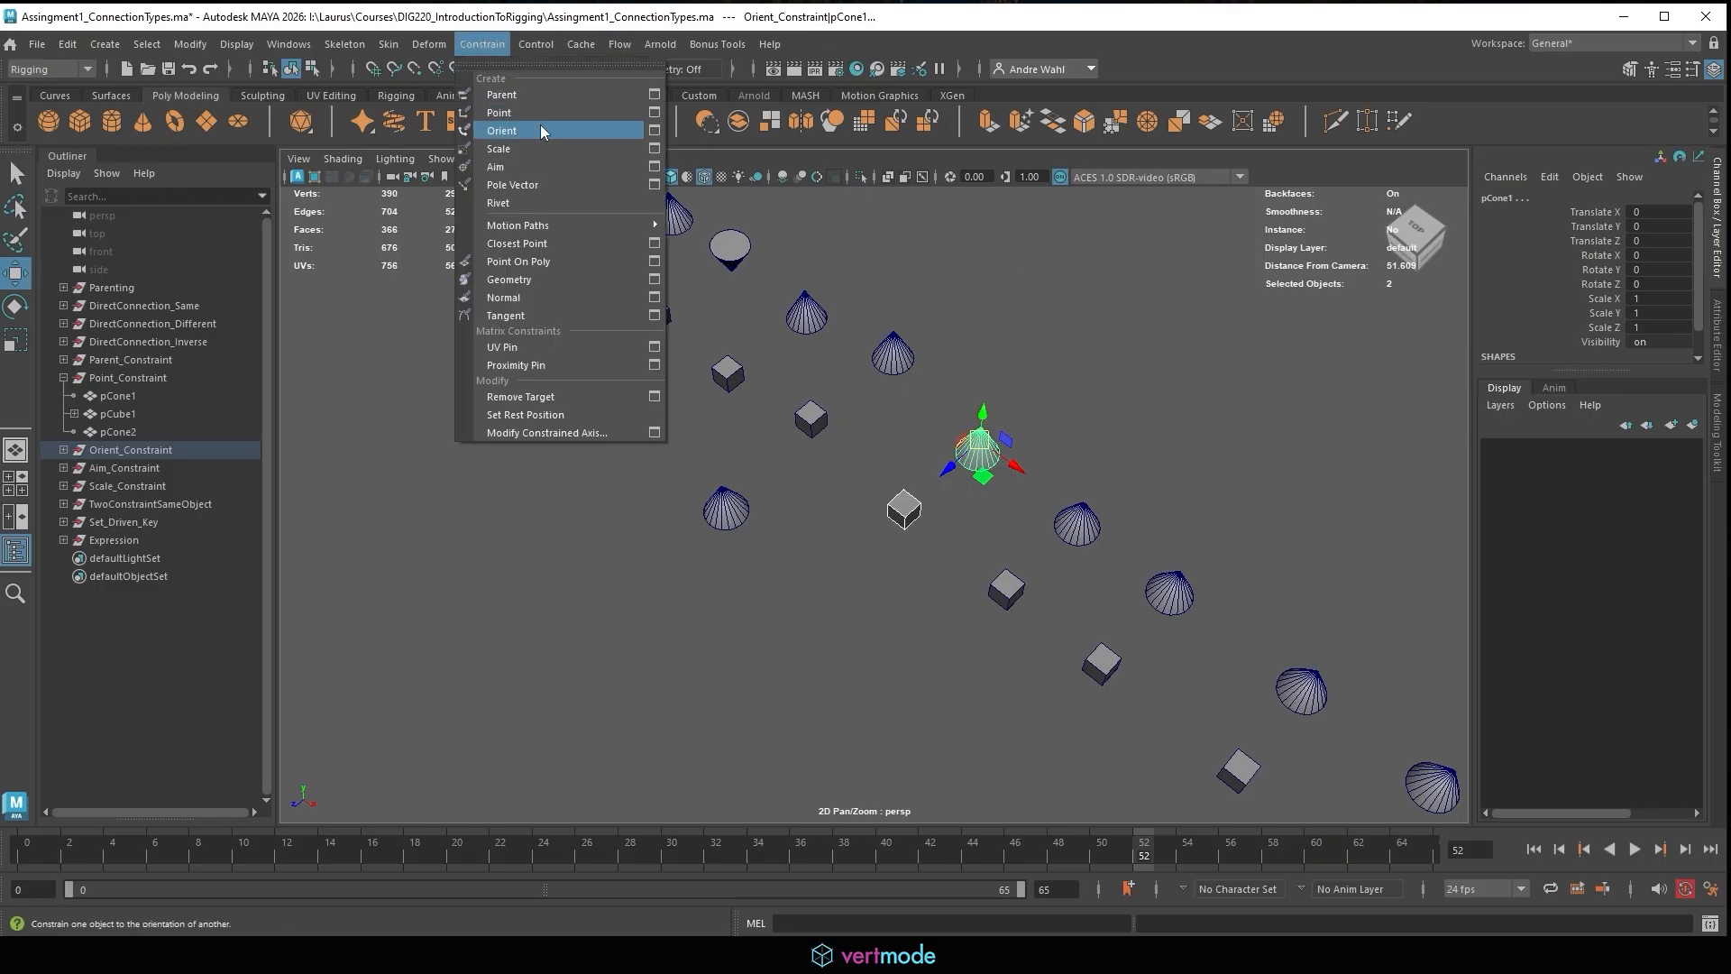
{"action": "left_click", "coordinate": [541, 130]}
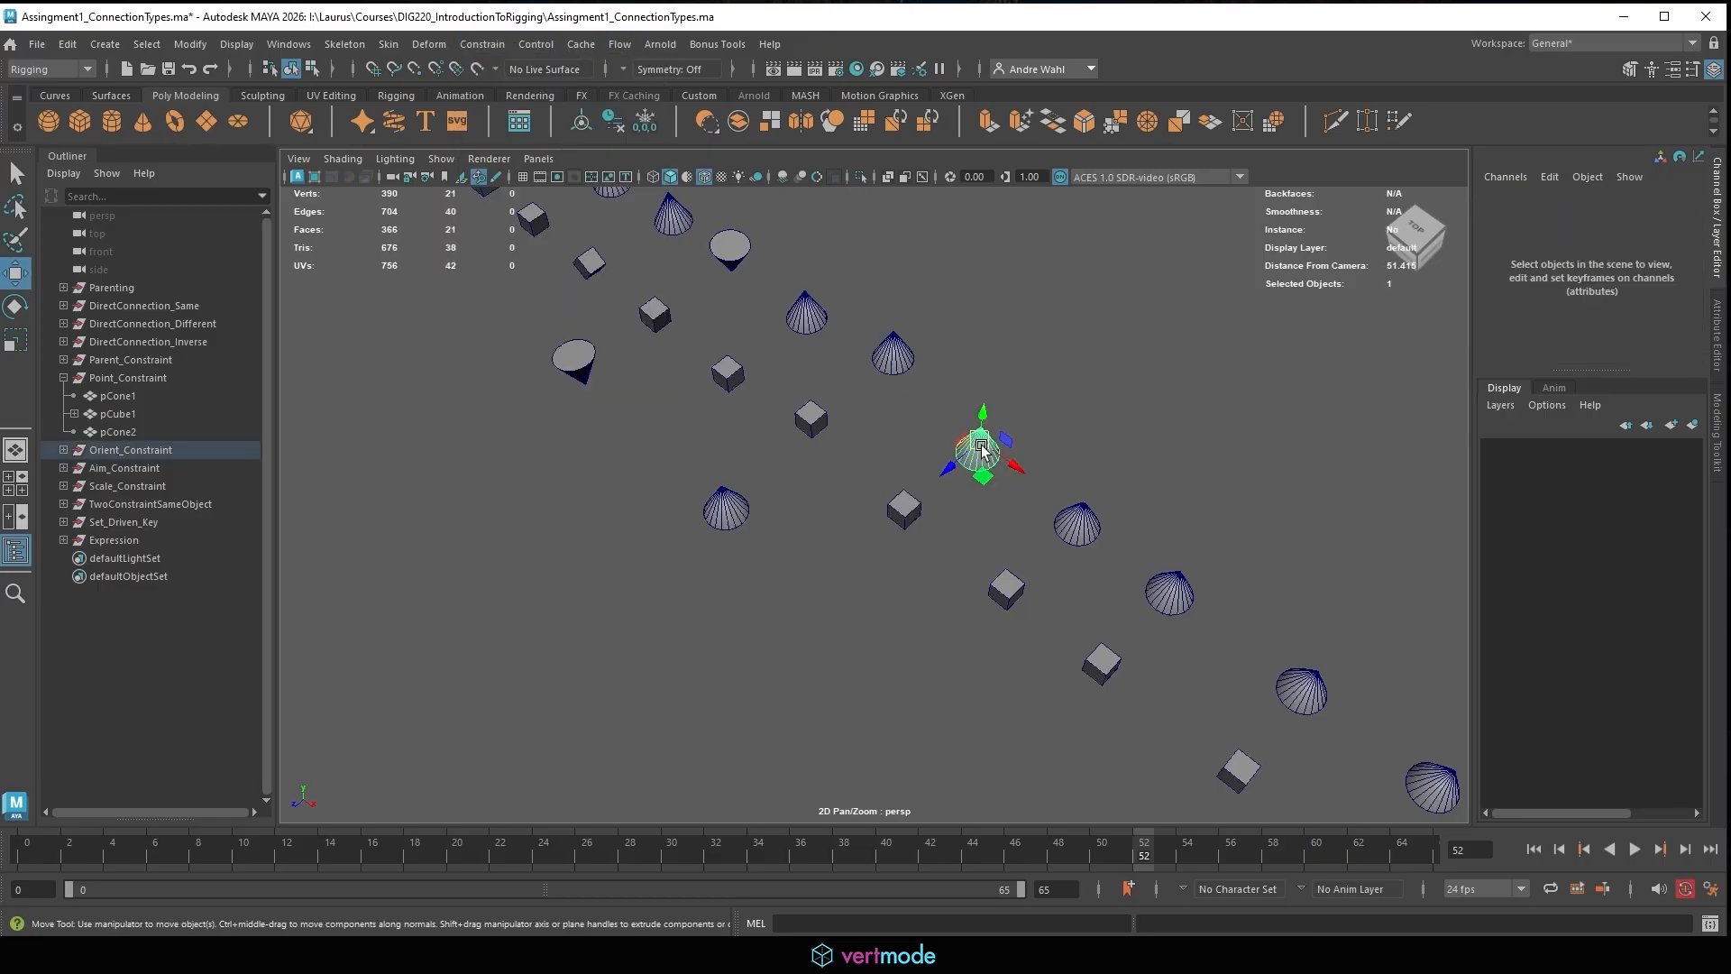
{"action": "middle_click_drag", "start_coordinate": [969, 423], "coordinate": [825, 483], "text": "alt"}
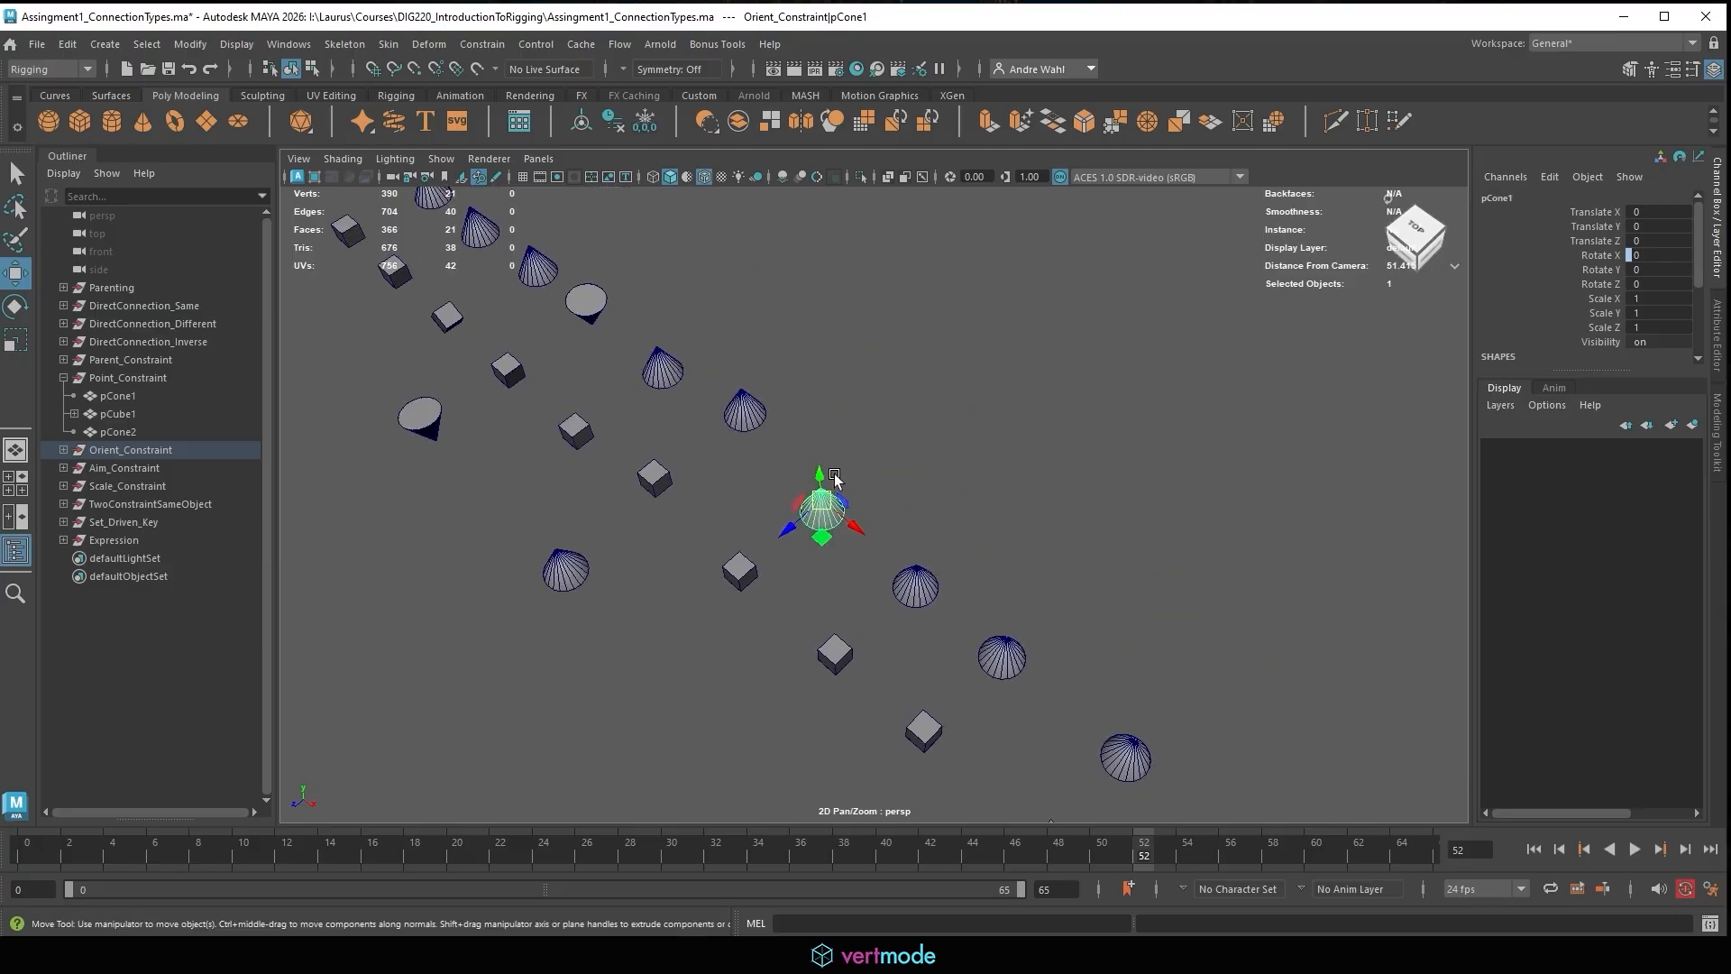
{"action": "left_click", "coordinate": [1361, 329]}
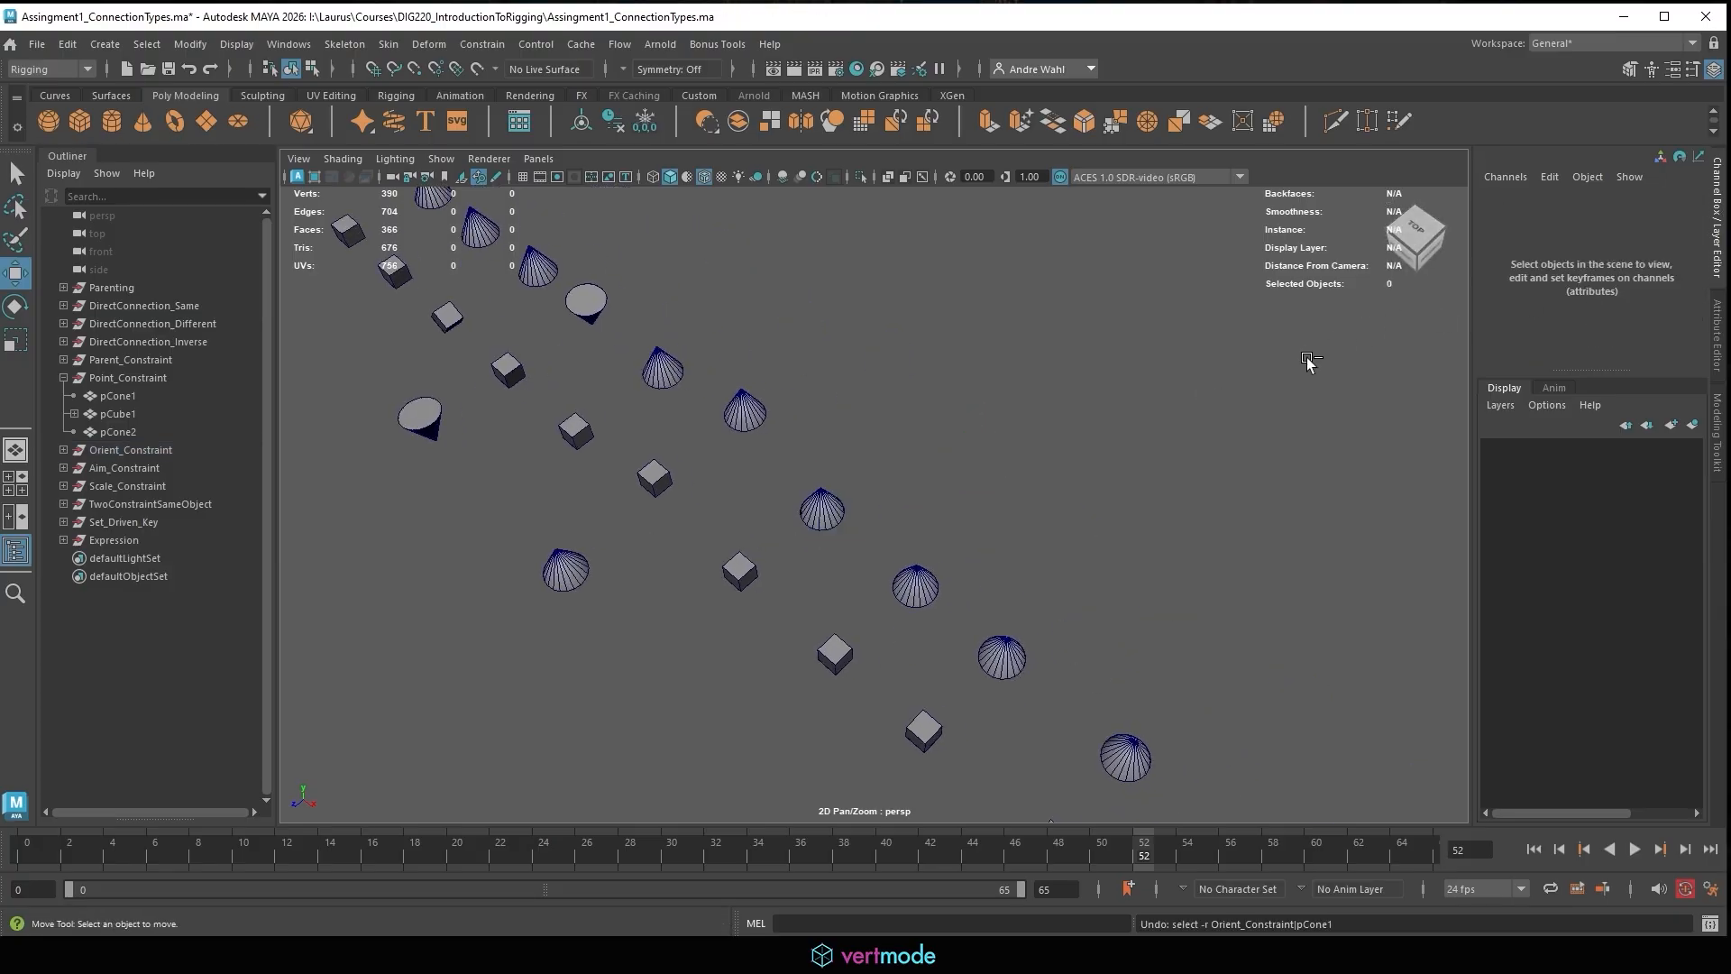
{"action": "key", "text": "ctrl+z"}
Reset the Orient Constraint options to all axes and orient constrain the Orient_Constraint group's pCone1 to its pCube1.
{"action": "left_click", "coordinate": [681, 575]}
{"action": "left_click", "coordinate": [735, 579]}
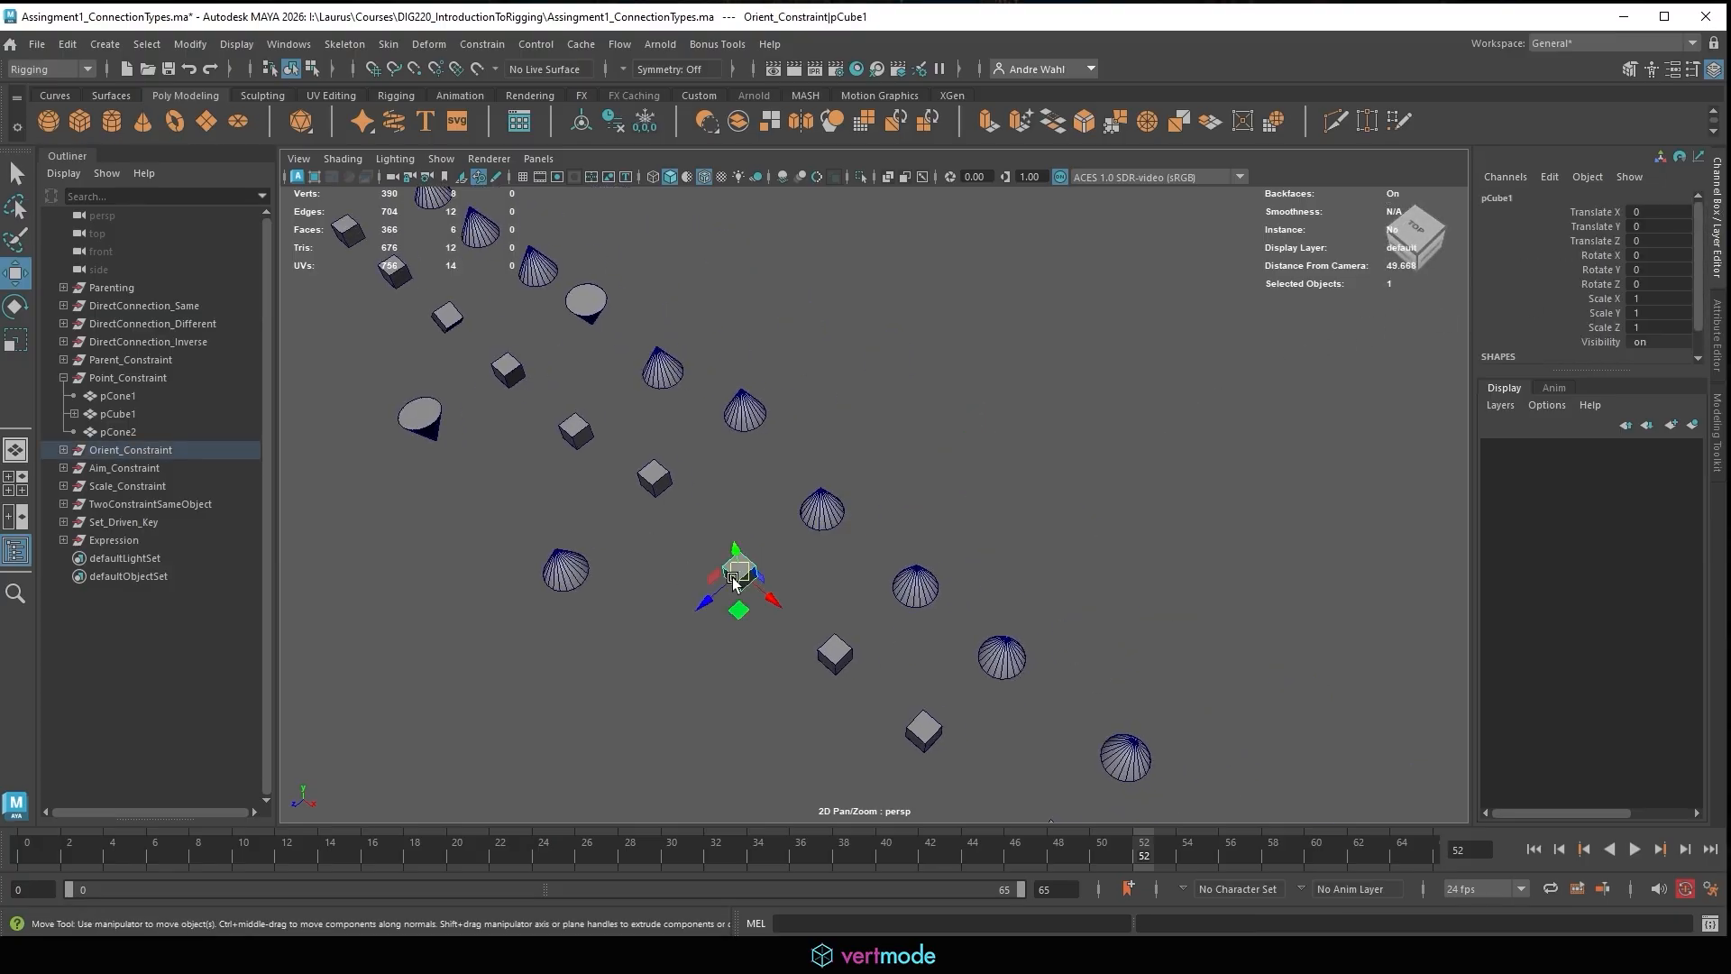
{"action": "left_click", "coordinate": [824, 505], "text": "shift"}
{"action": "left_click", "coordinate": [482, 44]}
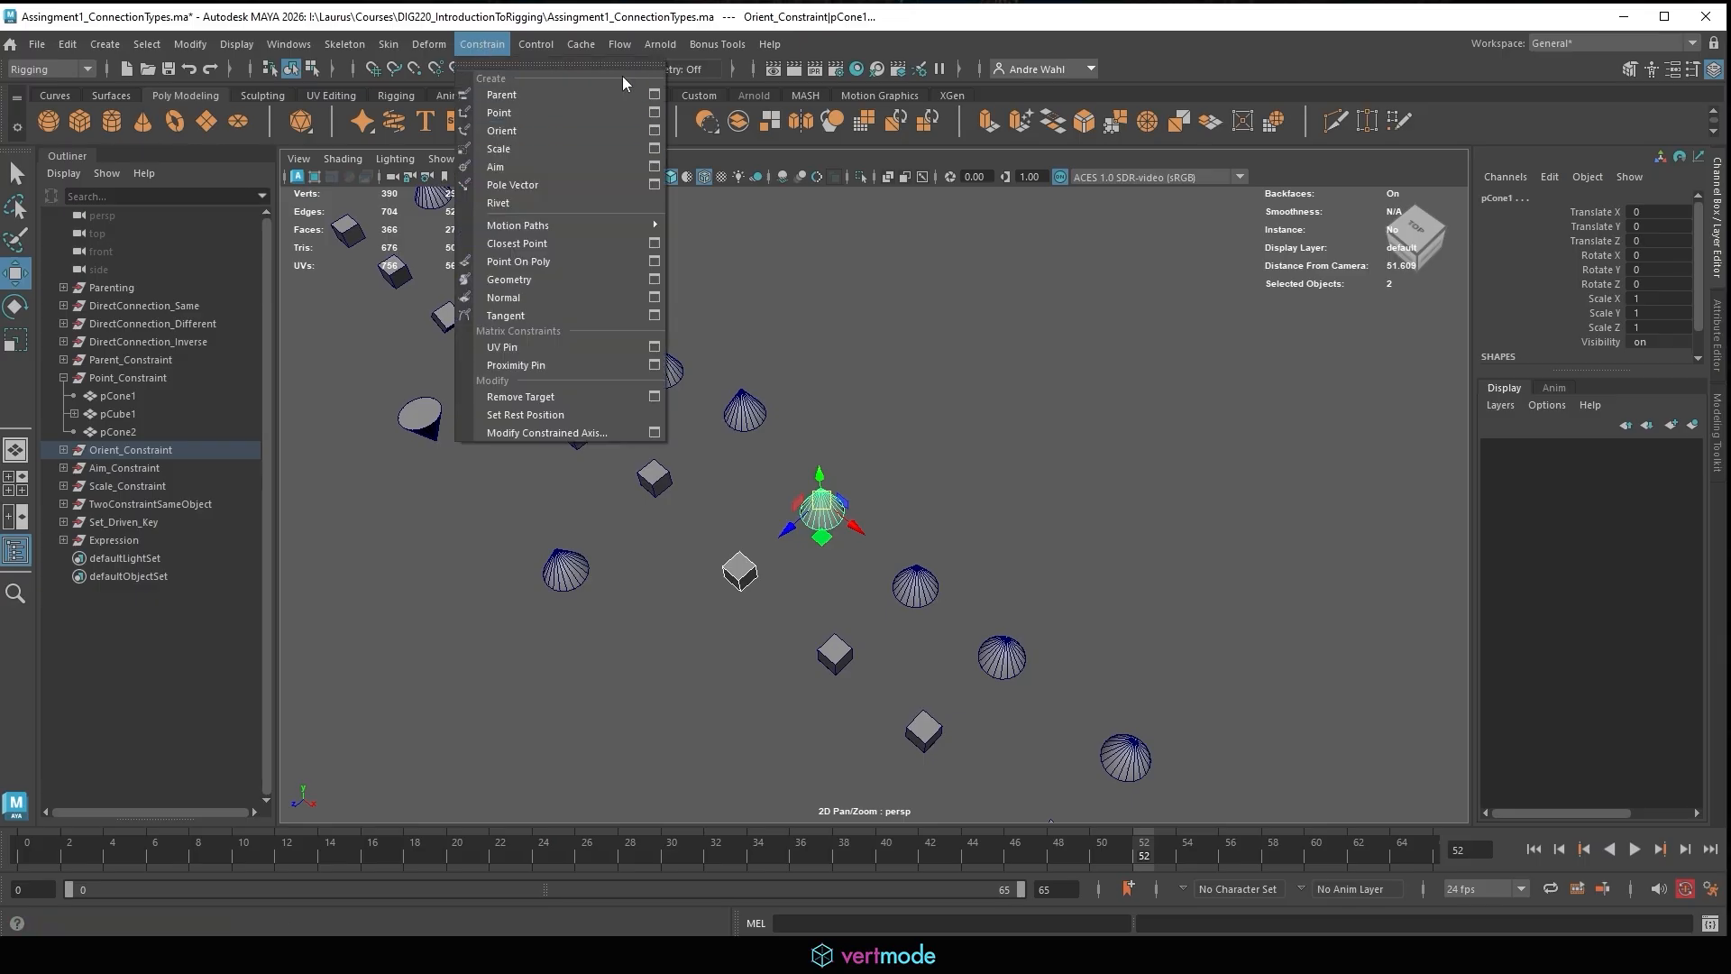
{"action": "left_click", "coordinate": [654, 129]}
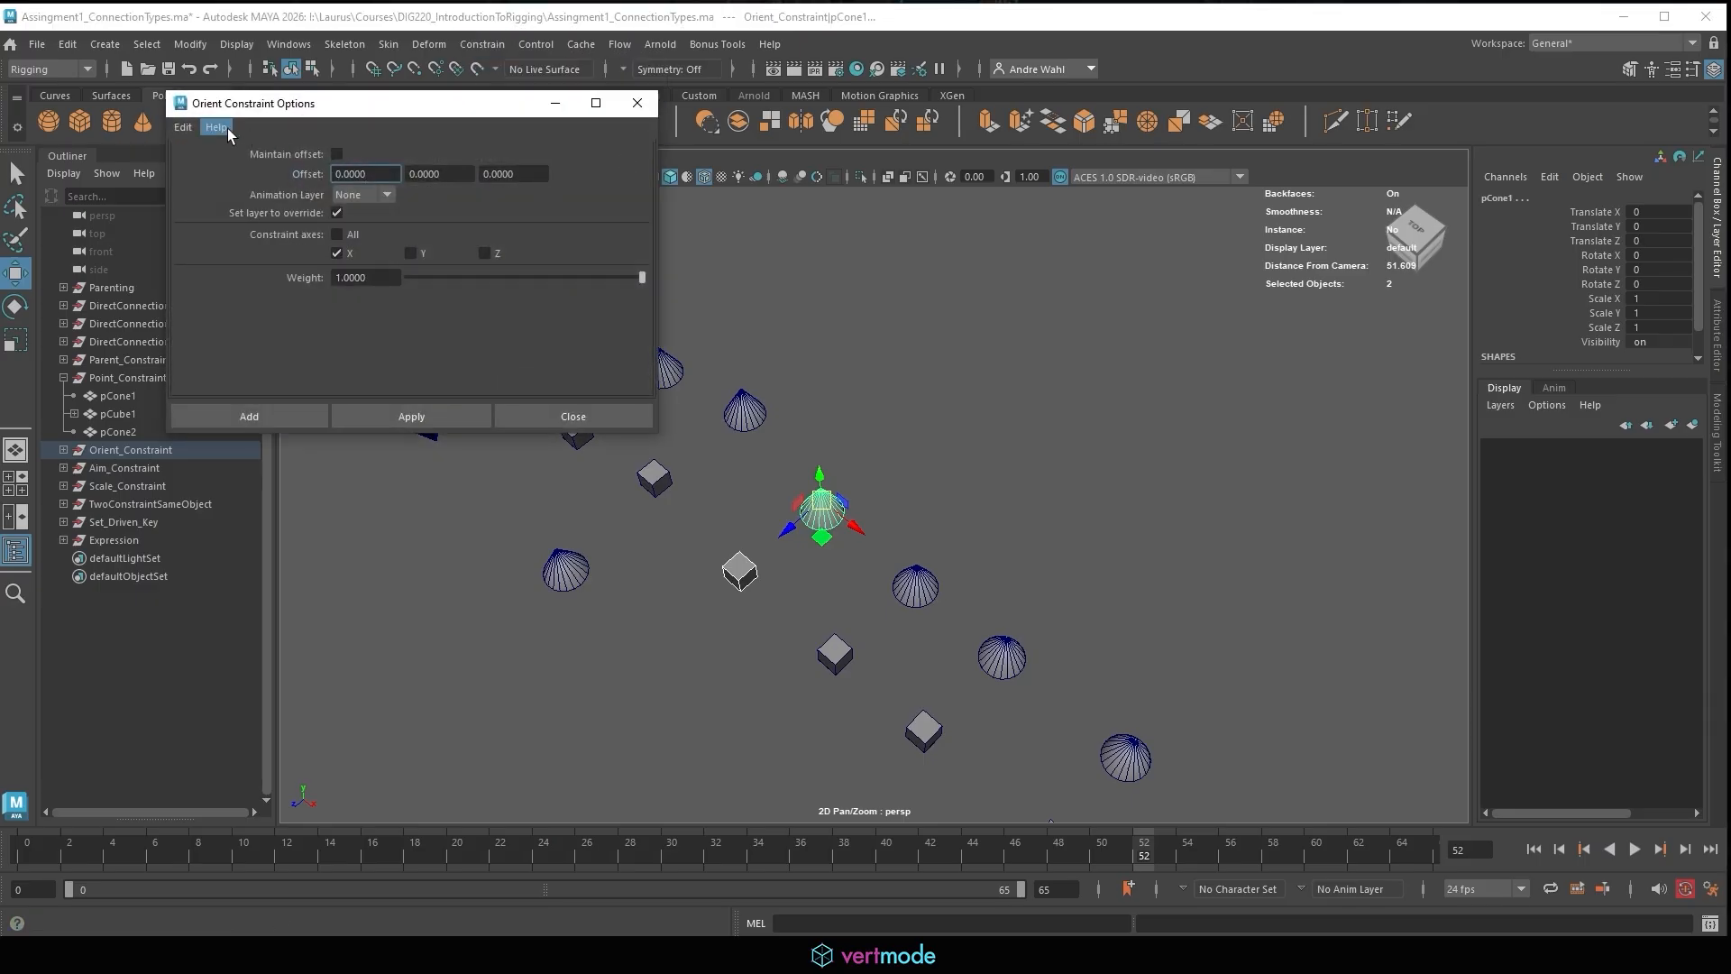
{"action": "left_click", "coordinate": [180, 128]}
{"action": "left_click", "coordinate": [212, 165]}
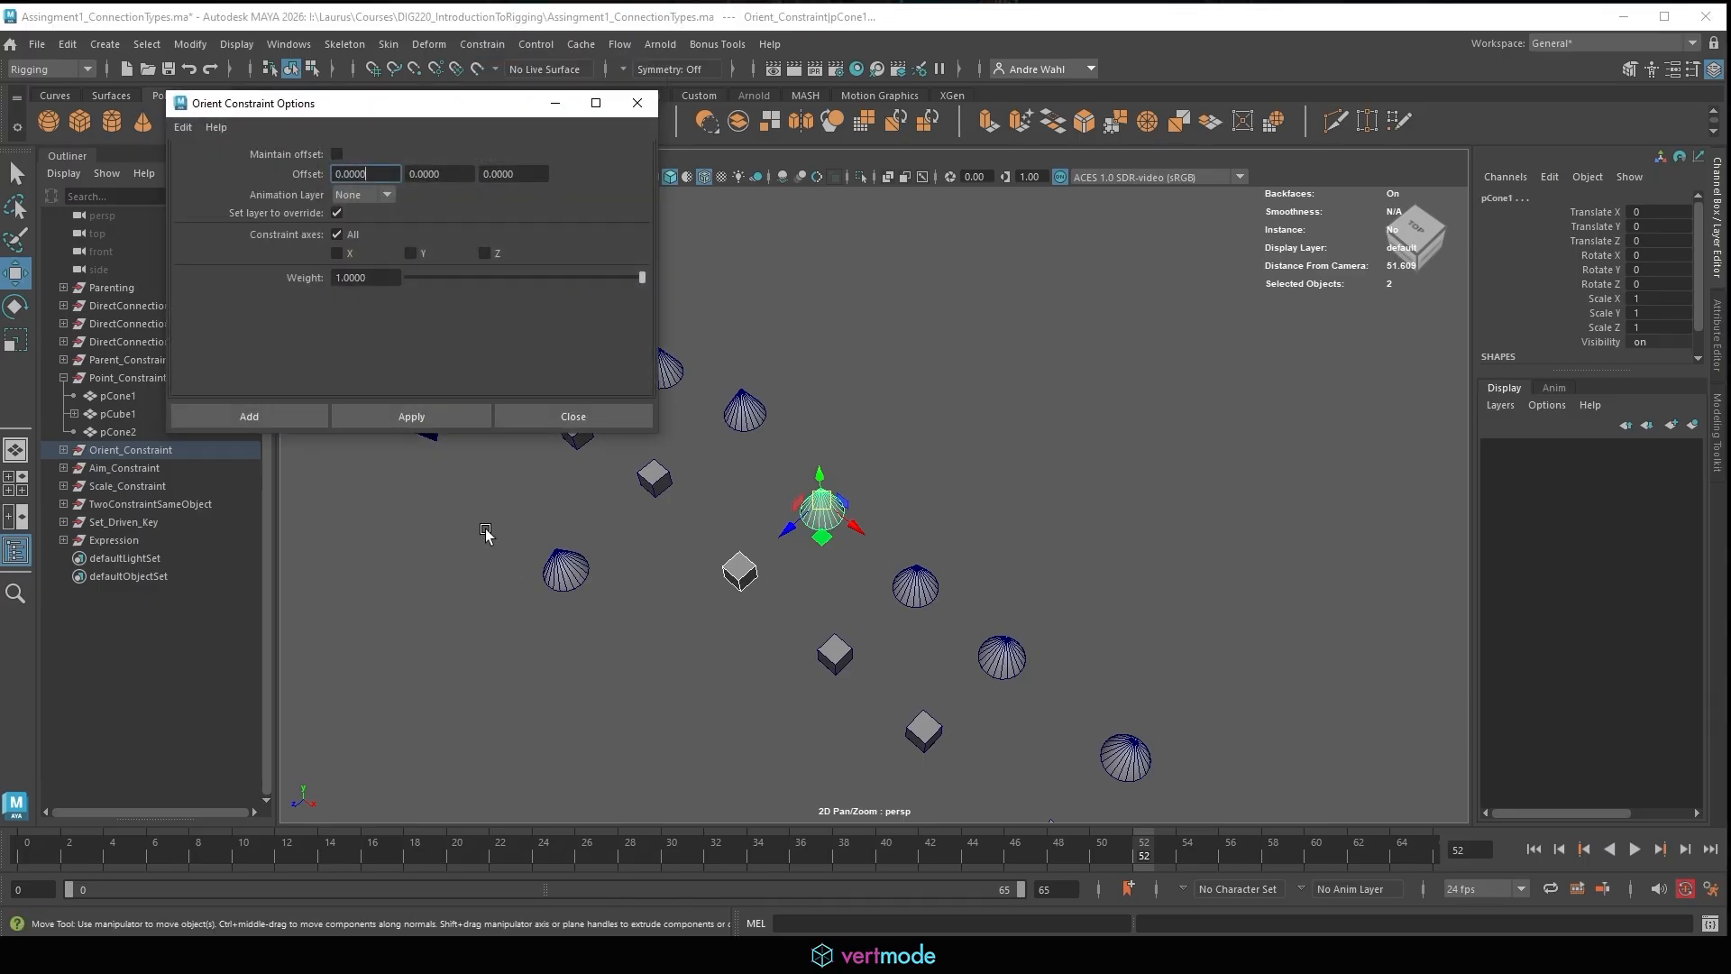
{"action": "left_click", "coordinate": [411, 416]}
Test the orient constraint by rotating pCube1 freely and moving it to about X -0.137, Y 3.74, Z -2.839.
{"action": "left_click_drag", "start_coordinate": [1035, 482], "coordinate": [989, 380], "text": "alt"}
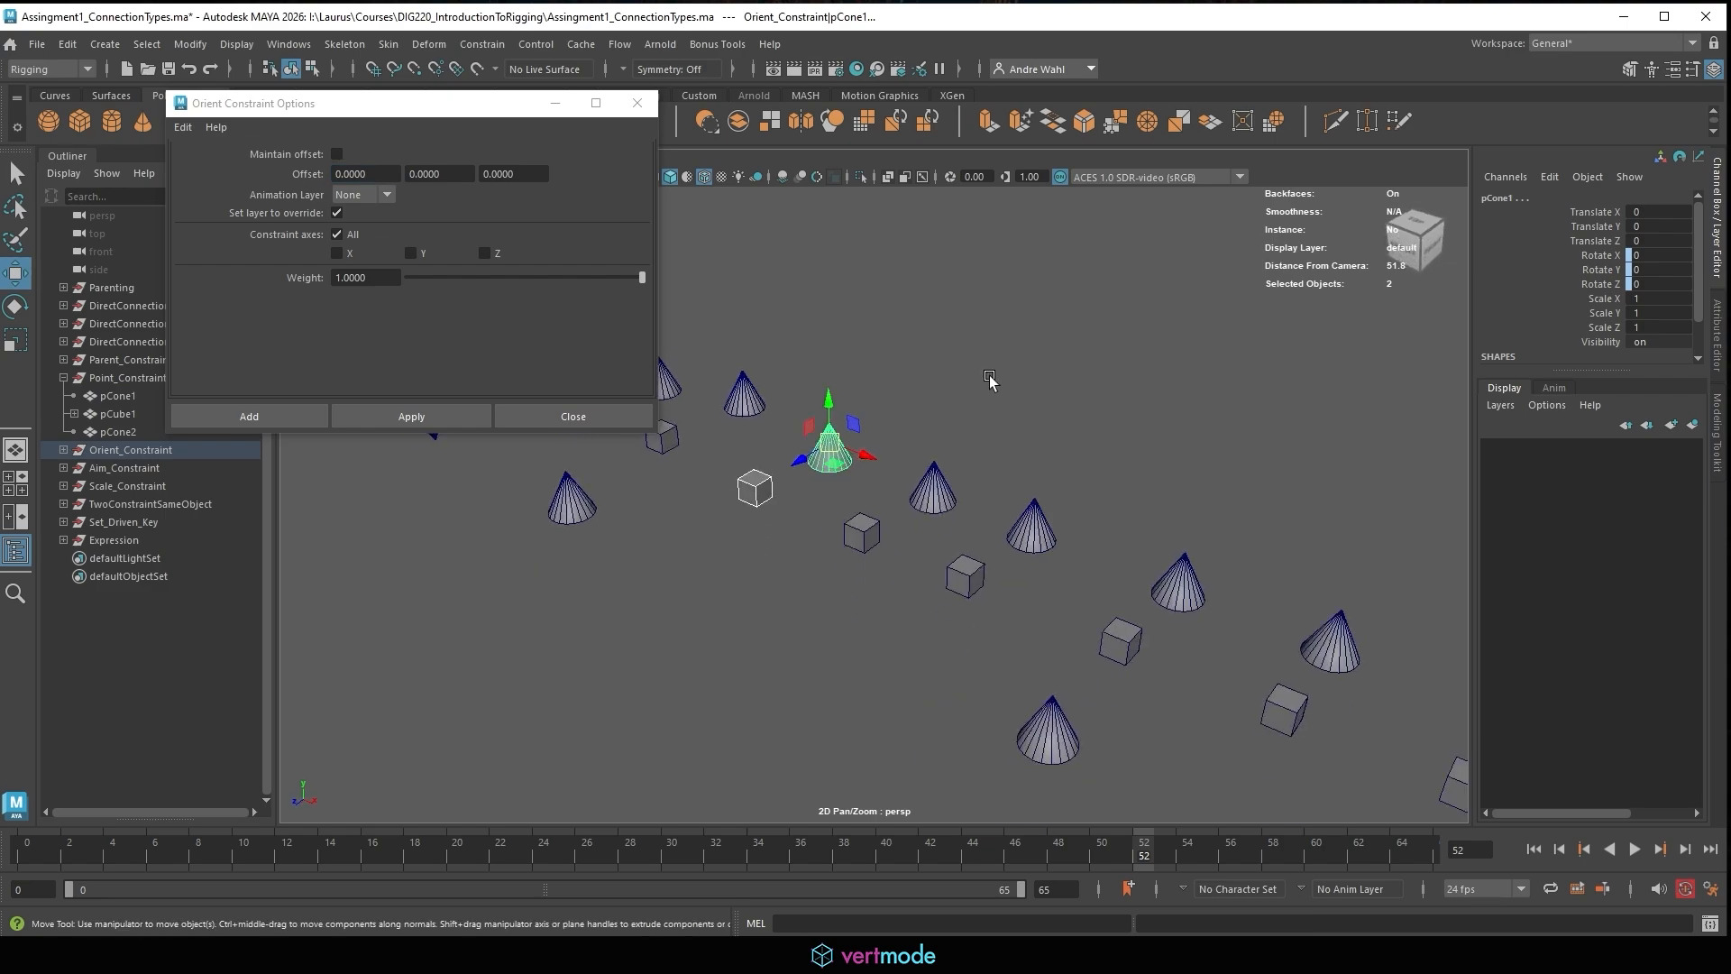
{"action": "left_click", "coordinate": [989, 379]}
{"action": "left_click", "coordinate": [757, 487]}
{"action": "key", "text": "e"}
{"action": "left_click_drag", "start_coordinate": [755, 482], "coordinate": [734, 550]}
{"action": "key", "text": "w"}
{"action": "left_click_drag", "start_coordinate": [755, 487], "coordinate": [805, 212]}
{"action": "key", "text": "e"}
{"action": "key", "text": "w"}
{"action": "key", "text": "e"}
{"action": "left_click_drag", "start_coordinate": [857, 266], "coordinate": [792, 384]}
{"action": "key", "text": "w"}
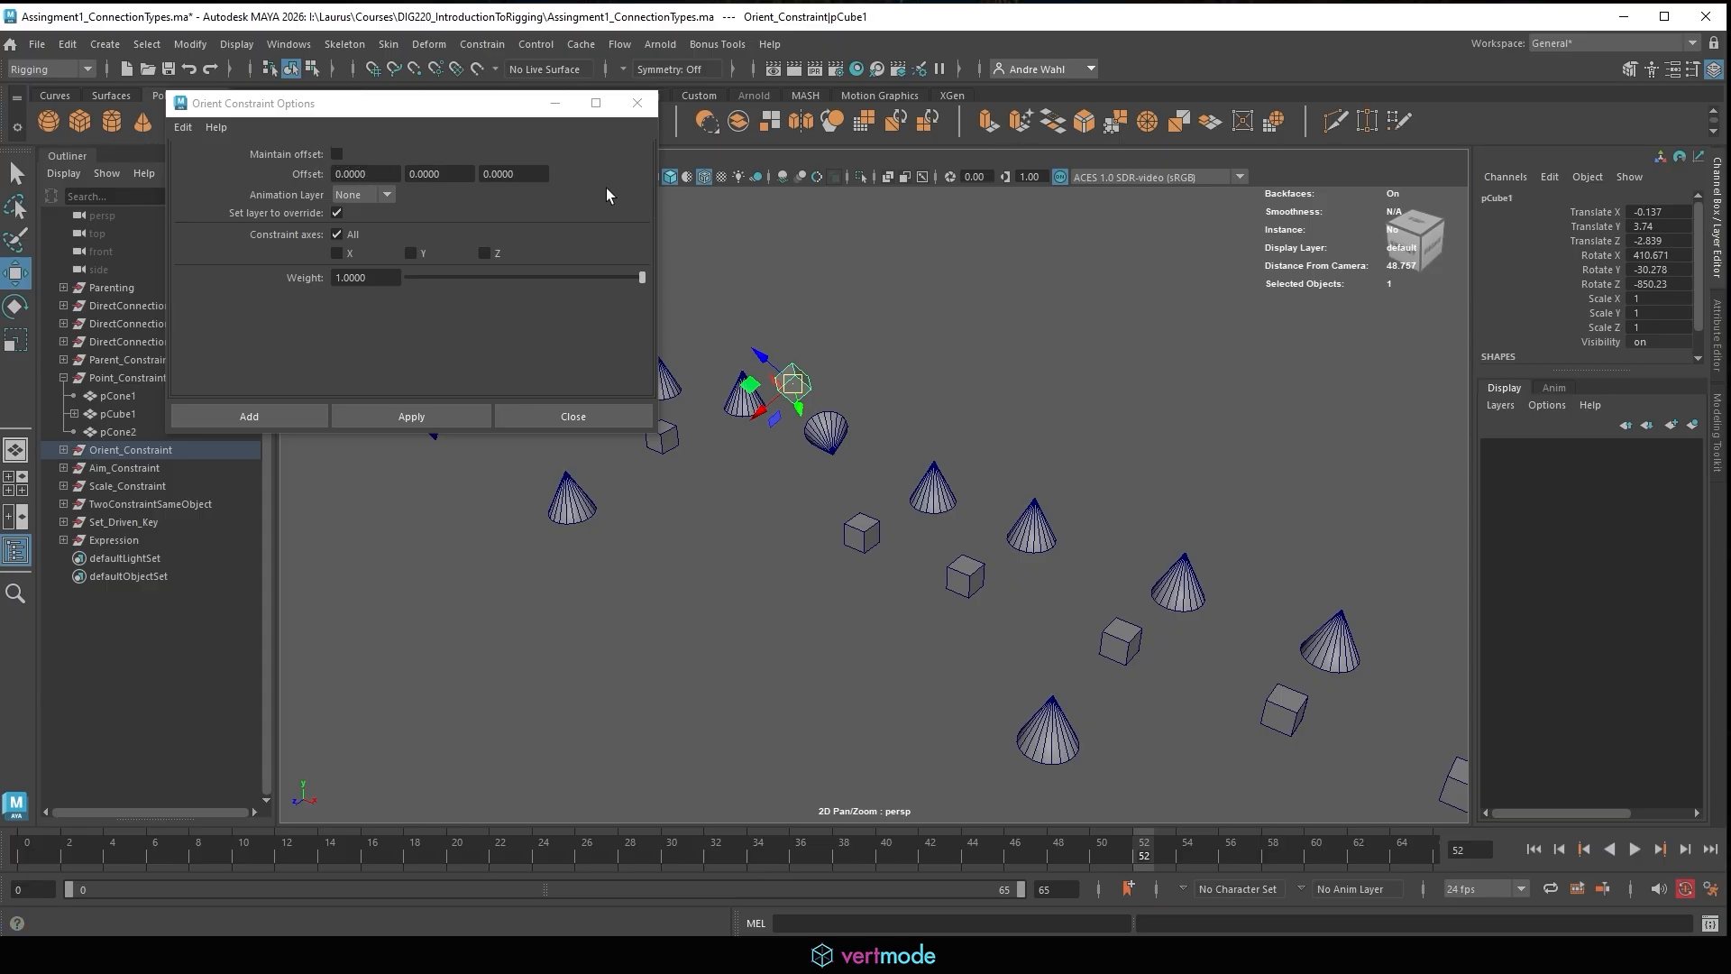
Move the orient-constrained pair's pCube1 to about X -0.354, Y 0.926, Z 1.615 and rotate it to about 866.284, -24.063, -1092.801.
{"action": "left_click_drag", "start_coordinate": [803, 302], "coordinate": [732, 317], "text": "alt"}
{"action": "left_click_drag", "start_coordinate": [766, 374], "coordinate": [835, 418]}
{"action": "key", "text": "e"}
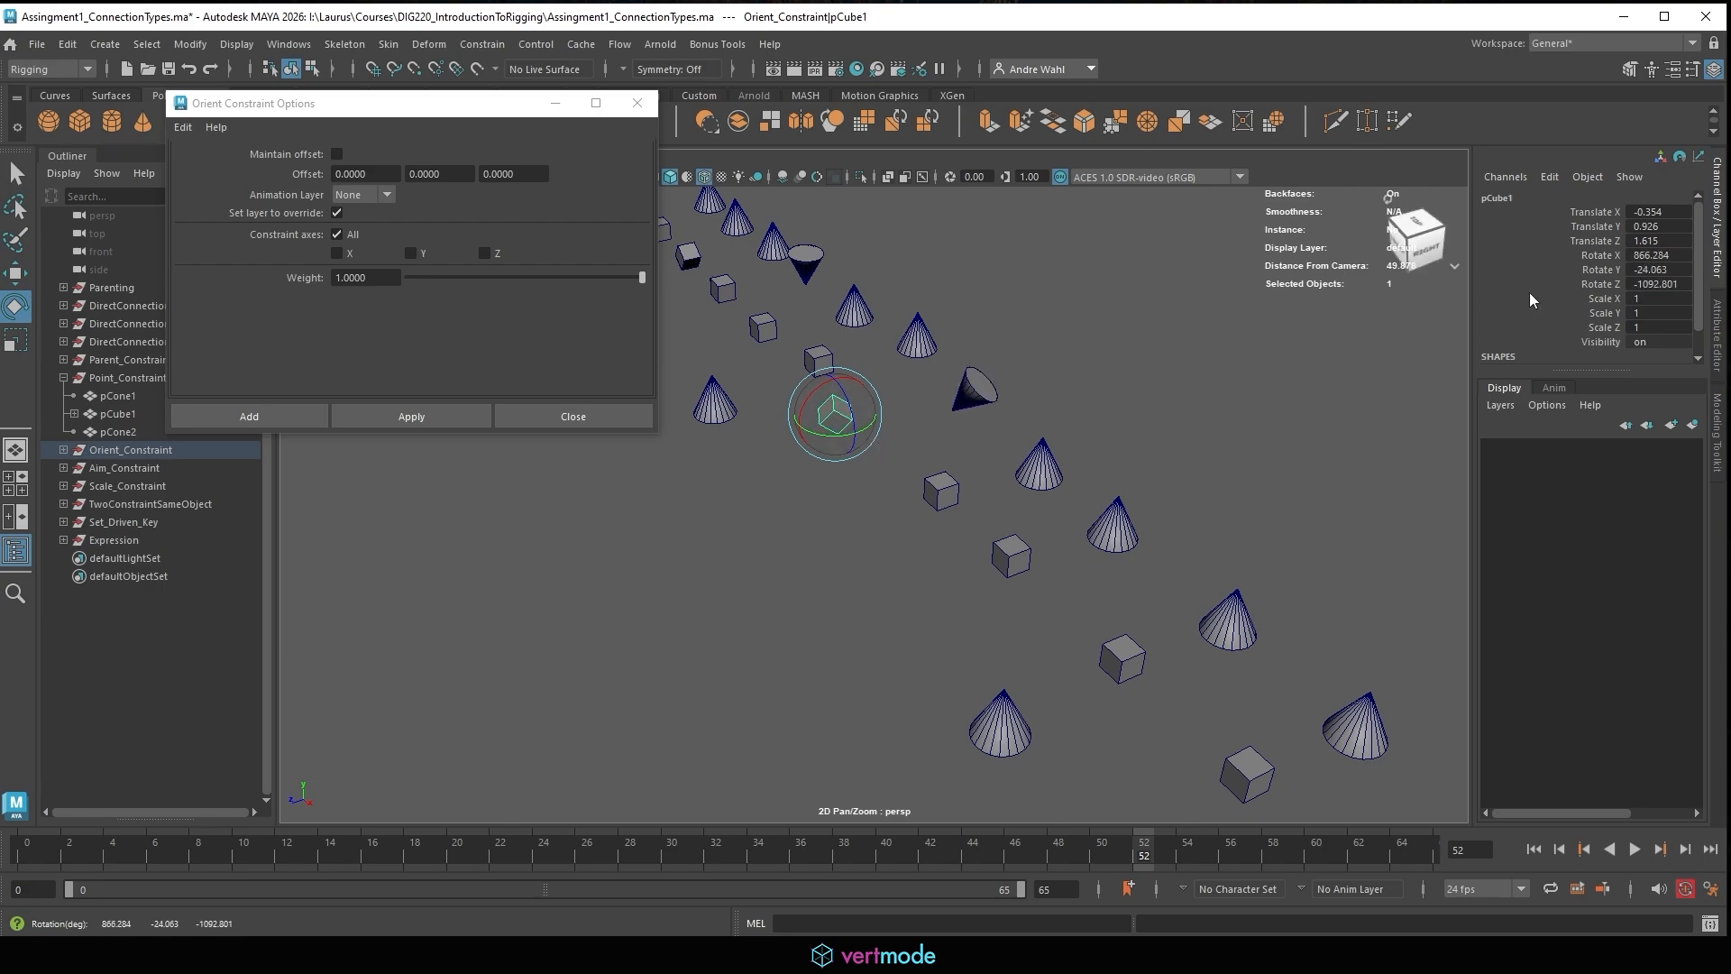
Set all translate and rotate values of the Orient_Constraint group's pCube1 to 0.
{"action": "left_click", "coordinate": [1647, 227]}
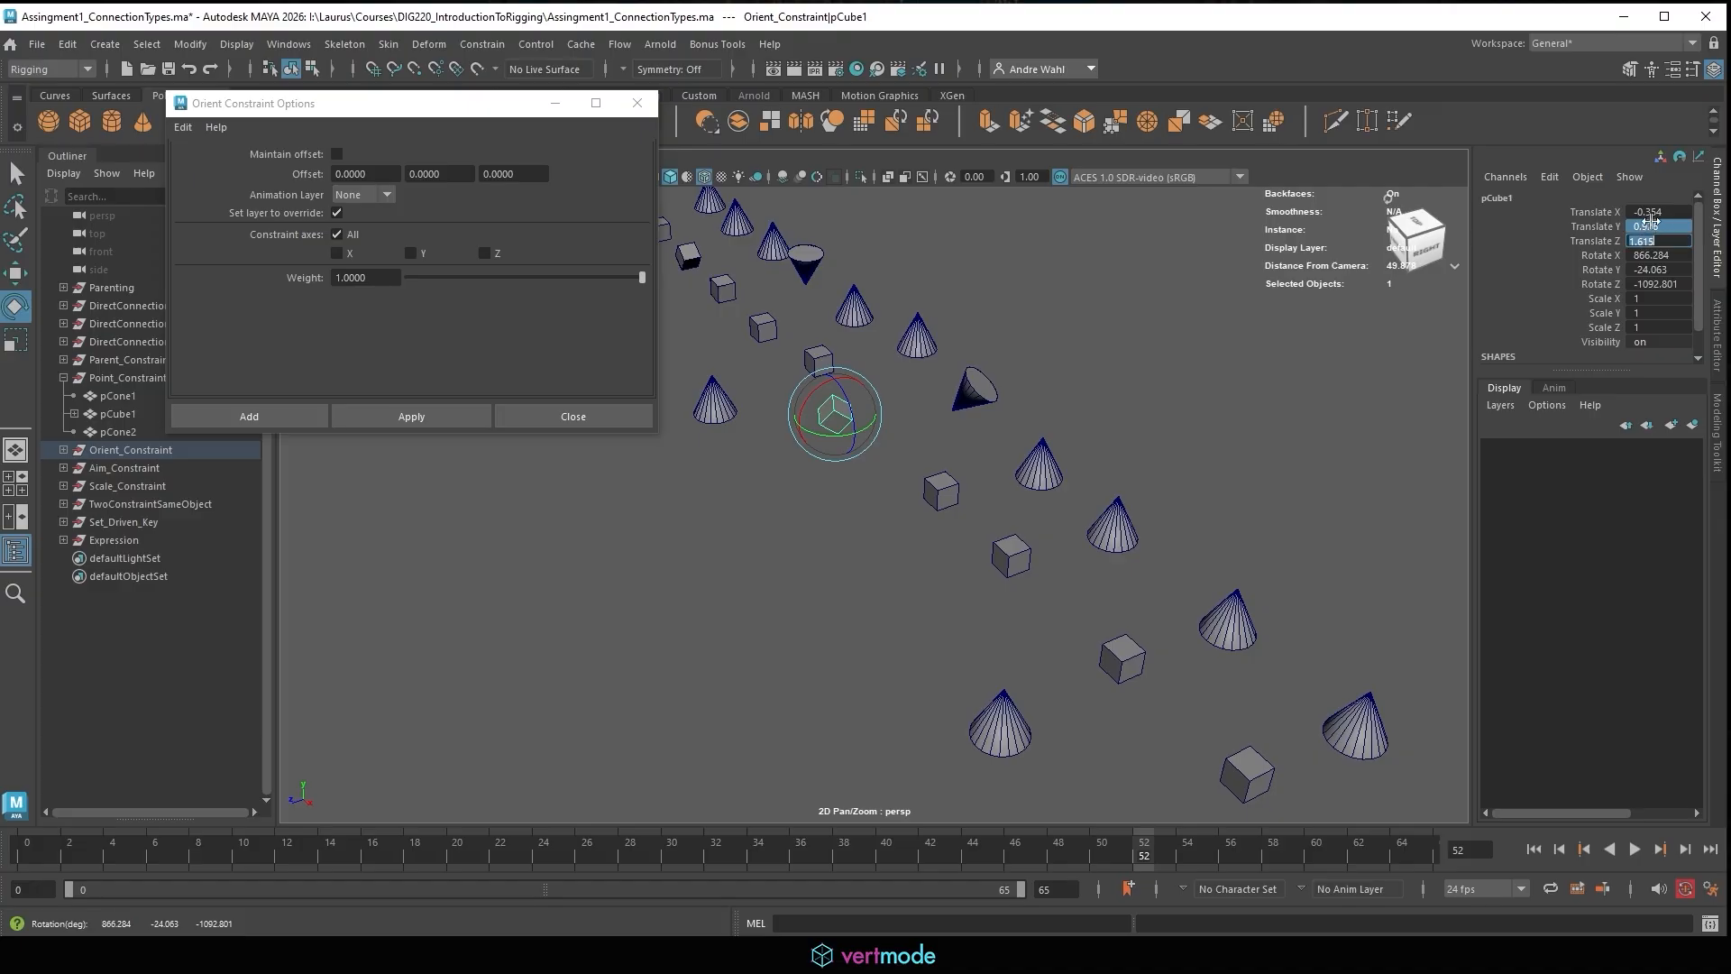
{"action": "left_click_drag", "start_coordinate": [1649, 213], "coordinate": [1655, 280]}
{"action": "type", "text": "0"}
{"action": "key", "text": "Return"}
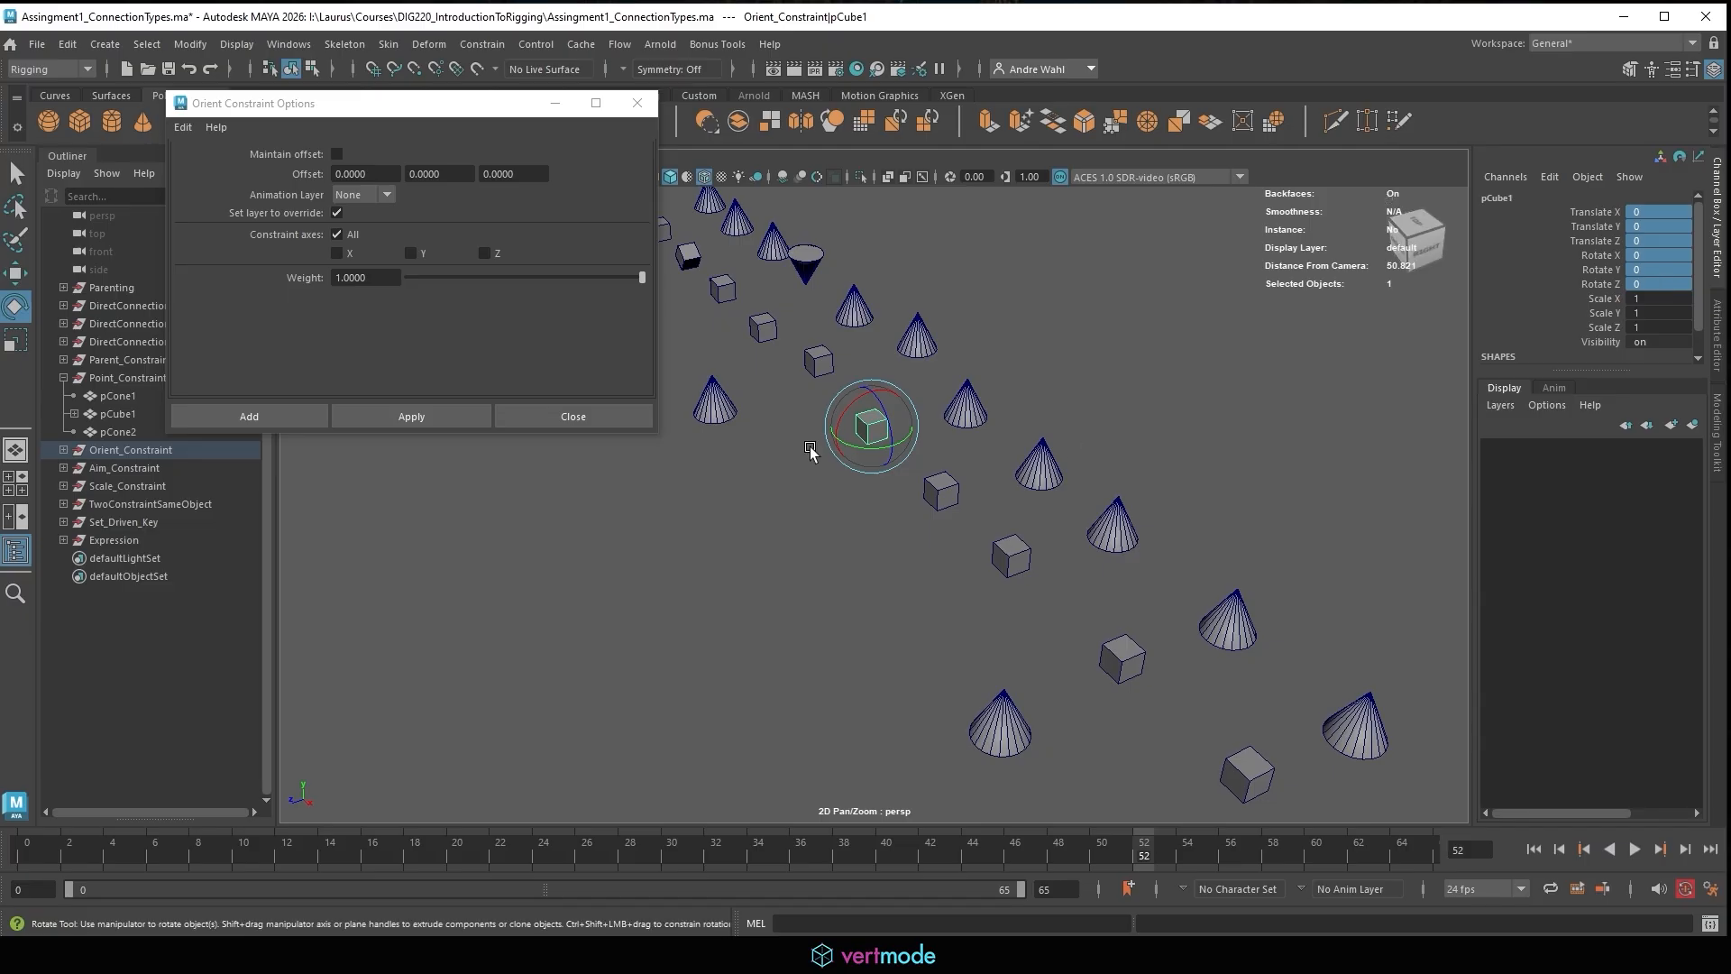
Rotate the Orient_Constraint group's pCube1 to about -17.568, -3.993, 1.009 as a test, and reset its rotation to 0.
{"action": "mouse_move", "coordinate": [870, 423]}
{"action": "left_mouse_down"}
{"action": "mouse_move", "coordinate": [893, 434]}
{"action": "mouse_move", "coordinate": [879, 394]}
{"action": "mouse_move", "coordinate": [888, 431]}
{"action": "mouse_move", "coordinate": [870, 405]}
{"action": "mouse_move", "coordinate": [890, 412]}
{"action": "left_mouse_up"}
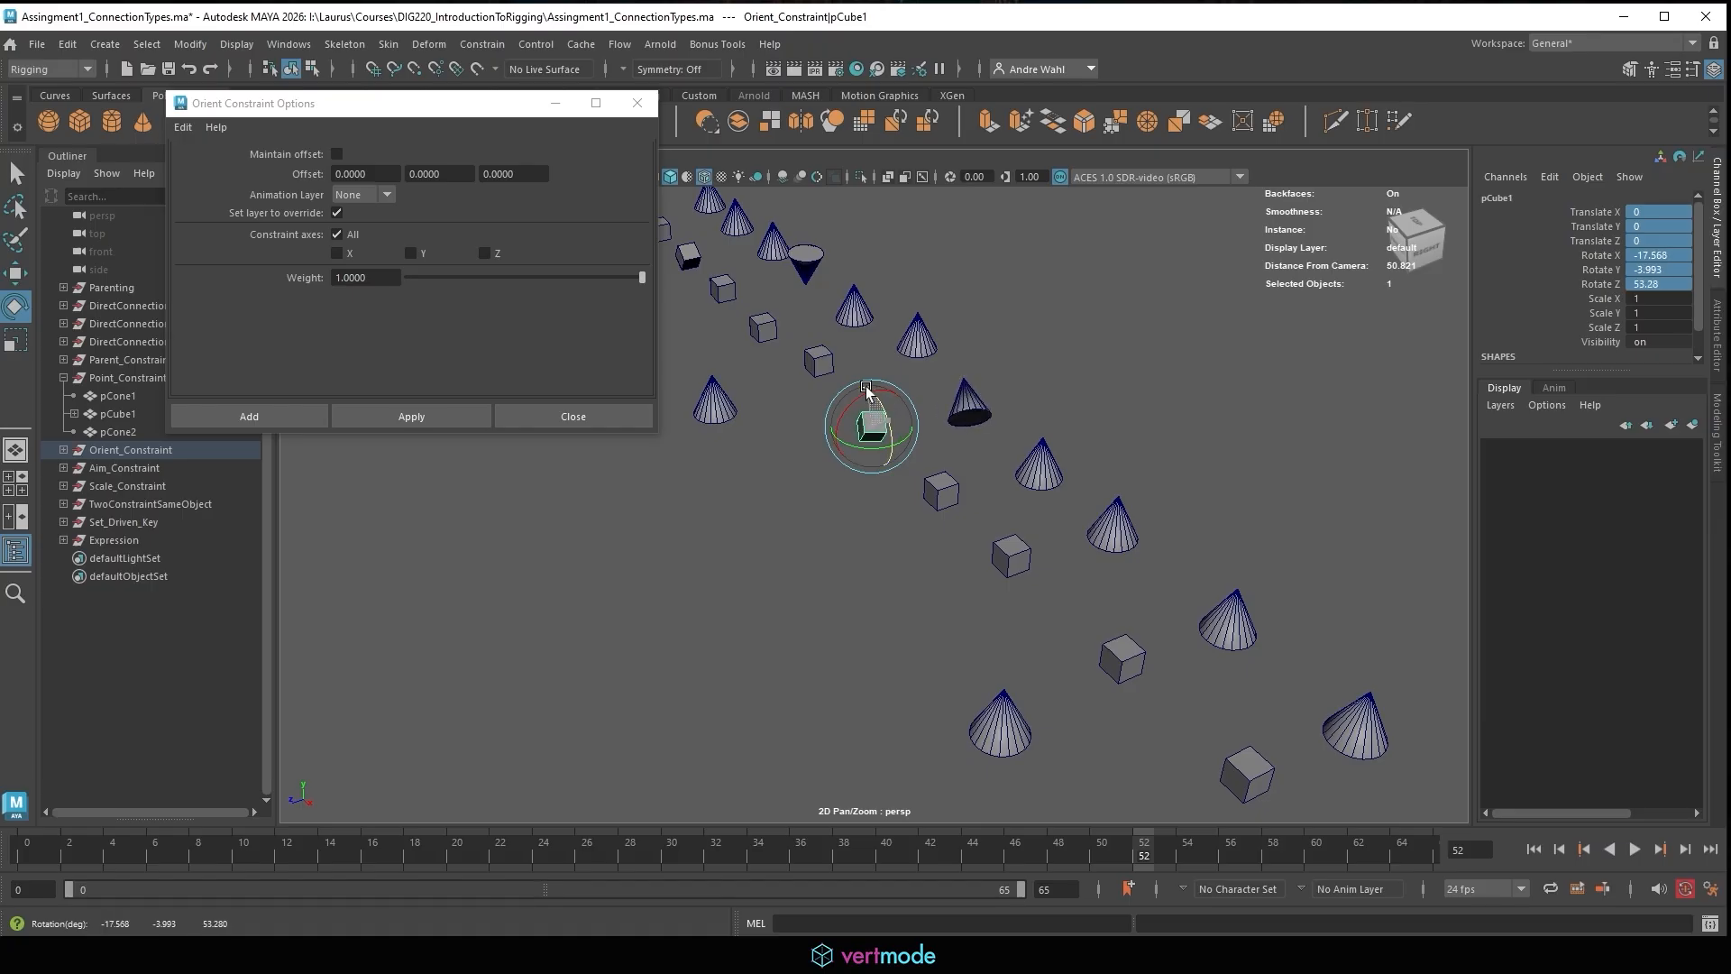
{"action": "left_click_drag", "start_coordinate": [1627, 226], "coordinate": [1665, 282]}
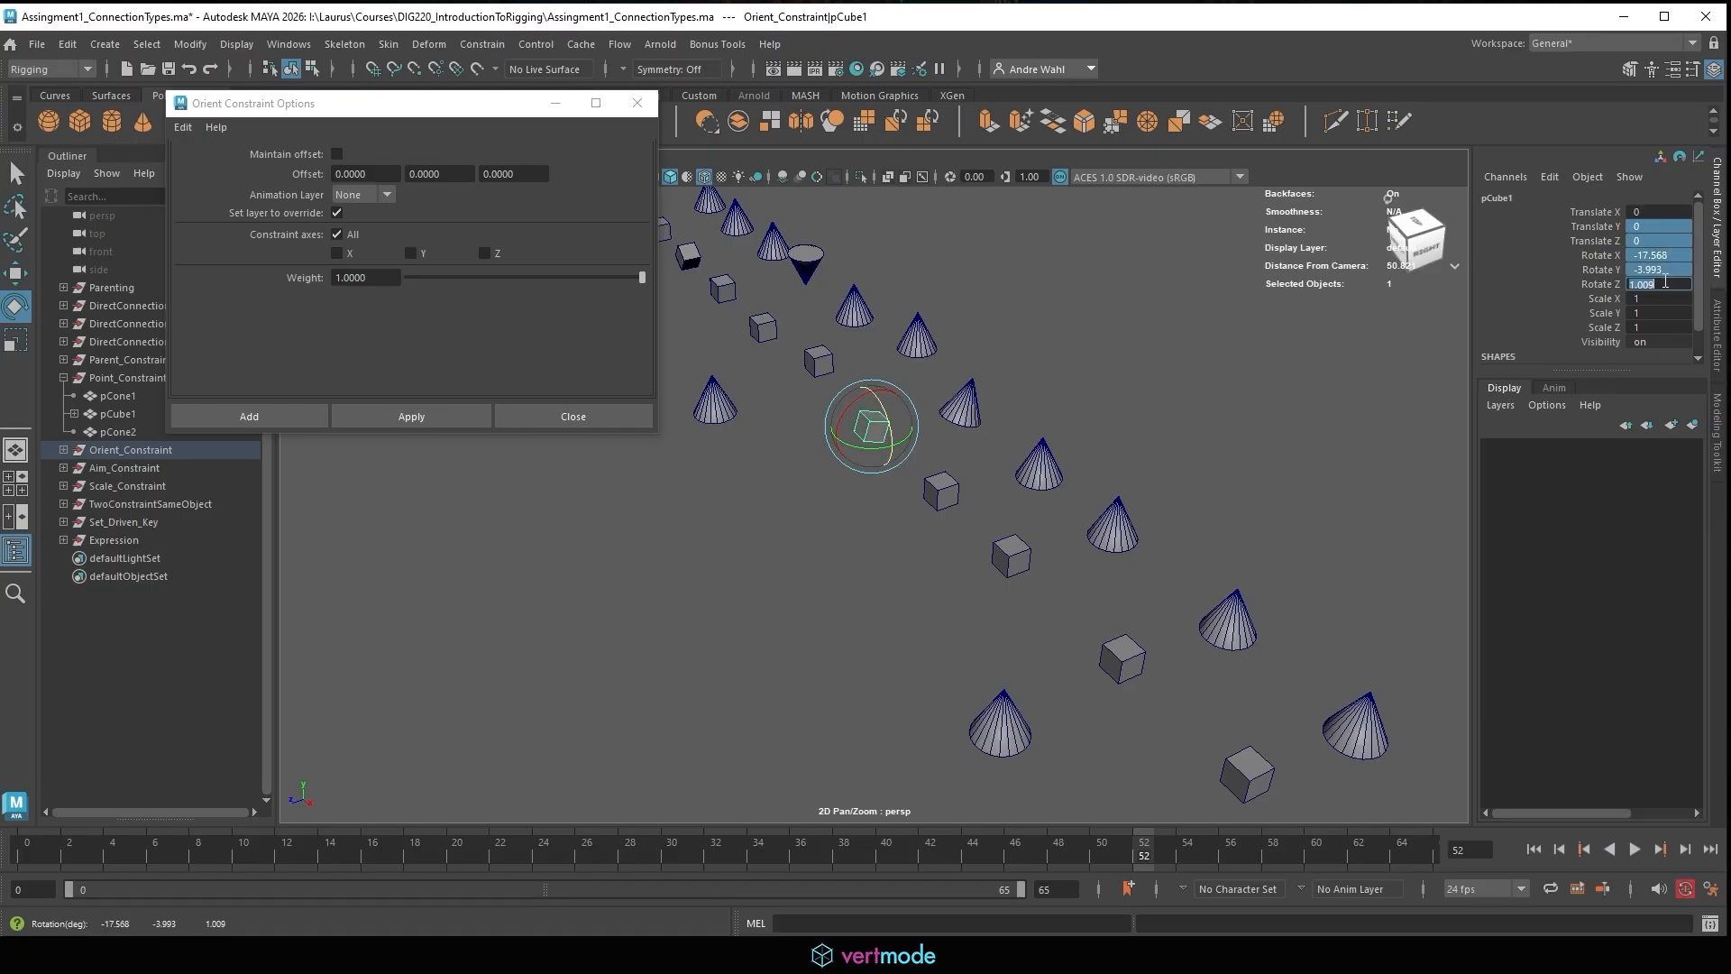
{"action": "type", "text": "0"}
{"action": "key", "text": "Return"}
{"action": "left_click", "coordinate": [733, 525]}
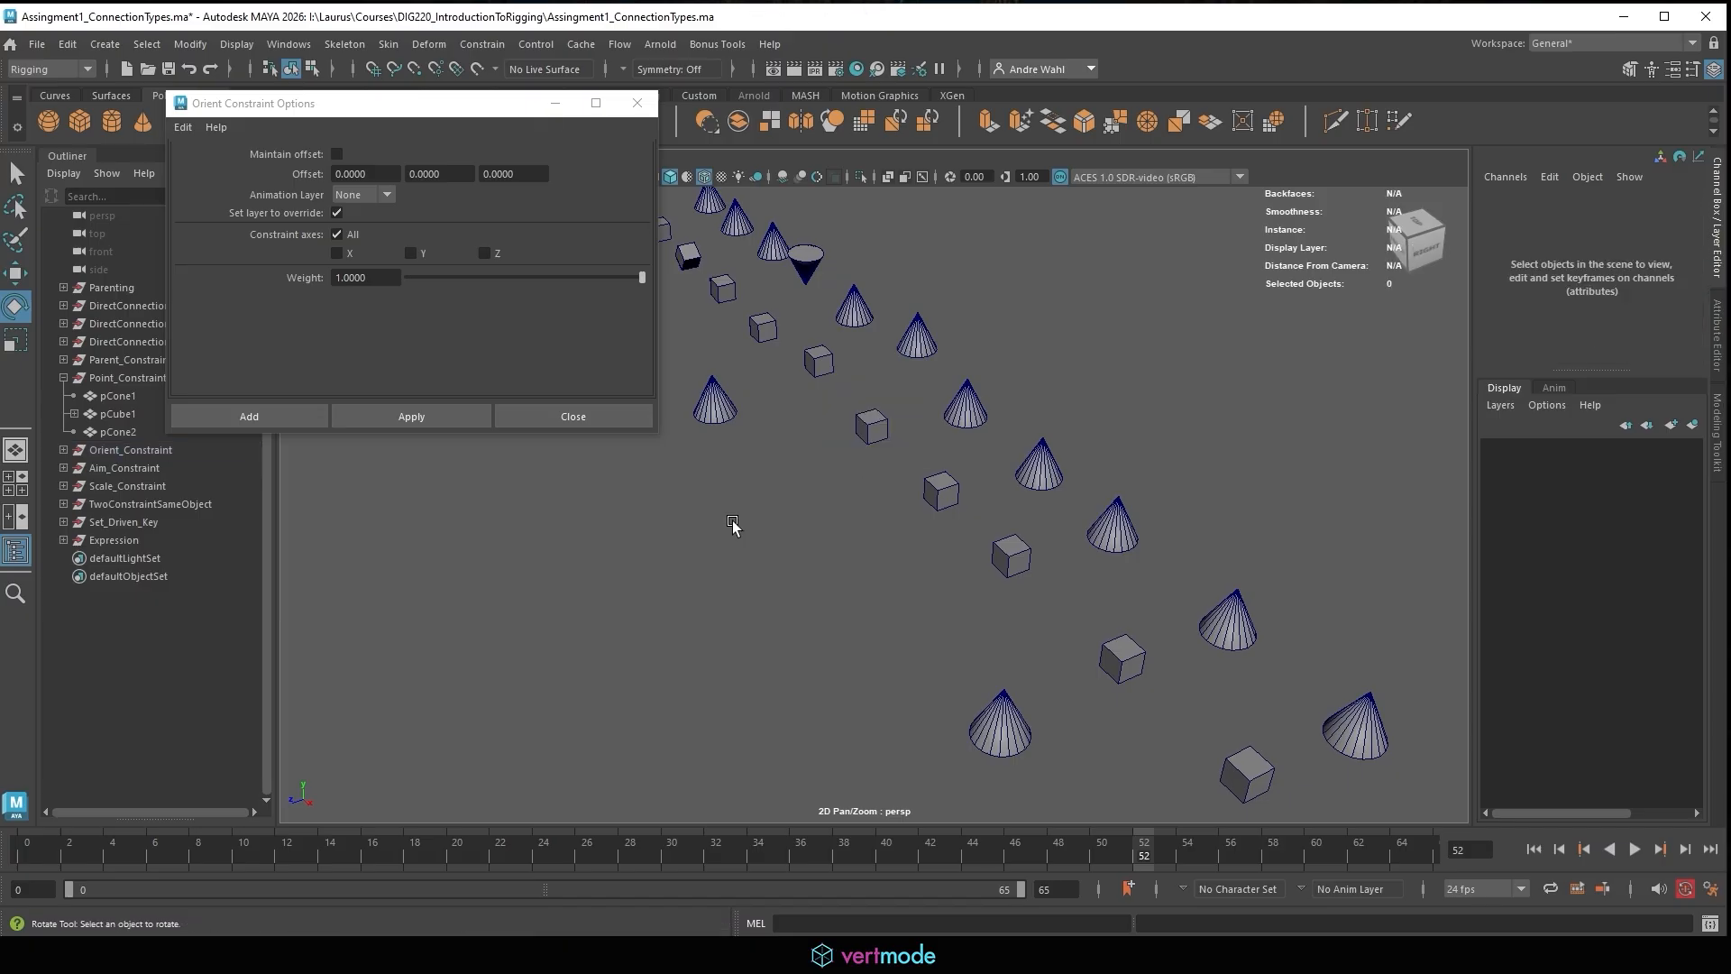
Locate the Aim_Constraint group and examine its cone and cube individually.
{"action": "left_click", "coordinate": [933, 486]}
{"action": "left_click", "coordinate": [135, 469]}
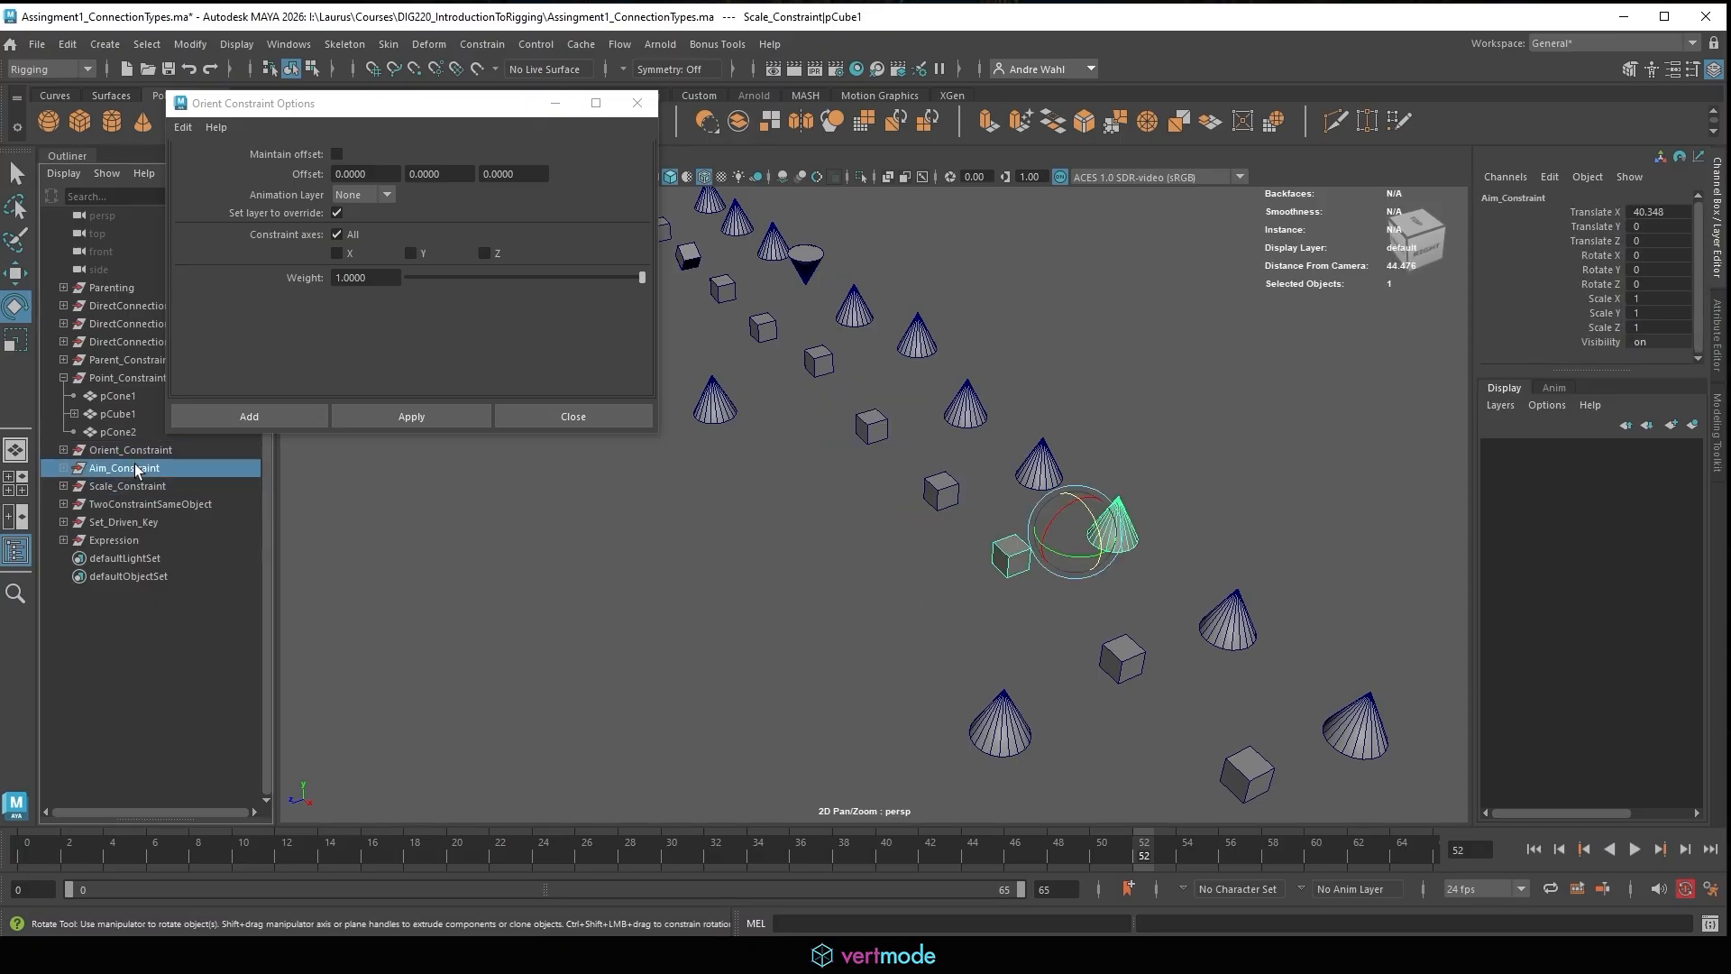
{"action": "middle_click_drag", "start_coordinate": [918, 501], "coordinate": [832, 505], "text": "alt"}
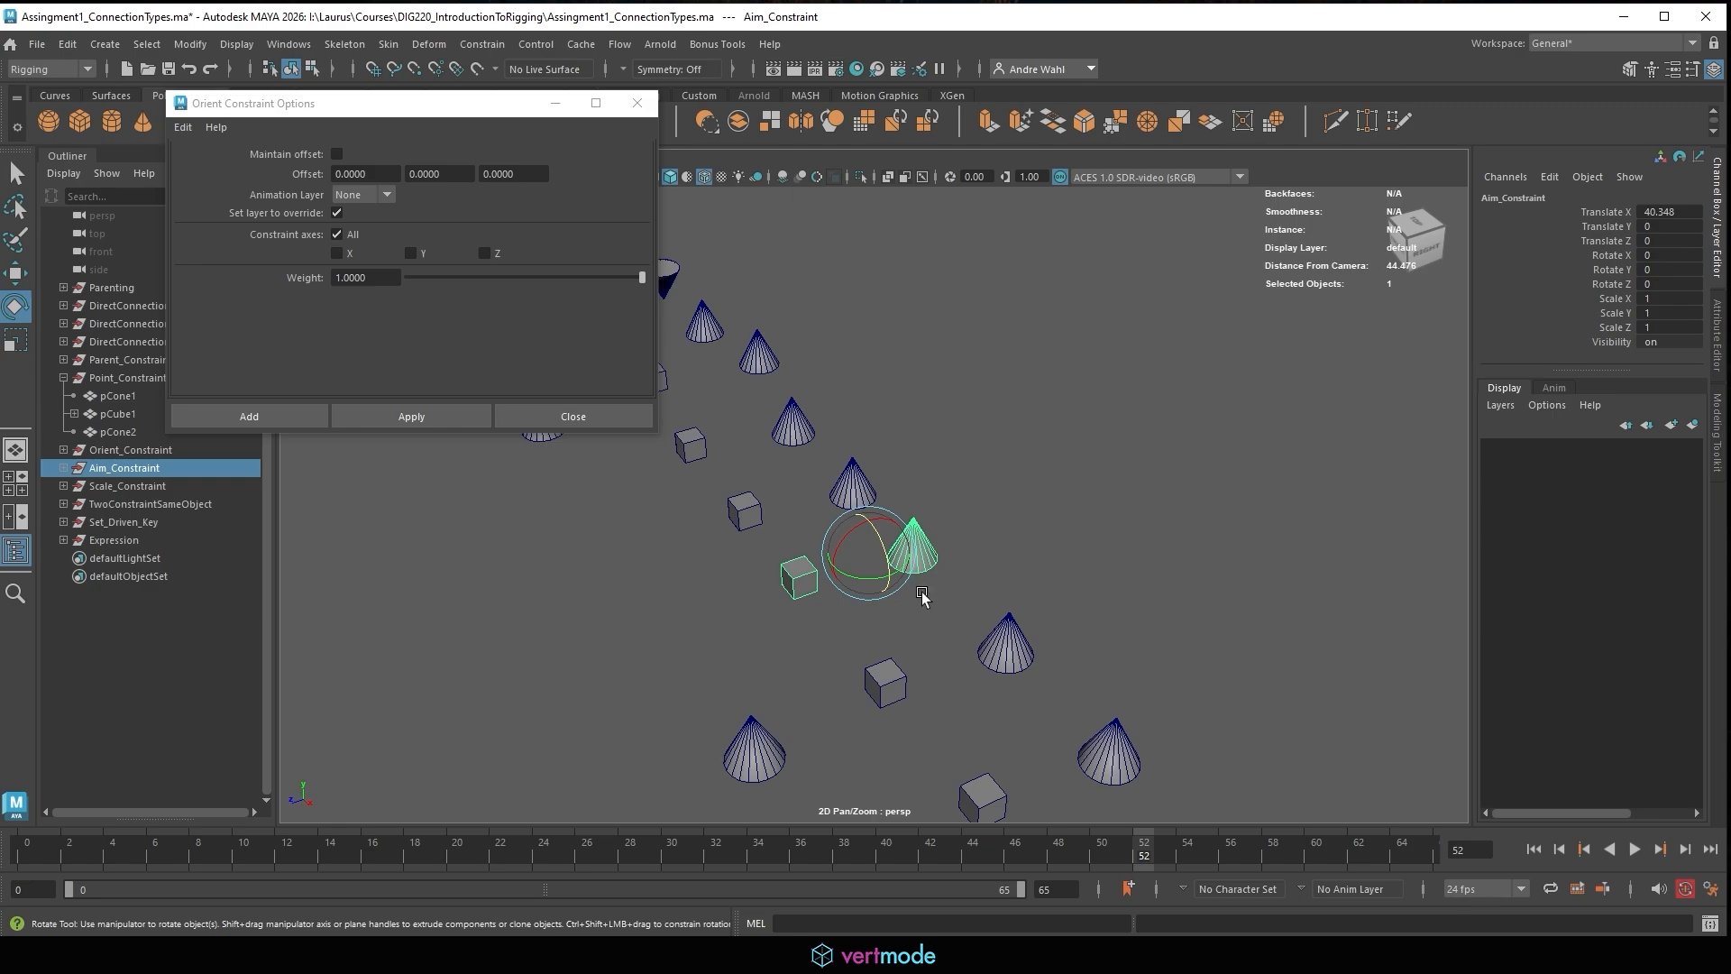
{"action": "middle_click_drag", "start_coordinate": [922, 597], "coordinate": [994, 514], "text": "alt"}
{"action": "key", "text": "w"}
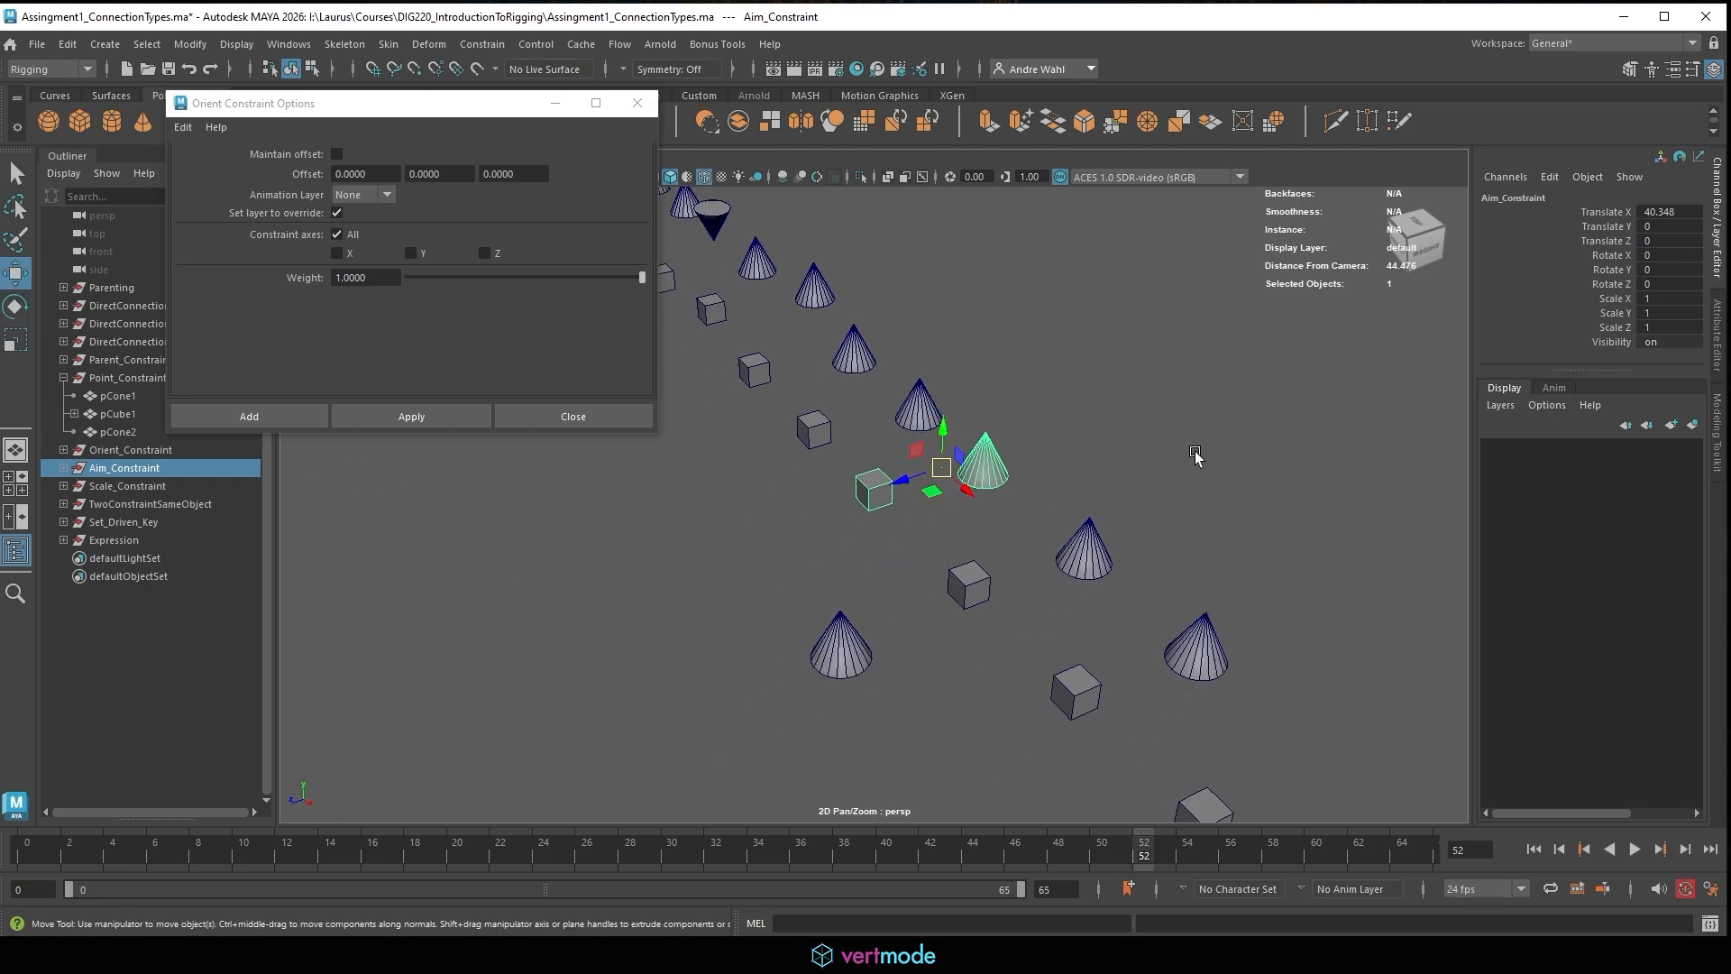
{"action": "left_click", "coordinate": [1080, 437]}
{"action": "left_click_drag", "start_coordinate": [947, 475], "coordinate": [1024, 440]}
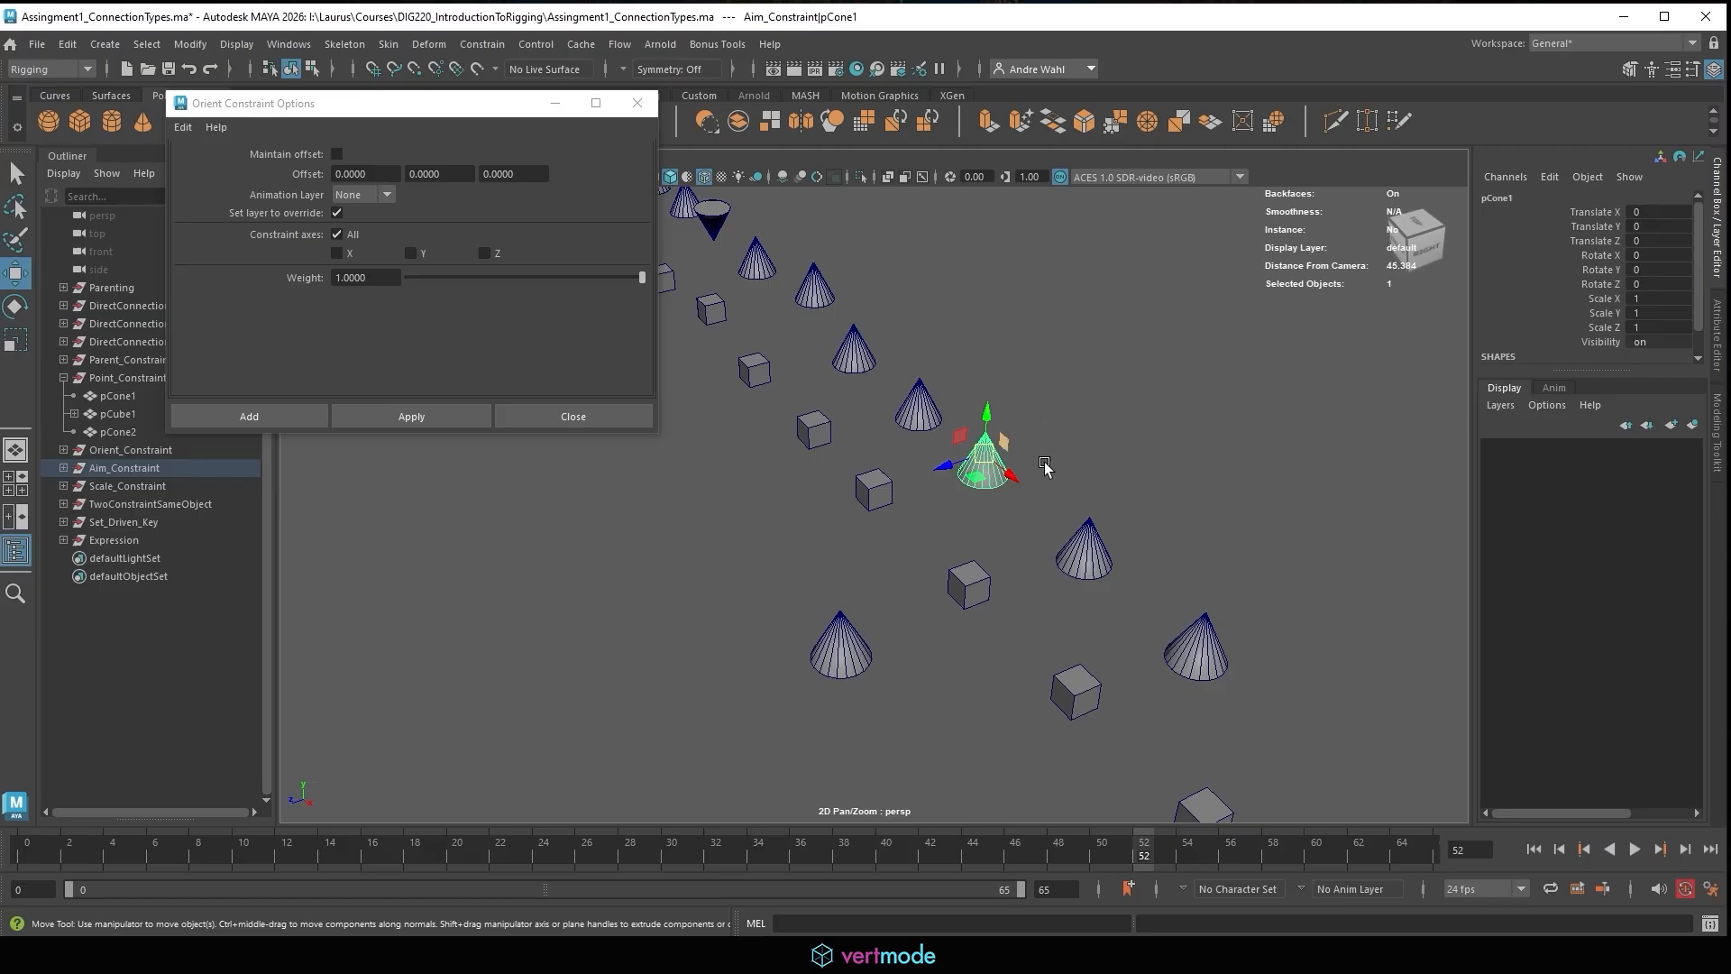
{"action": "left_click", "coordinate": [875, 494]}
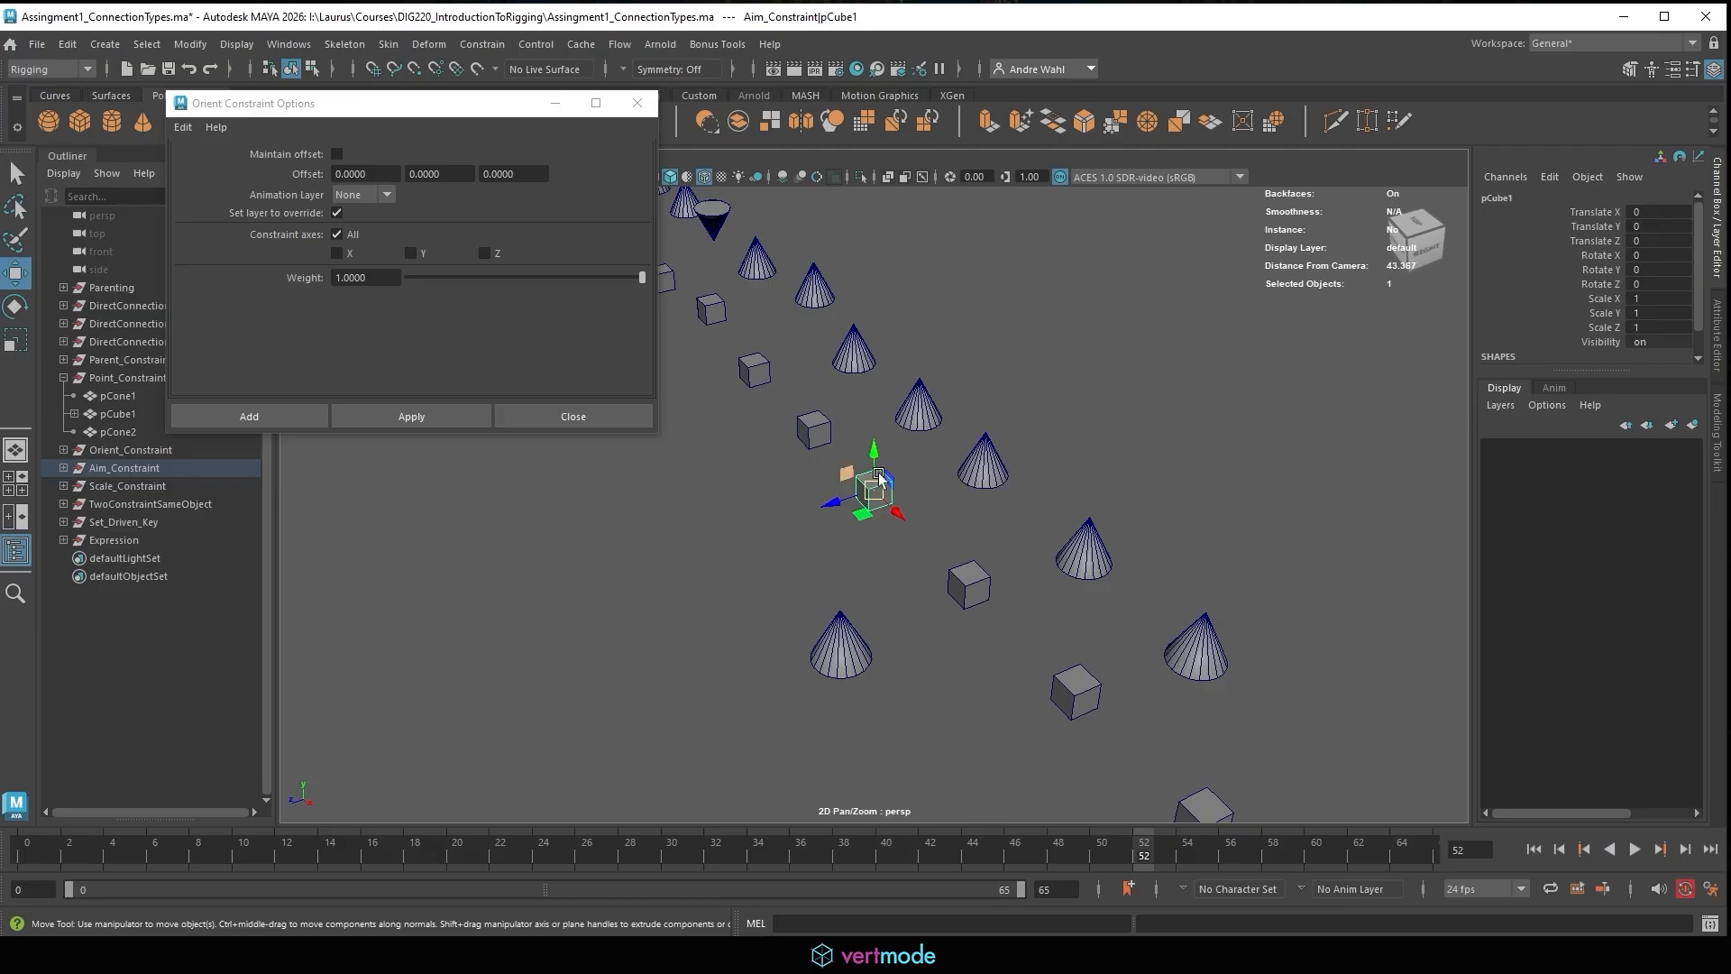
{"action": "left_click", "coordinate": [1173, 426]}
{"action": "left_click", "coordinate": [860, 496]}
{"action": "left_click", "coordinate": [1161, 448]}
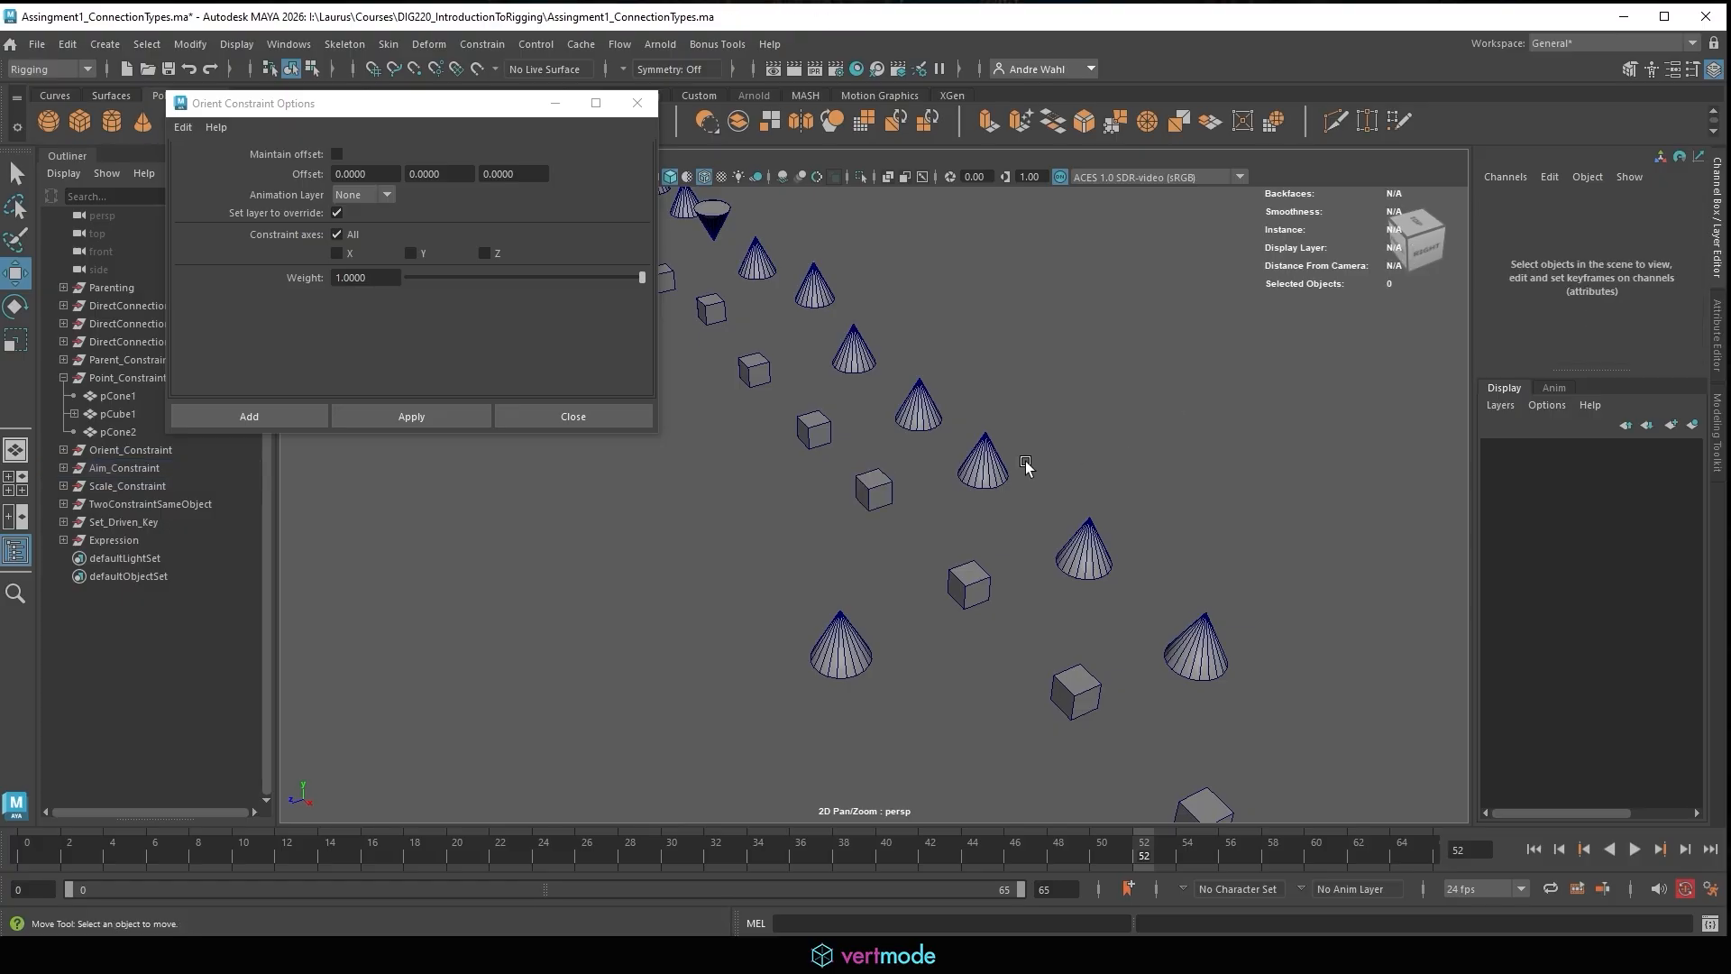
Aim constrain the Aim_Constraint group's pCone1 to its pCube1.
{"action": "left_click", "coordinate": [866, 491]}
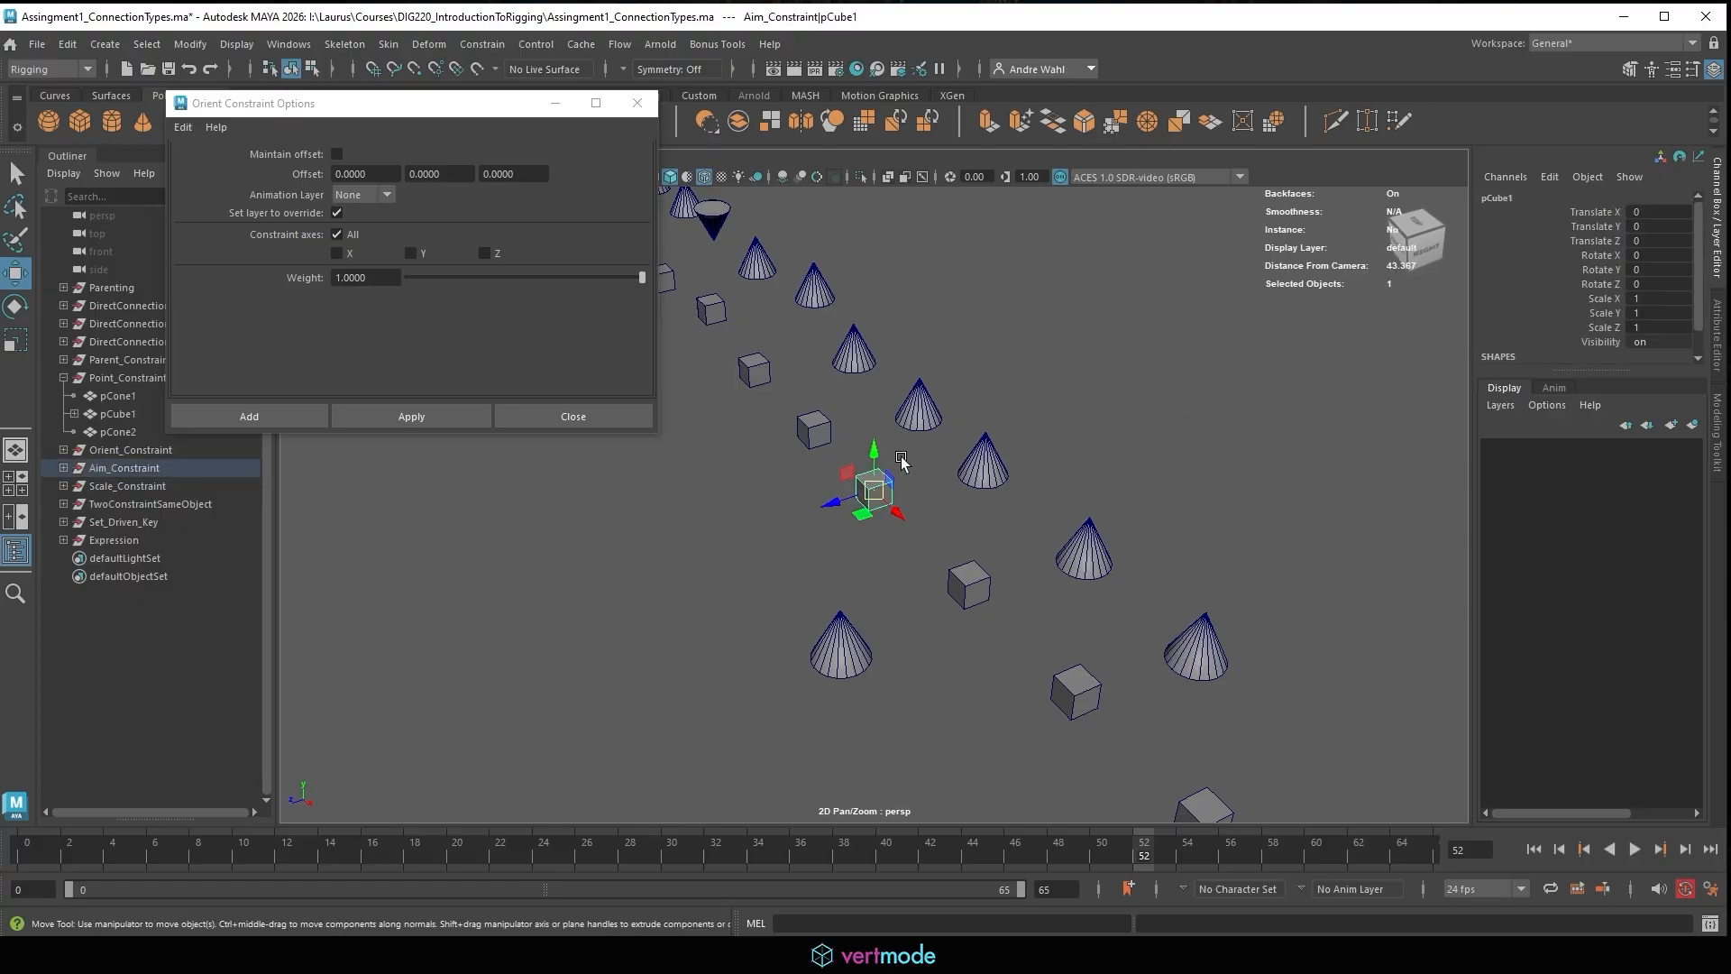
{"action": "left_click", "coordinate": [999, 476], "text": "shift"}
{"action": "left_click", "coordinate": [482, 43]}
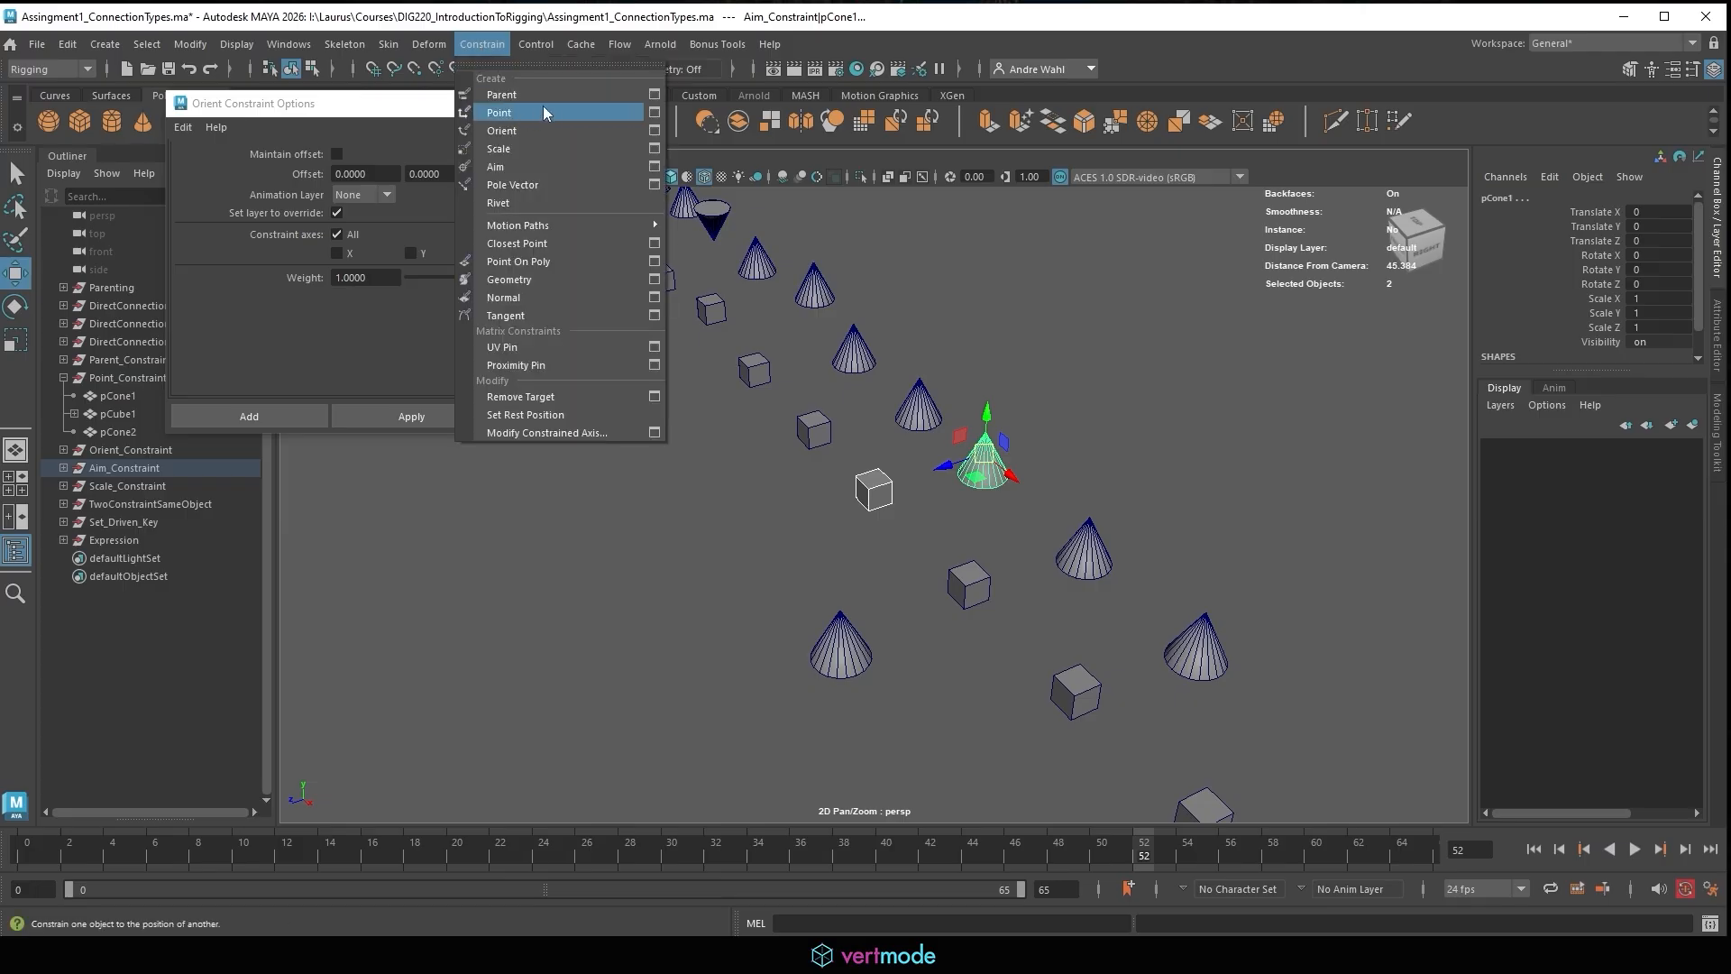
{"action": "left_click", "coordinate": [510, 168]}
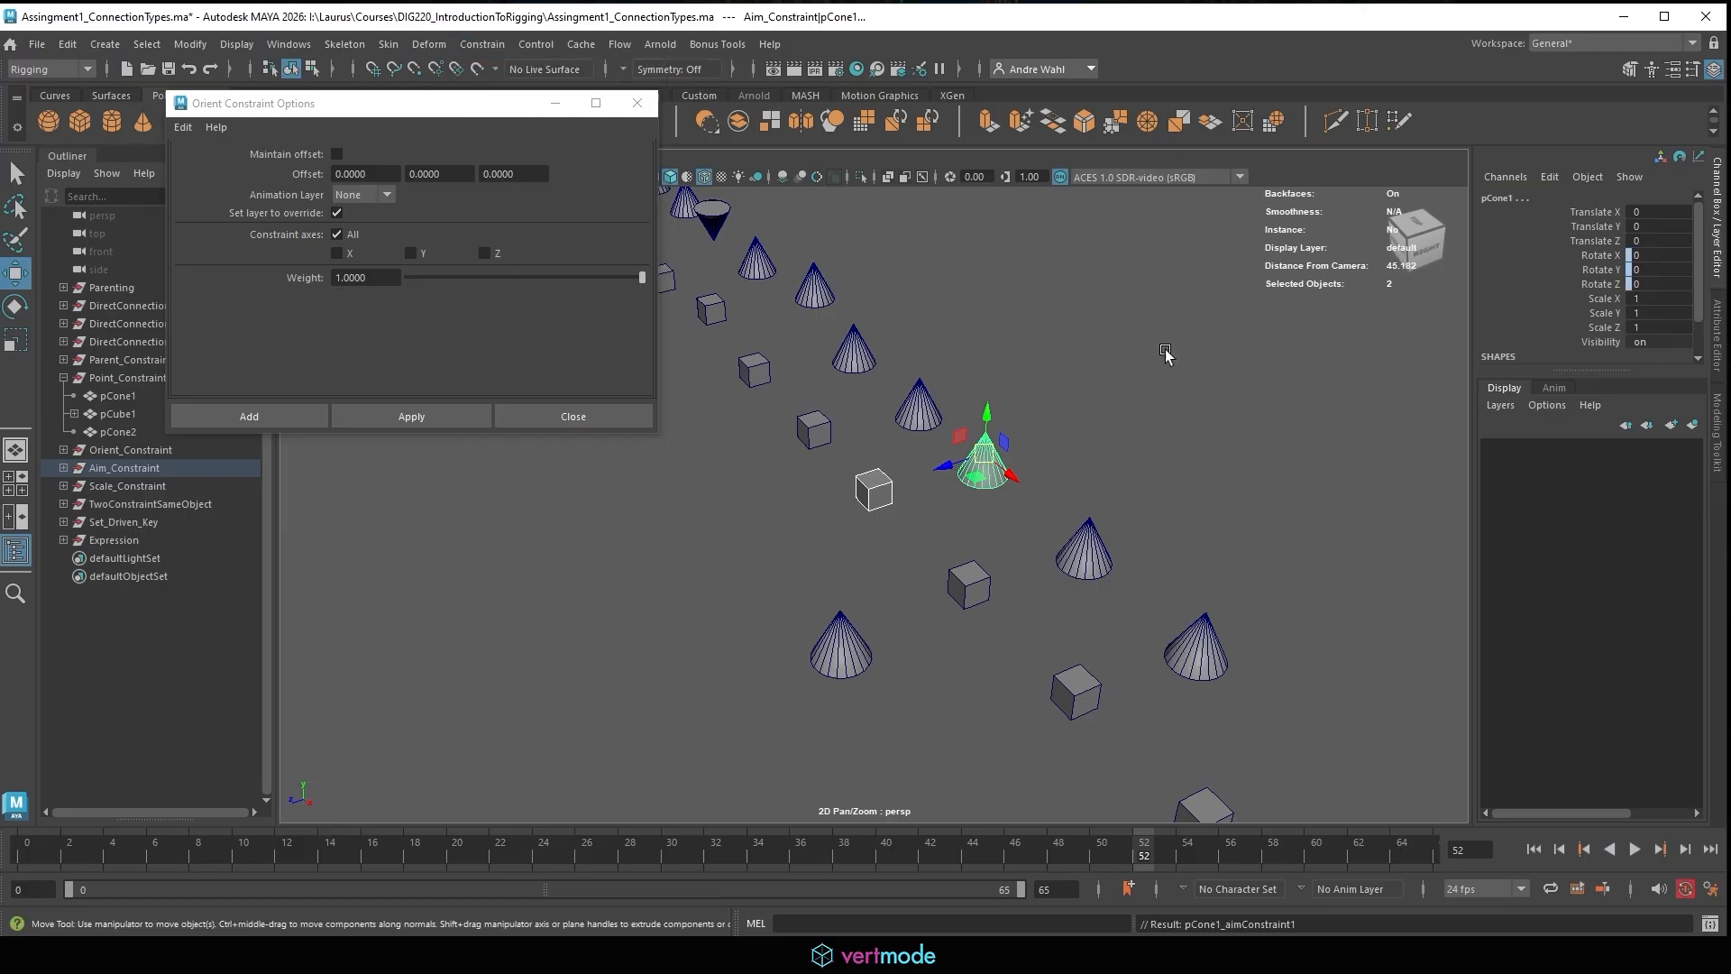
Test the aim constraint by moving pCube1 to about X -2.286, Y 5.251, Z -3.612, and undo the move.
{"action": "left_click", "coordinate": [1166, 354]}
{"action": "left_click", "coordinate": [881, 490]}
{"action": "left_click_drag", "start_coordinate": [873, 491], "coordinate": [905, 334]}
{"action": "key", "text": "ctrl+z"}
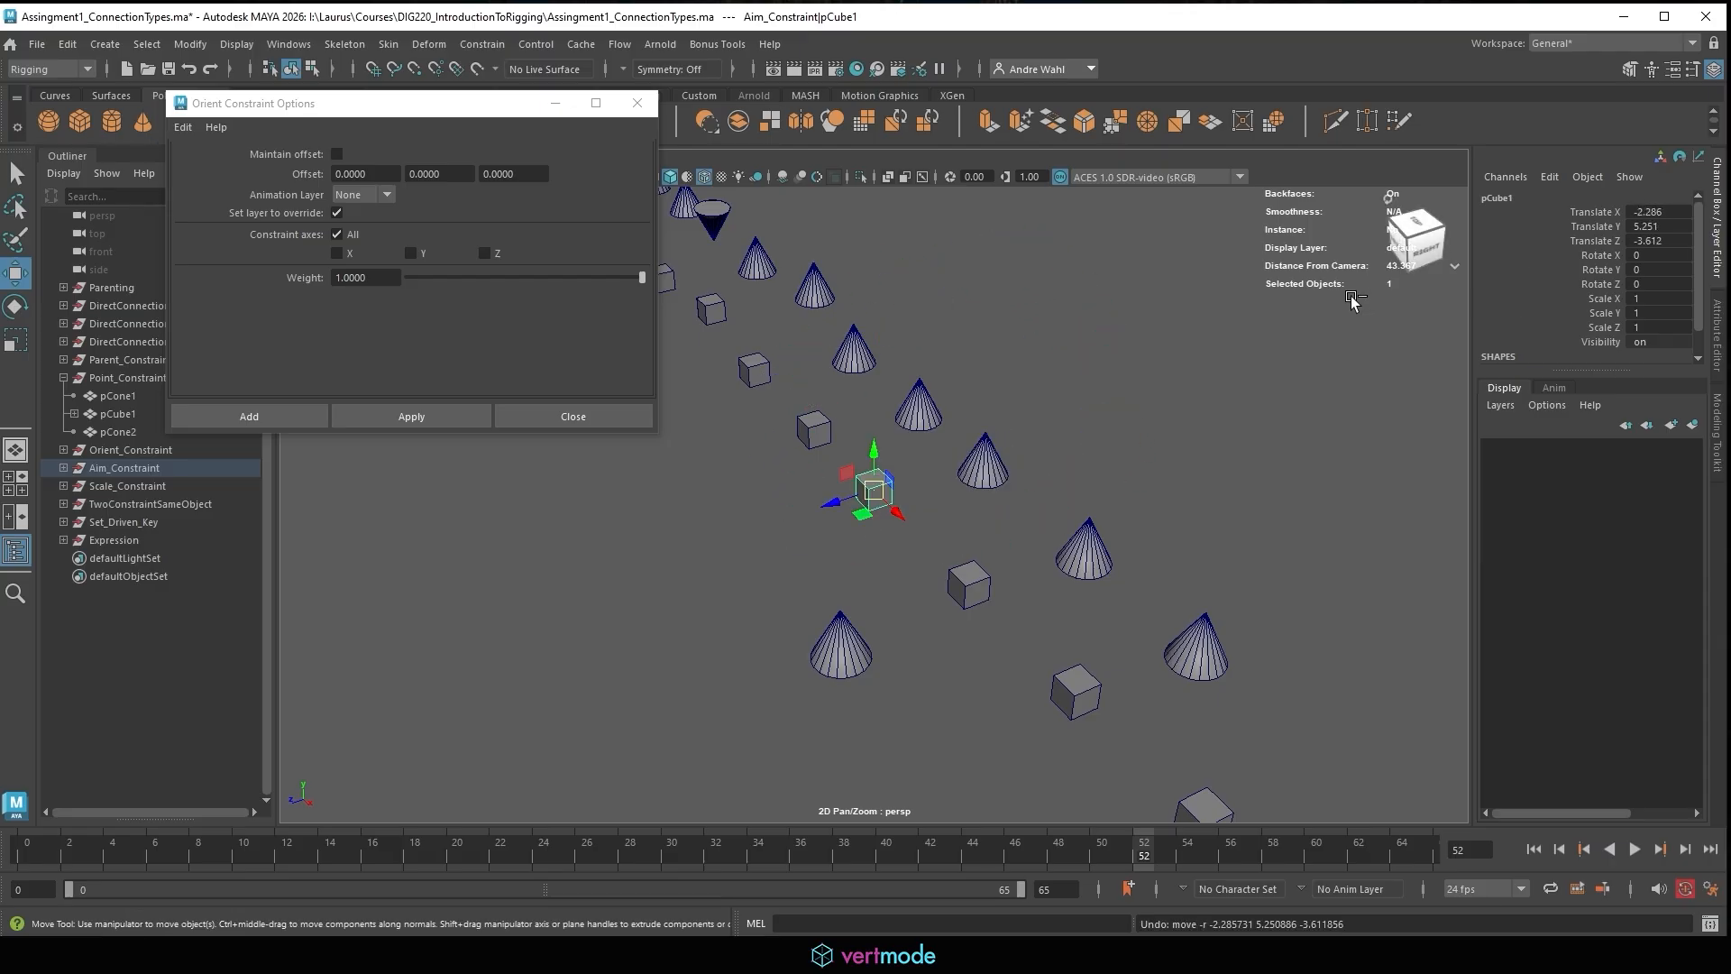
{"action": "key", "text": "ctrl+z"}
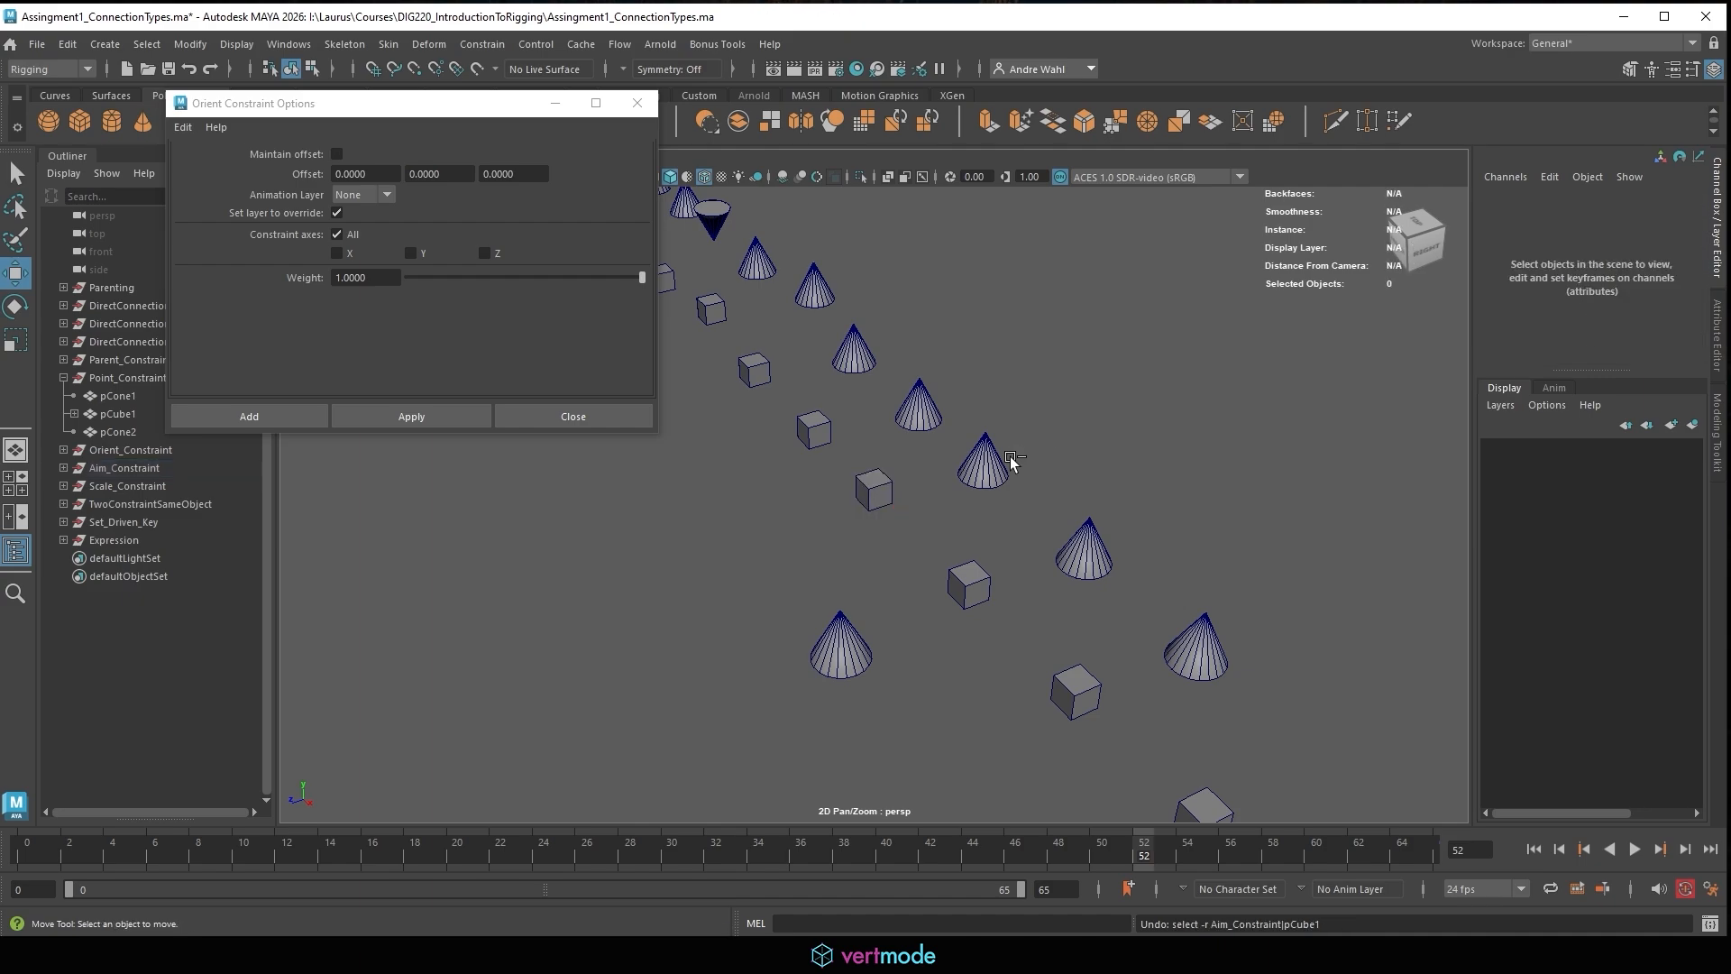
{"action": "key", "text": "ctrl+z"}
Select the Aim_Constraint group's pCube1 and then its pCone1, and open the Aim Constraint options.
{"action": "left_click", "coordinate": [1112, 438]}
{"action": "left_click", "coordinate": [874, 494]}
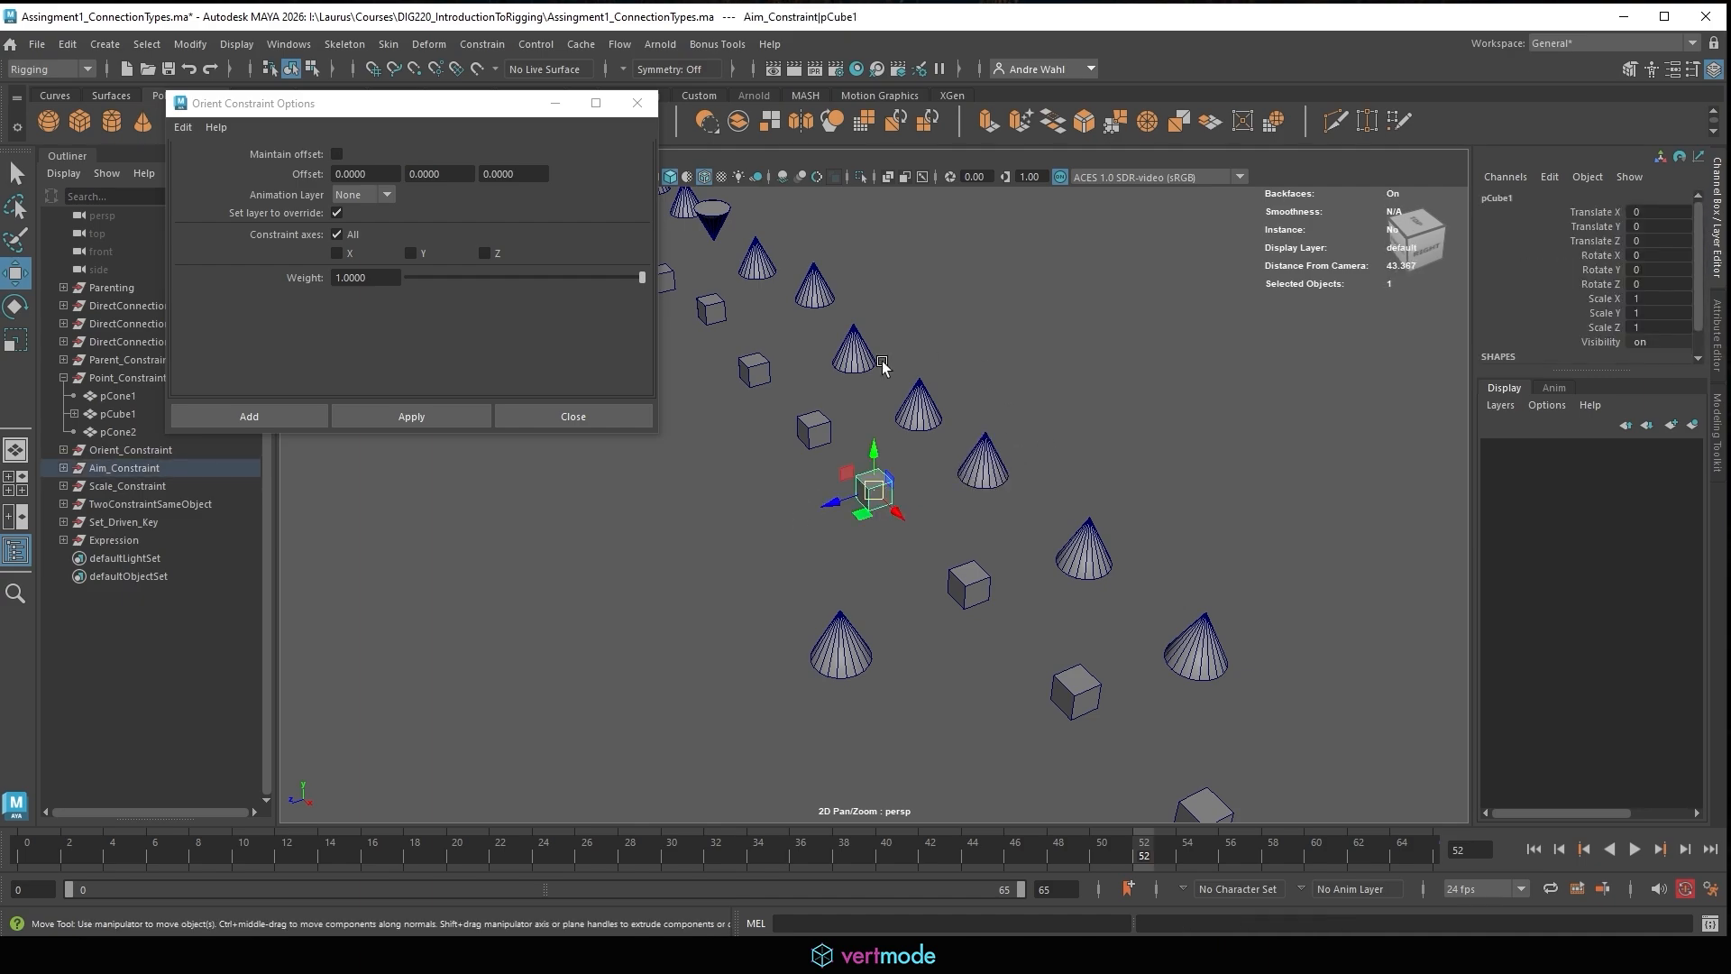
{"action": "left_click", "coordinate": [781, 533]}
{"action": "left_click", "coordinate": [889, 476]}
{"action": "left_click", "coordinate": [983, 470], "text": "shift"}
{"action": "left_click", "coordinate": [482, 44]}
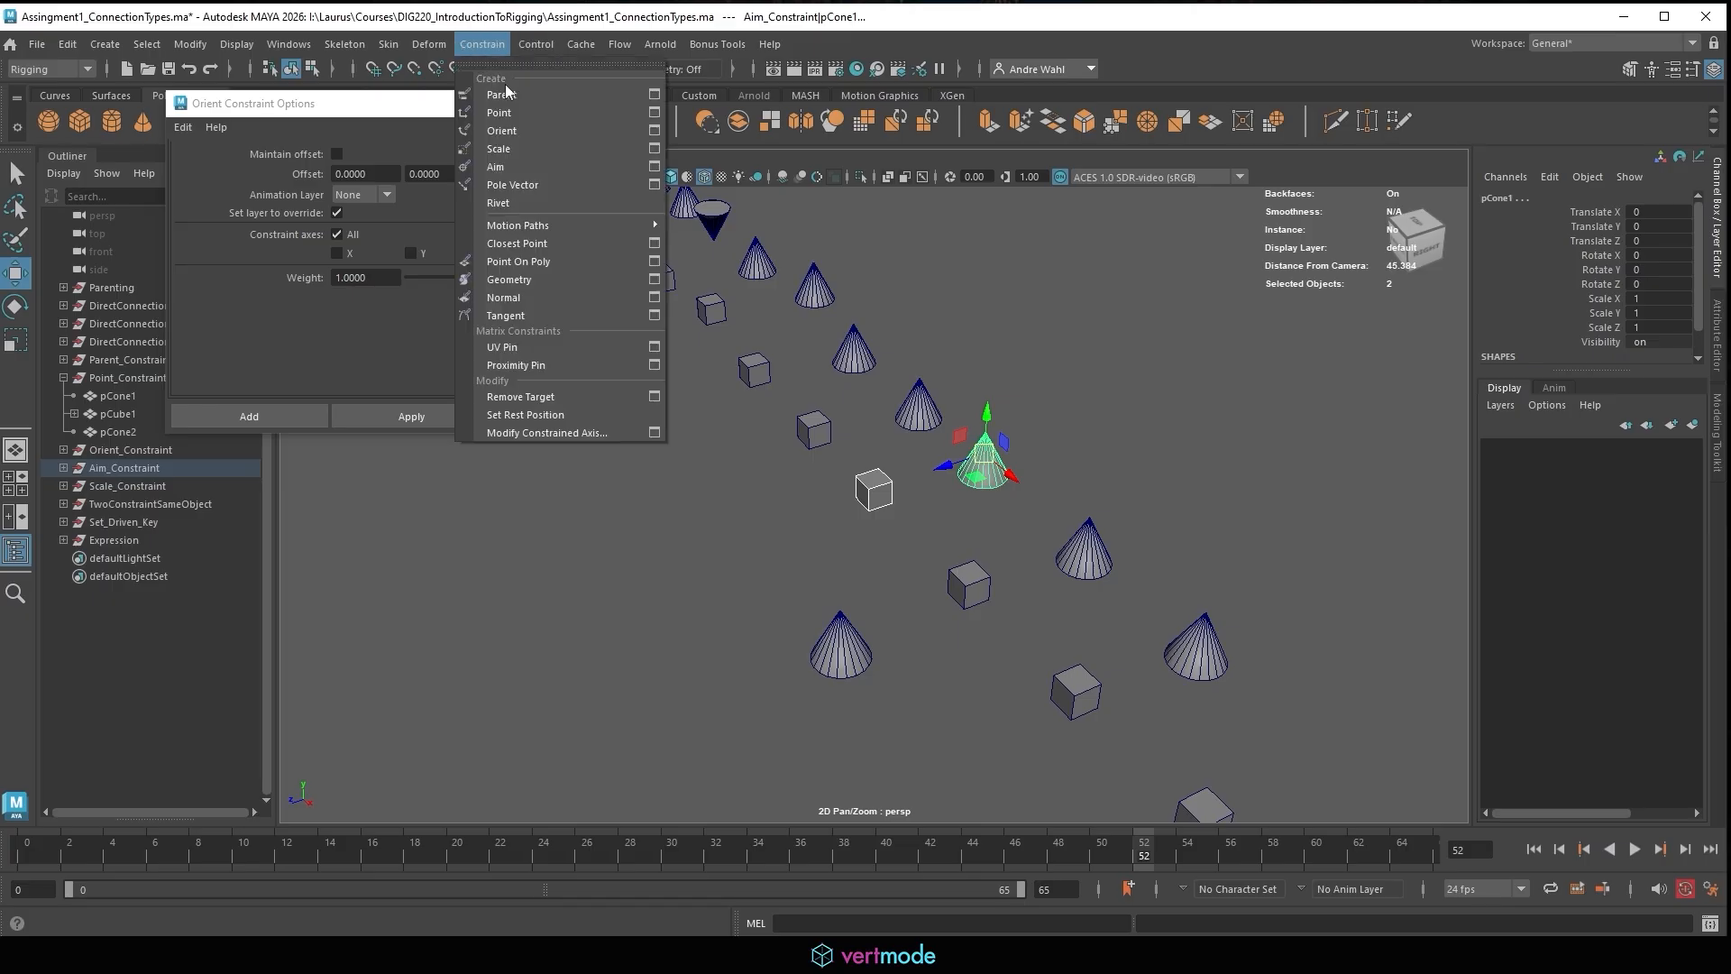
{"action": "left_click", "coordinate": [655, 166]}
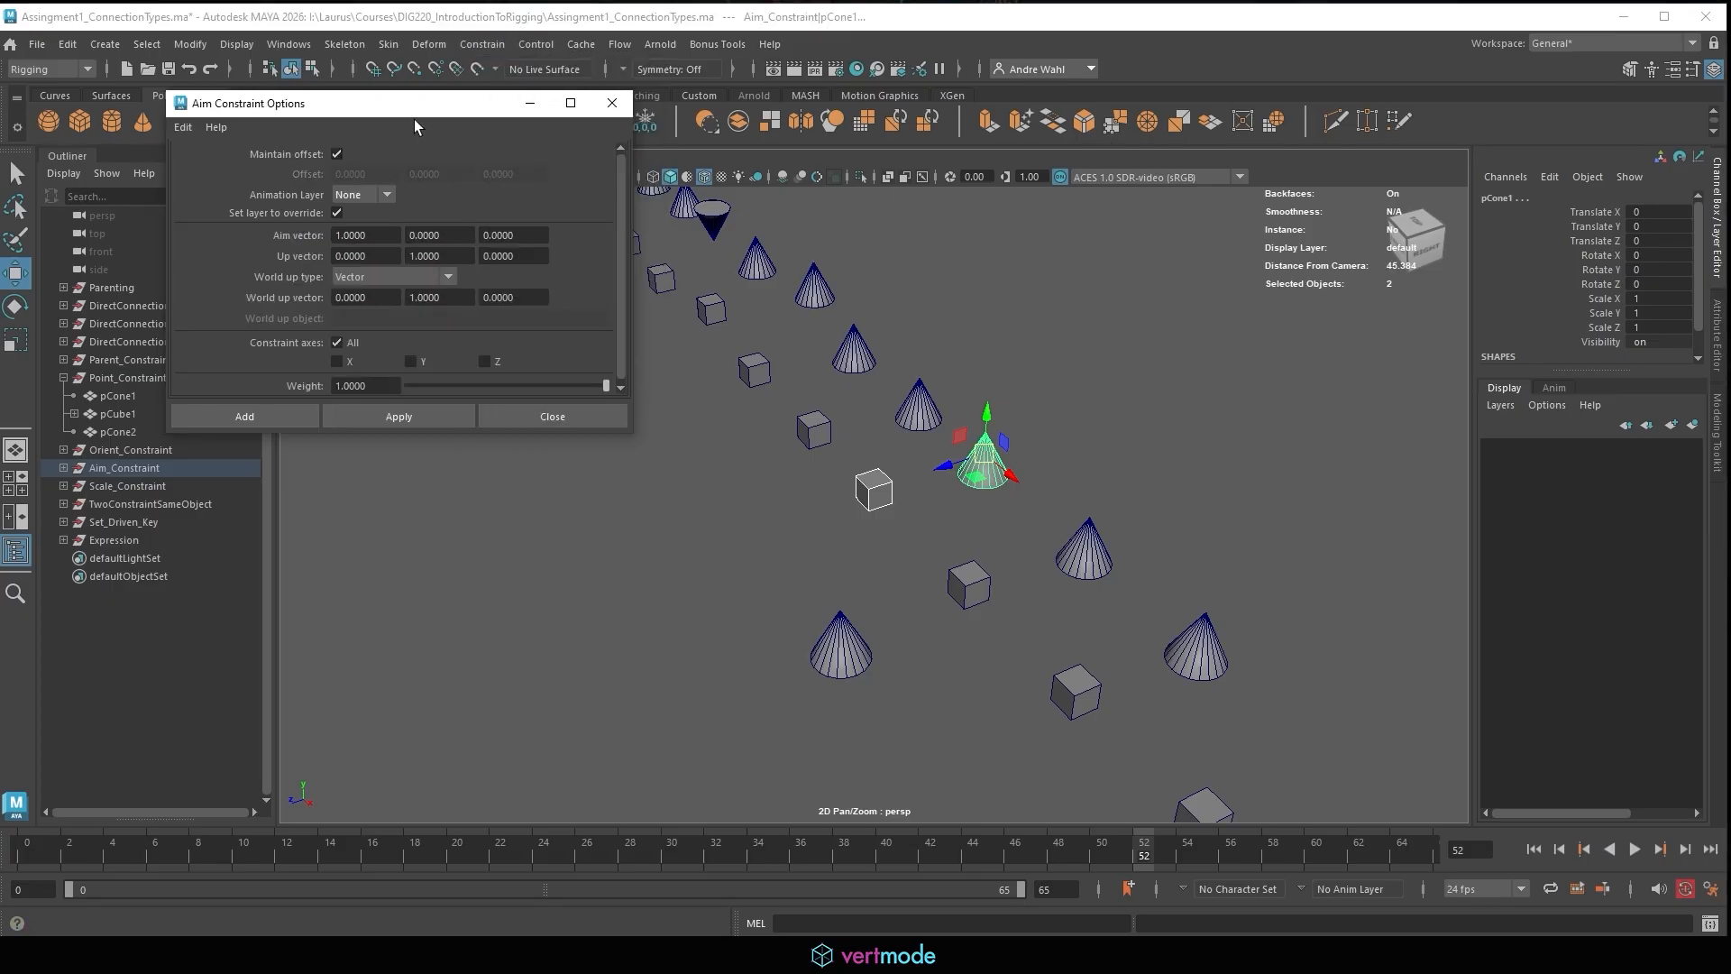
{"action": "left_click_drag", "start_coordinate": [958, 96], "coordinate": [463, 147]}
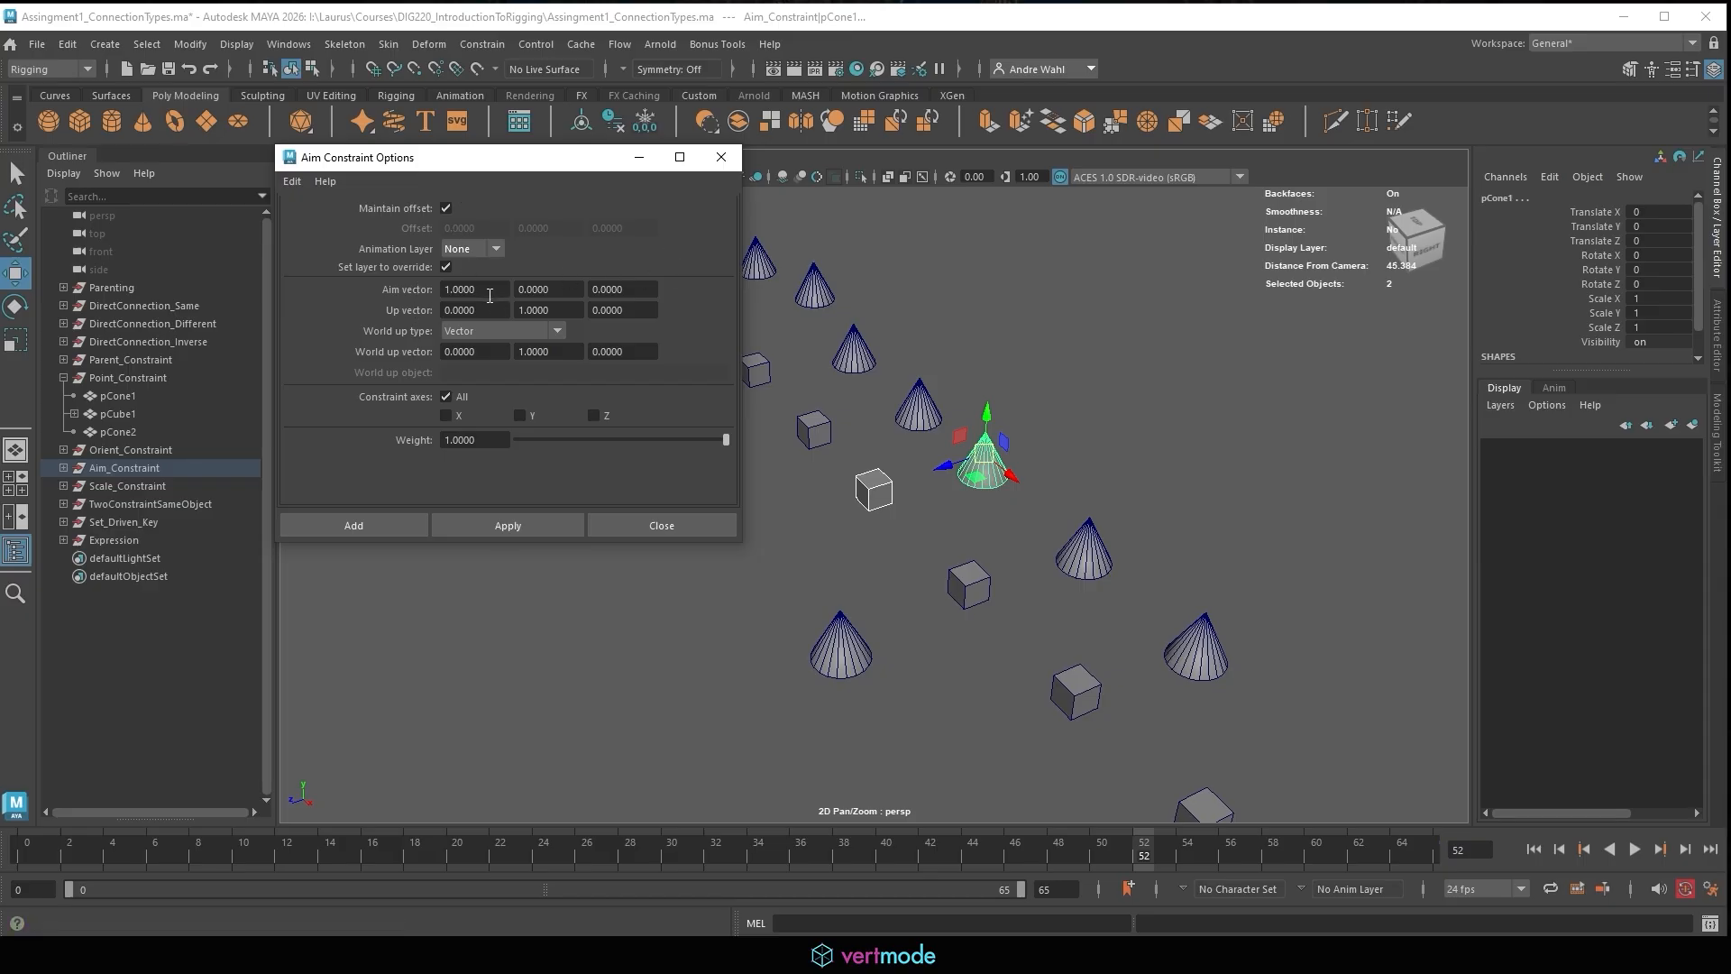
Aim constrain pCone1 to pCube1 with aim vector 0, 0, 1, and test by moving pCube1 to about X -1.982, Y 3.821, Z -2.072.
{"action": "key", "text": "Tab"}
{"action": "key", "text": "Tab"}
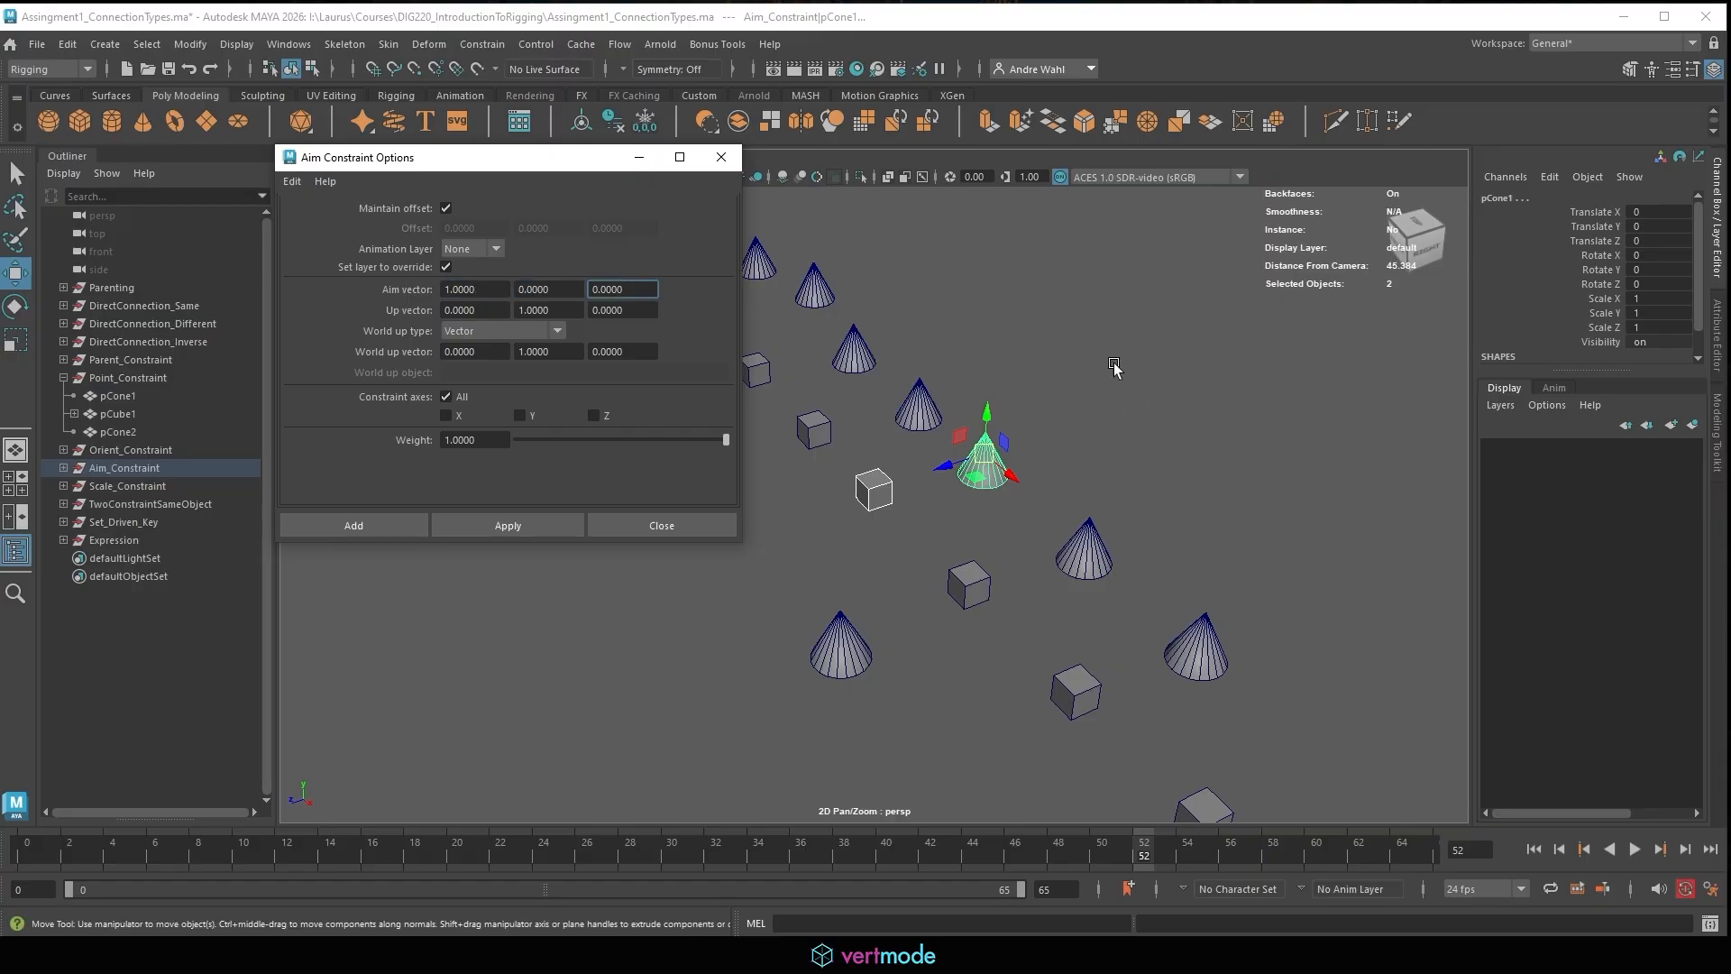
{"action": "left_click", "coordinate": [477, 289]}
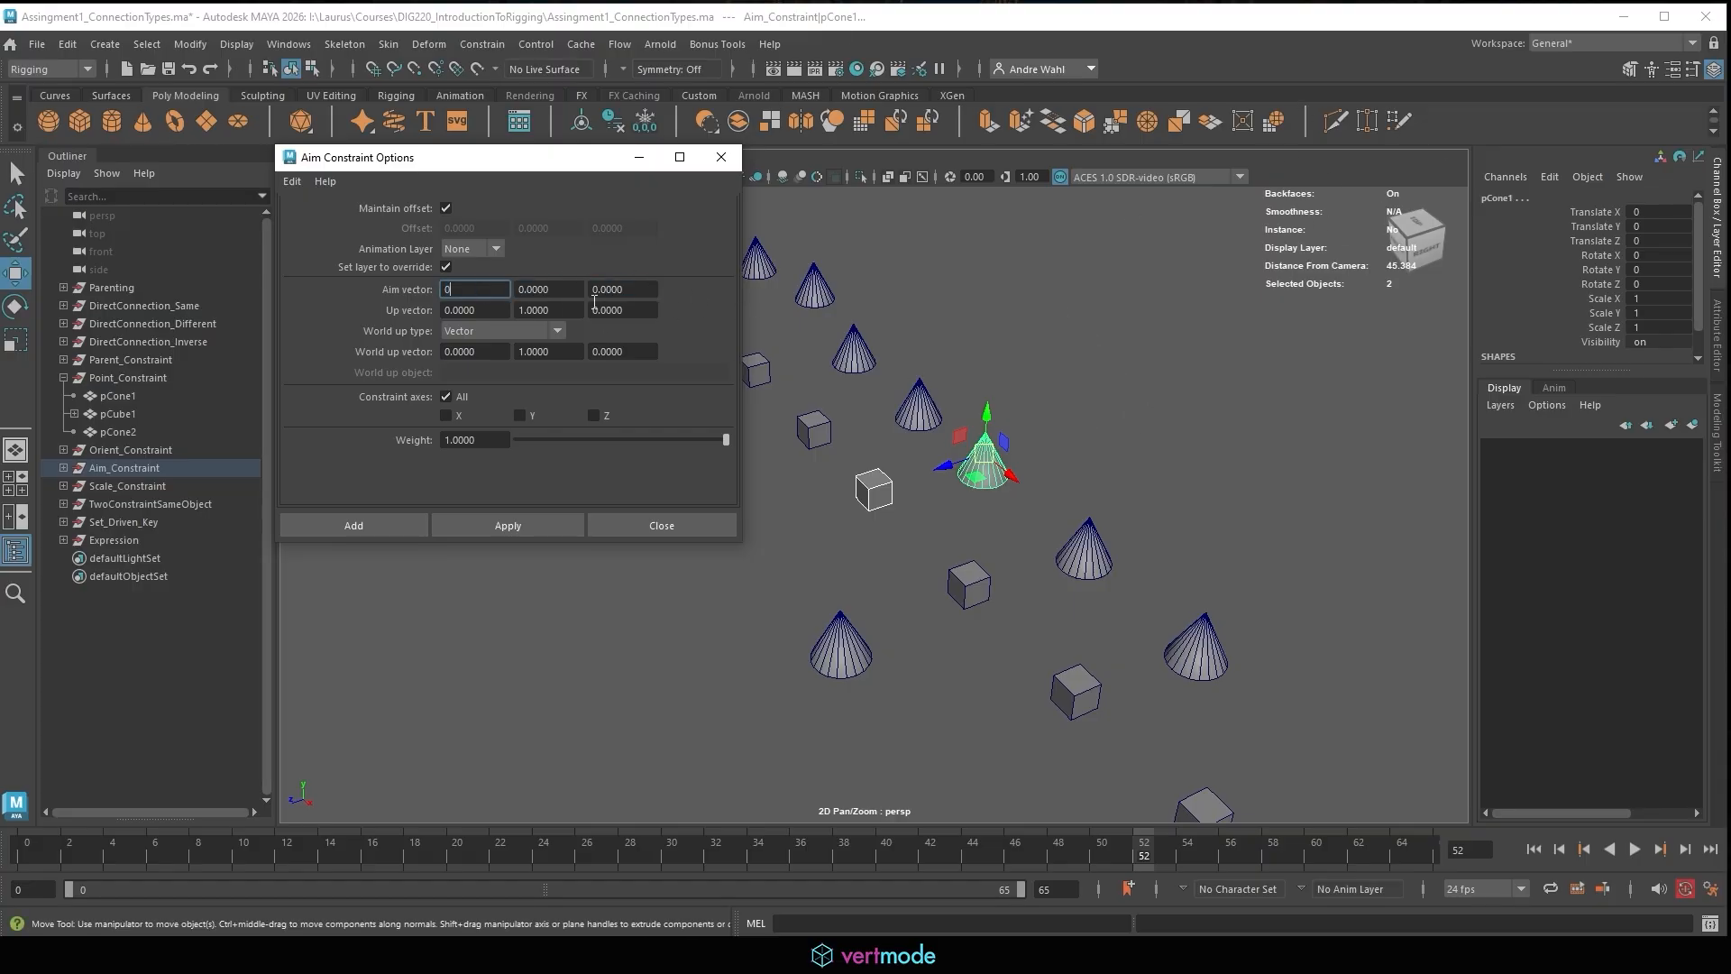
{"action": "type", "text": "0"}
{"action": "key", "text": "Tab"}
{"action": "key", "text": "Tab"}
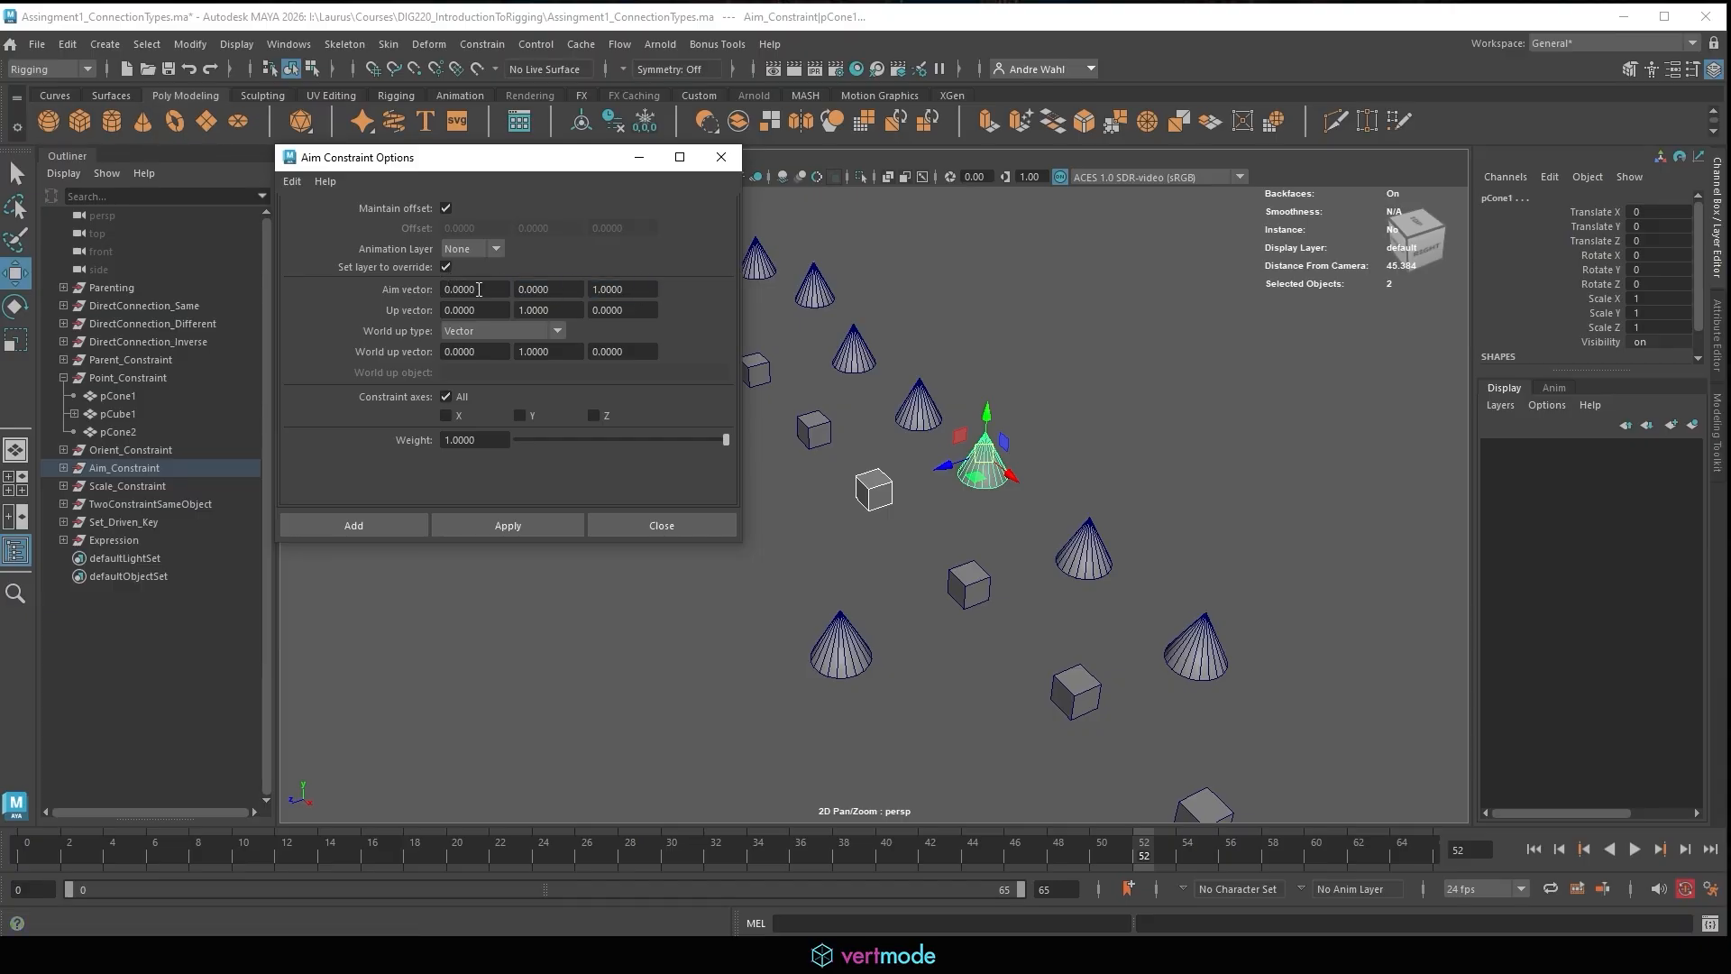
{"action": "left_click", "coordinate": [879, 485]}
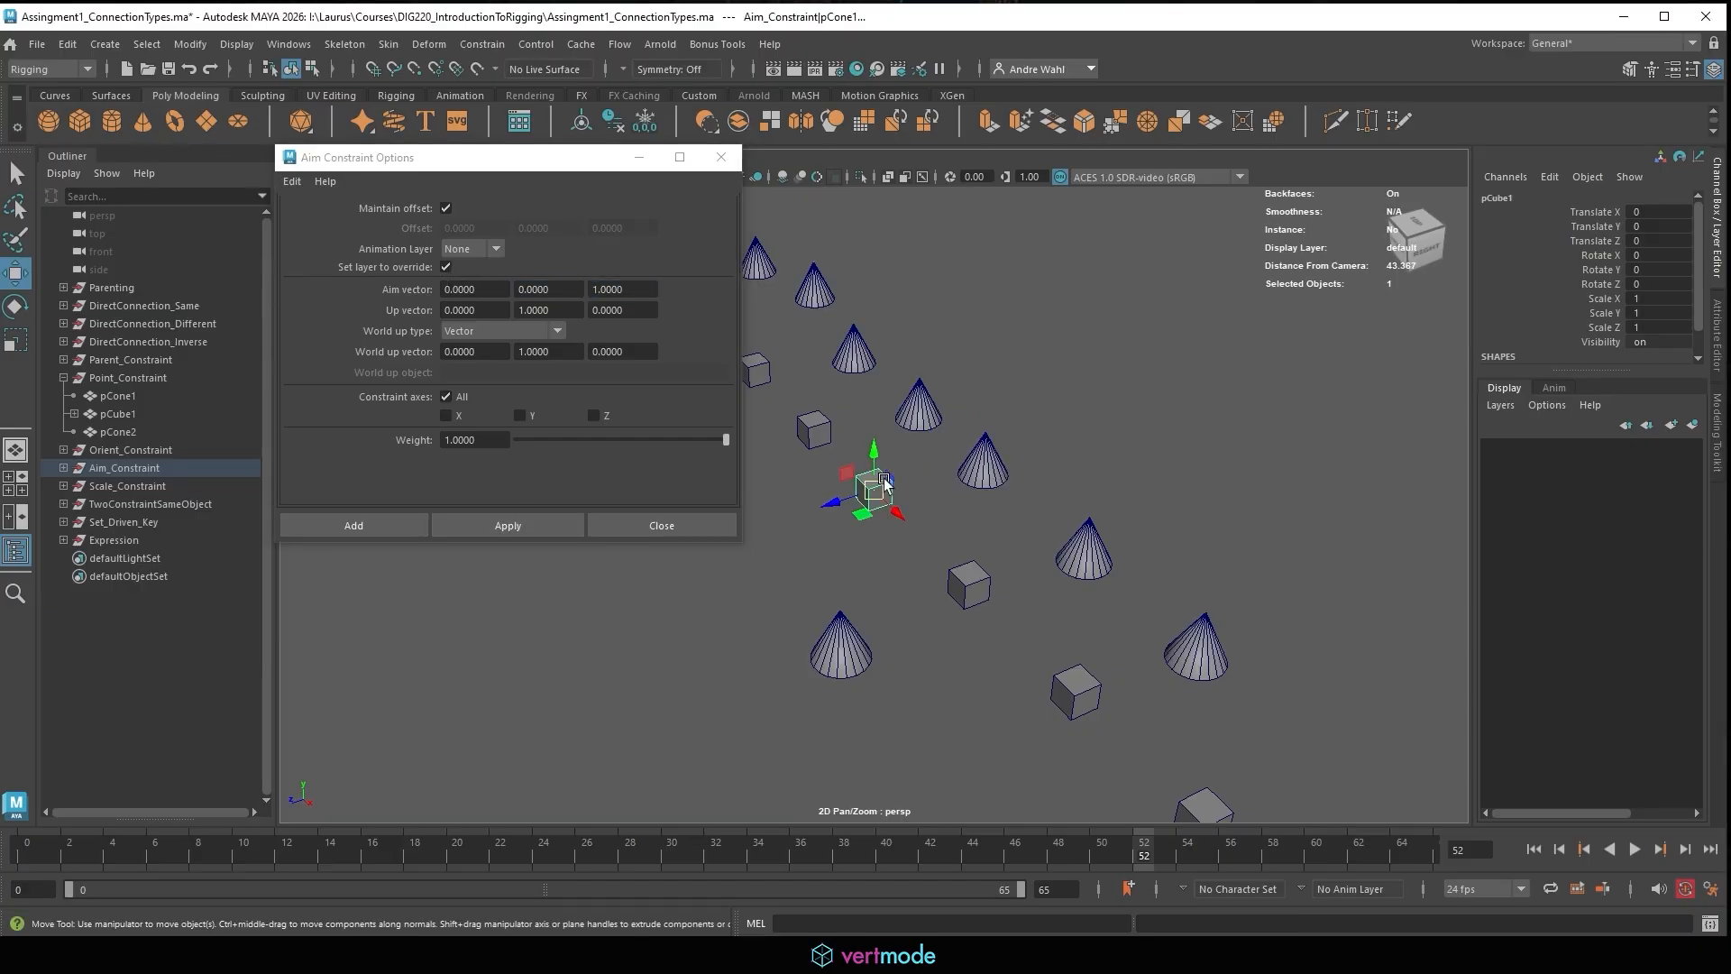
{"action": "left_click_drag", "start_coordinate": [879, 488], "coordinate": [915, 385]}
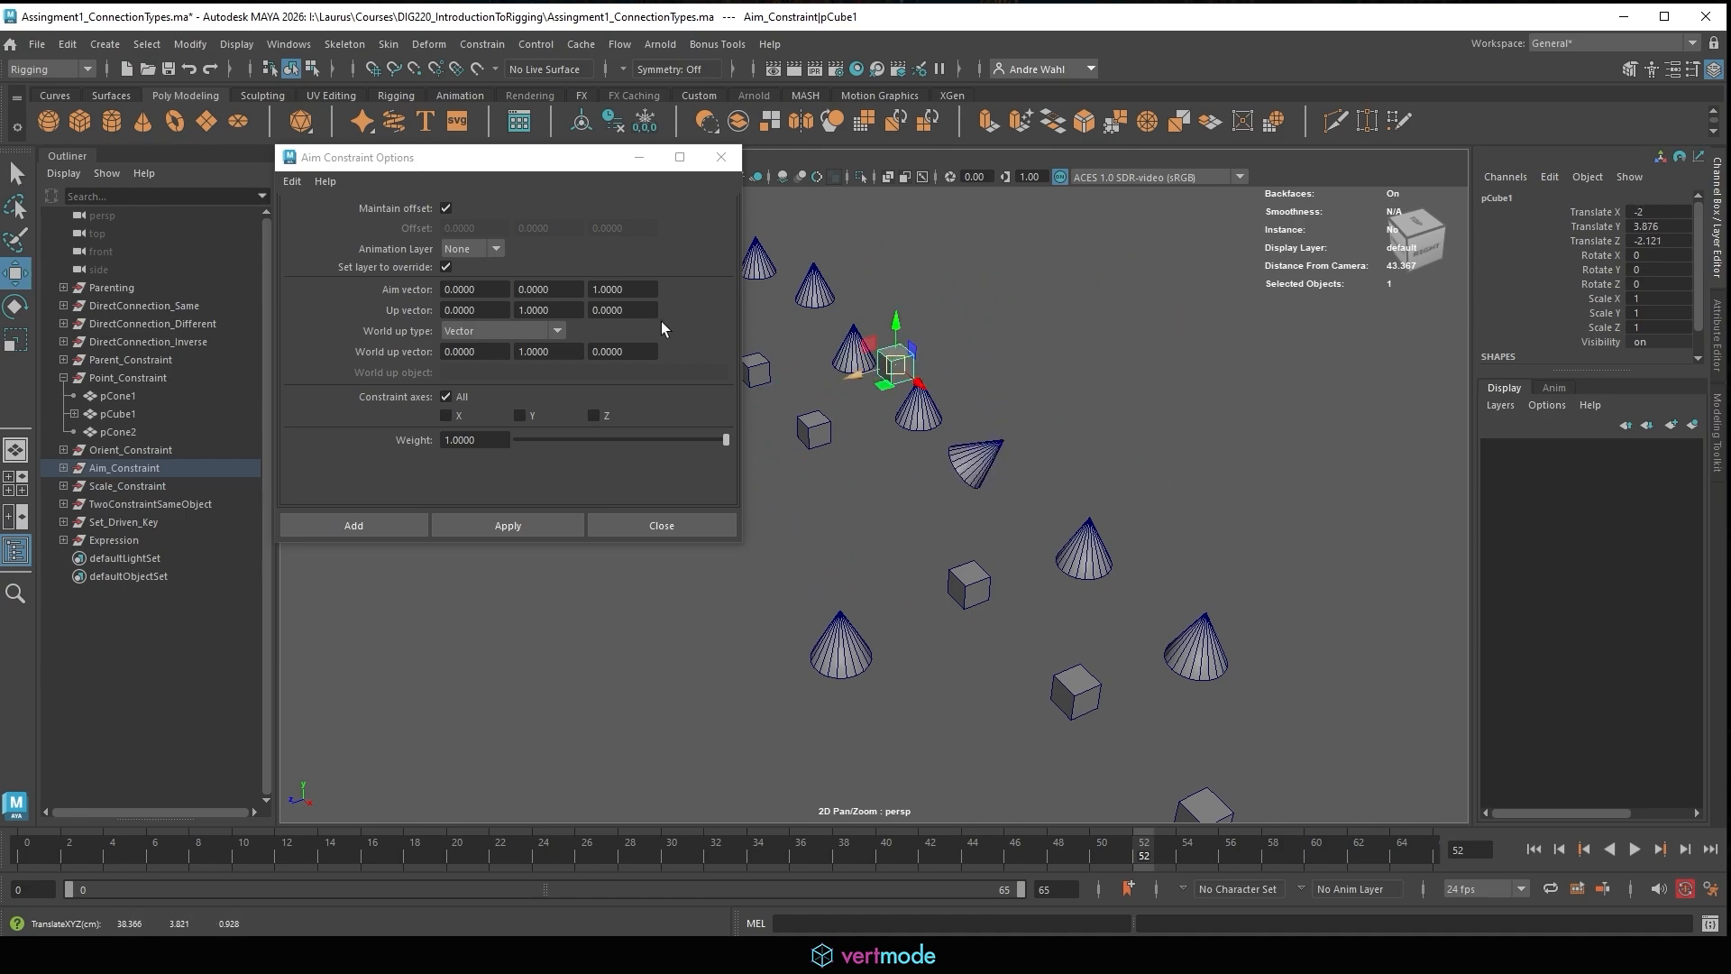
Set the aim vector back to 1, 0, 0 in the Aim Constraint options and undo the pCube1 test move.
{"action": "left_click", "coordinate": [507, 286]}
{"action": "type", "text": "0"}
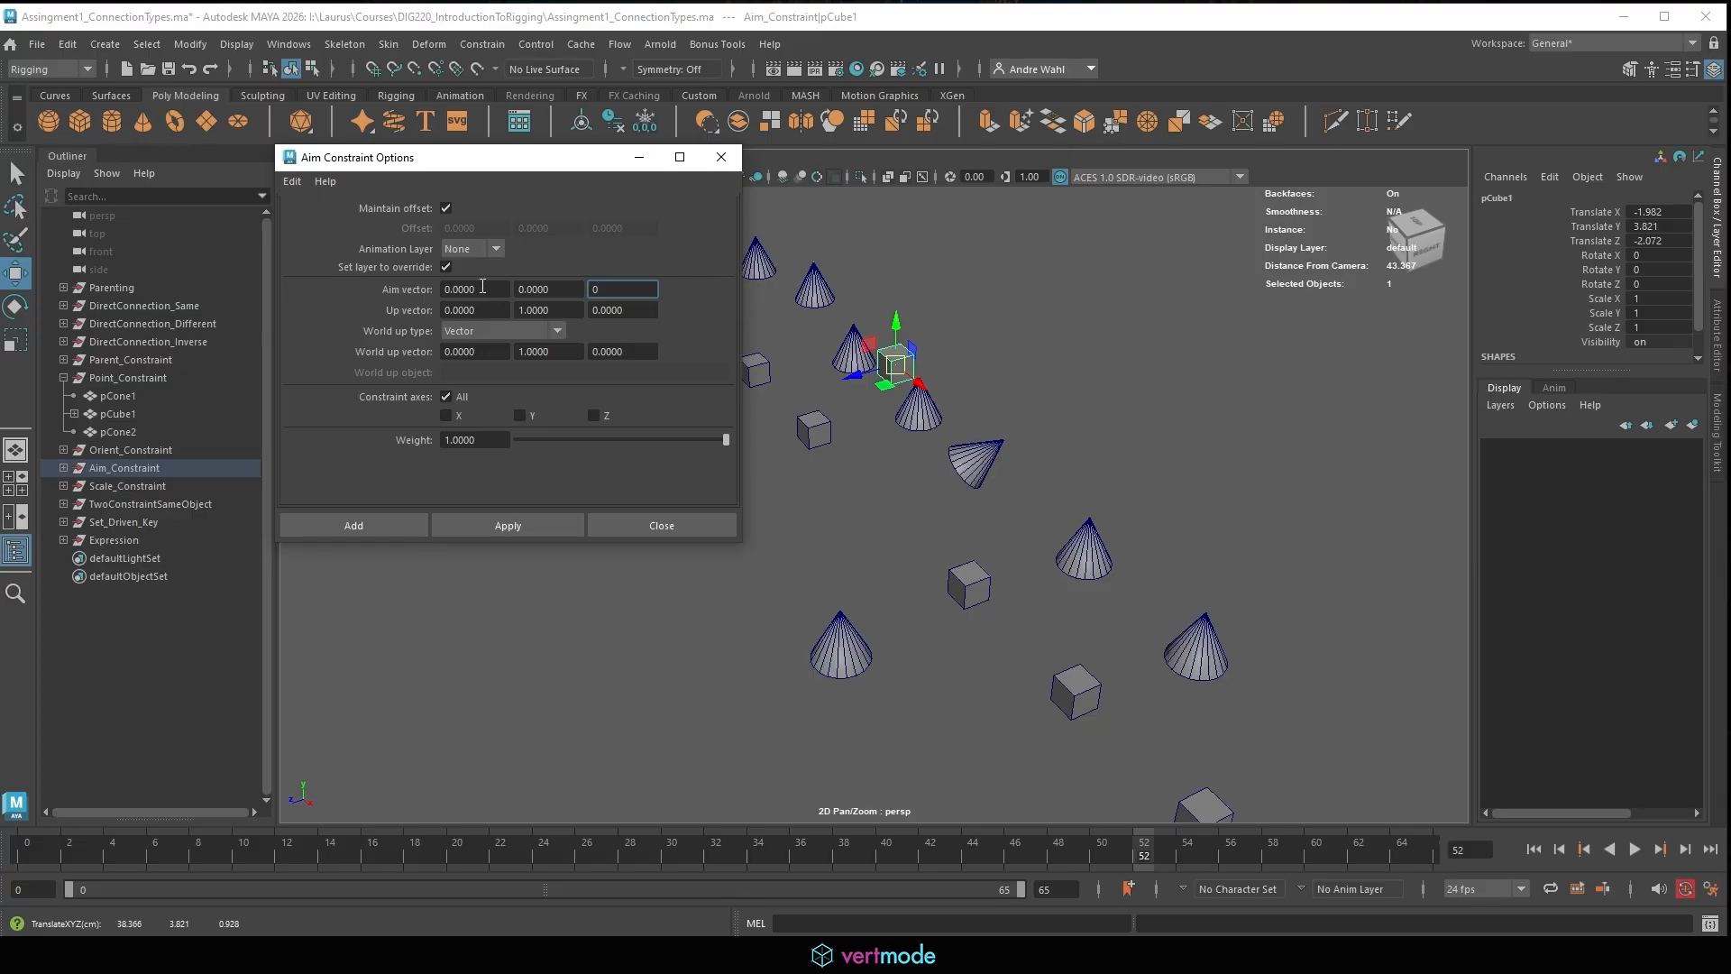
{"action": "left_click", "coordinate": [483, 286]}
{"action": "type", "text": "1"}
{"action": "key", "text": "Return"}
{"action": "key", "text": "ctrl+z"}
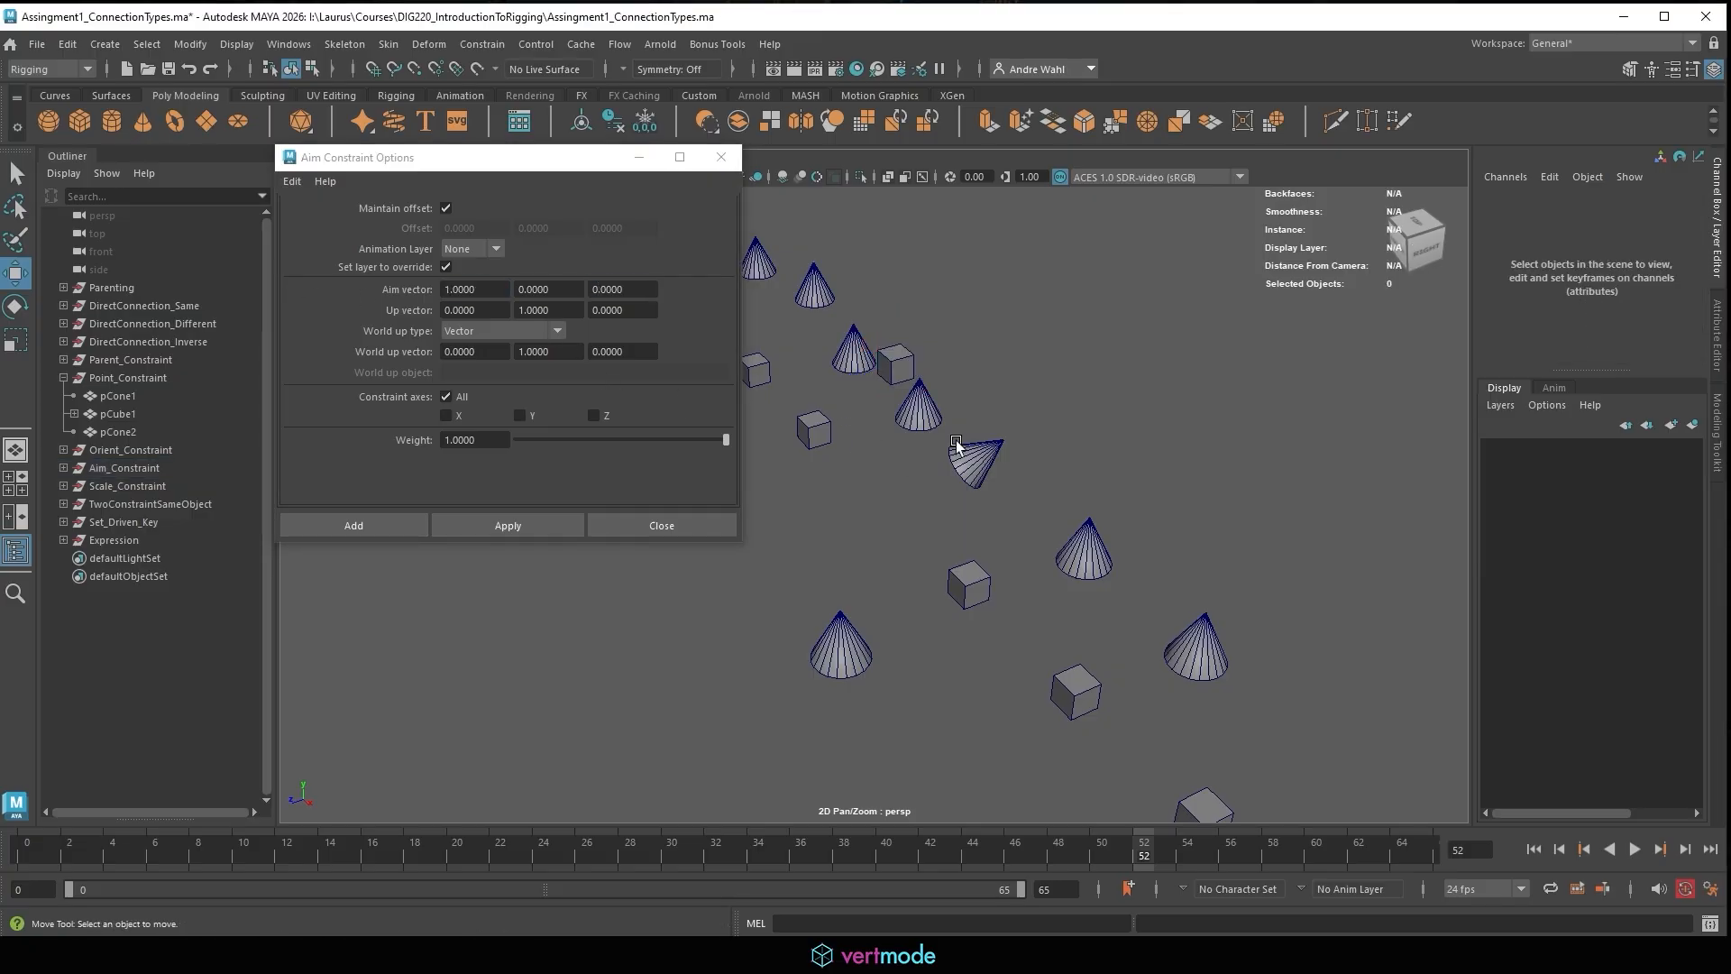
{"action": "left_click", "coordinate": [989, 449]}
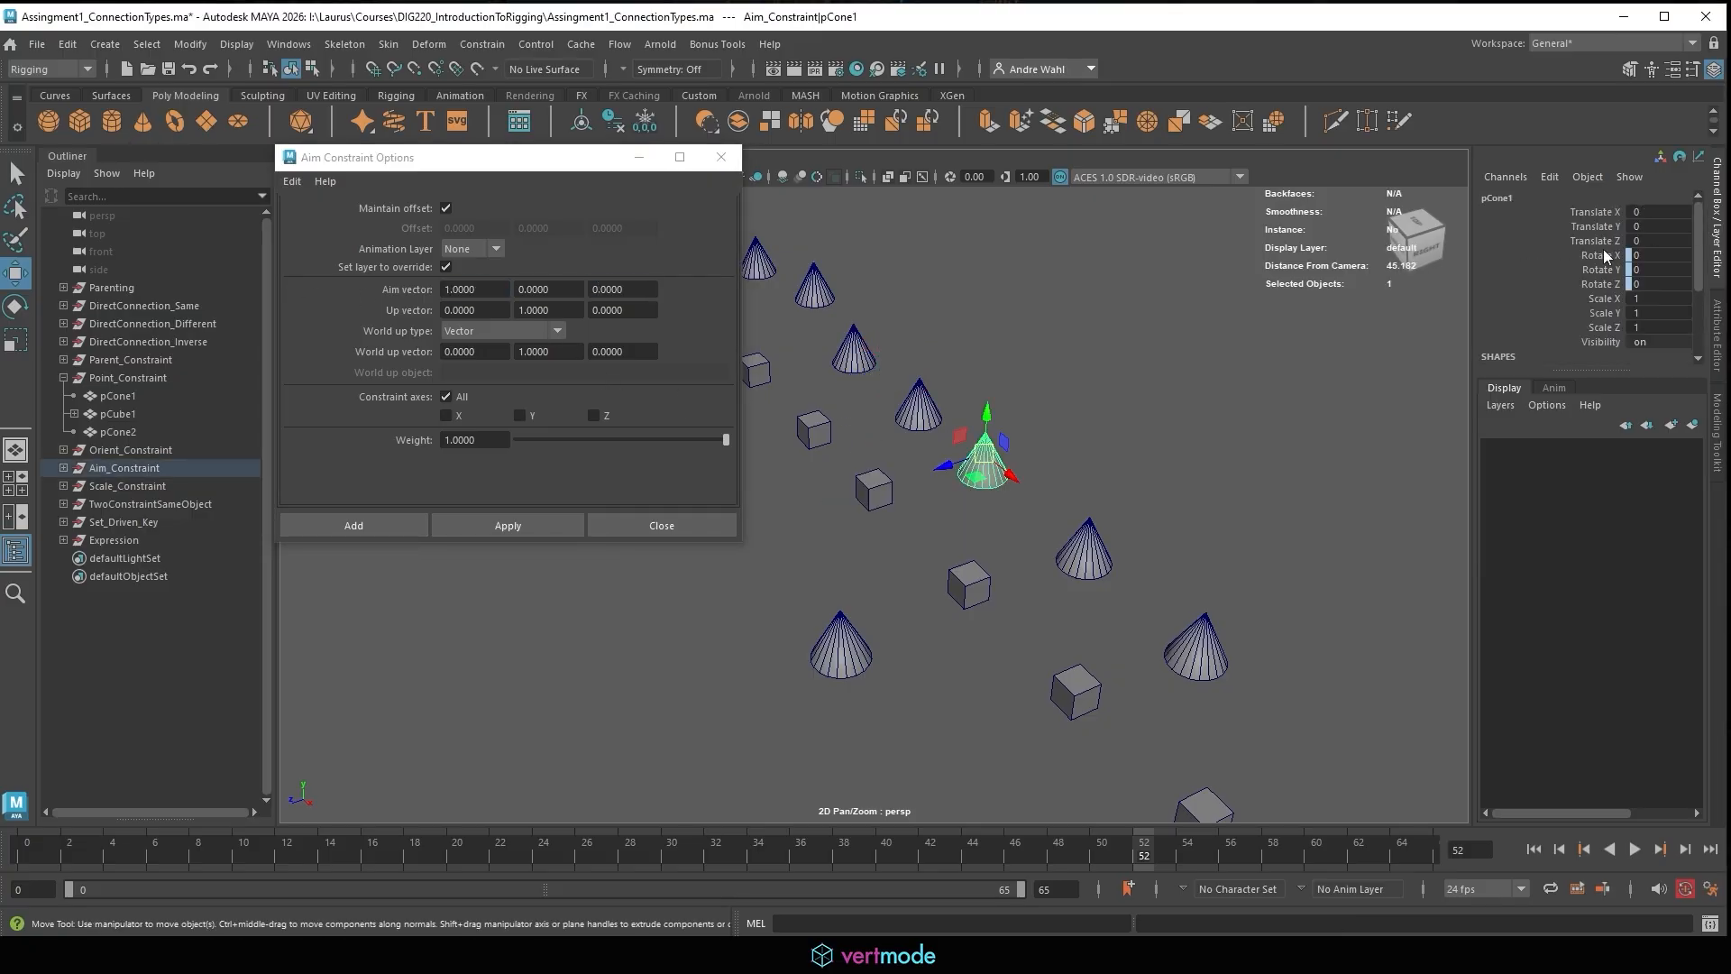
{"action": "left_click", "coordinate": [942, 473]}
{"action": "key", "text": "ctrl+z"}
{"action": "key", "text": "ctrl+z"}
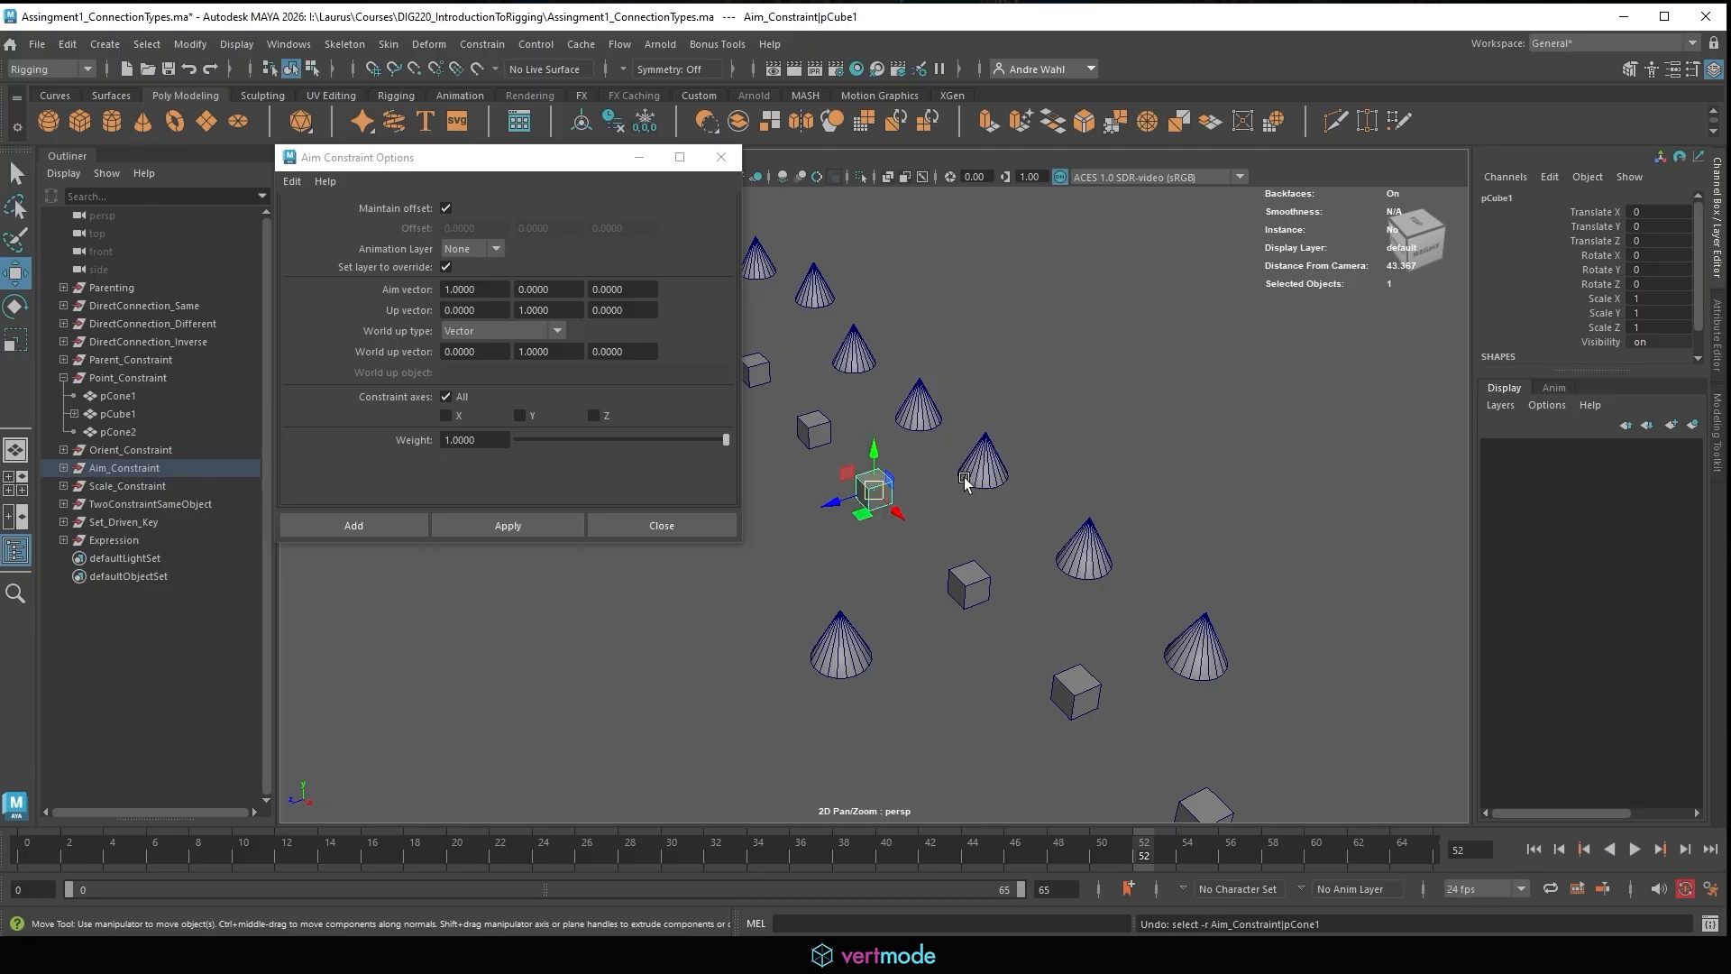
Break the Rotate X, Y and Z connections on the Aim_Constraint group's pCone1.
{"action": "left_click", "coordinate": [996, 455]}
{"action": "left_click_drag", "start_coordinate": [1596, 258], "coordinate": [1603, 286]}
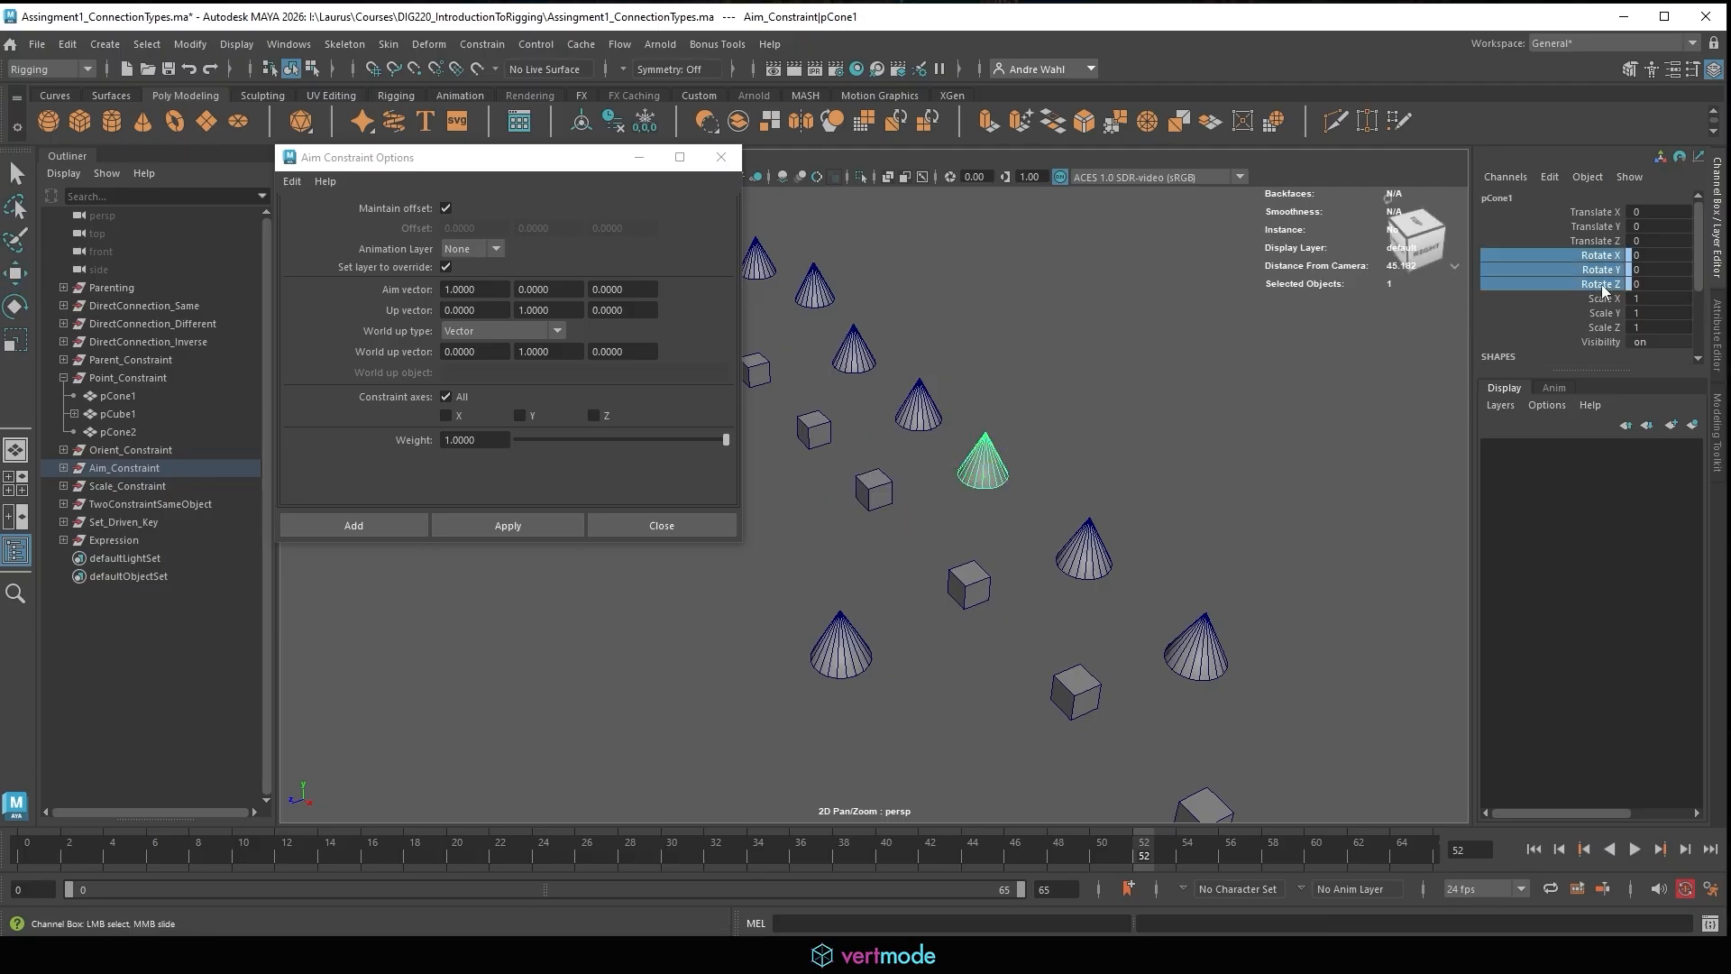
{"action": "right_click", "coordinate": [1603, 286]}
{"action": "left_click", "coordinate": [1576, 670]}
Set pCone1's Rotate X to 90 so its tip faces the cube, and freeze its transformations.
{"action": "key", "text": "e"}
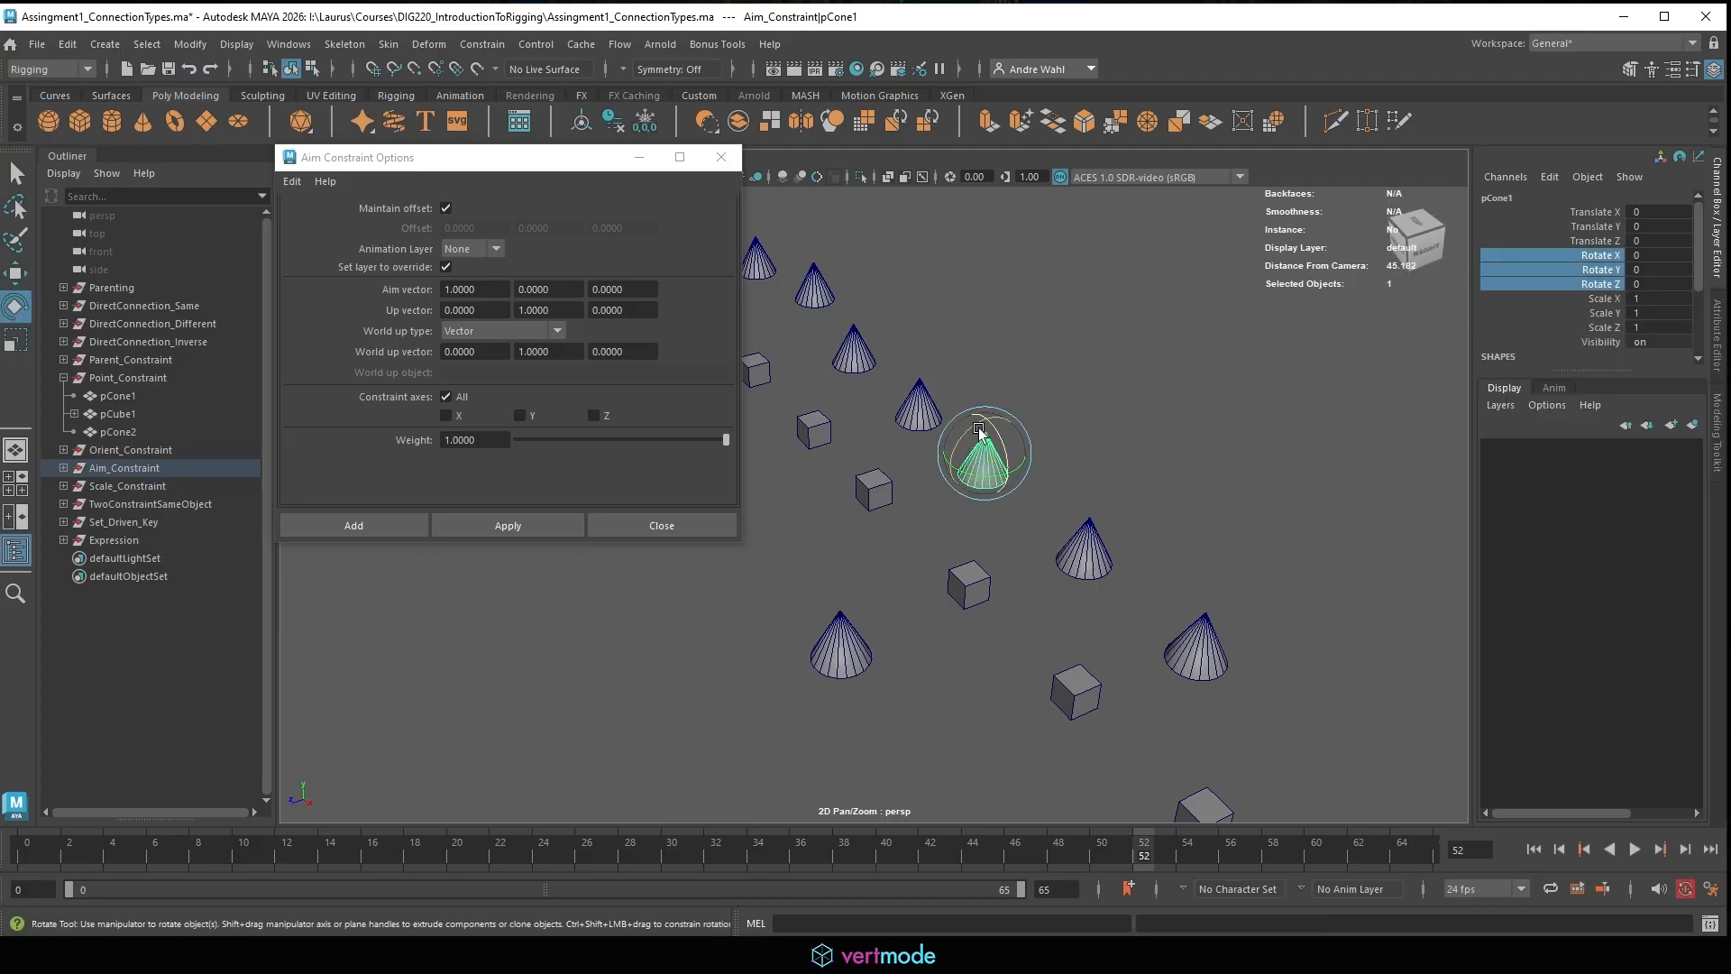
{"action": "left_click_drag", "start_coordinate": [974, 503], "coordinate": [965, 489]}
{"action": "left_click", "coordinate": [1675, 254]}
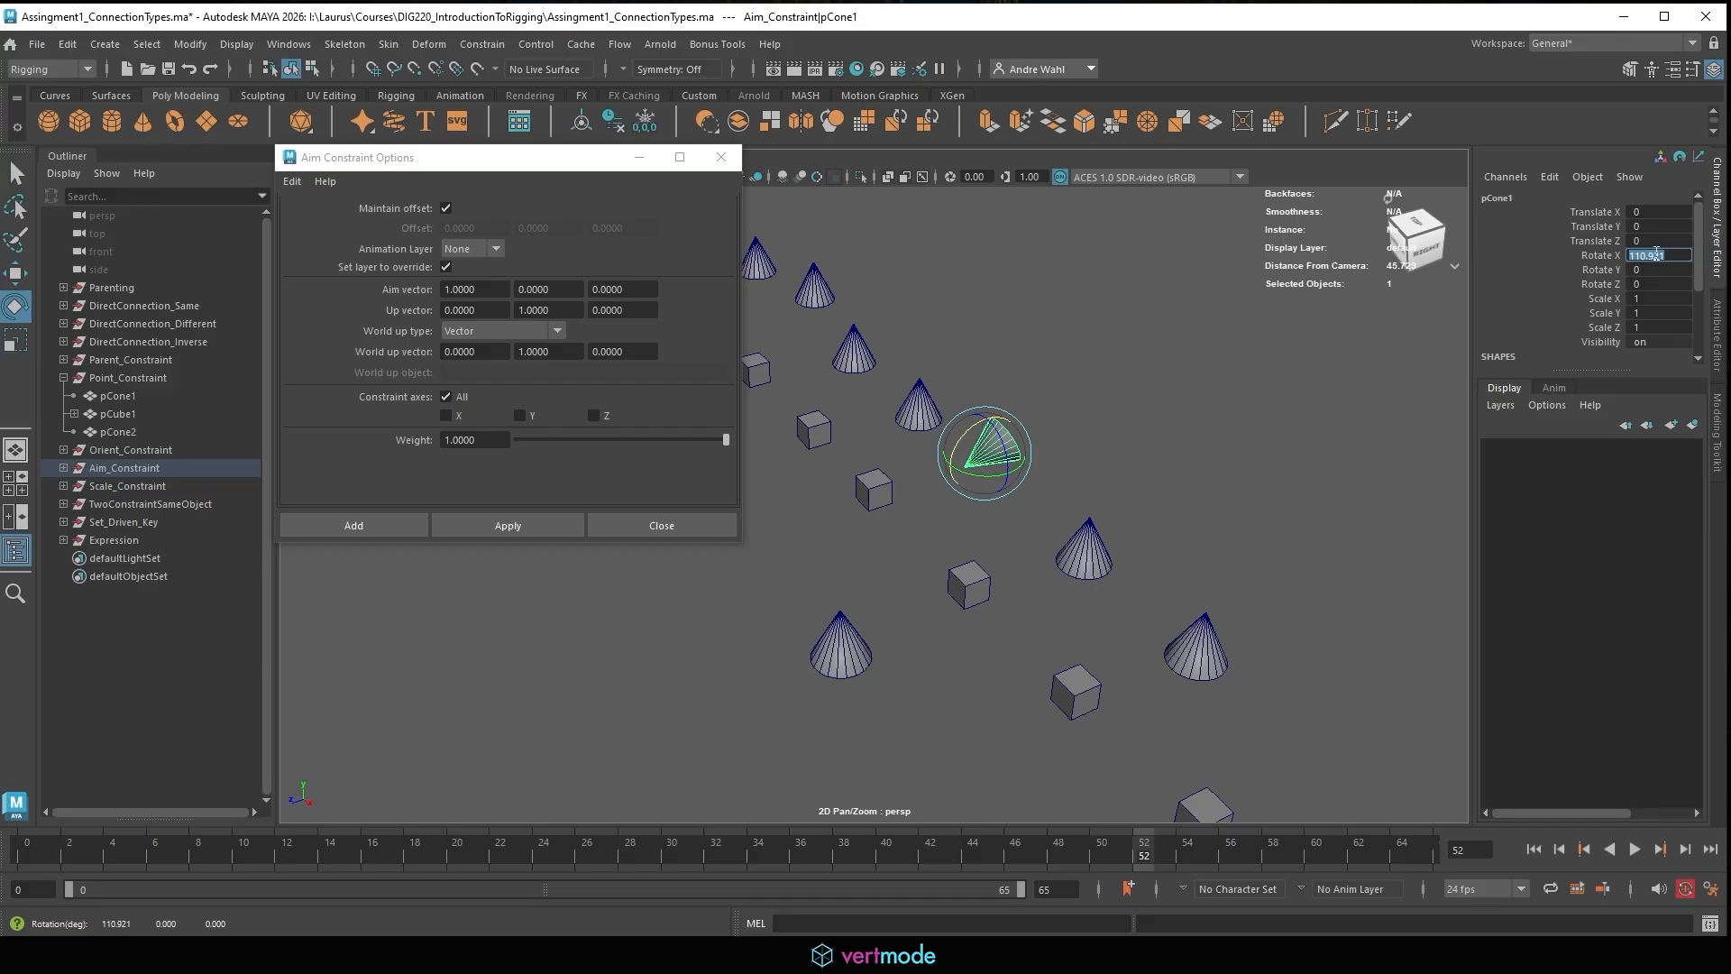
{"action": "type", "text": "90"}
{"action": "key", "text": "Return"}
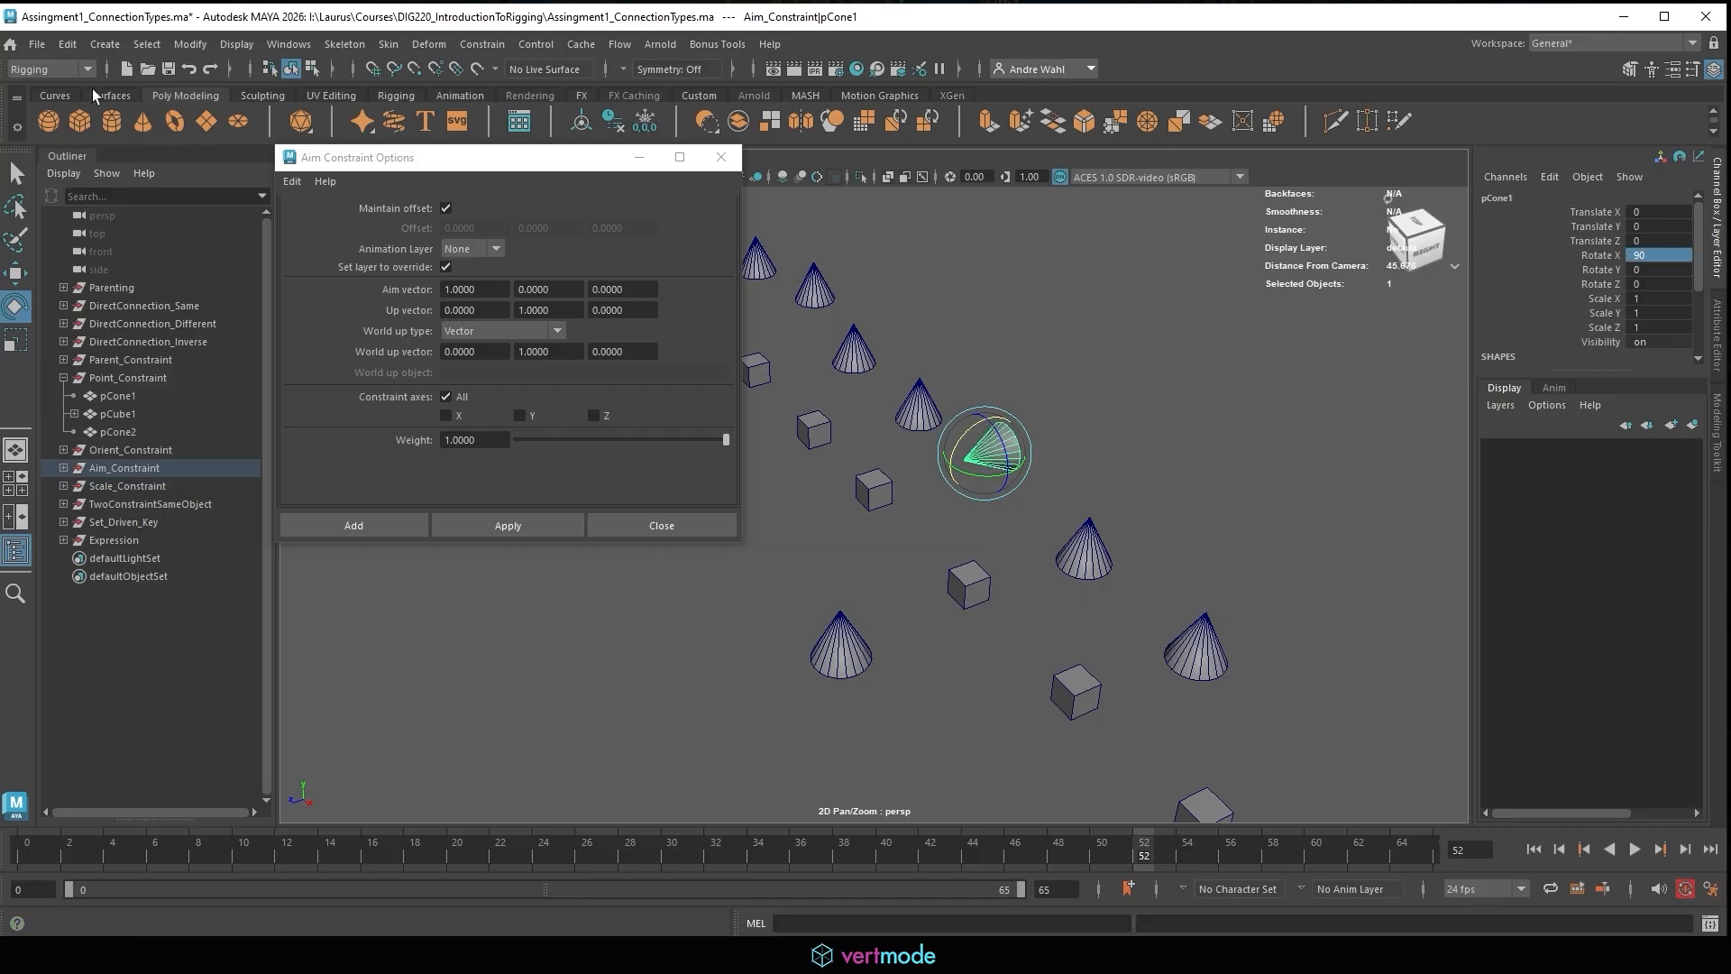
{"action": "left_click", "coordinate": [191, 43]}
{"action": "left_click", "coordinate": [236, 133]}
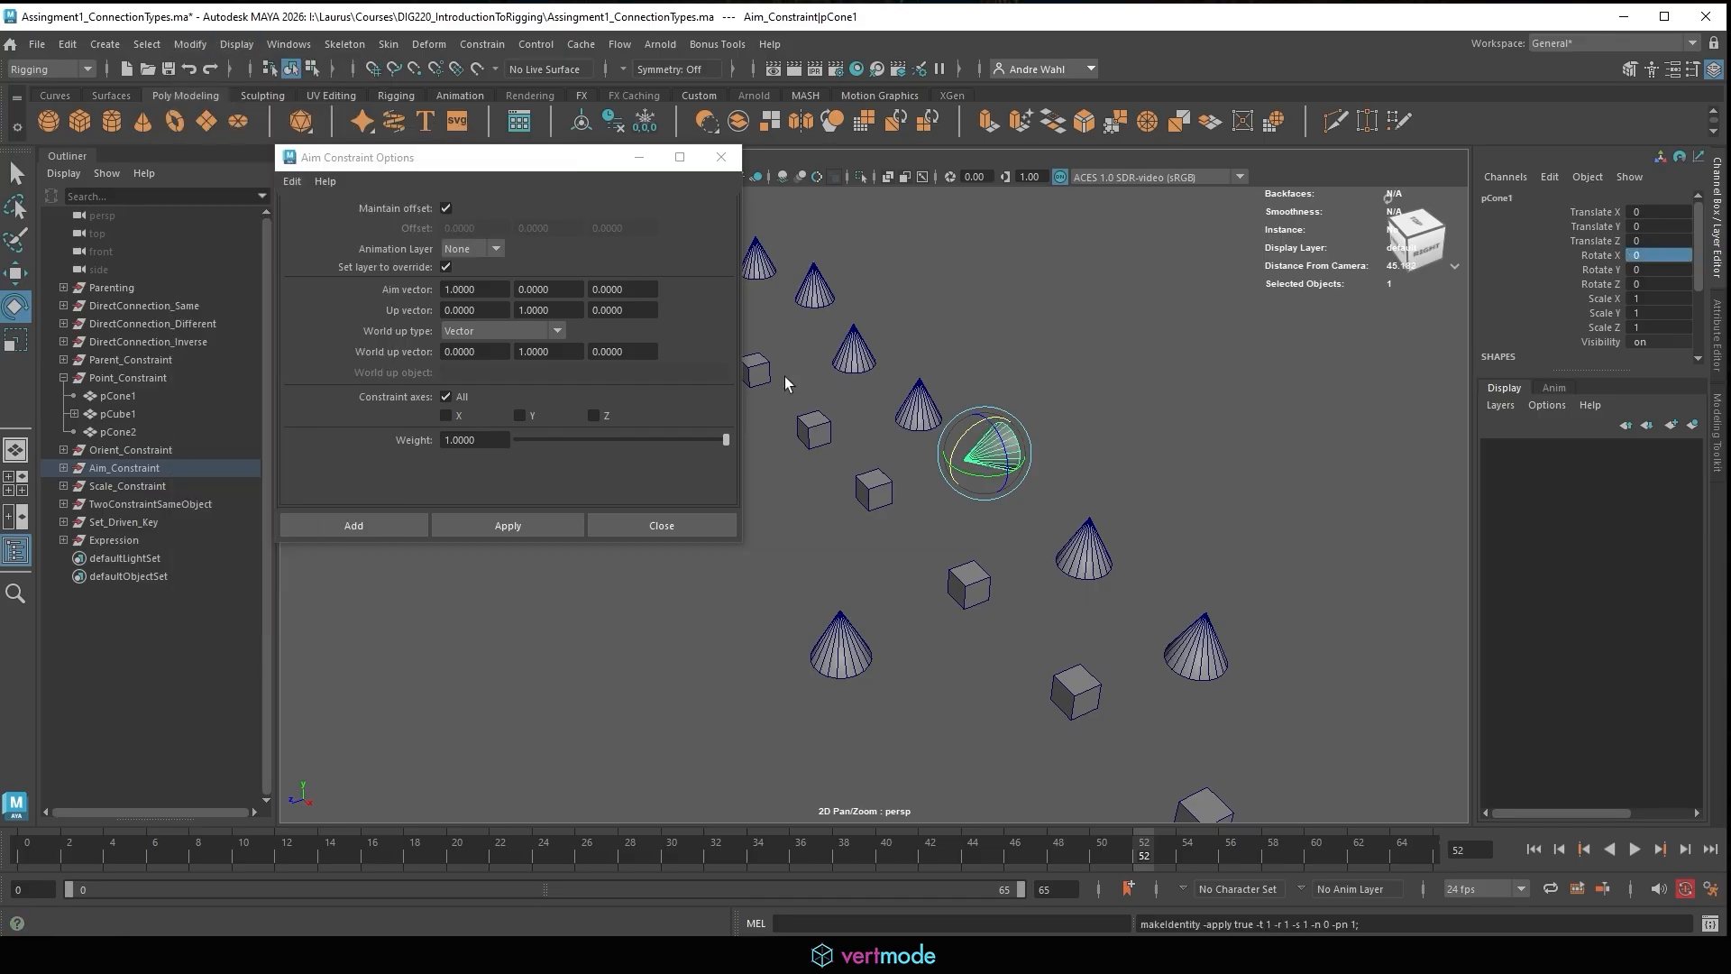
Aim constrain the reoriented pCone1 to the Aim_Constraint group's pCube1 with aim vector 1, 0, 0 and maintained offset.
{"action": "left_click", "coordinate": [908, 551]}
{"action": "left_click", "coordinate": [877, 489]}
{"action": "left_click", "coordinate": [1014, 441], "text": "shift"}
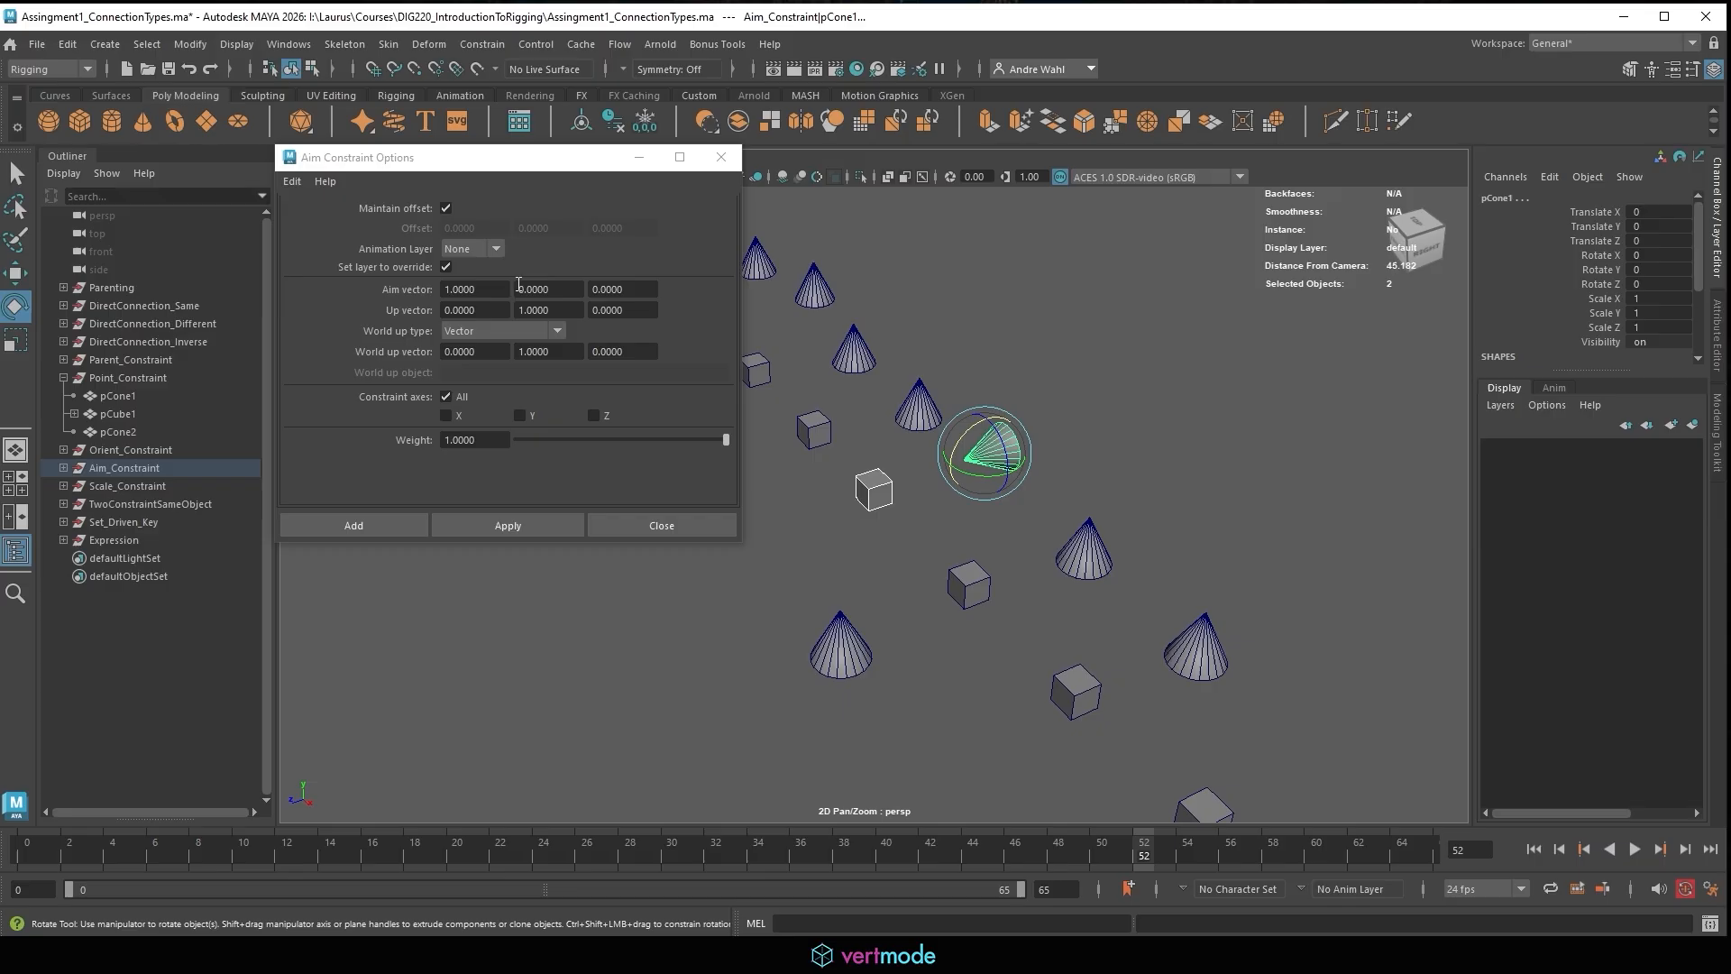
{"action": "left_click", "coordinate": [510, 526]}
Test the aim constraint on the reoriented cone by moving pCube1 to about X -0.233, Y -3.024, Z 4.785.
{"action": "left_click", "coordinate": [862, 526]}
{"action": "left_click", "coordinate": [872, 492]}
{"action": "key", "text": "w"}
{"action": "left_click_drag", "start_coordinate": [870, 488], "coordinate": [760, 590]}
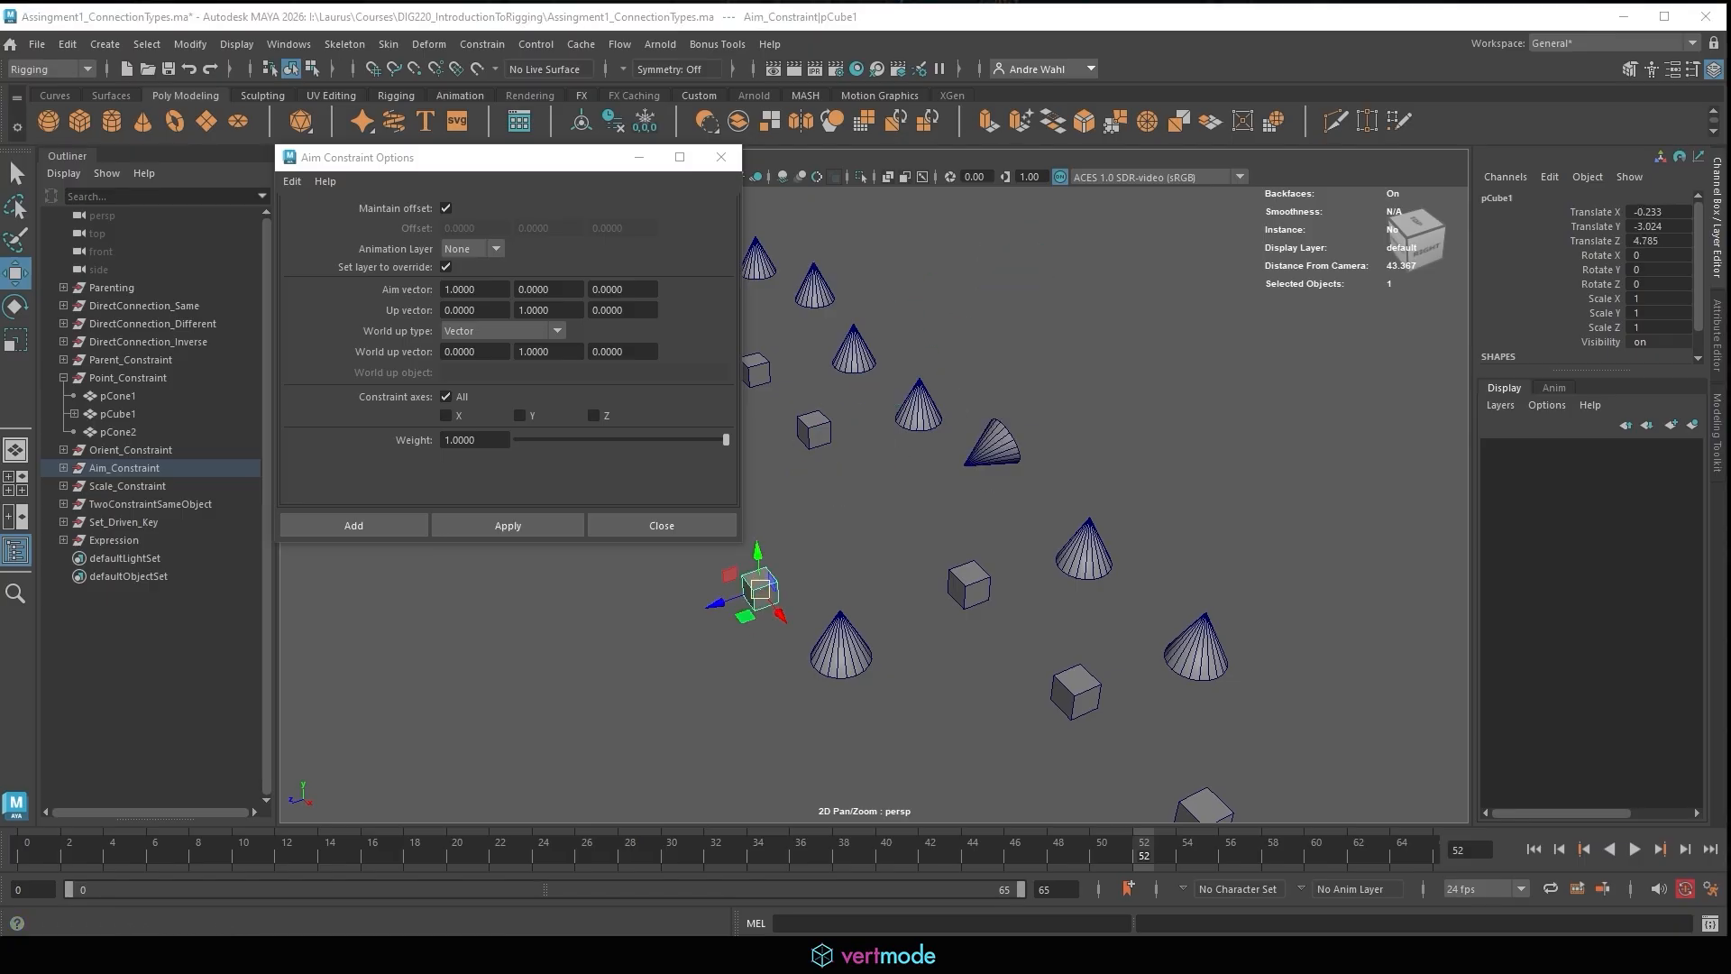
Switch to the stoneangel_control_Rig_InstructorDemo.ma scene, frame its base_ctrl, and hide the JNT_Layer.
{"action": "left_click", "coordinate": [1004, 880]}
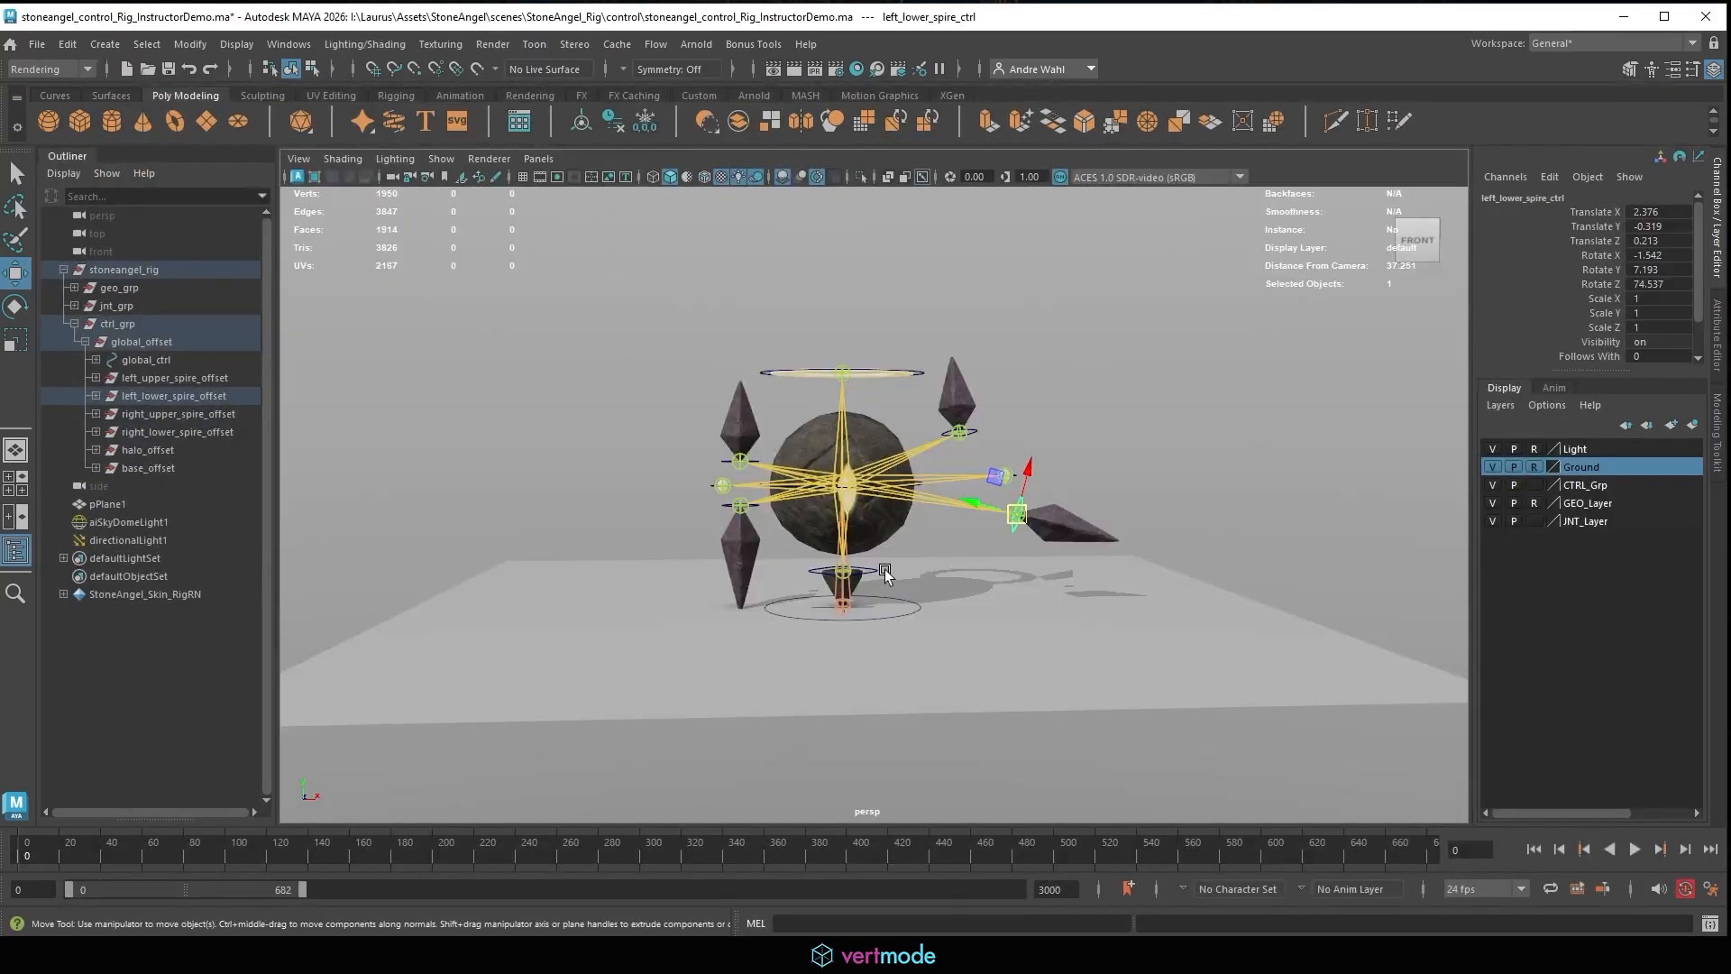
{"action": "left_click", "coordinate": [874, 574]}
{"action": "key", "text": "f"}
{"action": "right_click_drag", "start_coordinate": [683, 546], "coordinate": [296, 555], "text": "alt"}
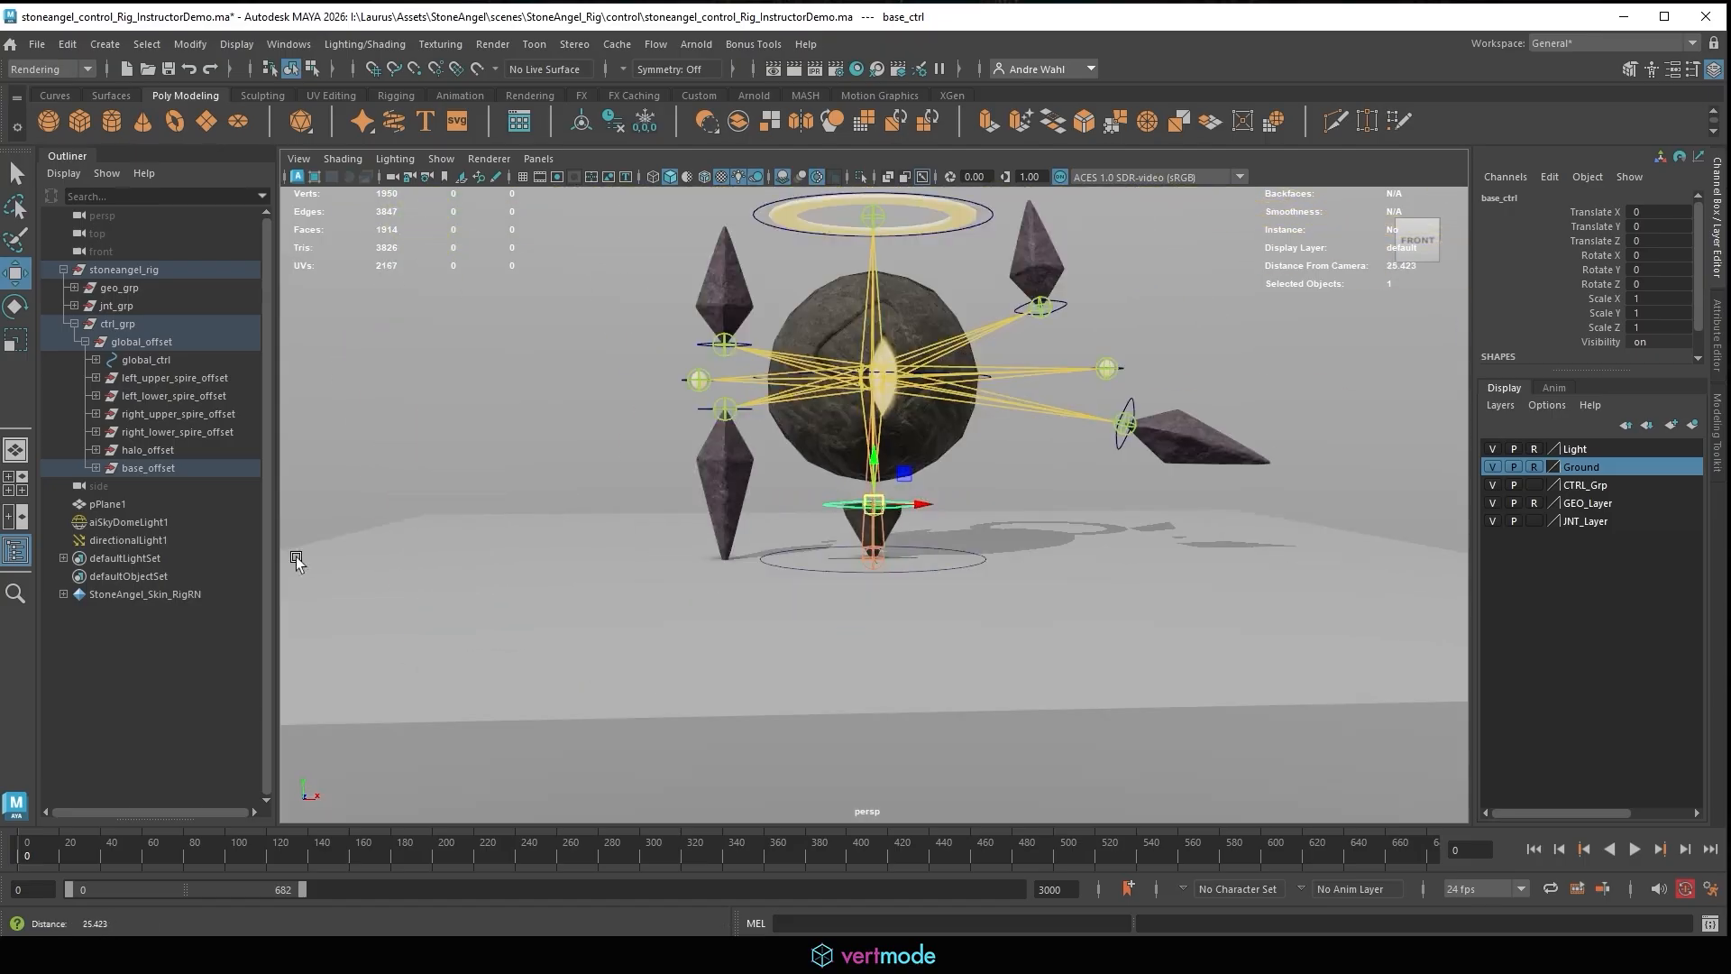
{"action": "left_click_drag", "start_coordinate": [824, 503], "coordinate": [617, 579], "text": "alt"}
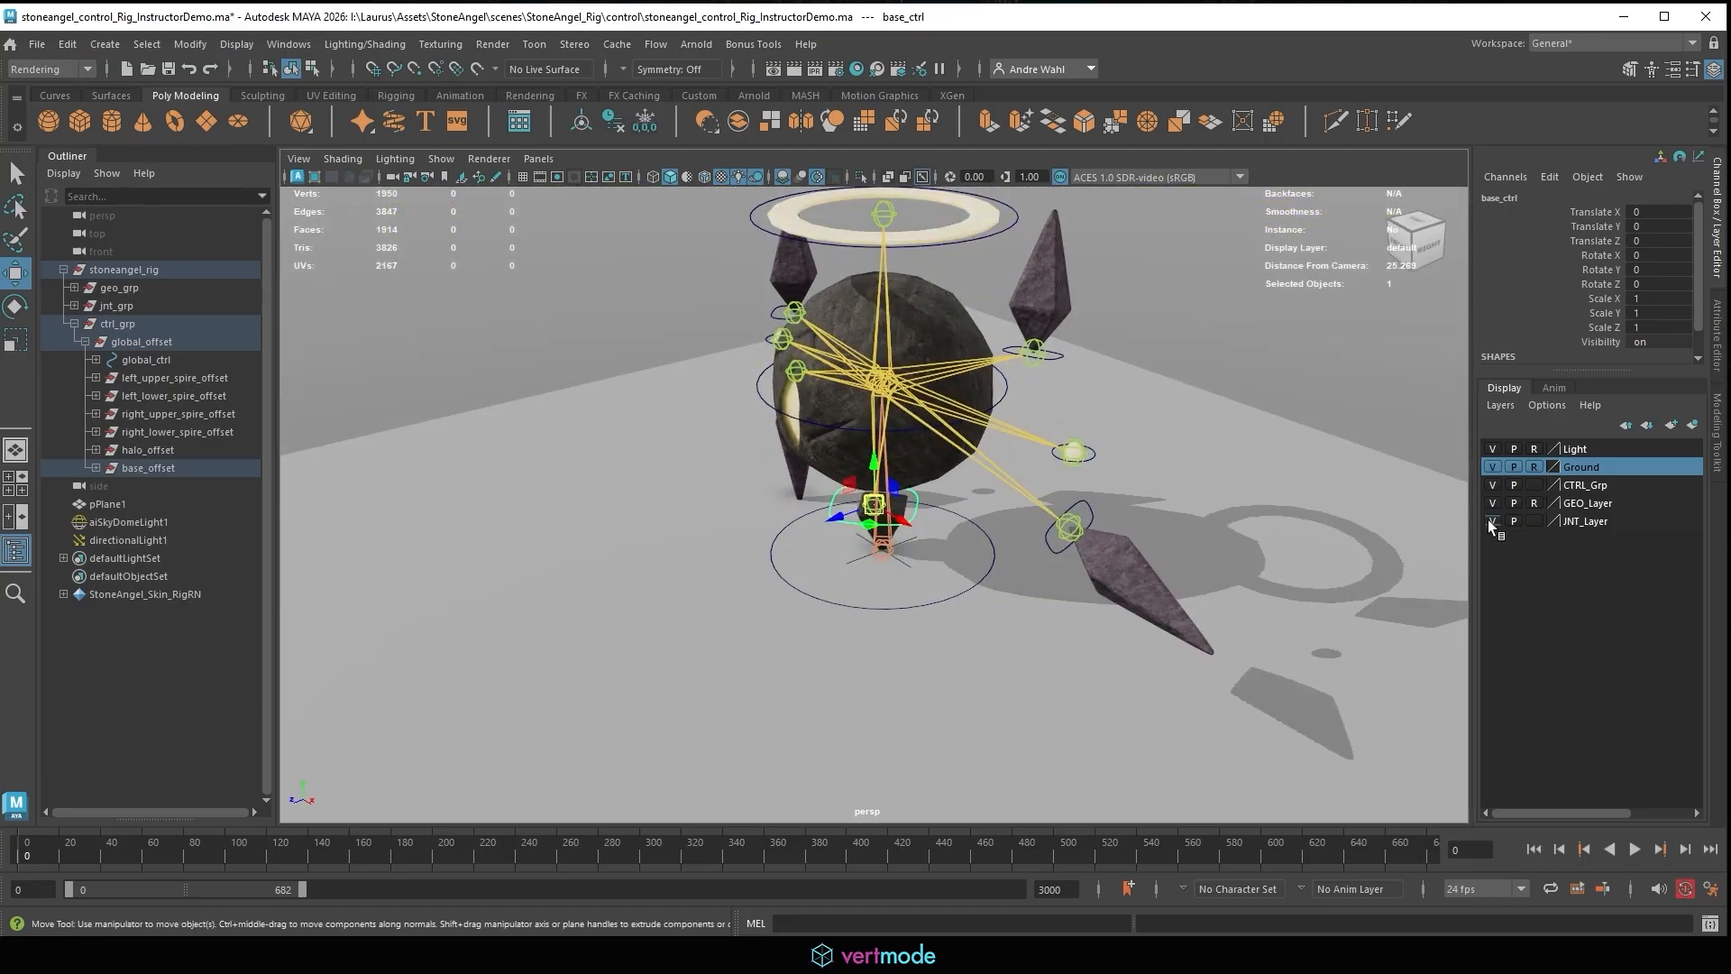
{"action": "left_click", "coordinate": [1492, 521]}
Move the Stone Angel's torso_ctrl to about X 0.535, Y 4.344, Z 1.23 to test how the rig follows.
{"action": "left_click", "coordinate": [819, 424]}
{"action": "left_click_drag", "start_coordinate": [860, 379], "coordinate": [747, 320]}
{"action": "right_click_drag", "start_coordinate": [918, 356], "coordinate": [667, 383], "text": "alt"}
{"action": "left_click_drag", "start_coordinate": [667, 383], "coordinate": [885, 272], "text": "alt"}
{"action": "left_click_drag", "start_coordinate": [973, 334], "coordinate": [1104, 323], "text": "alt"}
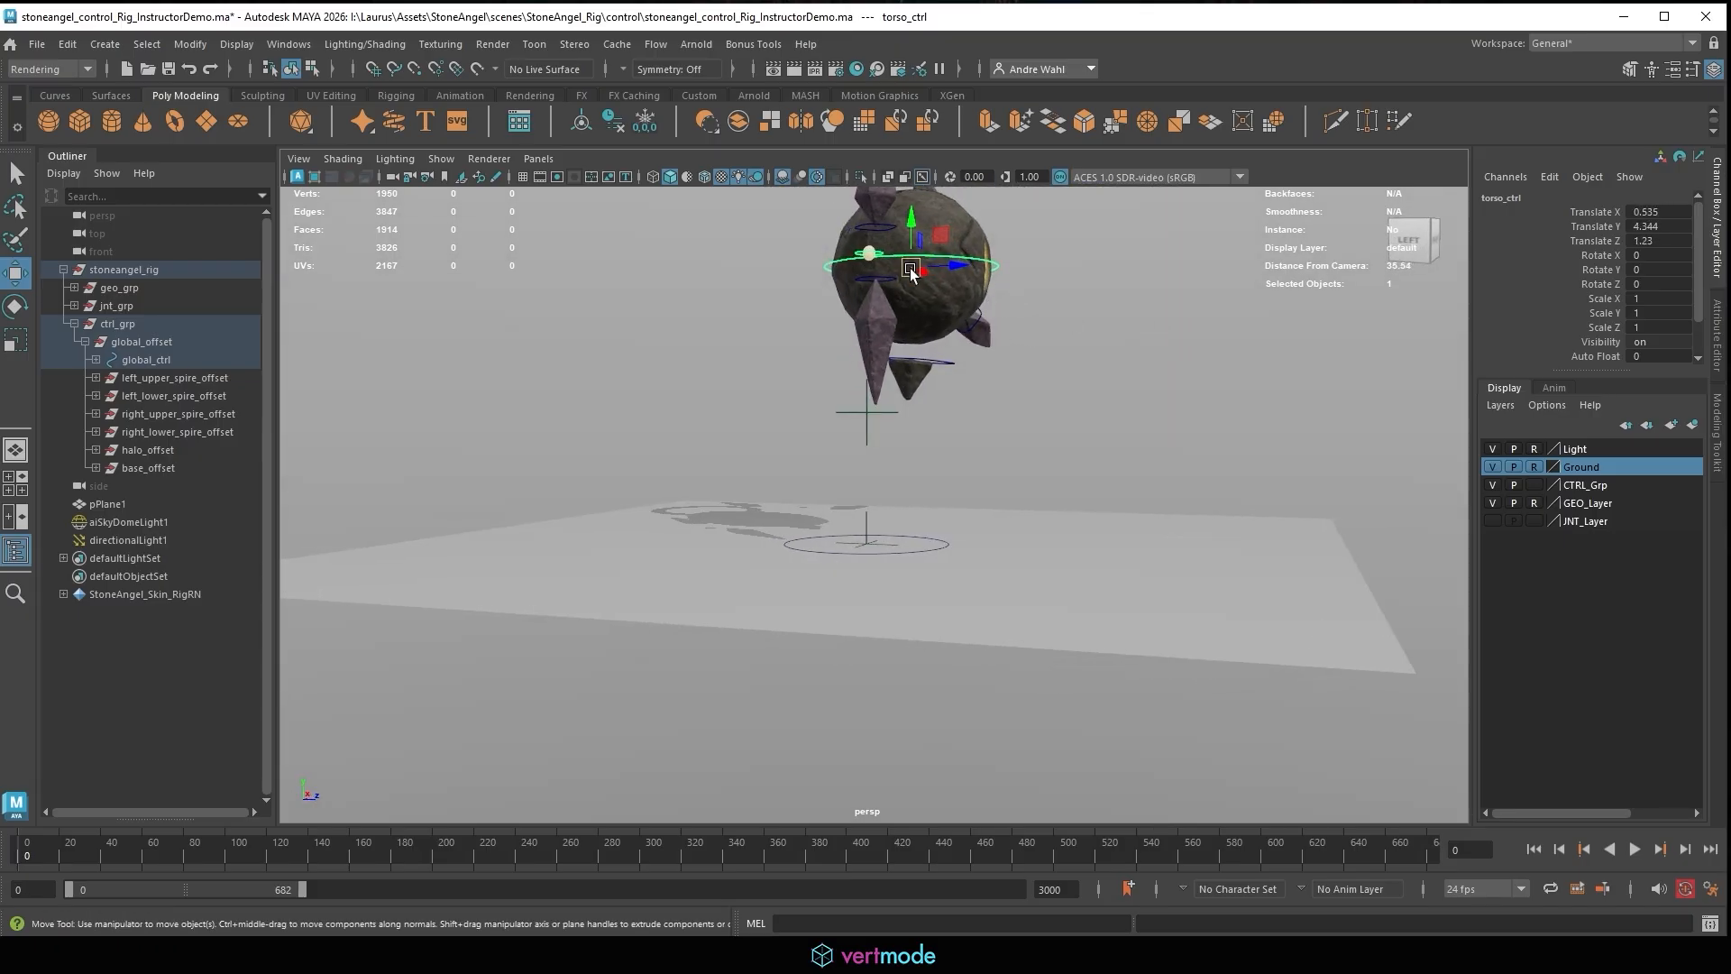
Move torso_ctrl sideways above the ground as a further test, and reset its Translate X, Y and Z to 0.
{"action": "left_click_drag", "start_coordinate": [906, 272], "coordinate": [818, 269]}
{"action": "left_click_drag", "start_coordinate": [818, 269], "coordinate": [1005, 362], "text": "alt"}
{"action": "left_click_drag", "start_coordinate": [1005, 362], "coordinate": [1191, 388], "text": "alt"}
{"action": "left_click_drag", "start_coordinate": [911, 307], "coordinate": [804, 304]}
{"action": "left_click_drag", "start_coordinate": [1663, 211], "coordinate": [1588, 247]}
{"action": "type", "text": "0"}
{"action": "key", "text": "Return"}
{"action": "mouse_move", "coordinate": [812, 969]}
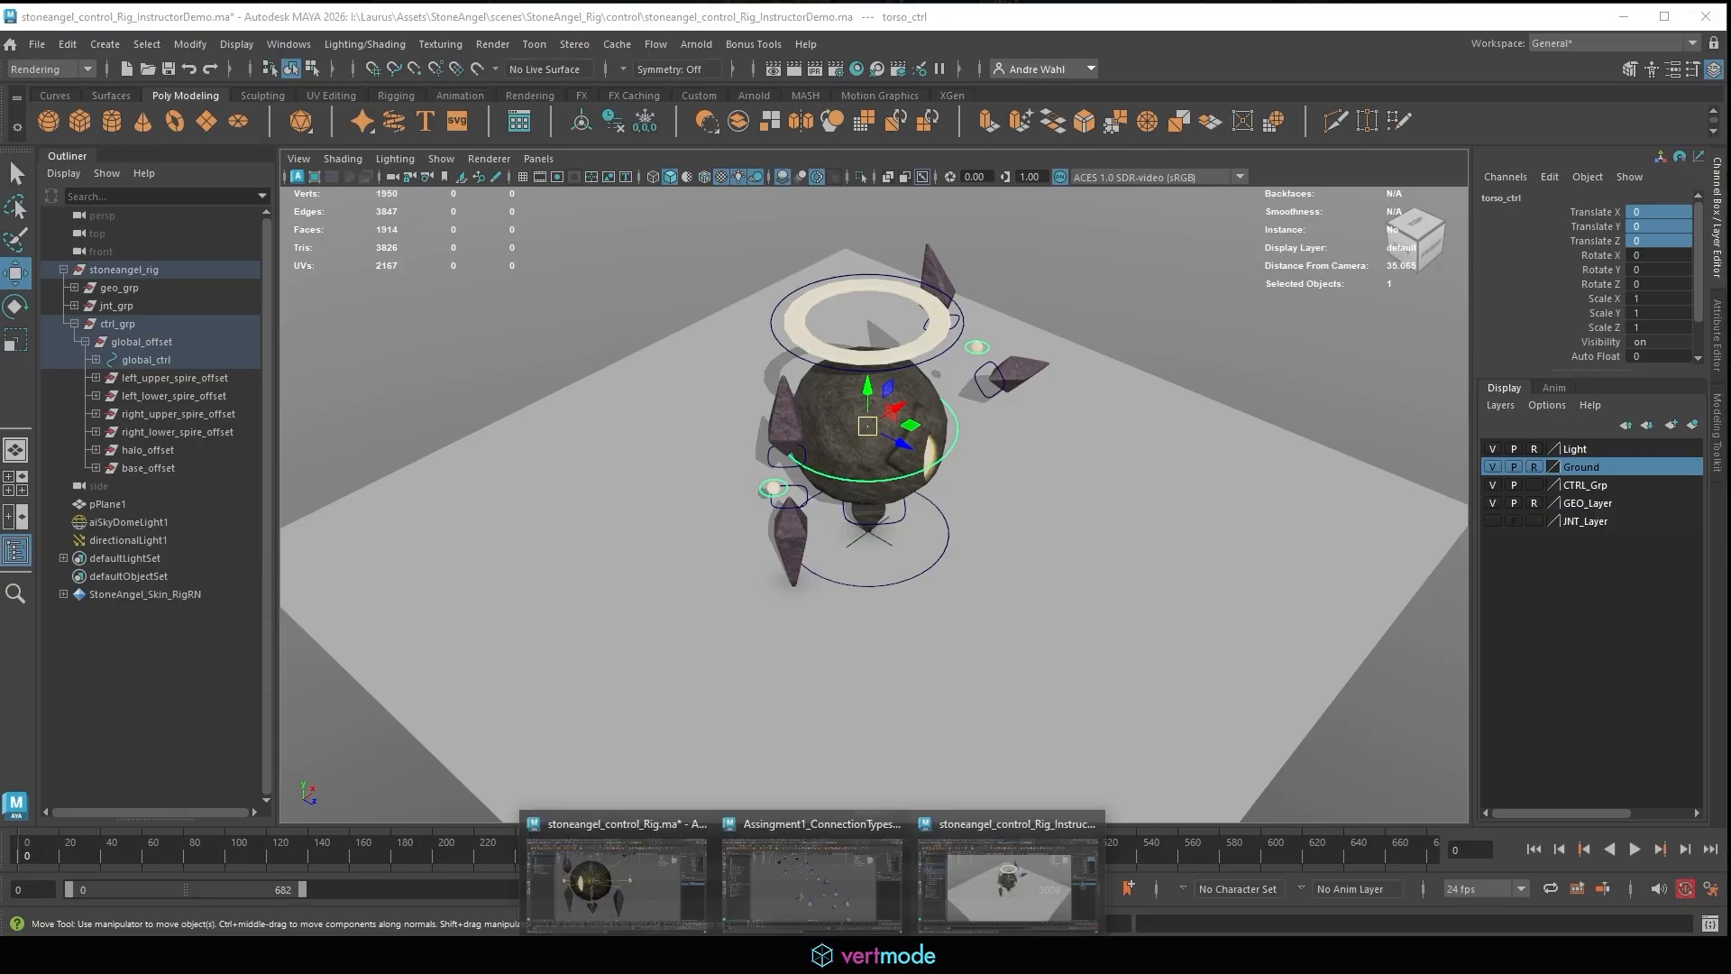
Switch to the Assingment1_ConnectionTypes scene and move the Aim_Constraint cube to about X 2, Y 6.538, Z 4.047.
{"action": "left_click", "coordinate": [795, 894]}
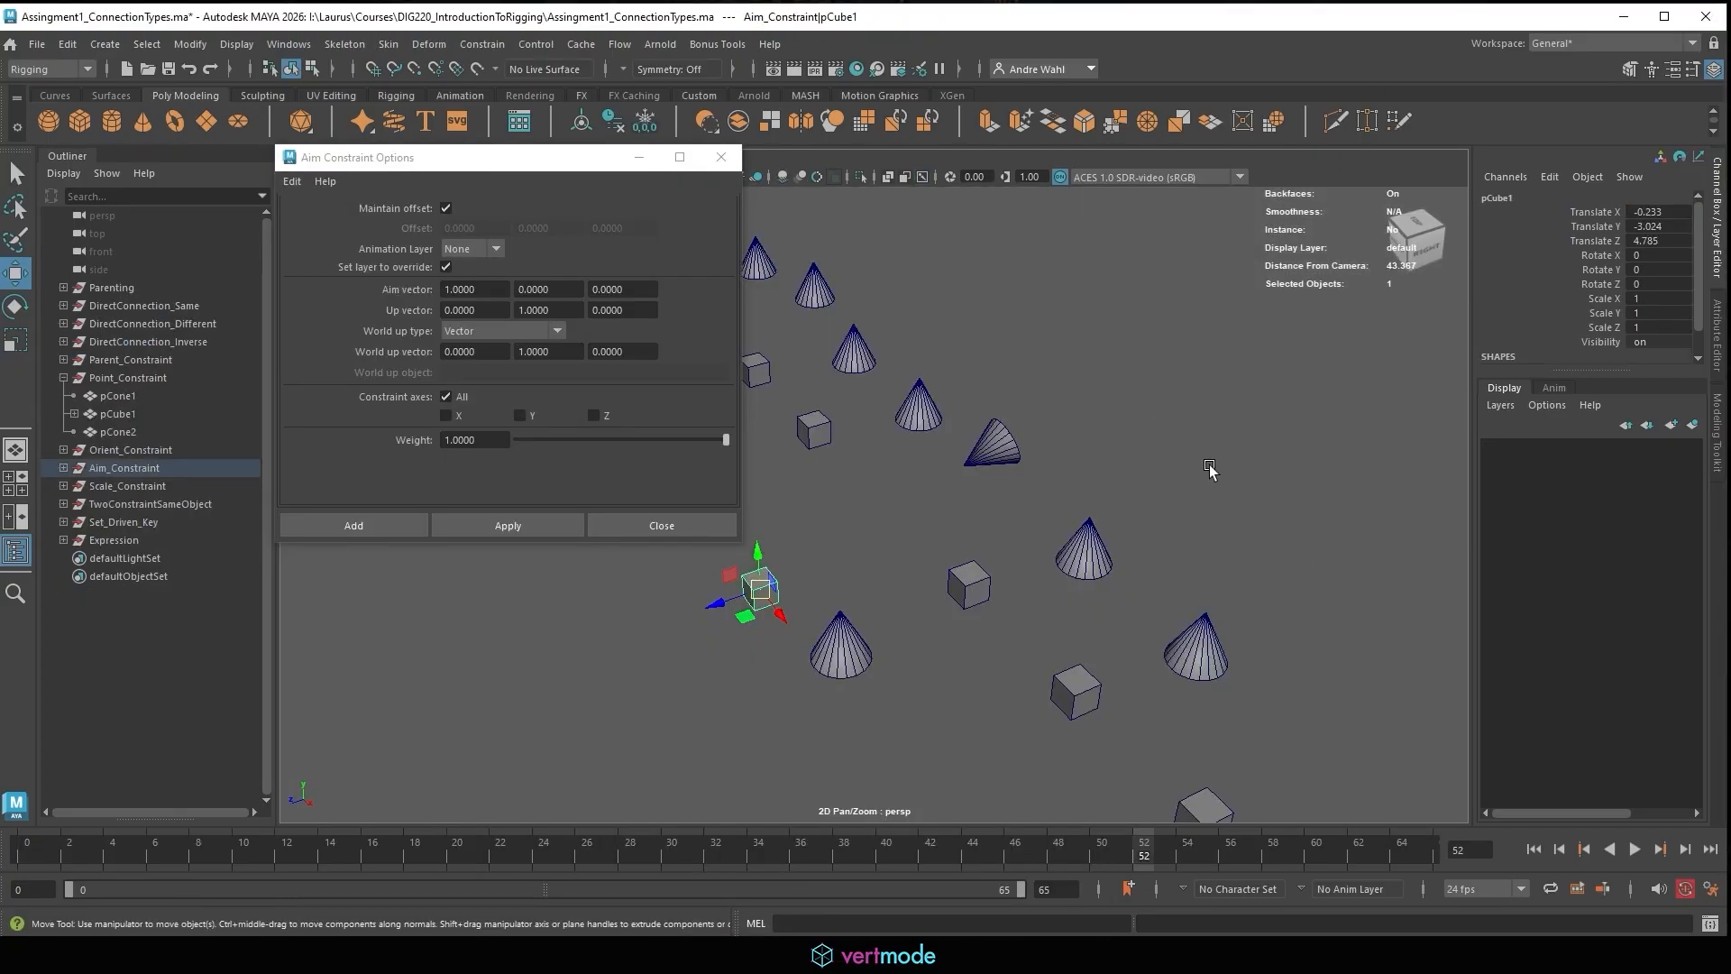
{"action": "scroll", "coordinate": [1145, 464], "scroll_direction": "down", "scroll_amount": 3}
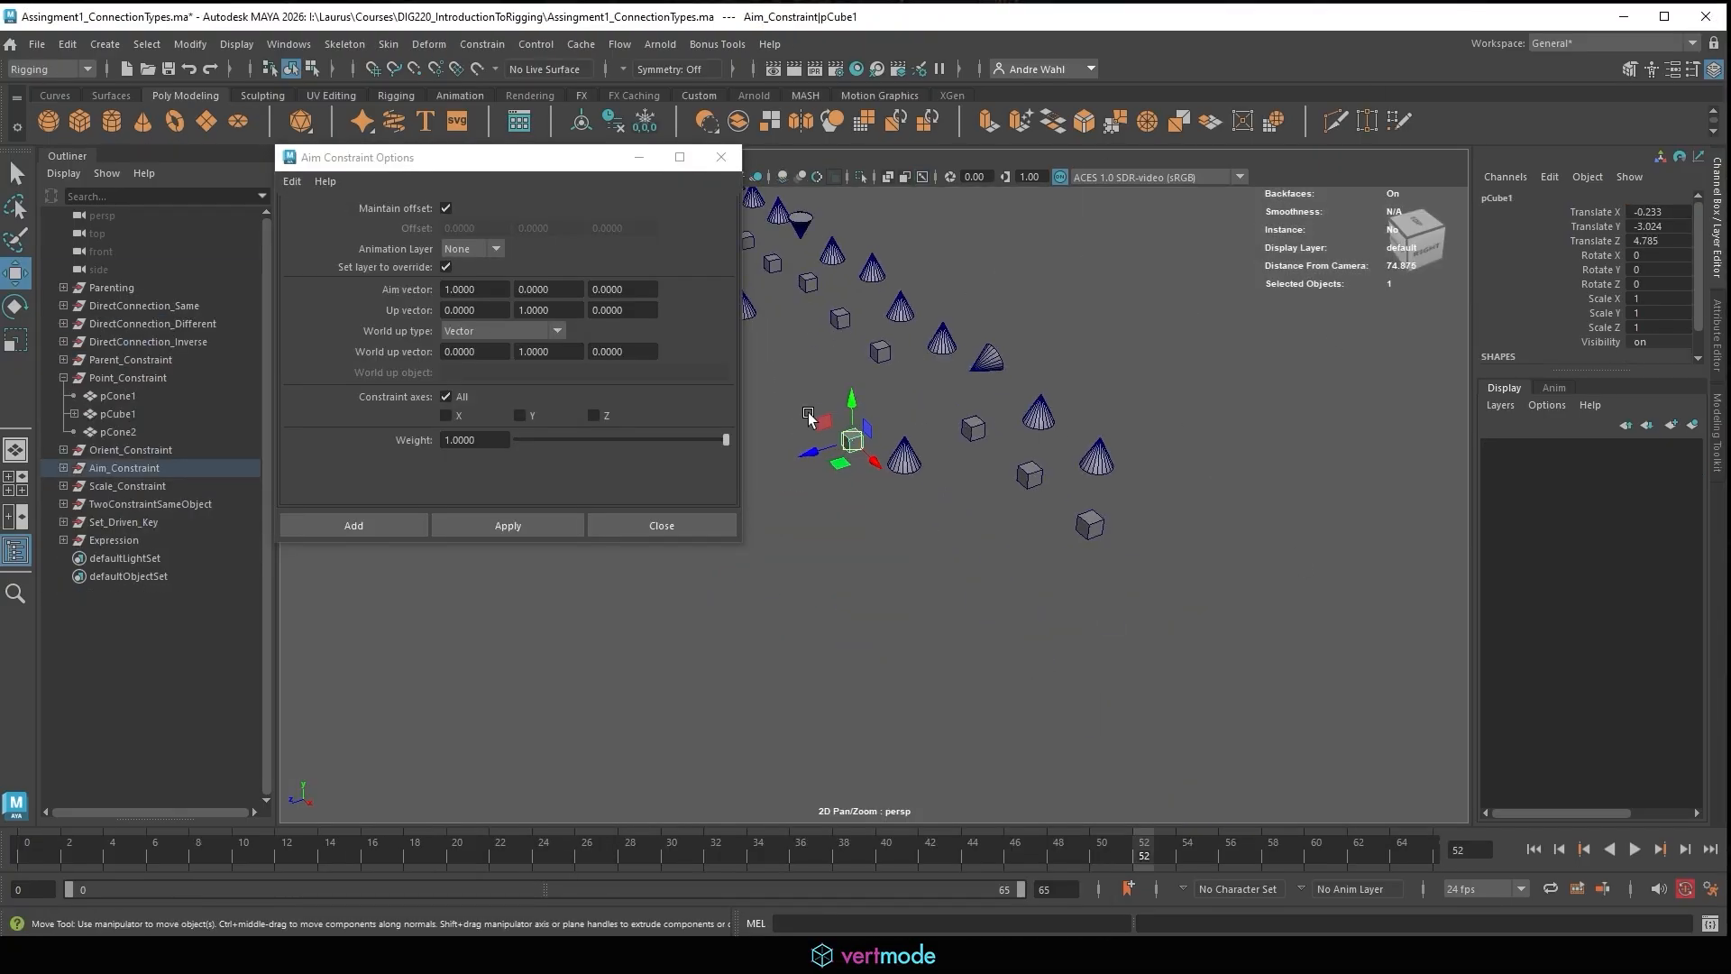
{"action": "left_click_drag", "start_coordinate": [815, 418], "coordinate": [863, 290], "text": "alt"}
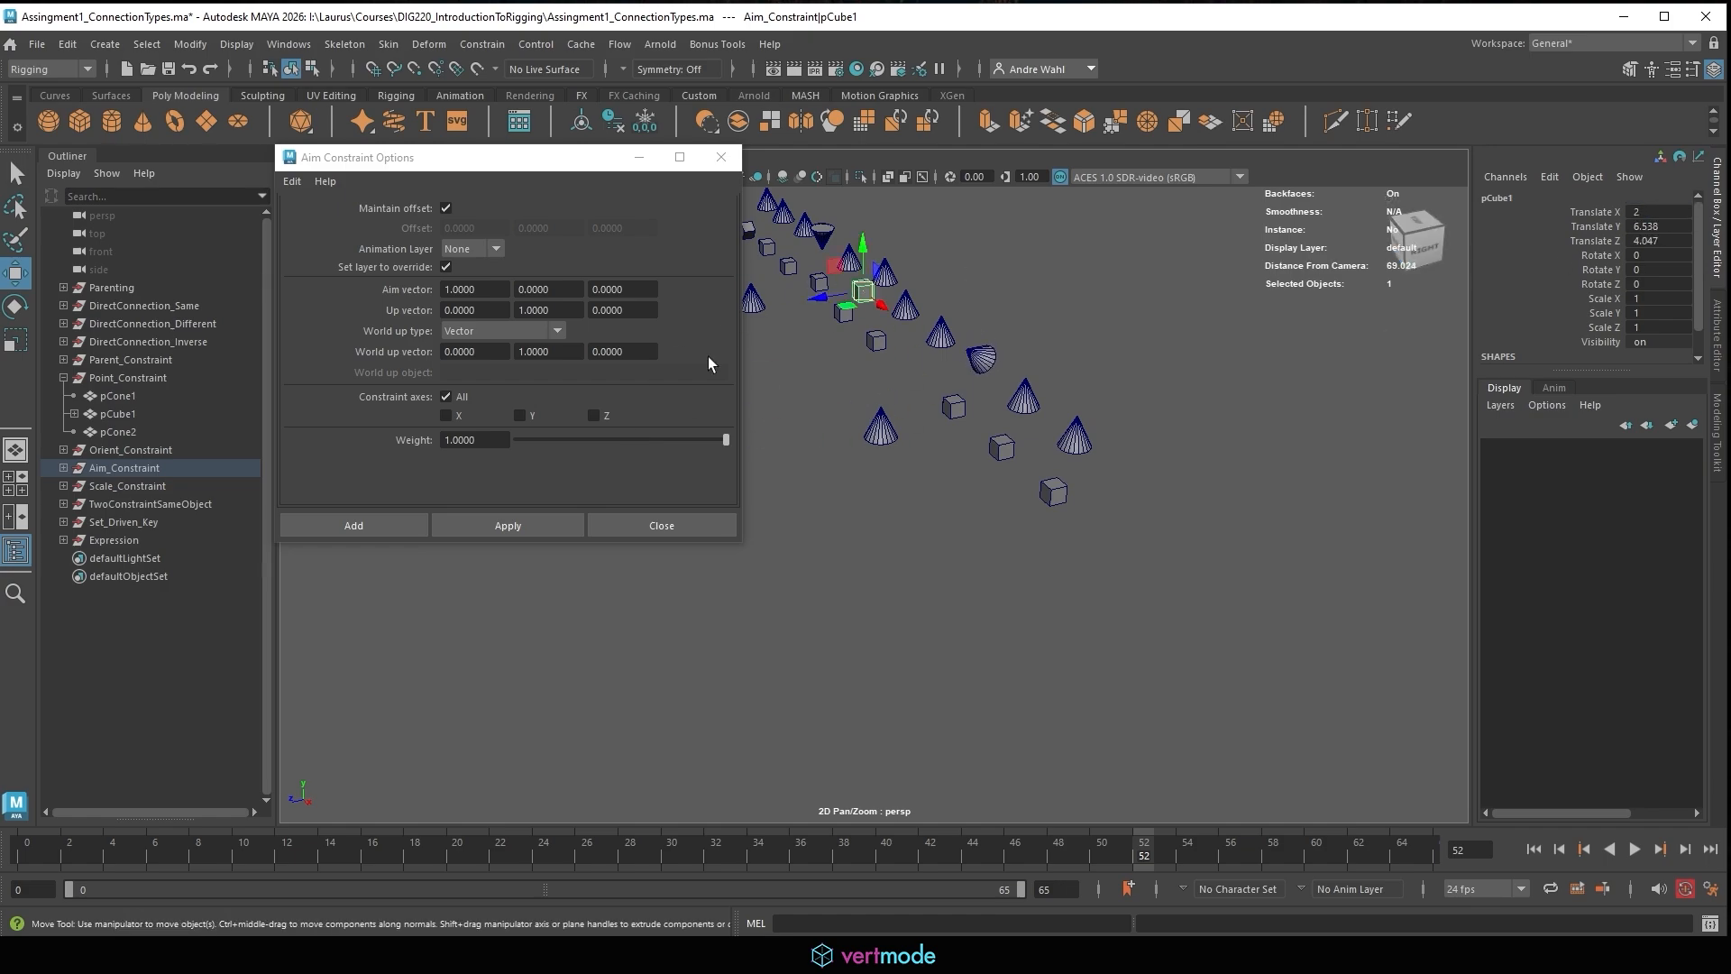
Select the Scale_Constraint group and frame its cube and cone for a close look.
{"action": "left_click", "coordinate": [137, 483]}
{"action": "middle_click_drag", "start_coordinate": [936, 343], "coordinate": [958, 440], "text": "alt"}
{"action": "right_click_drag", "start_coordinate": [958, 440], "coordinate": [1014, 334], "text": "alt"}
{"action": "left_click_drag", "start_coordinate": [1013, 333], "coordinate": [1161, 425], "text": "alt"}
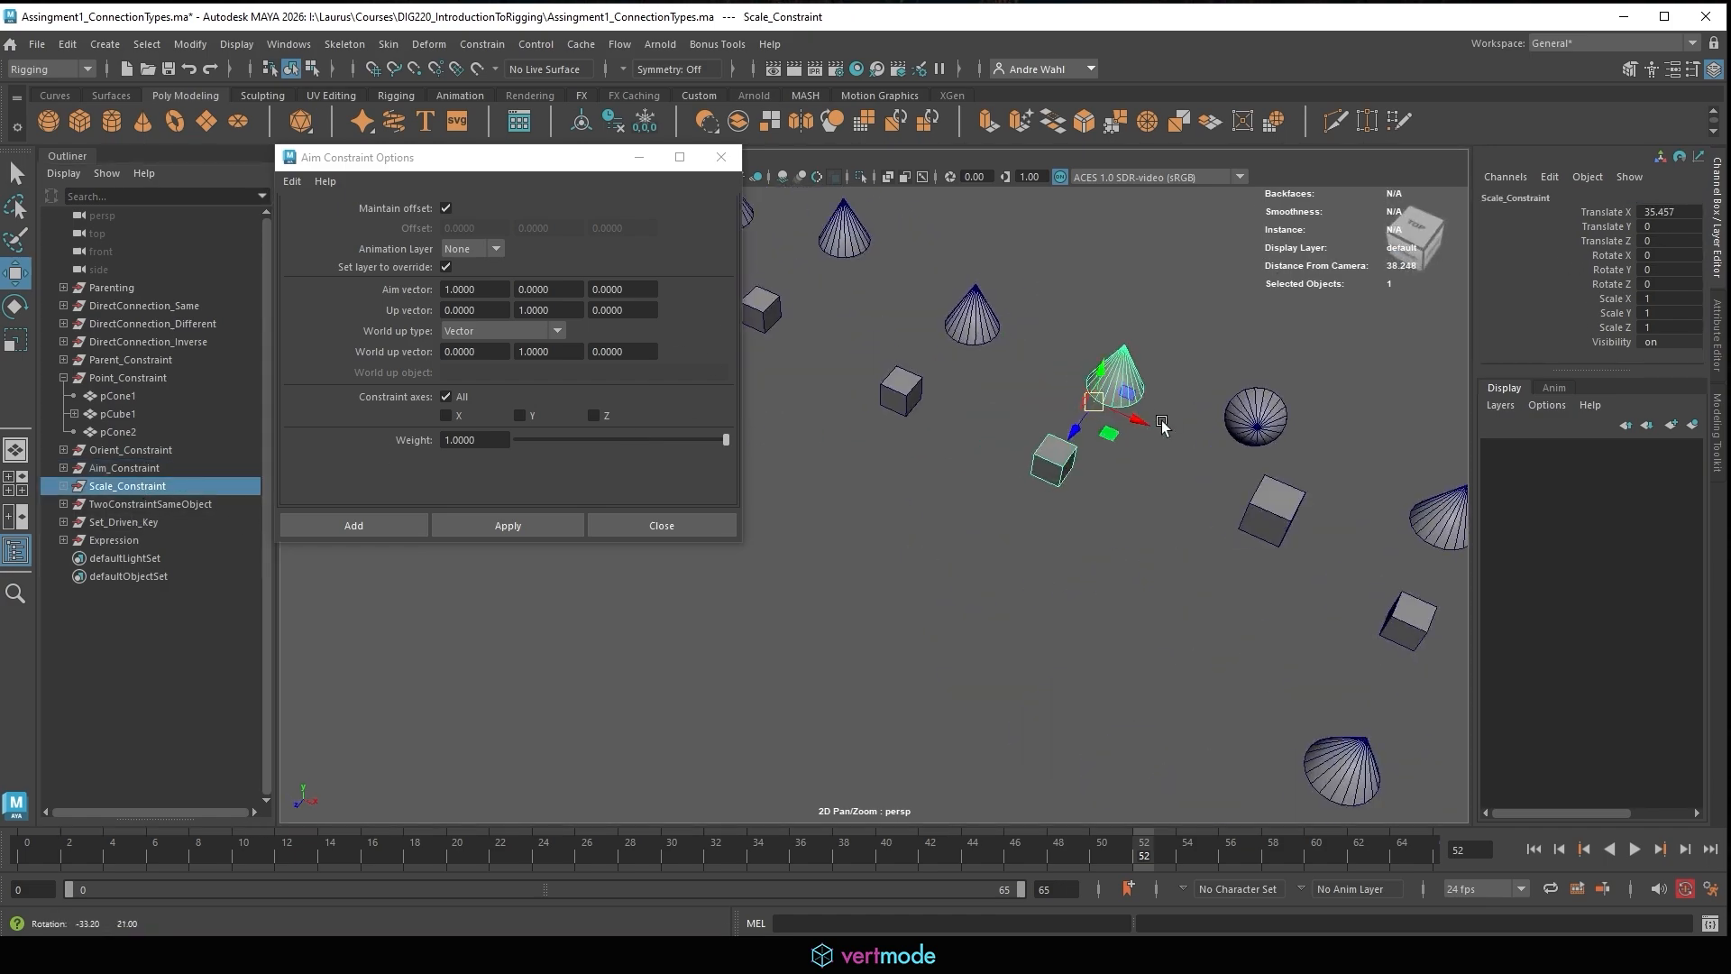
{"action": "key", "text": "f"}
{"action": "right_click_drag", "start_coordinate": [1209, 379], "coordinate": [1001, 365], "text": "alt"}
{"action": "left_click_drag", "start_coordinate": [1000, 365], "coordinate": [905, 325], "text": "alt"}
{"action": "middle_click_drag", "start_coordinate": [904, 324], "coordinate": [1054, 302], "text": "alt"}
{"action": "left_click_drag", "start_coordinate": [1054, 302], "coordinate": [1161, 362], "text": "alt"}
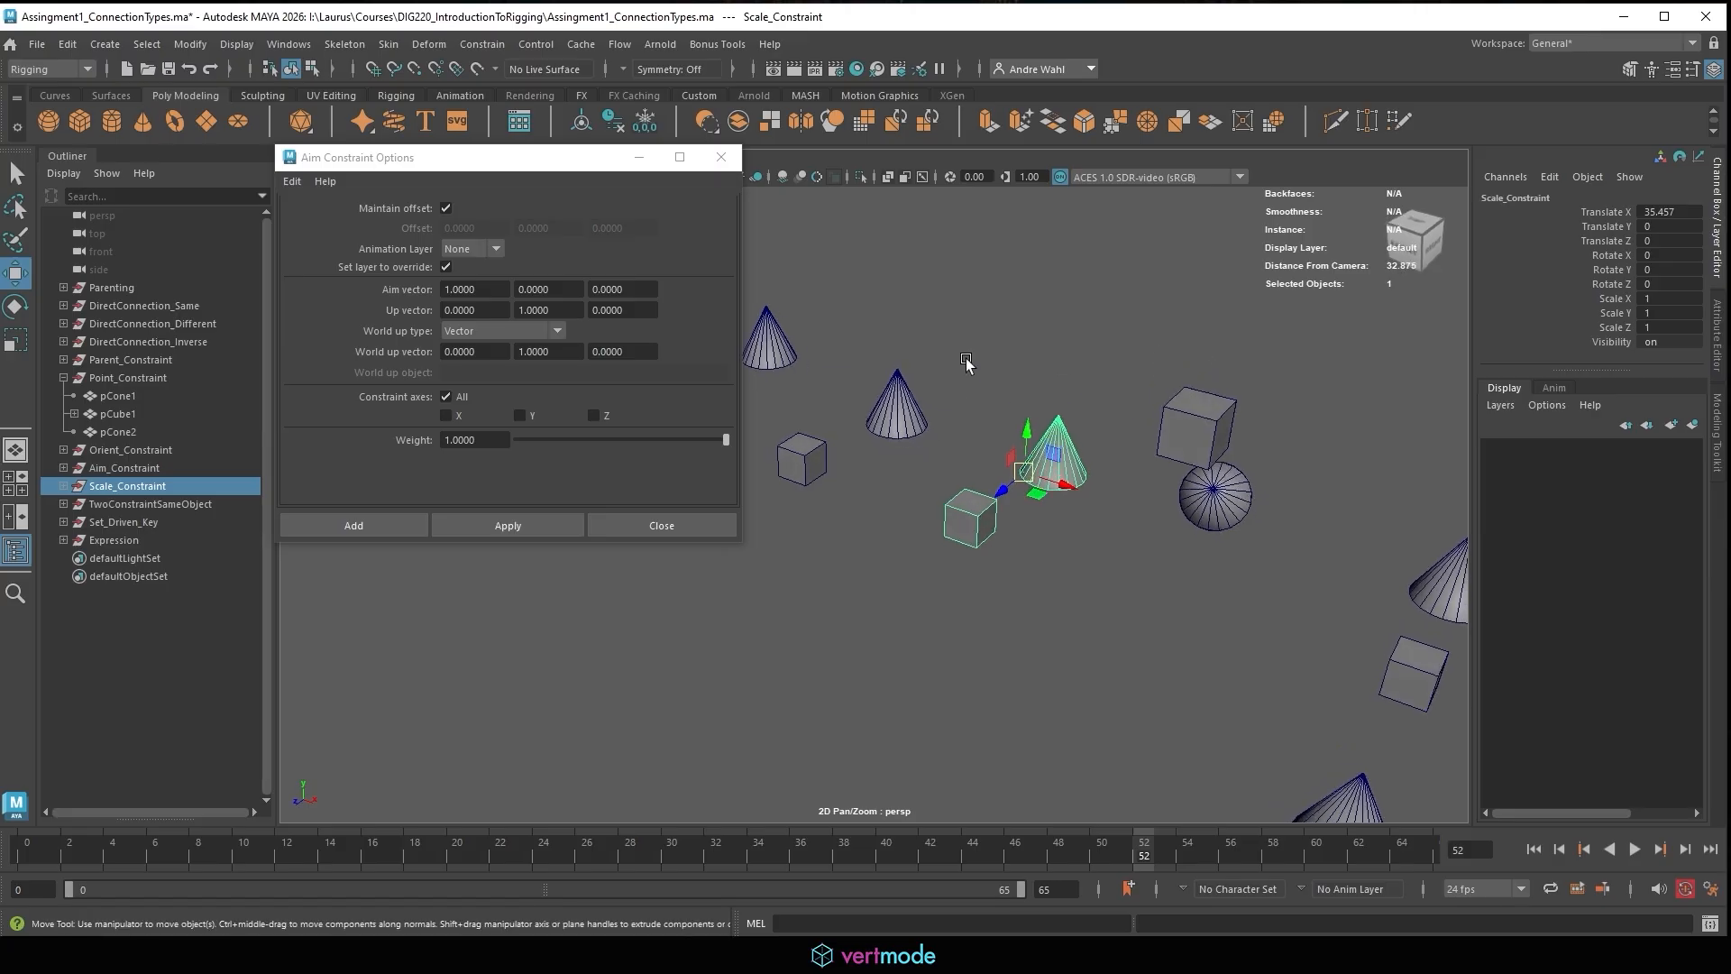
Close the Aim Constraint options and scale-constrain the Scale_Constraint group's cone to its cube.
{"action": "left_click", "coordinate": [965, 362]}
{"action": "left_click", "coordinate": [969, 520]}
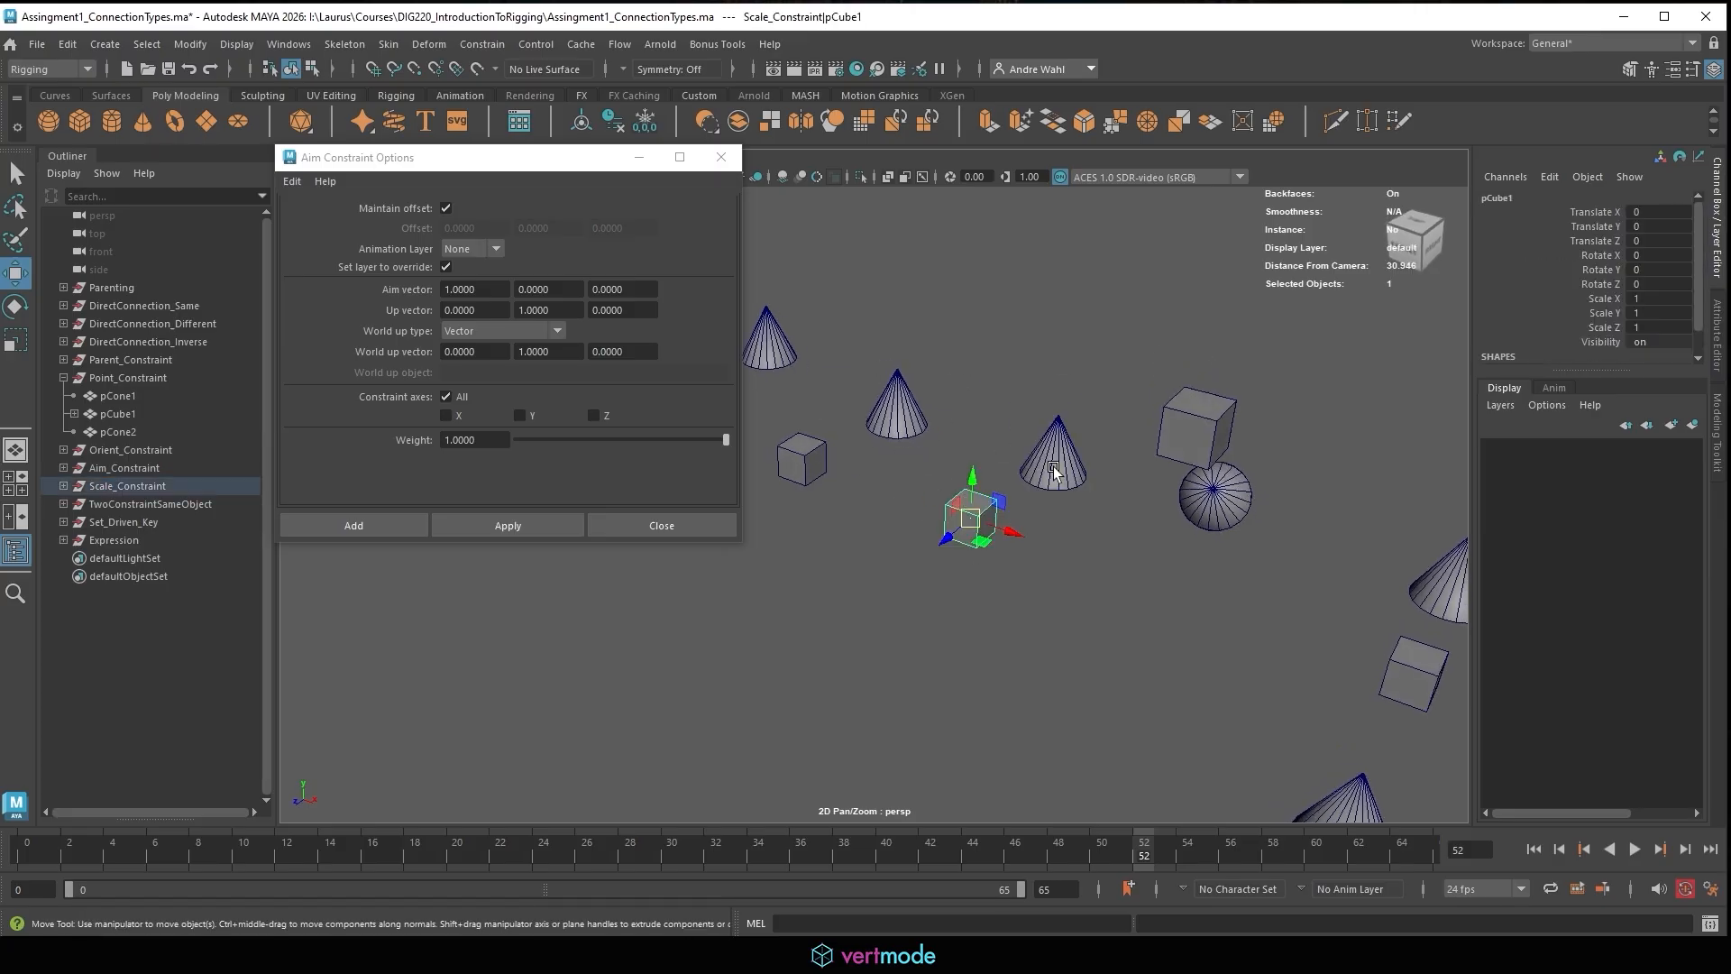
{"action": "left_click", "coordinate": [1054, 472], "text": "shift"}
{"action": "left_click", "coordinate": [721, 156]}
{"action": "left_click", "coordinate": [491, 44]}
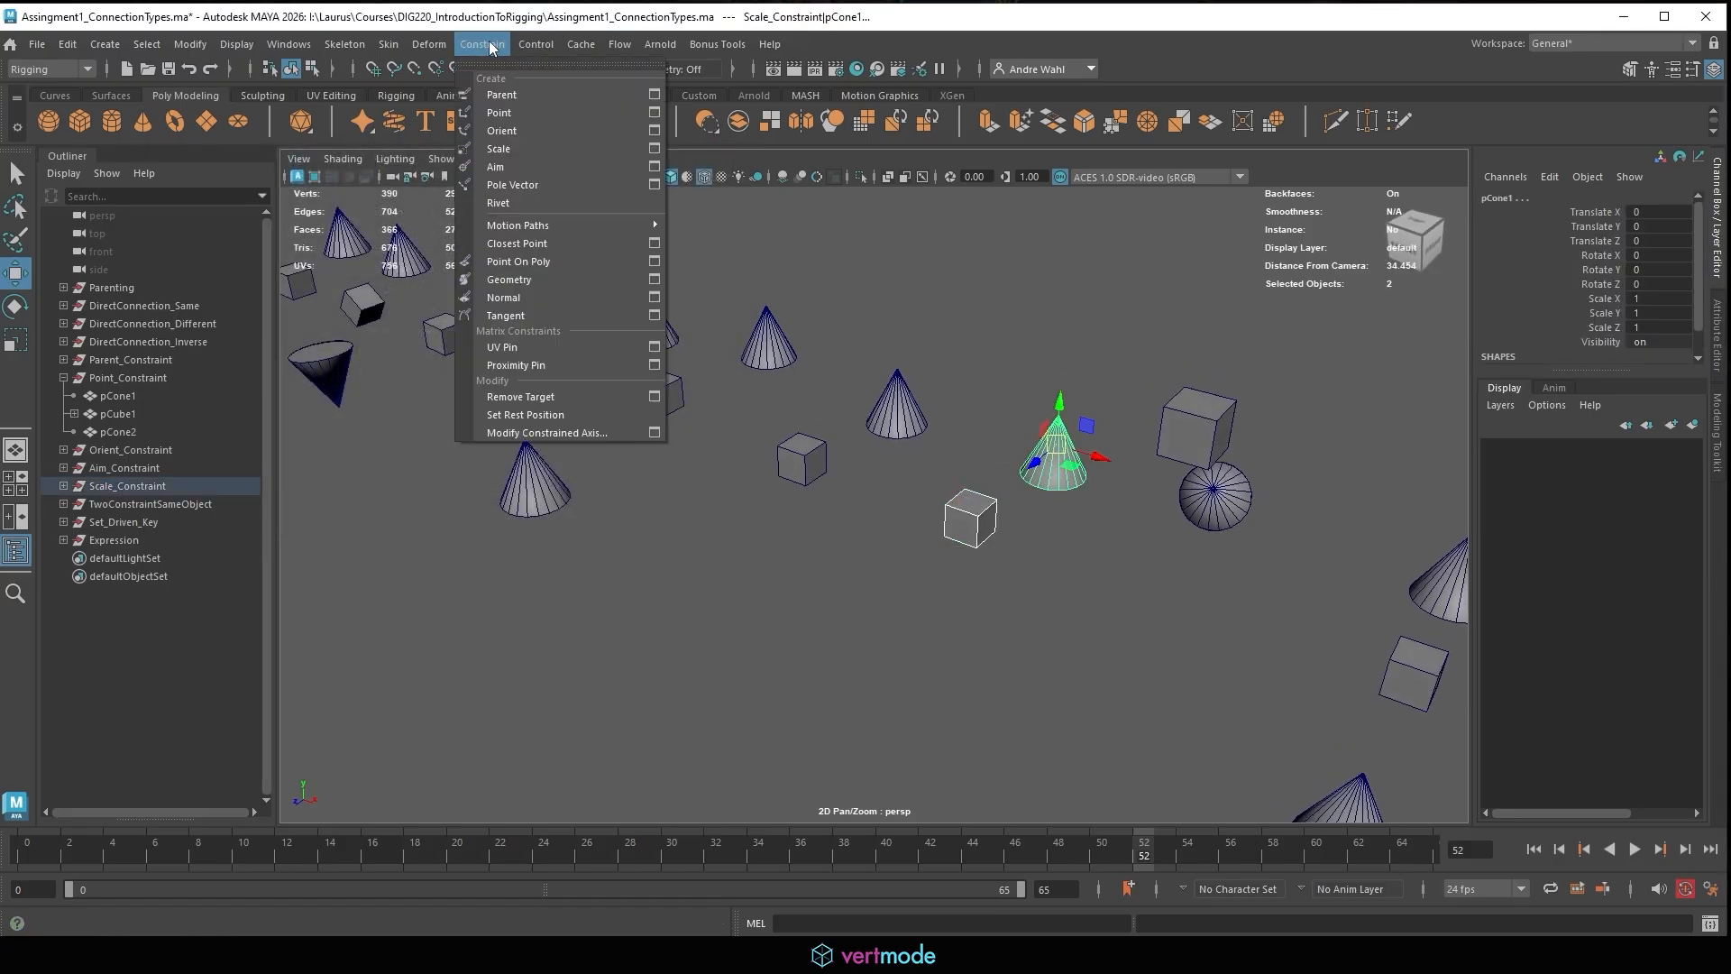
{"action": "left_click", "coordinate": [522, 151]}
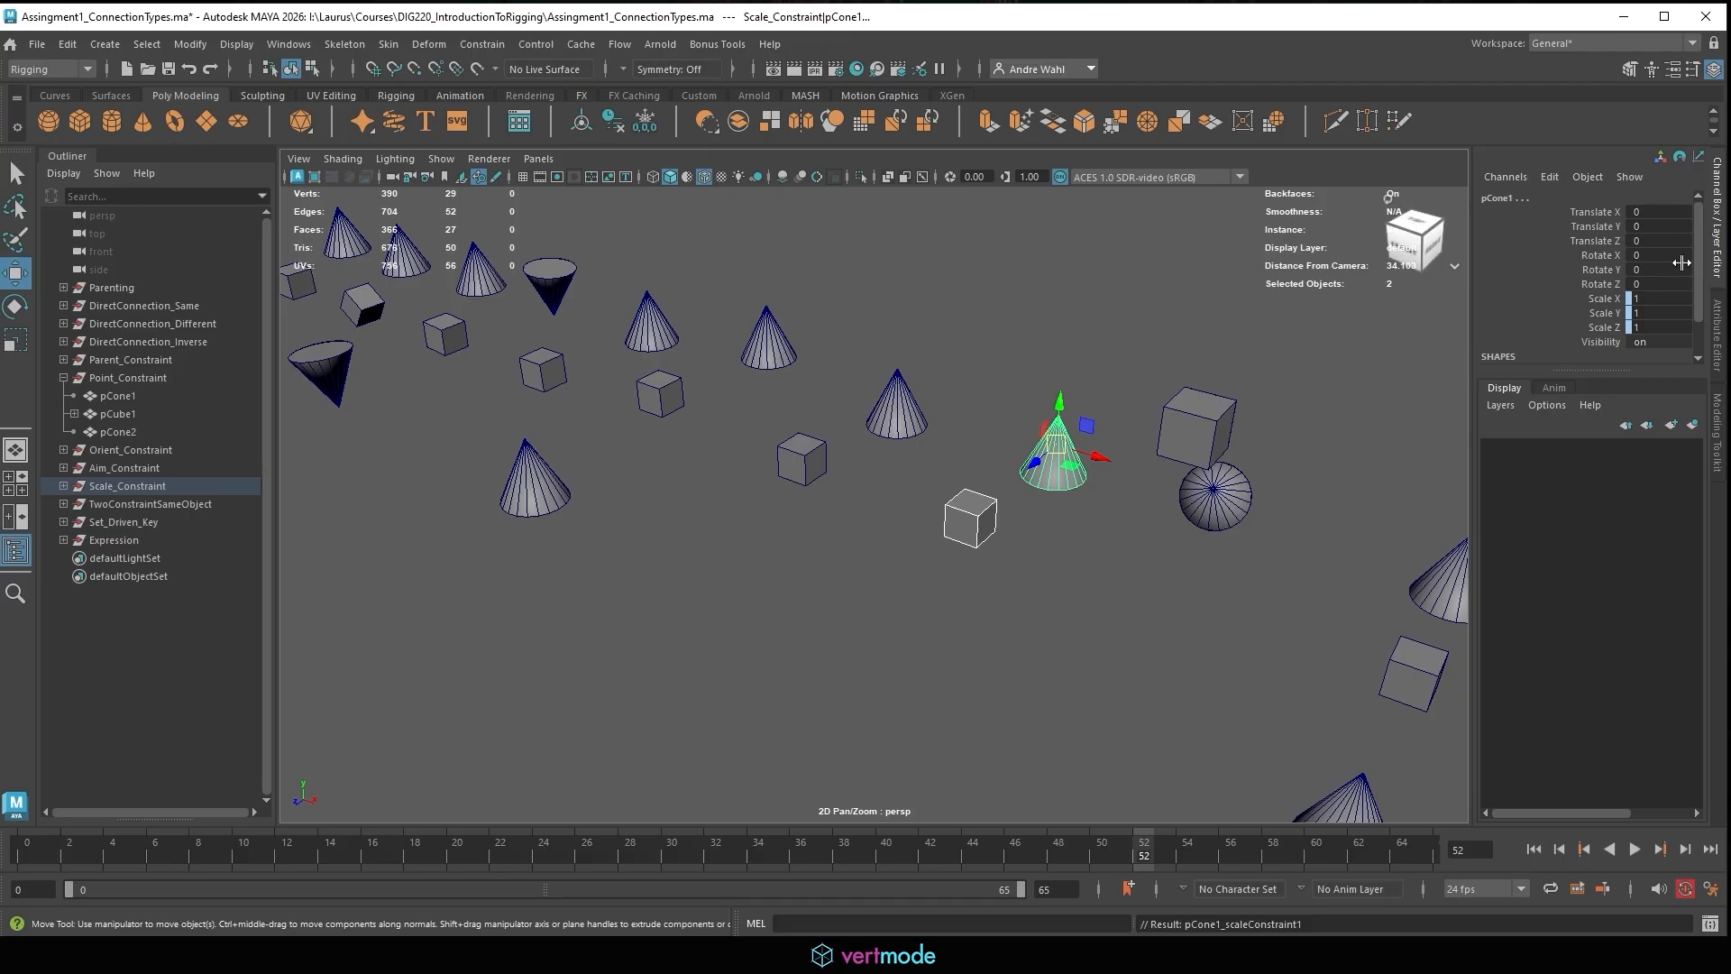
Scale the Scale_Constraint cube up uniformly to about 3.651 to test the constrained cone.
{"action": "left_click", "coordinate": [1001, 533]}
{"action": "left_click", "coordinate": [970, 520]}
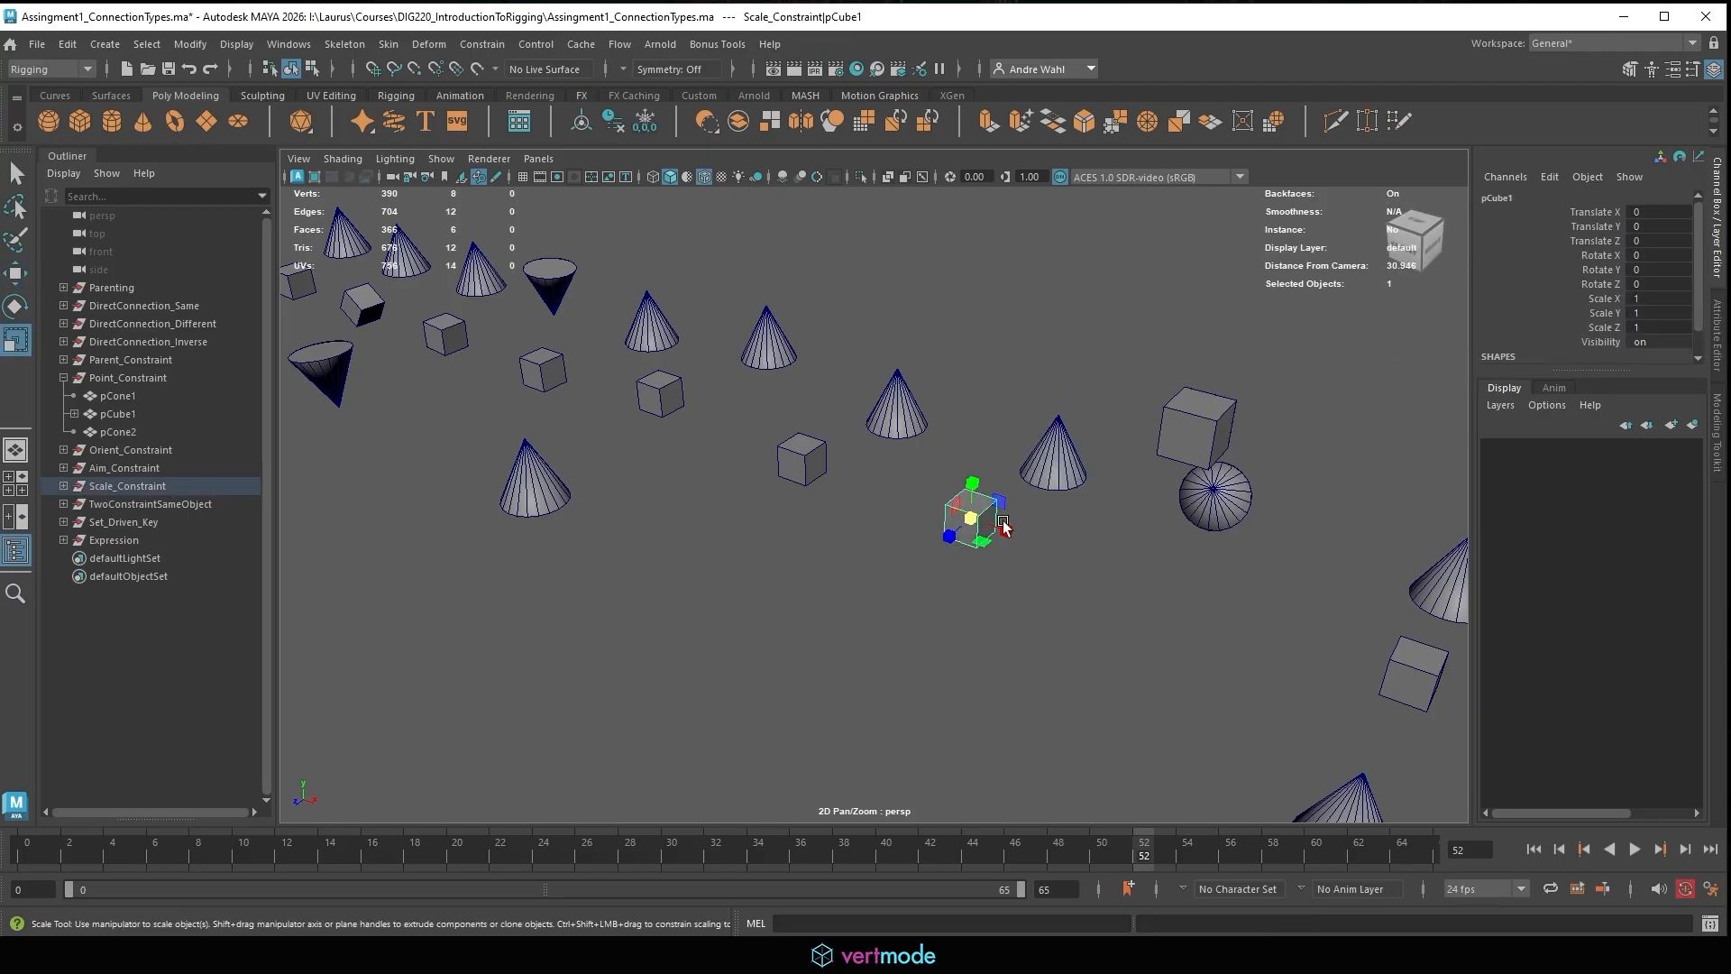
{"action": "key", "text": "r"}
{"action": "left_click_drag", "start_coordinate": [970, 519], "coordinate": [1061, 536]}
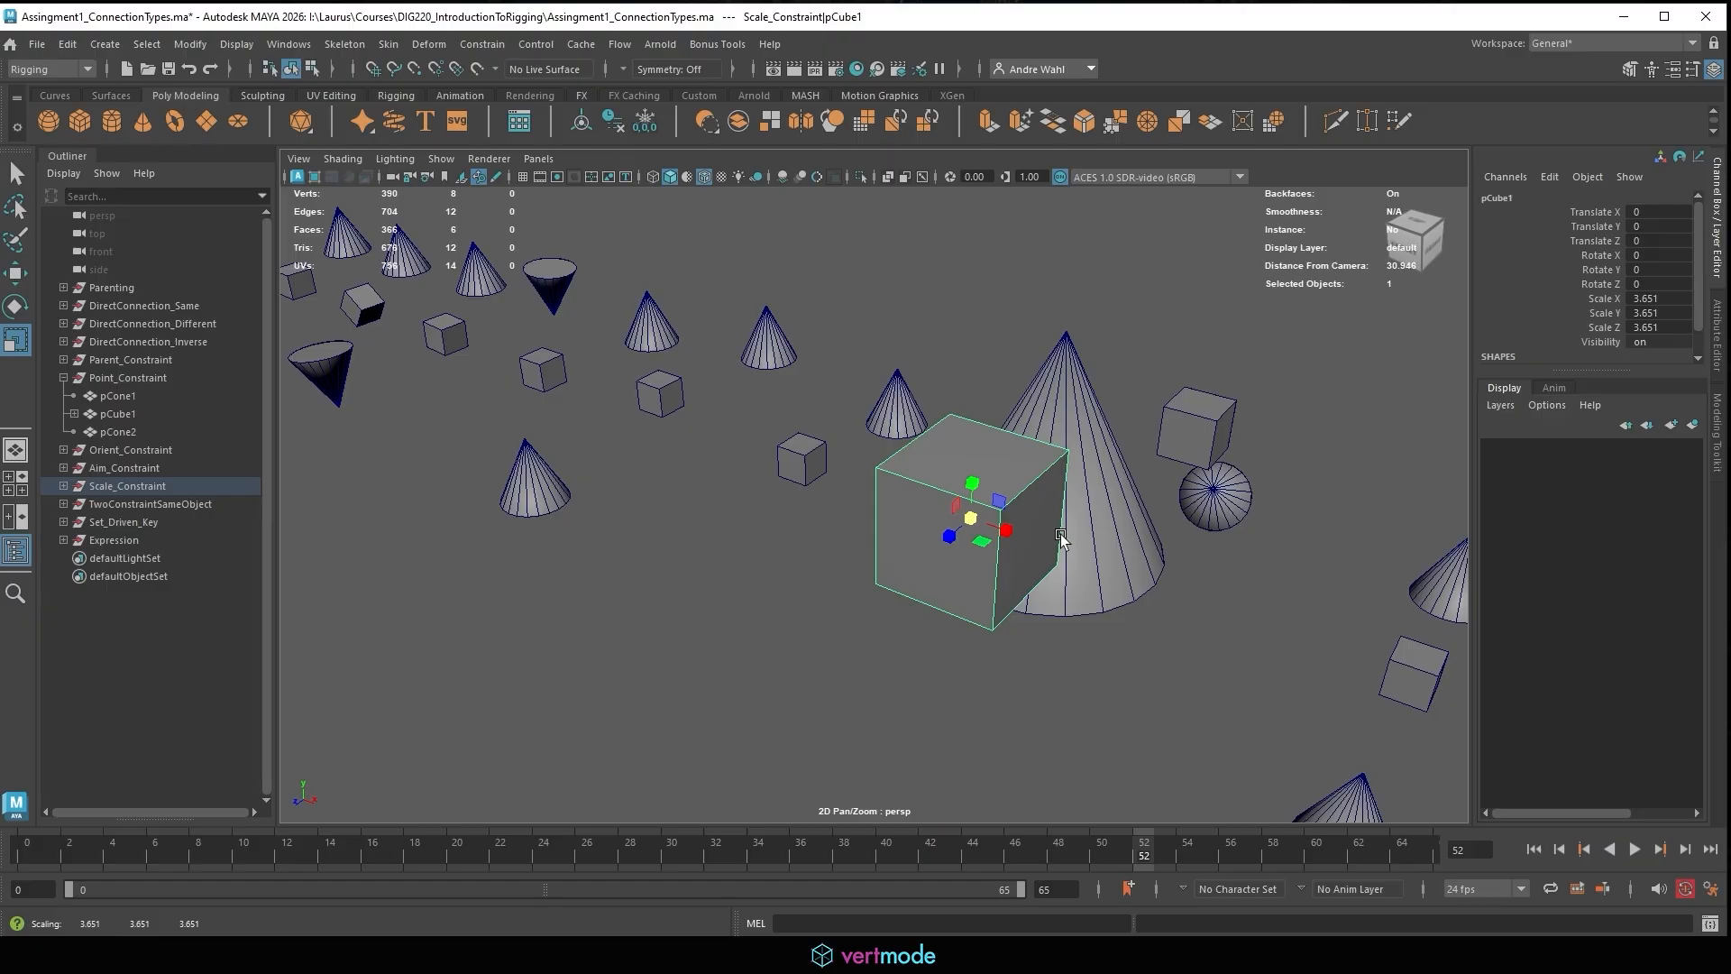
Expand the Scale_Constraint group's cone and examine the P Cube 1W0 weight of pCone1_scaleConstraint1.
{"action": "left_click", "coordinate": [63, 486]}
{"action": "left_click", "coordinate": [72, 504]}
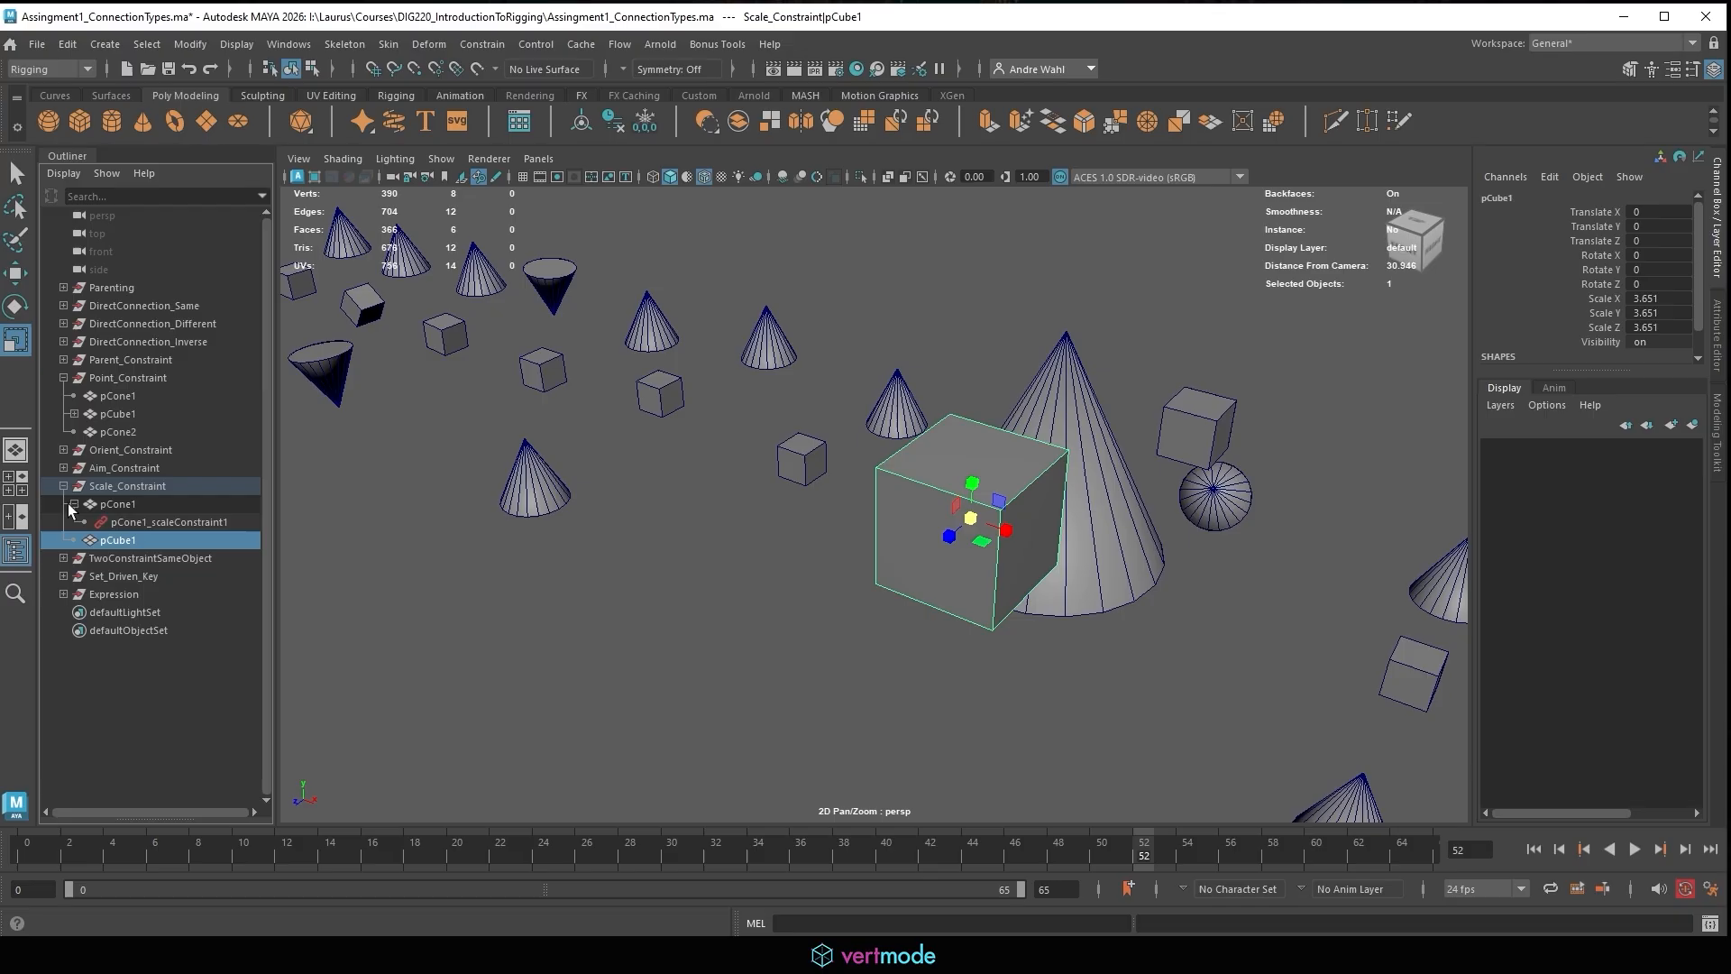
{"action": "left_click", "coordinate": [132, 523]}
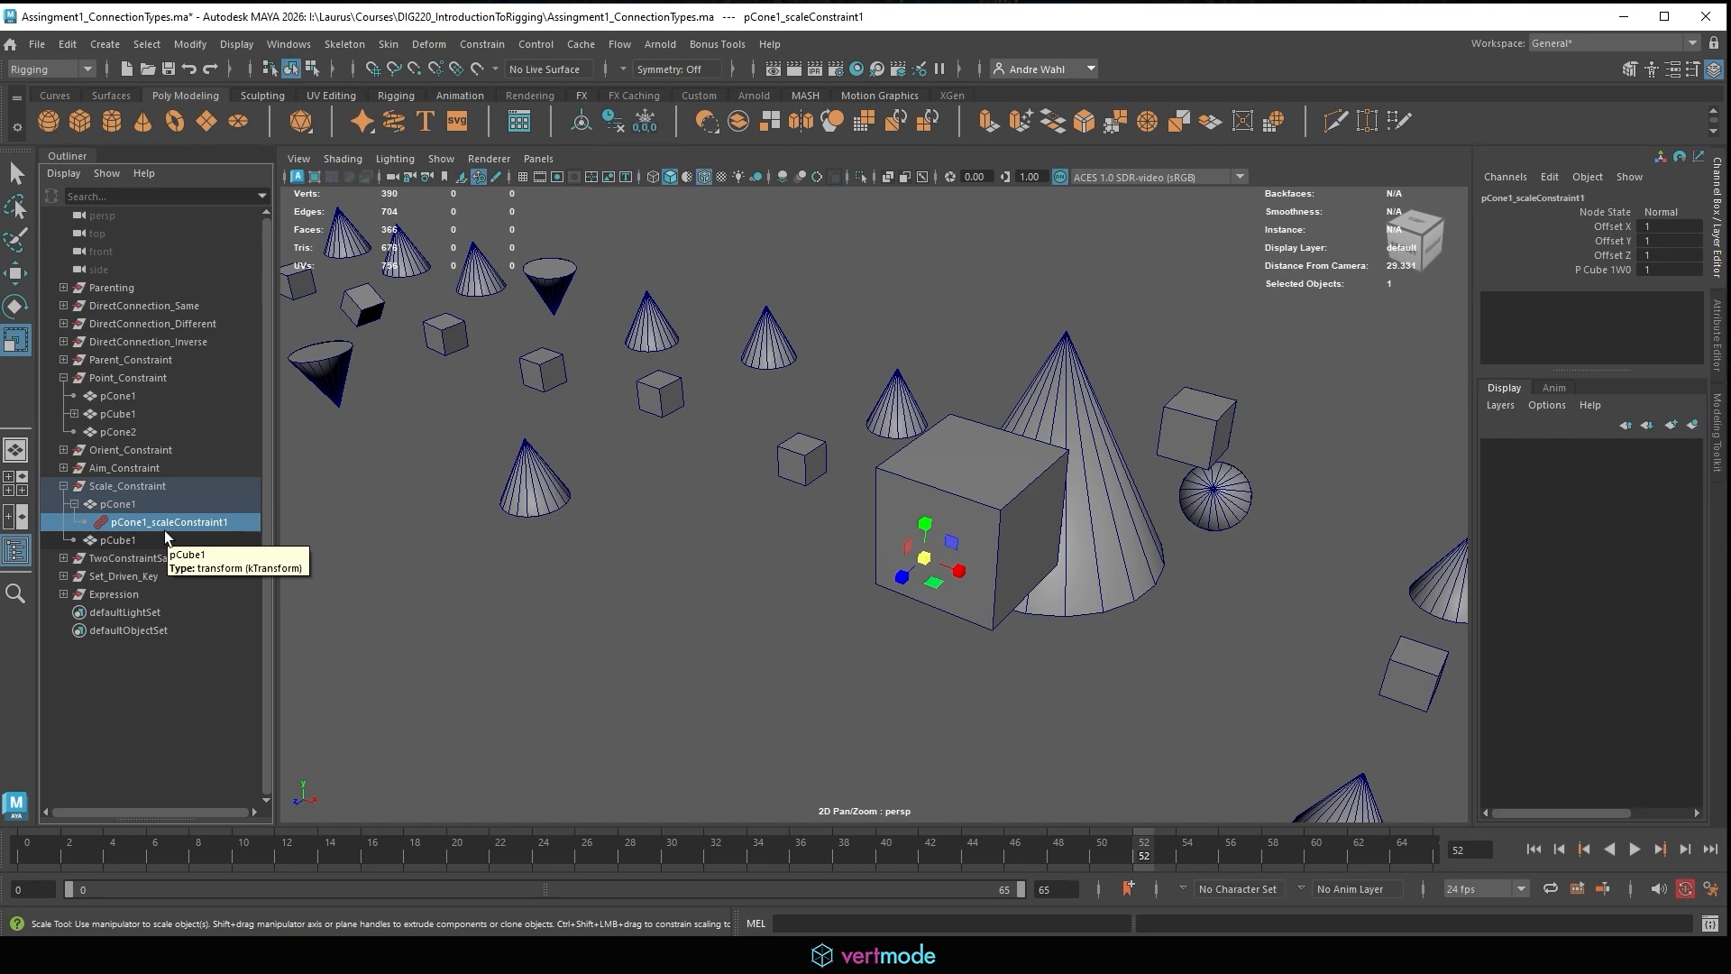
{"action": "left_click_drag", "start_coordinate": [877, 317], "coordinate": [688, 349], "text": "alt"}
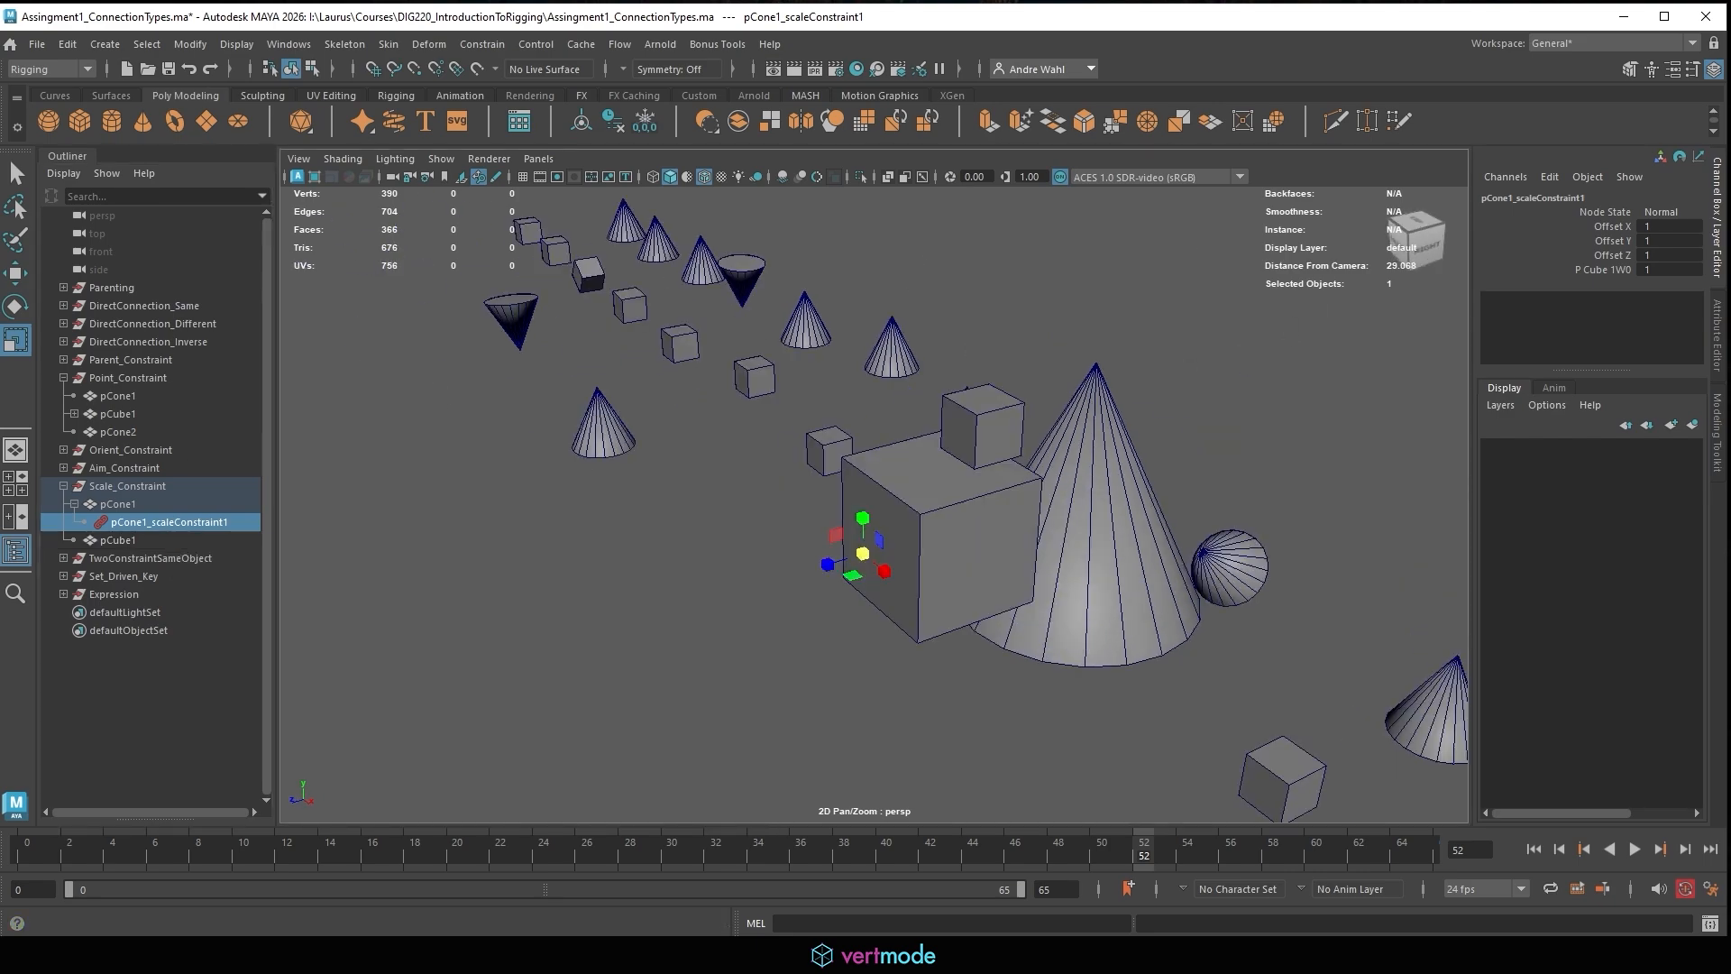
{"action": "left_click", "coordinate": [1591, 270]}
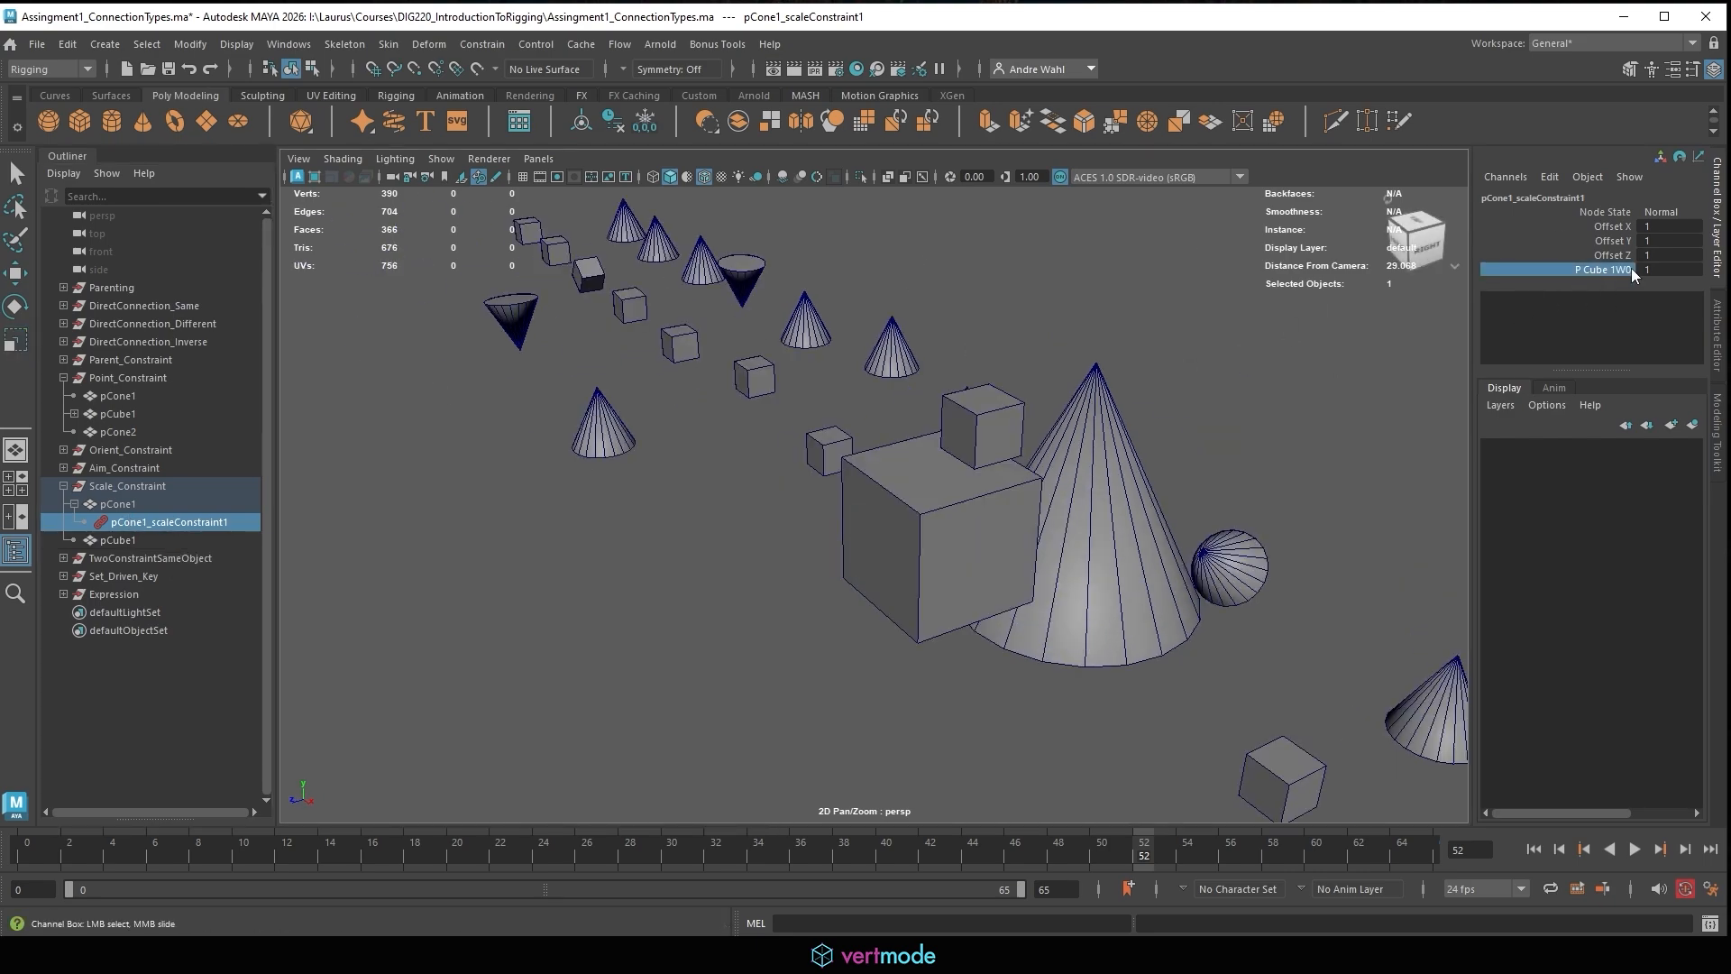
Expand the Aim_Constraint and Orient_Constraint cones and examine the weight attributes of pCone1_aimConstraint1 and pCone1_orientConstraint1.
{"action": "left_click", "coordinate": [64, 467]}
{"action": "left_click", "coordinate": [73, 485]}
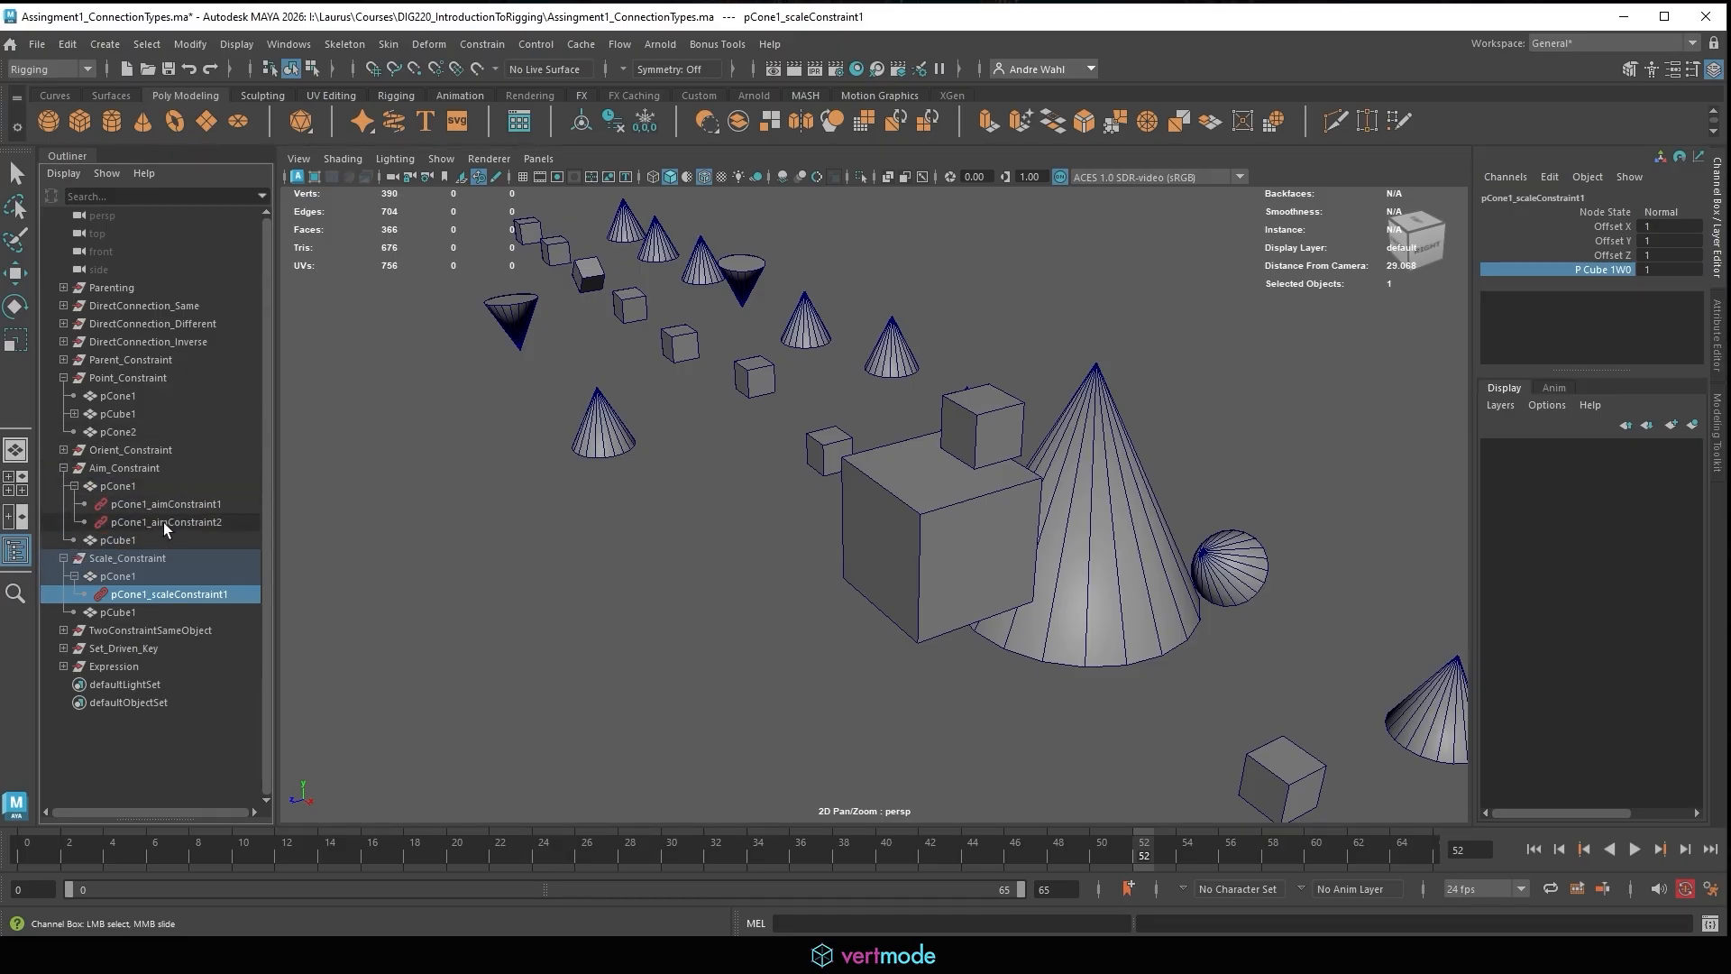
{"action": "left_click", "coordinate": [165, 502]}
{"action": "key", "text": "r"}
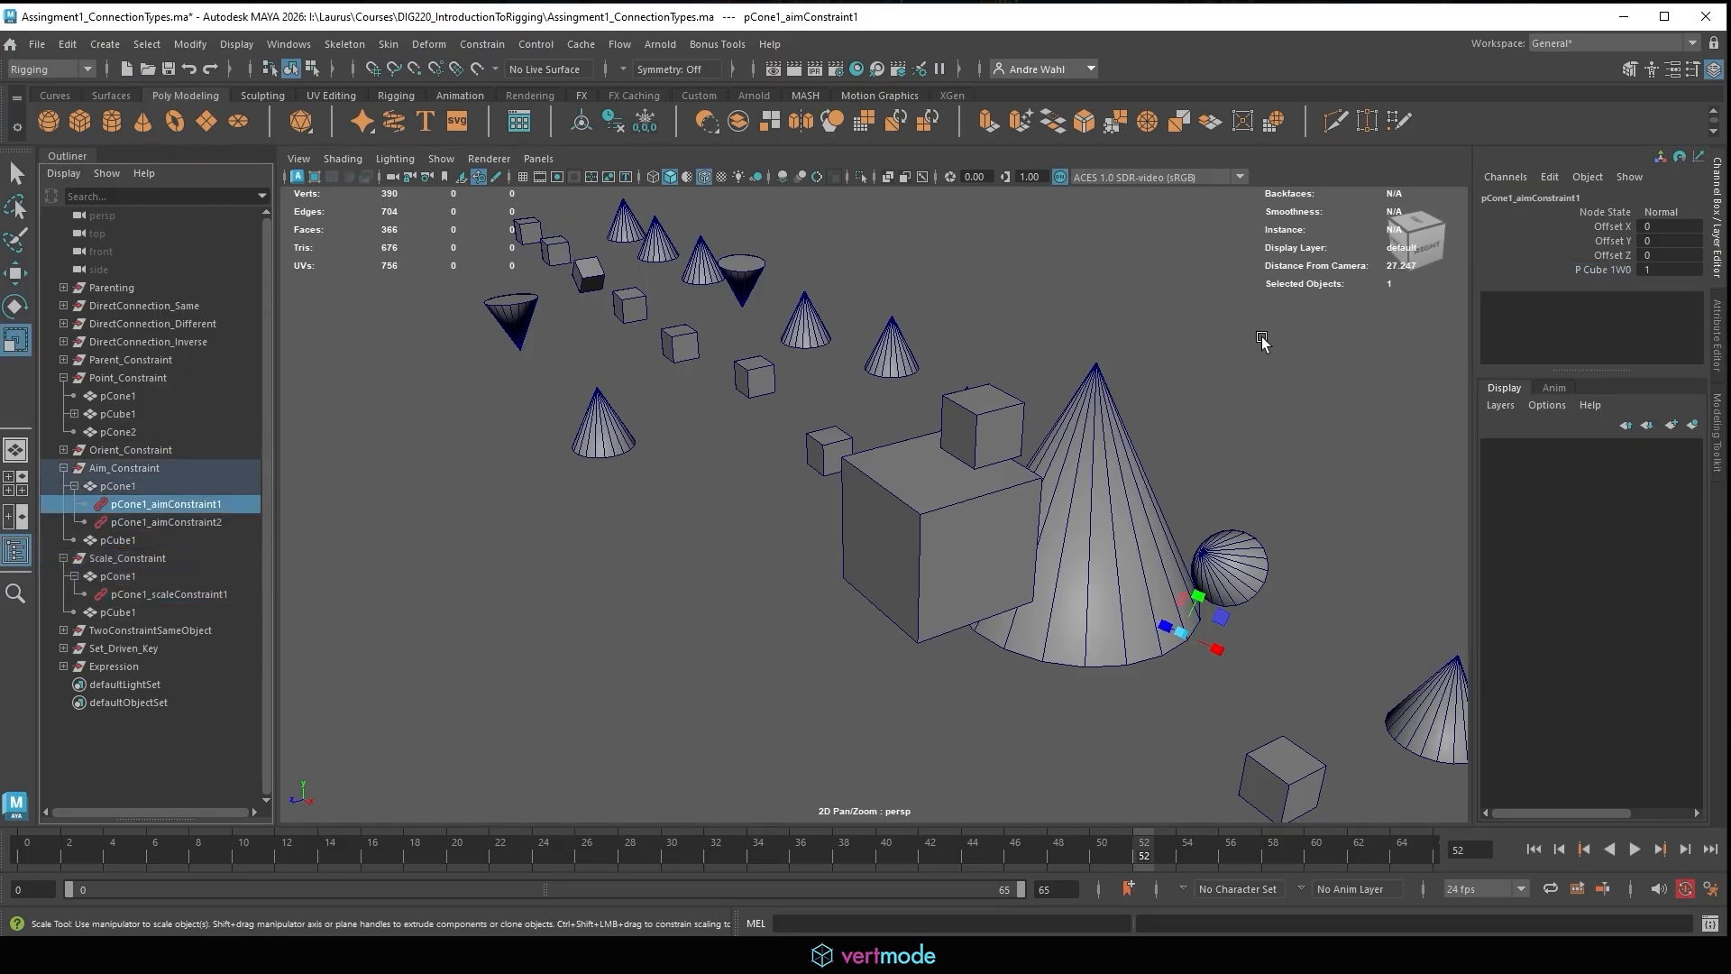
{"action": "left_click", "coordinate": [63, 449]}
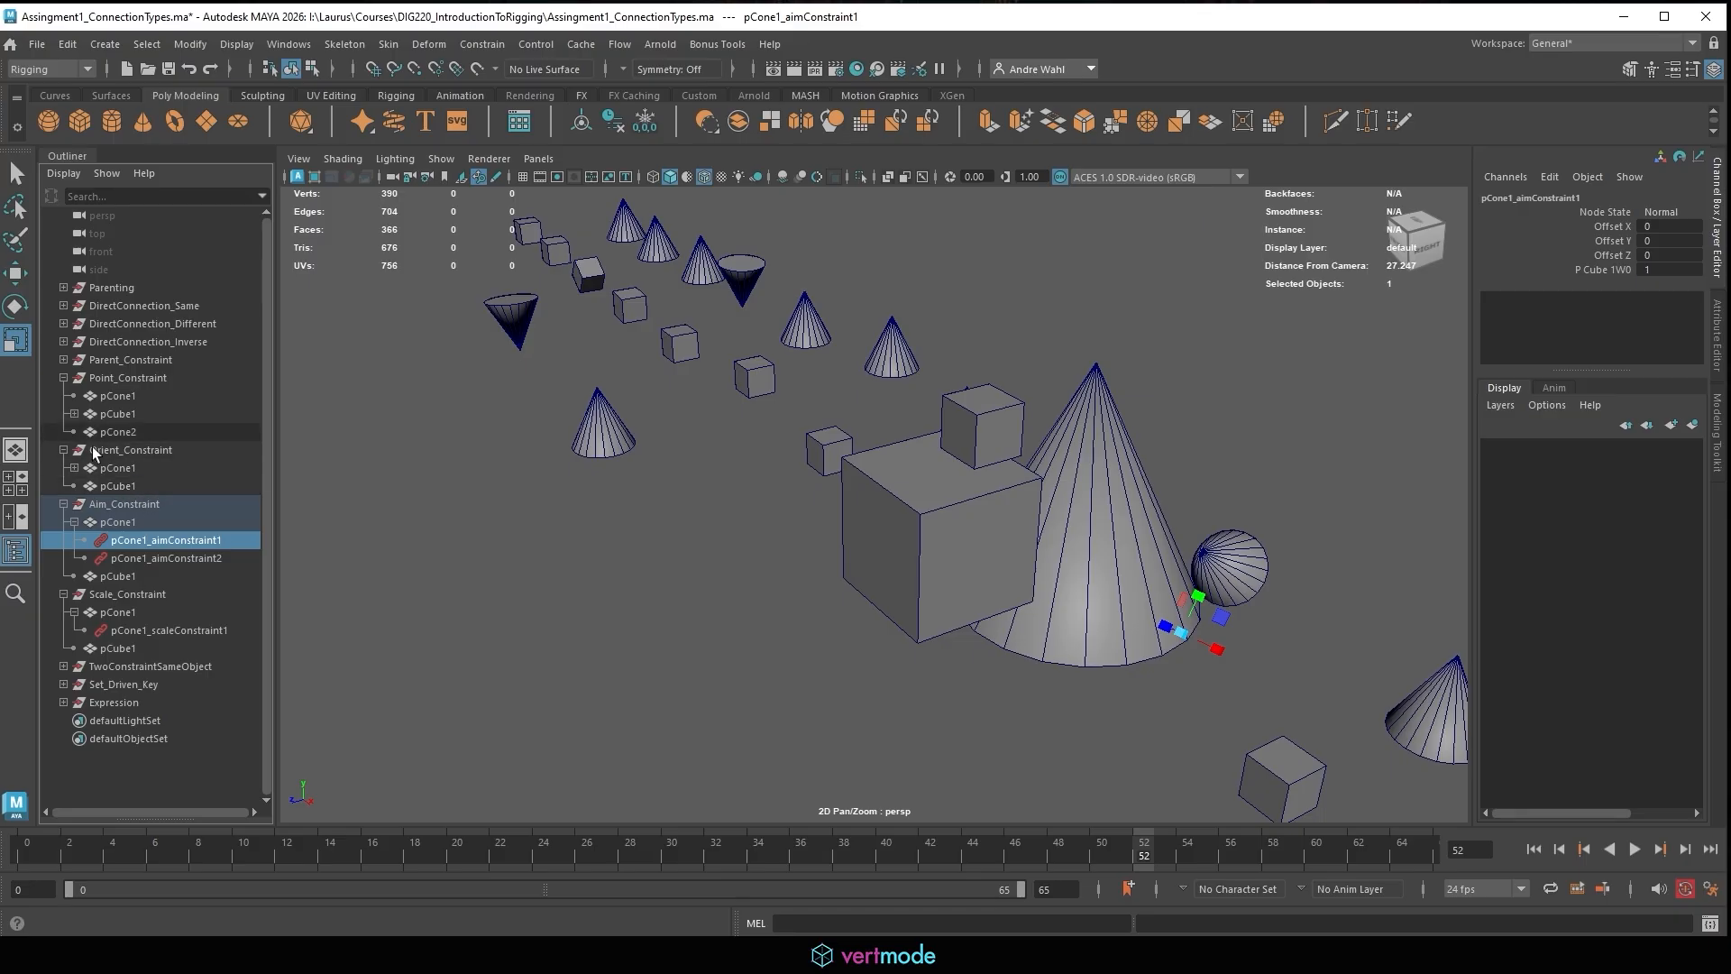
{"action": "left_click", "coordinate": [74, 467]}
{"action": "left_click", "coordinate": [132, 487]}
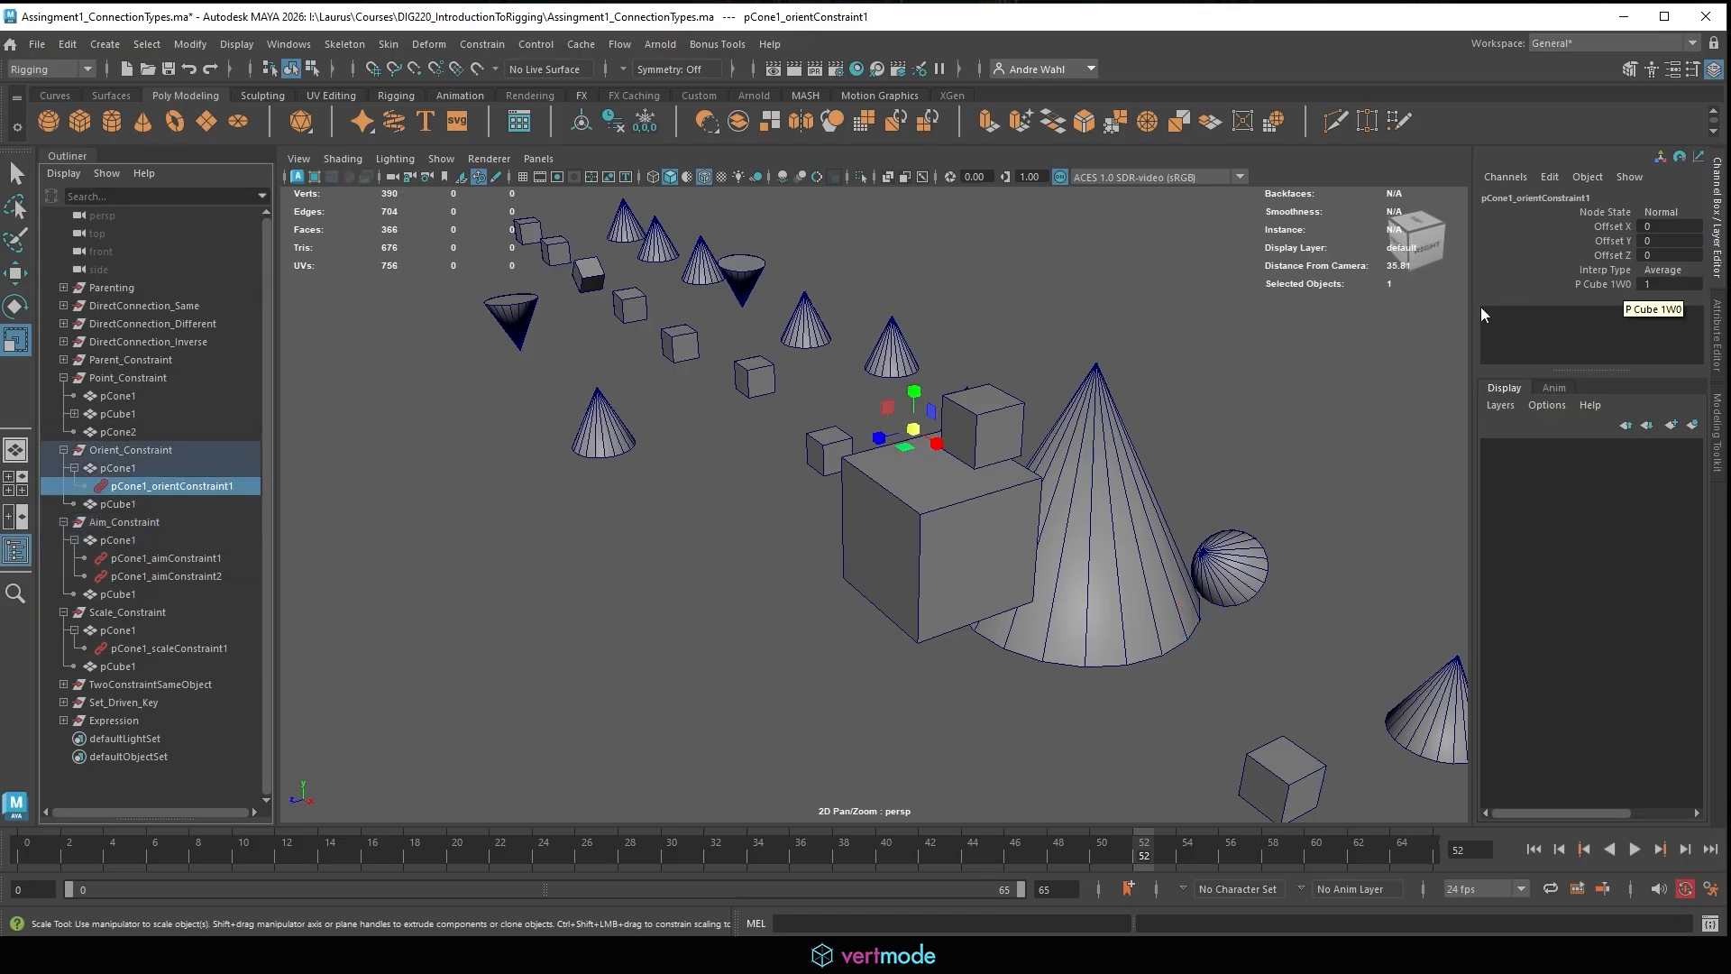
Set the P Cube 1W0 weight of pCone1_scaleConstraint1 to 0.5.
{"action": "left_click", "coordinate": [163, 648]}
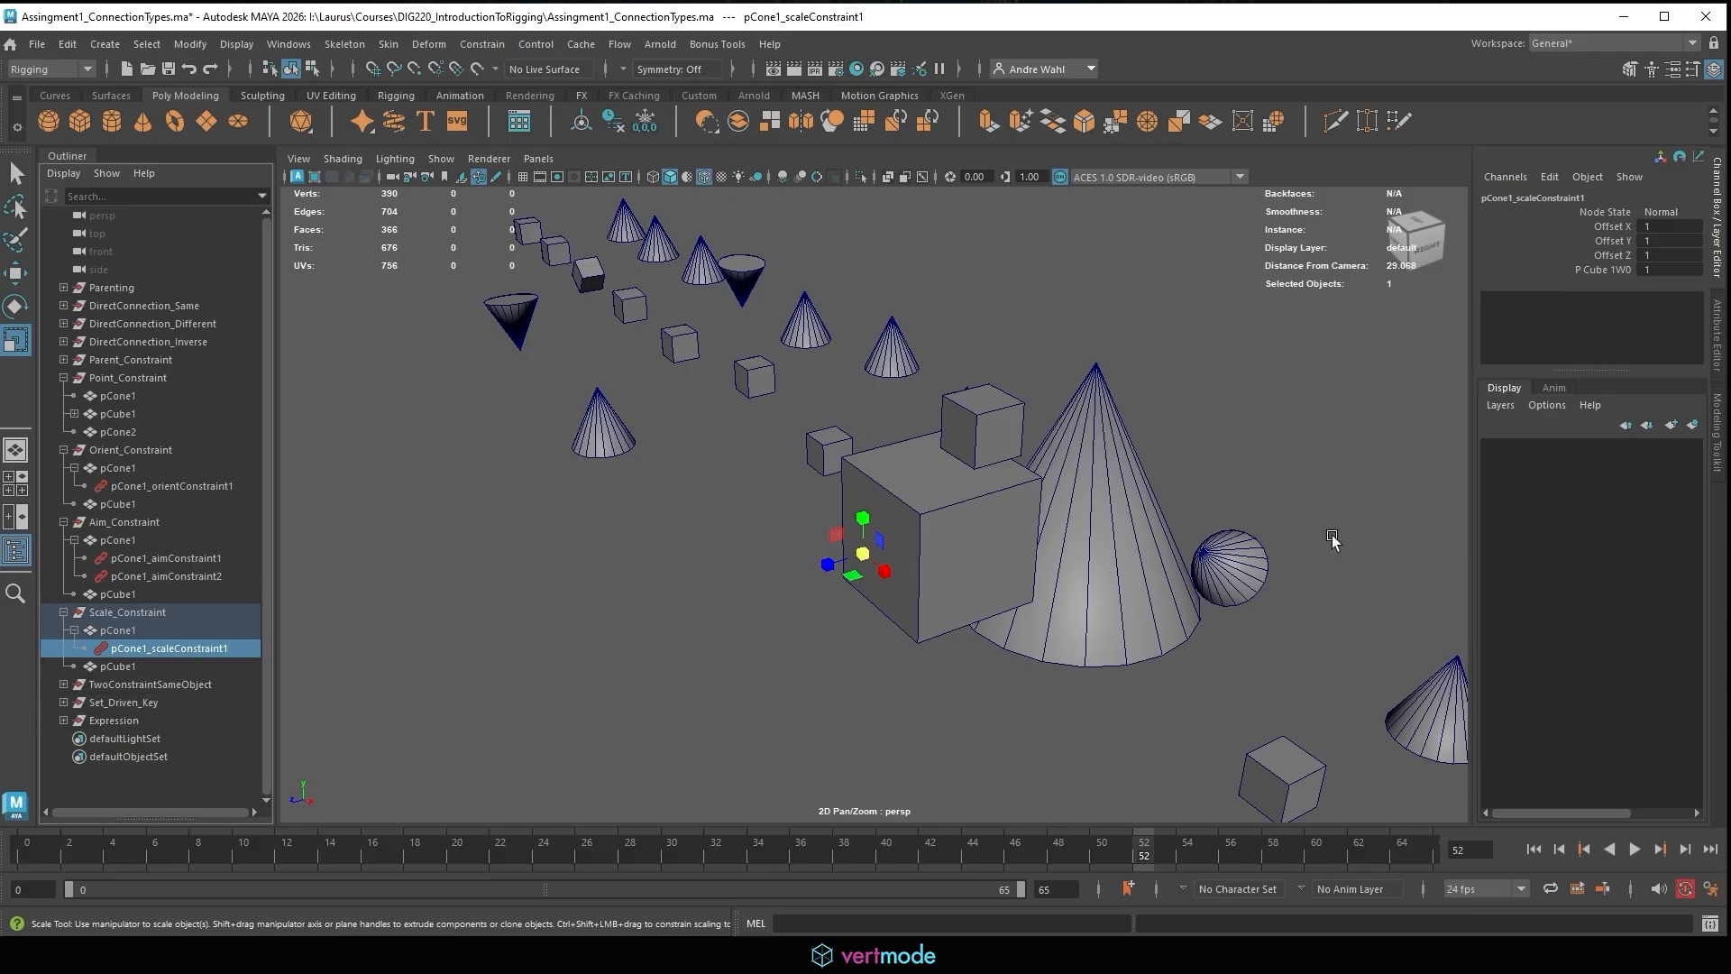
{"action": "middle_click_drag", "start_coordinate": [1216, 408], "coordinate": [1161, 375], "text": "alt"}
{"action": "left_click", "coordinate": [1619, 271]}
{"action": "left_click_drag", "start_coordinate": [1407, 388], "coordinate": [731, 280], "text": "alt"}
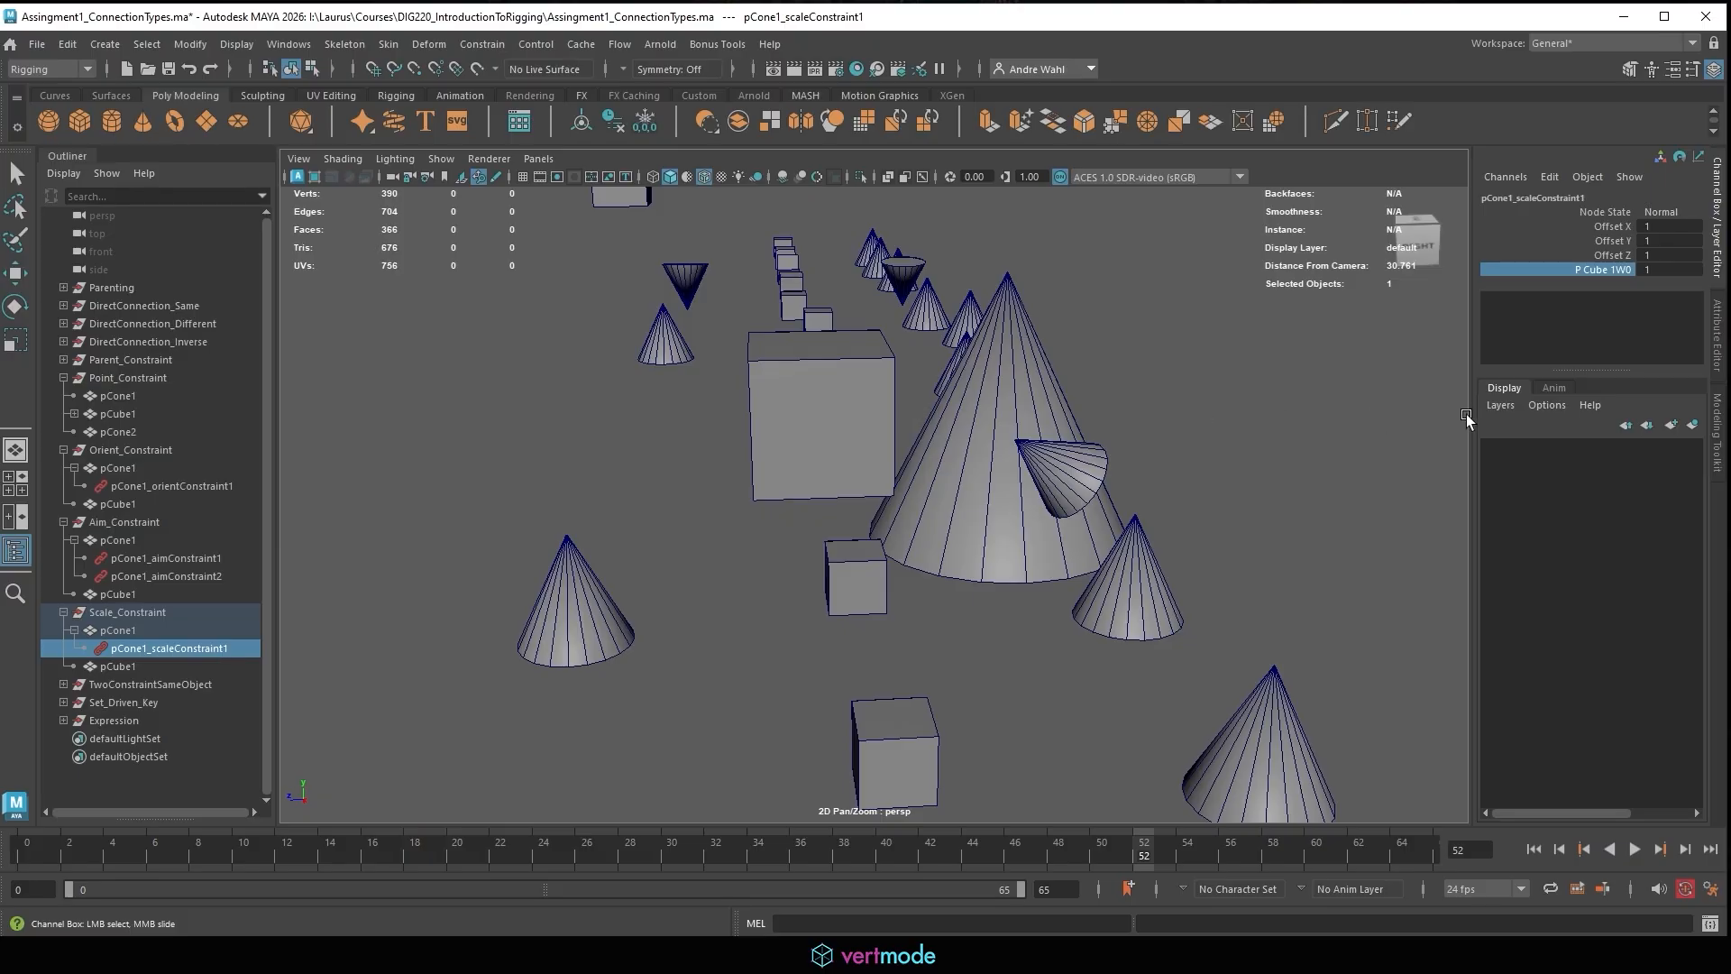
{"action": "middle_click_drag", "start_coordinate": [1197, 326], "coordinate": [1121, 347]}
{"action": "left_click", "coordinate": [1655, 270]}
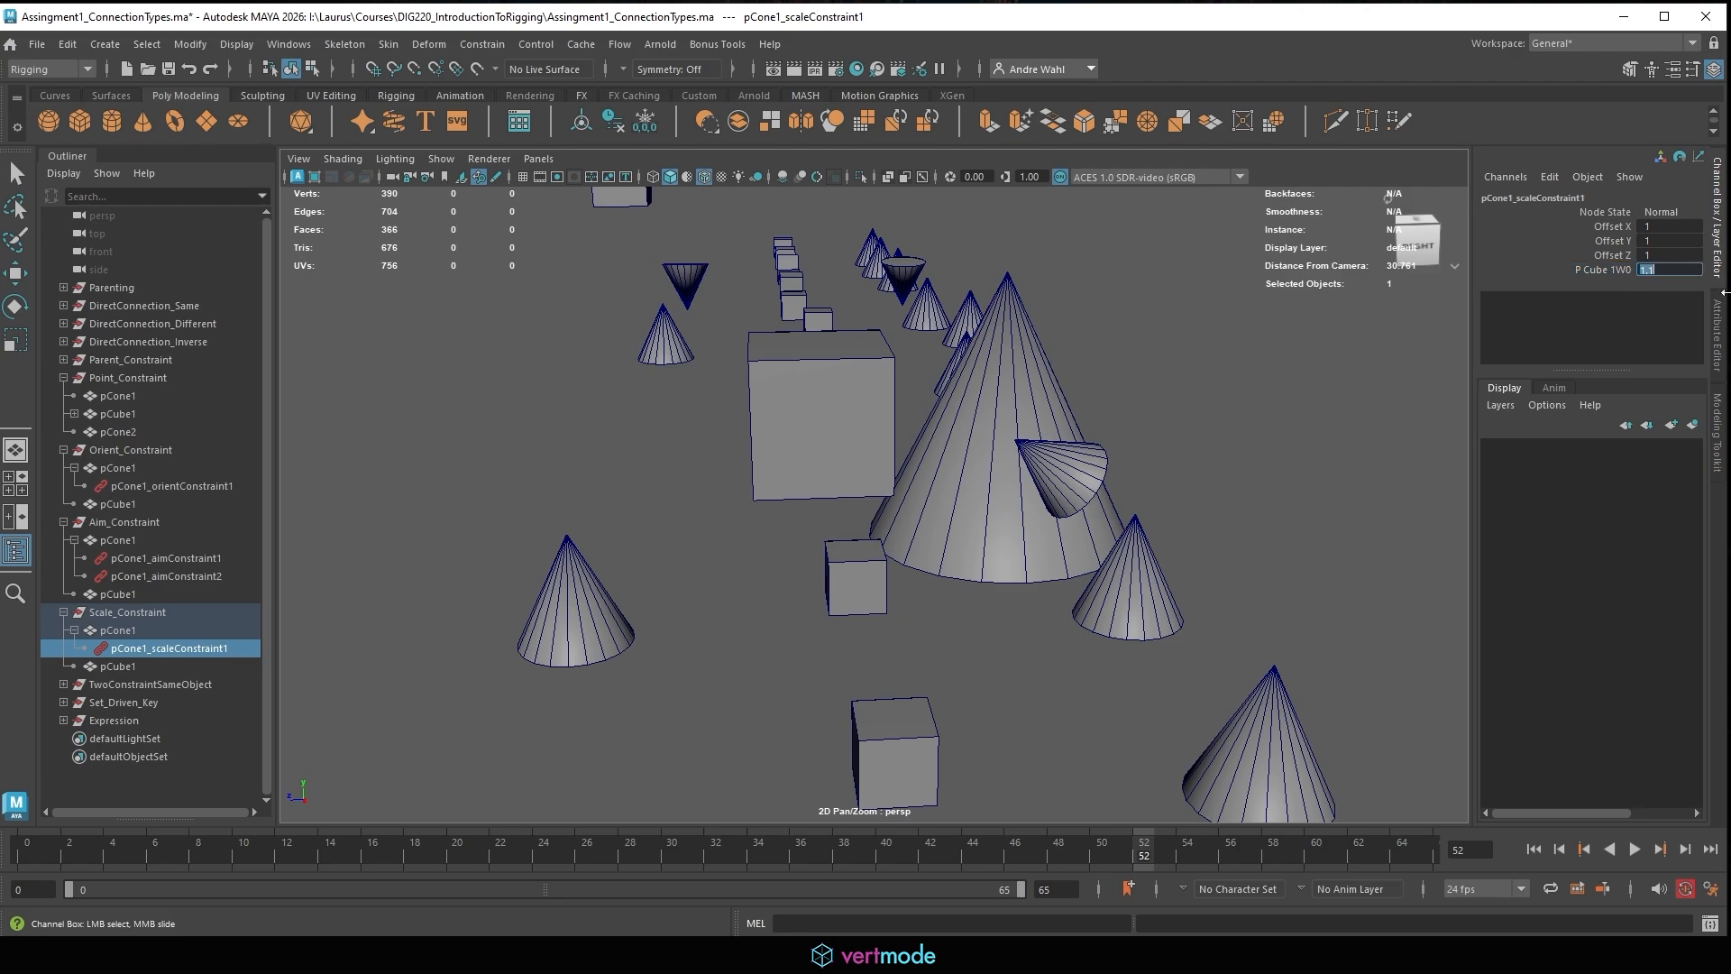
{"action": "type", "text": "0.5"}
{"action": "key", "text": "Return"}
Vary the scale constraint's P Cube 1W0 weight interactively through 0 and 17.7 to about 6.4.
{"action": "left_click", "coordinate": [1603, 269]}
{"action": "middle_click_drag", "start_coordinate": [912, 321], "coordinate": [913, 436]}
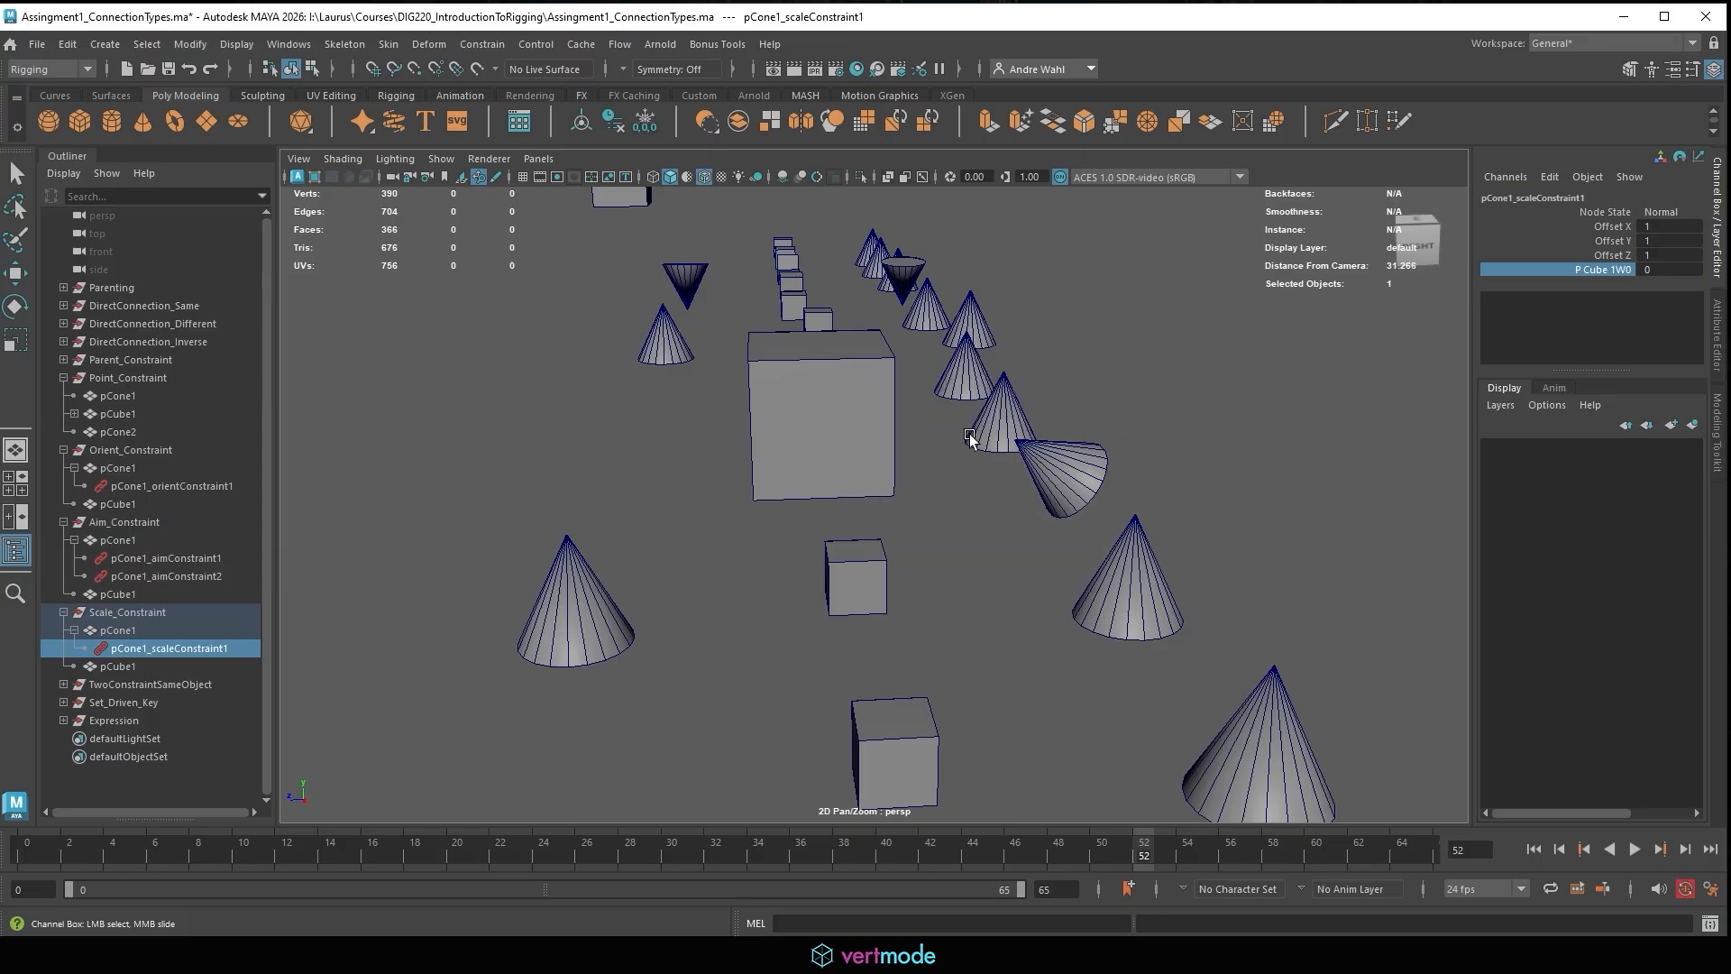
{"action": "middle_click_drag", "start_coordinate": [1002, 377], "coordinate": [1196, 444]}
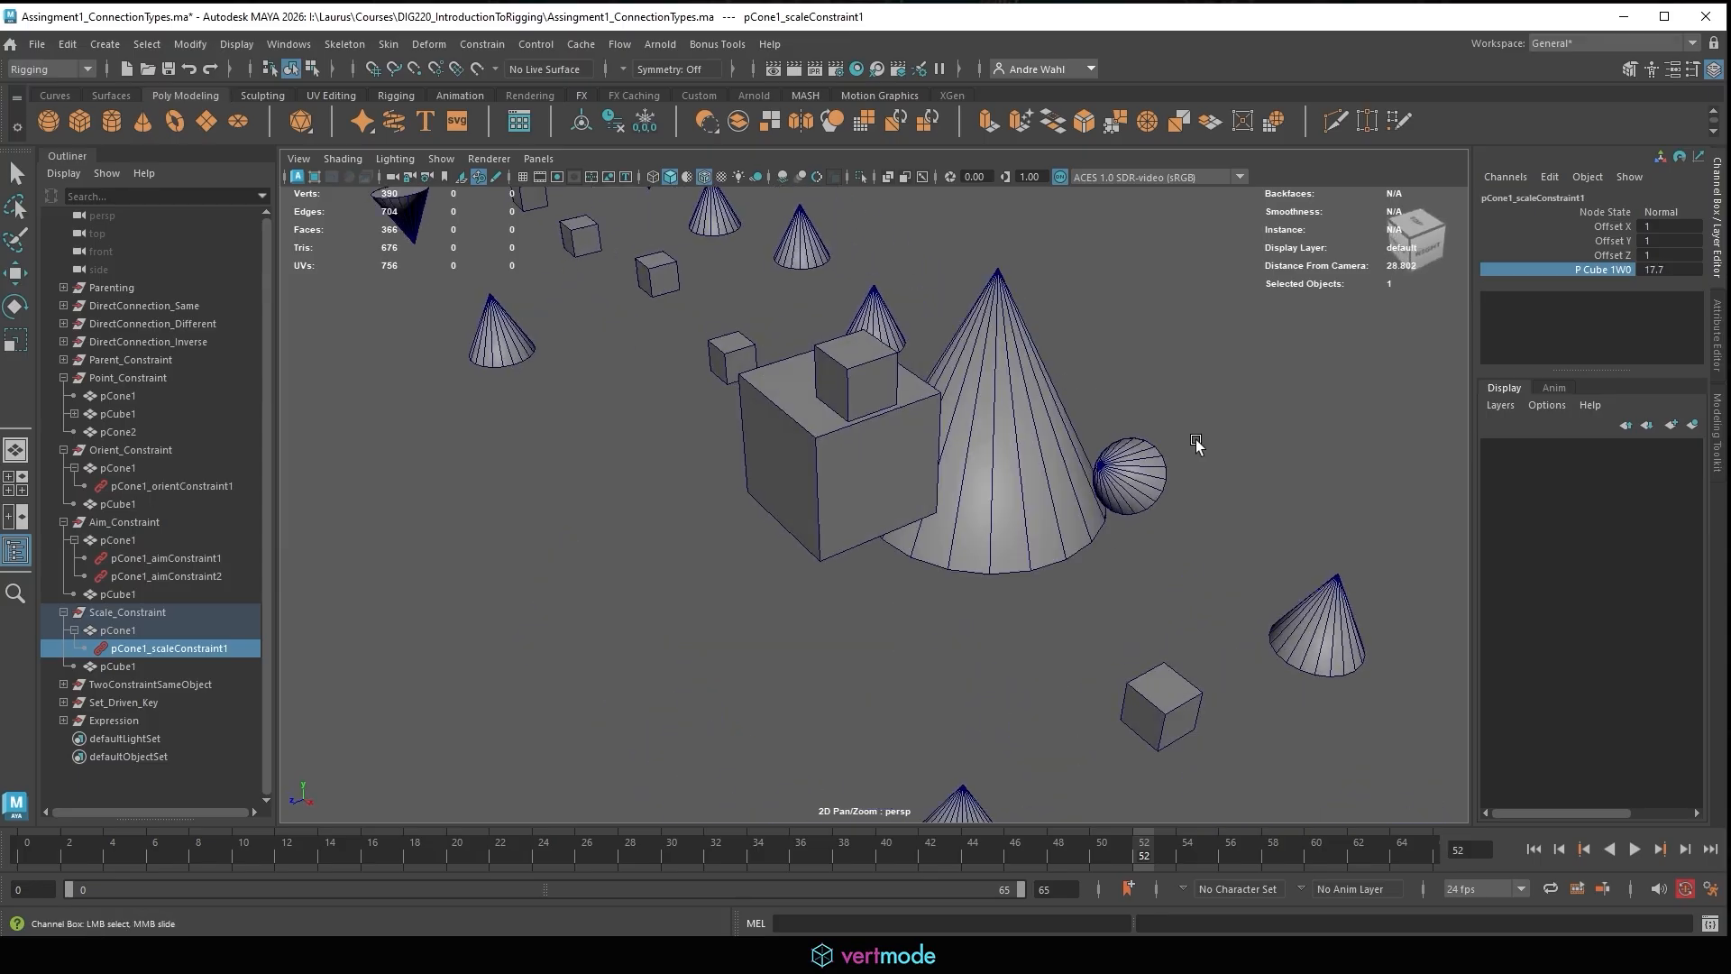
{"action": "middle_click_drag", "start_coordinate": [955, 412], "coordinate": [1001, 480]}
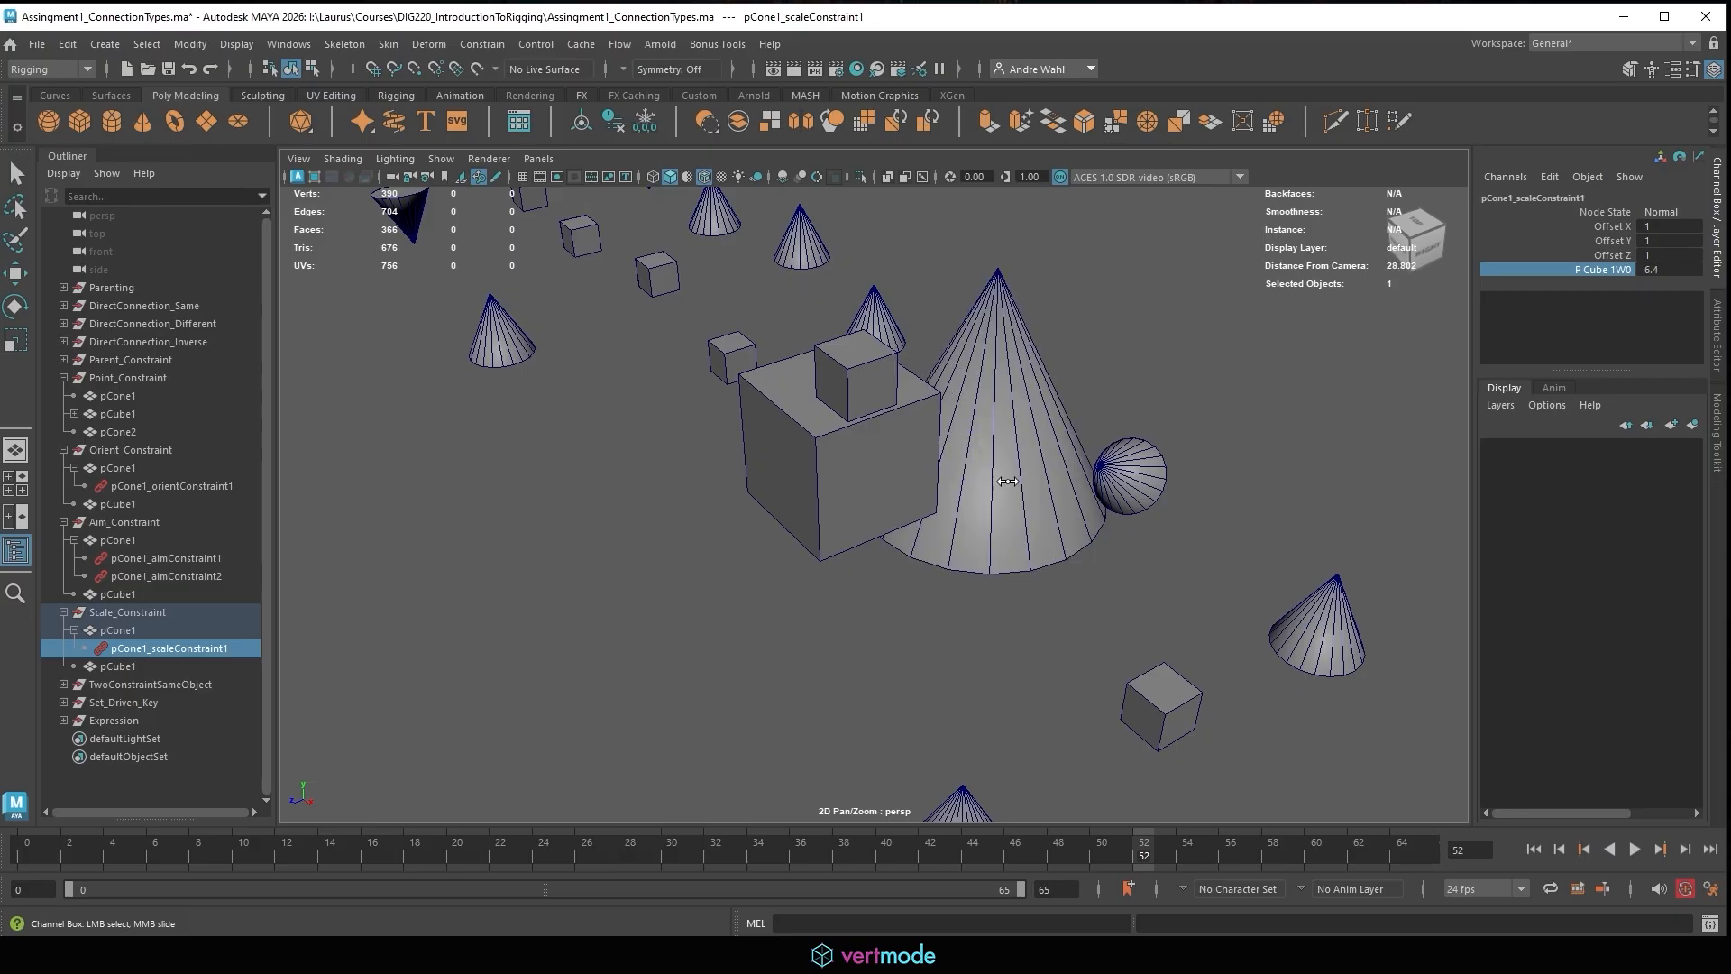
Set the scale constraint's P Cube 1W0 weight to 0.
{"action": "double_click", "coordinate": [1682, 269]}
{"action": "type", "text": "0"}
{"action": "key", "text": "Return"}
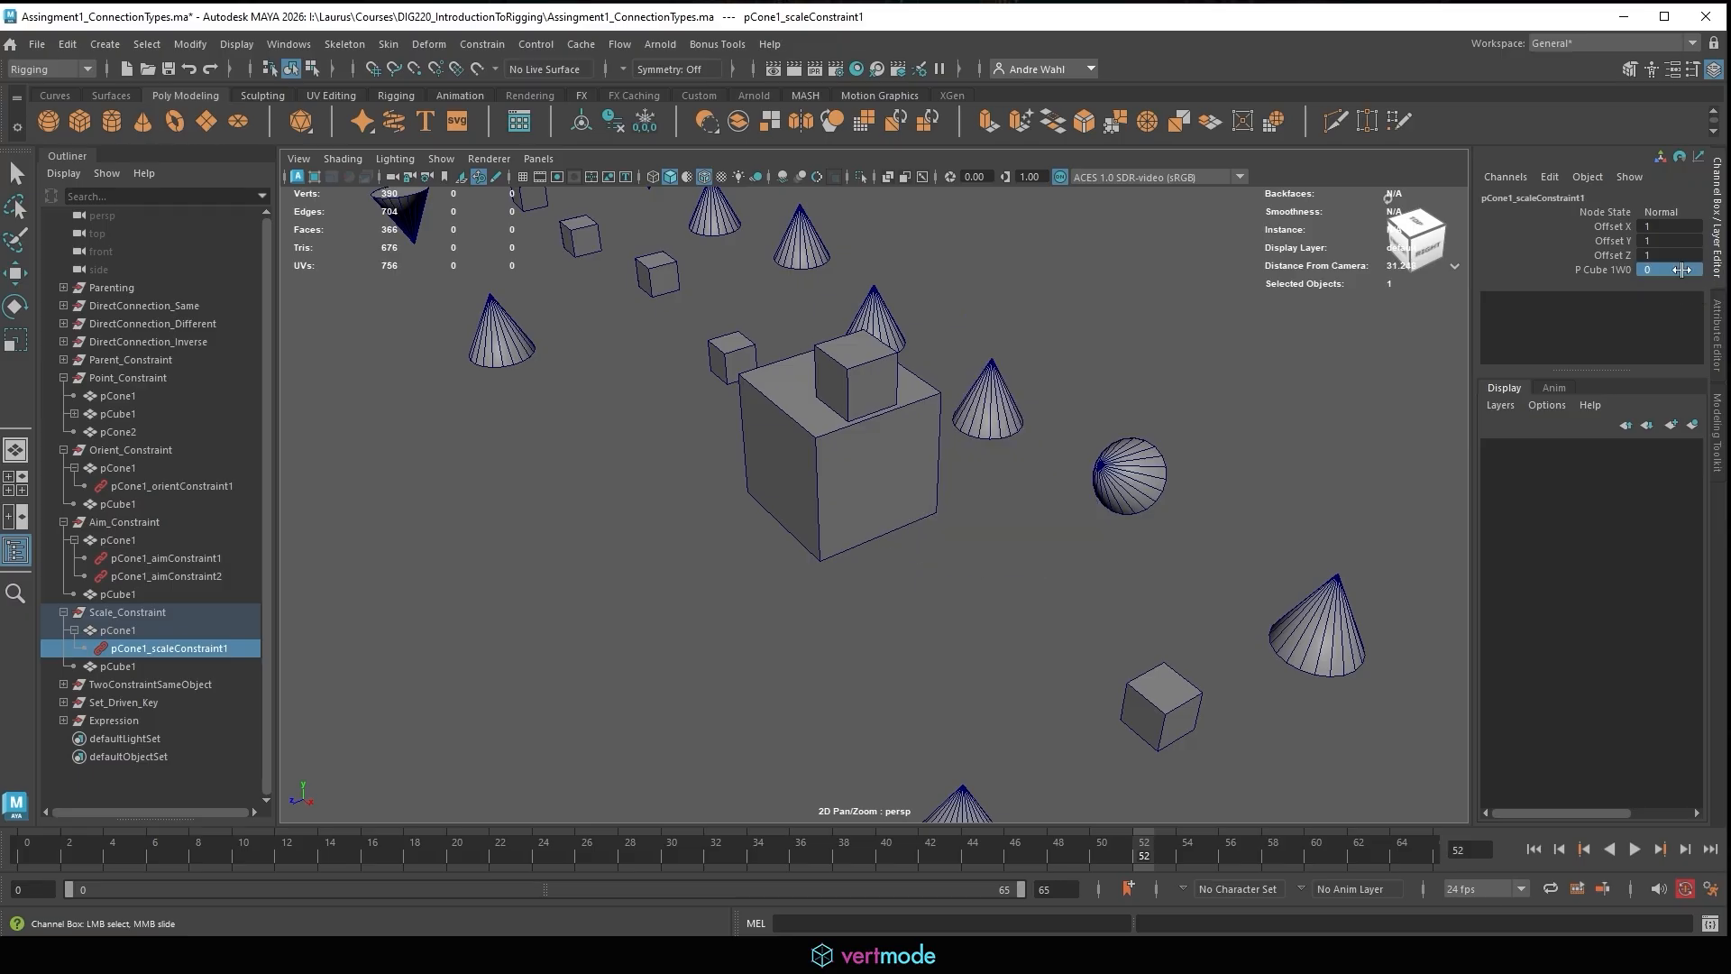
Select the Scale_Constraint cube and cone in turn and compare their scale and visibility channels.
{"action": "left_click", "coordinate": [830, 489]}
{"action": "key", "text": "r"}
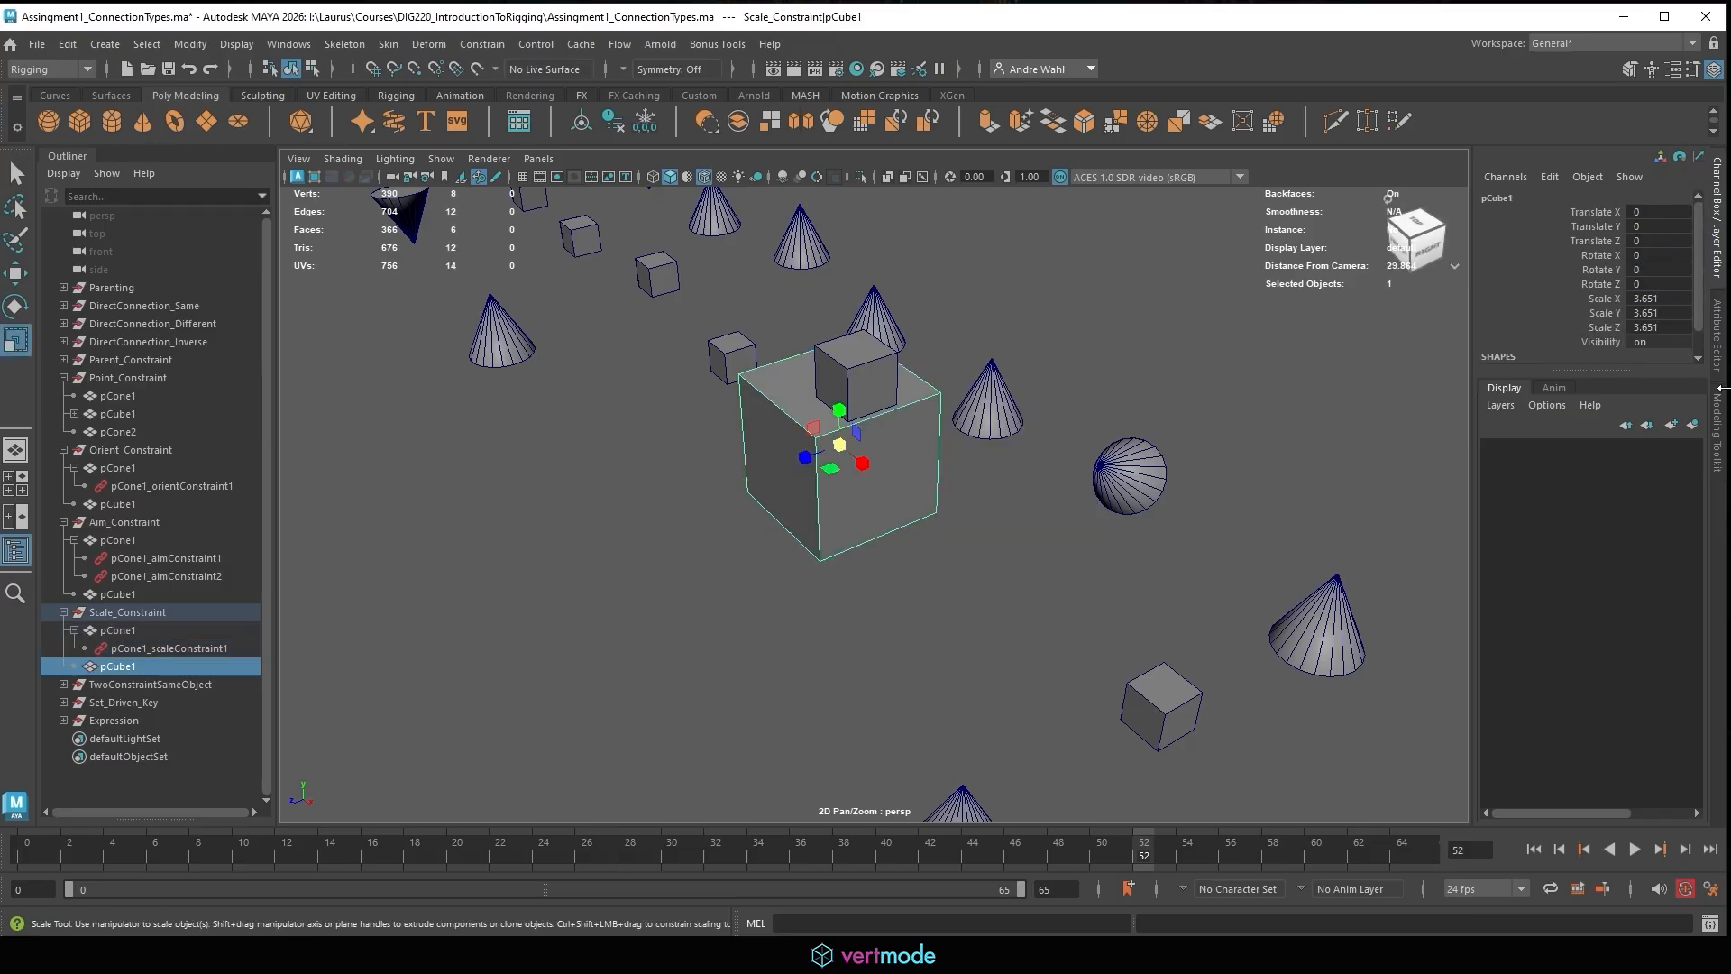
{"action": "left_click", "coordinate": [983, 396]}
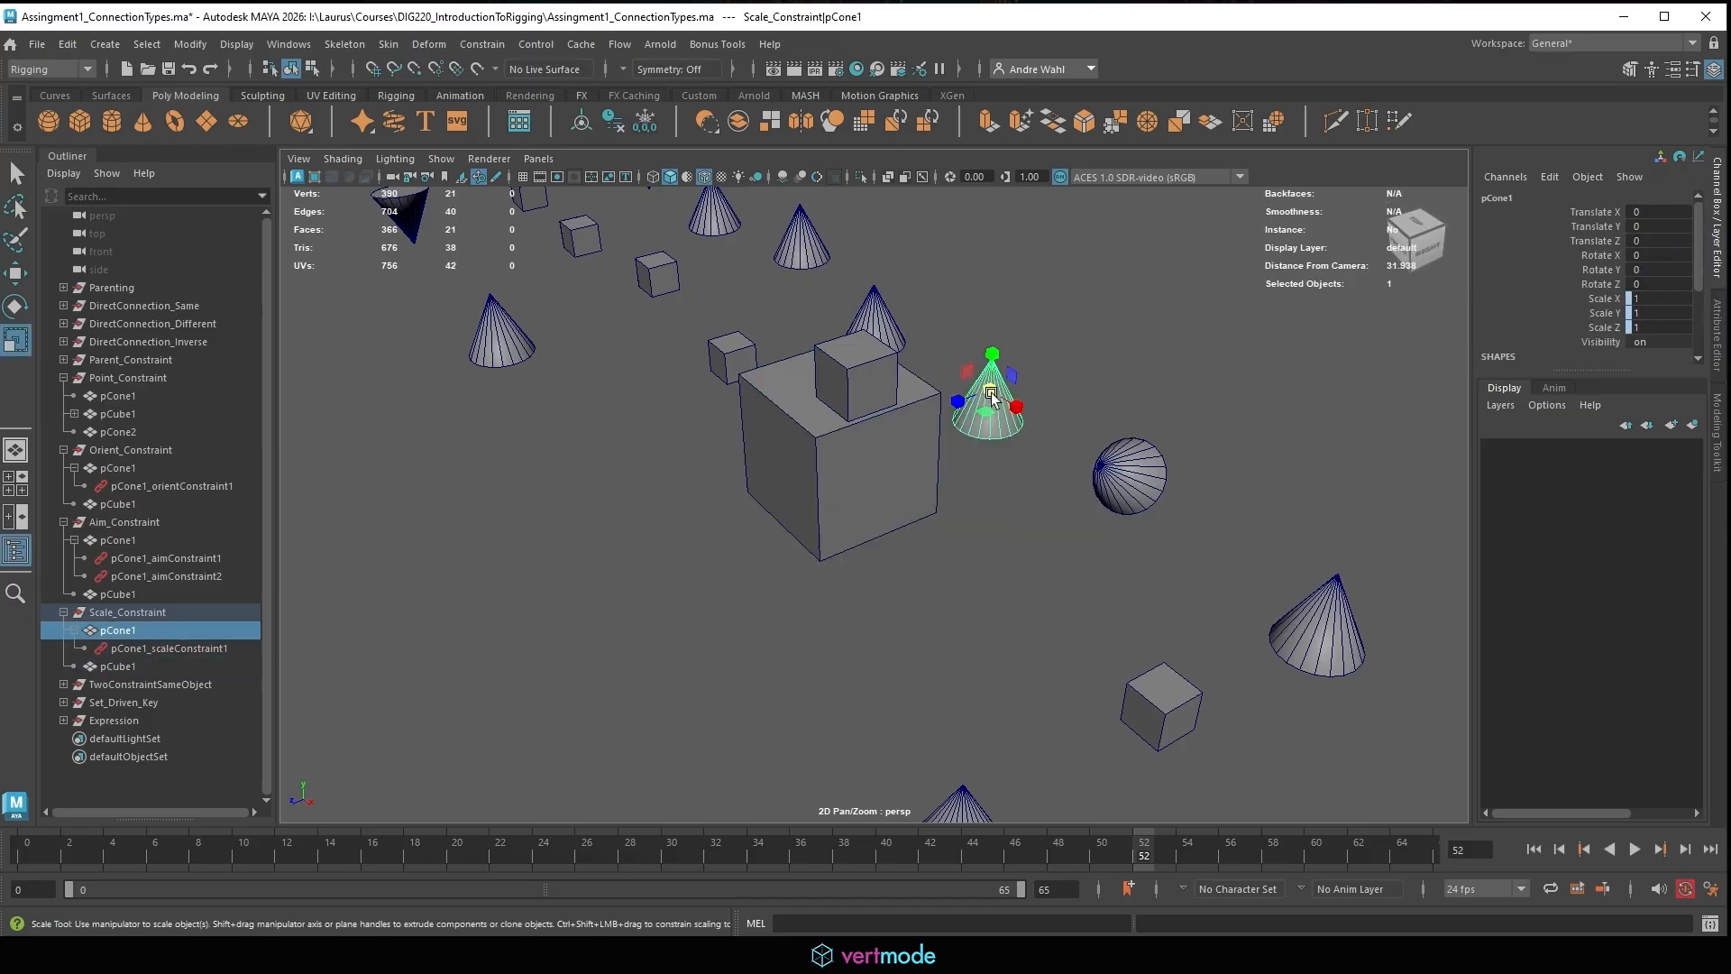
{"action": "left_click", "coordinate": [1600, 340]}
{"action": "left_click", "coordinate": [857, 469]}
{"action": "key", "text": "r"}
{"action": "scroll", "coordinate": [1583, 291], "scroll_direction": "down", "scroll_amount": 2}
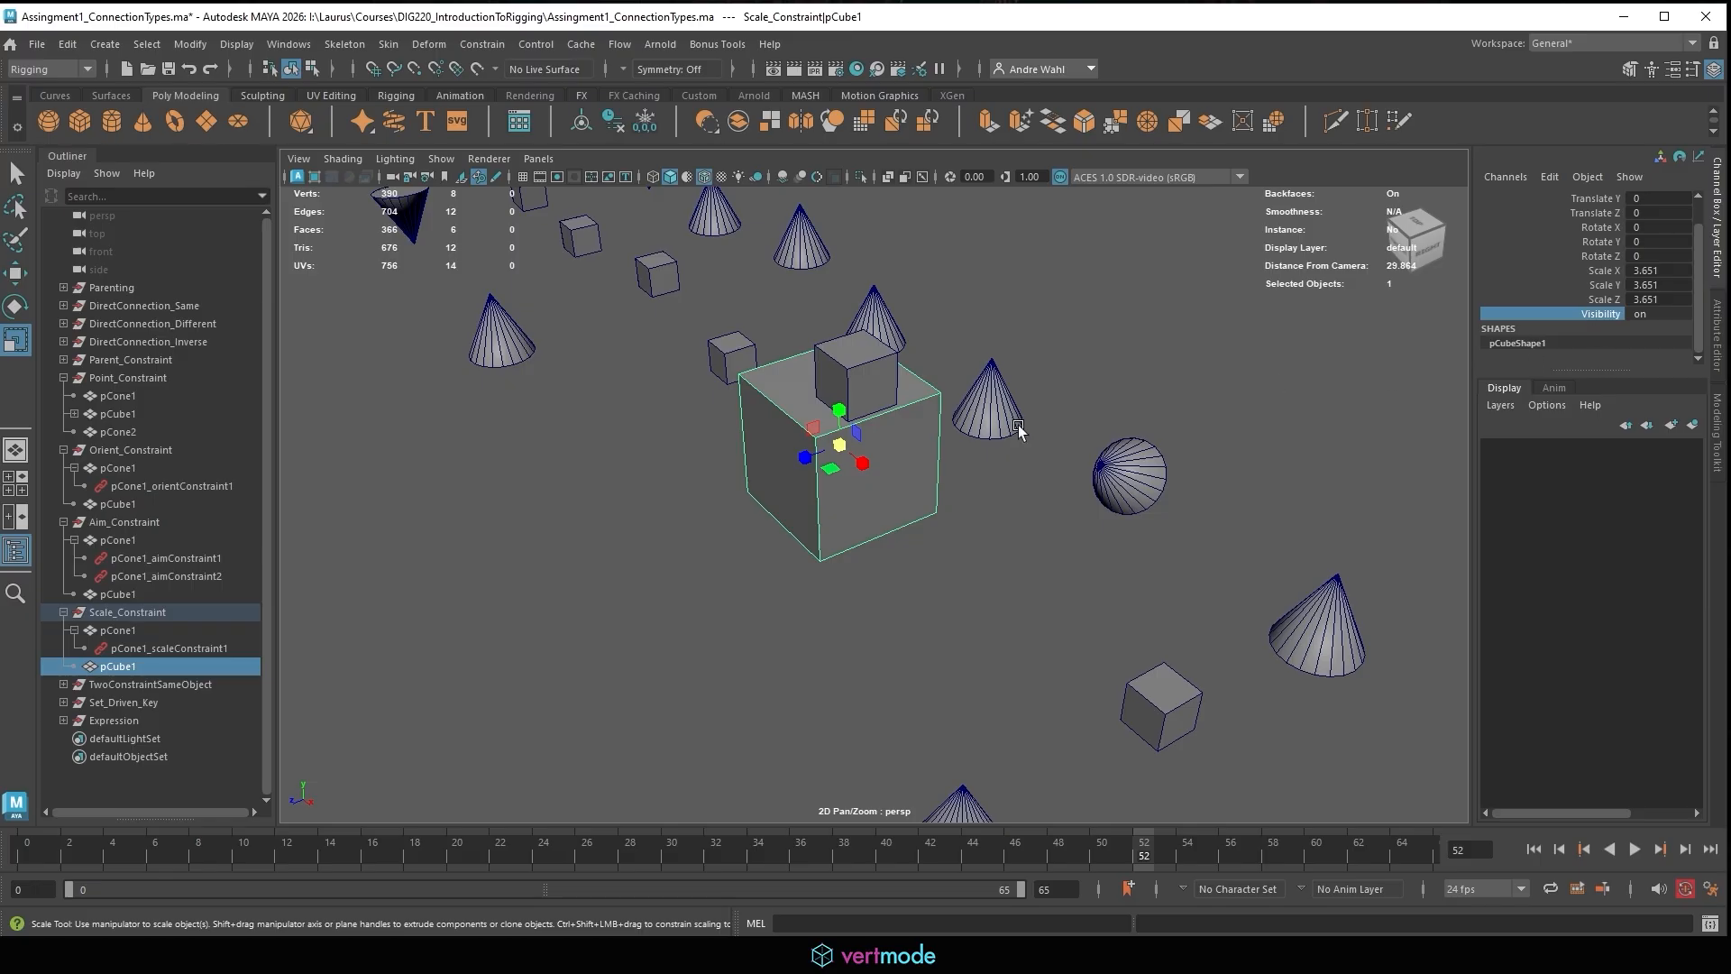
Raise the P Cube 1W0 weight of pCone1_scaleConstraint1 above 0 interactively.
{"action": "left_click", "coordinate": [169, 647]}
{"action": "left_click", "coordinate": [1567, 269]}
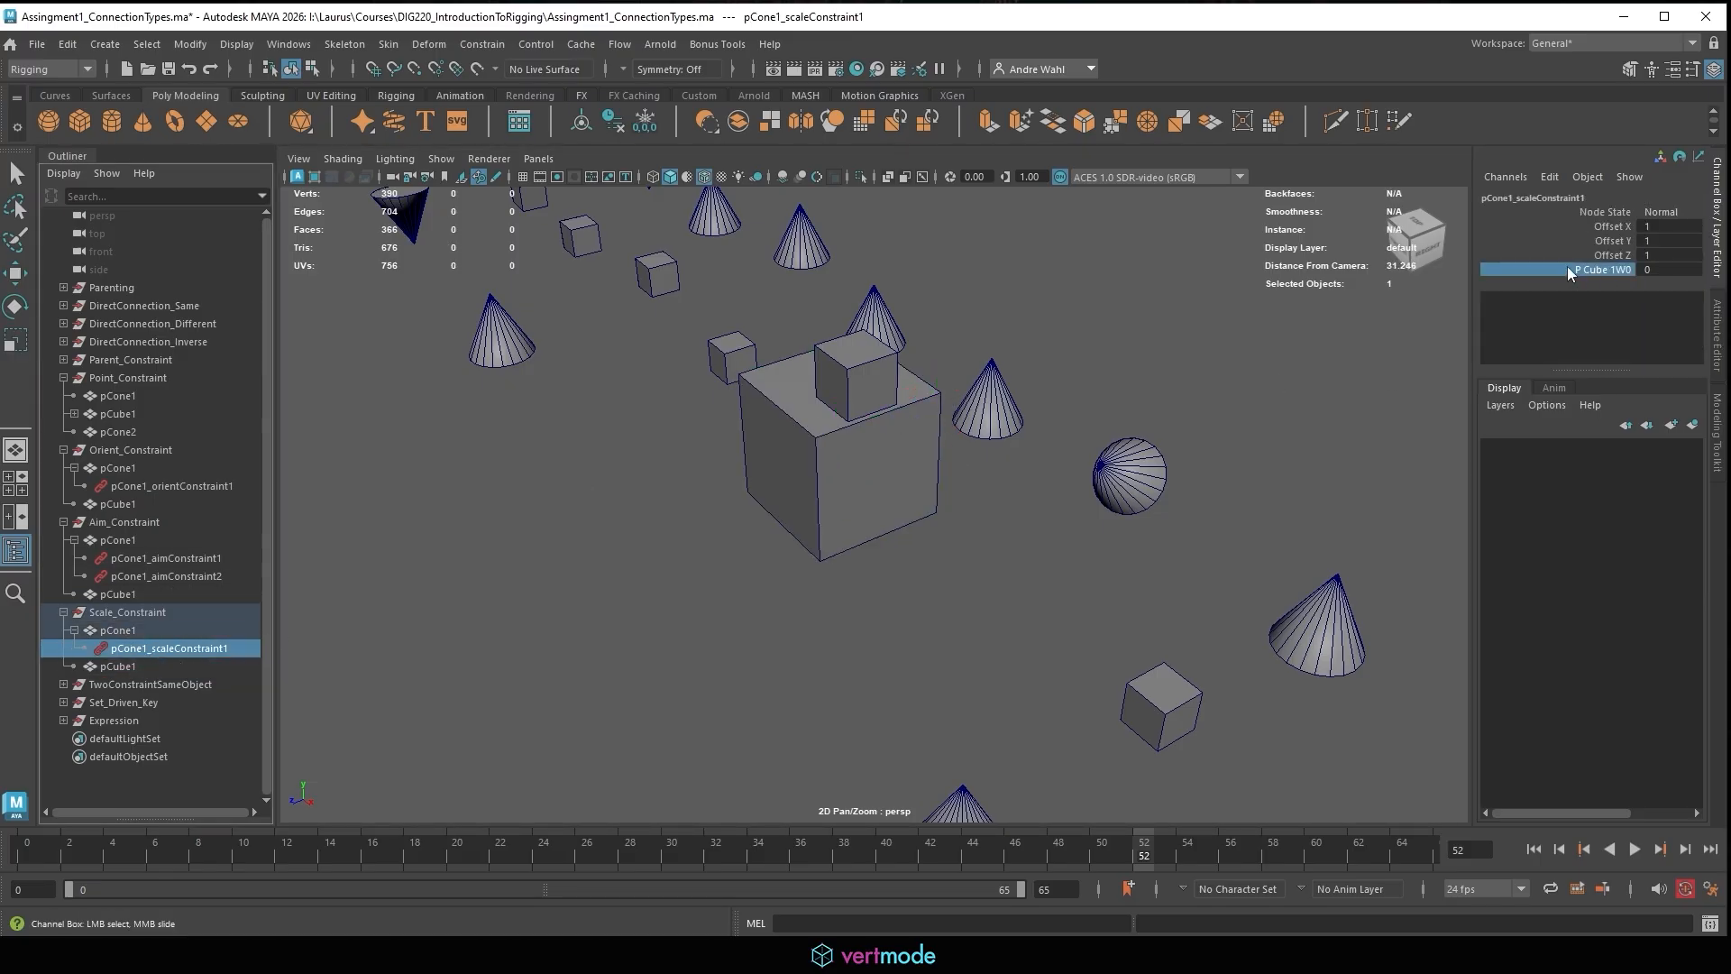
{"action": "middle_click_drag", "start_coordinate": [1118, 376], "coordinate": [1185, 376]}
Scale the Scale_Constraint cube down uniformly to about 1.847 and reset its Scale X, Y and Z to 1.
{"action": "left_click", "coordinate": [898, 446]}
{"action": "key", "text": "r"}
{"action": "mouse_move", "coordinate": [840, 447]}
{"action": "left_mouse_down"}
{"action": "mouse_move", "coordinate": [781, 412]}
{"action": "mouse_move", "coordinate": [805, 435]}
{"action": "mouse_move", "coordinate": [786, 444]}
{"action": "mouse_move", "coordinate": [809, 439]}
{"action": "left_mouse_up"}
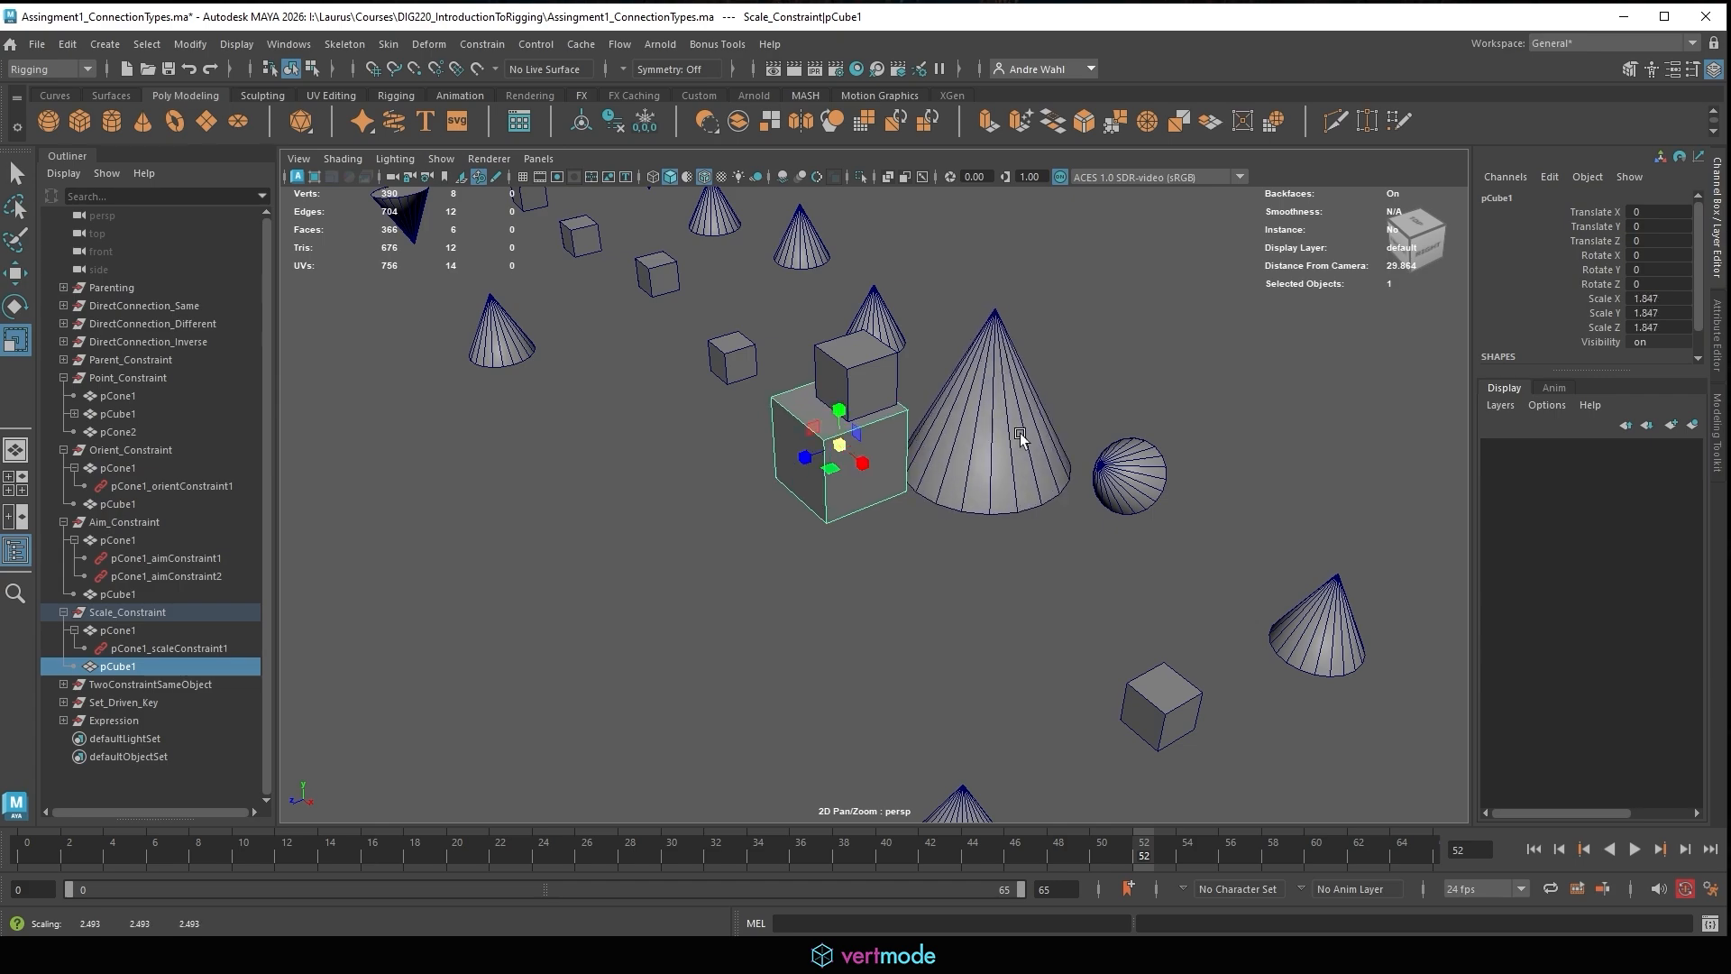
{"action": "left_click_drag", "start_coordinate": [1688, 292], "coordinate": [1675, 326]}
{"action": "type", "text": "1"}
{"action": "key", "text": "Return"}
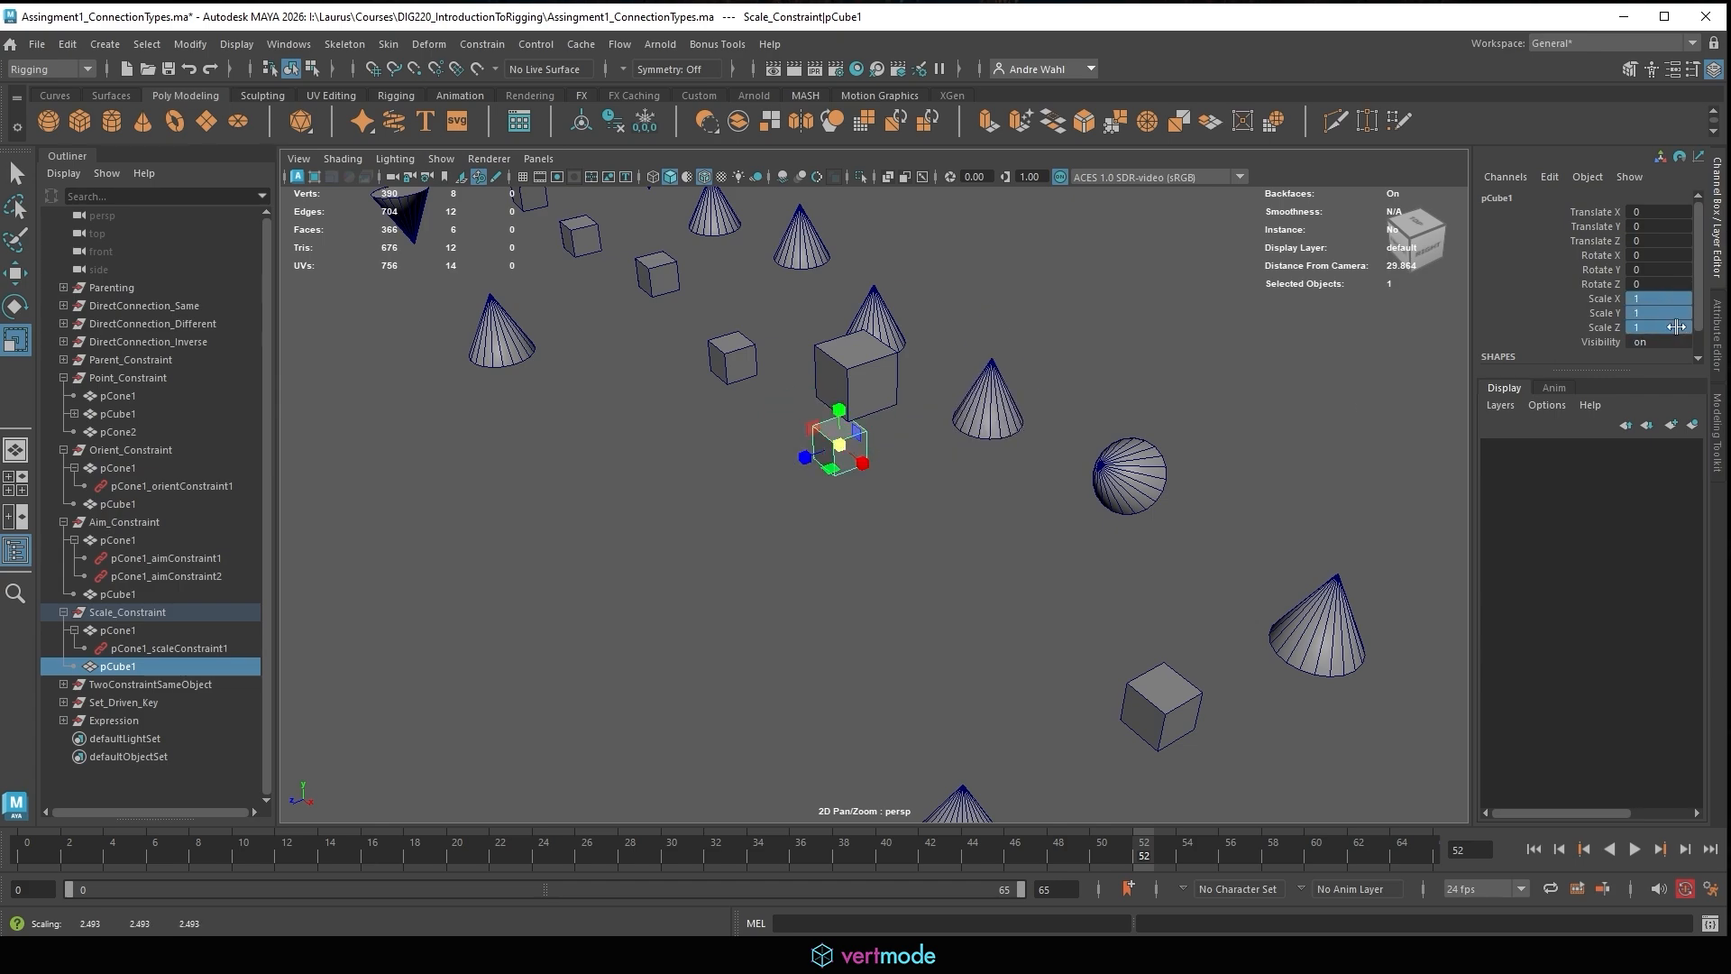
Move the Aim_Constraint cube down near the row of cubes, to about X 5.064, Y 1.342, Z -0.202.
{"action": "middle_click_drag", "start_coordinate": [1217, 559], "coordinate": [1012, 471], "text": "alt"}
{"action": "right_click_drag", "start_coordinate": [1012, 472], "coordinate": [563, 394], "text": "alt"}
{"action": "left_click_drag", "start_coordinate": [563, 394], "coordinate": [505, 334], "text": "alt"}
{"action": "left_click", "coordinate": [689, 305]}
{"action": "key", "text": "w"}
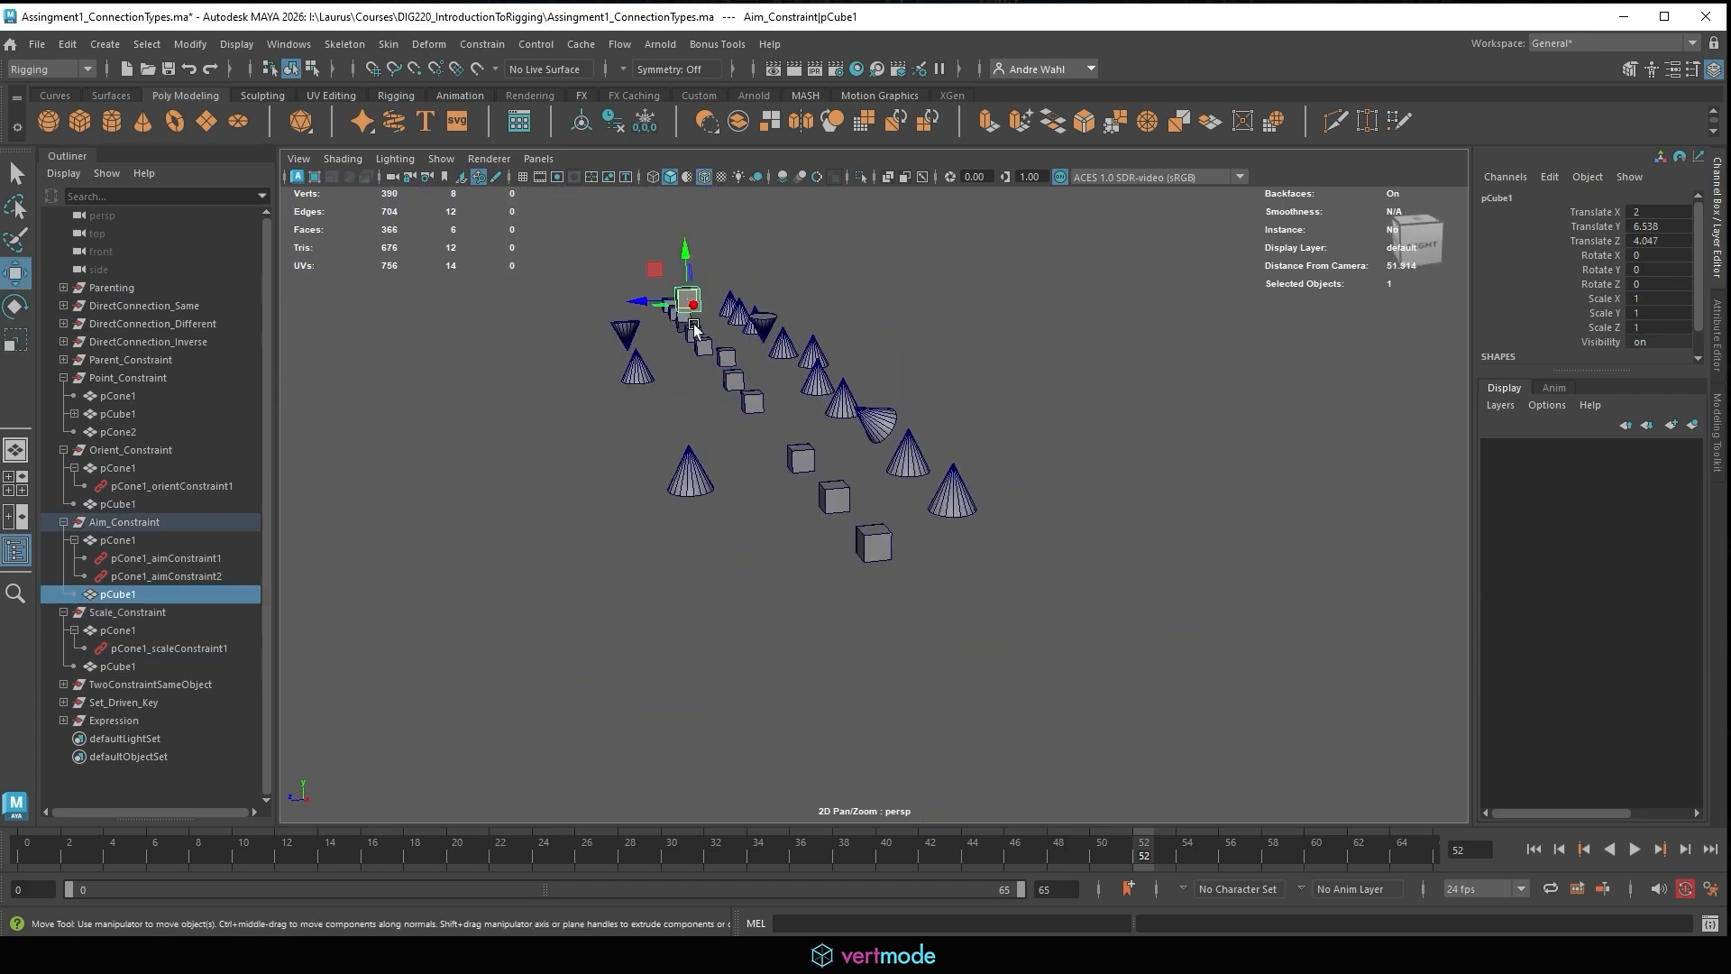
{"action": "left_click_drag", "start_coordinate": [685, 302], "coordinate": [799, 417]}
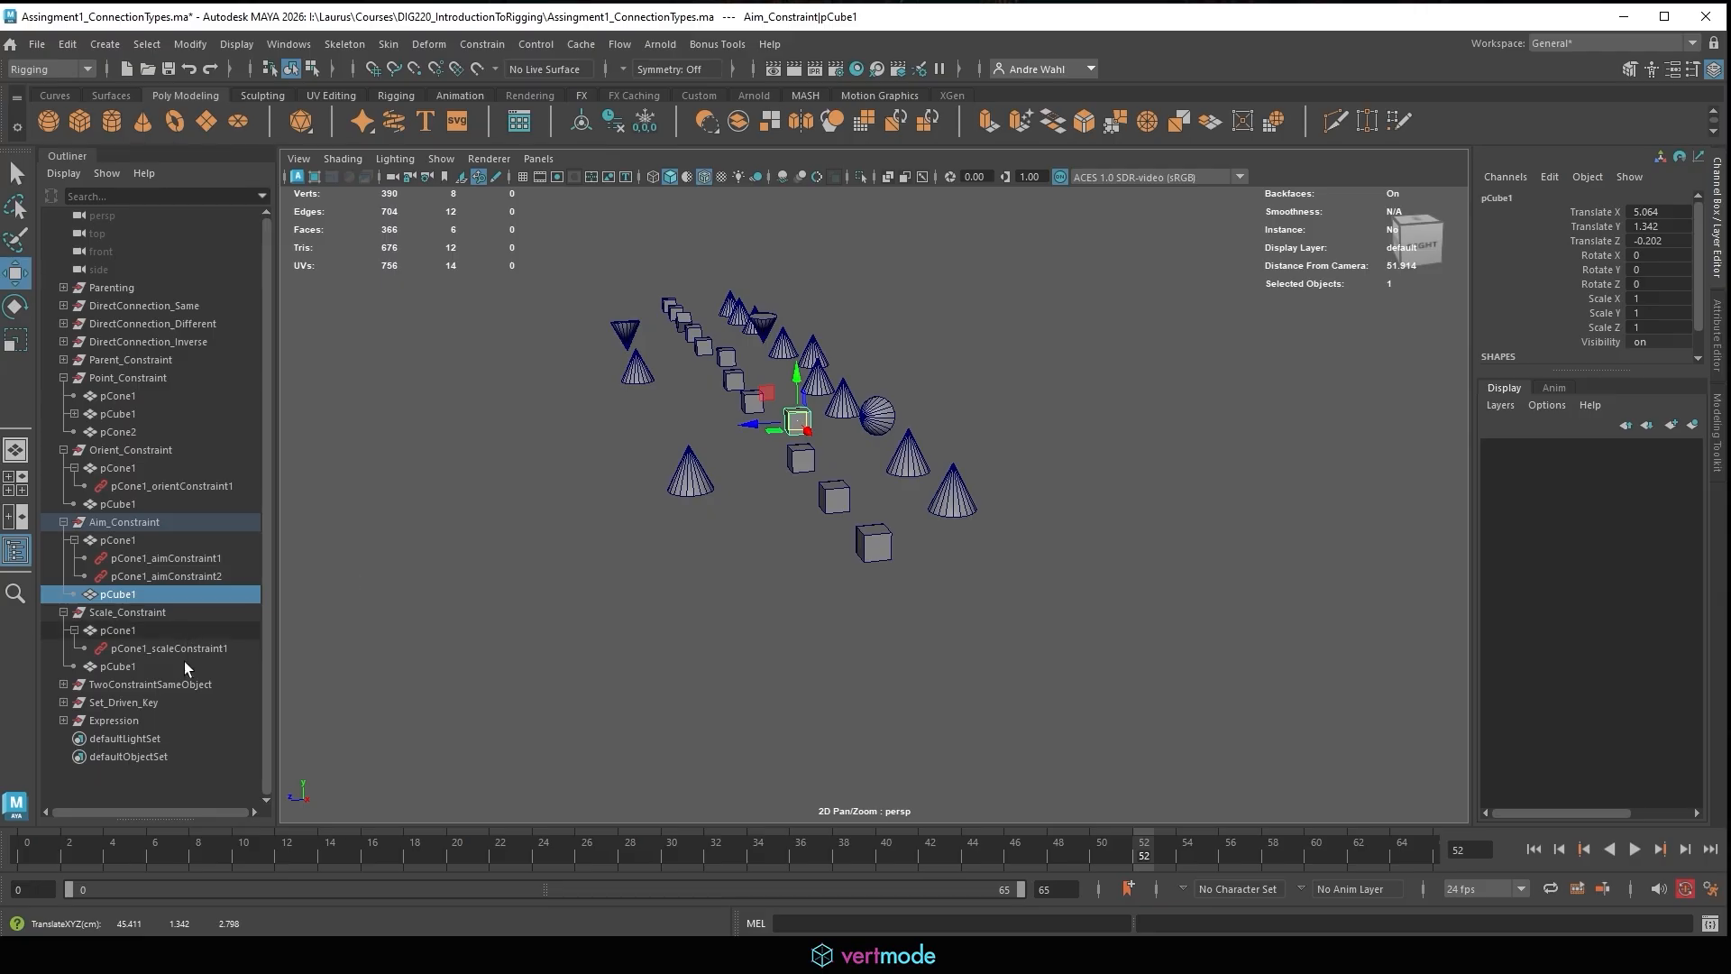
Frame the TwoConstraintSameObject group and select its two cones and its cube in turn to identify the drivers and the driven object.
{"action": "left_click", "coordinate": [179, 685]}
{"action": "key", "text": "f"}
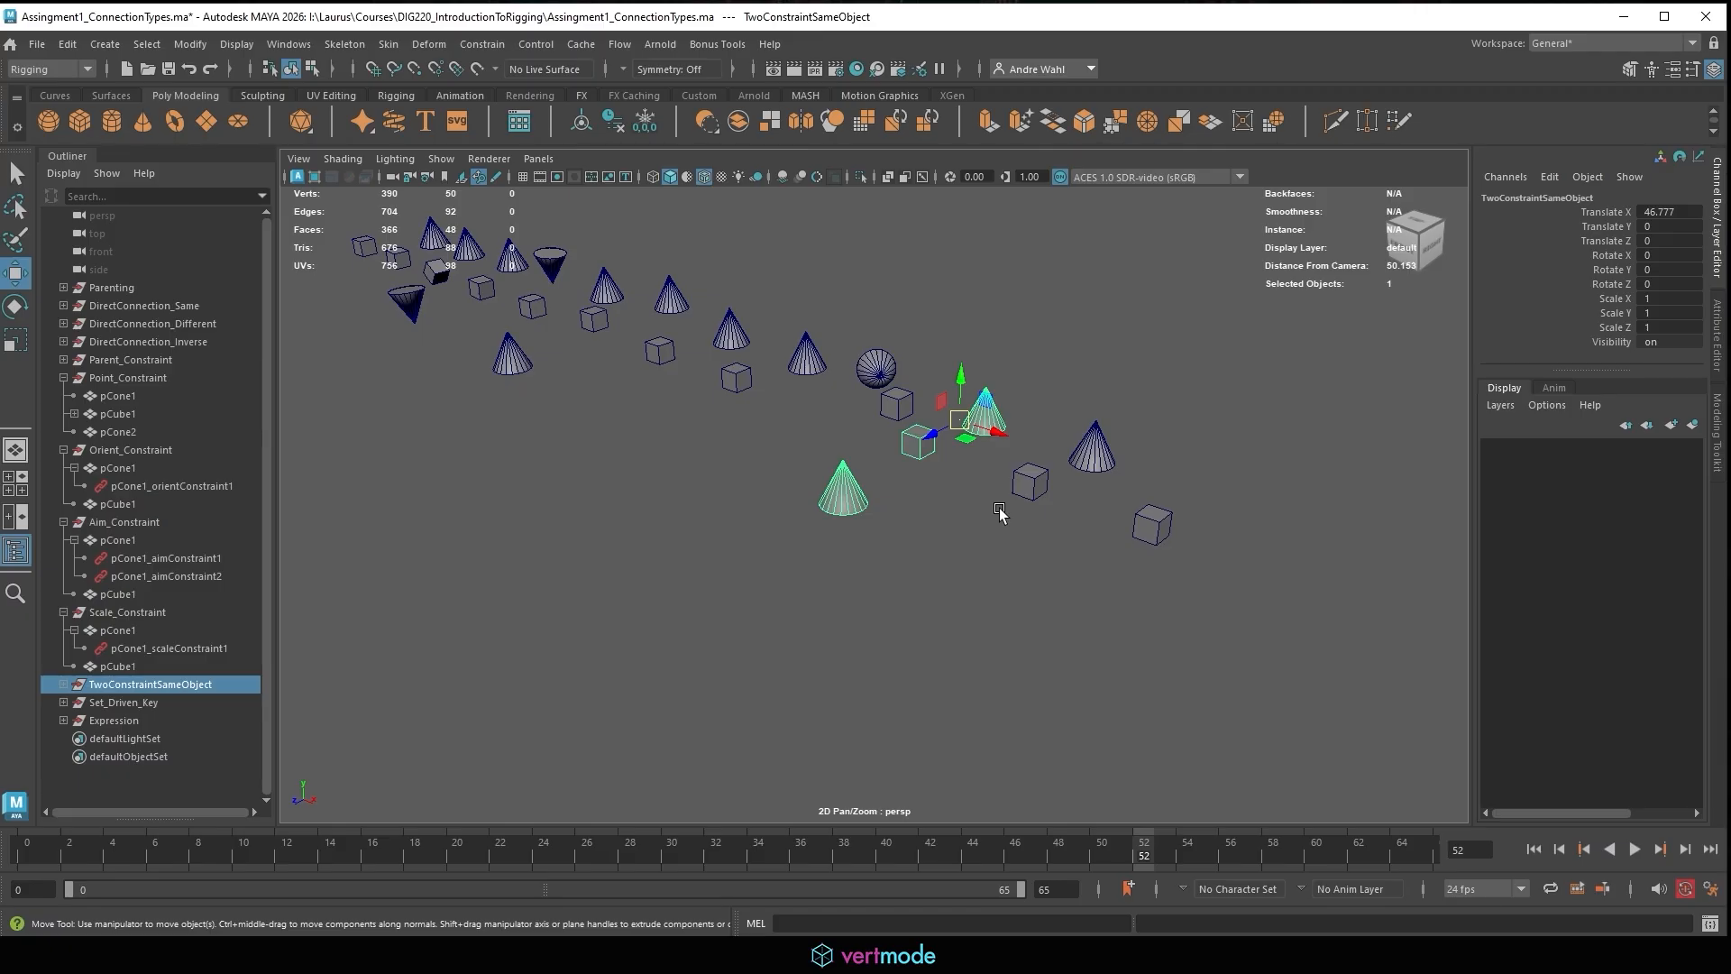
{"action": "left_click", "coordinate": [926, 512]}
{"action": "left_click", "coordinate": [849, 489]}
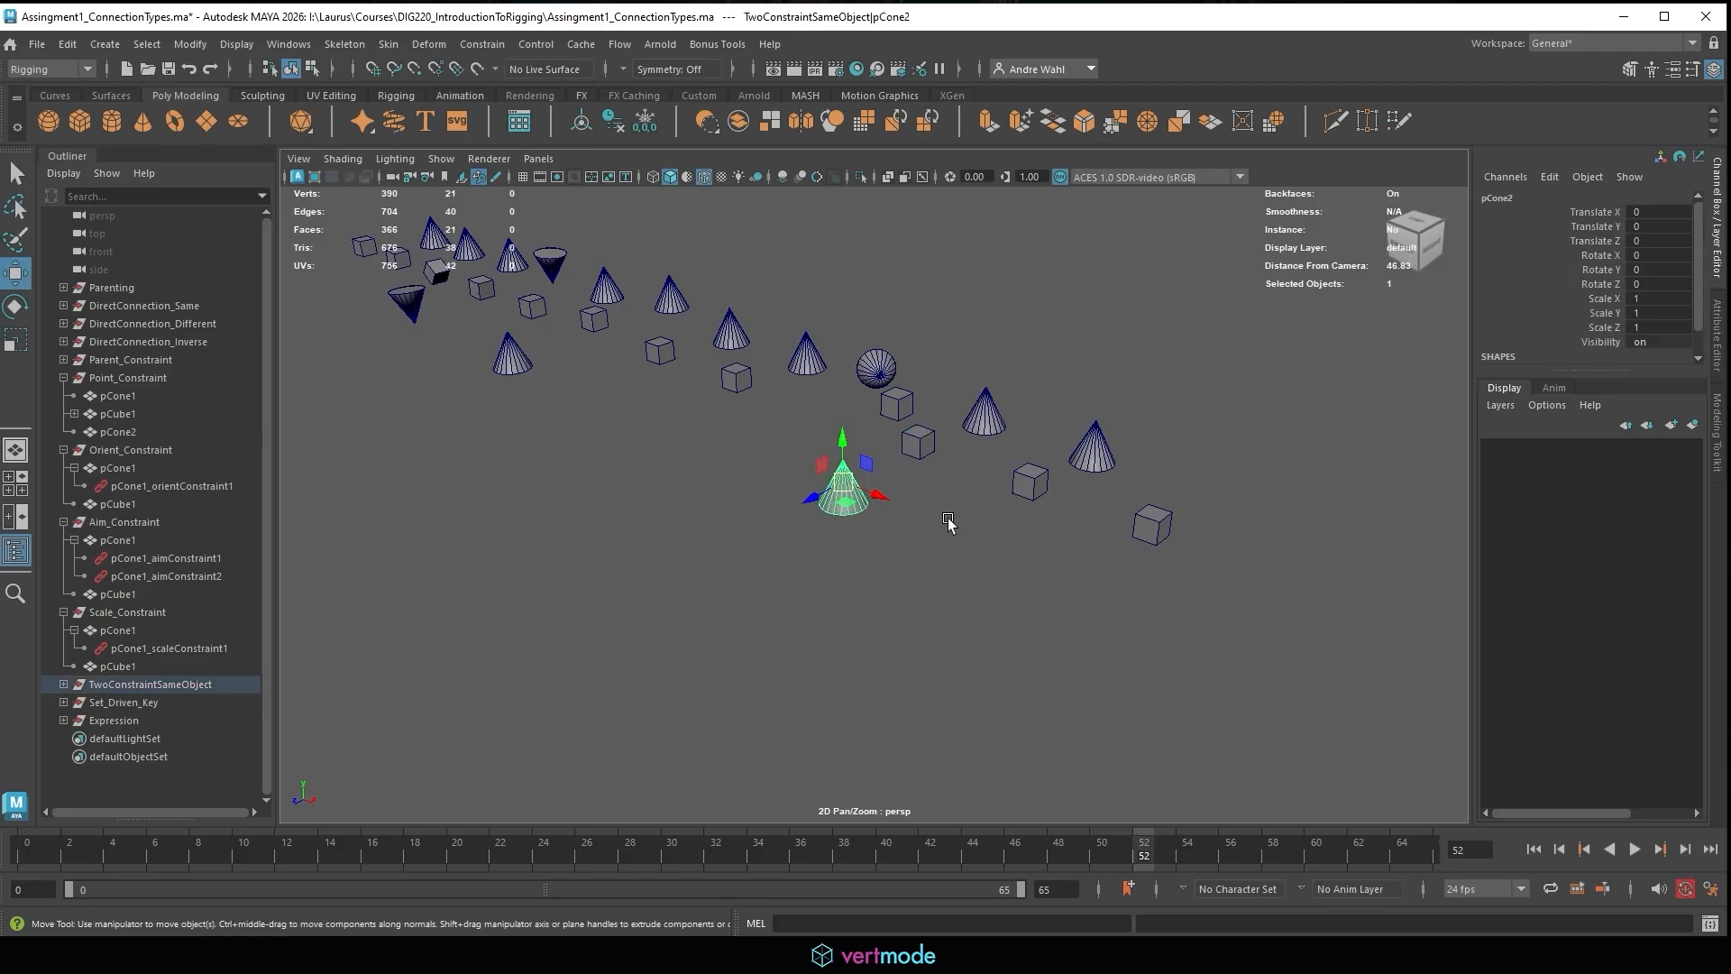
{"action": "left_click_drag", "start_coordinate": [947, 526], "coordinate": [740, 620], "text": "alt"}
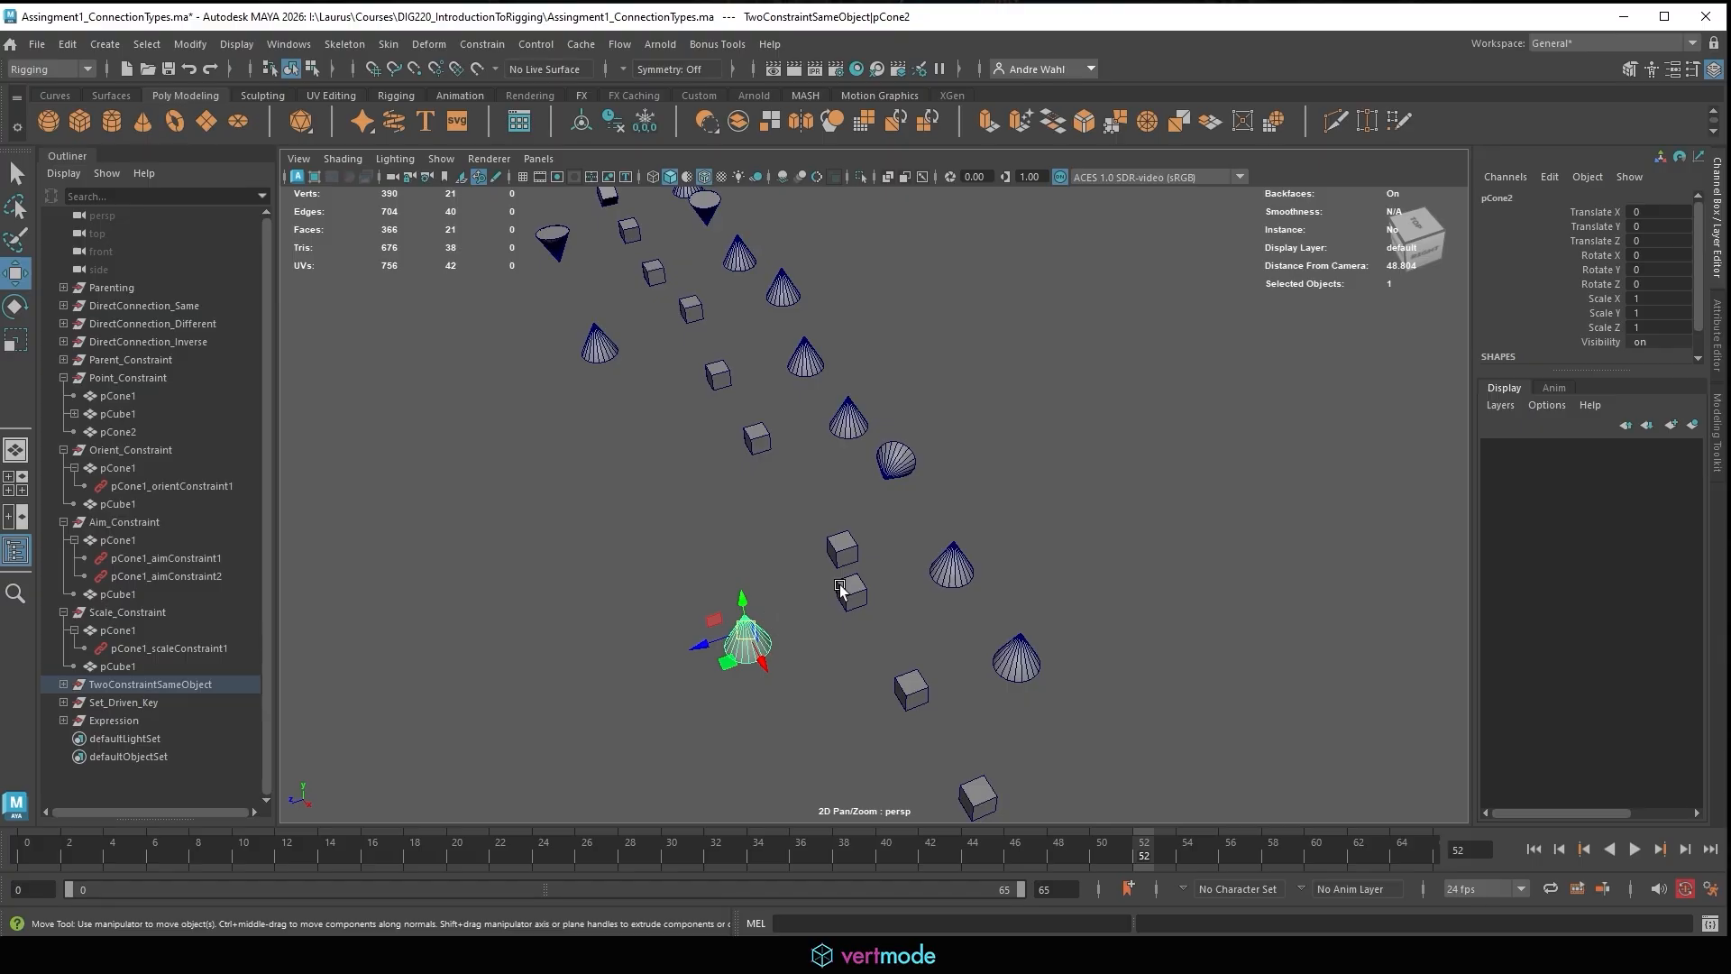
{"action": "left_click", "coordinate": [841, 590]}
{"action": "left_click", "coordinate": [963, 568]}
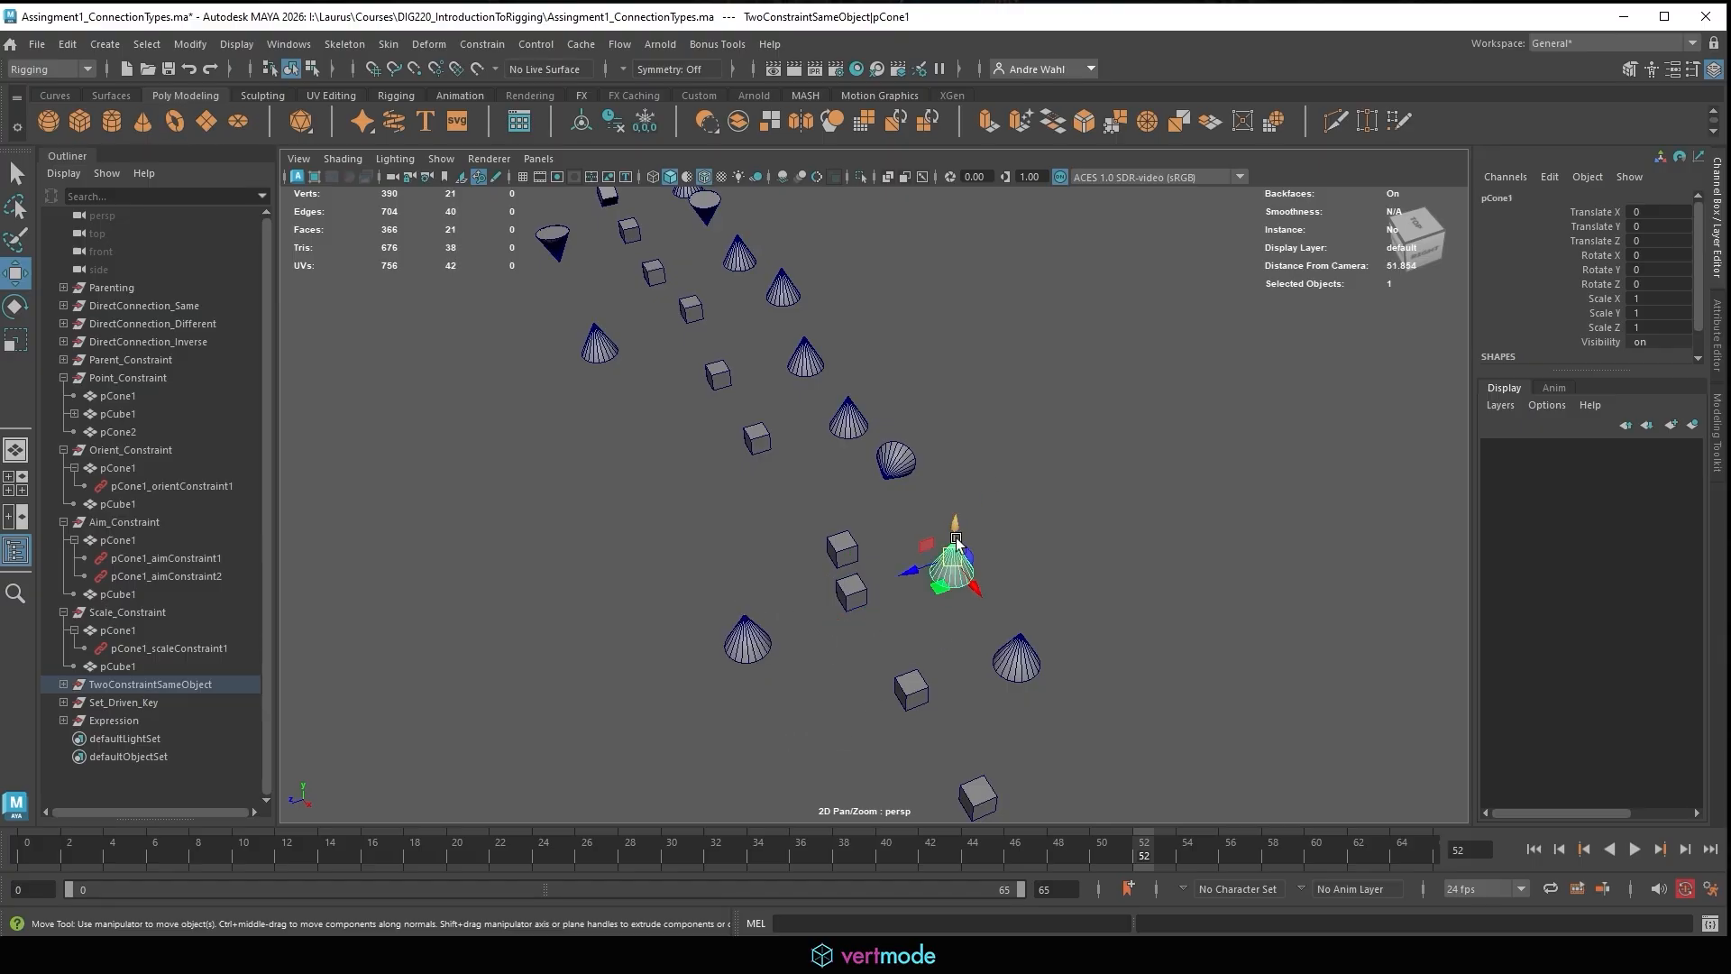
{"action": "left_click", "coordinate": [848, 593]}
{"action": "left_click", "coordinate": [711, 652]}
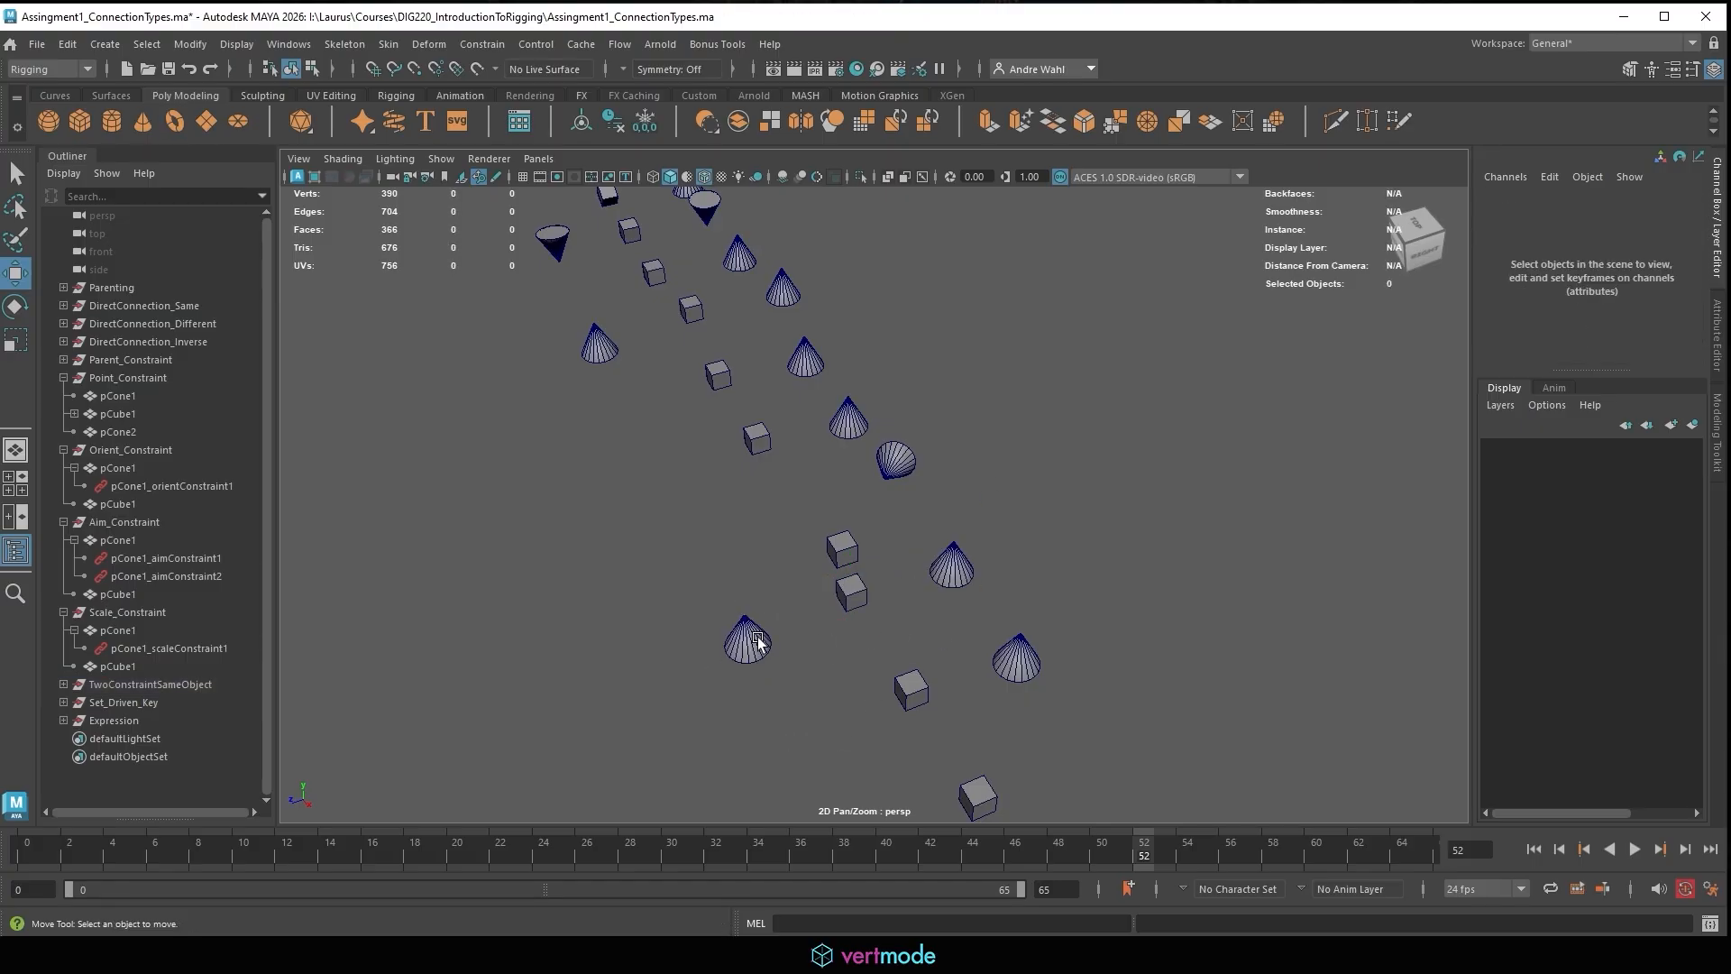
{"action": "left_click", "coordinate": [753, 643]}
Create a Parent constraint that drives the TwoConstraintSameObject cube with both pCone1 and pCone2.
{"action": "middle_click_drag", "start_coordinate": [953, 581], "coordinate": [1062, 387], "text": "alt"}
{"action": "left_click", "coordinate": [1057, 363]}
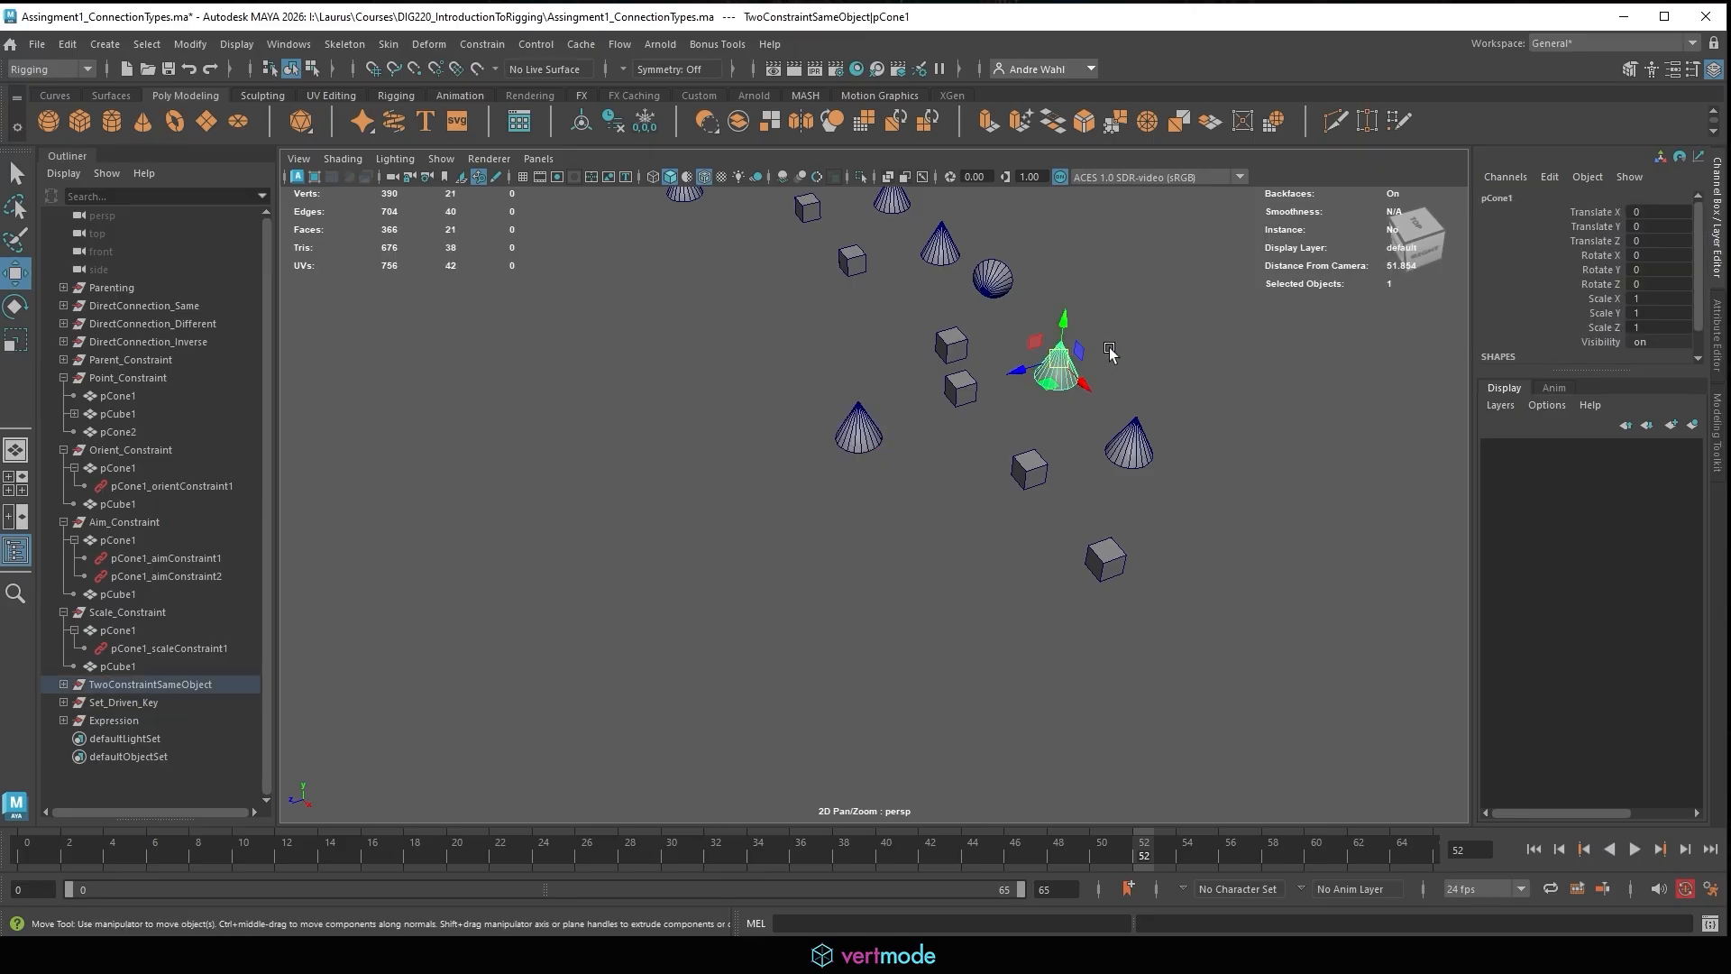
{"action": "left_click", "coordinate": [857, 415], "text": "shift"}
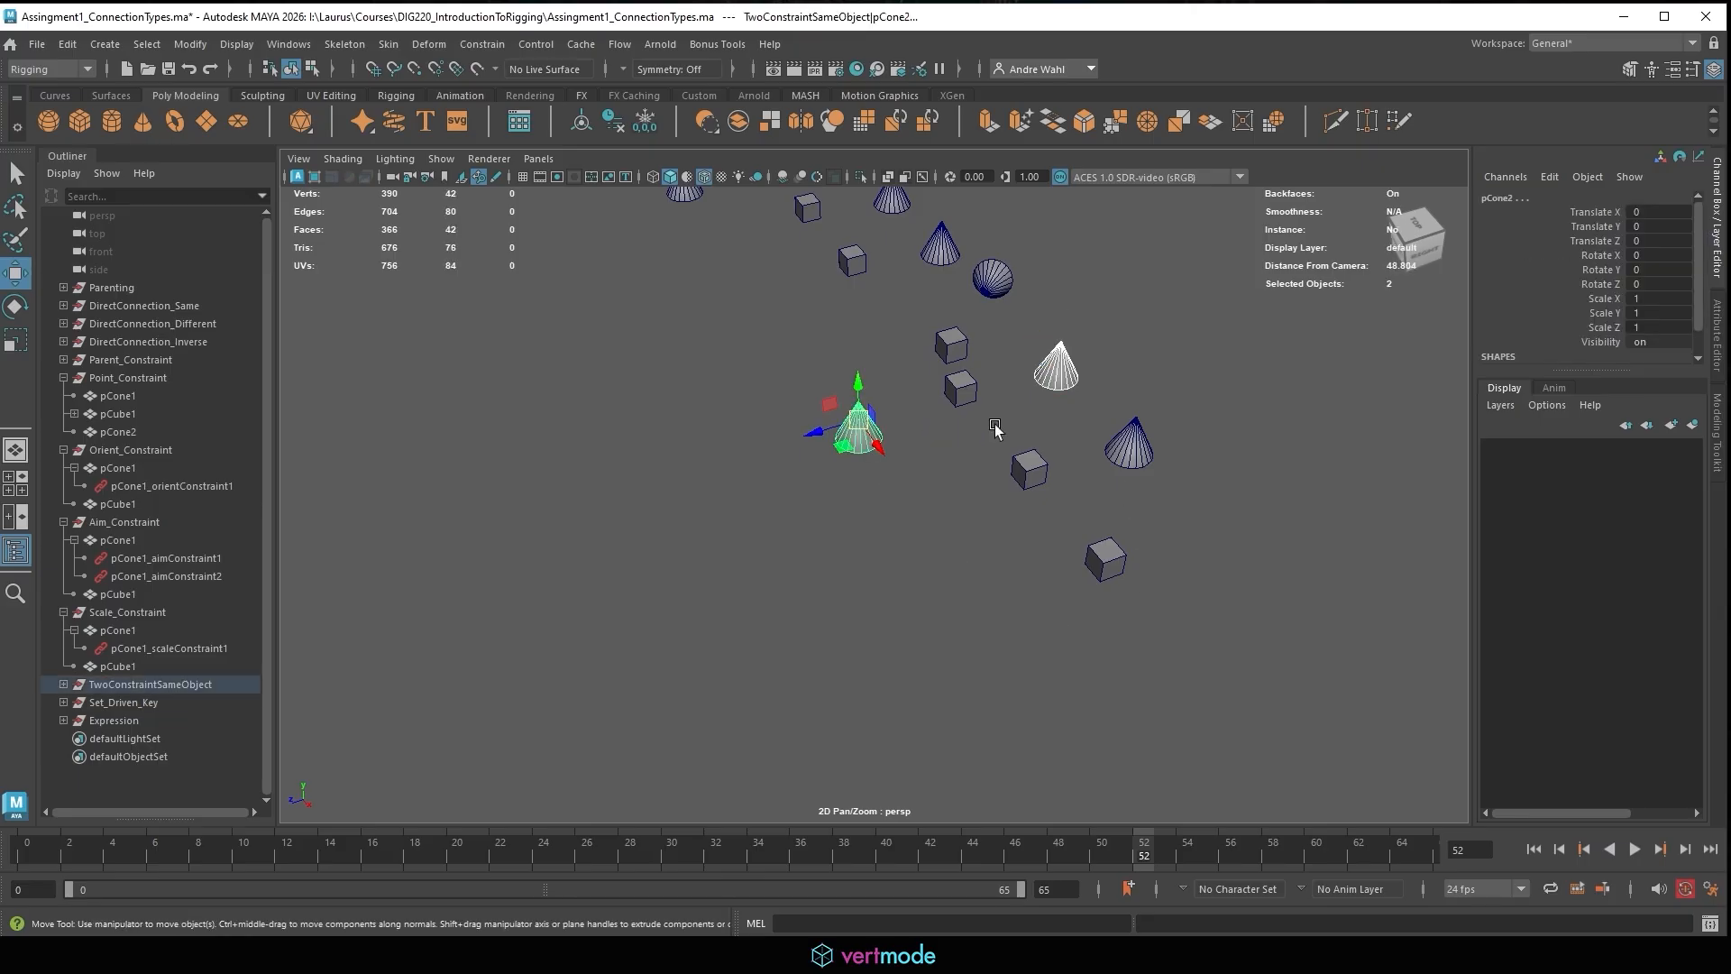
{"action": "left_click", "coordinate": [962, 391], "text": "shift"}
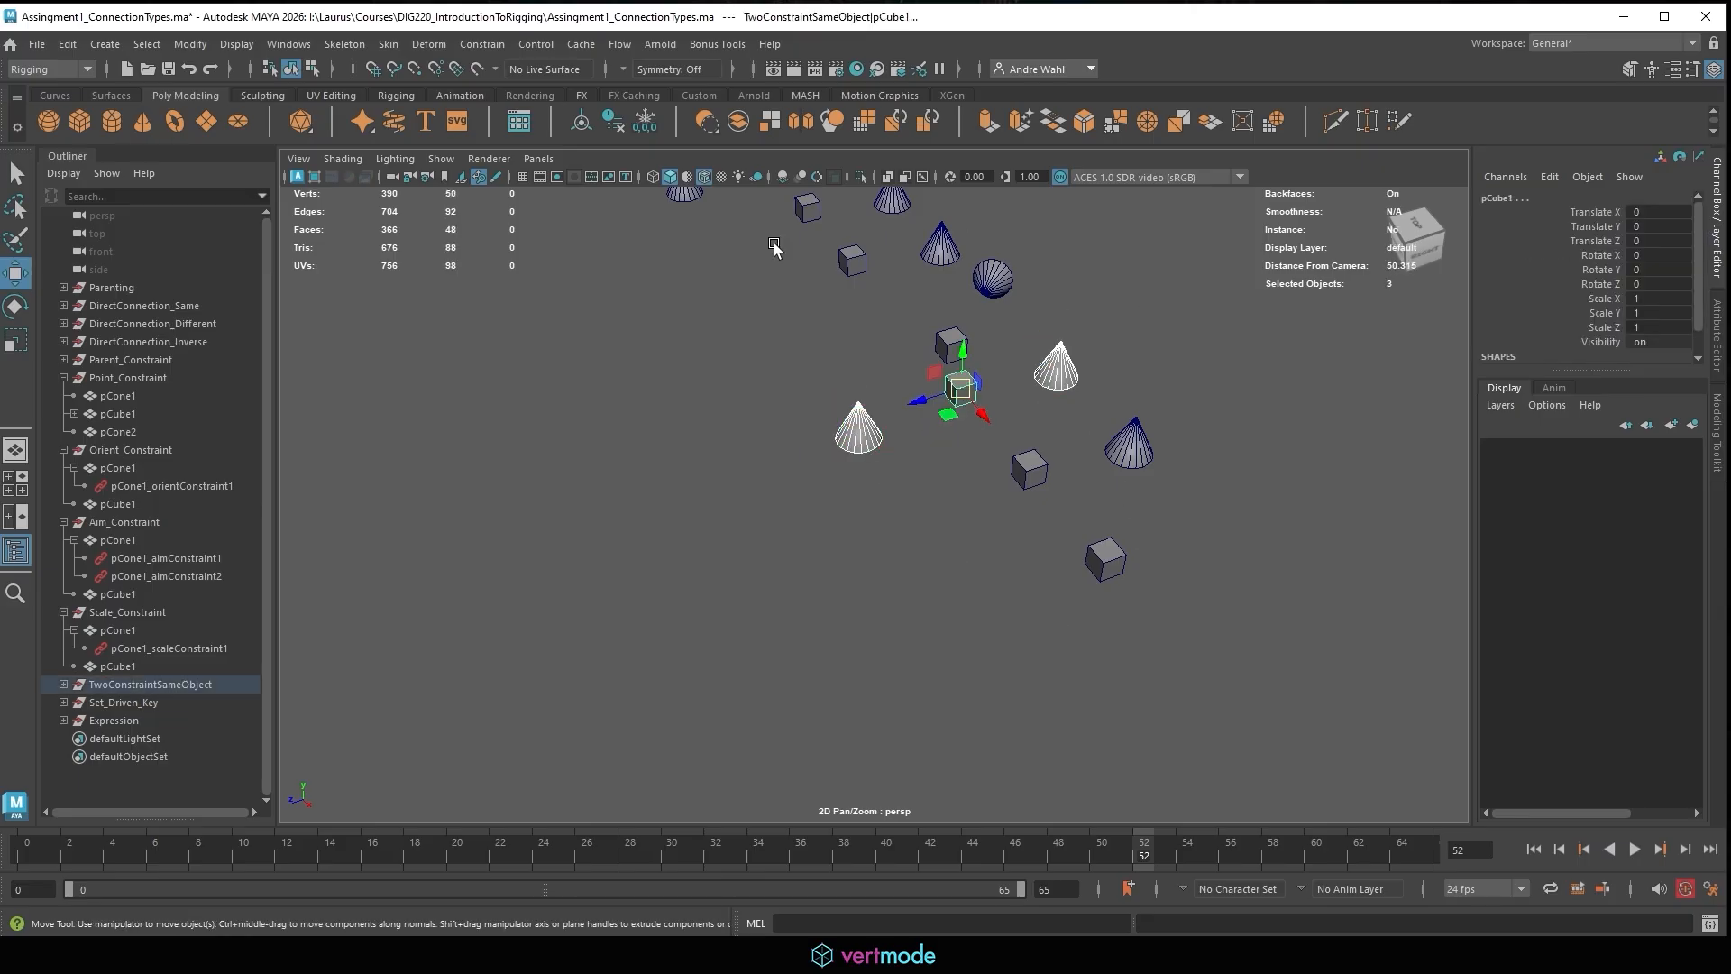
{"action": "left_click", "coordinate": [482, 44]}
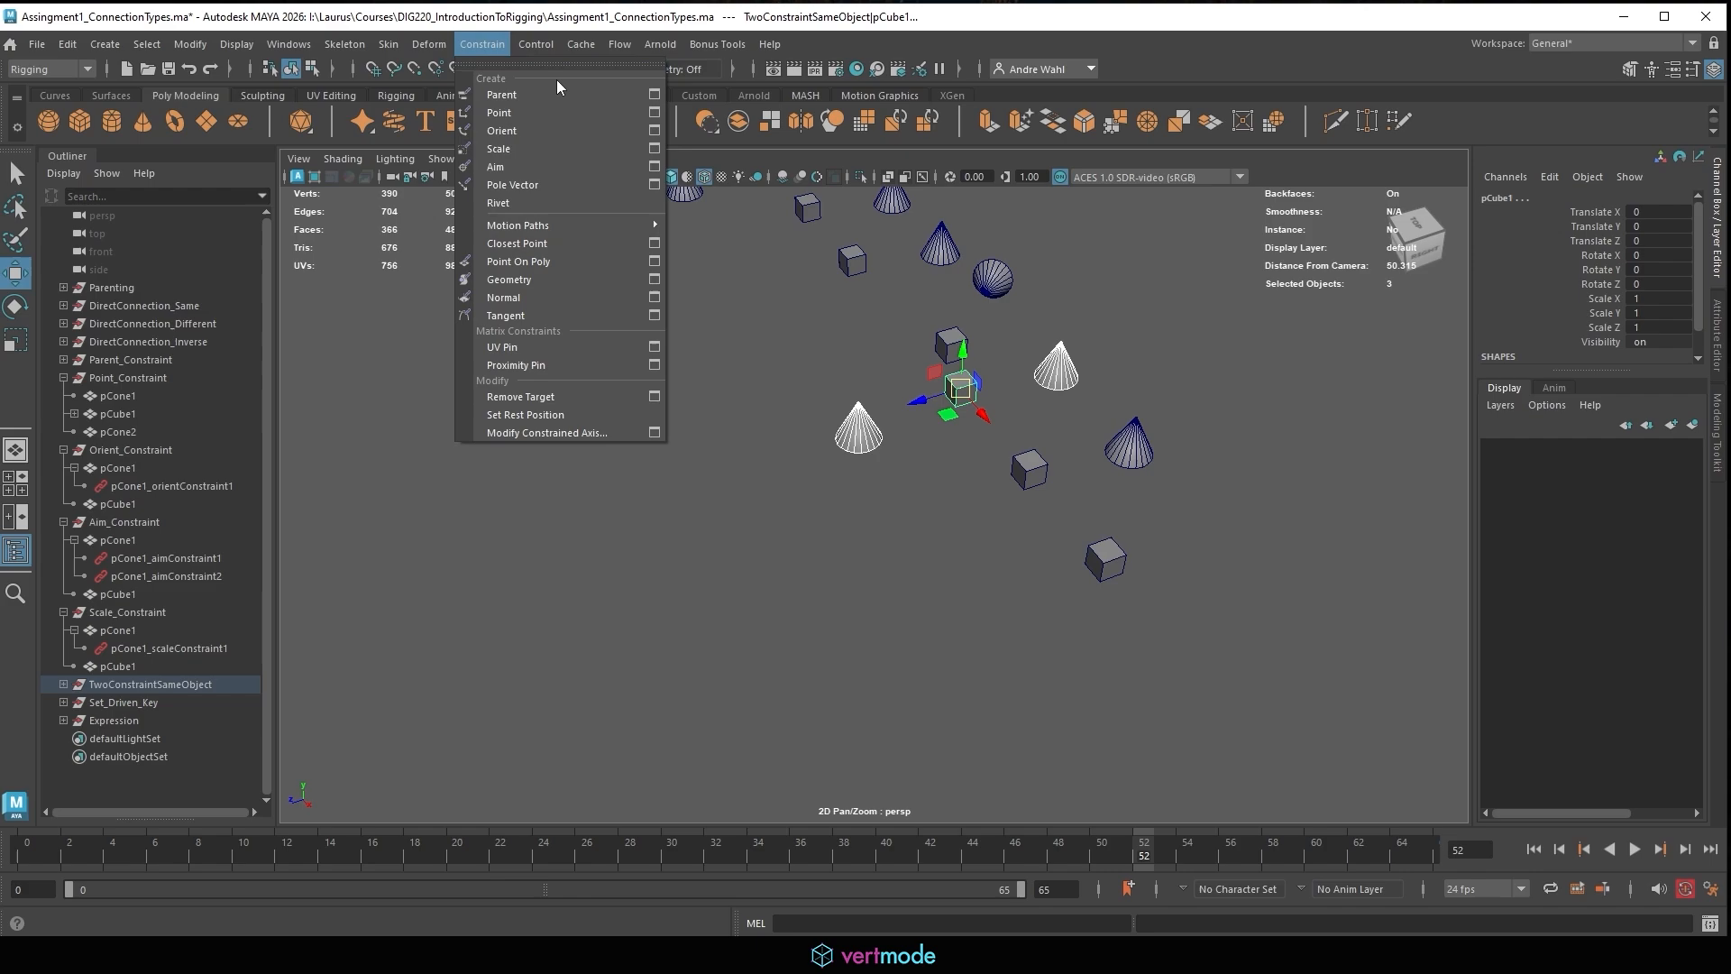
{"action": "left_click", "coordinate": [599, 100]}
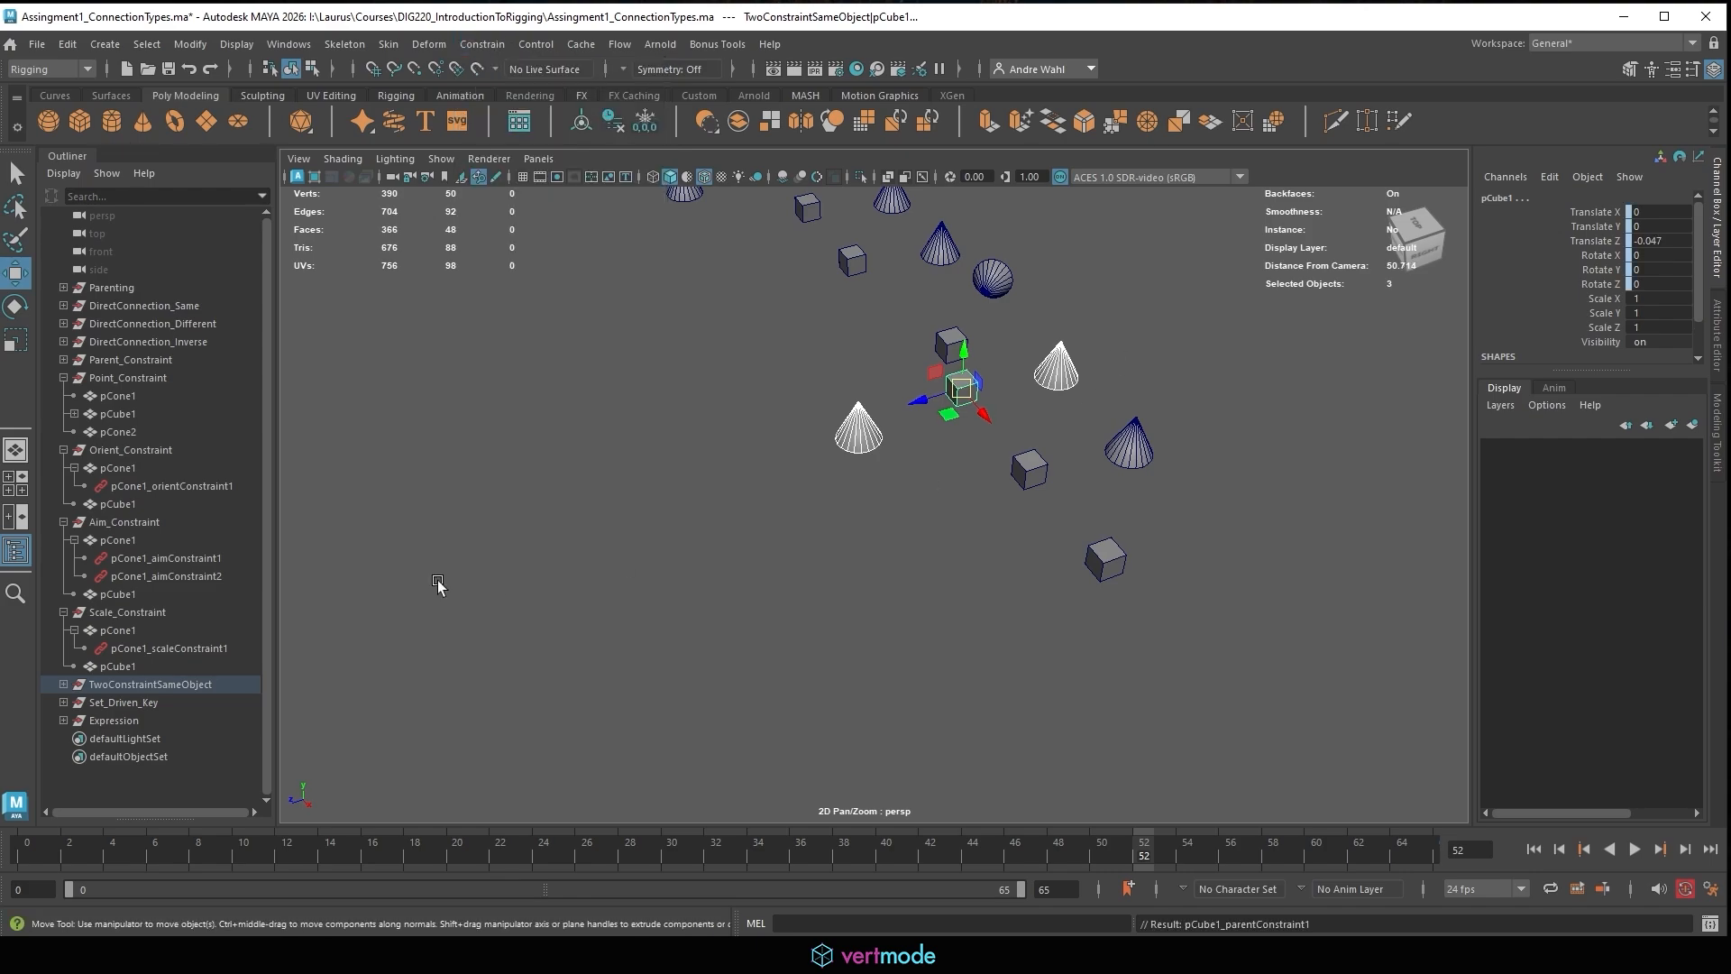
Expand the TwoConstraintSameObject group and select pCube1_parentConstraint1 to examine its two cone weights.
{"action": "left_click", "coordinate": [62, 686]}
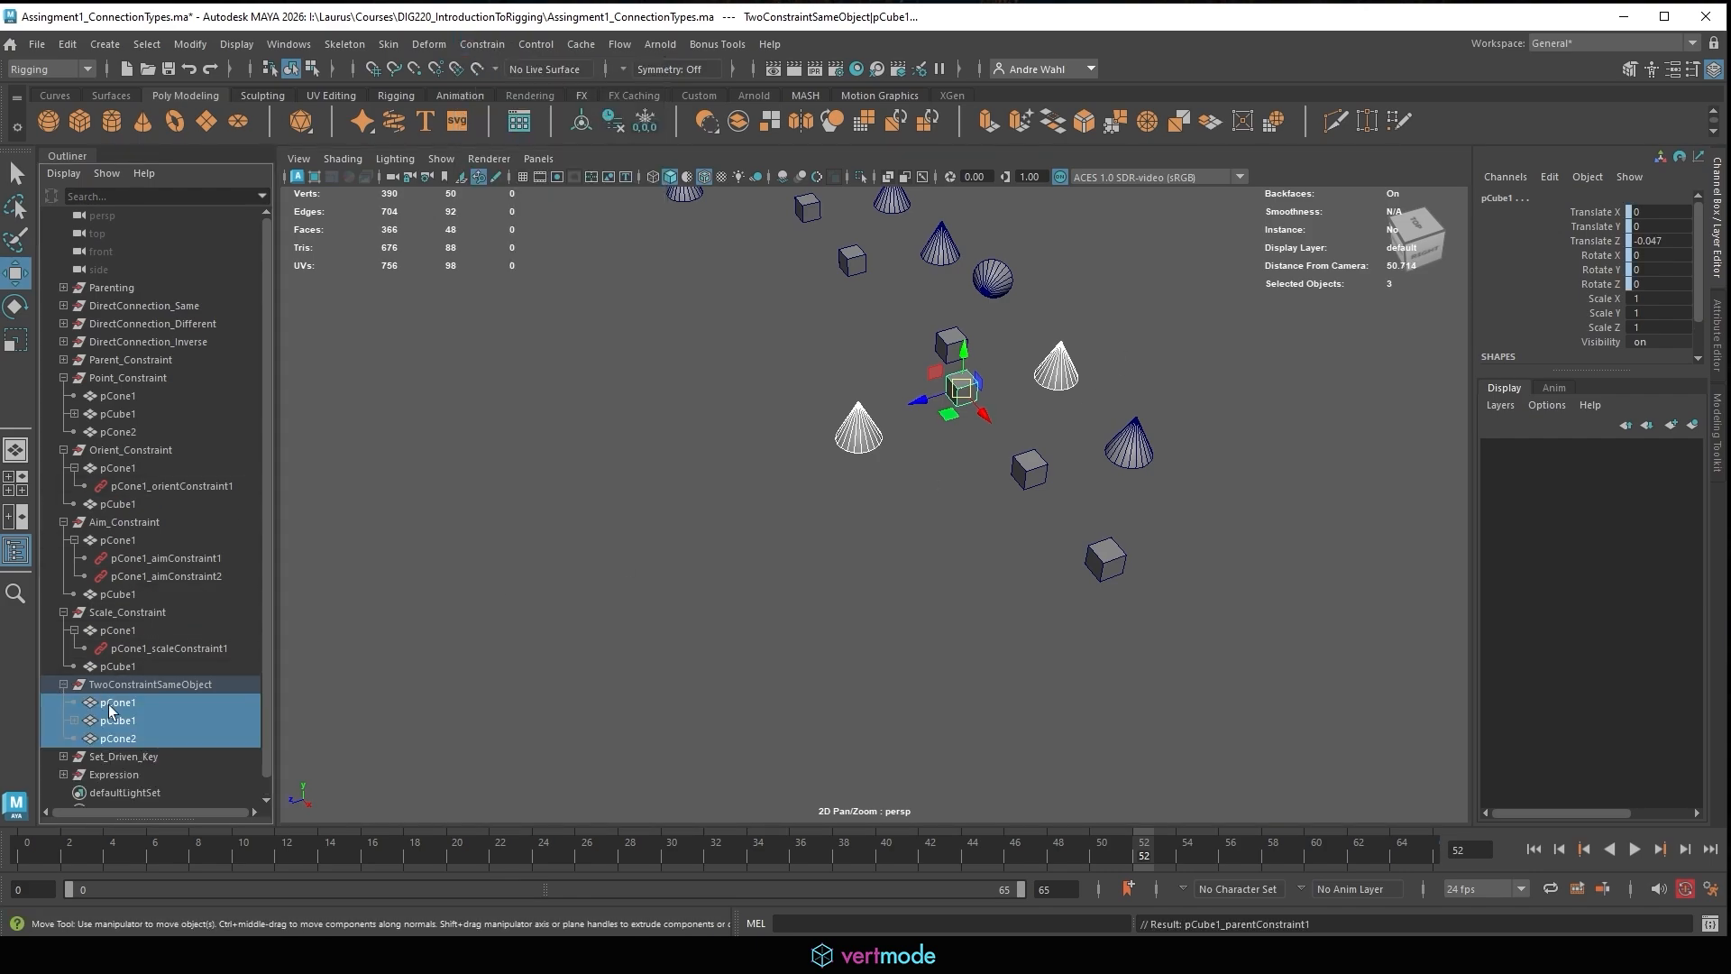
{"action": "scroll", "coordinate": [225, 559], "scroll_direction": "down", "scroll_amount": 2}
{"action": "left_click", "coordinate": [188, 700]}
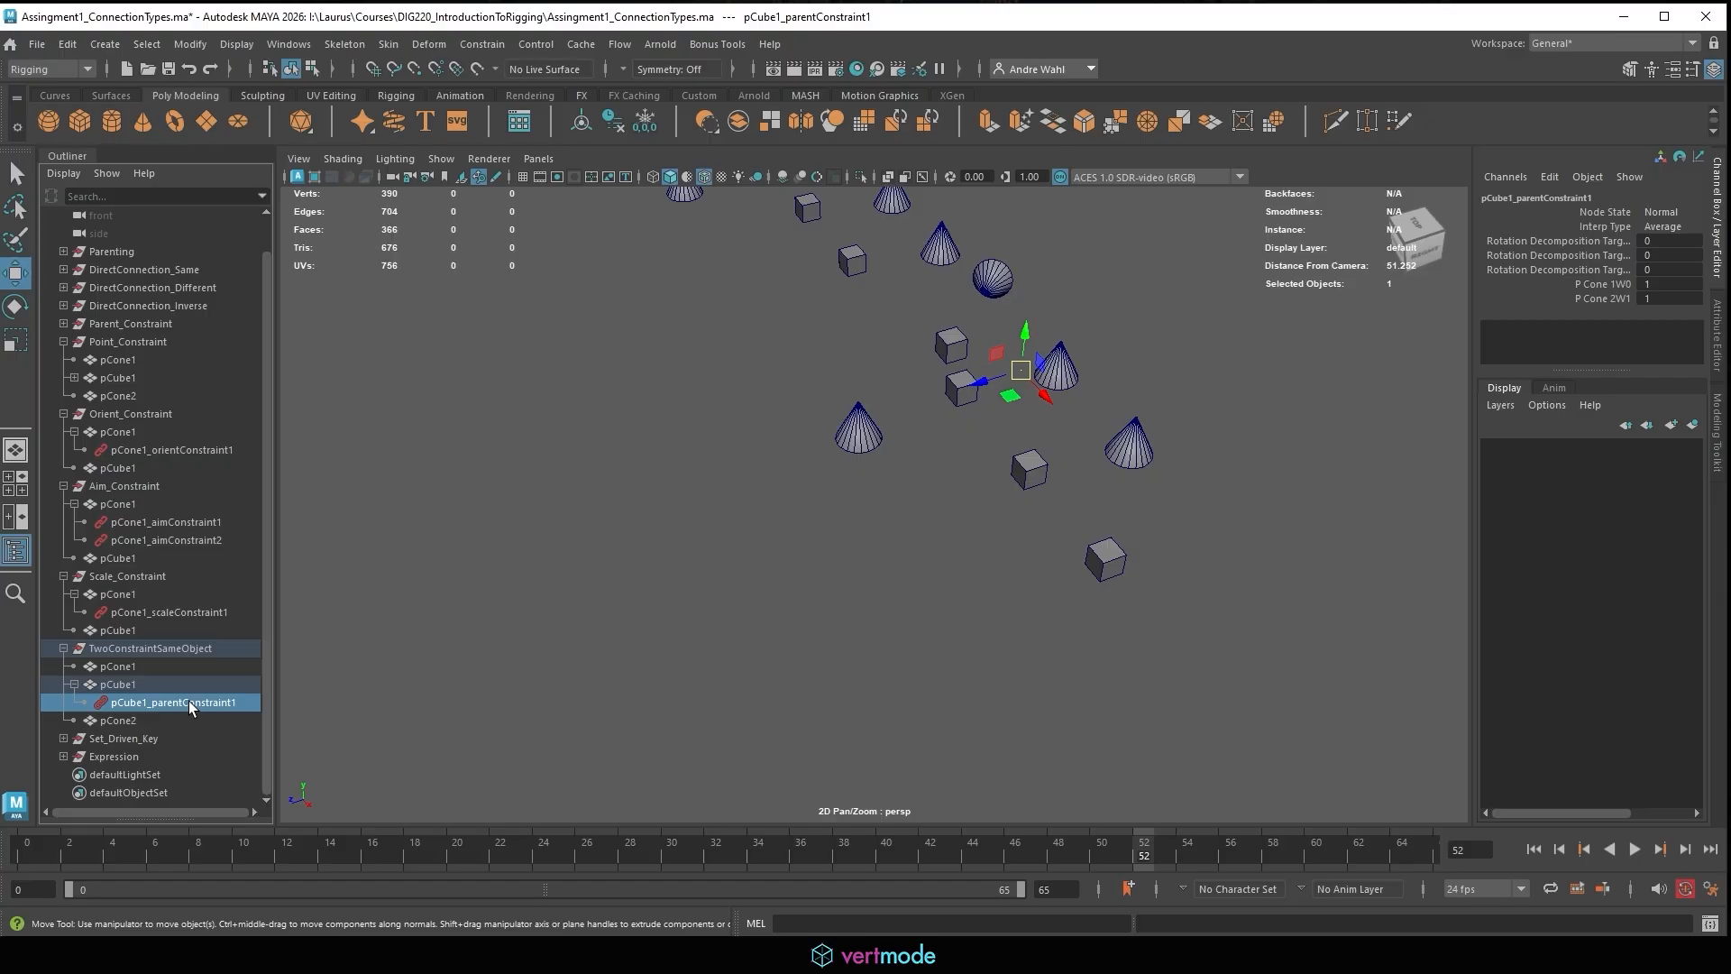
Move pCone2 to about X -2.126, Y 5.965, Z 4.21 and rotate it to about 63.37, -27.713, -68.648.
{"action": "left_click", "coordinate": [862, 443]}
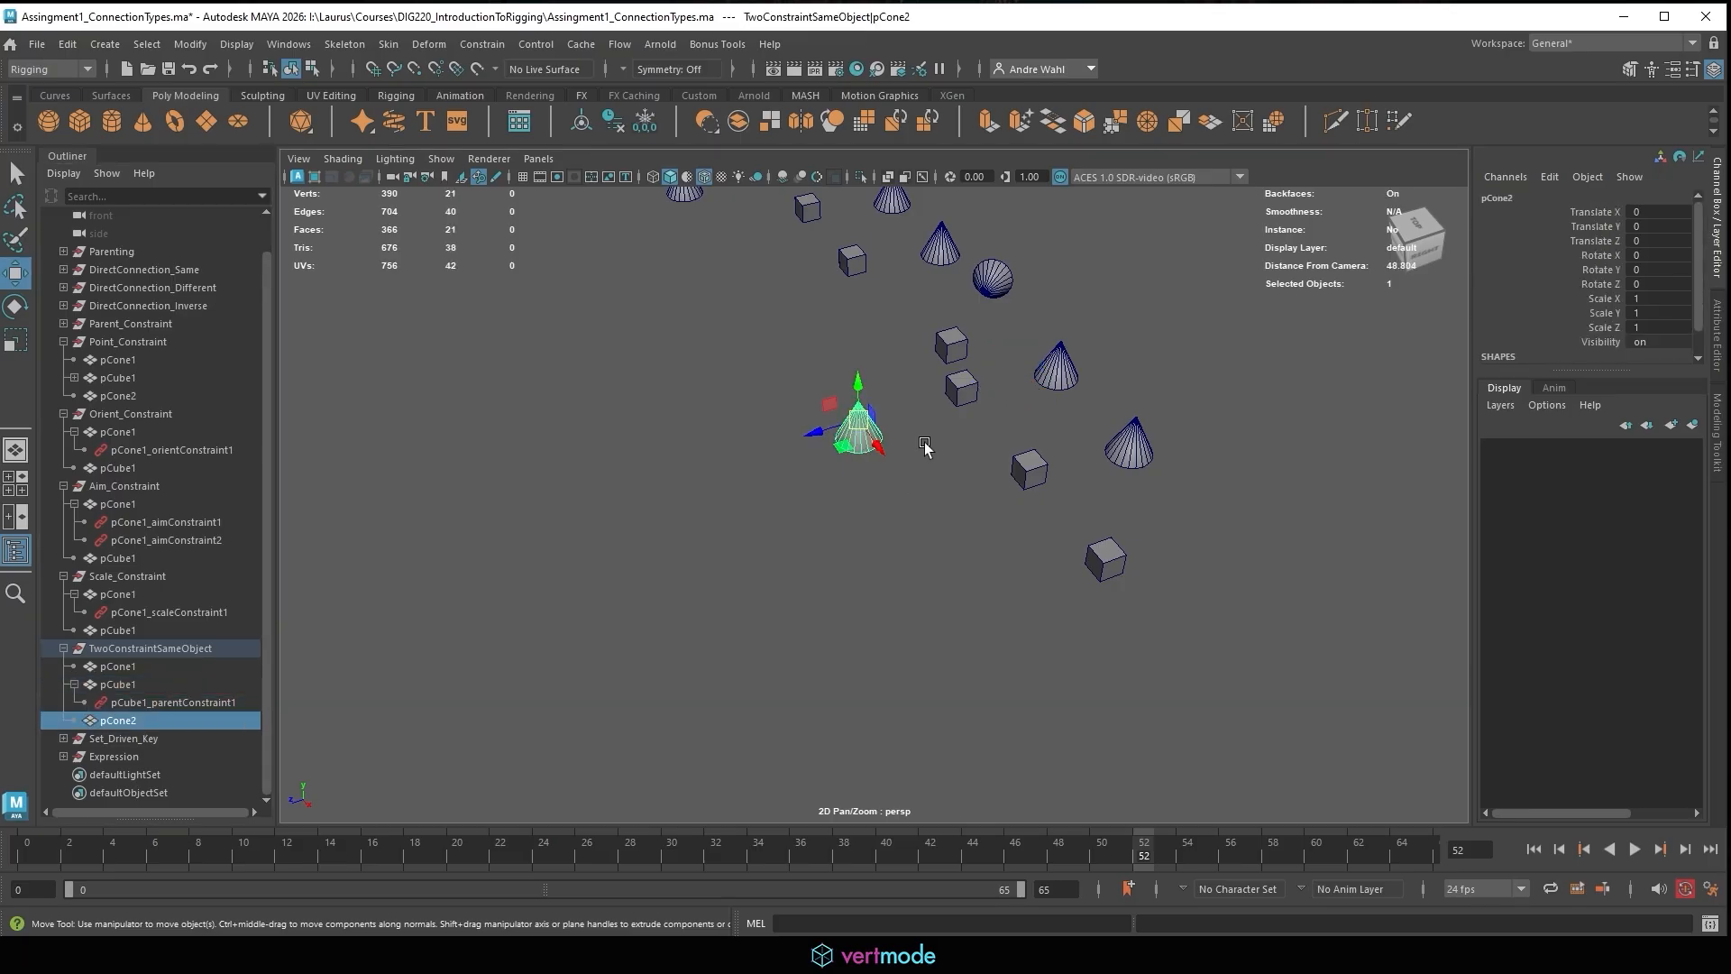
{"action": "left_click_drag", "start_coordinate": [862, 442], "coordinate": [751, 681], "text": "alt"}
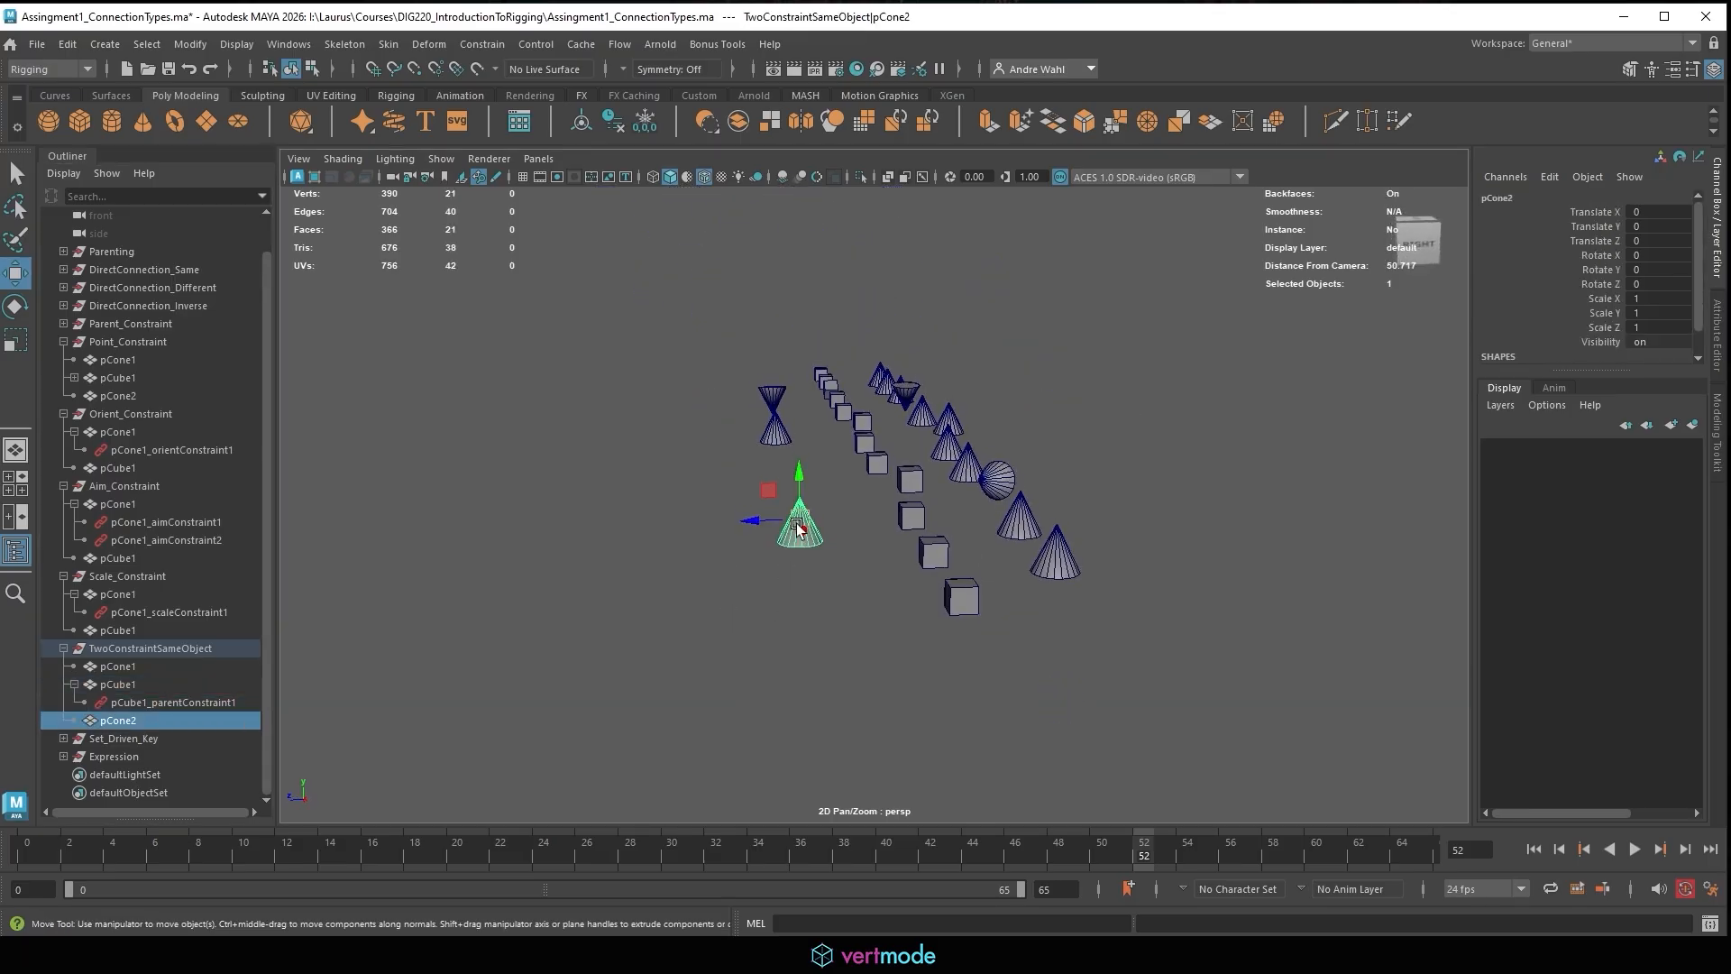
{"action": "left_click_drag", "start_coordinate": [797, 524], "coordinate": [674, 429]}
{"action": "left_click_drag", "start_coordinate": [800, 489], "coordinate": [889, 498], "text": "alt"}
{"action": "key", "text": "e"}
{"action": "left_click_drag", "start_coordinate": [863, 420], "coordinate": [816, 480]}
{"action": "key", "text": "w"}
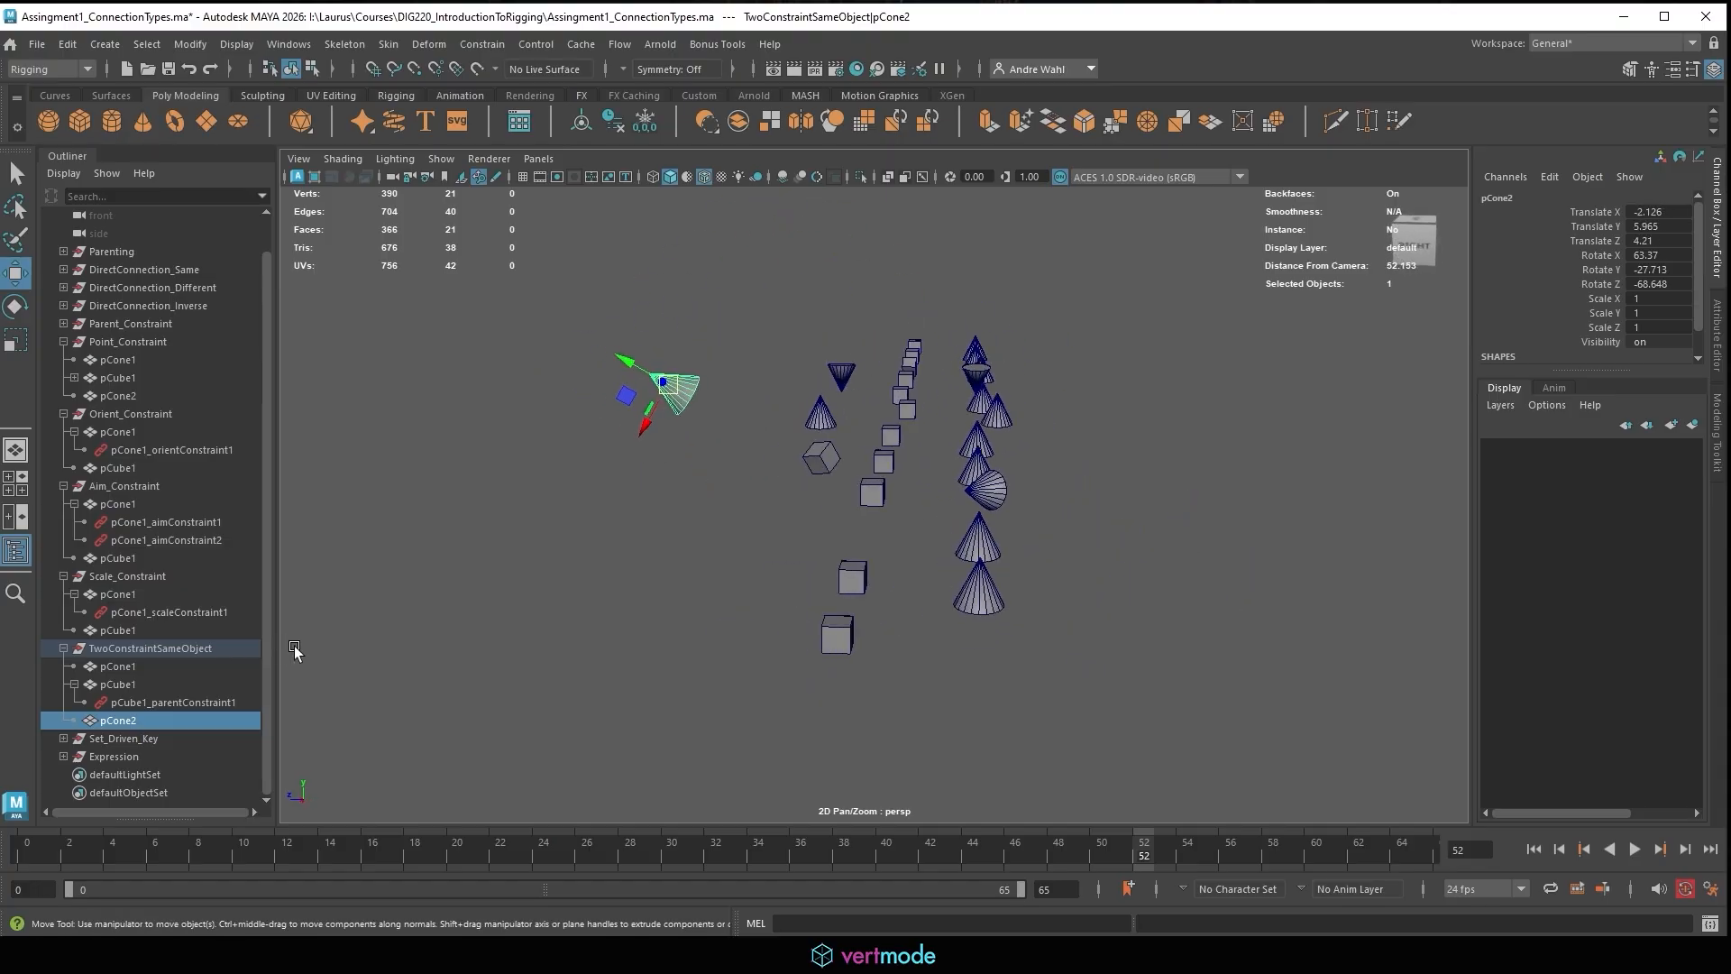
Lower the P Cone 1W0 weight of pCube1_parentConstraint1 to 0 interactively.
{"action": "left_click", "coordinate": [149, 701]}
{"action": "left_click_drag", "start_coordinate": [961, 287], "coordinate": [780, 410], "text": "alt"}
{"action": "left_click", "coordinate": [1600, 283]}
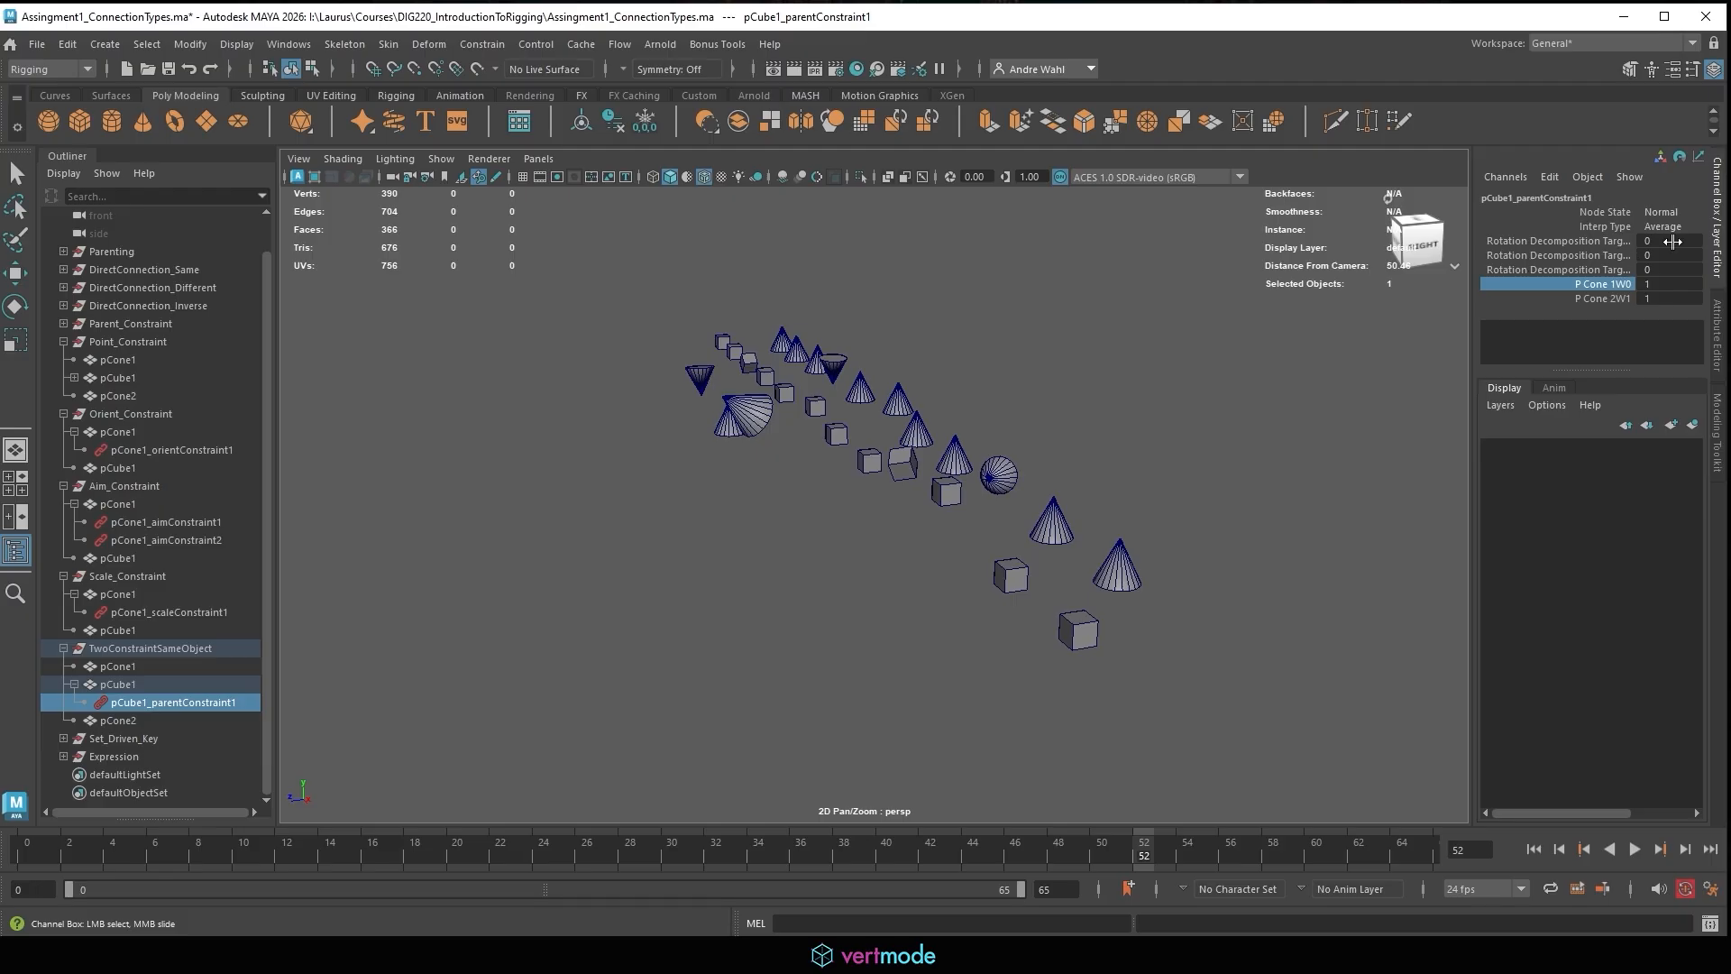
{"action": "left_click_drag", "start_coordinate": [1211, 290], "coordinate": [1246, 309], "text": "alt"}
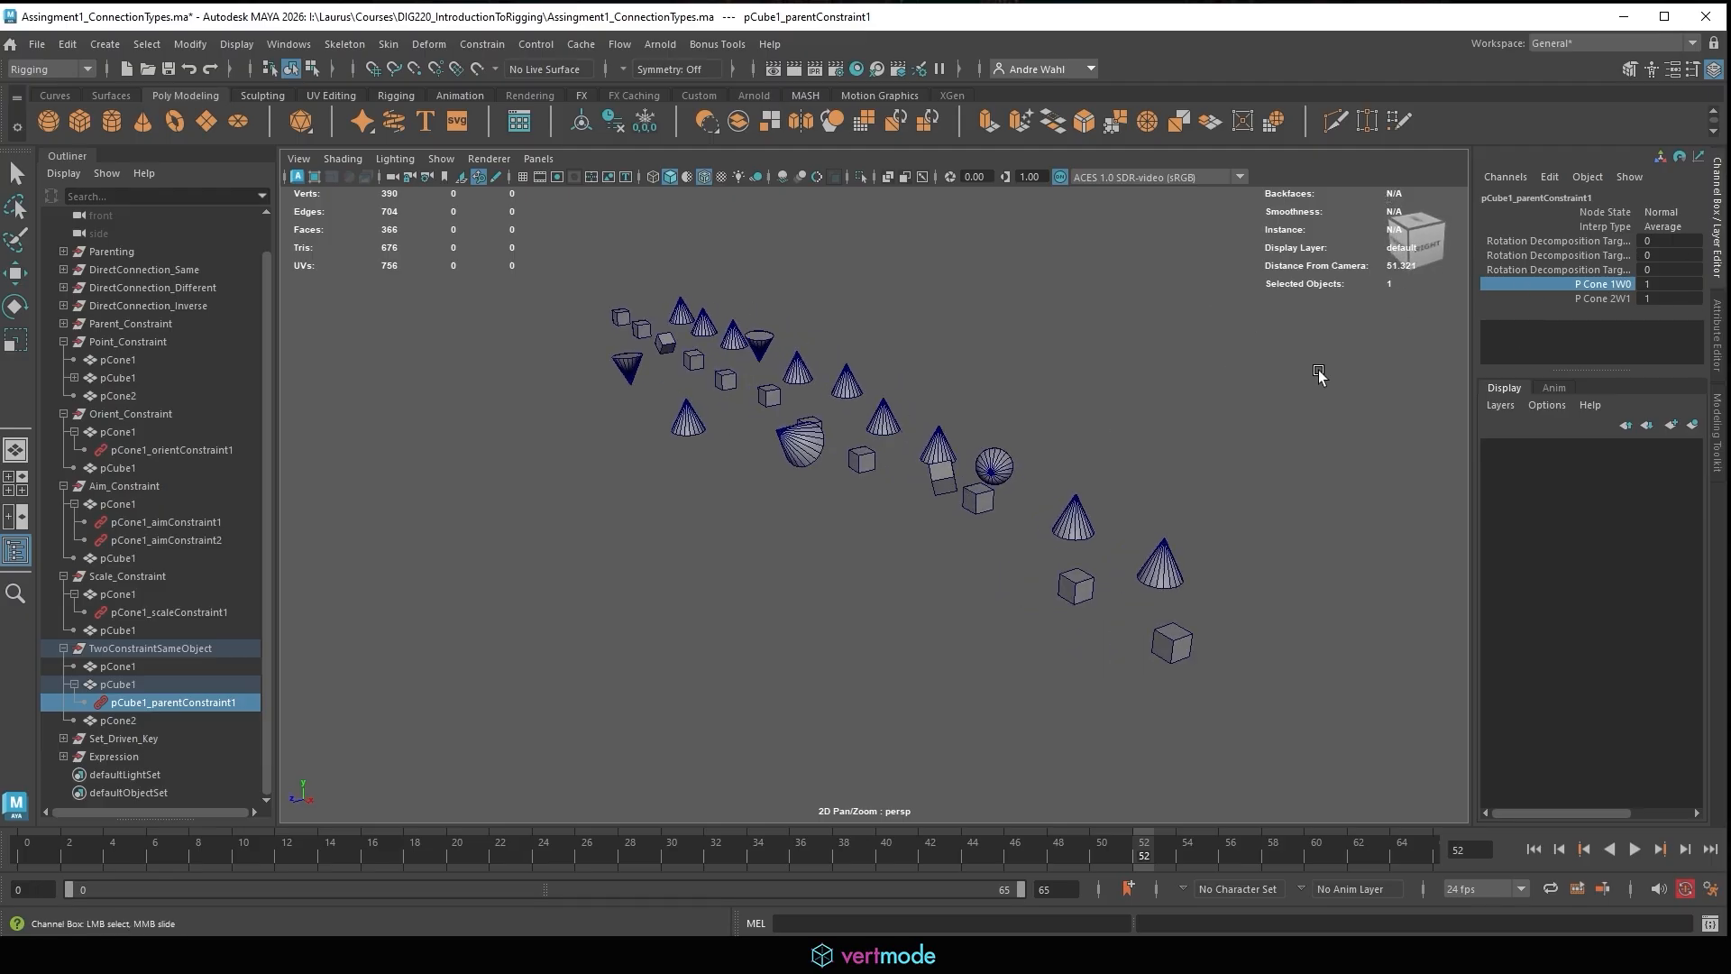
{"action": "middle_click_drag", "start_coordinate": [1361, 333], "coordinate": [1143, 365]}
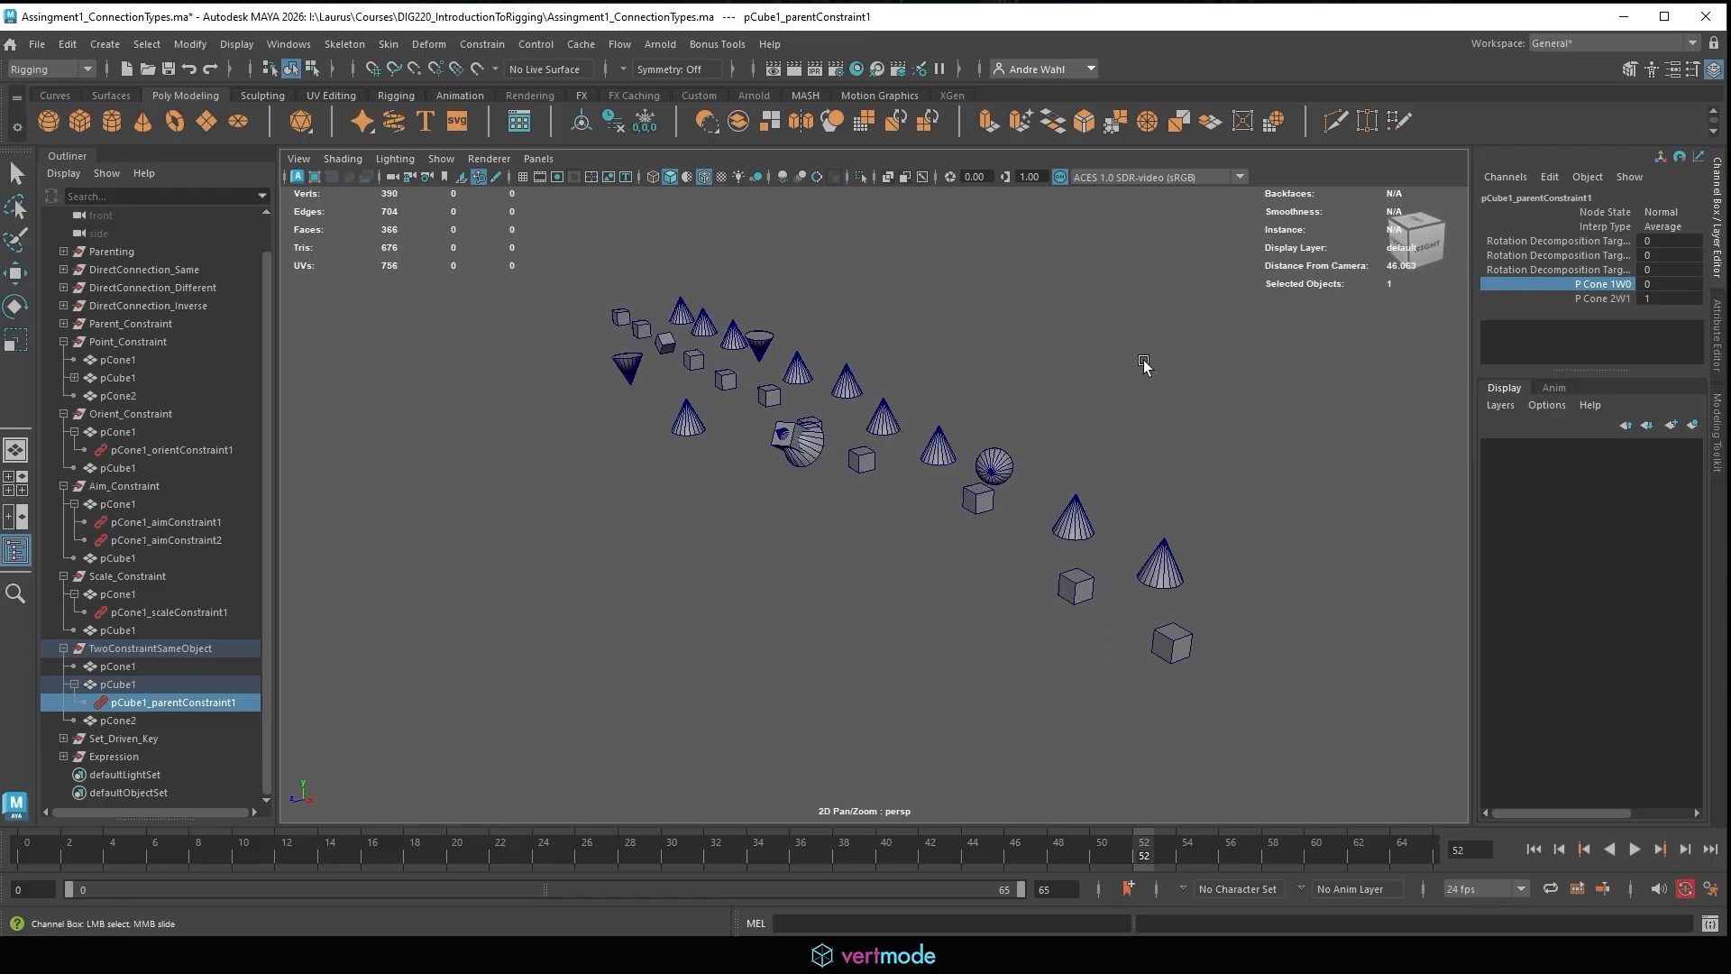
Move the TwoConstraintSameObject pCone1 up and away from the row, to about X -4.154, Y 8.698, Z -6.324.
{"action": "left_click_drag", "start_coordinate": [1143, 364], "coordinate": [760, 447], "text": "alt"}
{"action": "left_click", "coordinate": [772, 444]}
{"action": "key", "text": "w"}
{"action": "left_click_drag", "start_coordinate": [1094, 533], "coordinate": [1146, 342], "text": "alt"}
{"action": "left_click", "coordinate": [1060, 579]}
Raise the P Cone 1W0 weight of pCube1_parentConstraint1 interactively, settling on a value of 1.
{"action": "left_click", "coordinate": [167, 701]}
{"action": "left_click", "coordinate": [1601, 298]}
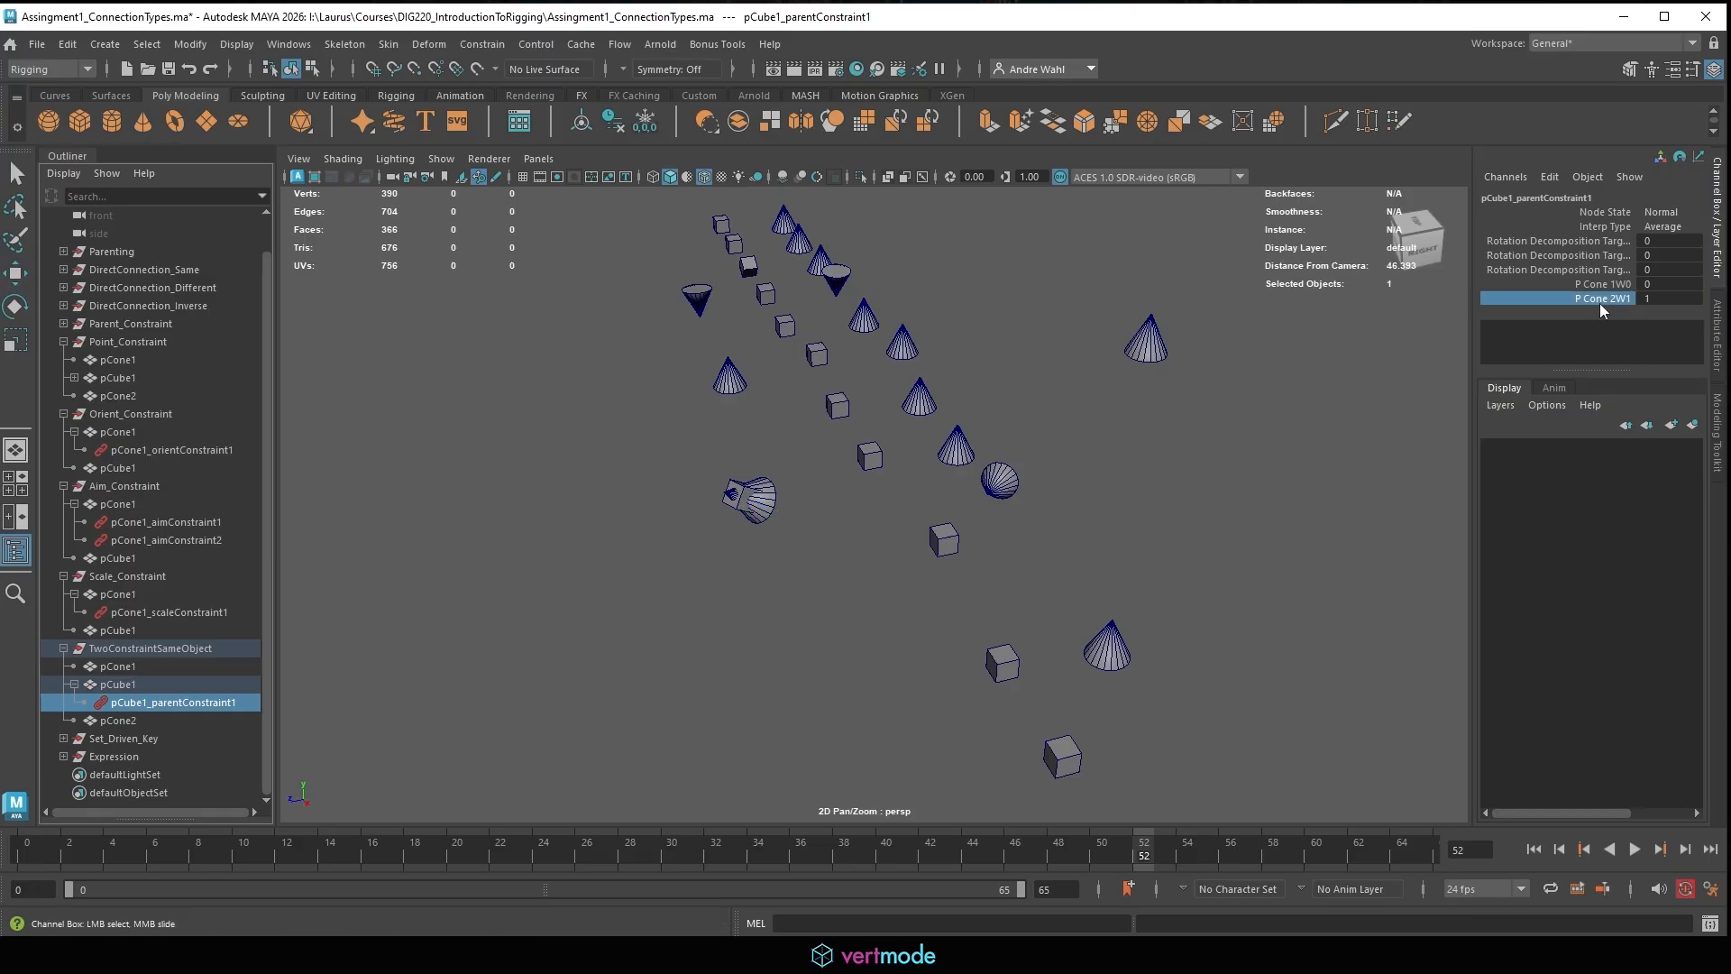
{"action": "left_click", "coordinate": [1590, 285]}
{"action": "middle_click_drag", "start_coordinate": [1187, 387], "coordinate": [1354, 387]}
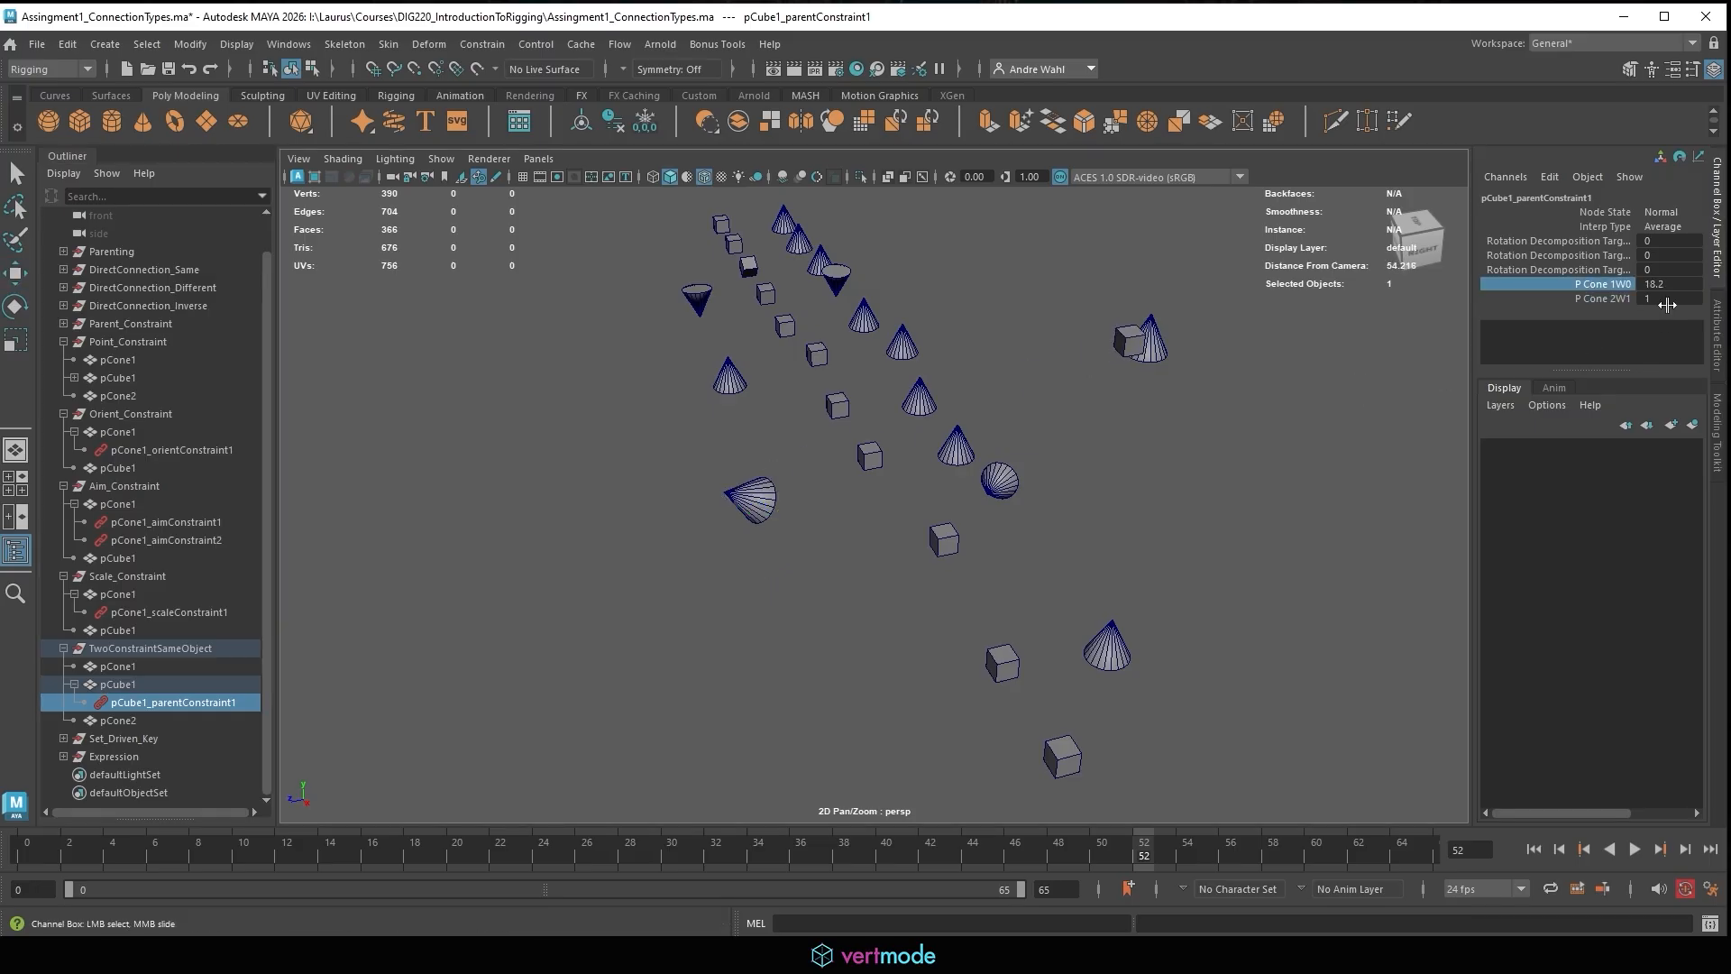
{"action": "left_click", "coordinate": [1682, 284]}
{"action": "type", "text": "1"}
{"action": "key", "text": "Return"}
Lower the P Cone 2W1 weight of pCube1_parentConstraint1 to 0 interactively and select pCone1.
{"action": "left_click", "coordinate": [1604, 300]}
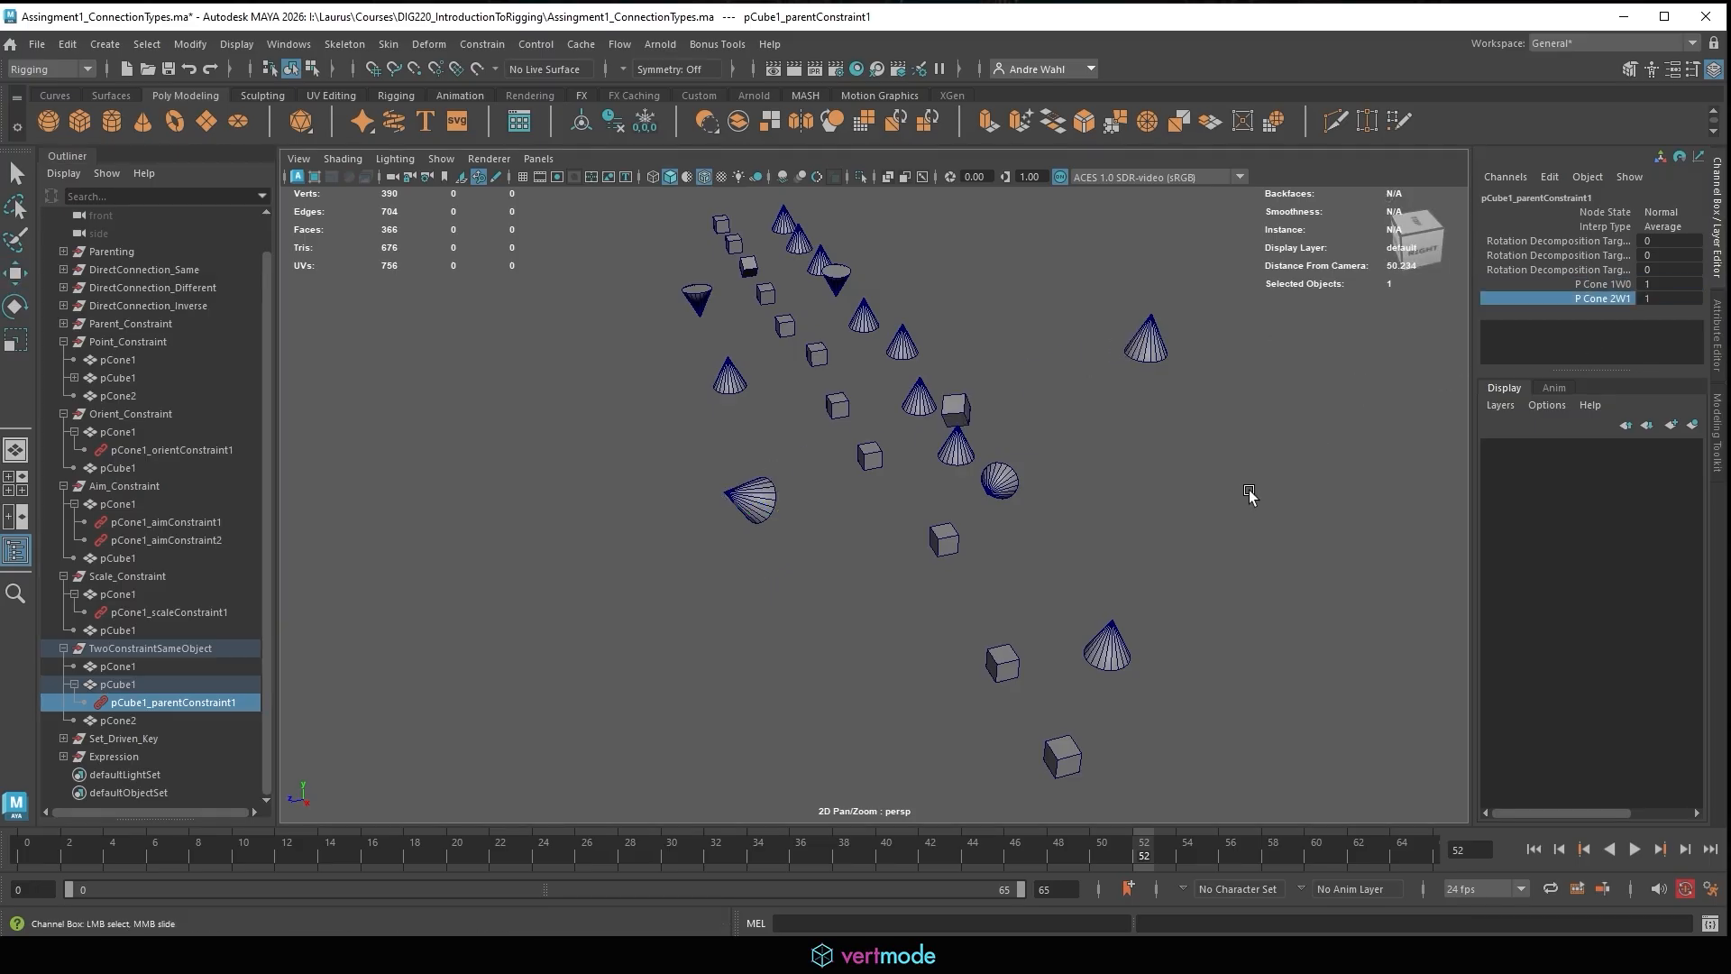
{"action": "middle_click_drag", "start_coordinate": [1249, 496], "coordinate": [1015, 482]}
{"action": "left_click", "coordinate": [1163, 348]}
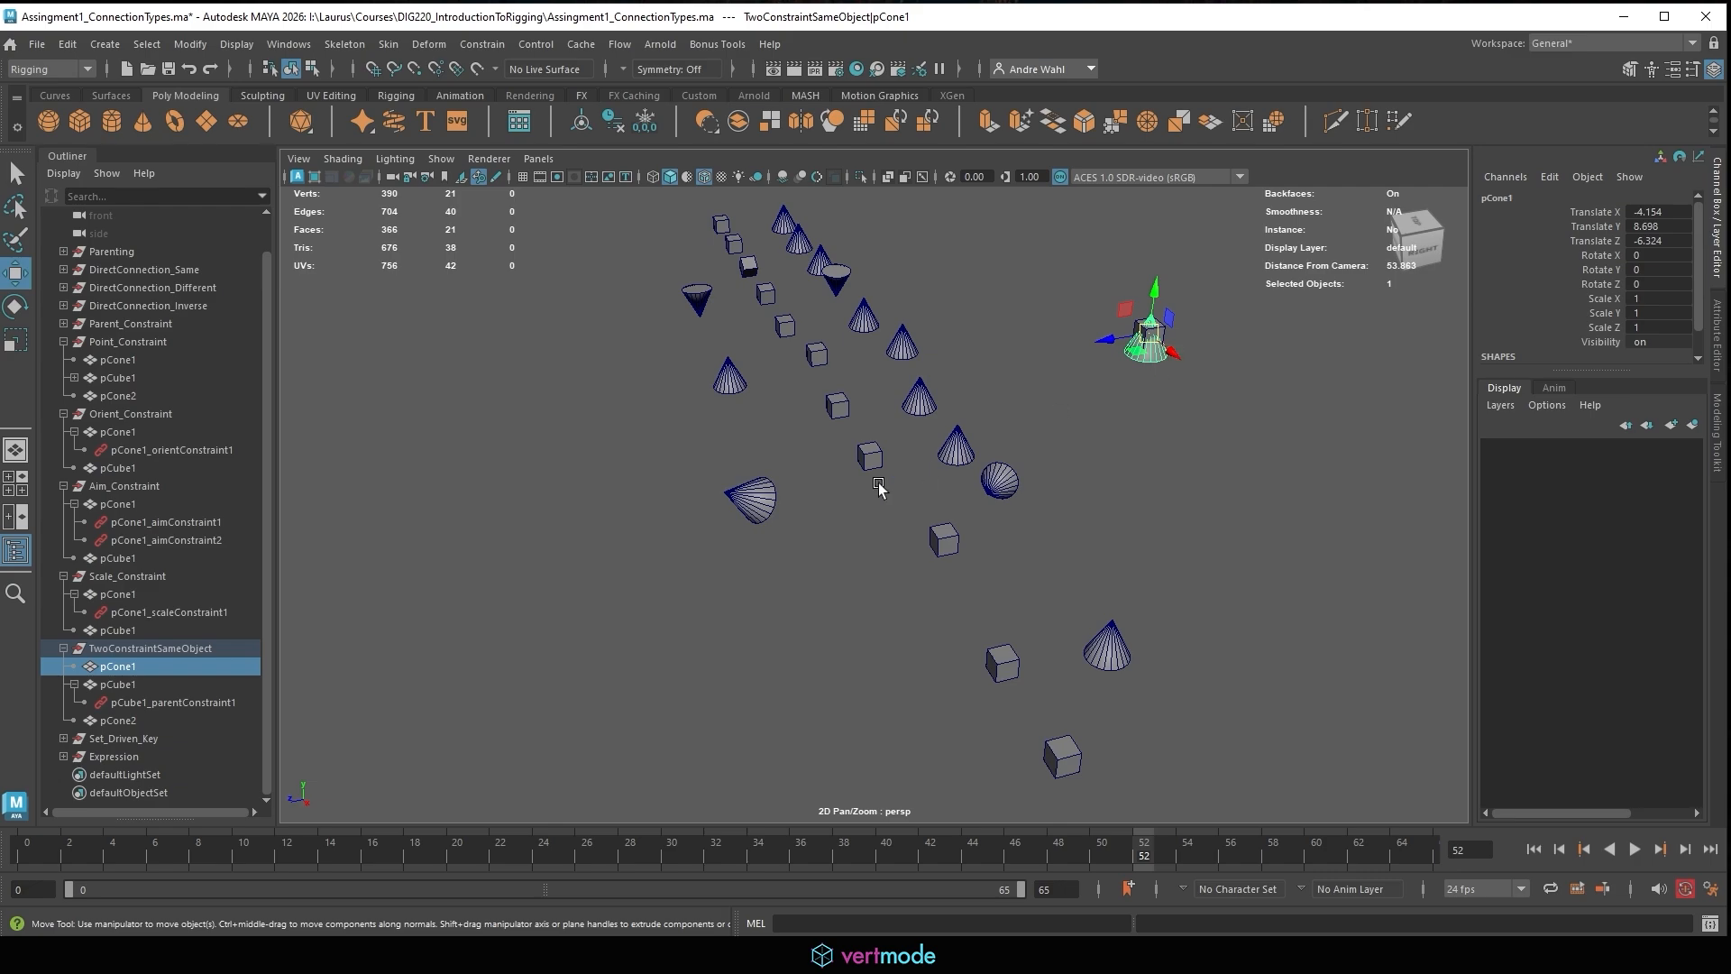
Set the pCube1_parentConstraint1 weights P Cone 1W0 to 0.5 and P Cone 2W1 to 0.2.
{"action": "left_click", "coordinate": [196, 703]}
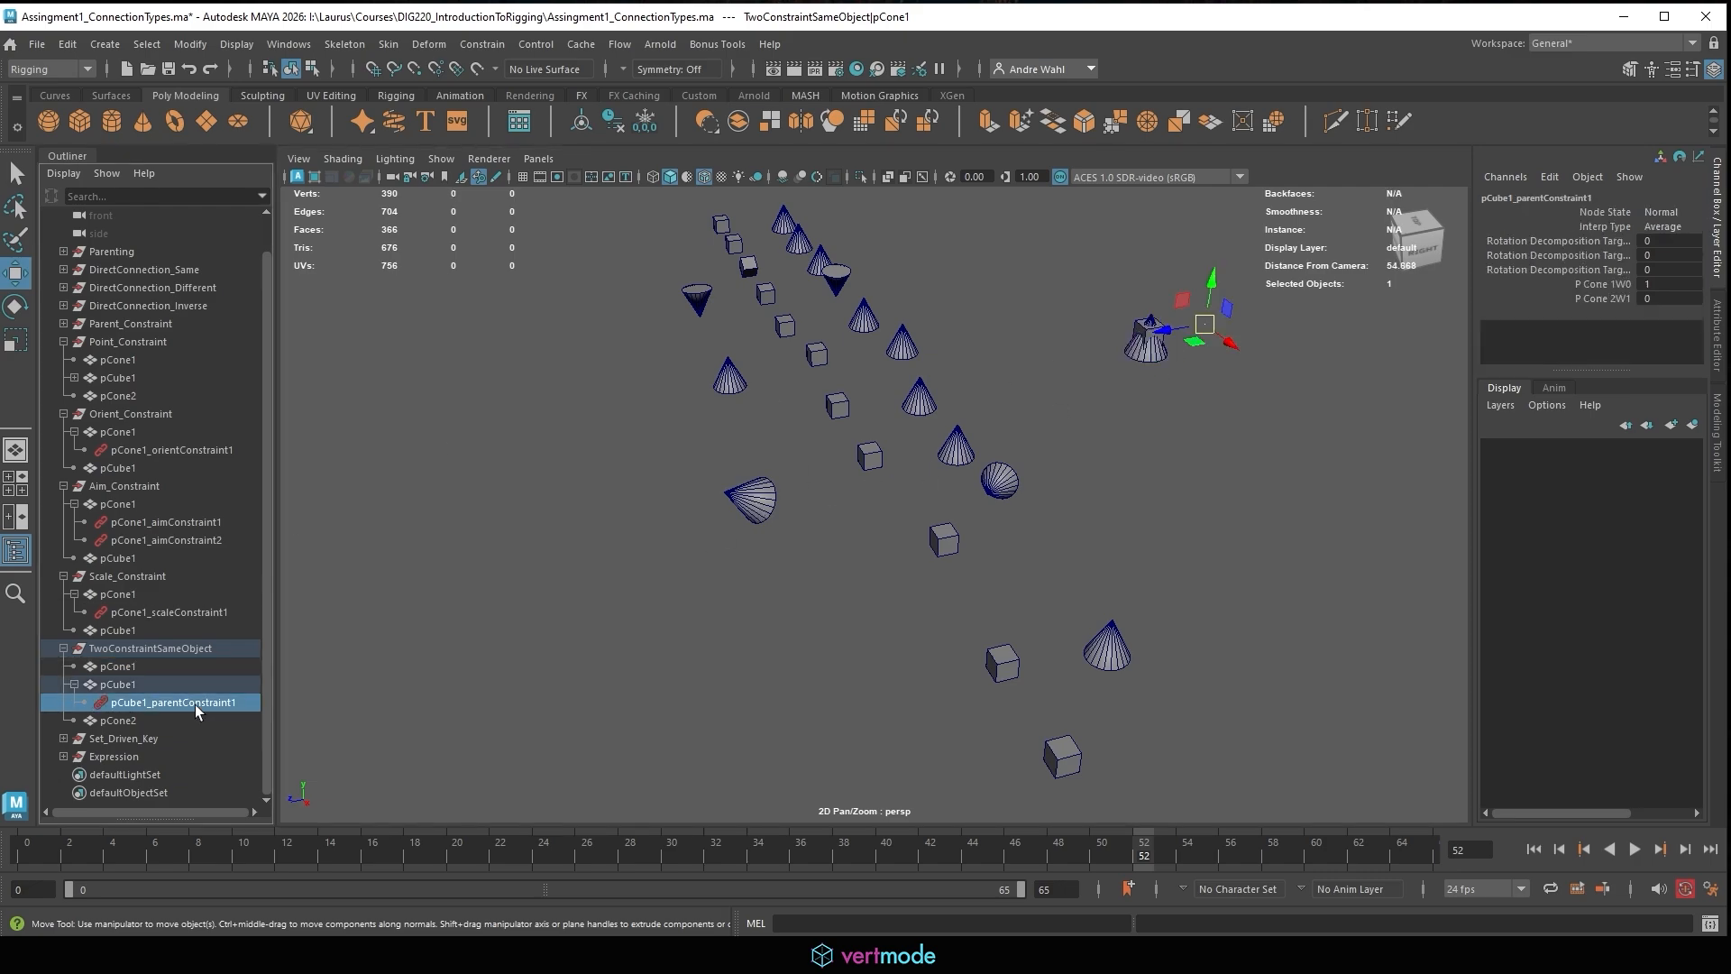
{"action": "left_click", "coordinate": [1669, 283]}
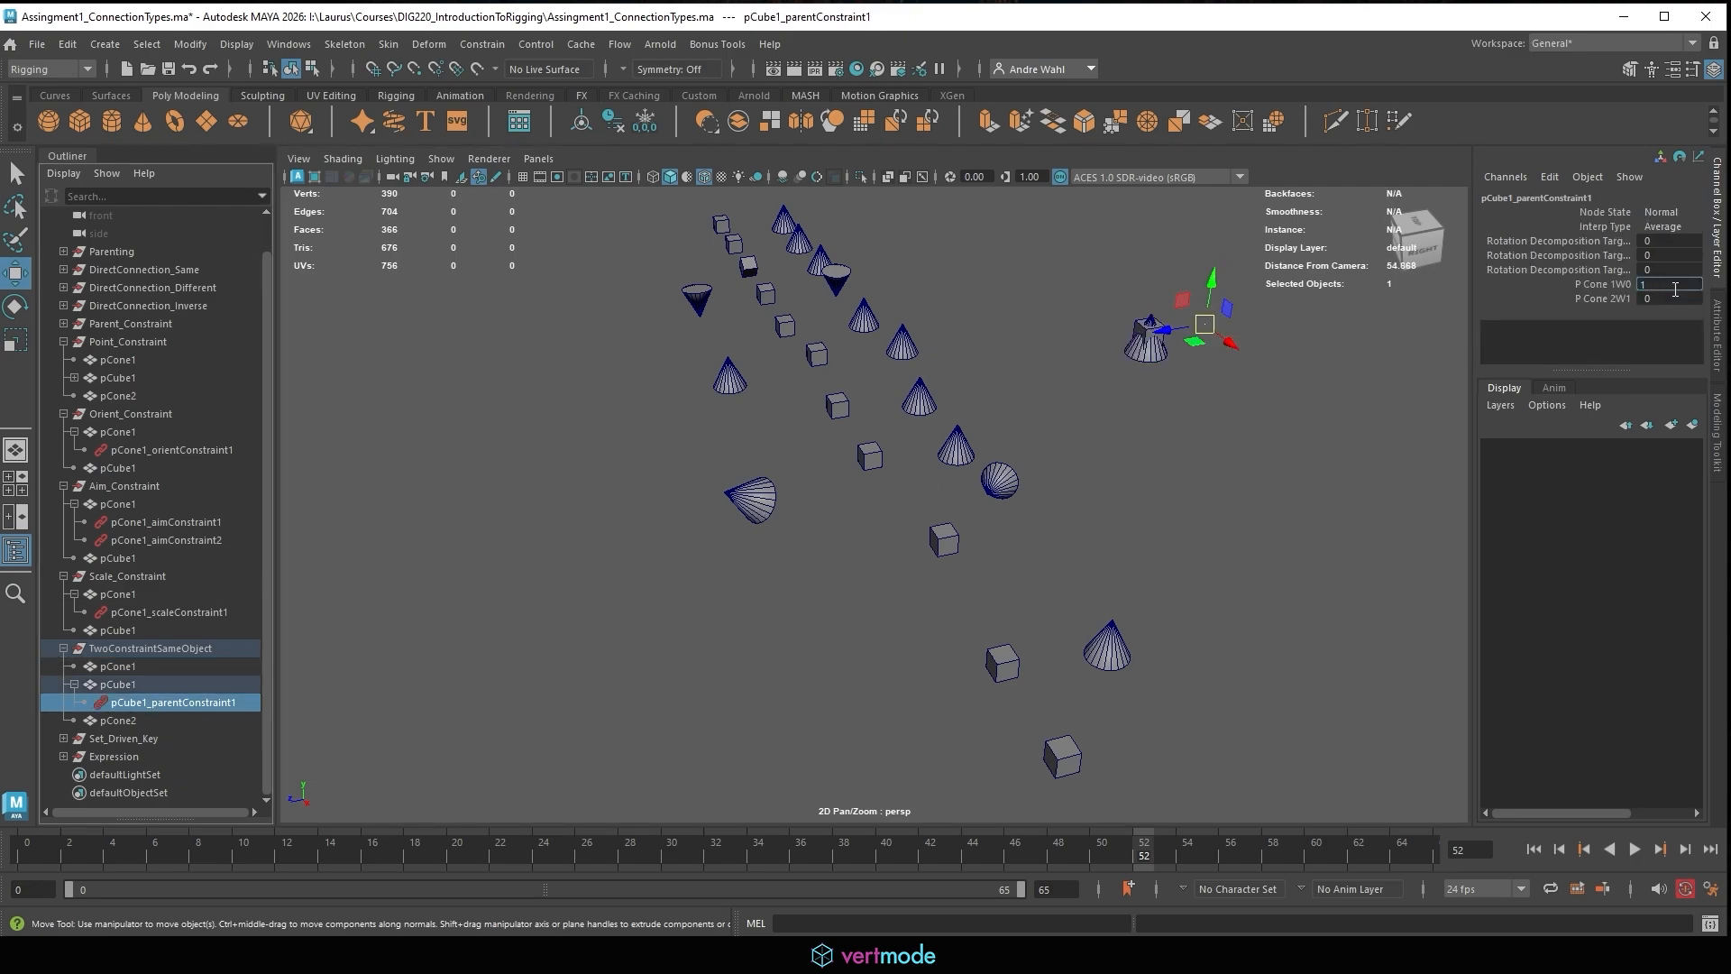
{"action": "type", "text": ".5"}
{"action": "key", "text": "Return"}
{"action": "left_click", "coordinate": [1685, 297]}
{"action": "key", "text": "Return"}
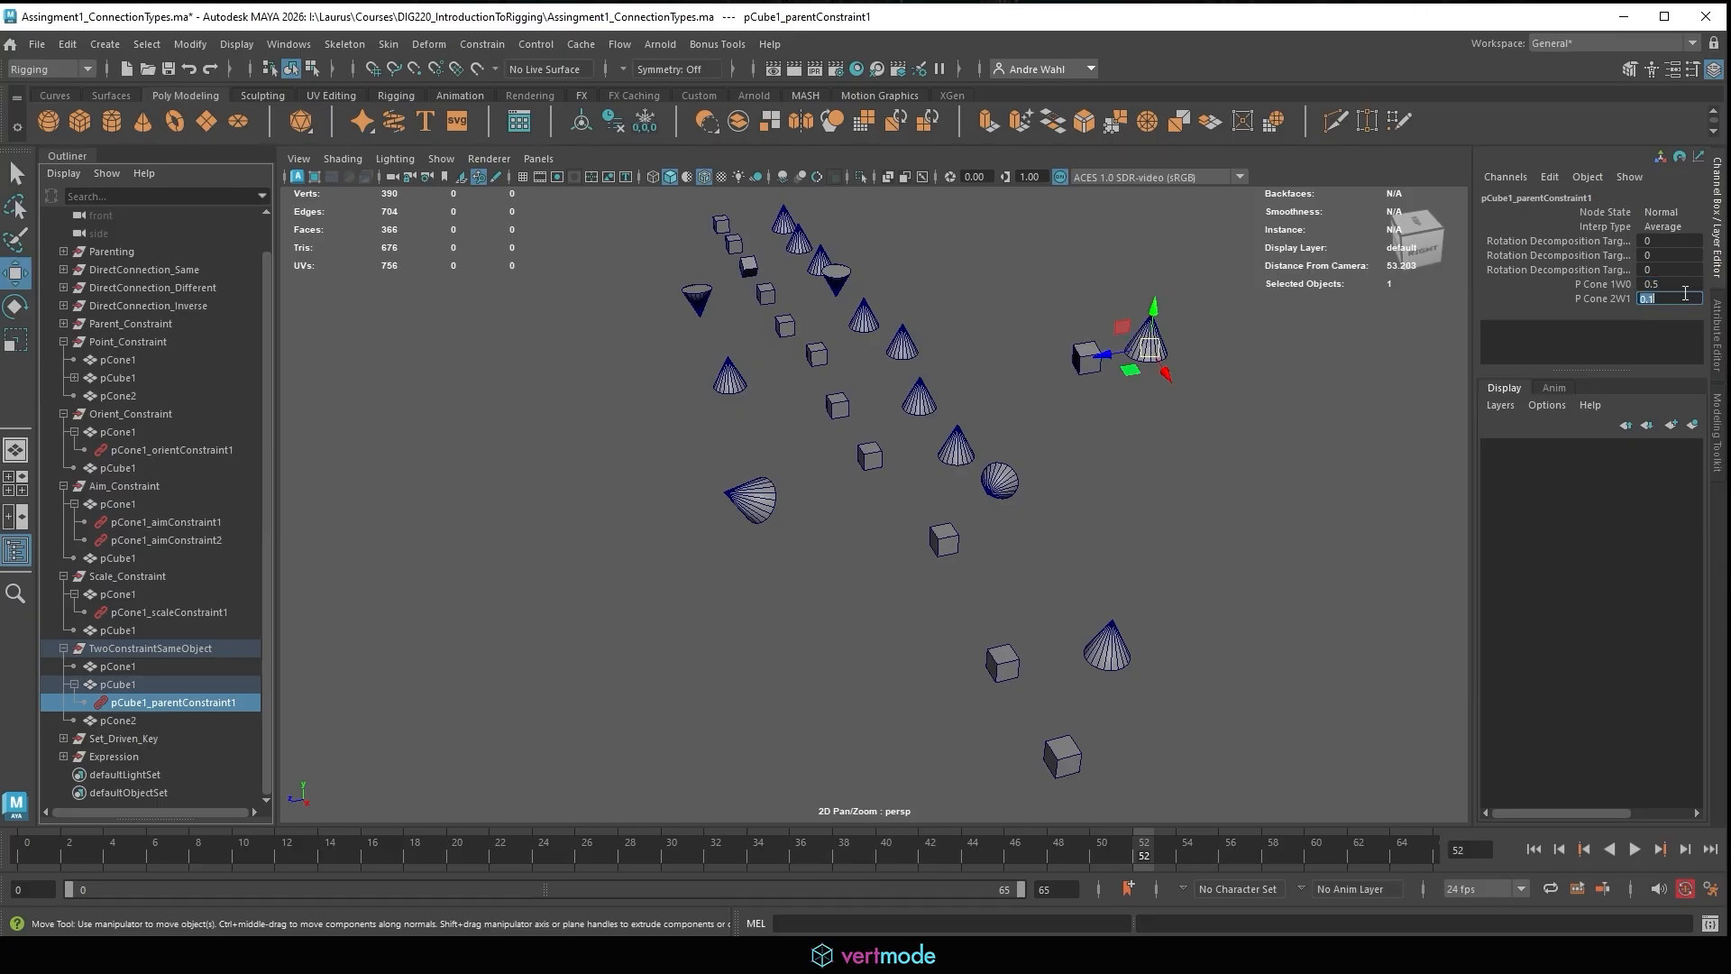
{"action": "type", "text": ".2"}
{"action": "key", "text": "Return"}
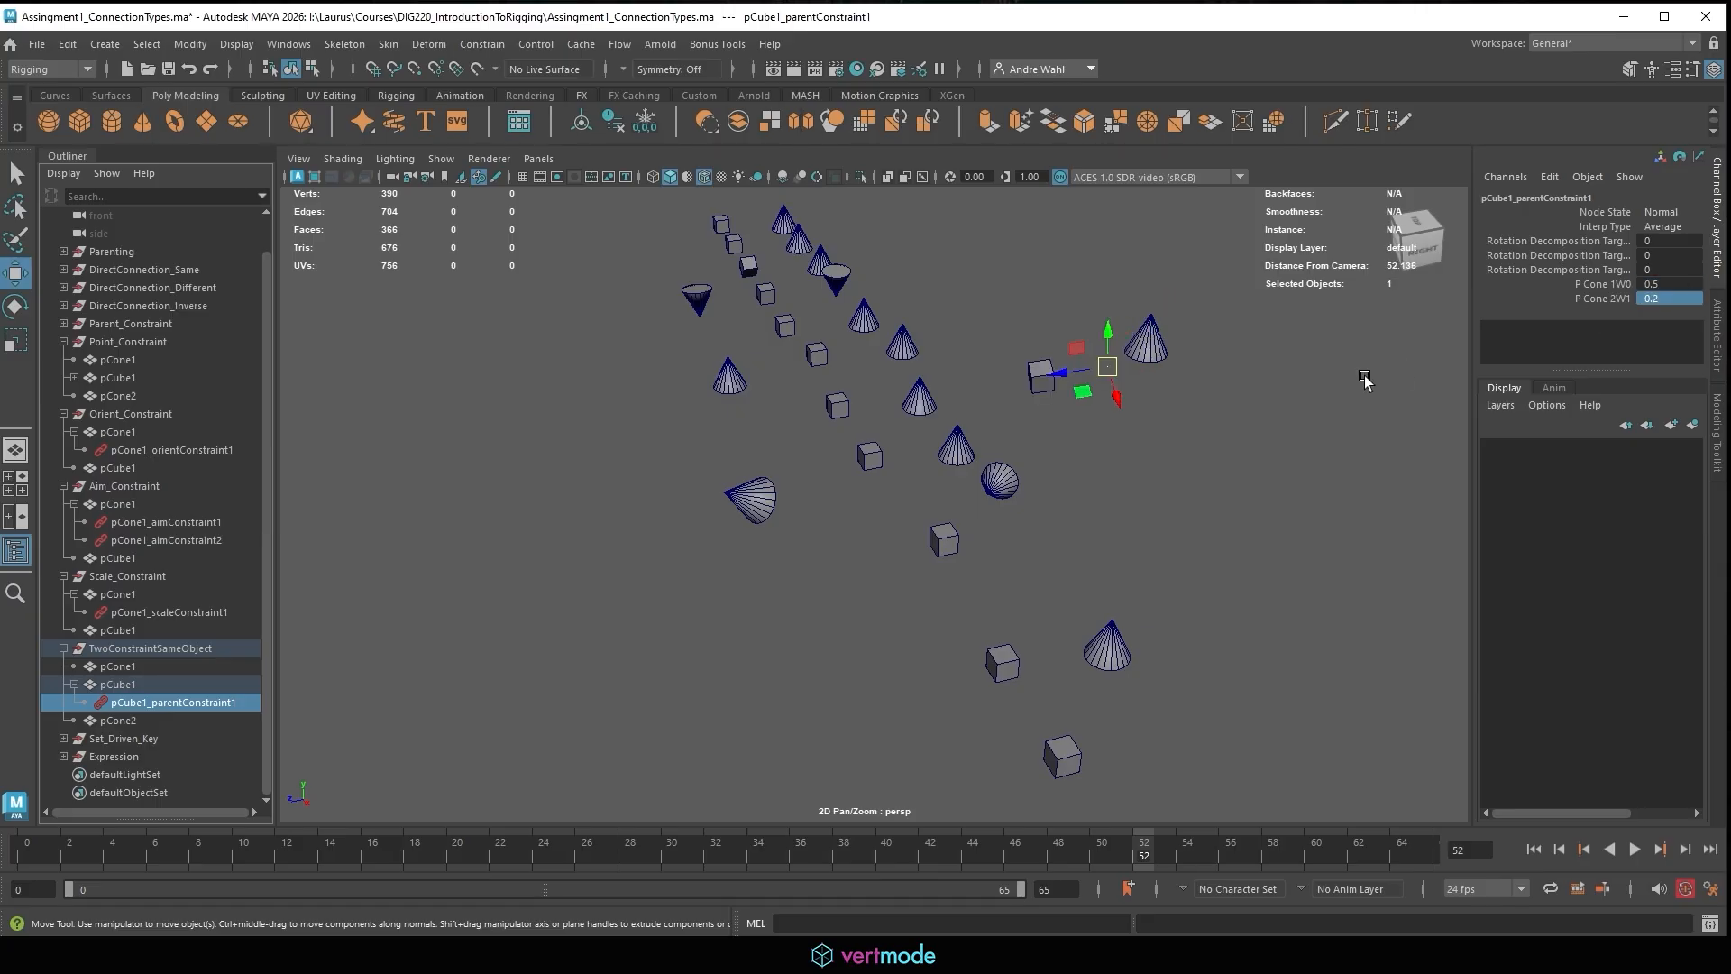
Move pCone1 and pCone2 back down near the row of cubes to test how the weighted parent constraint drives the cube.
{"action": "left_click", "coordinate": [1138, 328]}
{"action": "middle_click_drag", "start_coordinate": [1138, 328], "coordinate": [1050, 530]}
{"action": "left_click", "coordinate": [771, 532]}
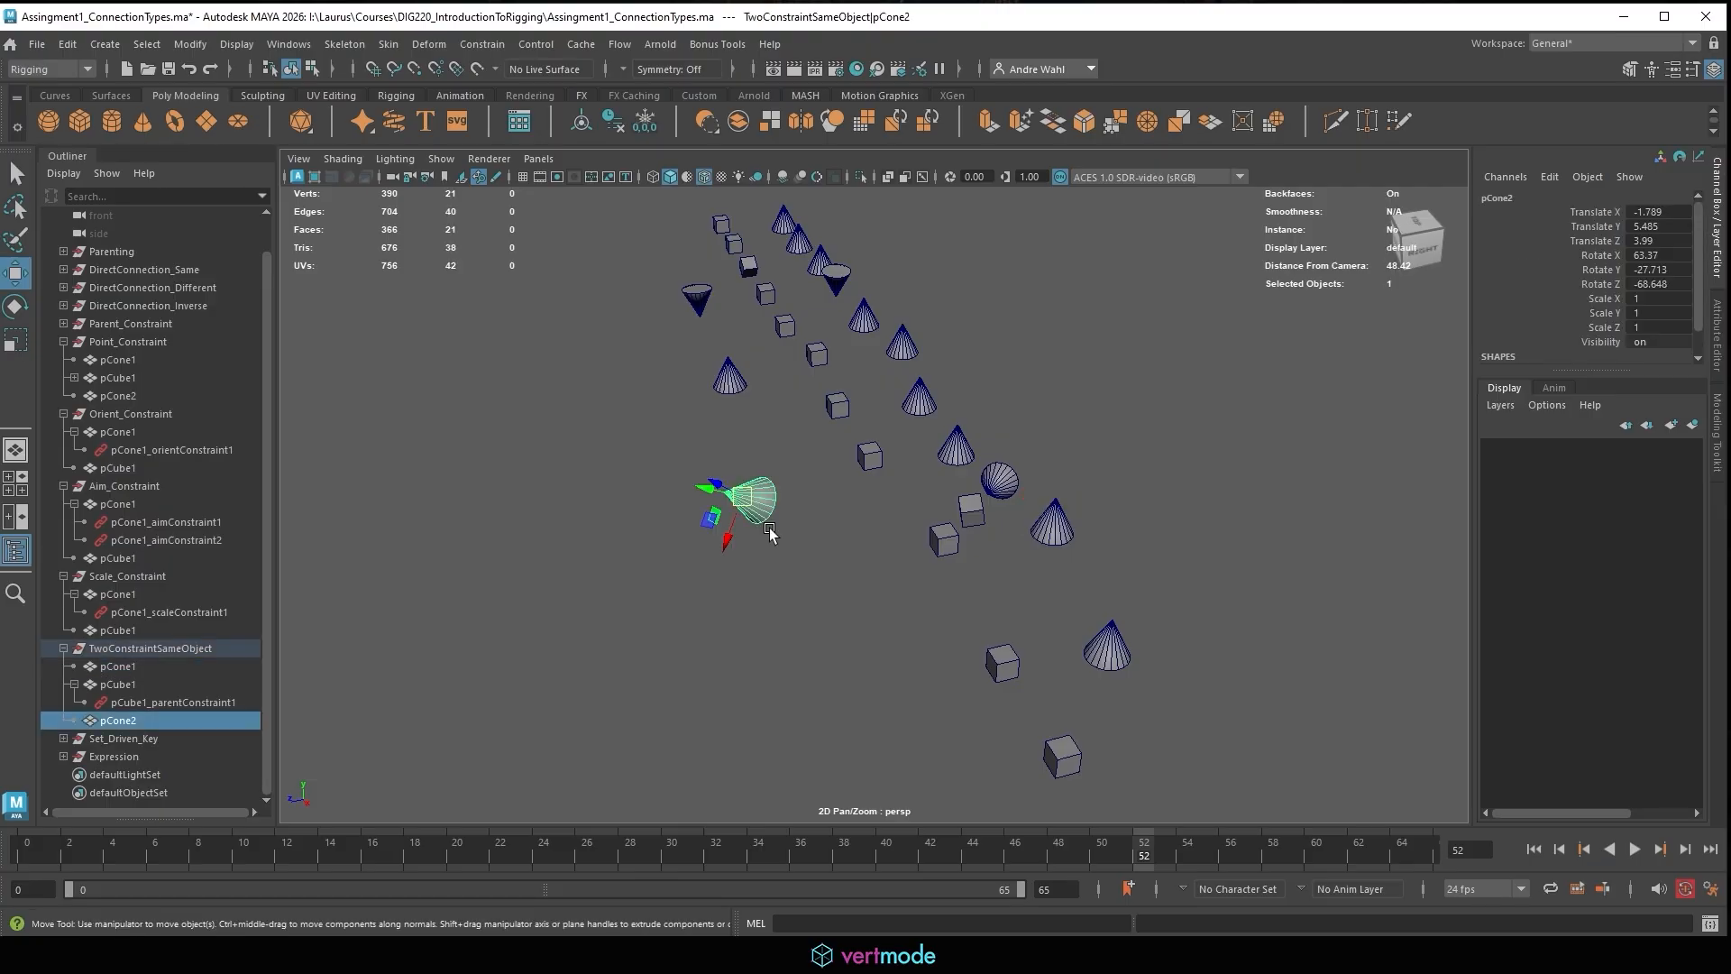
{"action": "middle_click_drag", "start_coordinate": [770, 531], "coordinate": [792, 579]}
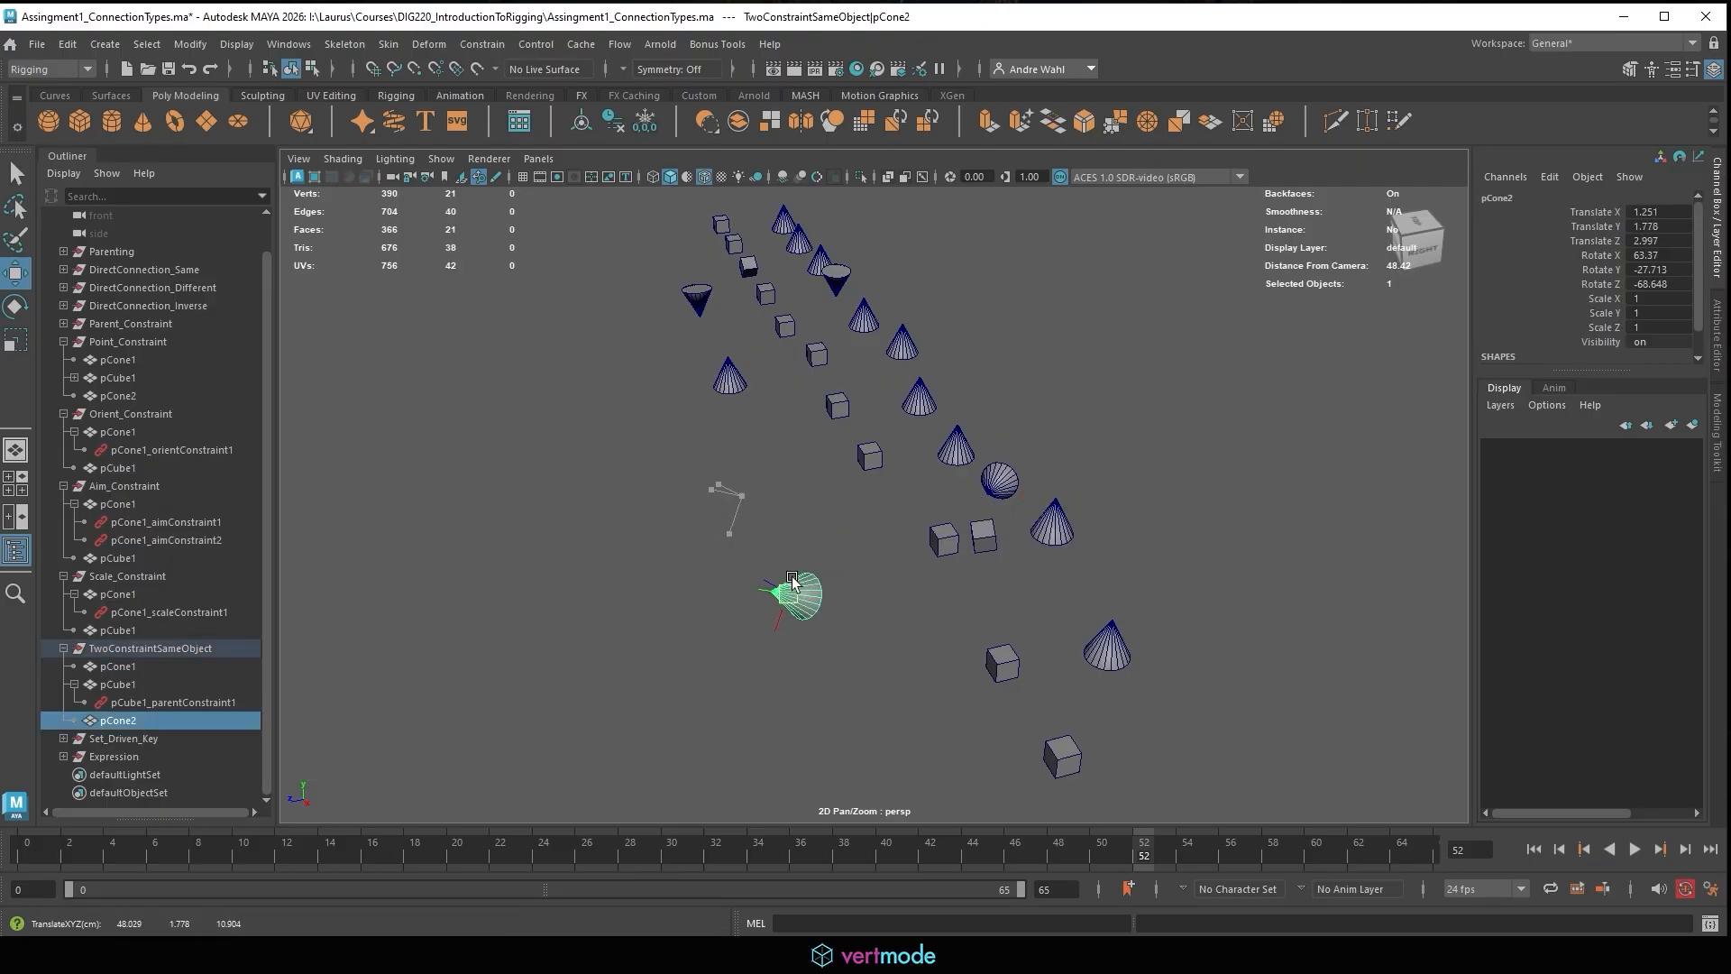
{"action": "left_click_drag", "start_coordinate": [791, 580], "coordinate": [847, 534]}
{"action": "left_click", "coordinate": [1051, 530]}
{"action": "left_click_drag", "start_coordinate": [1053, 518], "coordinate": [1048, 545]}
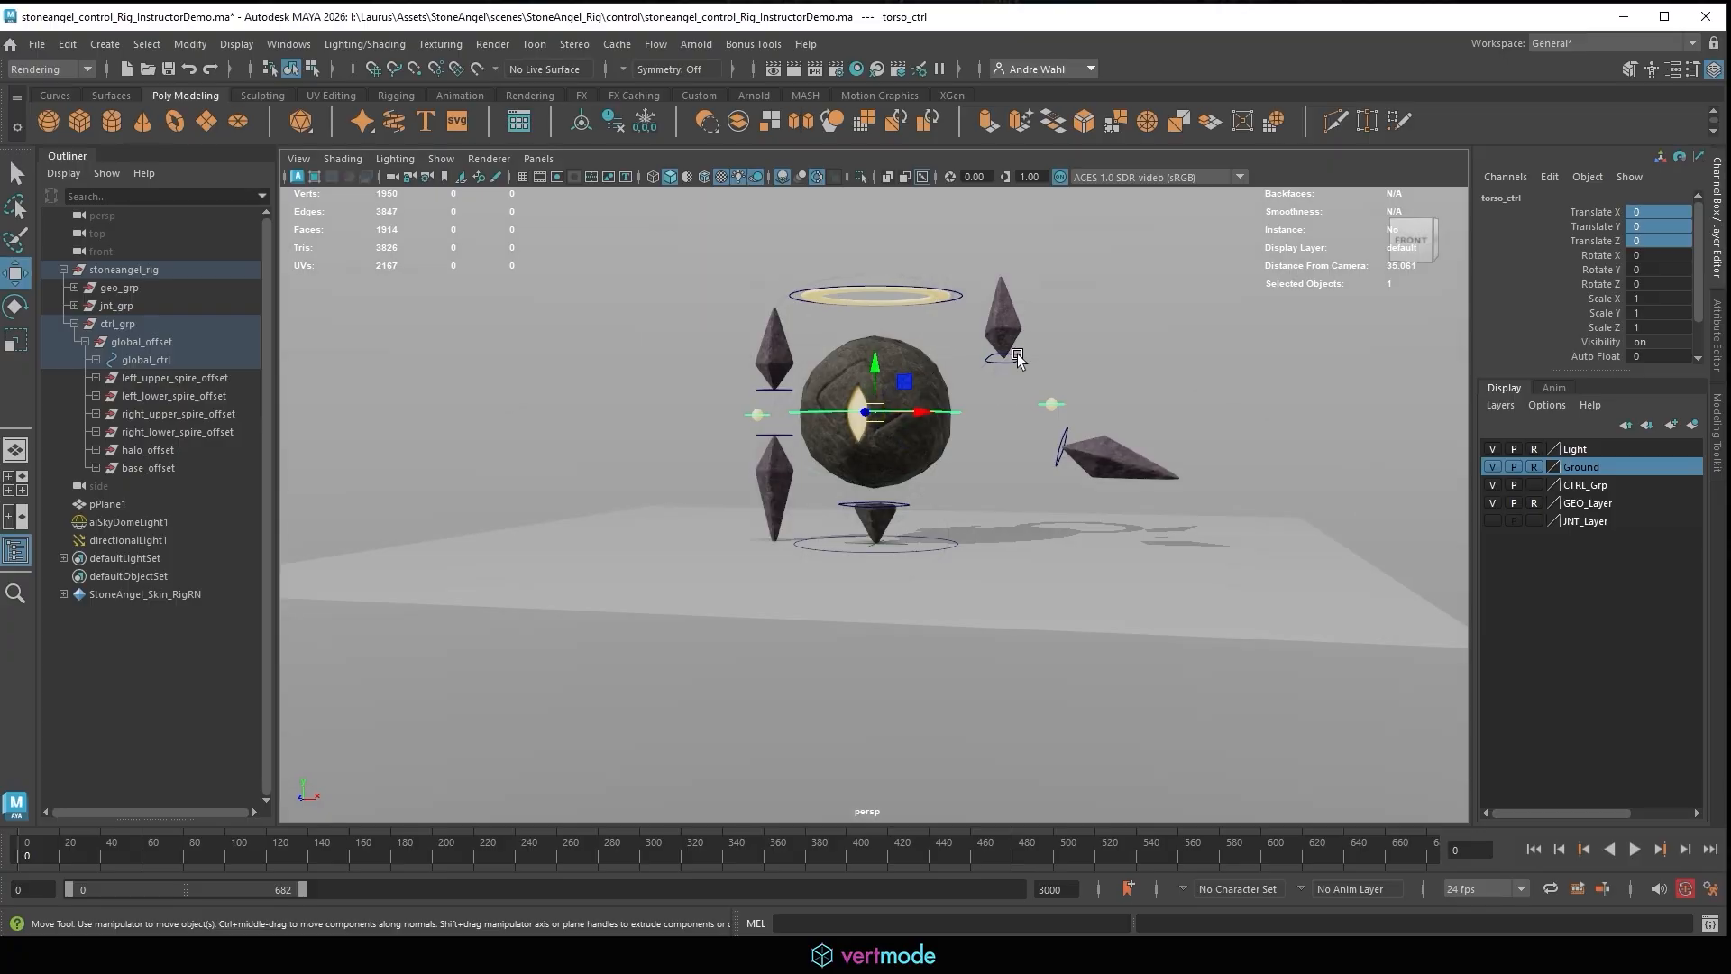
In the stoneangel_control_Rig_InstructorDemo.ma scene, move torso_ctrl to about X -3.961, Y 2.355, Z -0.41.
{"action": "left_click", "coordinate": [1017, 355]}
{"action": "left_click_drag", "start_coordinate": [1053, 339], "coordinate": [848, 491], "text": "alt"}
{"action": "right_click_drag", "start_coordinate": [848, 491], "coordinate": [900, 522], "text": "alt"}
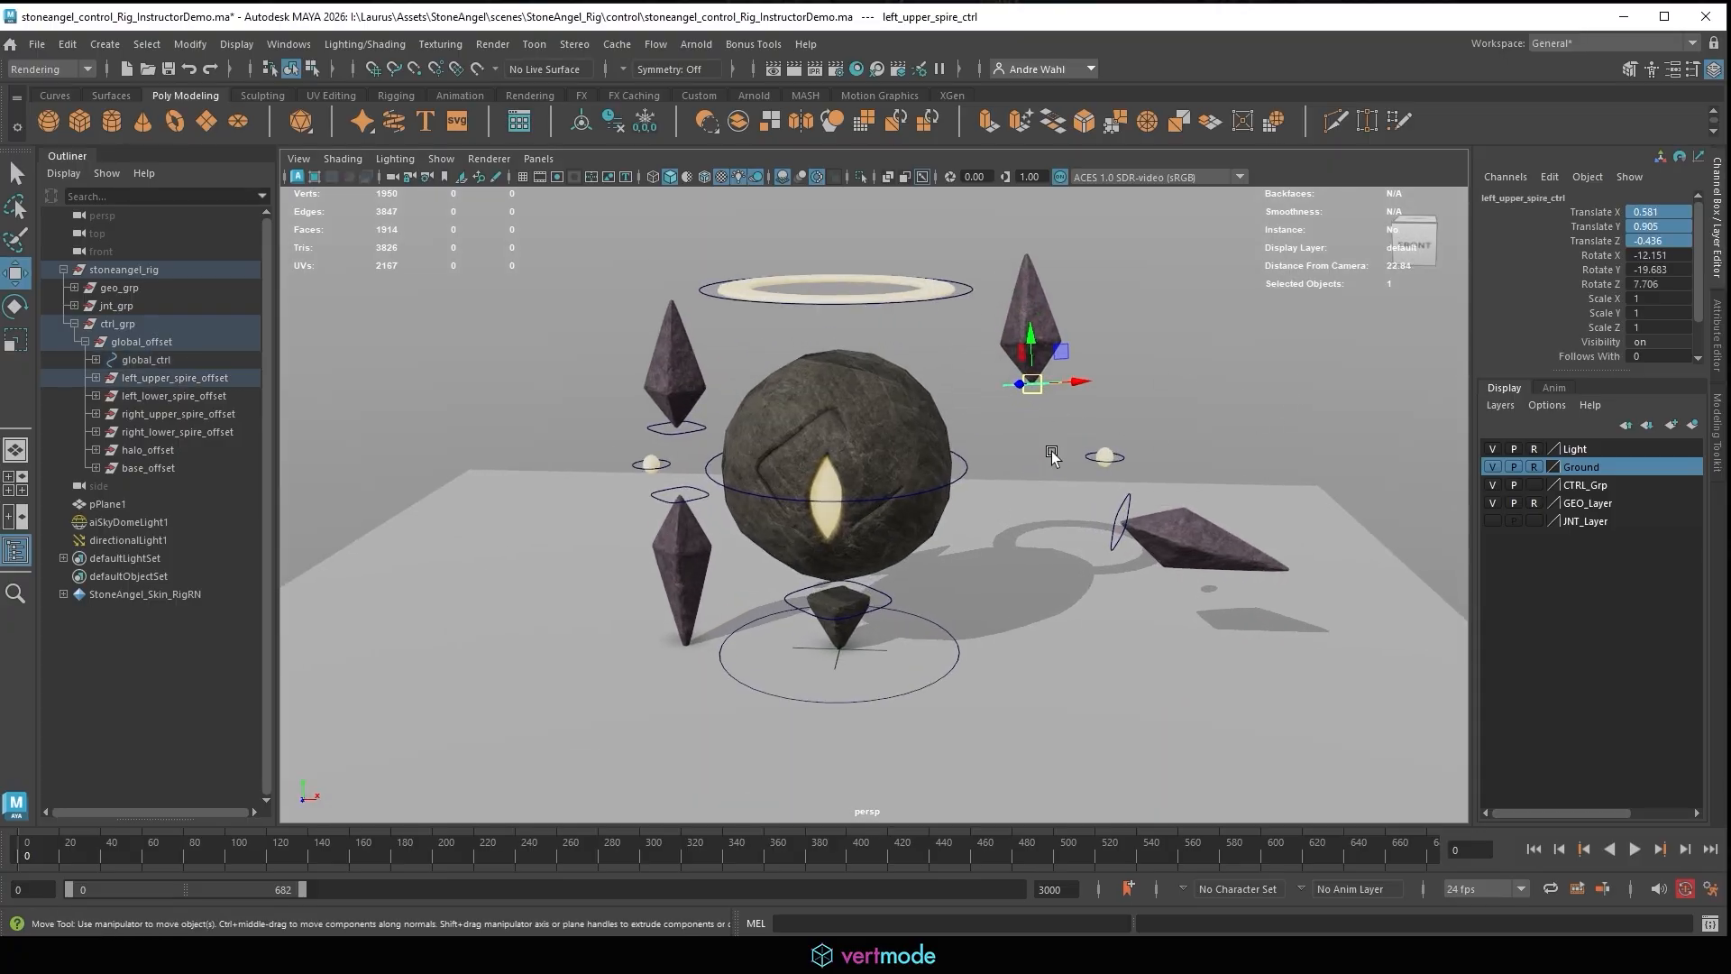
{"action": "left_click", "coordinate": [962, 471]}
{"action": "left_click_drag", "start_coordinate": [852, 478], "coordinate": [658, 512], "text": "alt"}
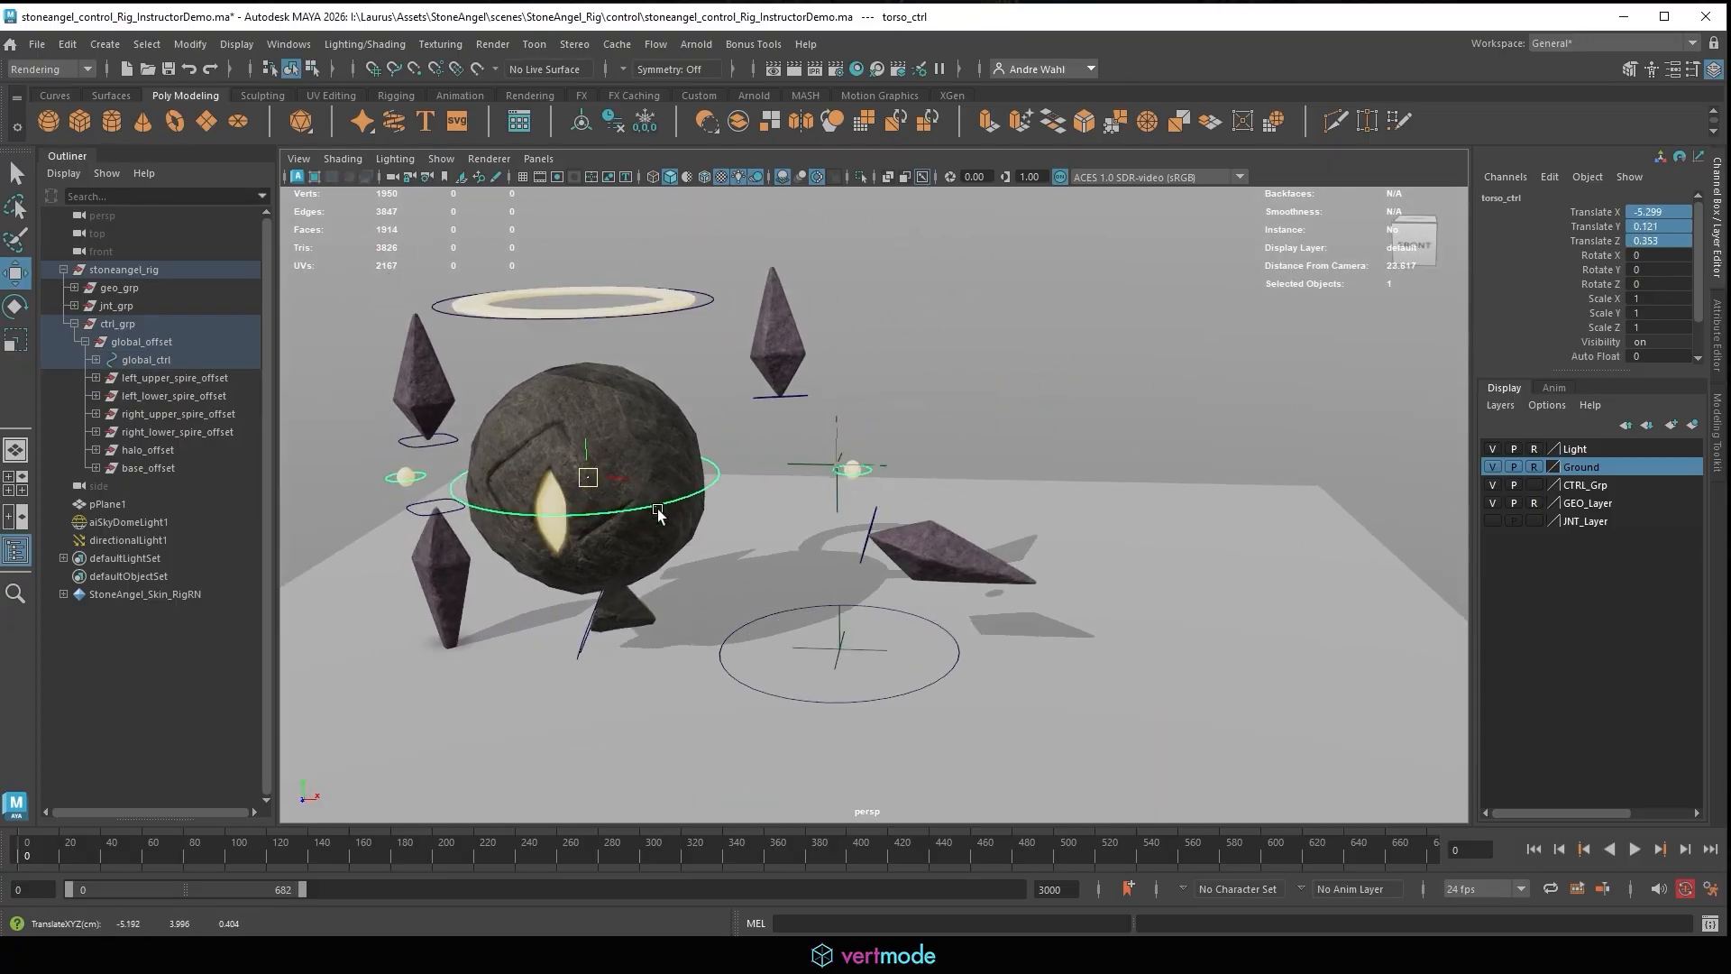
{"action": "middle_click_drag", "start_coordinate": [658, 512], "coordinate": [712, 378]}
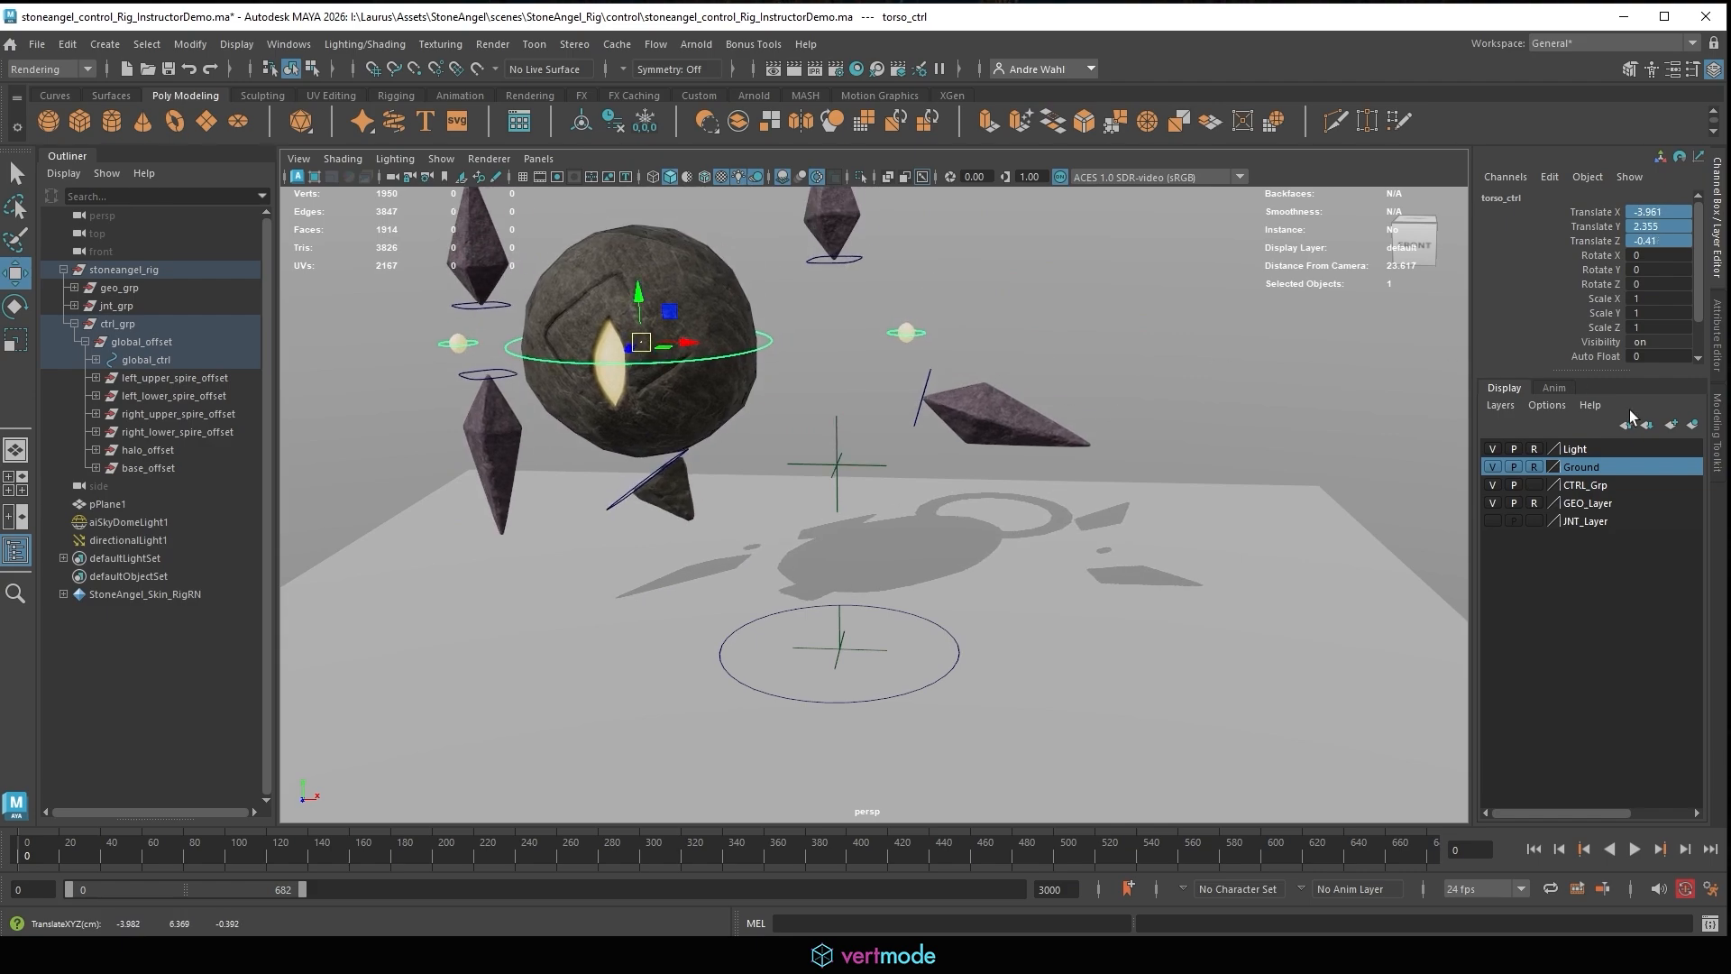
Raise the Follows With attribute of left_upper_spire_ctrl to 10 interactively.
{"action": "scroll", "coordinate": [793, 384], "scroll_direction": "down", "scroll_amount": 5}
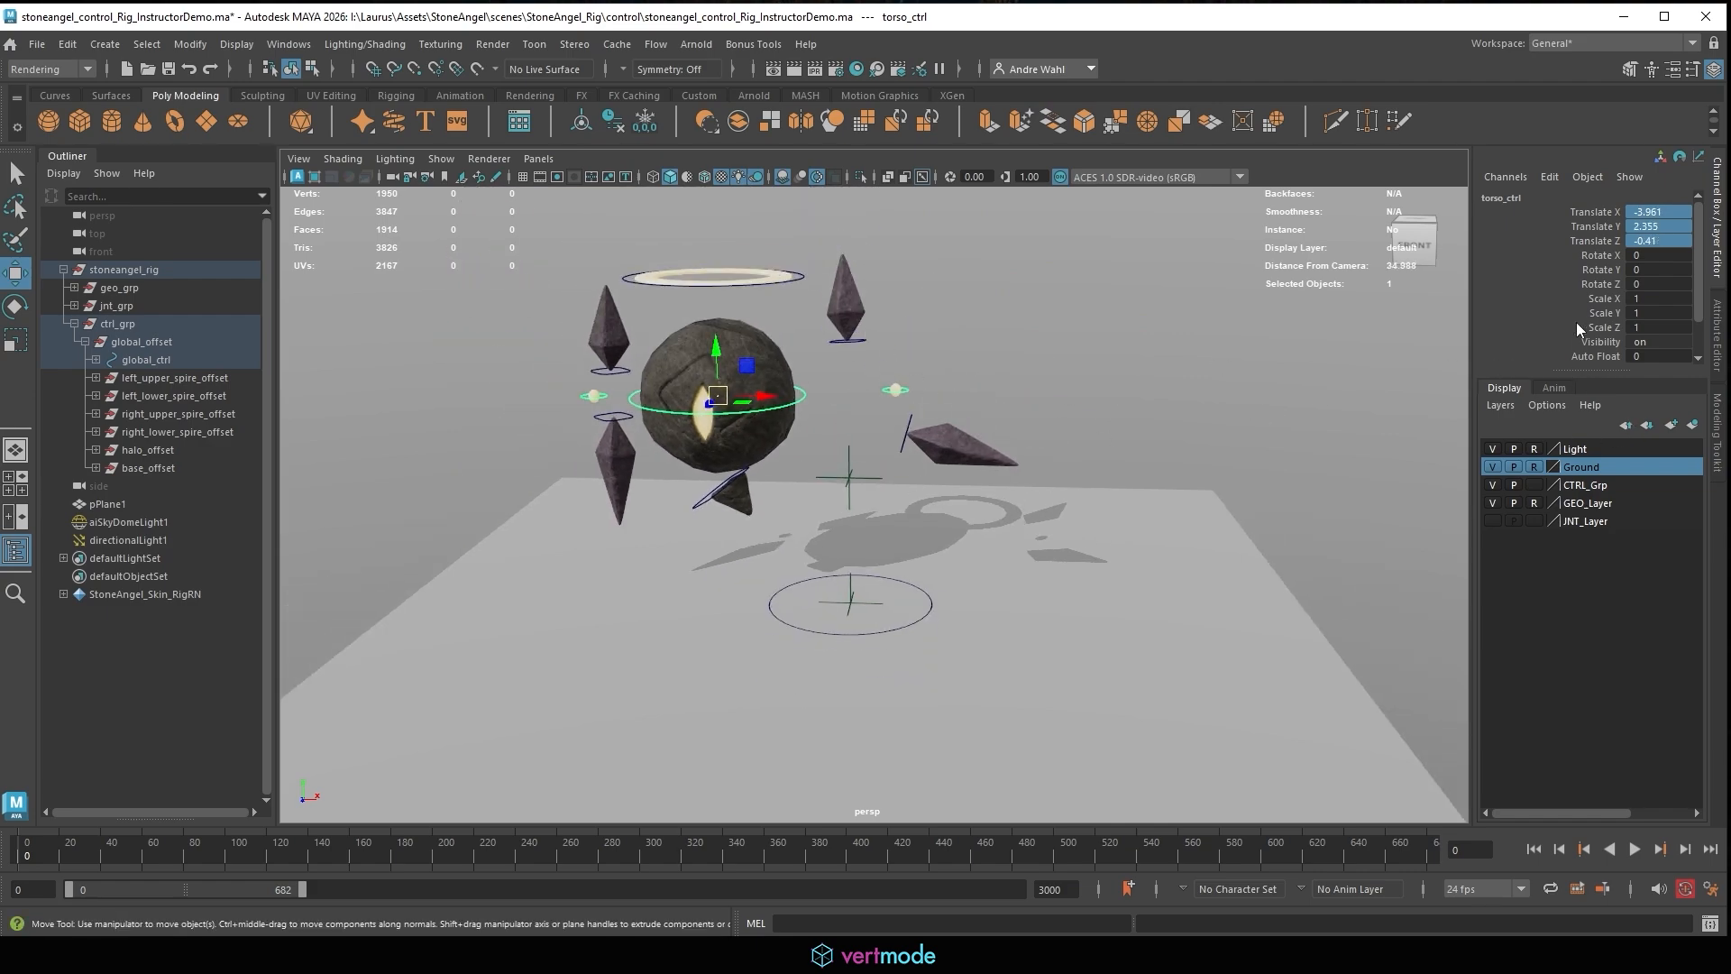
{"action": "left_click", "coordinate": [849, 340]}
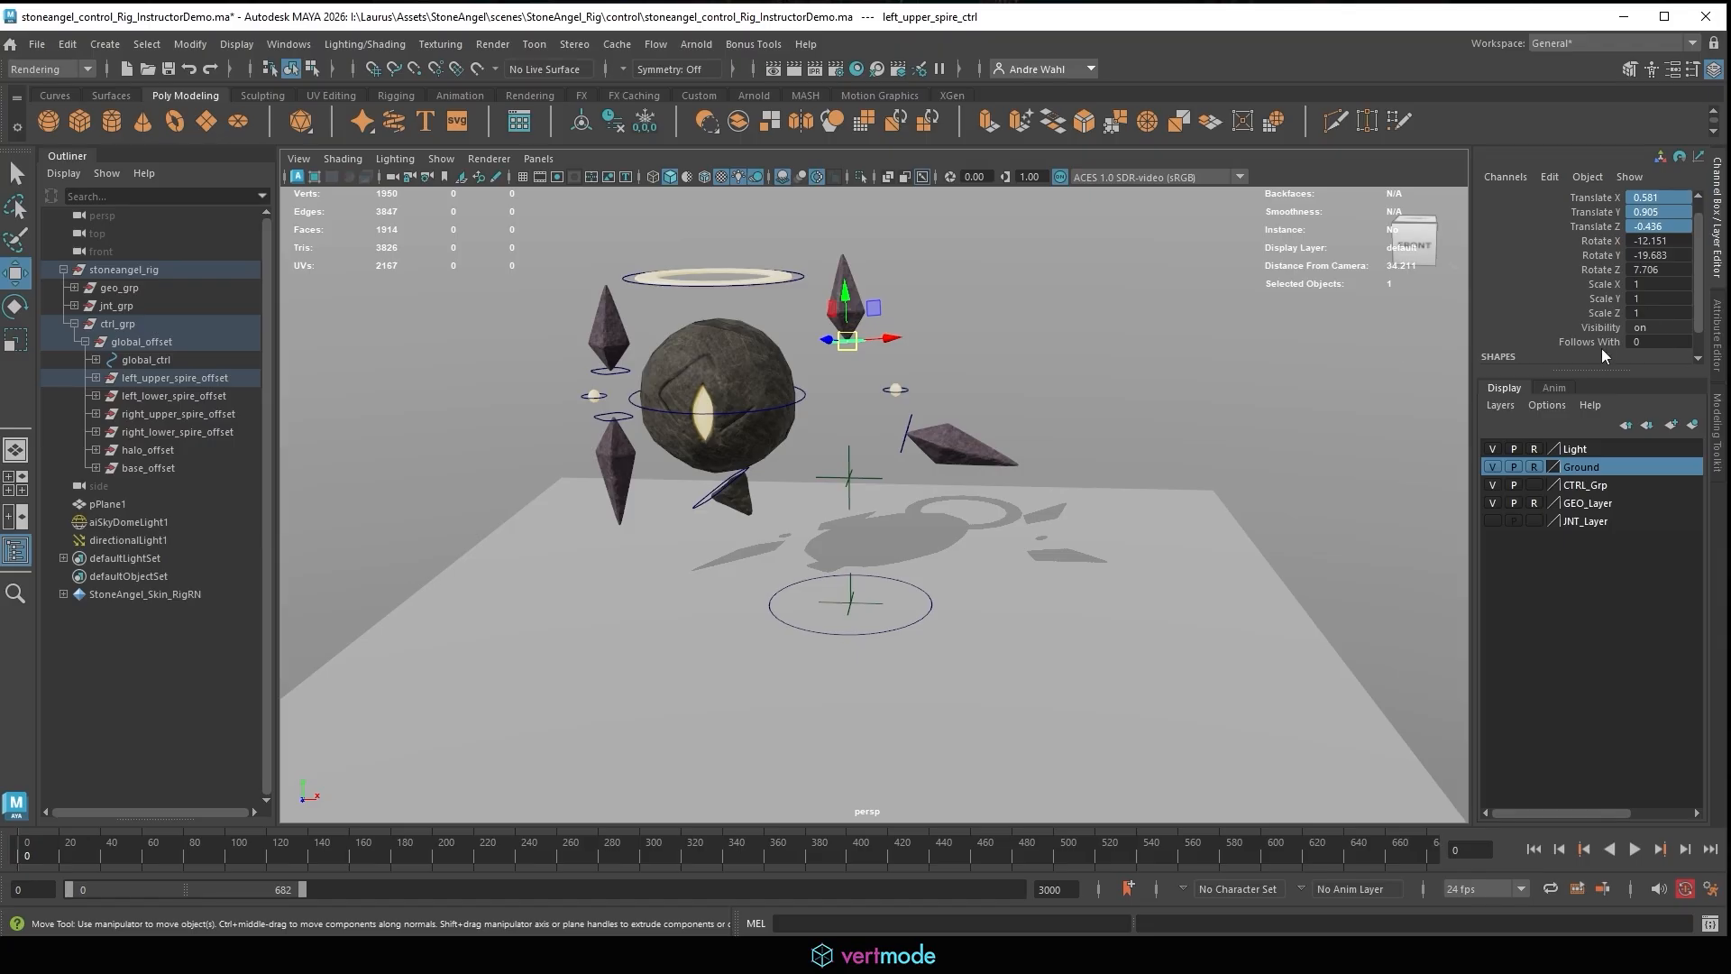
{"action": "left_click", "coordinate": [1587, 344]}
{"action": "middle_click_drag", "start_coordinate": [997, 390], "coordinate": [1238, 399]}
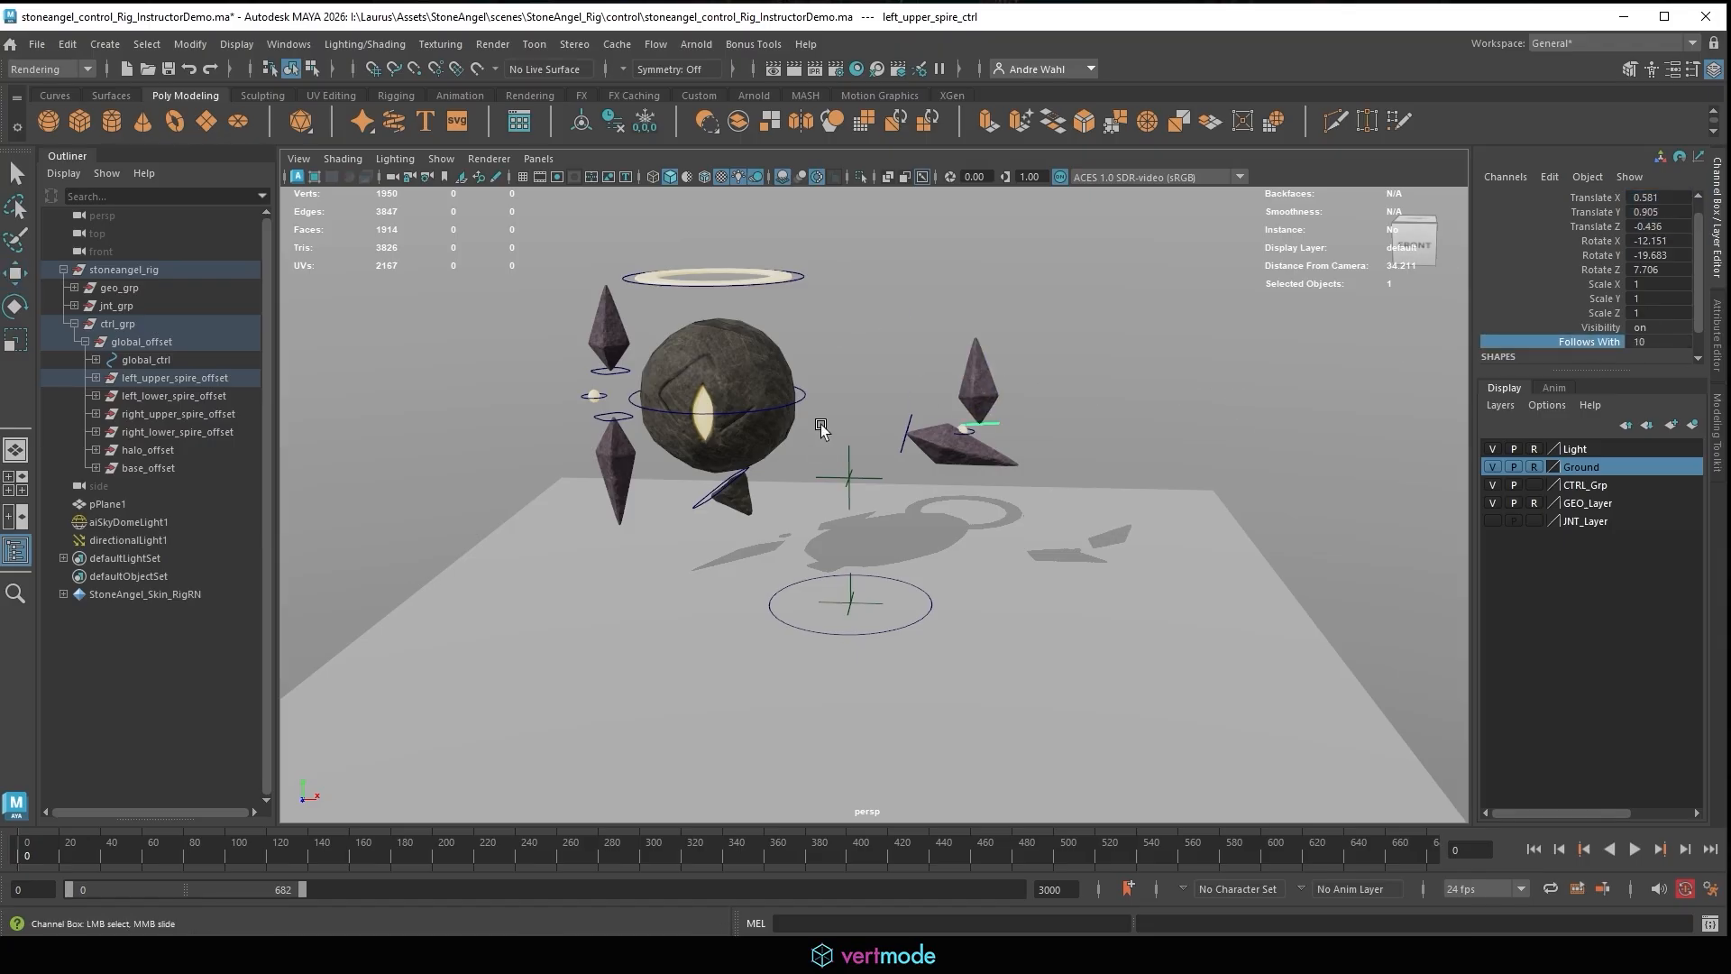
Move torso_ctrl to about X 0.13, Y 5.765, Z -1.726 to test the spire following, undoing the last trial move.
{"action": "left_click", "coordinate": [782, 406]}
{"action": "middle_click_drag", "start_coordinate": [844, 431], "coordinate": [852, 282]}
{"action": "left_click_drag", "start_coordinate": [850, 280], "coordinate": [871, 480]}
{"action": "key", "text": "ctrl+z"}
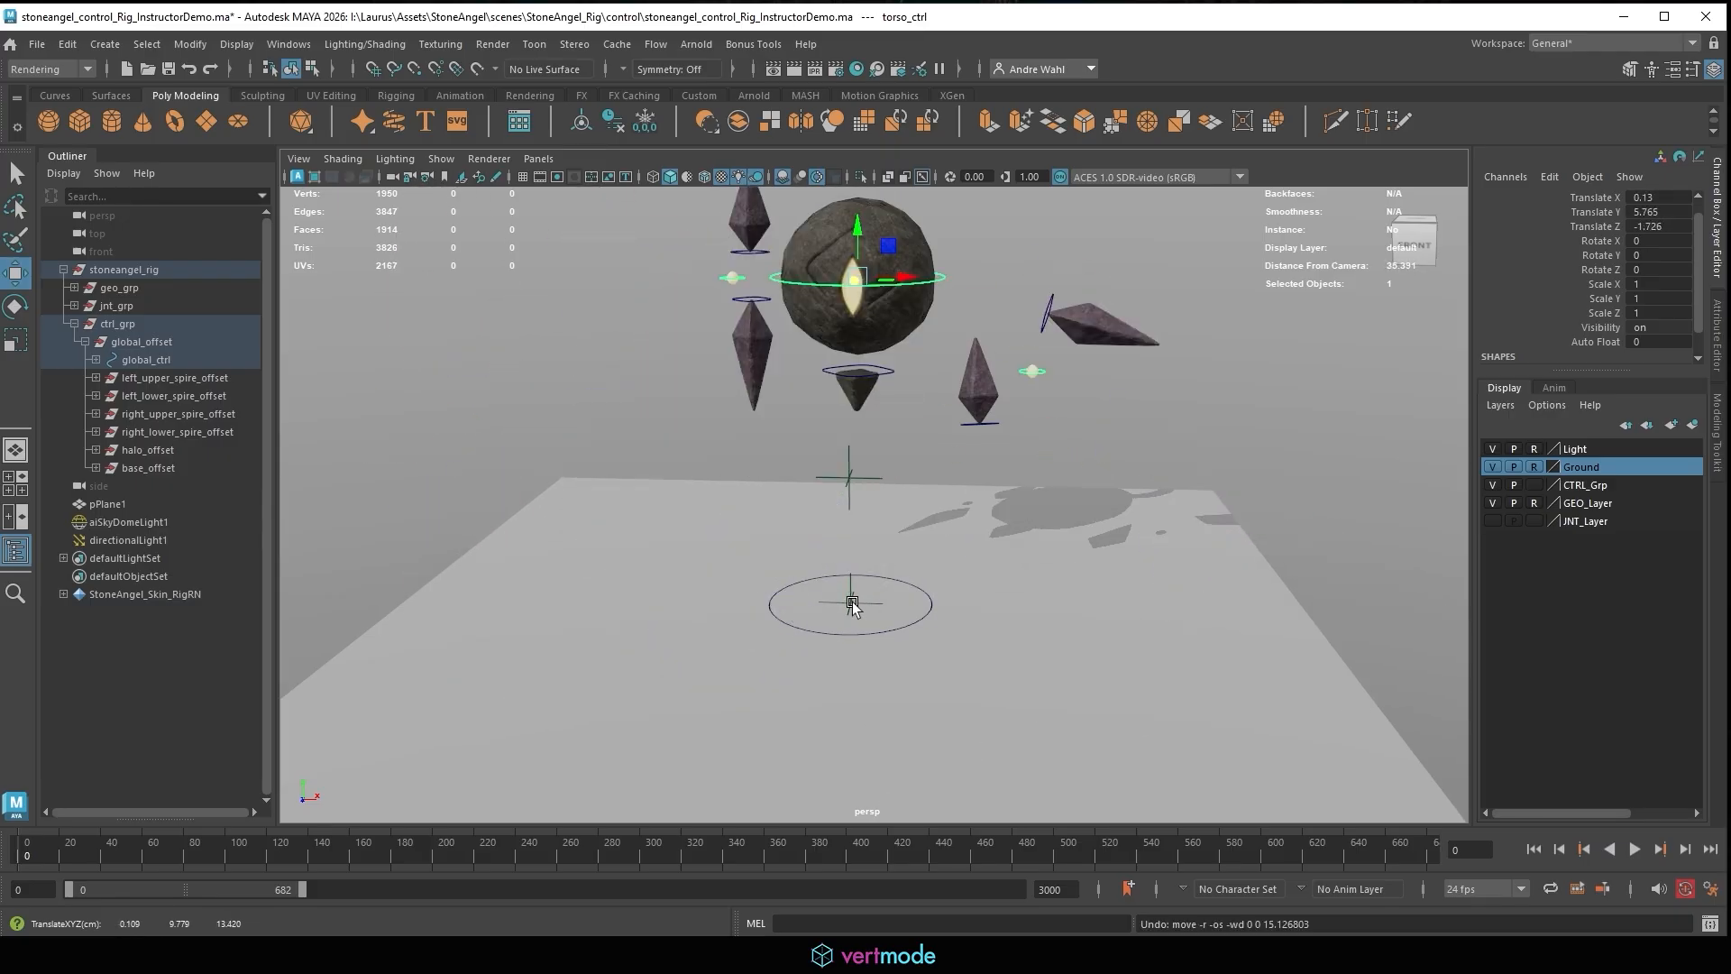
Inspect the WORLD locator and the Torso Ctrl W0 and WORLDW1 weights of left_lower_spire_offset_parentConstraint1.
{"action": "left_click", "coordinate": [849, 597]}
{"action": "left_click", "coordinate": [850, 593]}
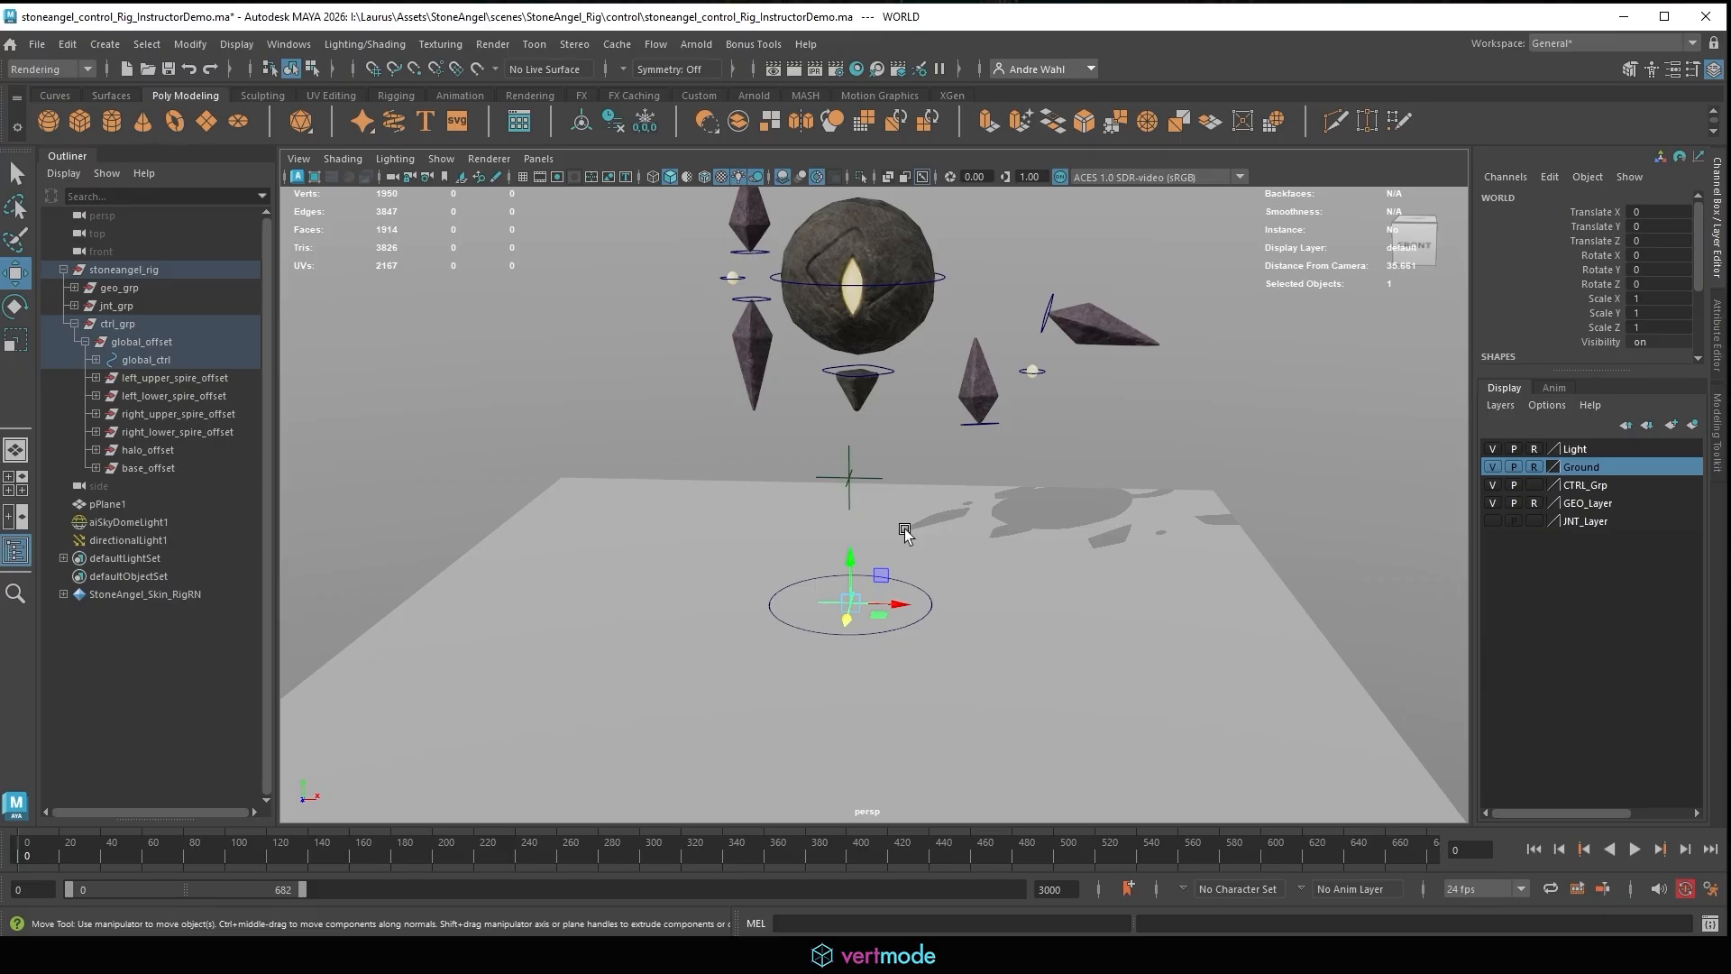
{"action": "left_click", "coordinate": [942, 277]}
{"action": "left_click", "coordinate": [1049, 306]}
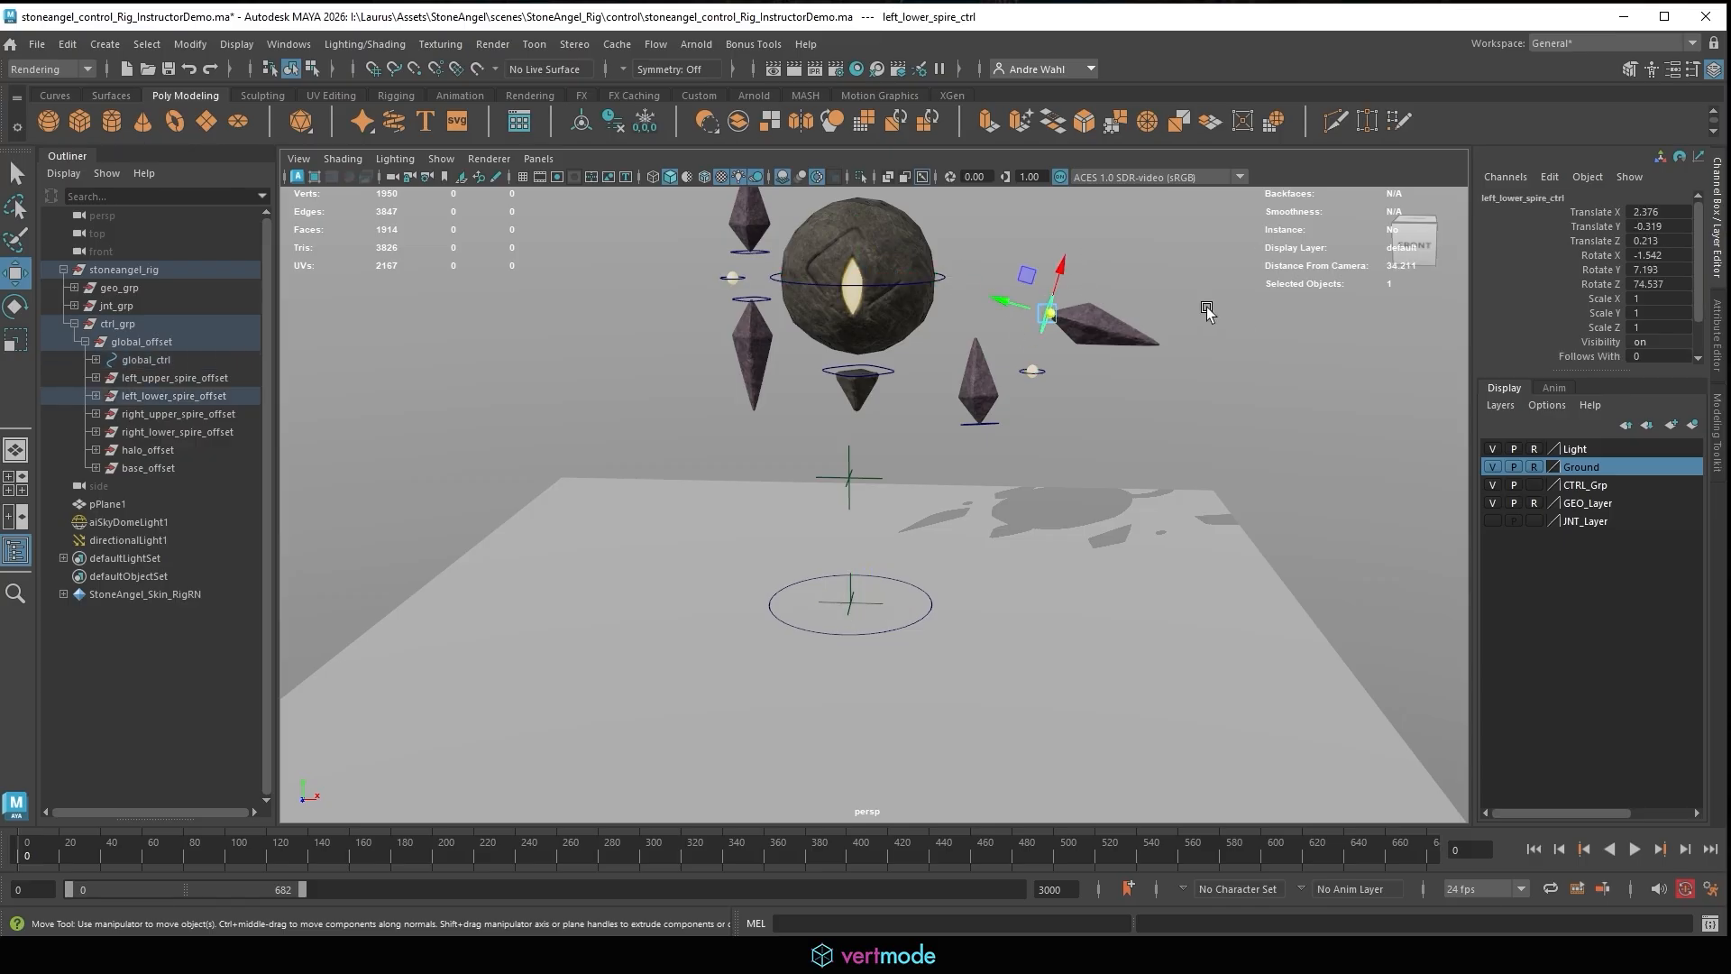
{"action": "left_click", "coordinate": [96, 396]}
{"action": "left_click", "coordinate": [135, 432]}
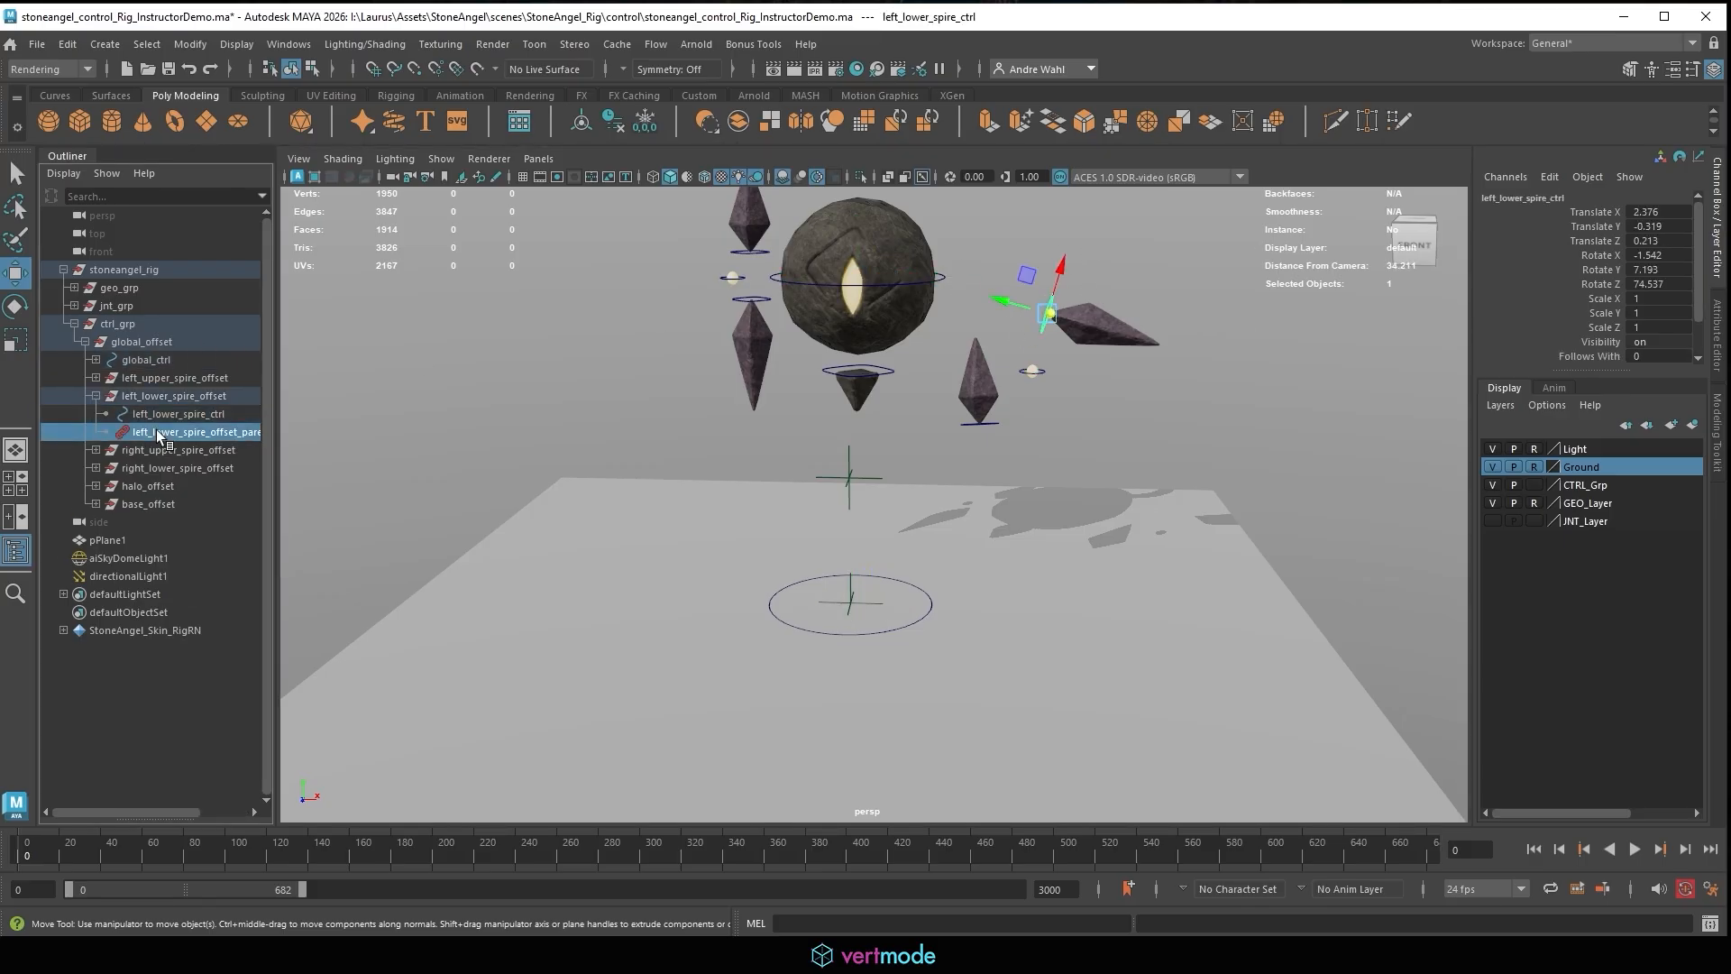
{"action": "left_click", "coordinate": [1592, 284]}
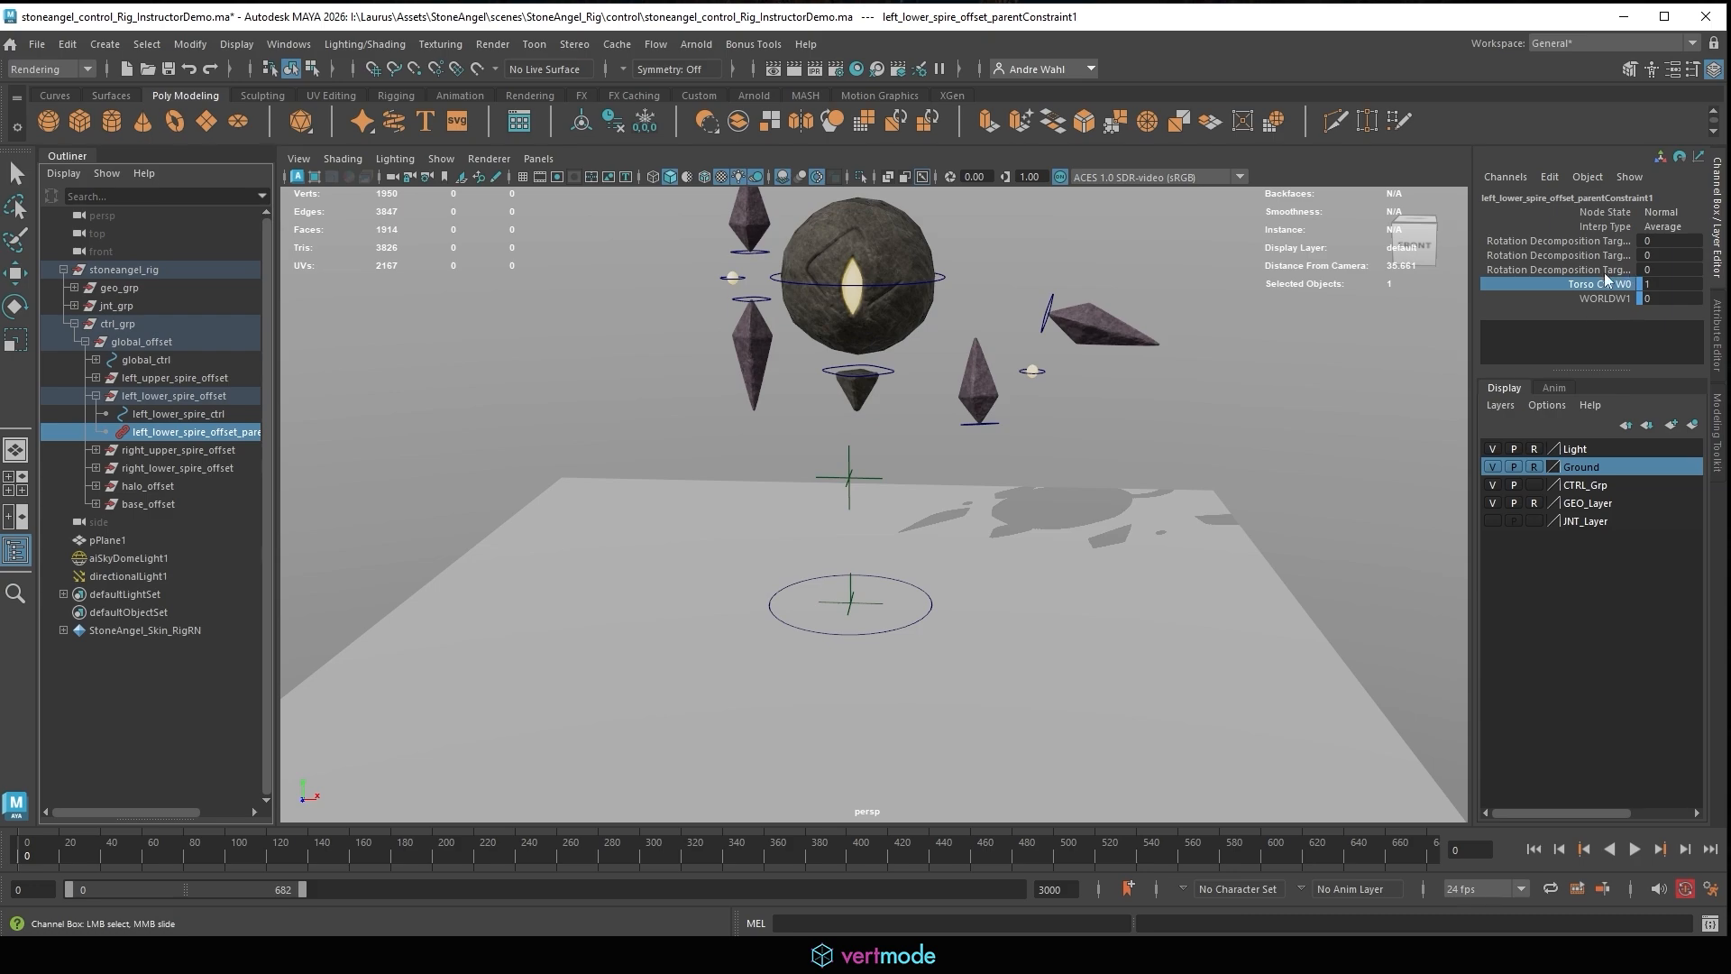
Raise the Follows With attribute of left_lower_spire_ctrl to 10 and check the weights on its offset's parent constraint.
{"action": "left_click", "coordinate": [1045, 307]}
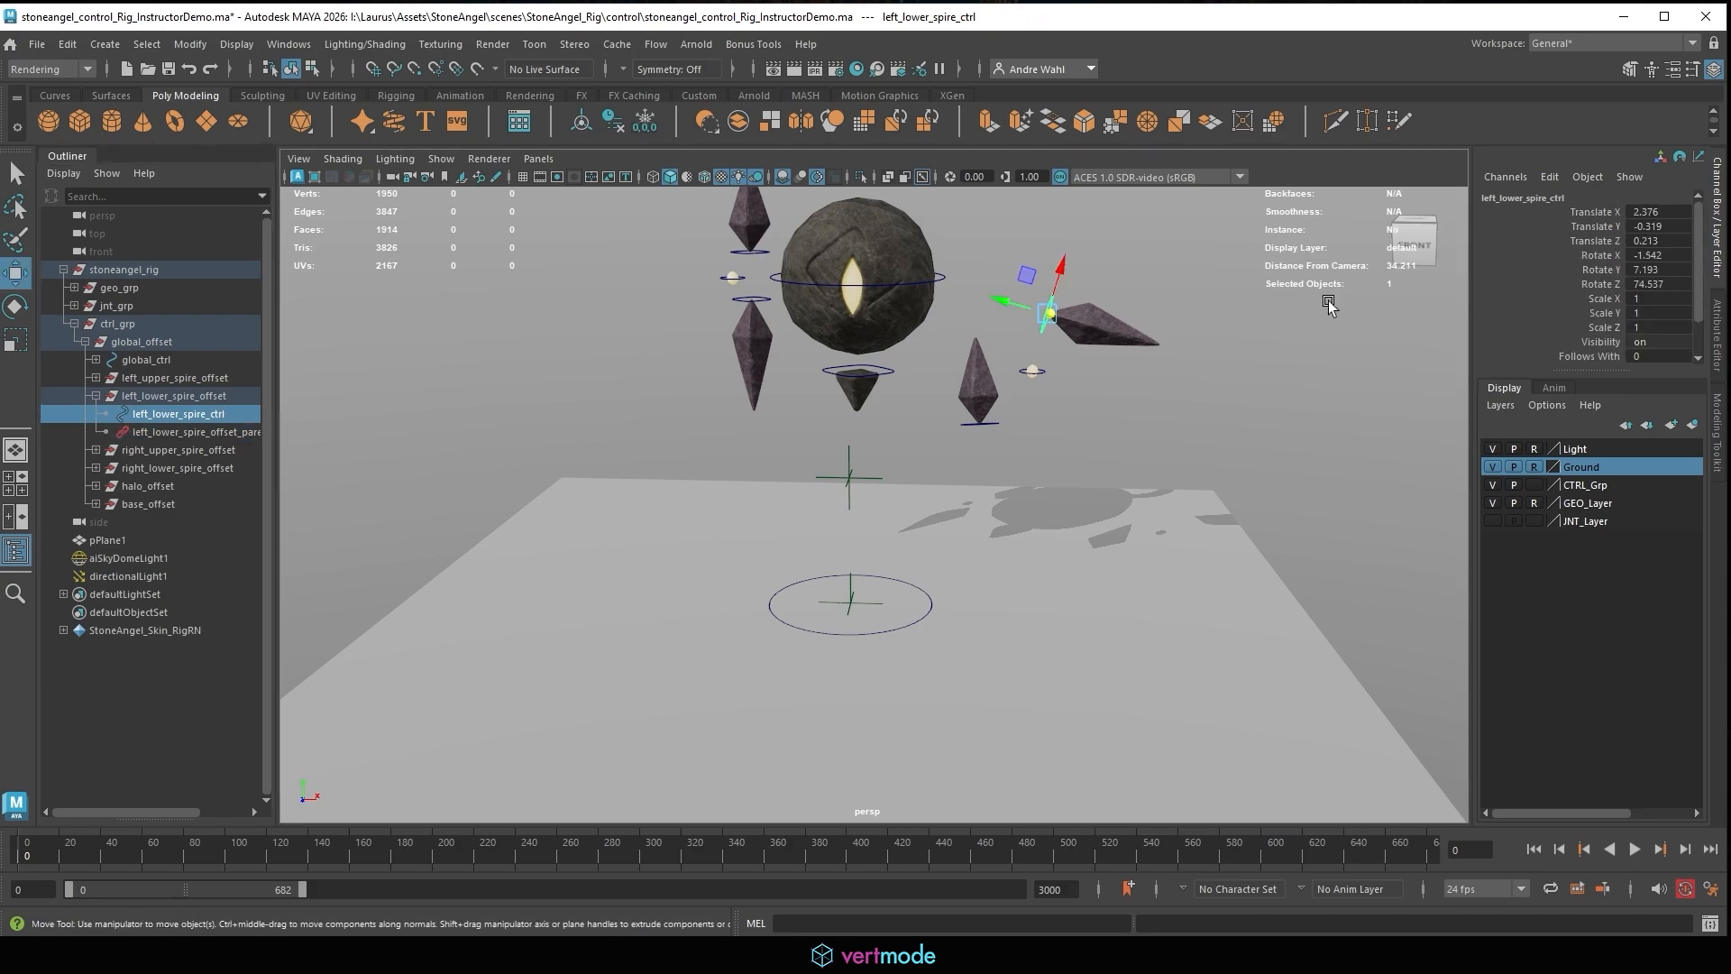
{"action": "left_click", "coordinate": [1589, 356]}
{"action": "middle_click_drag", "start_coordinate": [1163, 330], "coordinate": [1209, 331]}
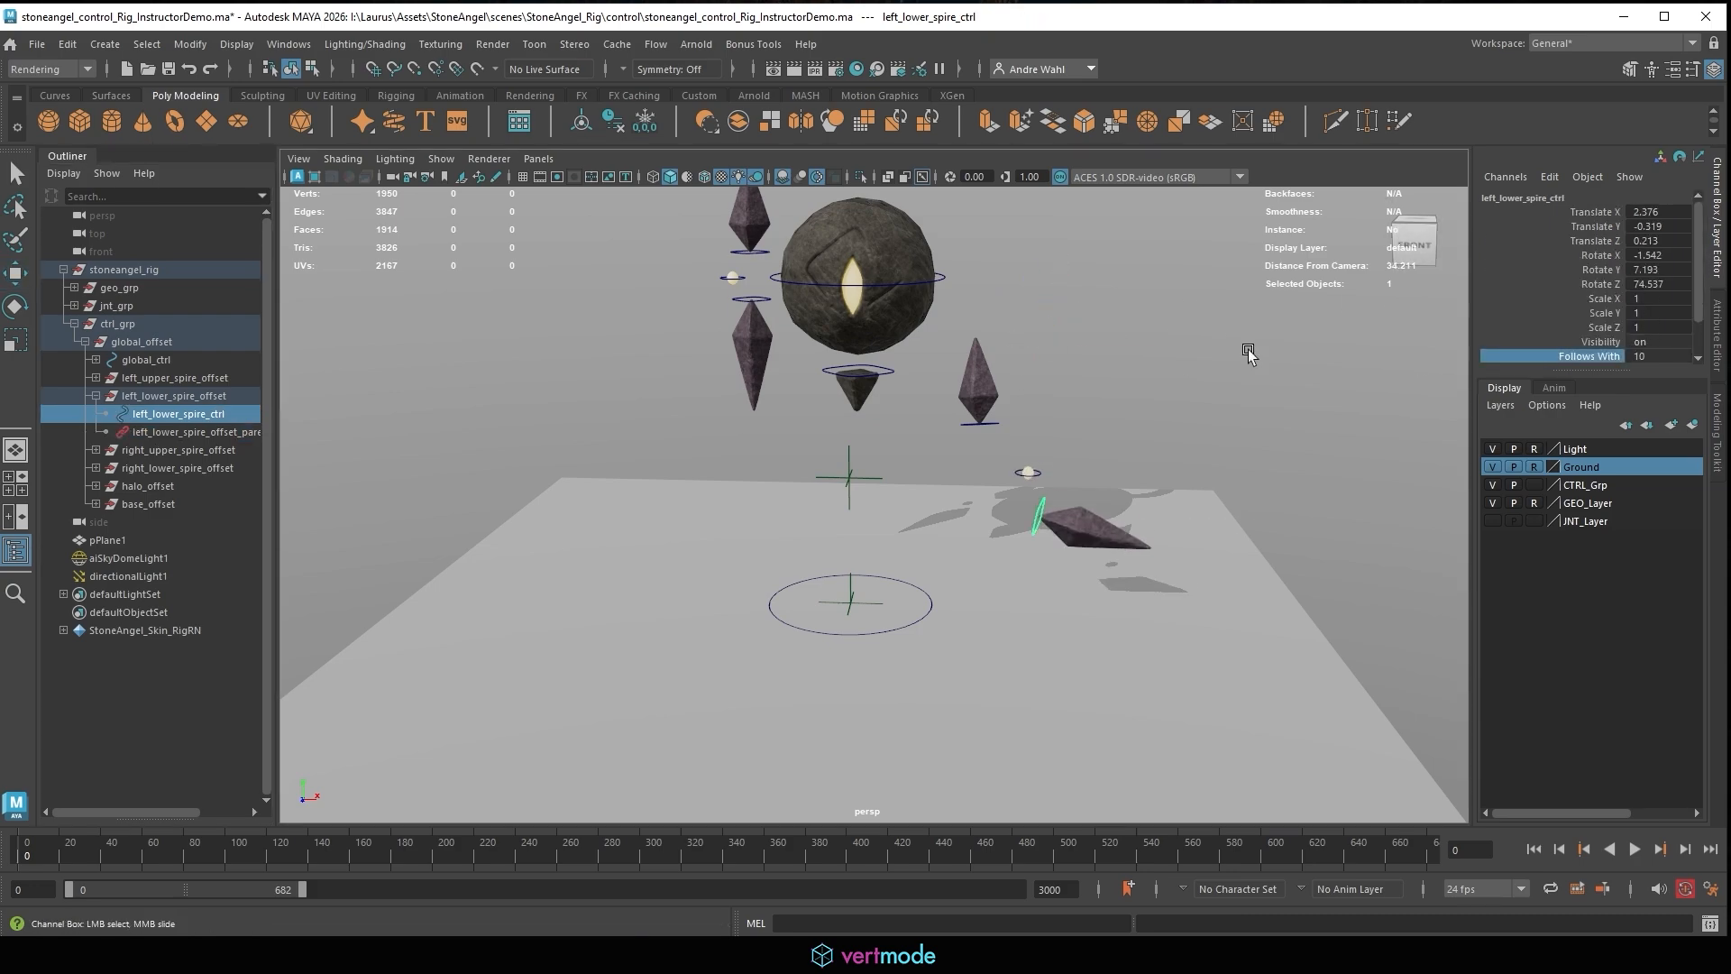
{"action": "left_click", "coordinate": [185, 431]}
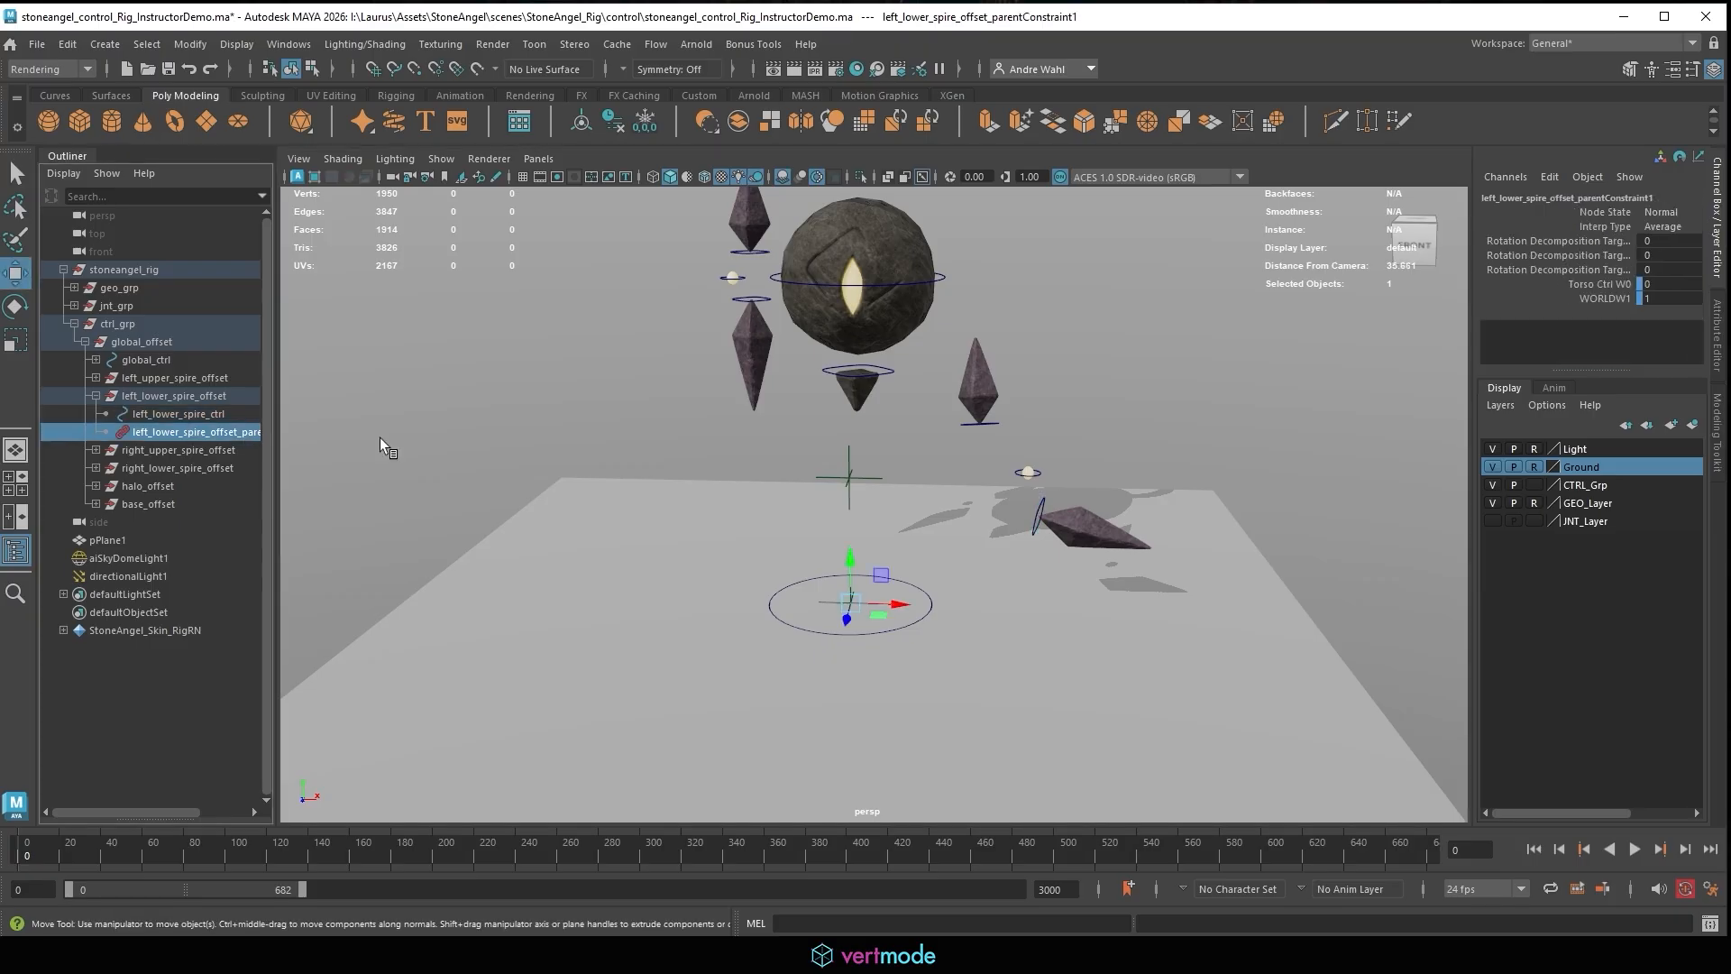
Lower the Follows With attribute of left_lower_spire_ctrl to 0.
{"action": "left_click", "coordinate": [1037, 514]}
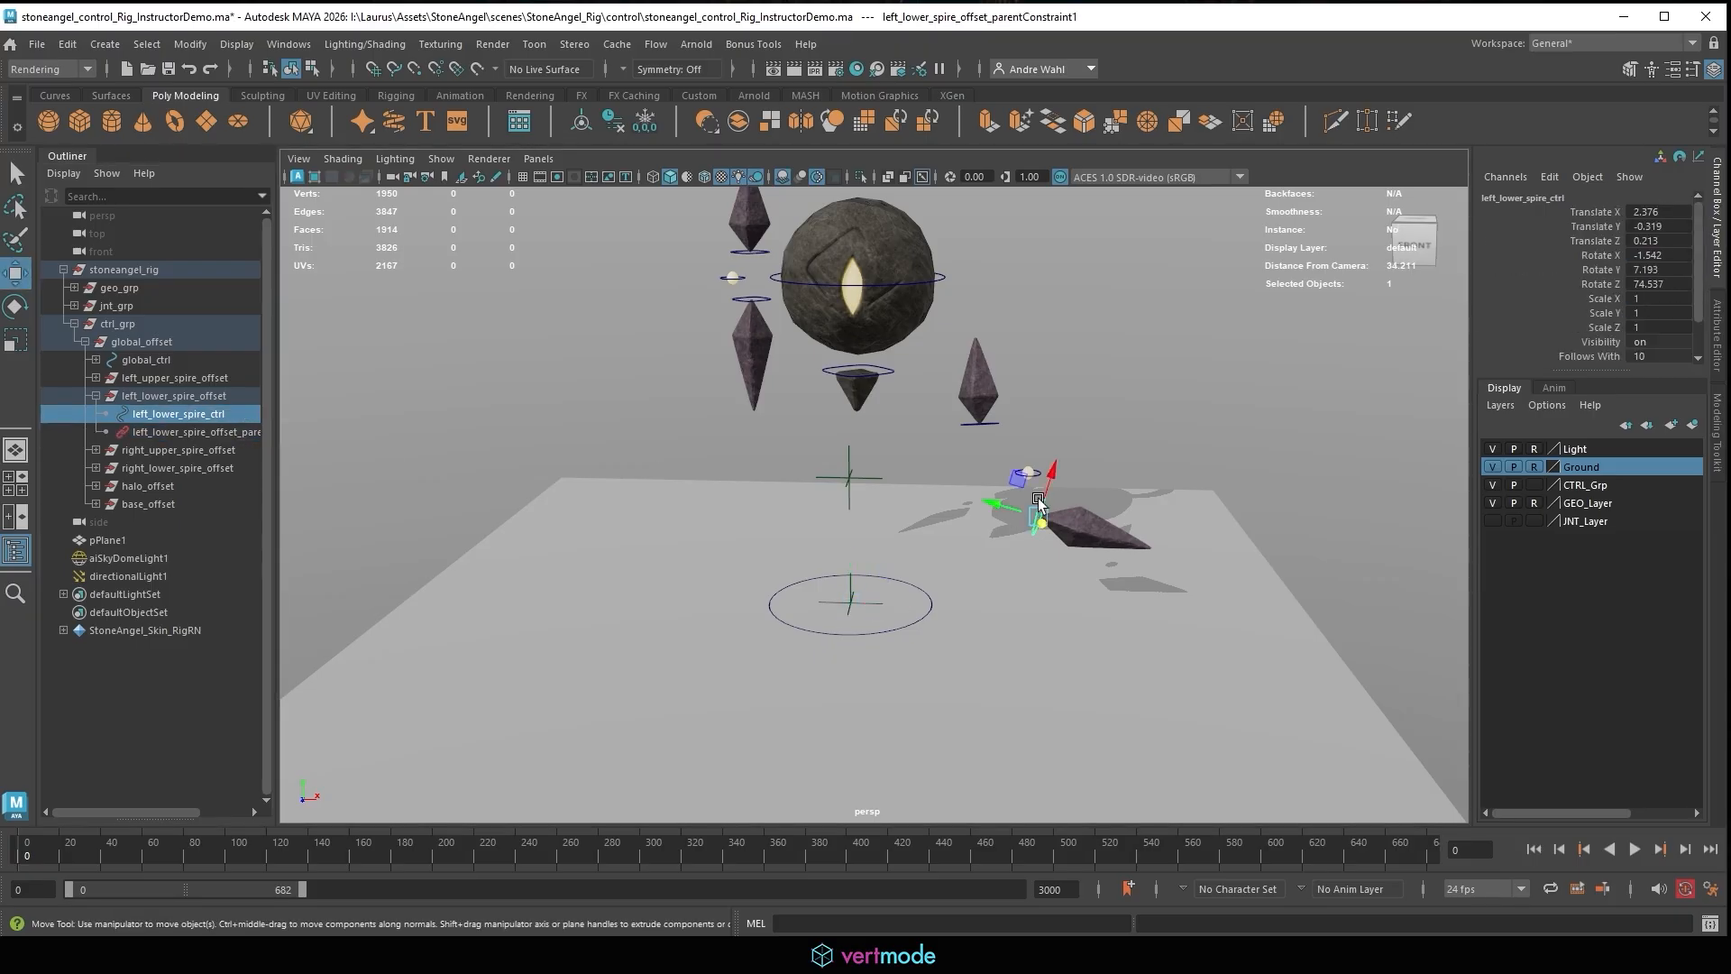
{"action": "left_click", "coordinate": [1589, 356]}
{"action": "middle_click_drag", "start_coordinate": [1425, 377], "coordinate": [679, 432]}
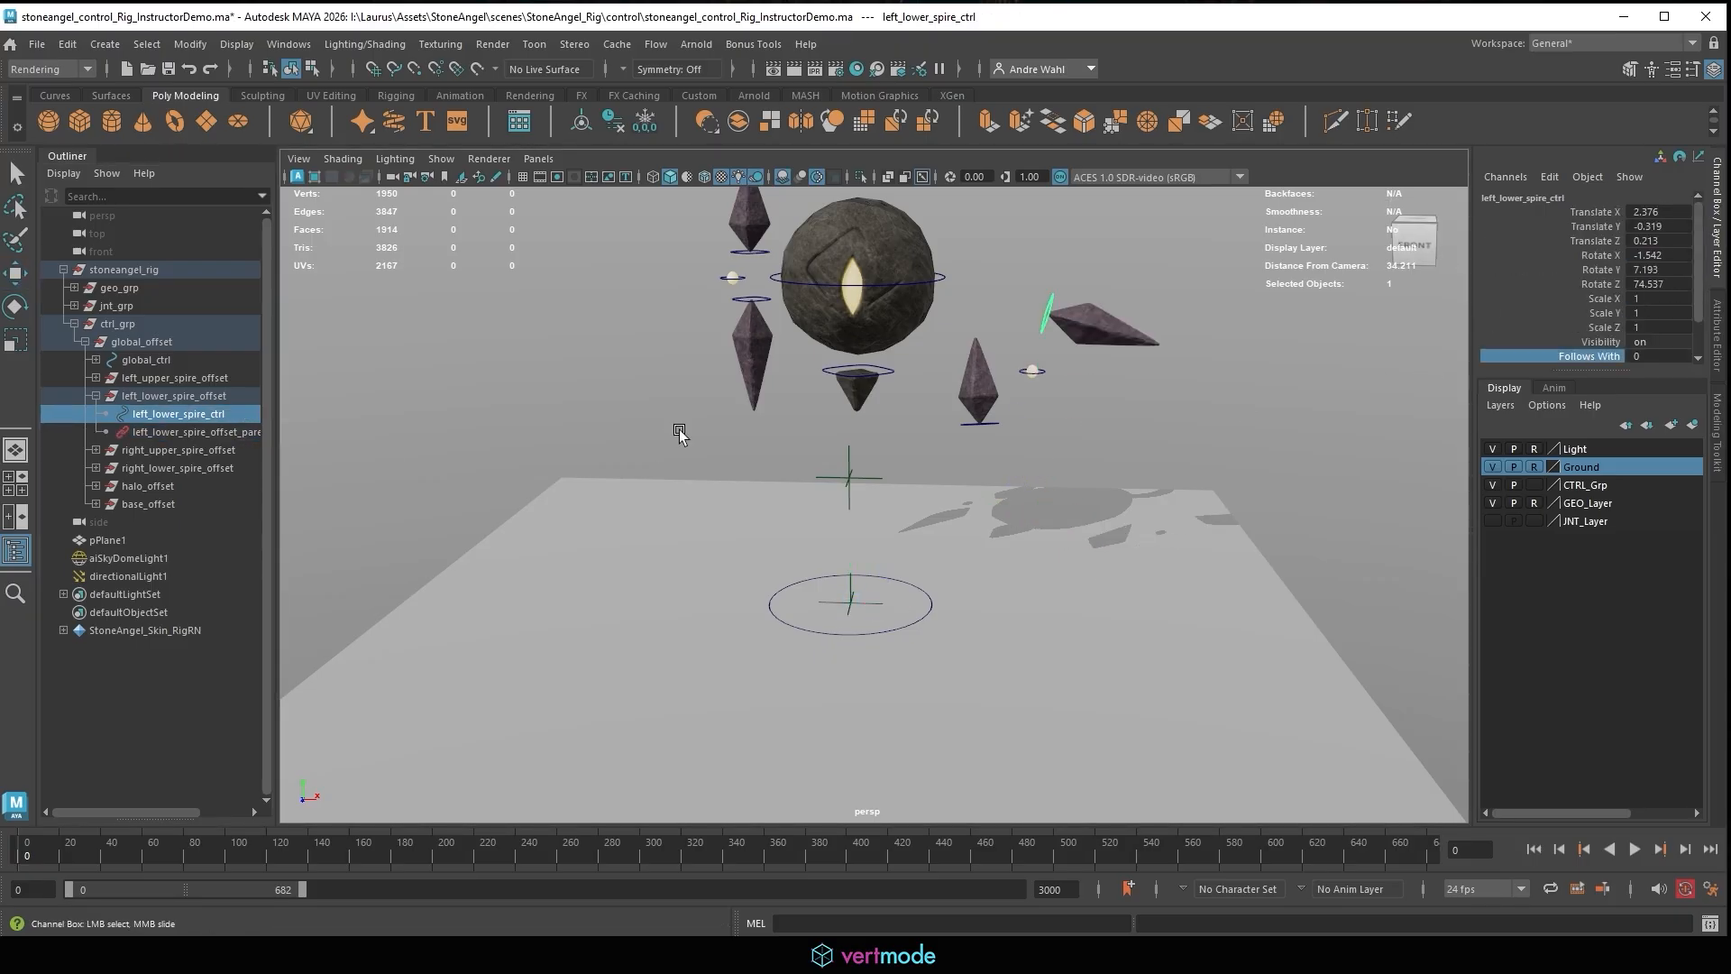
Move torso_ctrl down toward the ground to test the left lower spire's following, undo the last selection and reselect torso_ctrl.
{"action": "left_click", "coordinate": [935, 281]}
{"action": "left_click_drag", "start_coordinate": [861, 281], "coordinate": [882, 365]}
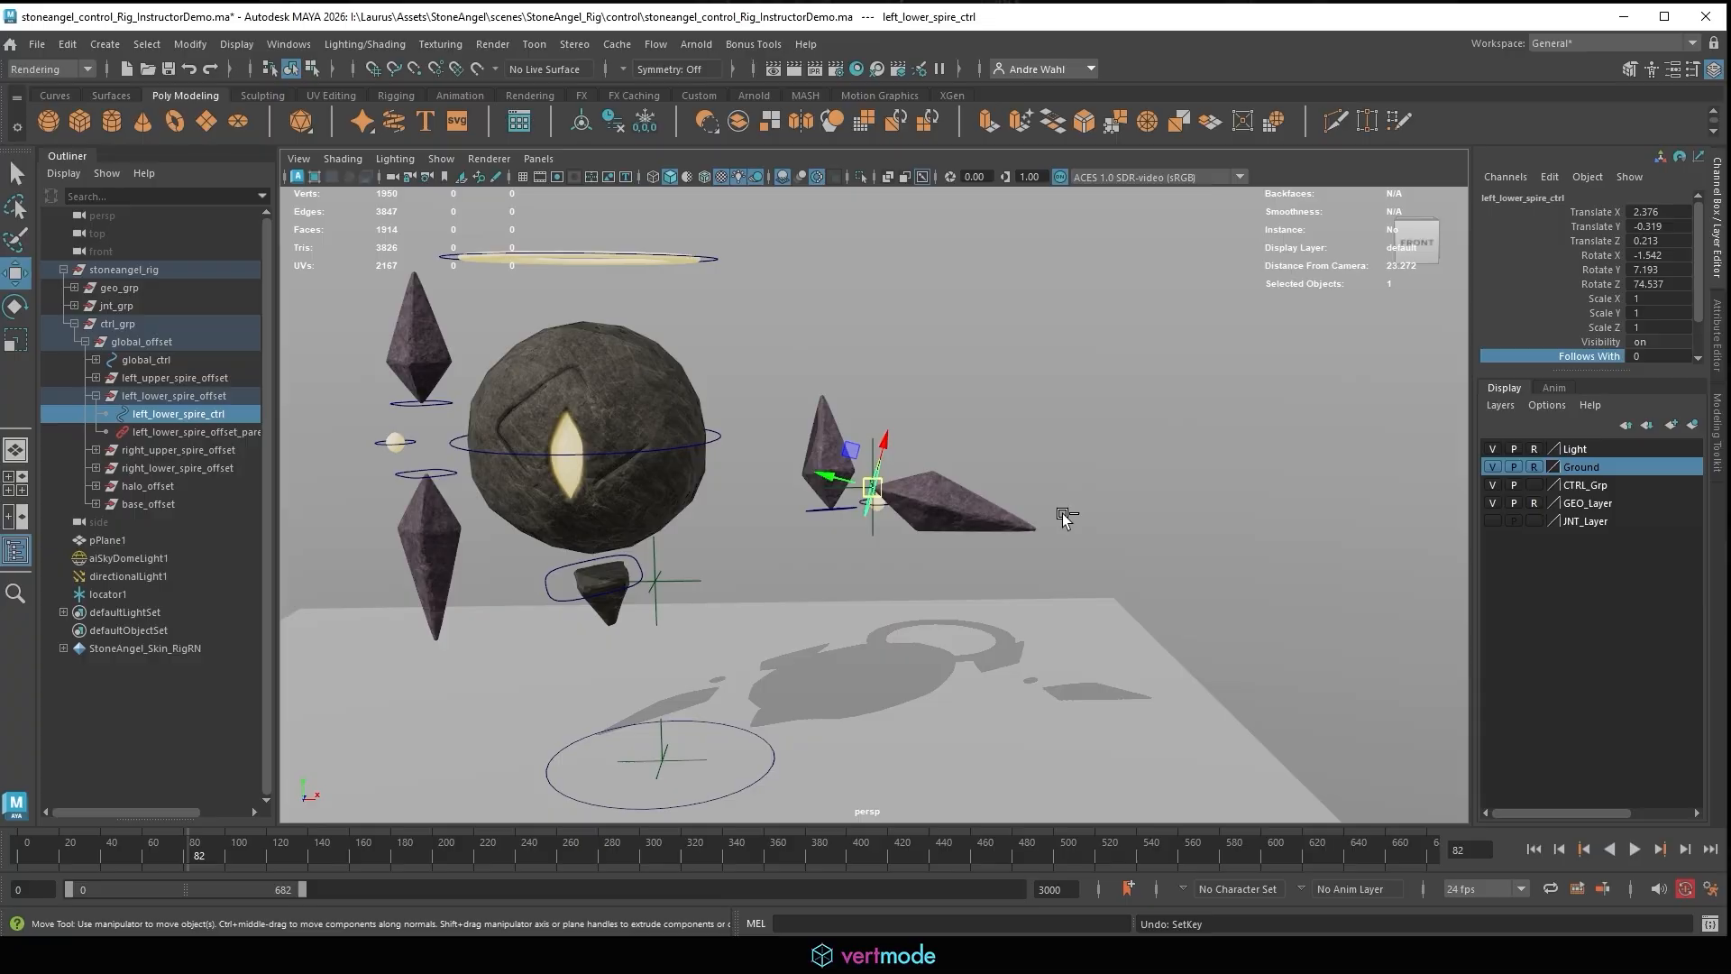
{"action": "key", "text": "ctrl+z"}
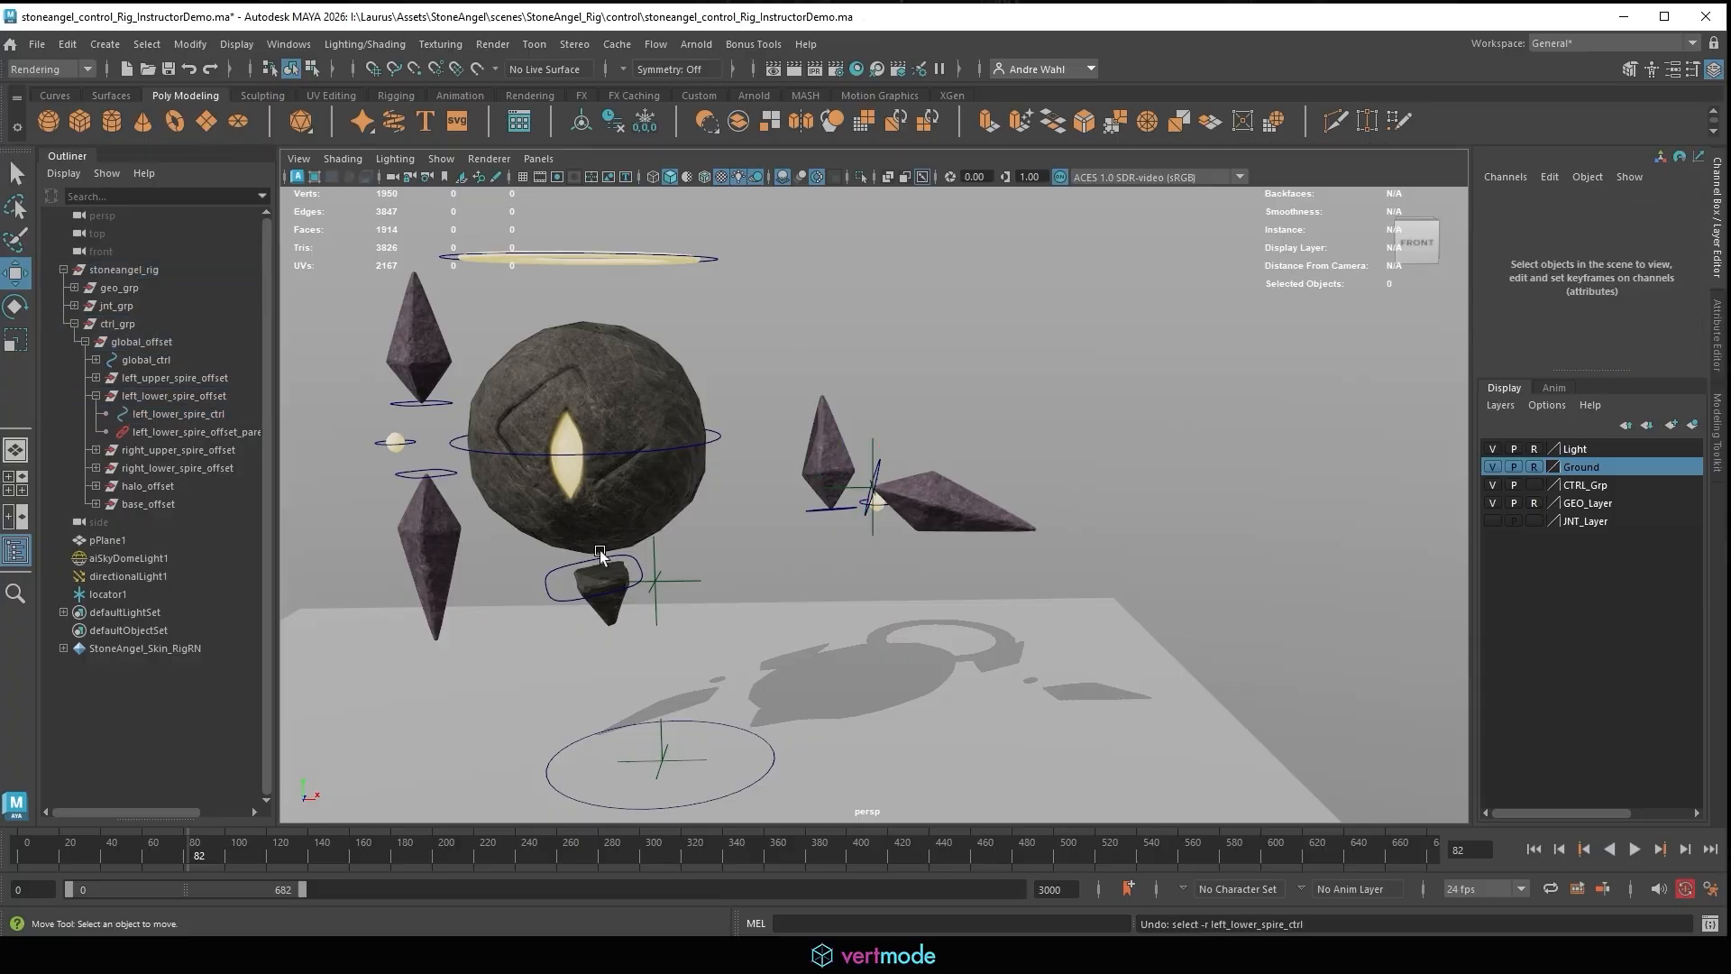
{"action": "left_click", "coordinate": [704, 448]}
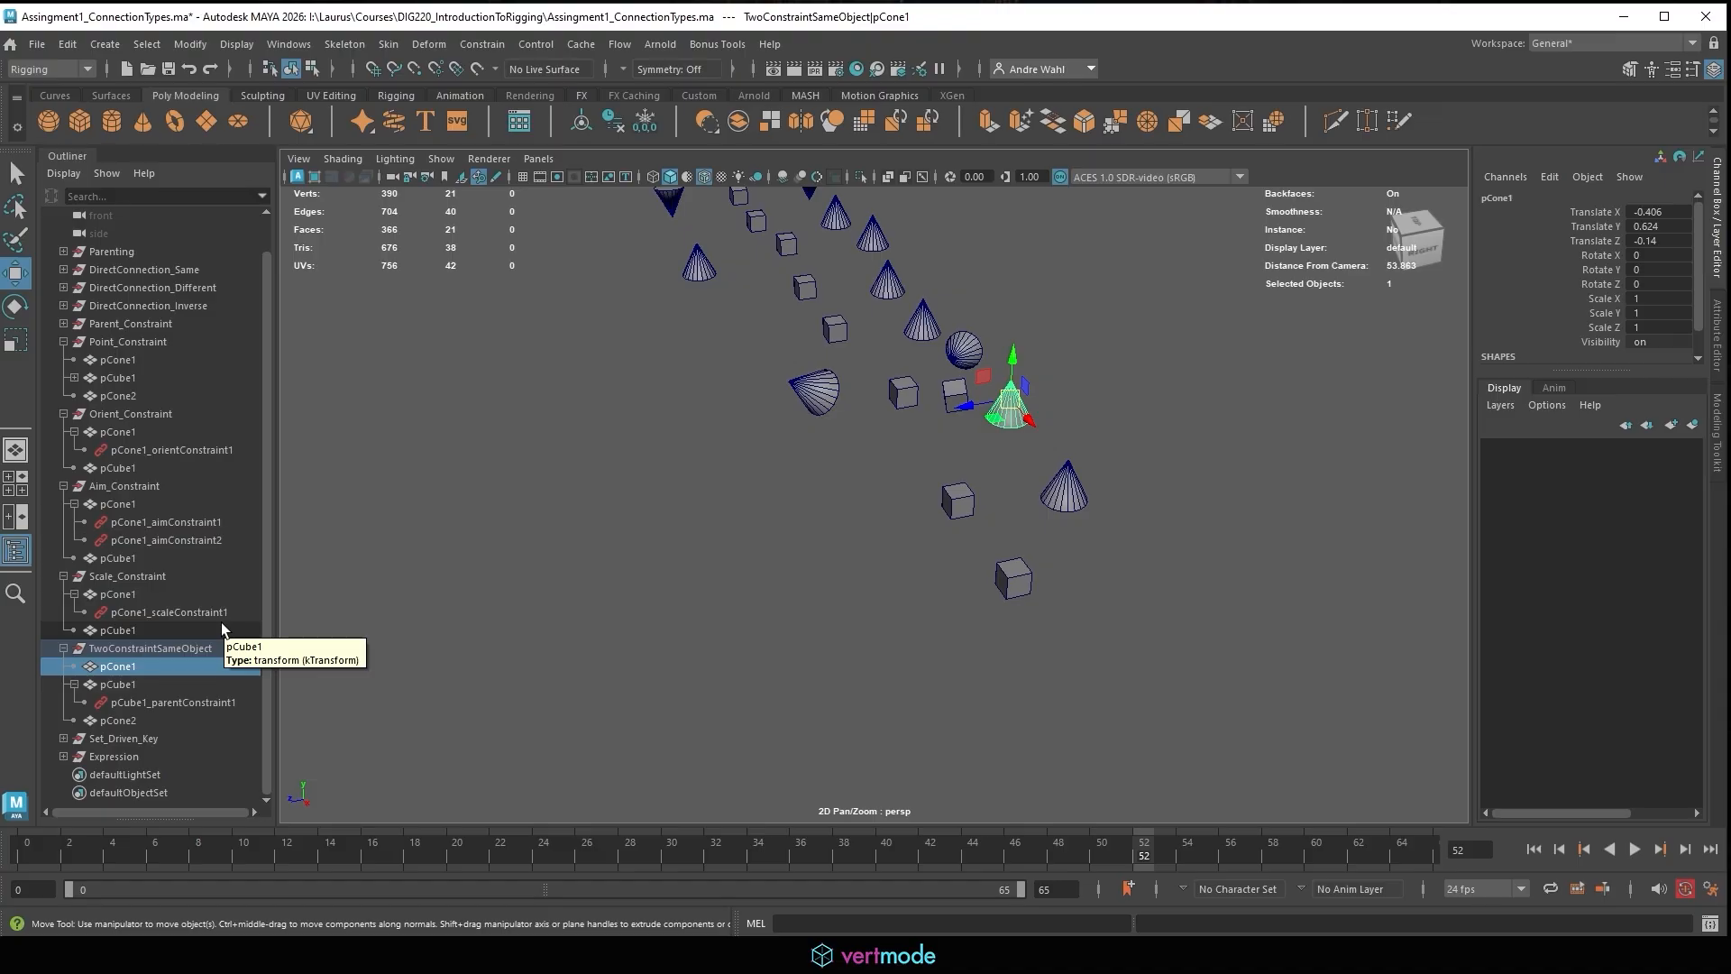
In the Assingment1_ConnectionTypes.ma scene, locate the Set_Driven_Key group and select its pCube1.
{"action": "left_click", "coordinate": [158, 734]}
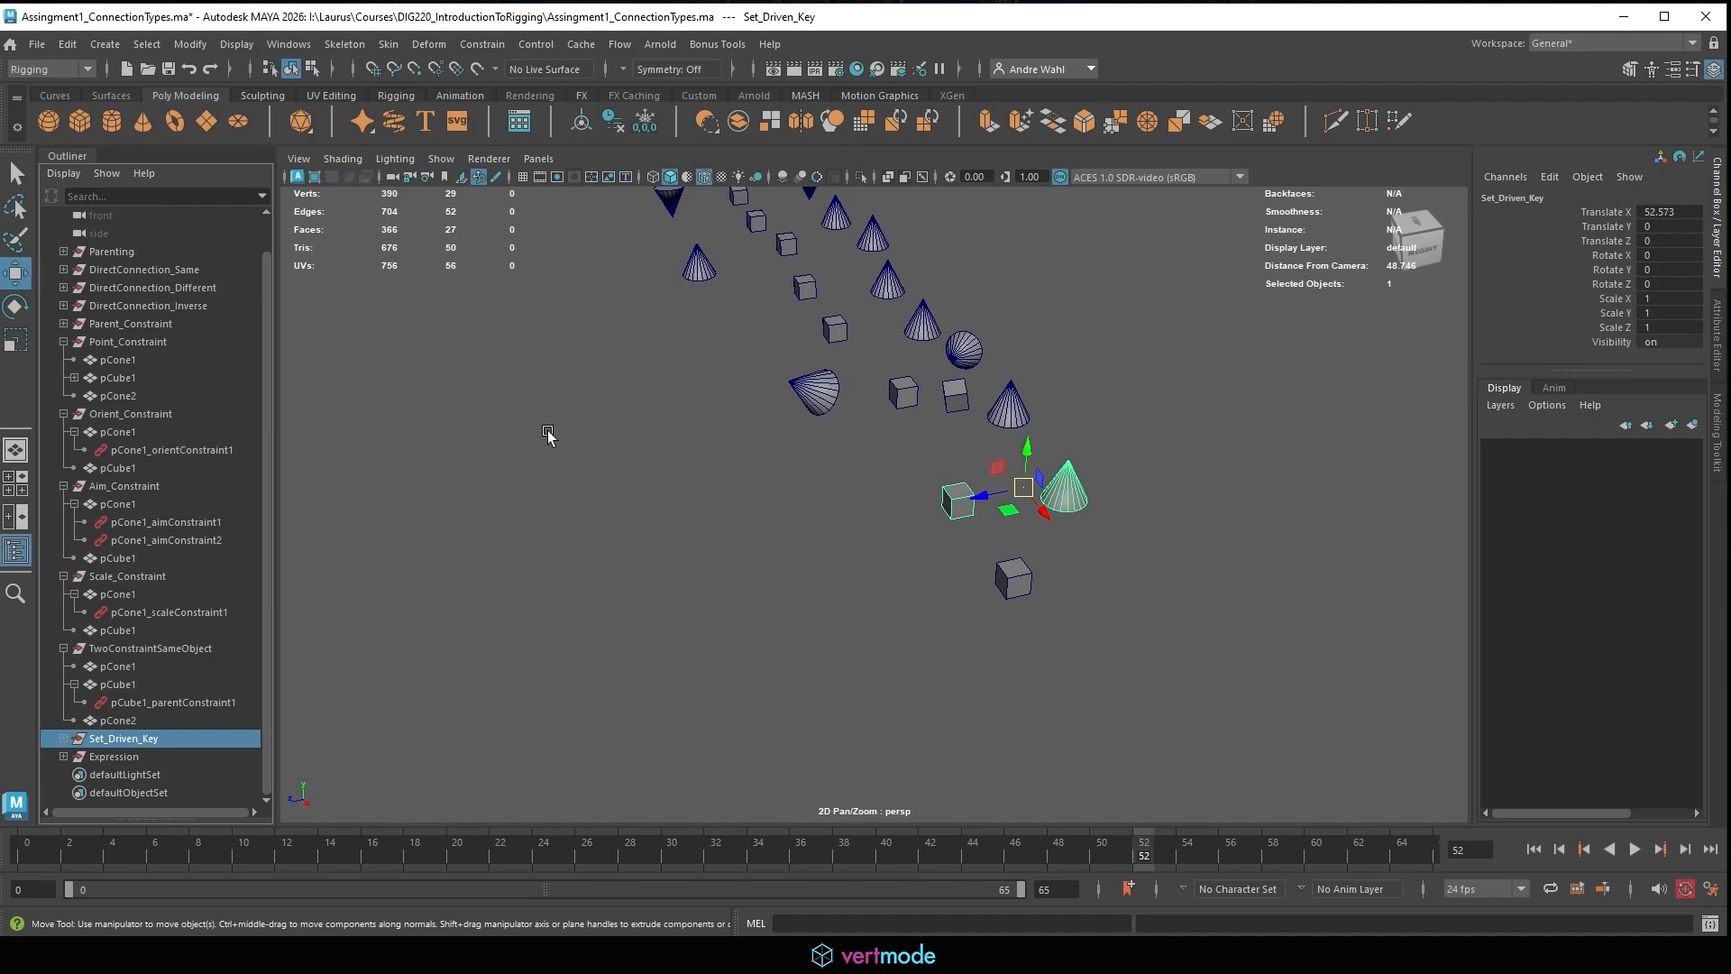
{"action": "left_click", "coordinate": [916, 478]}
{"action": "middle_click_drag", "start_coordinate": [916, 478], "coordinate": [715, 517], "text": "alt"}
{"action": "left_click", "coordinate": [906, 527]}
{"action": "right_click_drag", "start_coordinate": [906, 527], "coordinate": [910, 432], "text": "alt"}
{"action": "left_click", "coordinate": [789, 464]}
{"action": "left_click", "coordinate": [104, 43]}
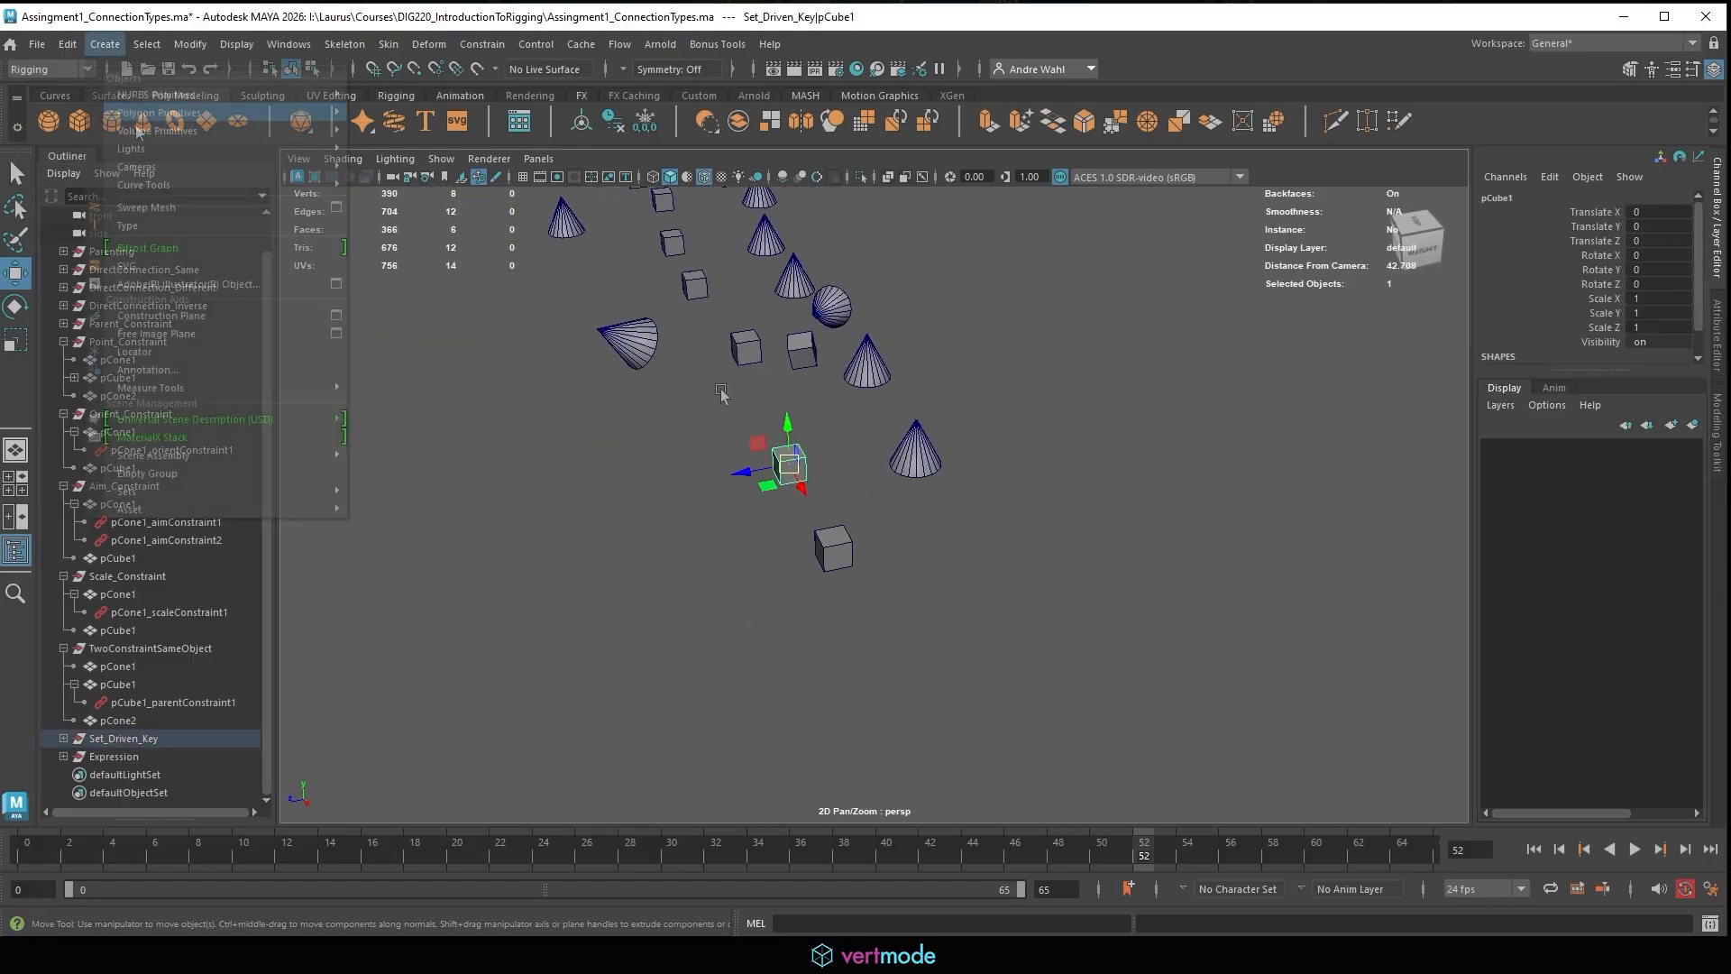
{"action": "mouse_move", "coordinate": [213, 152]}
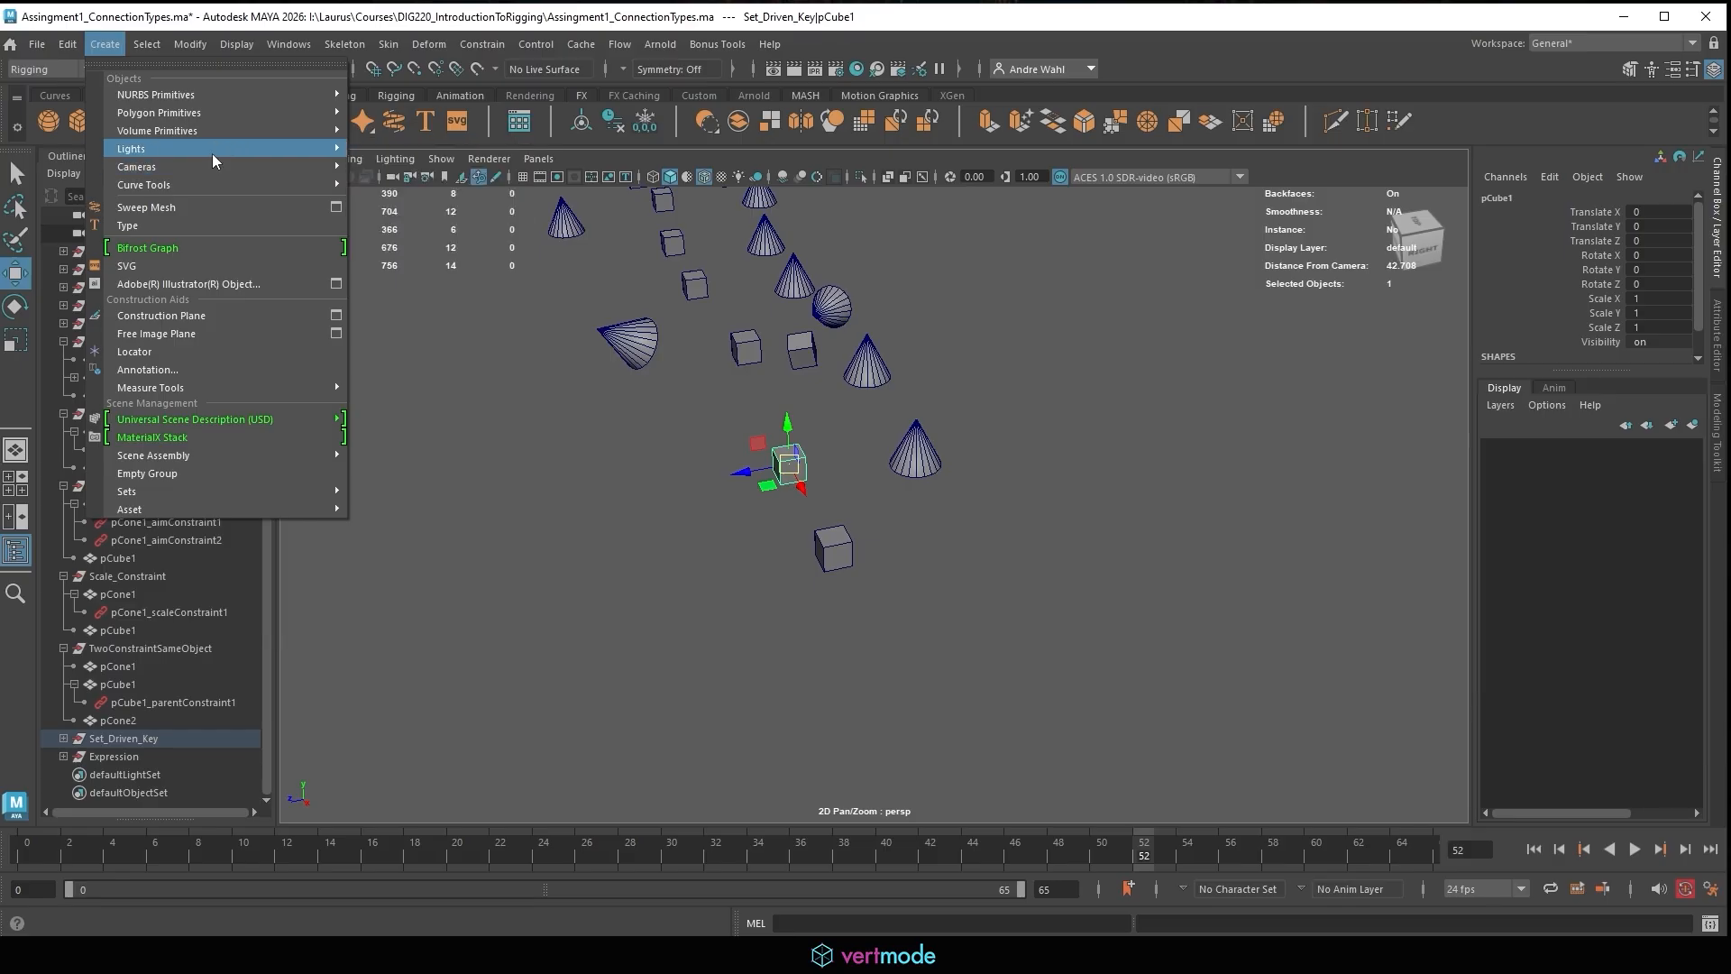
{"action": "left_click", "coordinate": [431, 186]}
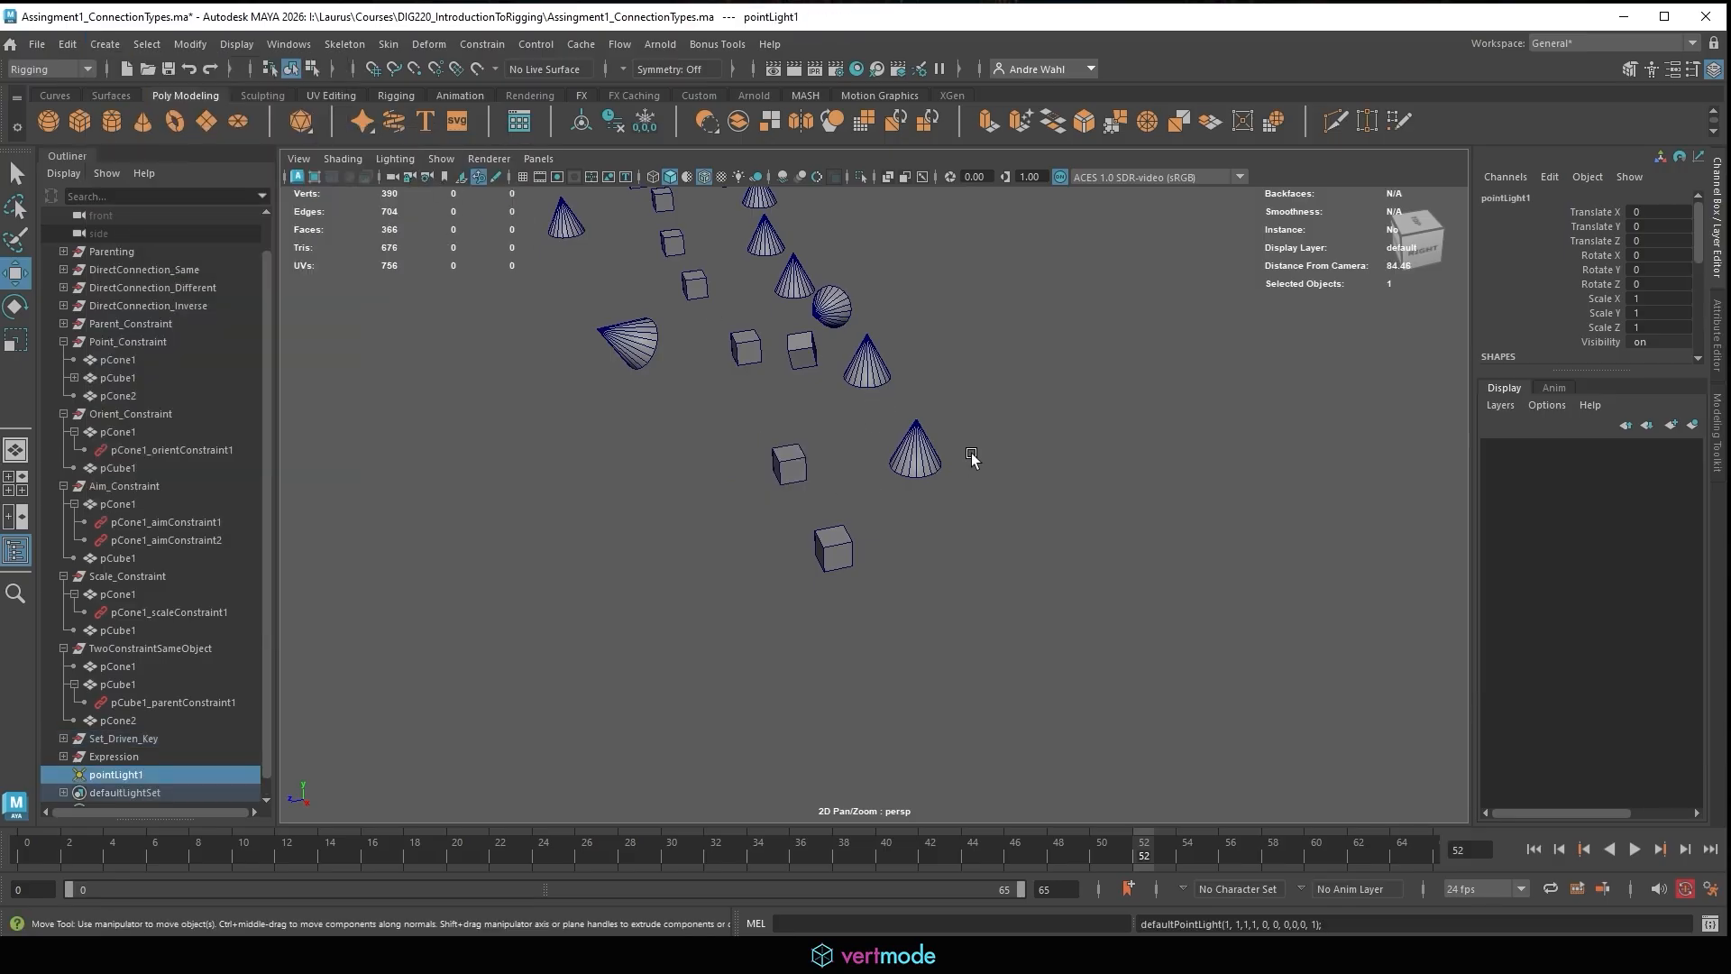
{"action": "right_click_drag", "start_coordinate": [974, 460], "coordinate": [786, 334], "text": "alt"}
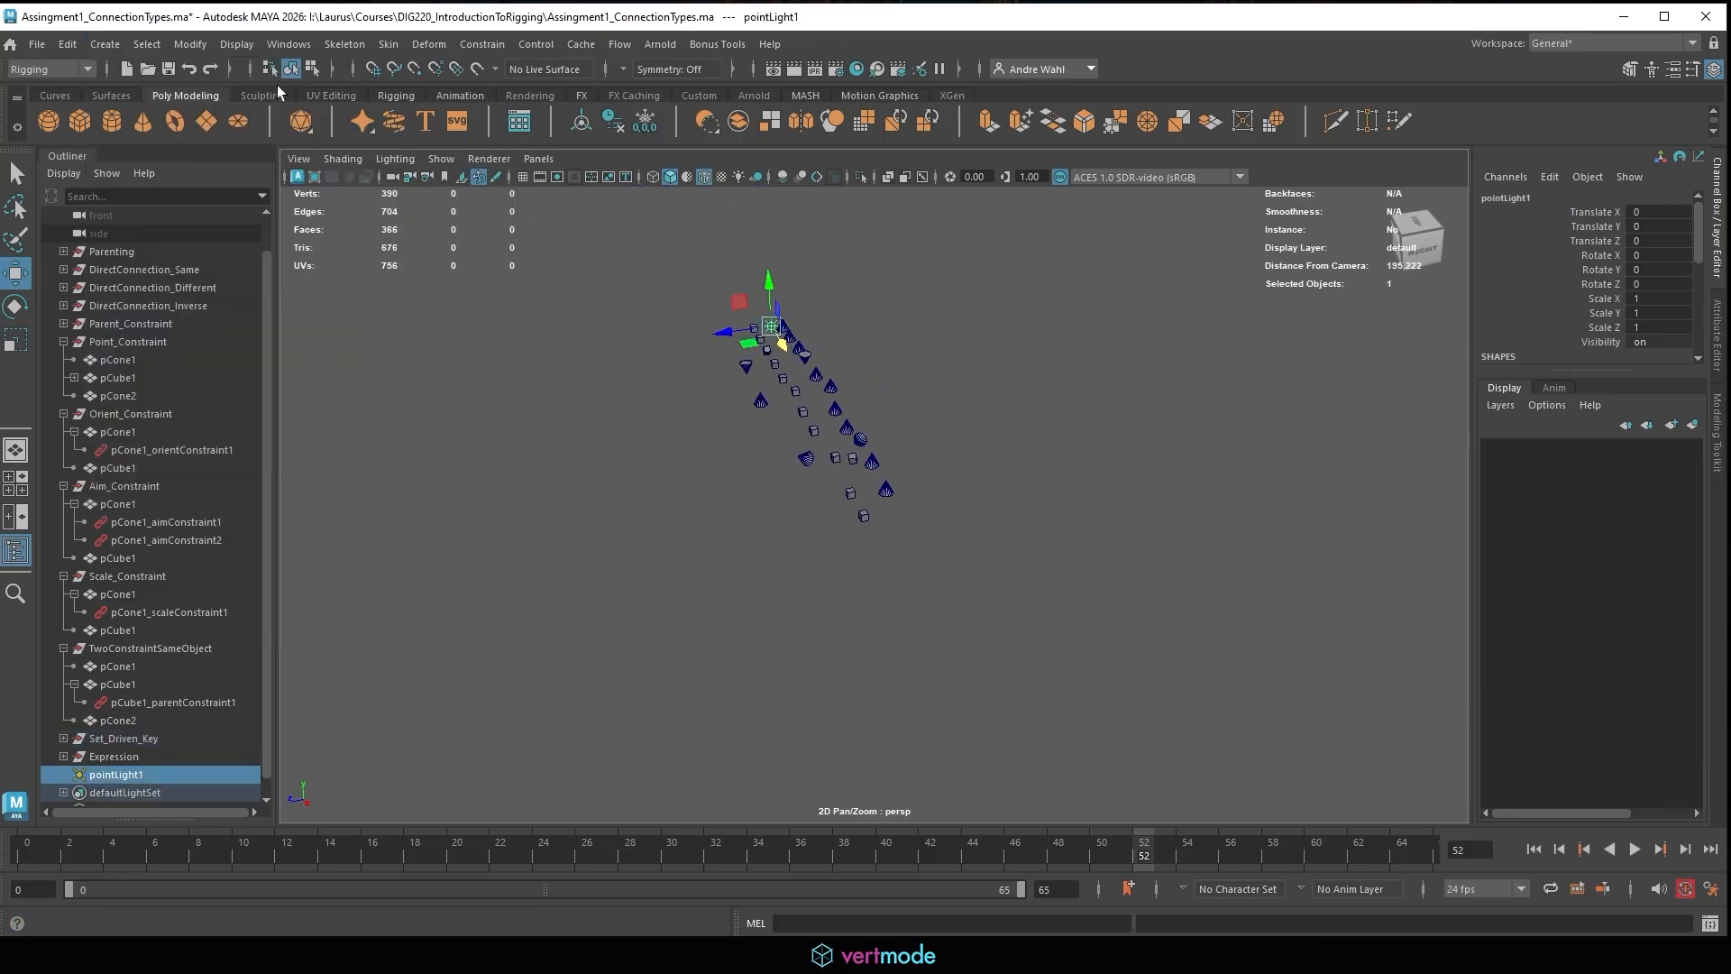
{"action": "key", "text": "Delete"}
Create a directional light, move it to about X 54.189, Y 0, Z 9.245, and light the viewport with scene lights.
{"action": "left_click", "coordinate": [104, 43]}
{"action": "mouse_move", "coordinate": [216, 149]}
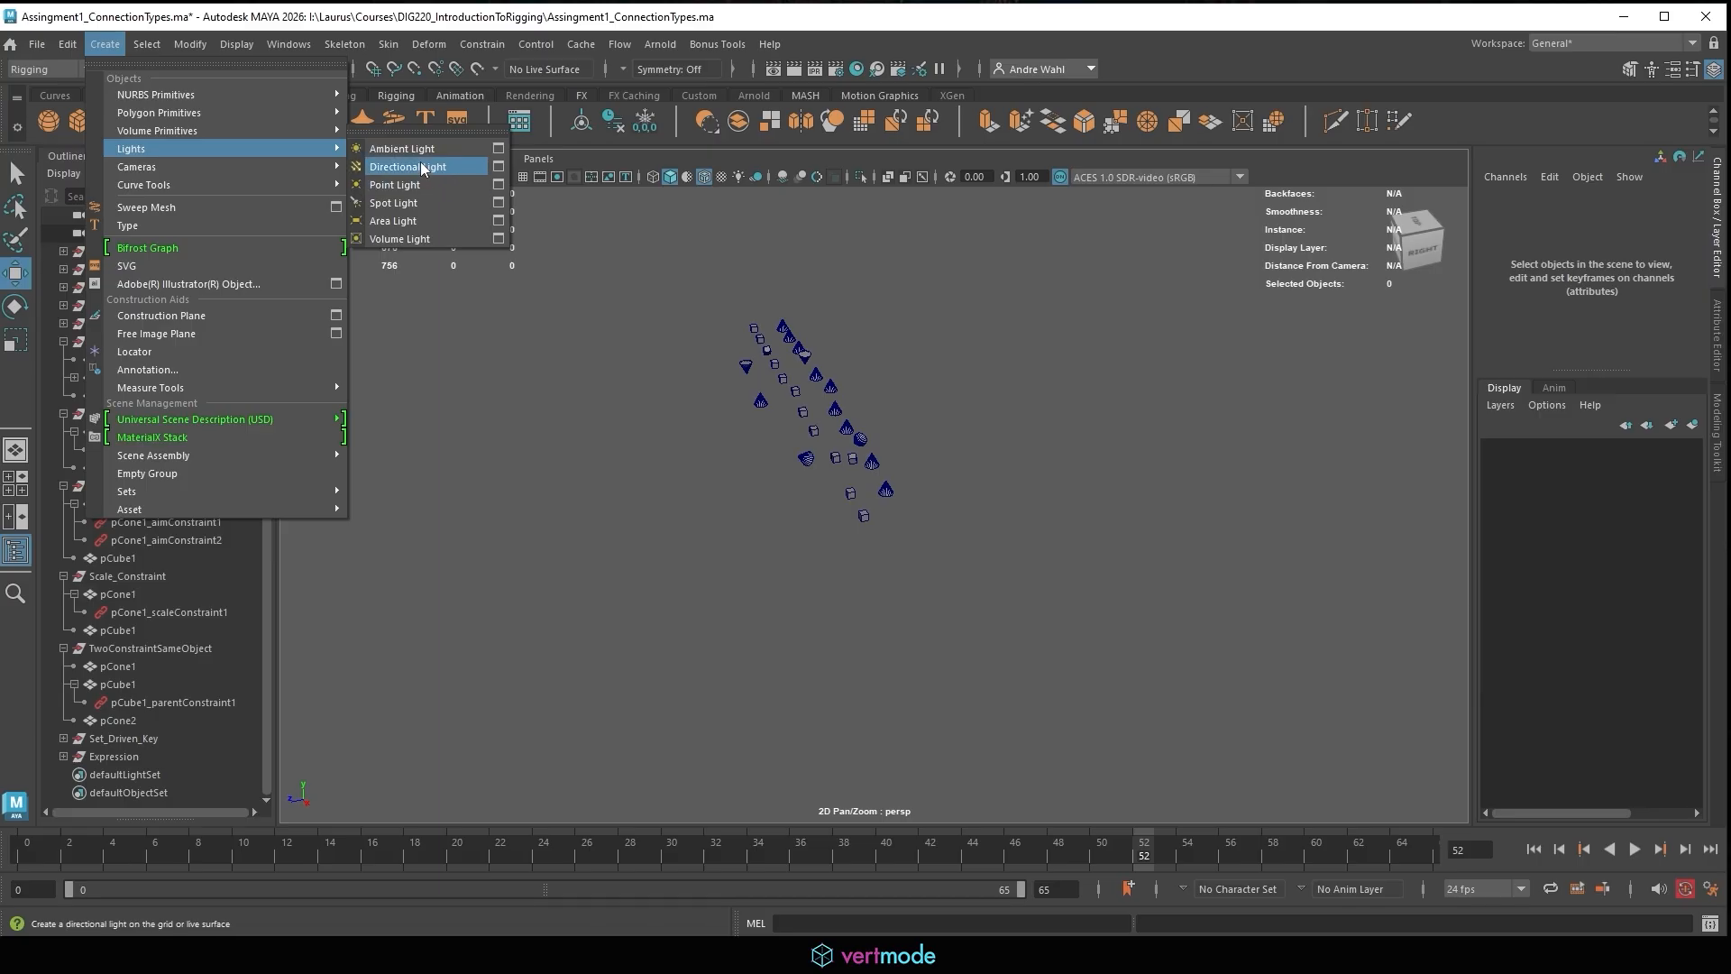
{"action": "left_click", "coordinate": [420, 165]}
{"action": "left_click_drag", "start_coordinate": [748, 360], "coordinate": [892, 555], "text": "alt"}
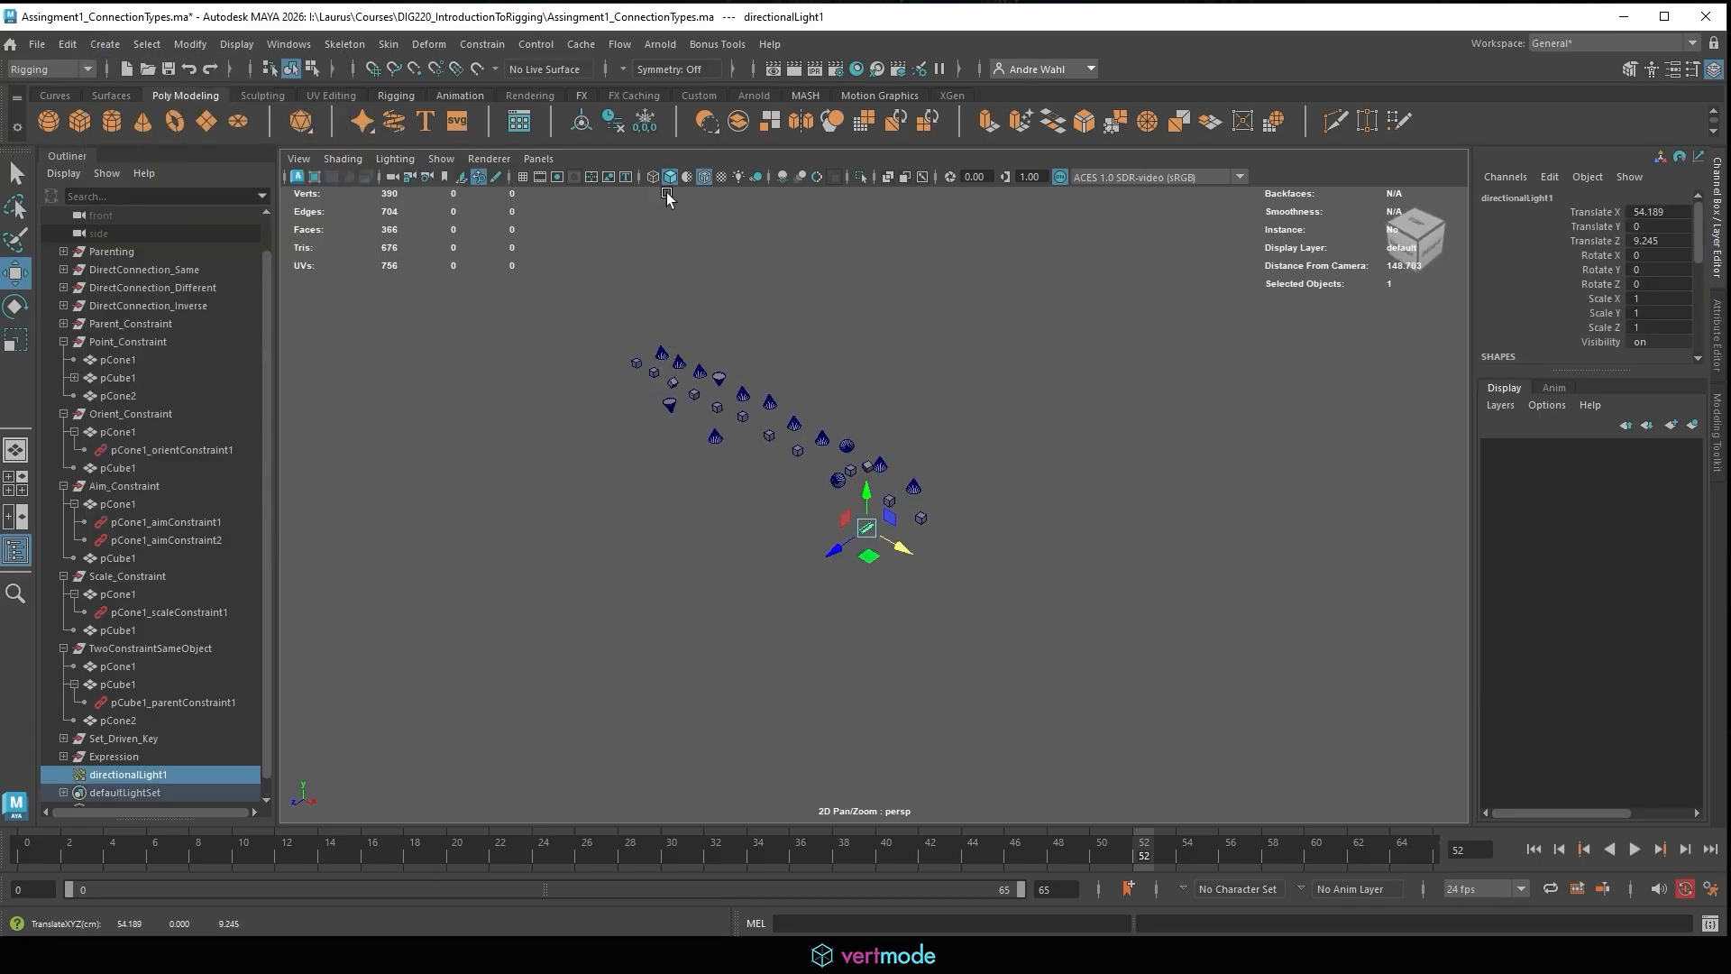
{"action": "scroll", "coordinate": [977, 472], "scroll_direction": "up", "scroll_amount": 5}
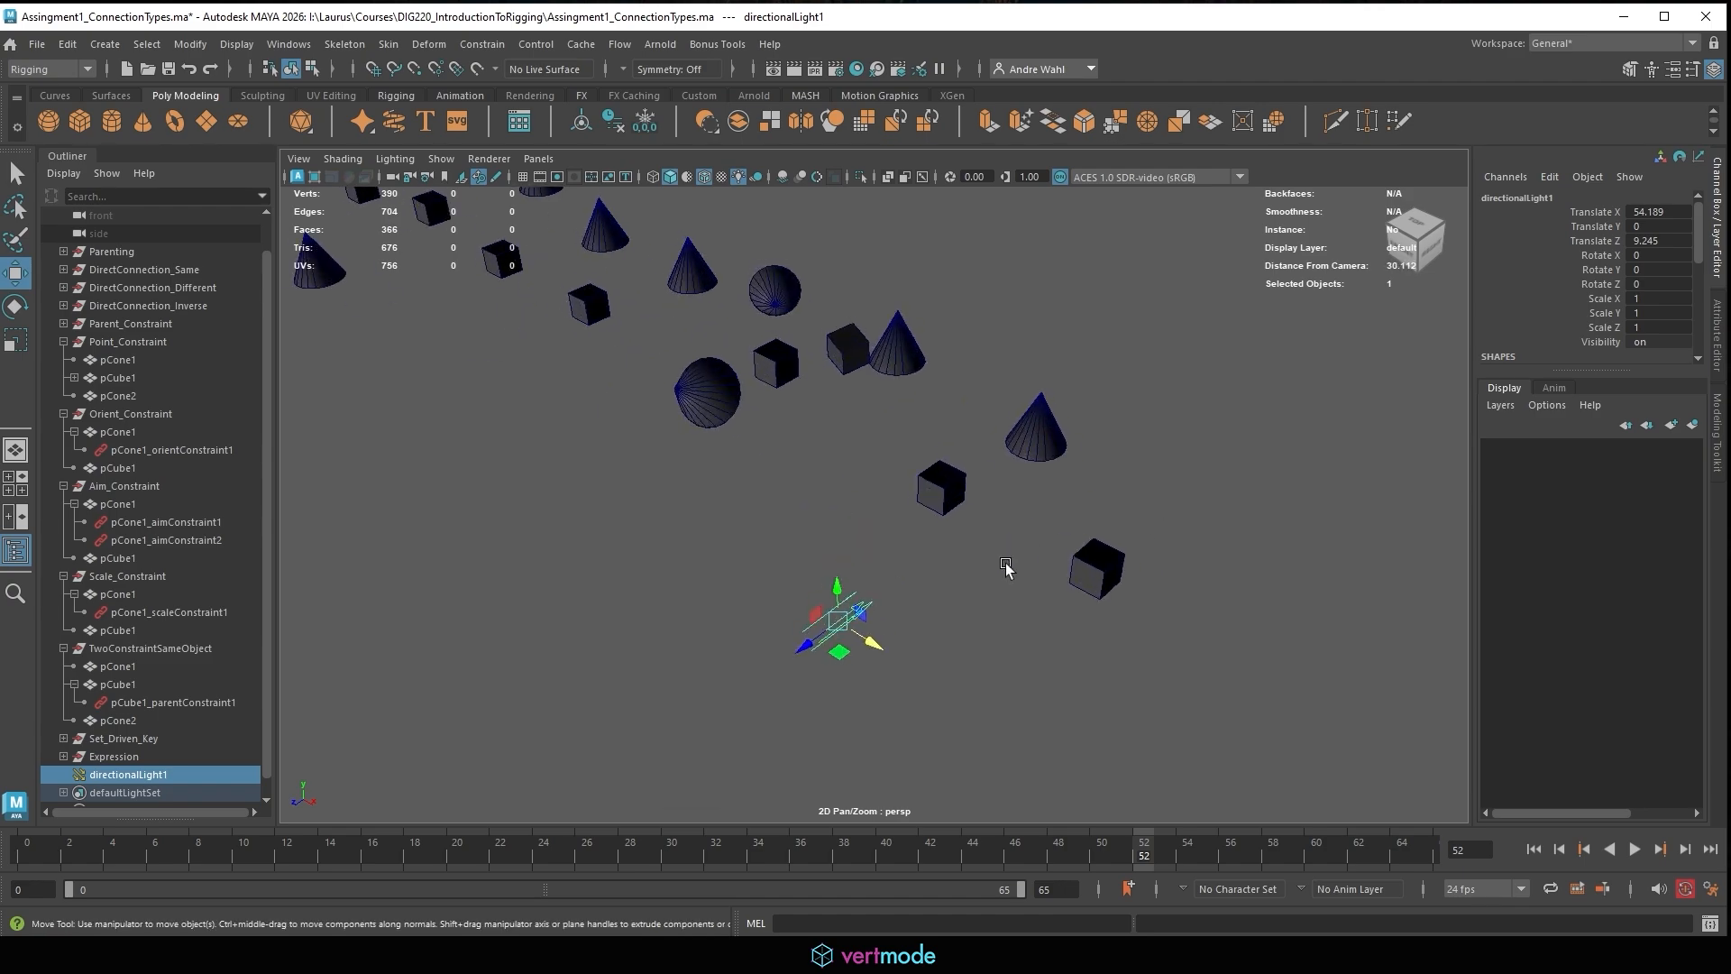
Rotate the directional light freehand to change how it shades the cubes and cones, then deselect it.
{"action": "key", "text": "e"}
{"action": "left_click_drag", "start_coordinate": [839, 631], "coordinate": [850, 588]}
{"action": "left_click", "coordinate": [1078, 491]}
{"action": "left_click_drag", "start_coordinate": [1078, 491], "coordinate": [796, 521], "text": "alt"}
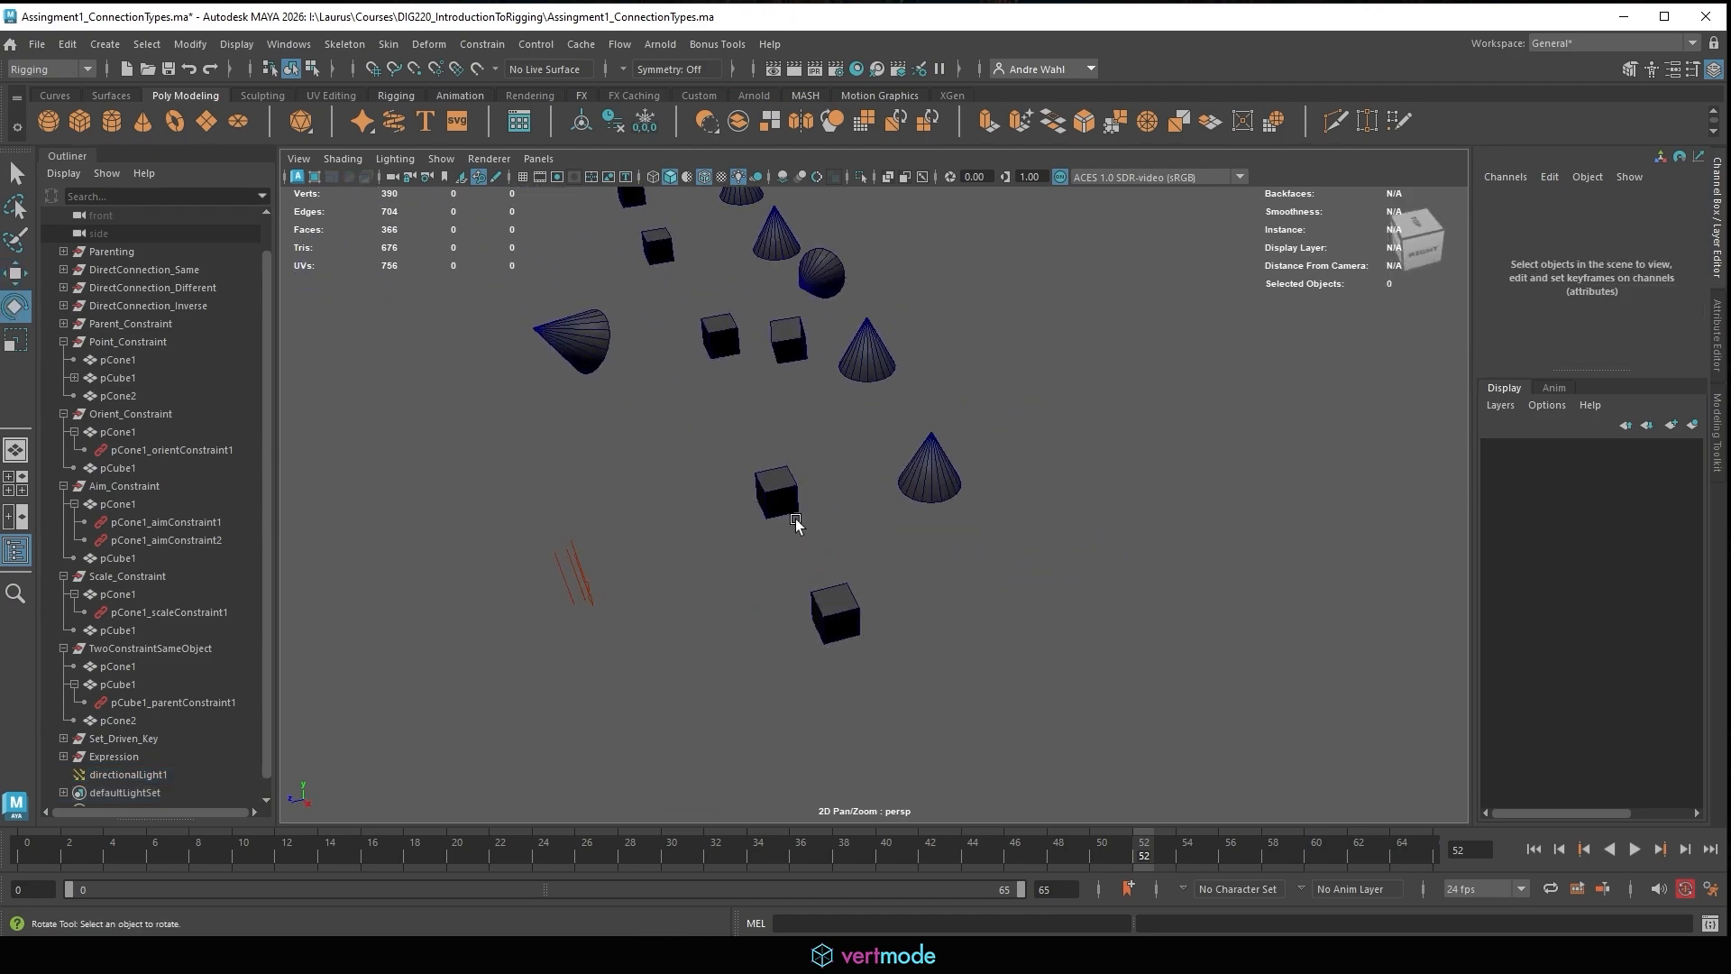
Find the driven-key commands by switching from the Rigging to the Animation command set.
{"action": "left_click", "coordinate": [289, 50]}
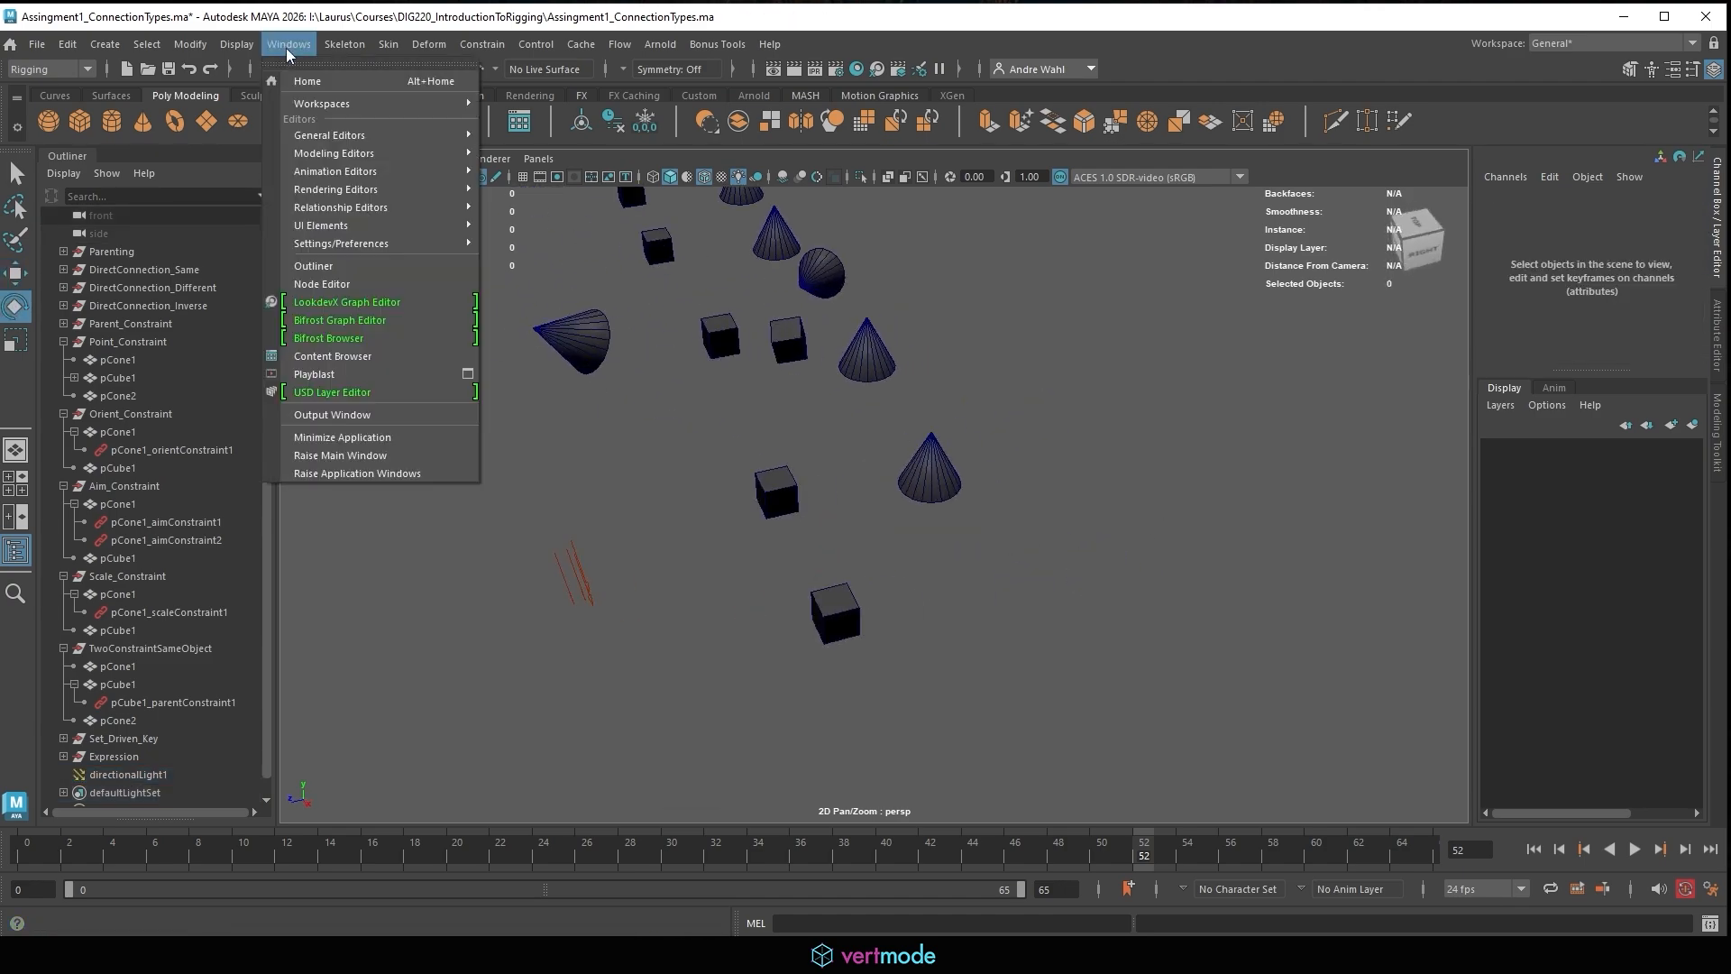
{"action": "mouse_move", "coordinate": [315, 178]}
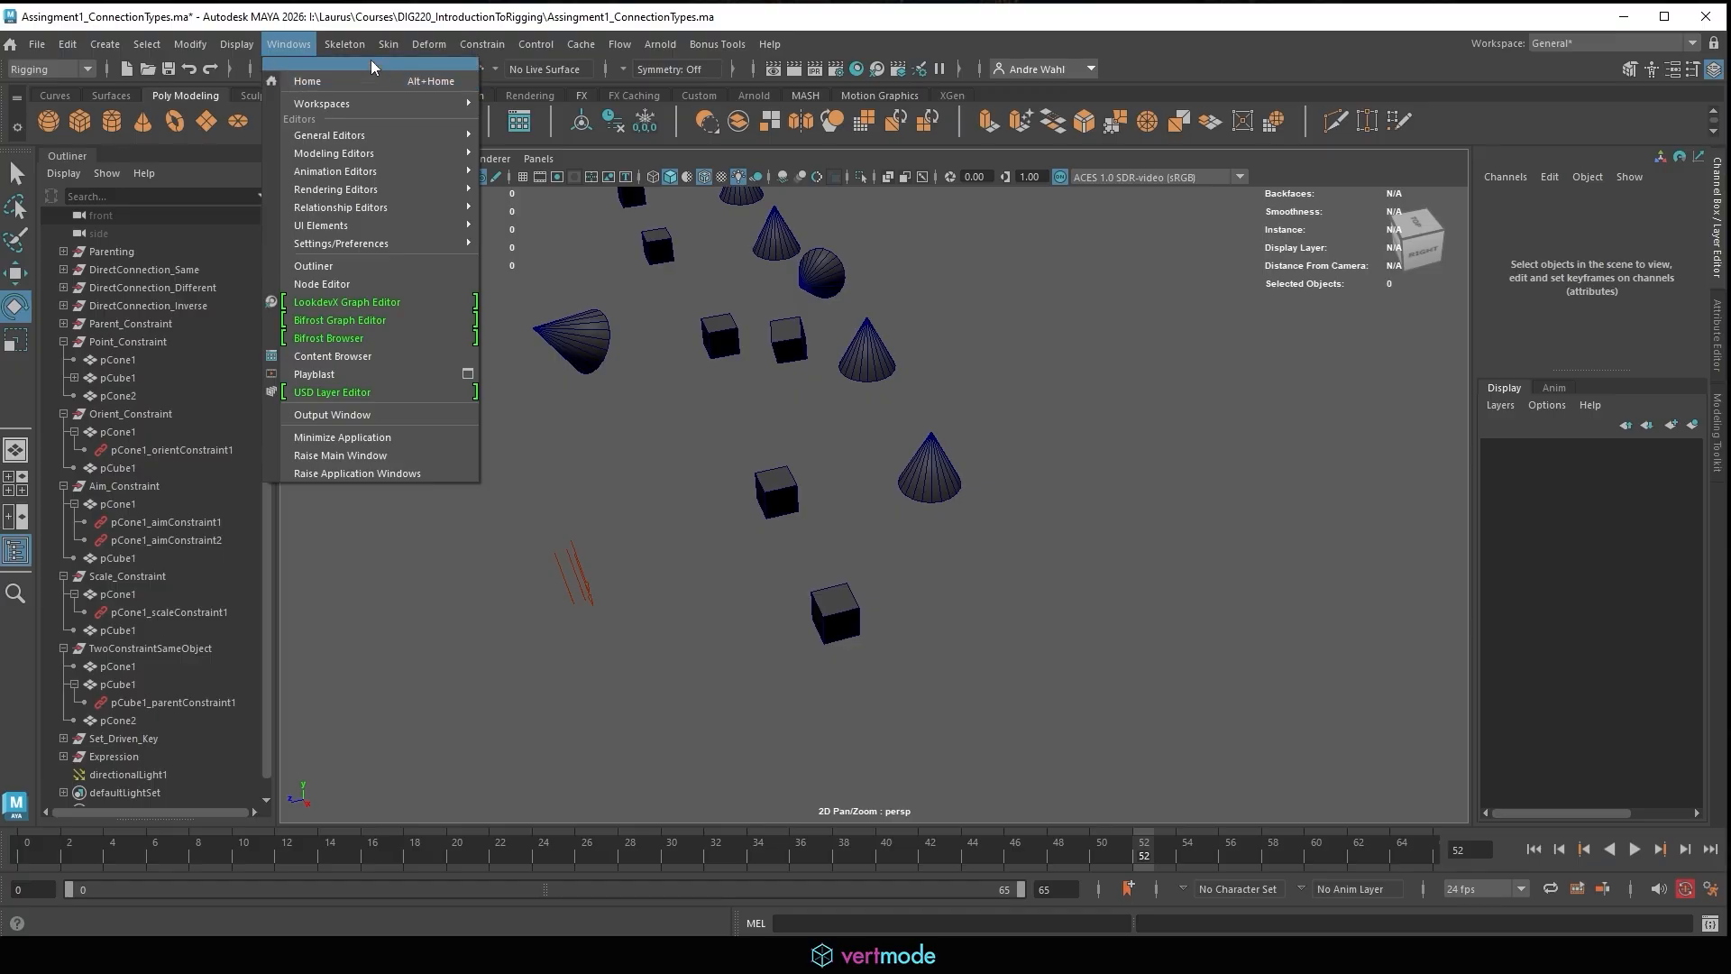
{"action": "mouse_move", "coordinate": [555, 47]}
{"action": "mouse_move", "coordinate": [704, 50]}
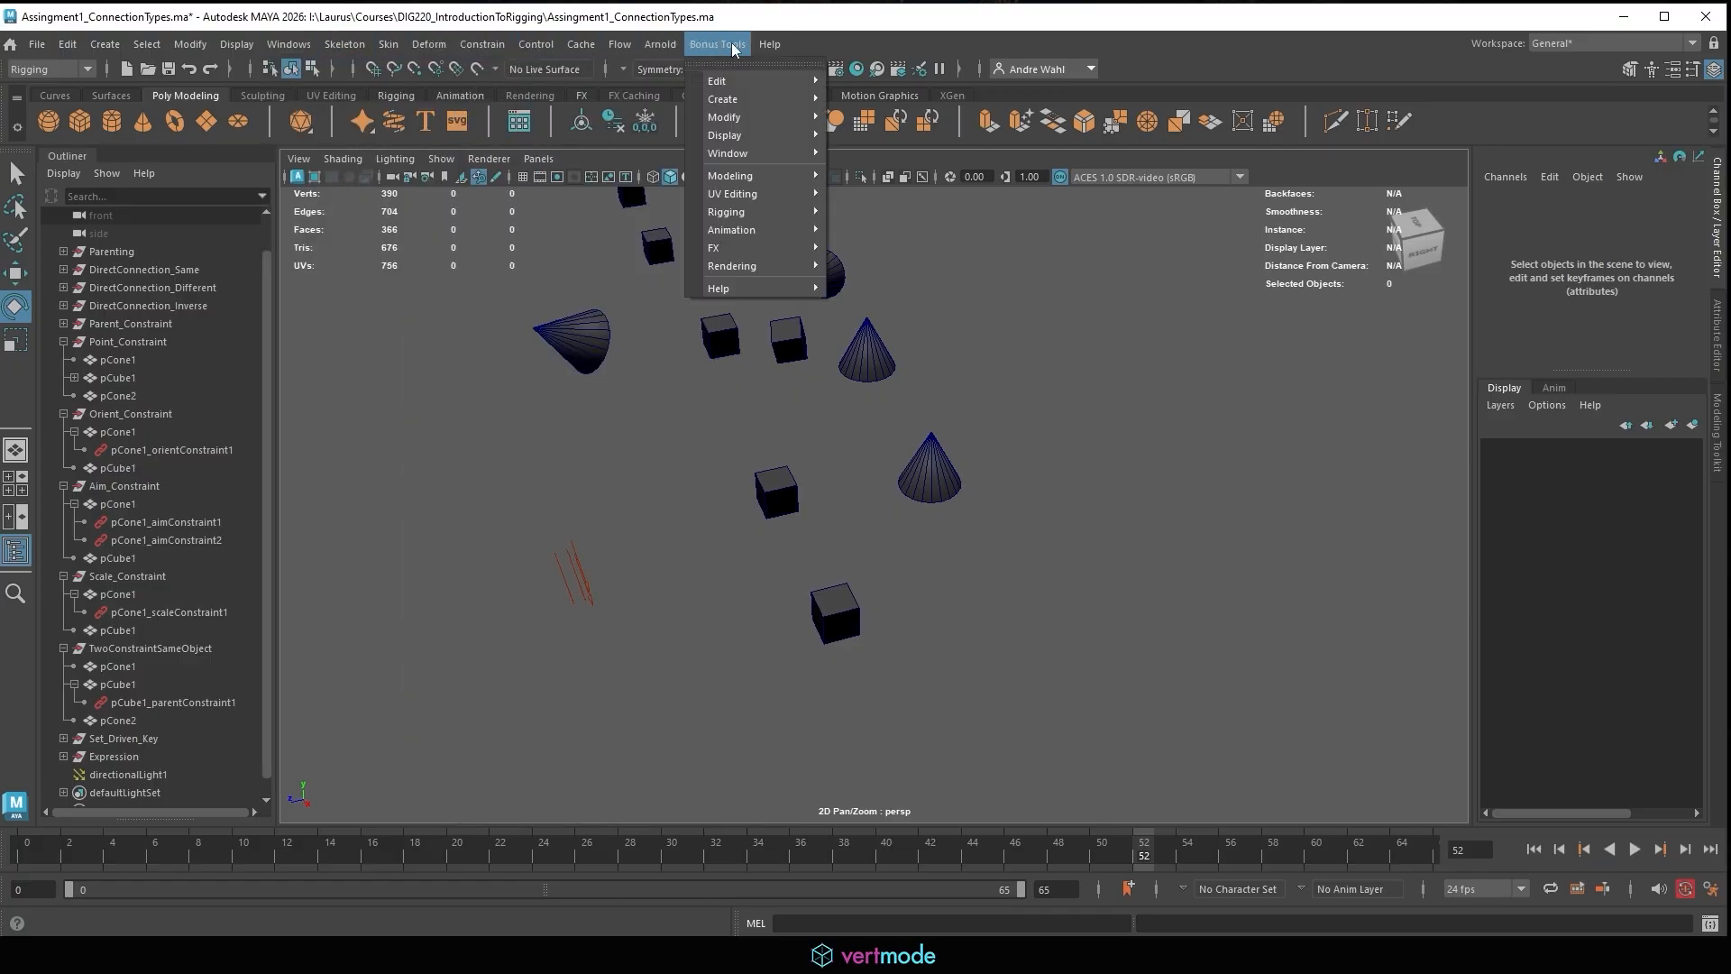
{"action": "left_click", "coordinate": [25, 69]}
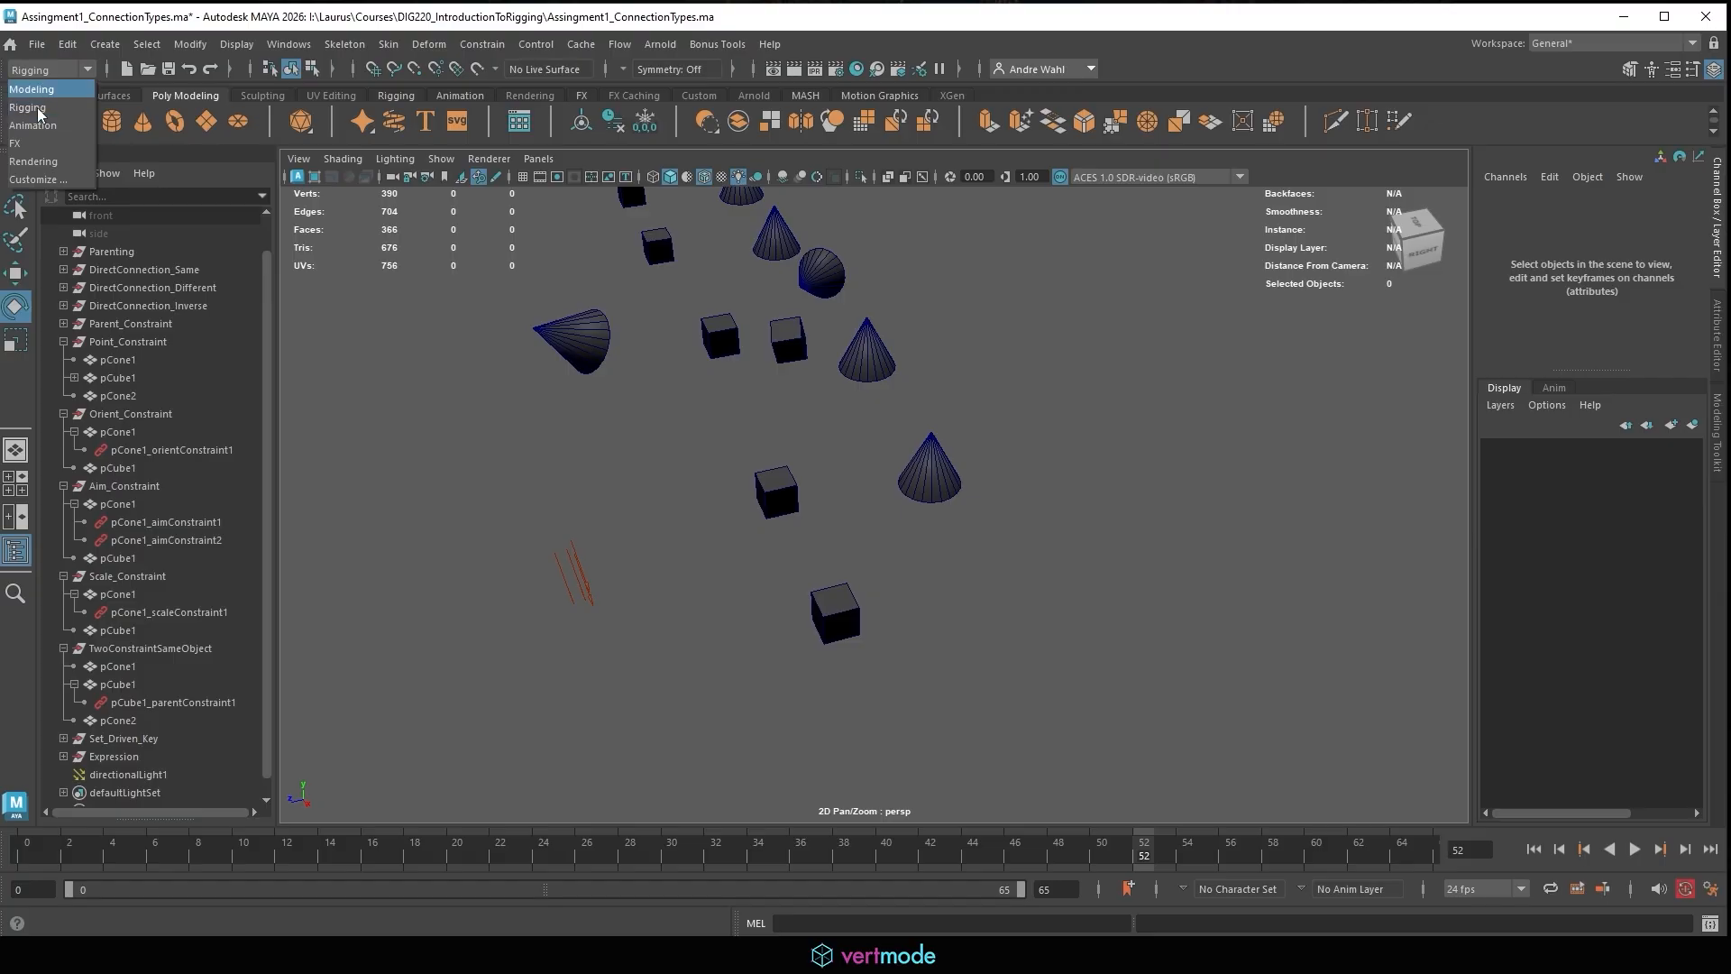
{"action": "left_click", "coordinate": [45, 131]}
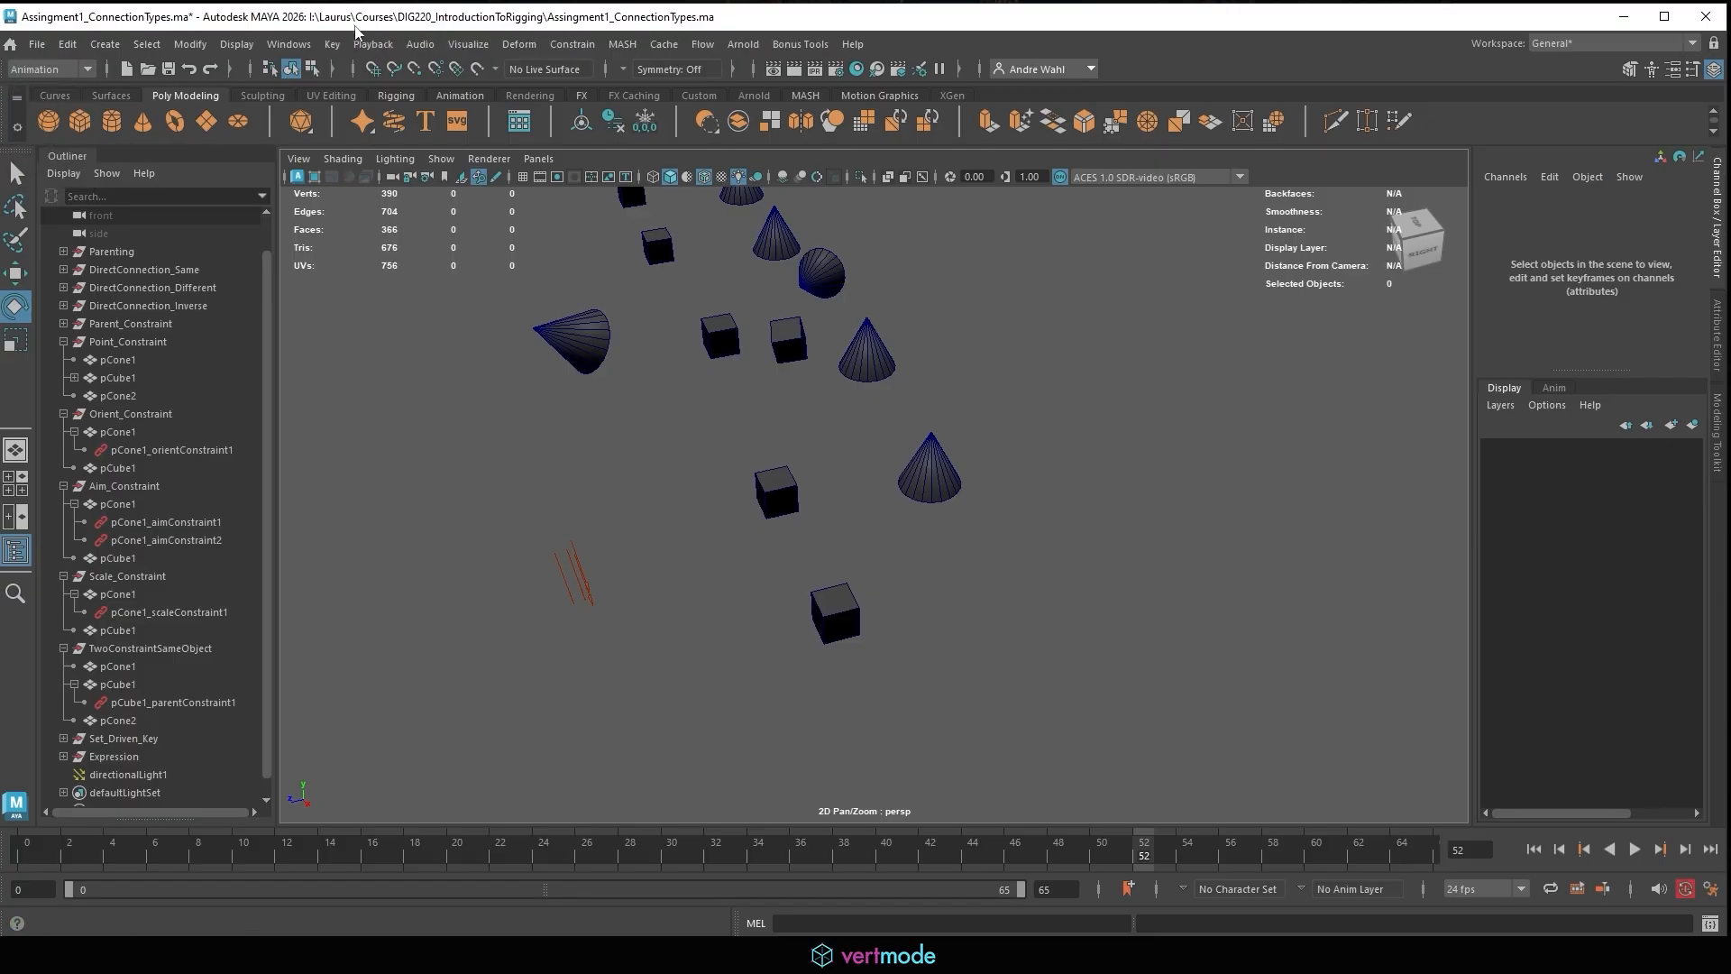
Open the Set Driven Key window and place it clear of the Set_Driven_Key cube and cone.
{"action": "left_click", "coordinate": [333, 44]}
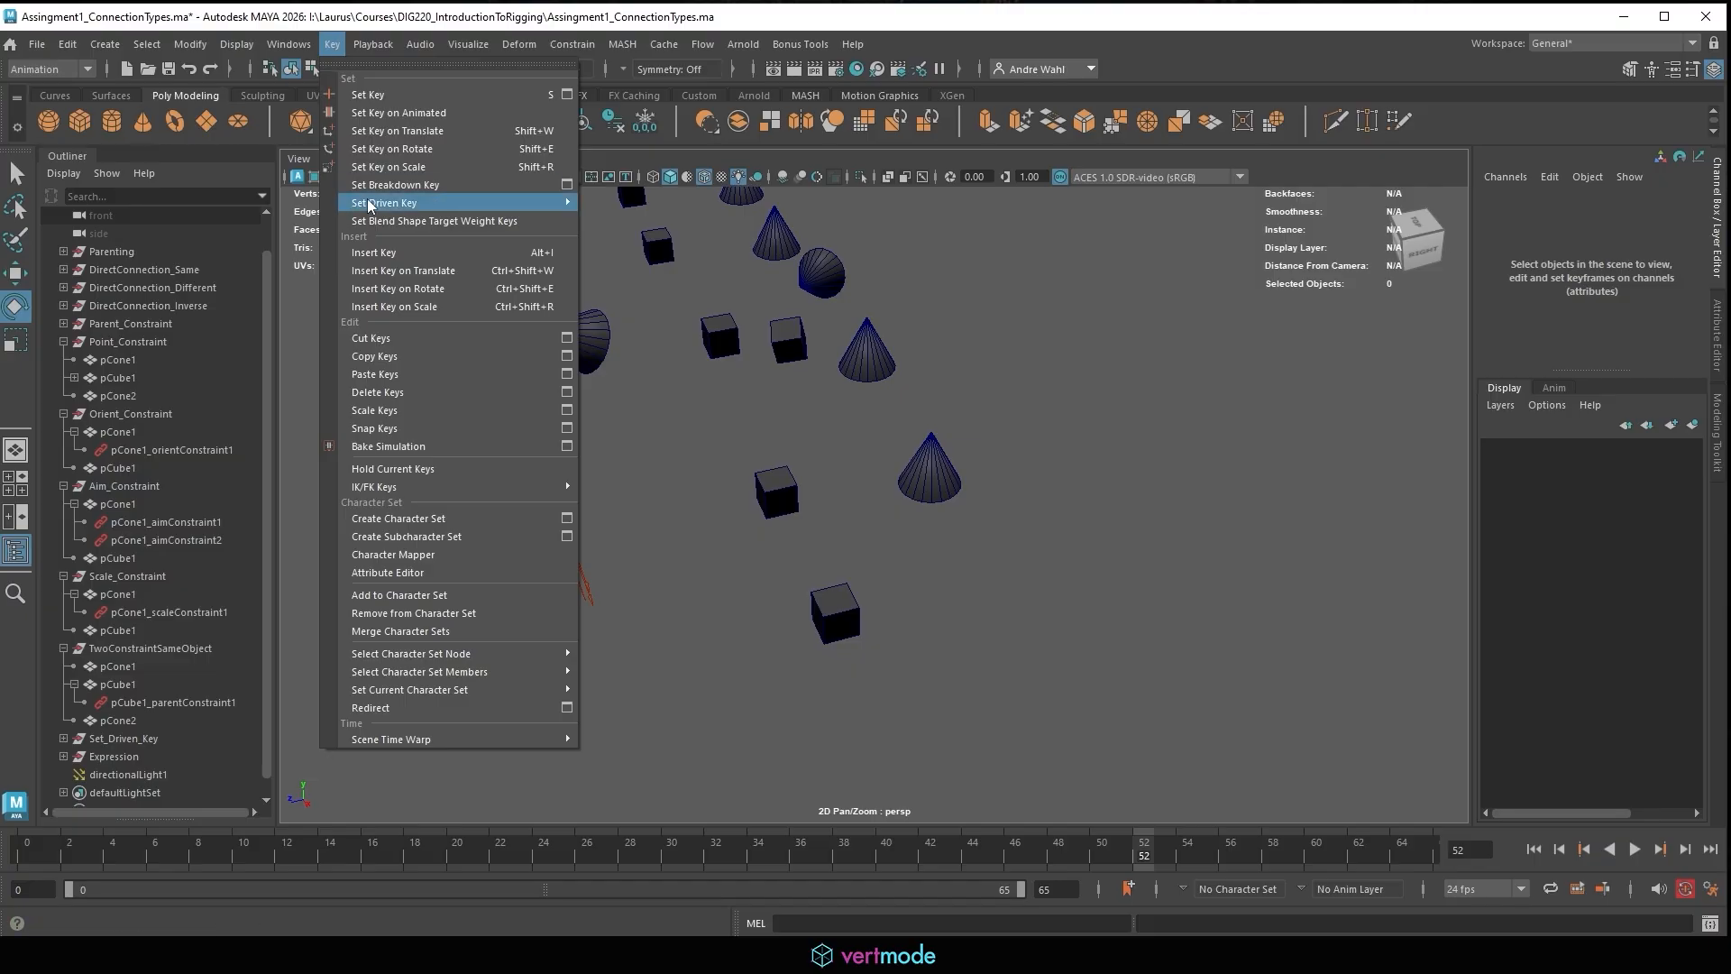
{"action": "mouse_move", "coordinate": [370, 205]}
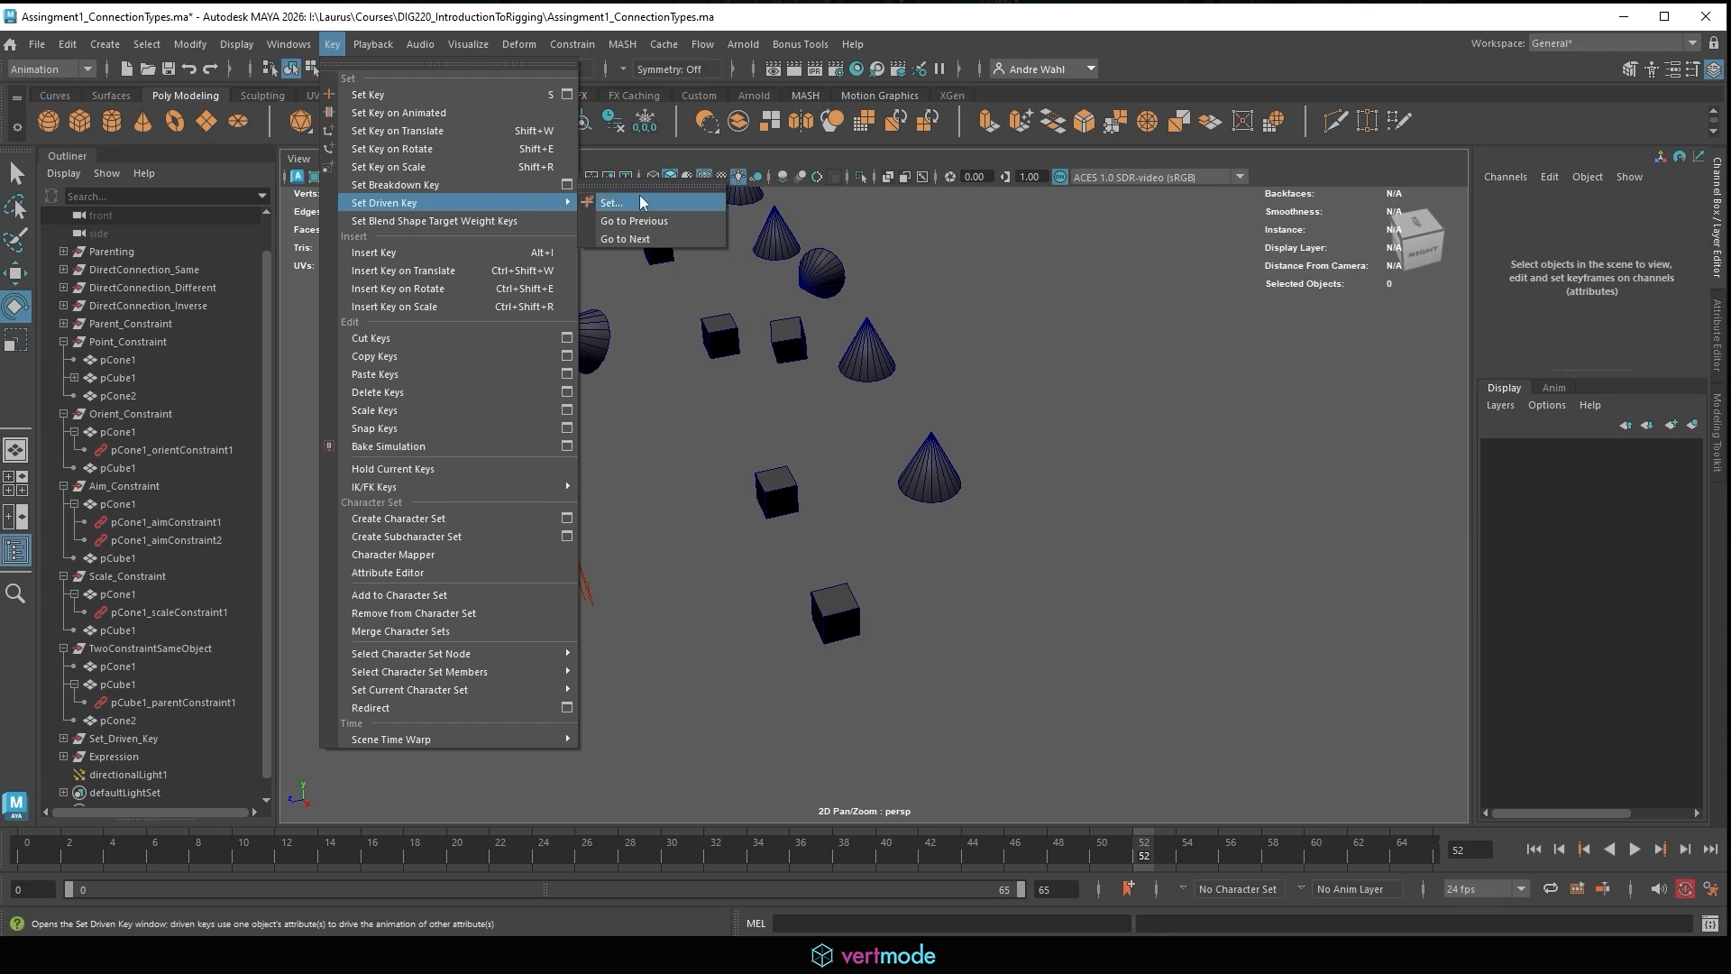
{"action": "left_click", "coordinate": [642, 203]}
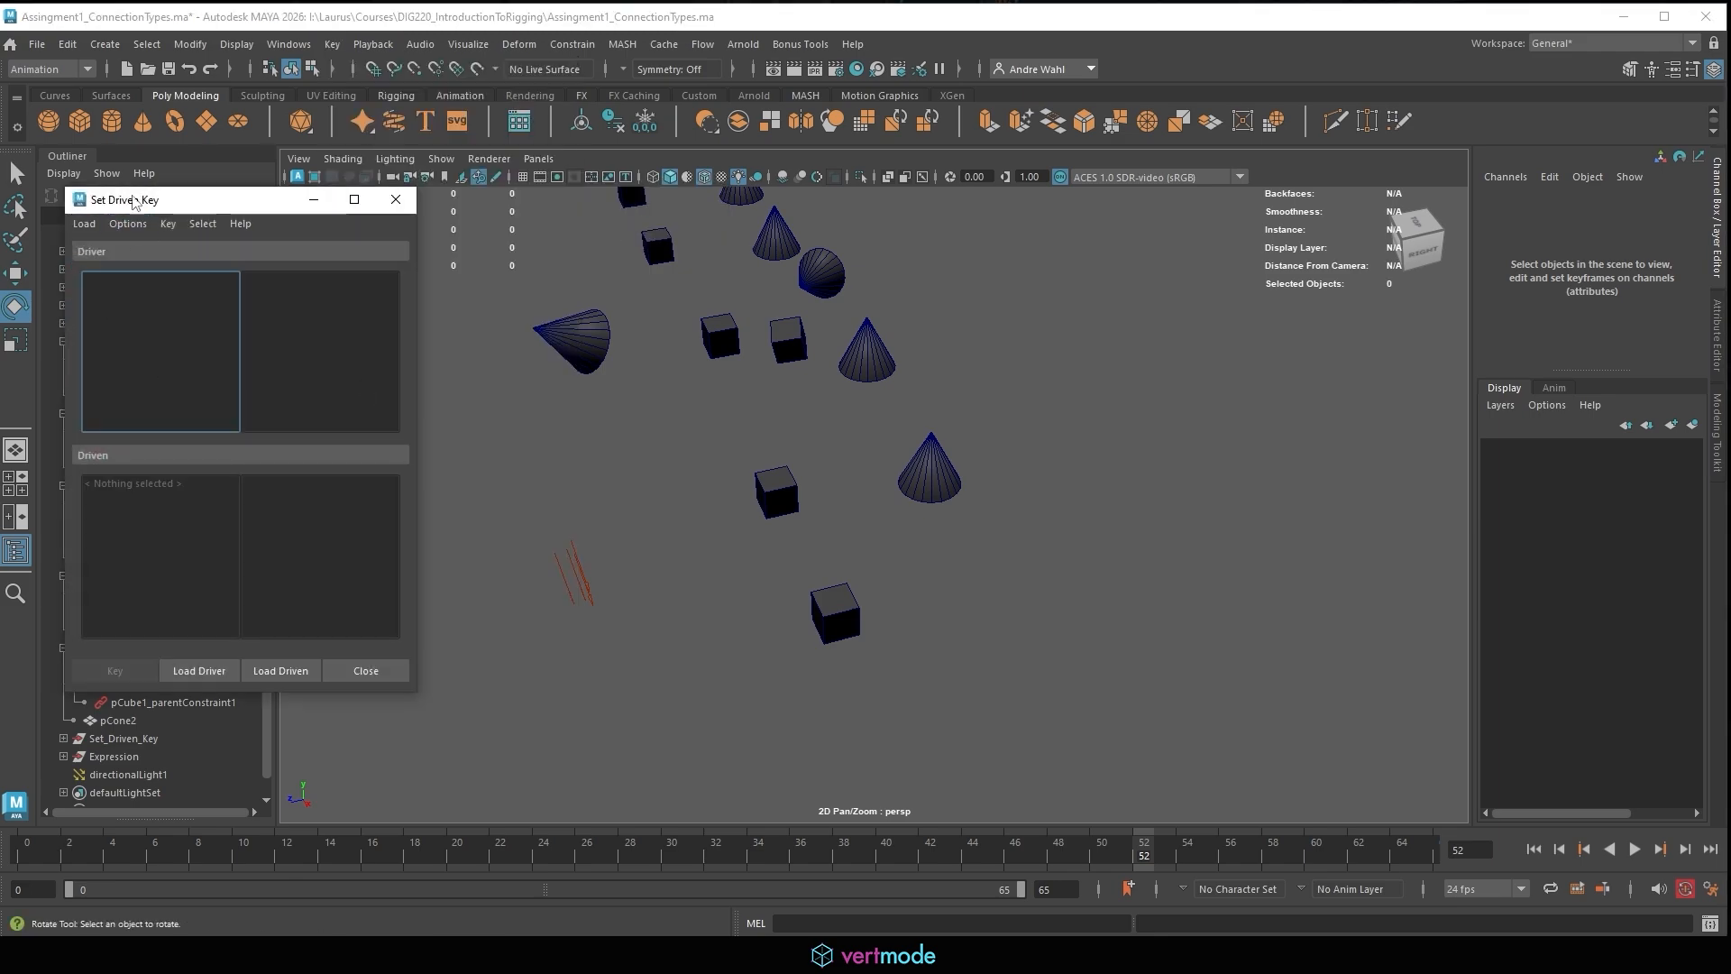
{"action": "left_click_drag", "start_coordinate": [134, 201], "coordinate": [485, 166]}
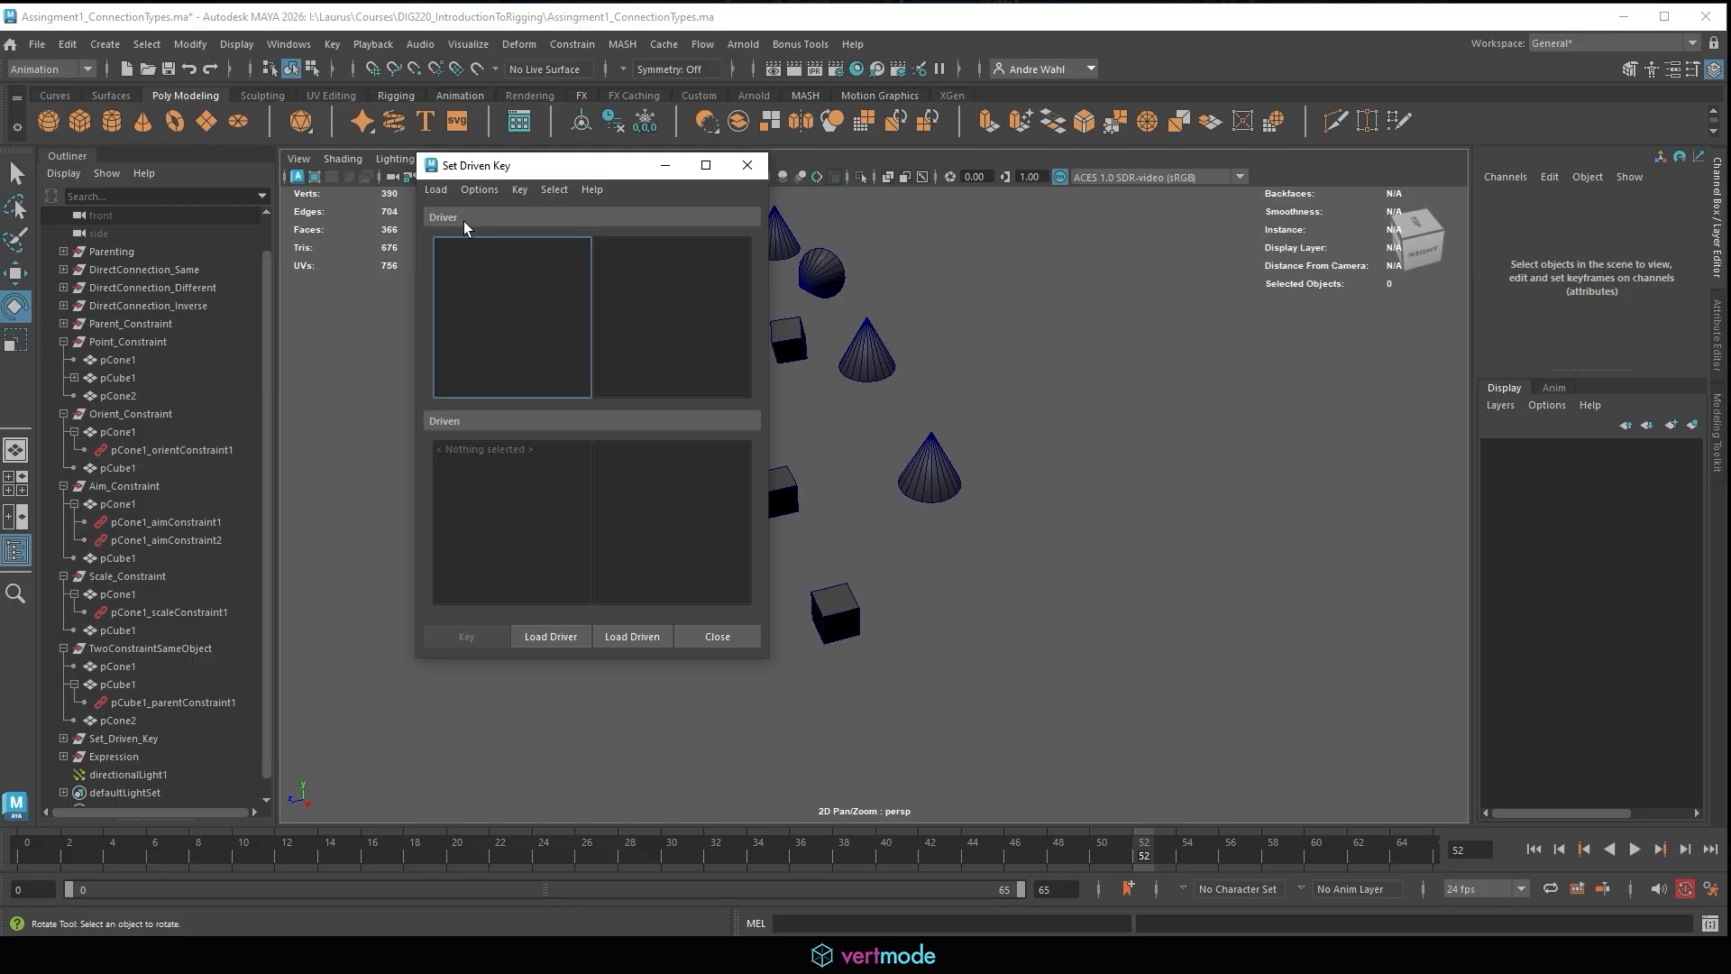
{"action": "left_click_drag", "start_coordinate": [528, 173], "coordinate": [391, 151]}
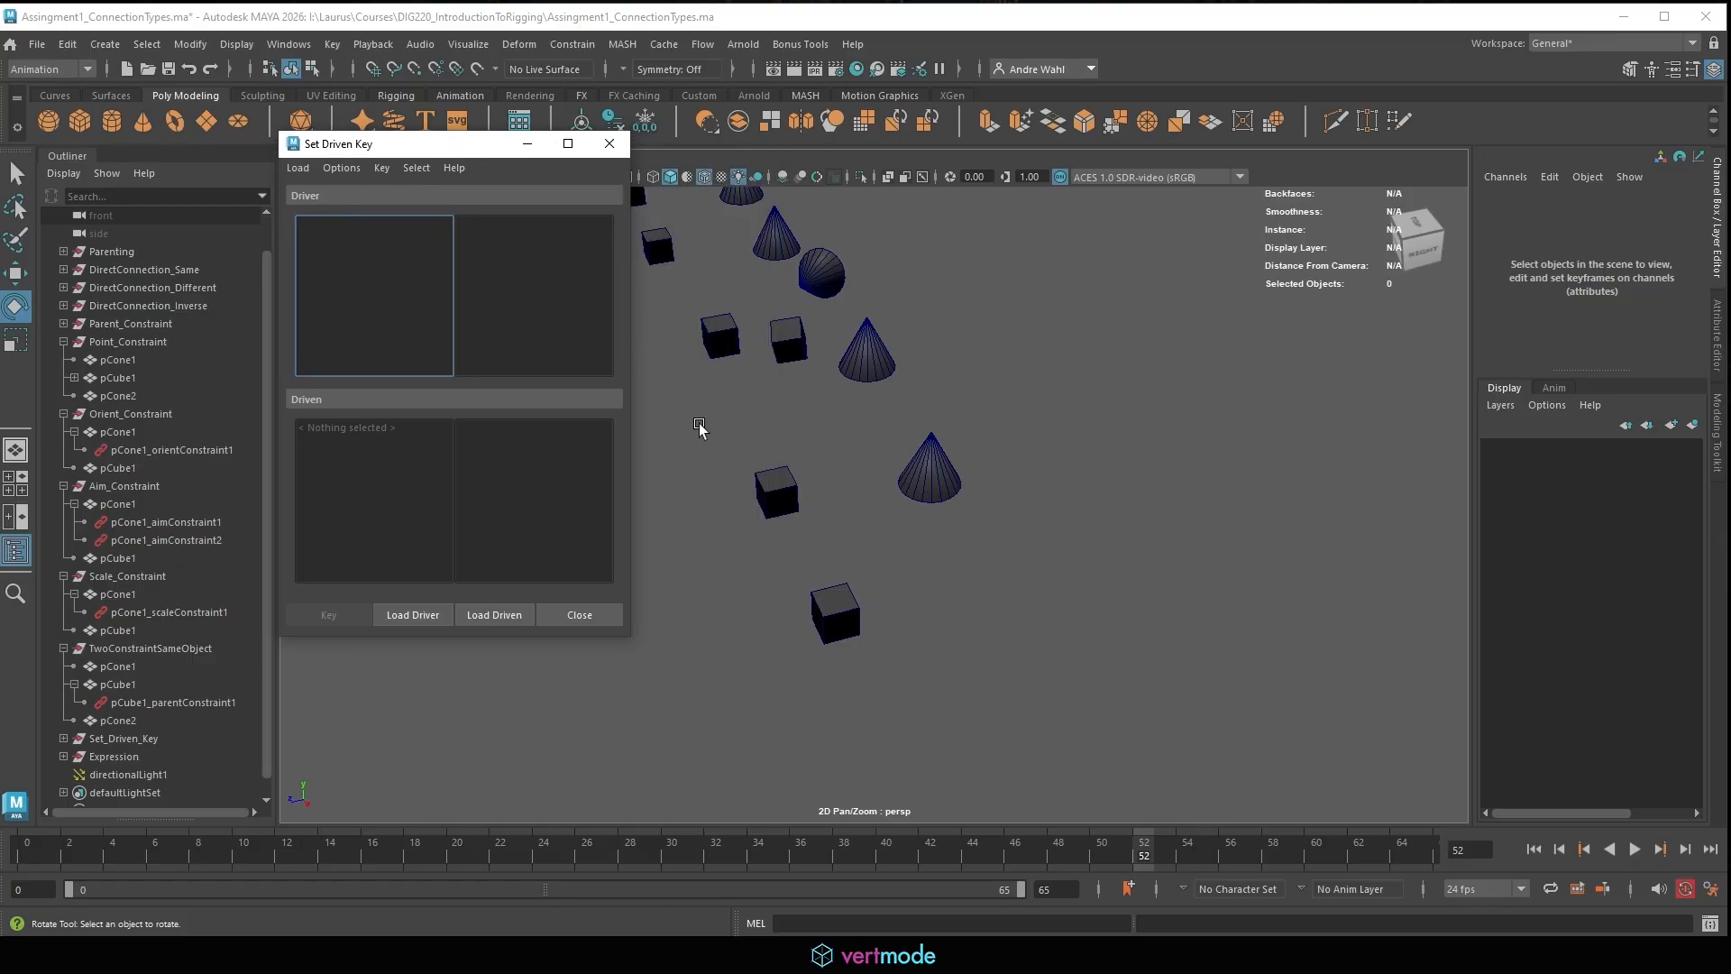
Load pCube1 from the Set_Driven_Key group as the driver in the Set Driven Key window.
{"action": "left_click", "coordinate": [781, 486]}
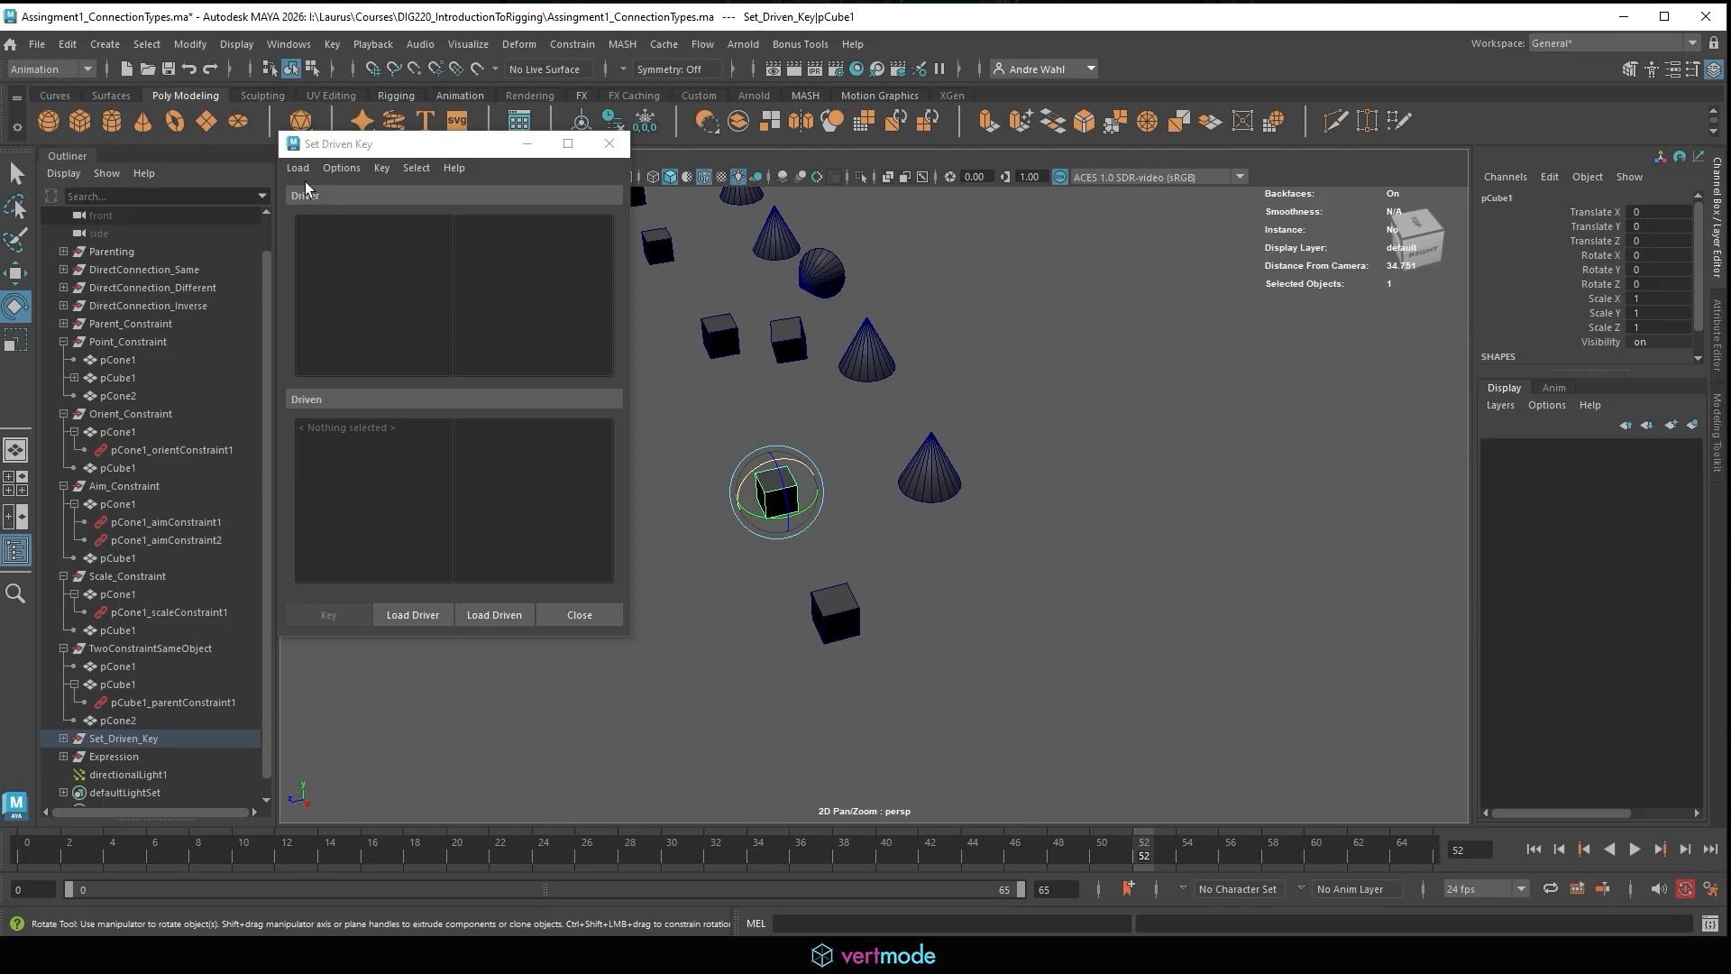
{"action": "left_click", "coordinate": [304, 204]}
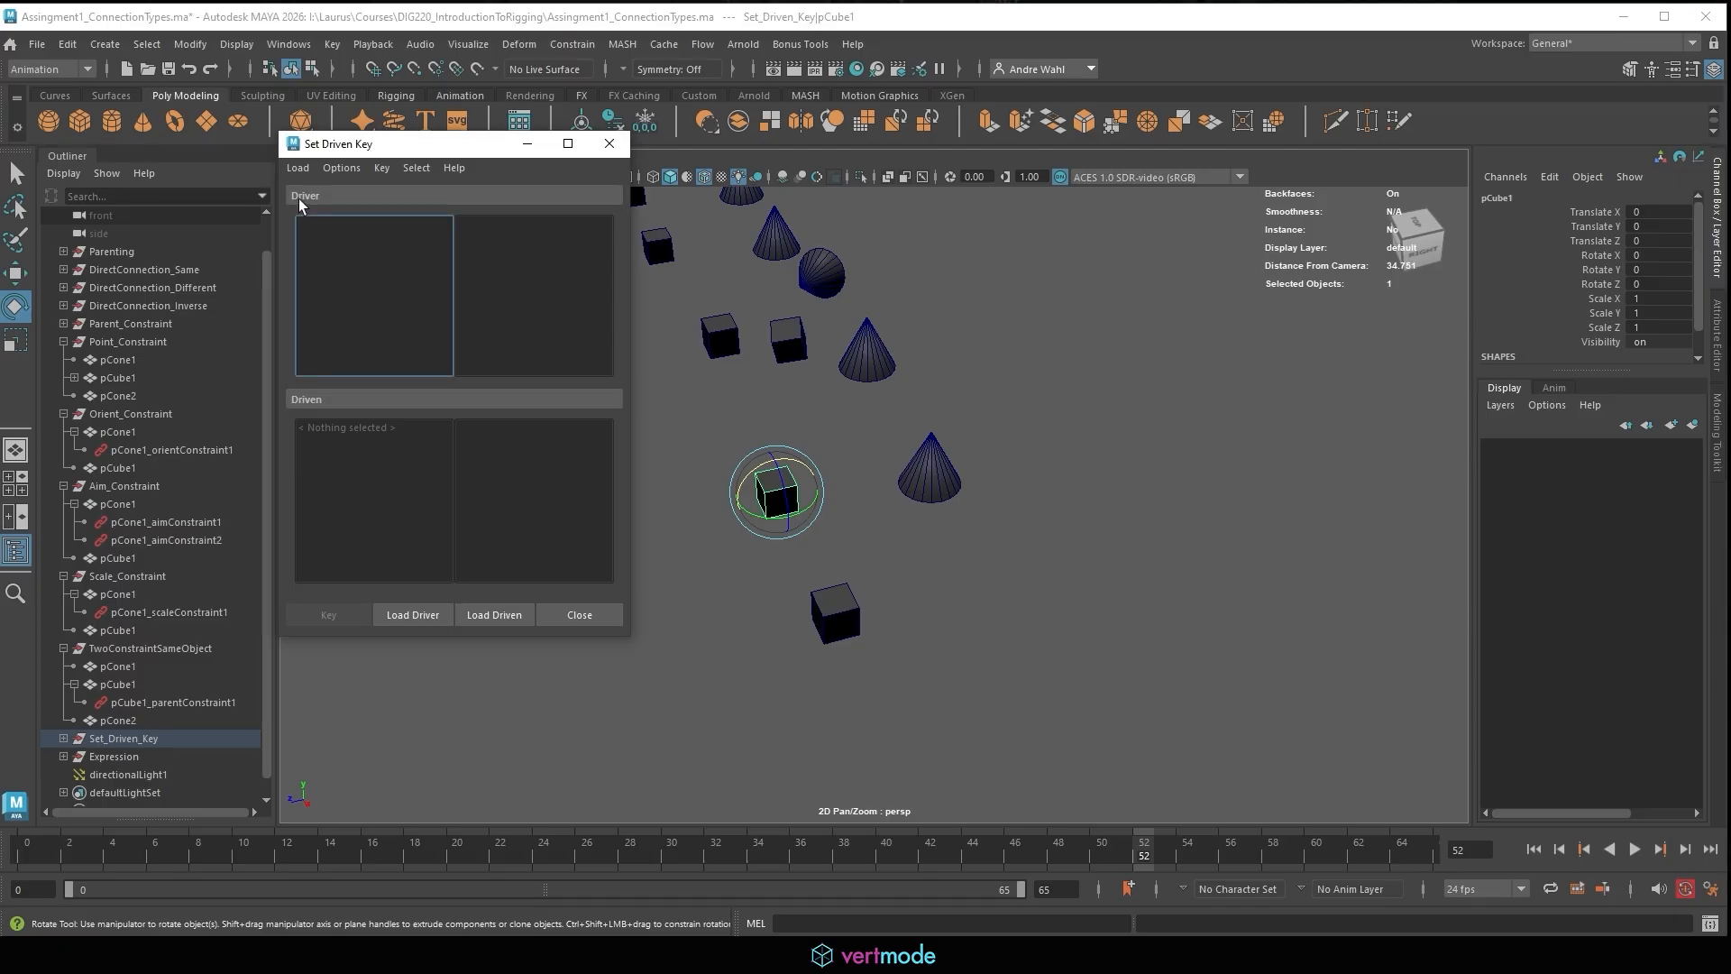
{"action": "left_click", "coordinate": [408, 615]}
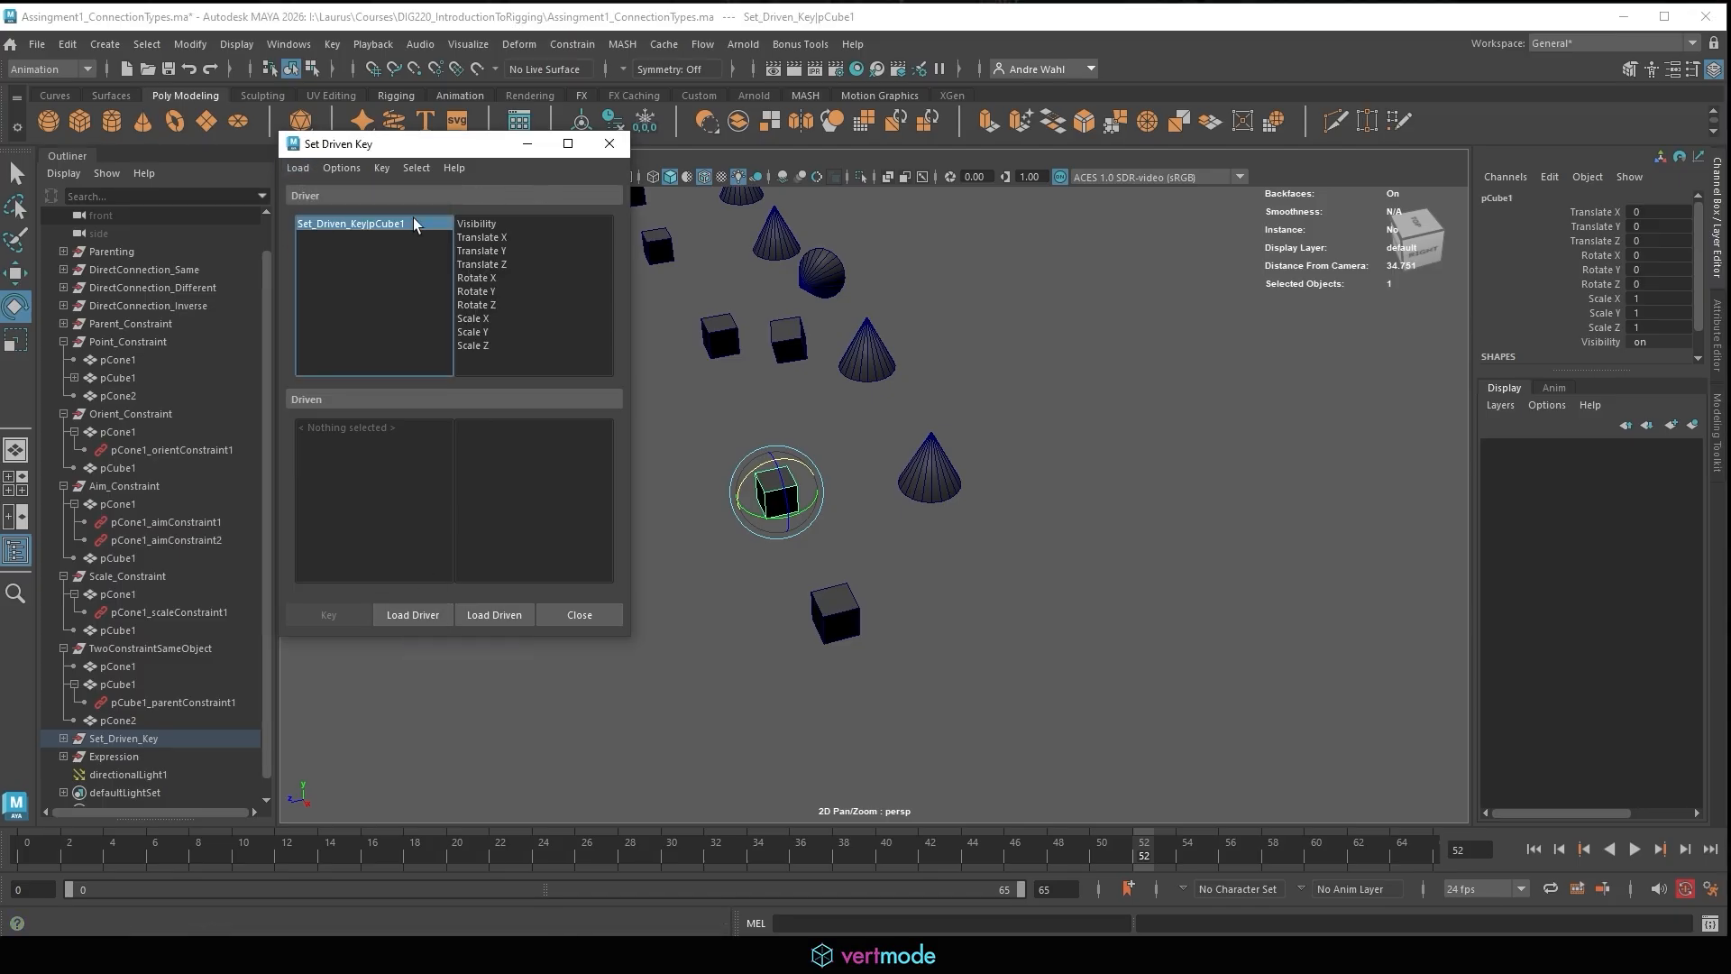
Load pCone1 from the Set_Driven_Key group as the driven object and reselect the driver cube.
{"action": "left_click", "coordinate": [939, 446]}
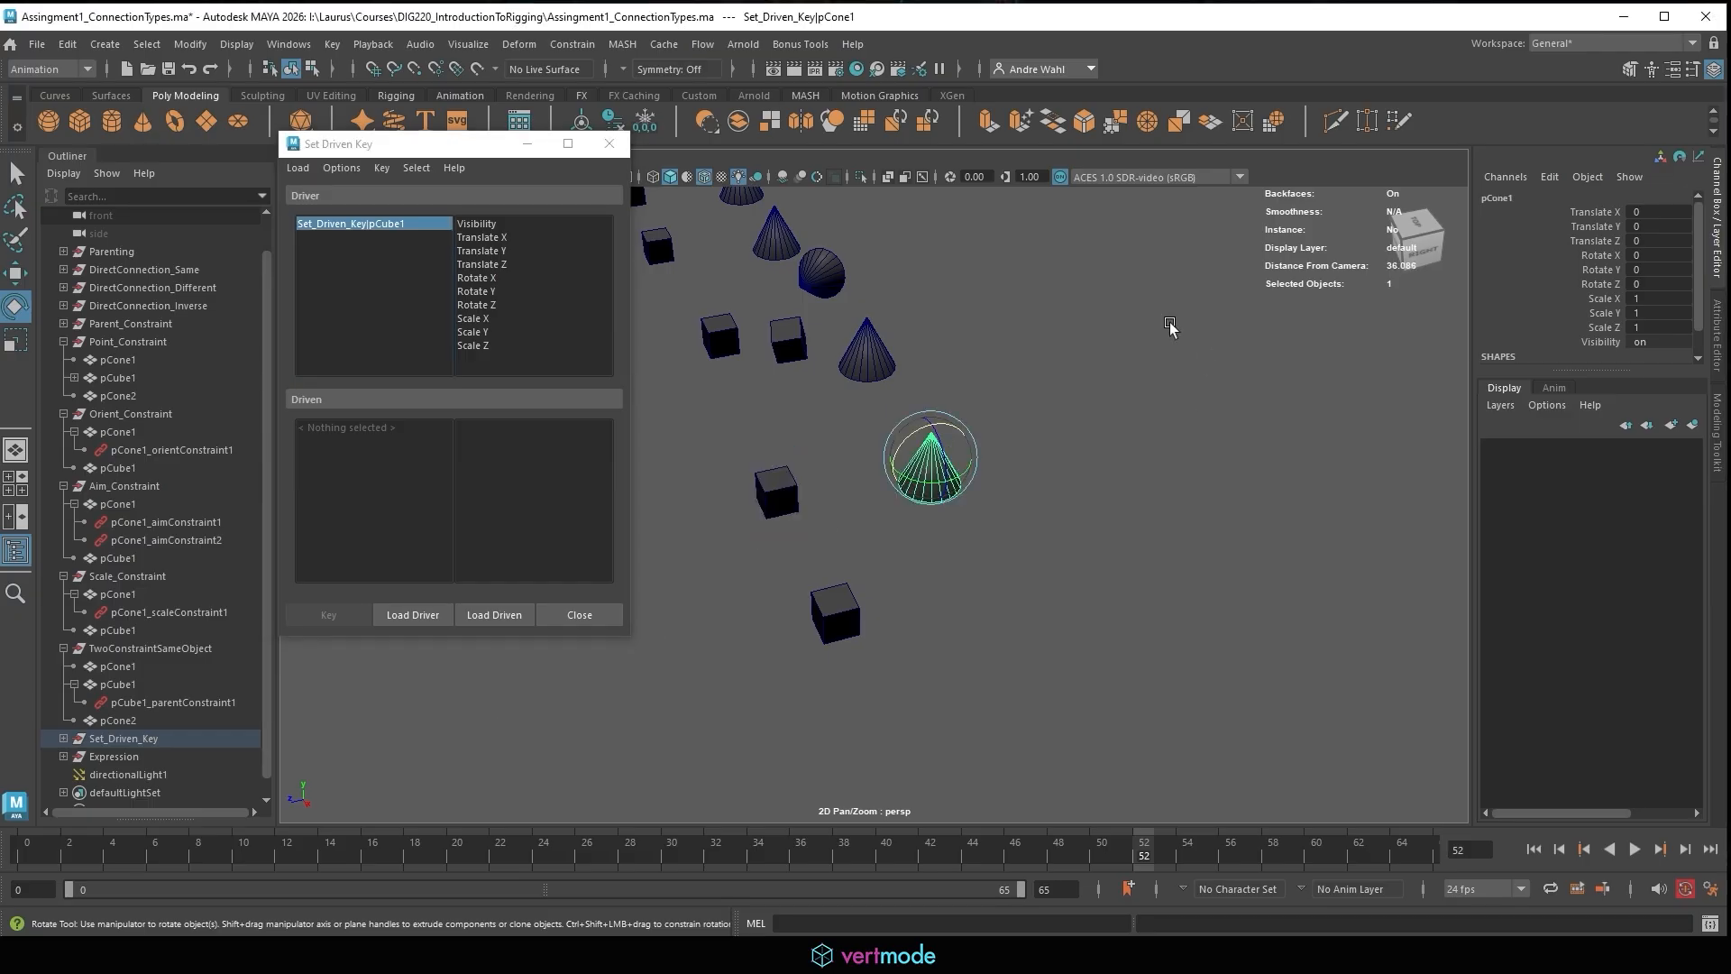
{"action": "left_click", "coordinate": [507, 619]}
{"action": "left_click", "coordinate": [340, 222]}
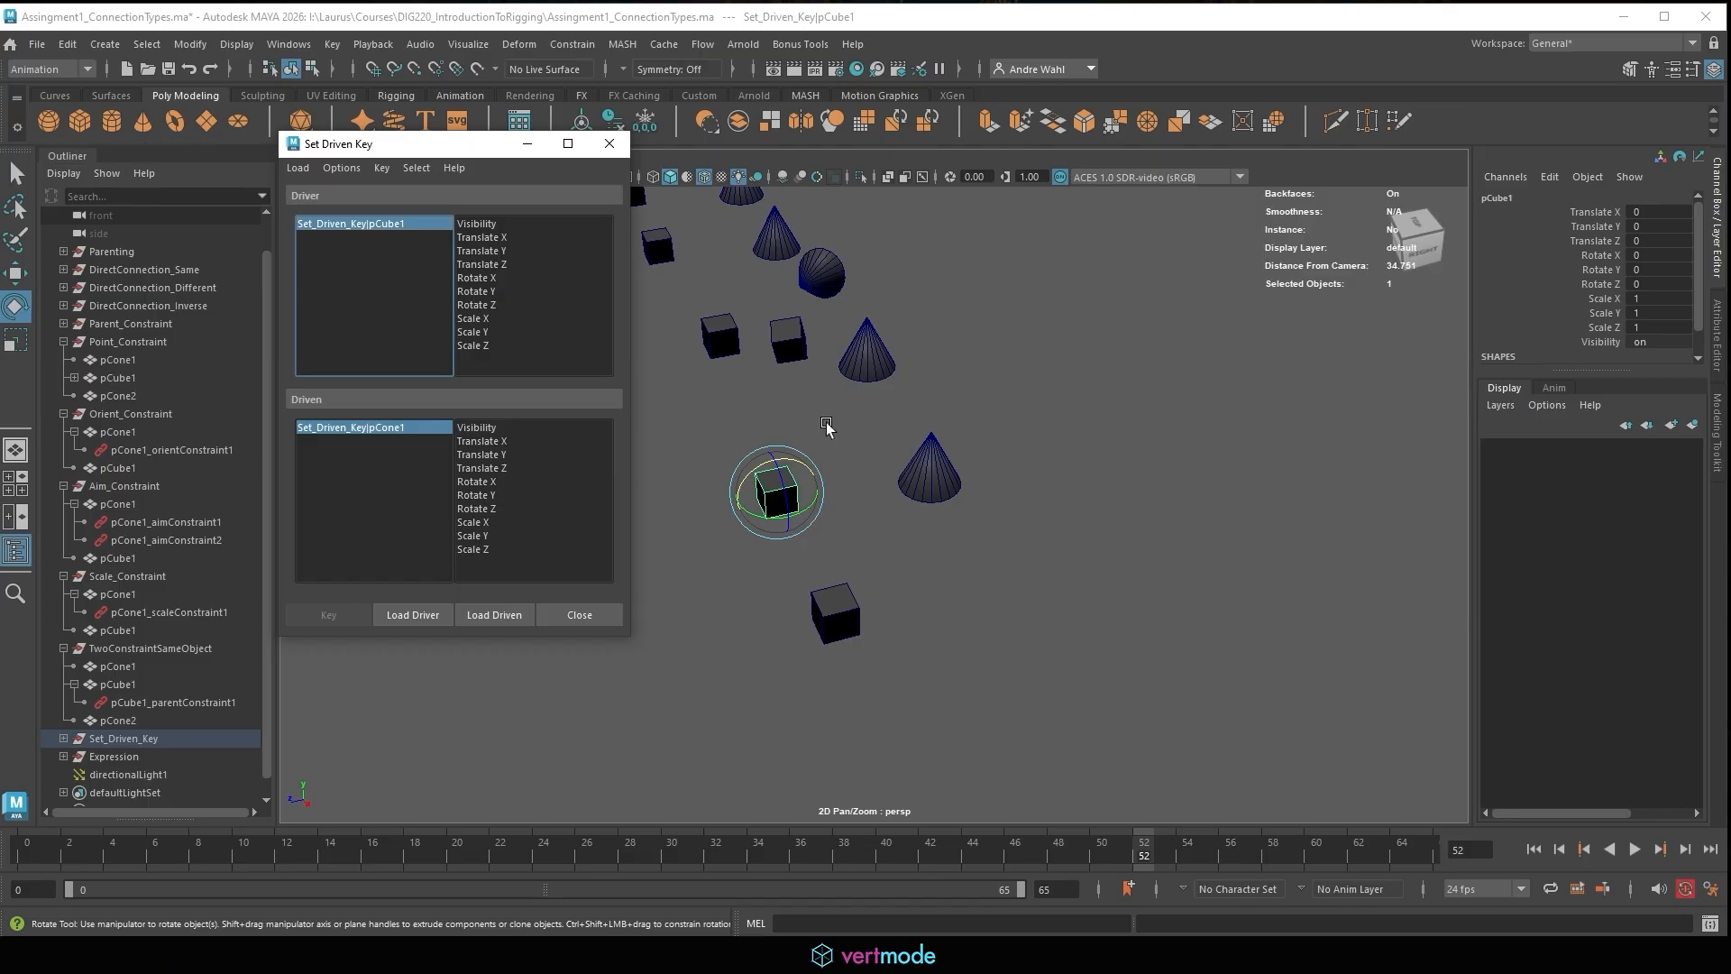
Try rotating the driver cube about Z, reset its Rotate Z to 0, and choose Rotate Z as the driver attribute.
{"action": "left_click_drag", "start_coordinate": [780, 479], "coordinate": [1298, 442]}
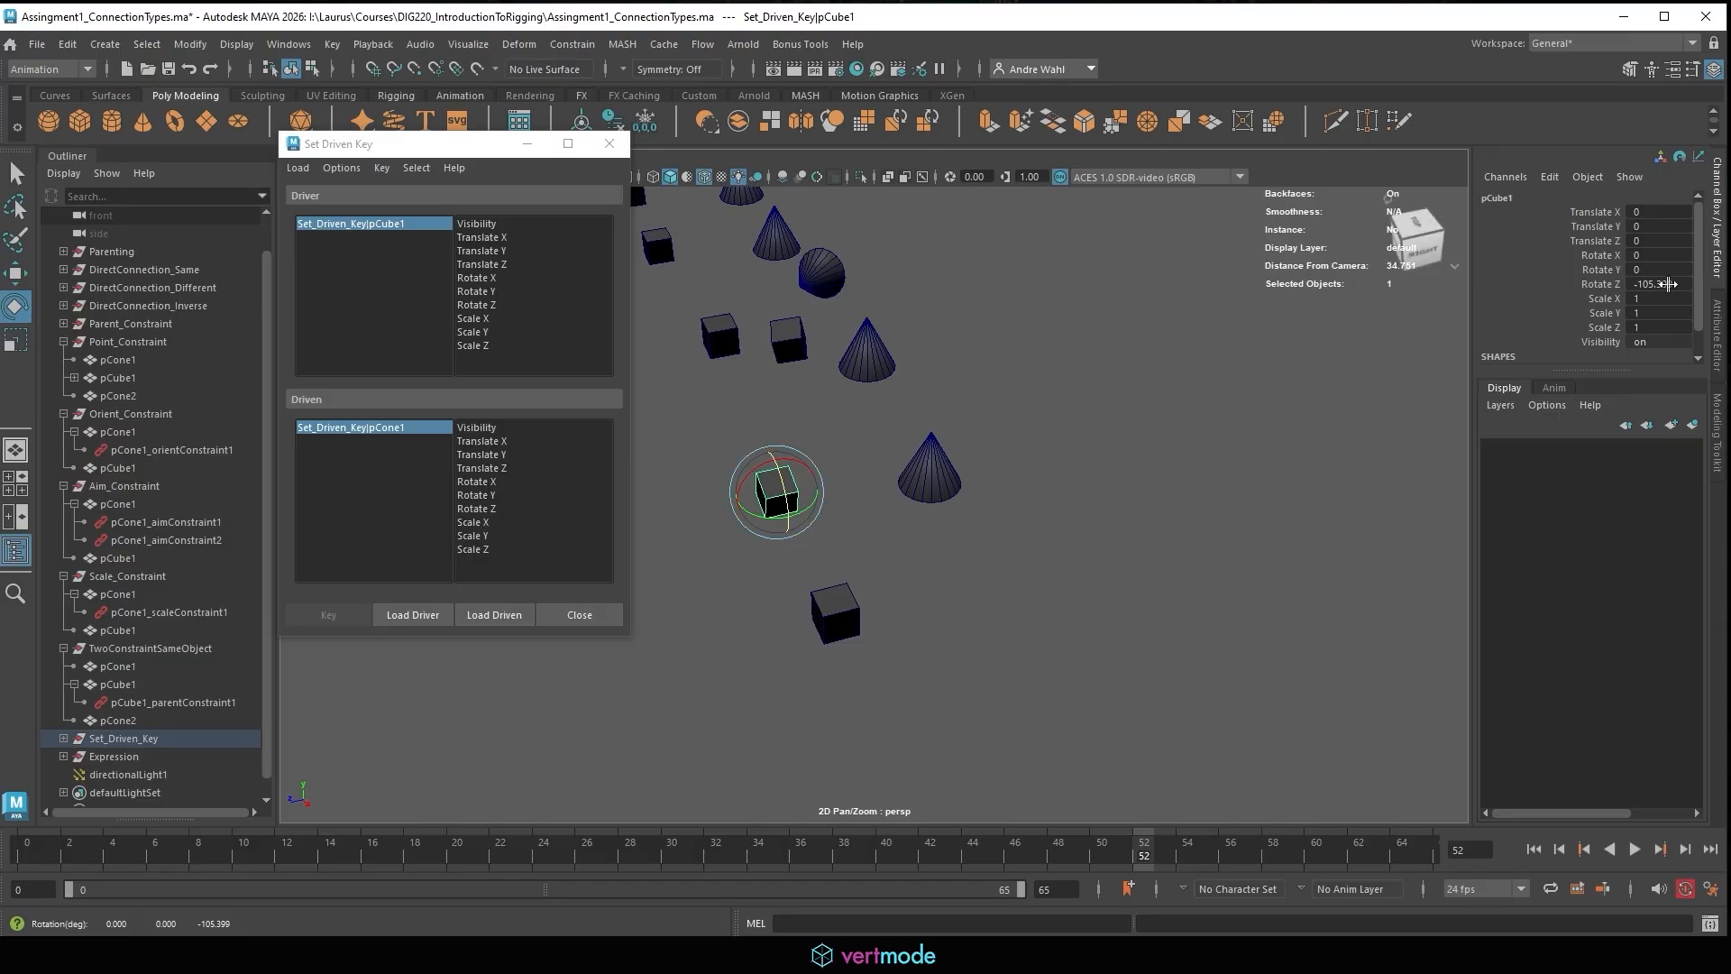
{"action": "double_click", "coordinate": [1670, 284]}
{"action": "key", "text": "Return"}
{"action": "left_click", "coordinate": [511, 304]}
Choose the cone's Translate Z as the driven attribute and key it against the cube's Rotate Z, with both at 0.
{"action": "left_click", "coordinate": [918, 473]}
{"action": "key", "text": "w"}
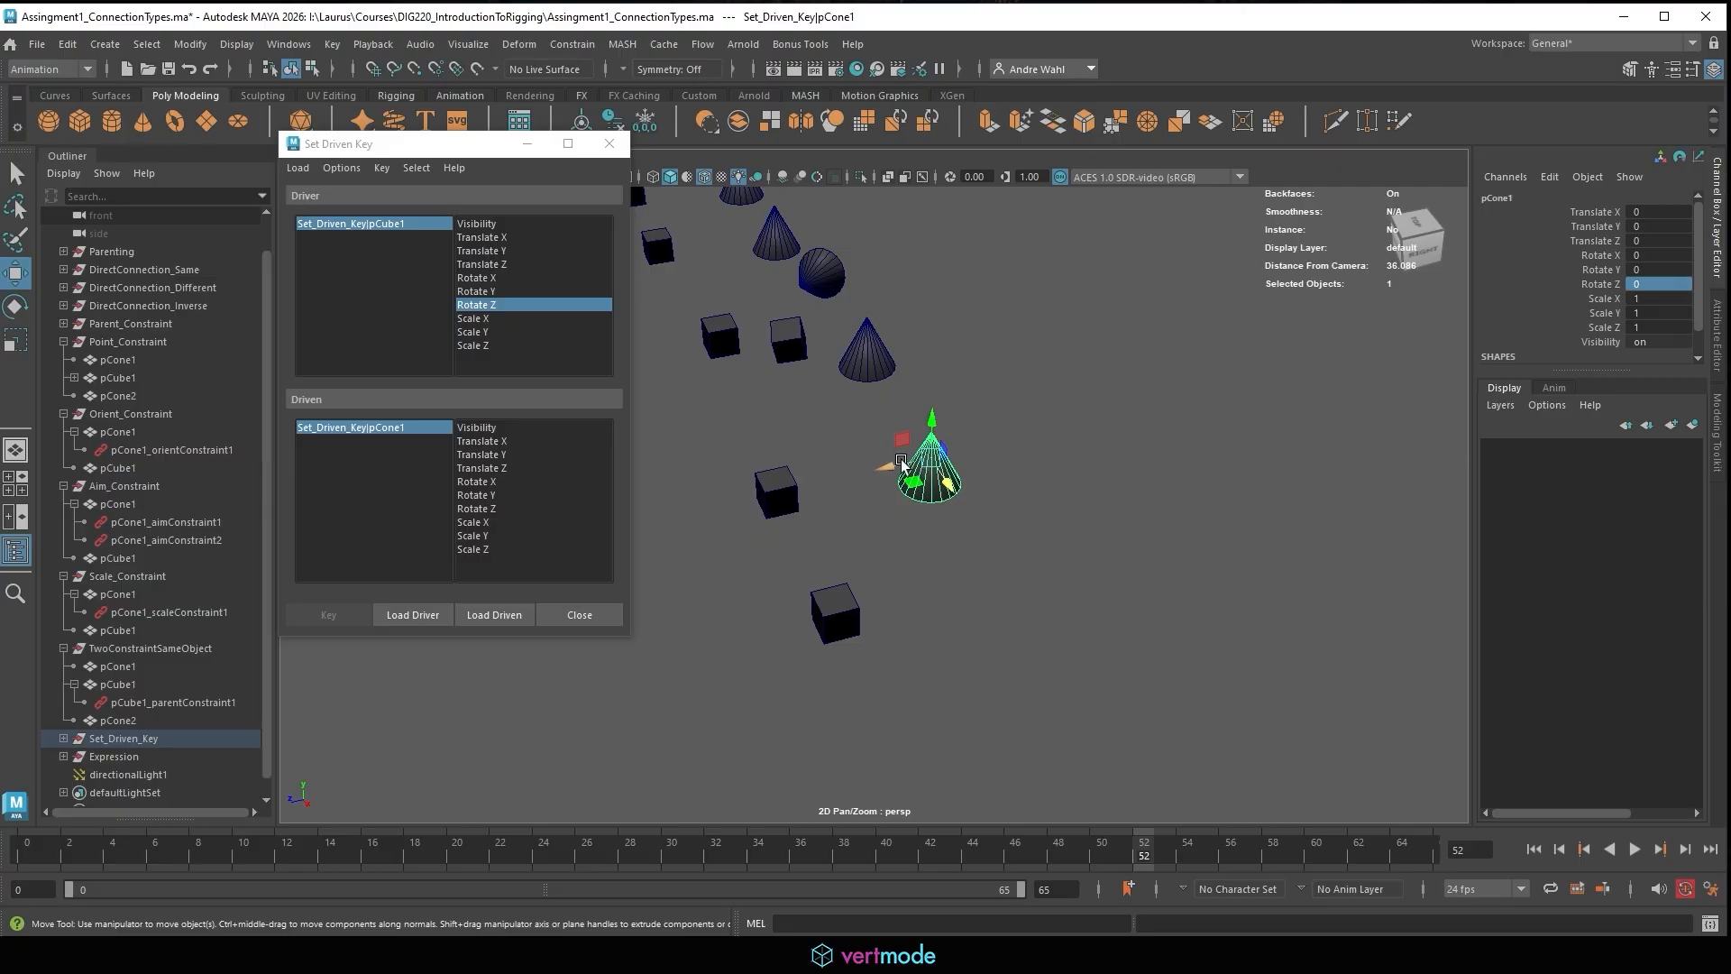
{"action": "left_click_drag", "start_coordinate": [902, 462], "coordinate": [816, 483]}
{"action": "key", "text": "ctrl+z"}
{"action": "left_click", "coordinate": [514, 468]}
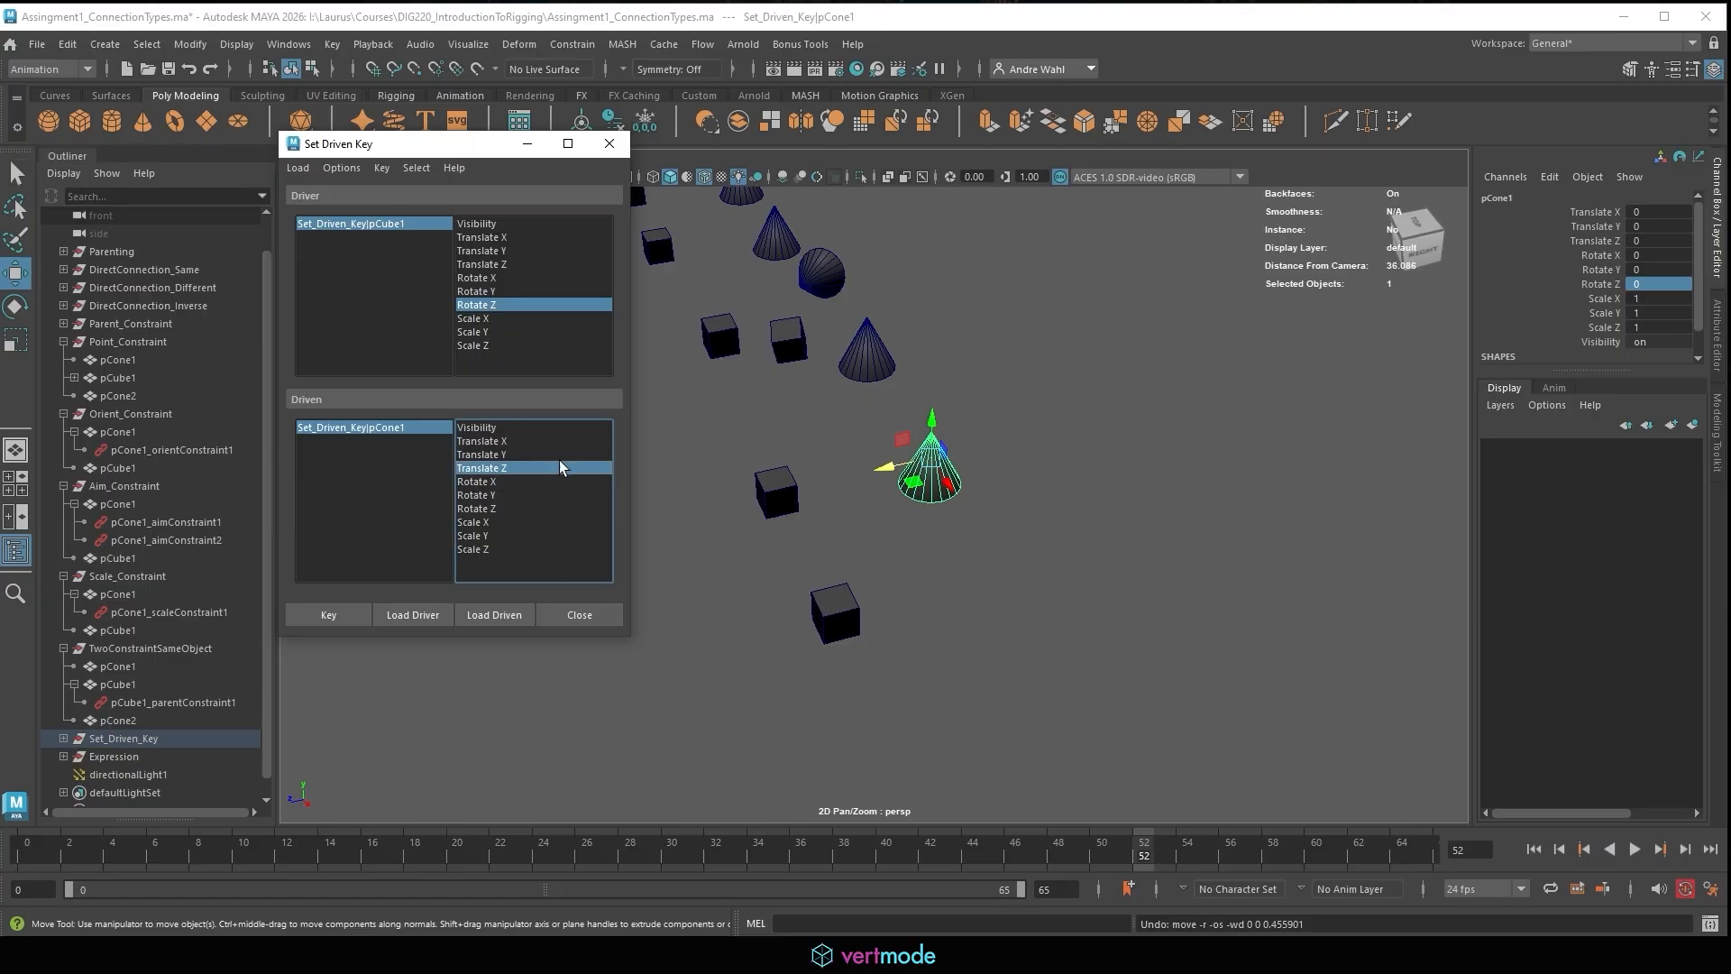
{"action": "left_click", "coordinate": [326, 613]}
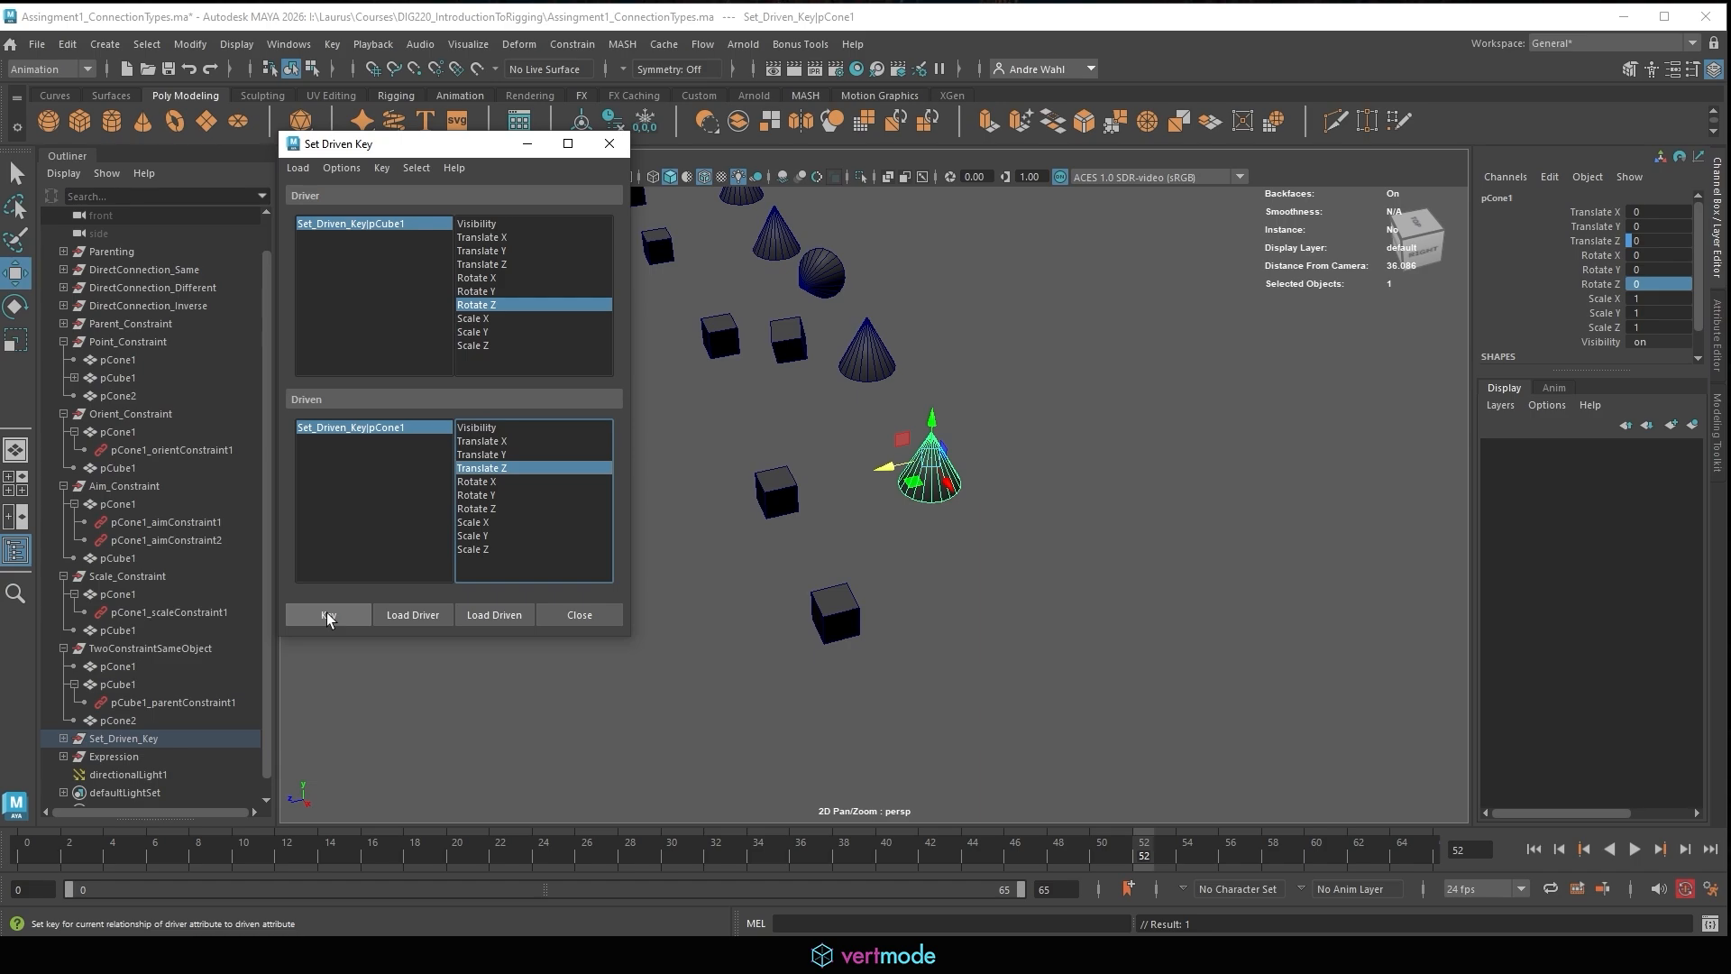
Test the first driven key by moving the cone away and rotating the cube about Z, then restore the cube's Rotate Z to 0.
{"action": "left_click", "coordinate": [767, 508]}
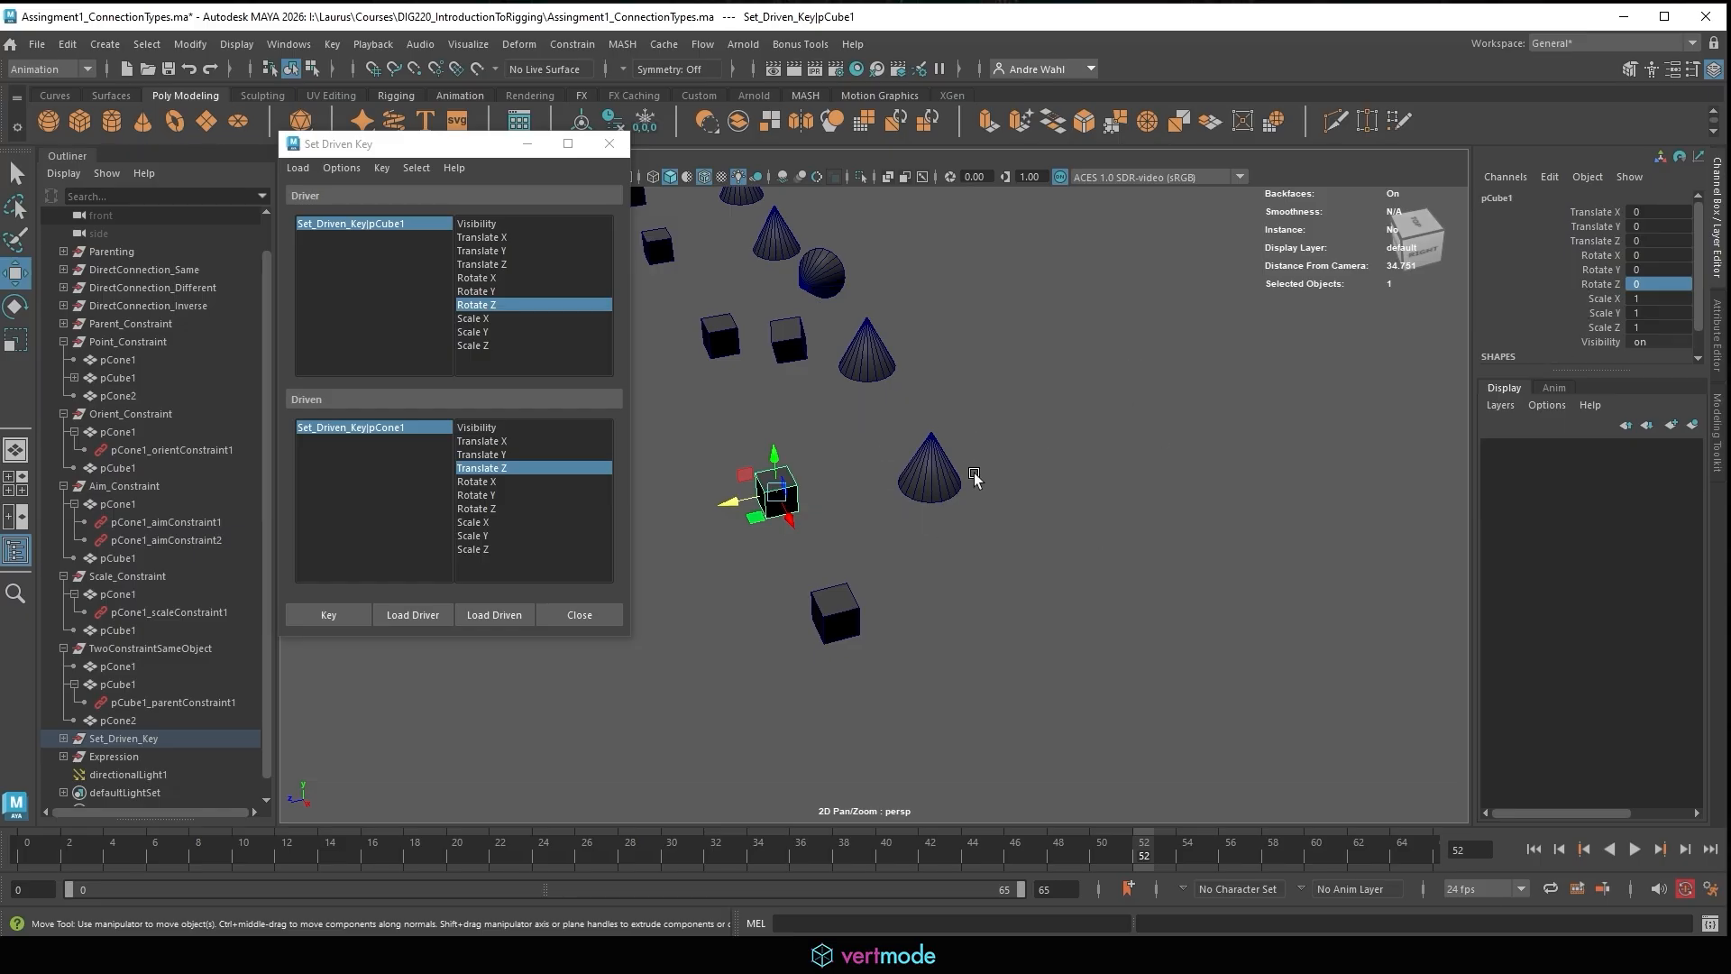
{"action": "left_click", "coordinate": [931, 474]}
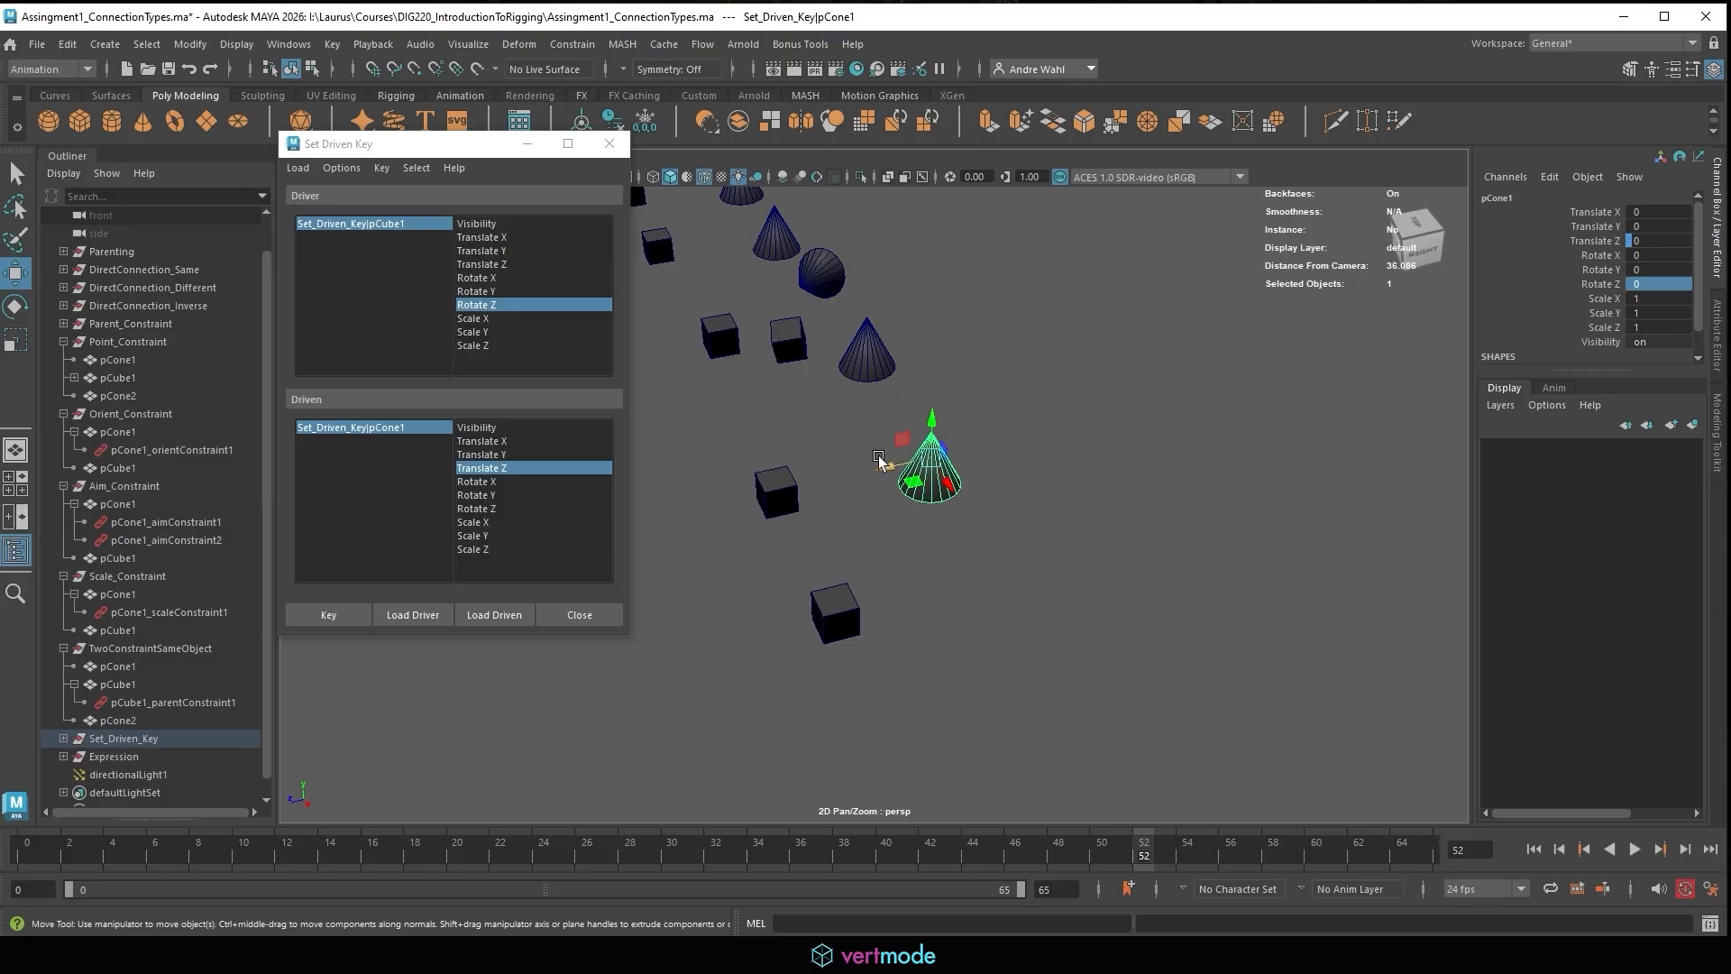
{"action": "left_click_drag", "start_coordinate": [908, 485], "coordinate": [1390, 376]}
{"action": "left_click", "coordinate": [781, 494]}
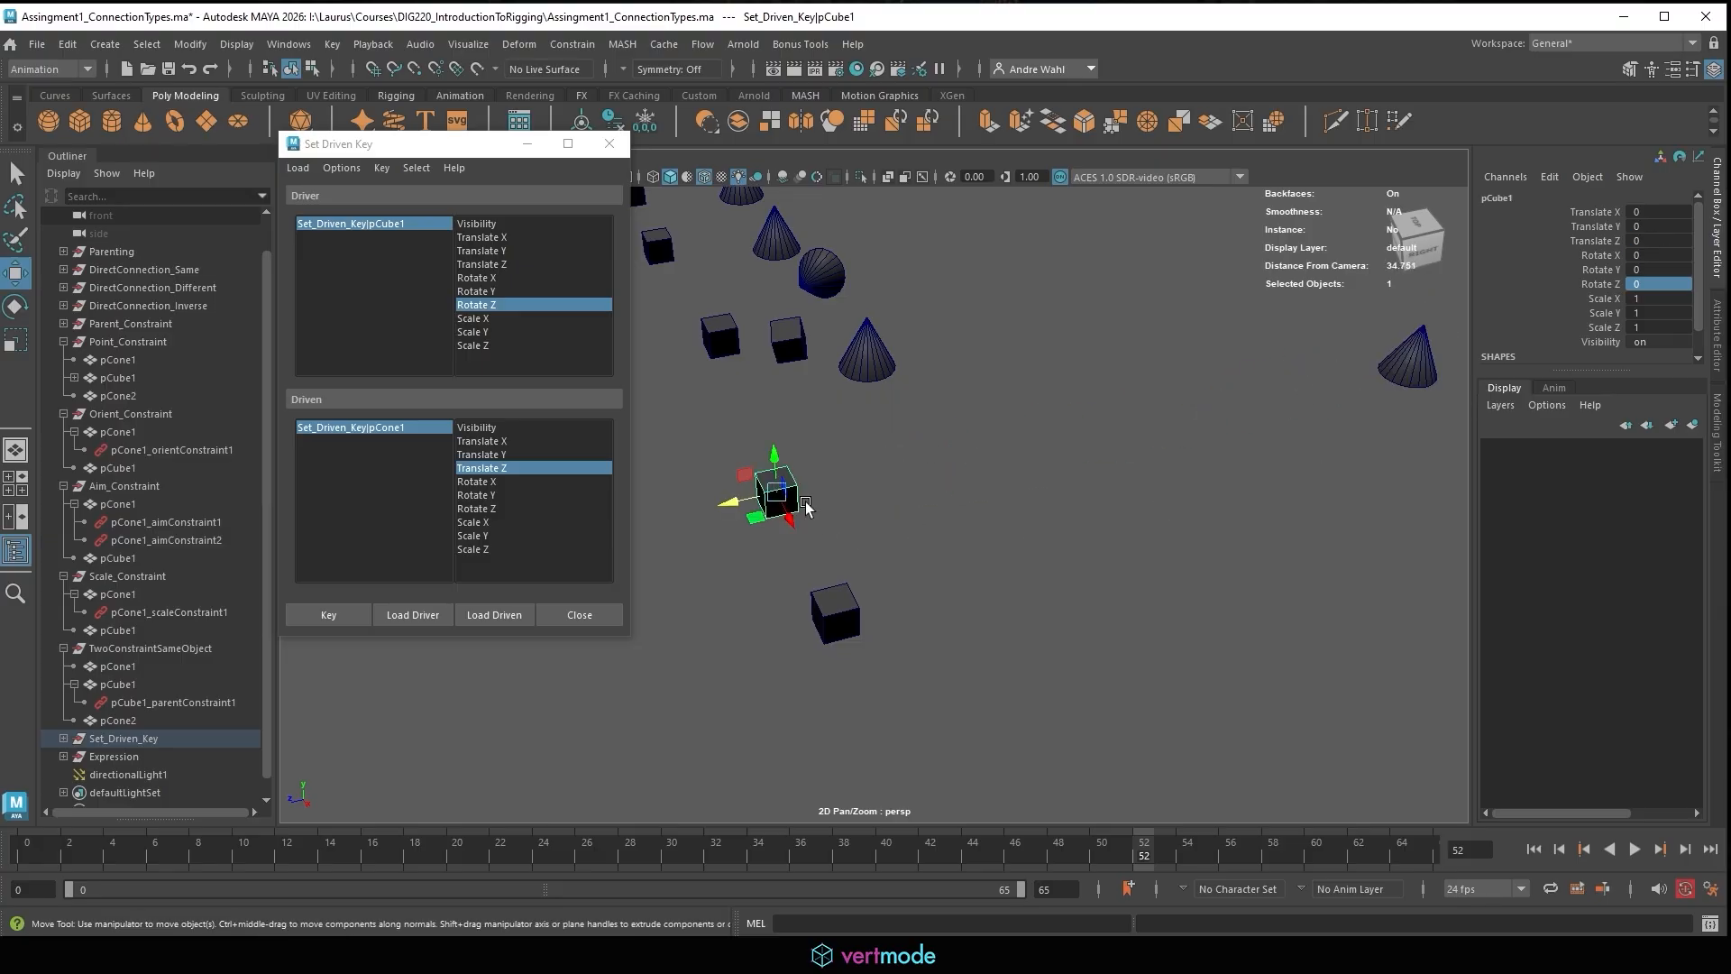
{"action": "key", "text": "e"}
{"action": "left_click_drag", "start_coordinate": [793, 505], "coordinate": [1103, 484]}
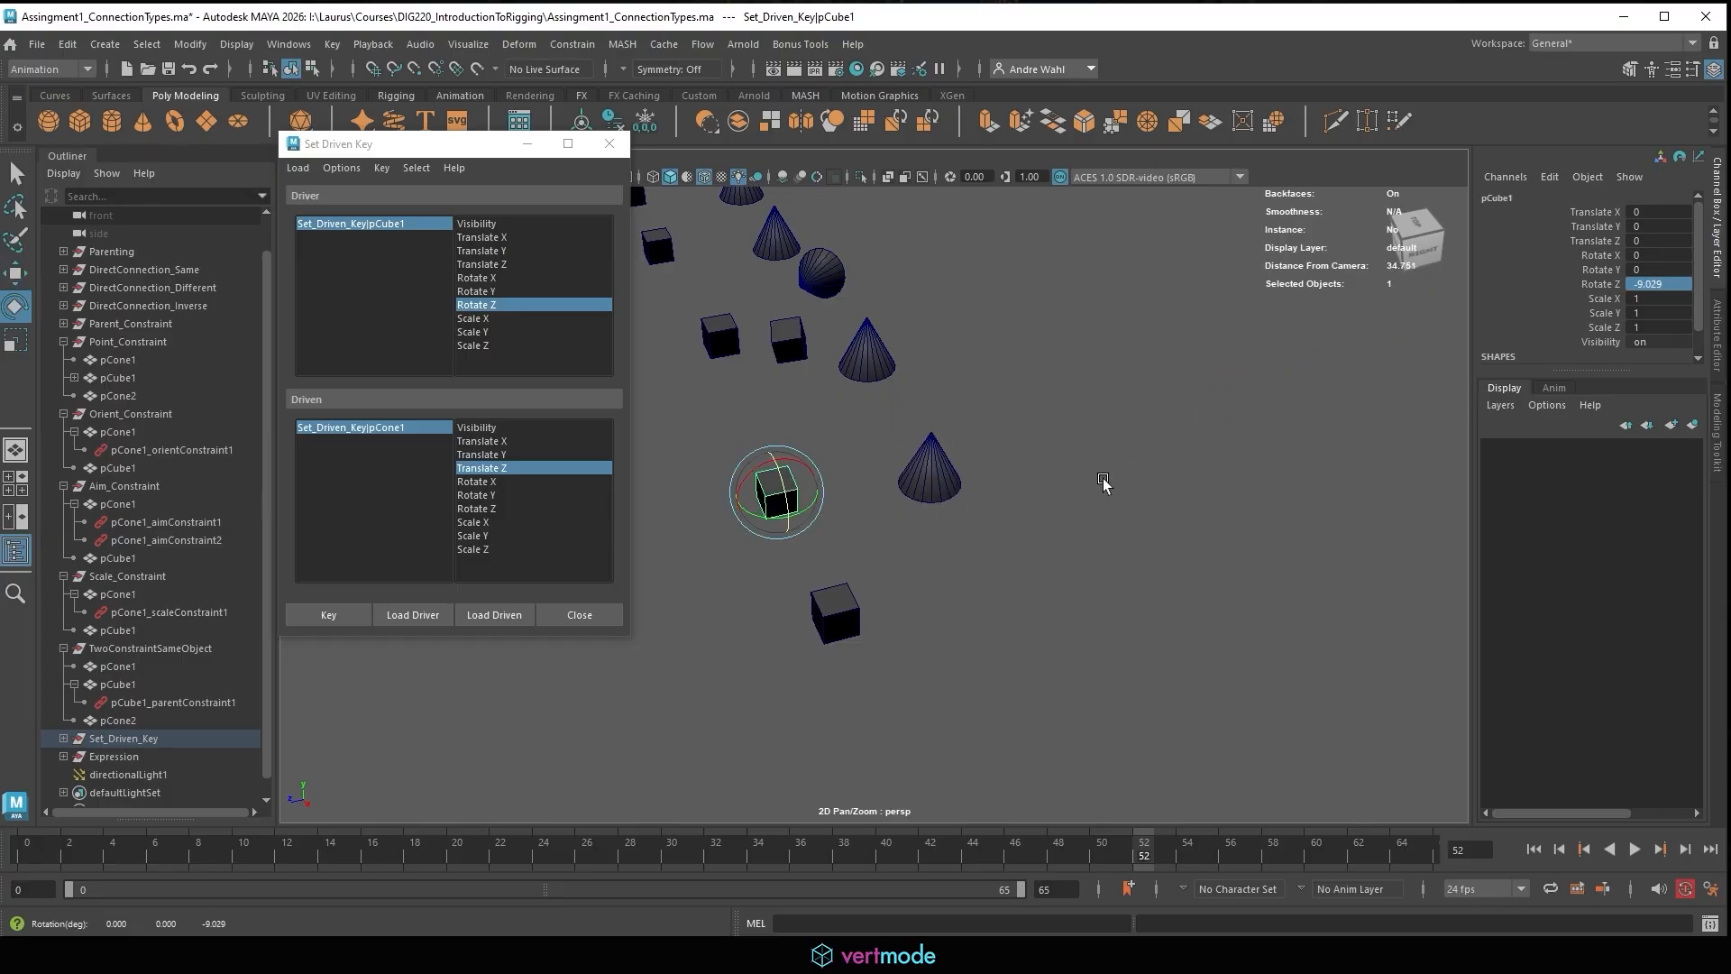
{"action": "left_click_drag", "start_coordinate": [788, 501], "coordinate": [892, 531]}
{"action": "key", "text": "ctrl+z"}
{"action": "type", "text": "0"}
{"action": "key", "text": "Return"}
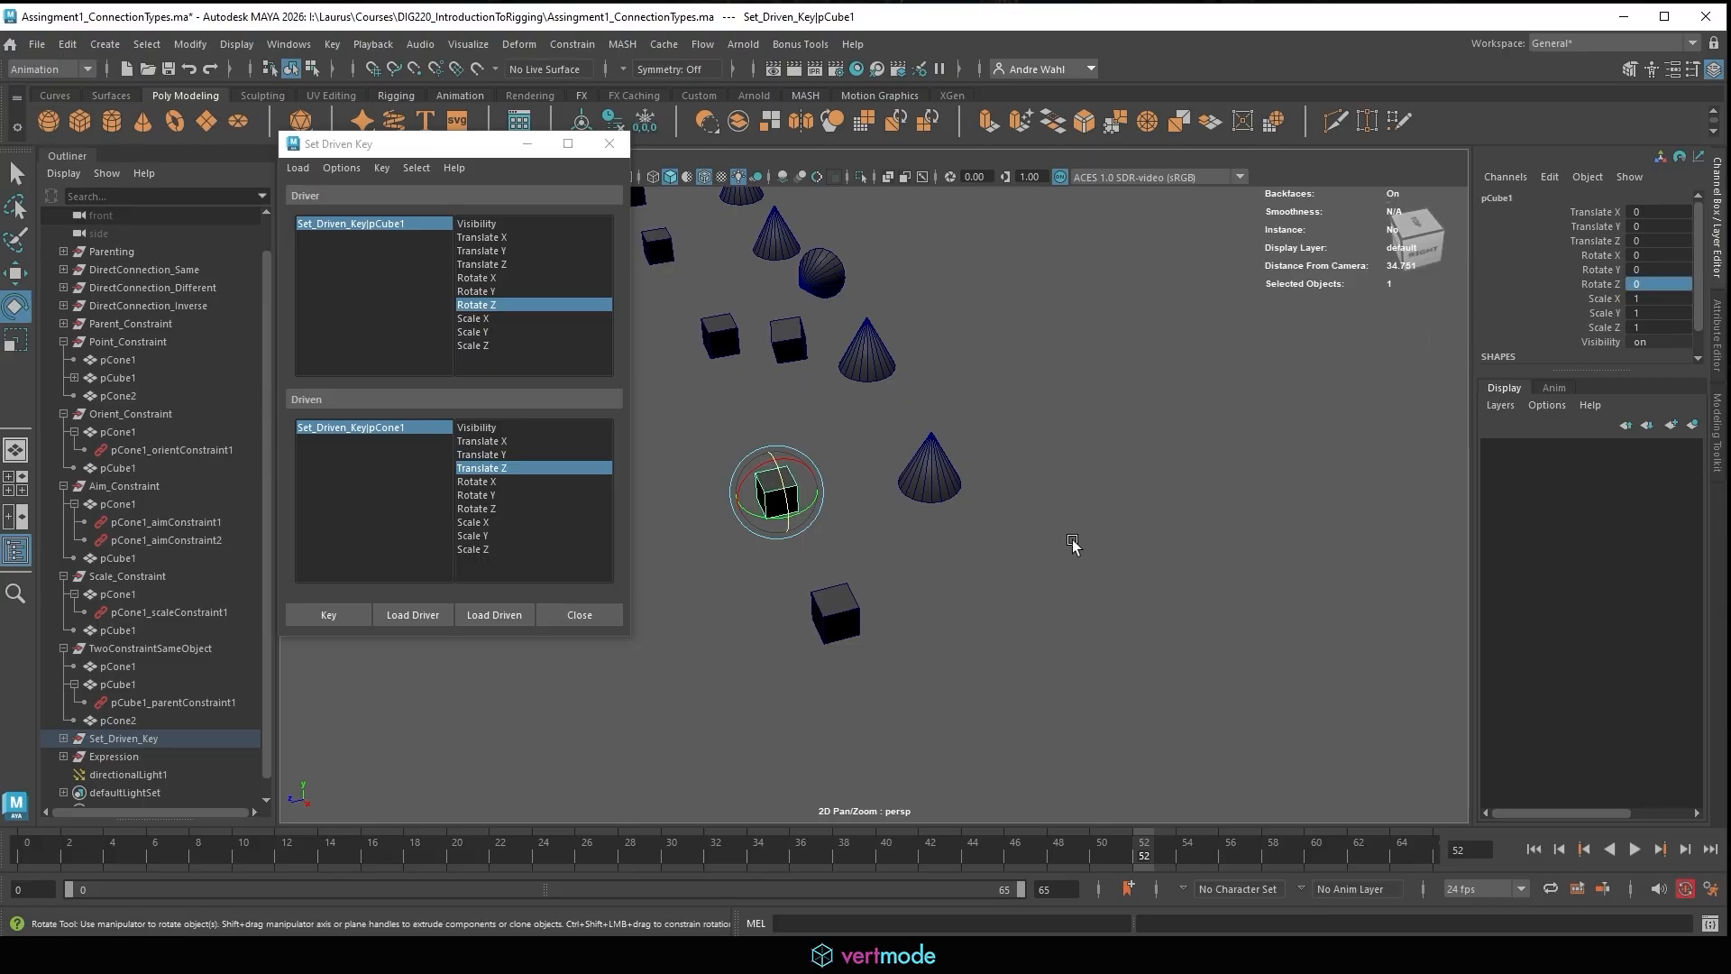
Compare the transform channels of the driver cube and the driven cone.
{"action": "left_click", "coordinate": [1064, 544]}
{"action": "left_click", "coordinate": [771, 483]}
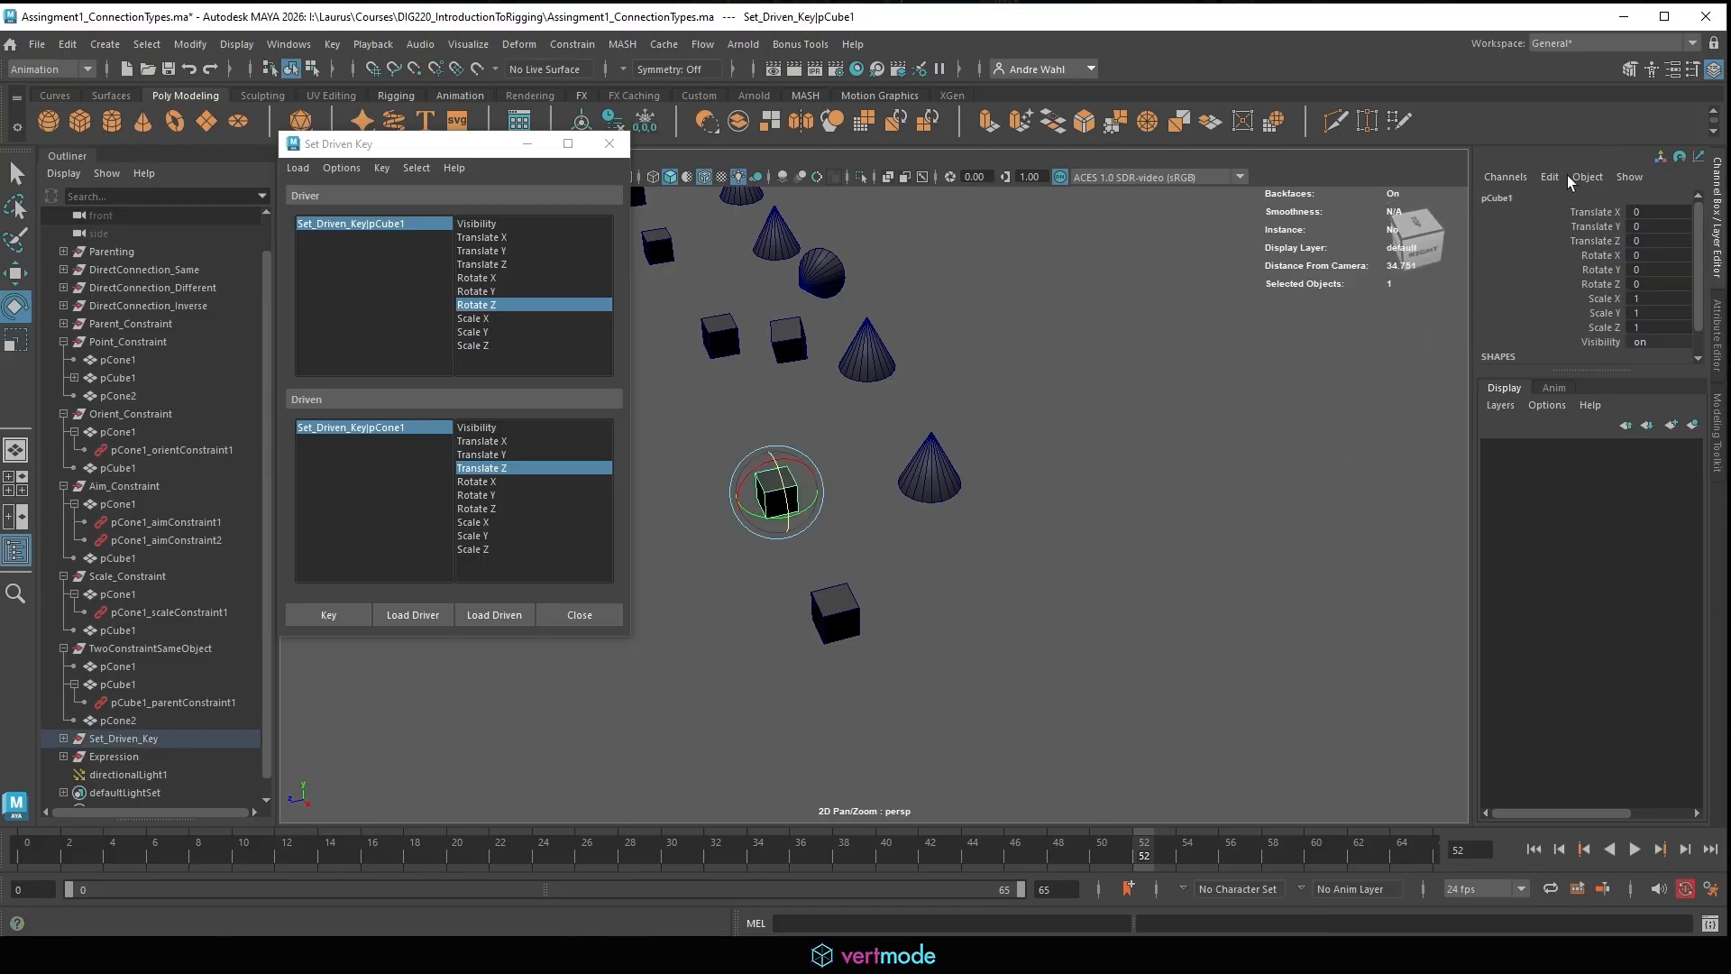
{"action": "left_click", "coordinate": [946, 485]}
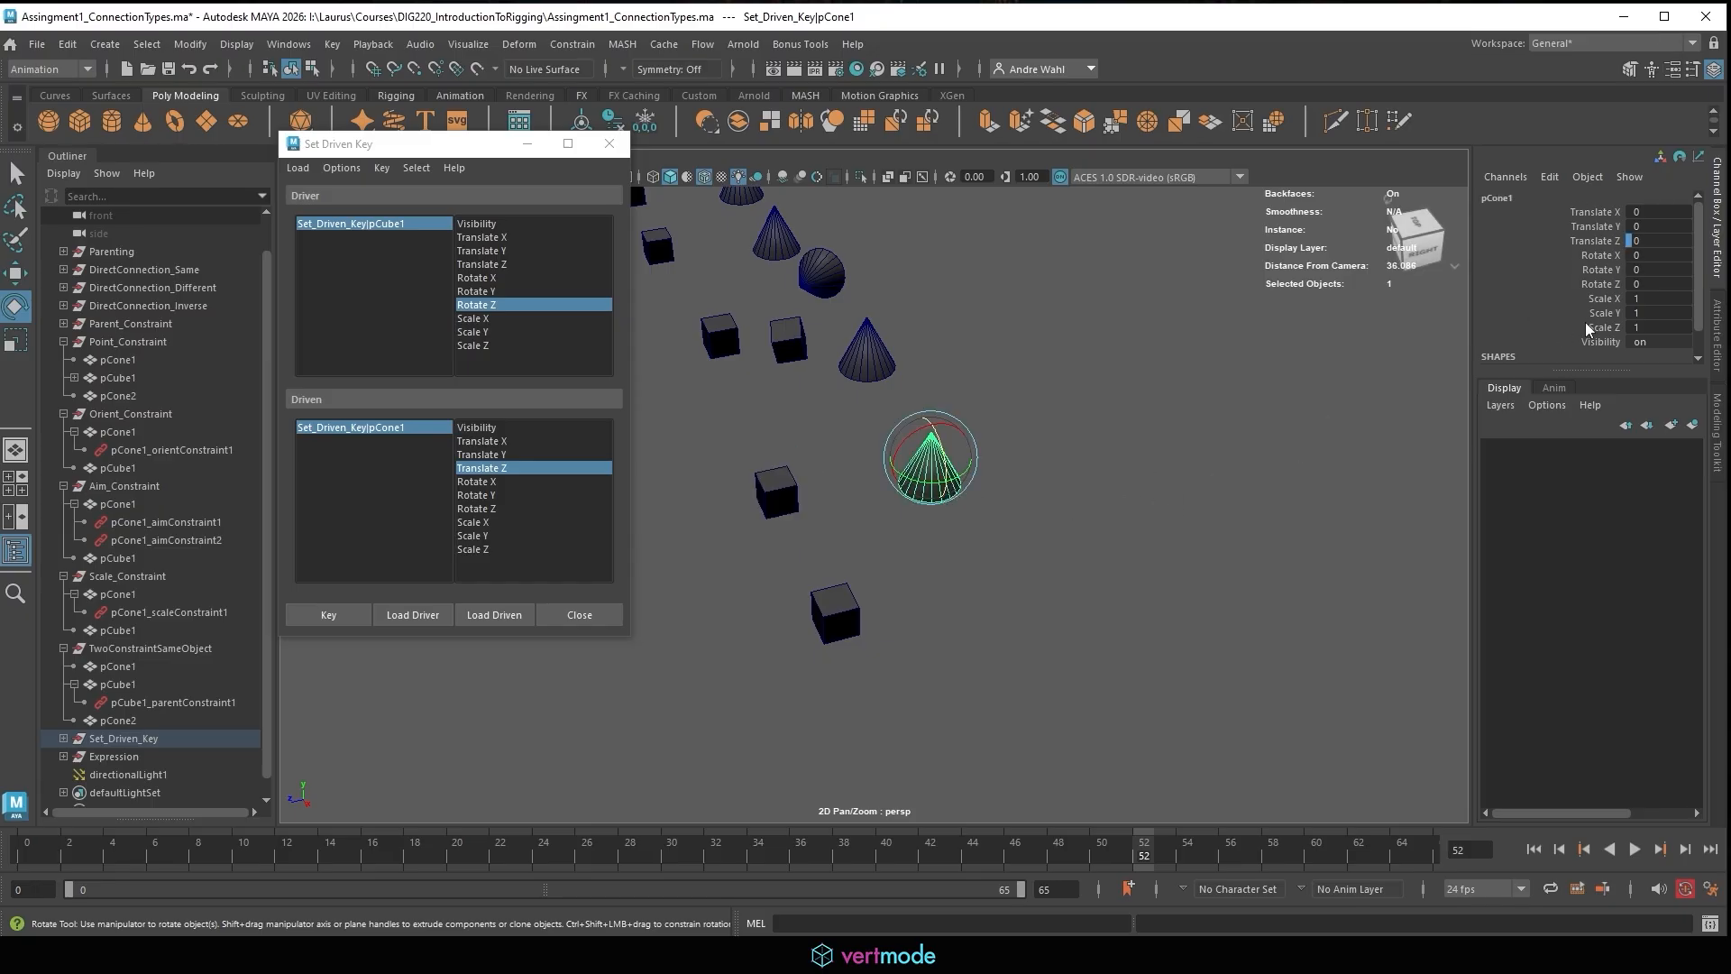
{"action": "left_click", "coordinate": [1147, 502]}
Rotate the driver cube freehand about Z and set its Rotate Z to 180.
{"action": "left_click", "coordinate": [764, 497]}
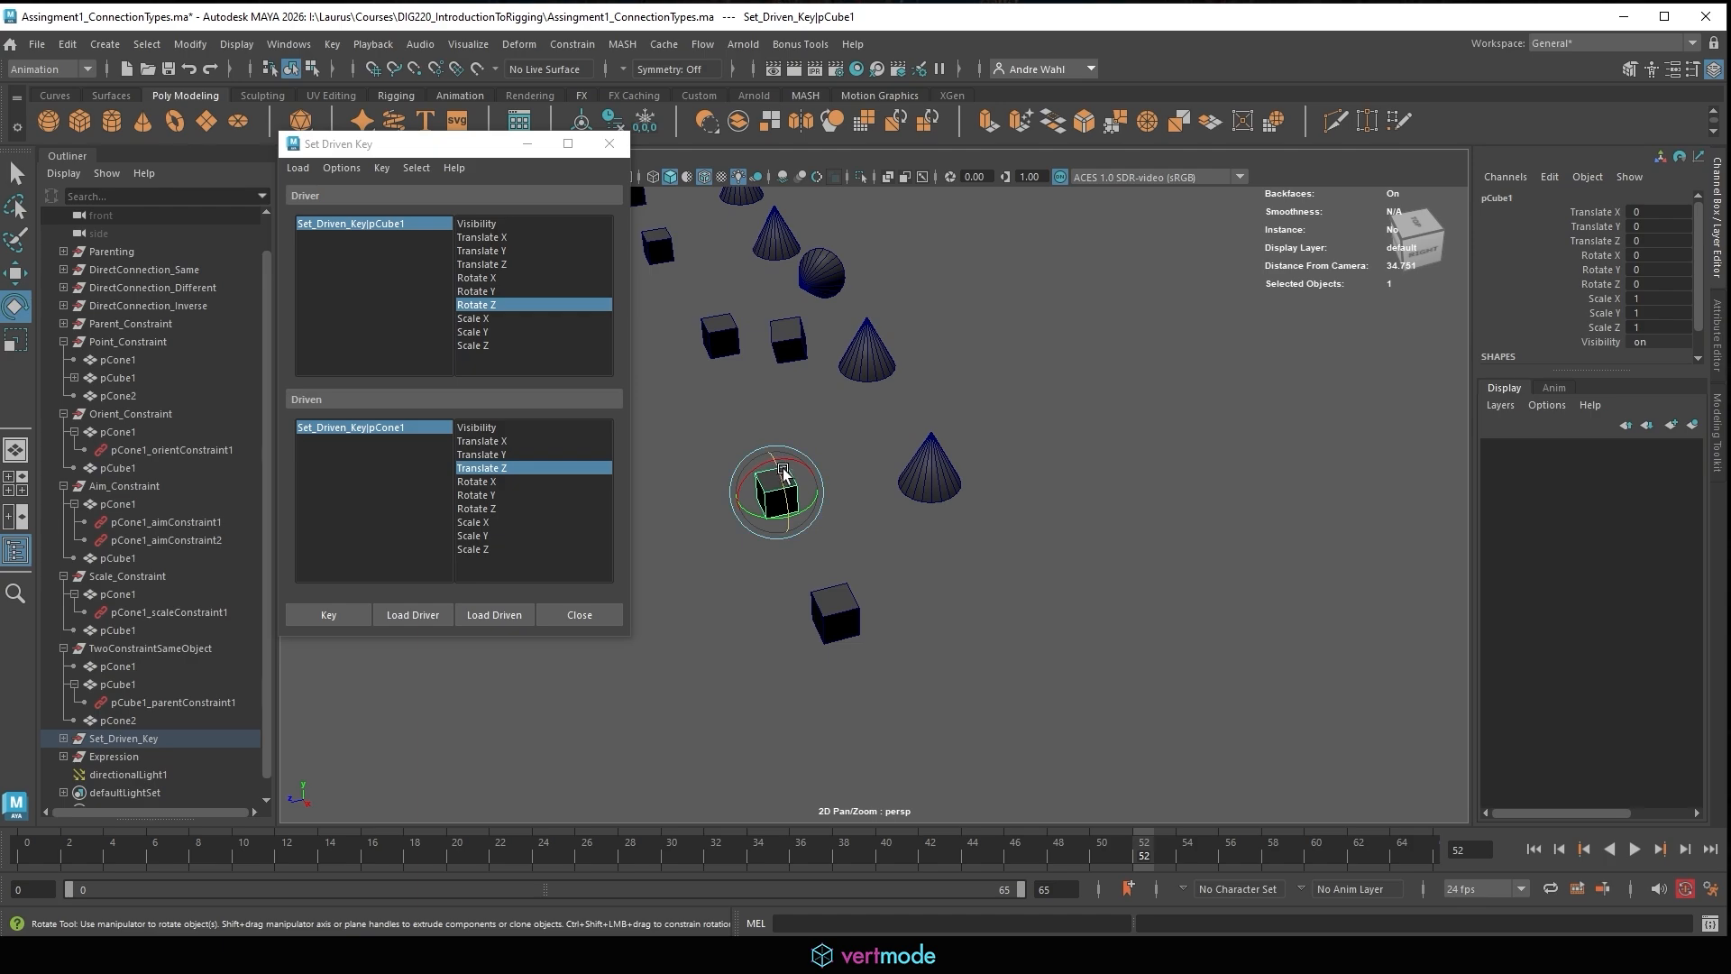
{"action": "left_click_drag", "start_coordinate": [777, 476], "coordinate": [1171, 398]}
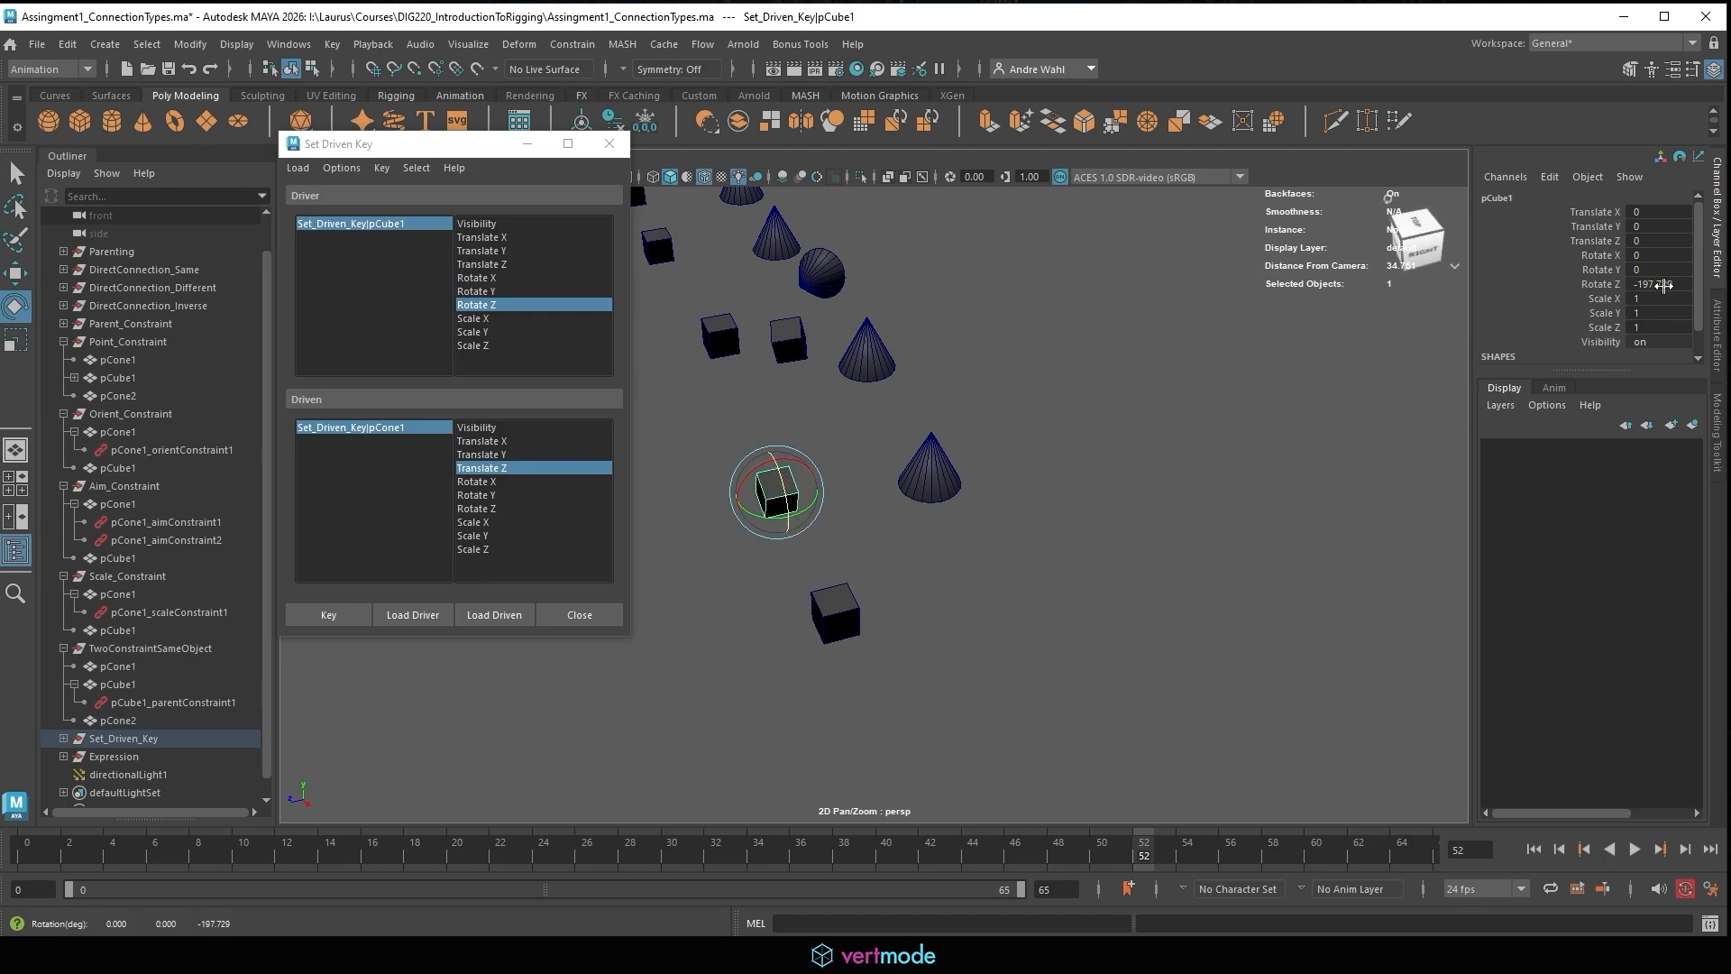
{"action": "left_click", "coordinate": [1663, 284]}
{"action": "key", "text": "Return"}
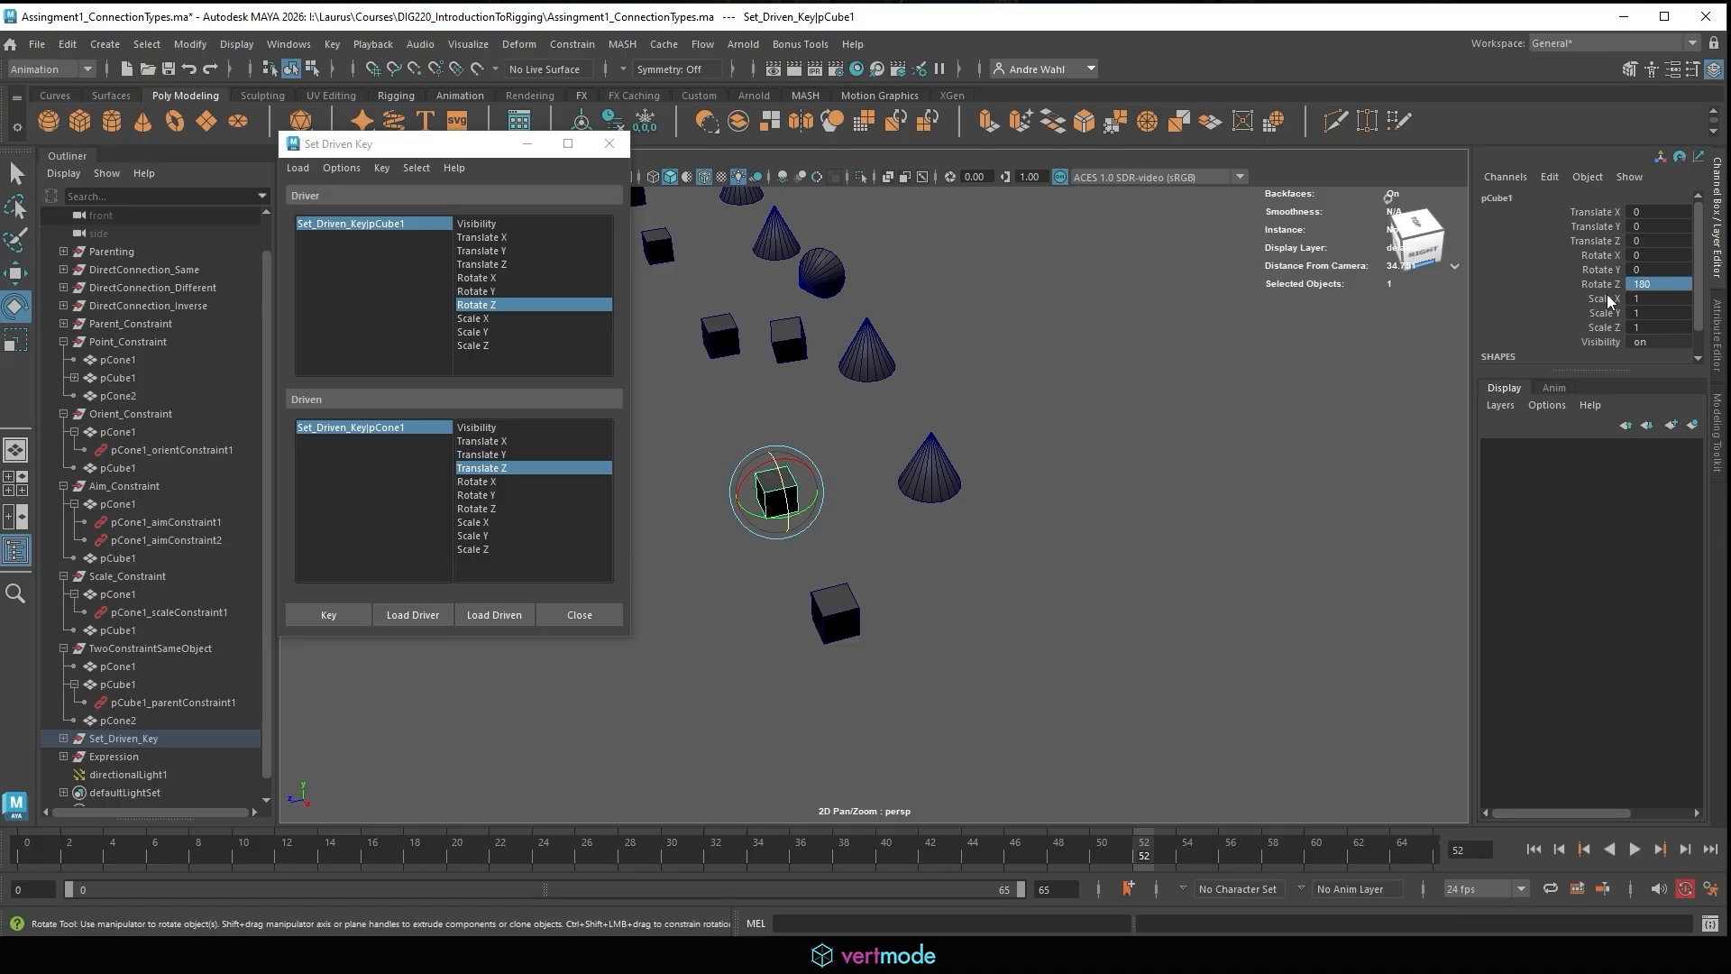
Move the cone toward the driver cube, set its Translate Z to 4, and key that pose against the cube's rotation.
{"action": "left_click", "coordinate": [938, 478]}
{"action": "key", "text": "w"}
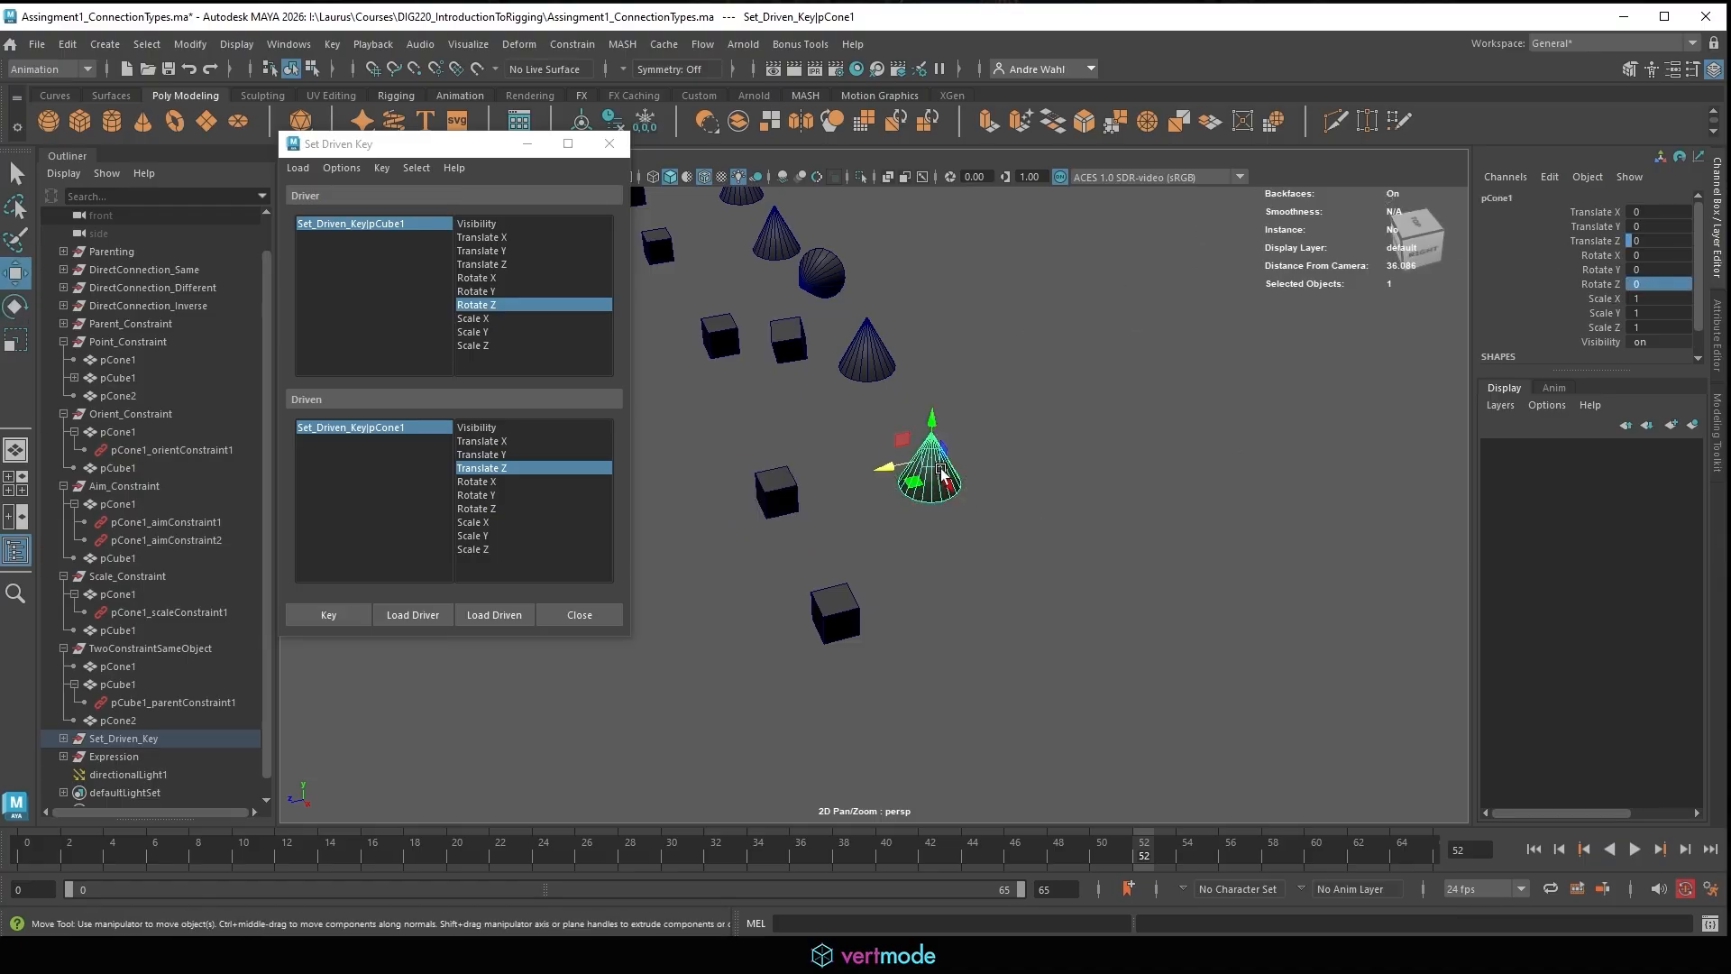
{"action": "left_click_drag", "start_coordinate": [907, 459], "coordinate": [888, 531]}
{"action": "left_click_drag", "start_coordinate": [961, 460], "coordinate": [1011, 496], "text": "alt"}
{"action": "double_click", "coordinate": [1663, 240]}
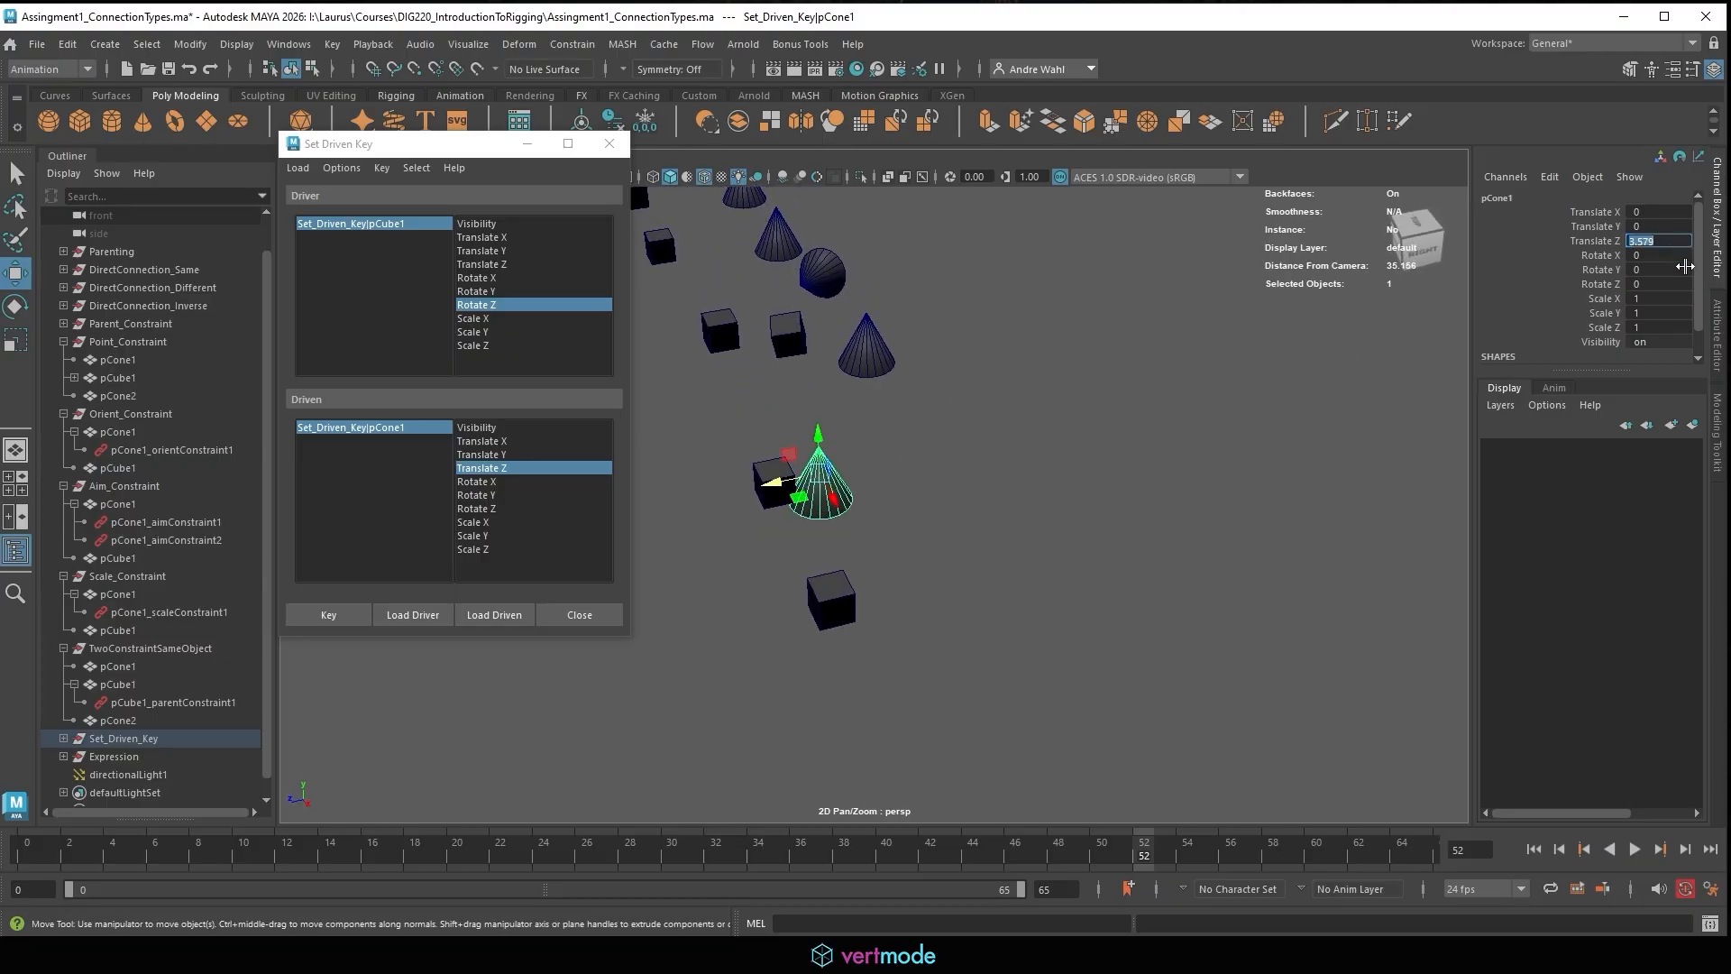
{"action": "type", "text": "4"}
{"action": "key", "text": "Return"}
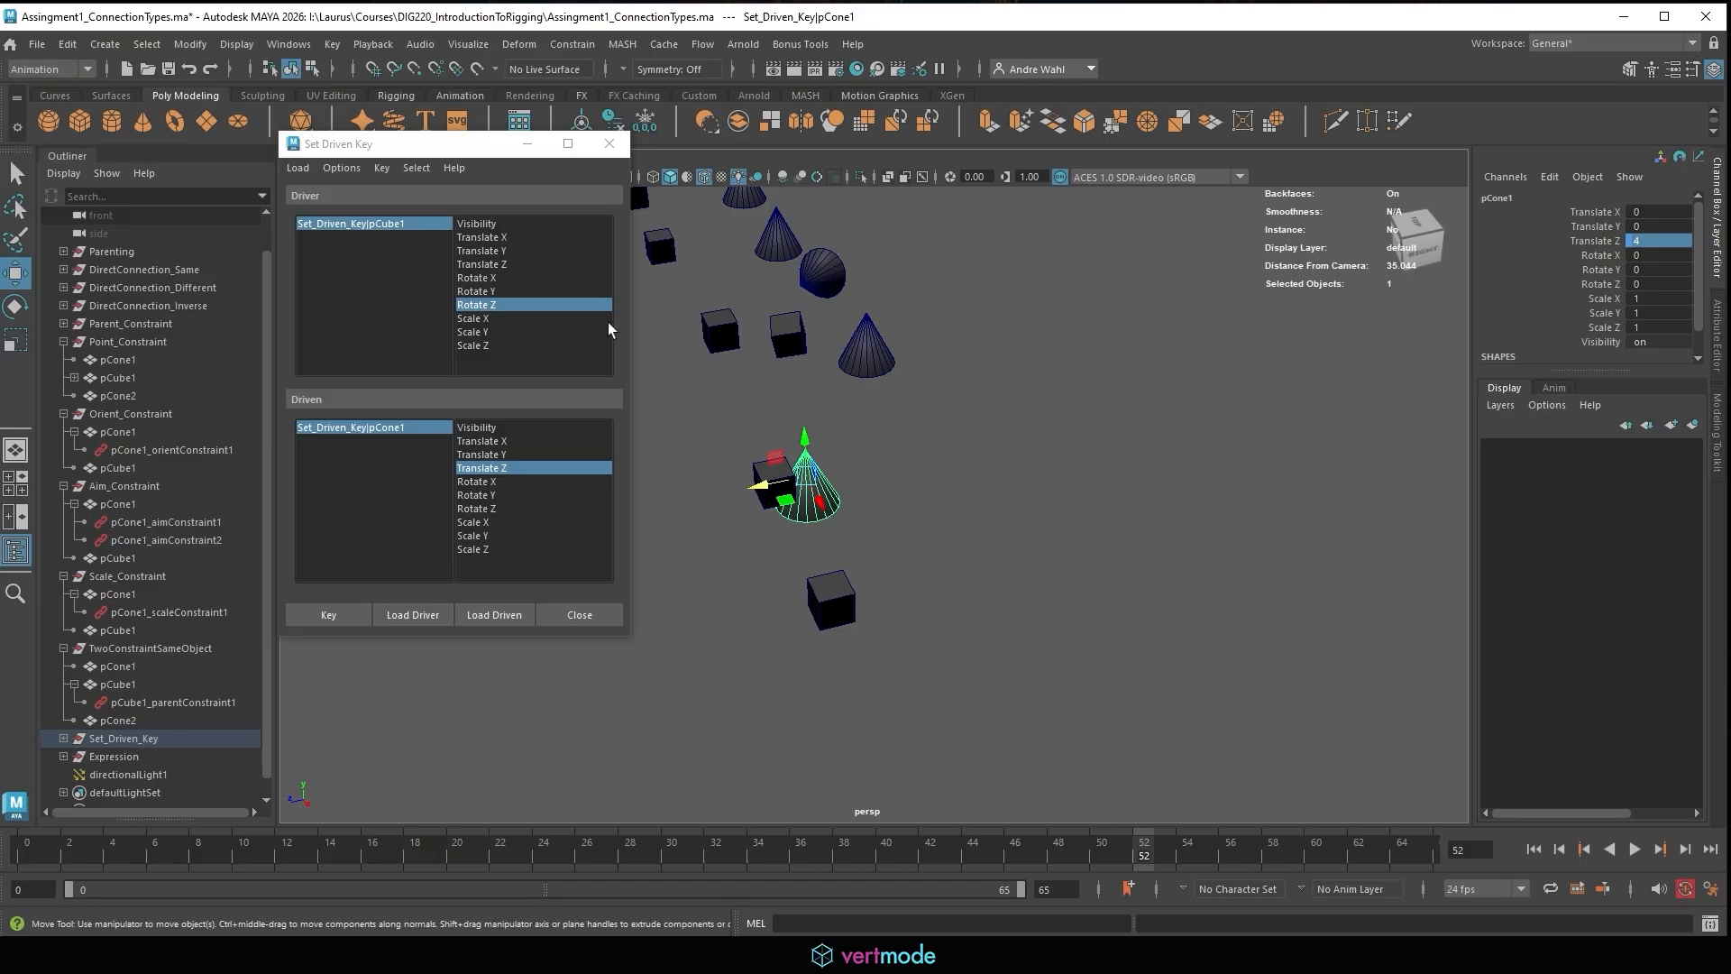
{"action": "left_click", "coordinate": [328, 615]}
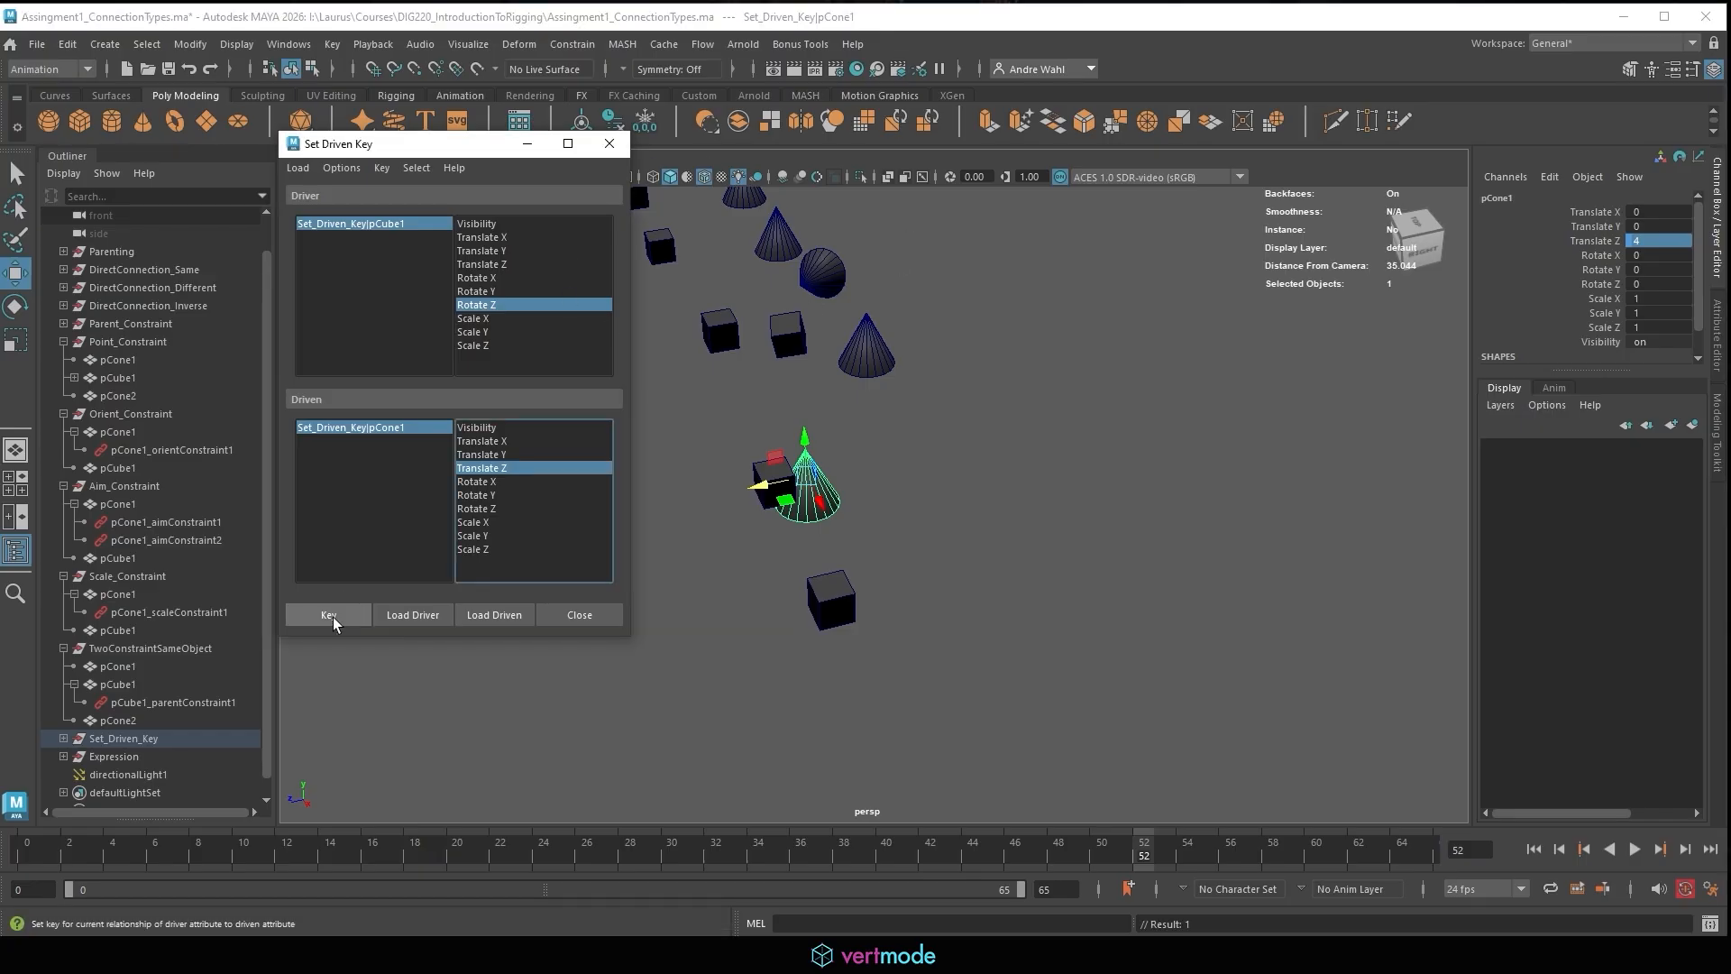
Scrub the driver cube's Rotate Z in both directions to test the cone's driven motion, then reset it to 0.
{"action": "left_click", "coordinate": [755, 476]}
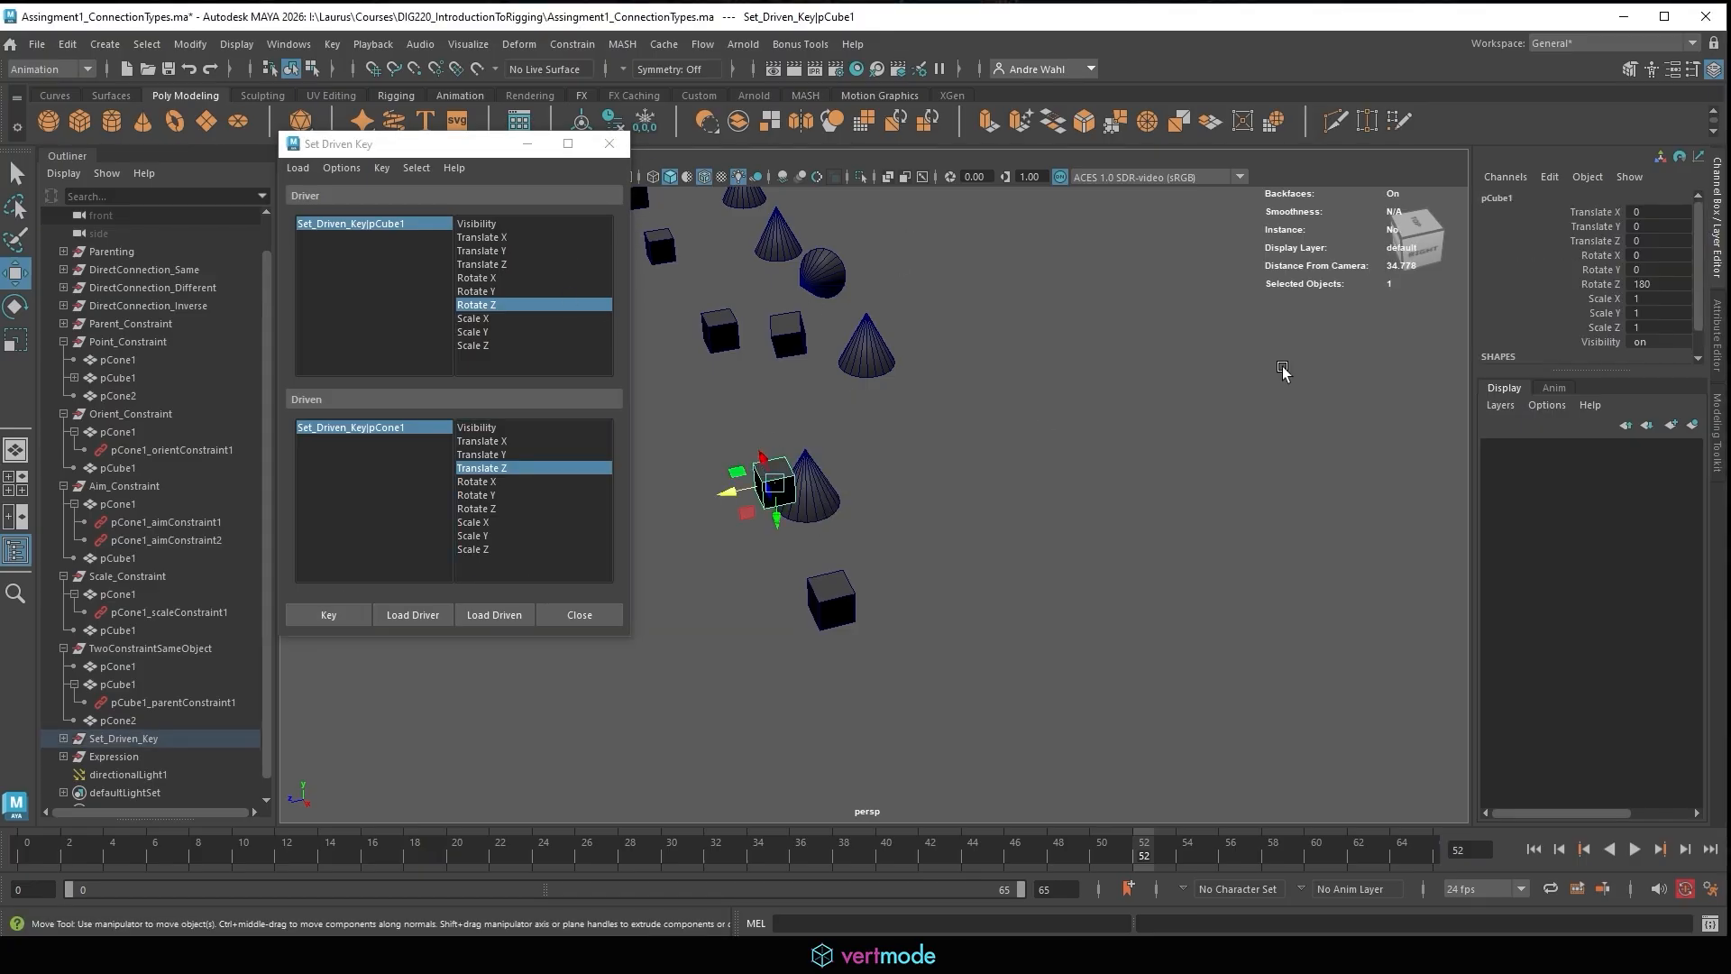
{"action": "left_click", "coordinate": [1603, 283]}
{"action": "middle_click_drag", "start_coordinate": [1063, 460], "coordinate": [1050, 461]}
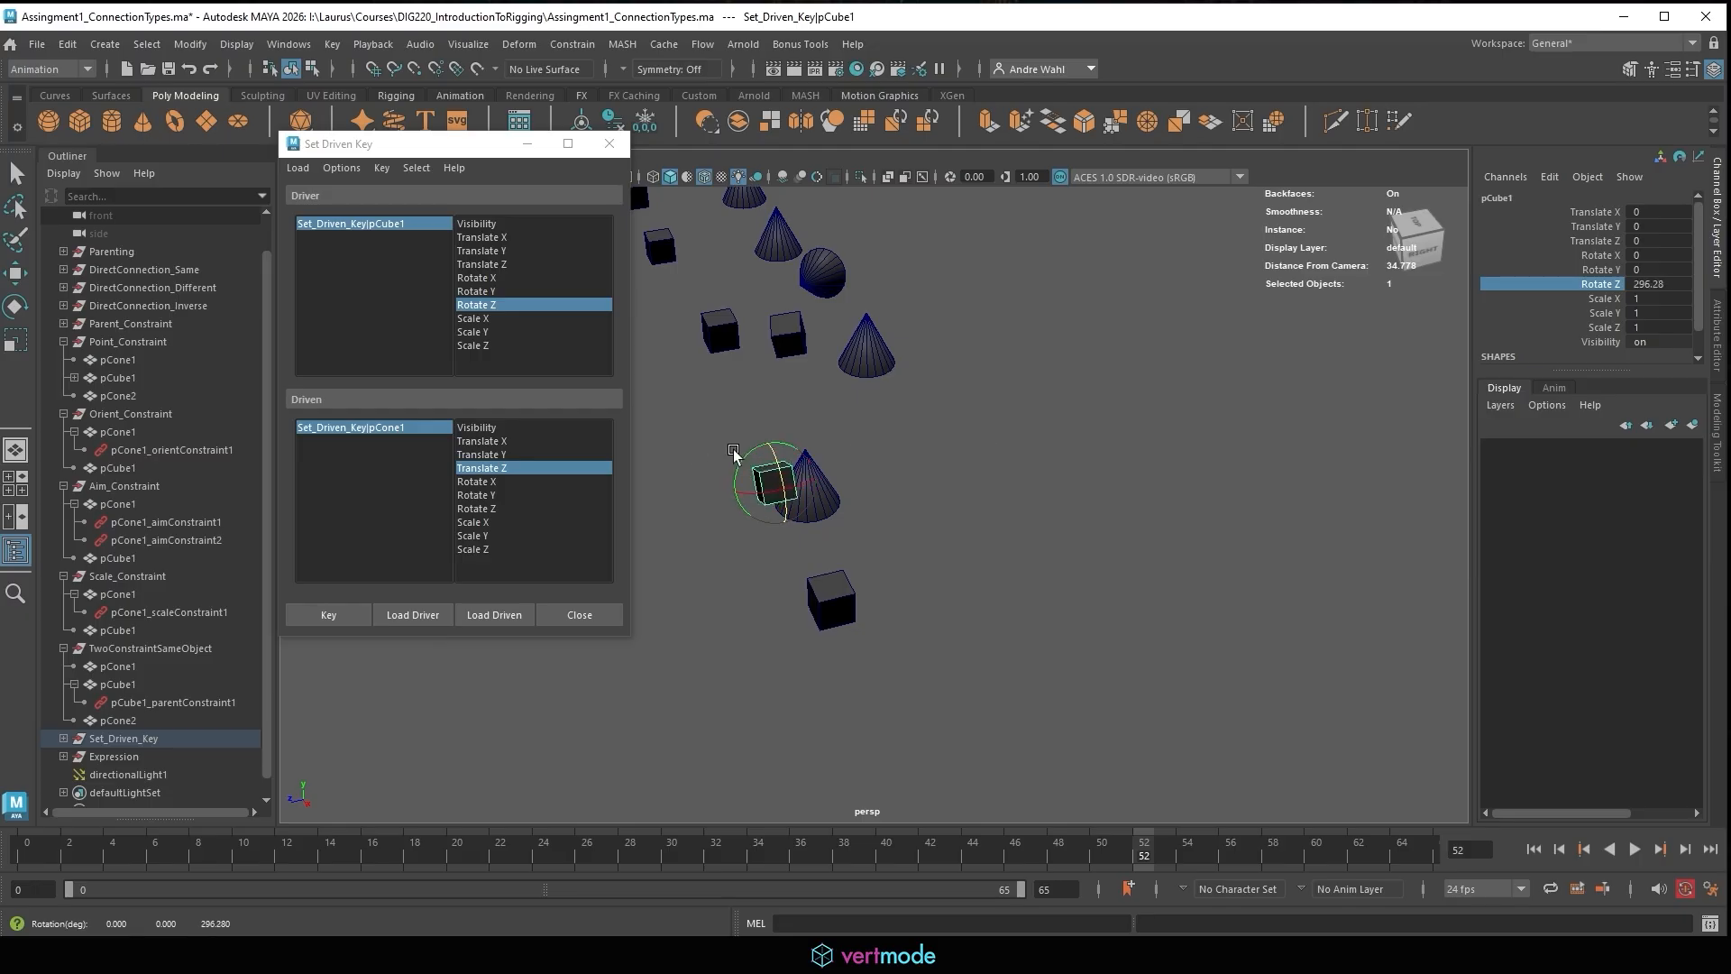
{"action": "middle_click_drag", "start_coordinate": [733, 453], "coordinate": [205, 504]}
{"action": "middle_click_drag", "start_coordinate": [1061, 465], "coordinate": [922, 577]}
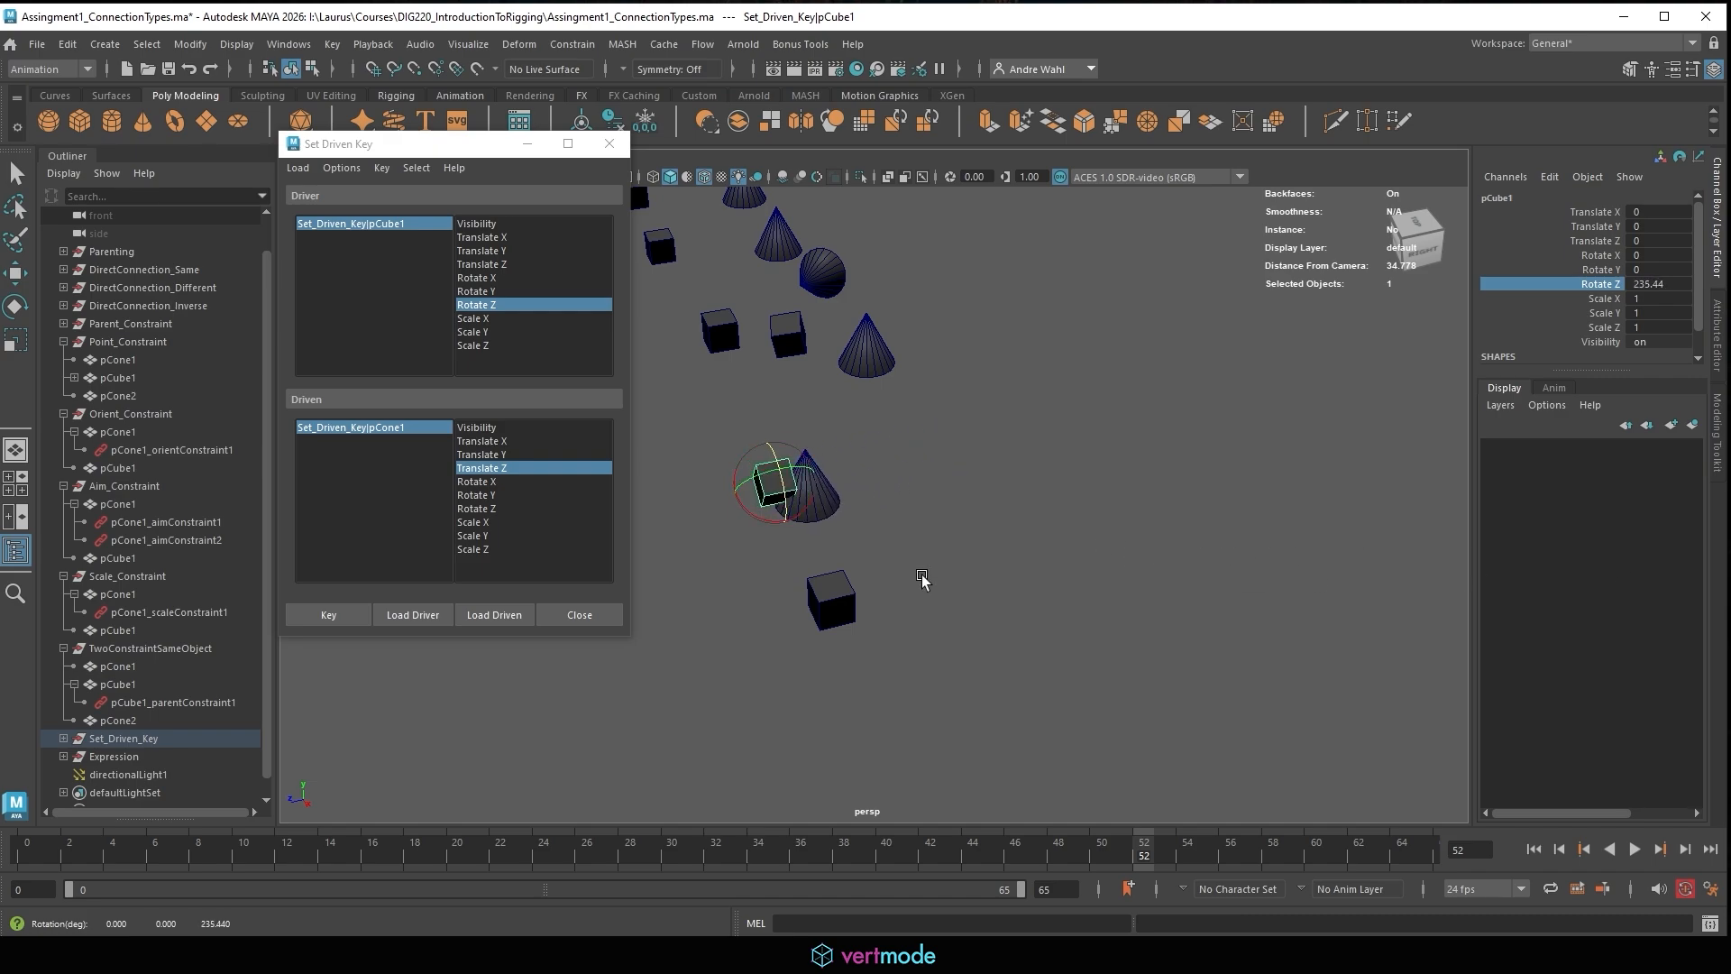
{"action": "middle_click_drag", "start_coordinate": [807, 602], "coordinate": [1418, 734]}
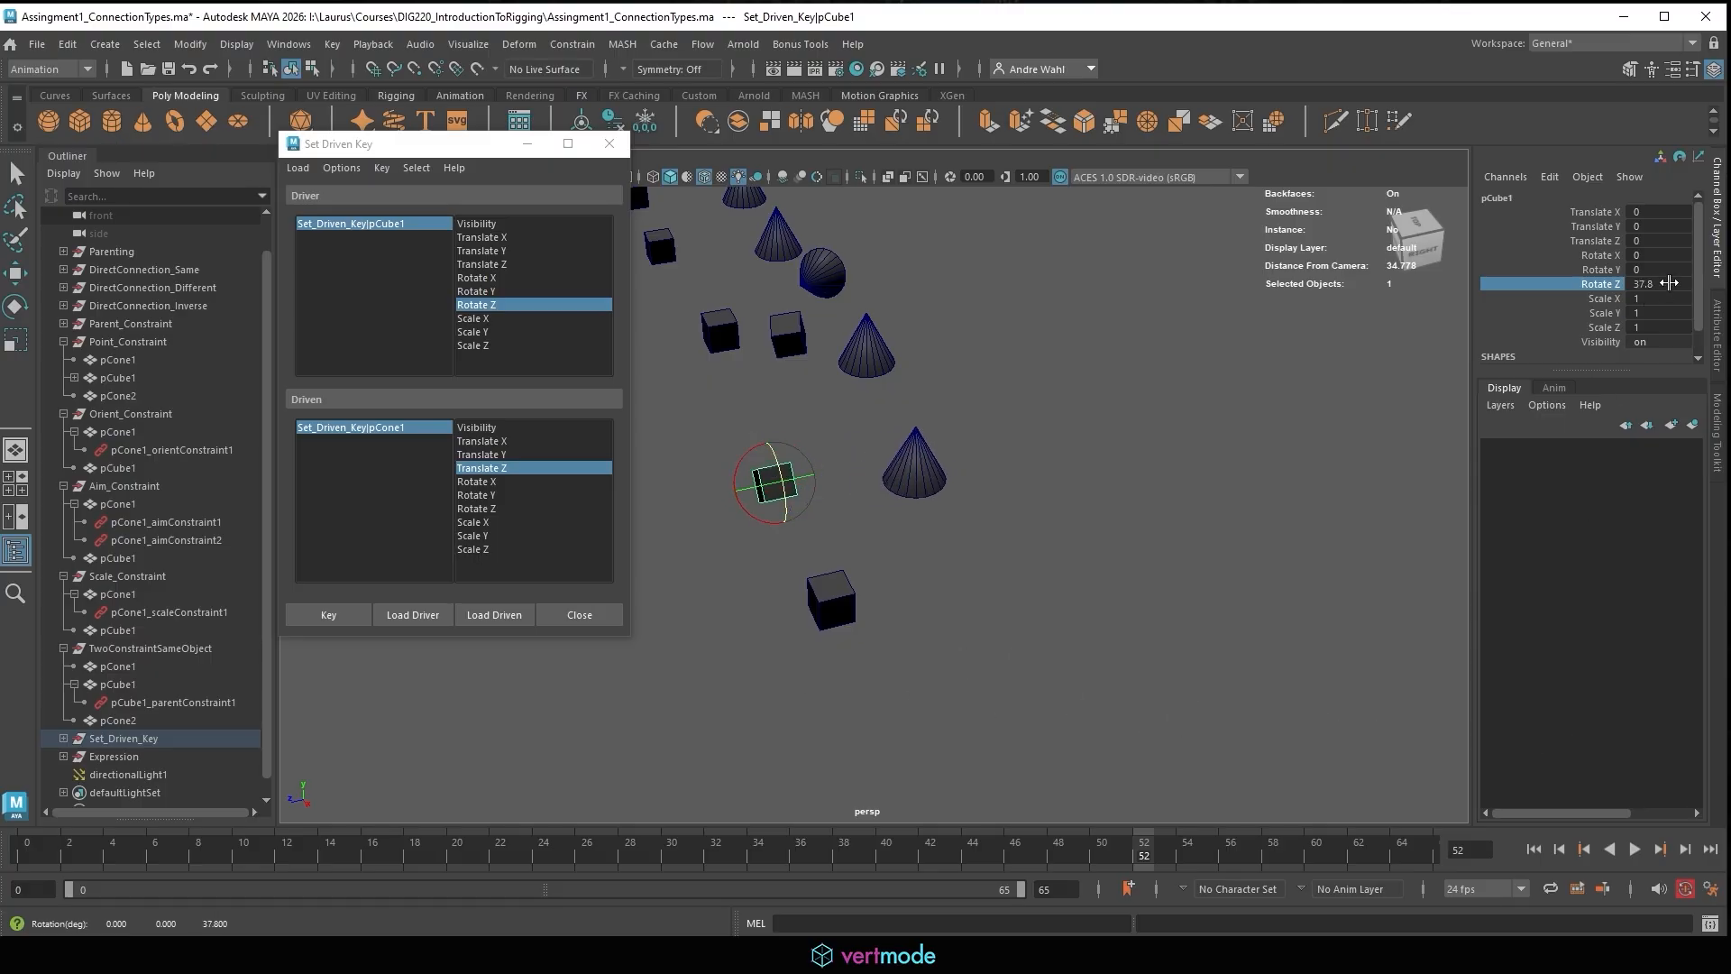
{"action": "left_click", "coordinate": [1658, 283]}
{"action": "type", "text": "0"}
{"action": "key", "text": "Return"}
Move the directional light freehand near the driver cube and load it as the driven object.
{"action": "middle_click_drag", "start_coordinate": [827, 481], "coordinate": [1172, 467], "text": "alt"}
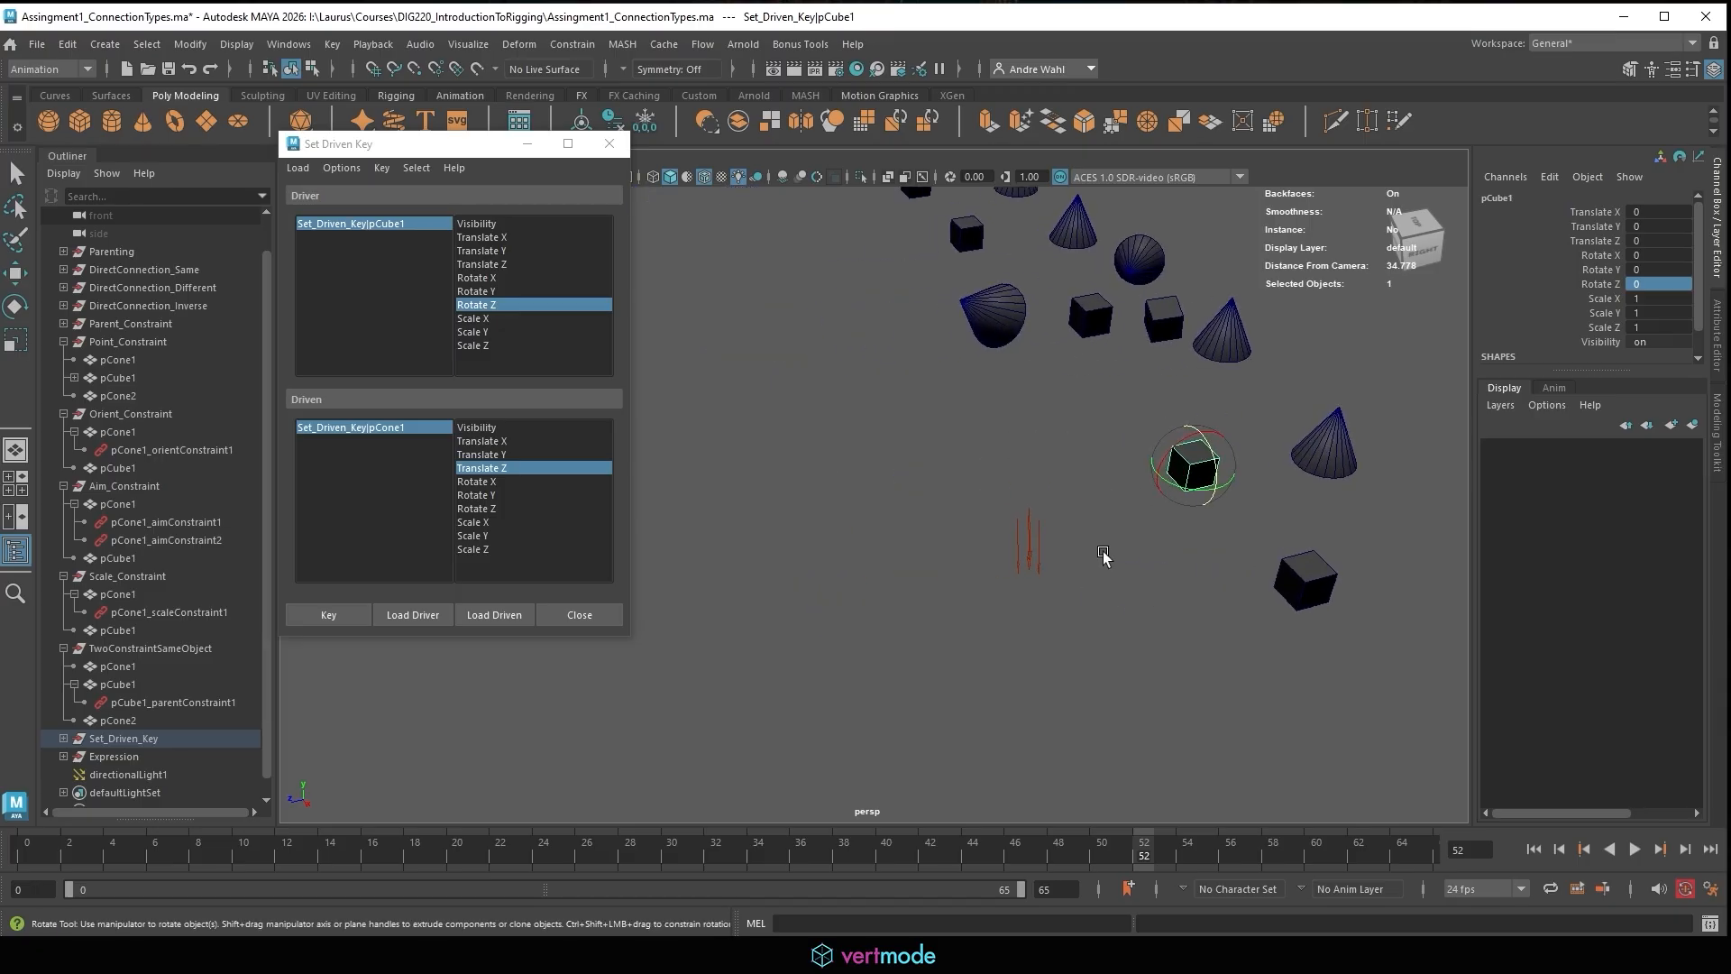
{"action": "left_click", "coordinate": [1028, 532]}
{"action": "key", "text": "w"}
{"action": "middle_click_drag", "start_coordinate": [1121, 529], "coordinate": [1049, 553], "text": "alt"}
{"action": "left_click_drag", "start_coordinate": [981, 559], "coordinate": [1061, 535]}
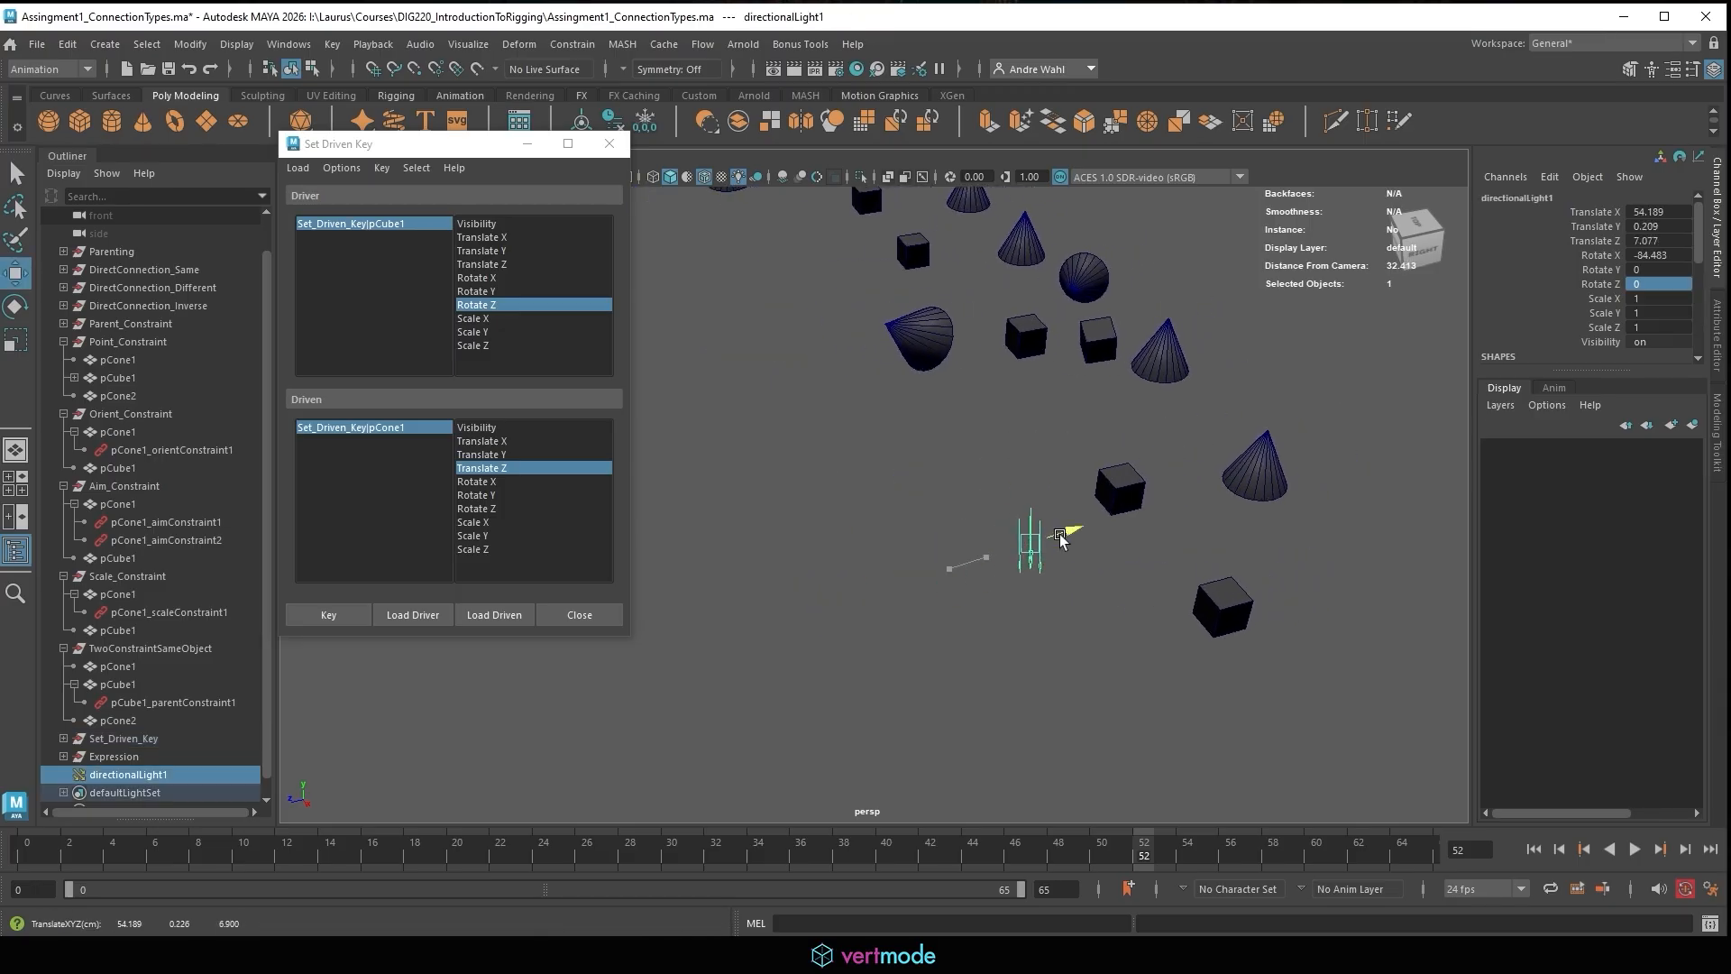
{"action": "left_click", "coordinate": [520, 616]}
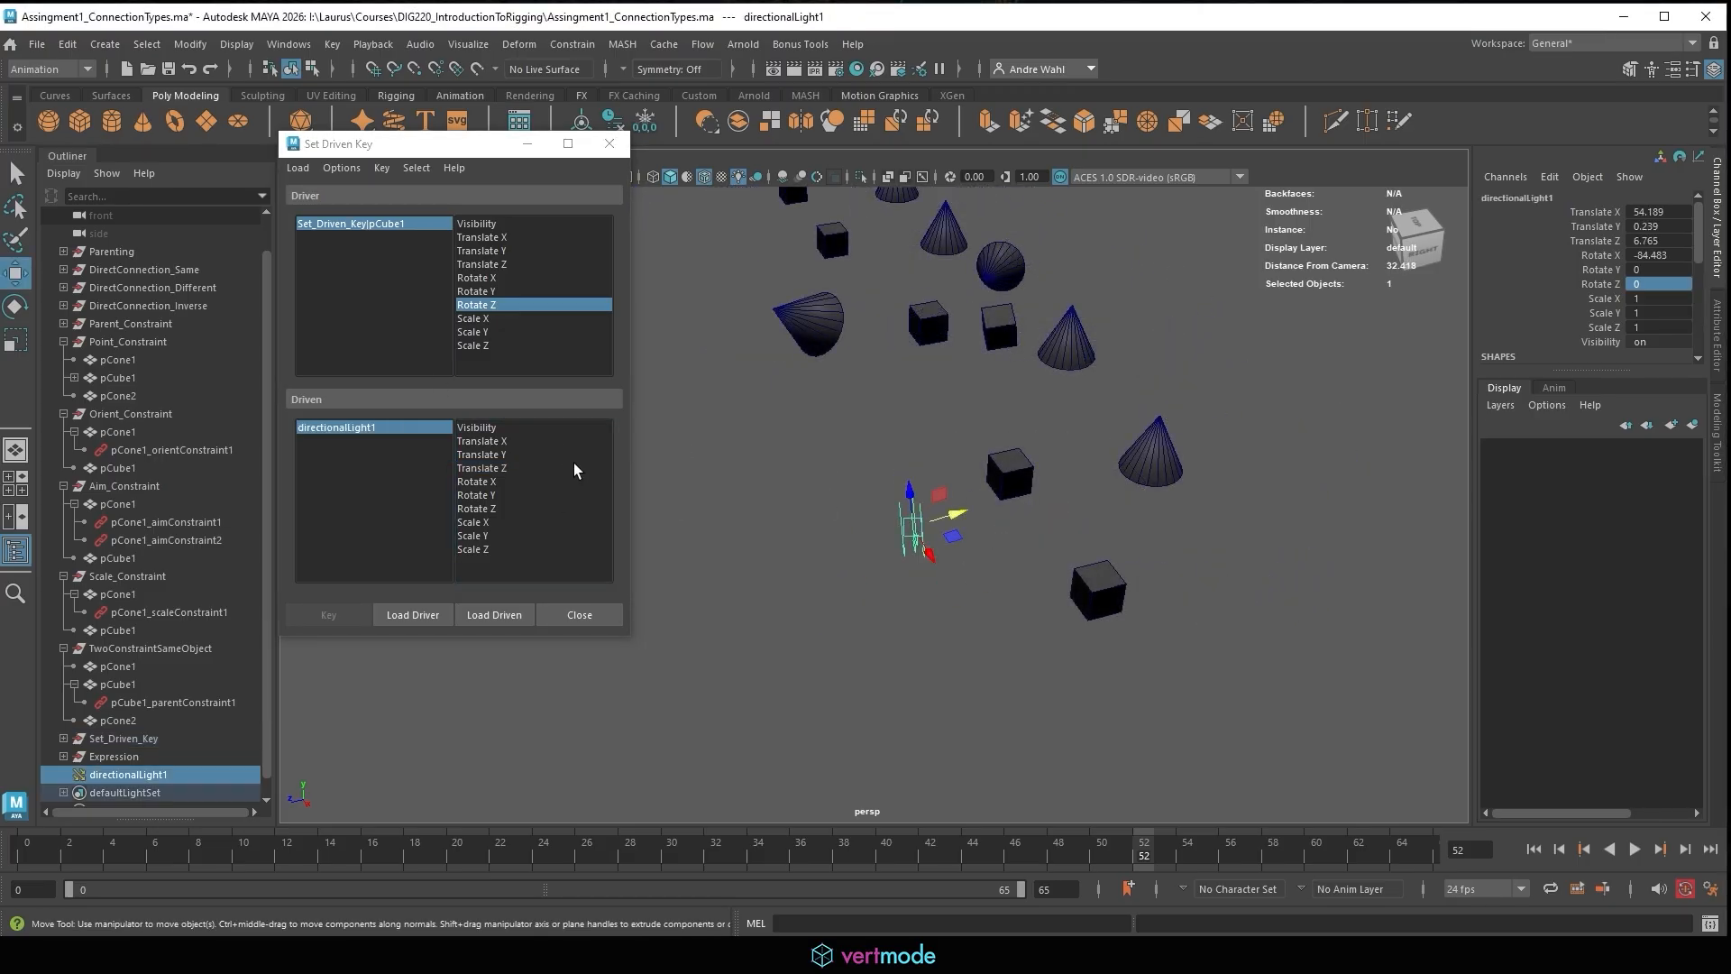
Undo the directional light's trial rotation and move, and choose its Visibility as the driven attribute.
{"action": "key", "text": "e"}
{"action": "left_click_drag", "start_coordinate": [929, 550], "coordinate": [933, 593]}
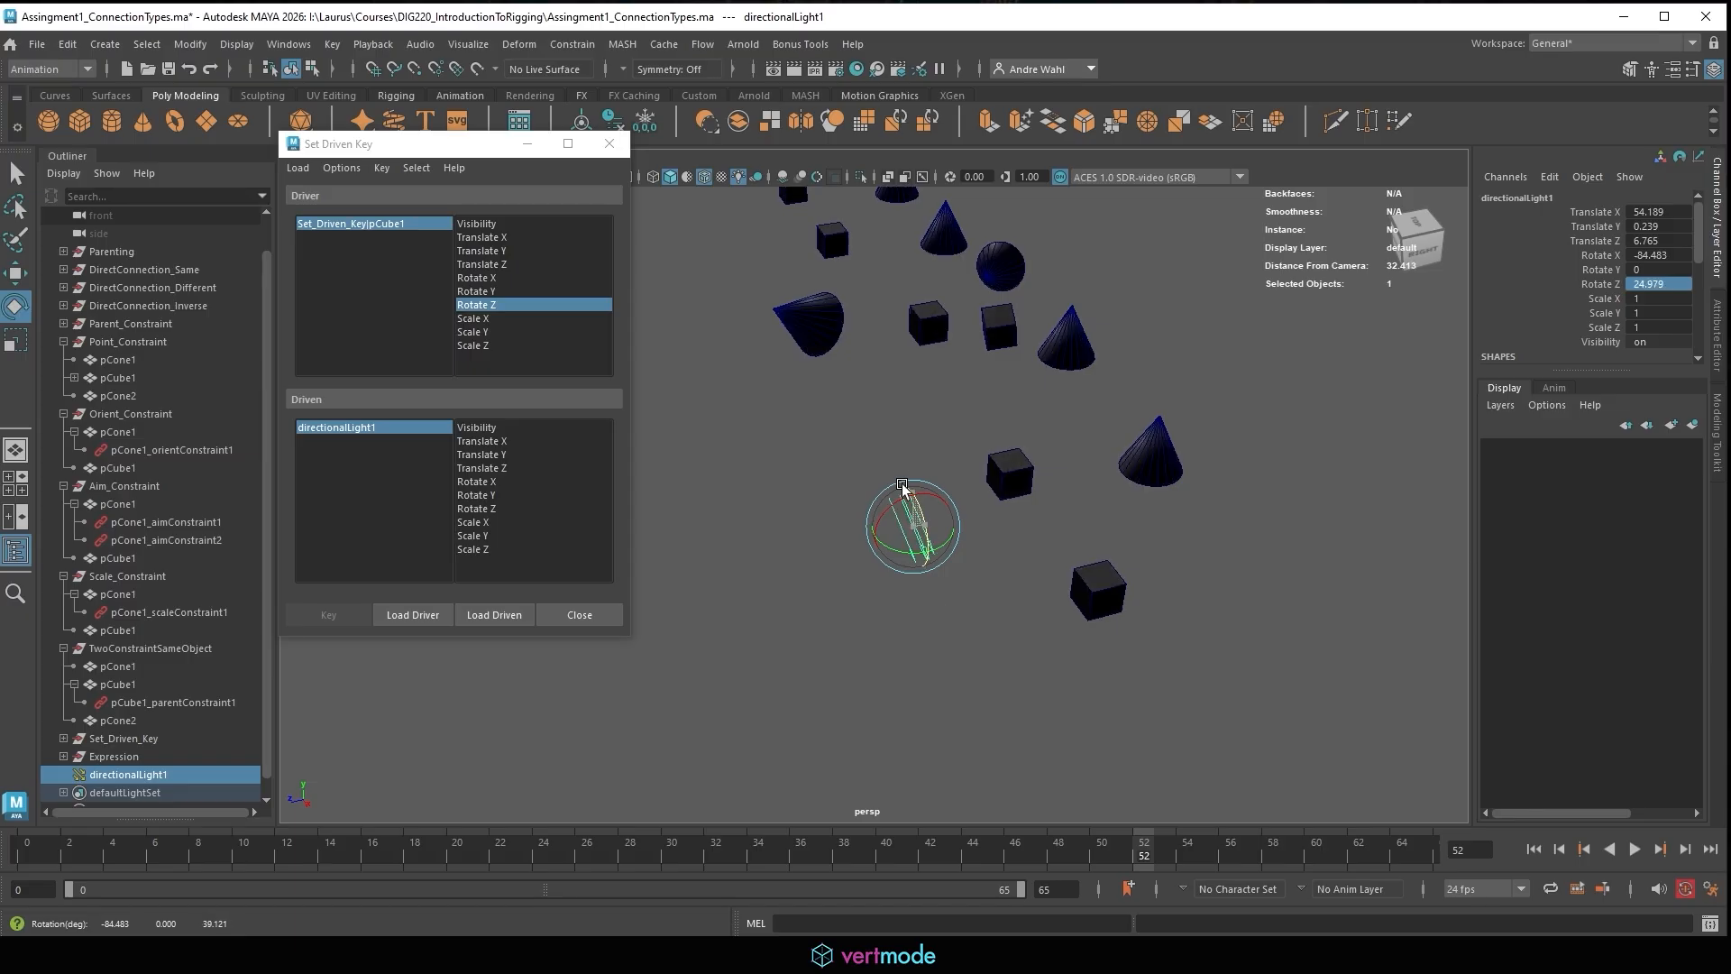
{"action": "key", "text": "ctrl+z"}
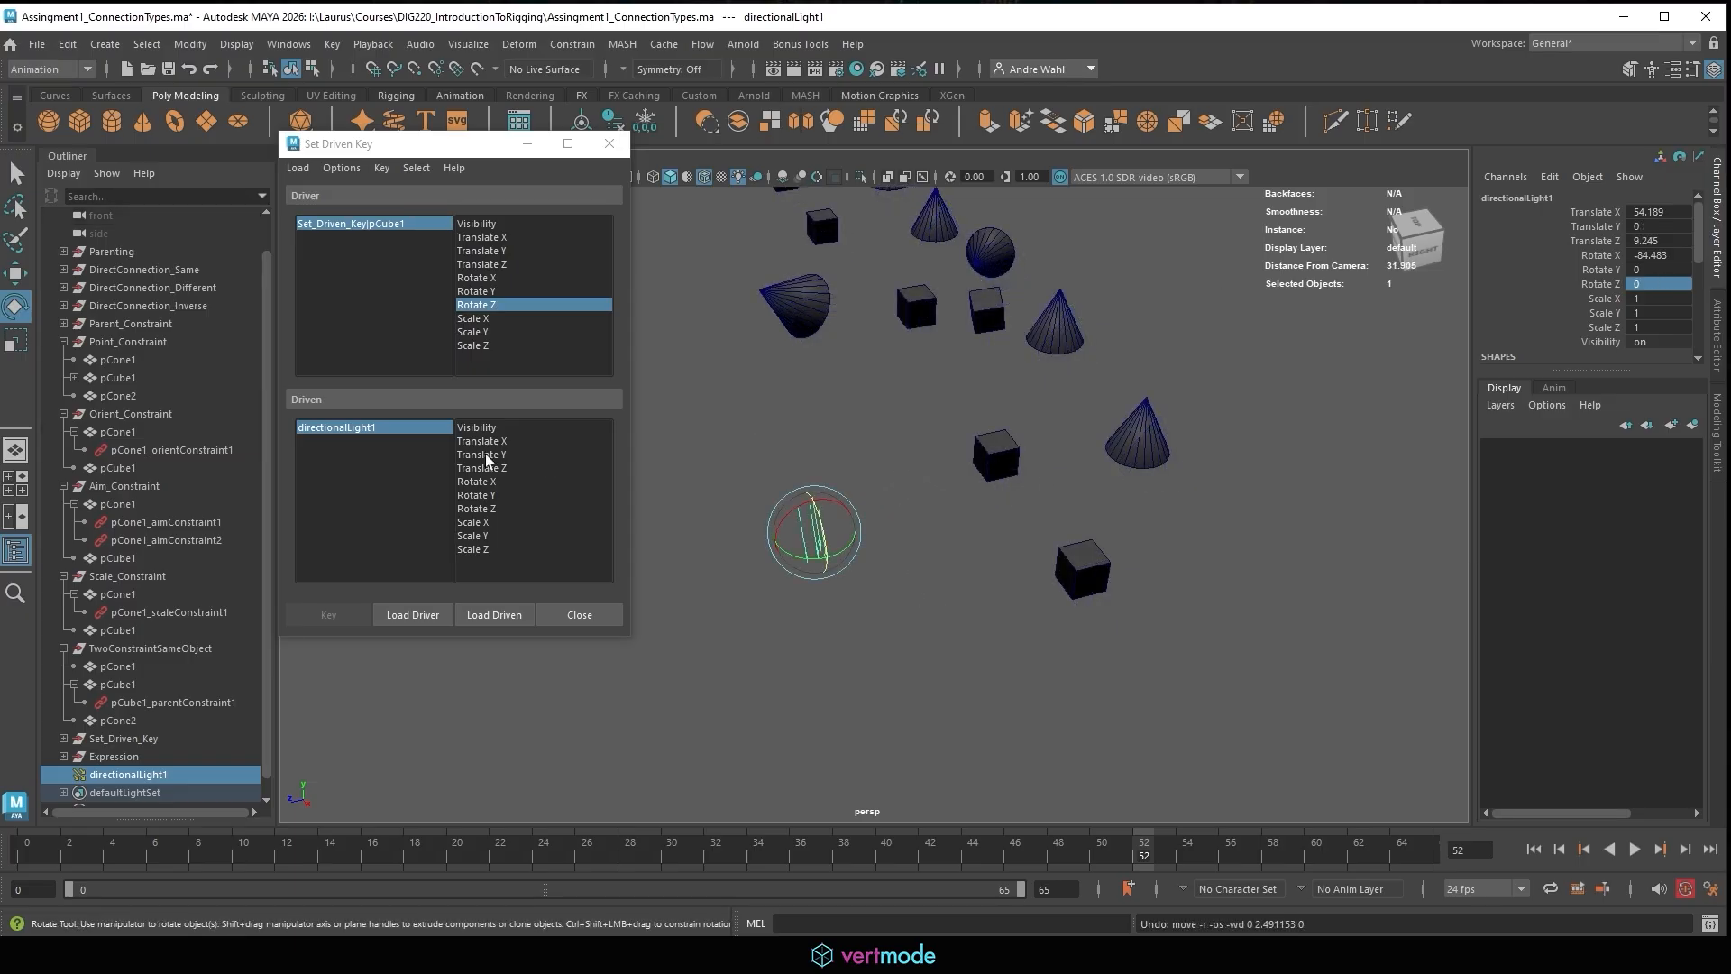
{"action": "left_click", "coordinate": [485, 428]}
Rotate the driver cube about Z and set its Rotate Z to 180 for the light's driven key.
{"action": "left_click", "coordinate": [978, 475]}
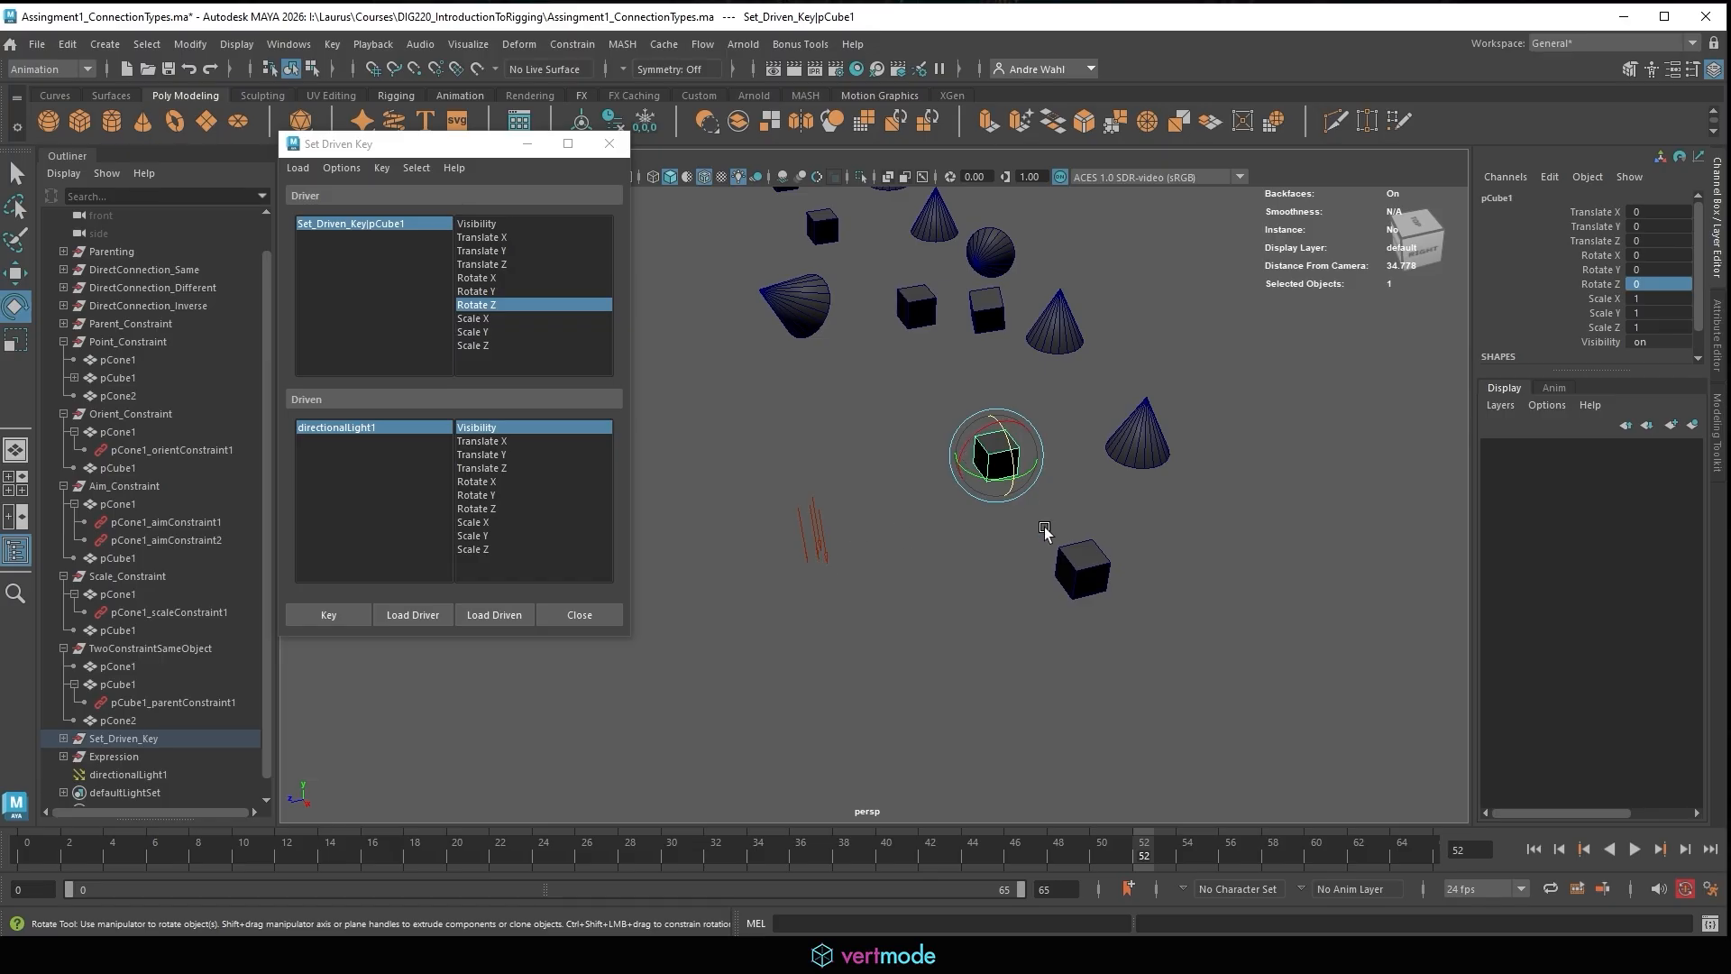
{"action": "left_click_drag", "start_coordinate": [1013, 458], "coordinate": [997, 415]}
{"action": "left_click", "coordinate": [1681, 296]}
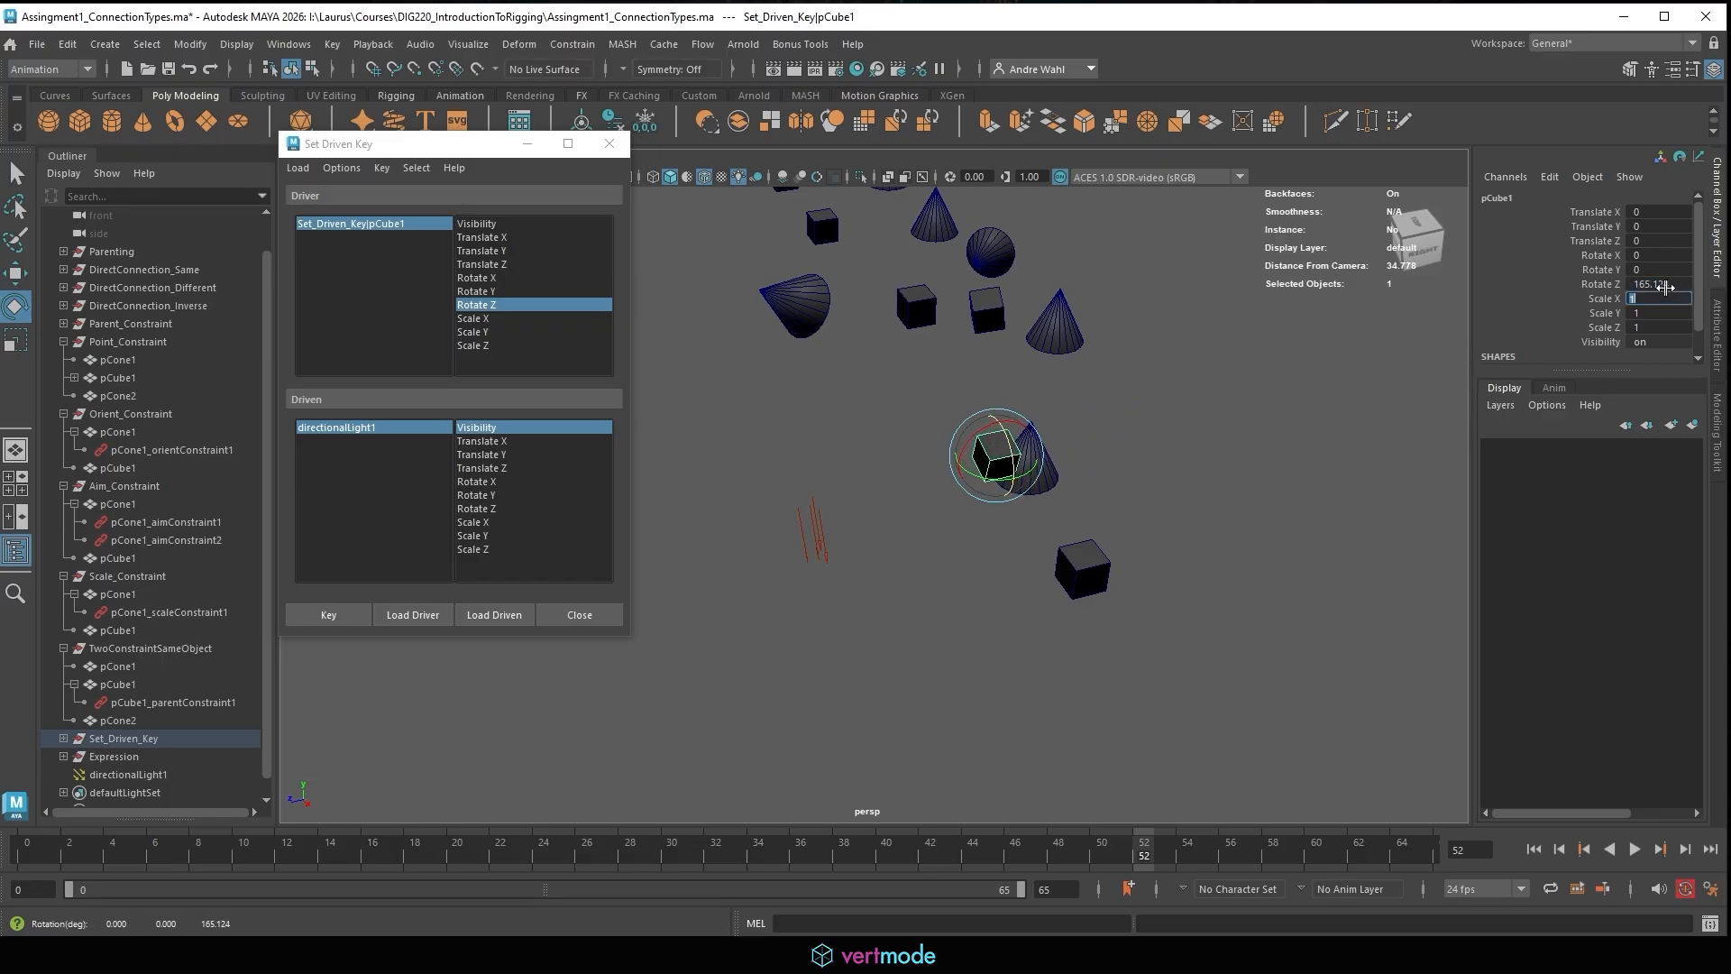
{"action": "left_click", "coordinate": [1665, 285]}
{"action": "type", "text": "180"}
{"action": "key", "text": "Return"}
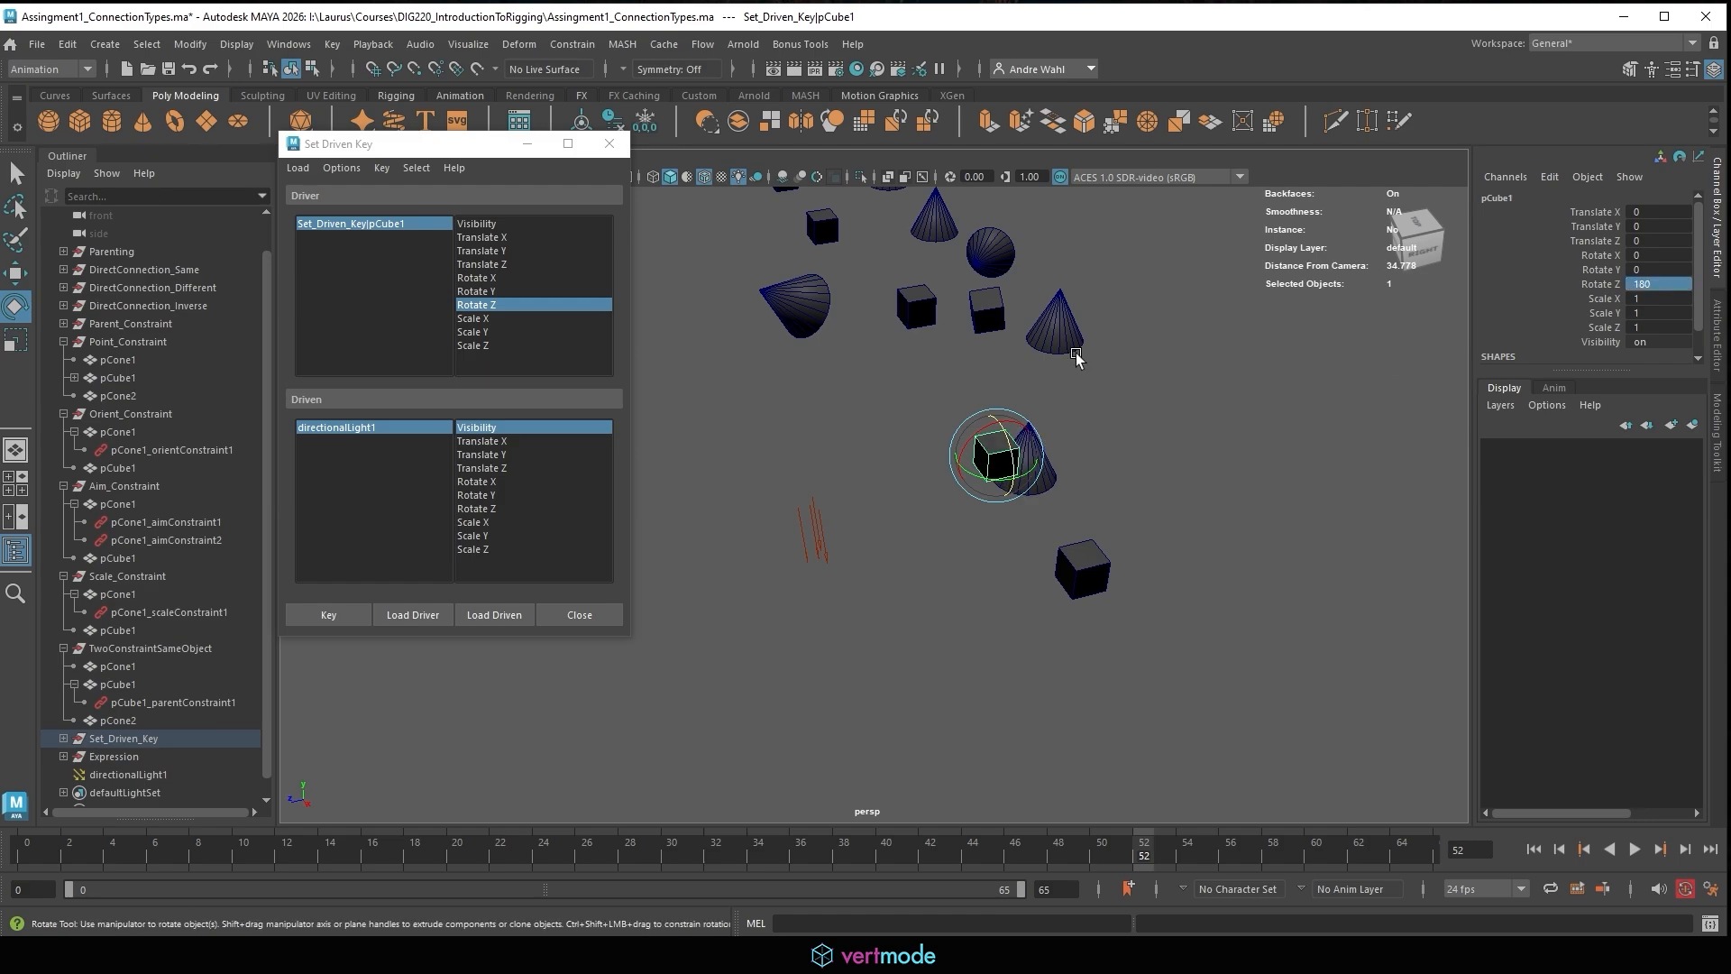
Turn the directional light's Visibility off and key it against the cube's Rotate Z at 180.
{"action": "left_click", "coordinate": [348, 429]}
{"action": "left_click", "coordinate": [464, 429]}
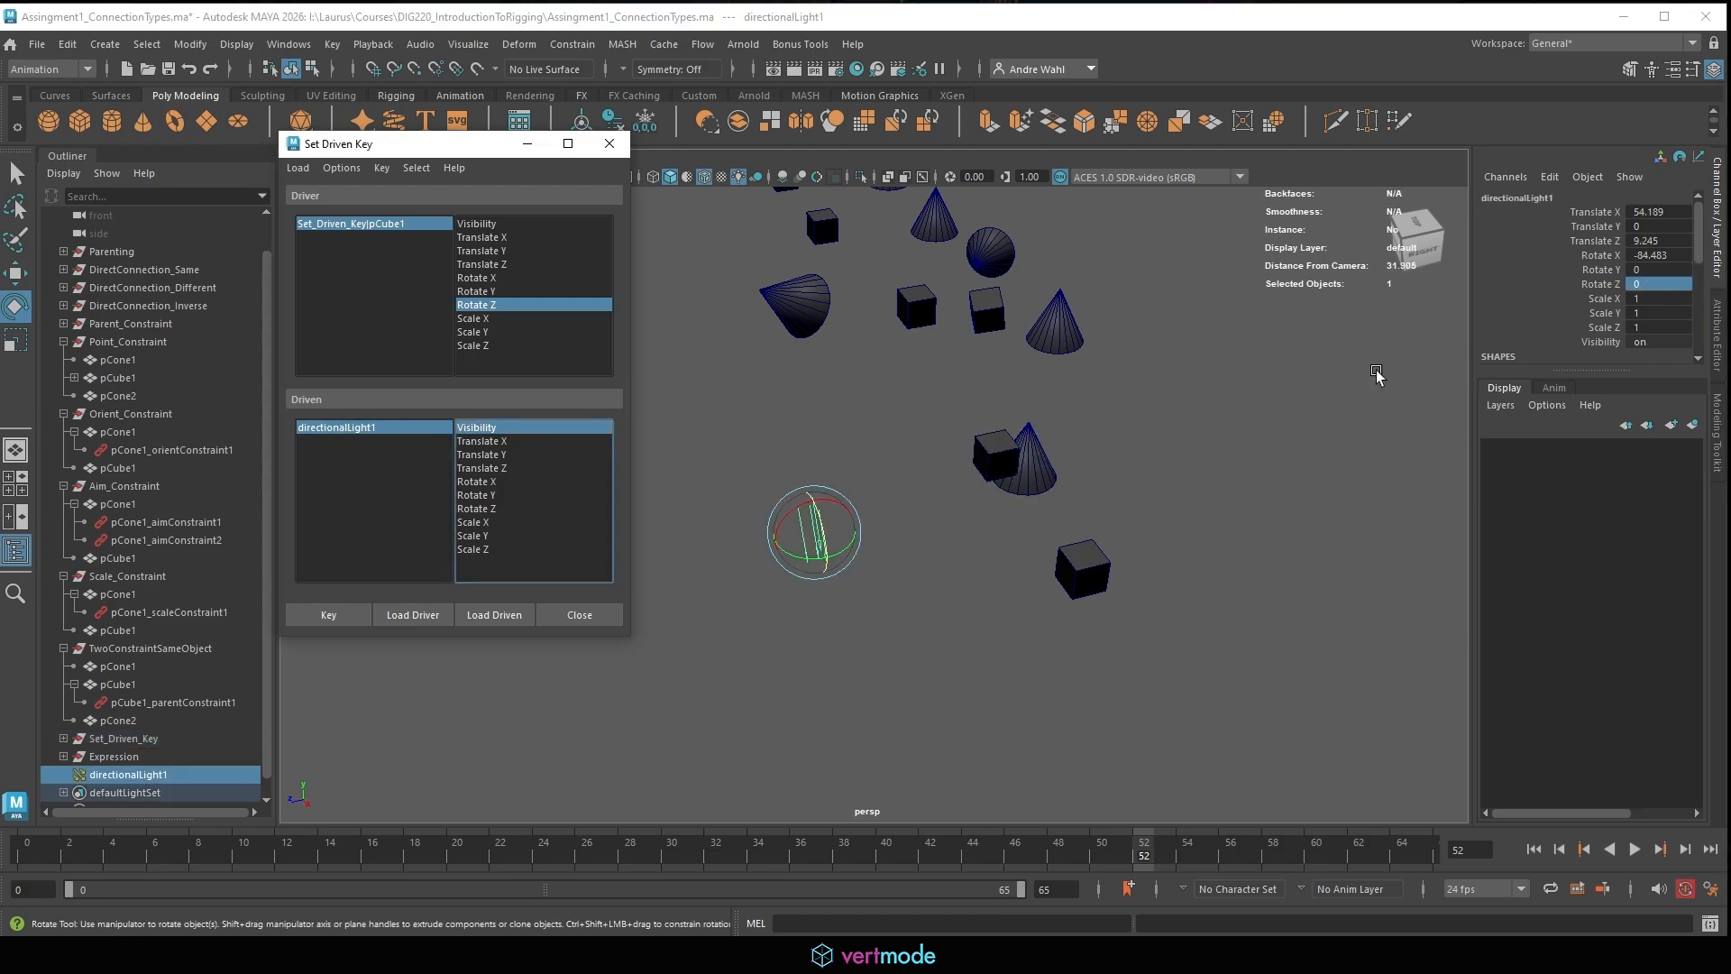
{"action": "left_click", "coordinate": [1641, 343]}
{"action": "type", "text": "0"}
{"action": "key", "text": "Return"}
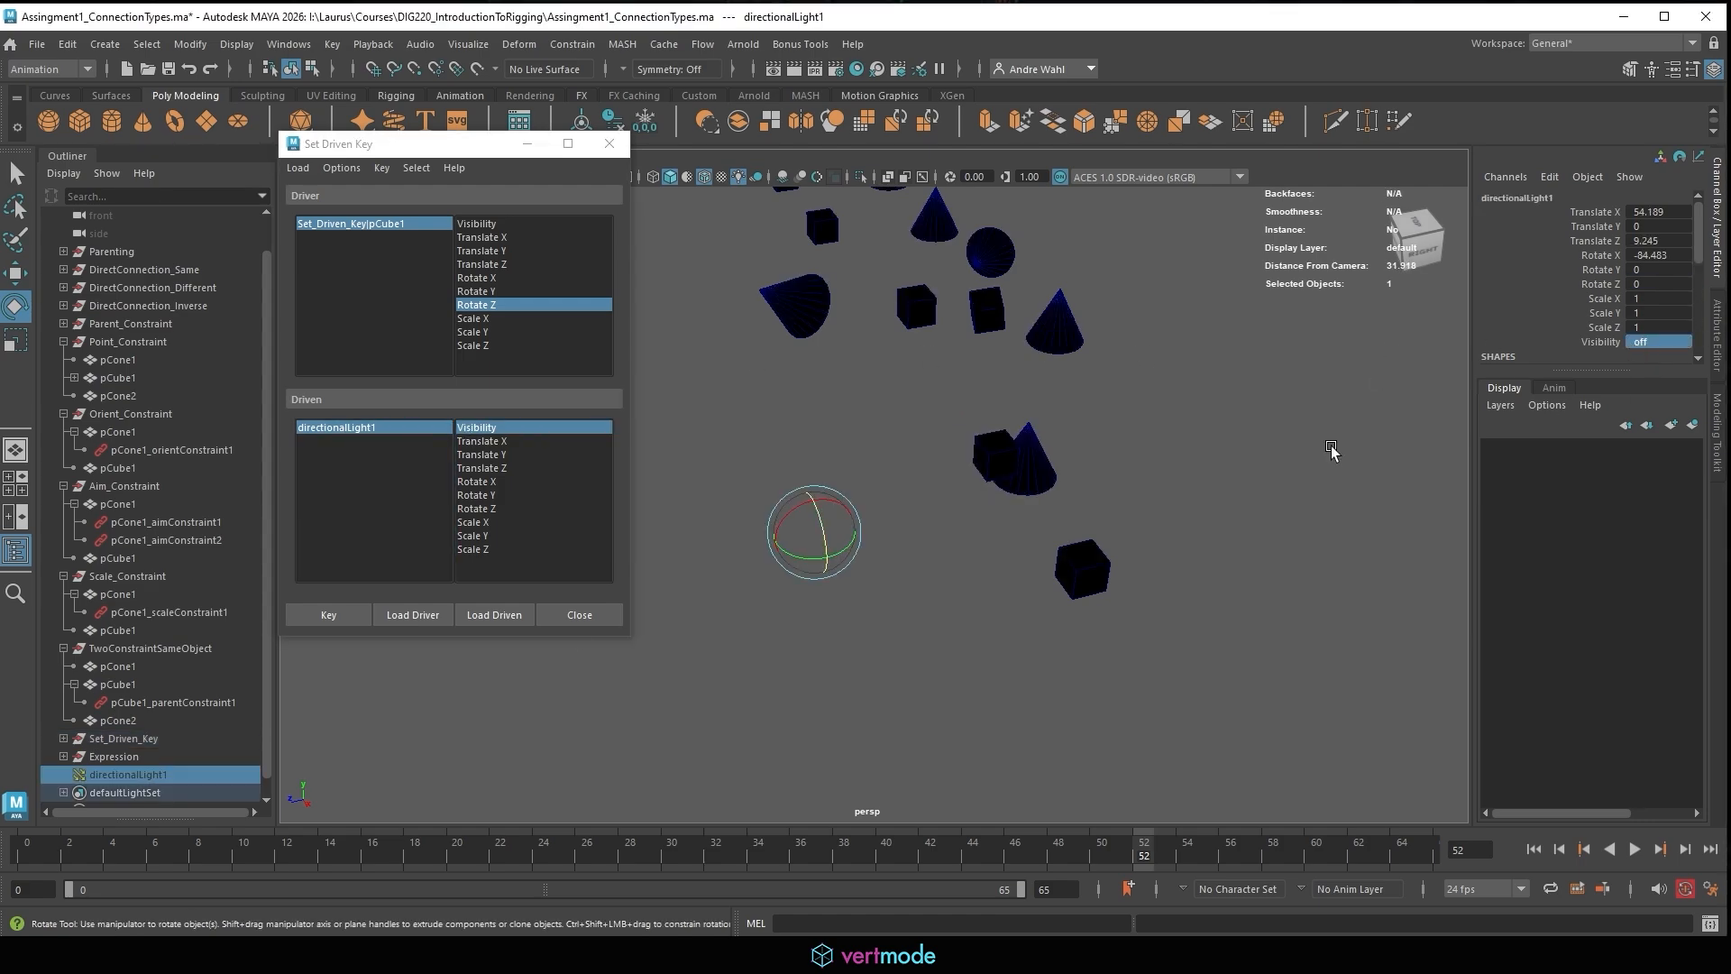
{"action": "left_click", "coordinate": [327, 619]}
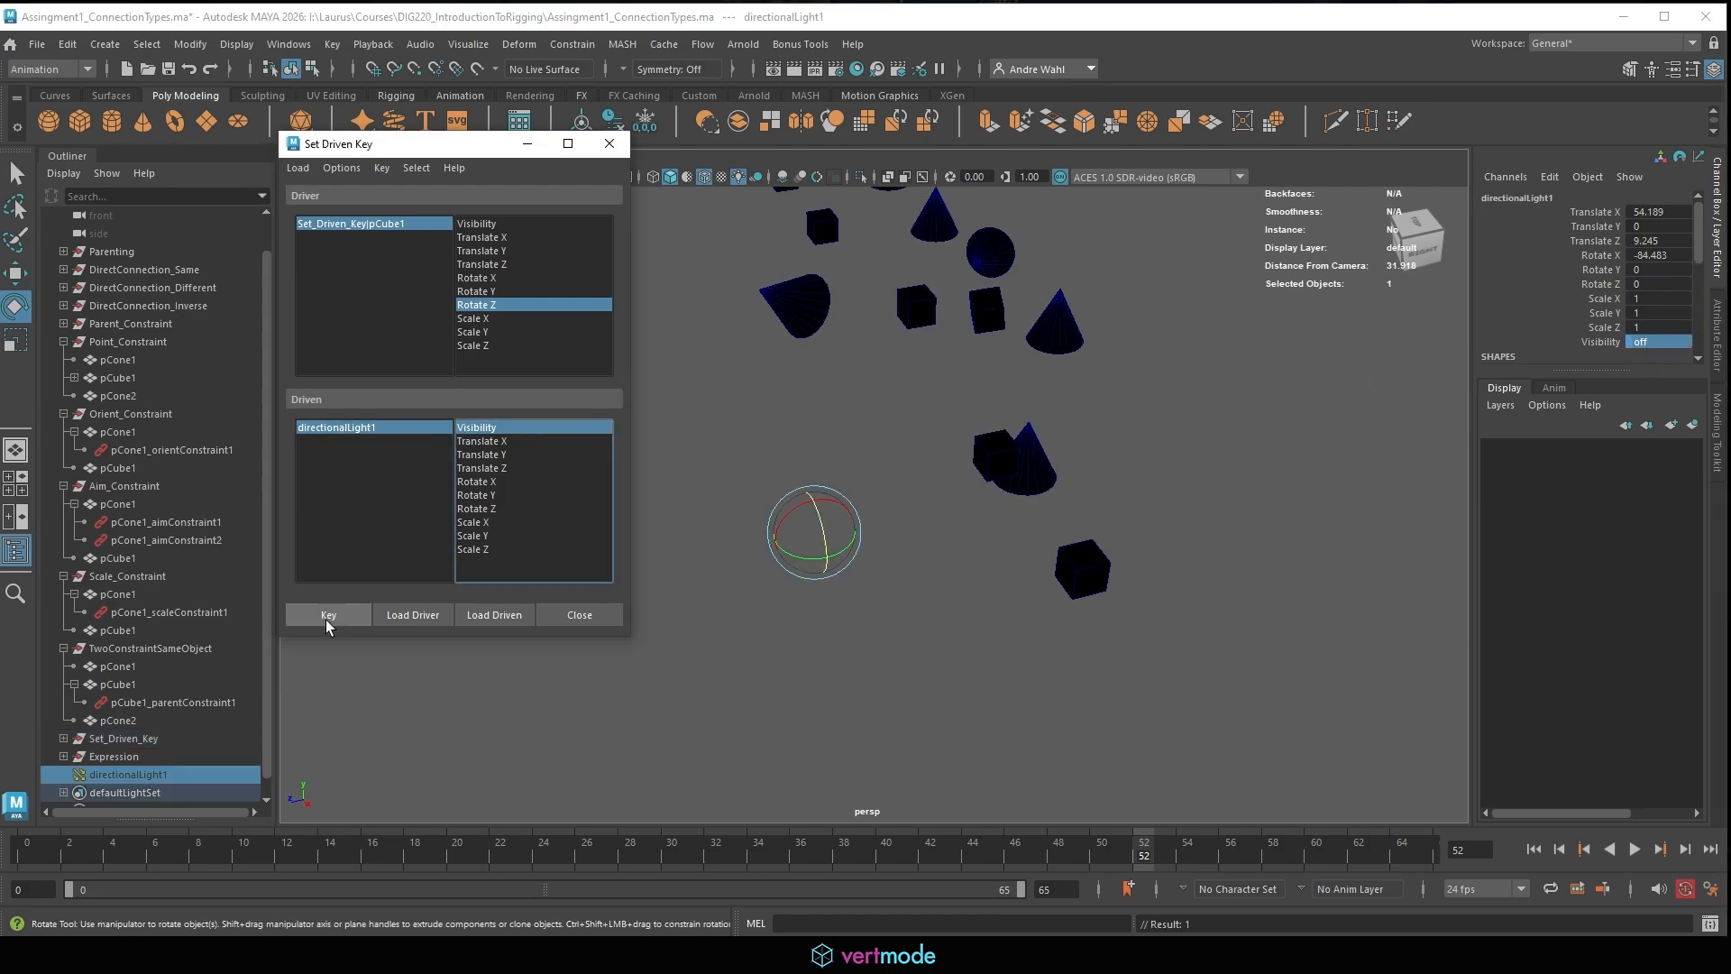
Set the driver cube's Rotate Z to 0 for the directional light's second driven key.
{"action": "left_click", "coordinate": [991, 456]}
{"action": "left_click", "coordinate": [1672, 285]}
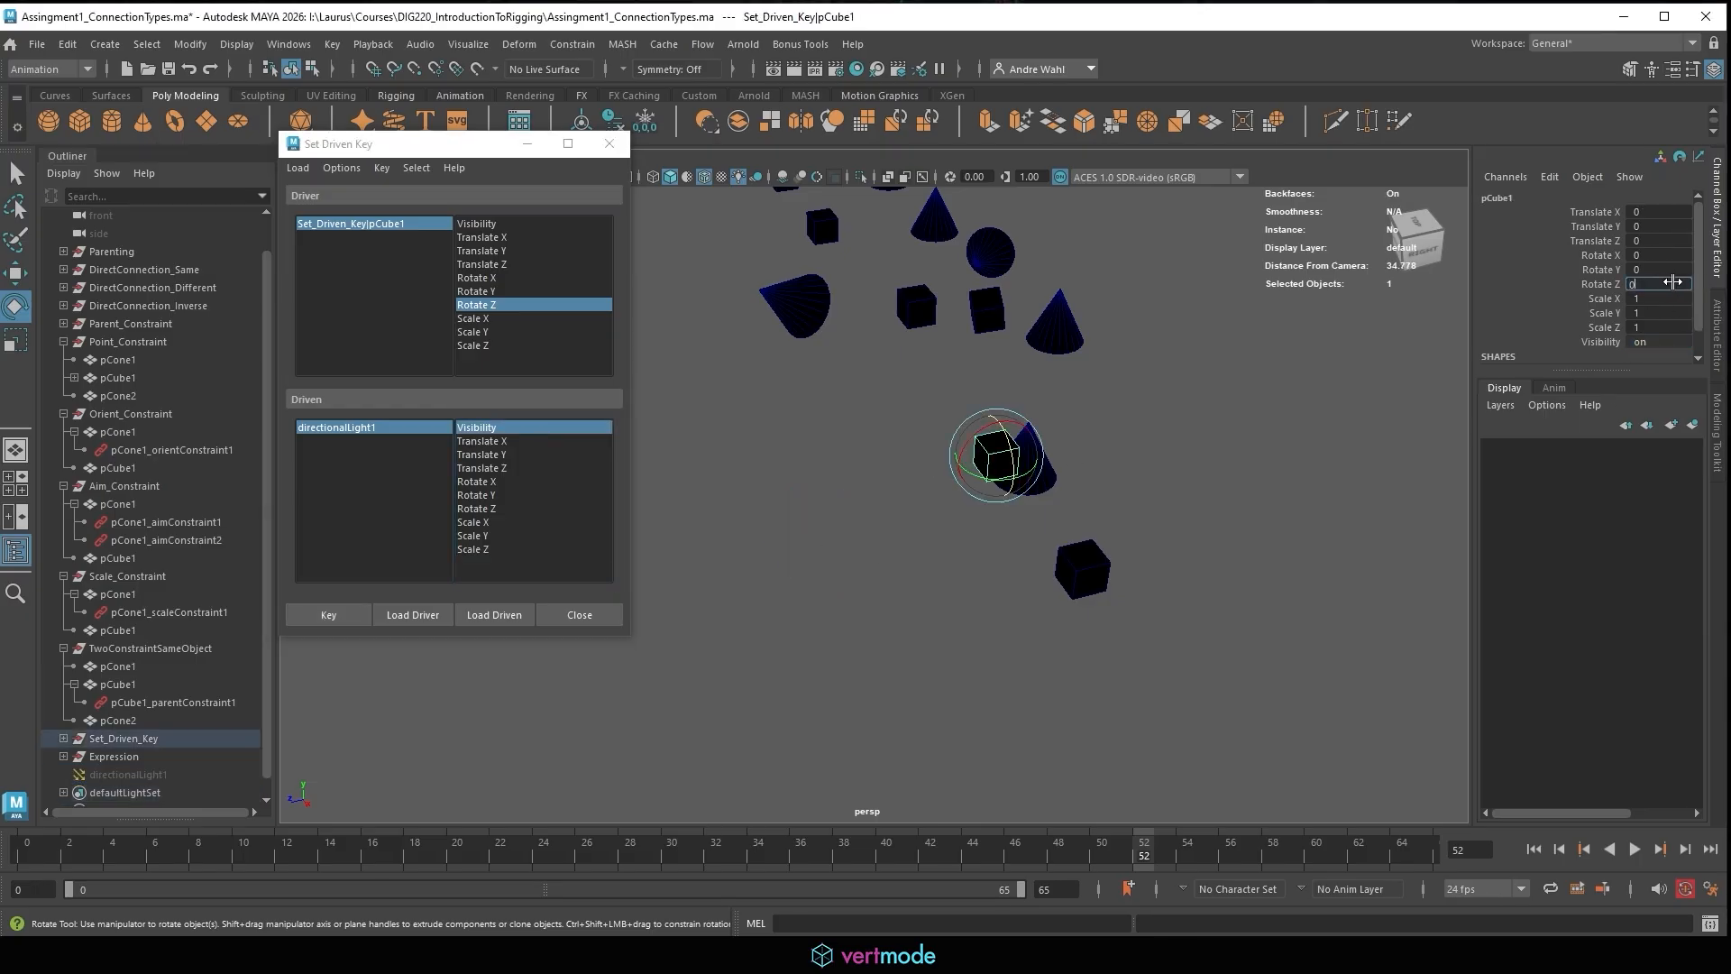
{"action": "key", "text": "Return"}
Turn the directional light's Visibility on and key it against the cube's Rotate Z at 0.
{"action": "left_click", "coordinate": [397, 431]}
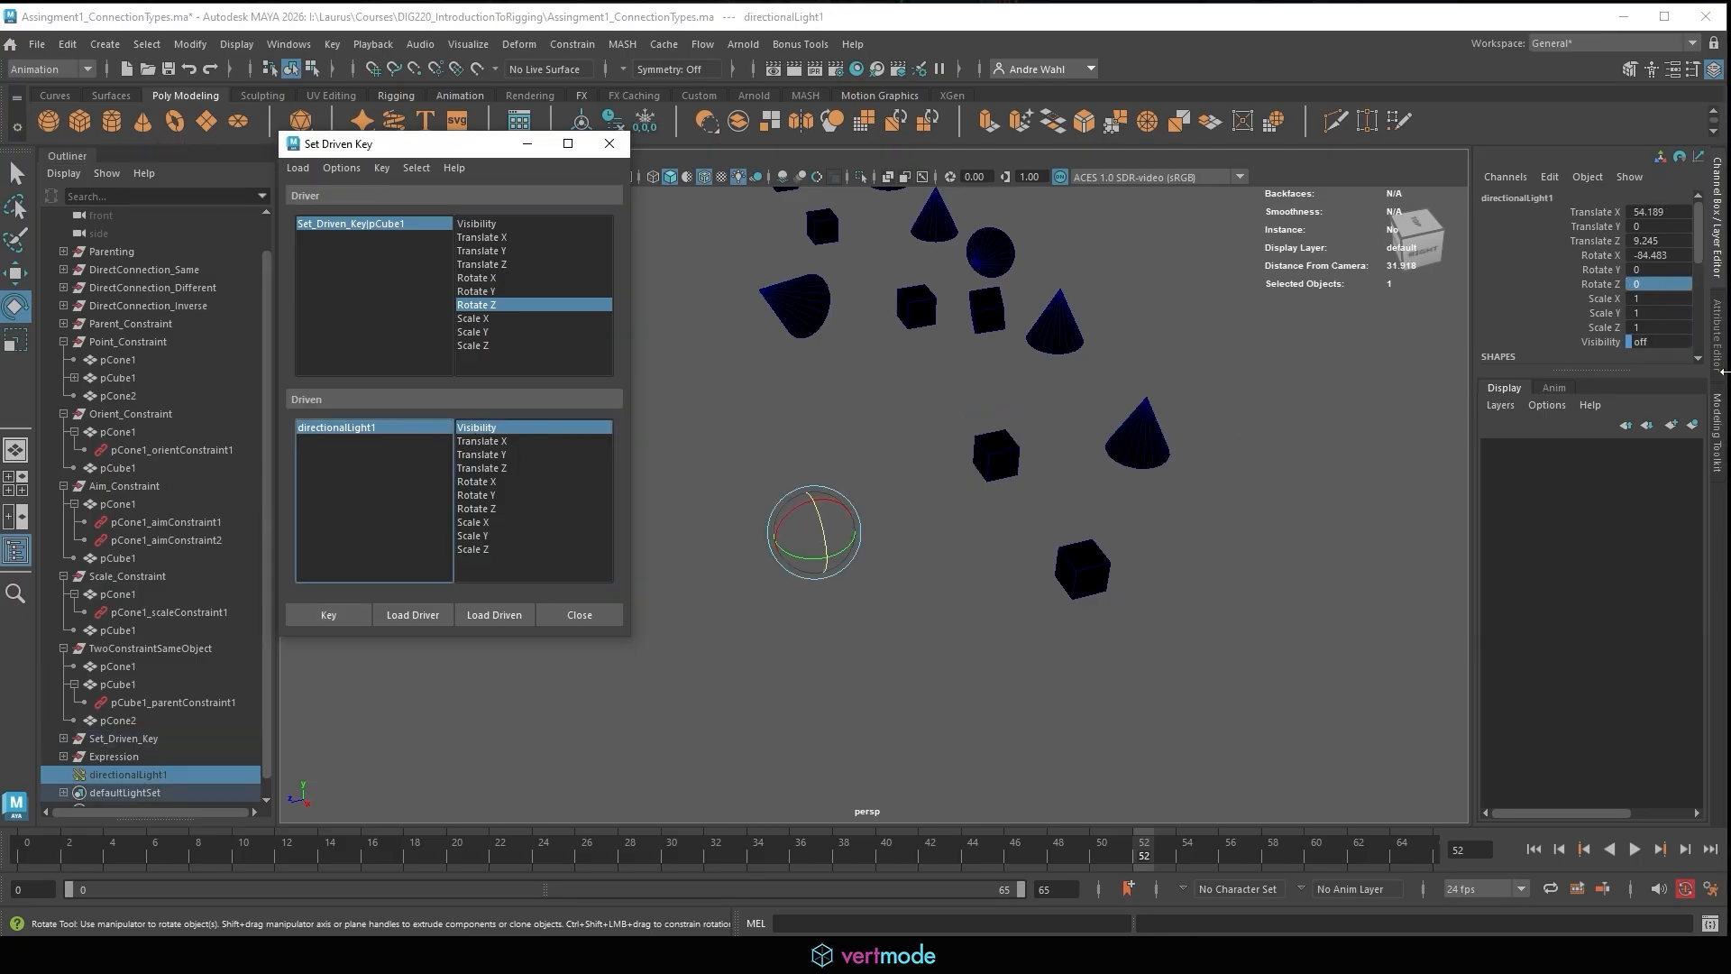
{"action": "left_click", "coordinate": [1675, 345]}
{"action": "type", "text": "1"}
{"action": "key", "text": "Return"}
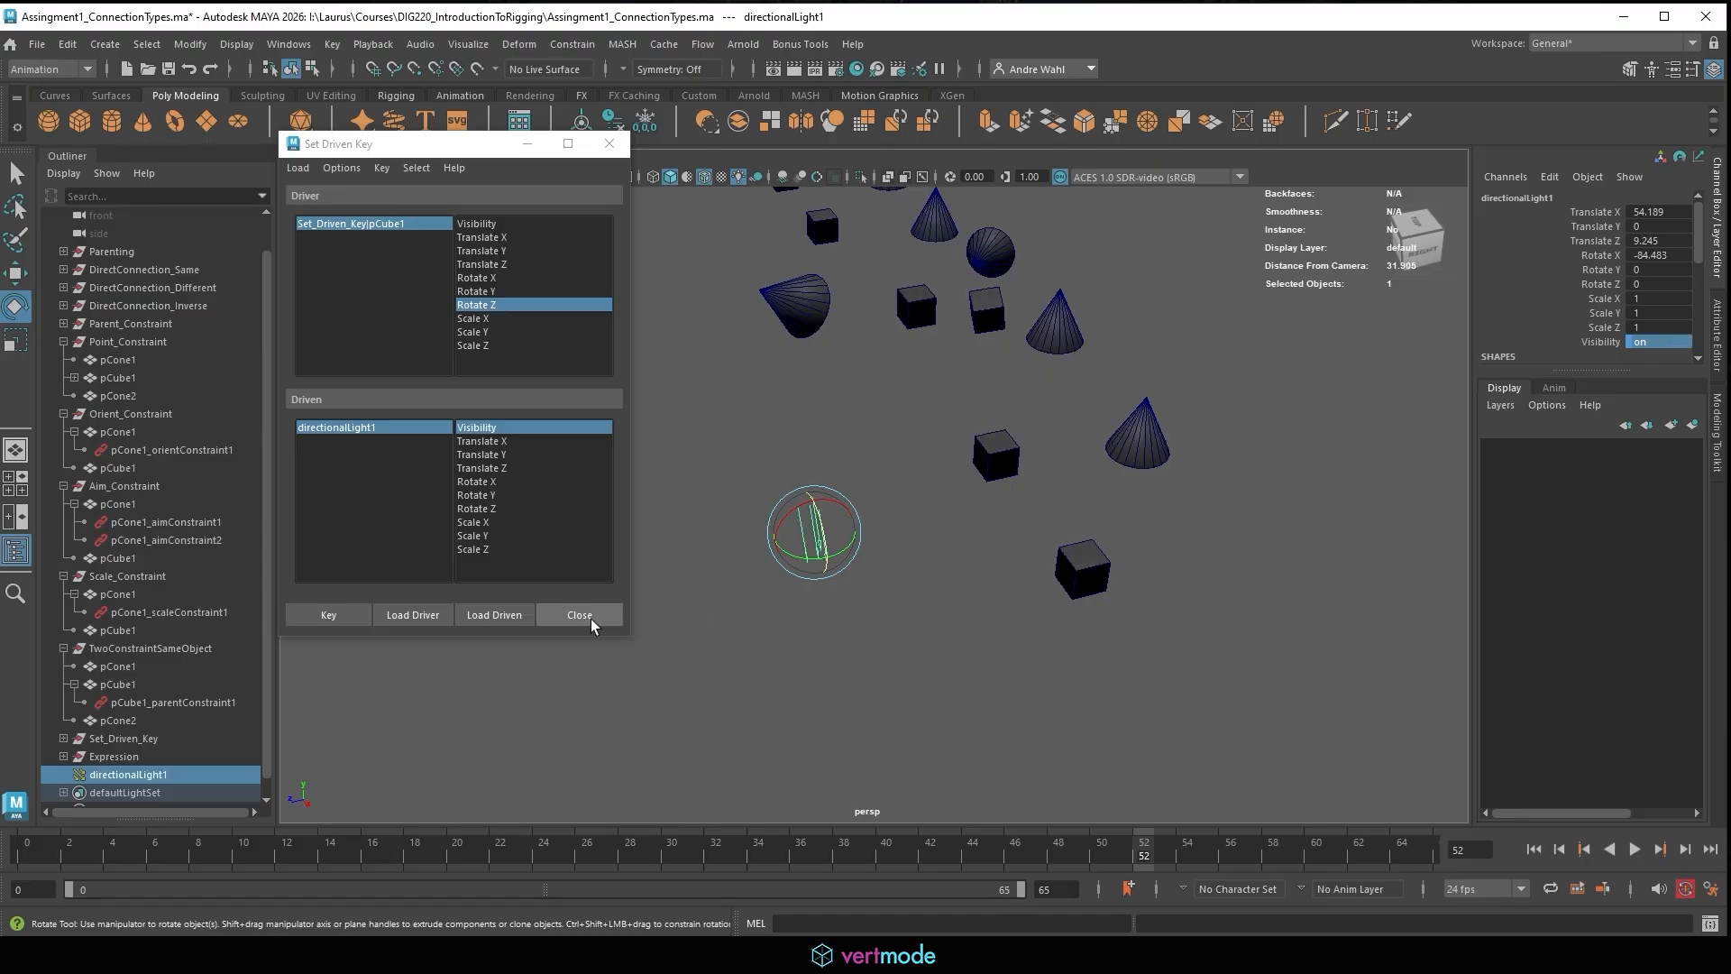
{"action": "left_click", "coordinate": [328, 614]}
Rotate the driver cube freehand to test the light's driven visibility, and clear the selection.
{"action": "left_click", "coordinate": [996, 458]}
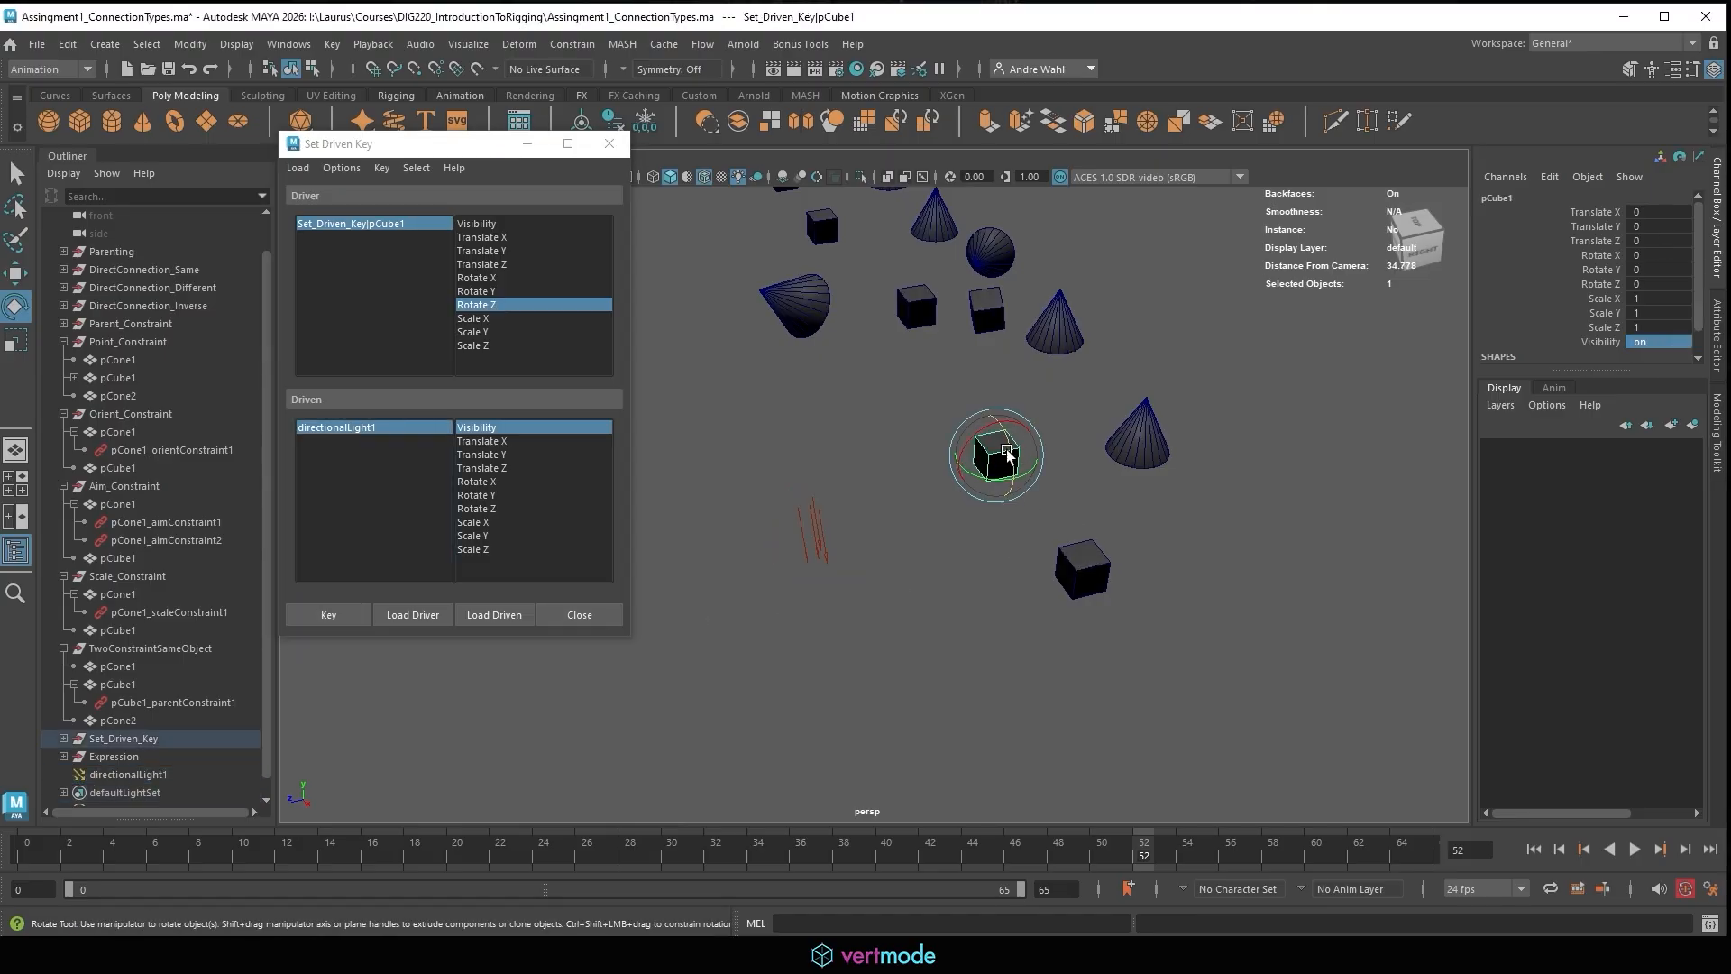
{"action": "mouse_move", "coordinate": [1008, 450]}
{"action": "left_mouse_down"}
{"action": "mouse_move", "coordinate": [971, 370]}
{"action": "mouse_move", "coordinate": [1004, 459]}
{"action": "mouse_move", "coordinate": [1005, 476]}
{"action": "mouse_move", "coordinate": [989, 441]}
{"action": "mouse_move", "coordinate": [993, 487]}
{"action": "mouse_move", "coordinate": [961, 422]}
{"action": "mouse_move", "coordinate": [970, 453]}
{"action": "mouse_move", "coordinate": [1001, 435]}
{"action": "left_mouse_up"}
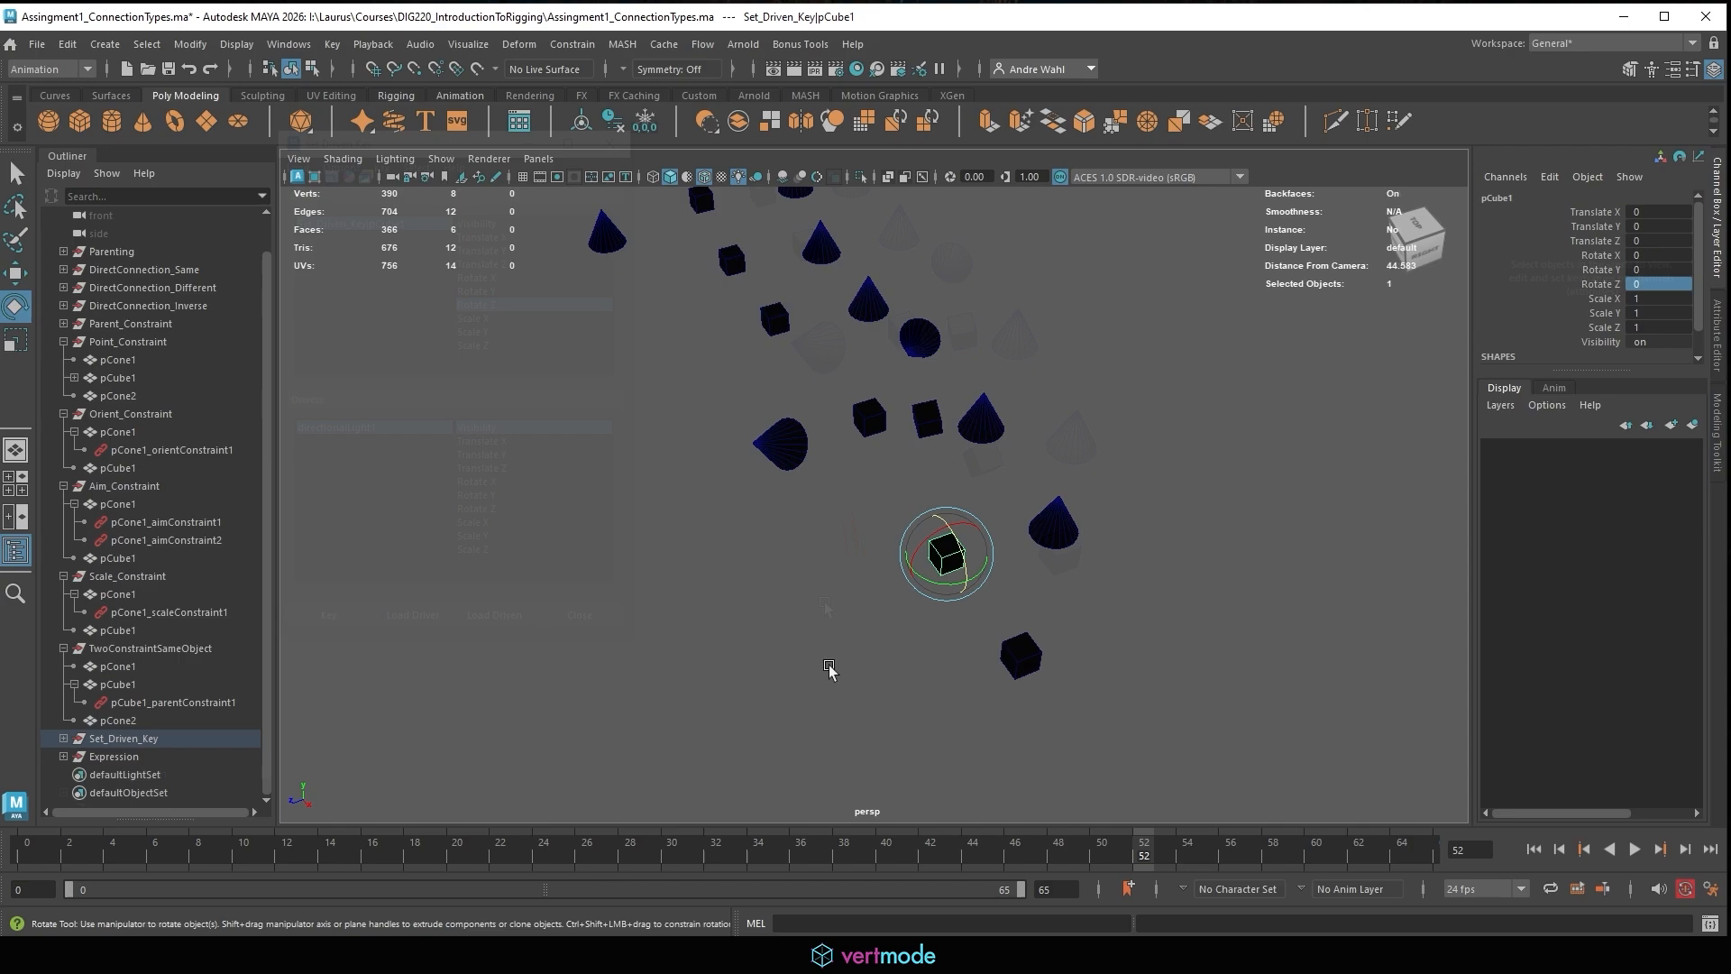
{"action": "left_click", "coordinate": [828, 676]}
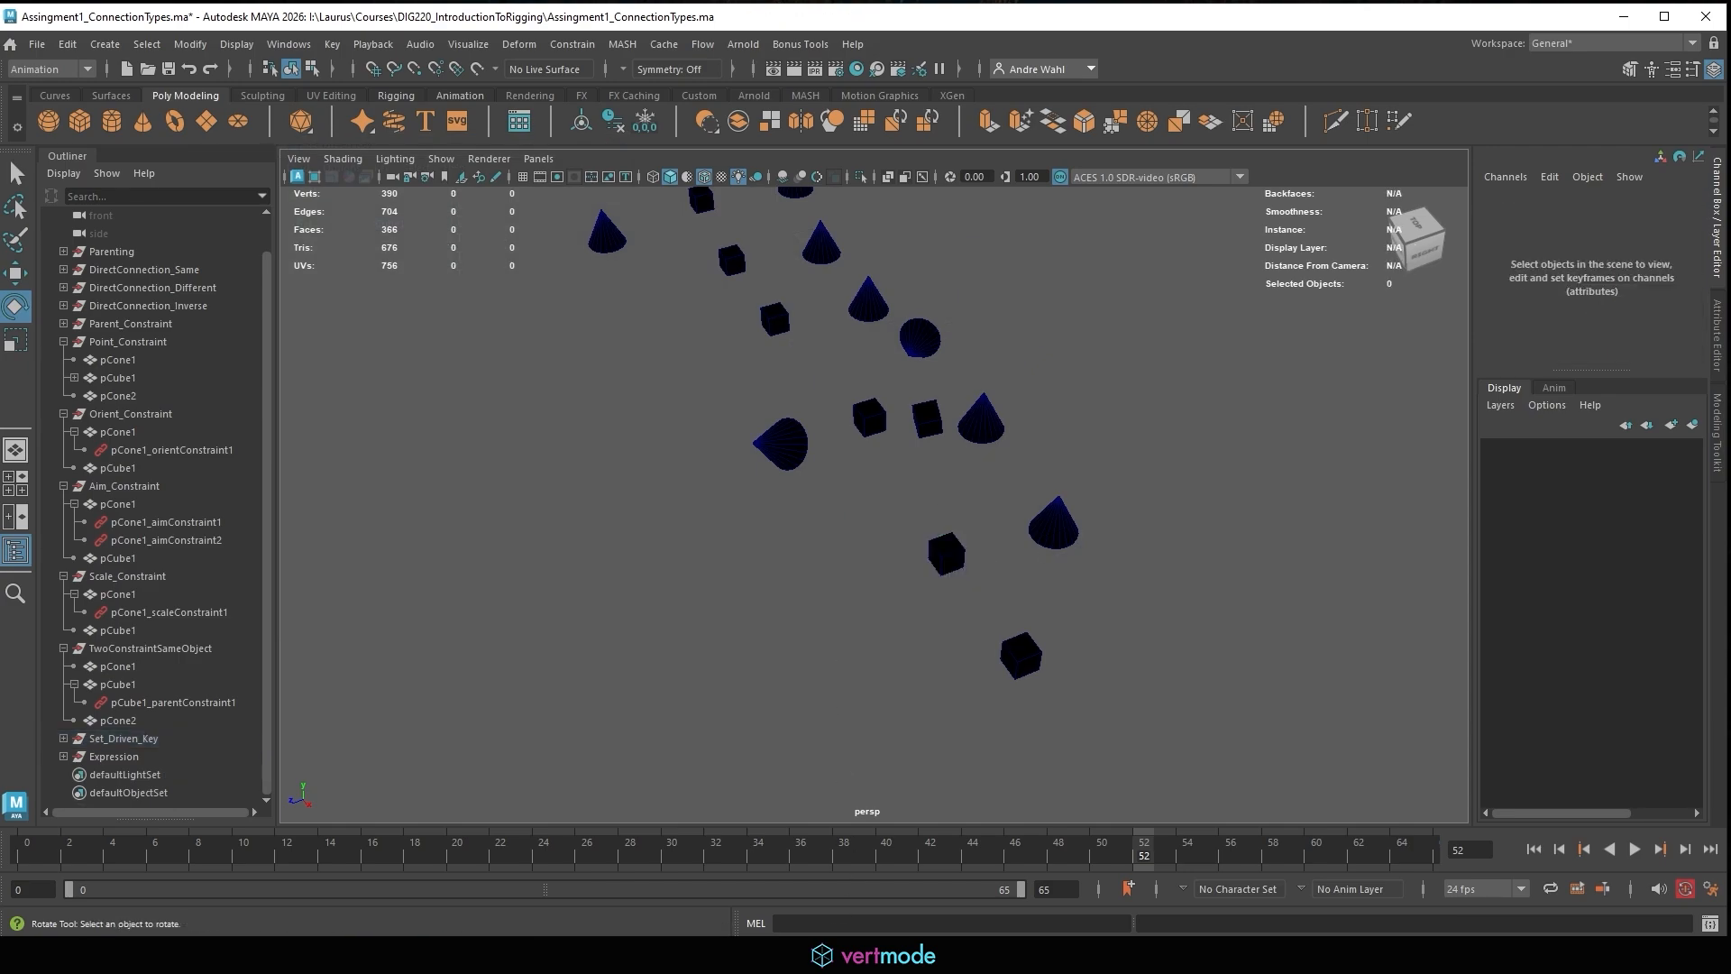
Switch to the stoneangel_control_Rig_InstructorDemo scene and set the left upper spire control's Follows With to 0.
{"action": "mouse_move", "coordinate": [810, 954]}
{"action": "left_click", "coordinate": [1054, 872]}
{"action": "middle_click_drag", "start_coordinate": [880, 420], "coordinate": [981, 270], "text": "alt"}
{"action": "right_click_drag", "start_coordinate": [942, 402], "coordinate": [1026, 439], "text": "alt"}
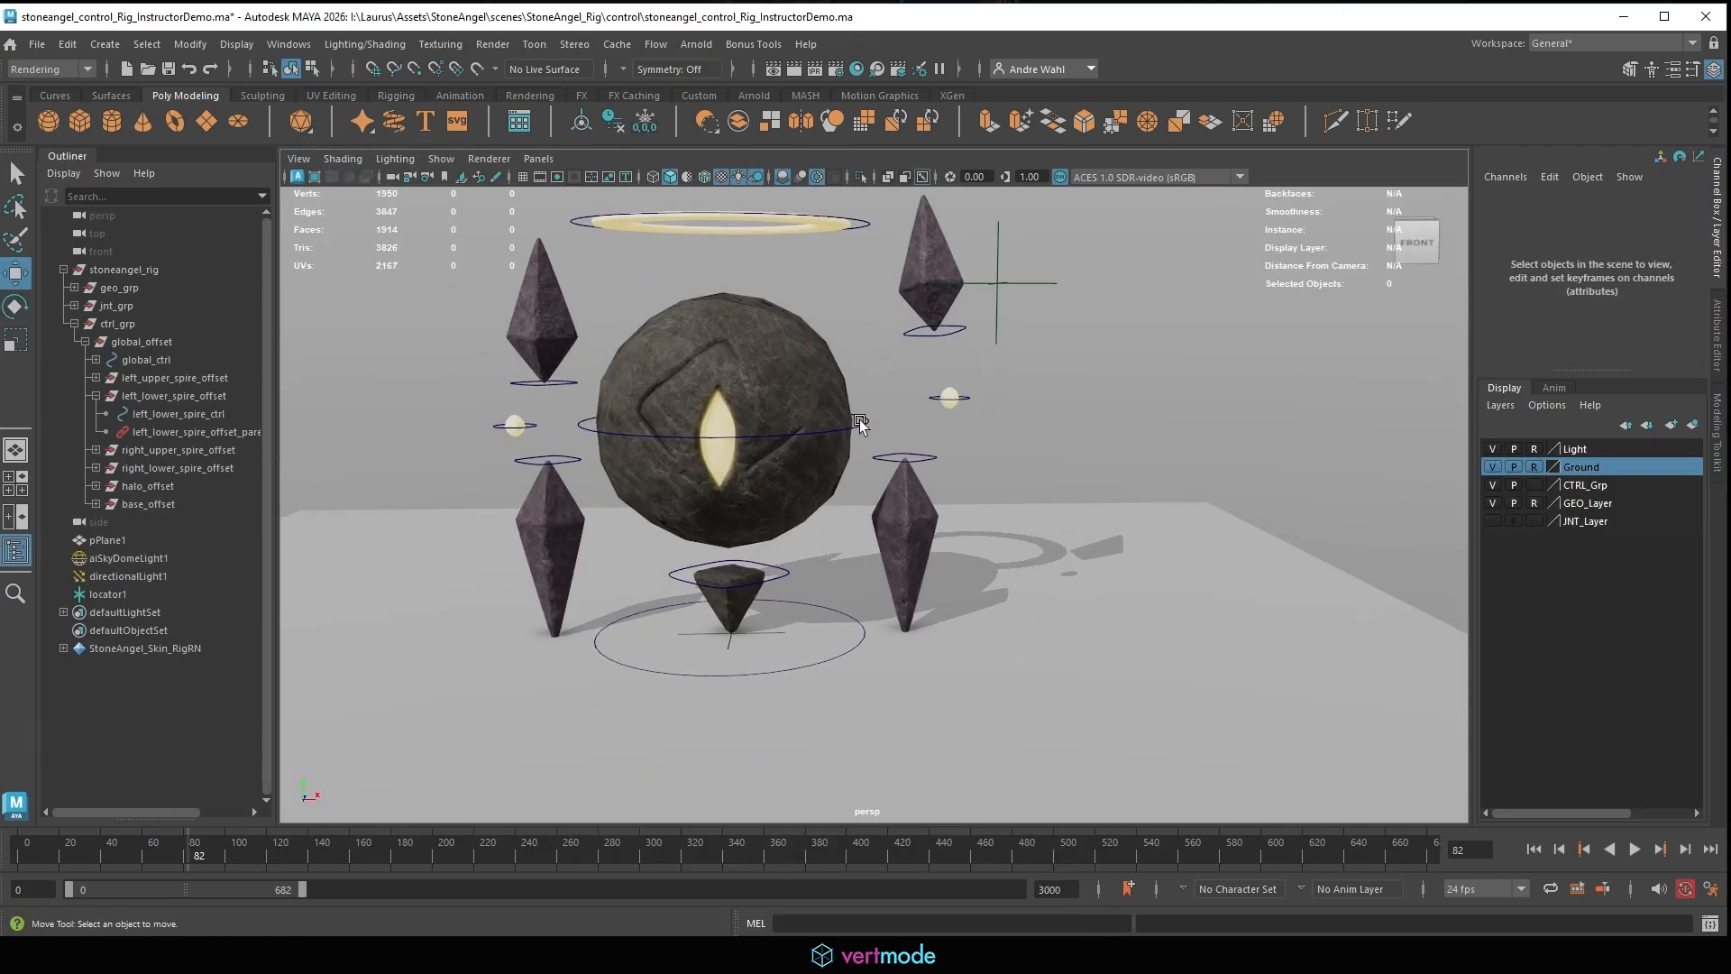
{"action": "left_click", "coordinate": [934, 336]}
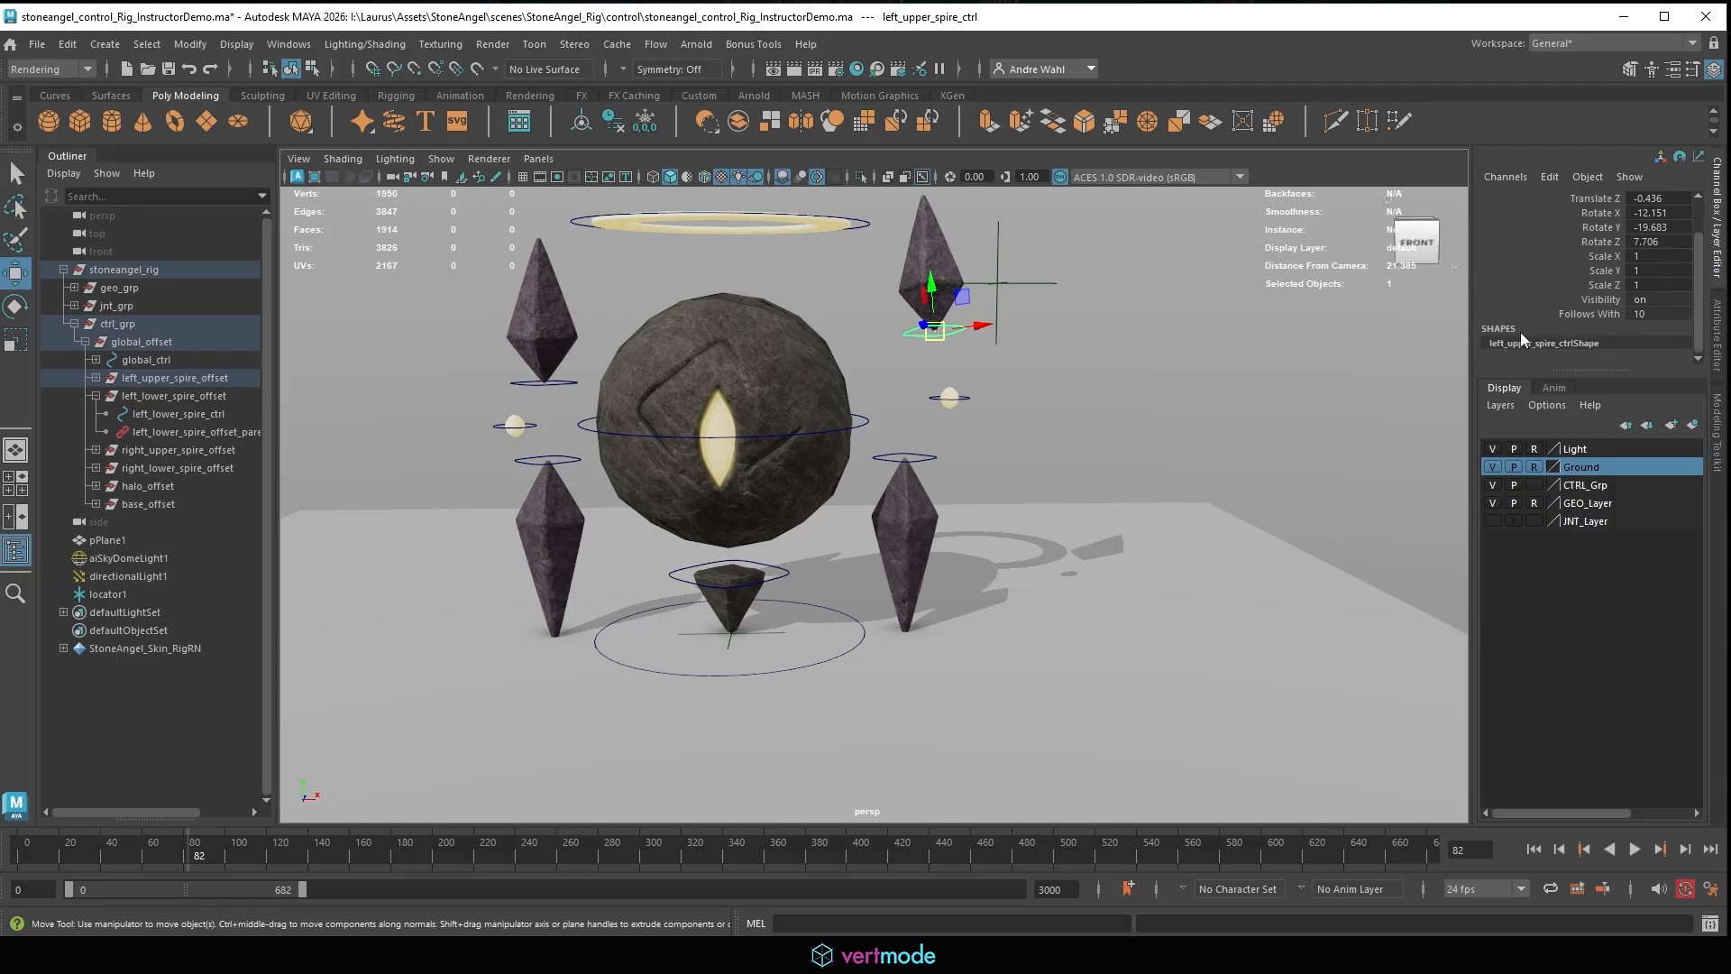
{"action": "left_click", "coordinate": [1576, 315]}
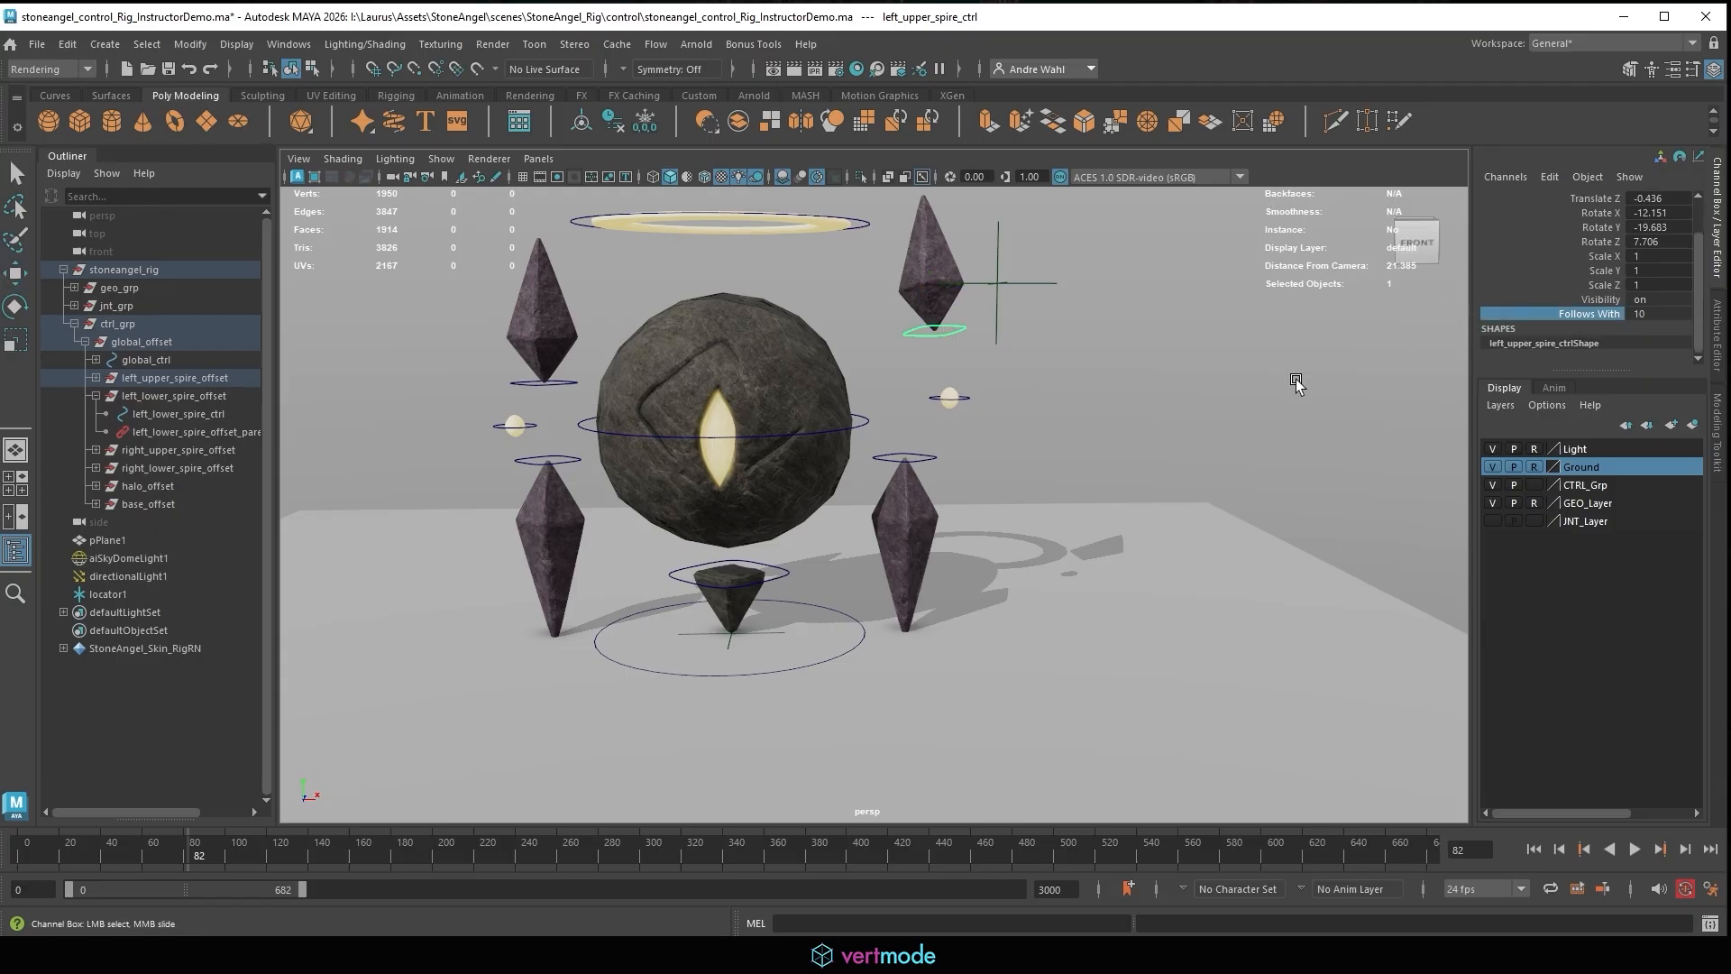
{"action": "middle_click_drag", "start_coordinate": [1292, 369], "coordinate": [1342, 383]}
Move the torso control freehand up and sideways, and scrub the left upper spire control's Follows With to compare how the spire follows.
{"action": "left_click", "coordinate": [849, 424]}
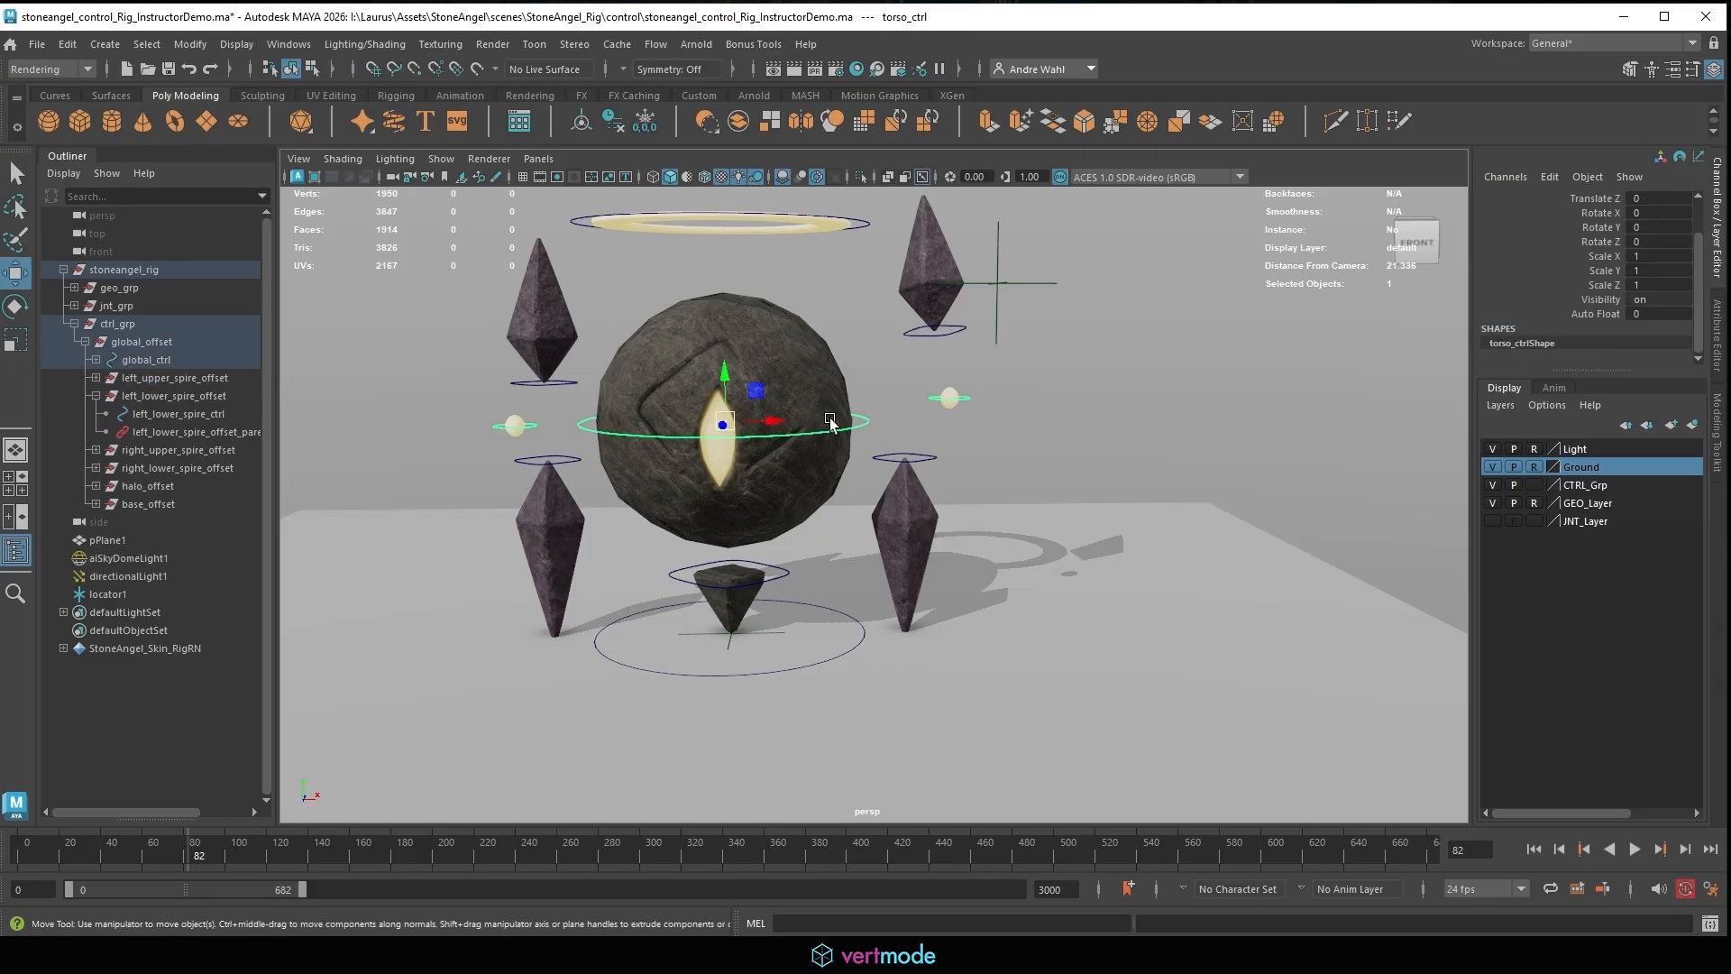
{"action": "left_click_drag", "start_coordinate": [717, 423], "coordinate": [606, 314]}
{"action": "left_click", "coordinate": [849, 225]}
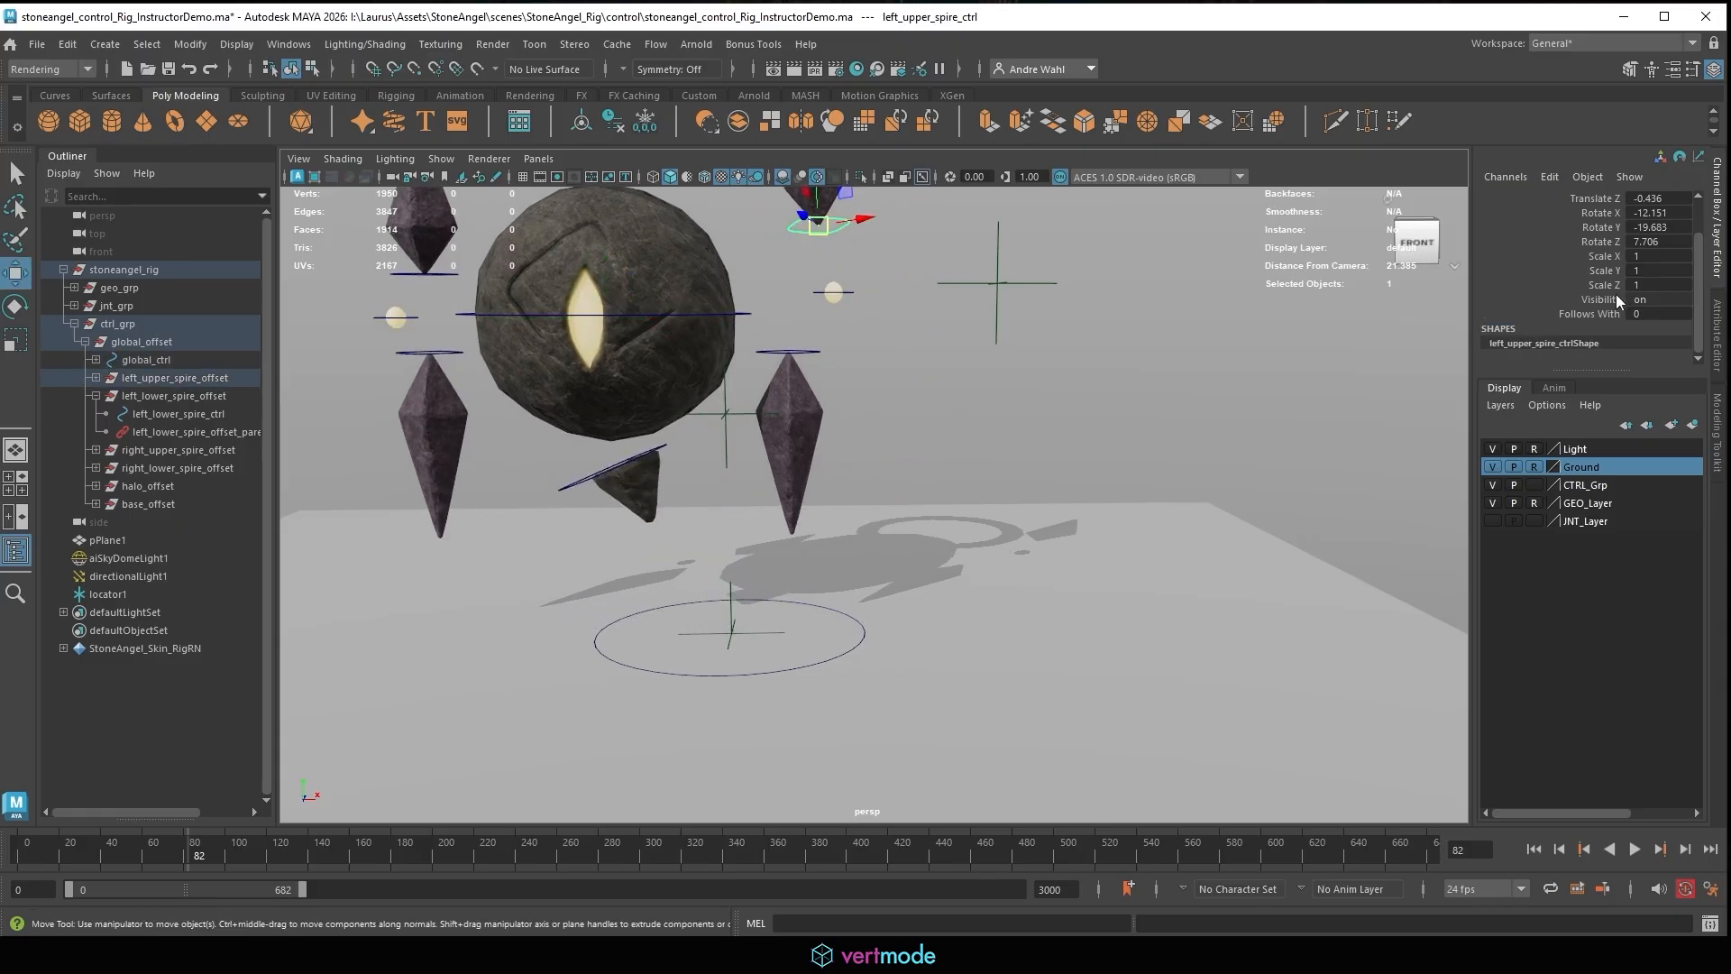
{"action": "left_click", "coordinate": [1576, 314]}
{"action": "middle_click_drag", "start_coordinate": [958, 374], "coordinate": [512, 383]}
{"action": "middle_click_drag", "start_coordinate": [919, 470], "coordinate": [973, 548], "text": "alt"}
{"action": "right_click_drag", "start_coordinate": [974, 548], "coordinate": [850, 407], "text": "alt"}
{"action": "middle_click_drag", "start_coordinate": [850, 408], "coordinate": [1082, 429], "text": "alt"}
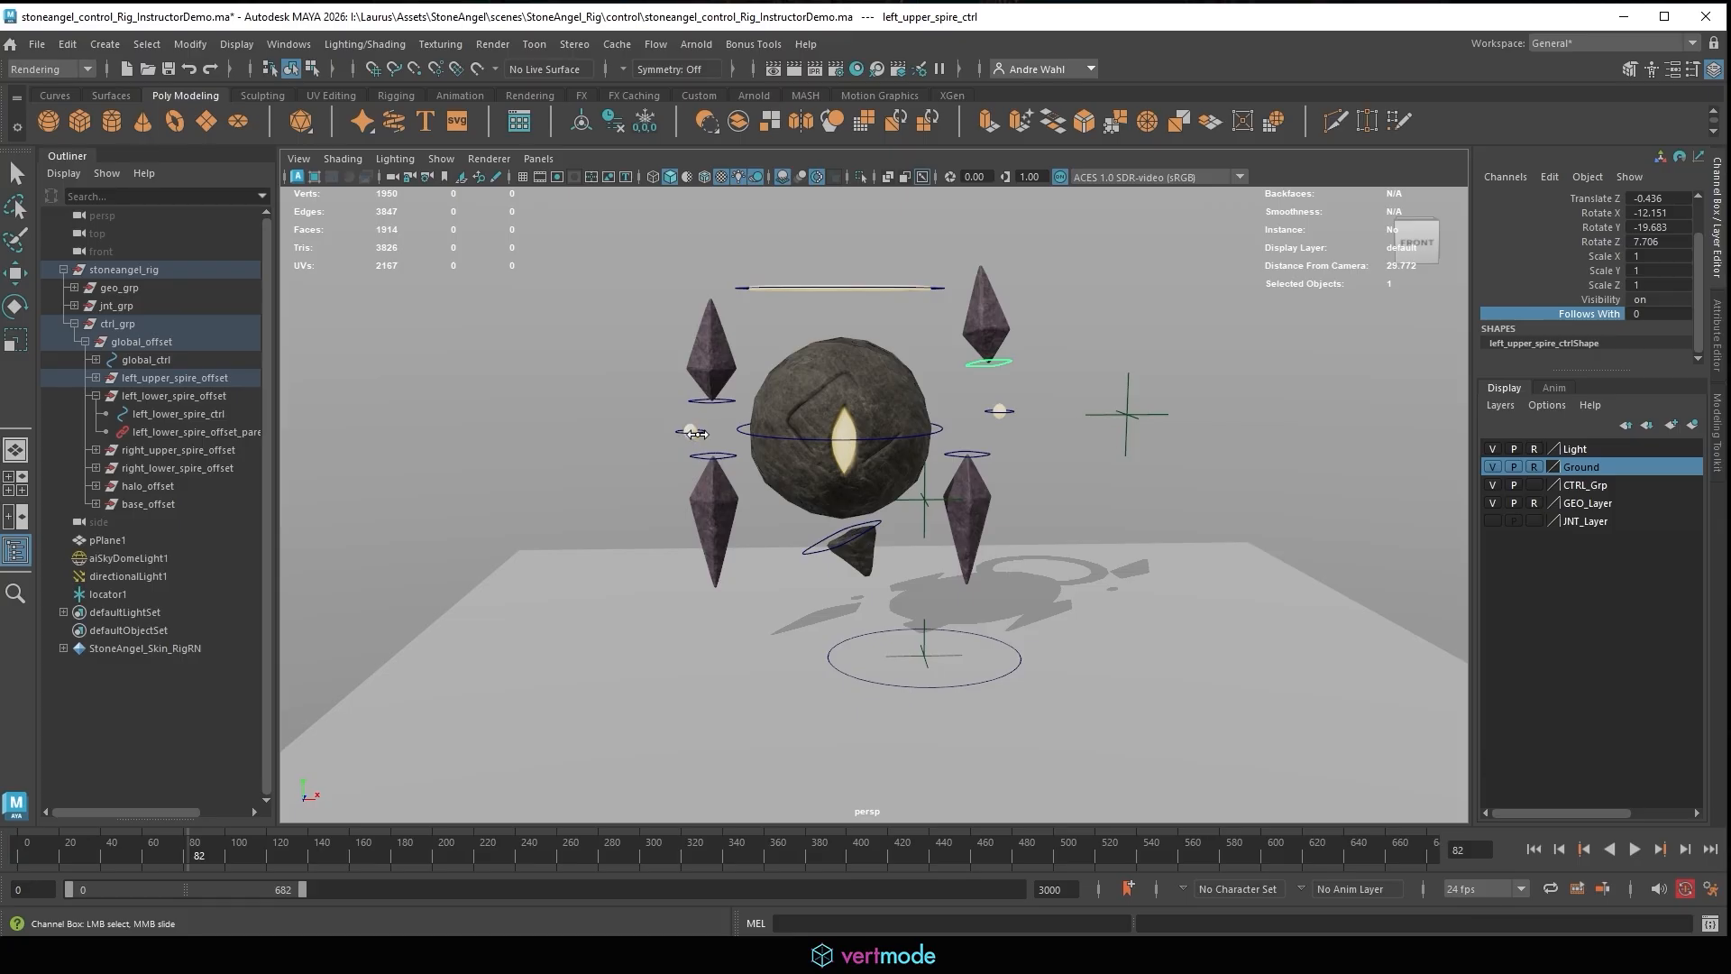
{"action": "mouse_move", "coordinate": [695, 433]}
{"action": "middle_mouse_down"}
{"action": "mouse_move", "coordinate": [1244, 442]}
{"action": "mouse_move", "coordinate": [1354, 628]}
{"action": "mouse_move", "coordinate": [1262, 504]}
{"action": "mouse_move", "coordinate": [685, 450]}
{"action": "middle_mouse_up"}
Reset the torso control's Translate X, Y and Z to 0 and clear the selection.
{"action": "left_click", "coordinate": [921, 435]}
{"action": "key", "text": "w"}
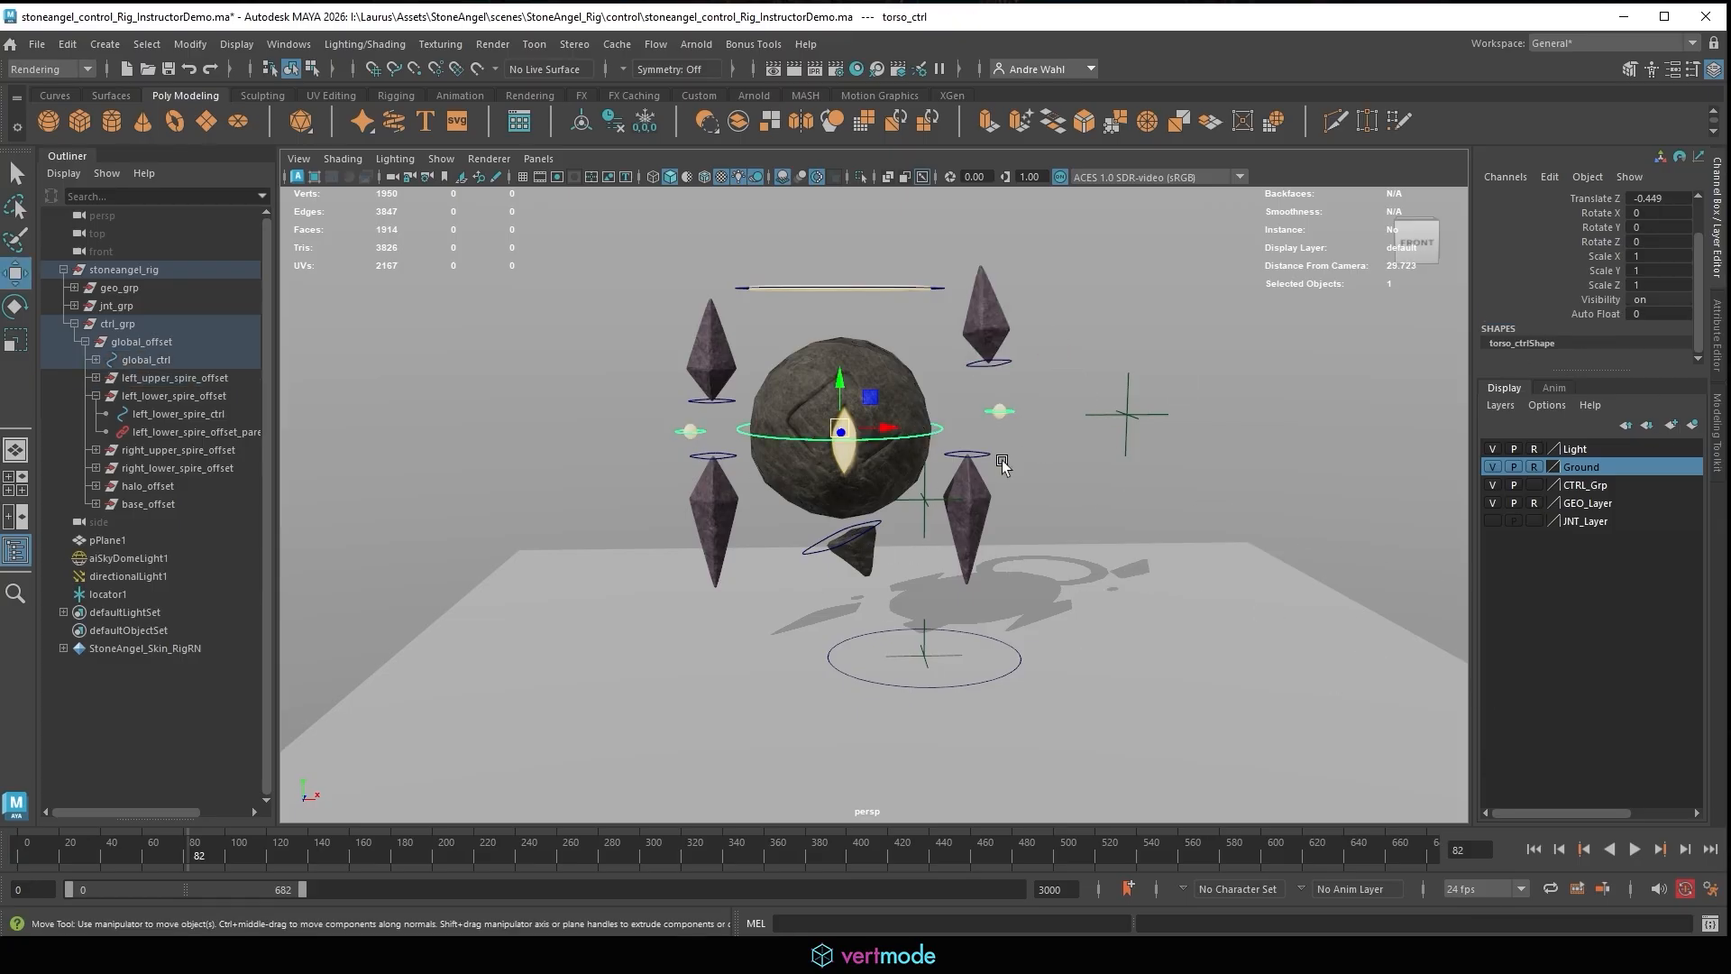
{"action": "scroll", "coordinate": [1660, 198], "scroll_direction": "up", "scroll_amount": 2}
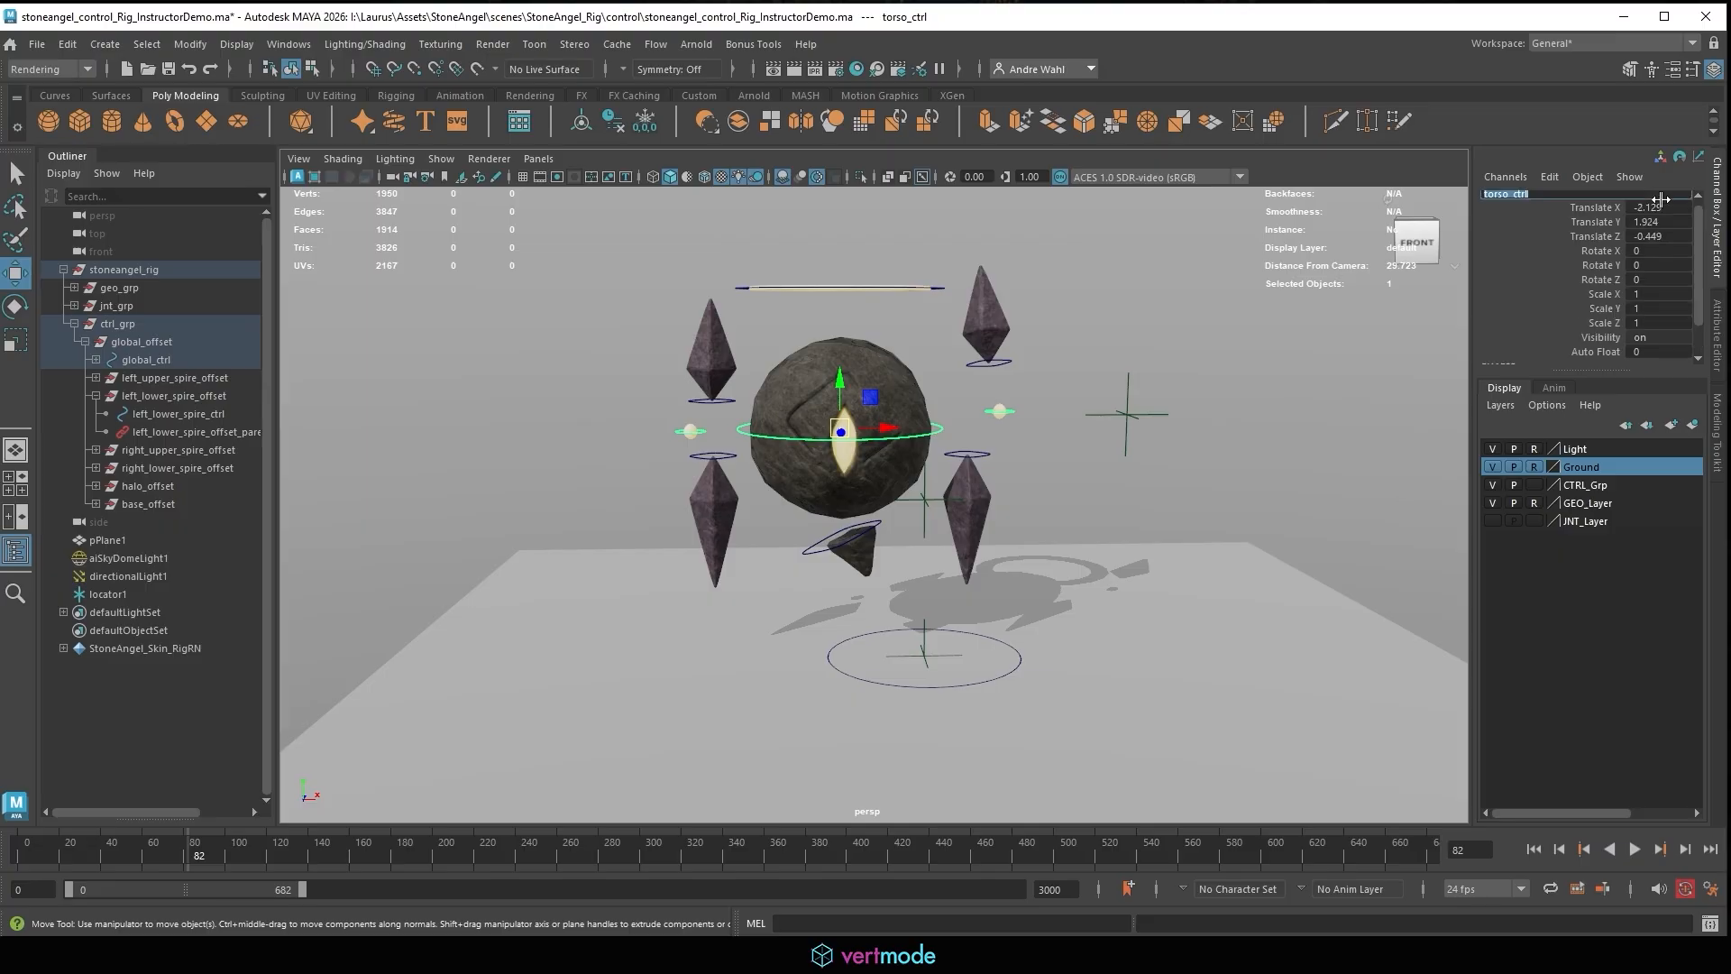
{"action": "left_click_drag", "start_coordinate": [1659, 208], "coordinate": [1668, 236]}
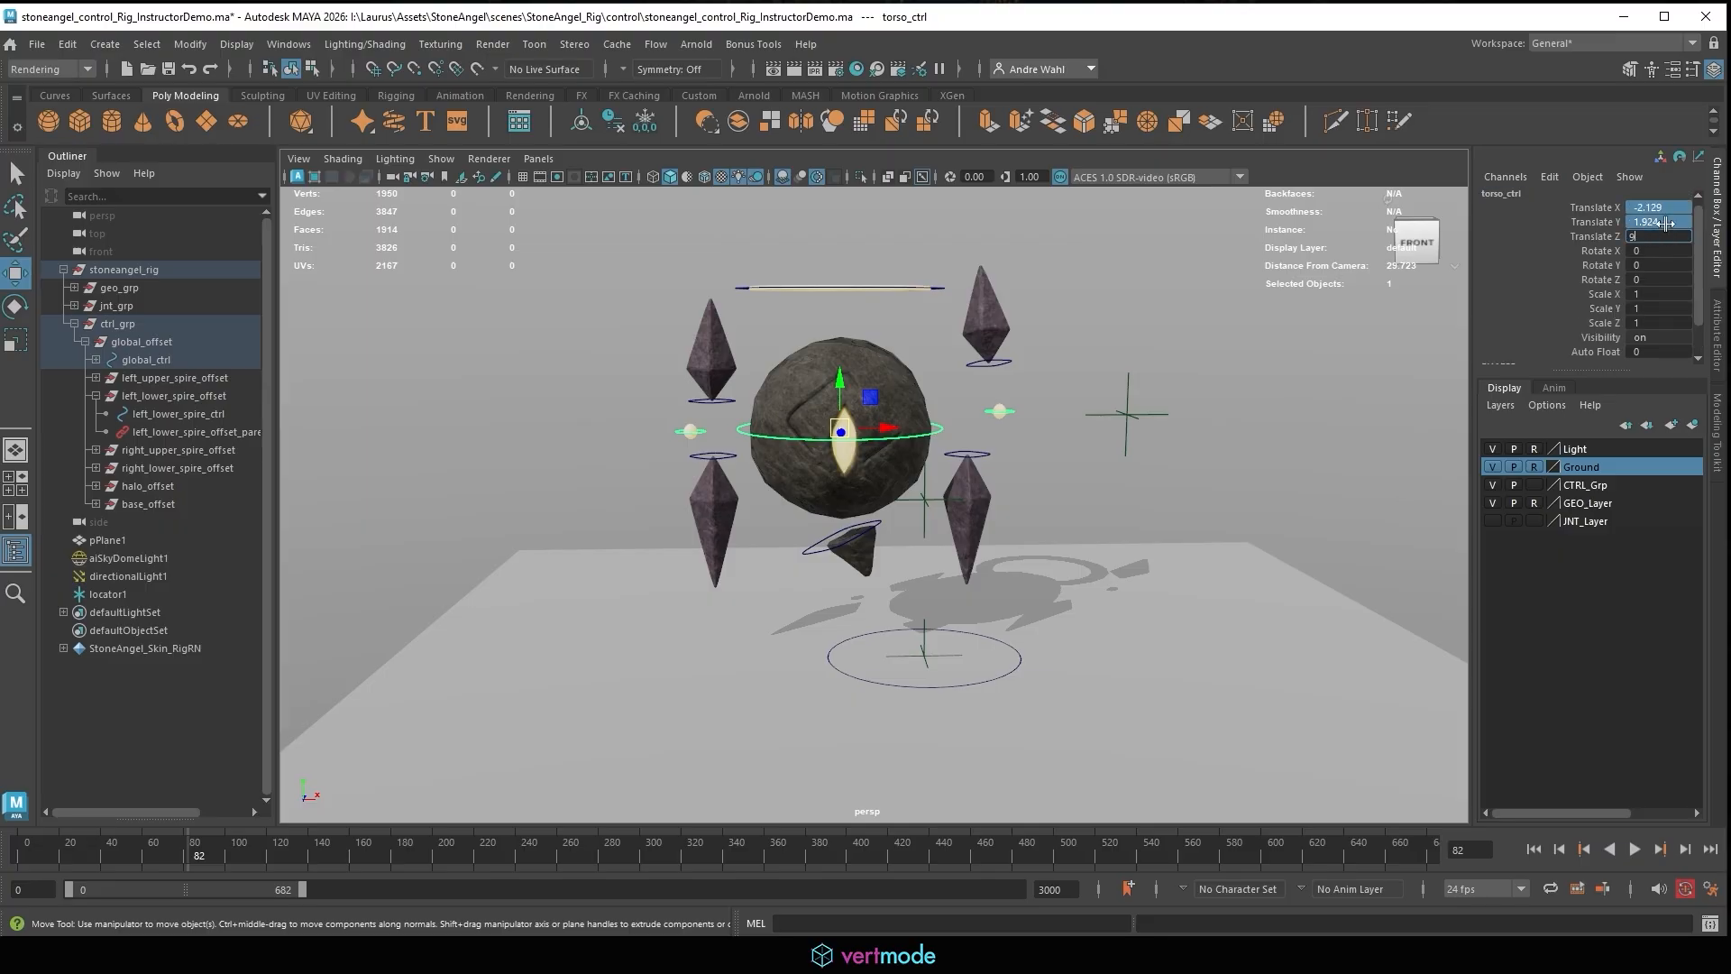
{"action": "type", "text": "0"}
{"action": "key", "text": "Return"}
{"action": "left_click", "coordinate": [1123, 481]}
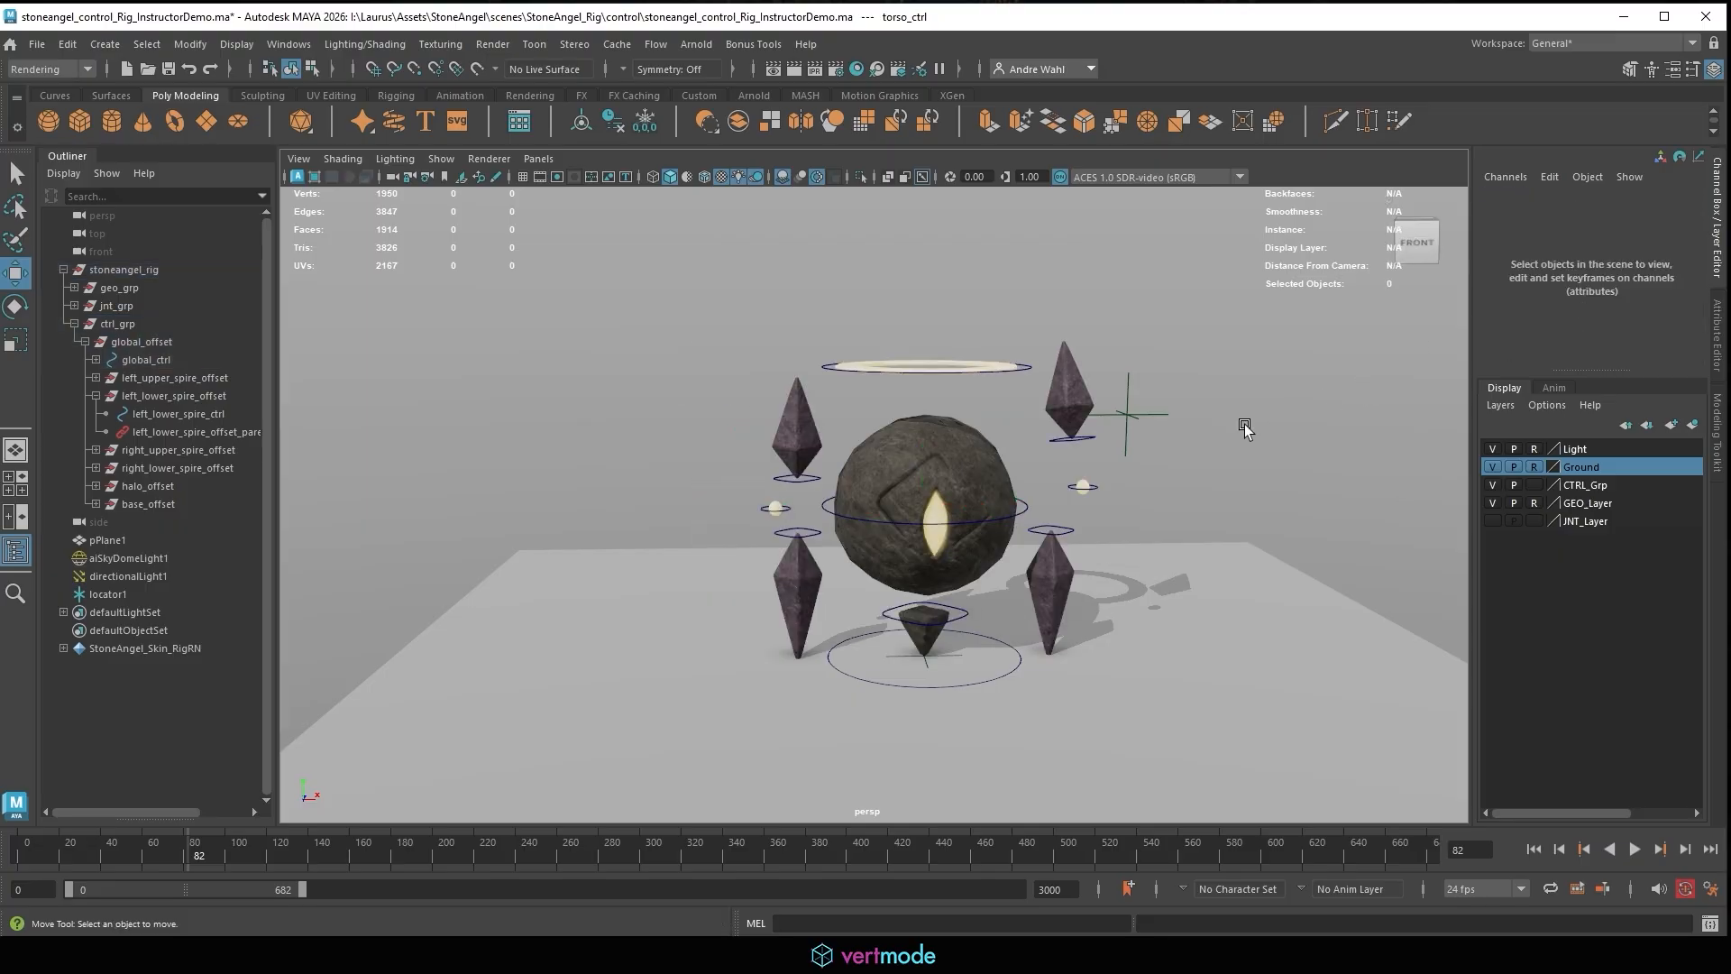
Play the stone angel rig's timeline briefly with Auto Float off, and return to the start frame.
{"action": "left_click_drag", "start_coordinate": [1123, 480], "coordinate": [1110, 480], "text": "alt"}
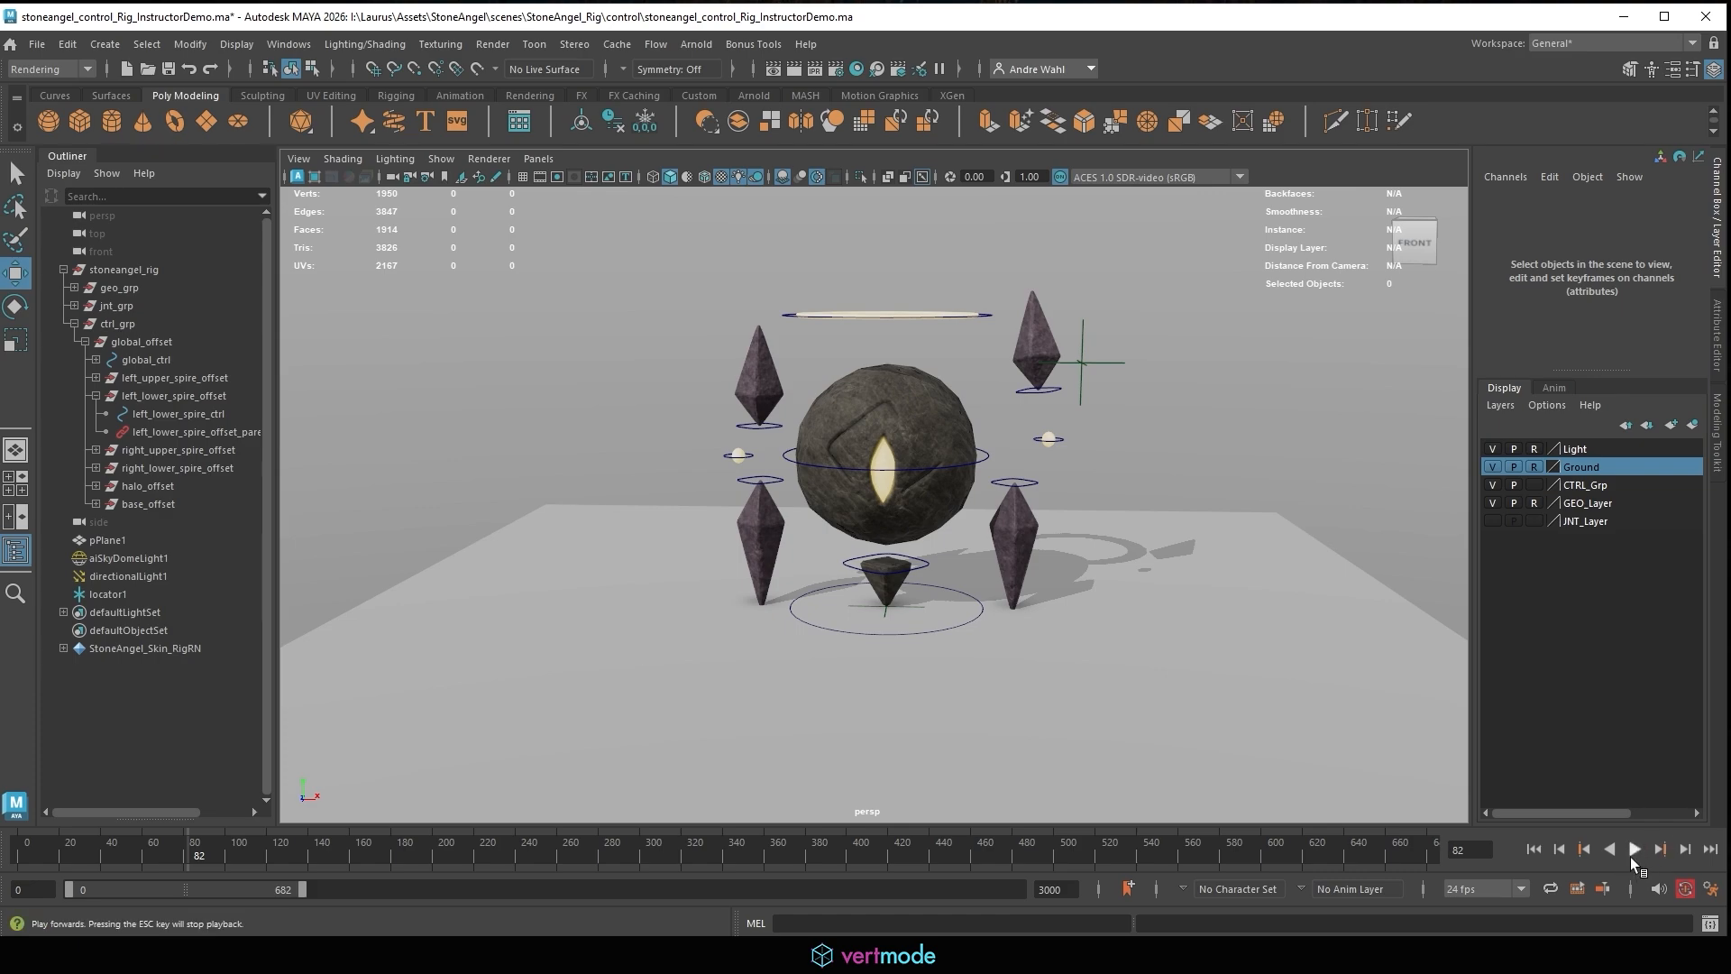
{"action": "left_click", "coordinate": [1631, 854]}
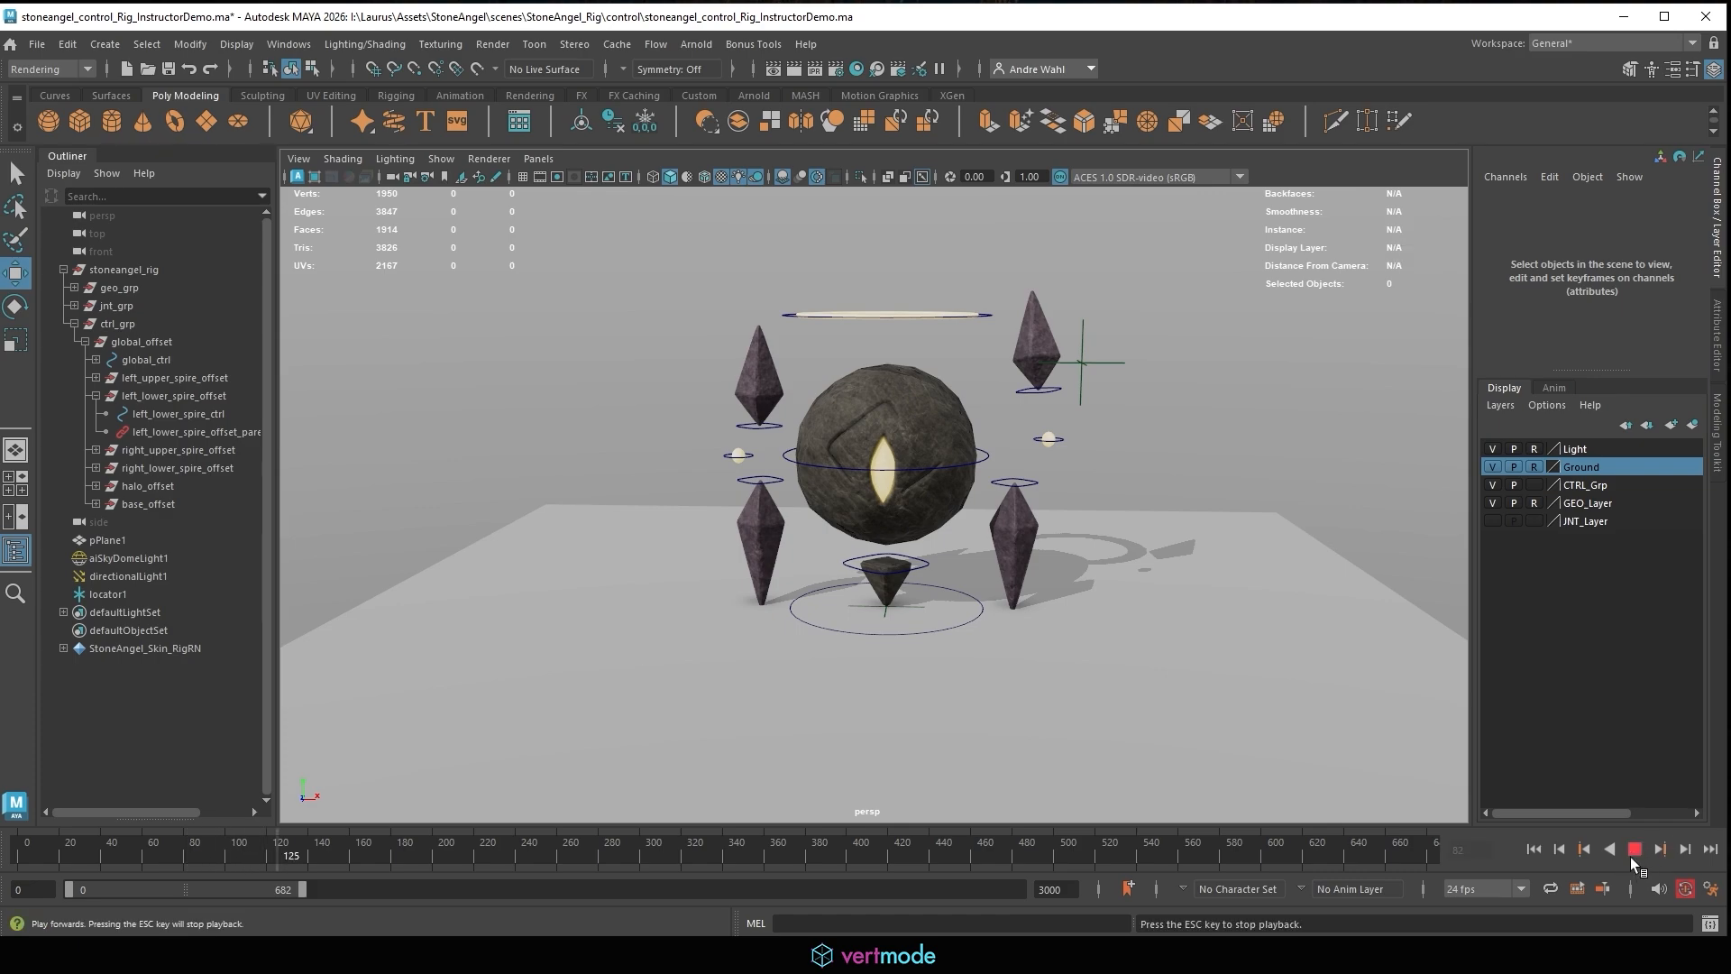
{"action": "left_click", "coordinate": [1630, 854]}
{"action": "left_click", "coordinate": [1536, 849]}
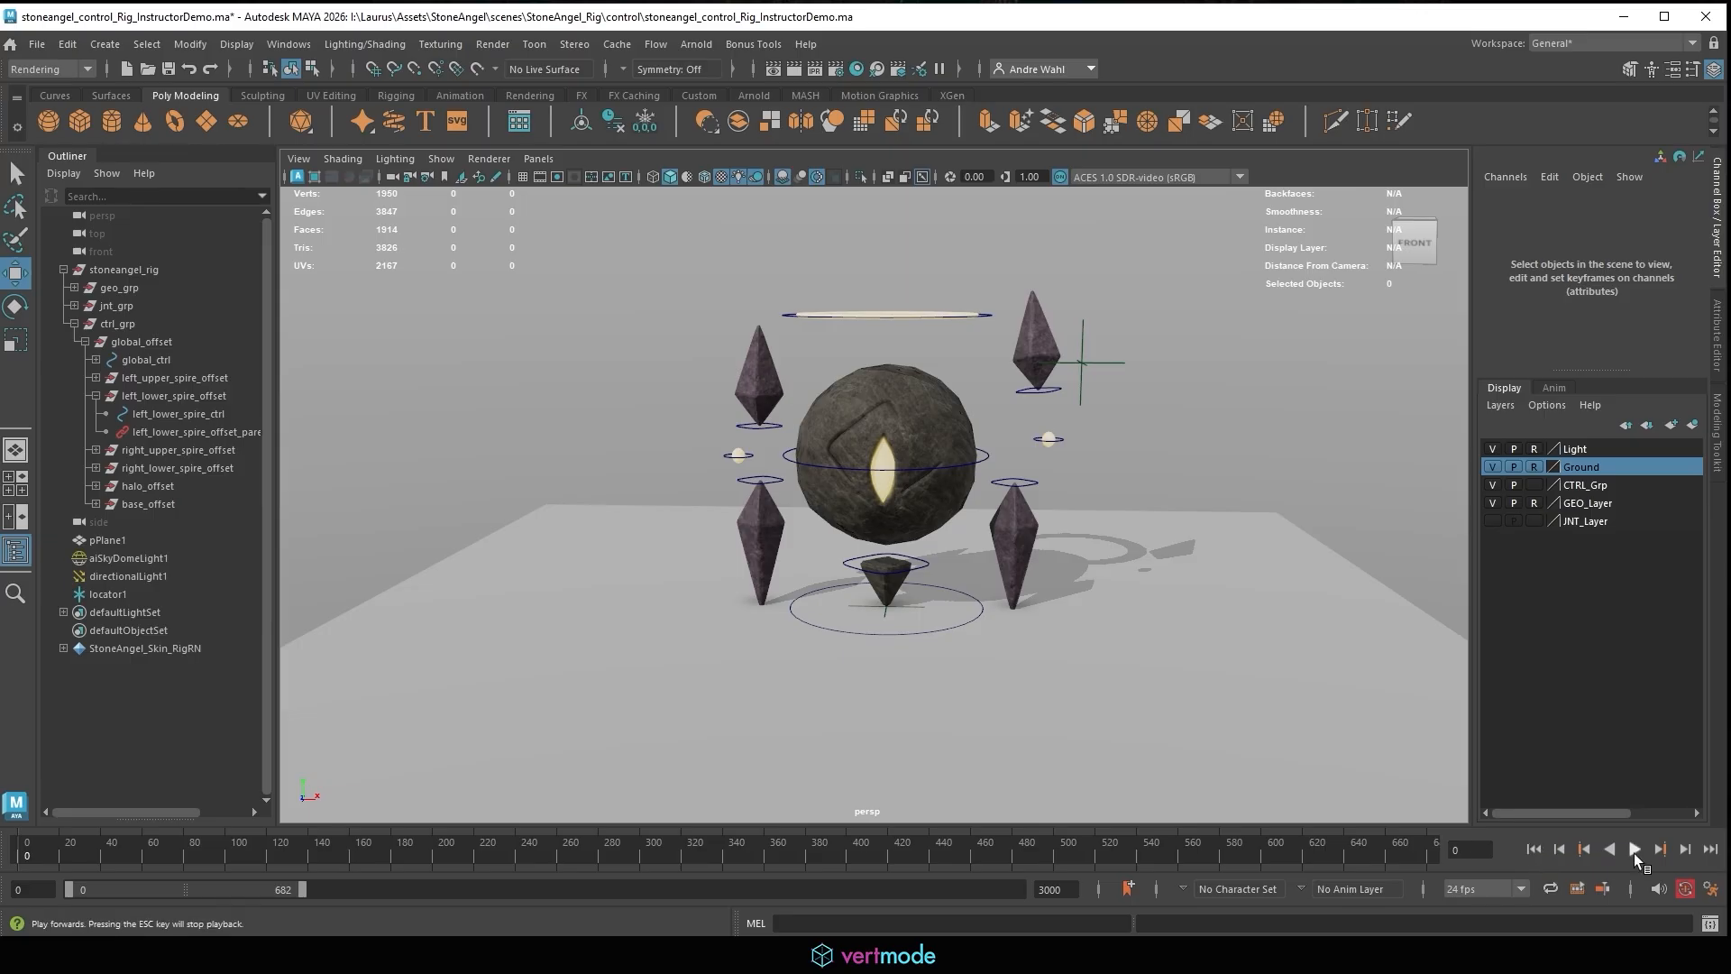
Set the torso control's Auto Float to 10 and play the timeline to preview the floating motion.
{"action": "left_click", "coordinate": [859, 467]}
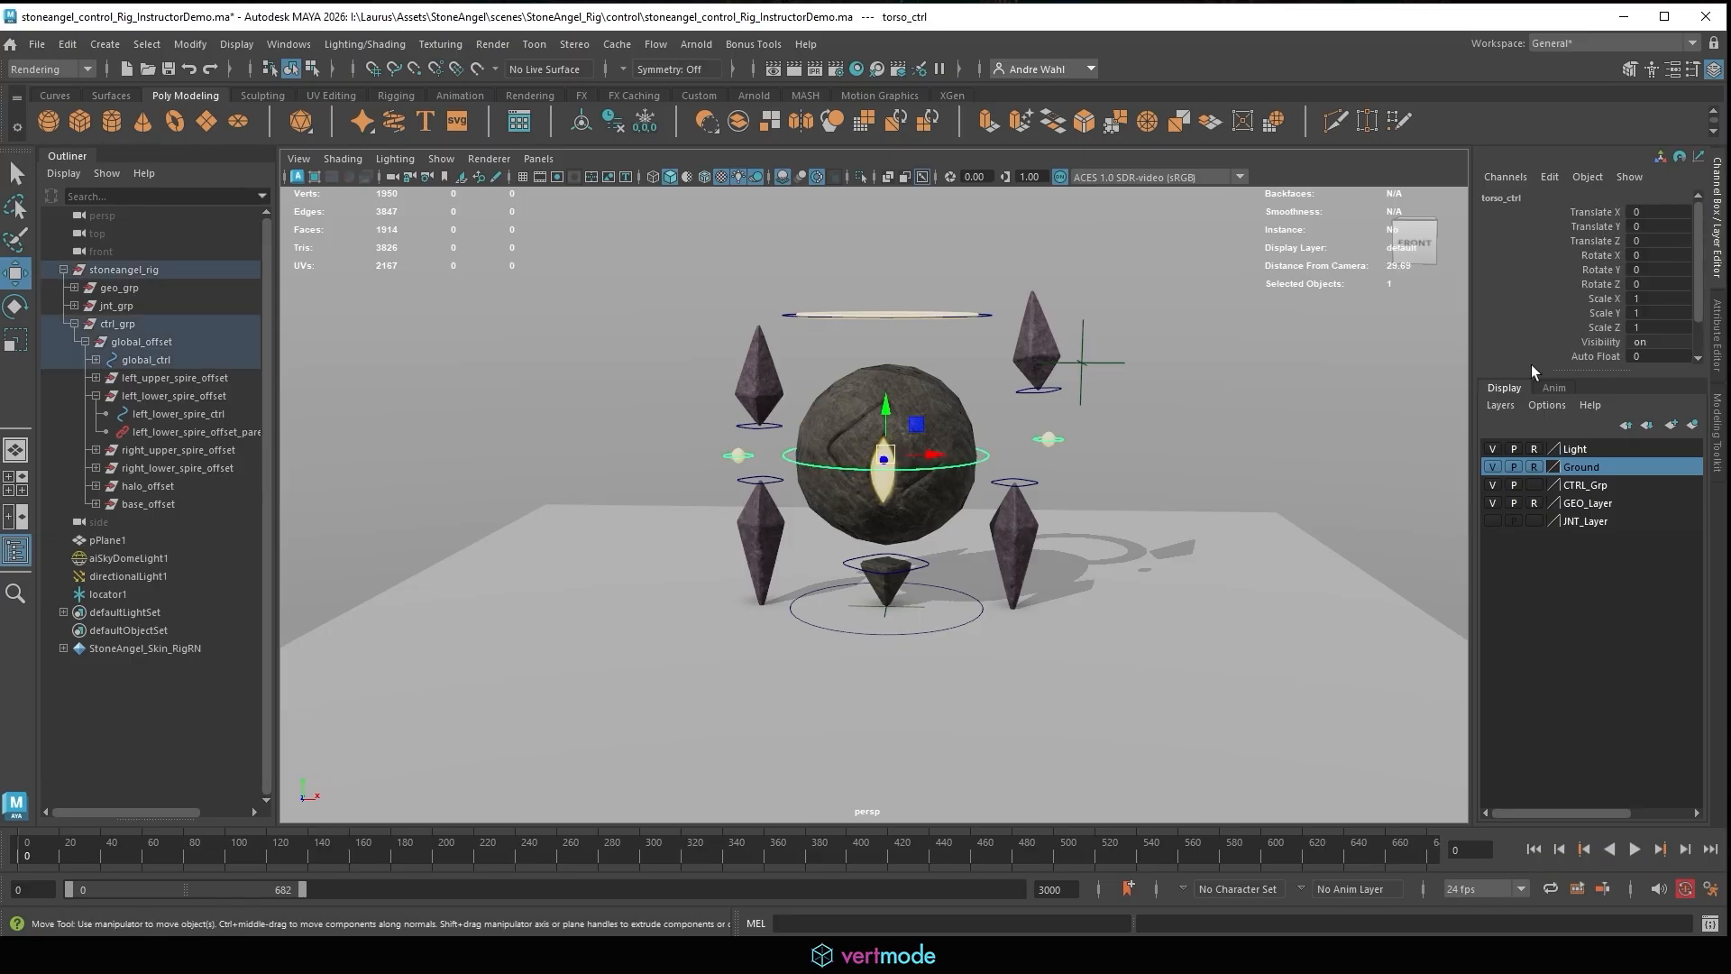
{"action": "left_click", "coordinate": [1594, 356]}
{"action": "scroll", "coordinate": [1600, 329], "scroll_direction": "down", "scroll_amount": 1}
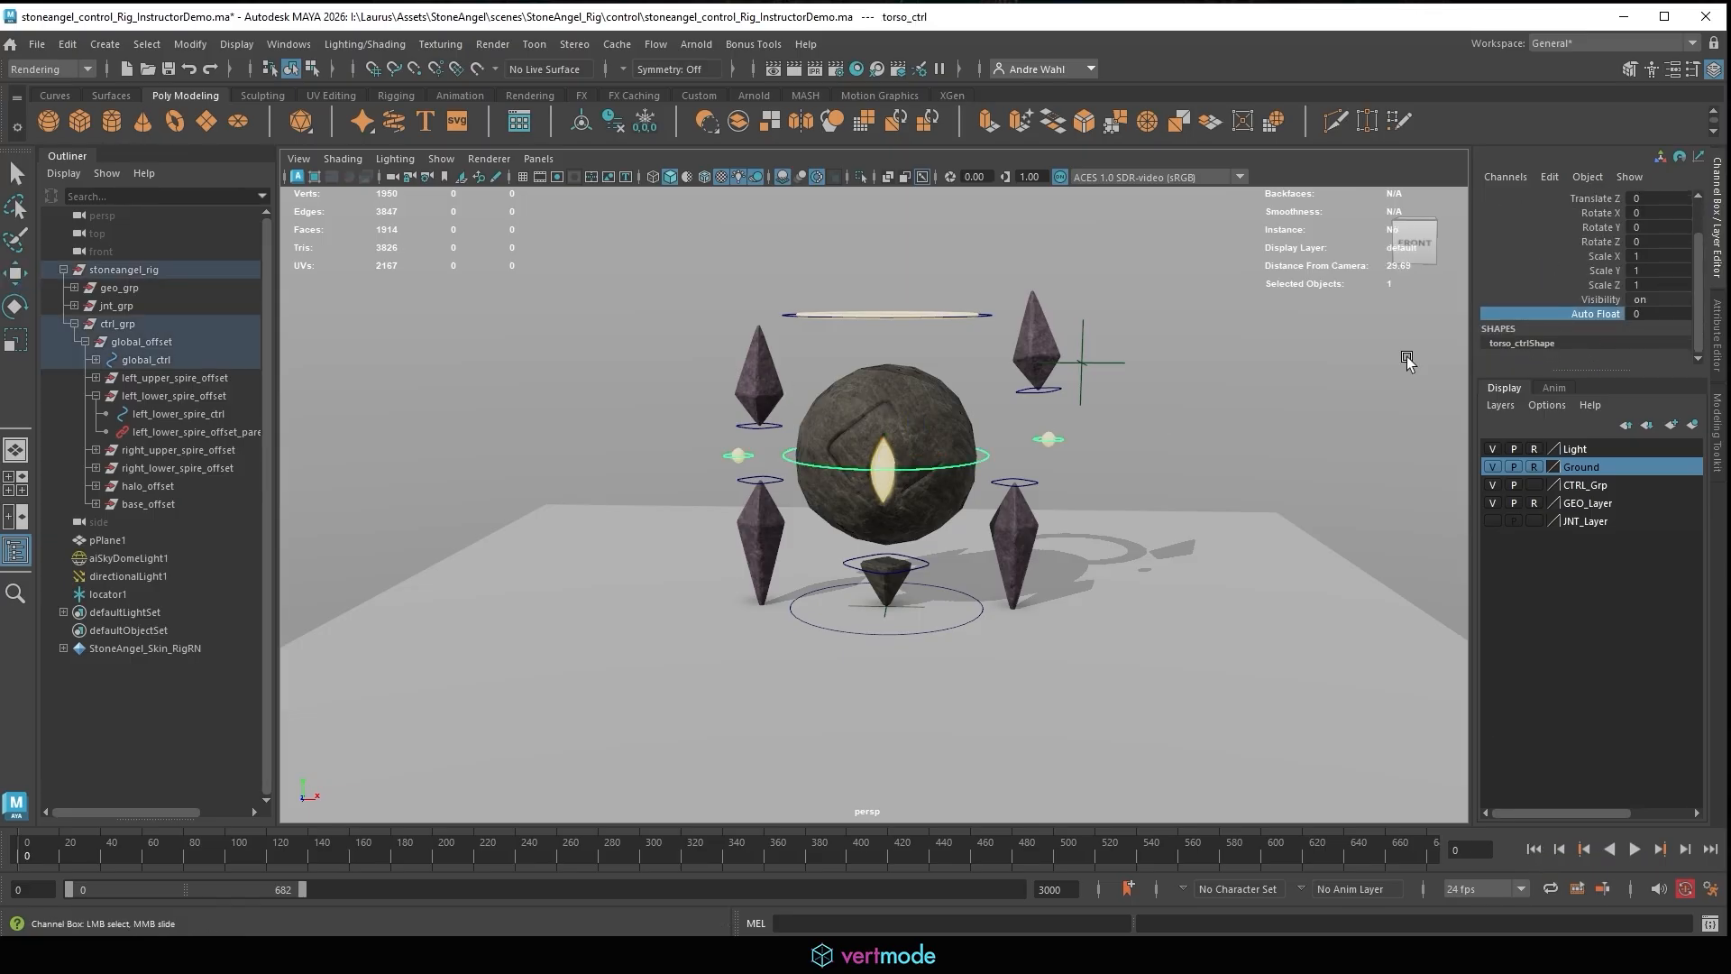
{"action": "left_click", "coordinate": [1634, 848]}
{"action": "left_click", "coordinate": [1360, 459]}
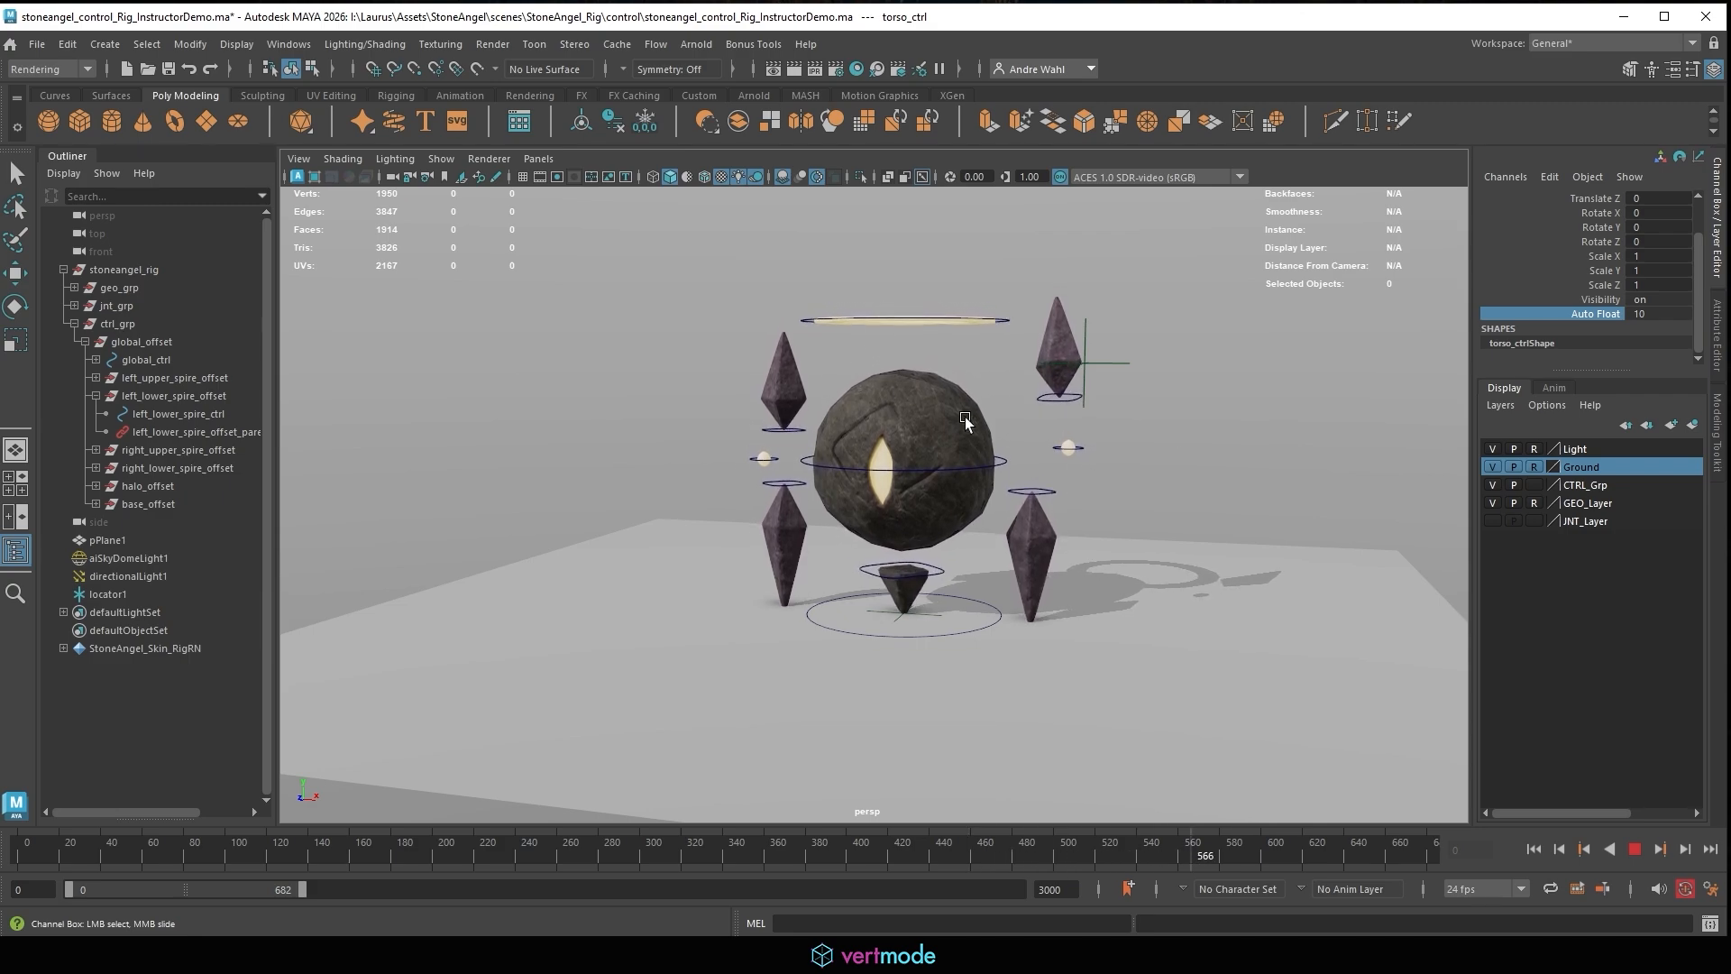
{"action": "left_click", "coordinate": [1640, 849]}
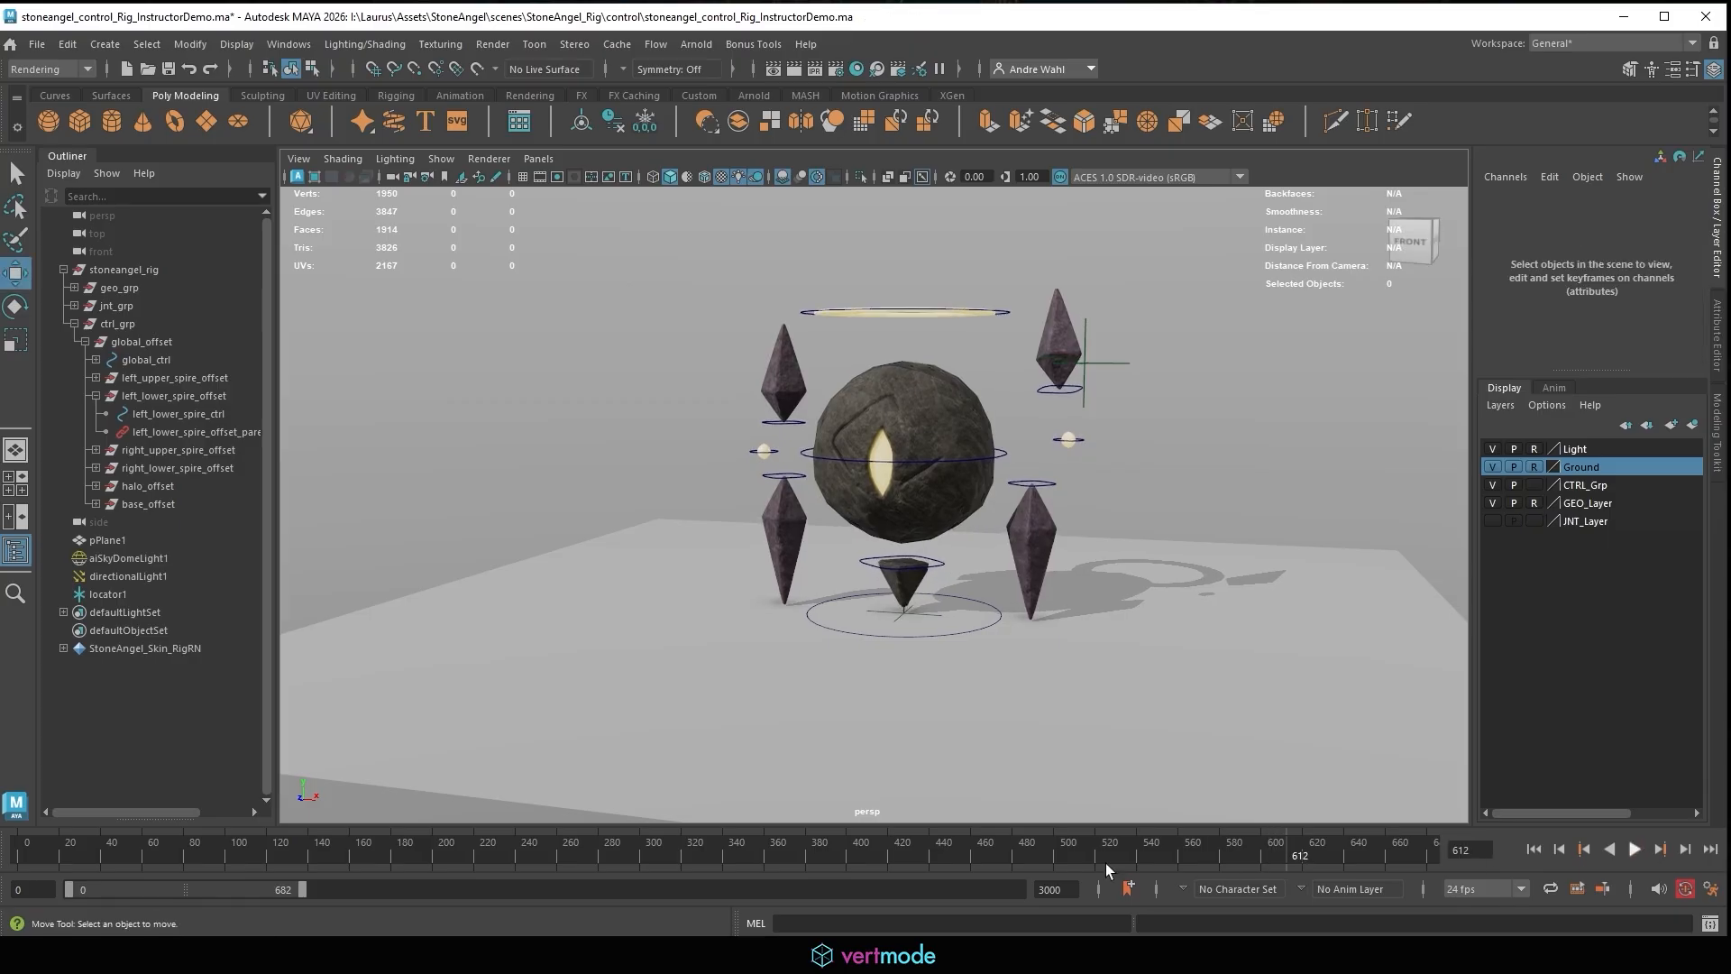
Switch back to the Assingment1_ConnectionTypes scene and restore the viewport's default lighting.
{"action": "mouse_move", "coordinate": [873, 886]}
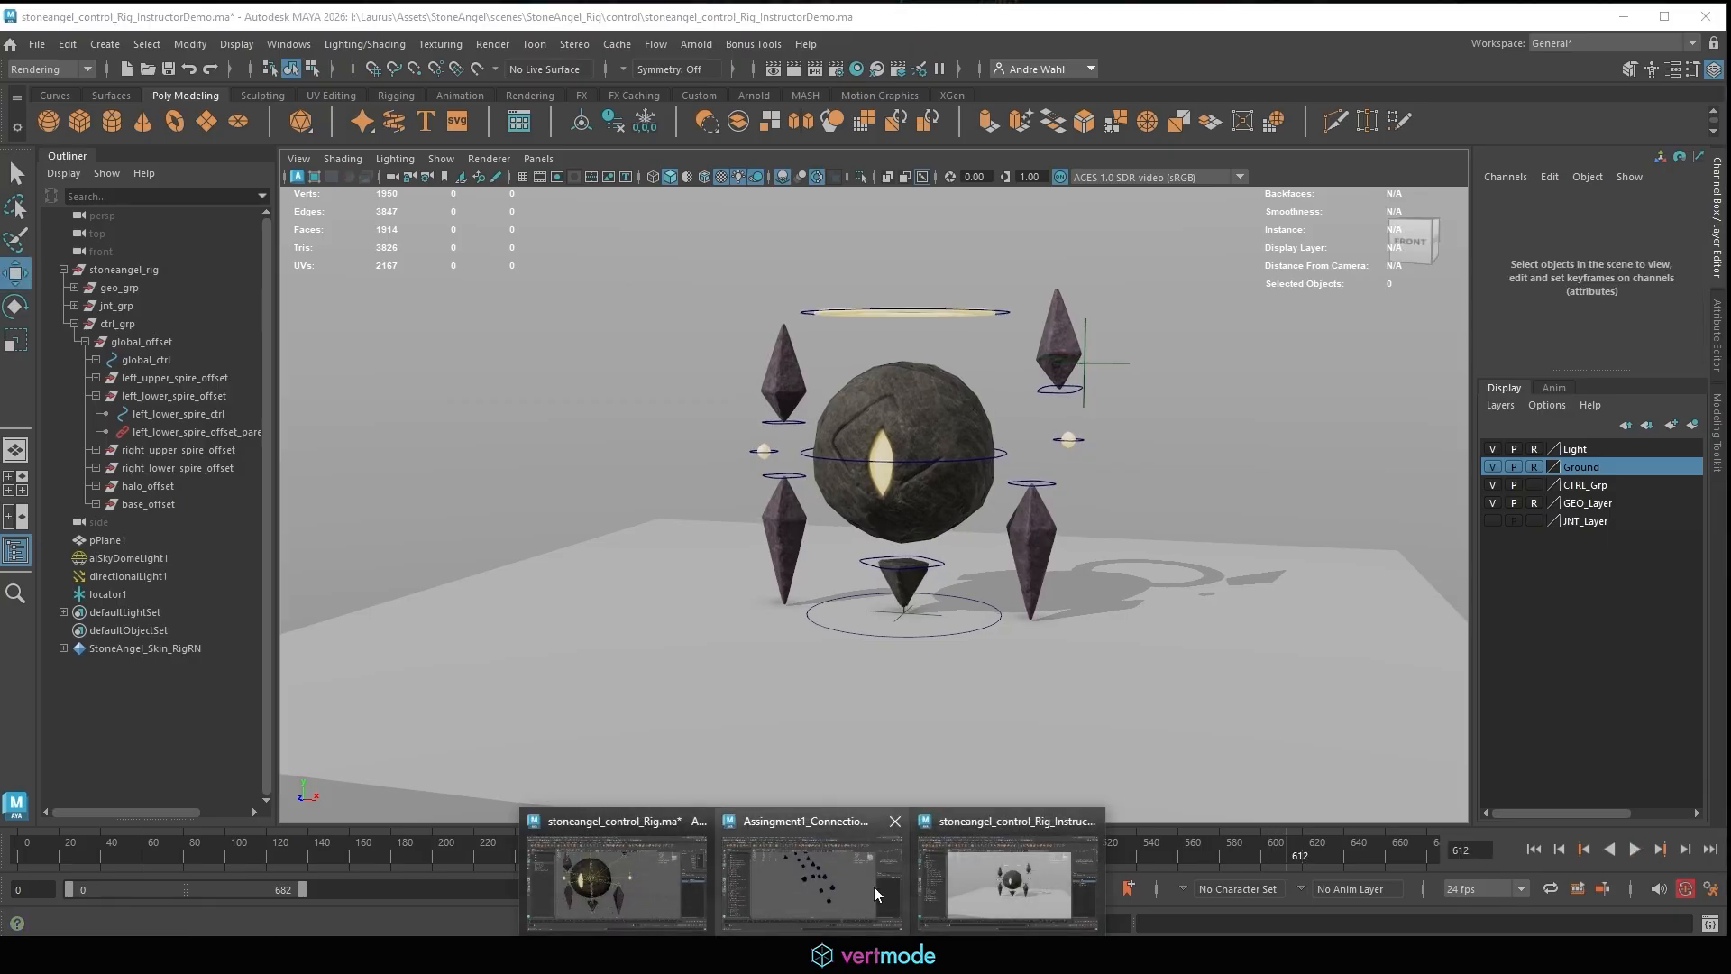
{"action": "left_click", "coordinate": [793, 906]}
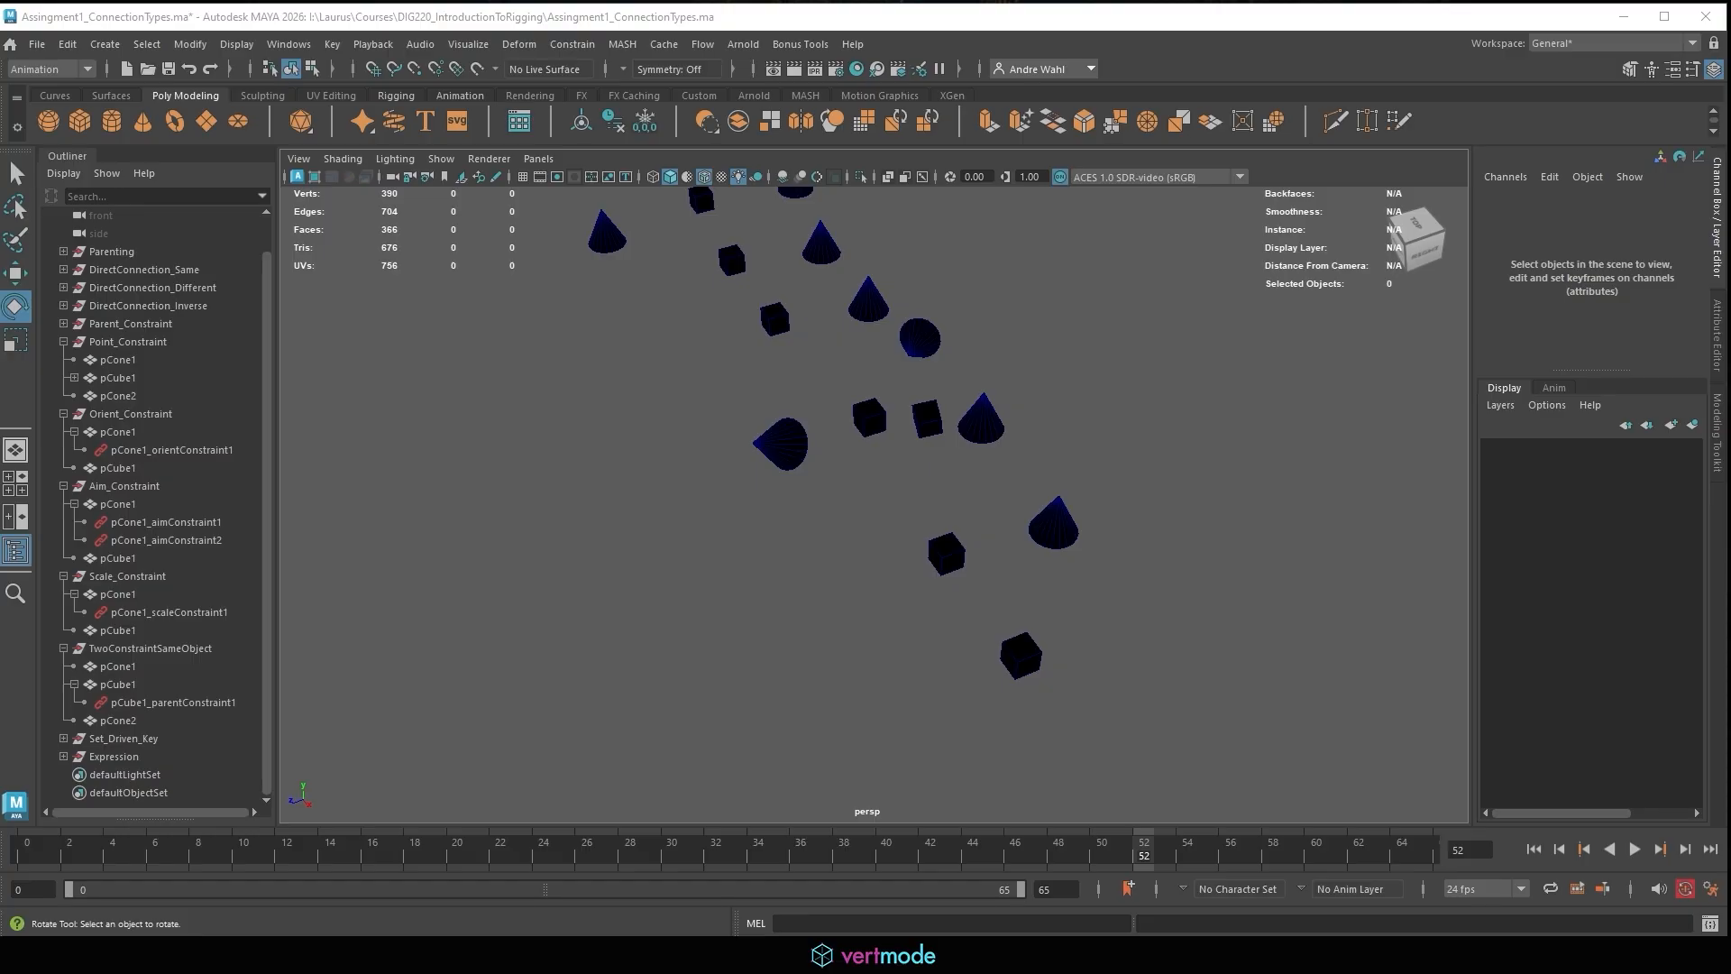
{"action": "left_click_drag", "start_coordinate": [923, 469], "coordinate": [988, 431], "text": "alt"}
{"action": "right_click_drag", "start_coordinate": [988, 431], "coordinate": [819, 412], "text": "alt"}
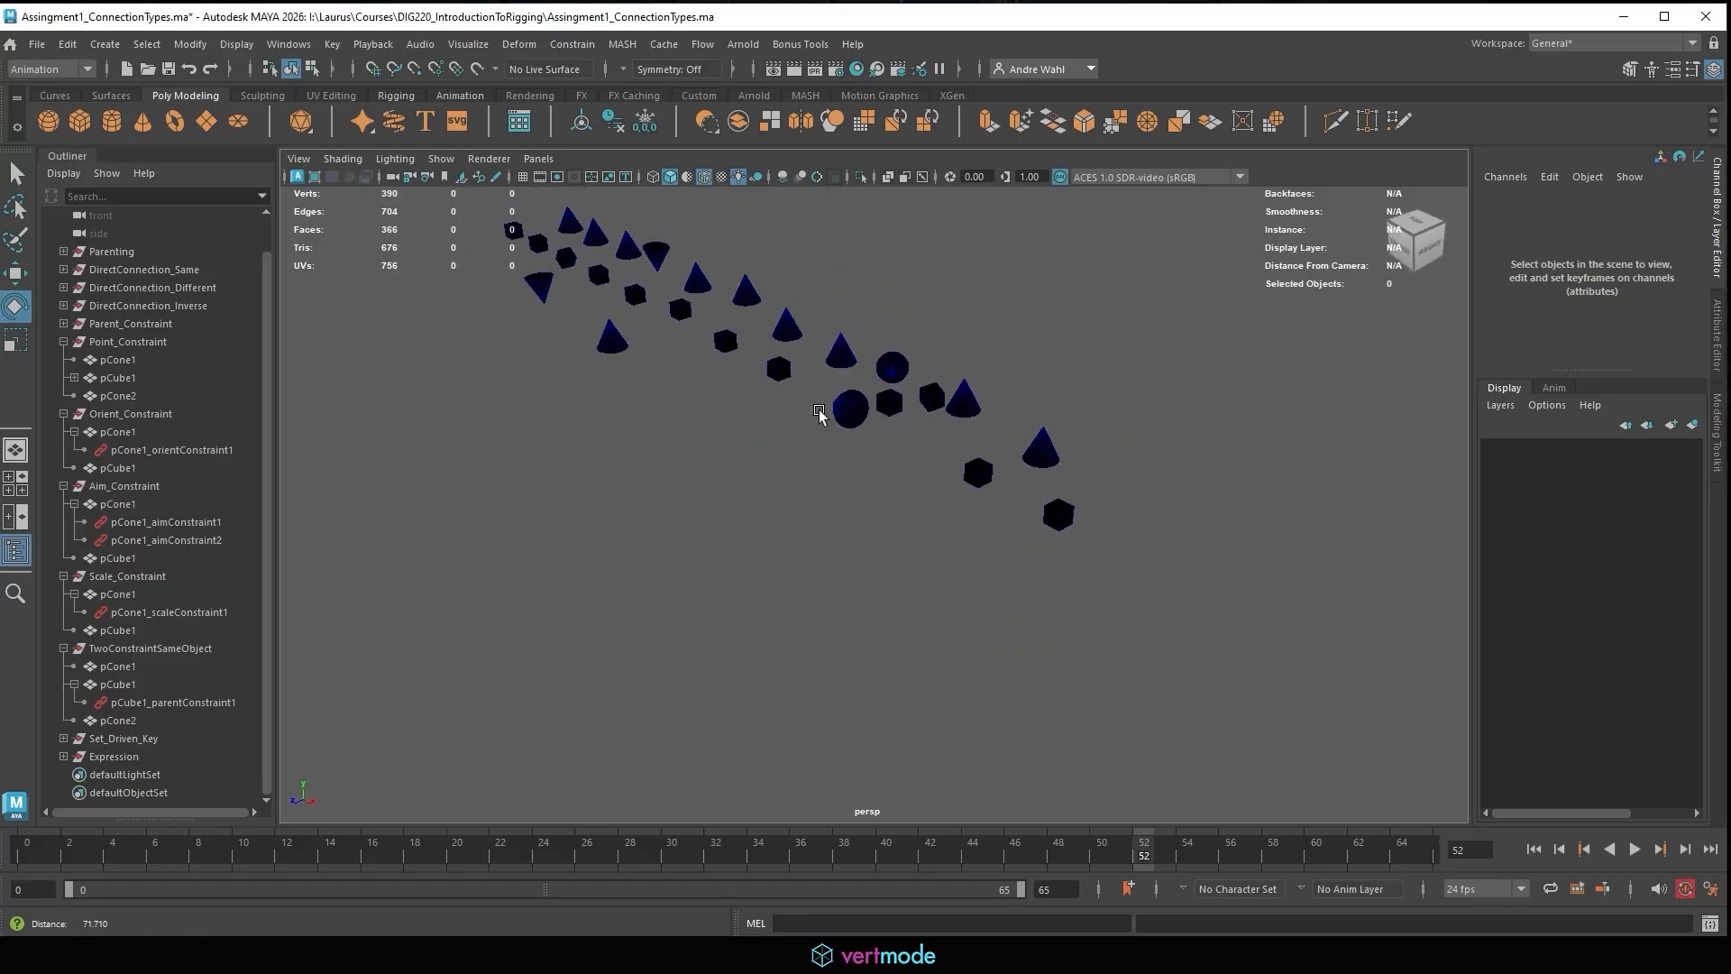
{"action": "left_click", "coordinate": [721, 177]}
Open the Expression Editor and place its window clear of the Outliner and the expression cube.
{"action": "left_click", "coordinate": [286, 43]}
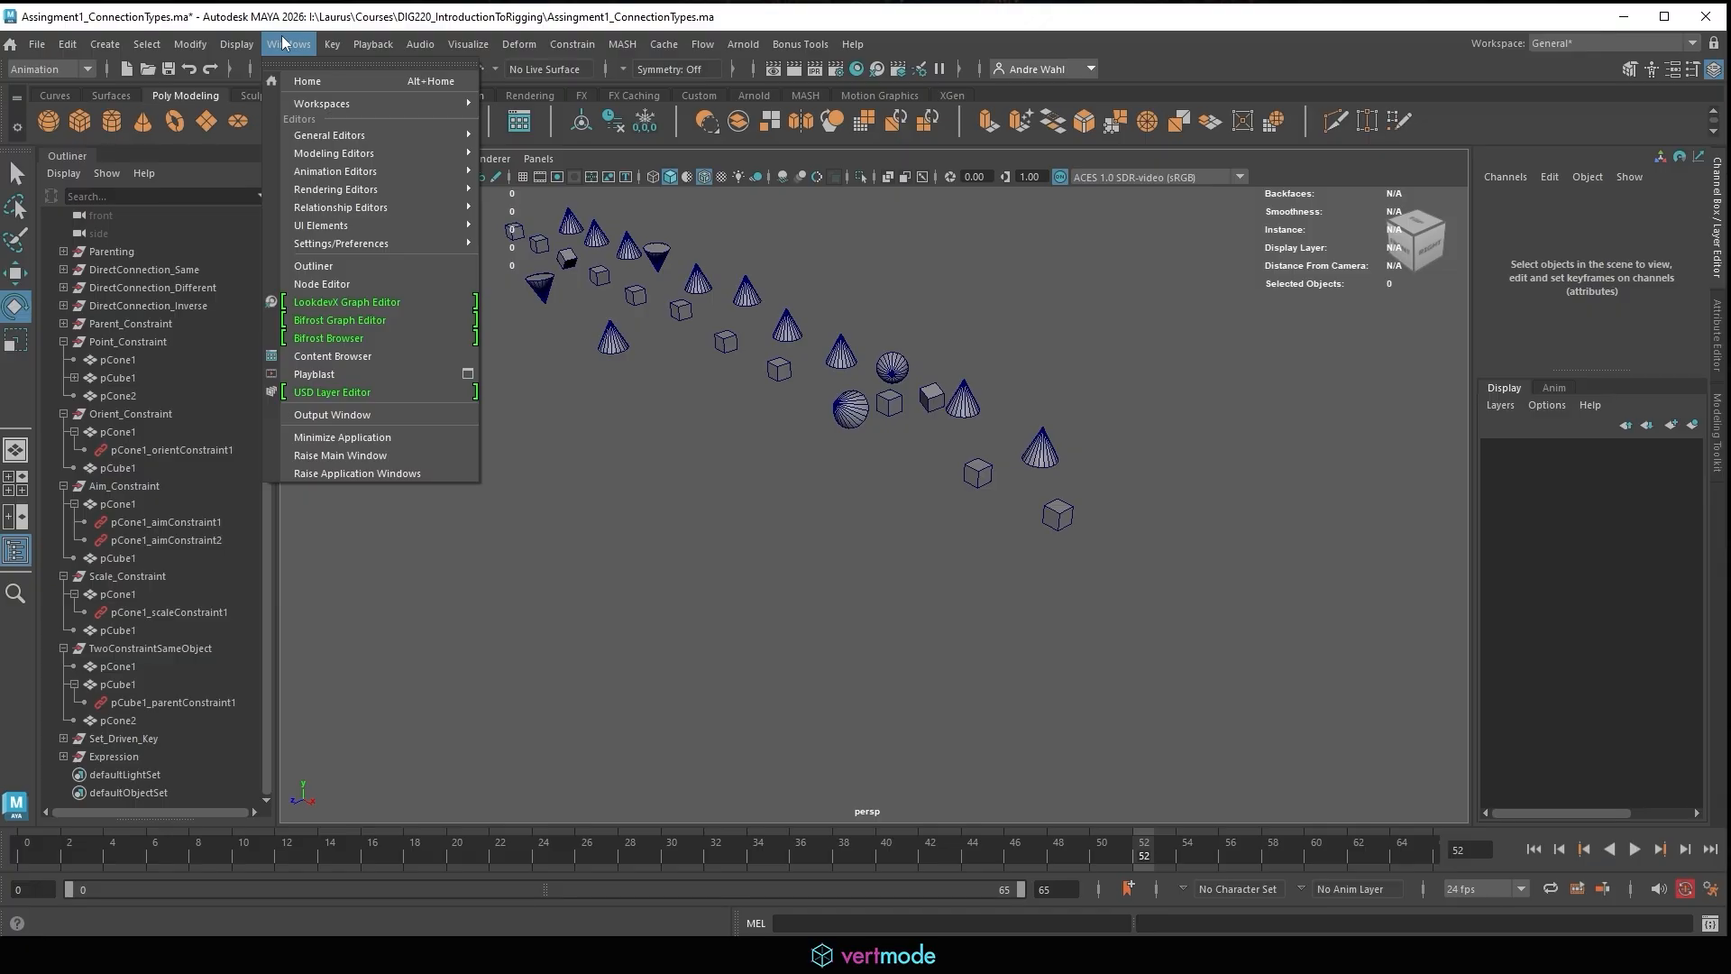
{"action": "mouse_move", "coordinate": [440, 173]}
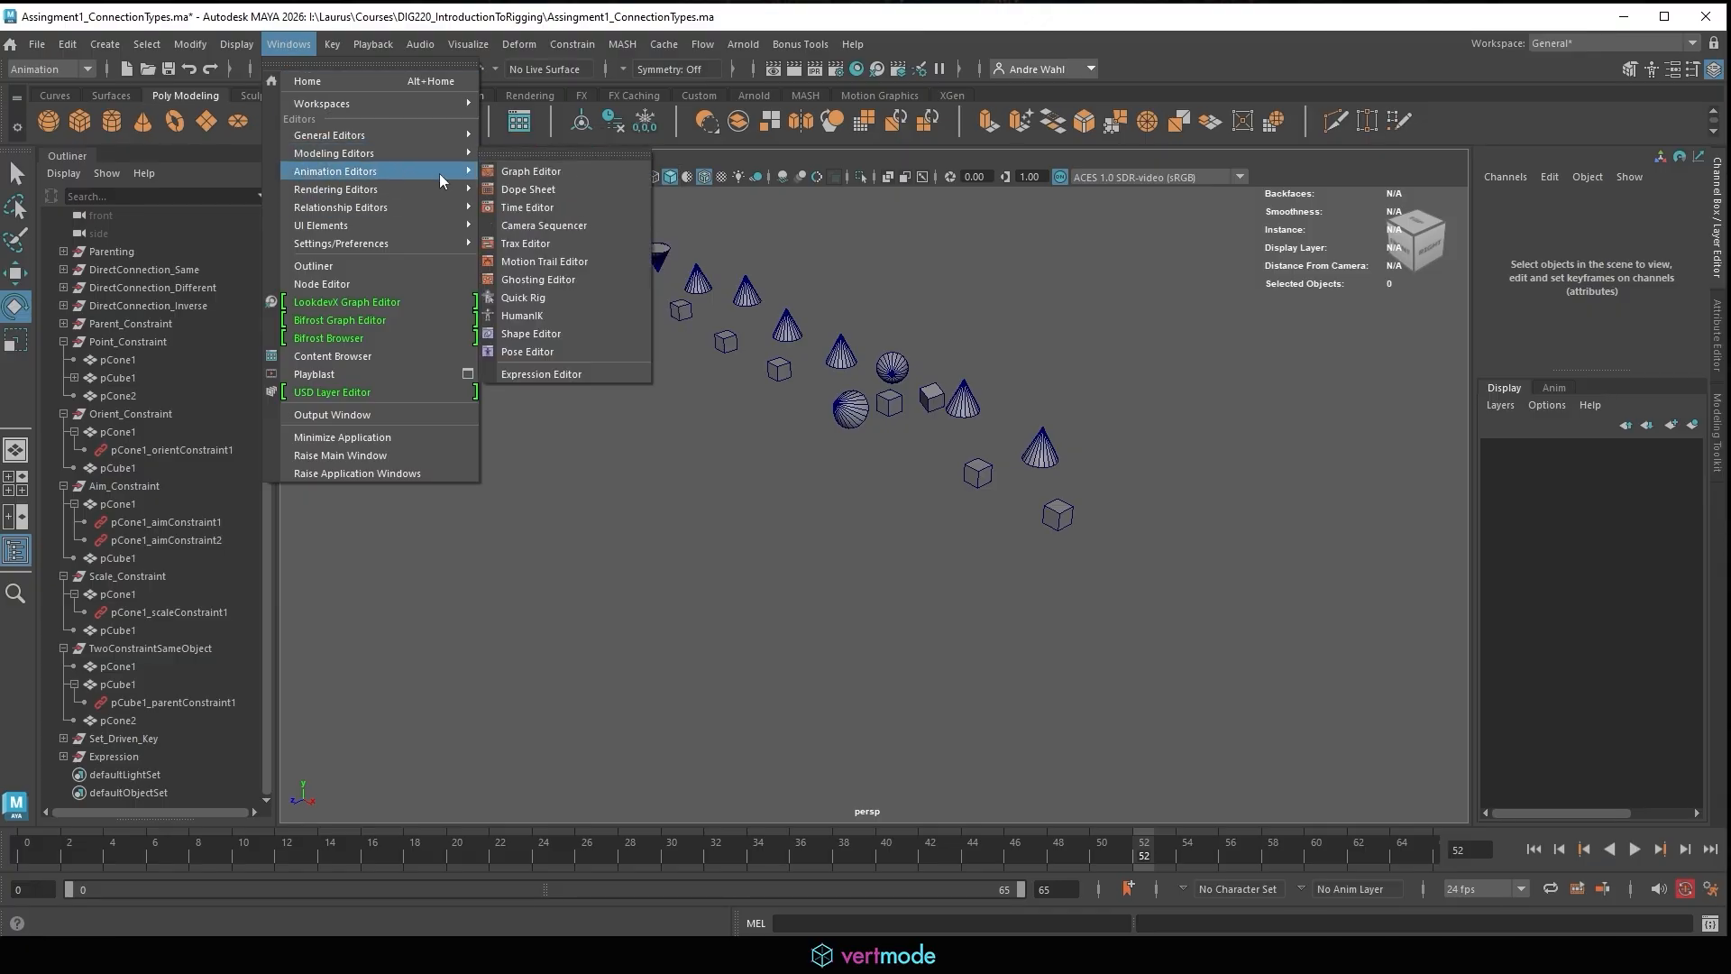
{"action": "left_click", "coordinate": [542, 373]}
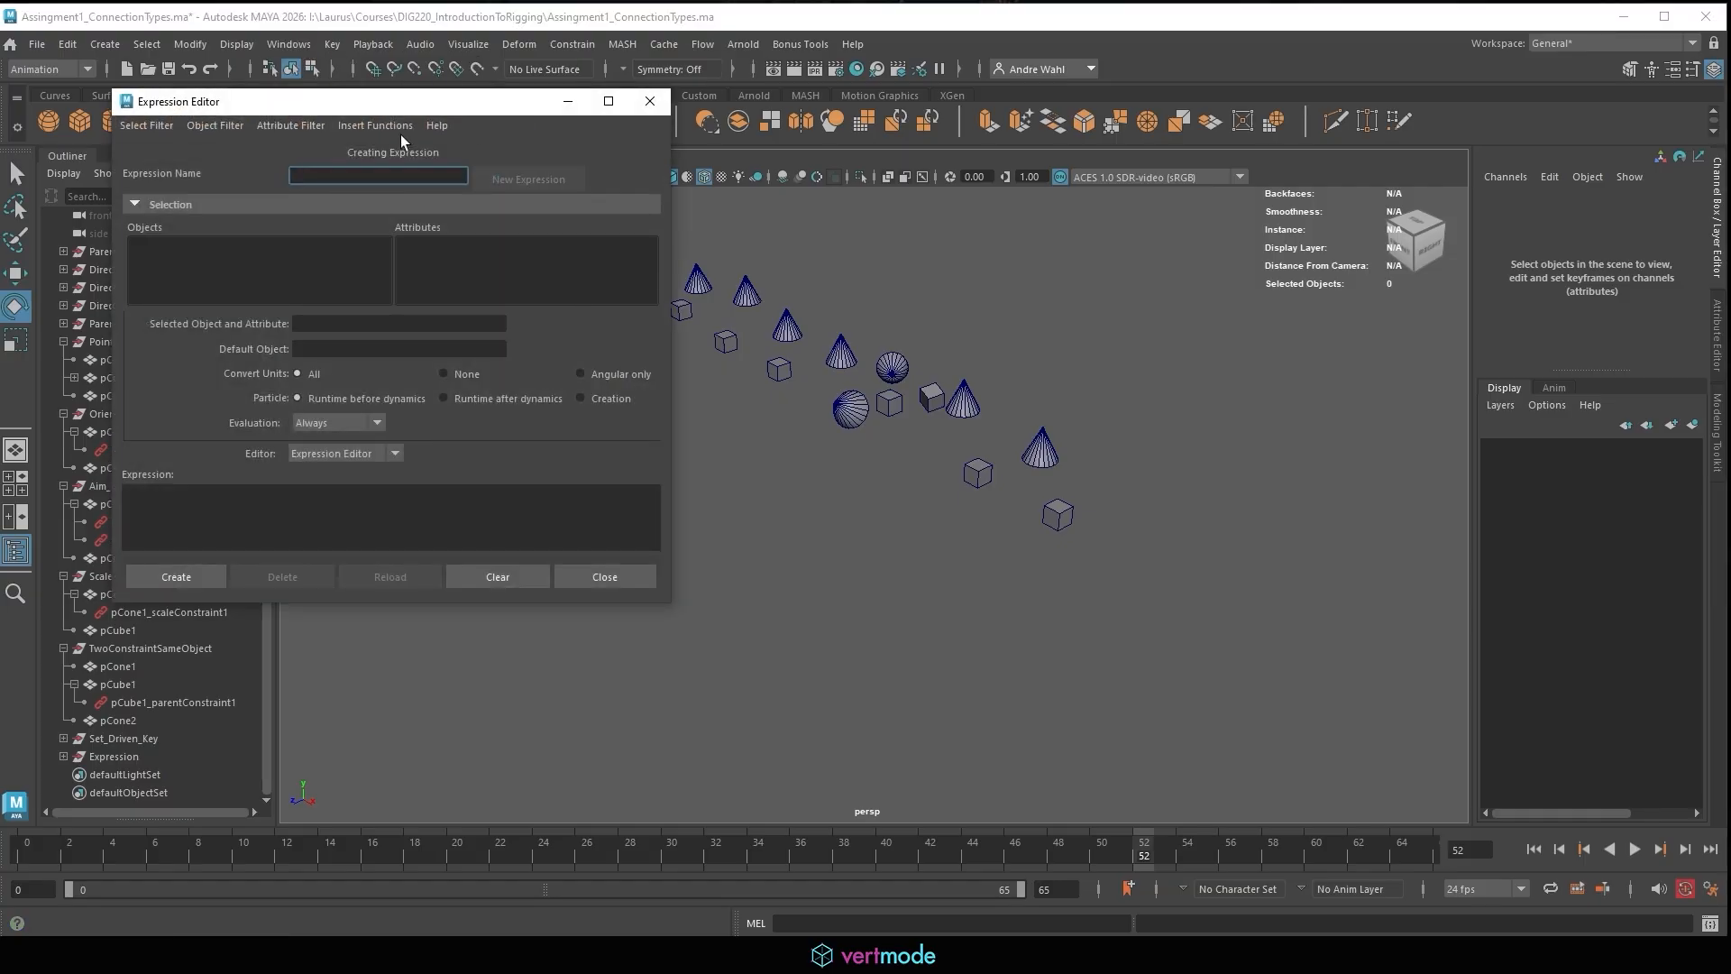
{"action": "left_click_drag", "start_coordinate": [334, 105], "coordinate": [592, 147]}
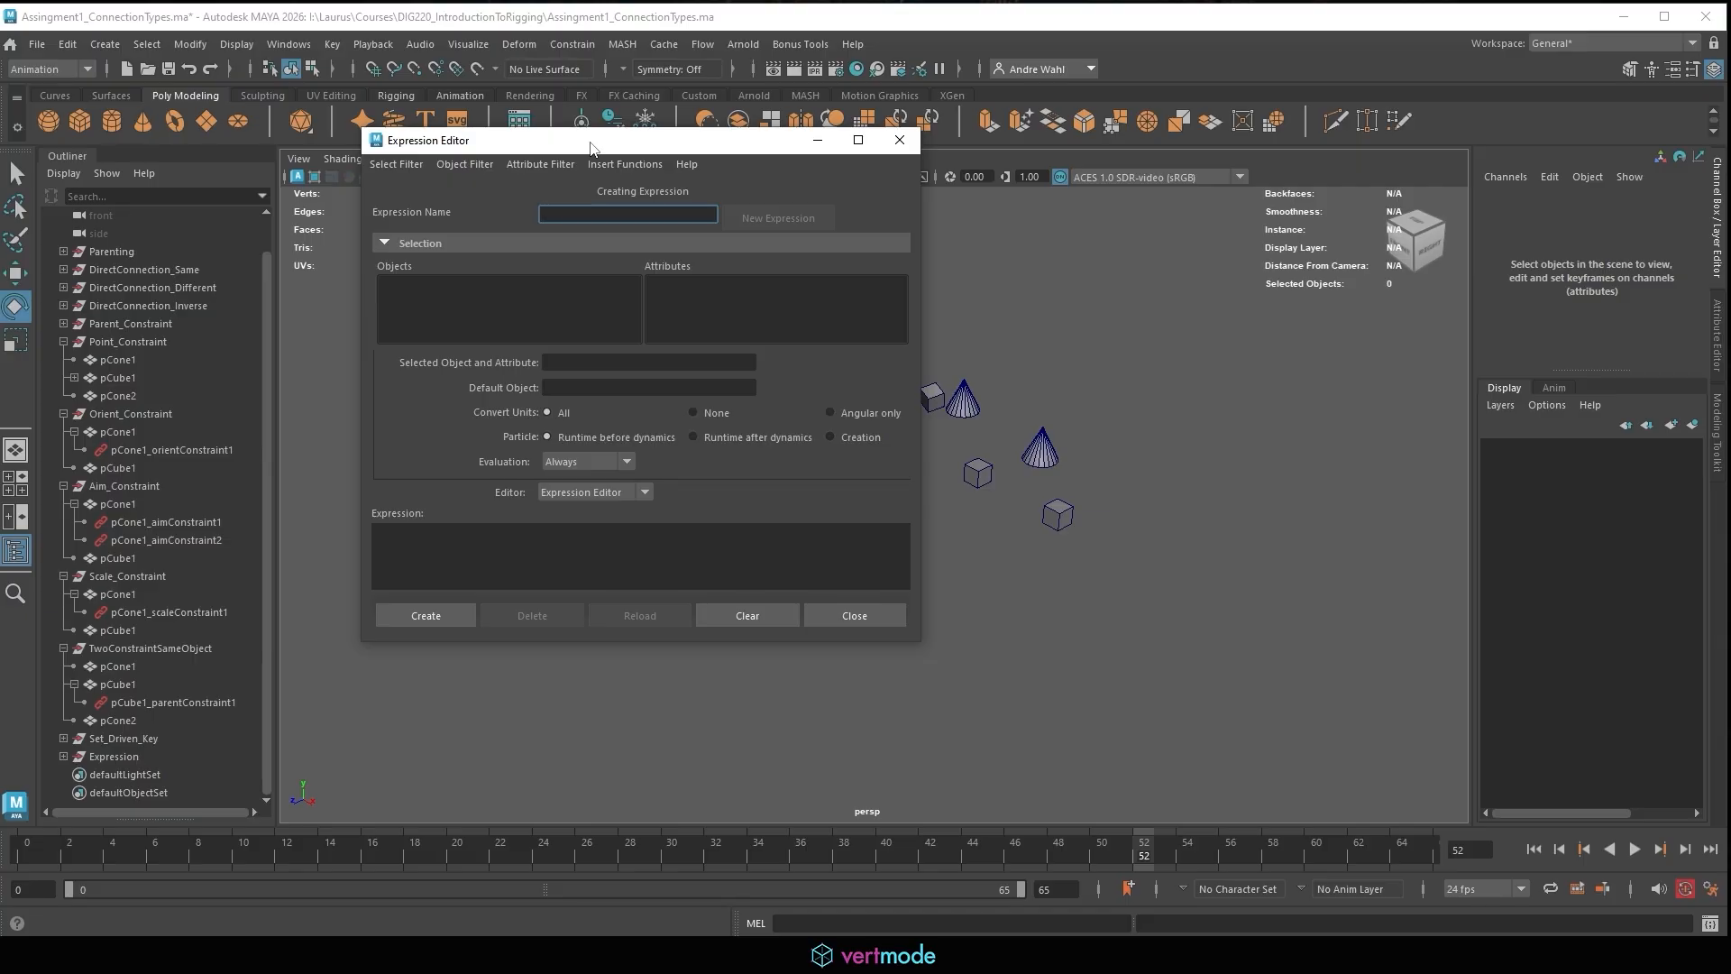
Load the AutoHover cube from the Expression group into the Expression Editor and choose its translateY attribute.
{"action": "left_click", "coordinate": [1058, 515]}
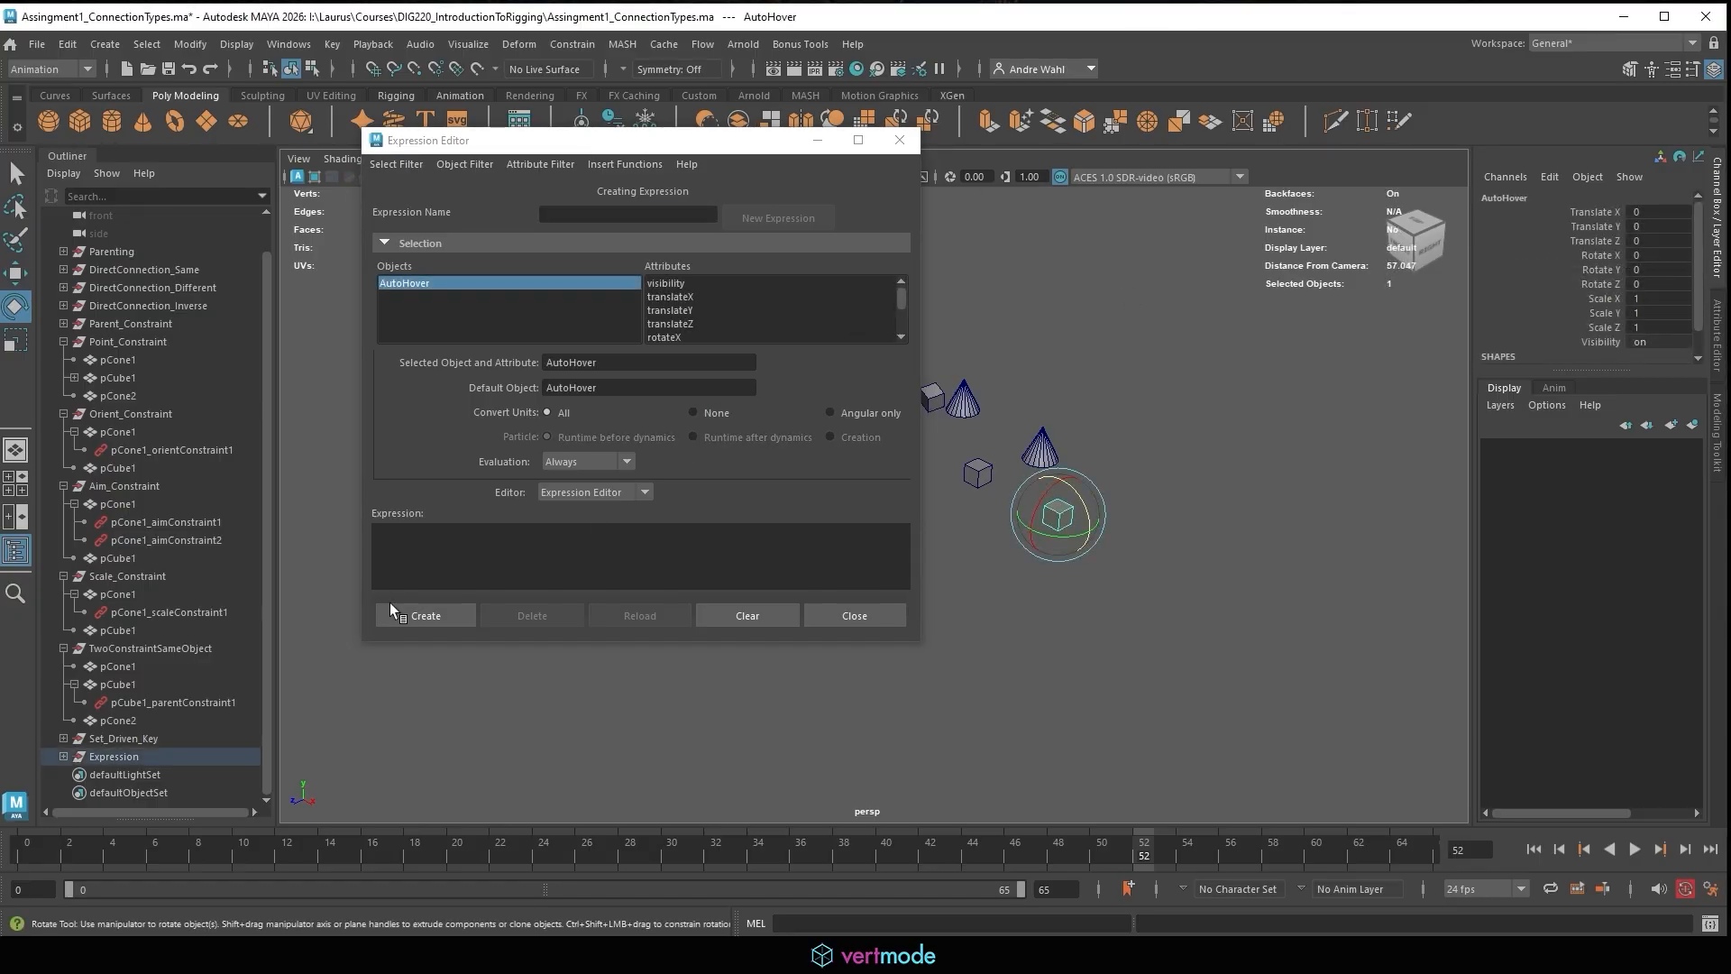
{"action": "left_click", "coordinate": [63, 755]}
{"action": "scroll", "coordinate": [126, 712], "scroll_direction": "down", "scroll_amount": 1}
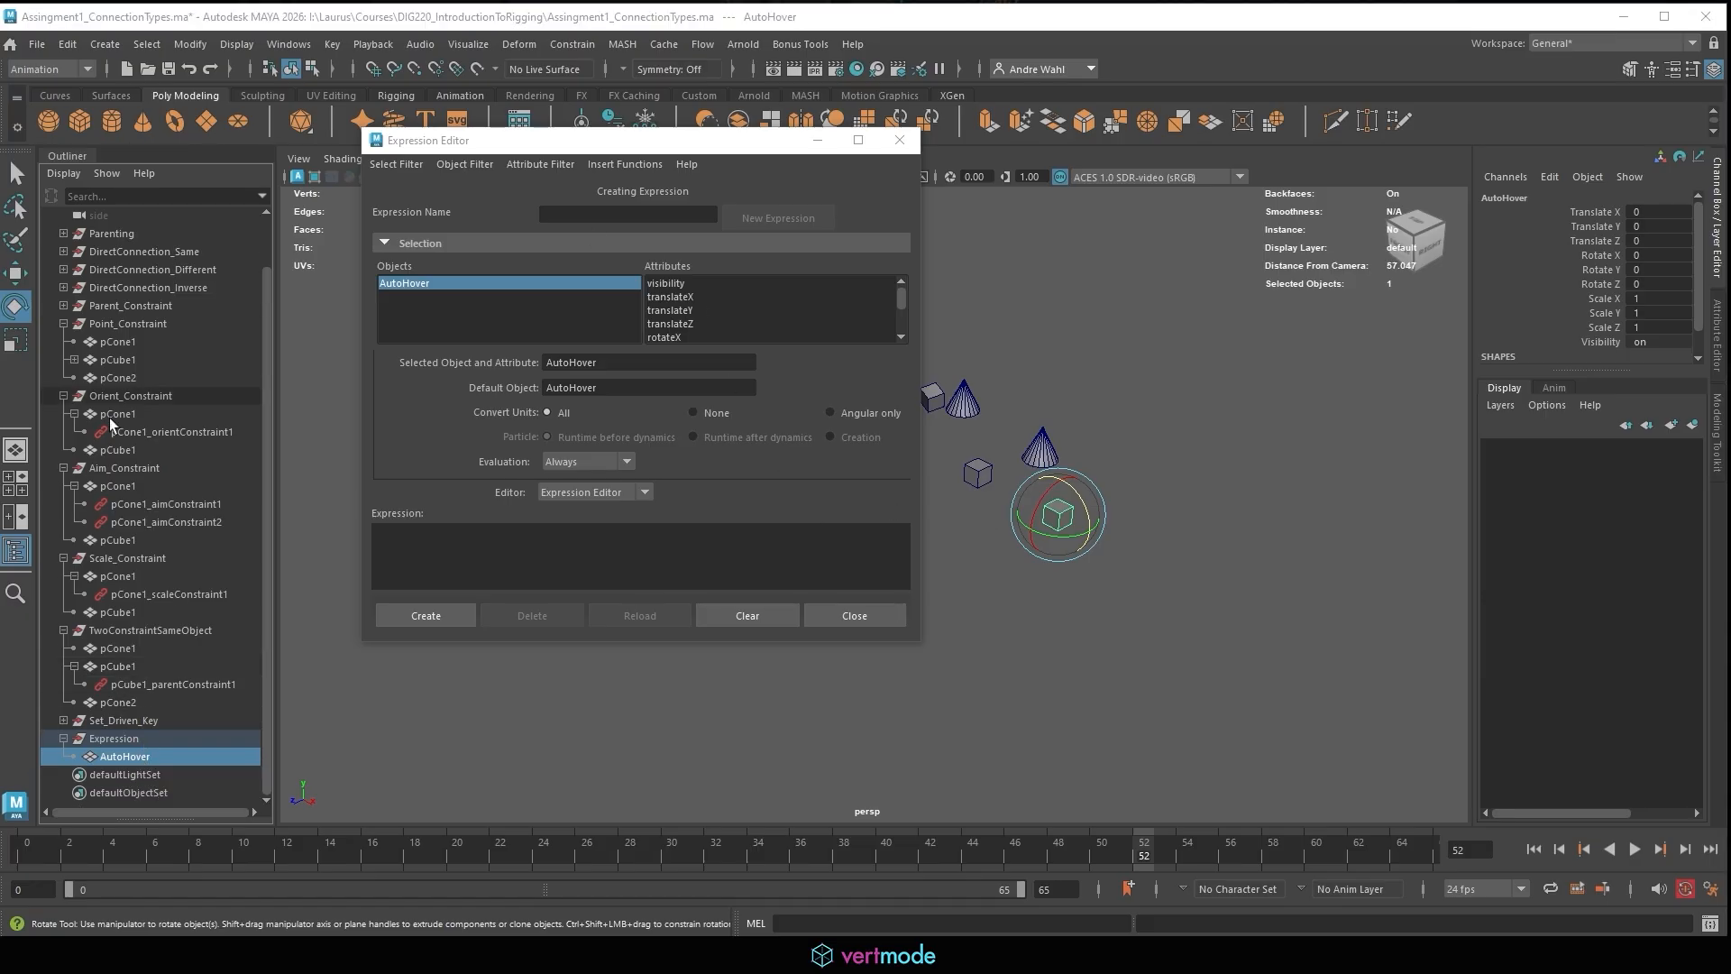
{"action": "left_click", "coordinate": [433, 282]}
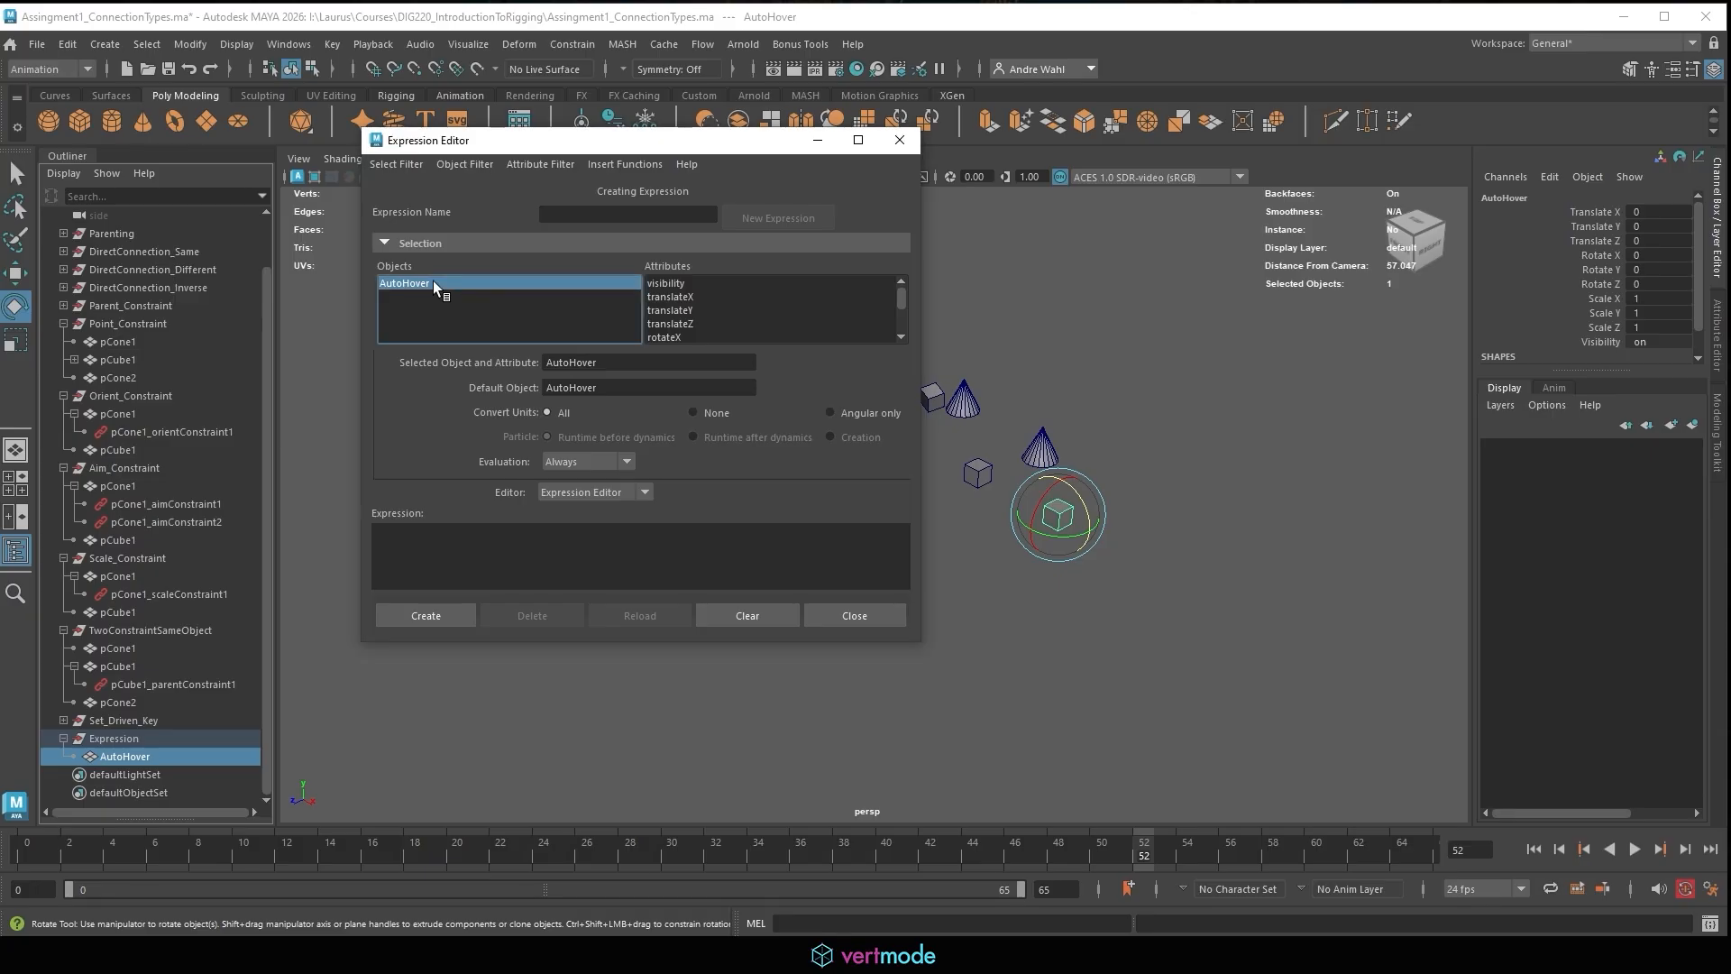
{"action": "mouse_move", "coordinate": [902, 296]}
{"action": "left_mouse_down"}
{"action": "mouse_move", "coordinate": [893, 338]}
{"action": "mouse_move", "coordinate": [896, 262]}
{"action": "left_mouse_up"}
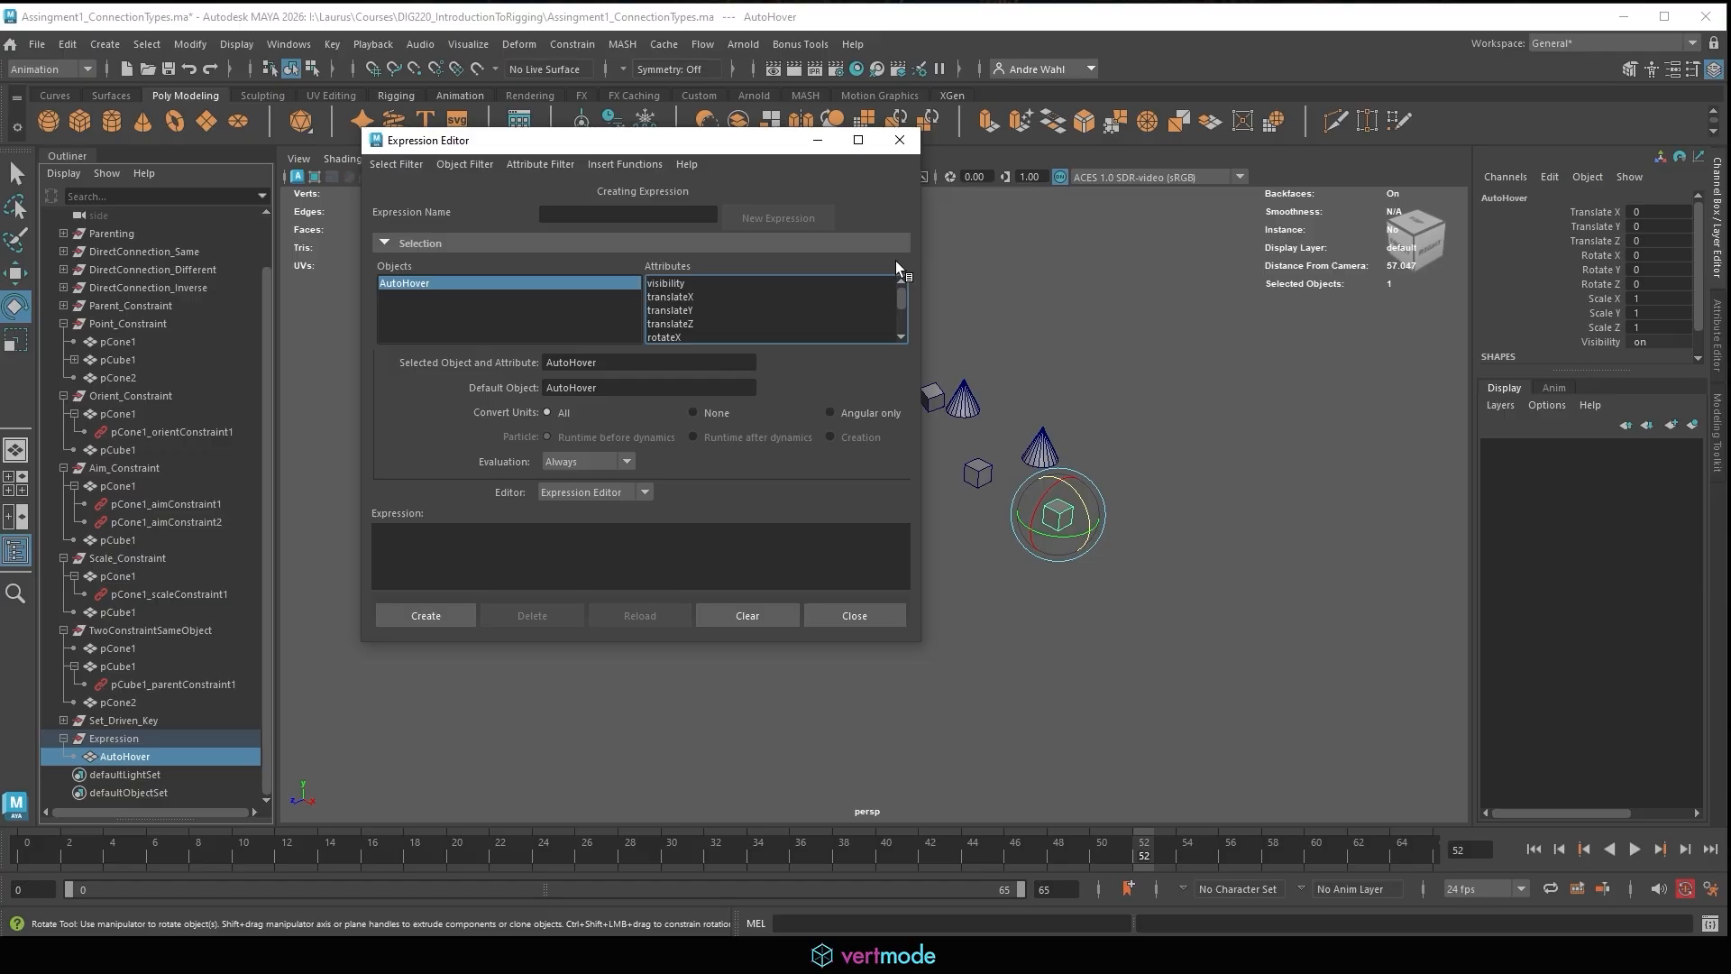
{"action": "left_click", "coordinate": [668, 312]}
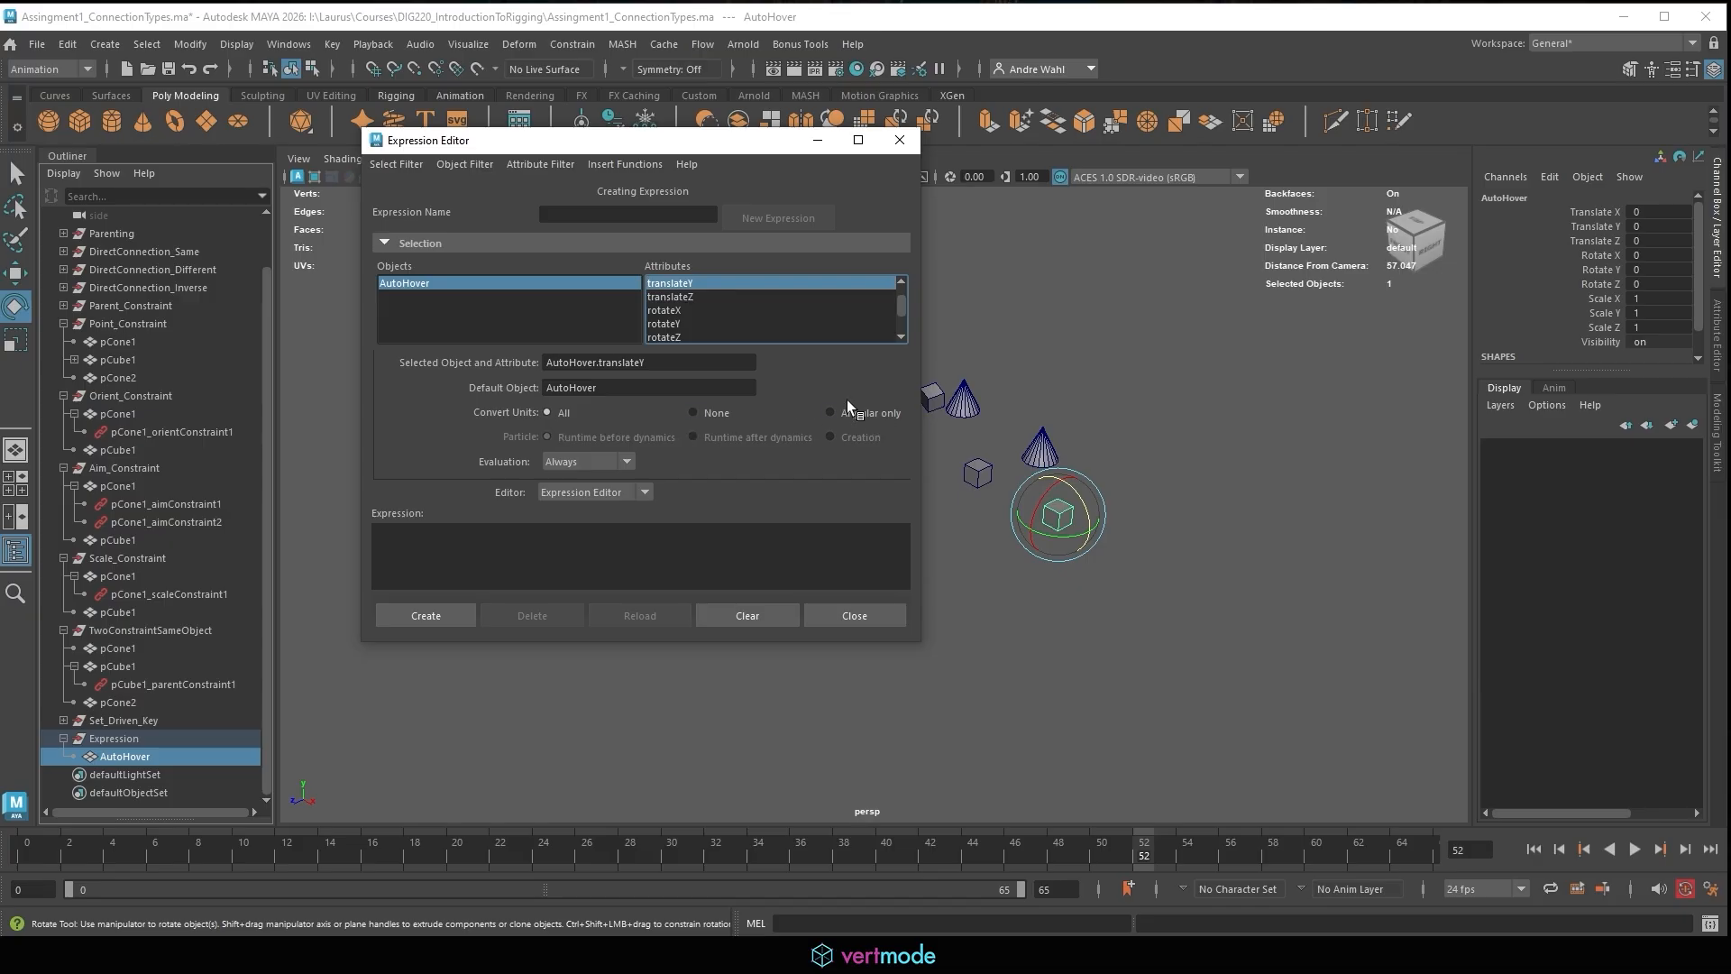
Copy the selected attribute name AutoHover.translateY into the Expression text area.
{"action": "left_click", "coordinate": [401, 536]}
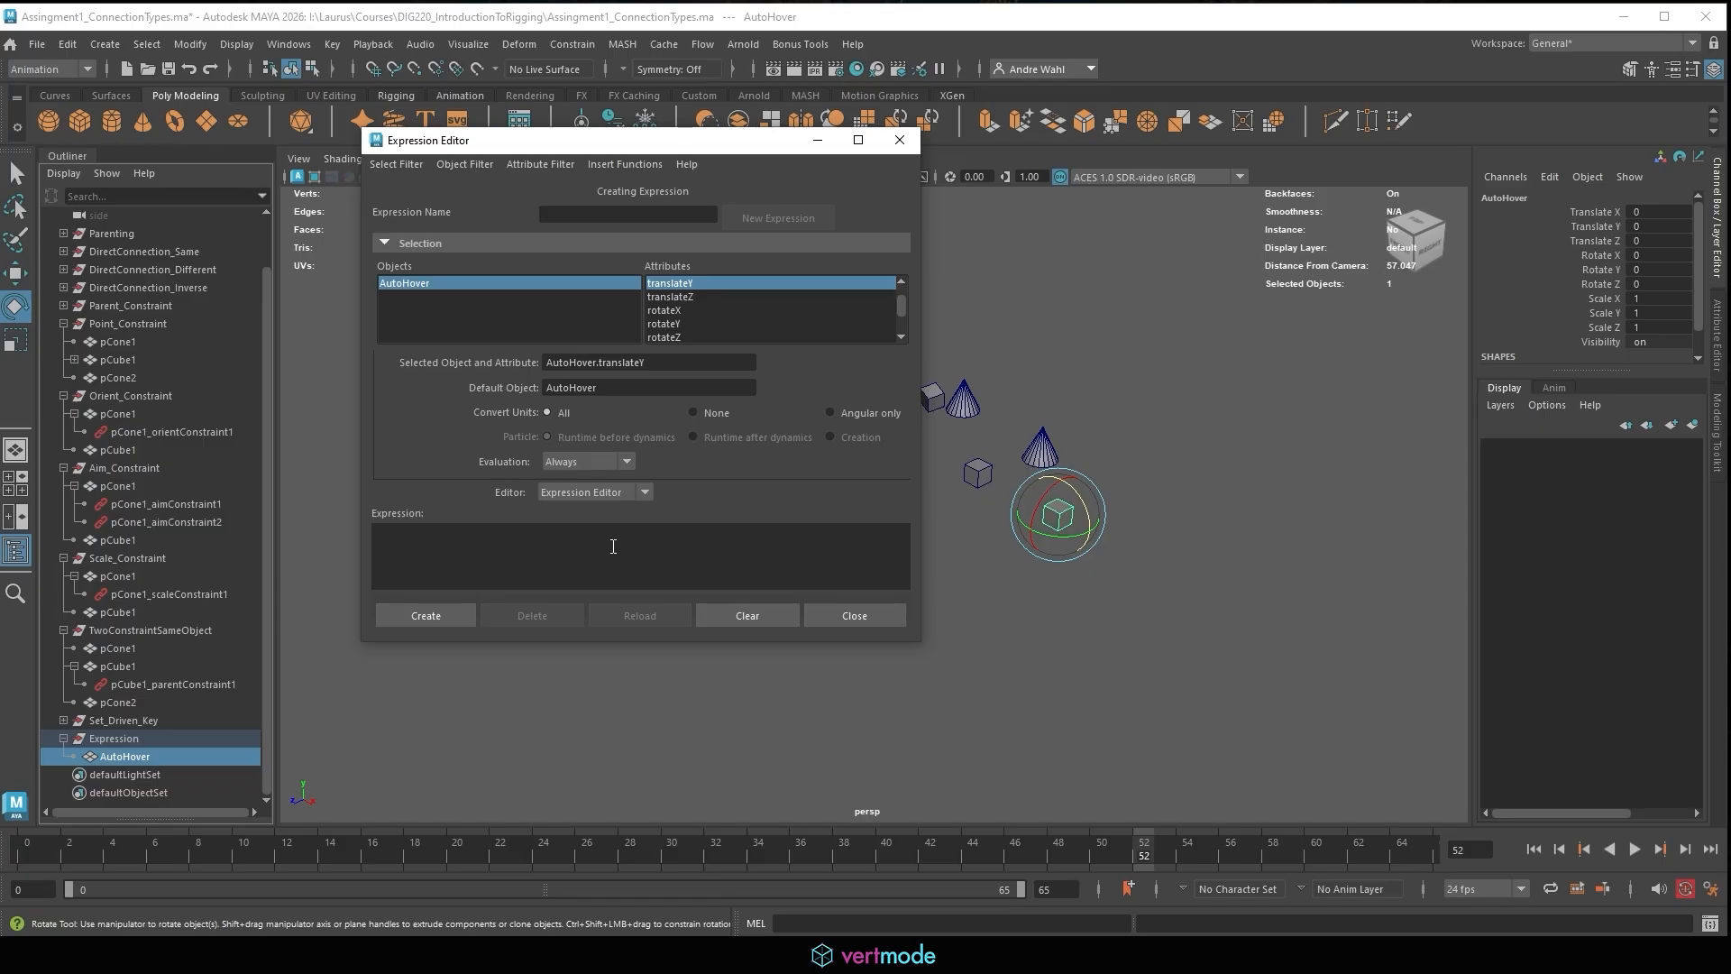
{"action": "left_click", "coordinate": [665, 365]}
{"action": "key", "text": "ctrl+c"}
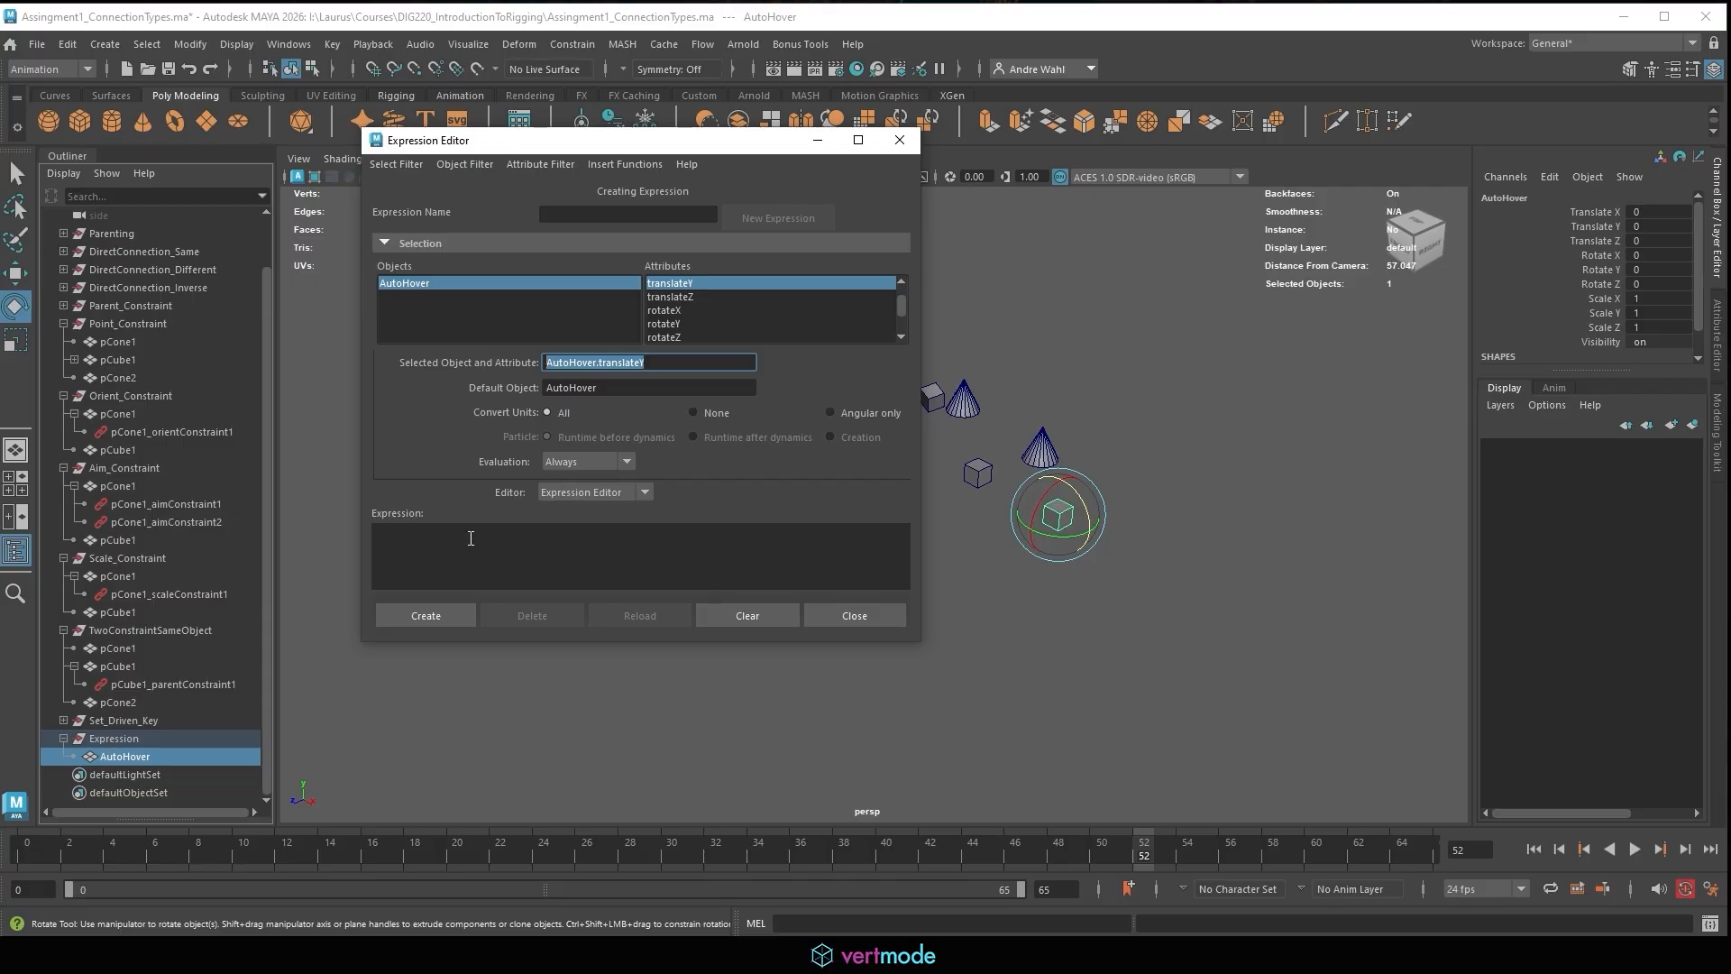
{"action": "left_click", "coordinate": [471, 538]}
{"action": "key", "text": "ctrl+v"}
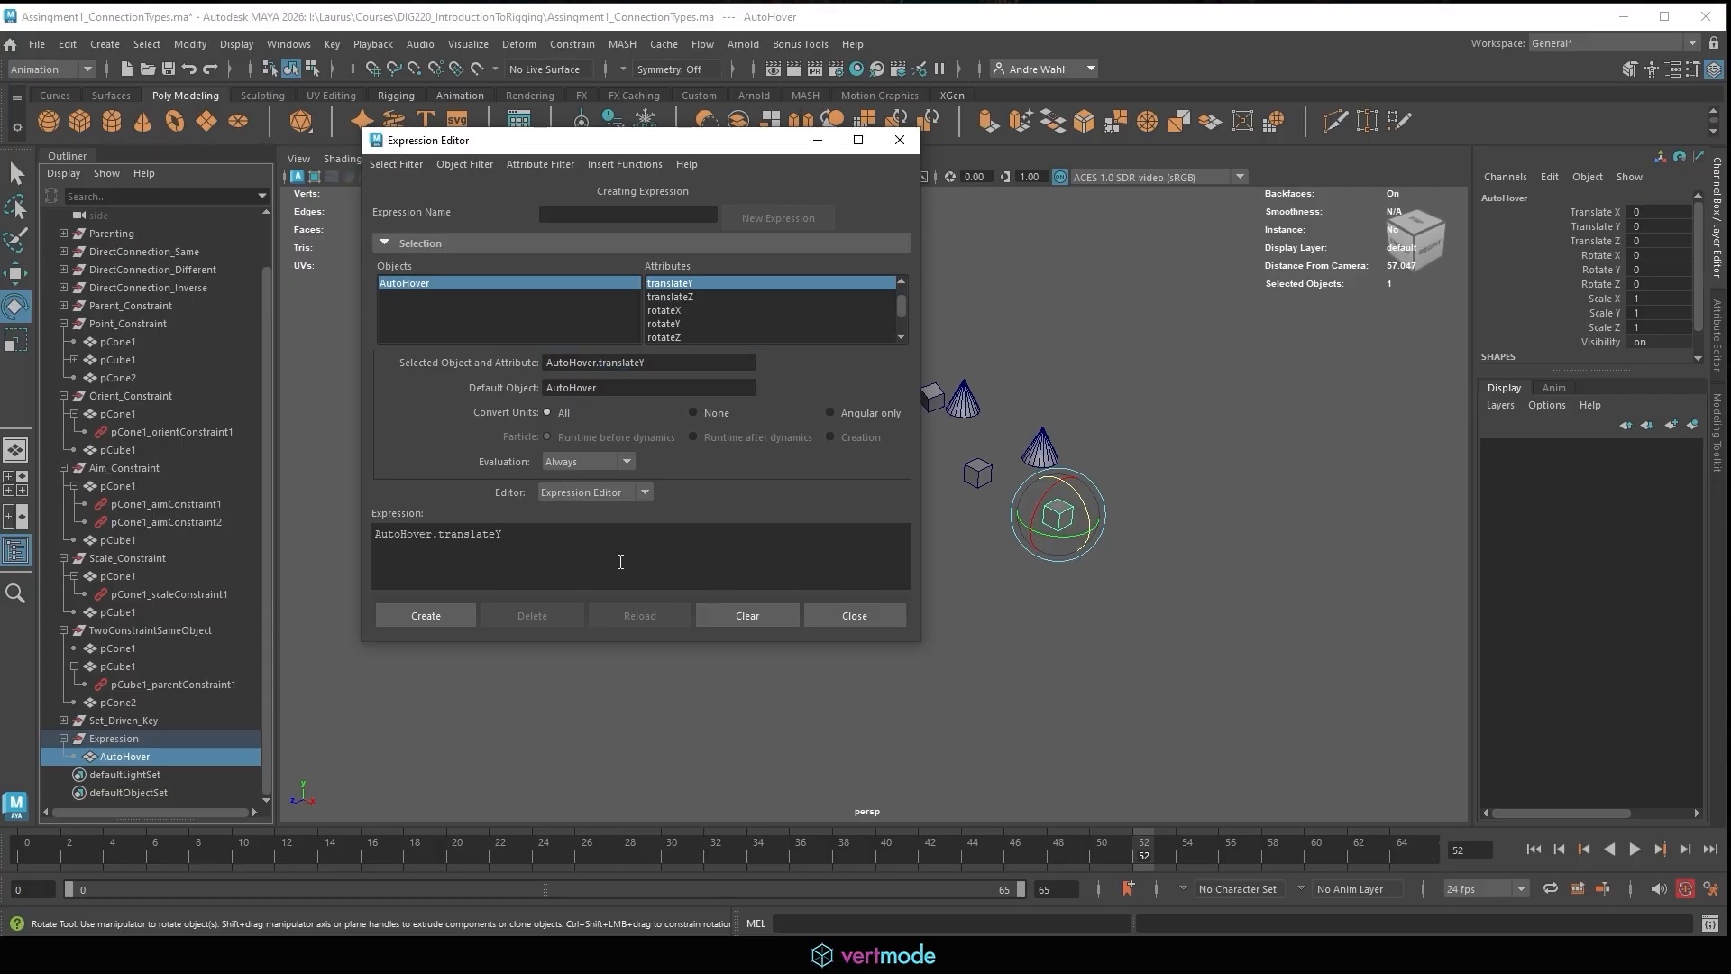
Switch to Chrome, search Google for "mel code", skim the "MEL for programmers" Maya Help page, and return to Maya.
{"action": "left_click", "coordinate": [593, 953]}
{"action": "left_click", "coordinate": [687, 888]}
{"action": "left_click", "coordinate": [450, 22]}
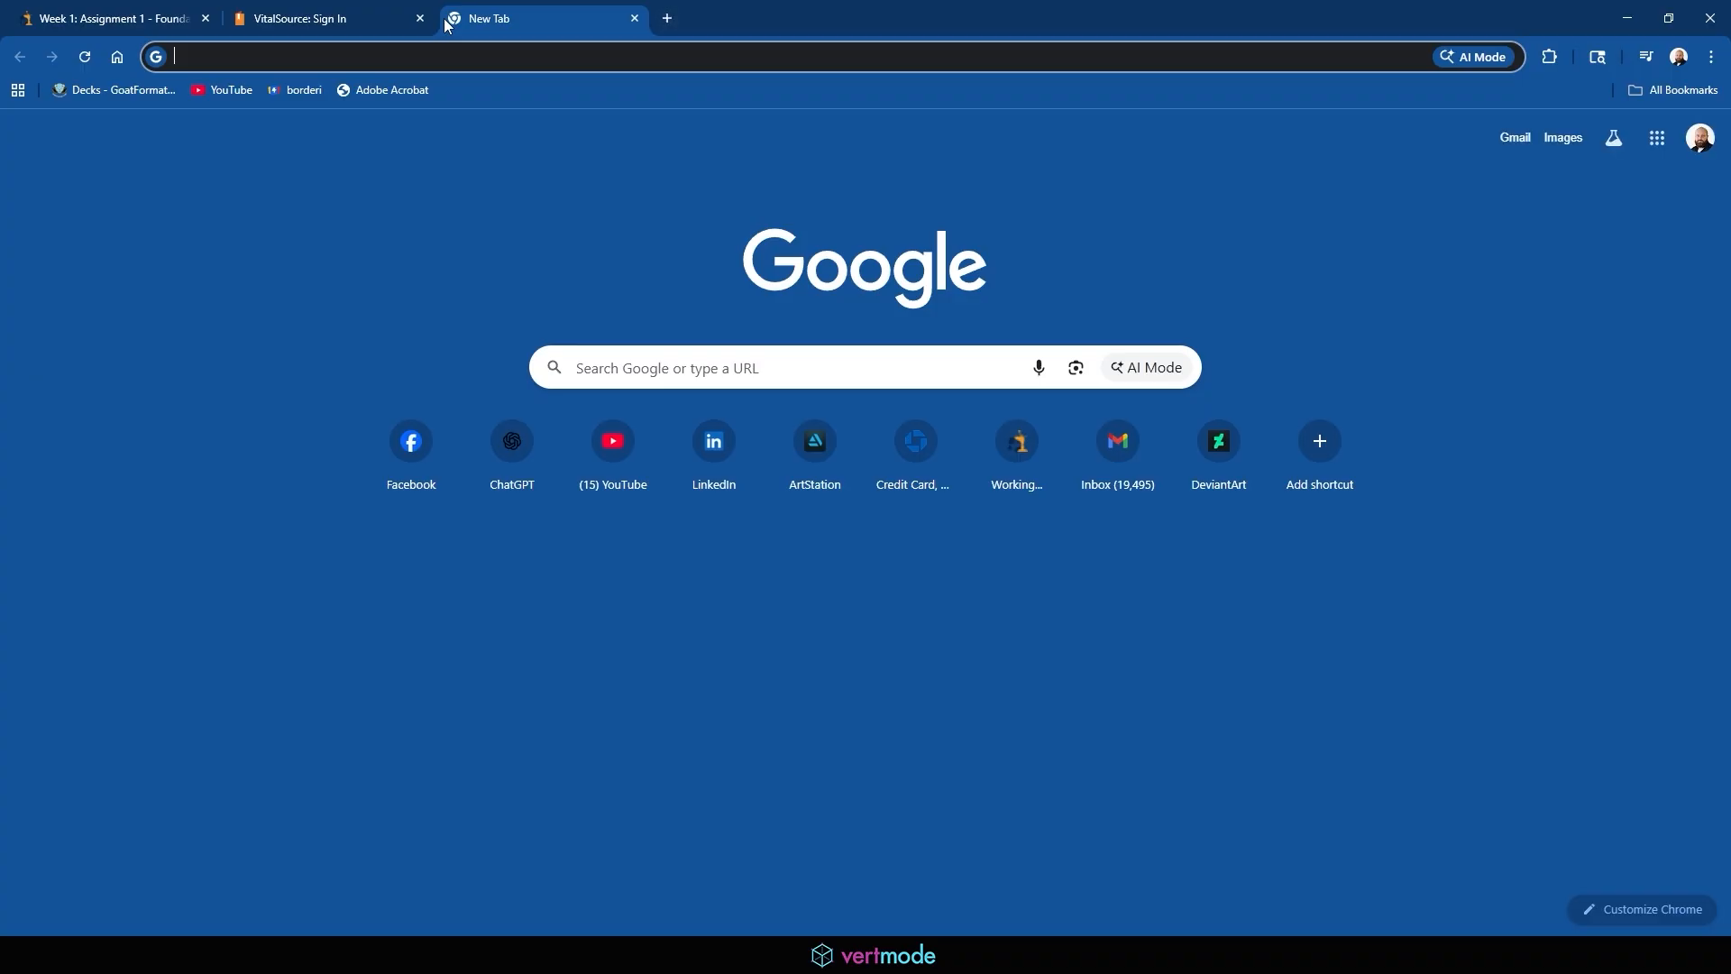
{"action": "type", "text": "mel code"}
{"action": "key", "text": "Return"}
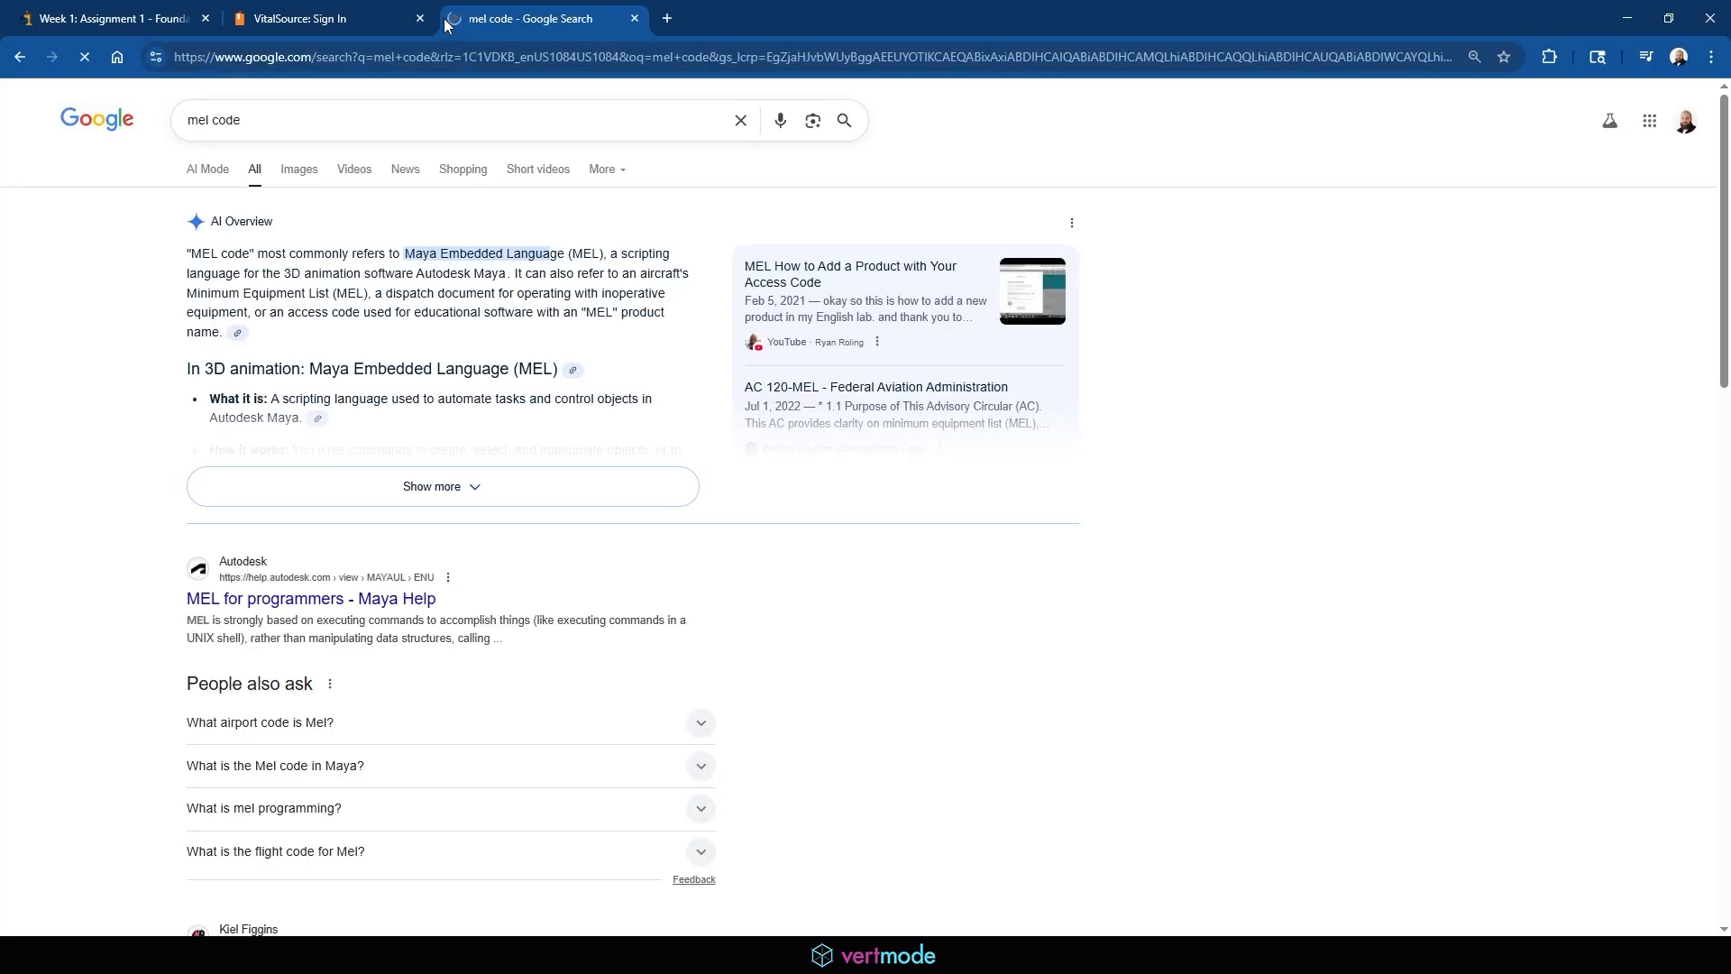
{"action": "left_click", "coordinate": [329, 598]}
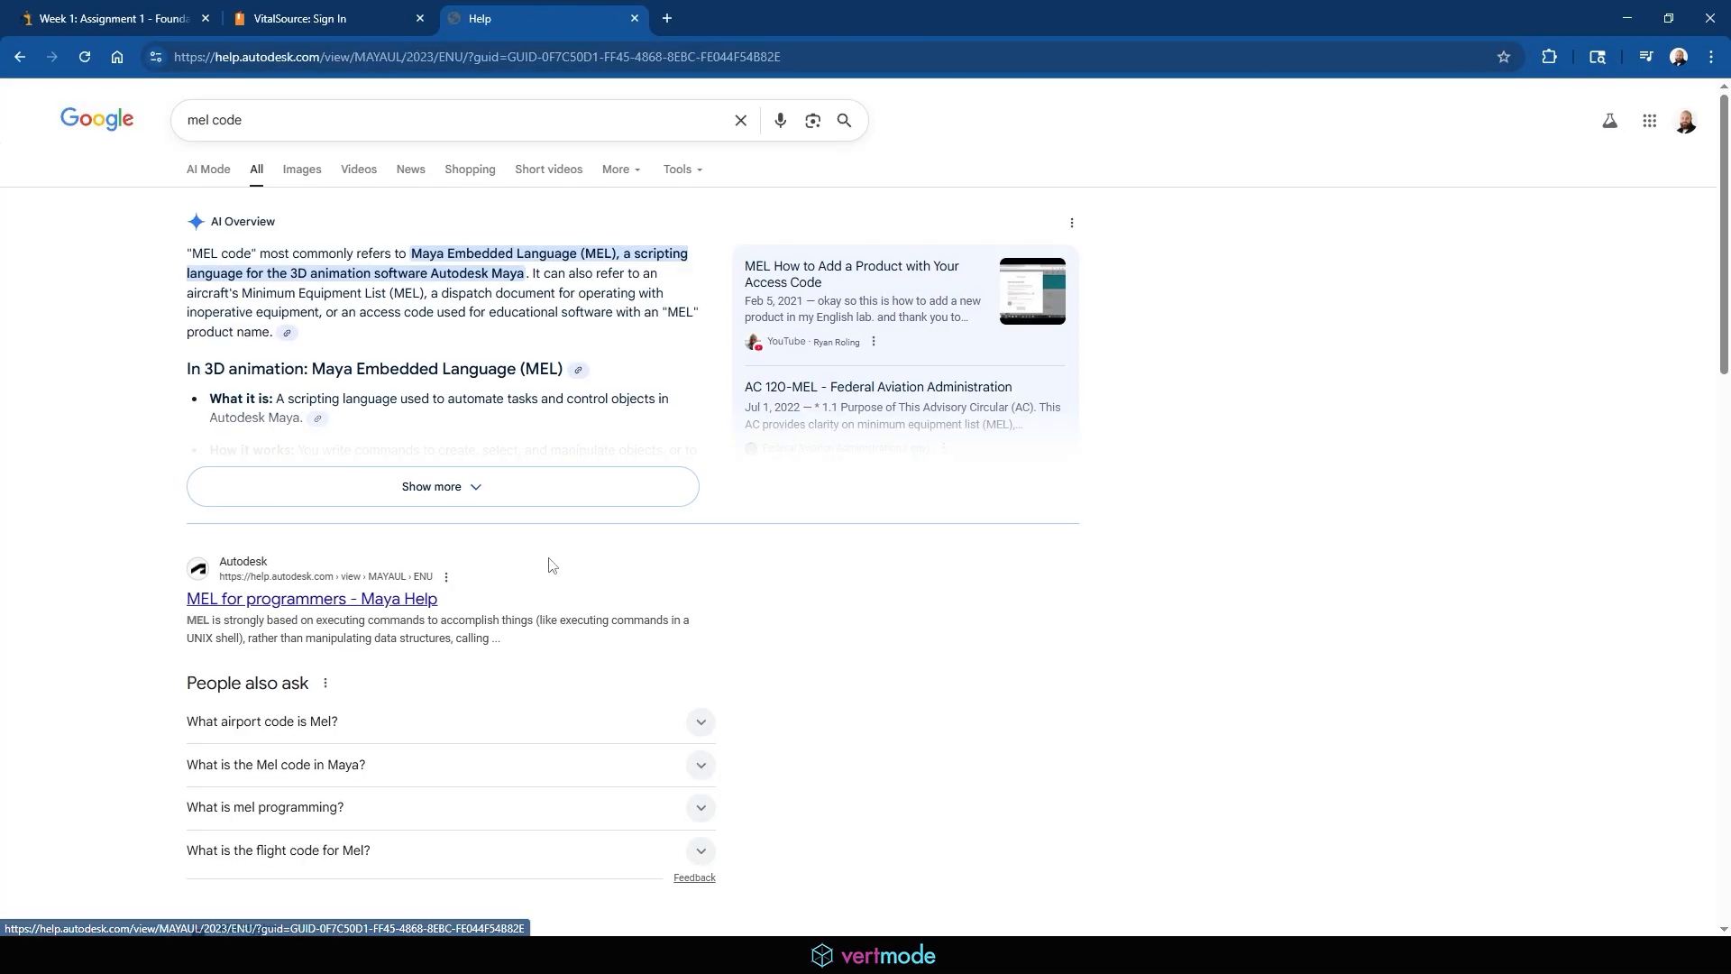
{"action": "scroll", "coordinate": [857, 460], "scroll_direction": "down", "scroll_amount": 10}
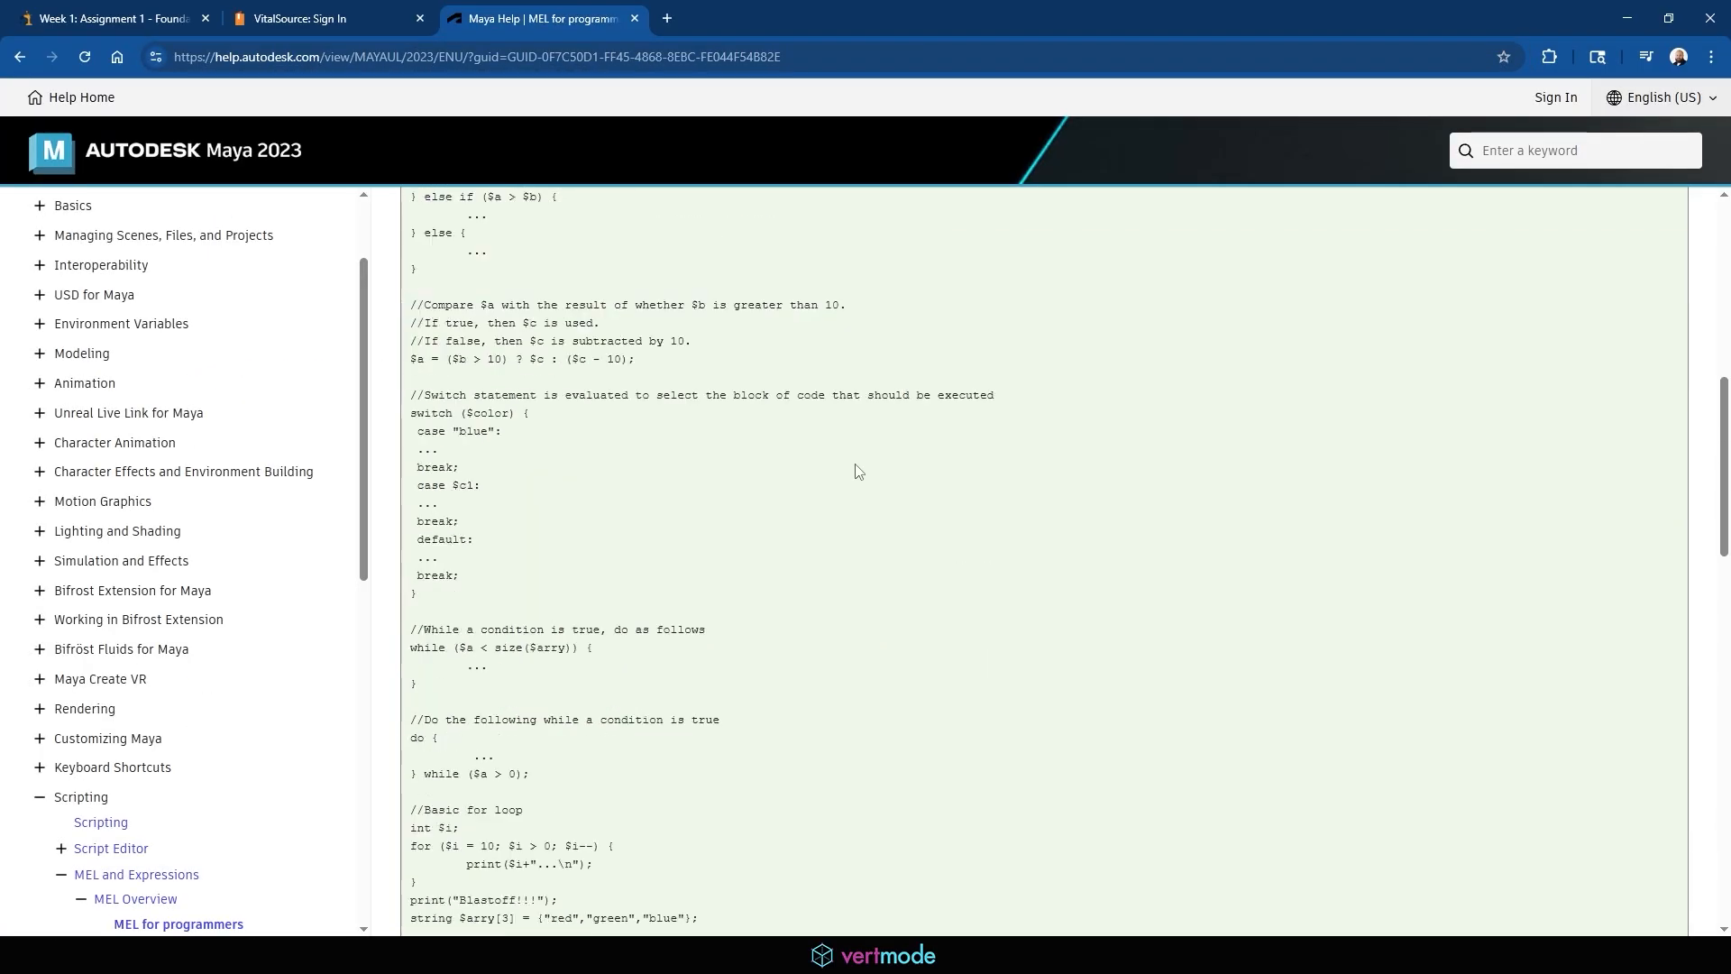
{"action": "scroll", "coordinate": [858, 471], "scroll_direction": "up", "scroll_amount": 8}
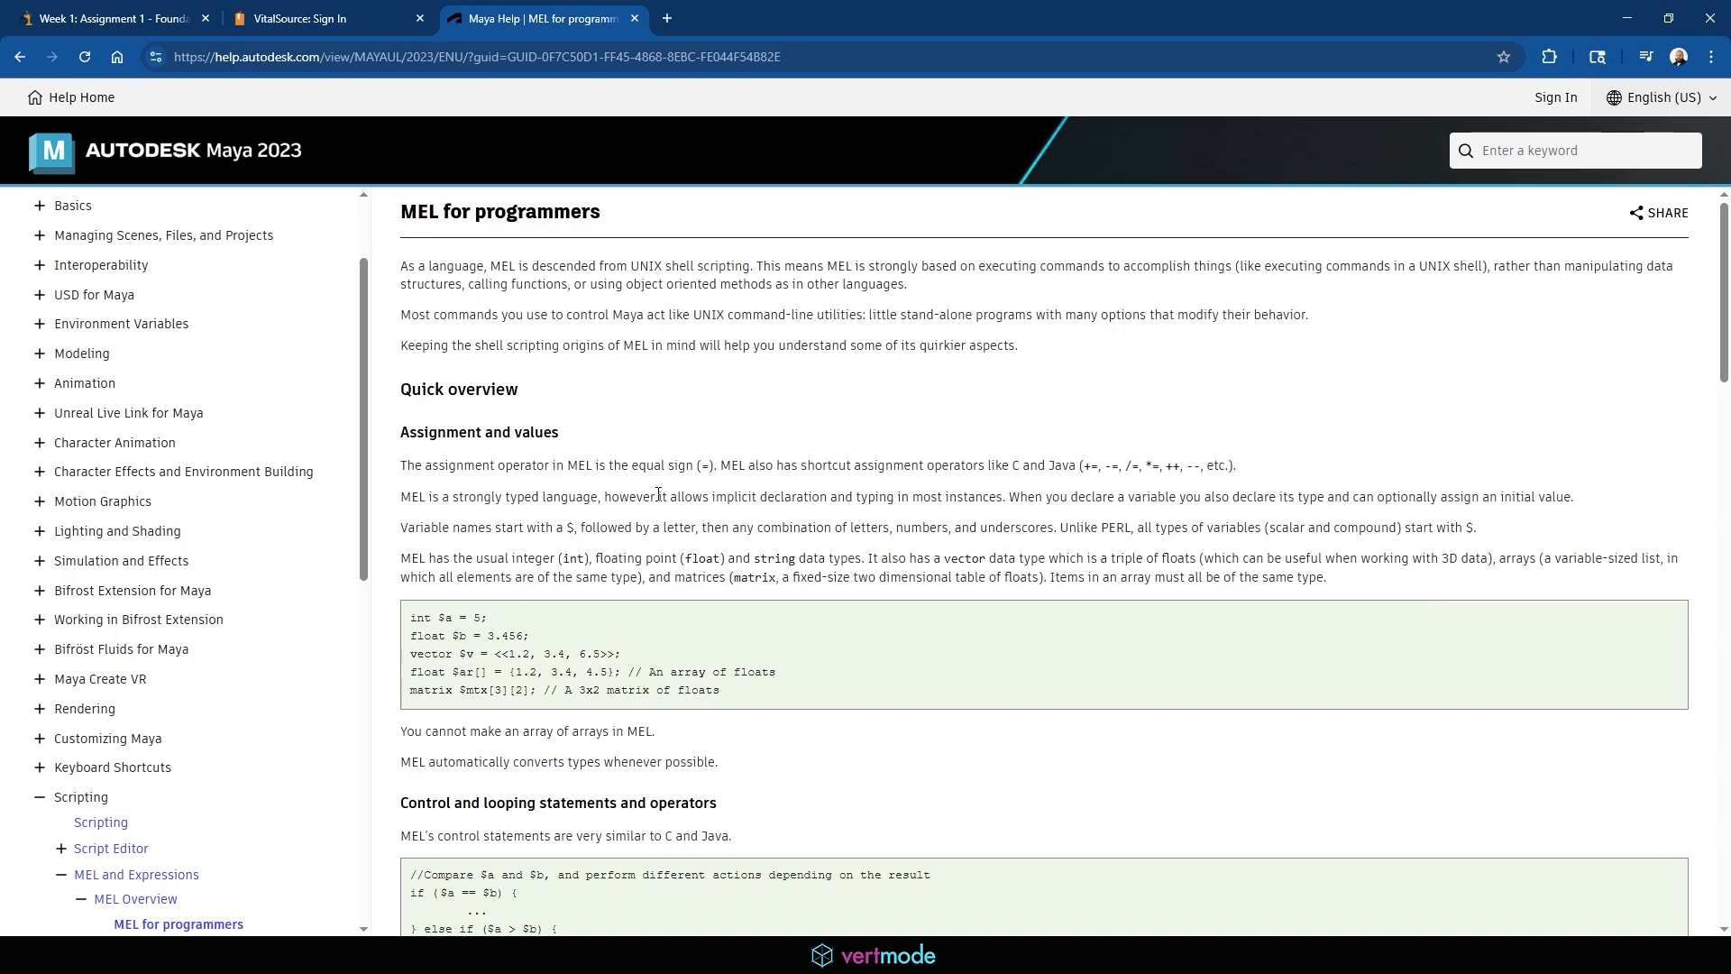
{"action": "left_click", "coordinate": [1627, 18]}
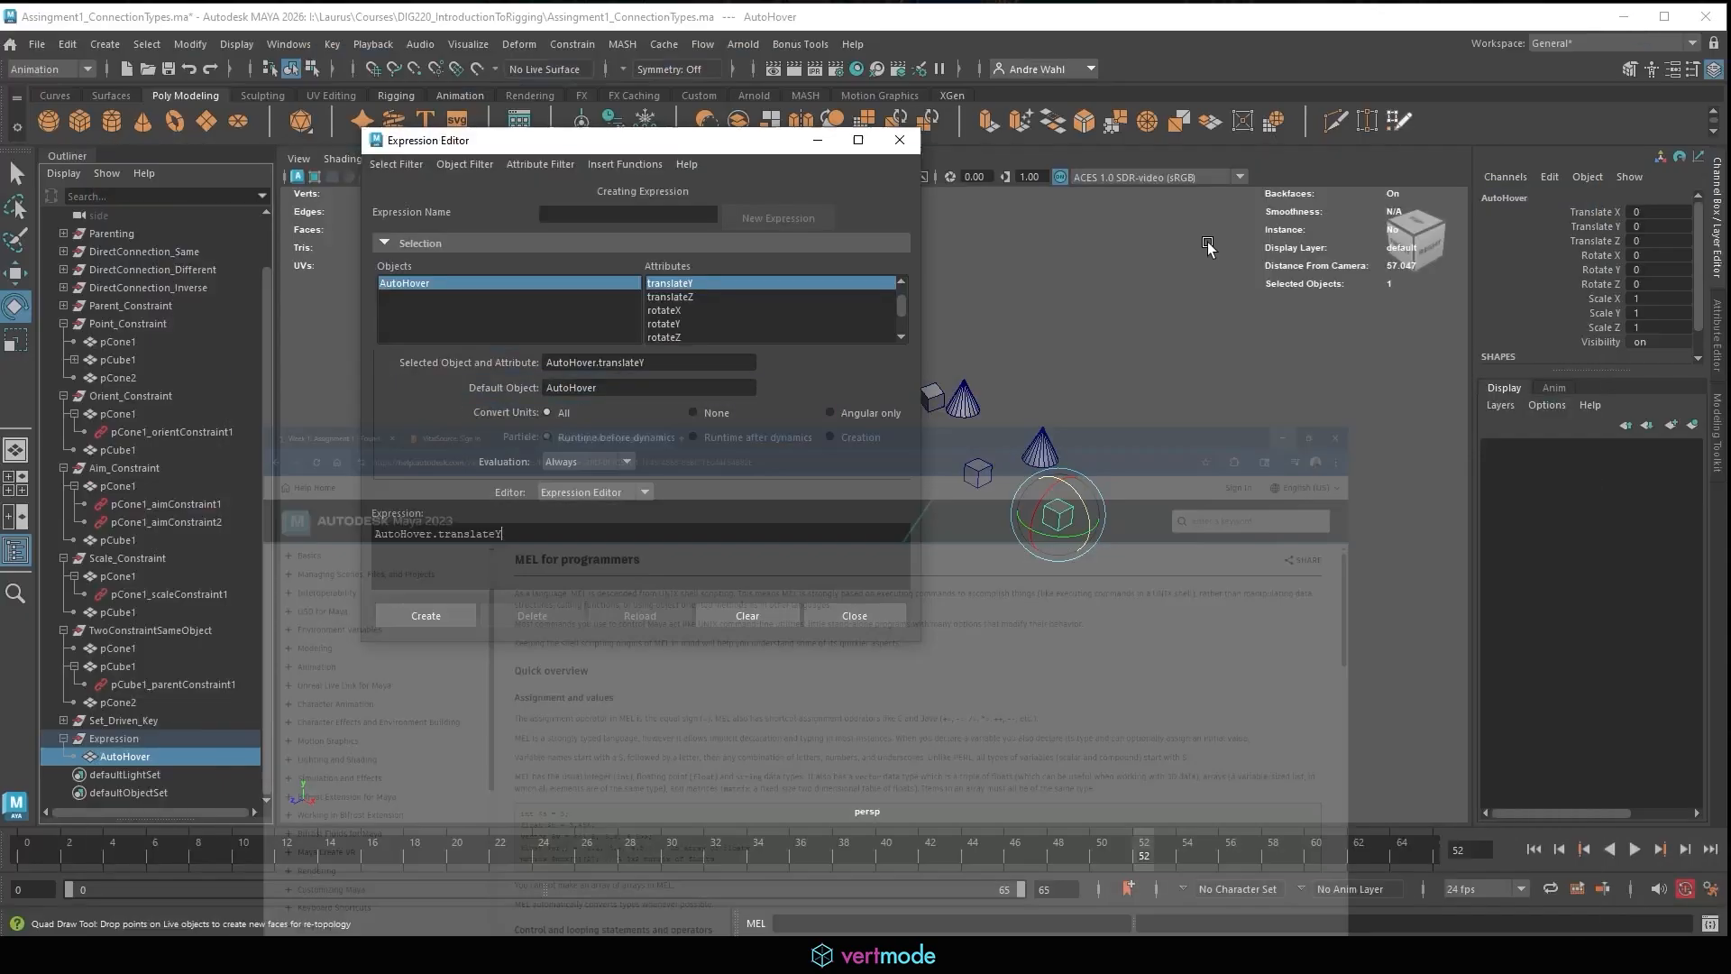
Open the Script Editor, look back through the logged MEL commands in its history, and close it.
{"action": "left_click", "coordinate": [1708, 924]}
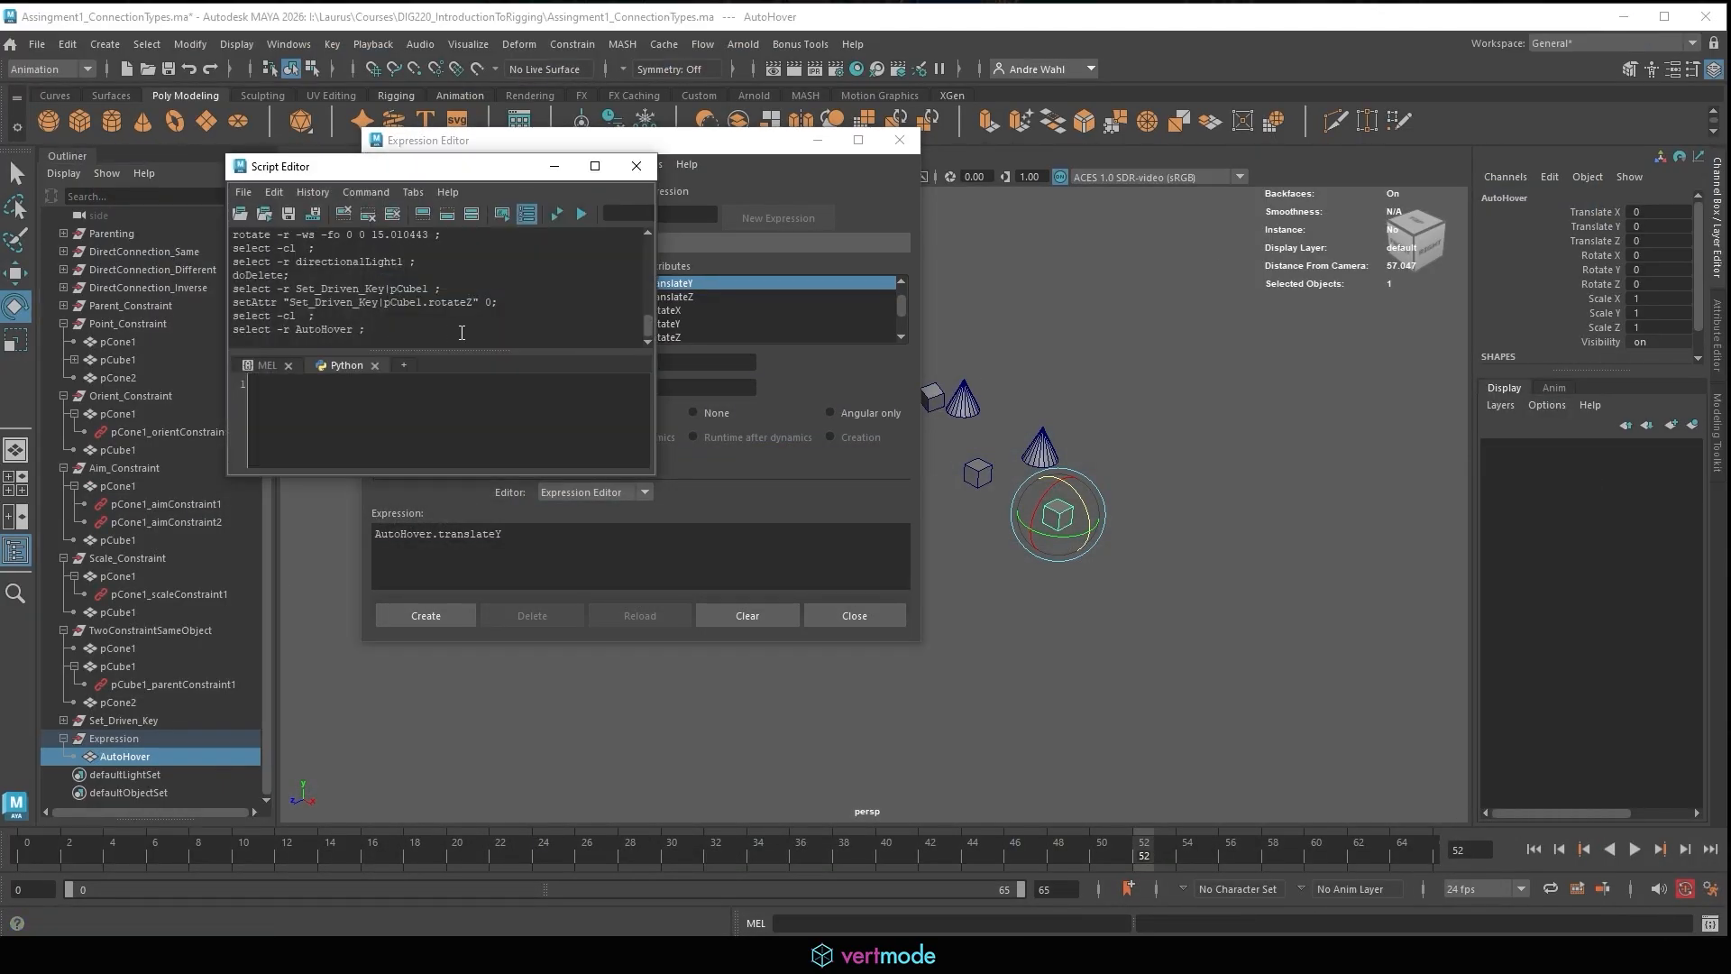
{"action": "scroll", "coordinate": [461, 332], "scroll_direction": "up", "scroll_amount": 10}
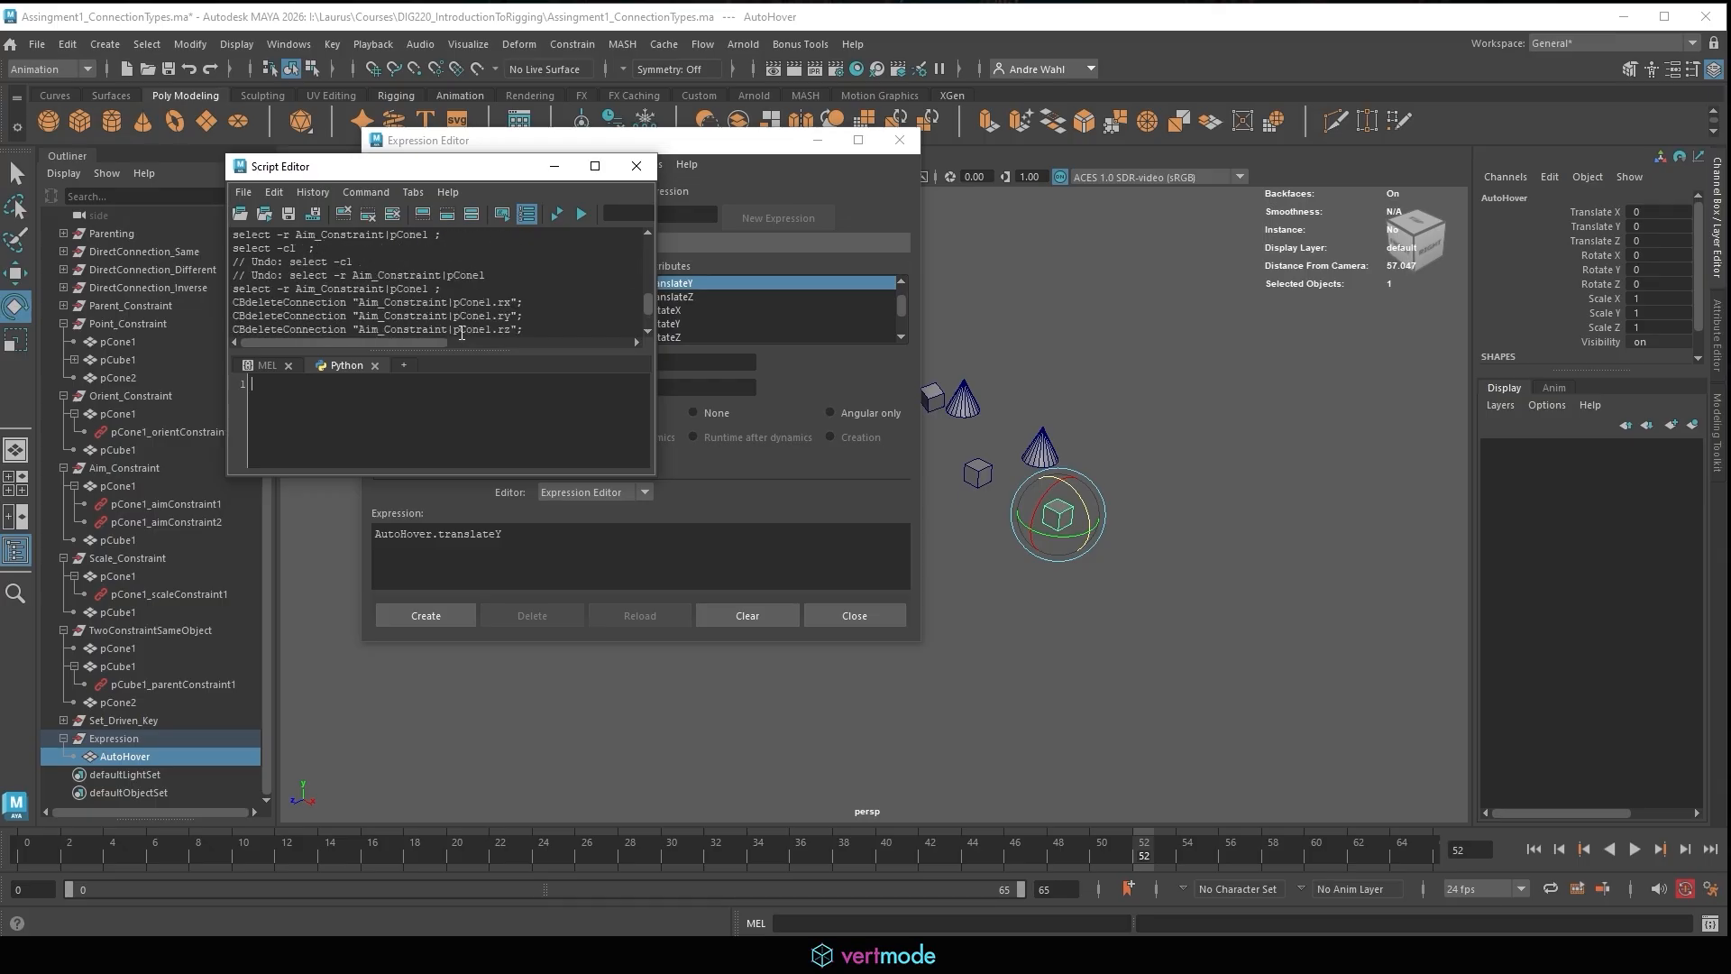
{"action": "scroll", "coordinate": [461, 332], "scroll_direction": "up", "scroll_amount": 8}
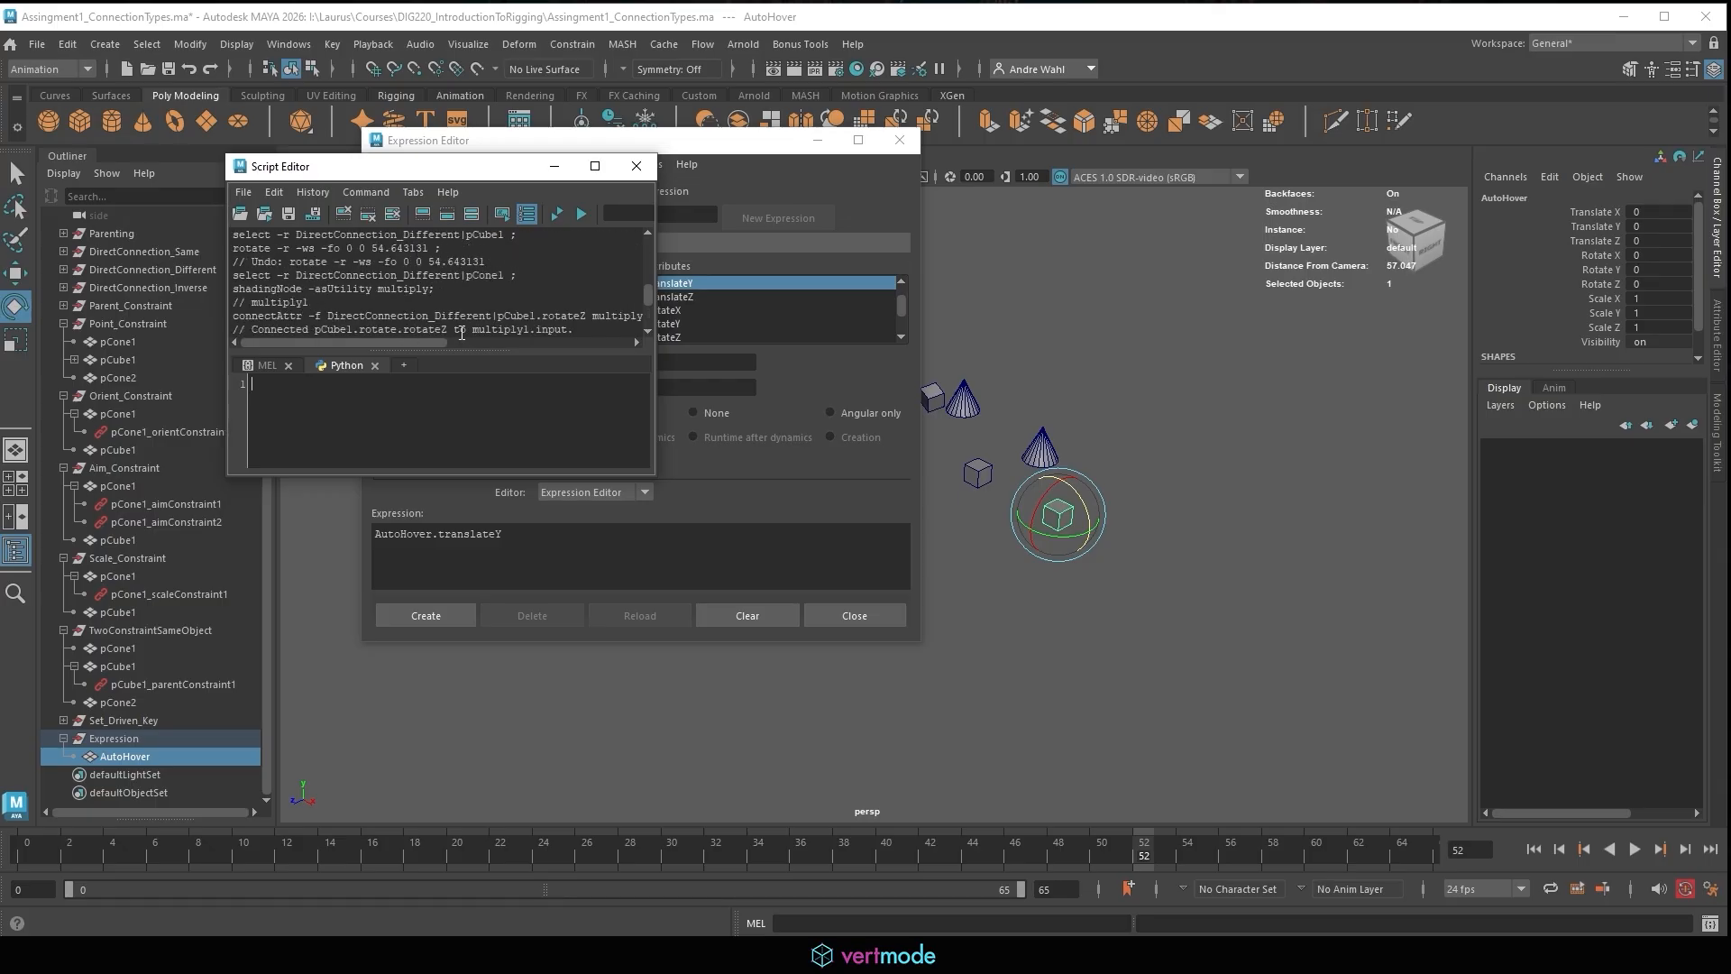
{"action": "left_click", "coordinate": [643, 175]}
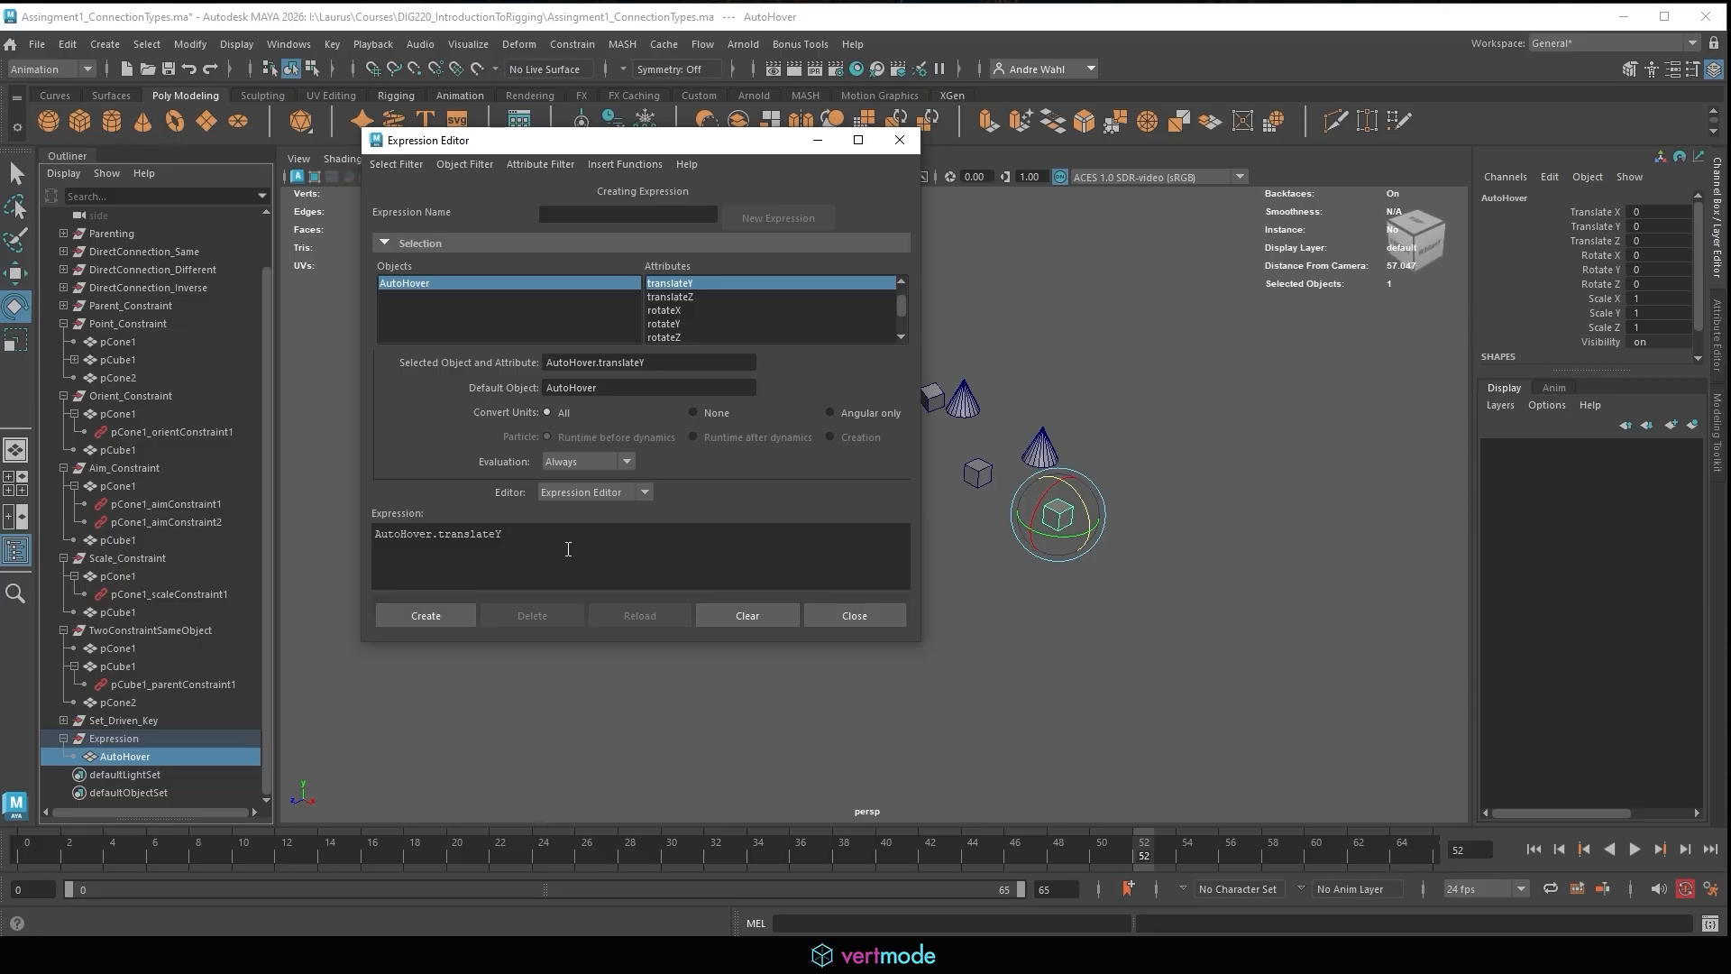
Complete the expression as AutoHover.translateY = sin(time * 2); and create it.
{"action": "type", "text": "= sin"}
{"action": "type", "text": "(time"}
{"action": "type", "text": ");"}
{"action": "left_click", "coordinate": [420, 618]}
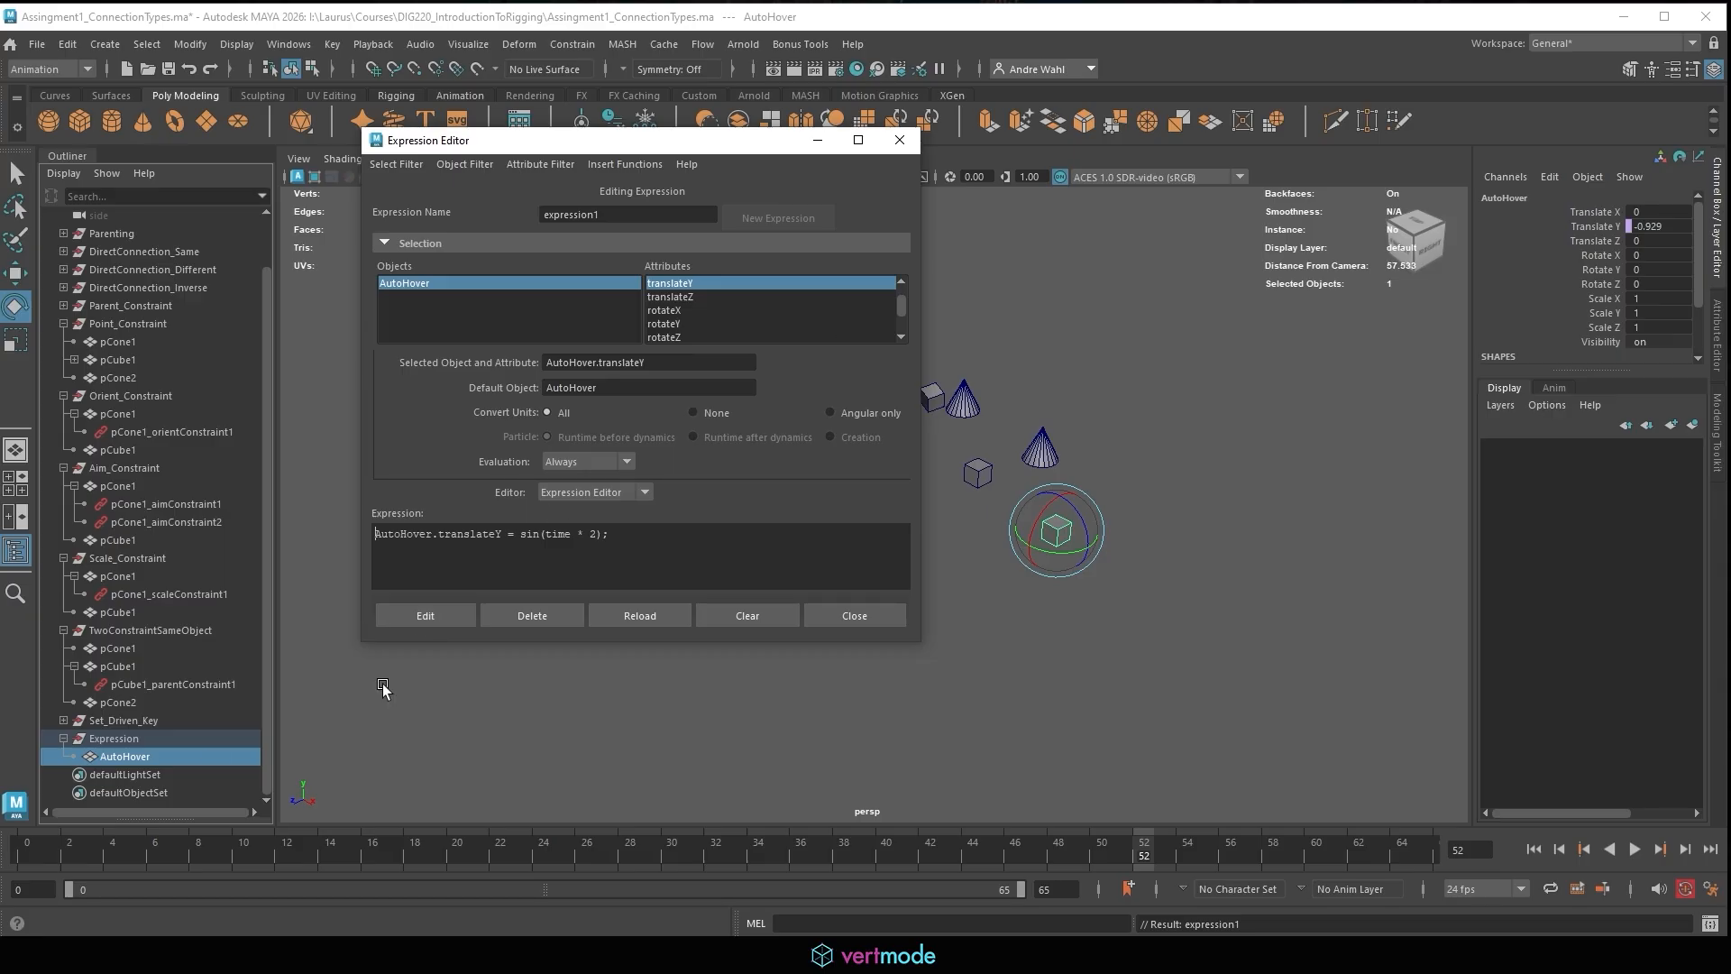
Play the timeline to preview the AutoHover cube's up-and-down motion from a closer view, and stop playback.
{"action": "left_click", "coordinate": [1631, 851]}
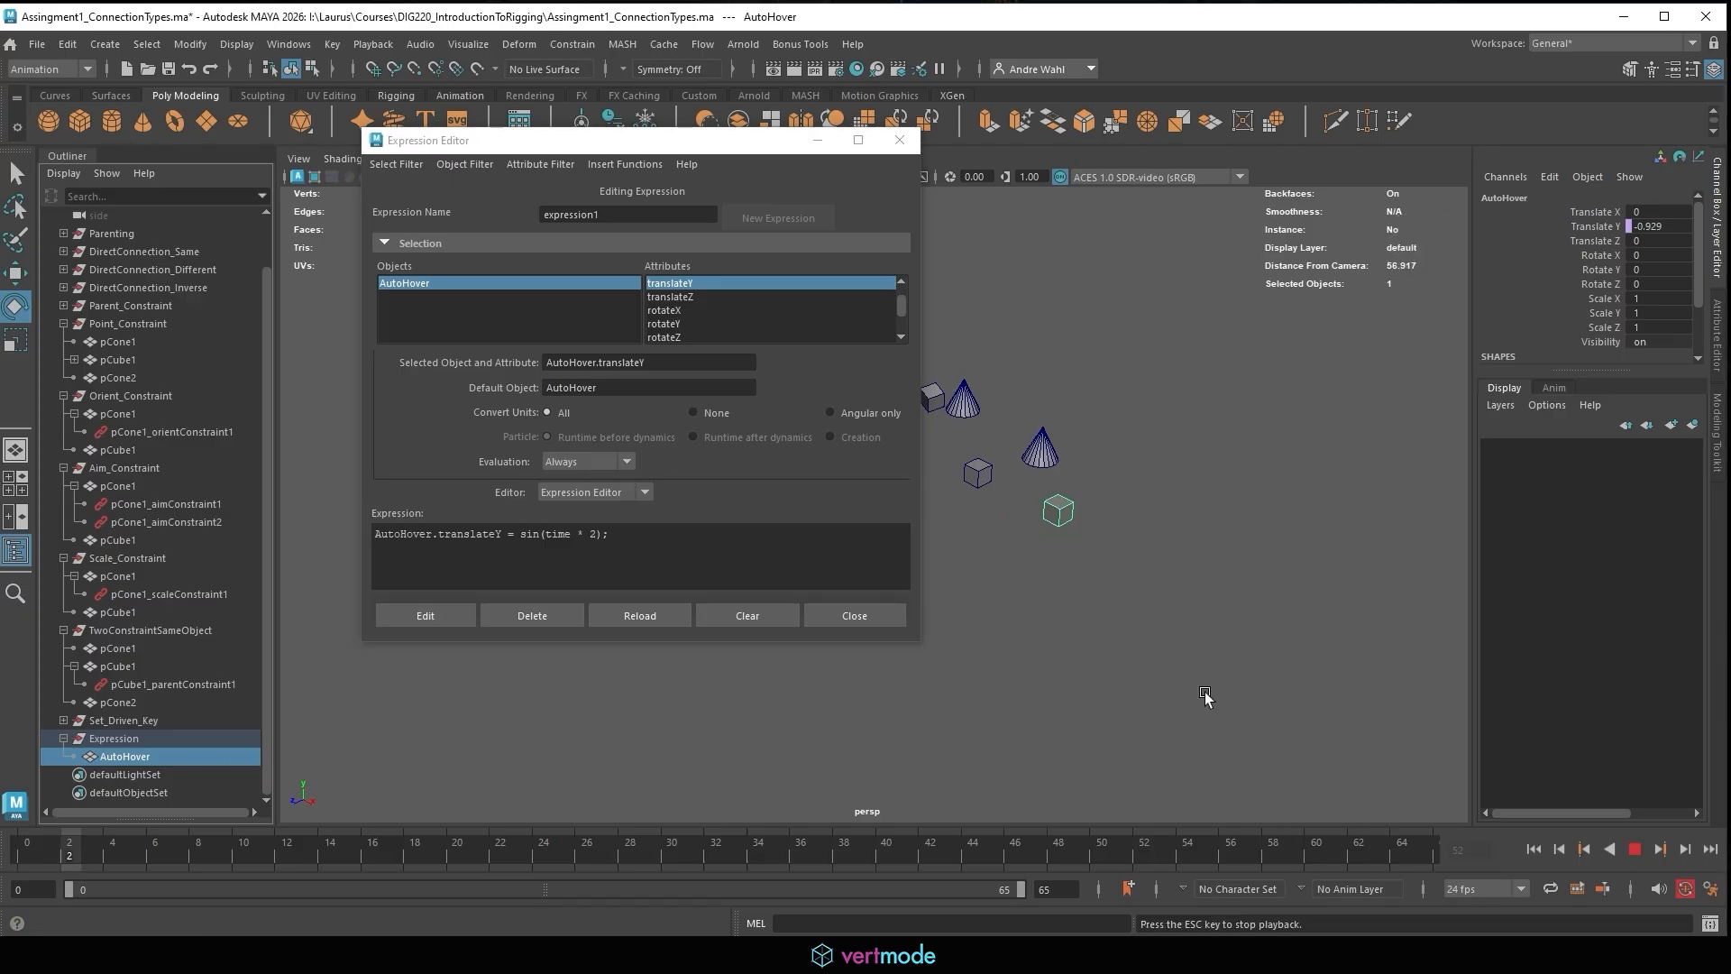
{"action": "left_click_drag", "start_coordinate": [1225, 689], "coordinate": [1244, 645], "text": "alt"}
{"action": "middle_click_drag", "start_coordinate": [1112, 565], "coordinate": [1078, 603], "text": "alt"}
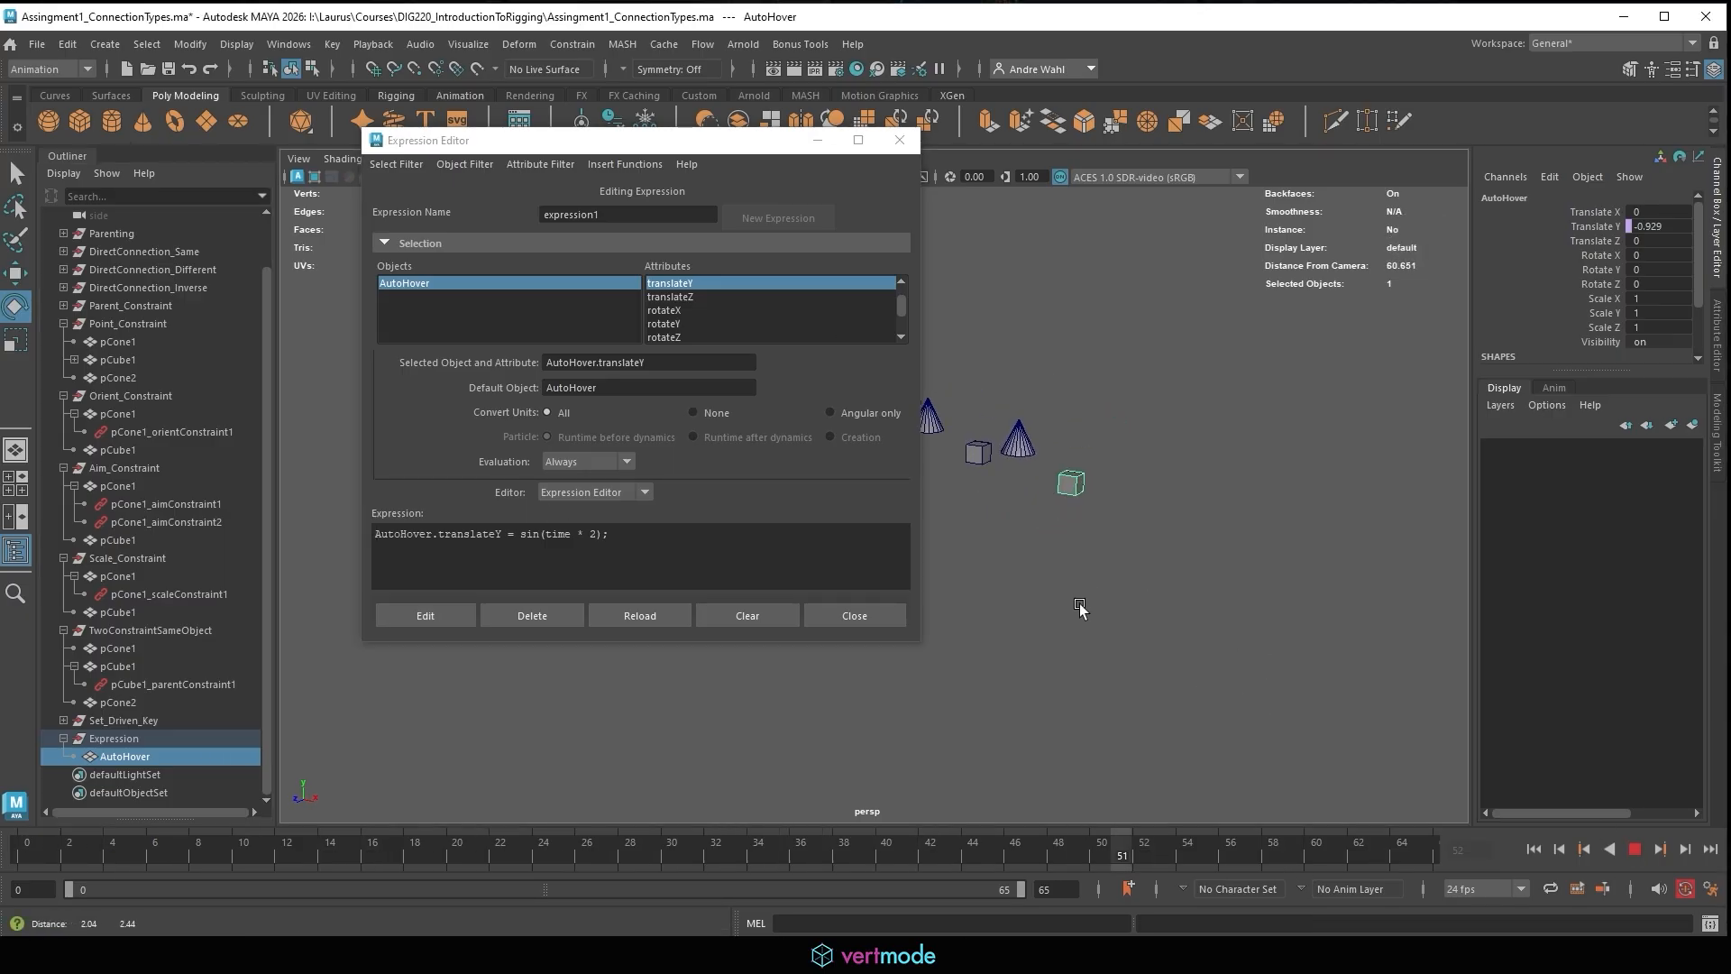
{"action": "right_click_drag", "start_coordinate": [1195, 602], "coordinate": [1407, 592], "text": "alt"}
{"action": "middle_click_drag", "start_coordinate": [1163, 573], "coordinate": [1076, 611], "text": "alt"}
{"action": "left_click_drag", "start_coordinate": [1172, 575], "coordinate": [1185, 569], "text": "alt"}
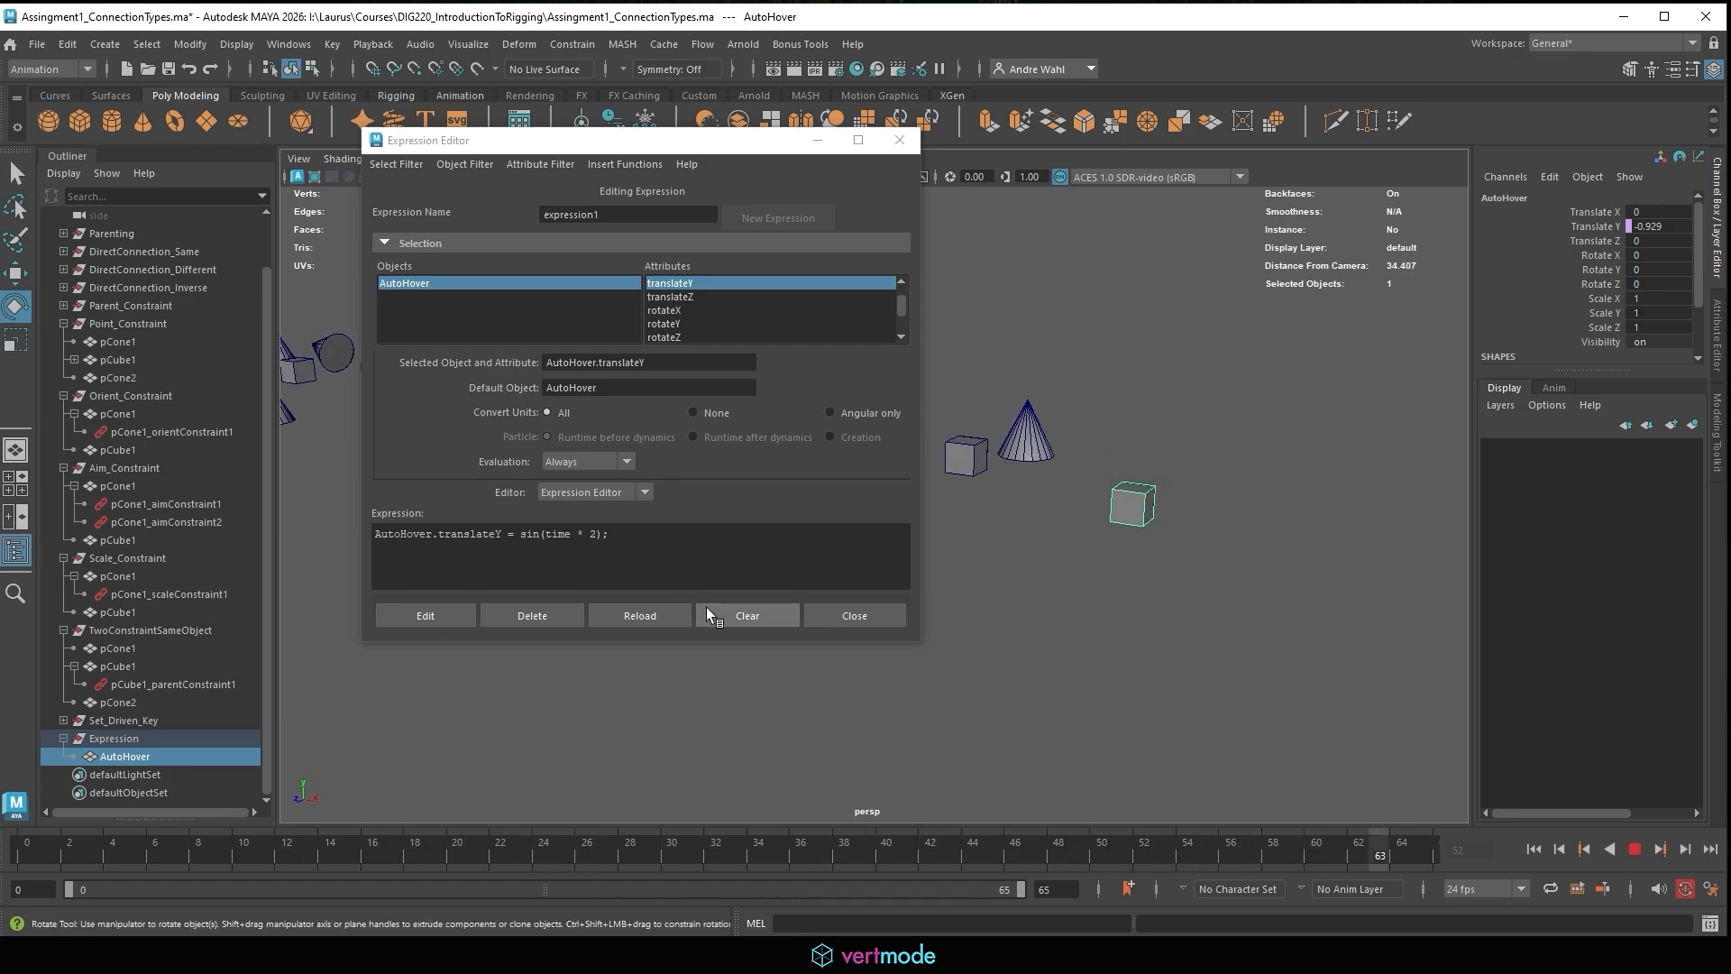
{"action": "left_click", "coordinate": [1634, 852]}
Edit the expression to AutoHover.translateY = sin(time); without a multiplier and preview the cube's motion.
{"action": "left_click", "coordinate": [598, 536]}
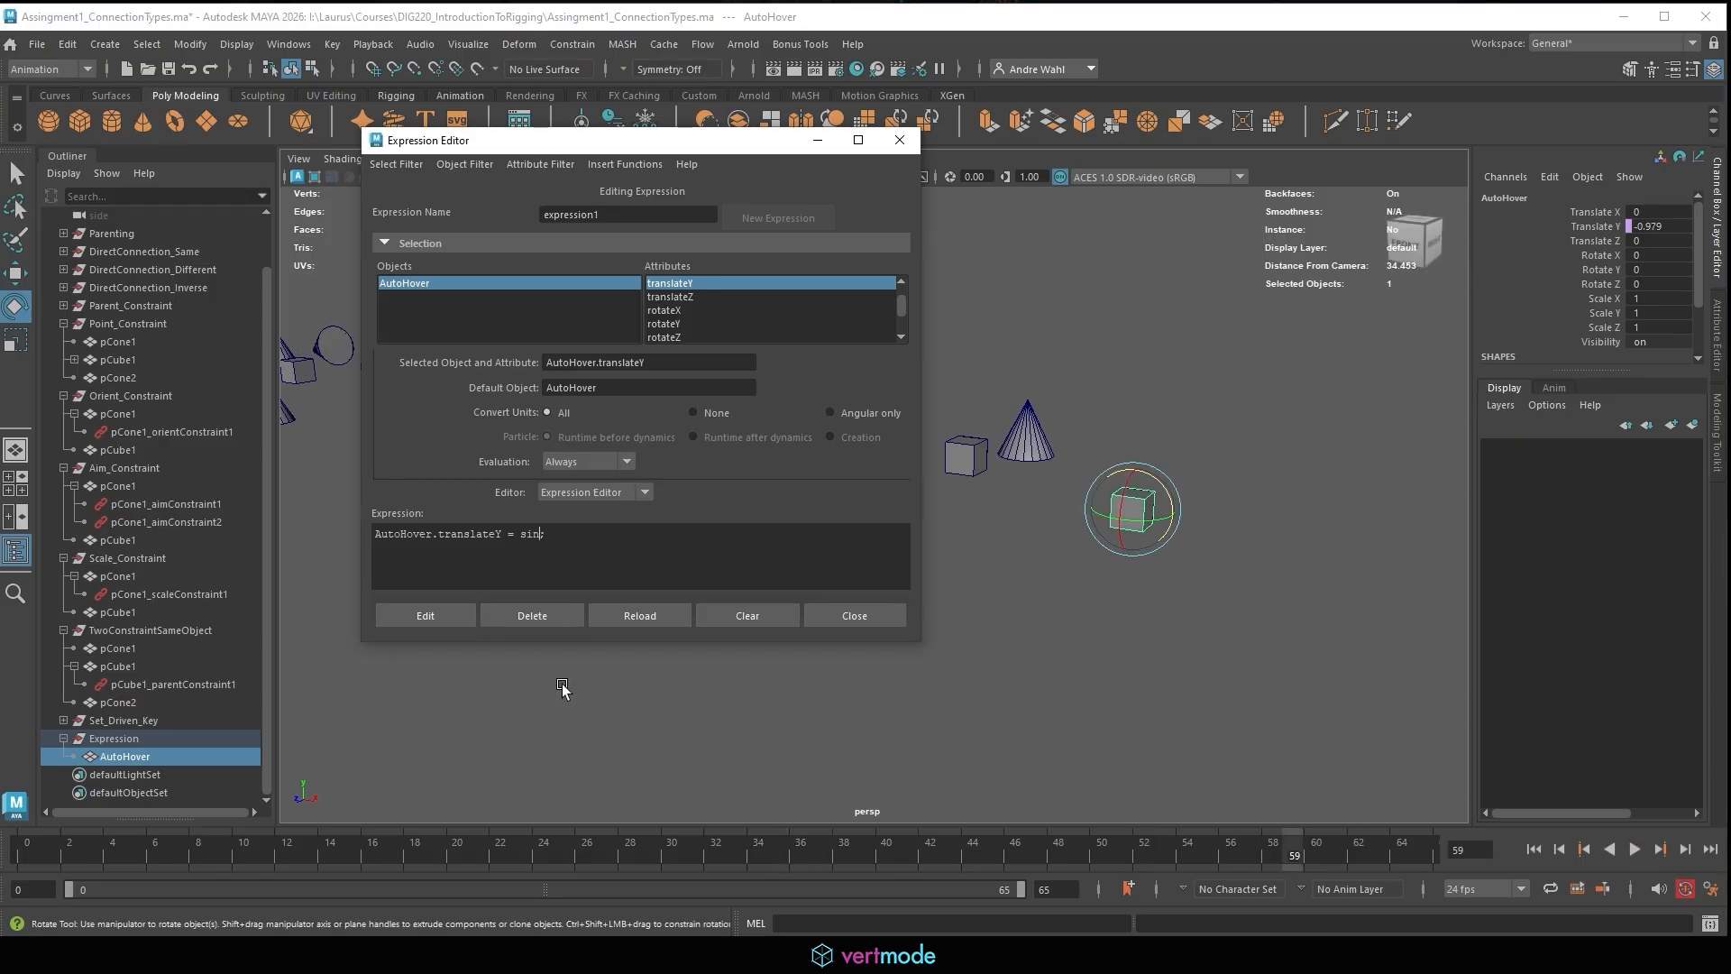
{"action": "left_click", "coordinate": [458, 609]}
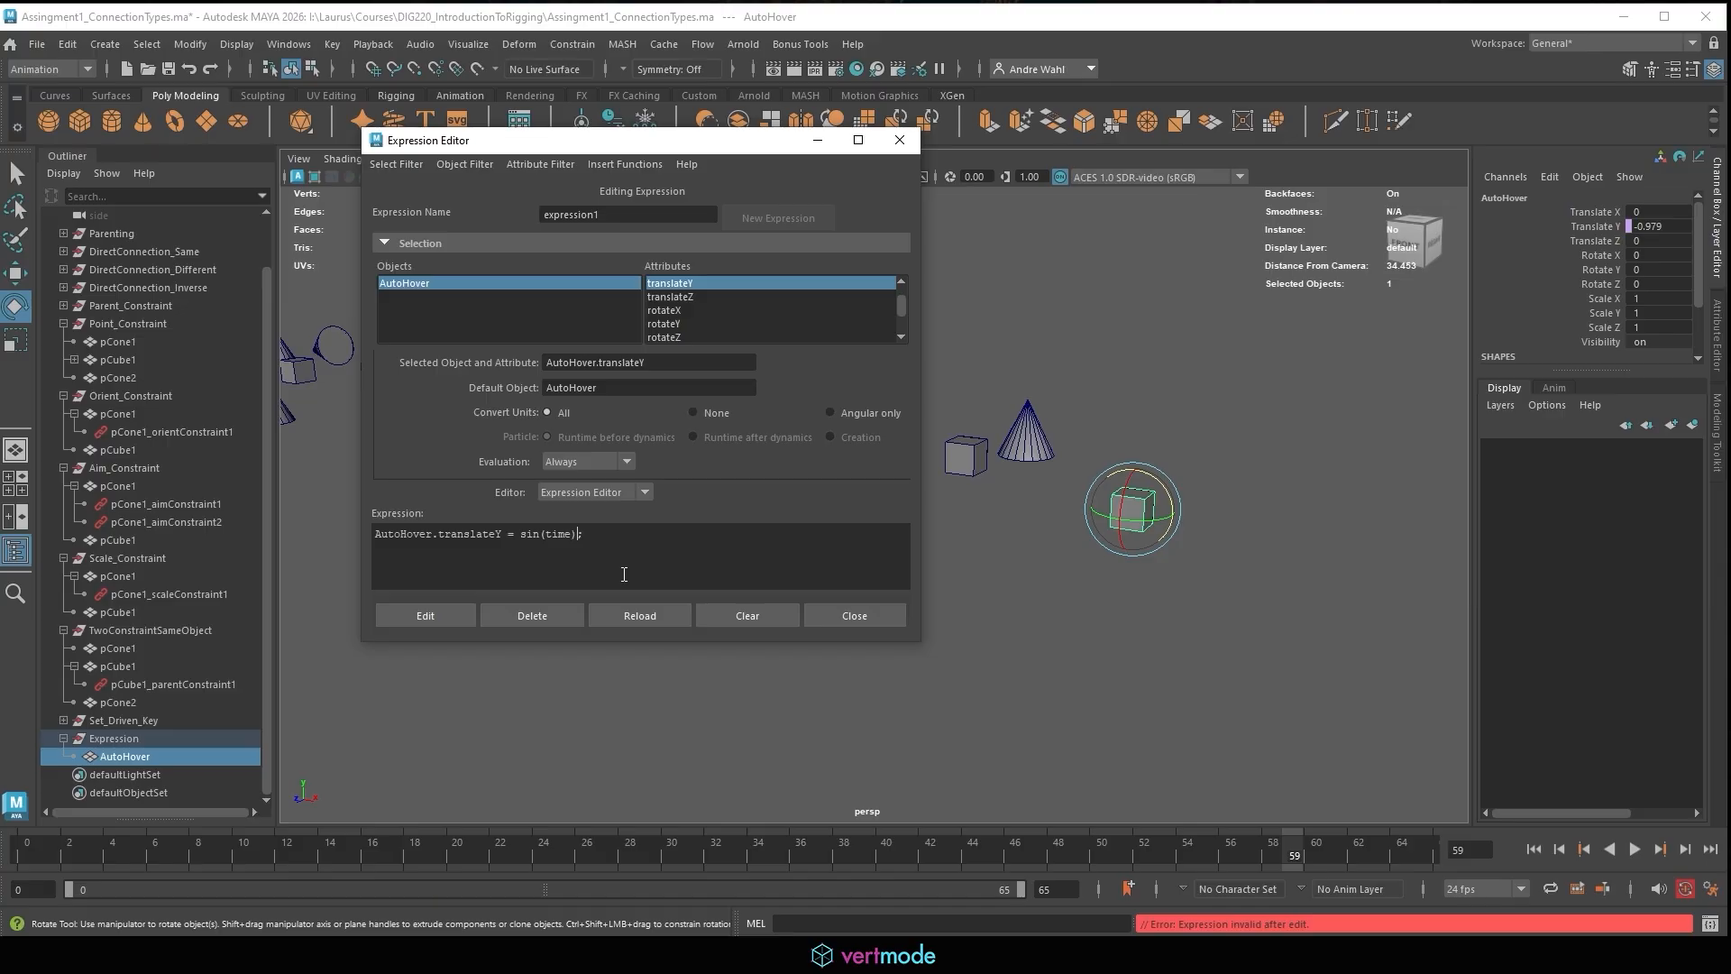
{"action": "left_click", "coordinate": [425, 618]}
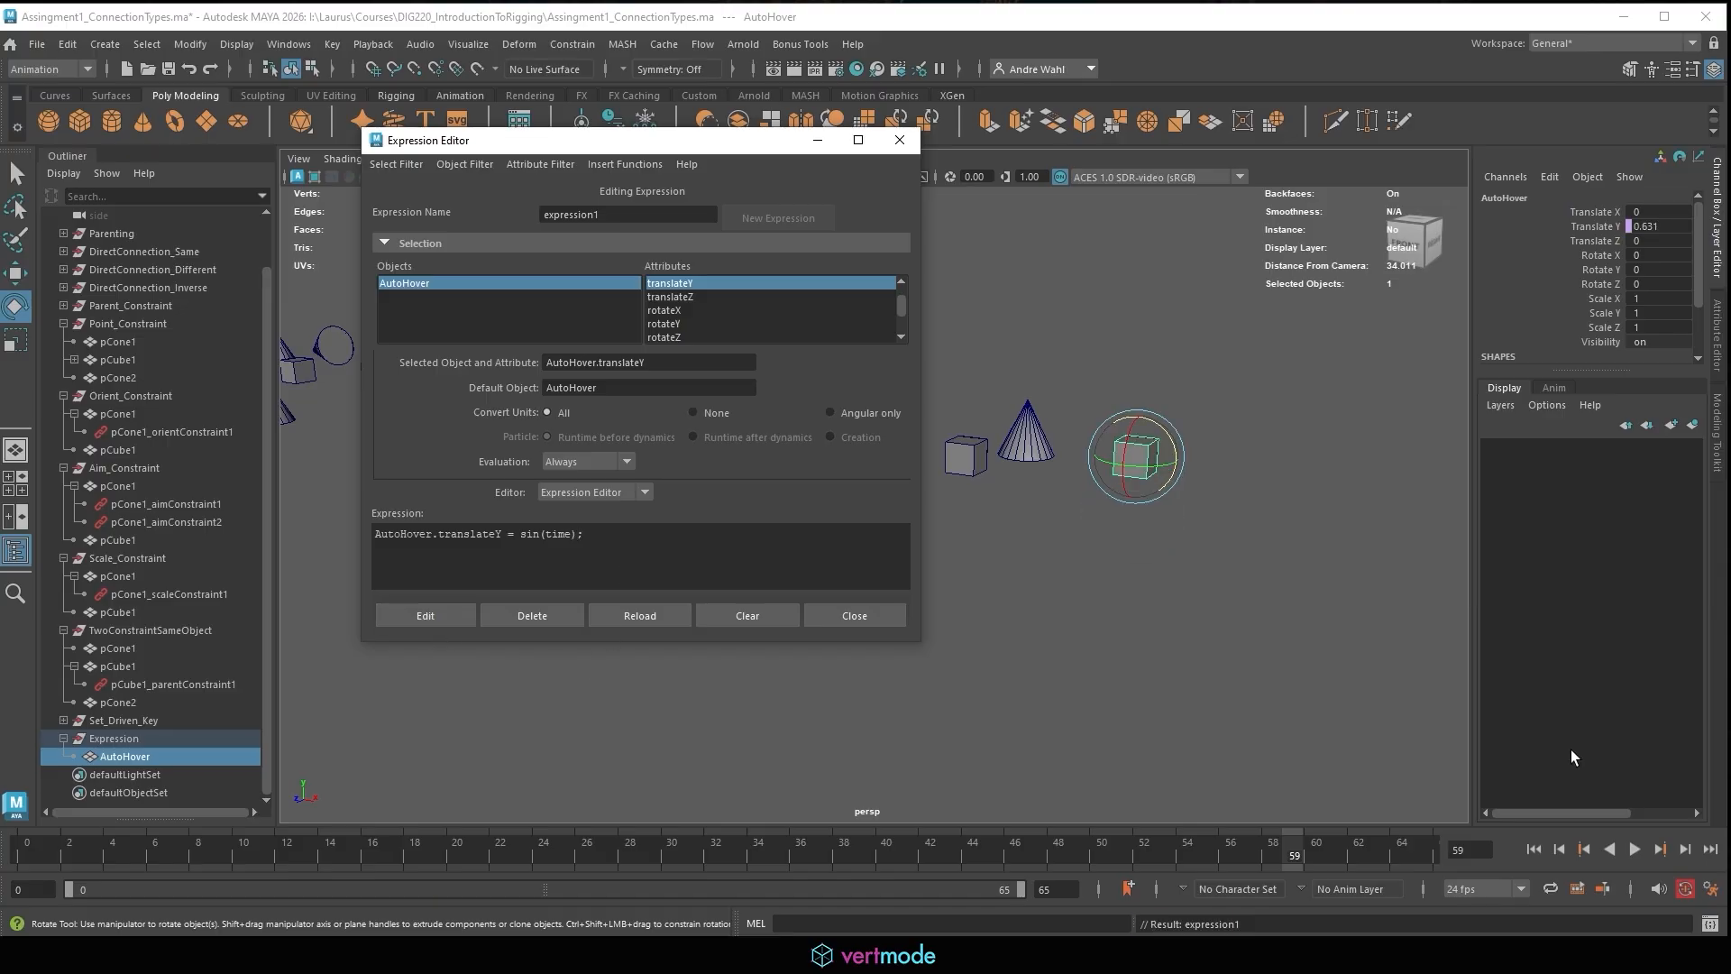
{"action": "left_click", "coordinate": [1635, 849]}
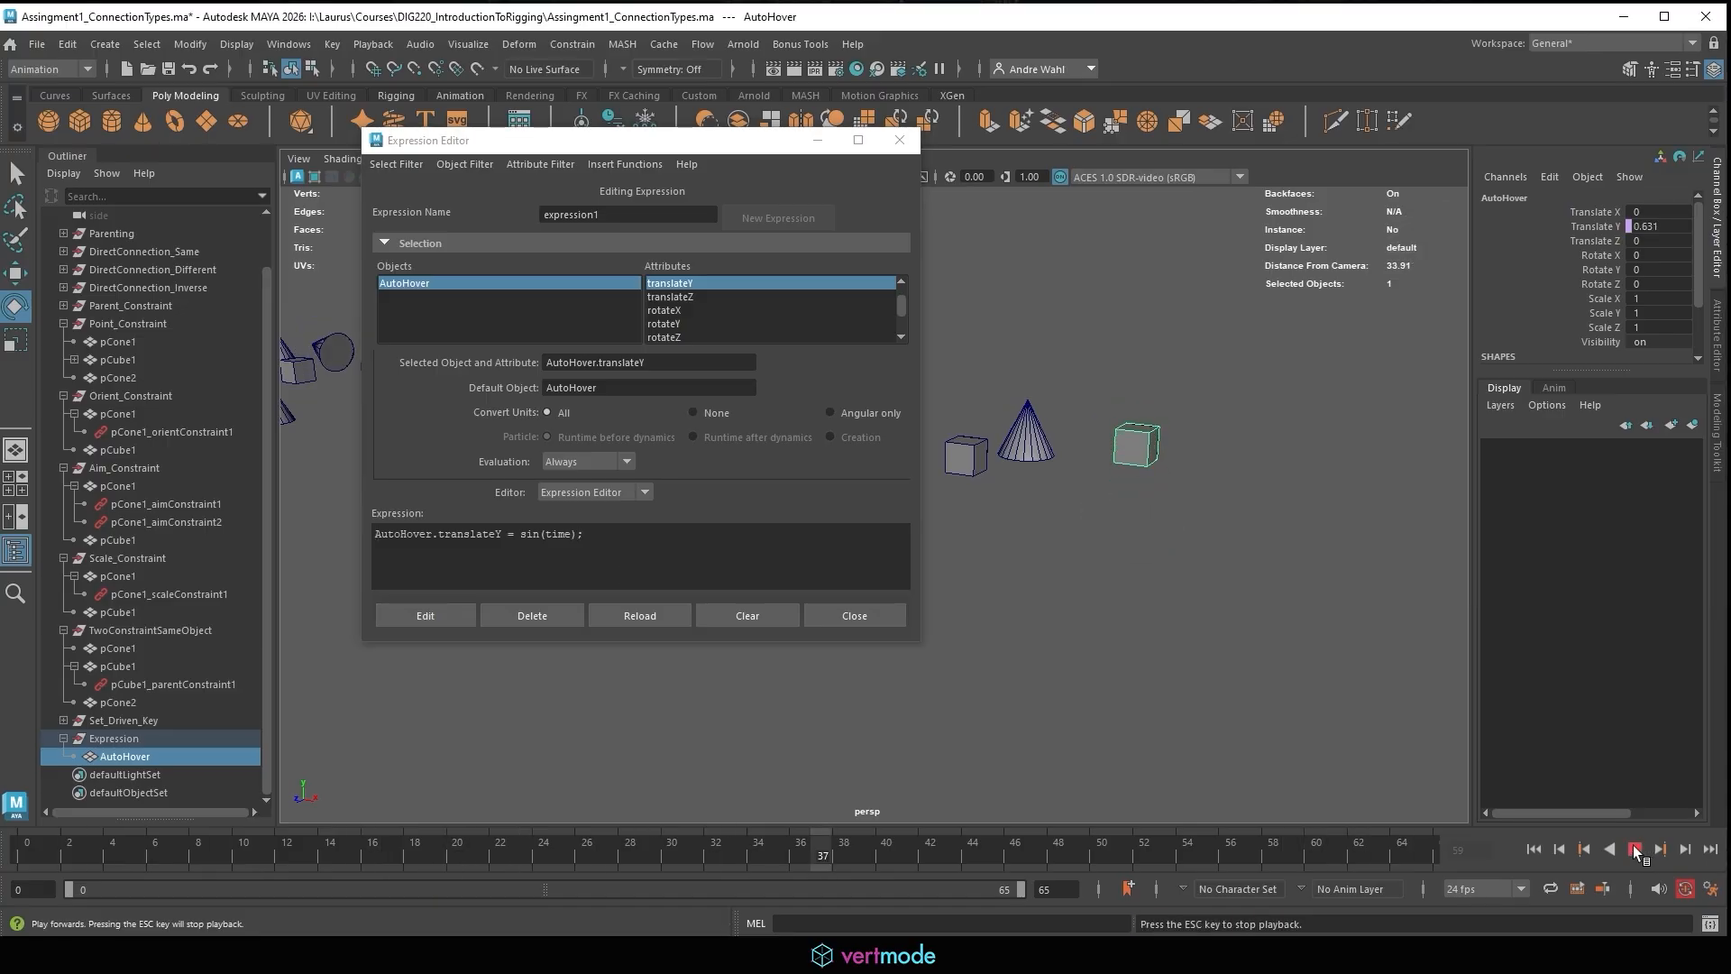
{"action": "left_click", "coordinate": [1634, 850]}
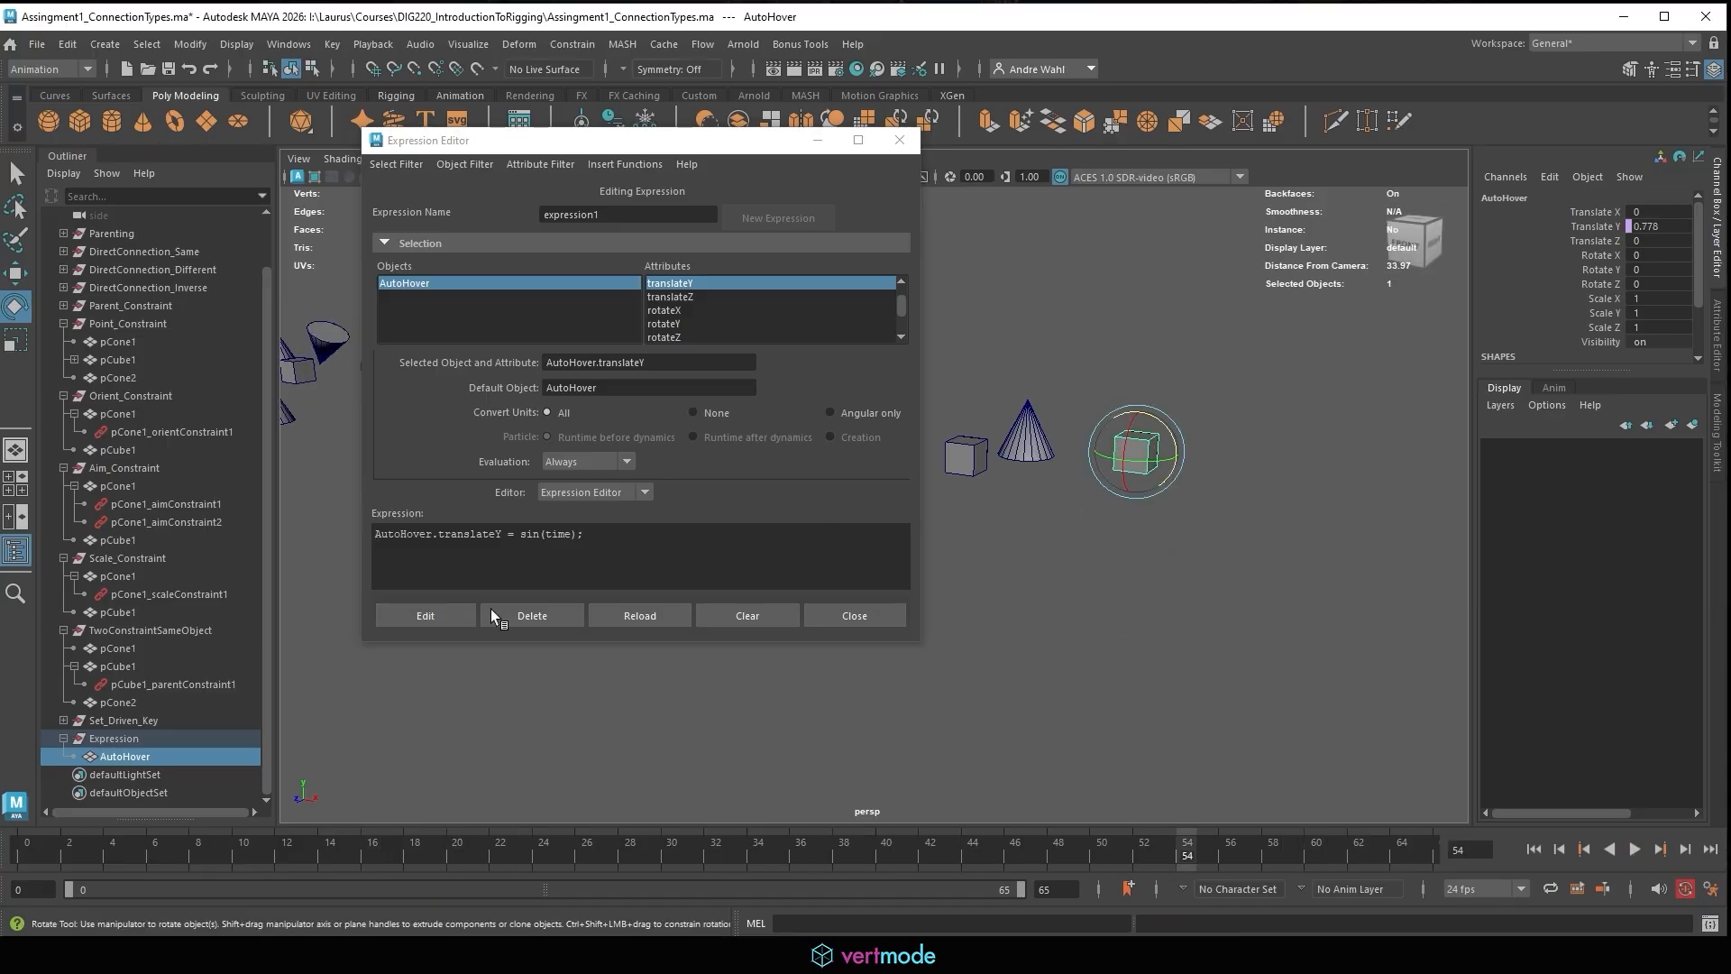
Change the expression to AutoHover.translateY = sin(time * 20); and preview the cube's motion.
{"action": "left_click", "coordinate": [572, 534]}
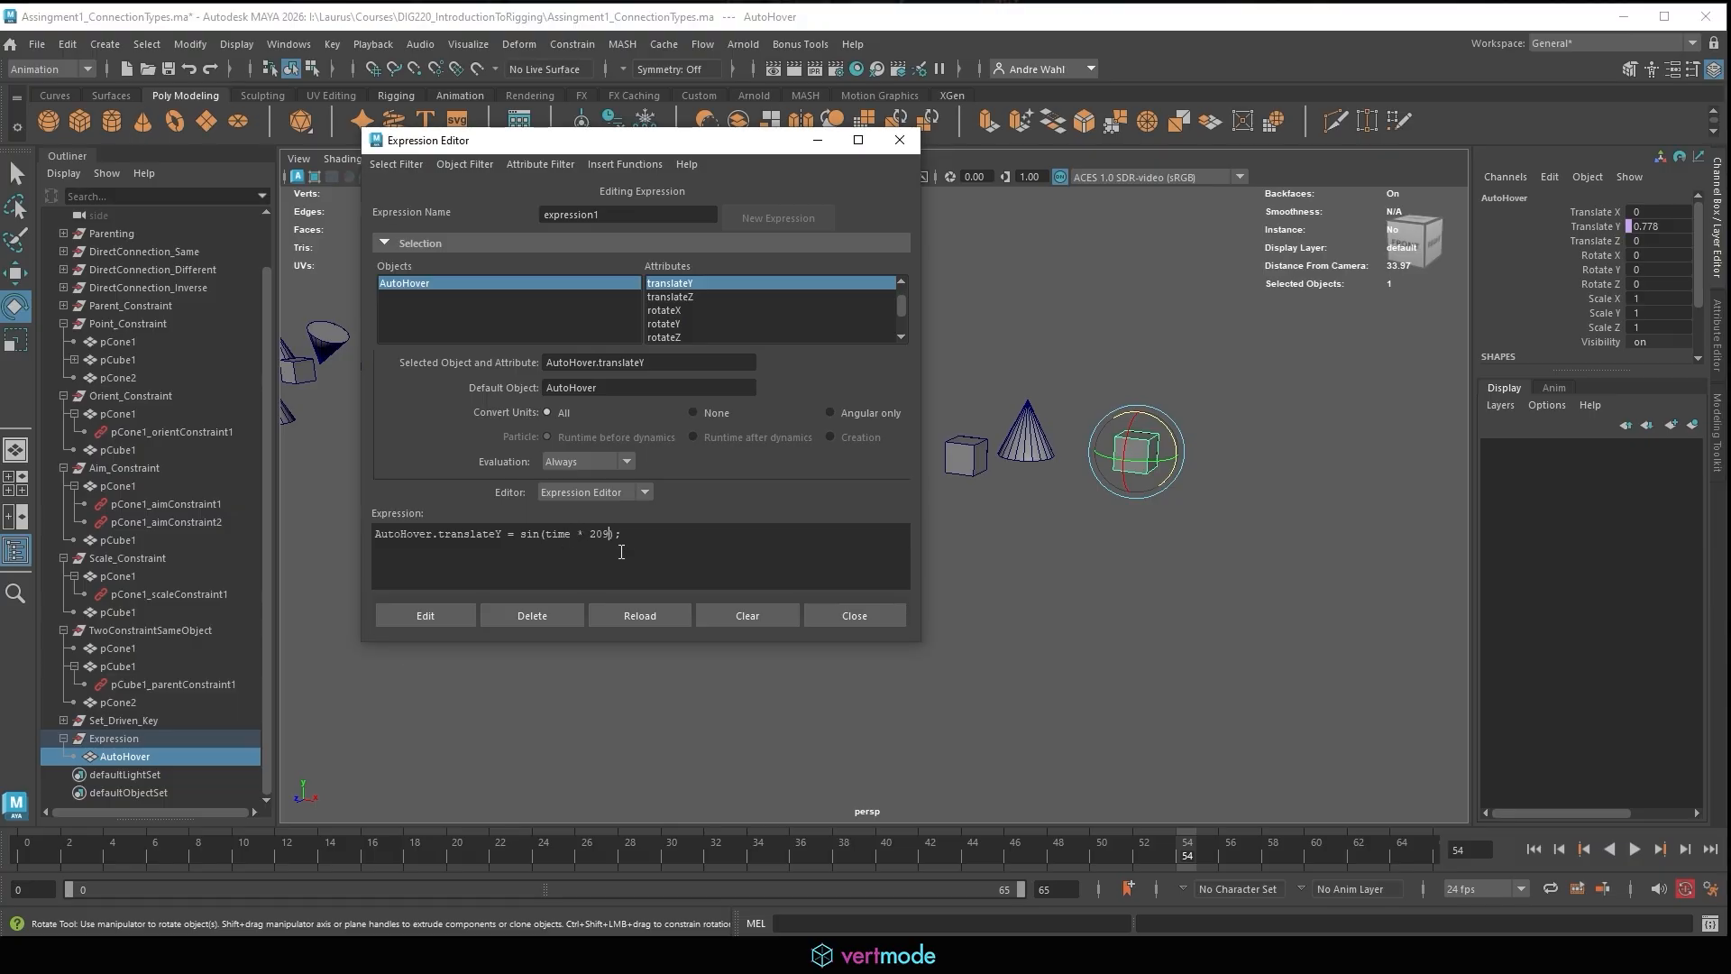
{"action": "left_click", "coordinate": [425, 616]}
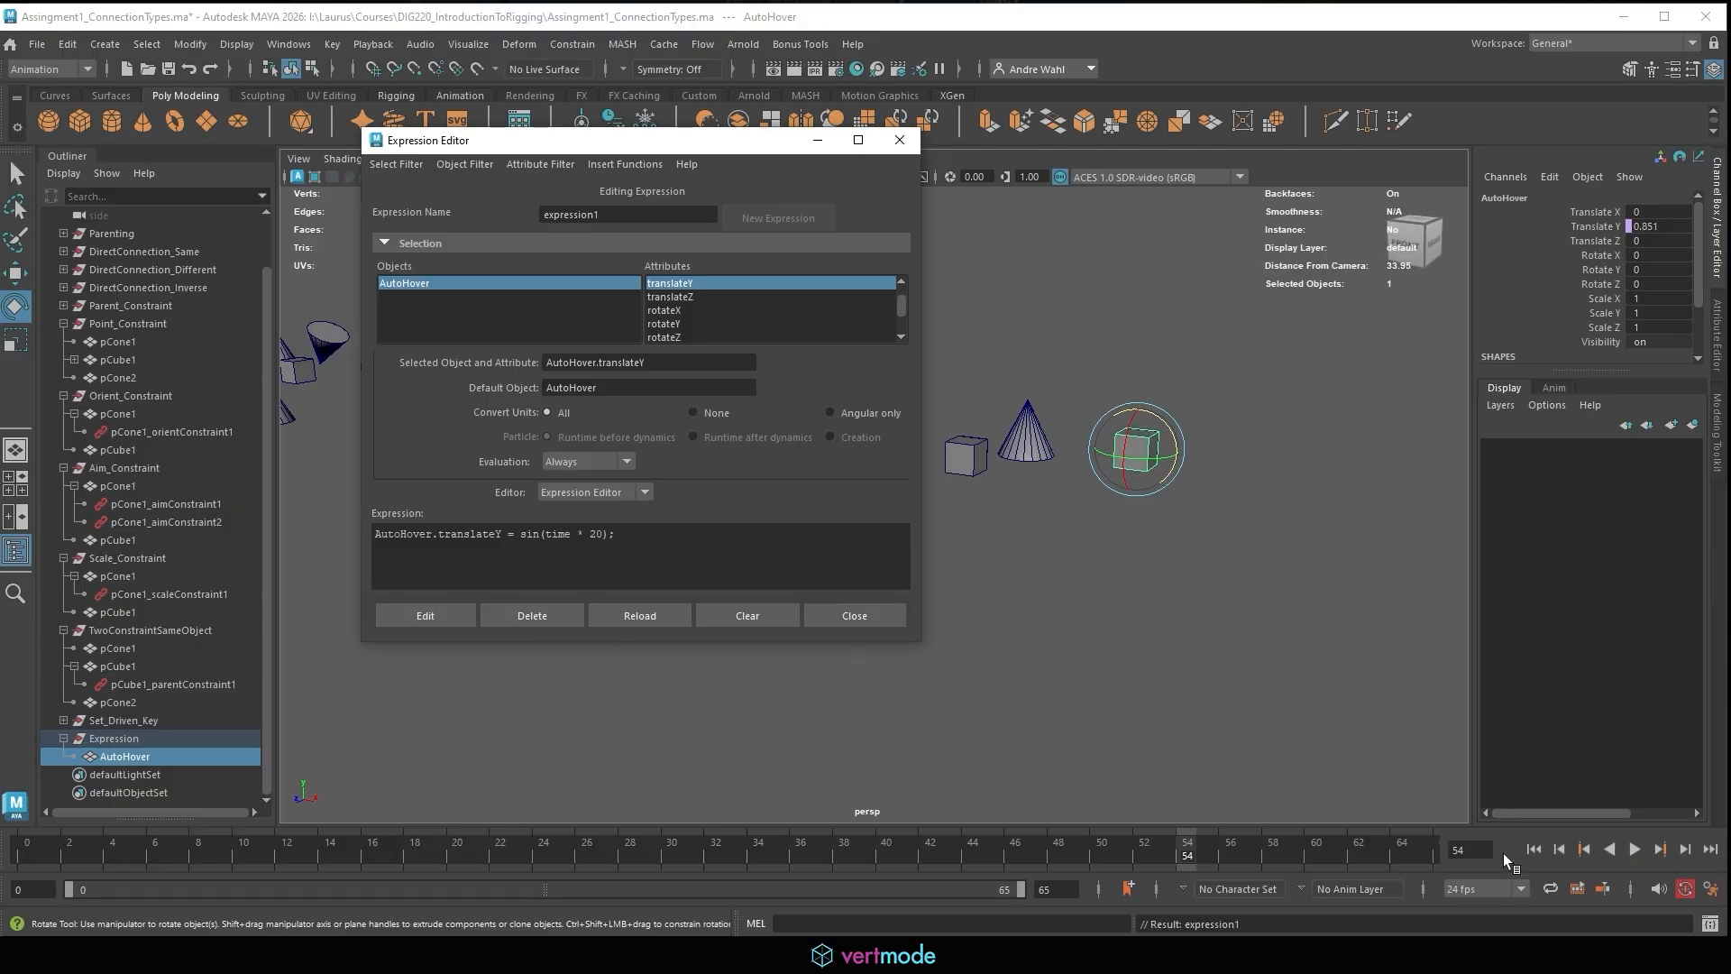
{"action": "left_click", "coordinate": [1634, 849]}
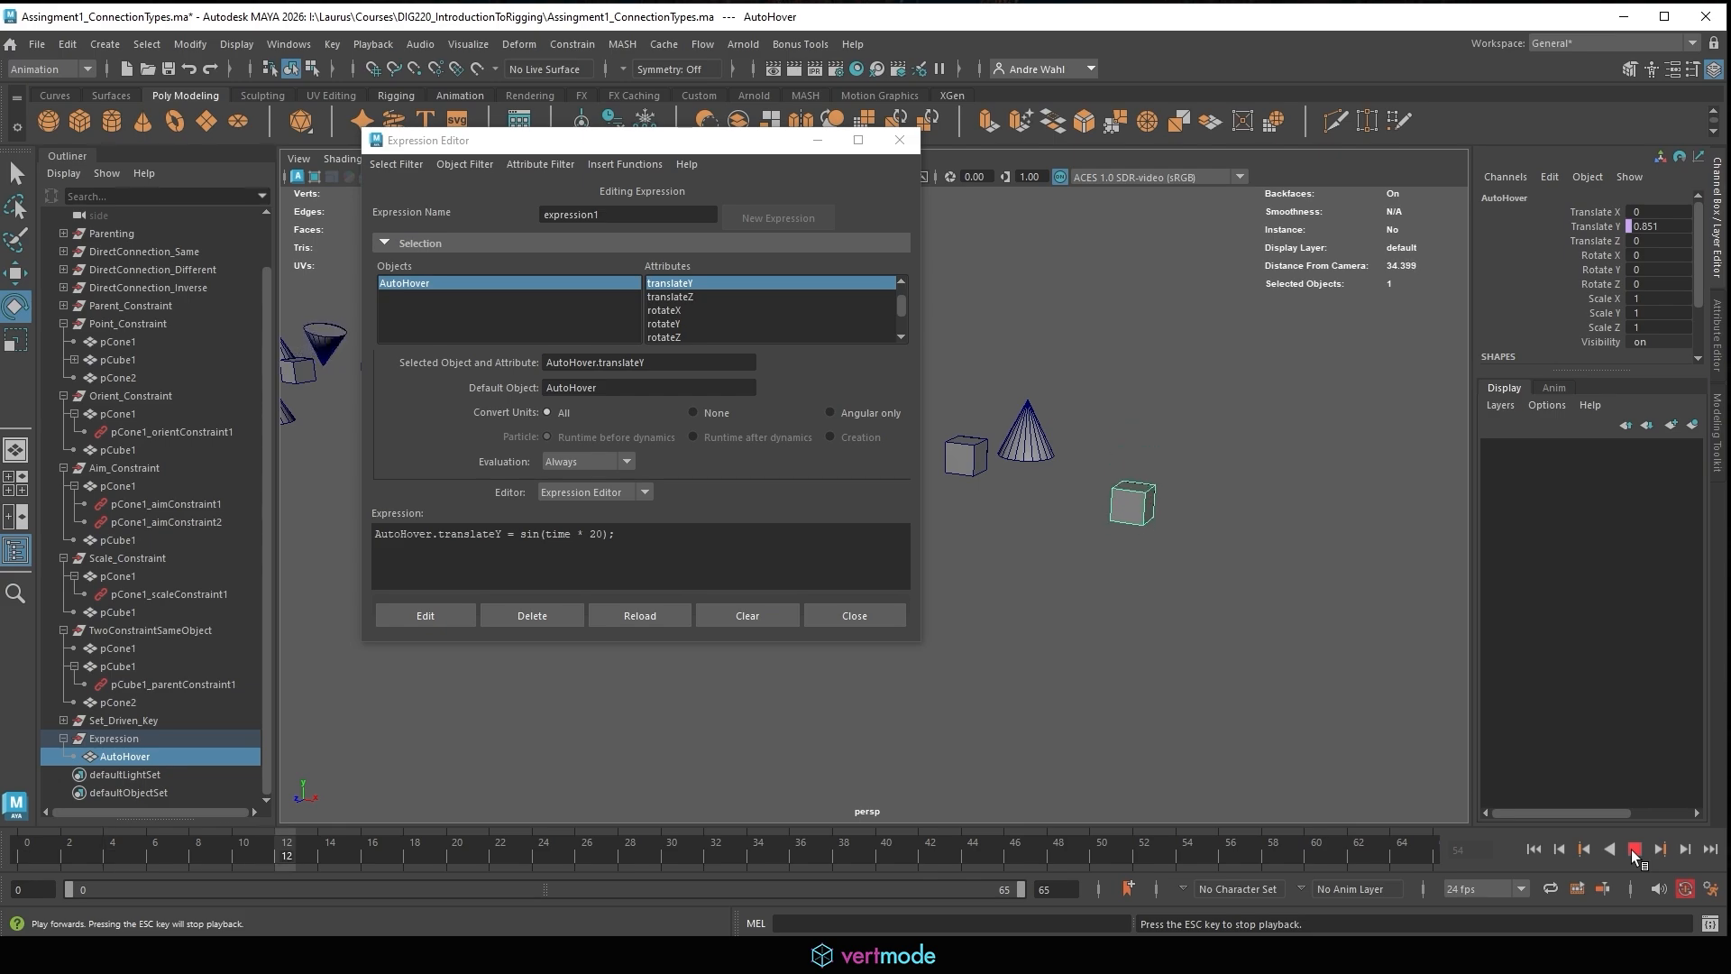
{"action": "left_click", "coordinate": [1633, 850]}
Set the time multiplier in the AutoHover expression to 2, apply the edit, and preview the motion.
{"action": "left_click", "coordinate": [604, 533]}
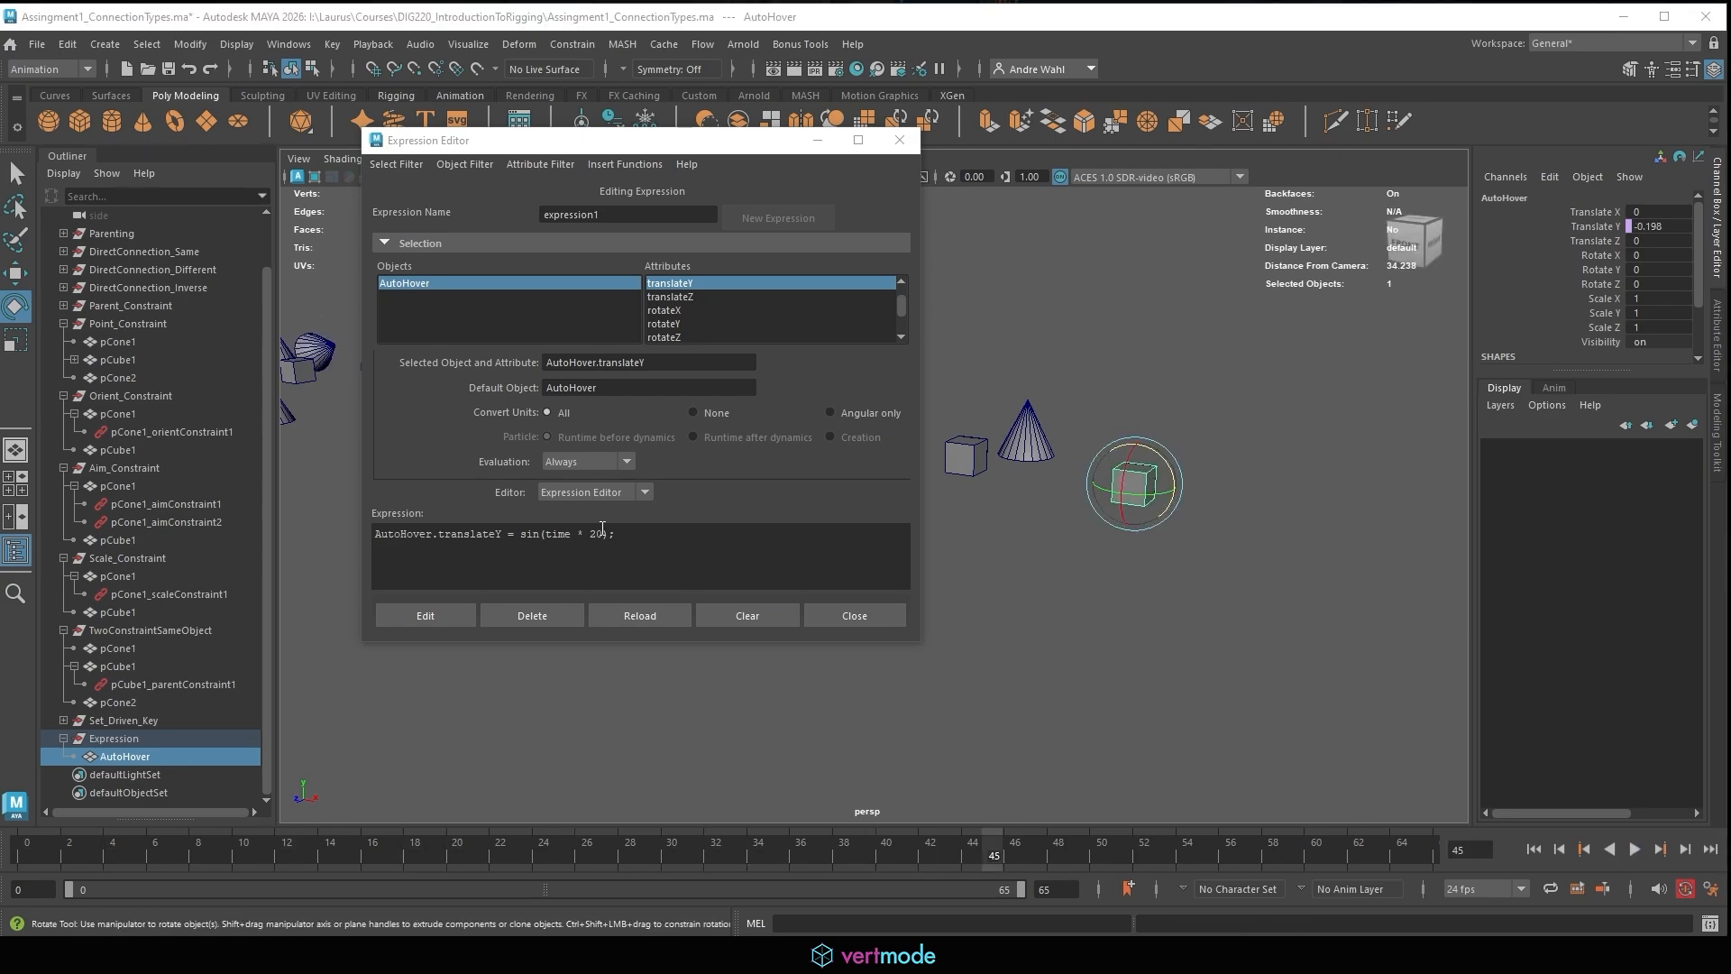
{"action": "left_click", "coordinate": [411, 615]}
{"action": "left_click", "coordinate": [1635, 849]}
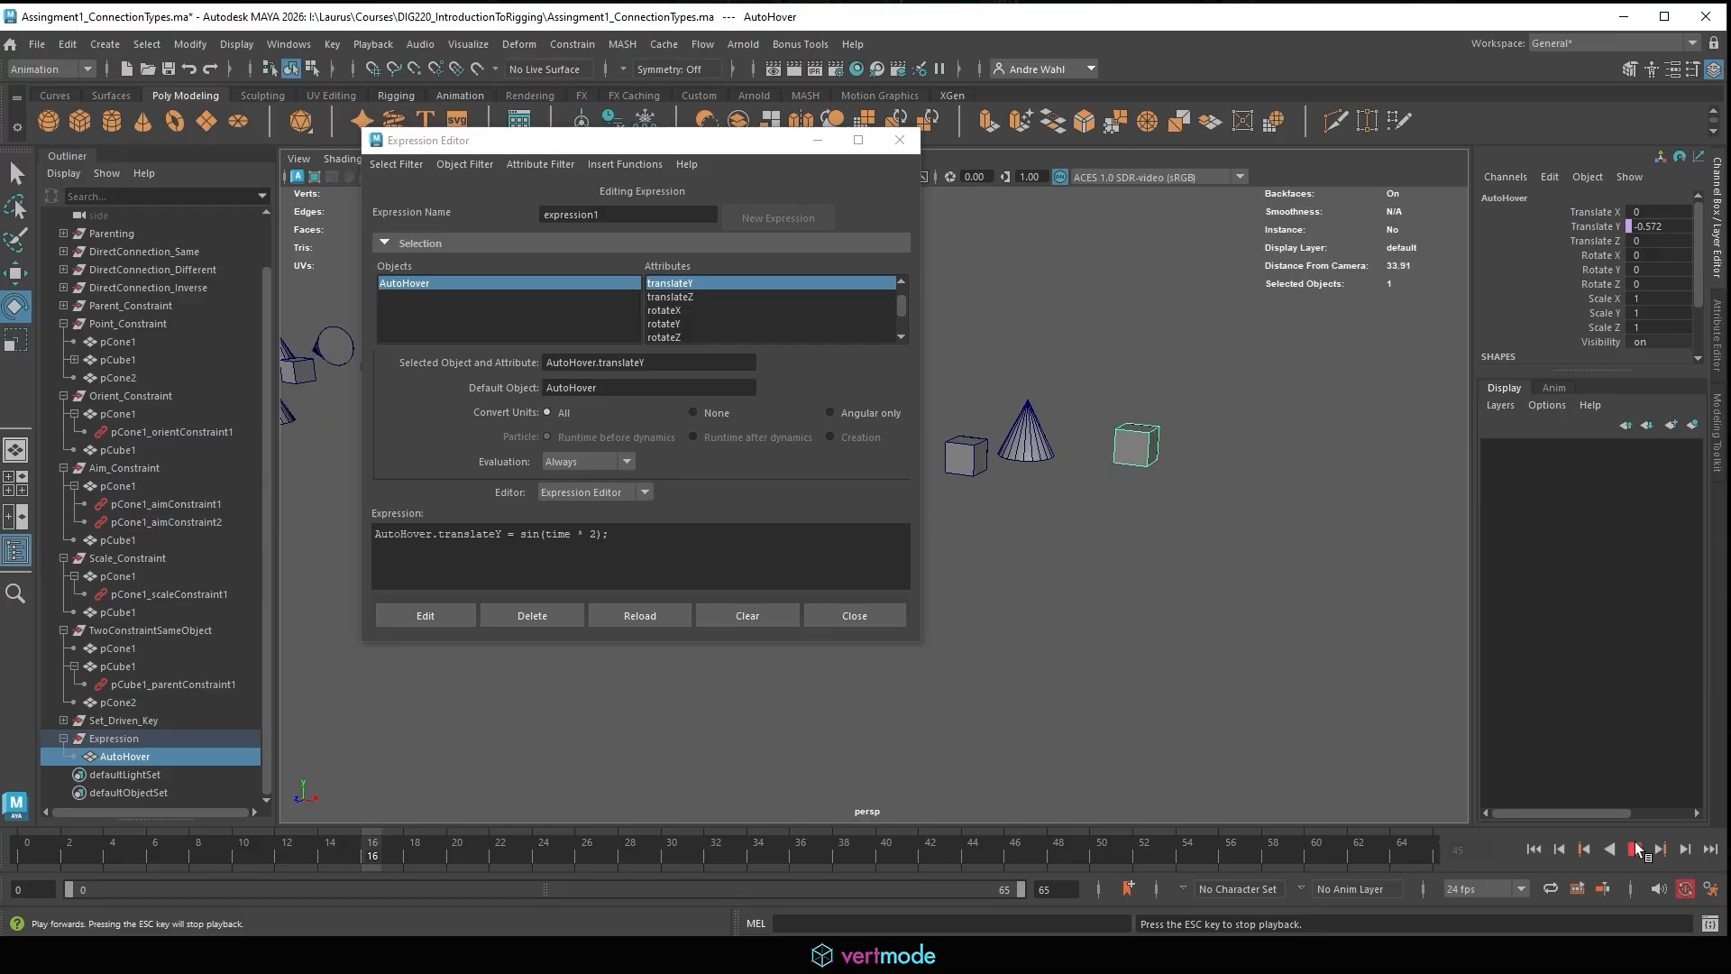
{"action": "left_click", "coordinate": [1635, 847]}
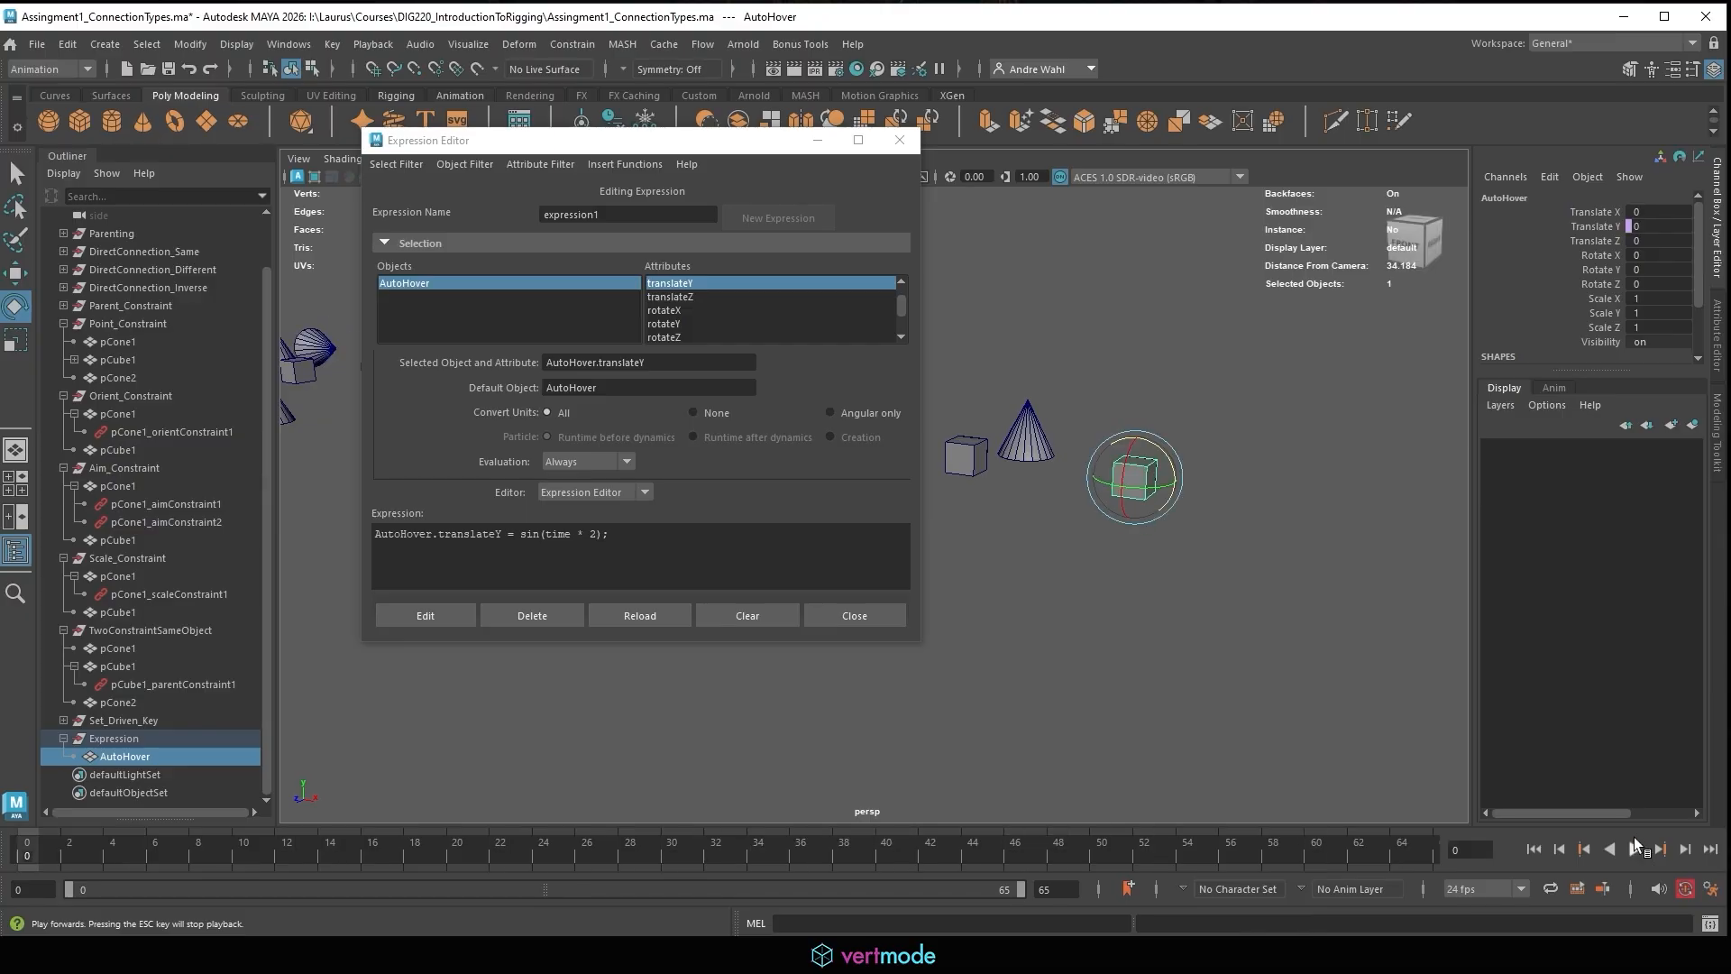
Multiply the sine by 10 so the expression reads sin(time * 2) * 10; and preview the cube's travel.
{"action": "left_click", "coordinate": [603, 533]}
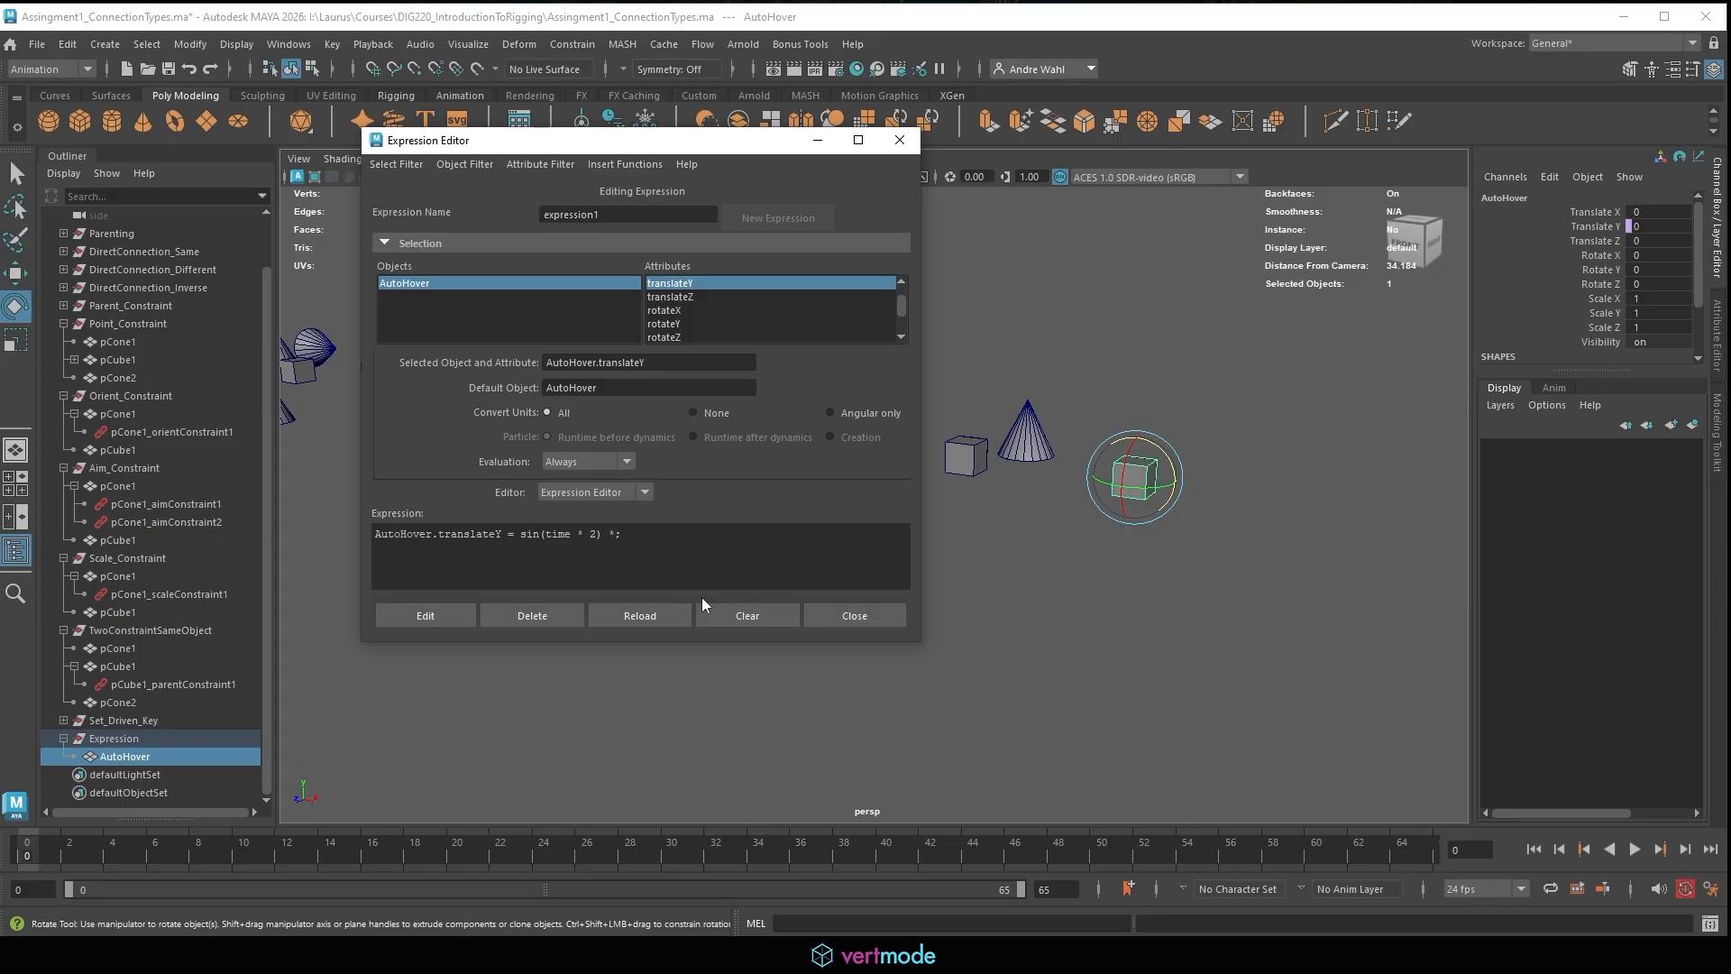
{"action": "type", "text": "*10"}
{"action": "left_click", "coordinate": [451, 613]}
{"action": "left_click", "coordinate": [1633, 848]}
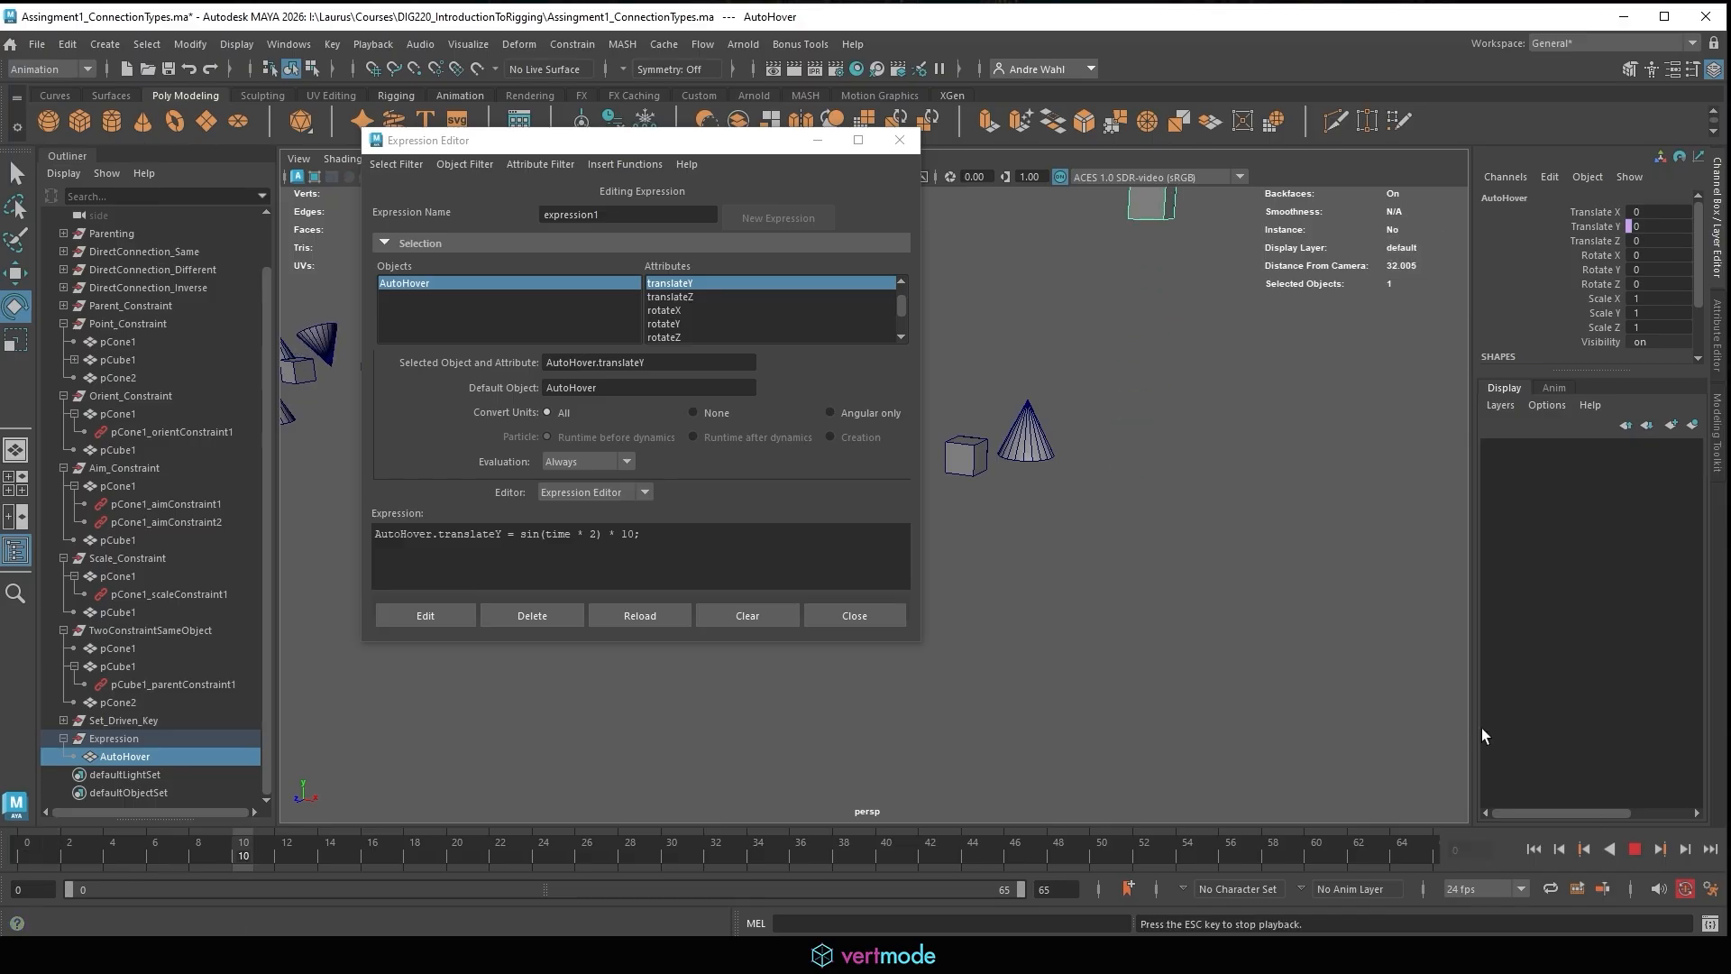
{"action": "scroll", "coordinate": [1016, 630], "scroll_direction": "down", "scroll_amount": 5}
{"action": "middle_click_drag", "start_coordinate": [1128, 634], "coordinate": [1190, 638], "text": "alt"}
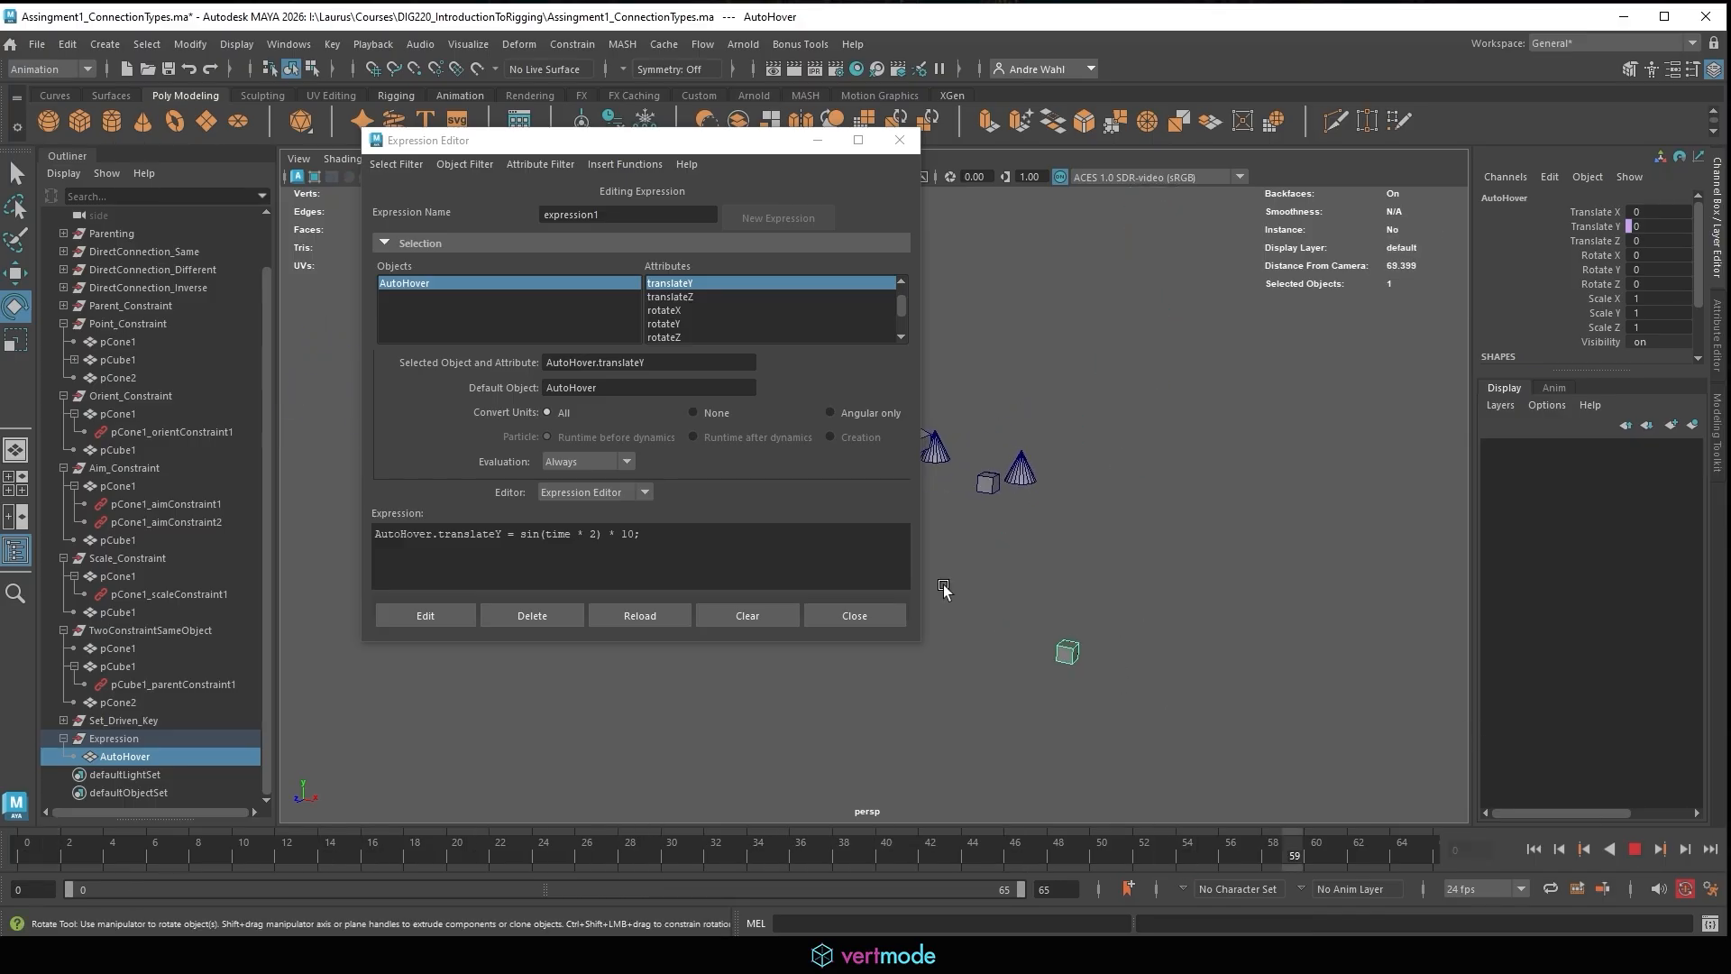
{"action": "left_click", "coordinate": [1633, 849]}
Set the sine's amplitude multiplier to 0.25, giving sin(time * 2) * 0.25;, apply the edit, and preview the cube's hover up close.
{"action": "left_click", "coordinate": [638, 540]}
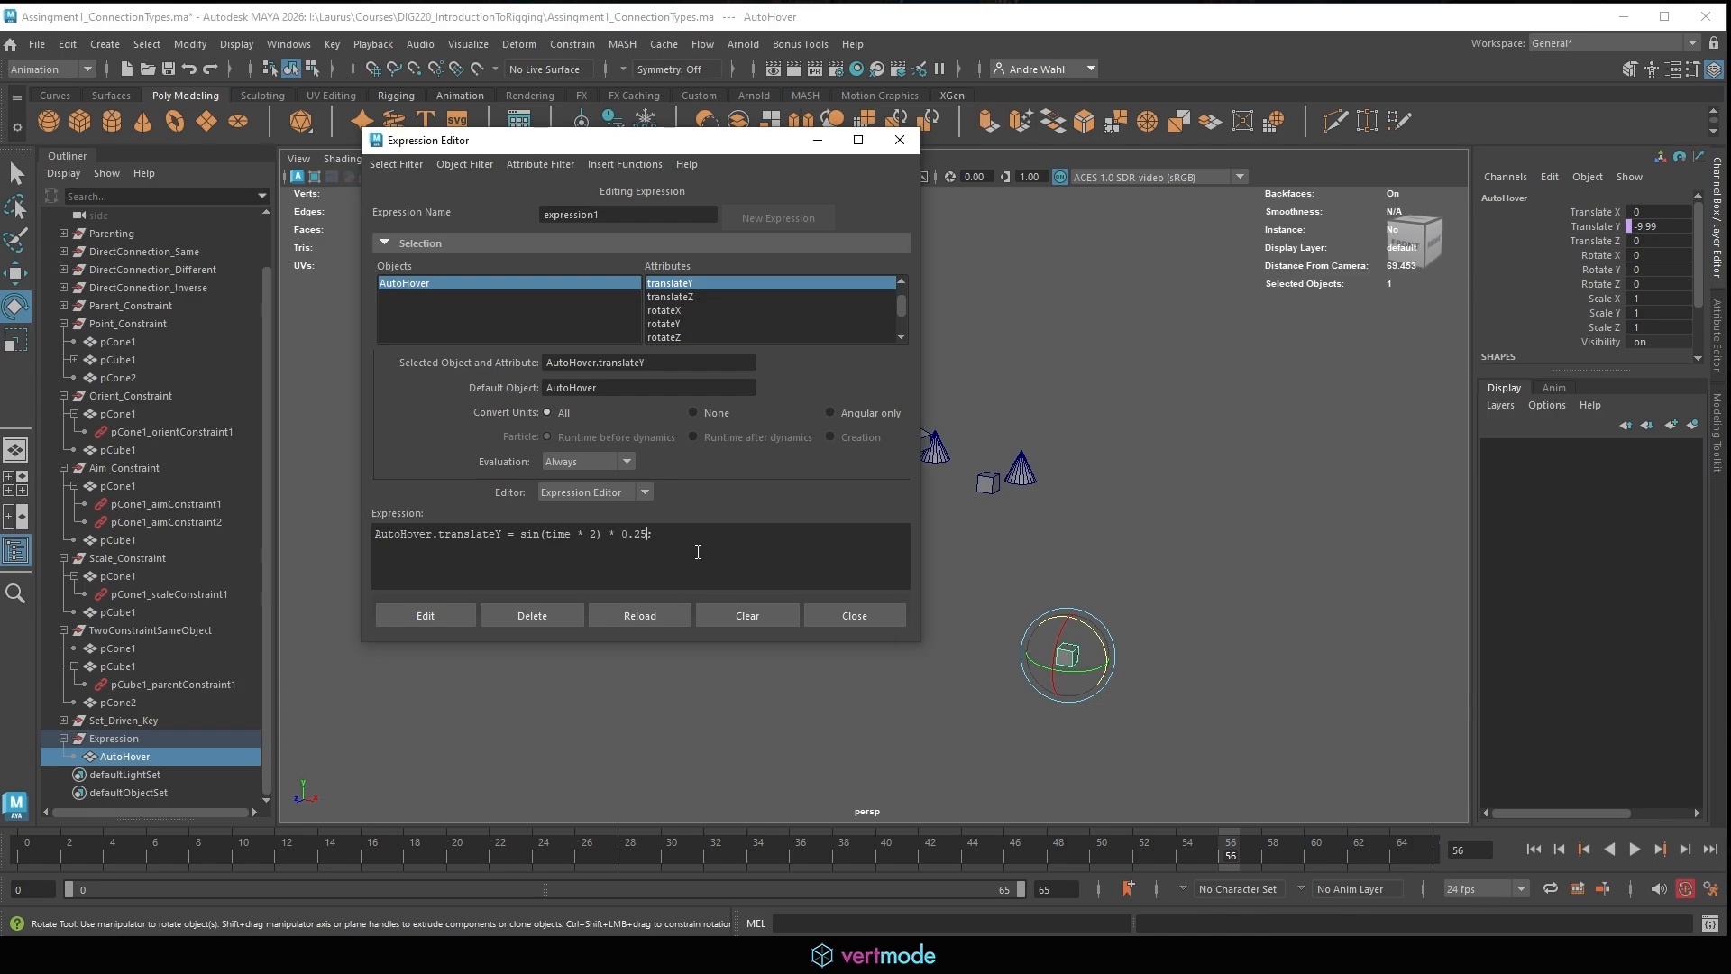
{"action": "left_click", "coordinate": [413, 619]}
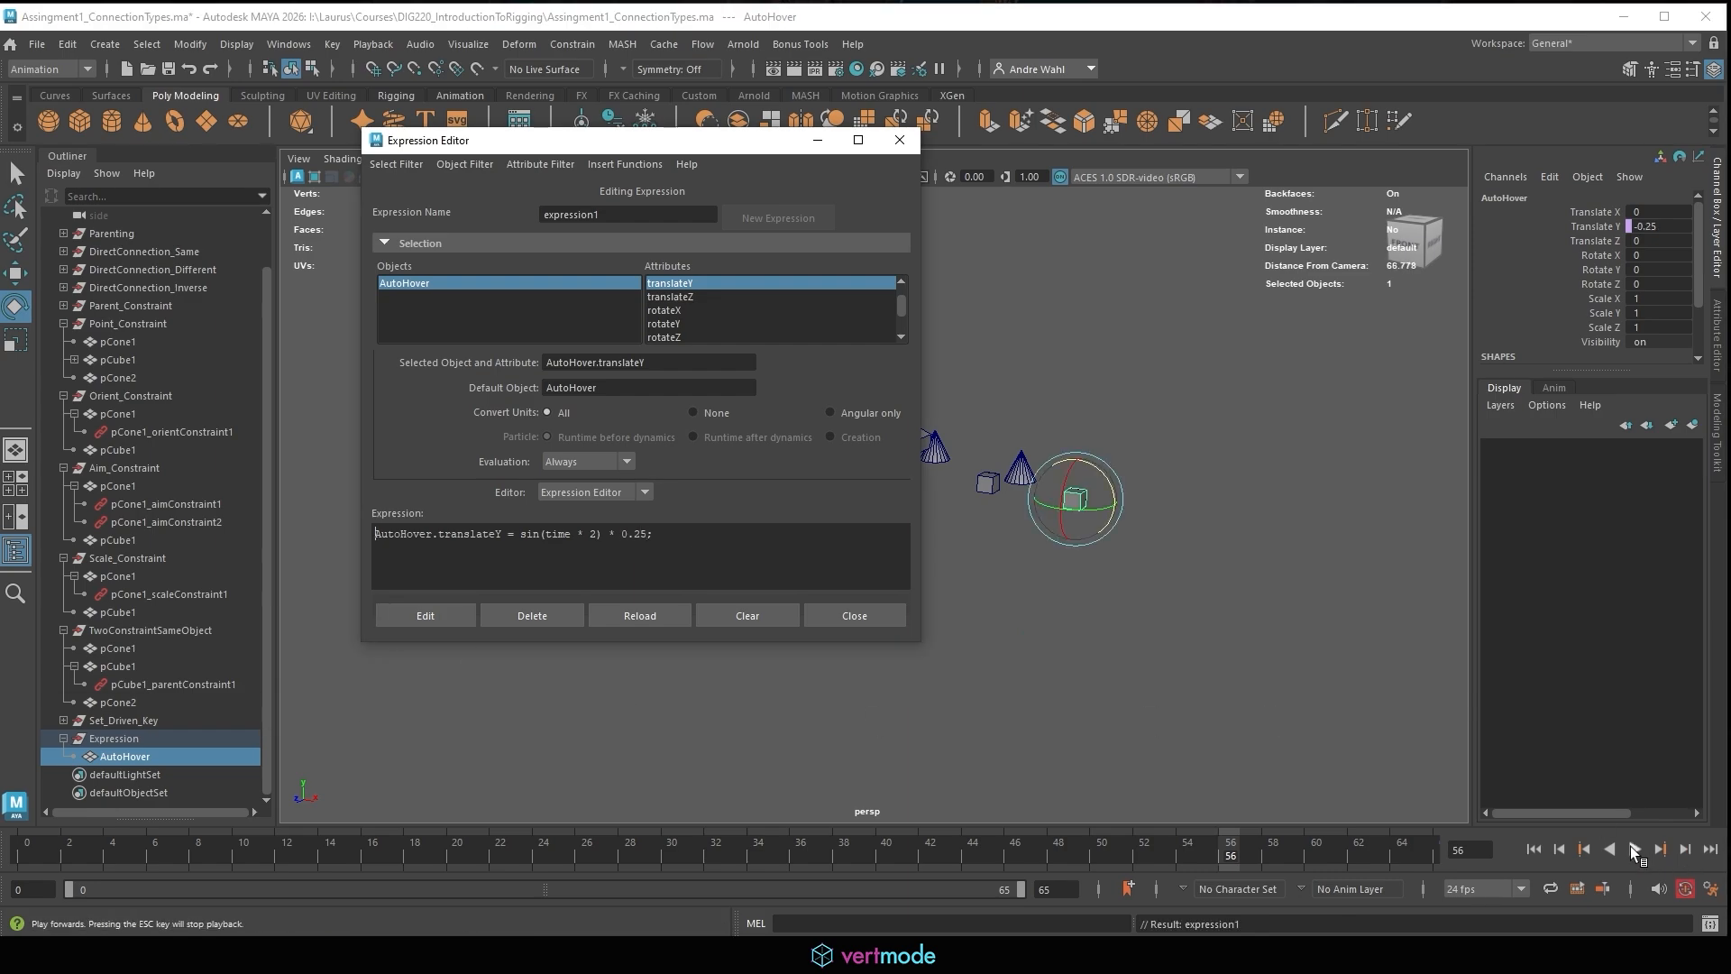
{"action": "left_click", "coordinate": [1634, 849]}
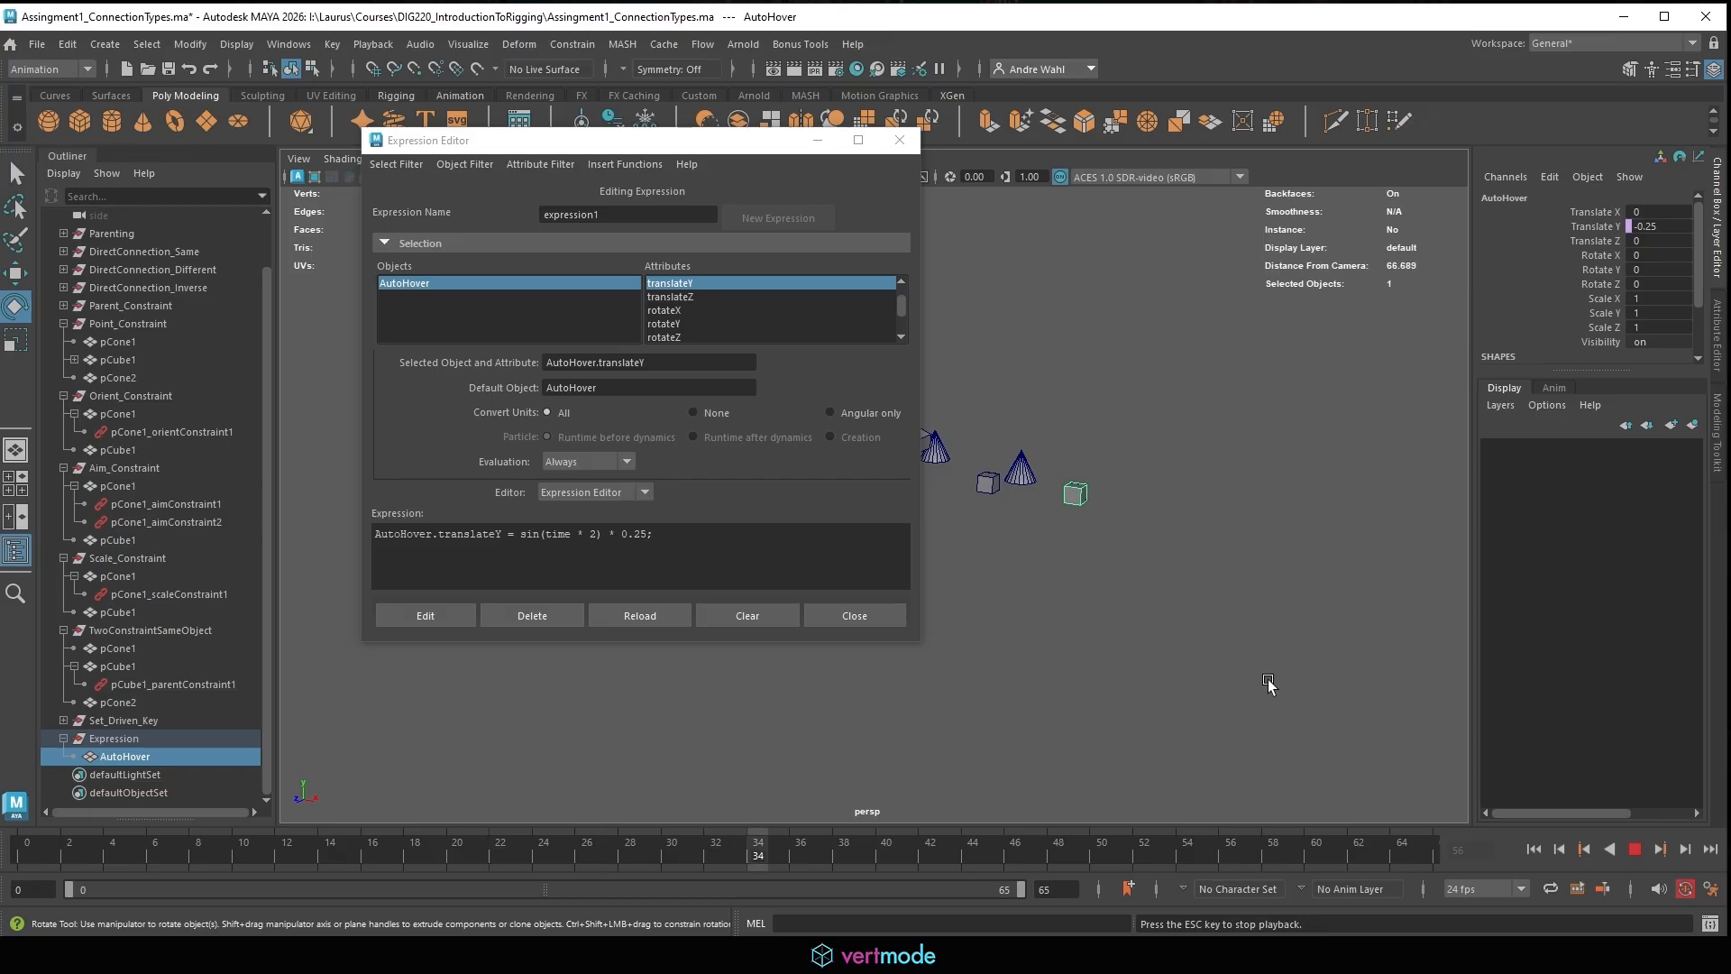
{"action": "right_click_drag", "start_coordinate": [1267, 685], "coordinate": [1545, 599], "text": "alt"}
{"action": "middle_click_drag", "start_coordinate": [1127, 573], "coordinate": [879, 538], "text": "alt"}
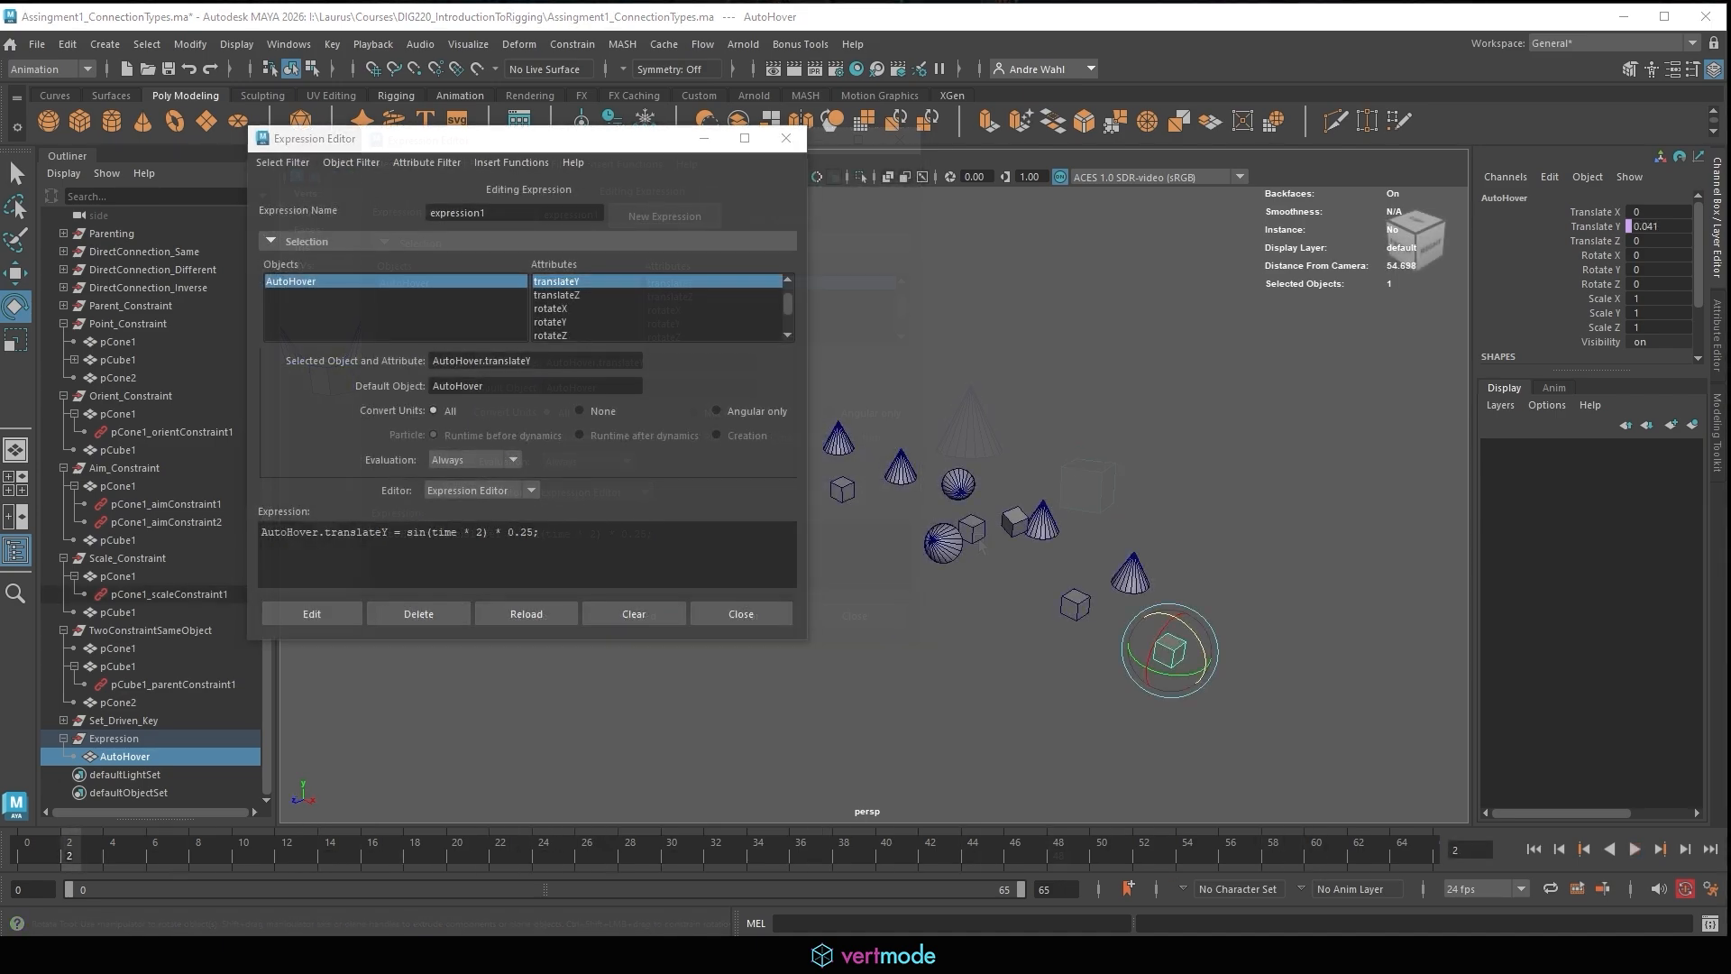
Consult the "MEL for programmers" Maya Help page in the browser and return to Maya.
{"action": "left_click", "coordinate": [685, 847]}
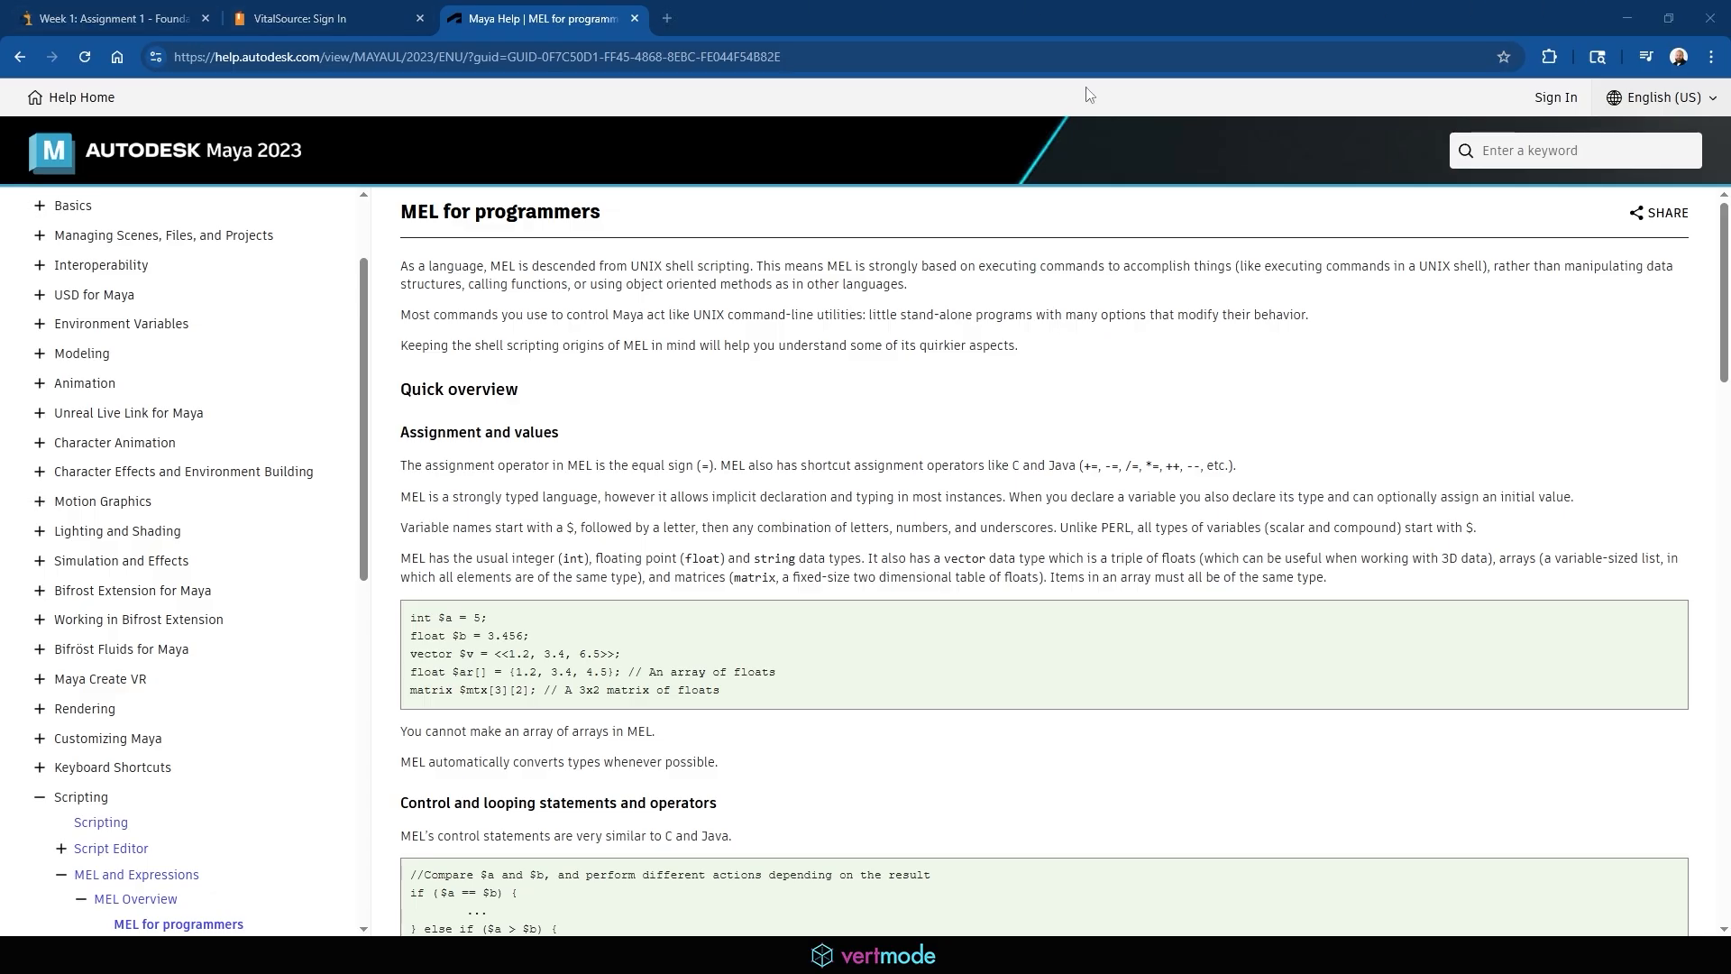
{"action": "left_click", "coordinate": [667, 18]}
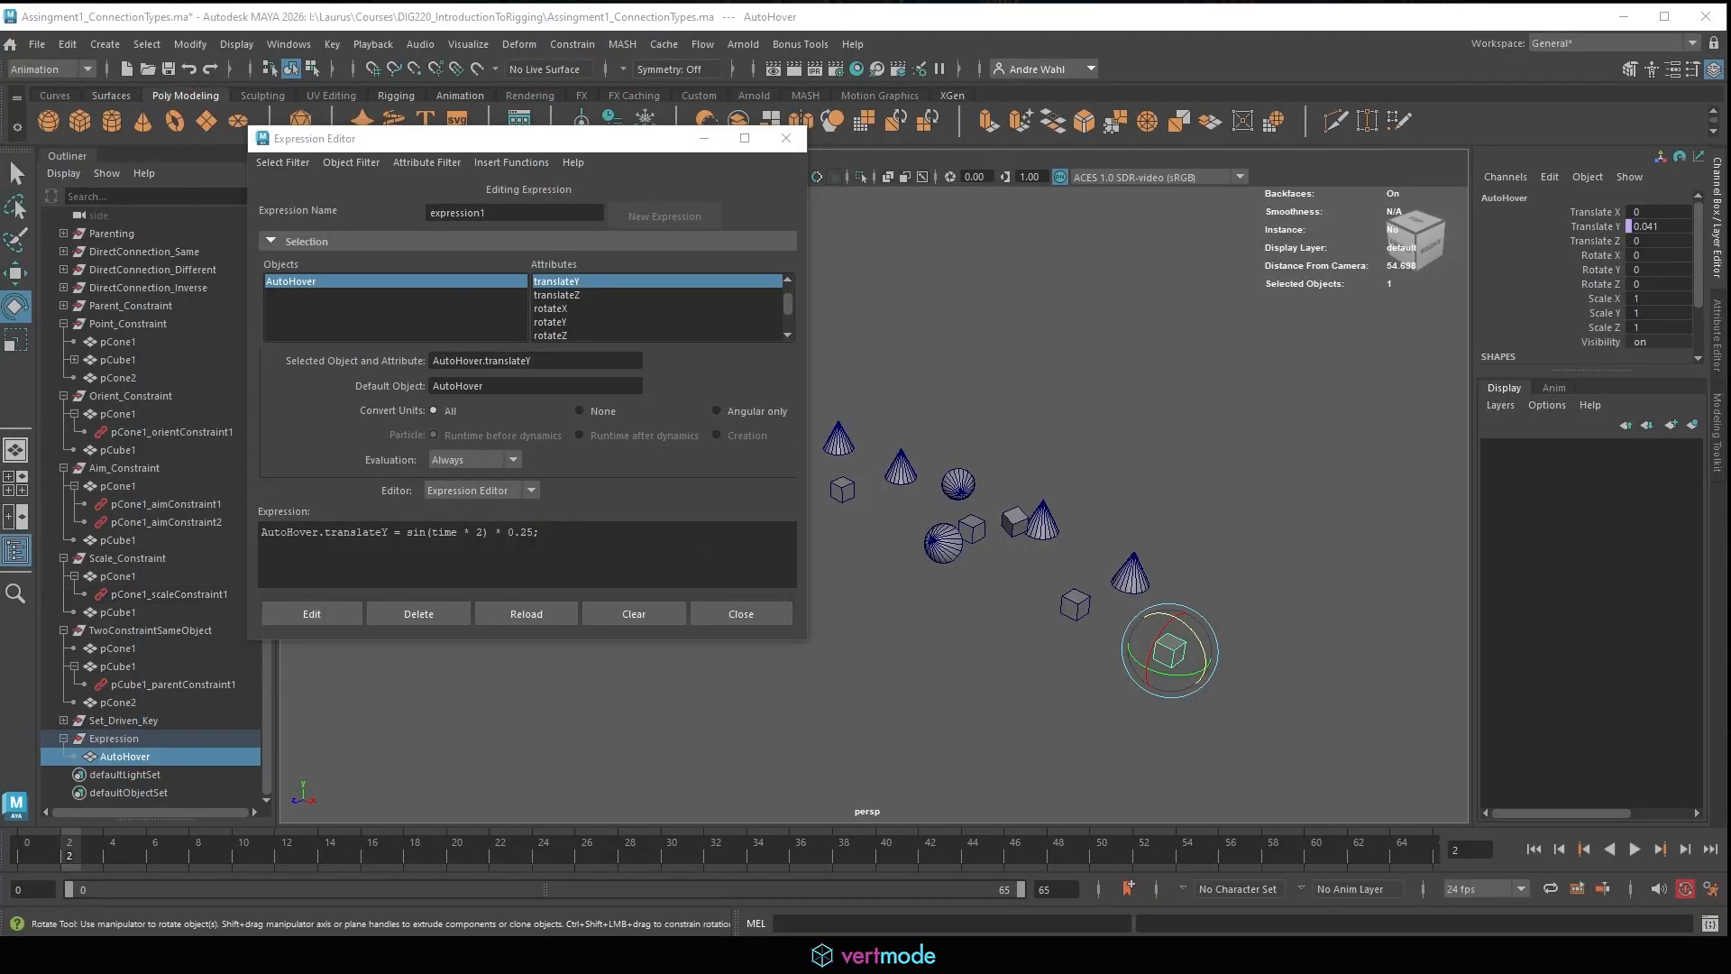
{"action": "left_click_drag", "start_coordinate": [1729, 63], "coordinate": [0, 306]}
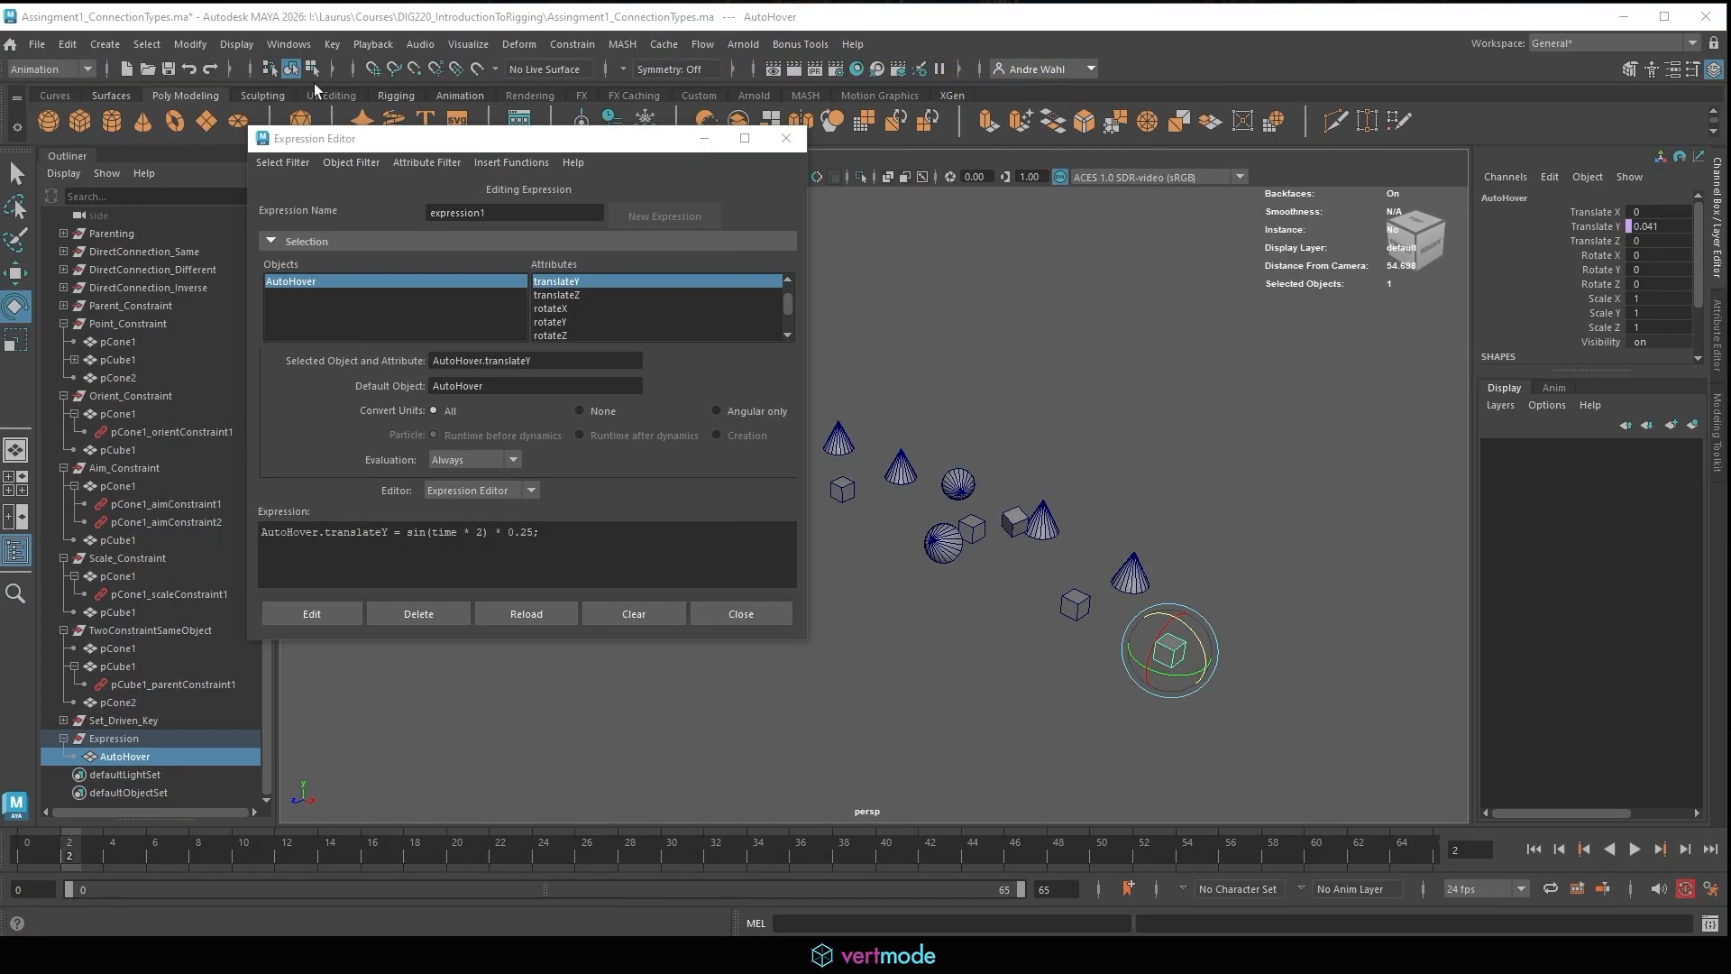
Create a polygon cylinder and move it along X to about 85.9, clear of the other objects.
{"action": "left_click", "coordinate": [110, 122]}
{"action": "scroll", "coordinate": [842, 374], "scroll_direction": "down", "scroll_amount": 5}
{"action": "middle_click_drag", "start_coordinate": [901, 424], "coordinate": [1066, 425], "text": "alt"}
{"action": "key", "text": "w"}
{"action": "left_click_drag", "start_coordinate": [943, 384], "coordinate": [1623, 662]}
{"action": "scroll", "coordinate": [1298, 568], "scroll_direction": "down", "scroll_amount": 3}
{"action": "middle_click_drag", "start_coordinate": [1298, 568], "coordinate": [1001, 437], "text": "alt"}
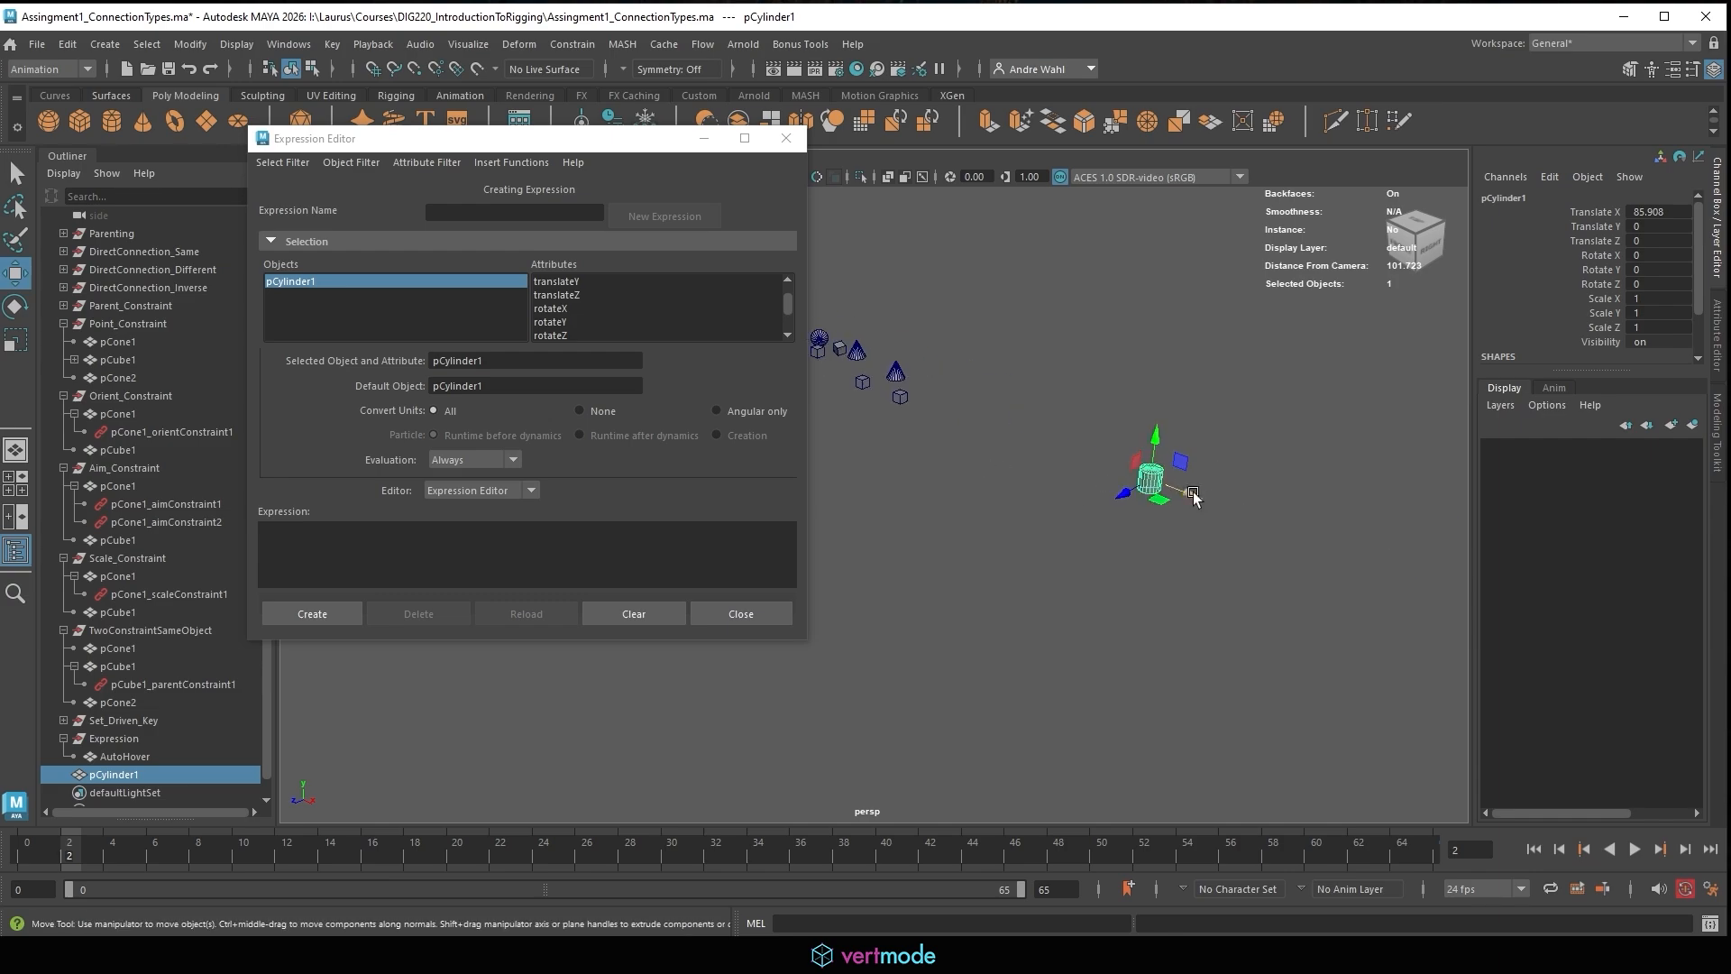
Flatten the cylinder into a disc scaled about 6.41 in X and Z and 0.95 in Y, and tilt it upright around X.
{"action": "key", "text": "r"}
{"action": "left_click_drag", "start_coordinate": [1151, 479], "coordinate": [1262, 529]}
{"action": "left_click_drag", "start_coordinate": [1155, 442], "coordinate": [1133, 510]}
{"action": "key", "text": "e"}
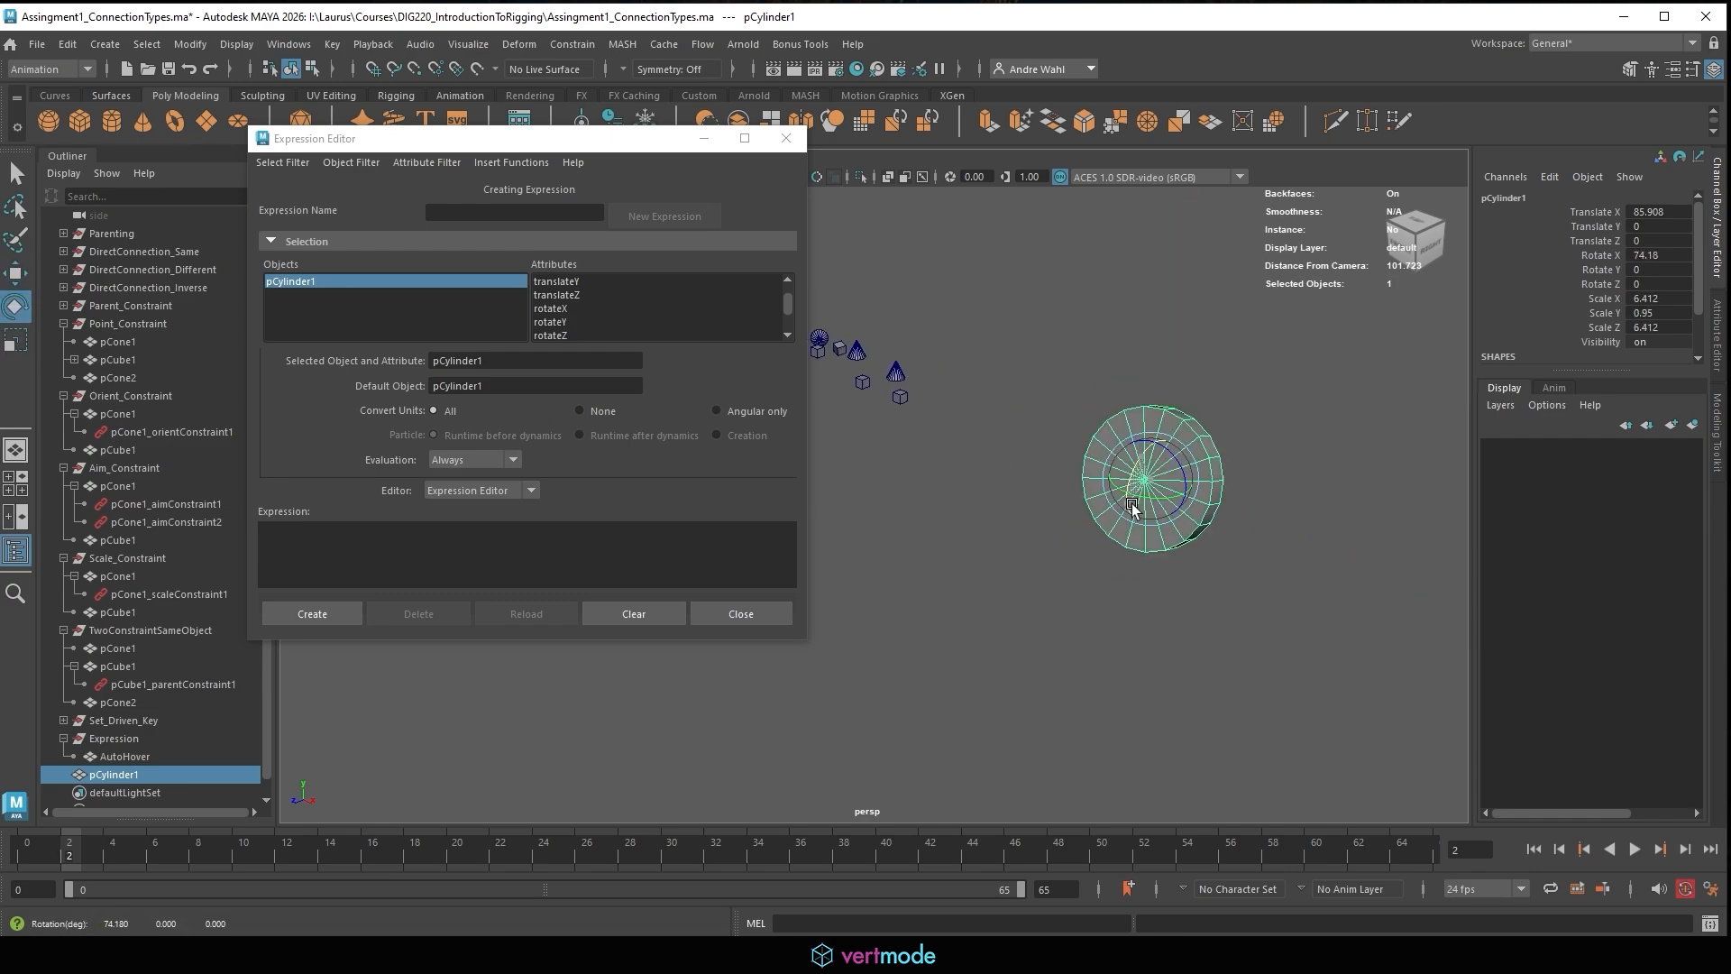
{"action": "left_click", "coordinate": [305, 43]}
{"action": "mouse_move", "coordinate": [190, 43]}
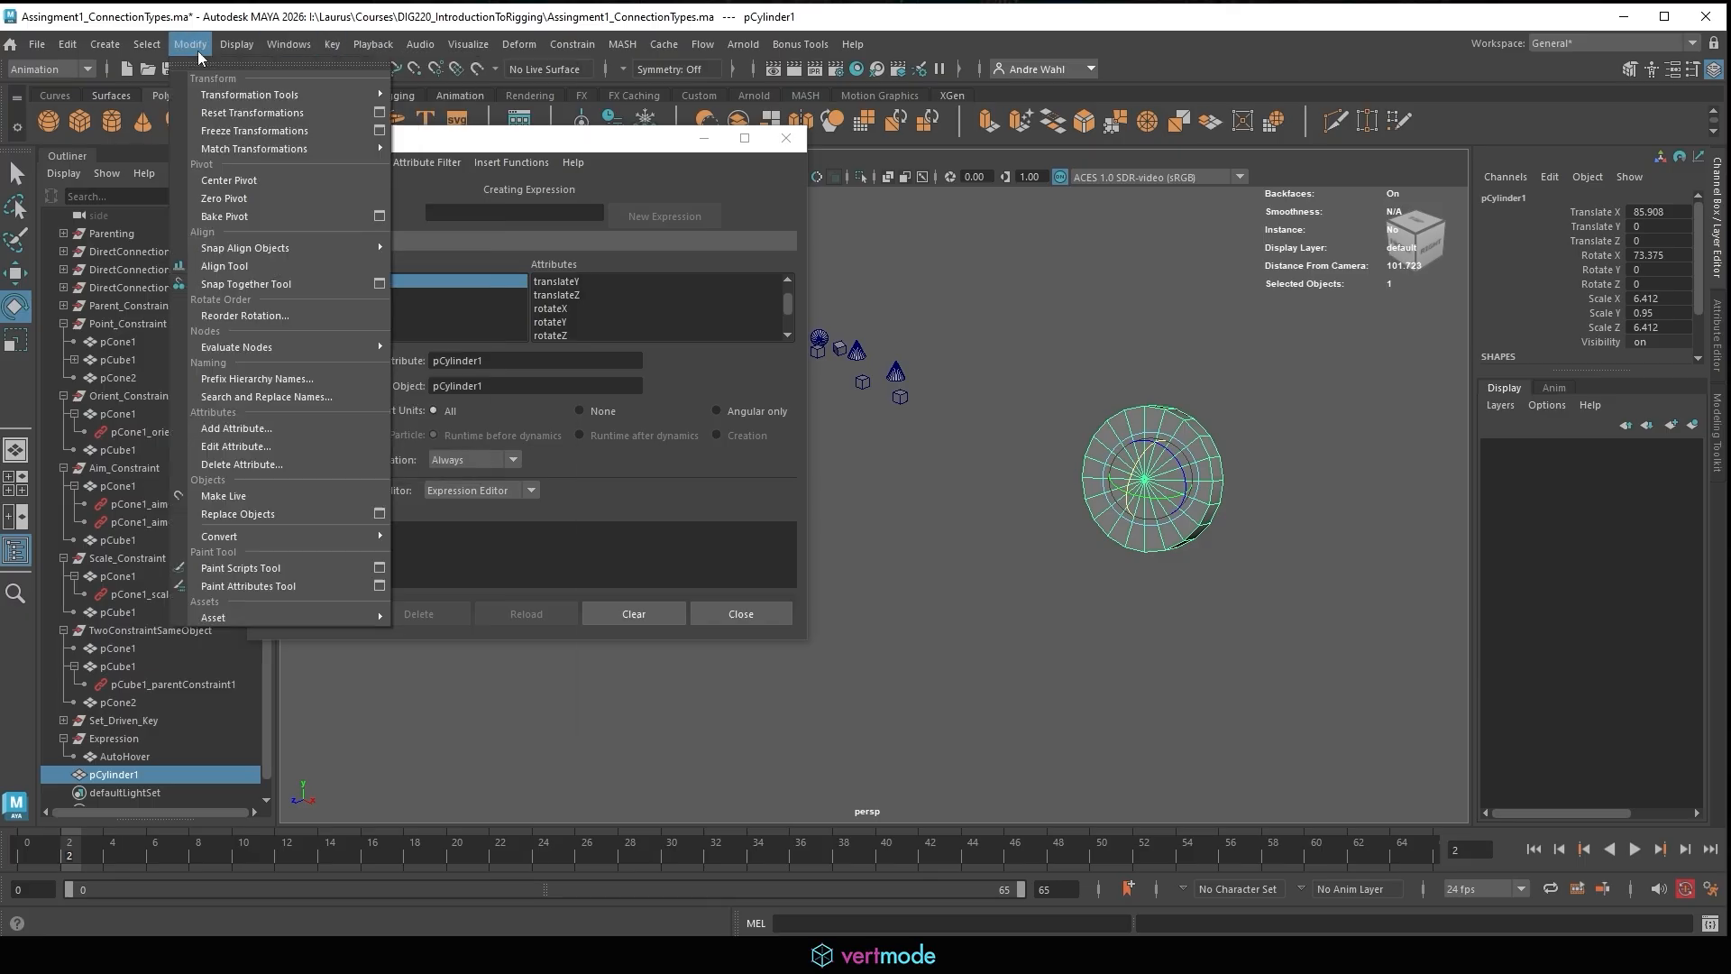
{"action": "left_click", "coordinate": [257, 127]}
{"action": "key", "text": "ctrl+z"}
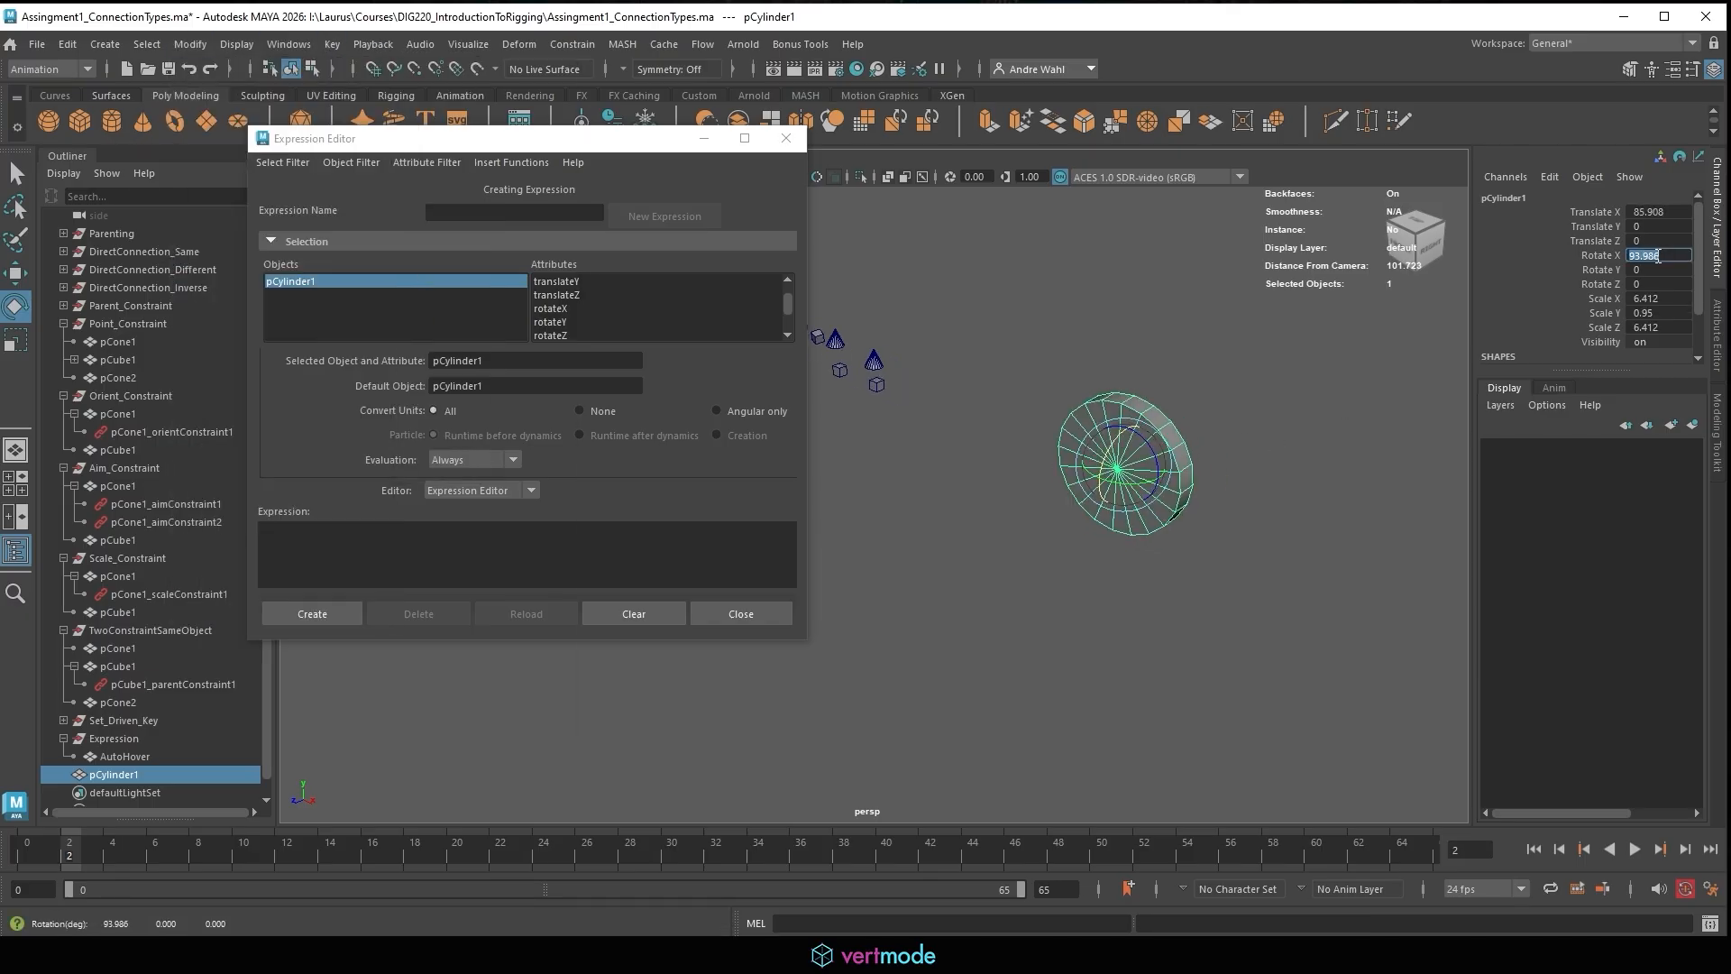
Set the cylinder's Rotate X to 90, freeze its transformations, and undo the test rotation around Z.
{"action": "type", "text": "90"}
{"action": "key", "text": "Return"}
{"action": "left_click", "coordinate": [190, 43]}
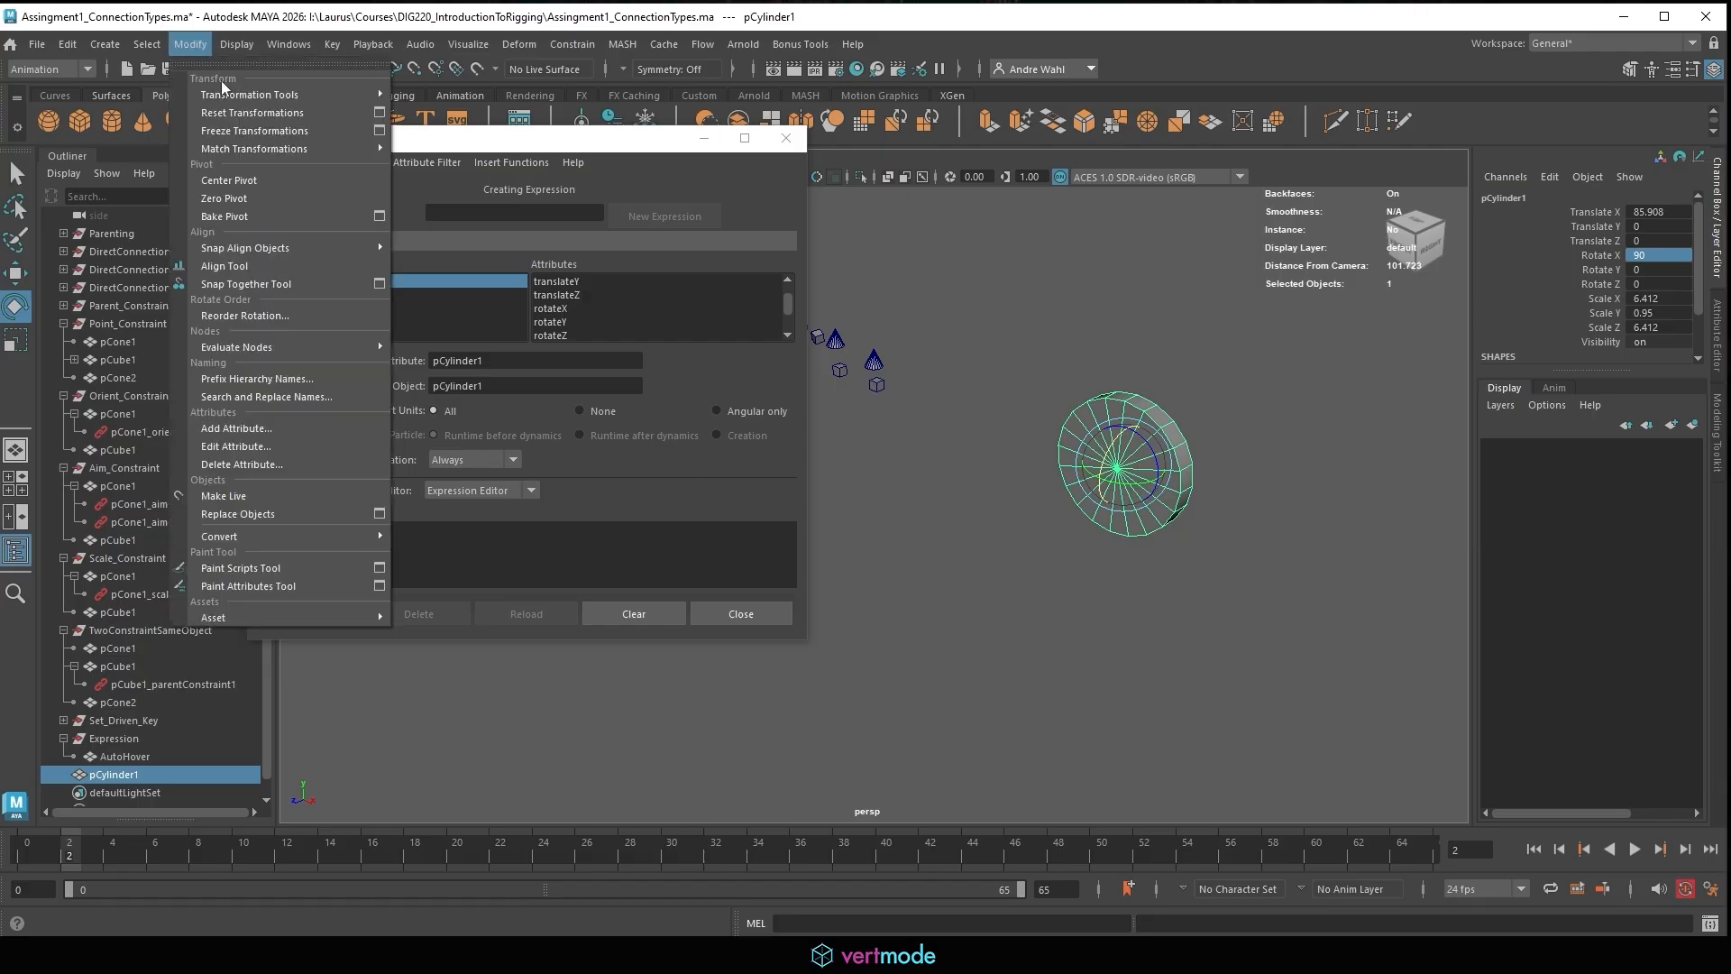
{"action": "left_click", "coordinate": [257, 127]}
{"action": "left_click_drag", "start_coordinate": [1109, 401], "coordinate": [1177, 429], "text": "alt"}
{"action": "key", "text": "ctrl+z"}
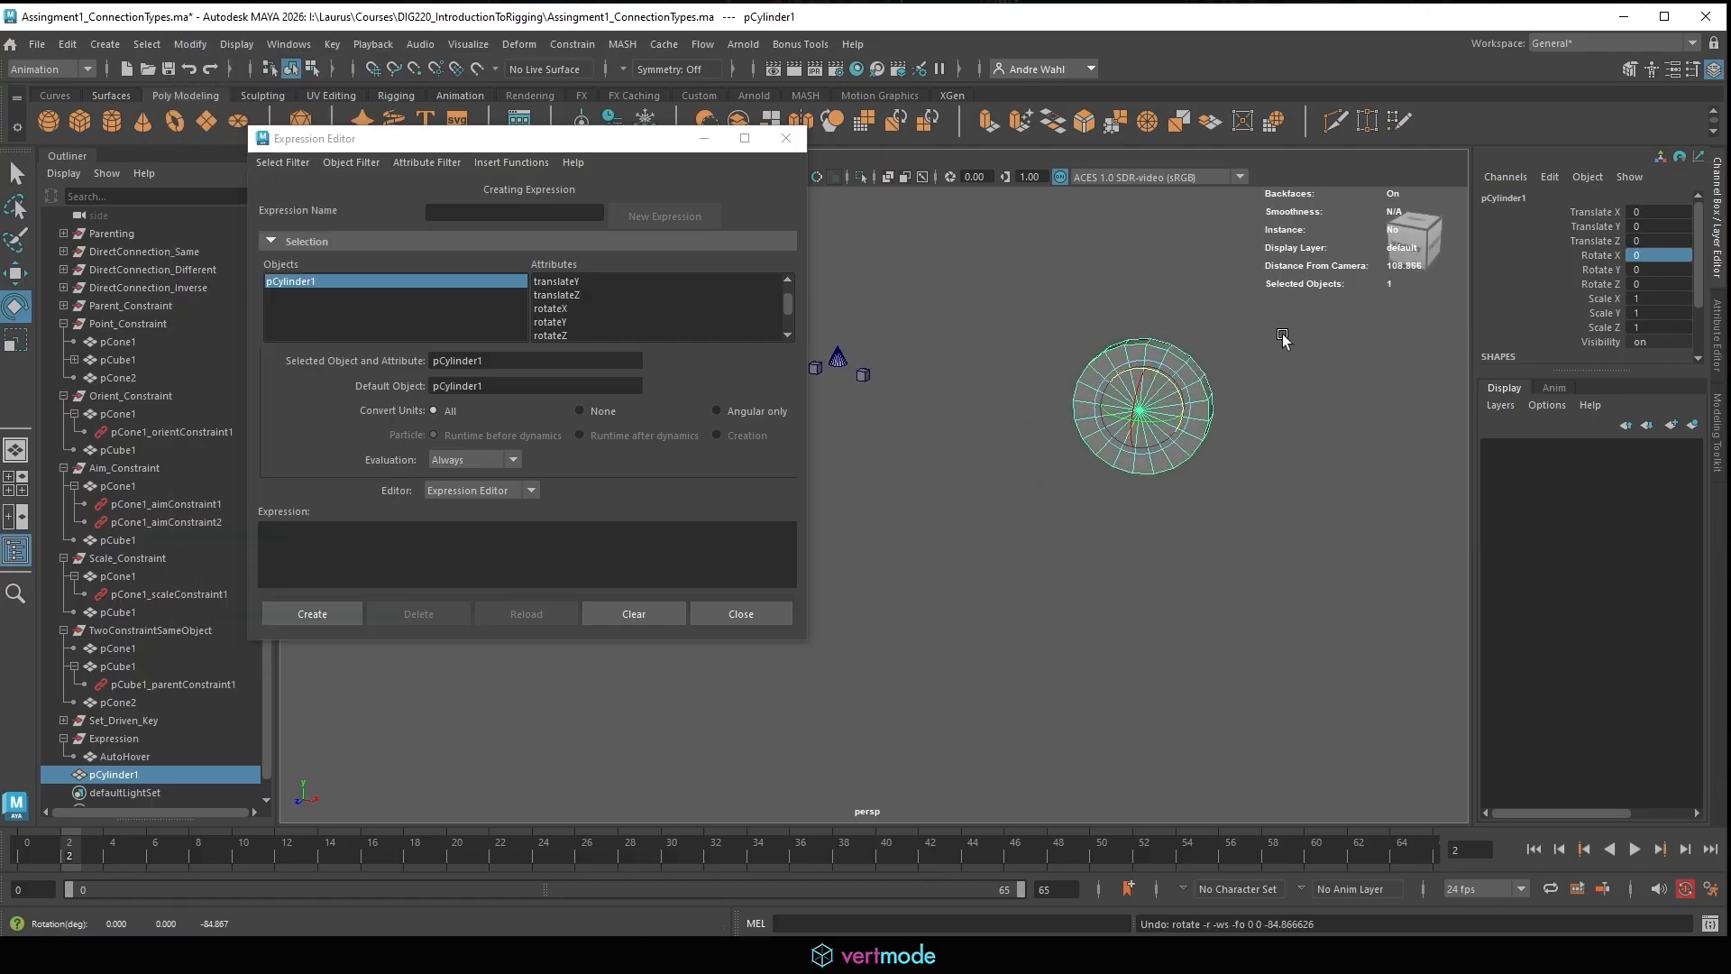
Rename the cylinder as wheel.
{"action": "left_click", "coordinate": [1507, 198]}
{"action": "type", "text": "wheel"}
{"action": "key", "text": "Return"}
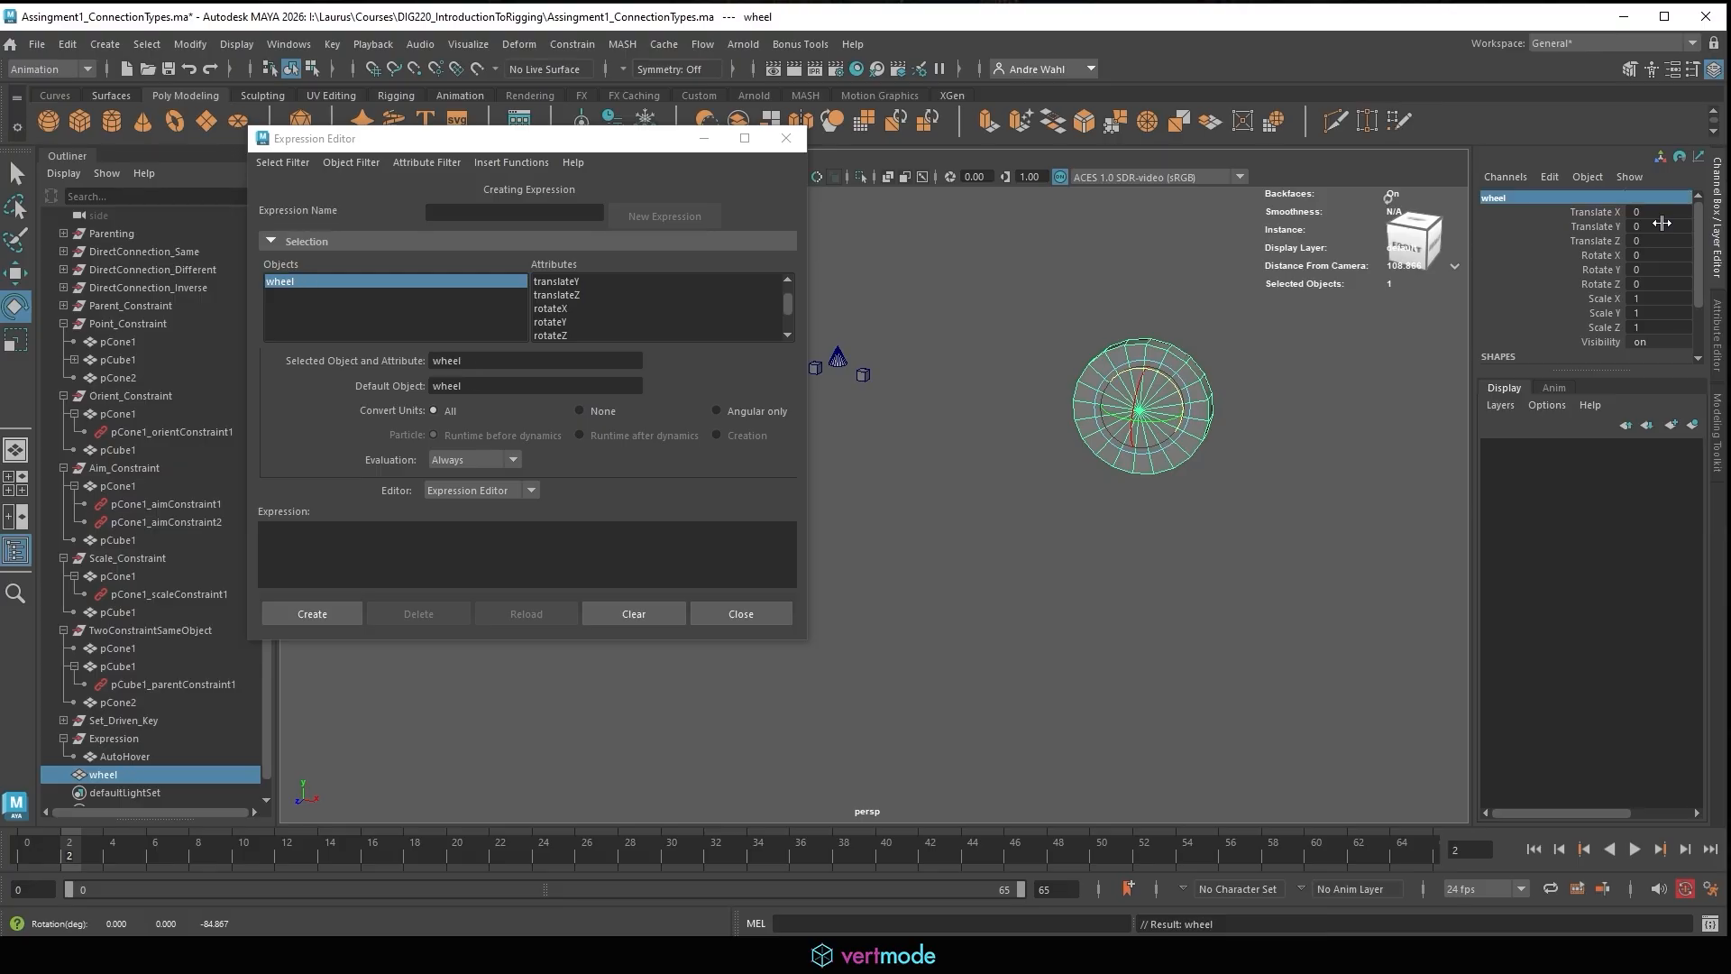
Switch the wheel to face selection, turn off soft selection, and select all faces around its outer rim.
{"action": "left_click_drag", "start_coordinate": [1102, 405], "coordinate": [1036, 526], "text": "alt"}
{"action": "scroll", "coordinate": [1036, 526], "scroll_direction": "up", "scroll_amount": 3}
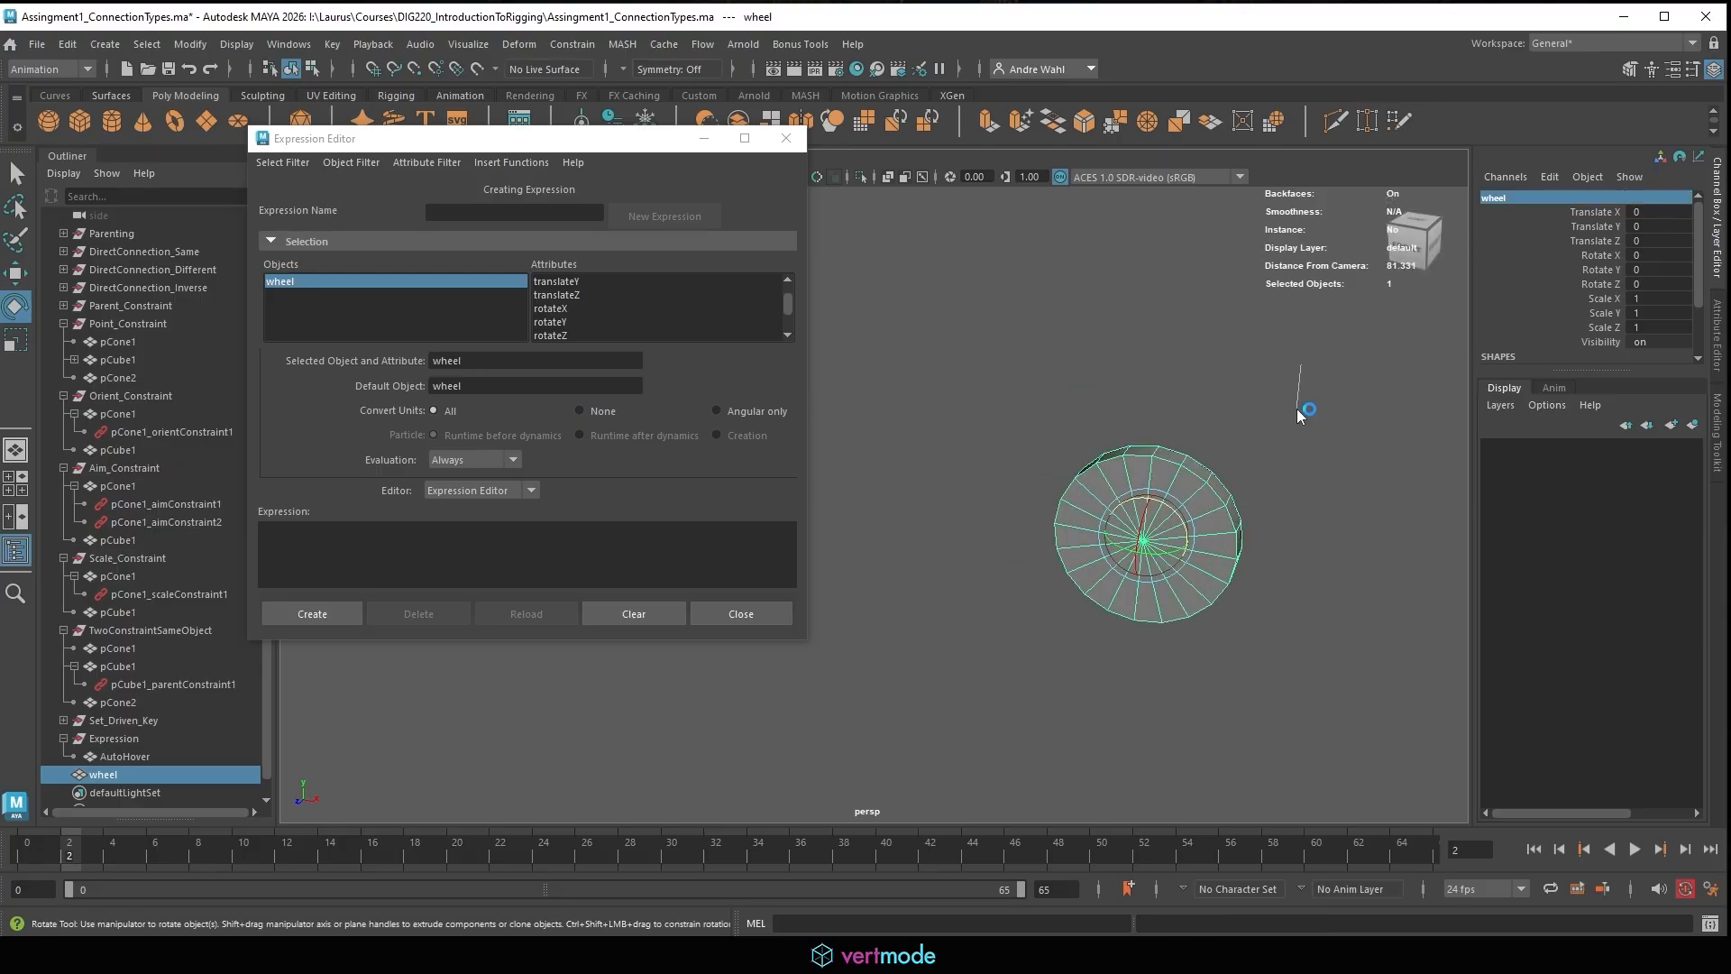
{"action": "right_click_drag", "start_coordinate": [1296, 409], "coordinate": [1295, 416]}
{"action": "left_click", "coordinate": [1161, 453]}
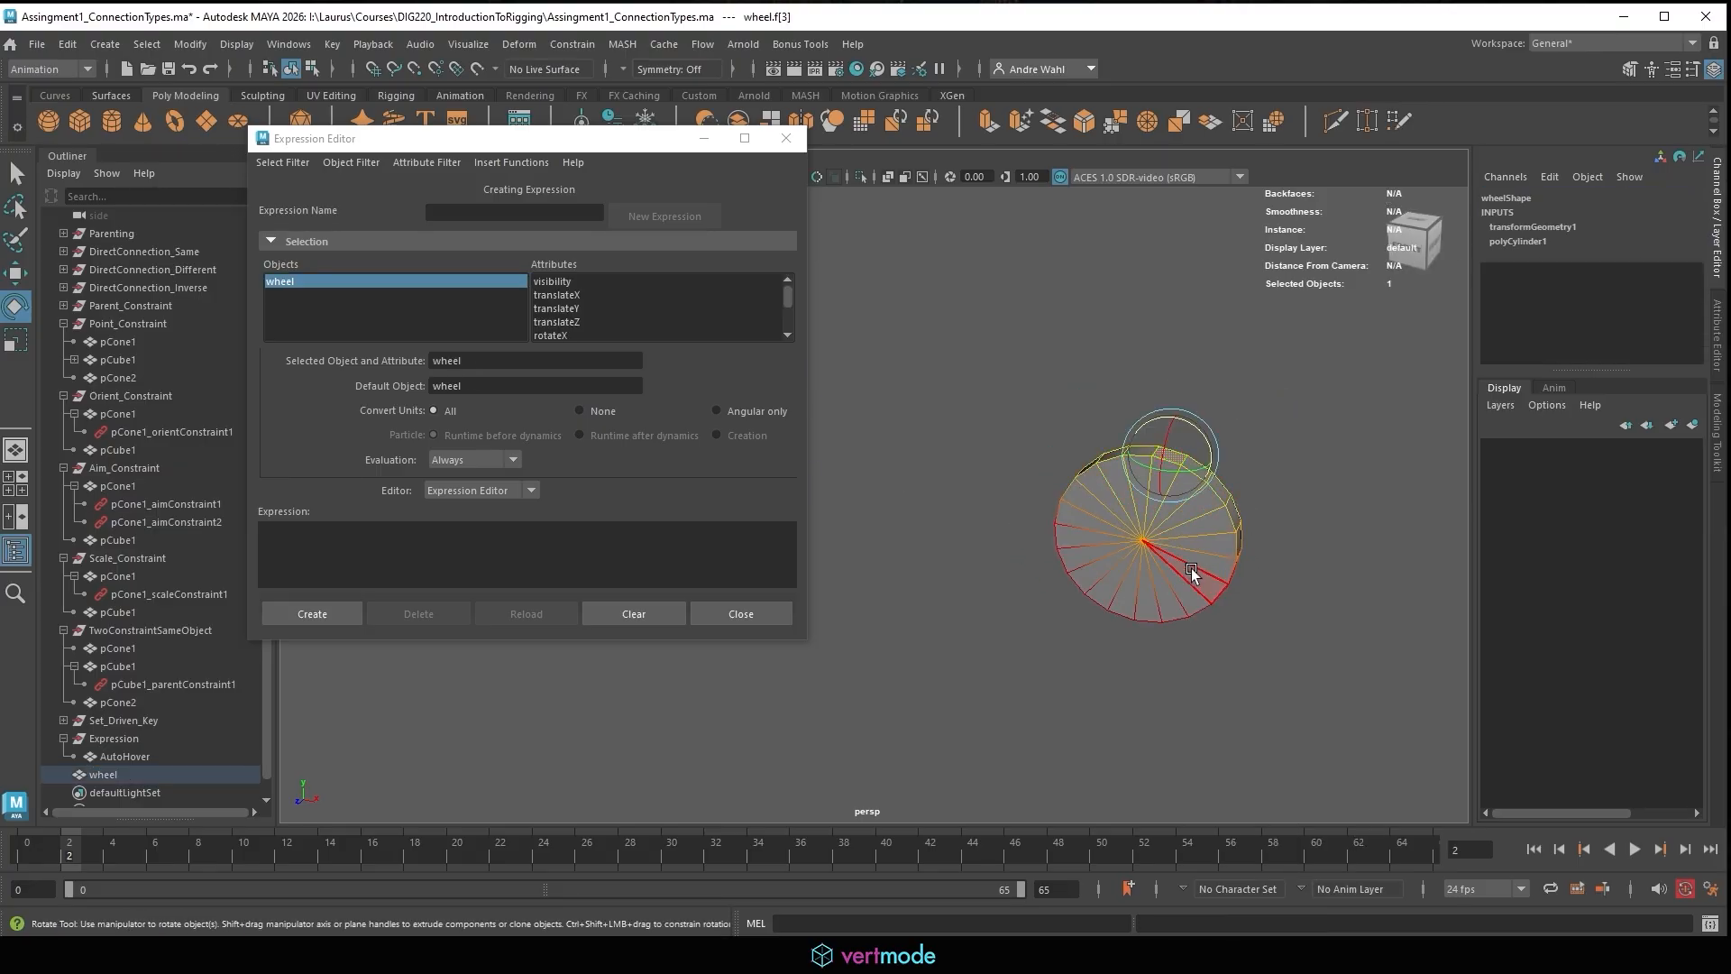
{"action": "key", "text": "b"}
{"action": "left_click_drag", "start_coordinate": [1191, 569], "coordinate": [1259, 437], "text": "alt"}
{"action": "middle_click_drag", "start_coordinate": [1259, 436], "coordinate": [1213, 542], "text": "alt"}
{"action": "right_click_drag", "start_coordinate": [1213, 542], "coordinate": [1460, 522], "text": "alt"}
{"action": "double_click", "coordinate": [1189, 439], "text": "shift"}
{"action": "left_click_drag", "start_coordinate": [1190, 442], "coordinate": [1217, 534], "text": "alt"}
{"action": "middle_click_drag", "start_coordinate": [1217, 534], "coordinate": [1159, 468], "text": "alt"}
{"action": "left_click_drag", "start_coordinate": [1160, 468], "coordinate": [1039, 563], "text": "alt"}
{"action": "left_click", "coordinate": [1044, 590], "text": "shift"}
{"action": "left_click_drag", "start_coordinate": [1241, 551], "coordinate": [1228, 416], "text": "alt"}
{"action": "double_click", "coordinate": [982, 431], "text": "shift"}
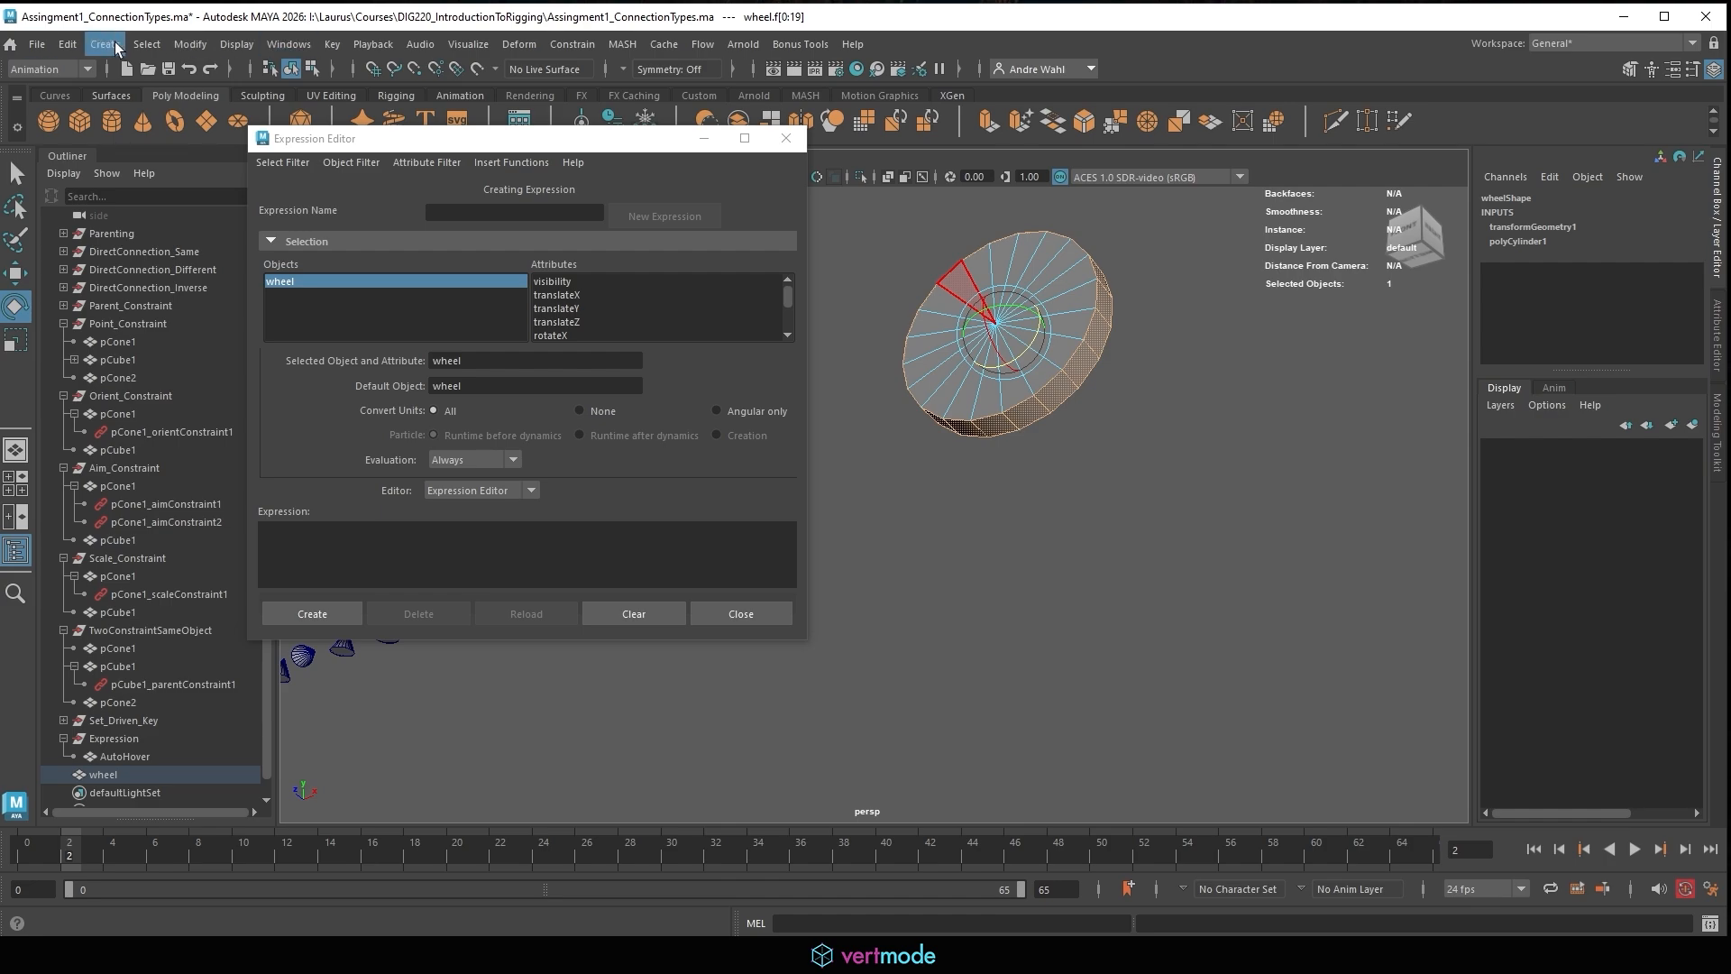
Switch to the Modeling menu set and extrude the selected rim faces with 1 division, closing the extrude options.
{"action": "left_click", "coordinate": [45, 70]}
{"action": "left_click", "coordinate": [47, 90]}
{"action": "left_click", "coordinate": [386, 43]}
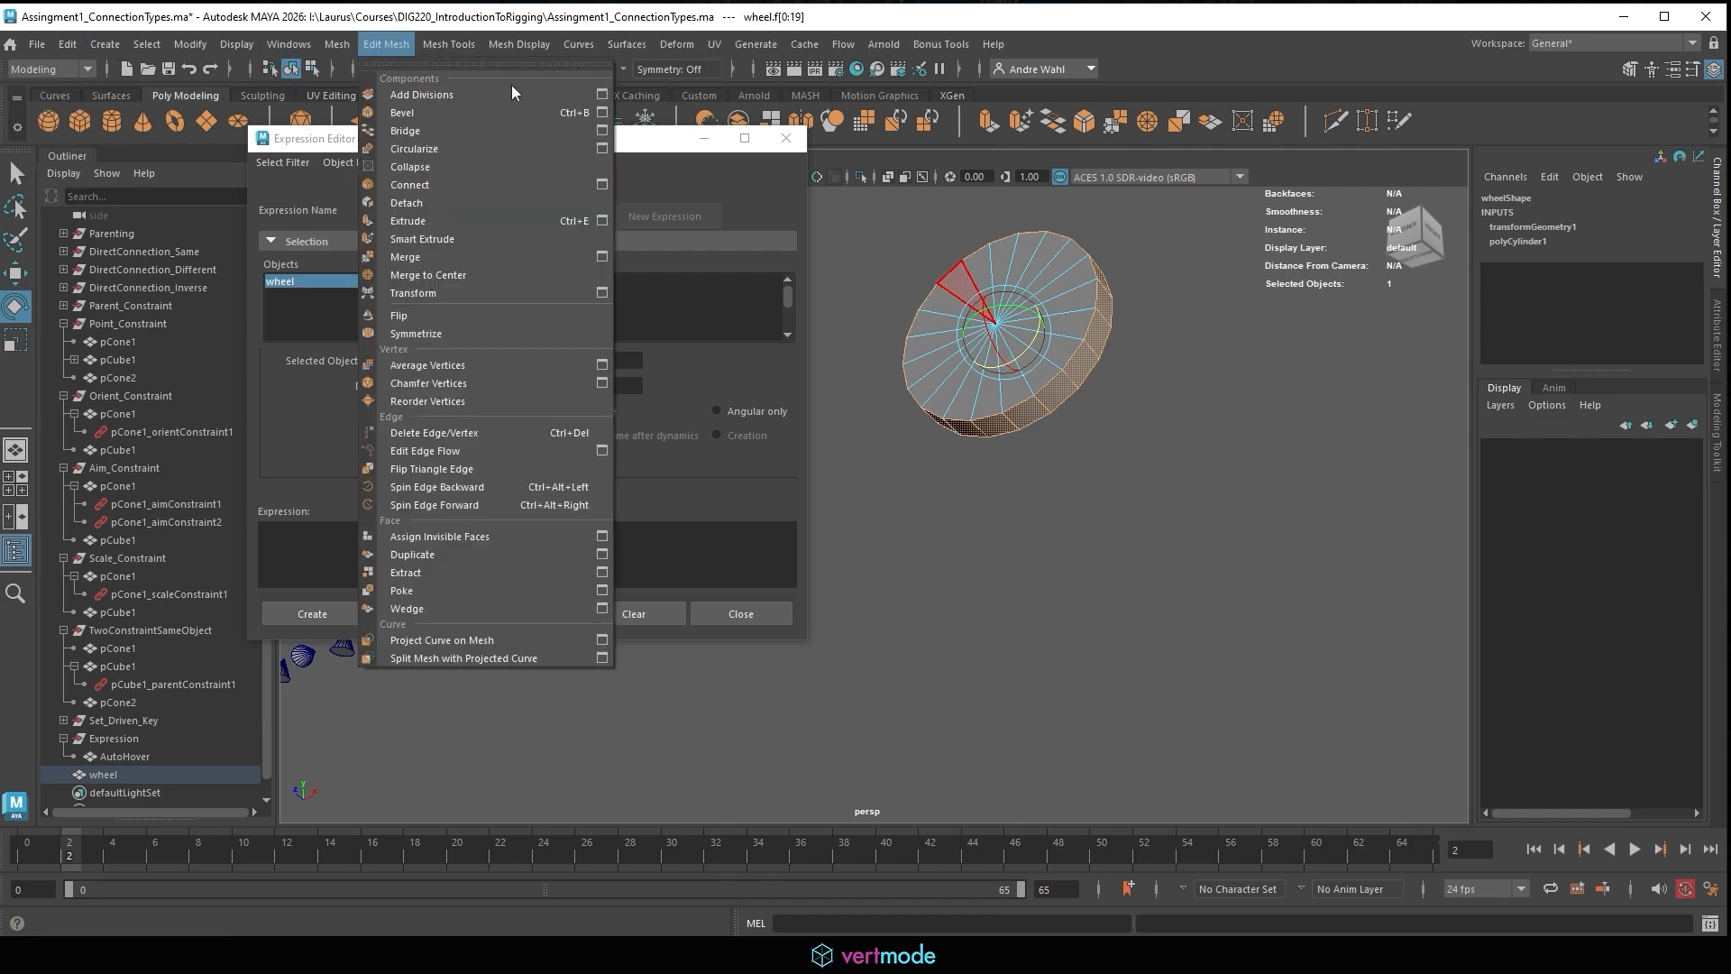
{"action": "left_click", "coordinate": [601, 221]}
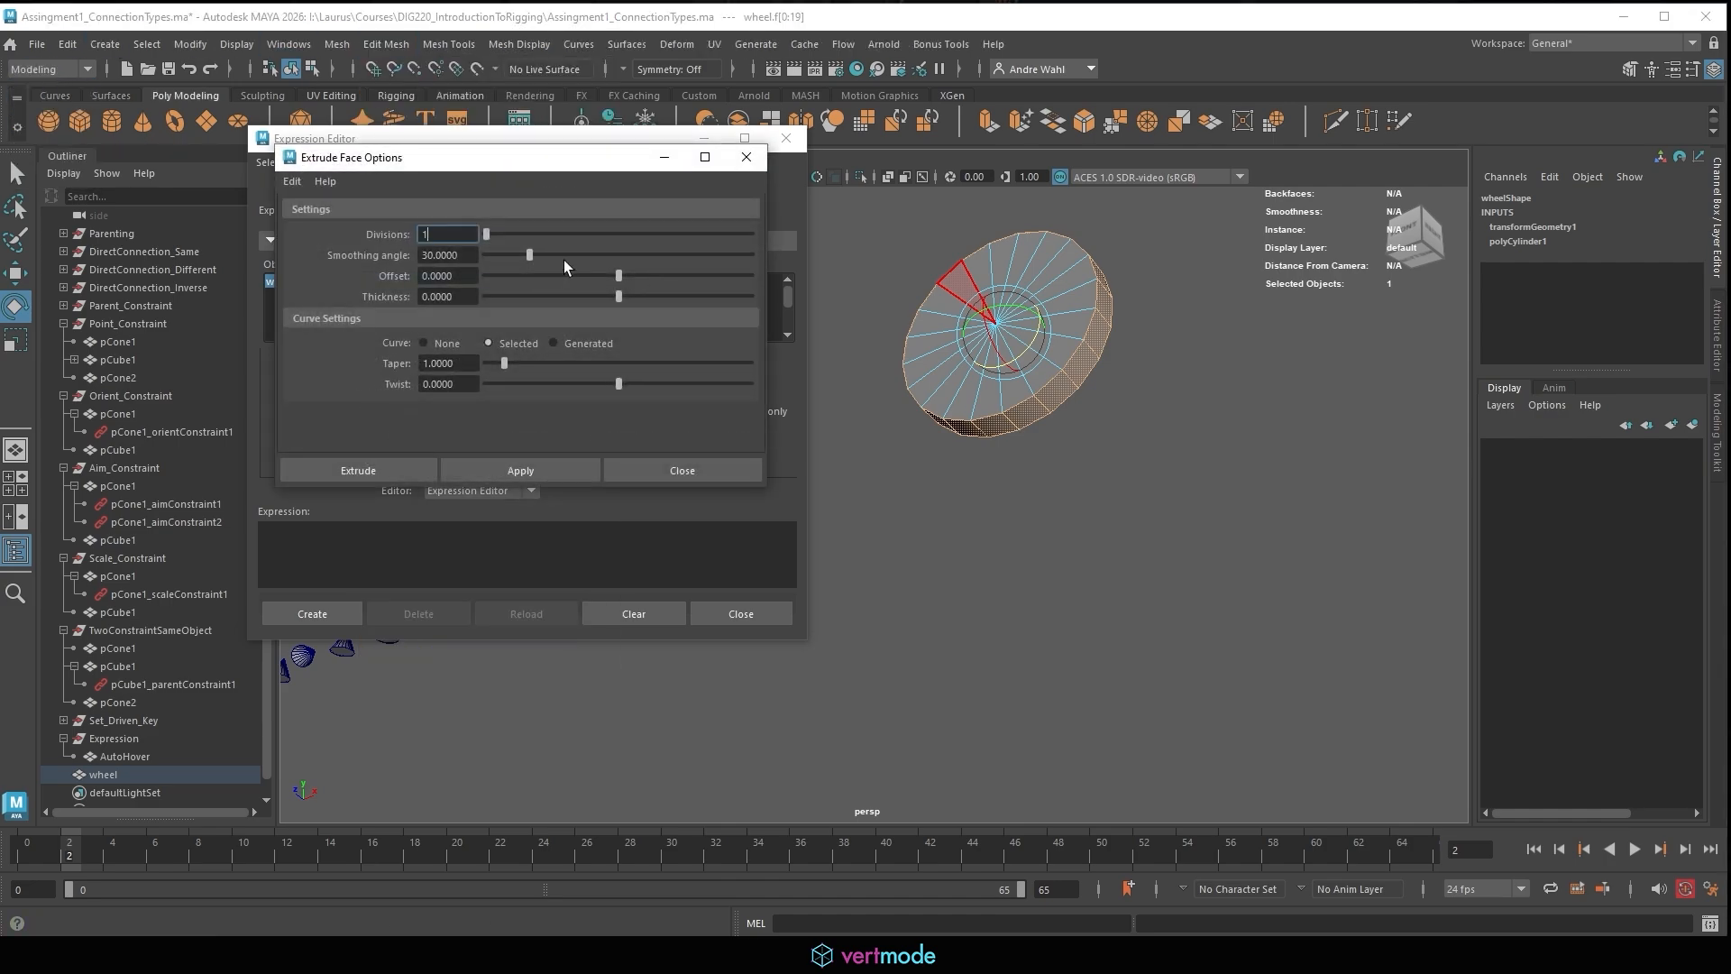
{"action": "left_click", "coordinate": [523, 468]}
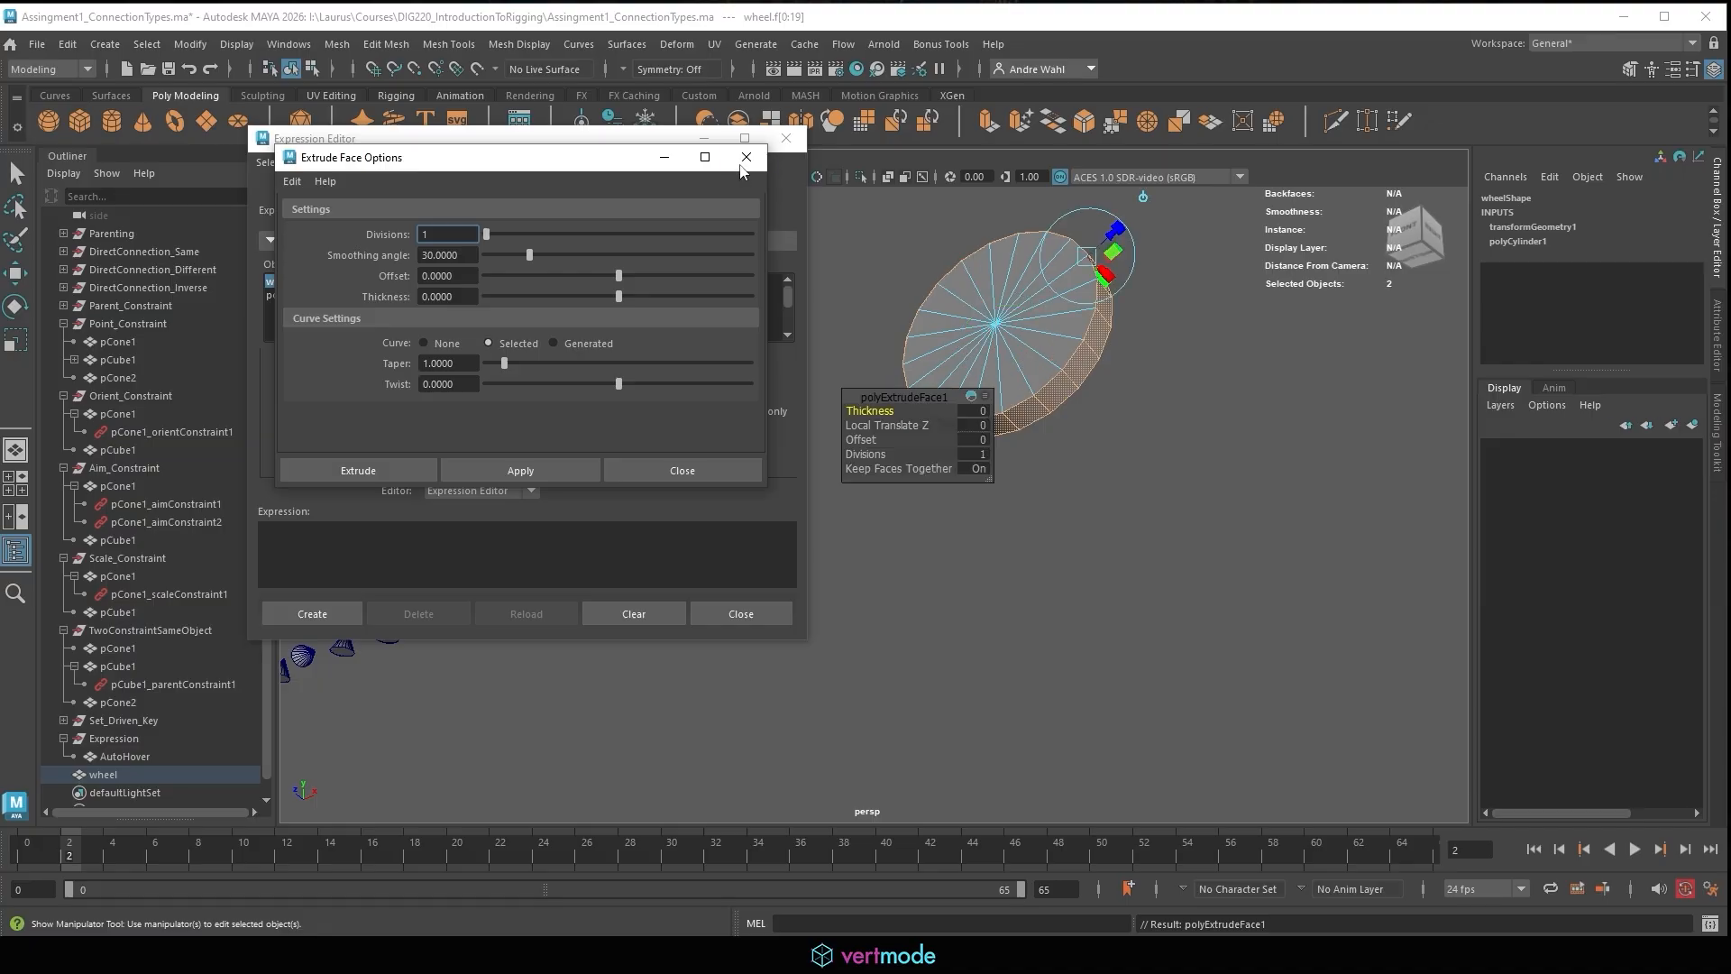
{"action": "left_click", "coordinate": [744, 159]}
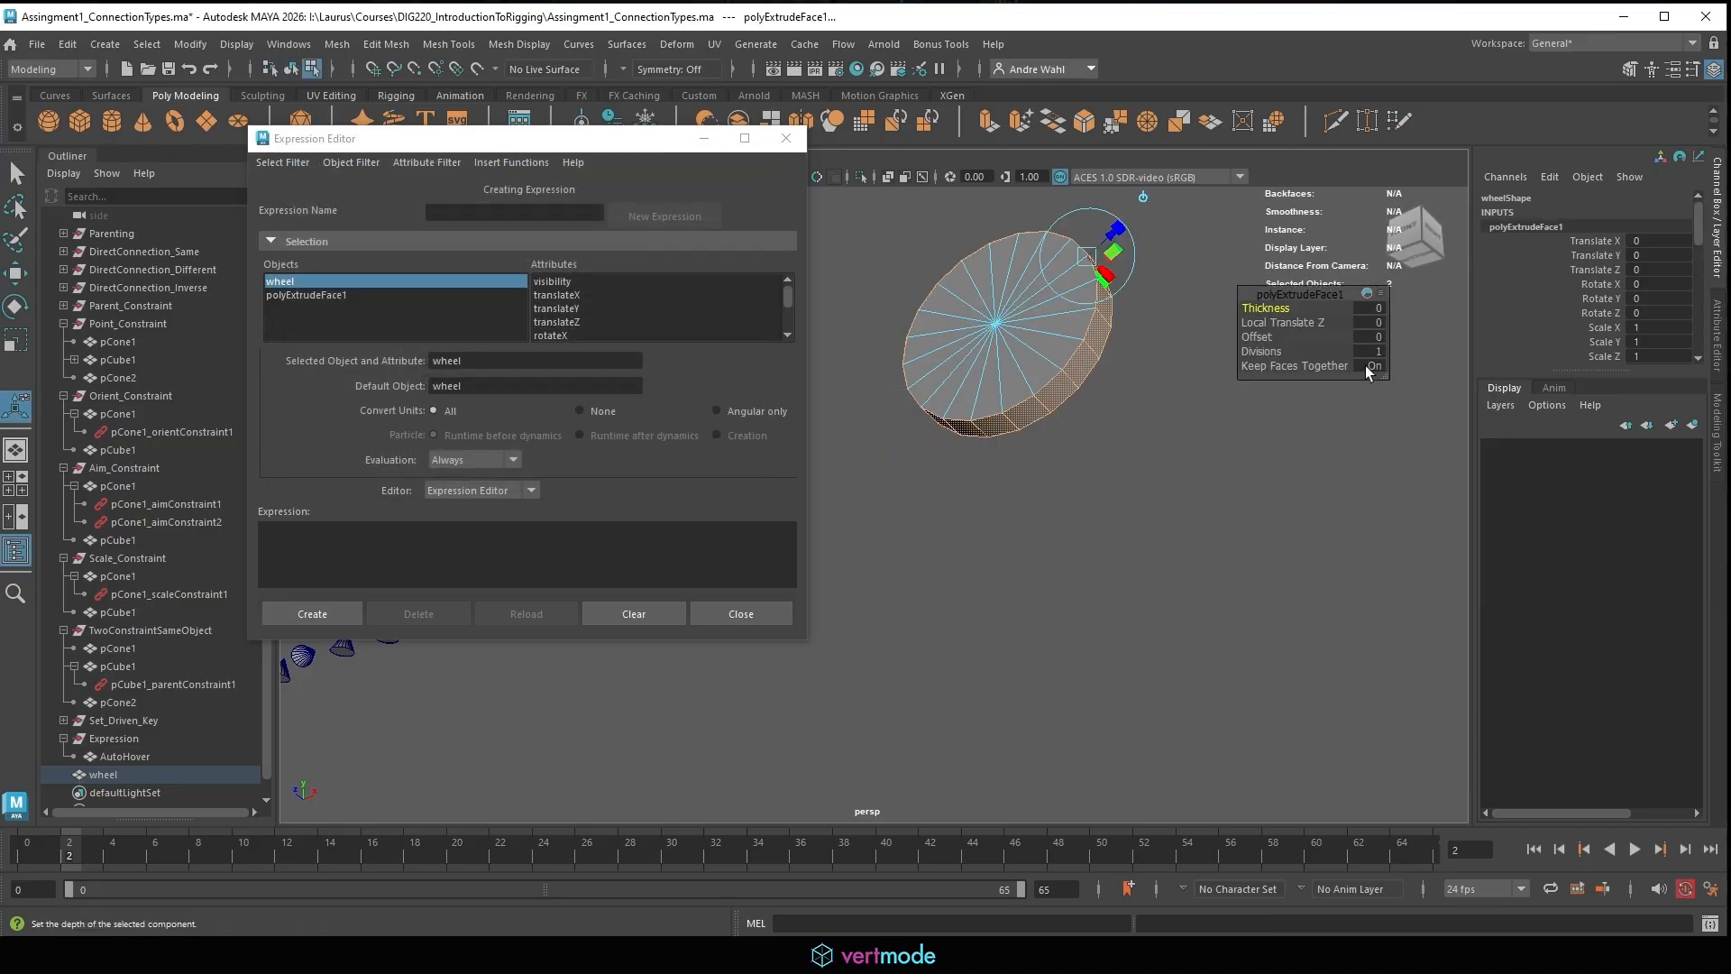
Pull the extruded rim faces outward to a Local Translate Z of about 4.19 and turn Keep Faces Together off to form separate teeth.
{"action": "left_click_drag", "start_coordinate": [1085, 307], "coordinate": [1078, 402], "text": "alt"}
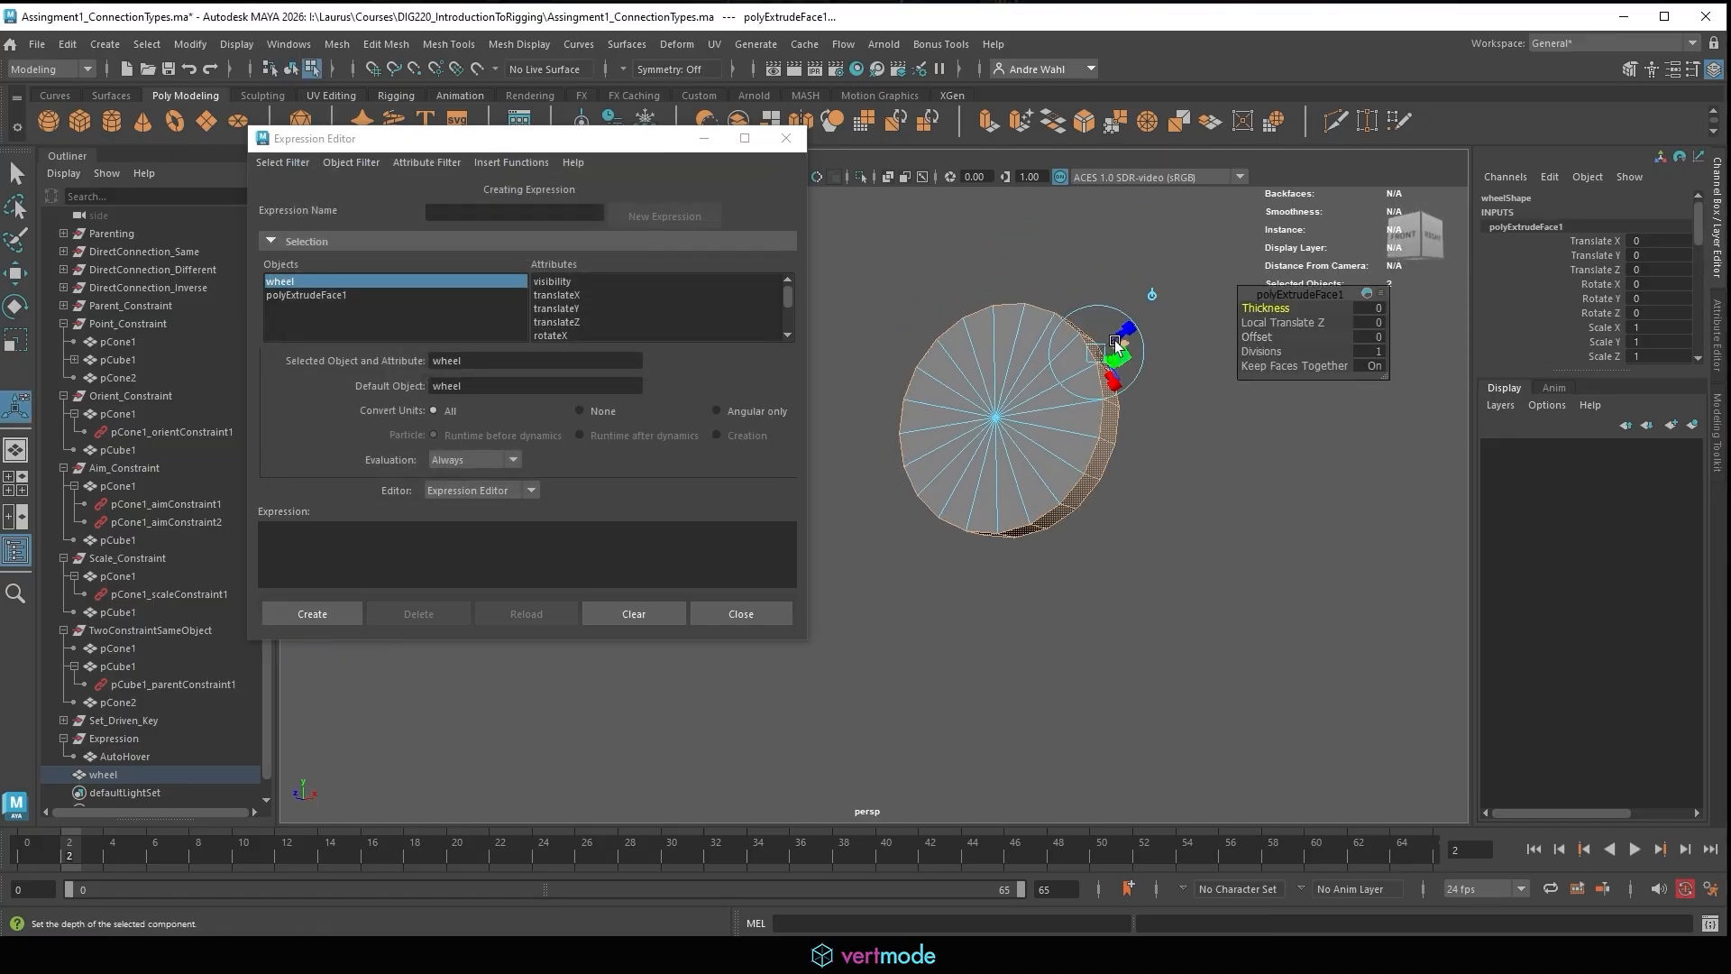
{"action": "left_click_drag", "start_coordinate": [1117, 347], "coordinate": [1187, 288]}
{"action": "key", "text": "ctrl+z"}
{"action": "left_click", "coordinate": [1374, 365]}
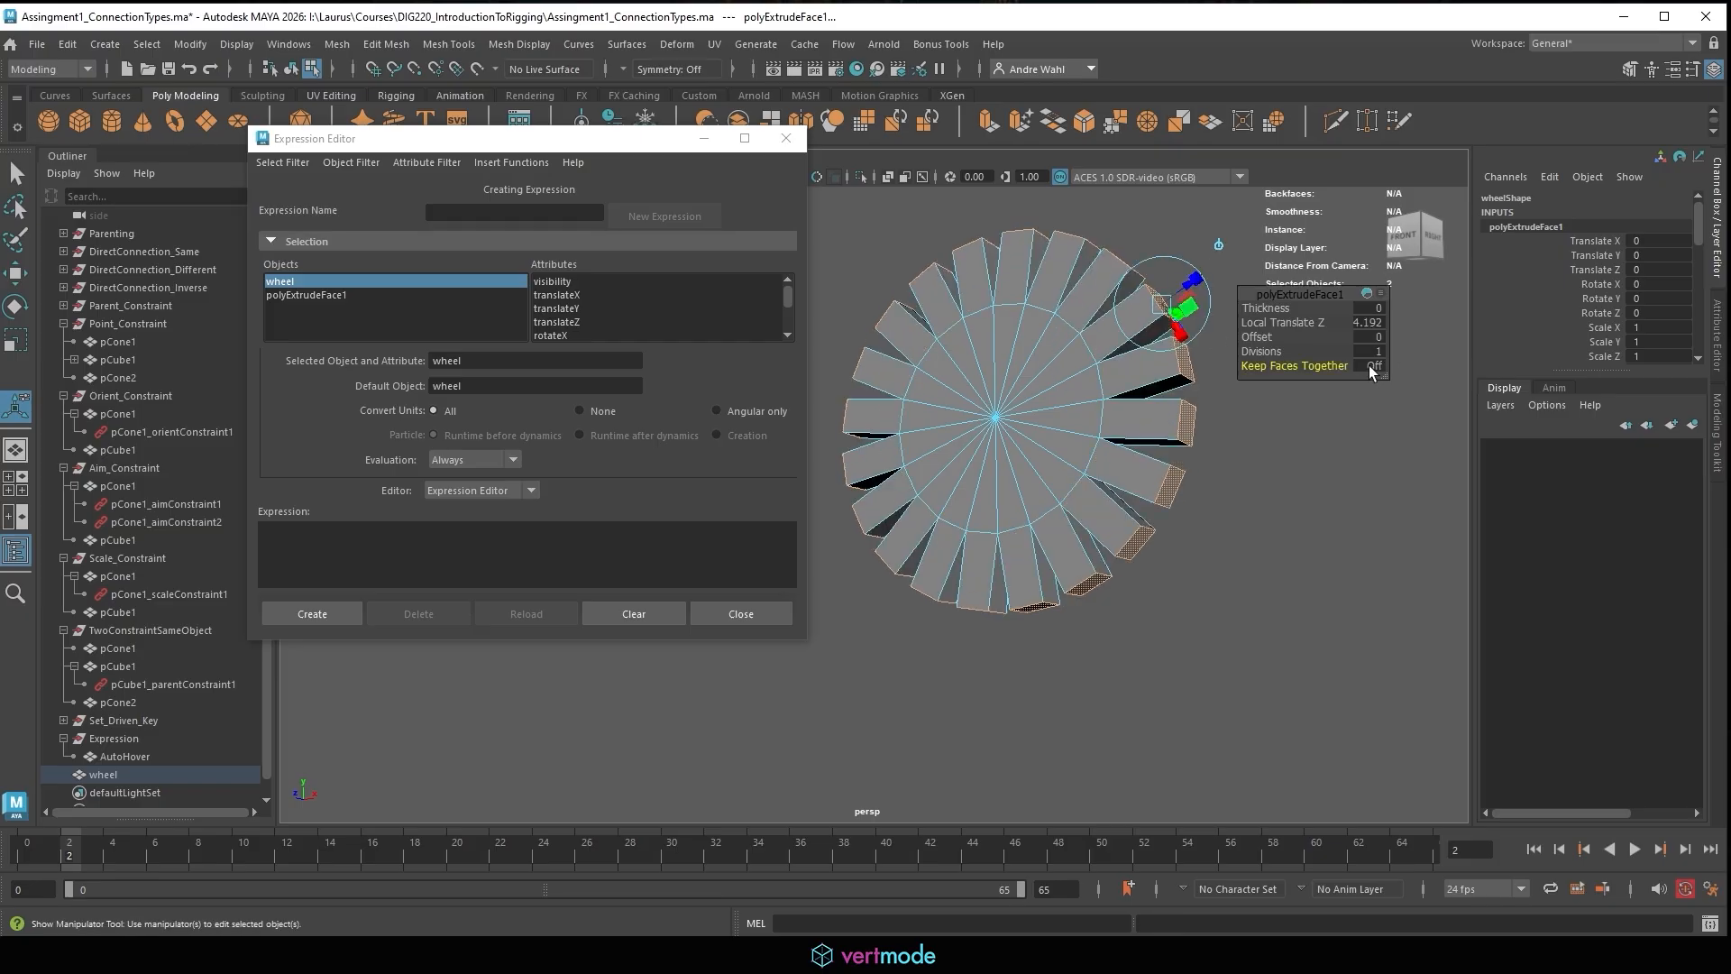
Return the wheel to object mode and select the whole object.
{"action": "left_click_drag", "start_coordinate": [1091, 304], "coordinate": [1083, 375], "text": "alt"}
{"action": "right_click_drag", "start_coordinate": [1070, 367], "coordinate": [1142, 306]}
{"action": "middle_click_drag", "start_coordinate": [1086, 261], "coordinate": [1071, 205], "text": "alt"}
{"action": "left_click", "coordinate": [1069, 216]}
{"action": "left_click", "coordinate": [981, 437]}
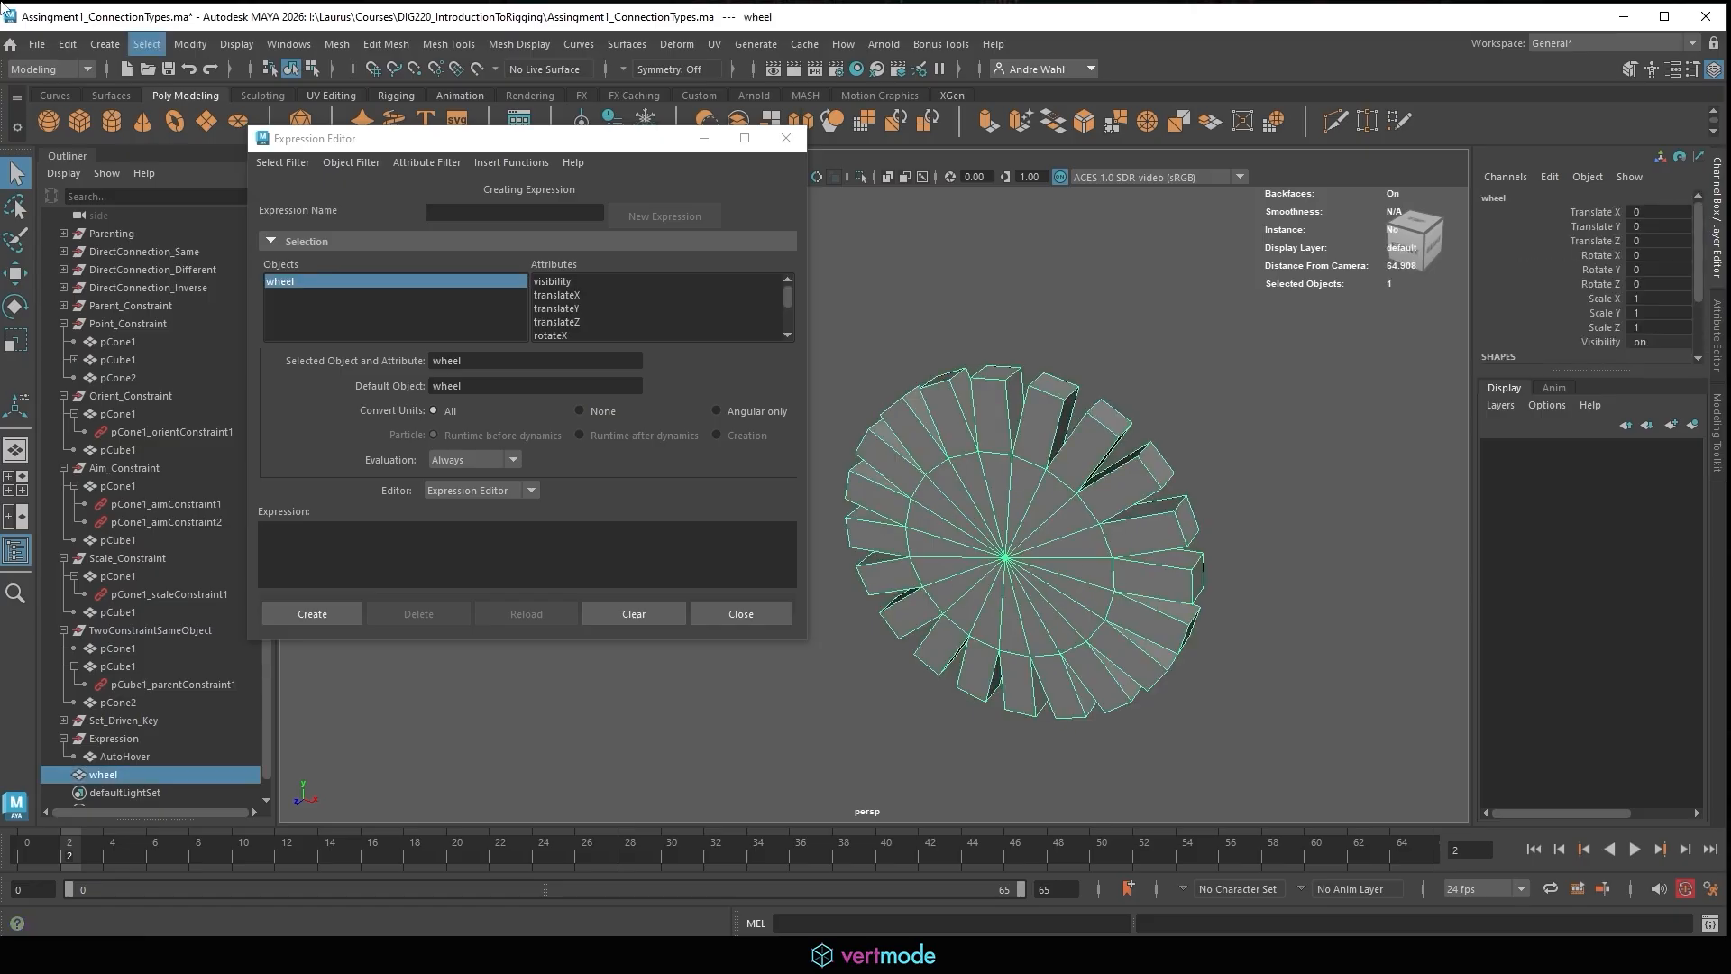
Delete the wheel's construction history and rotate it around Z to about -71.7 degrees.
{"action": "left_click", "coordinate": [70, 45]}
{"action": "mouse_move", "coordinate": [240, 264]}
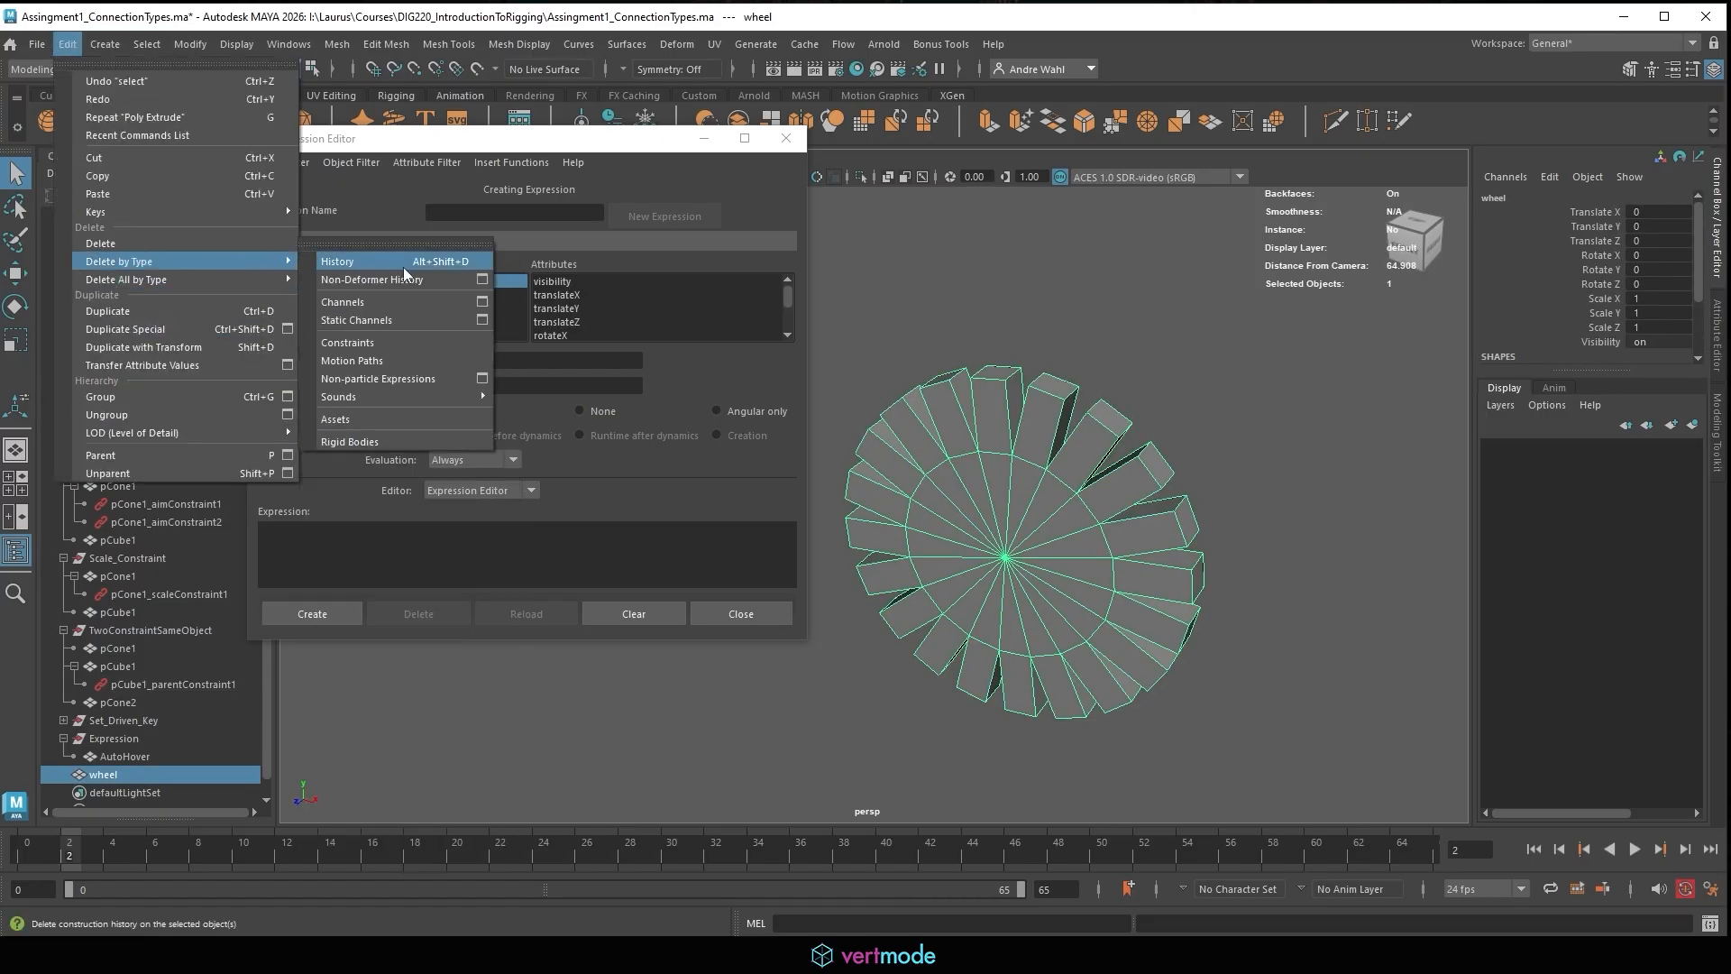
{"action": "left_click", "coordinate": [405, 263]}
{"action": "left_click_drag", "start_coordinate": [1149, 429], "coordinate": [1091, 490], "text": "alt"}
{"action": "key", "text": "e"}
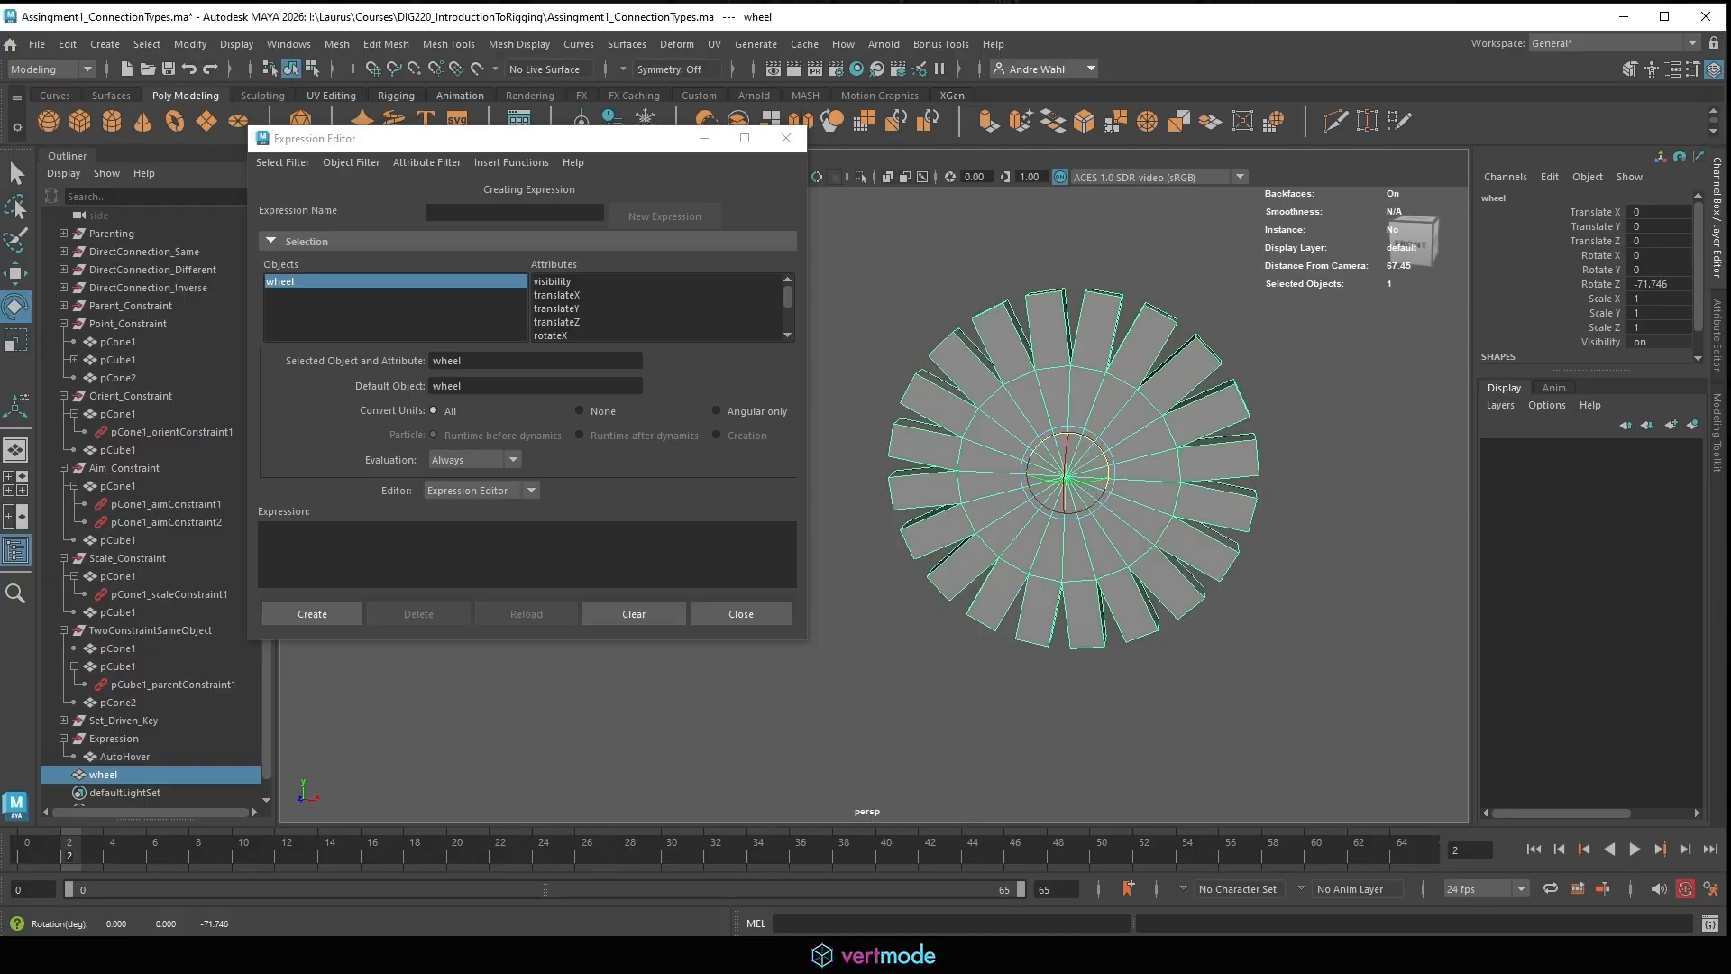
Switch to ChatGPT and ask for Maya expression code that automatically rotates the object named wheel with time on the rotate Z axis.
{"action": "left_click_drag", "start_coordinate": [0, 280], "coordinate": [865, 2]}
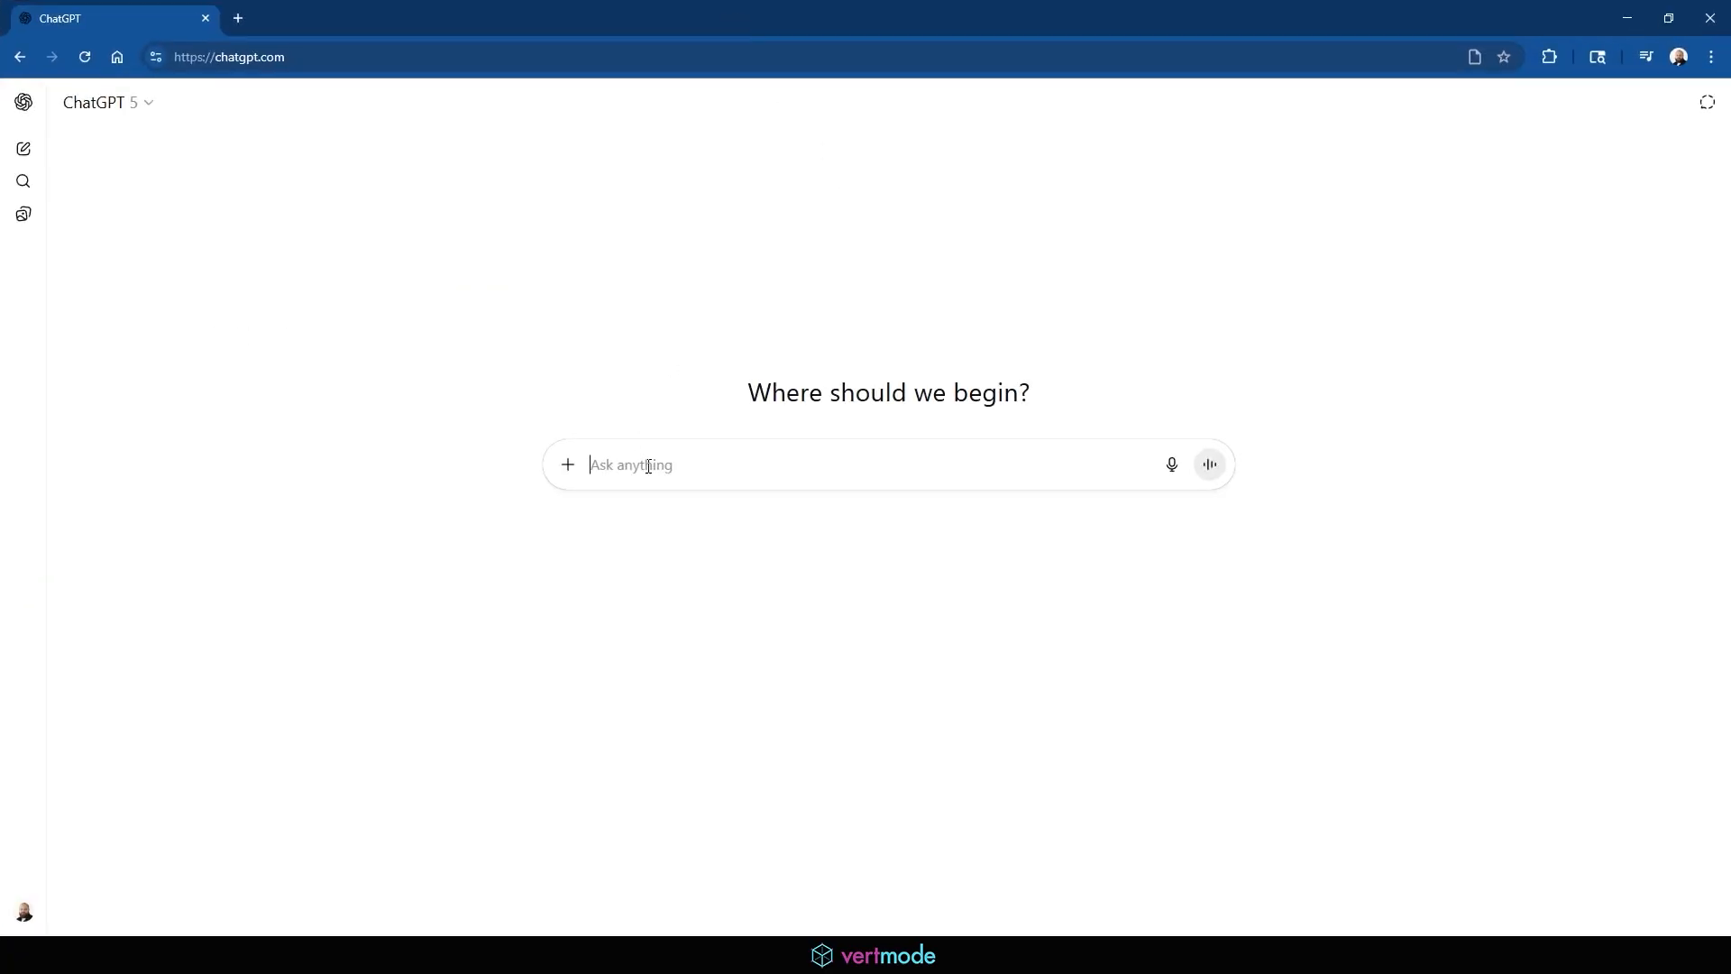
{"action": "type", "text": "You"}
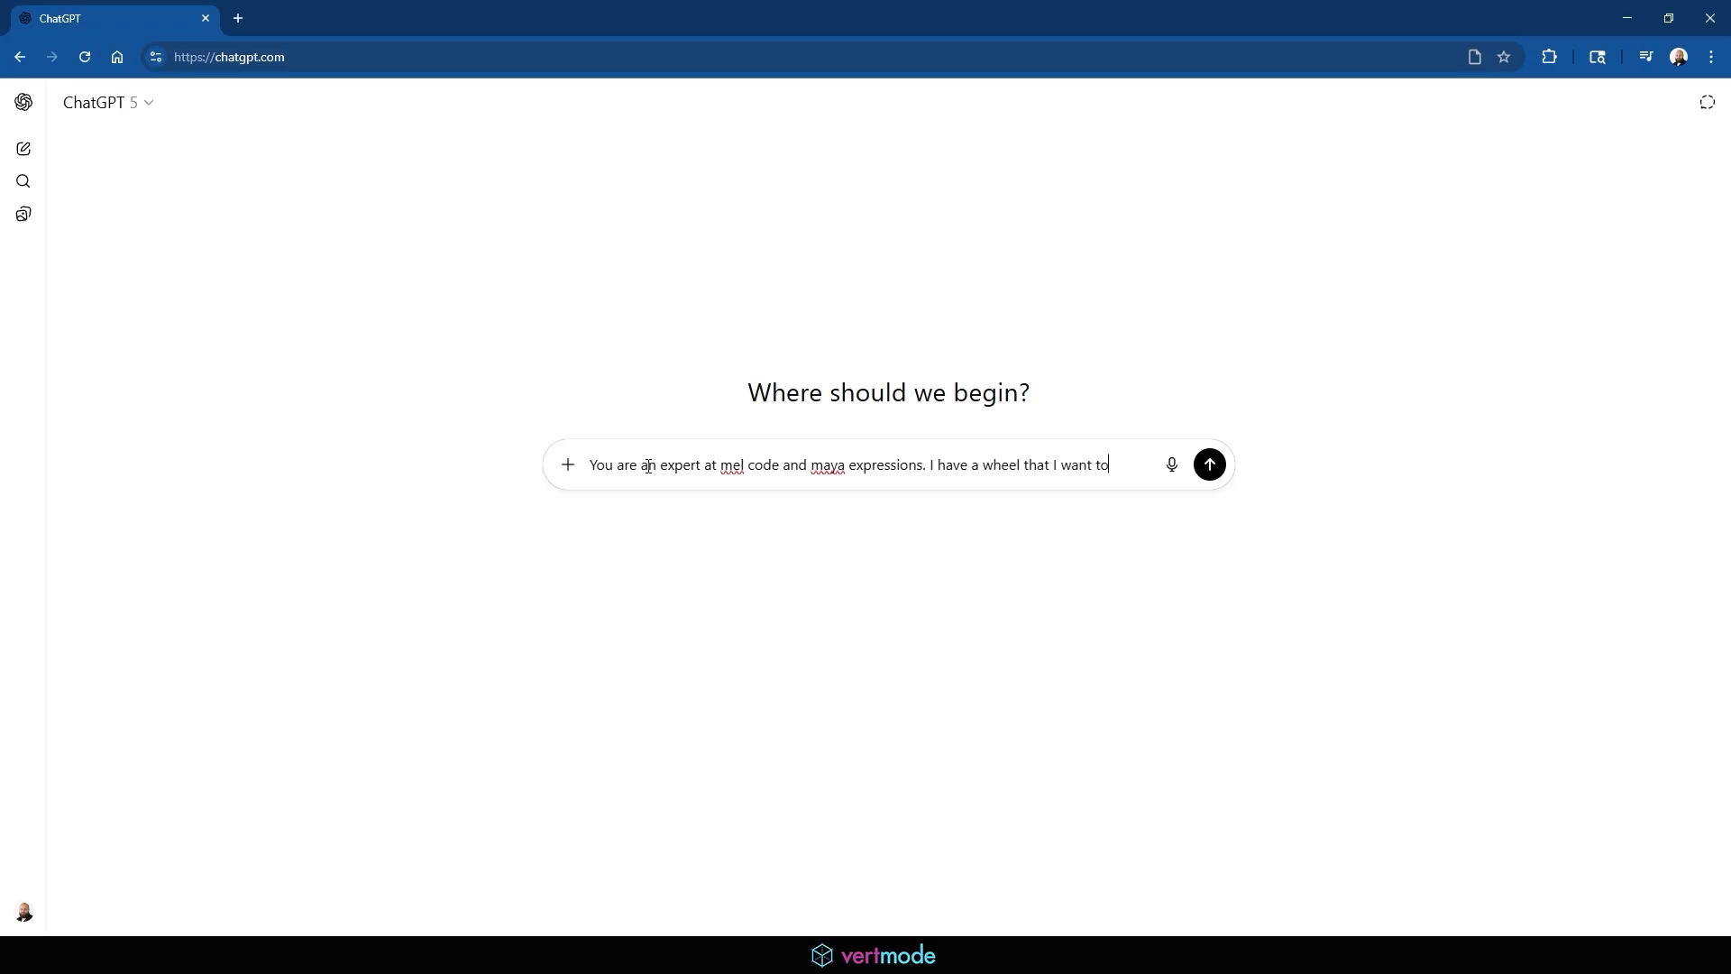
{"action": "type", "text": "rotate"}
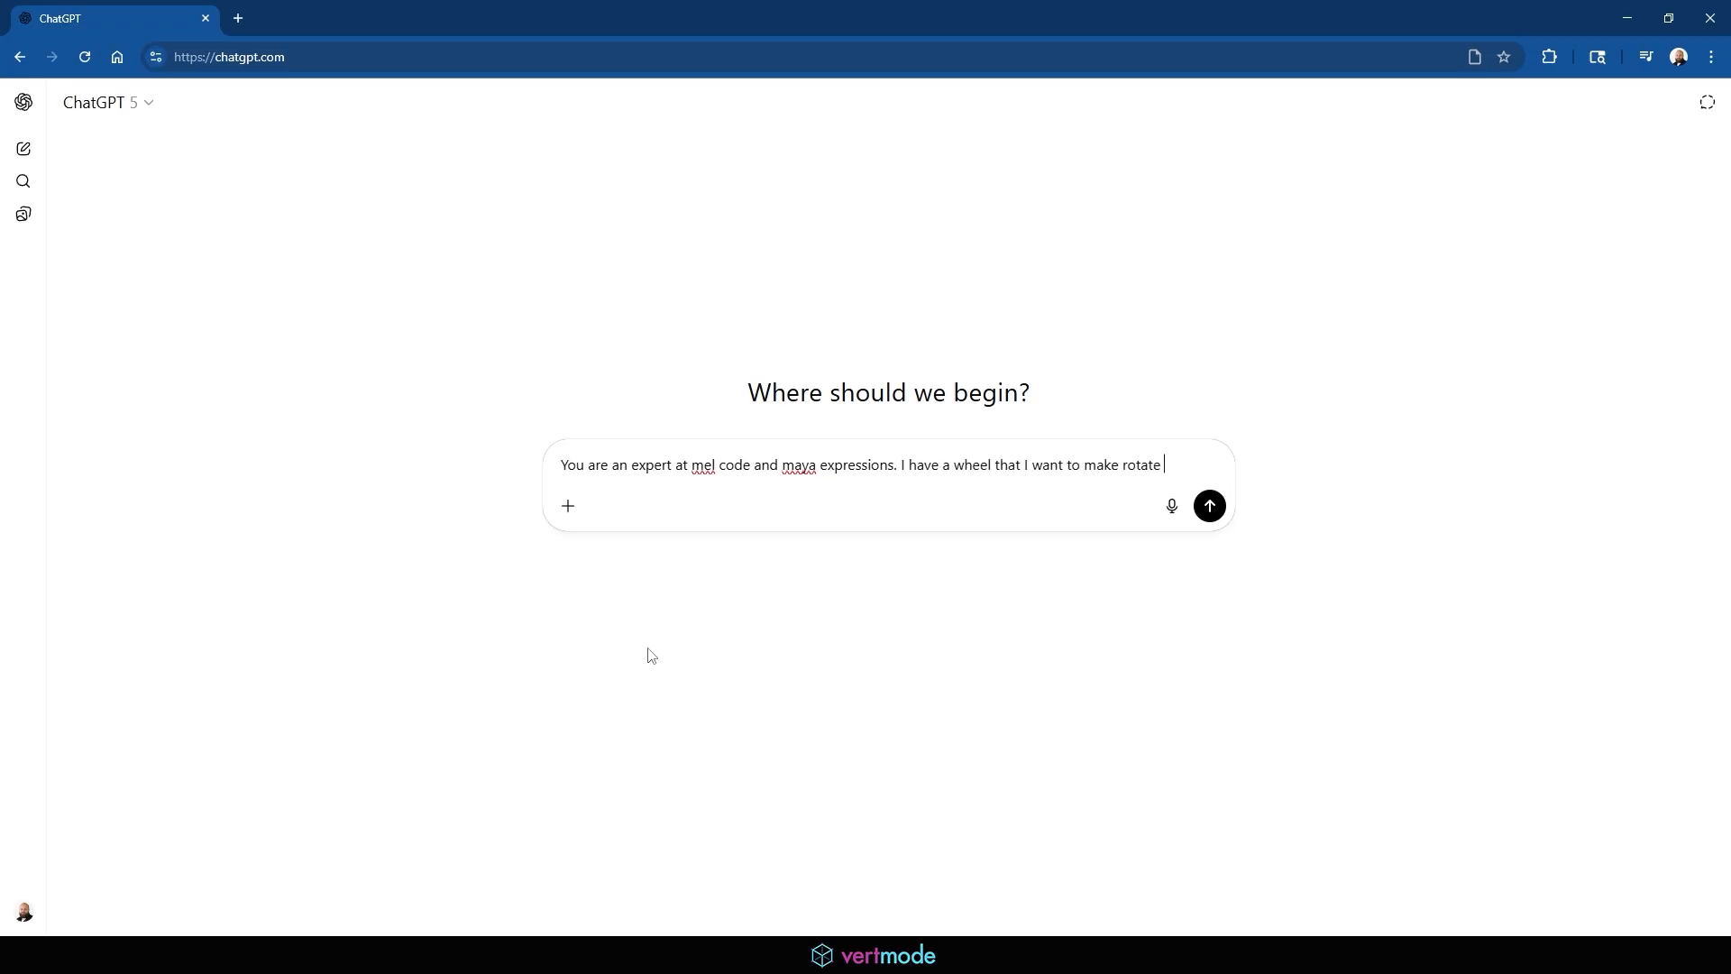
{"action": "type", "text": " autiomat"}
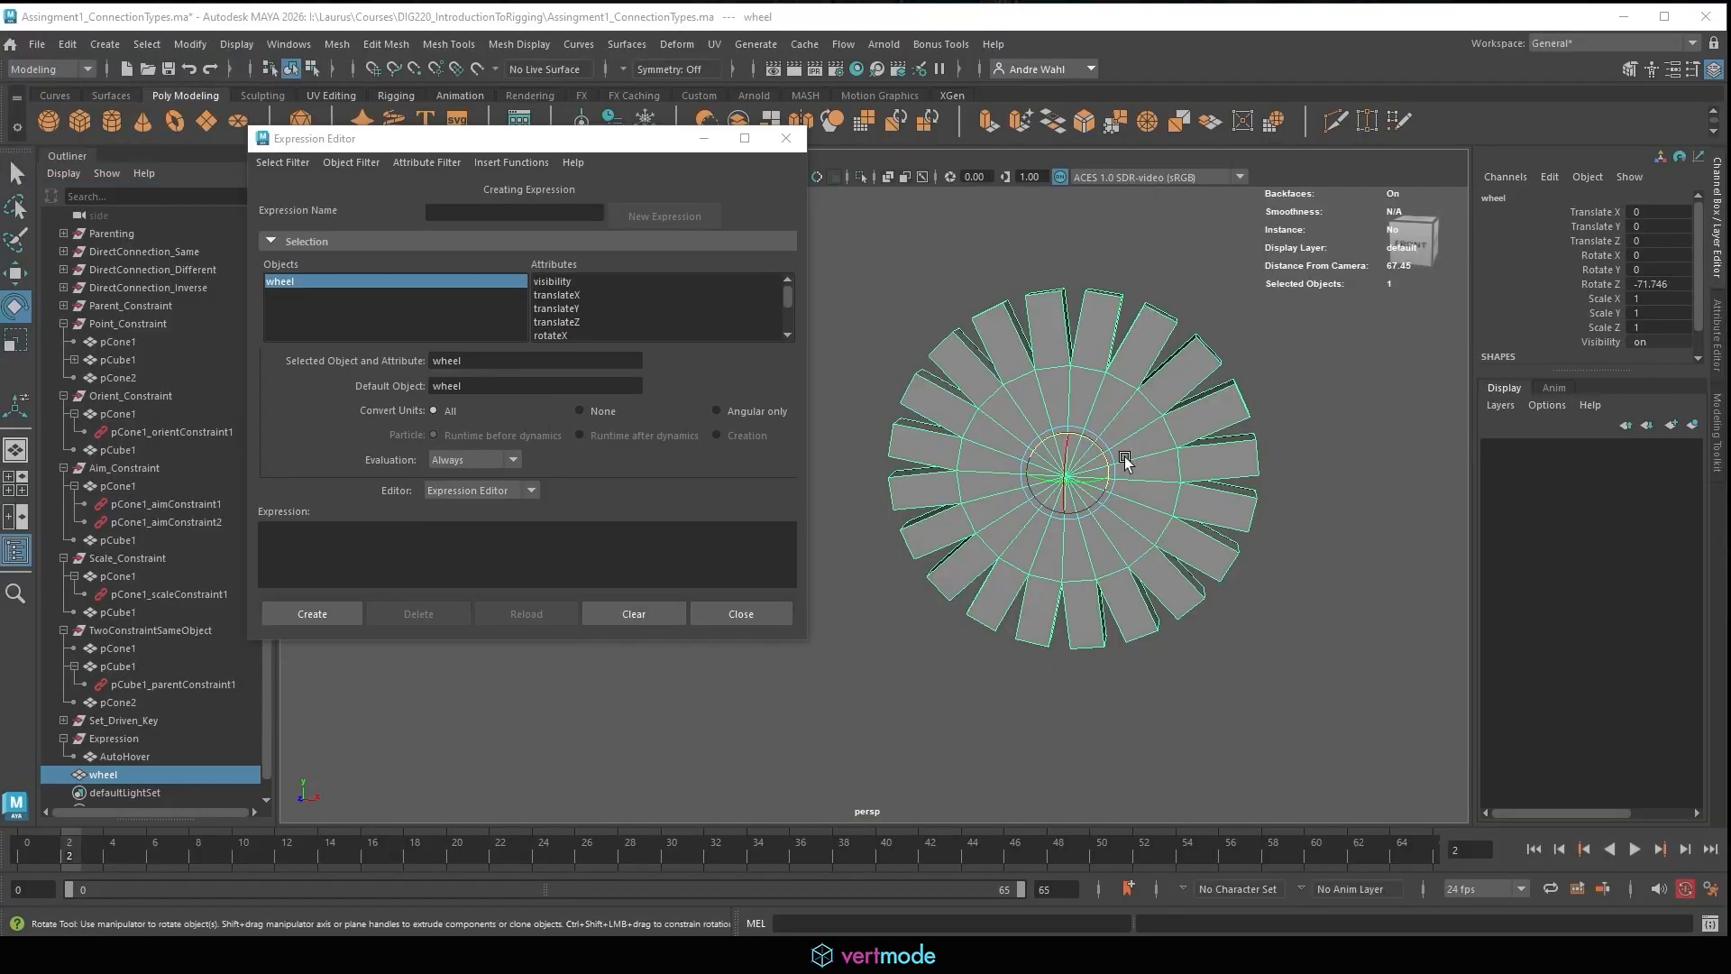
{"action": "left_click_drag", "start_coordinate": [1190, 0], "coordinate": [1190, 0]}
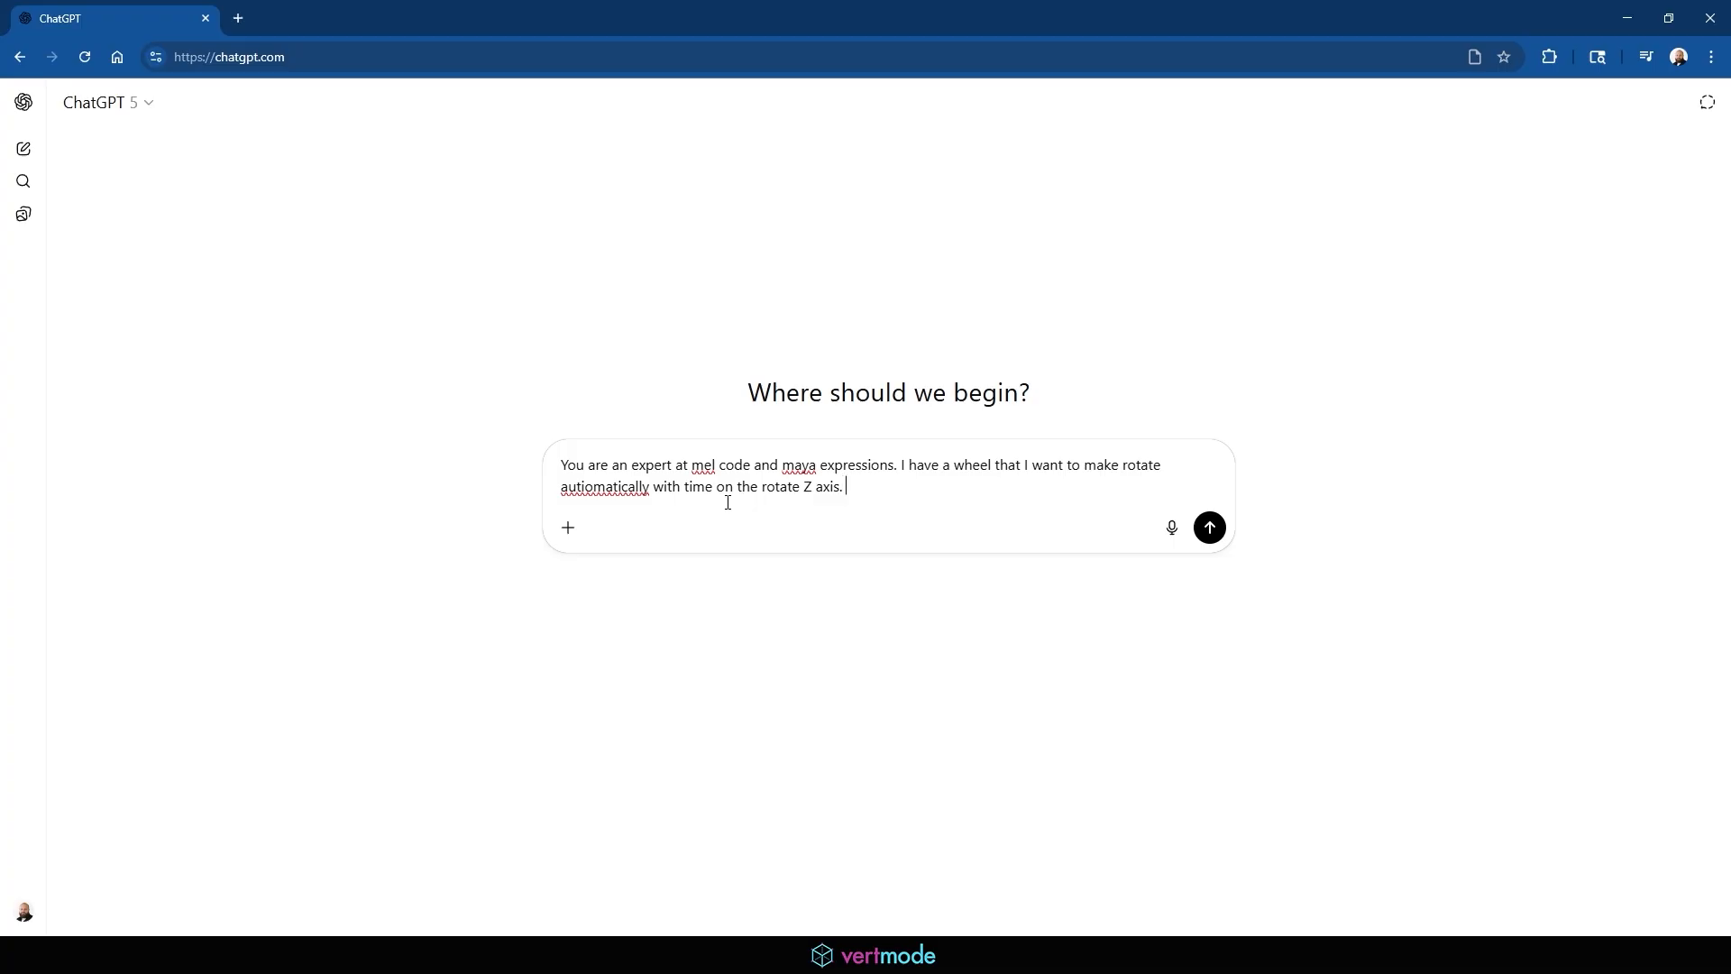
{"action": "right_click", "coordinate": [632, 483]}
{"action": "left_click", "coordinate": [671, 503]}
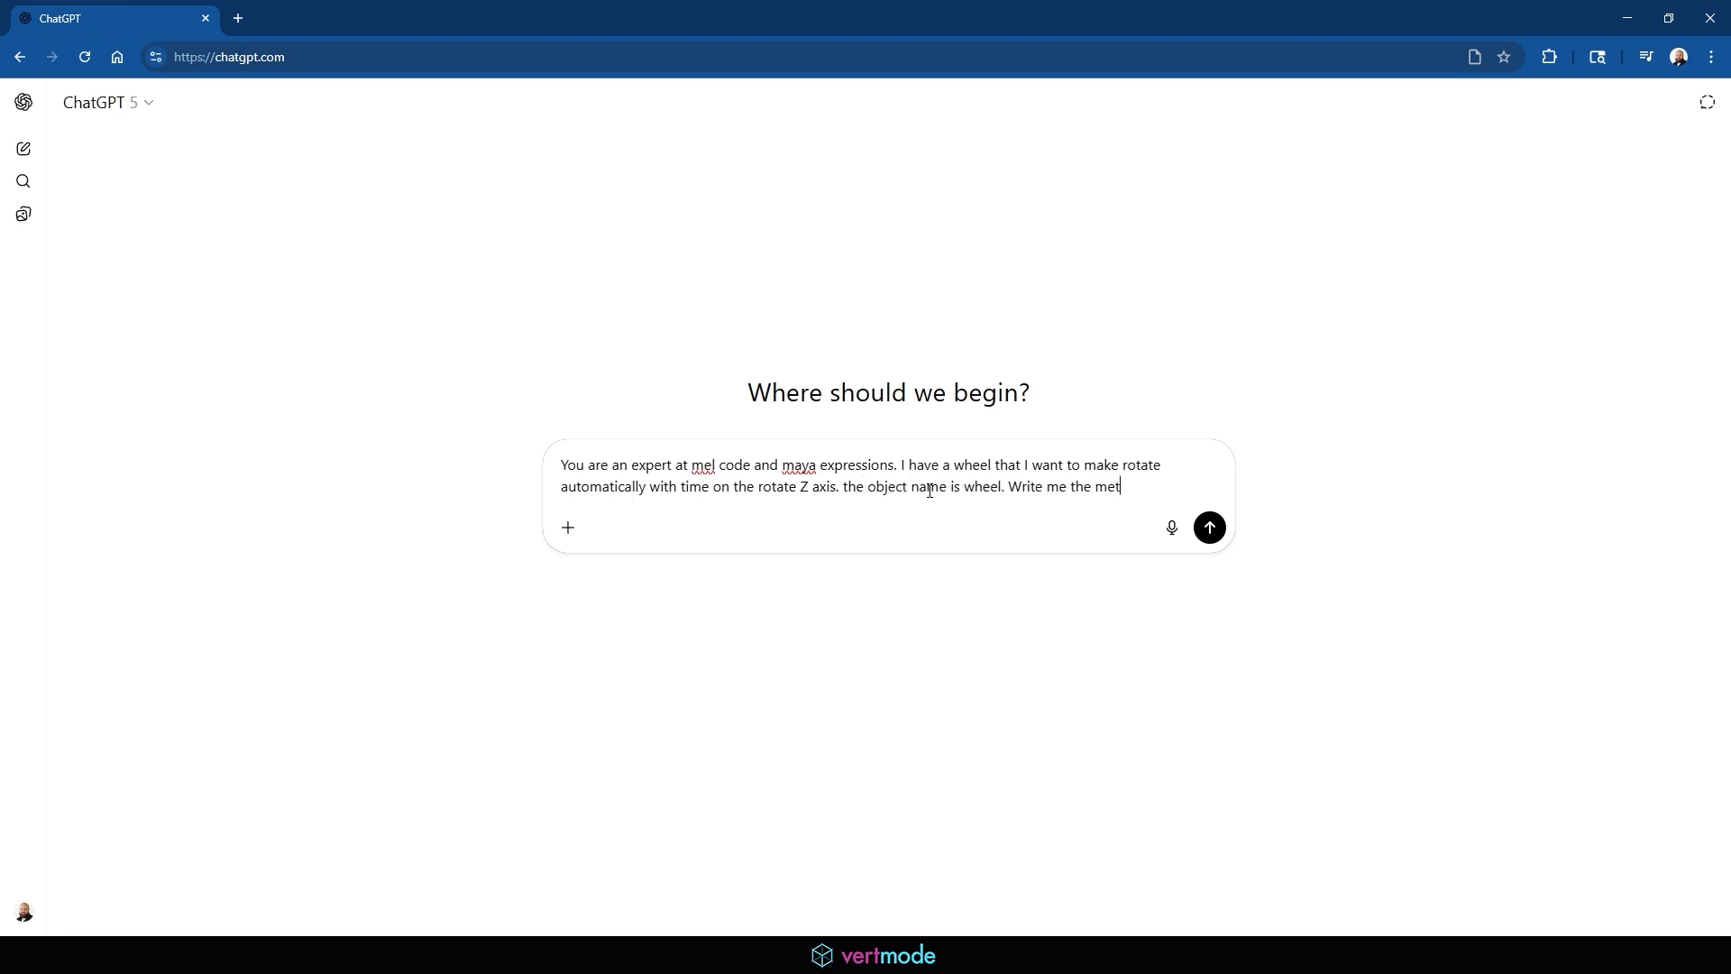
{"action": "type", "text": "expression."}
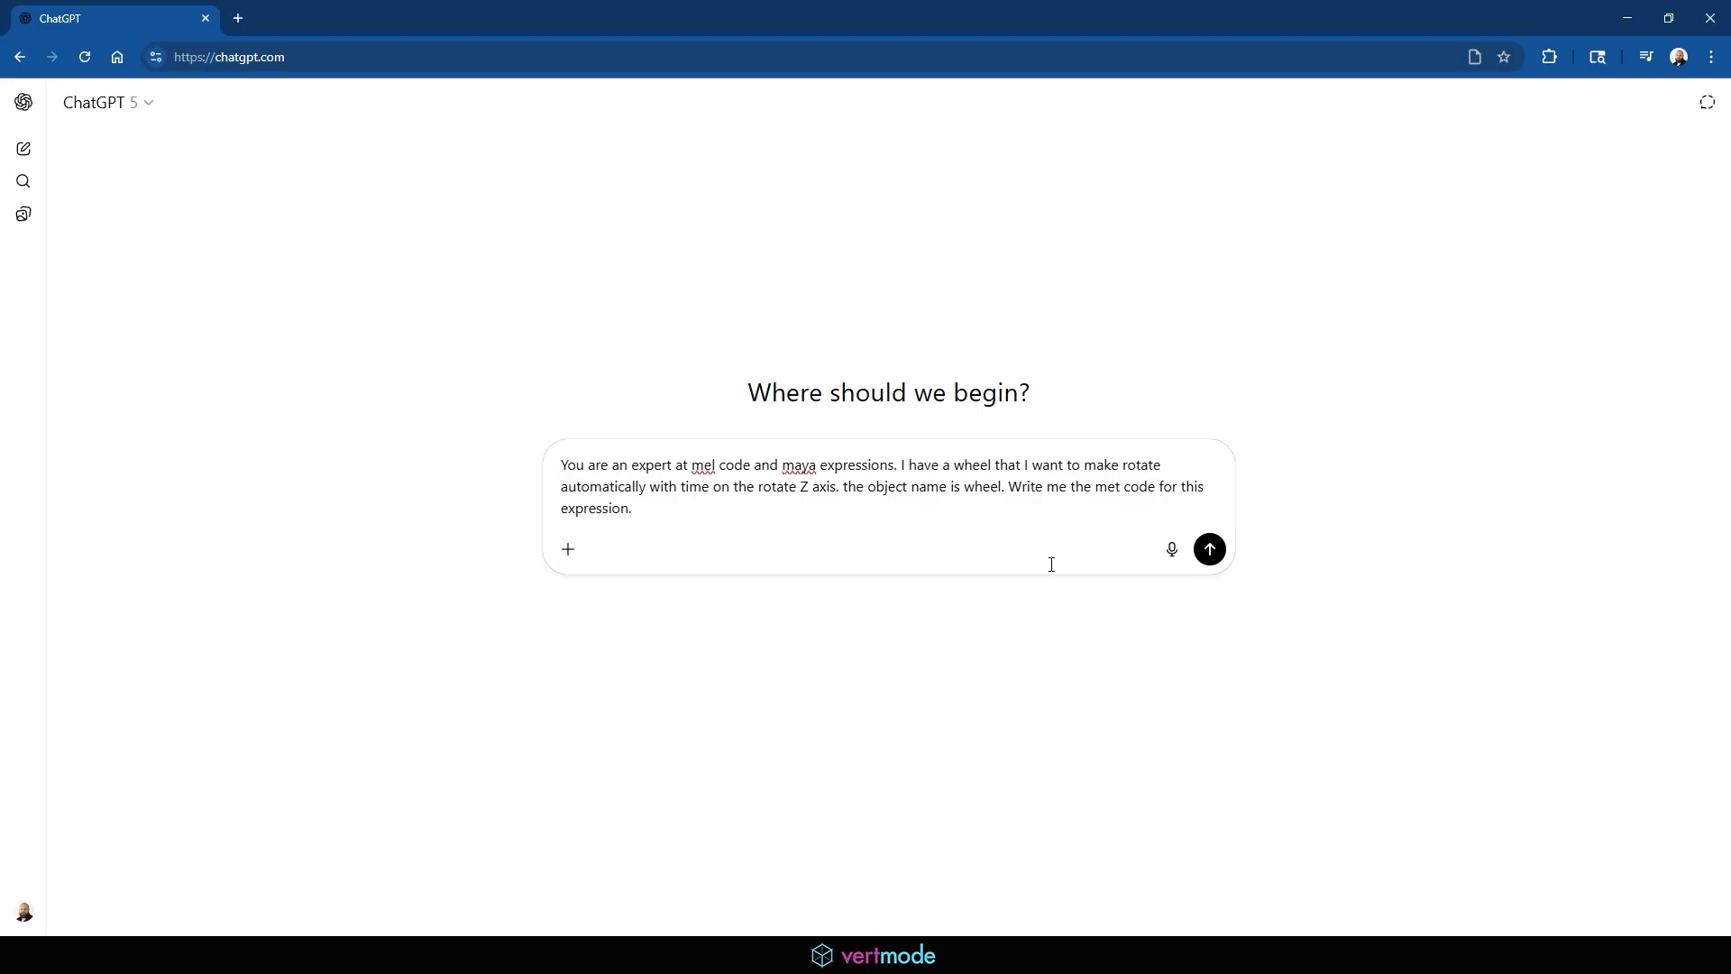
{"action": "key", "text": "Return"}
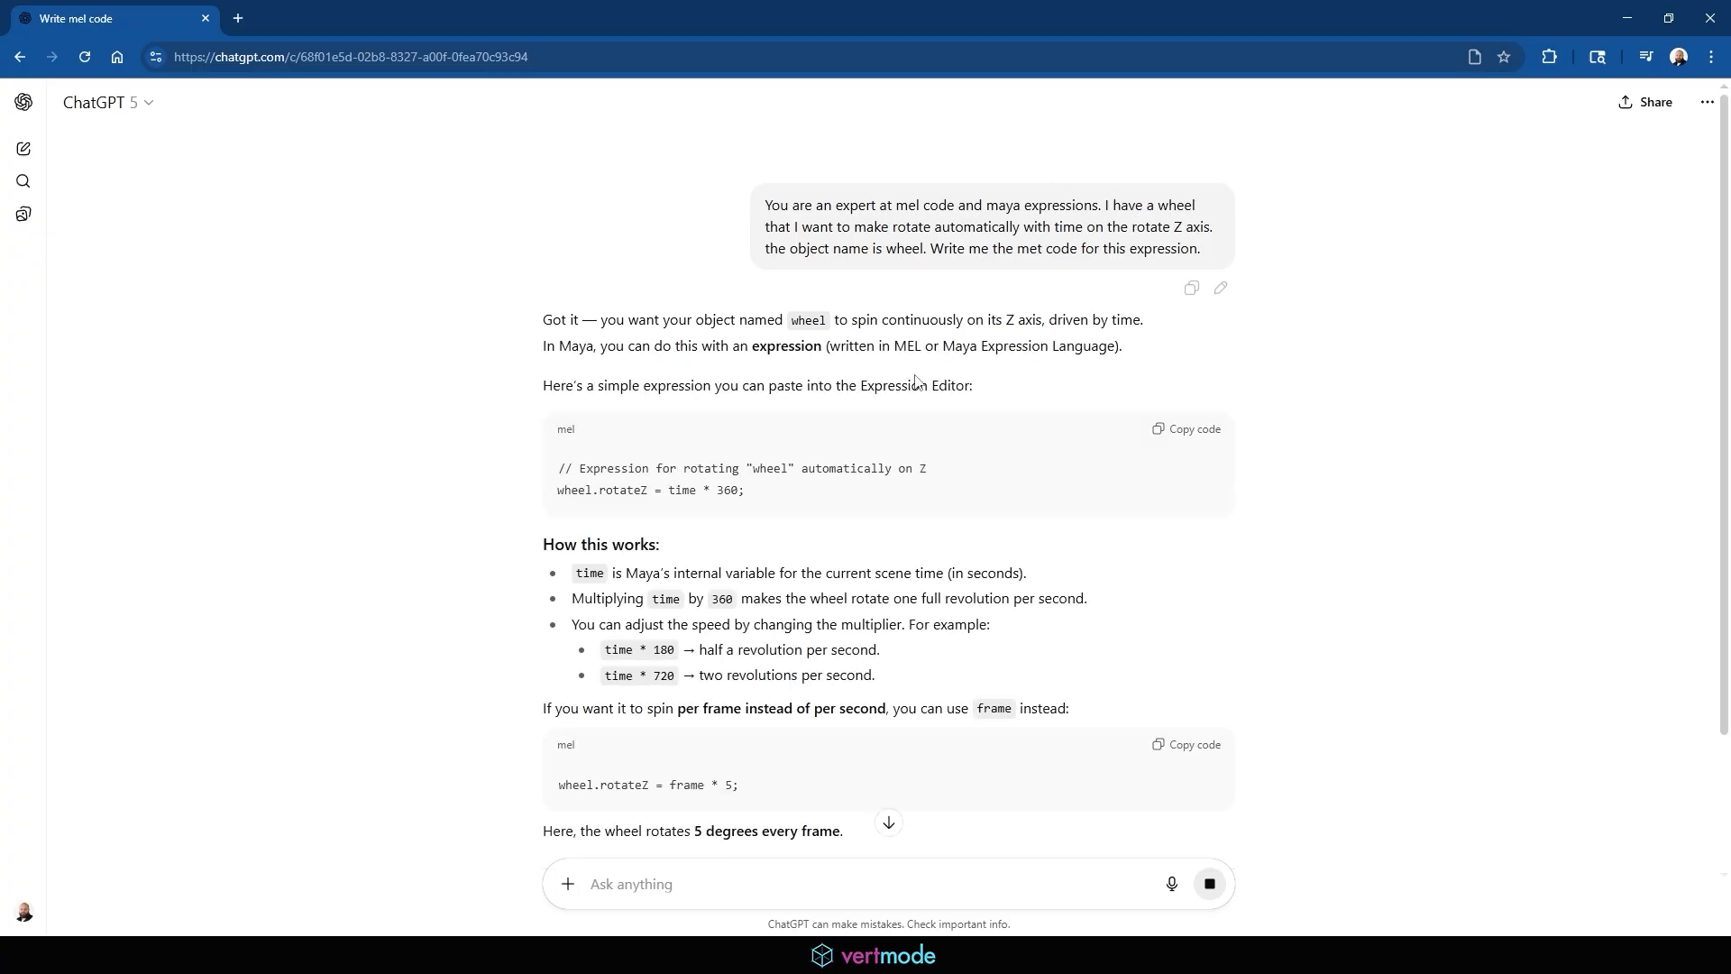
Review ChatGPT's answer and copy the line wheel.rotateZ = time * 360; from the first code block.
{"action": "scroll", "coordinate": [907, 396], "scroll_direction": "down", "scroll_amount": 2}
{"action": "scroll", "coordinate": [907, 397], "scroll_direction": "down", "scroll_amount": 1}
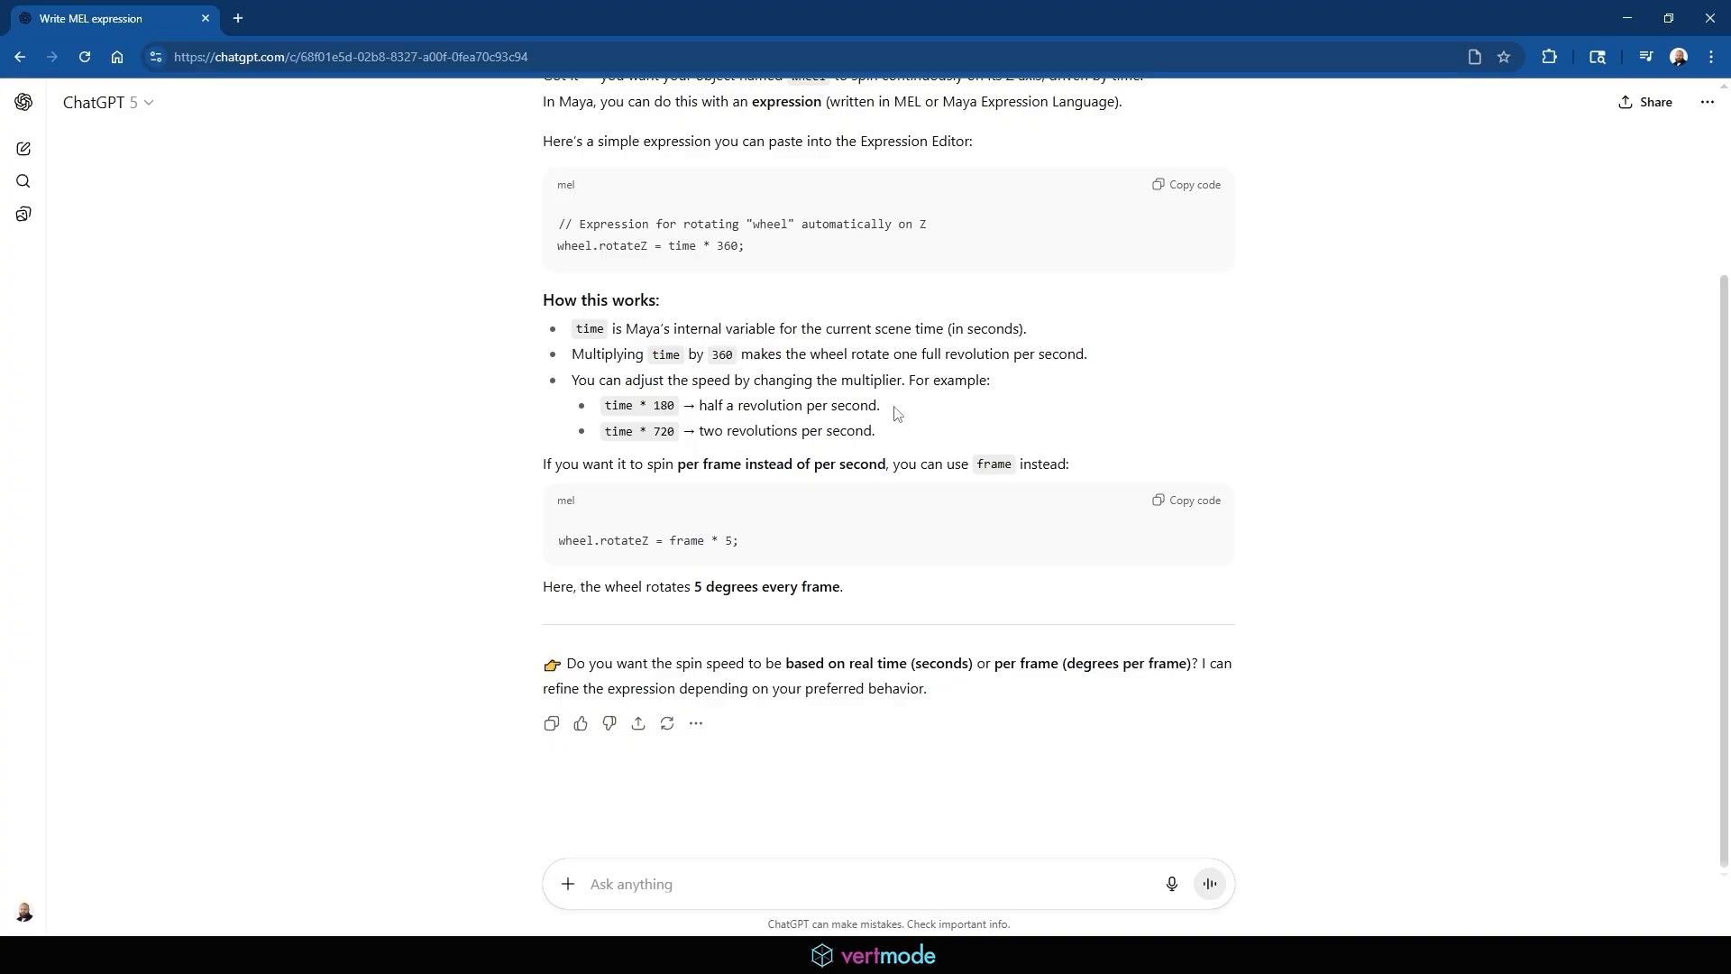
{"action": "scroll", "coordinate": [655, 293], "scroll_direction": "up", "scroll_amount": 3}
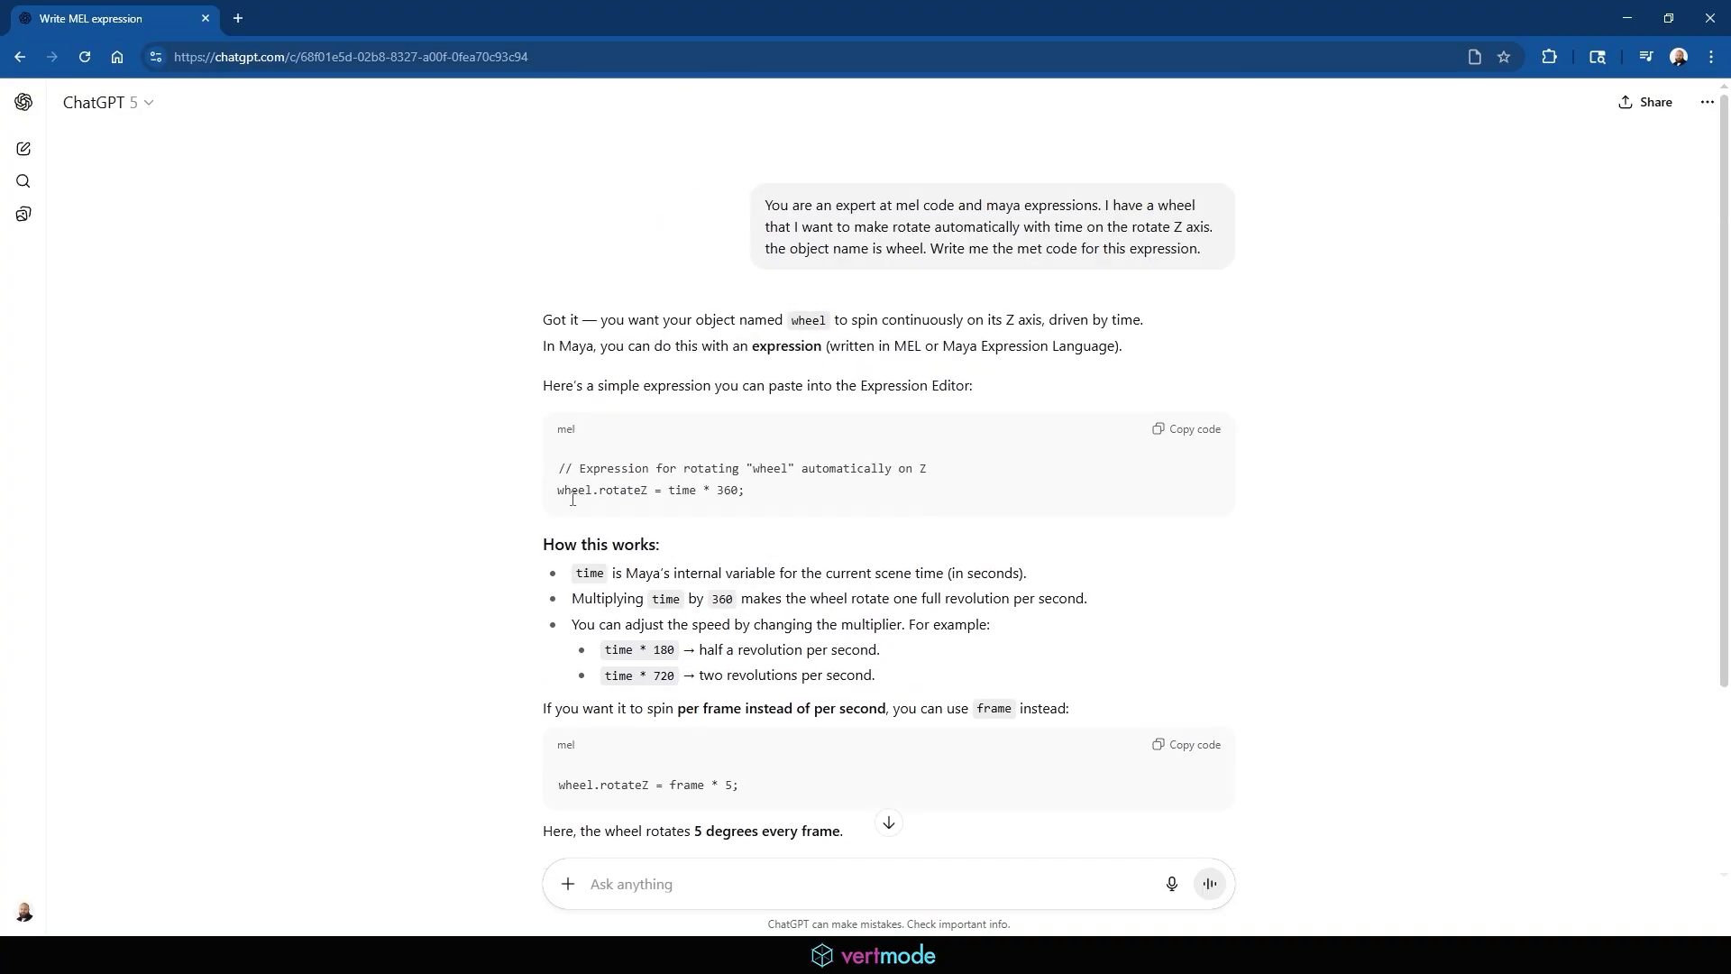
{"action": "left_click_drag", "start_coordinate": [777, 500], "coordinate": [481, 499]}
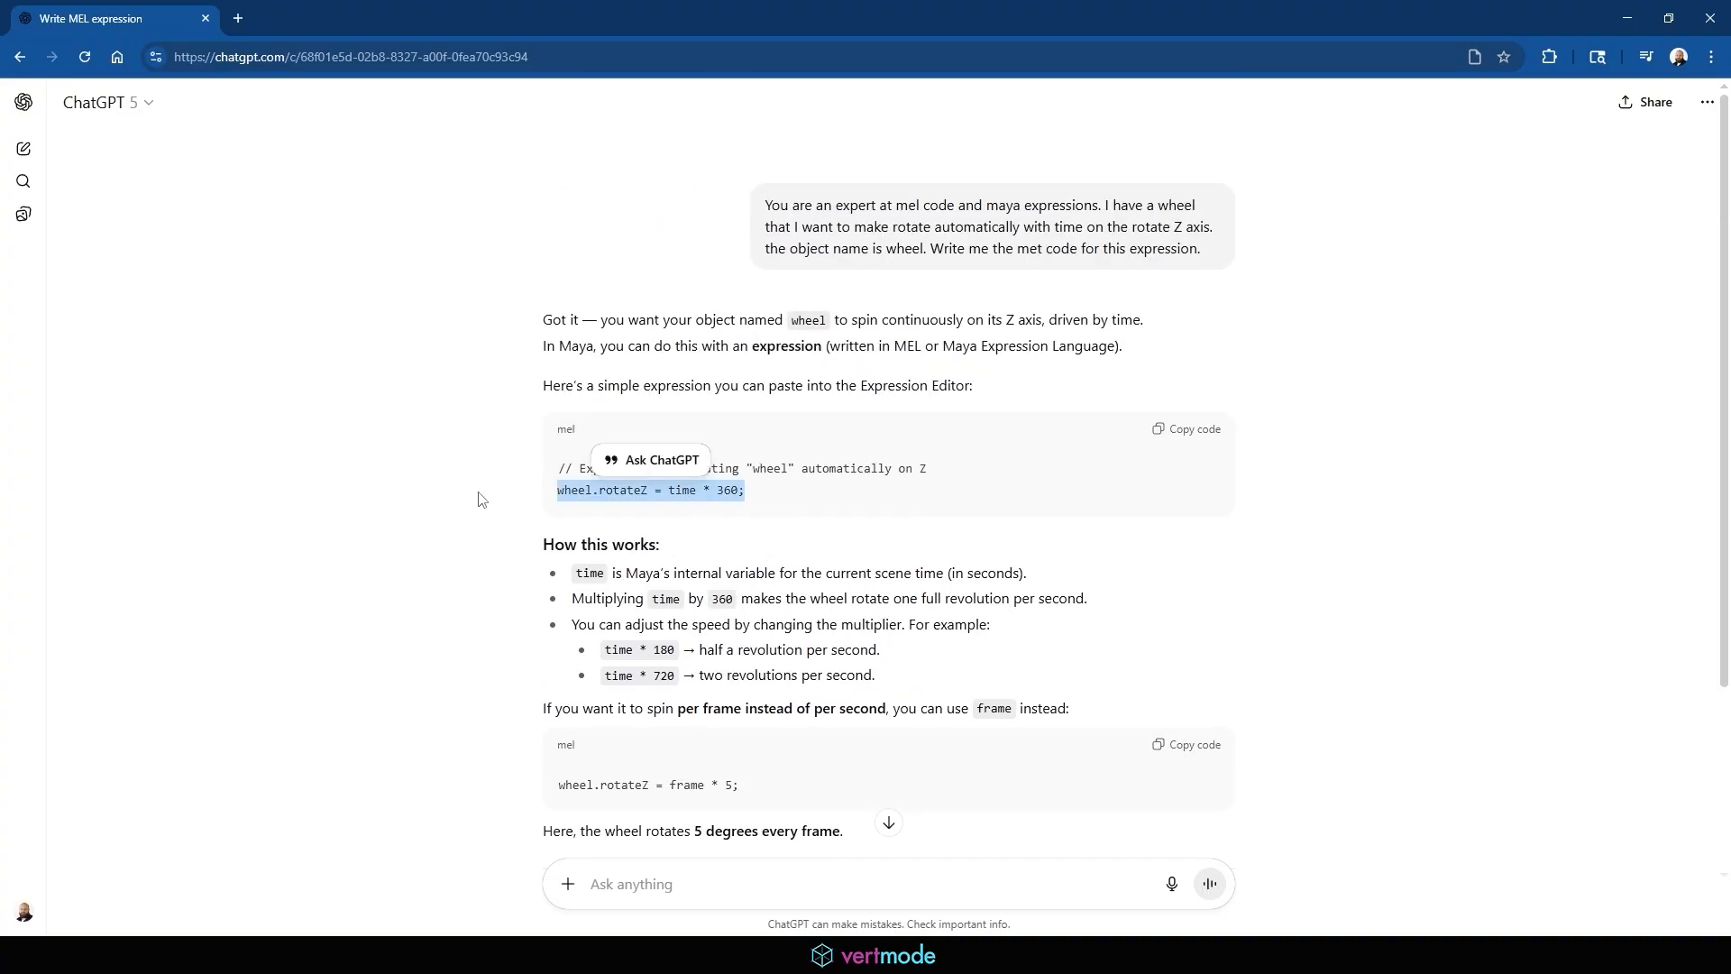
{"action": "left_click_drag", "start_coordinate": [865, 496], "coordinate": [514, 491]}
{"action": "key", "text": "ctrl+c"}
Return to Maya and create the expression wheel.rotateZ = time * 360; on the wheel's rotateZ attribute.
{"action": "left_click", "coordinate": [1626, 18]}
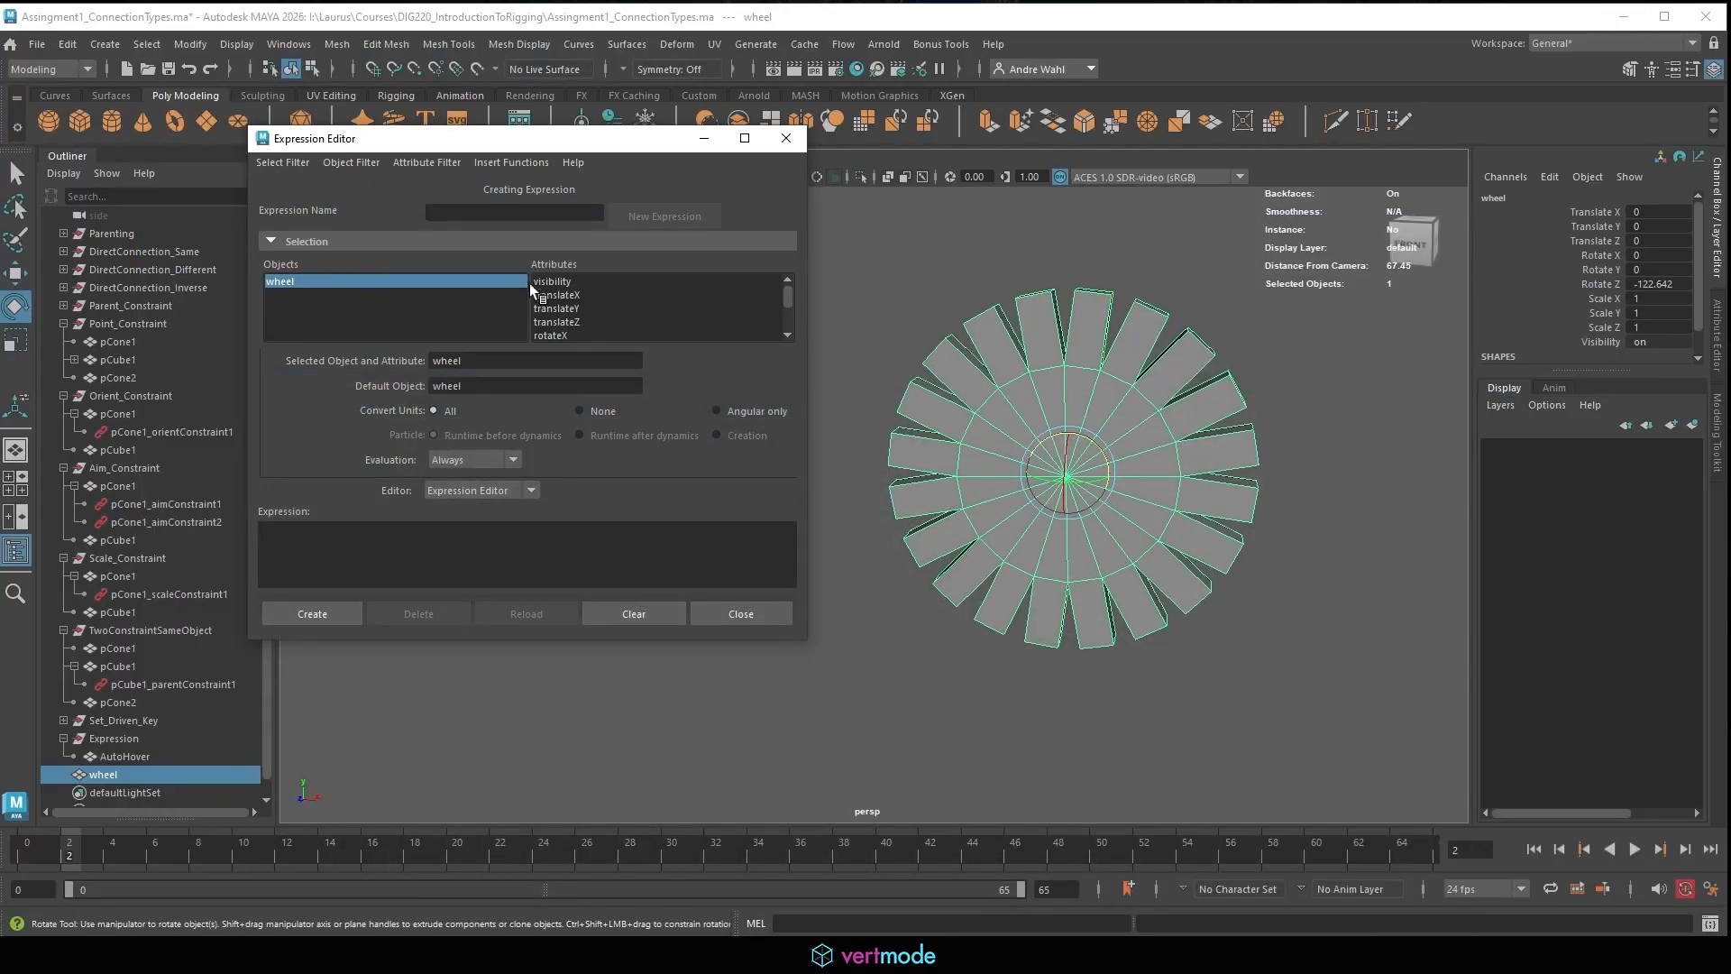
{"action": "scroll", "coordinate": [618, 303], "scroll_direction": "down", "scroll_amount": 4}
{"action": "left_click", "coordinate": [556, 282]}
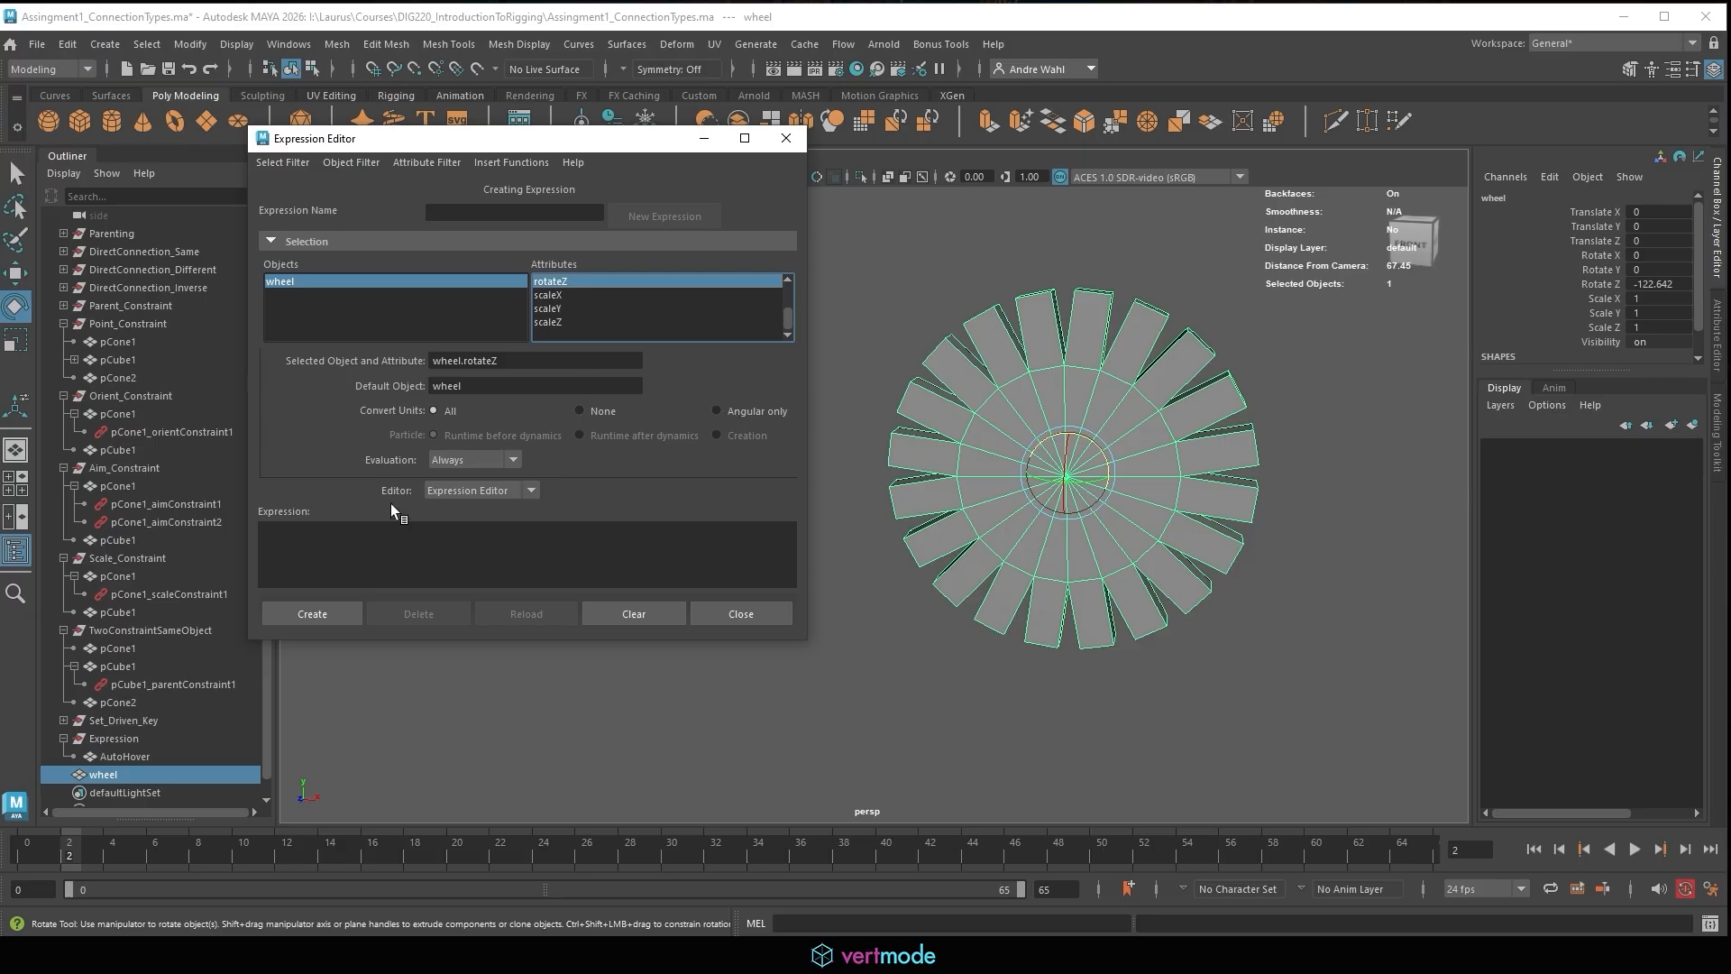
{"action": "left_click", "coordinate": [401, 534]}
{"action": "key", "text": "ctrl+v"}
{"action": "left_click", "coordinate": [312, 613]}
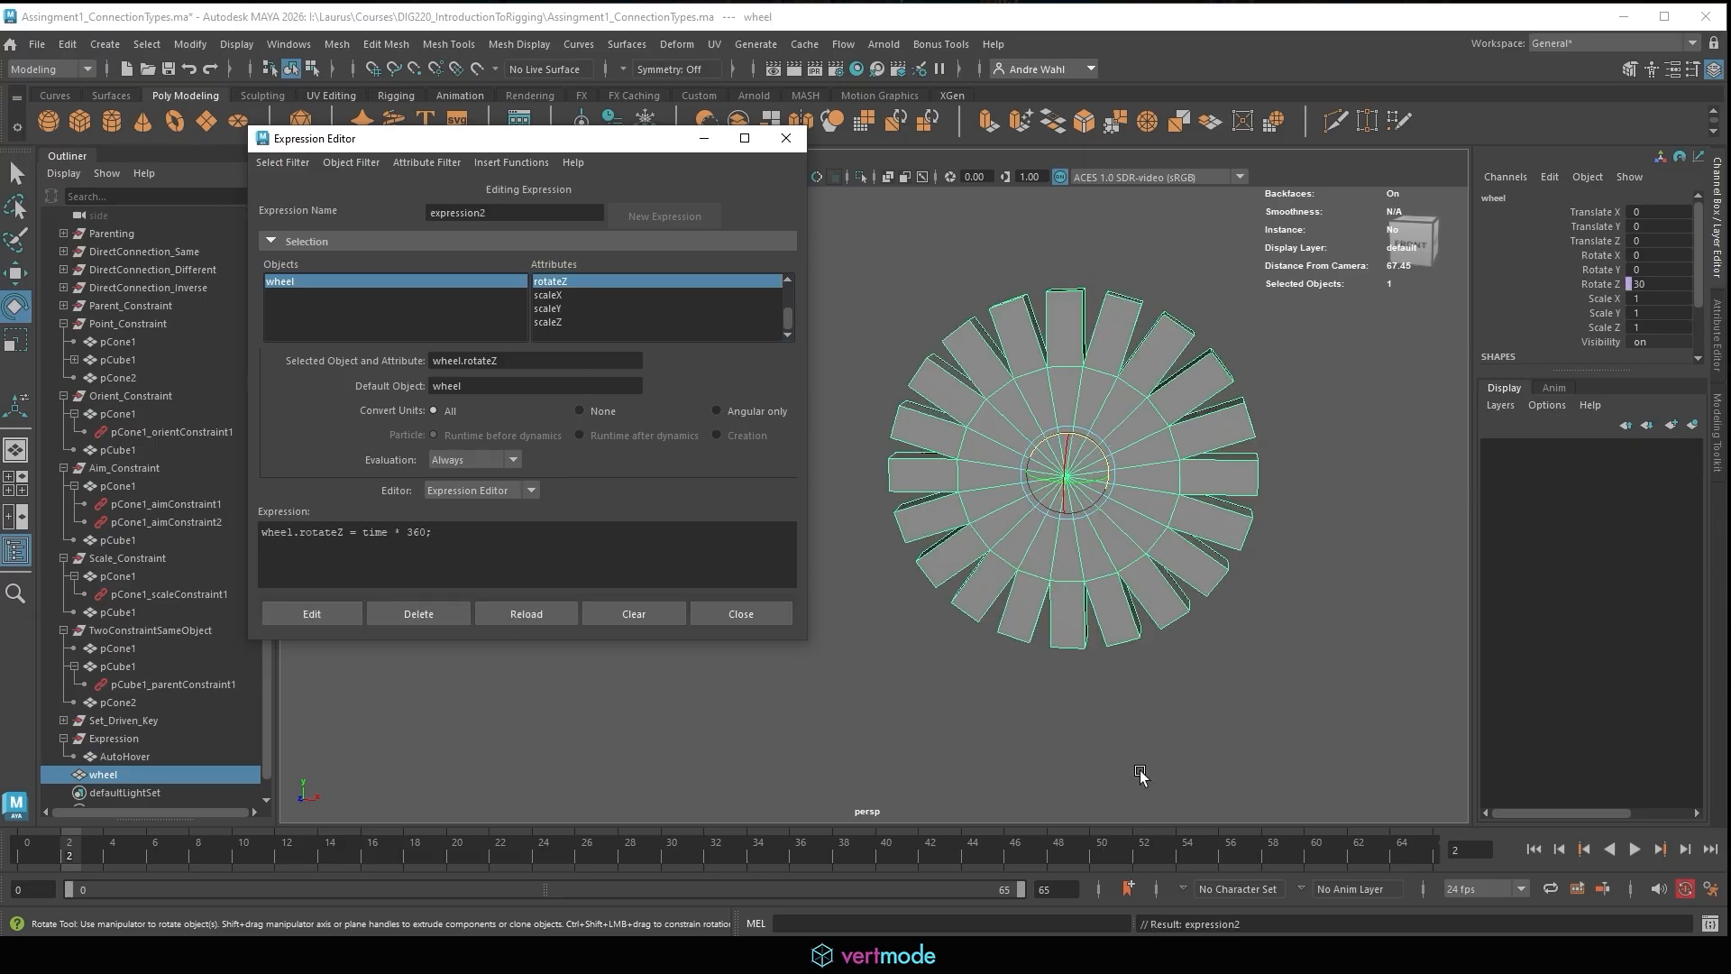
Play the animation and inspect the spinning wheel from several angles.
{"action": "left_click", "coordinate": [1634, 848]}
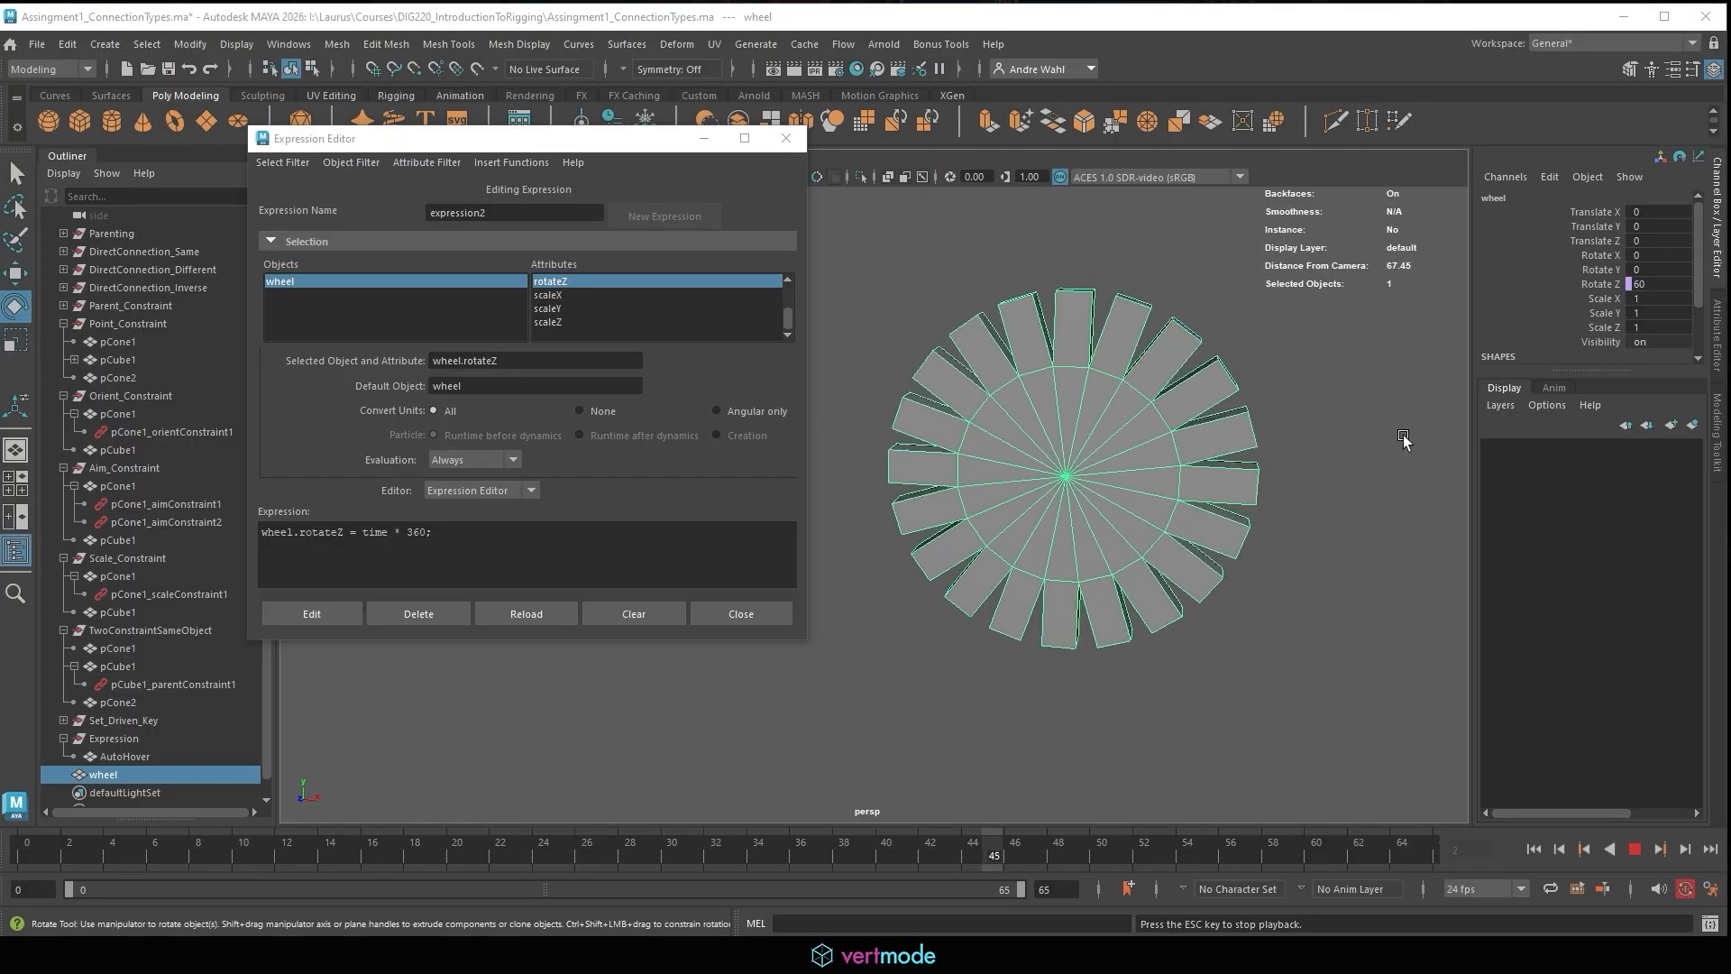
{"action": "right_click_drag", "start_coordinate": [1422, 487], "coordinate": [1171, 475], "text": "alt"}
{"action": "left_click_drag", "start_coordinate": [1171, 475], "coordinate": [1098, 501], "text": "alt"}
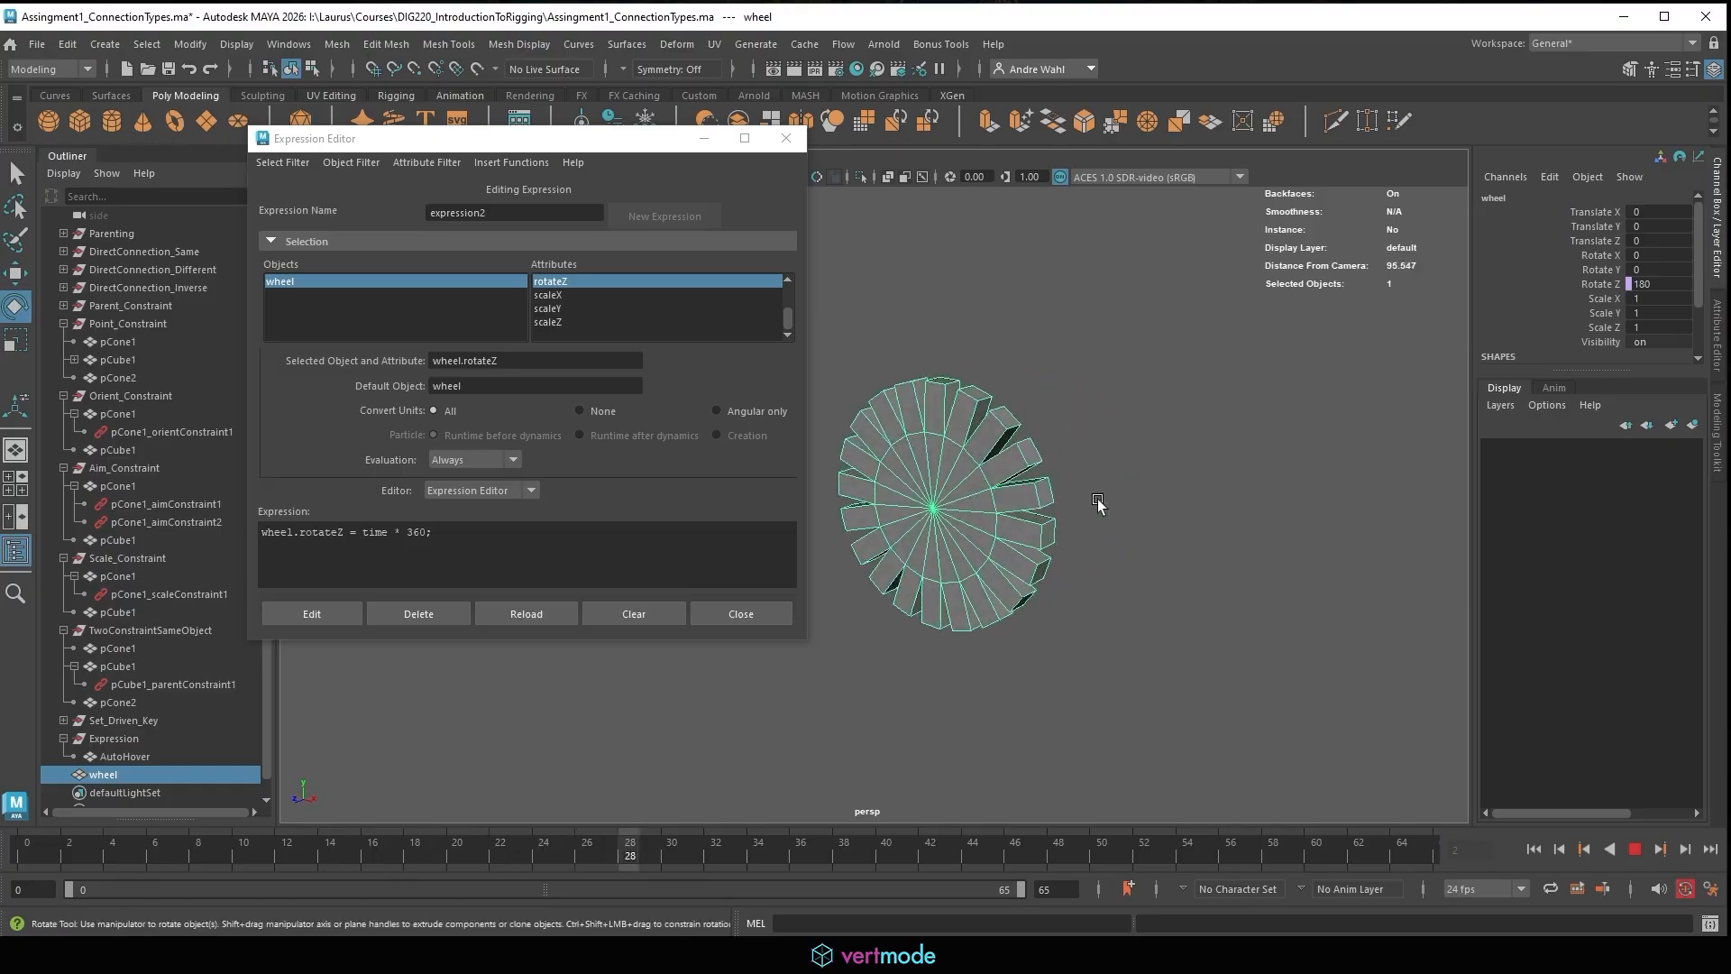
{"action": "right_click_drag", "start_coordinate": [1098, 501], "coordinate": [954, 468], "text": "alt"}
{"action": "left_click_drag", "start_coordinate": [954, 468], "coordinate": [1004, 475], "text": "alt"}
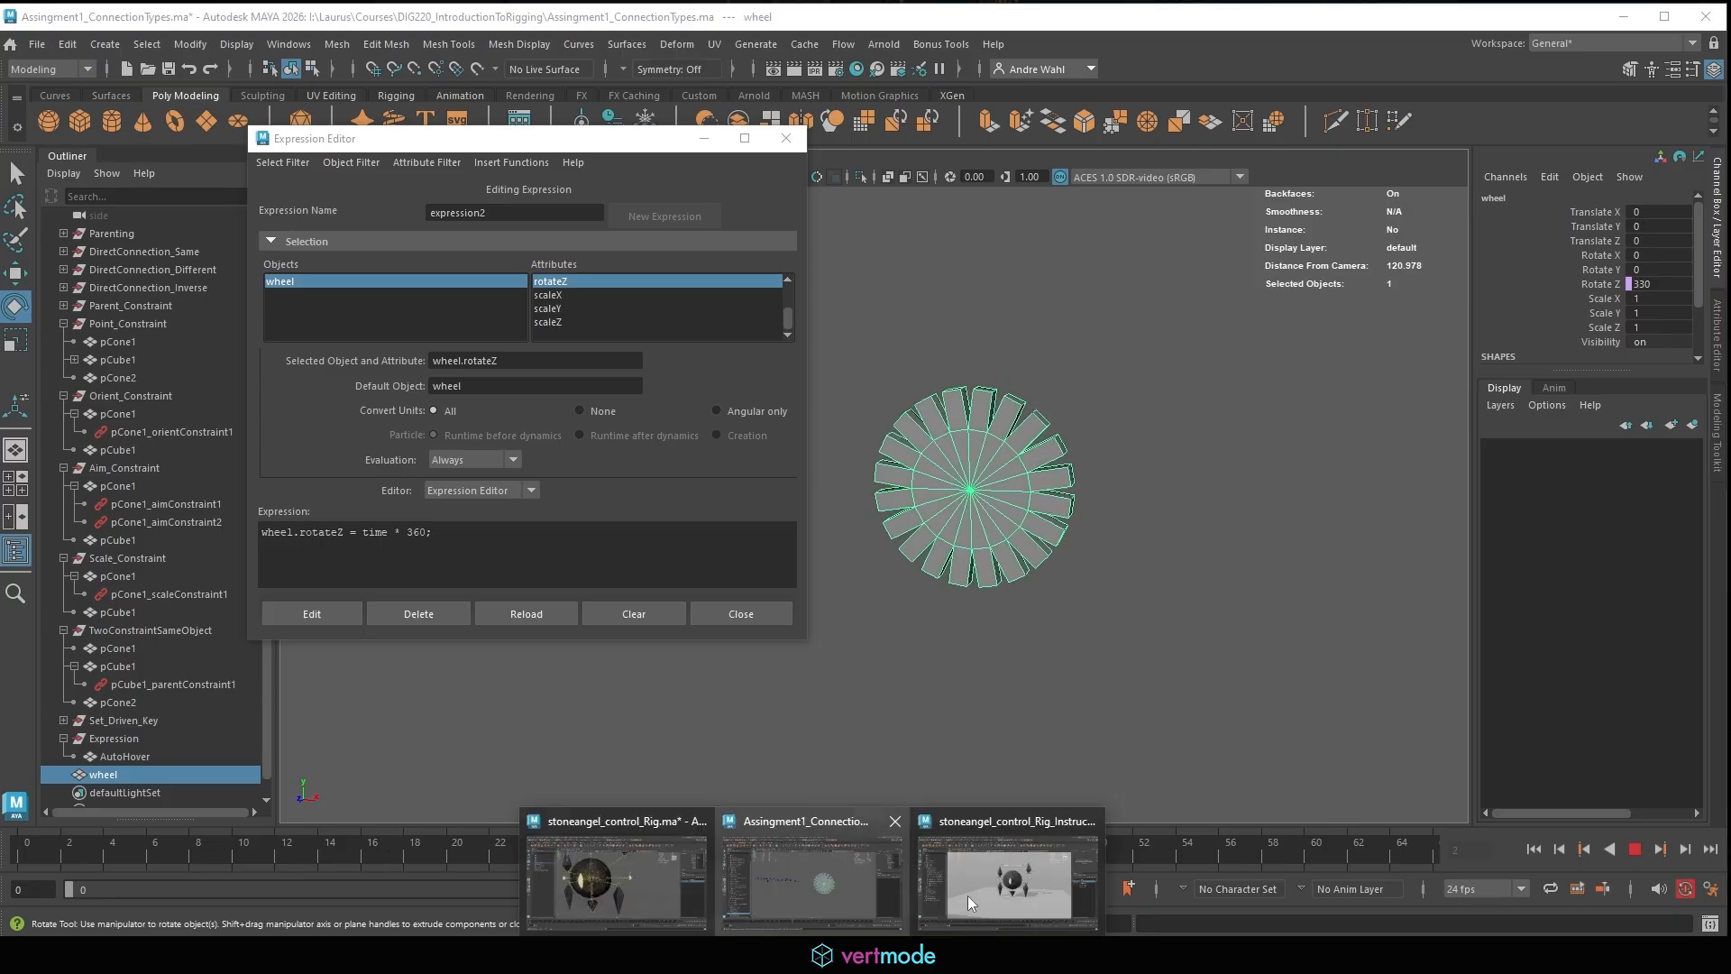
Switch to the stoneangel_control_Rig_InstructorDemo scene, select the torso control and play the animation.
{"action": "left_click", "coordinate": [969, 902]}
{"action": "left_click", "coordinate": [1007, 469]}
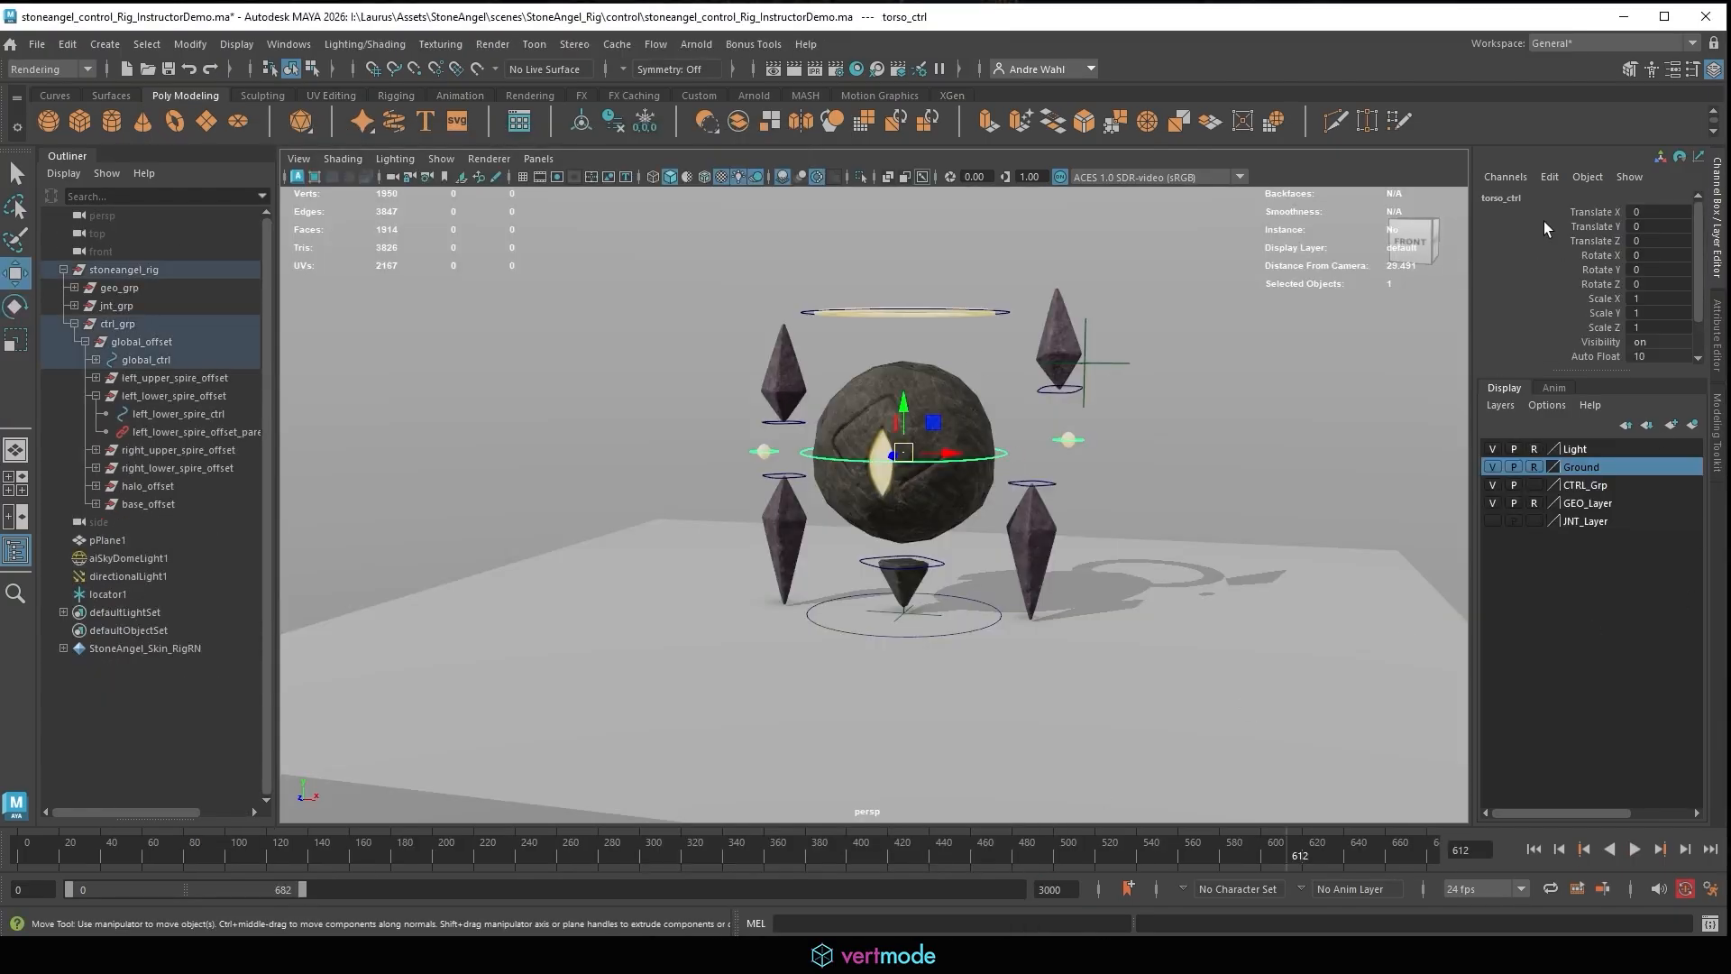
{"action": "left_click", "coordinate": [1633, 850]}
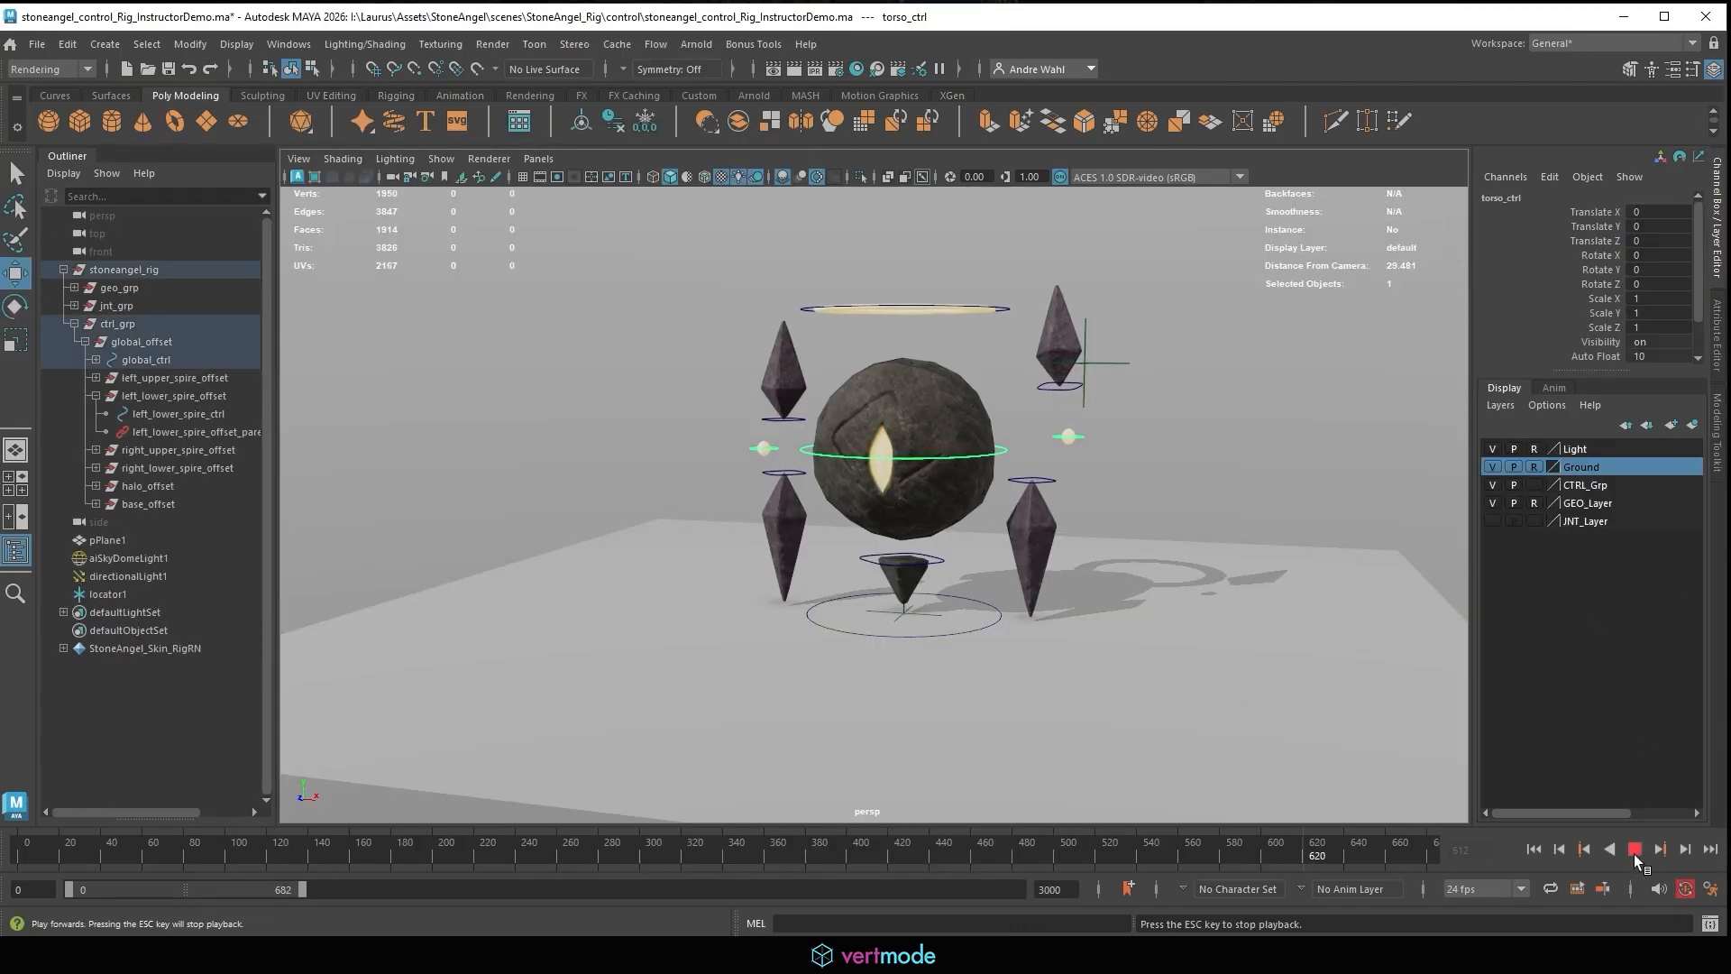
Hide GEO_Layer, then select the AutoHover locator and play the animation briefly to watch its hover motion.
{"action": "left_click", "coordinate": [1492, 502]}
{"action": "left_click", "coordinate": [999, 407]}
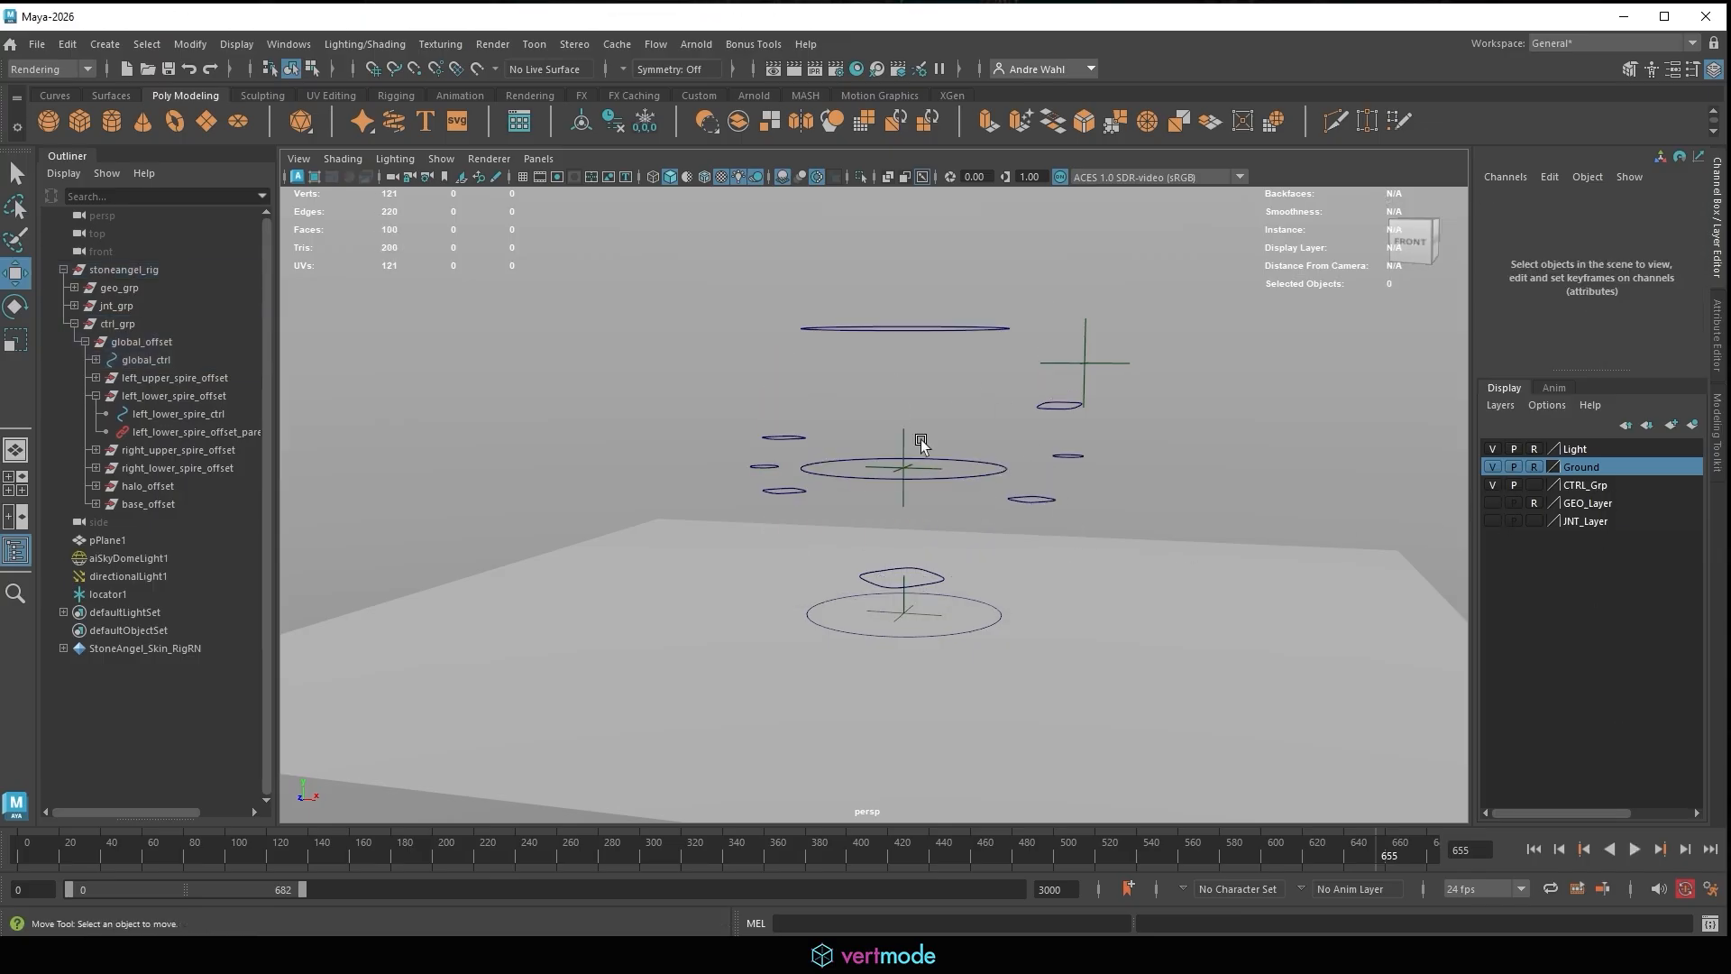
{"action": "left_click", "coordinate": [903, 451]}
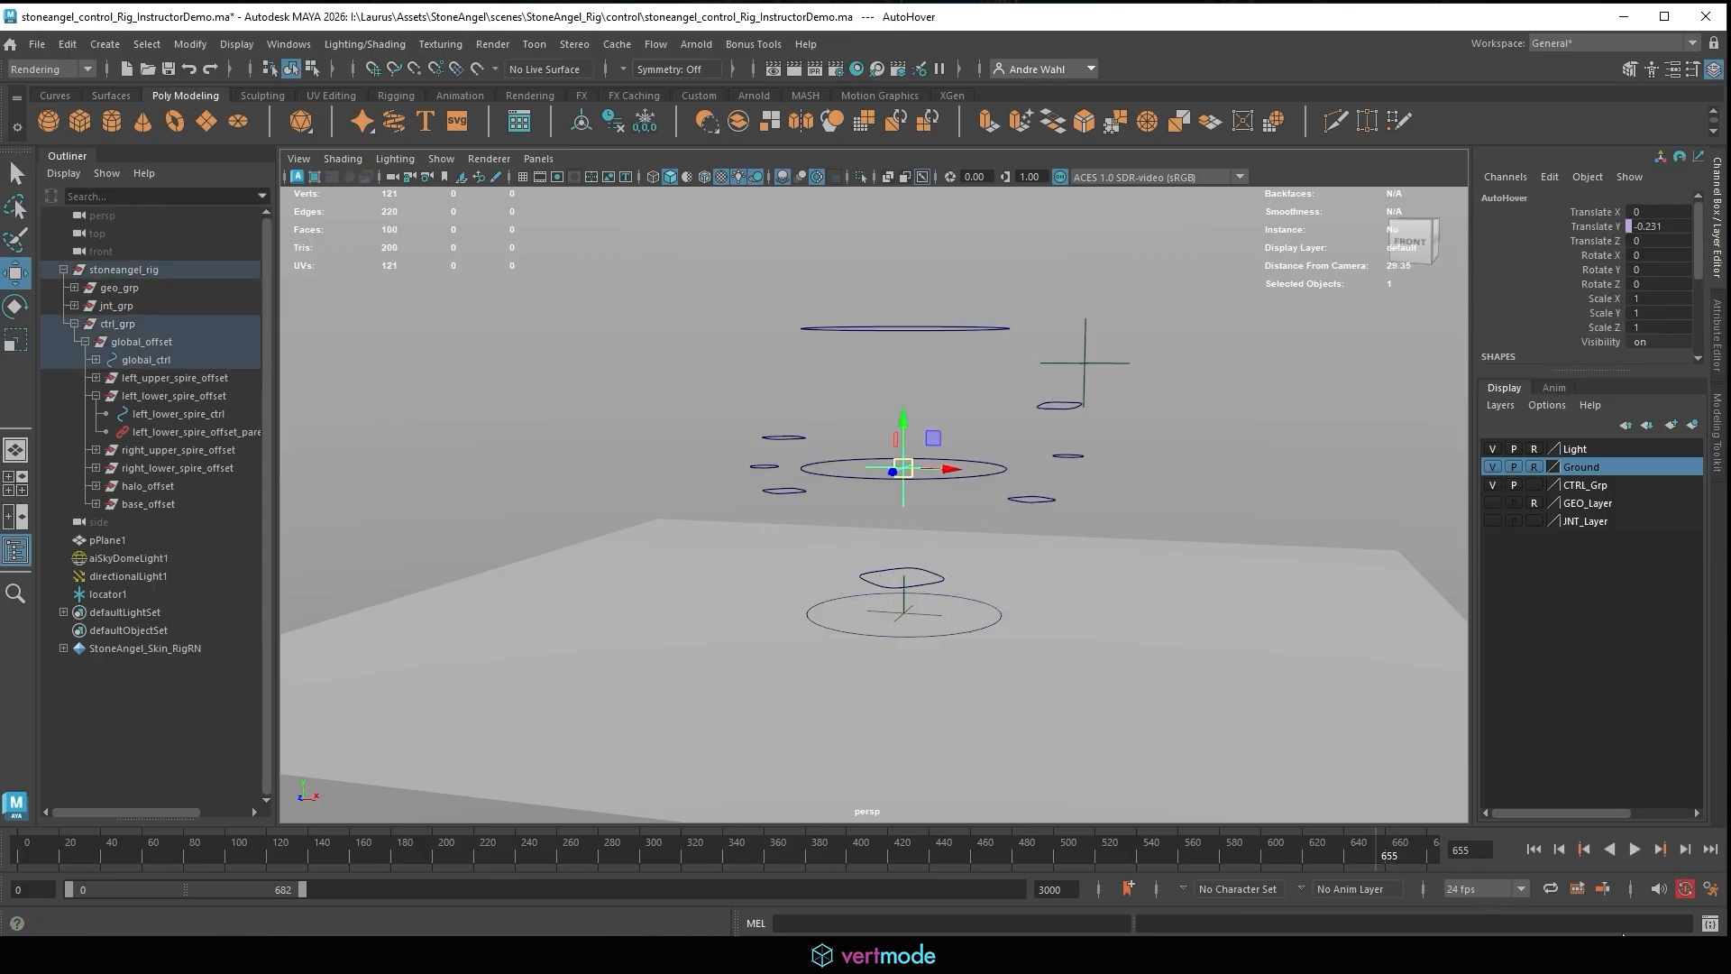
{"action": "left_click", "coordinate": [1634, 849]}
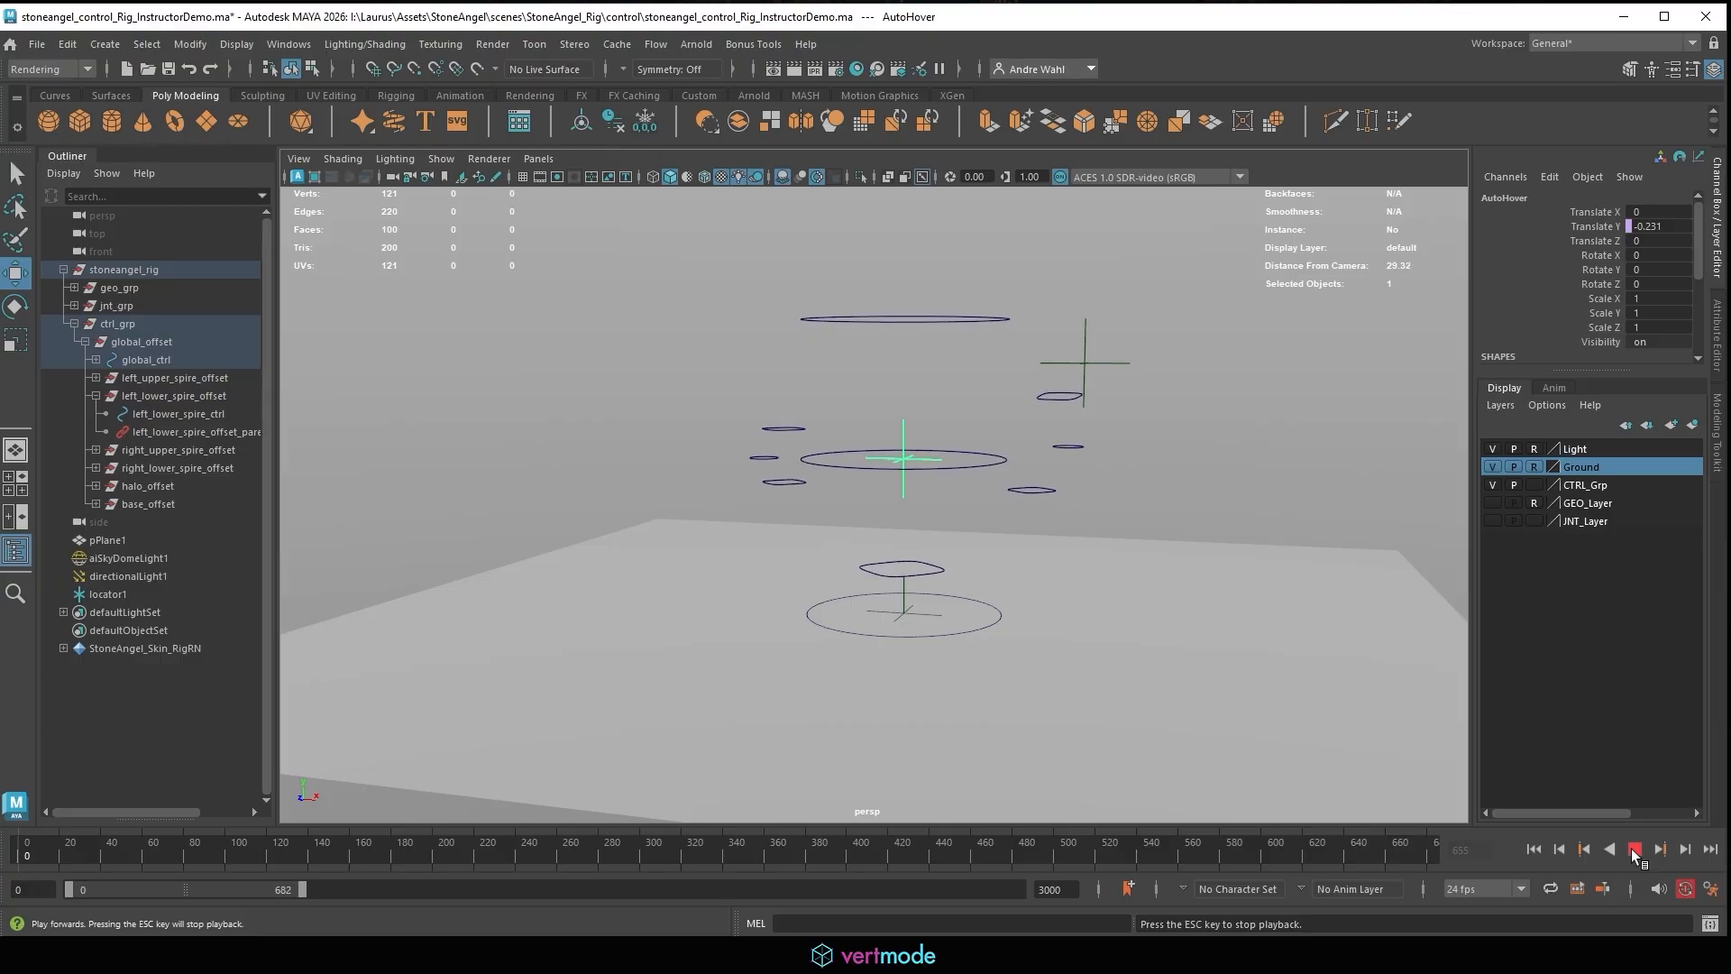
{"action": "key", "text": "Escape"}
{"action": "left_click", "coordinate": [988, 475]}
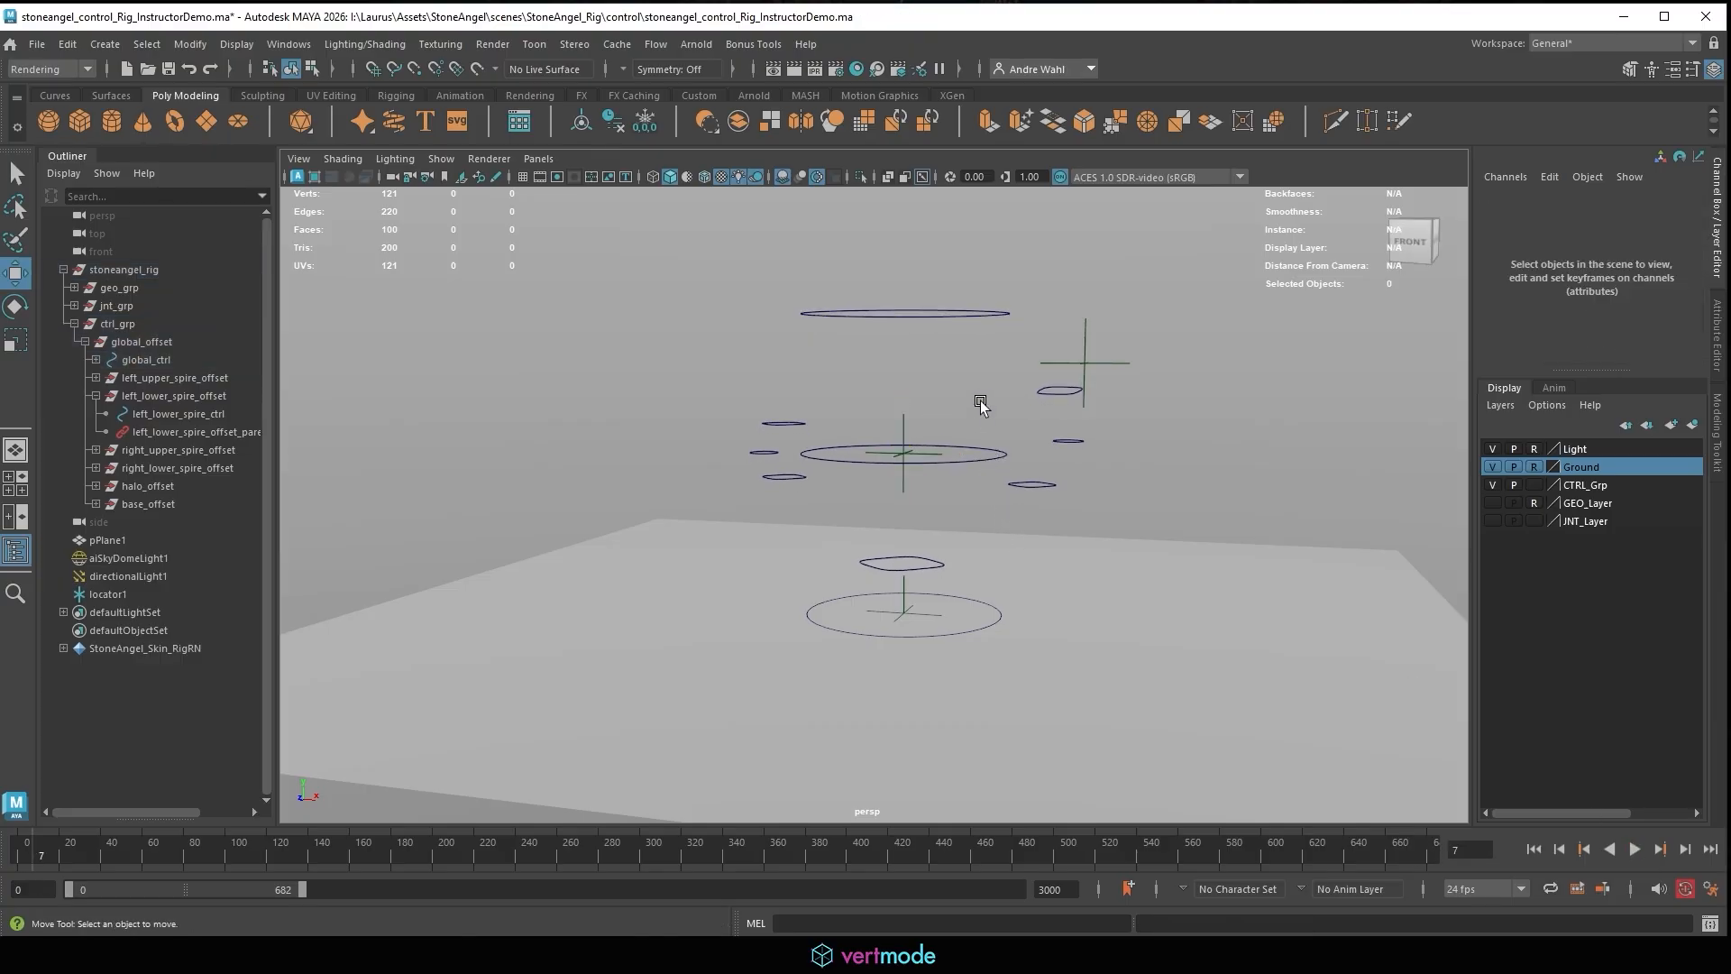
Compare the torso control's Auto Float attribute with the AutoHover locator's driven Translate Y by selecting each in turn.
{"action": "left_click", "coordinate": [964, 465]}
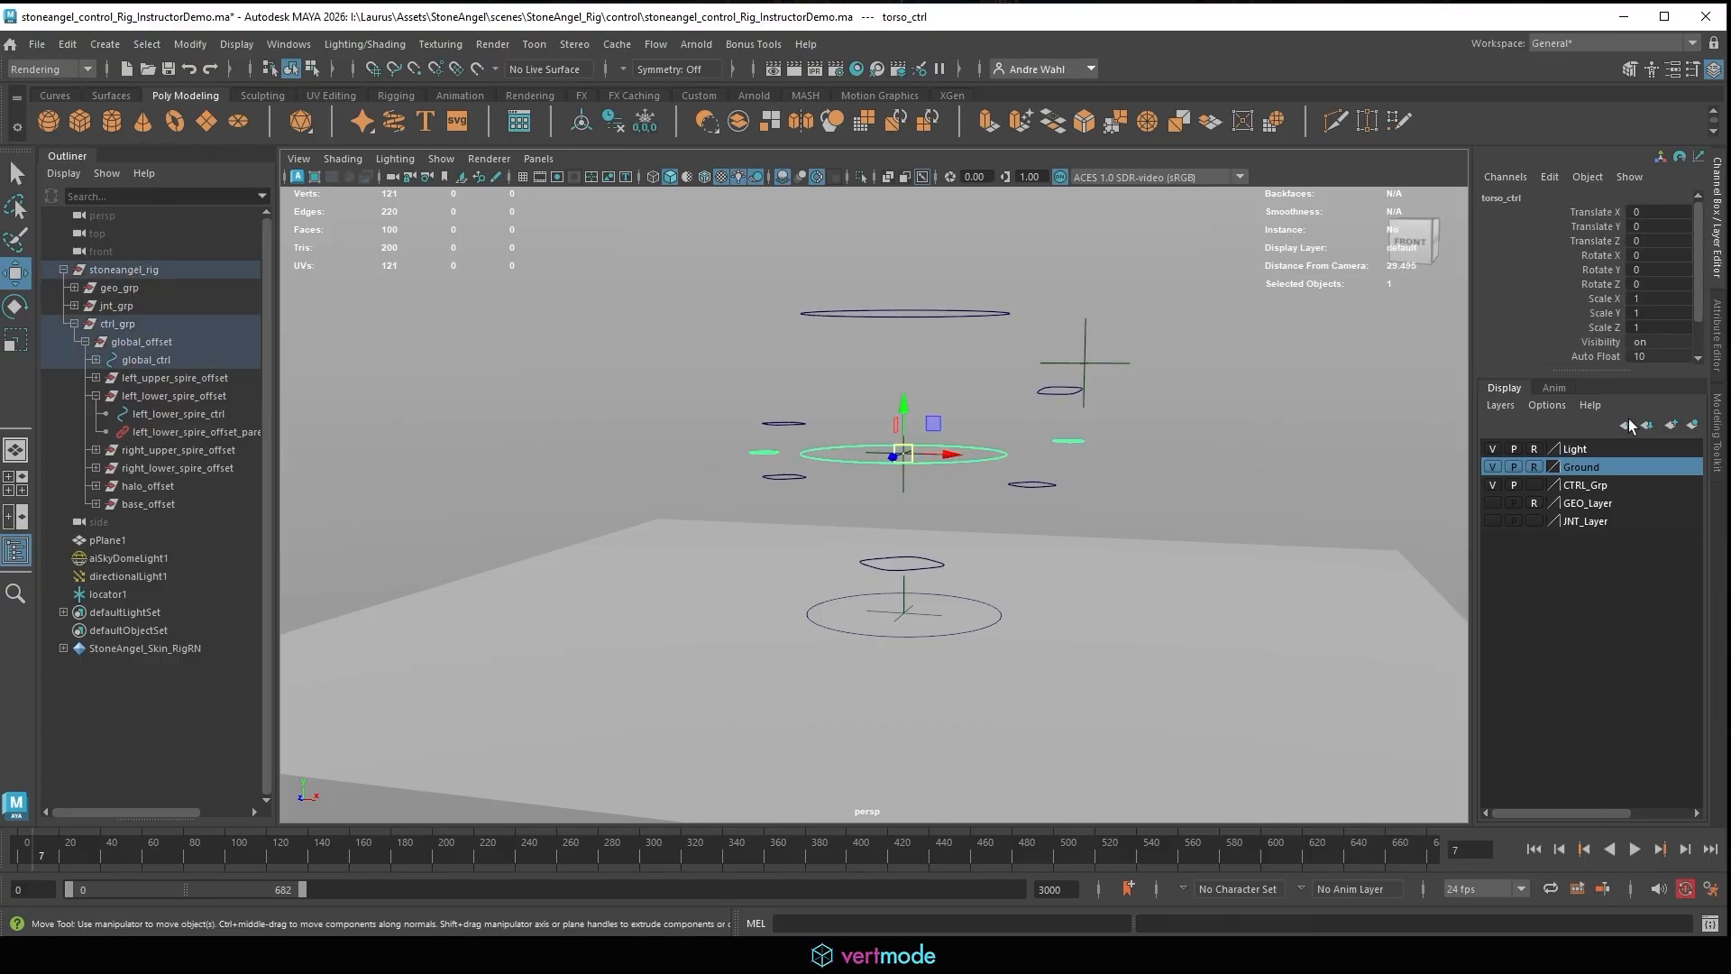
{"action": "left_click", "coordinate": [1590, 357]}
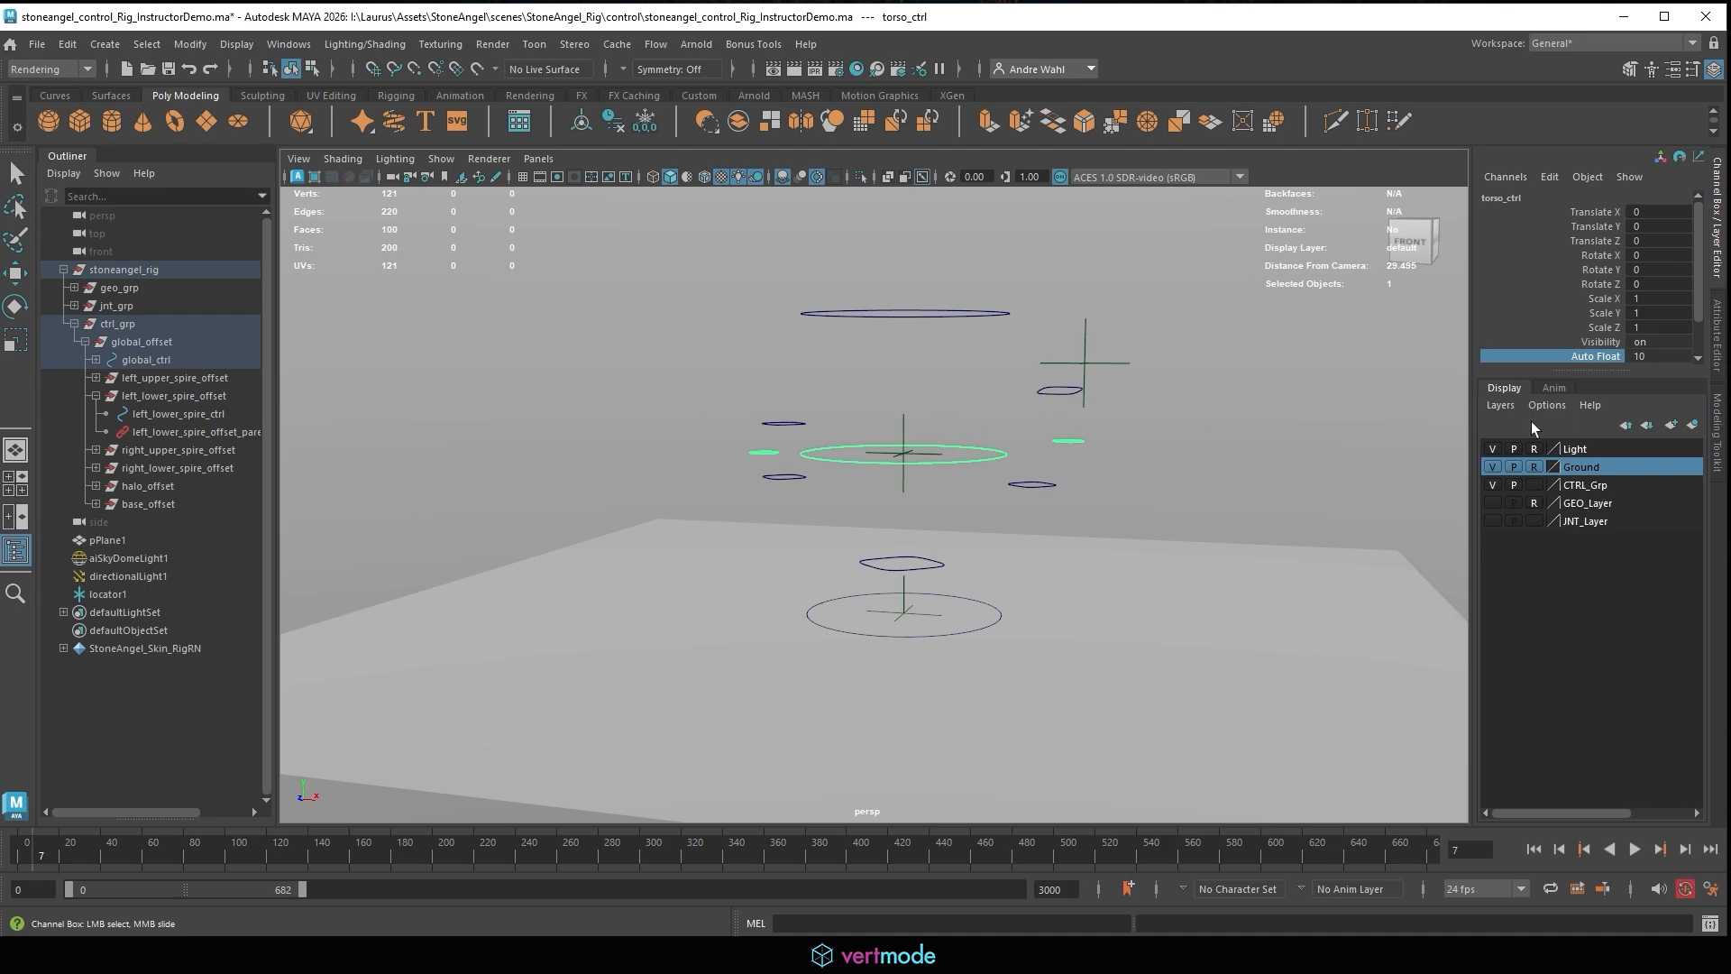
{"action": "key", "text": "w"}
{"action": "left_click", "coordinate": [868, 428]}
{"action": "left_click", "coordinate": [956, 463]}
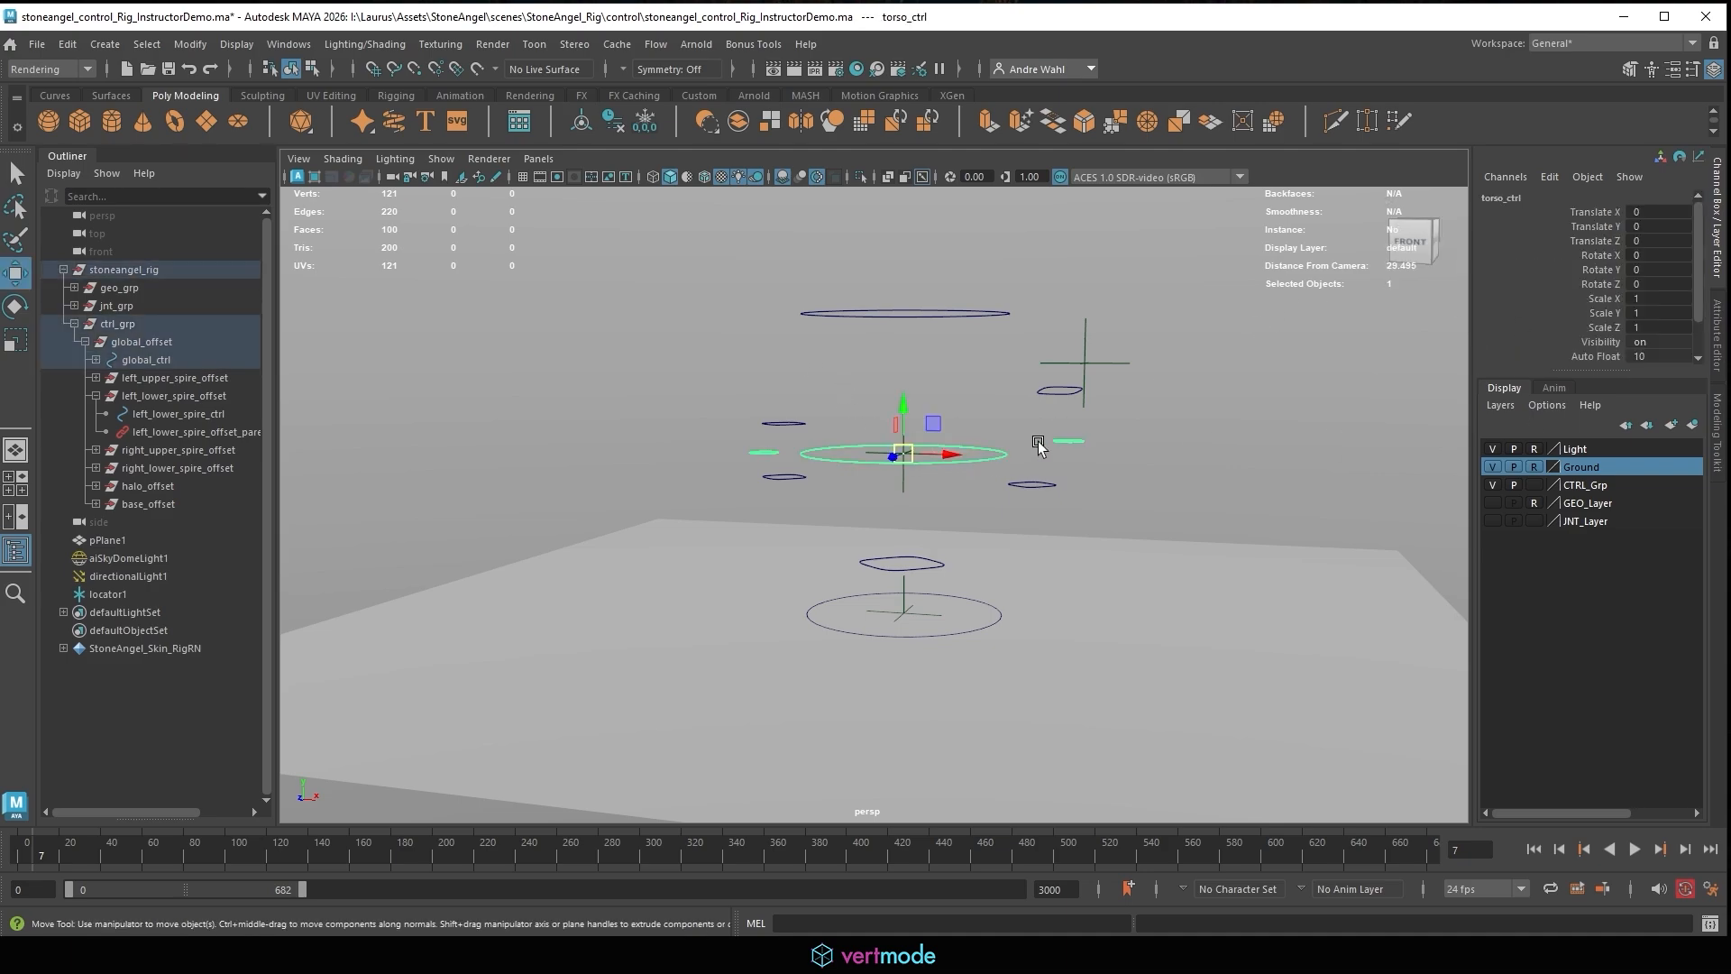
{"action": "left_click", "coordinate": [1009, 392]}
{"action": "left_click", "coordinate": [904, 452]}
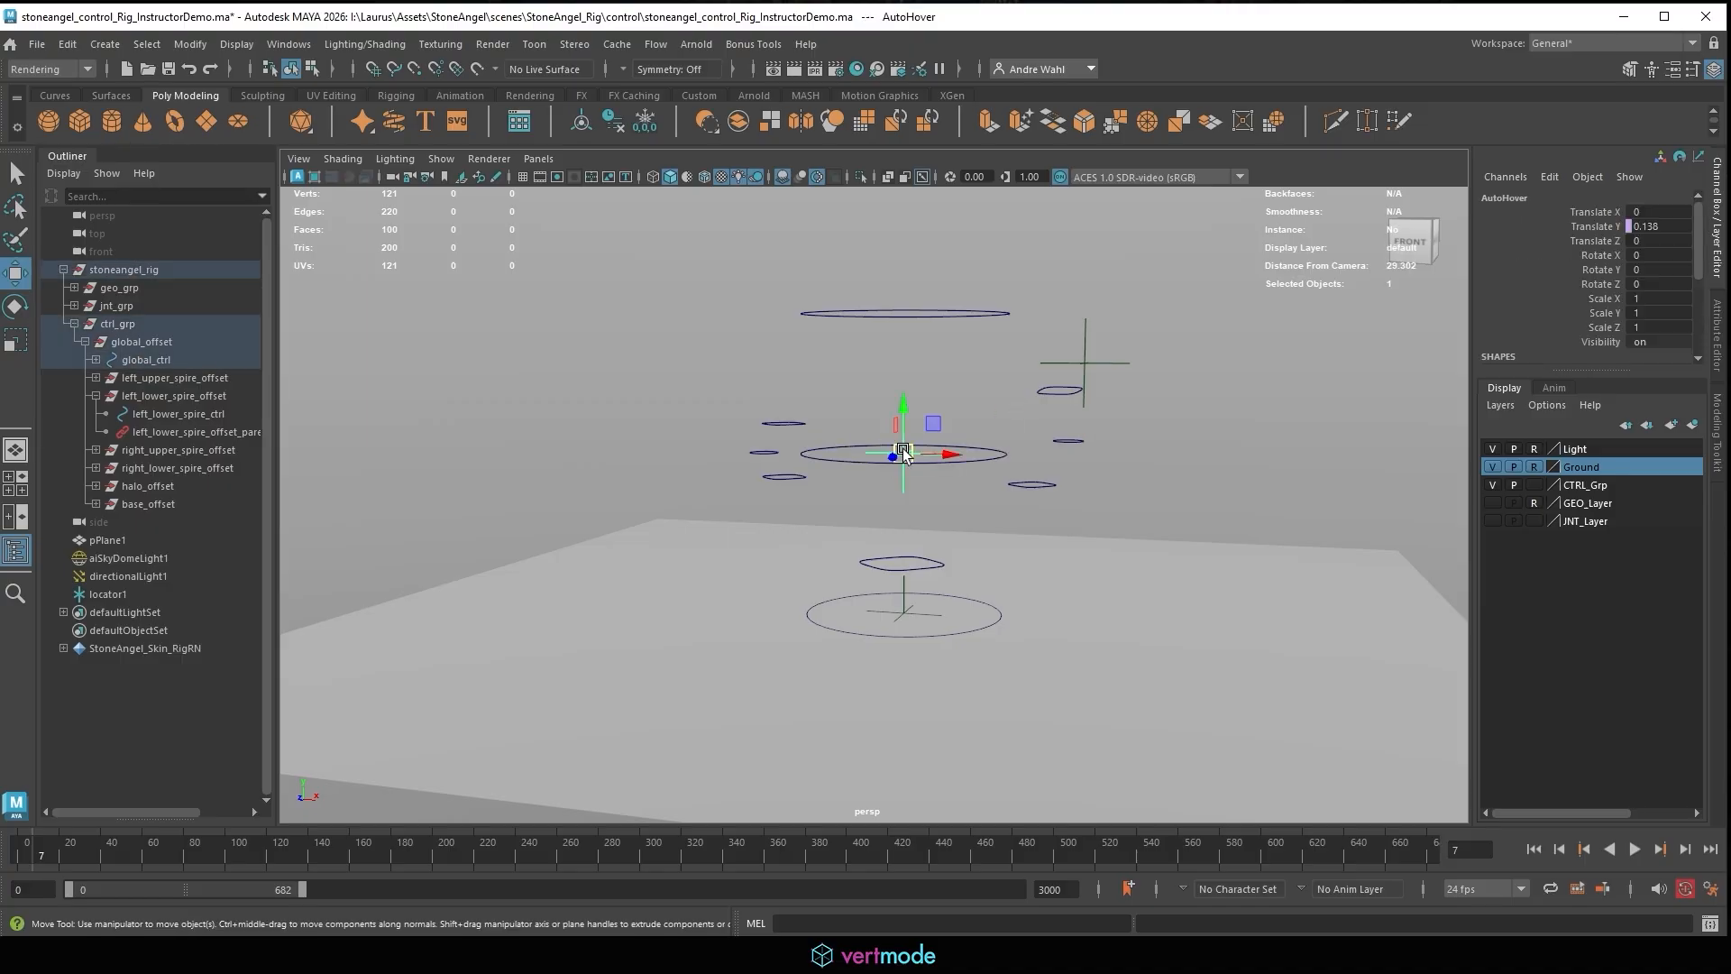
{"action": "left_click", "coordinate": [904, 595]}
{"action": "left_click", "coordinate": [940, 466]}
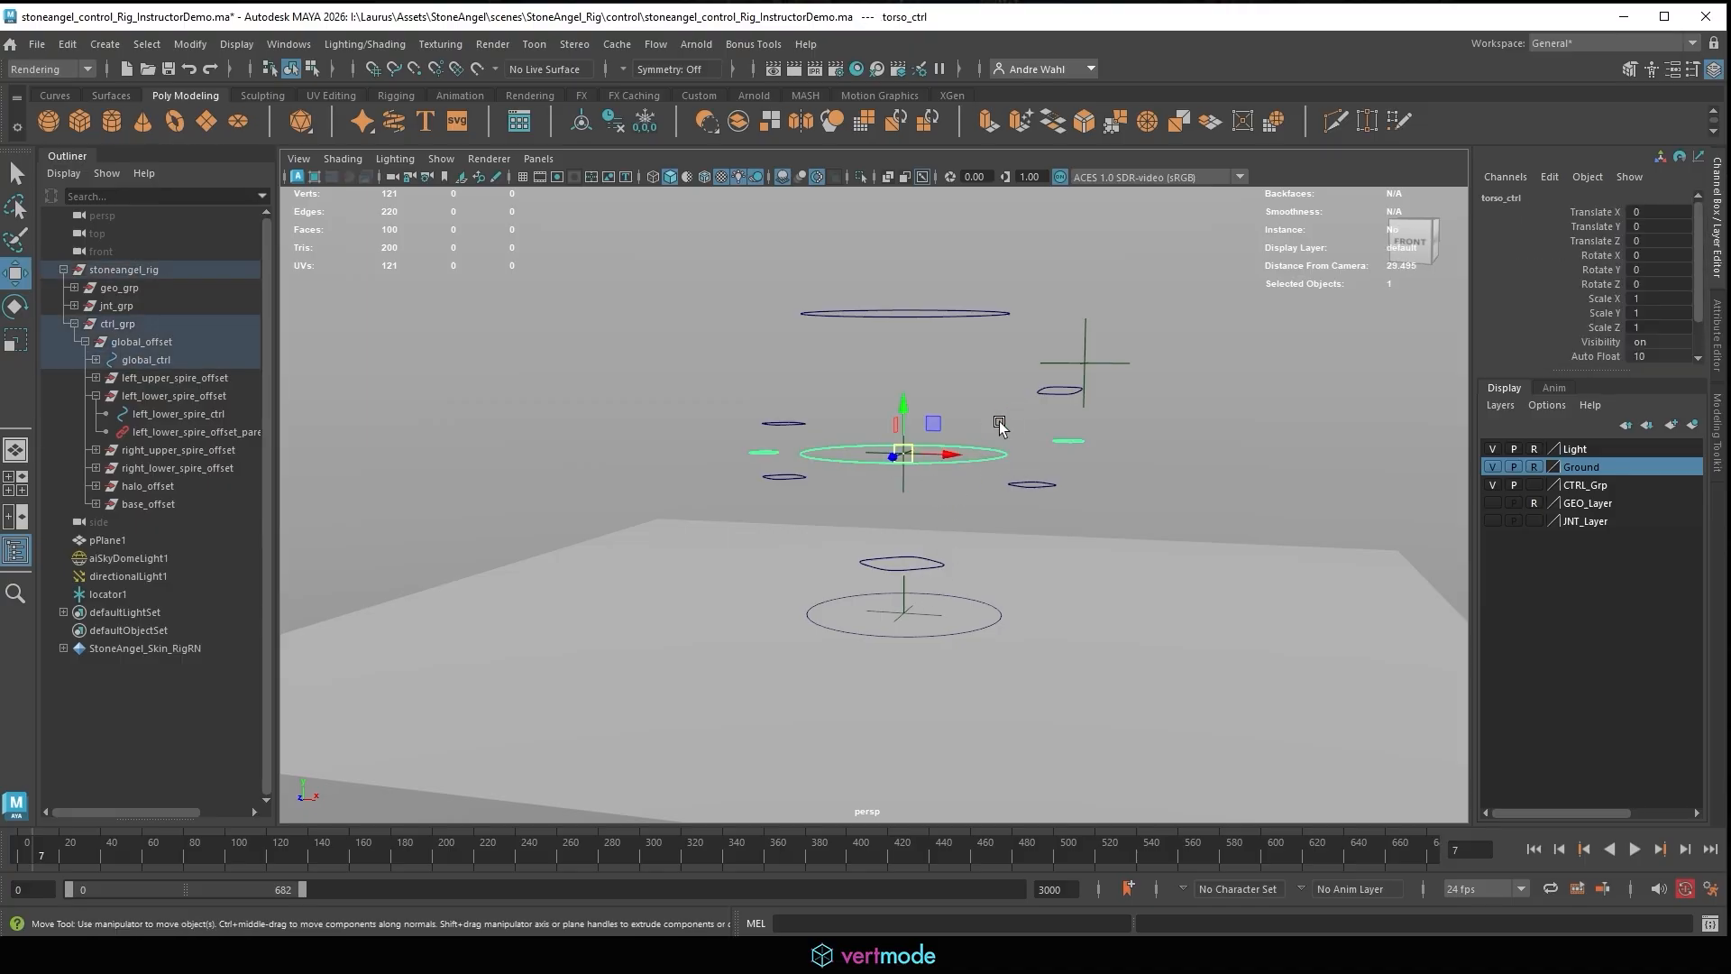
Set the torso control's Auto Float to 0, play the animation and make GEO_Layer visible again.
{"action": "left_click", "coordinate": [1597, 357]}
{"action": "middle_click_drag", "start_coordinate": [1336, 420], "coordinate": [854, 403]}
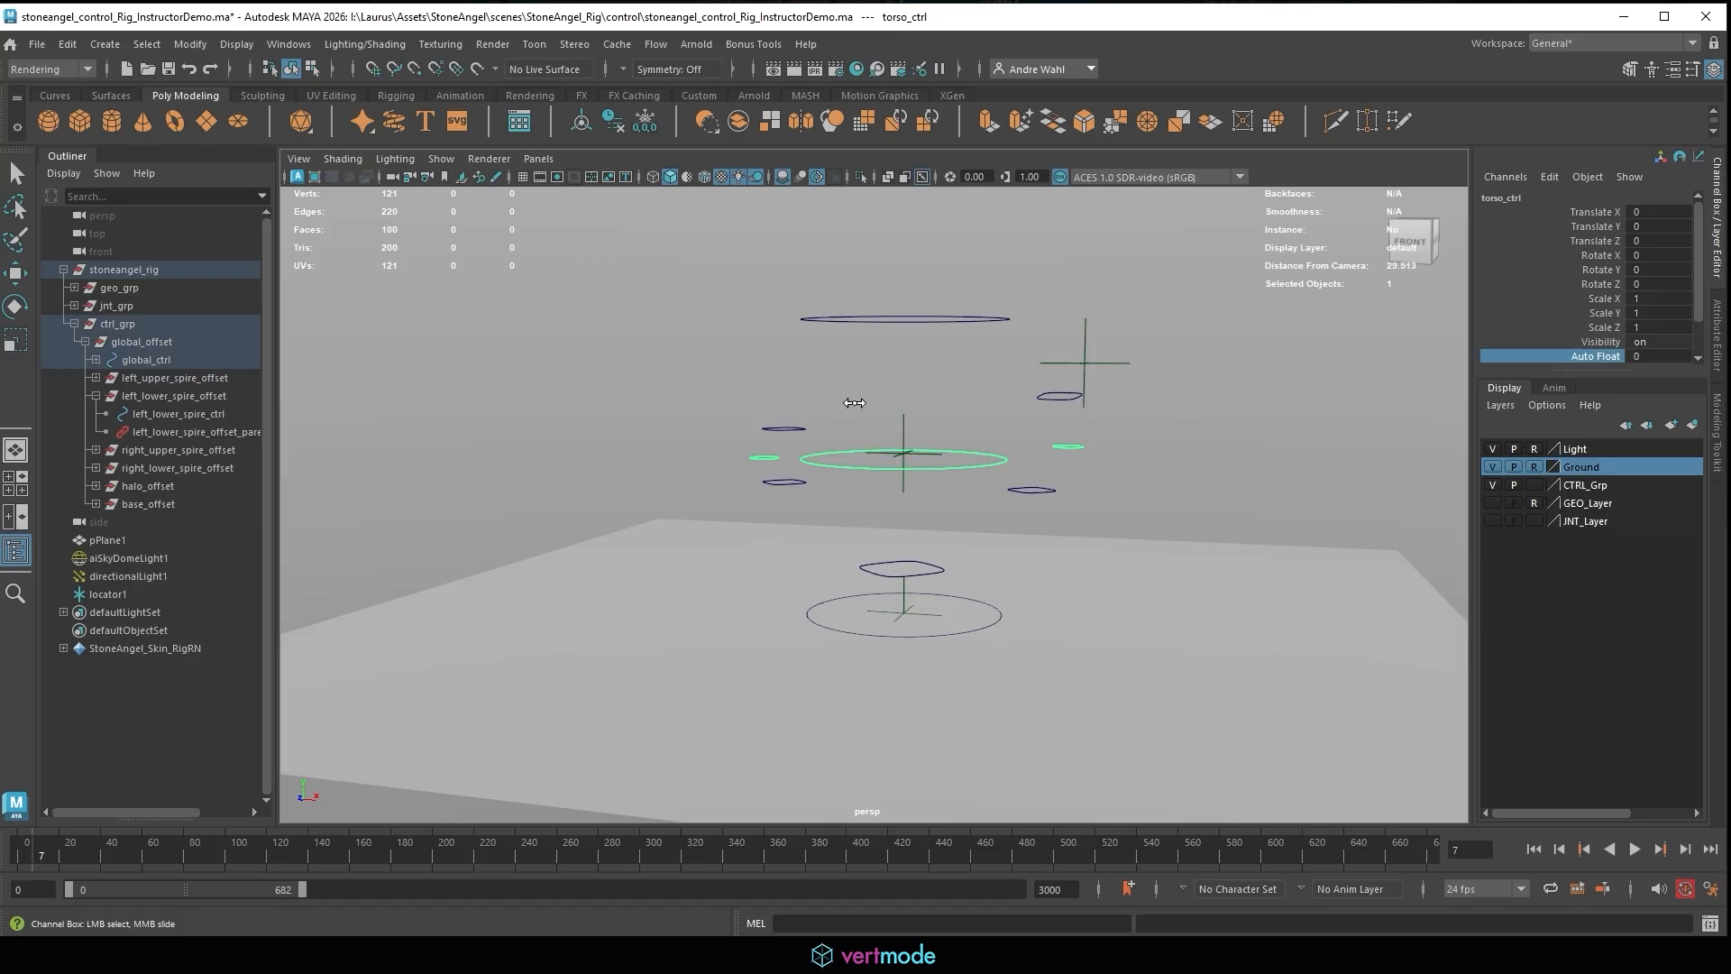
{"action": "left_click", "coordinate": [1635, 850]}
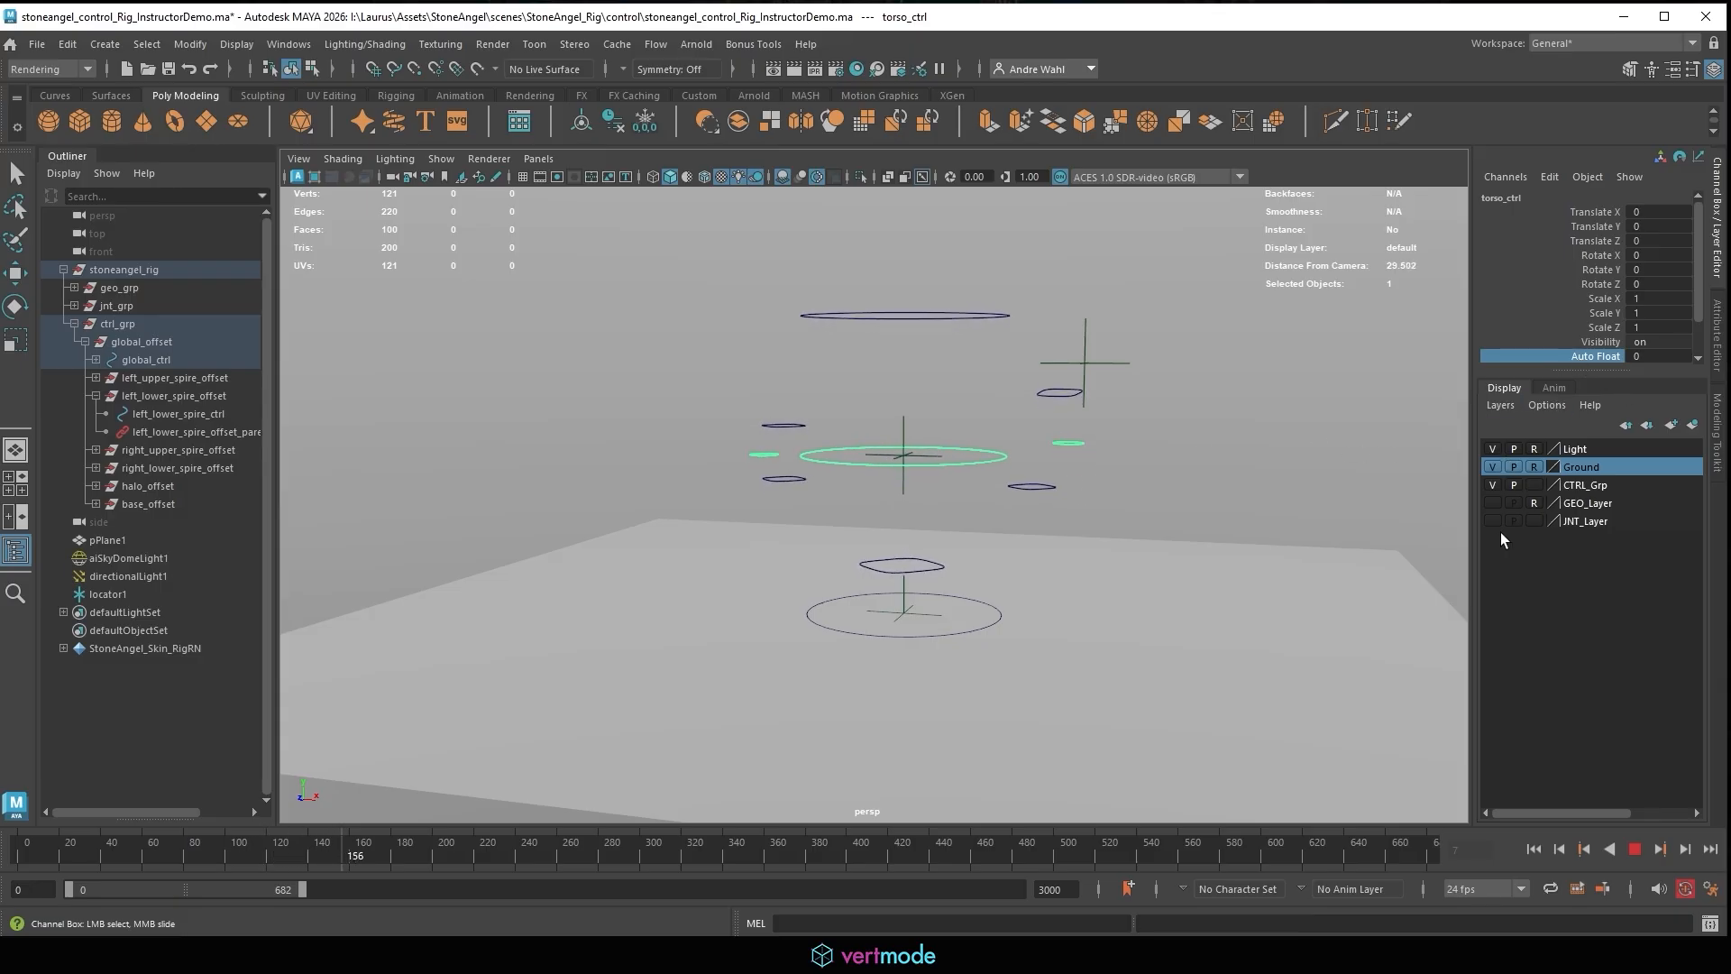
{"action": "left_click", "coordinate": [1493, 503]}
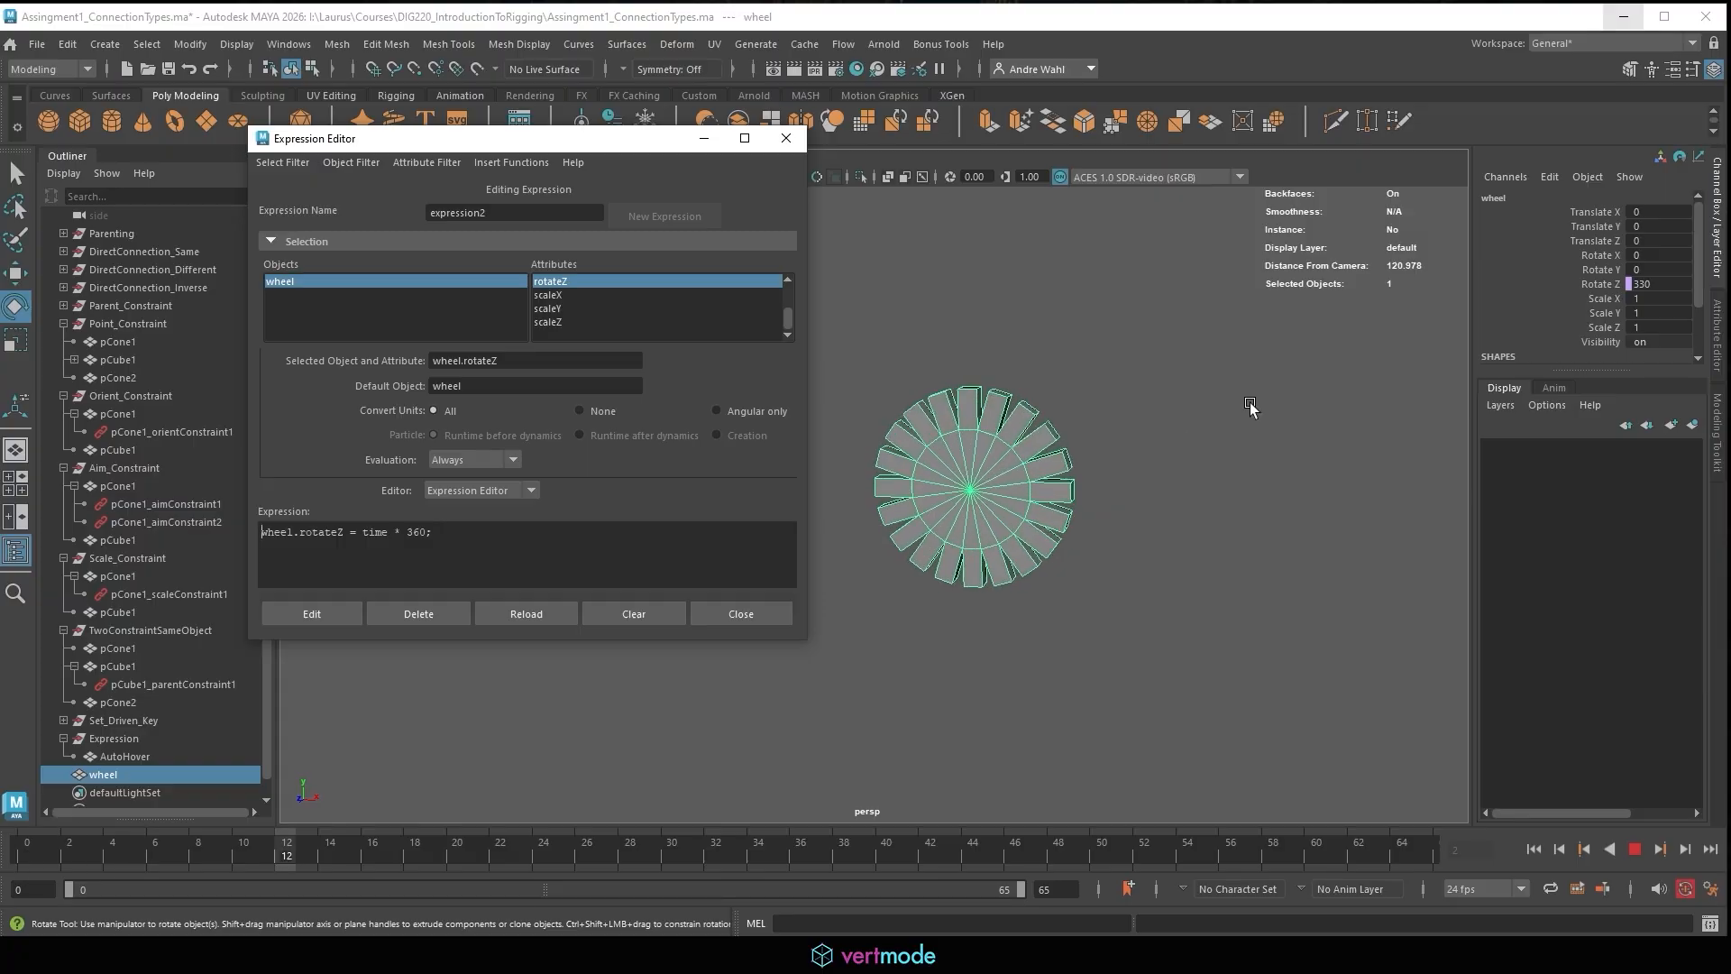
Back in the Assingment1_ConnectionTypes scene, open the Hypershade and create a Blinn material.
{"action": "left_click", "coordinate": [288, 44]}
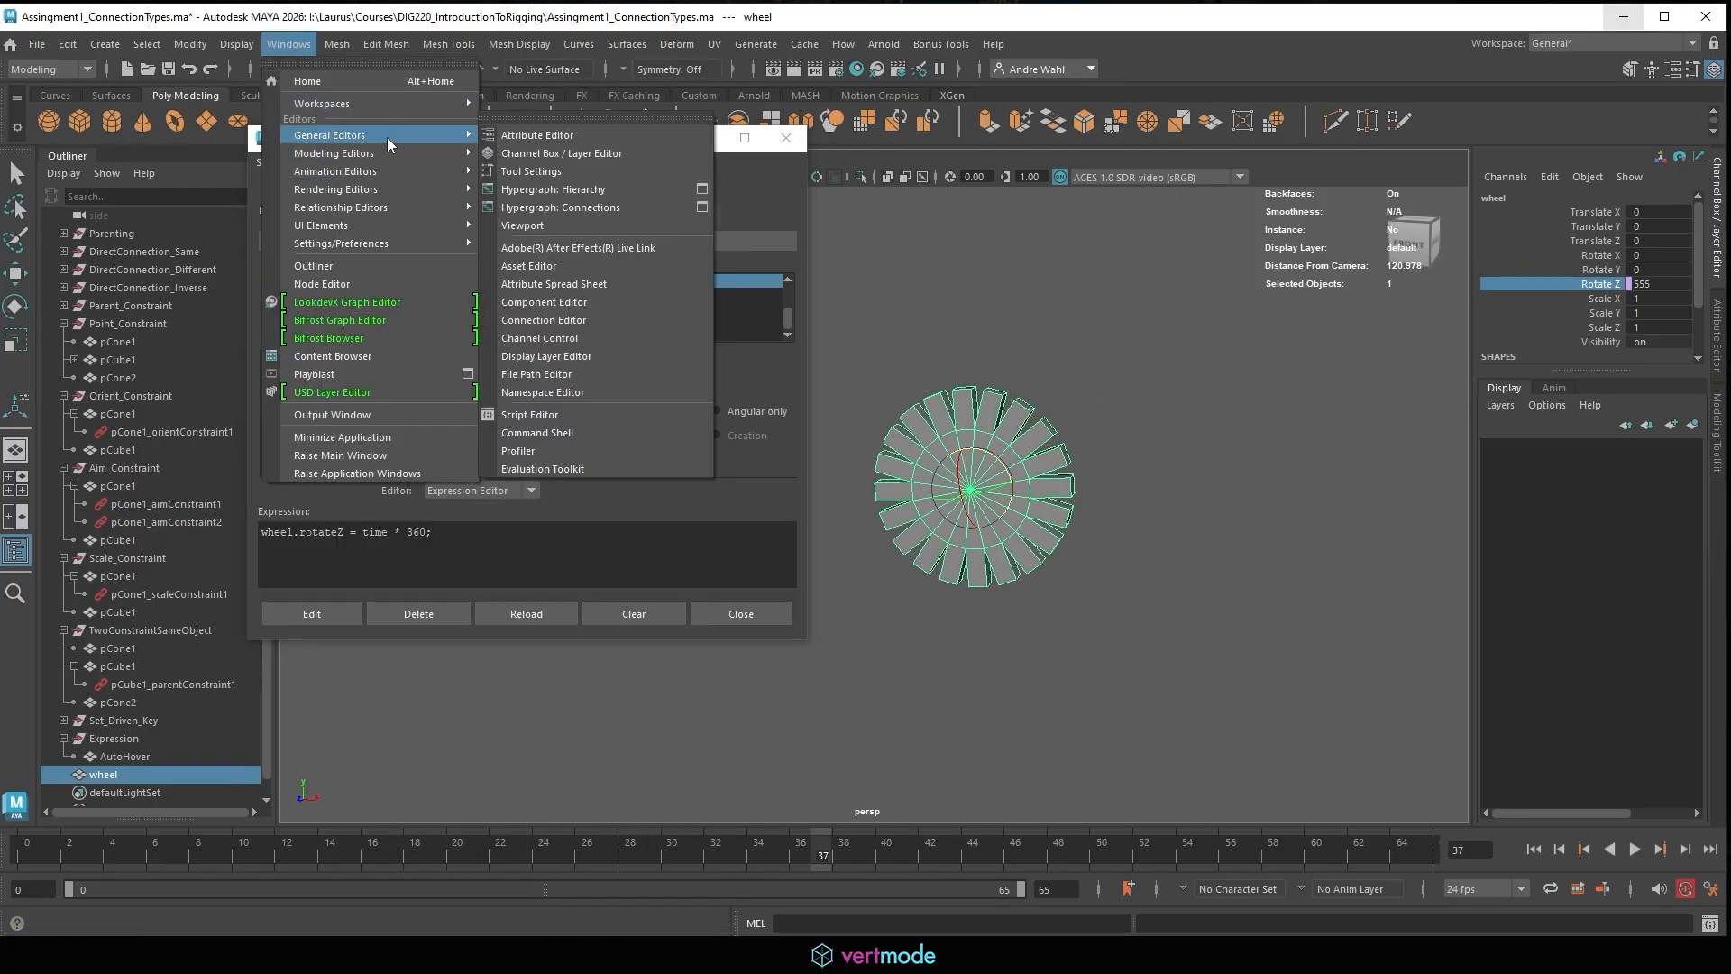
{"action": "mouse_move", "coordinate": [389, 159]}
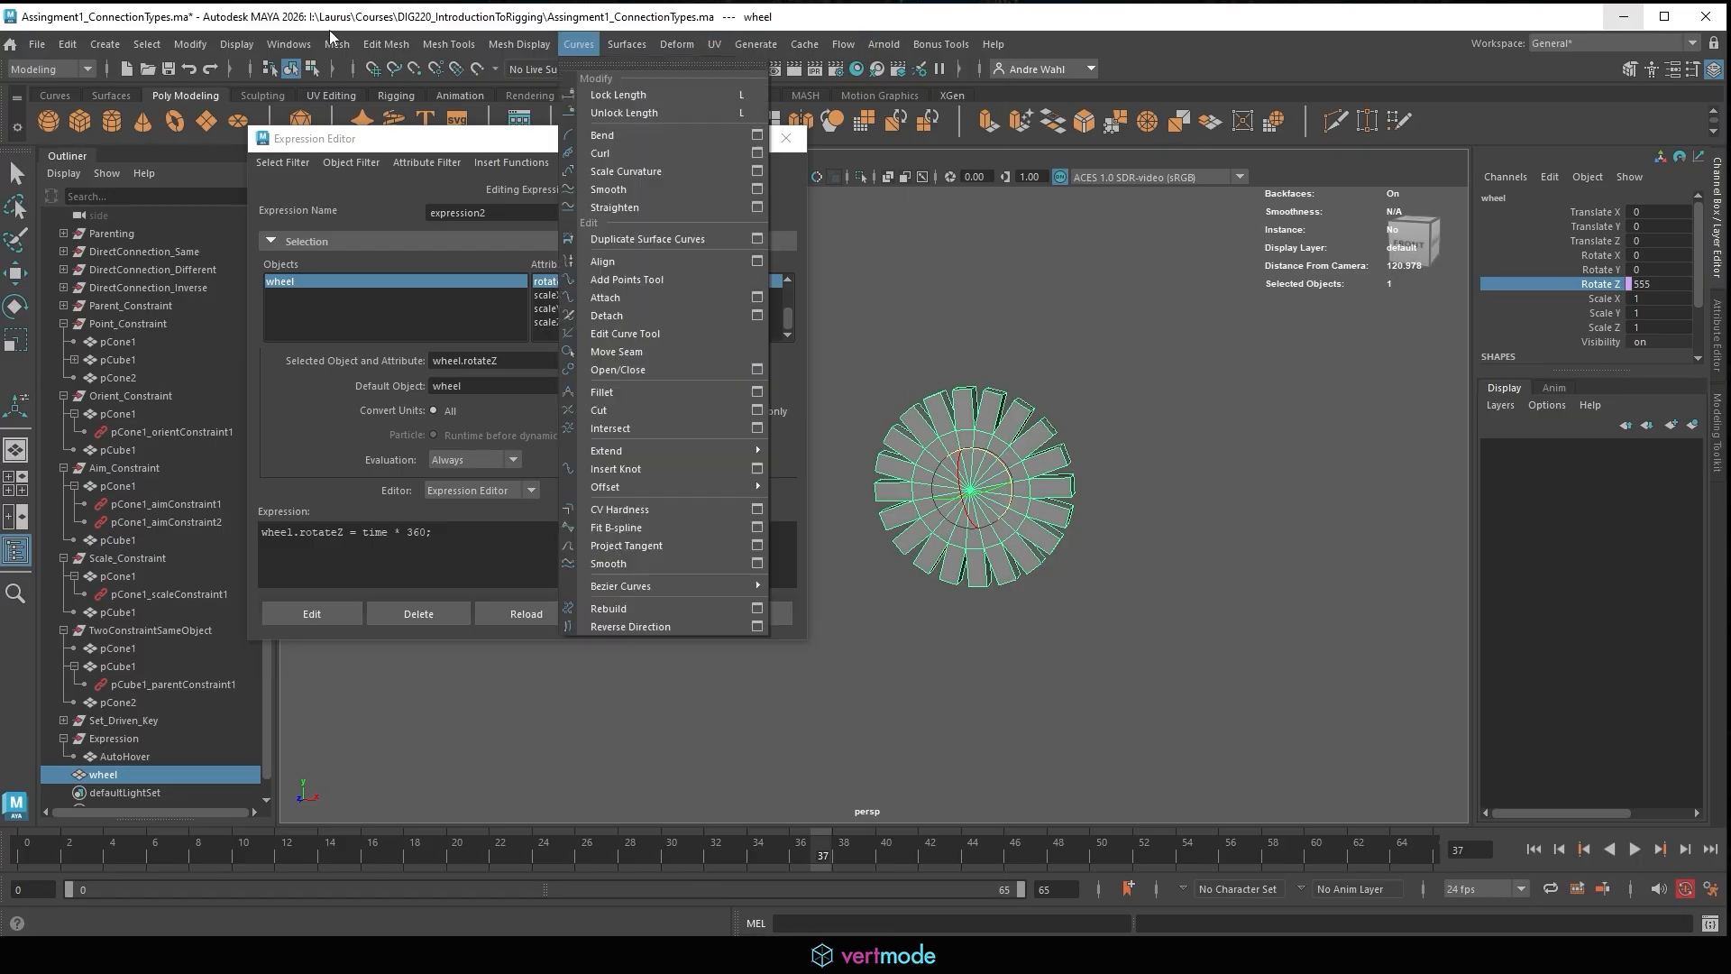
{"action": "mouse_move", "coordinate": [289, 45]}
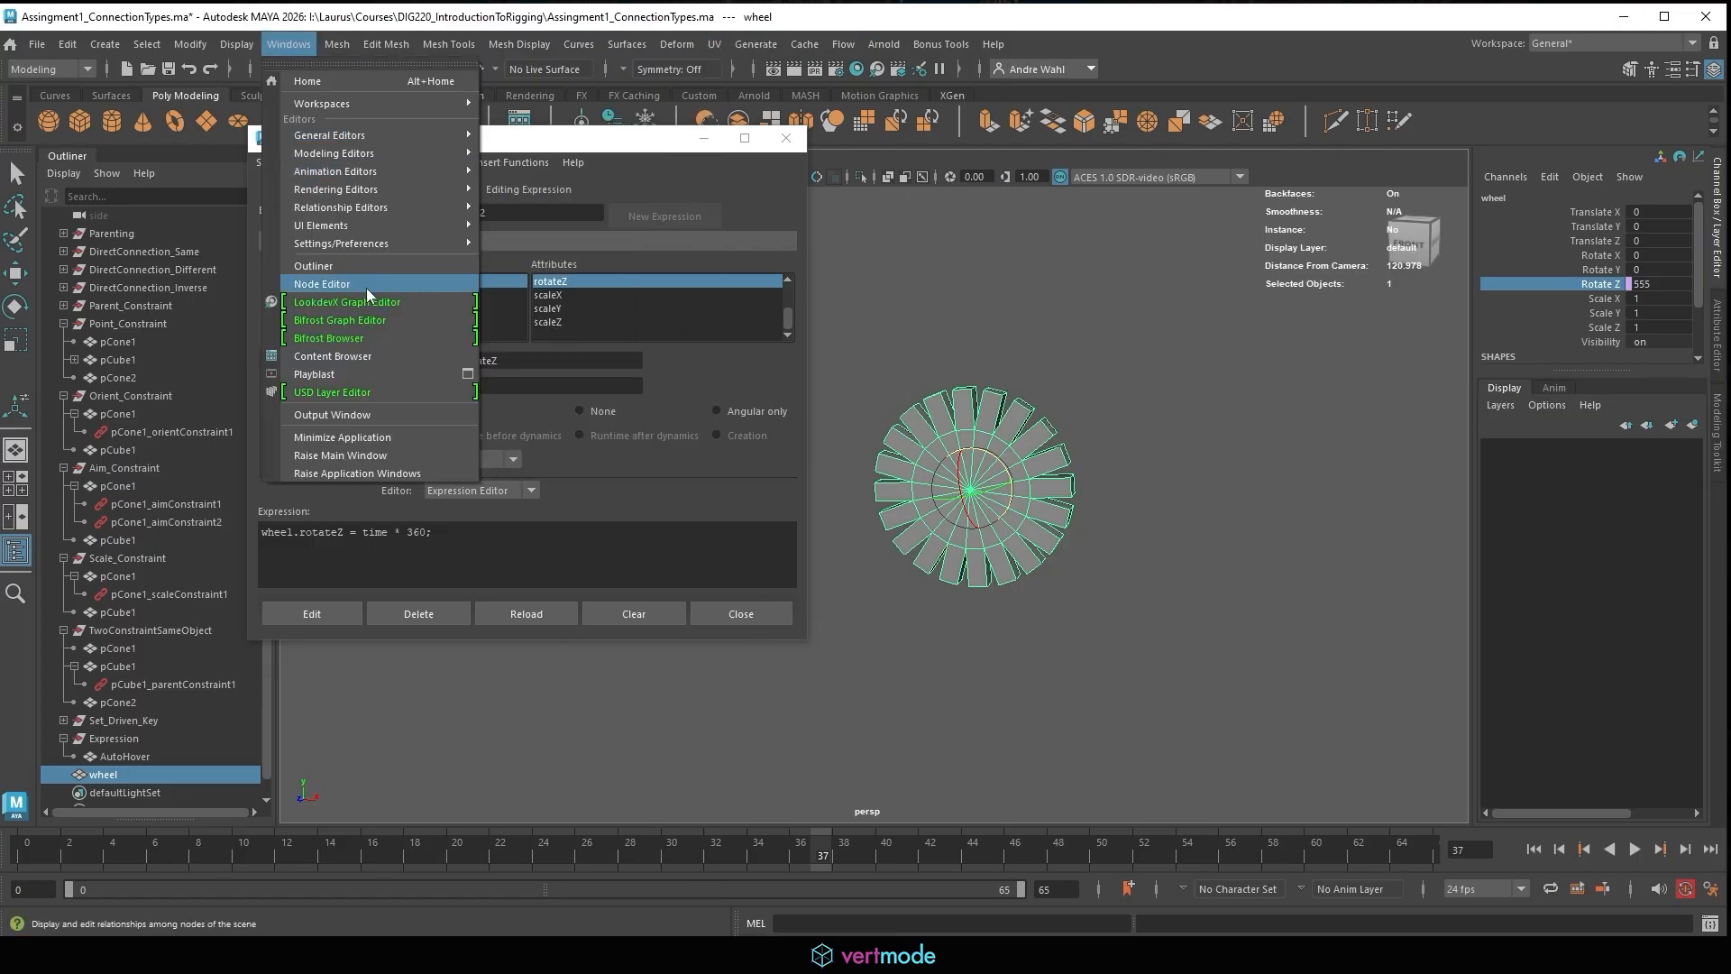
{"action": "left_click", "coordinate": [857, 71]}
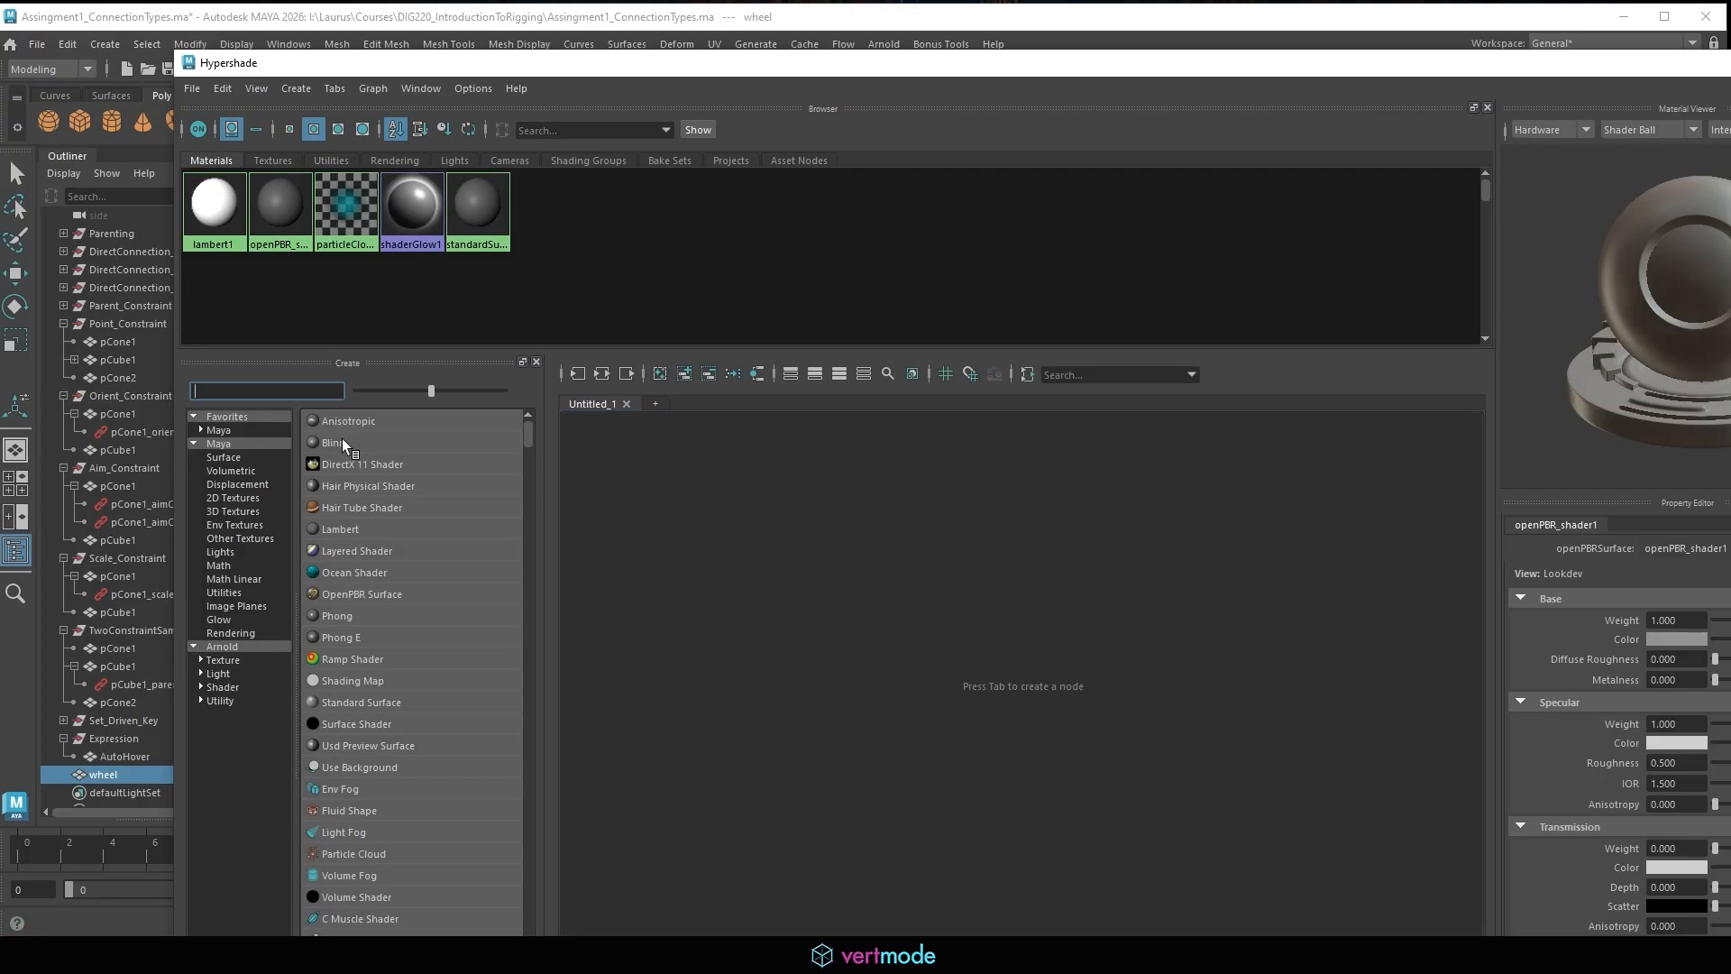
{"action": "left_click", "coordinate": [342, 441]}
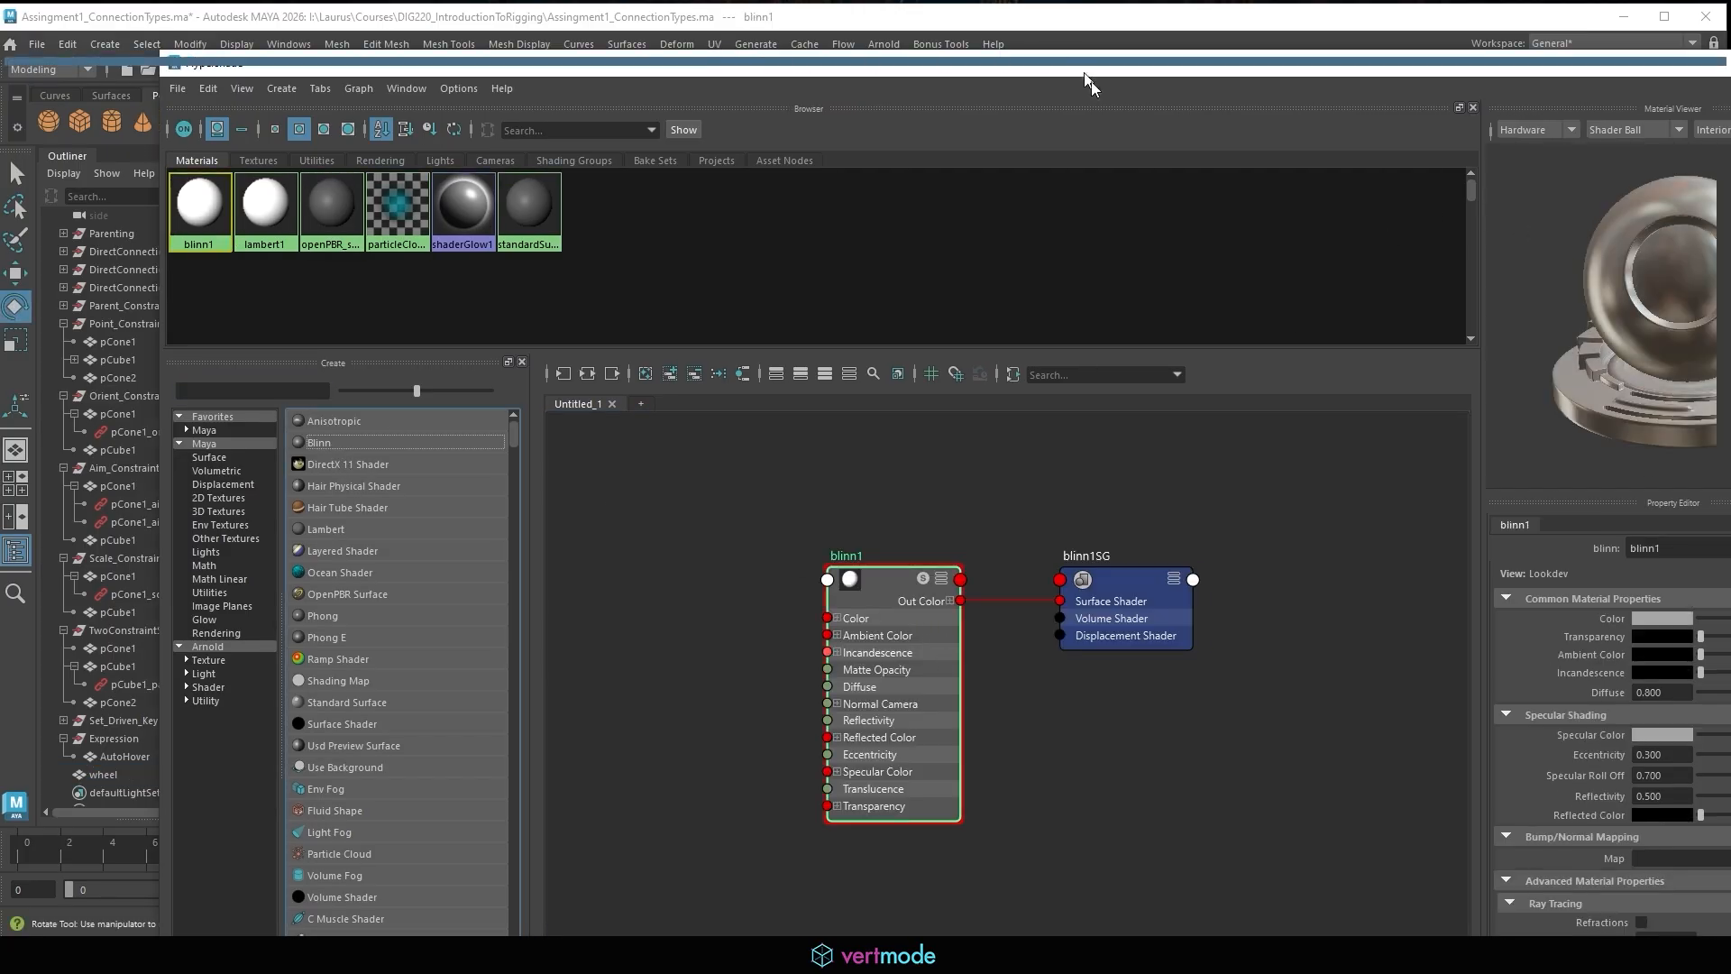
Move the Hypershade window aside to reach the material properties and start a new expression on blinn1's Color attribute.
{"action": "left_click_drag", "start_coordinate": [1091, 81], "coordinate": [914, 68]}
{"action": "right_click", "coordinate": [889, 596]}
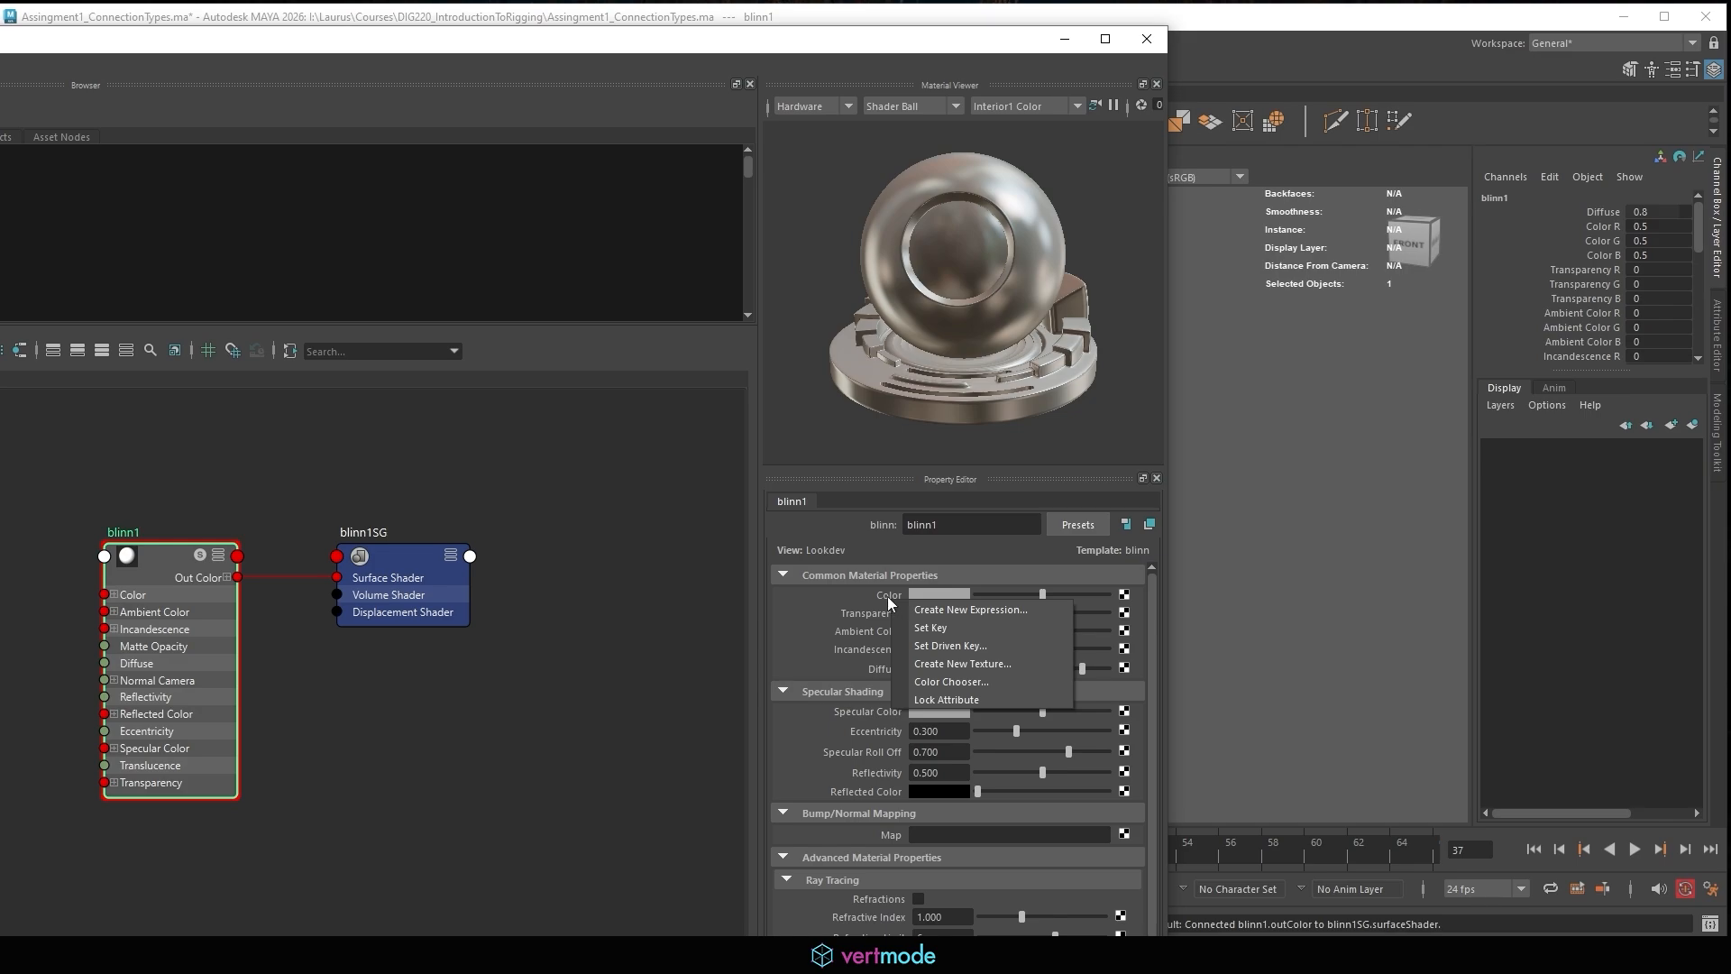
{"action": "left_click", "coordinate": [948, 612]}
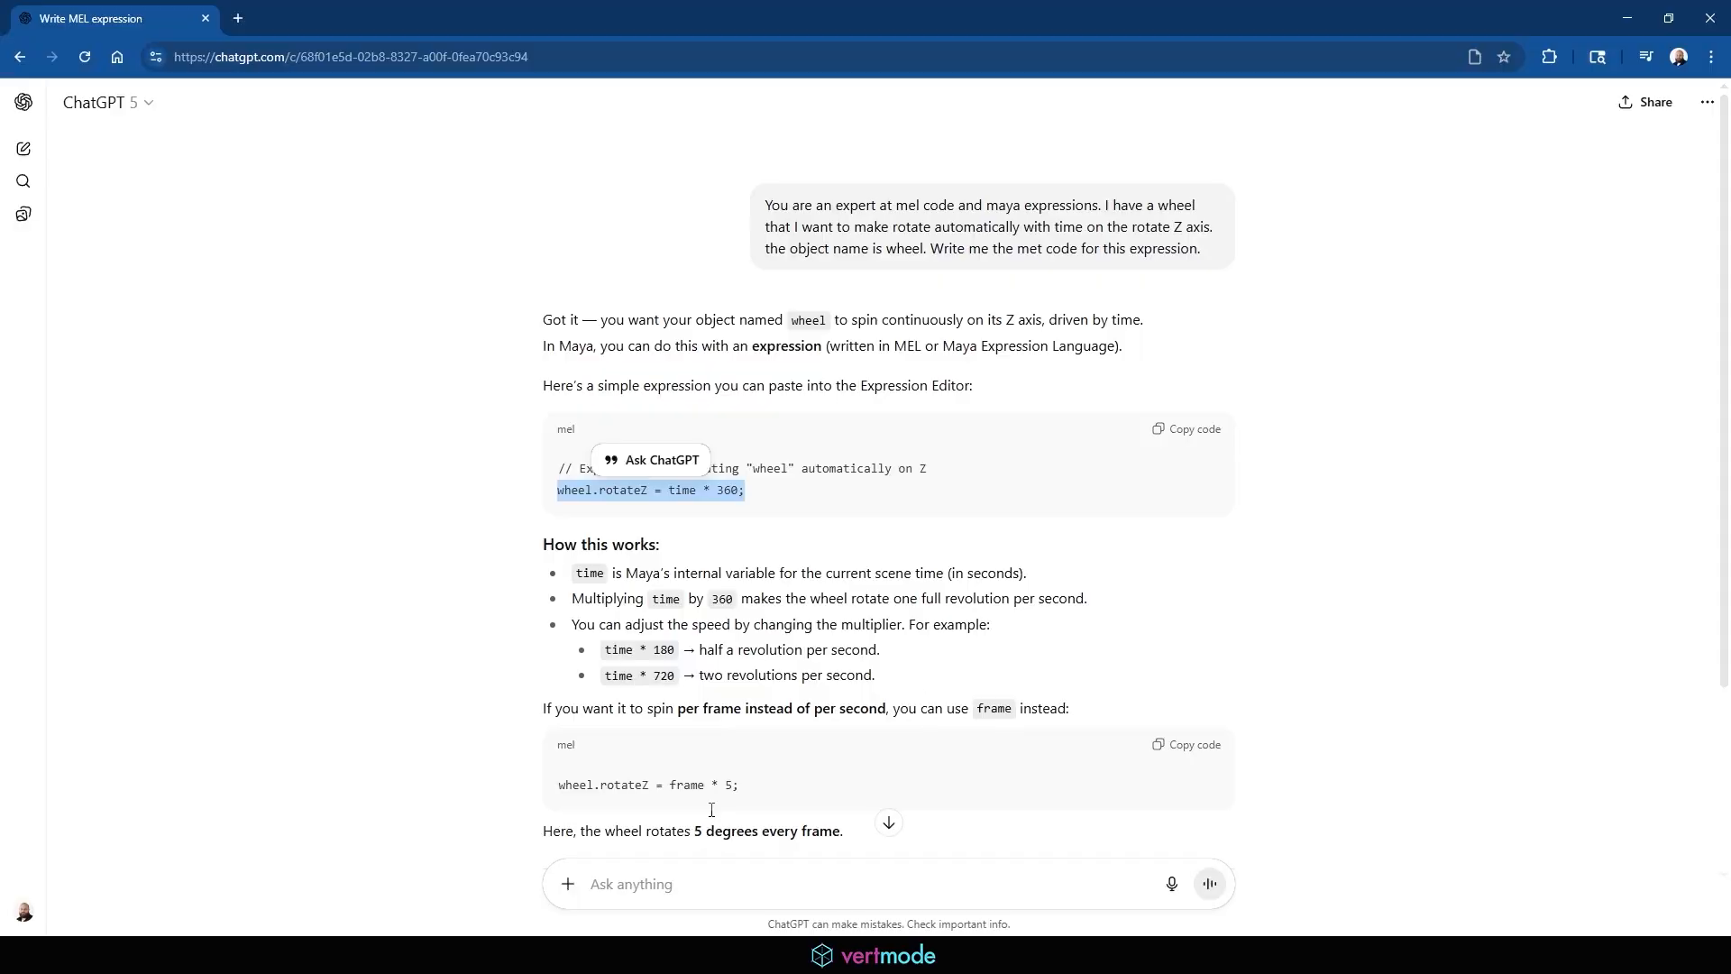
Switch to ChatGPT and ask for an expression to make blin1's color change with time to a random color.
{"action": "scroll", "coordinate": [711, 809], "scroll_direction": "down", "scroll_amount": 3}
{"action": "left_click", "coordinate": [588, 882]}
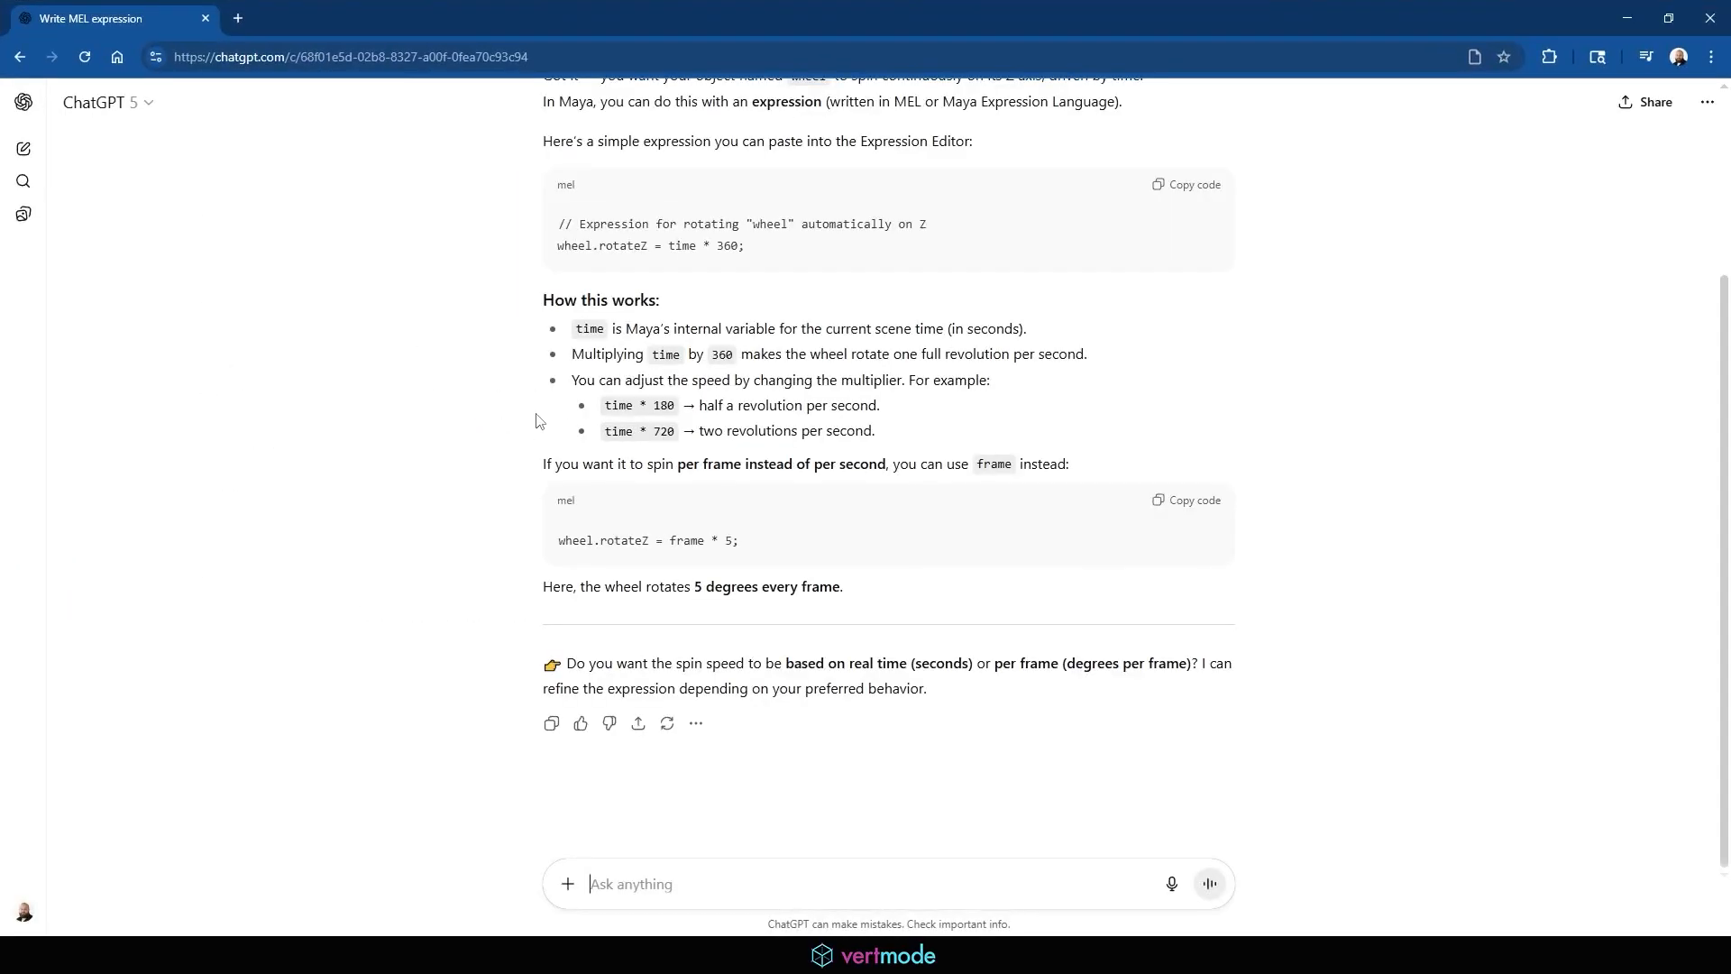
{"action": "type", "text": "I"}
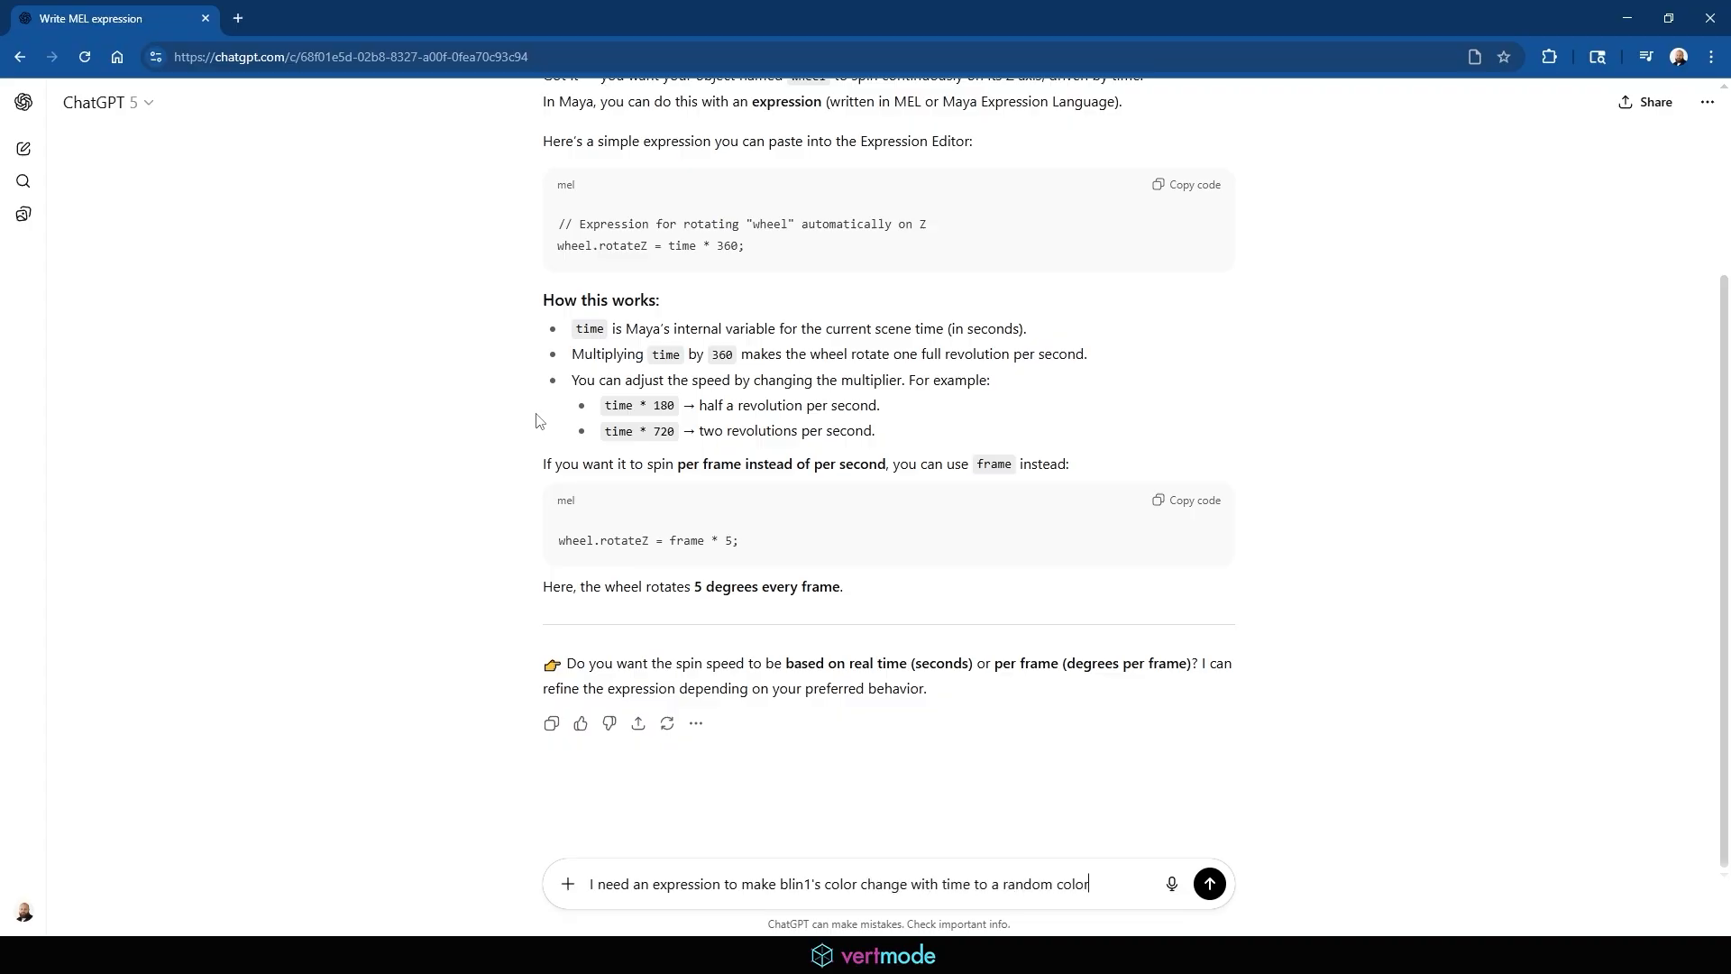
{"action": "key", "text": "Return"}
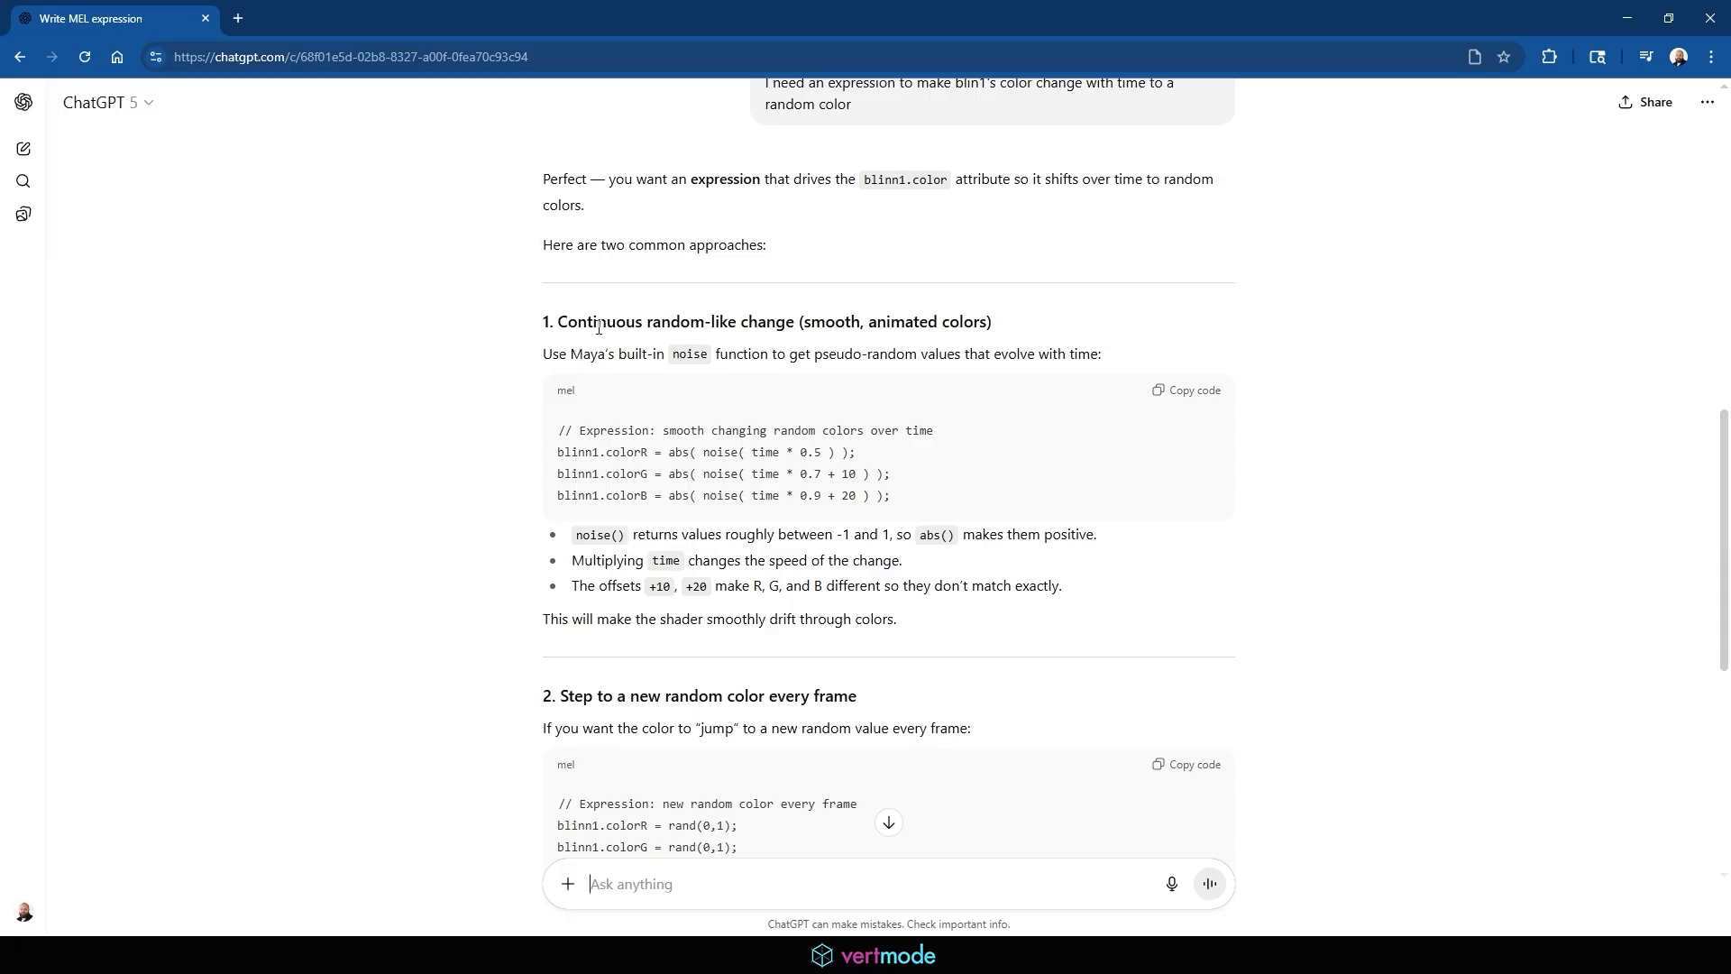
Review ChatGPT's answer, examining the noise-based smooth color code and the per-frame random color code for blinn1.
{"action": "scroll", "coordinate": [885, 441], "scroll_direction": "down", "scroll_amount": 1}
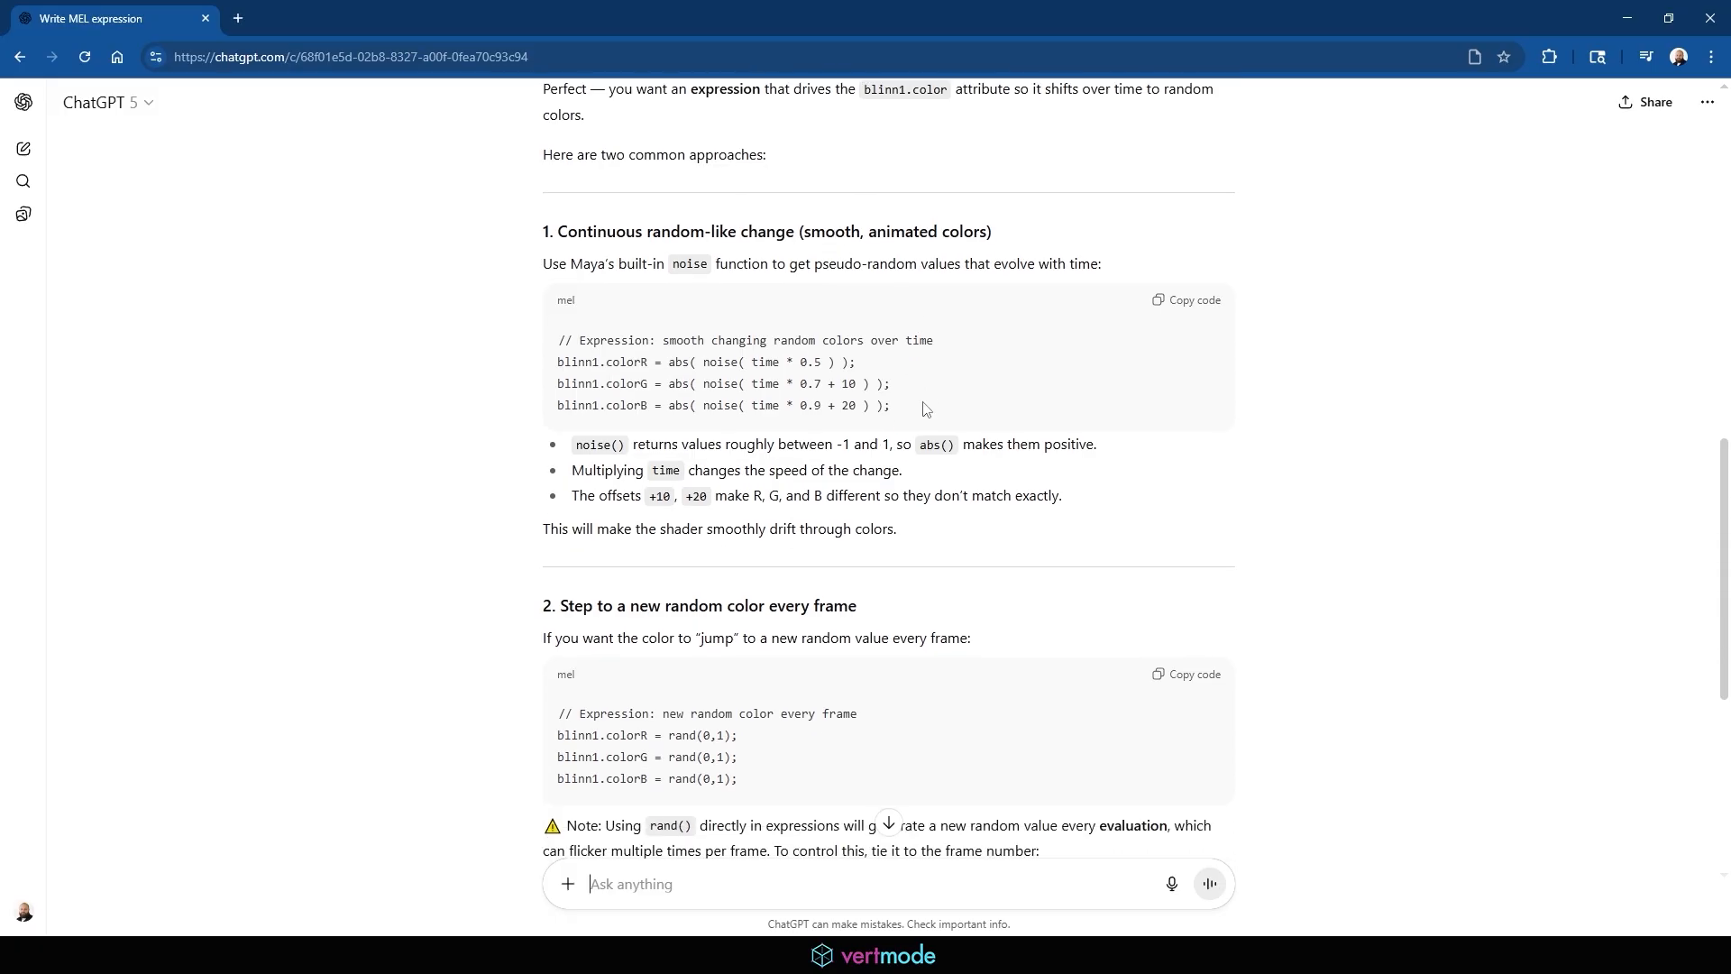
{"action": "left_click_drag", "start_coordinate": [924, 407], "coordinate": [543, 365]}
{"action": "left_click_drag", "start_coordinate": [942, 409], "coordinate": [559, 401]}
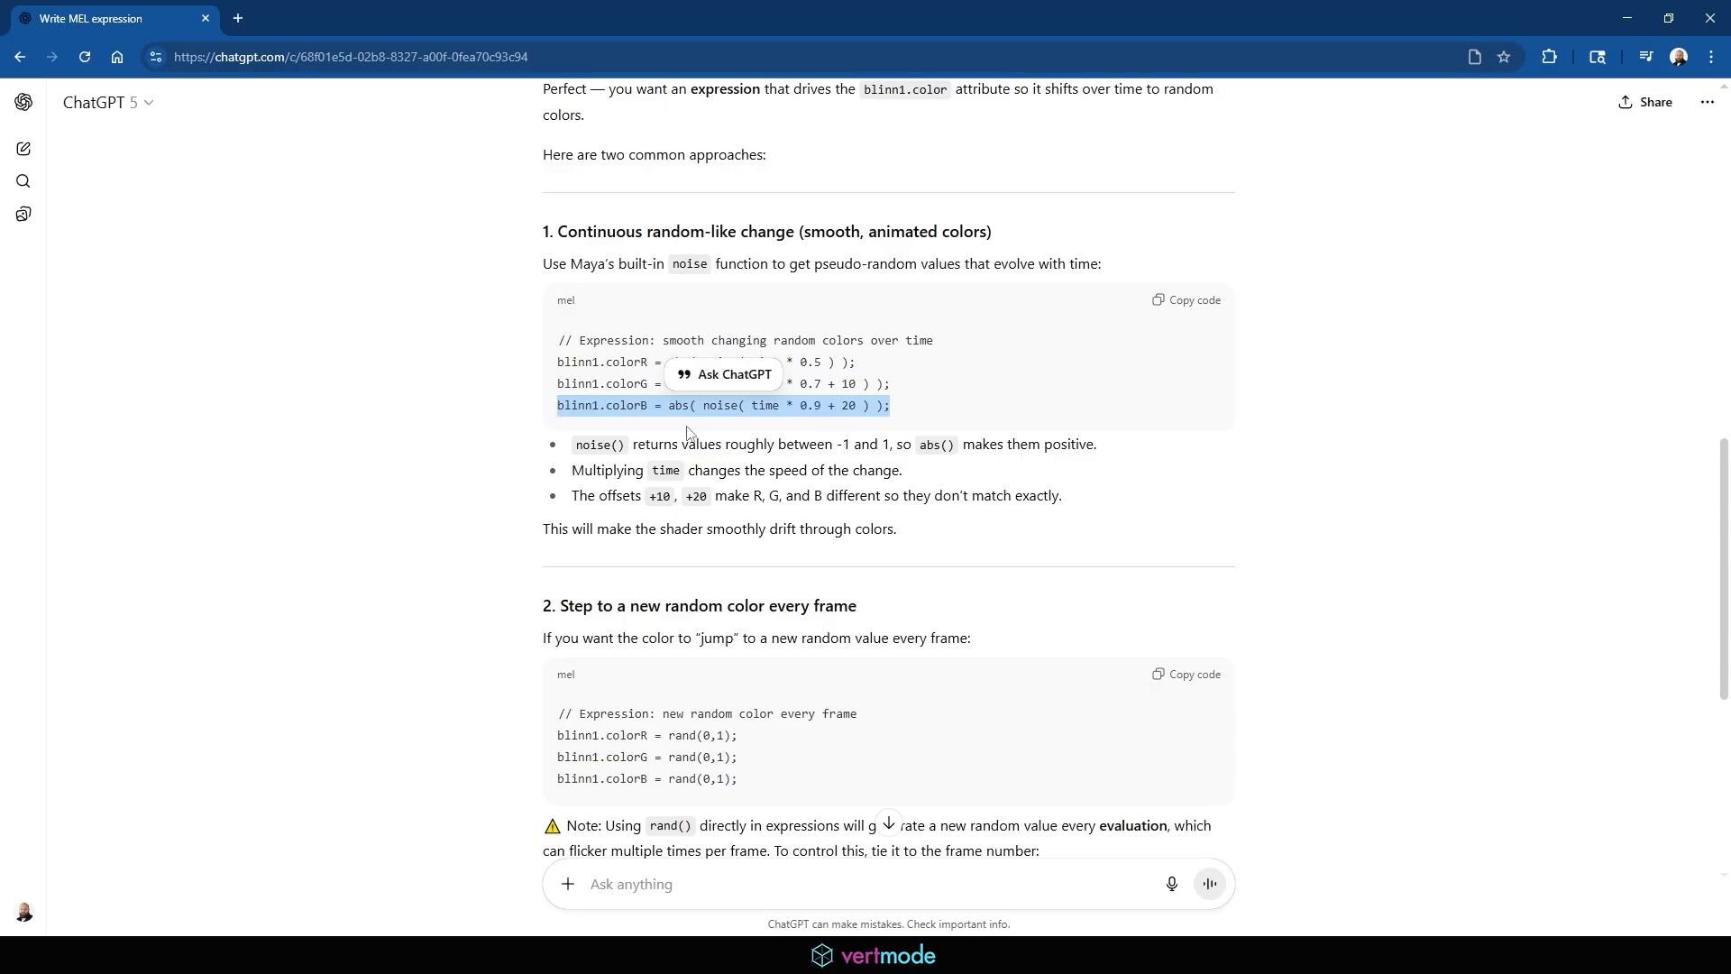
{"action": "scroll", "coordinate": [805, 477], "scroll_direction": "down", "scroll_amount": 2}
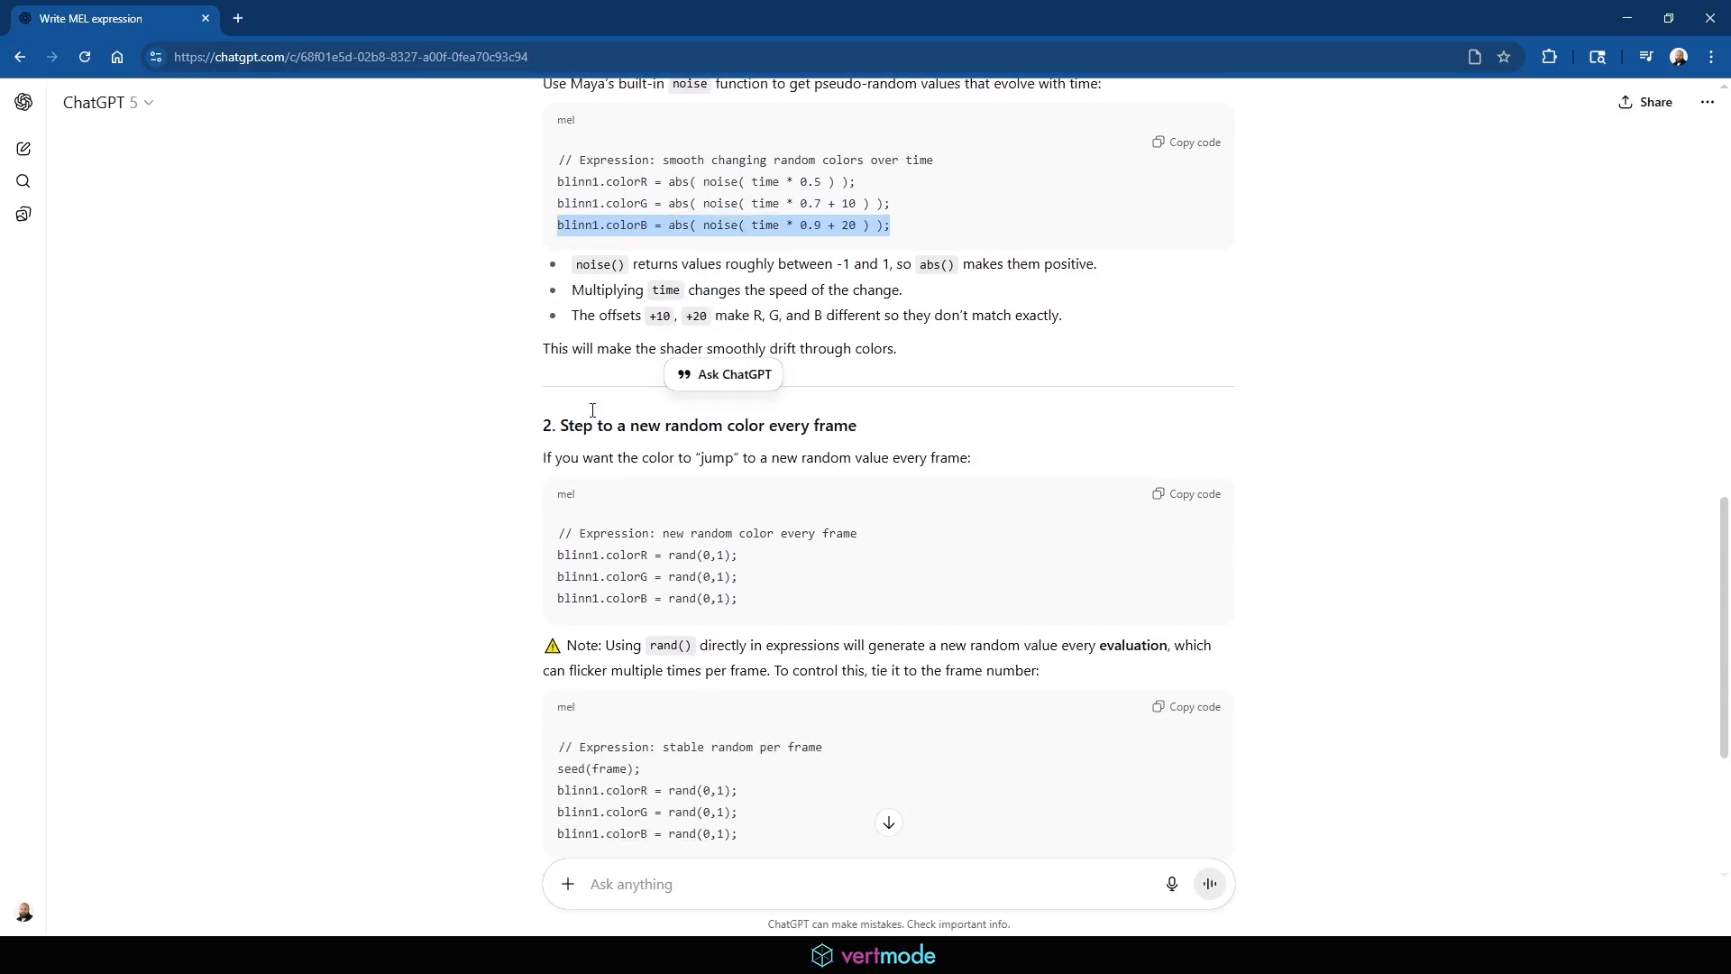
{"action": "left_click", "coordinate": [621, 181]}
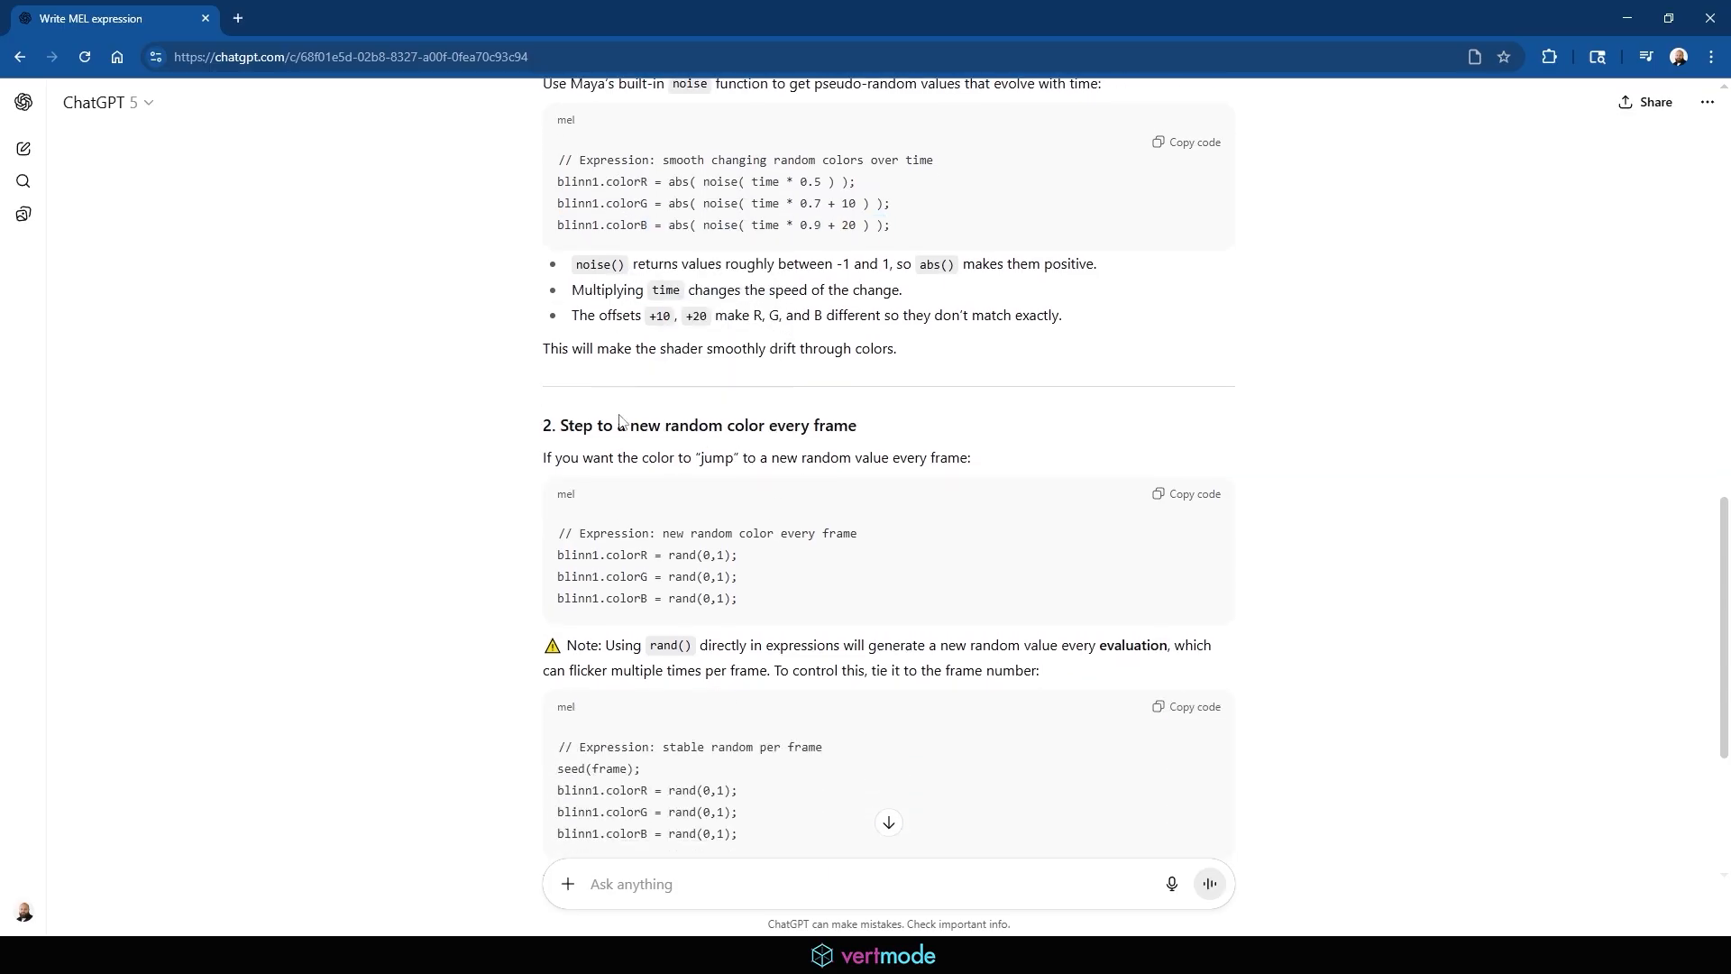
{"action": "scroll", "coordinate": [620, 420], "scroll_direction": "down", "scroll_amount": 3}
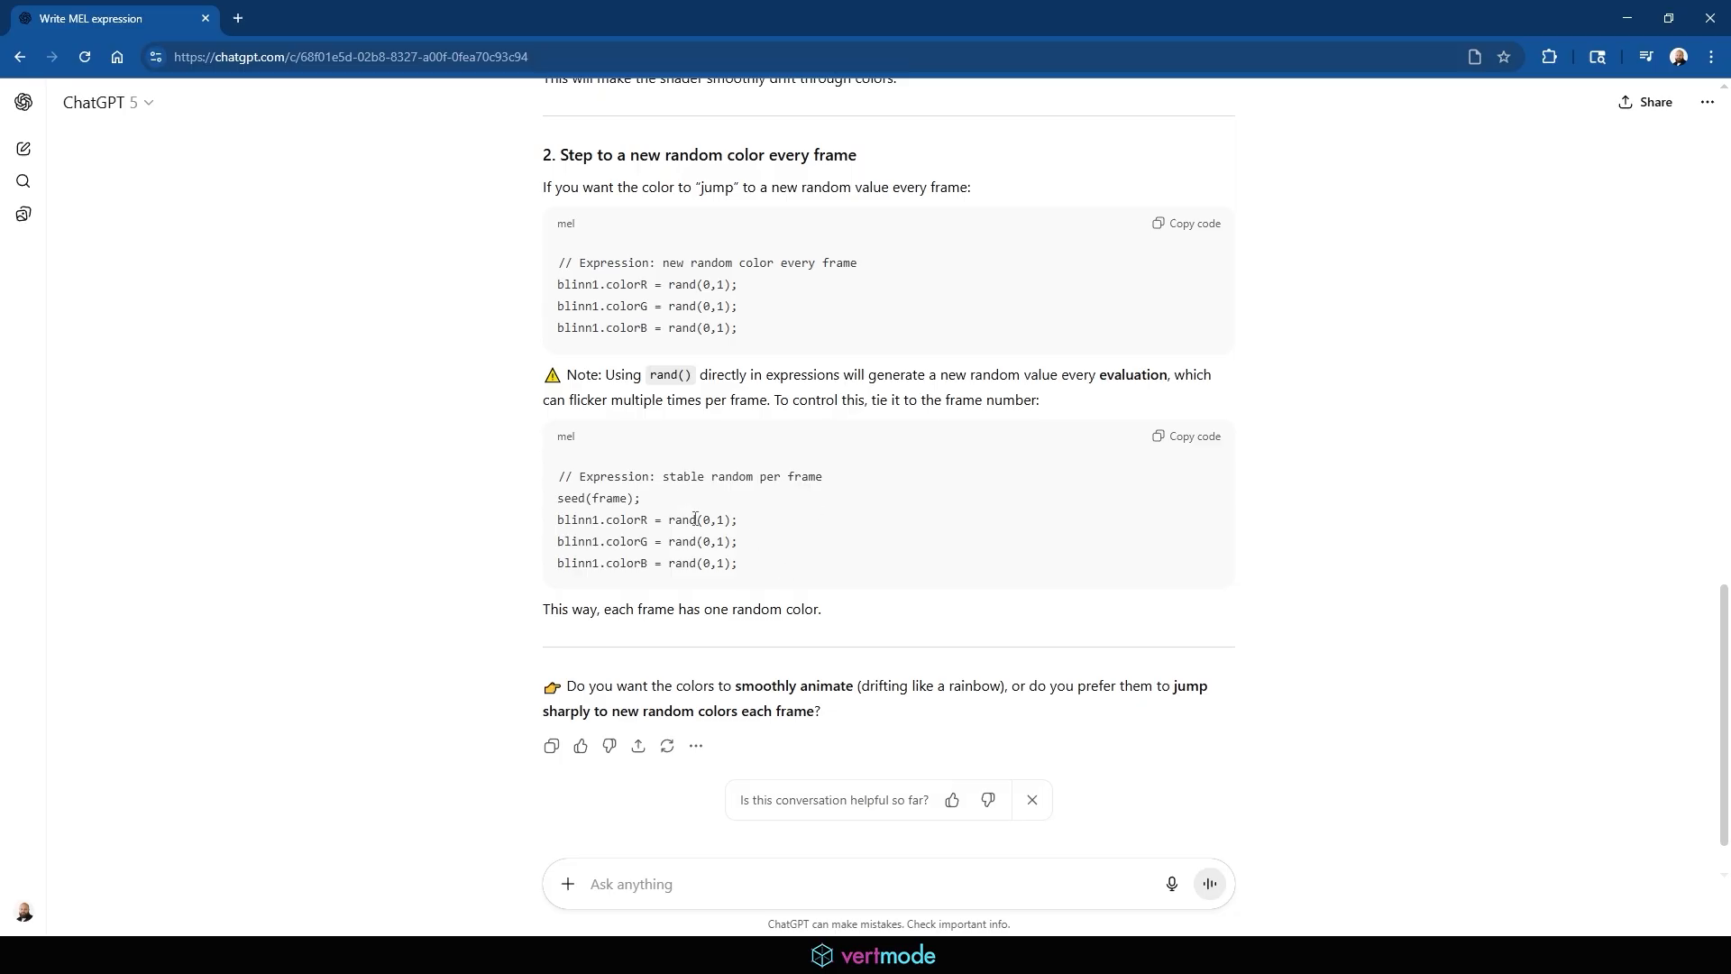
Copy the three blinn1 rand(0,1) color lines from ChatGPT's stable-per-frame code, return to Maya and create them as blinn1's color expression.
{"action": "left_click_drag", "start_coordinate": [770, 571], "coordinate": [483, 528]}
{"action": "key", "text": "ctrl+c"}
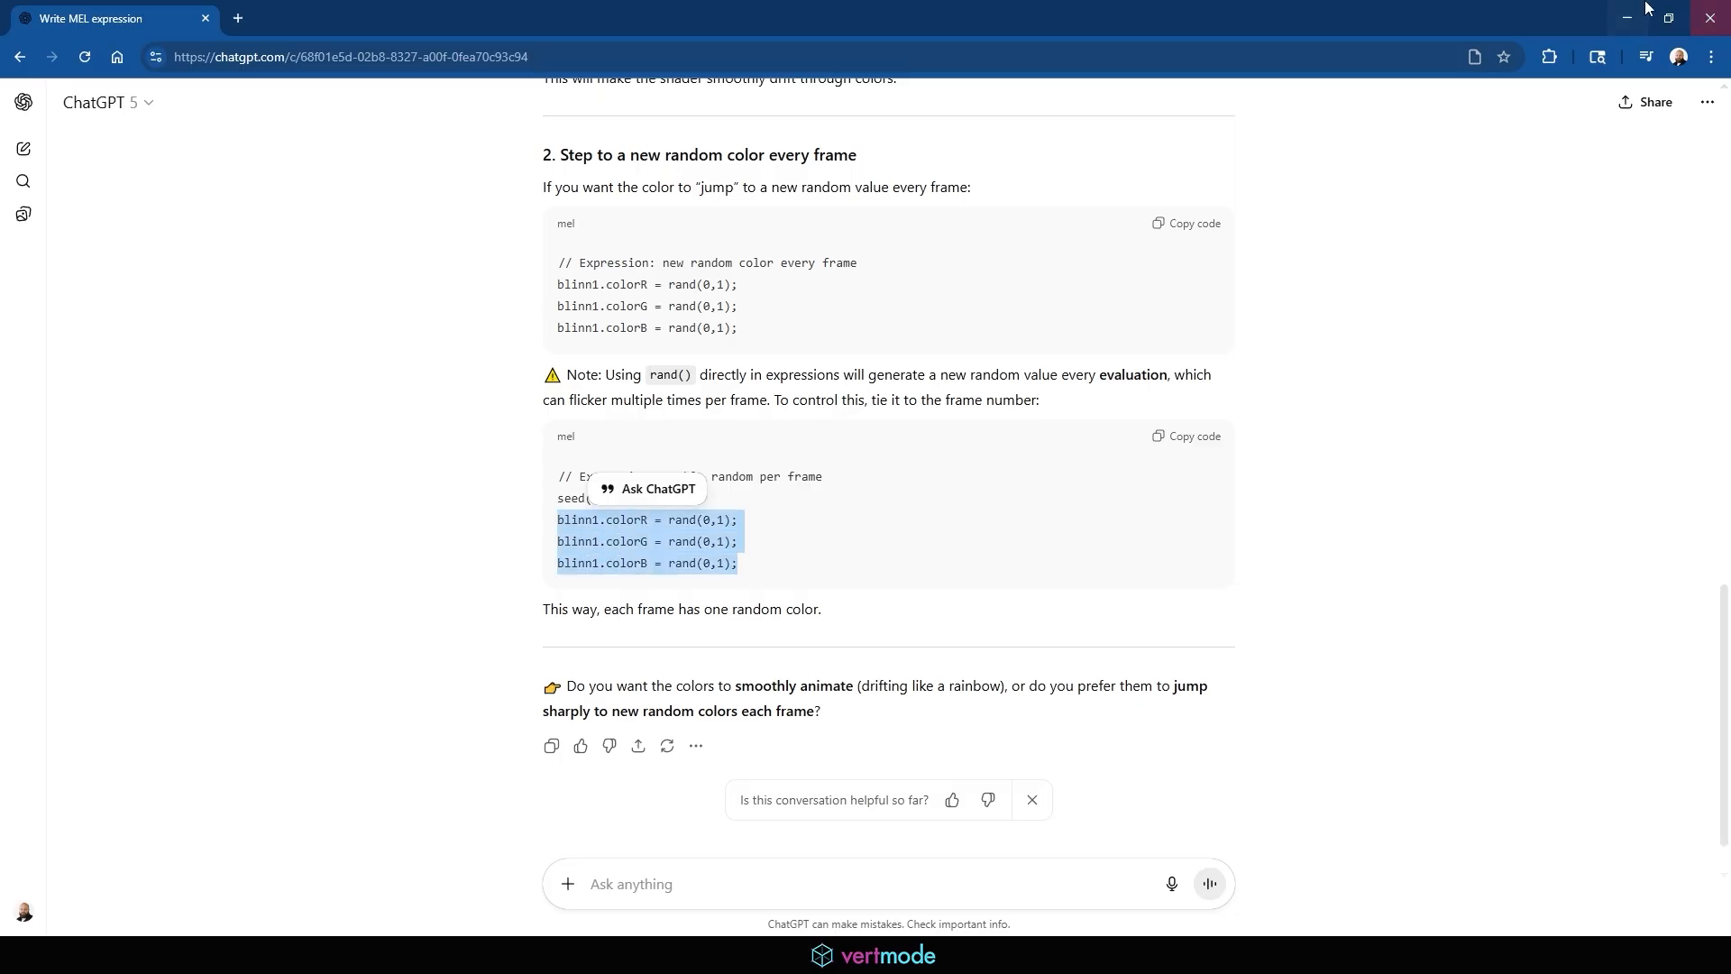
{"action": "left_click", "coordinate": [1627, 18]}
{"action": "key", "text": "ctrl+v"}
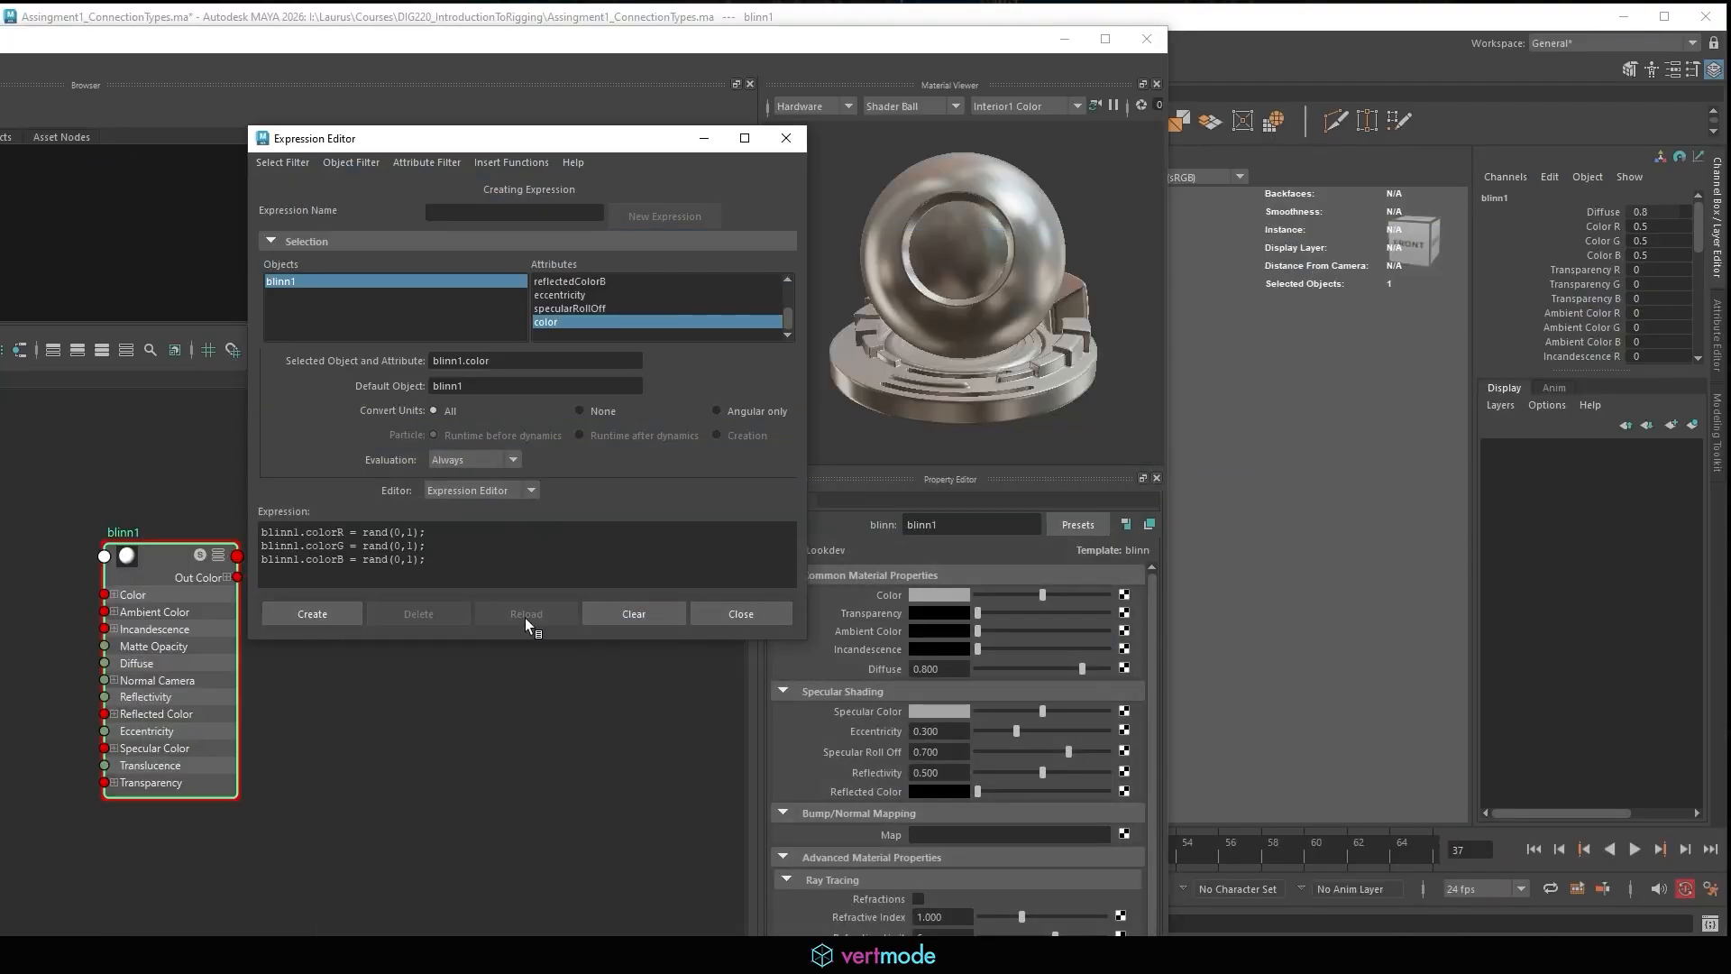
{"action": "left_click", "coordinate": [337, 609]}
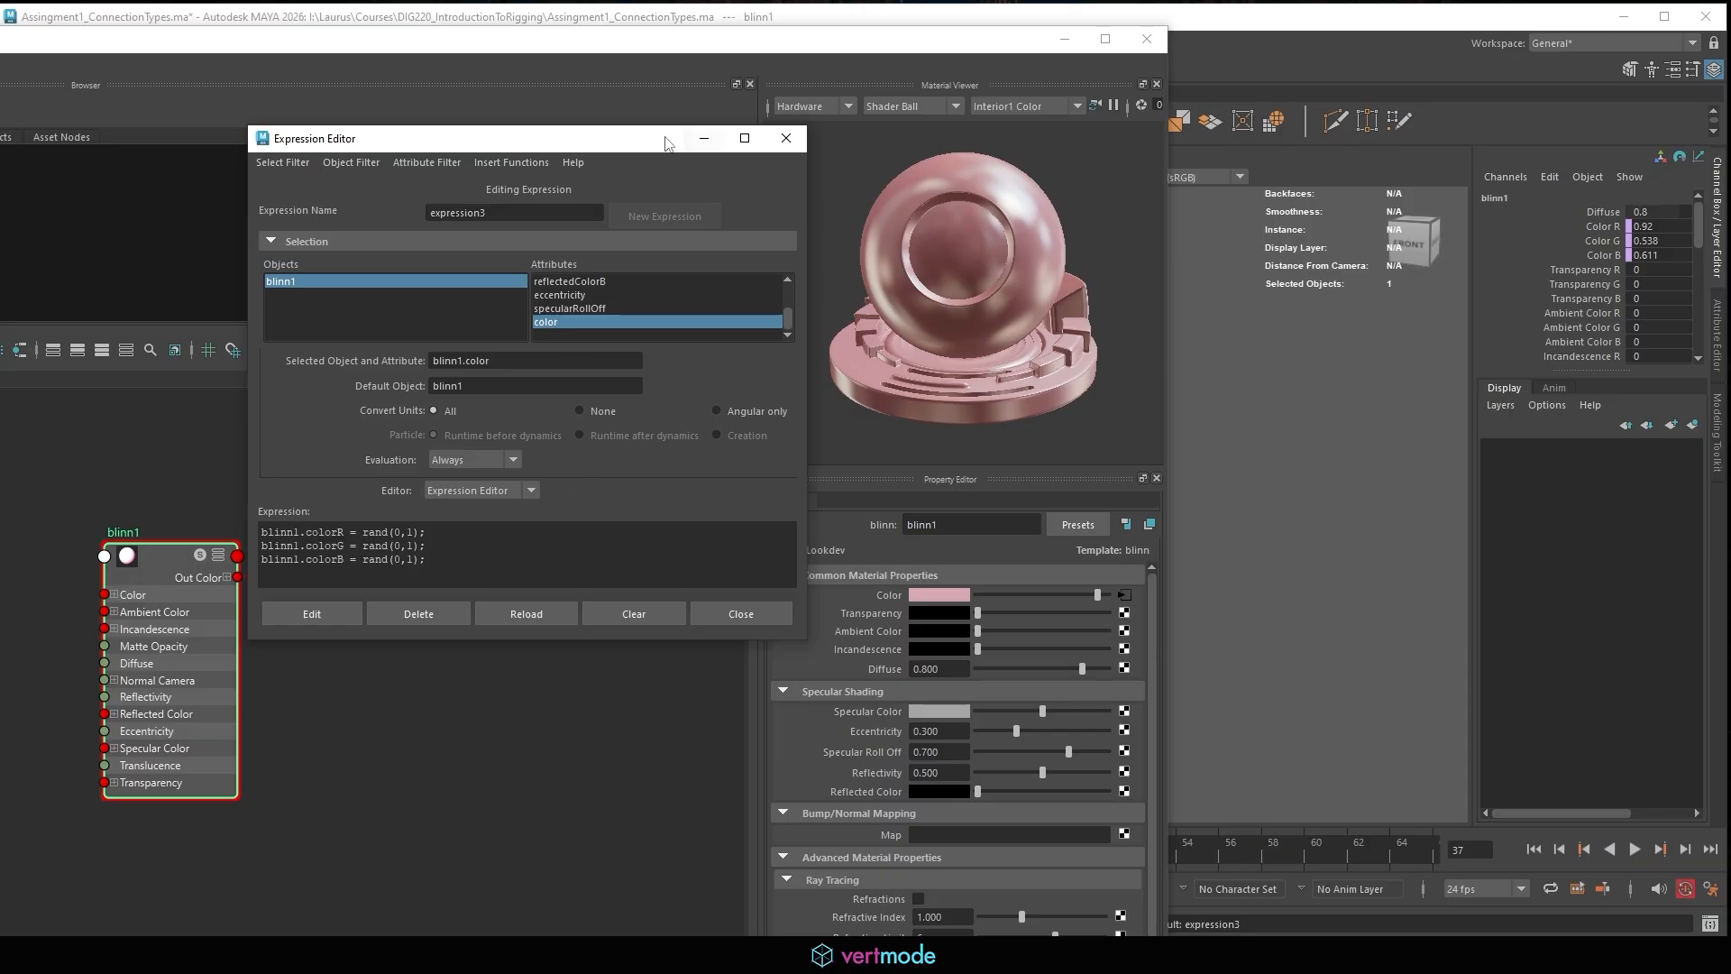
Rename the blinn1 material to Random.
{"action": "double_click", "coordinate": [961, 531]}
{"action": "type", "text": "Random"}
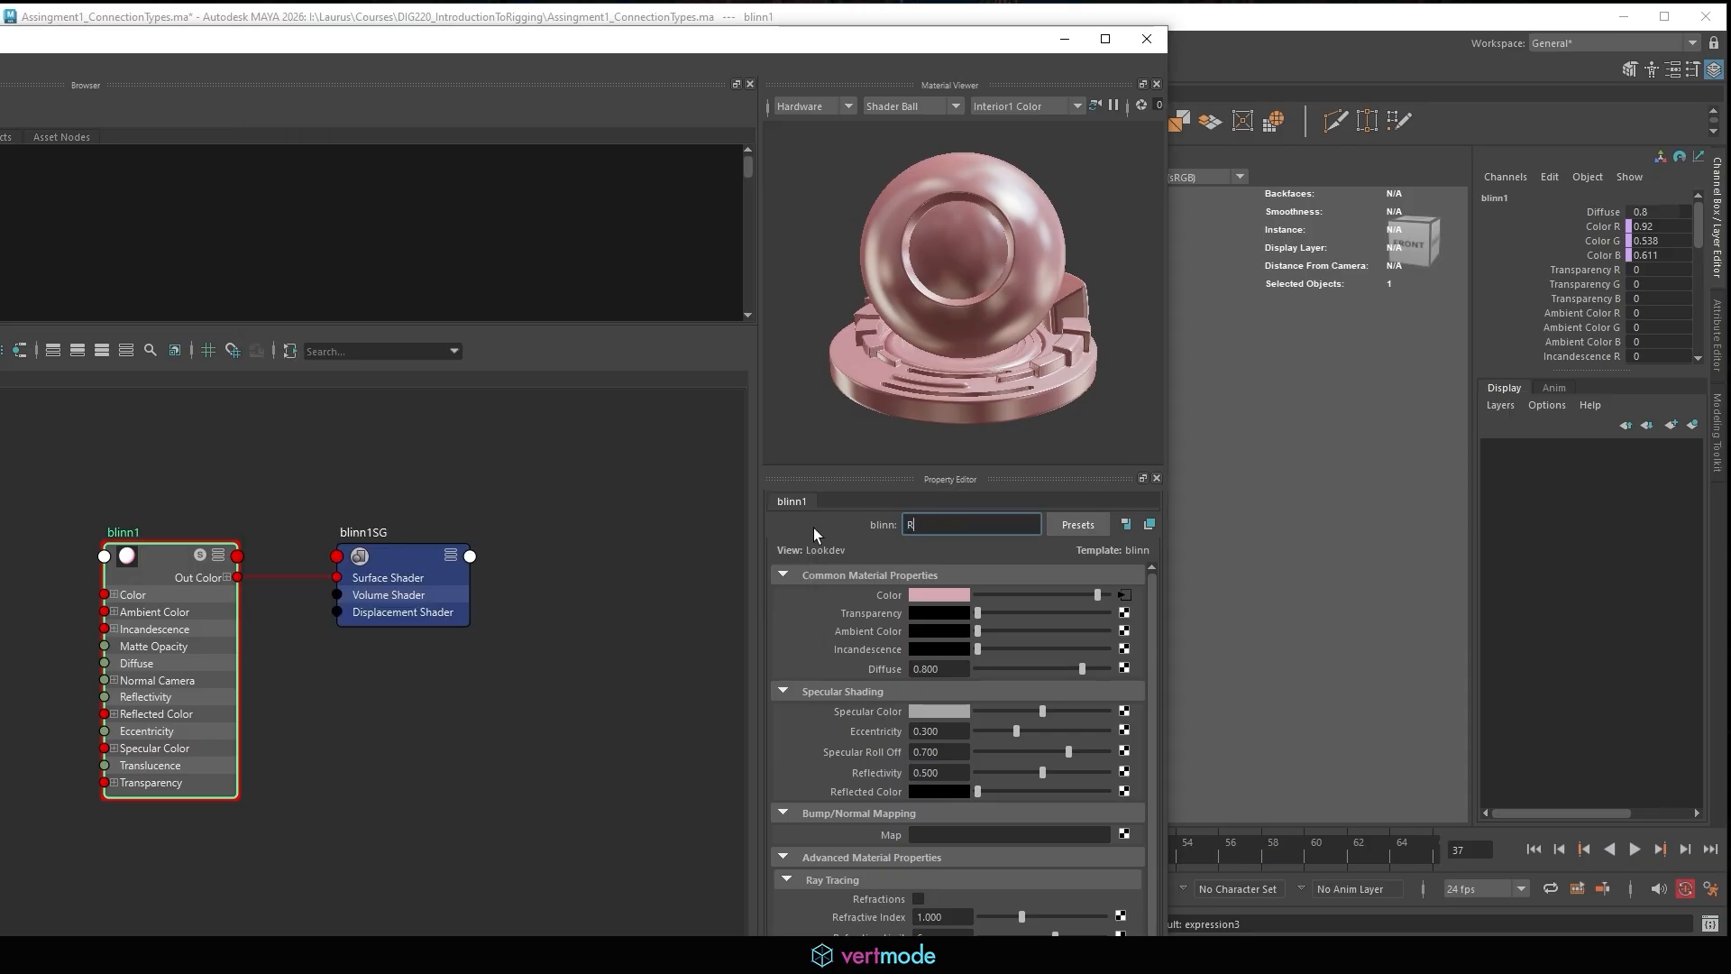
{"action": "key", "text": "Return"}
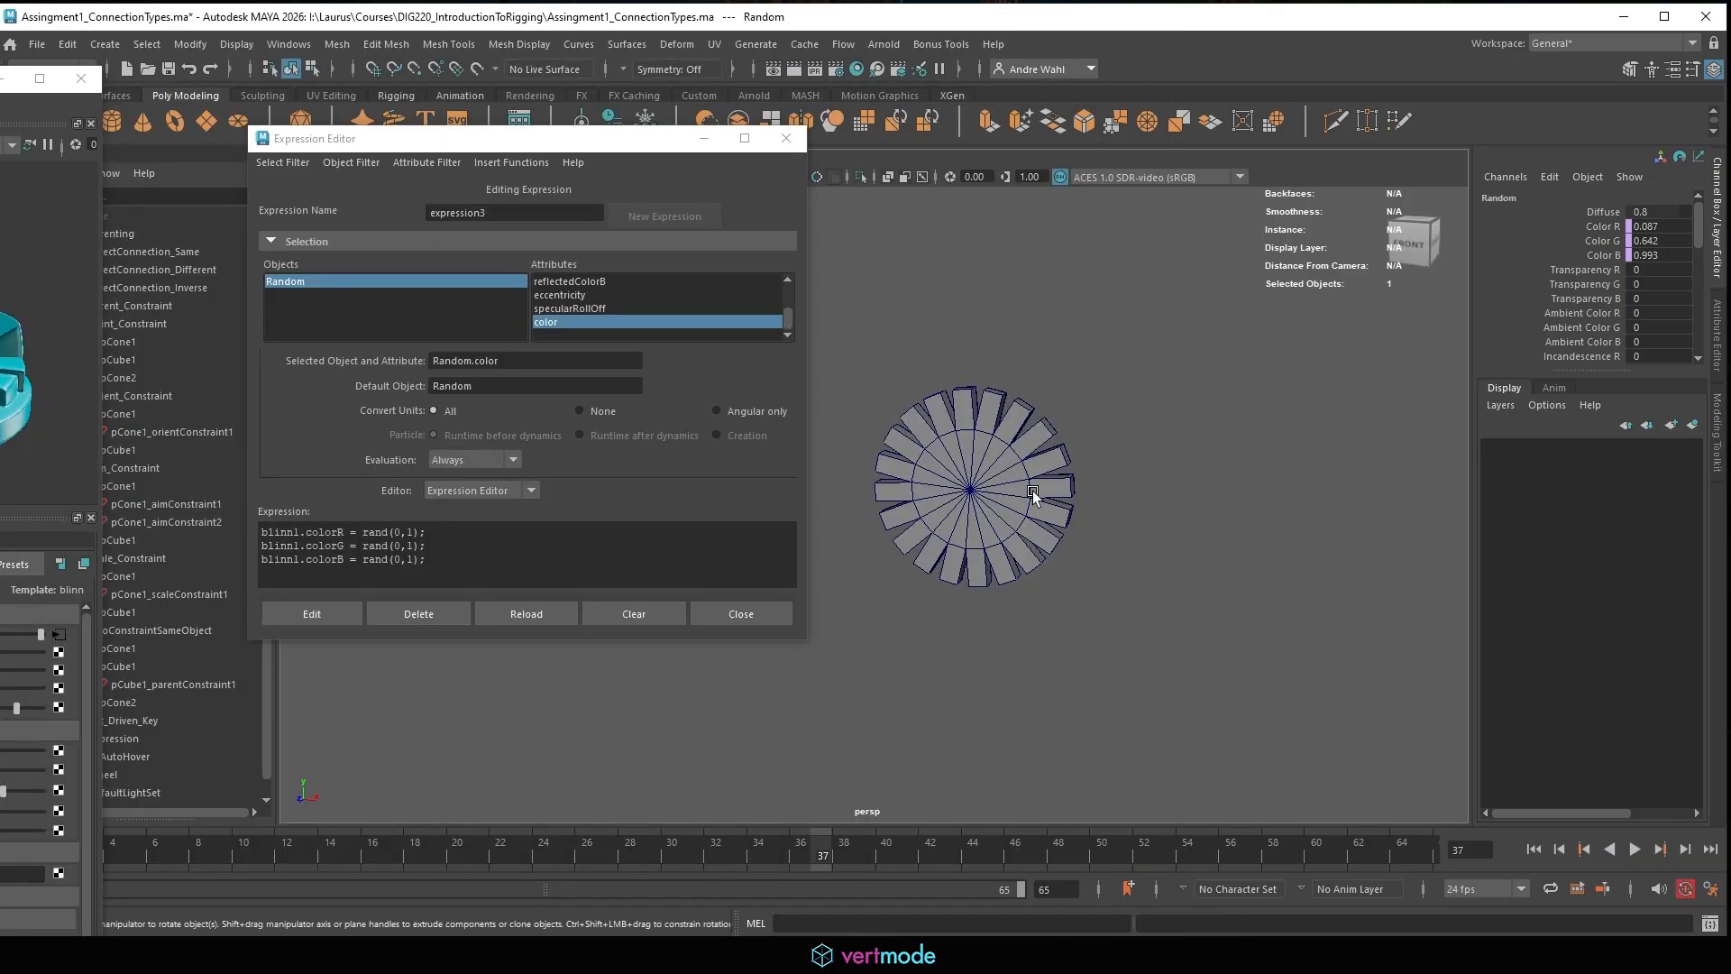
Assign the Random material to the wheel, deselect it and play the timeline to check the color animation.
{"action": "left_click", "coordinate": [1033, 492]}
{"action": "right_click_drag", "start_coordinate": [991, 422], "coordinate": [1135, 847]}
{"action": "left_click", "coordinate": [1165, 538]}
{"action": "left_click", "coordinate": [927, 521]}
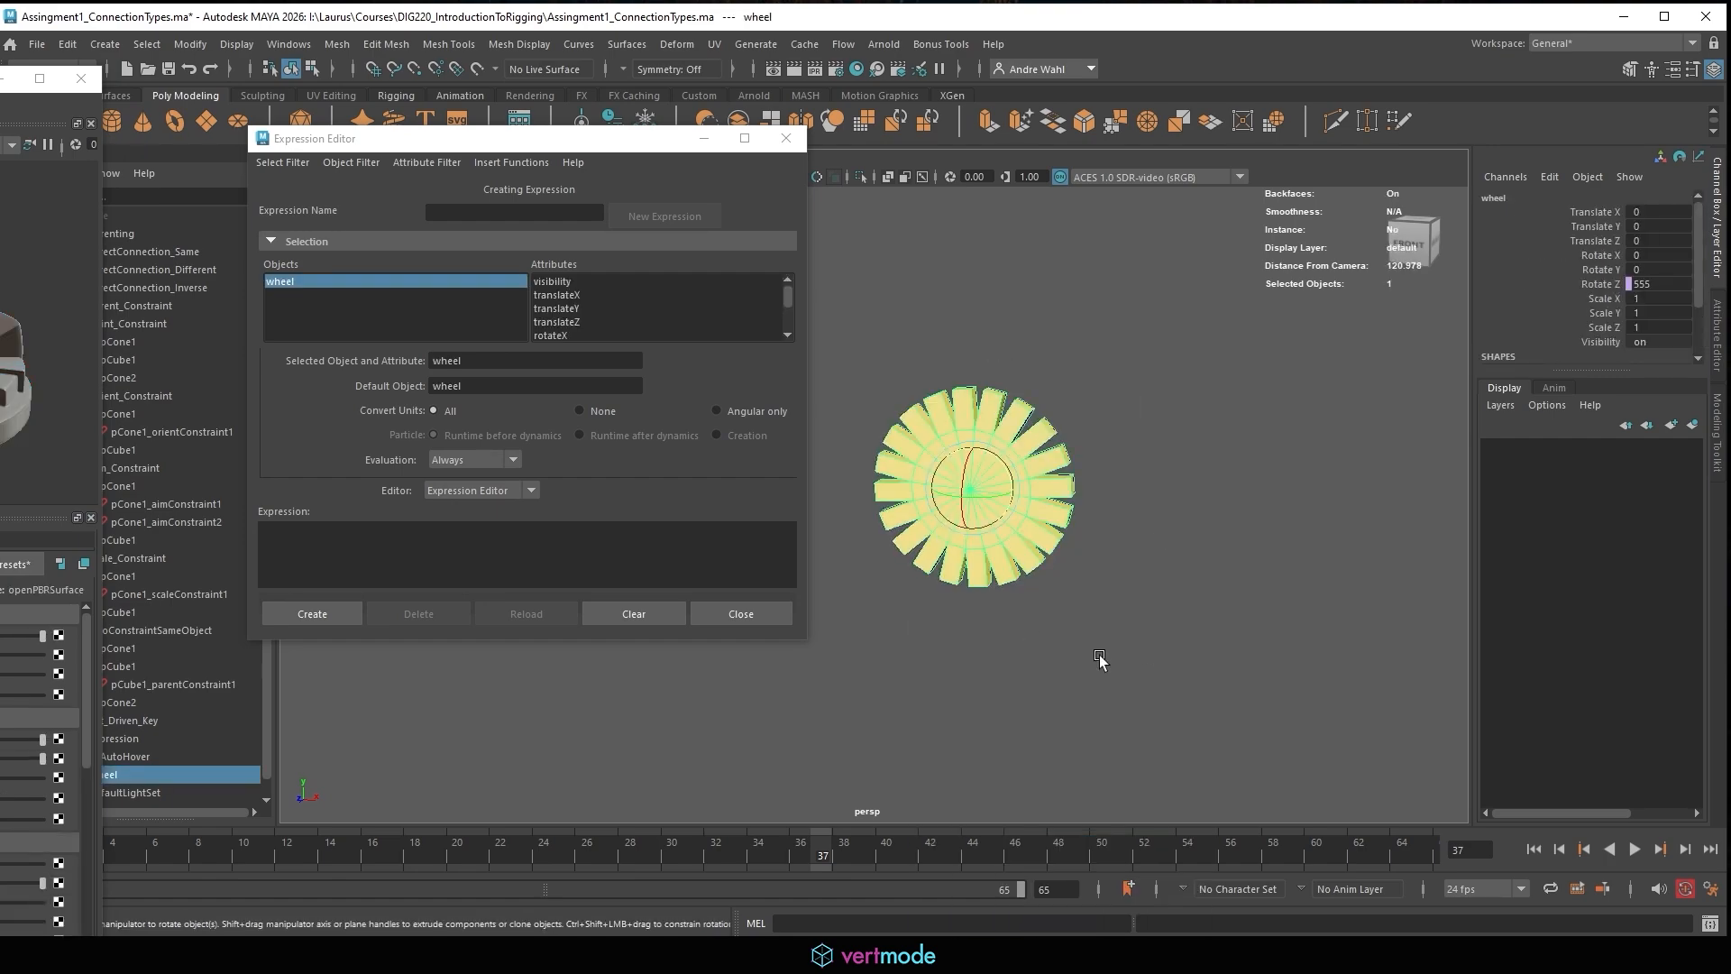
{"action": "left_click", "coordinate": [1024, 645]}
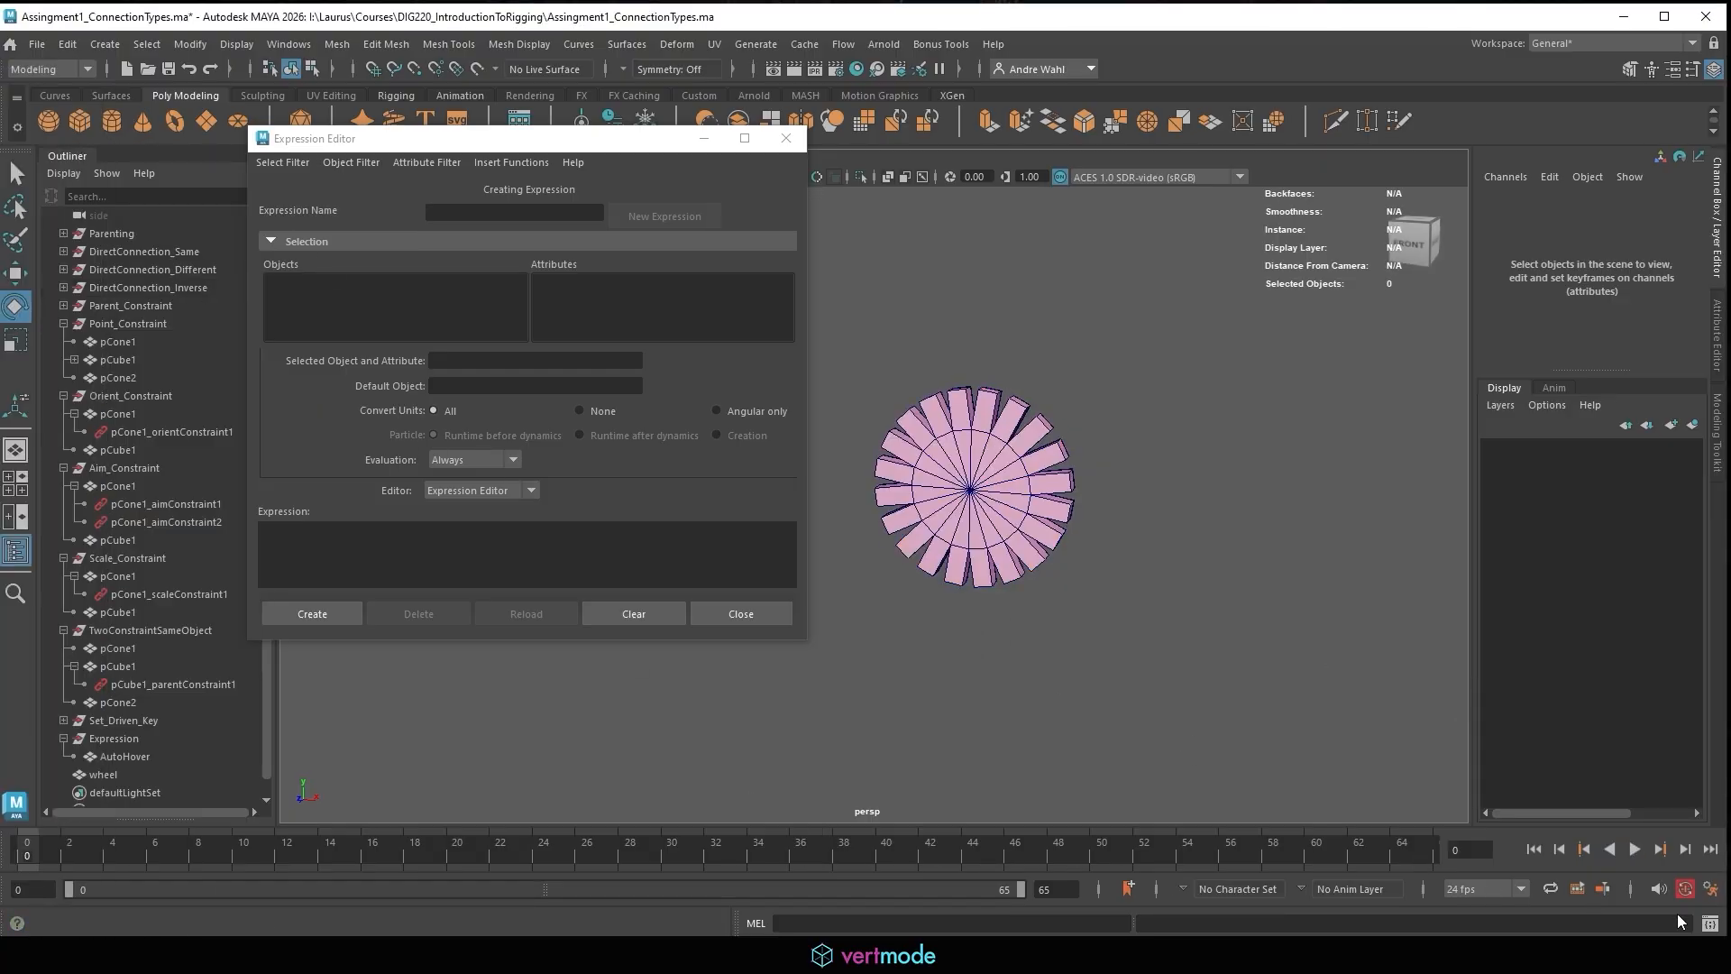
{"action": "left_click", "coordinate": [1634, 849]}
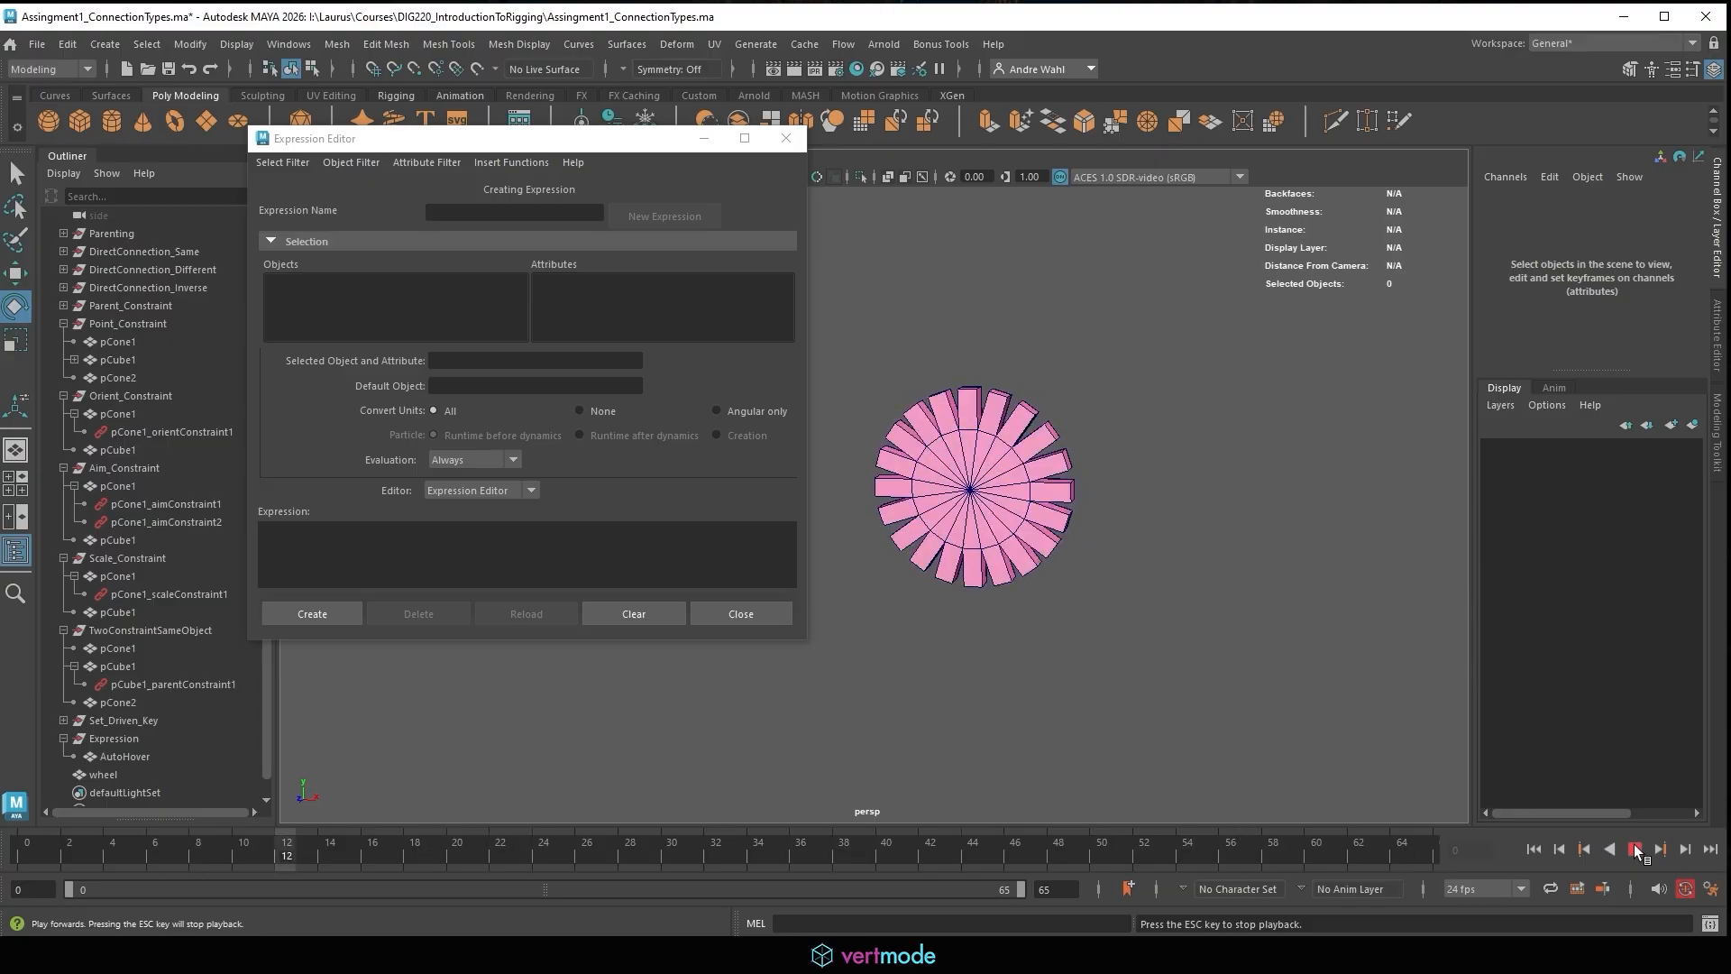
{"action": "left_click", "coordinate": [1635, 849]}
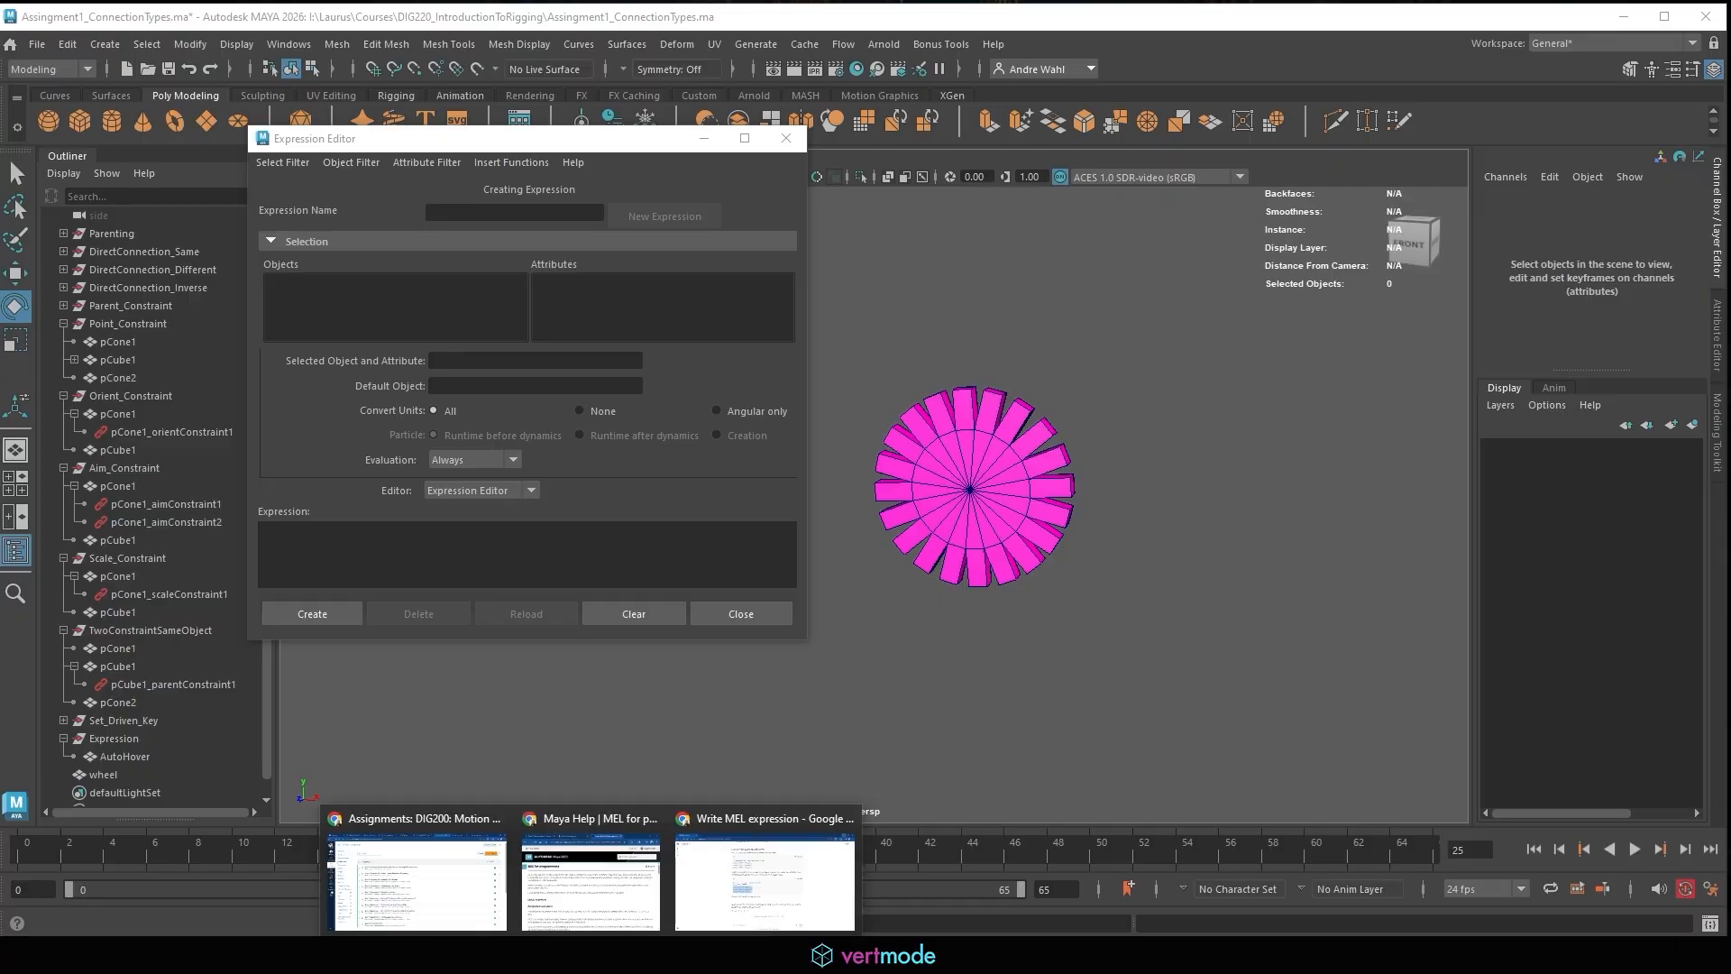
Switch to ChatGPT, copy the three noise-based smooth color lines for colorR, colorG and colorB, and return to Maya.
{"action": "left_click", "coordinate": [815, 891]}
{"action": "scroll", "coordinate": [736, 307], "scroll_direction": "up", "scroll_amount": 4}
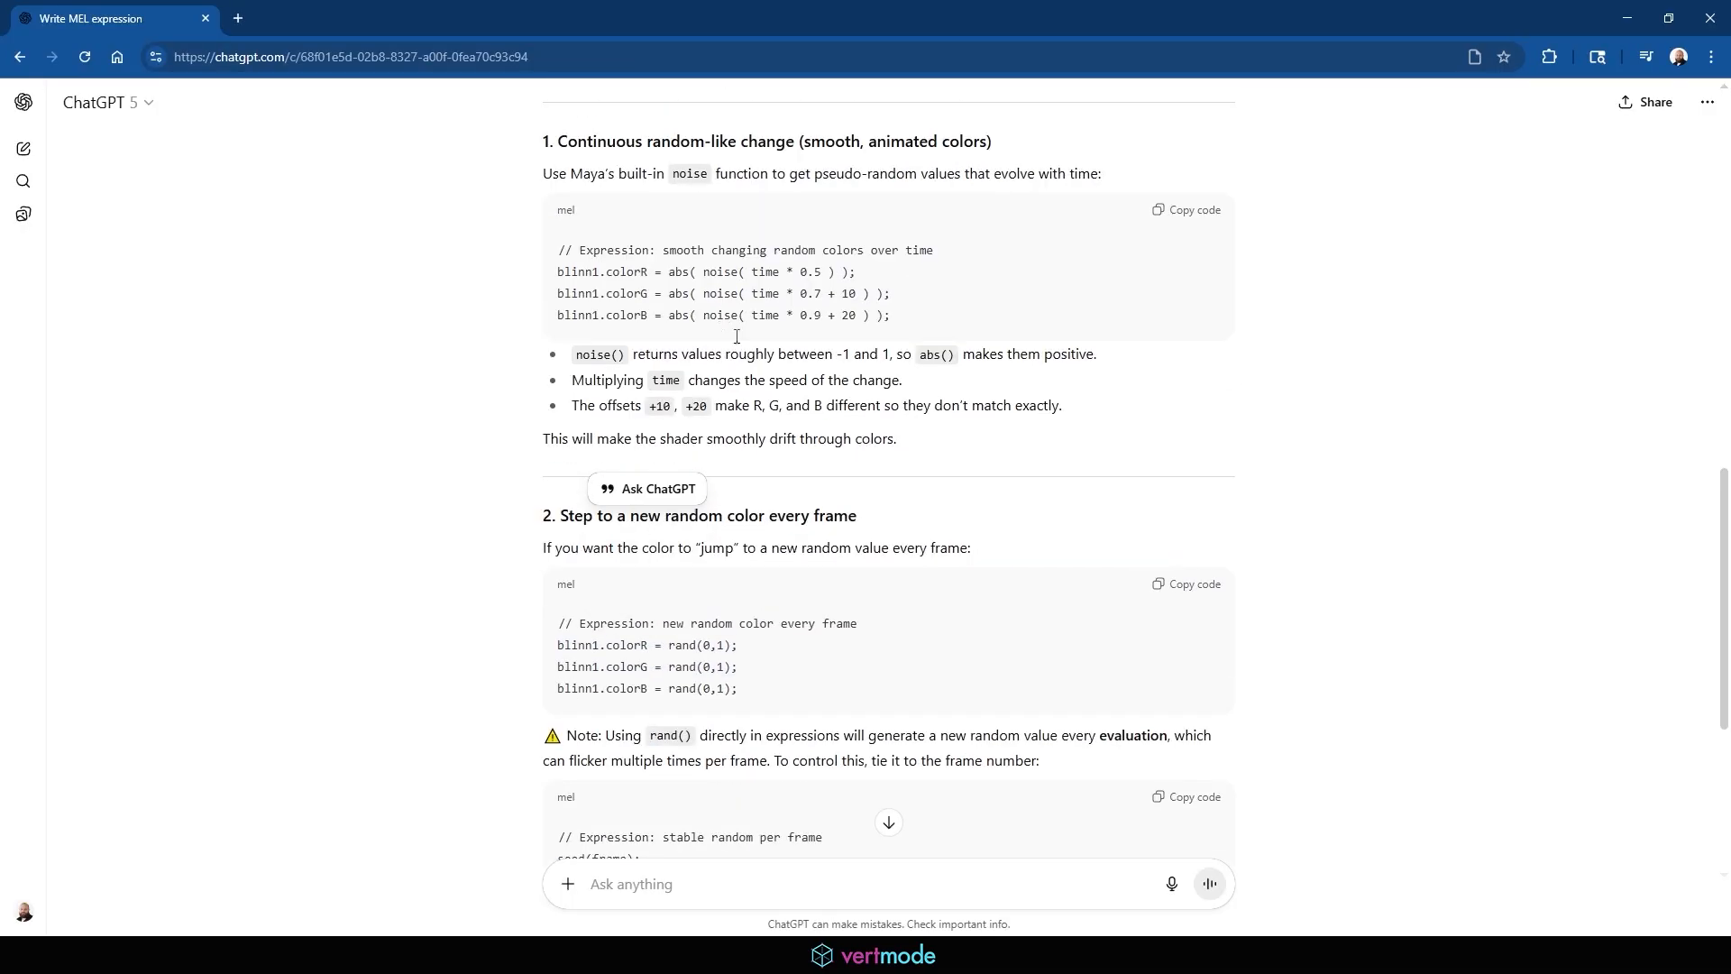
{"action": "left_click_drag", "start_coordinate": [933, 323], "coordinate": [523, 284]}
{"action": "right_click", "coordinate": [650, 279]}
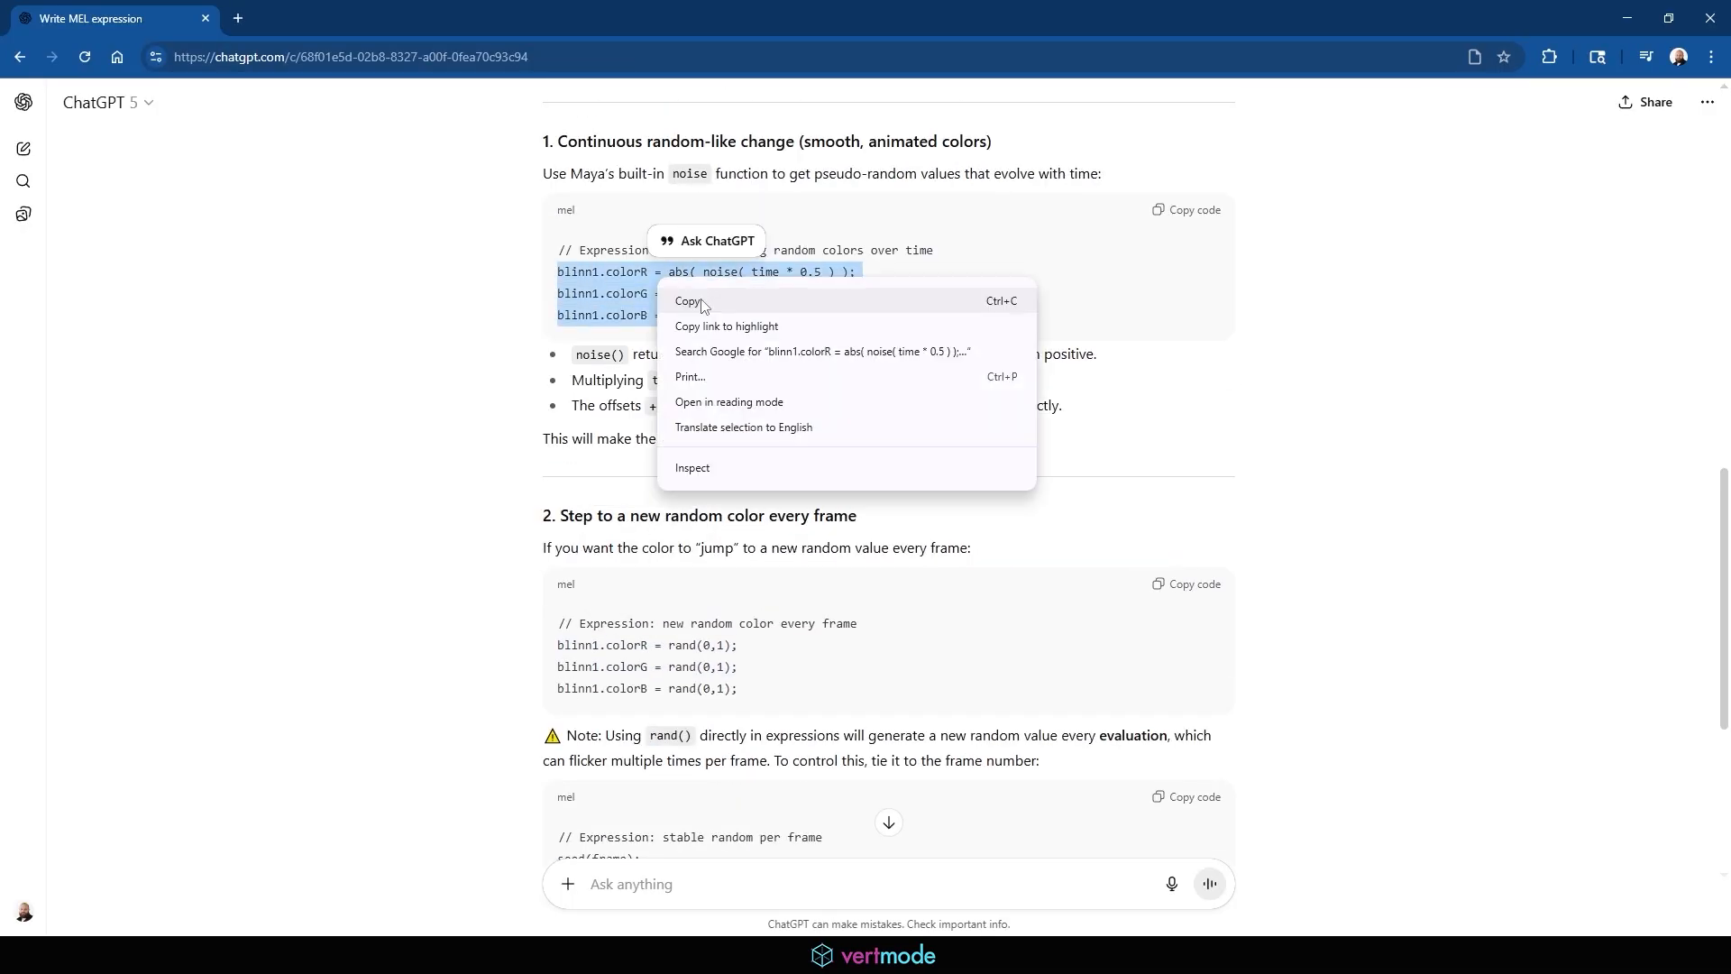
{"action": "left_click", "coordinate": [712, 300]}
{"action": "left_click", "coordinate": [1627, 18]}
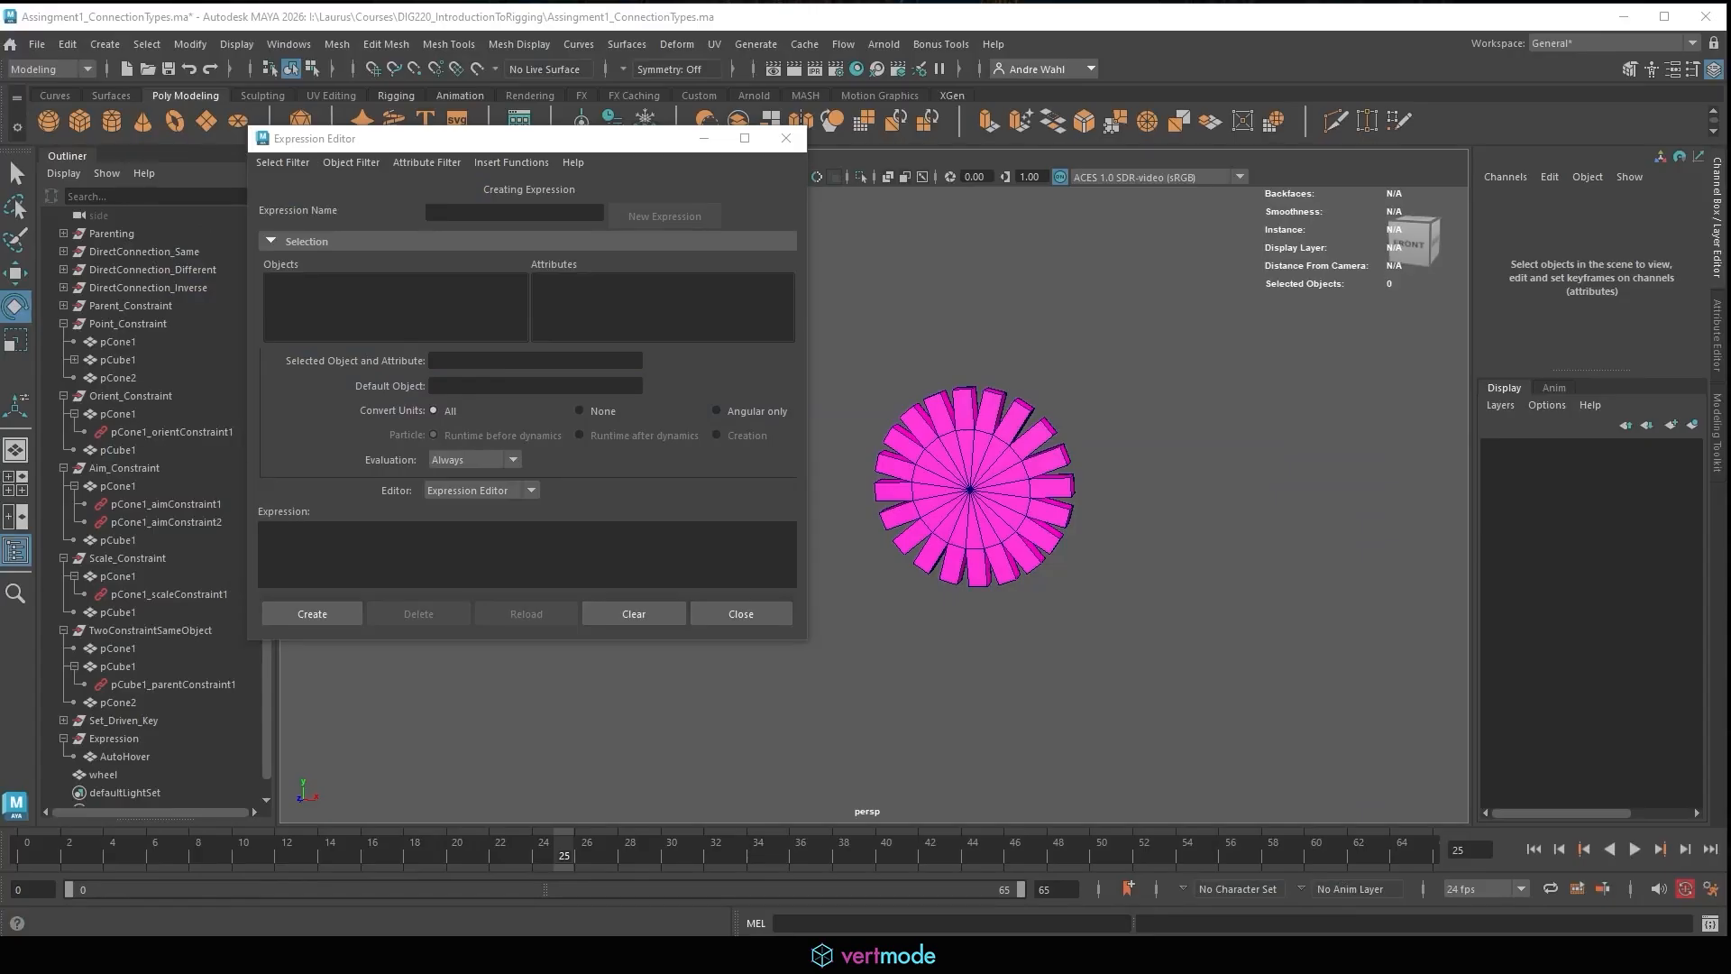
Inspect the Random material's color expression through its colorR attribute and play the animation again.
{"action": "left_click", "coordinate": [914, 512]}
{"action": "scroll", "coordinate": [568, 328], "scroll_direction": "down", "scroll_amount": 2}
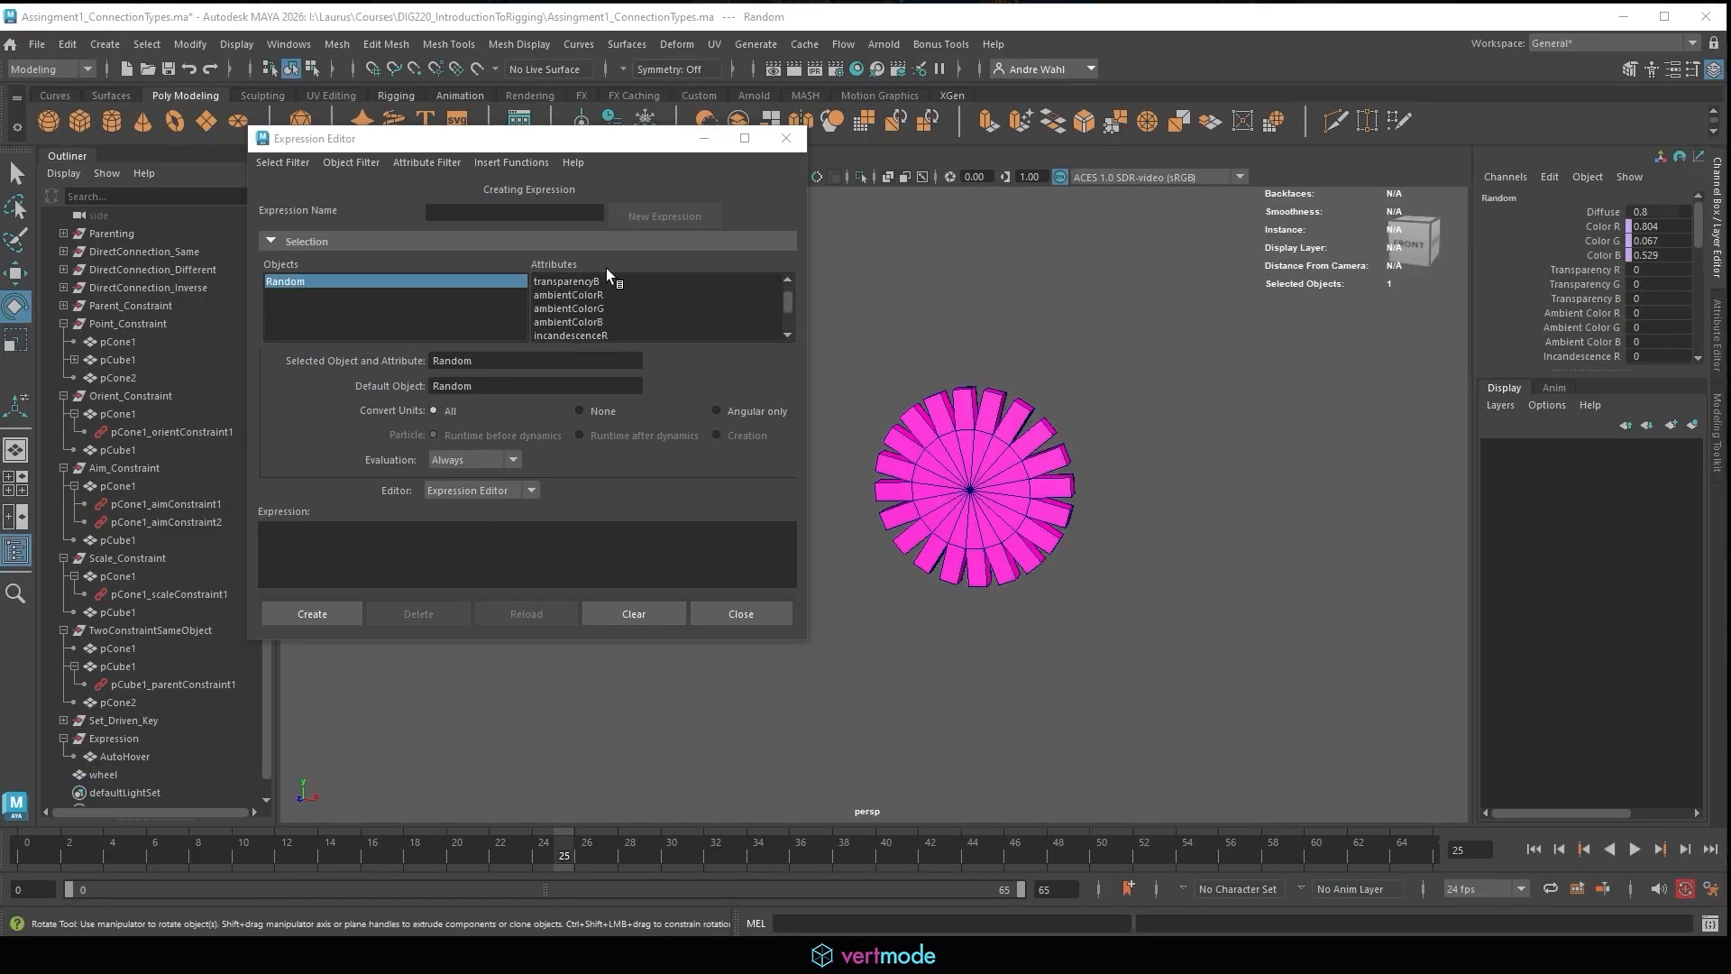
{"action": "scroll", "coordinate": [611, 304], "scroll_direction": "up", "scroll_amount": 4}
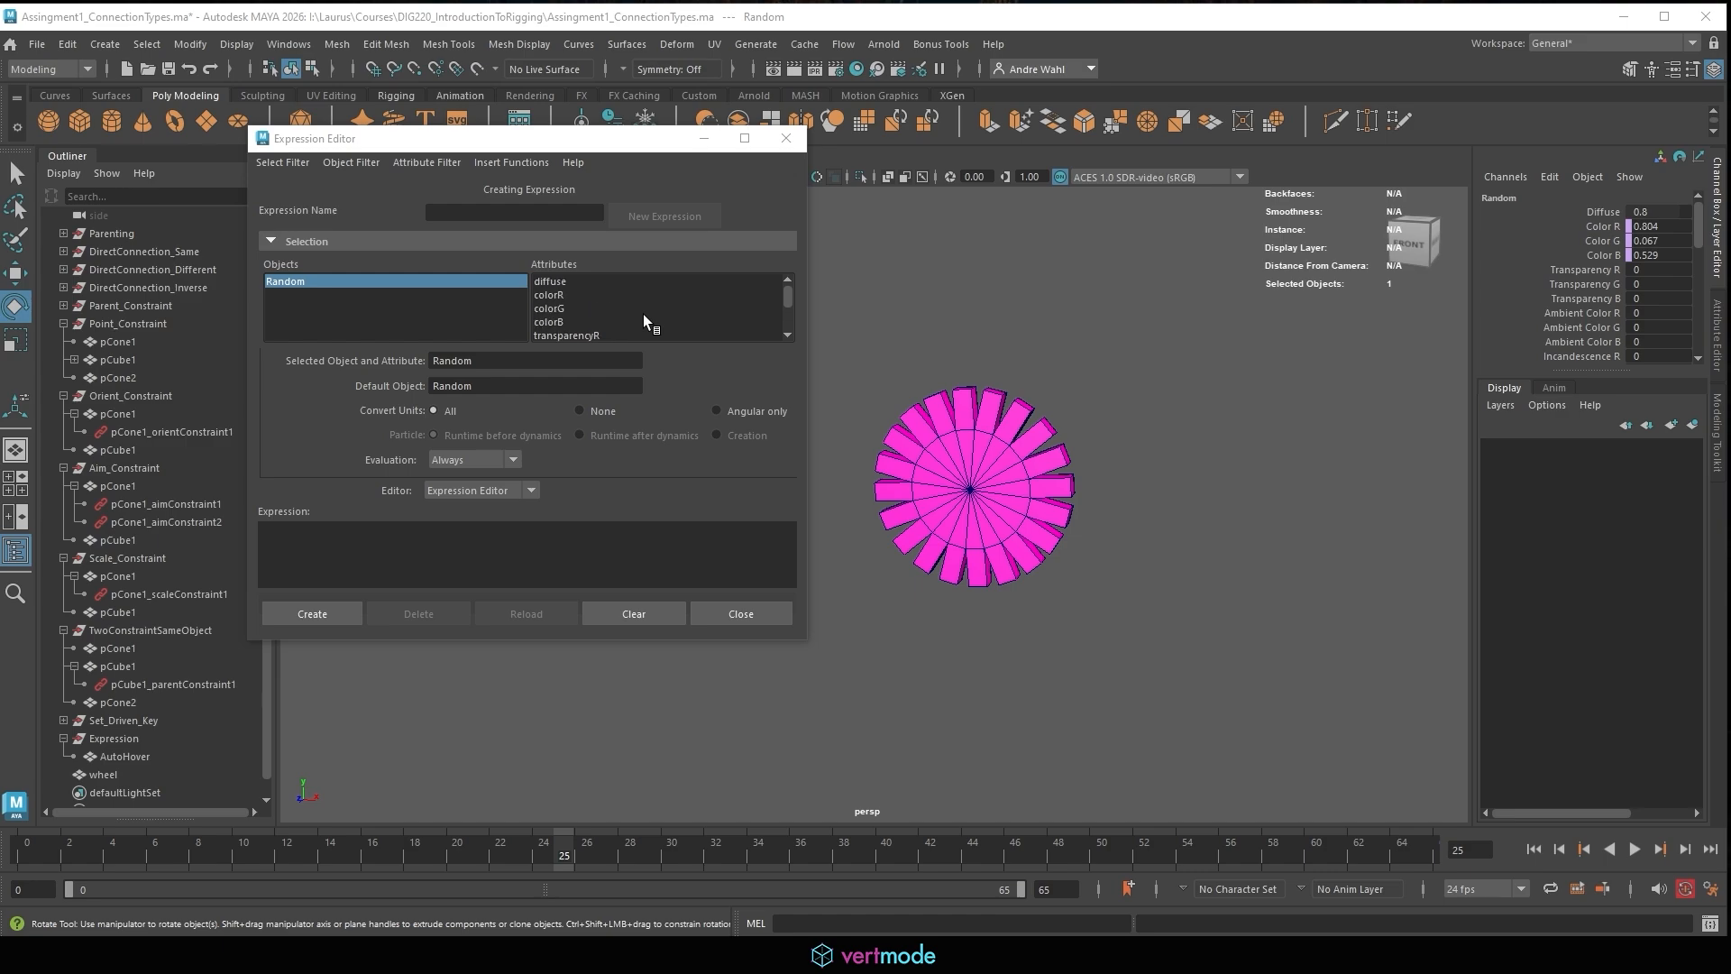
{"action": "left_click", "coordinate": [583, 301]}
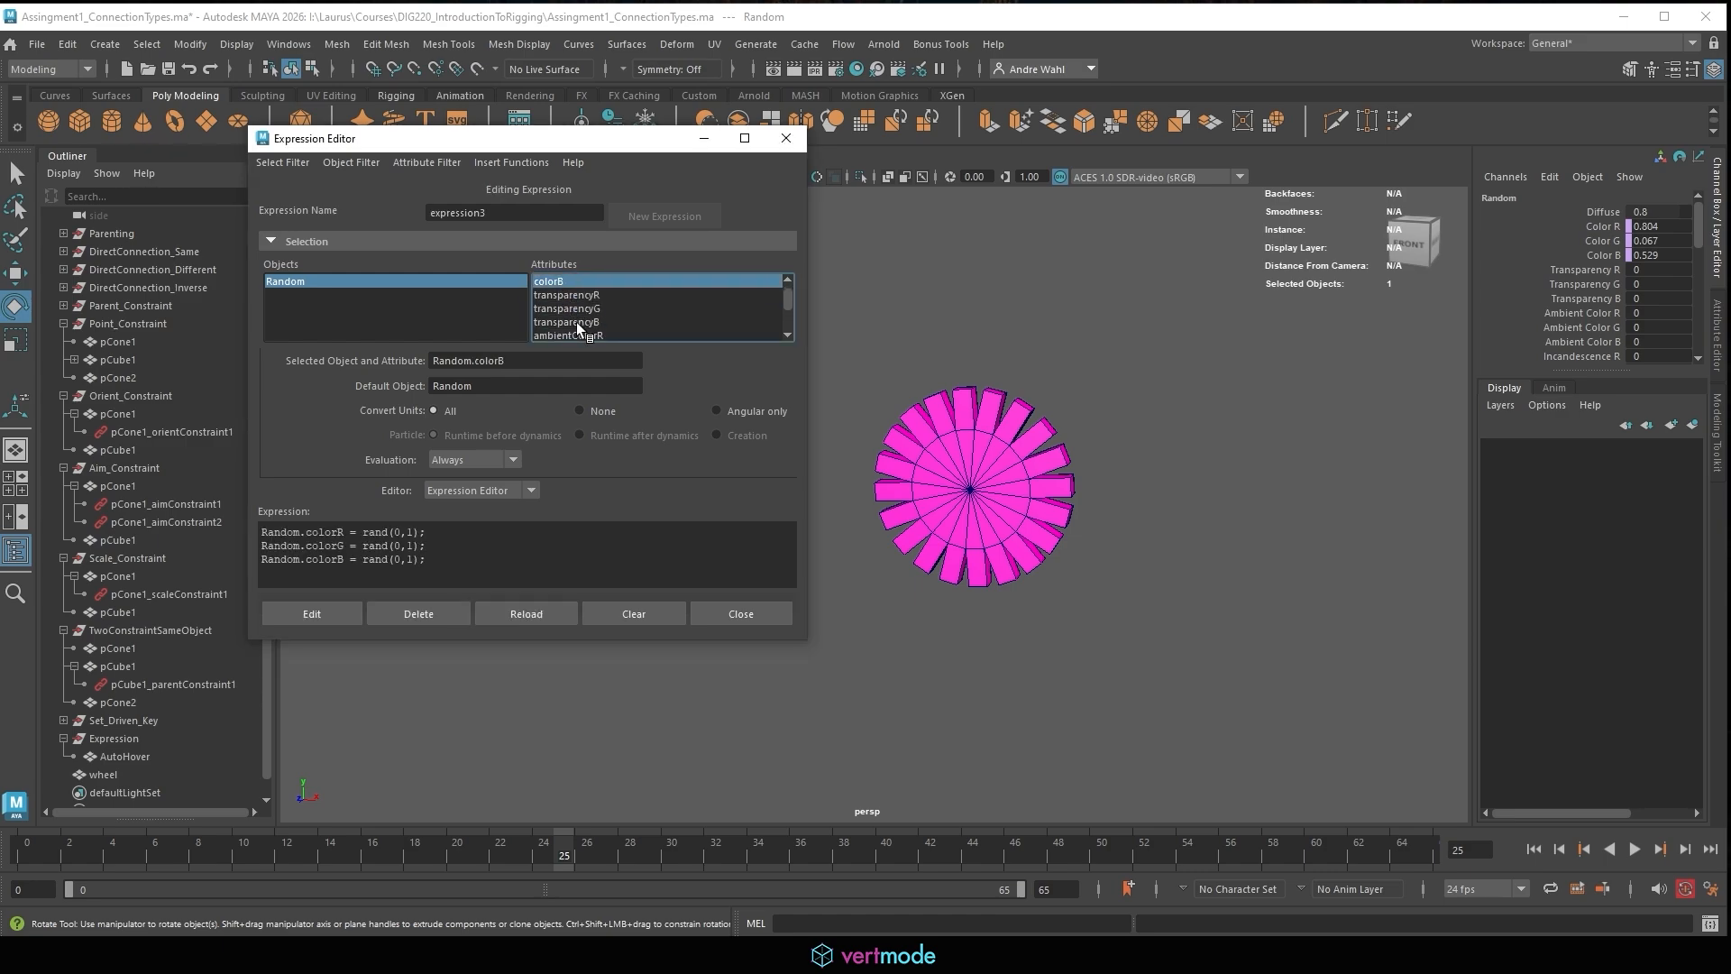
{"action": "scroll", "coordinate": [575, 311], "scroll_direction": "up", "scroll_amount": 1}
{"action": "left_click", "coordinate": [568, 303]}
{"action": "scroll", "coordinate": [563, 300], "scroll_direction": "down", "scroll_amount": 6}
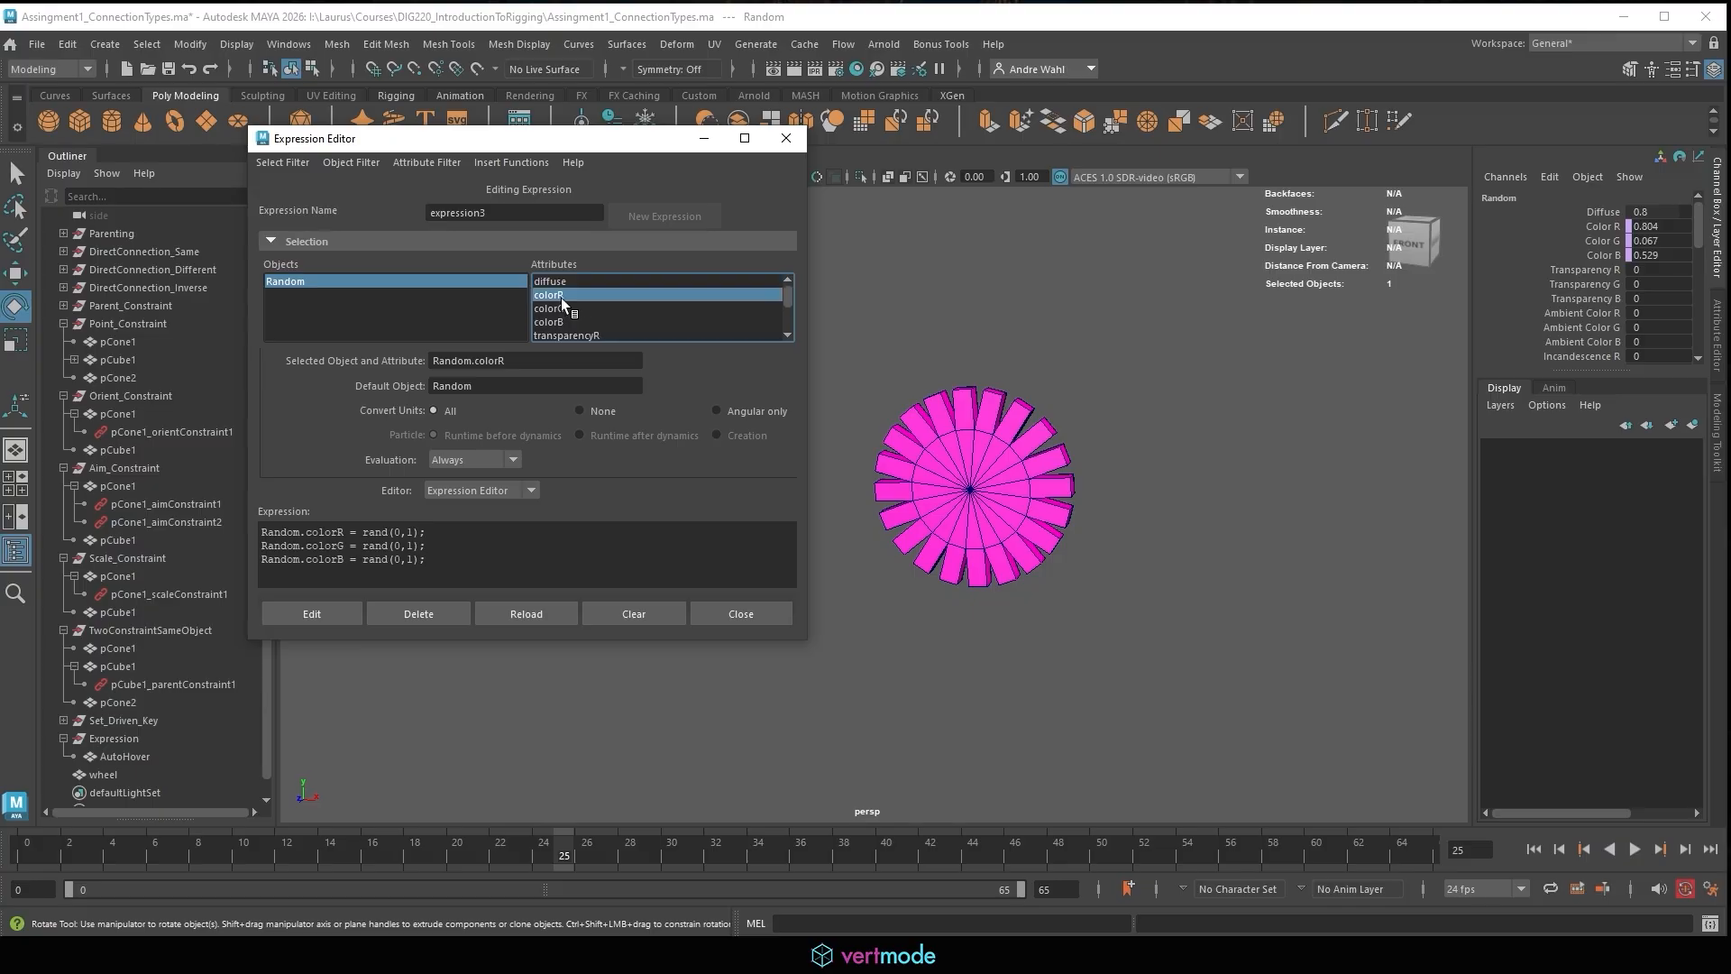
{"action": "left_click", "coordinate": [251, 806]}
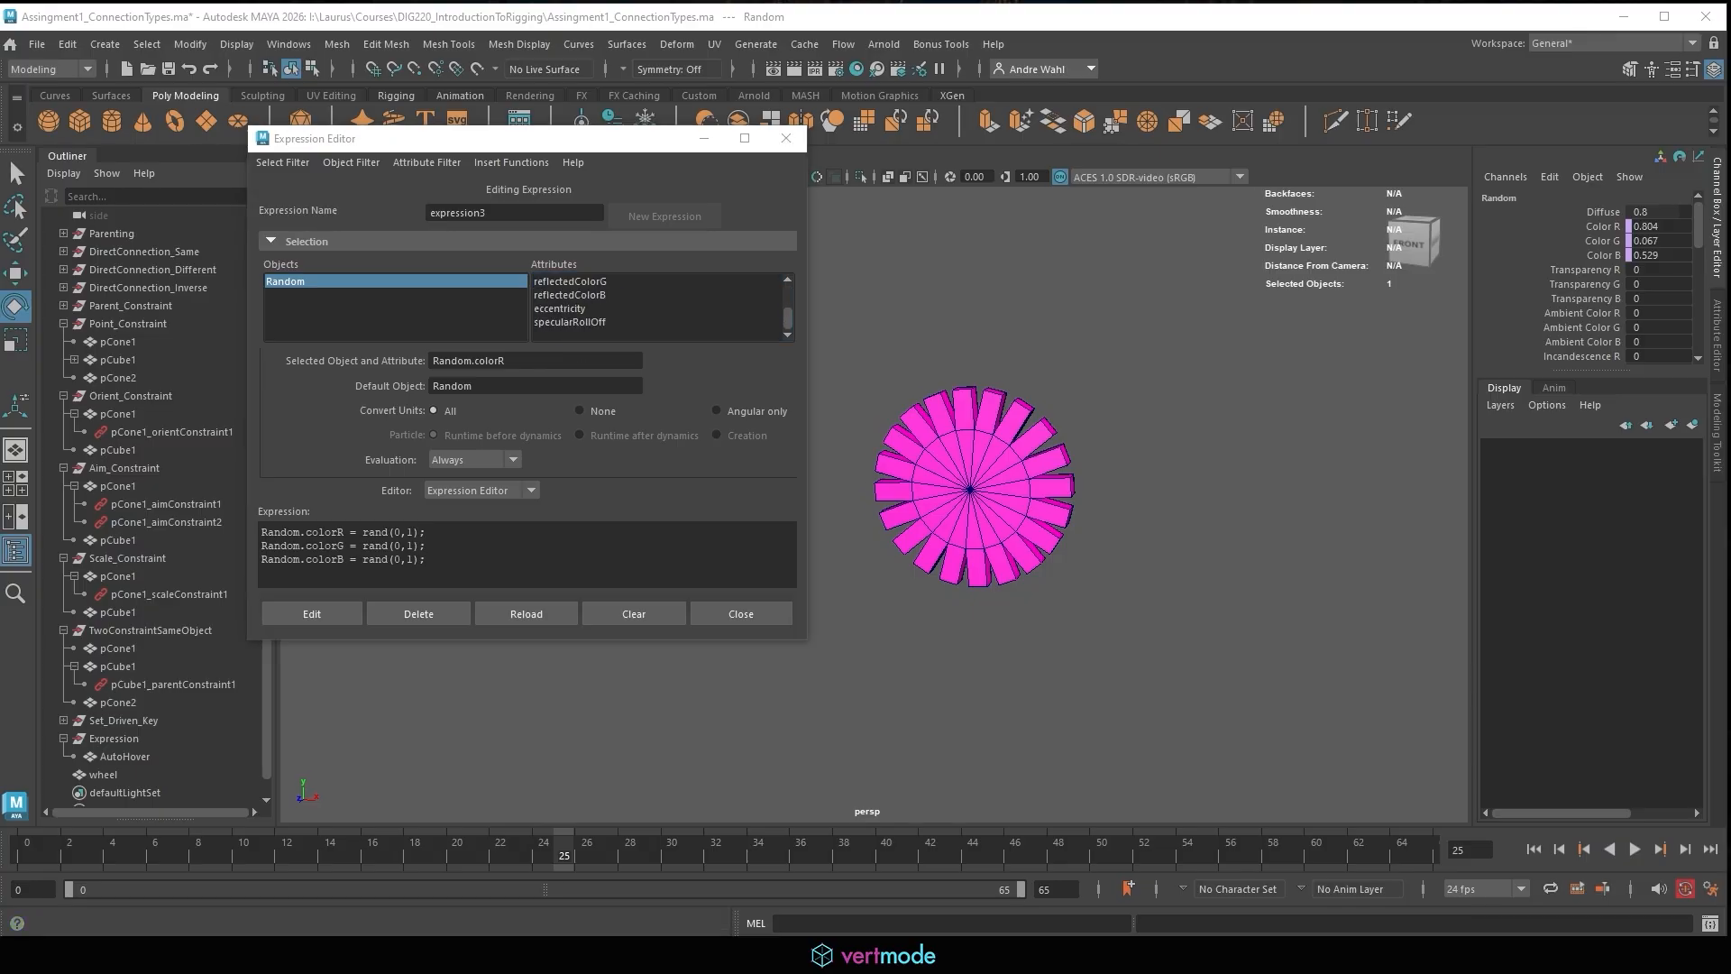
{"action": "left_click", "coordinate": [1634, 848]}
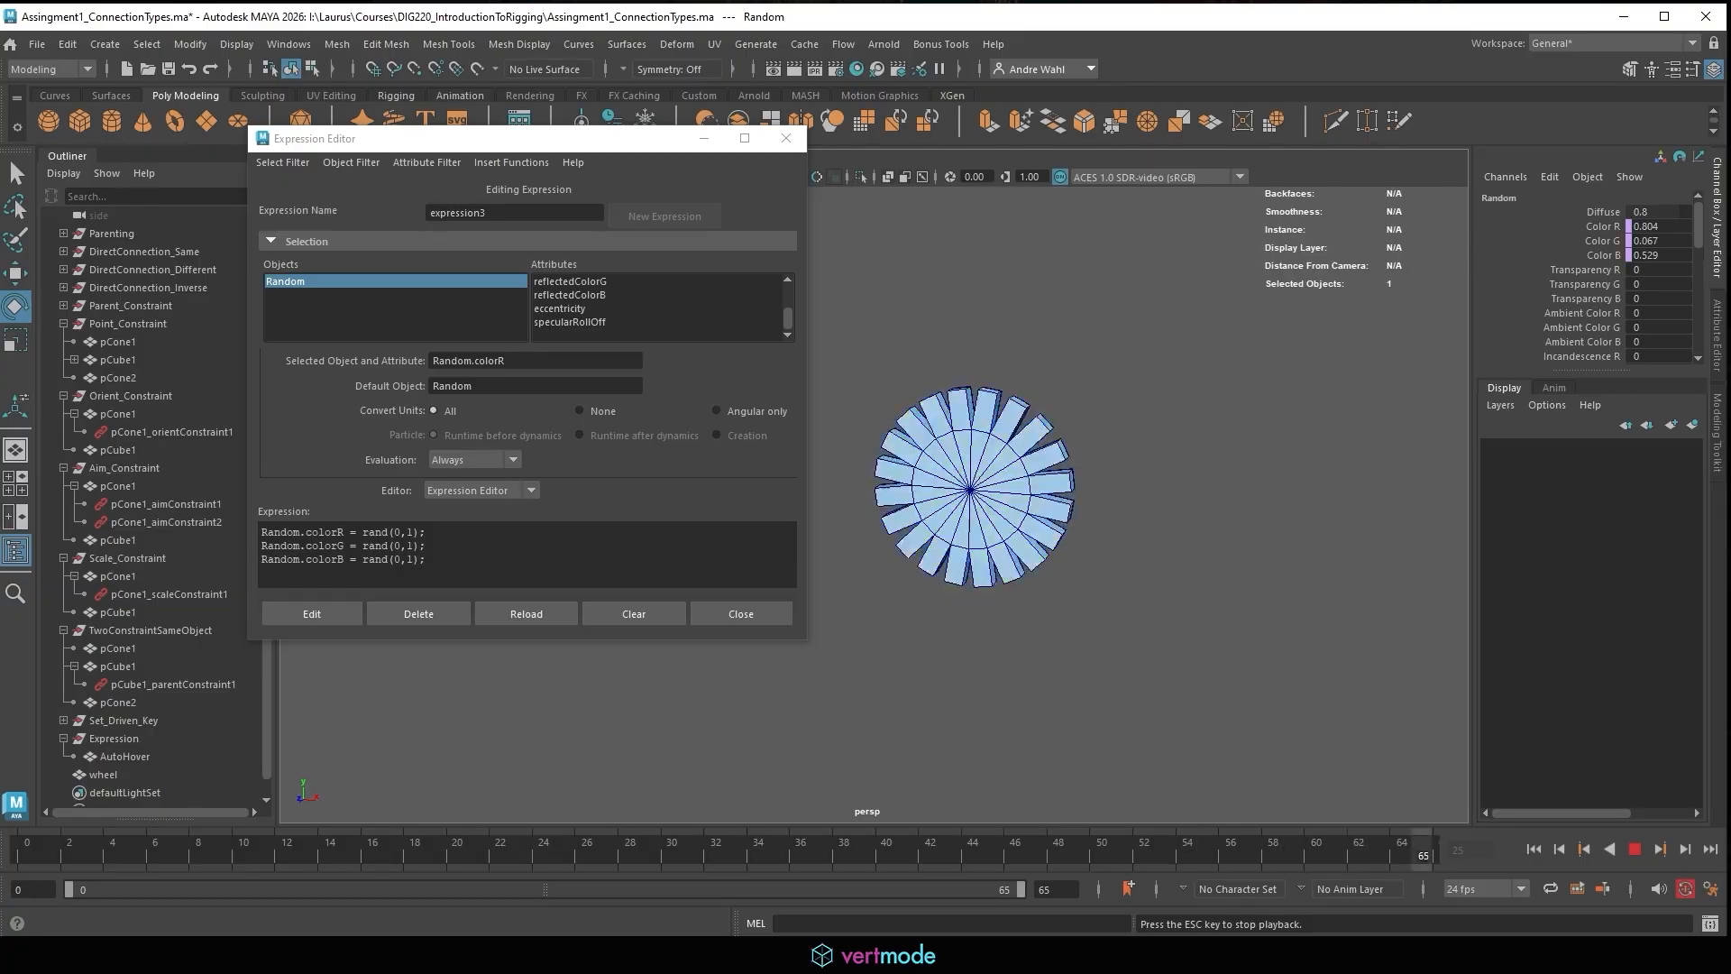